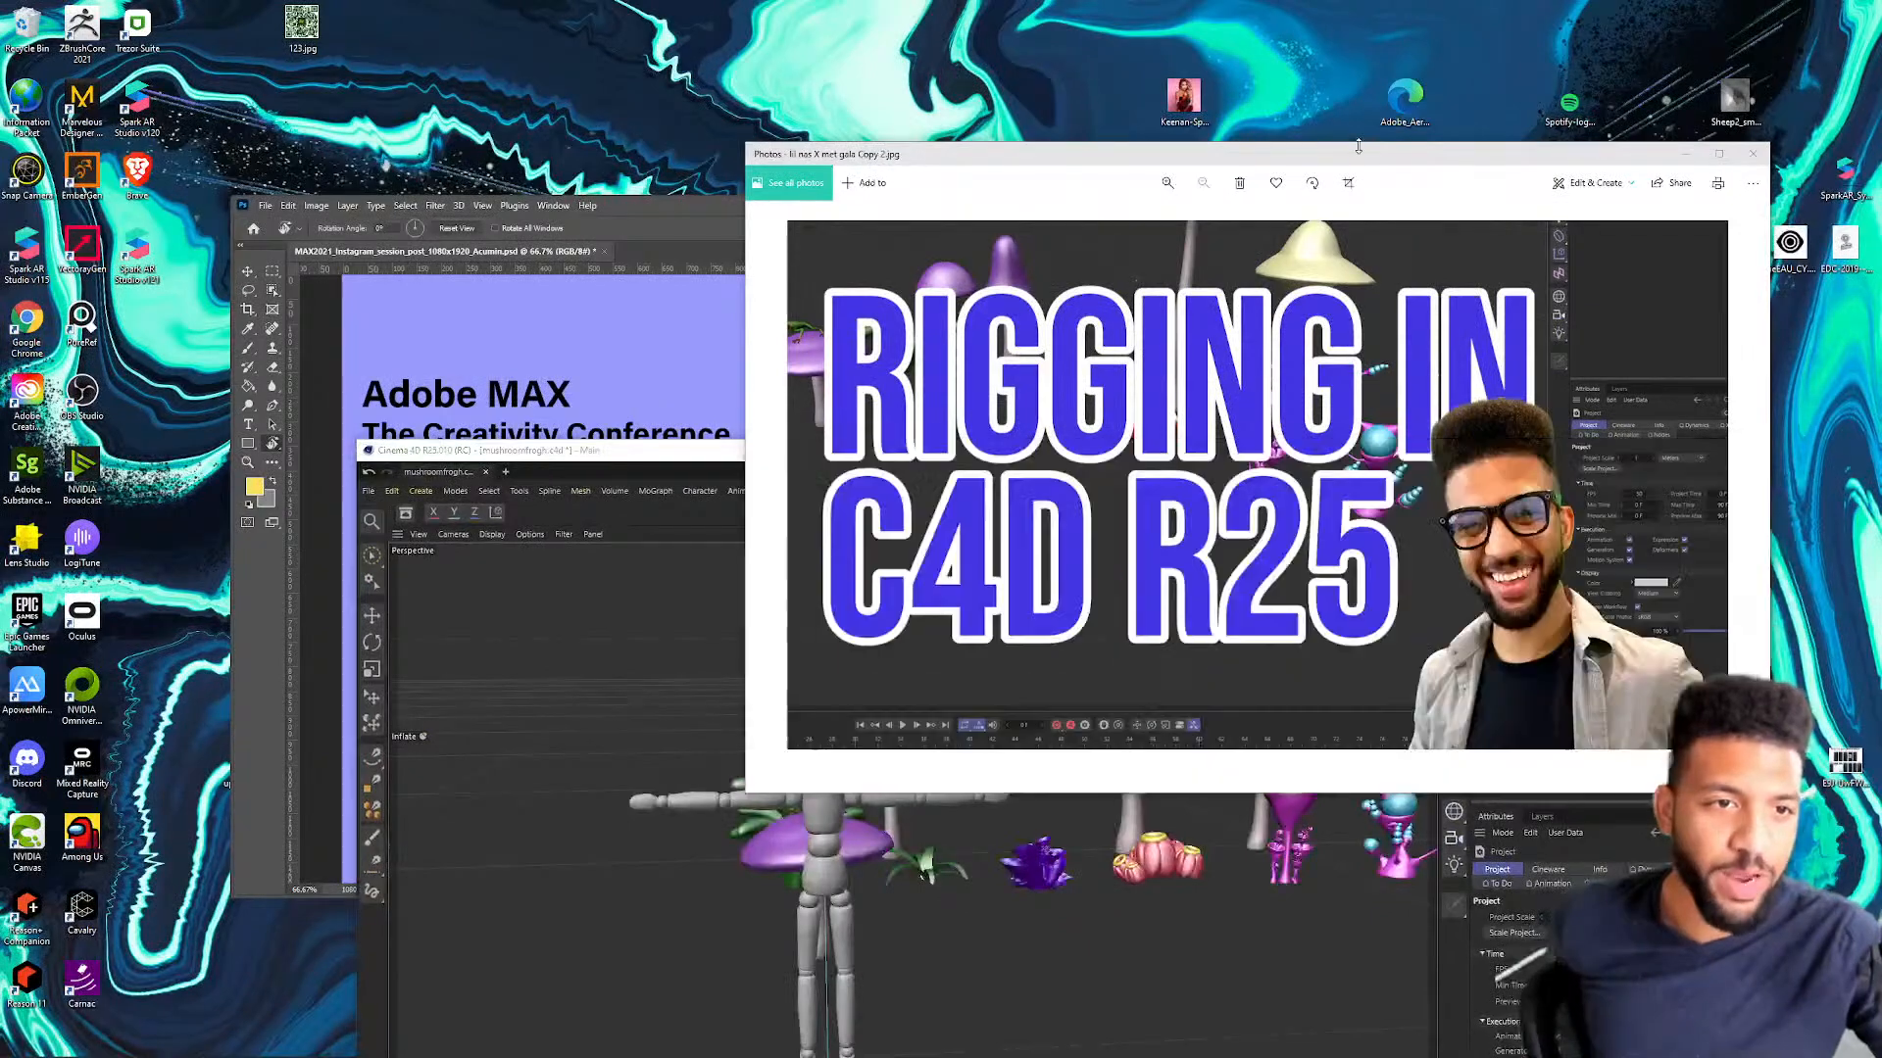
# Step: View the rigging thumbnail image enlarged in Photos, and switch to the maximised Cinema 4D mushroom and frog scene
pyautogui.click(1712, 106)
pyautogui.scroll(5, 932, 291)
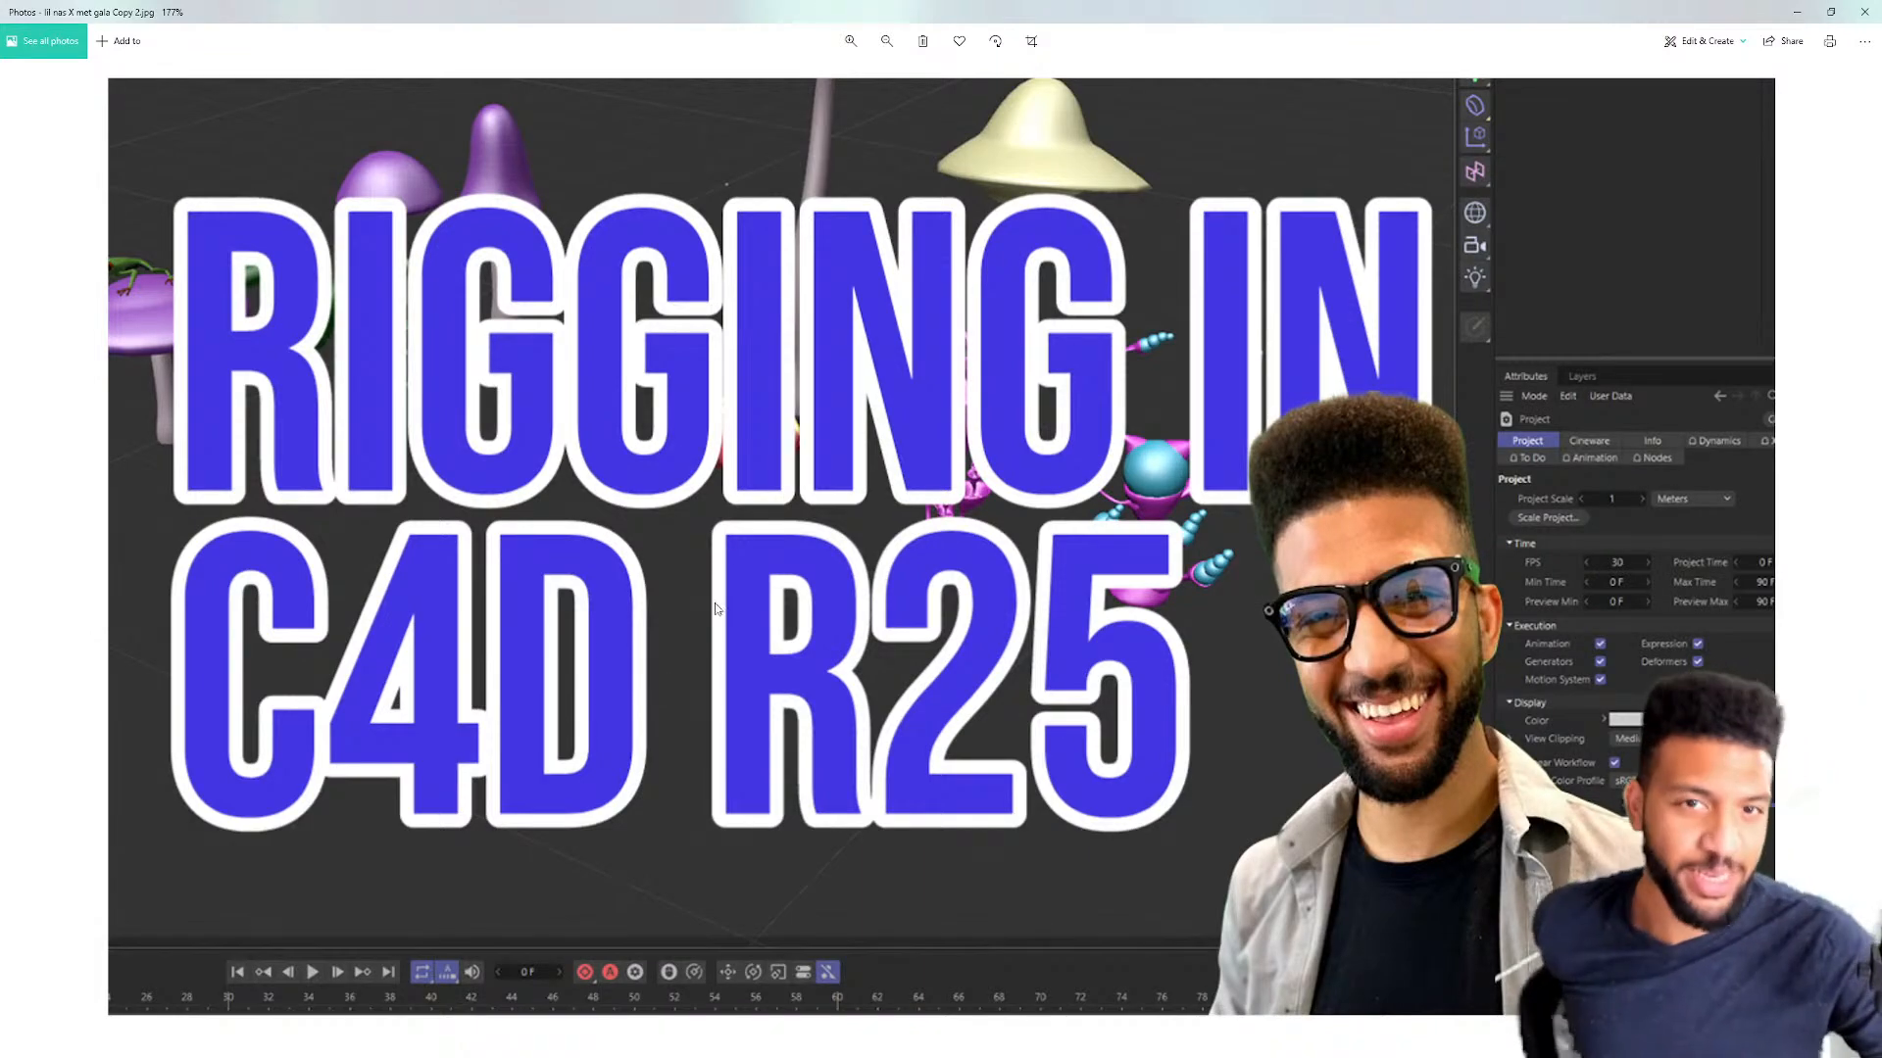
pyautogui.moveTo(1659, 22); pyautogui.dragTo(1579, 706)
pyautogui.click(1705, 452)
pyautogui.click(1714, 450)
# Step: Examine the frog, mushrooms and plants next to the mannequin figure, close up and as a whole row
pyautogui.scroll(5, 716, 432)
pyautogui.scroll(10, 716, 432)
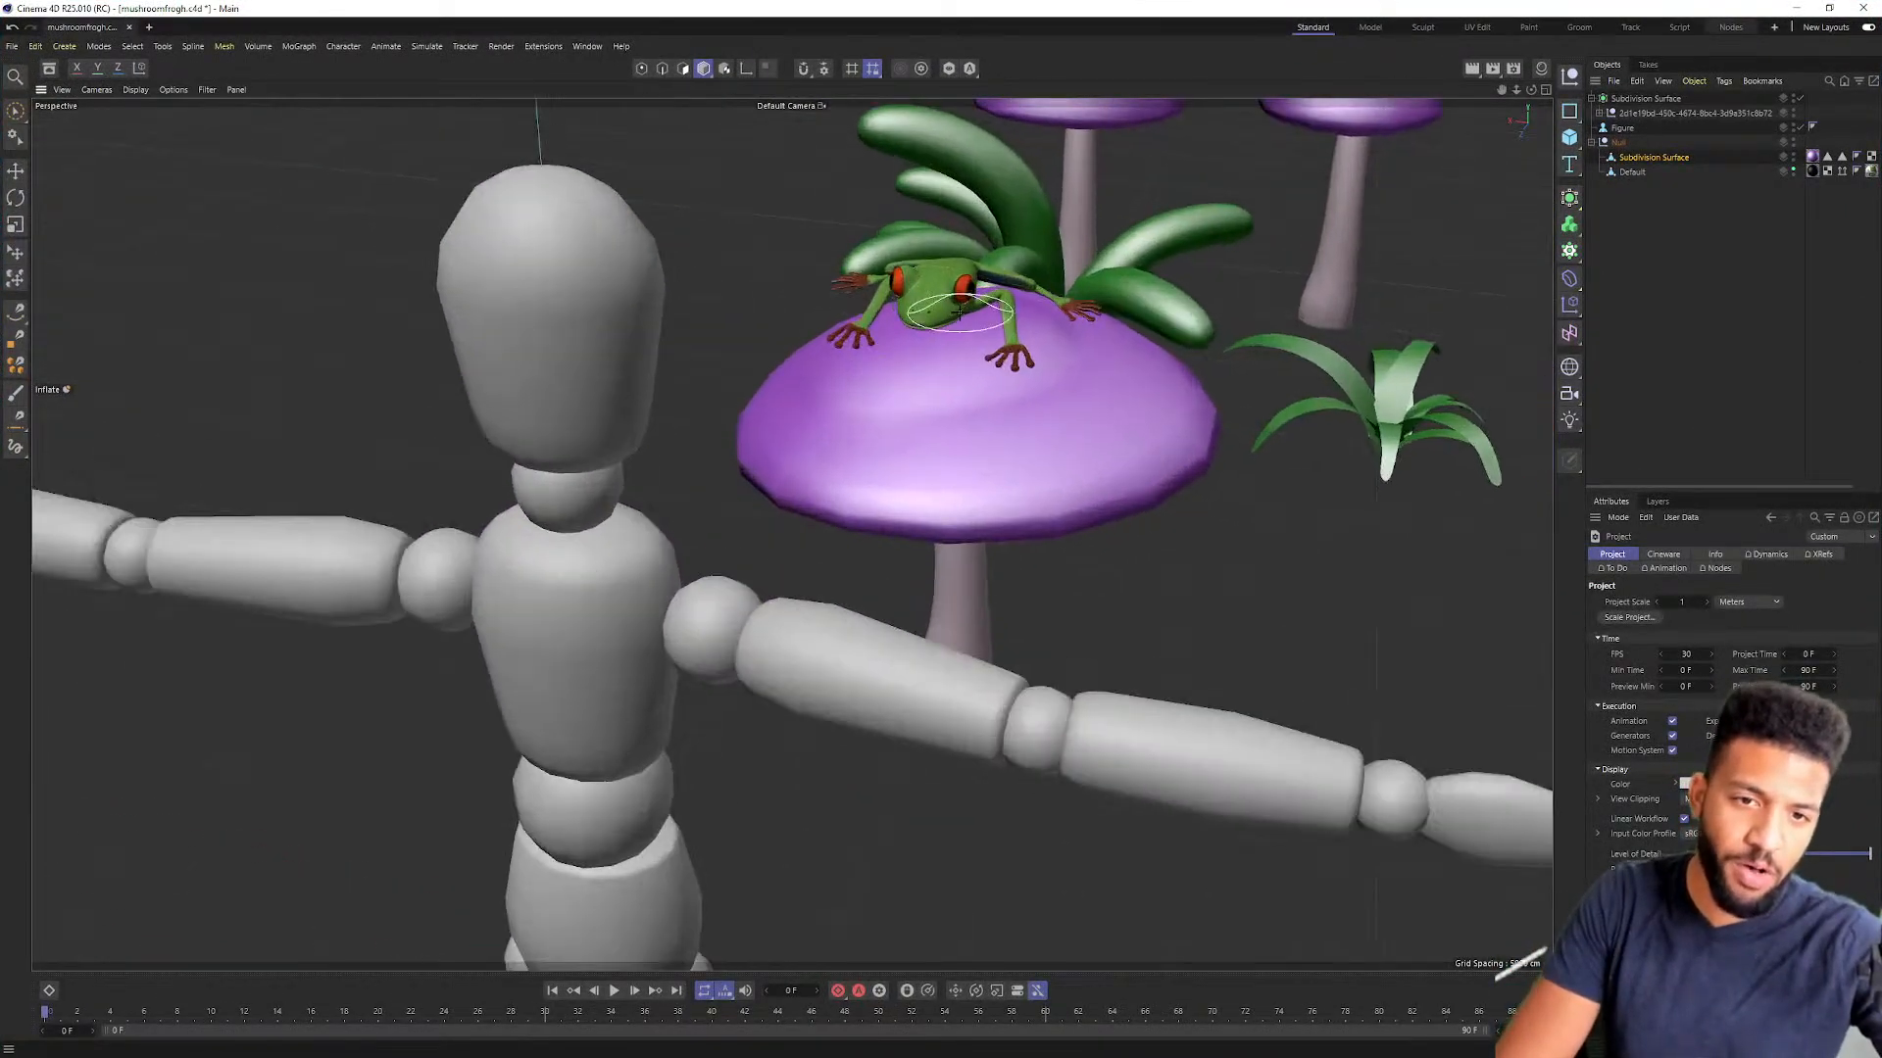
pyautogui.scroll(-15, 792, 534)
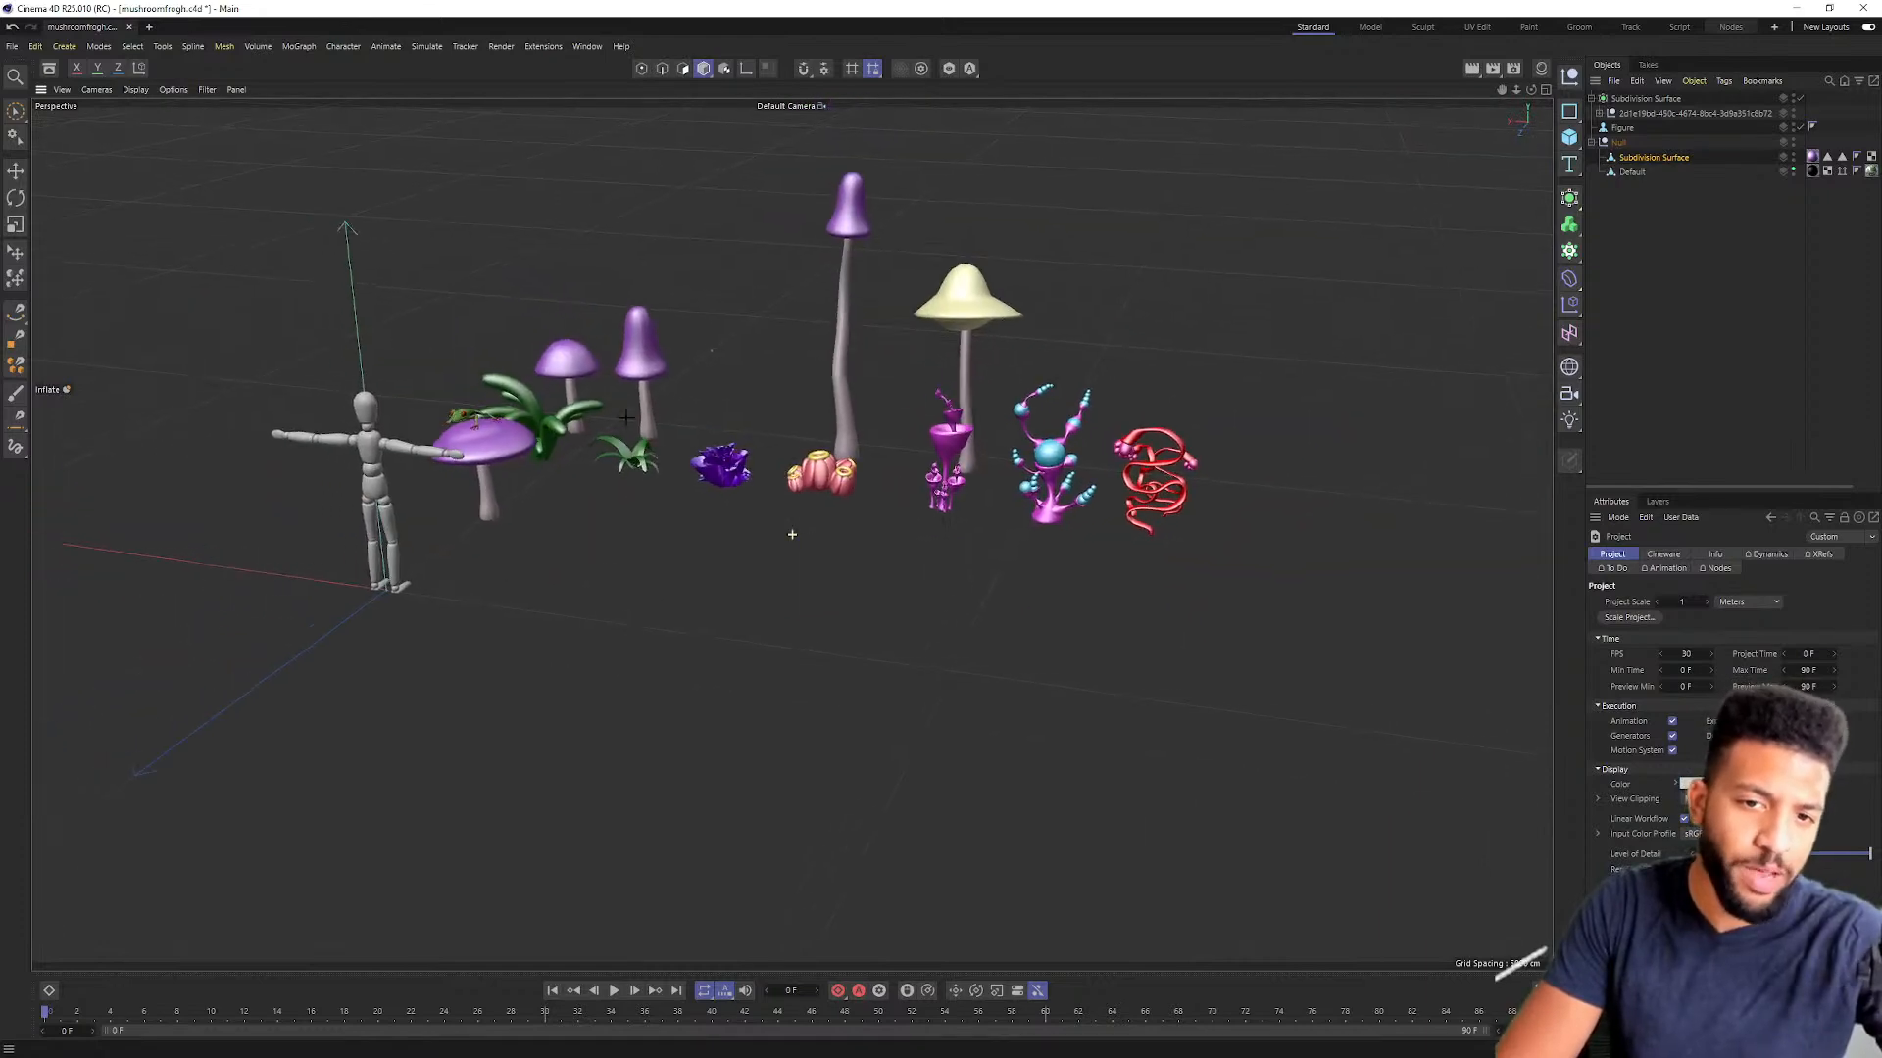
pyautogui.keyDown('alt'); pyautogui.moveTo(626, 416); pyautogui.dragTo(733, 454, button='middle'); pyautogui.keyUp('alt')
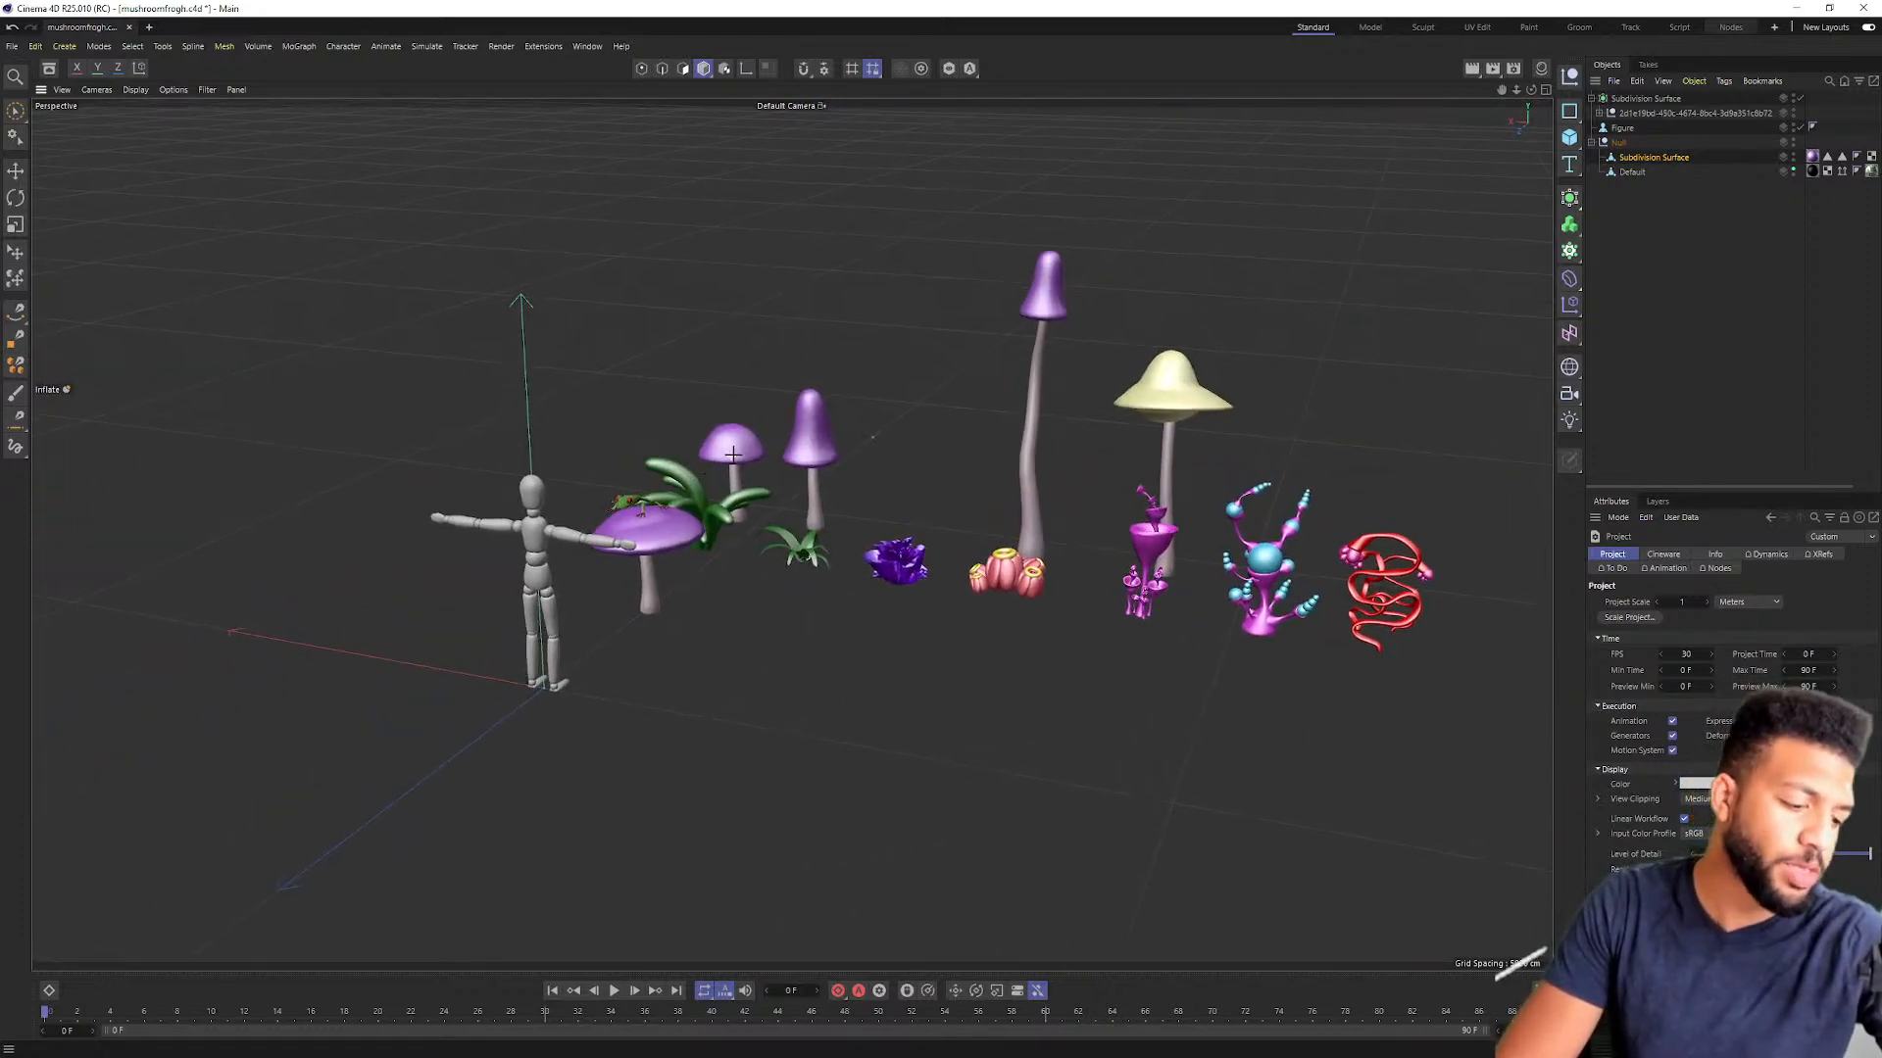
pyautogui.scroll(2, 745, 463)
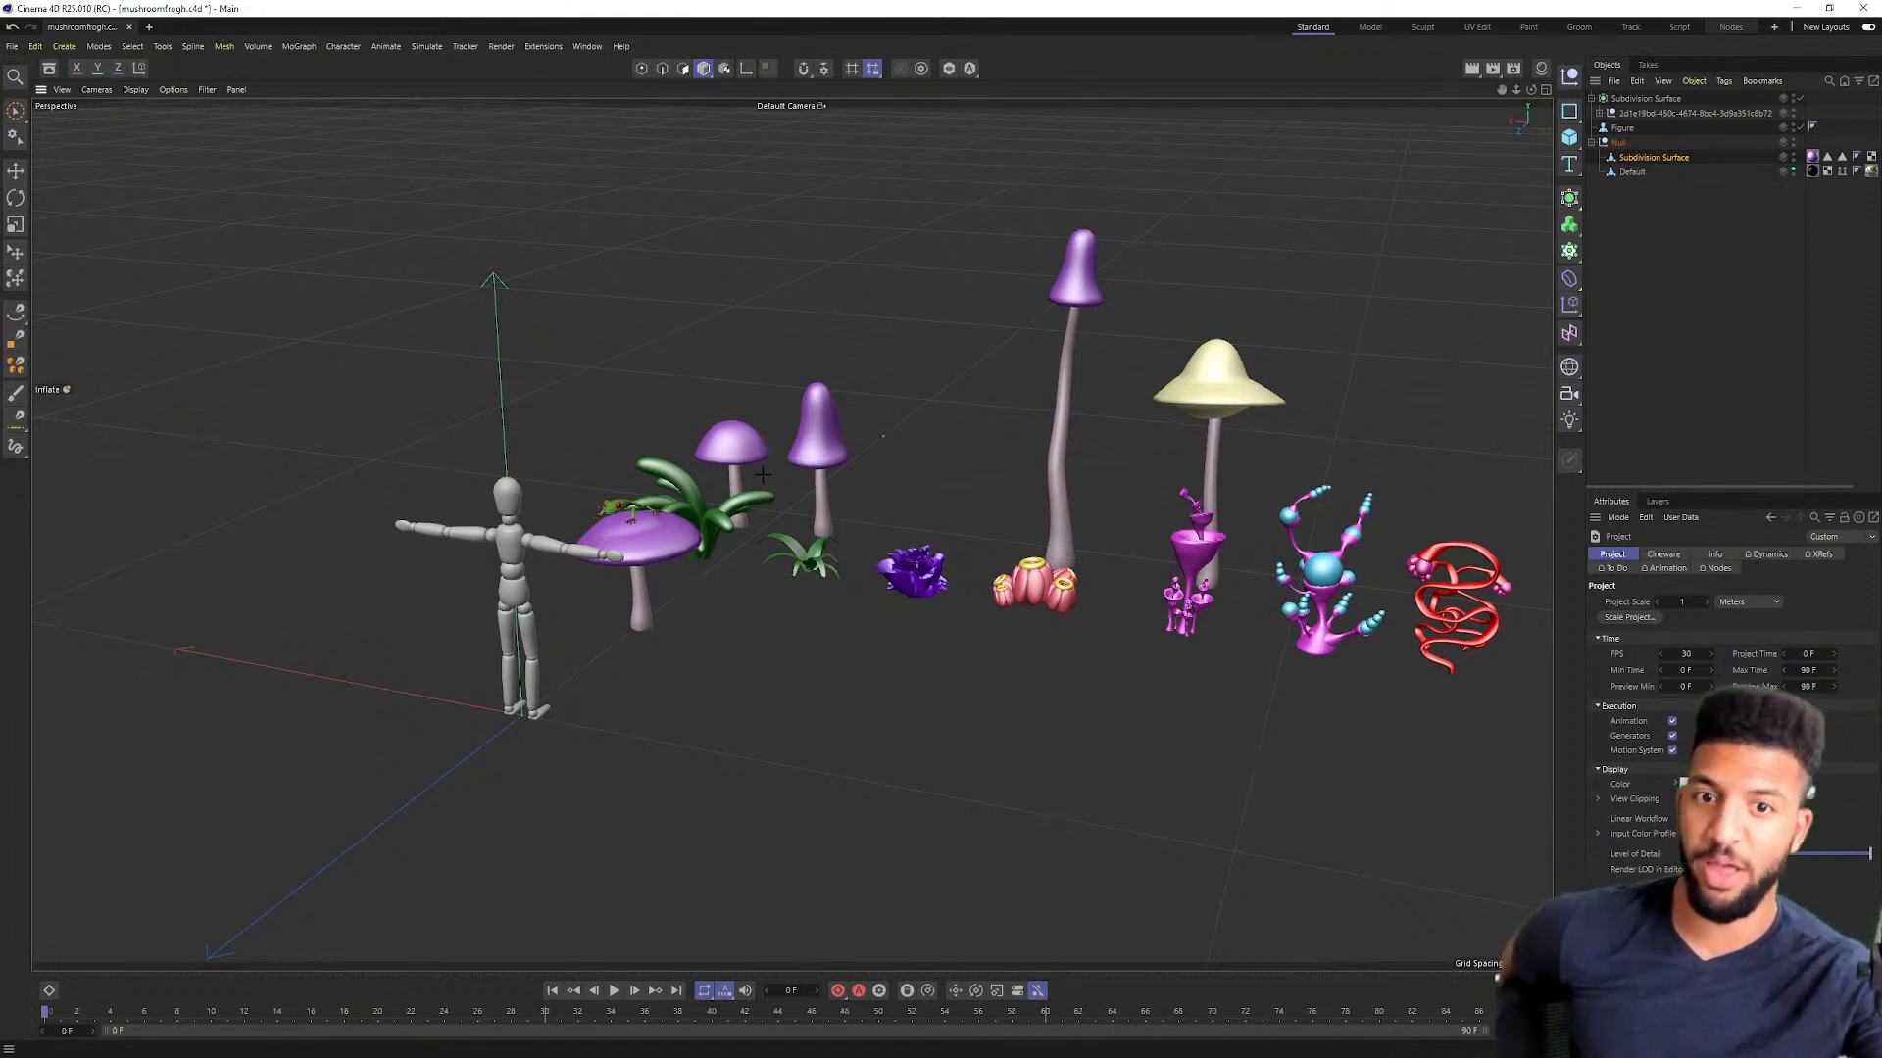
pyautogui.scroll(5, 1016, 203)
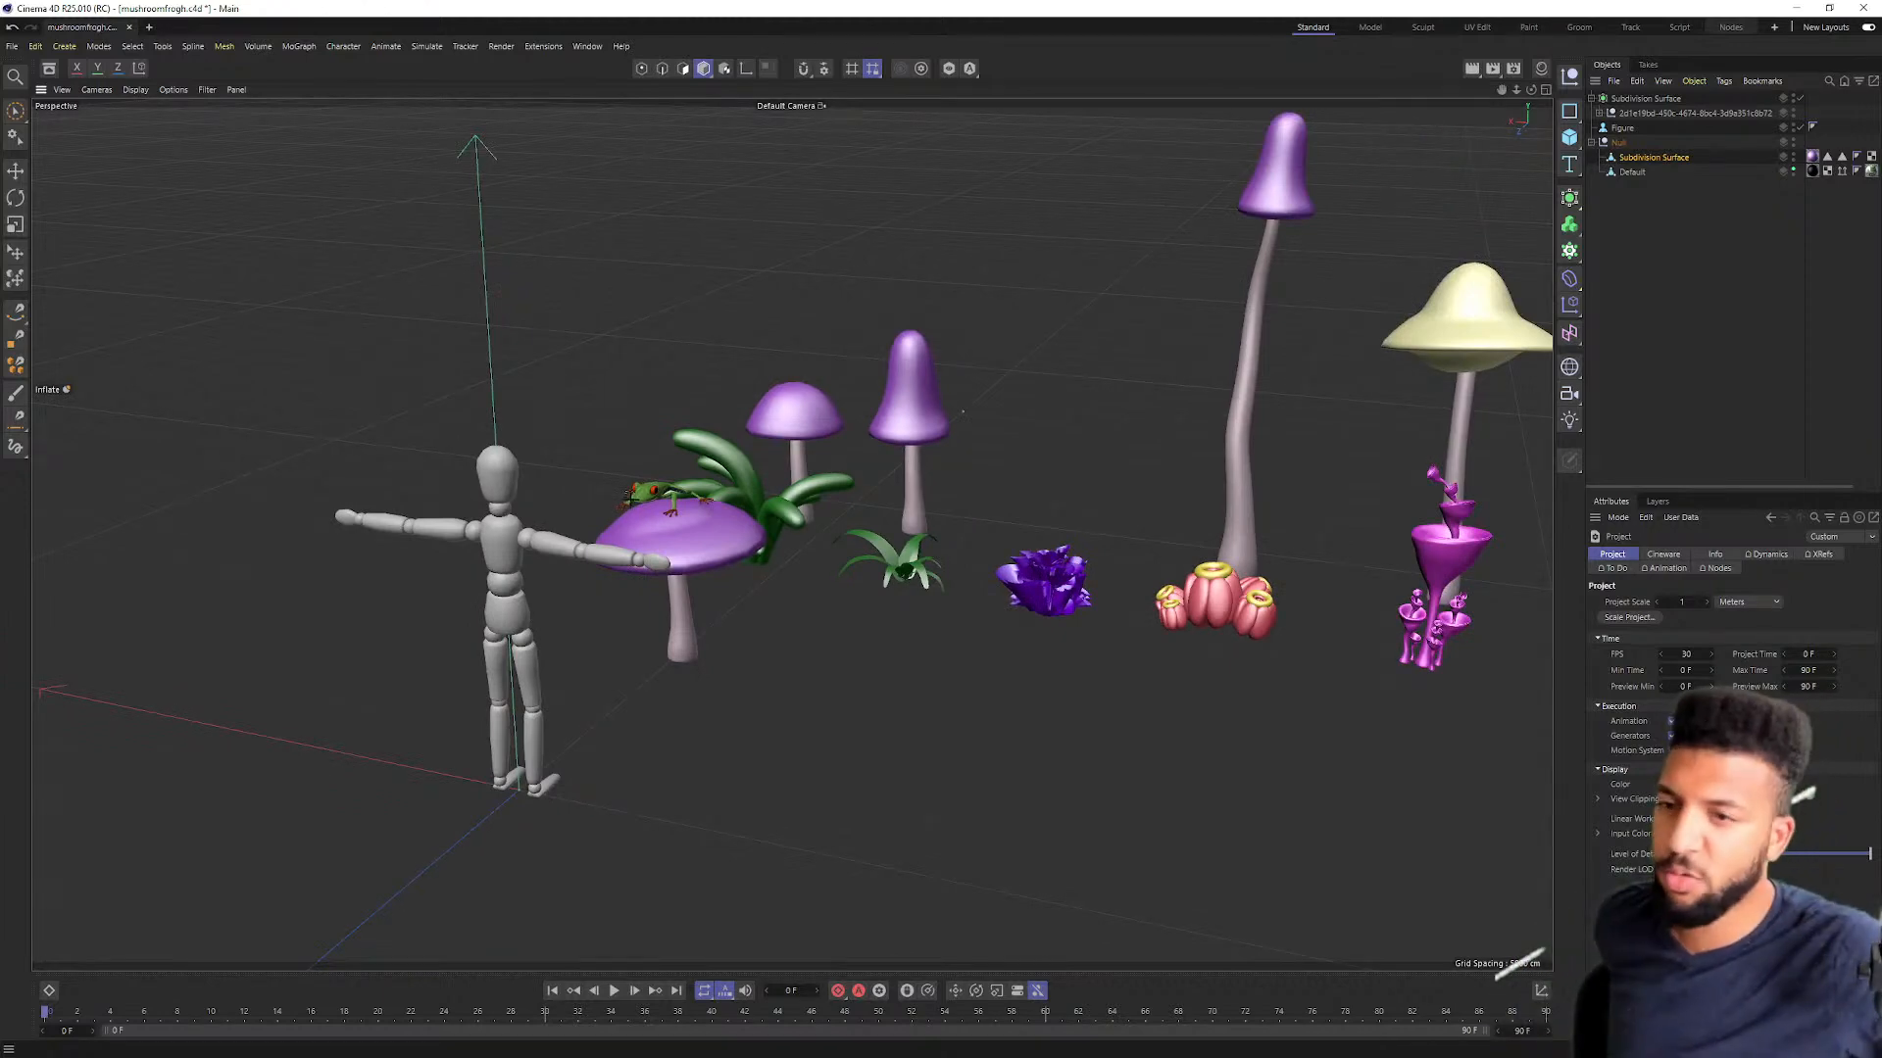
pyautogui.scroll(4, 676, 502)
pyautogui.scroll(2, 752, 484)
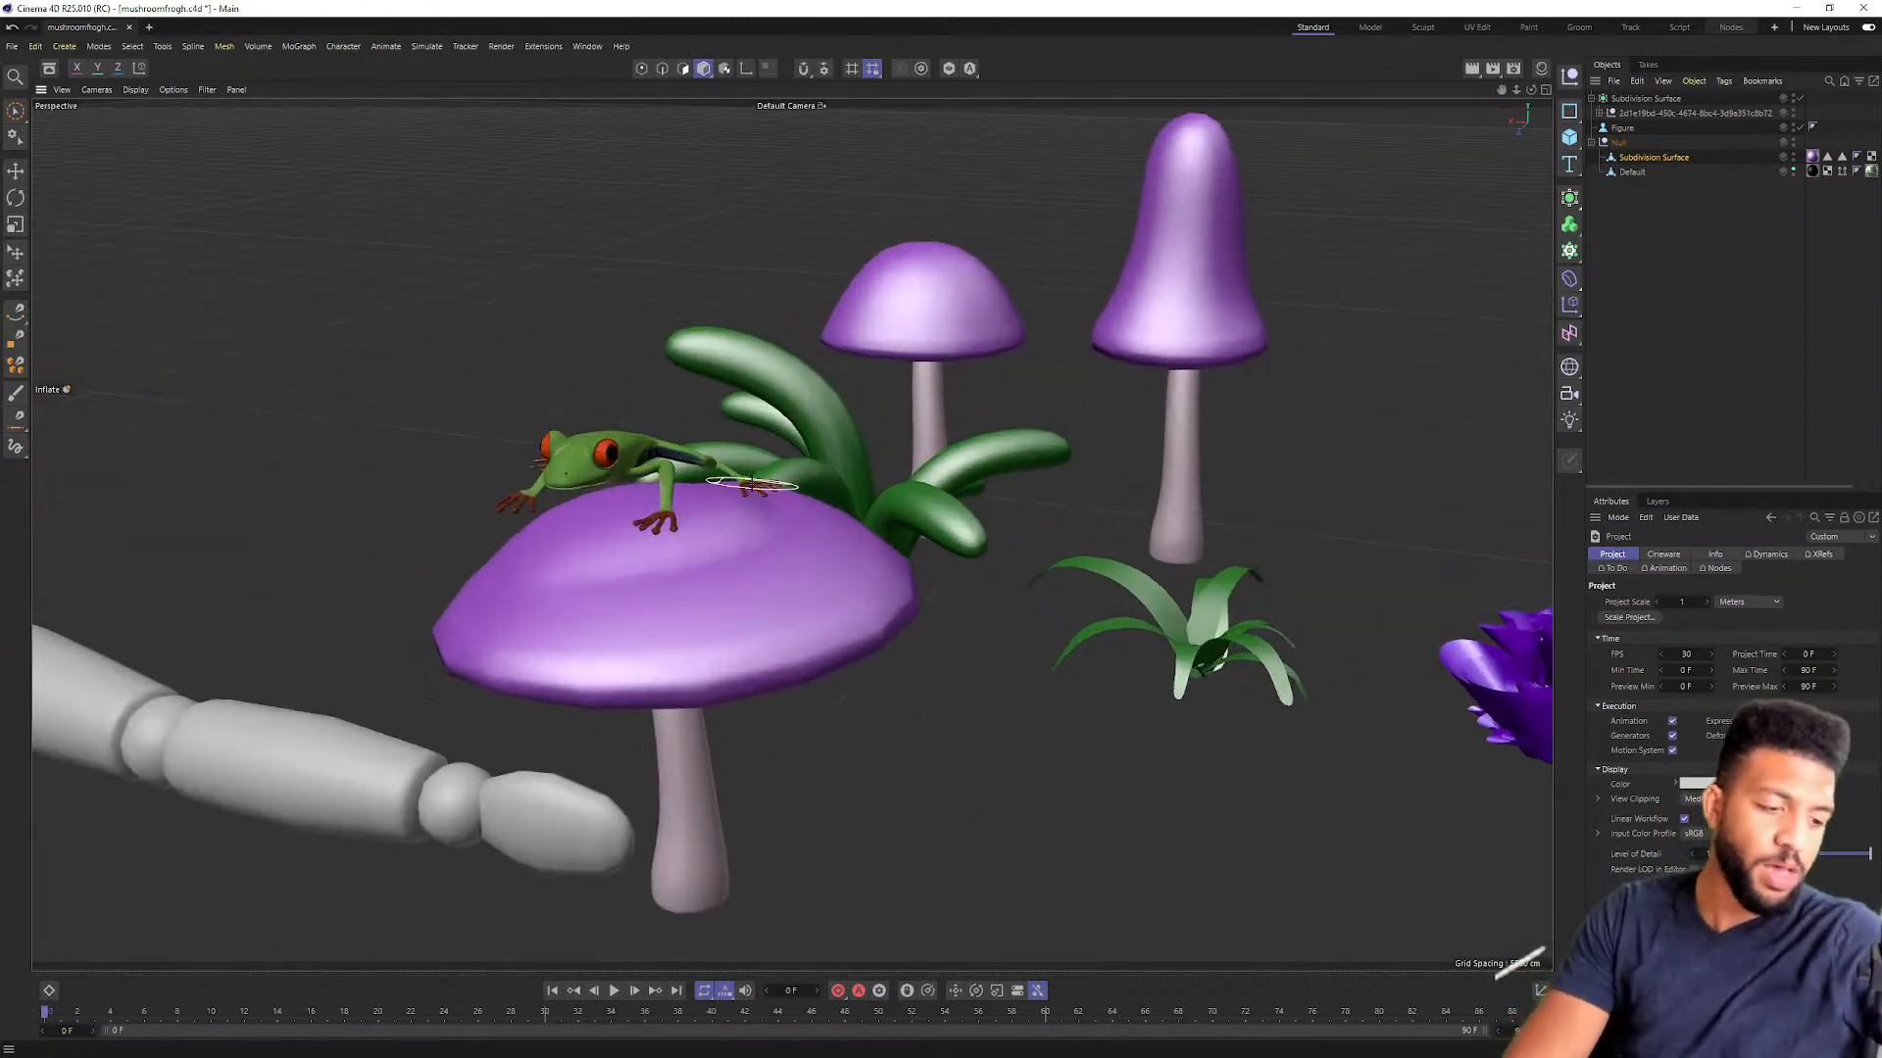
pyautogui.scroll(4, 751, 485)
pyautogui.keyDown('alt'); pyautogui.moveTo(948, 386); pyautogui.dragTo(300, 193); pyautogui.keyUp('alt')
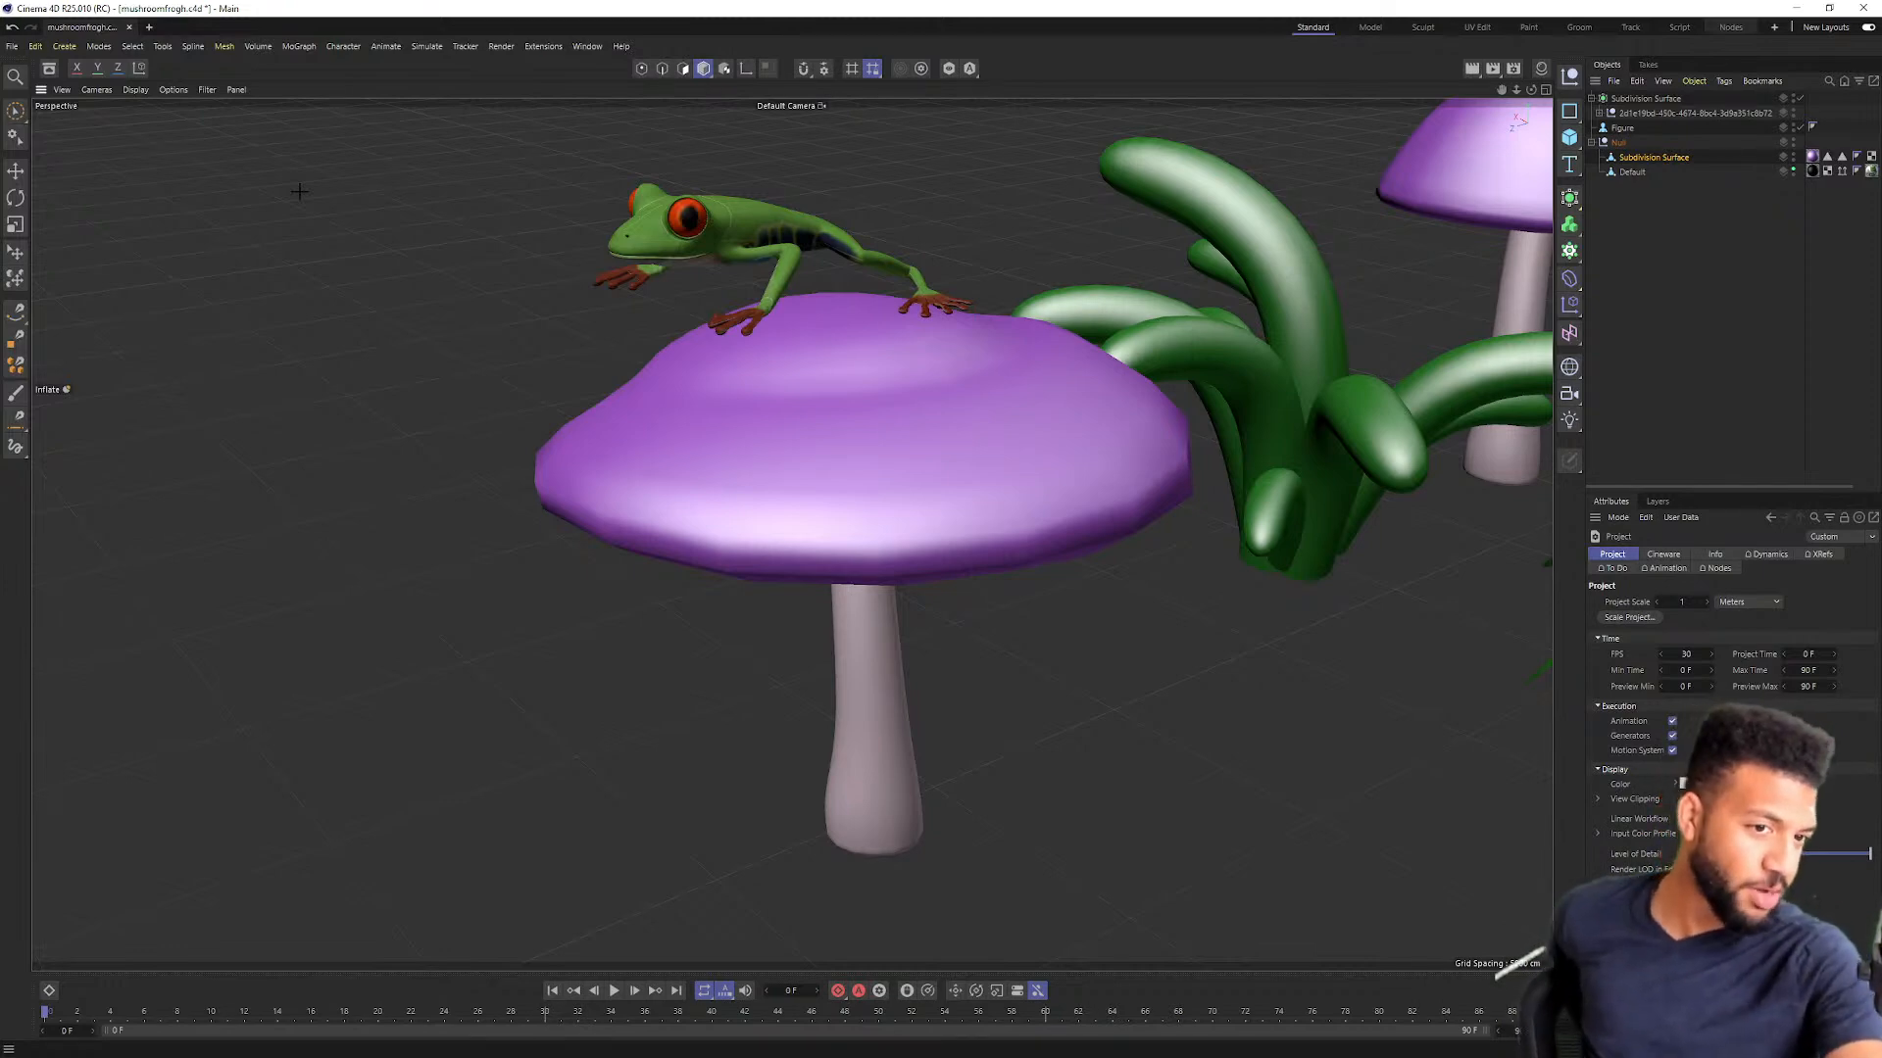
pyautogui.scroll(-5, 932, 336)
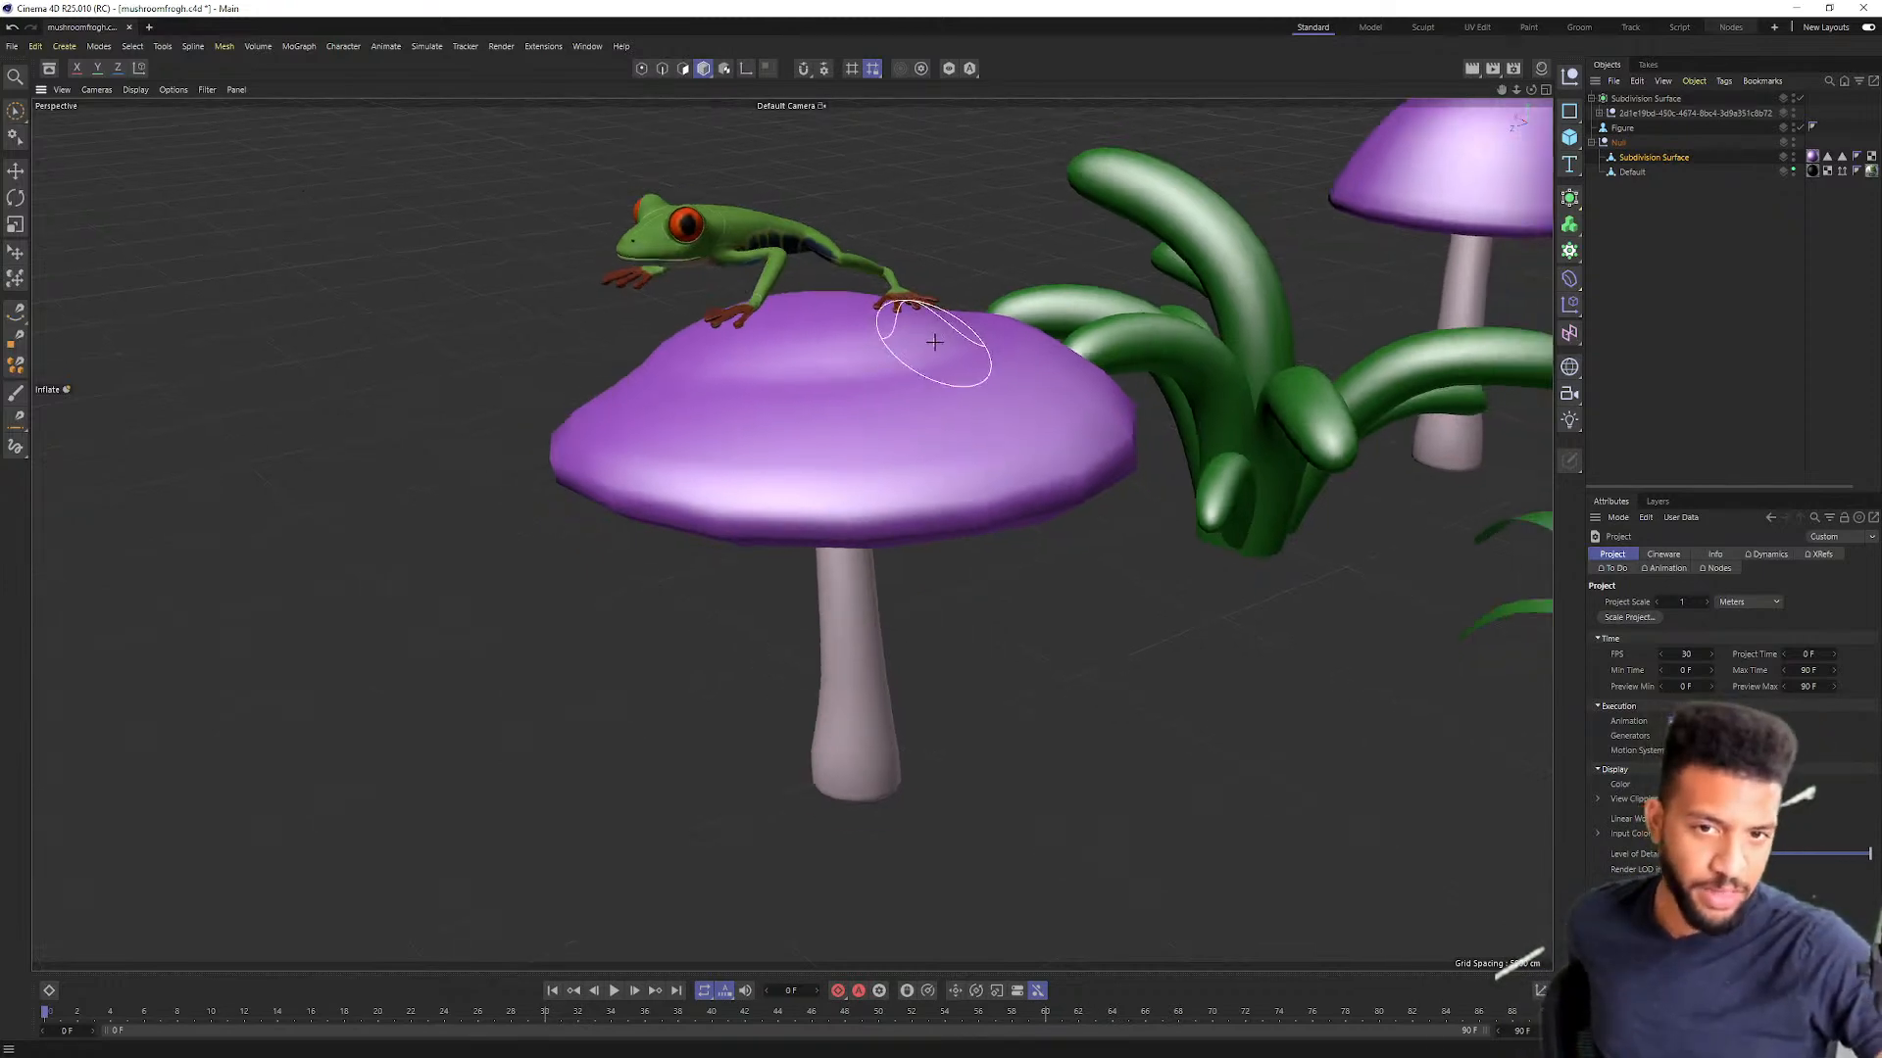
# Step: Select the frog and the large purple mushroom beneath it with Live Selection and copy both
pyautogui.press('space')
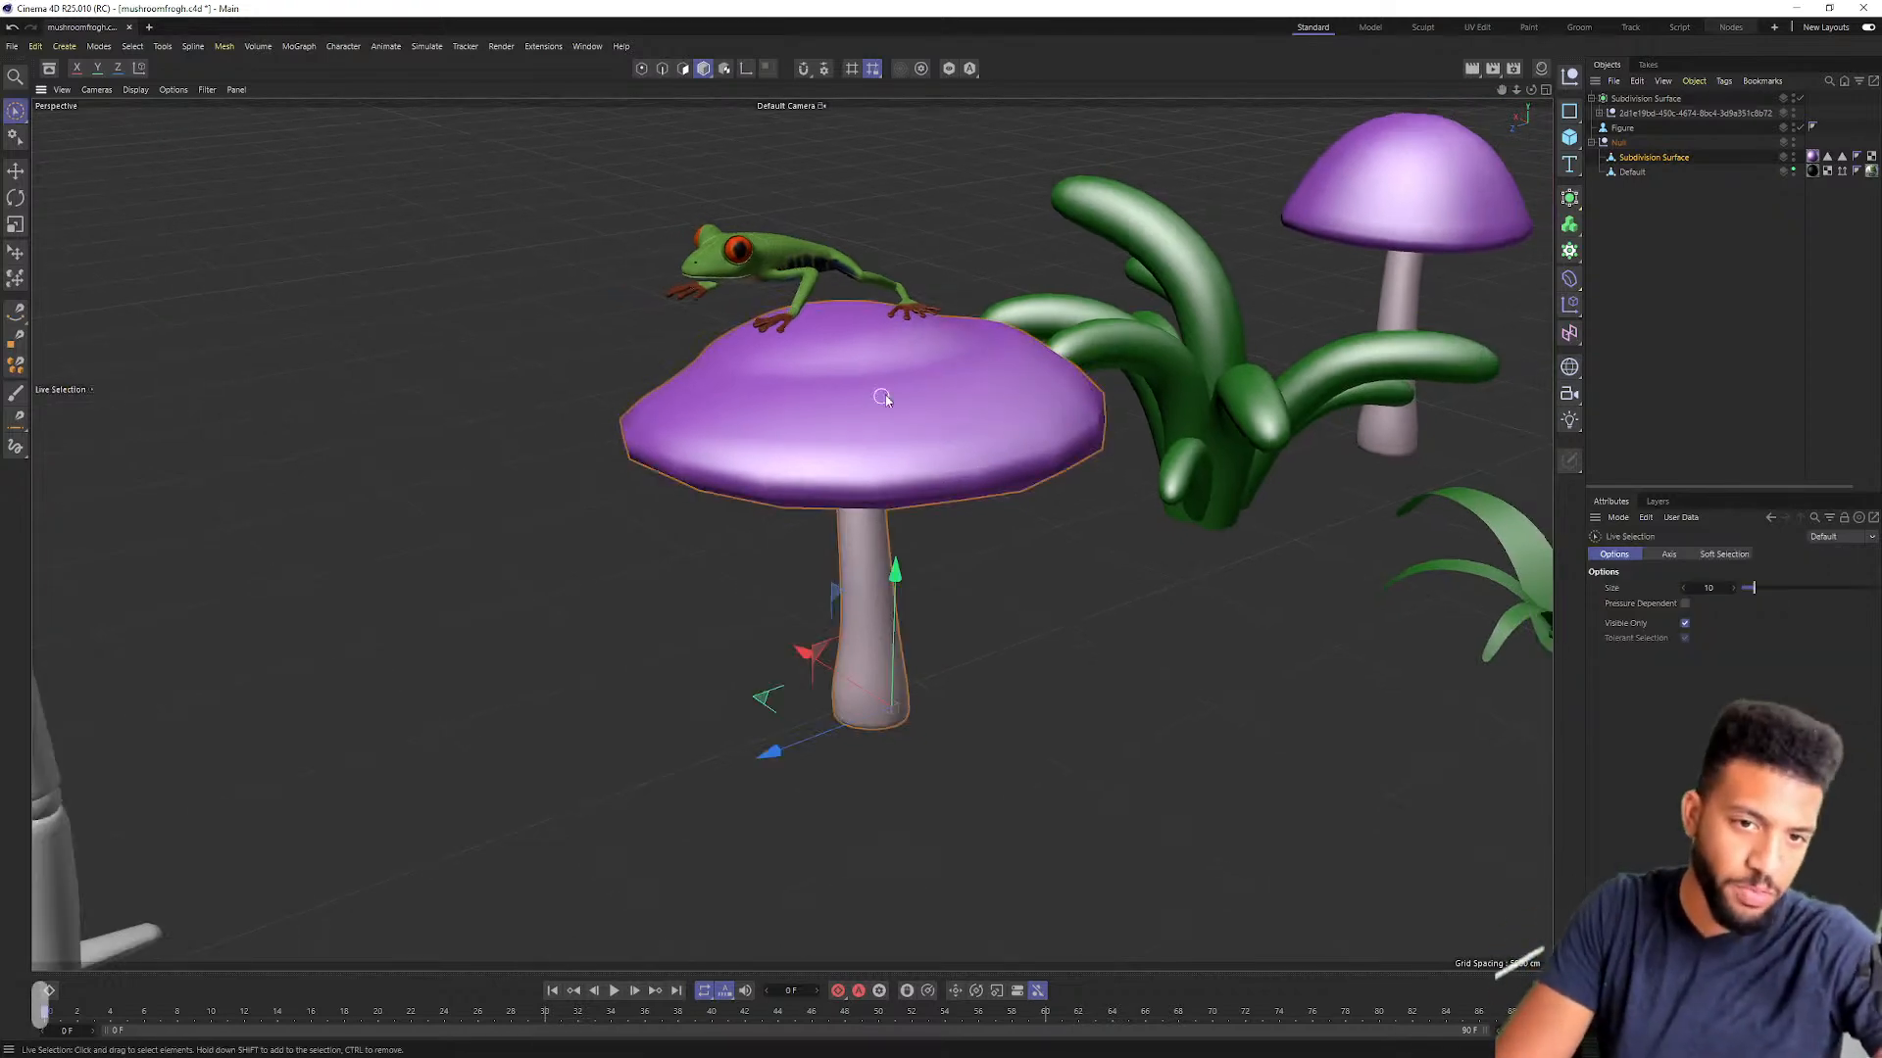
pyautogui.keyDown('alt'); pyautogui.moveTo(1019, 359); pyautogui.dragTo(771, 384, button='right'); pyautogui.keyUp('alt')
pyautogui.keyDown('alt'); pyautogui.moveTo(770, 384); pyautogui.dragTo(548, 468, button='middle'); pyautogui.keyUp('alt')
pyautogui.keyDown('alt'); pyautogui.moveTo(792, 534); pyautogui.dragTo(1228, 198); pyautogui.keyUp('alt')
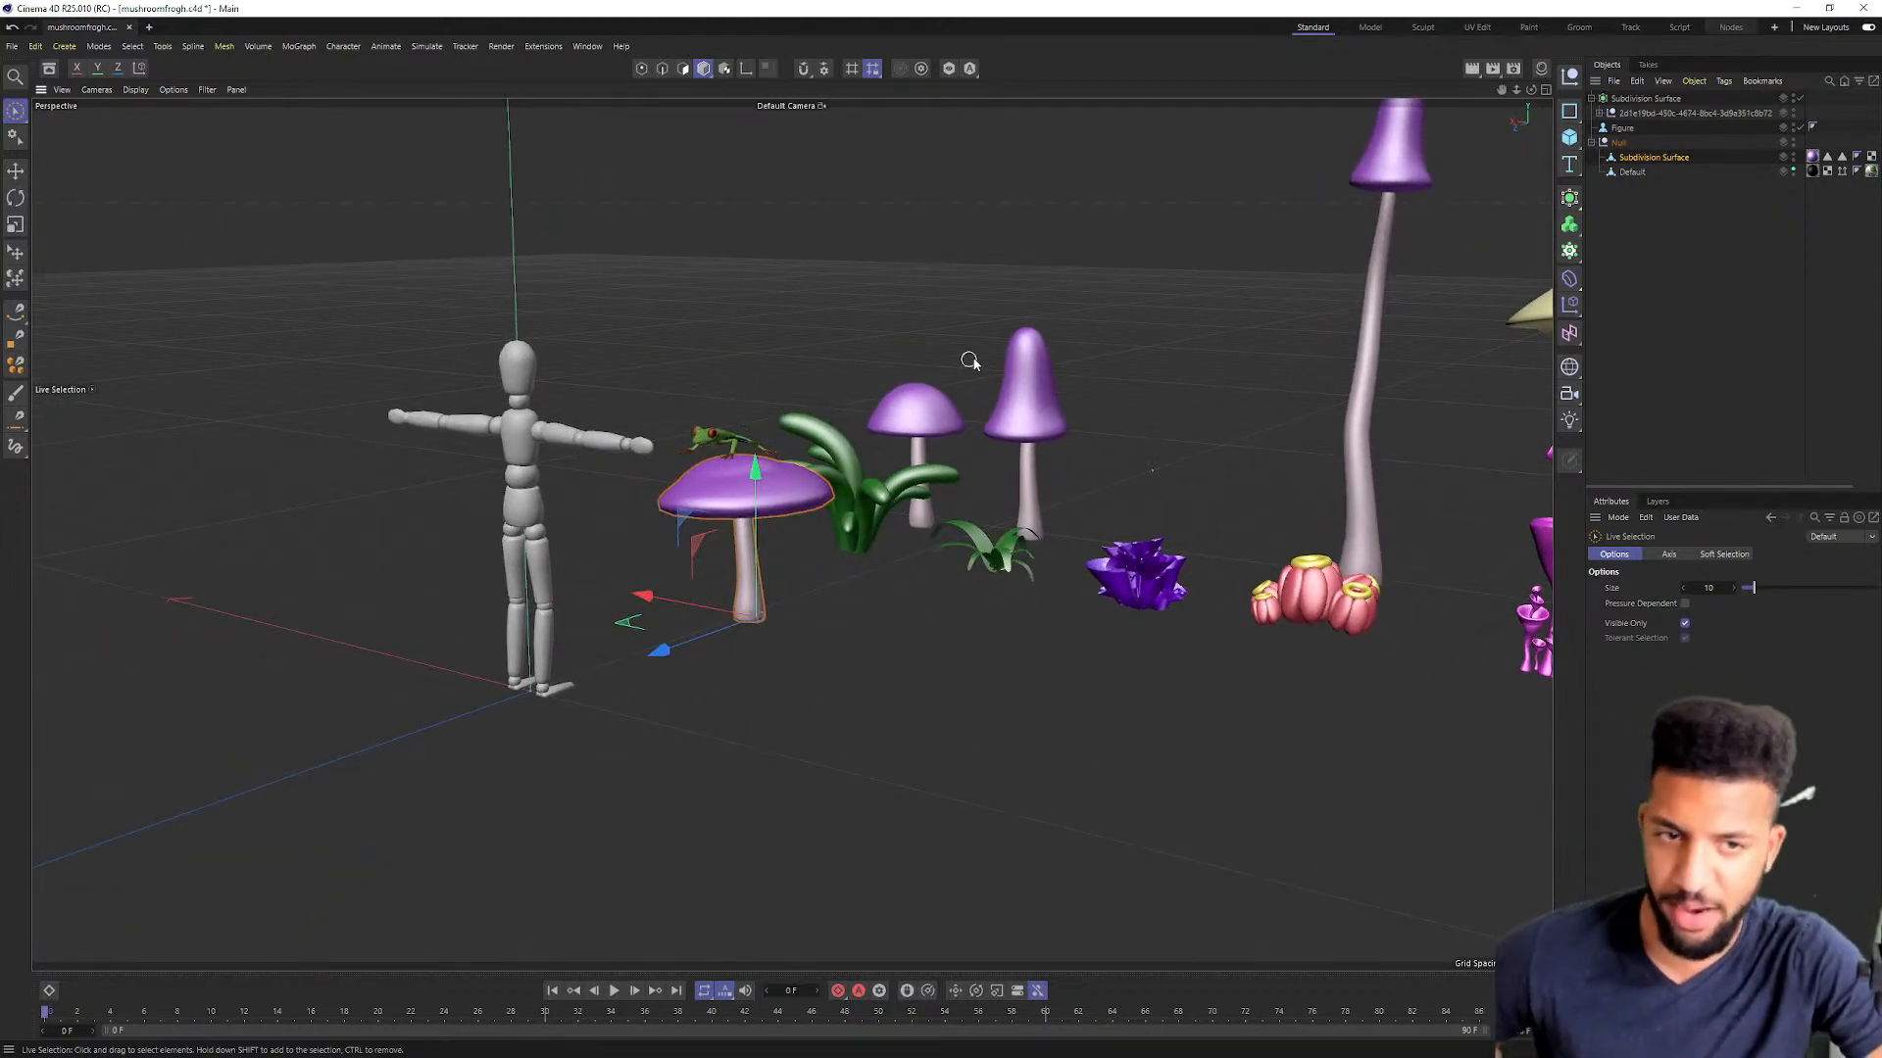
pyautogui.scroll(3, 591, 583)
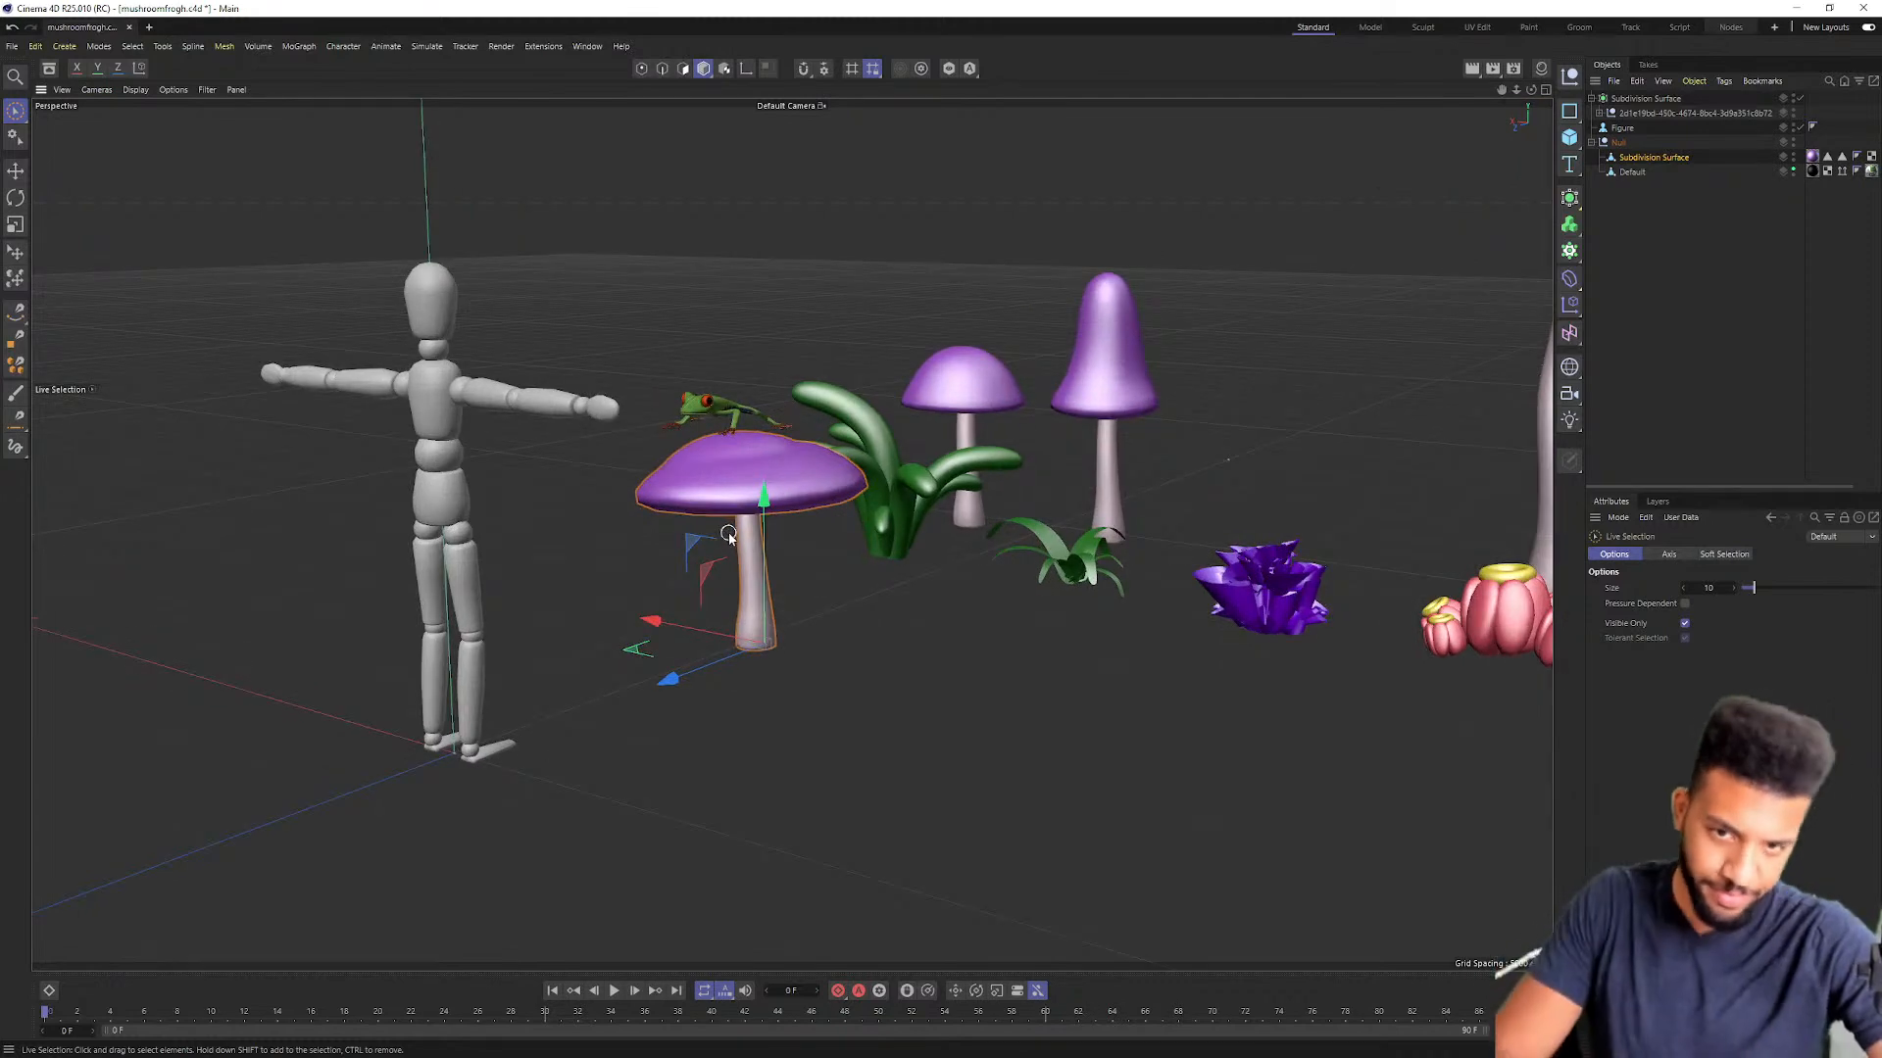
pyautogui.keyDown('alt'); pyautogui.moveTo(779, 504); pyautogui.dragTo(882, 656); pyautogui.keyUp('alt')
pyautogui.click(782, 498)
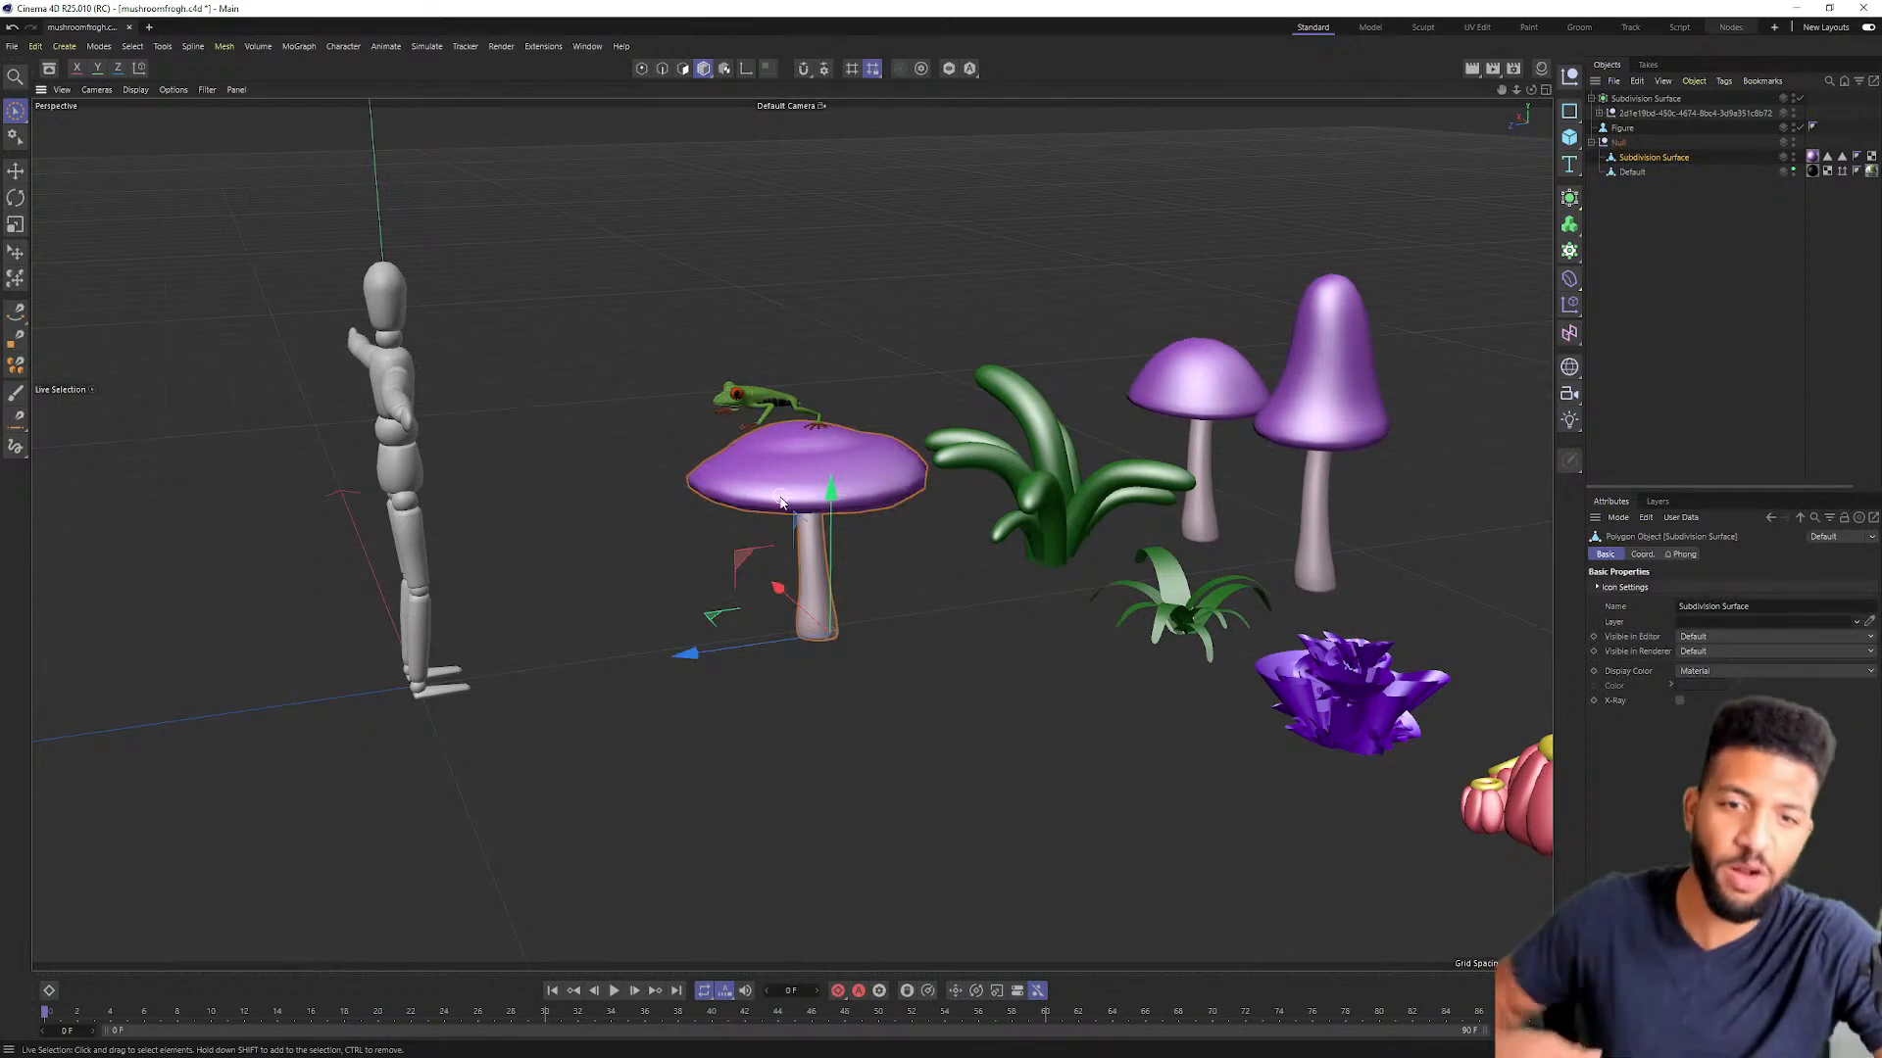
pyautogui.scroll(4, 754, 428)
pyautogui.click(739, 363)
pyautogui.keyDown('shift'); pyautogui.click(815, 476); pyautogui.keyUp('shift')
pyautogui.hotkey('ctrl', 'c')
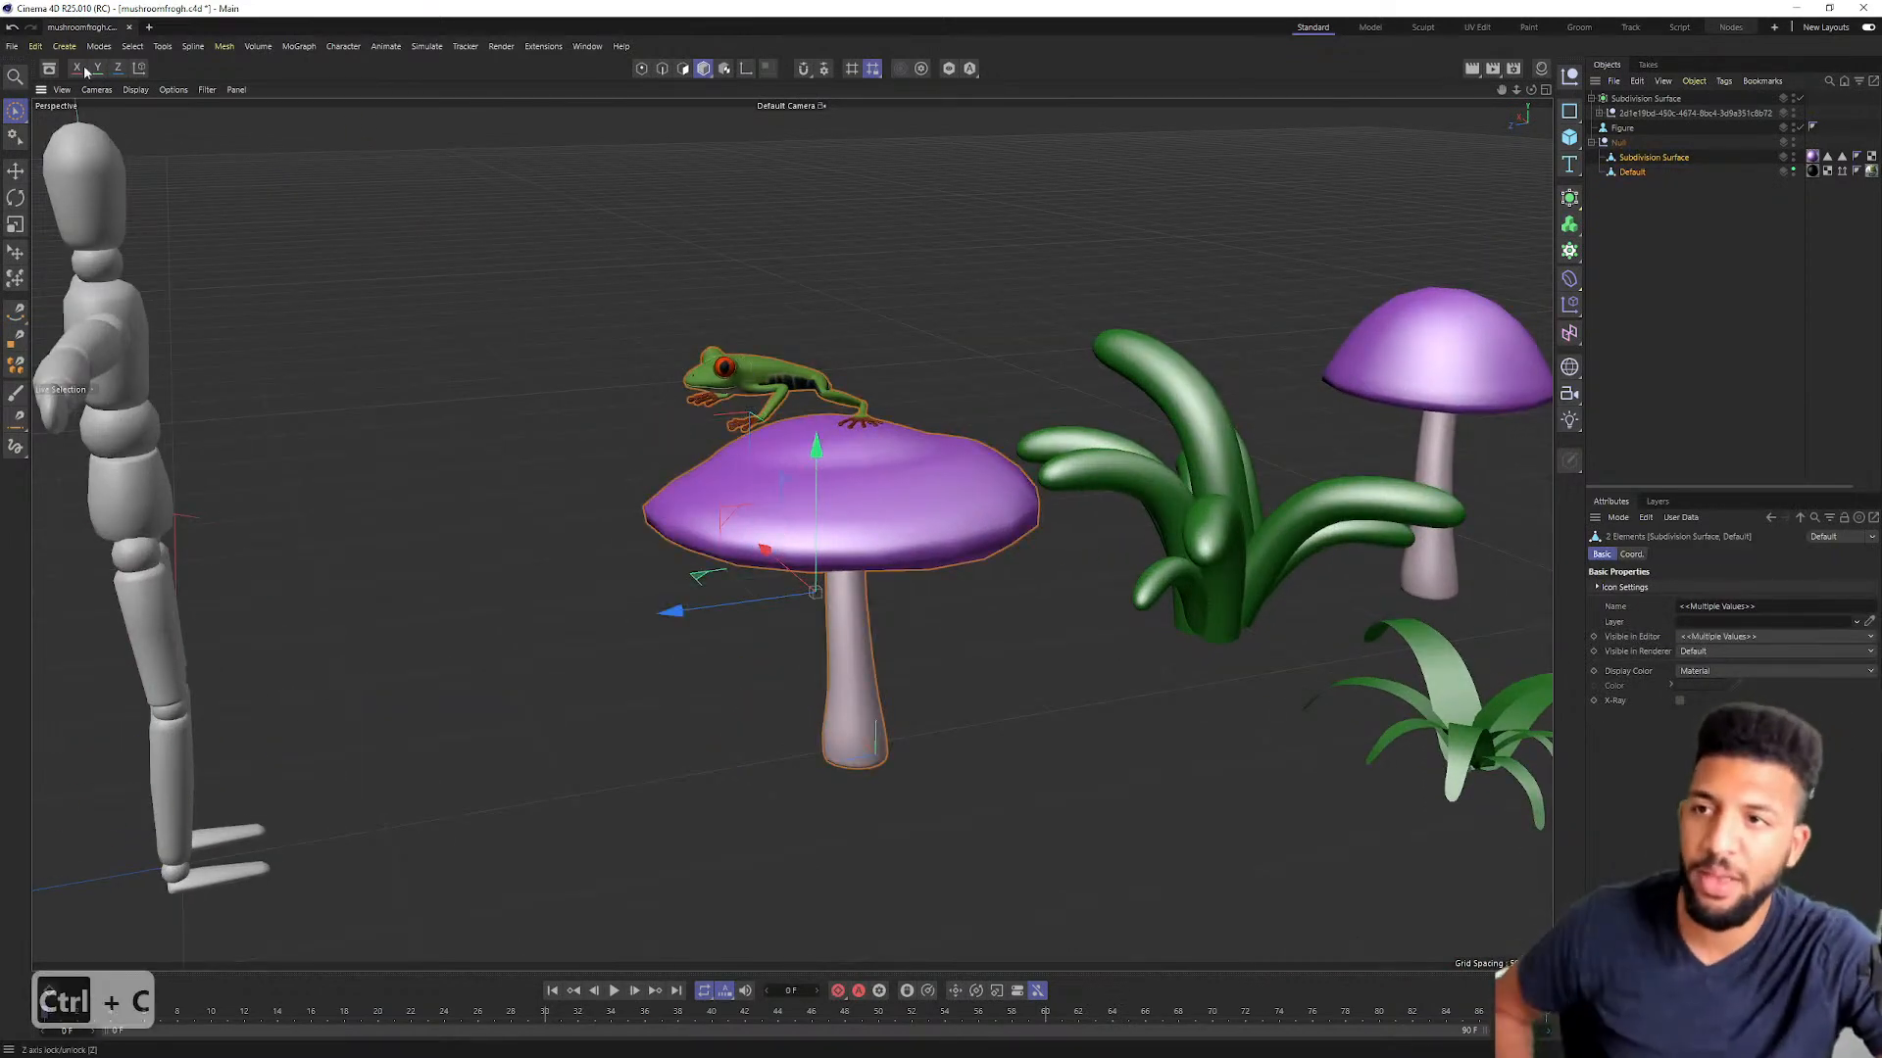
# Step: Create a new project and paste the copied mushroom and frog into it
pyautogui.click(12, 46)
pyautogui.click(44, 70)
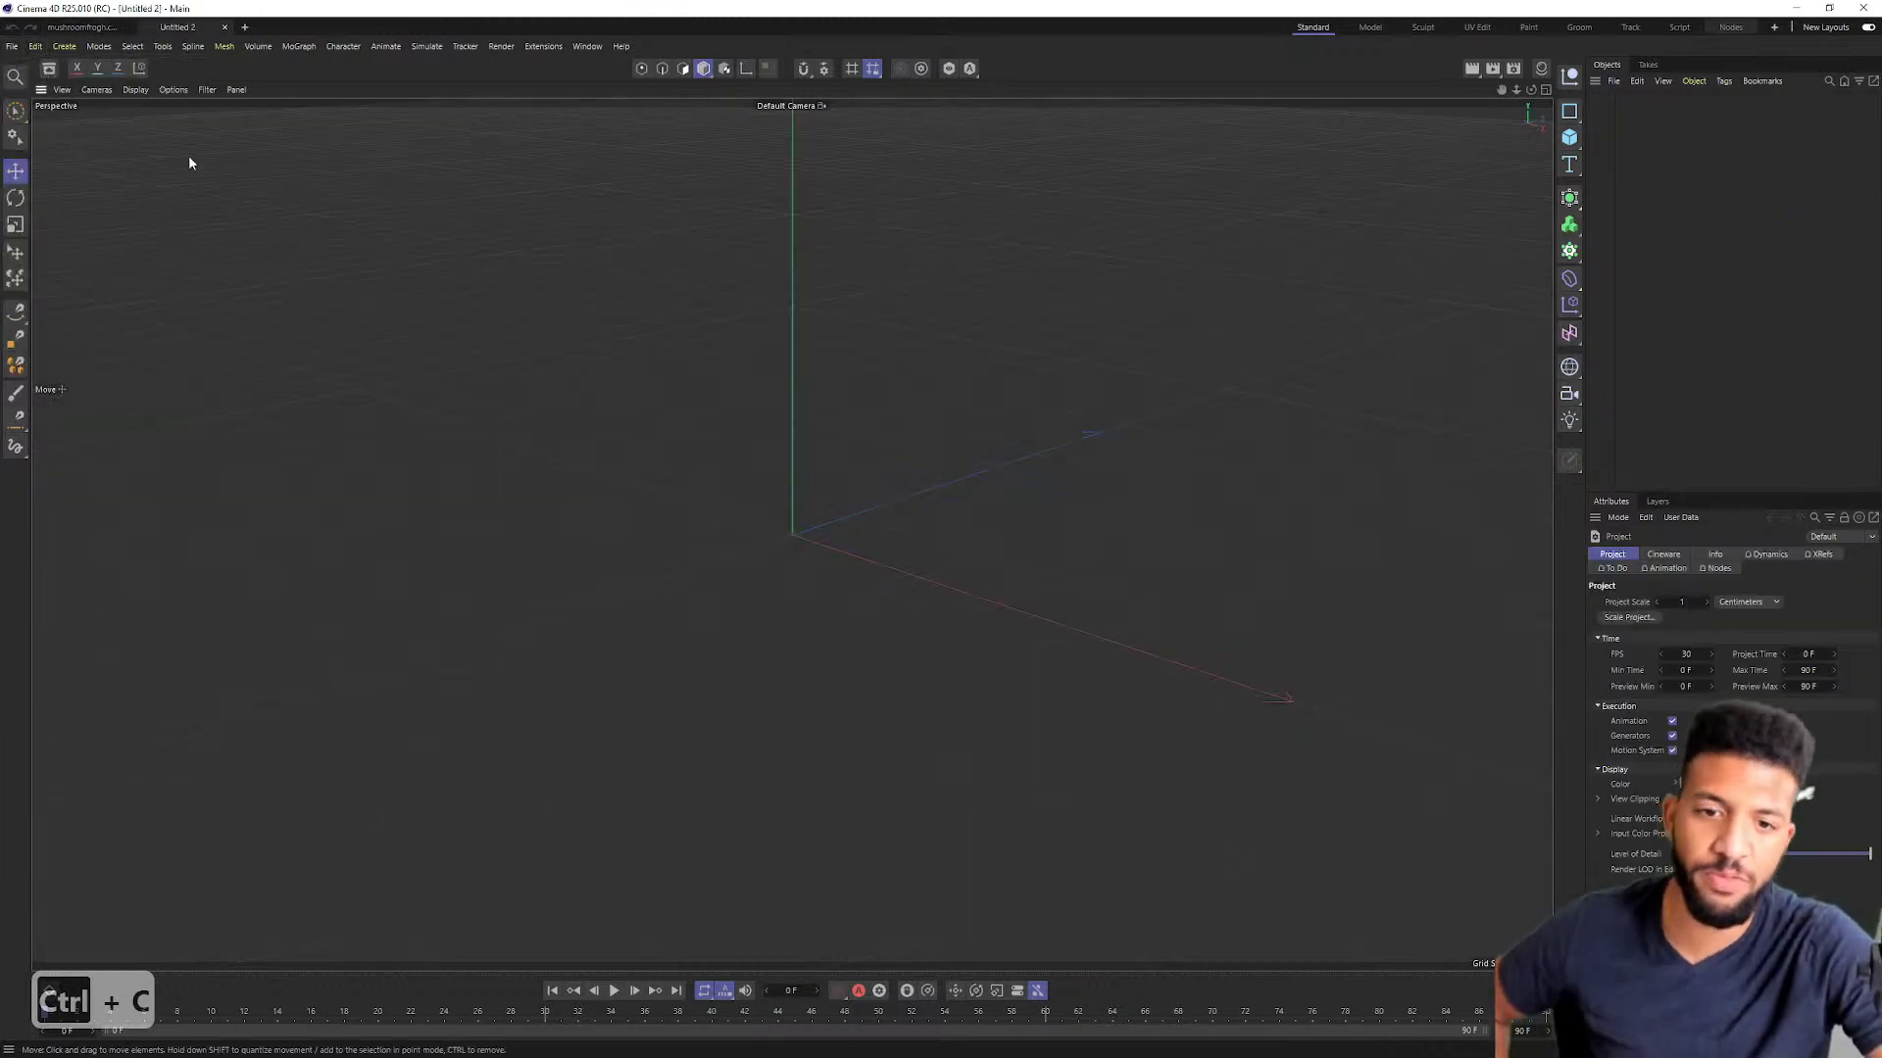
pyautogui.hotkey('ctrl', 'v')
pyautogui.click(993, 600)
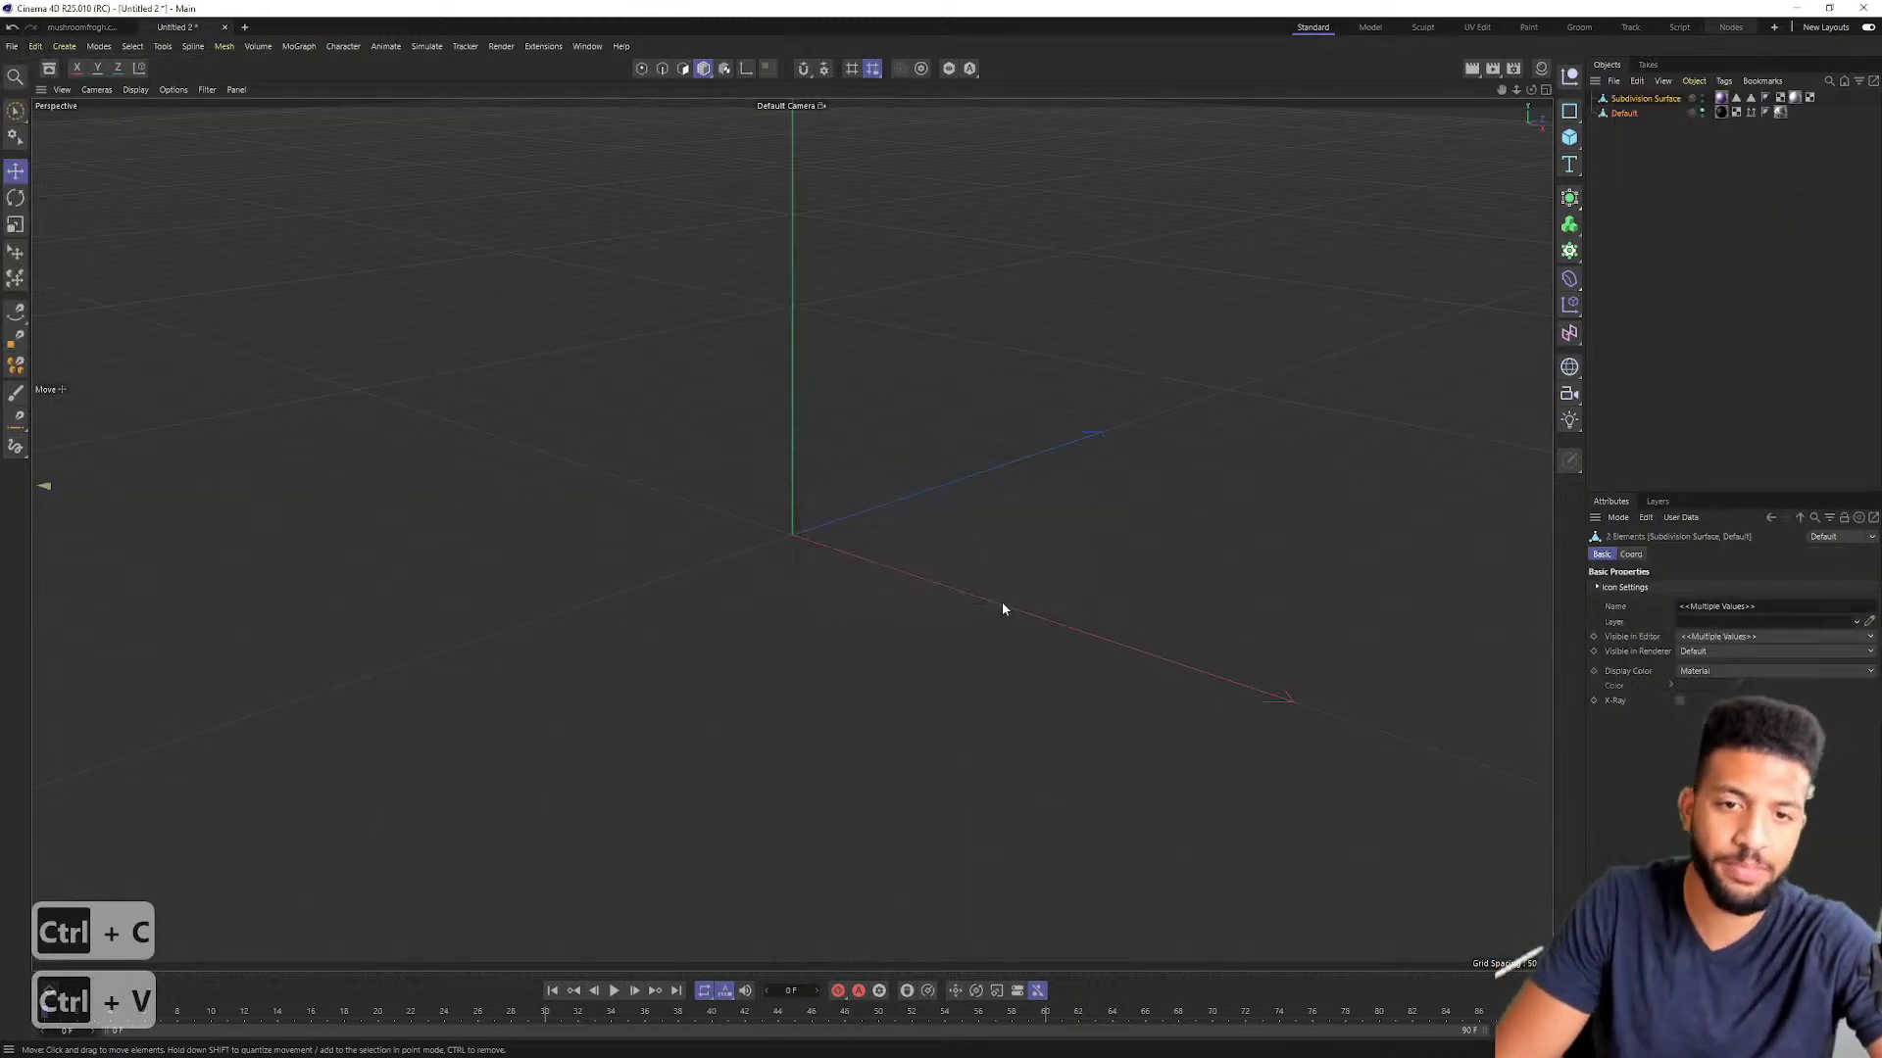
# Step: Move the pasted mushroom and frog near the world origin of the new project
pyautogui.press('s')
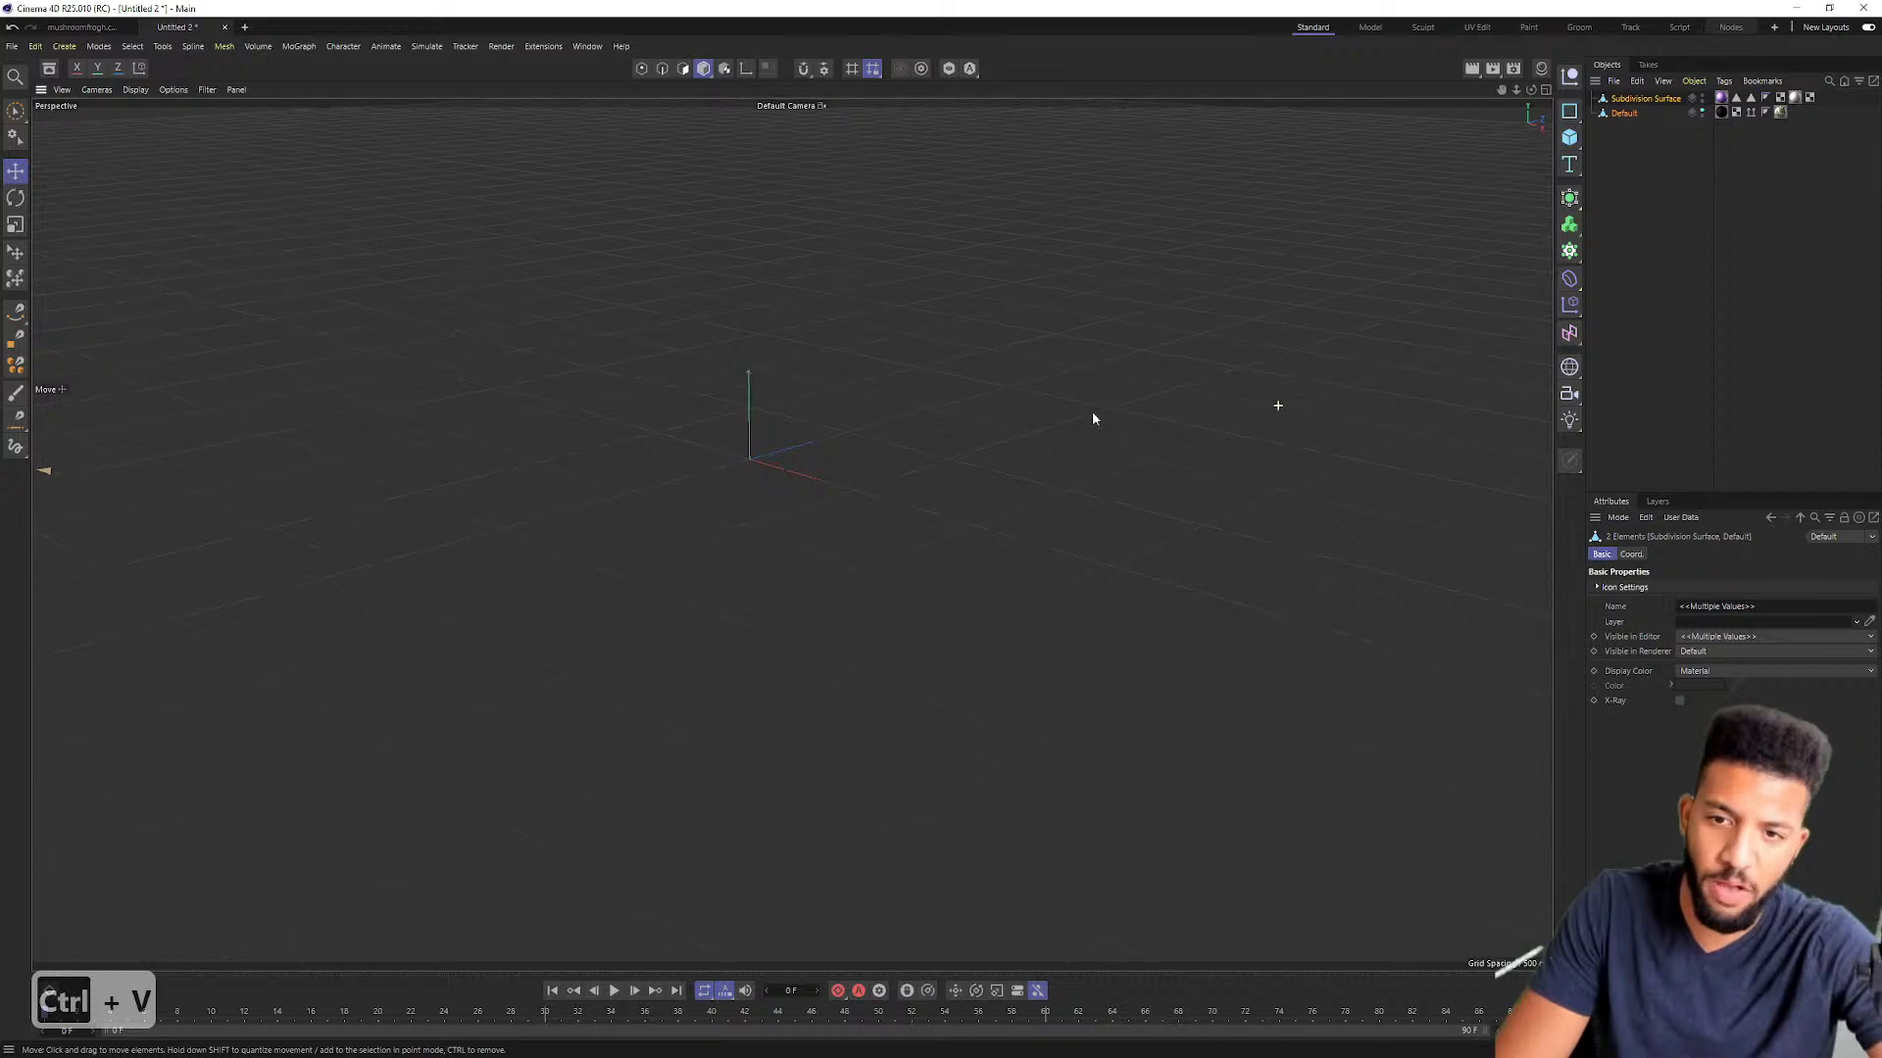
pyautogui.keyDown('alt'); pyautogui.moveTo(1159, 413); pyautogui.dragTo(950, 539); pyautogui.keyUp('alt')
pyautogui.moveTo(689, 390); pyautogui.dragTo(941, 567)
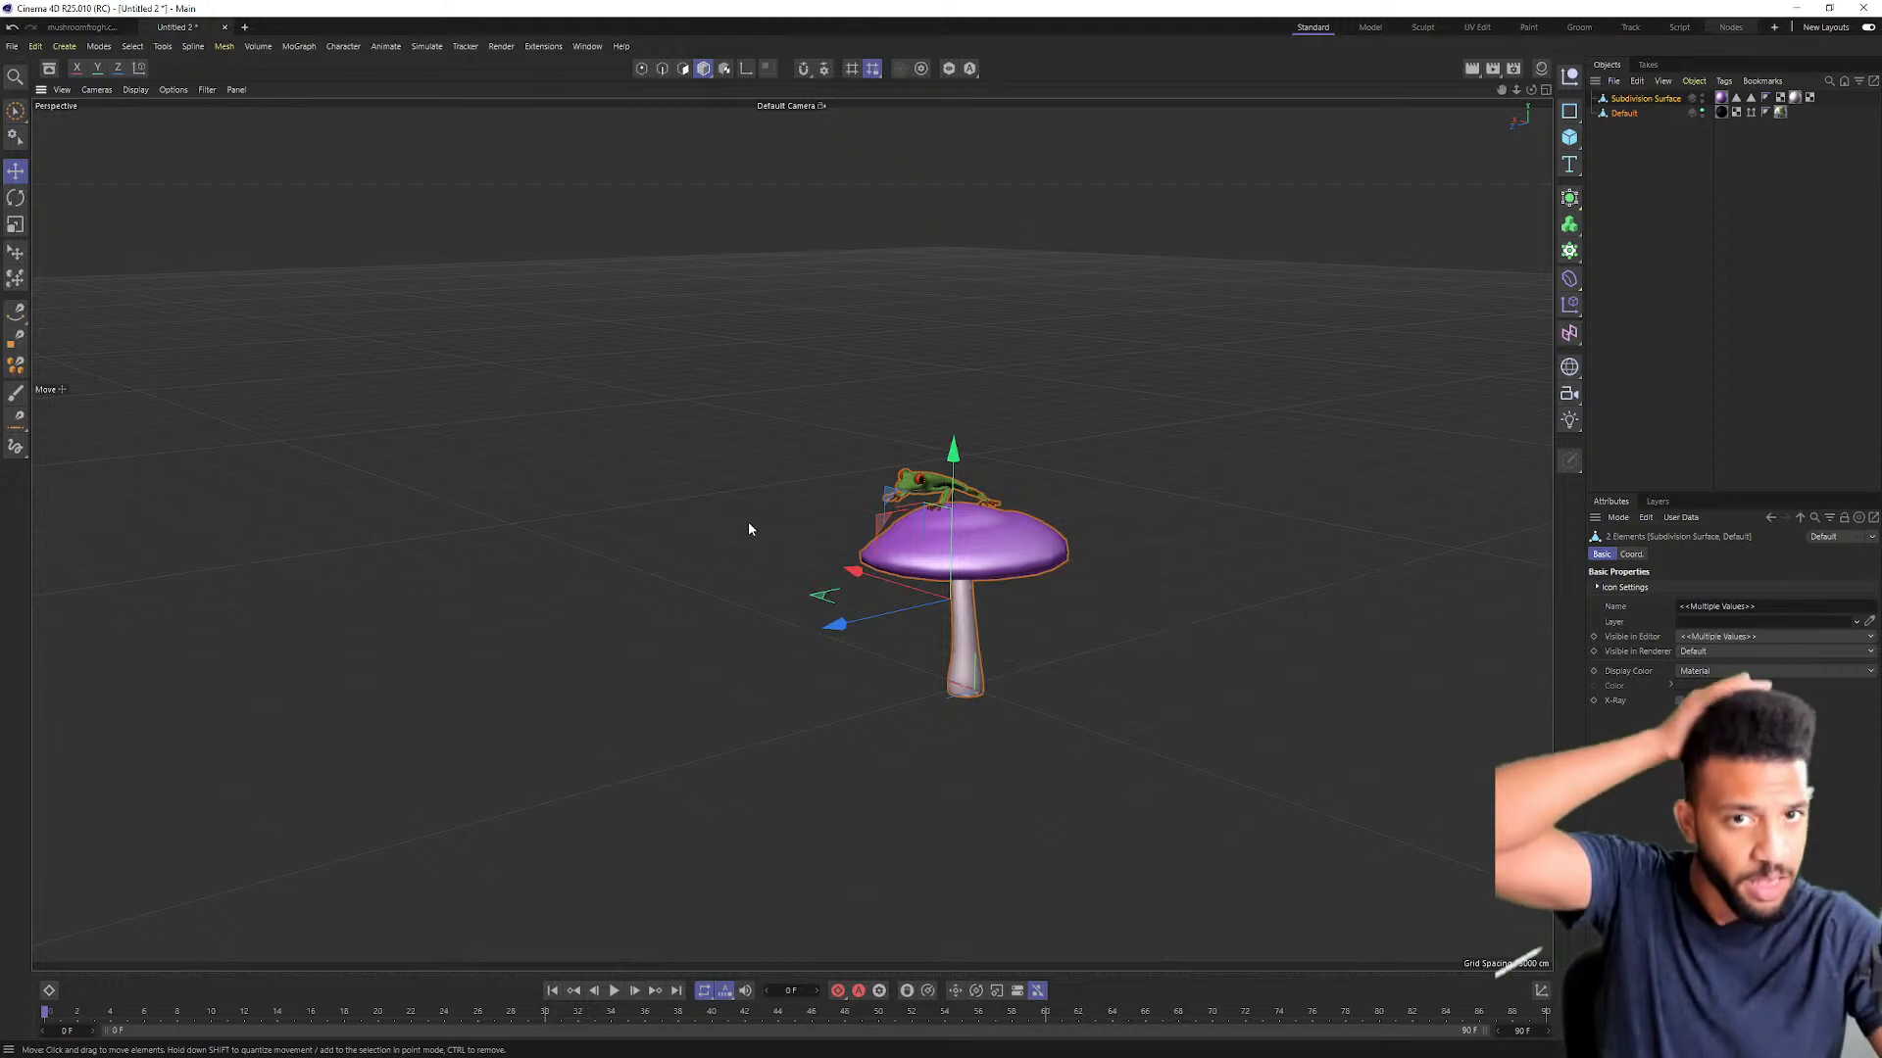
# Step: Add a Figure primitive as a scale reference and move it along the Z axis away from the mushroom stem
pyautogui.click(1569, 137)
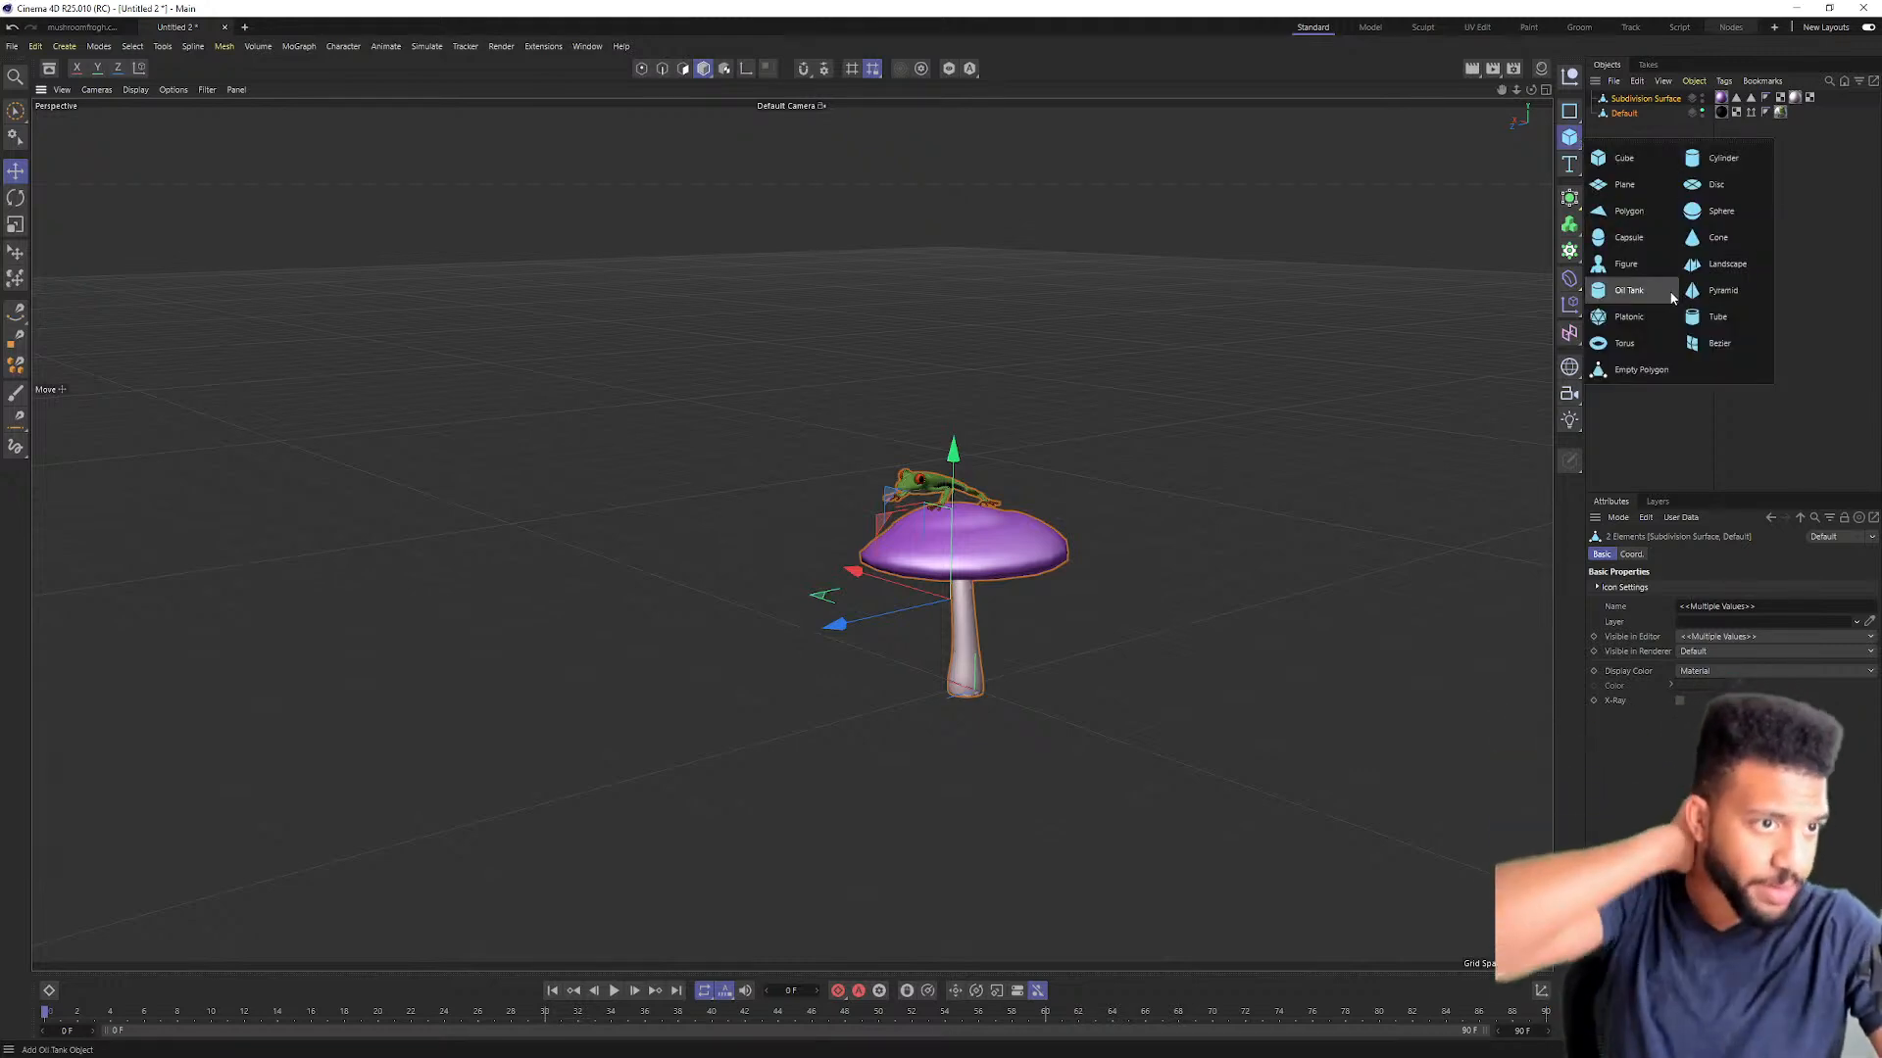
pyautogui.click(1648, 265)
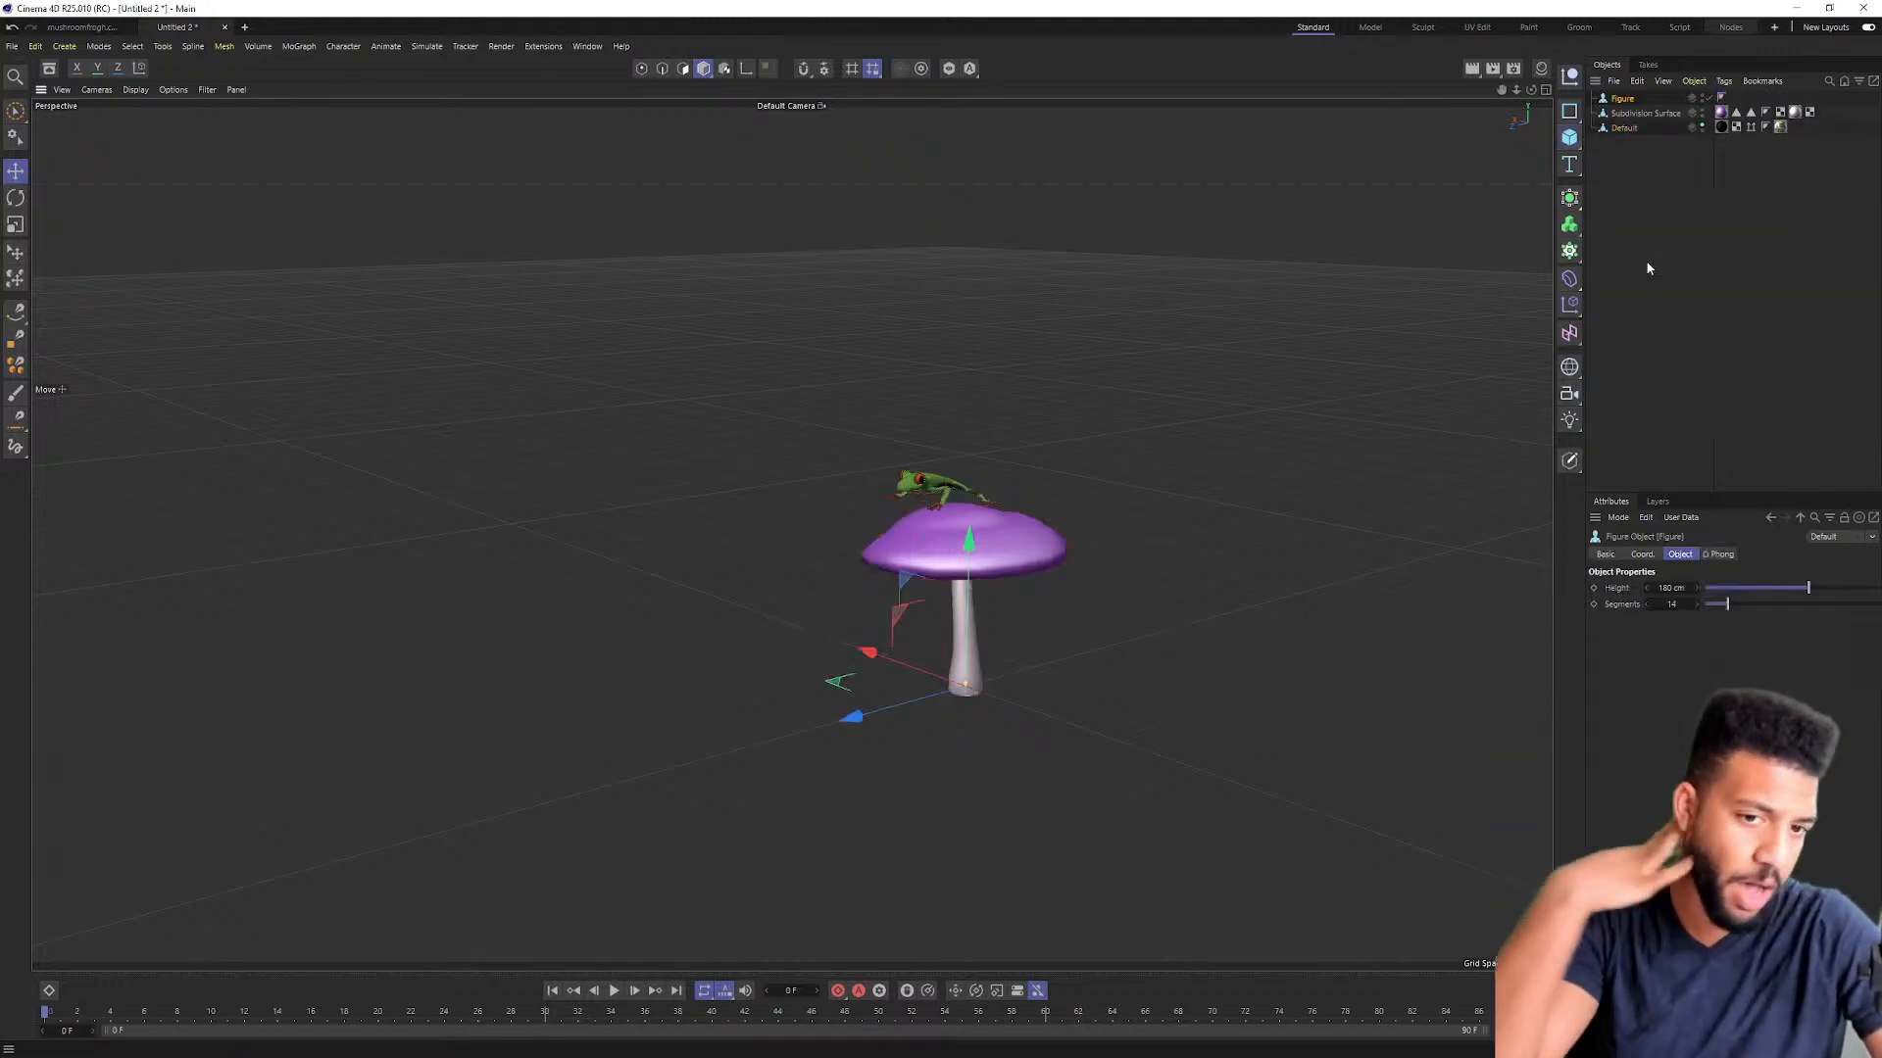
pyautogui.scroll(1, 978, 654)
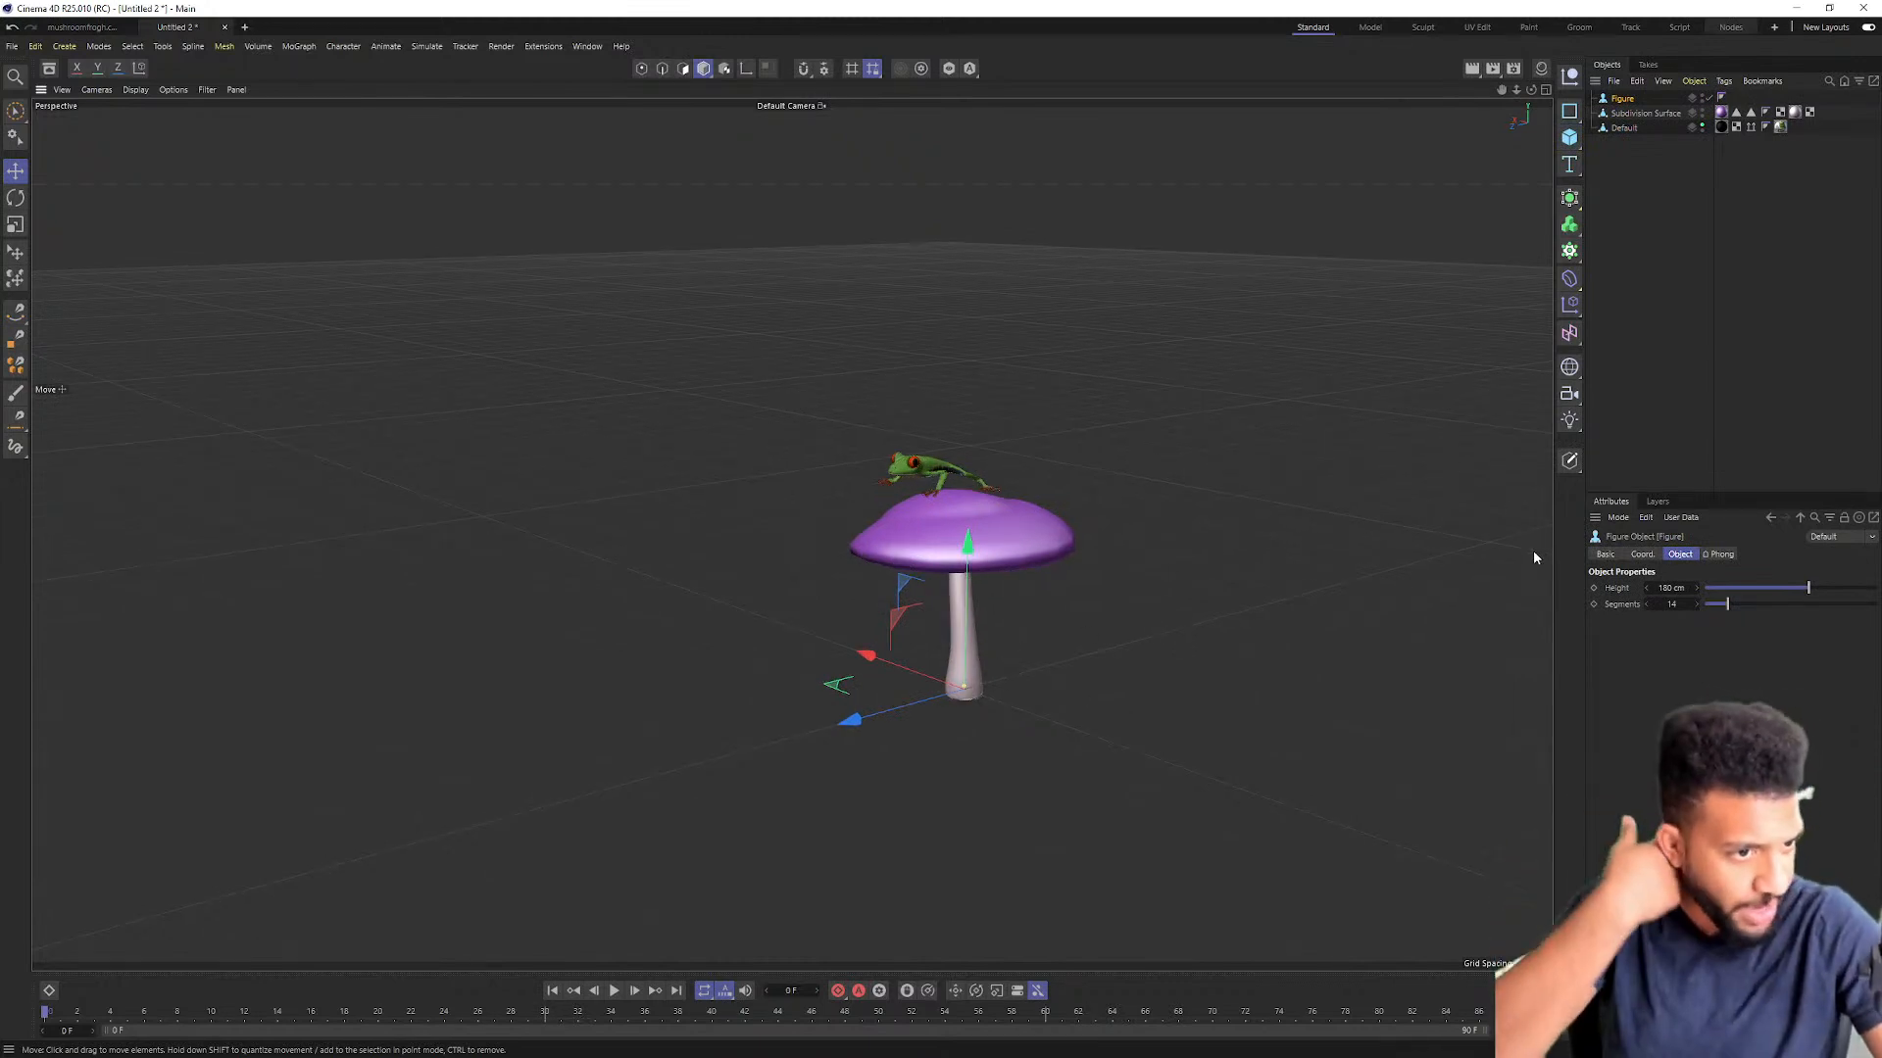
pyautogui.keyDown('alt'); pyautogui.moveTo(930, 680); pyautogui.dragTo(896, 680); pyautogui.keyUp('alt')
pyautogui.keyDown('alt'); pyautogui.moveTo(896, 680); pyautogui.dragTo(950, 640, button='right'); pyautogui.keyUp('alt')
pyautogui.moveTo(819, 624); pyautogui.dragTo(727, 630)
pyautogui.scroll(1, 926, 608)
# Step: Examine how the figure's size compares with the mushroom and frog from several distances and angles
pyautogui.keyDown('alt'); pyautogui.moveTo(926, 602); pyautogui.dragTo(1127, 597, button='right'); pyautogui.keyUp('alt')
pyautogui.keyDown('alt'); pyautogui.moveTo(839, 588); pyautogui.dragTo(734, 594, button='right'); pyautogui.keyUp('alt')
pyautogui.keyDown('alt'); pyautogui.moveTo(789, 606); pyautogui.dragTo(819, 609); pyautogui.keyUp('alt')
pyautogui.keyDown('alt'); pyautogui.moveTo(804, 616); pyautogui.dragTo(876, 599, button='right'); pyautogui.keyUp('alt')
pyautogui.keyDown('alt'); pyautogui.moveTo(876, 604); pyautogui.dragTo(865, 525); pyautogui.keyUp('alt')
pyautogui.keyDown('alt'); pyautogui.moveTo(885, 472); pyautogui.dragTo(814, 445, button='right'); pyautogui.keyUp('alt')
pyautogui.keyDown('alt'); pyautogui.moveTo(882, 427); pyautogui.dragTo(941, 621, button='middle'); pyautogui.keyUp('alt')
pyautogui.keyDown('alt'); pyautogui.moveTo(947, 624); pyautogui.dragTo(900, 627, button='right'); pyautogui.keyUp('alt')
pyautogui.keyDown('alt'); pyautogui.moveTo(992, 557); pyautogui.dragTo(909, 624, button='middle'); pyautogui.keyUp('alt')
pyautogui.keyDown('alt'); pyautogui.moveTo(908, 624); pyautogui.dragTo(770, 526, button='right'); pyautogui.keyUp('alt')
# Step: Add a null object and nest the mushroom and frog objects under it
pyautogui.click(1629, 116)
pyautogui.keyDown('shift'); pyautogui.click(1625, 129); pyautogui.keyUp('shift')
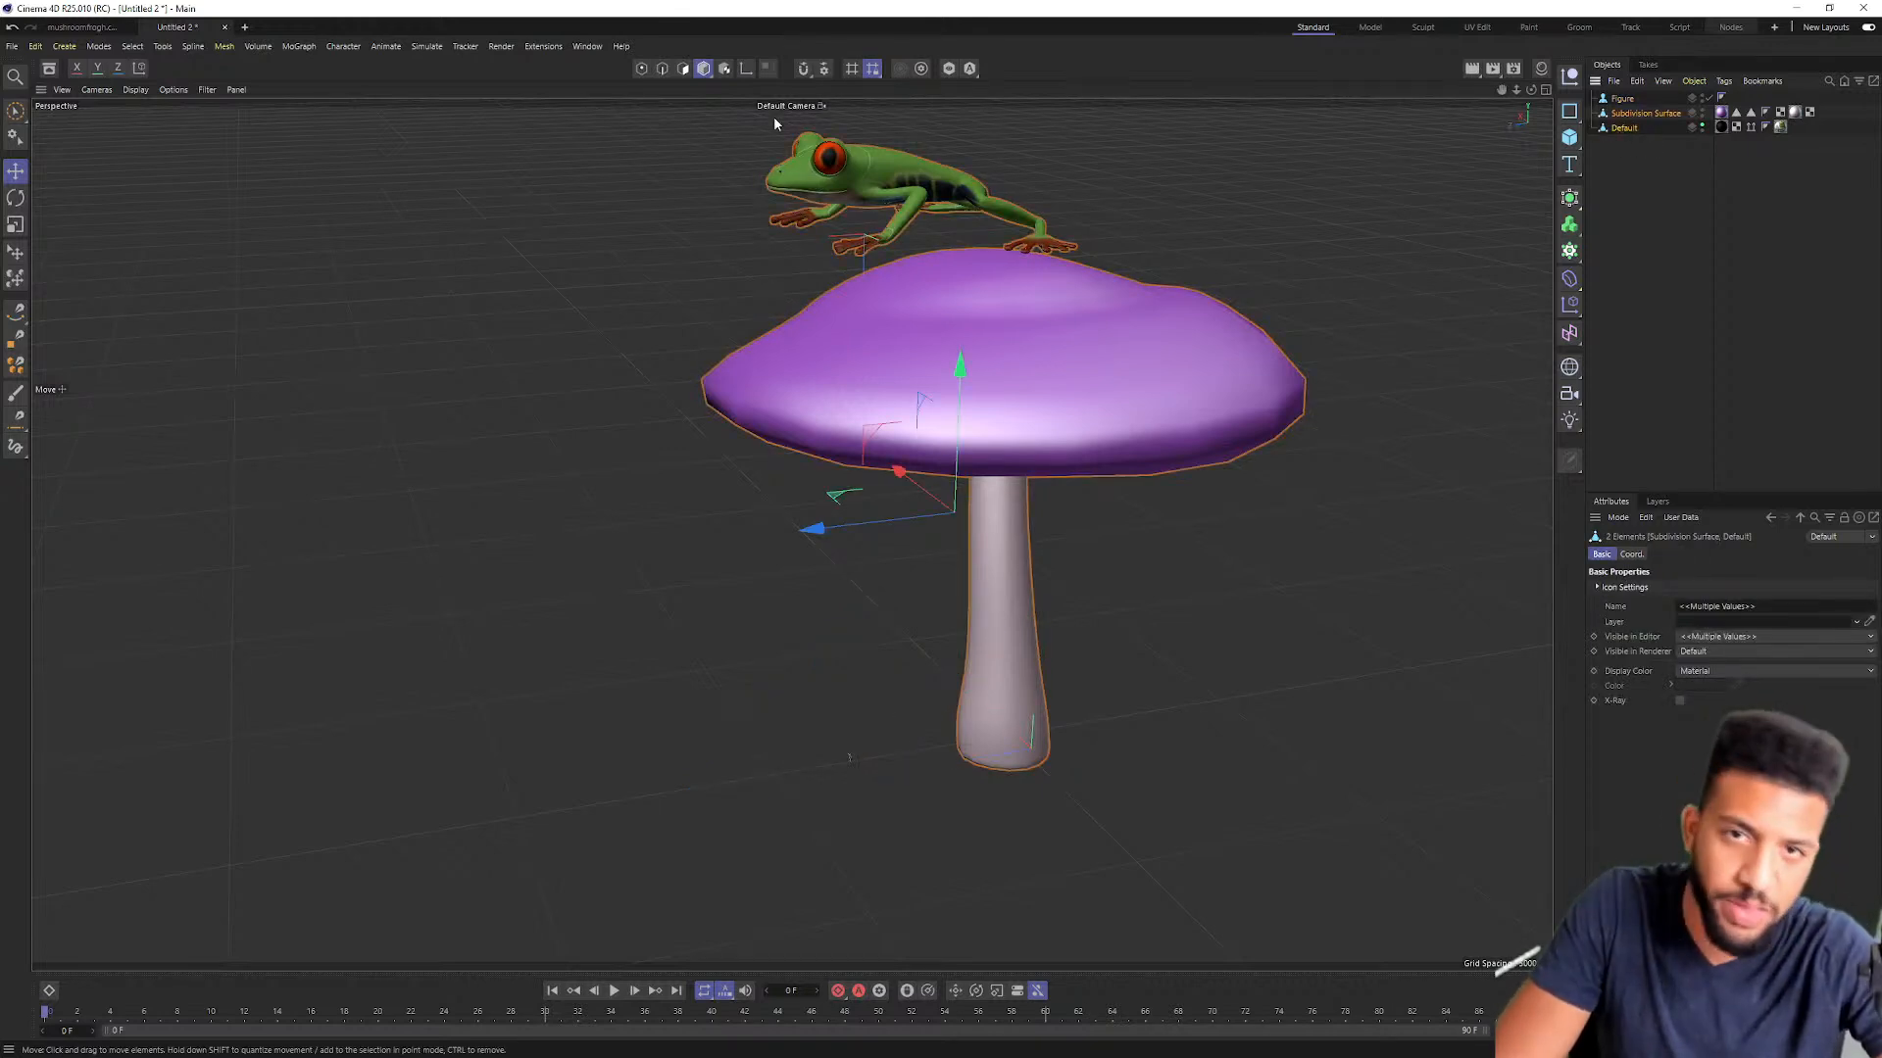
pyautogui.click(1568, 112)
pyautogui.click(1637, 128)
pyautogui.keyDown('shift'); pyautogui.click(1627, 142); pyautogui.keyUp('shift')
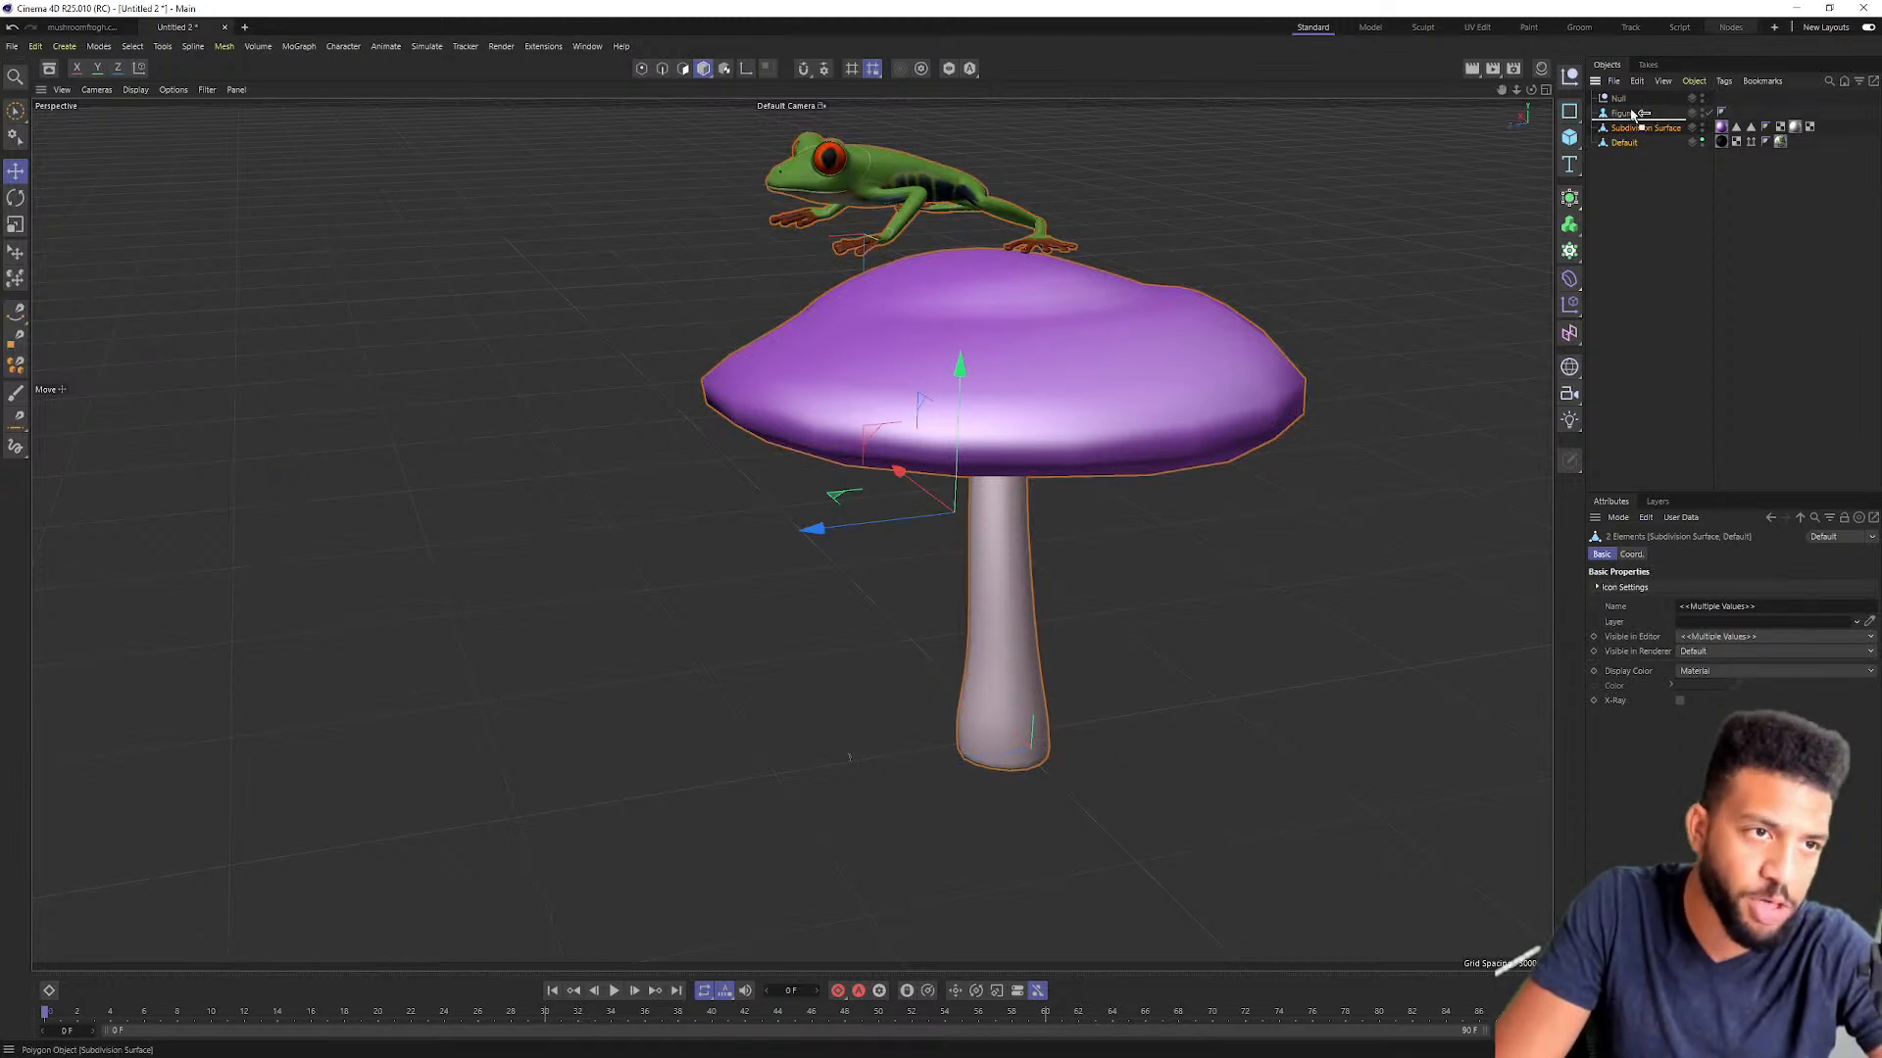
pyautogui.moveTo(1638, 125); pyautogui.dragTo(1618, 98)
# Step: Scale down the null holding the mushroom and frog to bring them closer to the figure's size
pyautogui.click(1618, 98)
pyautogui.press('t')
pyautogui.moveTo(1376, 205); pyautogui.dragTo(985, 758)
pyautogui.scroll(6, 985, 758)
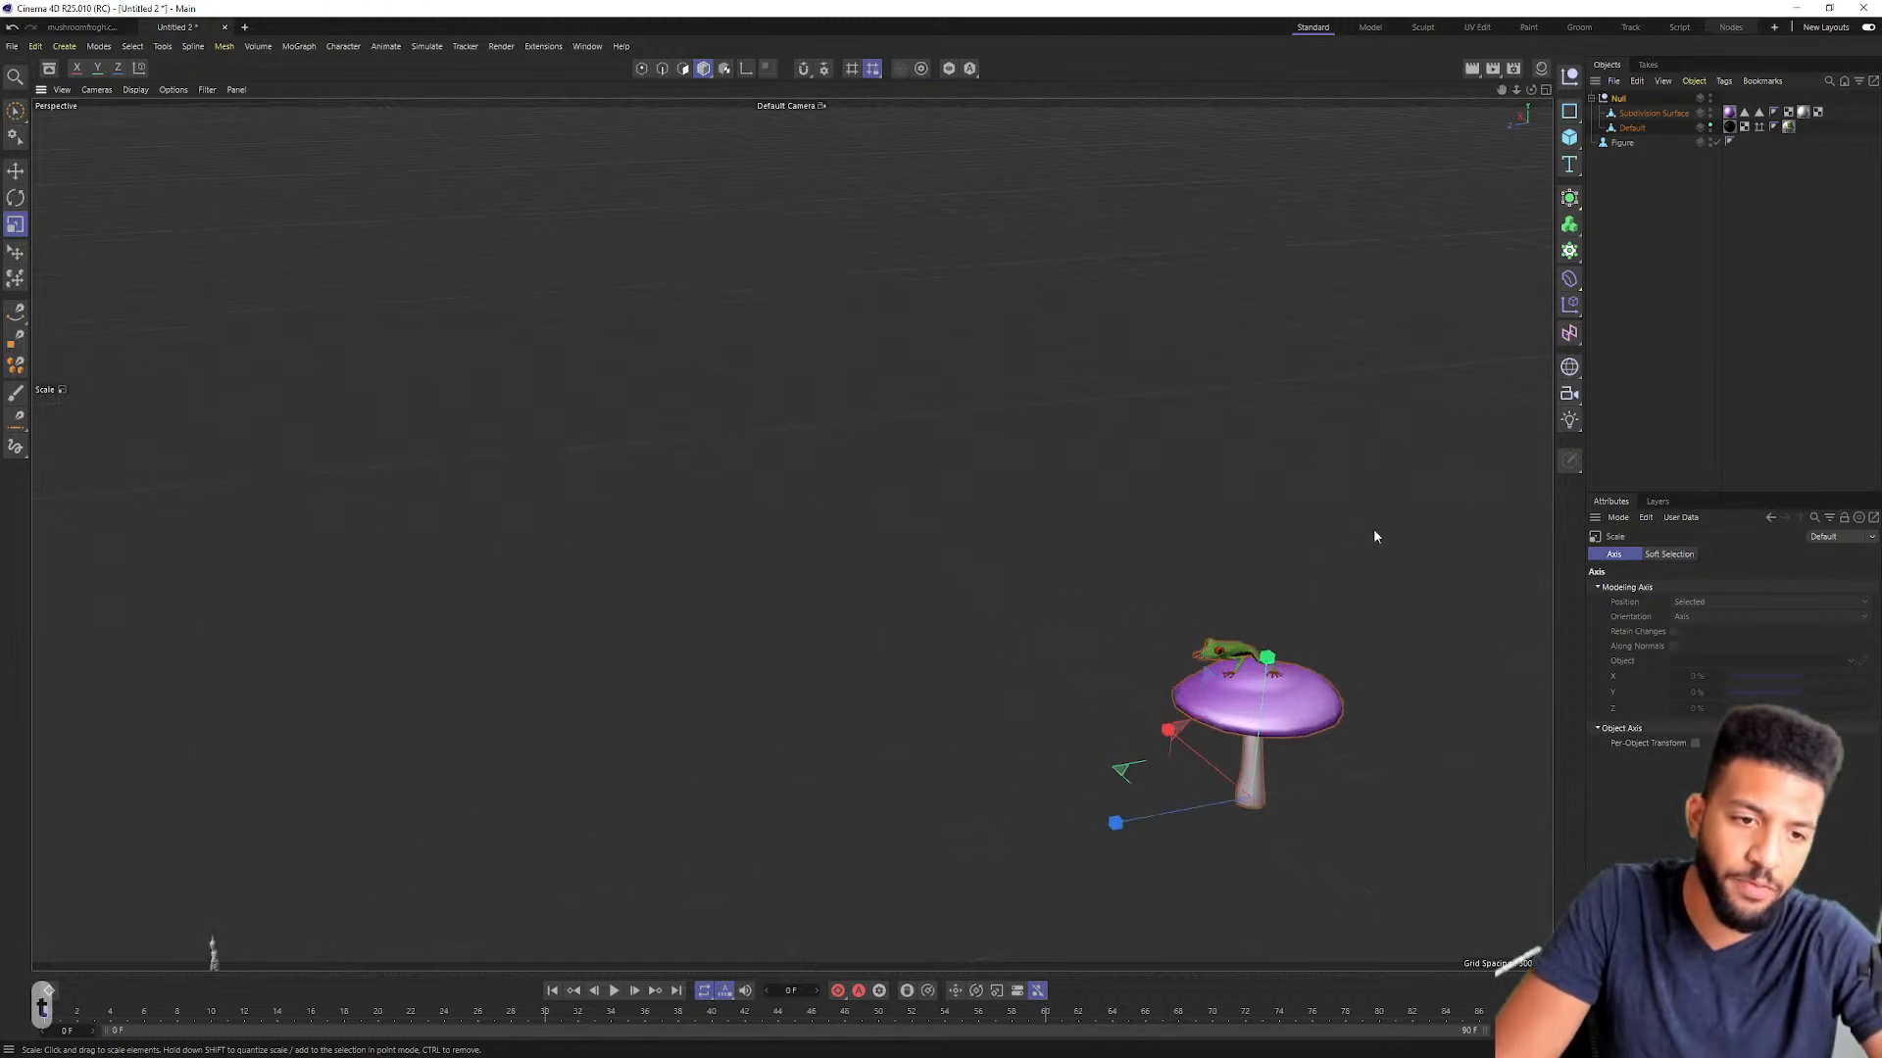
pyautogui.moveTo(1374, 531); pyautogui.dragTo(1027, 668)
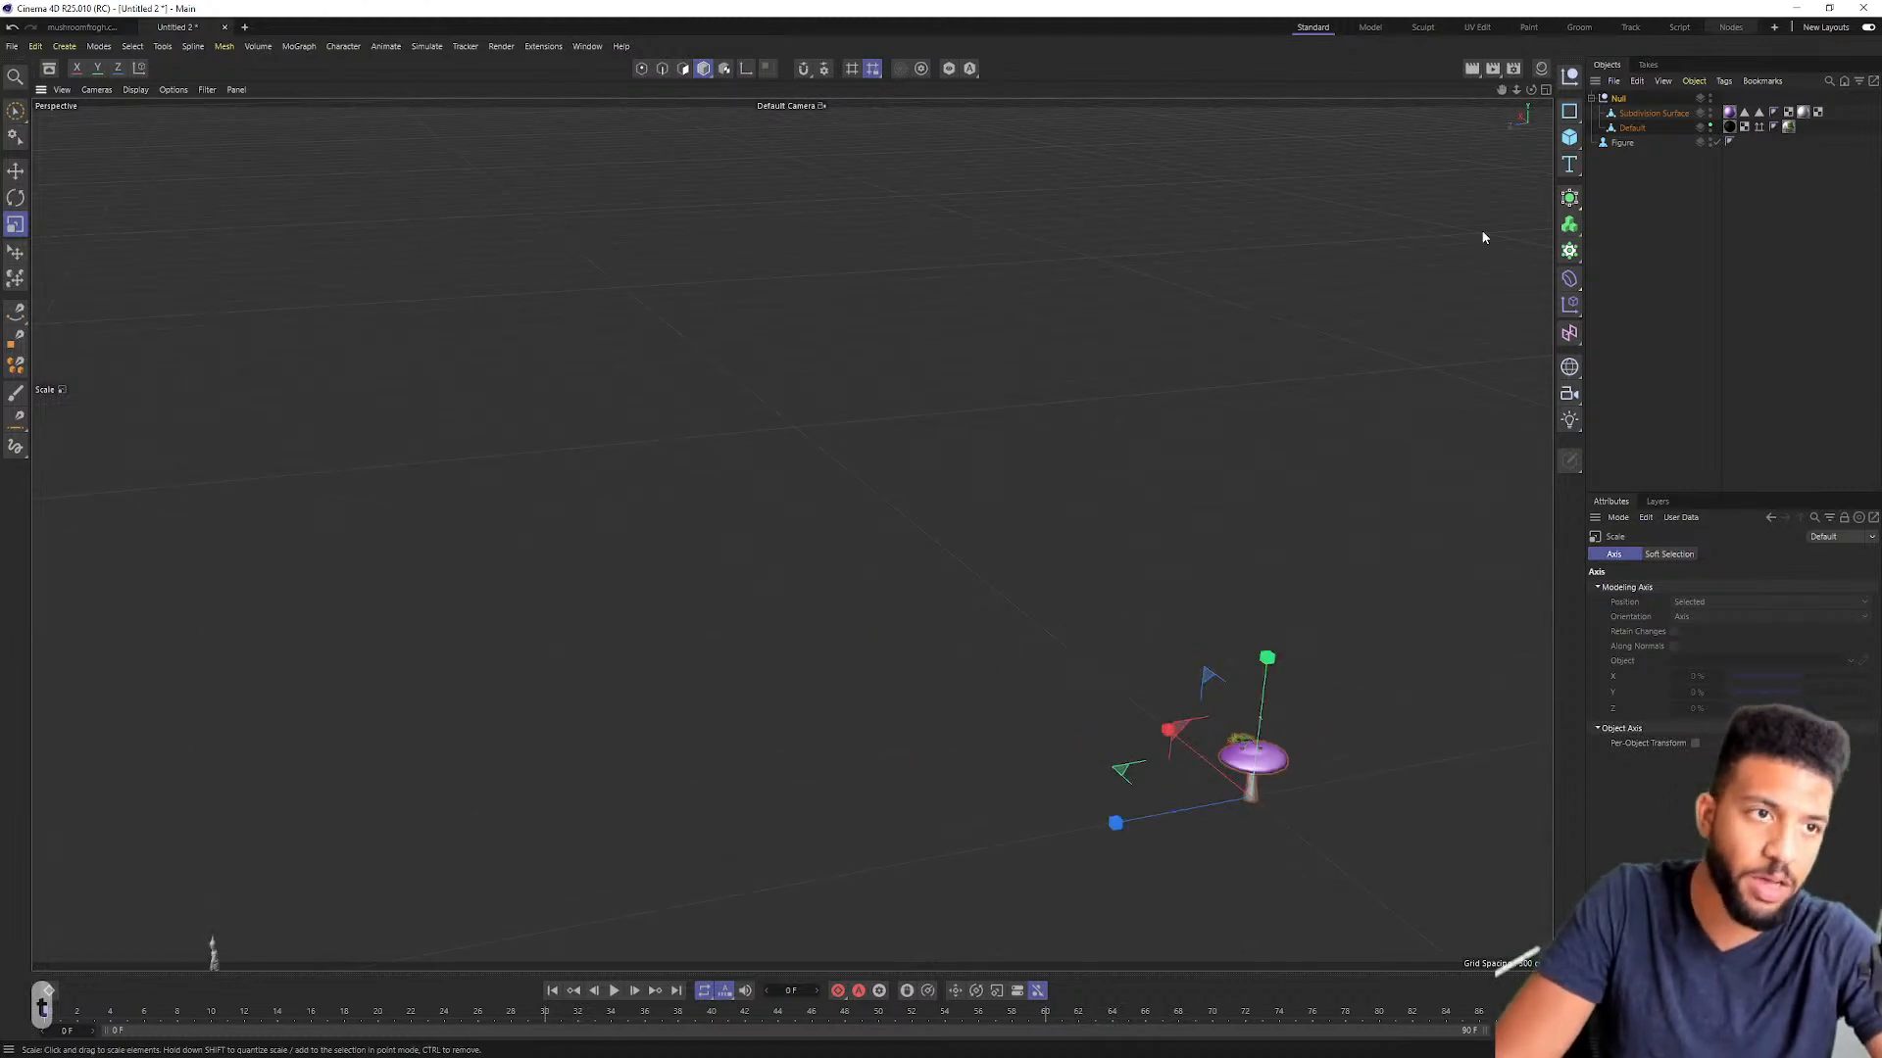
# Step: Move the Figure along the Z axis so that it stands right beside the scaled-down mushroom
pyautogui.click(1619, 142)
pyautogui.keyDown('alt'); pyautogui.moveTo(867, 598); pyautogui.dragTo(643, 586, button='right'); pyautogui.keyUp('alt')
pyautogui.press('w')
pyautogui.press('e')
pyautogui.moveTo(468, 771); pyautogui.dragTo(859, 710)
pyautogui.scroll(8, 1011, 665)
pyautogui.keyDown('alt'); pyautogui.moveTo(909, 737); pyautogui.dragTo(583, 683, button='middle'); pyautogui.keyUp('alt')
pyautogui.keyDown('alt'); pyautogui.moveTo(583, 683); pyautogui.dragTo(519, 919); pyautogui.keyUp('alt')
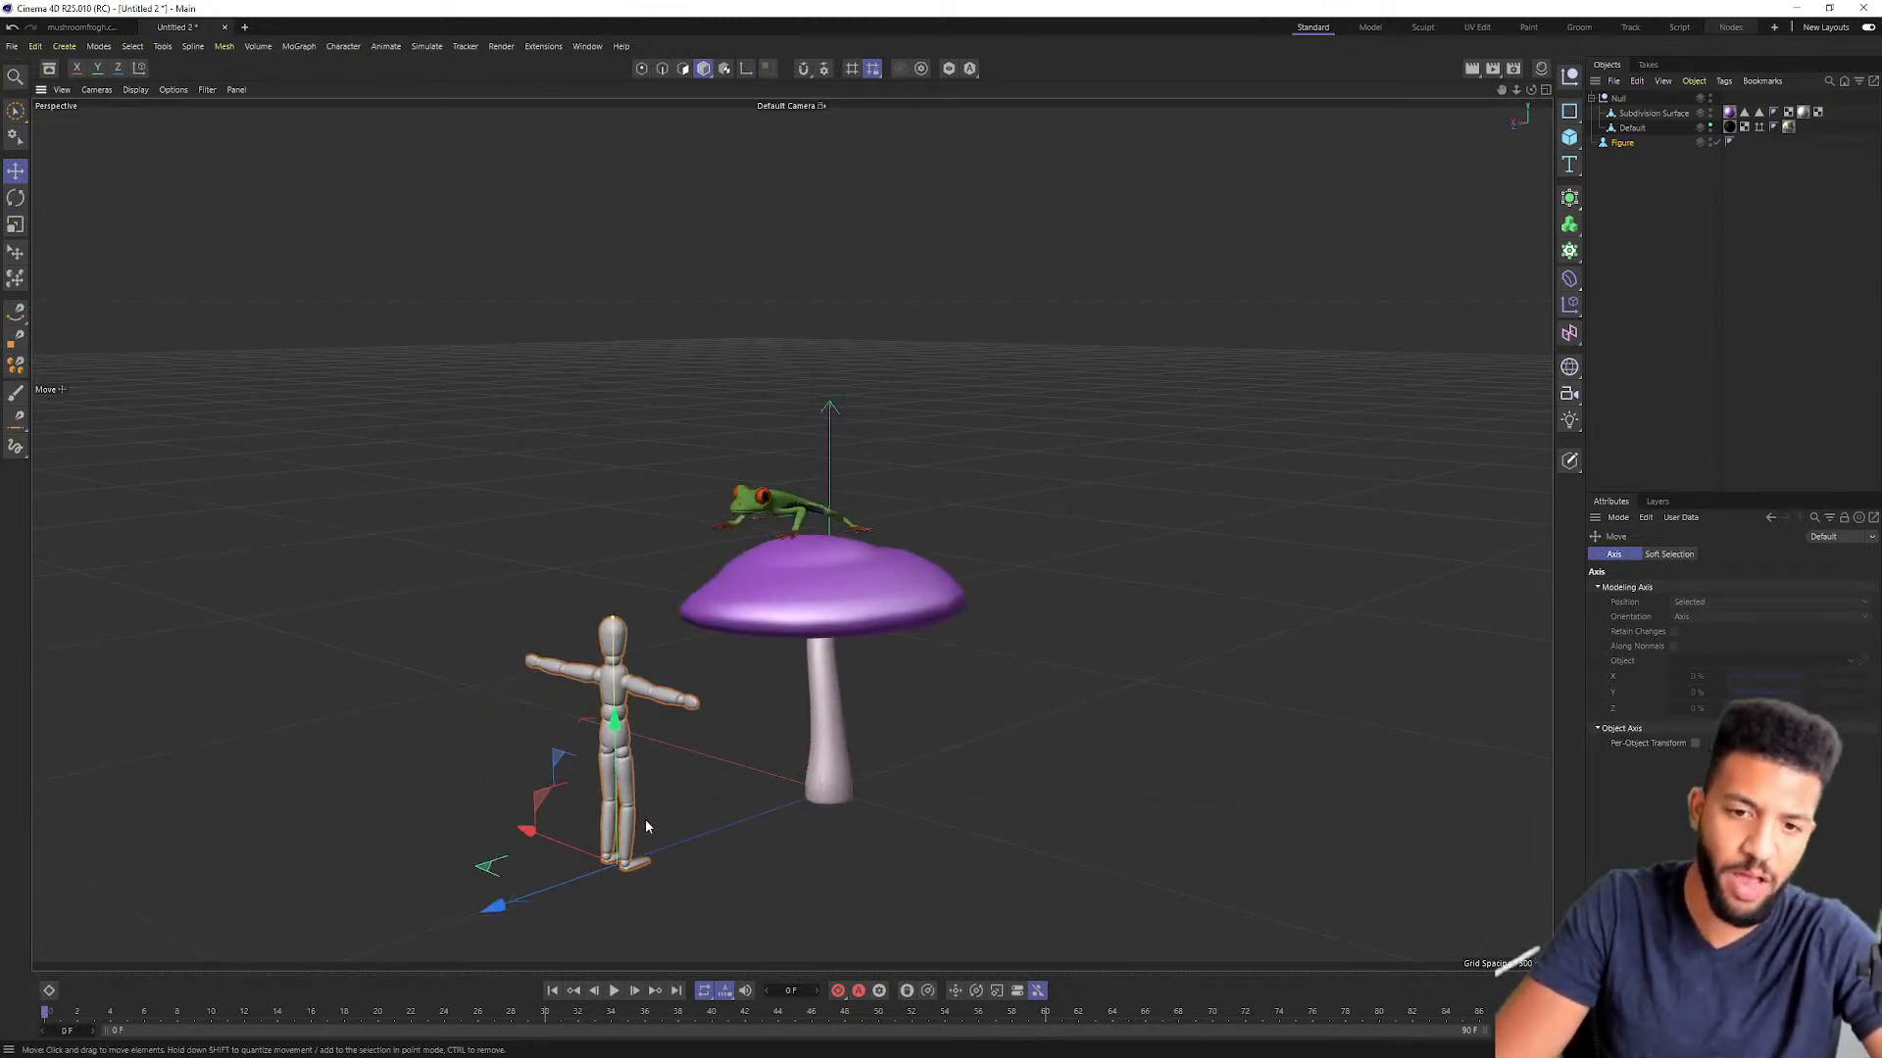
pyautogui.scroll(4, 645, 819)
pyautogui.keyDown('alt'); pyautogui.moveTo(726, 718); pyautogui.dragTo(792, 534, button='middle'); pyautogui.keyUp('alt')
pyautogui.scroll(4, 770, 619)
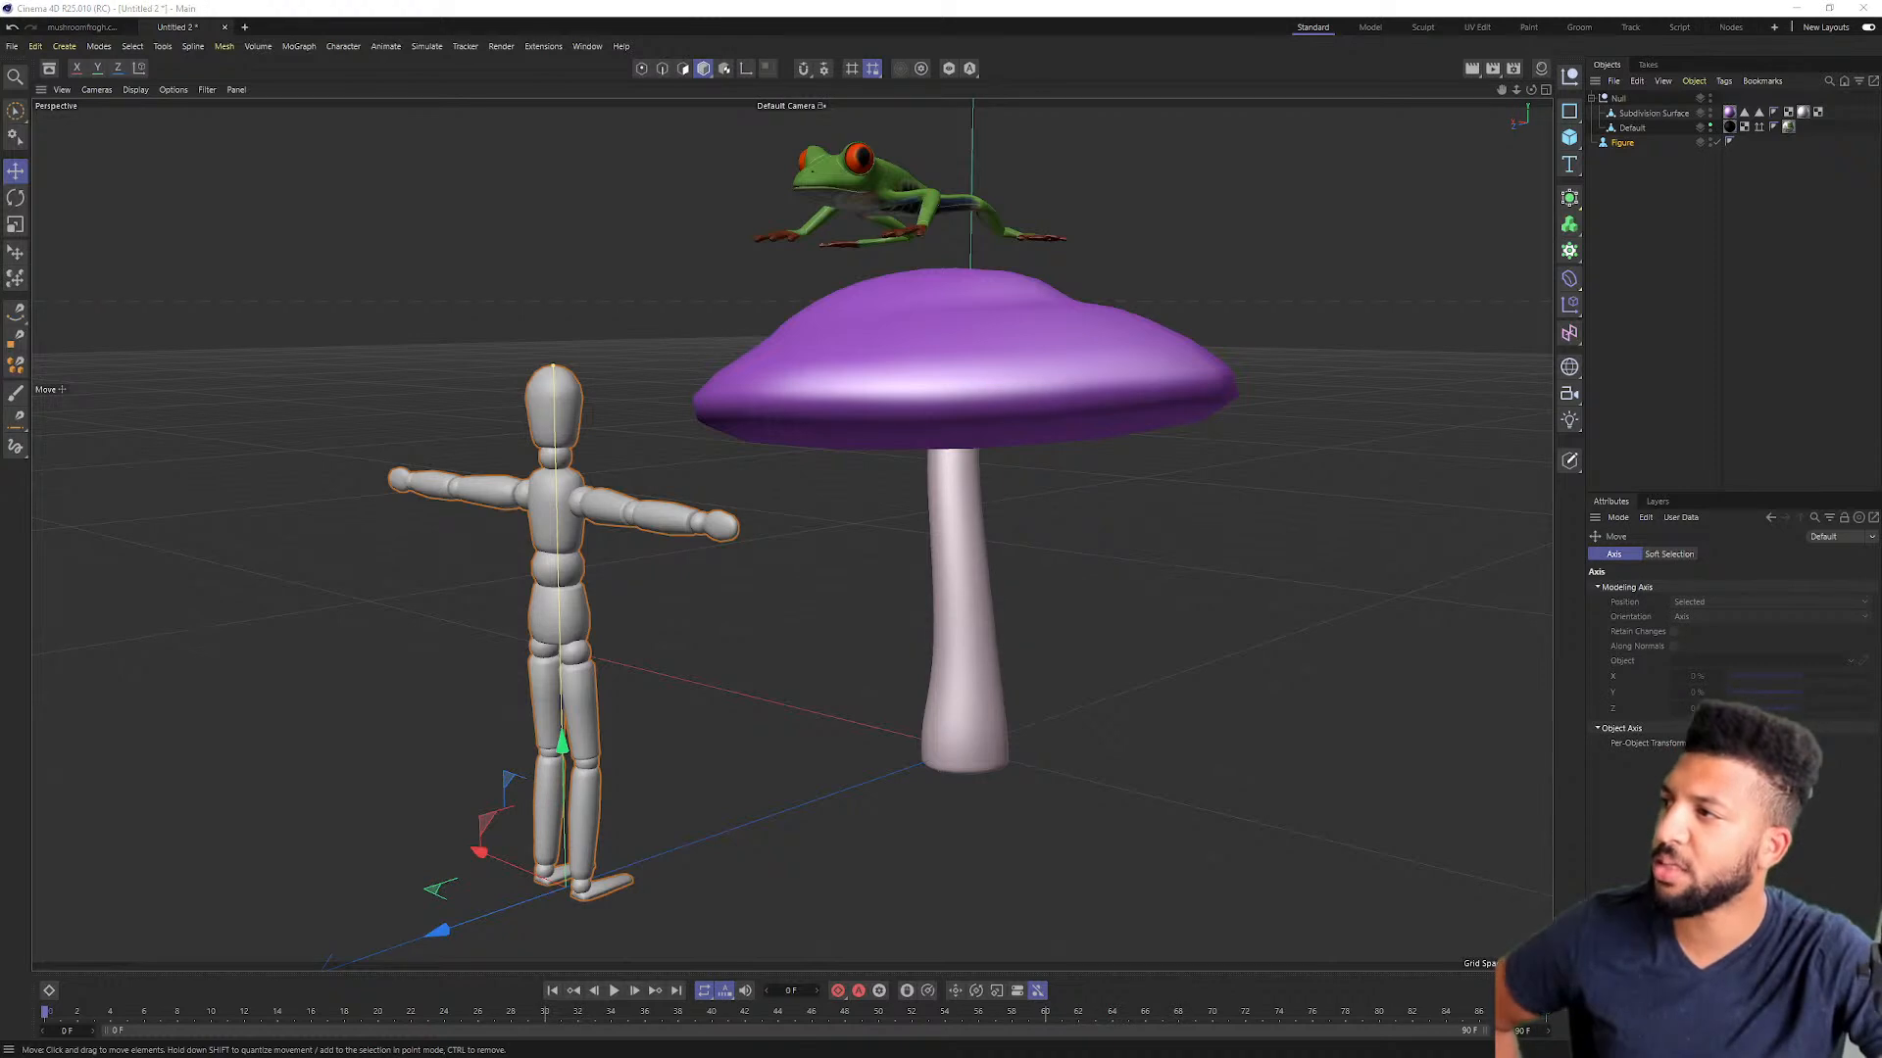
# Step: Switch to the Chrome window and show the Google image results for "lenticular AR patterns images"
pyautogui.moveTo(0, 364); pyautogui.dragTo(838, 200)
pyautogui.click(1244, 506)
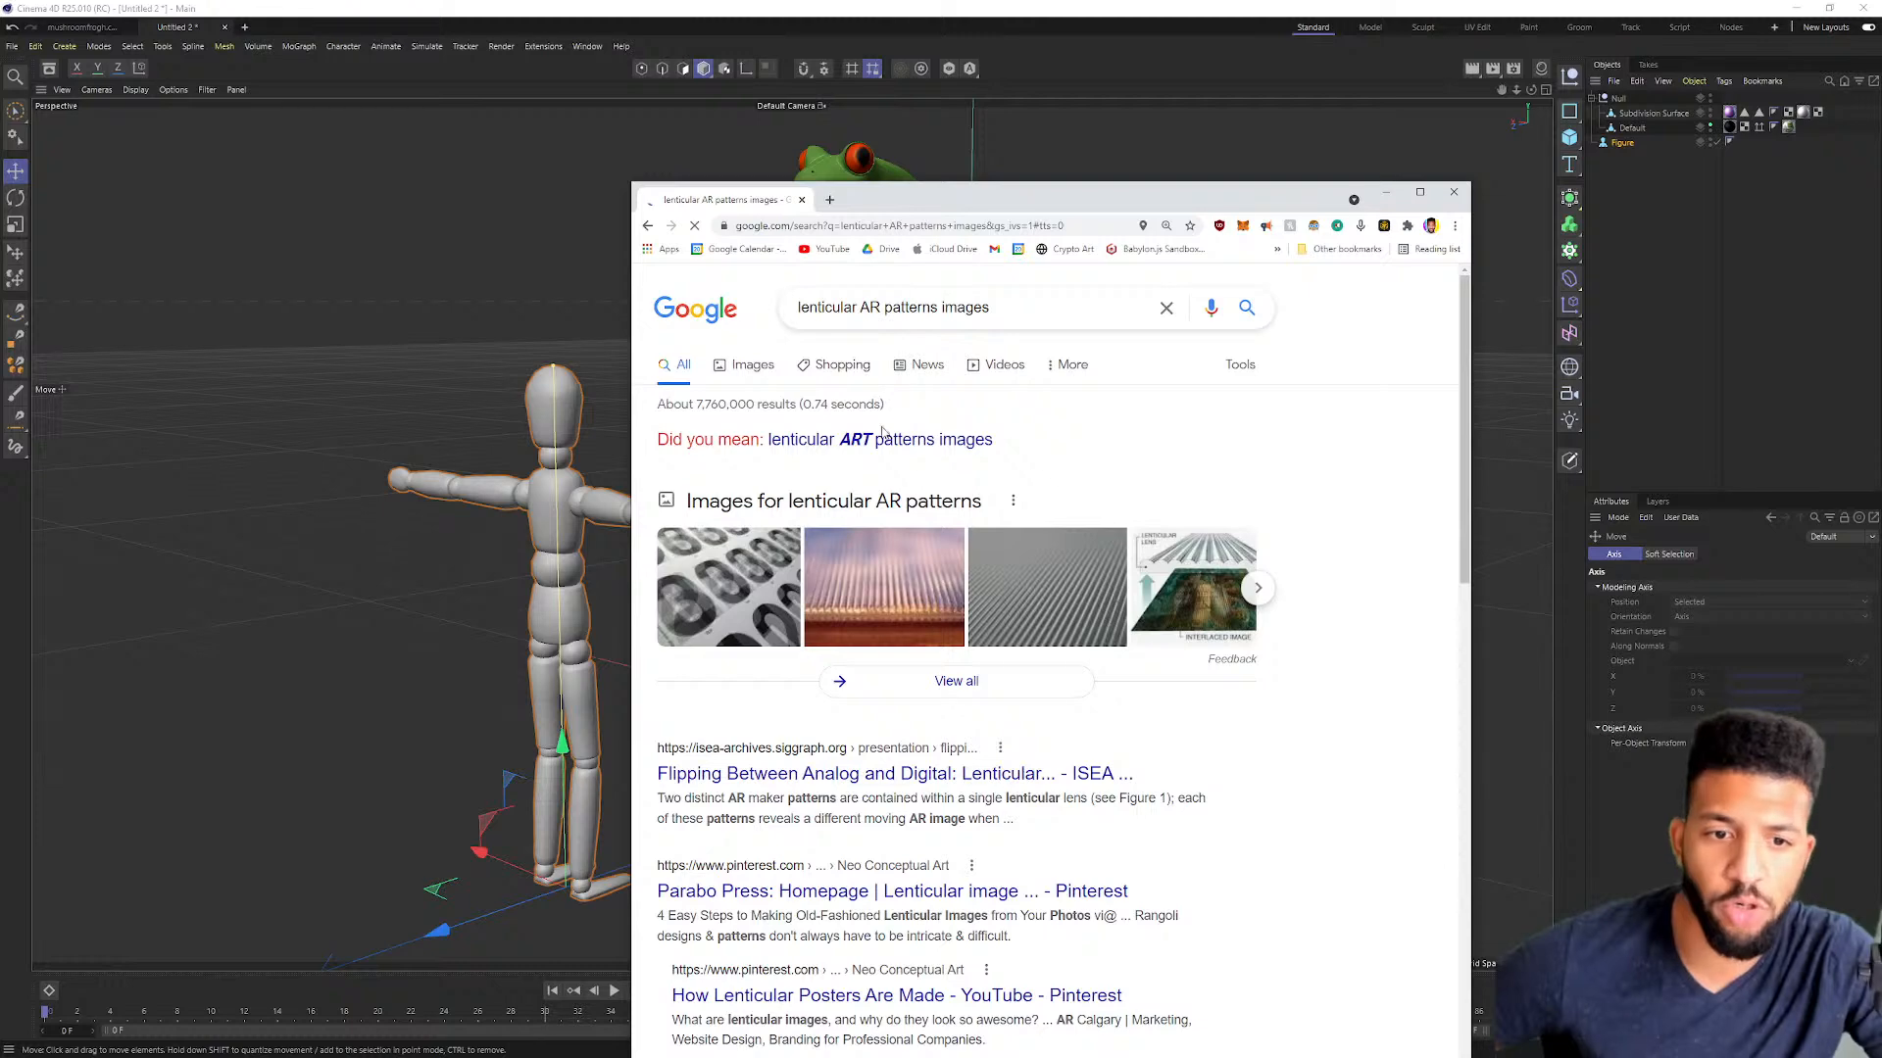
pyautogui.click(737, 380)
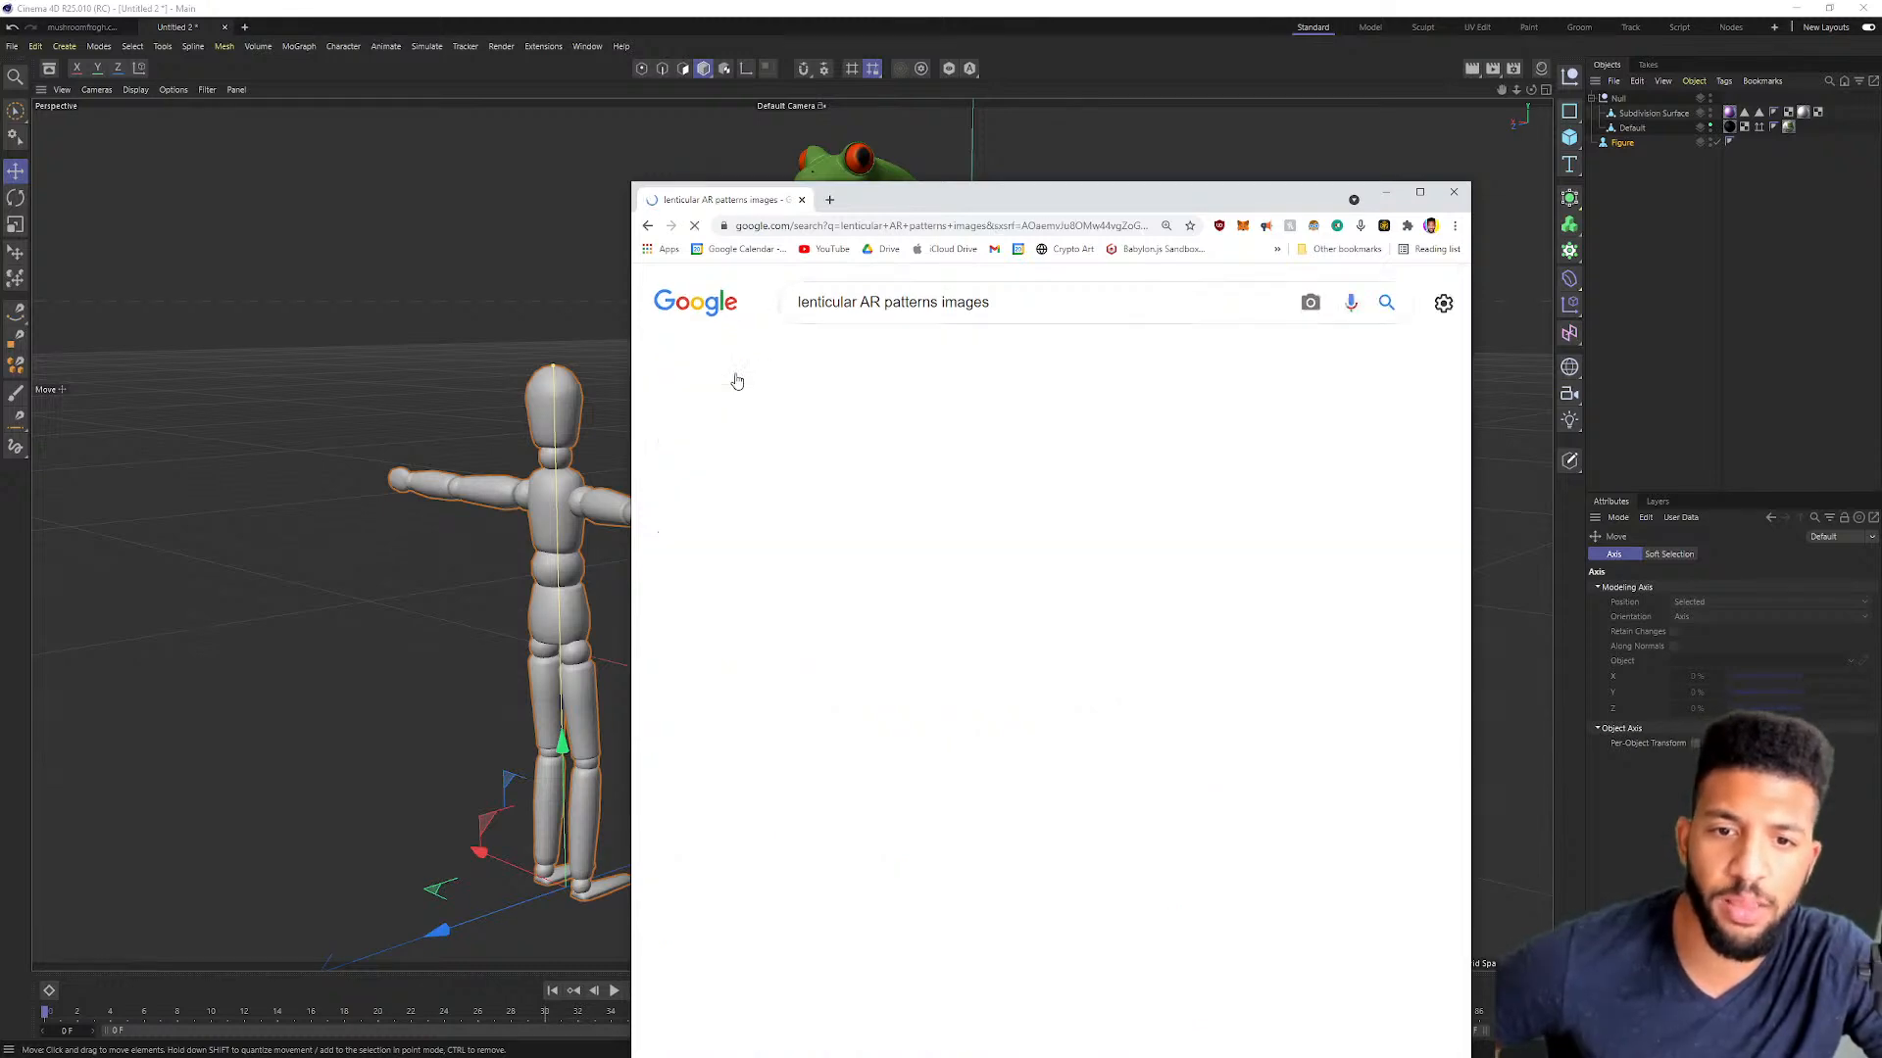
pyautogui.scroll(-2, 1078, 548)
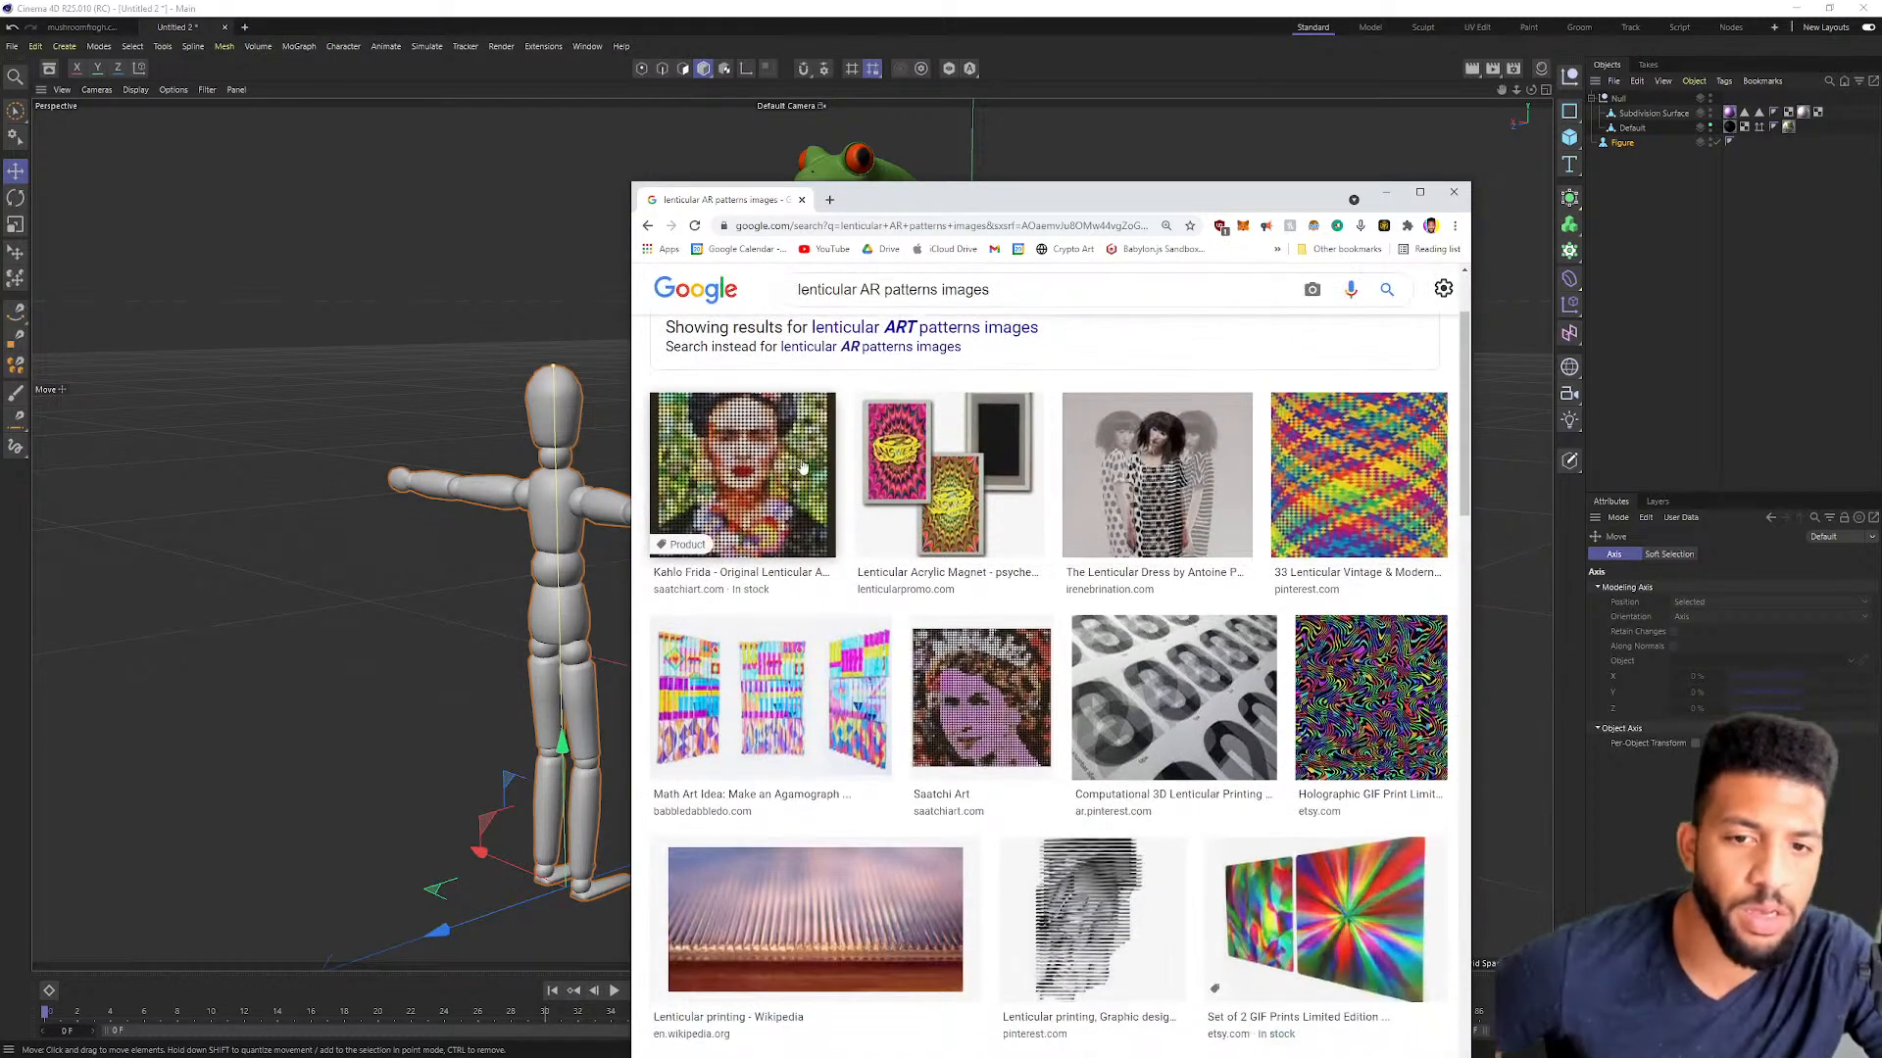
# Step: Preview the Kahlo Frida and Saatchi Art lenticular artworks and browse the related images of each
pyautogui.click(785, 458)
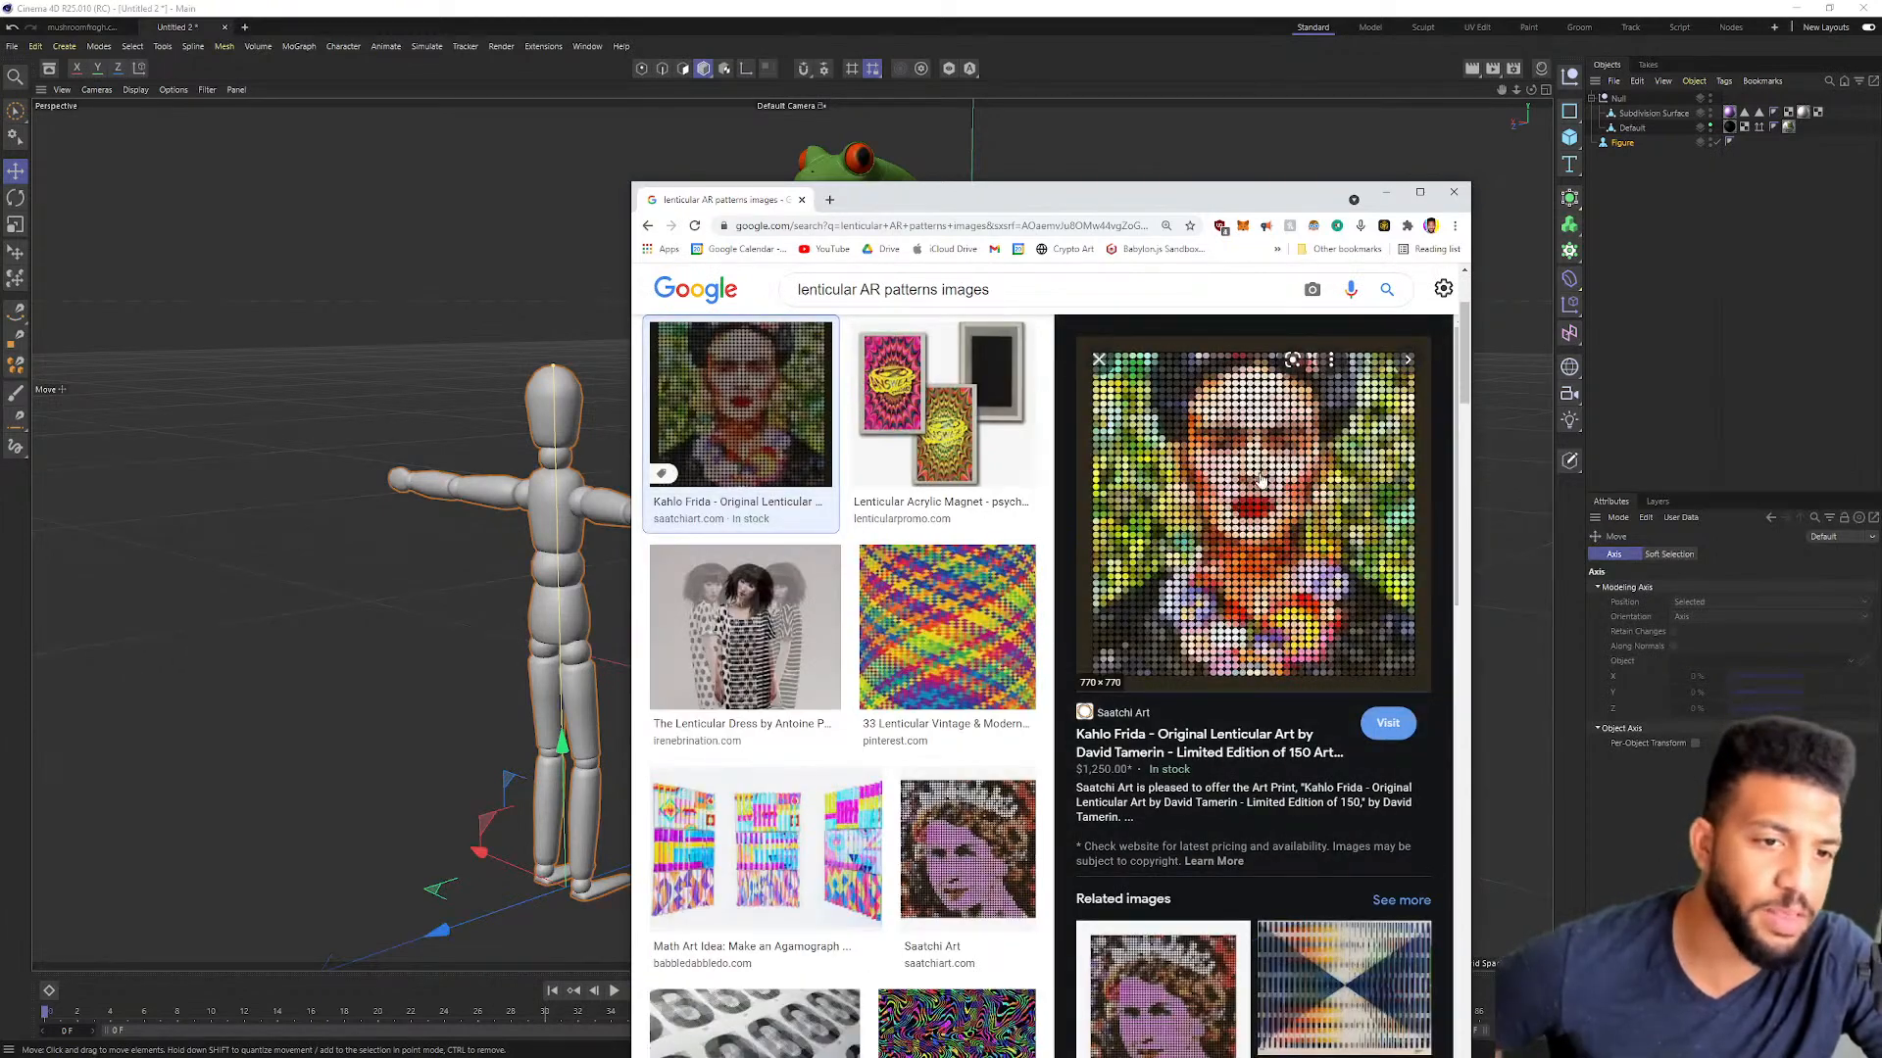
pyautogui.scroll(-2, 1332, 524)
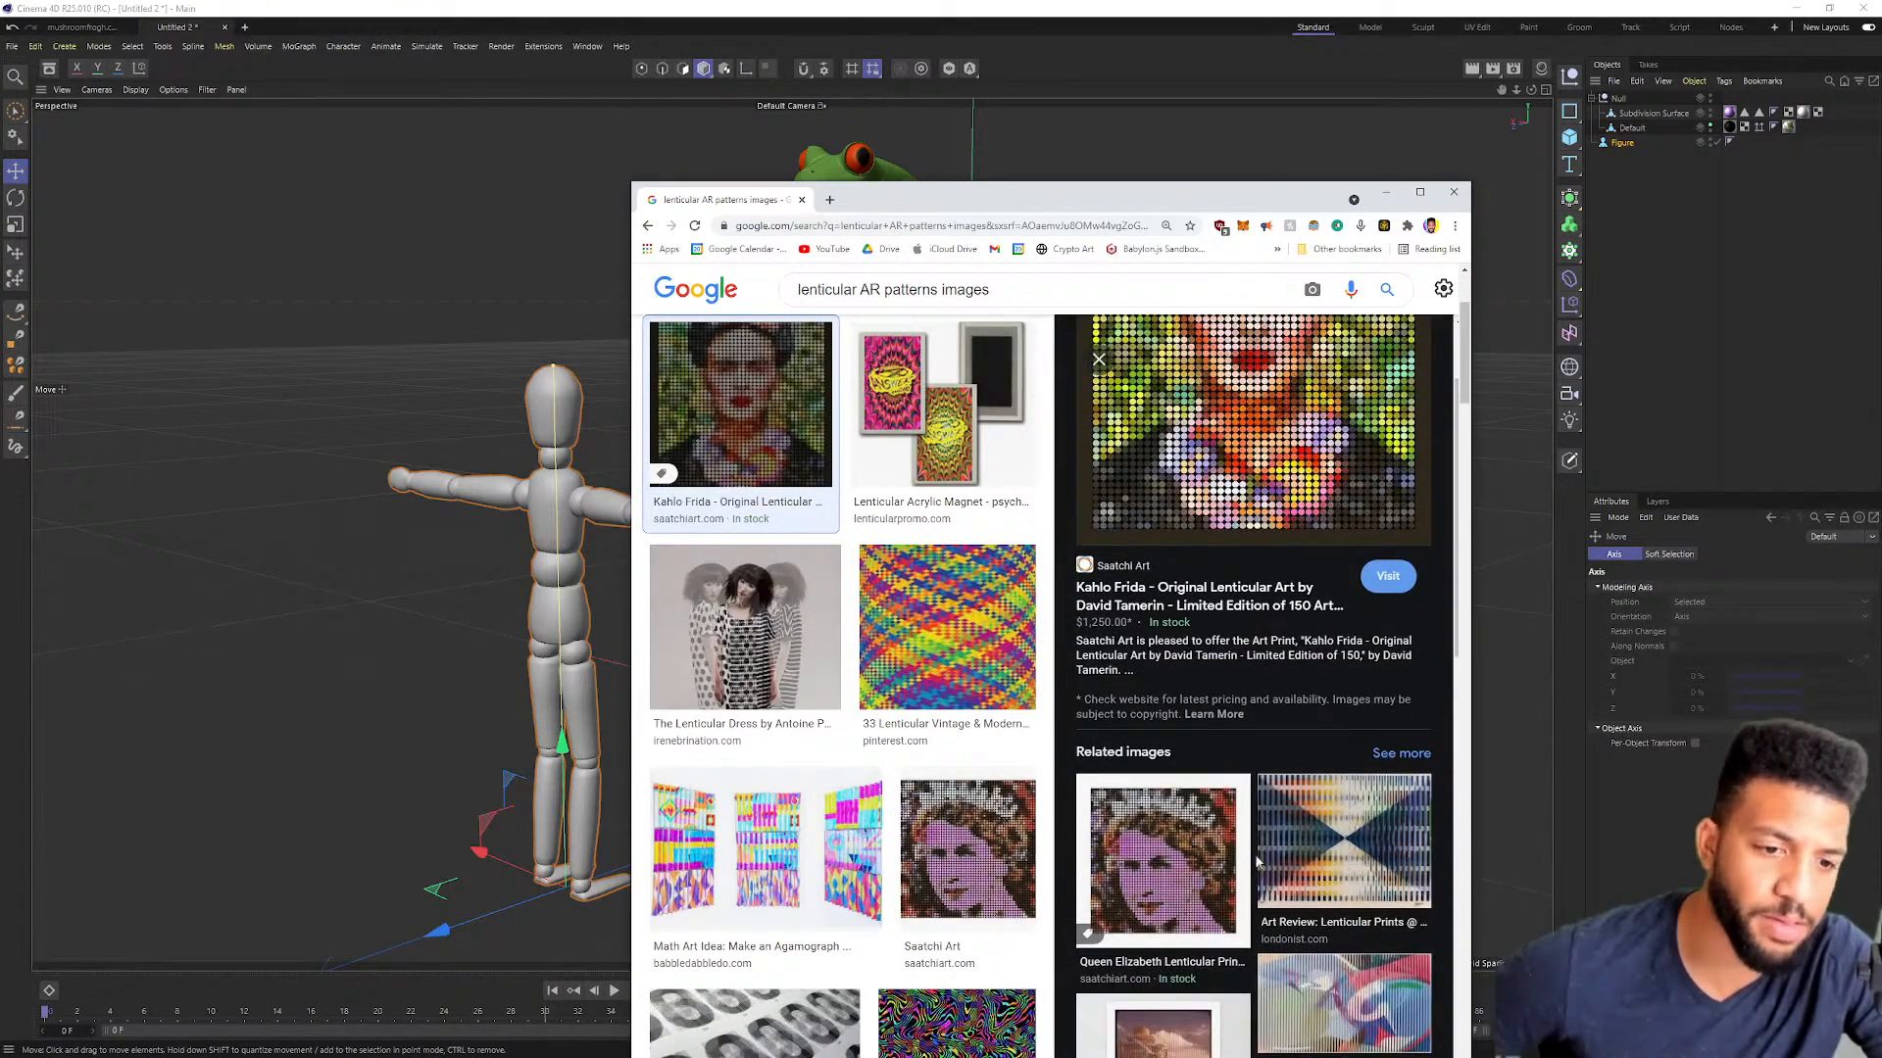
pyautogui.scroll(-5, 1290, 805)
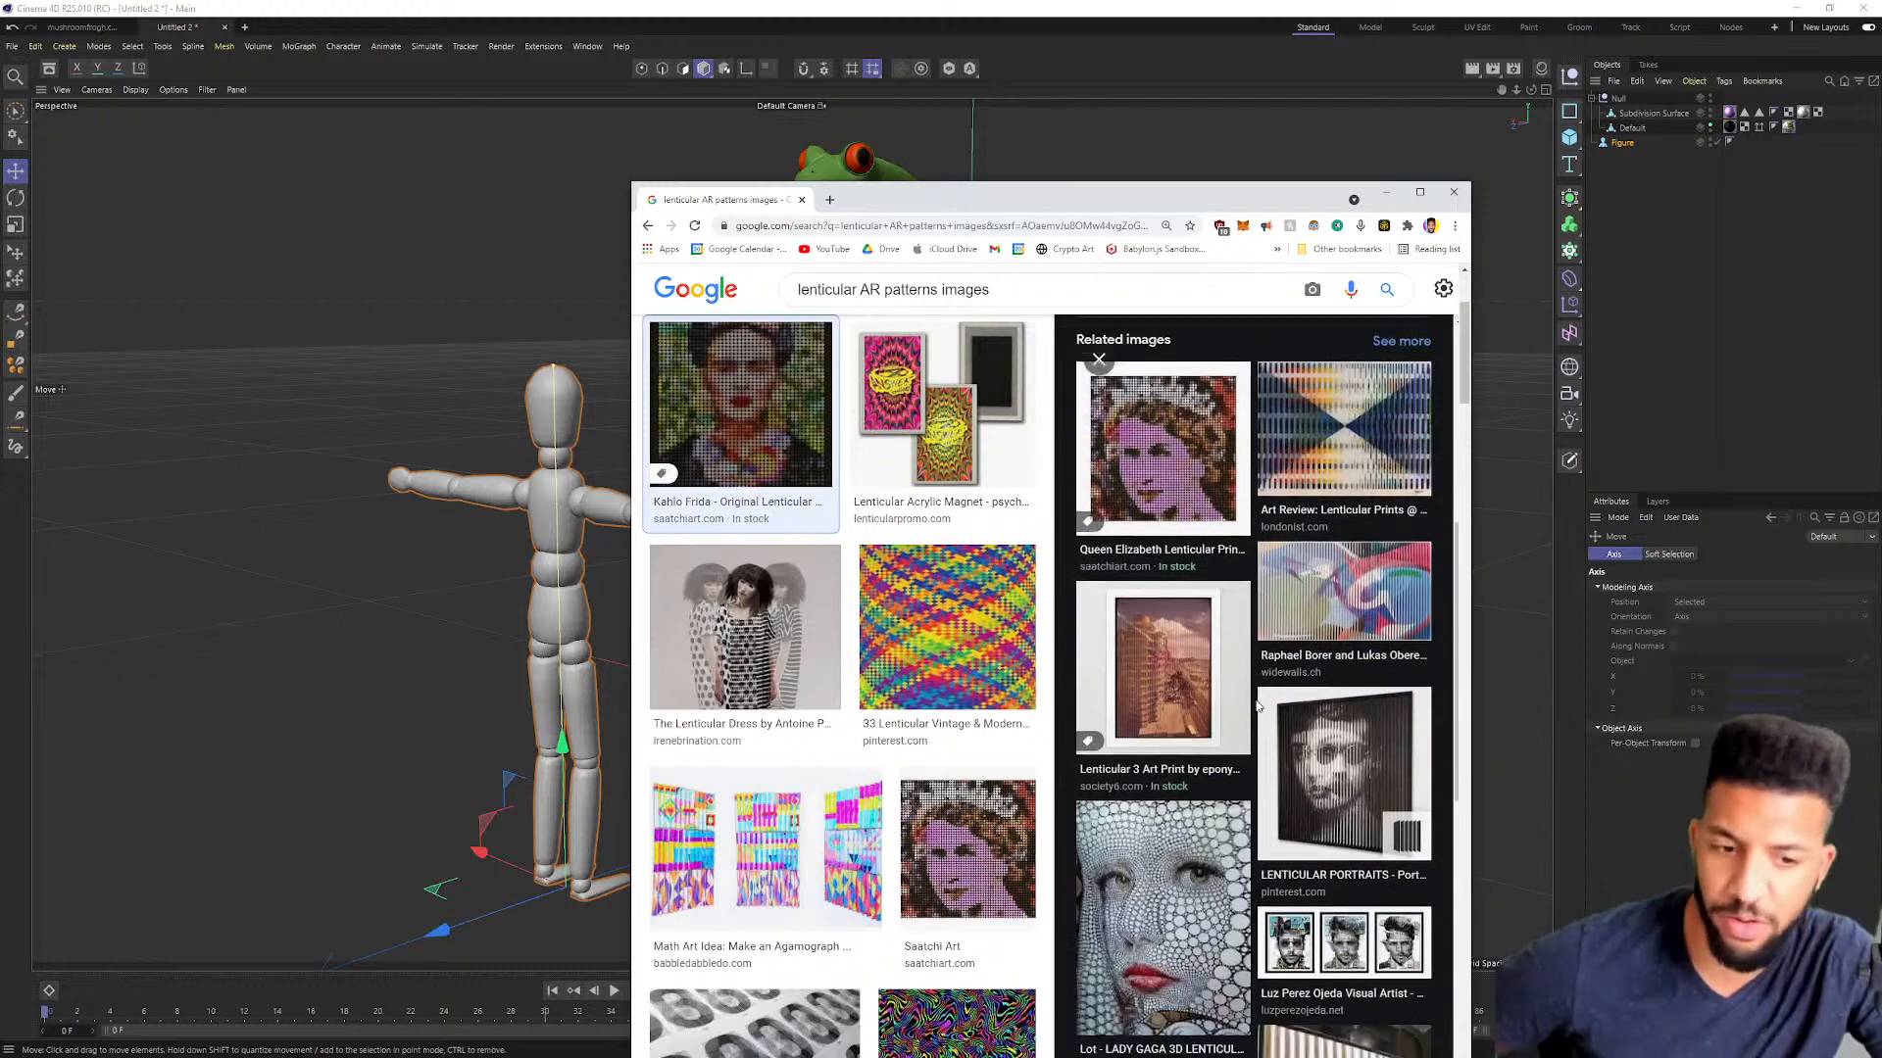
pyautogui.scroll(-2, 966, 667)
pyautogui.click(965, 656)
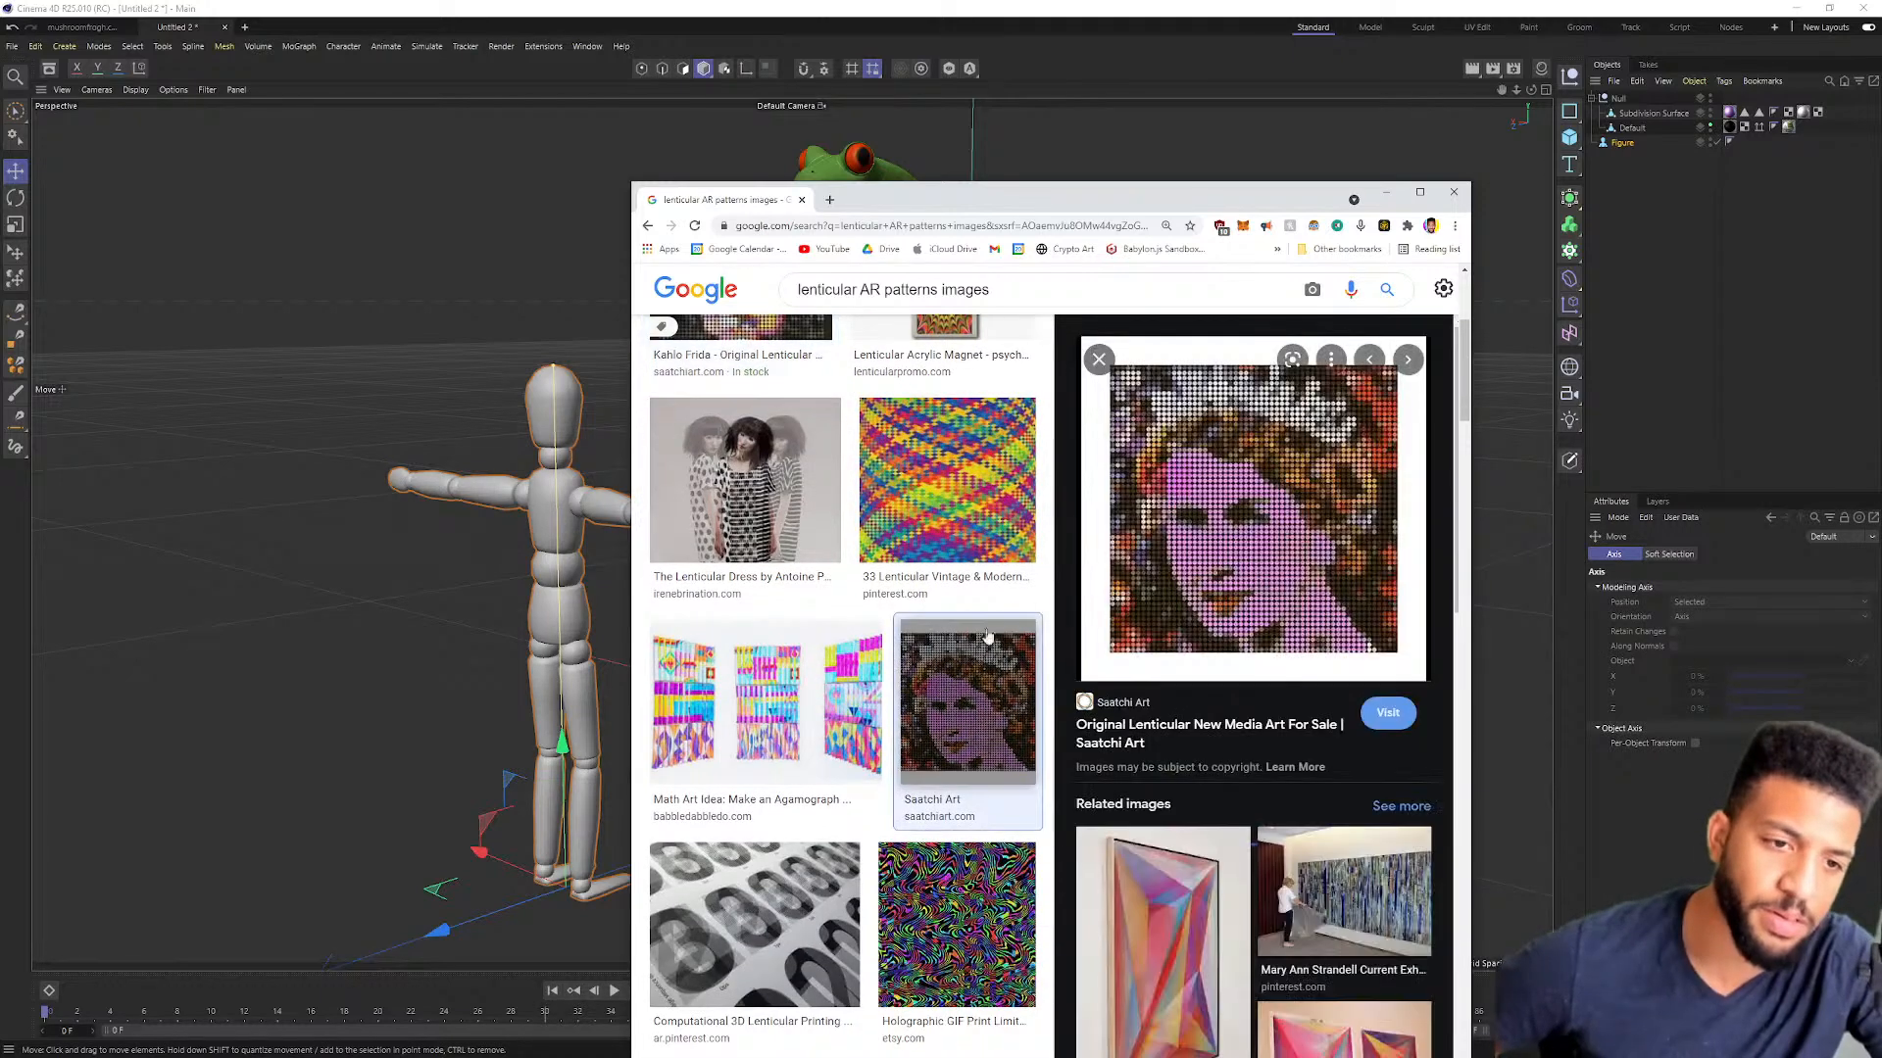
pyautogui.scroll(-2, 1122, 646)
pyautogui.scroll(-7, 1117, 655)
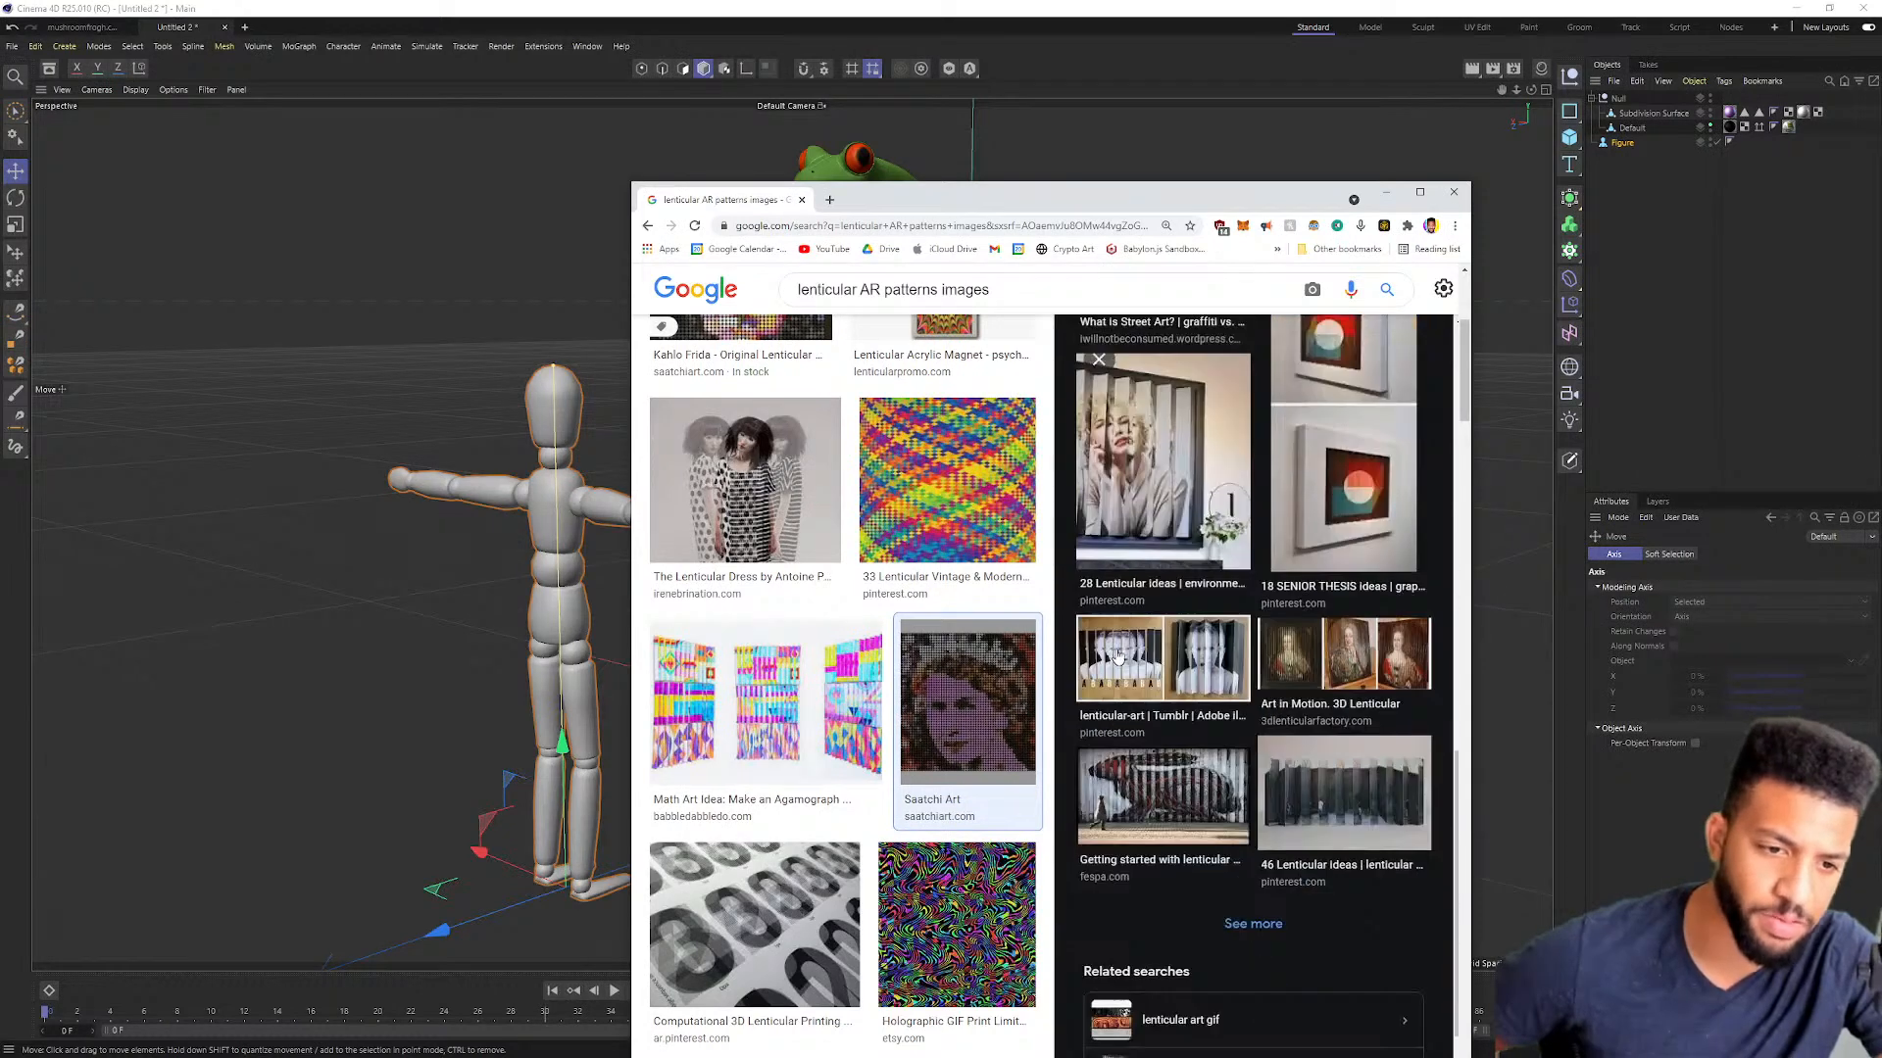
# Step: Preview the Pinterest "28 Lenticular ideas" image, browse its related images, and move the browser window off the Cinema 4D viewport
pyautogui.scroll(-2, 1118, 655)
pyautogui.scroll(3, 1142, 637)
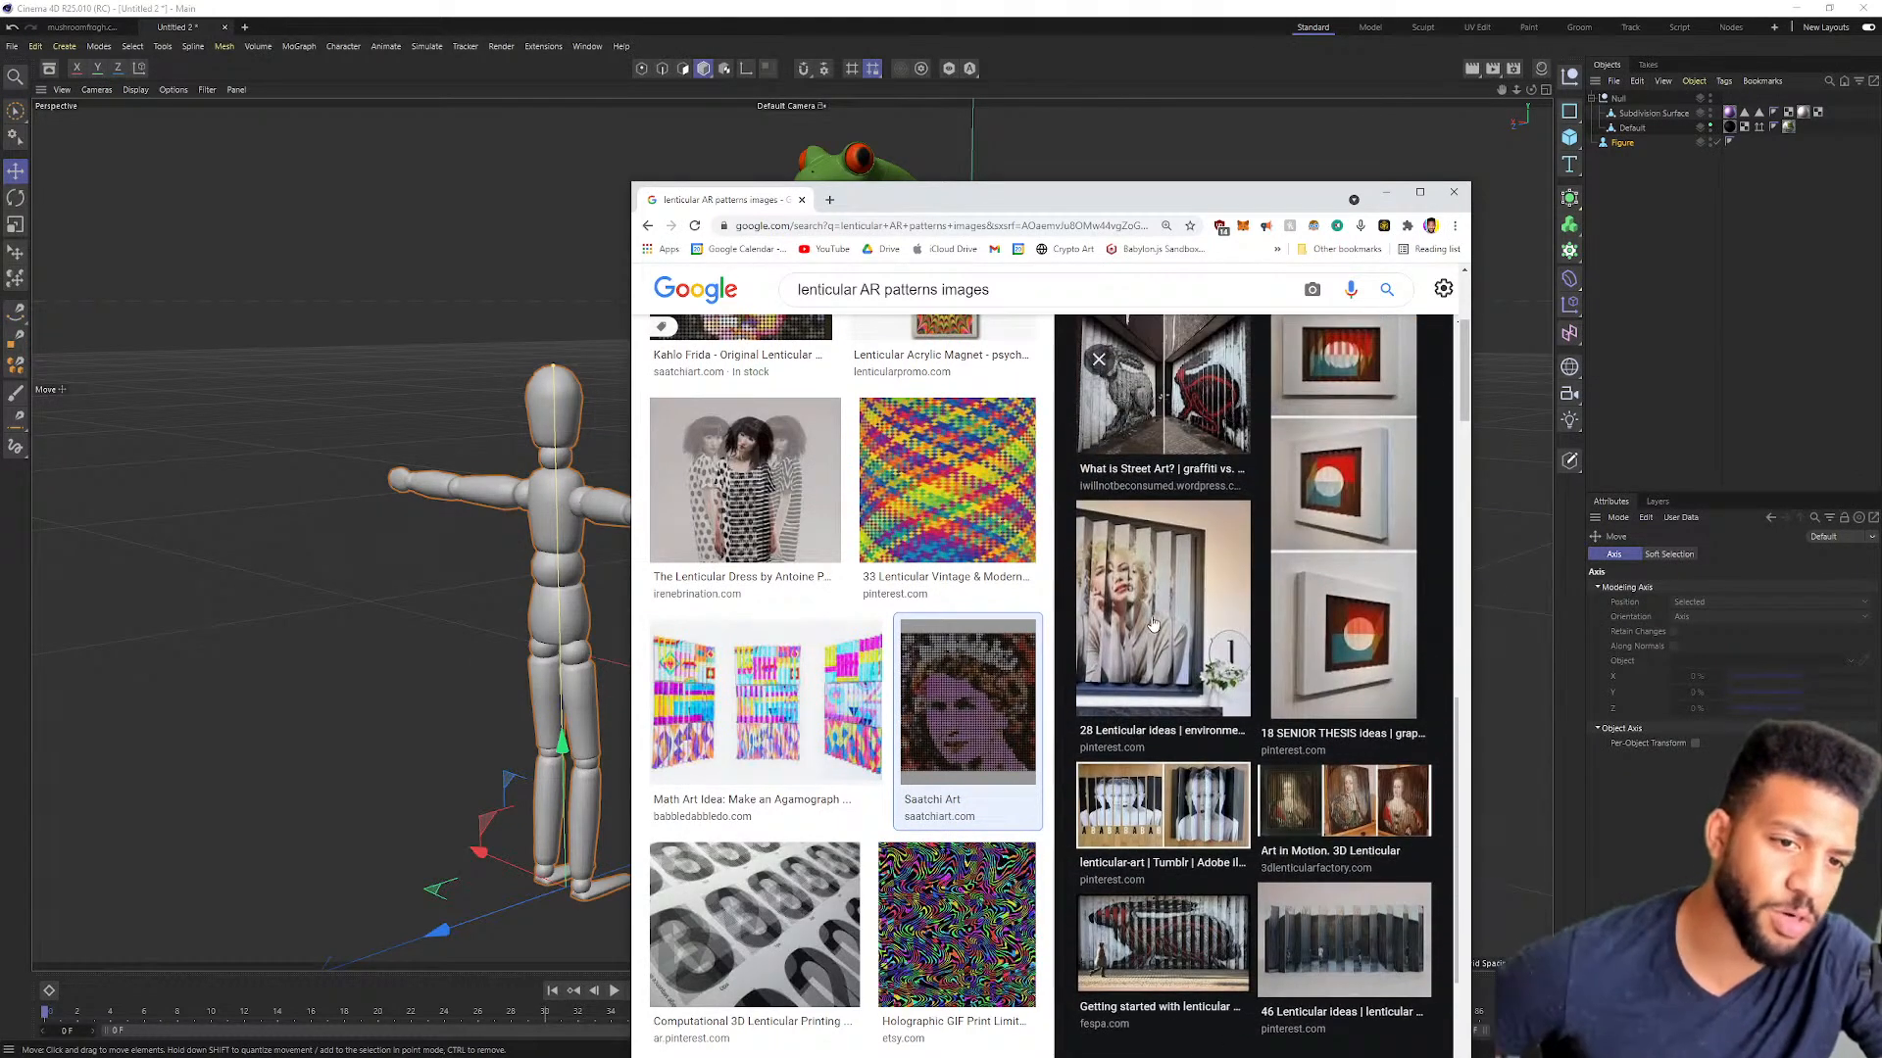
pyautogui.click(1152, 624)
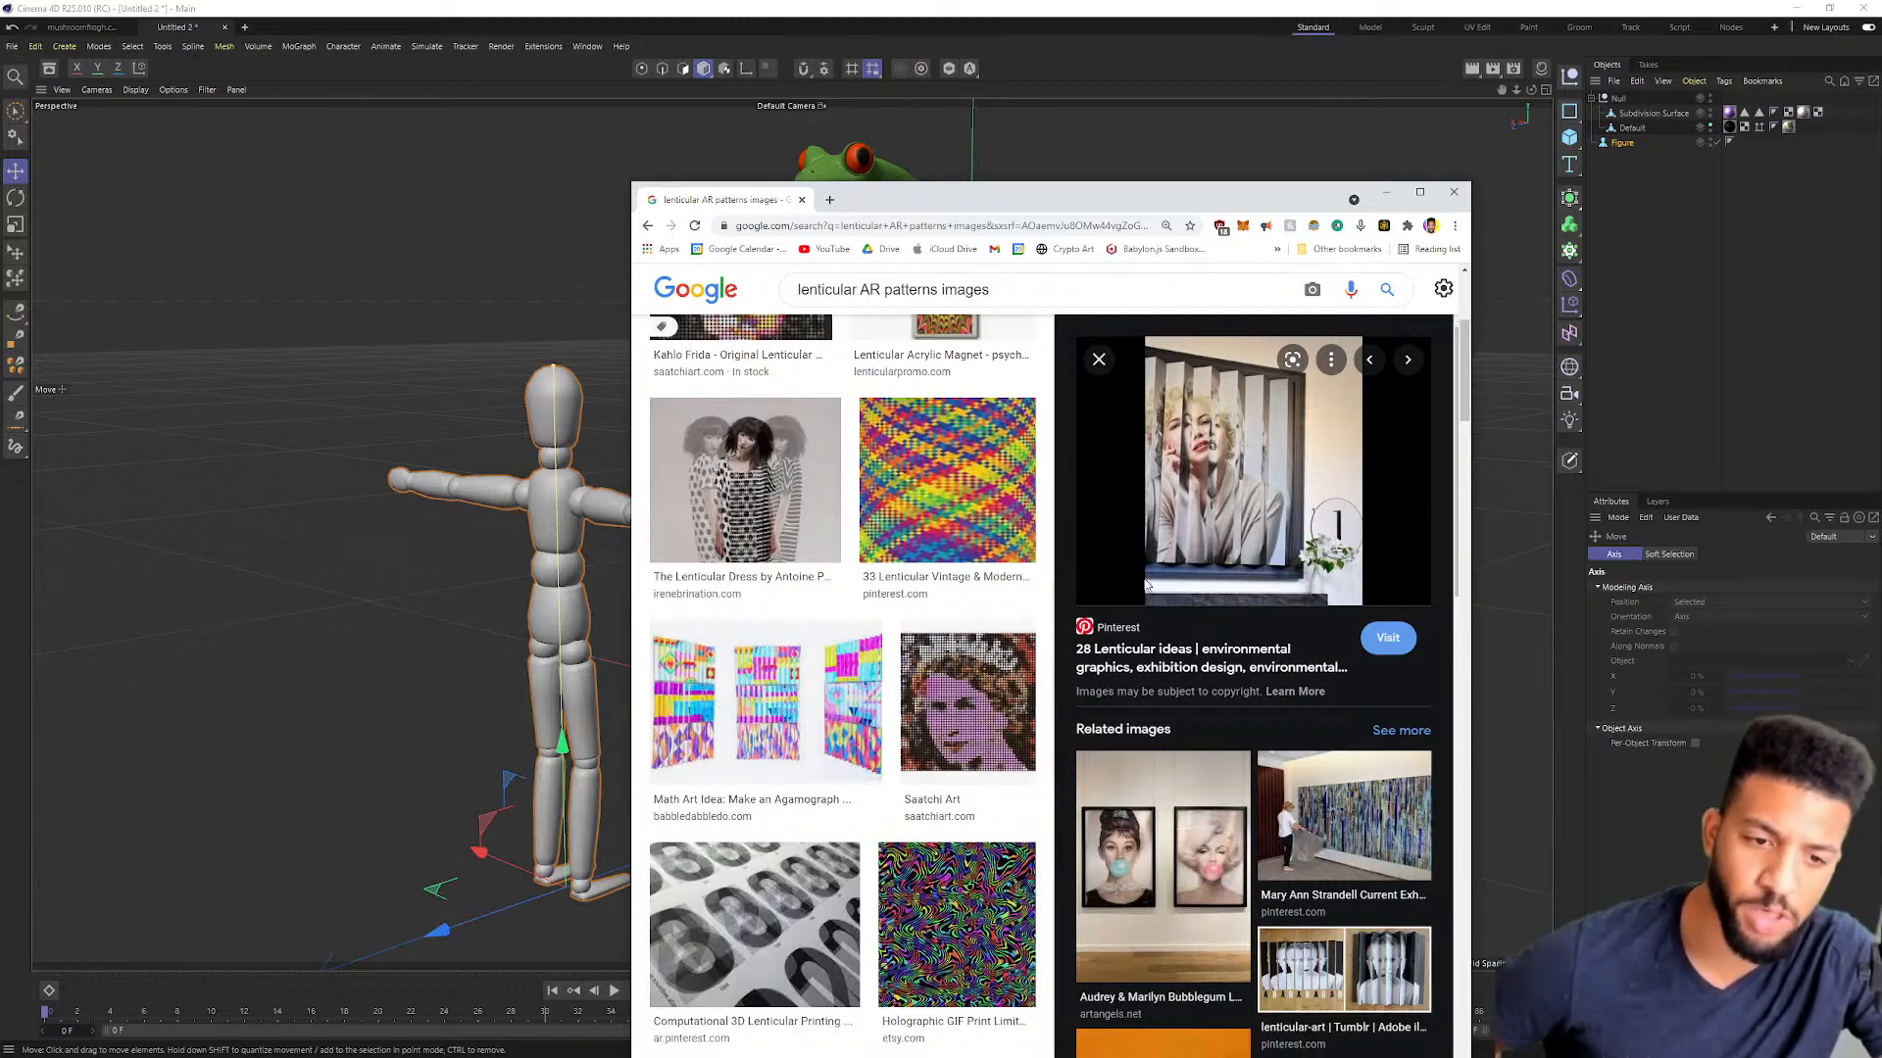
pyautogui.scroll(-2, 1219, 443)
pyautogui.scroll(2, 1219, 443)
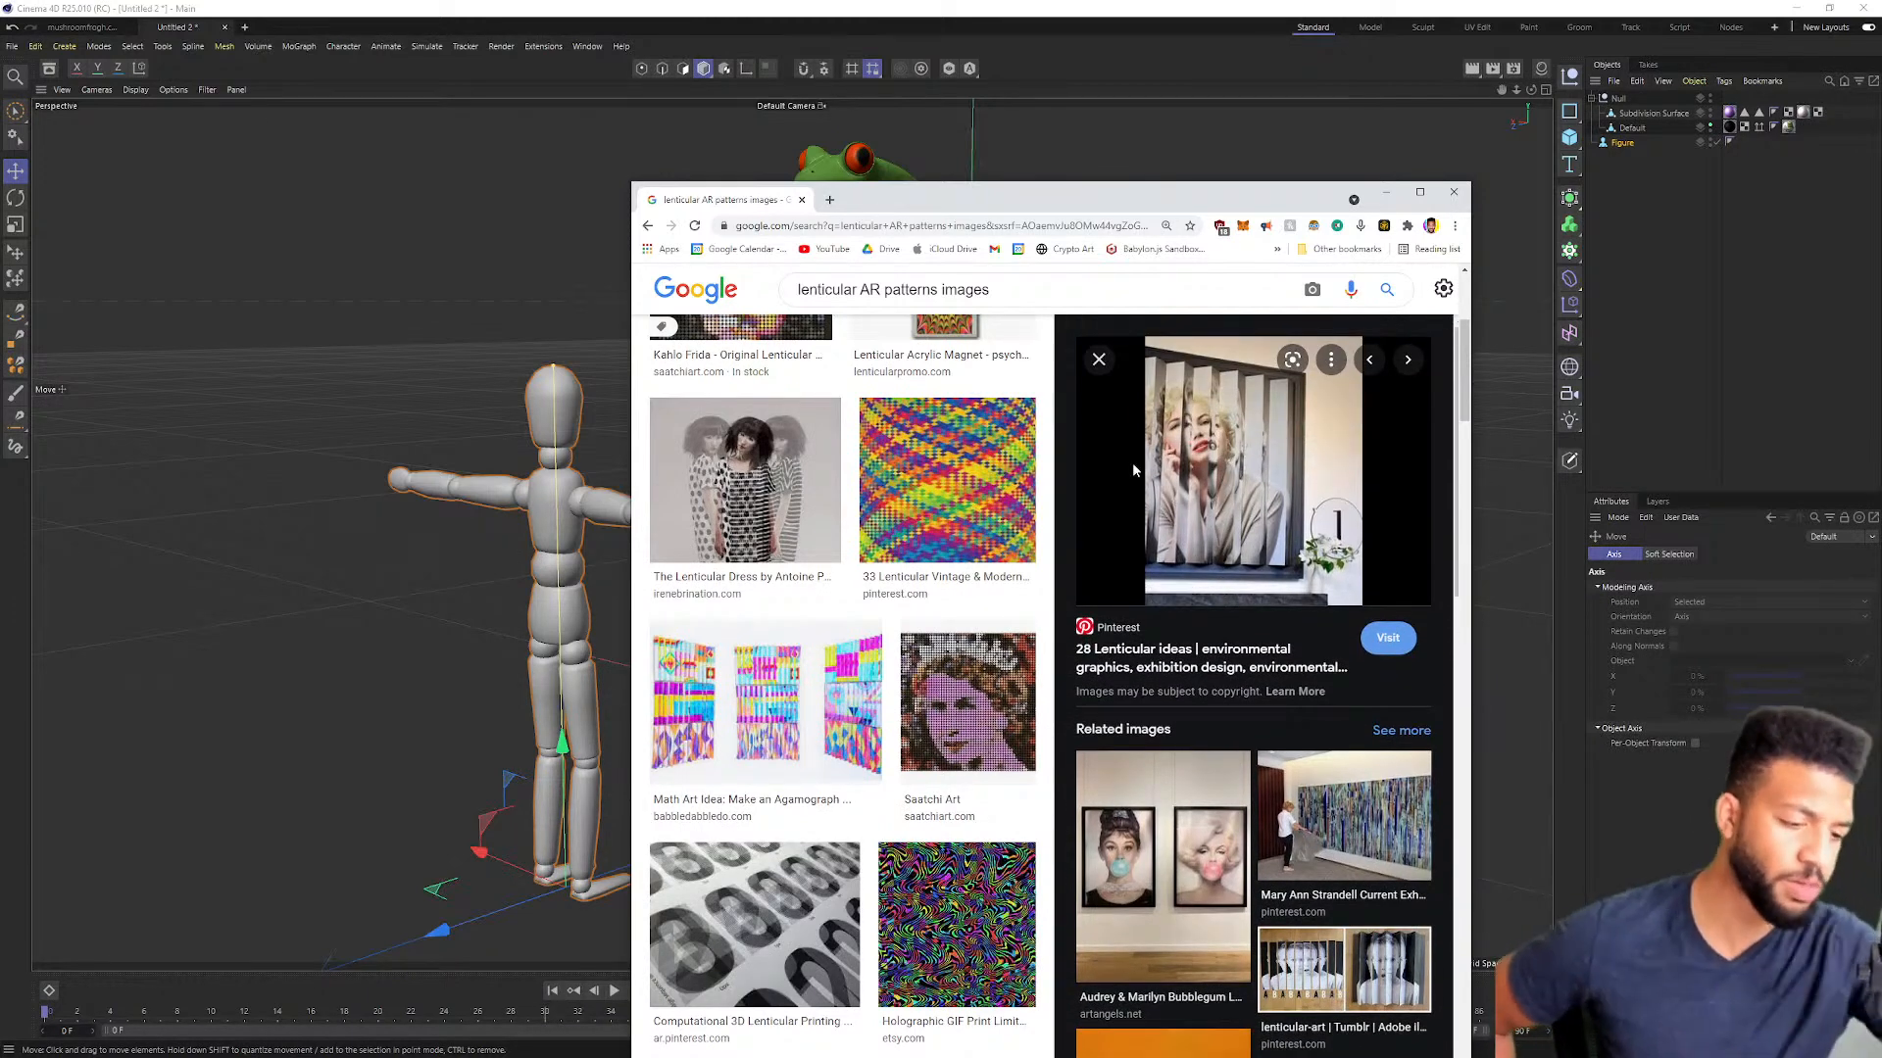
pyautogui.moveTo(1222, 209); pyautogui.dragTo(0, 186)
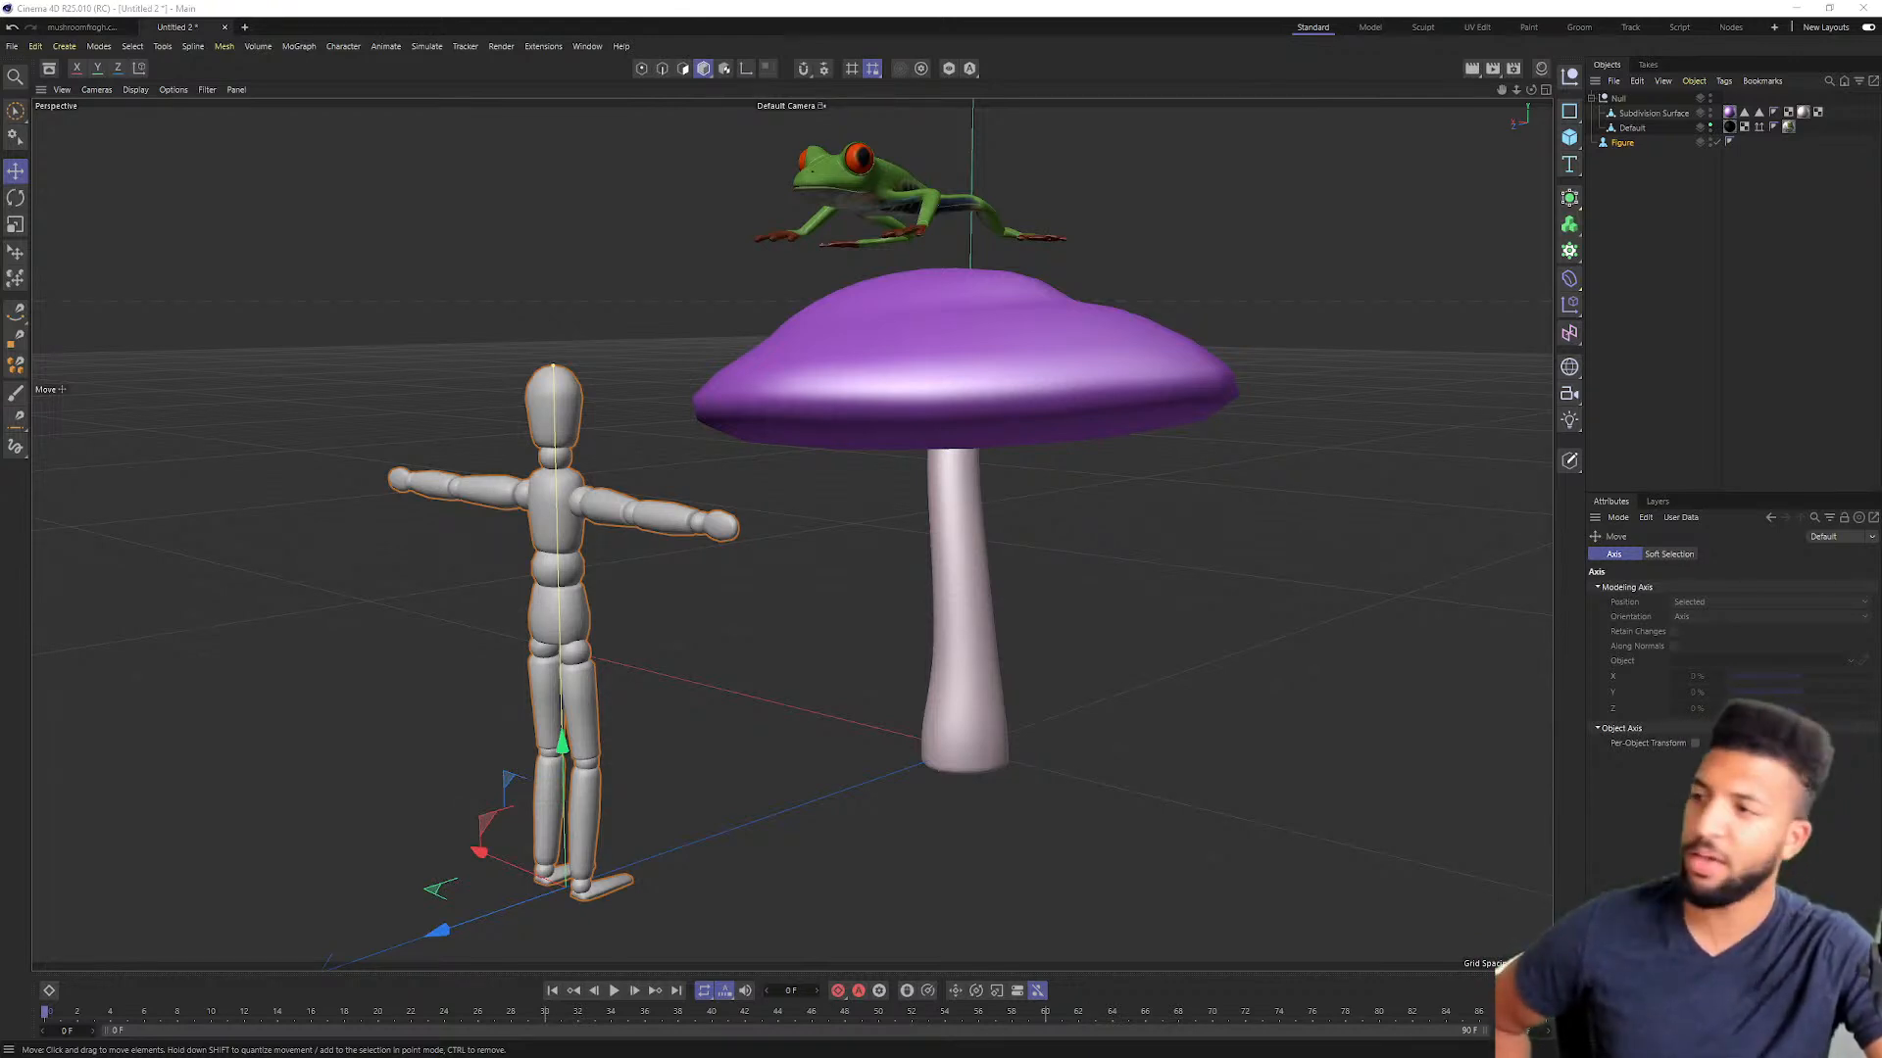
# Step: Scale the null holding the mushroom and frog down further, so that the mushroom is well below the figure's height
pyautogui.click(1621, 99)
pyautogui.moveTo(1327, 343); pyautogui.dragTo(1251, 420)
pyautogui.hotkey('ctrl', 'z')
pyautogui.press('t')
pyautogui.moveTo(1319, 355); pyautogui.dragTo(1012, 543)
pyautogui.moveTo(1204, 524); pyautogui.dragTo(1055, 519)
# Step: Move the Figure along the Z axis closer to the scaled-down mushroom
pyautogui.click(1623, 143)
pyautogui.press('e')
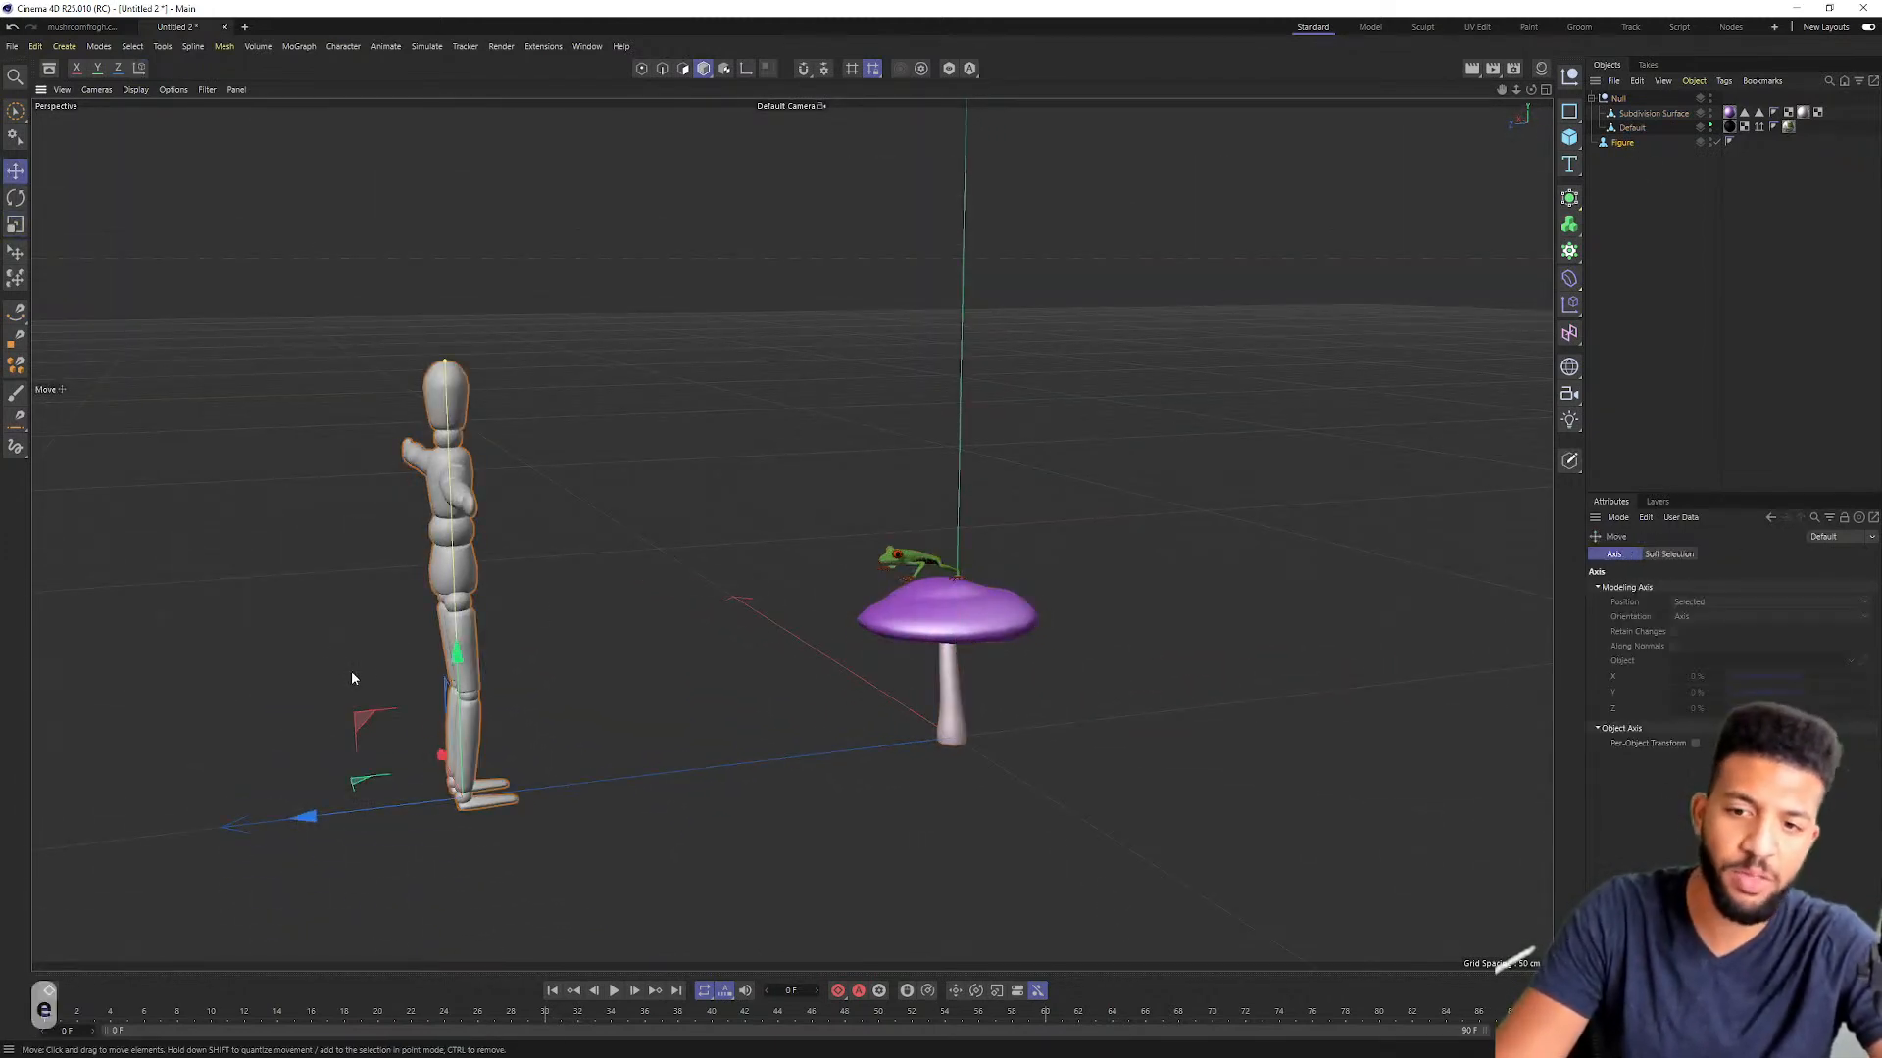
pyautogui.moveTo(304, 817); pyautogui.dragTo(558, 812)
pyautogui.keyDown('alt'); pyautogui.moveTo(935, 593); pyautogui.dragTo(840, 471); pyautogui.keyUp('alt')
pyautogui.keyDown('alt'); pyautogui.moveTo(505, 855); pyautogui.dragTo(278, 89); pyautogui.keyUp('alt')
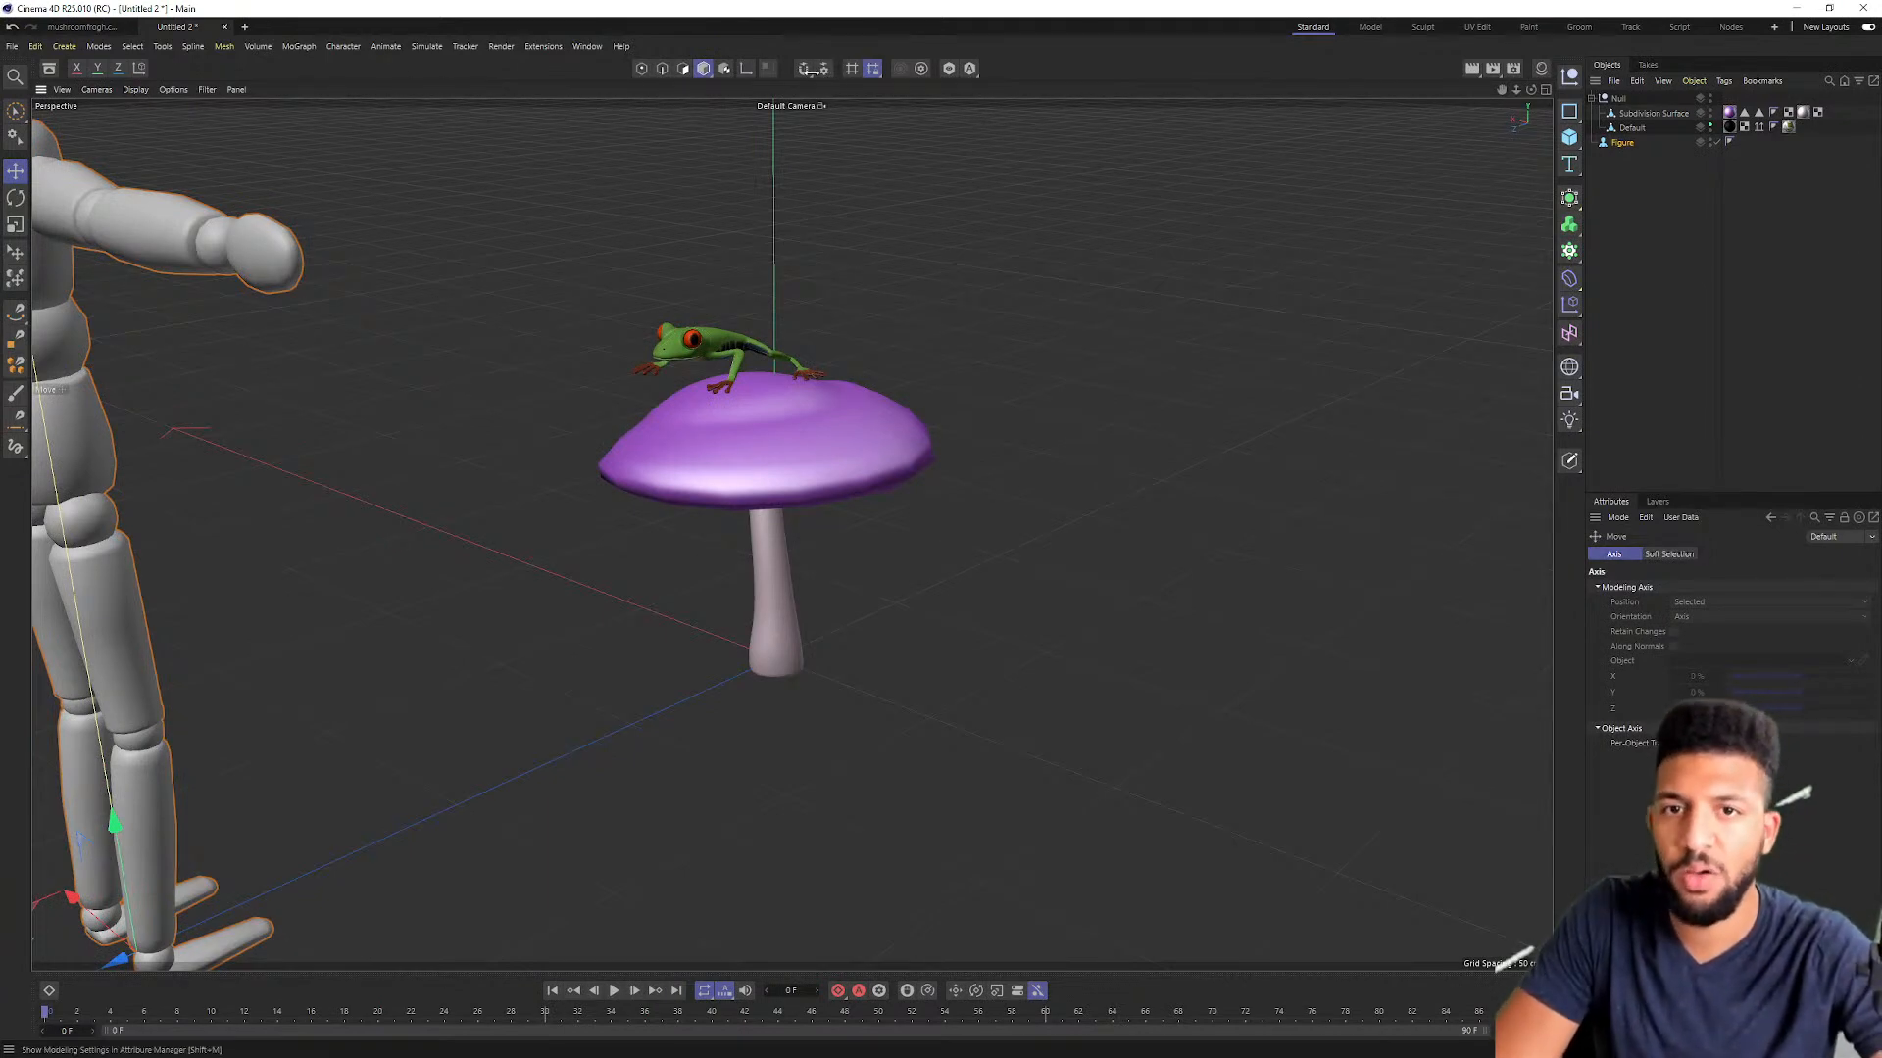
# Step: Switch the viewport display to shading with wireframe lines to show the polygon mesh of the models
pyautogui.click(143, 89)
pyautogui.click(190, 143)
pyautogui.scroll(2, 752, 414)
pyautogui.scroll(5, 753, 414)
pyautogui.moveTo(904, 376)
pyautogui.keyDown('alt'); pyautogui.mouseDown()
pyautogui.moveTo(672, 368)
pyautogui.moveTo(748, 275)
pyautogui.moveTo(739, 493)
pyautogui.moveTo(686, 294)
pyautogui.moveTo(627, 284)
pyautogui.moveTo(591, 164)
pyautogui.moveTo(590, 273)
pyautogui.moveTo(696, 173)
pyautogui.moveTo(701, 127)
pyautogui.moveTo(803, 192)
pyautogui.moveTo(877, 258)
pyautogui.moveTo(735, 303)
pyautogui.moveTo(900, 418)
pyautogui.moveTo(882, 362)
pyautogui.moveTo(941, 443)
pyautogui.moveTo(882, 392)
pyautogui.mouseUp(); pyautogui.keyUp('alt')
# Step: Examine the mushroom and frog meshes individually from several angles and compare them with the figure's legs
pyautogui.click(849, 363)
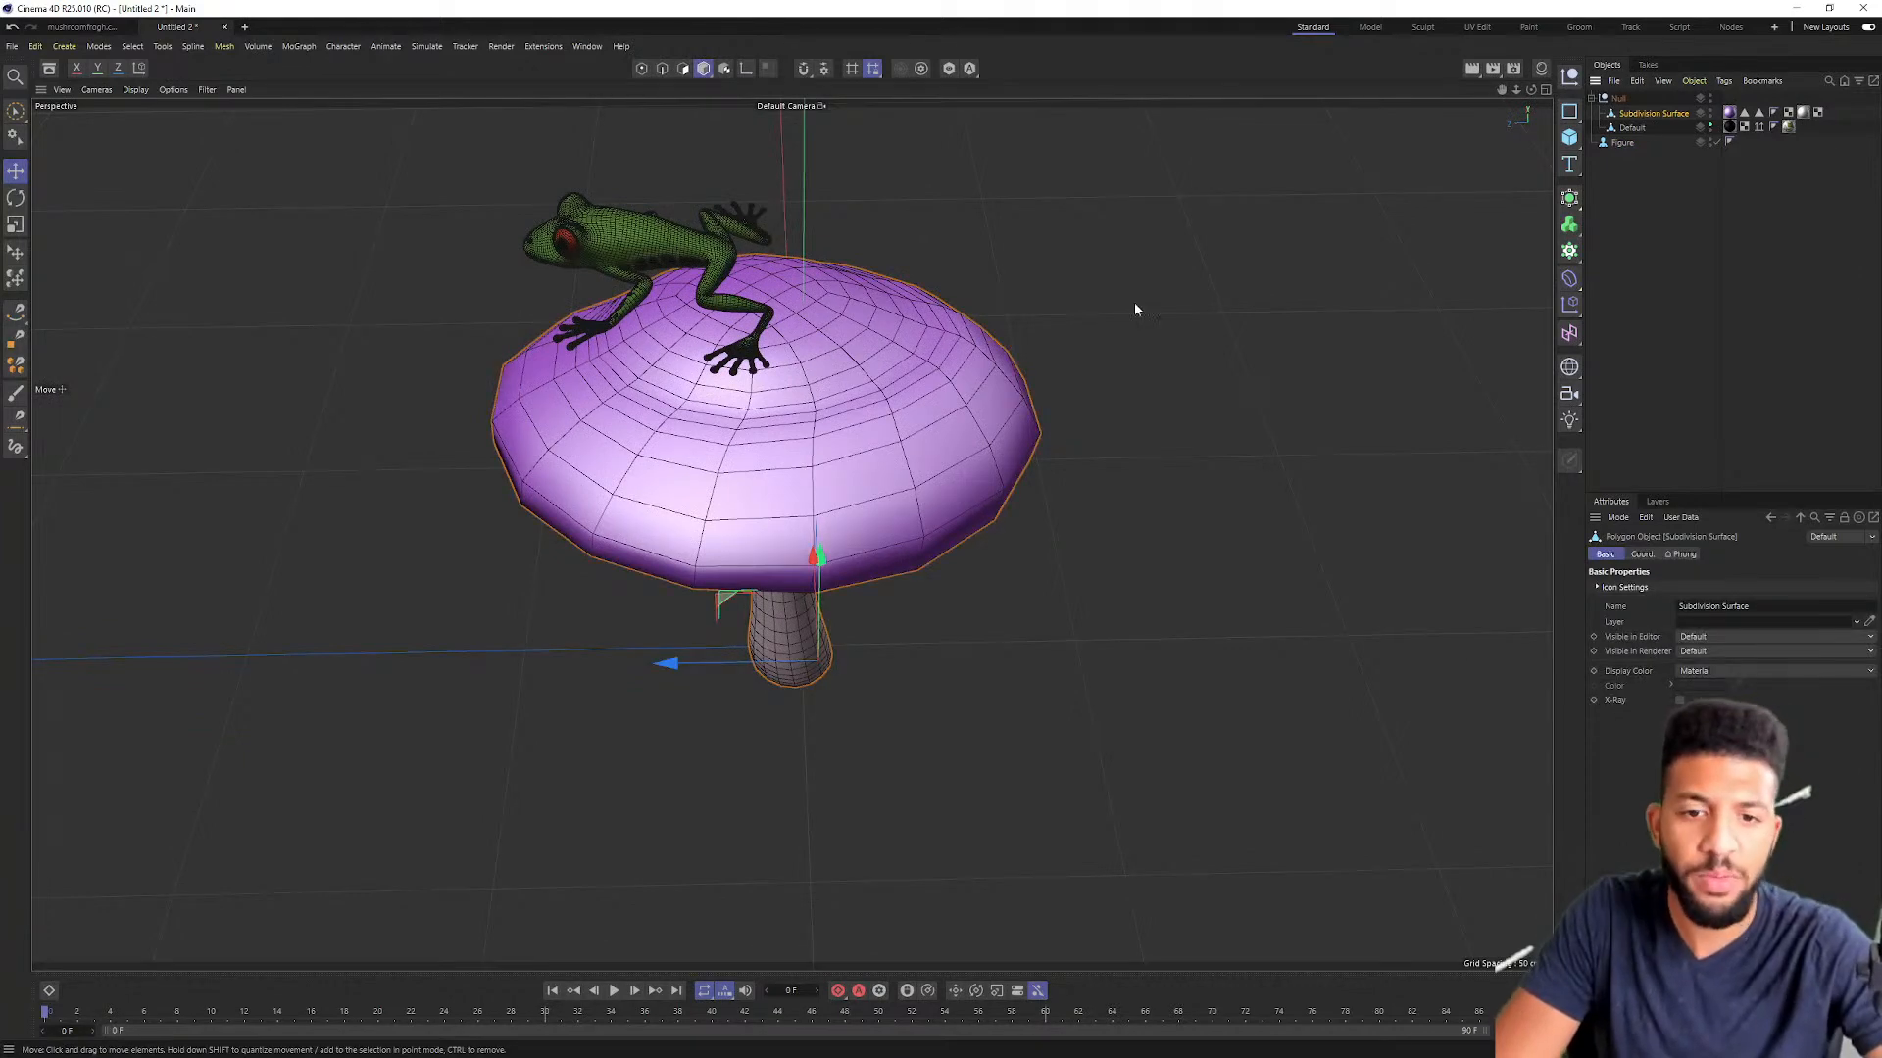
pyautogui.click(1630, 127)
pyautogui.keyDown('alt'); pyautogui.moveTo(627, 304); pyautogui.dragTo(703, 512); pyautogui.keyUp('alt')
pyautogui.moveTo(846, 605); pyautogui.dragTo(1274, 436)
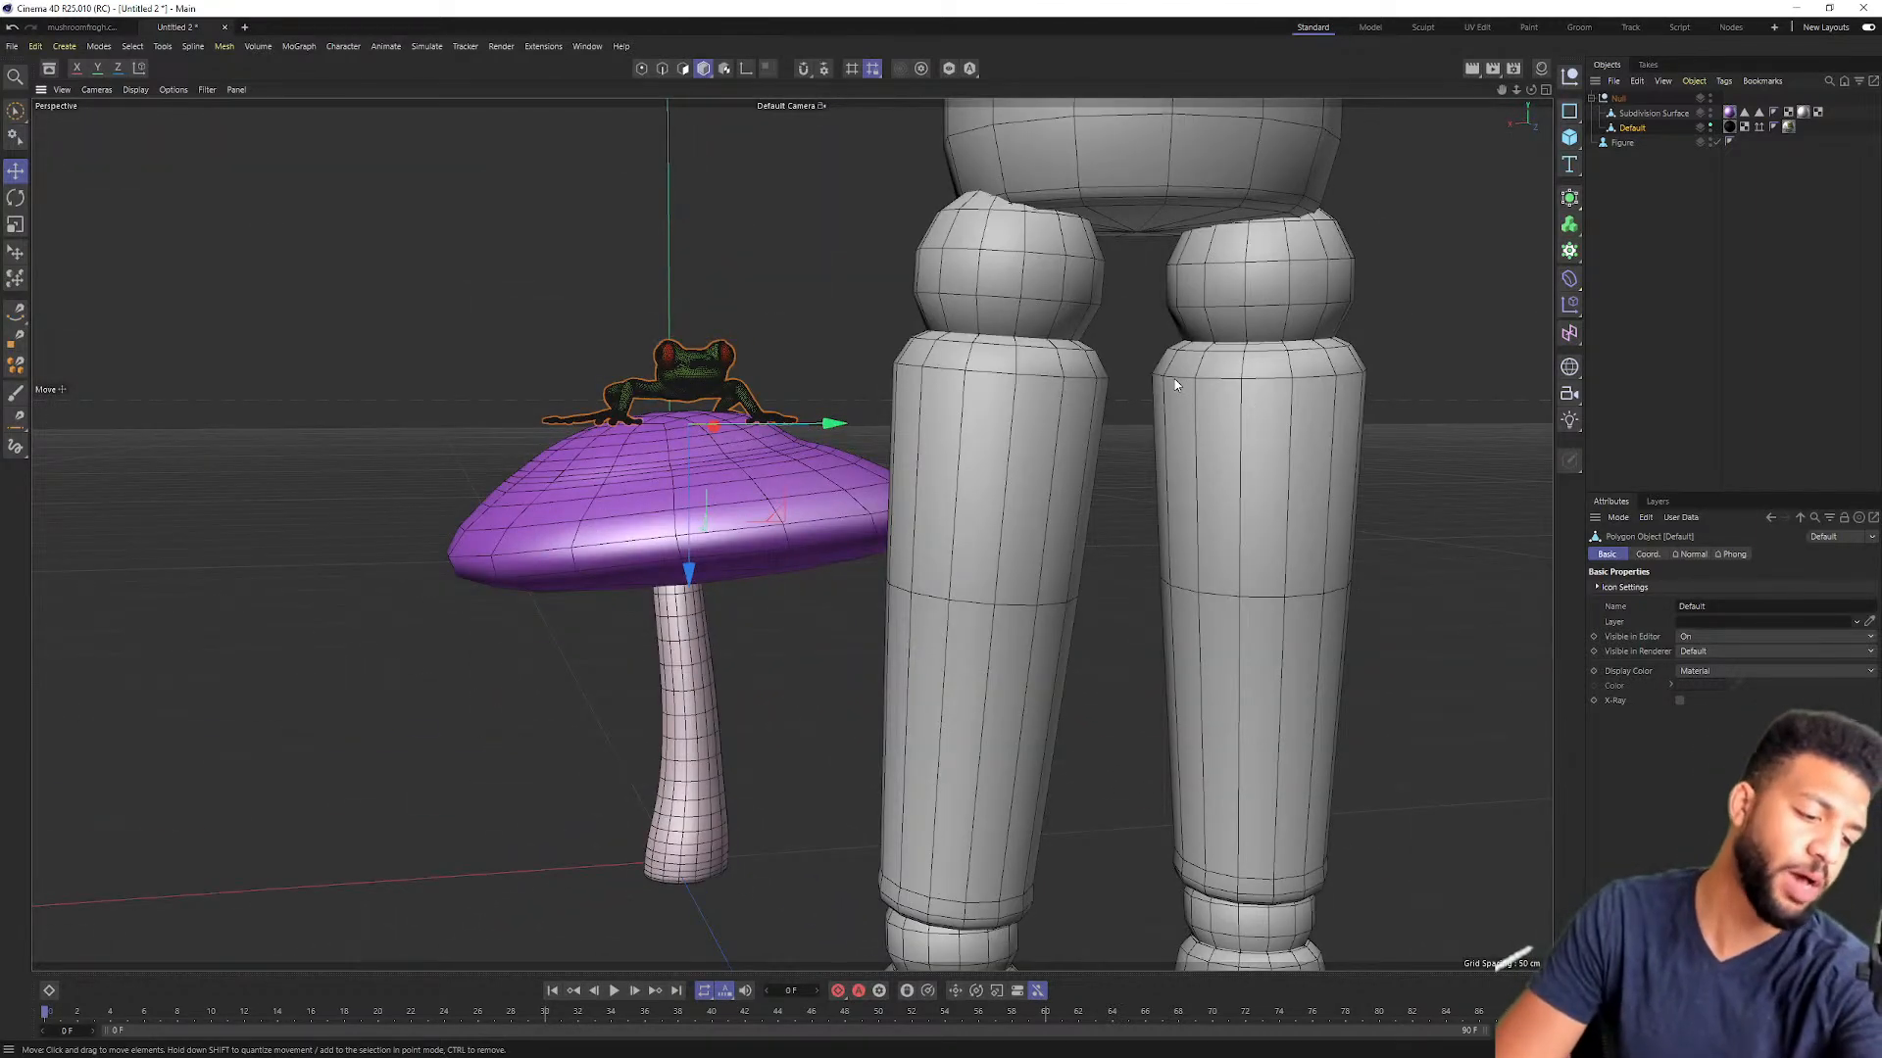
pyautogui.keyDown('alt'); pyautogui.moveTo(818, 516); pyautogui.dragTo(1015, 537); pyautogui.keyUp('alt')
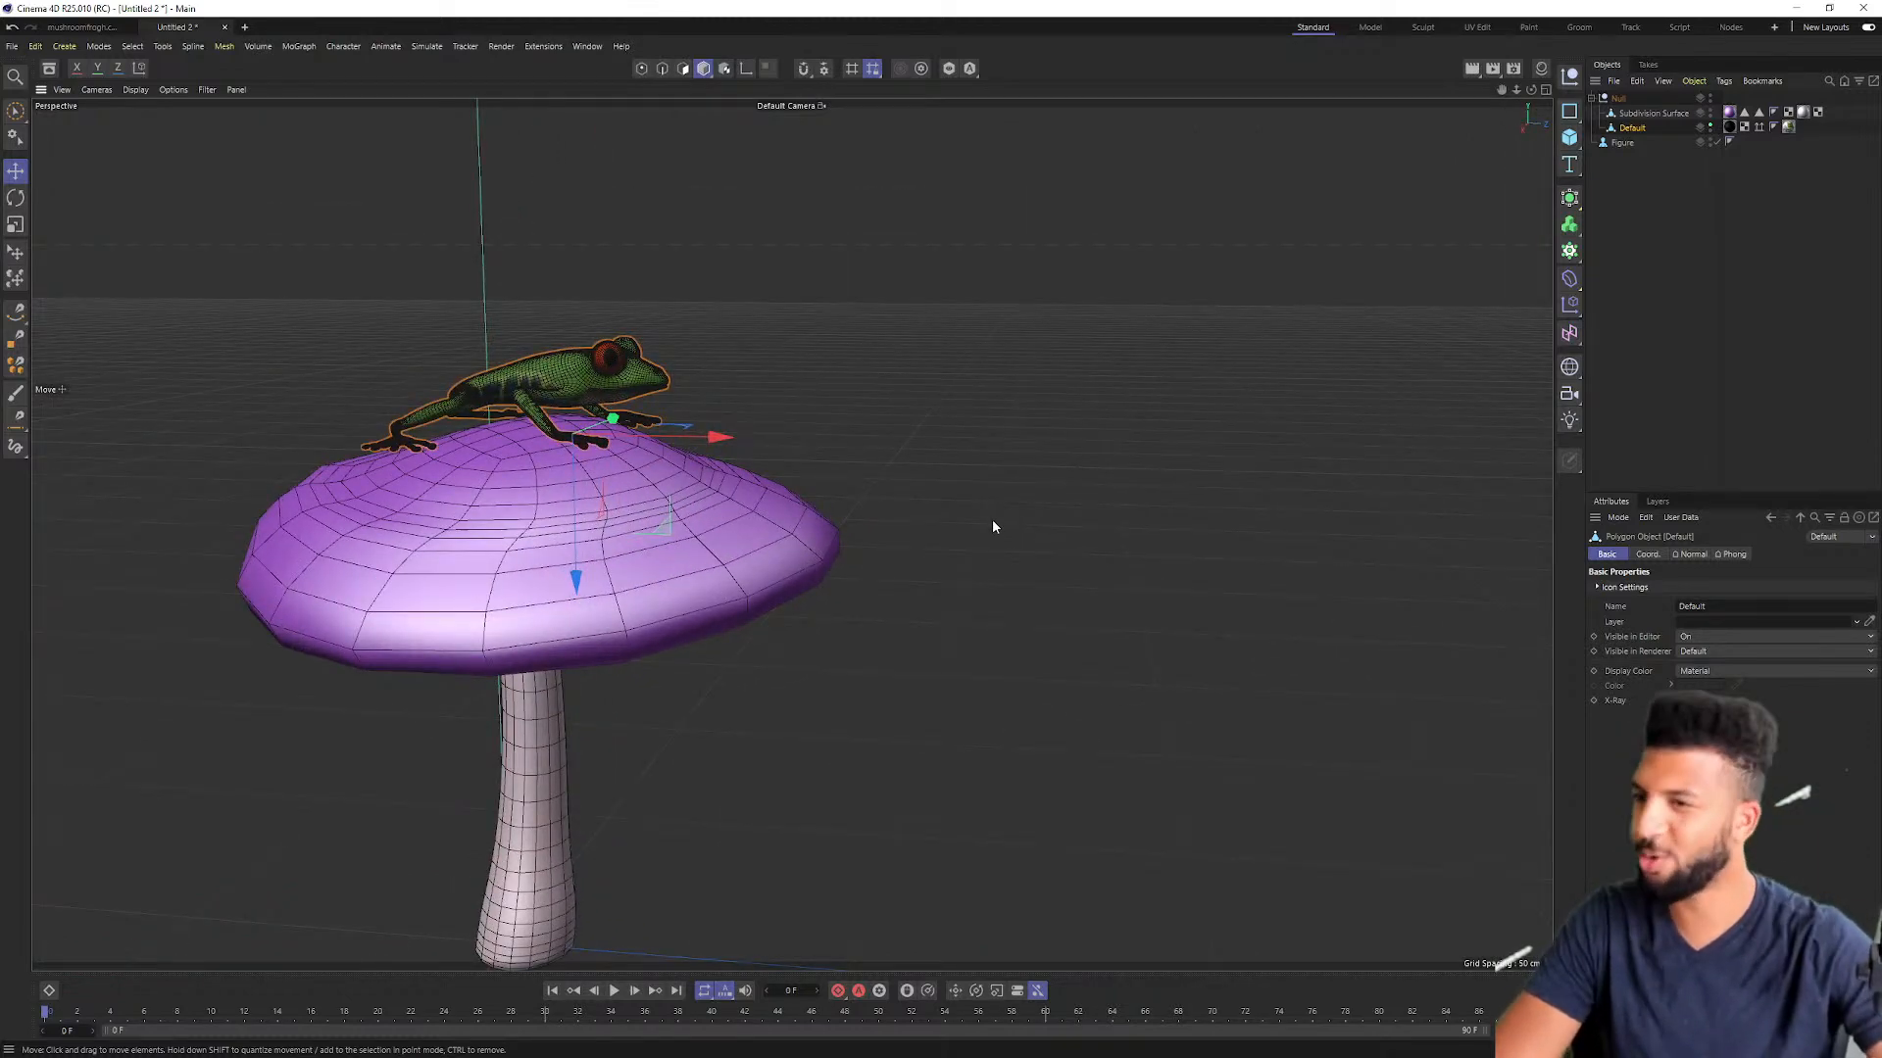
pyautogui.click(1655, 209)
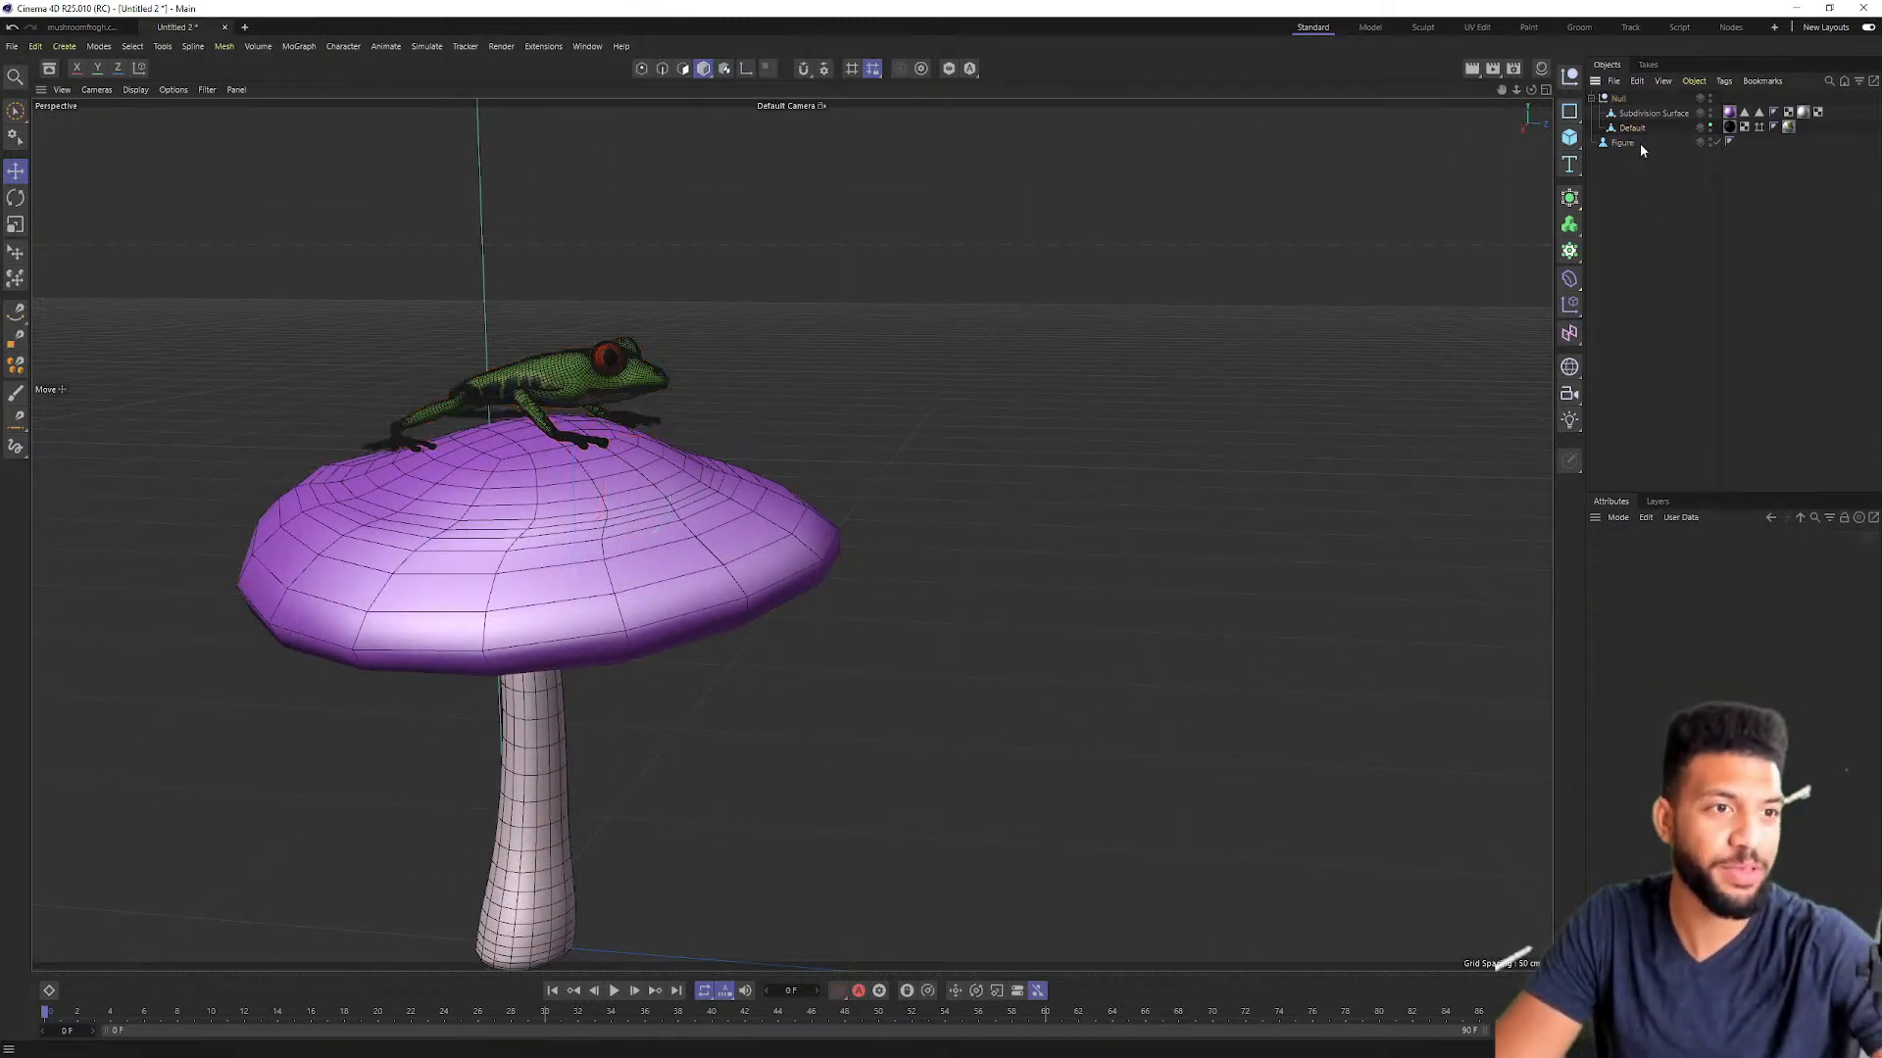
pyautogui.click(1634, 128)
pyautogui.click(1645, 114)
pyautogui.keyDown('alt'); pyautogui.moveTo(555, 655); pyautogui.dragTo(527, 547); pyautogui.keyUp('alt')
pyautogui.keyDown('alt'); pyautogui.moveTo(677, 652); pyautogui.dragTo(669, 534, button='middle'); pyautogui.keyUp('alt')
pyautogui.keyDown('alt'); pyautogui.moveTo(635, 529); pyautogui.dragTo(685, 588); pyautogui.keyUp('alt')
pyautogui.scroll(-2, 685, 588)
pyautogui.keyDown('alt'); pyautogui.moveTo(685, 588); pyautogui.dragTo(599, 514, button='middle'); pyautogui.keyUp('alt')
pyautogui.keyDown('alt'); pyautogui.moveTo(598, 514); pyautogui.dragTo(824, 389); pyautogui.keyUp('alt')
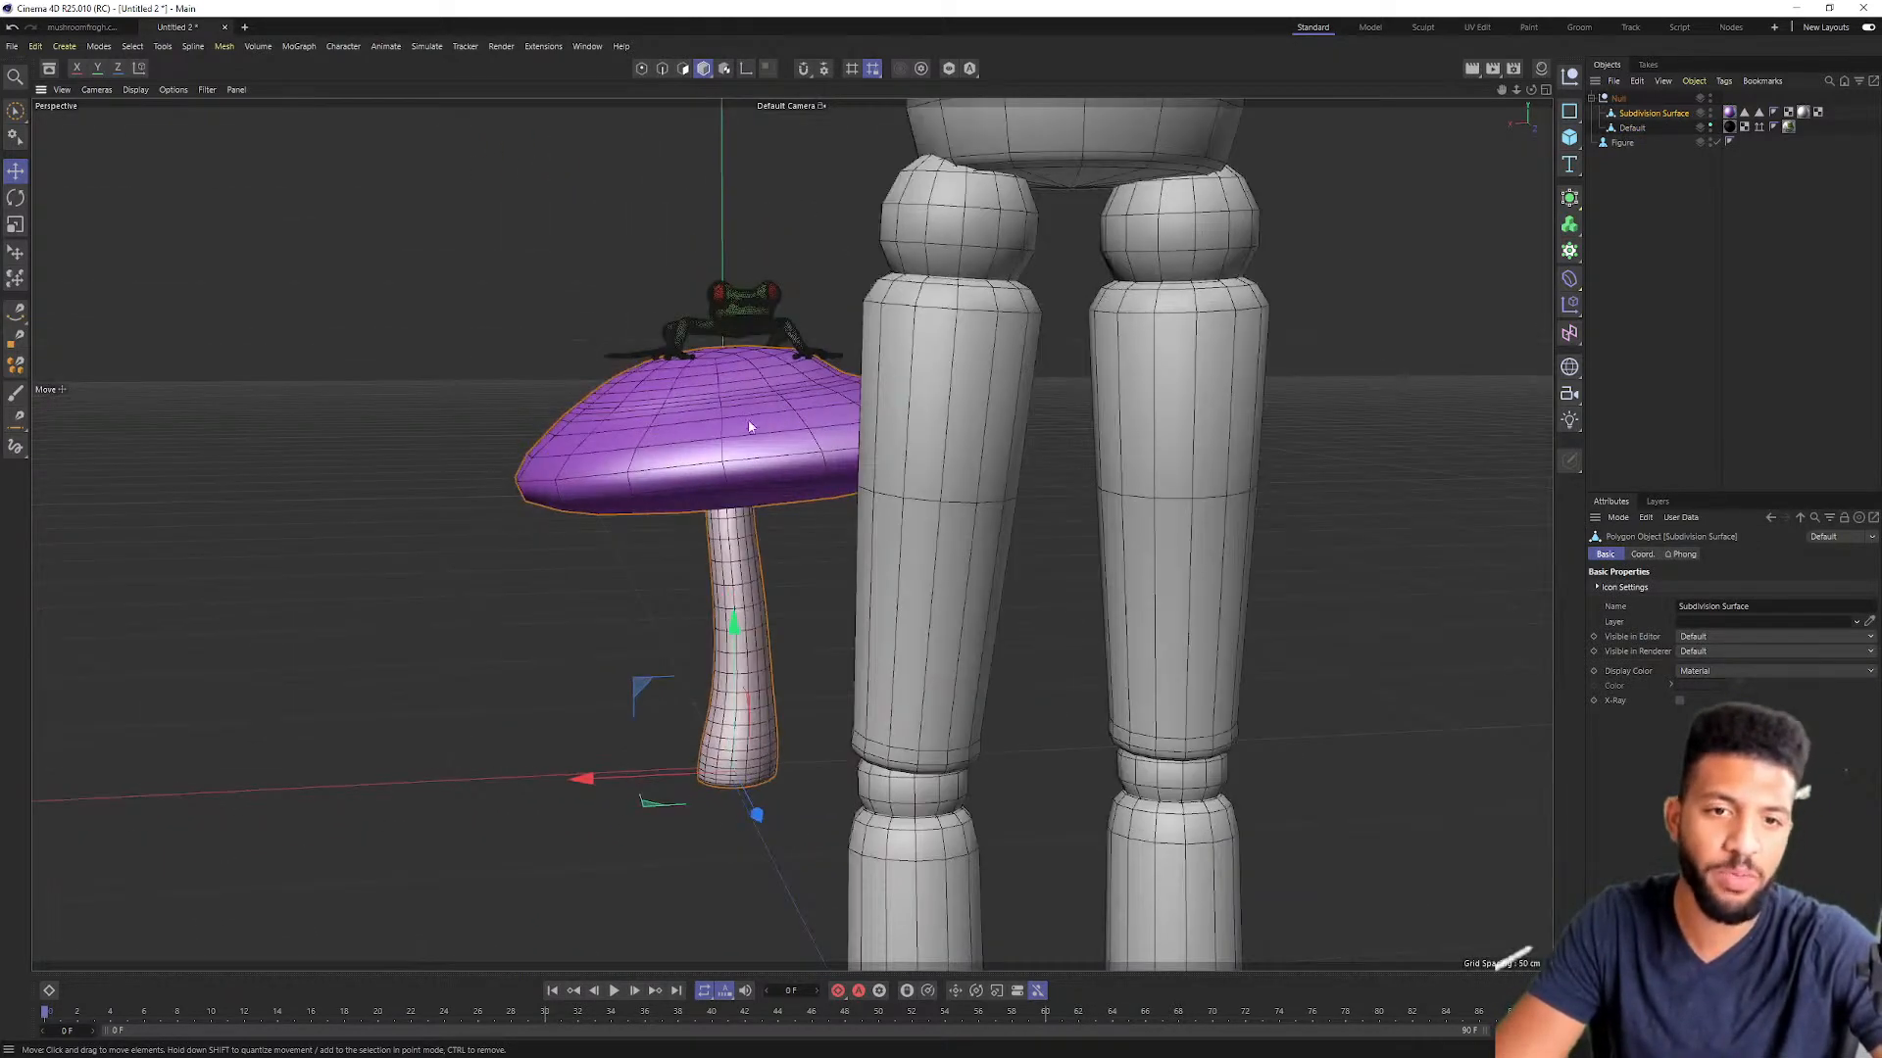
# Step: Hide the Figure in the editor and frame the mushroom in the Top, Right and Front views of the four-view layout
pyautogui.click(1710, 144)
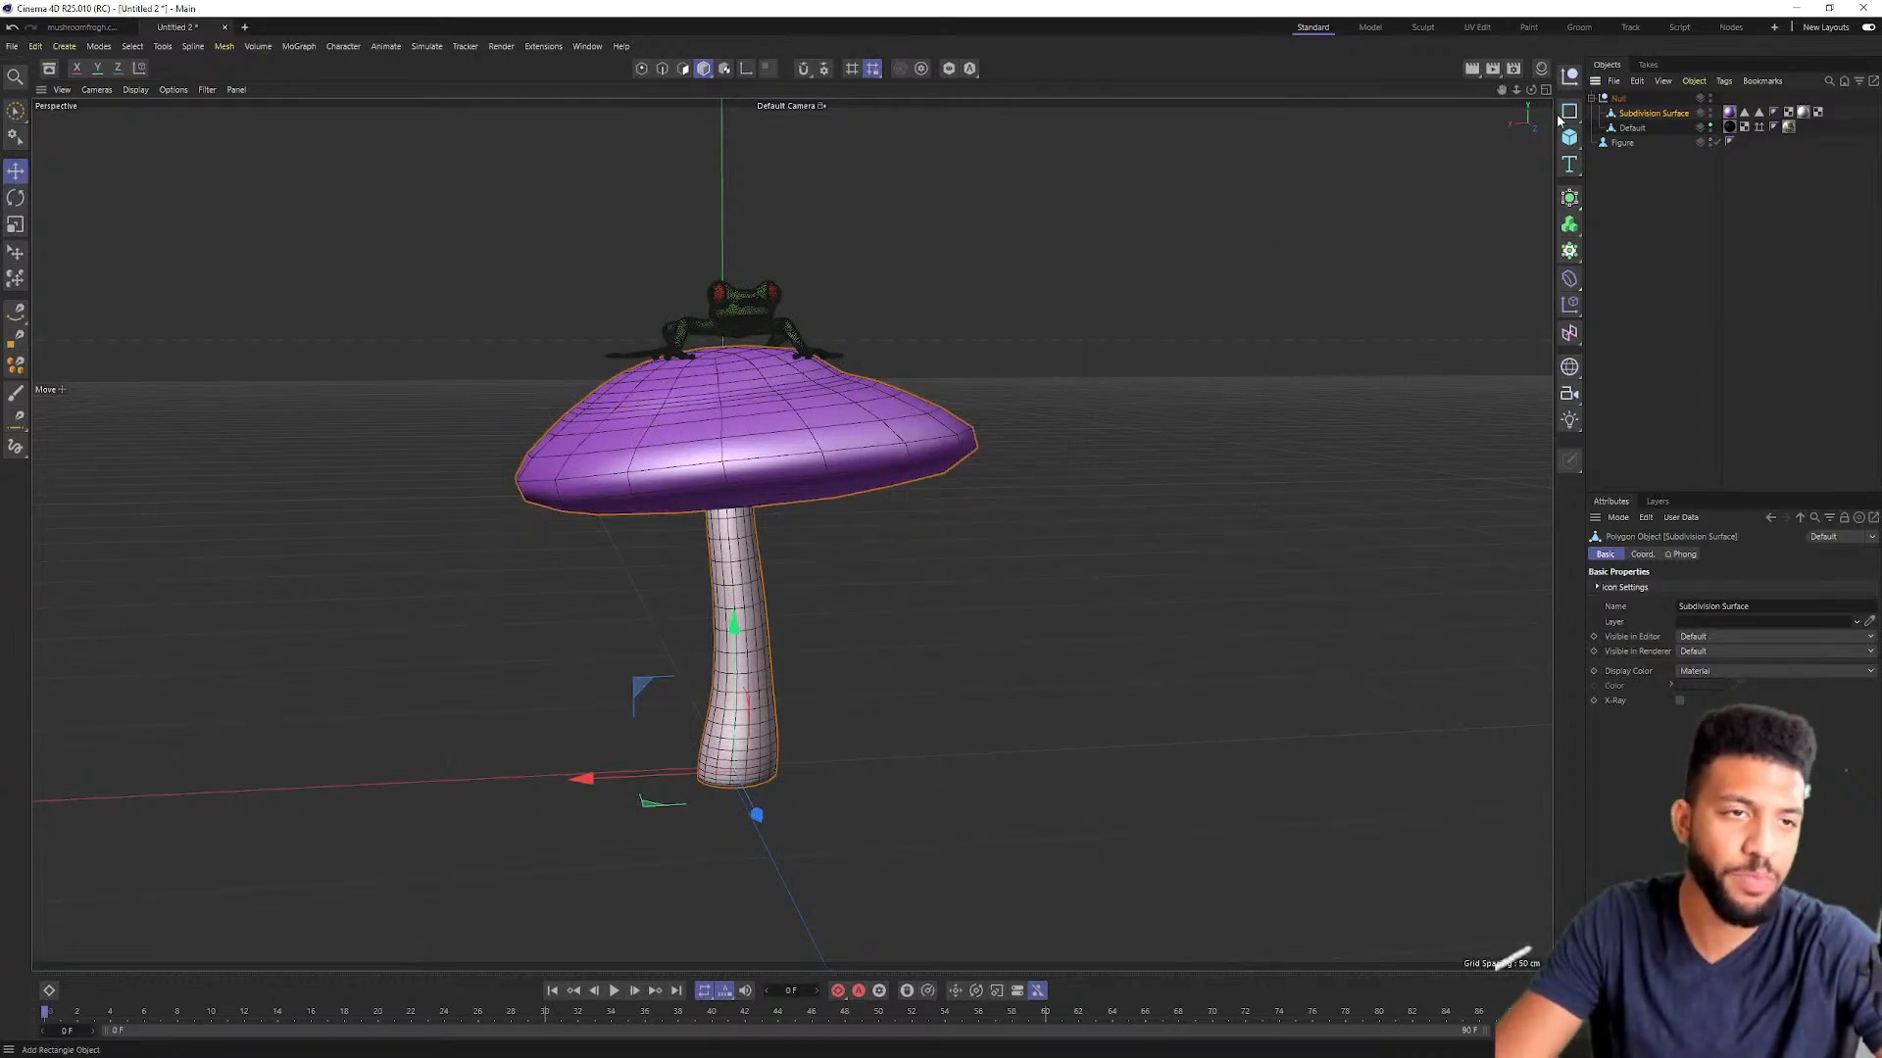
pyautogui.click(1544, 90)
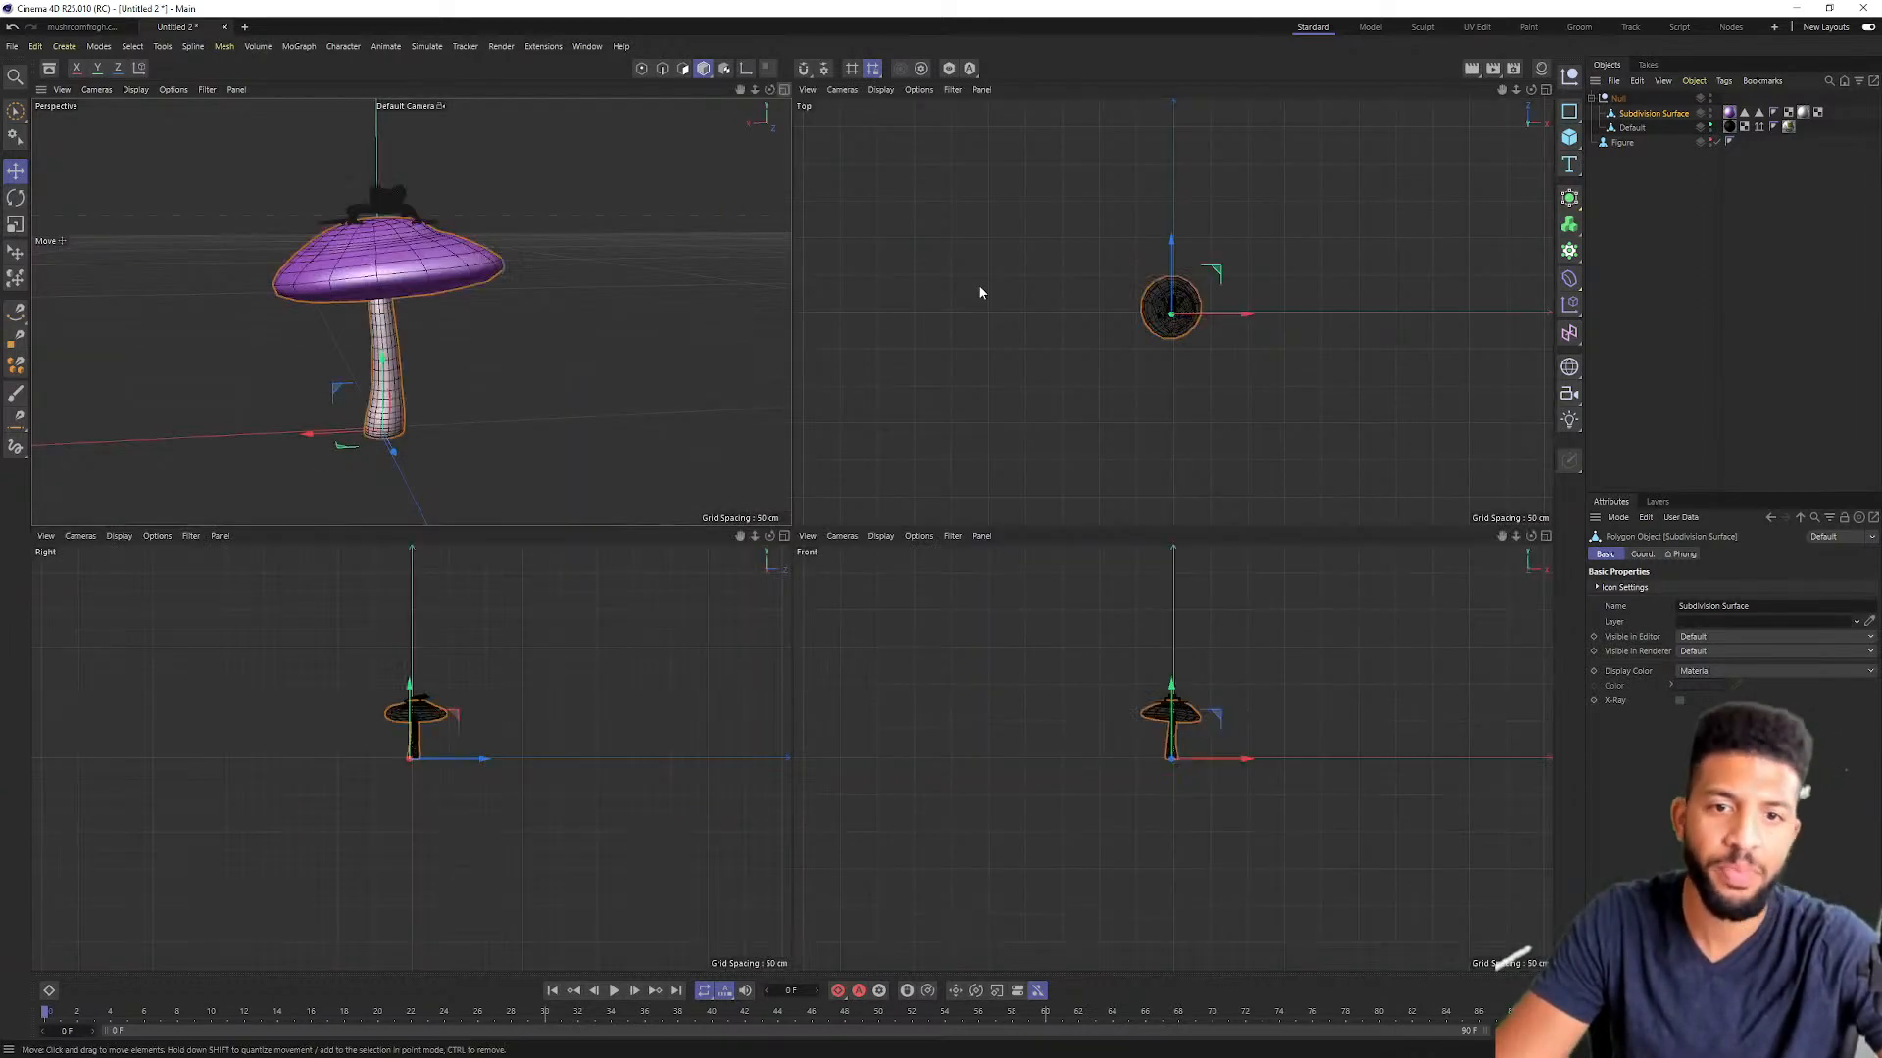
pyautogui.press('s')
pyautogui.press('s')
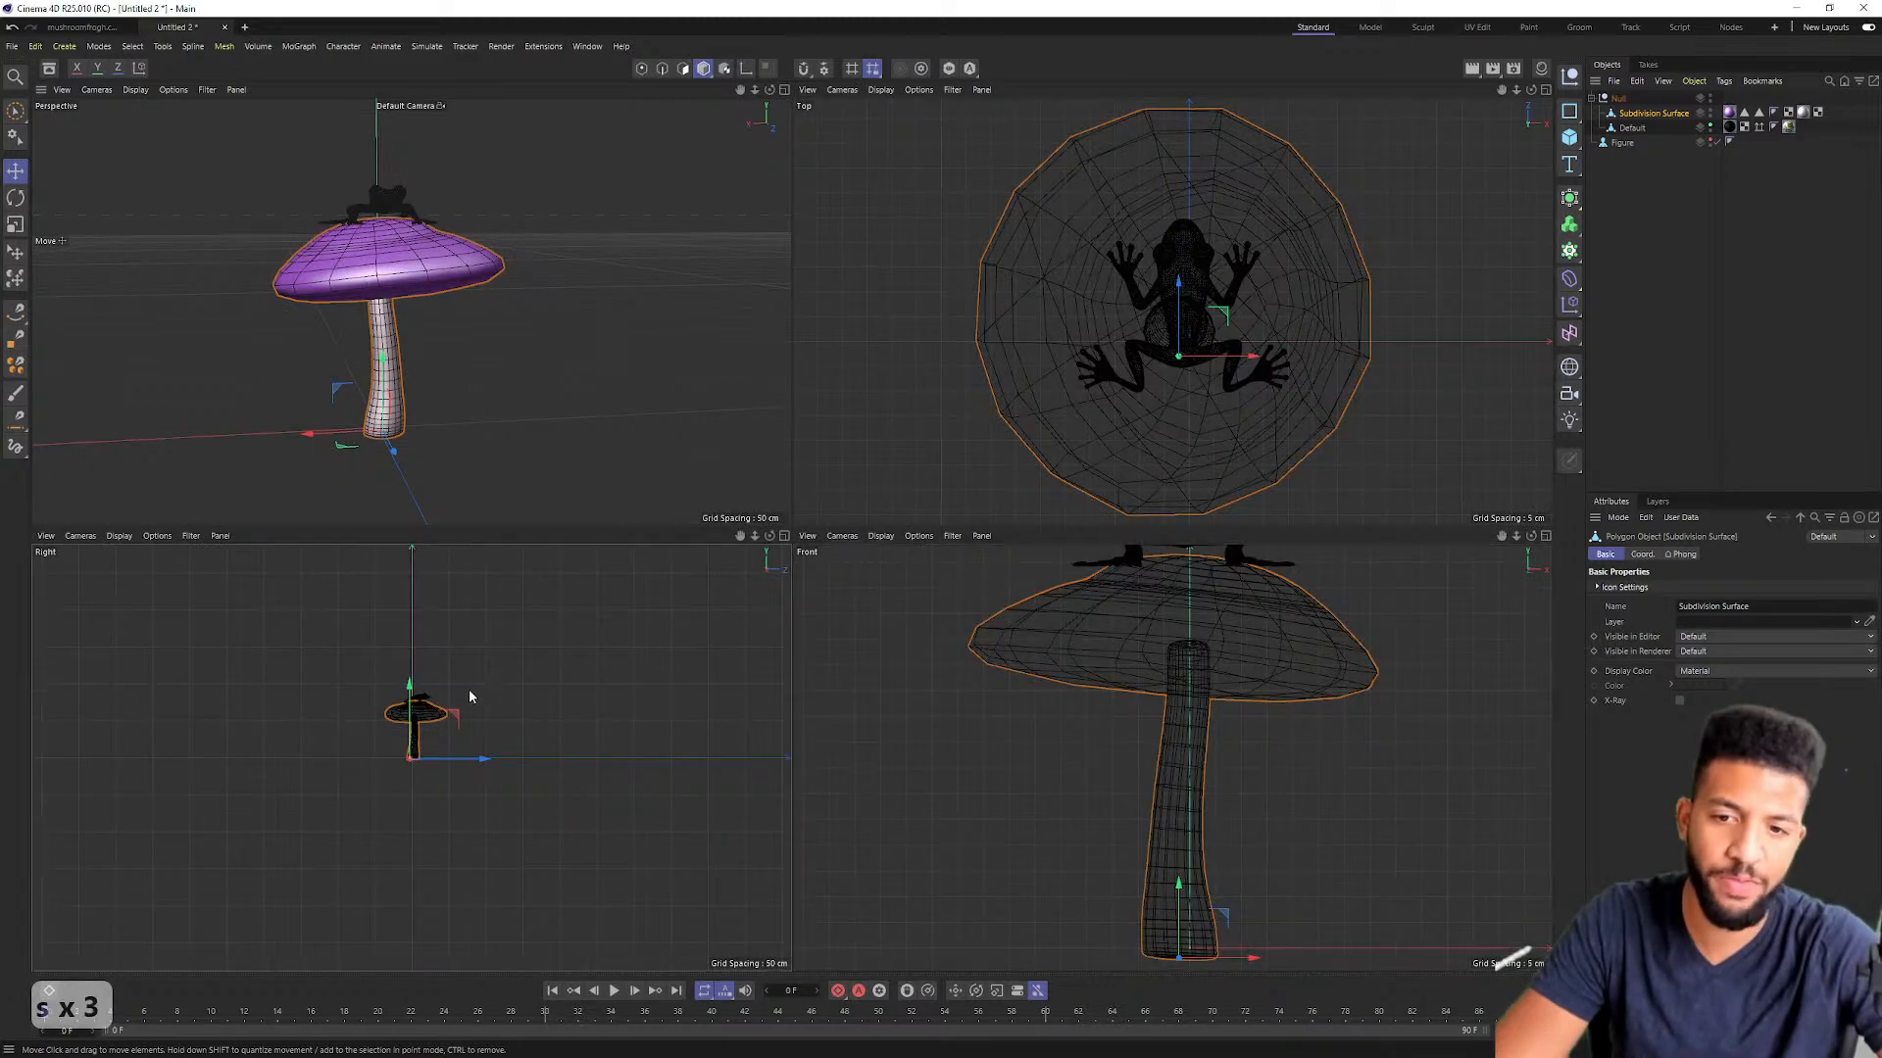
pyautogui.press('s')
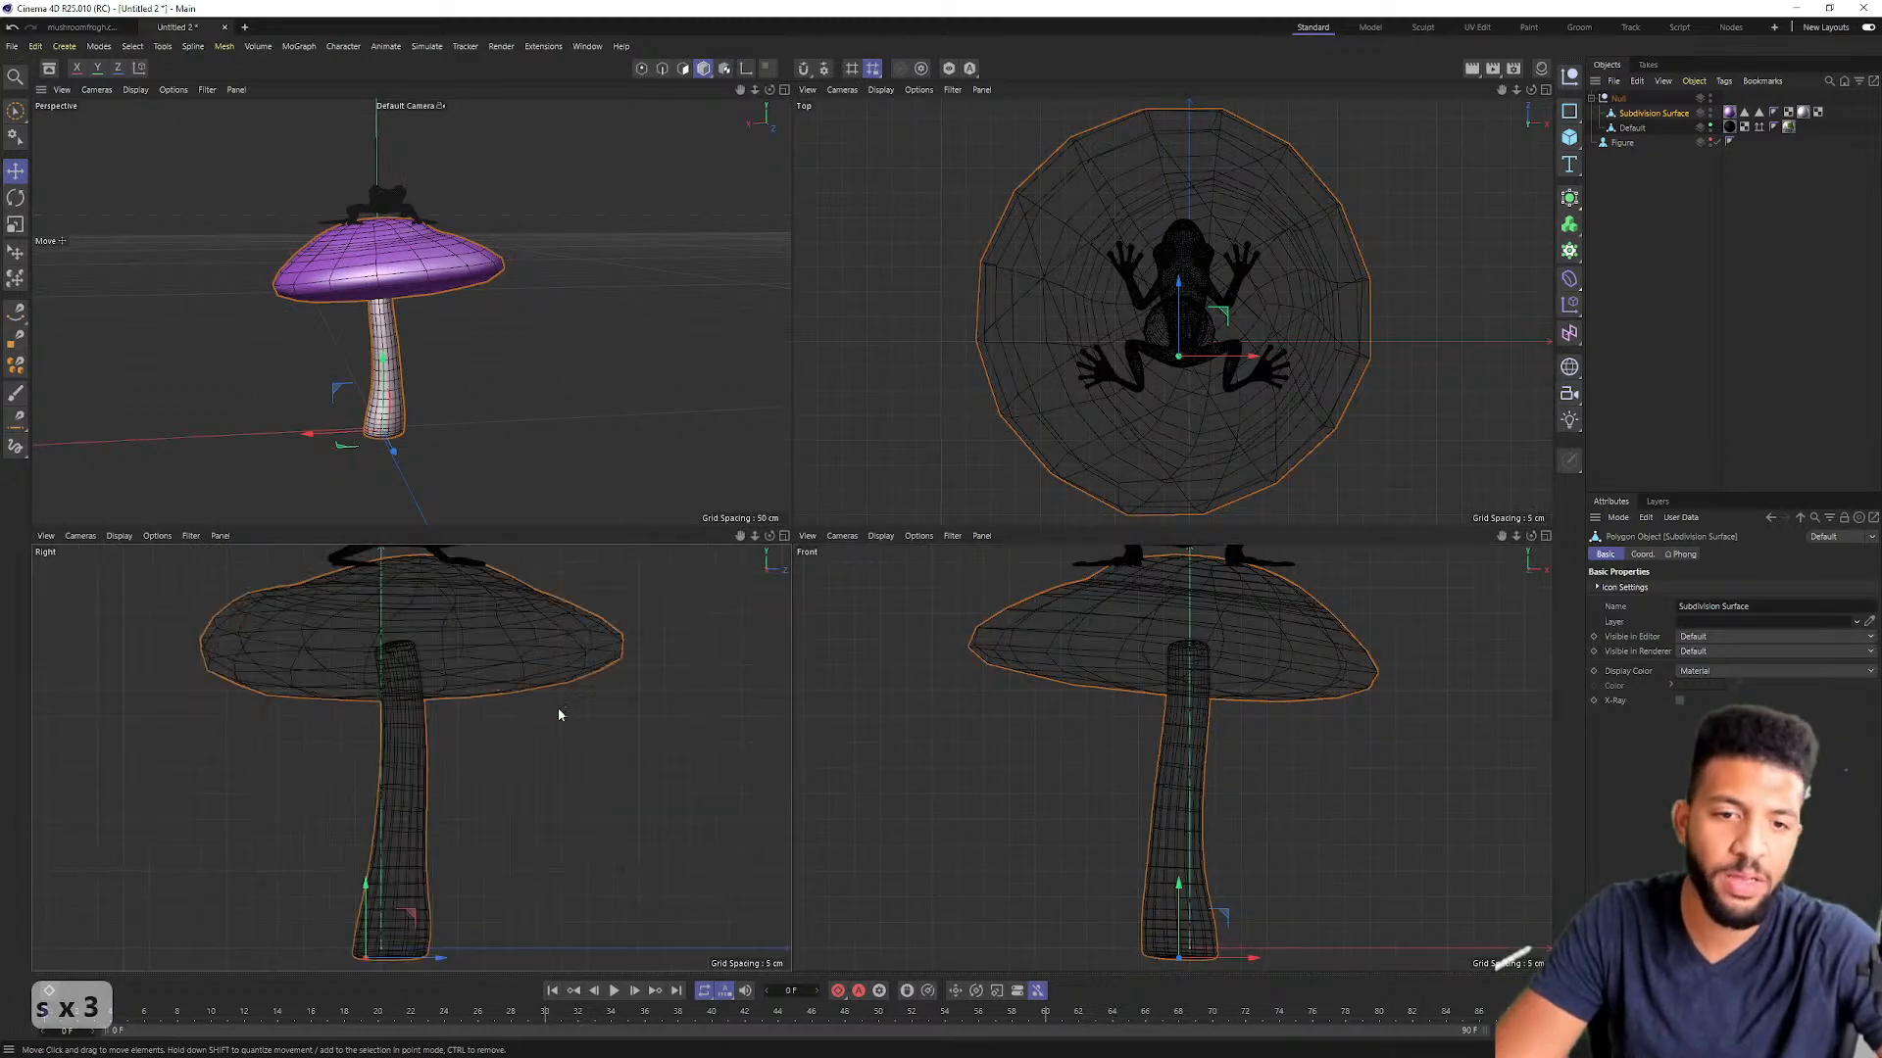
# Step: Maximize the Front view with the whole mushroom and frog in frame
pyautogui.click(1545, 536)
pyautogui.scroll(-7, 1125, 464)
pyautogui.scroll(4, 1092, 449)
pyautogui.scroll(4, 1094, 453)
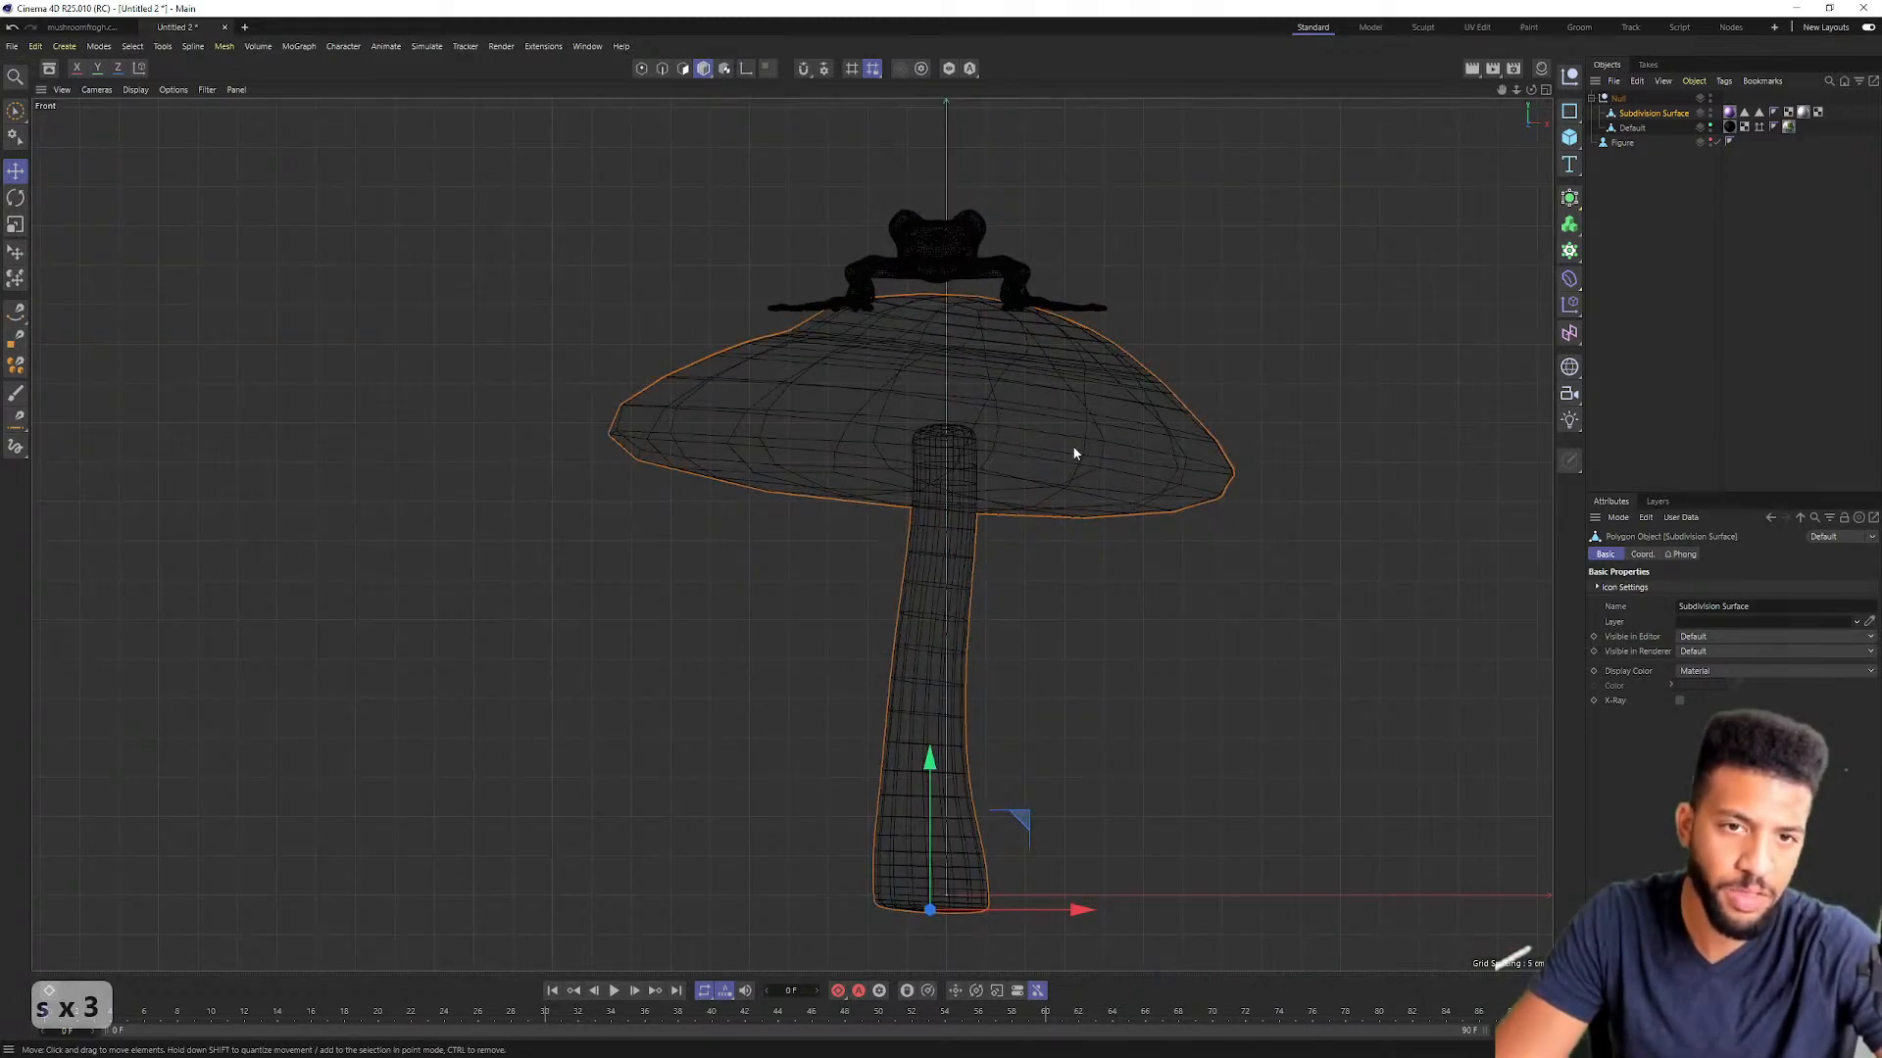
pyautogui.scroll(-3, 1058, 458)
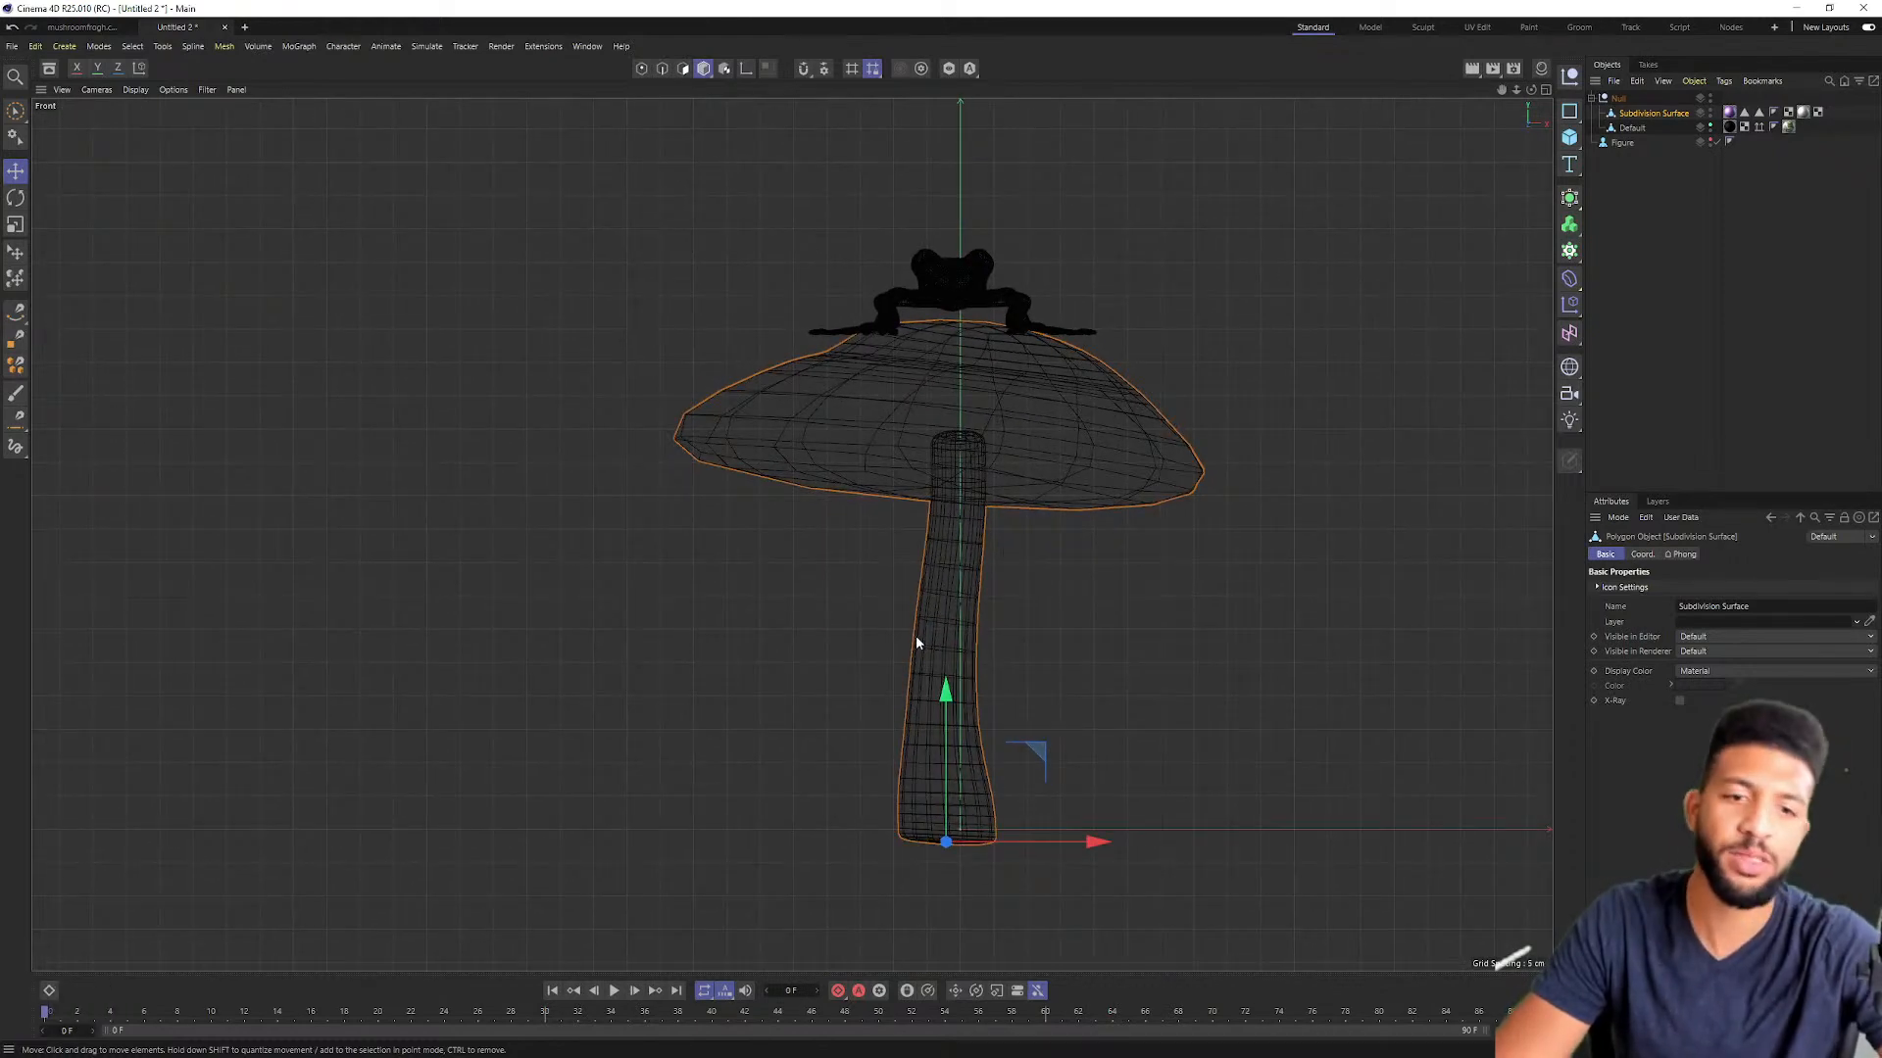
# Step: Raise the null slightly in the Front view so that the mushroom's base sits on the ground line
pyautogui.click(1617, 98)
pyautogui.moveTo(967, 689); pyautogui.dragTo(979, 675)
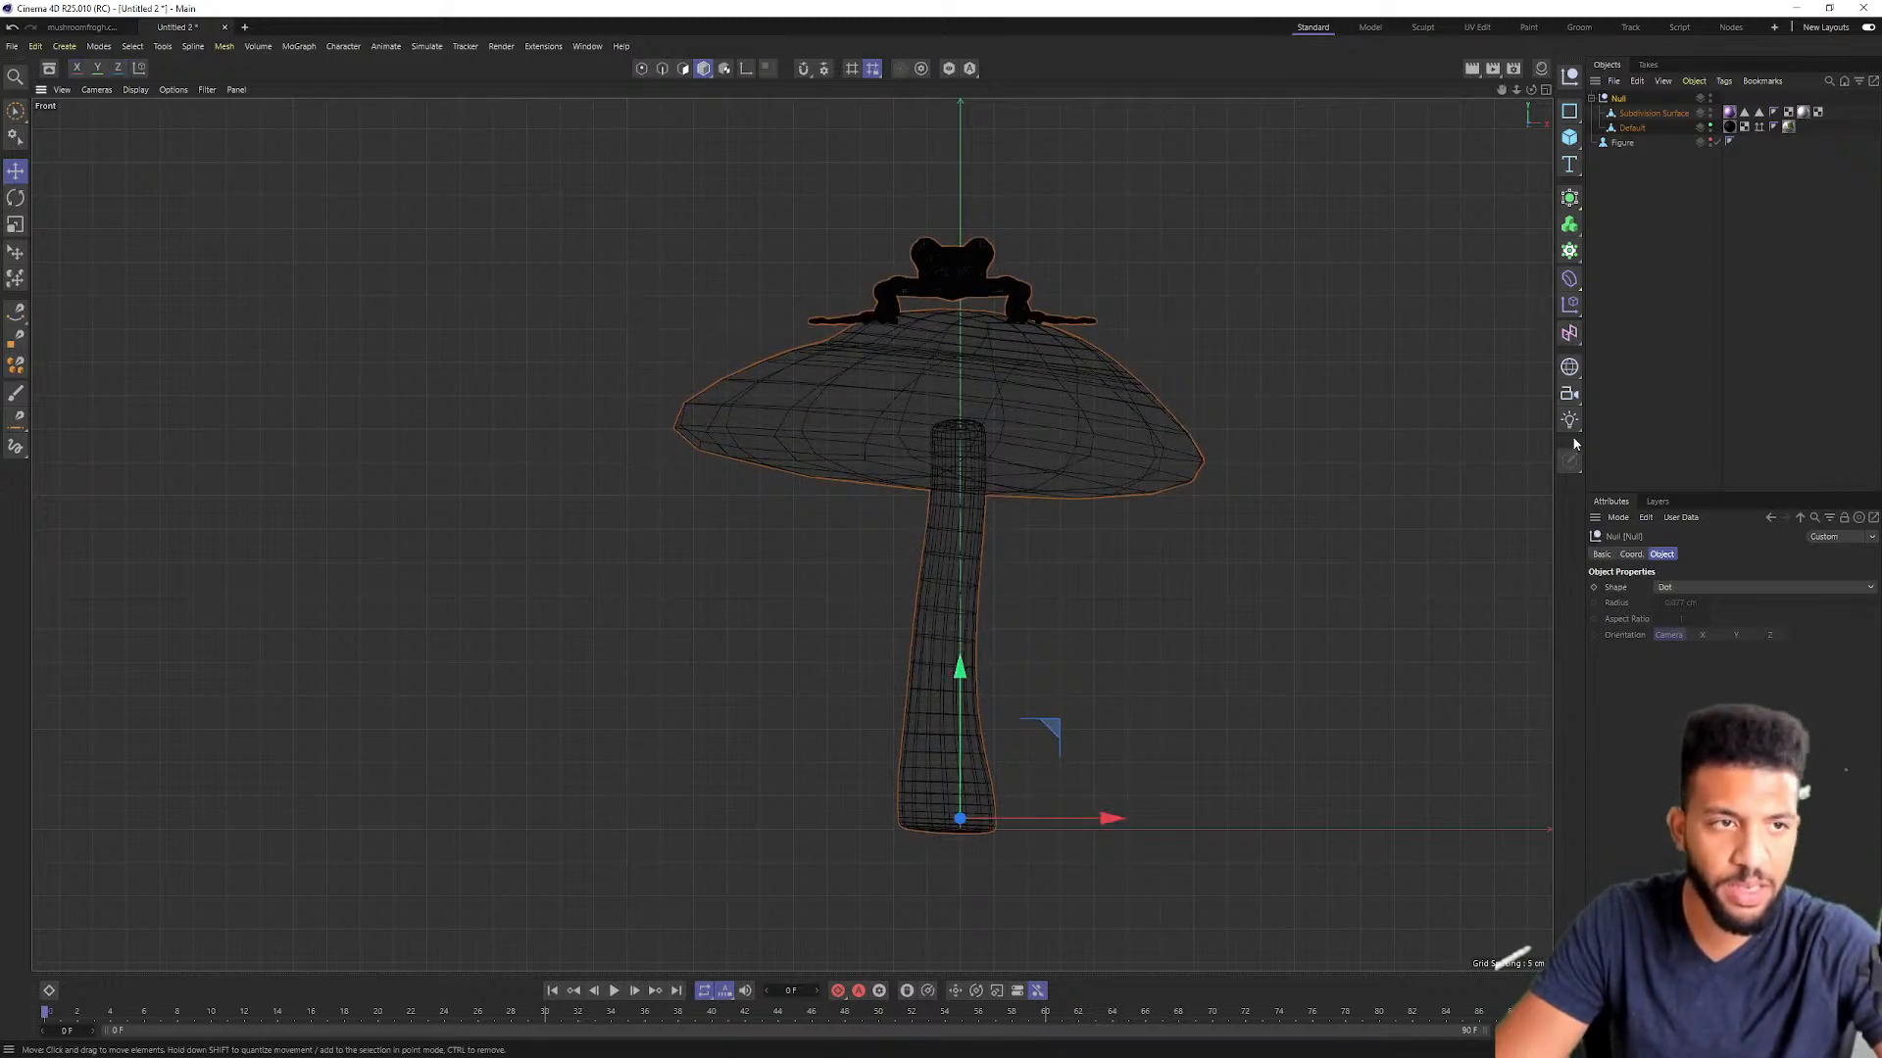
pyautogui.click(1635, 113)
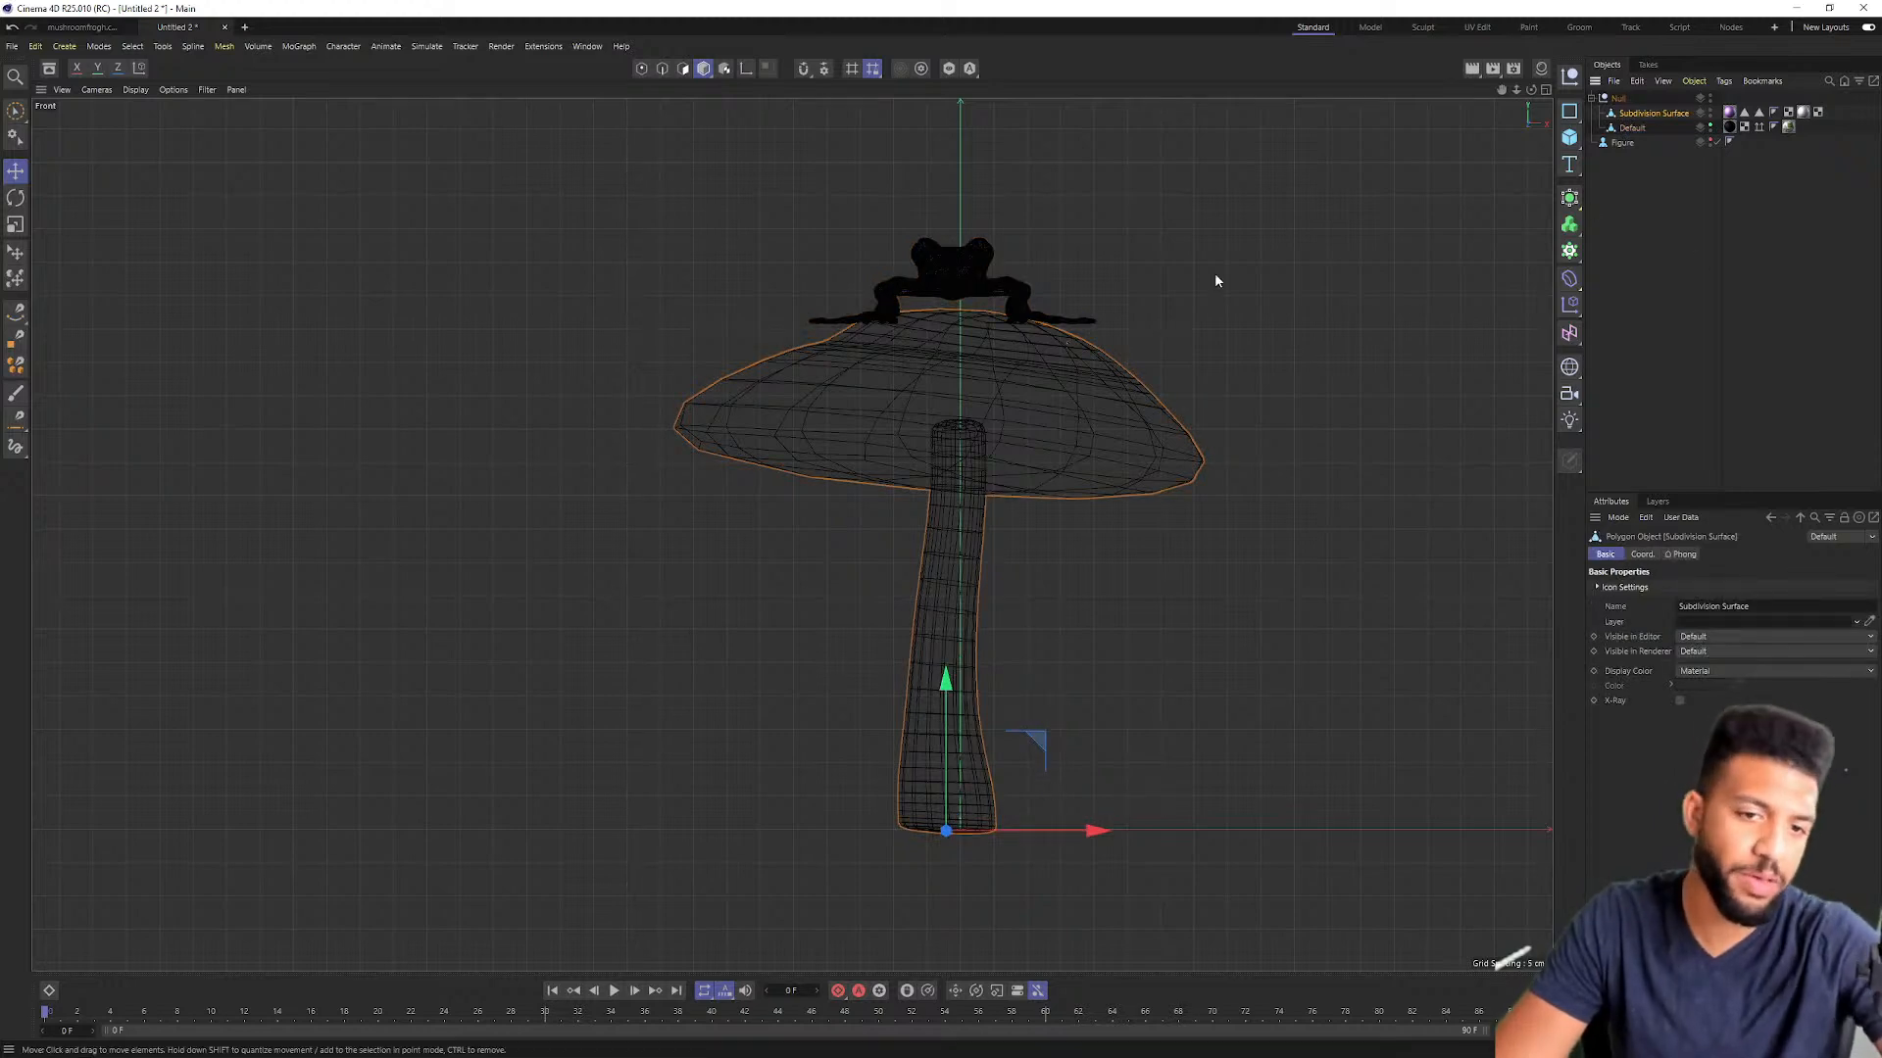
pyautogui.click(1633, 127)
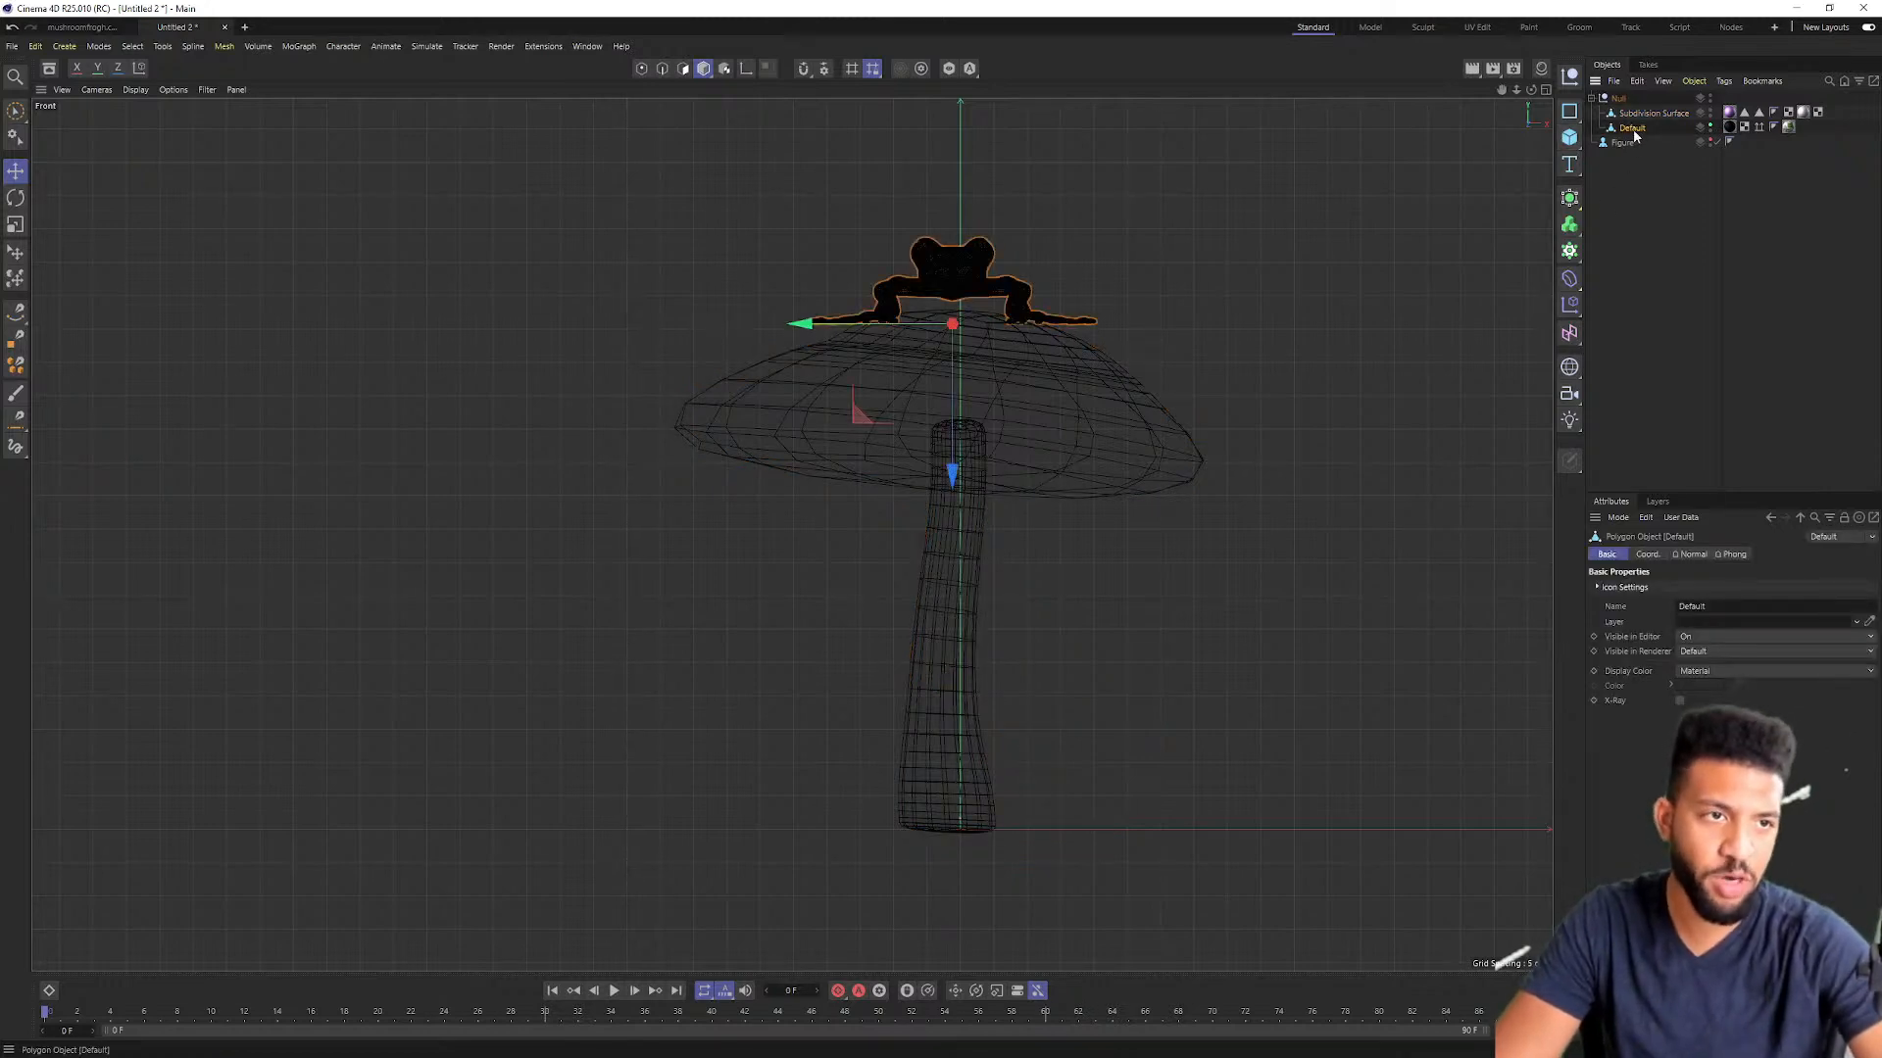
# Step: Rename the Subdivision Surface object as Mushroom
pyautogui.click(1642, 116)
pyautogui.doubleClick(1644, 116)
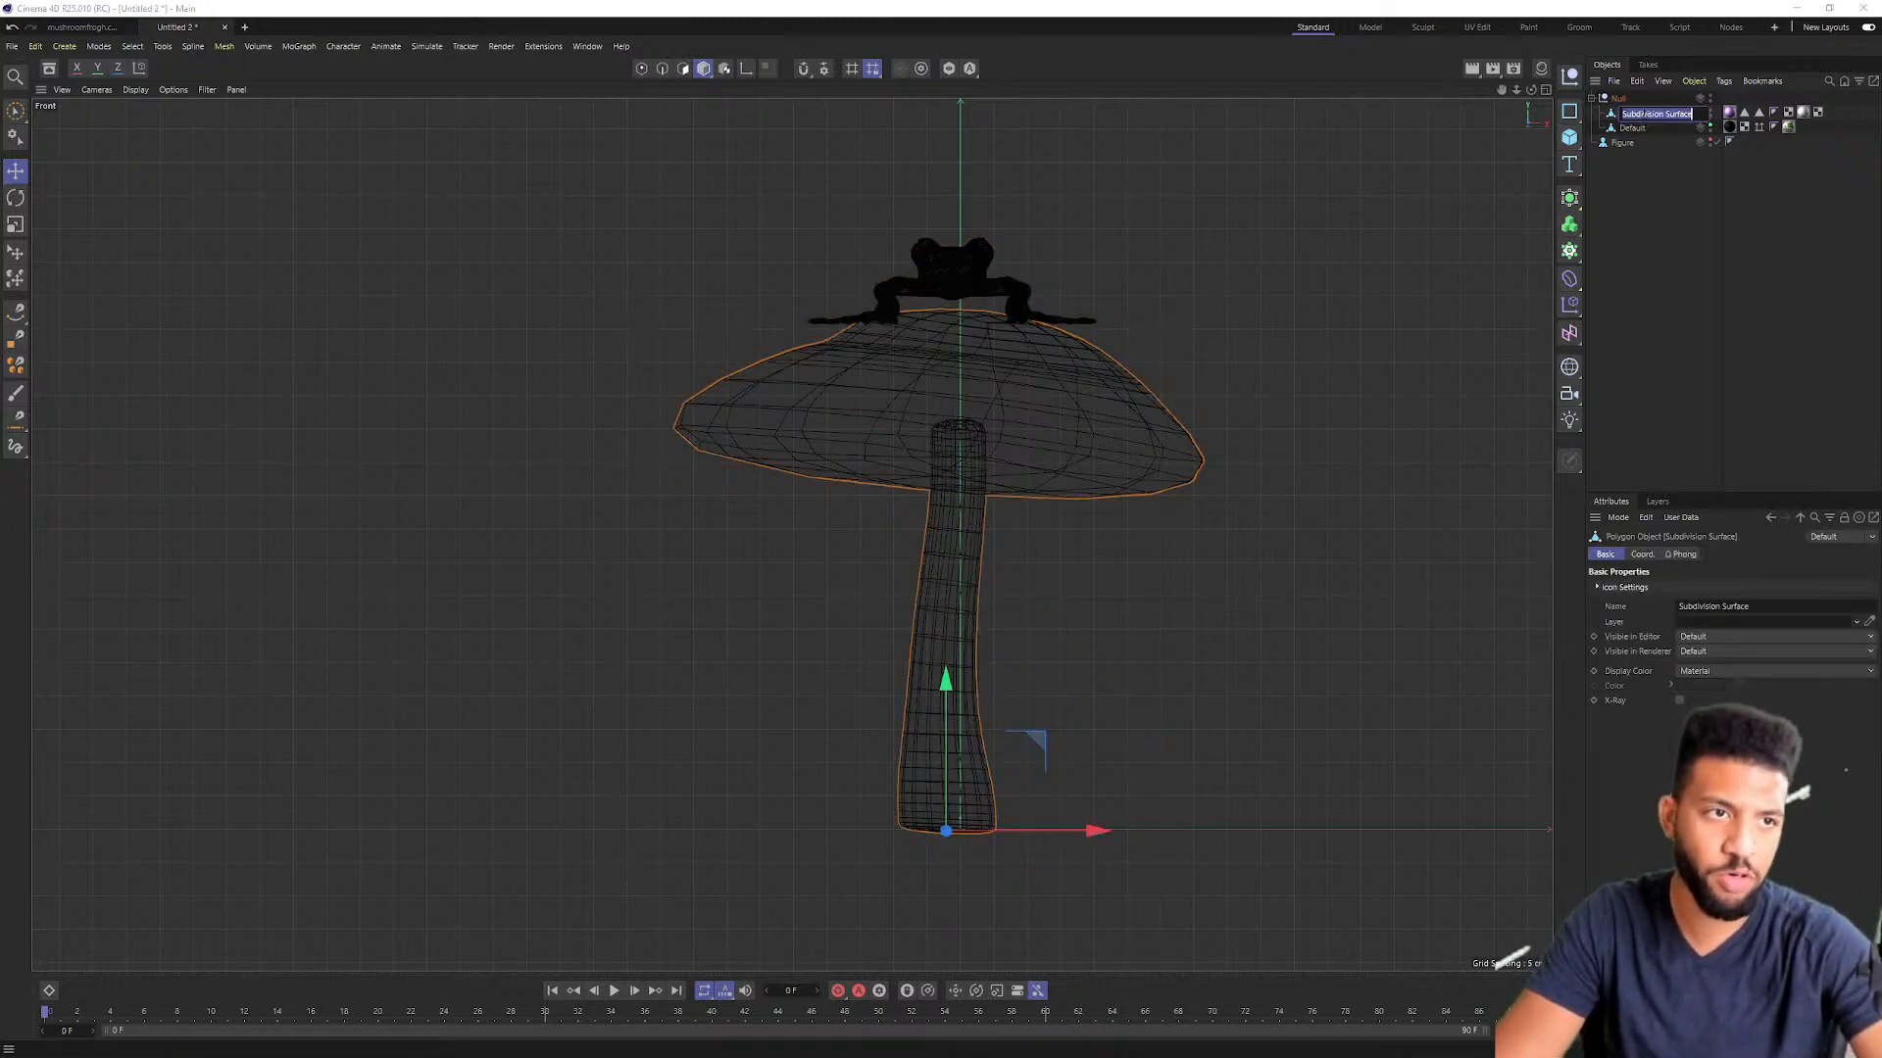
pyautogui.write('Mushroom')
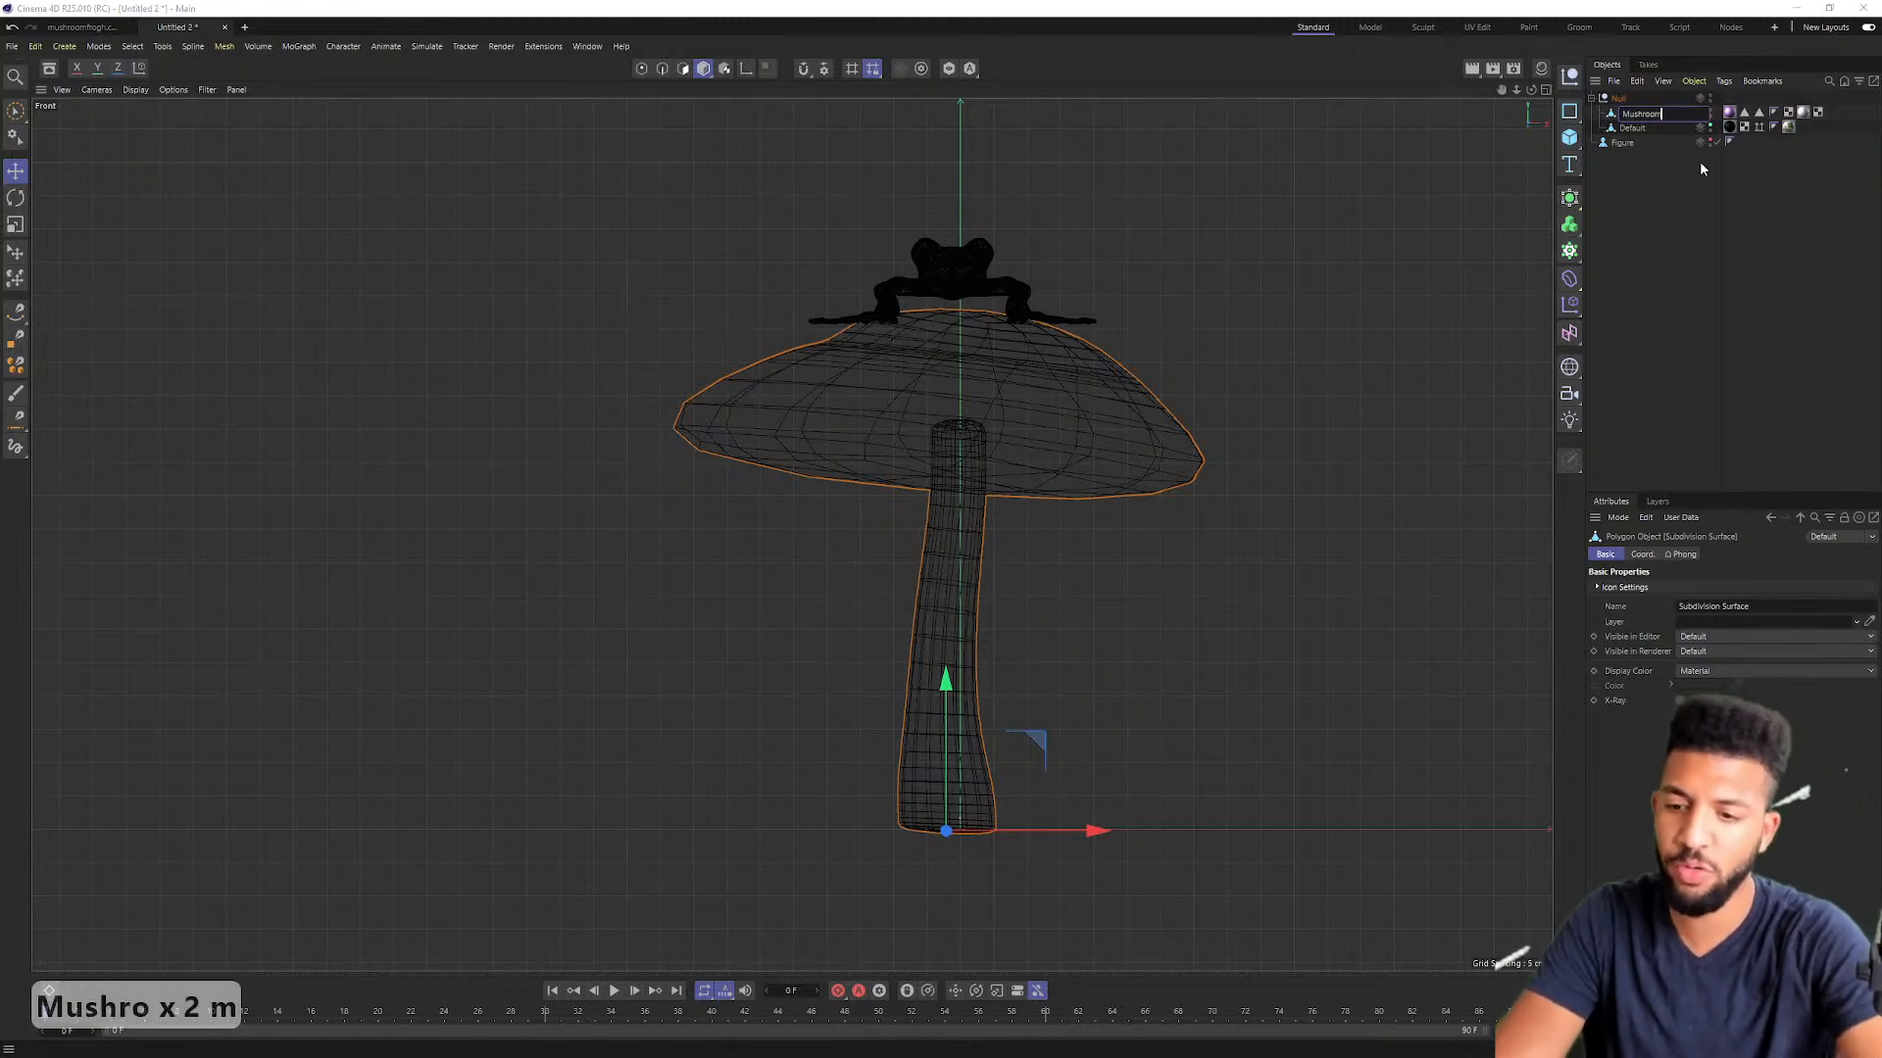
pyautogui.press('Return')
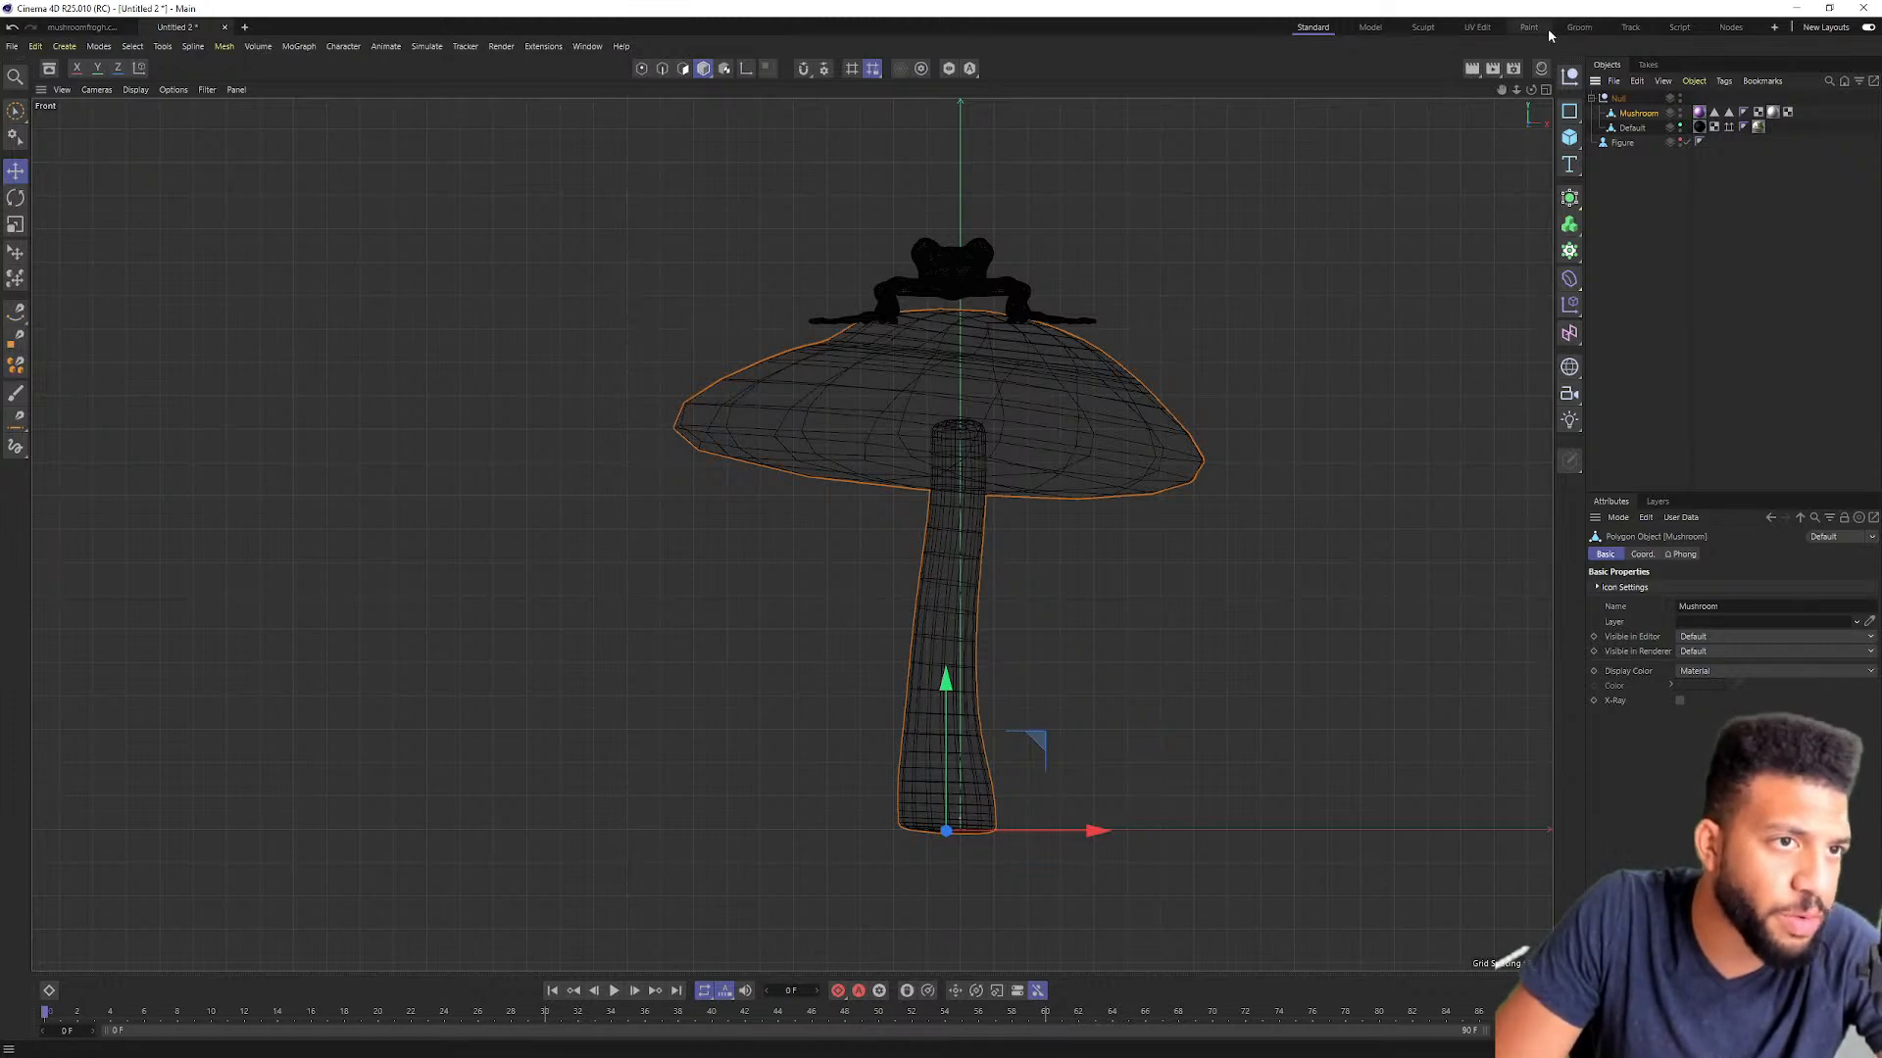
pyautogui.click(1774, 27)
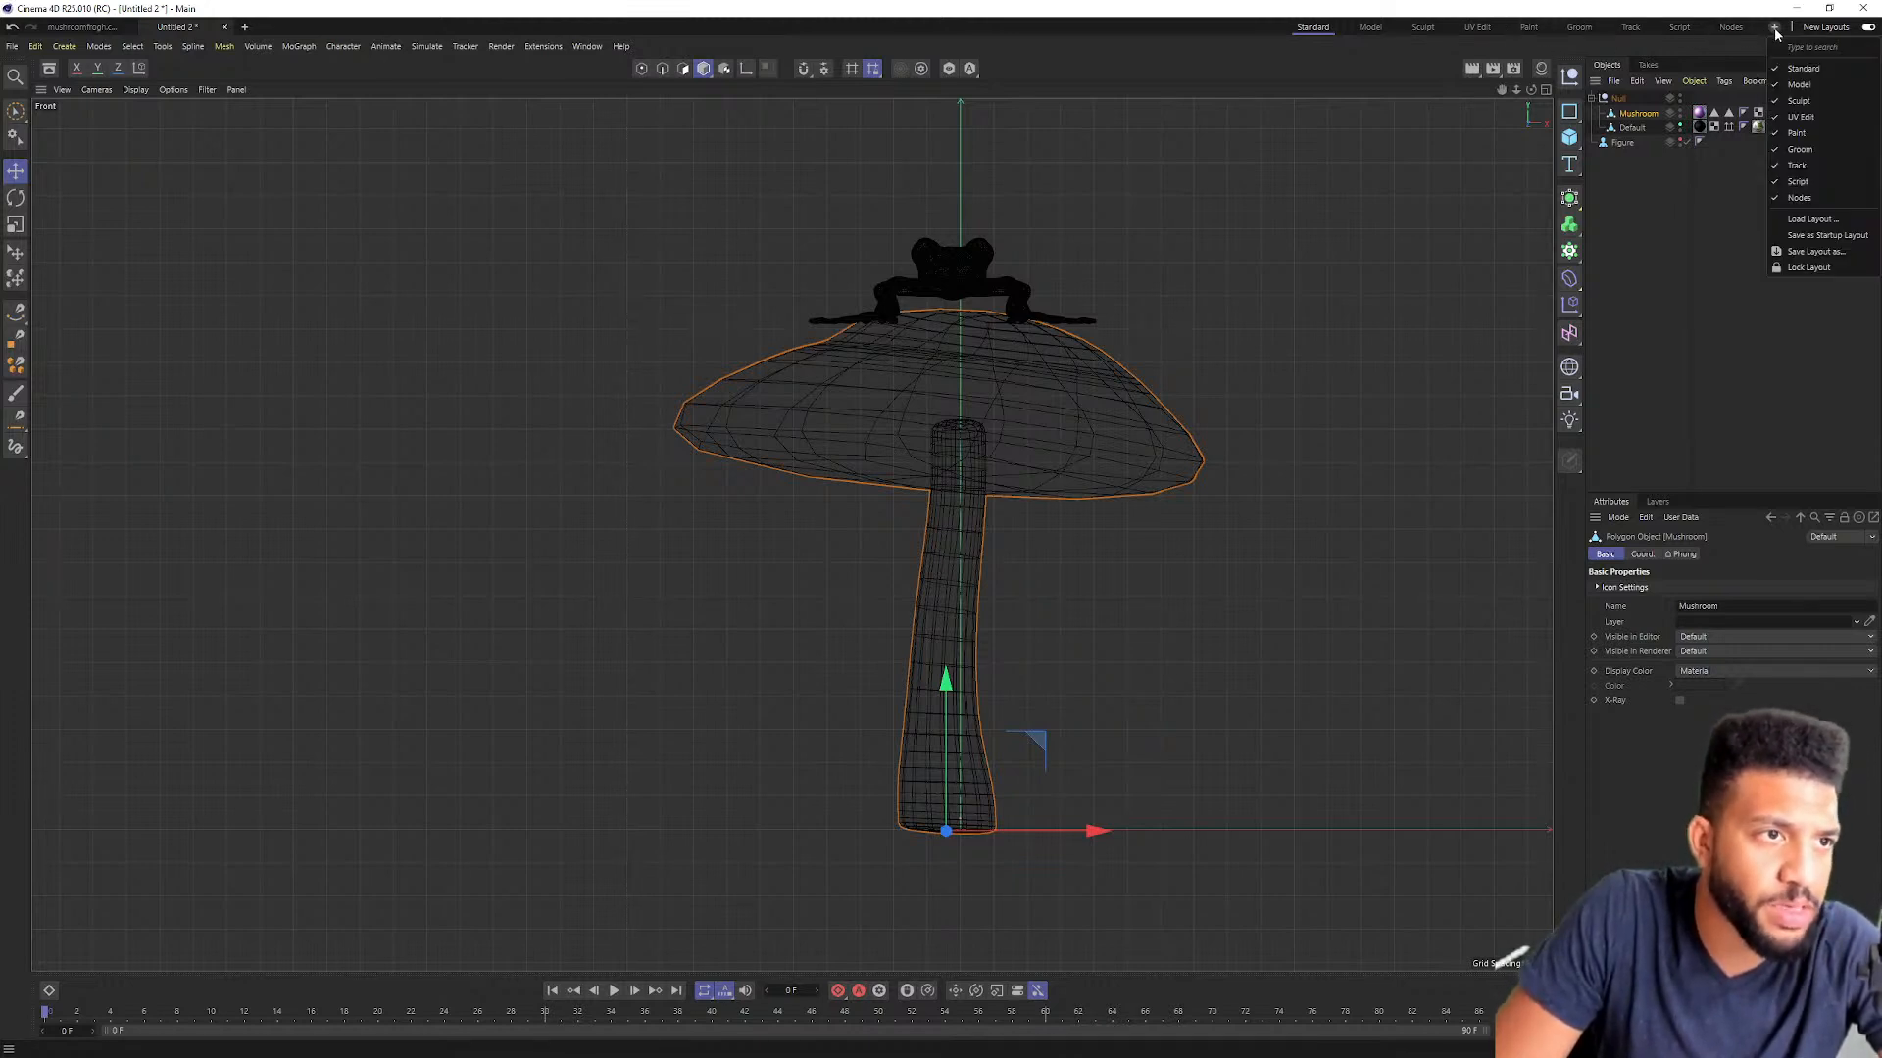
pyautogui.click(1775, 30)
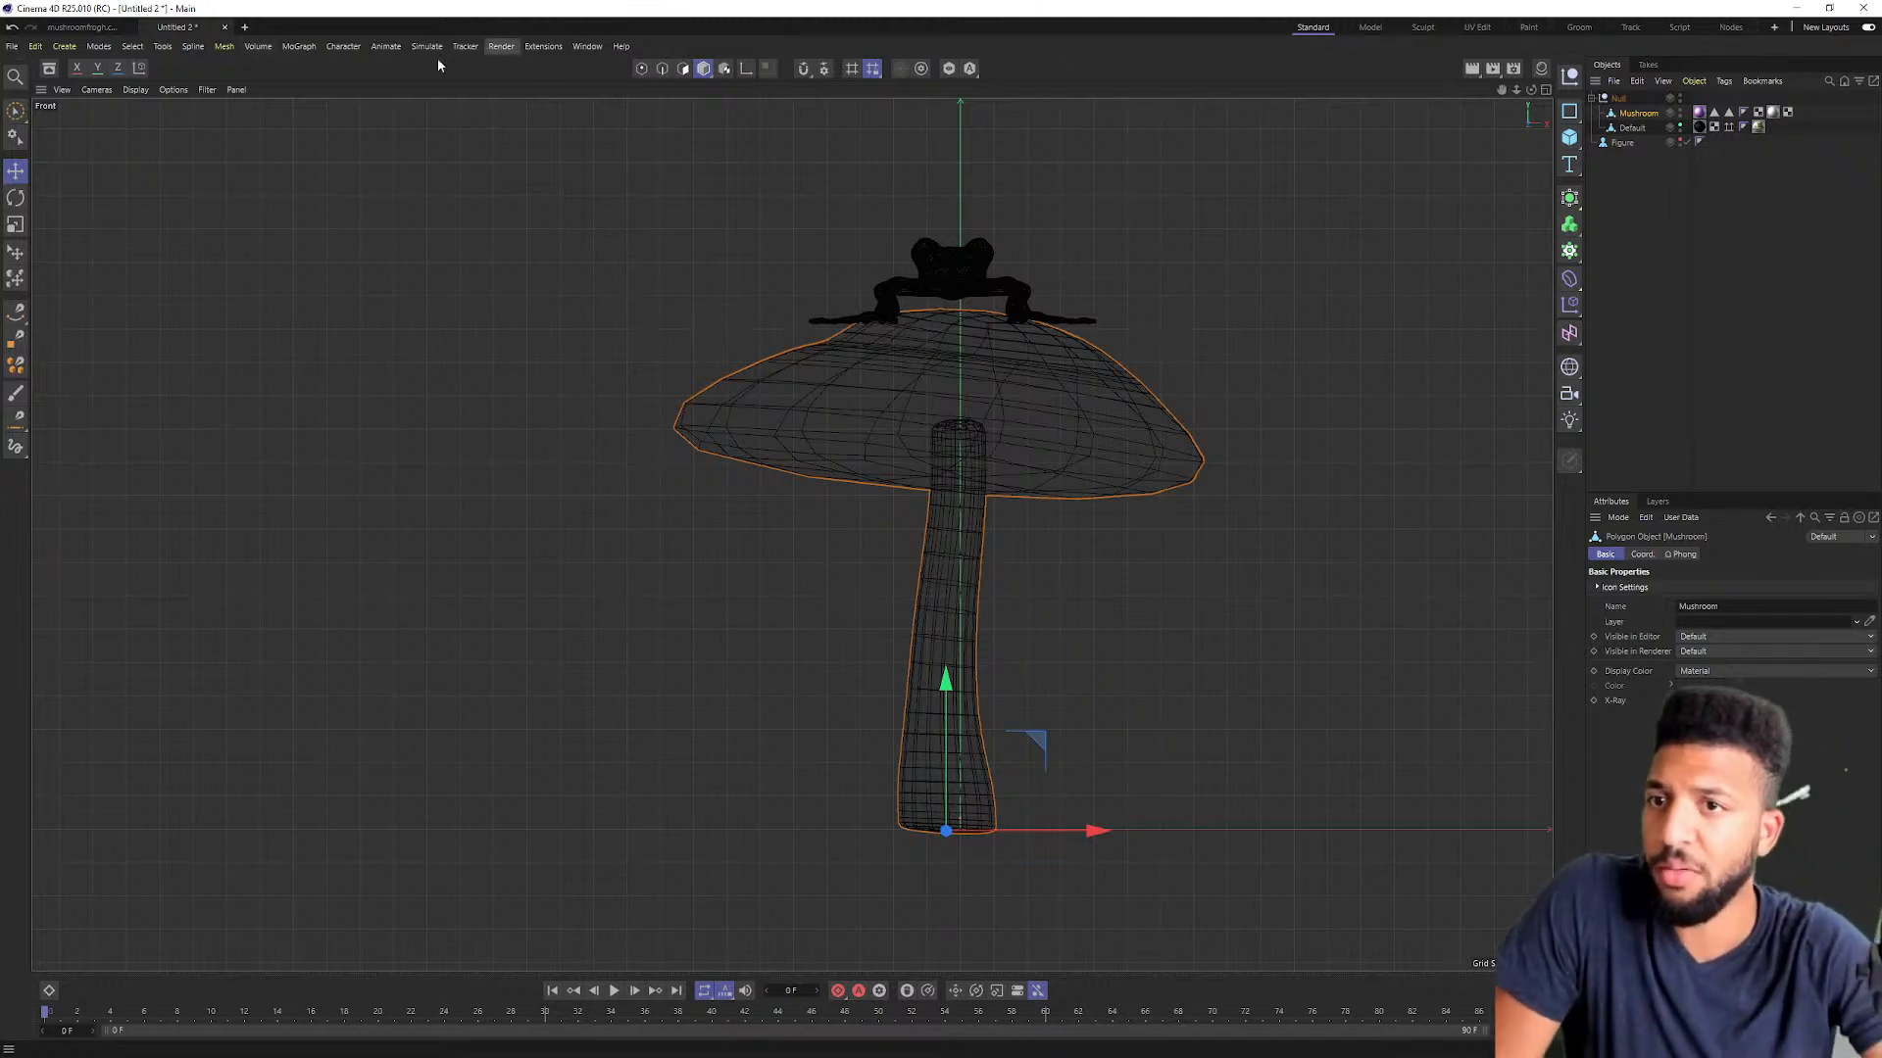
# Step: Draw a chain of five joints with the Joint Tool up the middle of the mushroom's stem, from its base to just below the cap
pyautogui.click(343, 46)
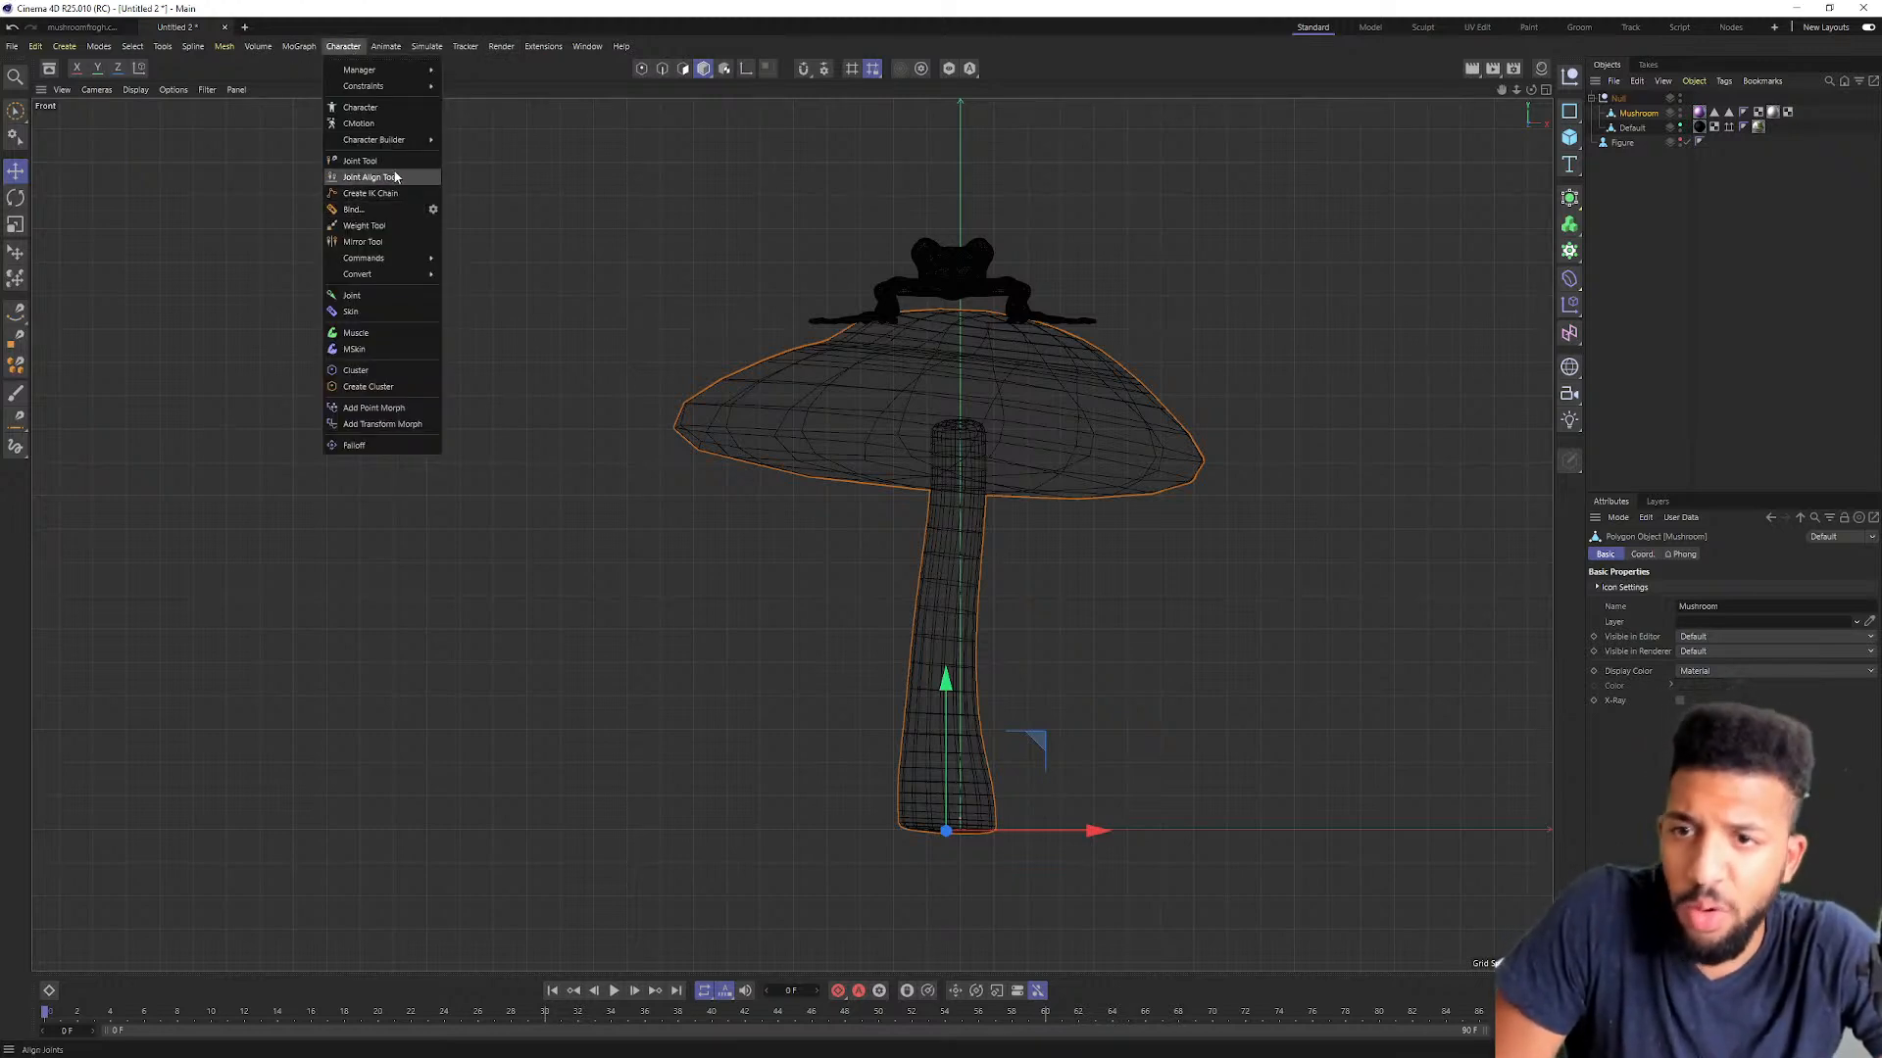
pyautogui.moveTo(389, 145)
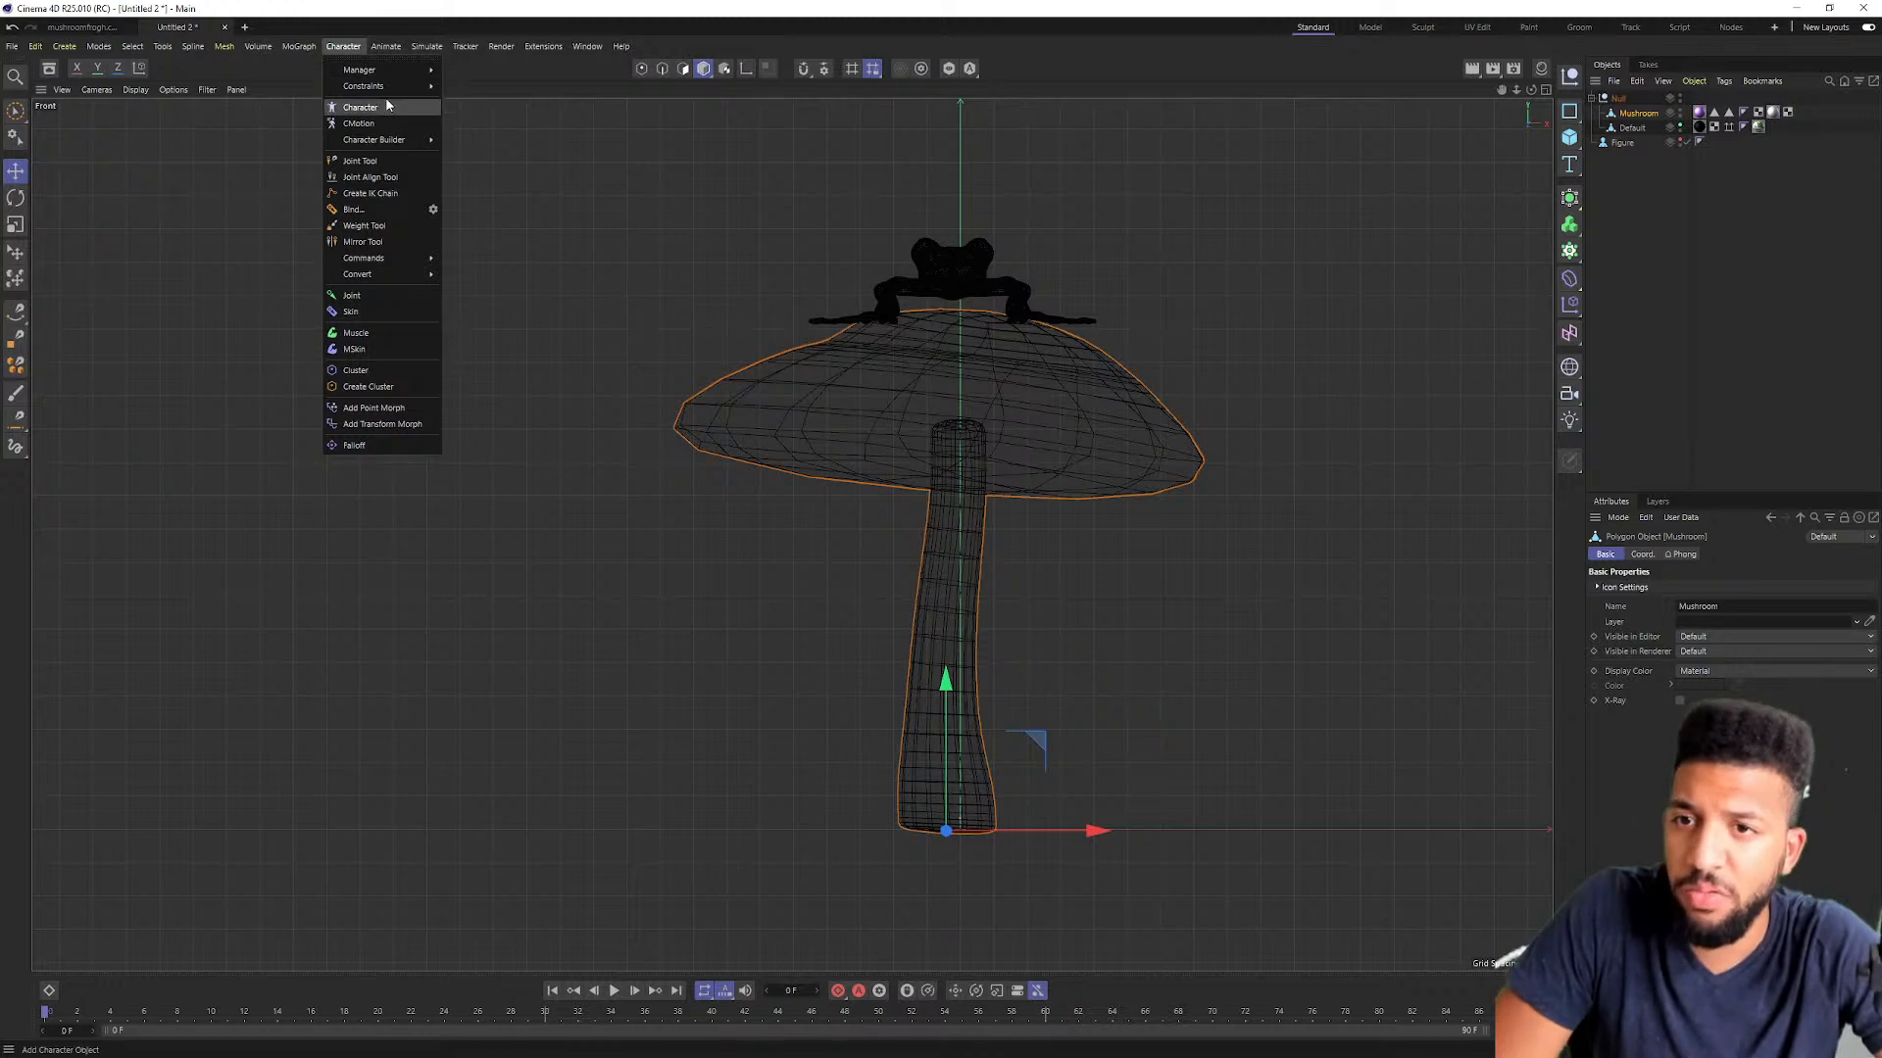
pyautogui.moveTo(406, 73)
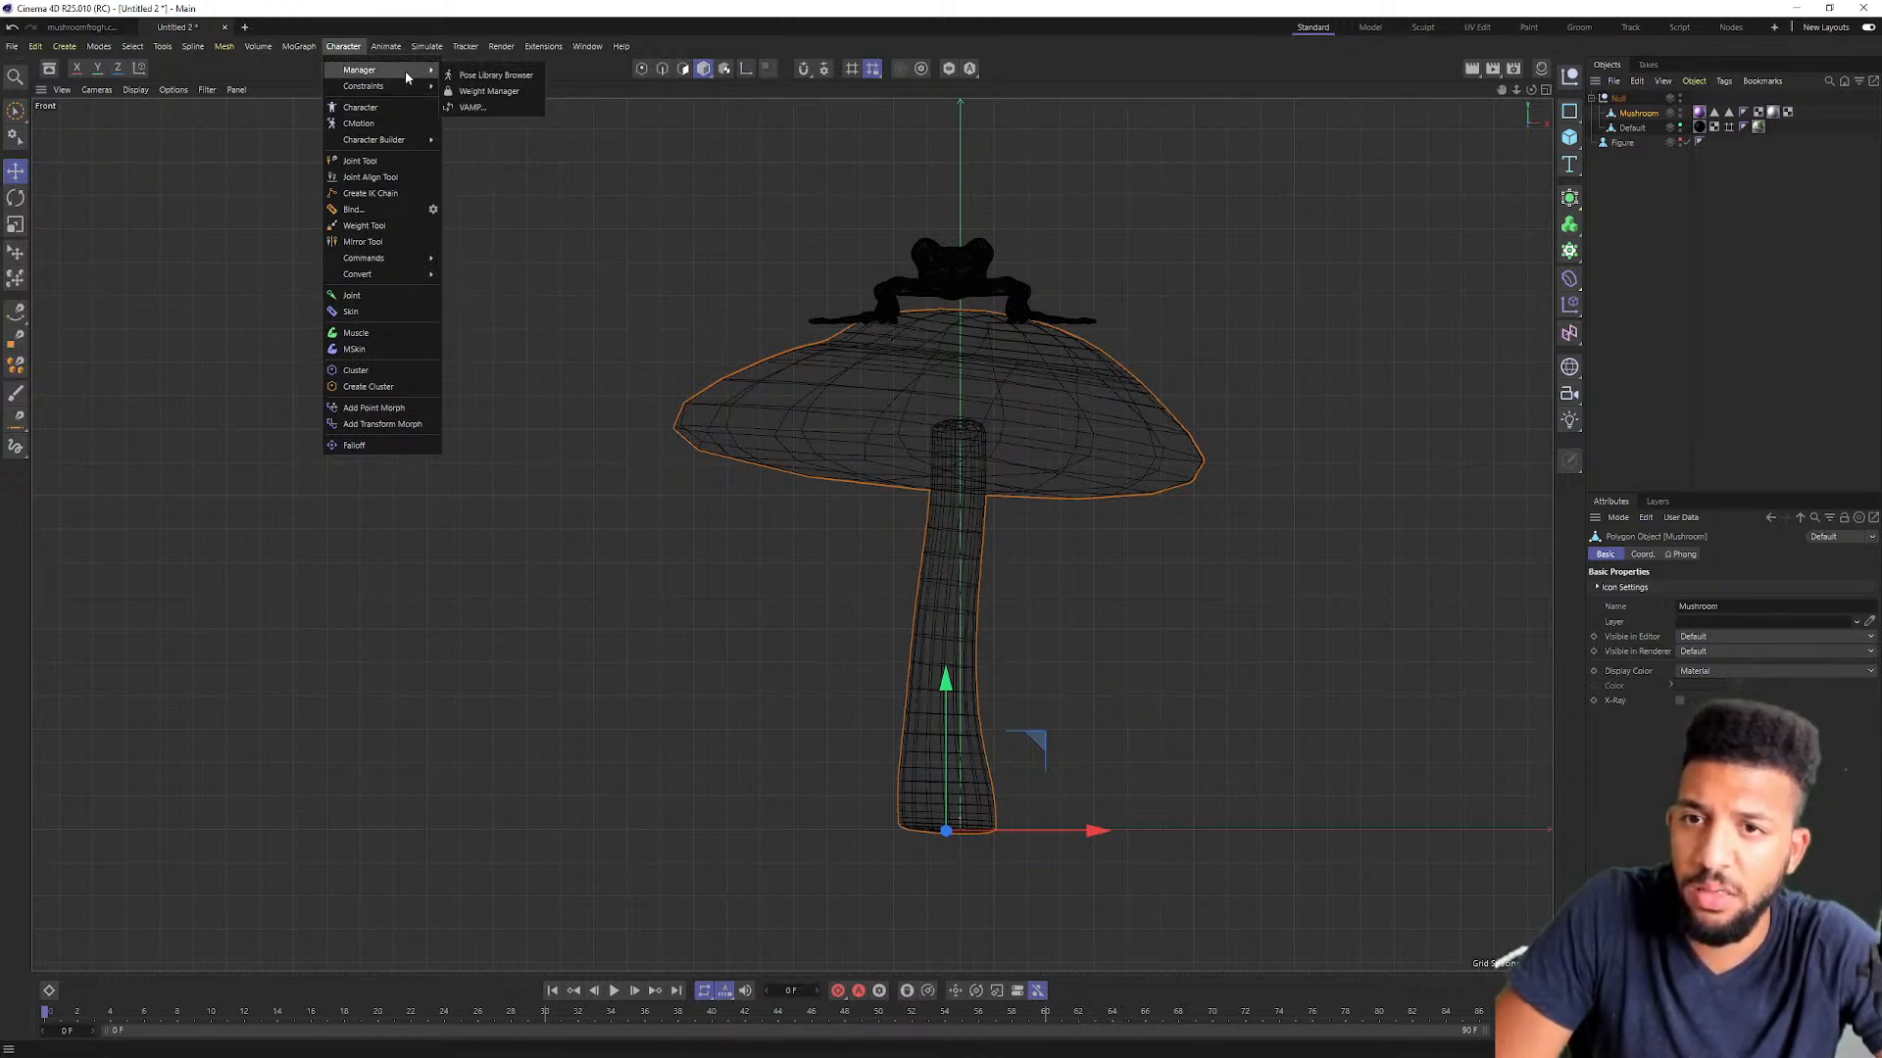
pyautogui.moveTo(402, 257)
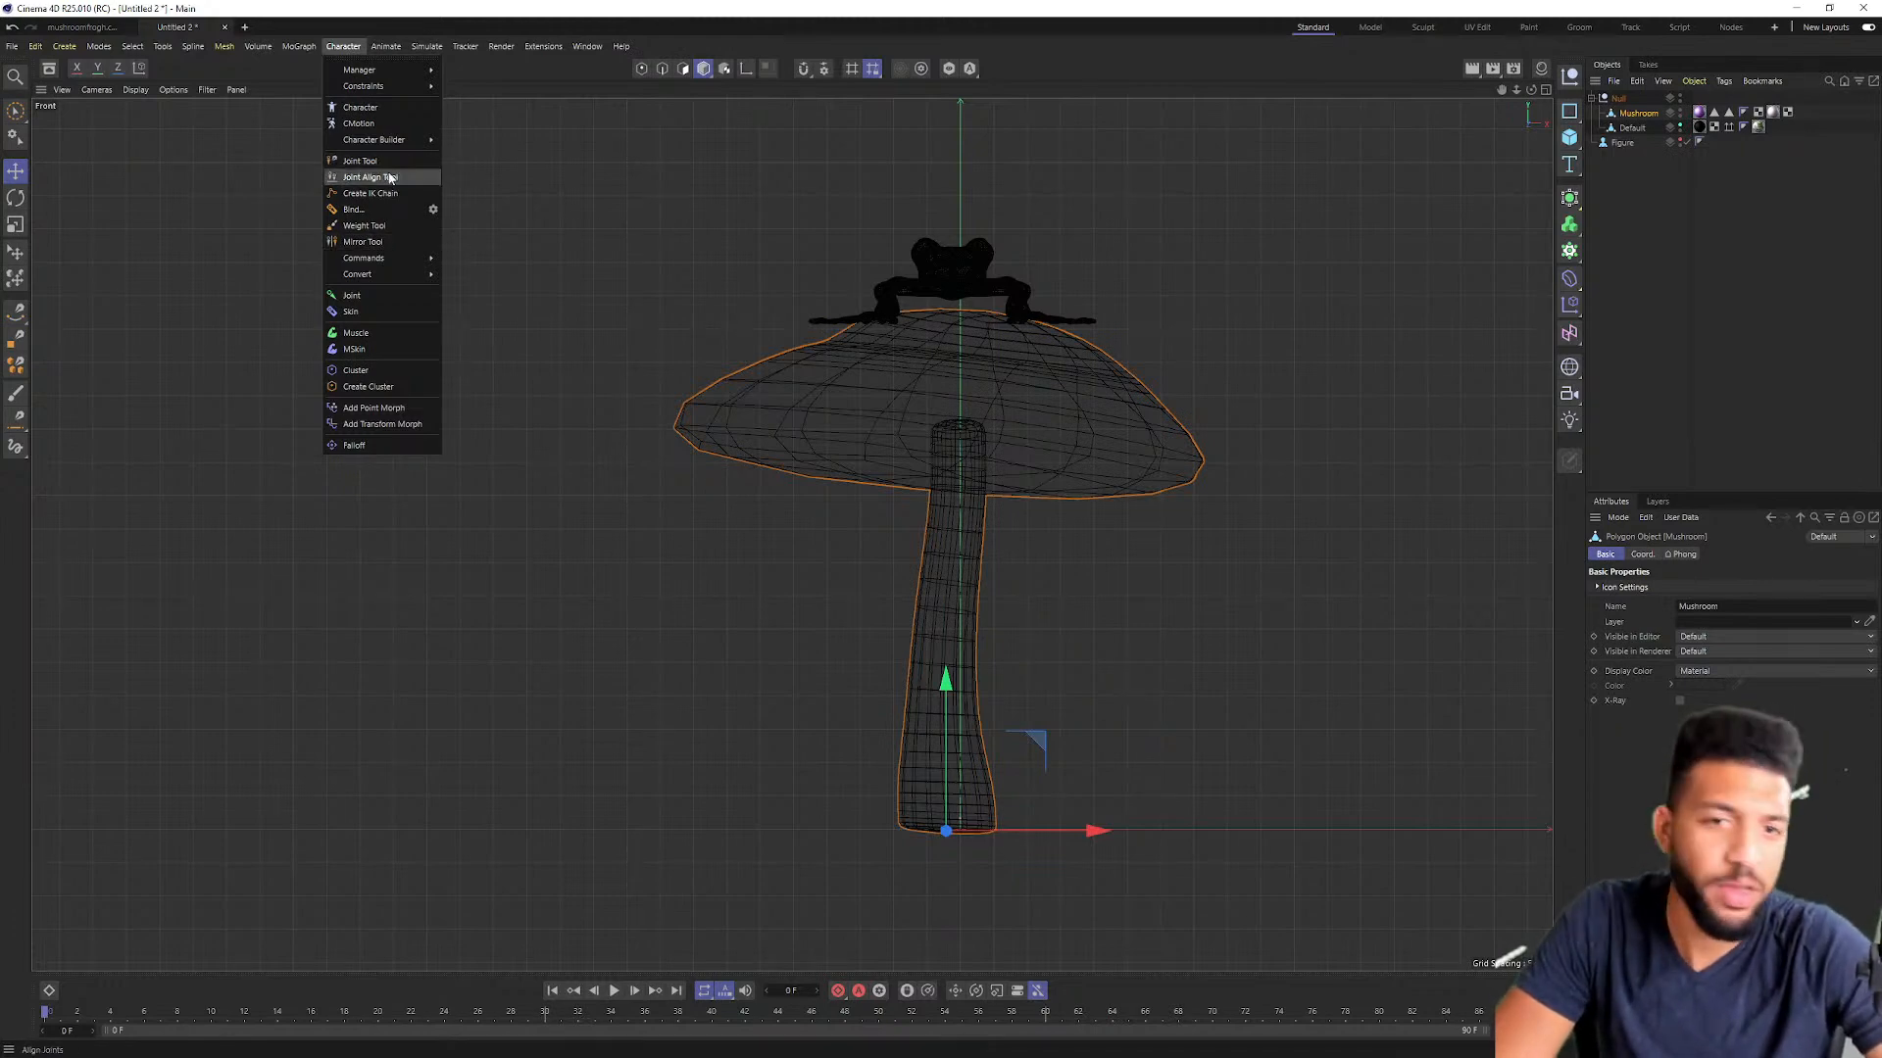
pyautogui.click(361, 161)
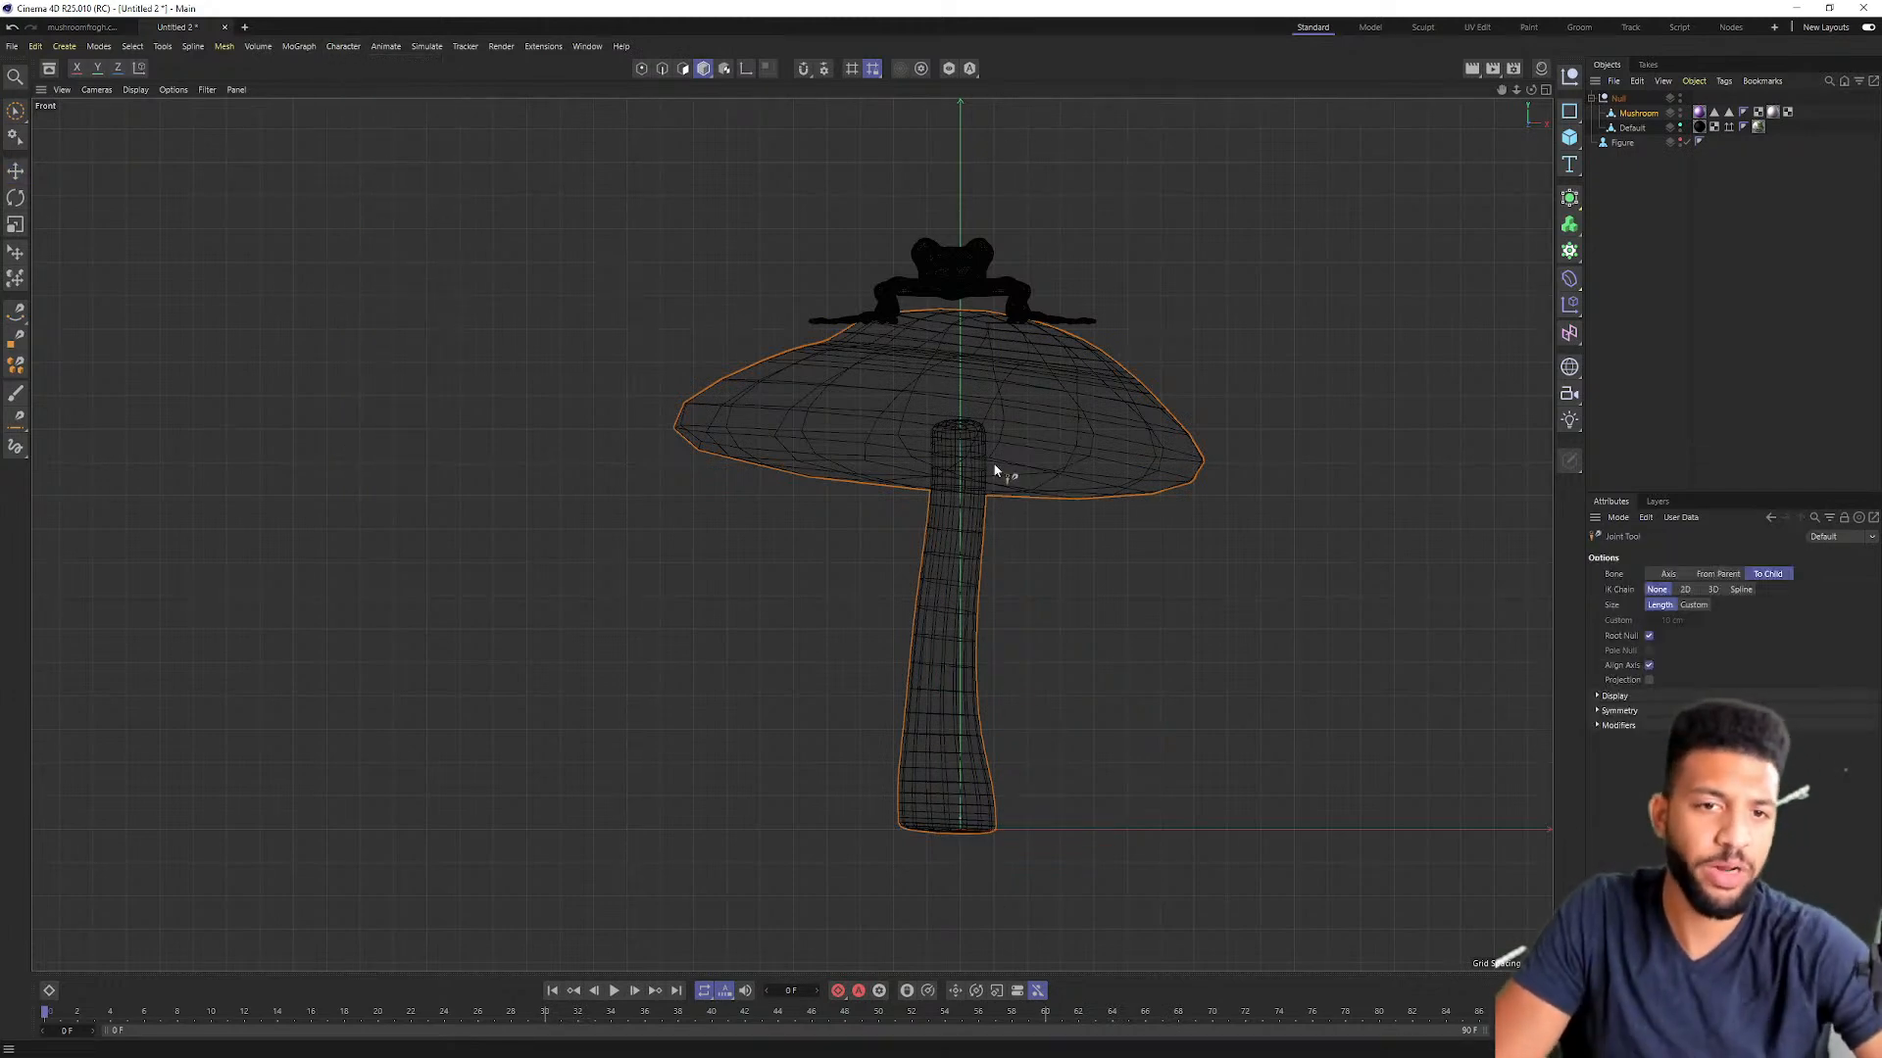
pyautogui.scroll(2, 950, 760)
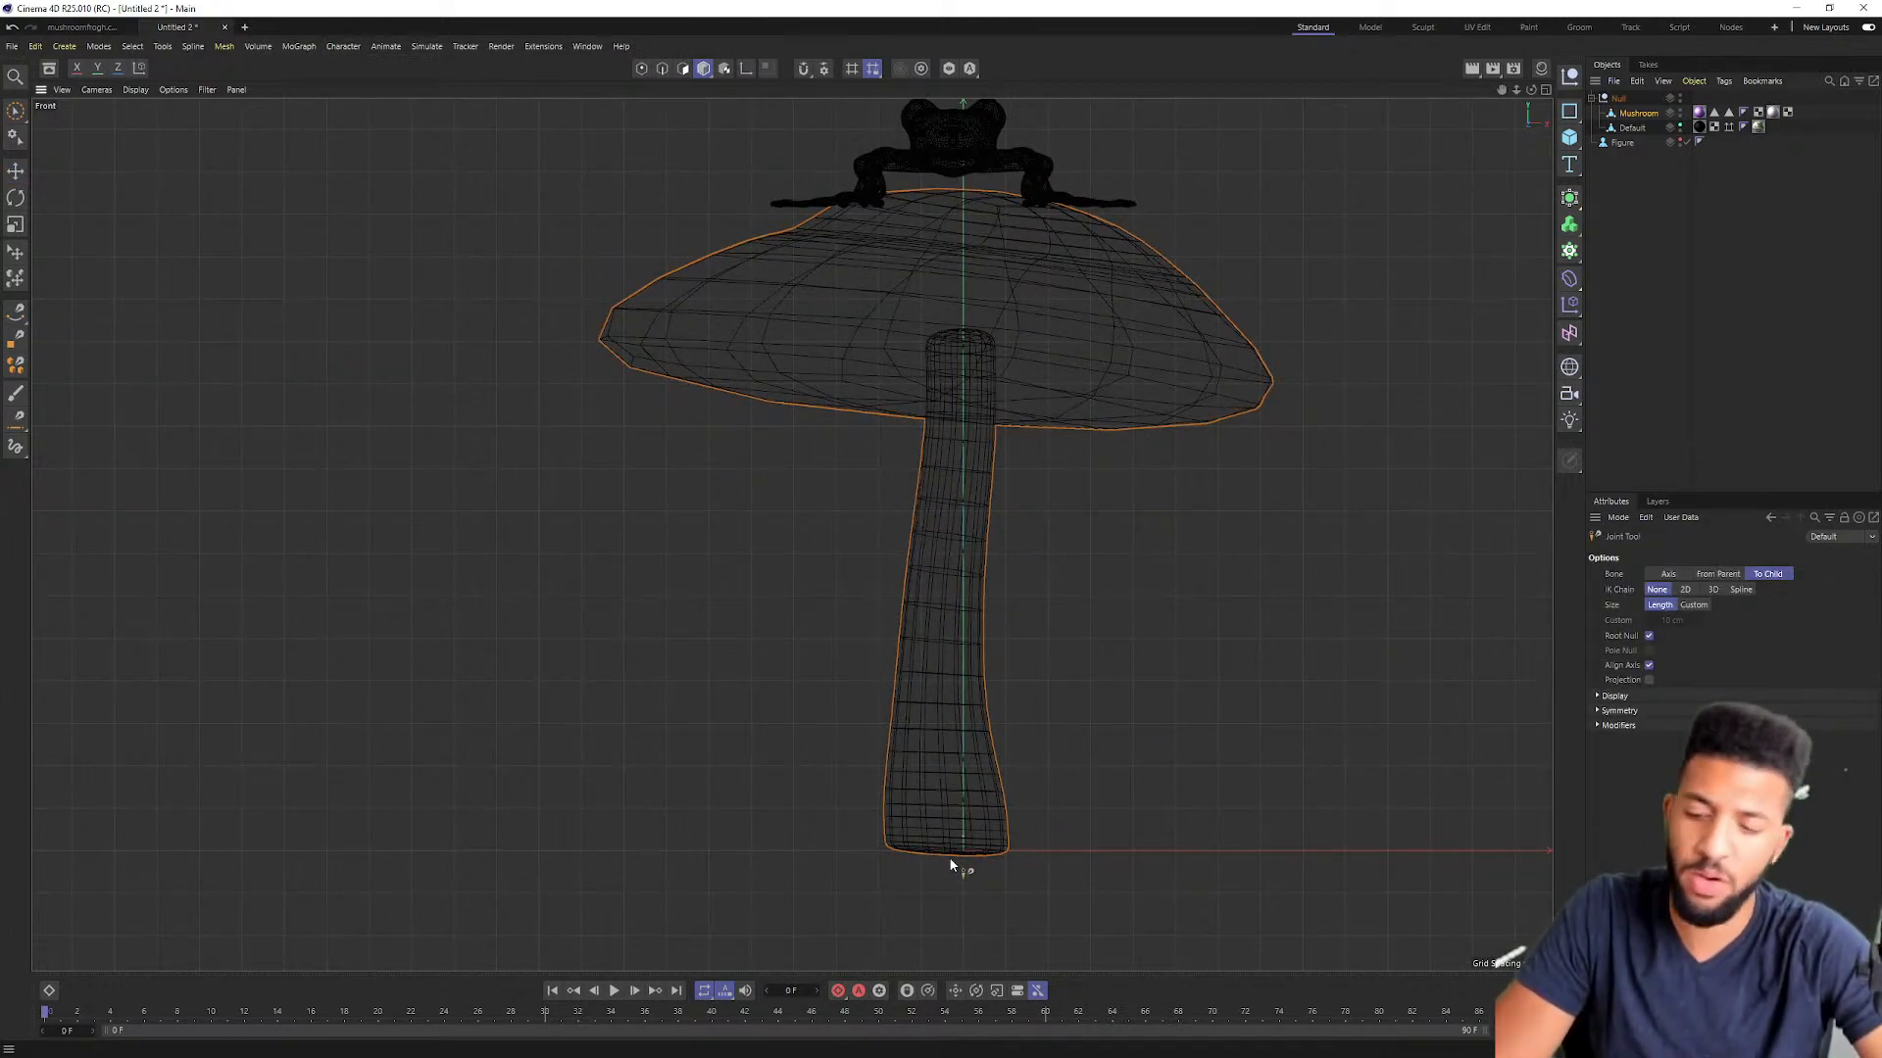
pyautogui.keyDown('ctrl'); pyautogui.click(946, 849); pyautogui.keyUp('ctrl')
pyautogui.keyDown('ctrl'); pyautogui.click(937, 735); pyautogui.keyUp('ctrl')
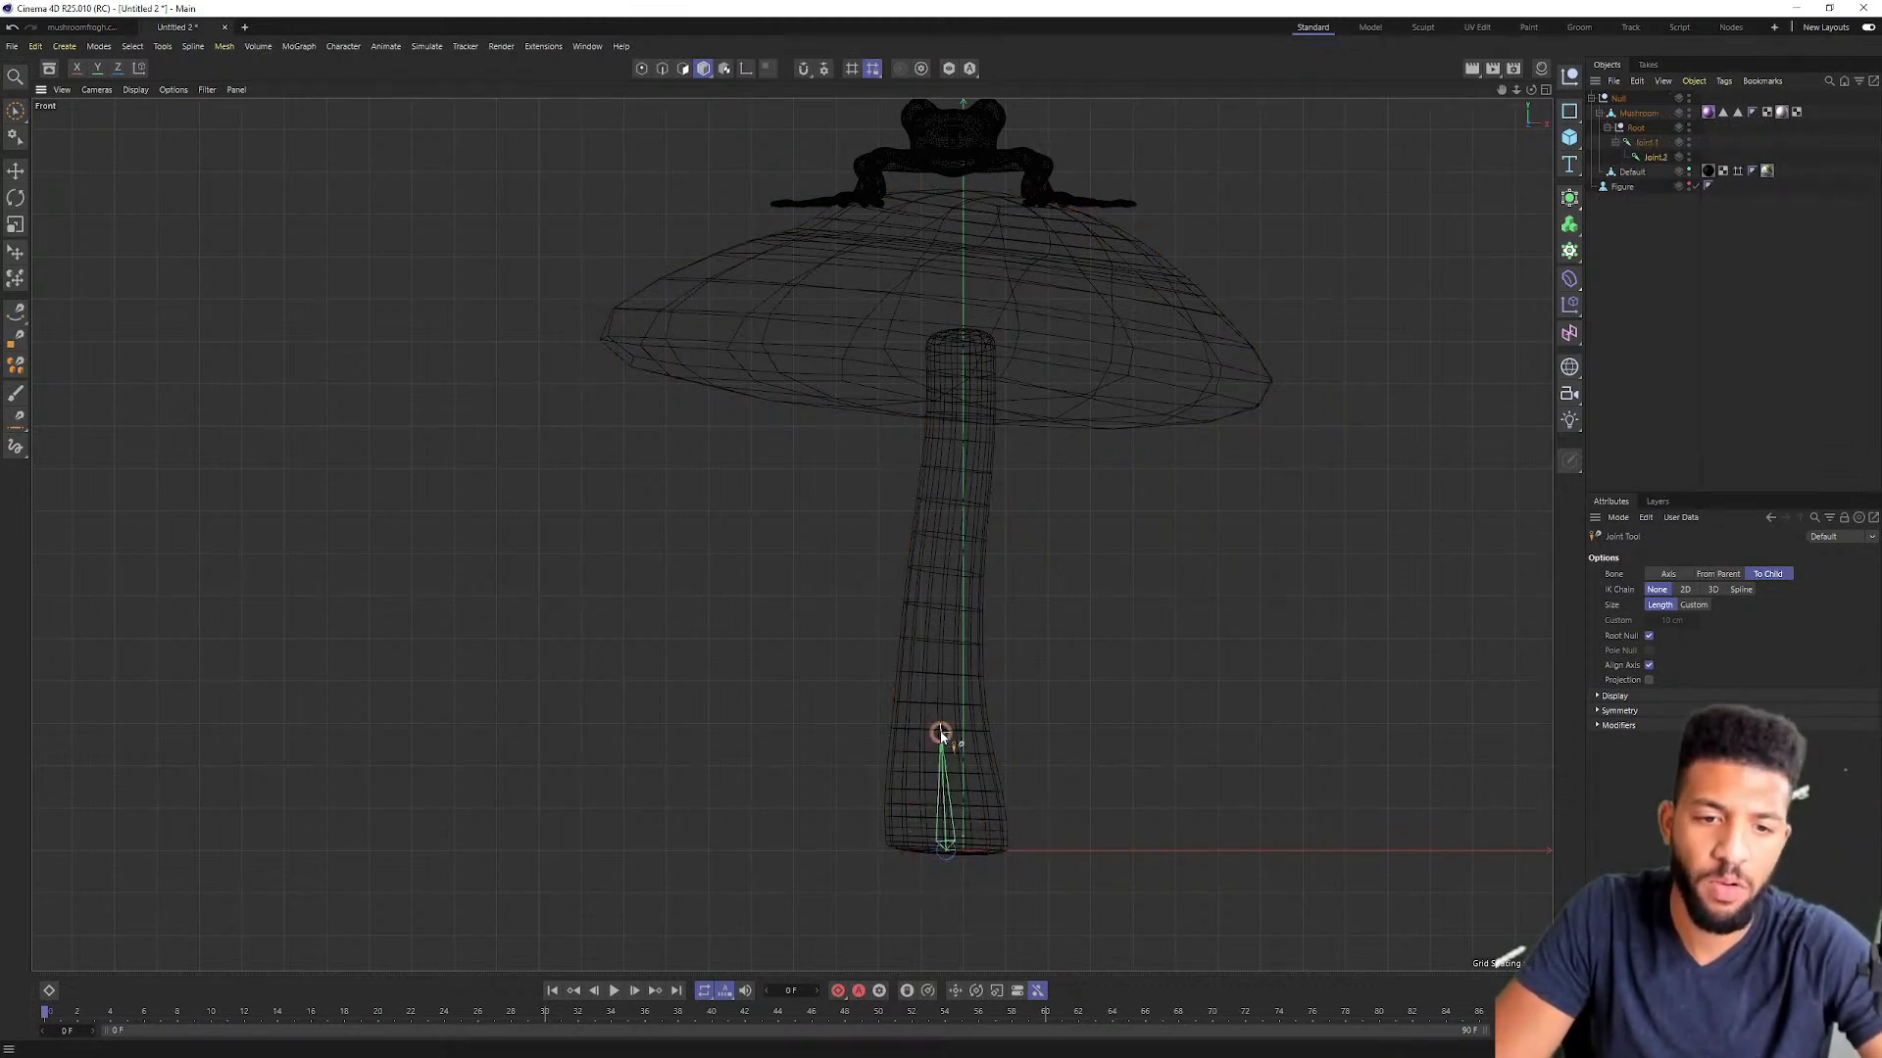
pyautogui.keyDown('ctrl'); pyautogui.click(941, 627); pyautogui.keyUp('ctrl')
pyautogui.keyDown('ctrl'); pyautogui.click(944, 527); pyautogui.keyUp('ctrl')
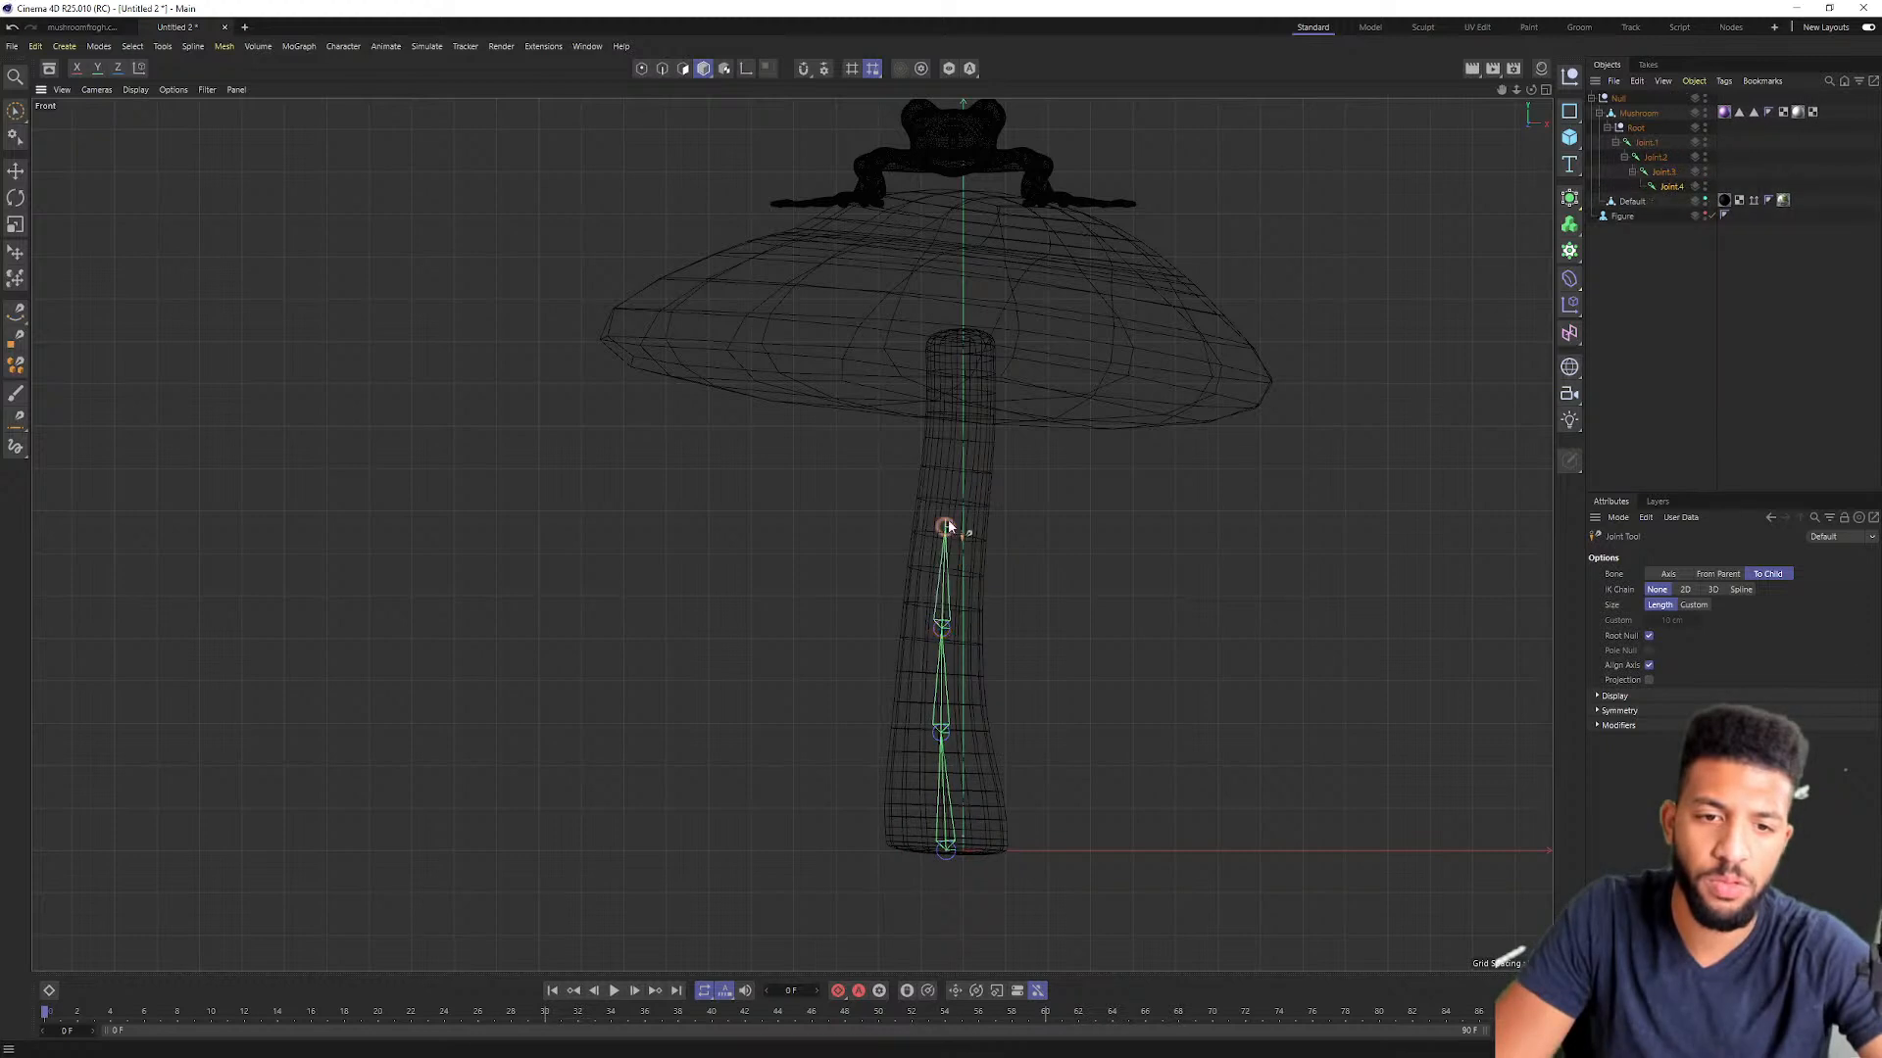
pyautogui.keyDown('ctrl'); pyautogui.click(954, 461); pyautogui.keyUp('ctrl')
pyautogui.keyDown('ctrl'); pyautogui.click(960, 368); pyautogui.keyUp('ctrl')
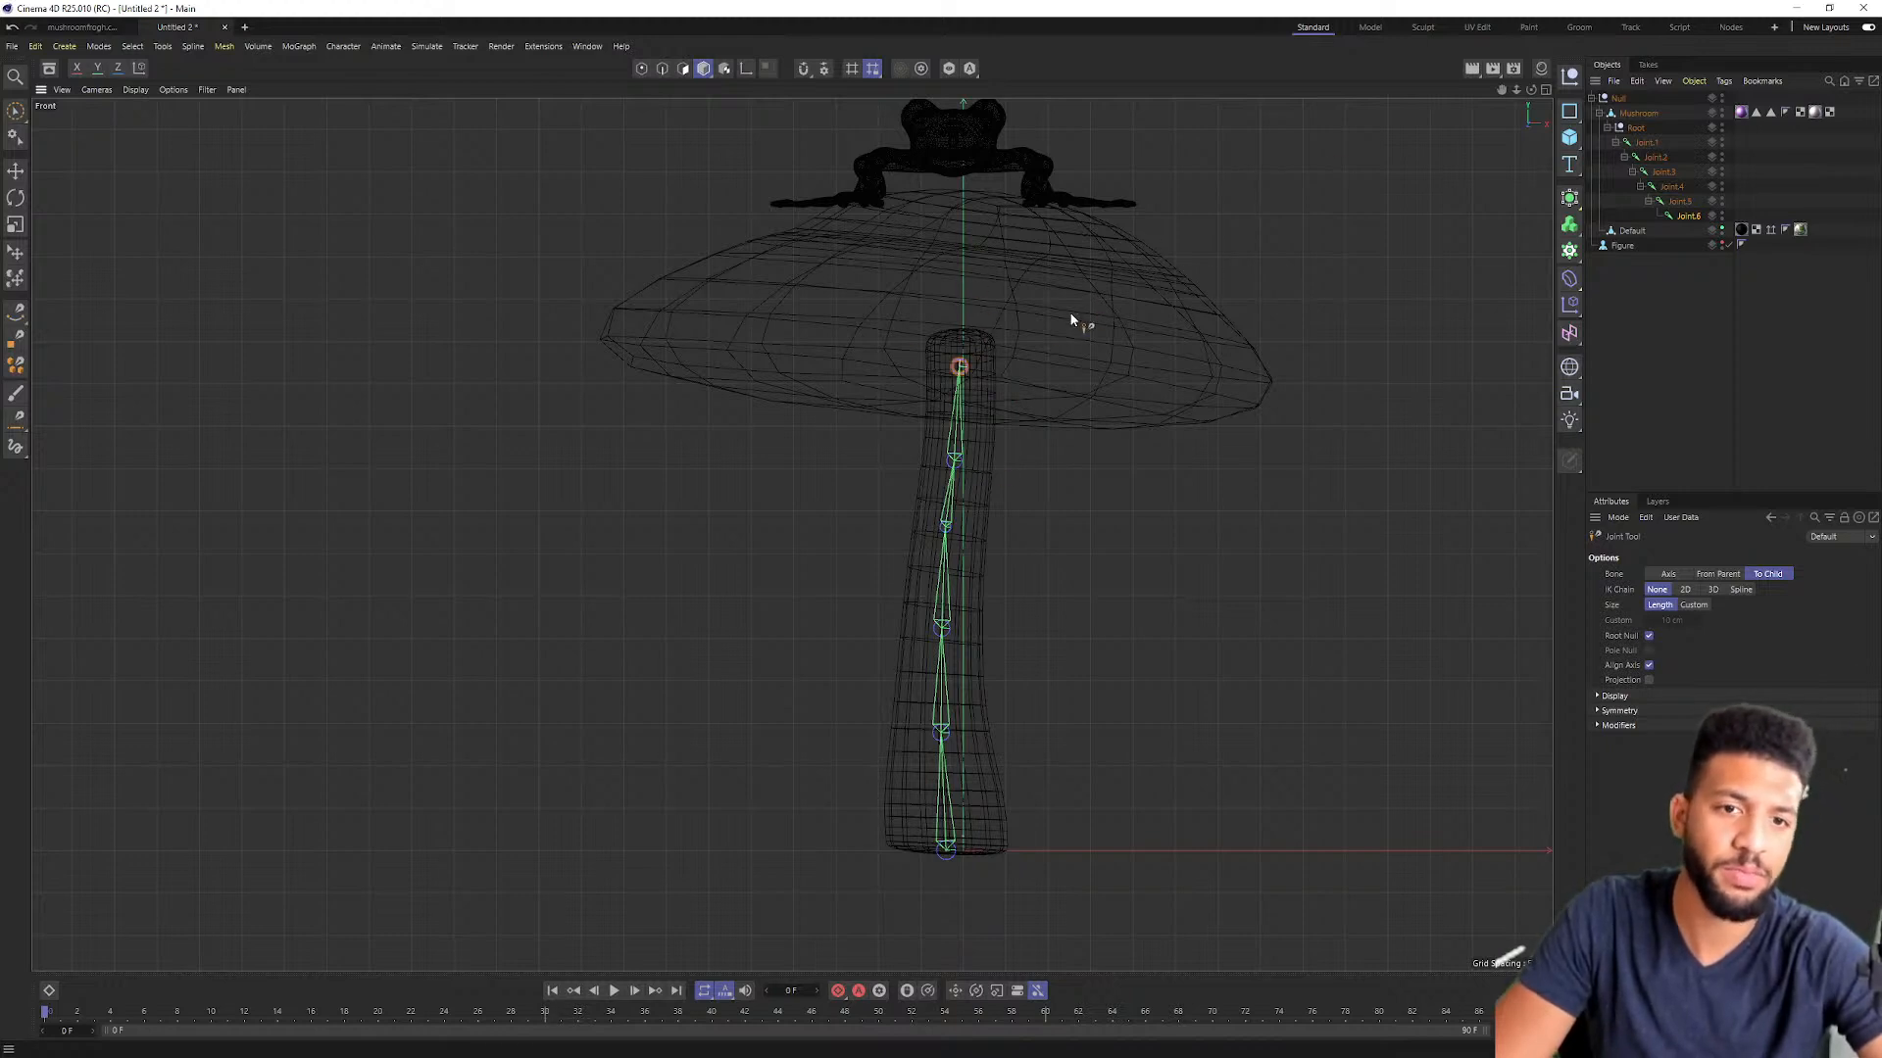
pyautogui.hotkey('ctrl', 'z')
pyautogui.hotkey('ctrl', 'z')
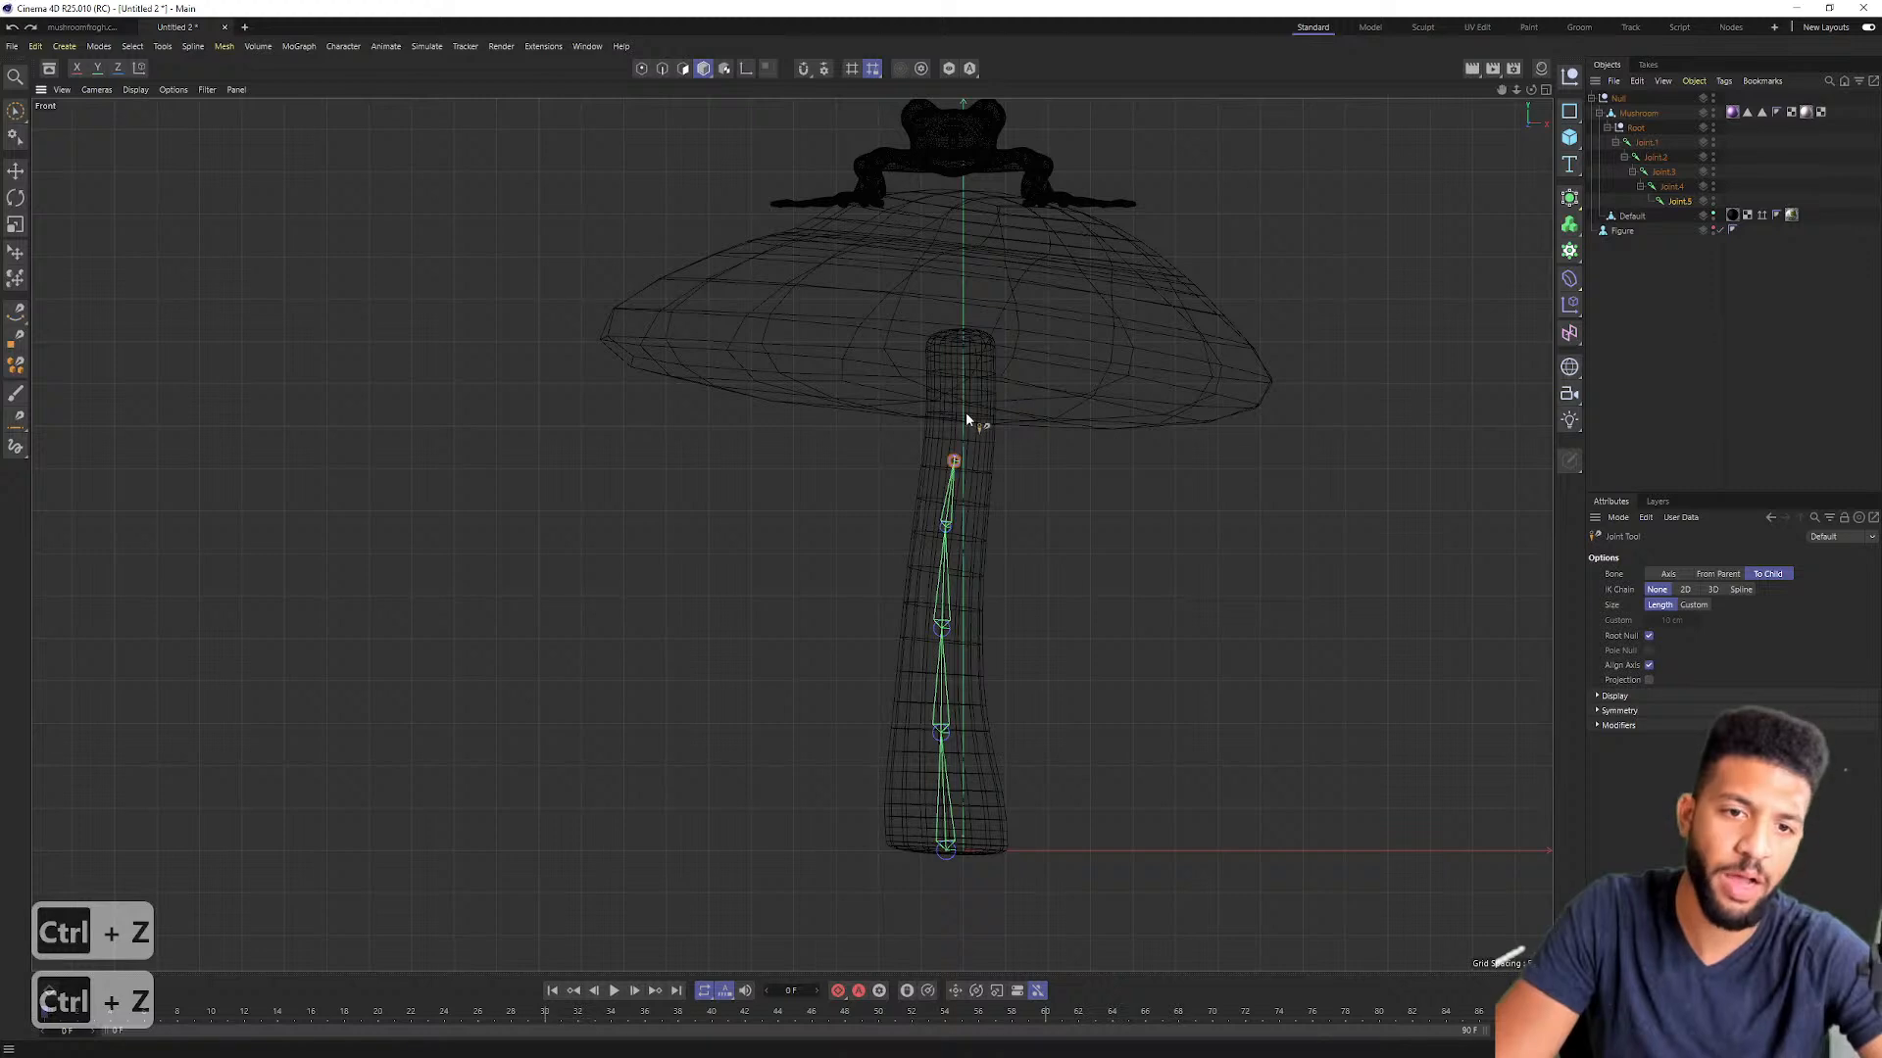
# Step: Add a sixth joint at the top of the stem and shift the Root null towards the stem's centre in the Top view
pyautogui.keyDown('ctrl'); pyautogui.click(961, 339); pyautogui.keyUp('ctrl')
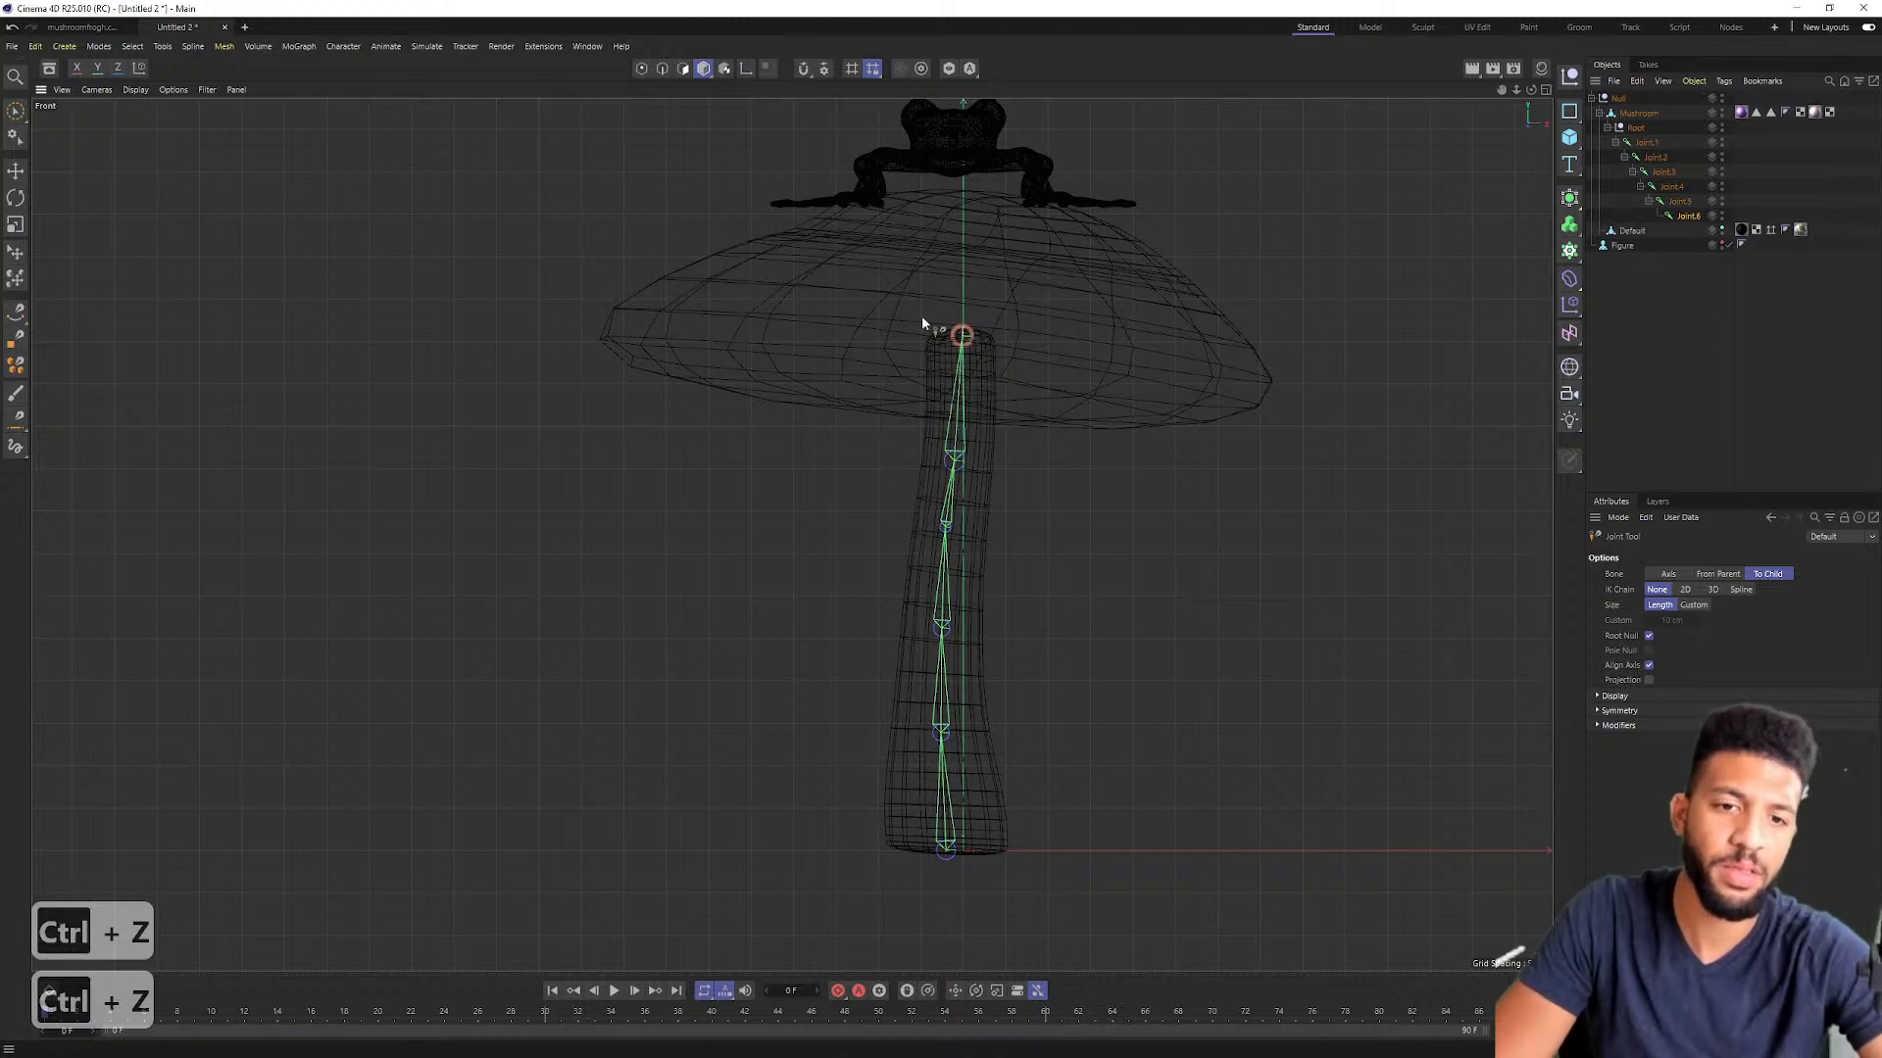
pyautogui.click(1546, 91)
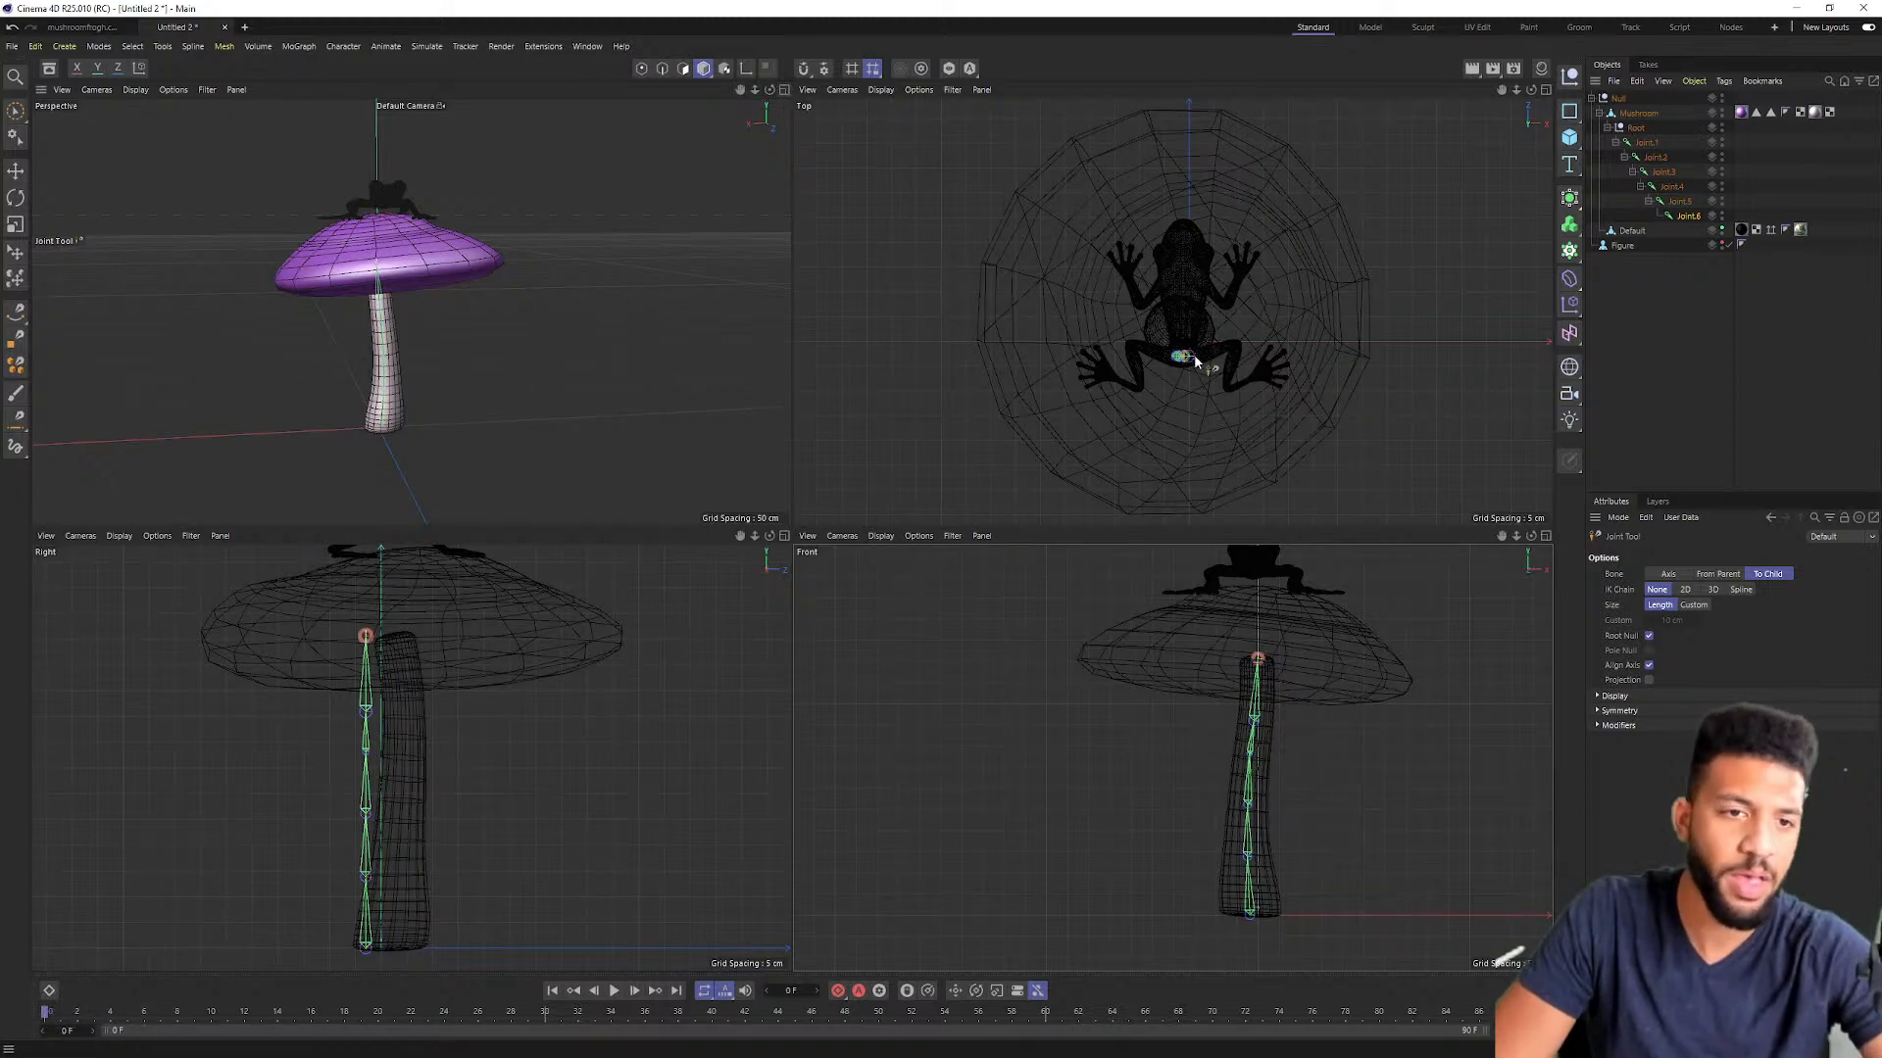
pyautogui.click(1546, 90)
pyautogui.click(1635, 127)
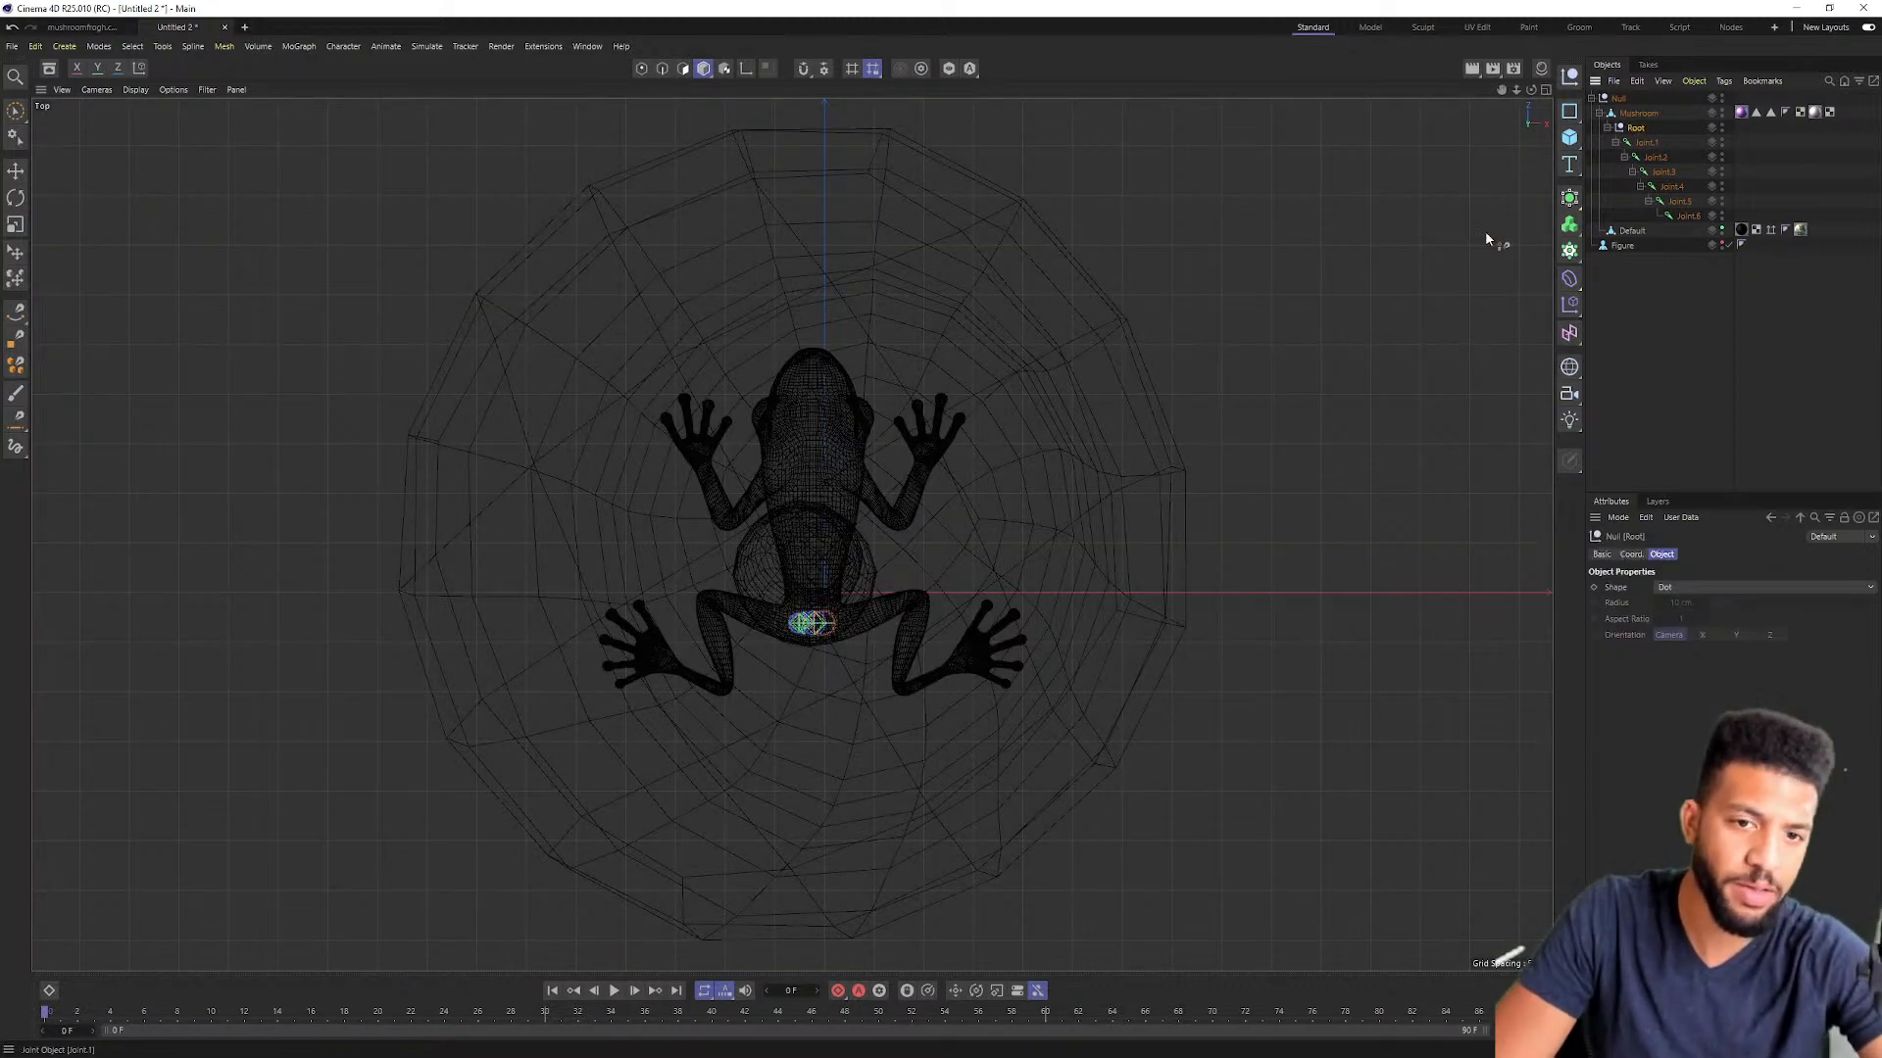
pyautogui.press('e')
pyautogui.moveTo(805, 478); pyautogui.dragTo(828, 431)
pyautogui.click(1548, 90)
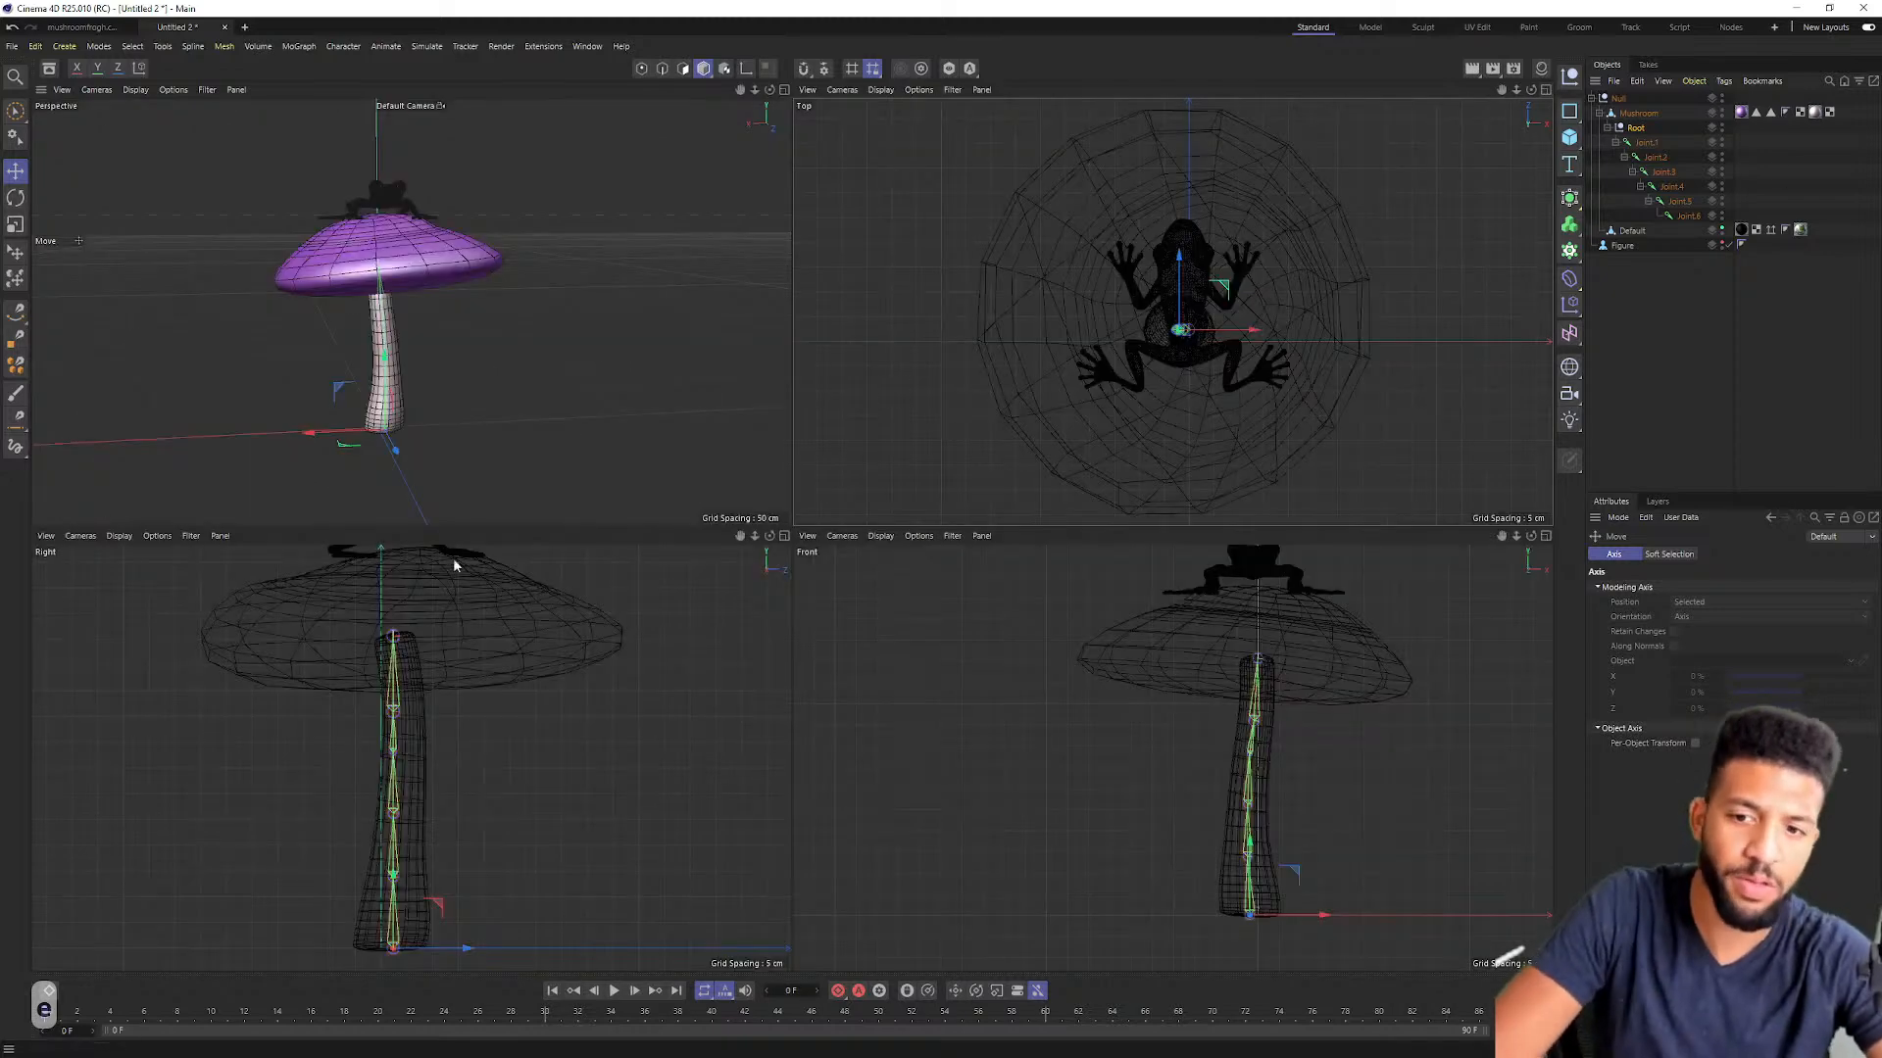
# Step: Move the Root null slightly along Z in the Right view so that the joint chain runs up the middle of the stem
pyautogui.middleClick(451, 739)
pyautogui.scroll(-3, 804, 572)
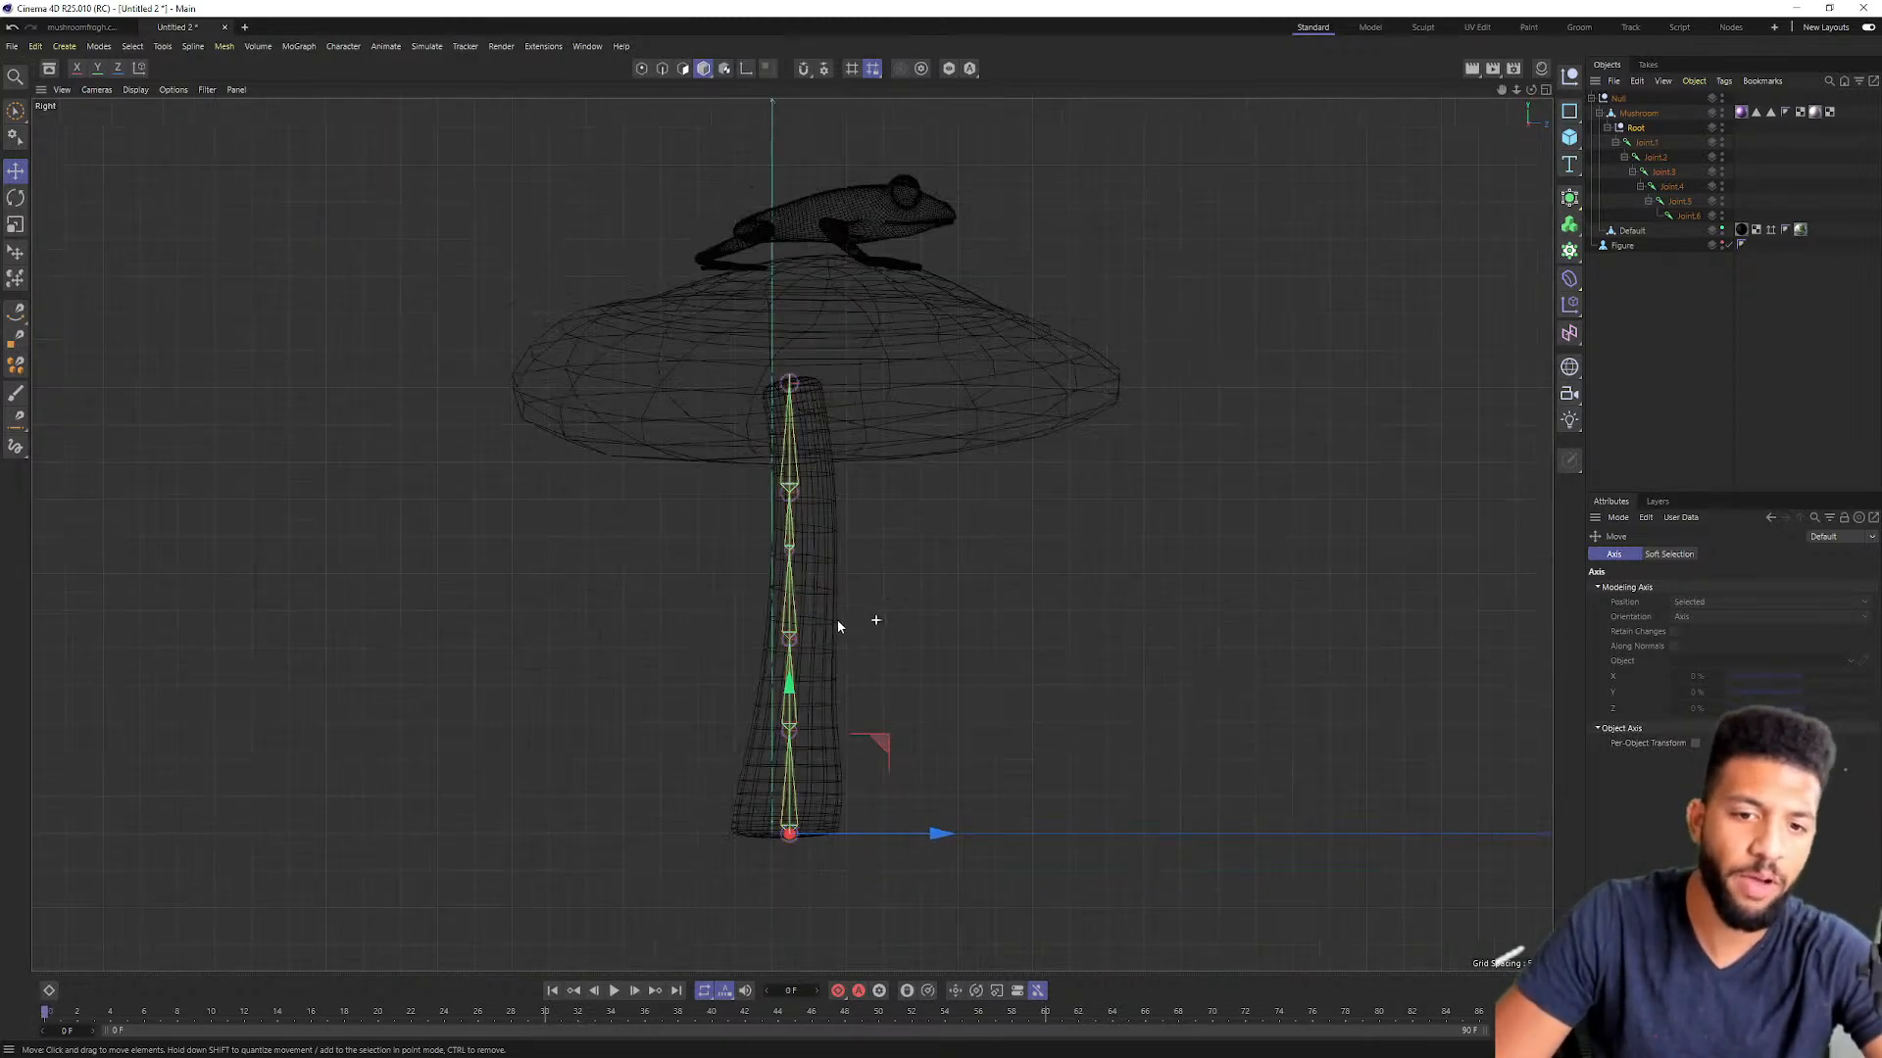
pyautogui.moveTo(933, 813); pyautogui.dragTo(942, 813)
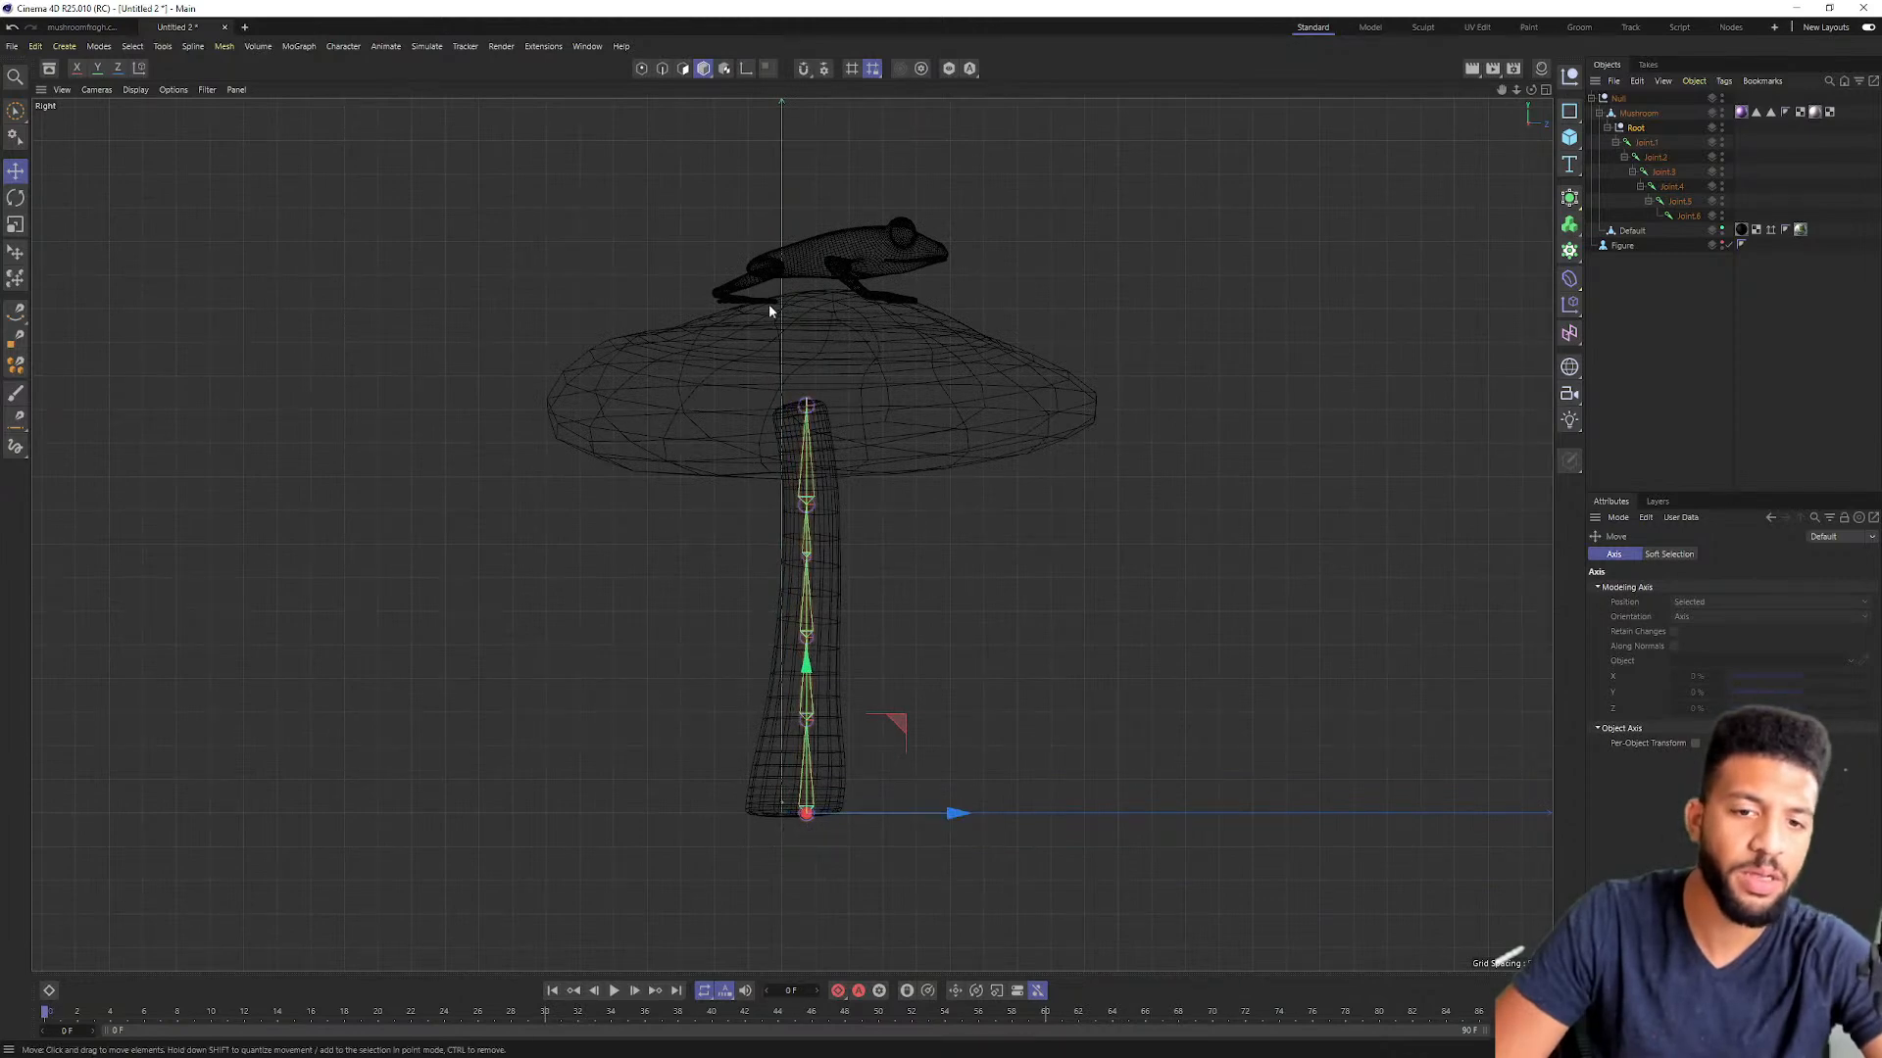
pyautogui.click(1546, 90)
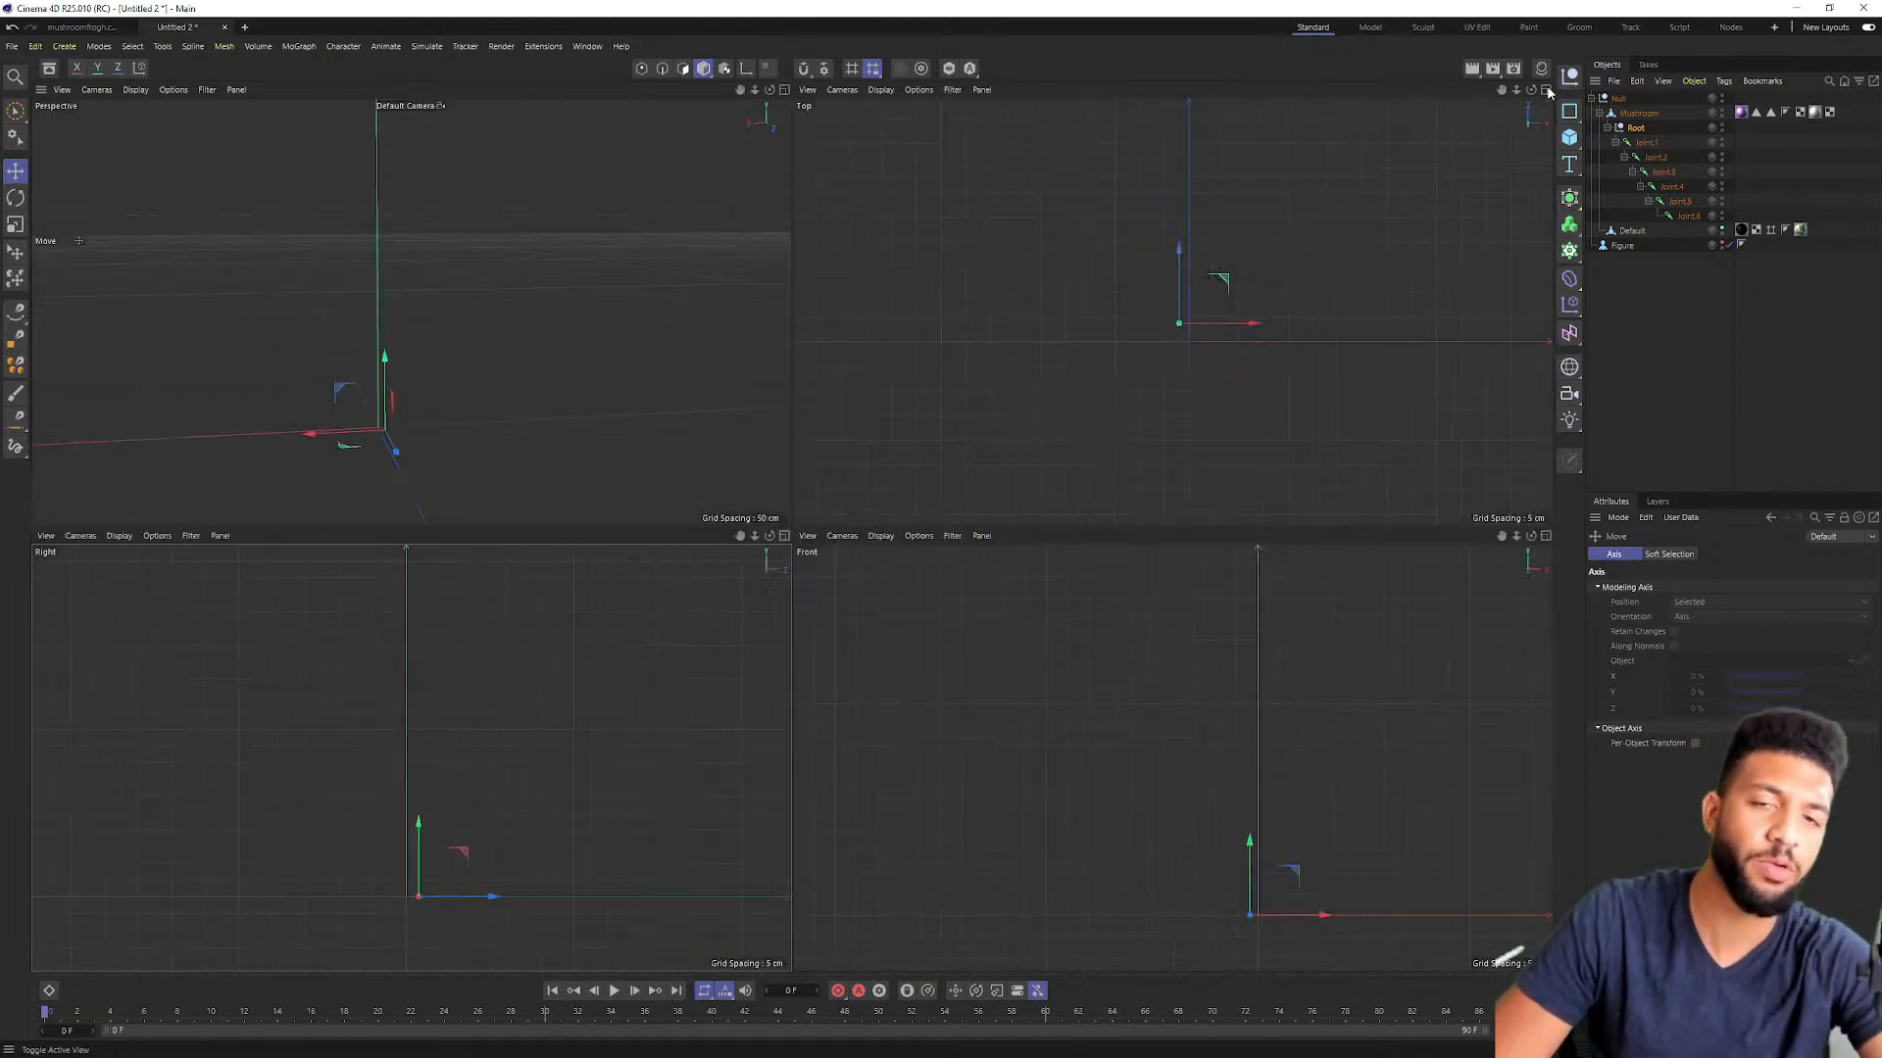
# Step: Maximize the Perspective view with the whole mushroom and frog in frame
pyautogui.click(784, 90)
pyautogui.keyDown('alt'); pyautogui.moveTo(490, 505); pyautogui.dragTo(573, 503); pyautogui.keyUp('alt')
pyautogui.keyDown('alt'); pyautogui.moveTo(629, 450); pyautogui.dragTo(663, 447, button='right'); pyautogui.keyUp('alt')
pyautogui.keyDown('alt'); pyautogui.moveTo(664, 442); pyautogui.dragTo(637, 437); pyautogui.keyUp('alt')
pyautogui.scroll(-3, 749, 409)
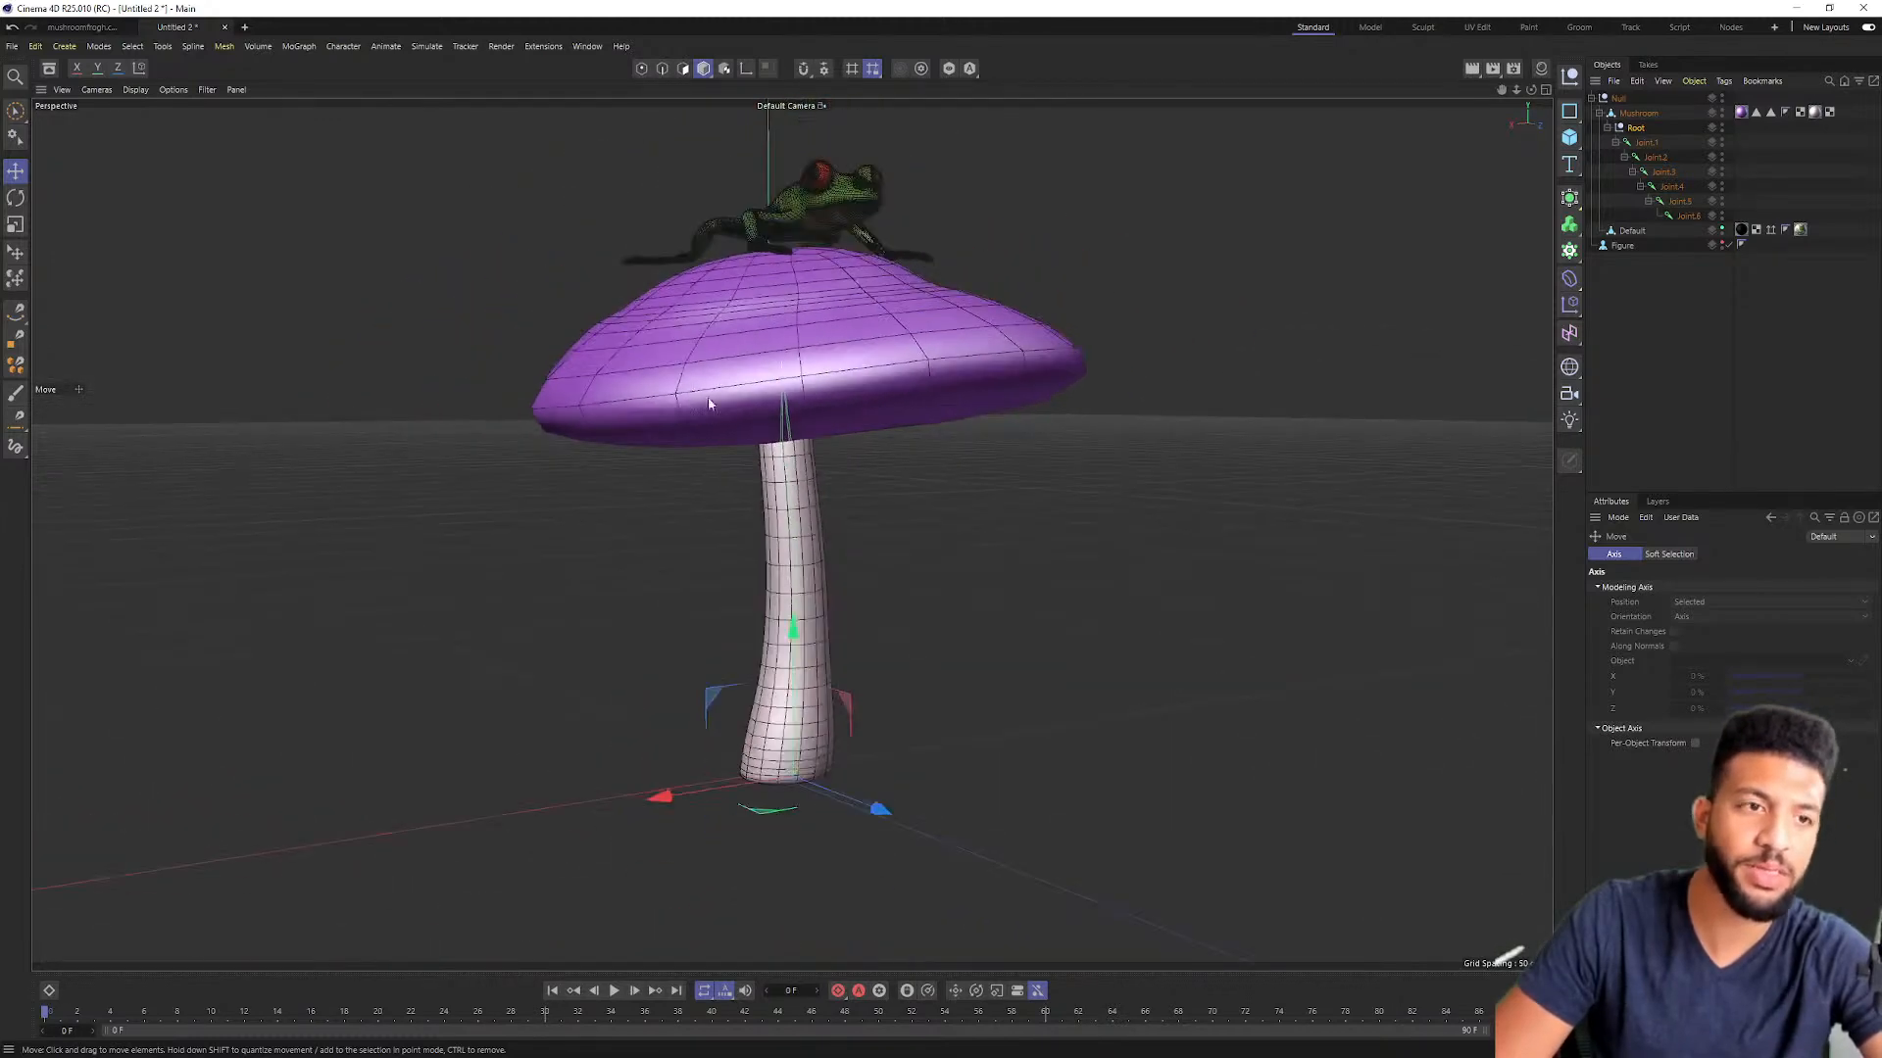
pyautogui.keyDown('alt'); pyautogui.moveTo(748, 410); pyautogui.dragTo(666, 365); pyautogui.keyUp('alt')
# Step: Try rotating Joint.3 on the unbound mushroom and undo the rotations
pyautogui.click(1644, 143)
pyautogui.press('r')
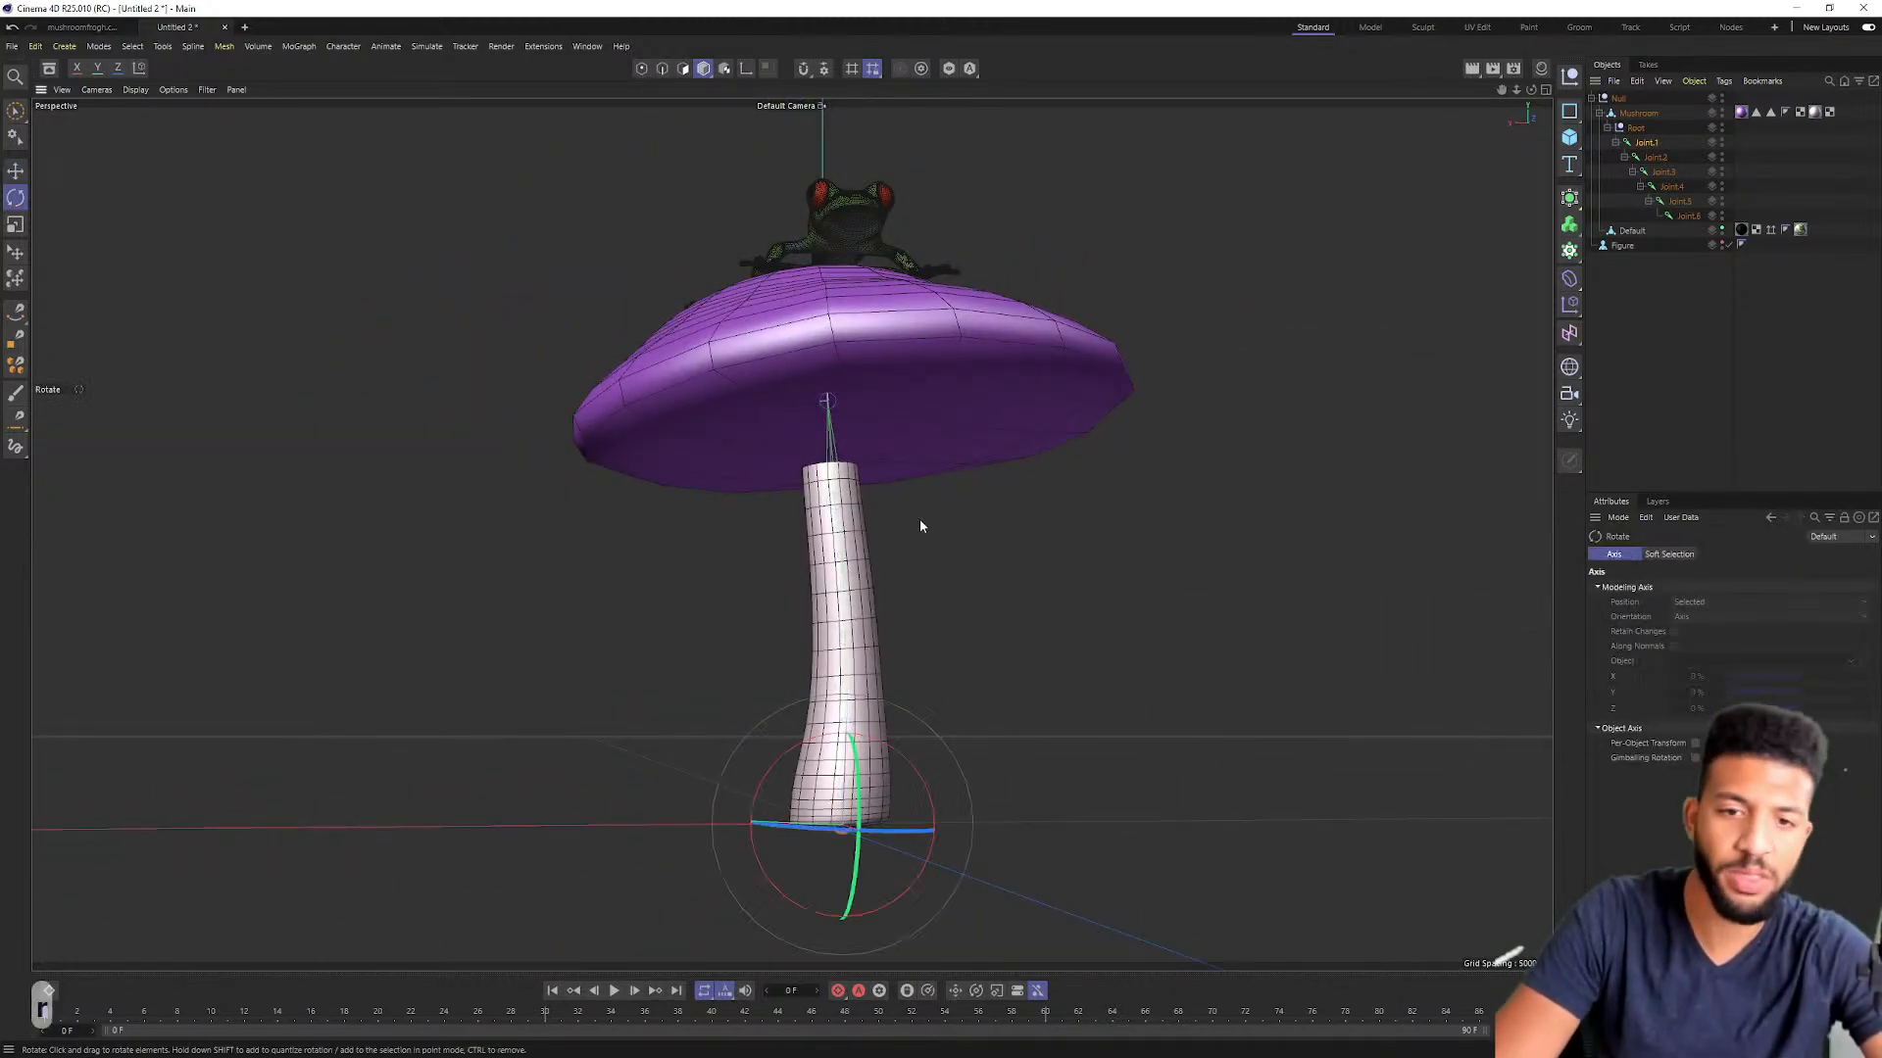
pyautogui.click(1661, 172)
pyautogui.moveTo(796, 565); pyautogui.dragTo(726, 613)
pyautogui.hotkey('ctrl', 'z')
pyautogui.hotkey('ctrl', 'z')
pyautogui.moveTo(870, 619)
pyautogui.mouseDown()
pyautogui.moveTo(983, 755)
pyautogui.moveTo(873, 600)
pyautogui.moveTo(985, 670)
pyautogui.moveTo(841, 642)
pyautogui.moveTo(921, 571)
pyautogui.moveTo(907, 601)
pyautogui.moveTo(861, 603)
pyautogui.moveTo(887, 593)
pyautogui.mouseUp()
pyautogui.hotkey('ctrl', 'z')
pyautogui.hotkey('ctrl', 'z')
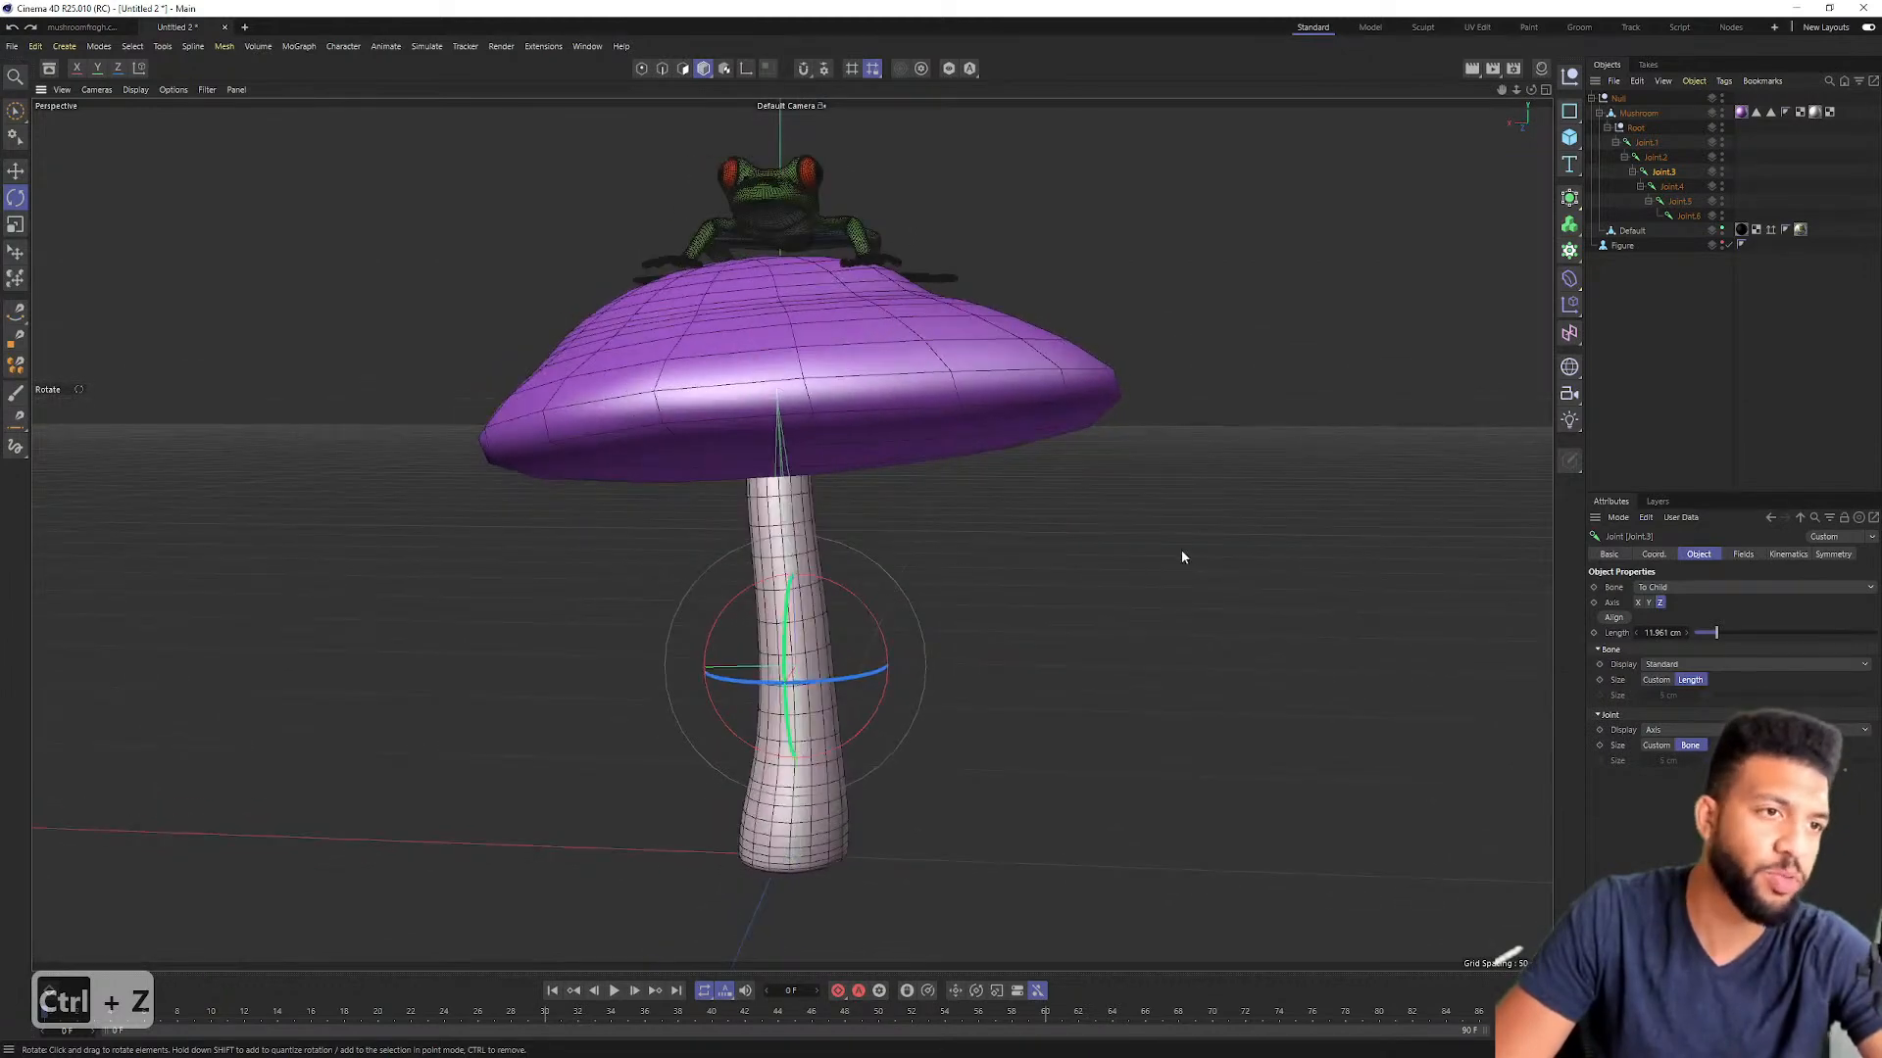
# Step: Bind the Mushroom object to the Root null and all six joints with the Bind command
pyautogui.click(1632, 129)
pyautogui.keyDown('shift'); pyautogui.click(1688, 216); pyautogui.keyUp('shift')
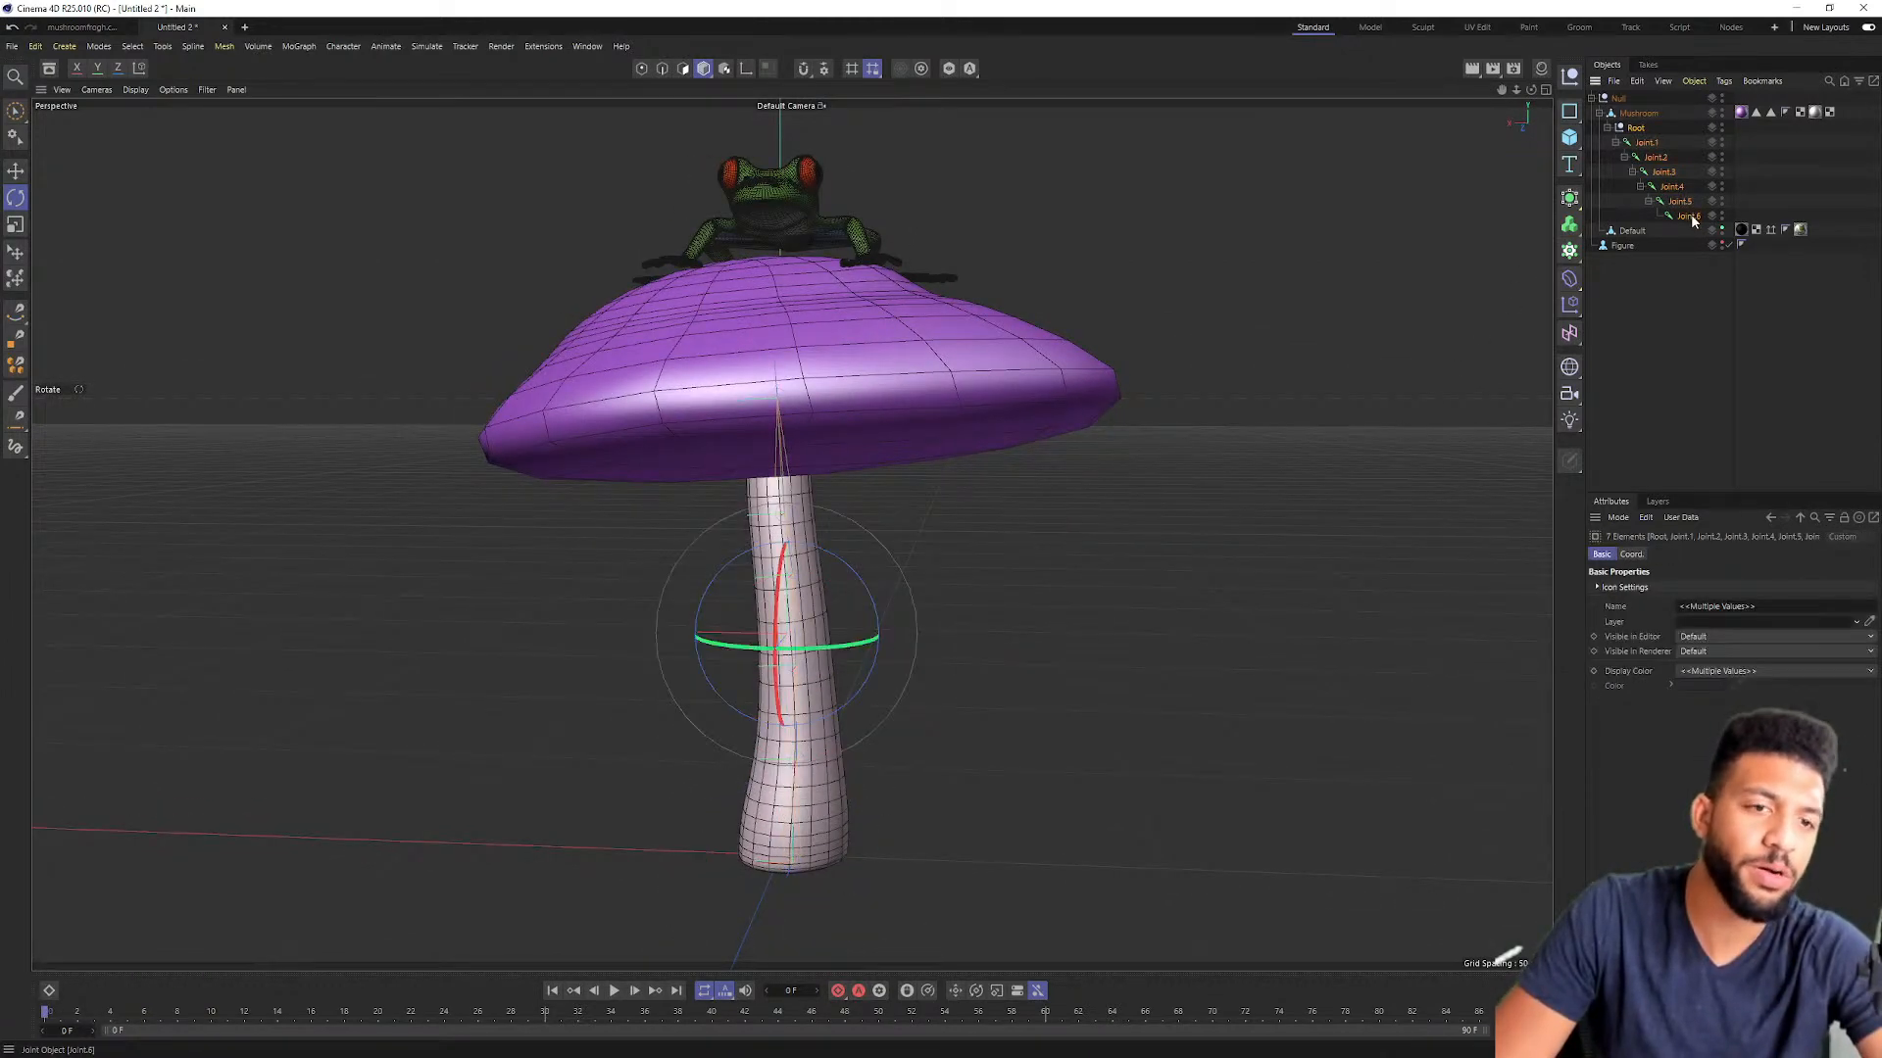
pyautogui.click(1636, 131)
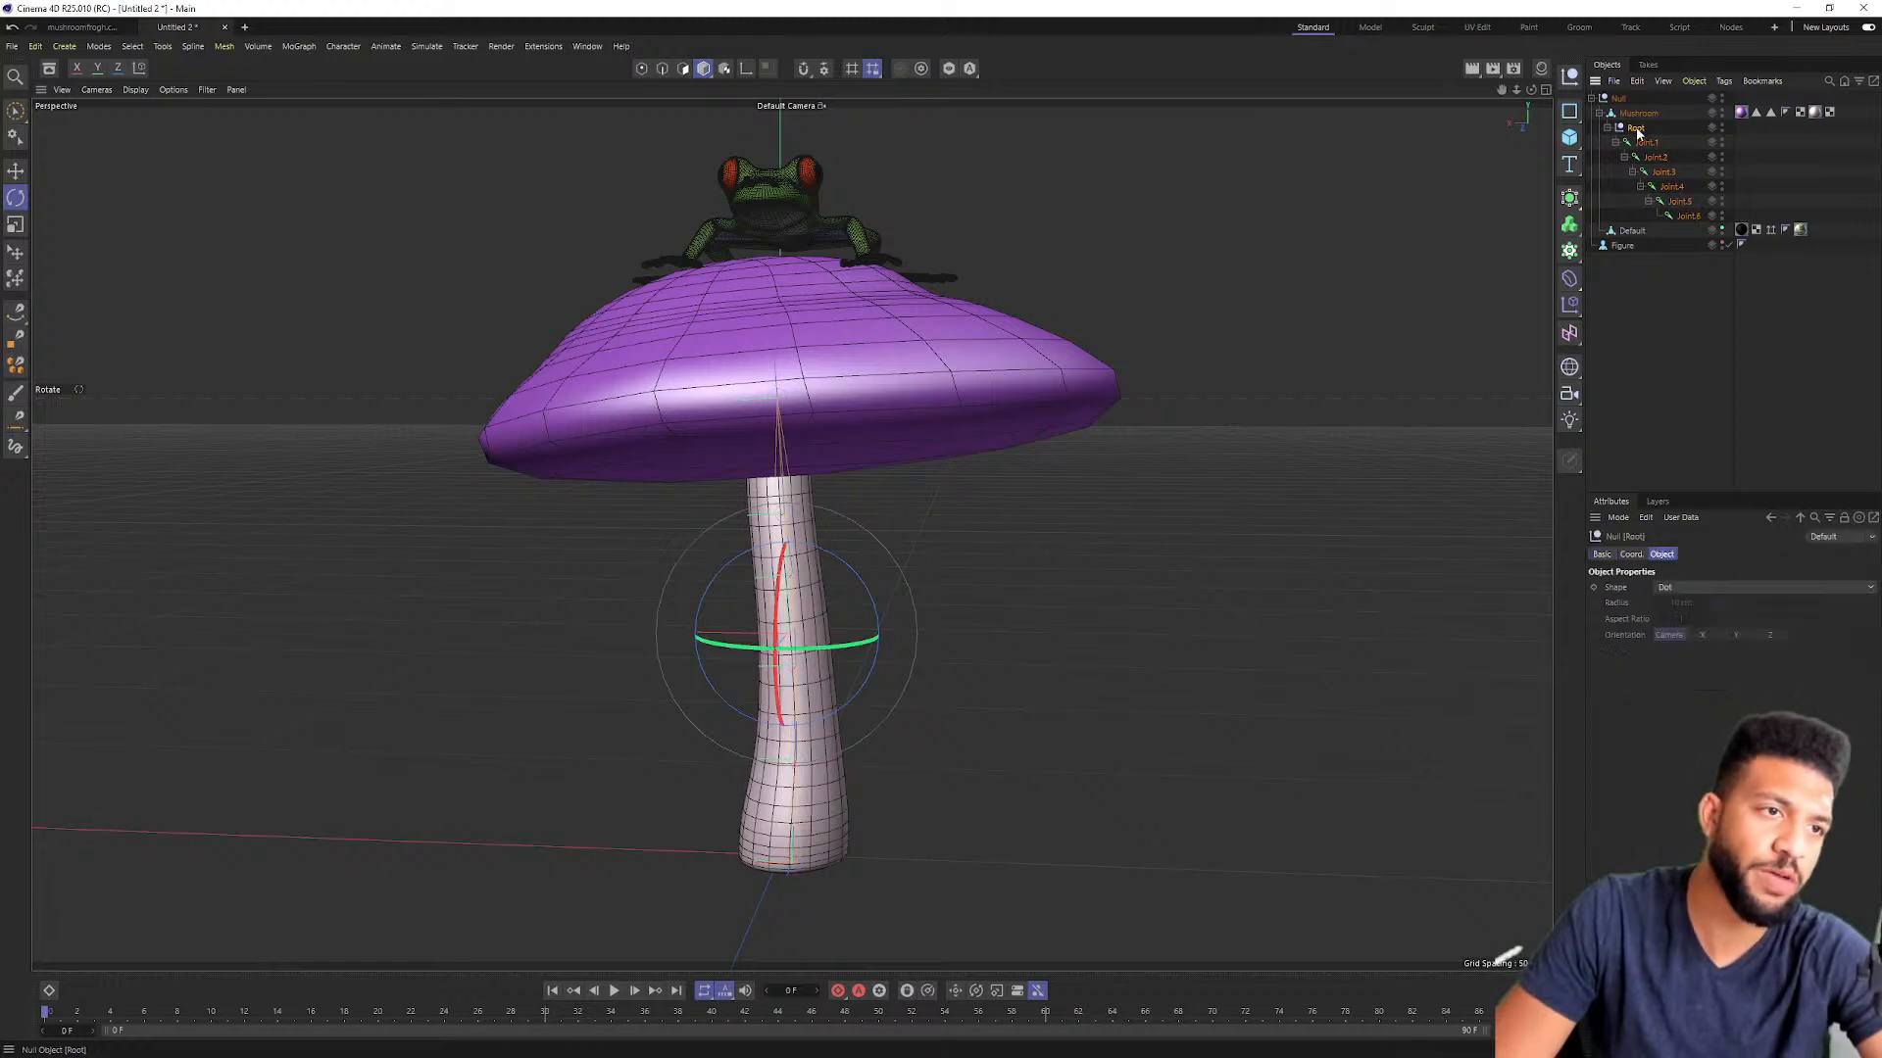
pyautogui.keyDown('shift'); pyautogui.click(1691, 218); pyautogui.keyUp('shift')
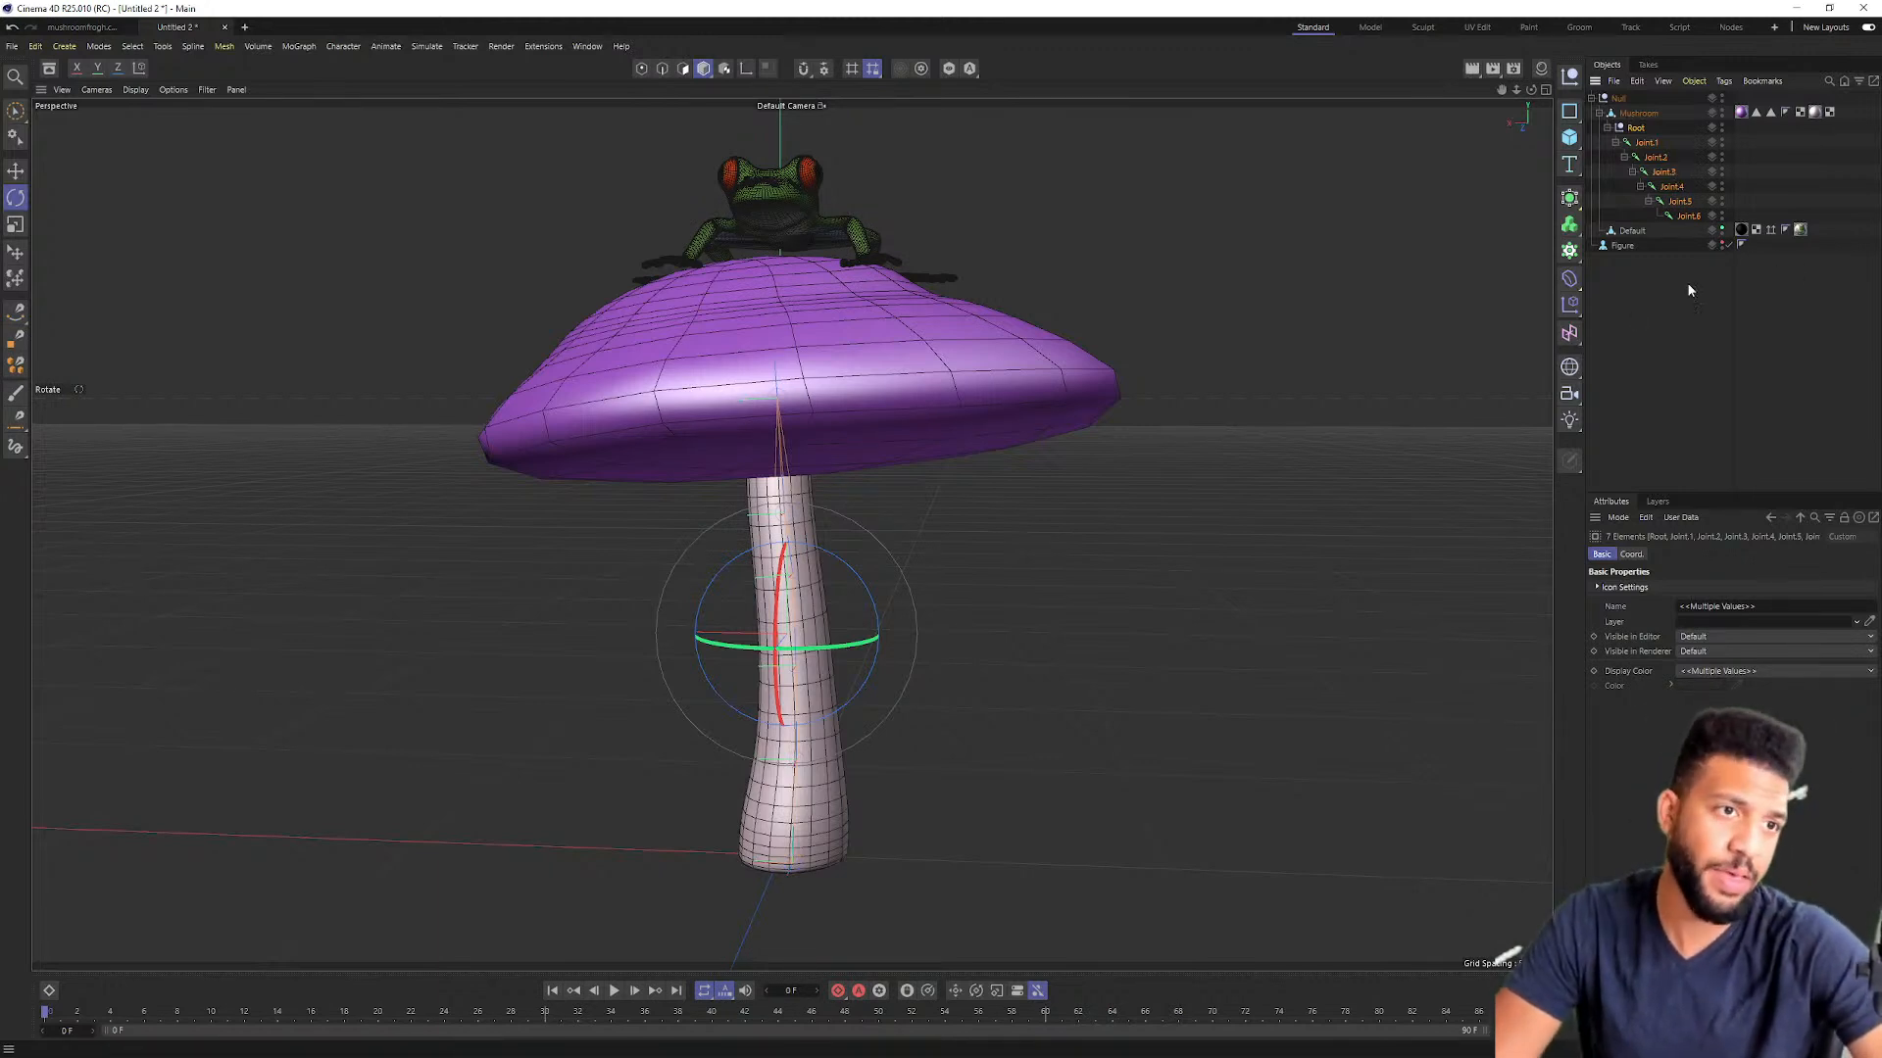
pyautogui.click(1642, 103)
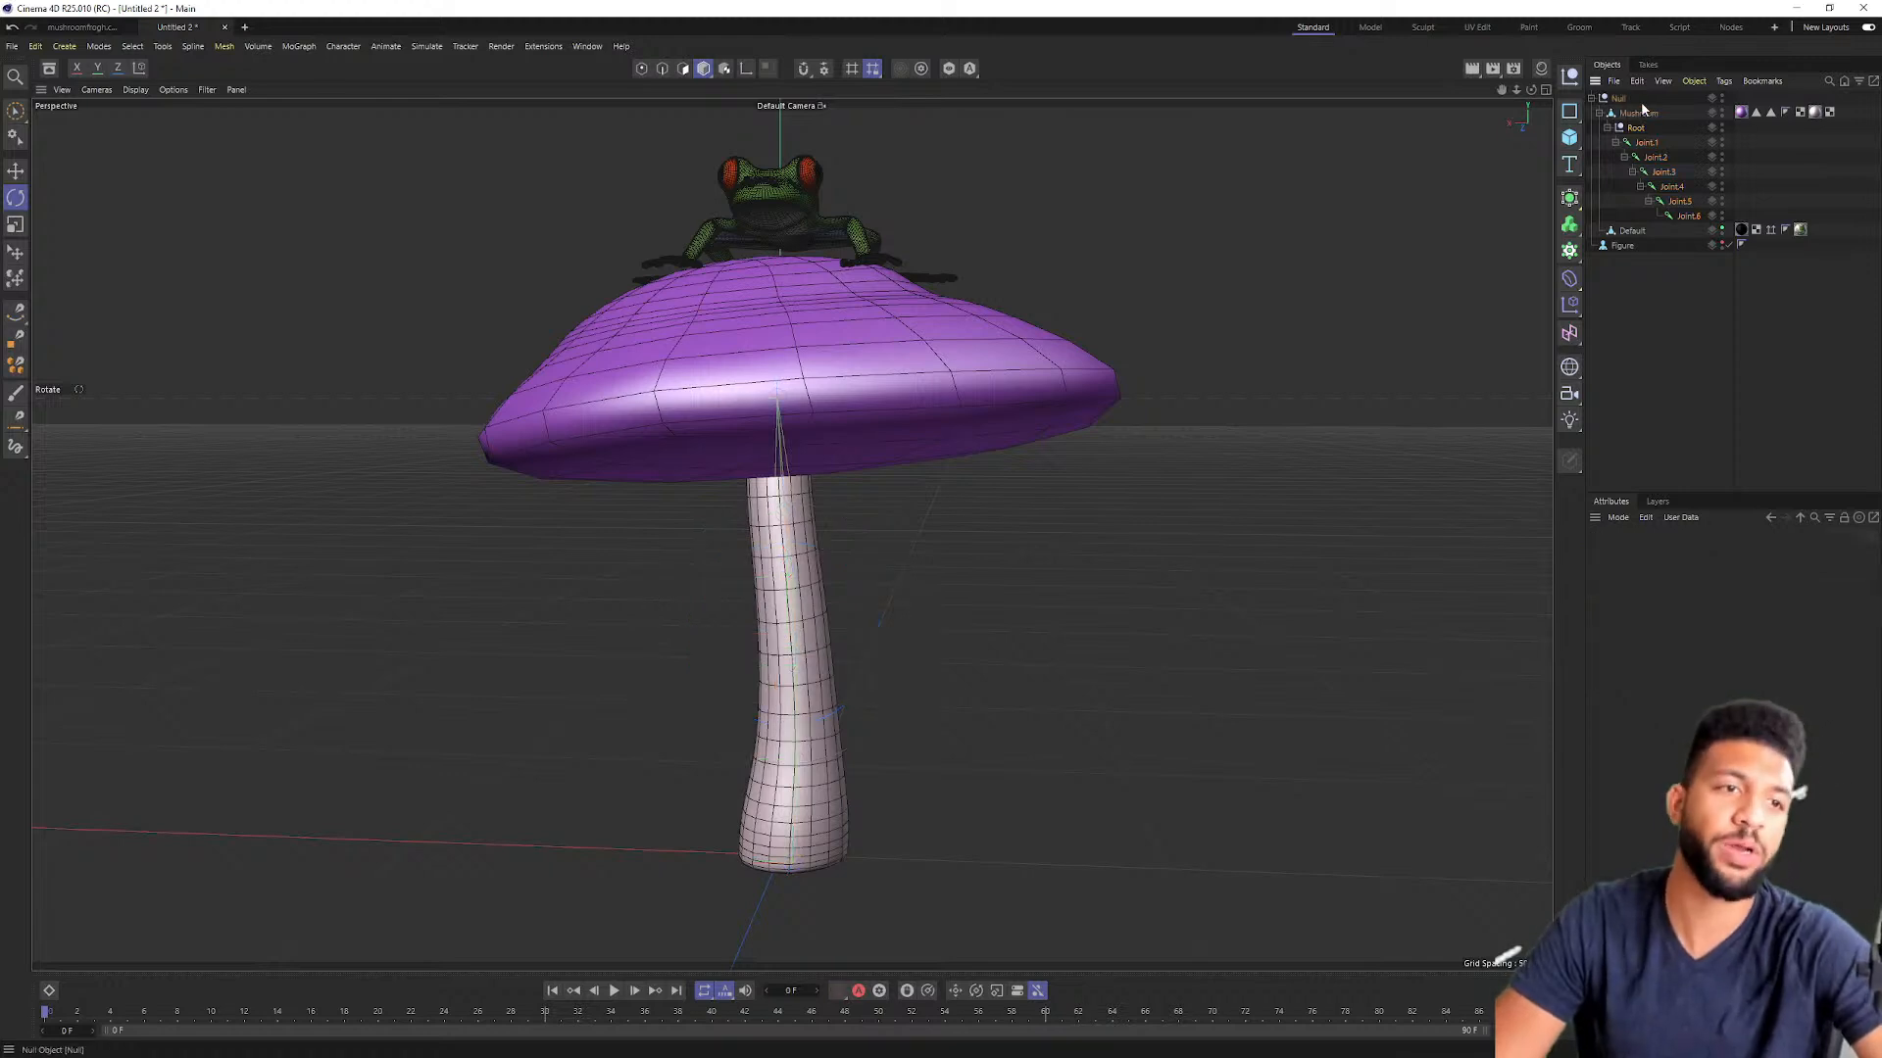
pyautogui.click(1639, 116)
pyautogui.click(1654, 131)
pyautogui.click(1635, 130)
pyautogui.keyDown('shift'); pyautogui.click(1689, 218); pyautogui.keyUp('shift')
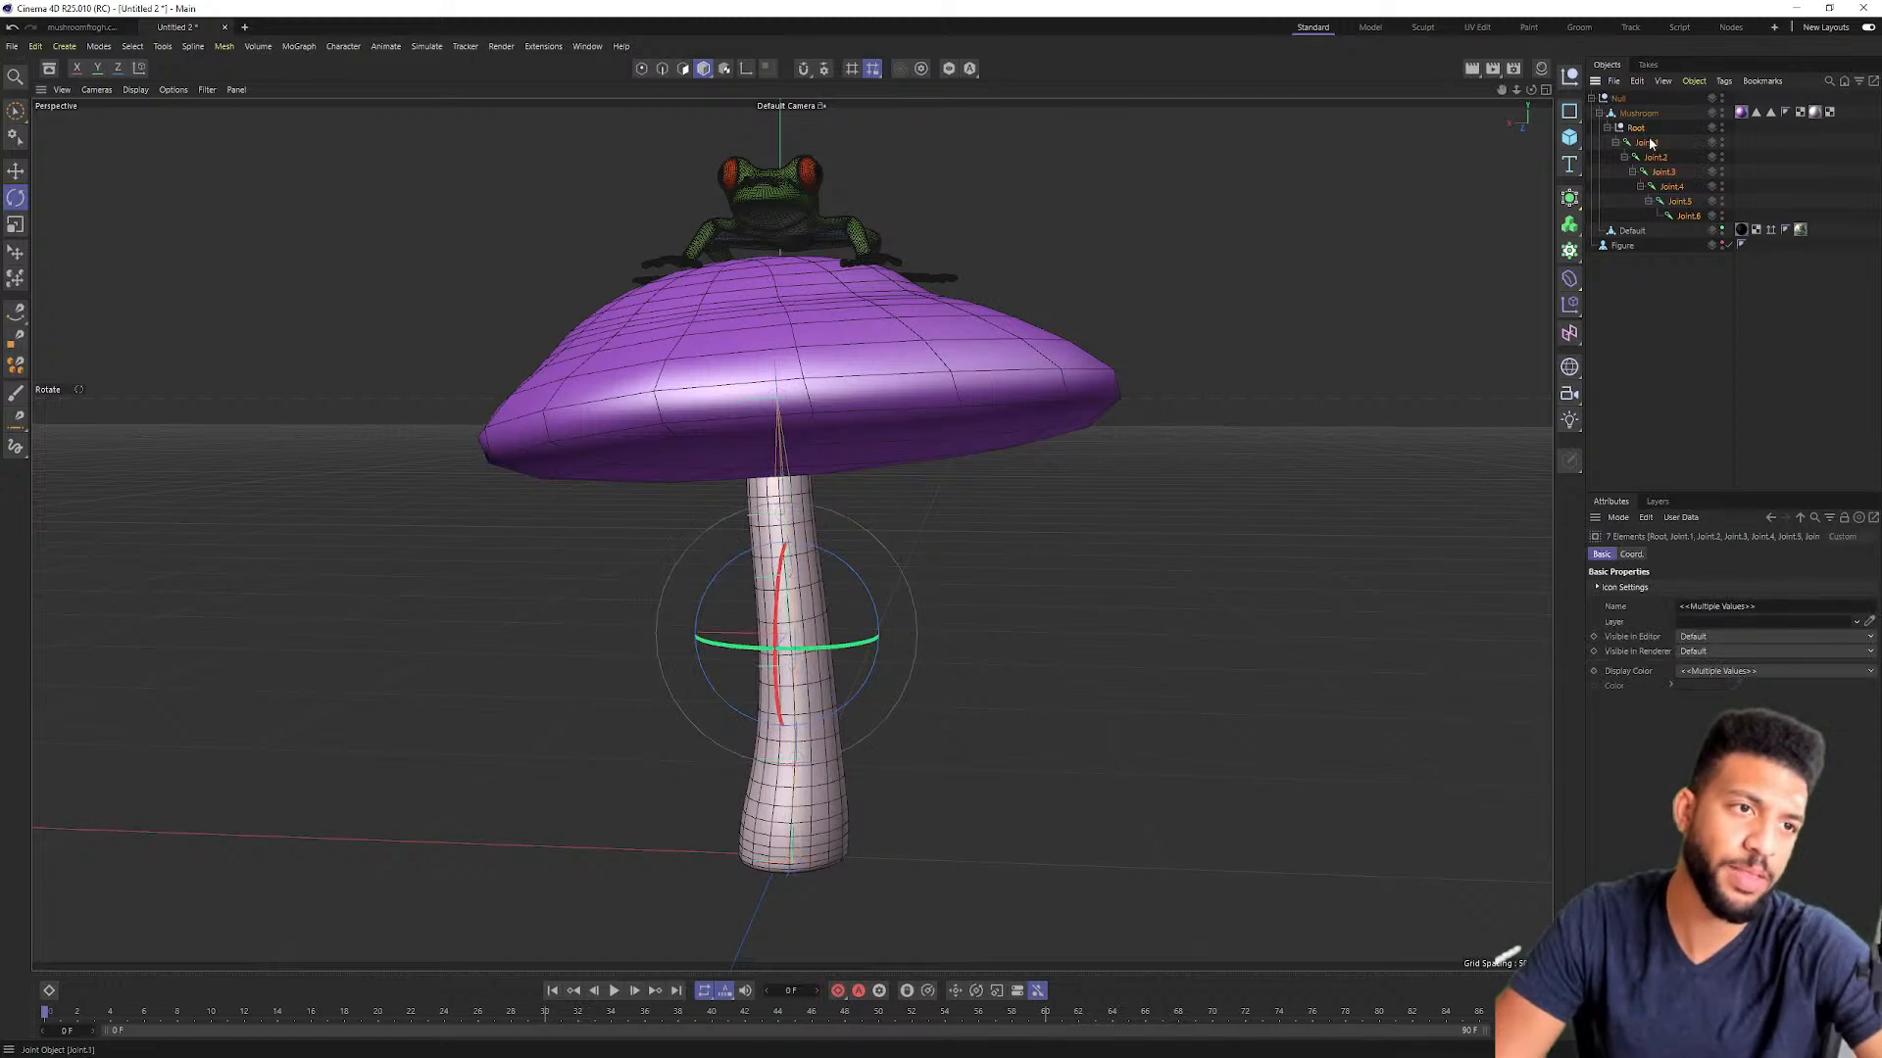
pyautogui.keyDown('ctrl'); pyautogui.click(1646, 116); pyautogui.keyUp('ctrl')
pyautogui.keyDown('alt'); pyautogui.moveTo(989, 436); pyautogui.dragTo(856, 361); pyautogui.keyUp('alt')
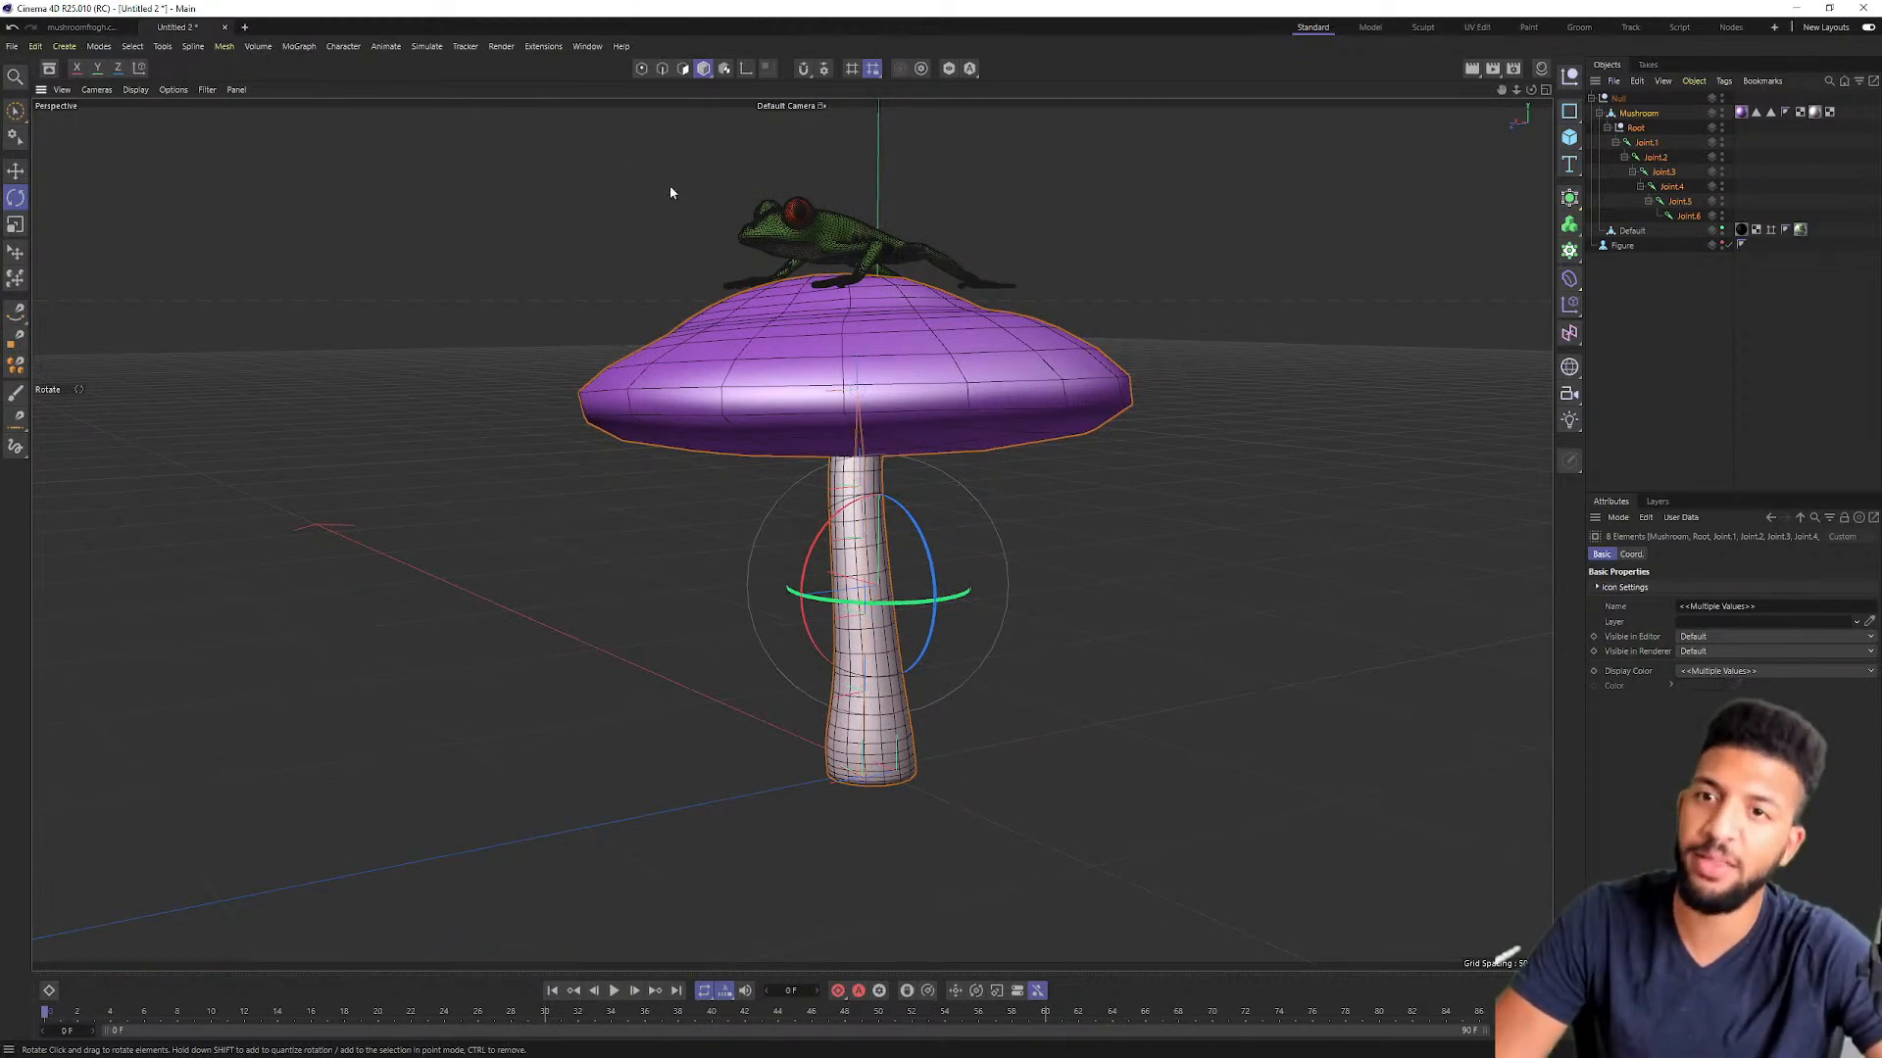
pyautogui.click(339, 49)
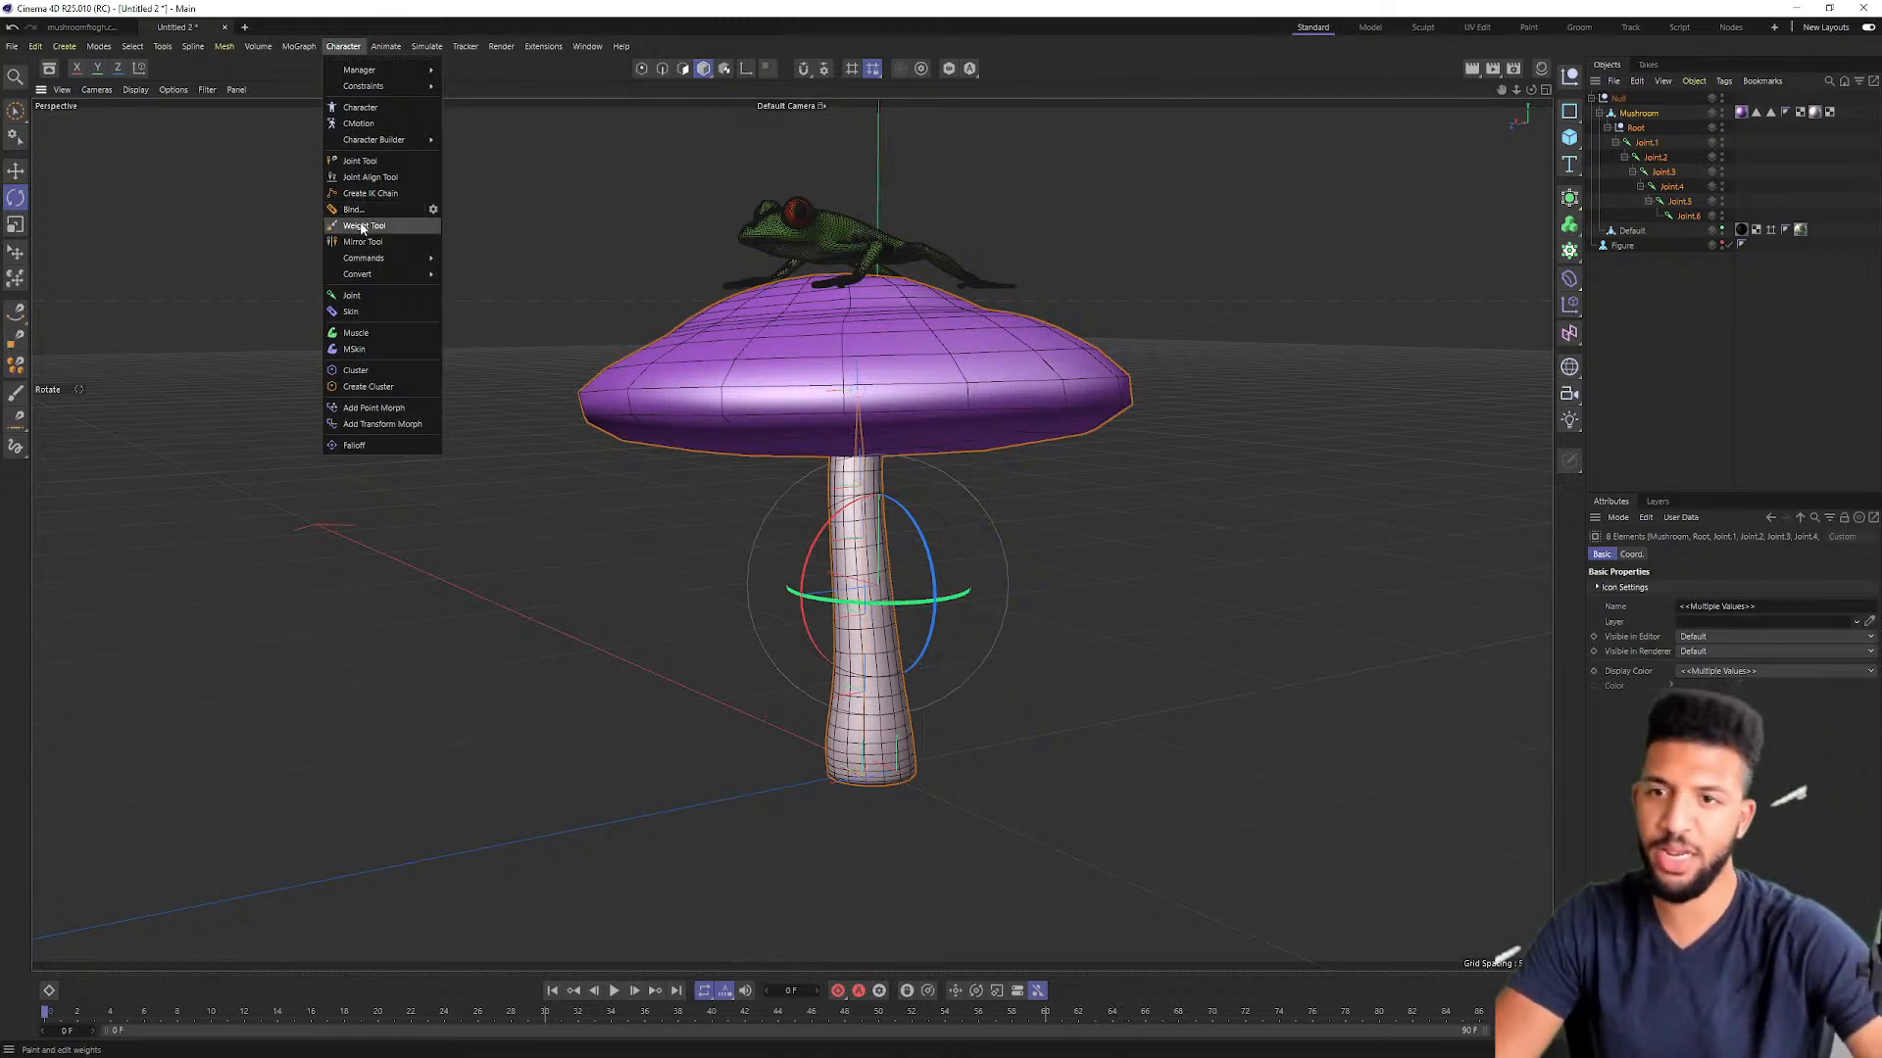
pyautogui.click(385, 210)
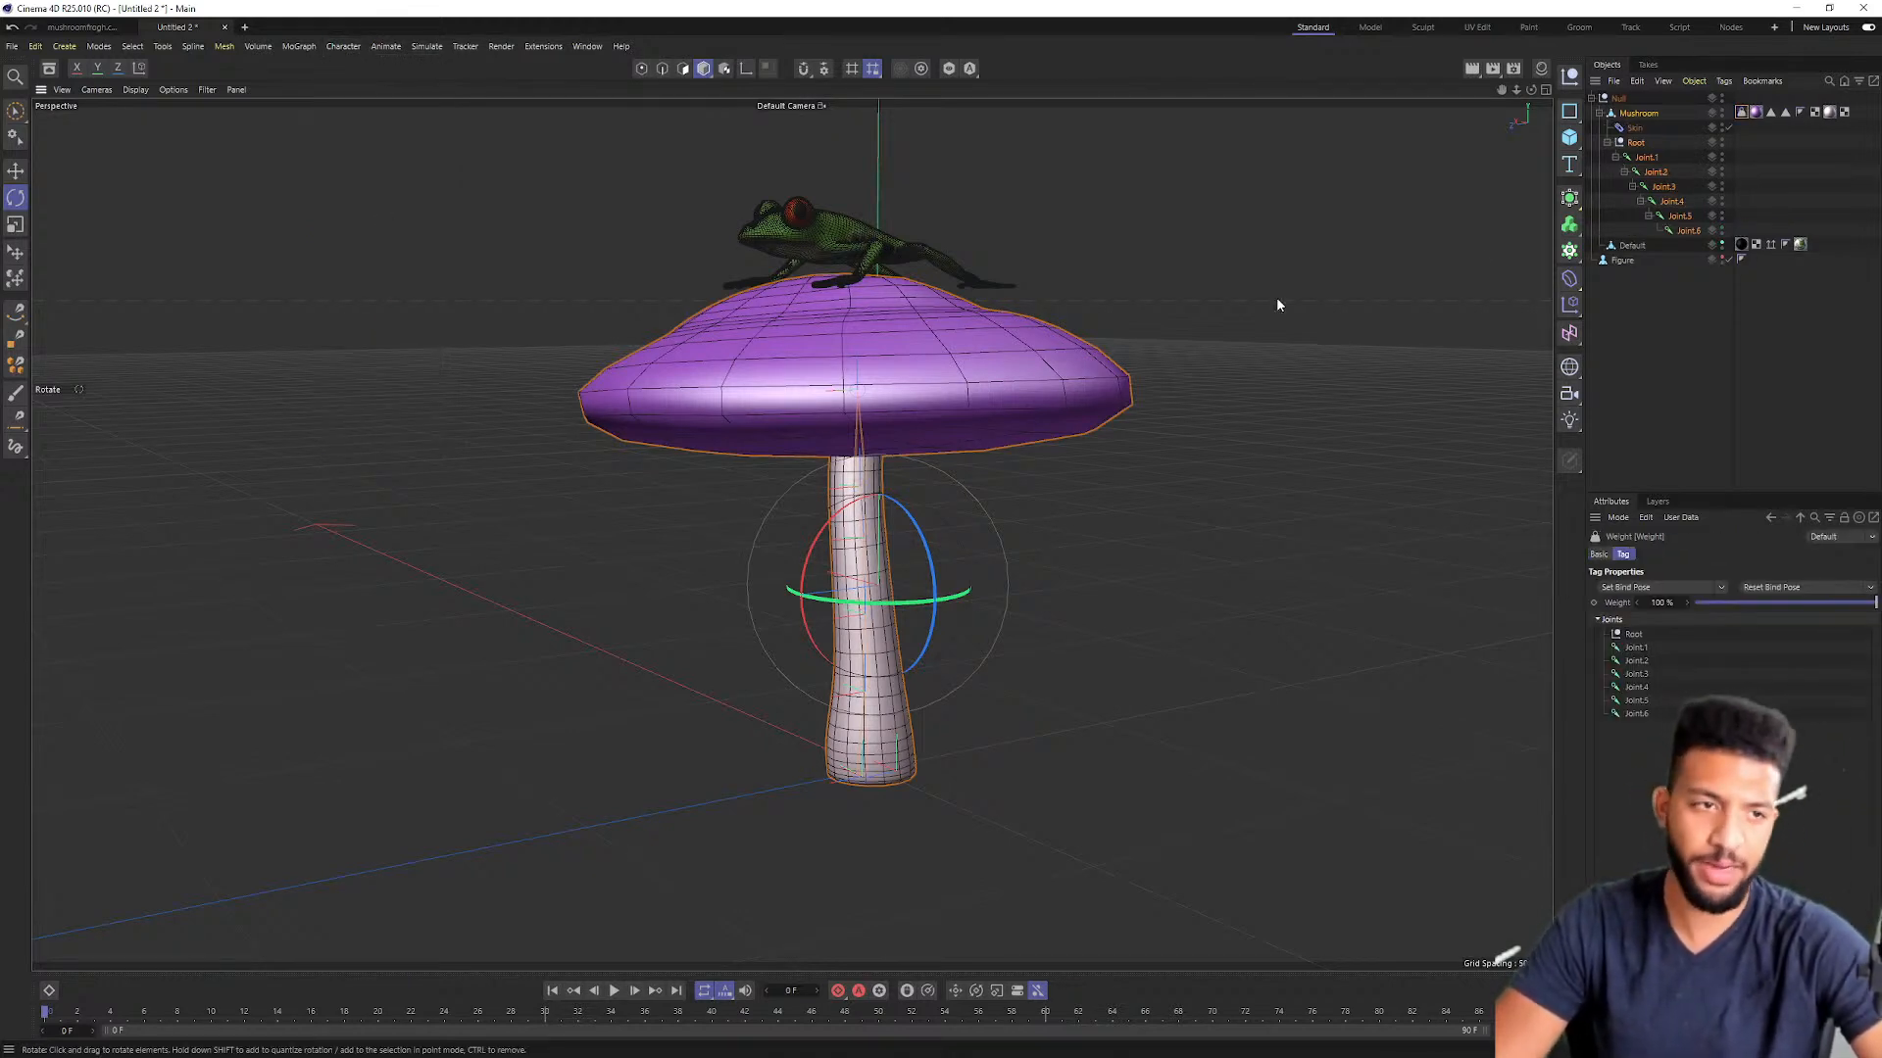
# Step: Test the binding by rotating Joint.2 near the stem's base, undoing each rotation
pyautogui.click(1652, 172)
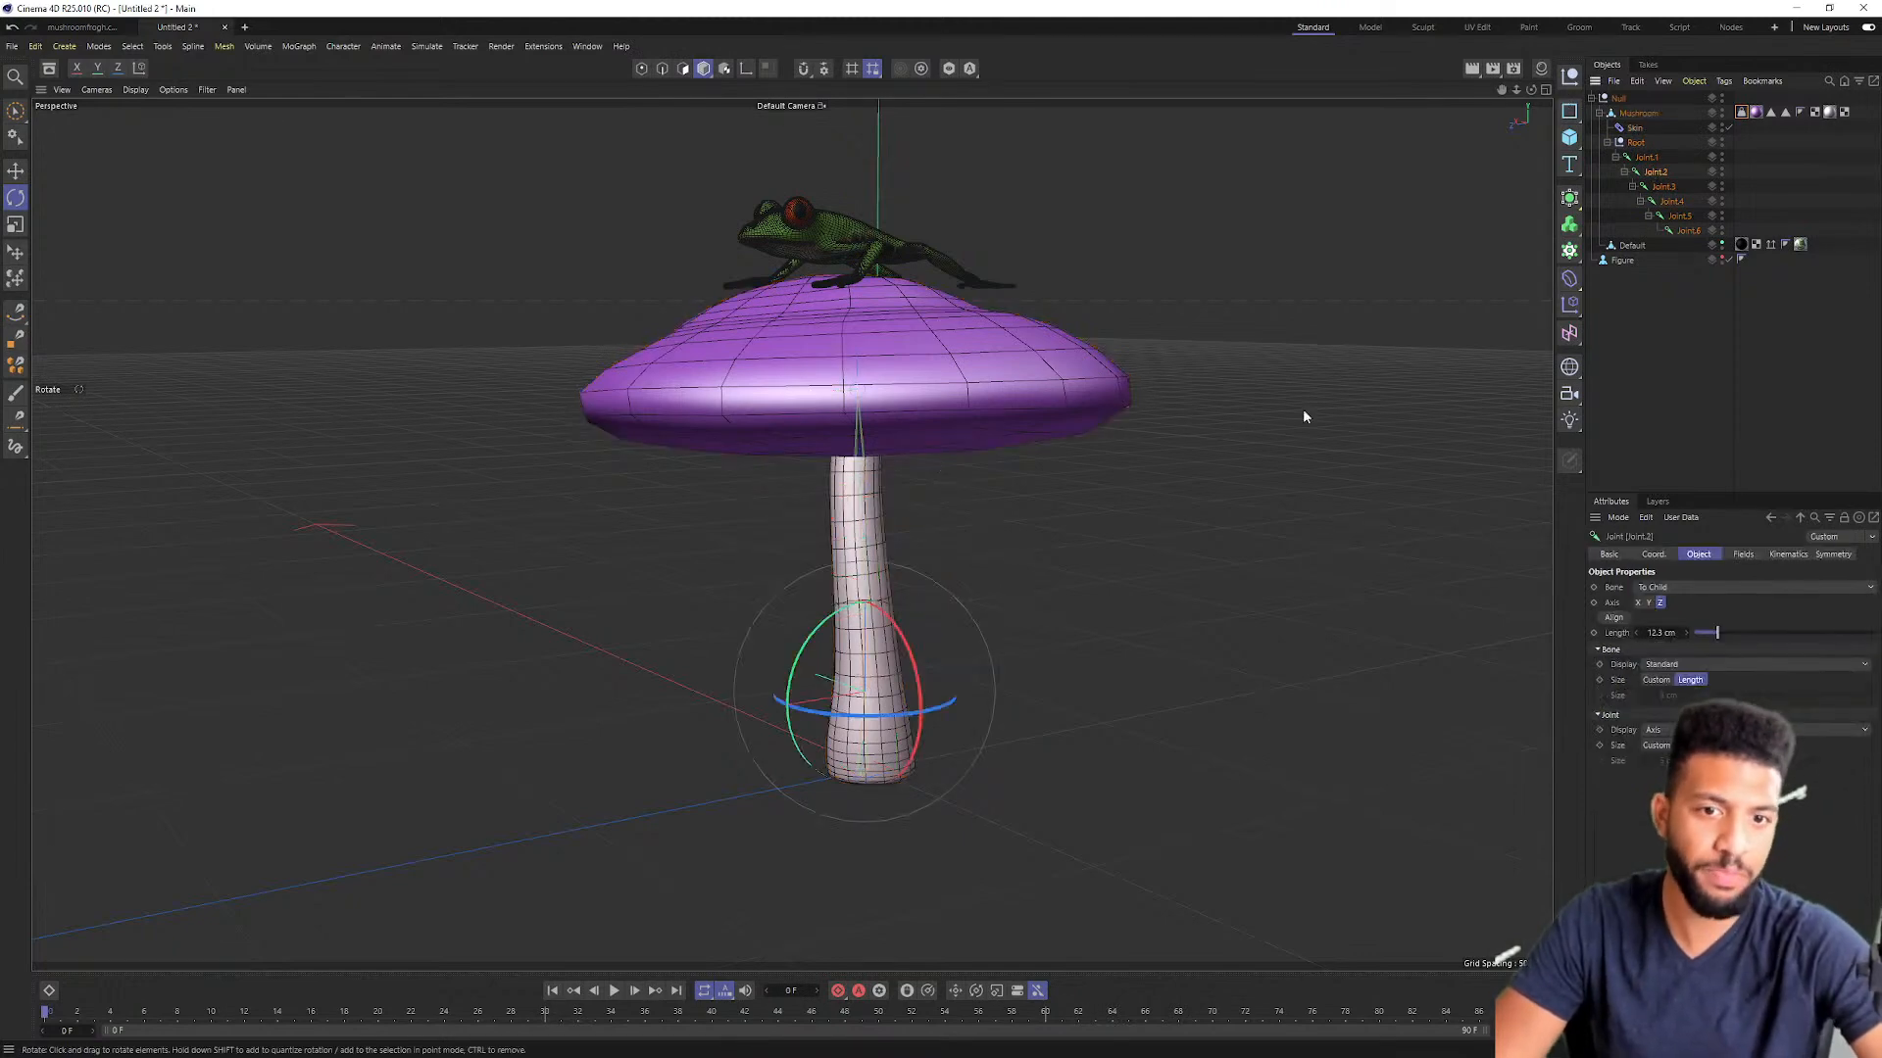
pyautogui.keyDown('alt'); pyautogui.moveTo(941, 635); pyautogui.dragTo(1067, 588); pyautogui.keyUp('alt')
pyautogui.moveTo(784, 727); pyautogui.dragTo(642, 717)
pyautogui.hotkey('ctrl', 'z')
pyautogui.moveTo(809, 674); pyautogui.dragTo(793, 715)
pyautogui.hotkey('ctrl', 'z')
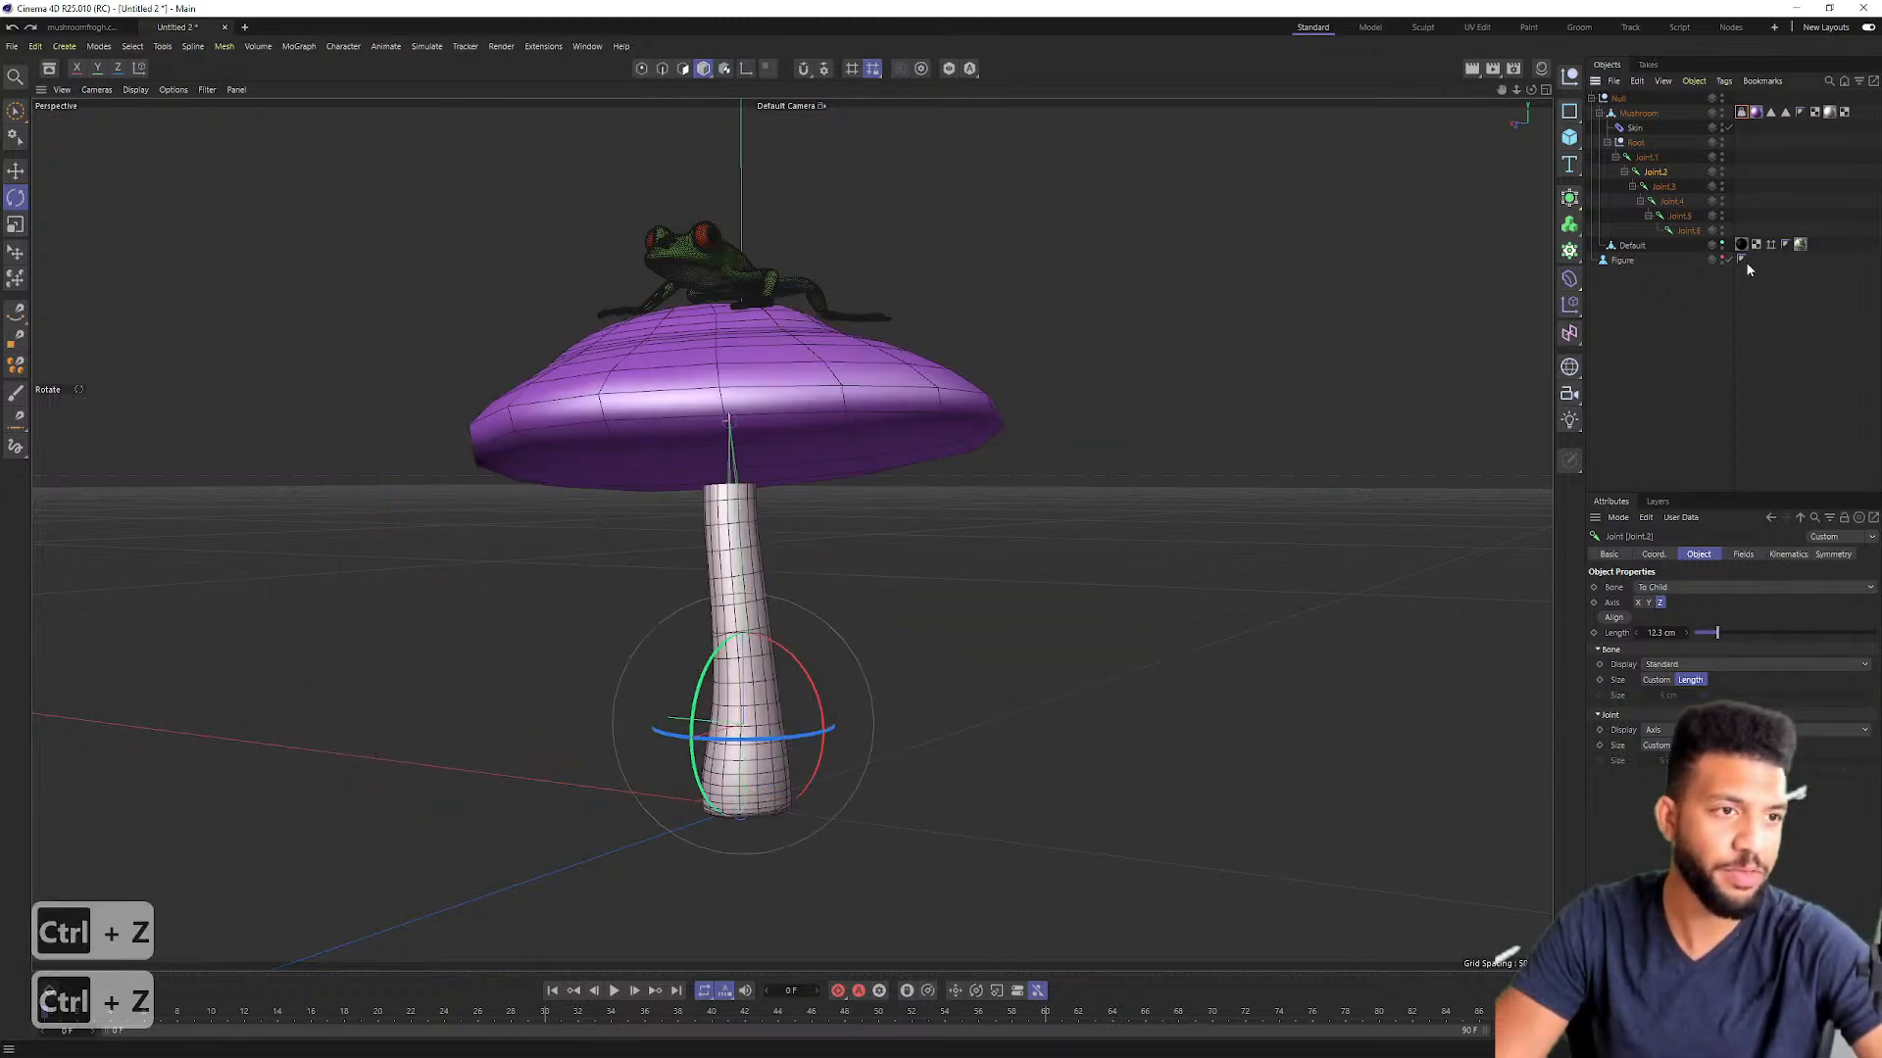
# Step: Test-rotate Joint.3, Joint.4 and Joint.5 one after another, undoing each rotation
pyautogui.click(1664, 186)
pyautogui.moveTo(792, 607); pyautogui.dragTo(956, 544)
pyautogui.hotkey('ctrl', 'z')
pyautogui.click(1666, 201)
pyautogui.moveTo(823, 554); pyautogui.dragTo(843, 597)
pyautogui.hotkey('ctrl', 'z')
pyautogui.click(1695, 215)
pyautogui.moveTo(791, 494); pyautogui.dragTo(848, 472)
pyautogui.hotkey('ctrl', 'z')
pyautogui.scroll(5, 784, 492)
pyautogui.hotkey('ctrl', 'z')
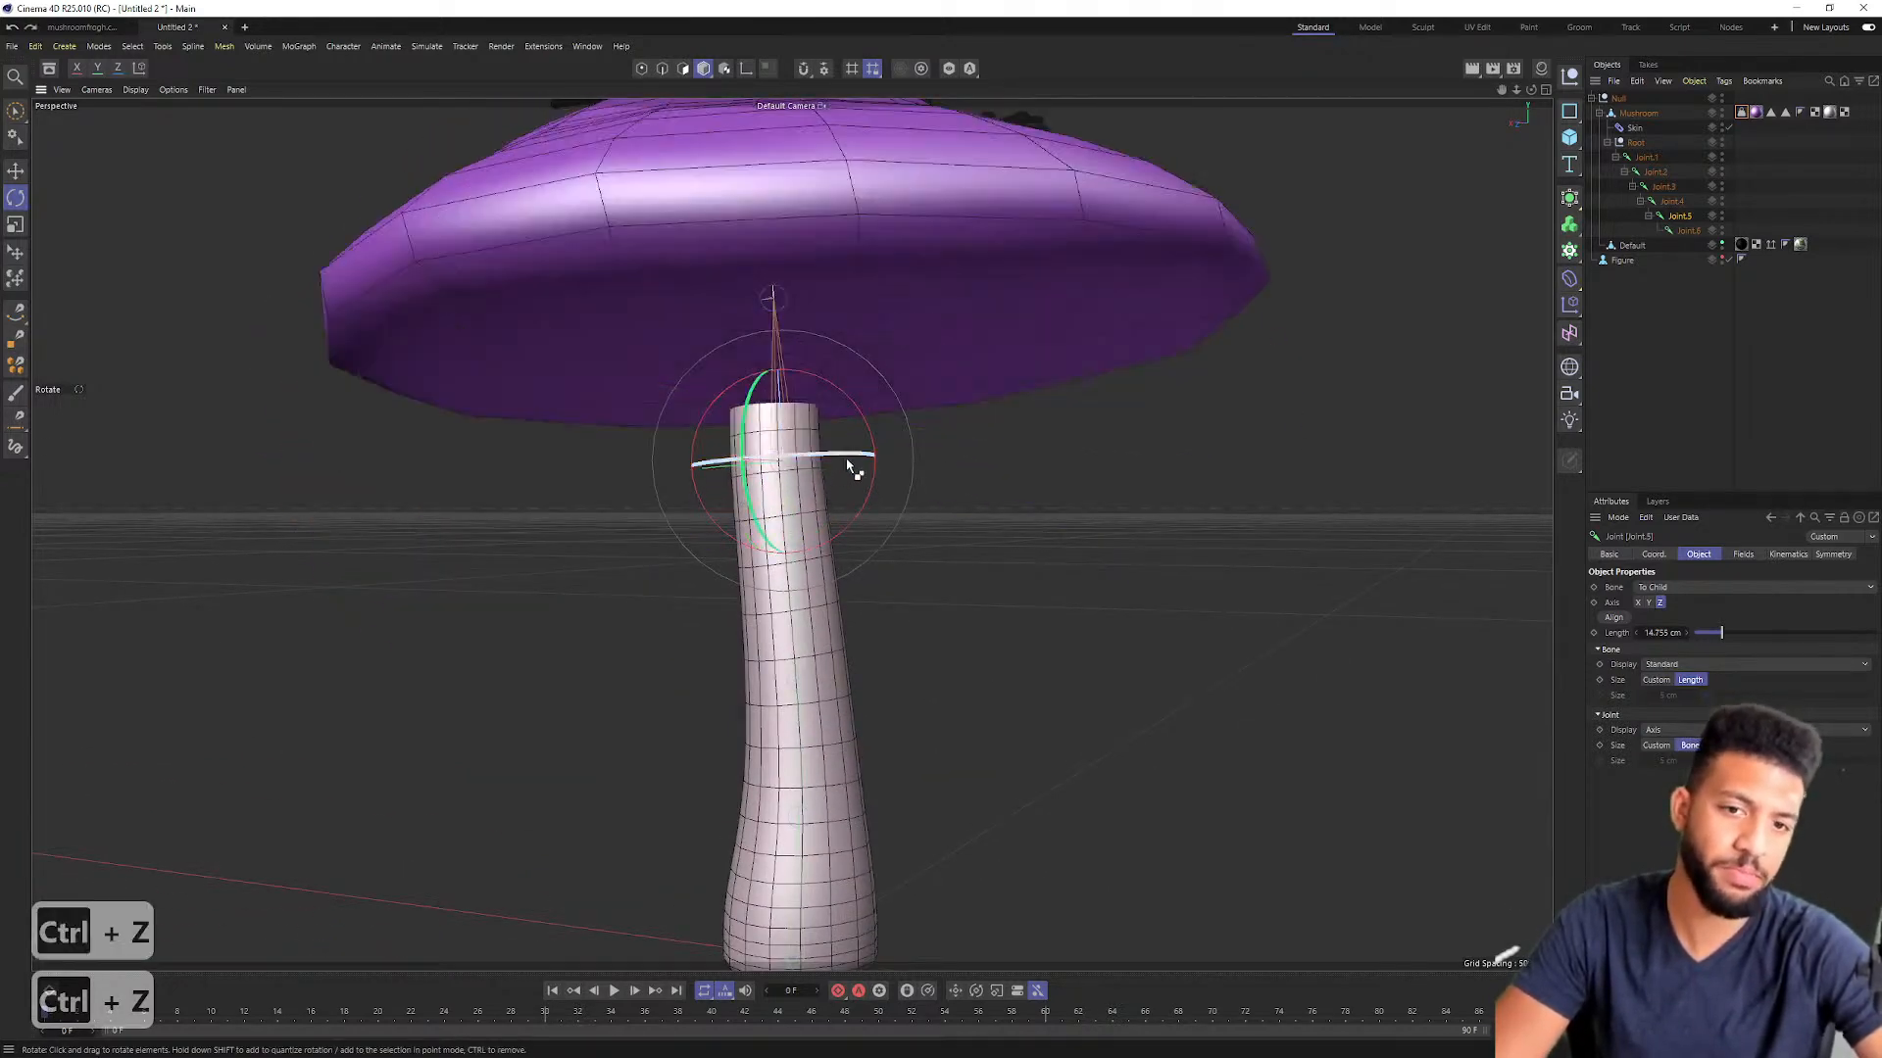
# Step: Rotate Joint.3 back and forth to try out the bend in the middle of the stem, and undo it
pyautogui.moveTo(868, 621); pyautogui.dragTo(753, 651)
pyautogui.hotkey('ctrl', 'z')
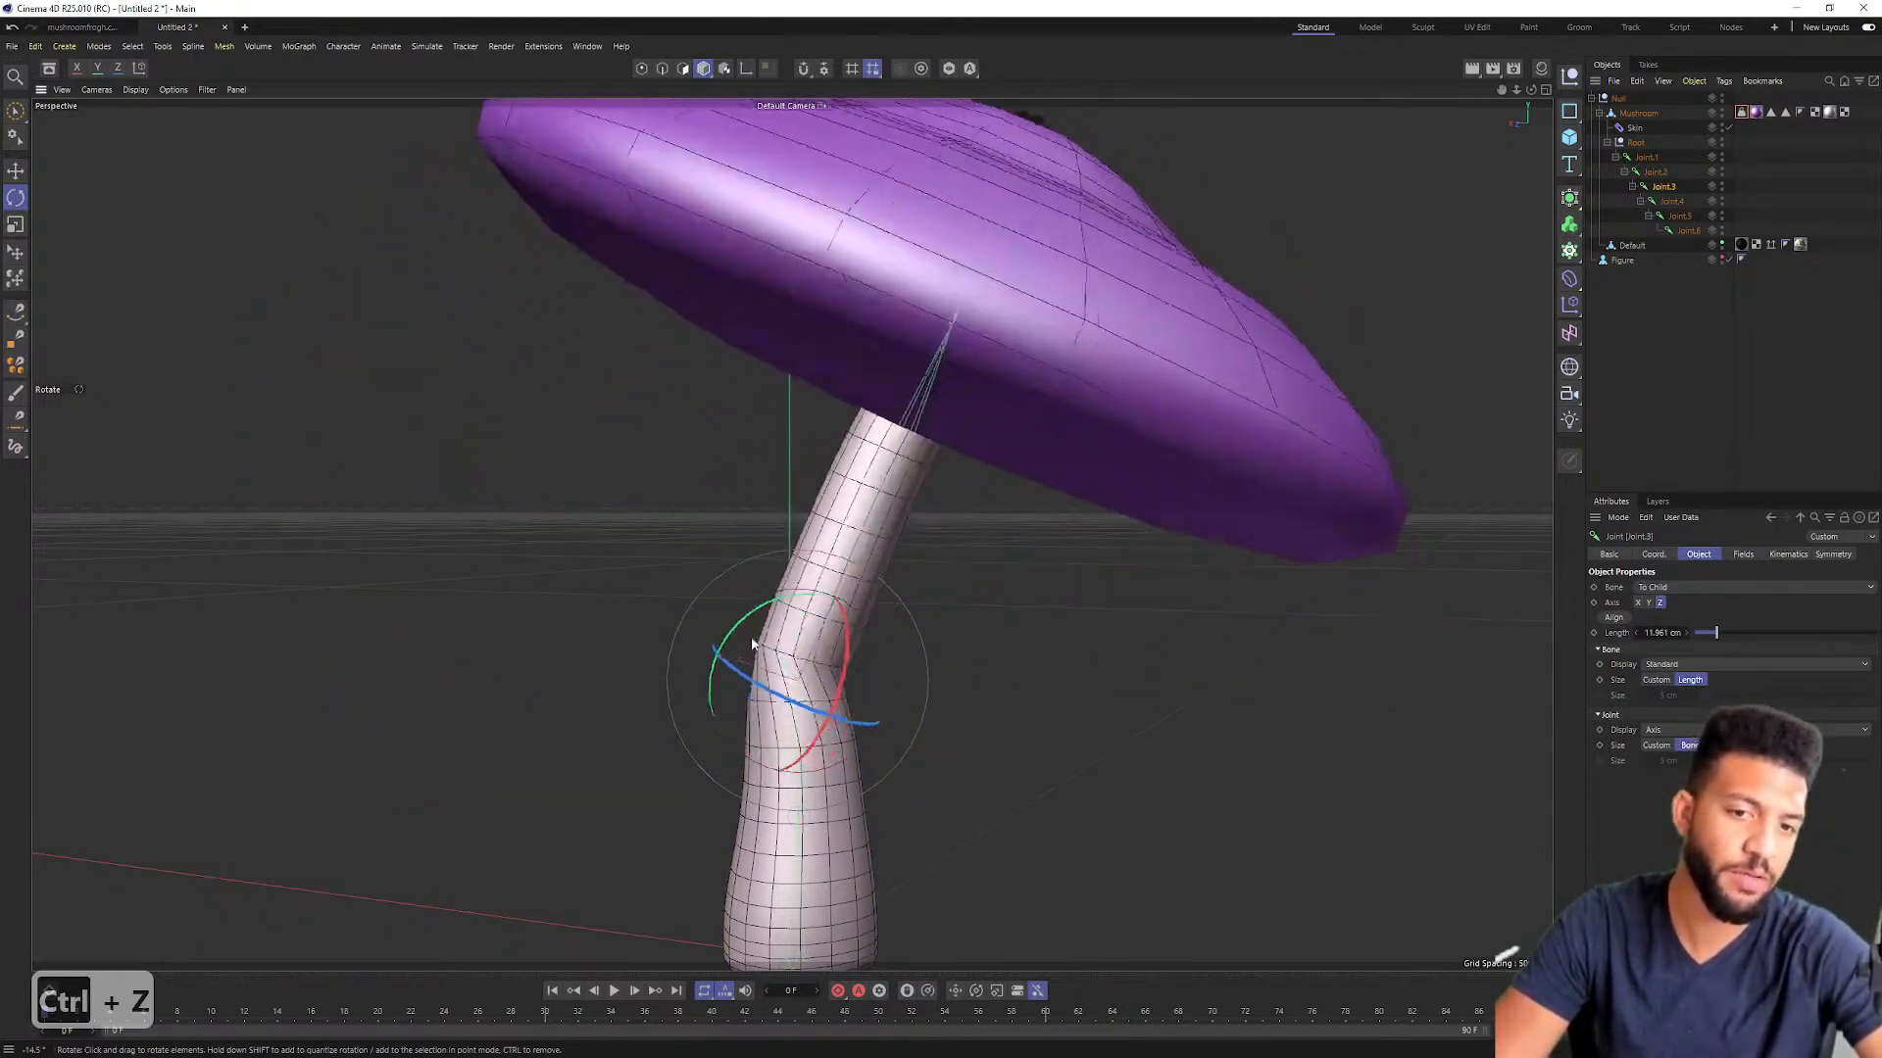
pyautogui.hotkey('ctrl', 'z')
pyautogui.moveTo(829, 713)
pyautogui.mouseDown()
pyautogui.moveTo(950, 716)
pyautogui.moveTo(852, 686)
pyautogui.mouseUp()
pyautogui.hotkey('ctrl', 'z')
pyautogui.hotkey('ctrl', 'z')
# Step: Examine the stem mesh up close and from further away while test-rotating Joint.3, undoing each rotation
pyautogui.keyDown('alt'); pyautogui.moveTo(850, 683); pyautogui.dragTo(920, 614, button='right'); pyautogui.keyUp('alt')
pyautogui.keyDown('alt'); pyautogui.moveTo(919, 614); pyautogui.dragTo(1013, 595, button='middle'); pyautogui.keyUp('alt')
pyautogui.keyDown('alt'); pyautogui.moveTo(1012, 595); pyautogui.dragTo(991, 590); pyautogui.keyUp('alt')
pyautogui.keyDown('alt'); pyautogui.moveTo(991, 590); pyautogui.dragTo(825, 557, button='right'); pyautogui.keyUp('alt')
pyautogui.keyDown('alt'); pyautogui.moveTo(826, 560); pyautogui.dragTo(935, 628); pyautogui.keyUp('alt')
pyautogui.scroll(5, 935, 627)
pyautogui.hotkey('ctrl', 'z')
pyautogui.moveTo(993, 548); pyautogui.dragTo(1078, 541)
pyautogui.hotkey('ctrl', 'z')
pyautogui.hotkey('ctrl', 'z')
pyautogui.keyDown('alt'); pyautogui.moveTo(1239, 555); pyautogui.dragTo(940, 549, button='right'); pyautogui.keyUp('alt')
pyautogui.keyDown('alt'); pyautogui.moveTo(940, 549); pyautogui.dragTo(861, 453); pyautogui.keyUp('alt')
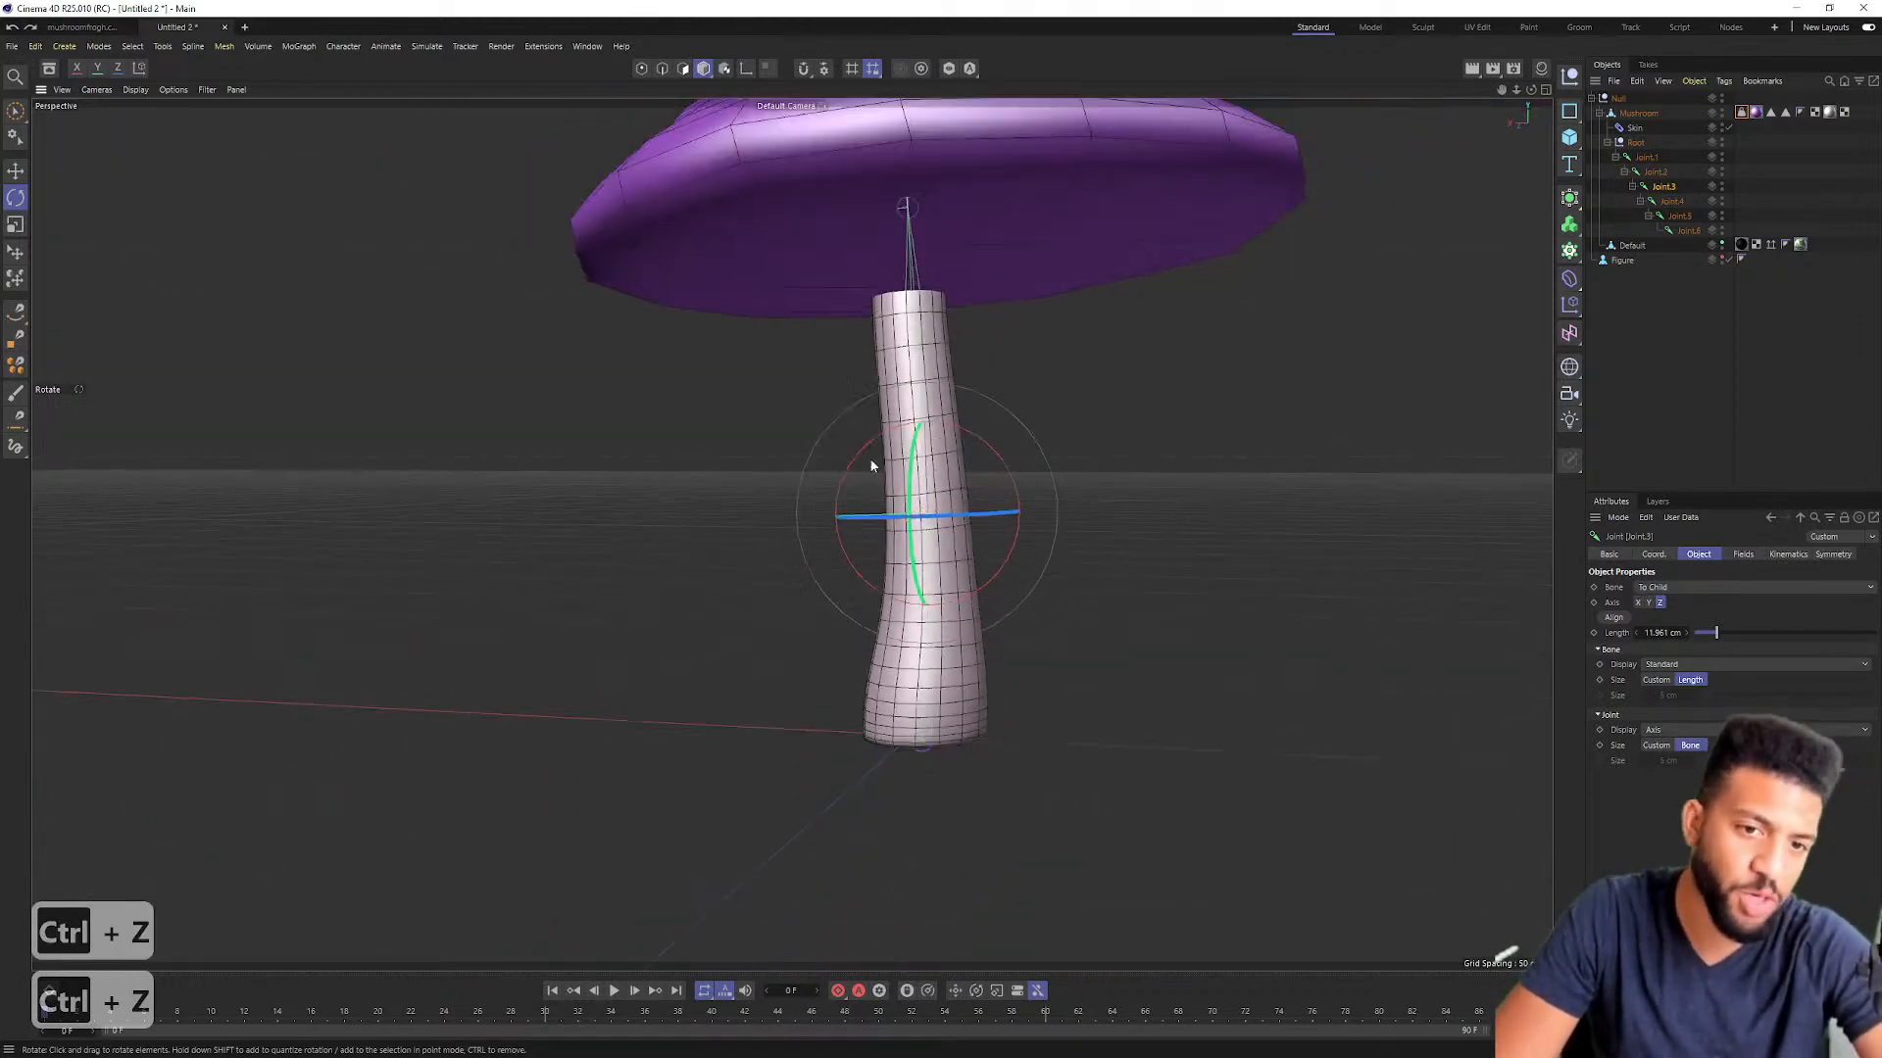
pyautogui.keyDown('alt'); pyautogui.moveTo(908, 467); pyautogui.dragTo(927, 583, button='middle'); pyautogui.keyUp('alt')
pyautogui.moveTo(927, 584); pyautogui.dragTo(1070, 592)
pyautogui.hotkey('ctrl', 'z')
pyautogui.hotkey('ctrl', 'z')
# Step: Try moving Joint.6 at the top of the chain to pull the cap, and undo the move
pyautogui.click(1646, 157)
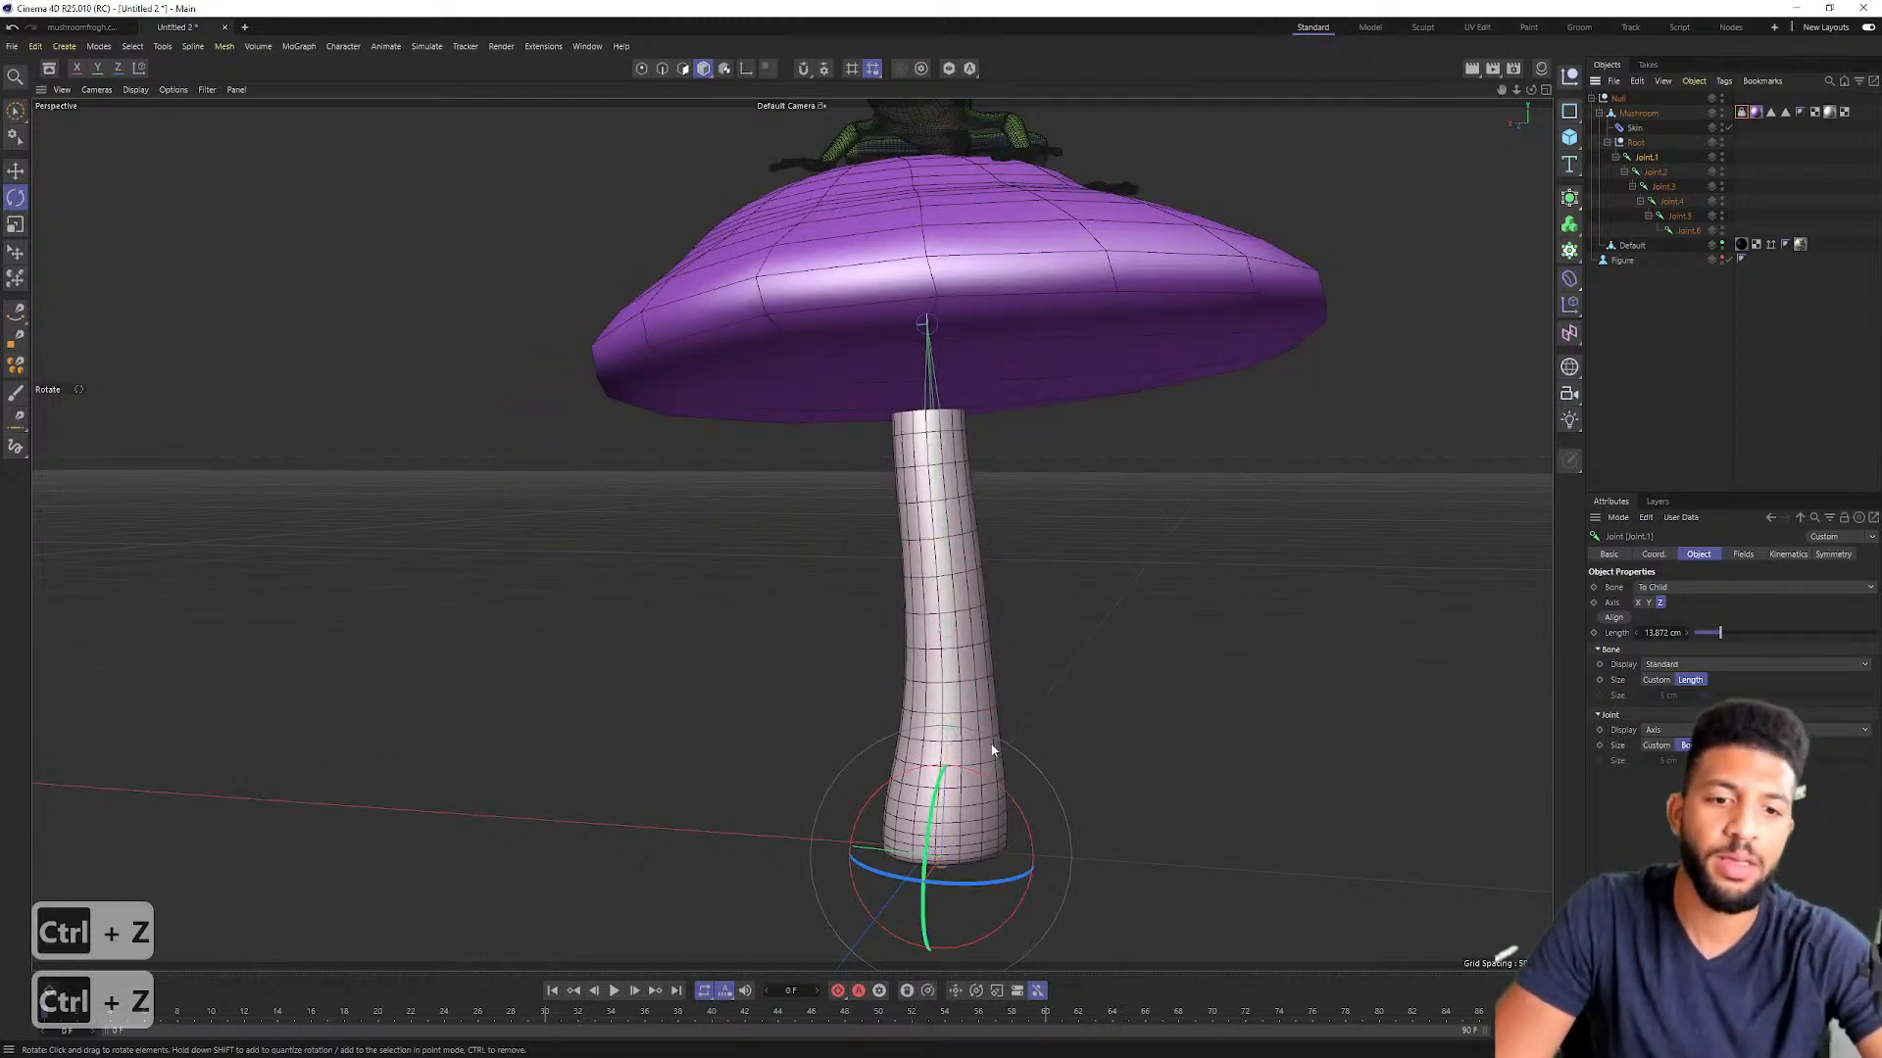
pyautogui.moveTo(1004, 455)
pyautogui.keyDown('alt'); pyautogui.mouseDown()
pyautogui.moveTo(898, 463)
pyautogui.moveTo(995, 484)
pyautogui.mouseUp(); pyautogui.keyUp('alt')
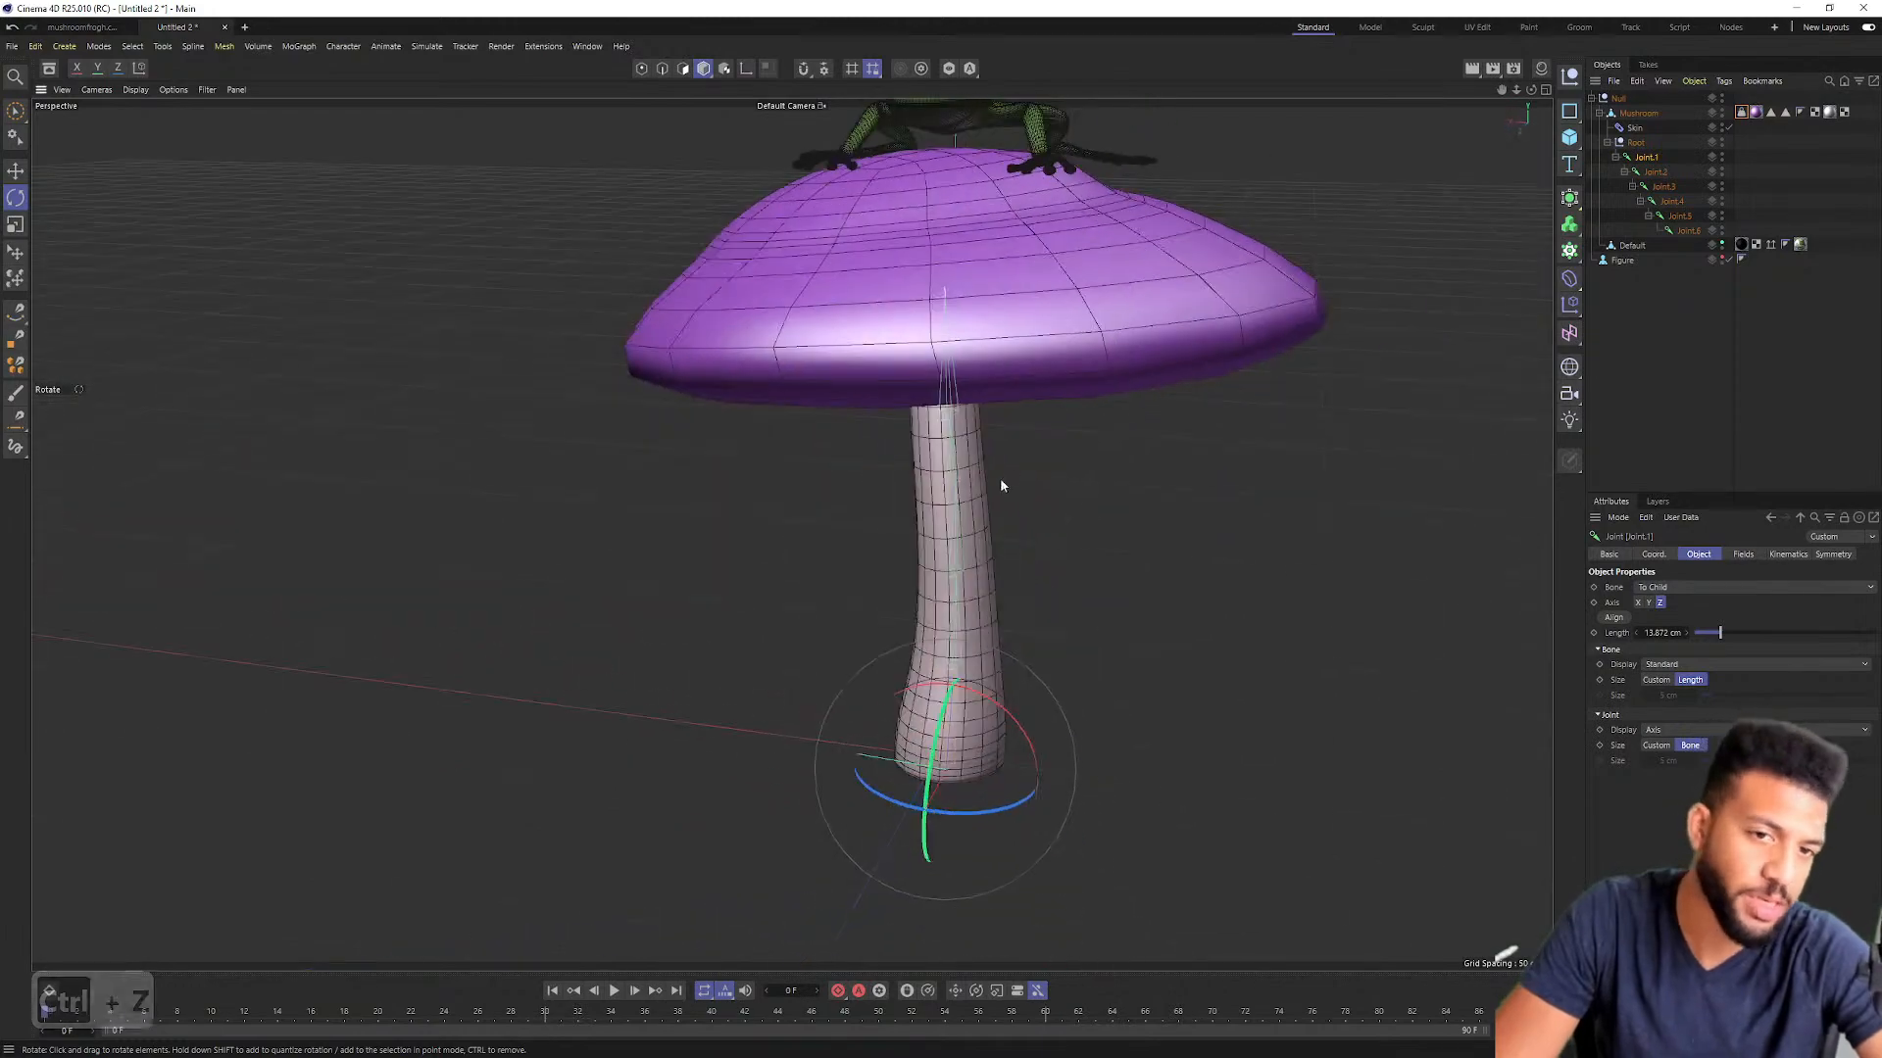
pyautogui.keyDown('alt'); pyautogui.moveTo(996, 484); pyautogui.dragTo(902, 449, button='right'); pyautogui.keyUp('alt')
pyautogui.moveTo(944, 439)
pyautogui.keyDown('alt'); pyautogui.mouseDown()
pyautogui.moveTo(748, 439)
pyautogui.moveTo(947, 456)
pyautogui.moveTo(827, 445)
pyautogui.moveTo(914, 449)
pyautogui.mouseUp(); pyautogui.keyUp('alt')
pyautogui.click(1688, 230)
pyautogui.press('e')
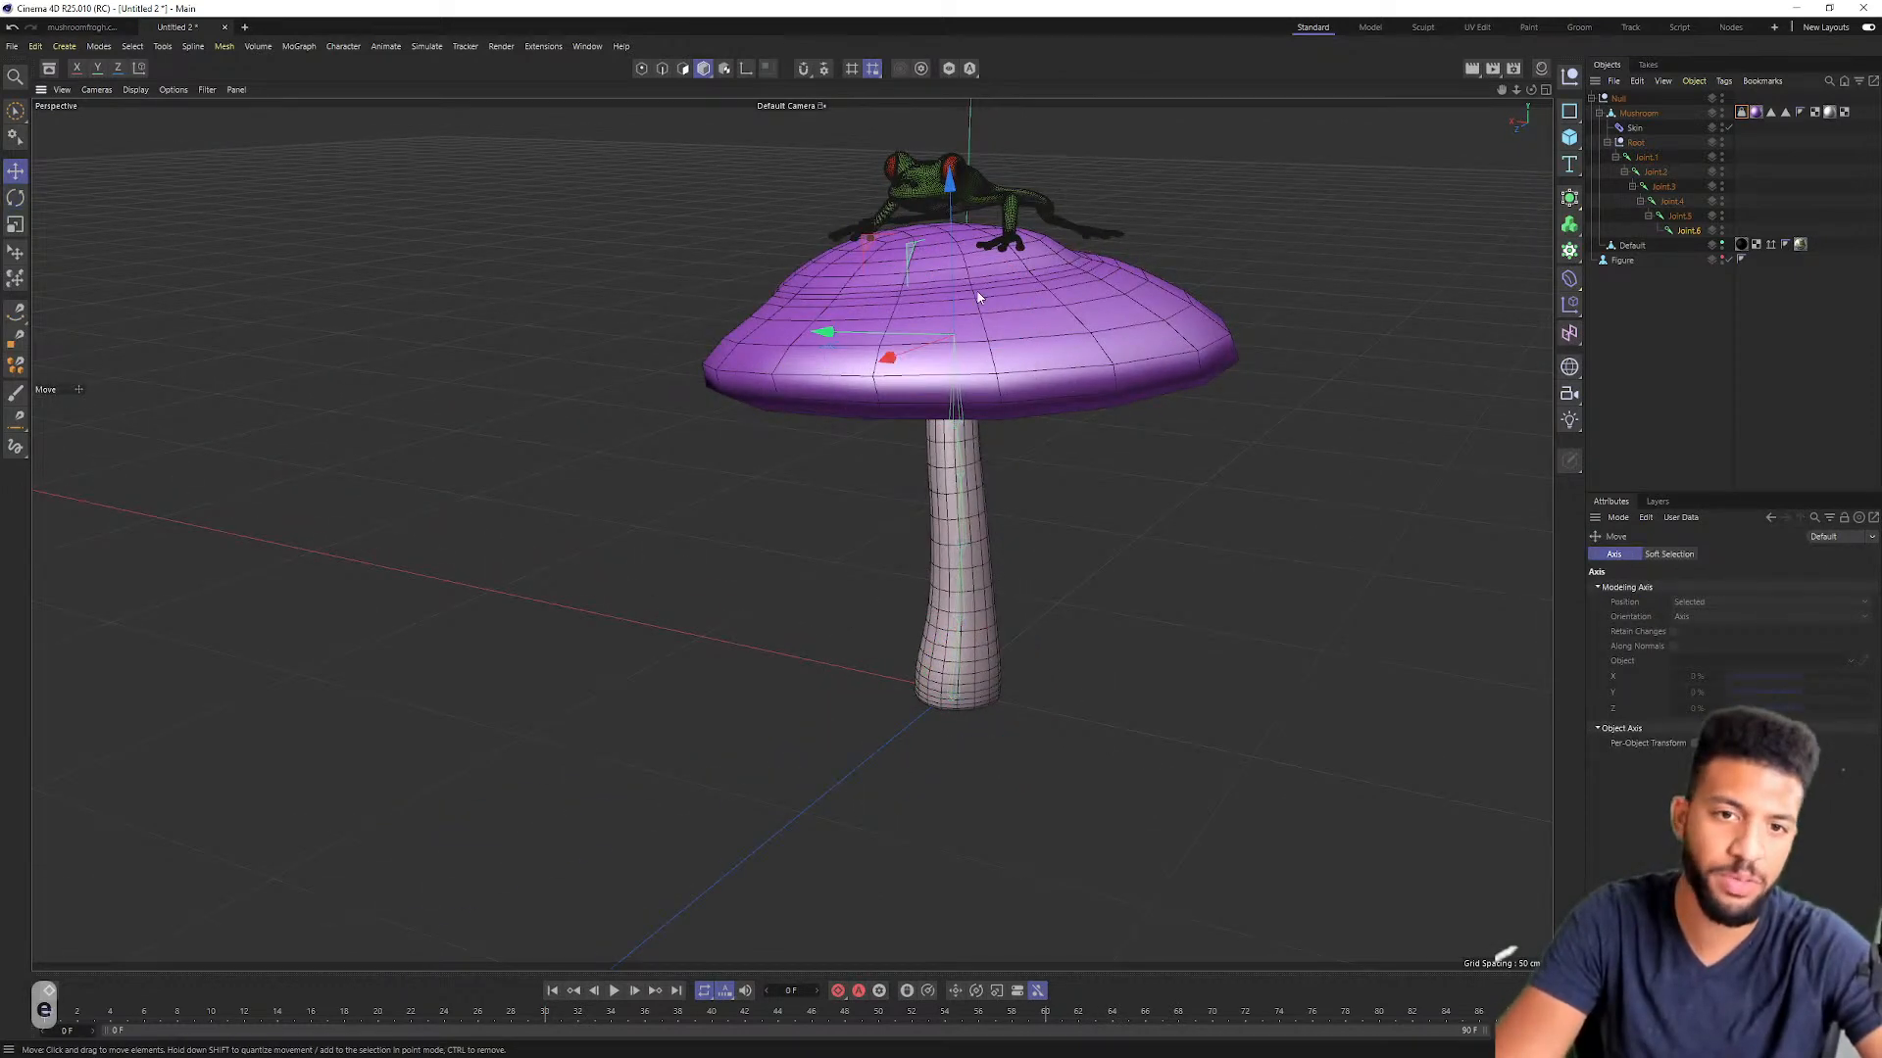
pyautogui.hotkey('ctrl', 'z')
pyautogui.scroll(2, 980, 313)
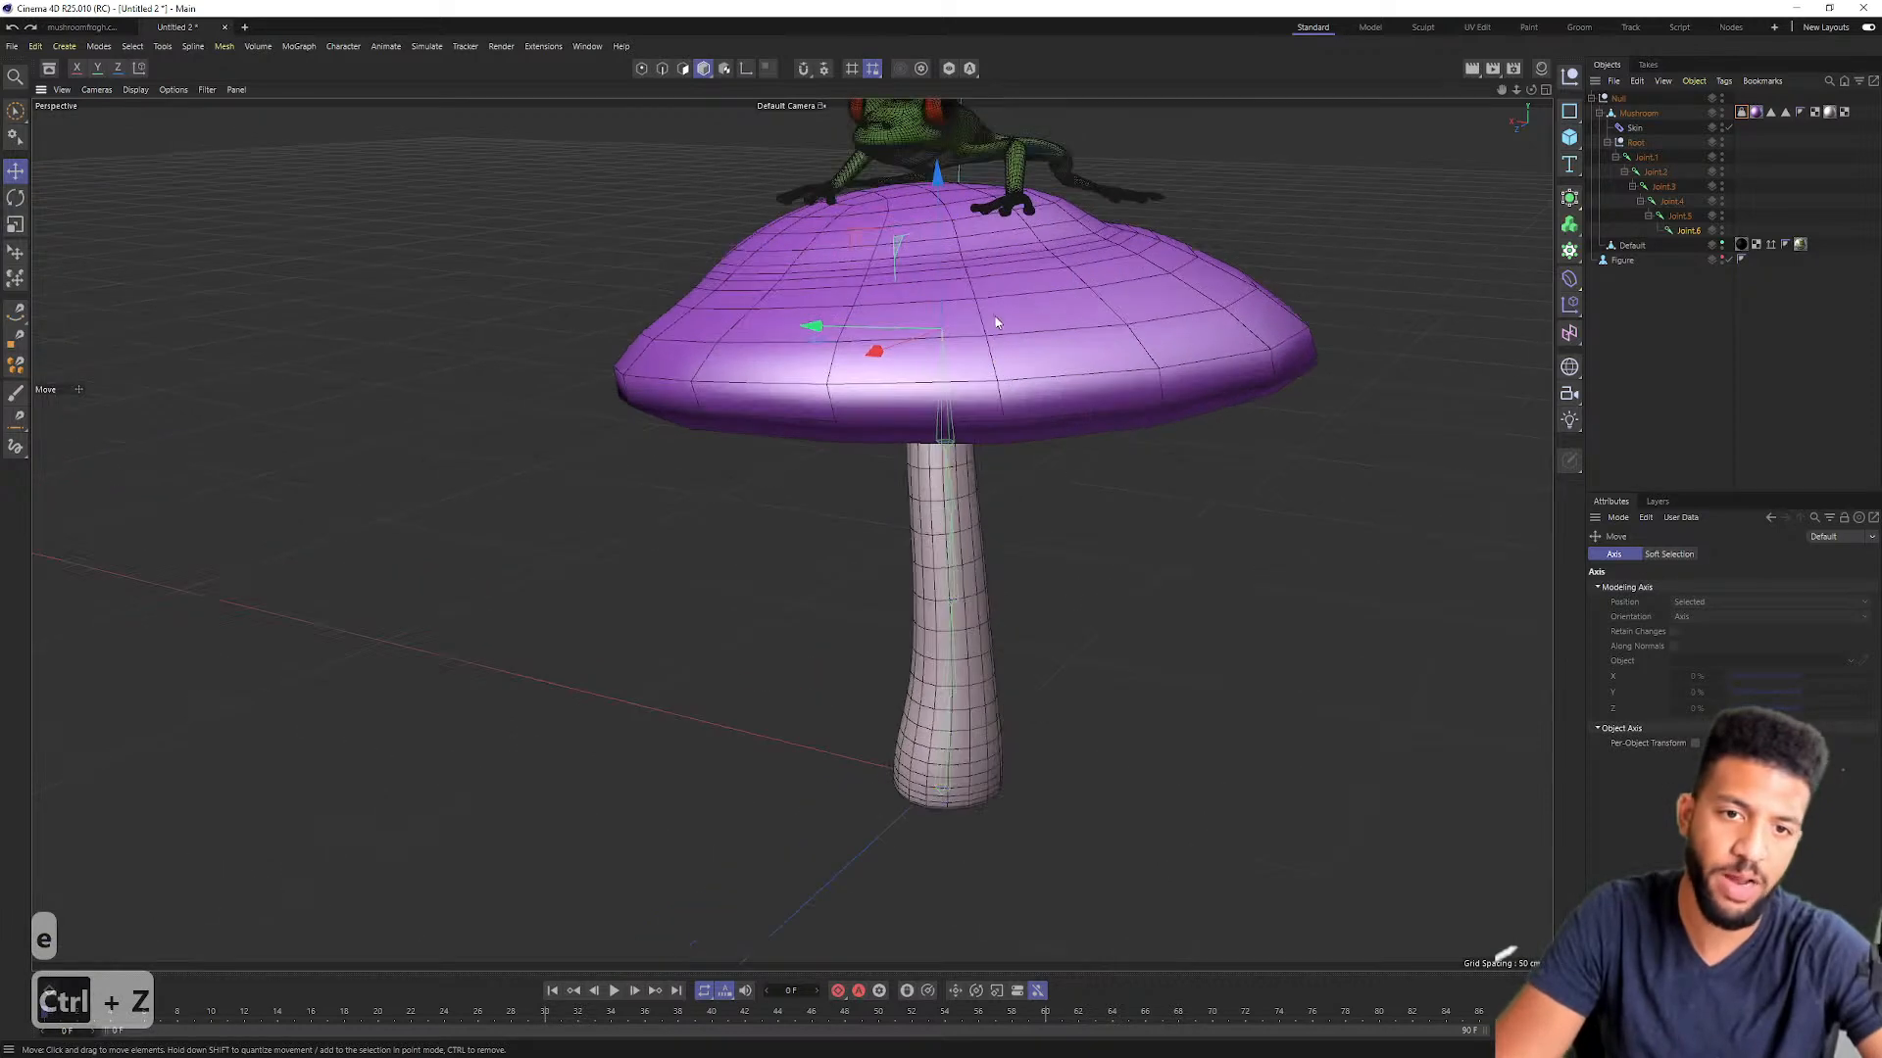
pyautogui.moveTo(860, 248); pyautogui.dragTo(1093, 456)
pyautogui.hotkey('ctrl', 'z')
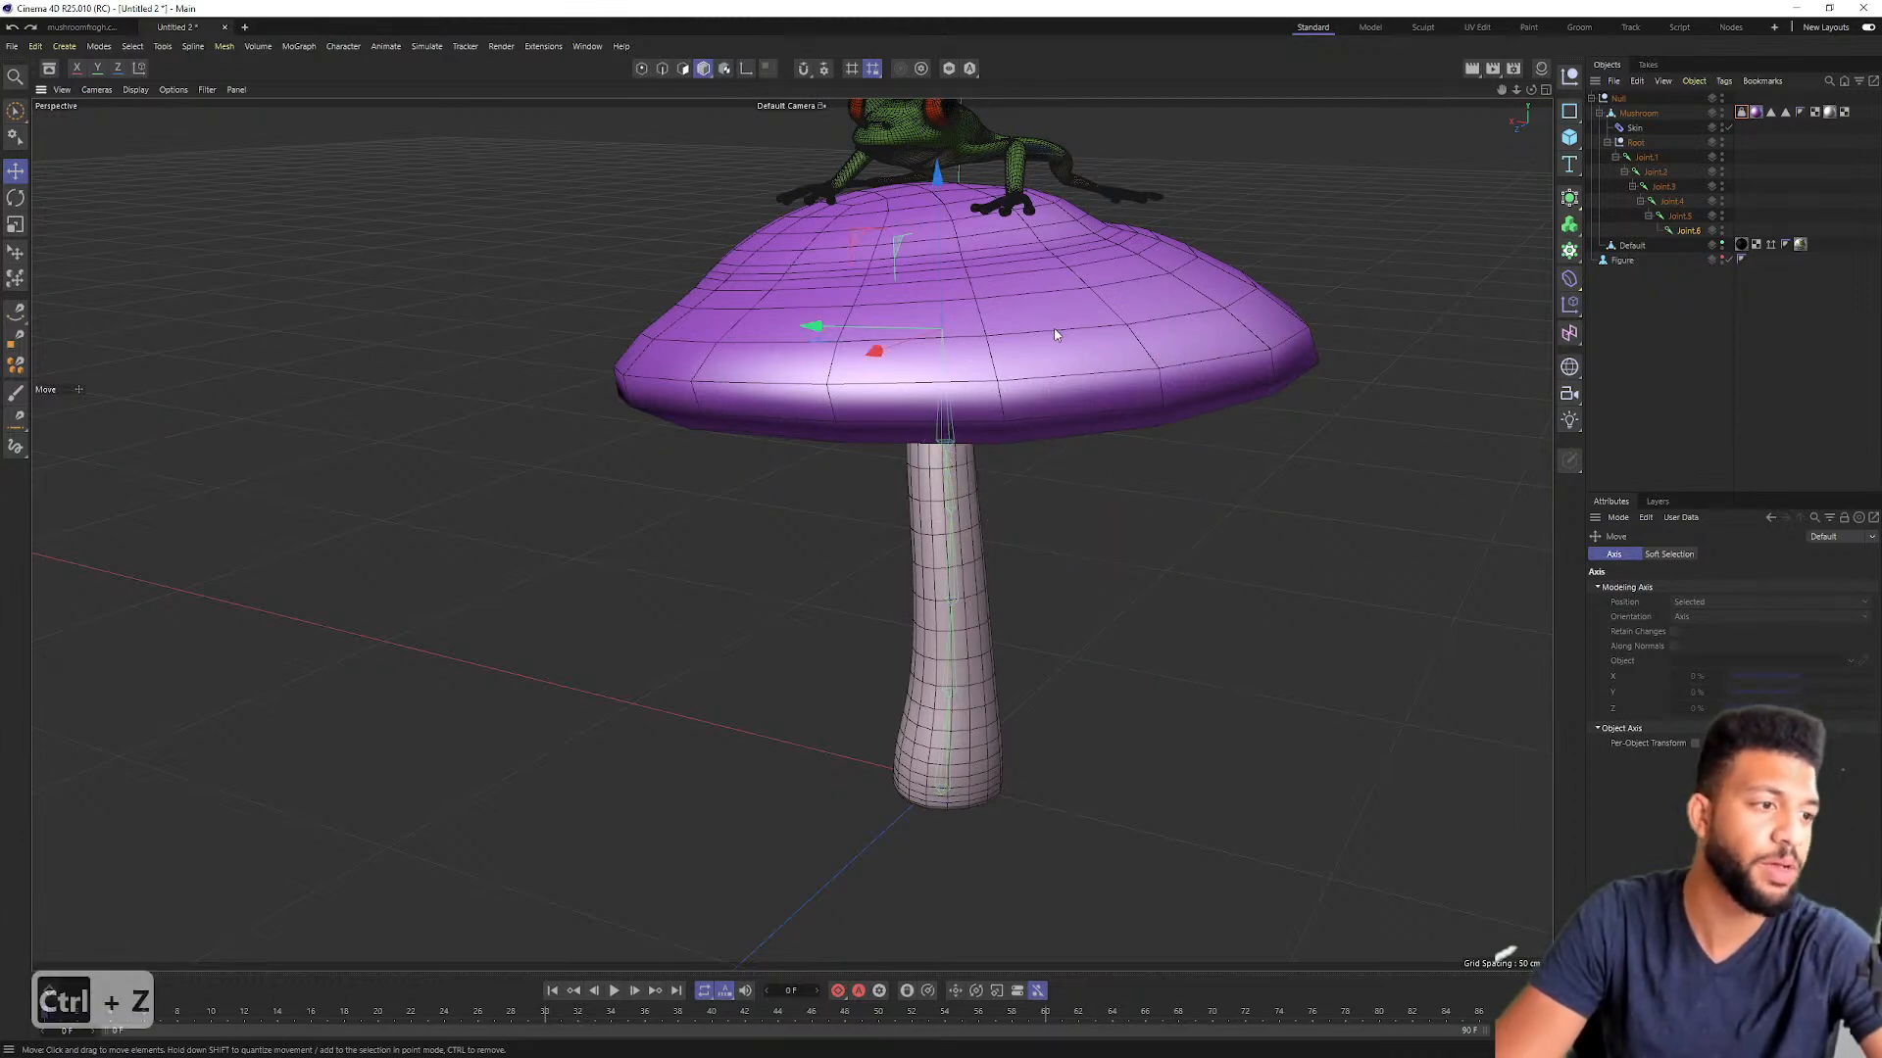
# Step: Create an IK chain from Joint.1 at the stem's base to Joint.6 at the top
pyautogui.keyDown('alt'); pyautogui.moveTo(950, 325); pyautogui.dragTo(989, 421); pyautogui.keyUp('alt')
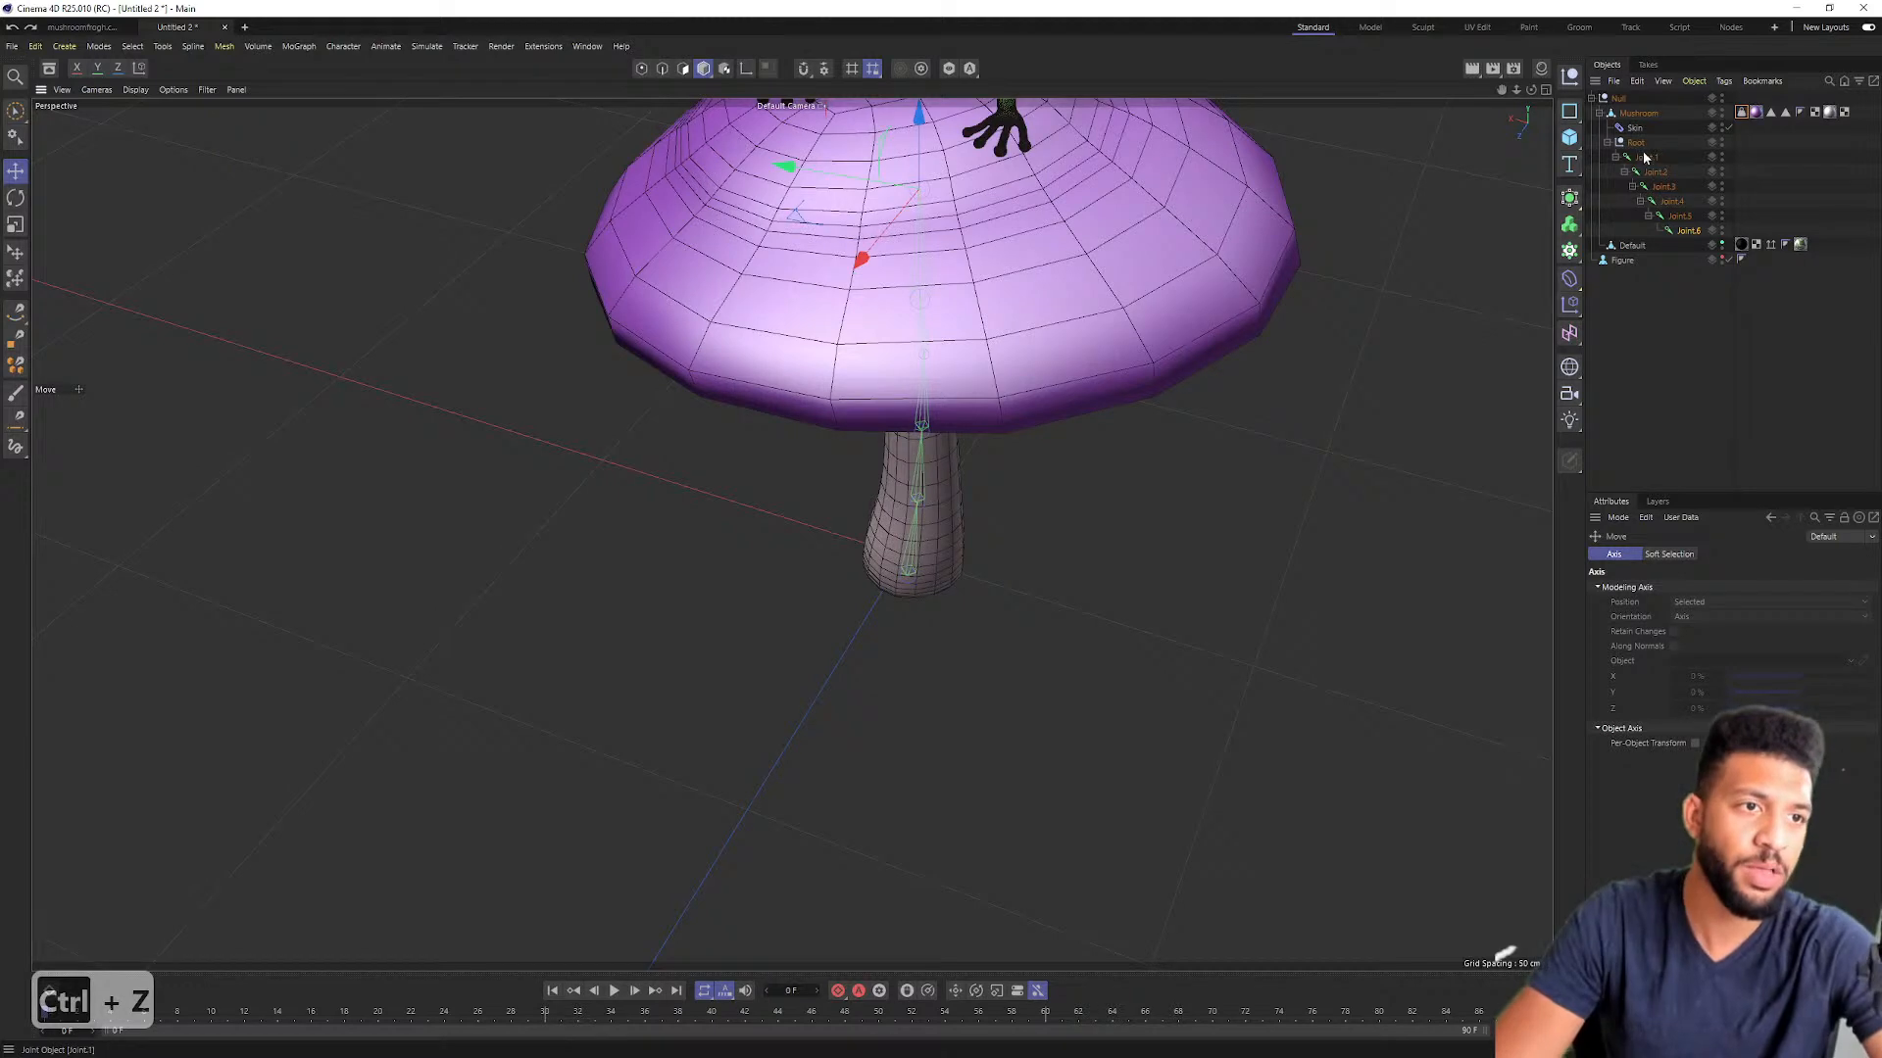
pyautogui.click(1650, 163)
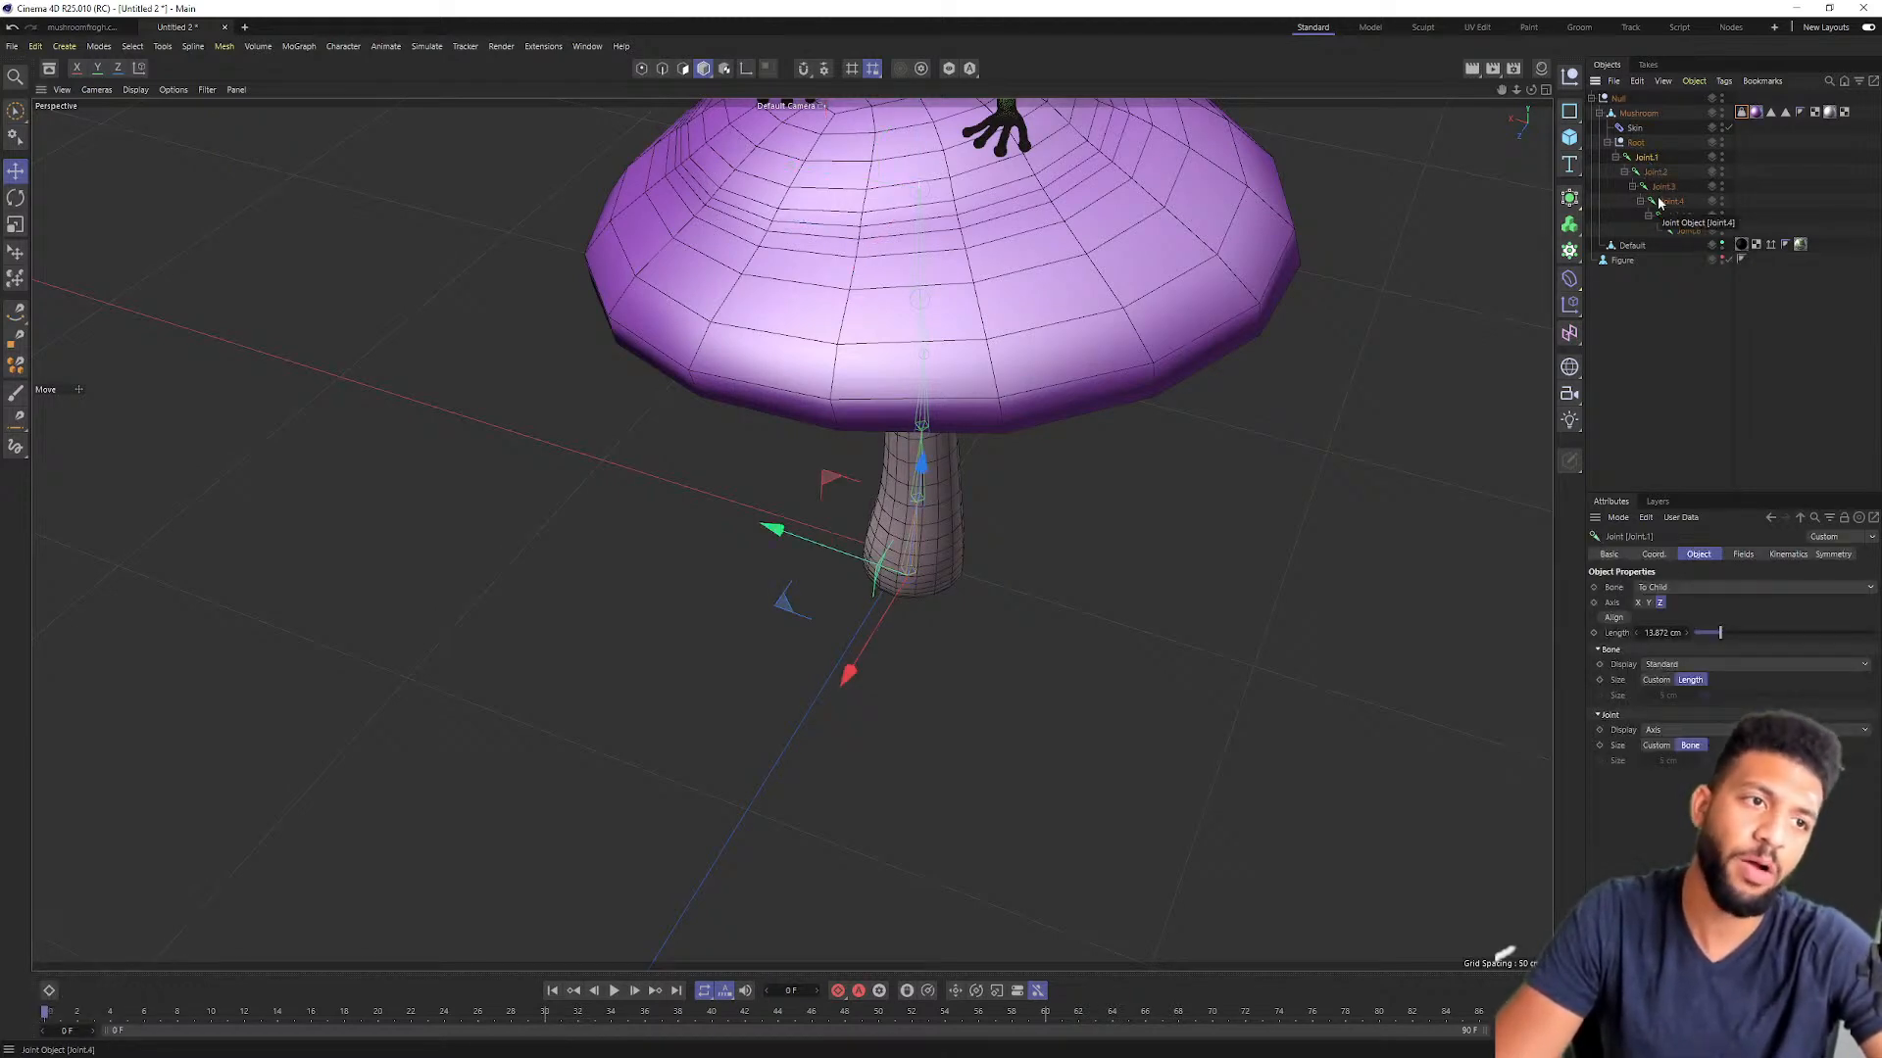
pyautogui.keyDown('ctrl'); pyautogui.click(1684, 232); pyautogui.keyUp('ctrl')
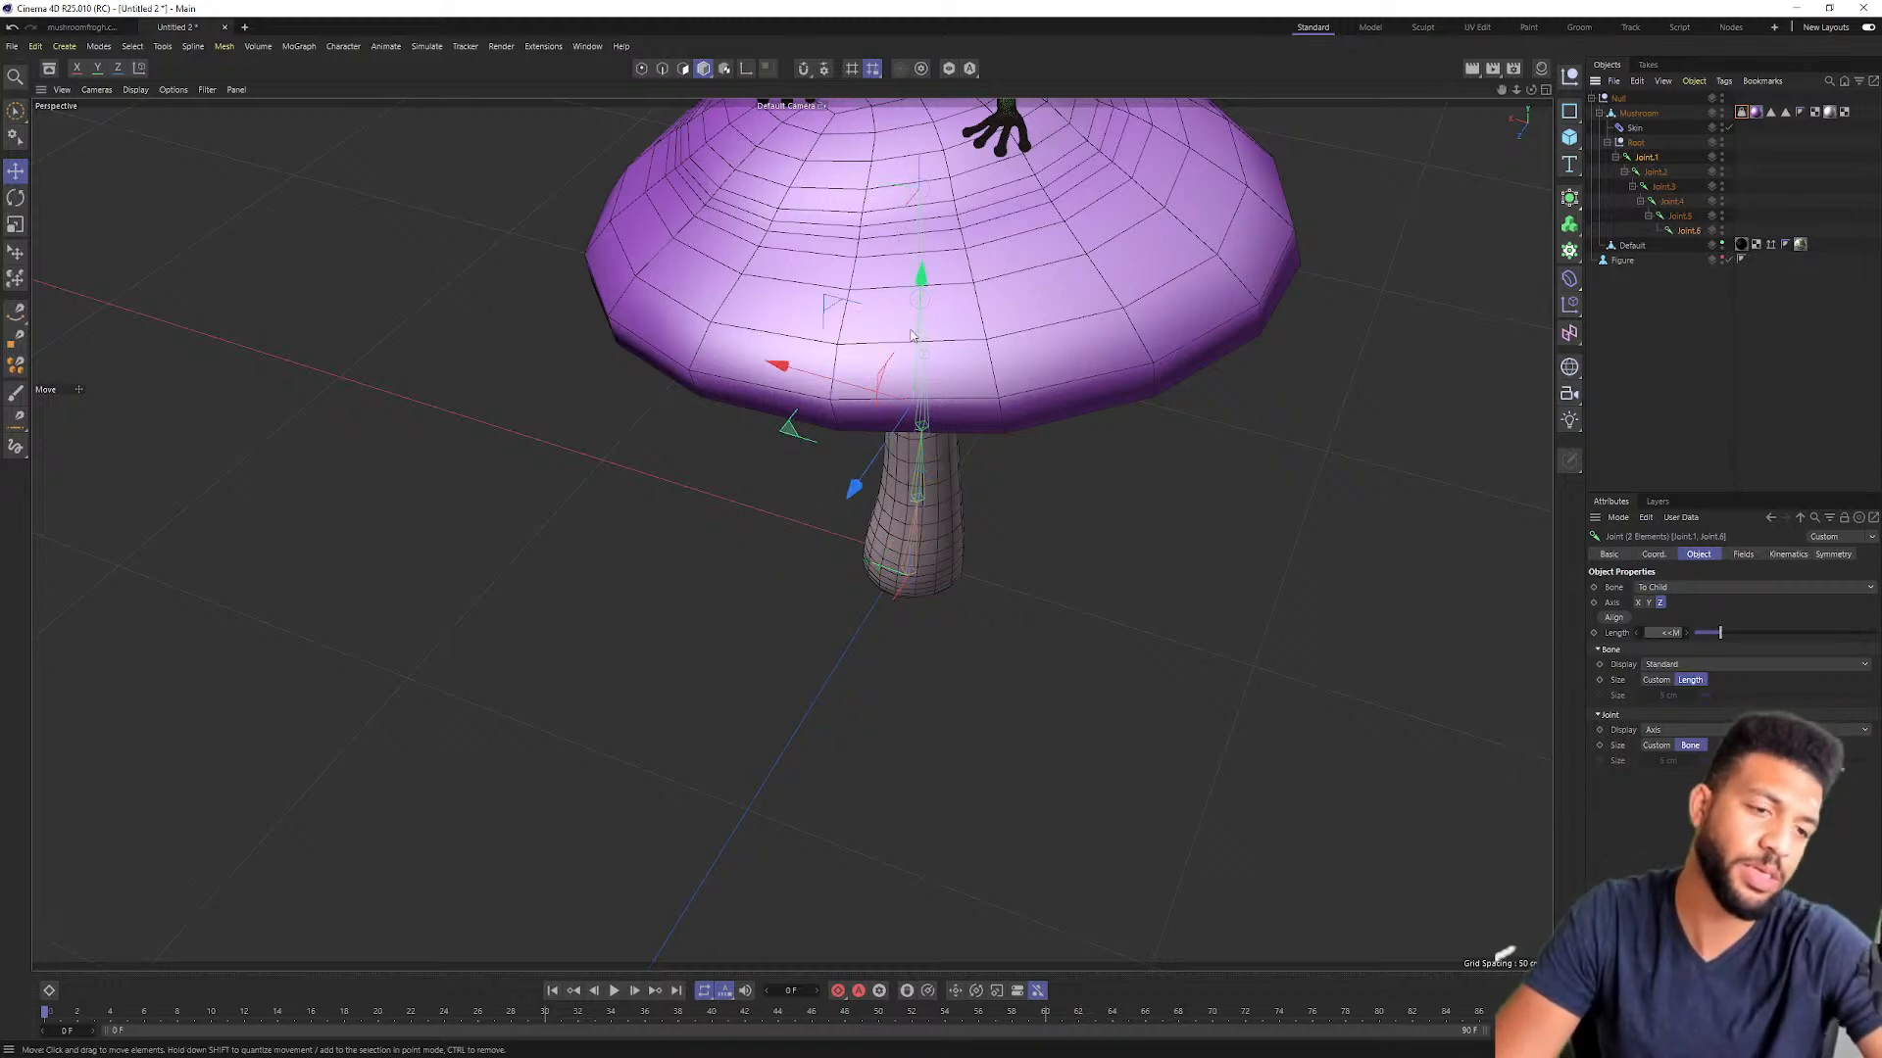
pyautogui.keyDown('alt'); pyautogui.moveTo(844, 382); pyautogui.dragTo(840, 490, button='middle'); pyautogui.keyUp('alt')
pyautogui.keyDown('alt'); pyautogui.moveTo(840, 490); pyautogui.dragTo(840, 435); pyautogui.keyUp('alt')
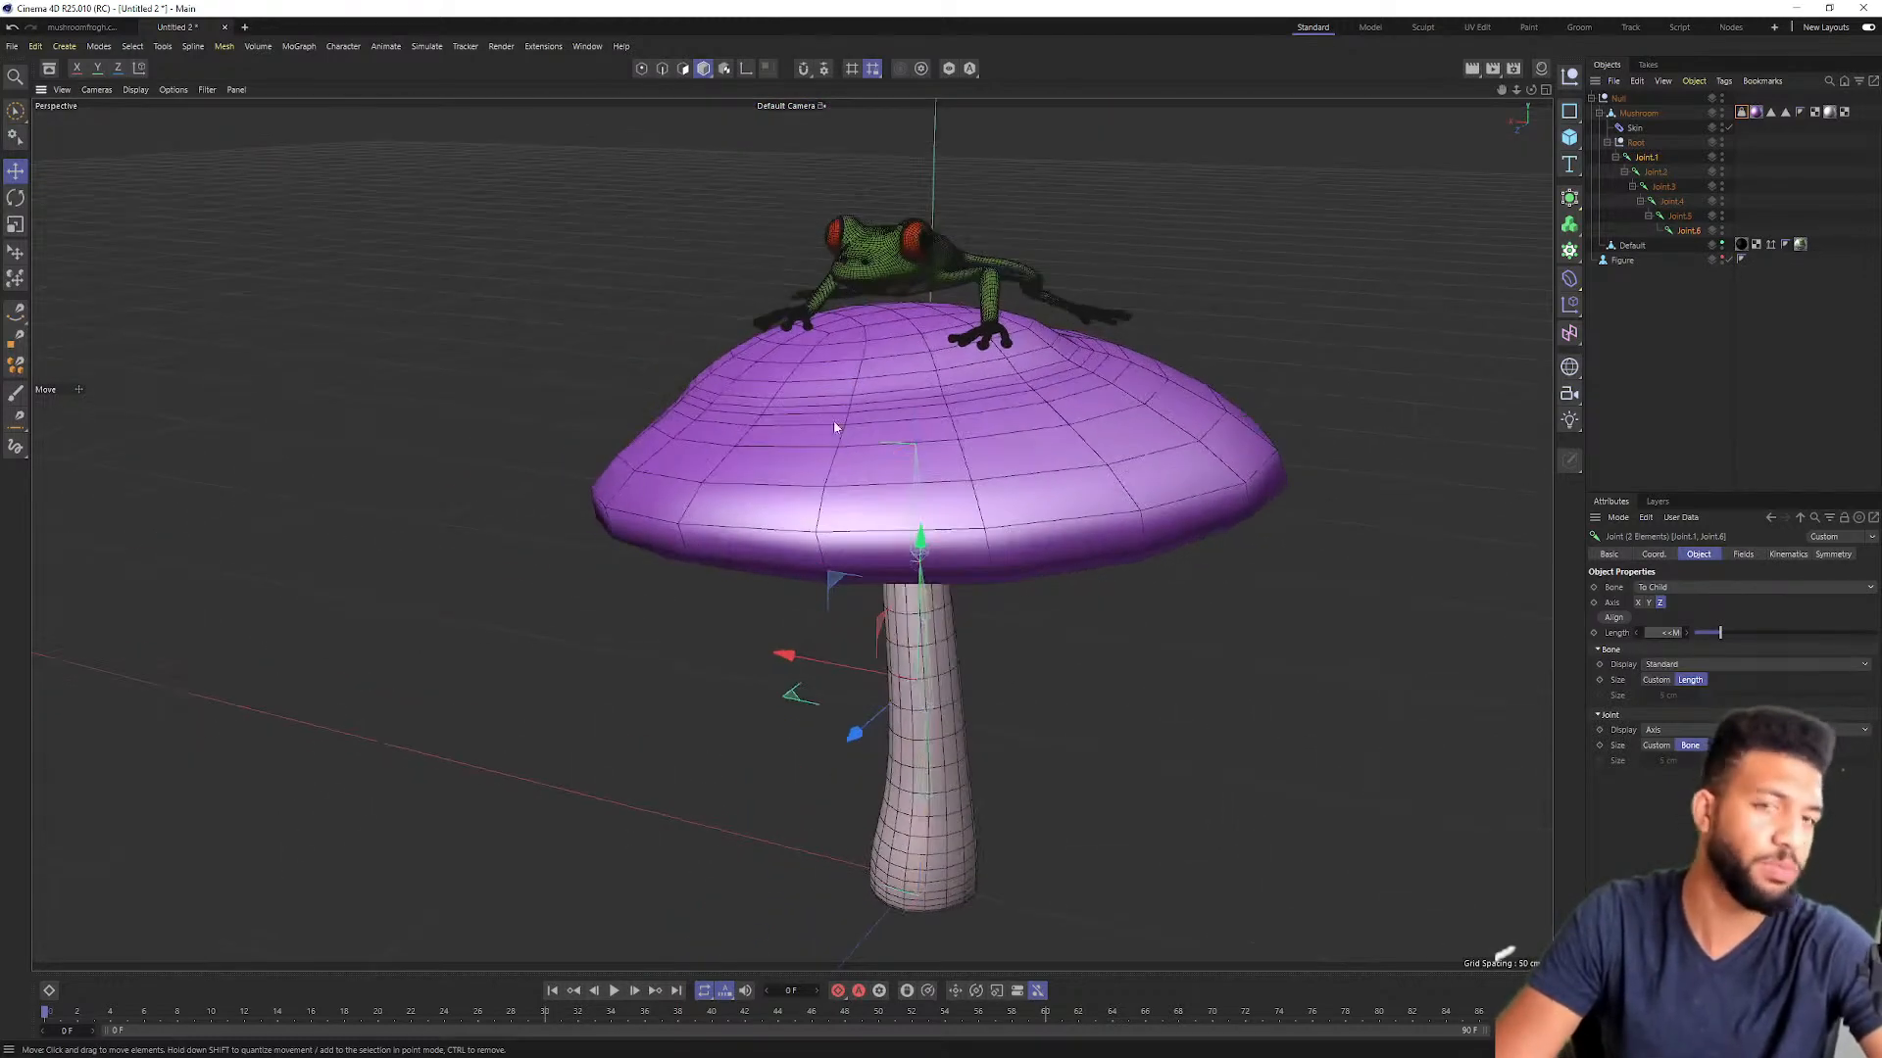
pyautogui.click(343, 46)
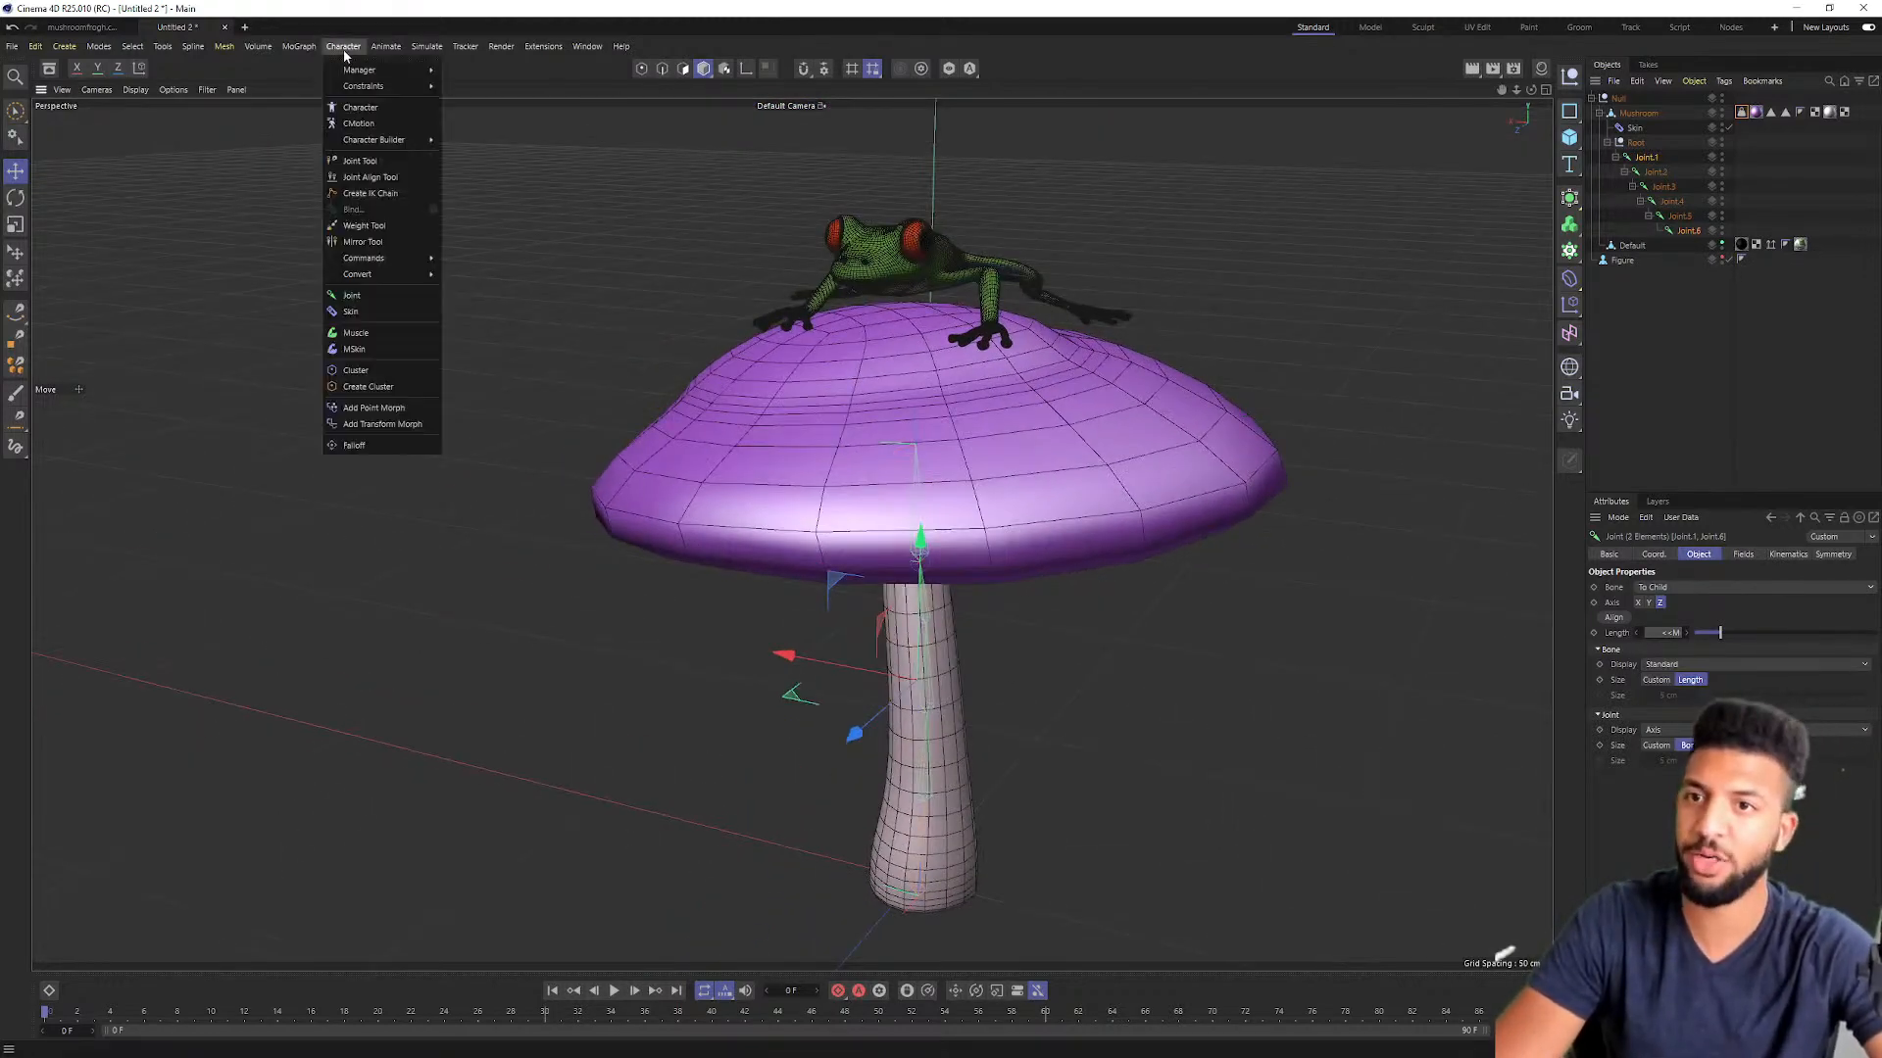
pyautogui.click(372, 195)
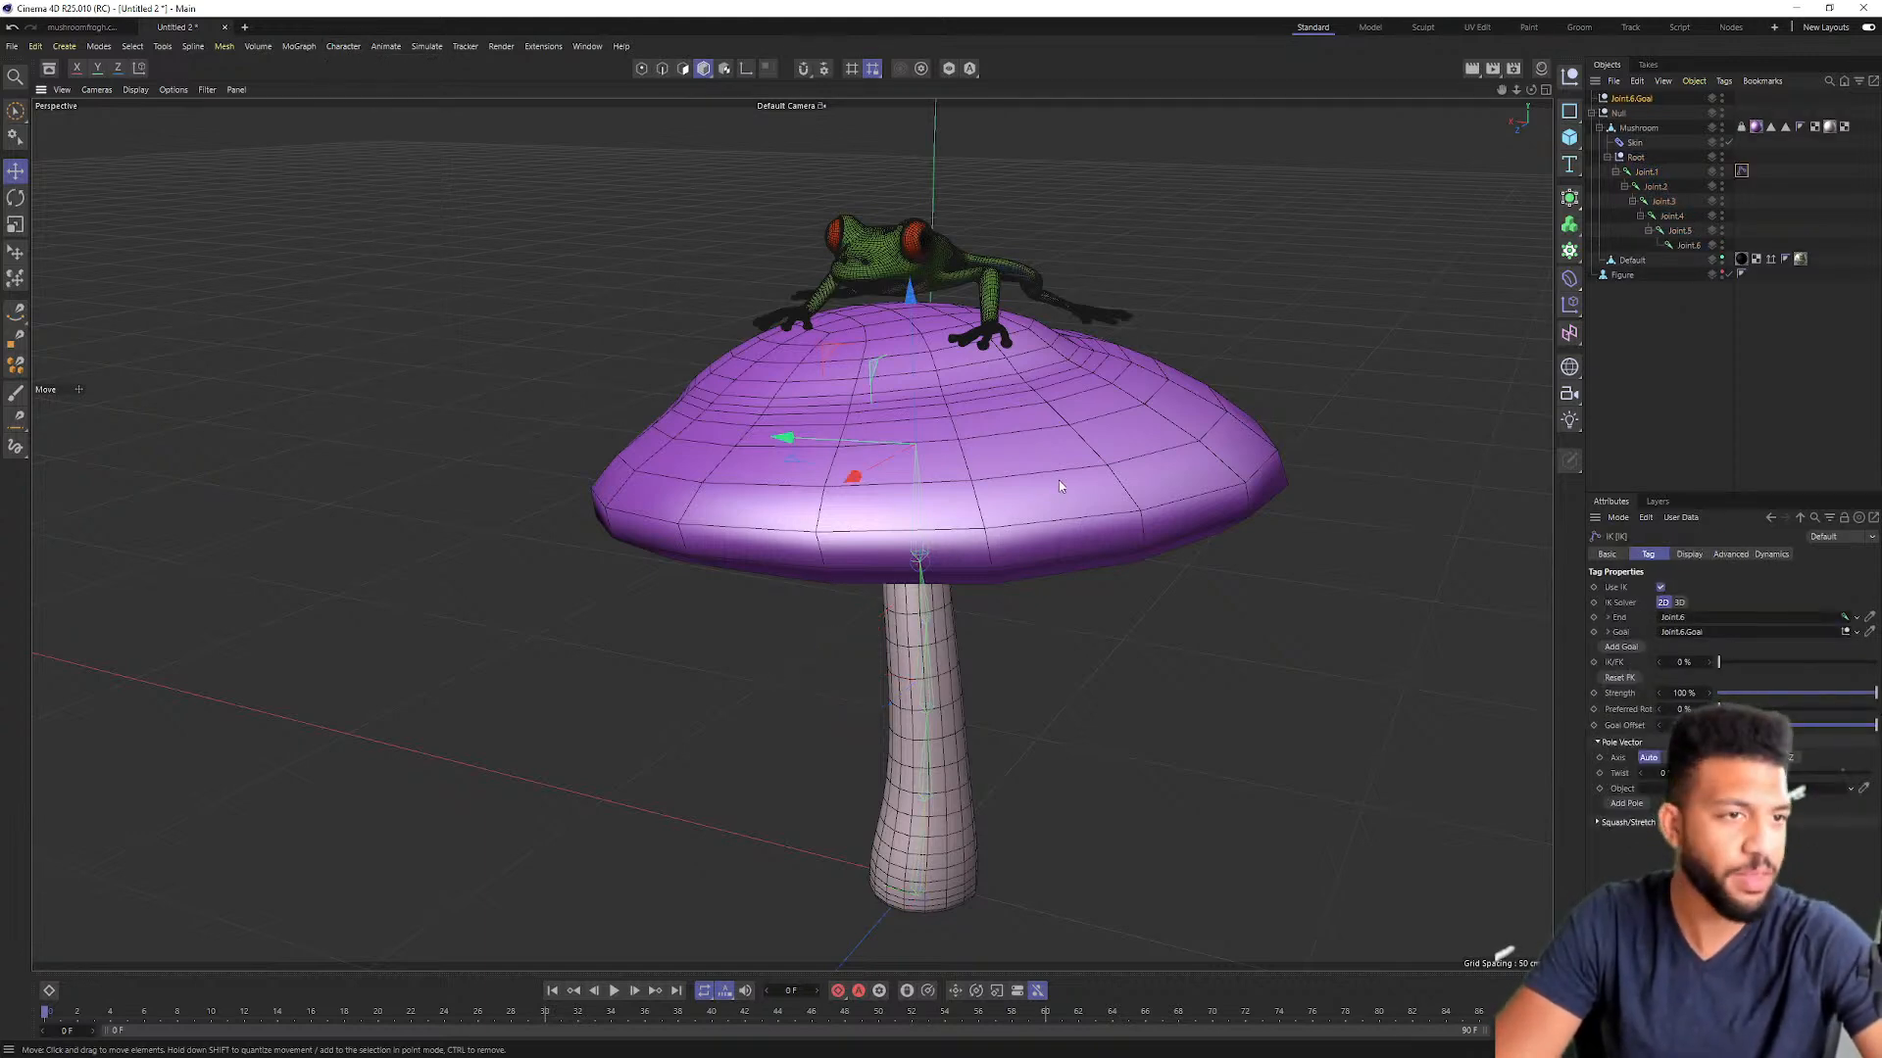
pyautogui.keyDown('alt'); pyautogui.moveTo(1058, 488); pyautogui.dragTo(1047, 444, button='middle'); pyautogui.keyUp('alt')
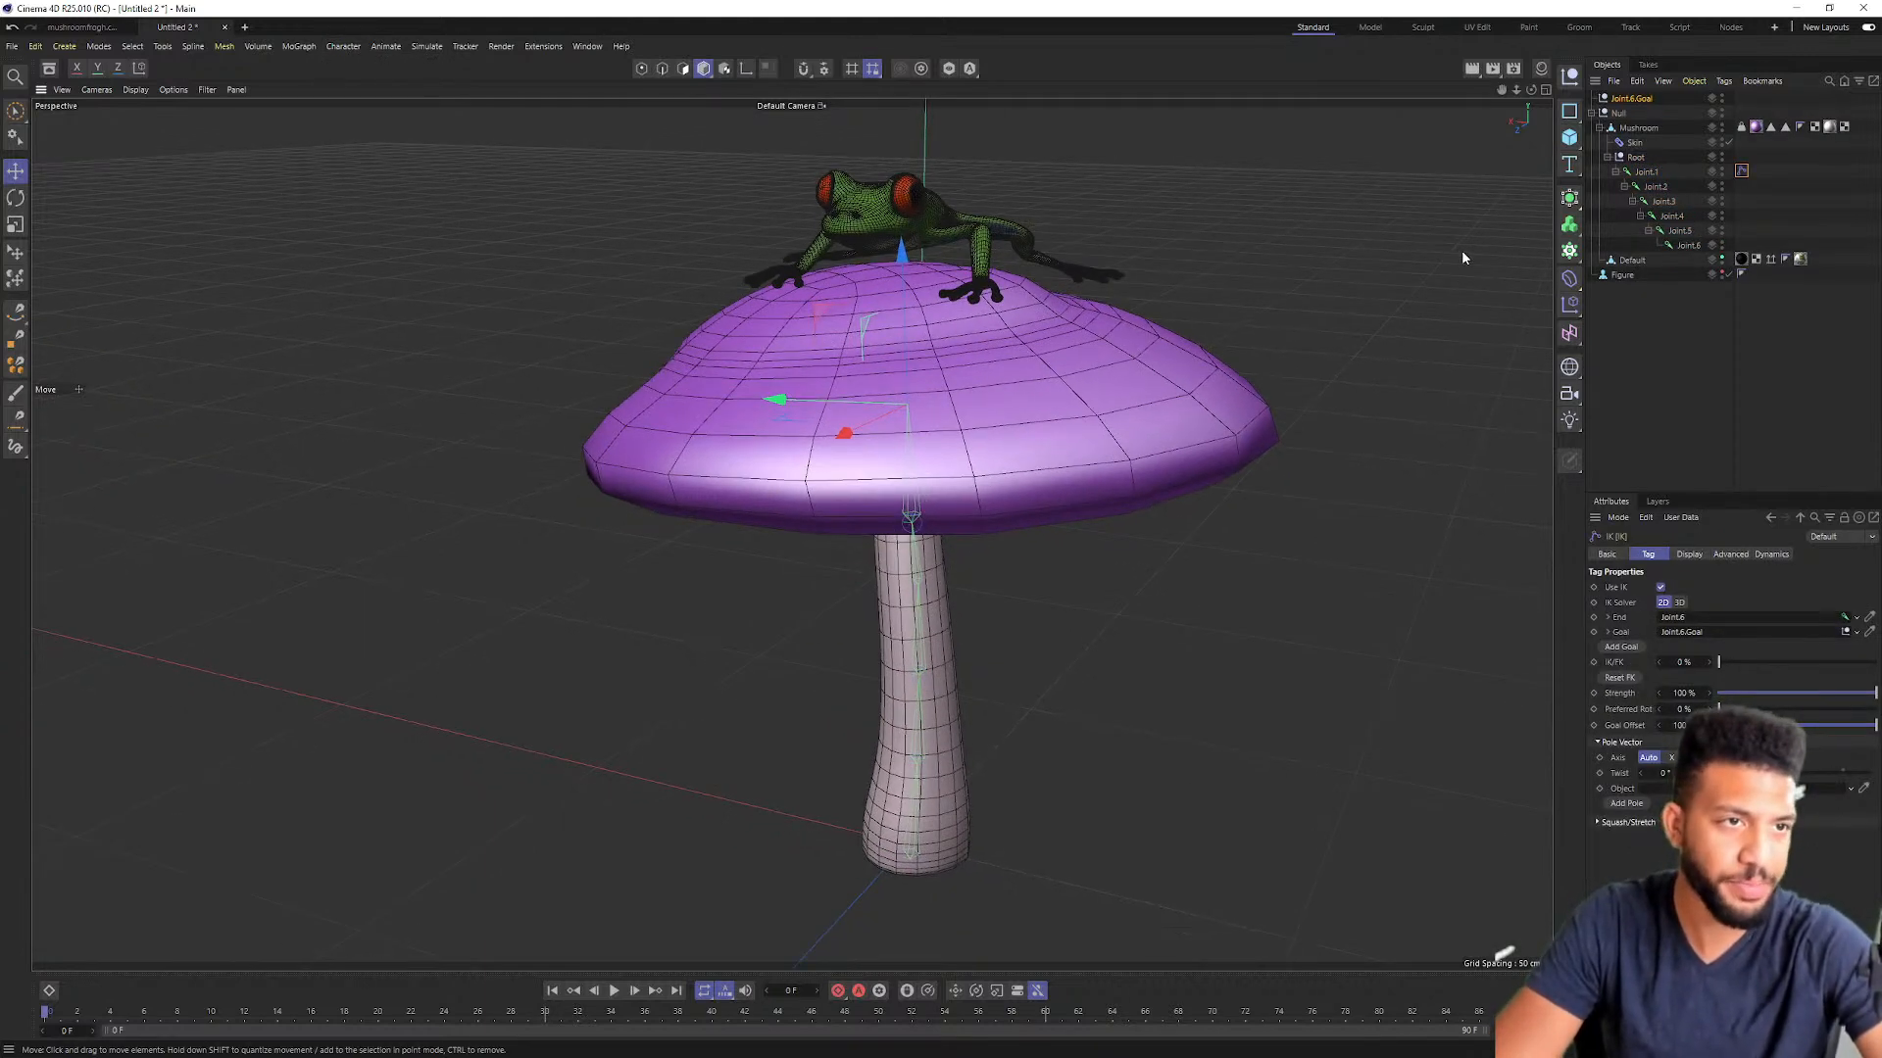
# Step: Move the Joint.6.Goal null around and far down to try out how the IK bends the stem, undoing every move
pyautogui.click(1632, 102)
pyautogui.keyDown('alt'); pyautogui.moveTo(896, 515); pyautogui.dragTo(893, 396); pyautogui.keyUp('alt')
pyautogui.moveTo(1034, 240); pyautogui.dragTo(982, 438)
pyautogui.hotkey('ctrl', 'z')
pyautogui.hotkey('ctrl', 'z')
pyautogui.hotkey('ctrl', 'z')
pyautogui.hotkey('ctrl', 'z')
pyautogui.hotkey('ctrl', 'z')
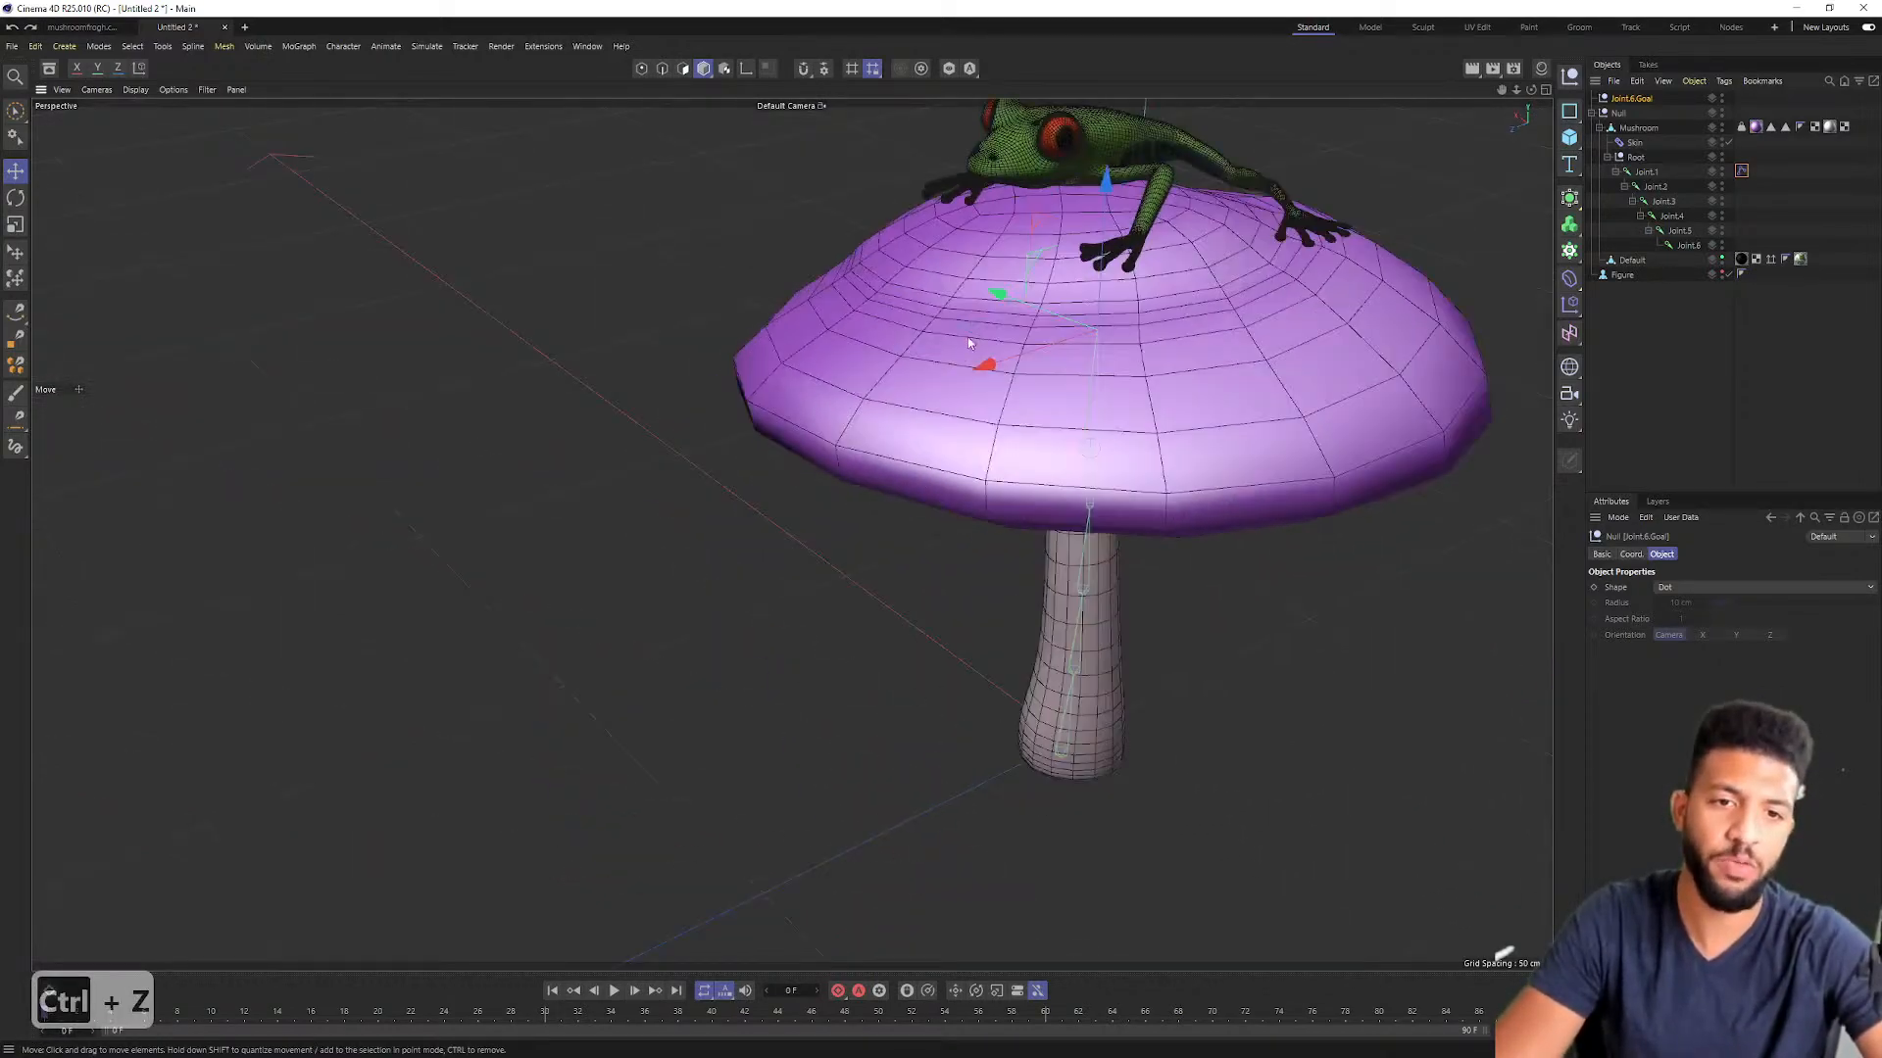
pyautogui.hotkey('ctrl', 'z')
pyautogui.hotkey('ctrl', 'z')
pyautogui.hotkey('ctrl', 'z')
pyautogui.hotkey('ctrl', 'z')
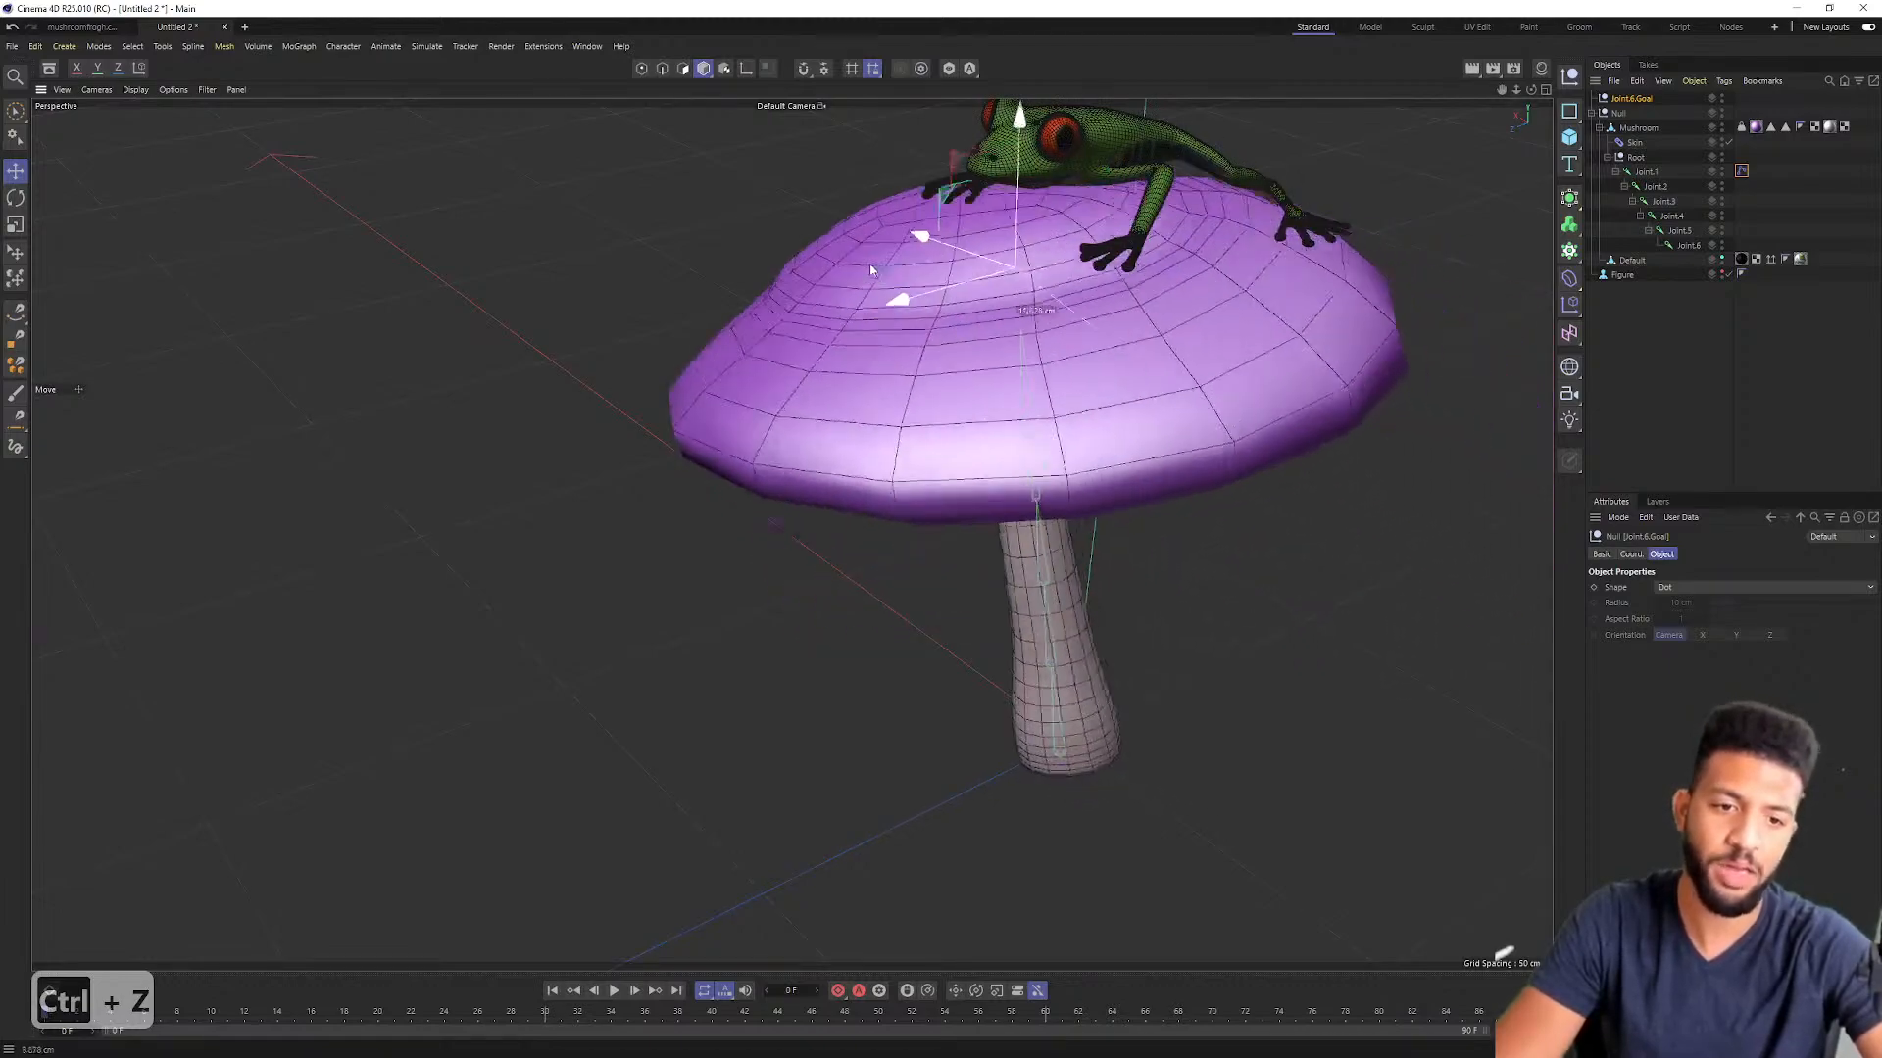
pyautogui.hotkey('ctrl', 'z')
pyautogui.hotkey('ctrl', 'z')
pyautogui.hotkey('ctrl', 'z')
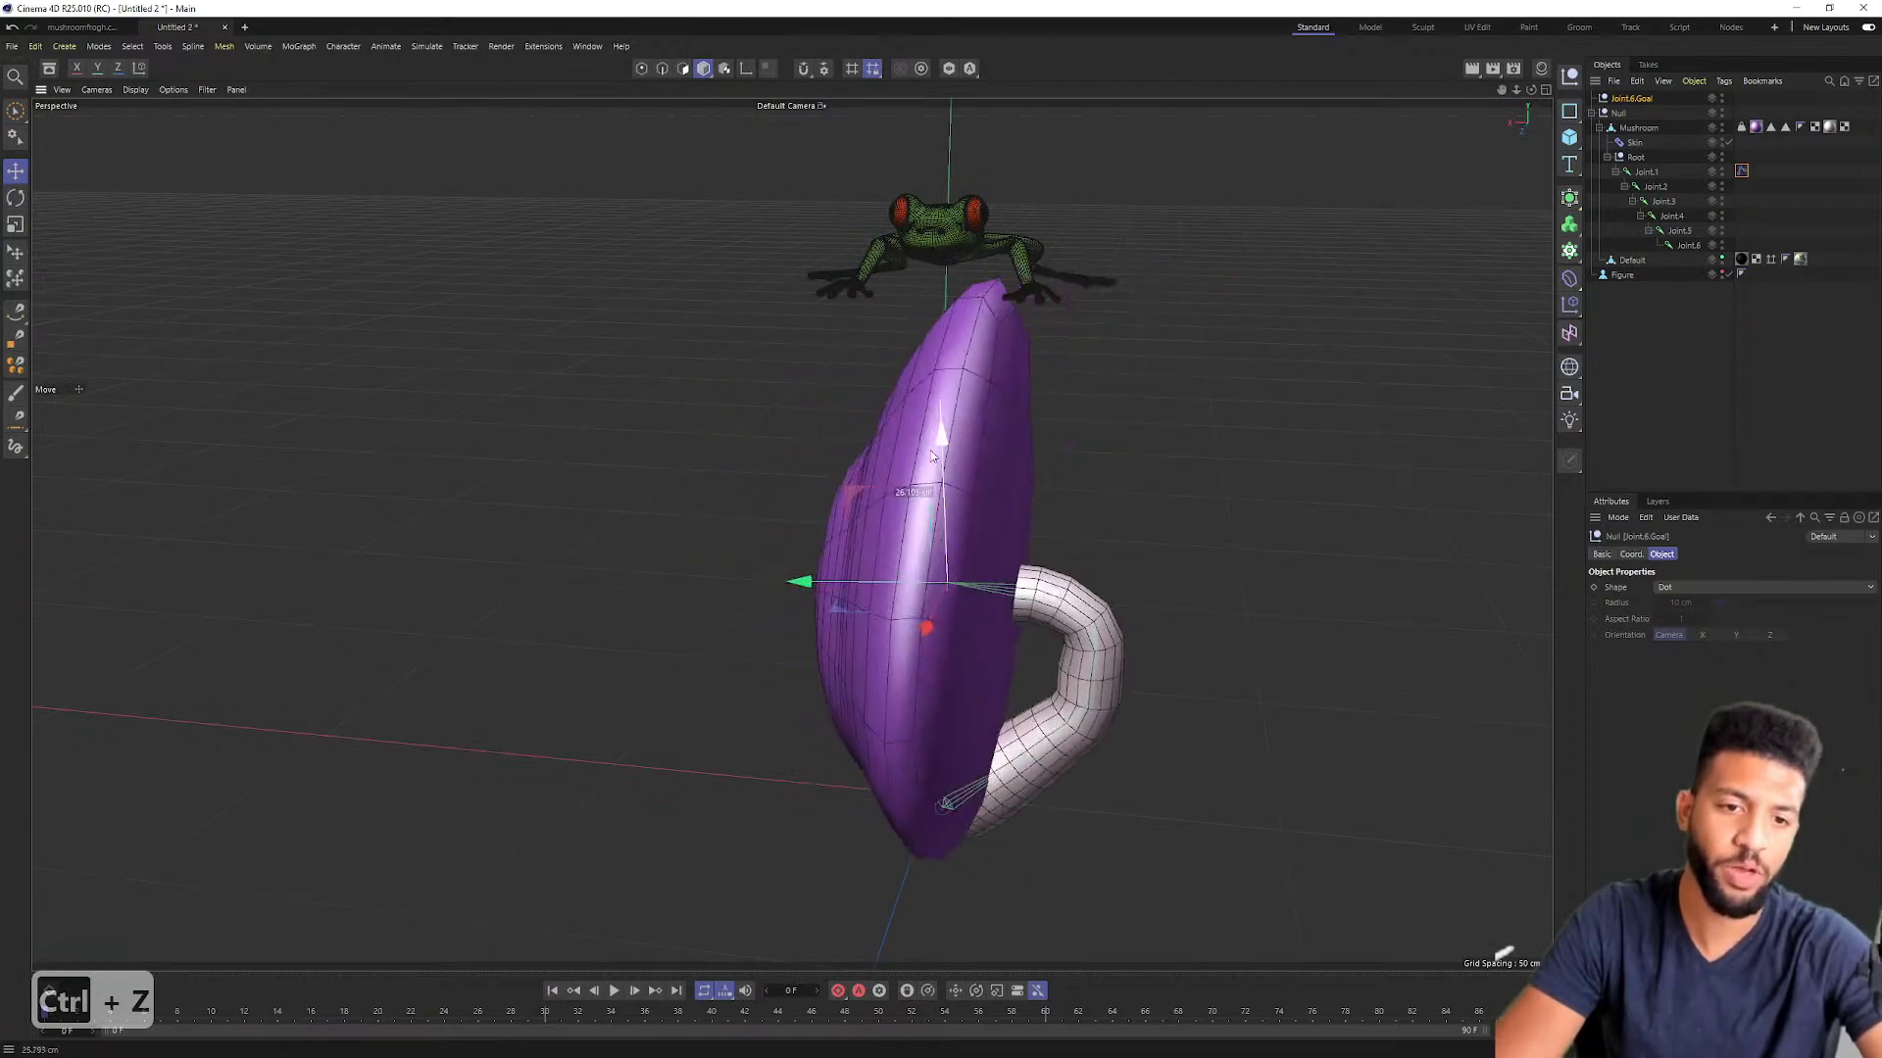
pyautogui.hotkey('ctrl', 'z')
pyautogui.hotkey('ctrl', 'z')
# Step: Test short moves of Joint.6.Goal to the side and downwards from several viewing angles, undoing each one
pyautogui.moveTo(816, 404); pyautogui.dragTo(854, 471)
pyautogui.hotkey('ctrl', 'z')
pyautogui.moveTo(938, 265); pyautogui.dragTo(739, 277)
pyautogui.hotkey('ctrl', 'z')
pyautogui.moveTo(841, 315); pyautogui.dragTo(849, 366)
pyautogui.hotkey('ctrl', 'z')
pyautogui.keyDown('alt'); pyautogui.moveTo(892, 500); pyautogui.dragTo(957, 360); pyautogui.keyUp('alt')
pyautogui.keyDown('alt'); pyautogui.moveTo(891, 505); pyautogui.dragTo(1000, 318, button='middle'); pyautogui.keyUp('alt')
pyautogui.keyDown('alt'); pyautogui.moveTo(985, 364); pyautogui.dragTo(790, 533); pyautogui.keyUp('alt')
pyautogui.keyDown('alt'); pyautogui.moveTo(790, 533); pyautogui.dragTo(787, 573, button='middle'); pyautogui.keyUp('alt')
pyautogui.moveTo(848, 239); pyautogui.dragTo(784, 196)
pyautogui.hotkey('ctrl', 'z')
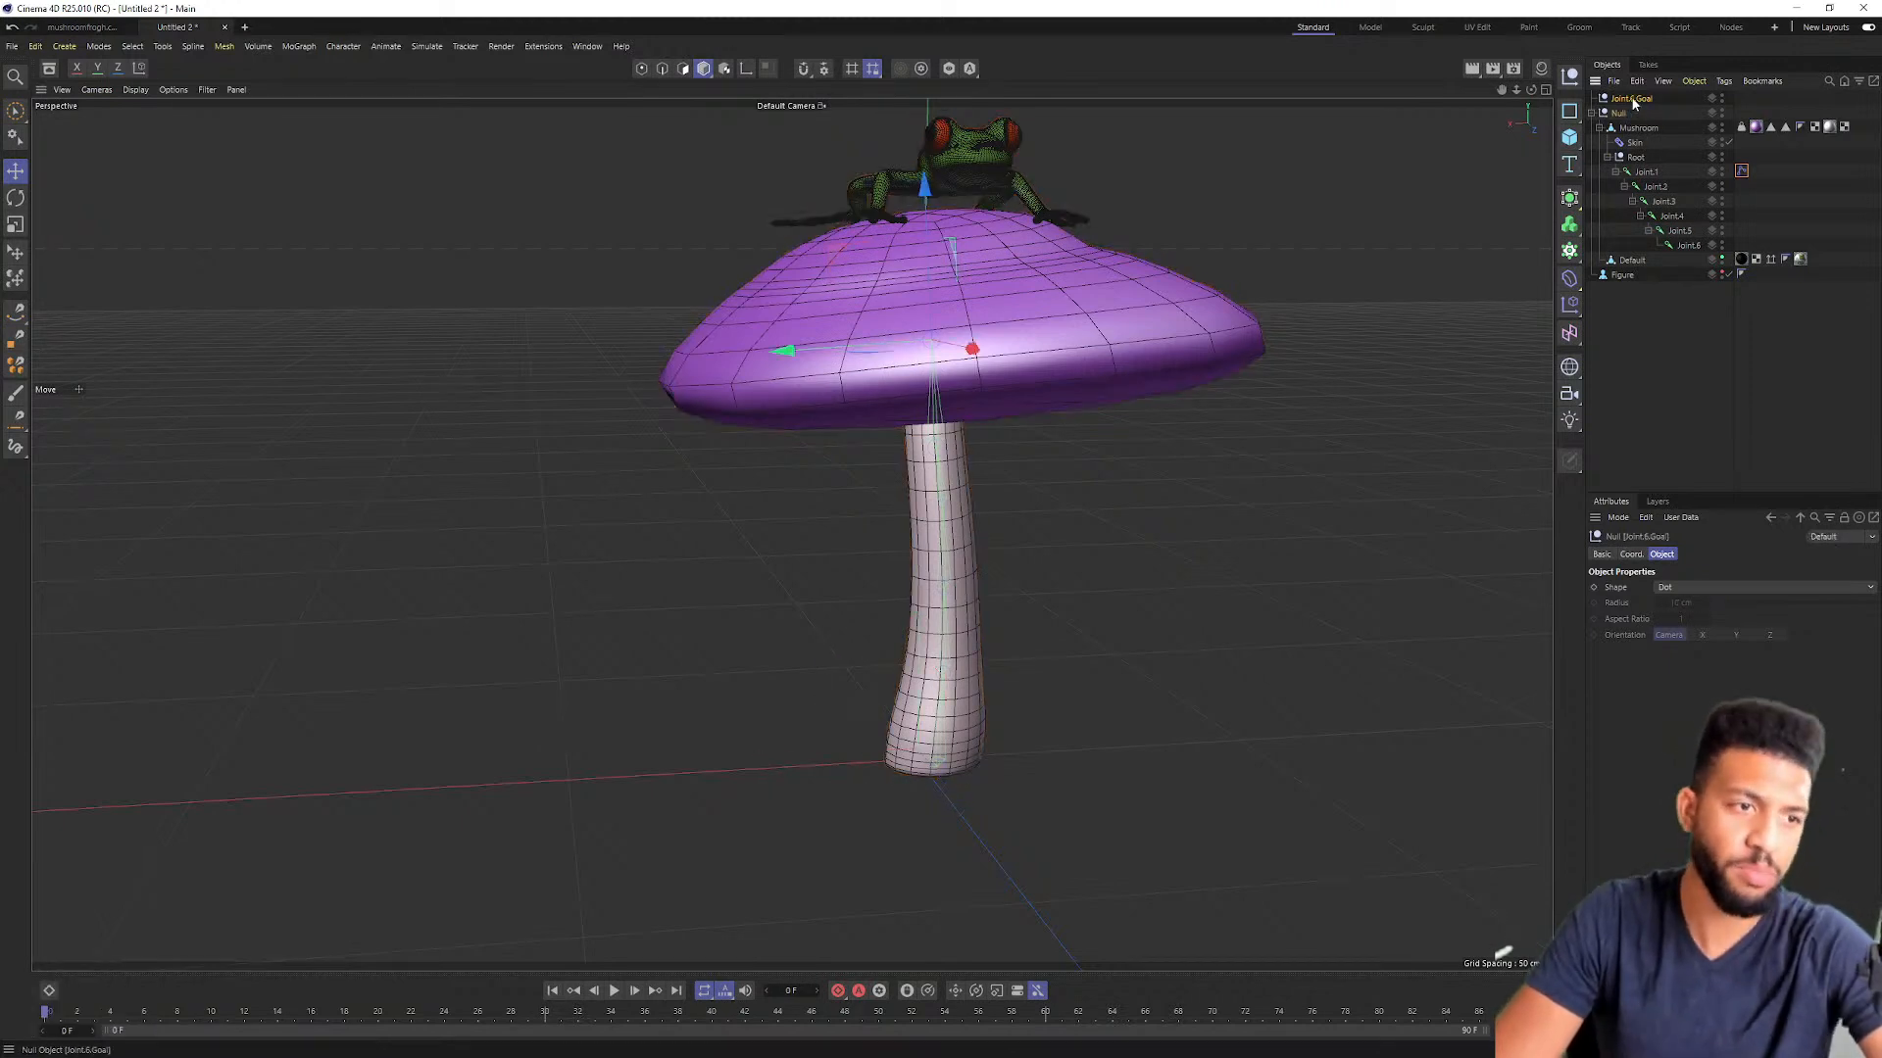
pyautogui.click(1701, 586)
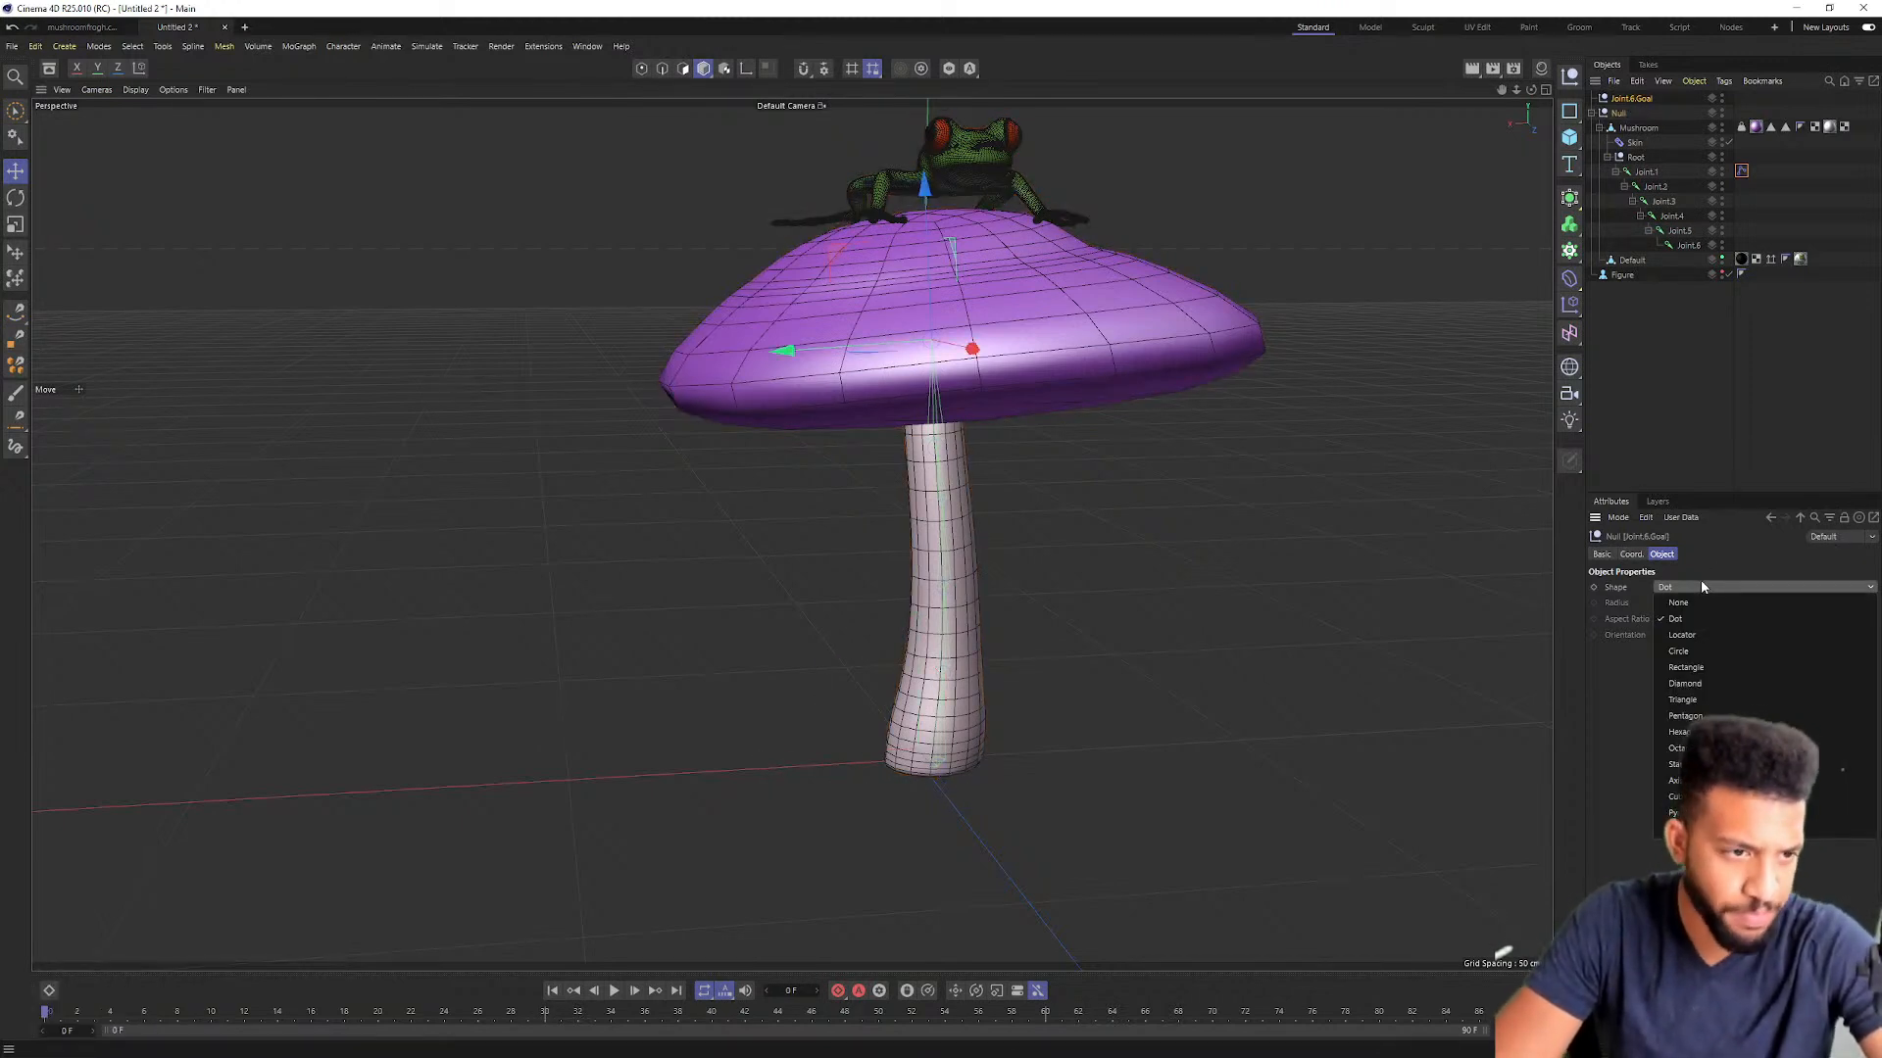
pyautogui.click(1703, 582)
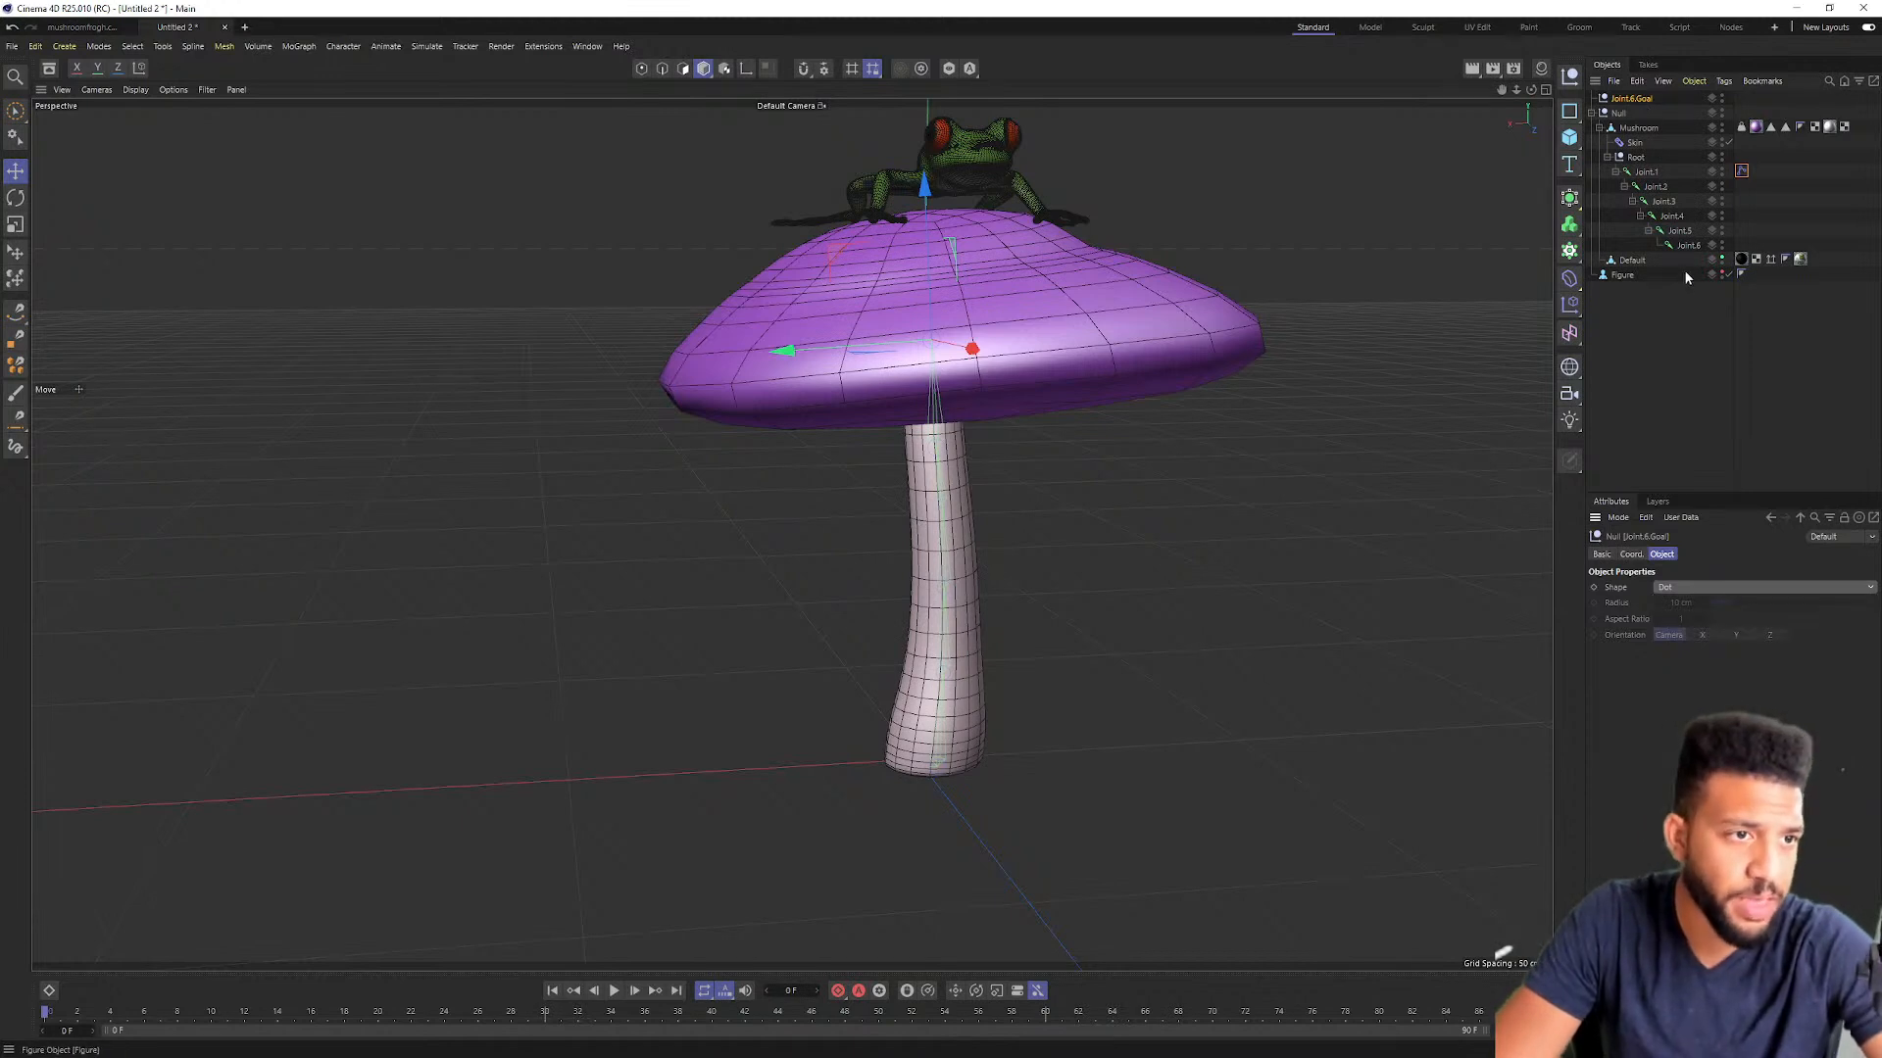
# Step: Set Preferred Rotation to 67% on Joint.1's IK tag, then test-move the goal and undo the move
pyautogui.click(1742, 172)
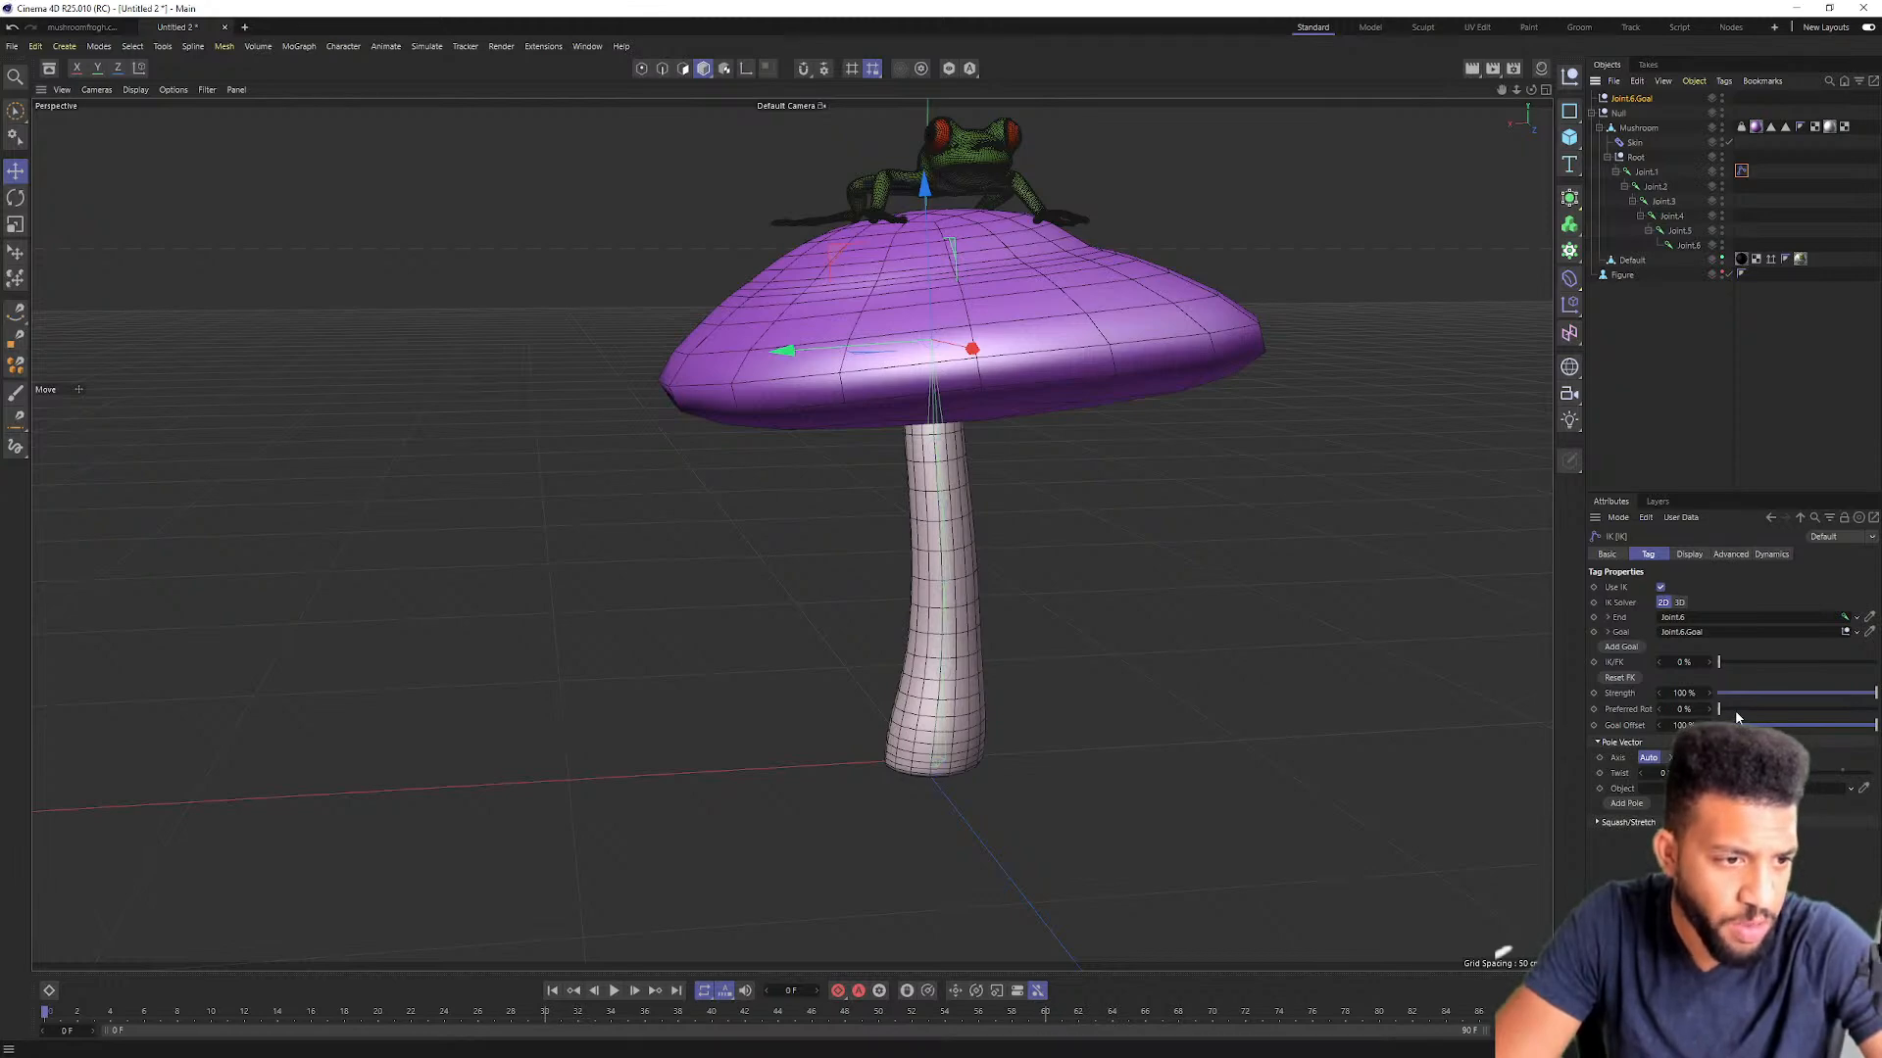
pyautogui.moveTo(1735, 709); pyautogui.dragTo(1824, 702)
pyautogui.moveTo(826, 258); pyautogui.dragTo(662, 398)
pyautogui.hotkey('ctrl', 'z')
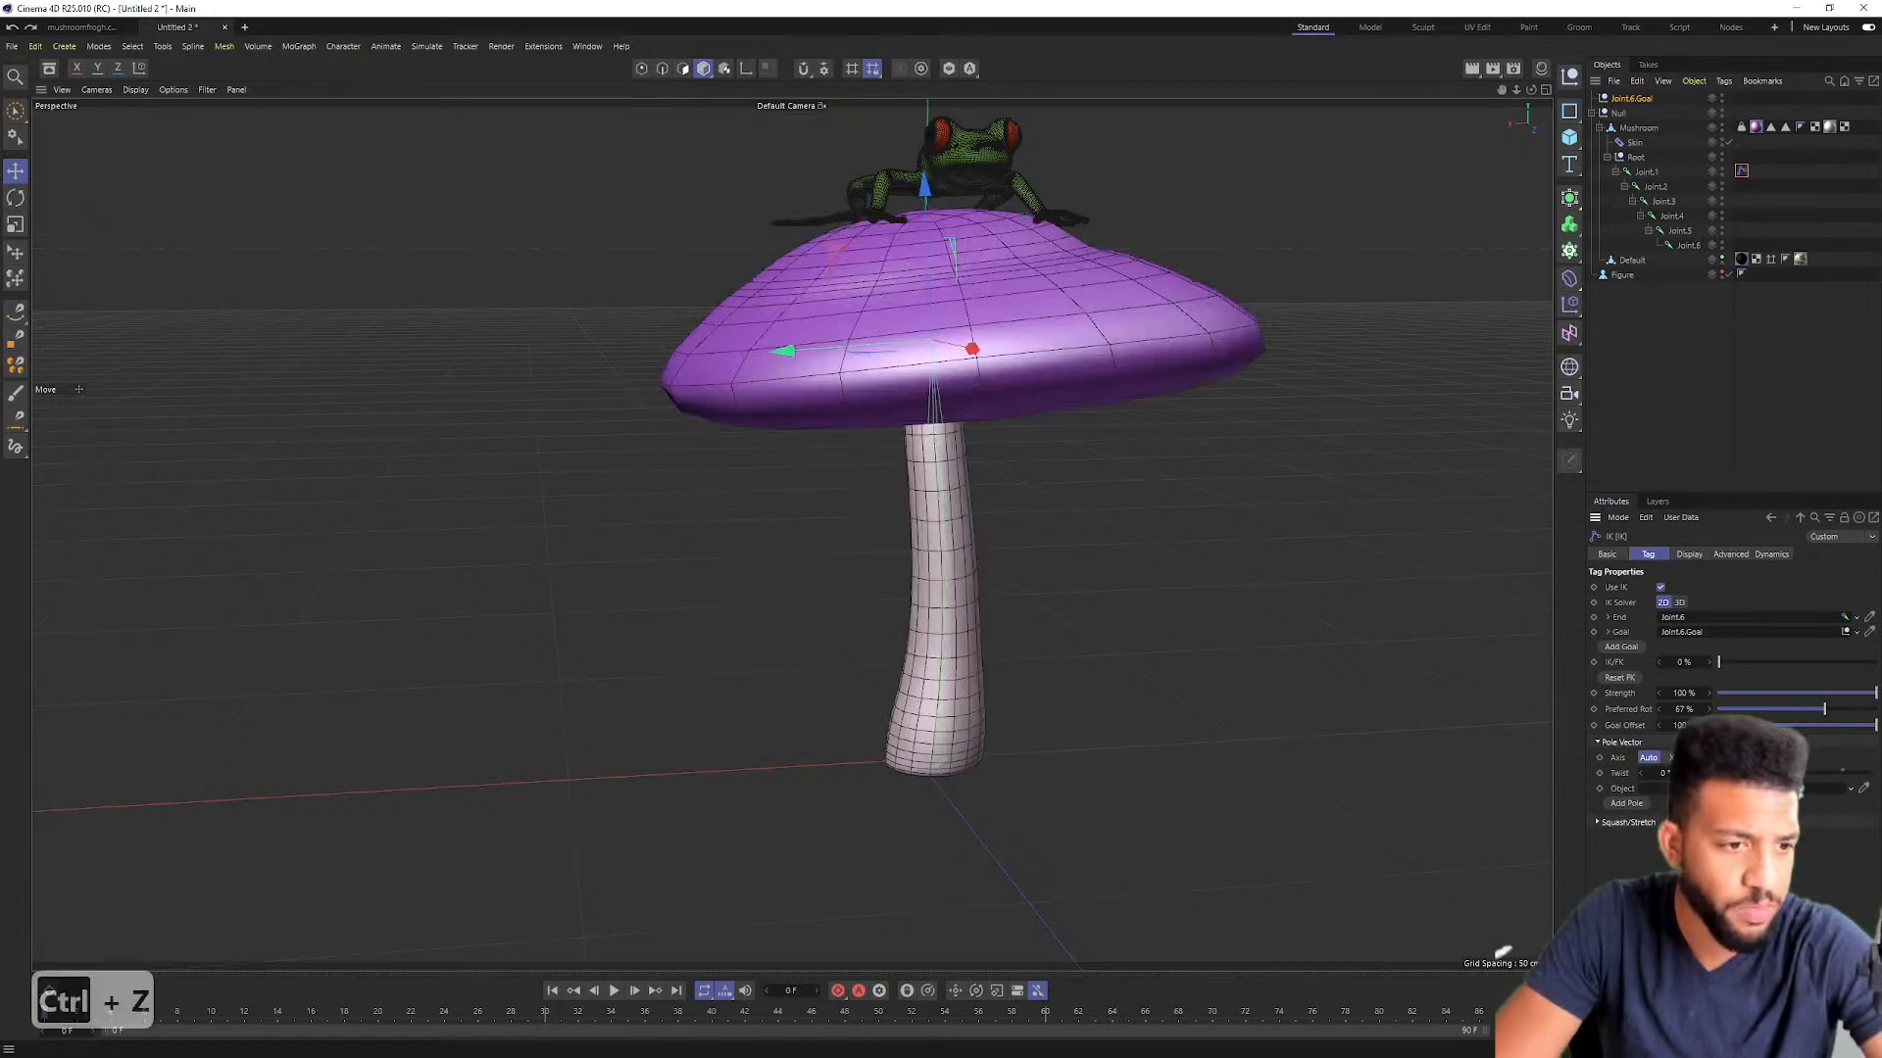
# Step: Set the IK tag's pole vector twist to 180° after trying a lower value, testing the bend with undone goal moves
pyautogui.moveTo(1793, 772); pyautogui.dragTo(1717, 772)
pyautogui.moveTo(829, 253); pyautogui.dragTo(746, 300)
pyautogui.hotkey('ctrl', 'z')
pyautogui.moveTo(1717, 772); pyautogui.dragTo(1870, 772)
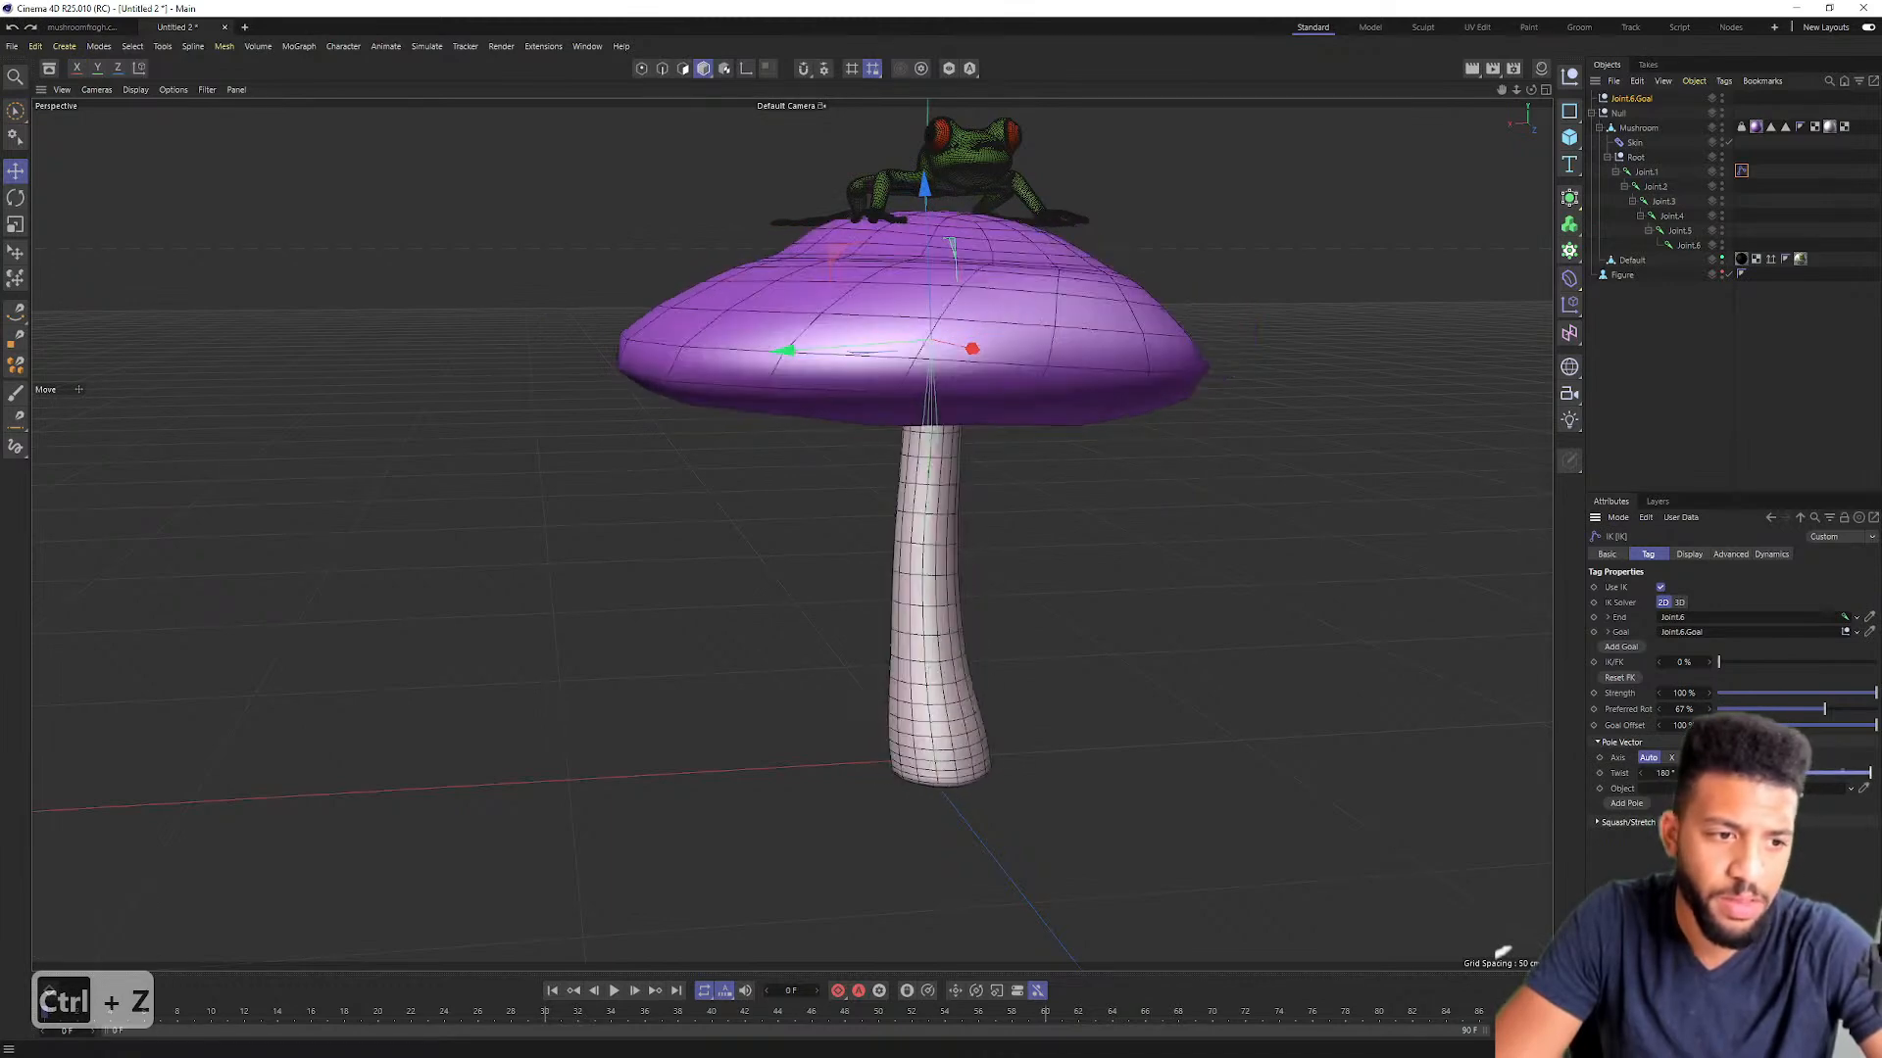
pyautogui.moveTo(840, 261); pyautogui.dragTo(831, 359)
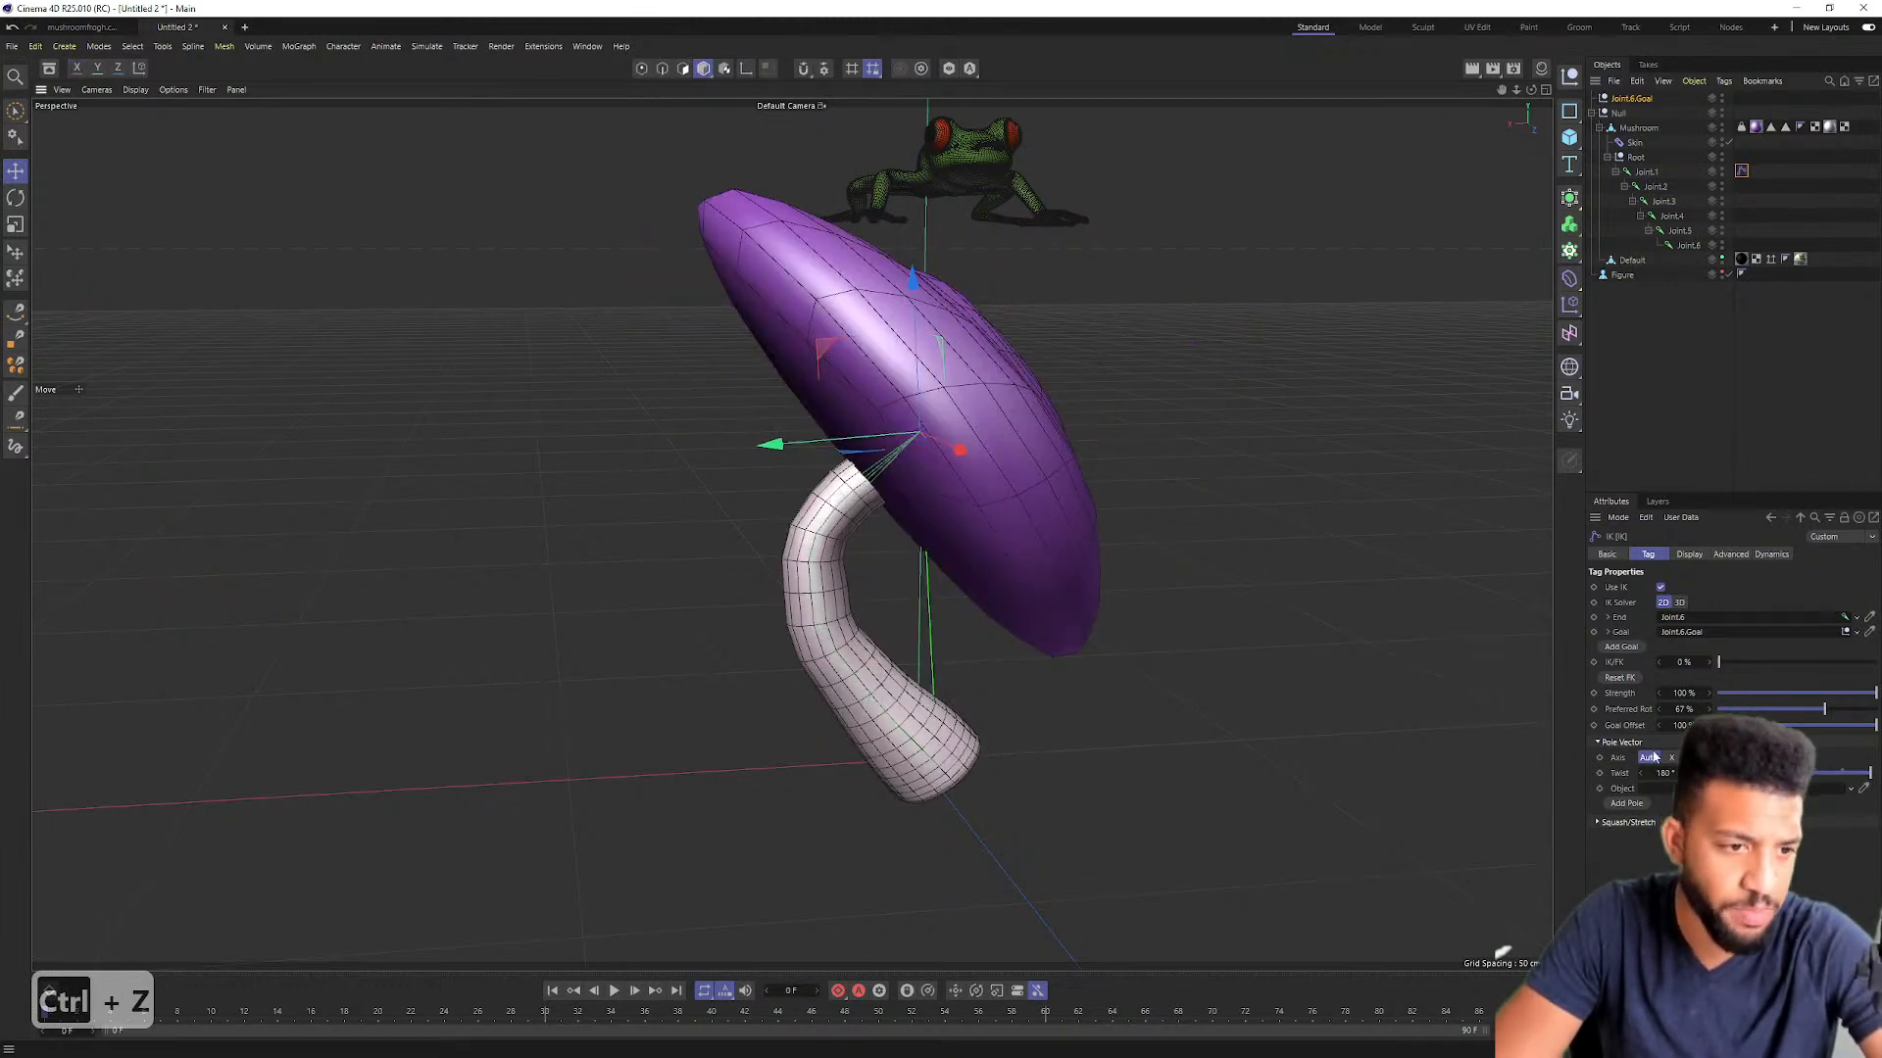
pyautogui.hotkey('ctrl', 'z')
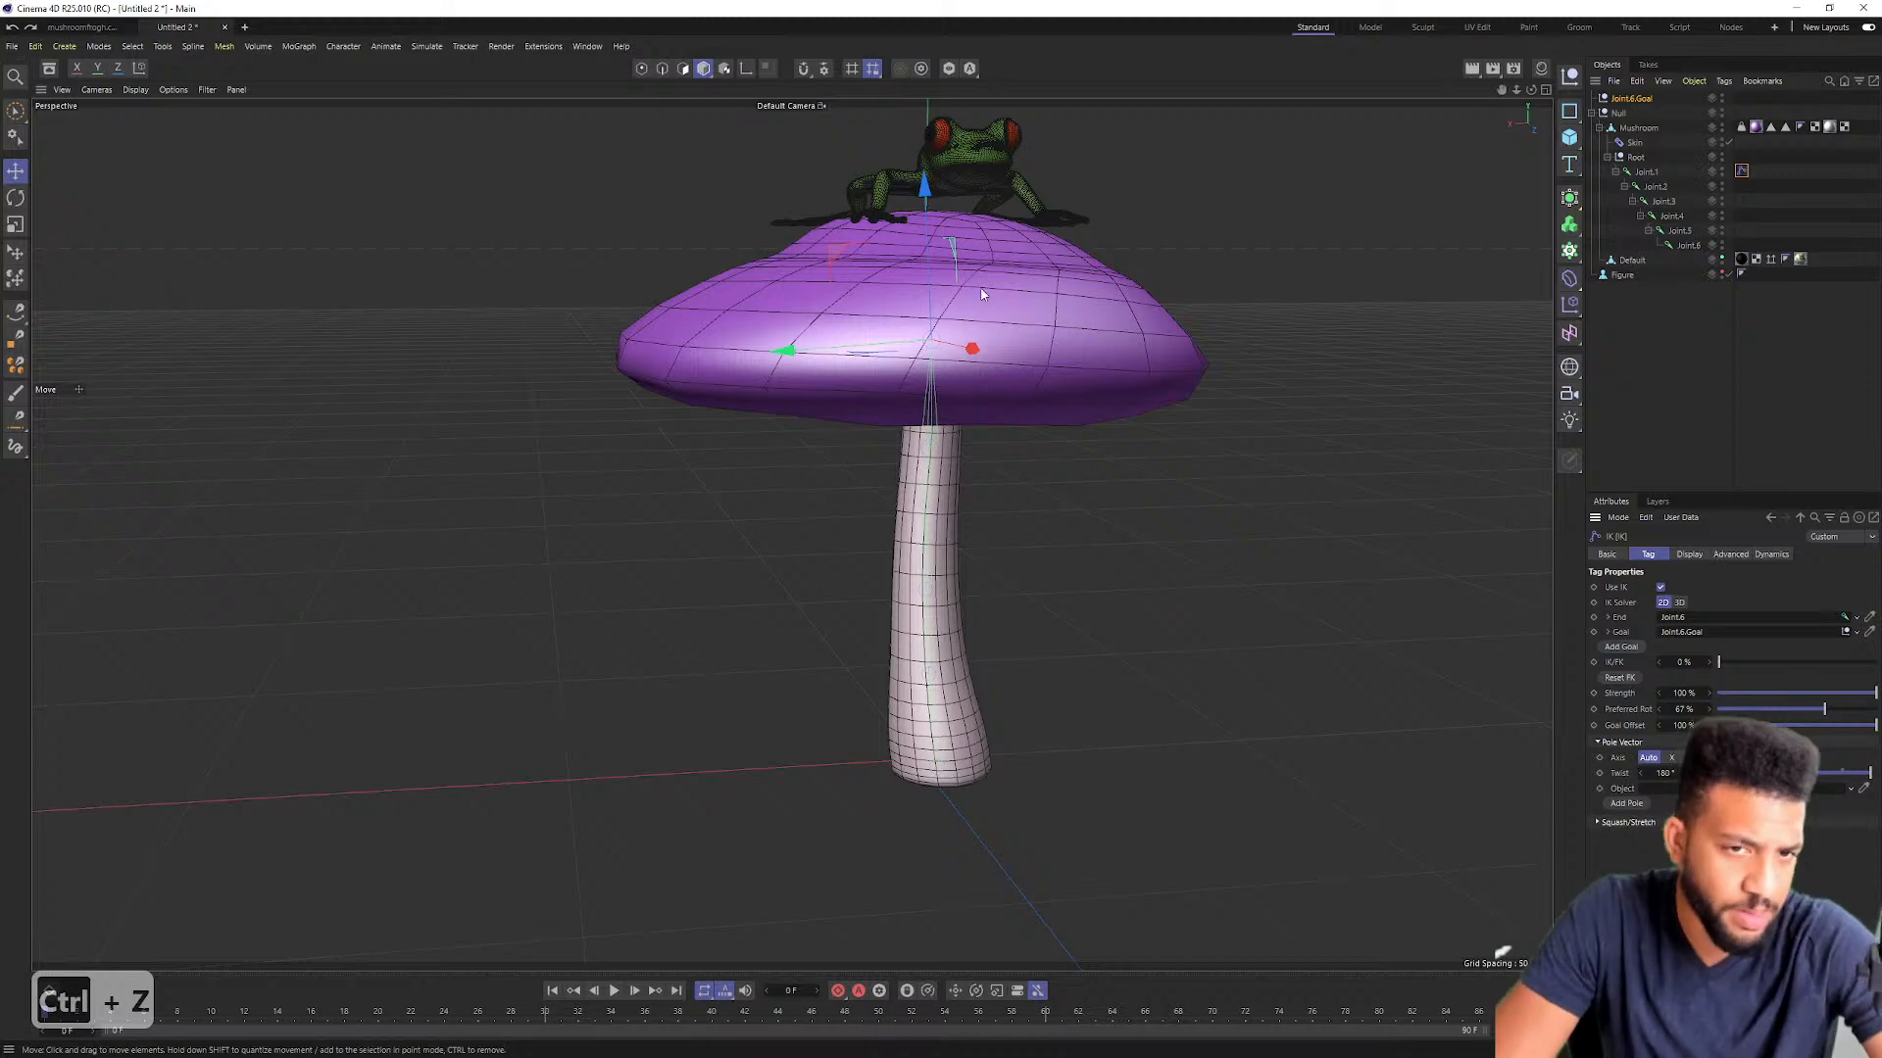
# Step: Lower the IK goal to bend the stem and try pole vector axes other than Auto to change the bend direction
pyautogui.moveTo(951, 247); pyautogui.dragTo(955, 363)
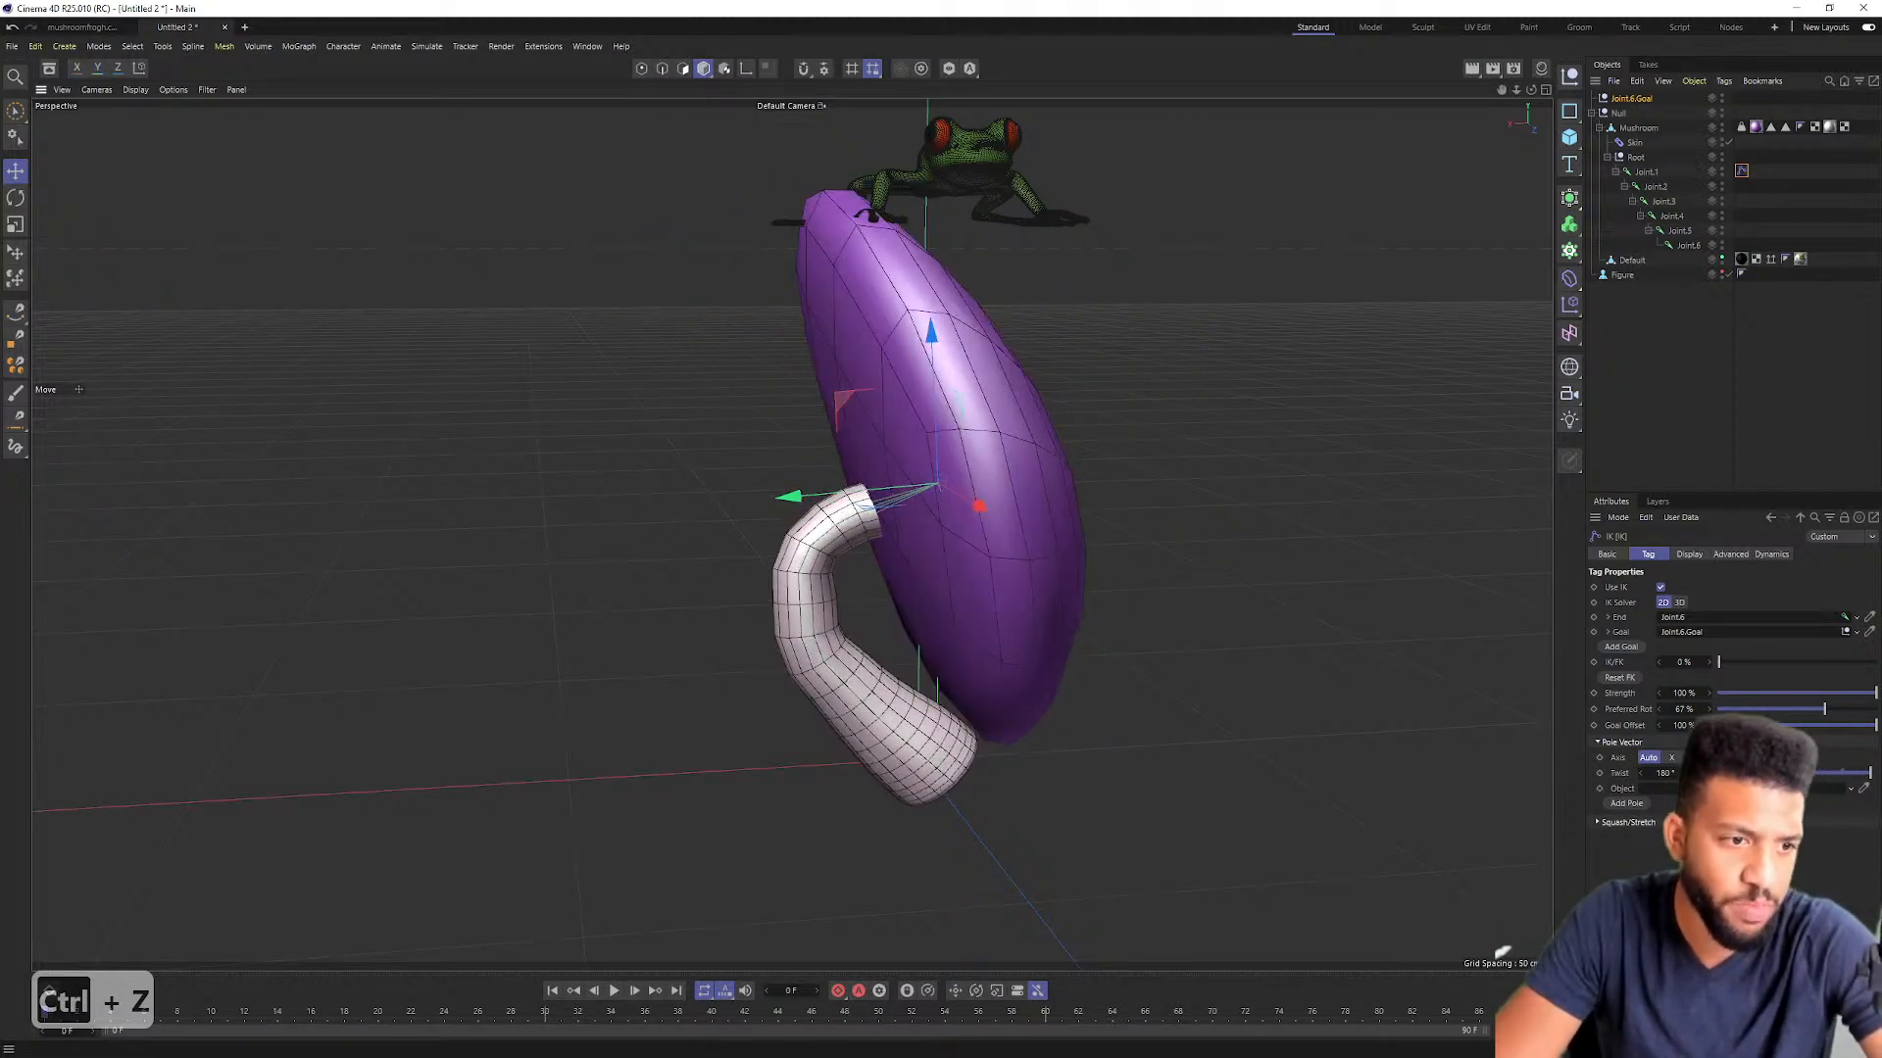
pyautogui.hotkey('ctrl', 'z')
pyautogui.hotkey('ctrl', 'z')
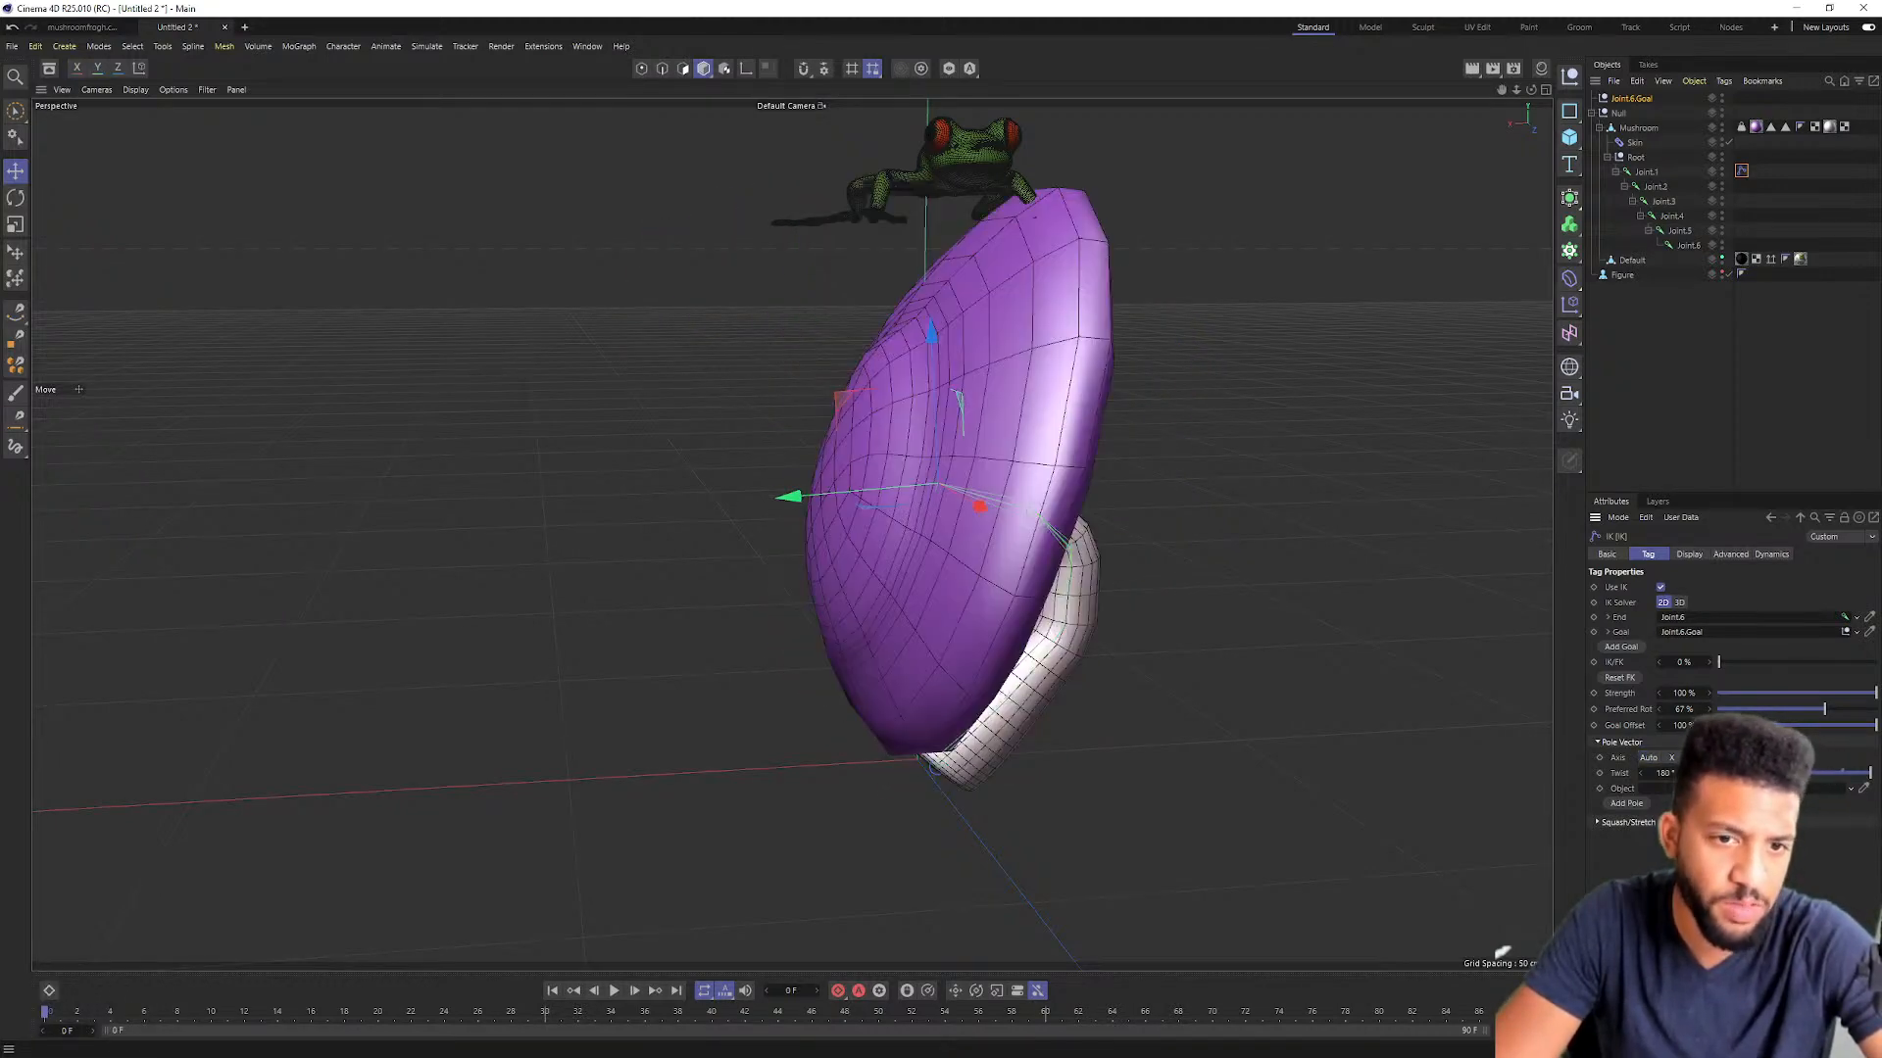
pyautogui.hotkey('ctrl', 'z')
pyautogui.hotkey('ctrl', 'z')
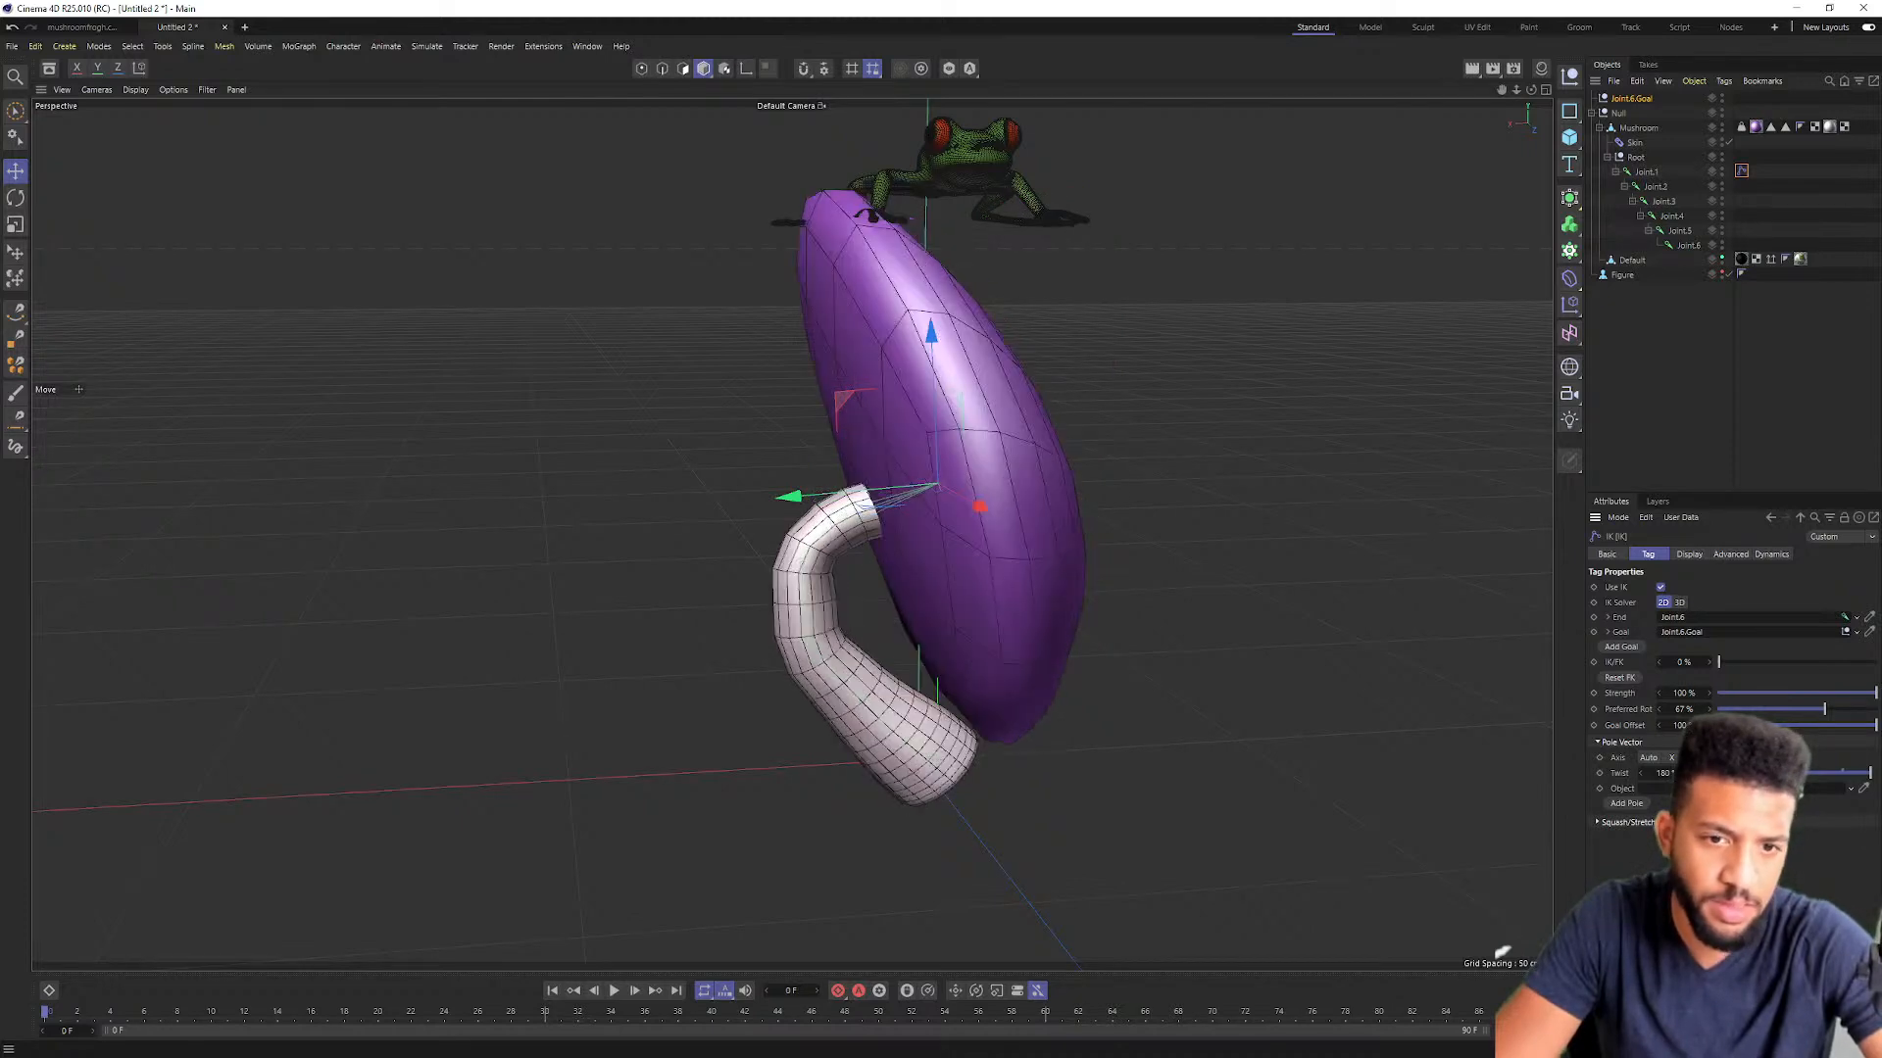
pyautogui.hotkey('ctrl', 'z')
pyautogui.hotkey('ctrl', 'z')
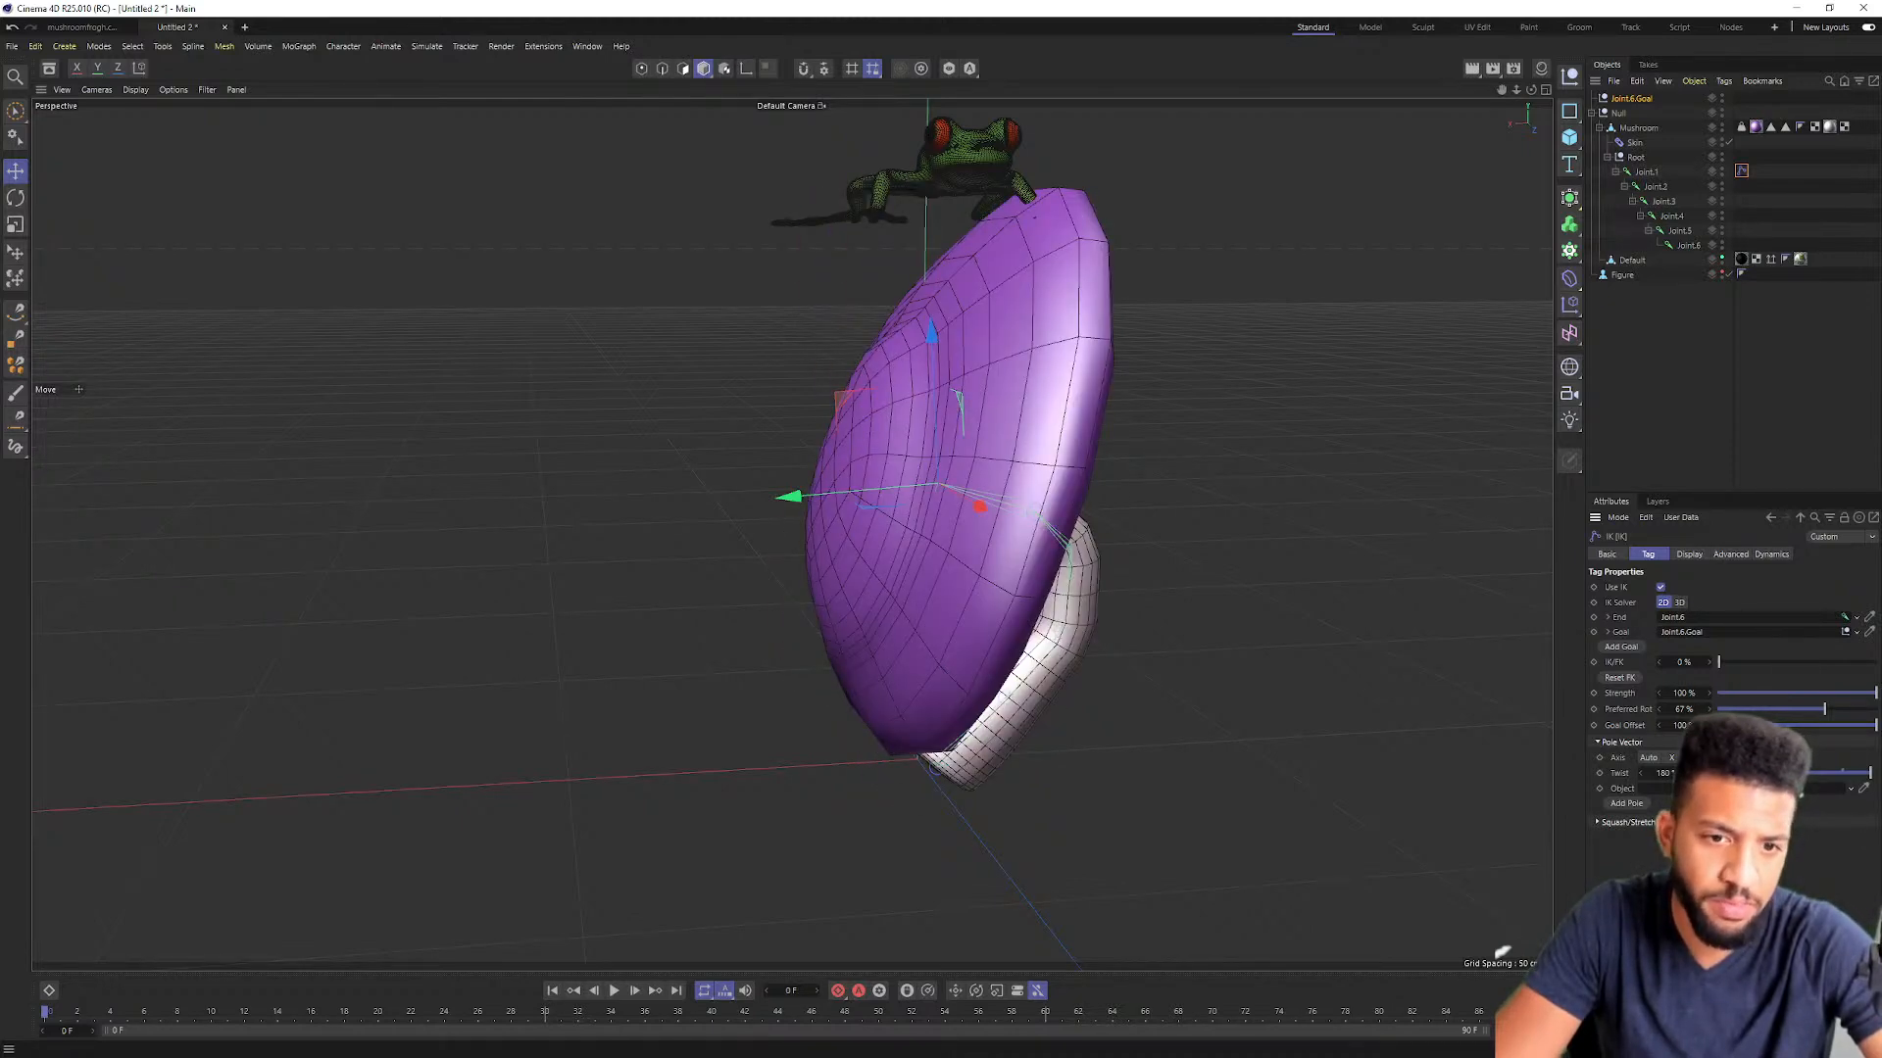
pyautogui.click(1674, 759)
pyautogui.hotkey('ctrl', 'z')
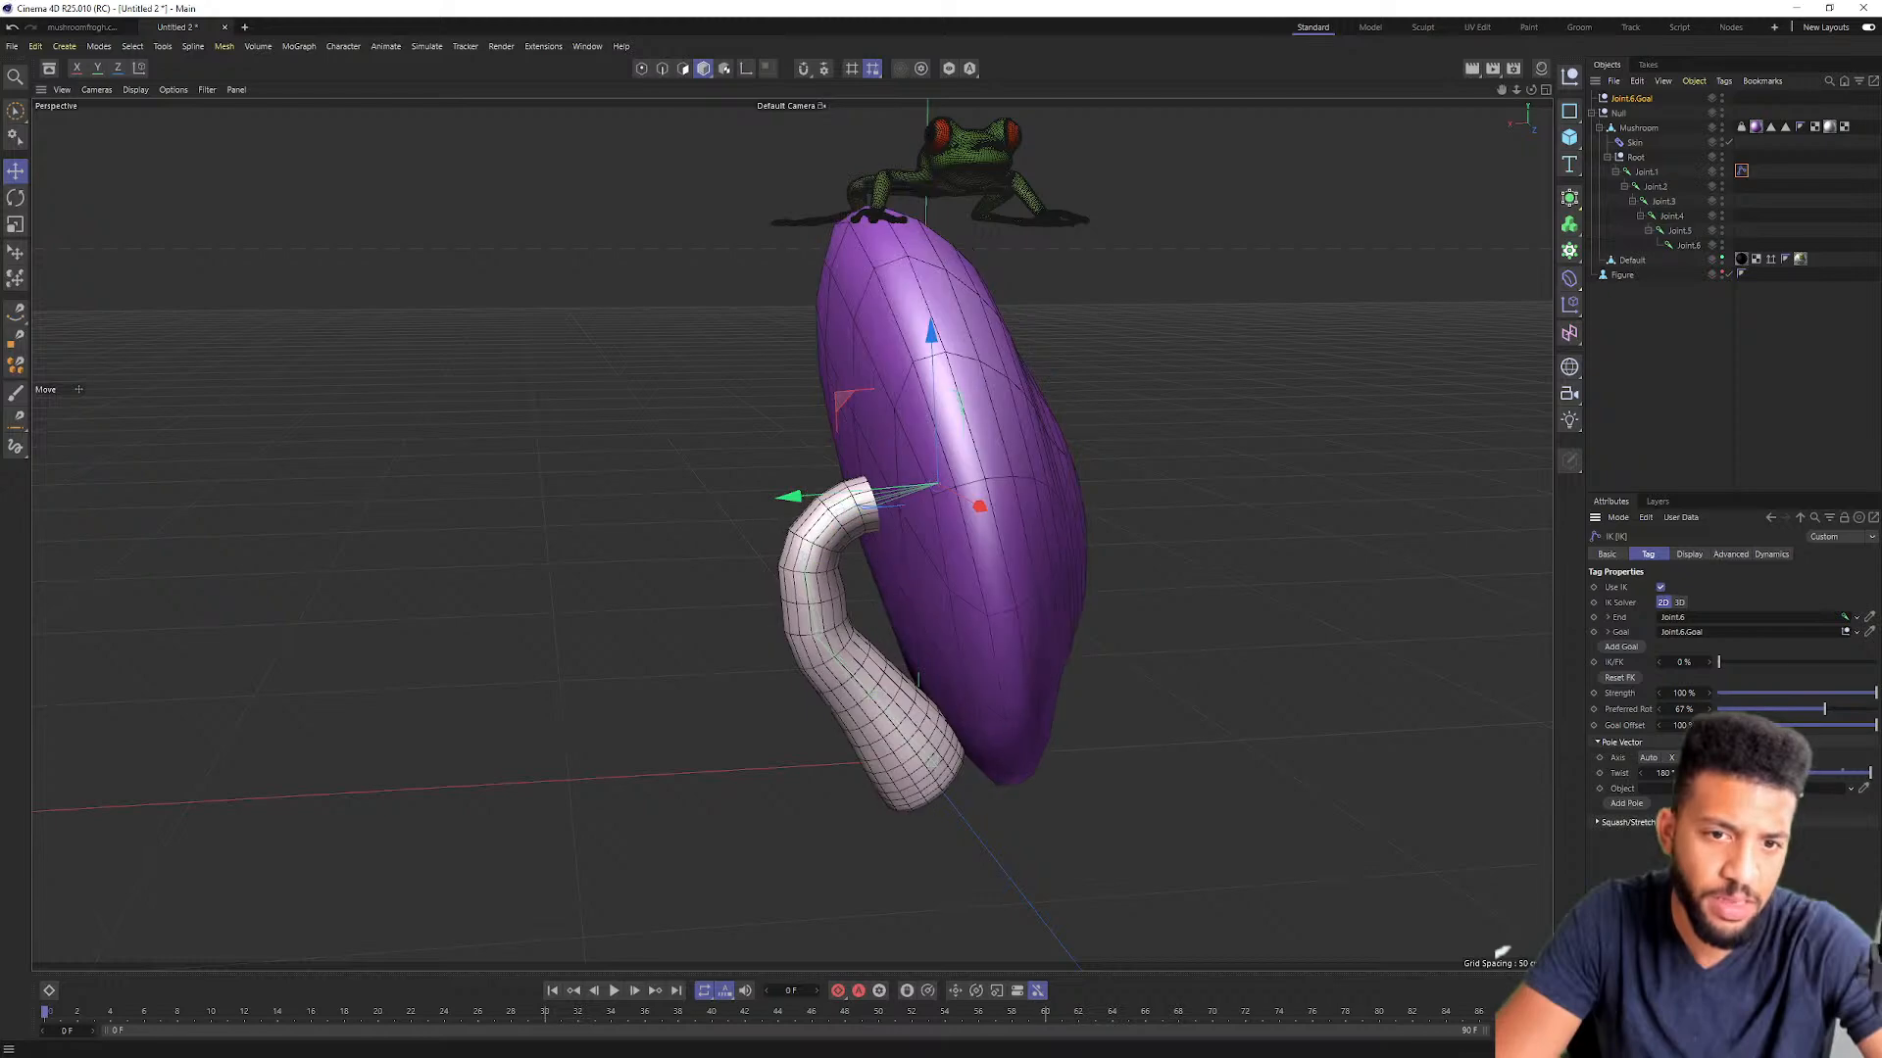
# Step: Pull the IK goal in different directions to test the new pole axis, undoing each move
pyautogui.moveTo(851, 499); pyautogui.dragTo(847, 453)
pyautogui.hotkey('ctrl', 'z')
pyautogui.moveTo(863, 333); pyautogui.dragTo(941, 431)
pyautogui.hotkey('ctrl', 'z')
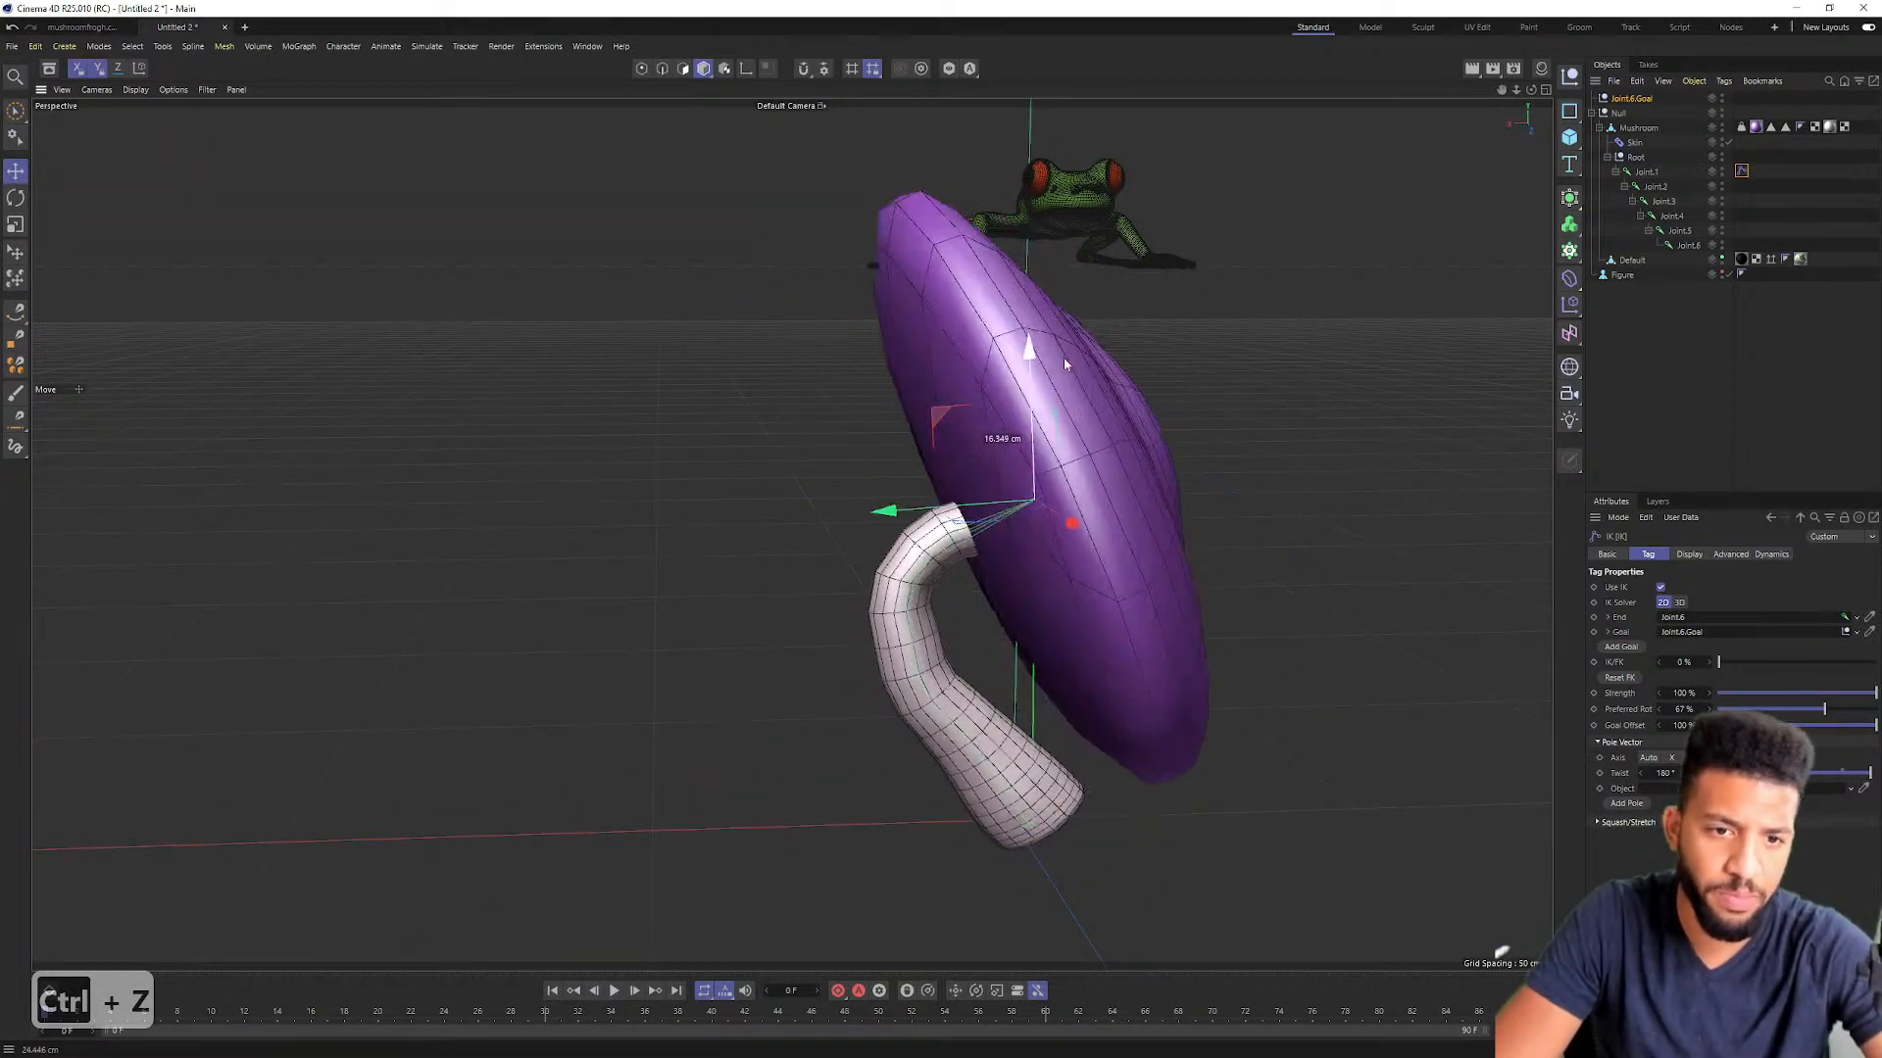
pyautogui.hotkey('ctrl', 'z')
pyautogui.moveTo(1029, 257); pyautogui.dragTo(1031, 417)
pyautogui.hotkey('ctrl', 'z')
# Step: Try a smaller pole vector twist and return it to 180°, lowering the goal after each change and undoing those moves
pyautogui.moveTo(1811, 773); pyautogui.dragTo(1783, 773)
pyautogui.moveTo(1022, 238); pyautogui.dragTo(1025, 400)
pyautogui.hotkey('ctrl', 'z')
pyautogui.moveTo(1794, 773); pyautogui.dragTo(1872, 773)
pyautogui.moveTo(1036, 232); pyautogui.dragTo(1066, 311)
pyautogui.hotkey('ctrl', 'z')
# Step: Sway the IK goal freely from side to side to test the finished IK setup, and undo the movement
pyautogui.moveTo(953, 341); pyautogui.dragTo(851, 298)
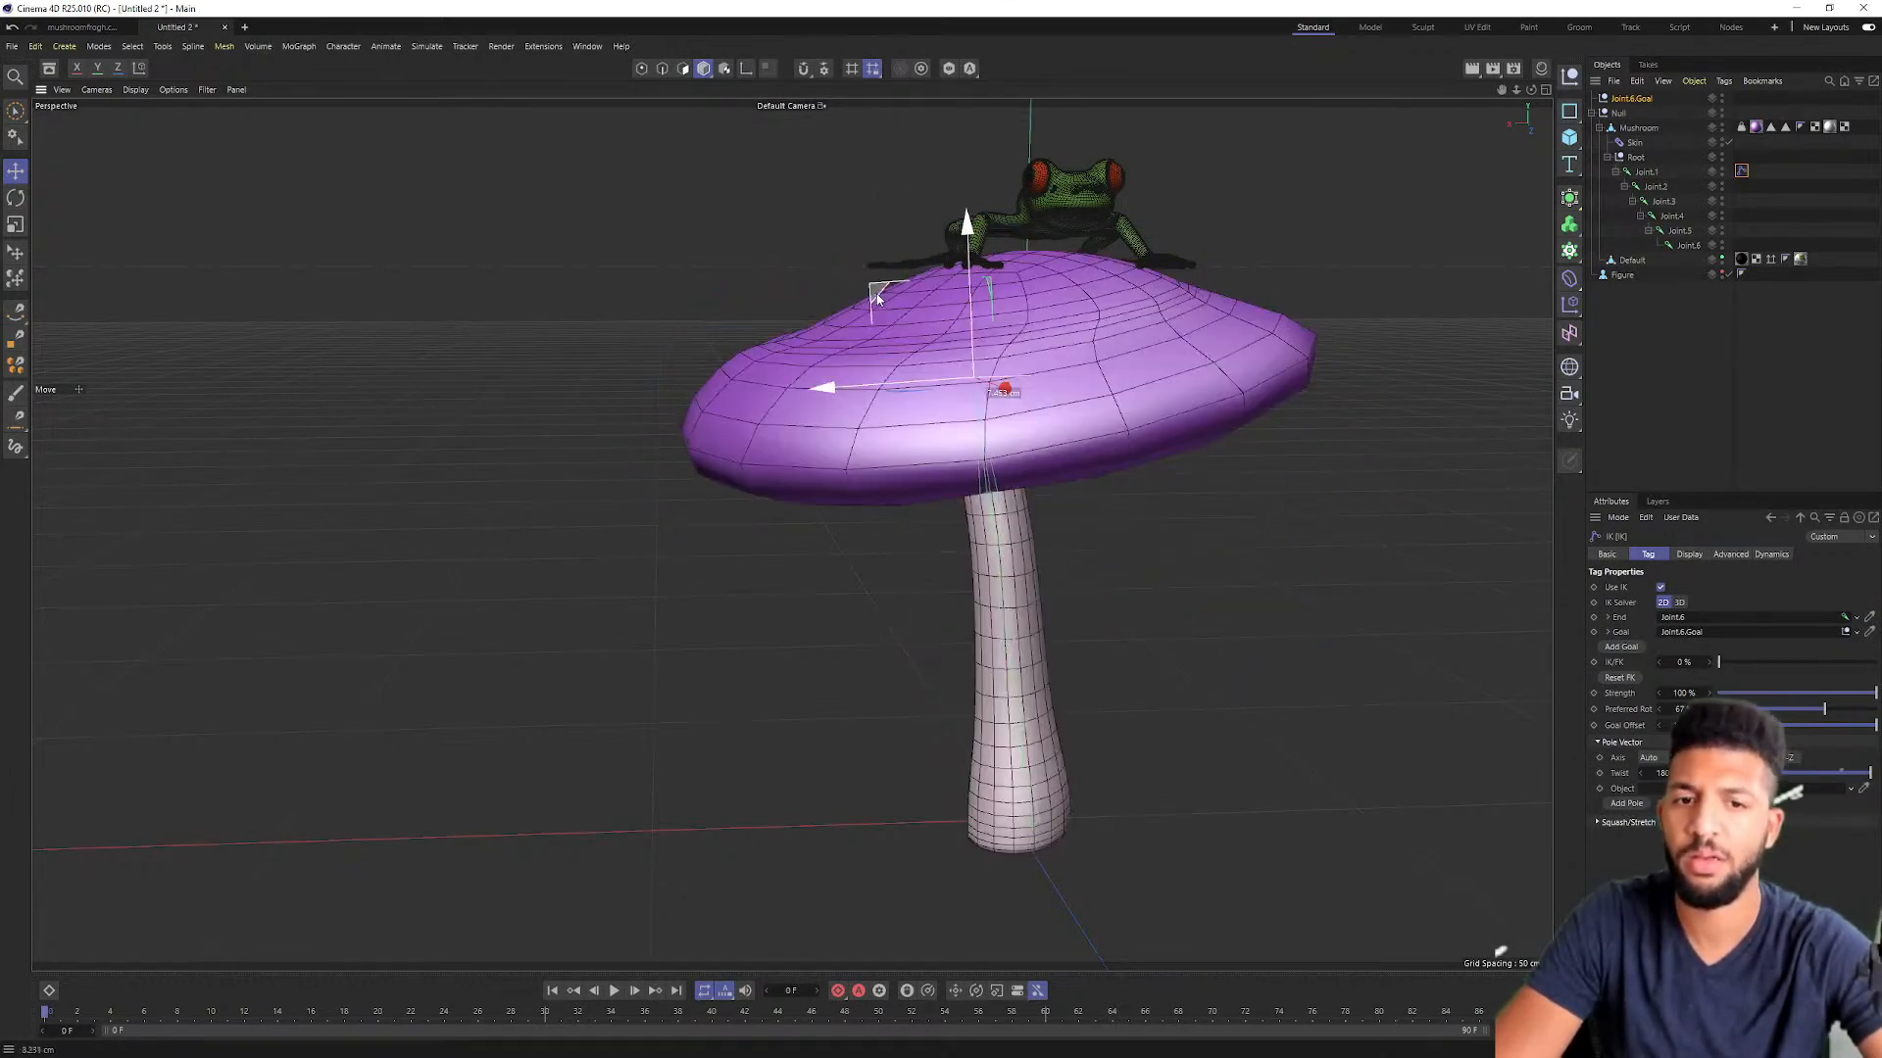
pyautogui.moveTo(854, 367); pyautogui.dragTo(934, 347)
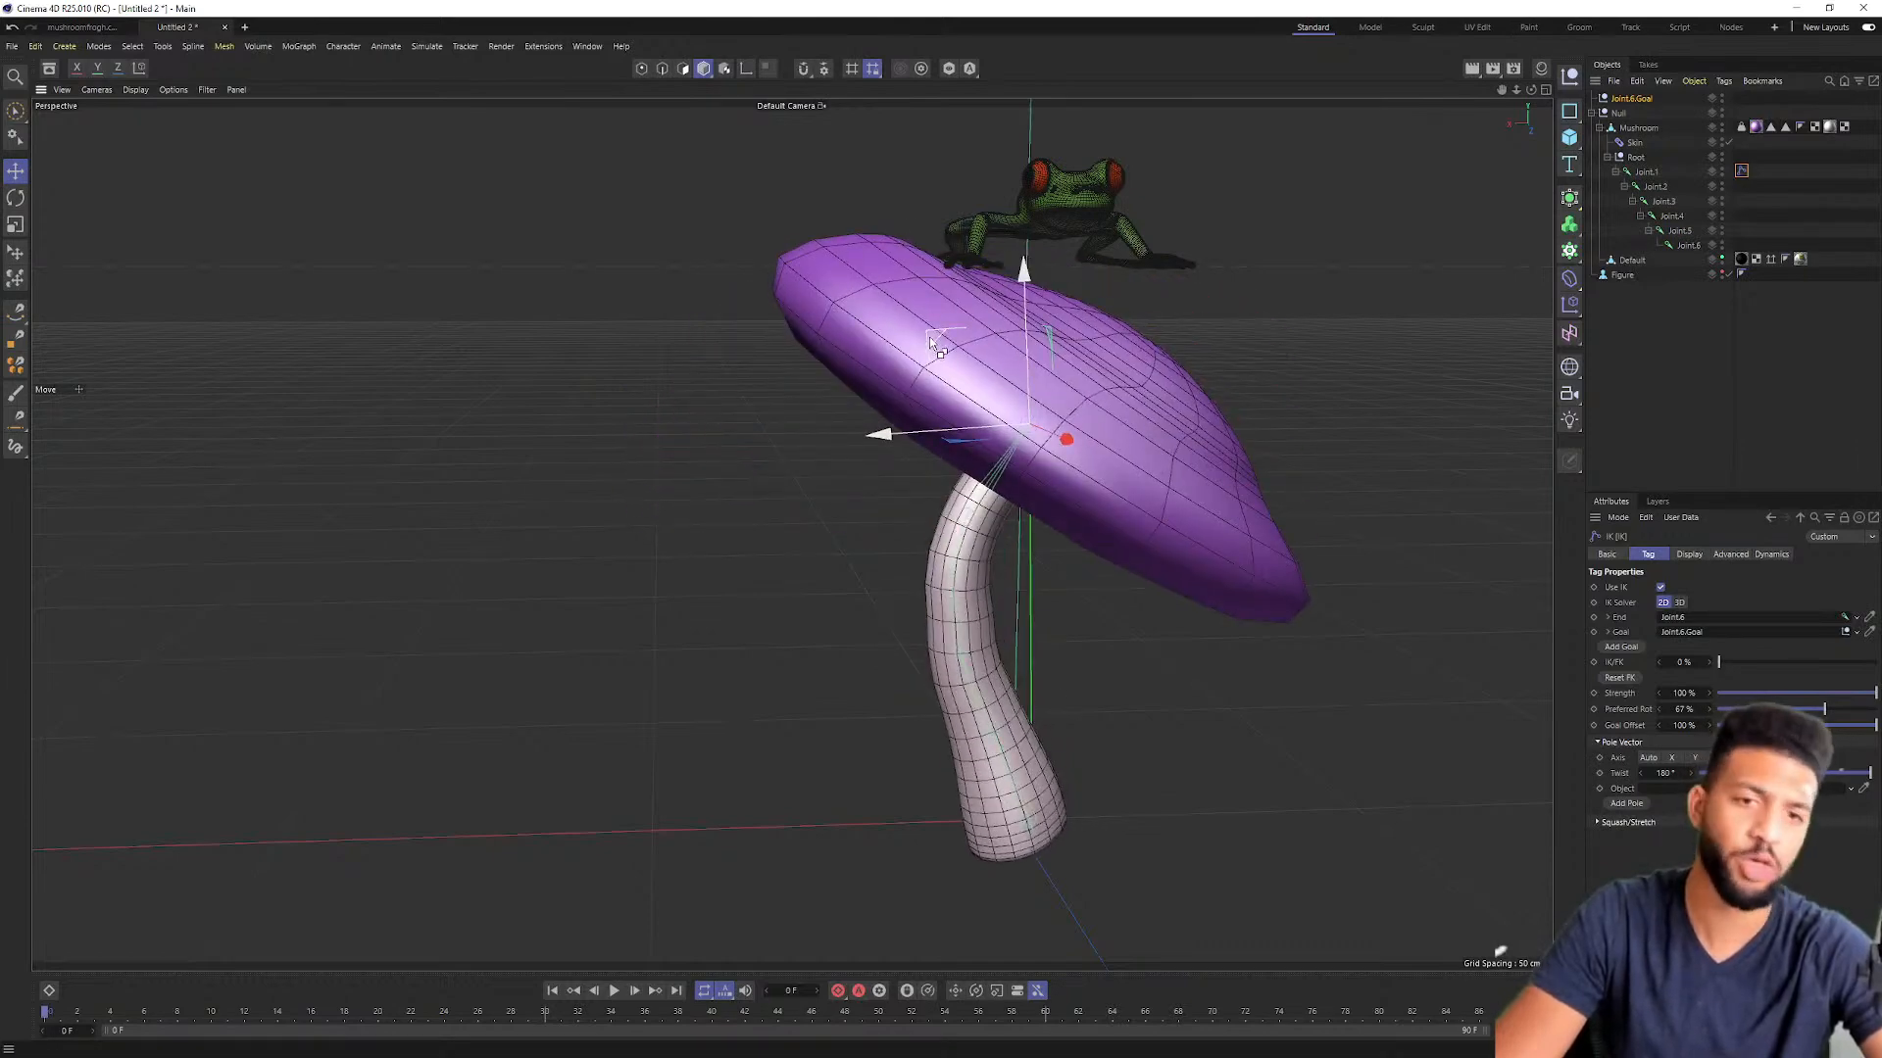
pyautogui.hotkey('ctrl', 'z')
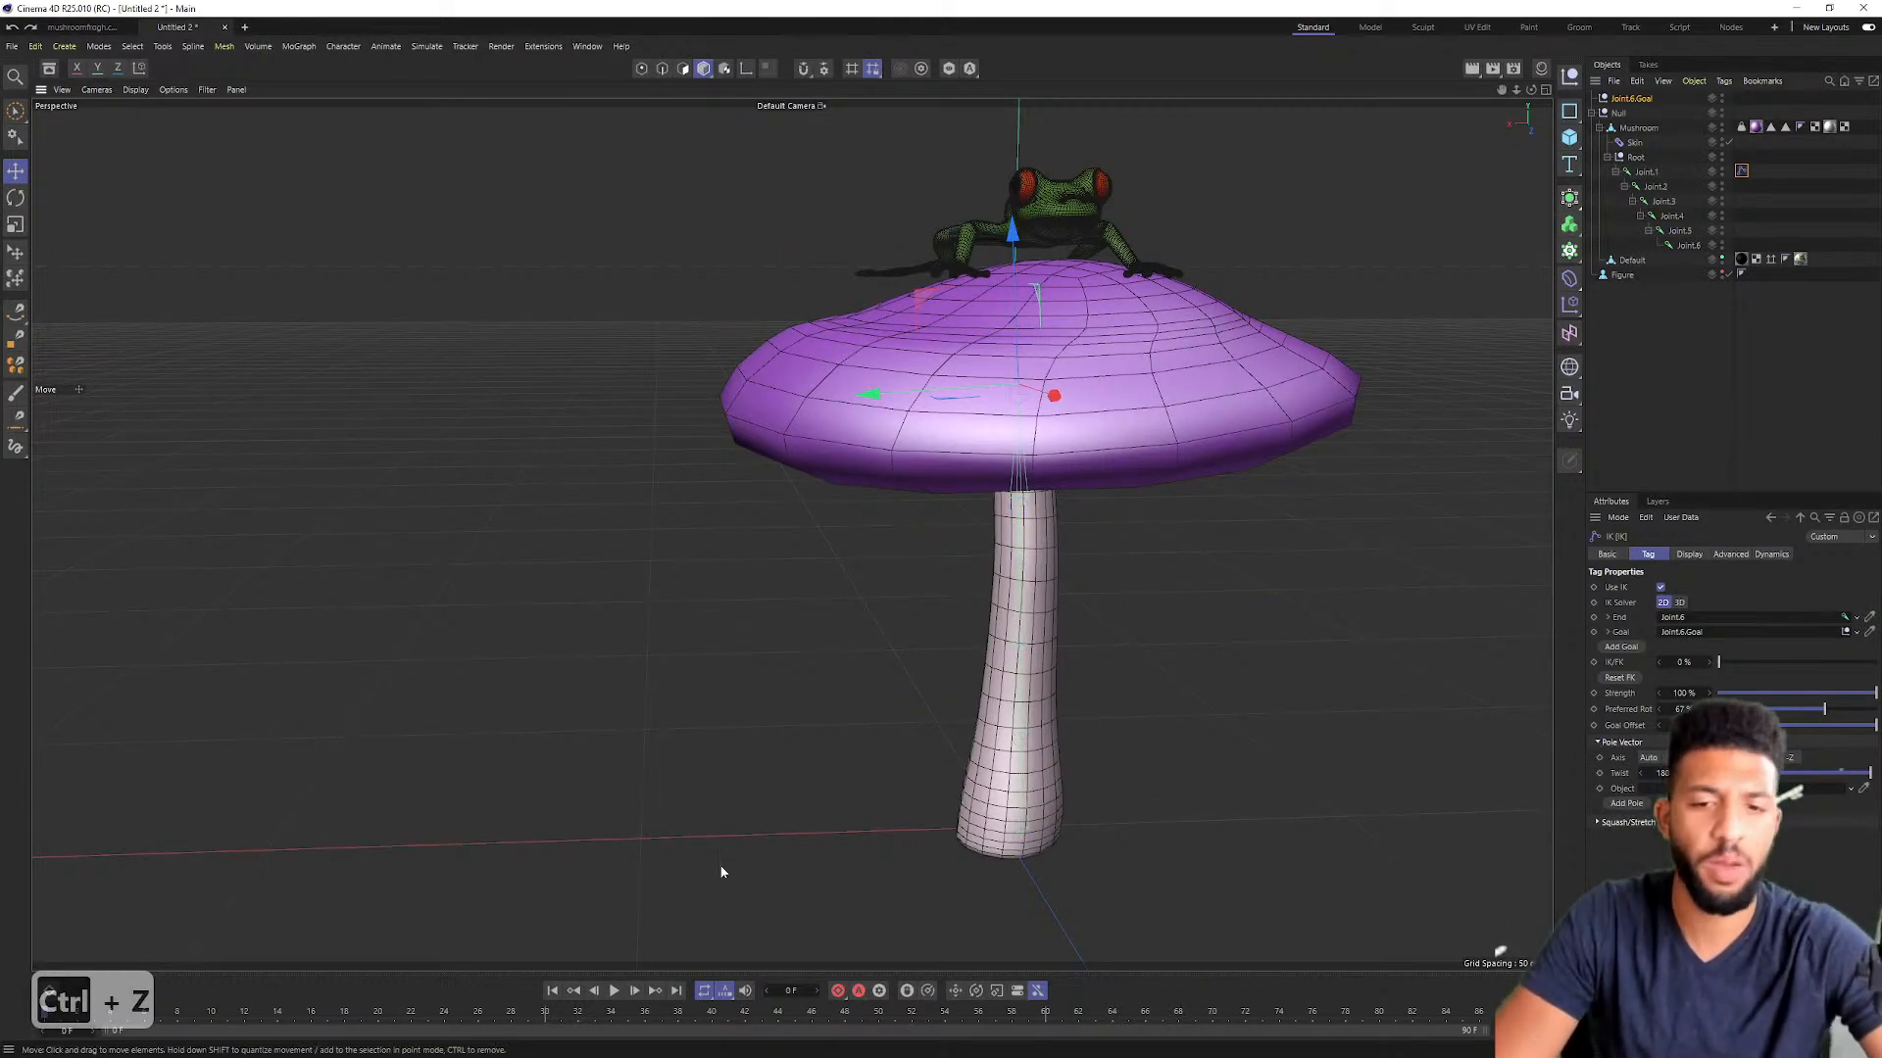
pyautogui.keyDown('alt'); pyautogui.moveTo(1181, 351); pyautogui.dragTo(1144, 309, button='middle'); pyautogui.keyUp('alt')
pyautogui.keyDown('alt'); pyautogui.moveTo(1143, 310); pyautogui.dragTo(1124, 299); pyautogui.keyUp('alt')
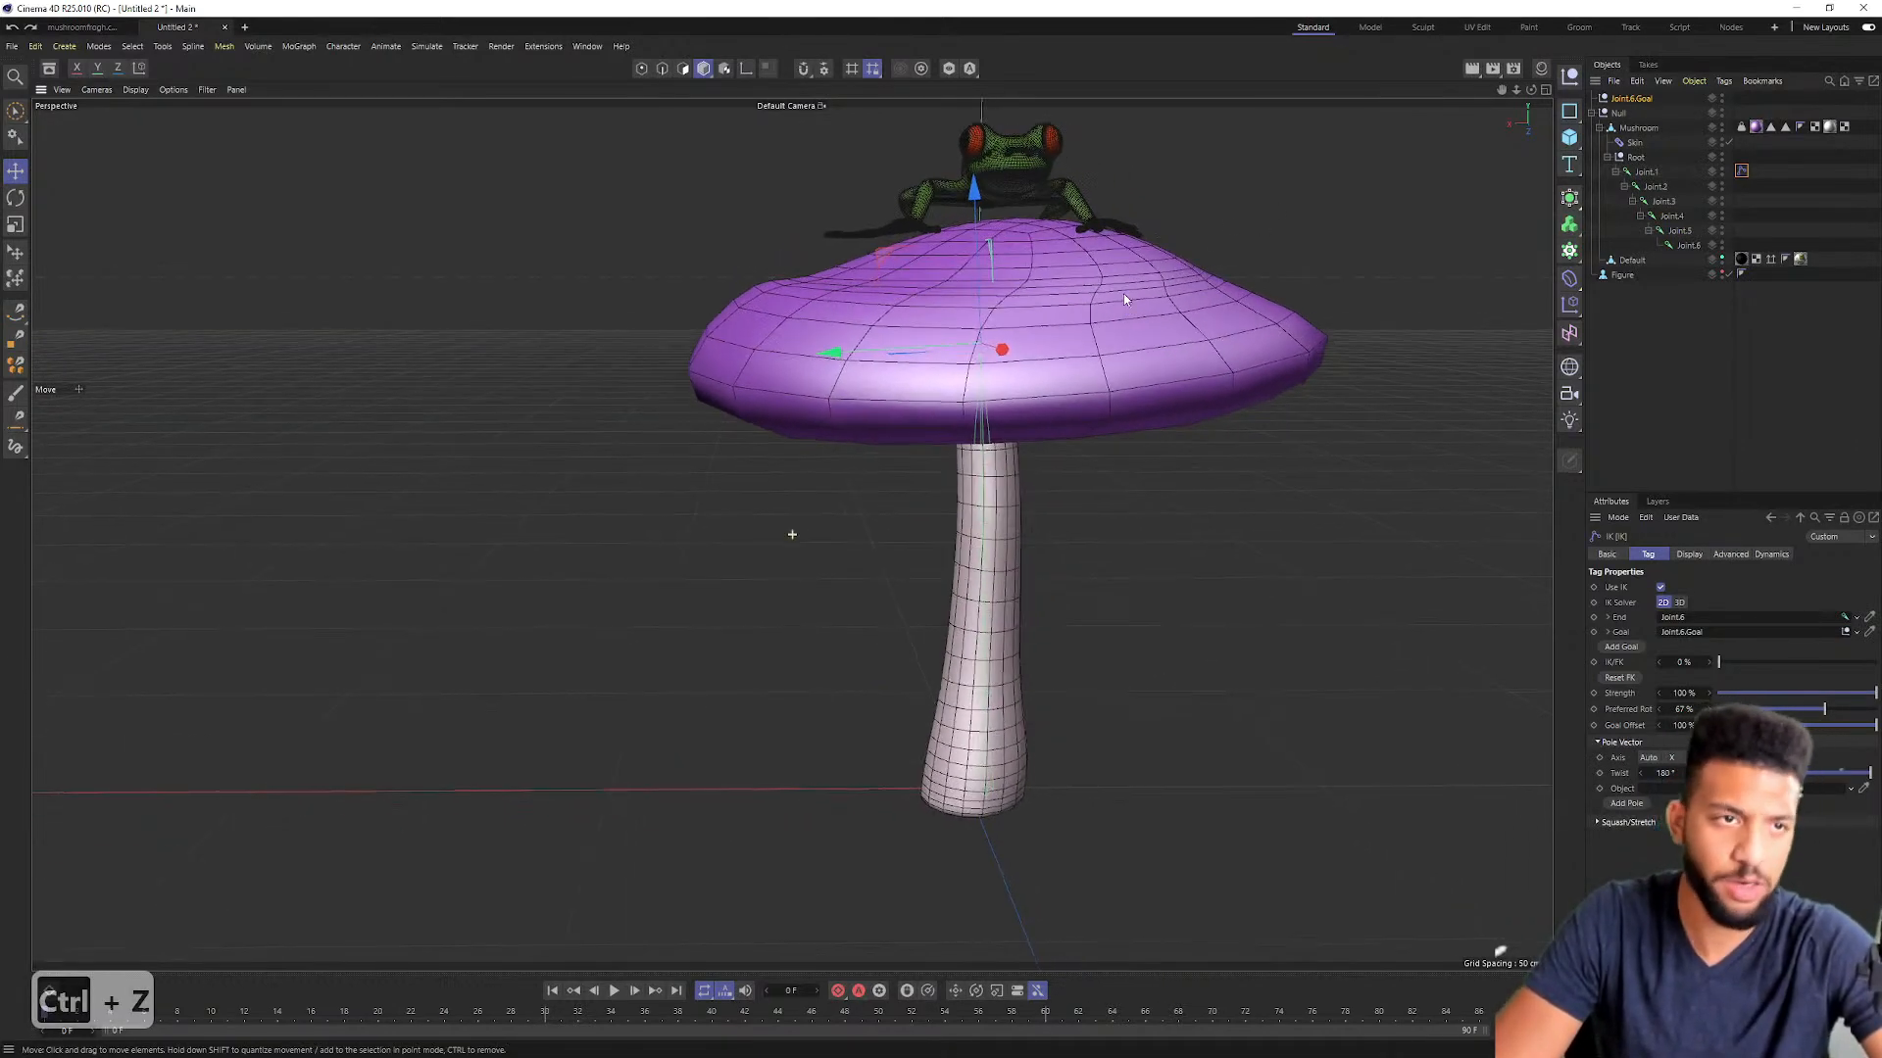
# Step: With automatic keyframing enabled, key Joint.6.Goal at frame 0 and at frame 14 with P.X about 15 cm and P.Y about 53.6 cm
pyautogui.click(1633, 99)
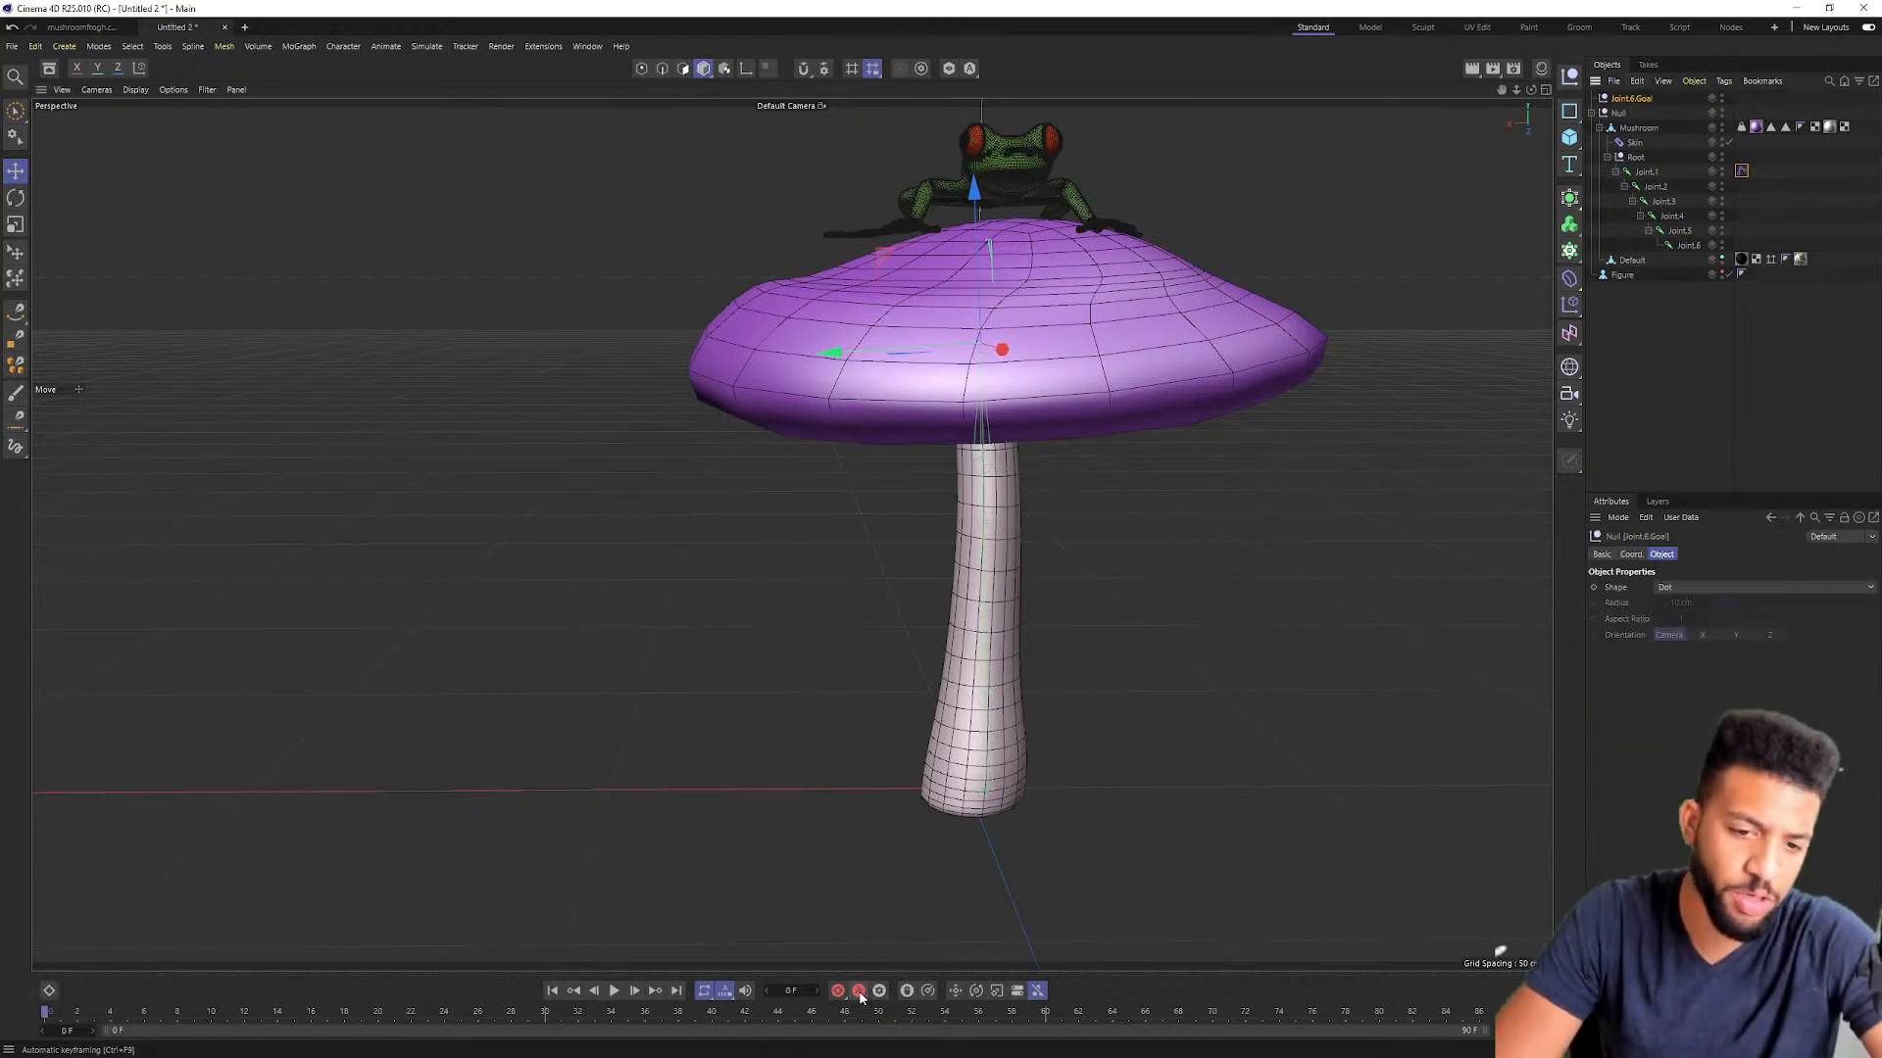
pyautogui.moveTo(895, 976); pyautogui.dragTo(900, 728)
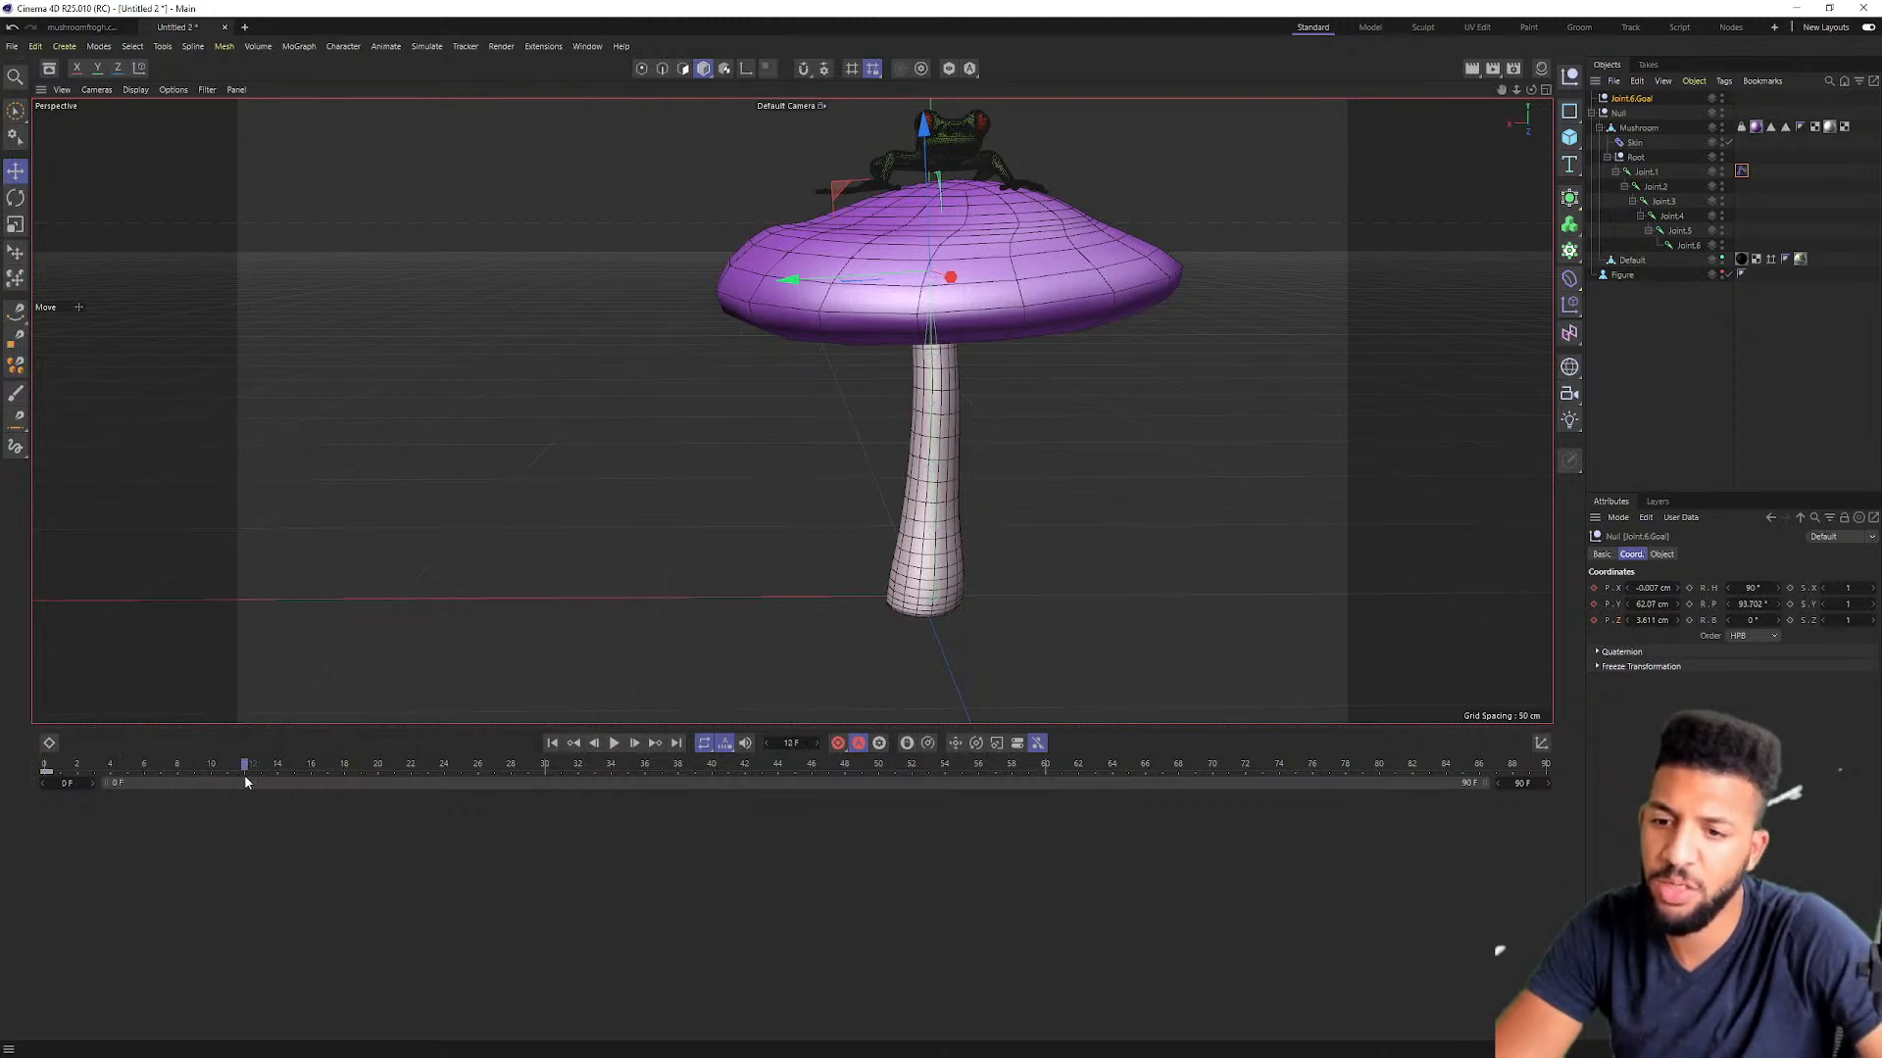
pyautogui.moveTo(845, 186); pyautogui.dragTo(762, 235)
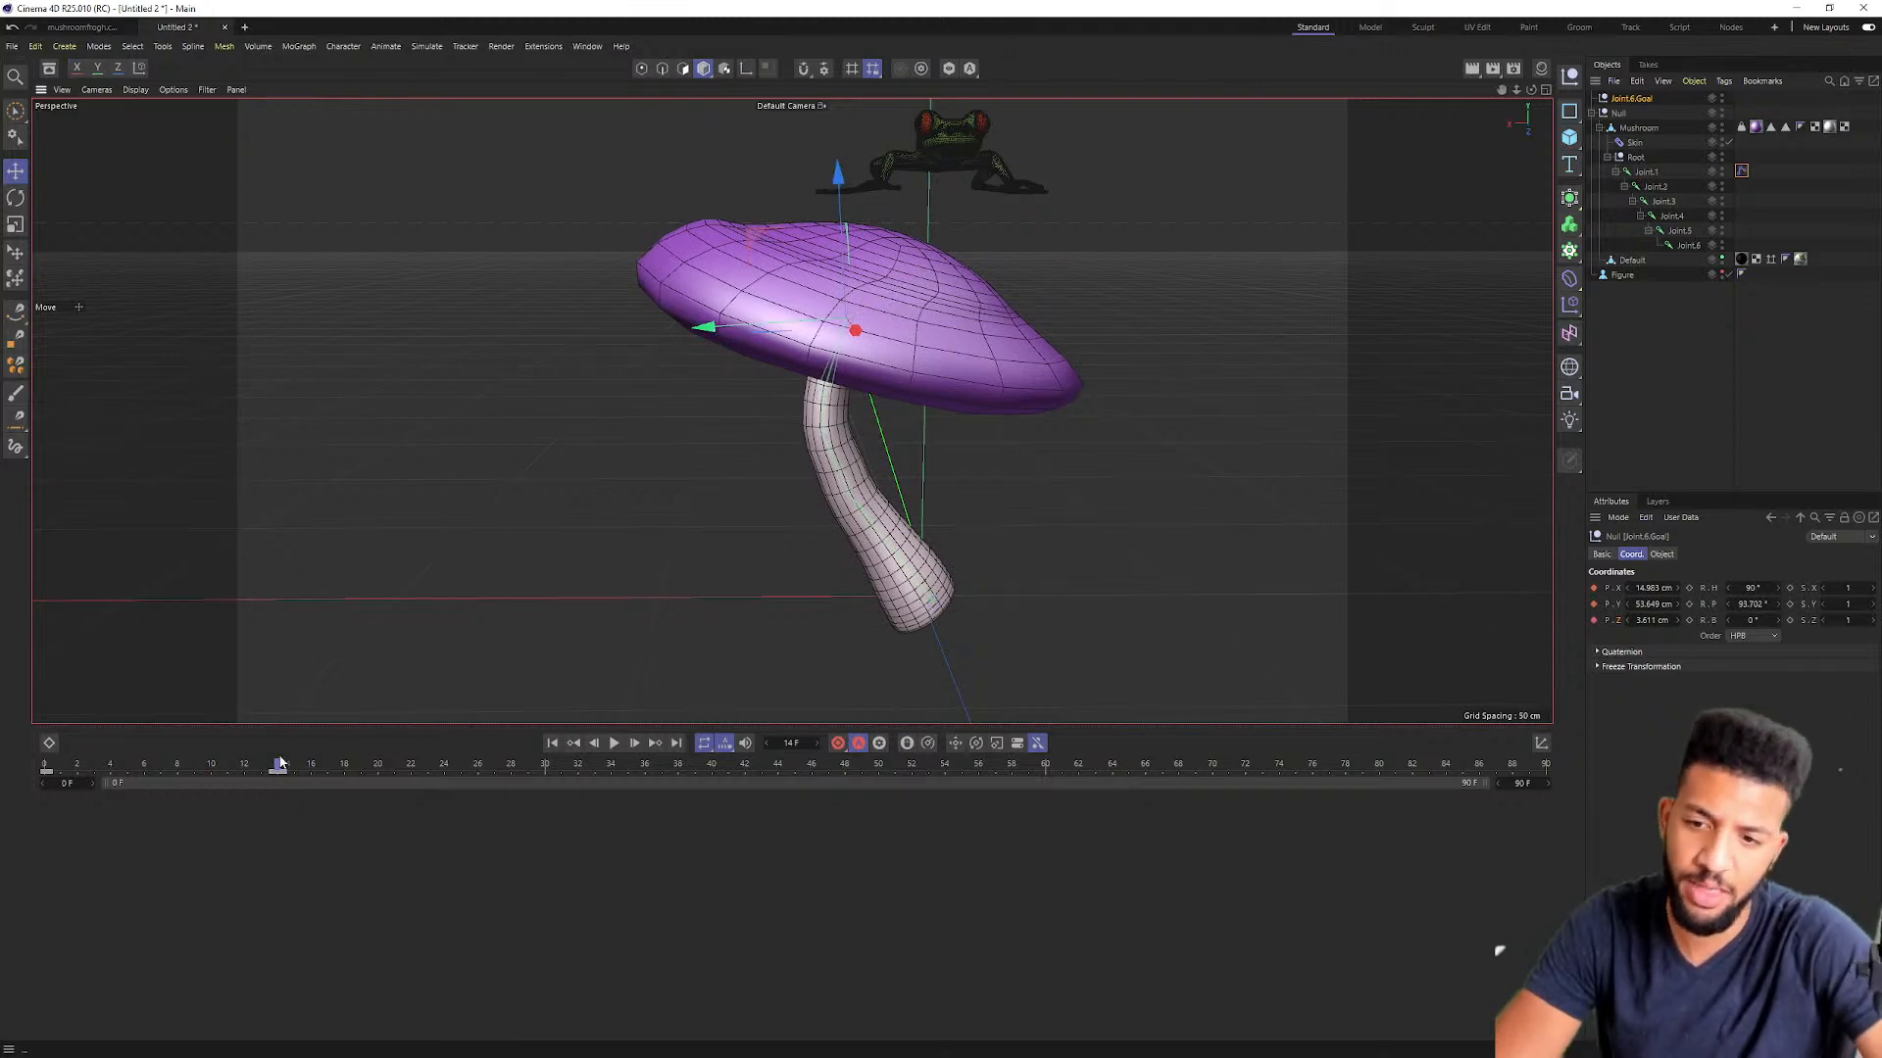
# Step: Play the animation from the first frame several times to check the mushroom's first lean
pyautogui.moveTo(277, 770); pyautogui.dragTo(5, 772)
pyautogui.press('F8')
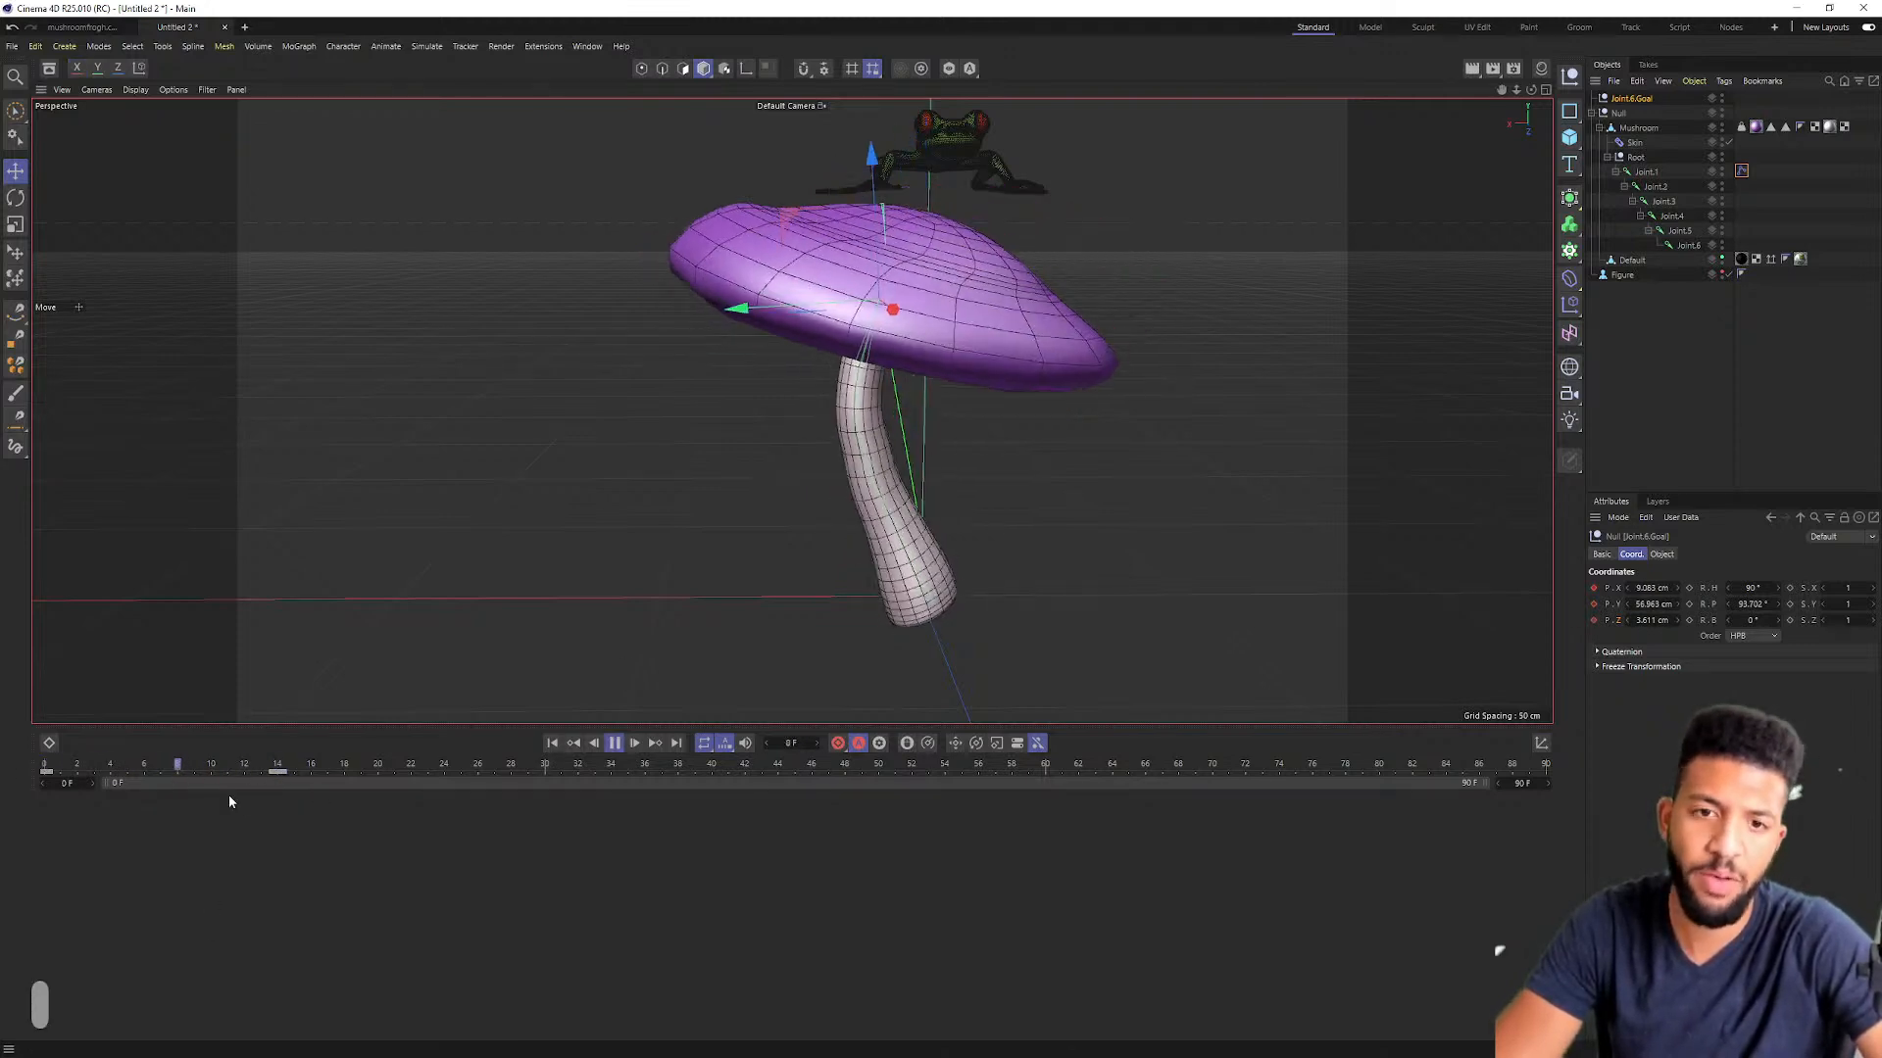
pyautogui.press('F8')
pyautogui.press('F8')
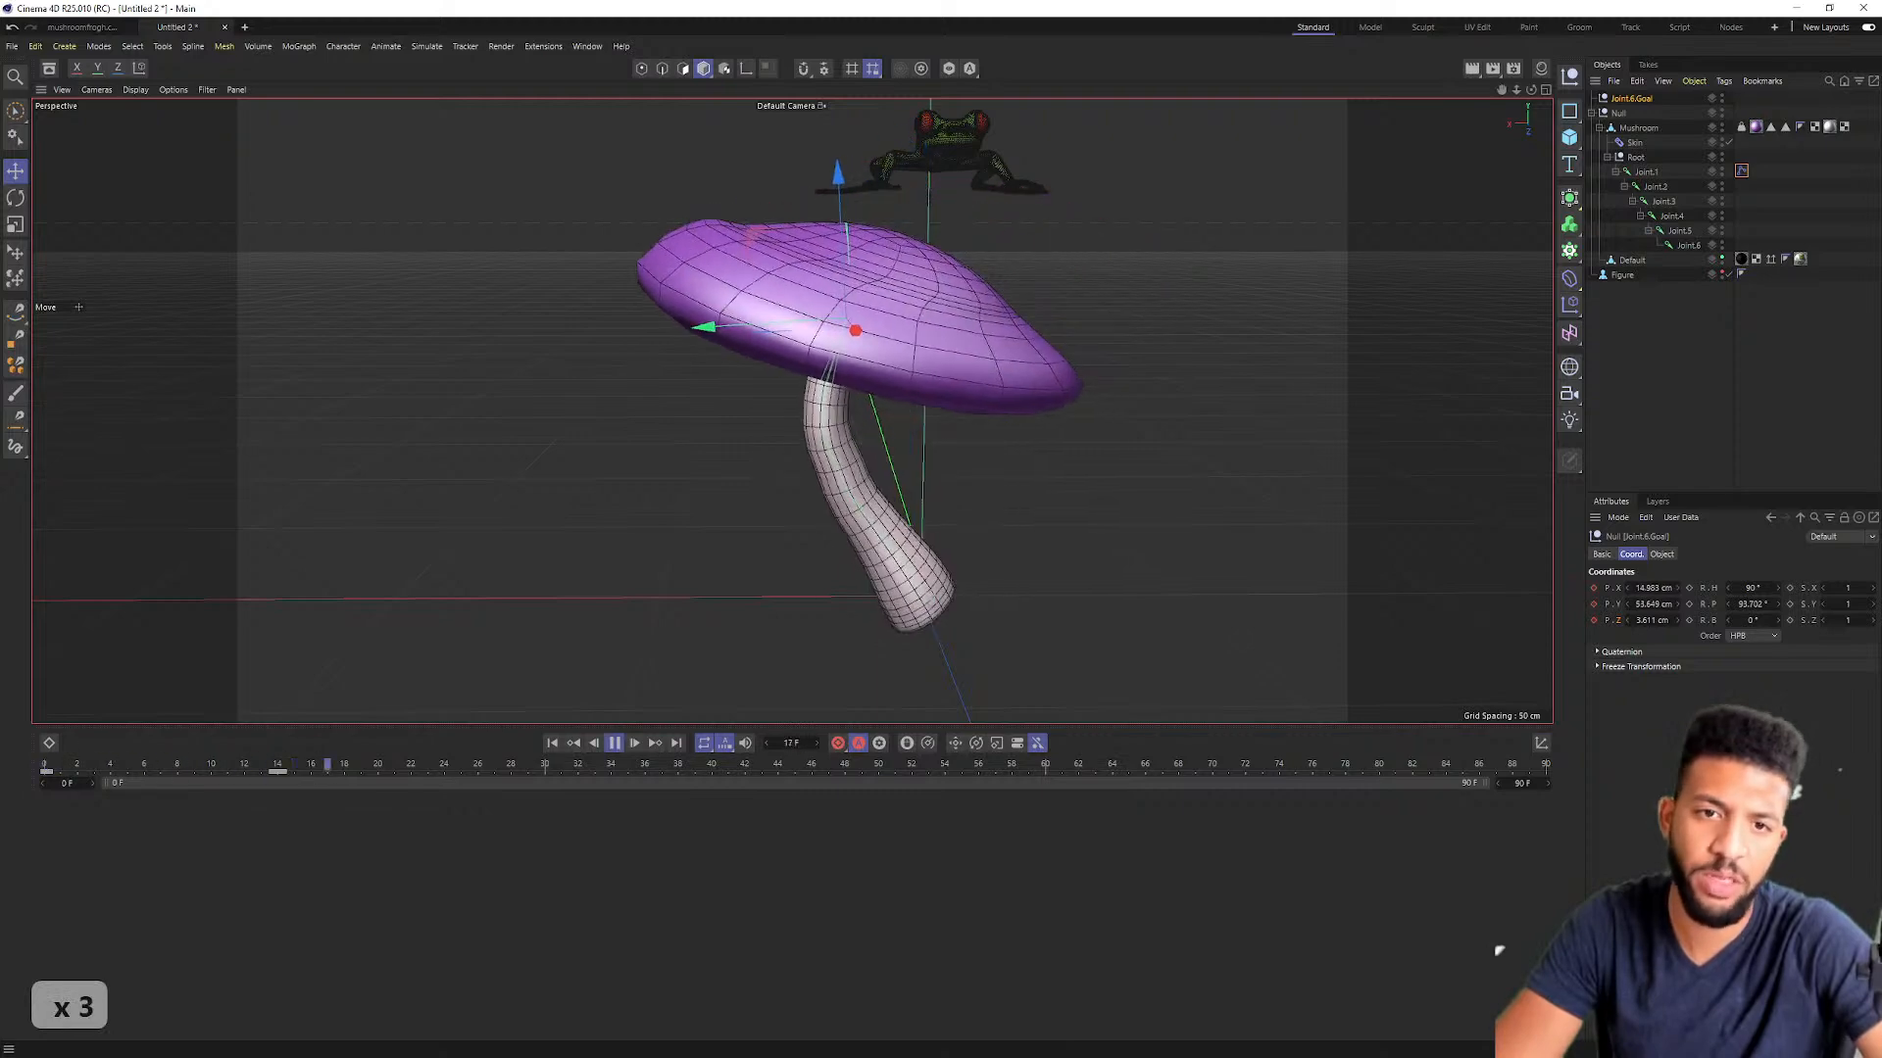
pyautogui.press('F8')
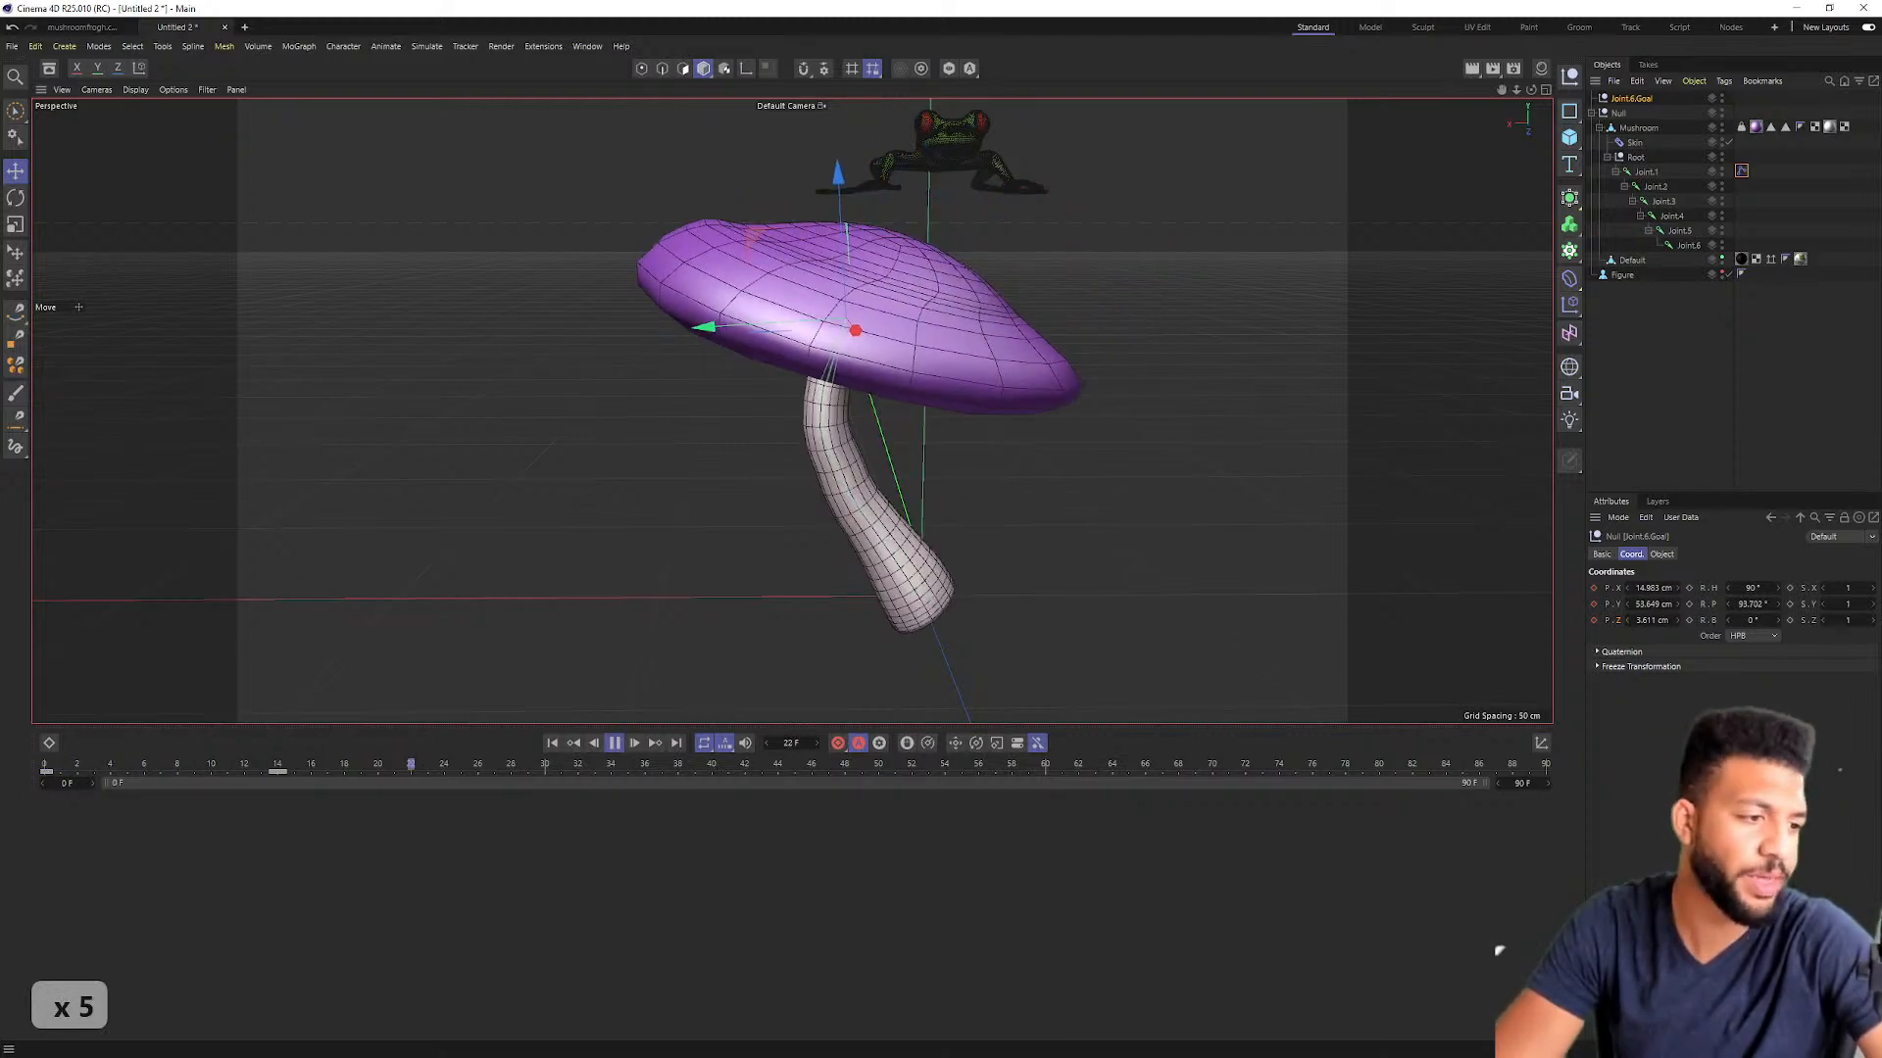
pyautogui.press('F8')
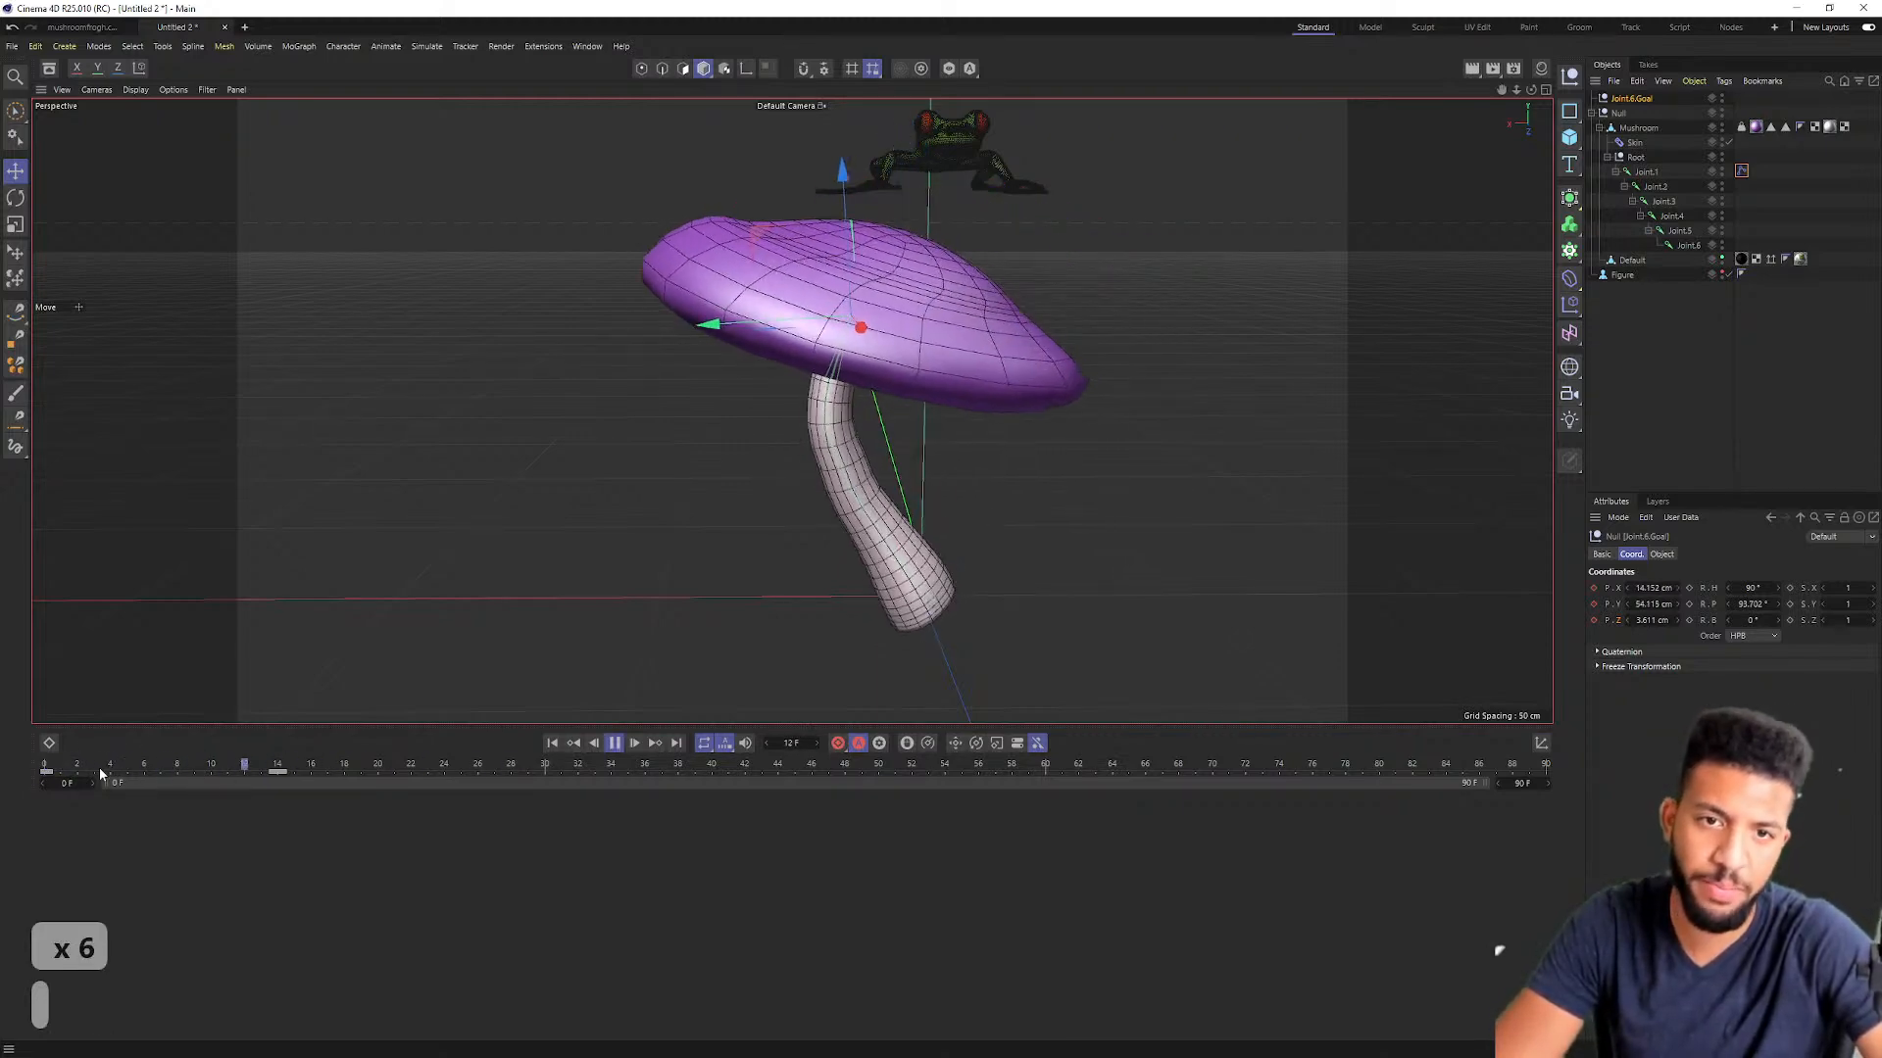
# Step: Key new Joint.6.Goal positions at frames 31 and 58, the last with P.X about -32.7 cm and P.Y about 54.1 cm
pyautogui.moveTo(836, 195); pyautogui.dragTo(1029, 152)
pyautogui.moveTo(729, 287); pyautogui.dragTo(825, 288)
pyautogui.moveTo(552, 769); pyautogui.dragTo(805, 807)
pyautogui.moveTo(838, 195); pyautogui.dragTo(1024, 238)
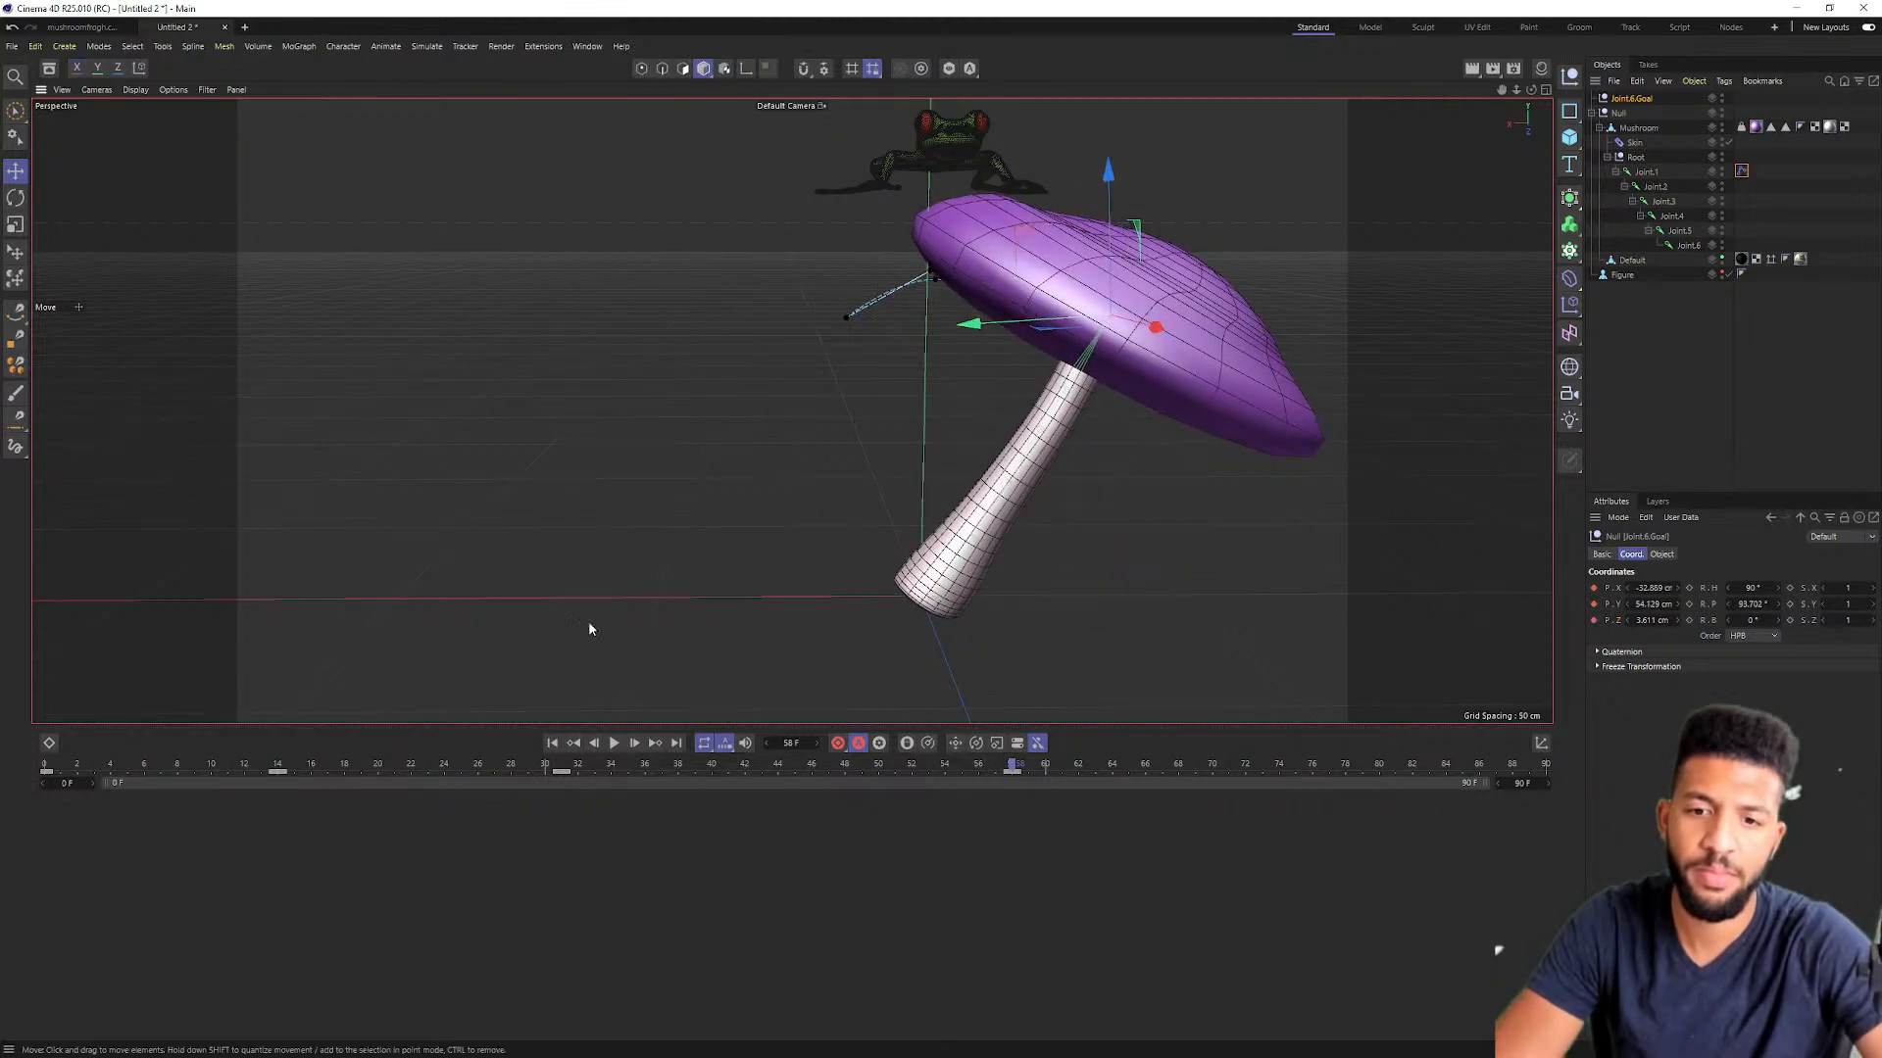
# Step: Play the sway through, copy the frame 0 key to frame 77, and play the animation again
pyautogui.moveTo(588, 770); pyautogui.dragTo(13, 778)
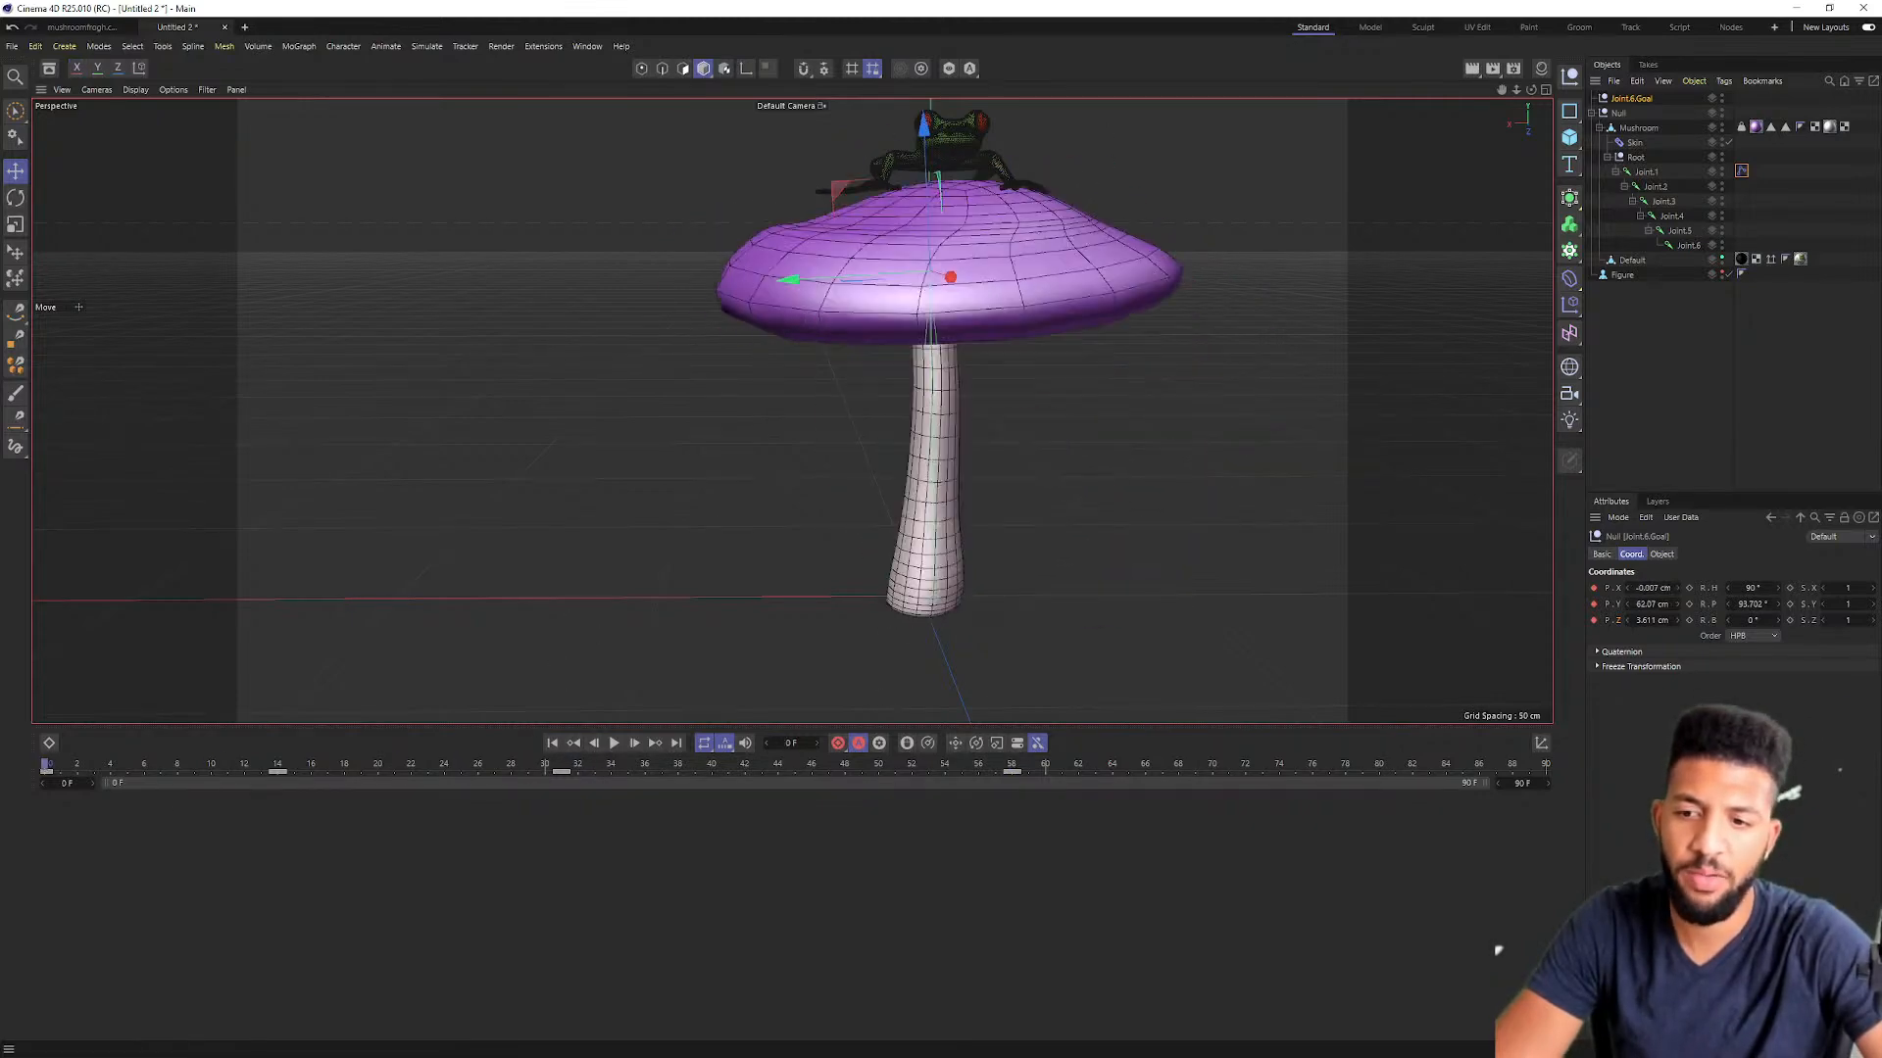
pyautogui.press('F8')
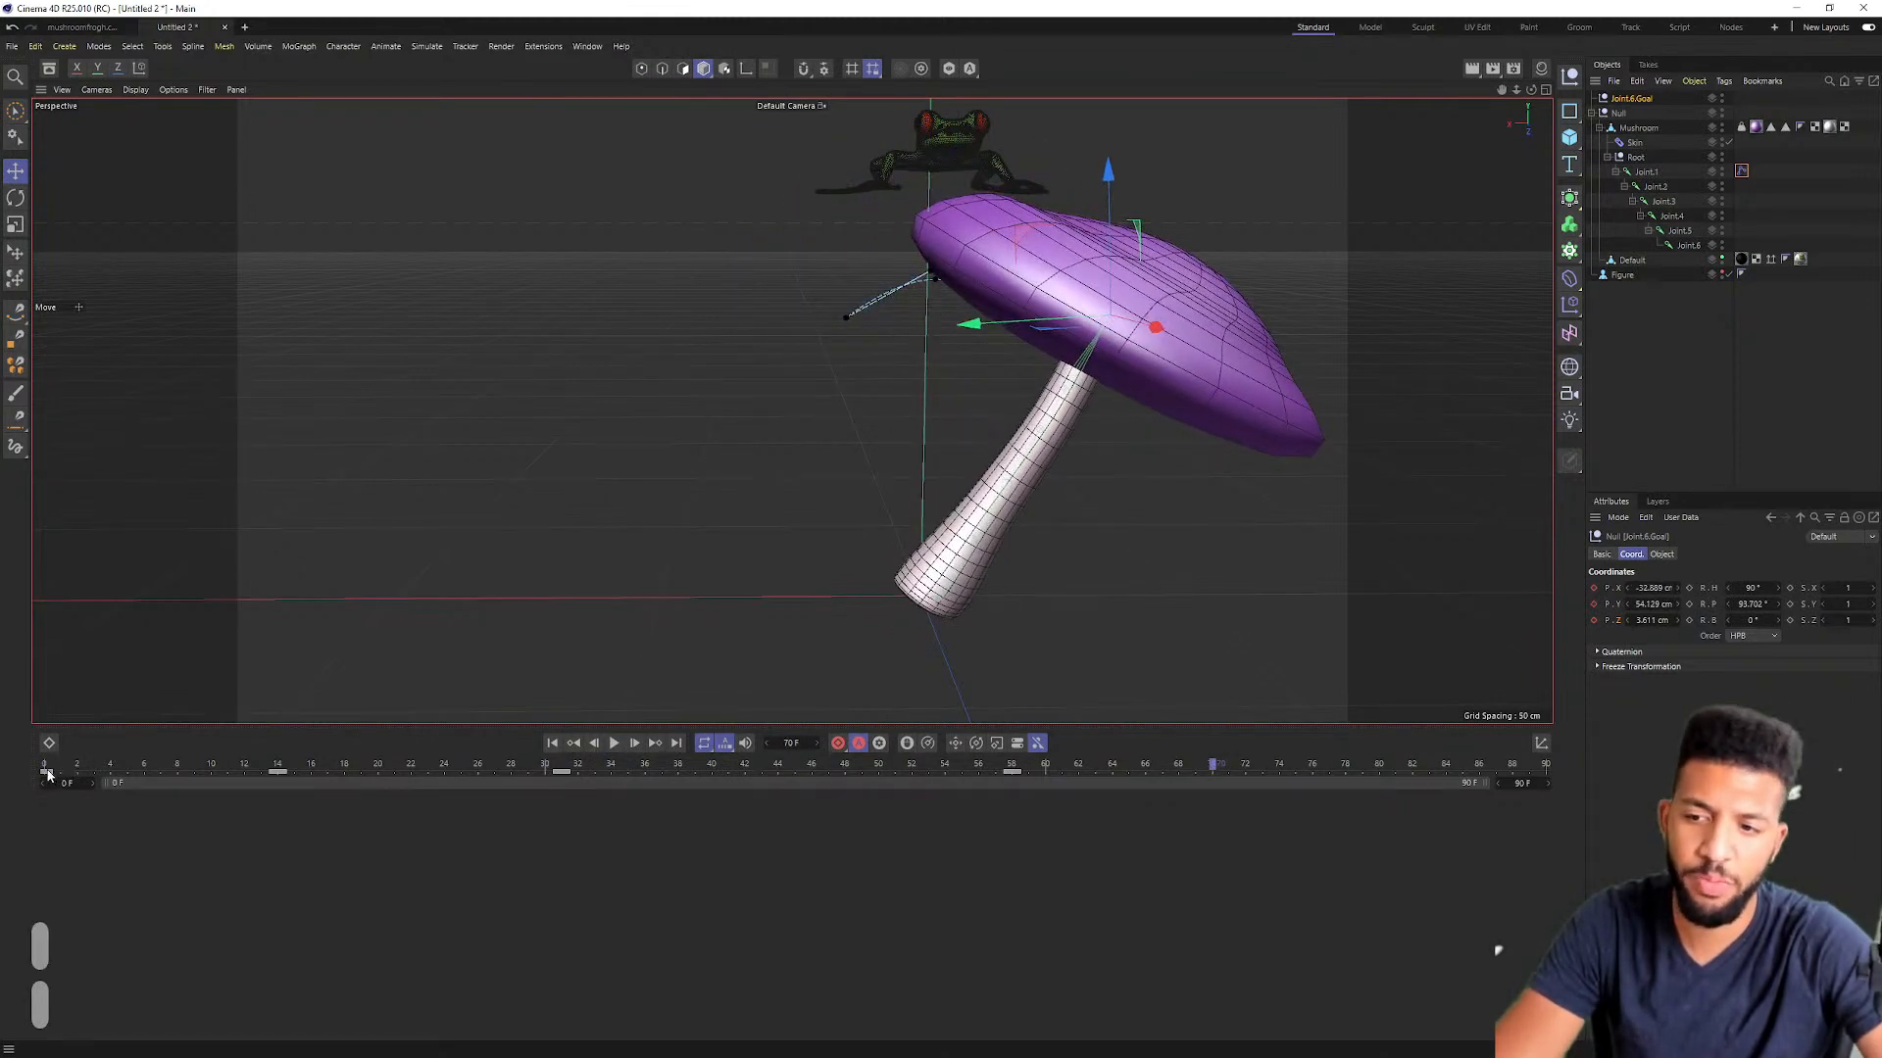
pyautogui.keyDown('ctrl'); pyautogui.moveTo(47, 773); pyautogui.dragTo(1328, 771); pyautogui.keyUp('ctrl')
pyautogui.moveTo(1211, 768); pyautogui.dragTo(598, 769)
pyautogui.press('F8')
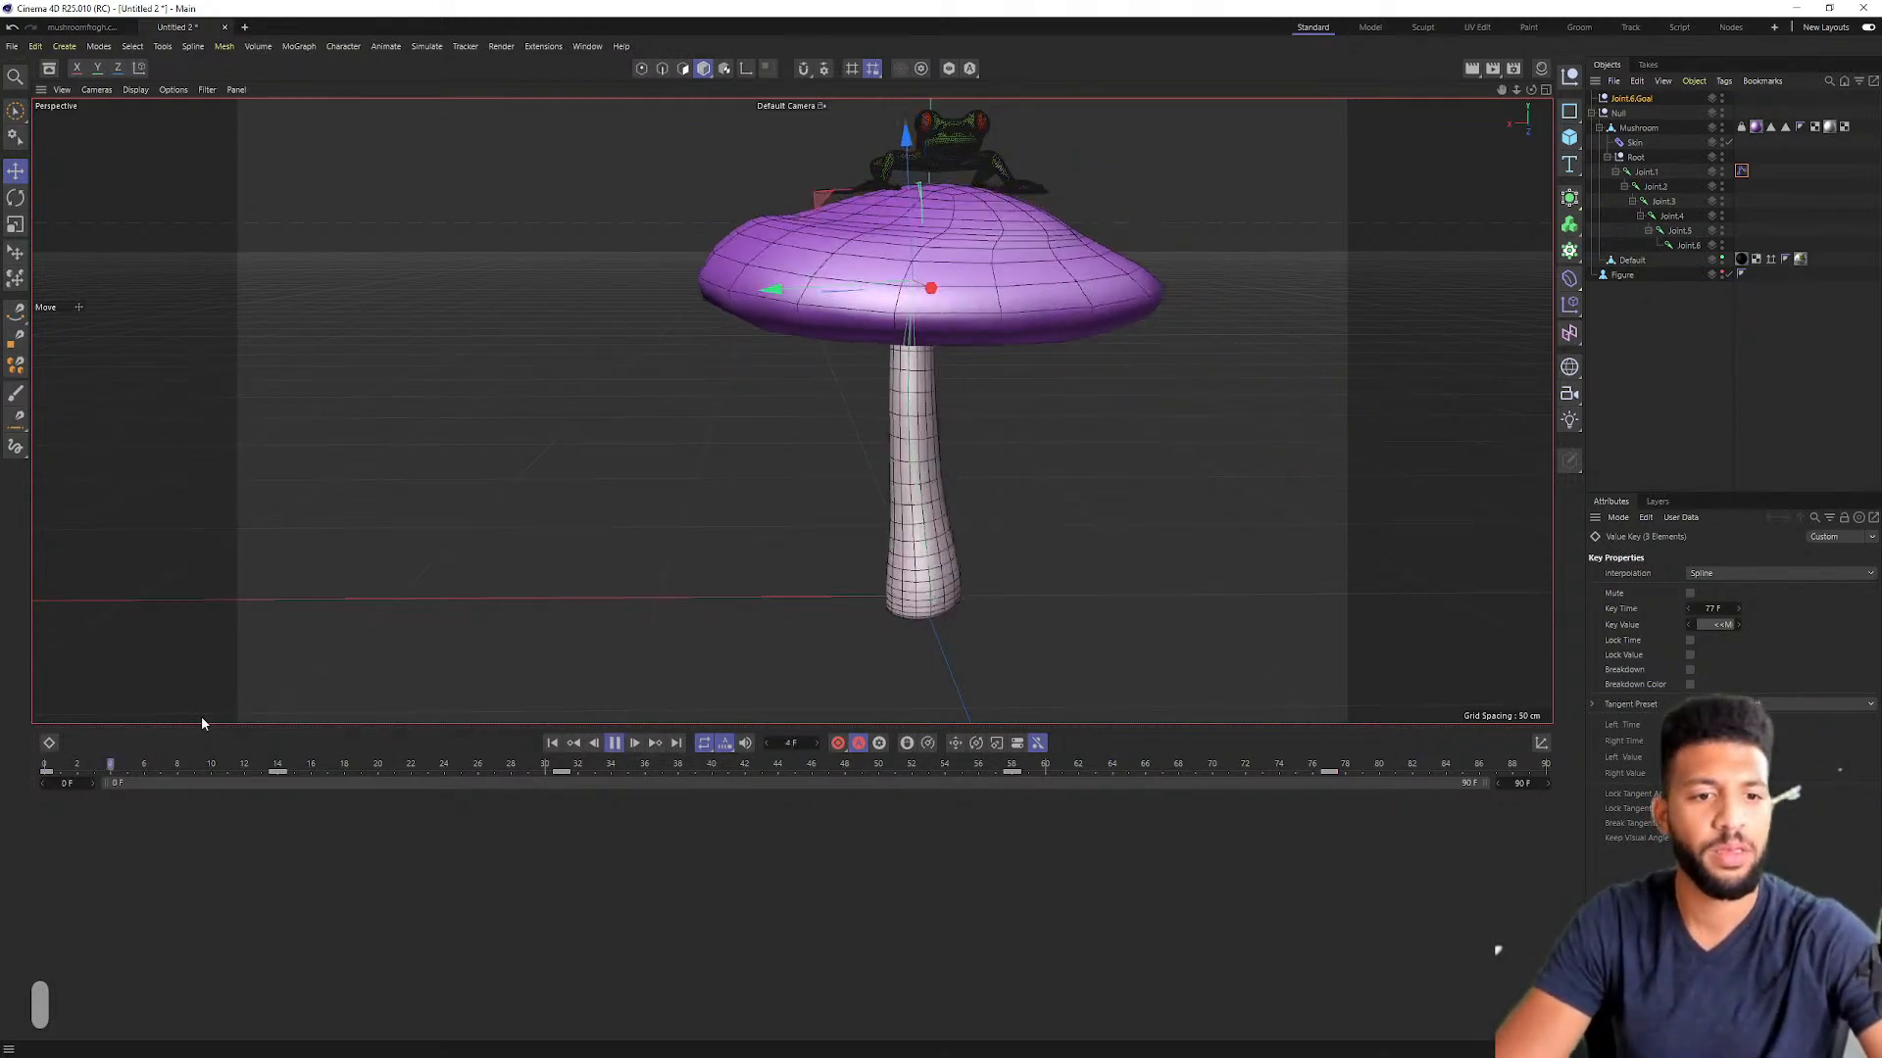
# Step: Shift the last two goal keys to frames 62 and 84, and check the playback from a higher viewing angle
pyautogui.moveTo(1329, 767); pyautogui.dragTo(1080, 779)
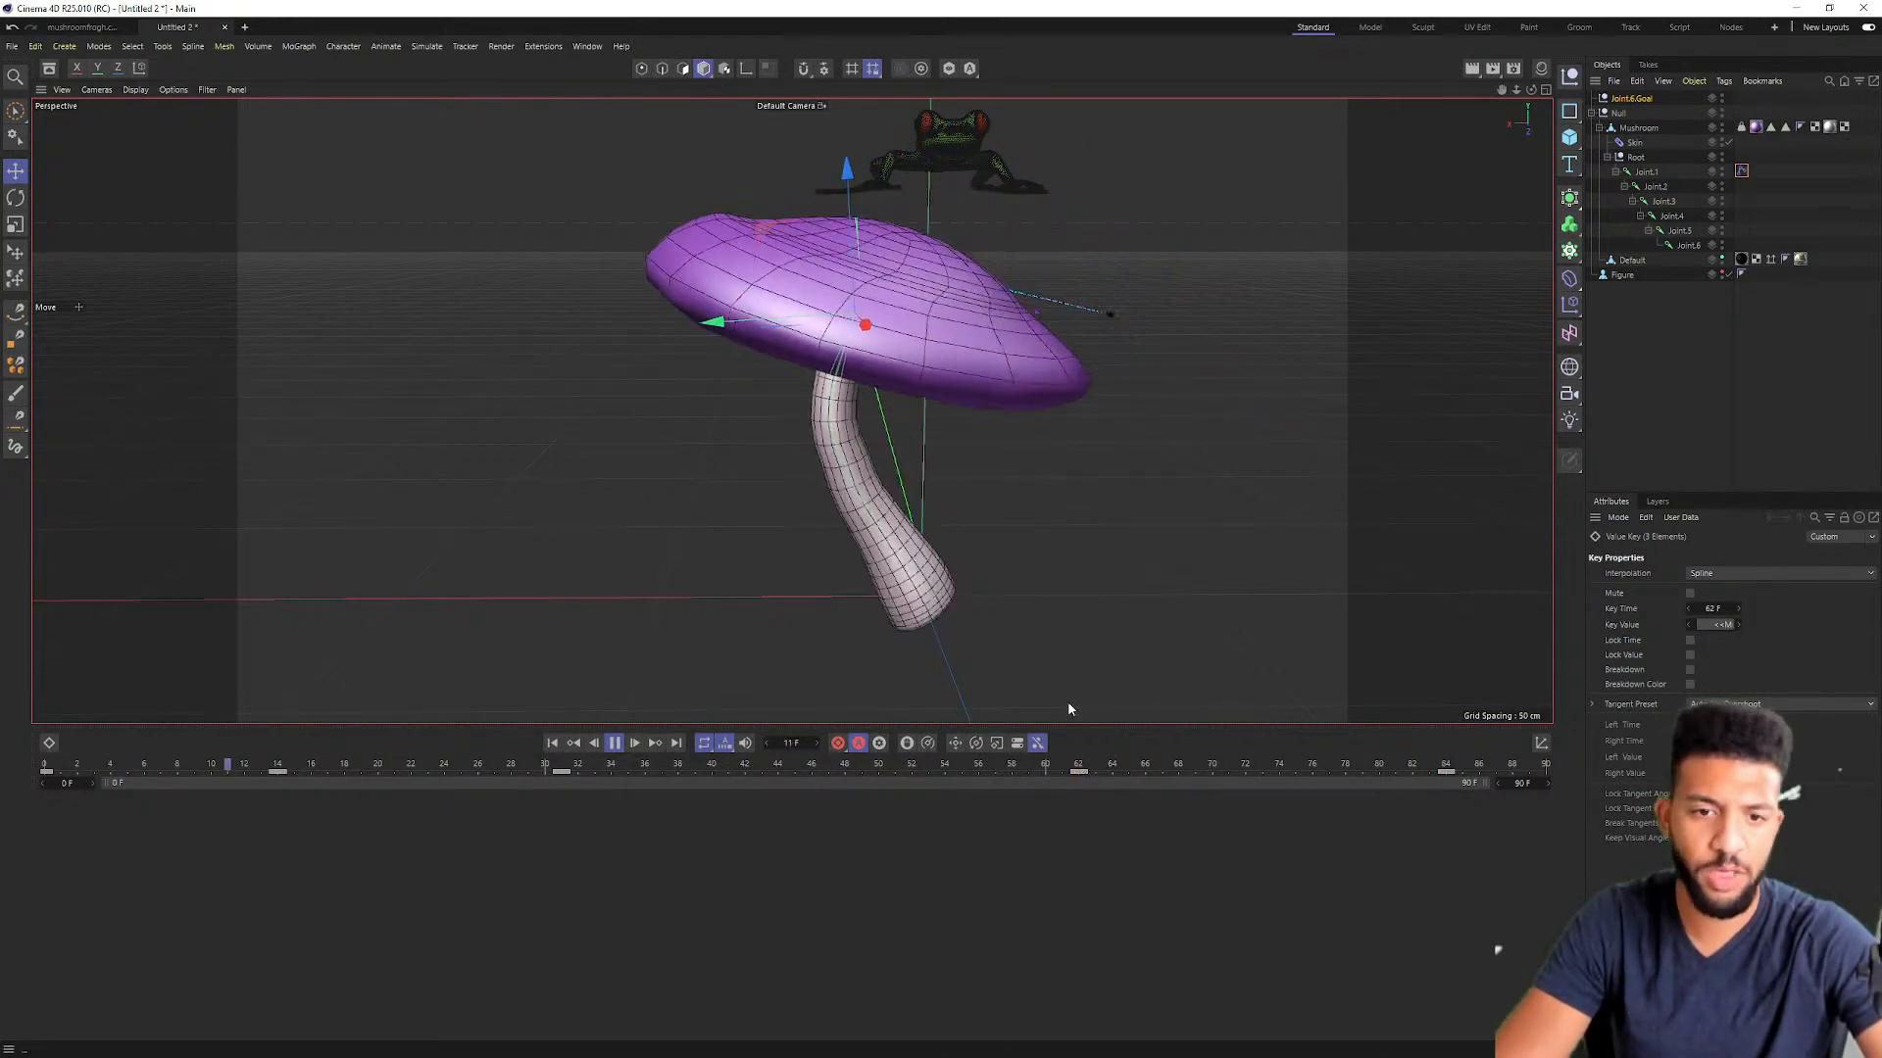
pyautogui.keyDown('alt'); pyautogui.moveTo(1037, 508); pyautogui.dragTo(973, 543, button='middle'); pyautogui.keyUp('alt')
pyautogui.keyDown('alt'); pyautogui.moveTo(973, 543); pyautogui.dragTo(911, 485); pyautogui.keyUp('alt')
pyautogui.press('space')
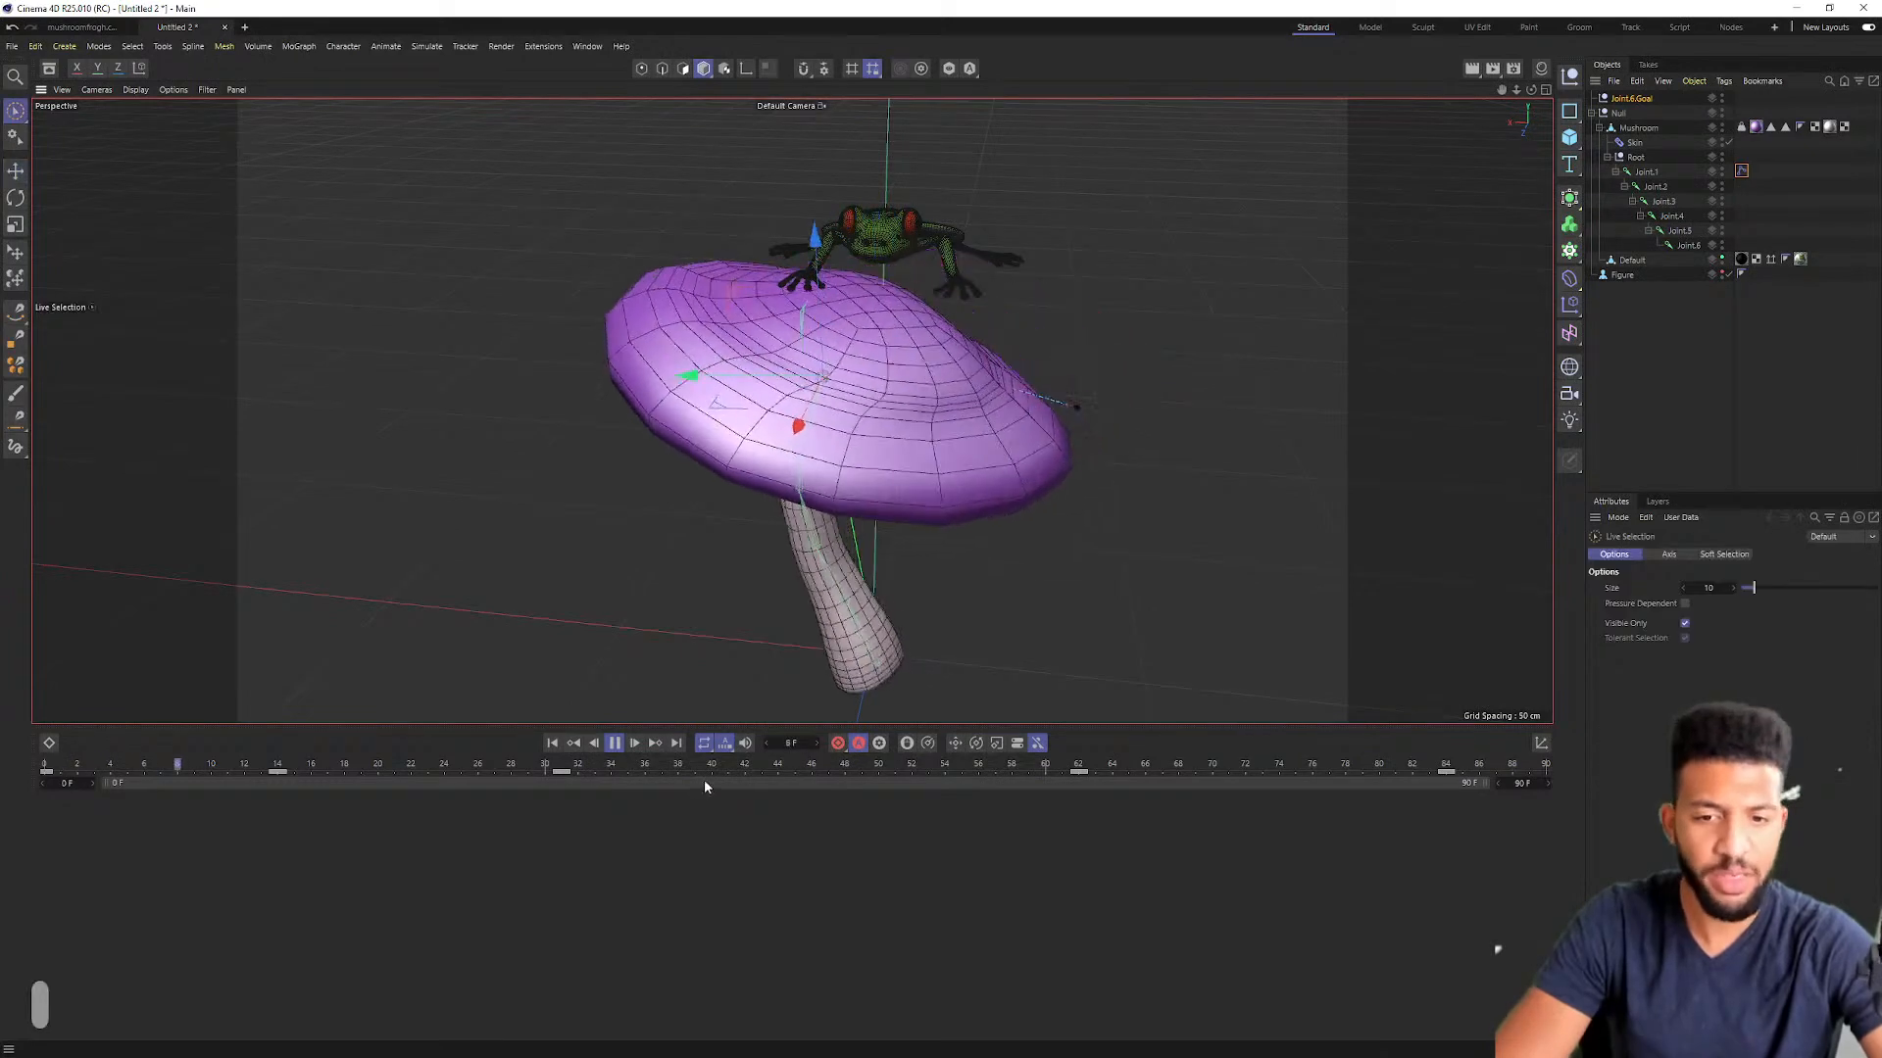
pyautogui.press('space')
pyautogui.click(615, 743)
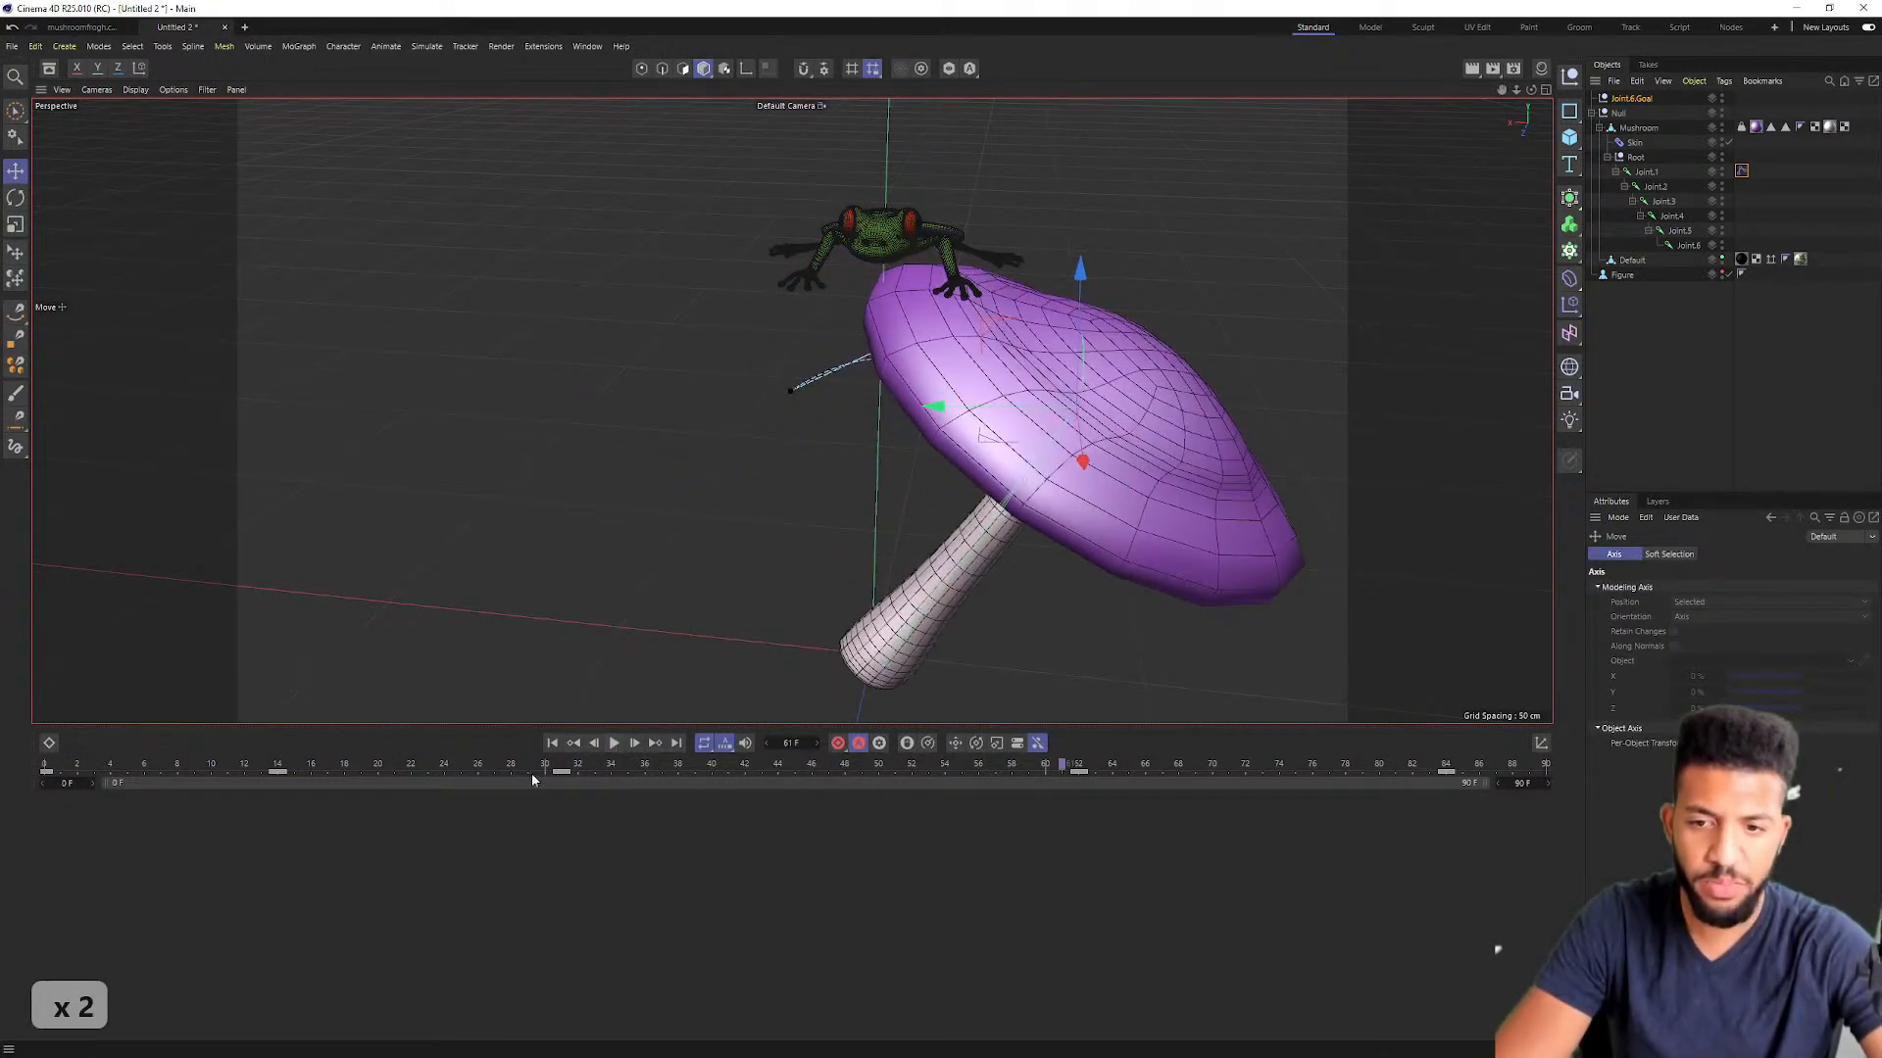
# Step: Reposition Joint.6.Goal at the frame 14 key to adjust the mushroom's lean, and play the sway to check it
pyautogui.moveTo(533, 768); pyautogui.dragTo(280, 780)
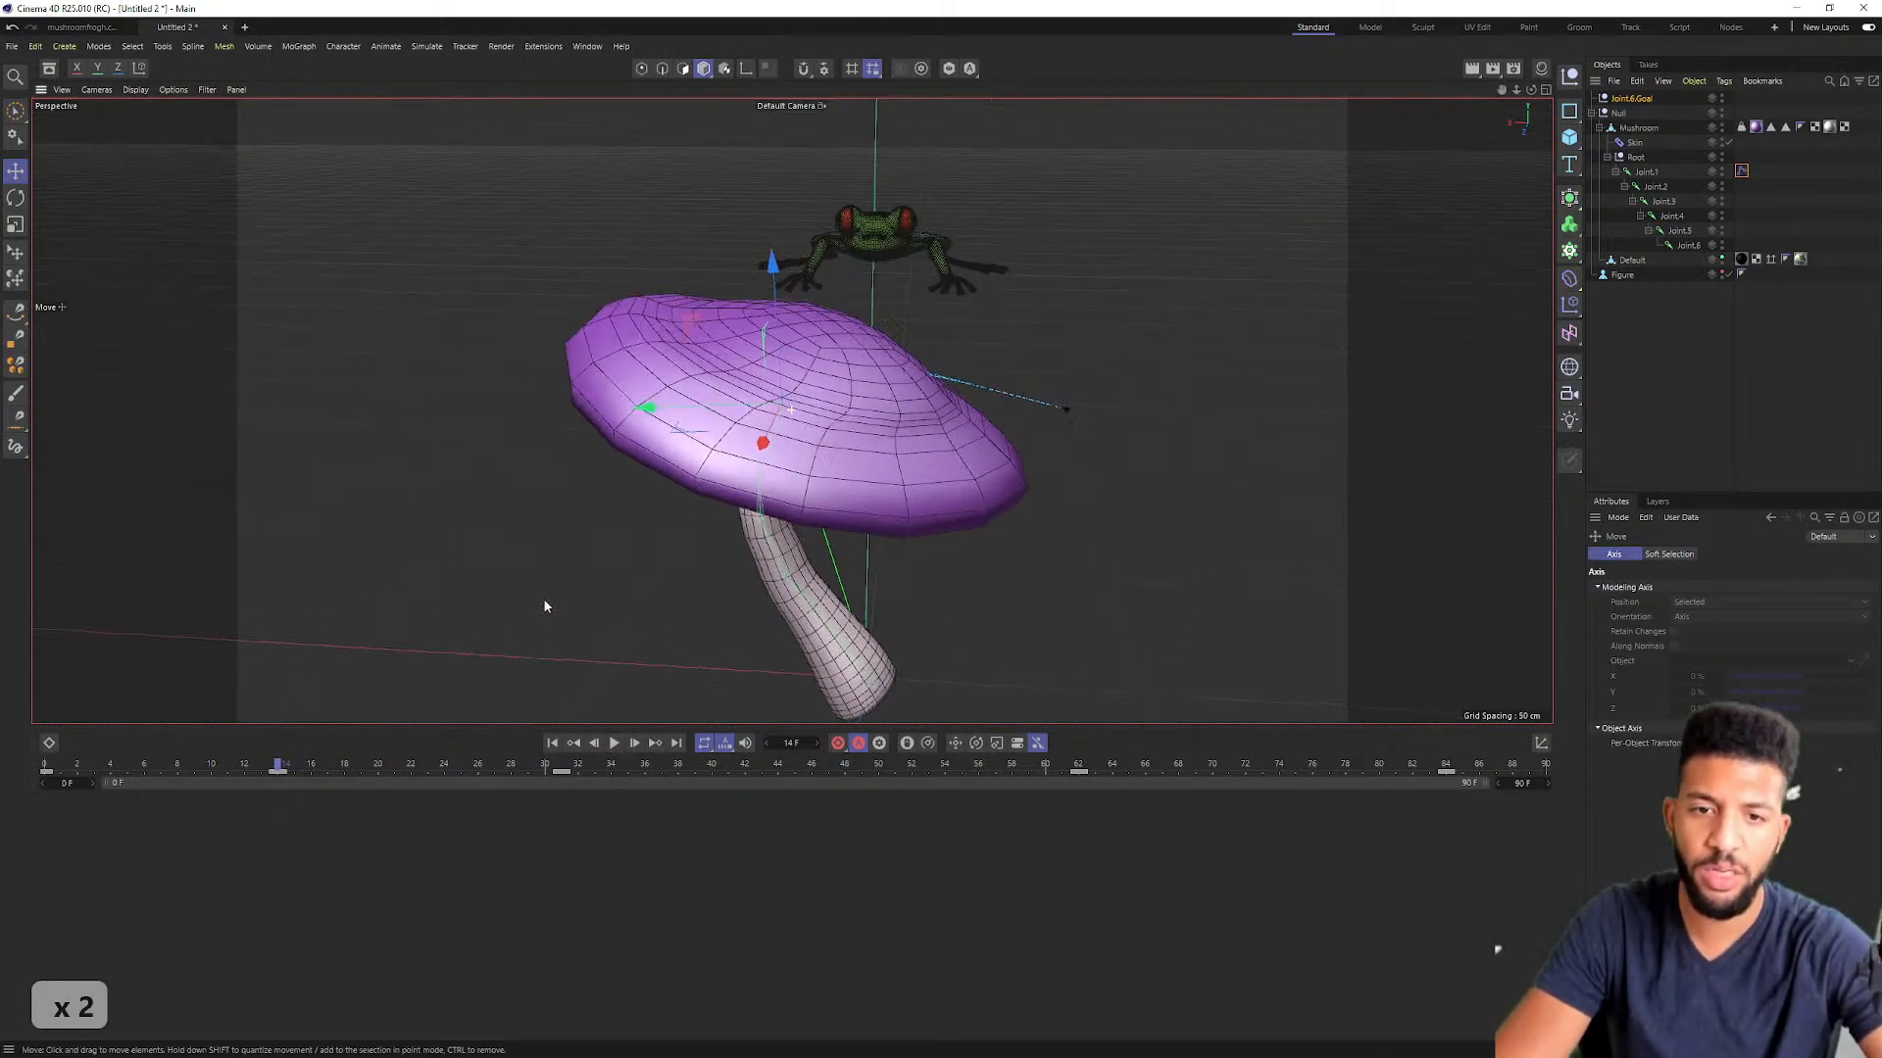
pyautogui.keyDown('alt'); pyautogui.moveTo(645, 508); pyautogui.dragTo(672, 382, button='middle'); pyautogui.keyUp('alt')
pyautogui.moveTo(681, 331); pyautogui.dragTo(737, 286)
pyautogui.press('F8')
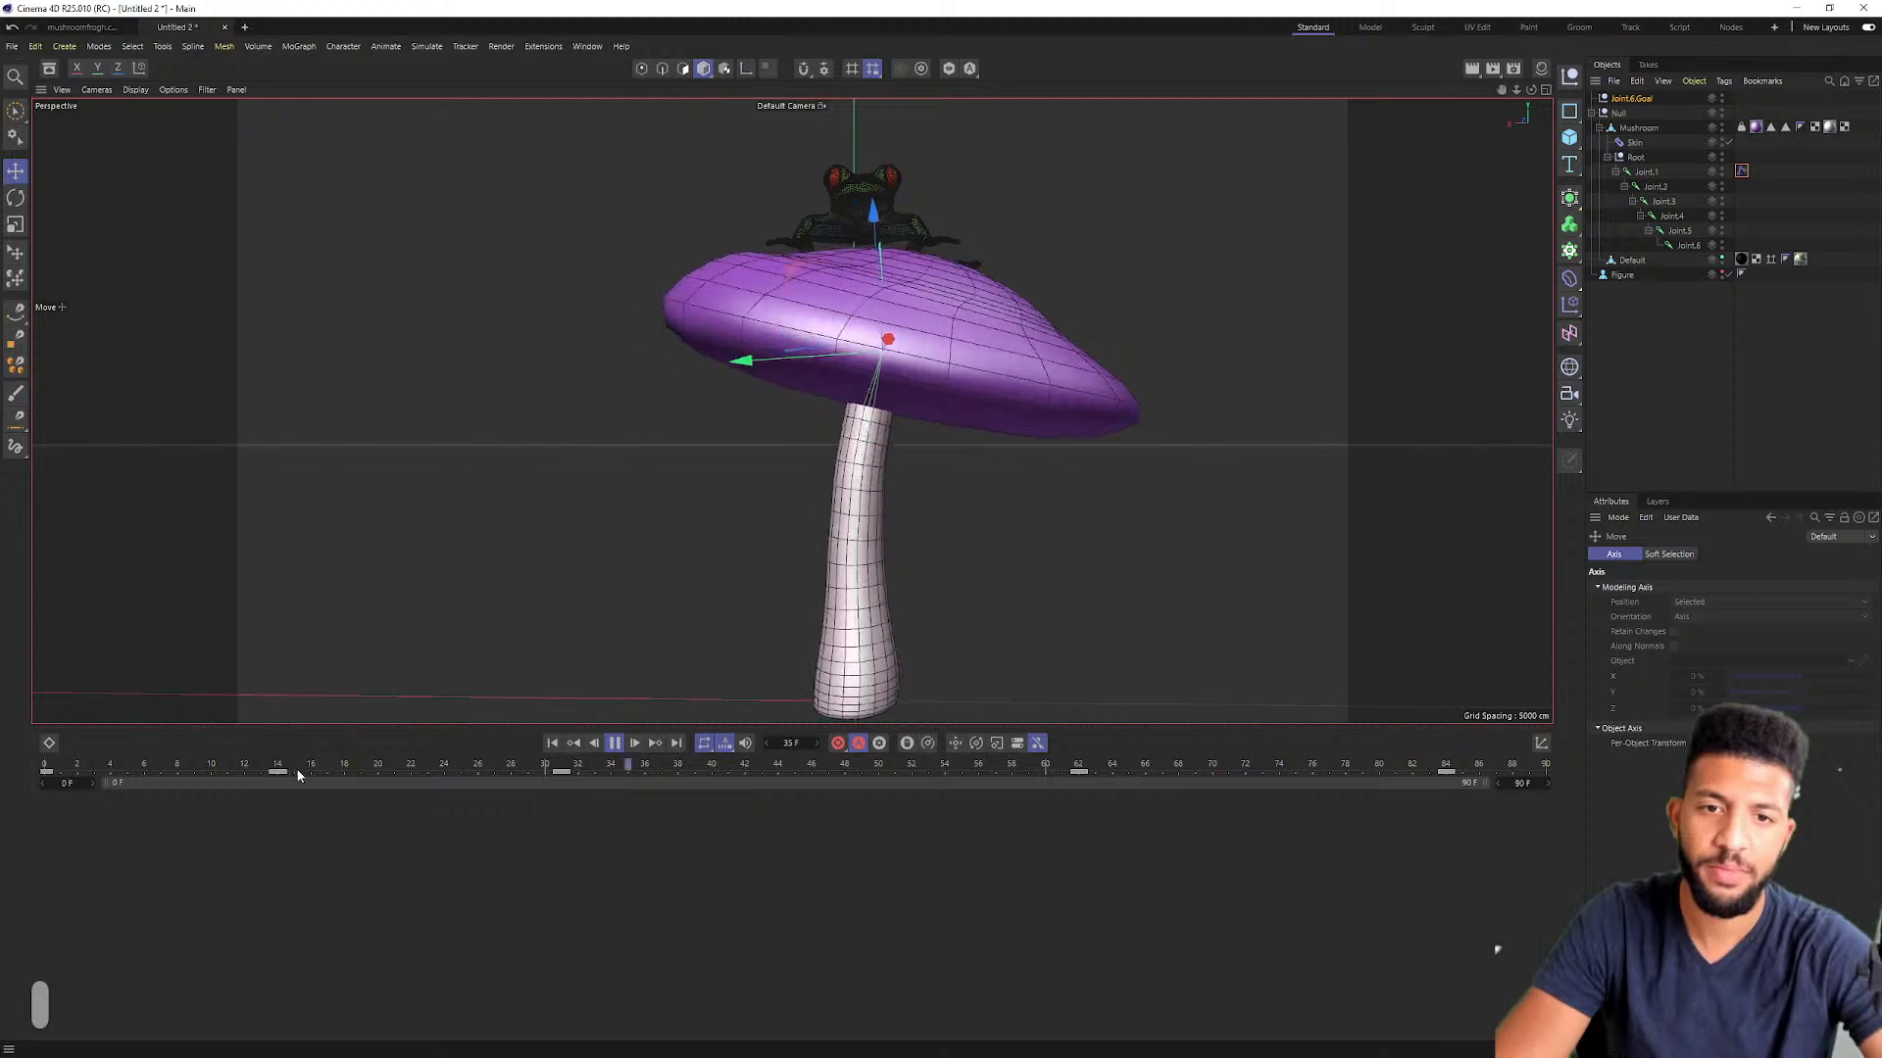
pyautogui.press('F8')
# Step: Move Joint.6.Goal sideways toward the centre line and adjust its height at the frame 62 key to reduce the lean, and replay the animation
pyautogui.moveTo(773, 770); pyautogui.dragTo(1113, 794)
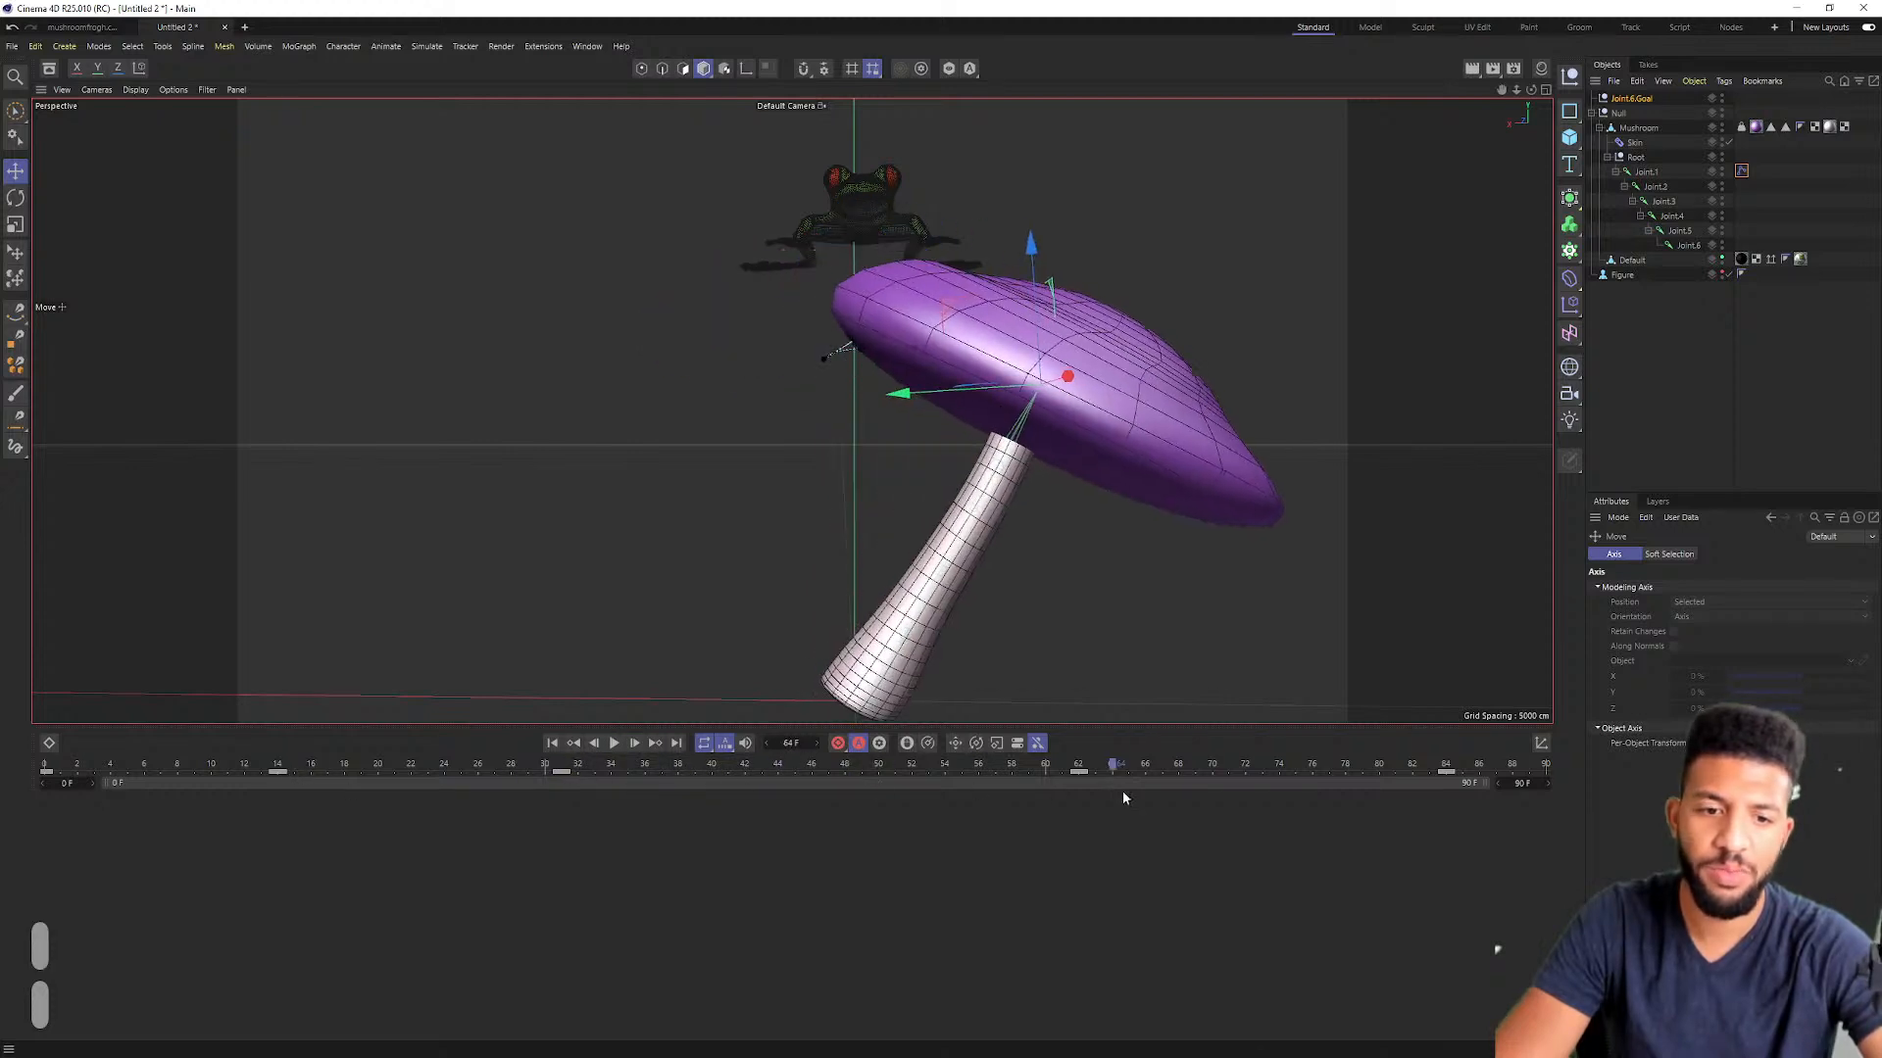
pyautogui.moveTo(909, 382); pyautogui.dragTo(812, 434)
pyautogui.moveTo(941, 257); pyautogui.dragTo(912, 247)
pyautogui.moveTo(808, 379); pyautogui.dragTo(780, 382)
pyautogui.moveTo(905, 232); pyautogui.dragTo(900, 227)
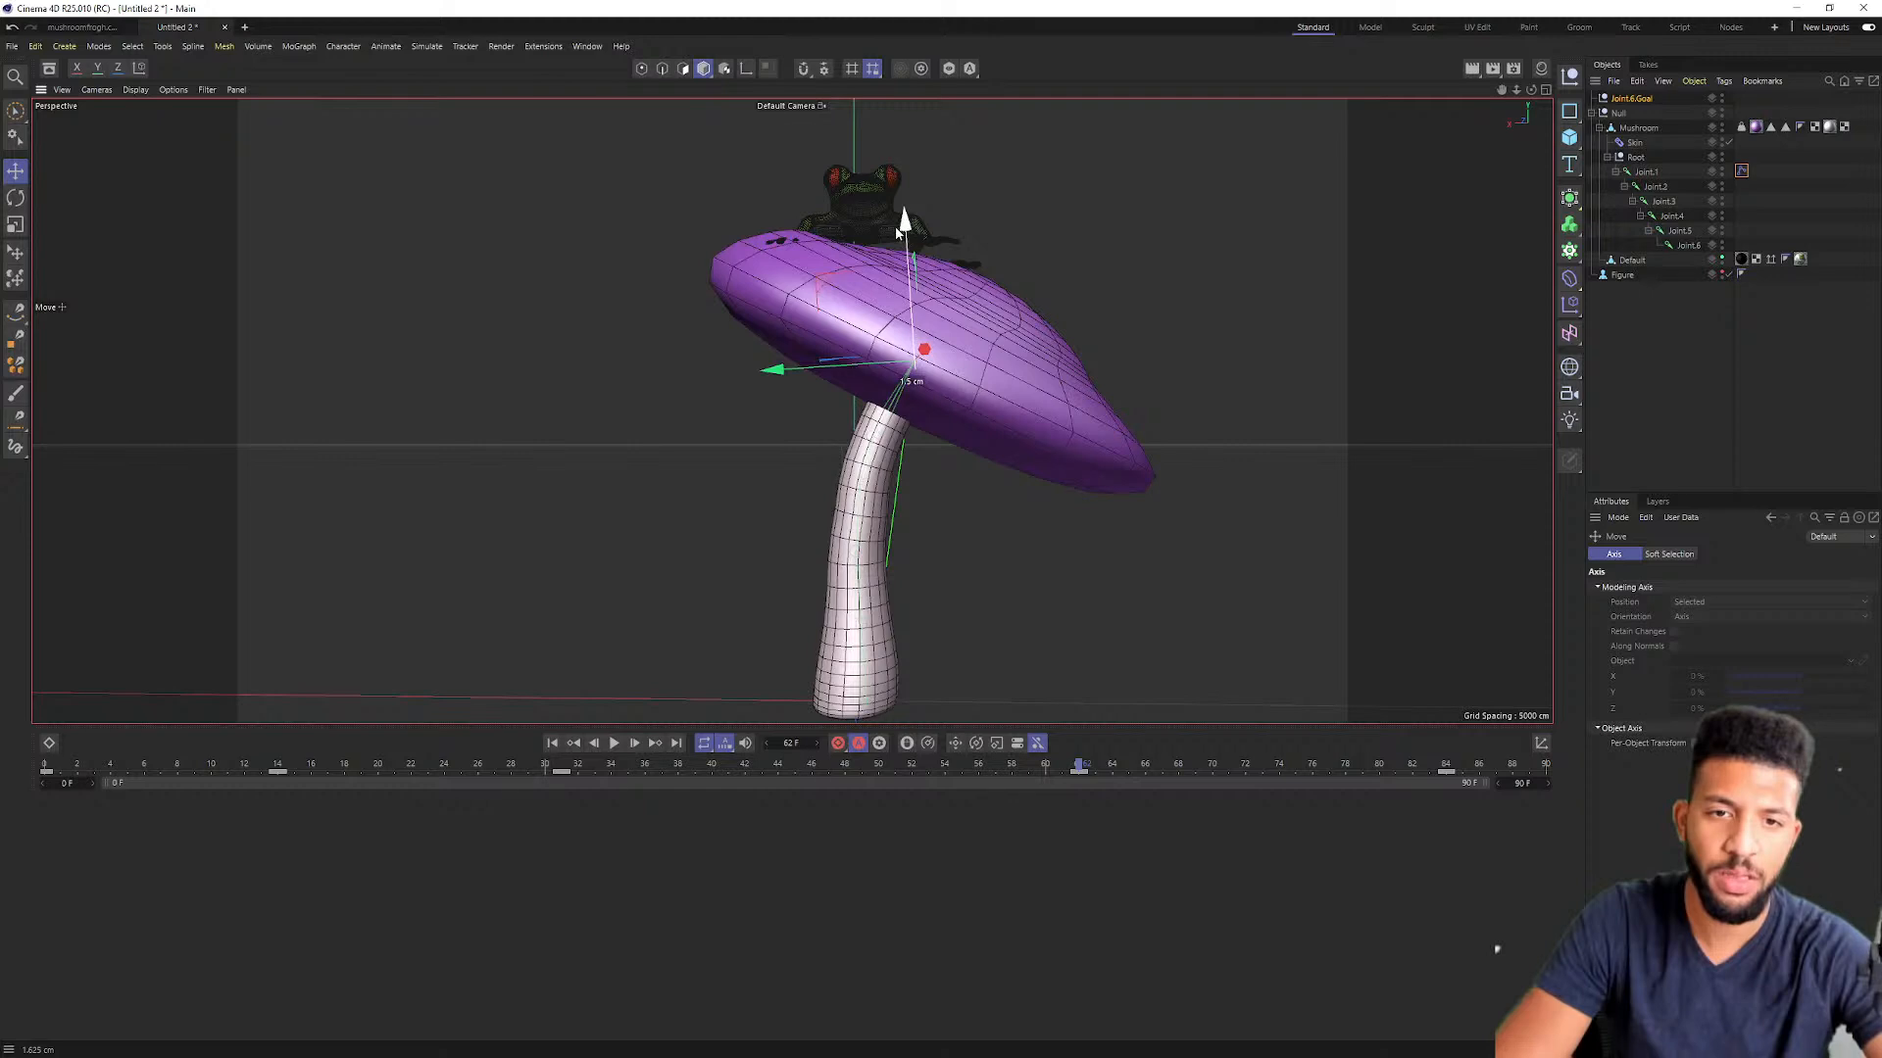
pyautogui.press('F8')
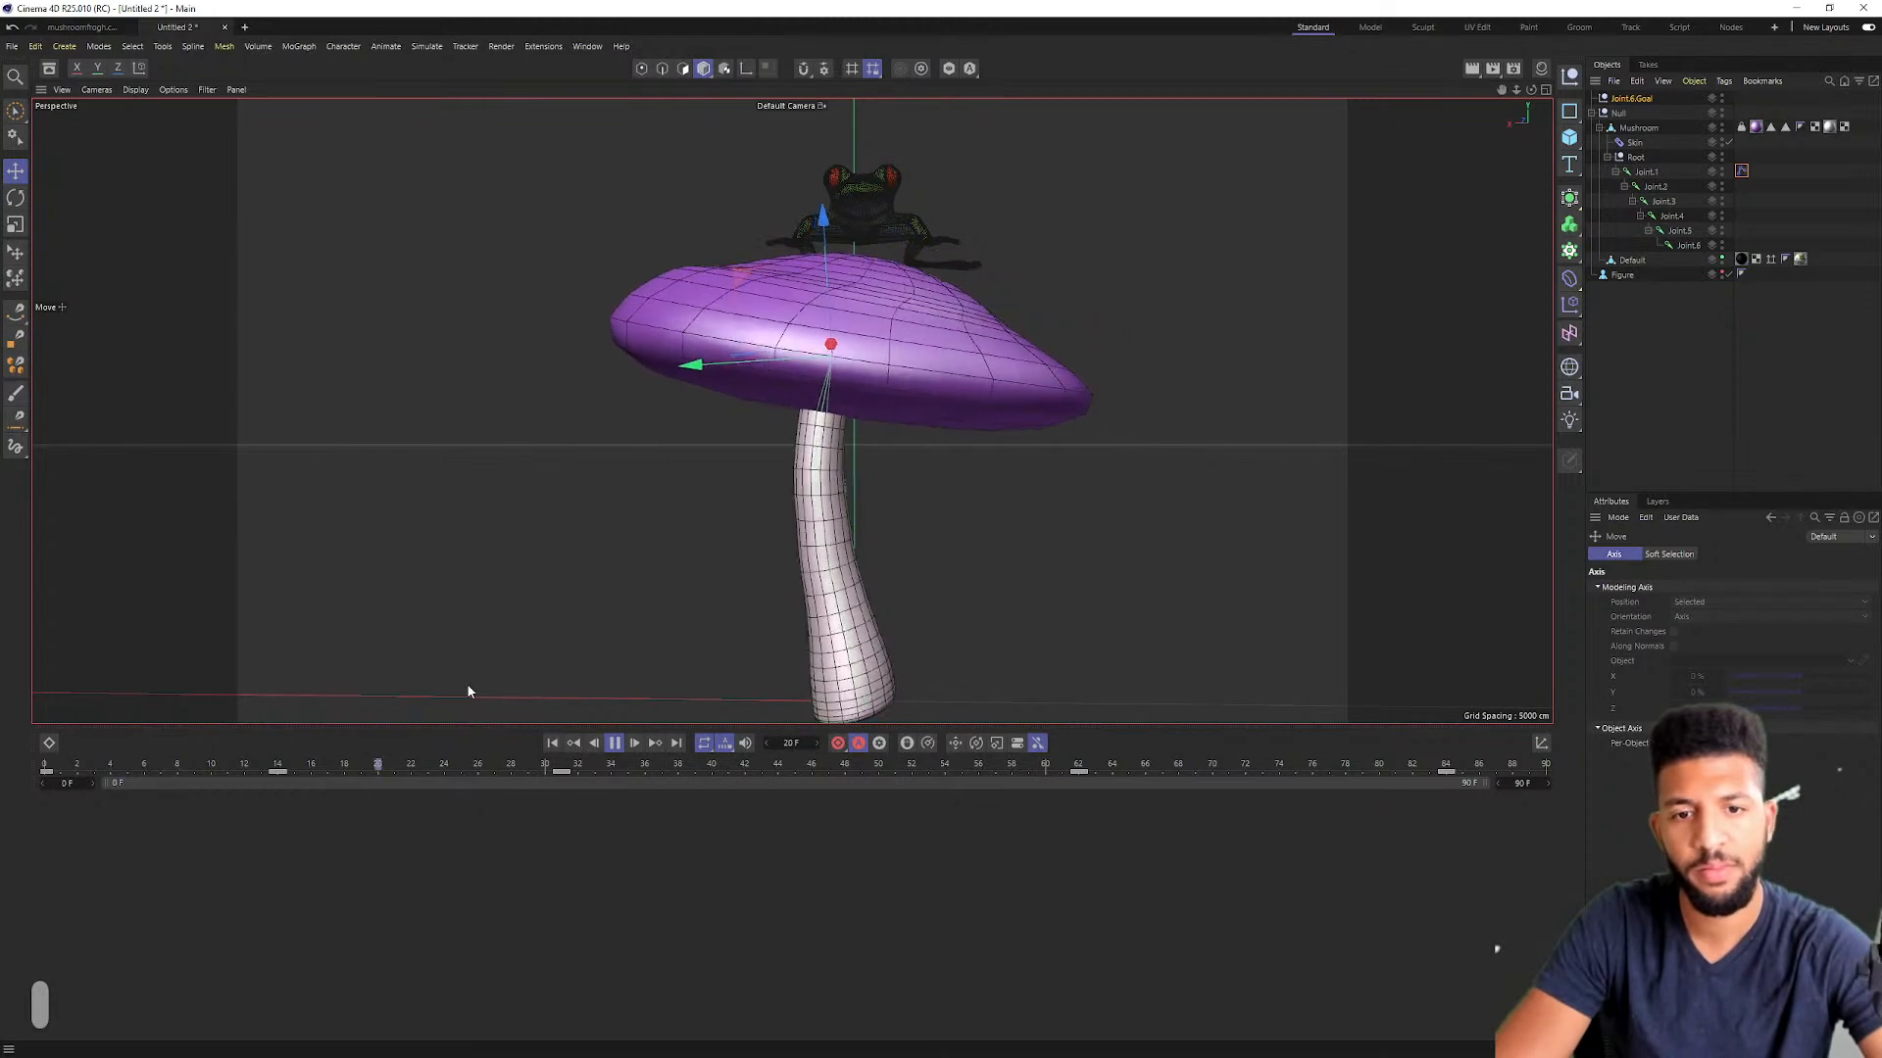
# Step: Show Joint.1's IK tag settings and examine the playing sway from several viewing angles
pyautogui.keyDown('alt'); pyautogui.moveTo(932, 546); pyautogui.dragTo(1002, 548); pyautogui.keyUp('alt')
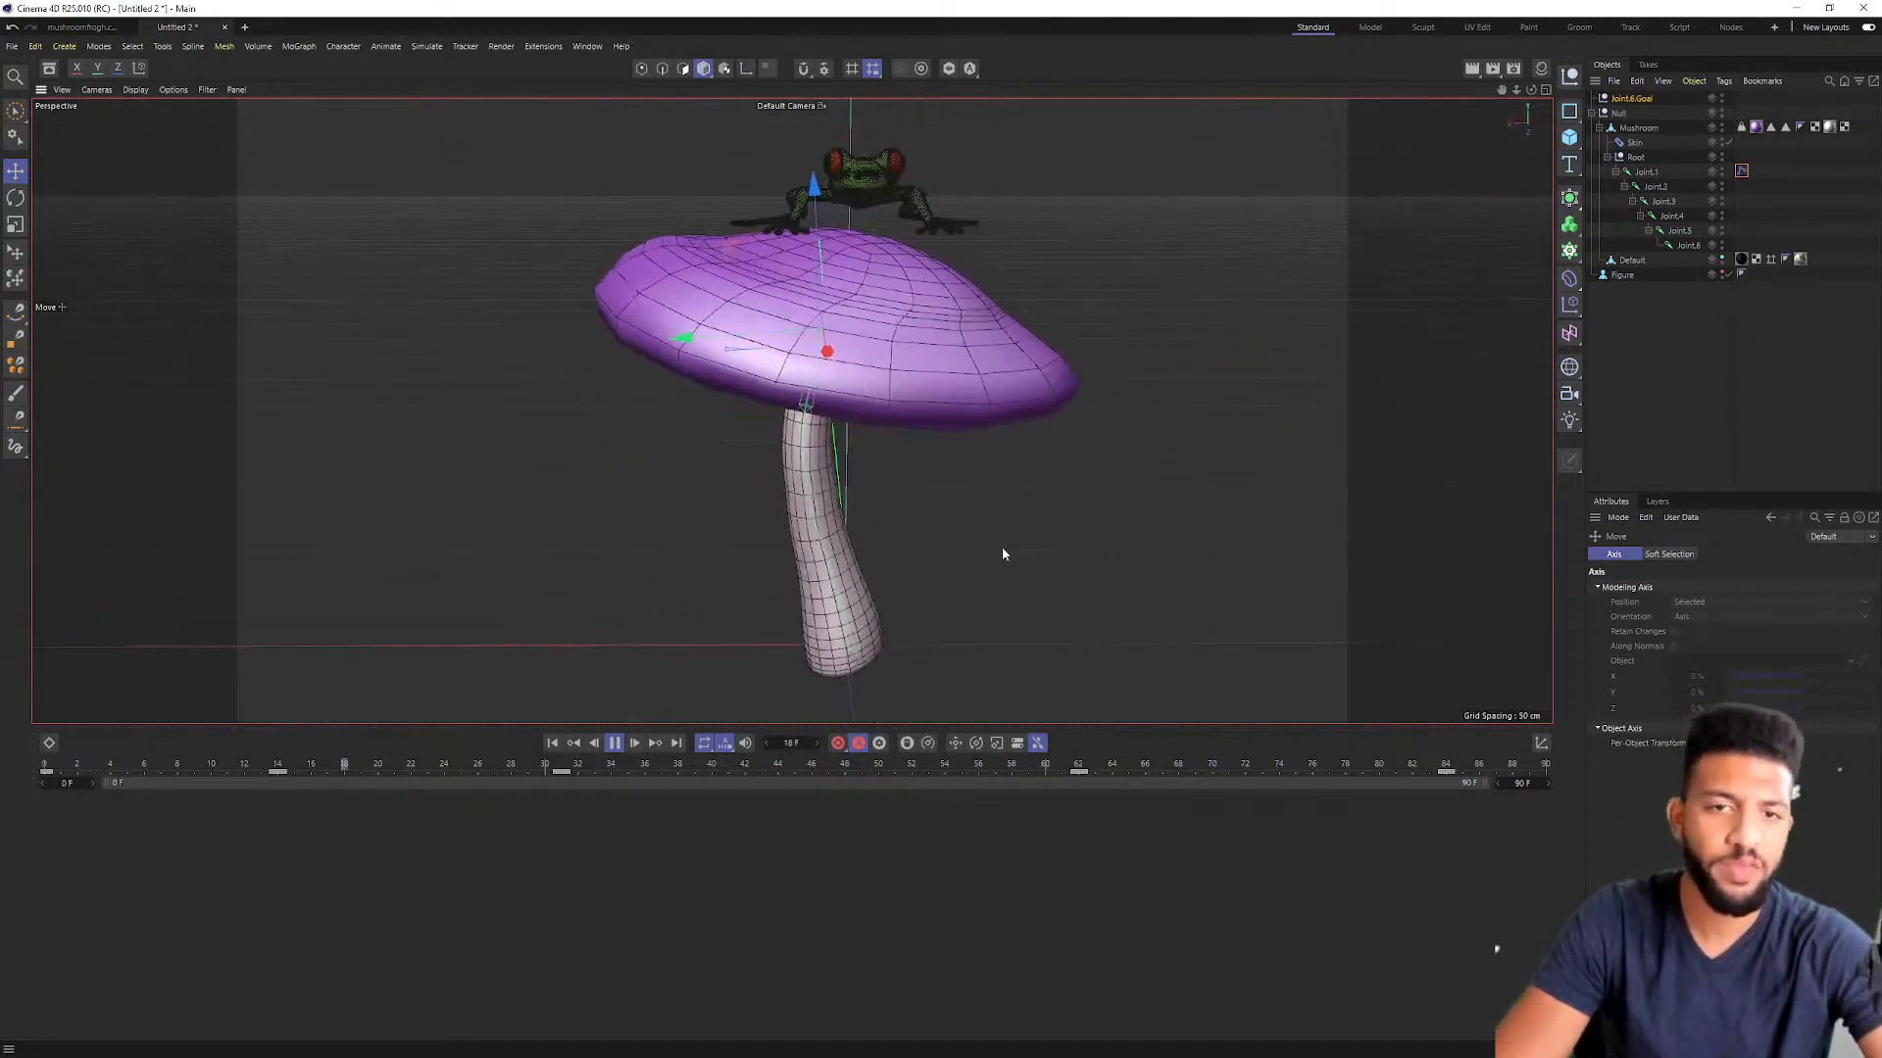
pyautogui.click(1741, 172)
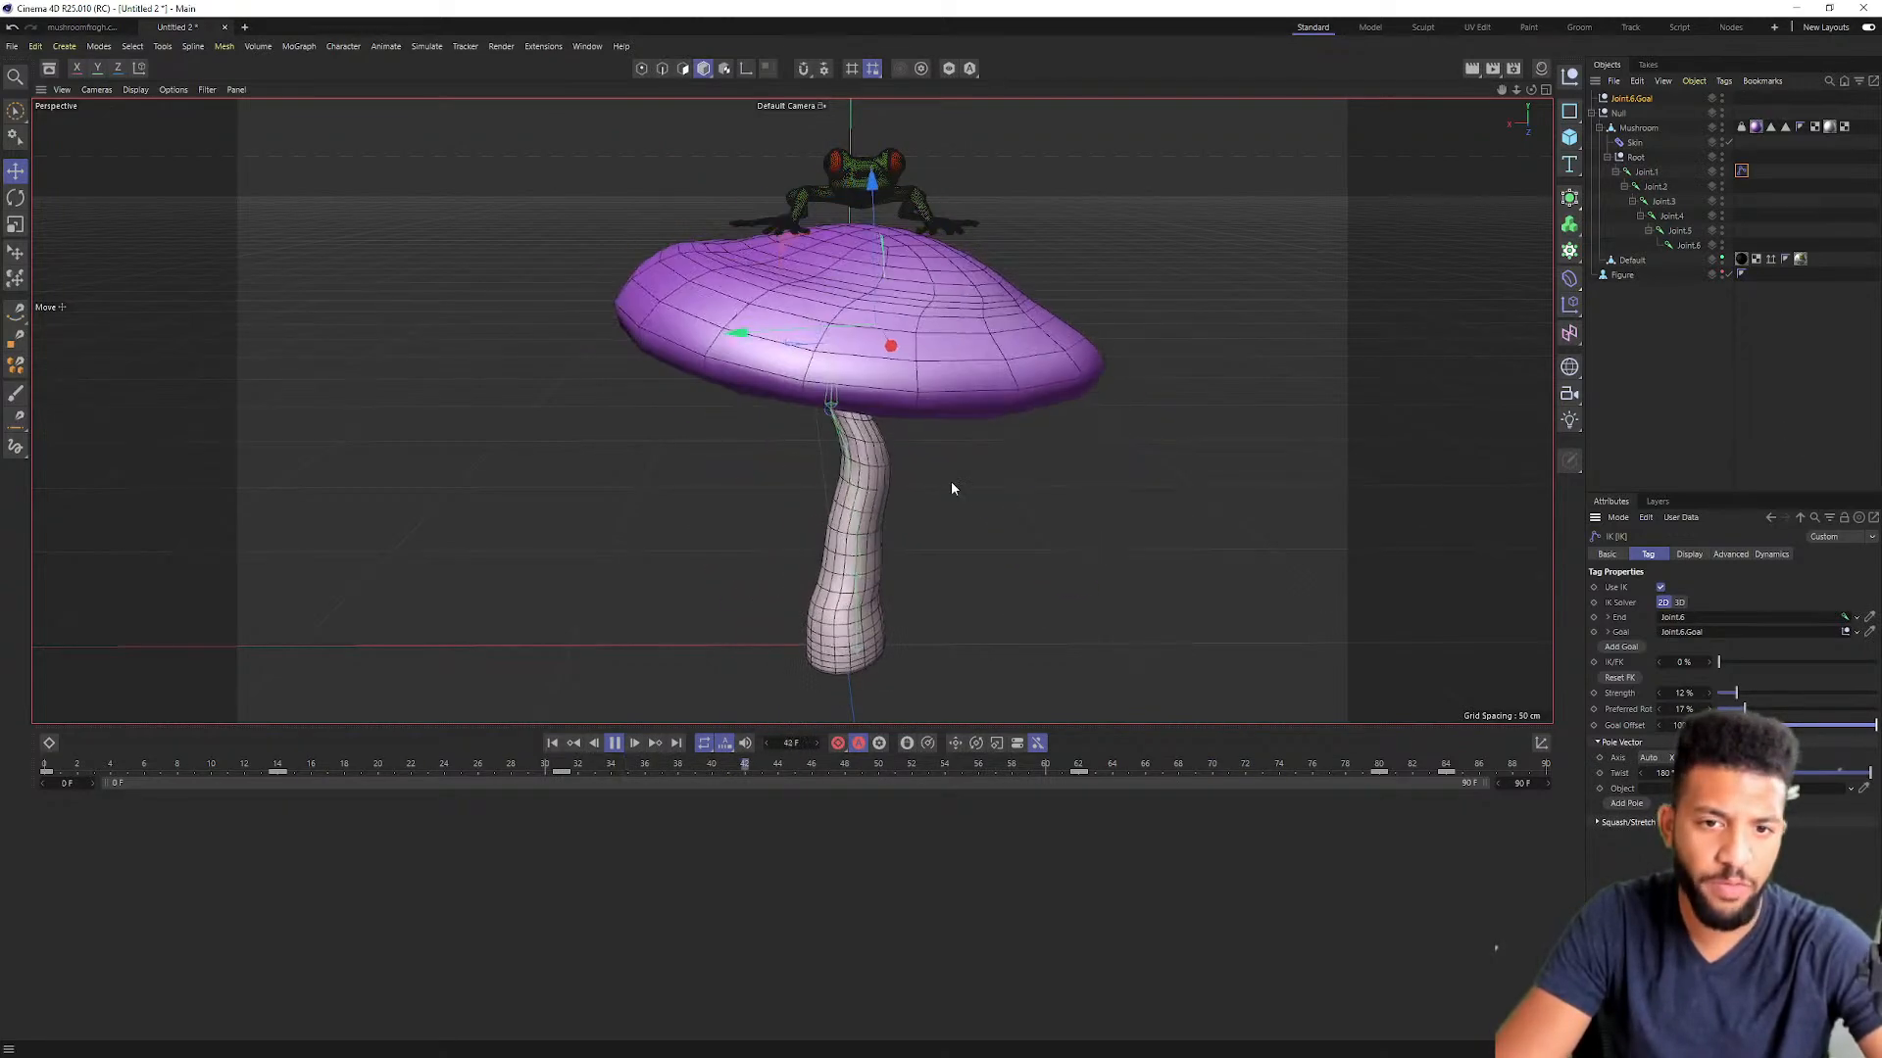
pyautogui.keyDown('alt'); pyautogui.moveTo(929, 470); pyautogui.dragTo(688, 369); pyautogui.keyUp('alt')
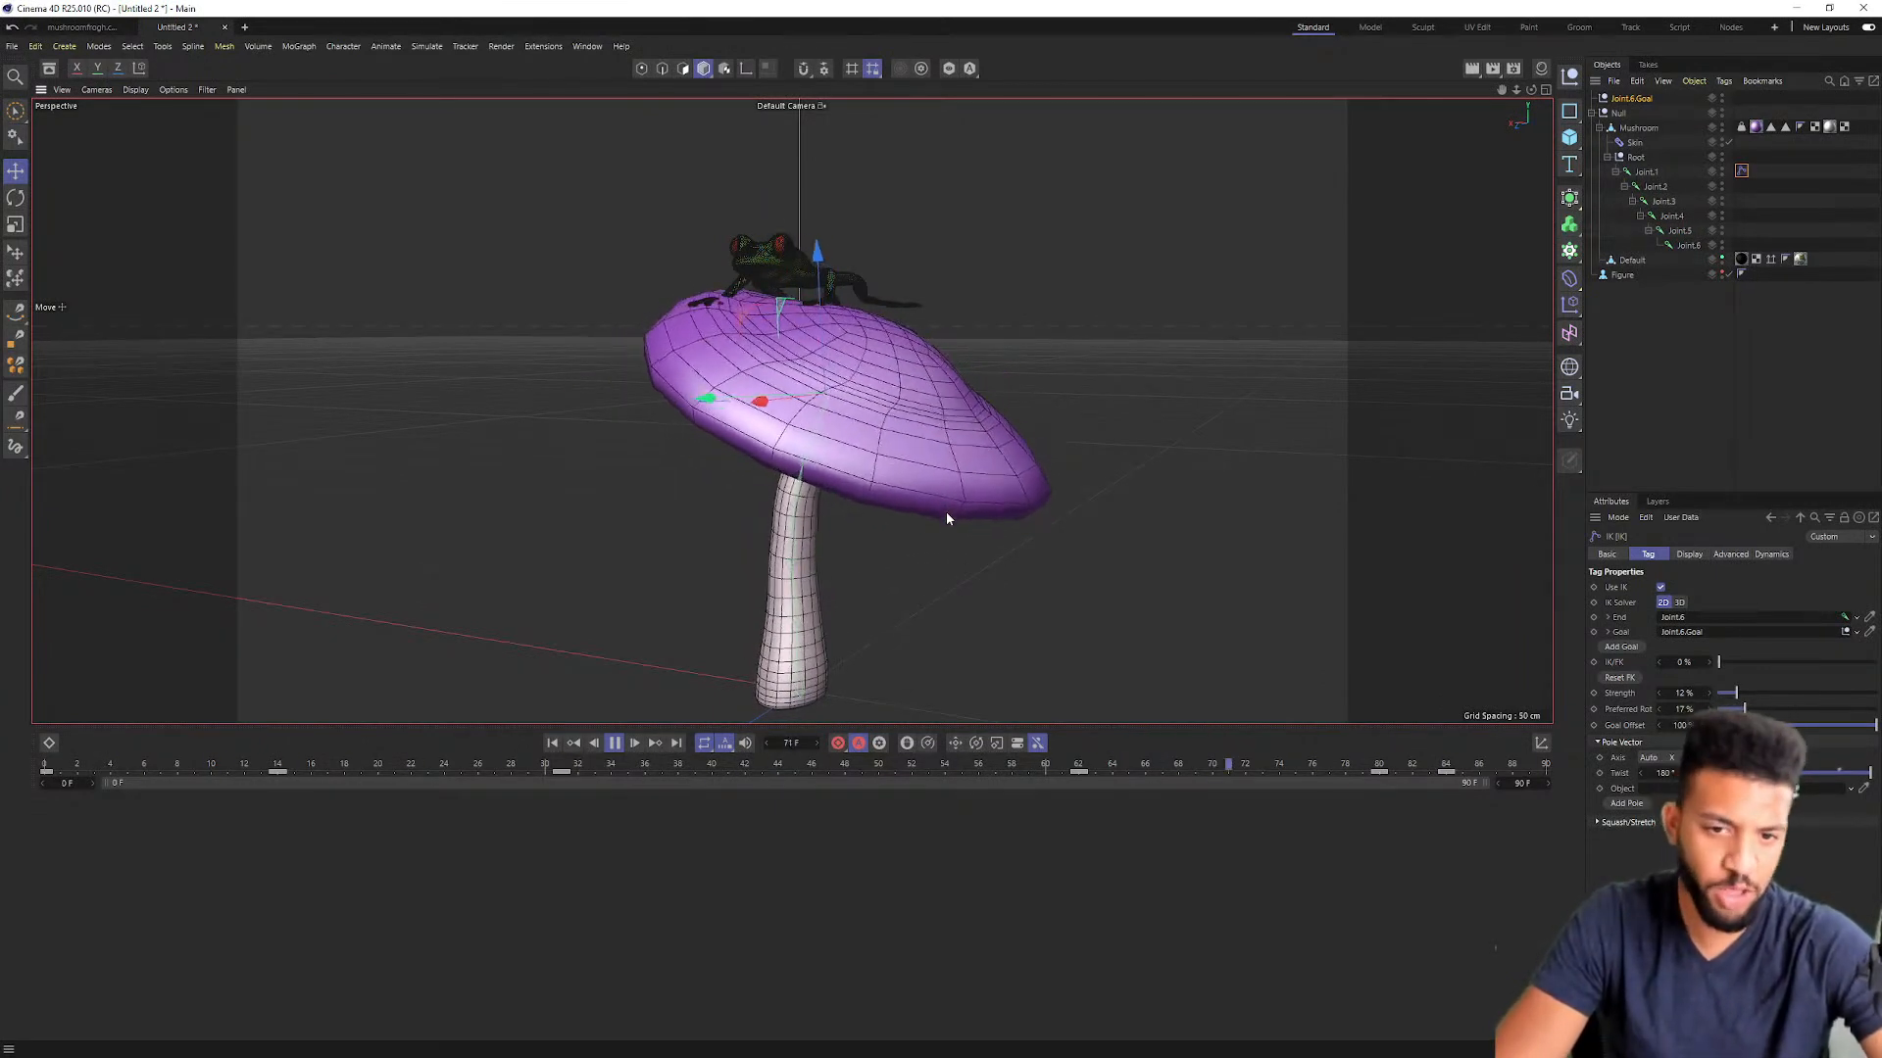
pyautogui.keyDown('alt'); pyautogui.moveTo(814, 525); pyautogui.dragTo(639, 511); pyautogui.keyUp('alt')
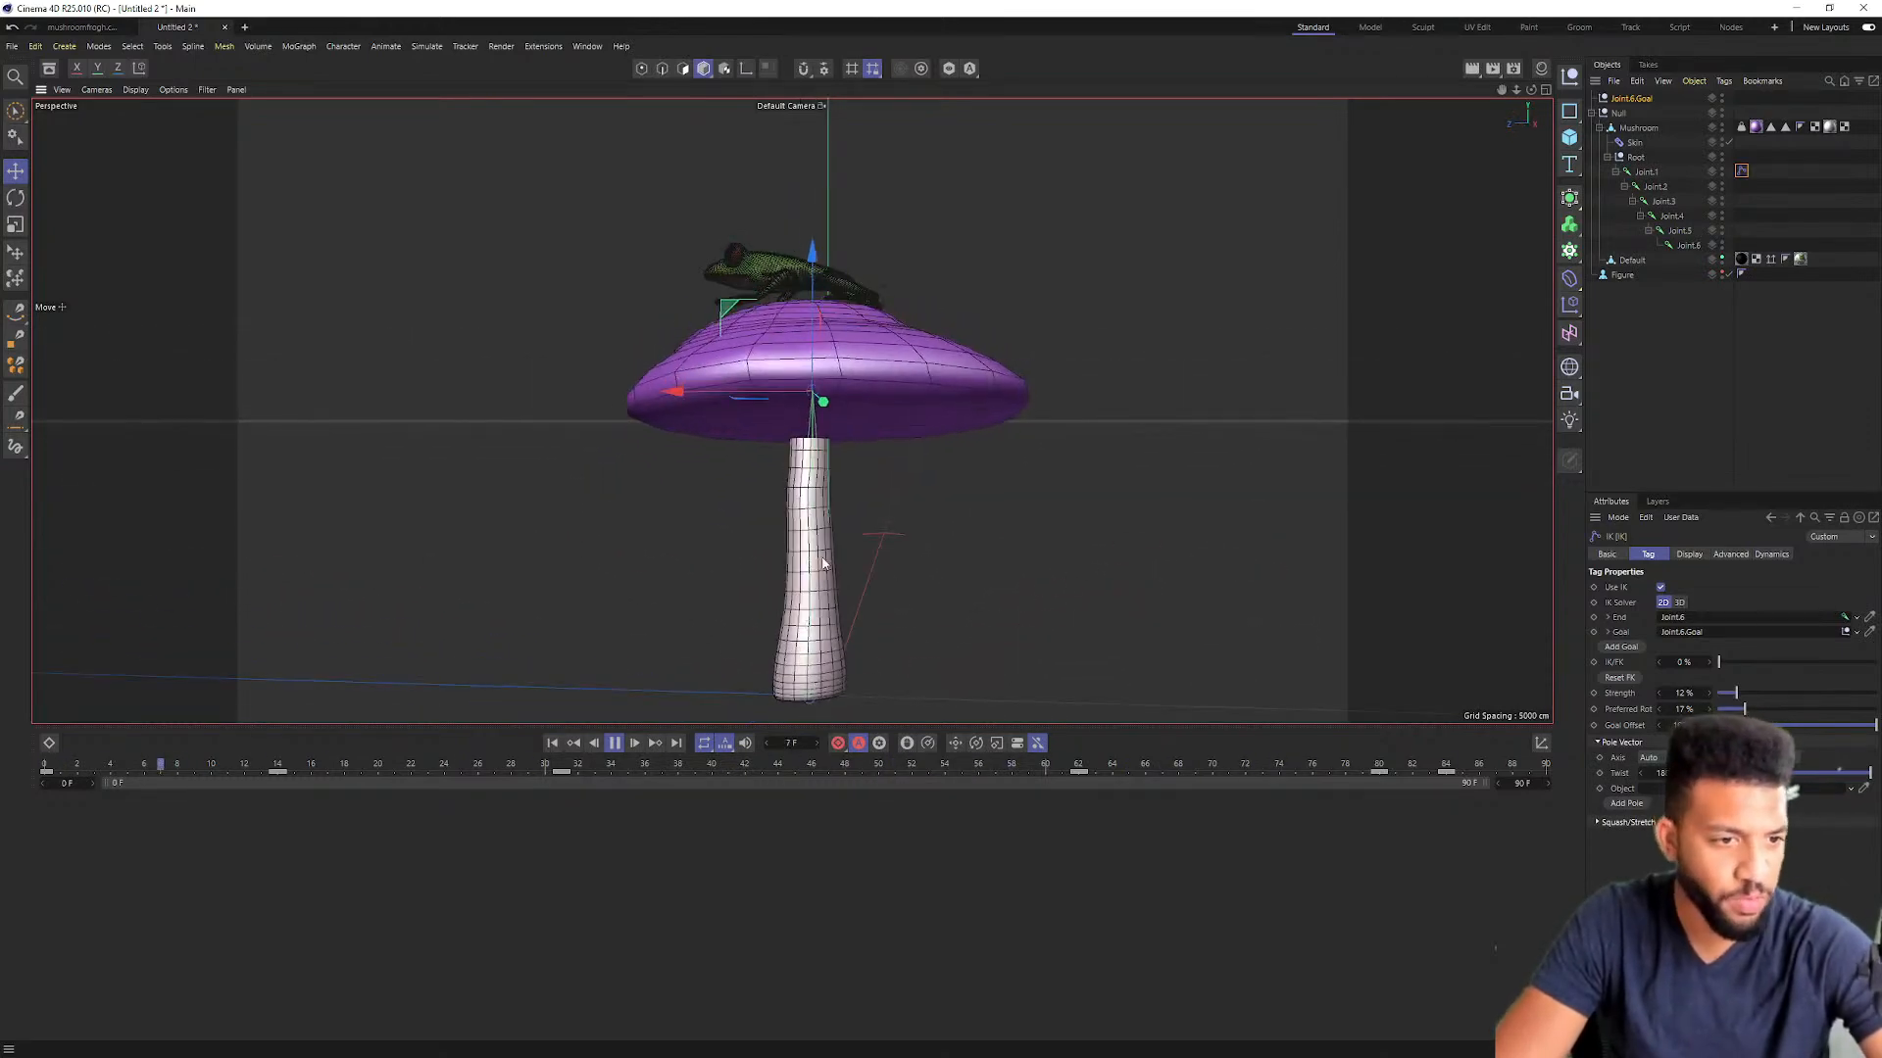
pyautogui.keyDown('alt'); pyautogui.moveTo(971, 541); pyautogui.dragTo(937, 503); pyautogui.keyUp('alt')
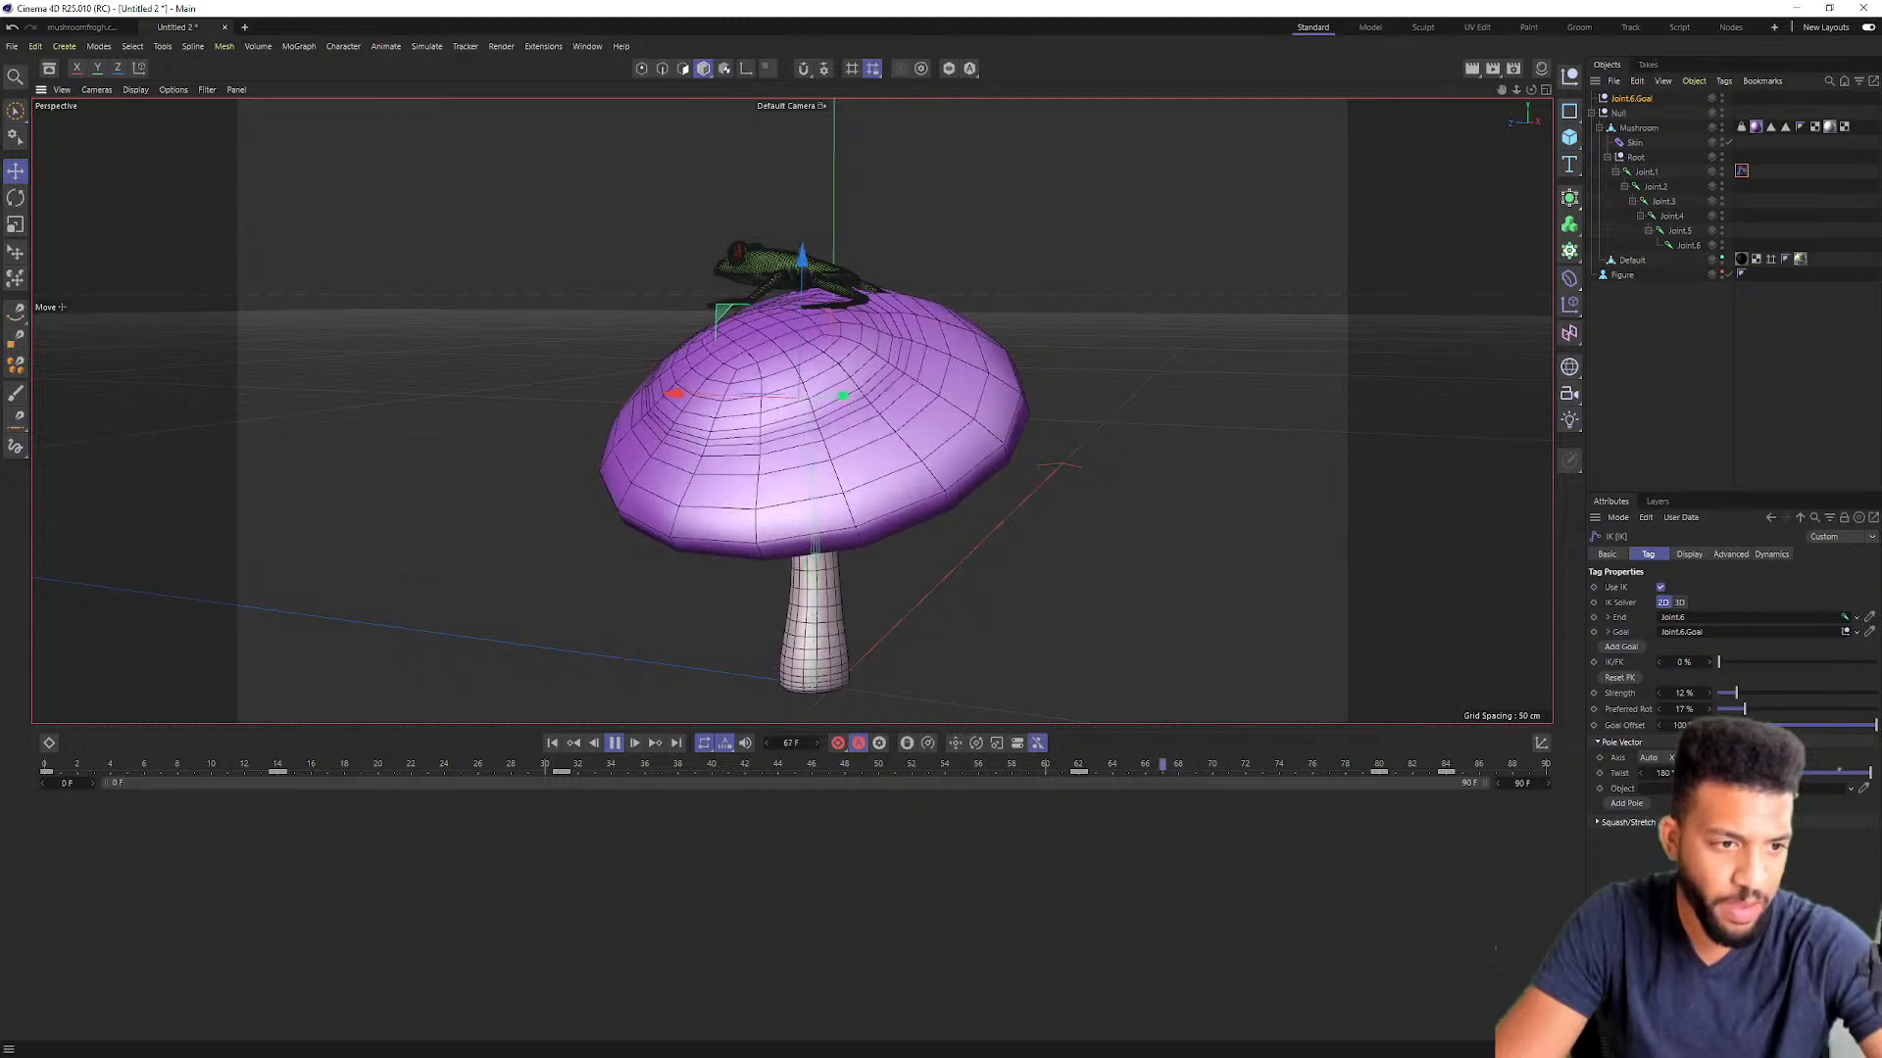
# Step: Add a pole object to Joint.1's IK tag, check the stem's bending during playback, and try moving the goal
pyautogui.click(1626, 803)
pyautogui.keyDown('alt'); pyautogui.moveTo(850, 514); pyautogui.dragTo(956, 505); pyautogui.keyUp('alt')
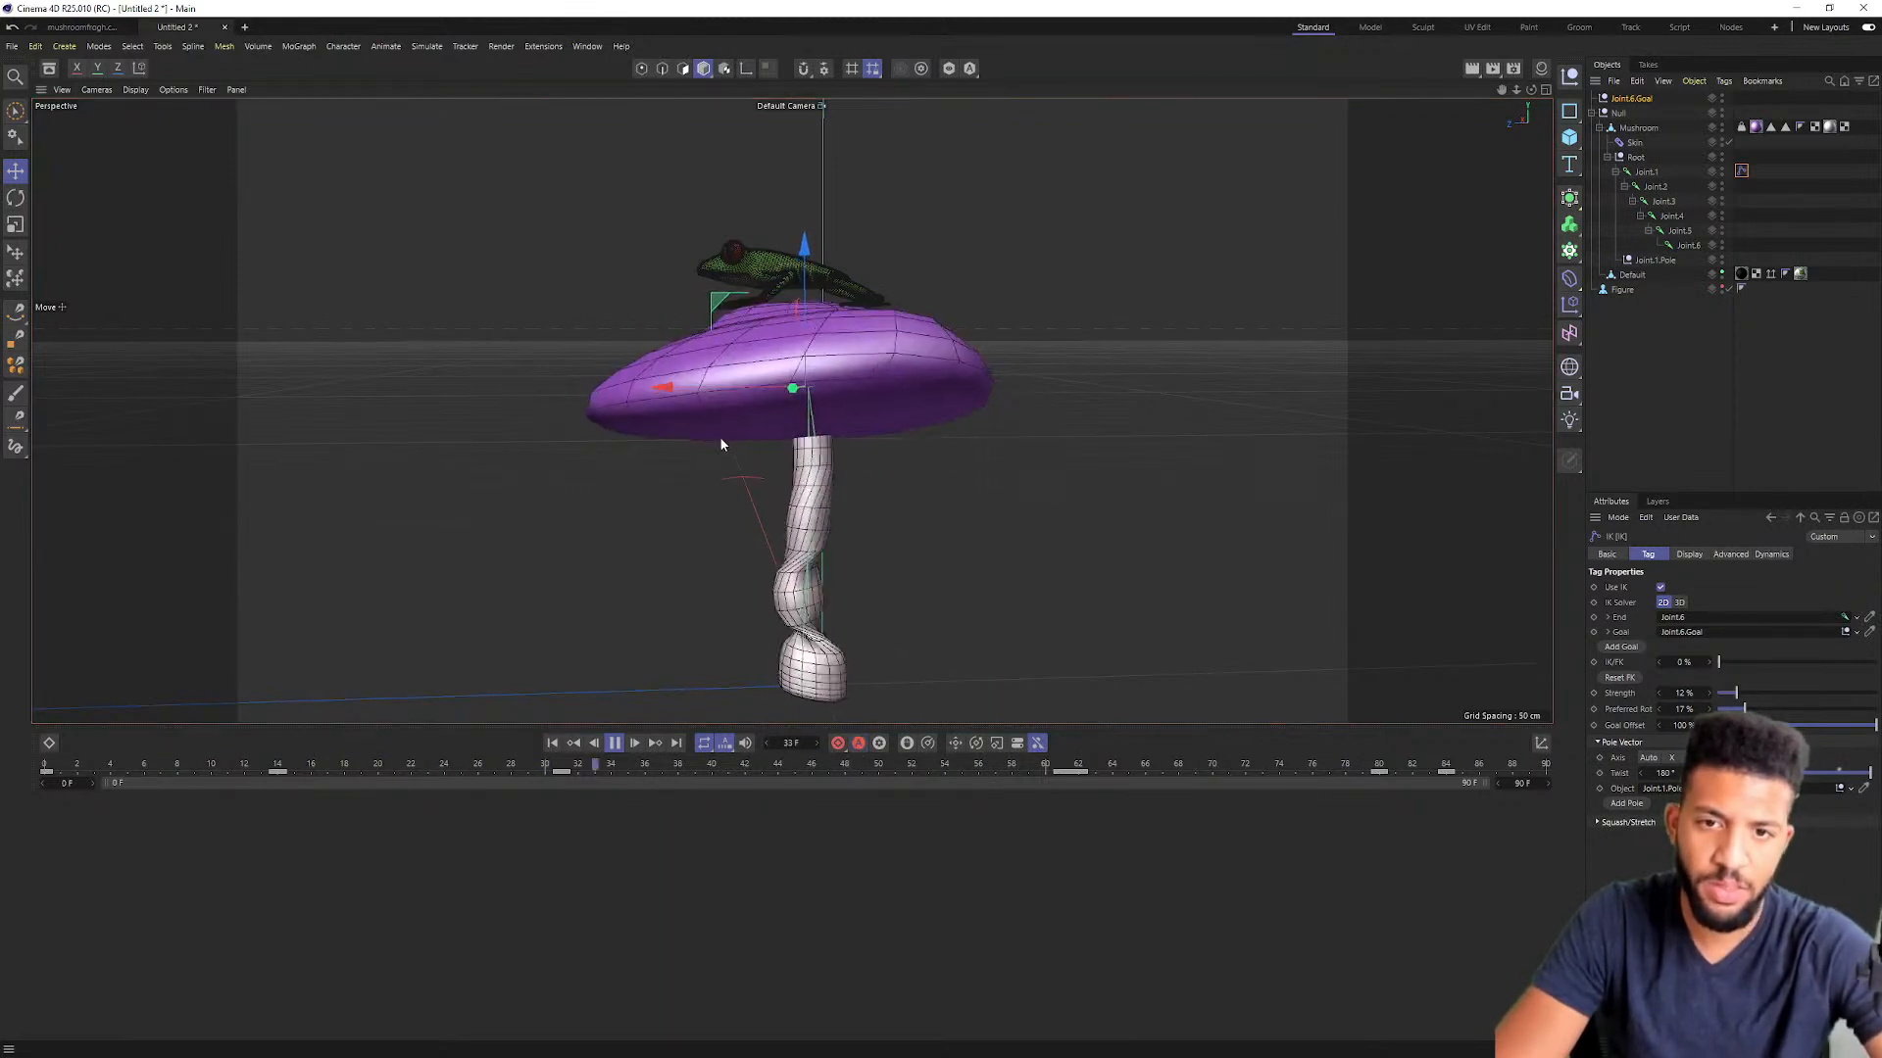
pyautogui.keyDown('alt'); pyautogui.moveTo(824, 549); pyautogui.dragTo(885, 576); pyautogui.keyUp('alt')
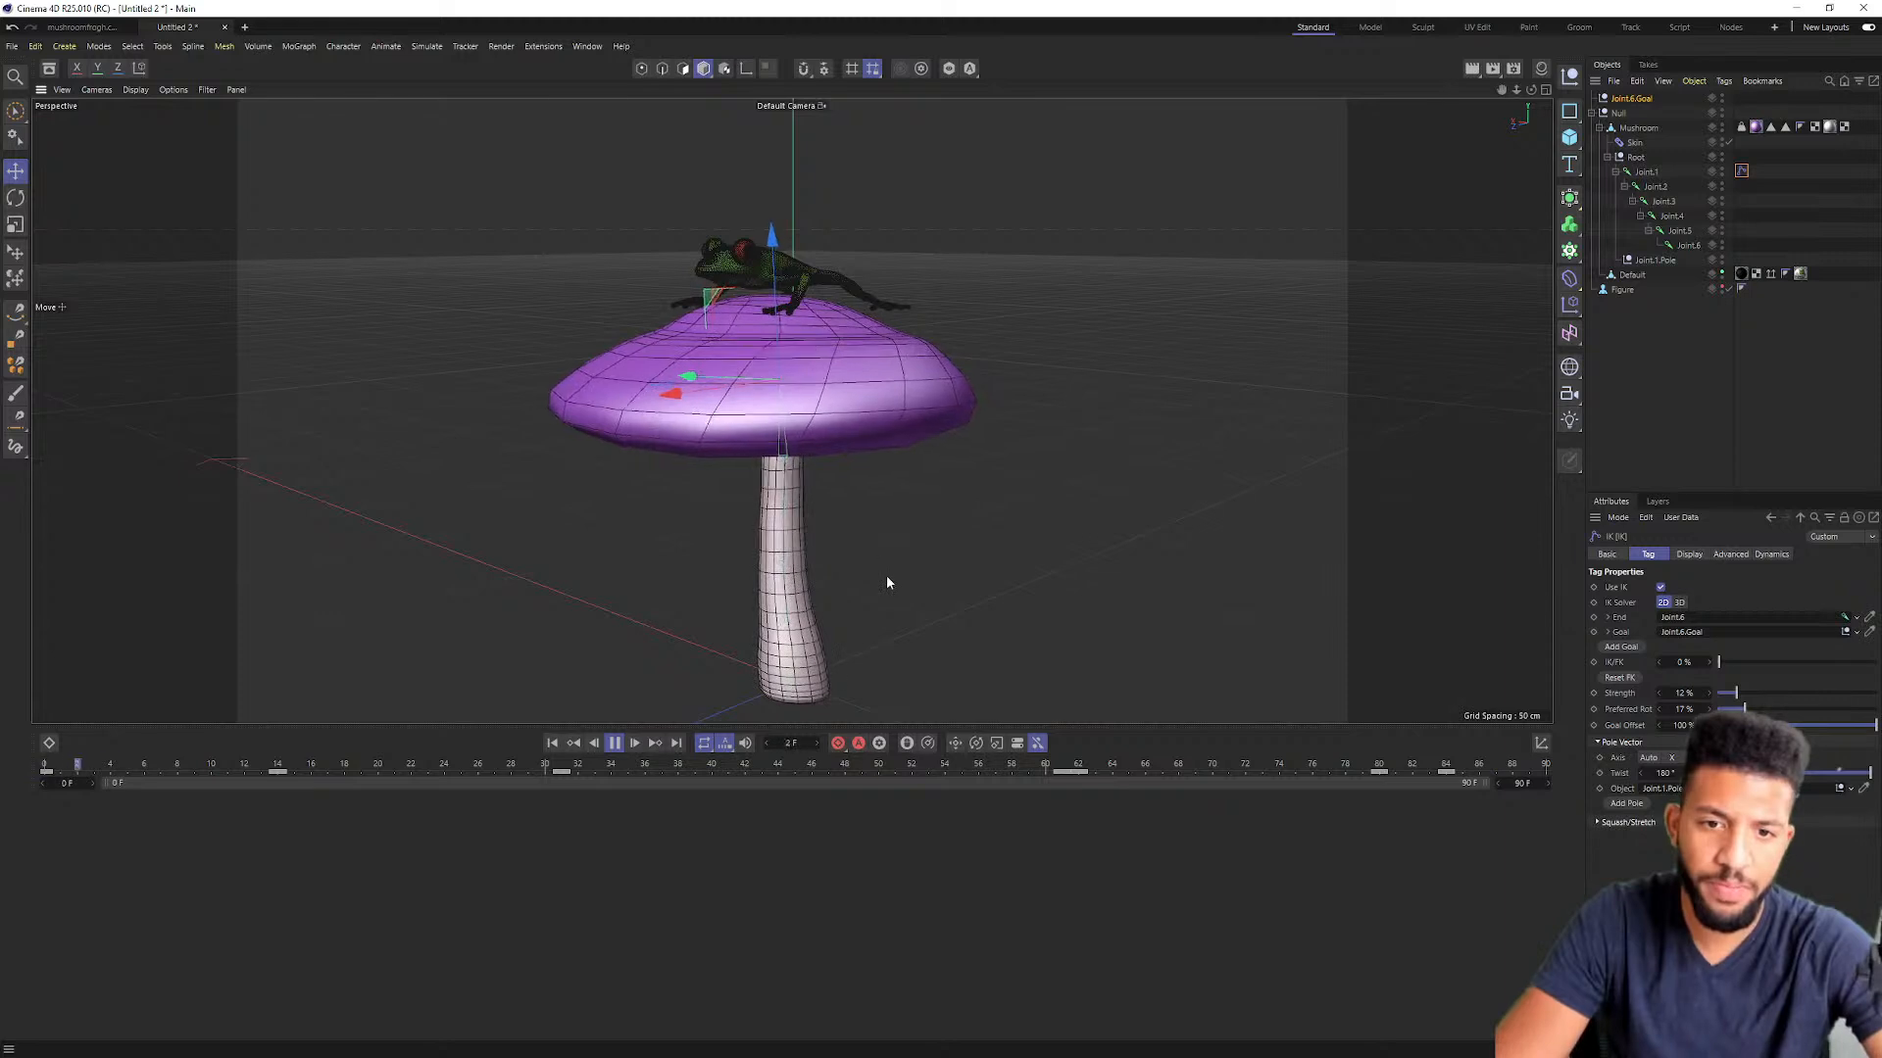
pyautogui.click(614, 743)
pyautogui.moveTo(678, 406); pyautogui.dragTo(910, 380)
# Step: Undo the goal move and the addition of the IK pole object
pyautogui.hotkey('ctrl', 'z')
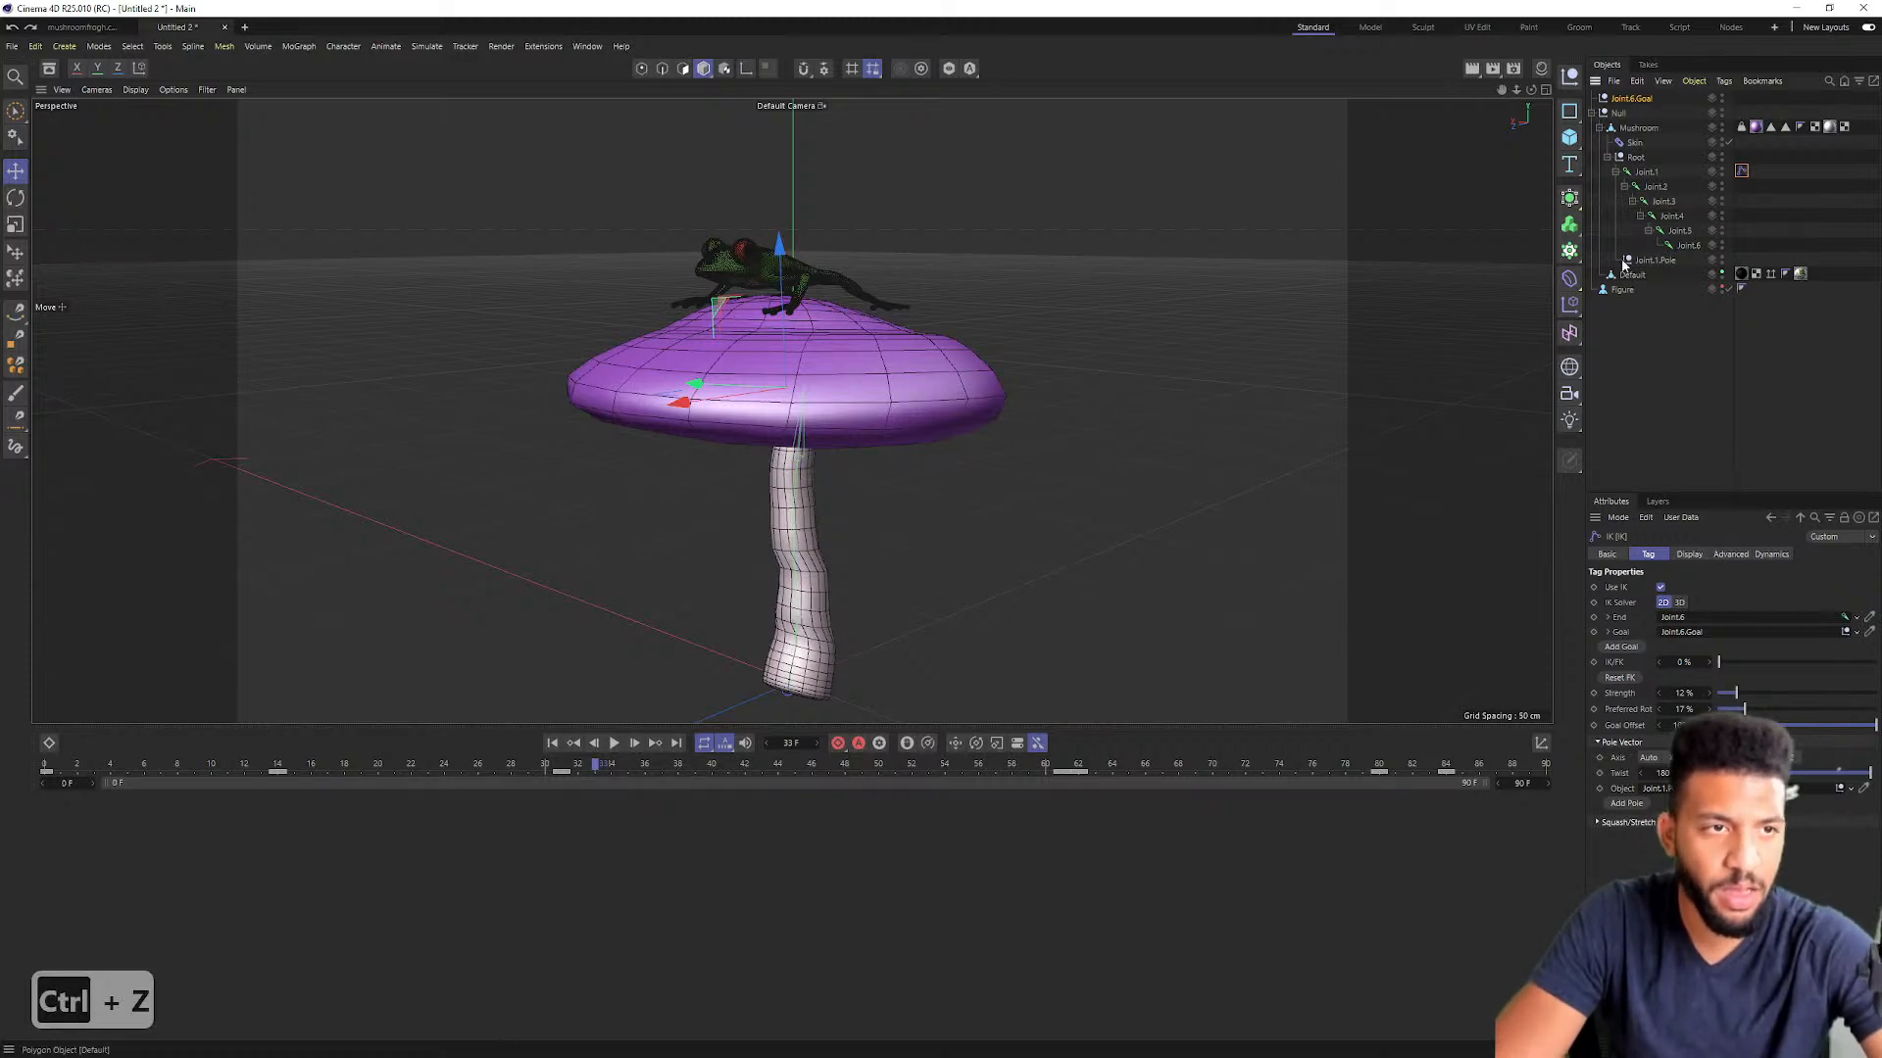
pyautogui.hotkey('ctrl', 'z')
pyautogui.hotkey('ctrl', 'z')
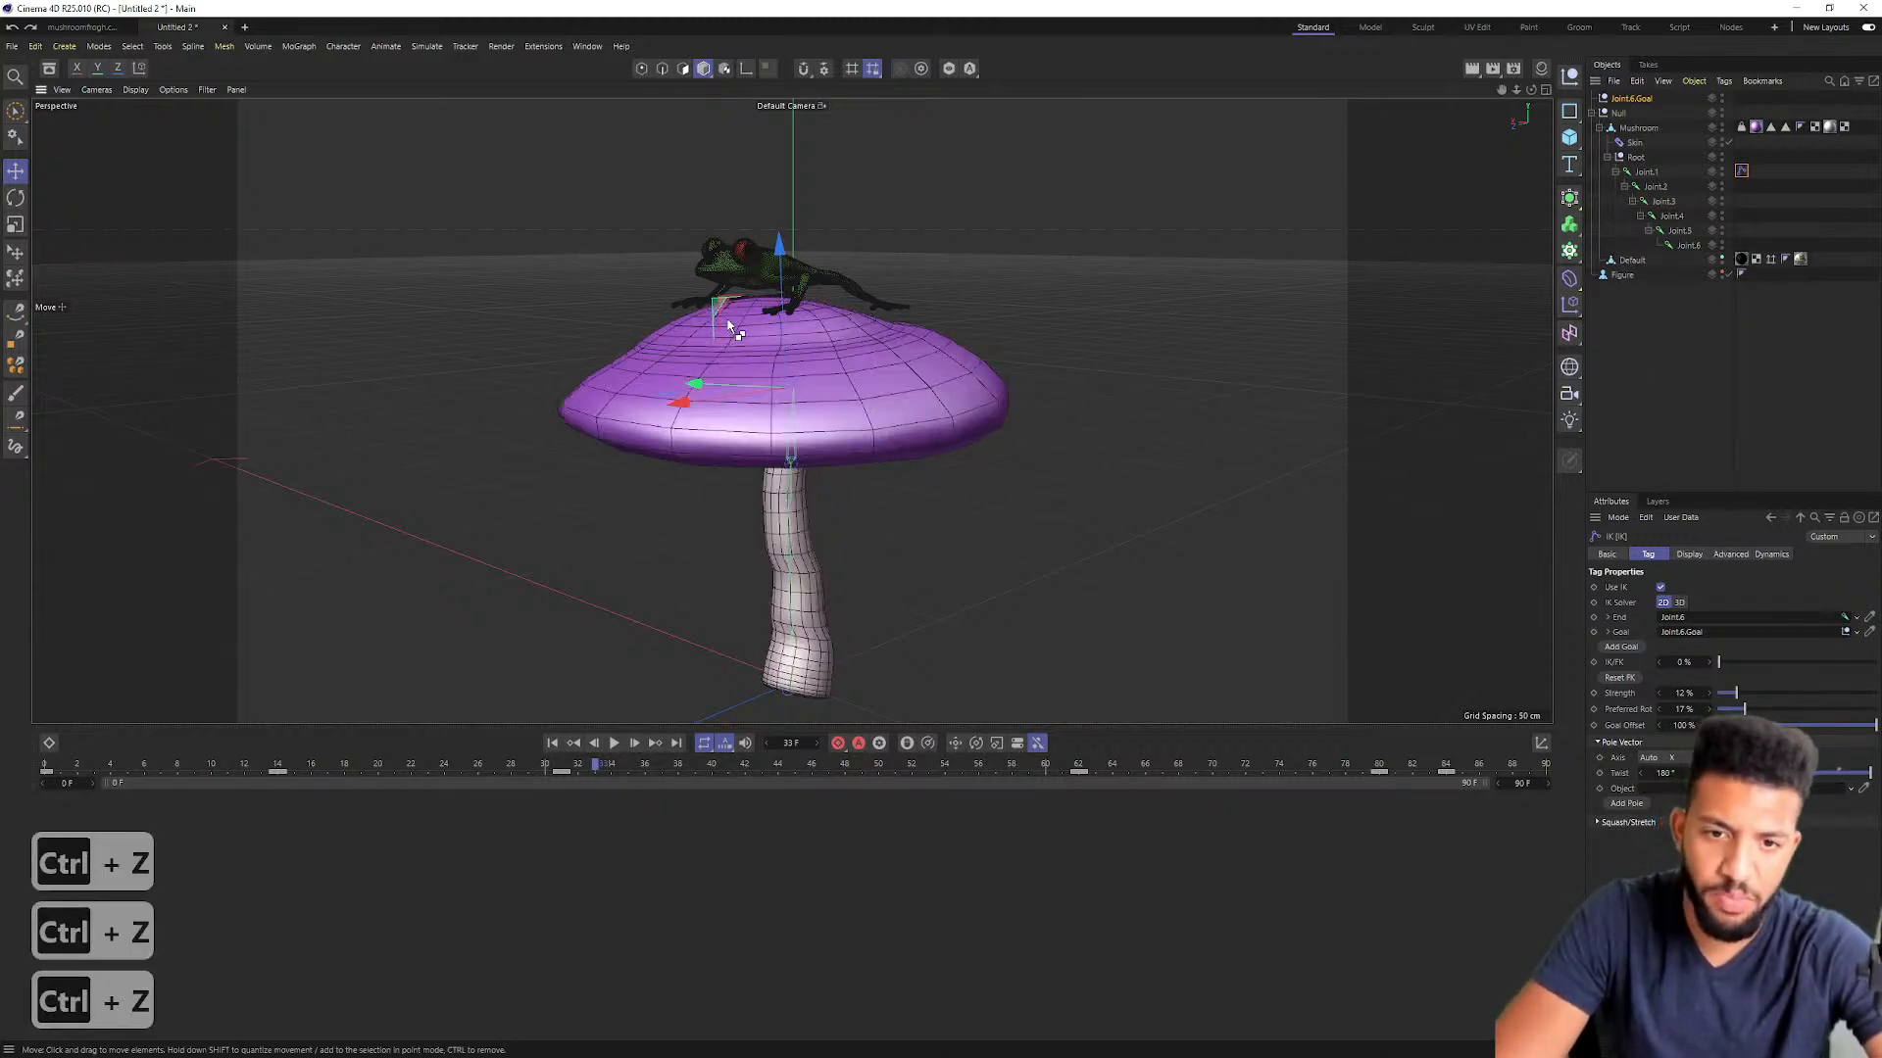
pyautogui.hotkey('ctrl', 'z')
pyautogui.hotkey('ctrl', 'z')
# Step: Replay the animation from the start with nothing selected and check the sway from a different angle
pyautogui.moveTo(592, 772); pyautogui.dragTo(44, 769)
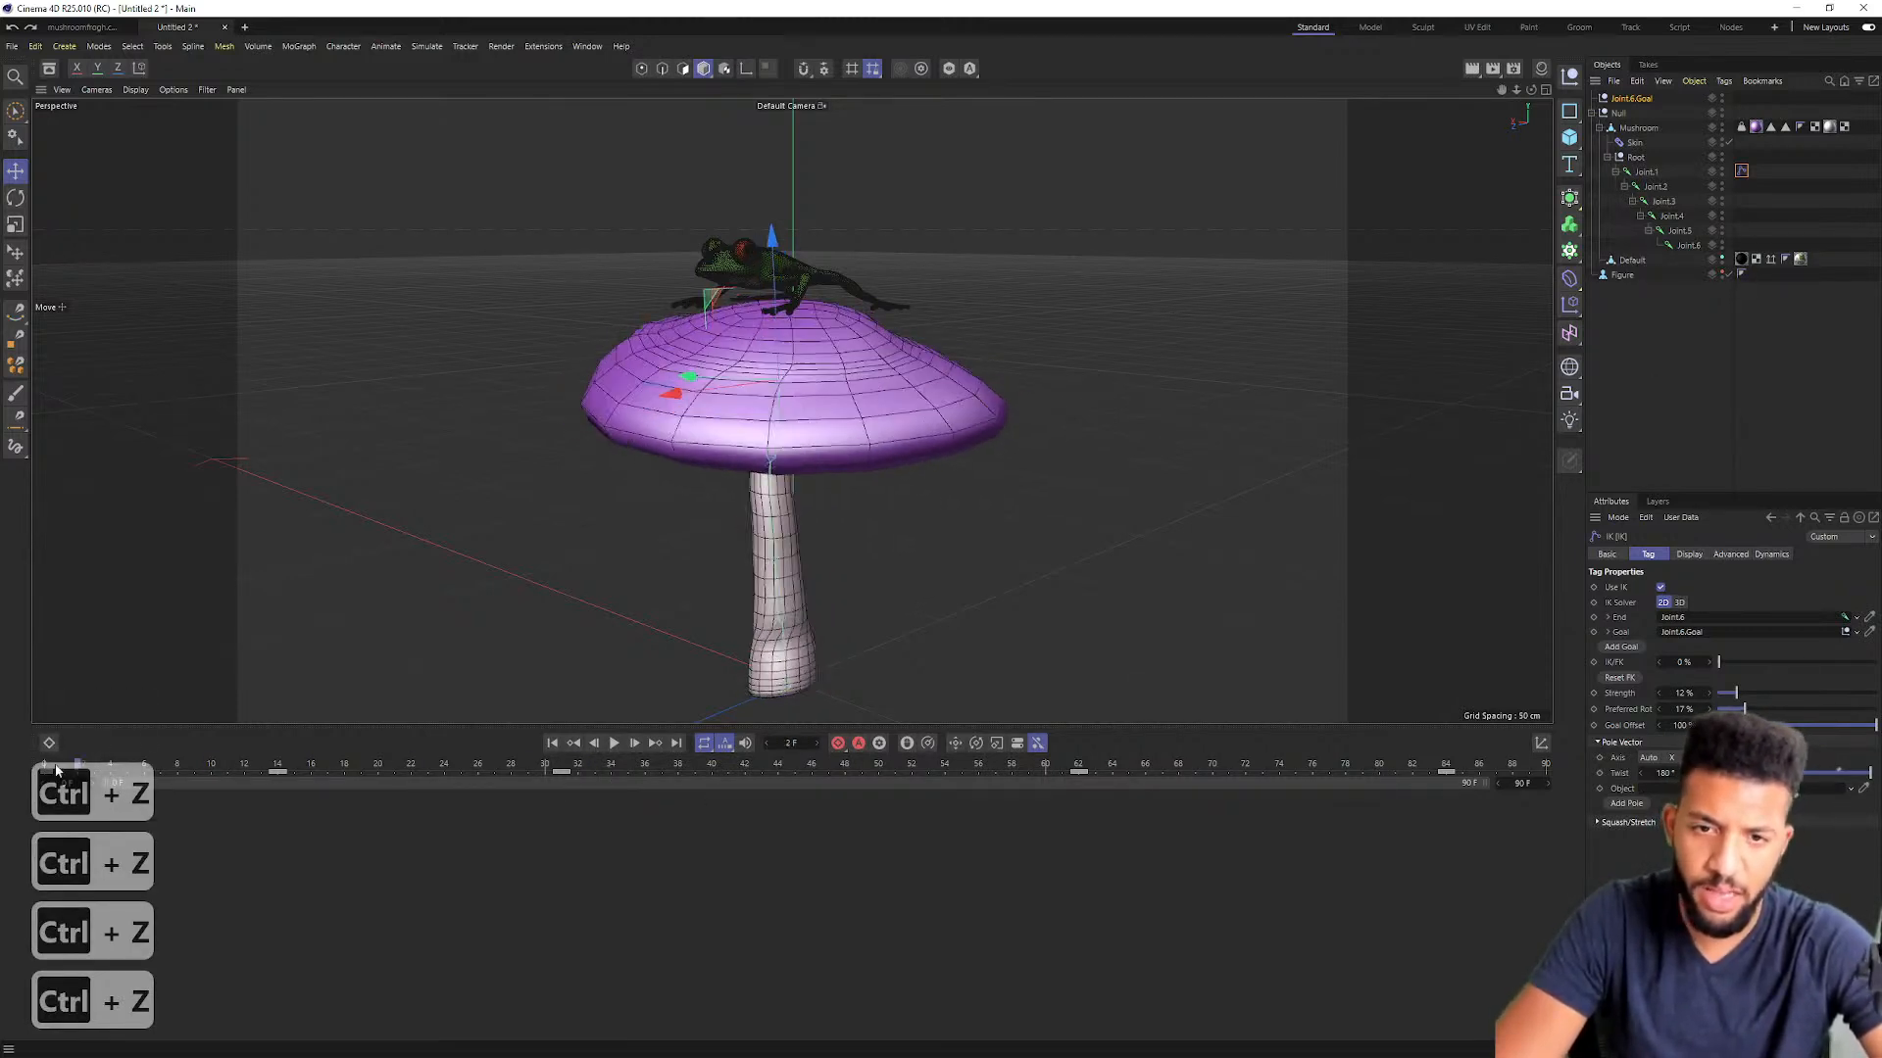
pyautogui.press('F8')
pyautogui.click(949, 606)
pyautogui.keyDown('alt'); pyautogui.moveTo(948, 605); pyautogui.dragTo(808, 505); pyautogui.keyUp('alt')
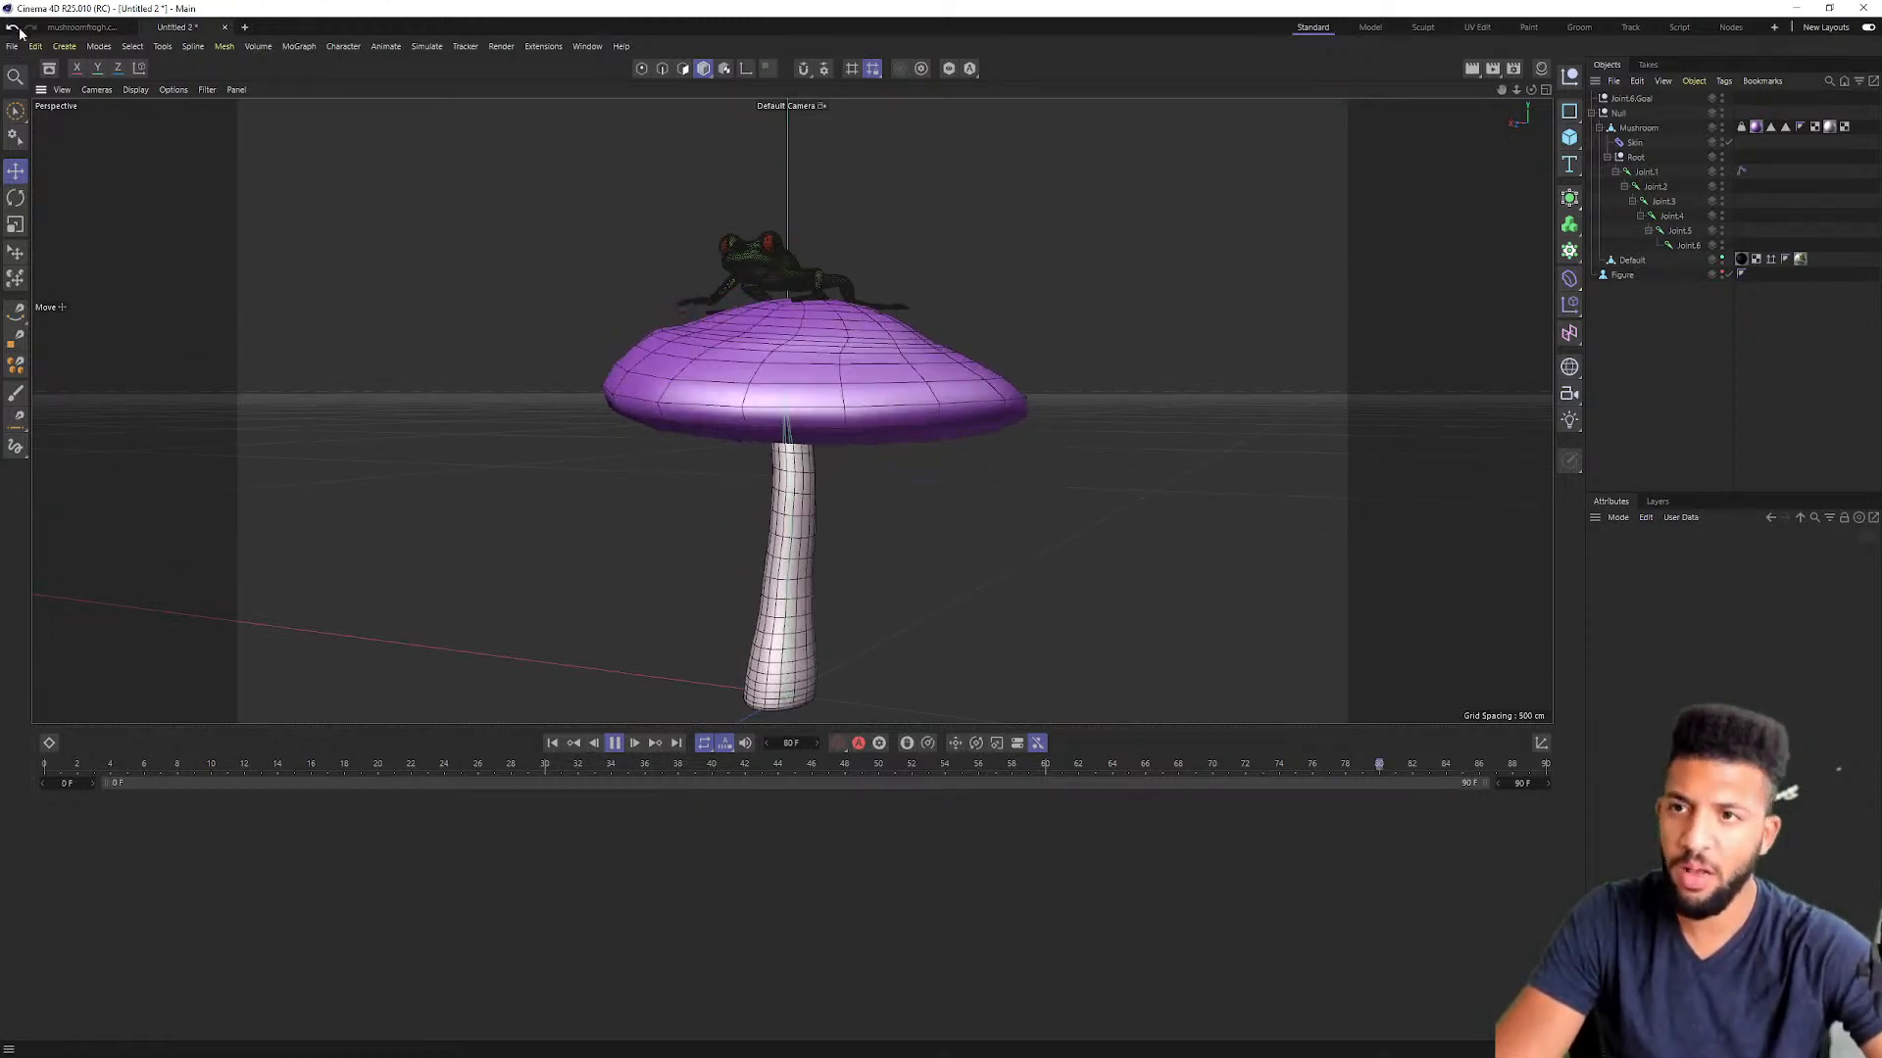
# Step: Switch the viewport to smooth shading without wireframe lines, check the sway from above, and stop playback
pyautogui.click(137, 91)
pyautogui.click(155, 114)
pyautogui.moveTo(555, 264)
pyautogui.keyDown('alt'); pyautogui.mouseDown()
pyautogui.moveTo(554, 365)
pyautogui.moveTo(809, 349)
pyautogui.moveTo(615, 447)
pyautogui.moveTo(676, 519)
pyautogui.mouseUp(); pyautogui.keyUp('alt')
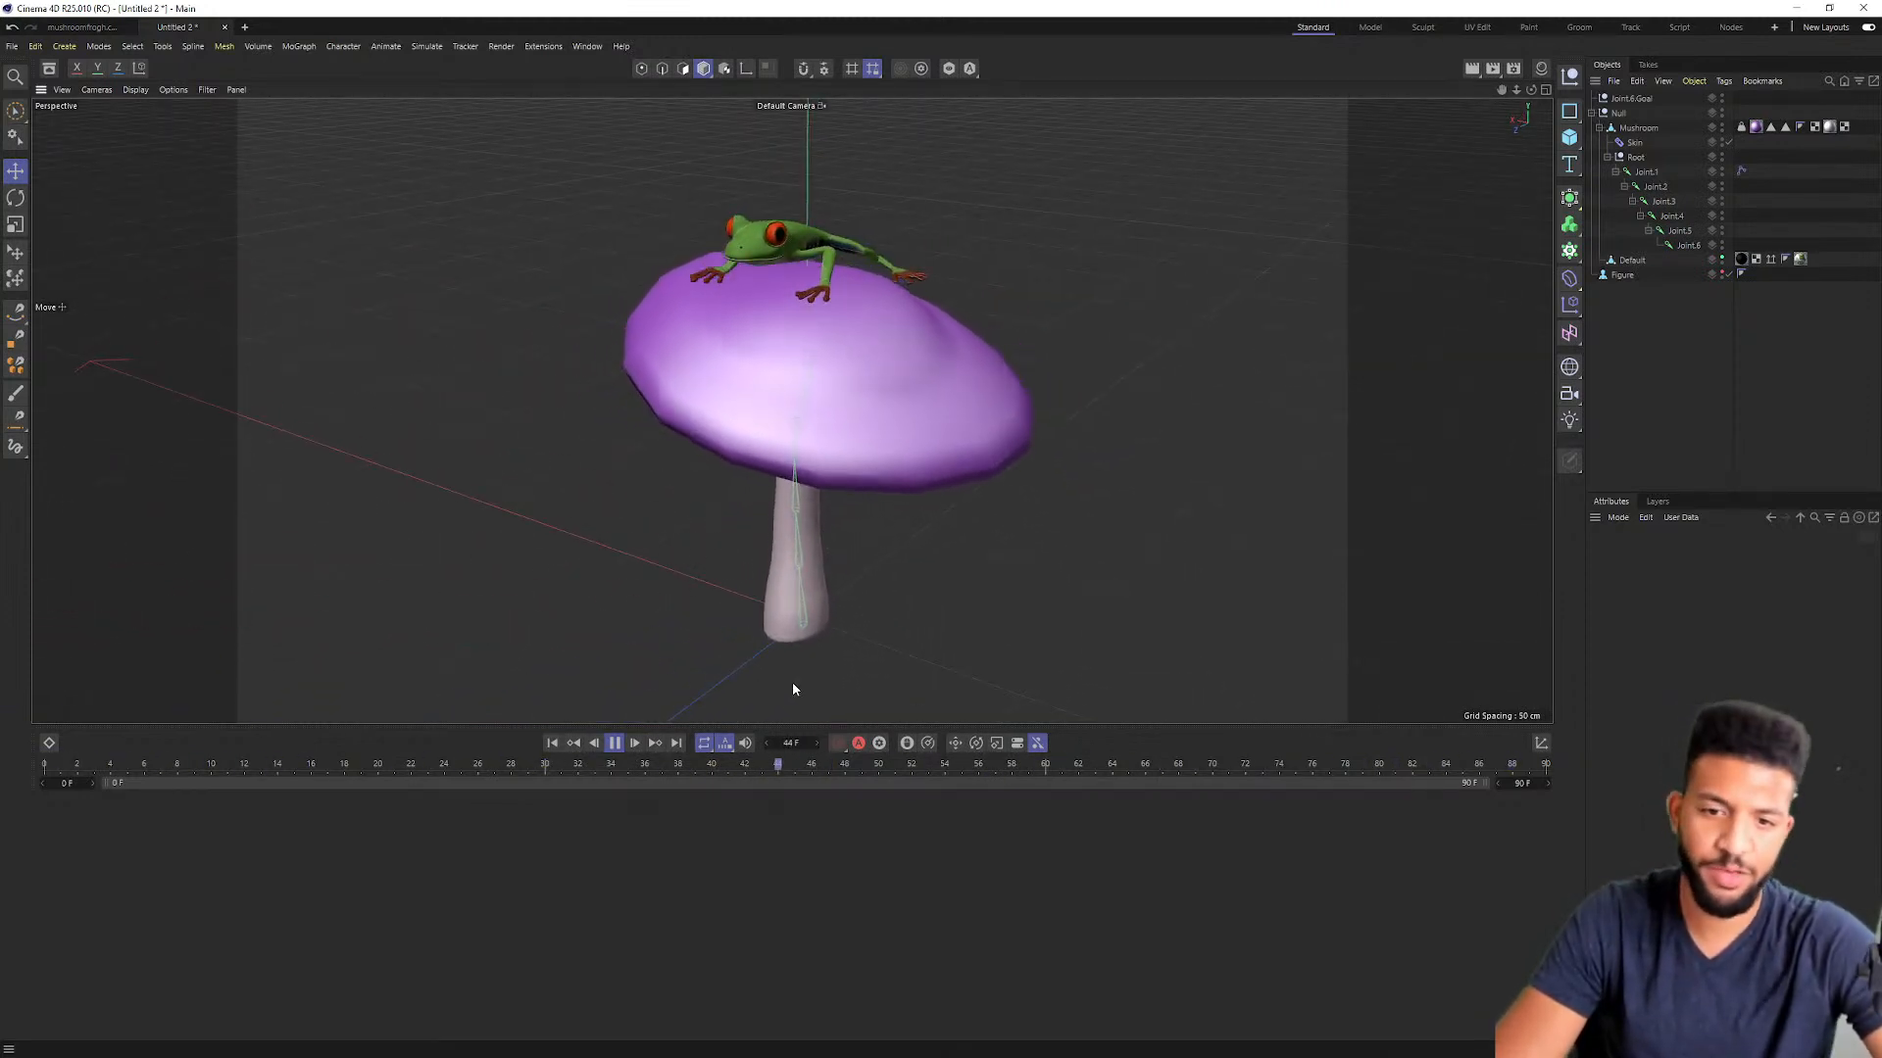
pyautogui.click(615, 744)
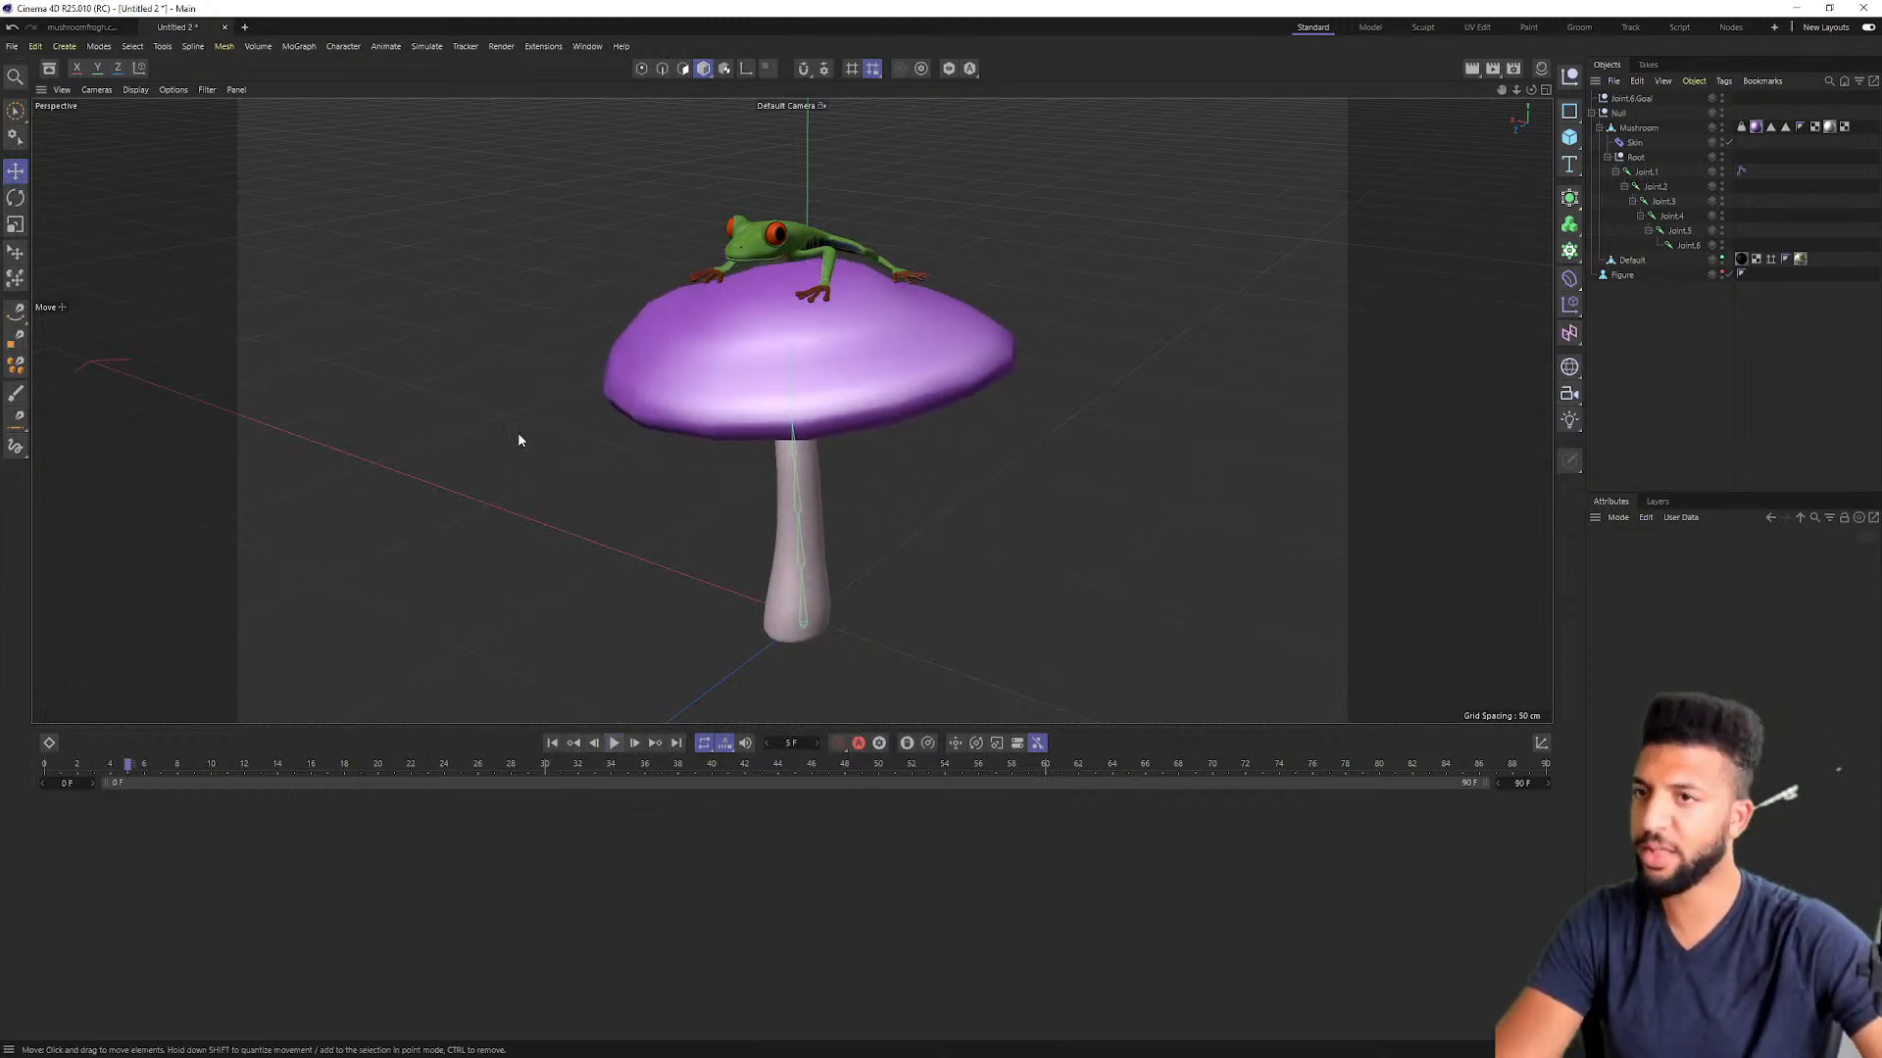
# Step: Save the scene in the Frog folder under the file name rigging_objectsc4d
pyautogui.click(14, 46)
pyautogui.click(44, 195)
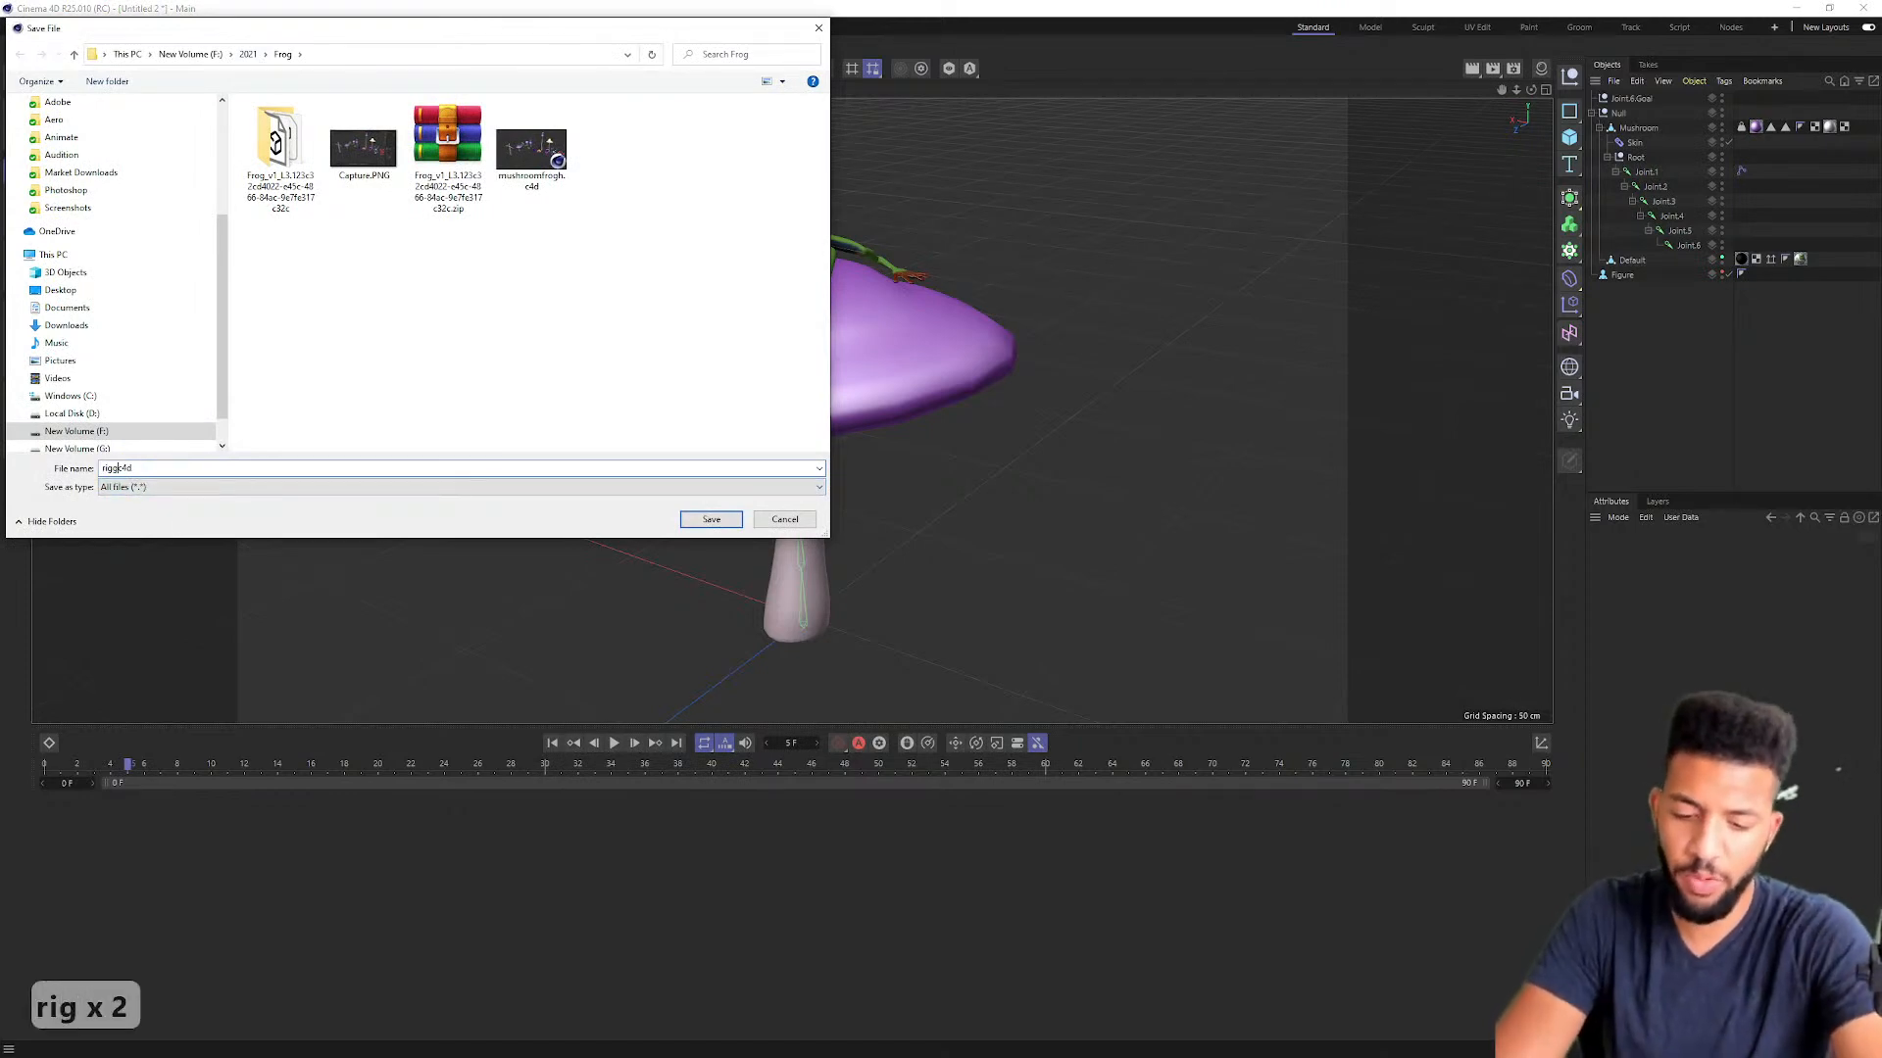
pyautogui.write('rigging_')
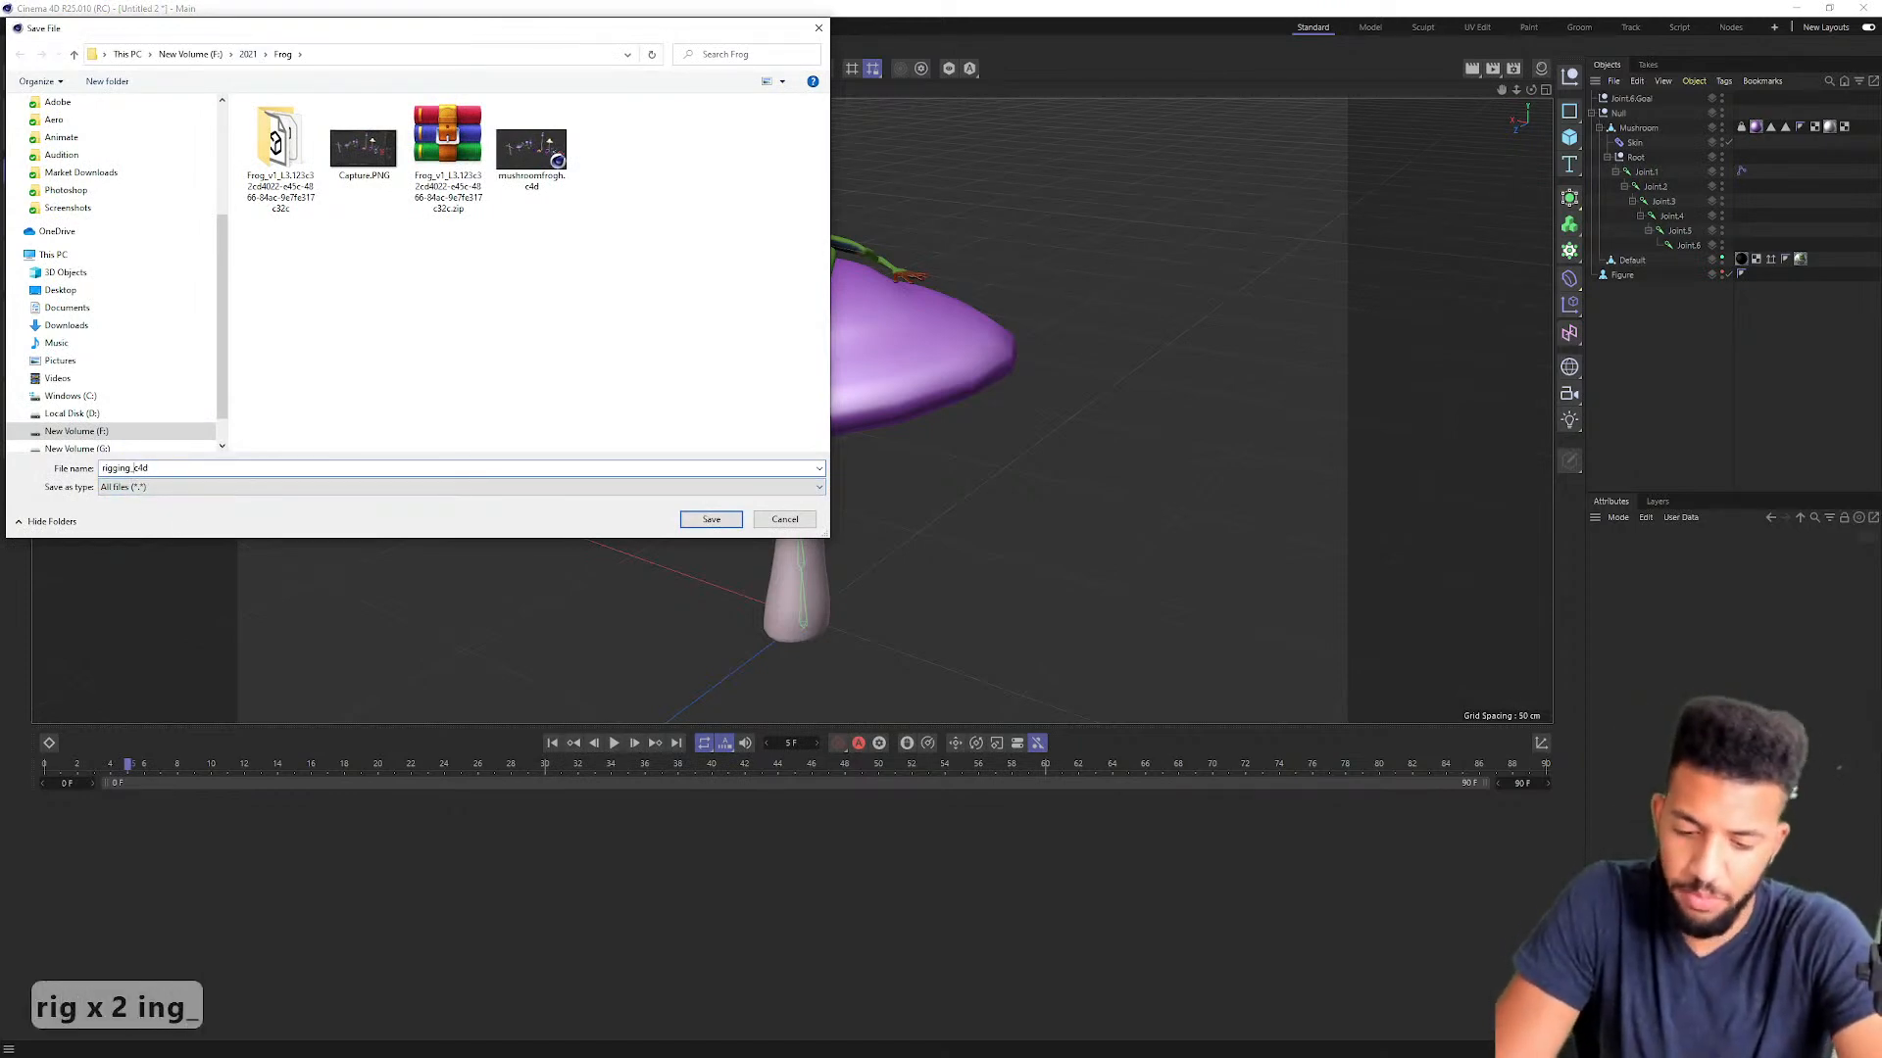
pyautogui.write('objr')
pyautogui.press('BackSpace')
pyautogui.write('ects')
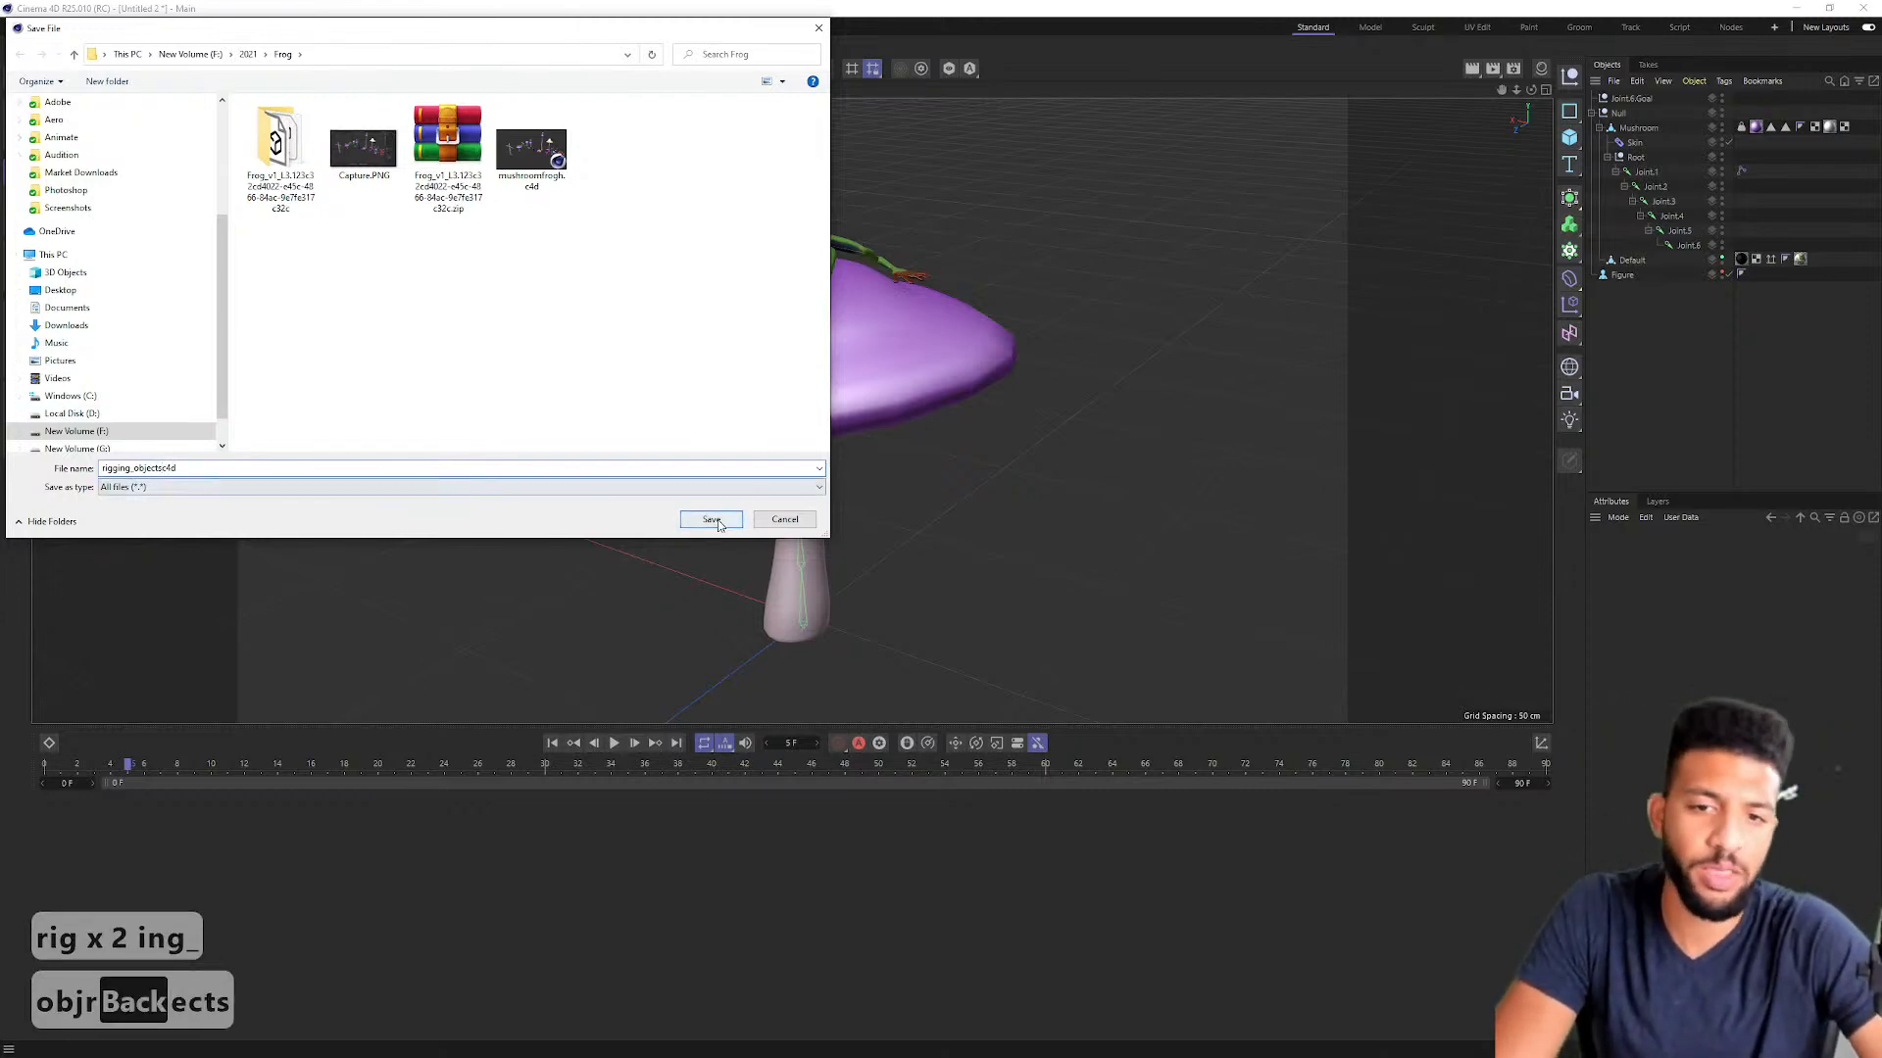
pyautogui.click(713, 521)
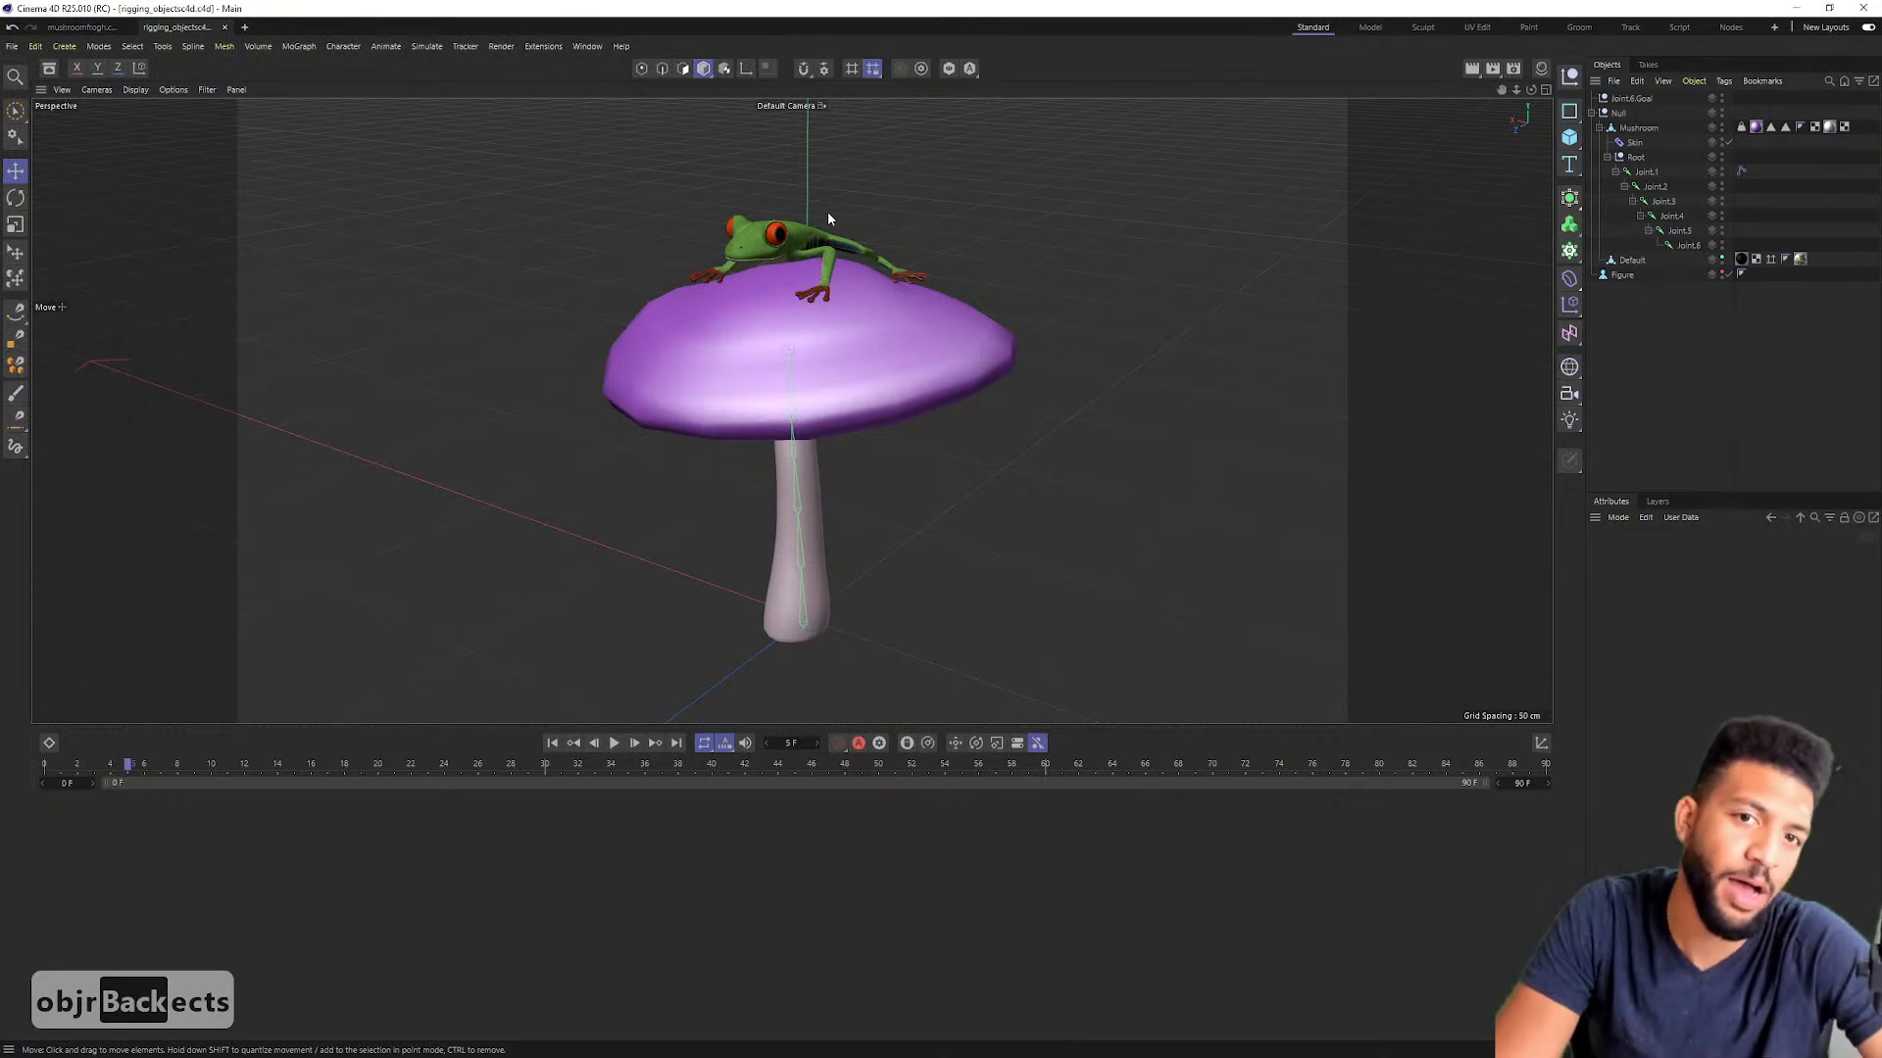
# Step: Select the frog mesh named Default and switch to a full-size Top view
pyautogui.keyDown('alt'); pyautogui.moveTo(775, 215); pyautogui.dragTo(814, 219, button='right'); pyautogui.keyUp('alt')
pyautogui.keyDown('alt'); pyautogui.moveTo(814, 218); pyautogui.dragTo(868, 212); pyautogui.keyUp('alt')
pyautogui.keyDown('alt'); pyautogui.moveTo(868, 213); pyautogui.dragTo(814, 218, button='right'); pyautogui.keyUp('alt')
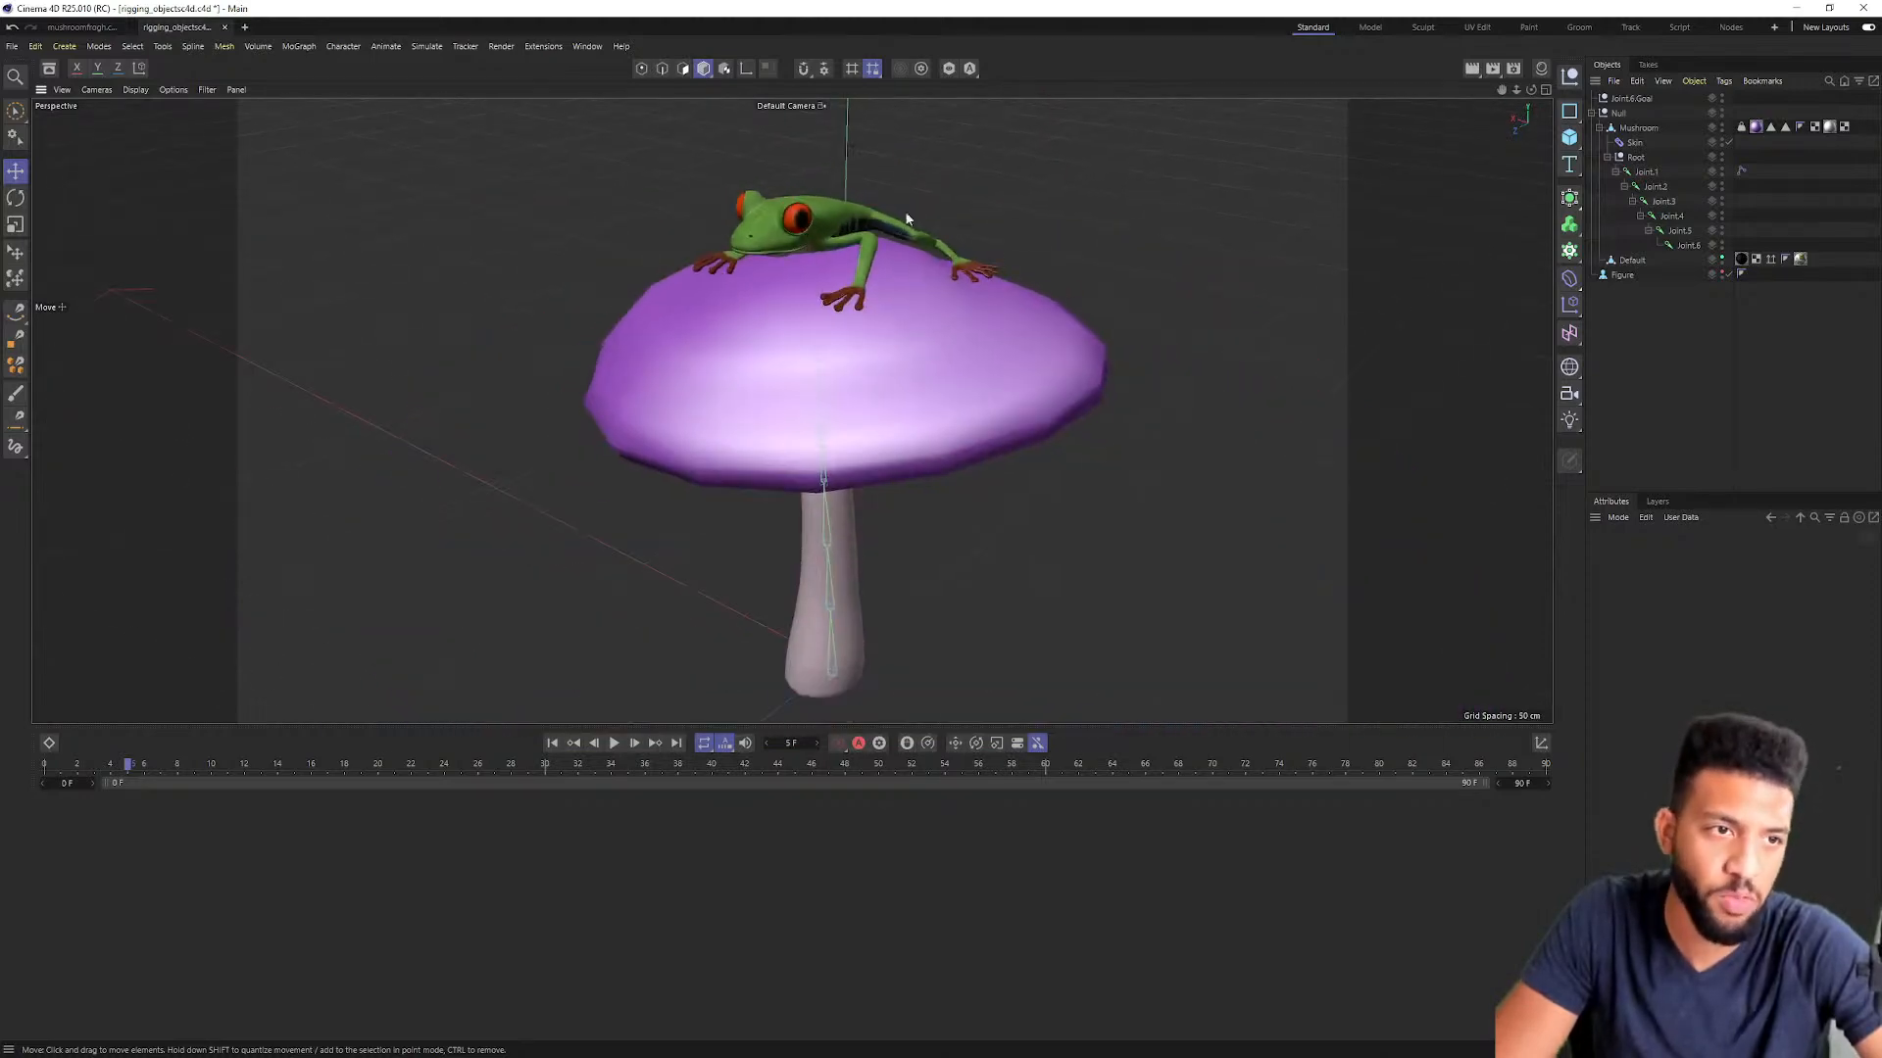
pyautogui.click(1630, 98)
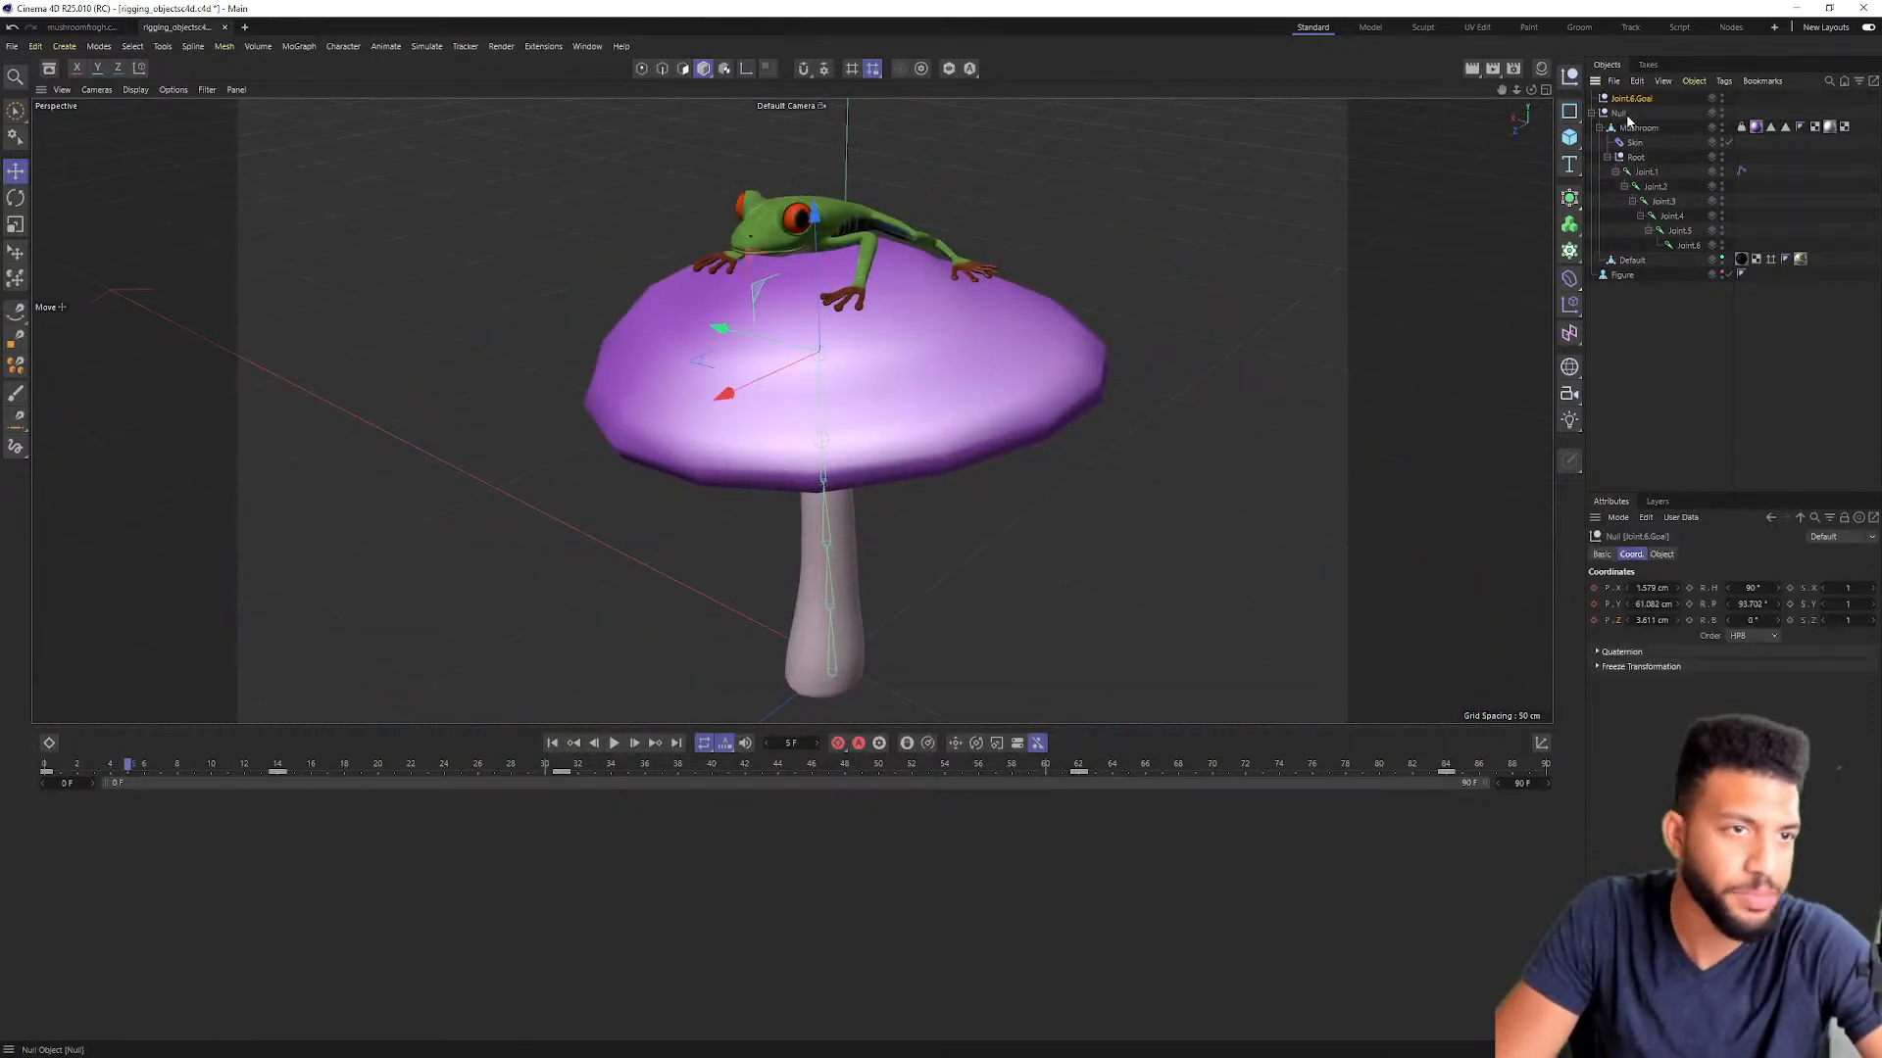
pyautogui.click(1627, 261)
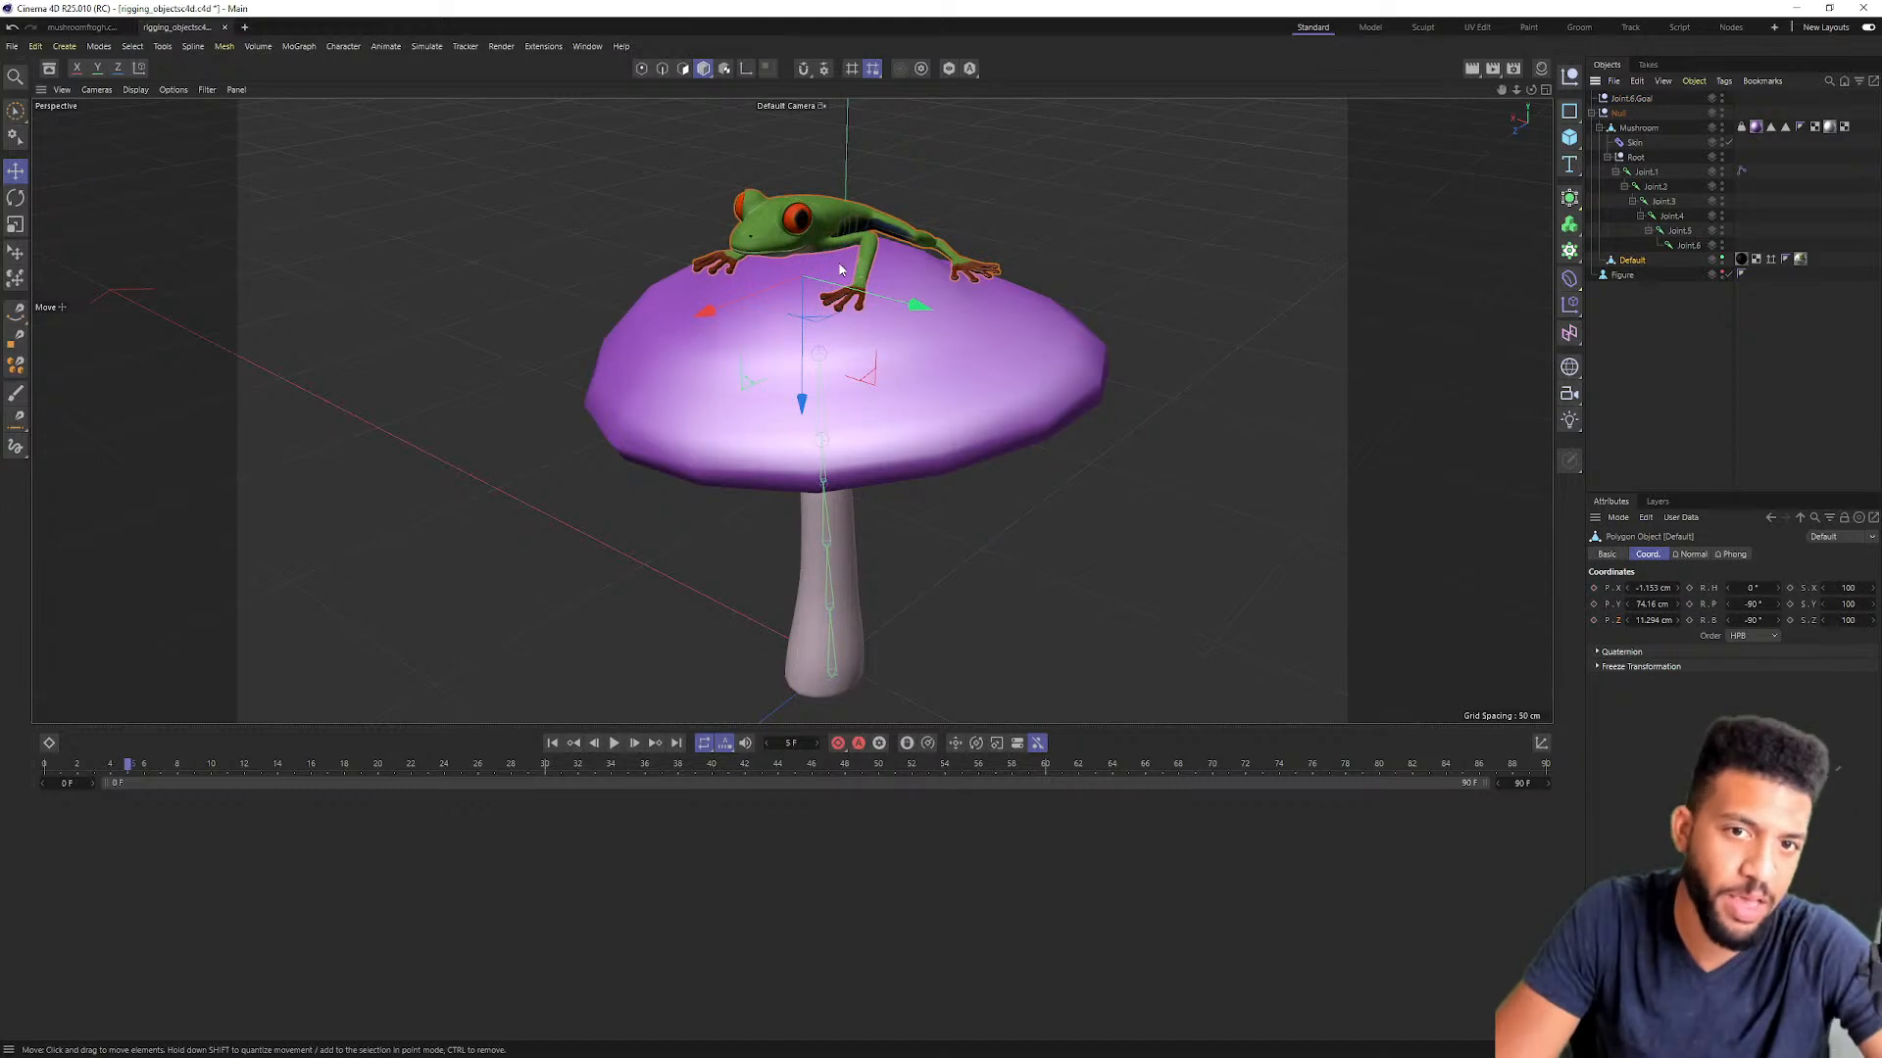
pyautogui.keyDown('alt'); pyautogui.moveTo(837, 272); pyautogui.dragTo(816, 253); pyautogui.keyUp('alt')
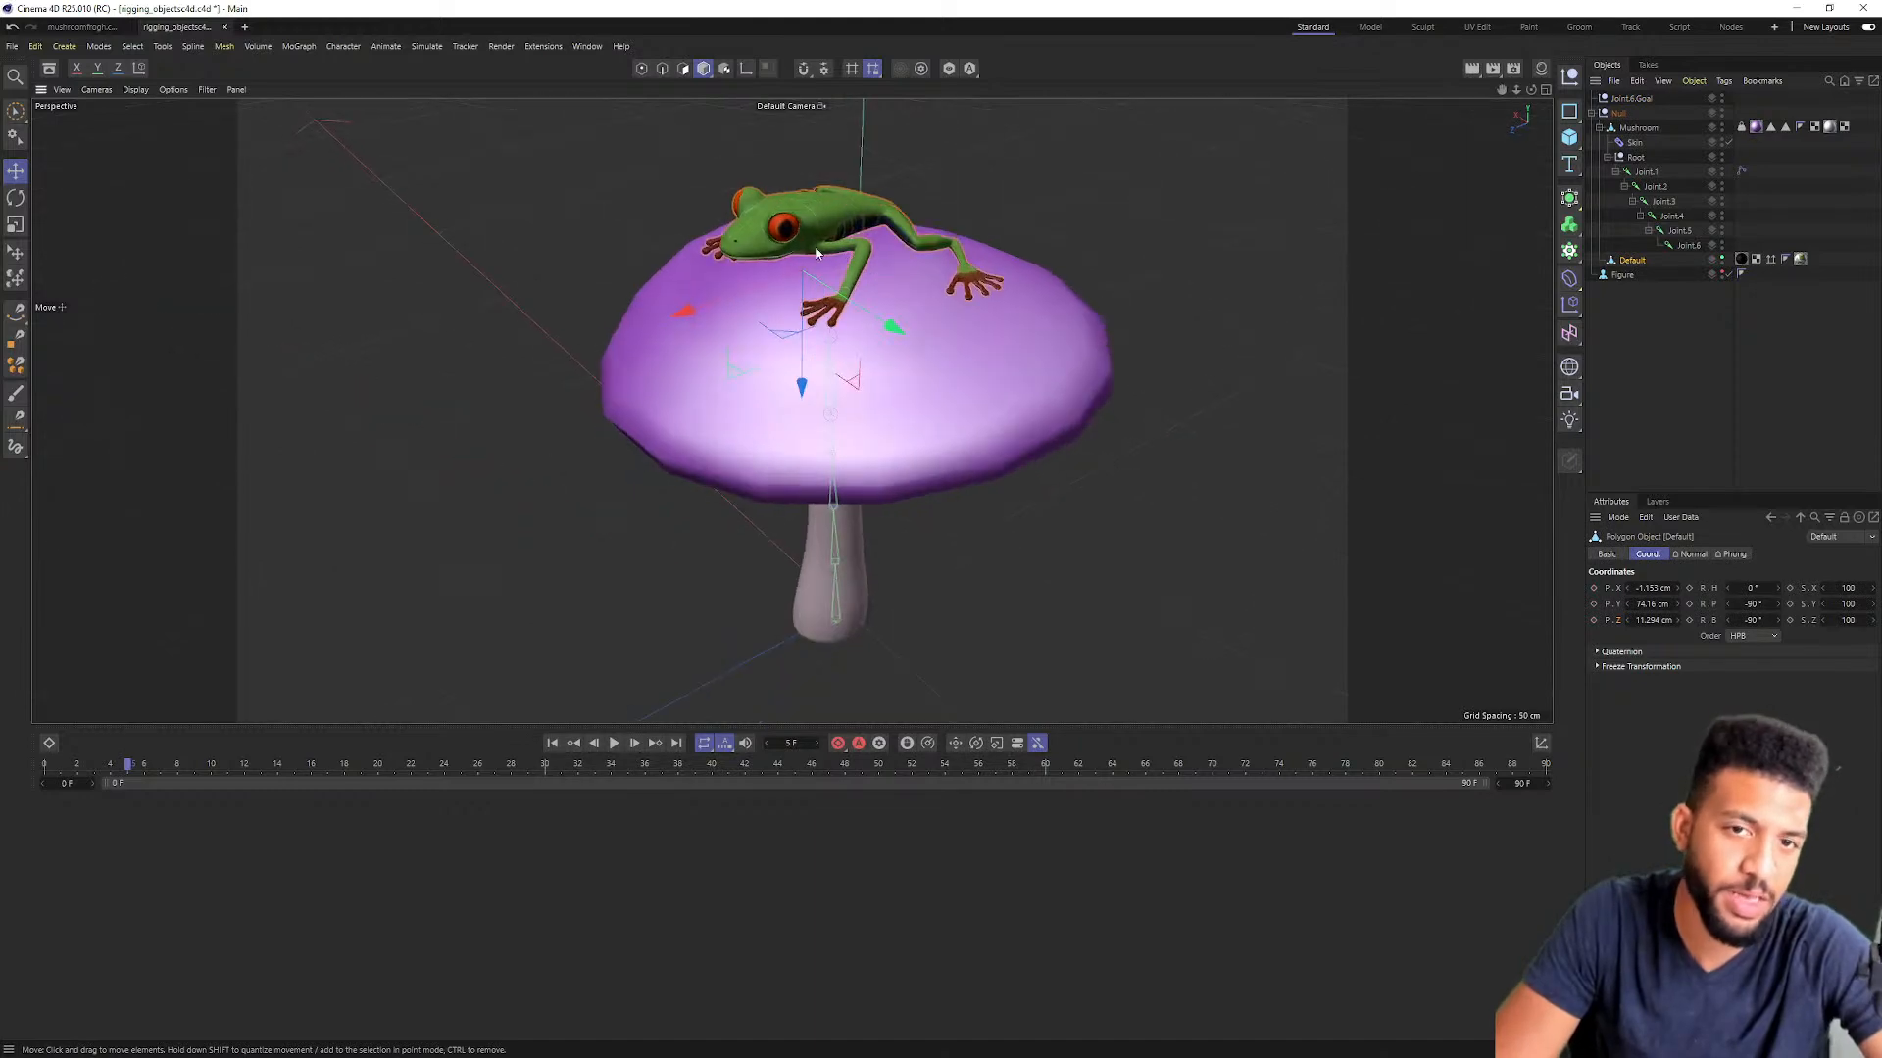
pyautogui.click(1546, 91)
pyautogui.press('F1')
pyautogui.press('F2')
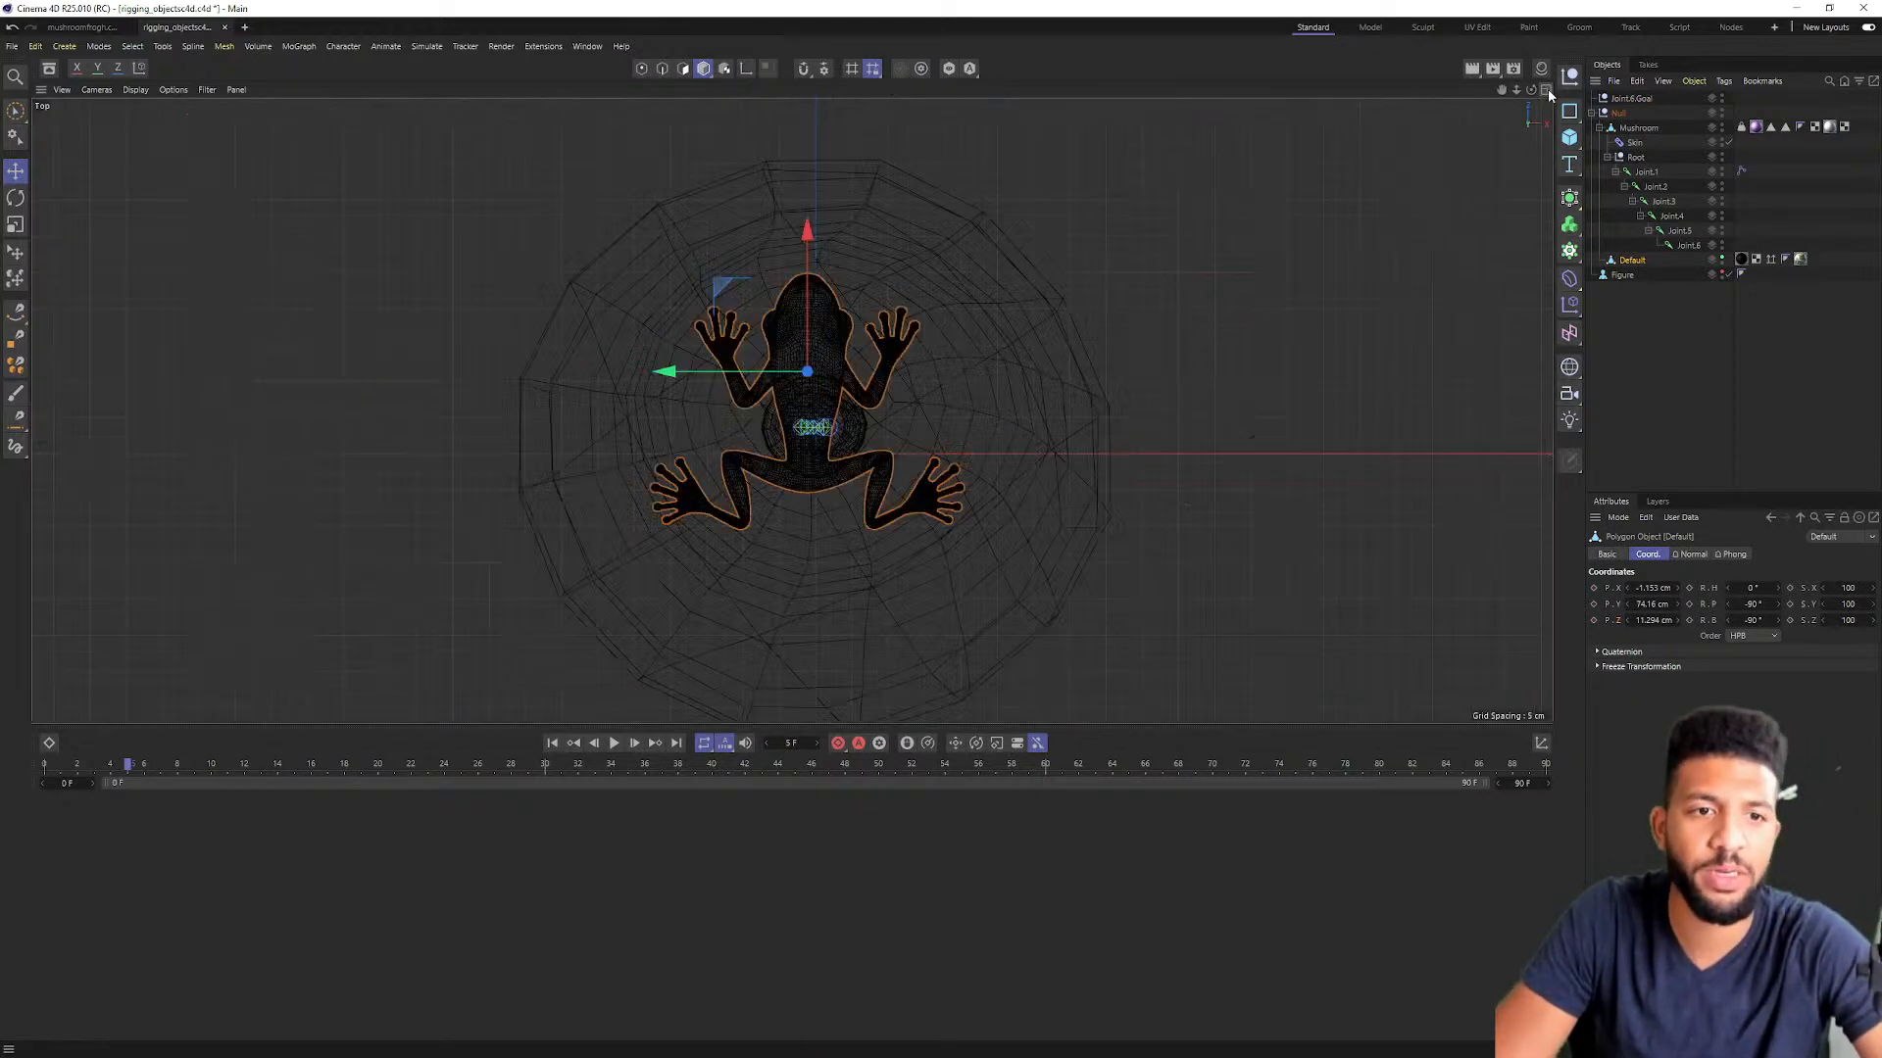
# Step: Move the frog on the mushroom cap in Top view to P.X about -0.07 cm and P.Z about 10.1 cm
pyautogui.keyDown('alt'); pyautogui.moveTo(731, 440); pyautogui.dragTo(936, 401, button='right'); pyautogui.keyUp('alt')
pyautogui.keyDown('alt'); pyautogui.moveTo(979, 380); pyautogui.dragTo(903, 398, button='middle'); pyautogui.keyUp('alt')
pyautogui.scroll(-5, 901, 397)
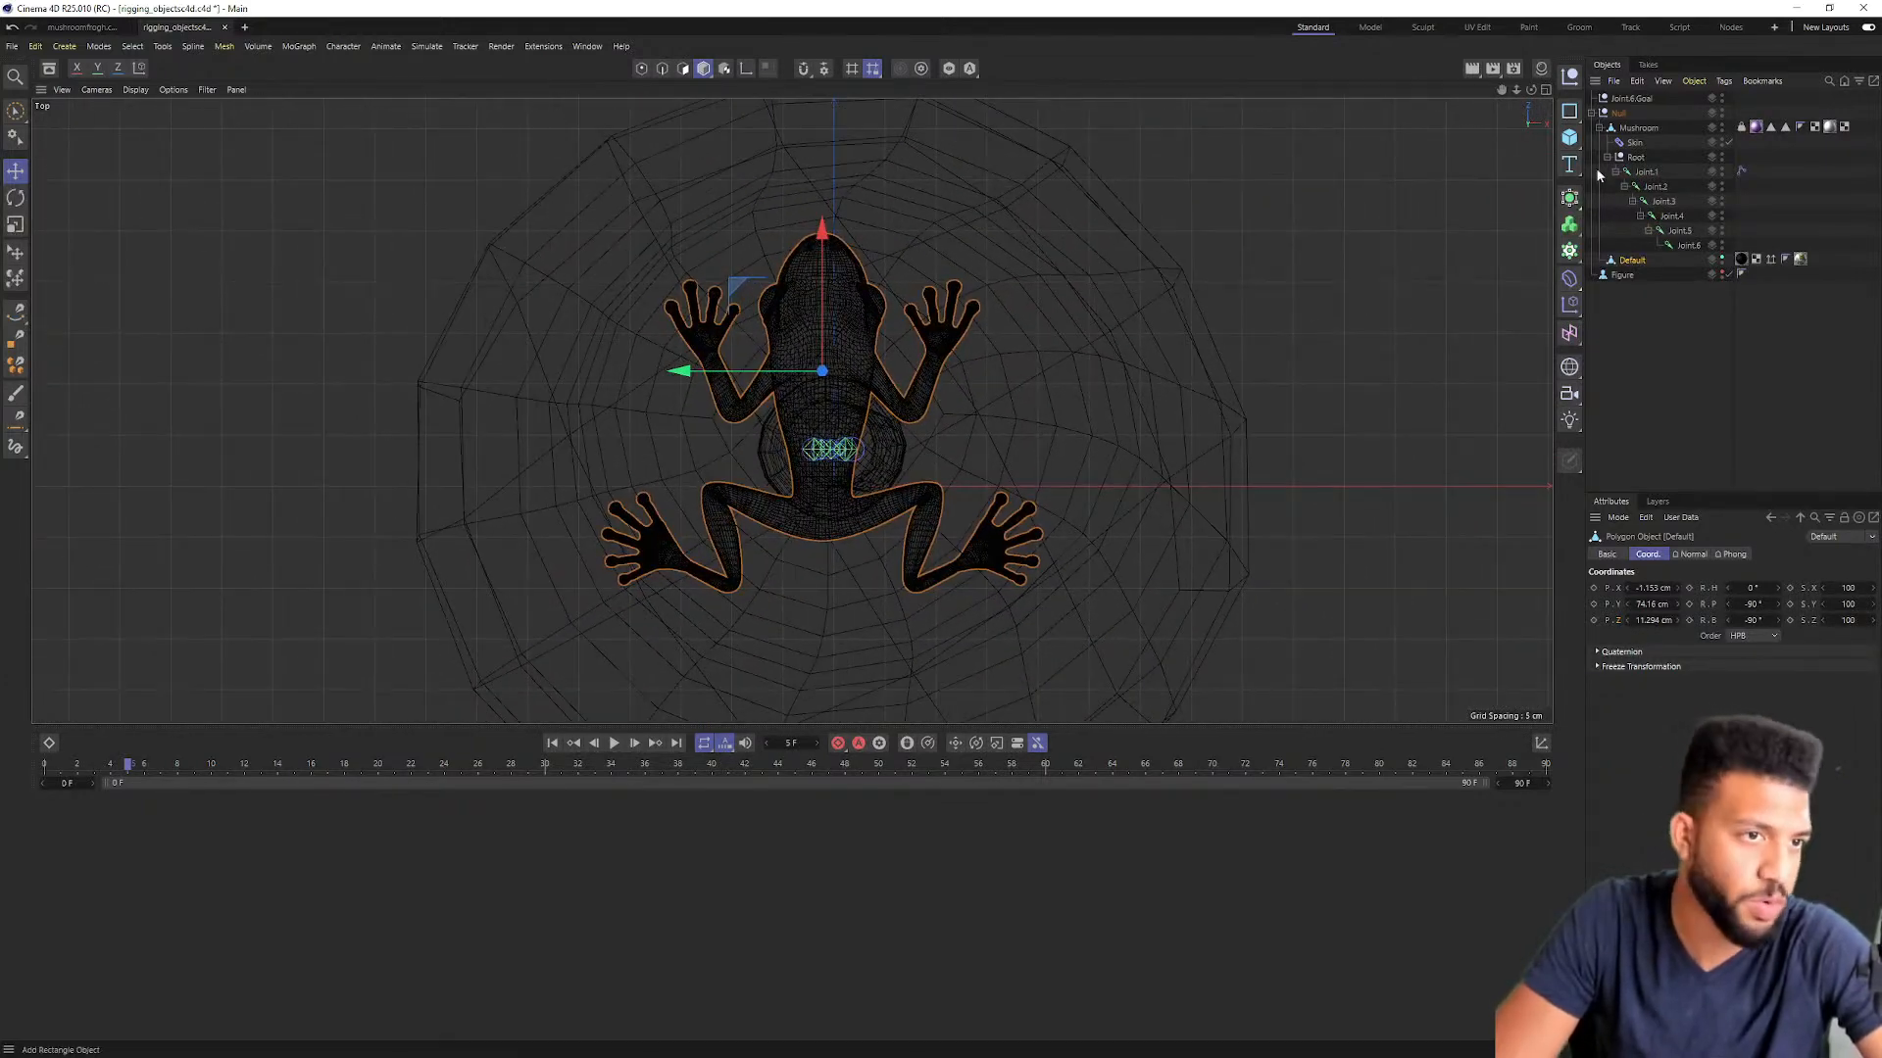
pyautogui.keyDown('alt'); pyautogui.moveTo(1102, 415); pyautogui.dragTo(1083, 388, button='middle'); pyautogui.keyUp('alt')
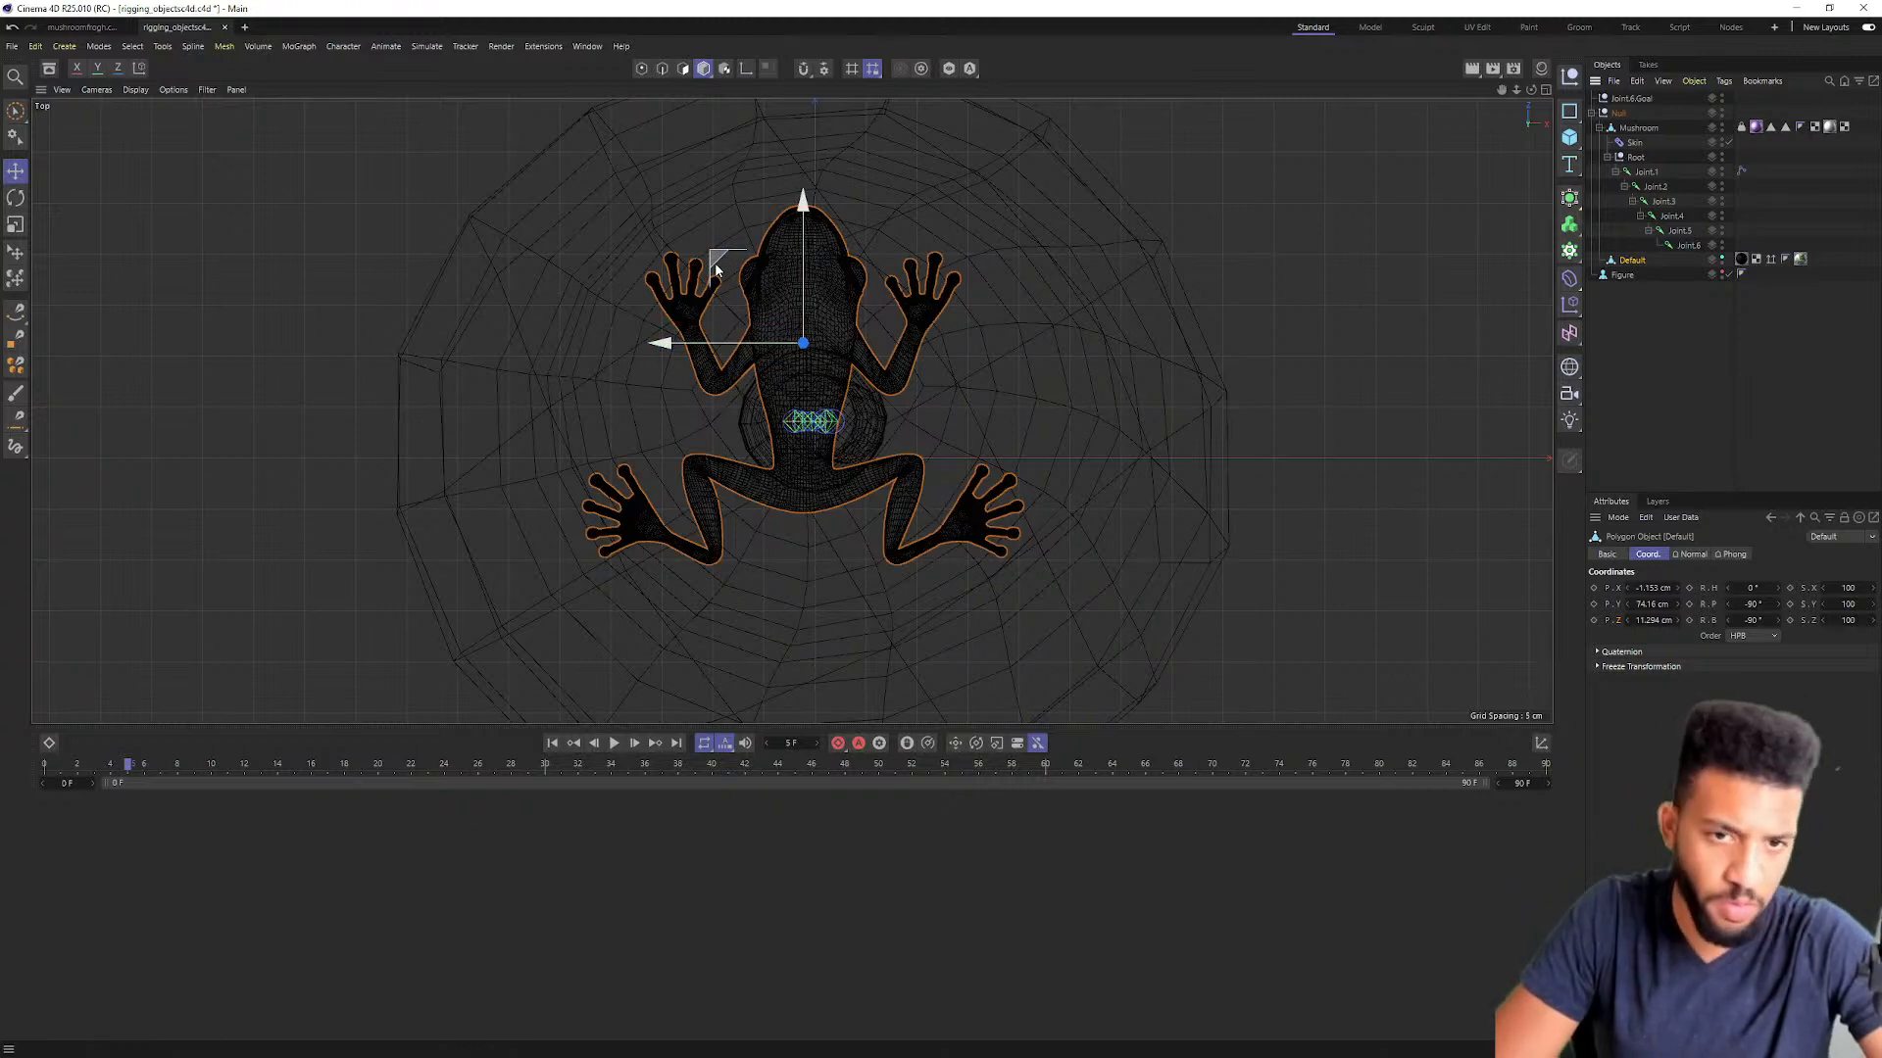
pyautogui.moveTo(714, 264); pyautogui.dragTo(726, 376)
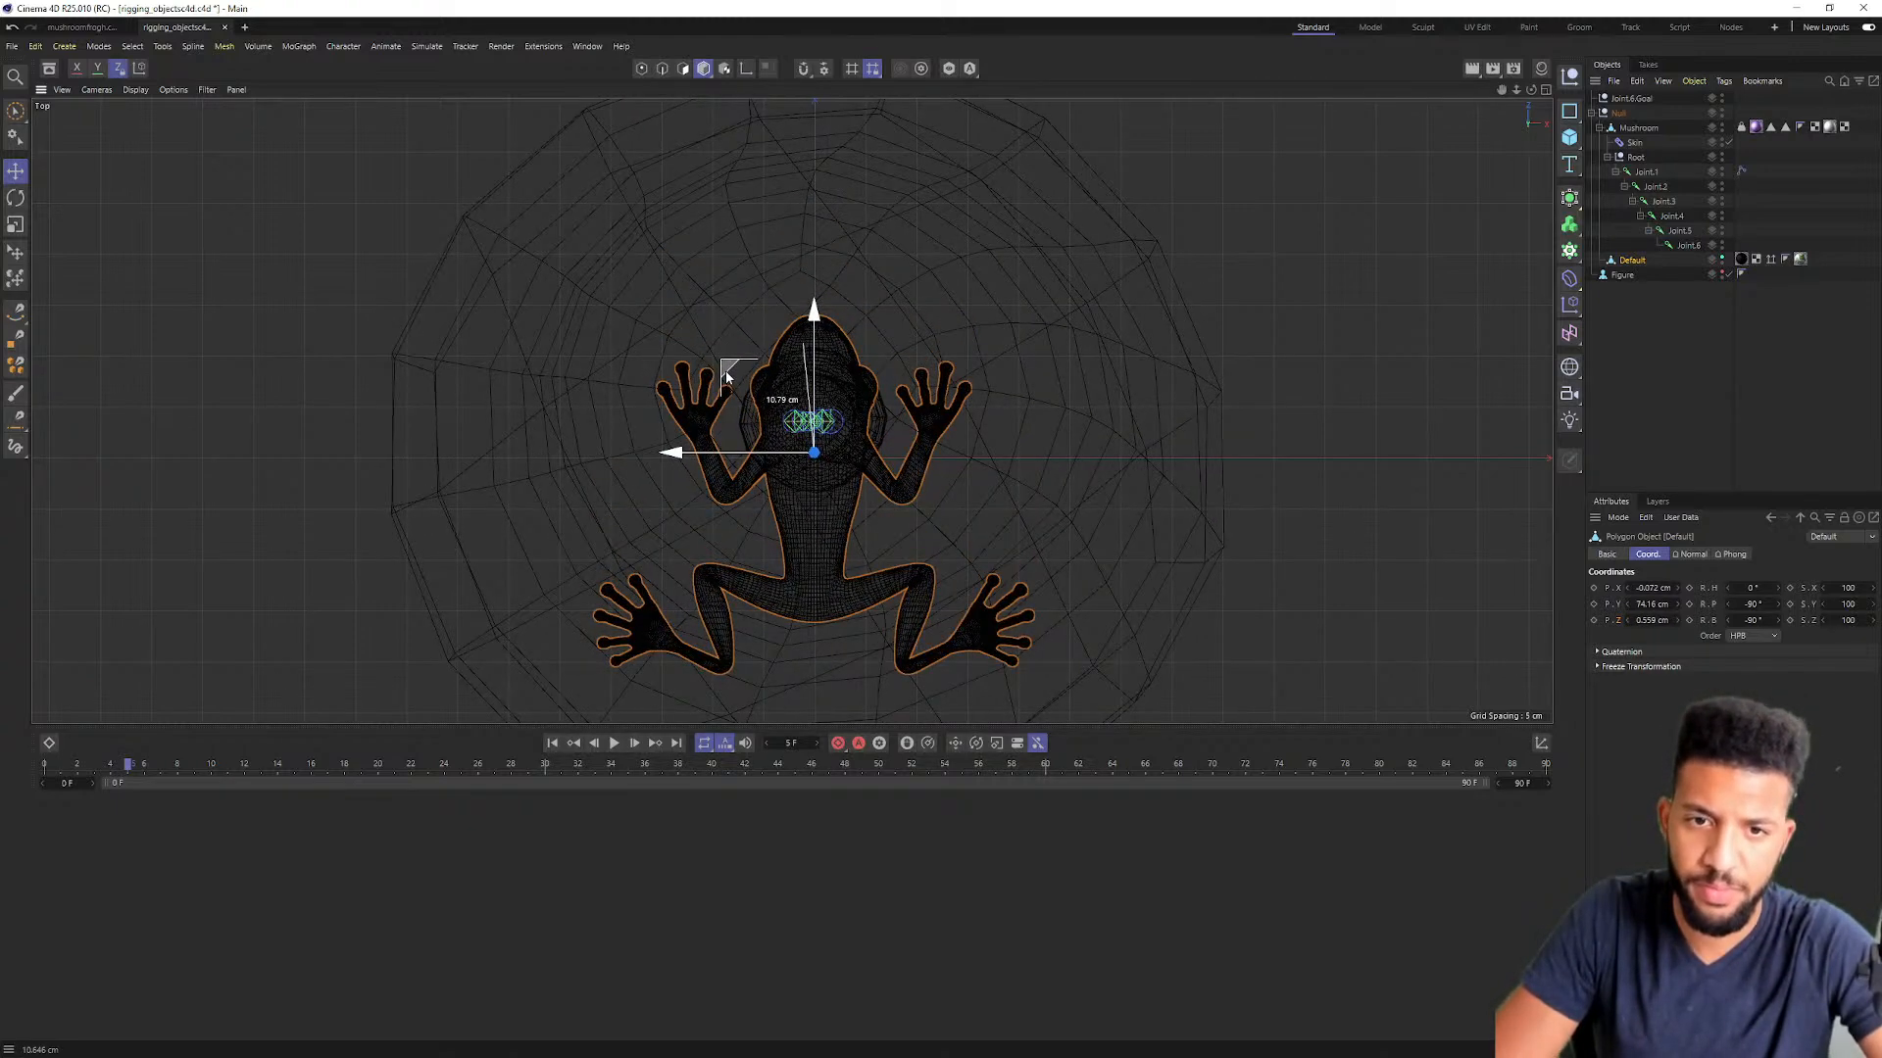
pyautogui.moveTo(813, 312); pyautogui.dragTo(829, 218)
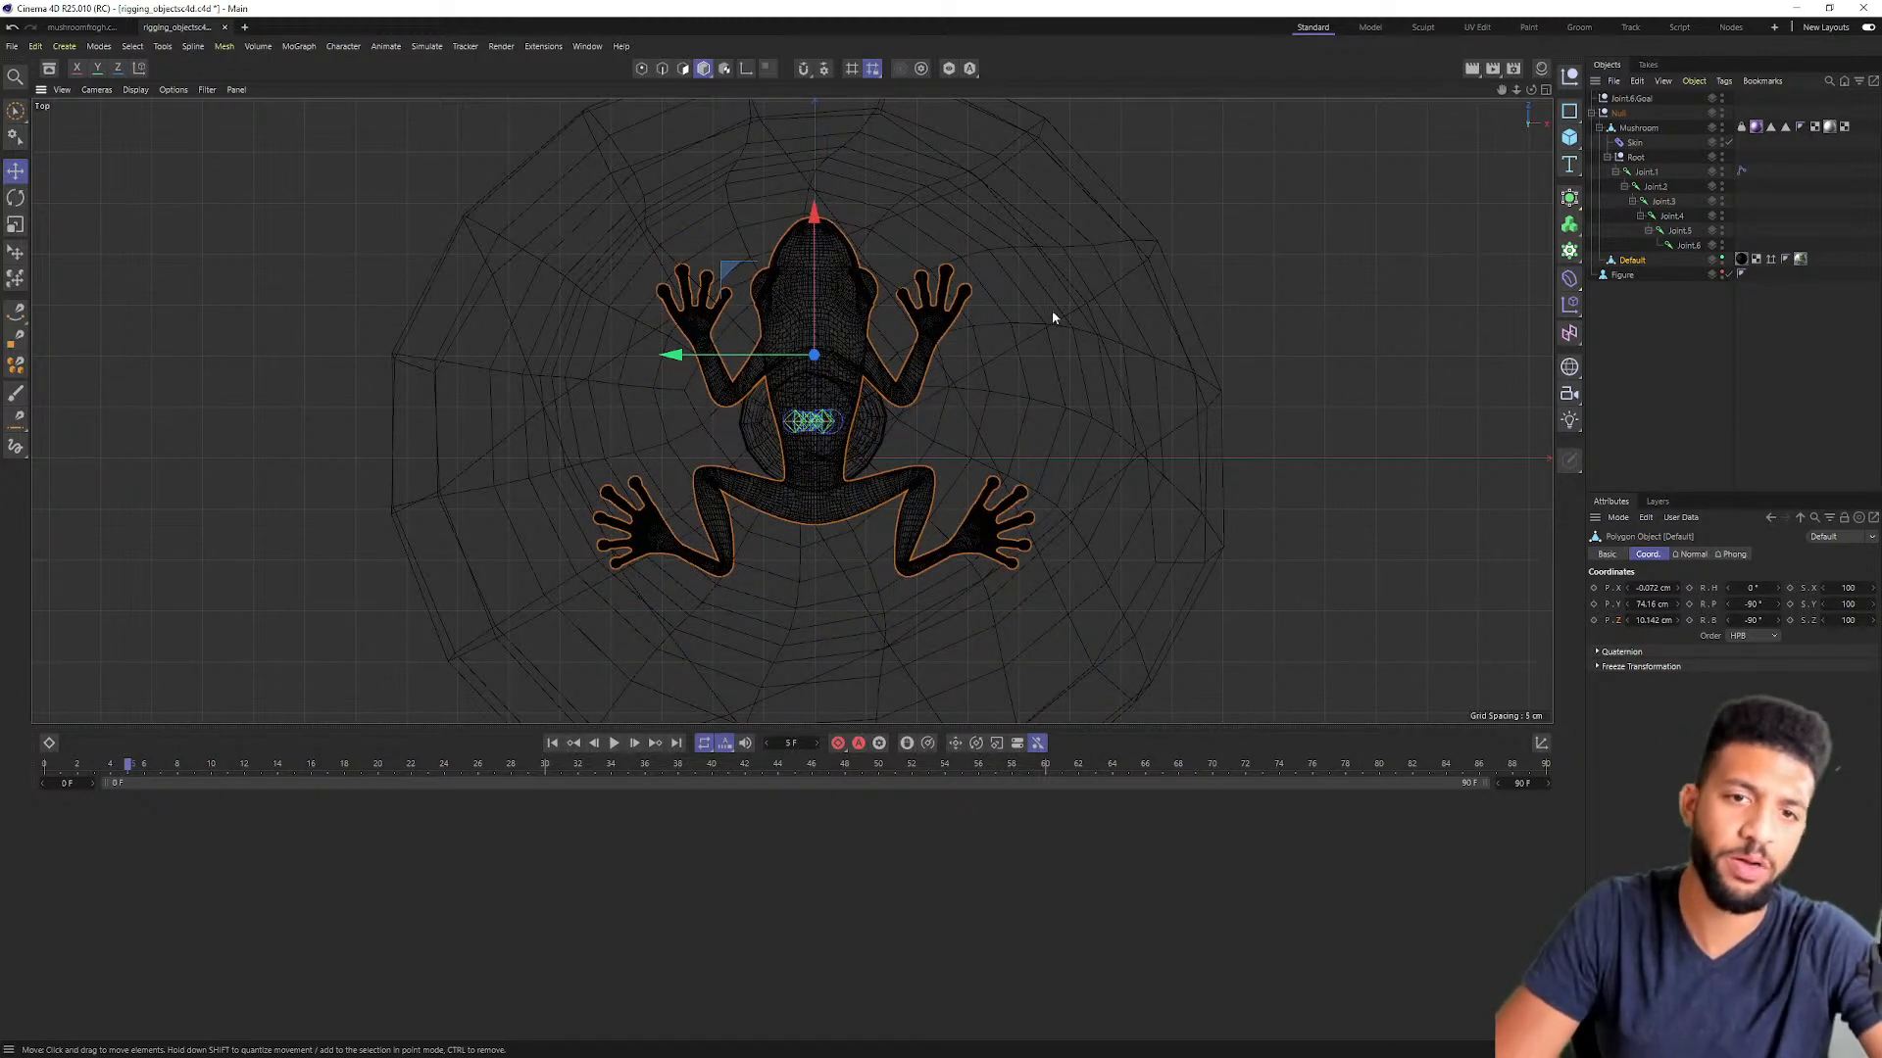
# Step: Rename the Default mesh object as Frog
pyautogui.click(1674, 316)
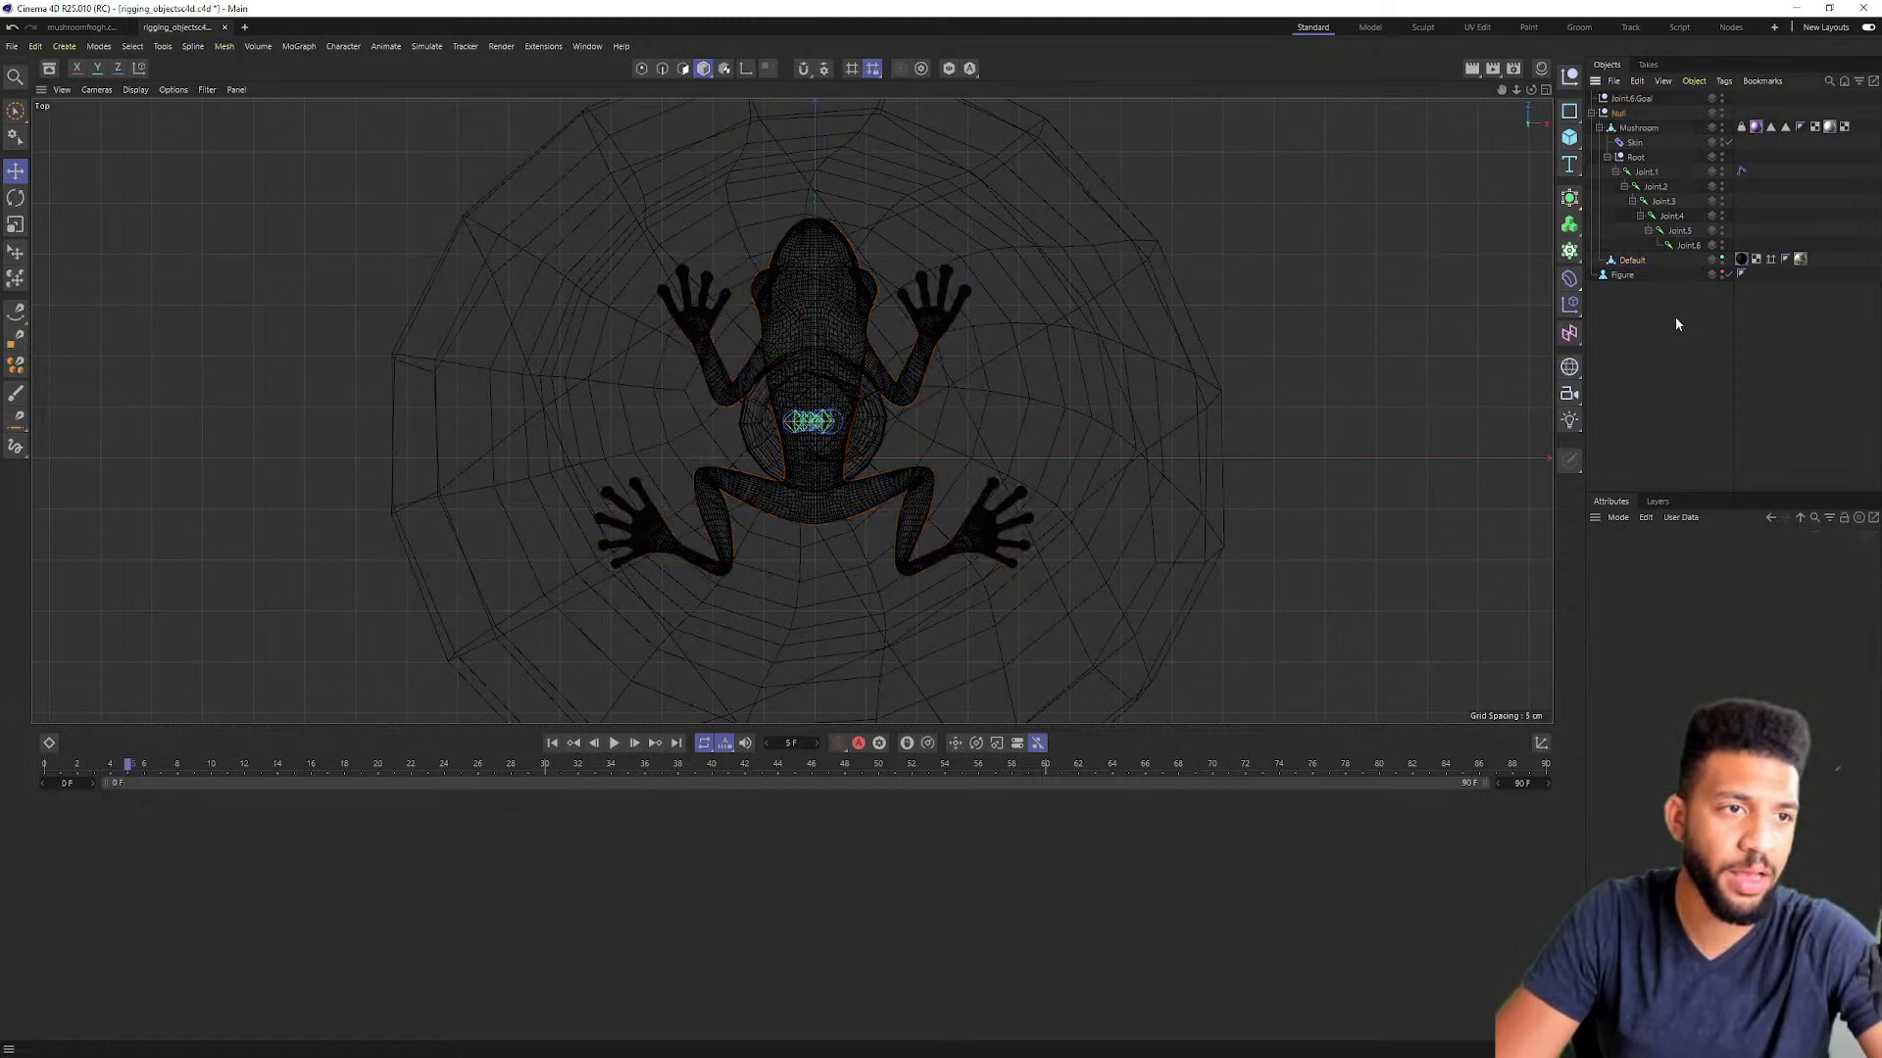
pyautogui.click(1632, 262)
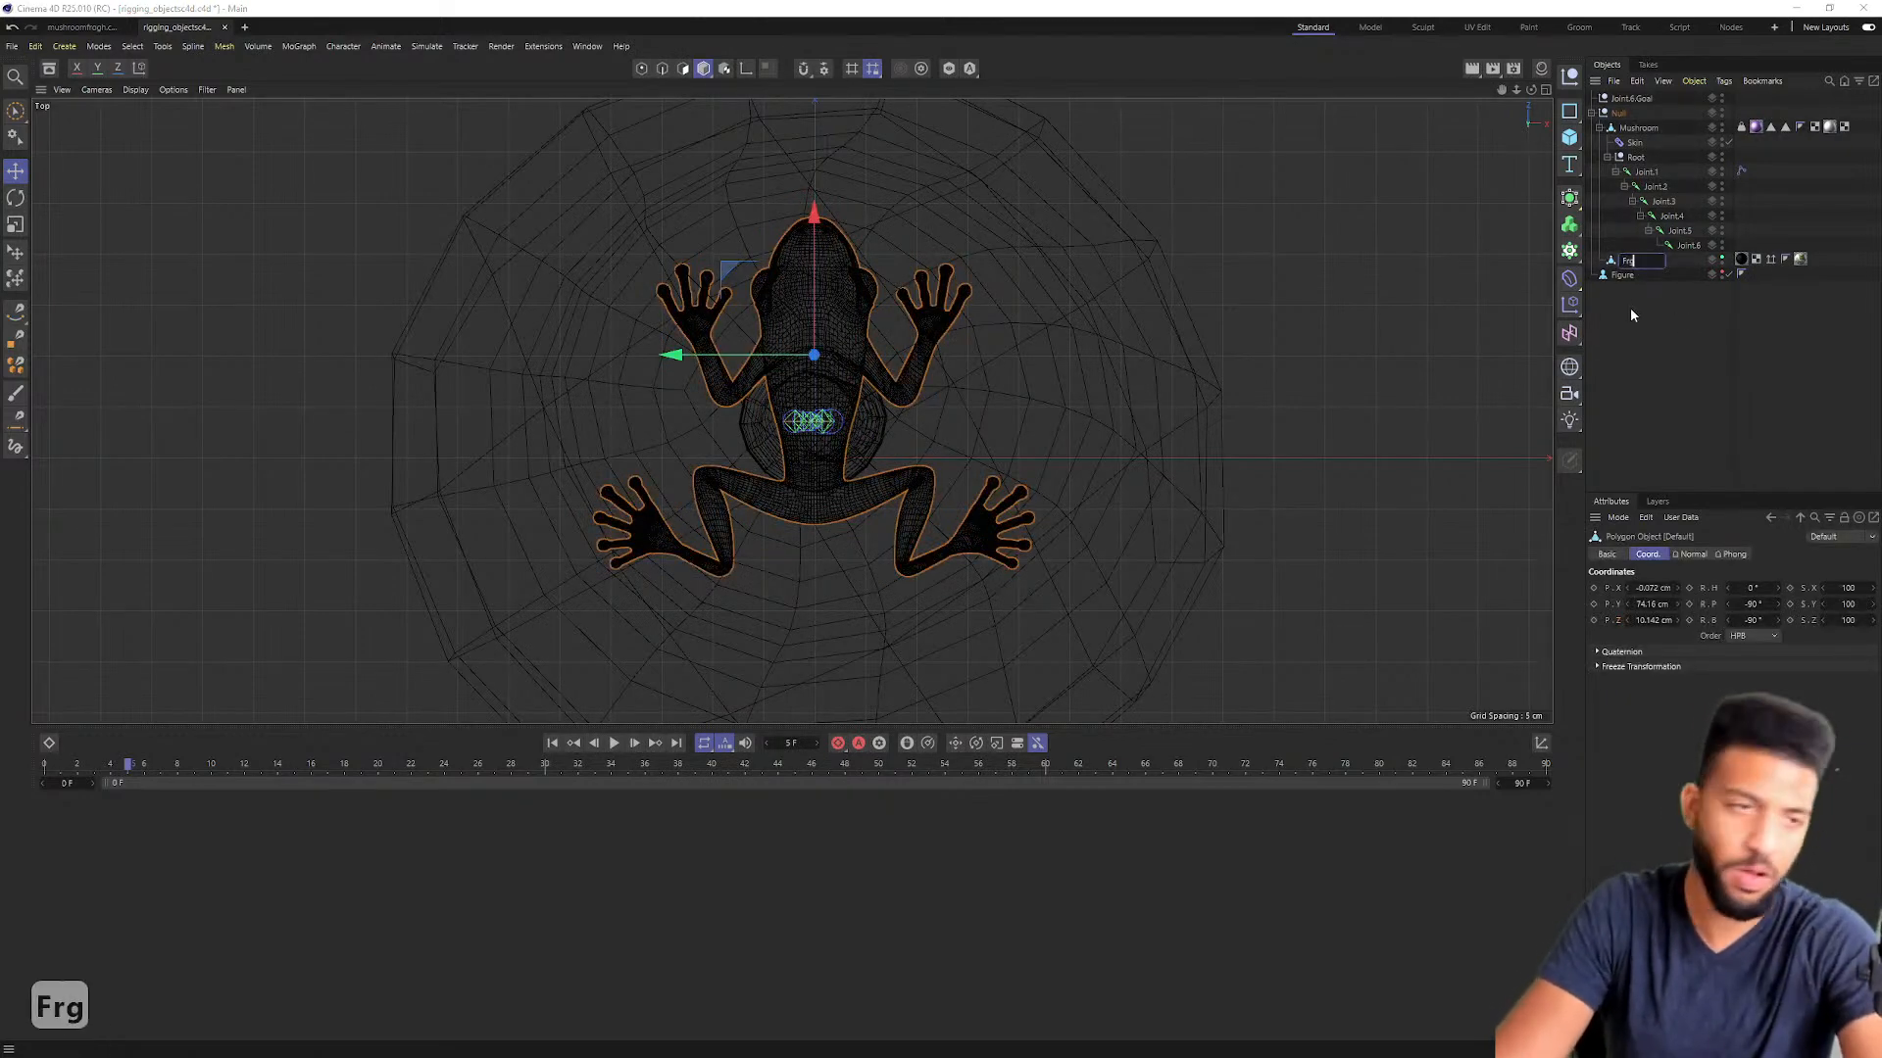
pyautogui.write('Frgo')
pyautogui.press('BackSpace')
pyautogui.press('BackSpace')
pyautogui.write('o')
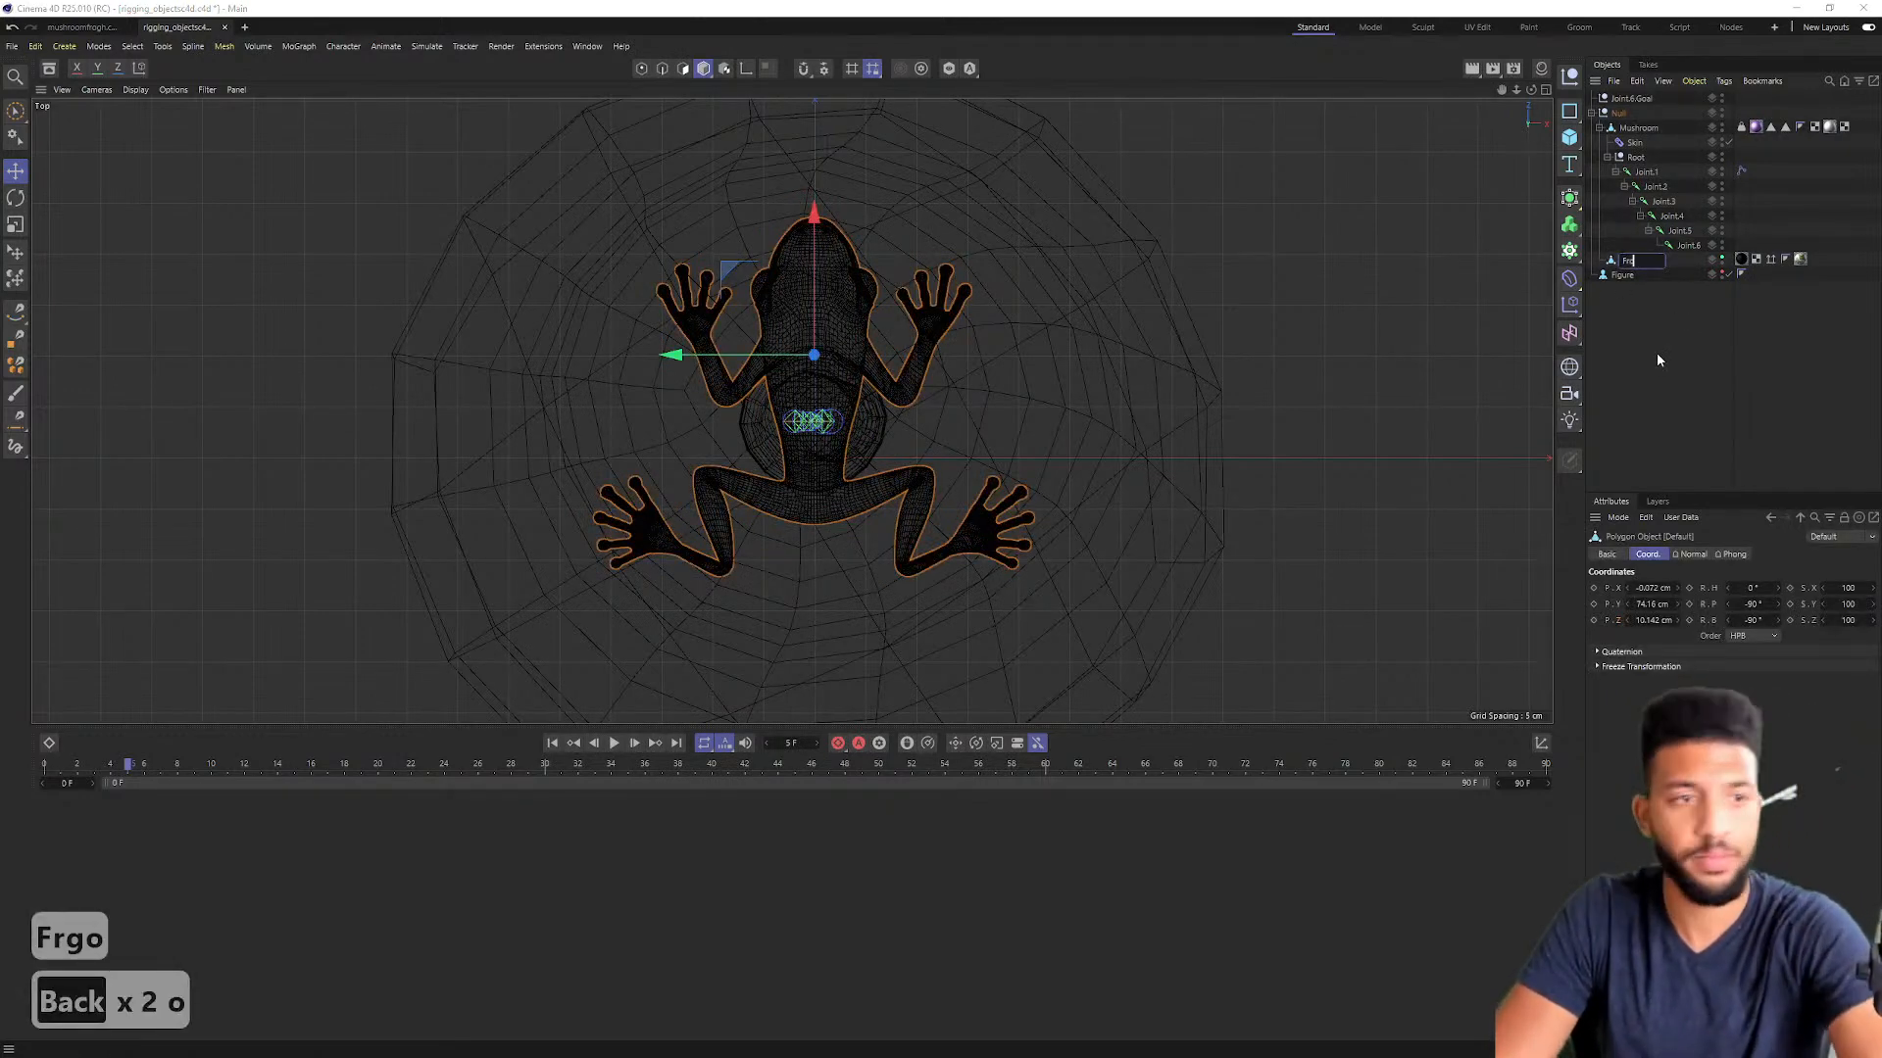
pyautogui.write('g')
pyautogui.press('Return')
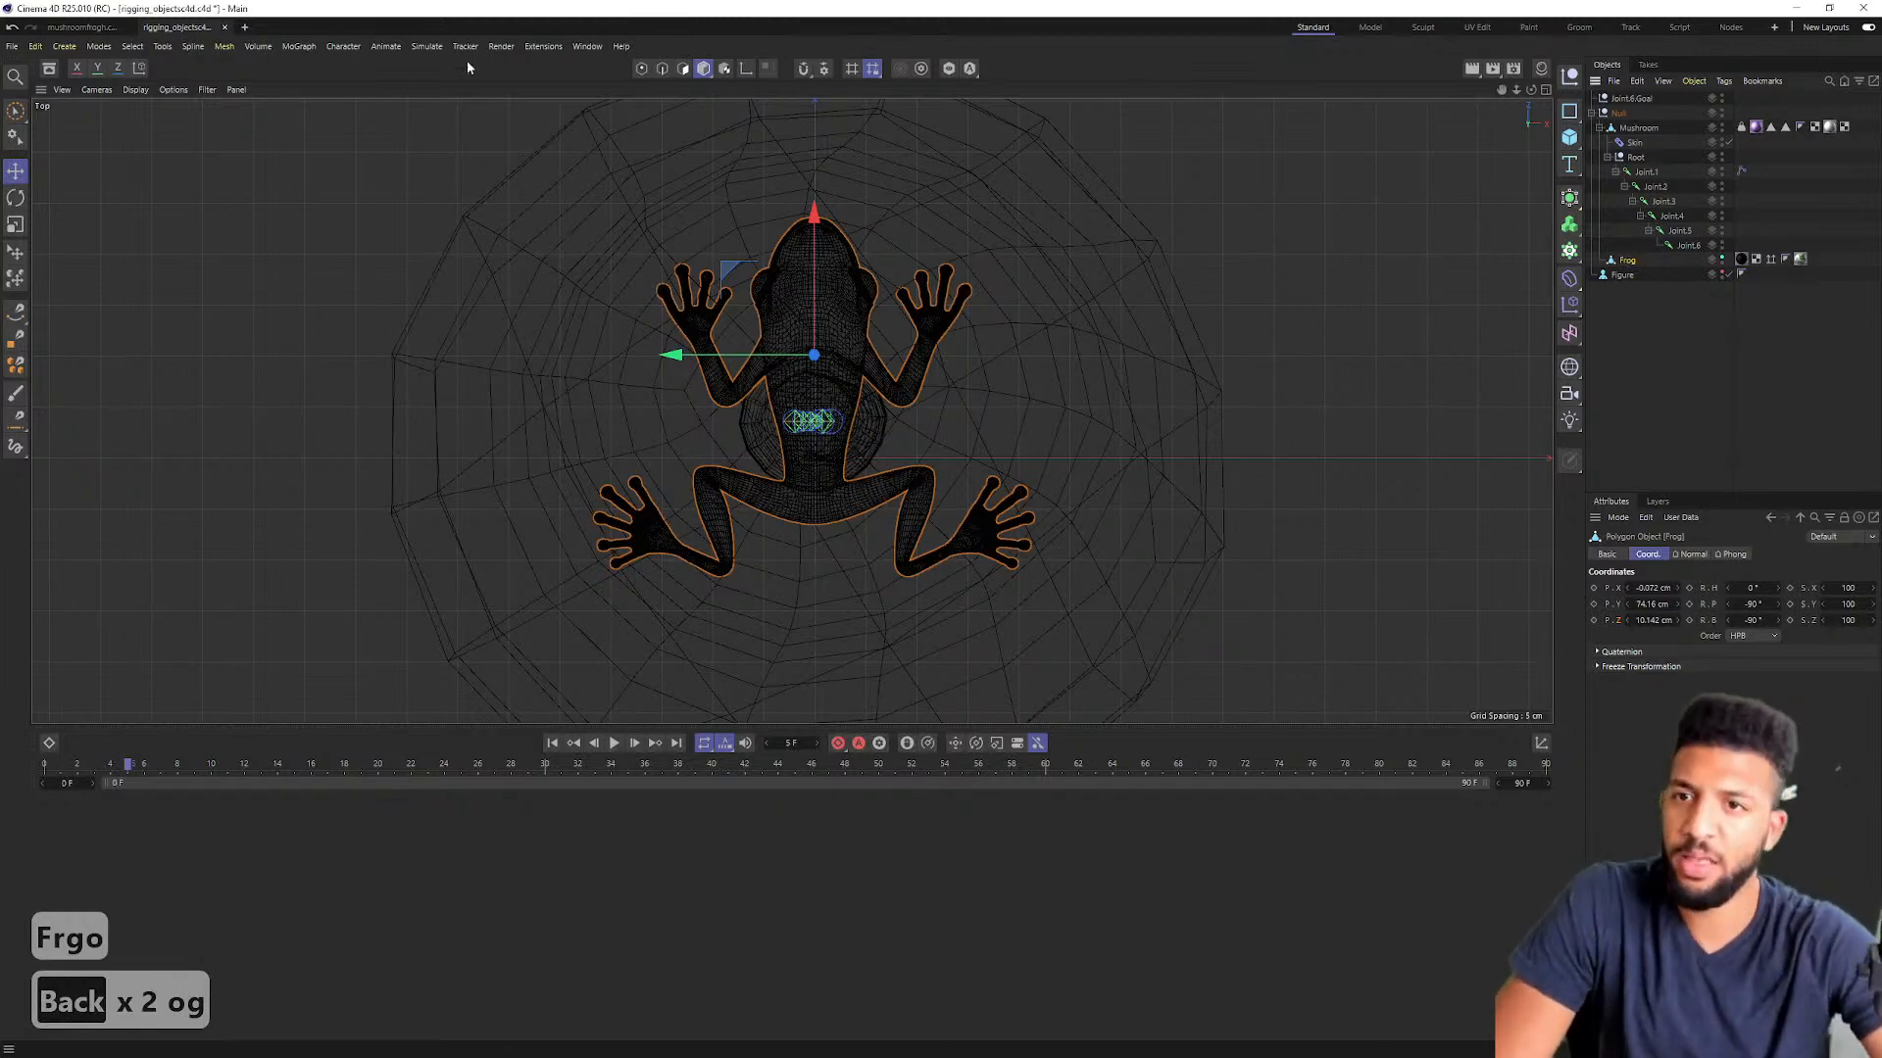
pyautogui.click(343, 46)
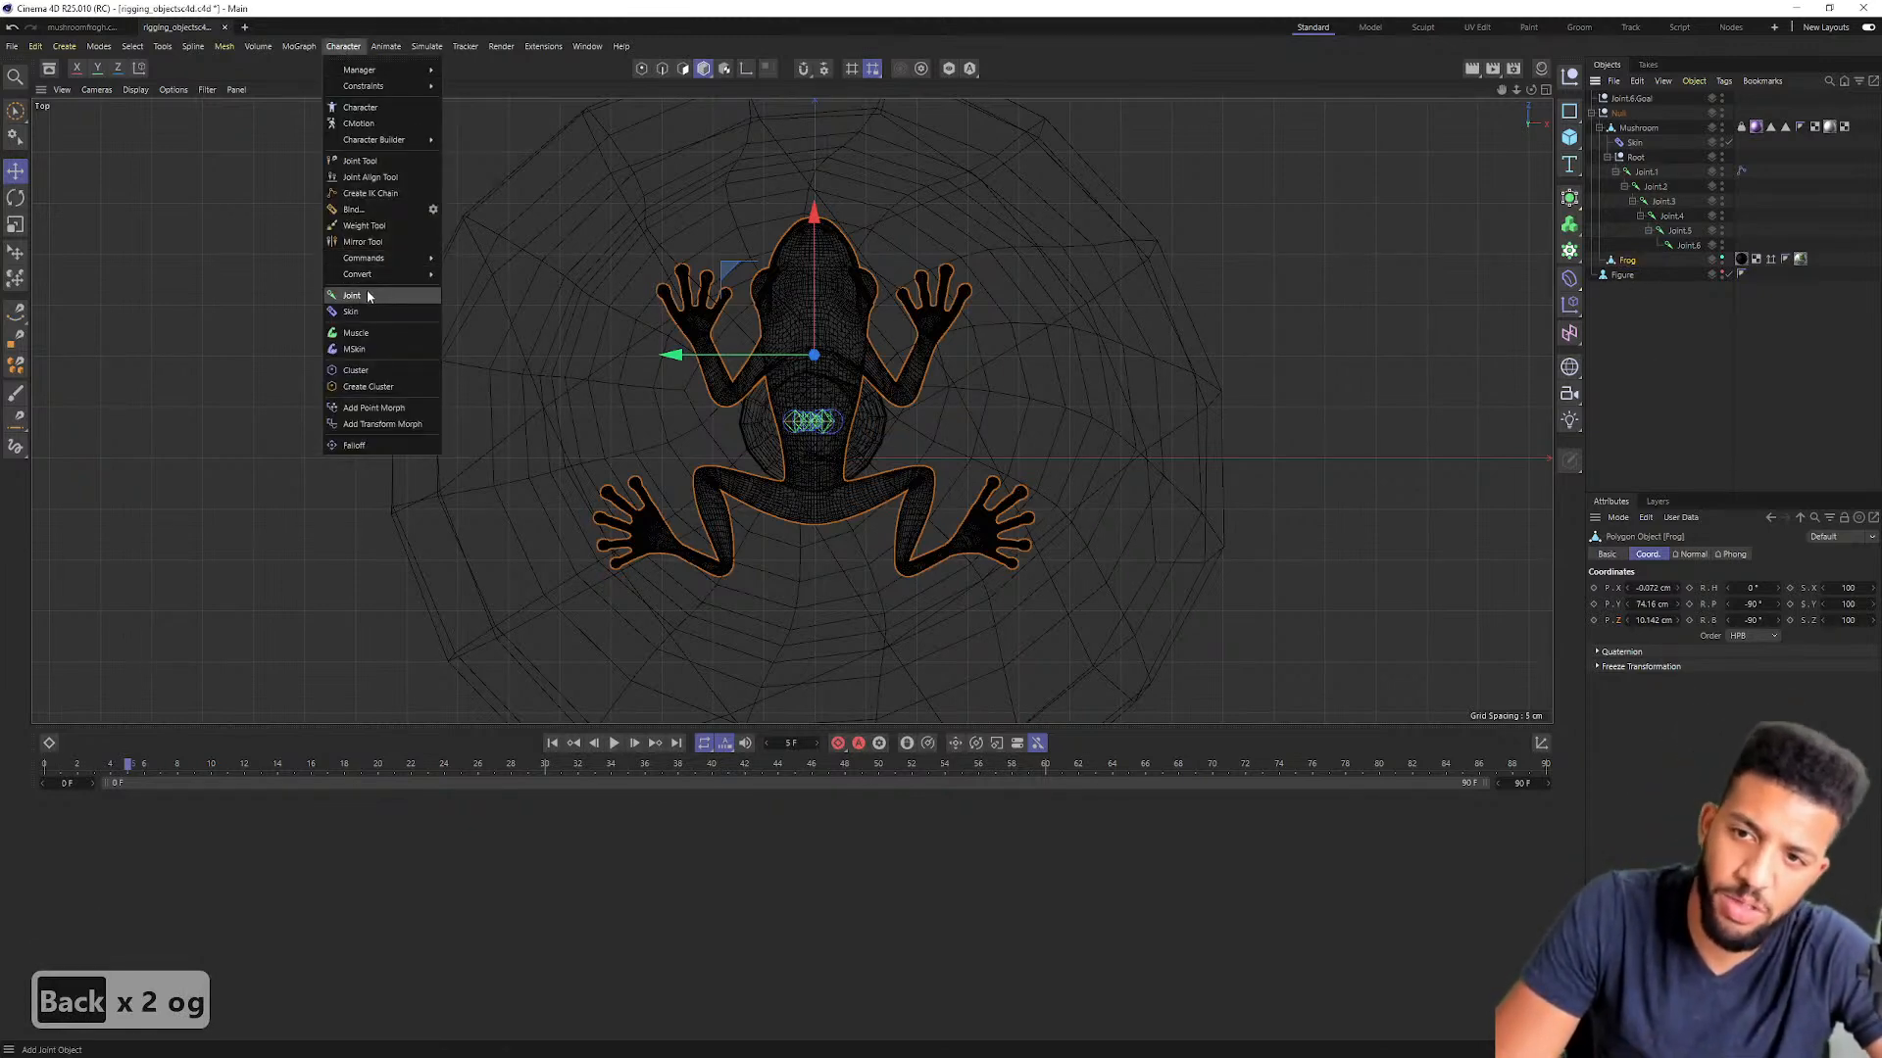
pyautogui.click(376, 161)
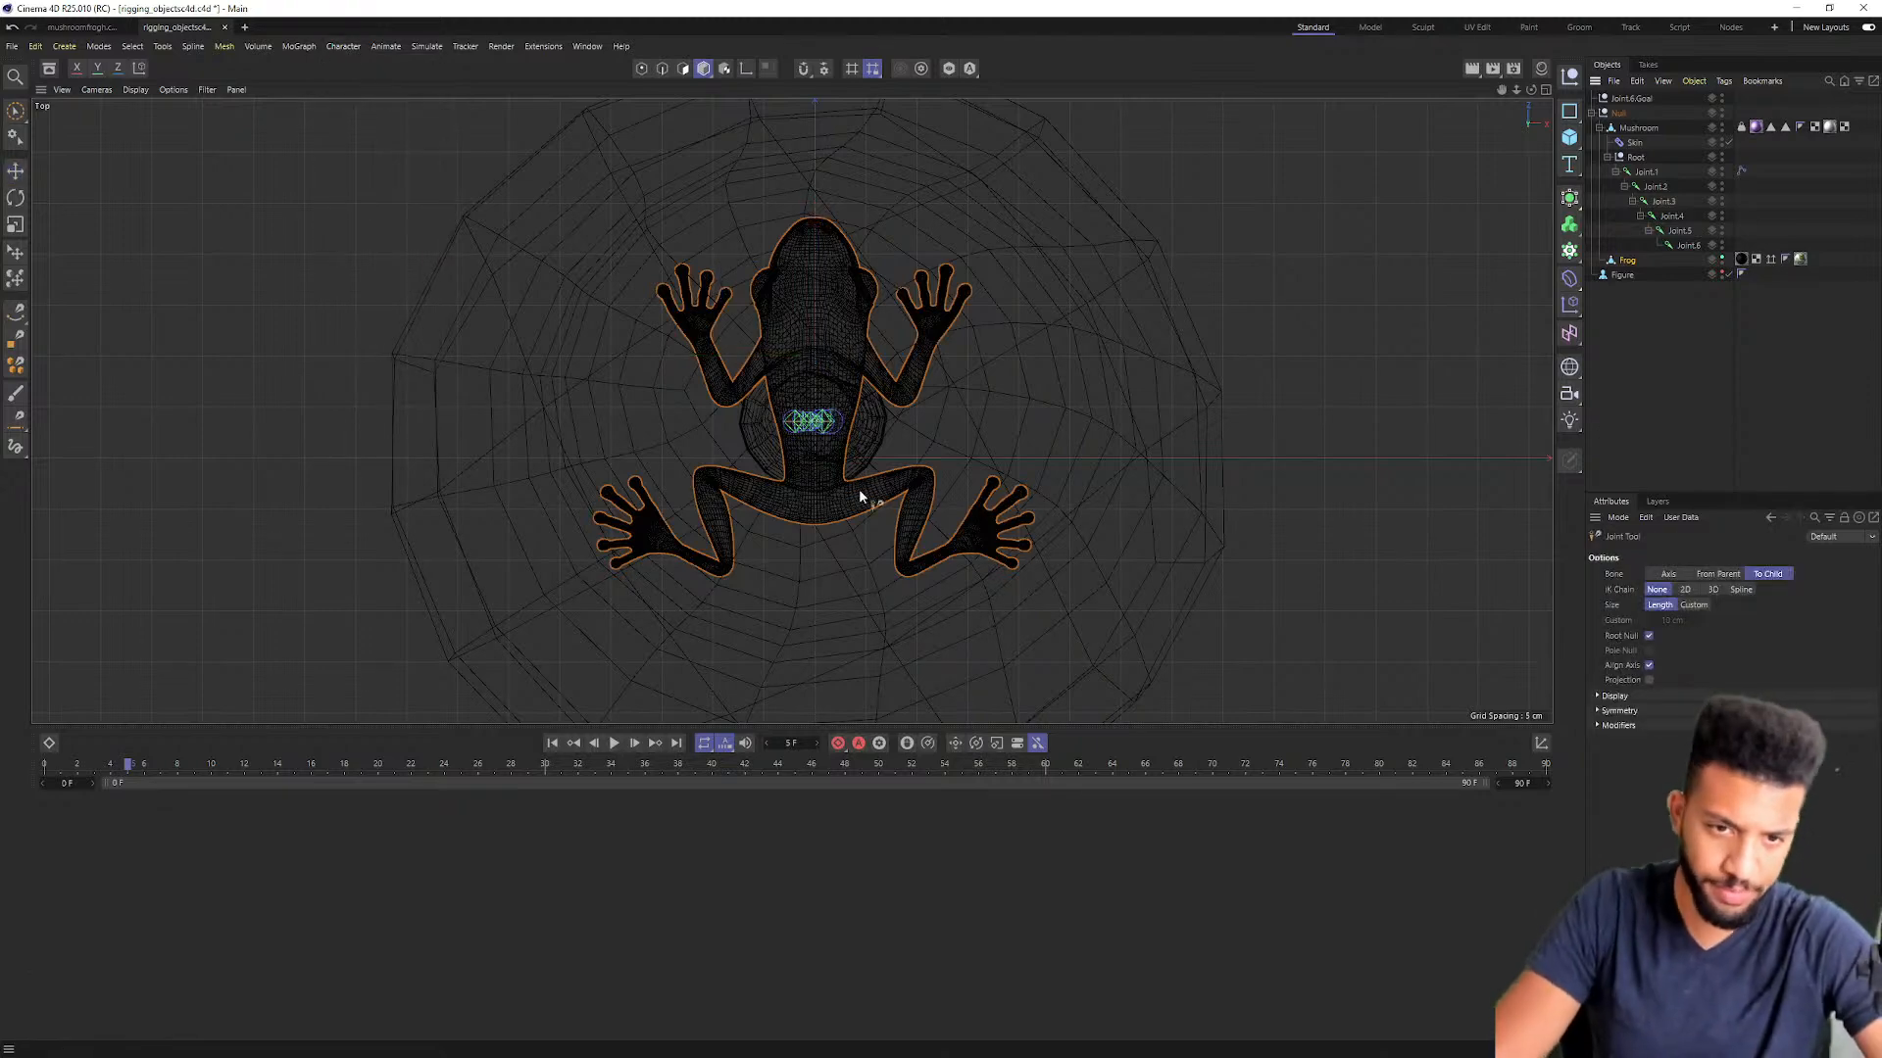
pyautogui.scroll(3, 841, 431)
pyautogui.scroll(-4, 838, 421)
pyautogui.scroll(2, 833, 427)
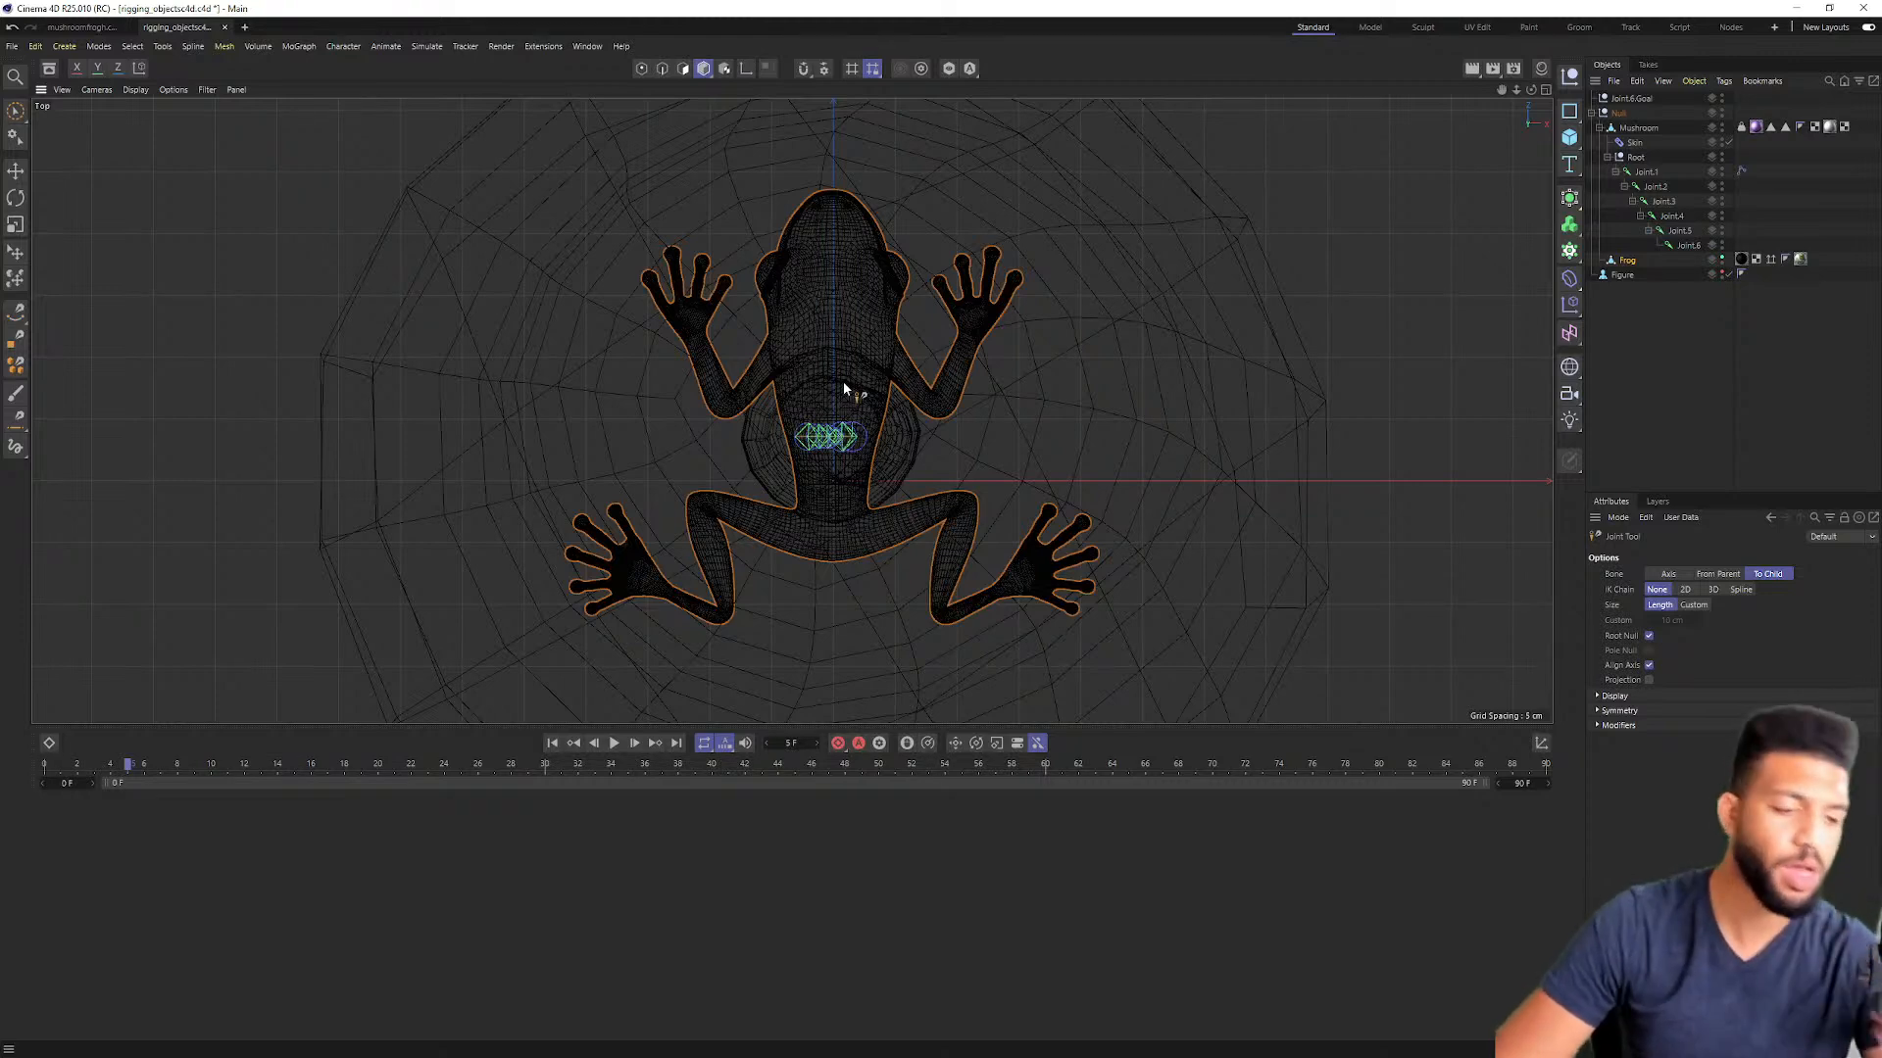
# Step: Play the animation in a full-size Perspective view and examine how the mushroom sways beneath the frog
pyautogui.middleClick(812, 131)
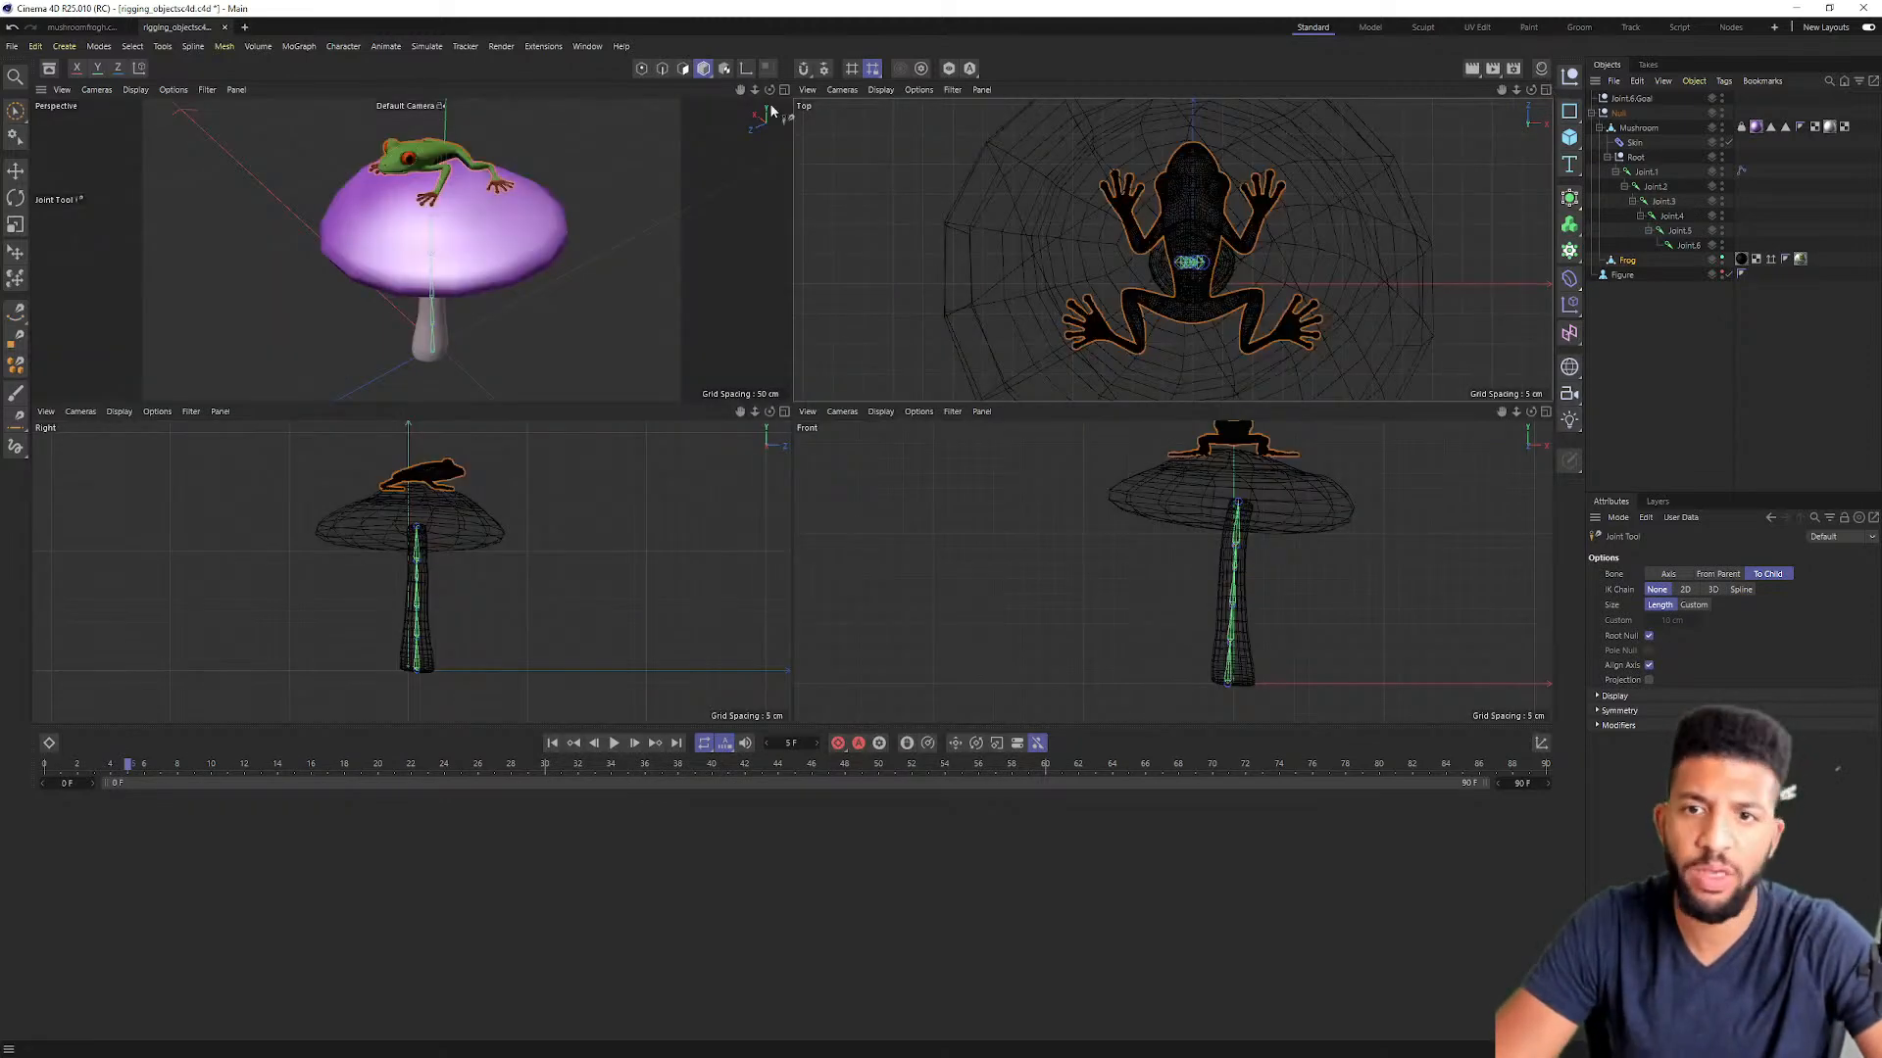
pyautogui.click(787, 89)
pyautogui.keyDown('alt'); pyautogui.moveTo(682, 229); pyautogui.dragTo(874, 157); pyautogui.keyUp('alt')
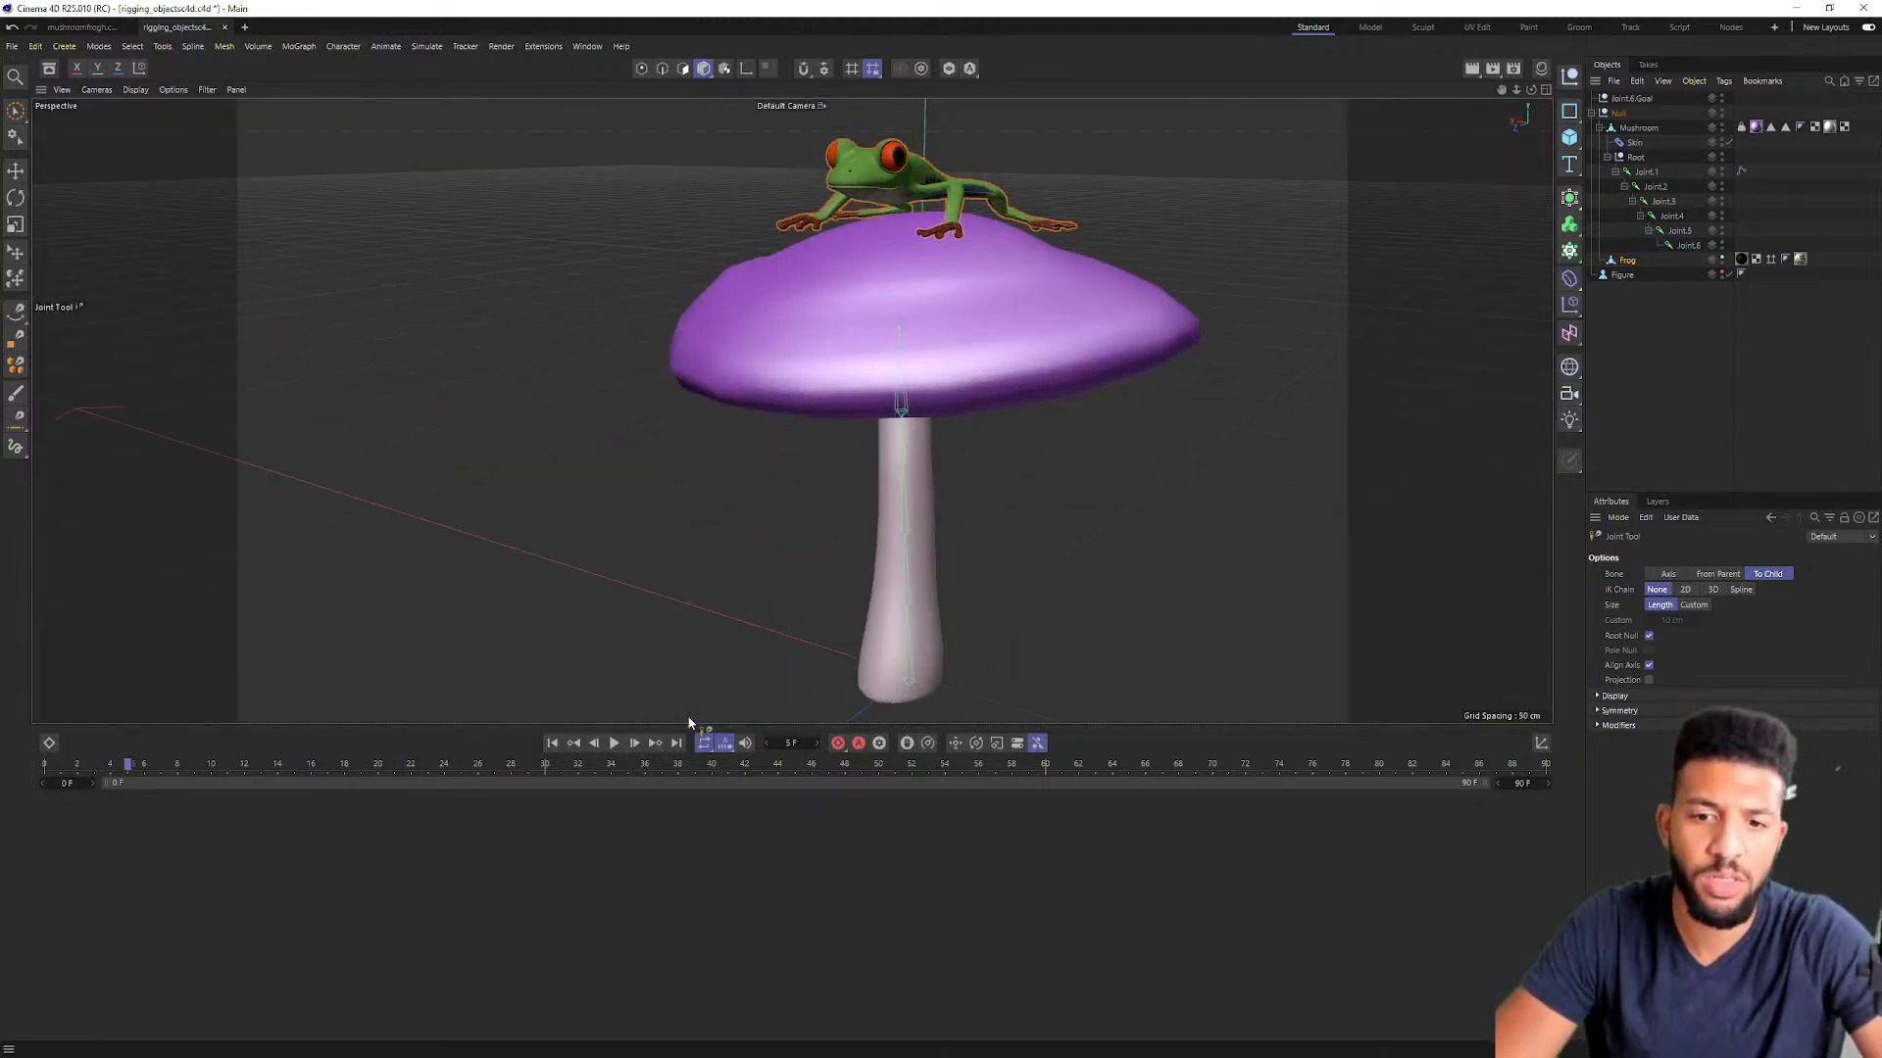
pyautogui.press('F8')
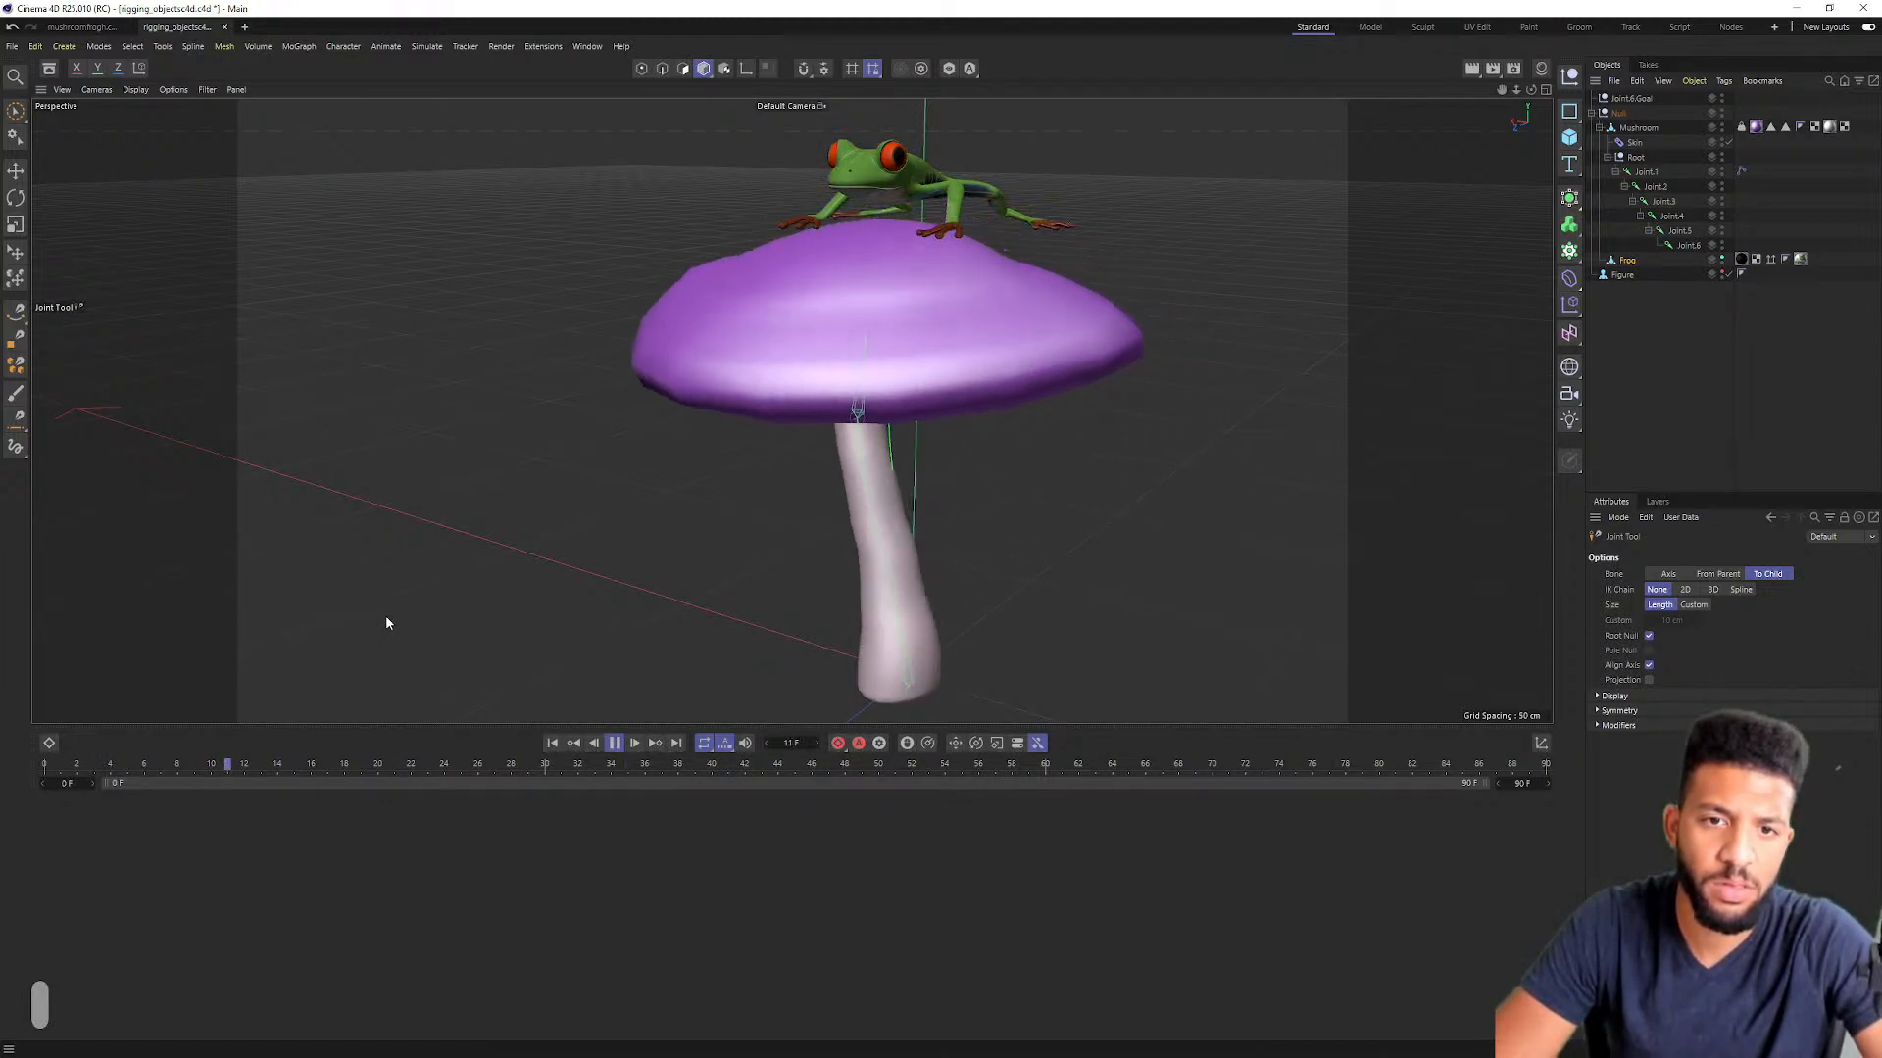
pyautogui.keyDown('alt'); pyautogui.moveTo(1079, 500); pyautogui.dragTo(822, 519); pyautogui.keyUp('alt')
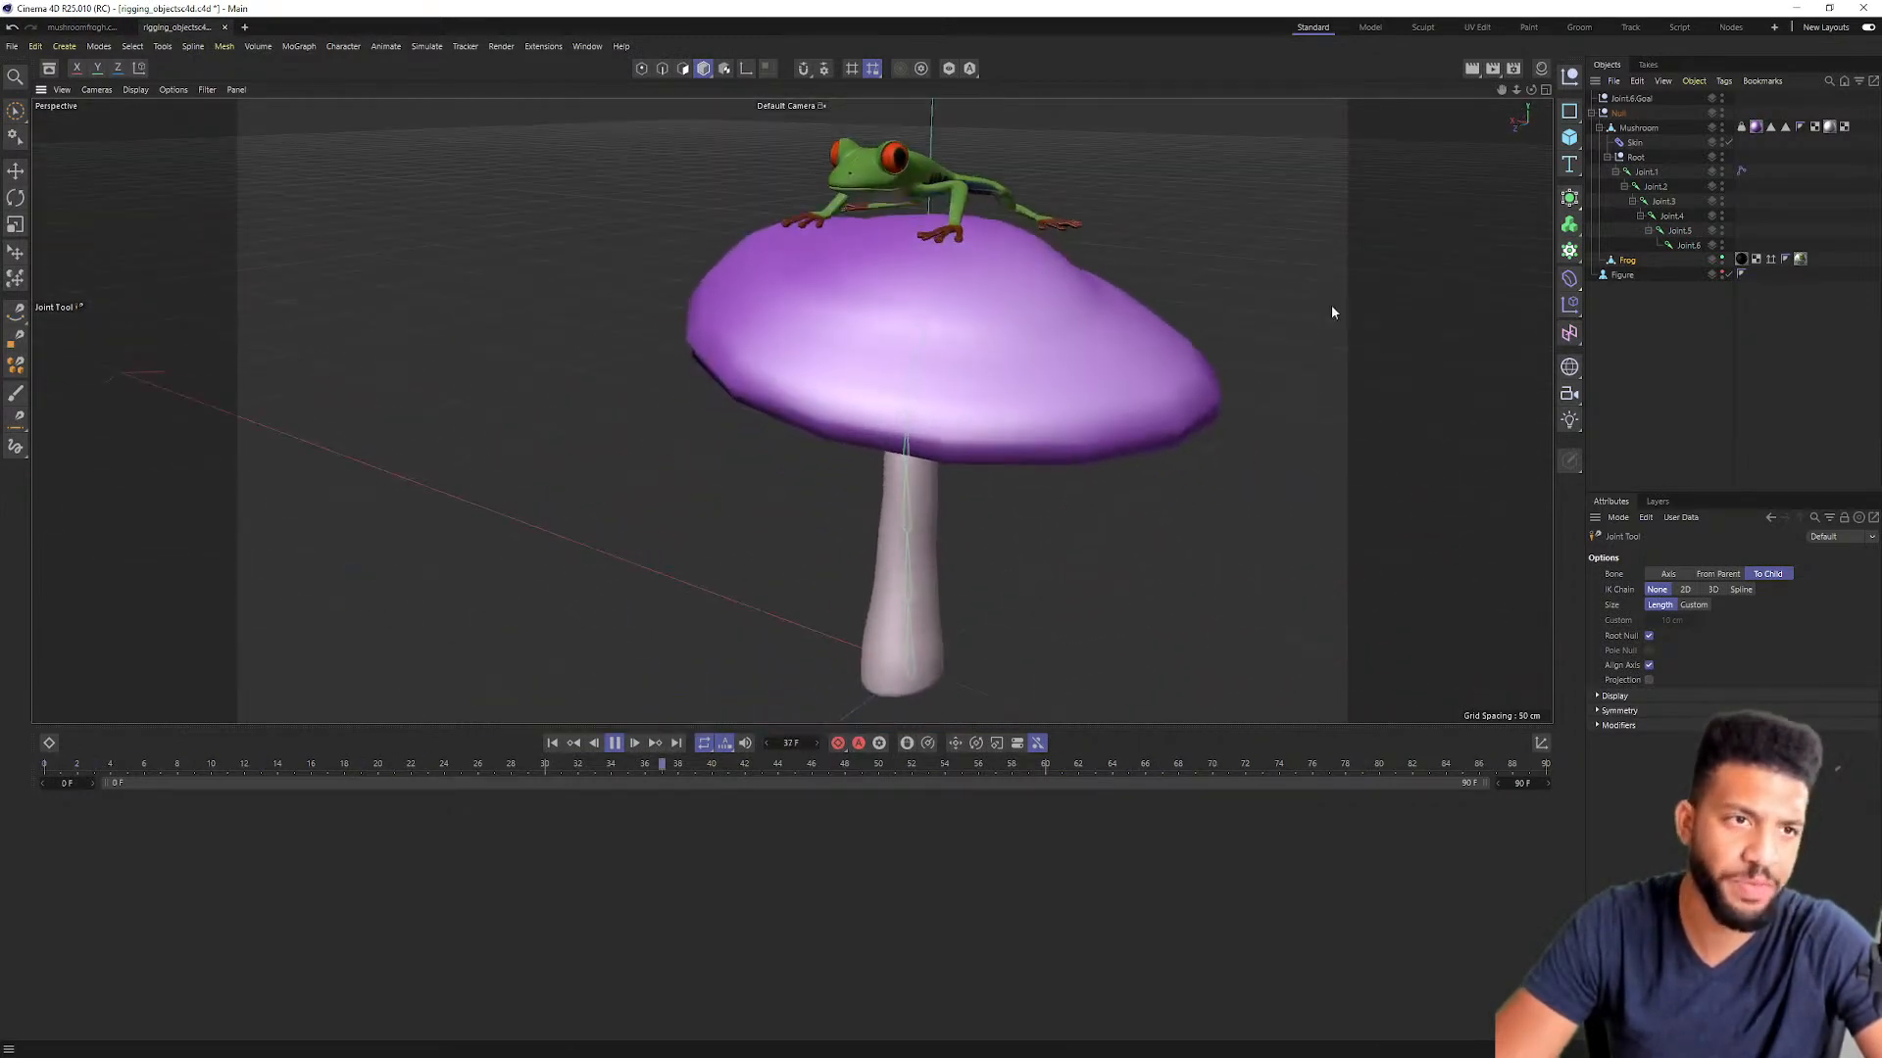
pyautogui.click(1545, 90)
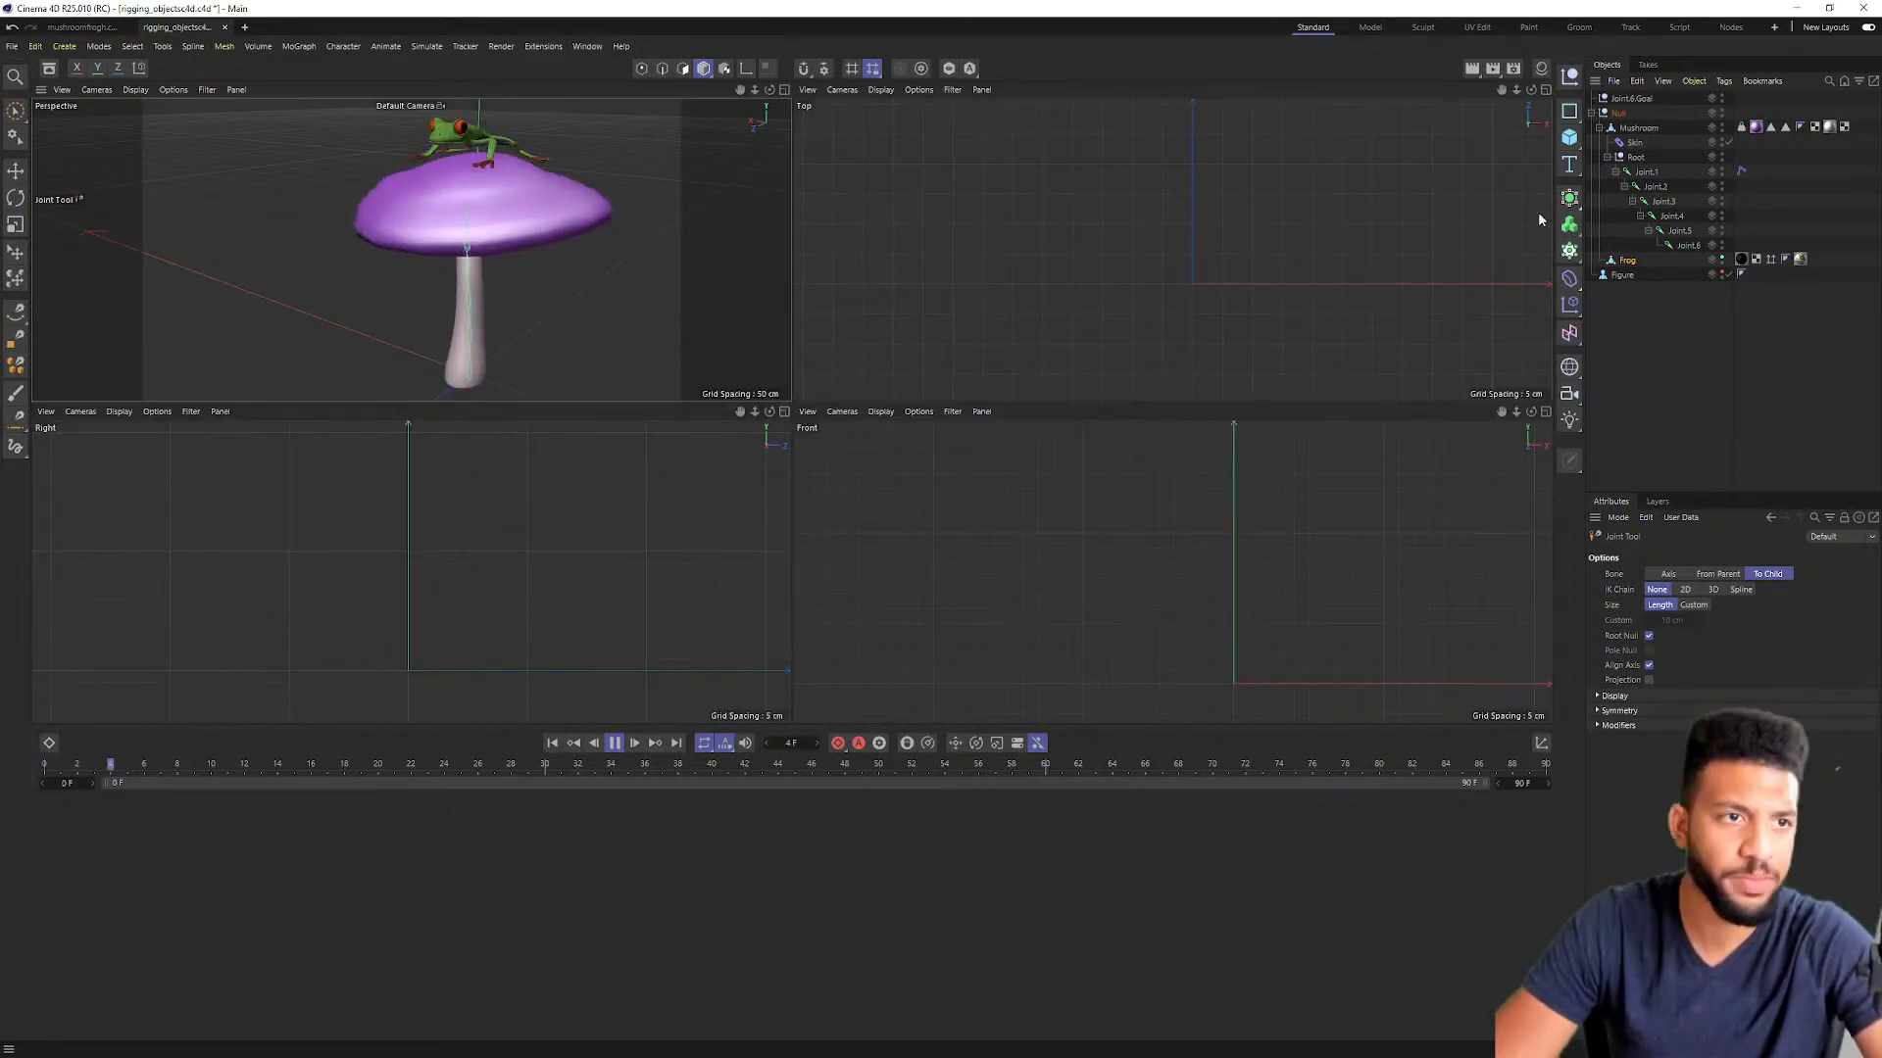
# Step: Show the selected frog in a full-size Top view, stop playback and return to frame 0
pyautogui.click(1627, 261)
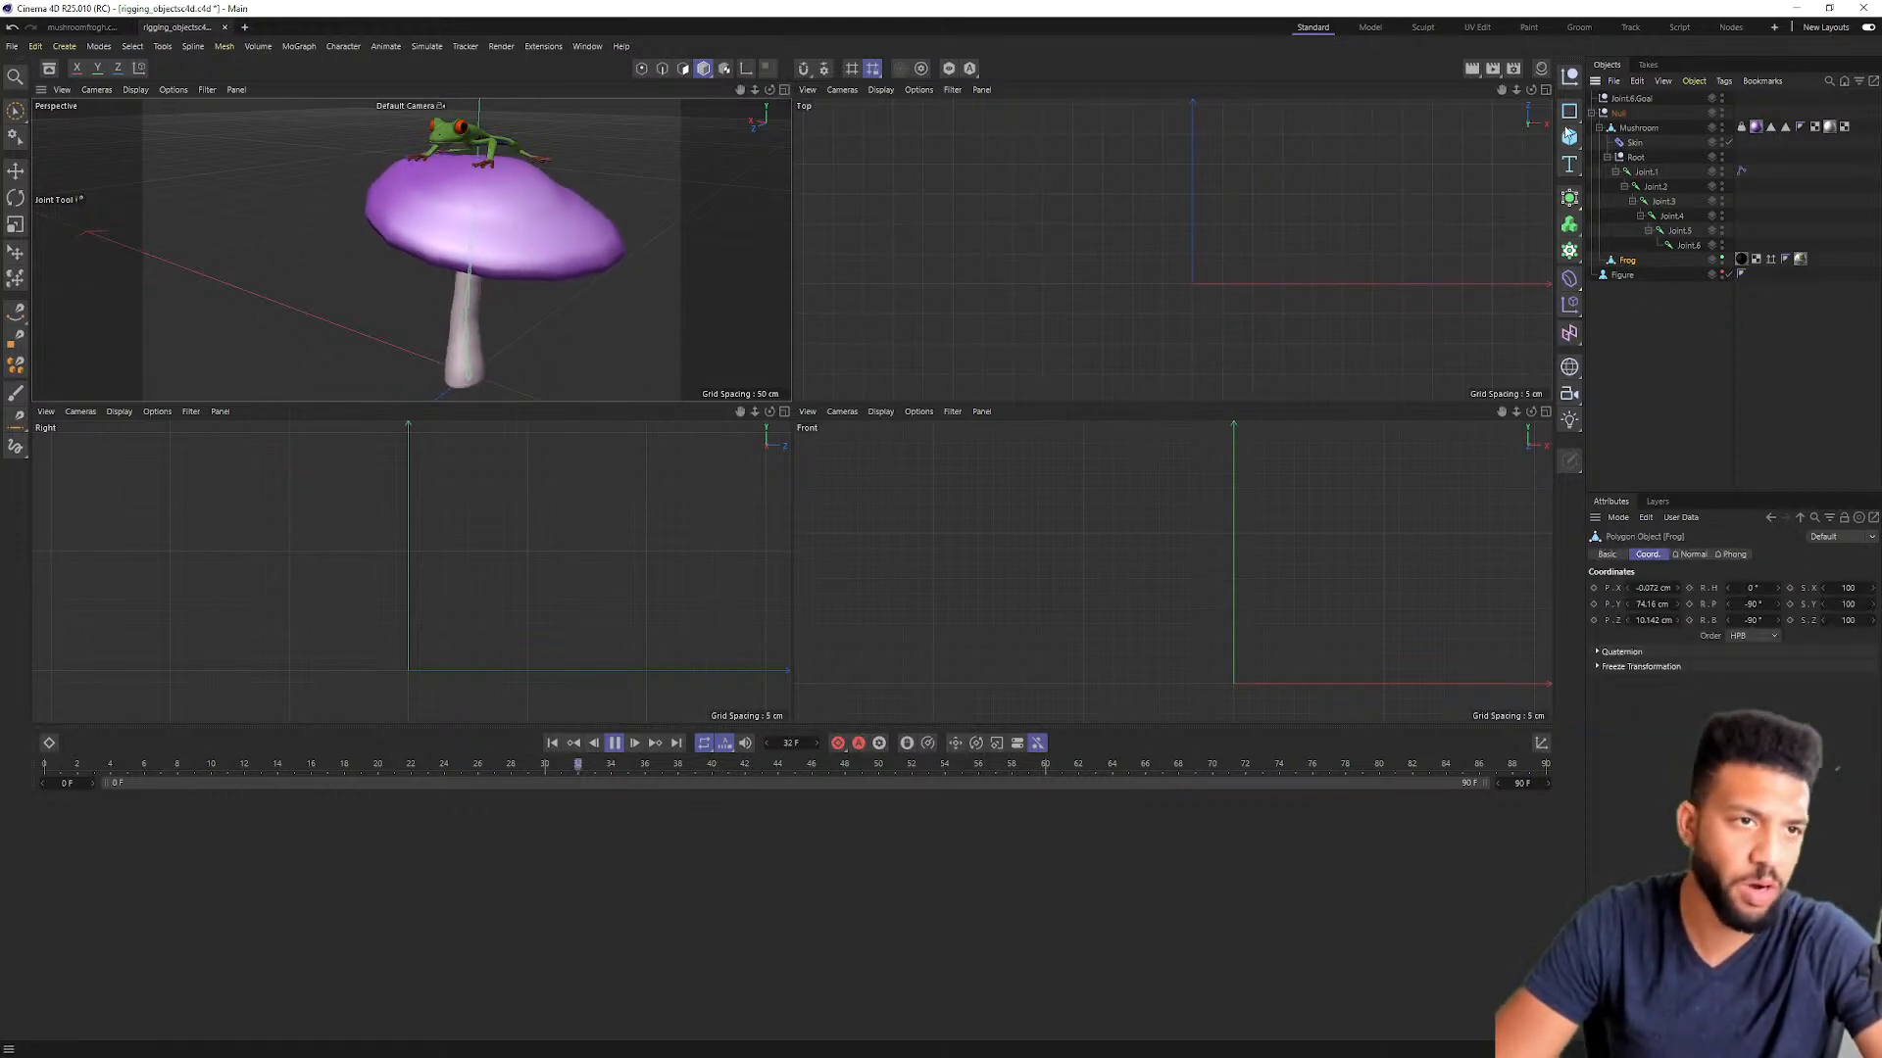
pyautogui.click(1545, 89)
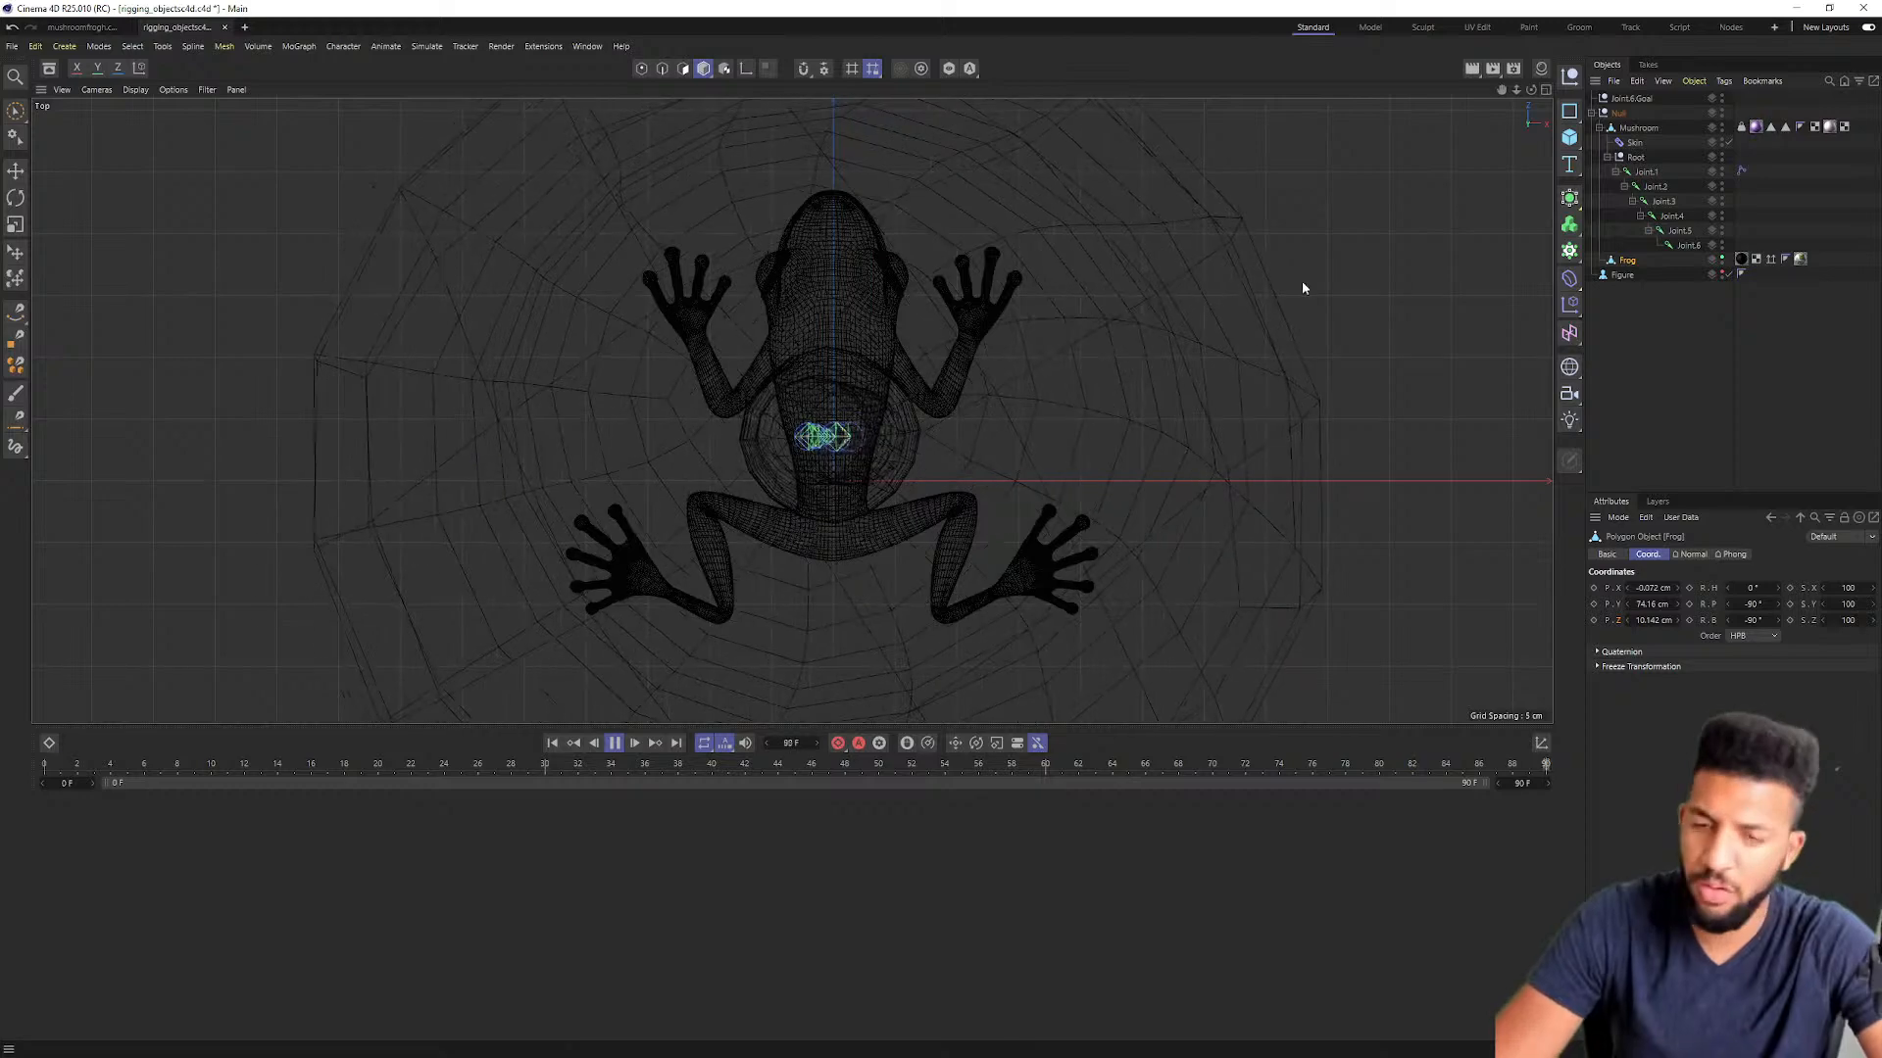
pyautogui.click(618, 745)
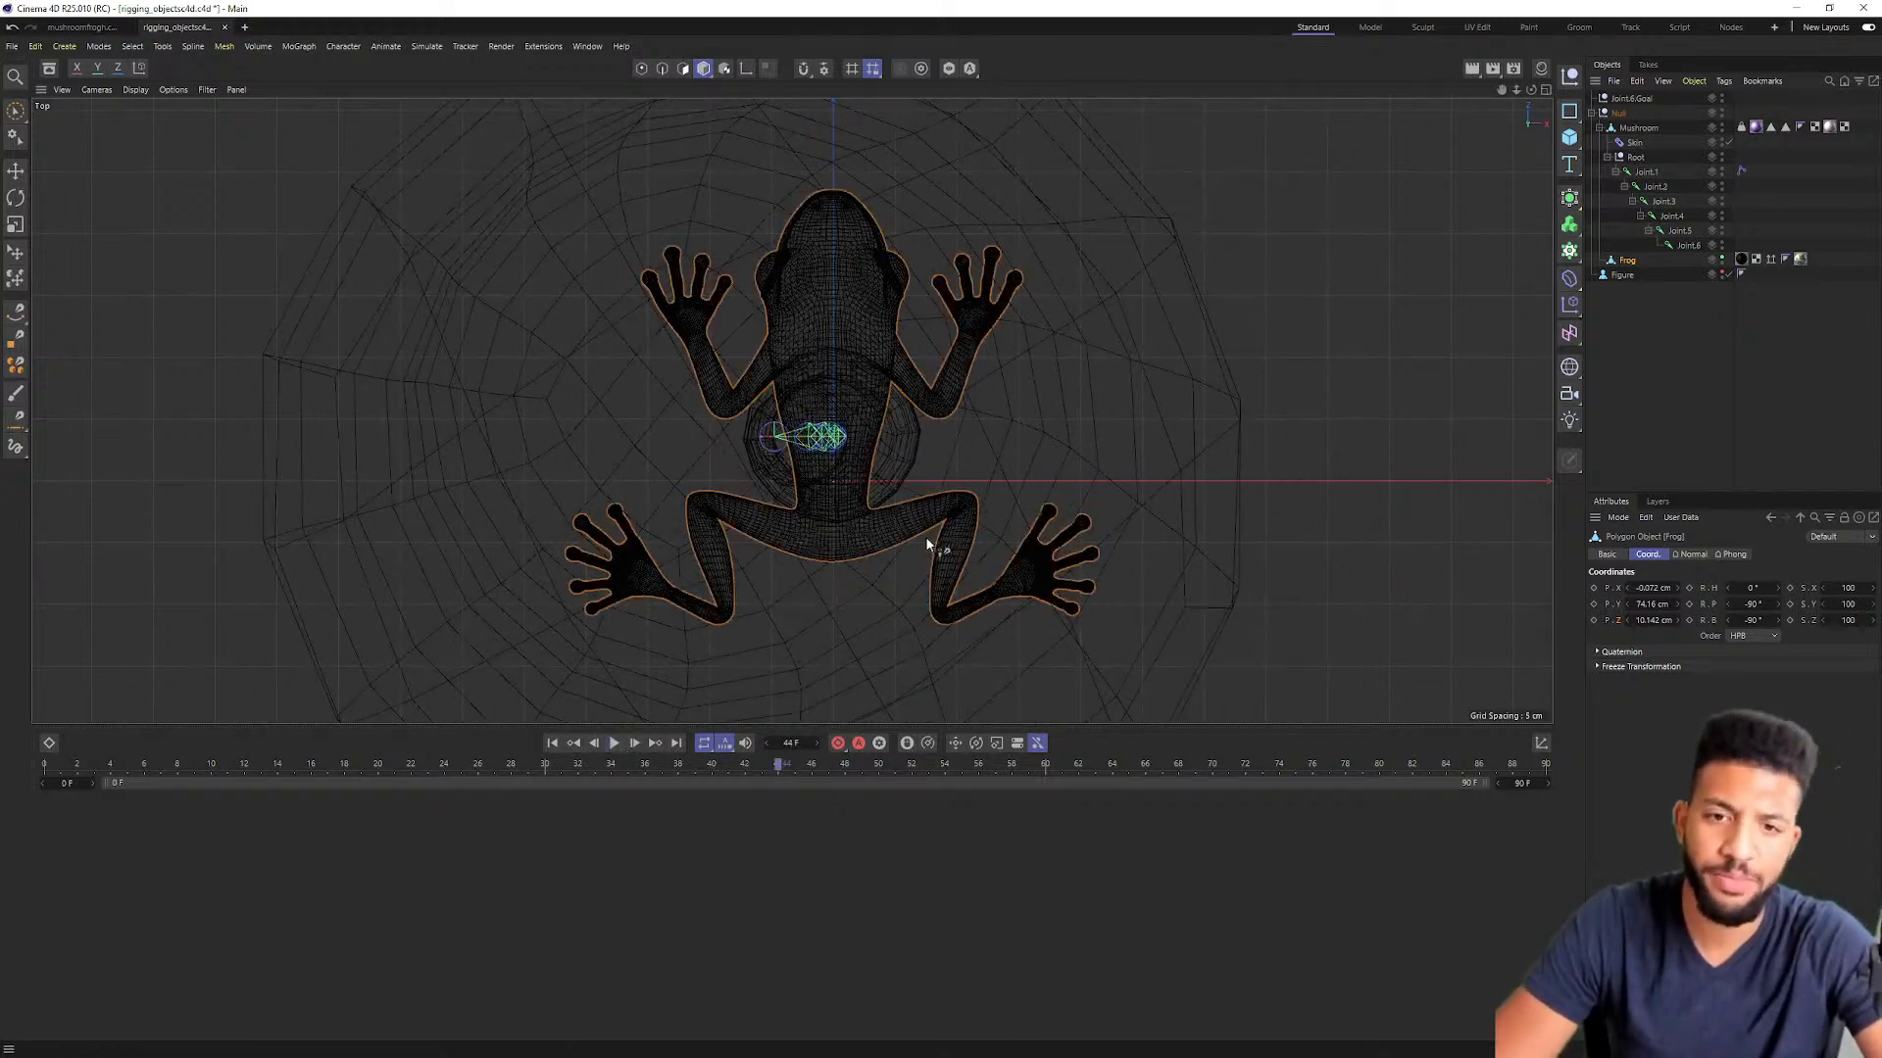
pyautogui.moveTo(380, 765); pyautogui.dragTo(44, 765)
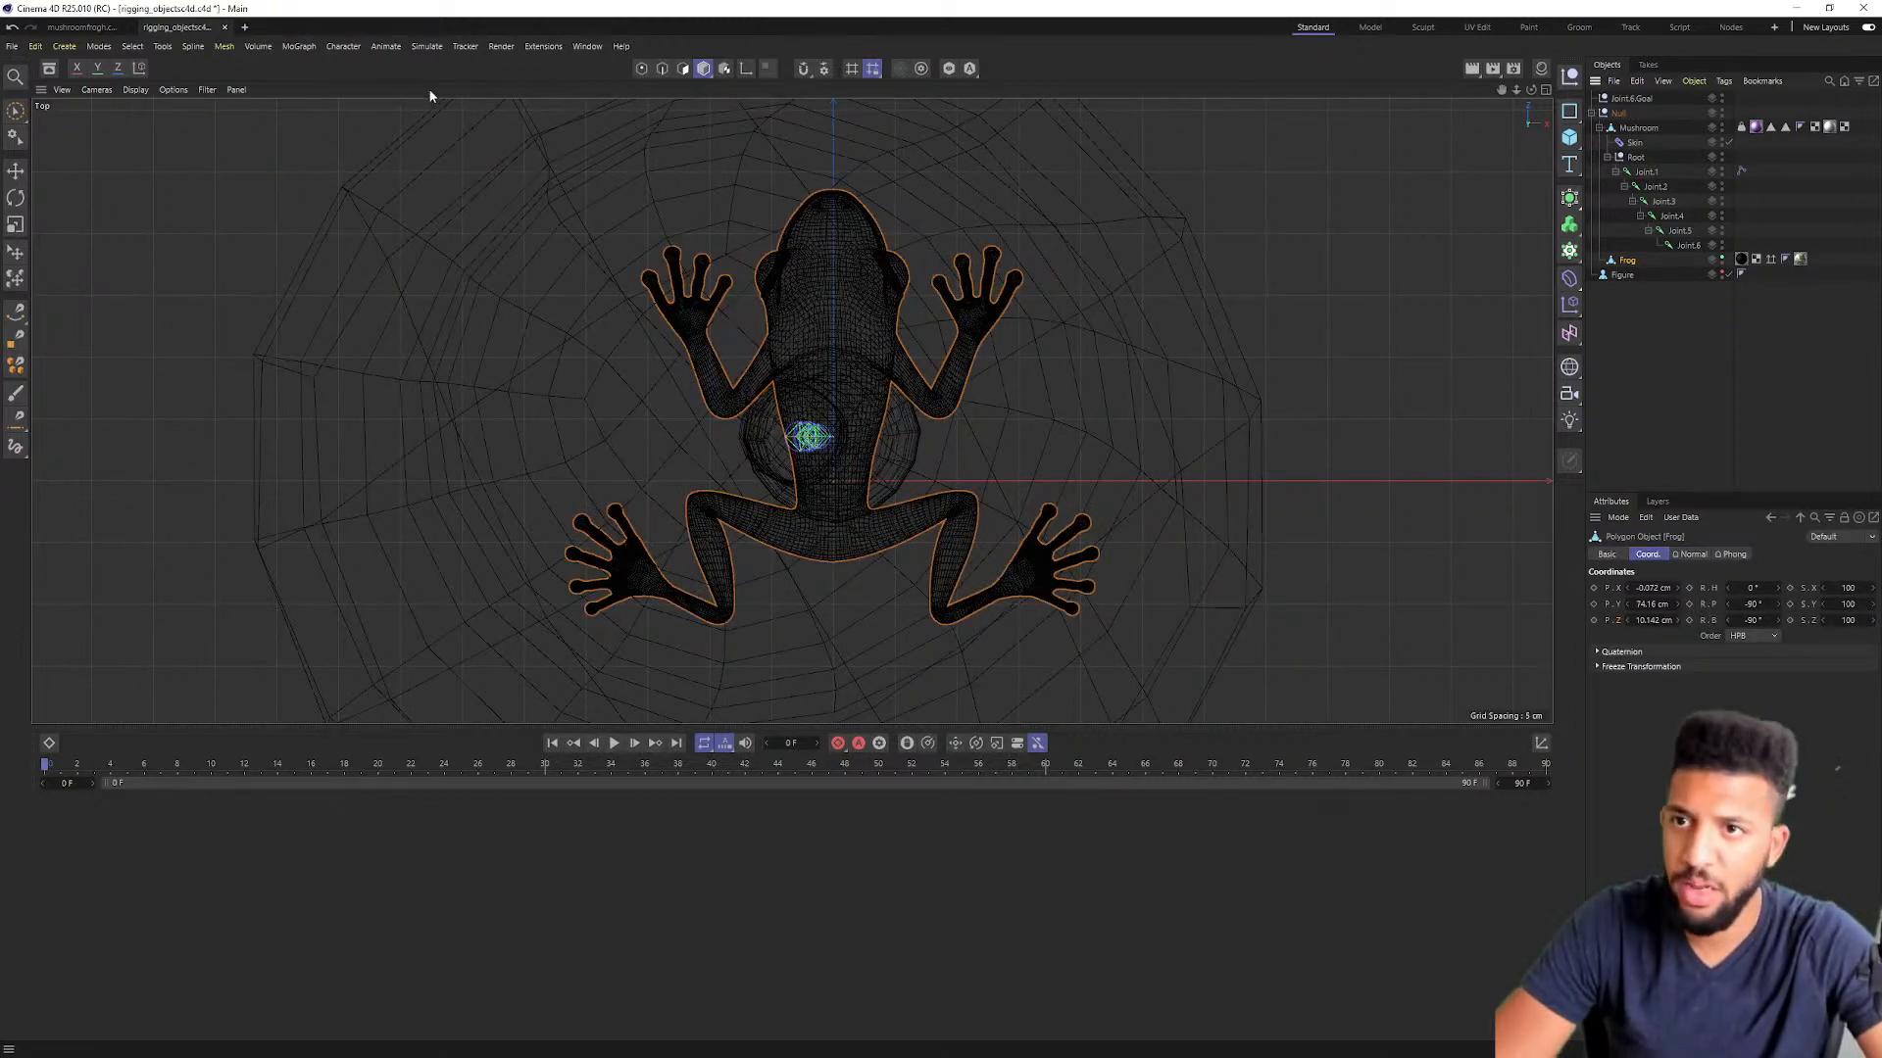
# Step: Draw a chain of five joints with the Joint Tool in Top view, running along the frog's spine from the hips to the nose
pyautogui.click(343, 46)
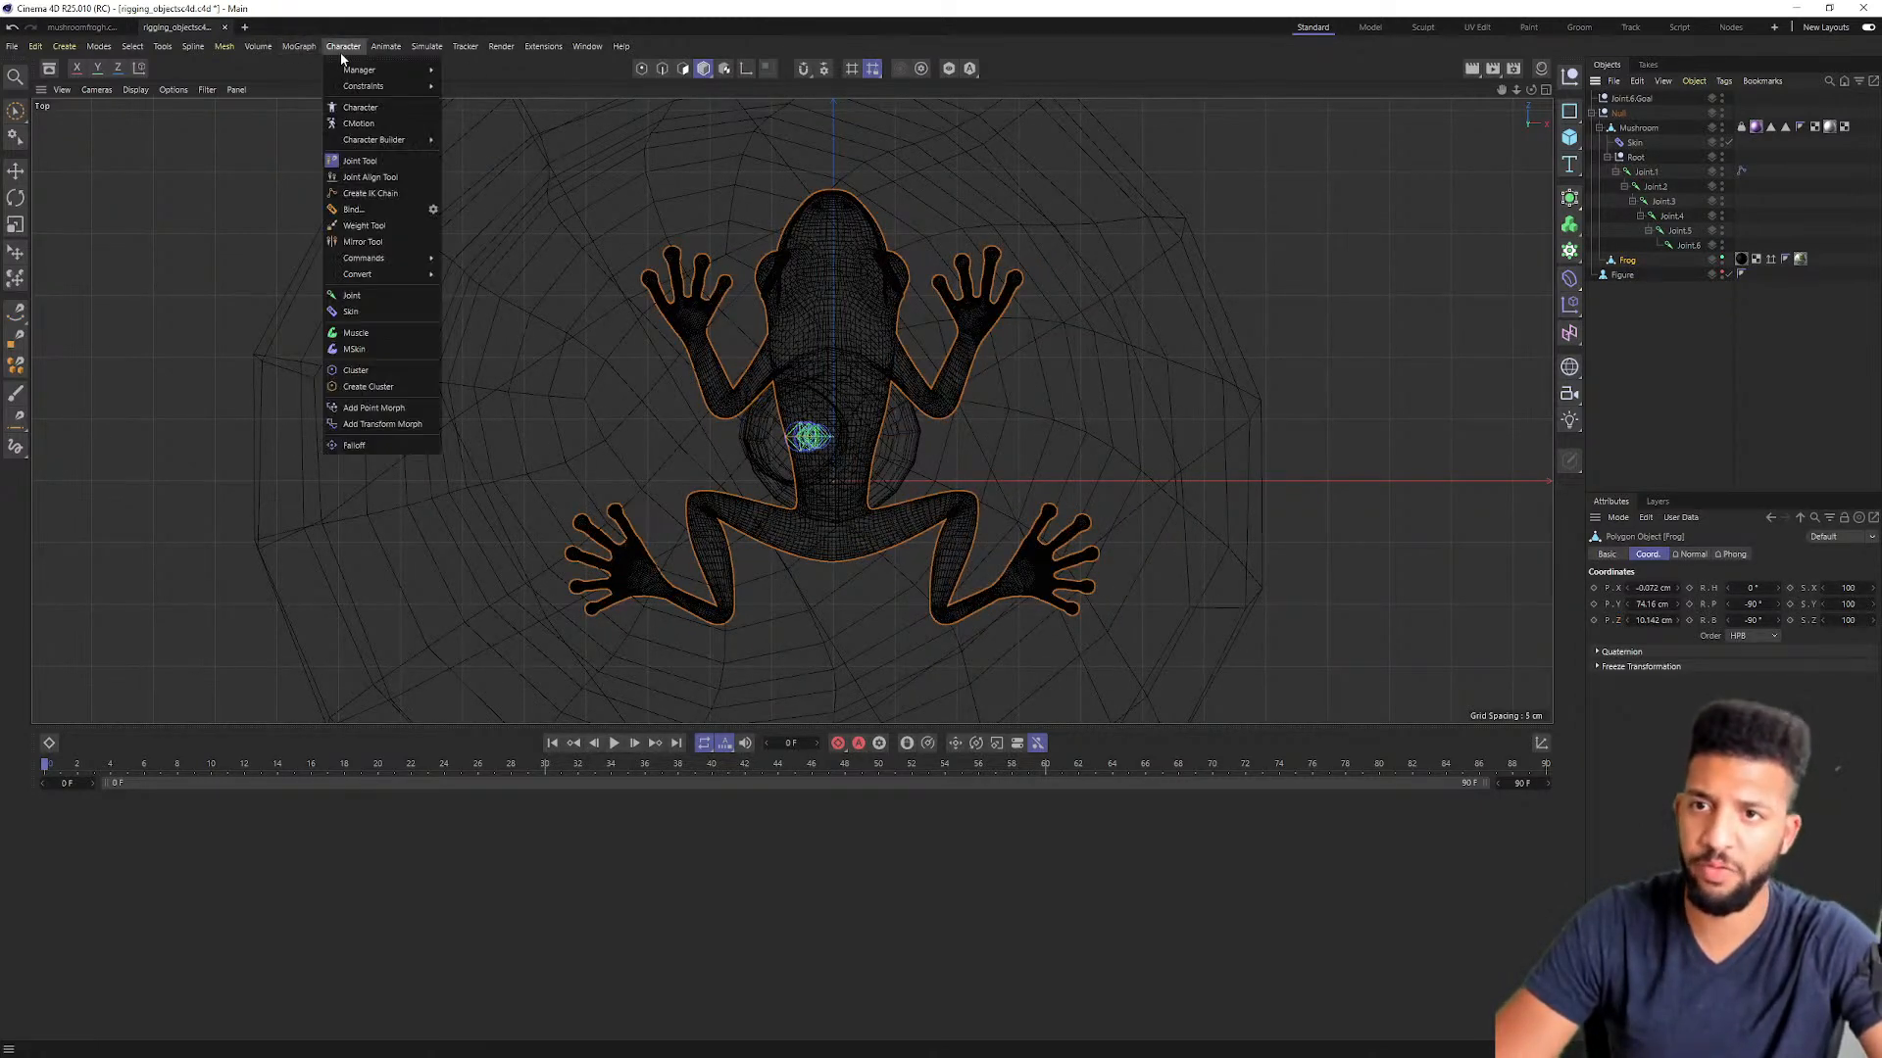
pyautogui.click(369, 186)
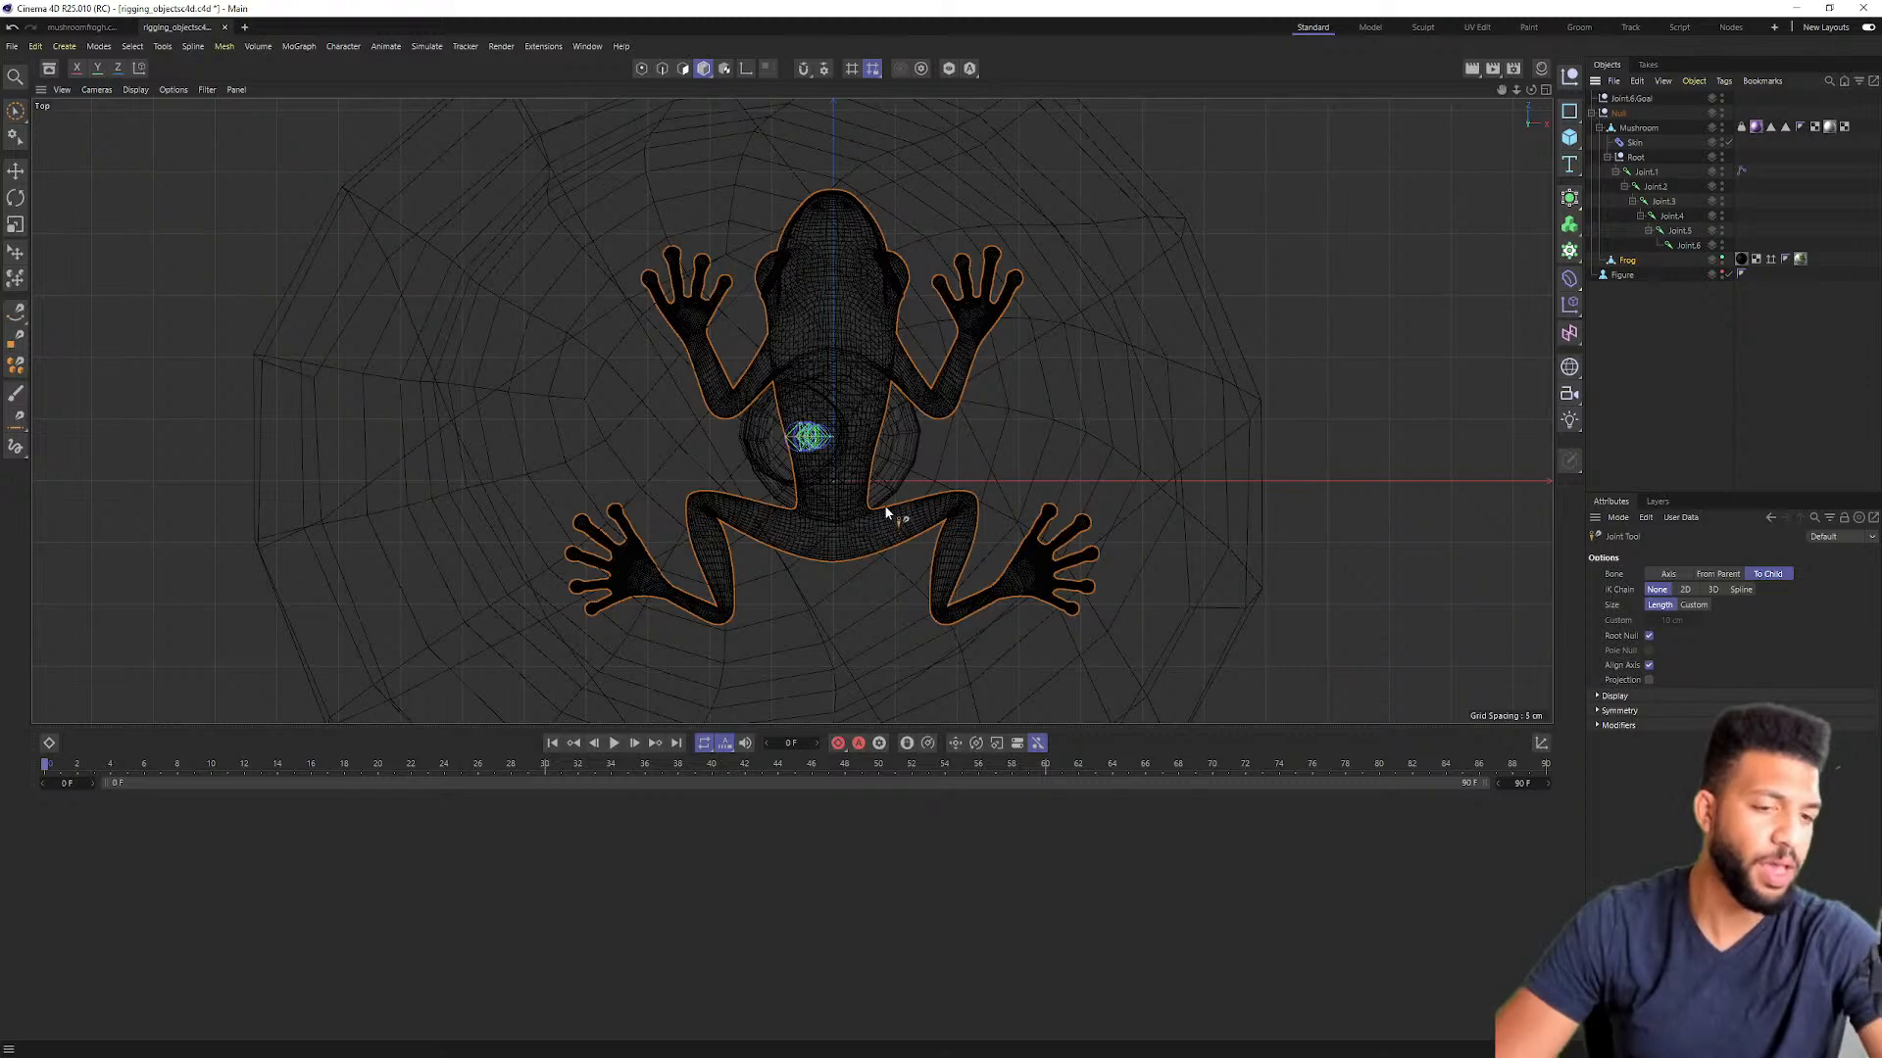
pyautogui.scroll(4, 885, 506)
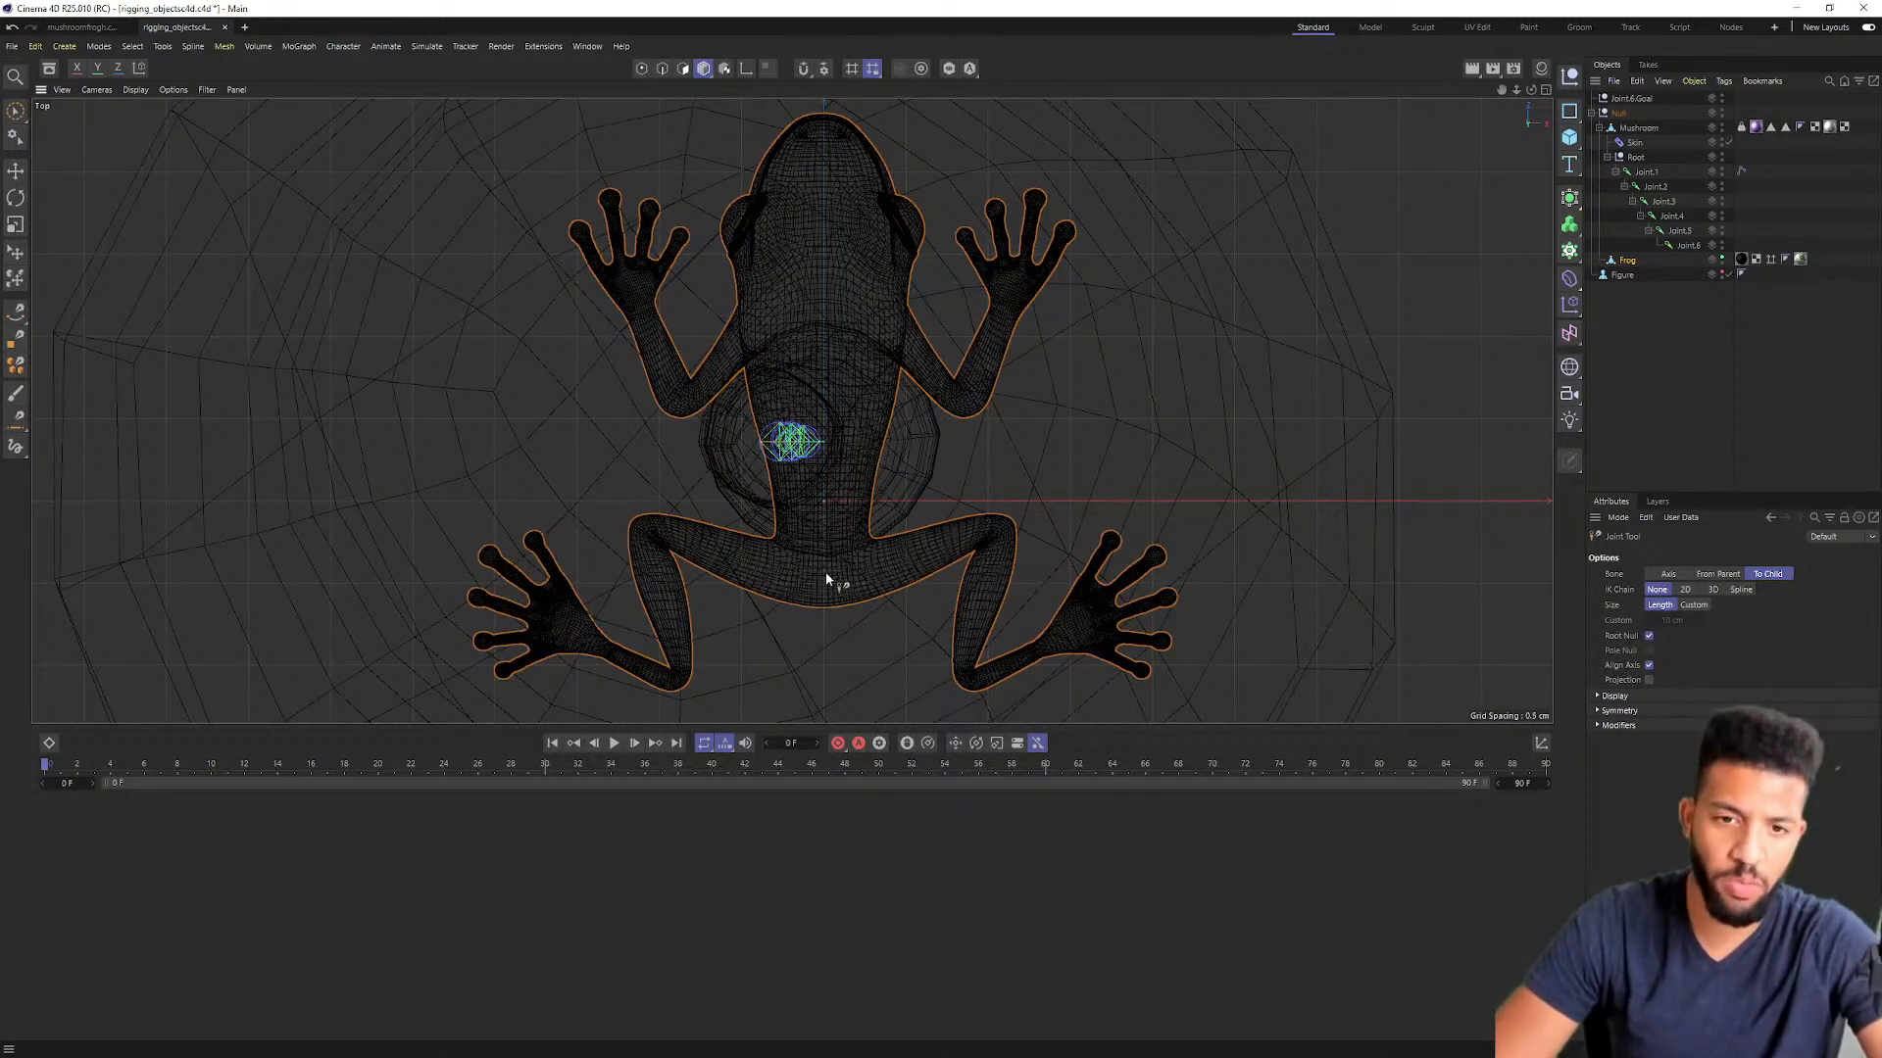
pyautogui.keyDown('ctrl'); pyautogui.click(825, 572); pyautogui.keyUp('ctrl')
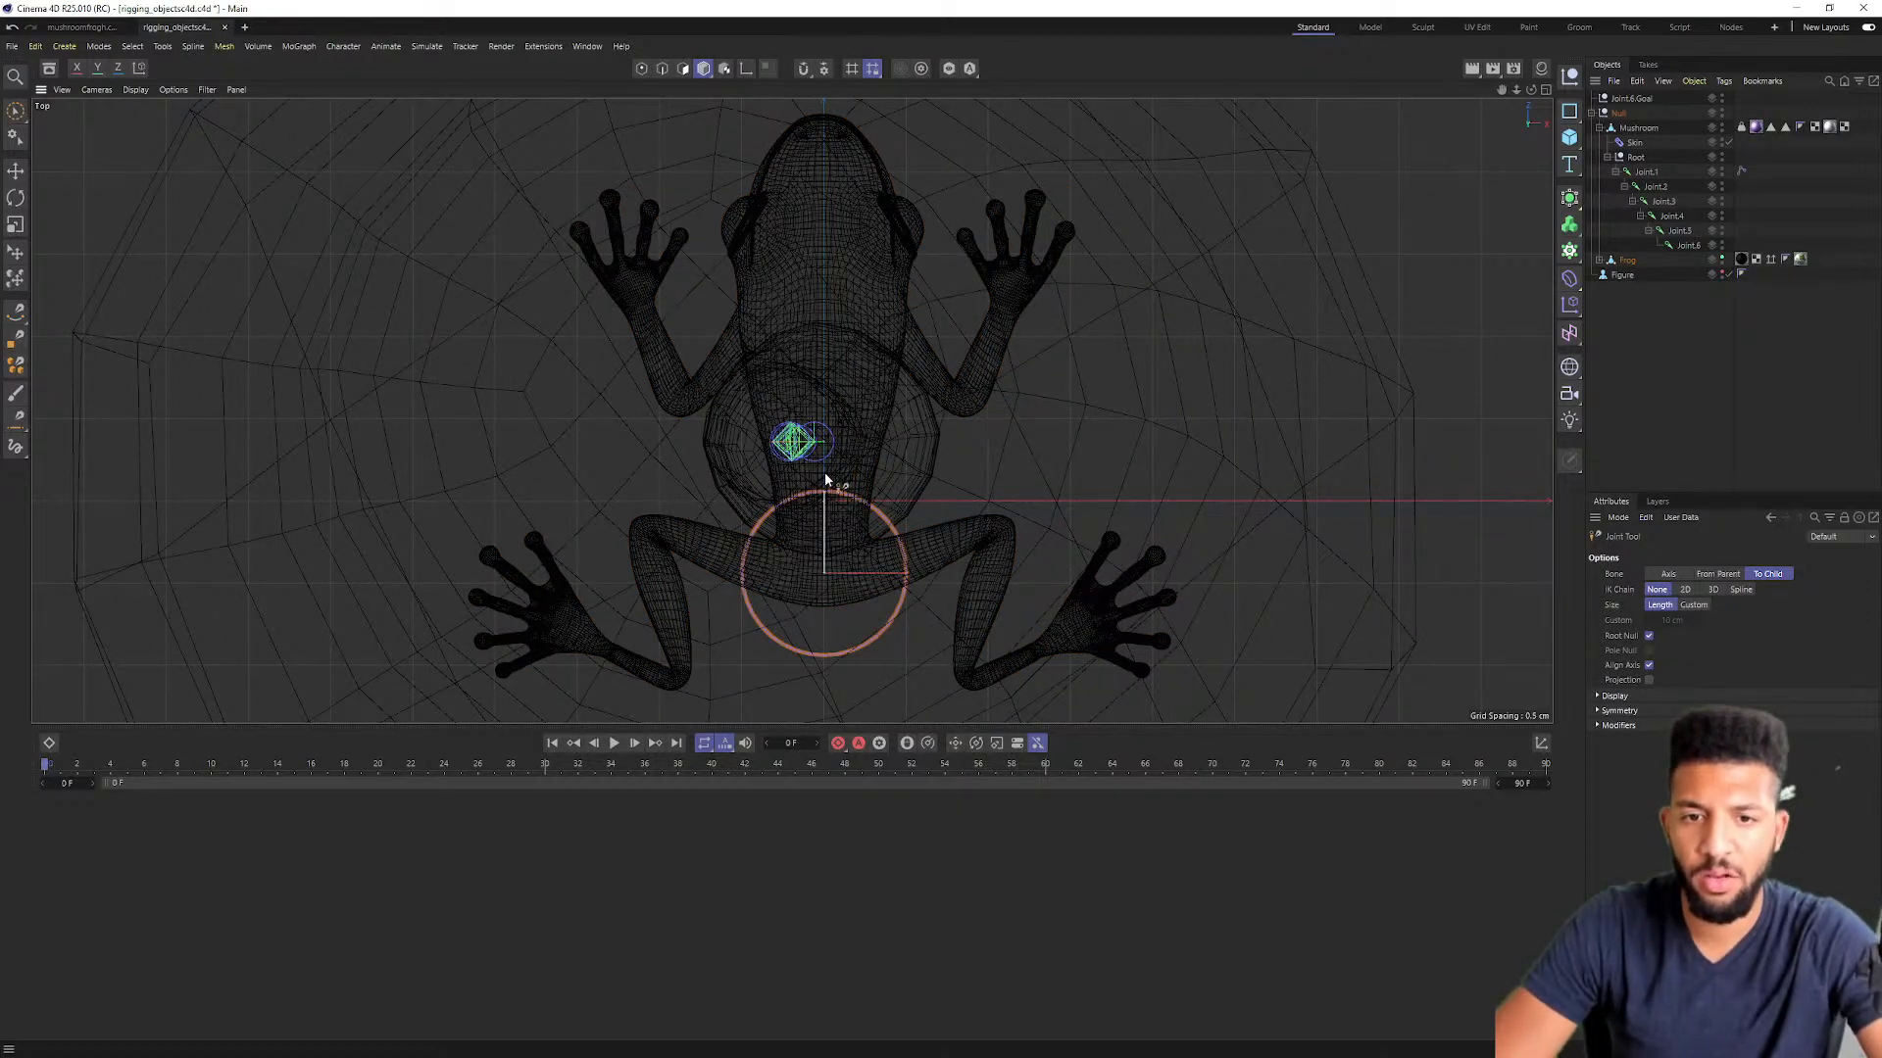
pyautogui.scroll(3, 824, 485)
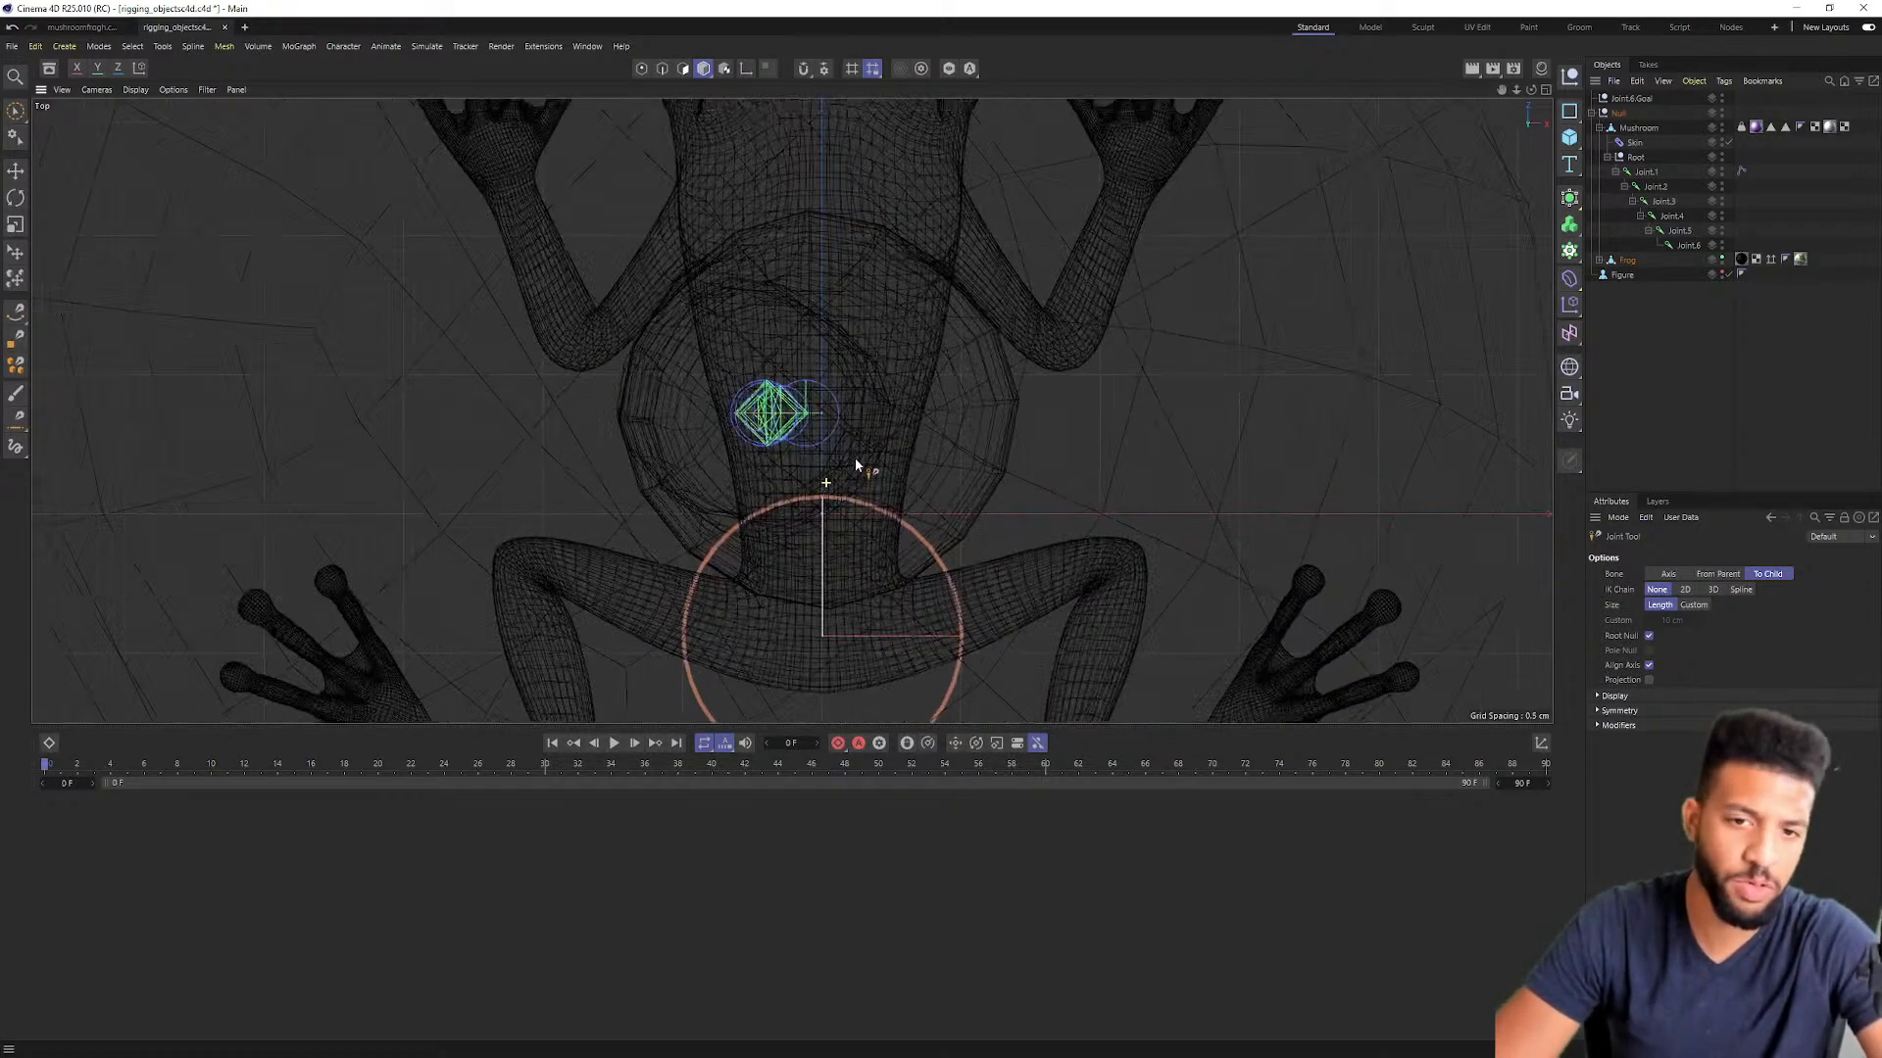
pyautogui.keyDown('ctrl'); pyautogui.click(819, 470); pyautogui.keyUp('ctrl')
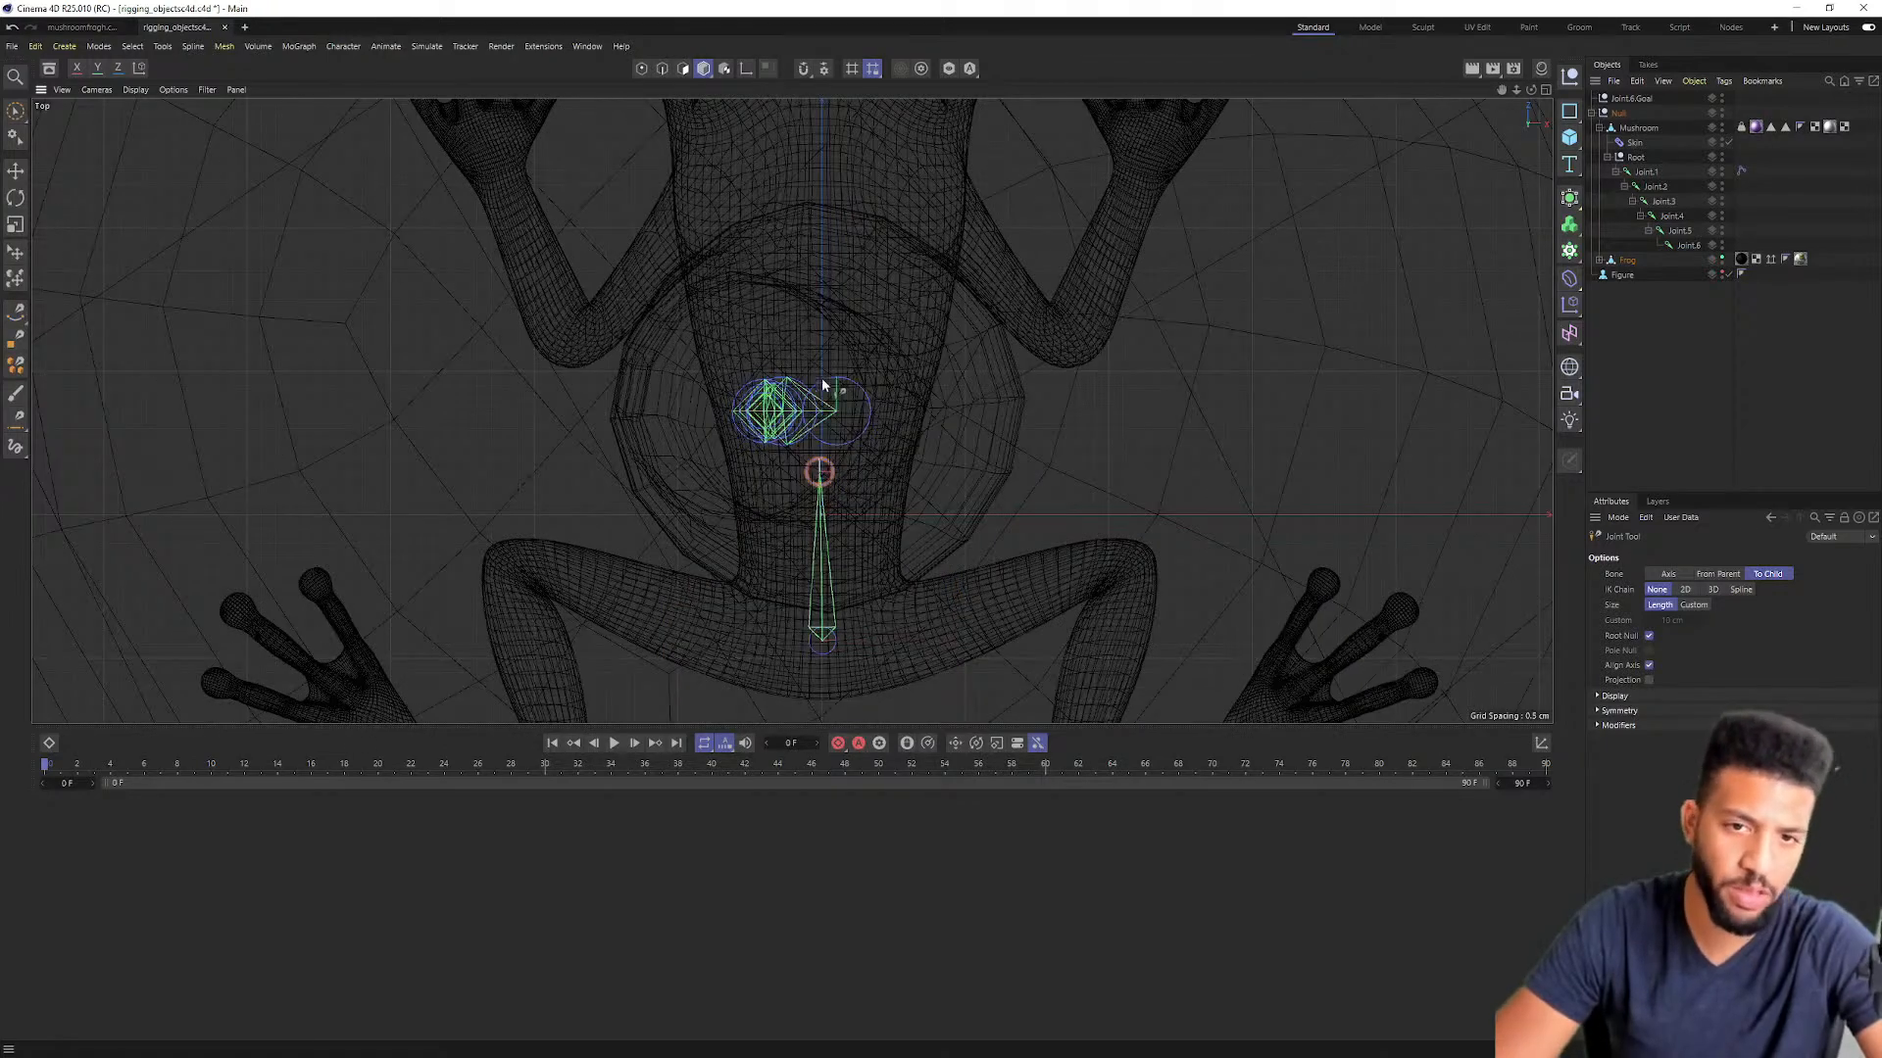
pyautogui.keyDown('ctrl'); pyautogui.click(818, 342); pyautogui.keyUp('ctrl')
pyautogui.keyDown('ctrl'); pyautogui.click(820, 239); pyautogui.keyUp('ctrl')
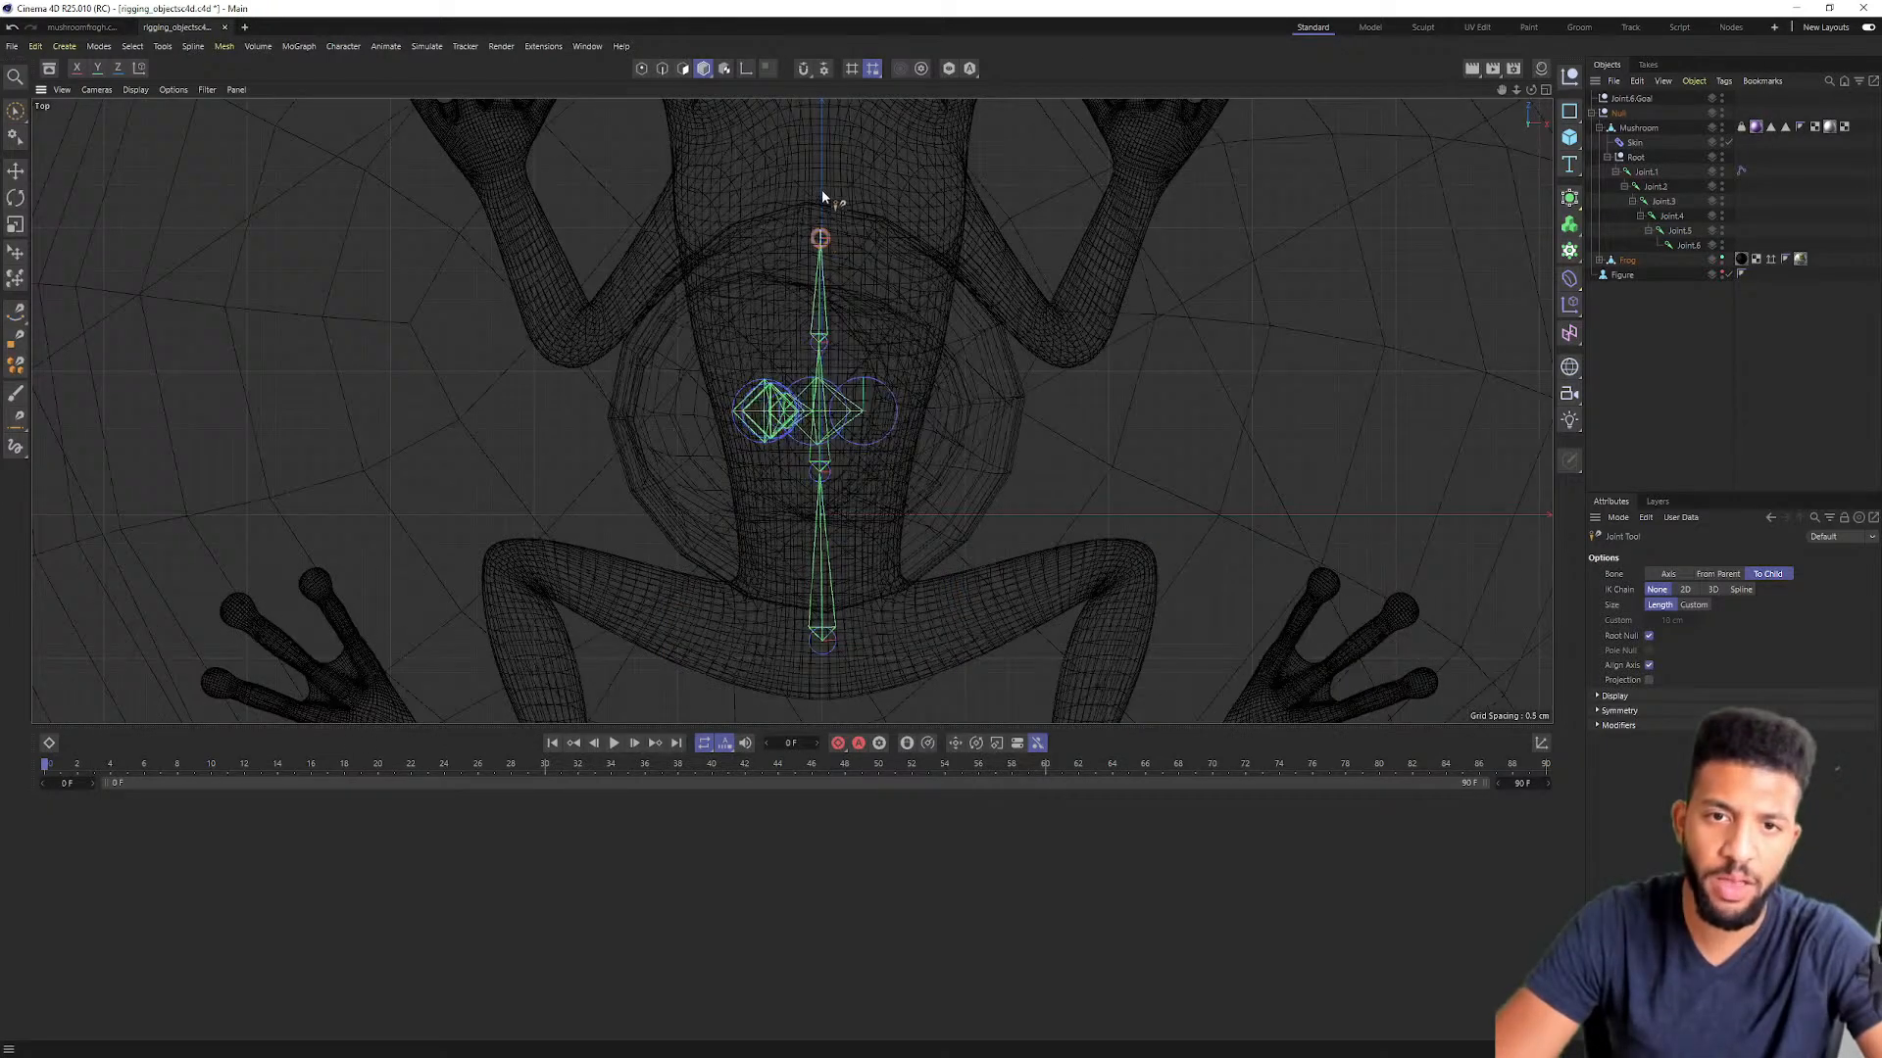
pyautogui.moveTo(823, 182); pyautogui.dragTo(822, 486, button='middle')
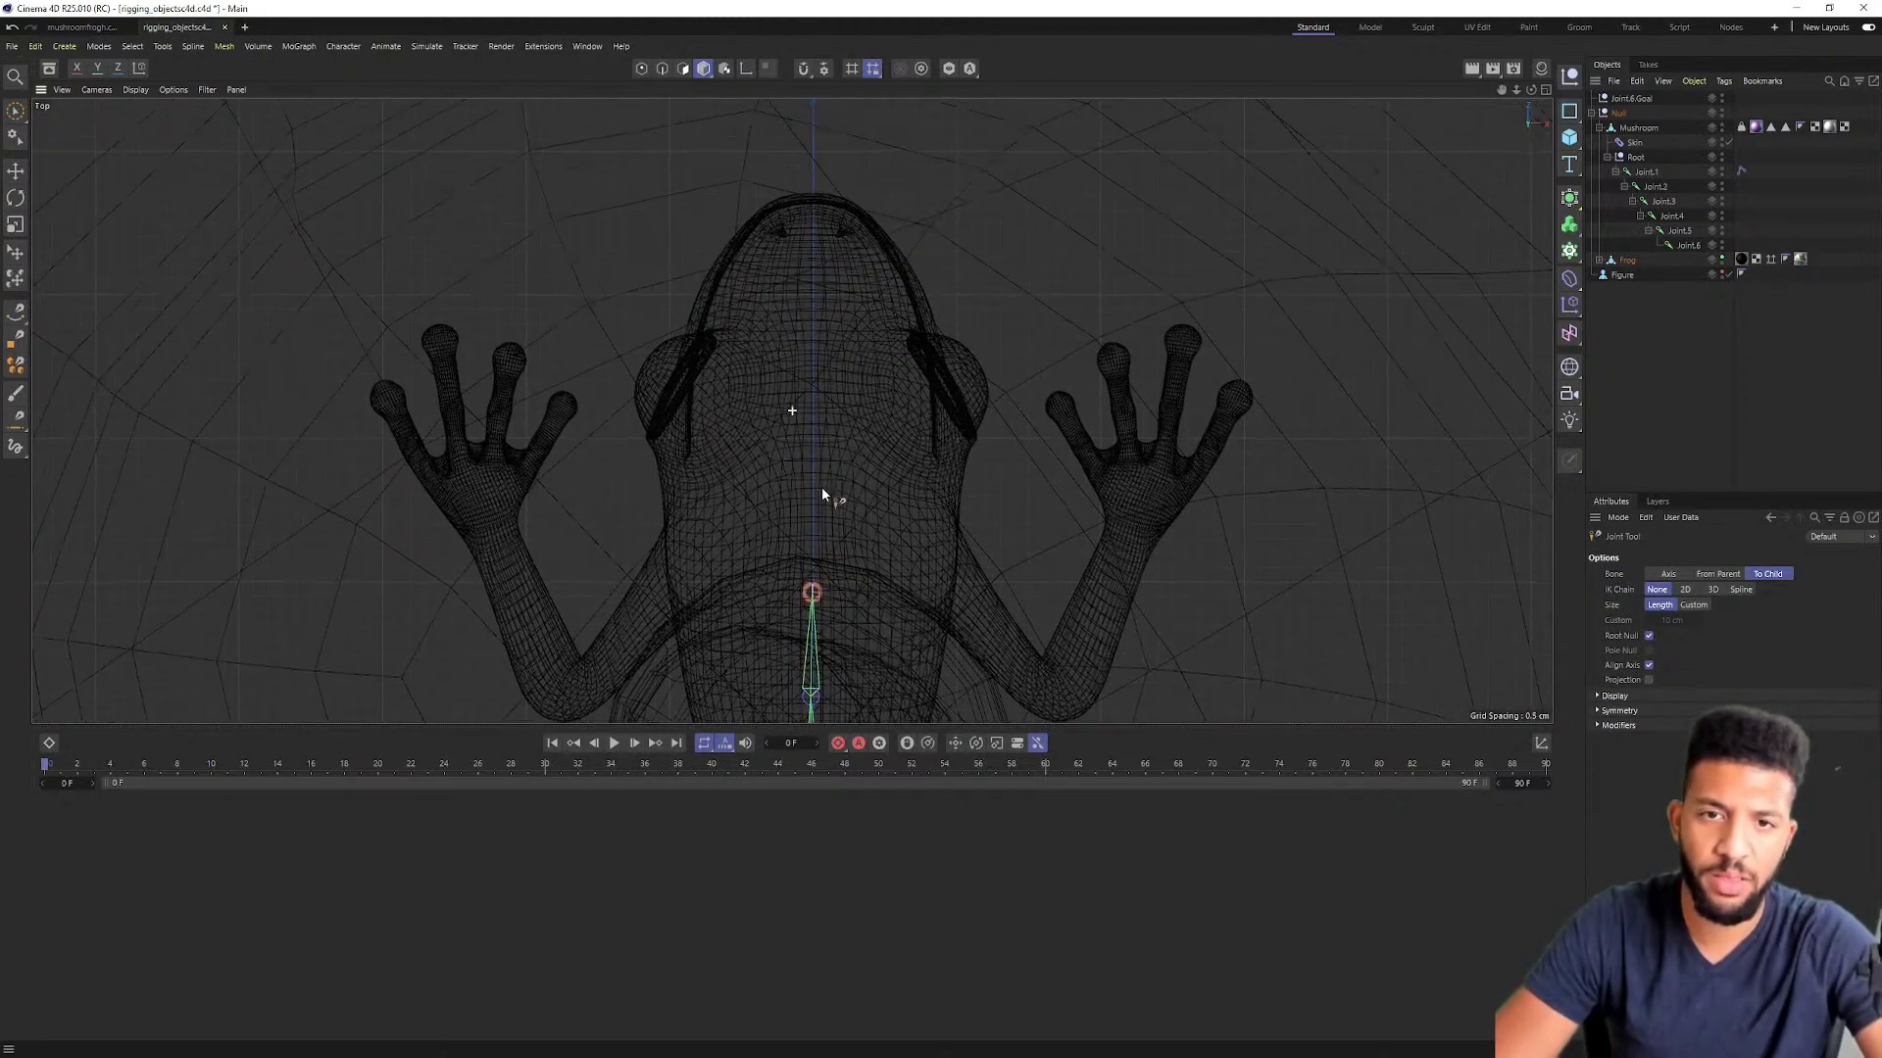
pyautogui.keyDown('ctrl'); pyautogui.click(812, 215); pyautogui.keyUp('ctrl')
pyautogui.scroll(-8, 710, 427)
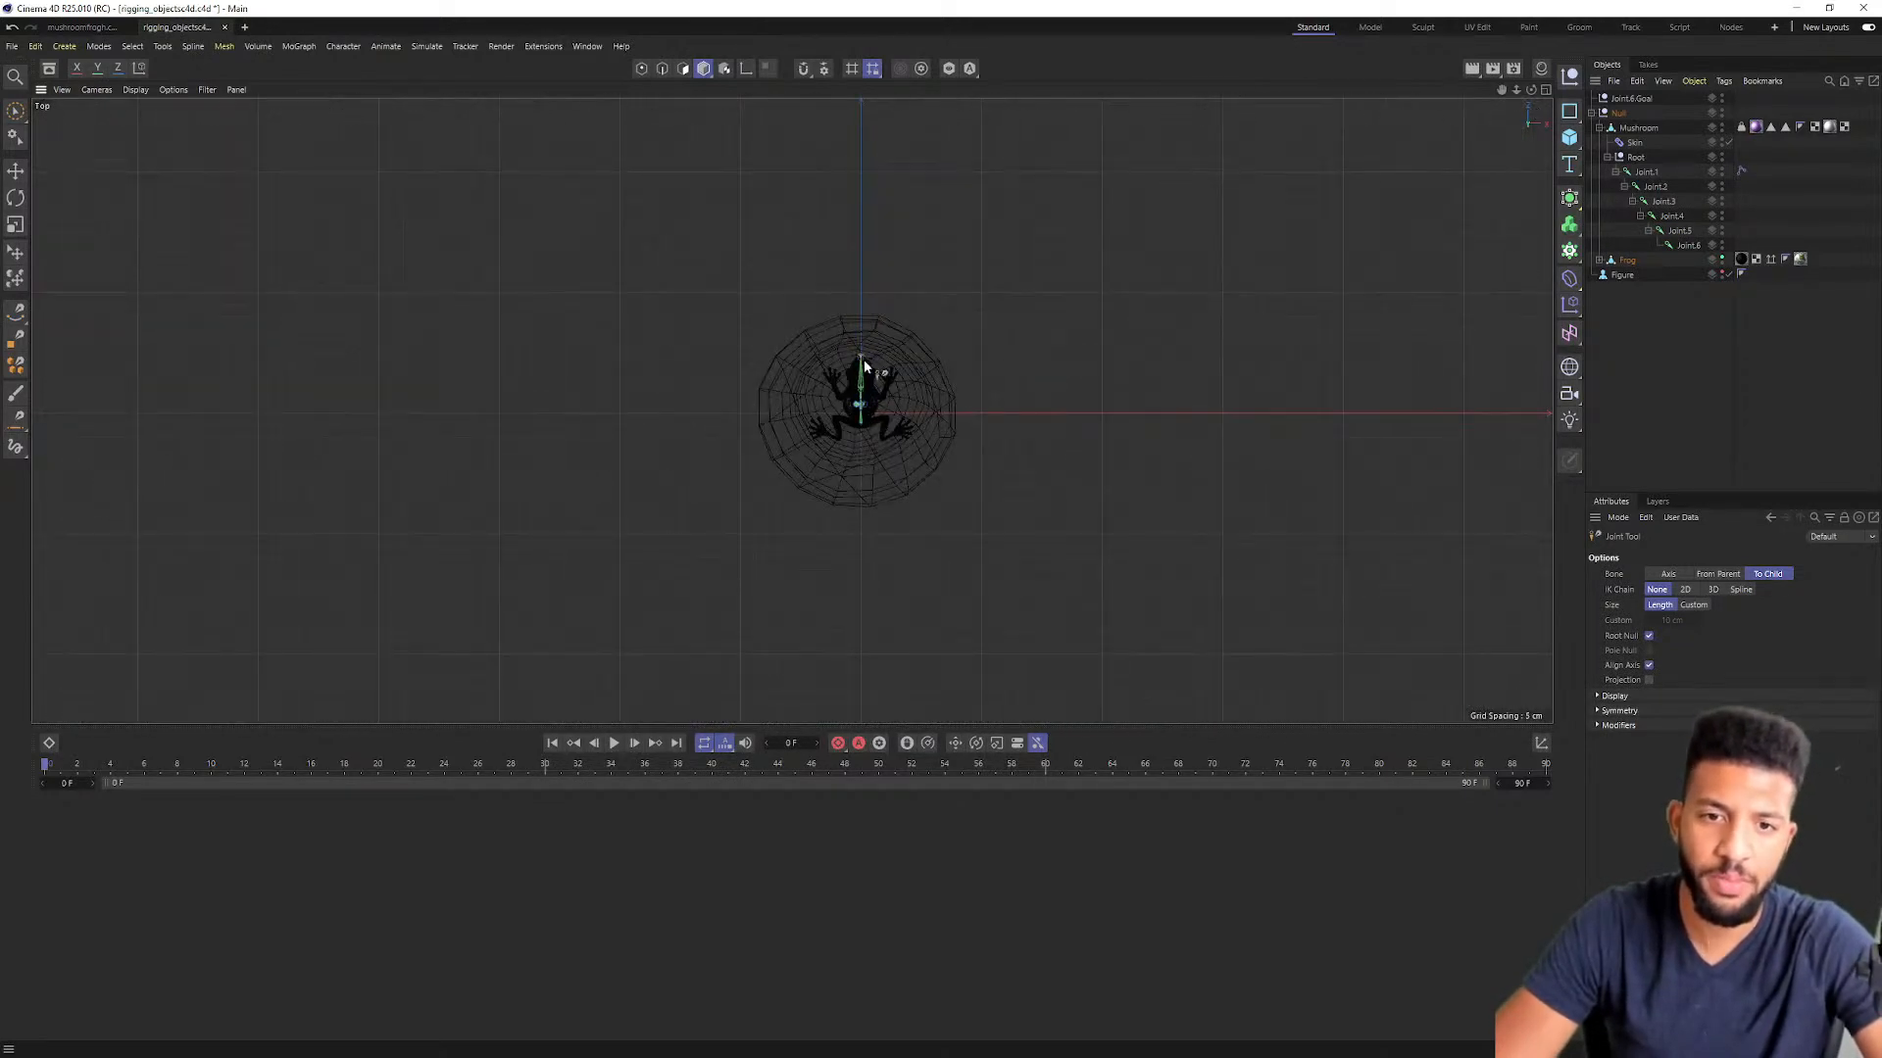
pyautogui.scroll(8, 862, 363)
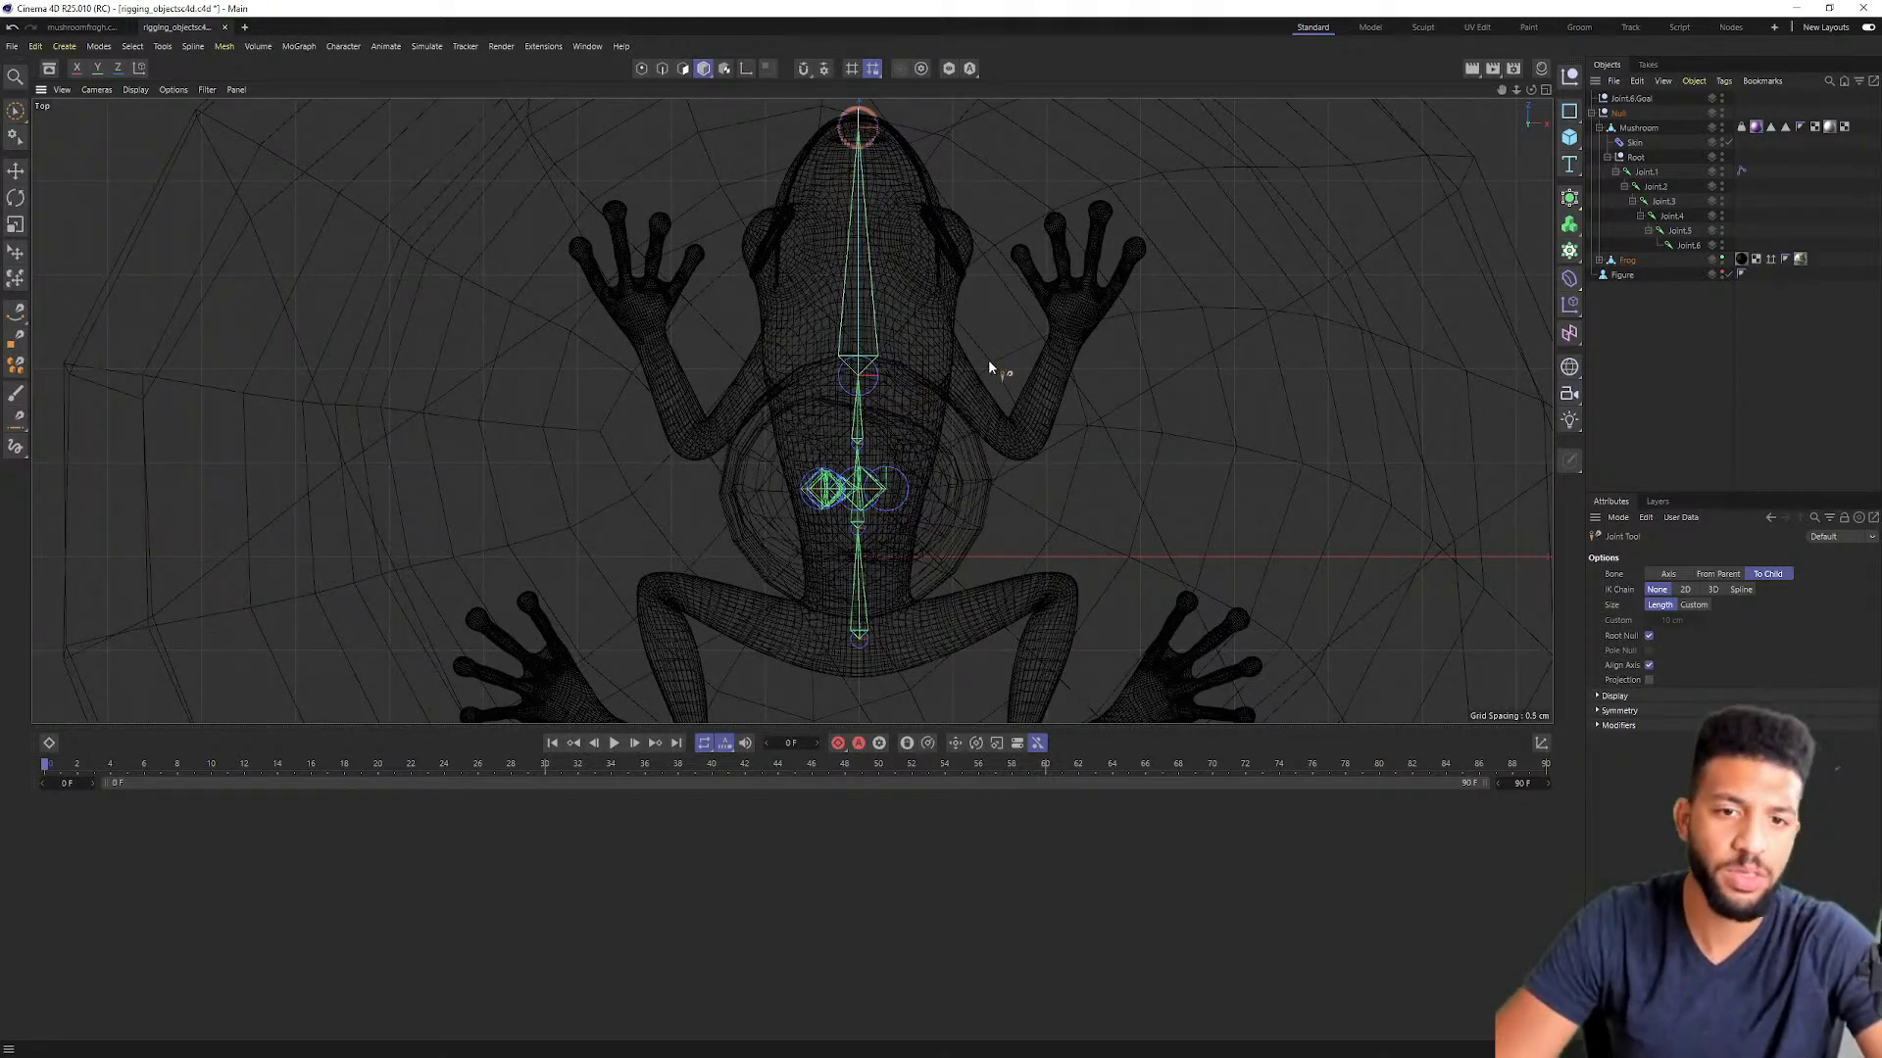
# Step: Raise the frog's whole joint chain into its body in a full-size Right view, moving Root to P.Z about -0.06 cm
pyautogui.click(1545, 91)
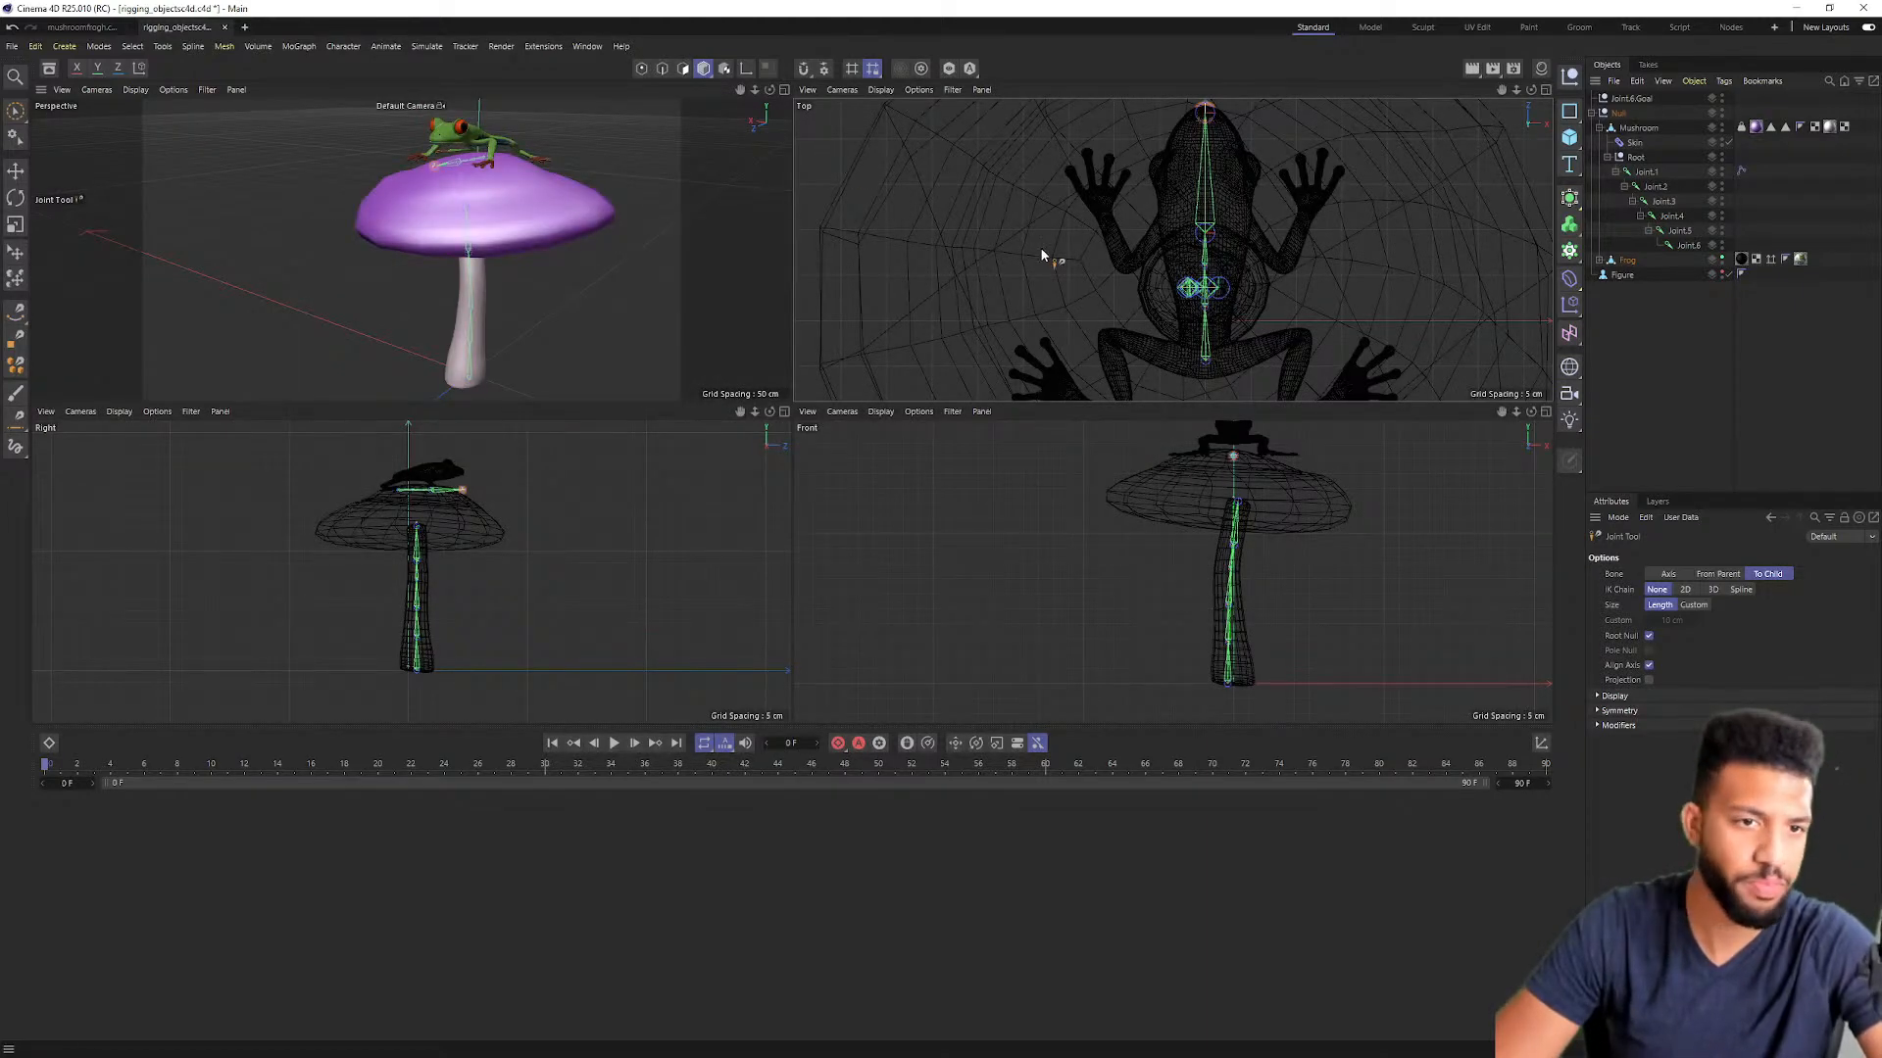
pyautogui.click(784, 411)
pyautogui.scroll(5, 774, 407)
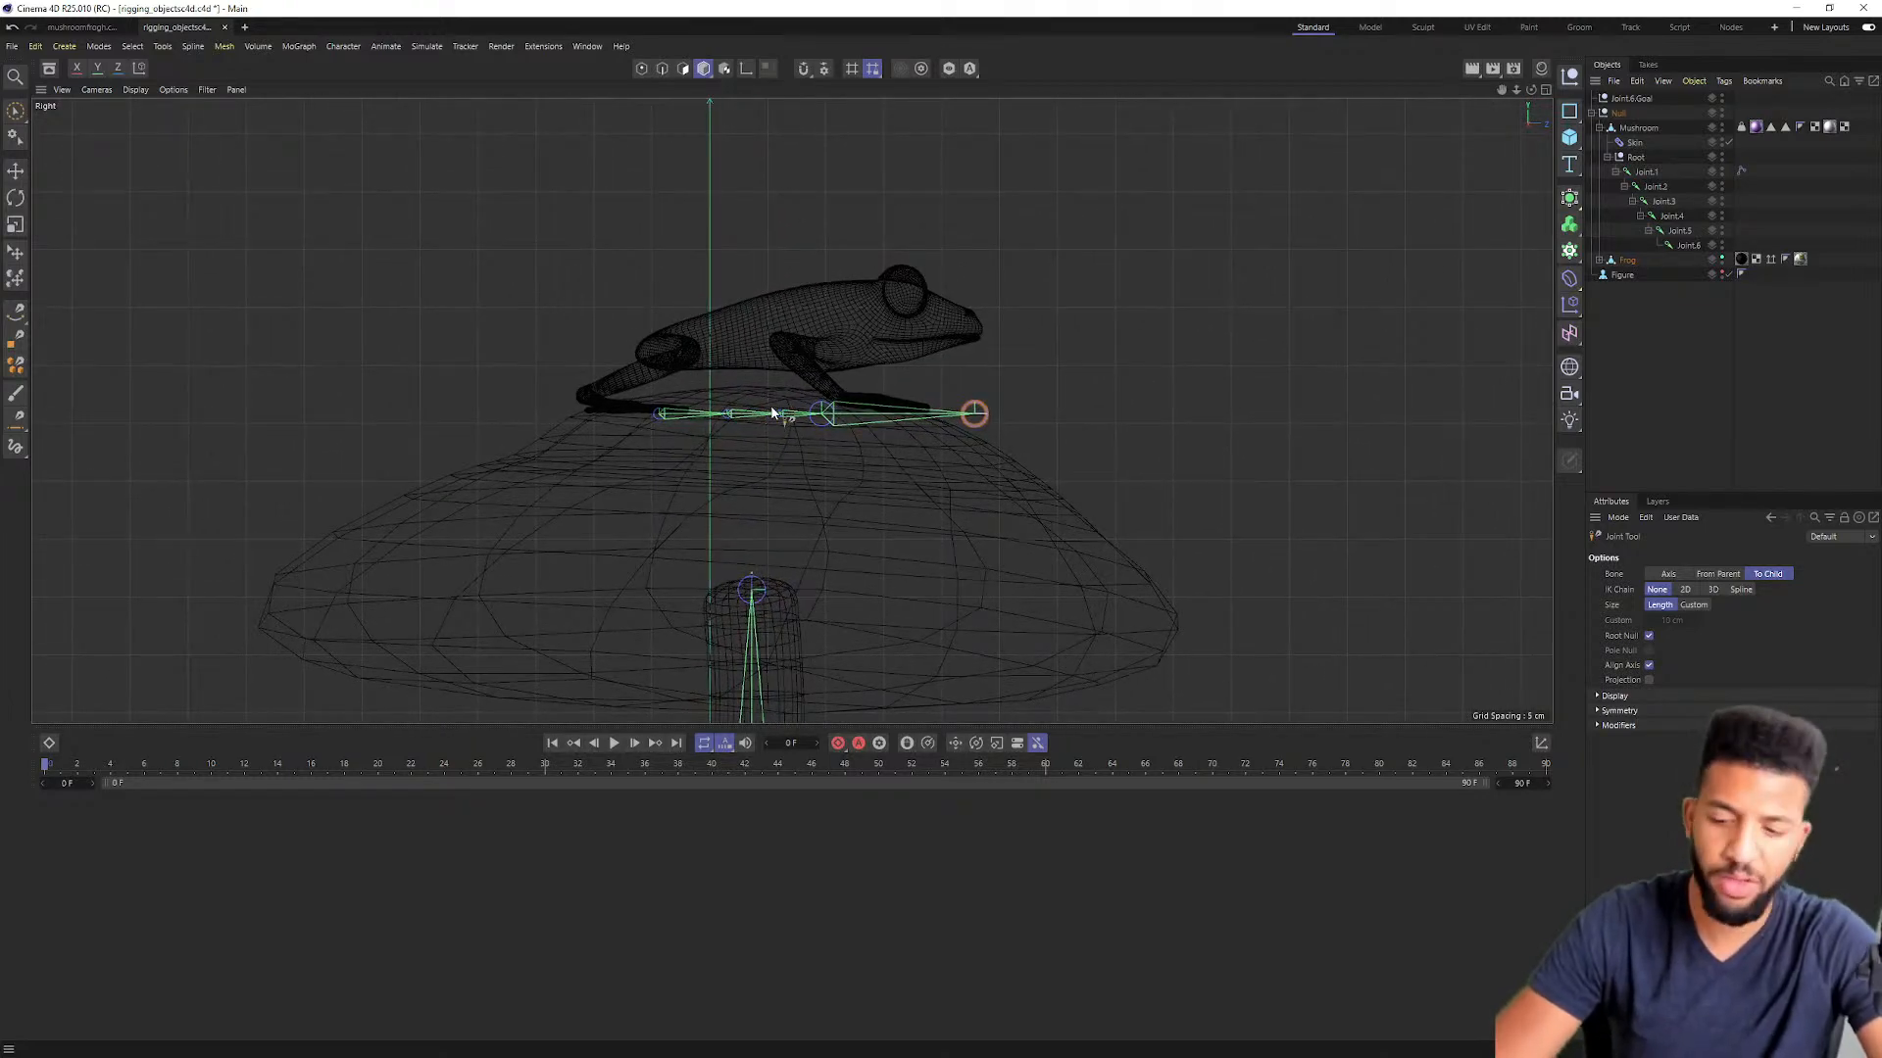
pyautogui.press('e')
pyautogui.moveTo(998, 315); pyautogui.dragTo(1041, 220)
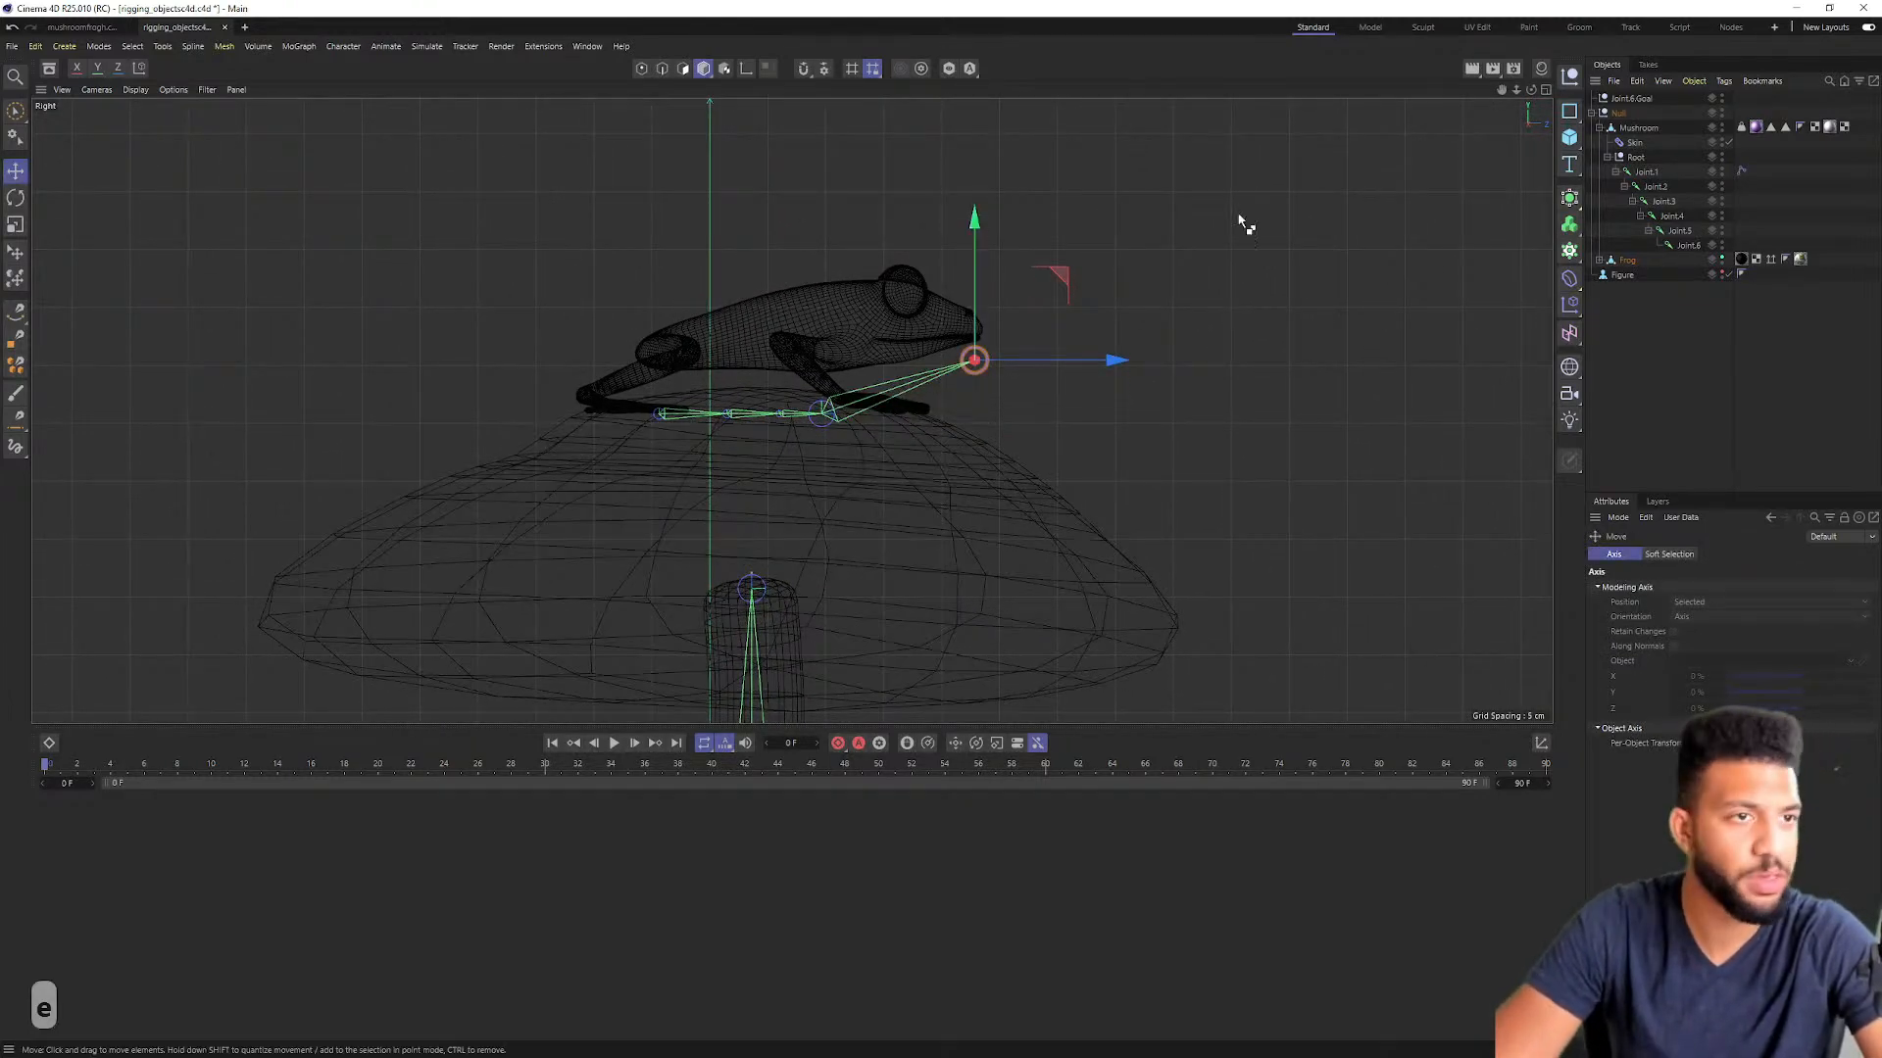
pyautogui.hotkey('ctrl', 'z')
pyautogui.click(1599, 260)
pyautogui.click(1635, 274)
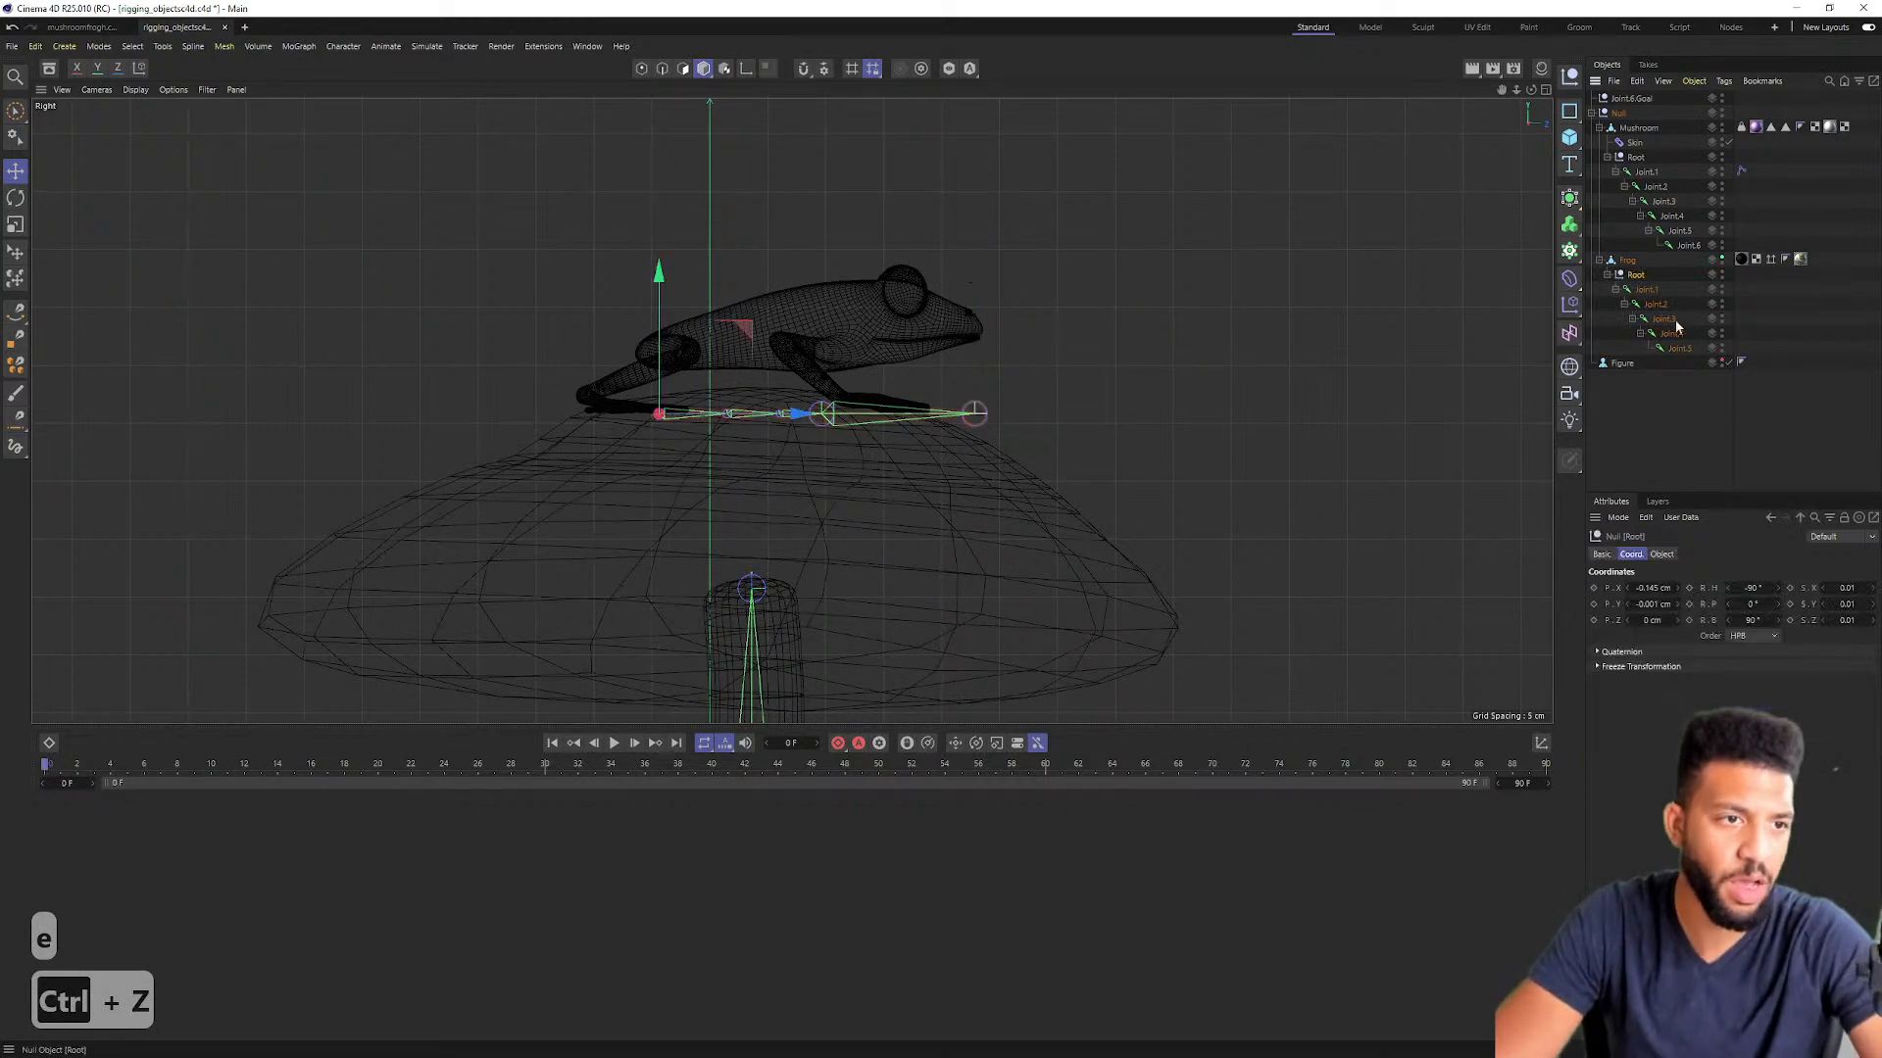
pyautogui.keyDown('shift'); pyautogui.click(1679, 348); pyautogui.keyUp('shift')
pyautogui.moveTo(825, 296); pyautogui.dragTo(833, 218)
# Step: Rotate the frog's Joint.1 slightly upward so the chain follows the body's slope to the nose
pyautogui.click(1646, 290)
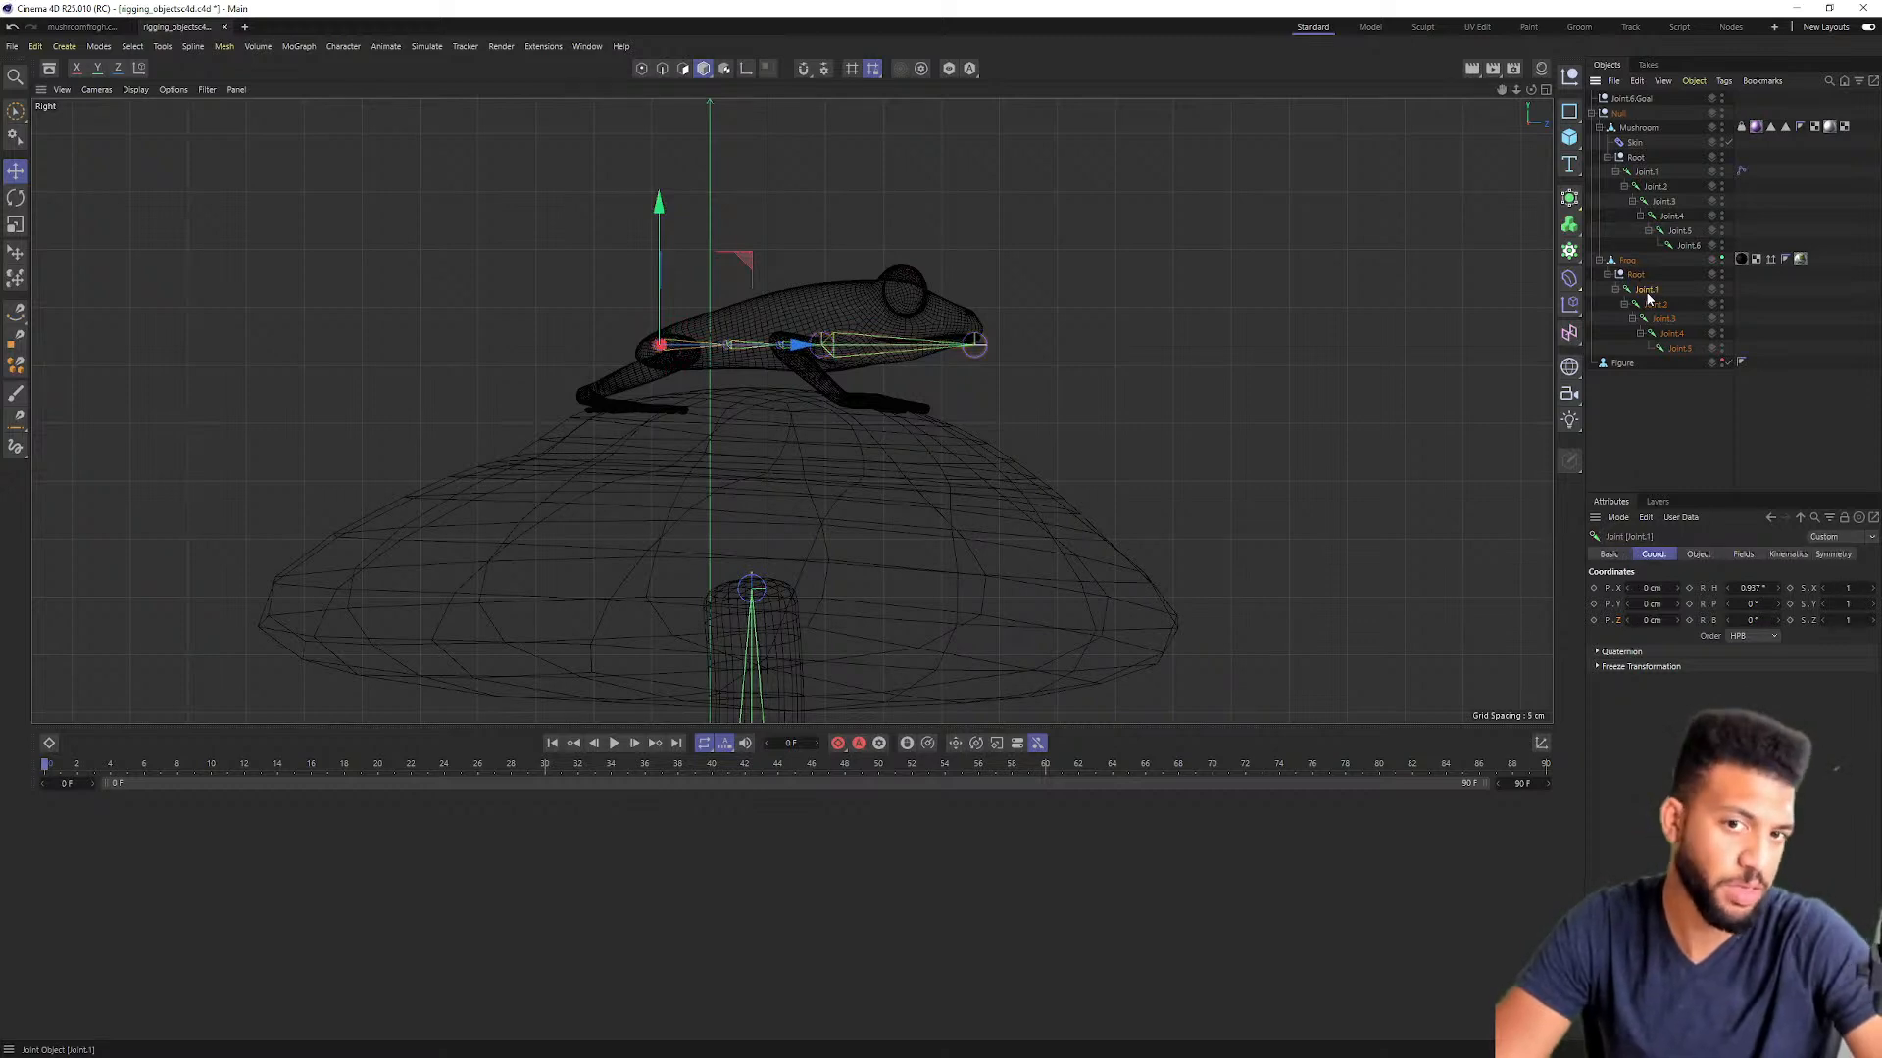
pyautogui.press('r')
pyautogui.moveTo(744, 309)
pyautogui.mouseDown()
pyautogui.moveTo(740, 269)
pyautogui.moveTo(772, 268)
pyautogui.moveTo(730, 298)
pyautogui.mouseUp()
pyautogui.press('e')
pyautogui.press('r')
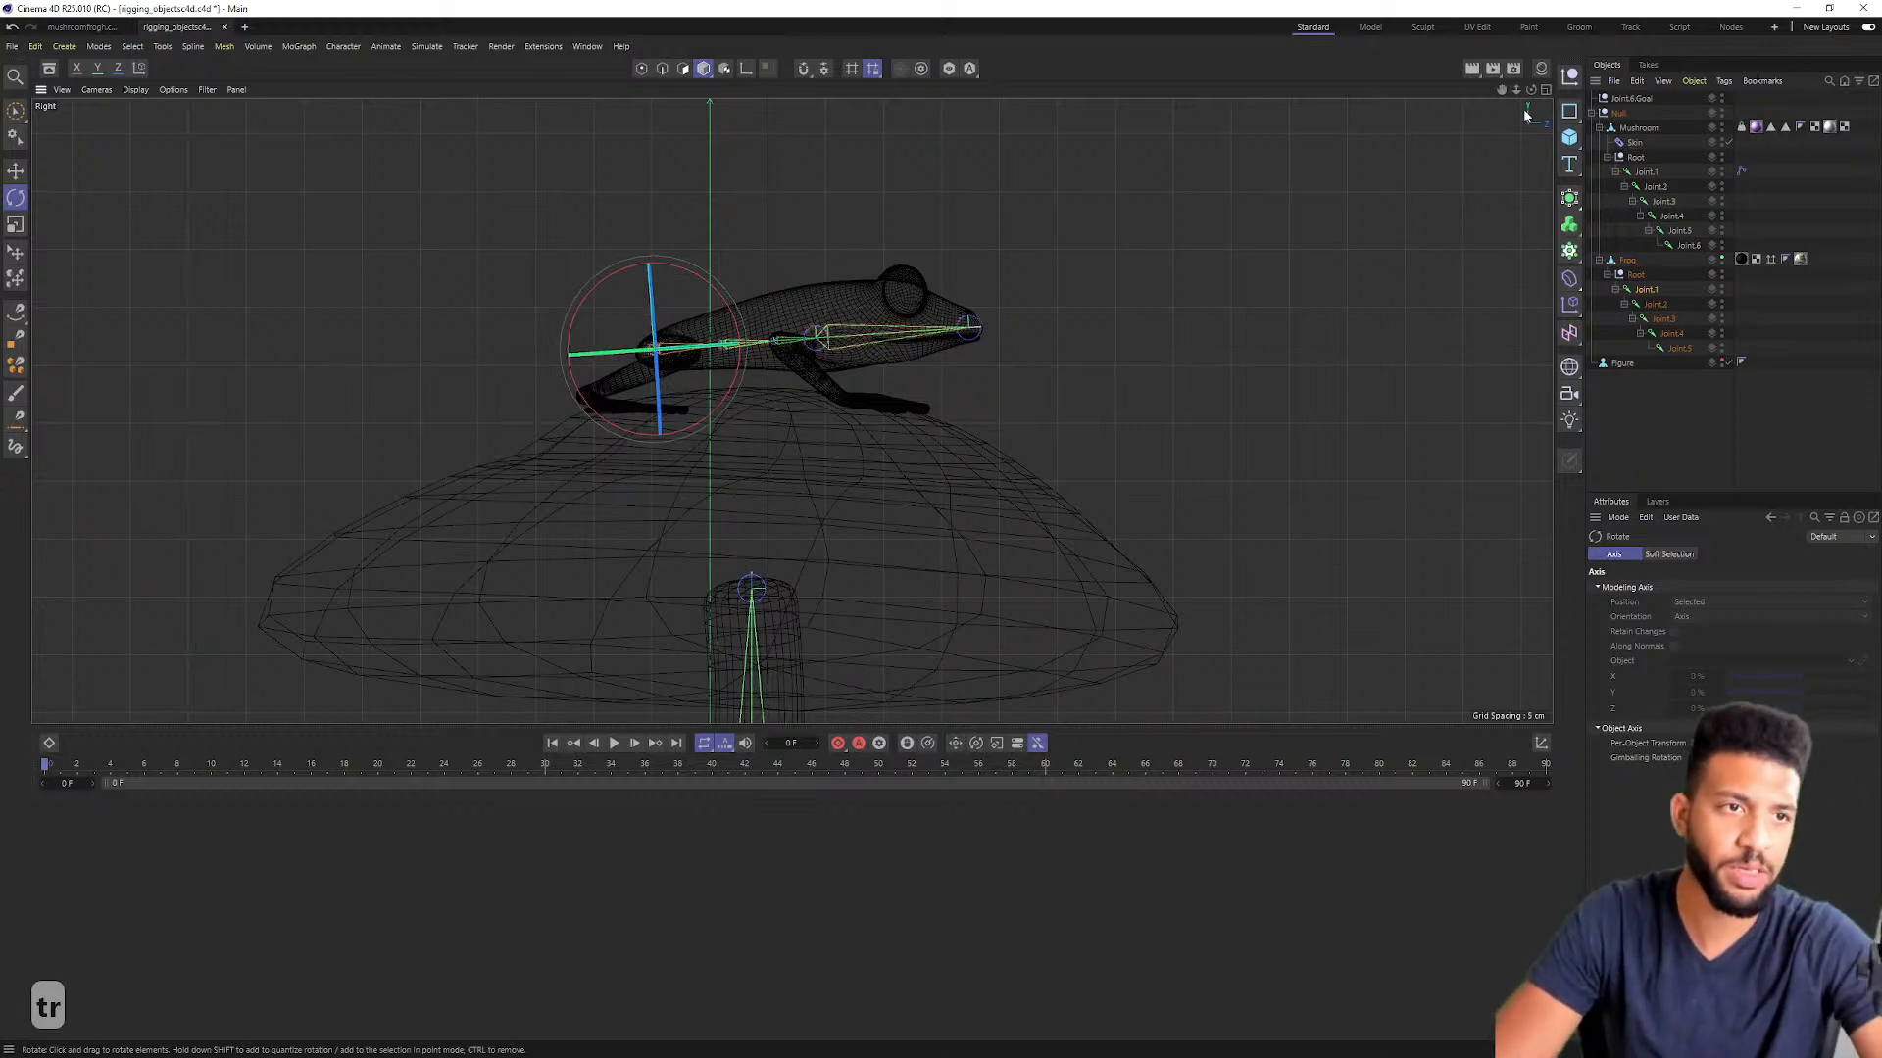
# Step: Examine in a full-size Top view where each joint of the frog's chain sits, from Root to Joint.5
pyautogui.click(1545, 89)
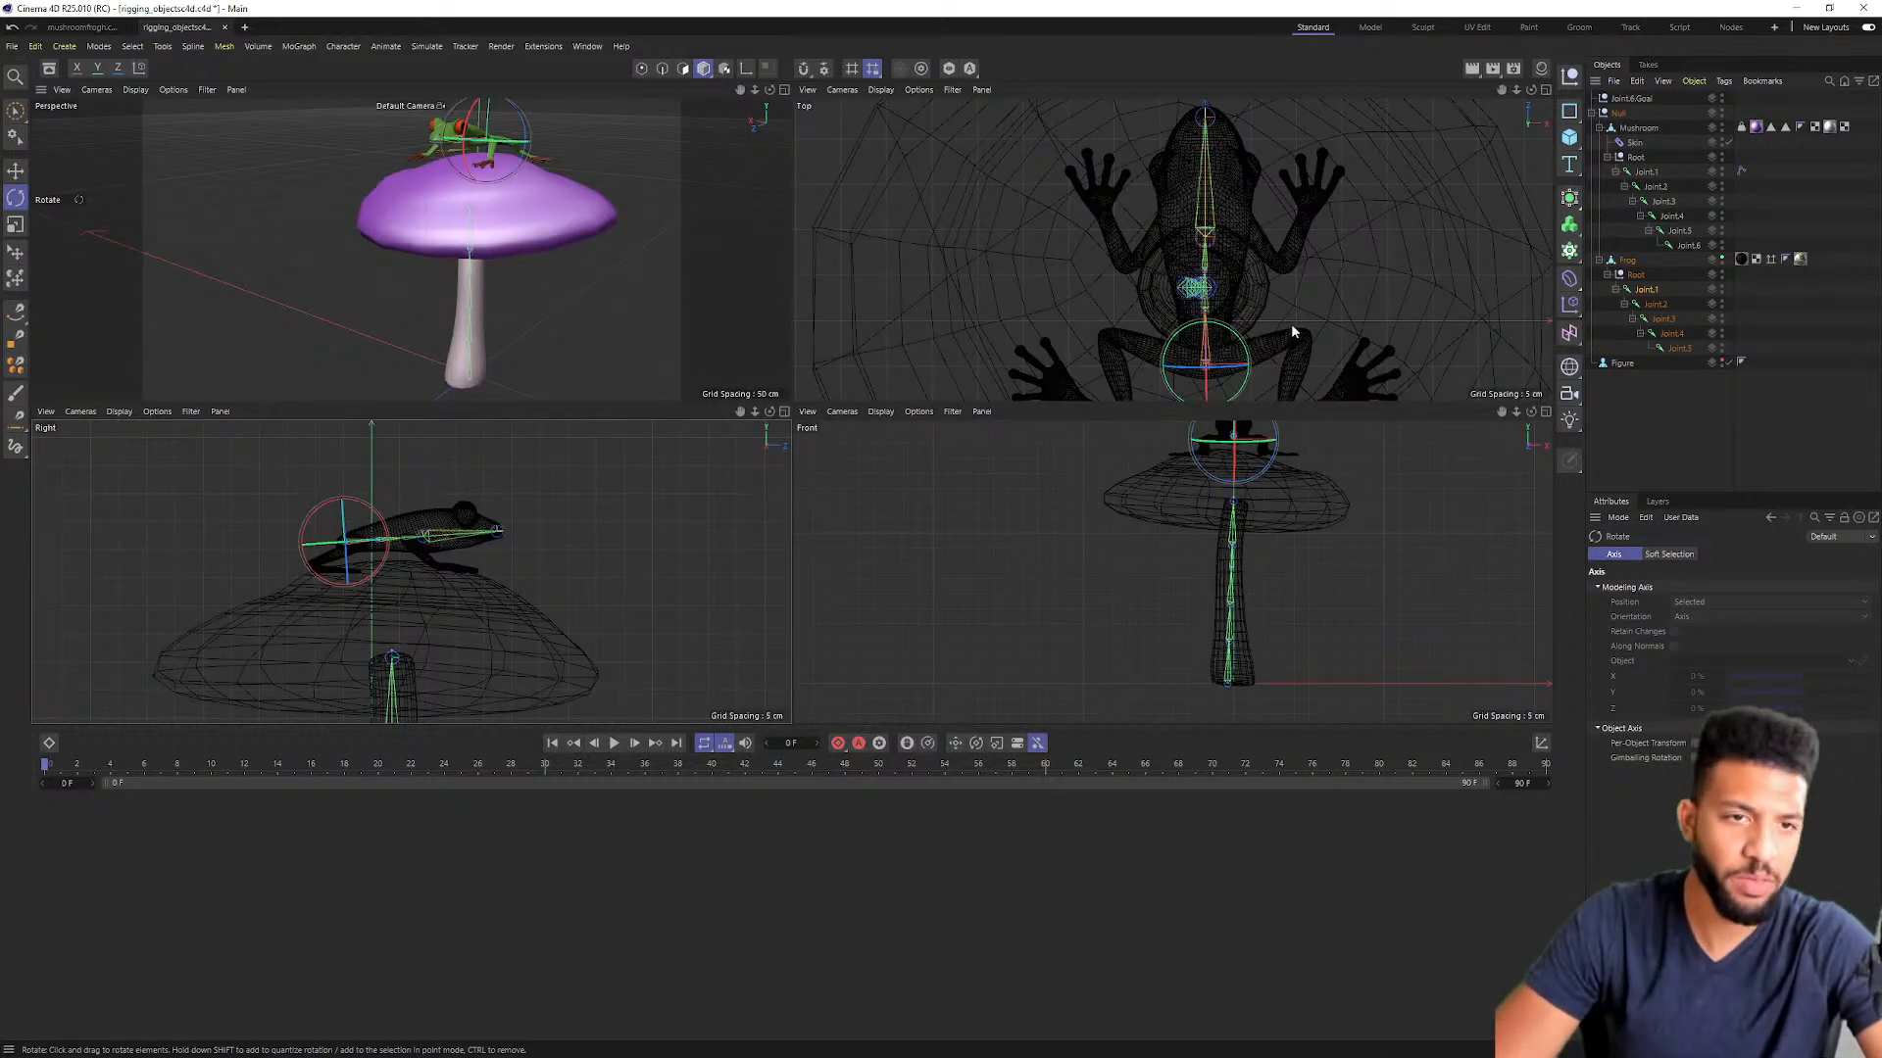
pyautogui.click(1546, 89)
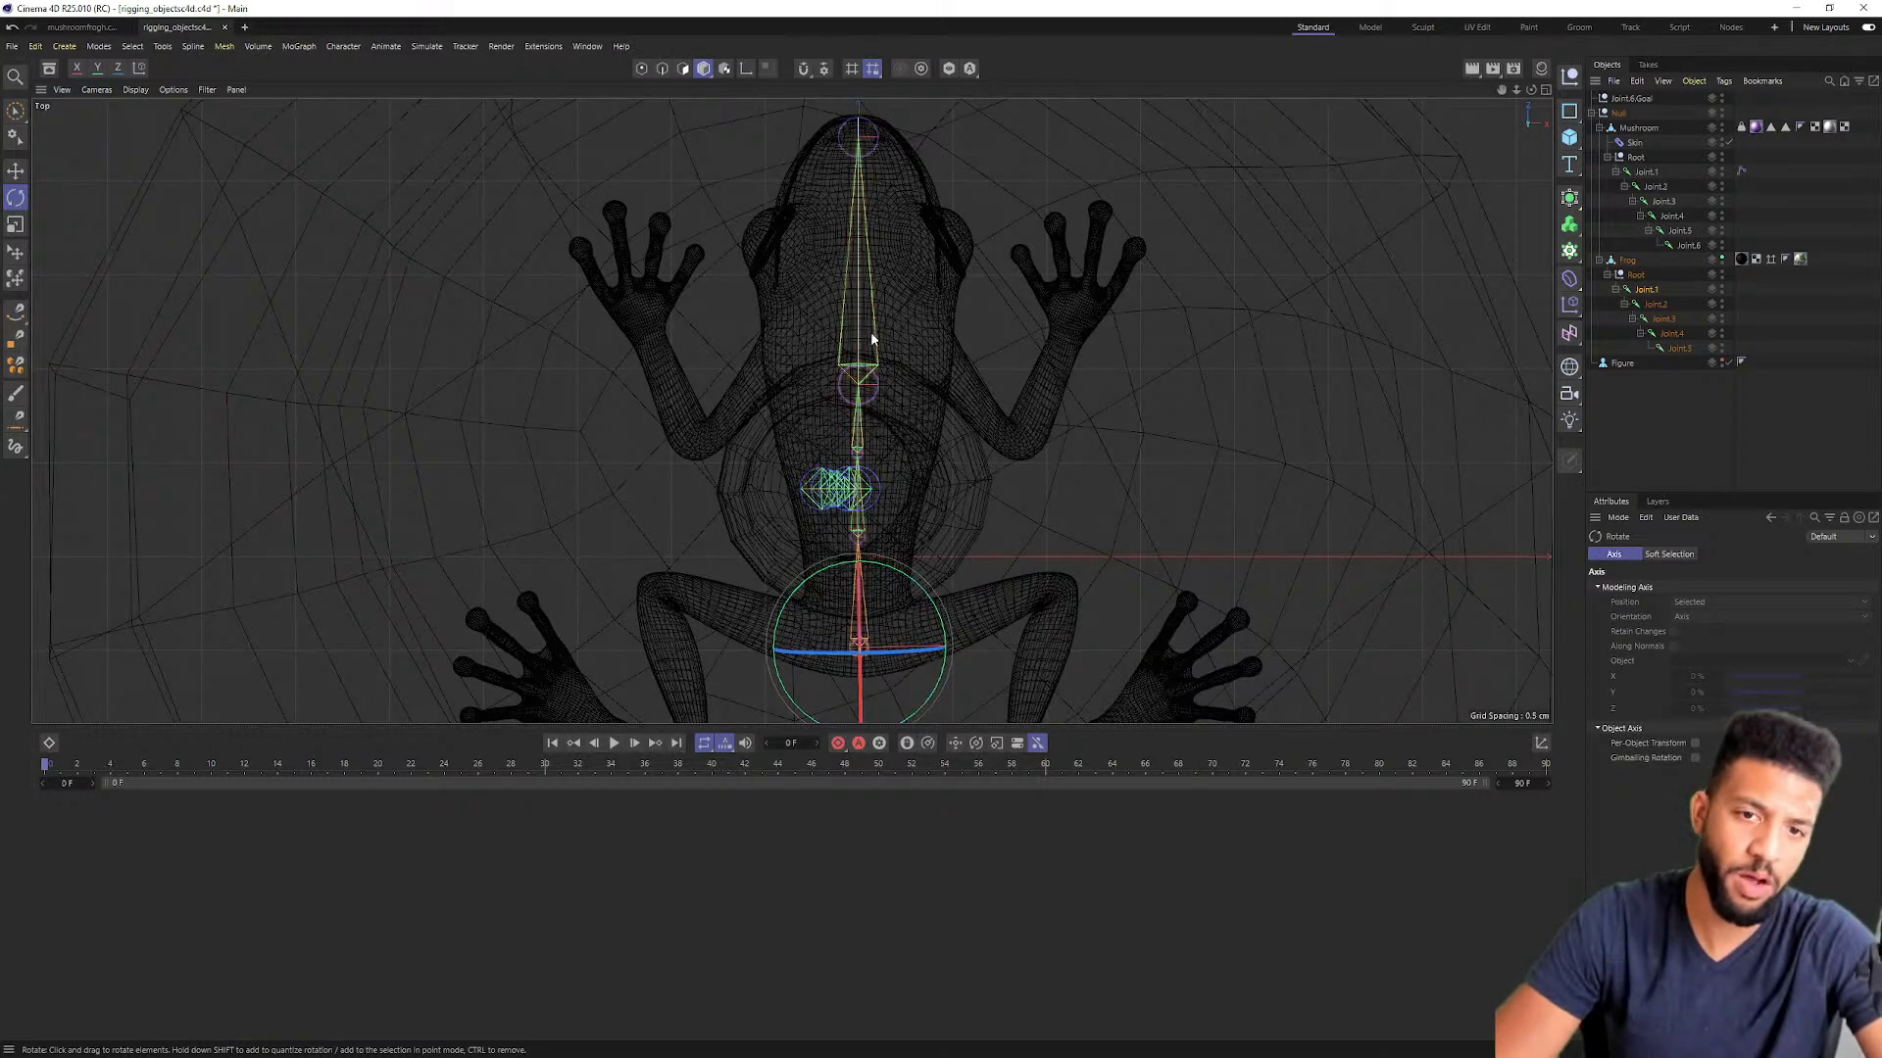
pyautogui.scroll(5, 826, 337)
pyautogui.click(1646, 289)
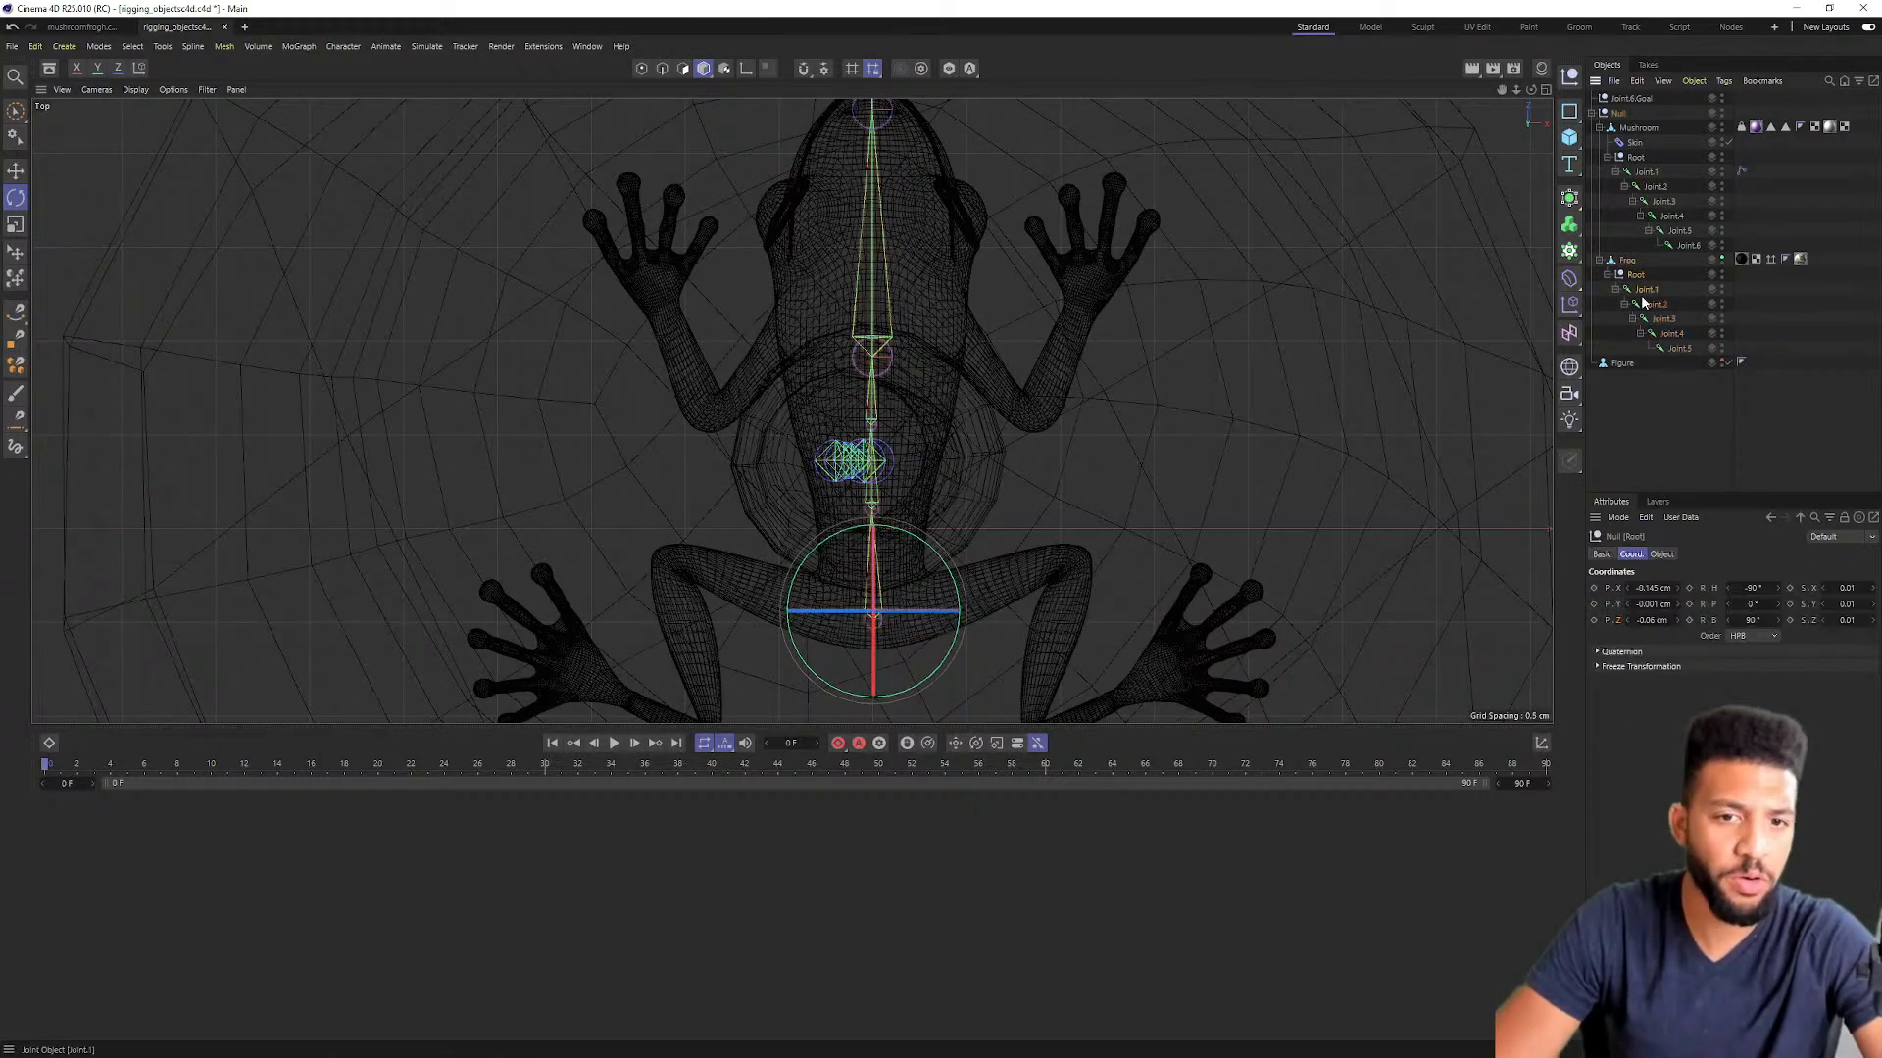
pyautogui.doubleClick(1647, 289)
pyautogui.click(1653, 305)
pyautogui.click(1655, 304)
pyautogui.click(1662, 320)
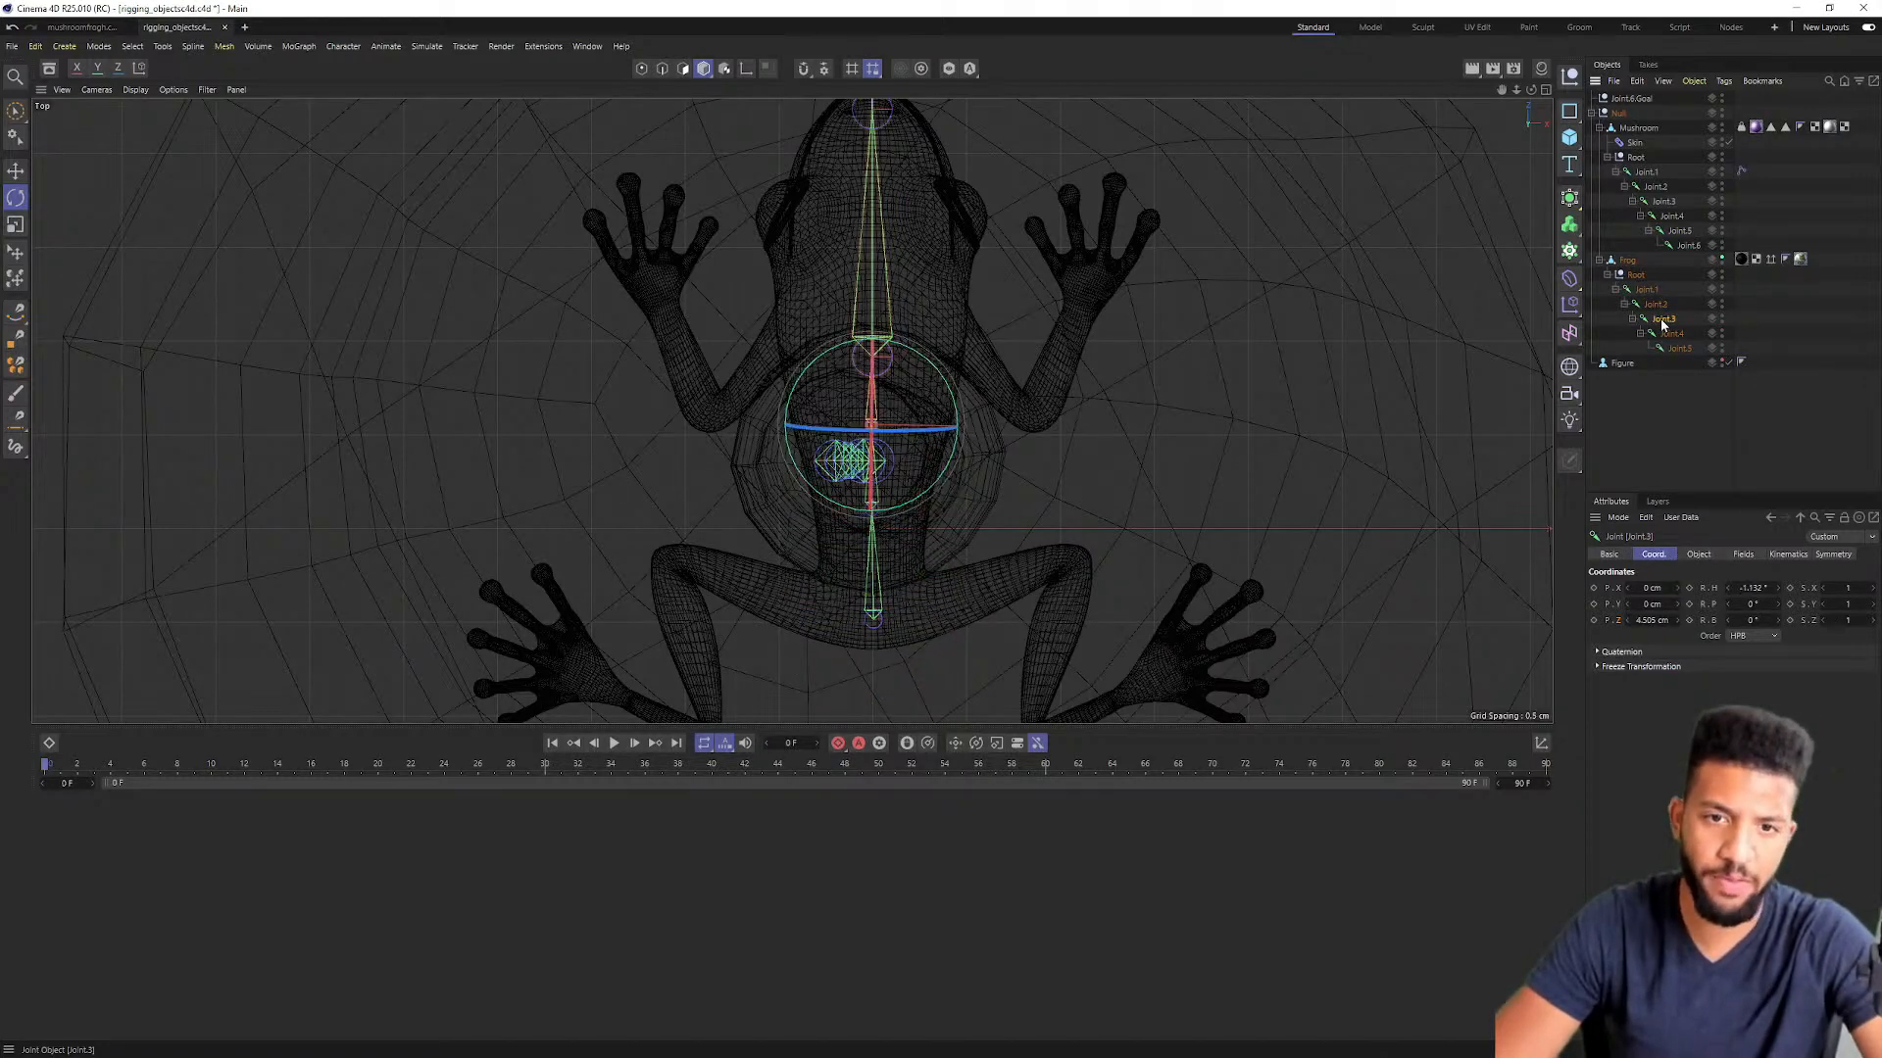
pyautogui.click(1670, 336)
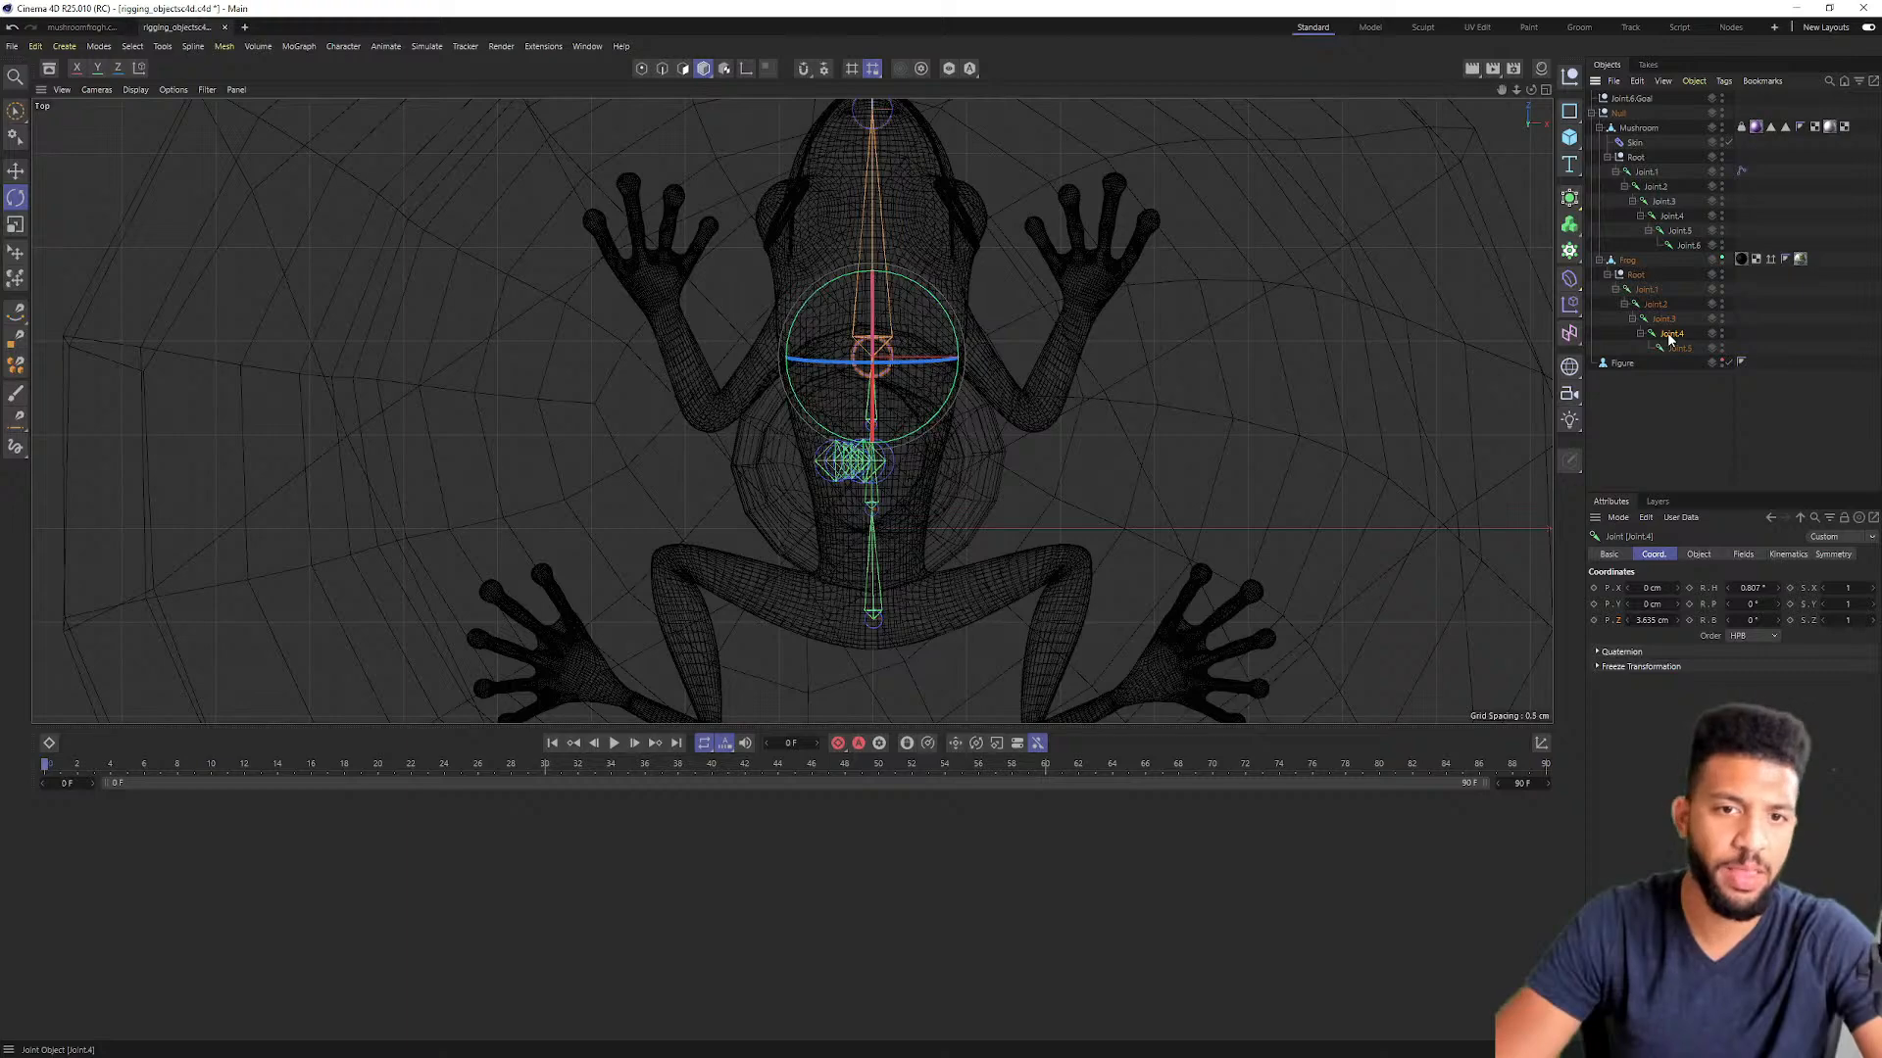
pyautogui.click(1679, 349)
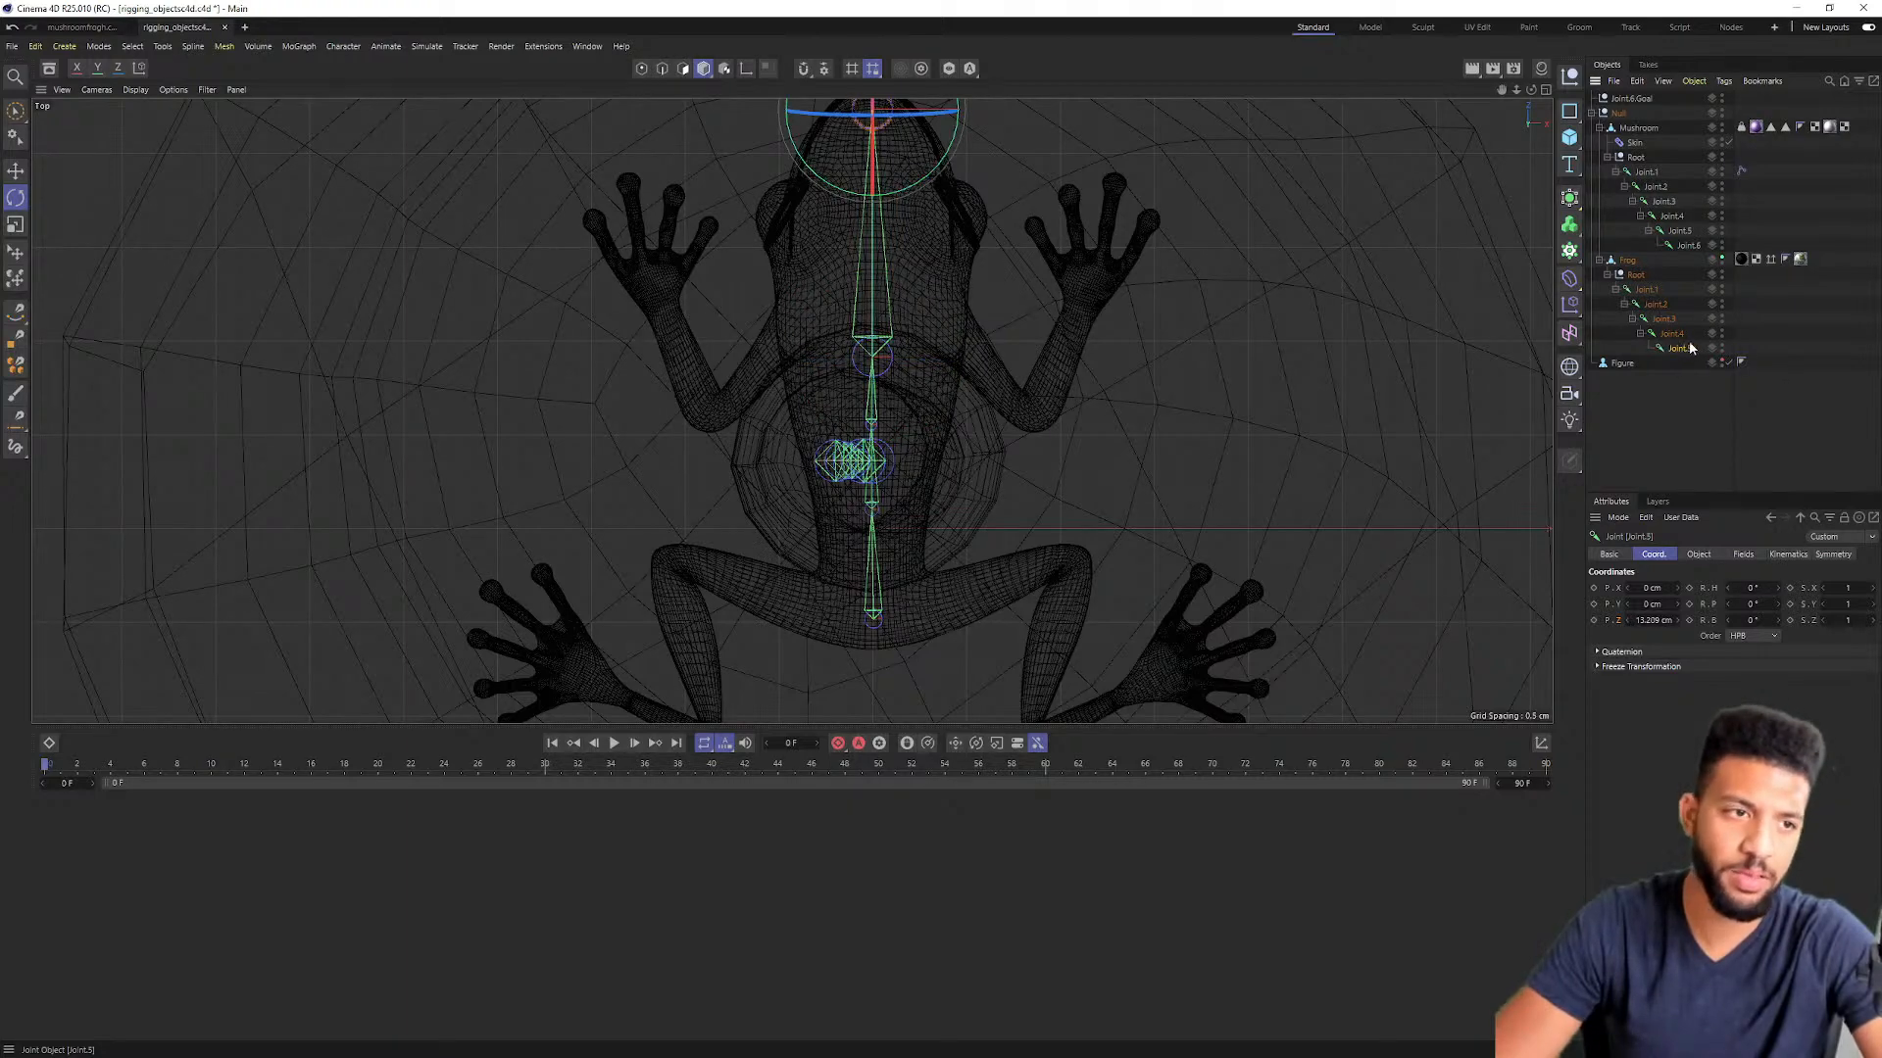
pyautogui.scroll(-3, 984, 274)
pyautogui.scroll(3, 984, 274)
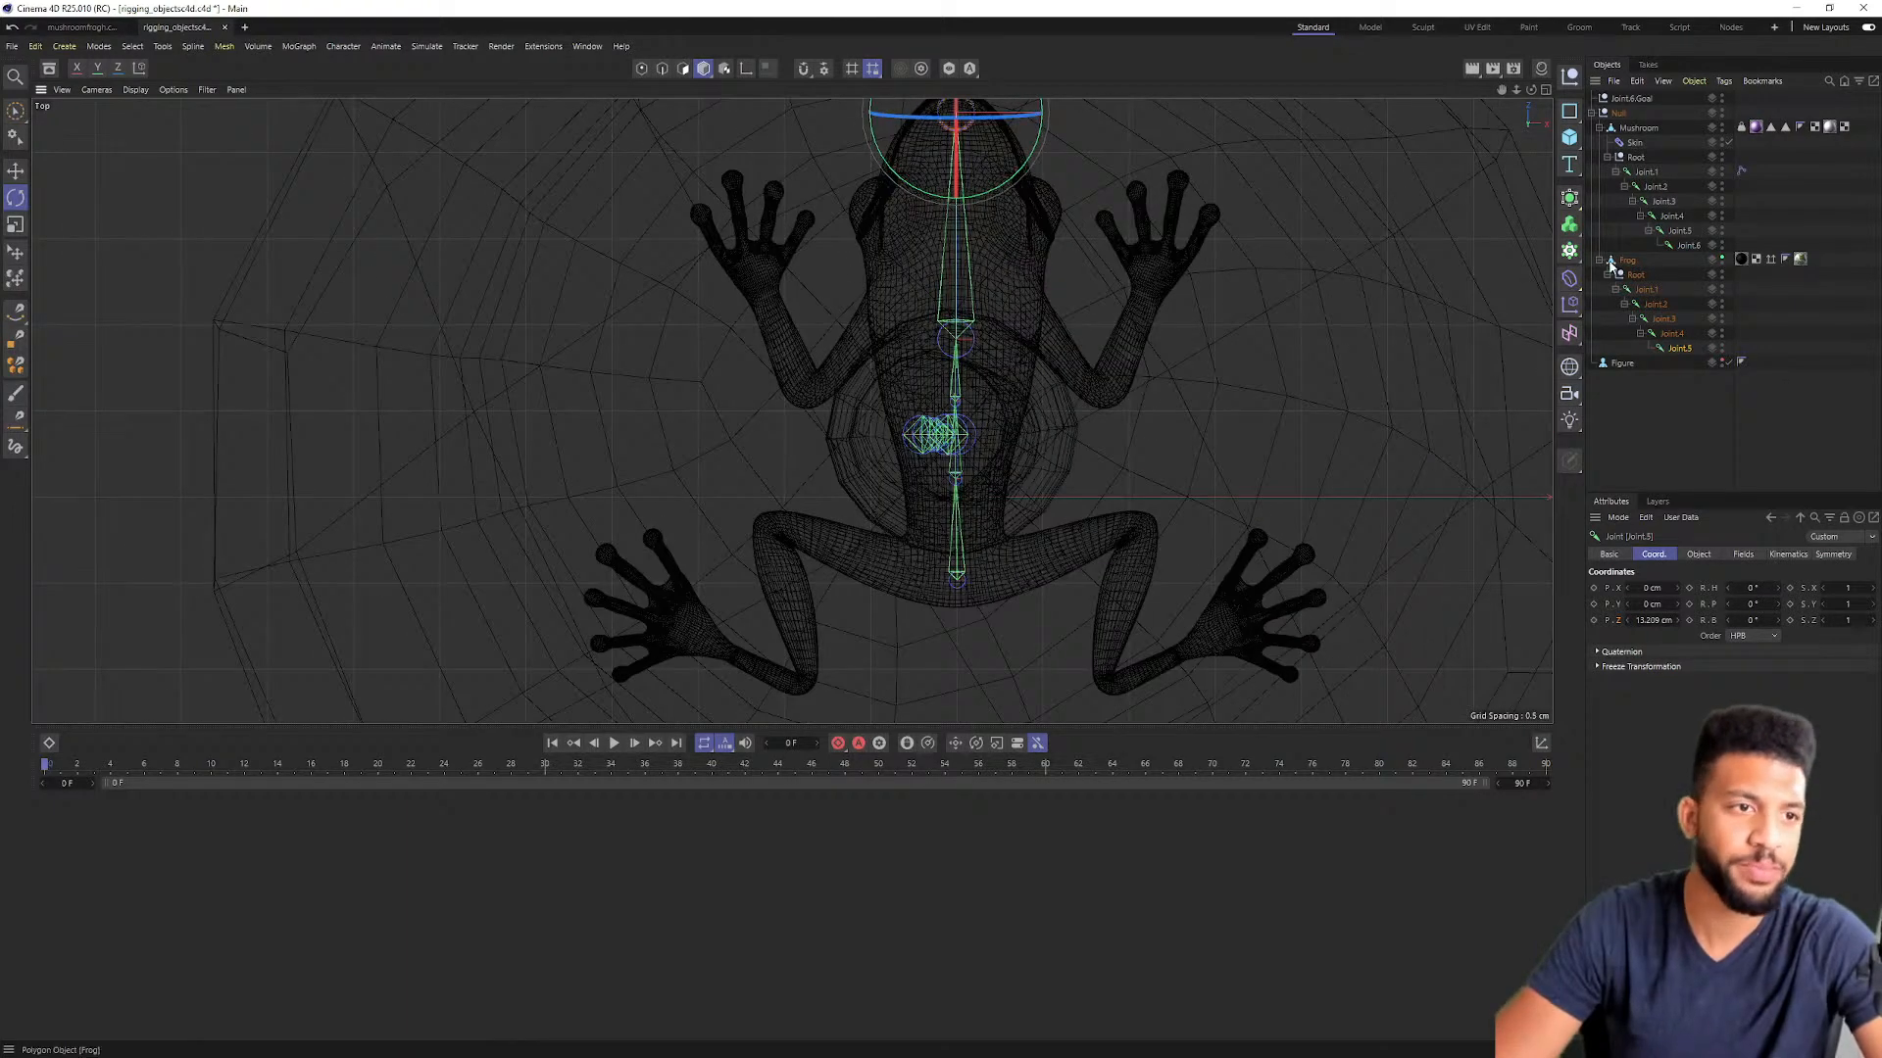
# Step: Draw a four-joint chain with the Joint Tool under the frog's Root, running from the hips through the right hind leg to the foot
pyautogui.click(1655, 304)
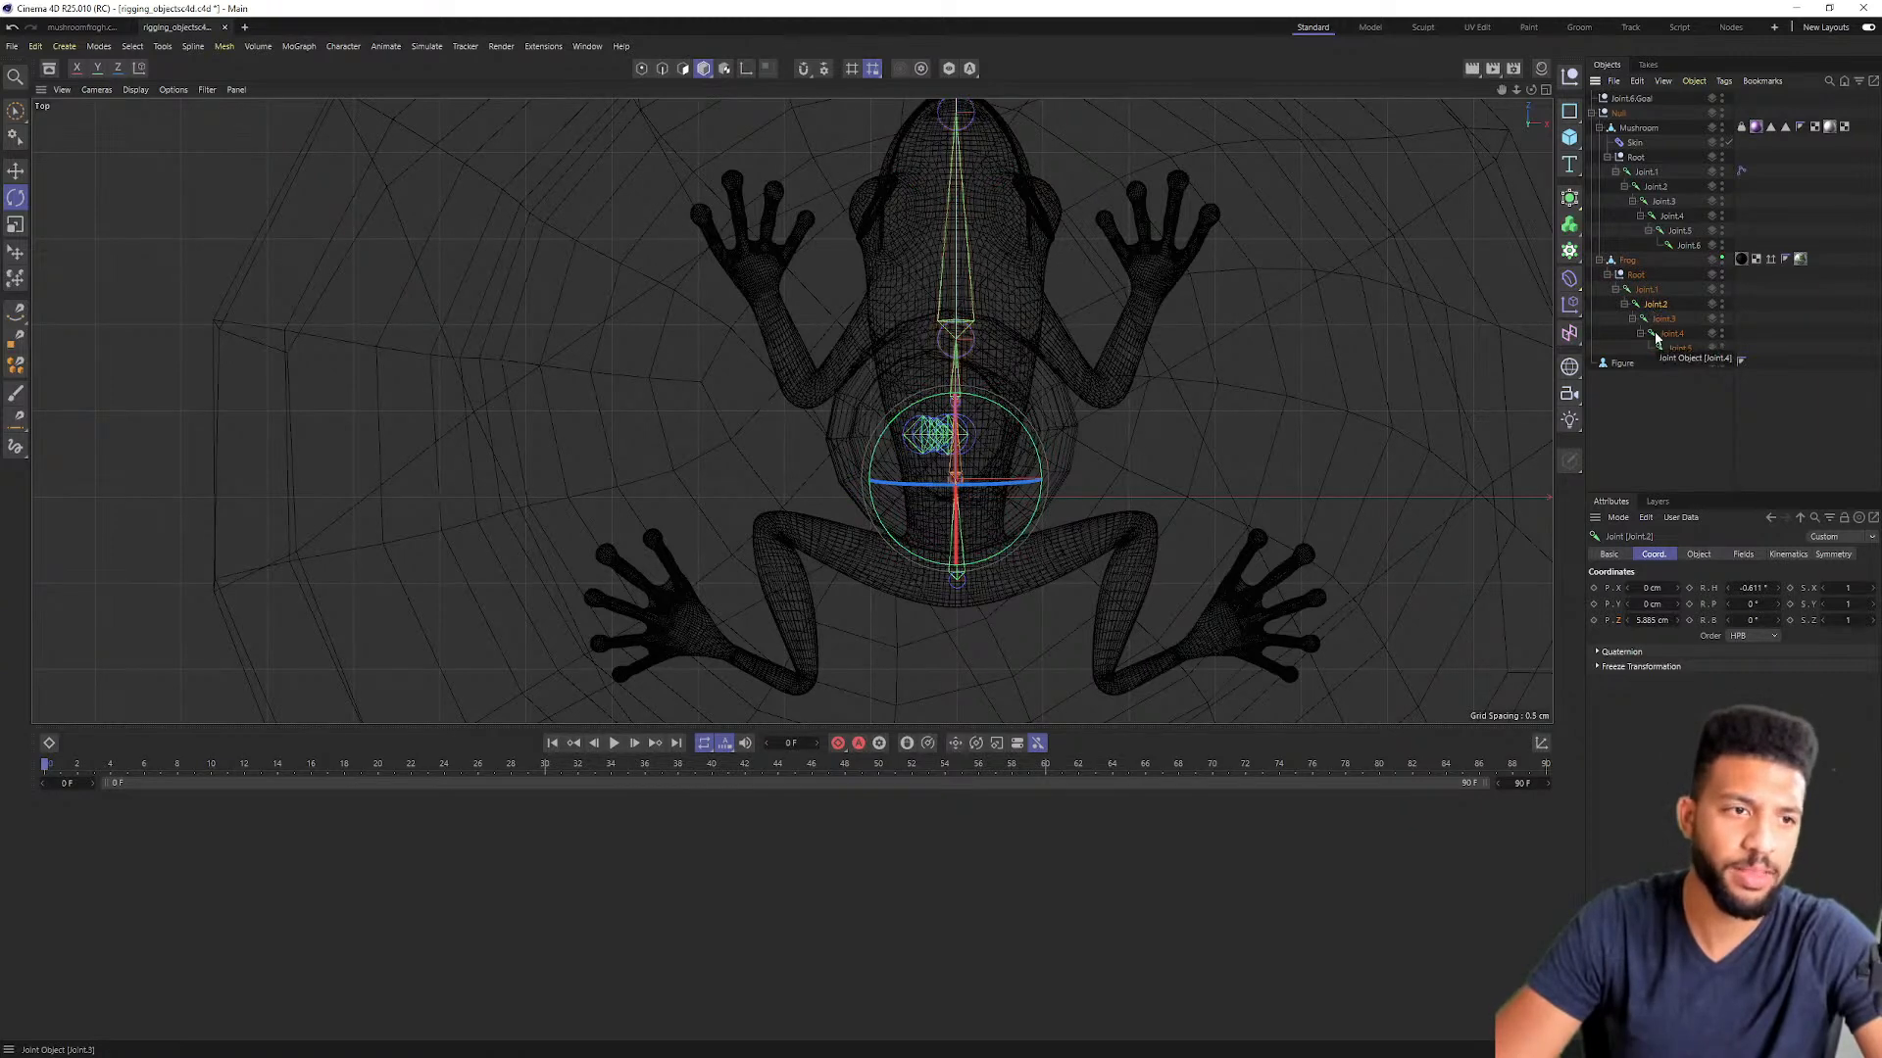
pyautogui.click(1635, 275)
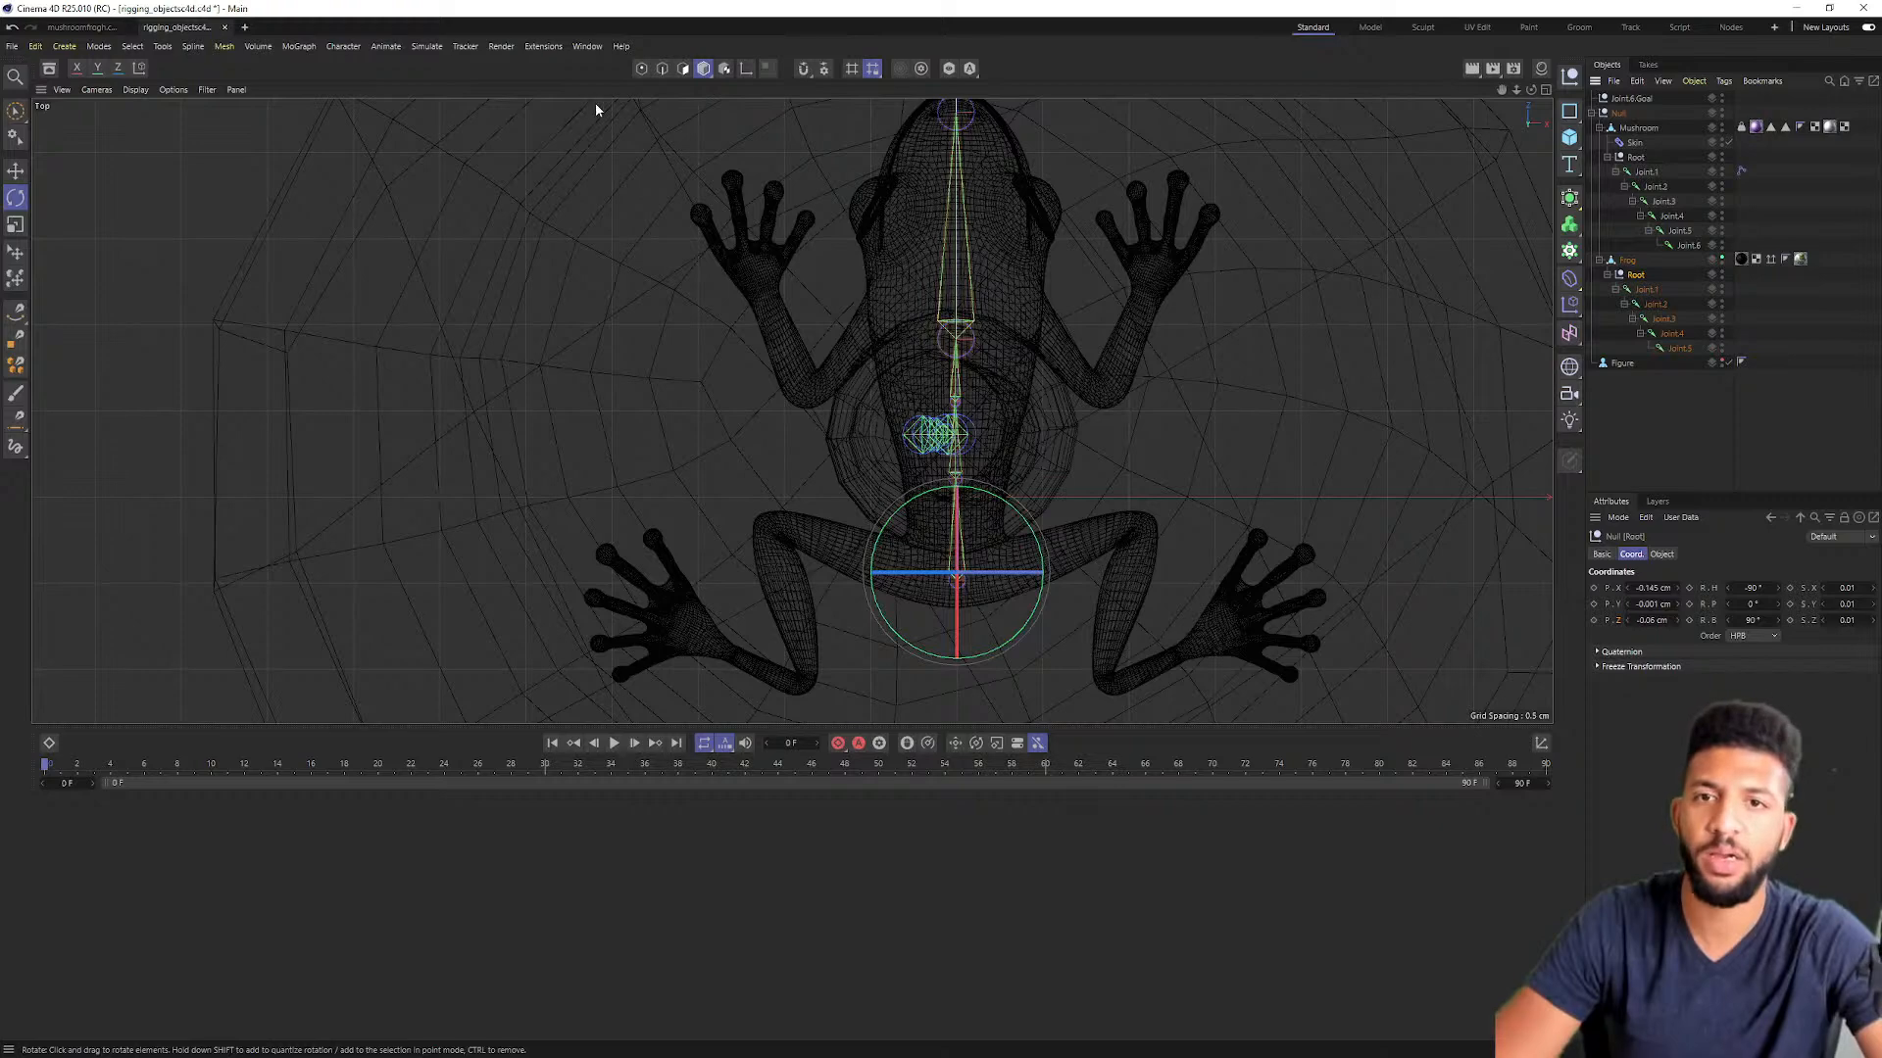
pyautogui.scroll(3, 992, 559)
pyautogui.keyDown('alt'); pyautogui.moveTo(996, 543); pyautogui.dragTo(870, 329, button='middle'); pyautogui.keyUp('alt')
pyautogui.scroll(-2, 897, 462)
pyautogui.scroll(4, 891, 468)
pyautogui.scroll(-1, 951, 461)
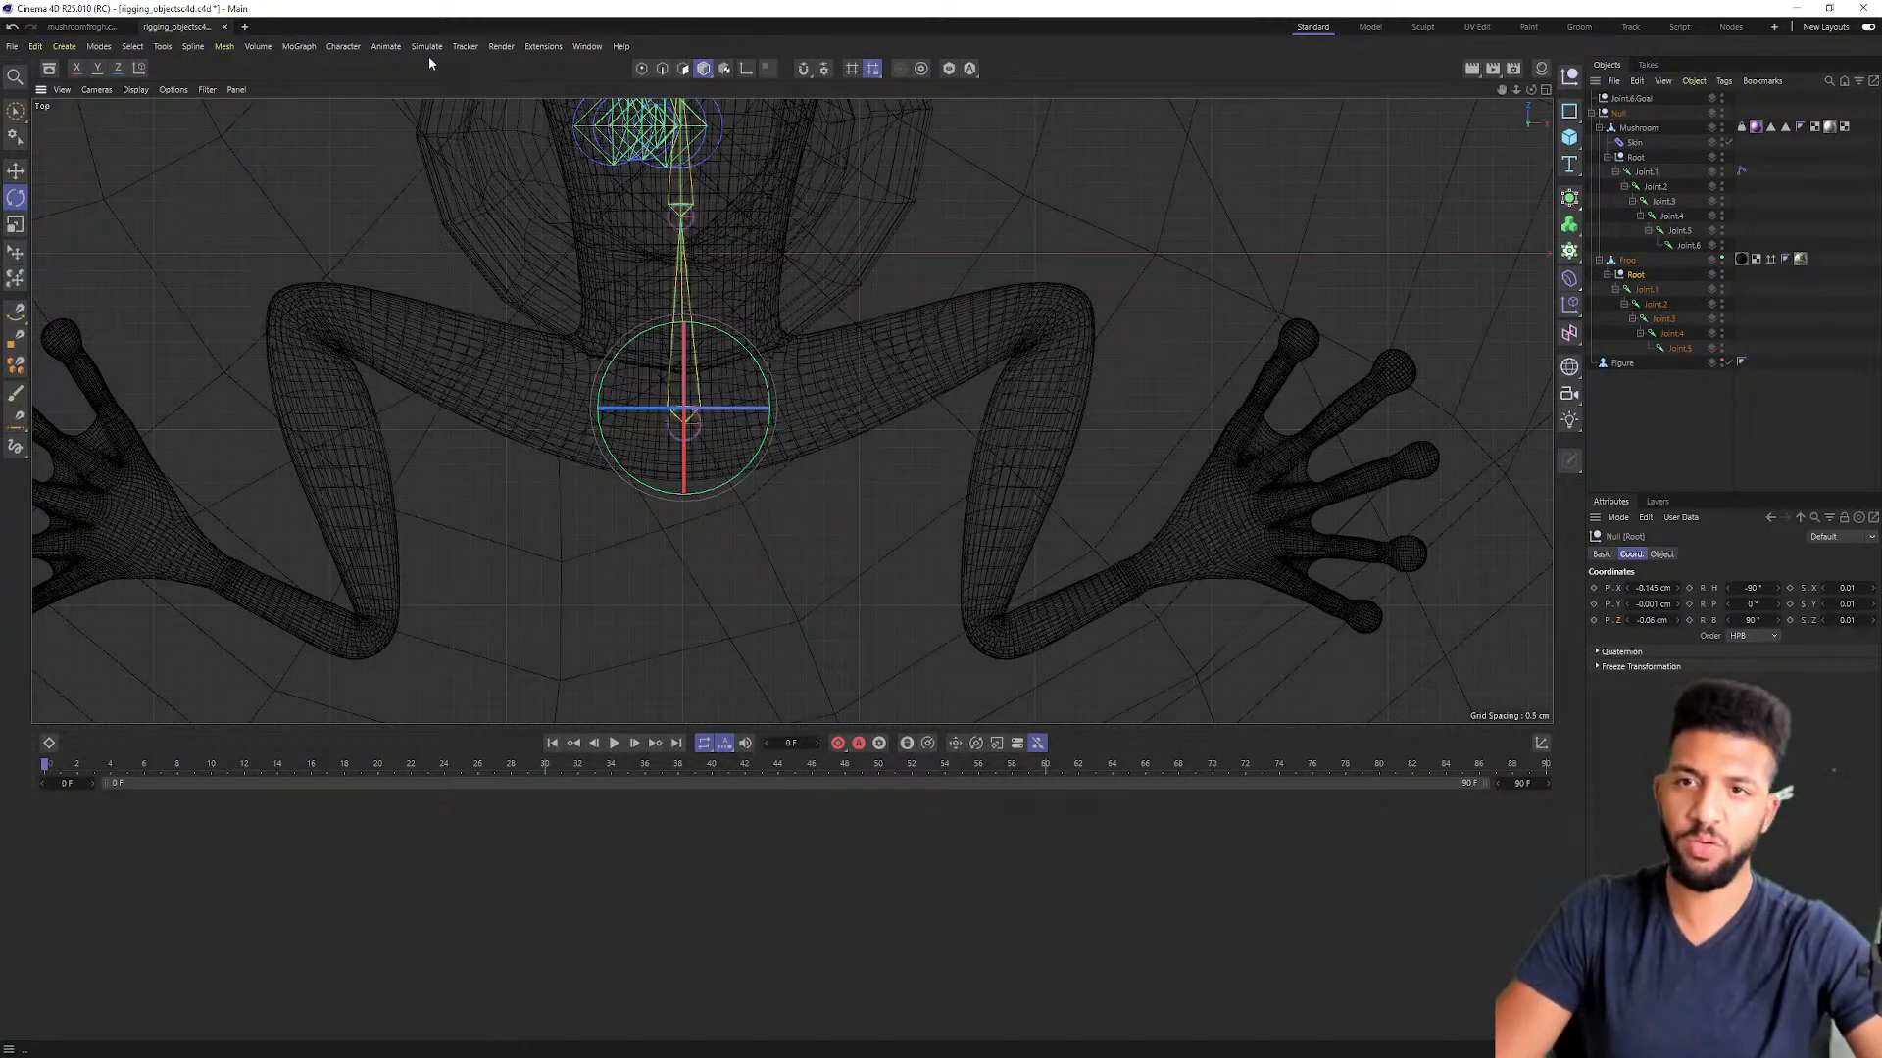
pyautogui.click(343, 46)
pyautogui.click(361, 167)
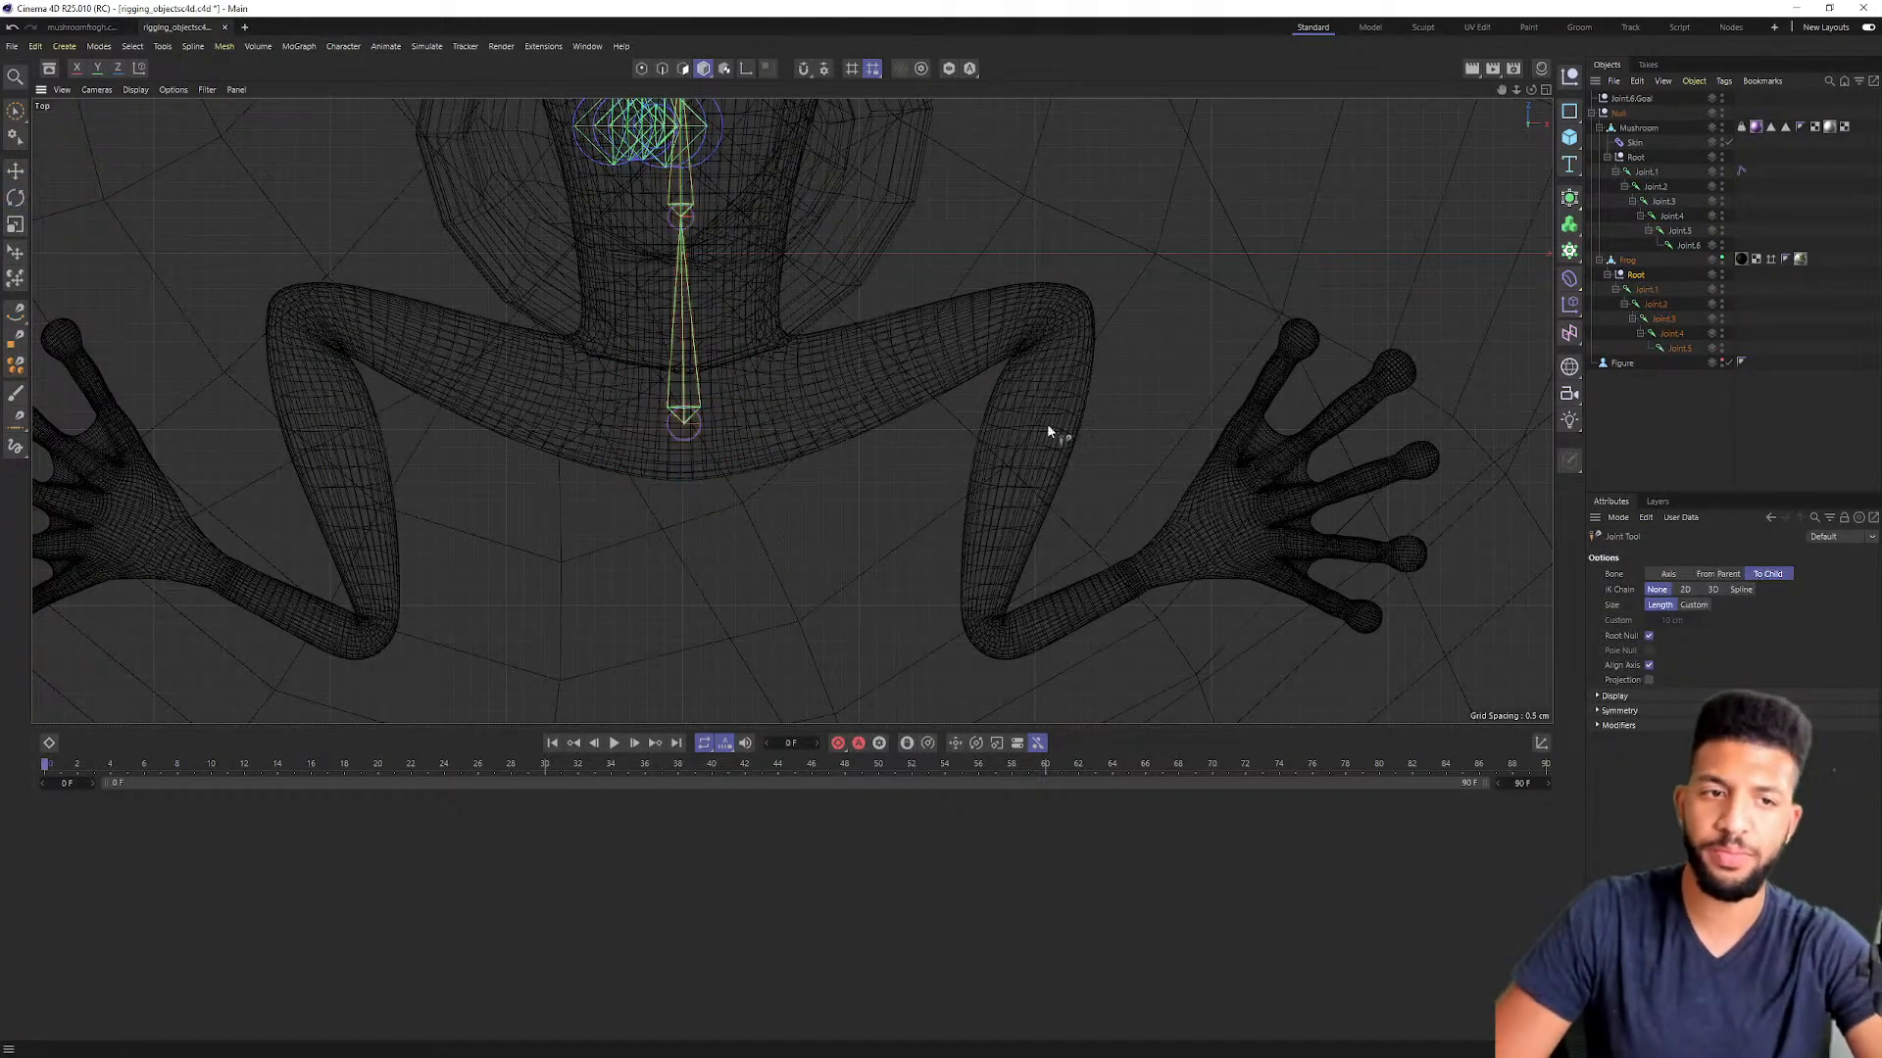
pyautogui.click(1643, 288)
pyautogui.click(1638, 276)
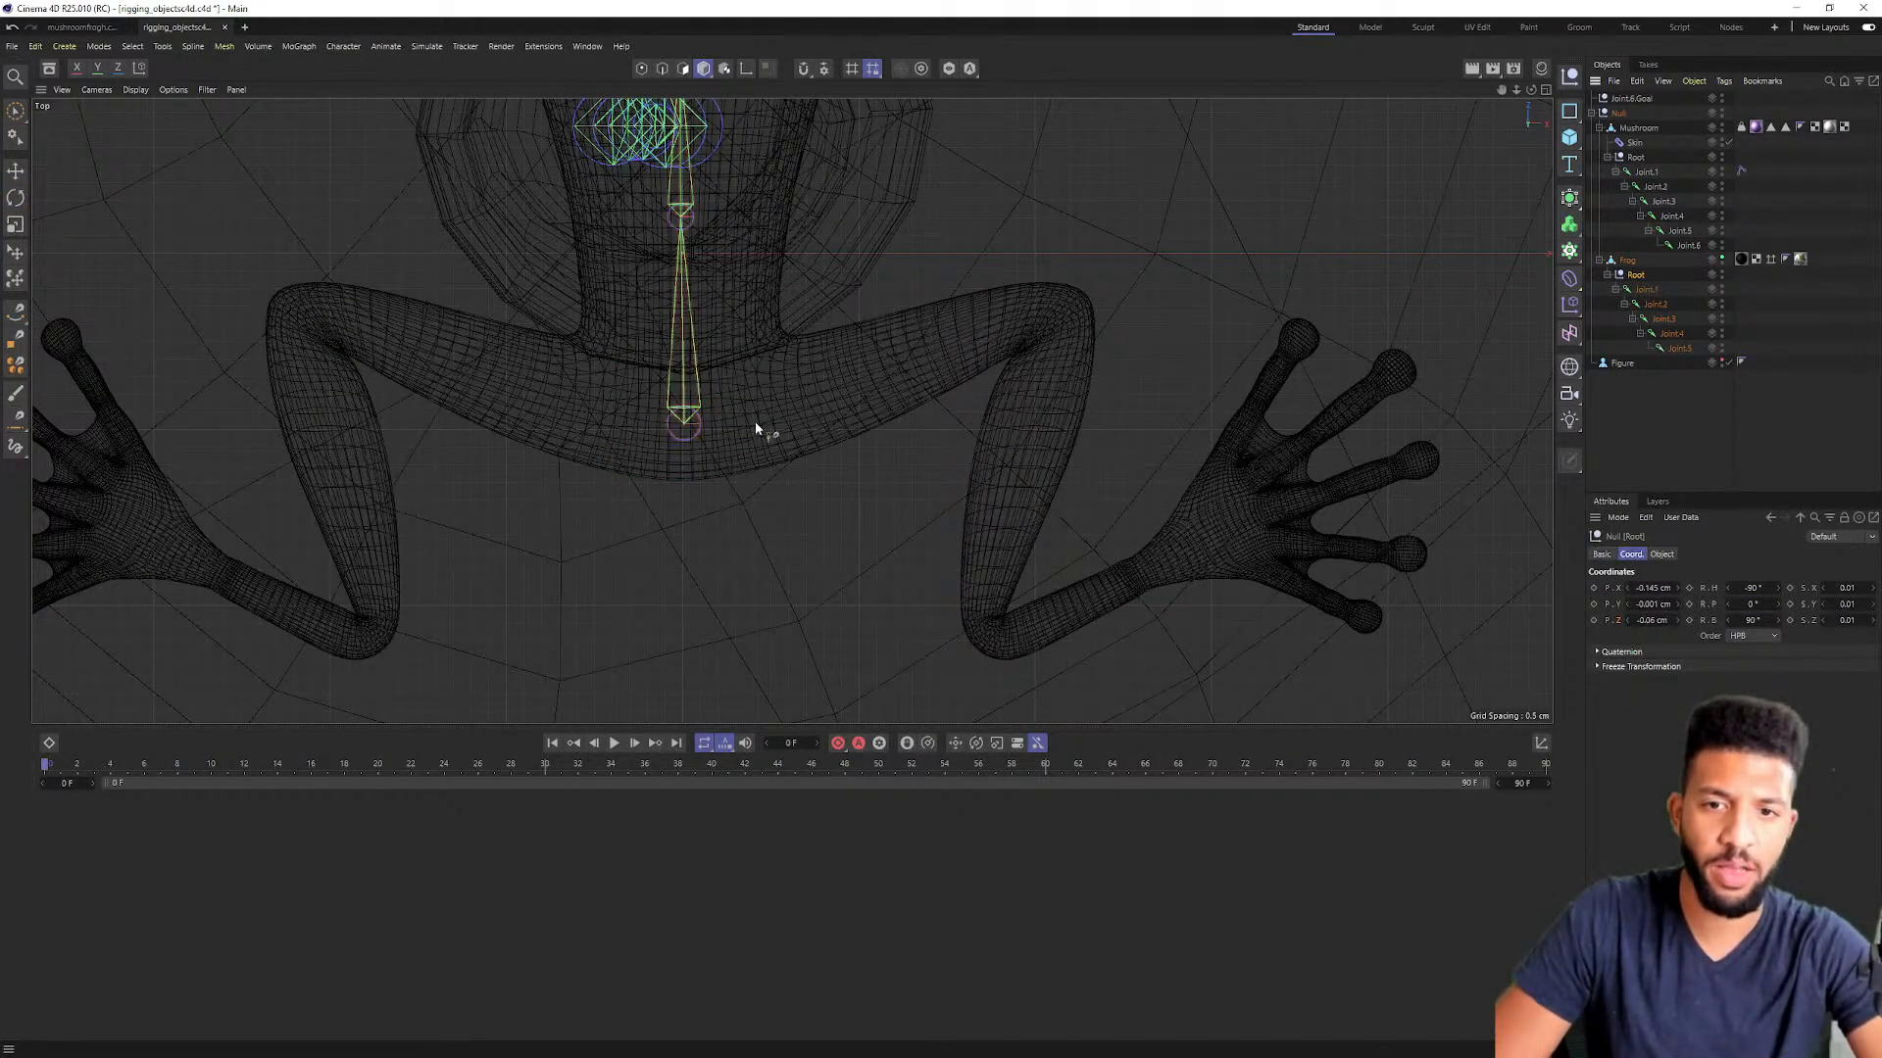
pyautogui.keyDown('ctrl'); pyautogui.click(684, 439); pyautogui.keyUp('ctrl')
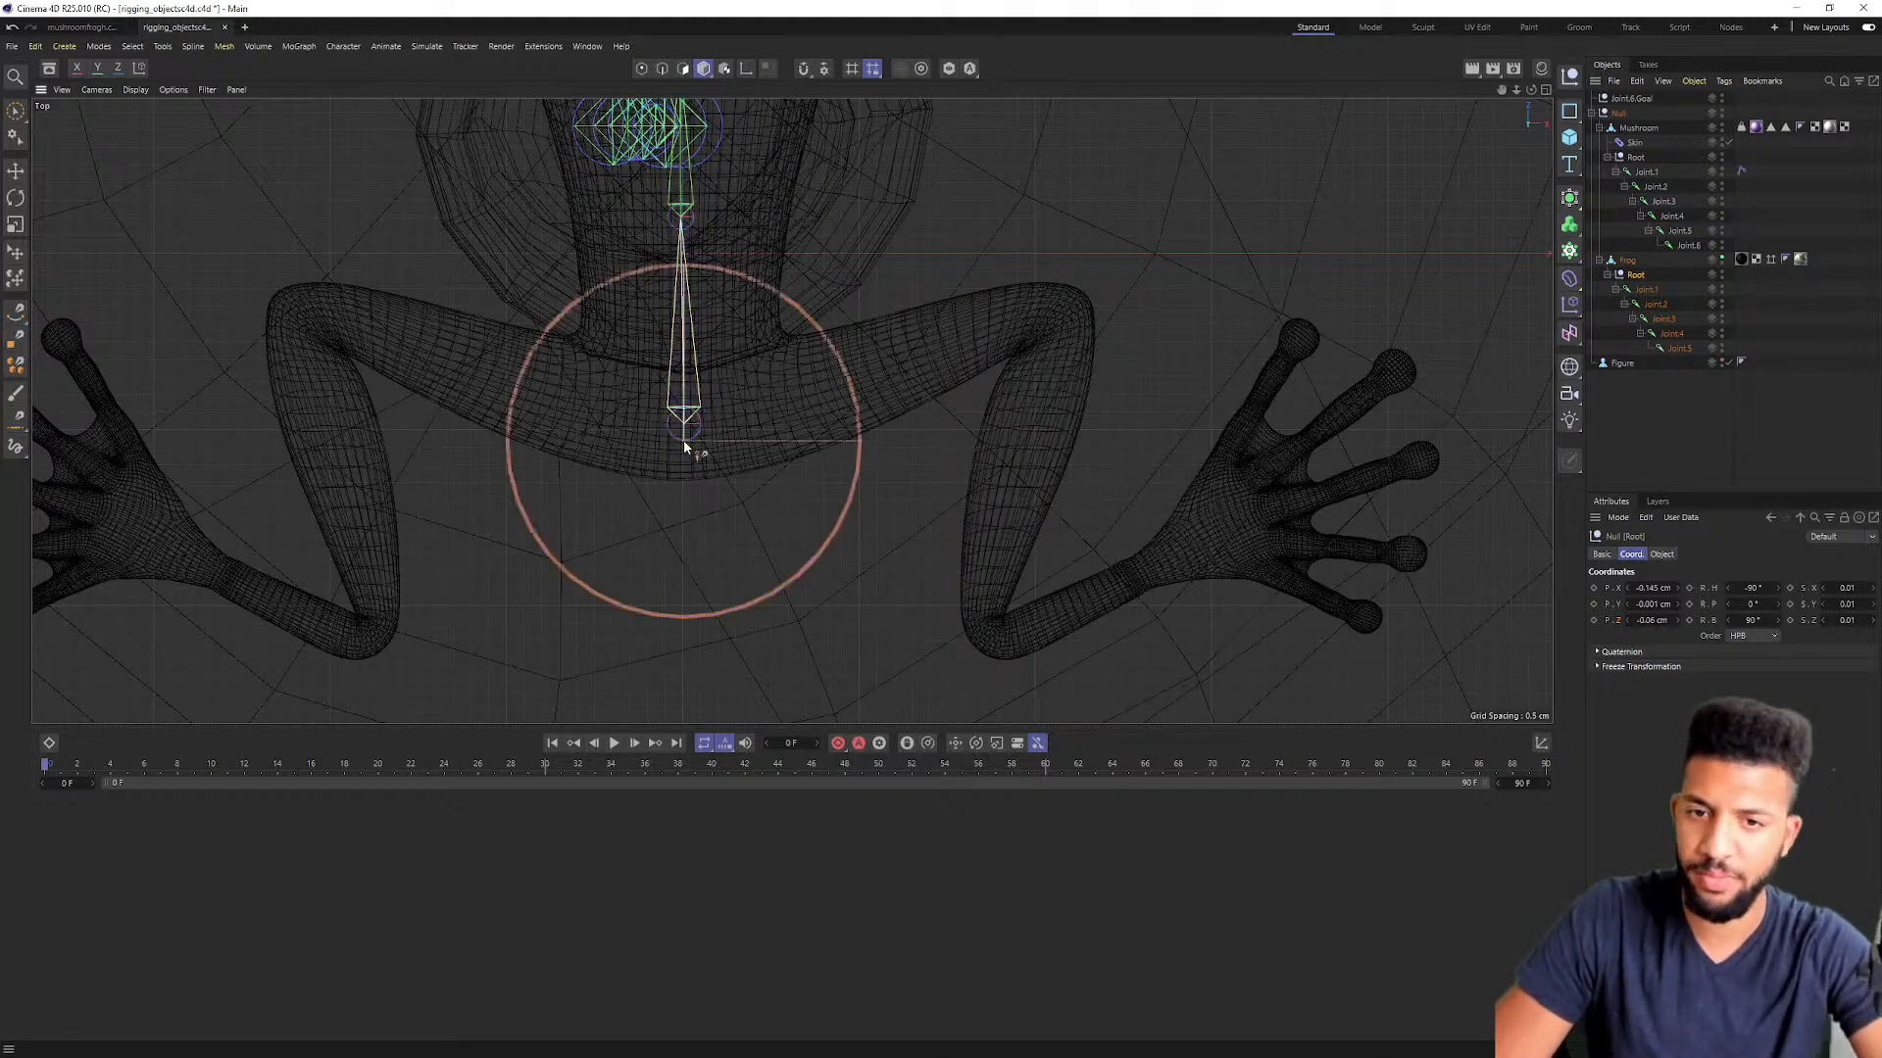
pyautogui.keyDown('ctrl'); pyautogui.click(1058, 311); pyautogui.keyUp('ctrl')
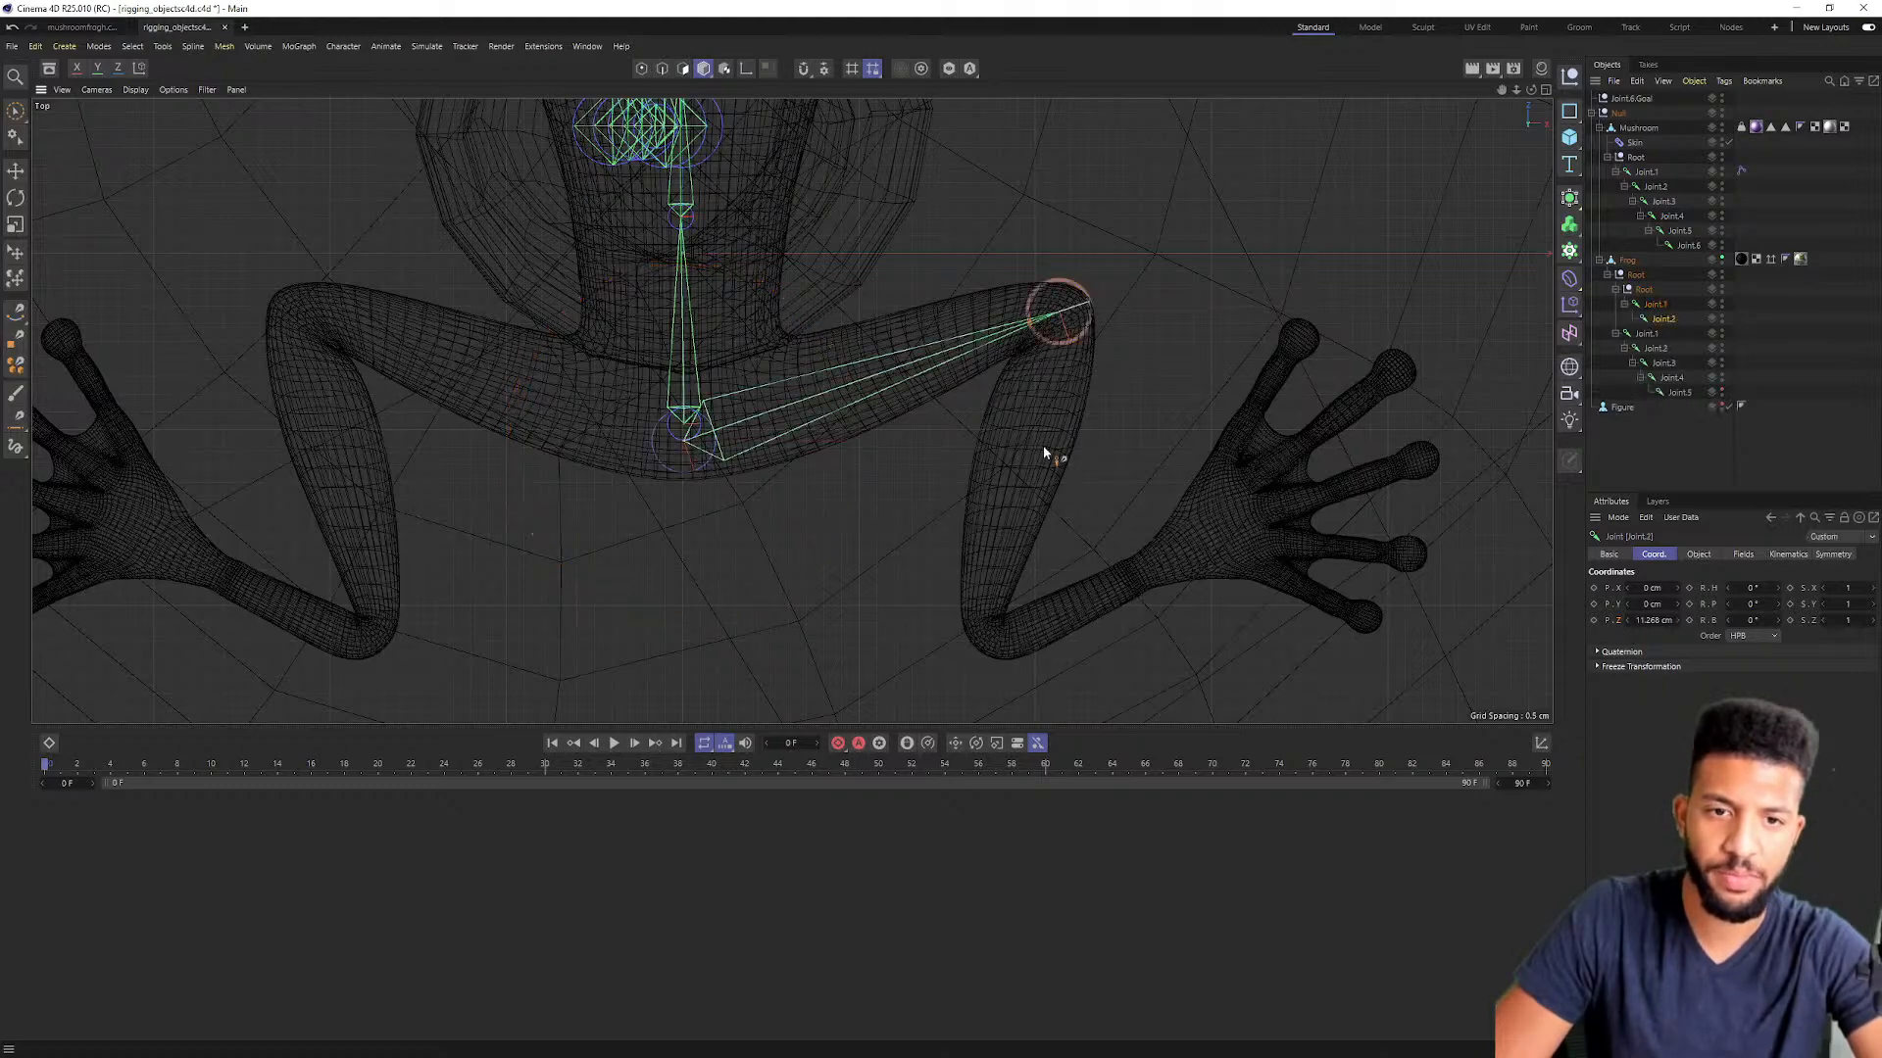
pyautogui.keyDown('ctrl'); pyautogui.click(992, 642); pyautogui.keyUp('ctrl')
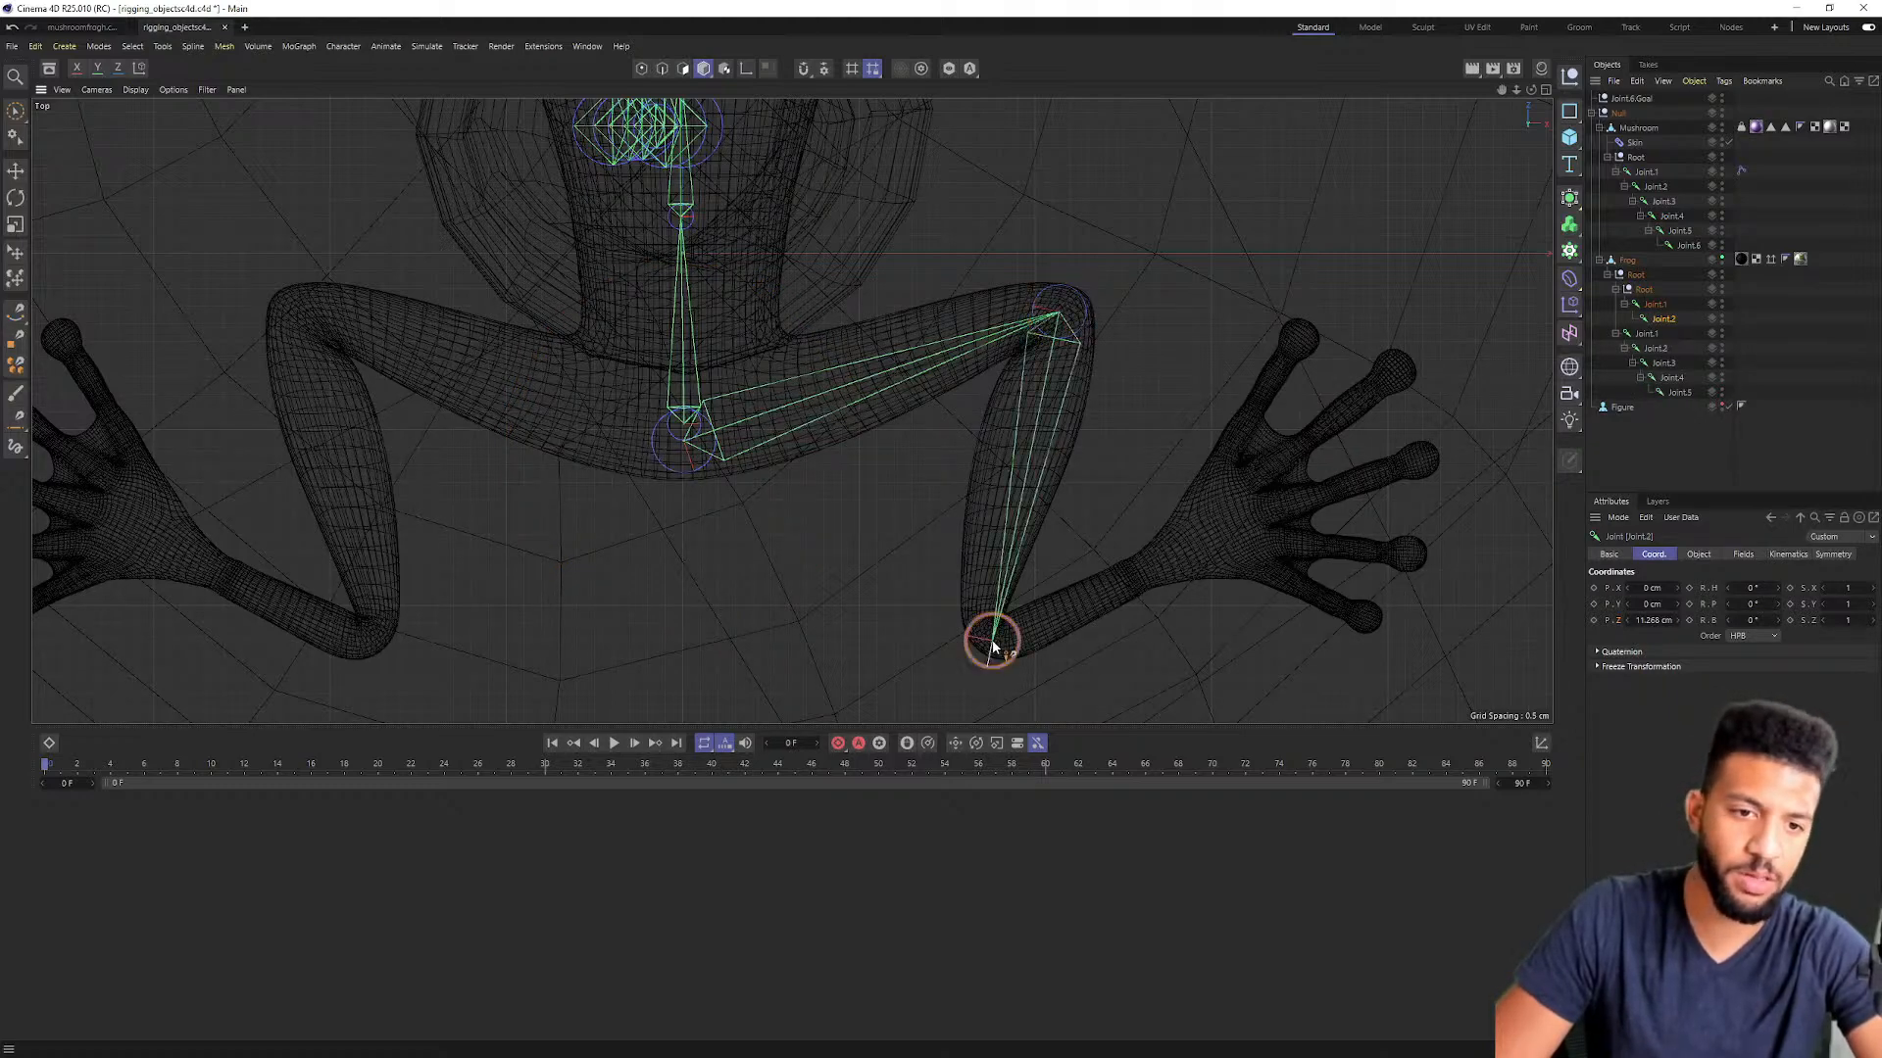
pyautogui.keyDown('ctrl'); pyautogui.click(1292, 492); pyautogui.keyUp('ctrl')
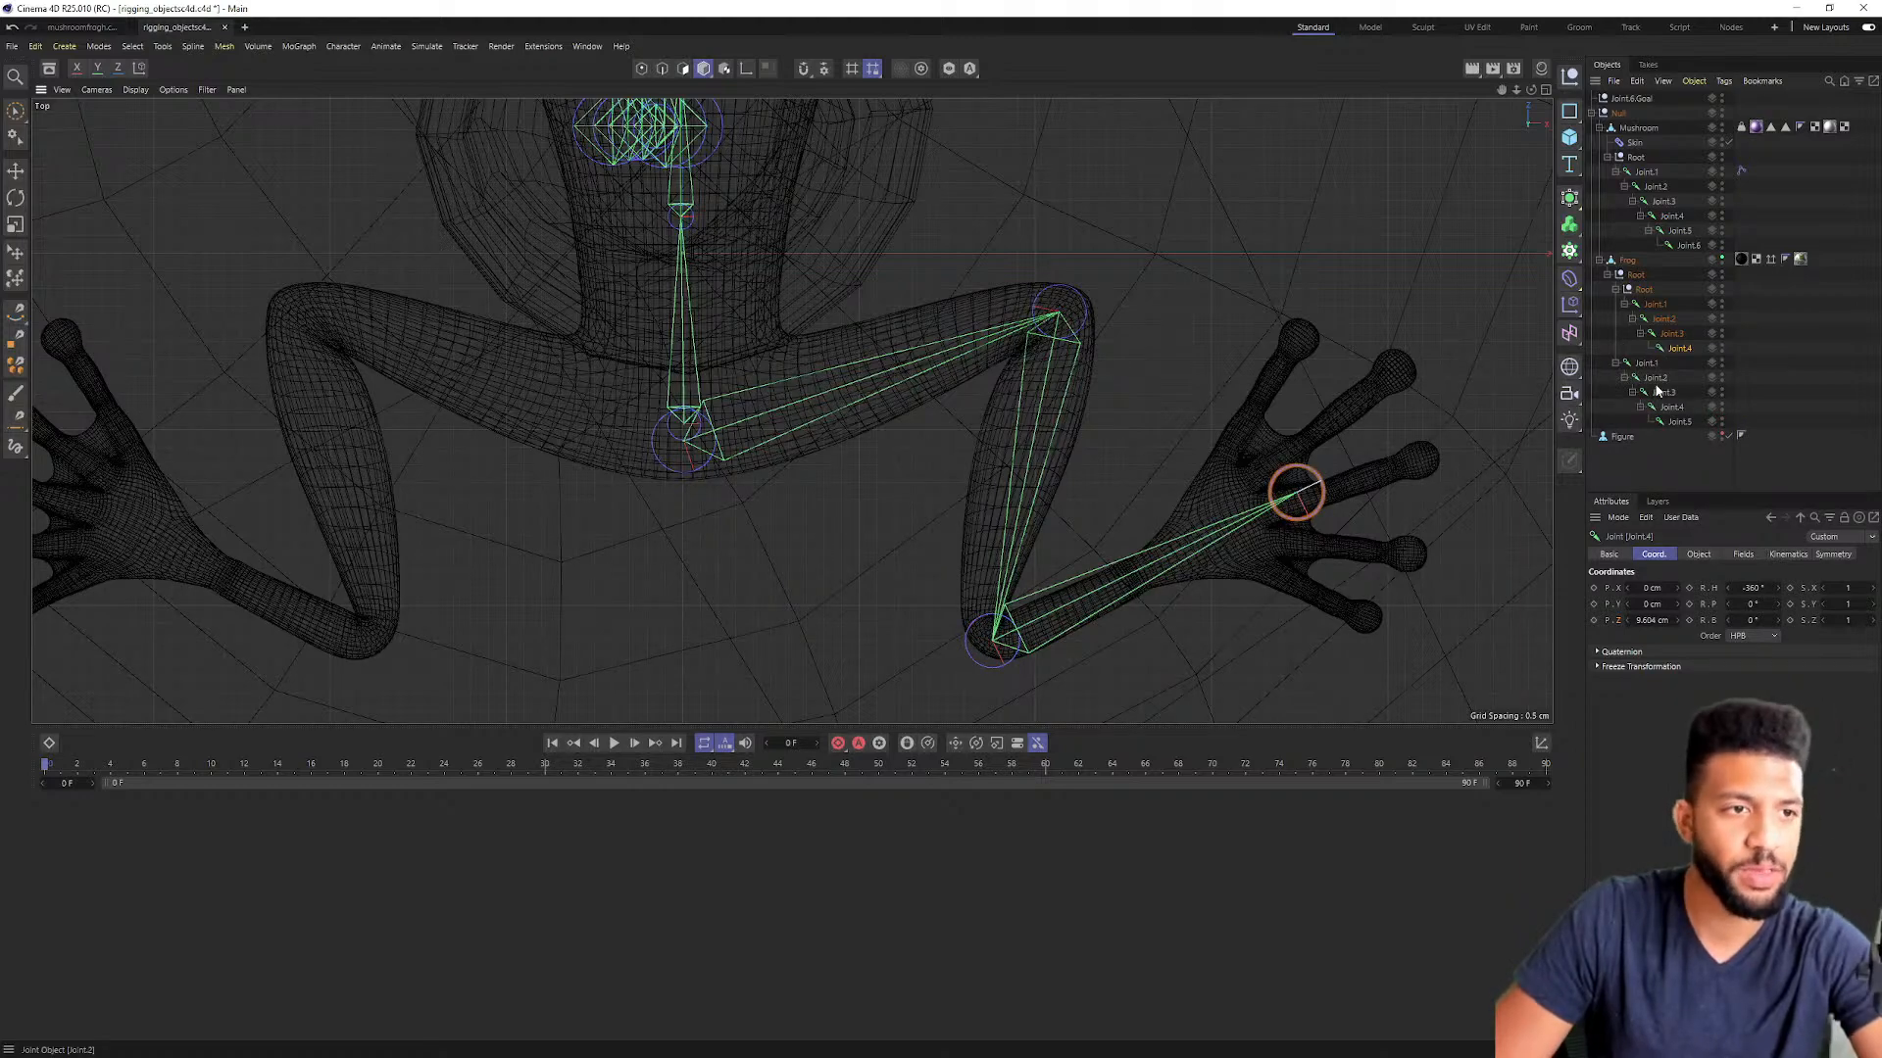
# Step: Try moving the frog's main Root to test that the spine and hind leg chains follow together
pyautogui.click(1635, 274)
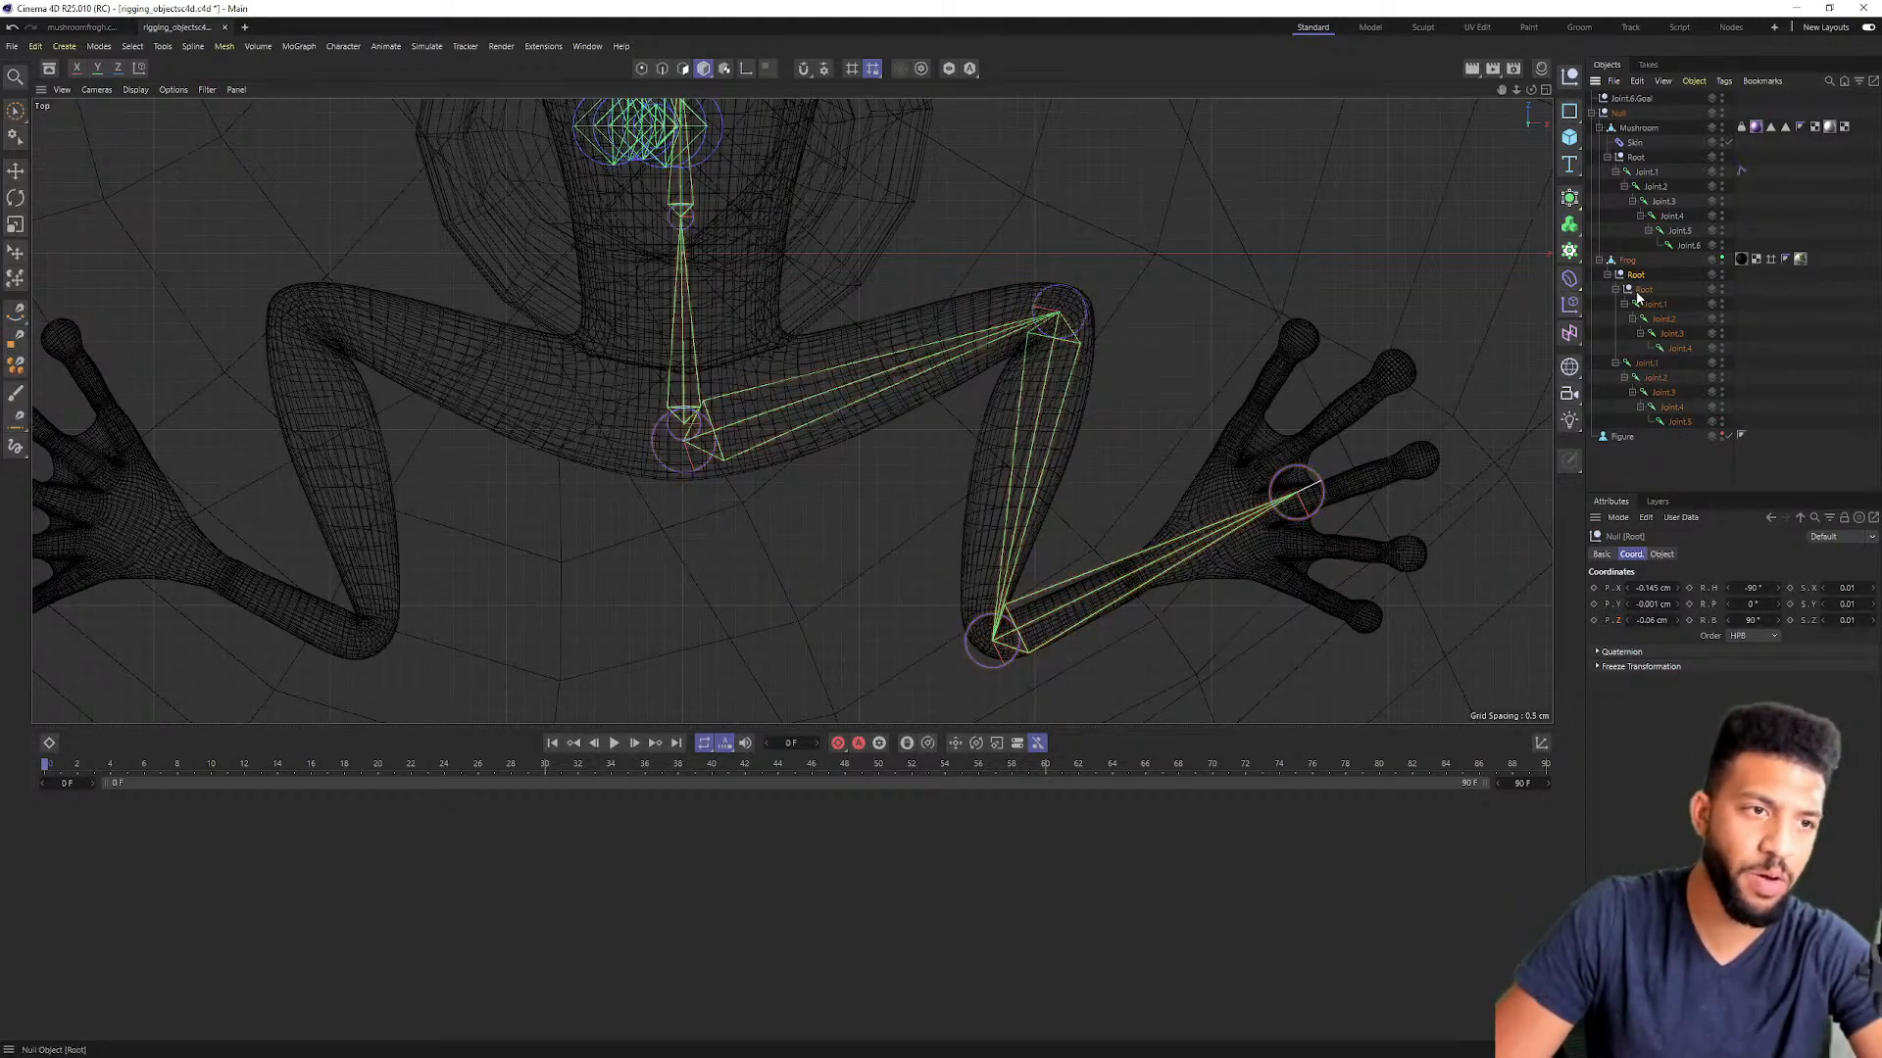
pyautogui.press('e')
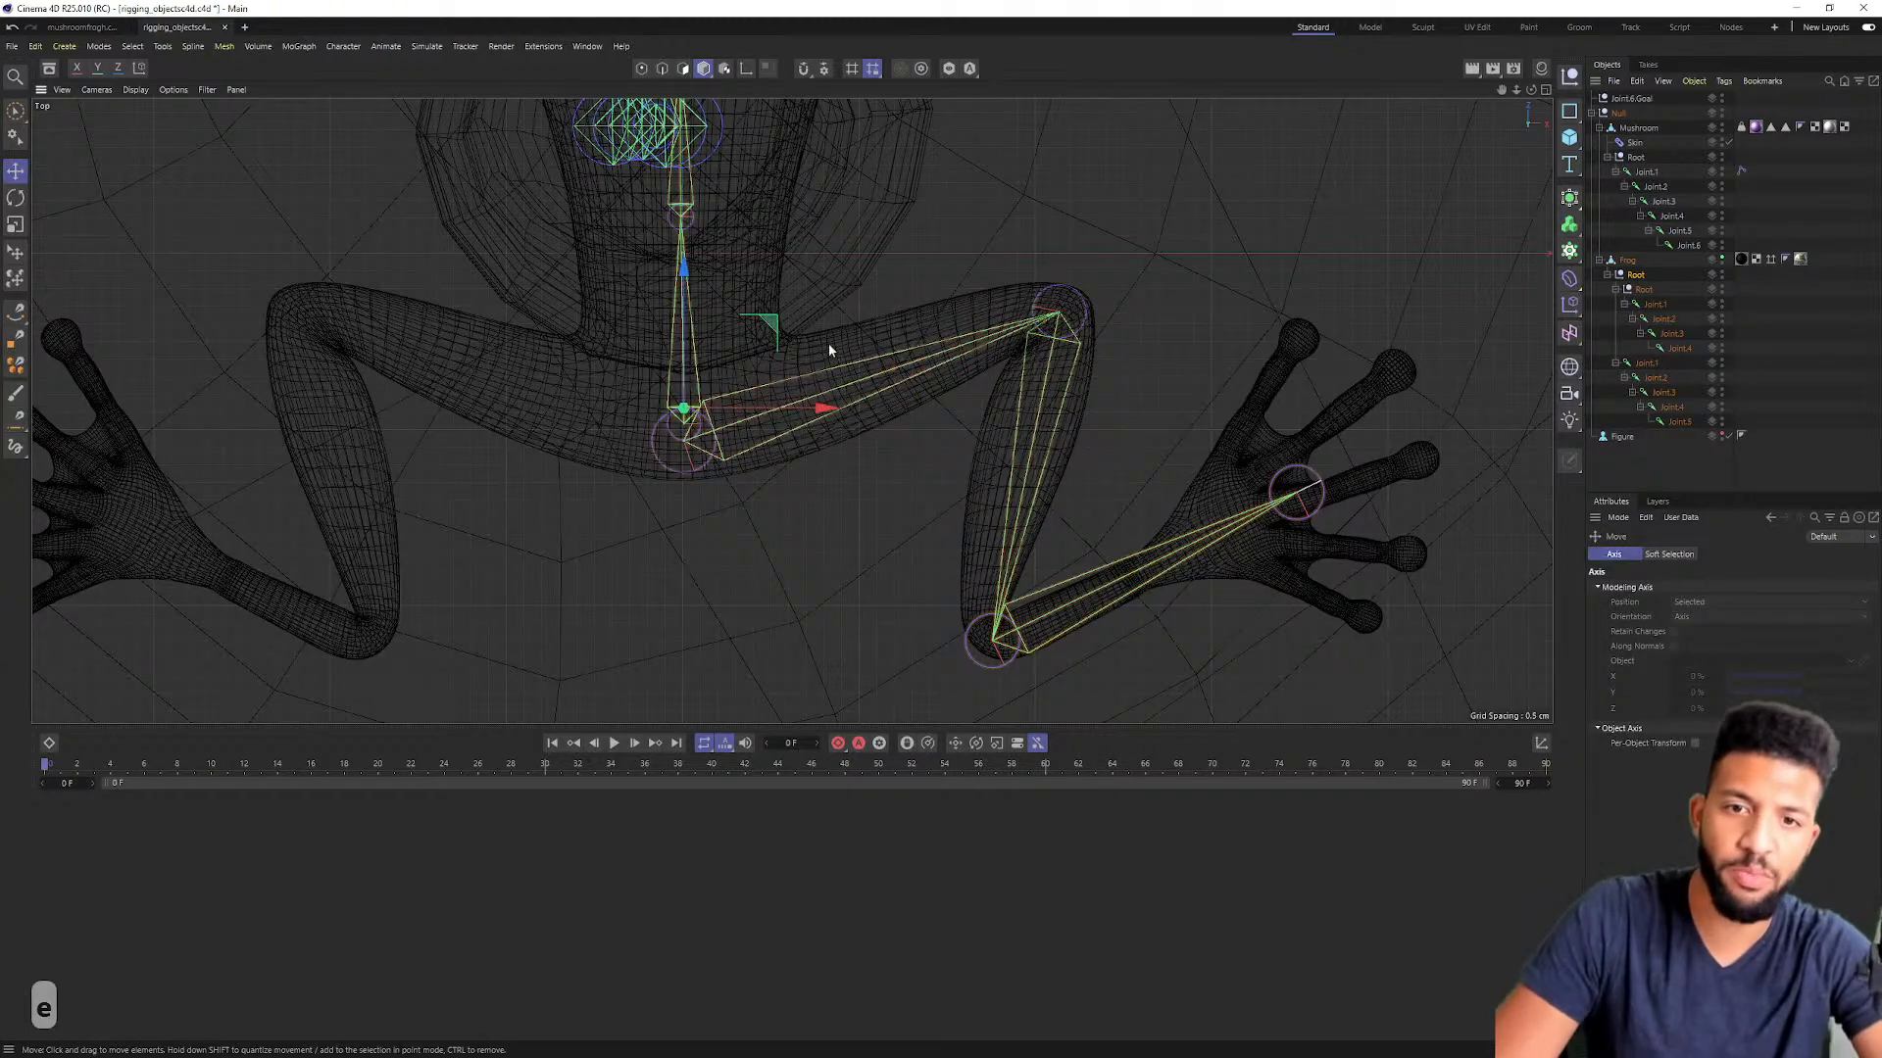
pyautogui.moveTo(756, 320); pyautogui.dragTo(688, 267)
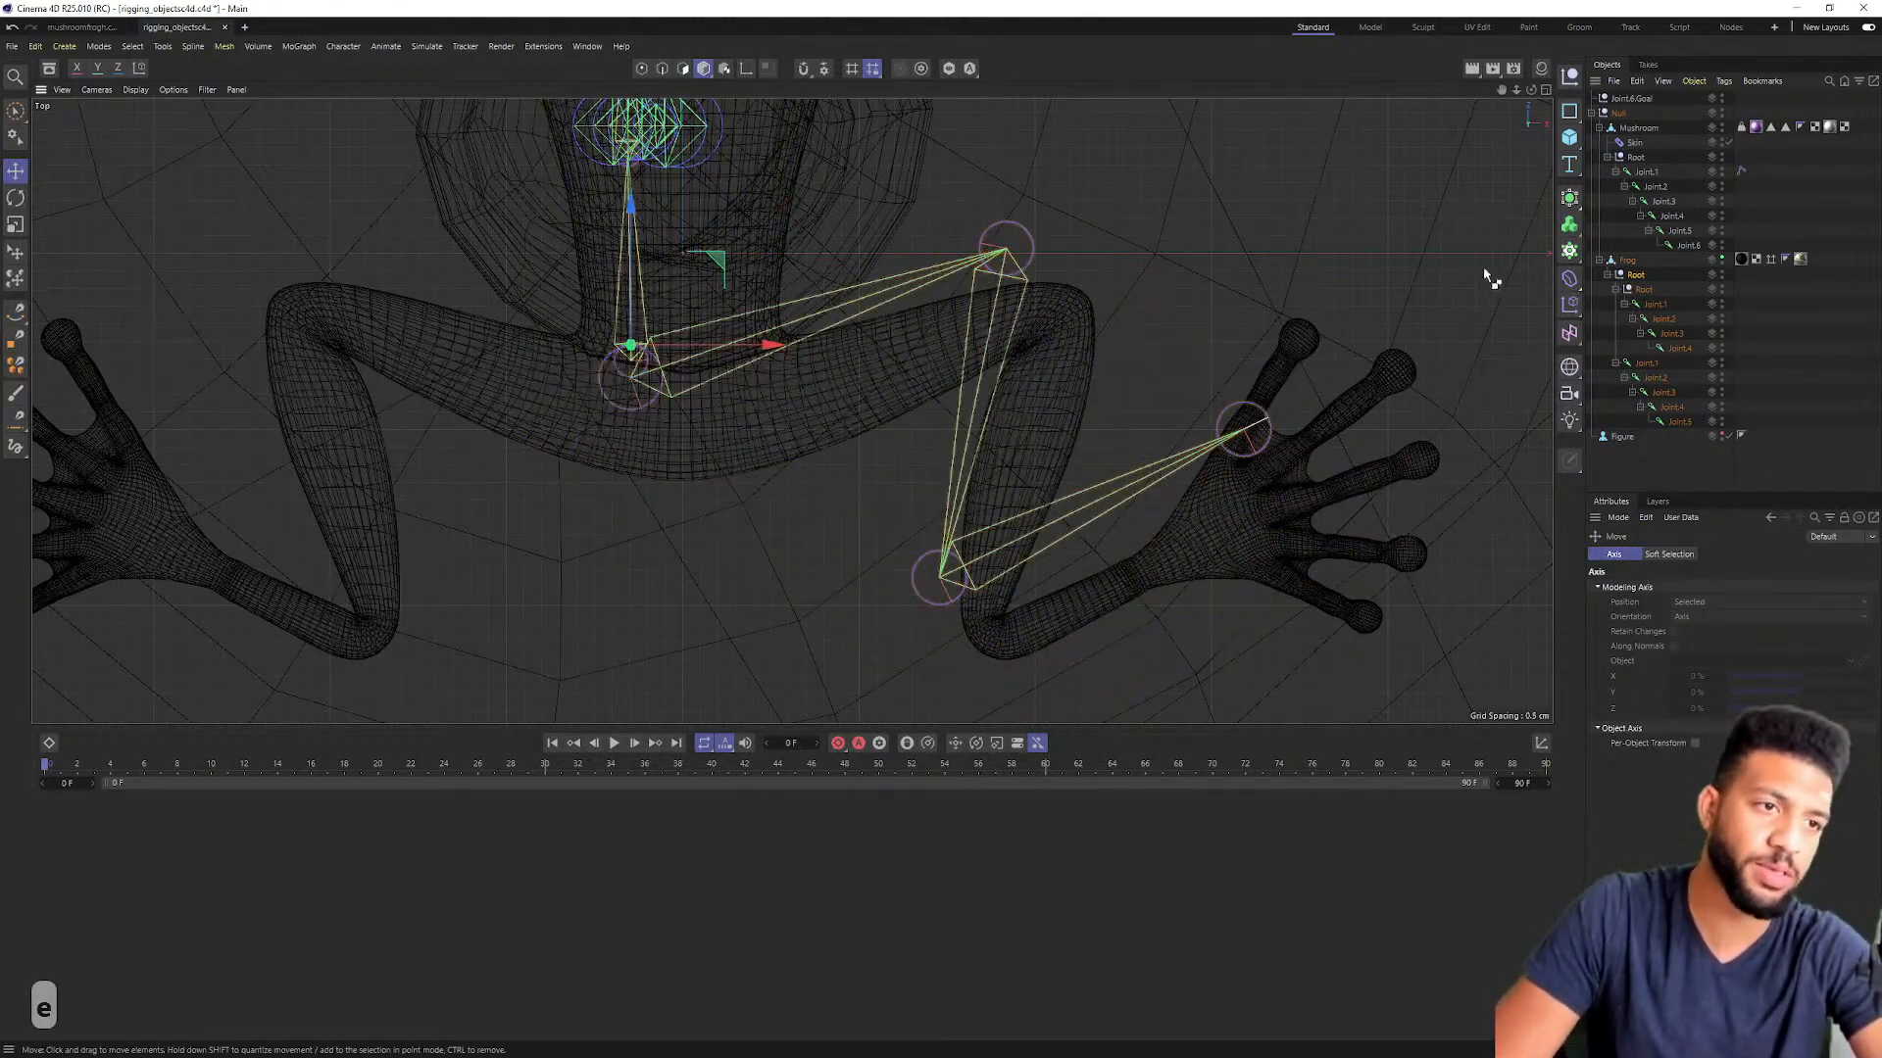
pyautogui.hotkey('ctrl', 'z')
# Step: Try moving the hind leg's nested Root on its own, undo the move, and inspect the leg's first joint
pyautogui.click(1646, 291)
pyautogui.scroll(-7, 1230, 353)
pyautogui.keyDown('alt'); pyautogui.moveTo(1368, 328); pyautogui.dragTo(1176, 349, button='middle'); pyautogui.keyUp('alt')
pyautogui.scroll(3, 1172, 349)
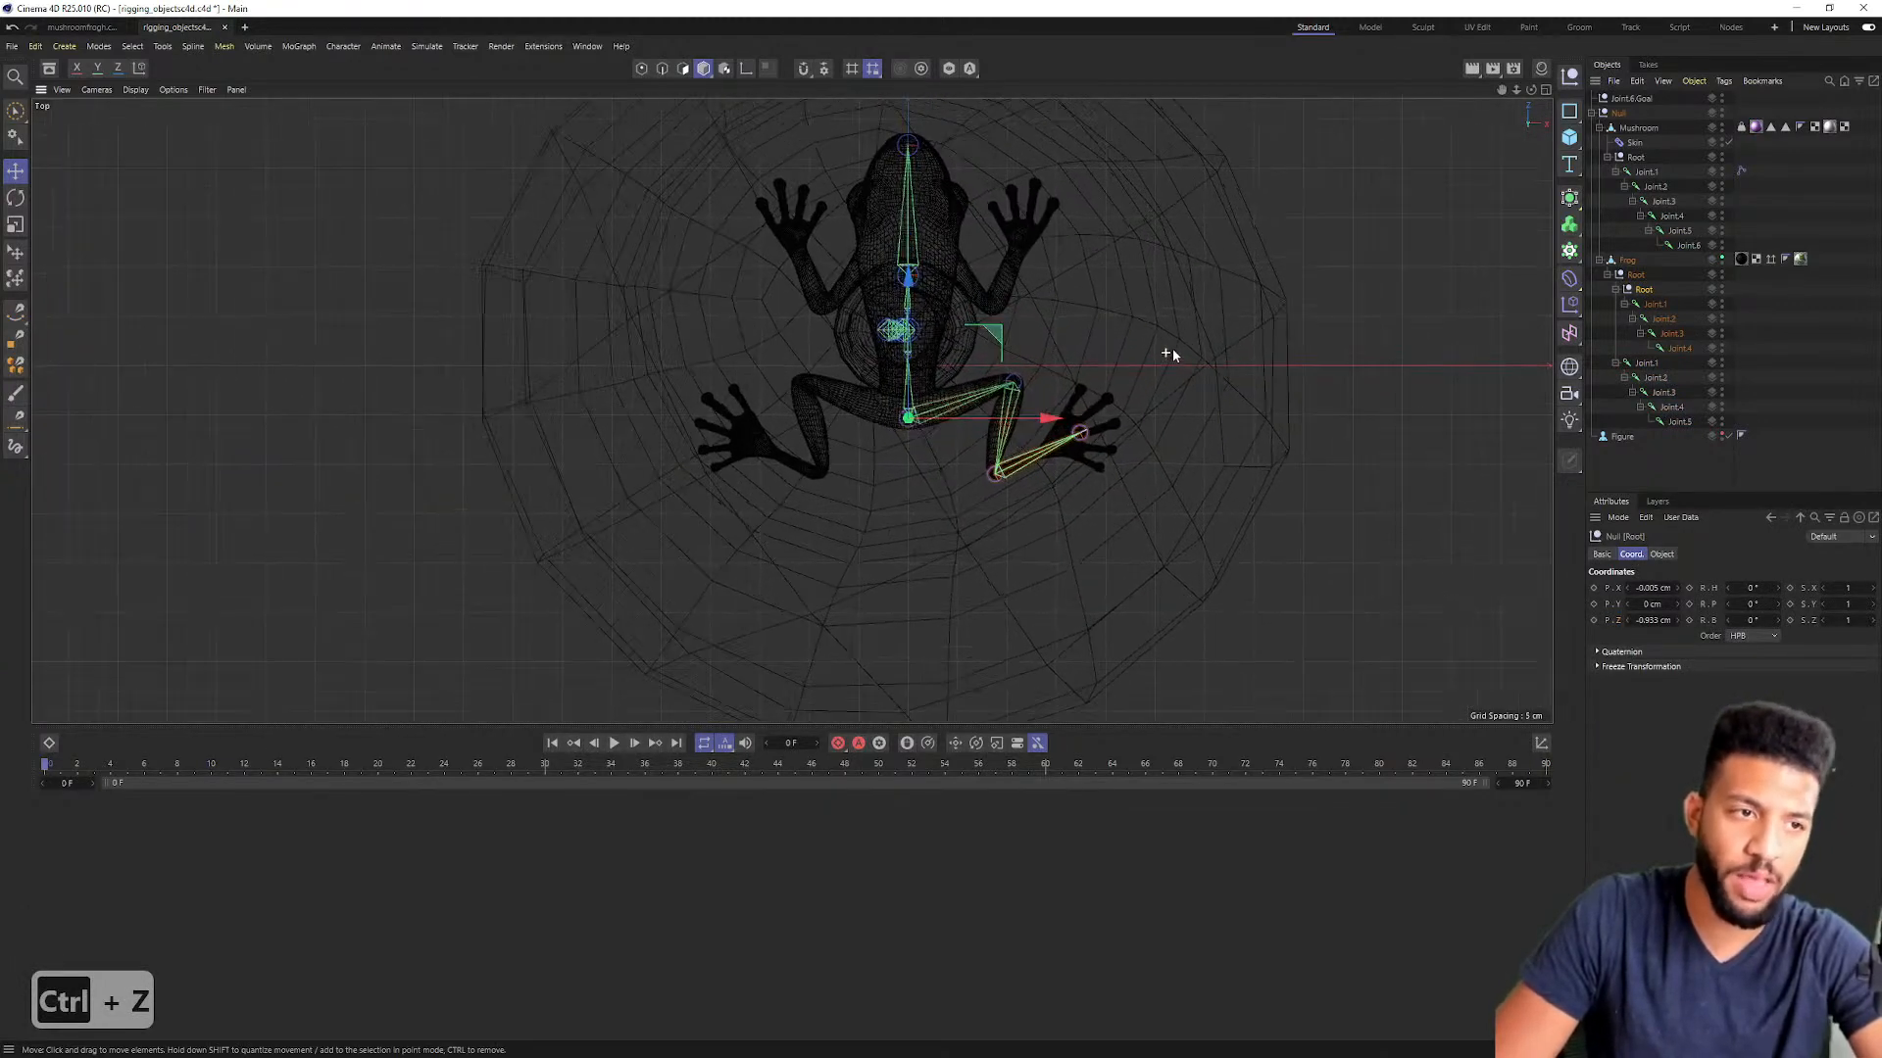
pyautogui.click(1646, 290)
pyautogui.moveTo(973, 334); pyautogui.dragTo(1189, 343)
pyautogui.hotkey('ctrl', 'z')
pyautogui.click(1655, 305)
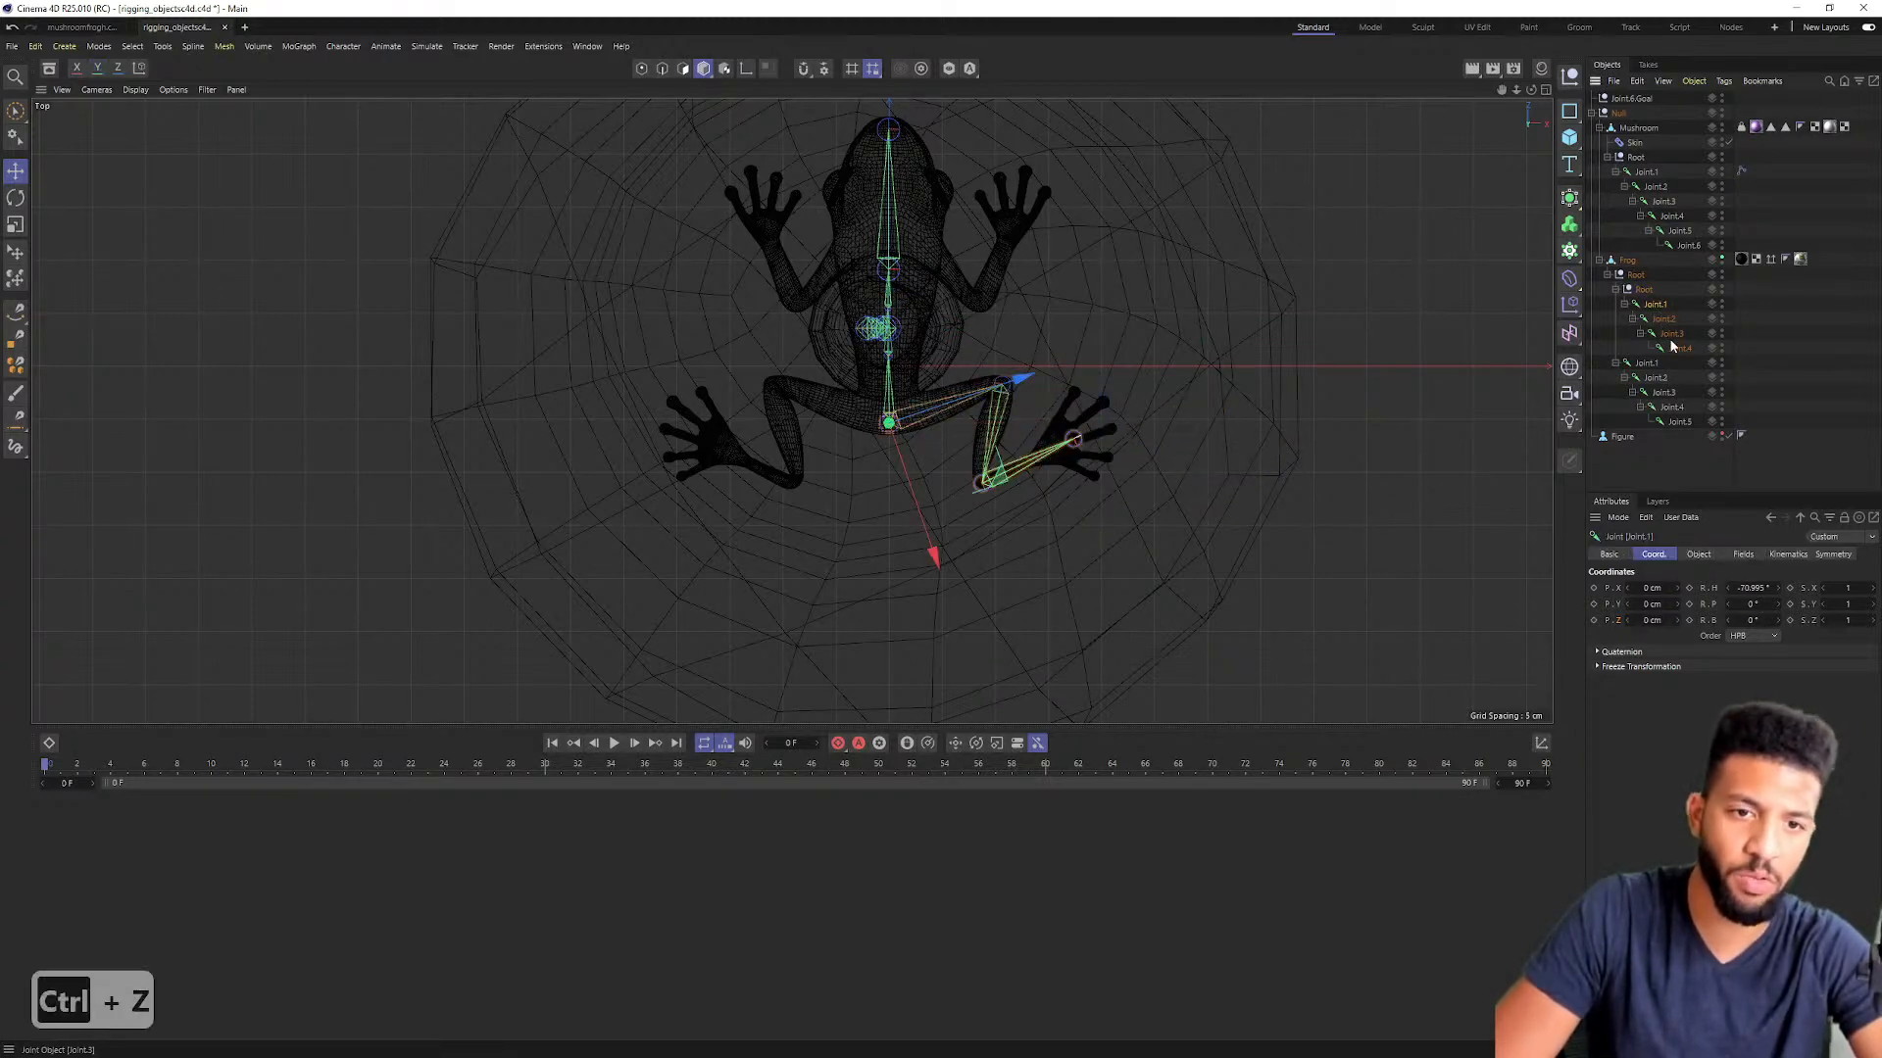
pyautogui.scroll(3, 1034, 390)
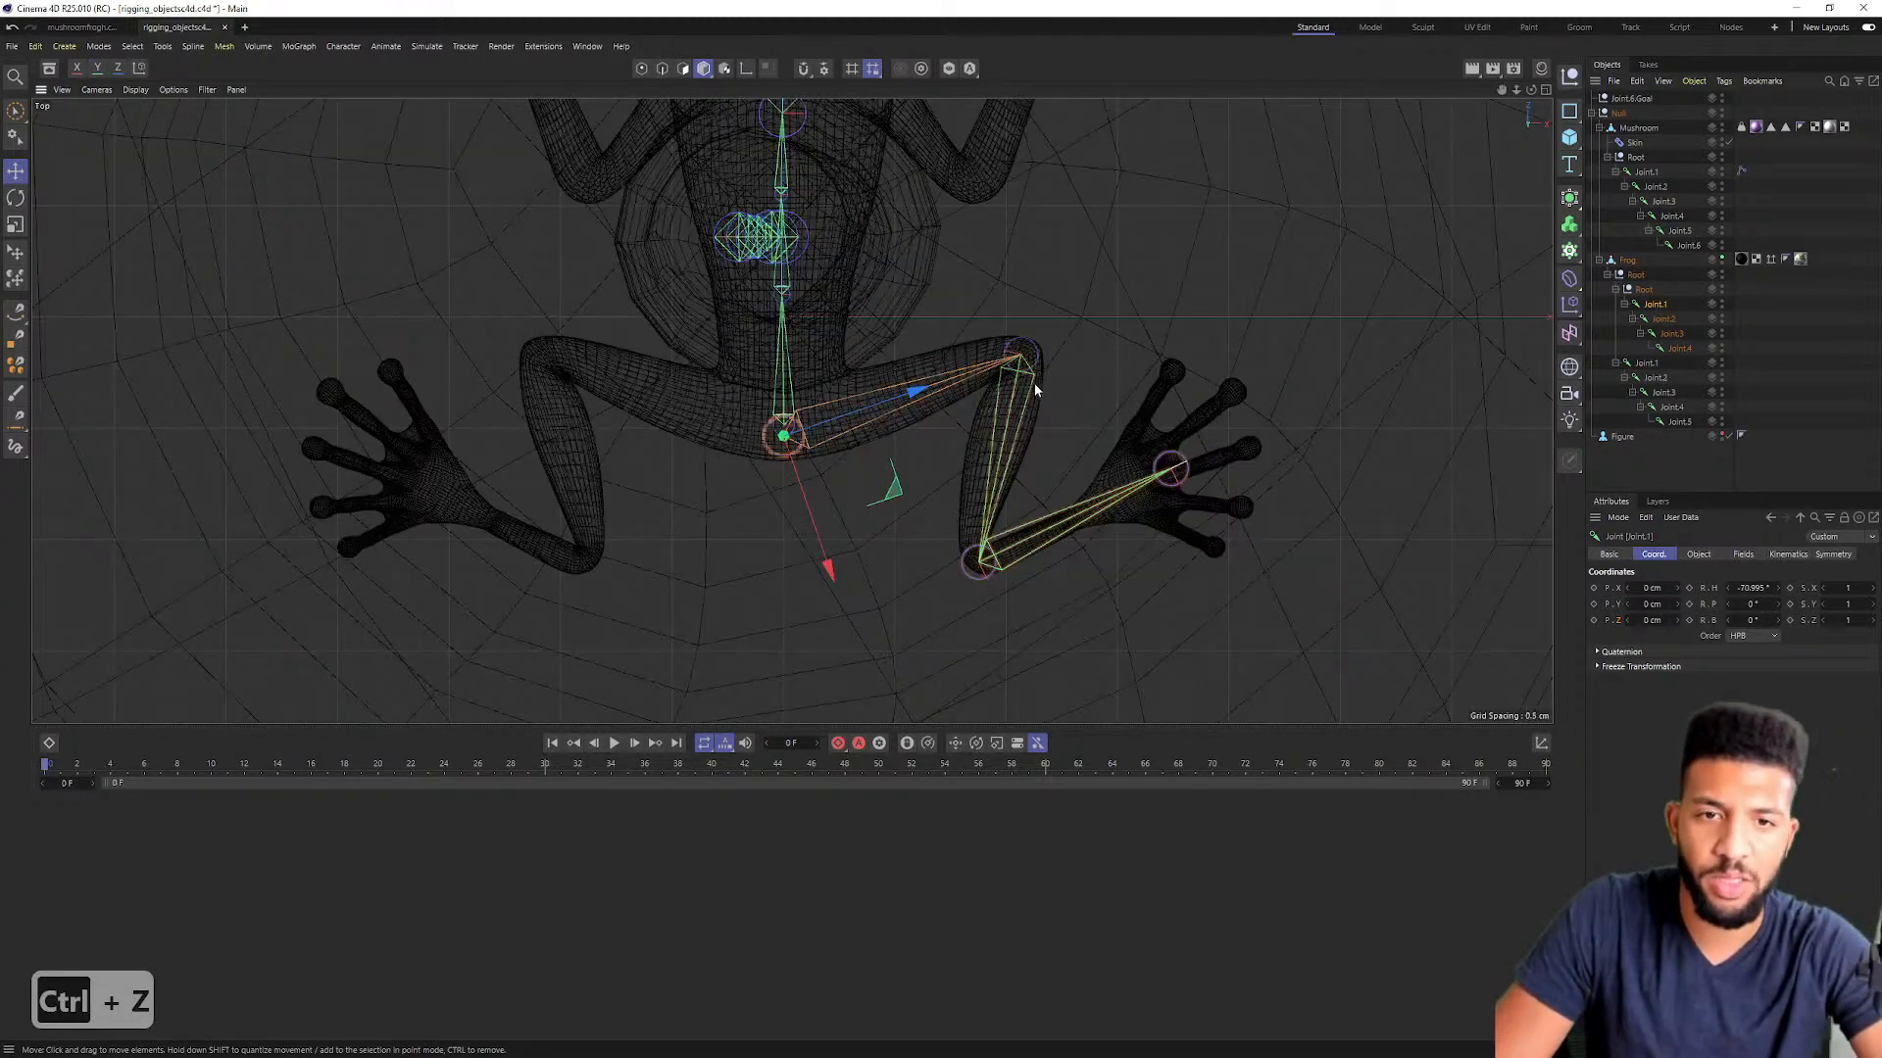
pyautogui.scroll(-2, 1035, 393)
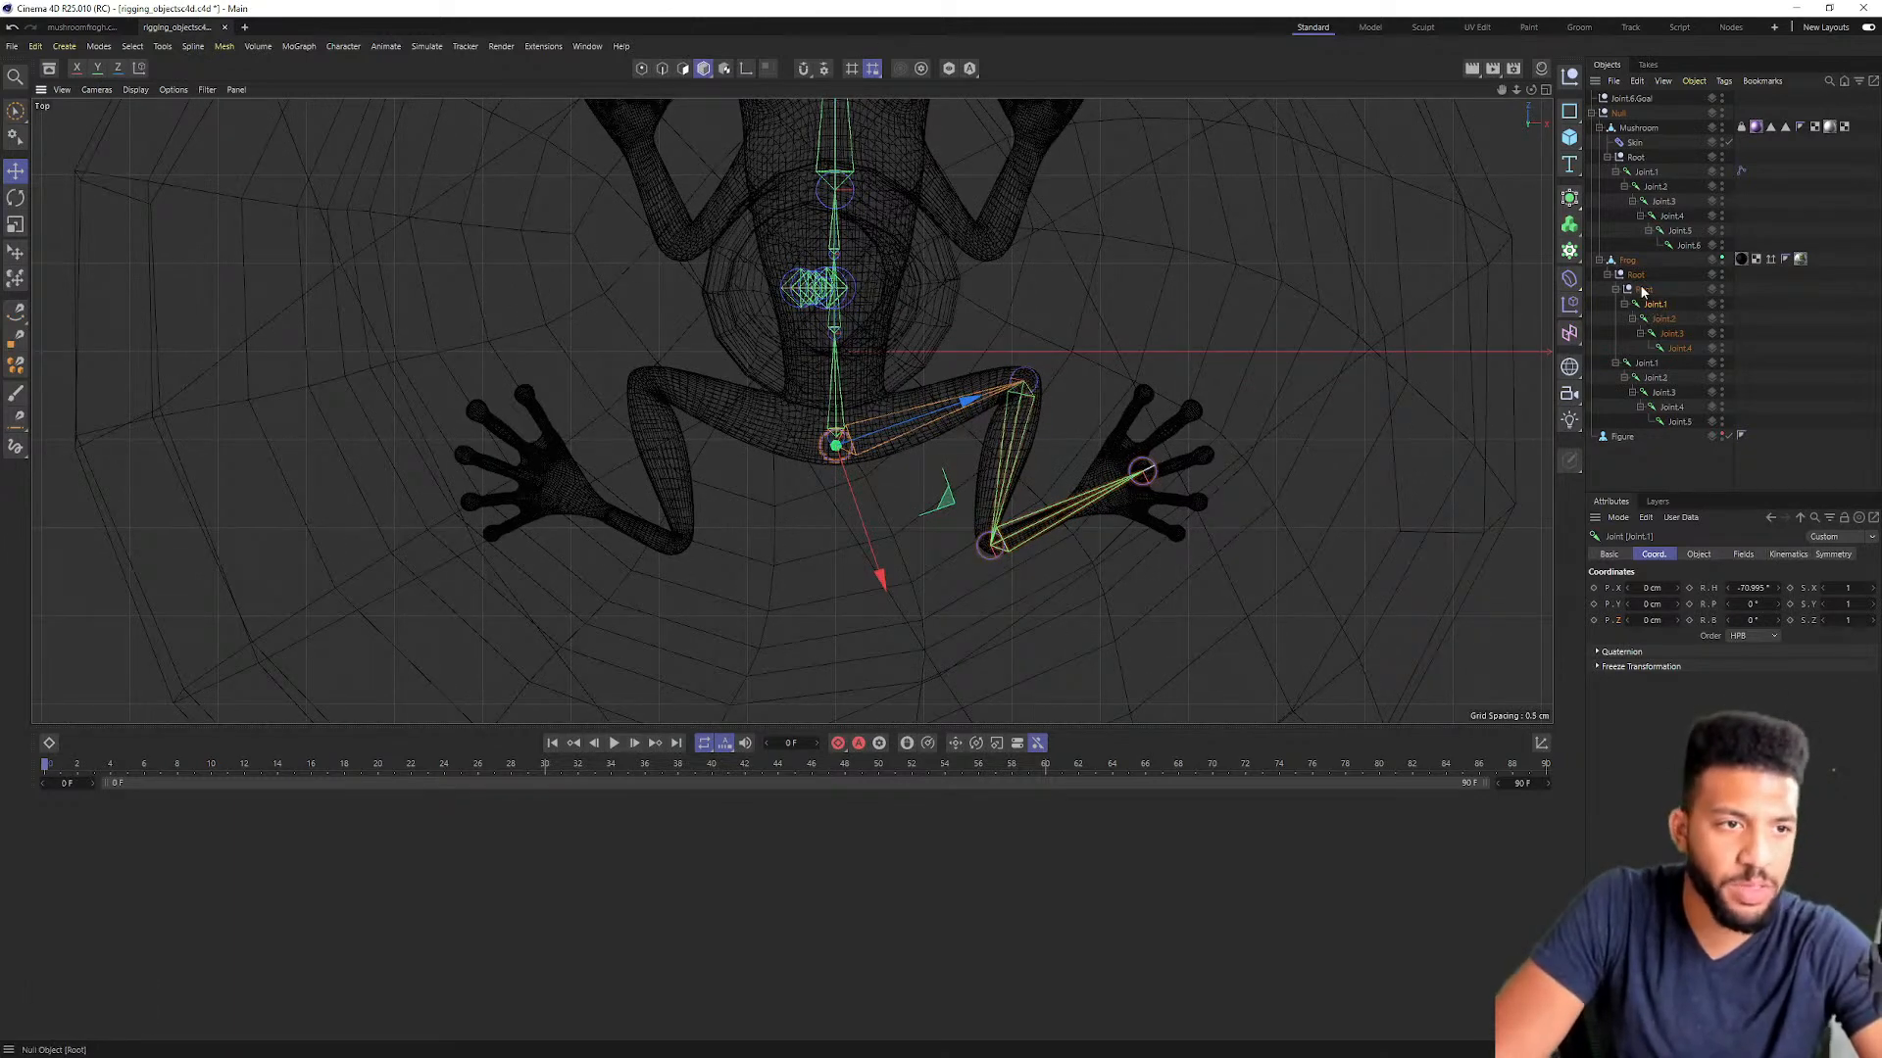
# Step: Draw a four-joint chain with the Joint Tool under the spine's Joint.3, running through the right front leg's shoulder and elbow to the hand
pyautogui.click(1655, 378)
pyautogui.click(1662, 393)
pyautogui.keyDown('alt'); pyautogui.moveTo(971, 207); pyautogui.dragTo(964, 331, button='middle'); pyautogui.keyUp('alt')
pyautogui.keyDown('alt'); pyautogui.moveTo(891, 330); pyautogui.dragTo(913, 280, button='right'); pyautogui.keyUp('alt')
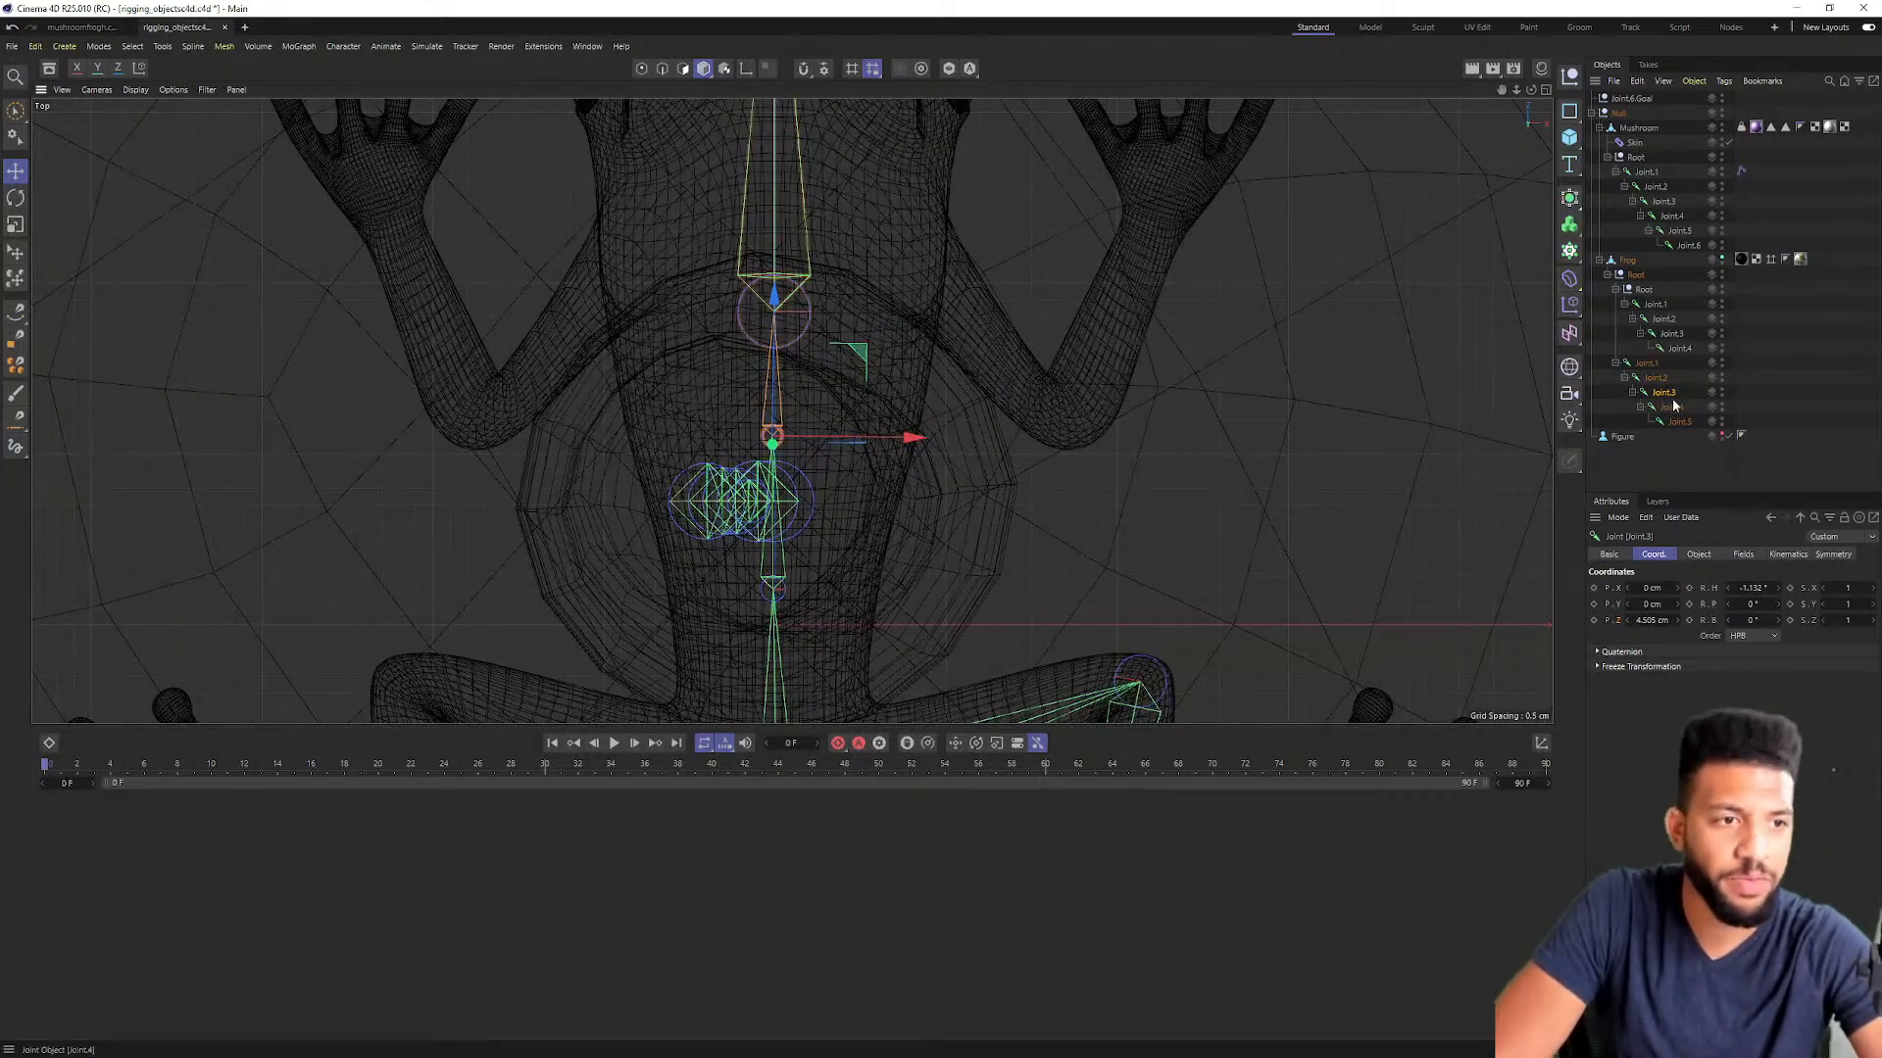
pyautogui.click(344, 46)
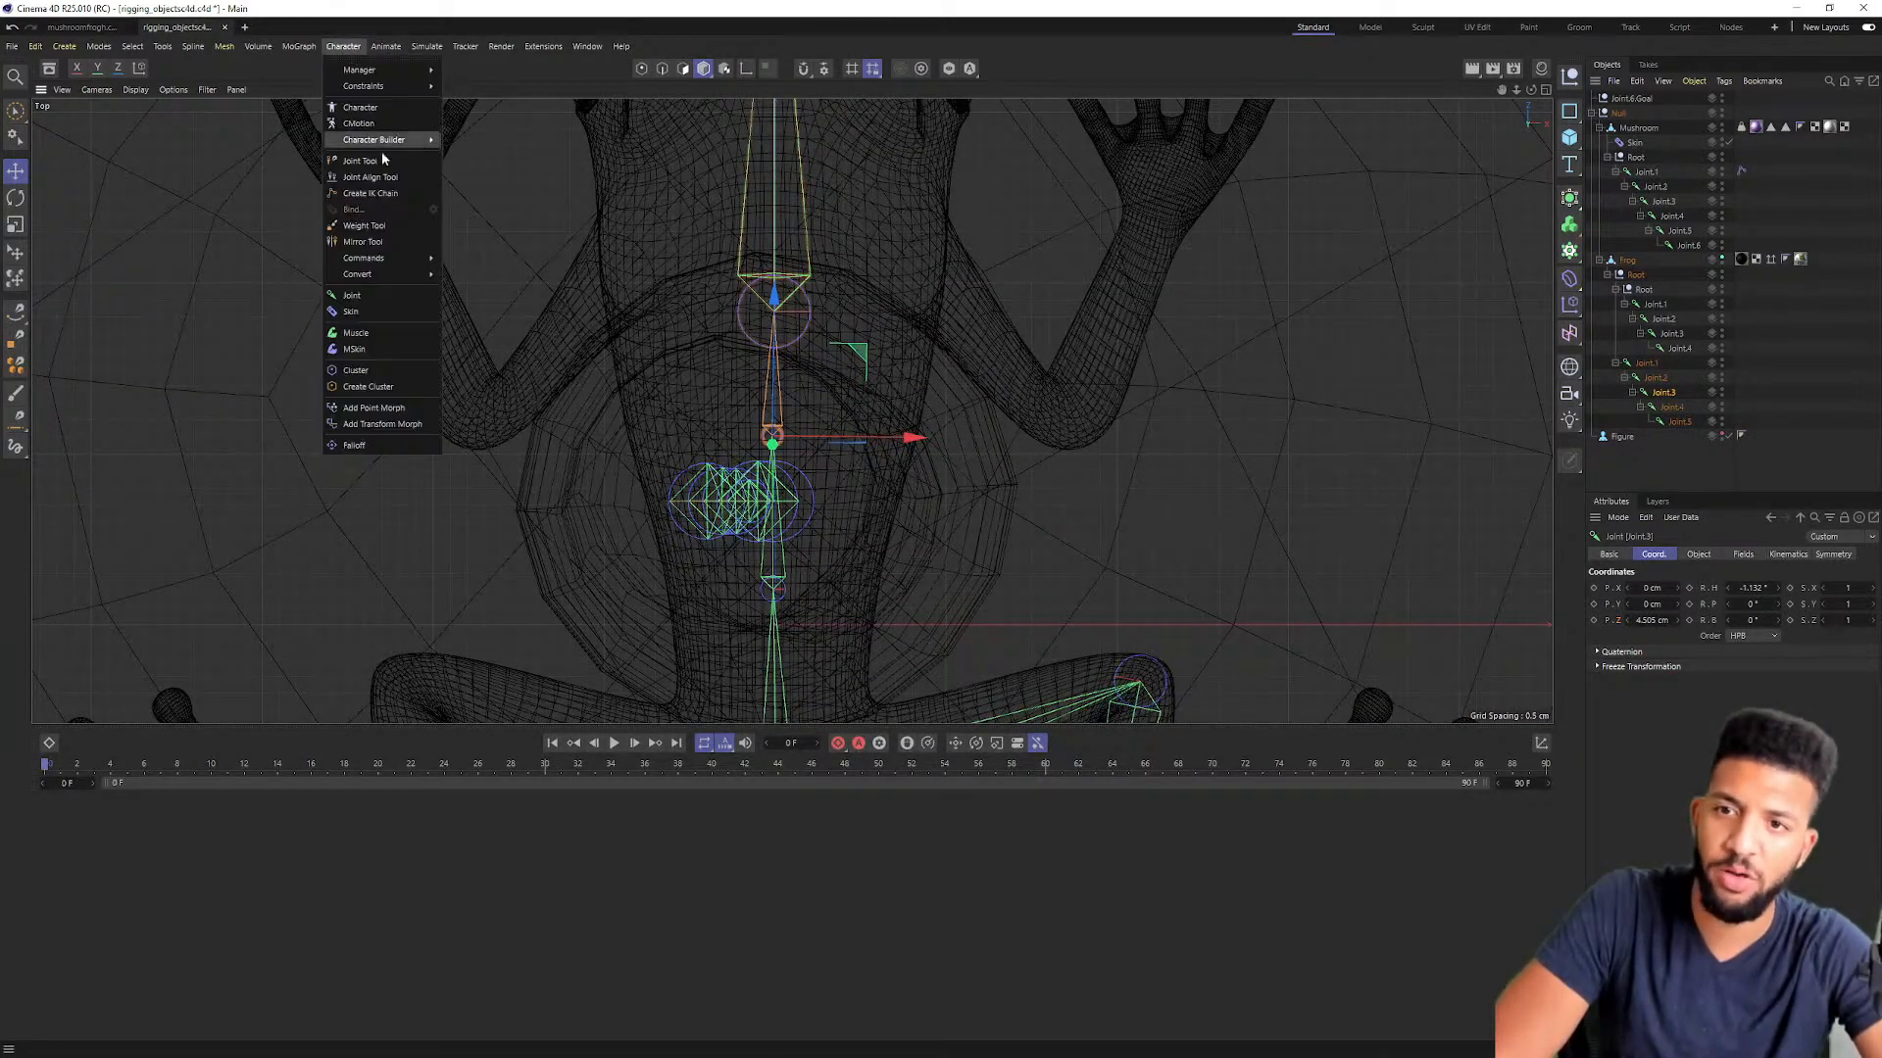
pyautogui.click(363, 161)
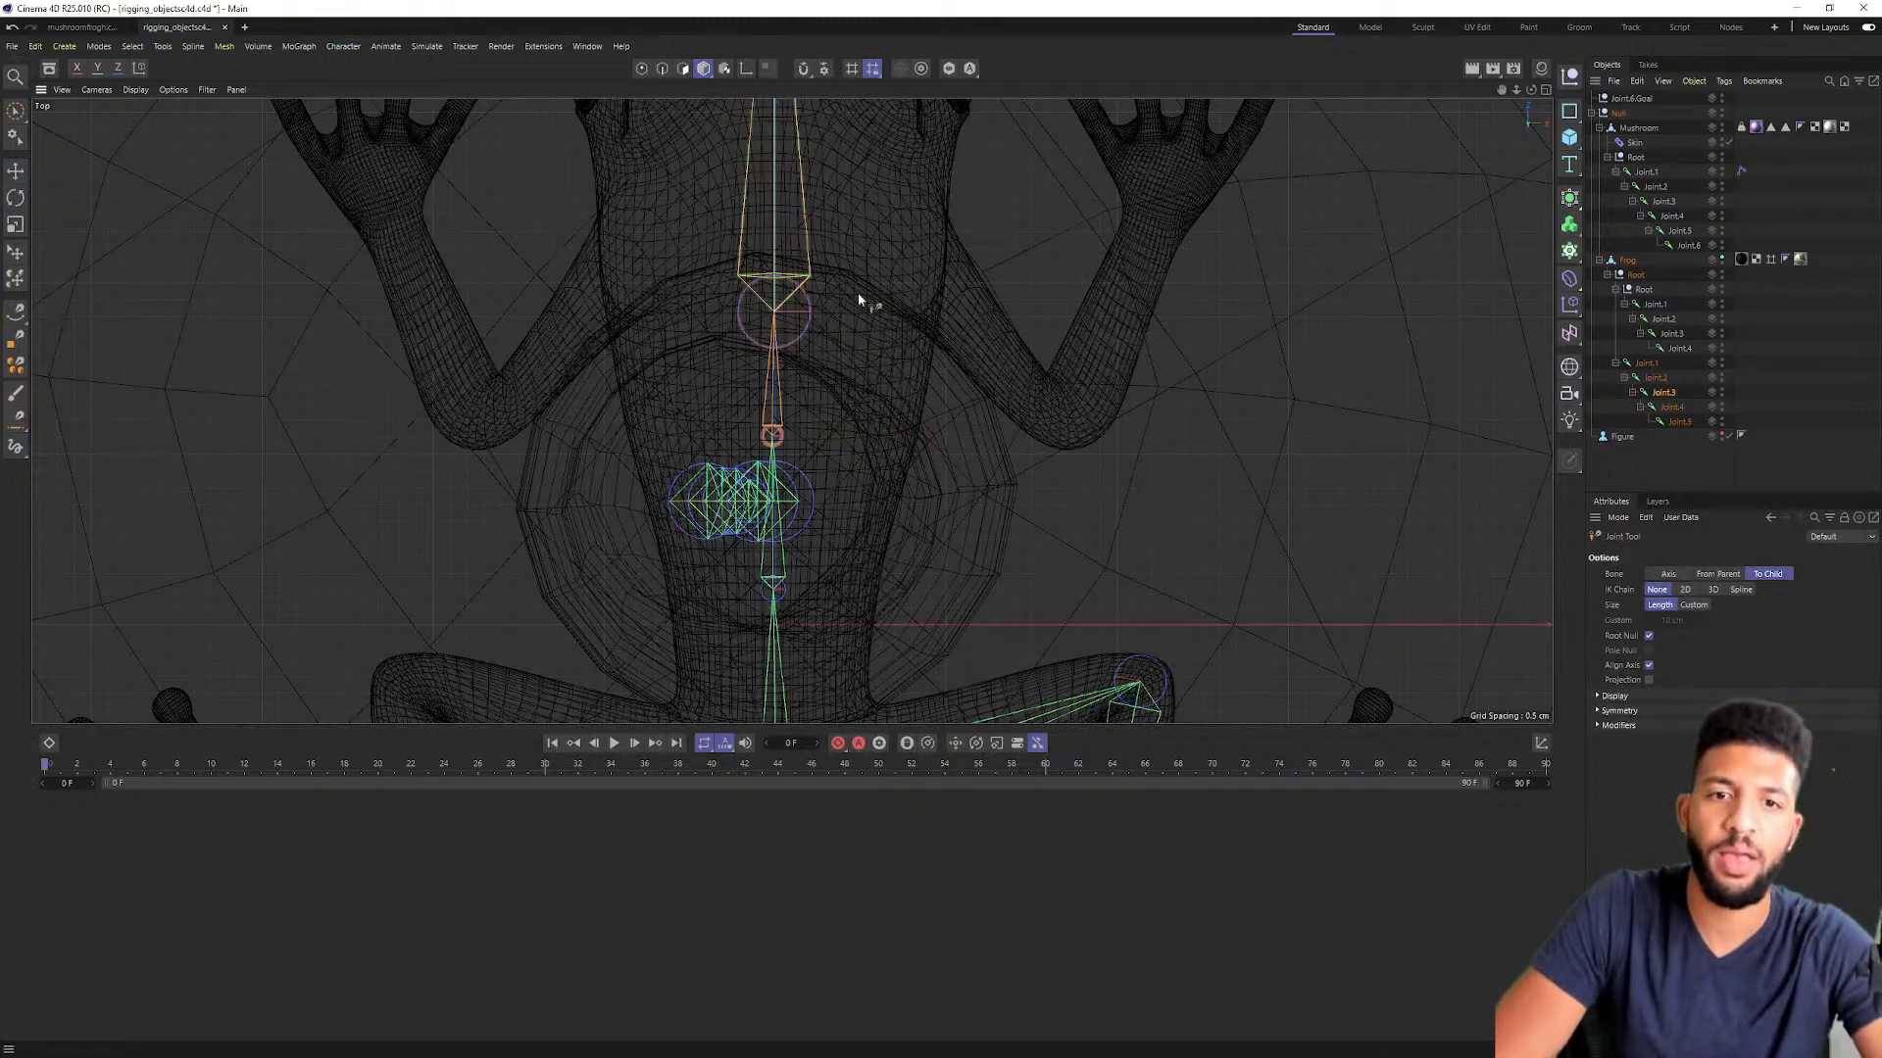
pyautogui.keyDown('alt'); pyautogui.moveTo(881, 272); pyautogui.dragTo(848, 298, button='middle'); pyautogui.keyUp('alt')
pyautogui.keyDown('ctrl'); pyautogui.click(756, 443); pyautogui.keyUp('ctrl')
pyautogui.keyDown('ctrl'); pyautogui.click(903, 294); pyautogui.keyUp('ctrl')
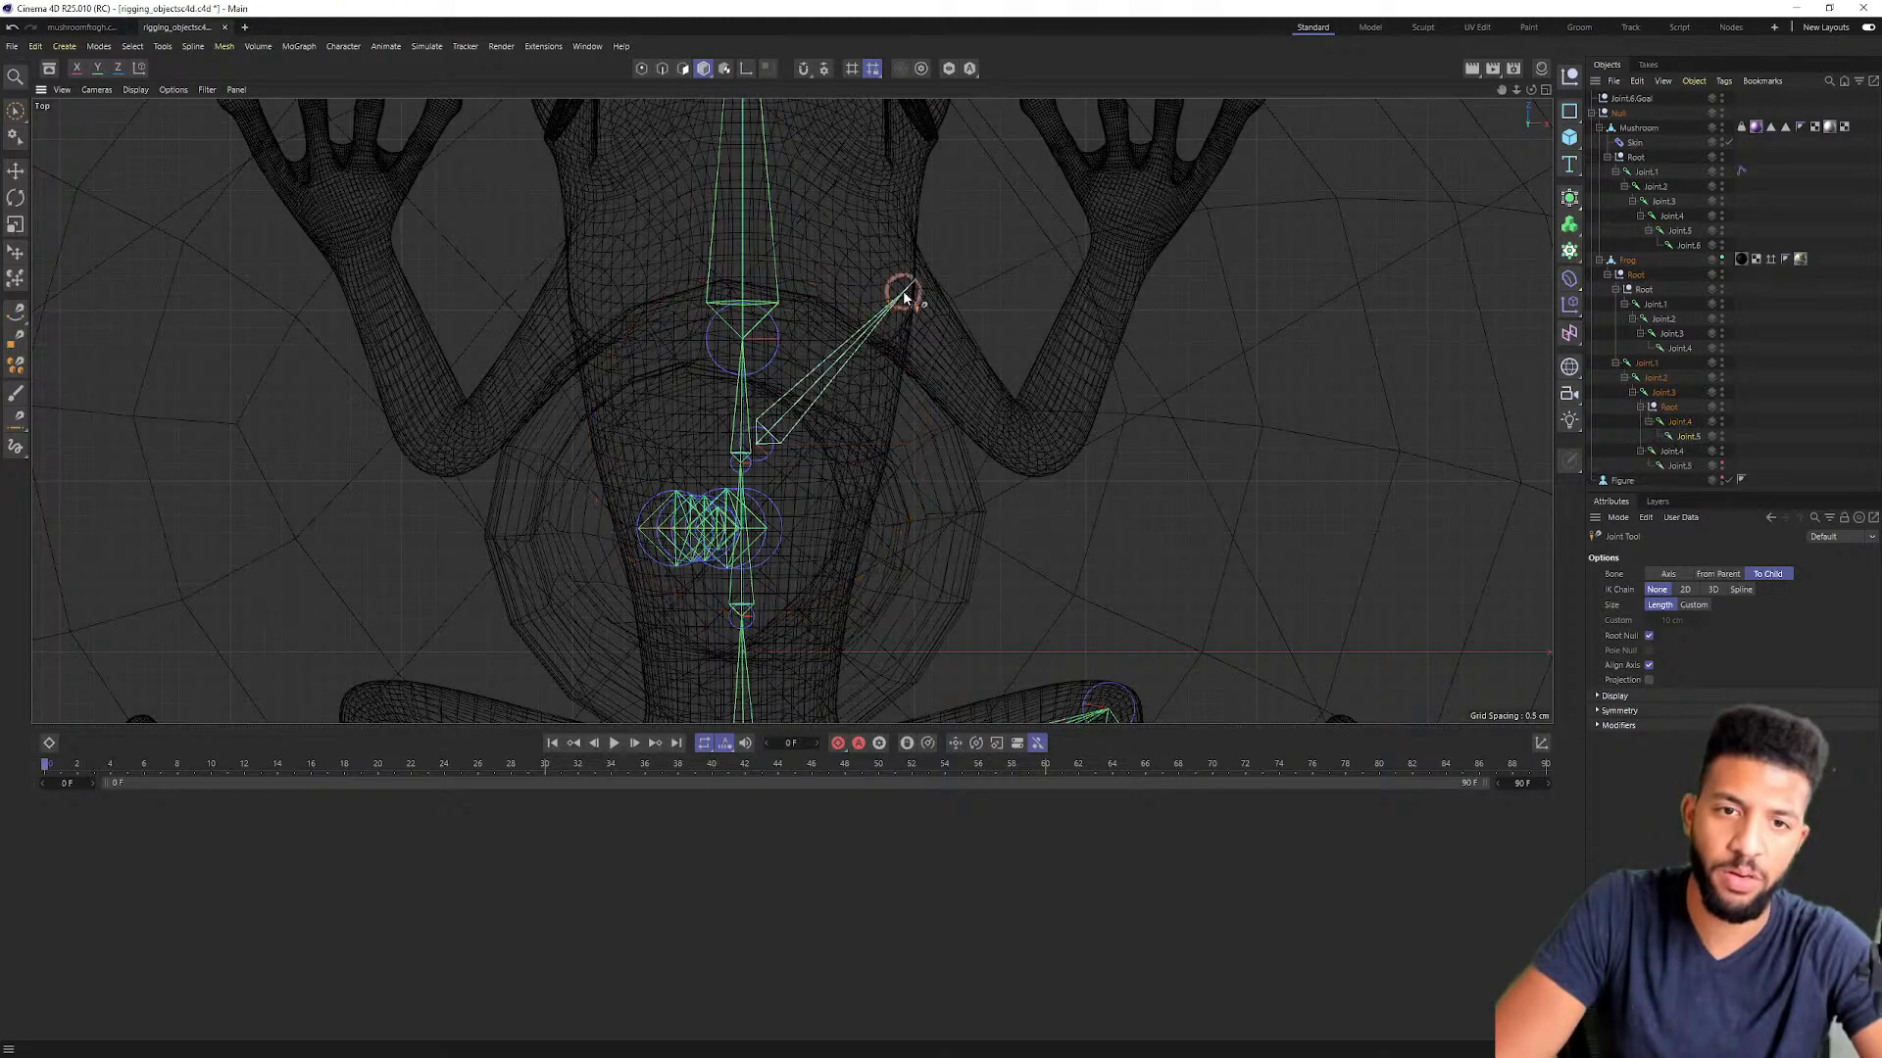
pyautogui.keyDown('ctrl'); pyautogui.click(1033, 458); pyautogui.keyUp('ctrl')
pyautogui.keyDown('alt'); pyautogui.moveTo(1050, 441); pyautogui.dragTo(1094, 351, button='middle'); pyautogui.keyUp('alt')
pyautogui.keyDown('alt'); pyautogui.moveTo(1130, 242); pyautogui.dragTo(1113, 356, button='middle'); pyautogui.keyUp('alt')
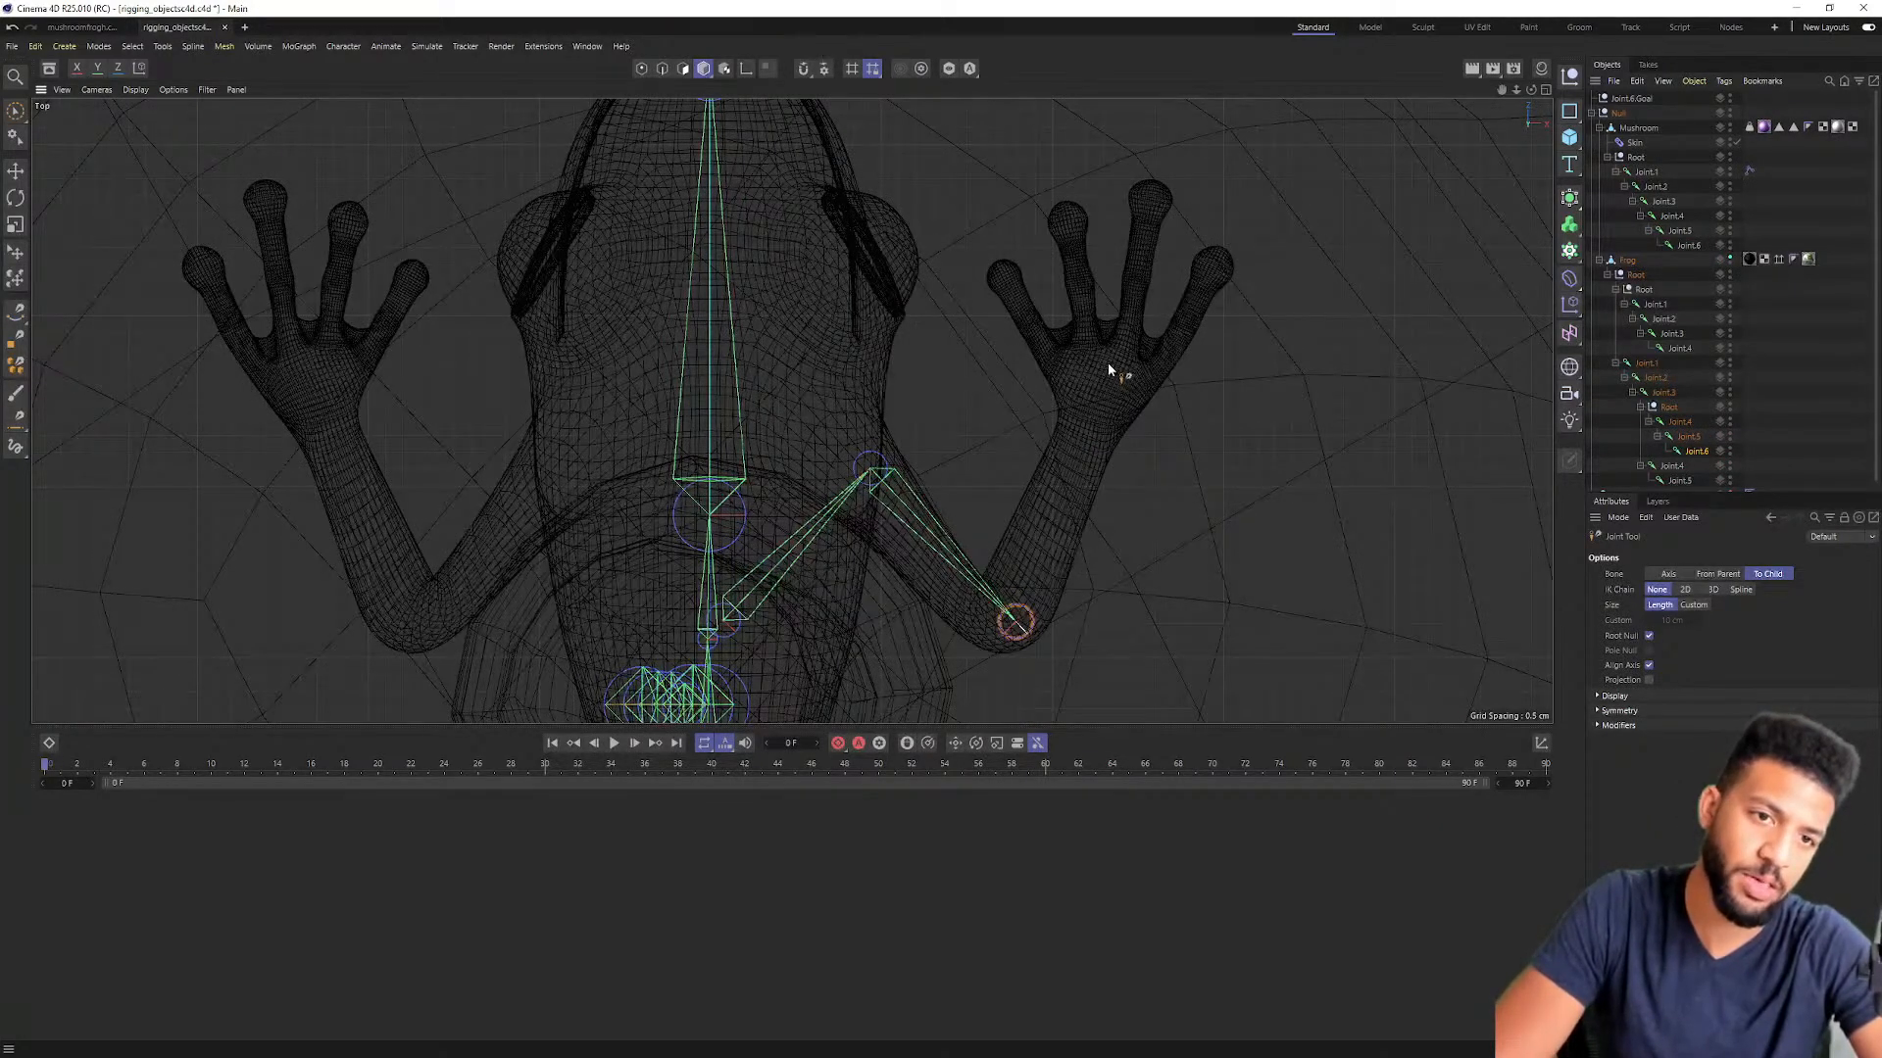
pyautogui.keyDown('ctrl'); pyautogui.click(1108, 363); pyautogui.keyUp('ctrl')
pyautogui.scroll(-5, 1059, 424)
pyautogui.keyDown('alt'); pyautogui.moveTo(1045, 423); pyautogui.dragTo(1049, 237, button='middle'); pyautogui.keyUp('alt')
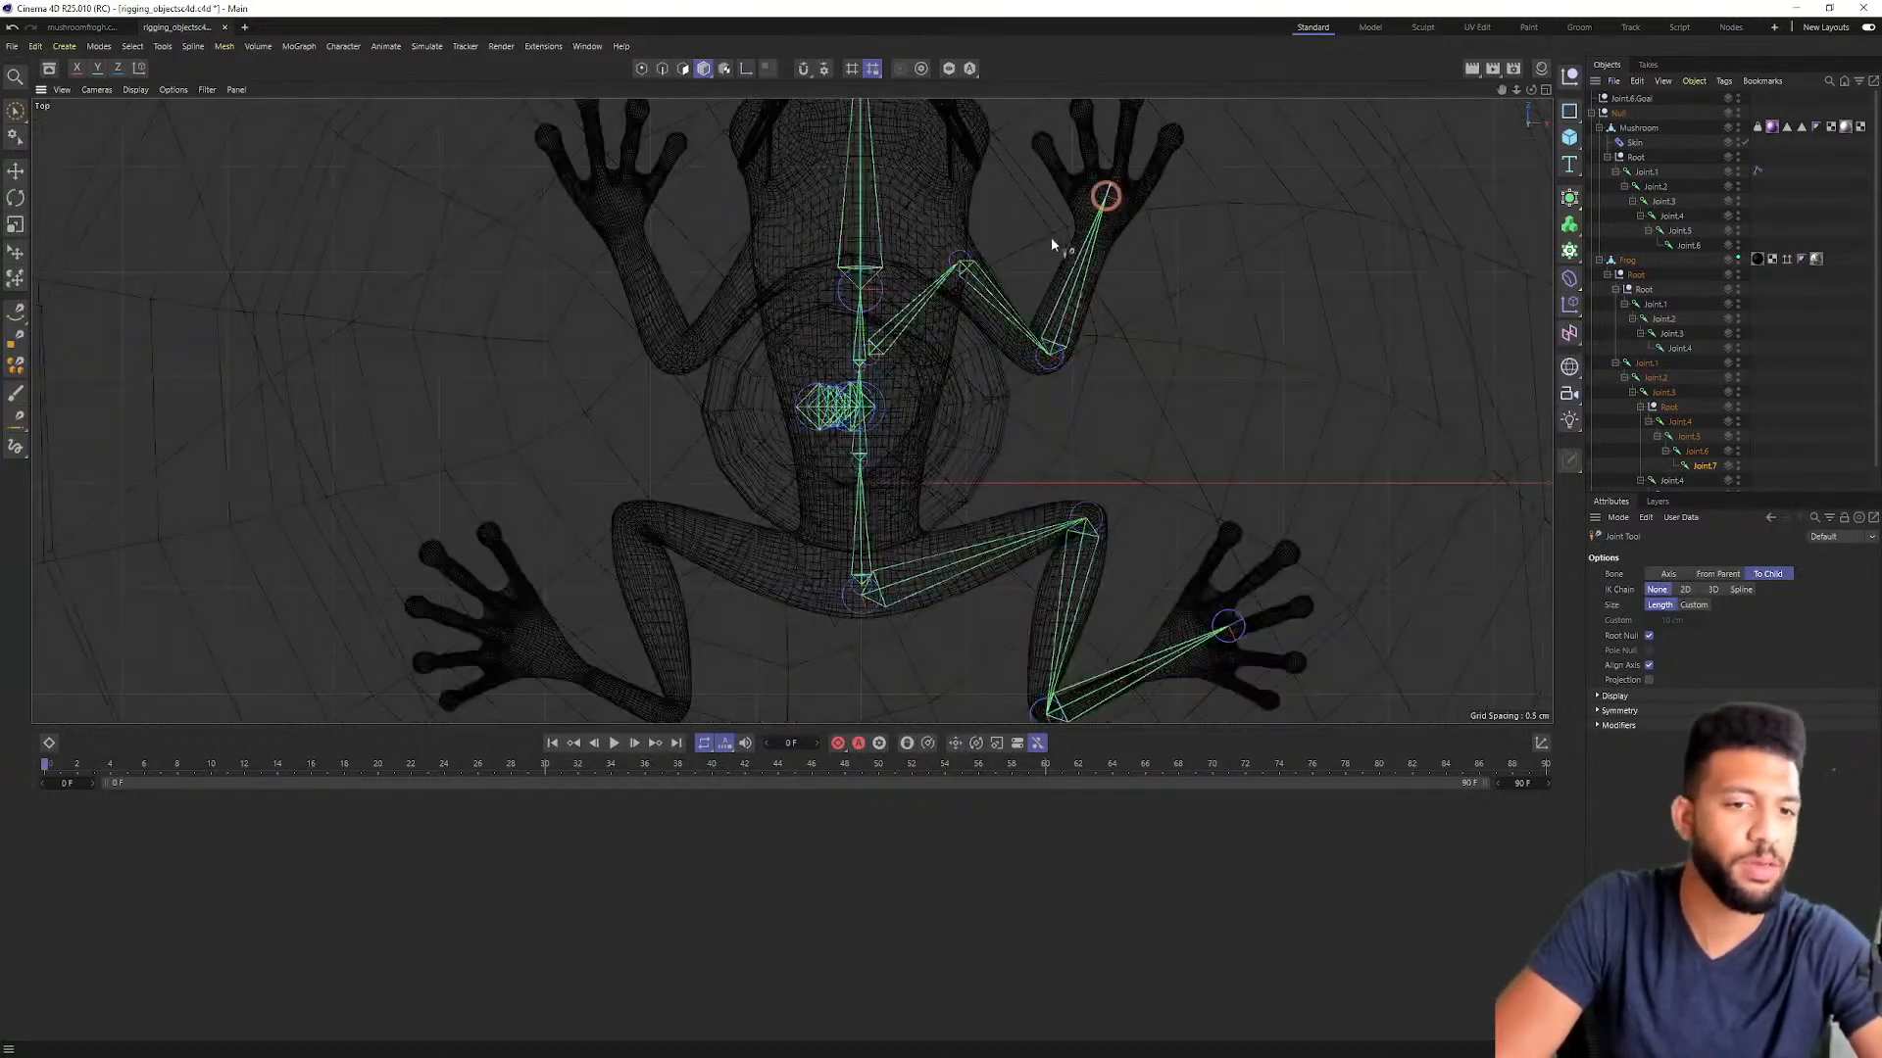
pyautogui.scroll(-2, 1051, 243)
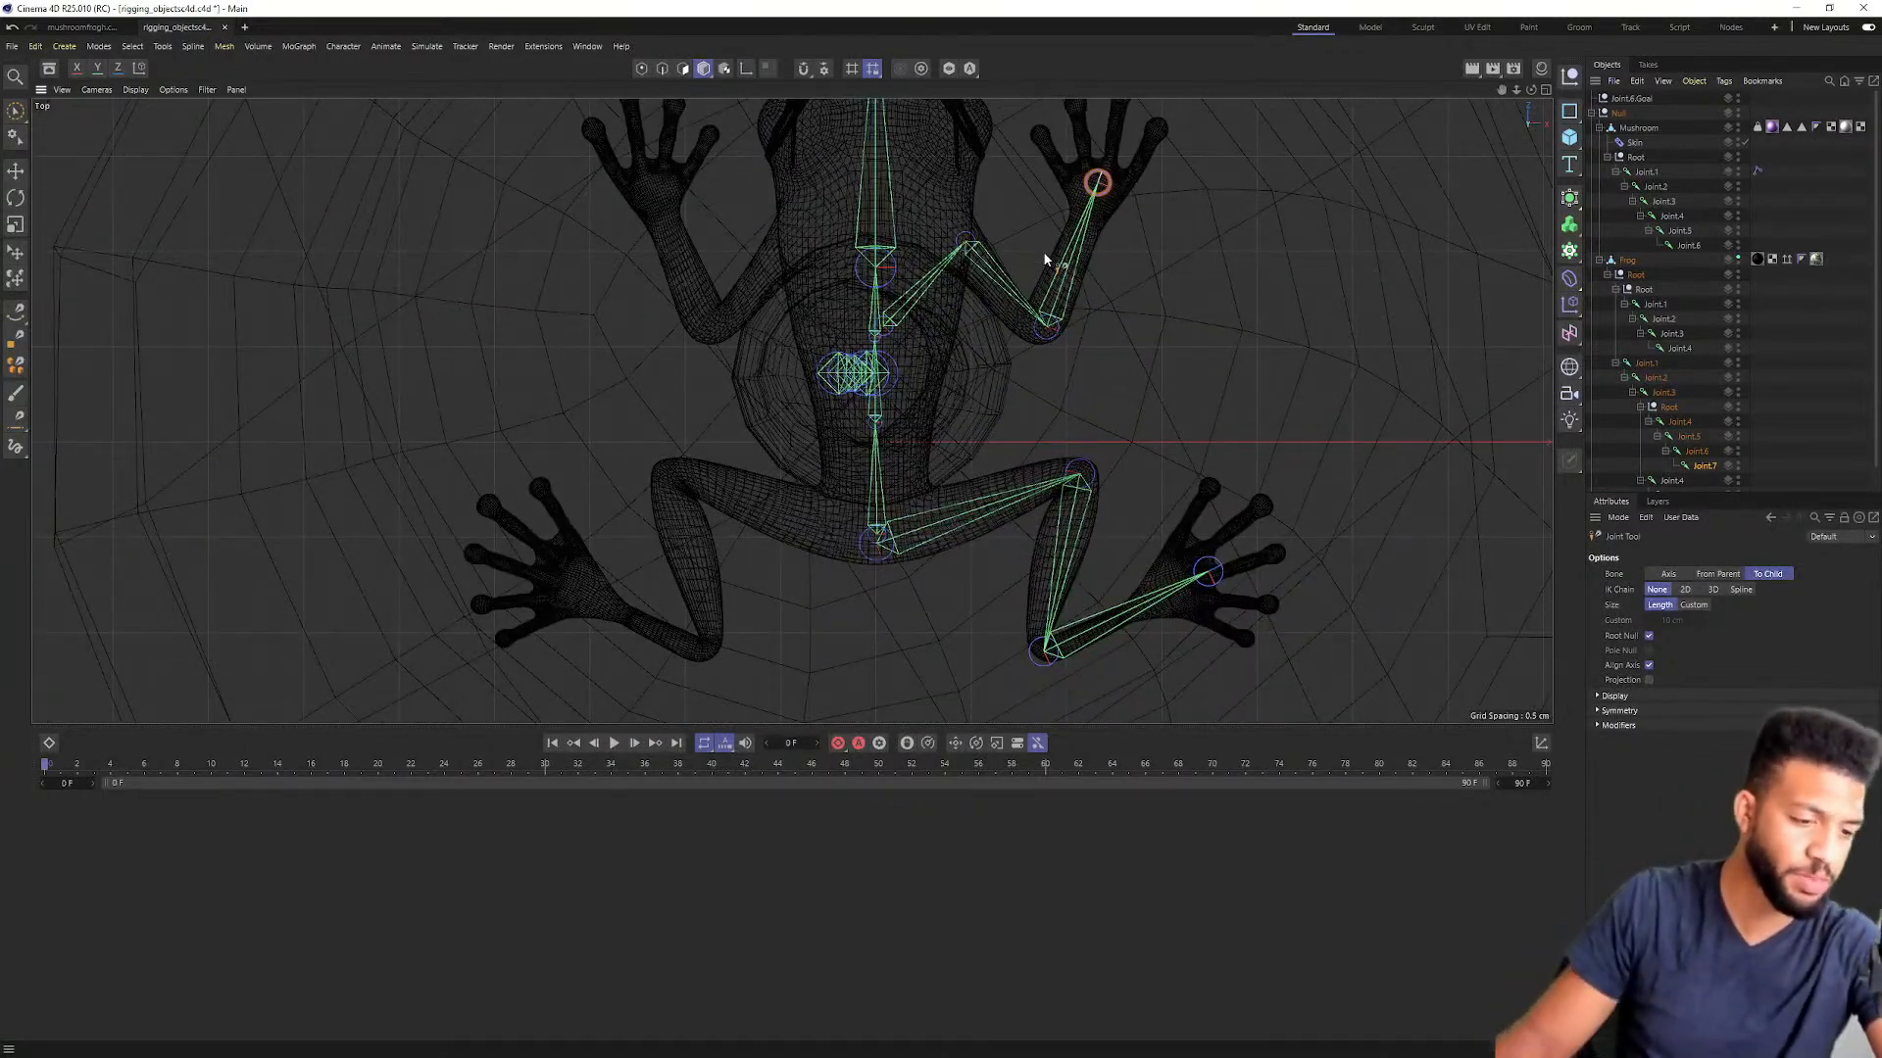
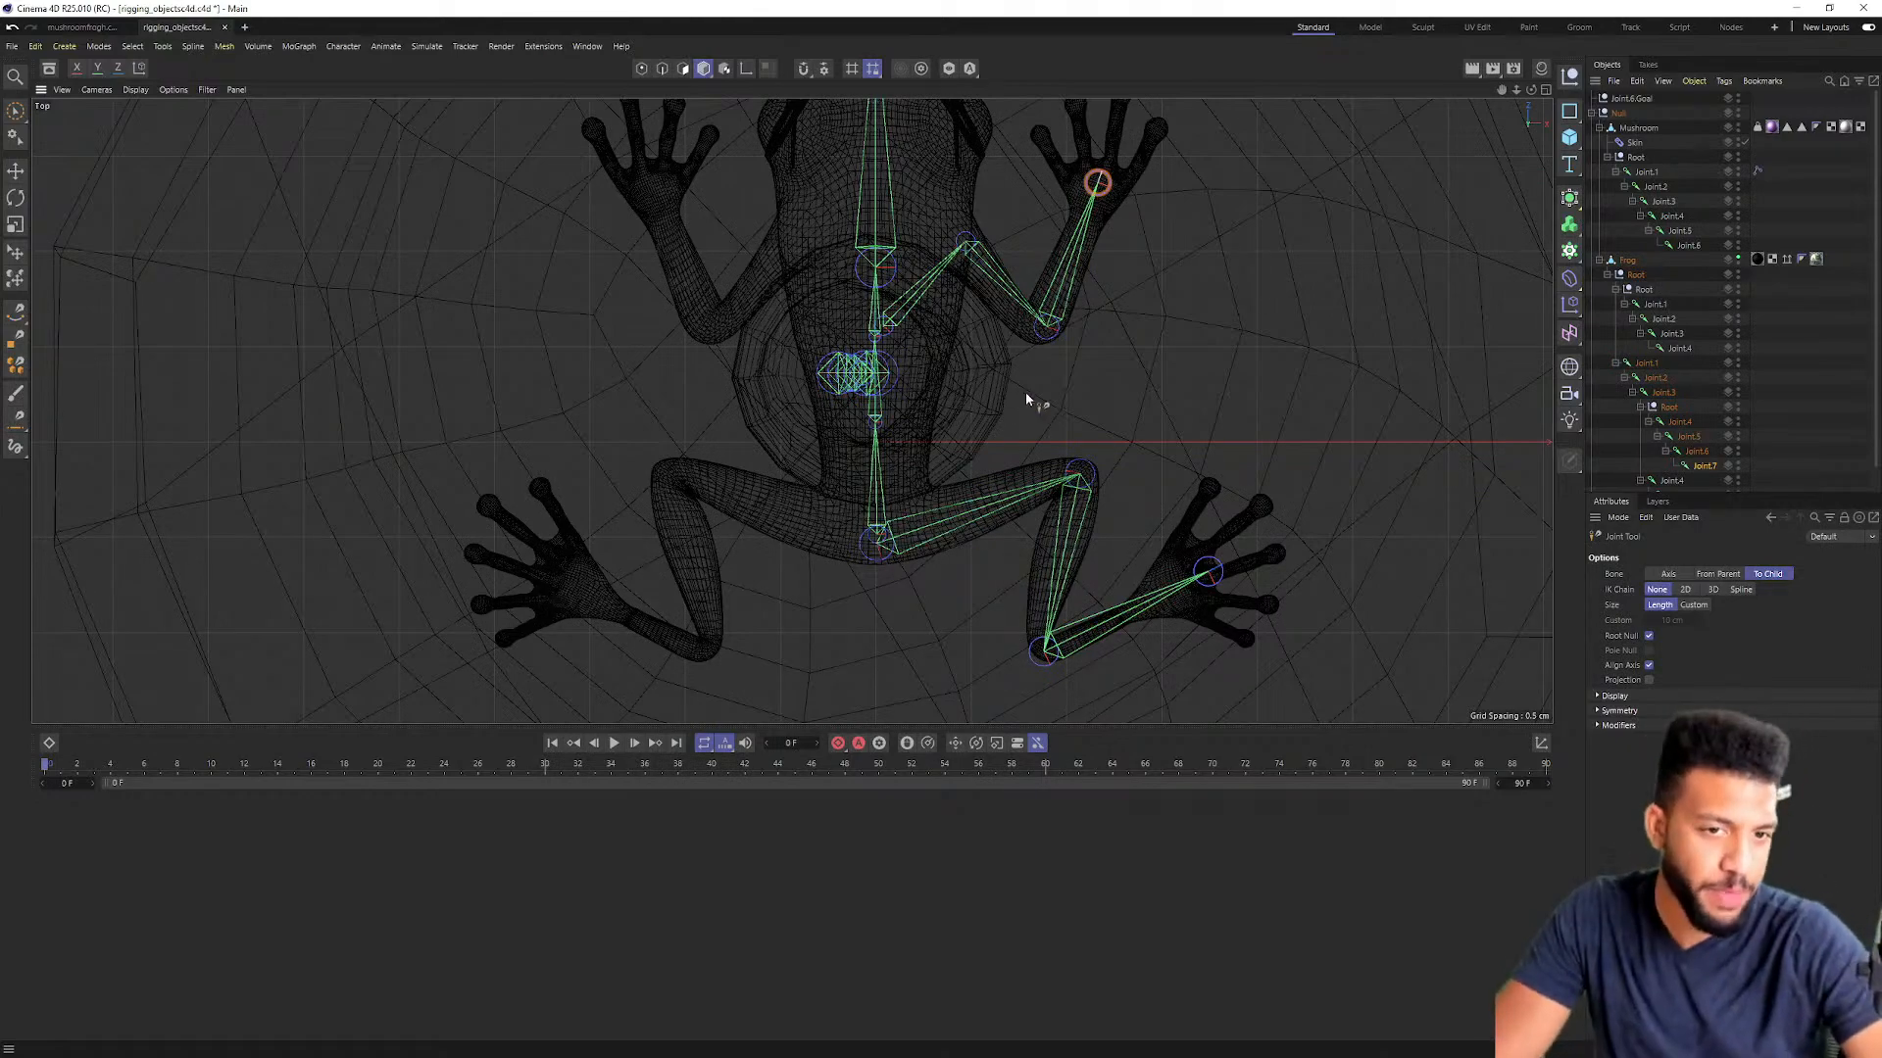
# Step: Examine which hind leg bone each joint under the nested Root controls
pyautogui.scroll(3, 1058, 383)
pyautogui.scroll(-4, 1104, 356)
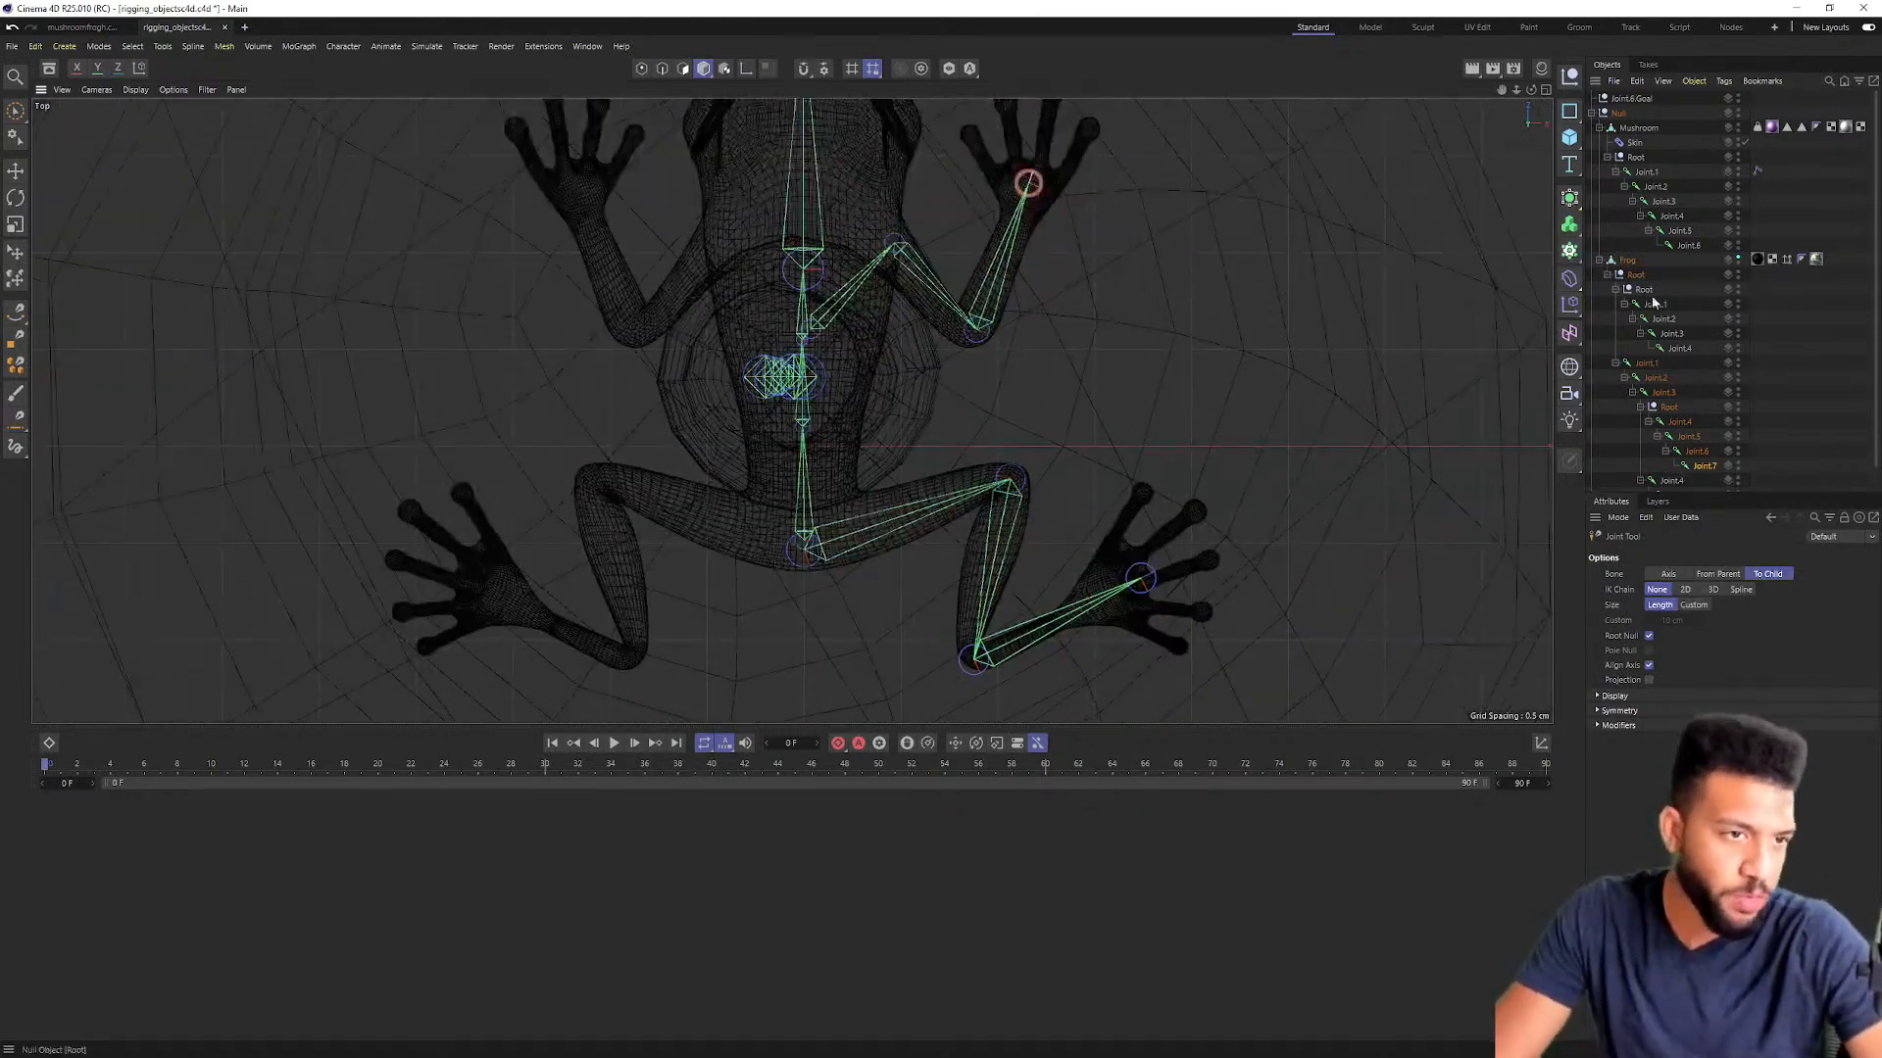
pyautogui.click(1656, 305)
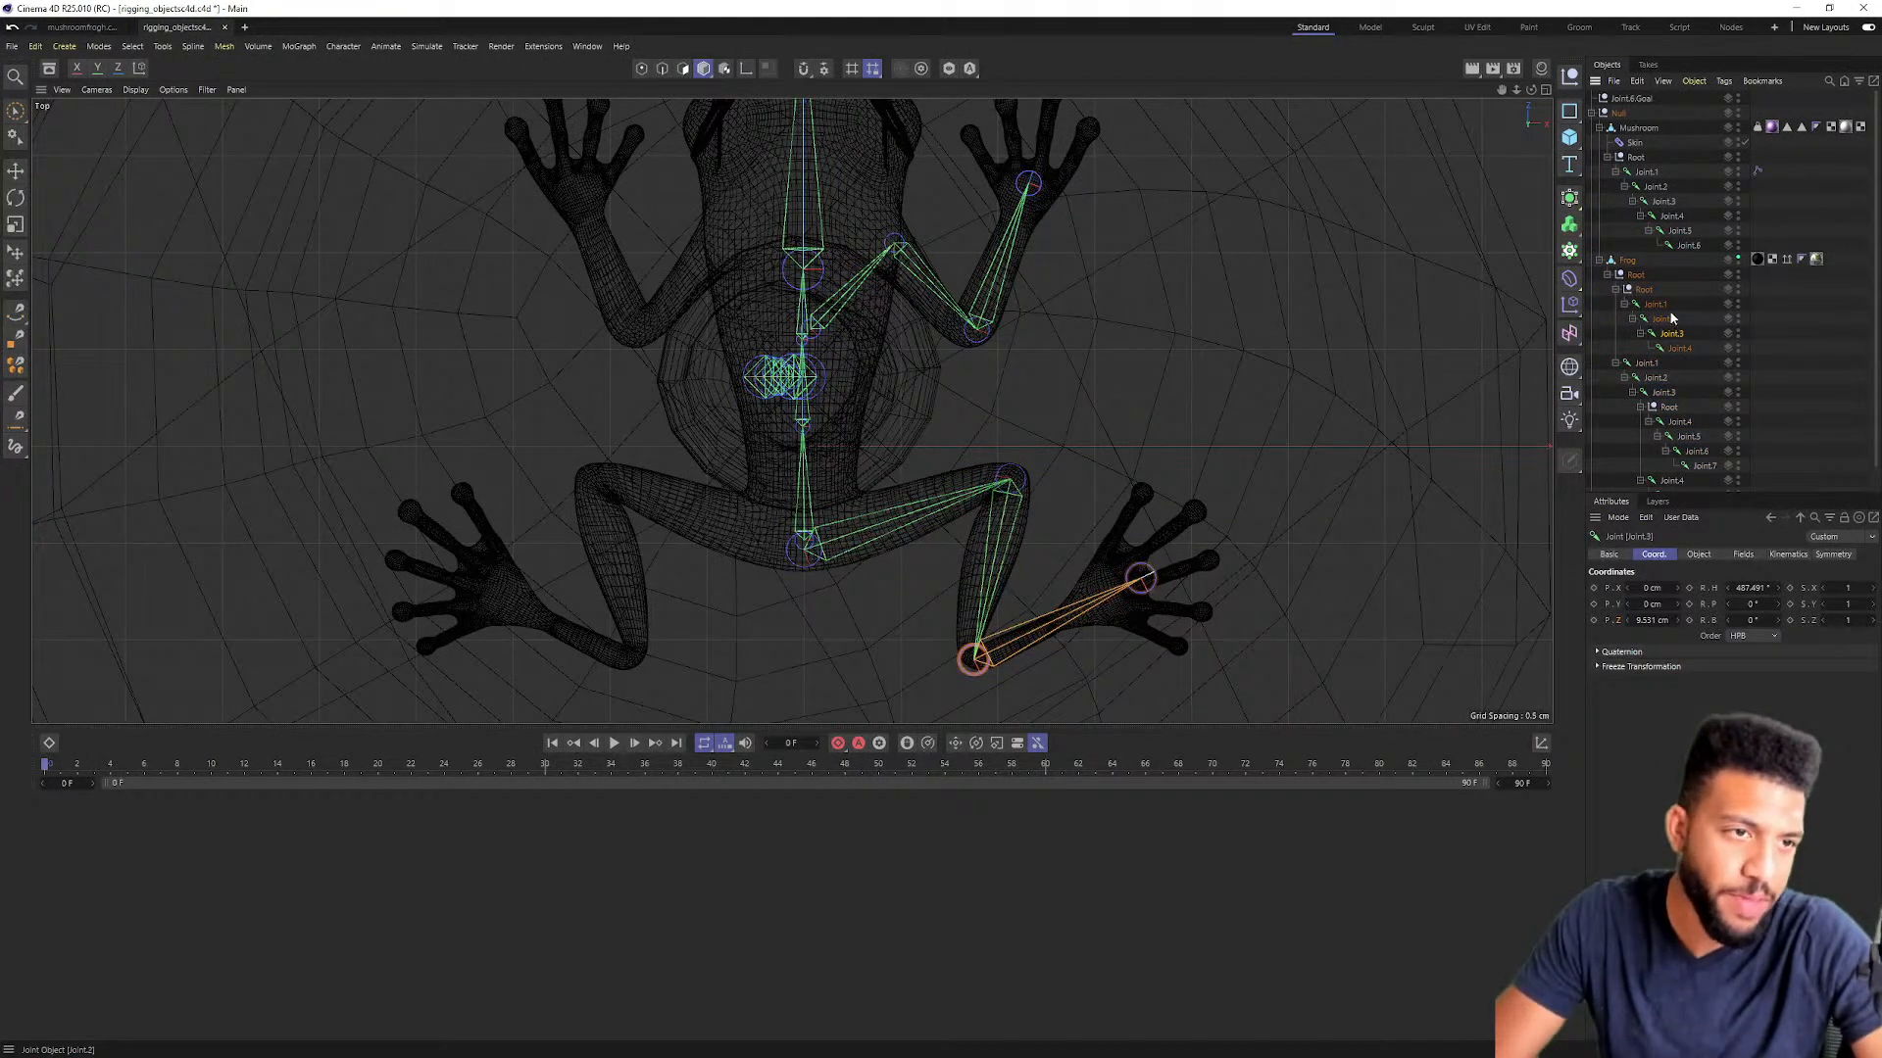
pyautogui.scroll(-1, 1661, 321)
pyautogui.click(1676, 325)
pyautogui.click(1660, 281)
pyautogui.click(1664, 293)
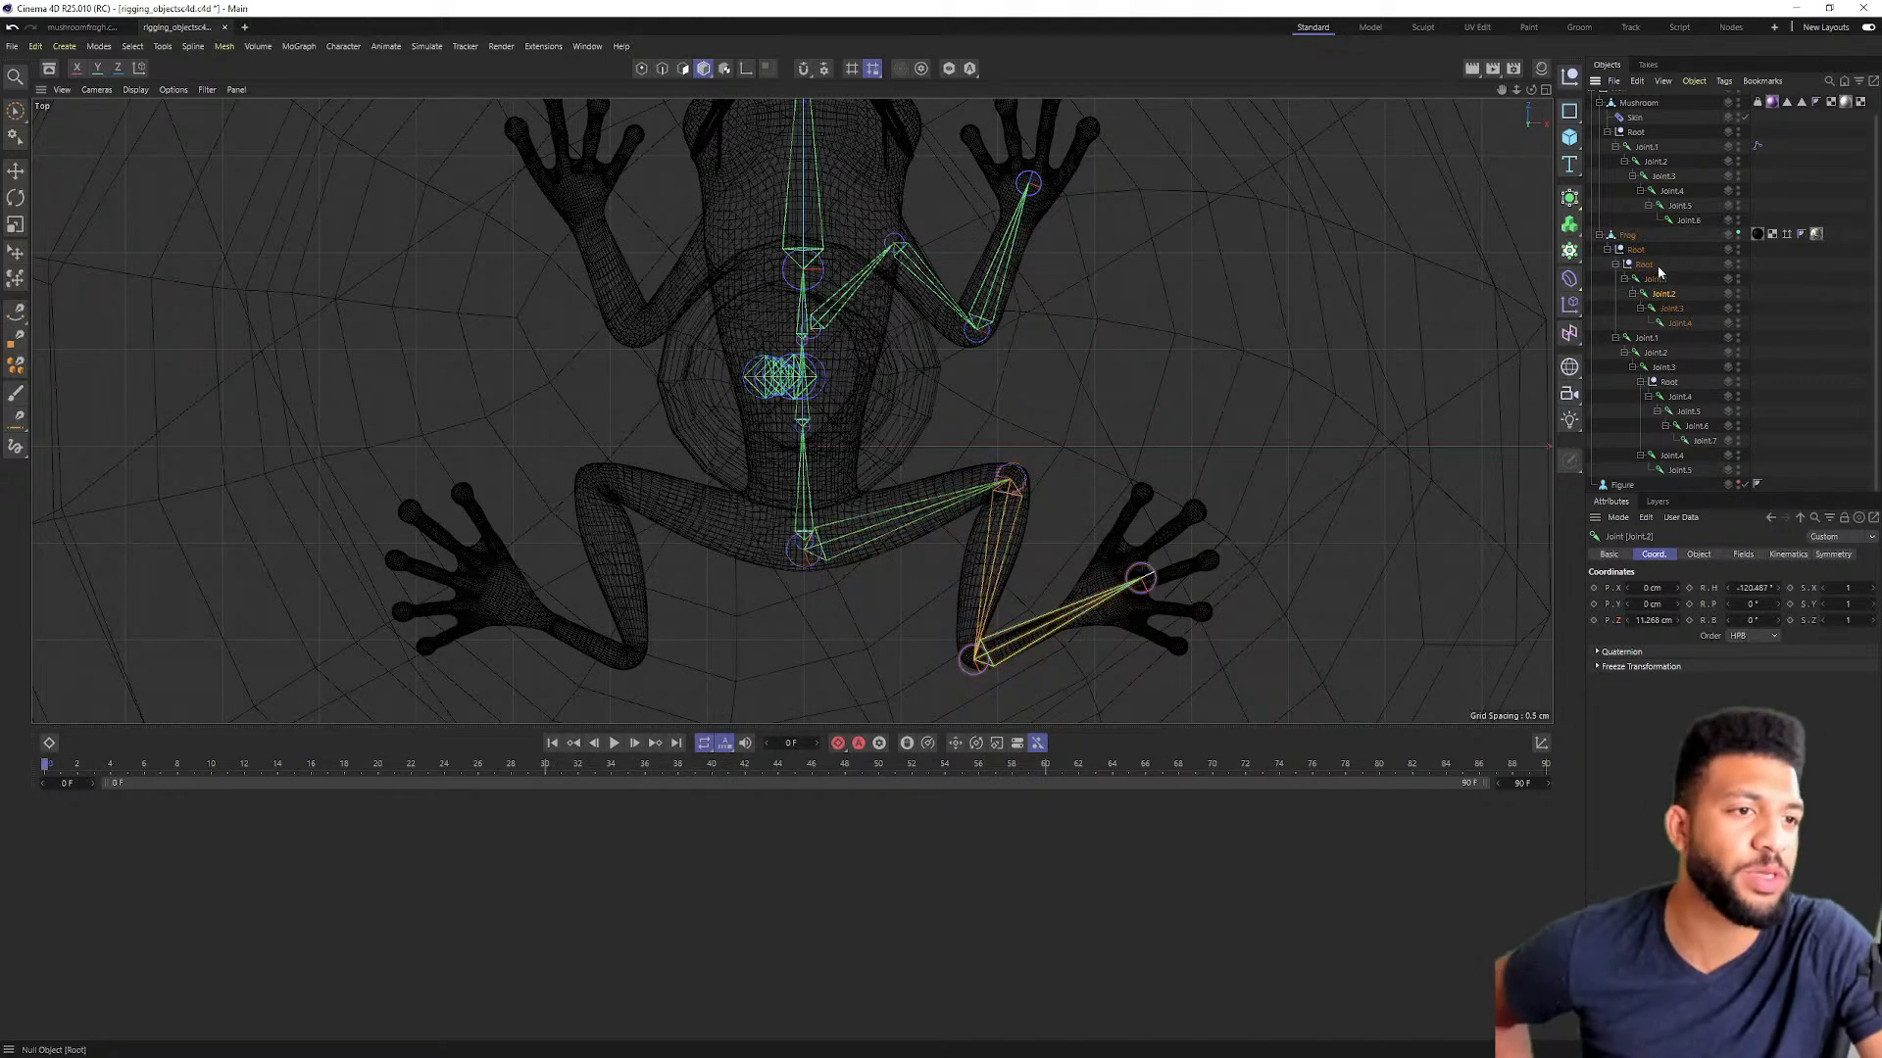
# Step: Rename the frog's main Root as 1 and the hind leg's nested Root as 2
pyautogui.click(1644, 251)
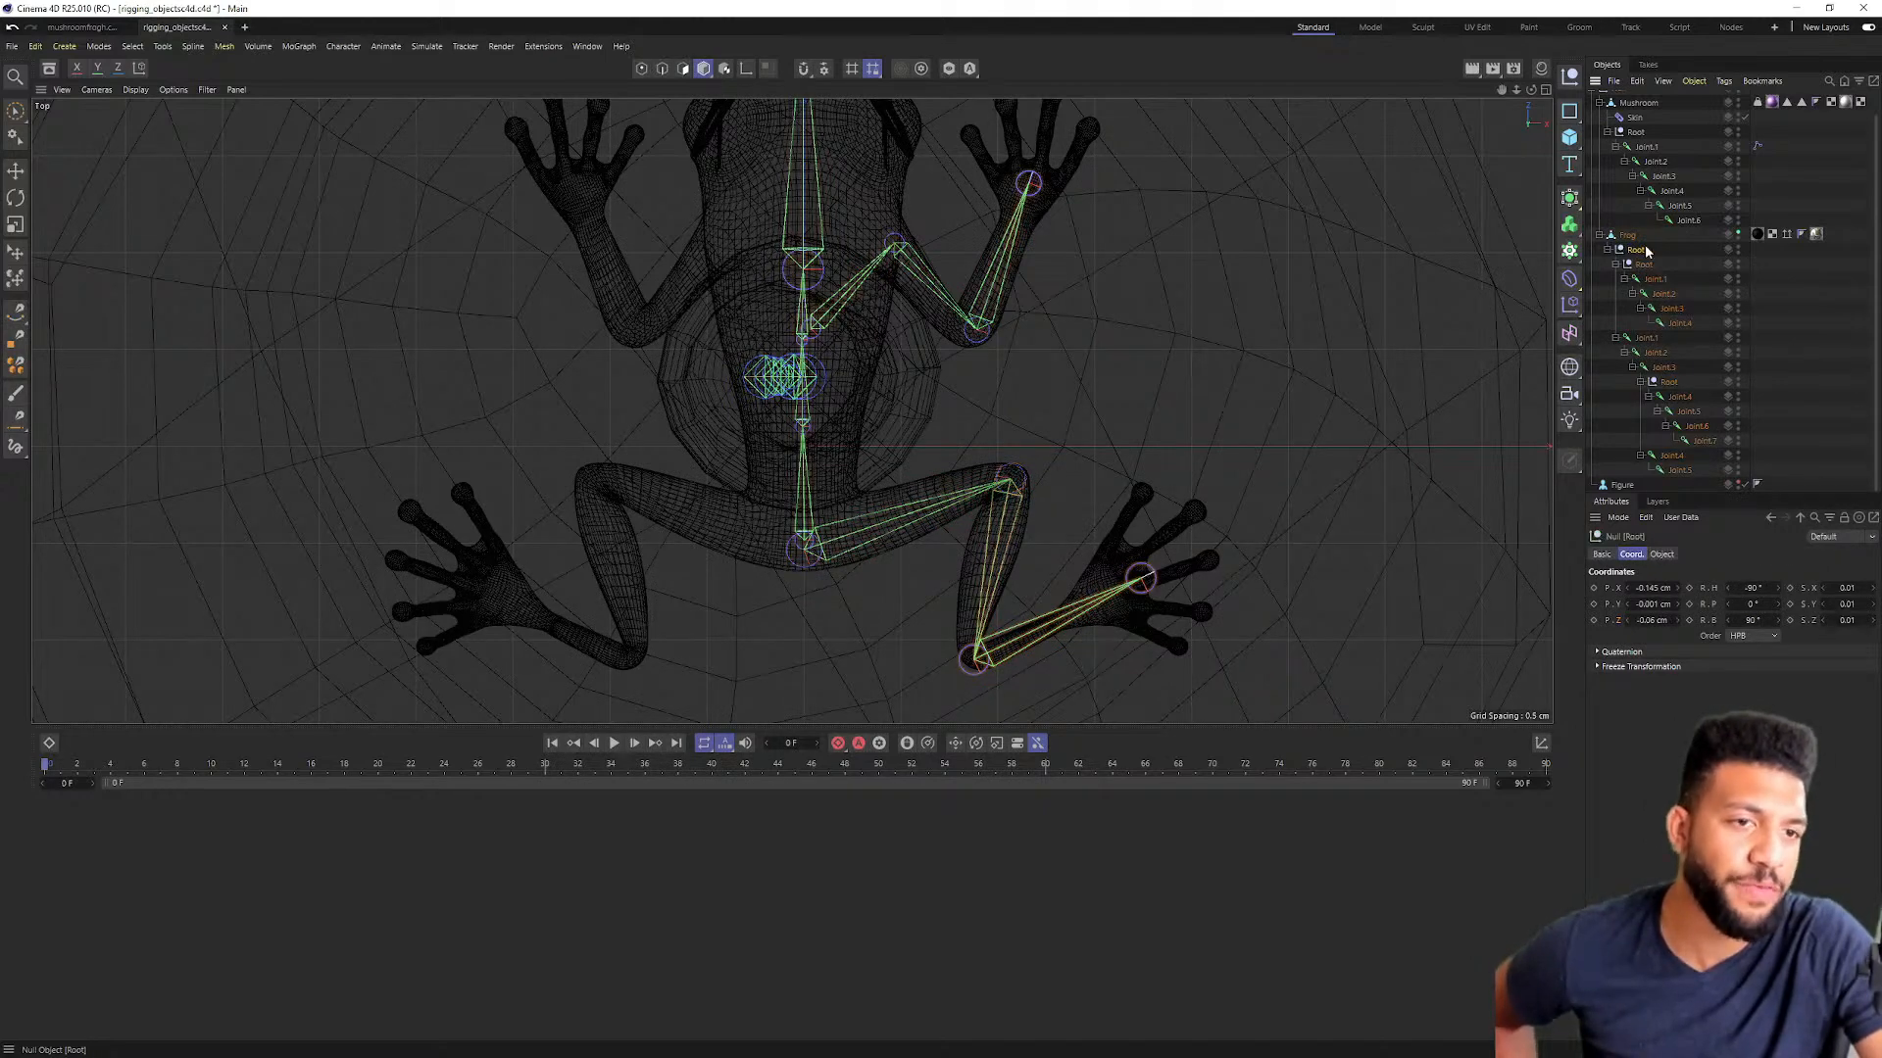
pyautogui.doubleClick(1640, 251)
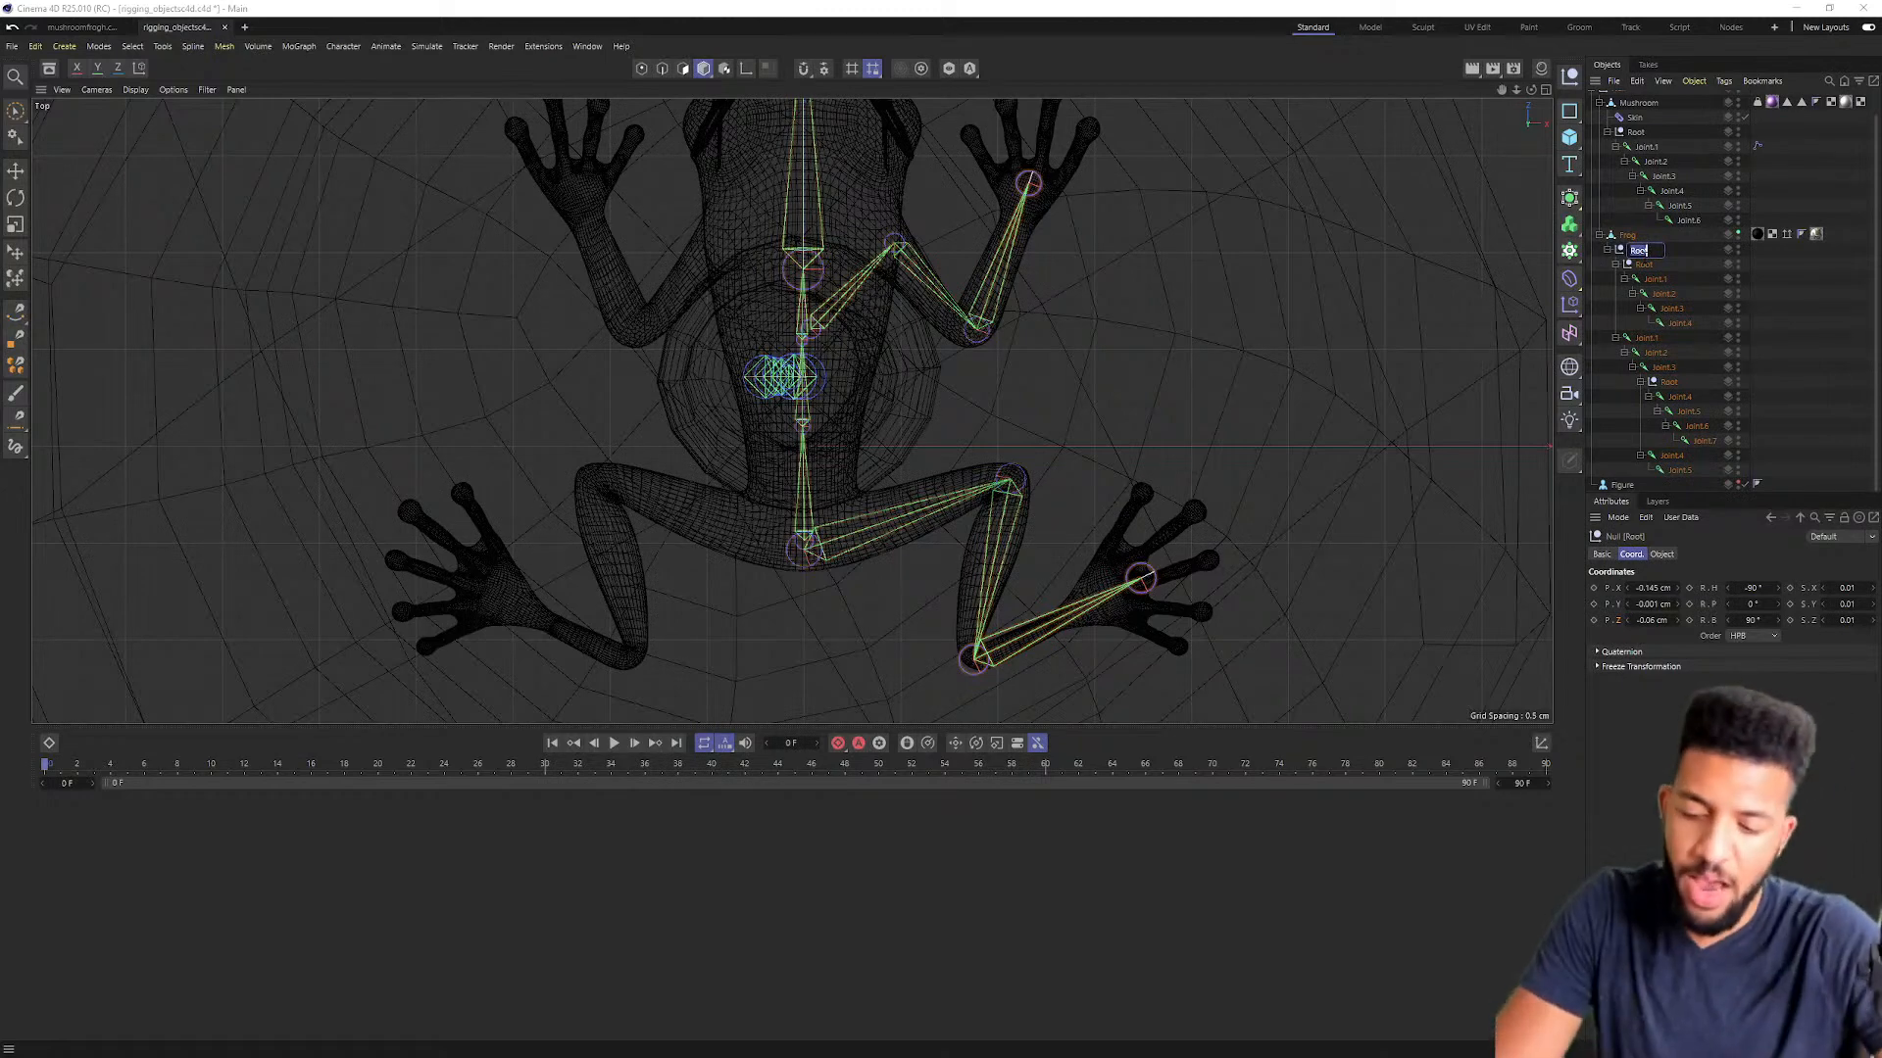
pyautogui.write('1')
pyautogui.press('Down')
pyautogui.write('12')
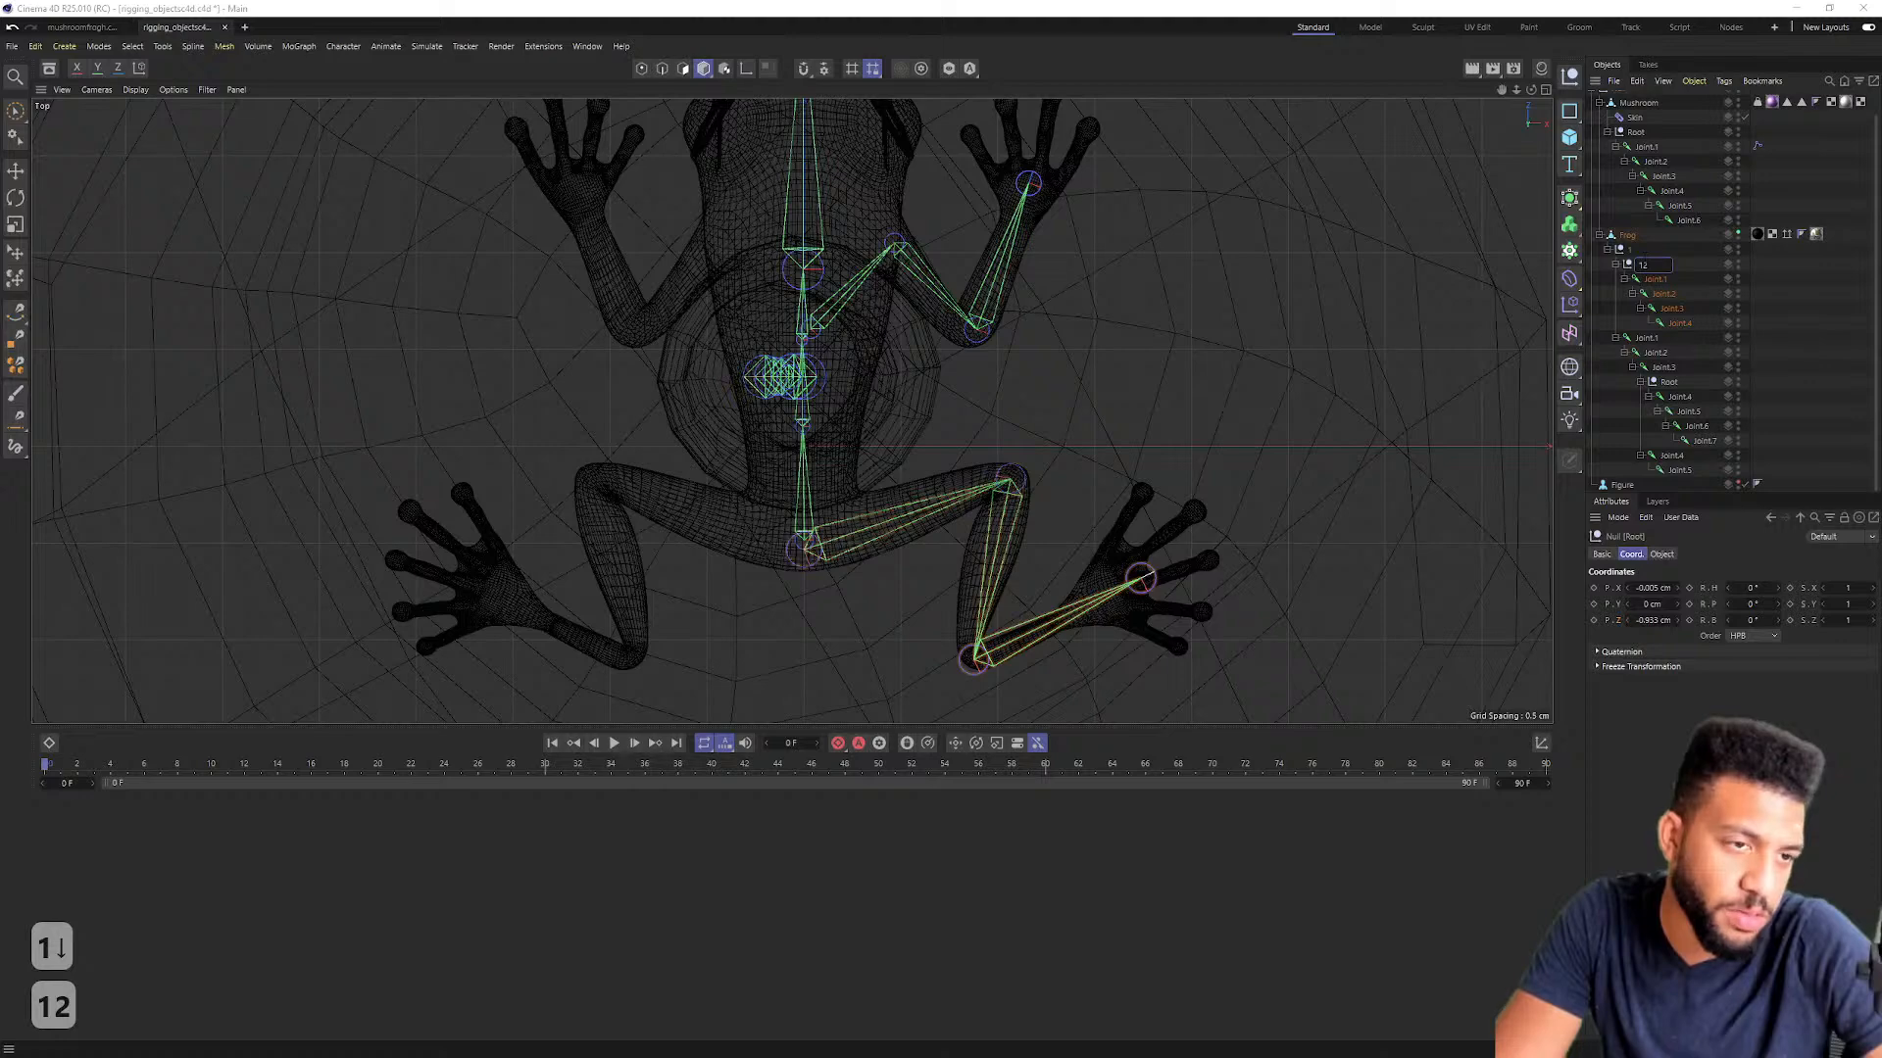
pyautogui.press('BackSpace')
pyautogui.press('BackSpace')
pyautogui.write('2')
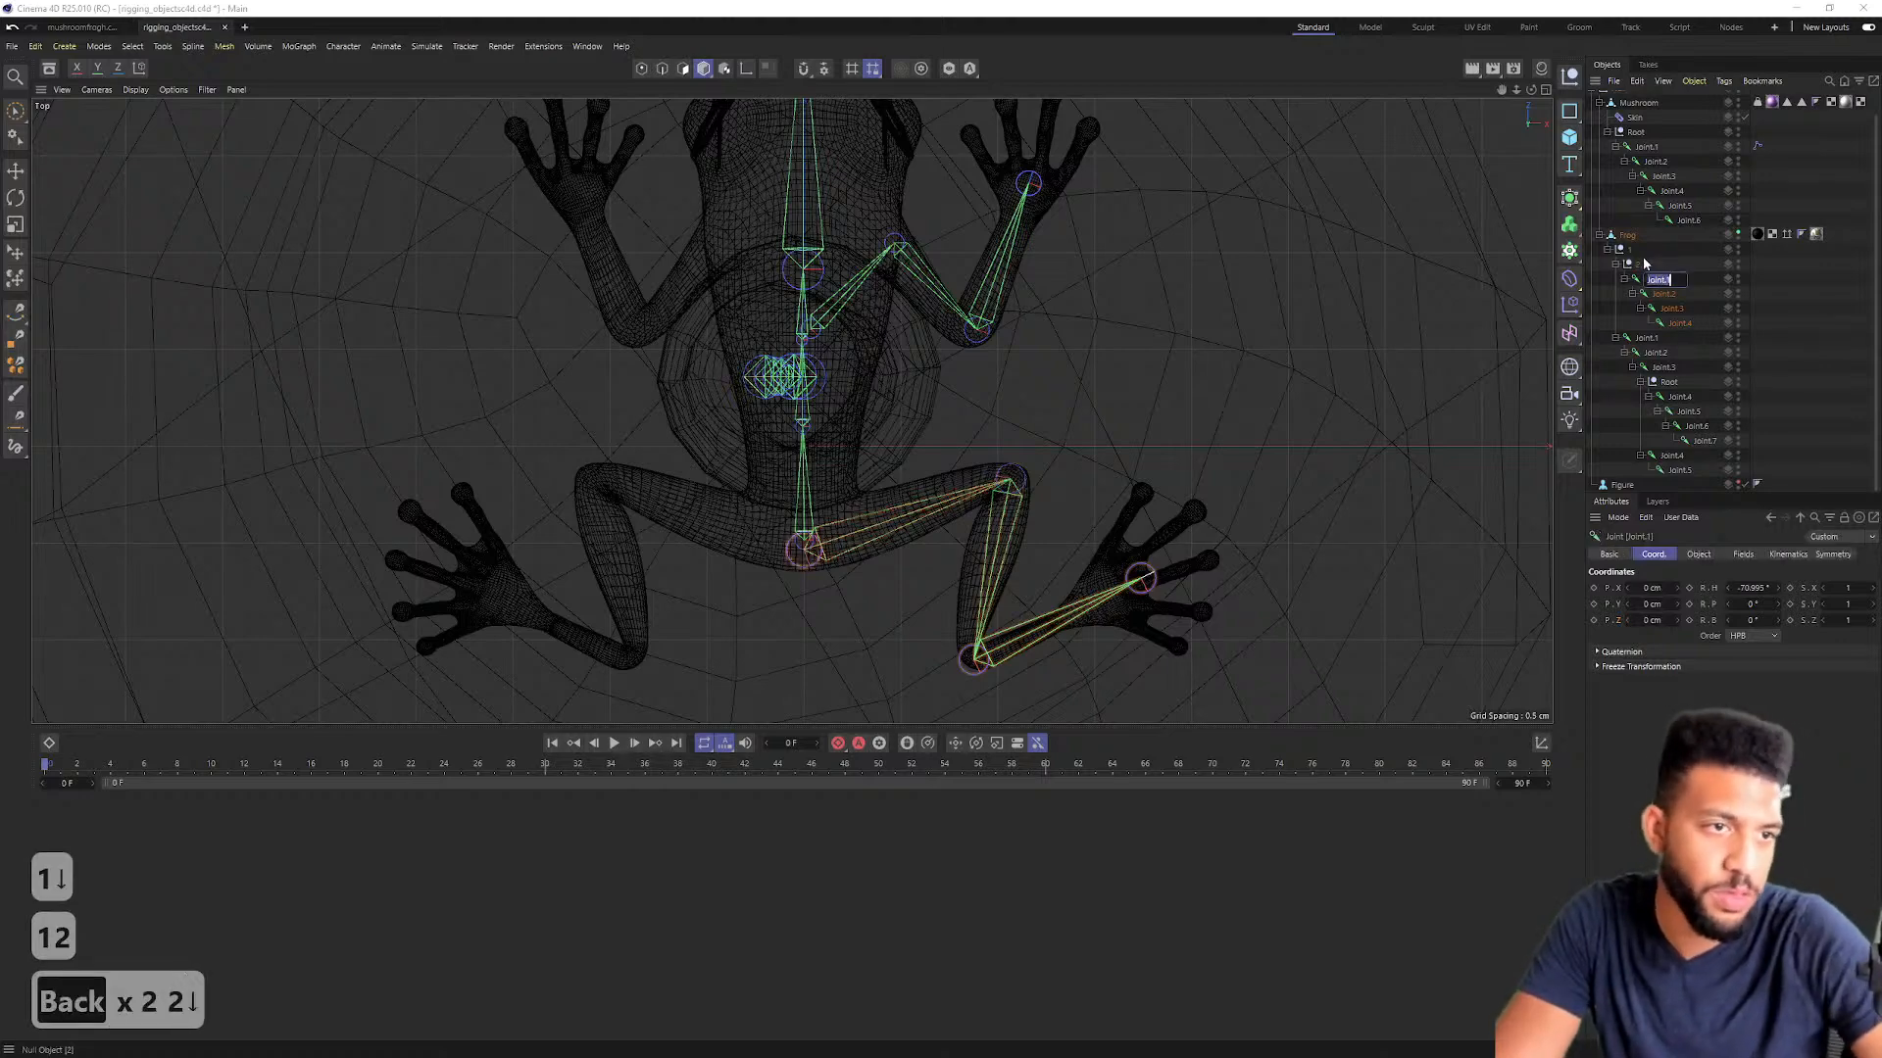
# Step: Rename the four hind leg joints in hierarchy order as 3, 4, 5 and 6
pyautogui.press('Down')
pyautogui.write('3')
pyautogui.press('Down')
pyautogui.write('4')
pyautogui.press('Down')
pyautogui.write('5')
pyautogui.press('Down')
pyautogui.write('6')
# Step: Rename the first three spine joints as 7, 8 and 9, and the front leg's Root as 10
pyautogui.press('Down')
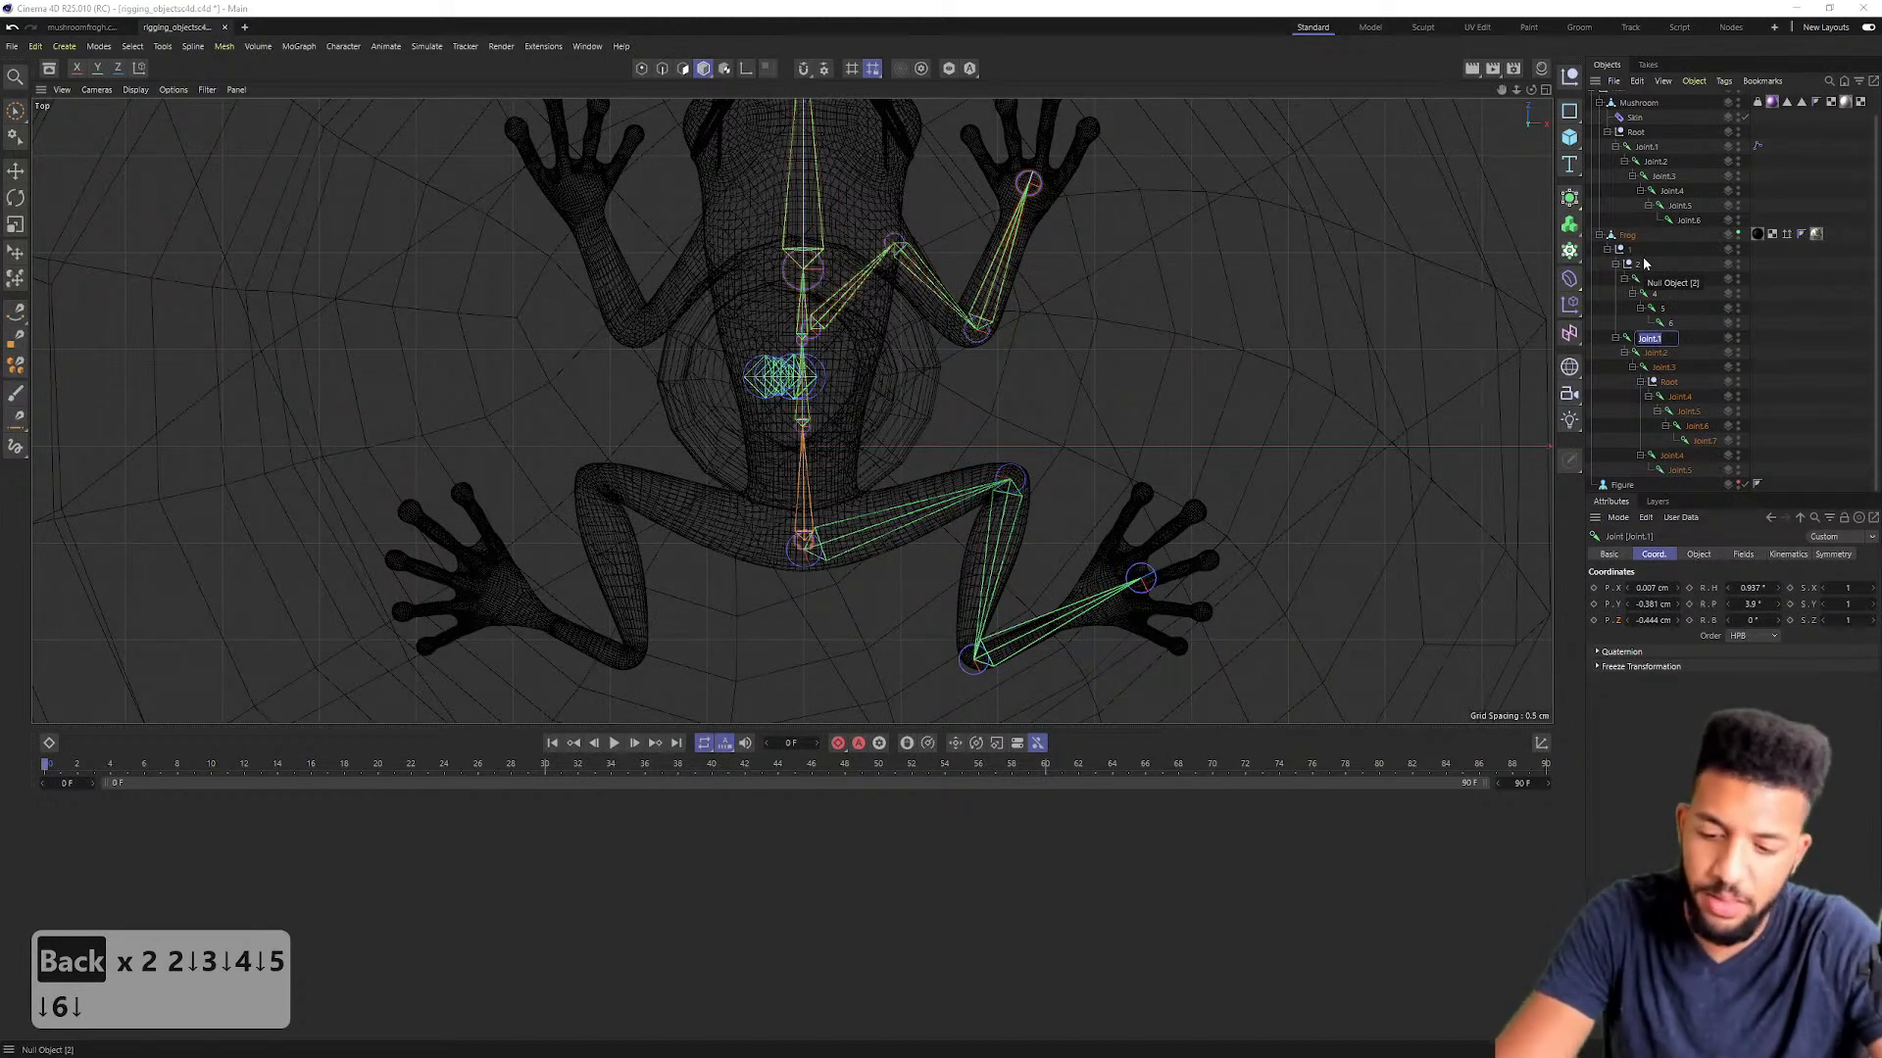
pyautogui.write('7')
pyautogui.press('Down')
pyautogui.write('8')
pyautogui.press('Down')
pyautogui.write('9')
pyautogui.press('Down')
pyautogui.write('0')
pyautogui.press('Down')
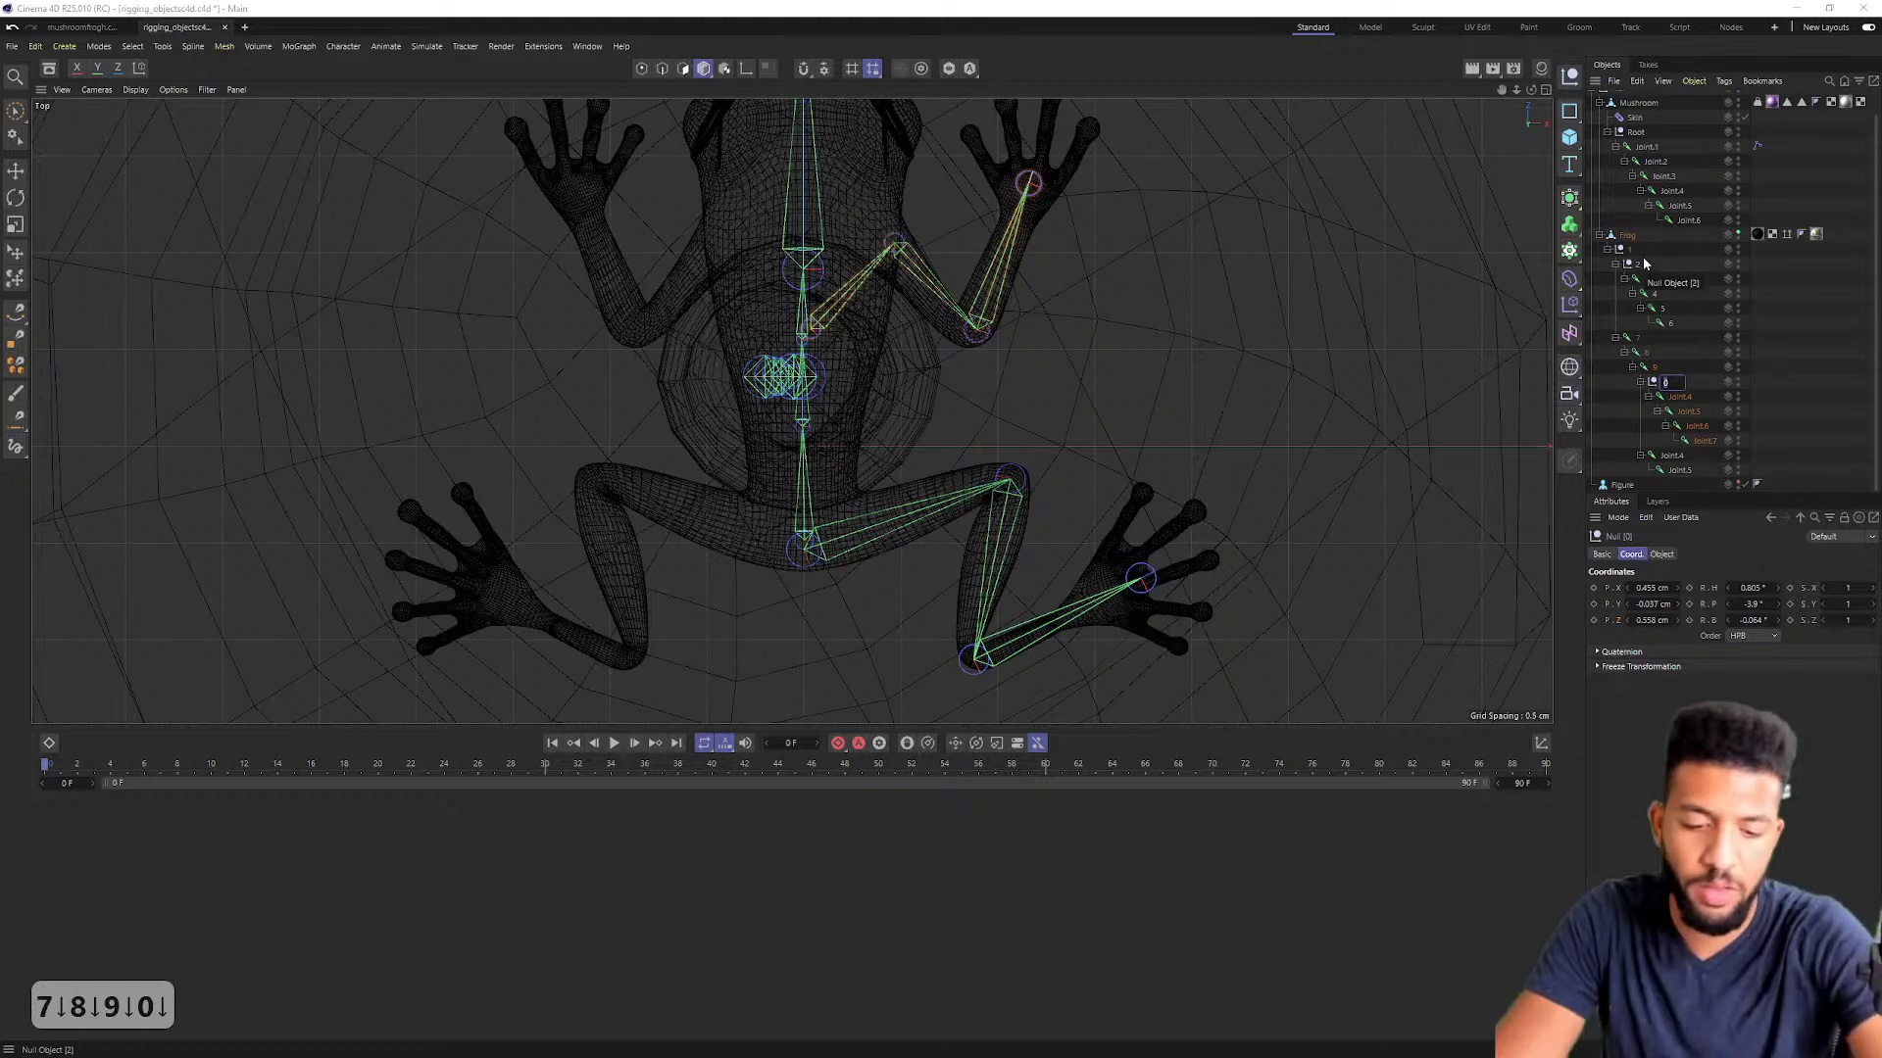
pyautogui.press('Up')
pyautogui.write('10')
# Step: Rename the frog's four front leg joints in hierarchy order as 11, 12, 13 and 14
pyautogui.press('Down')
pyautogui.write('11')
pyautogui.press('Down')
pyautogui.write('12')
pyautogui.press('Down')
pyautogui.write('13')
pyautogui.press('Down')
pyautogui.write('14')
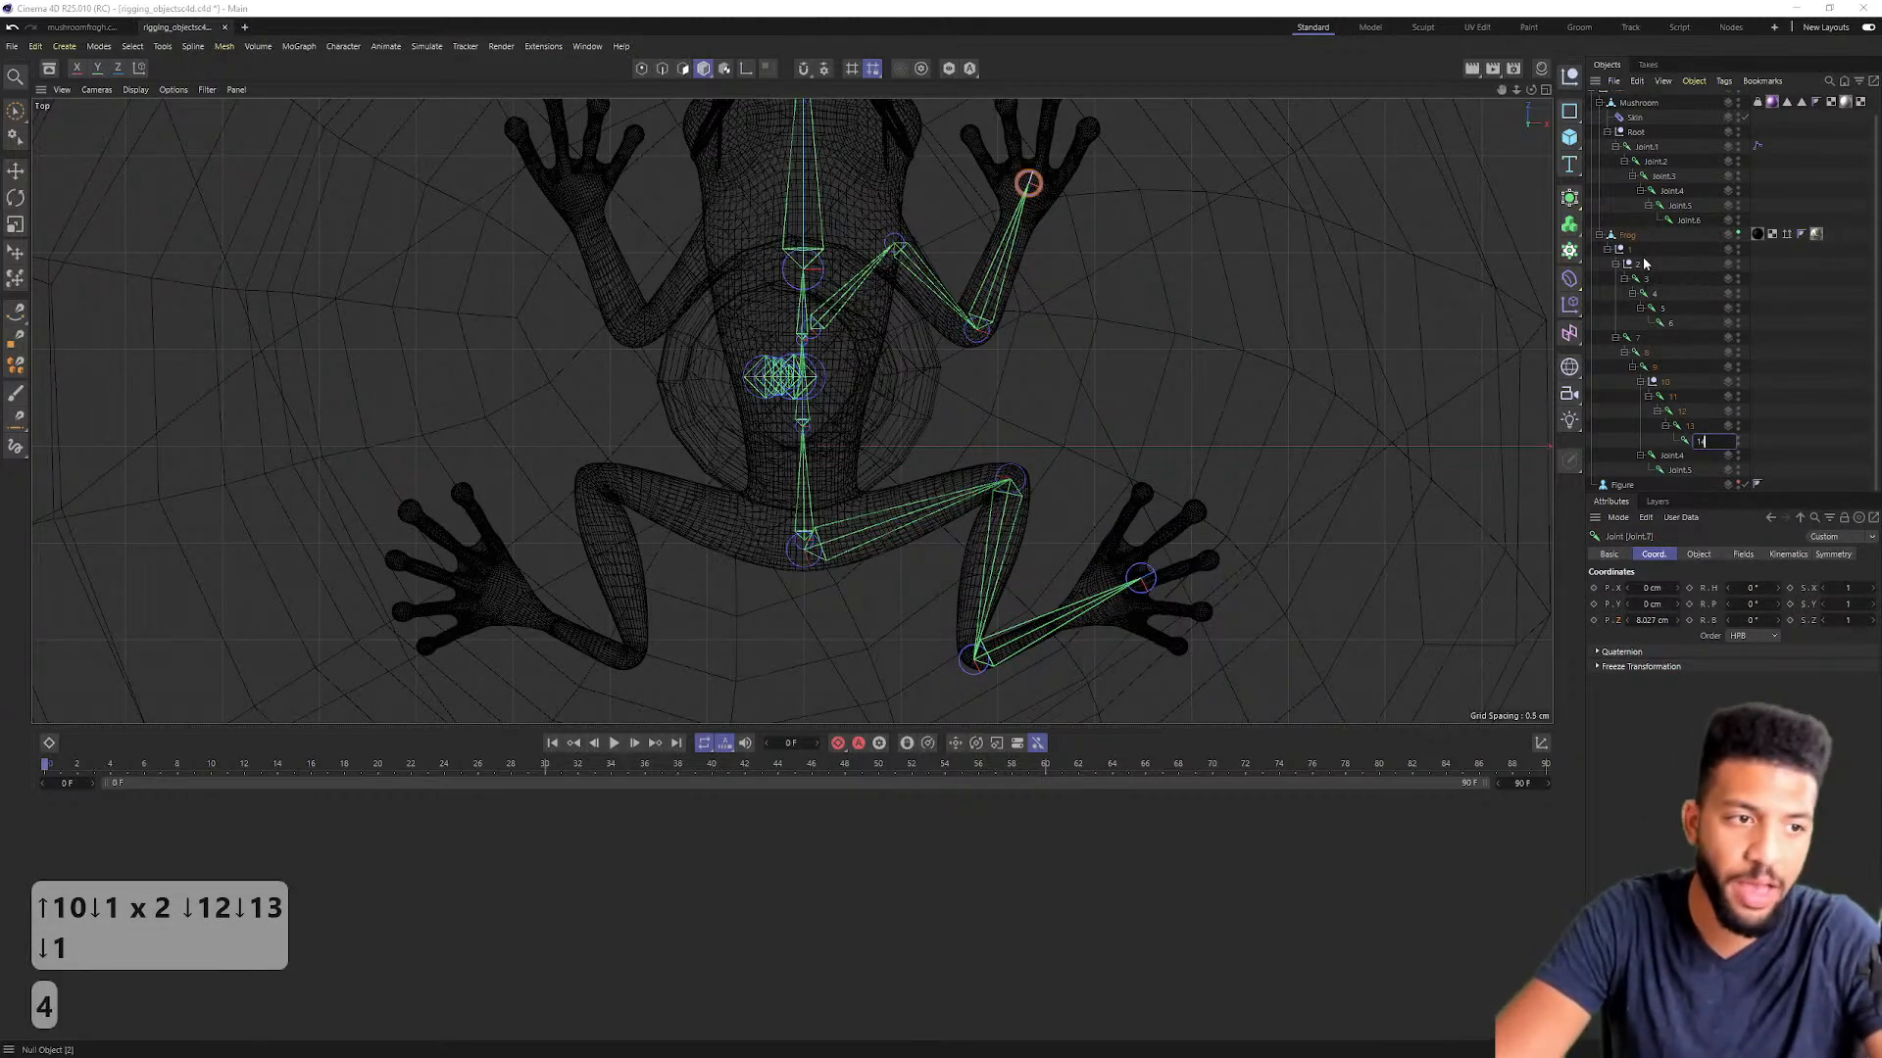
# Step: Rename the frog's last two spine joints, Joint.4 and its child Joint.5, as 15 and 16
pyautogui.press('Down')
pyautogui.write('16')
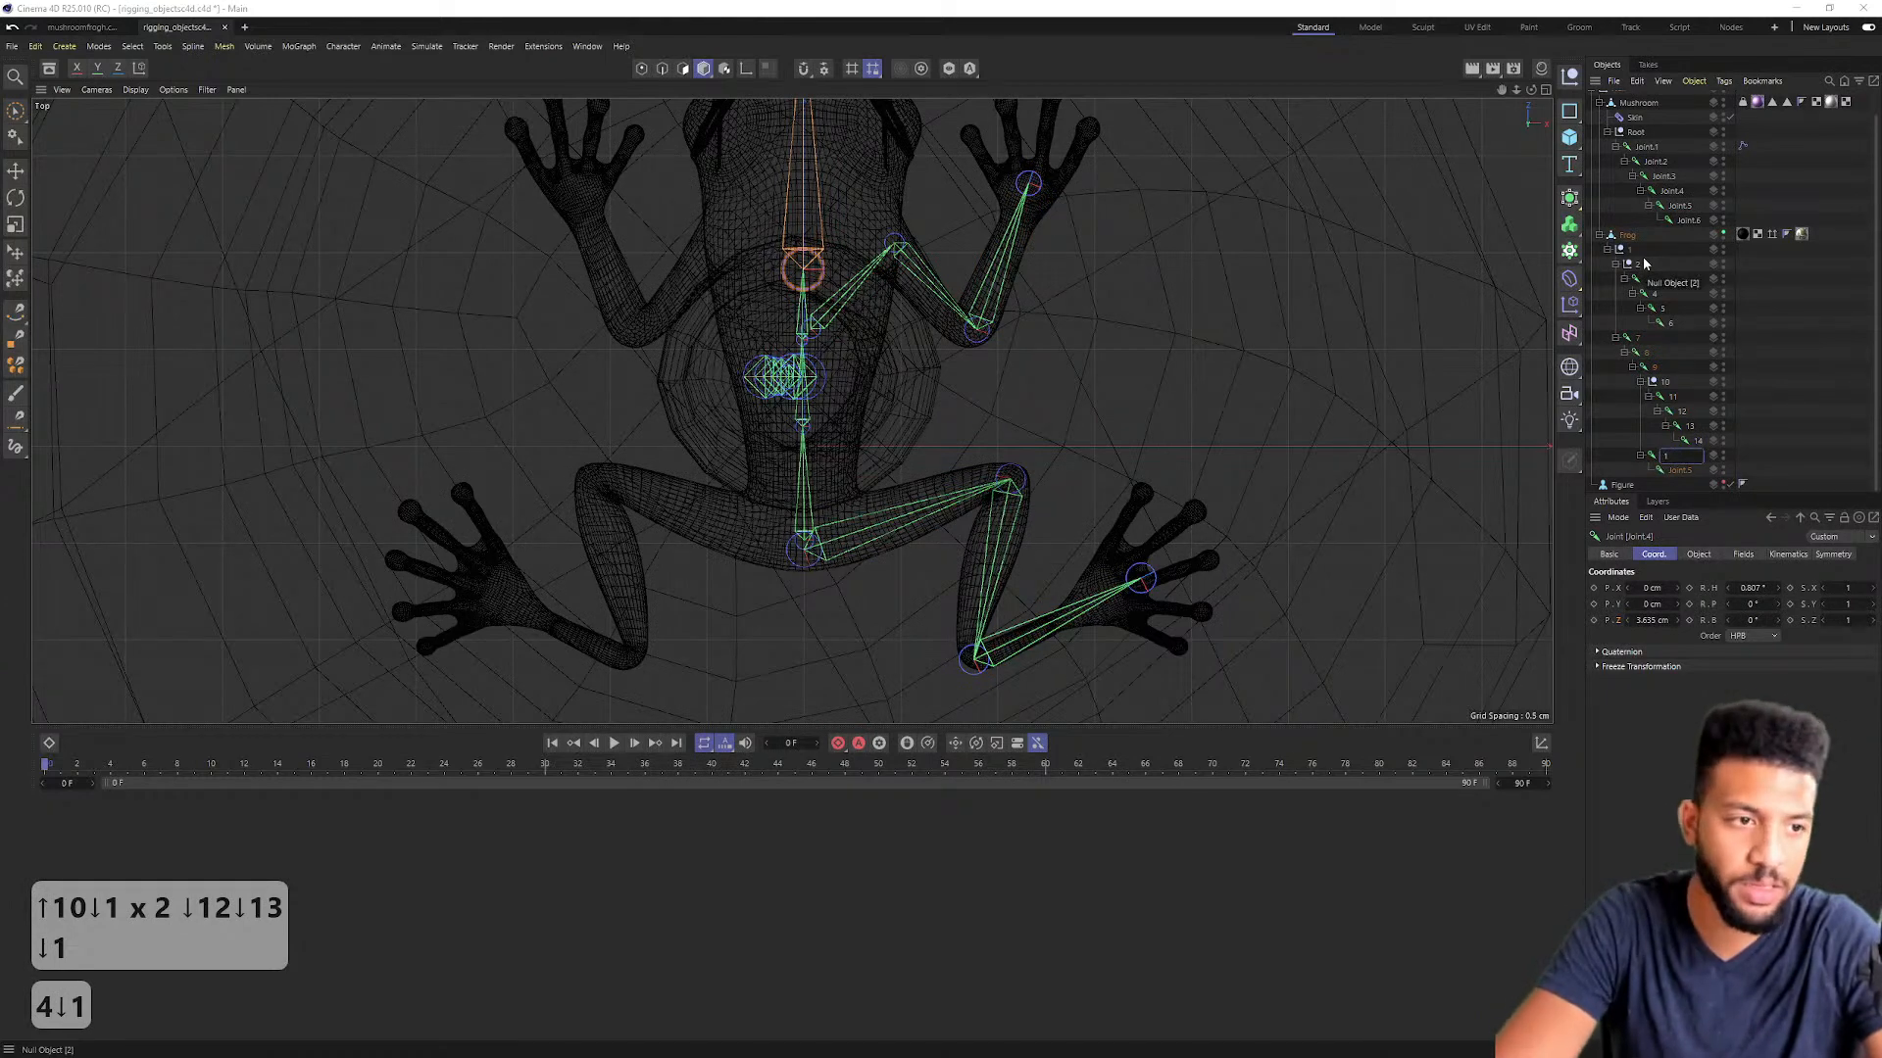
pyautogui.press('BackSpace')
pyautogui.write('5')
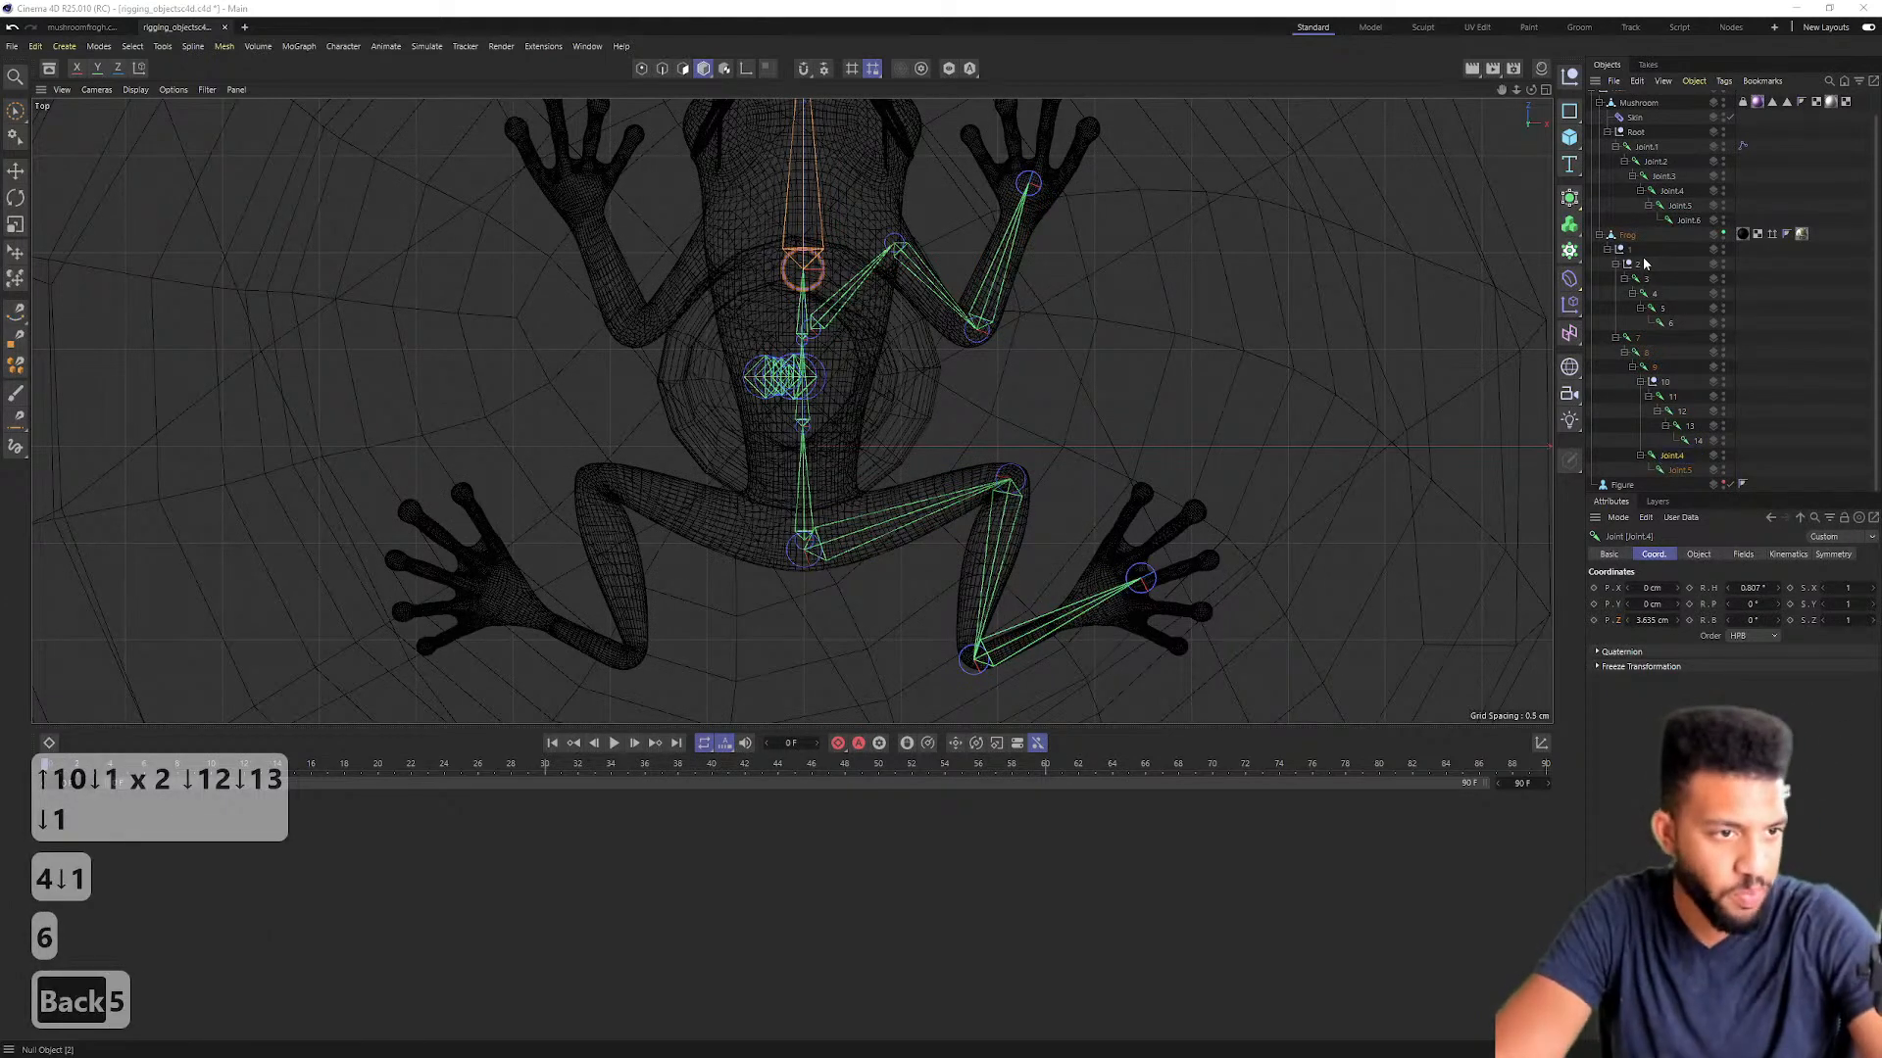
pyautogui.press('Down')
pyautogui.write('16')
pyautogui.press('Down')
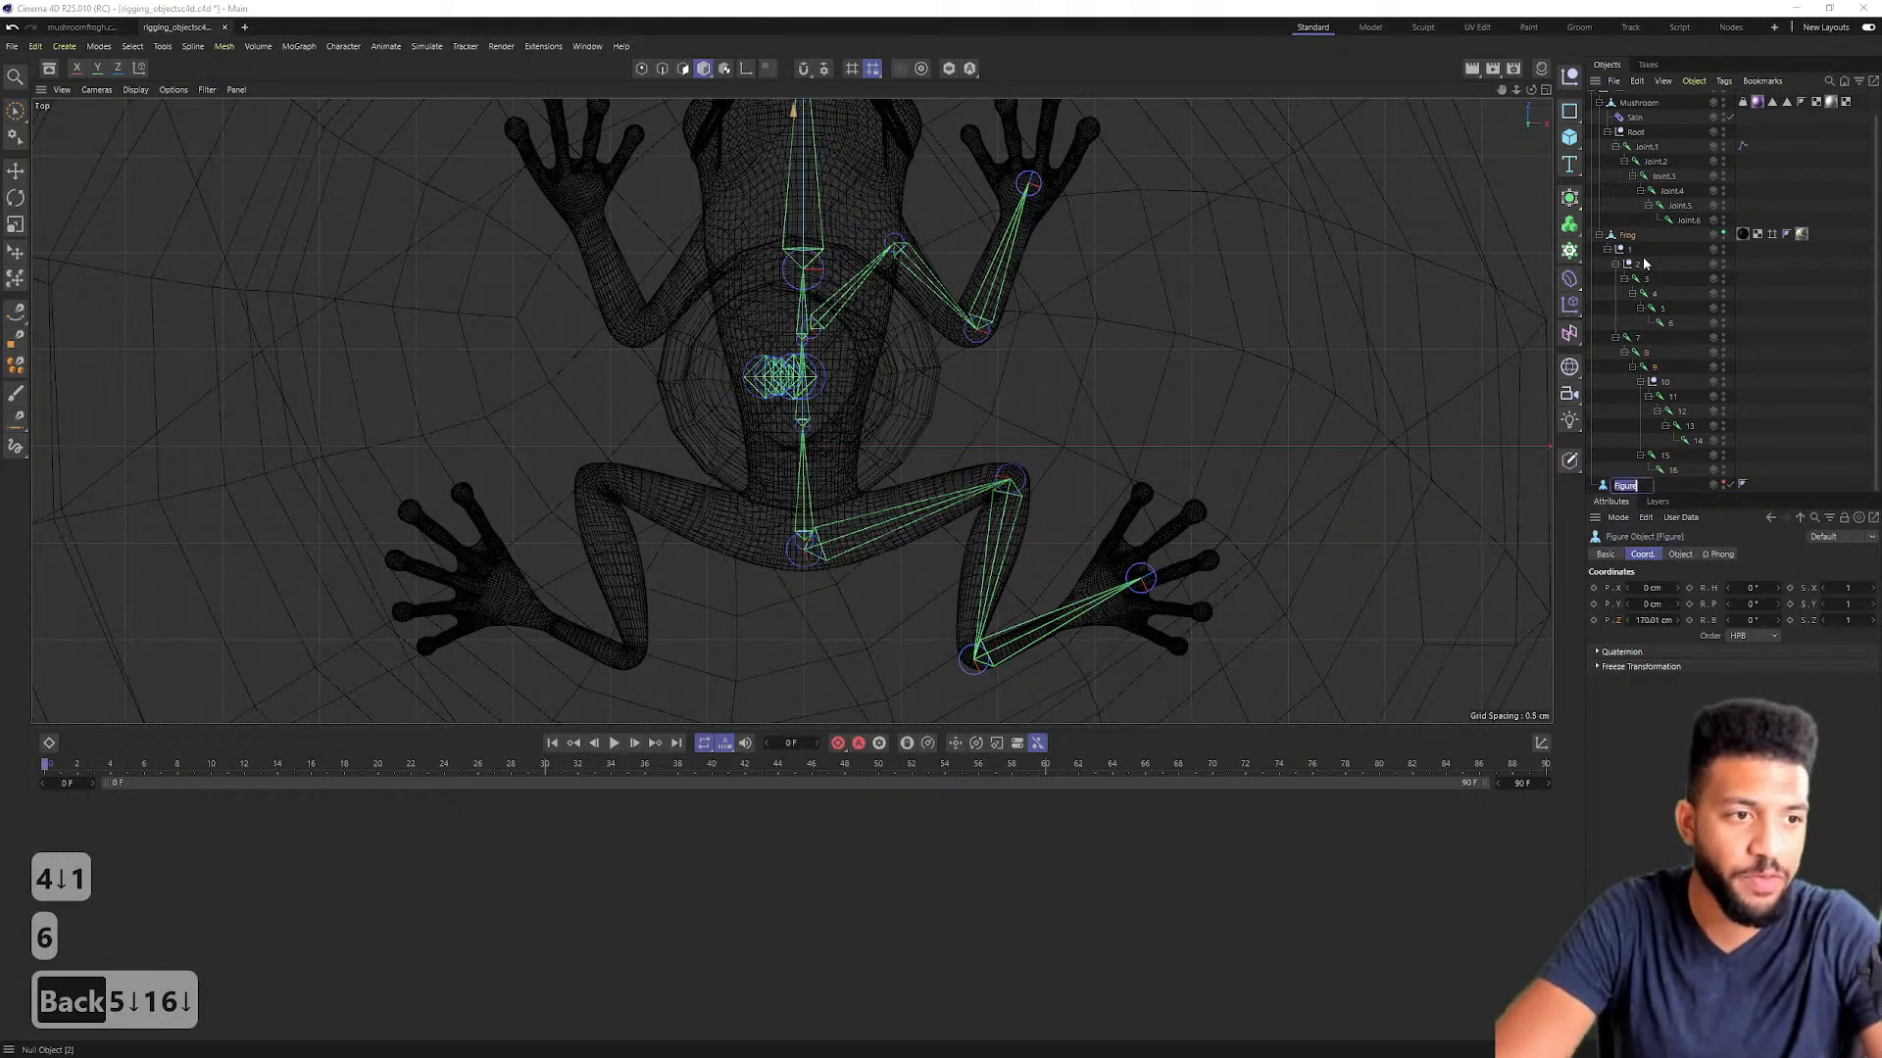
# Step: Rename the mushroom's Root as 34 and its first joint as 35
pyautogui.scroll(1, 1656, 196)
pyautogui.click(1647, 154)
pyautogui.doubleClick(1643, 158)
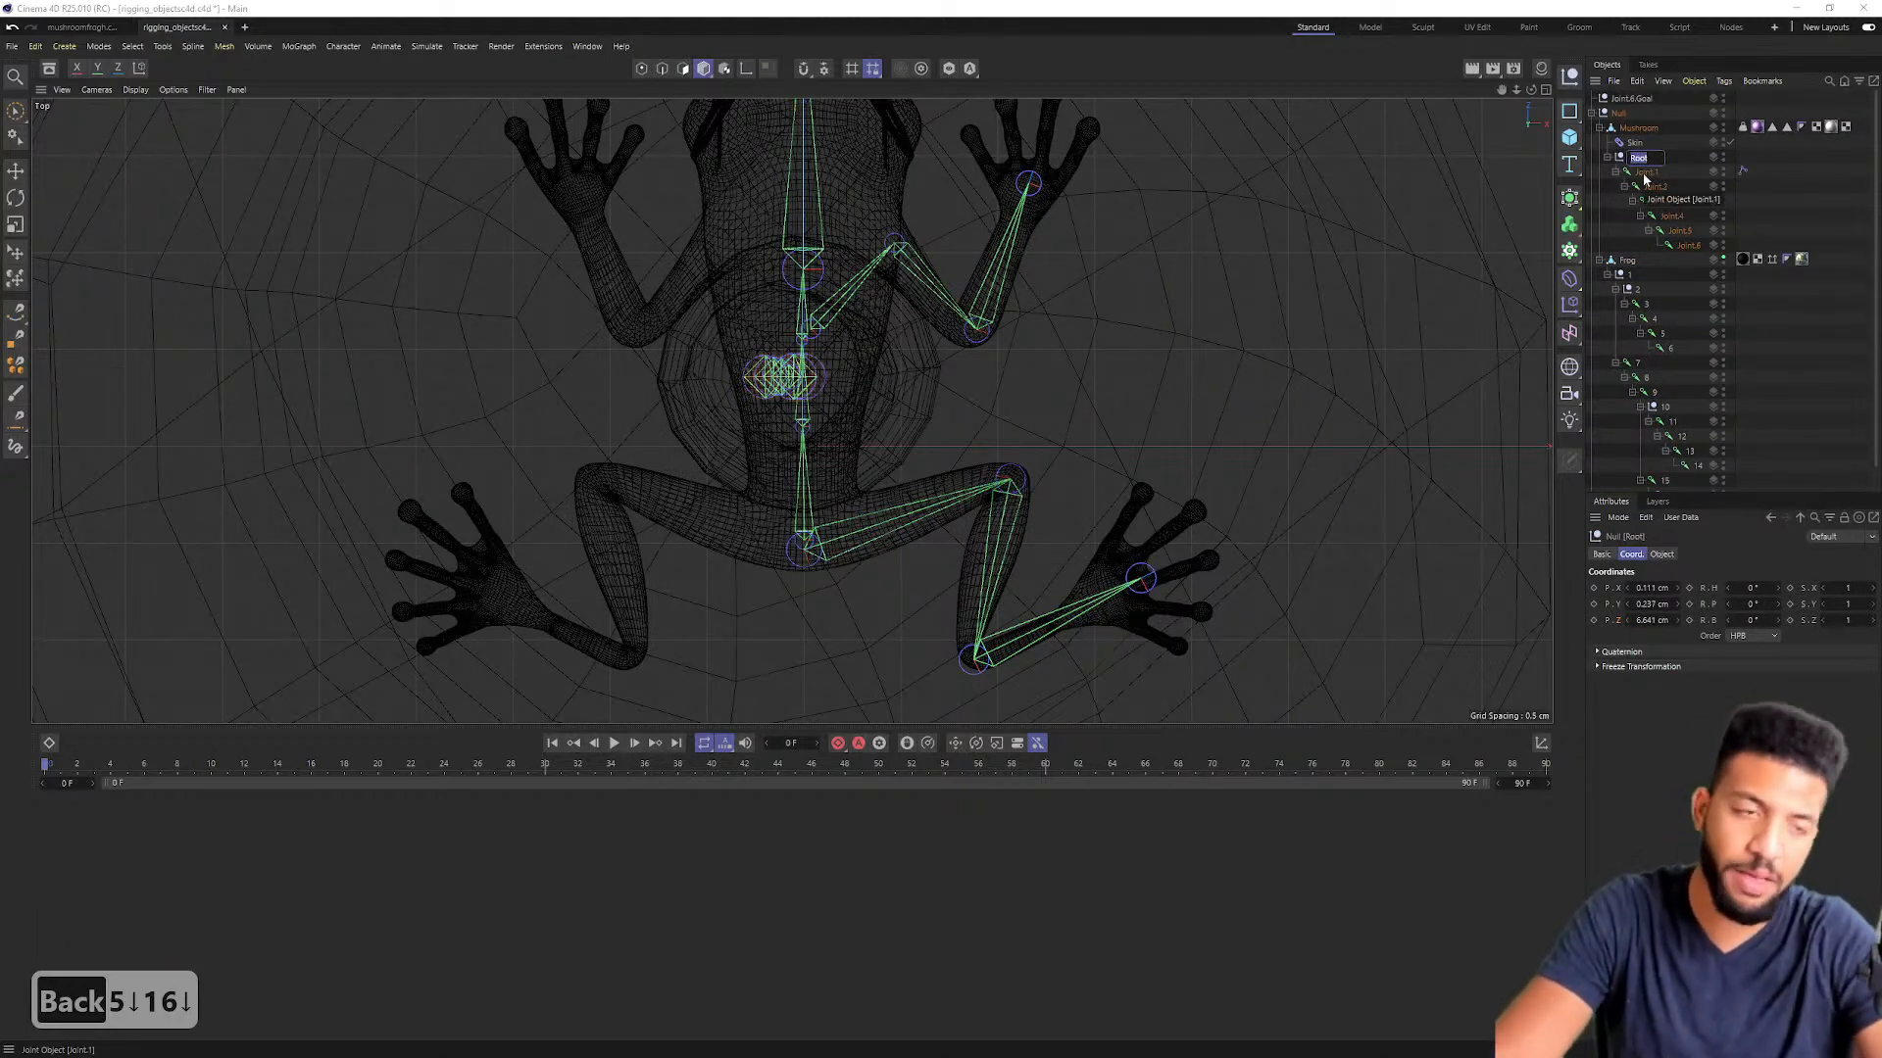
pyautogui.write('34')
pyautogui.press('Down')
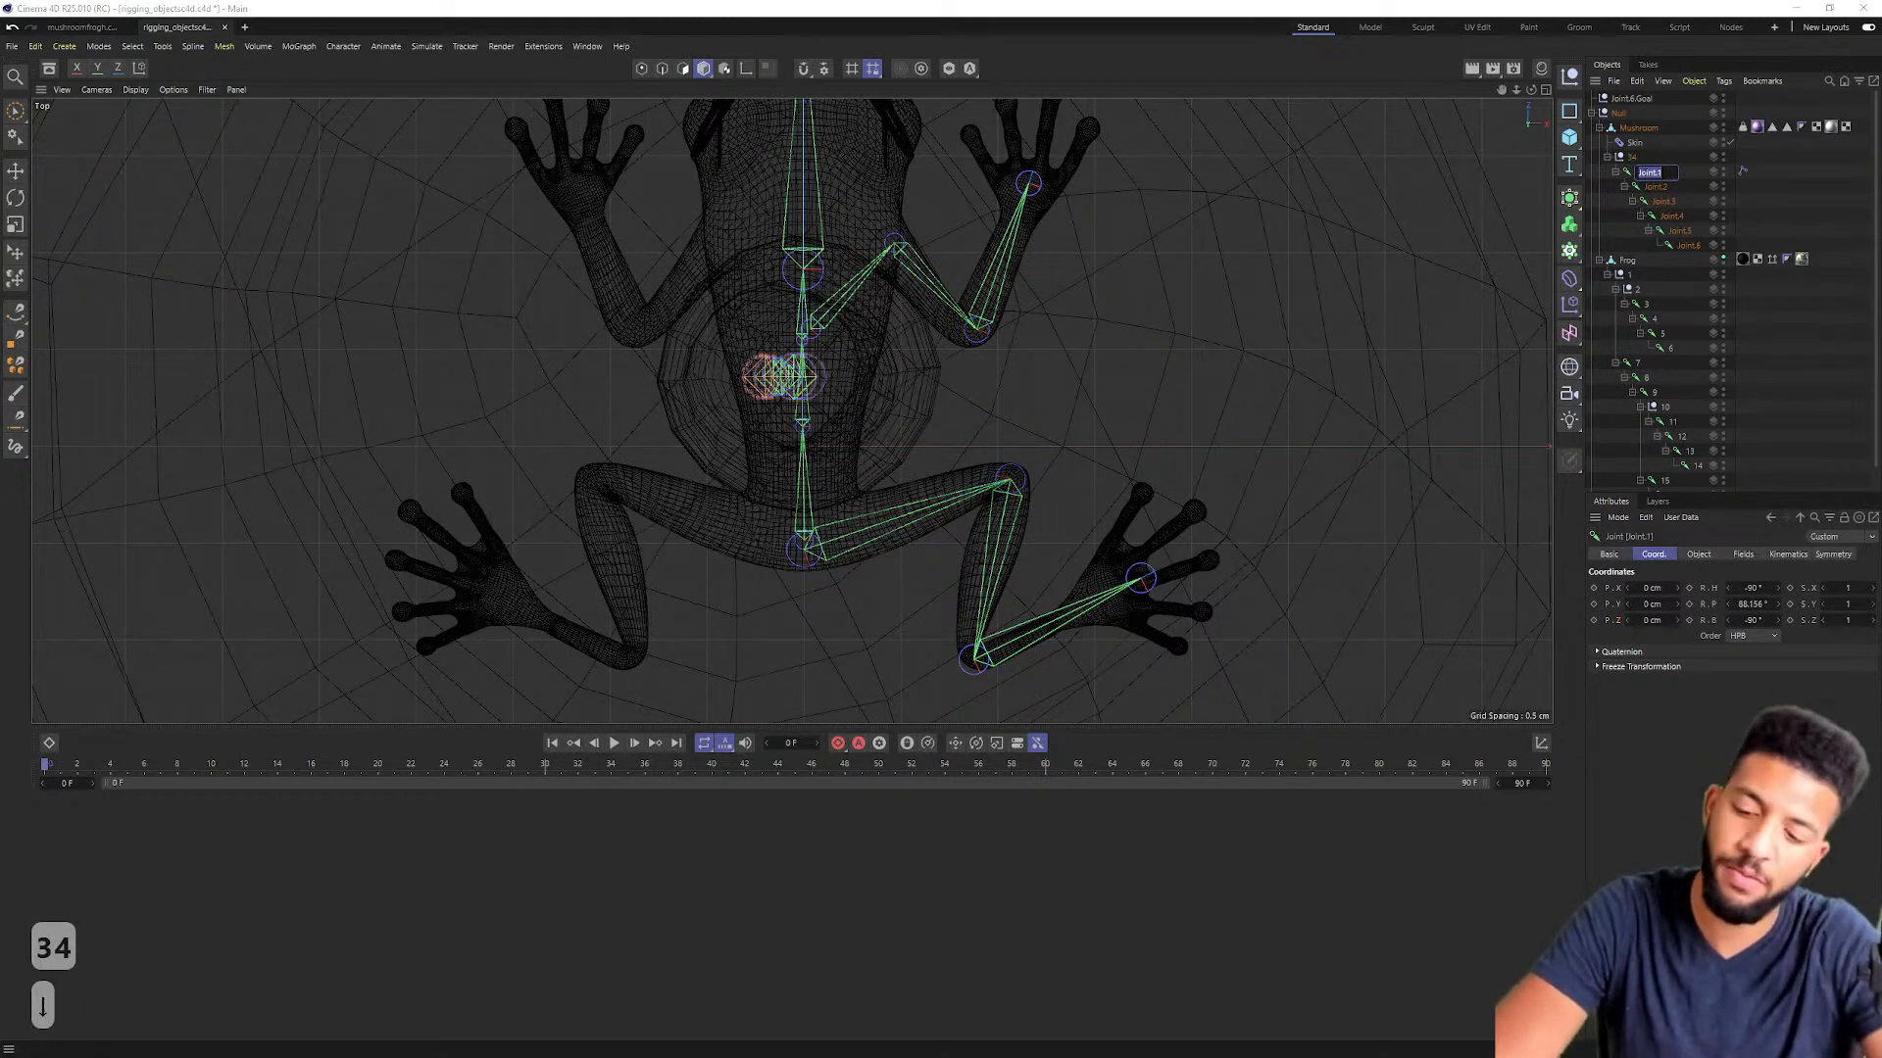
pyautogui.write('3')
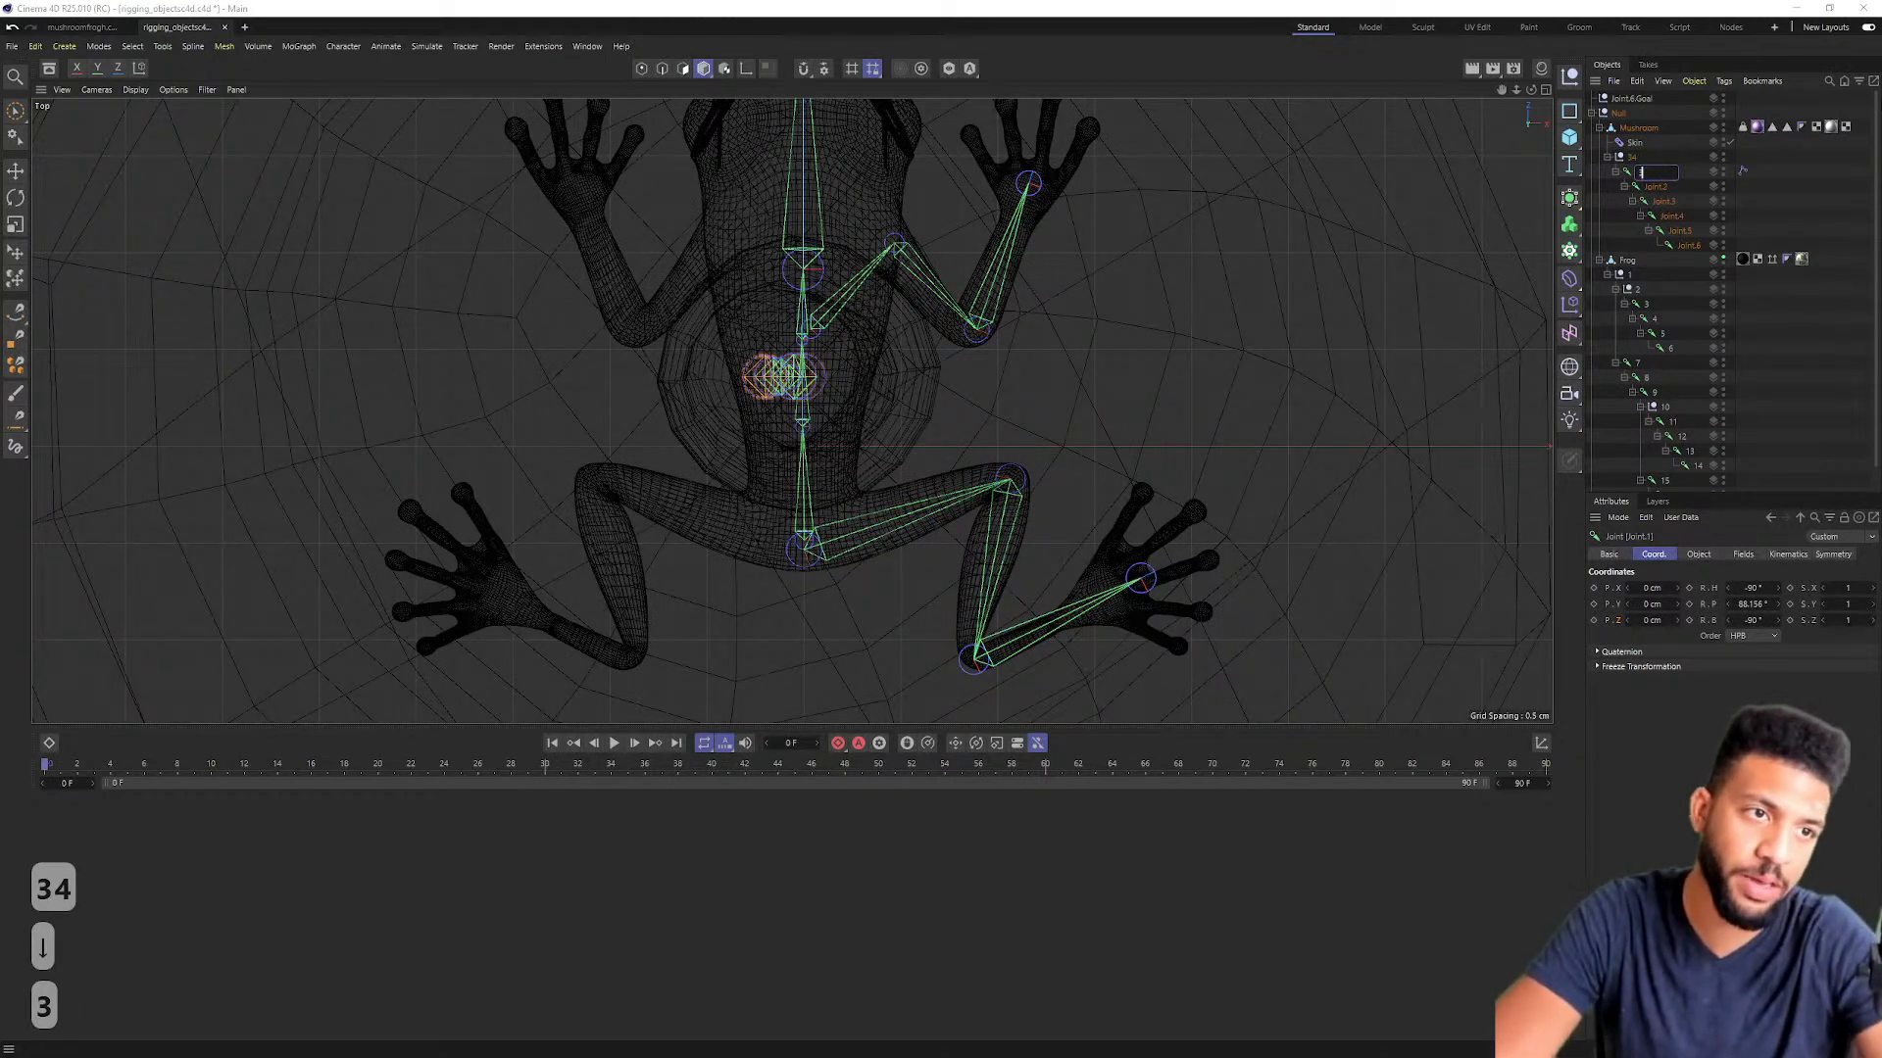
pyautogui.write('5')
pyautogui.press('Down')
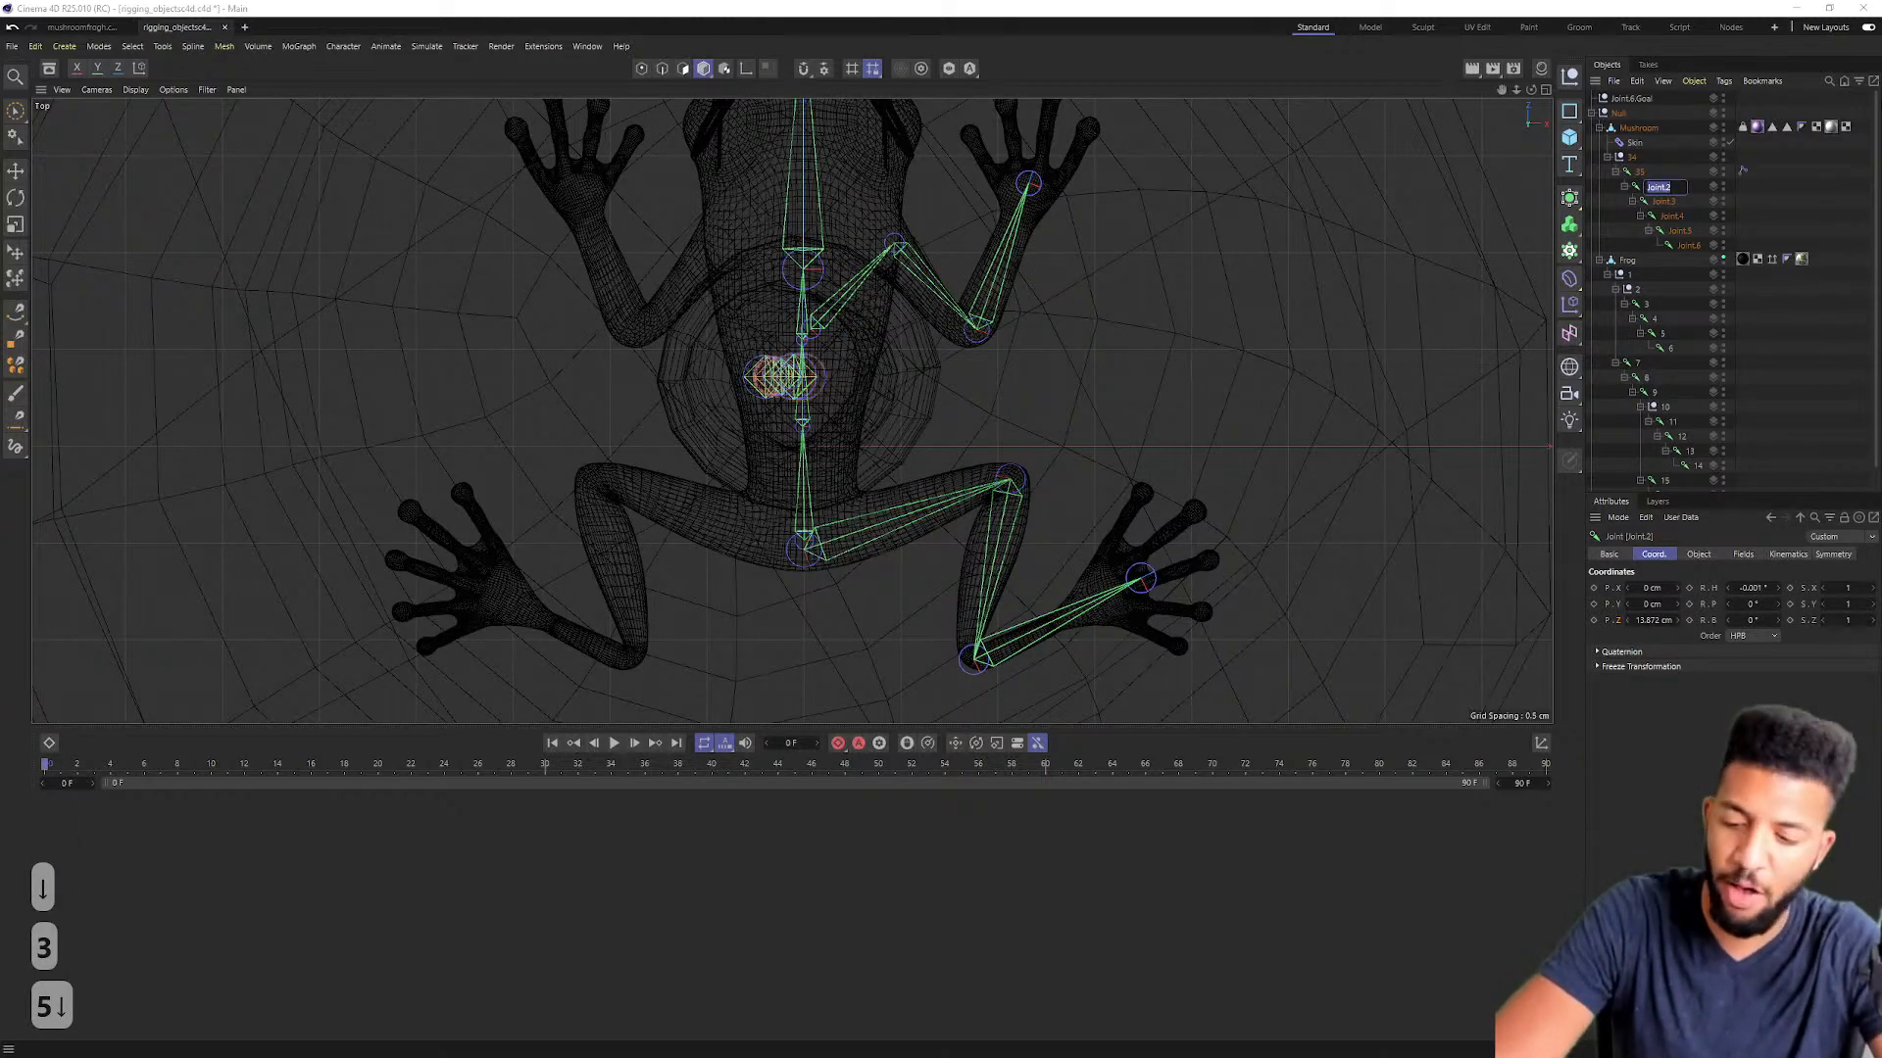
# Step: Rename the mushroom's second and third joints as 36 and 37
pyautogui.write('32')
pyautogui.press('BackSpace')
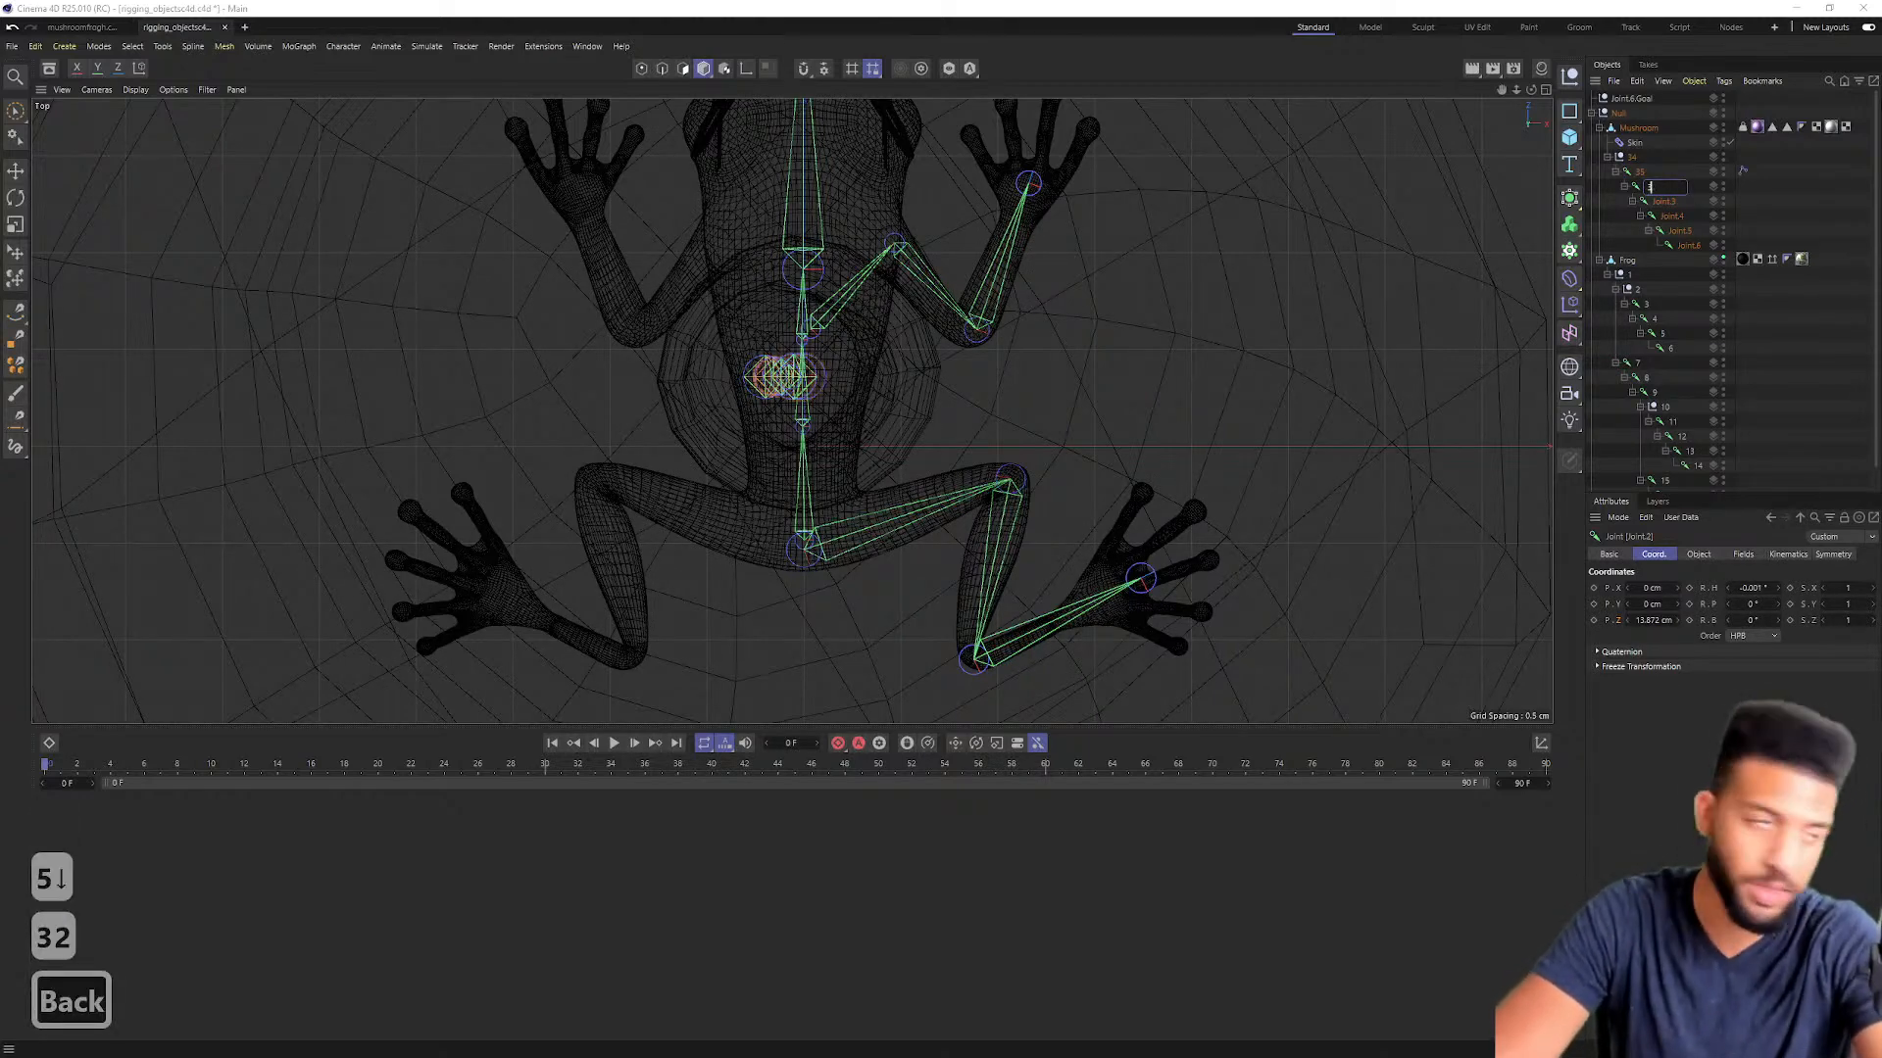
pyautogui.write('6')
pyautogui.press('Down')
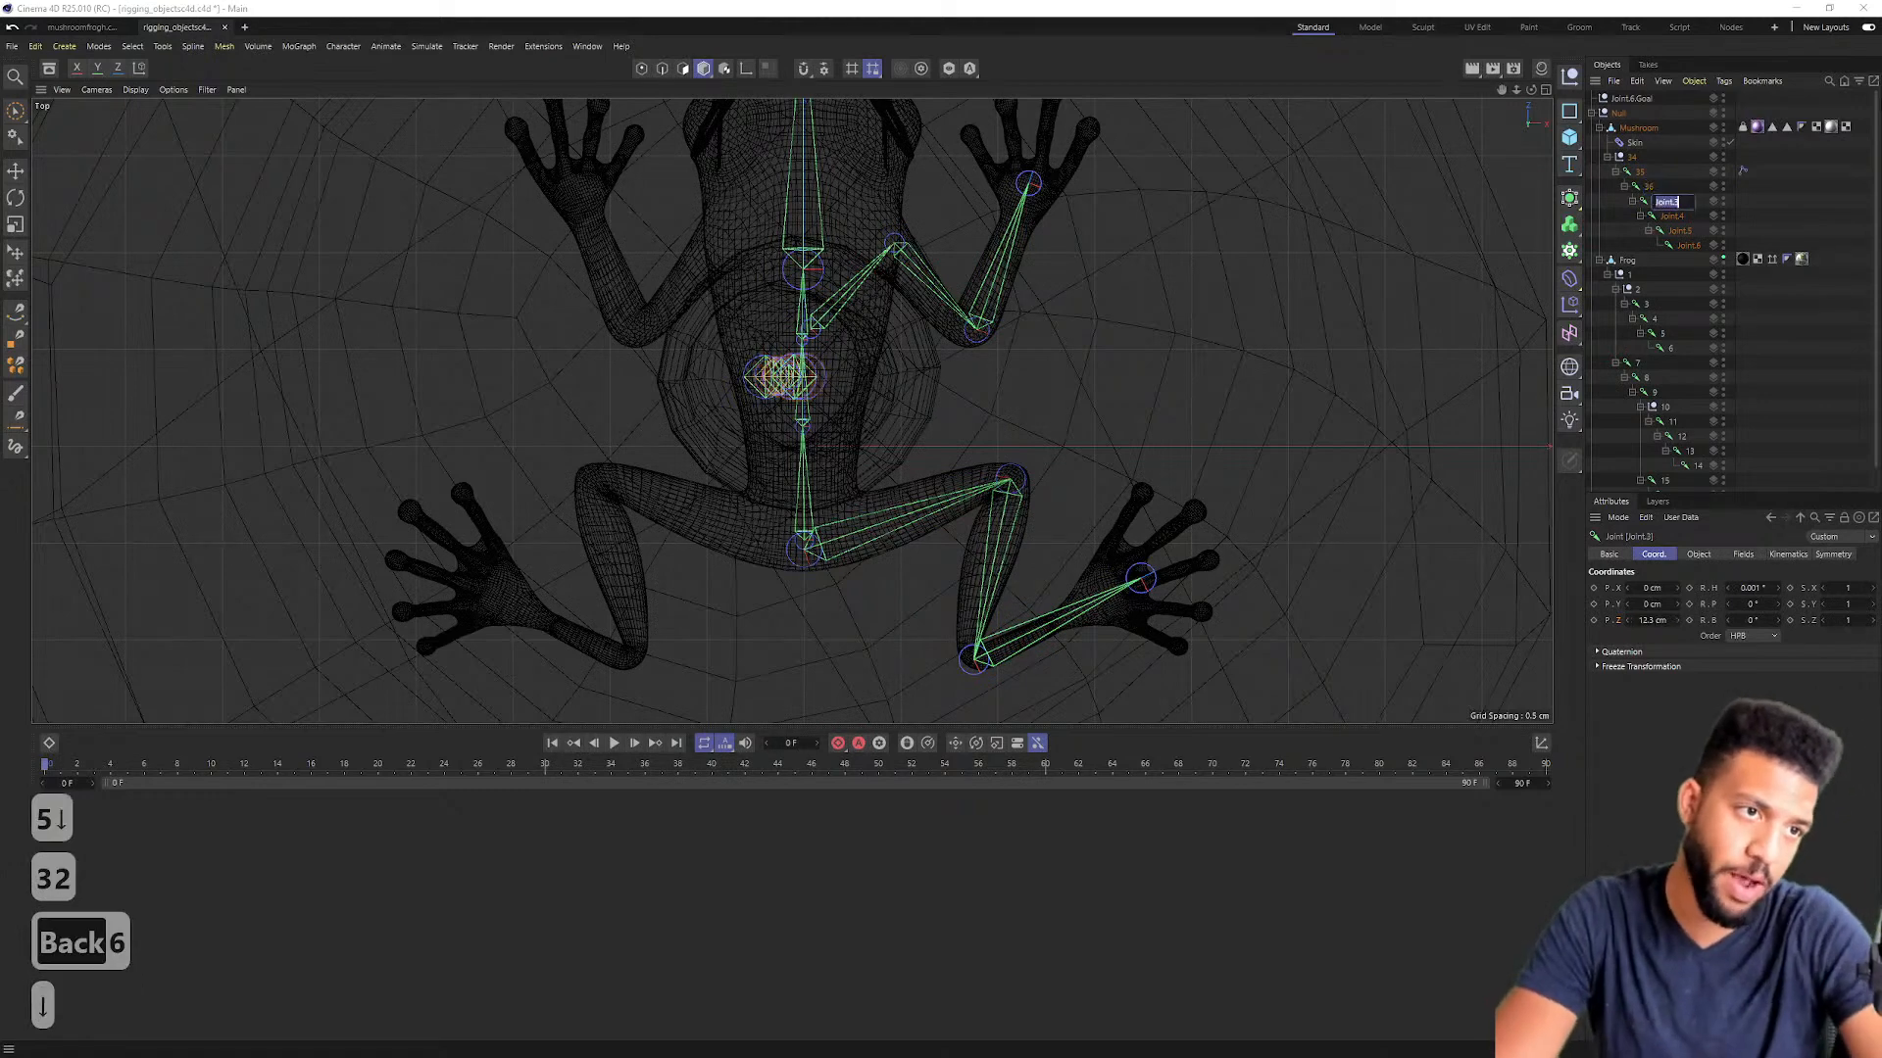
pyautogui.write('37')
pyautogui.press('Down')
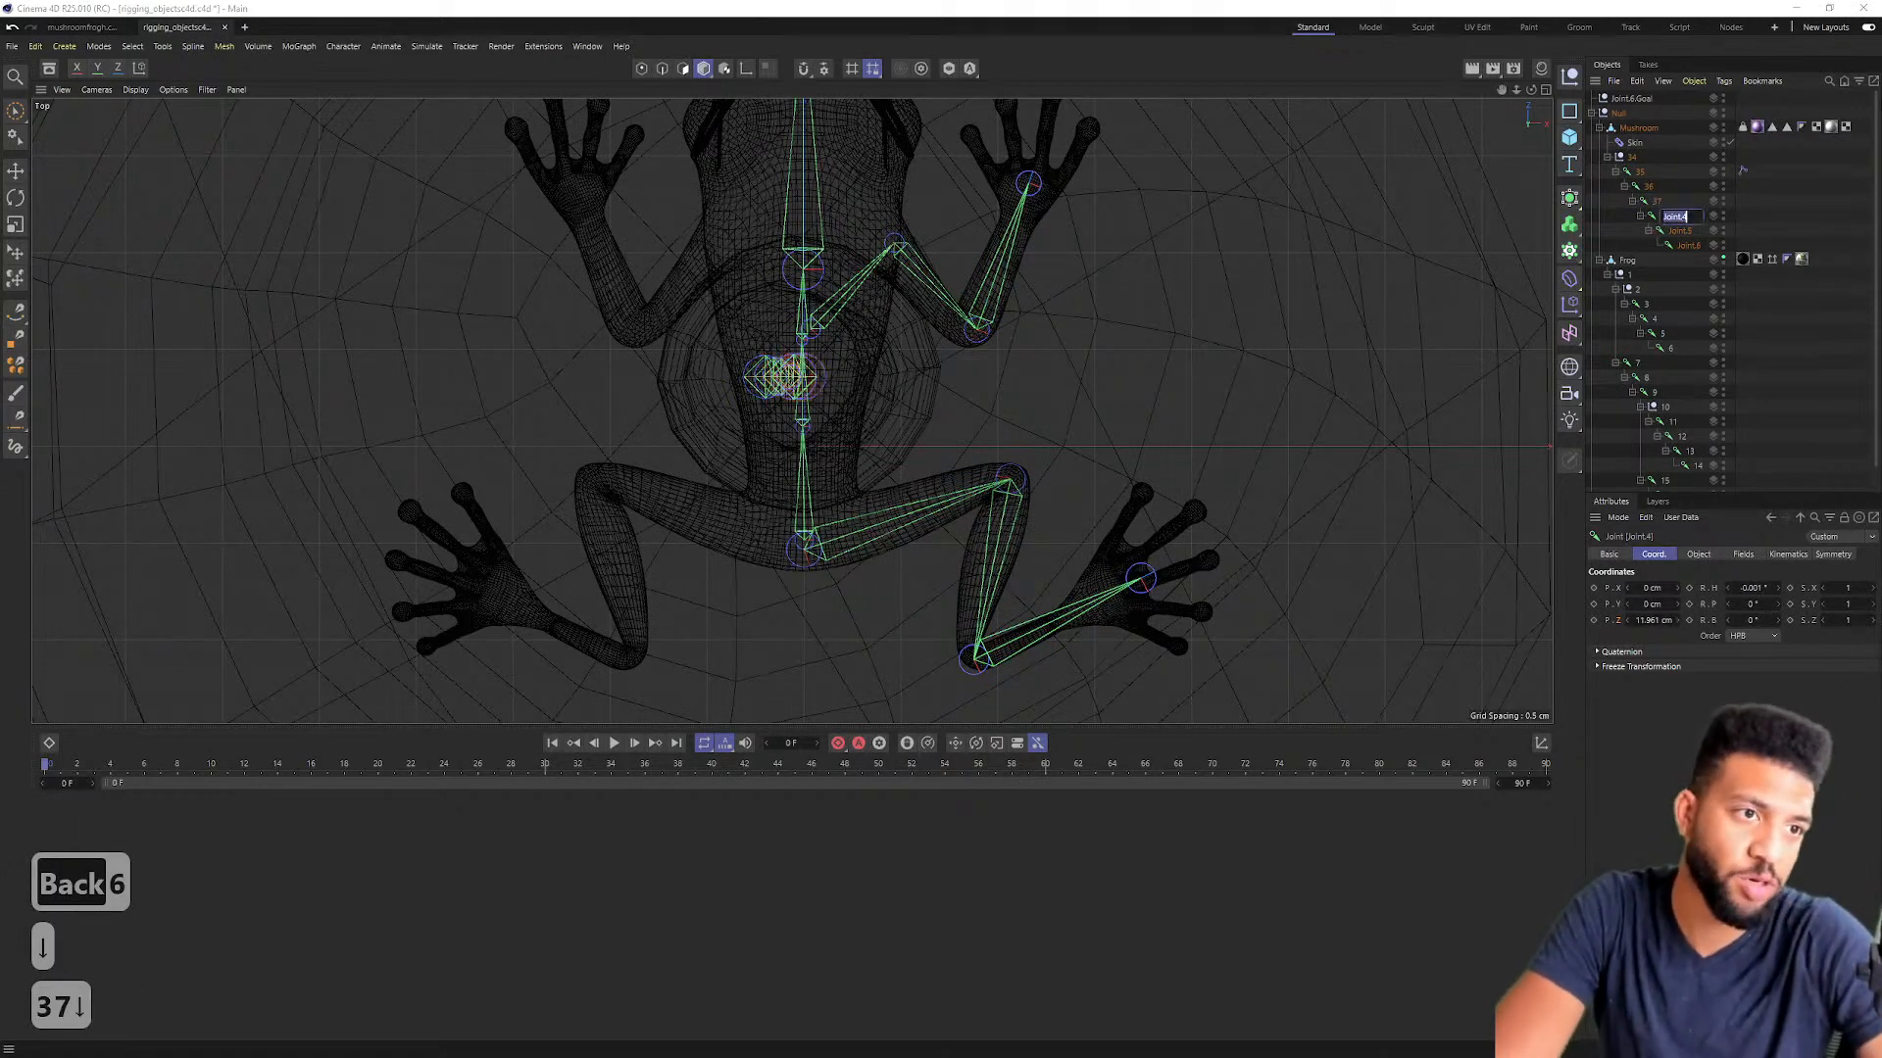
# Step: Rename the mushroom's last three joints in hierarchy order as 38, 39 and 40
pyautogui.write('38')
pyautogui.press('Down')
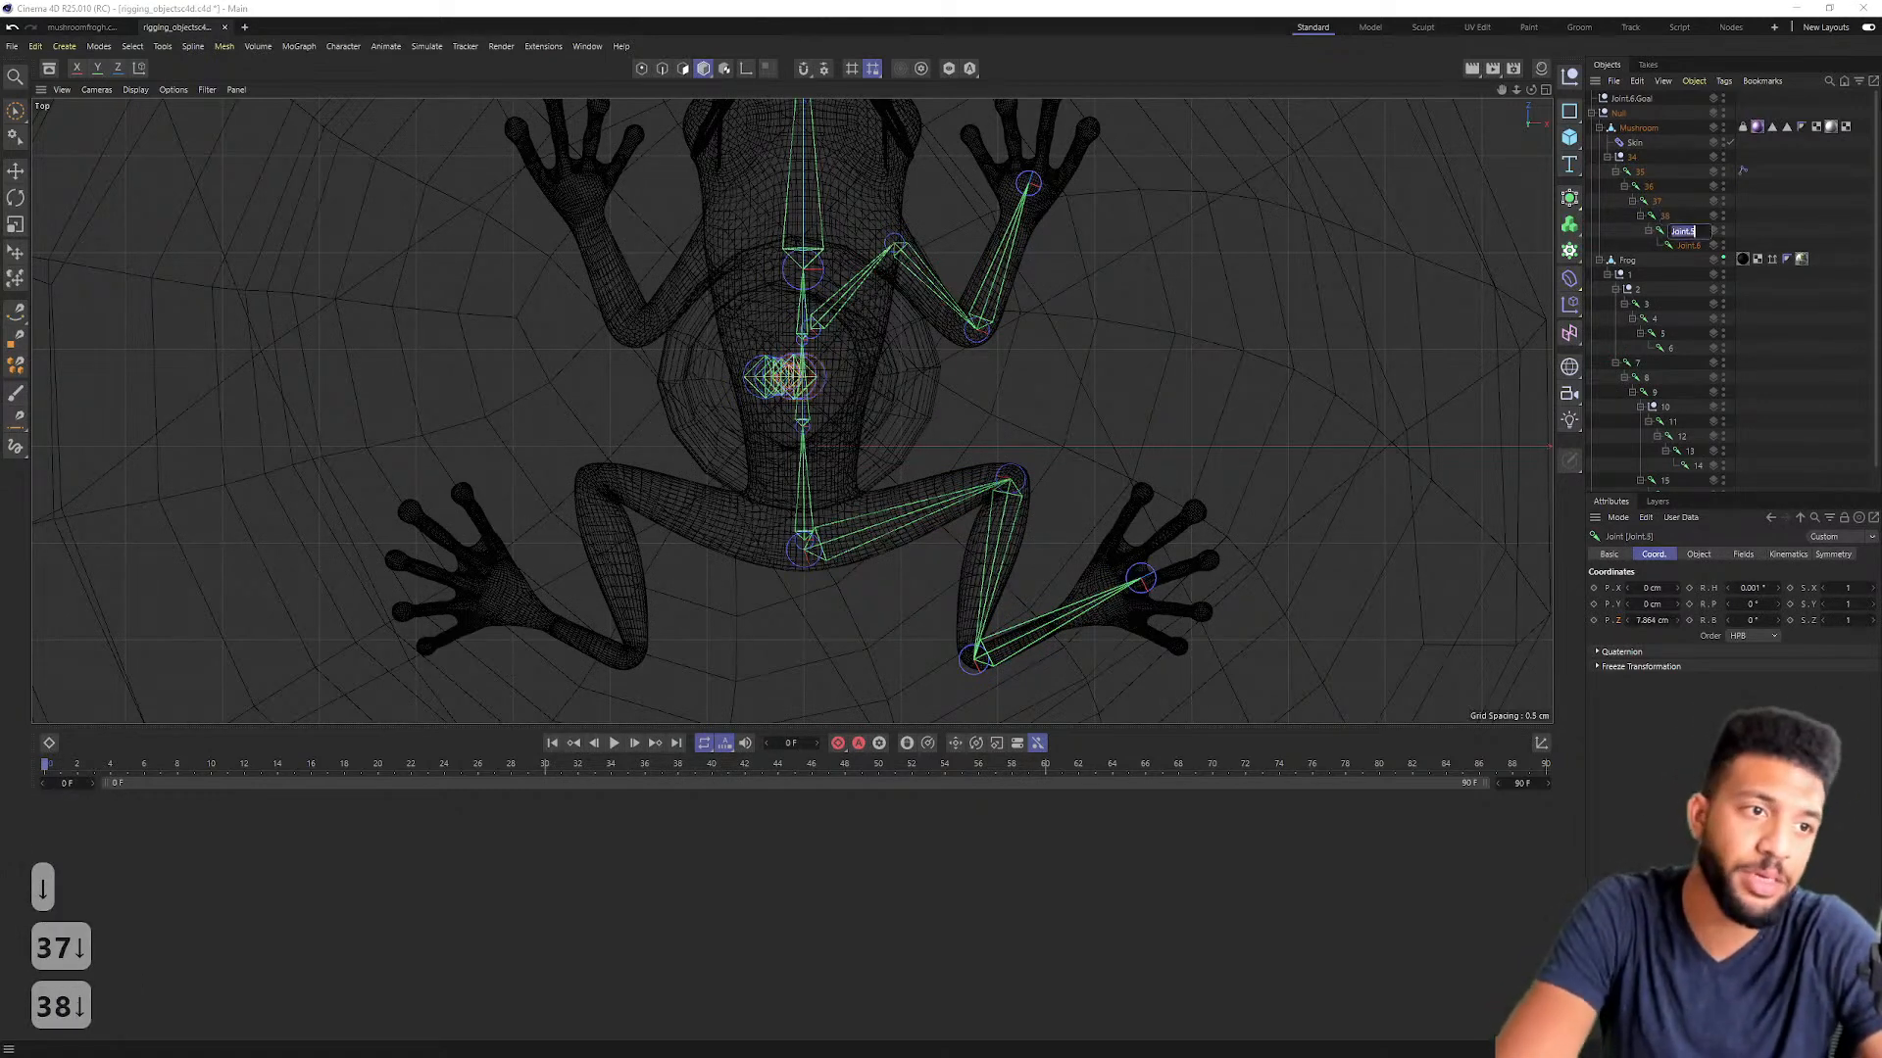
pyautogui.write('39')
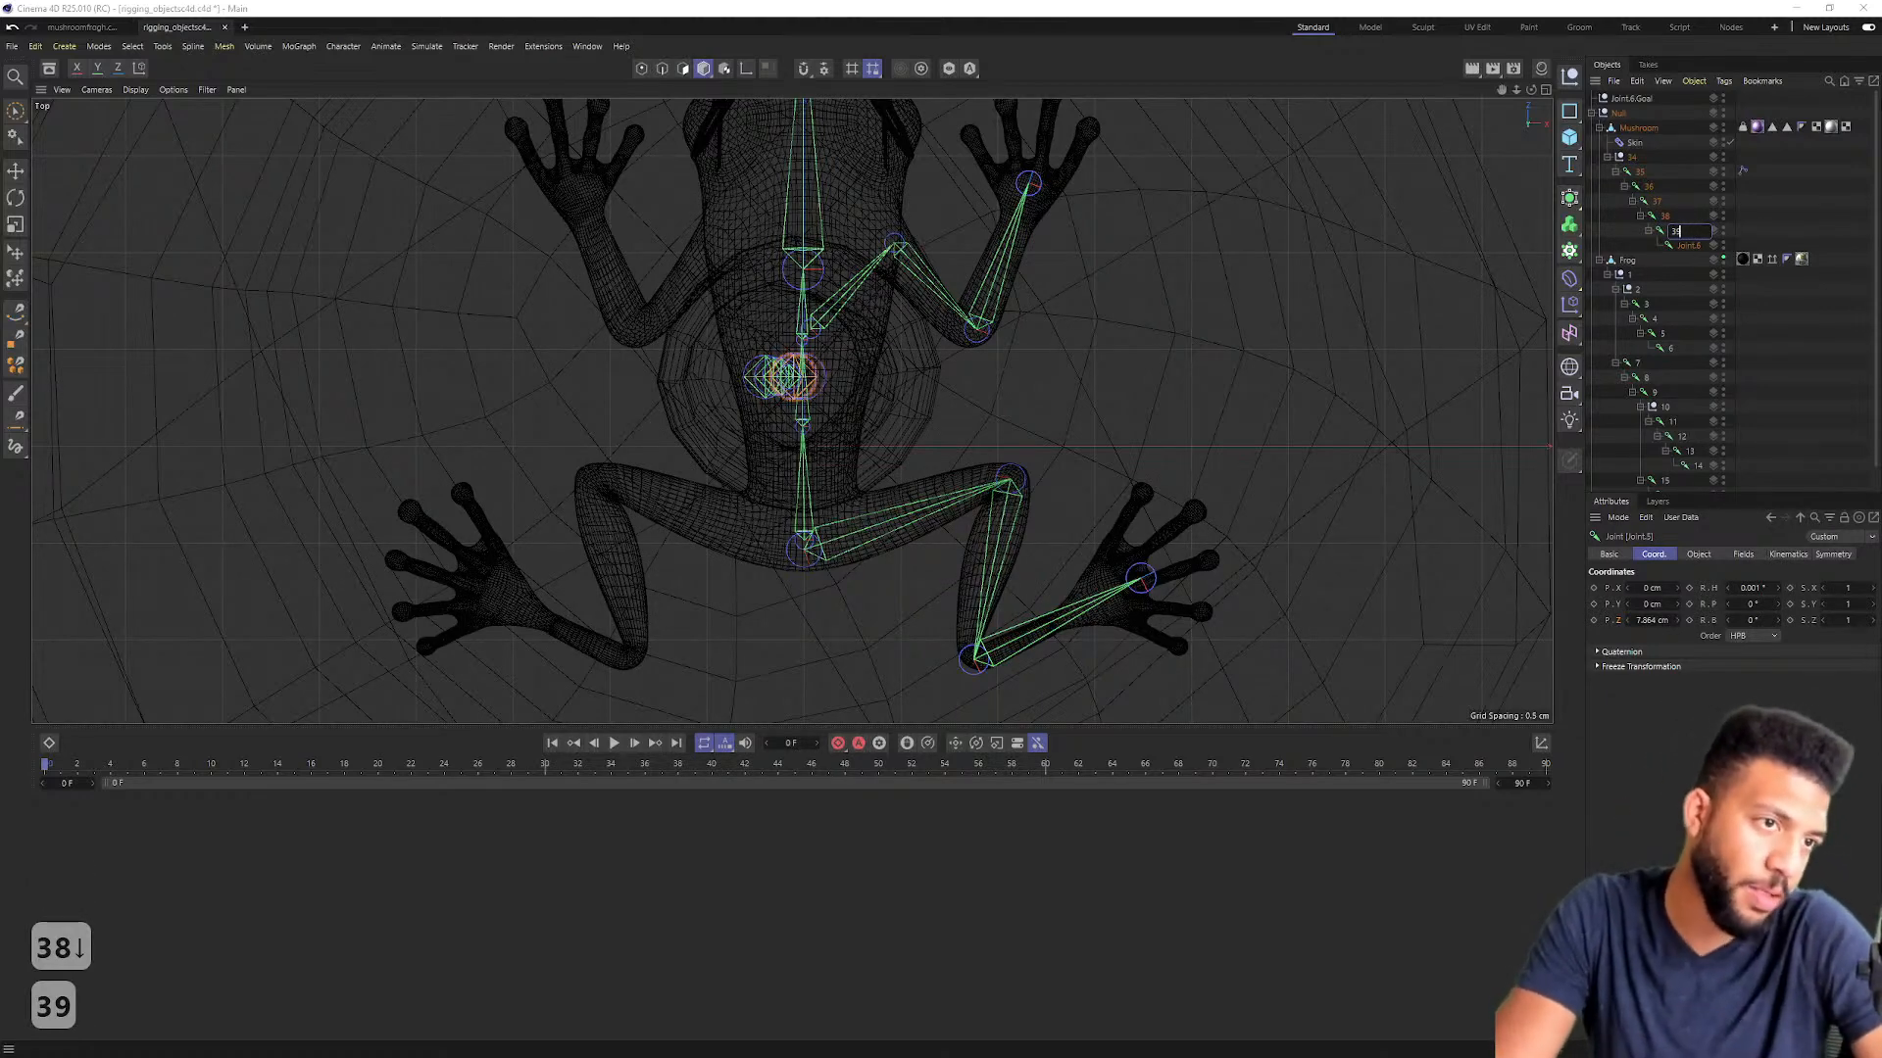
pyautogui.press('Down')
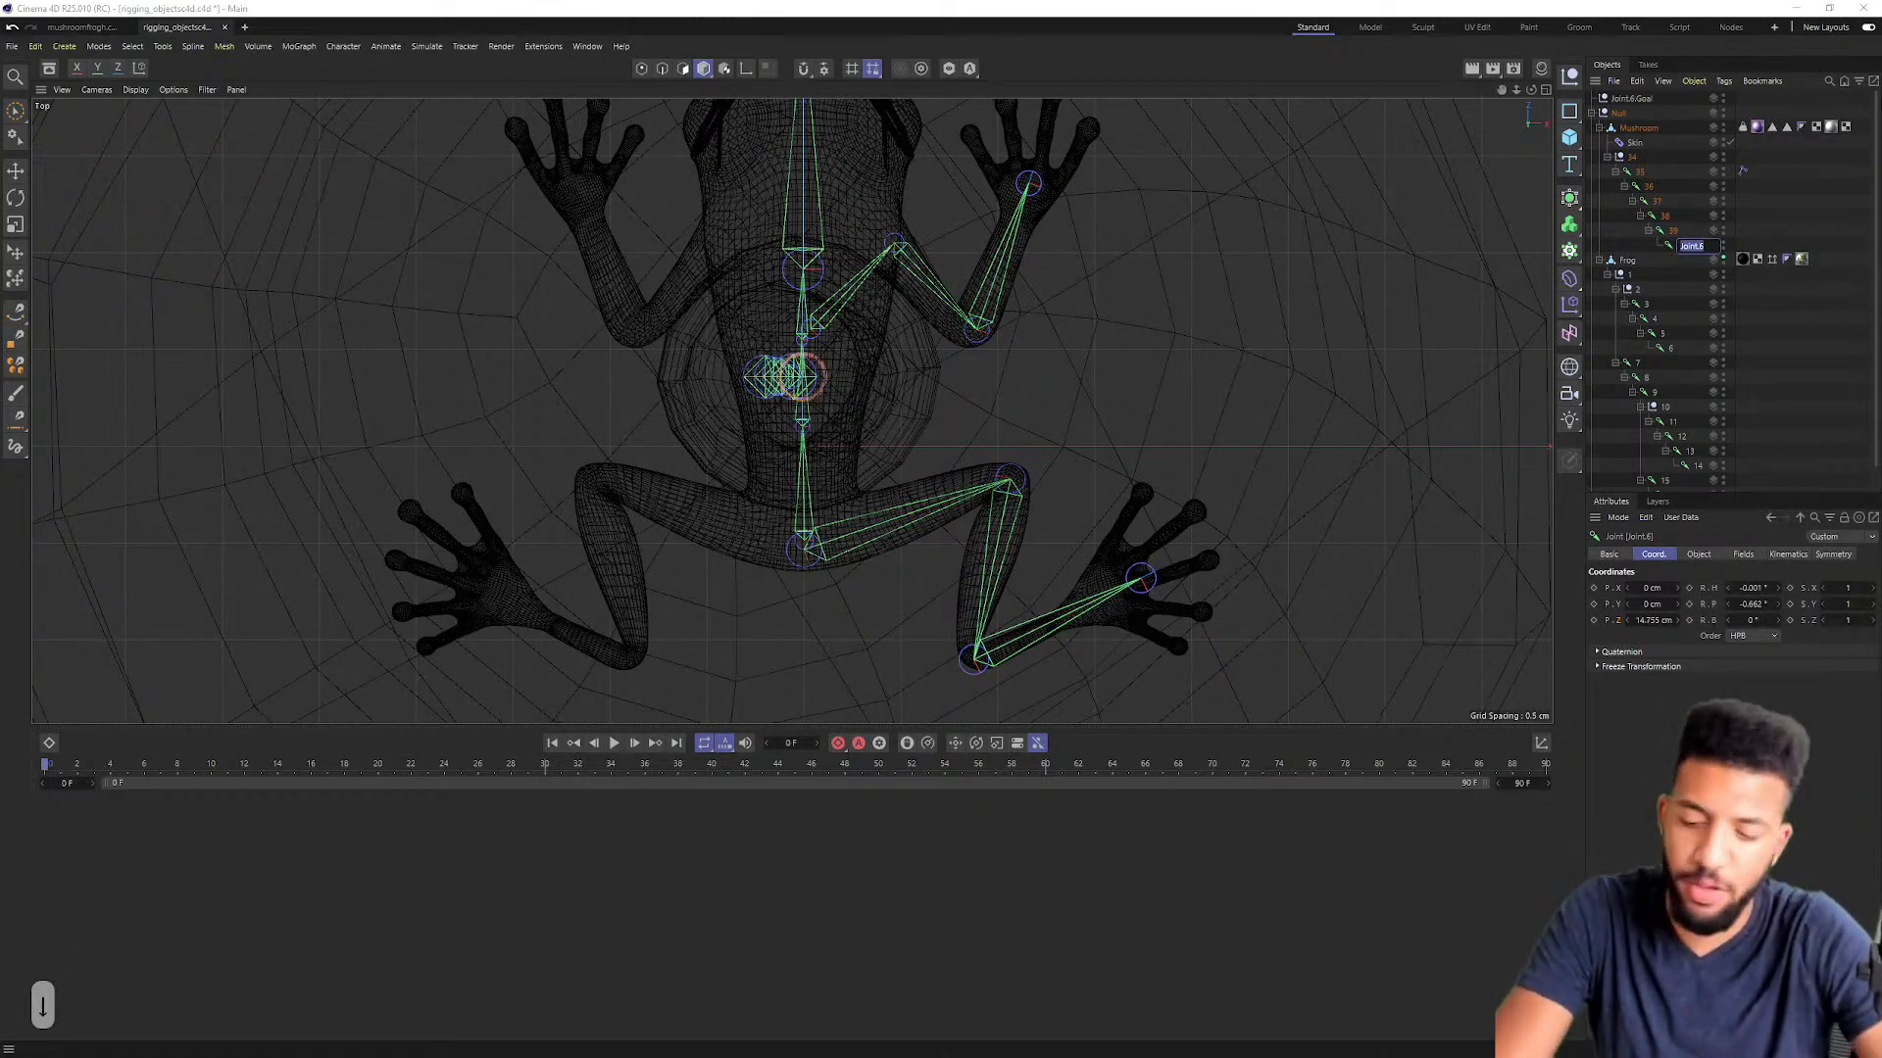
pyautogui.write('40')
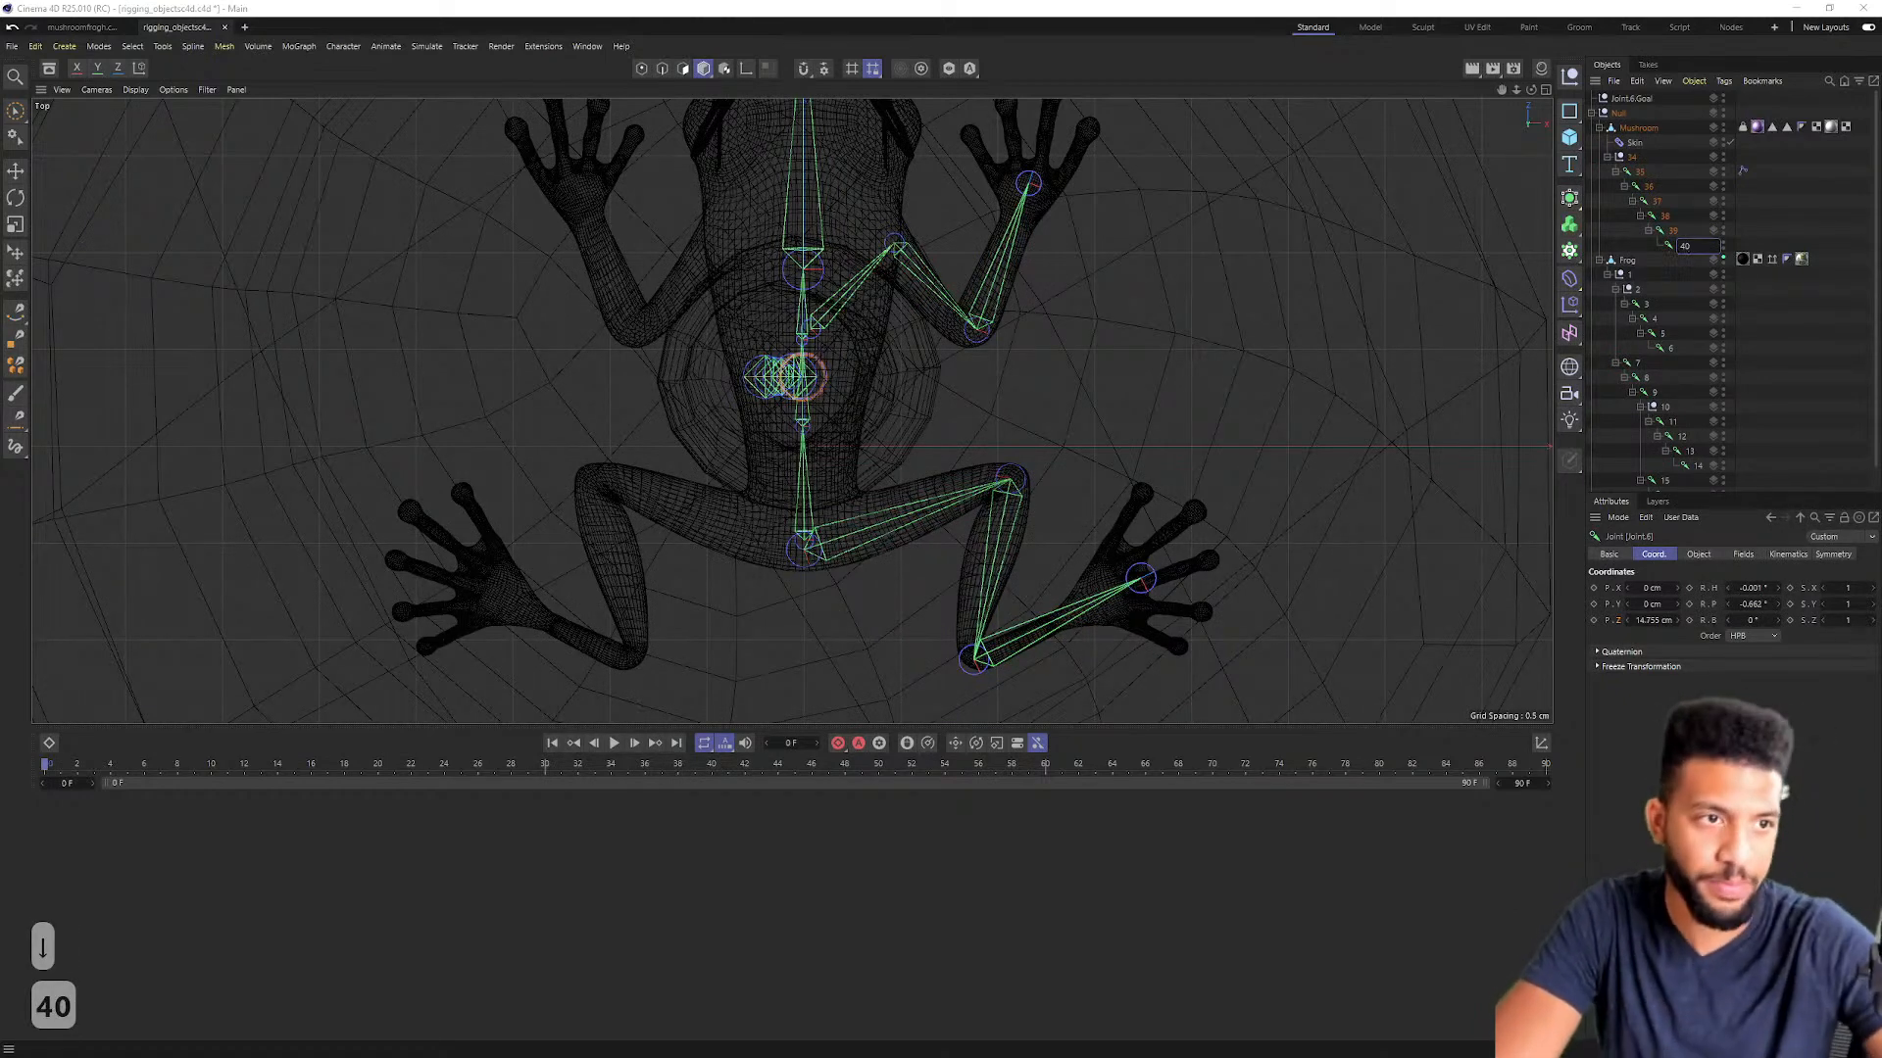
pyautogui.click(1639, 172)
pyautogui.click(1632, 158)
# Step: Examine the numbered mushroom and frog hierarchies, highlighting the frog's hind leg joints 3 to 6 and front leg joints 11 to 14
pyautogui.scroll(-1, 1605, 245)
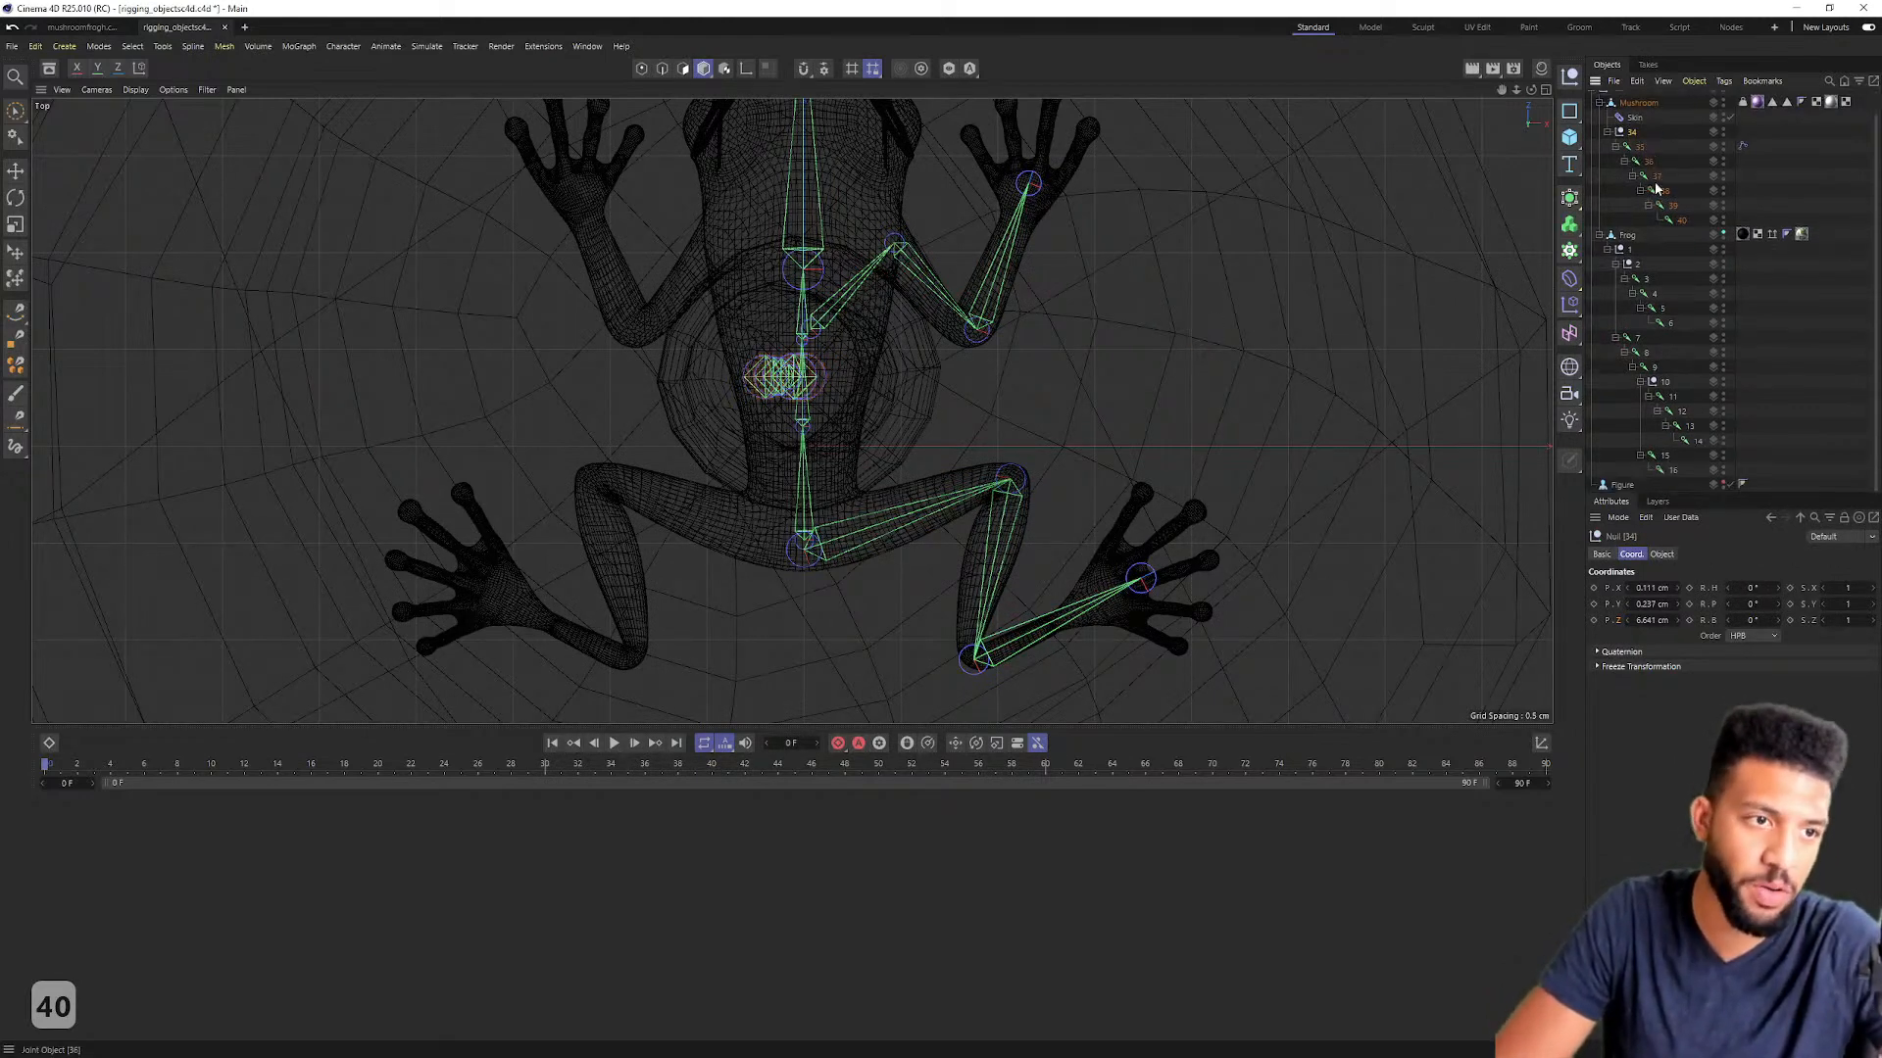
pyautogui.scroll(2, 1604, 245)
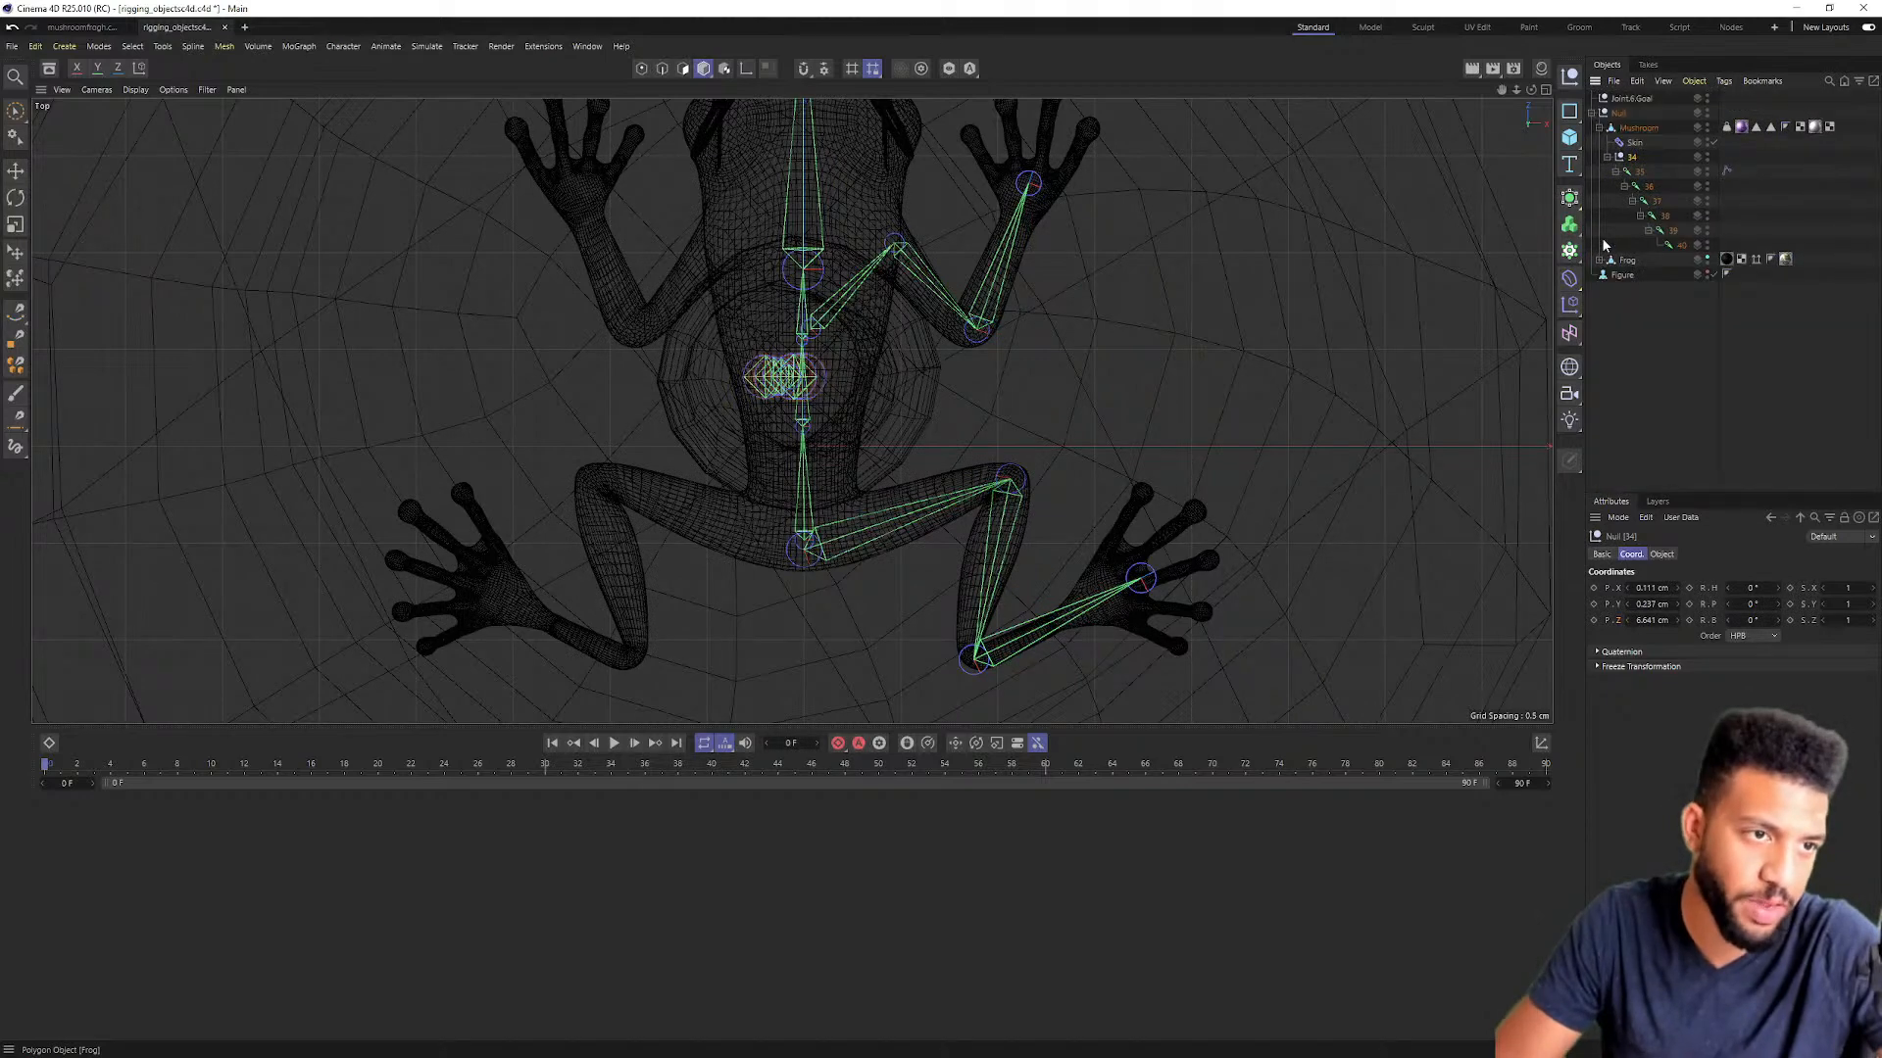
pyautogui.scroll(-1, 1630, 336)
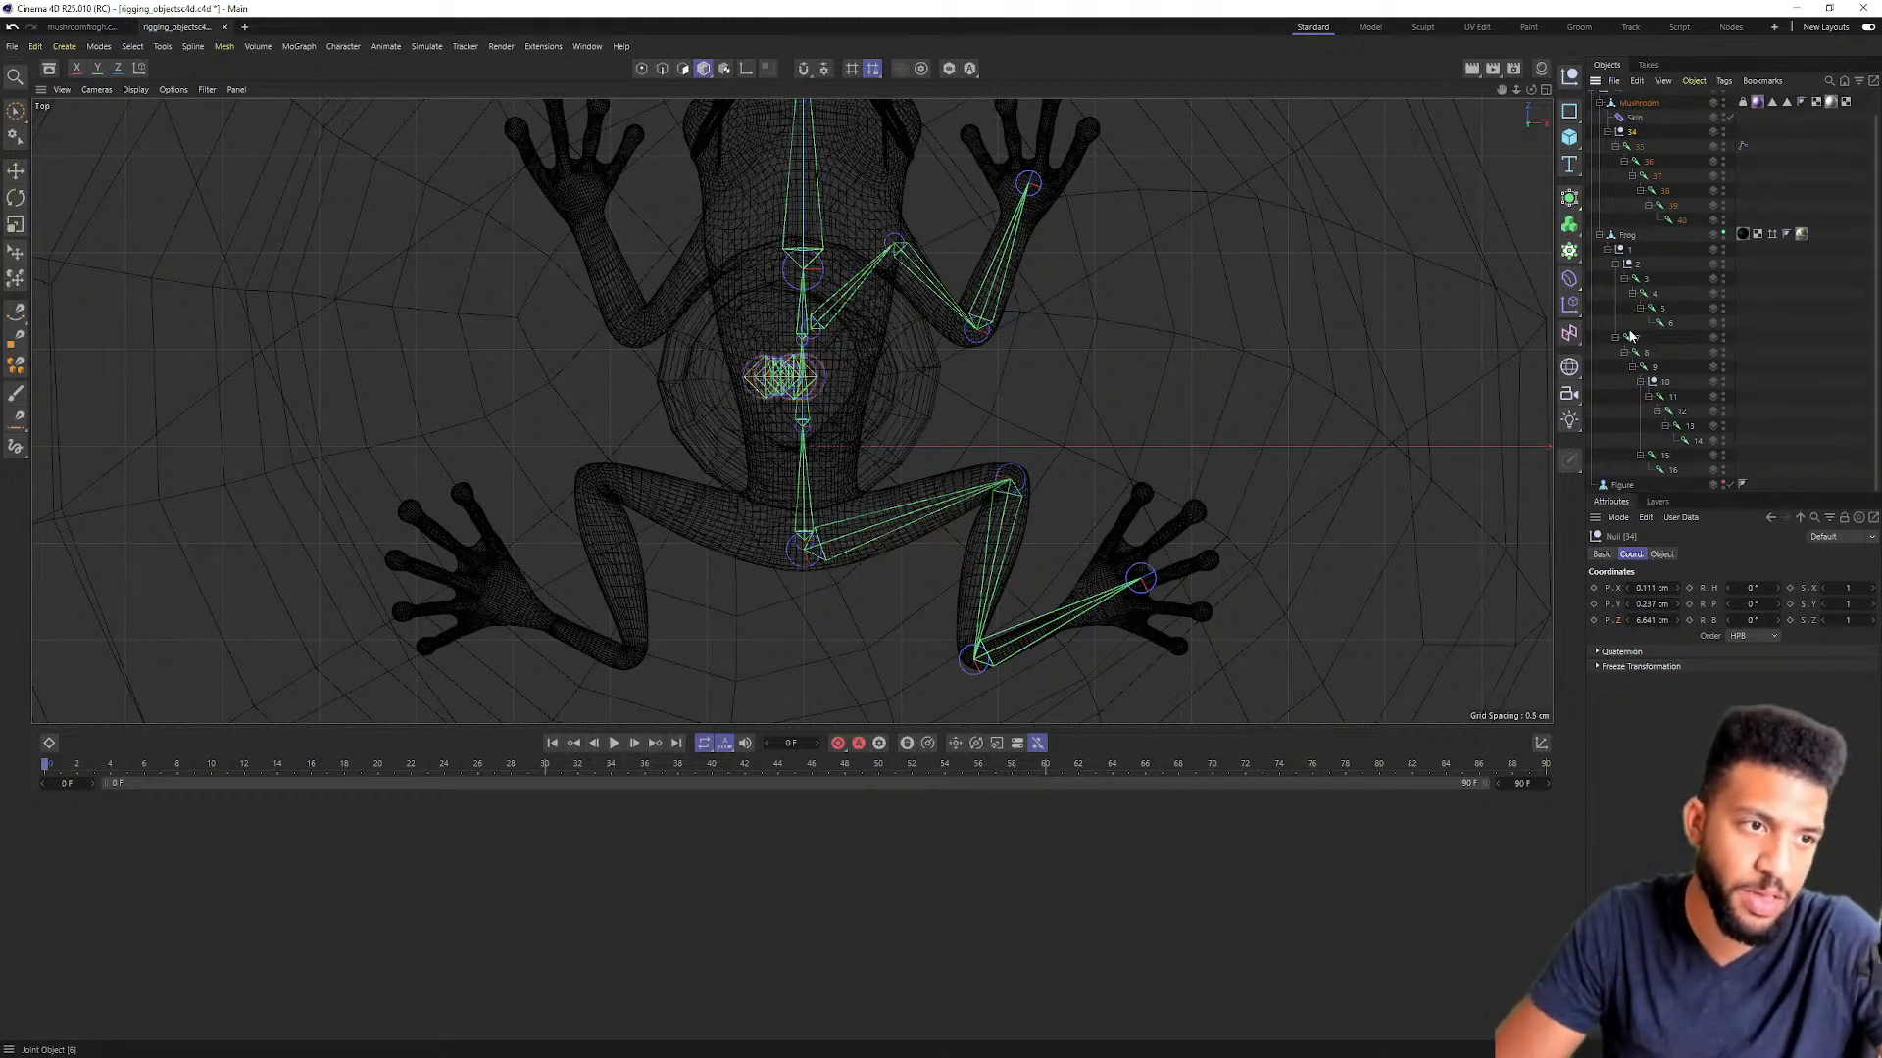
pyautogui.scroll(1, 1671, 407)
pyautogui.click(1646, 143)
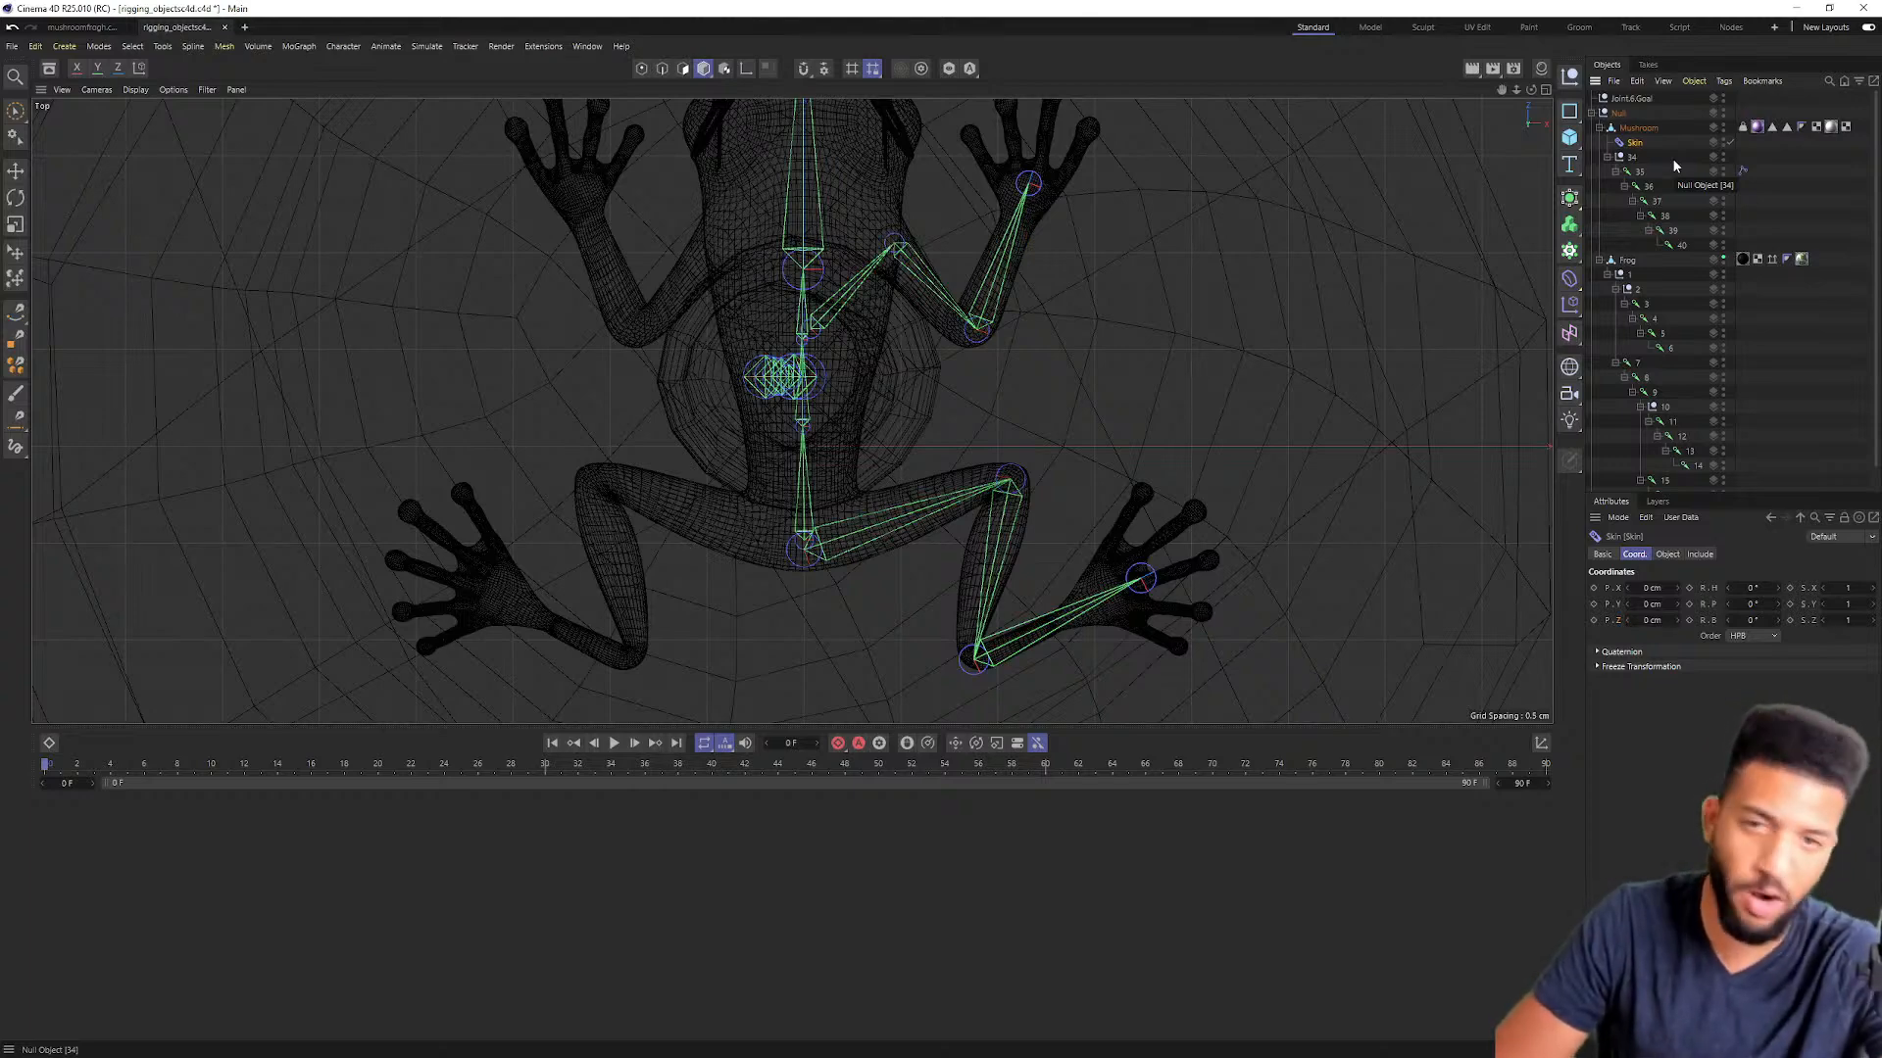
pyautogui.click(1615, 364)
pyautogui.click(1615, 364)
pyautogui.click(1646, 305)
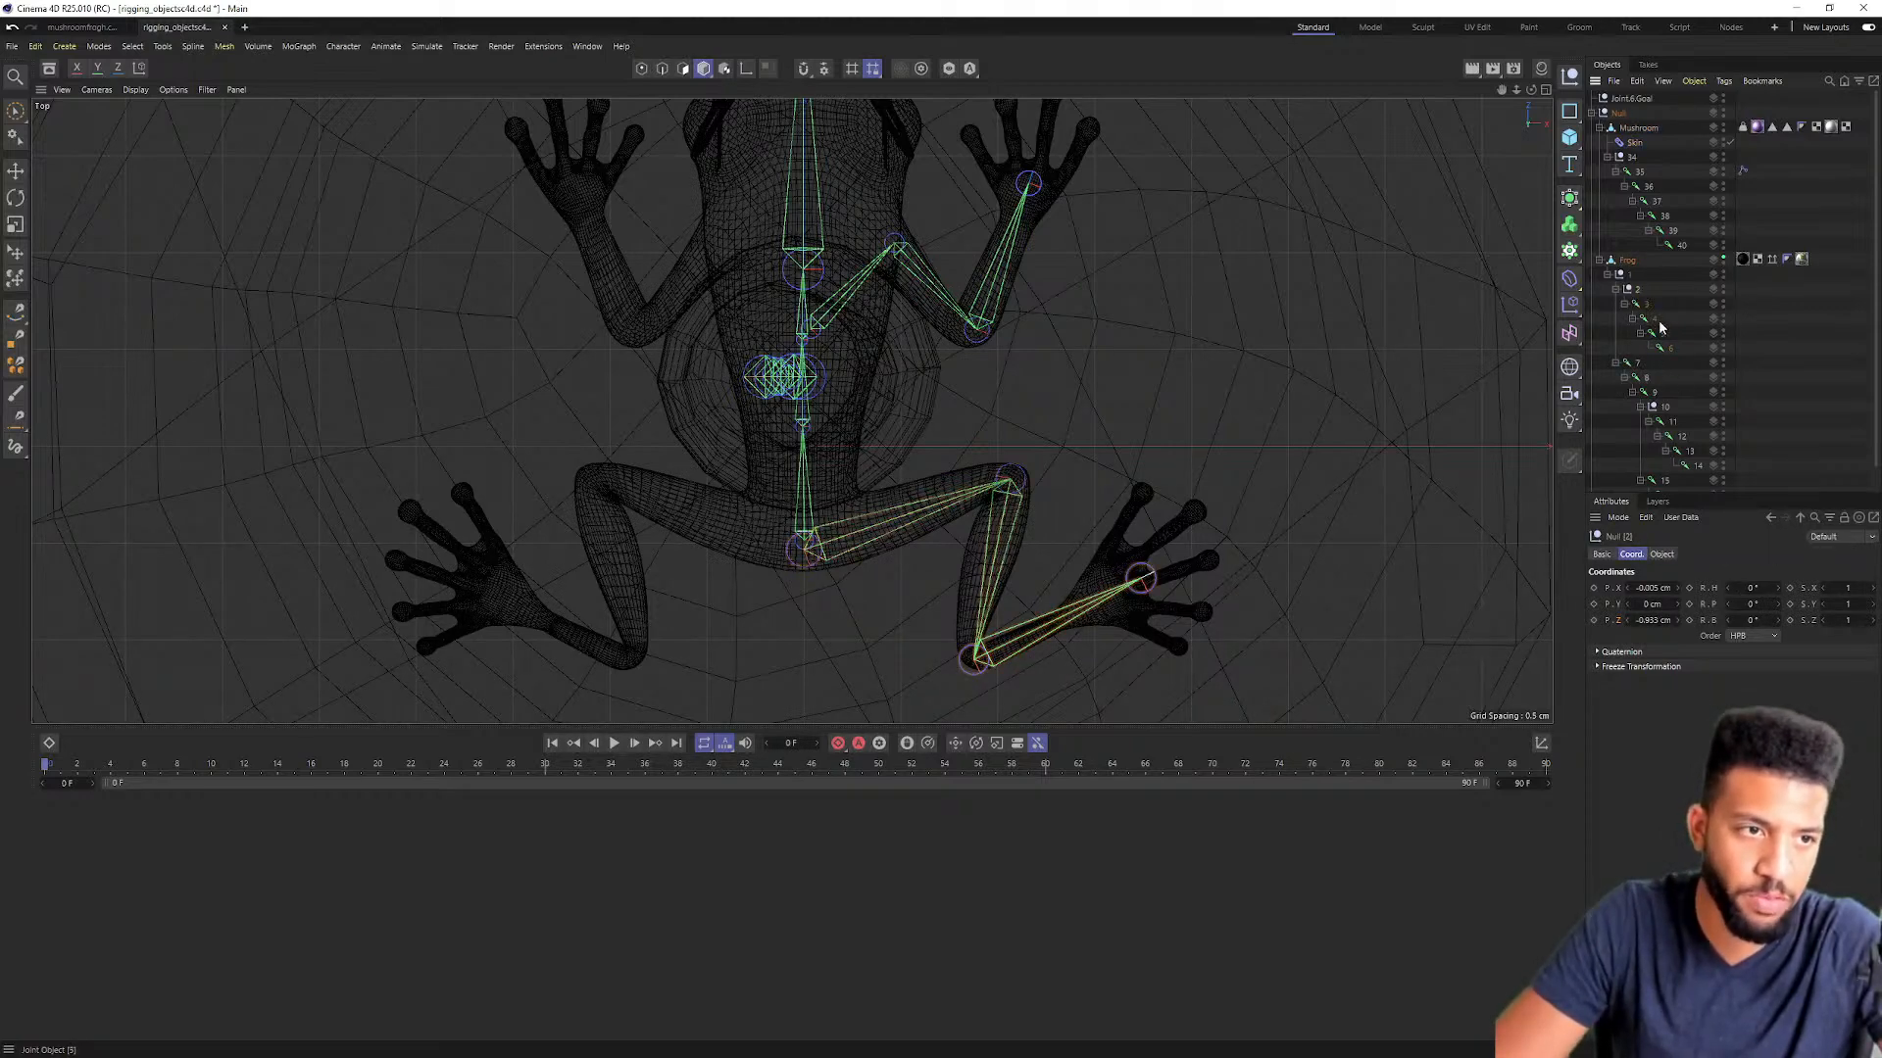
pyautogui.keyDown('shift'); pyautogui.click(1675, 351); pyautogui.keyUp('shift')
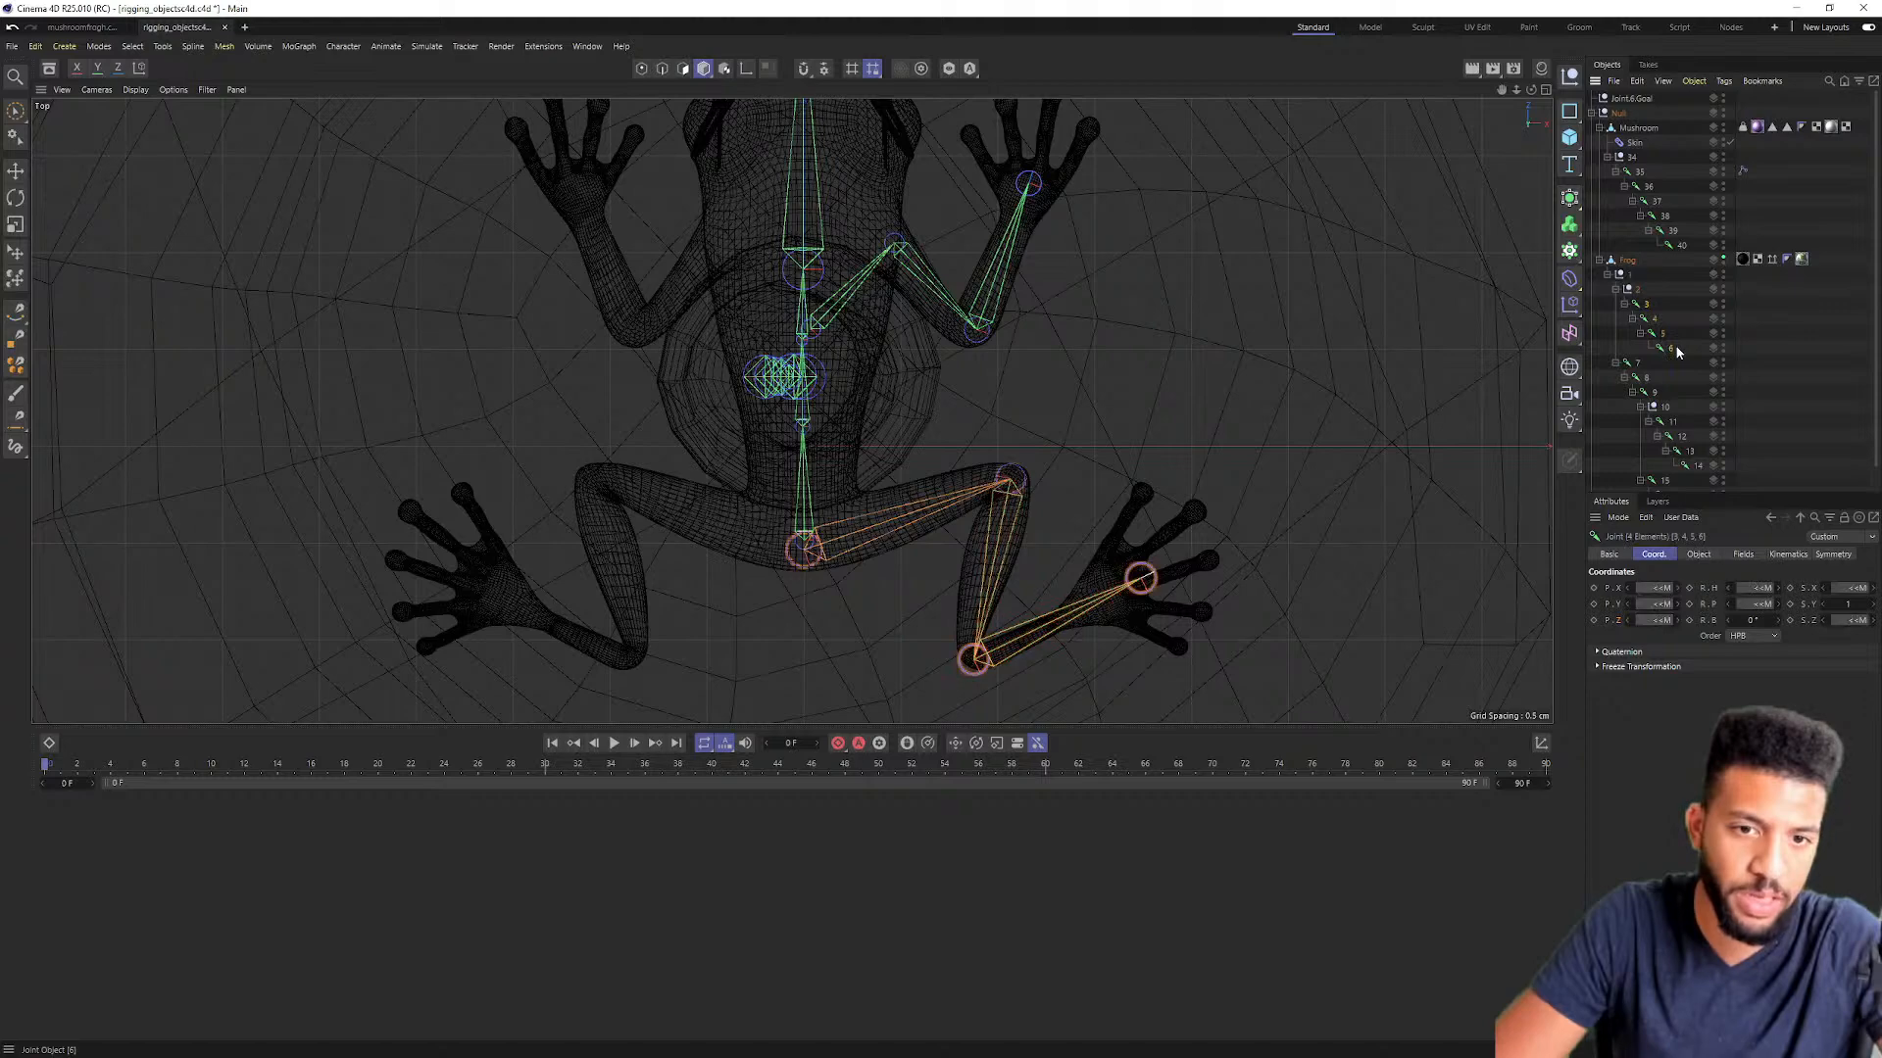
pyautogui.scroll(-1, 1650, 443)
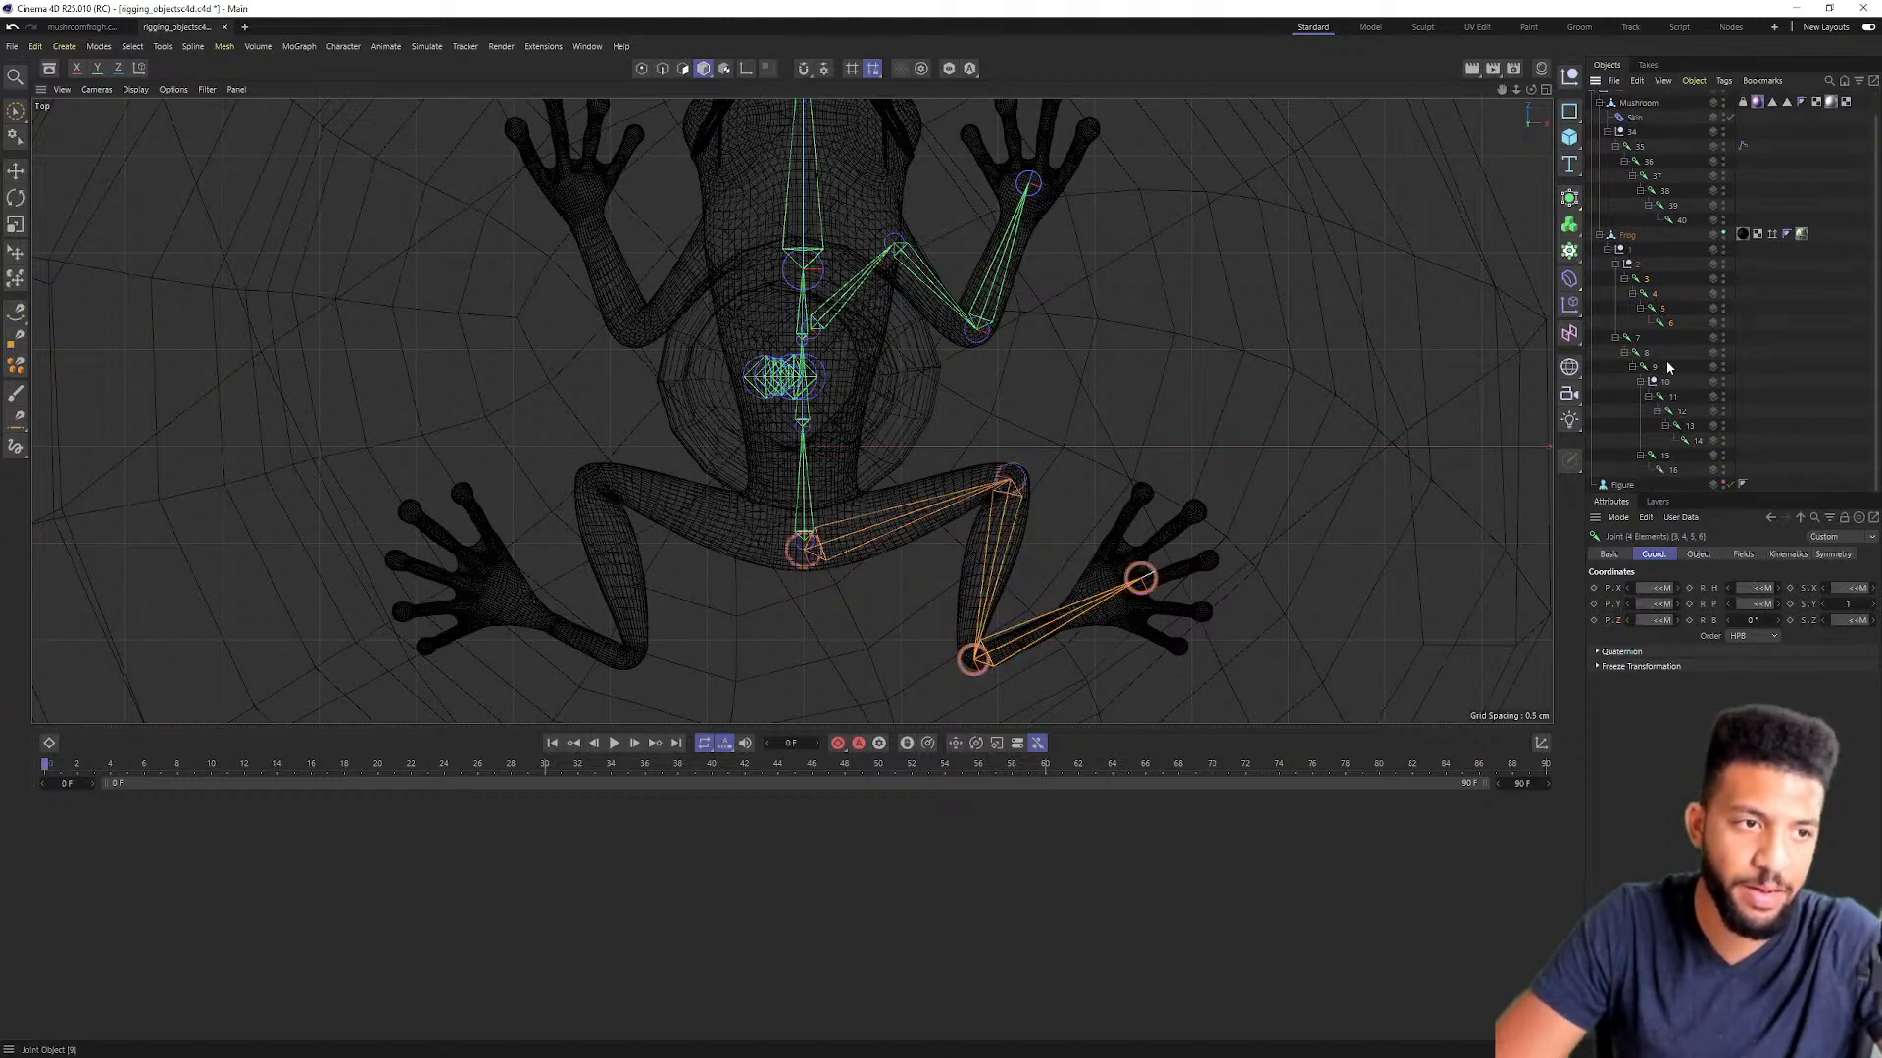
pyautogui.click(1673, 397)
pyautogui.keyDown('shift'); pyautogui.click(1696, 442); pyautogui.keyUp('shift')
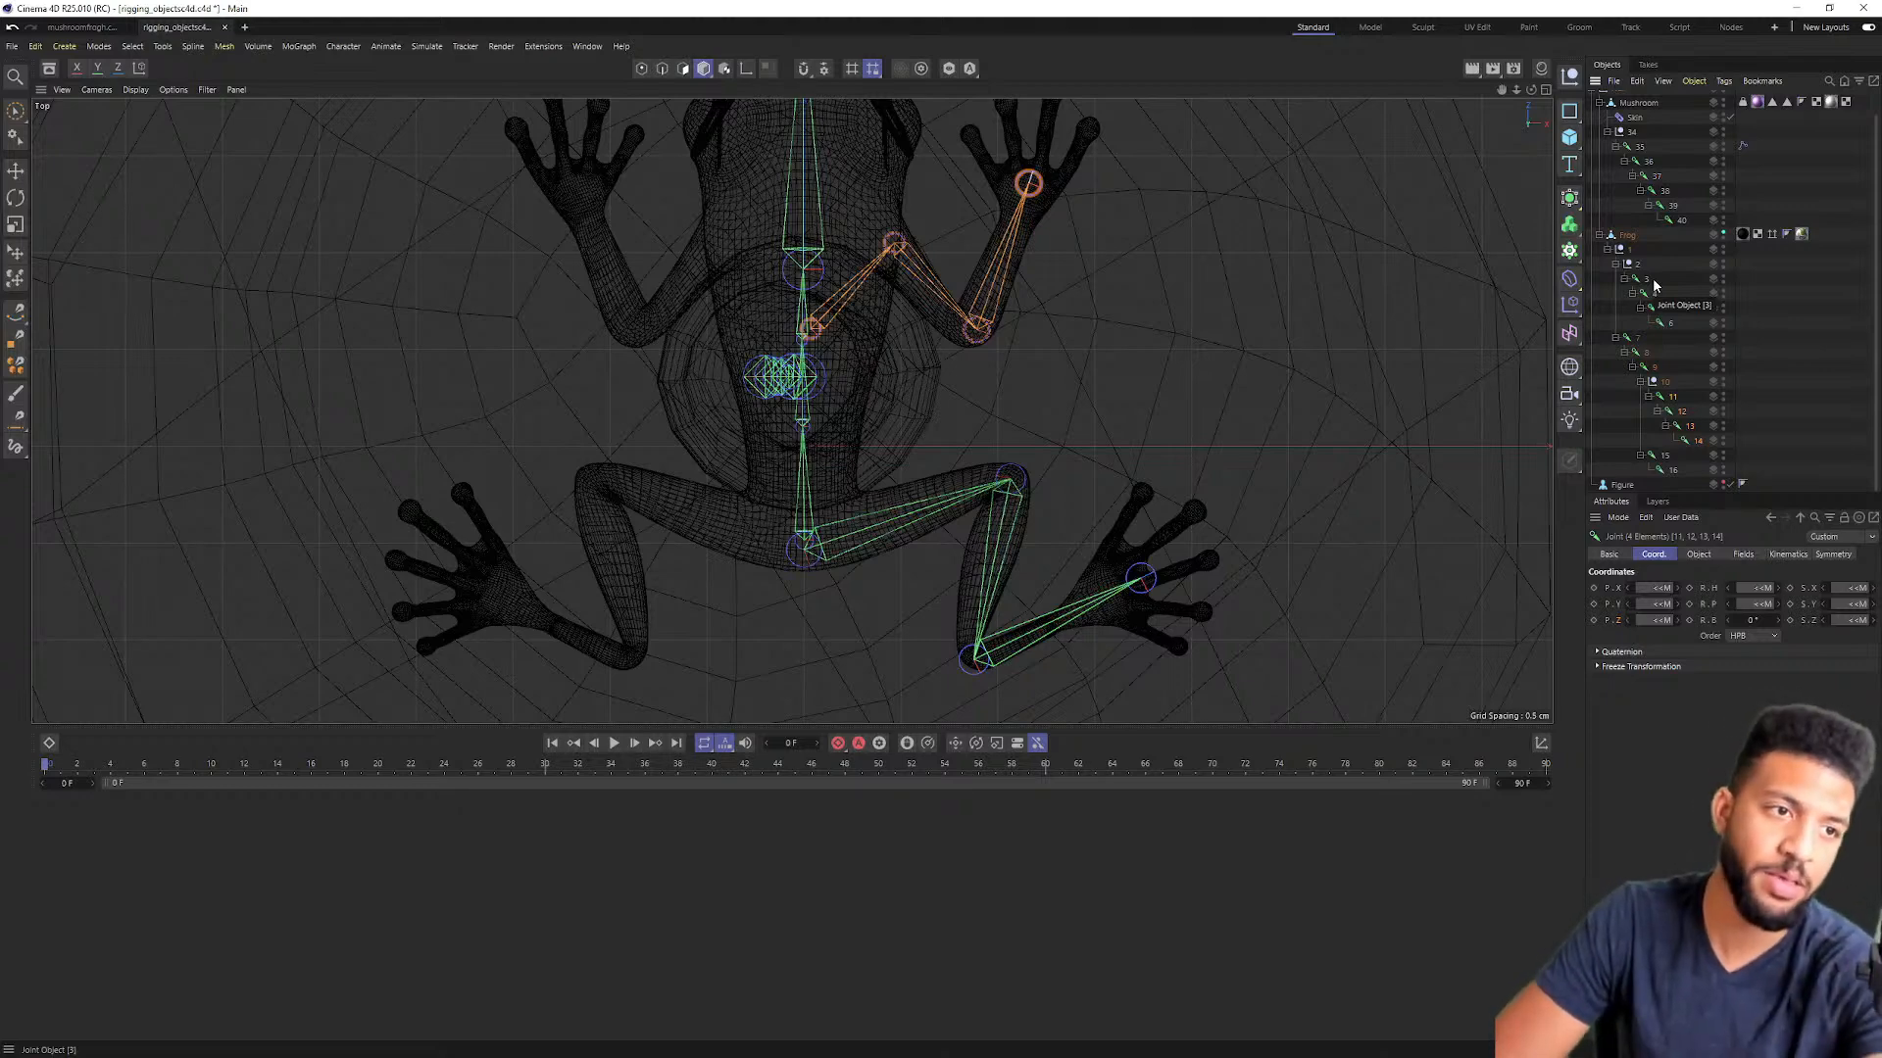
# Step: Mirror the frog's front leg joints 11 to 14 across the world X (YZ) axis with the Mirror Tool
pyautogui.scroll(-5, 1039, 260)
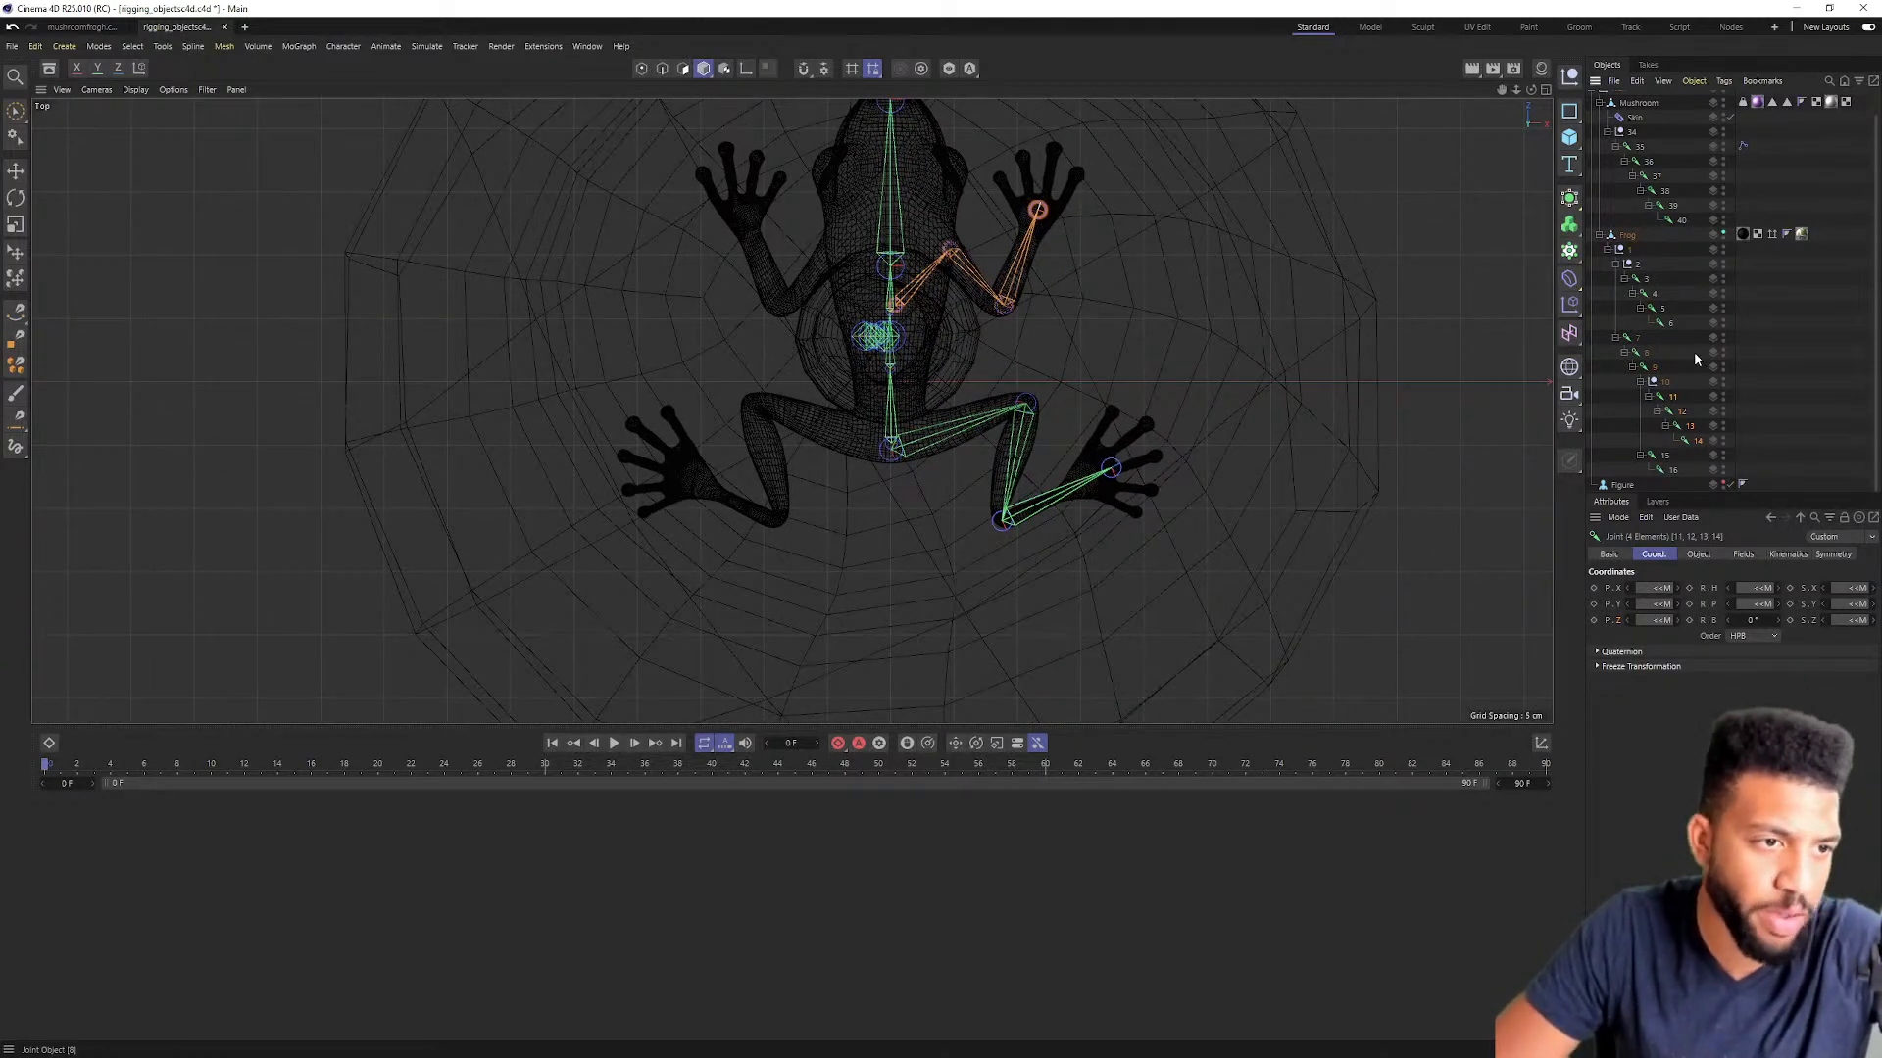
pyautogui.click(1682, 413)
pyautogui.click(1680, 424)
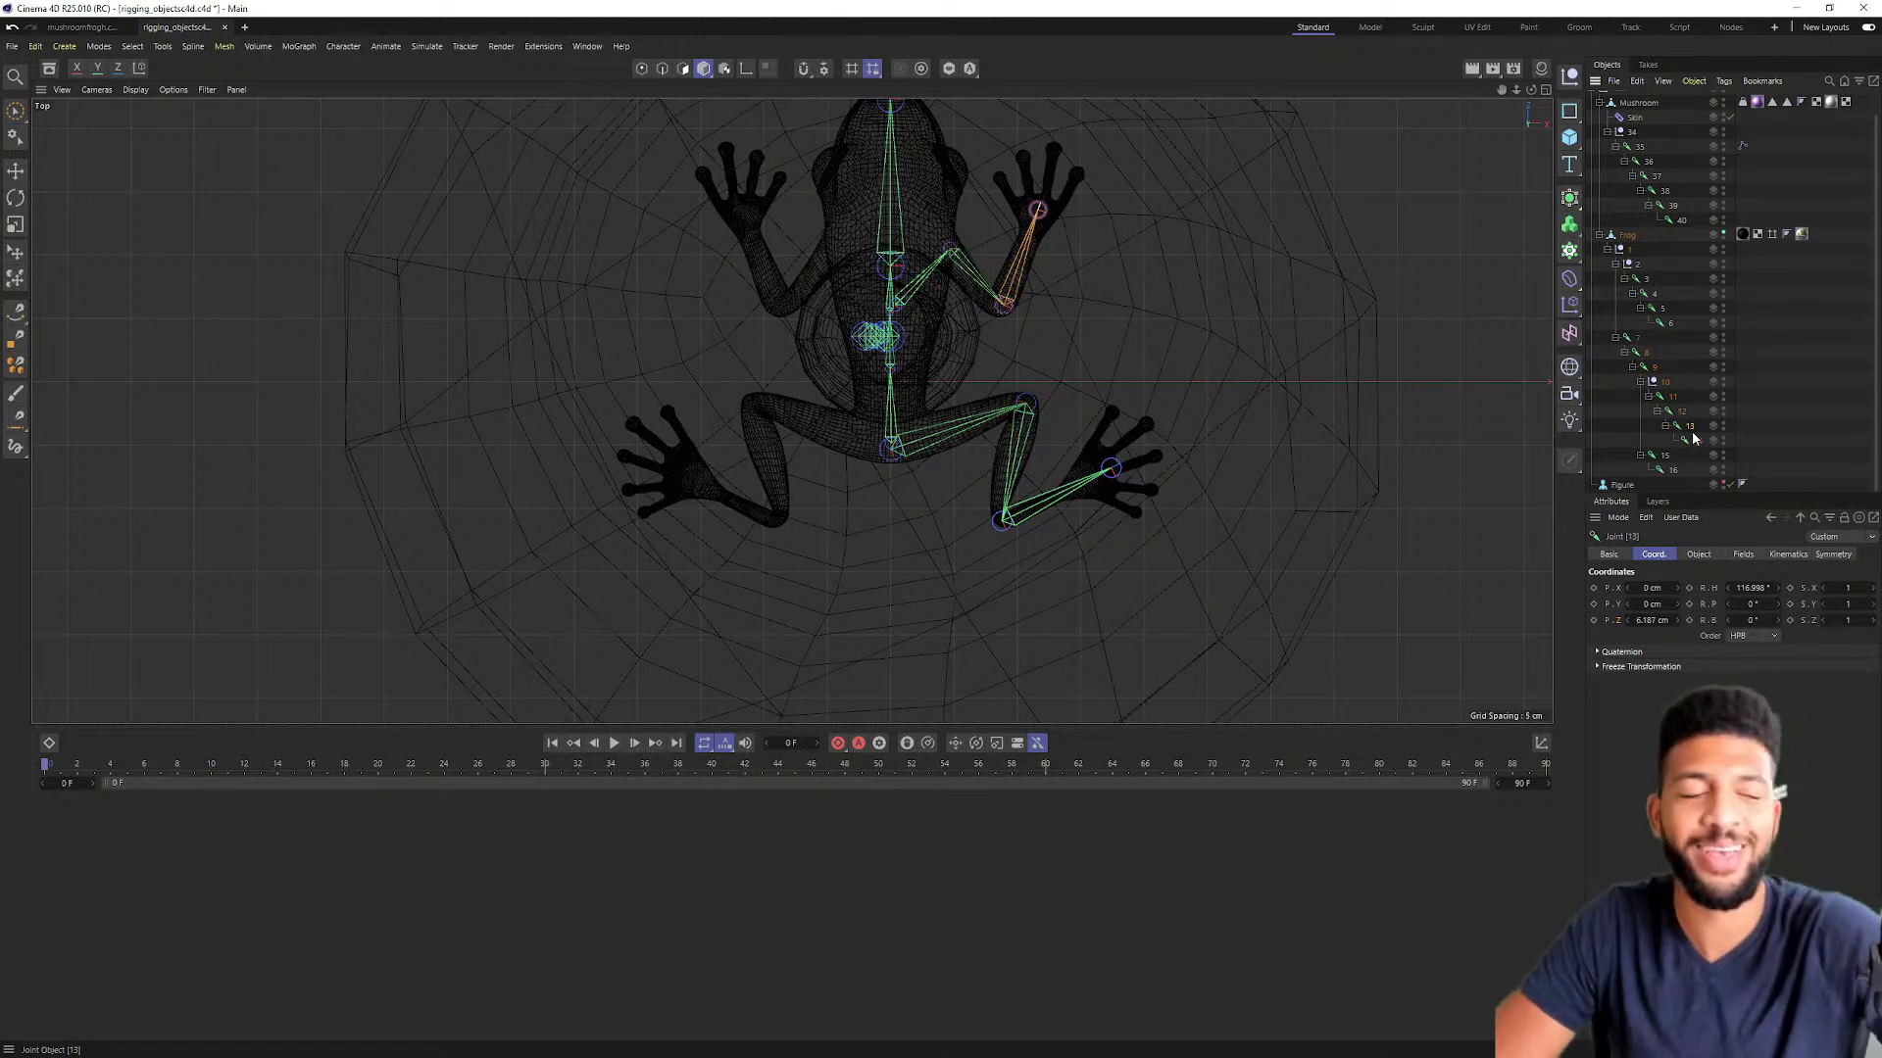
pyautogui.click(1673, 396)
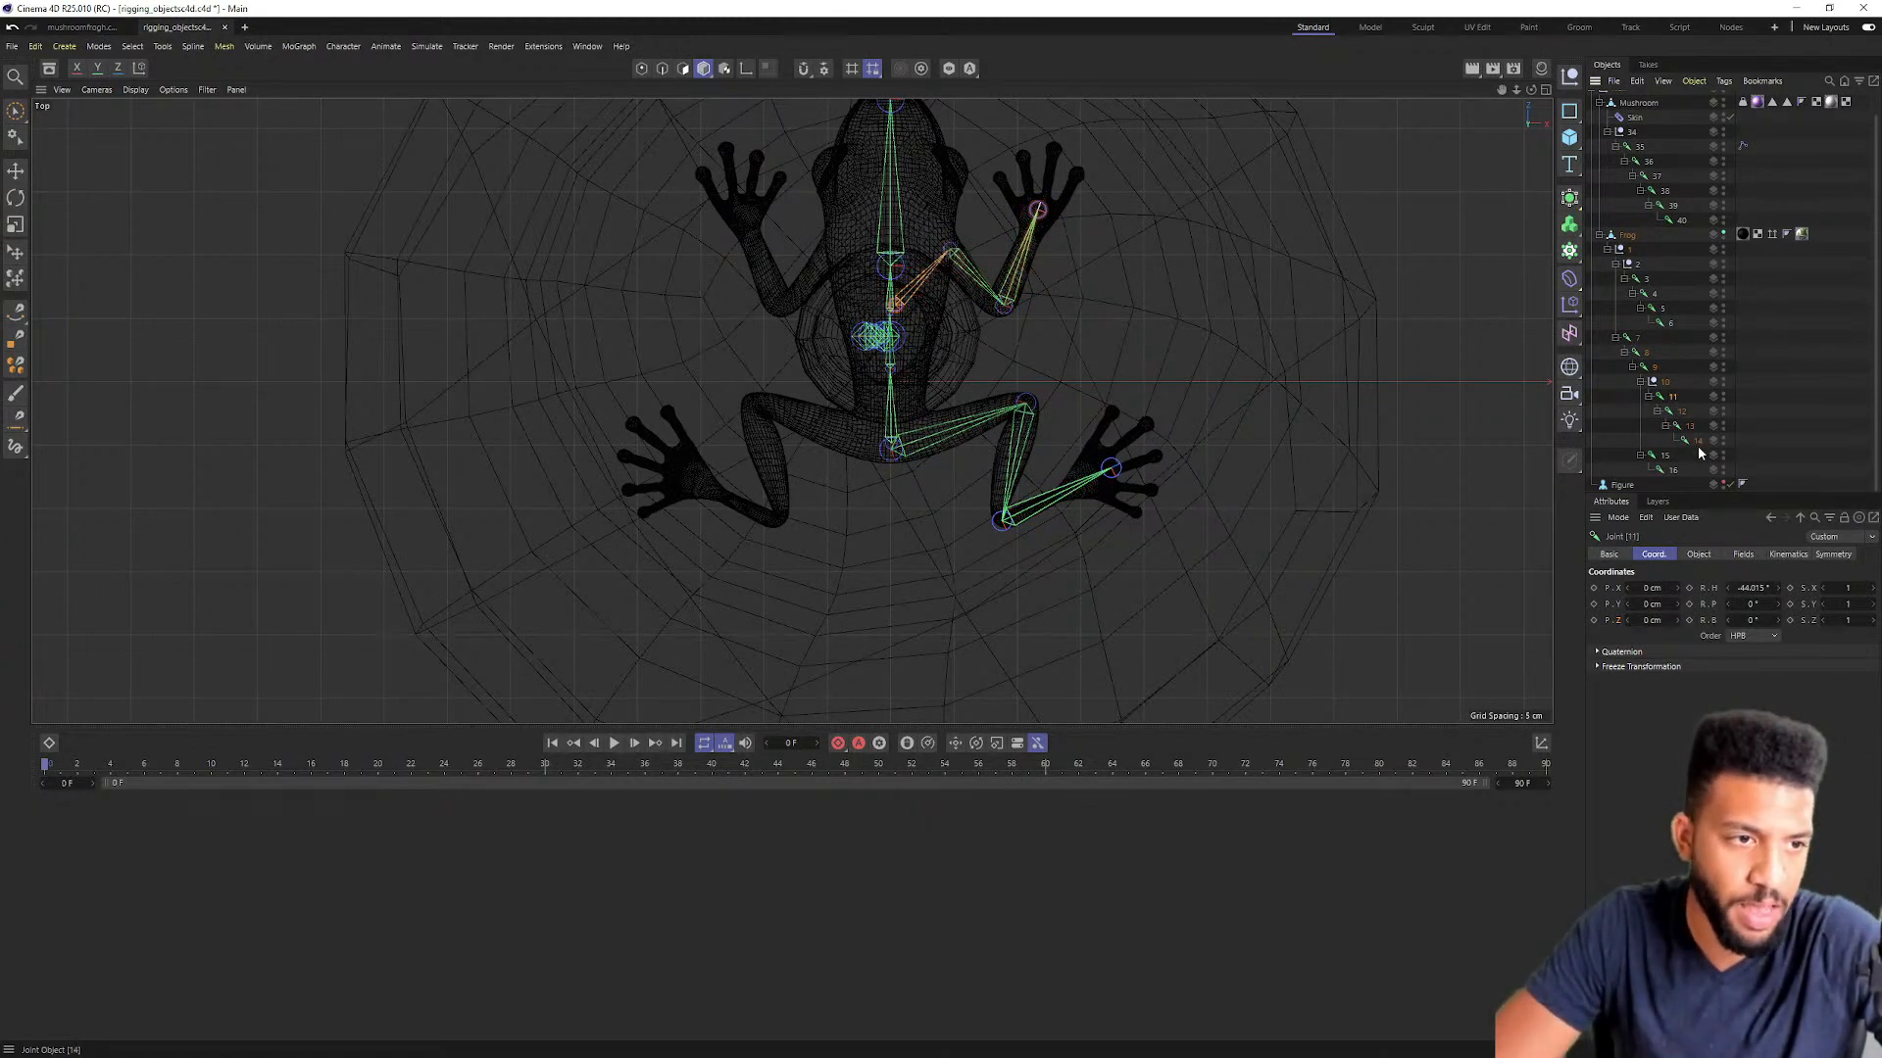
pyautogui.keyDown('shift'); pyautogui.click(1694, 443); pyautogui.keyUp('shift')
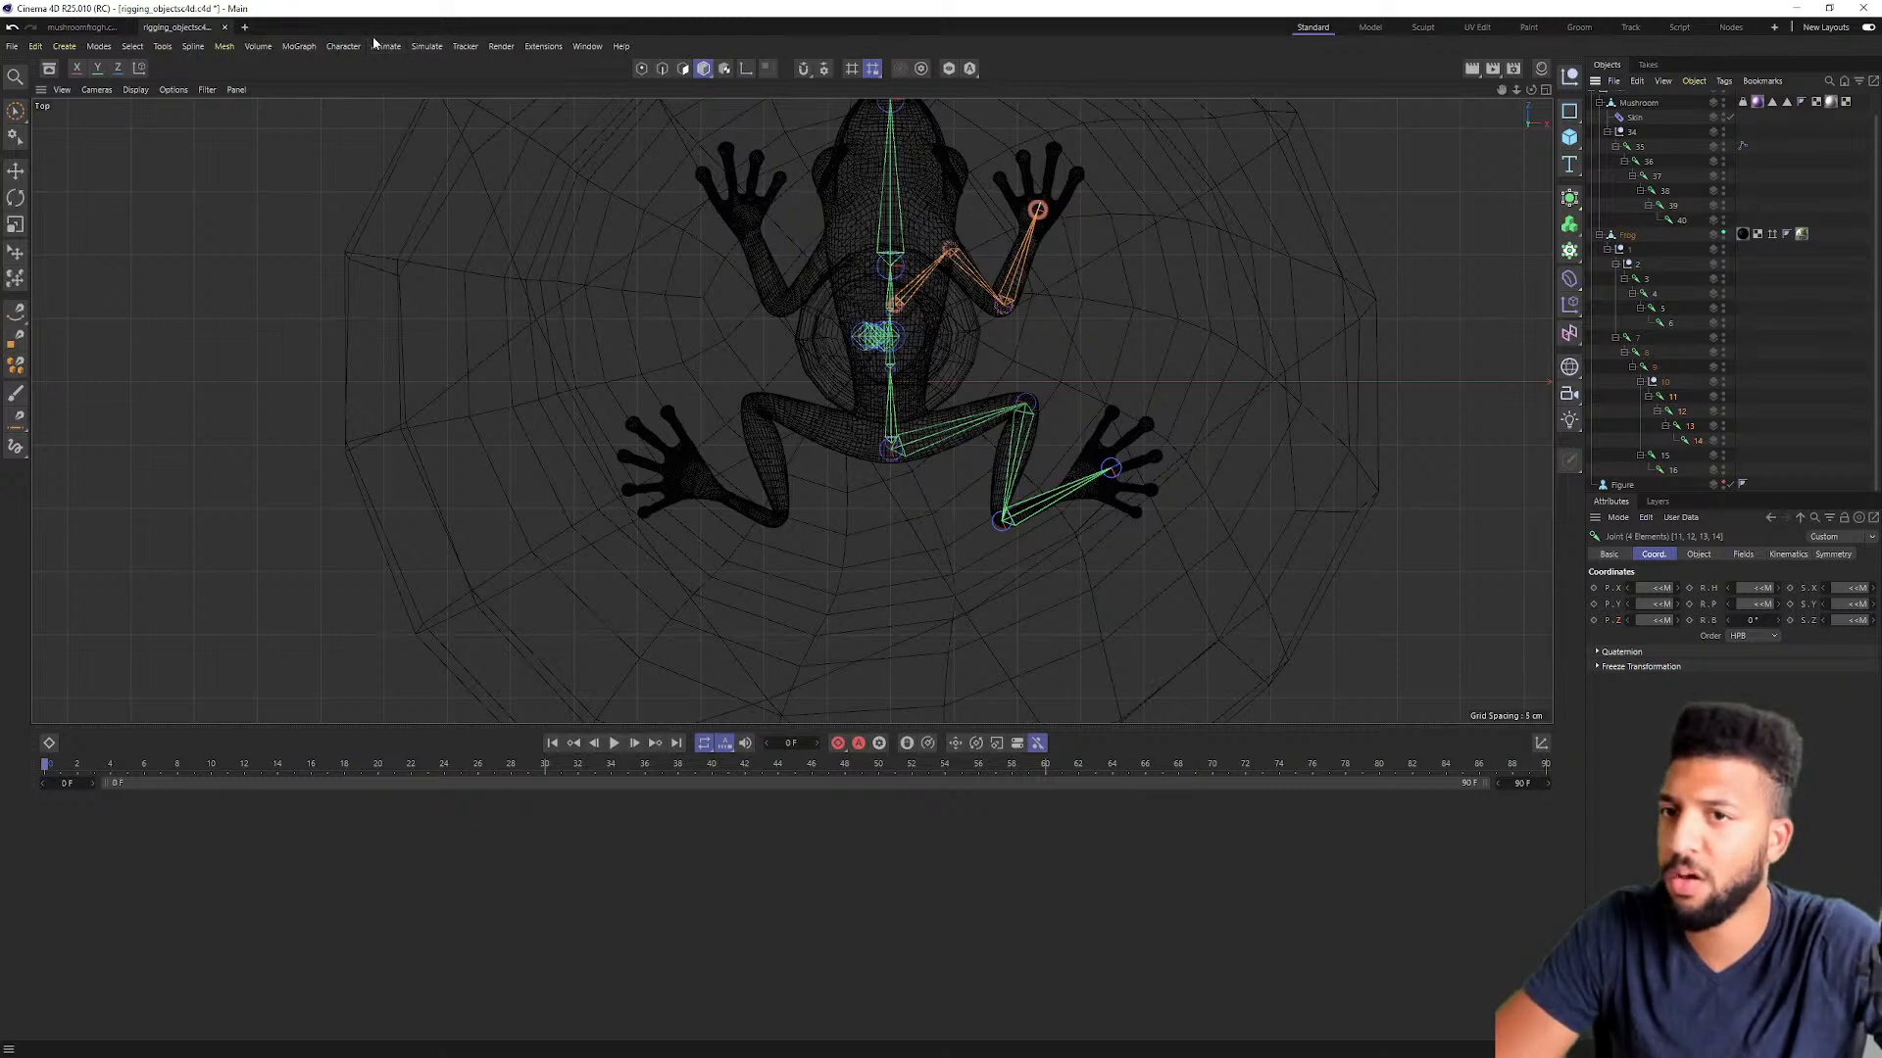
pyautogui.click(344, 47)
pyautogui.click(372, 242)
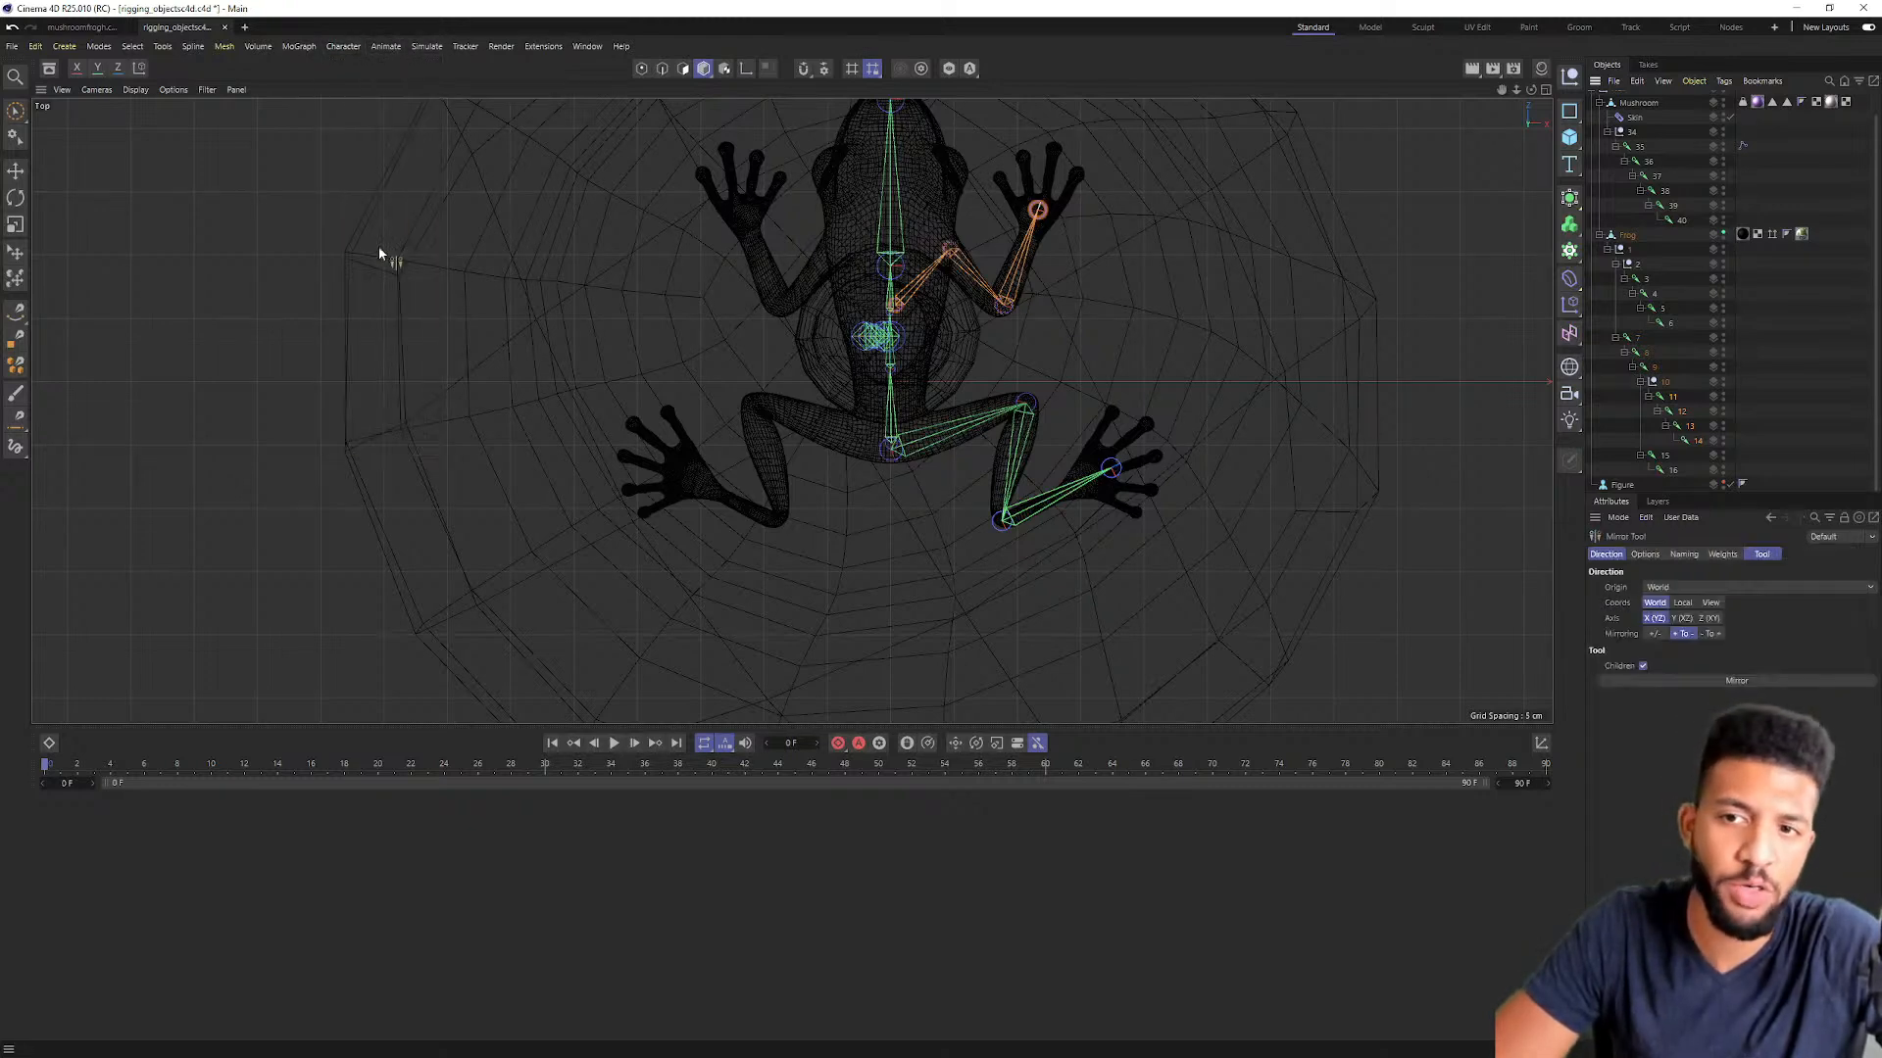
pyautogui.click(1768, 680)
pyautogui.scroll(5, 764, 196)
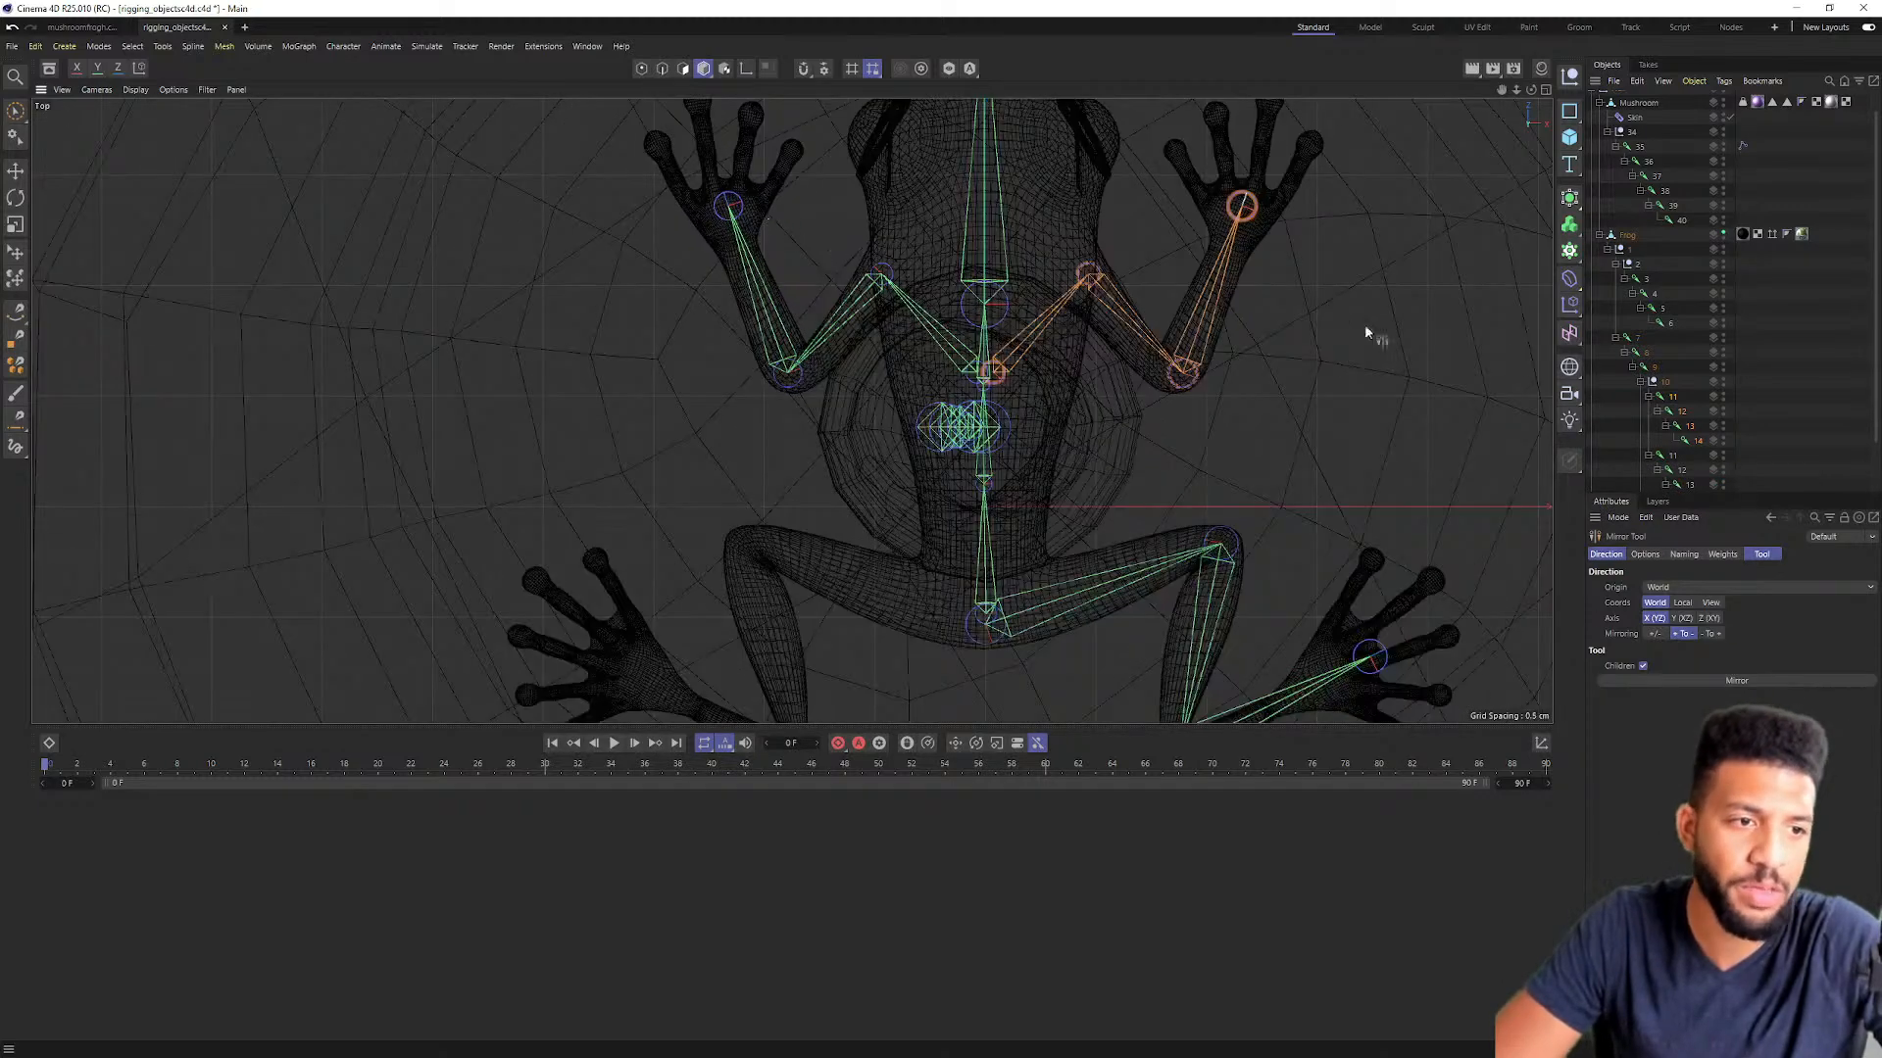
pyautogui.scroll(-2, 1663, 431)
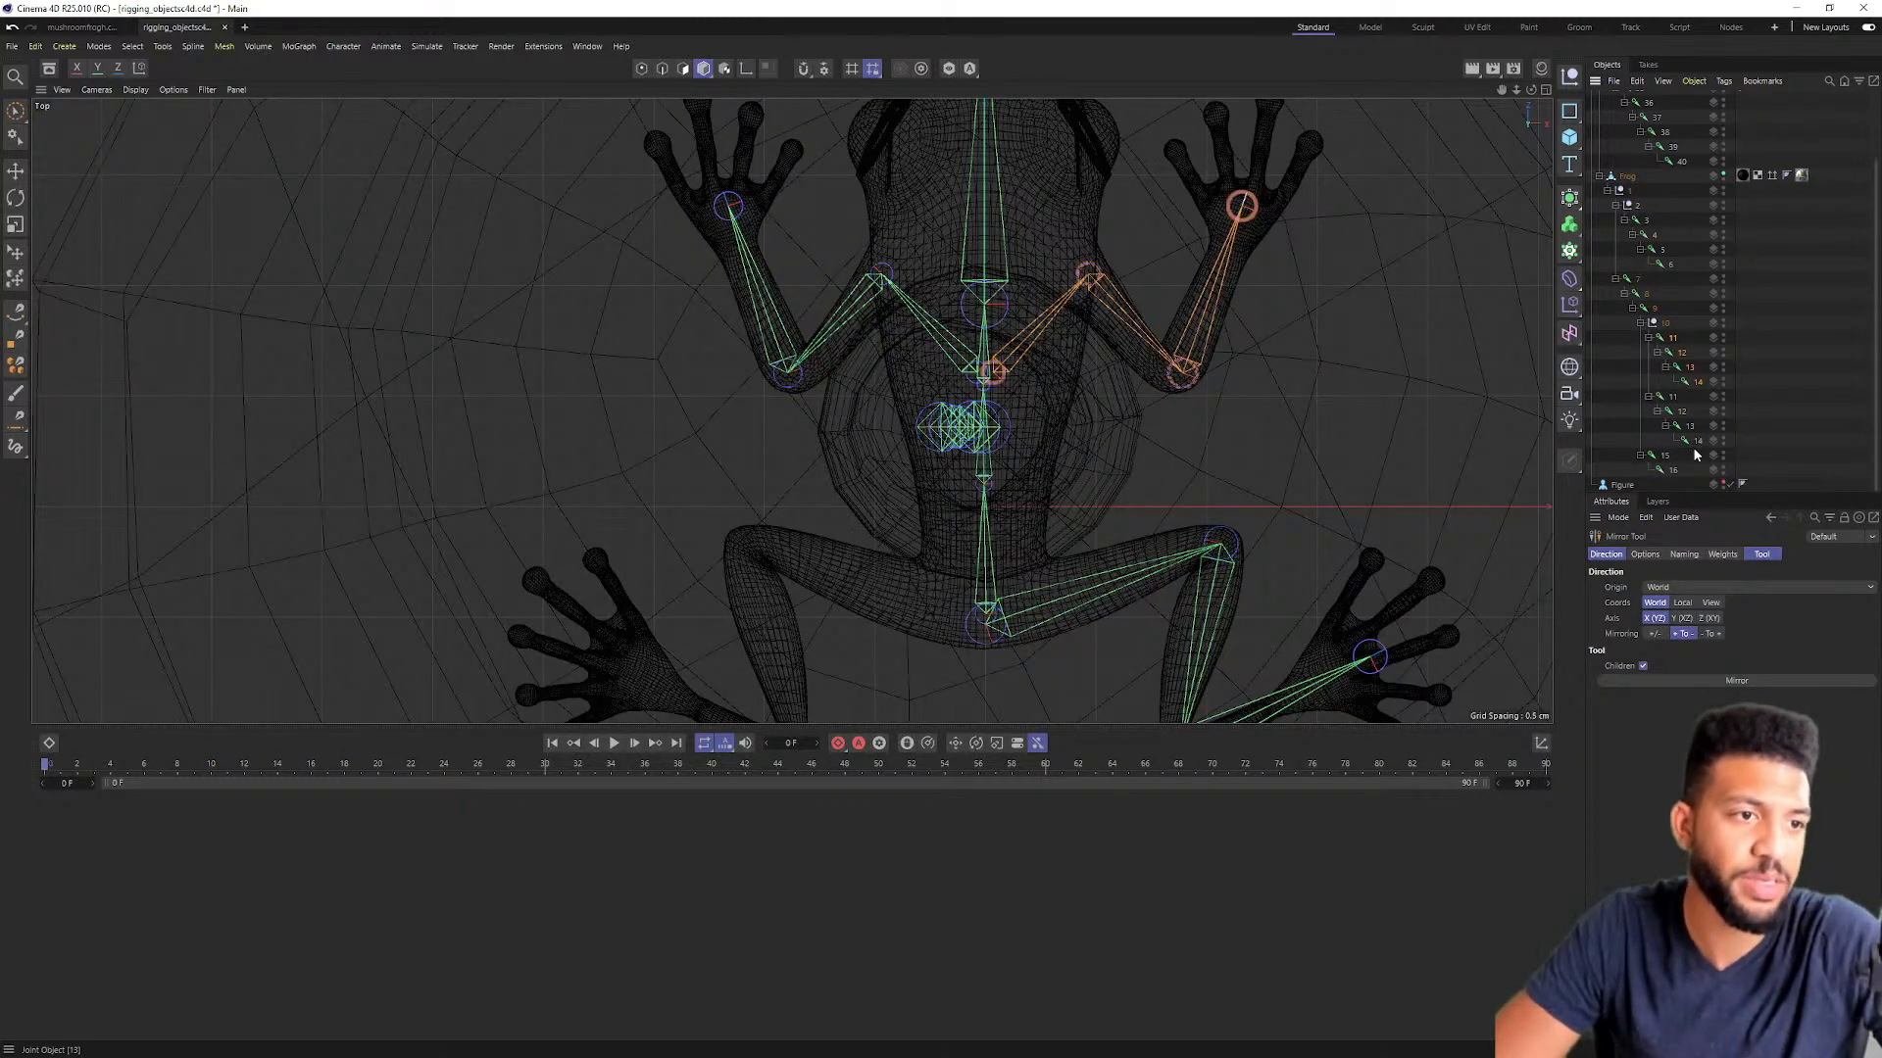
# Step: Rename the first two joints of the mirrored front leg as 111 and 123
pyautogui.doubleClick(1674, 397)
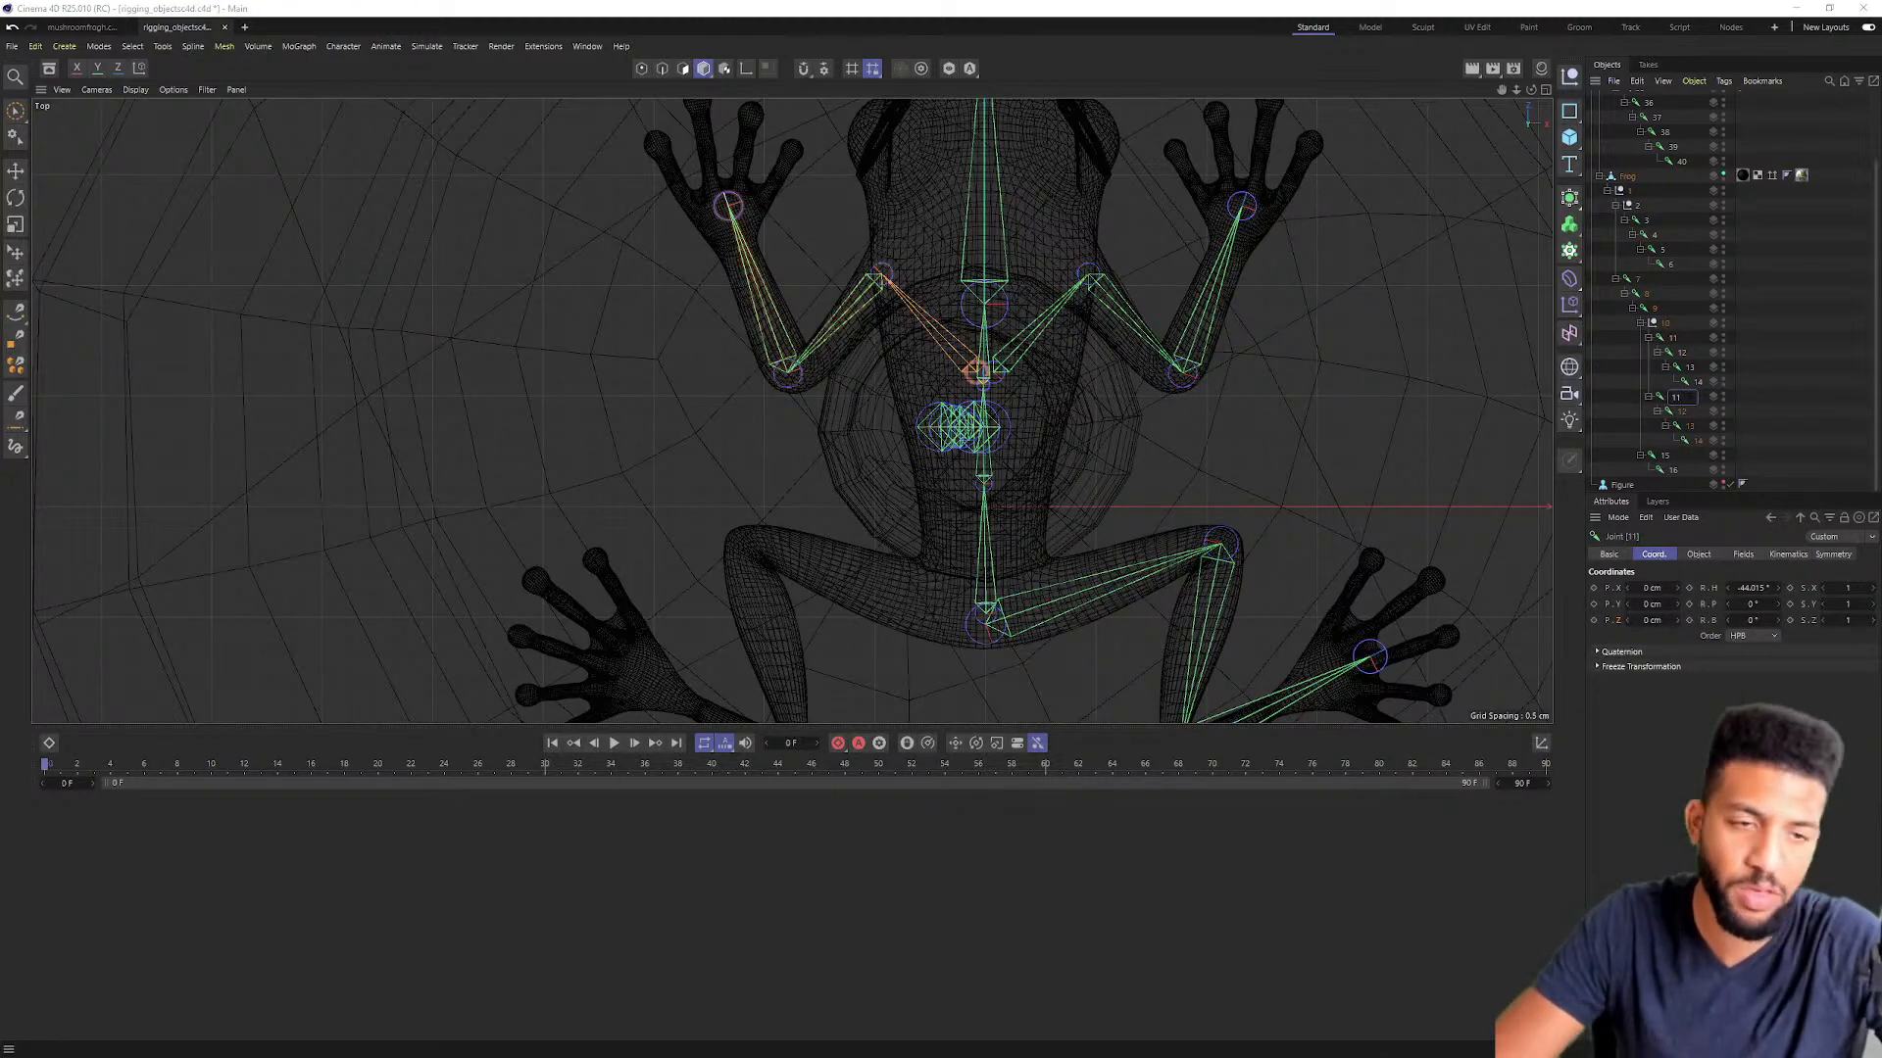
pyautogui.write('1')
pyautogui.doubleClick(1684, 413)
pyautogui.write('1')
pyautogui.press('BackSpace')
pyautogui.write('123')
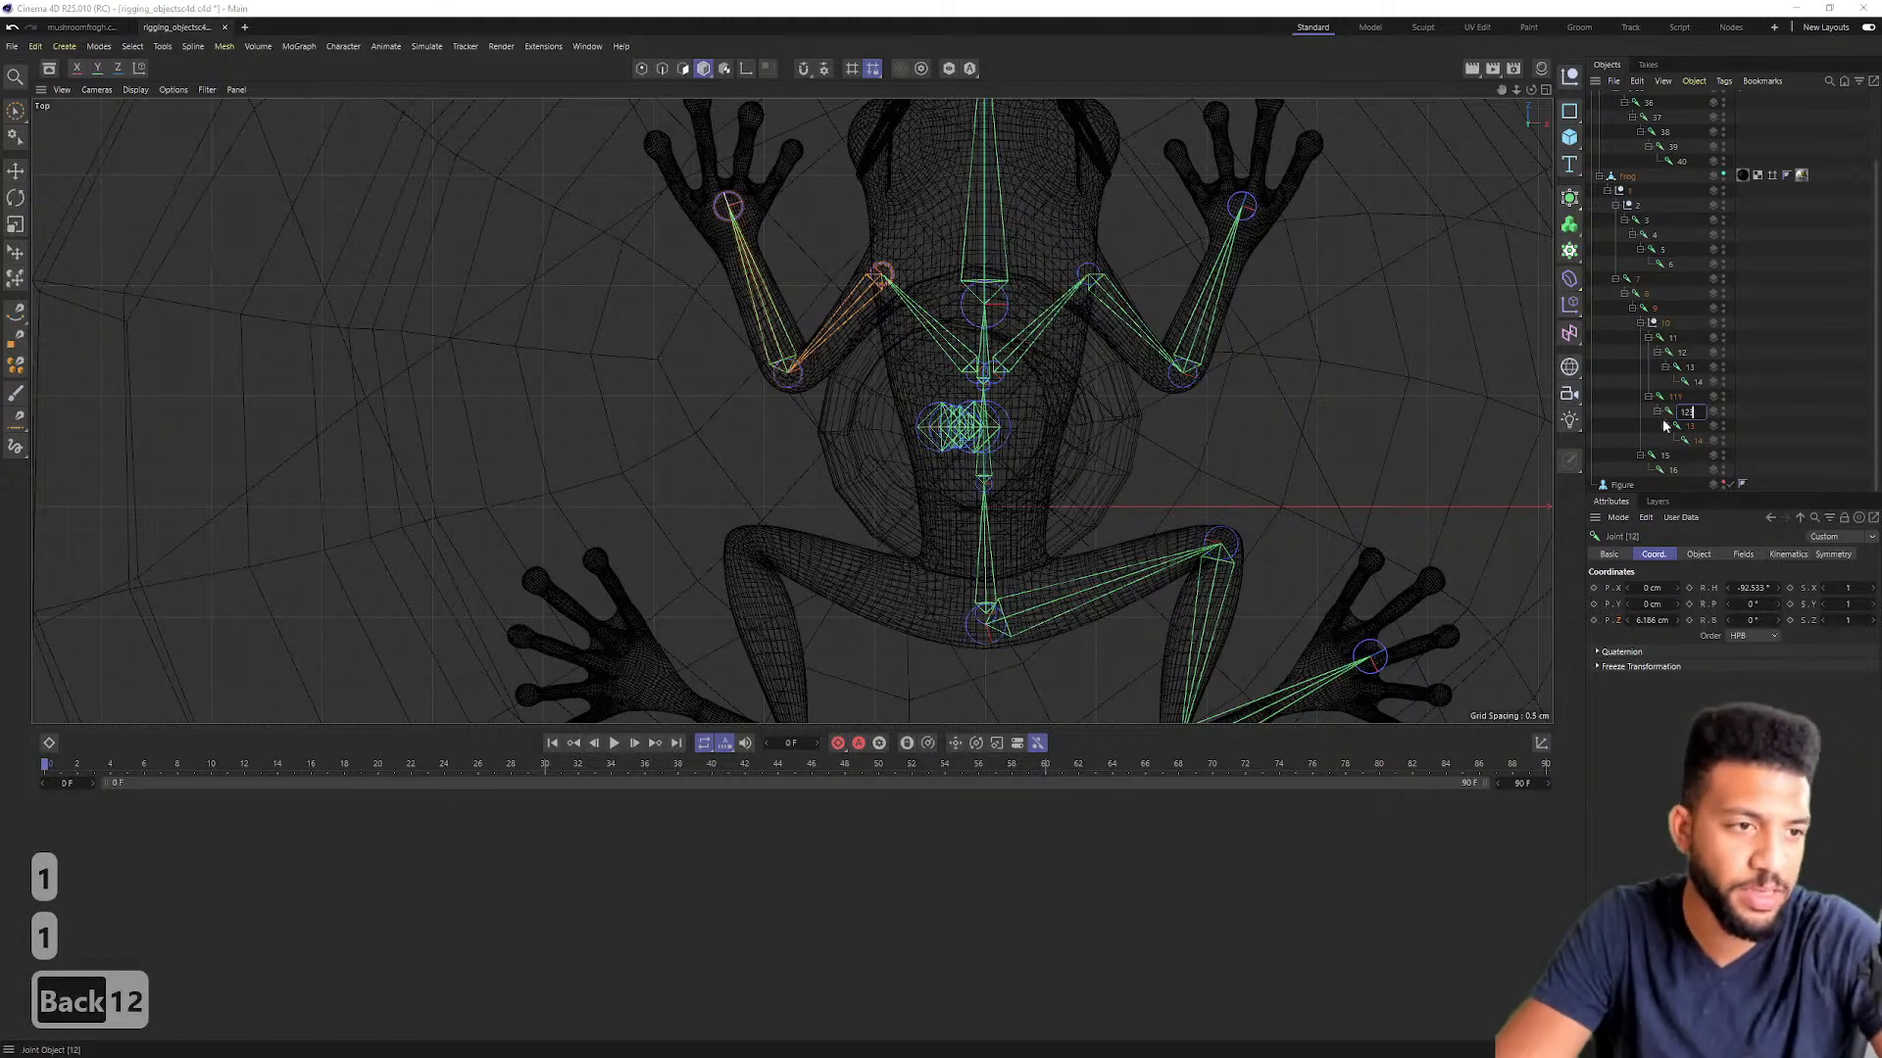
# Step: Rename the last two joints of the mirrored front leg as 1233 and 123344, and clear the selection
pyautogui.press('Down')
pyautogui.write('1233')
pyautogui.press('Down')
pyautogui.write('123344')
pyautogui.press('Return')
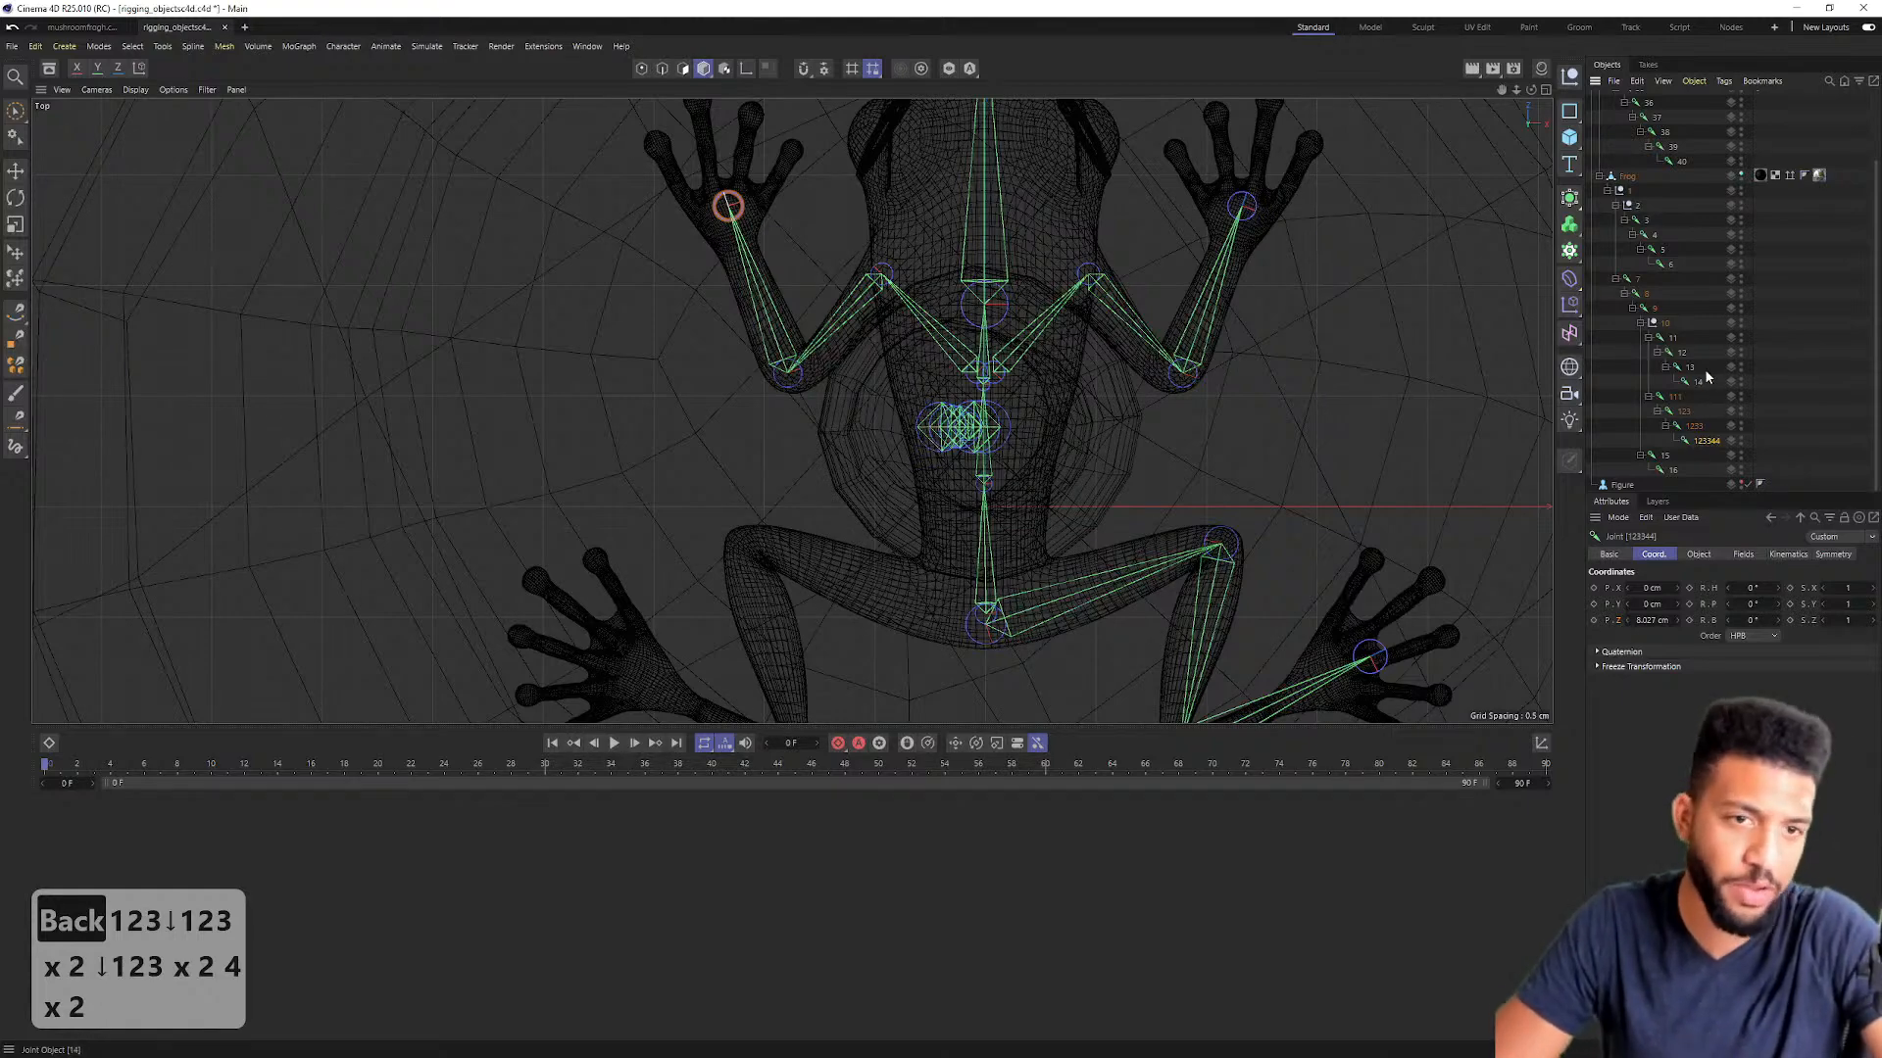
pyautogui.scroll(3, 1674, 314)
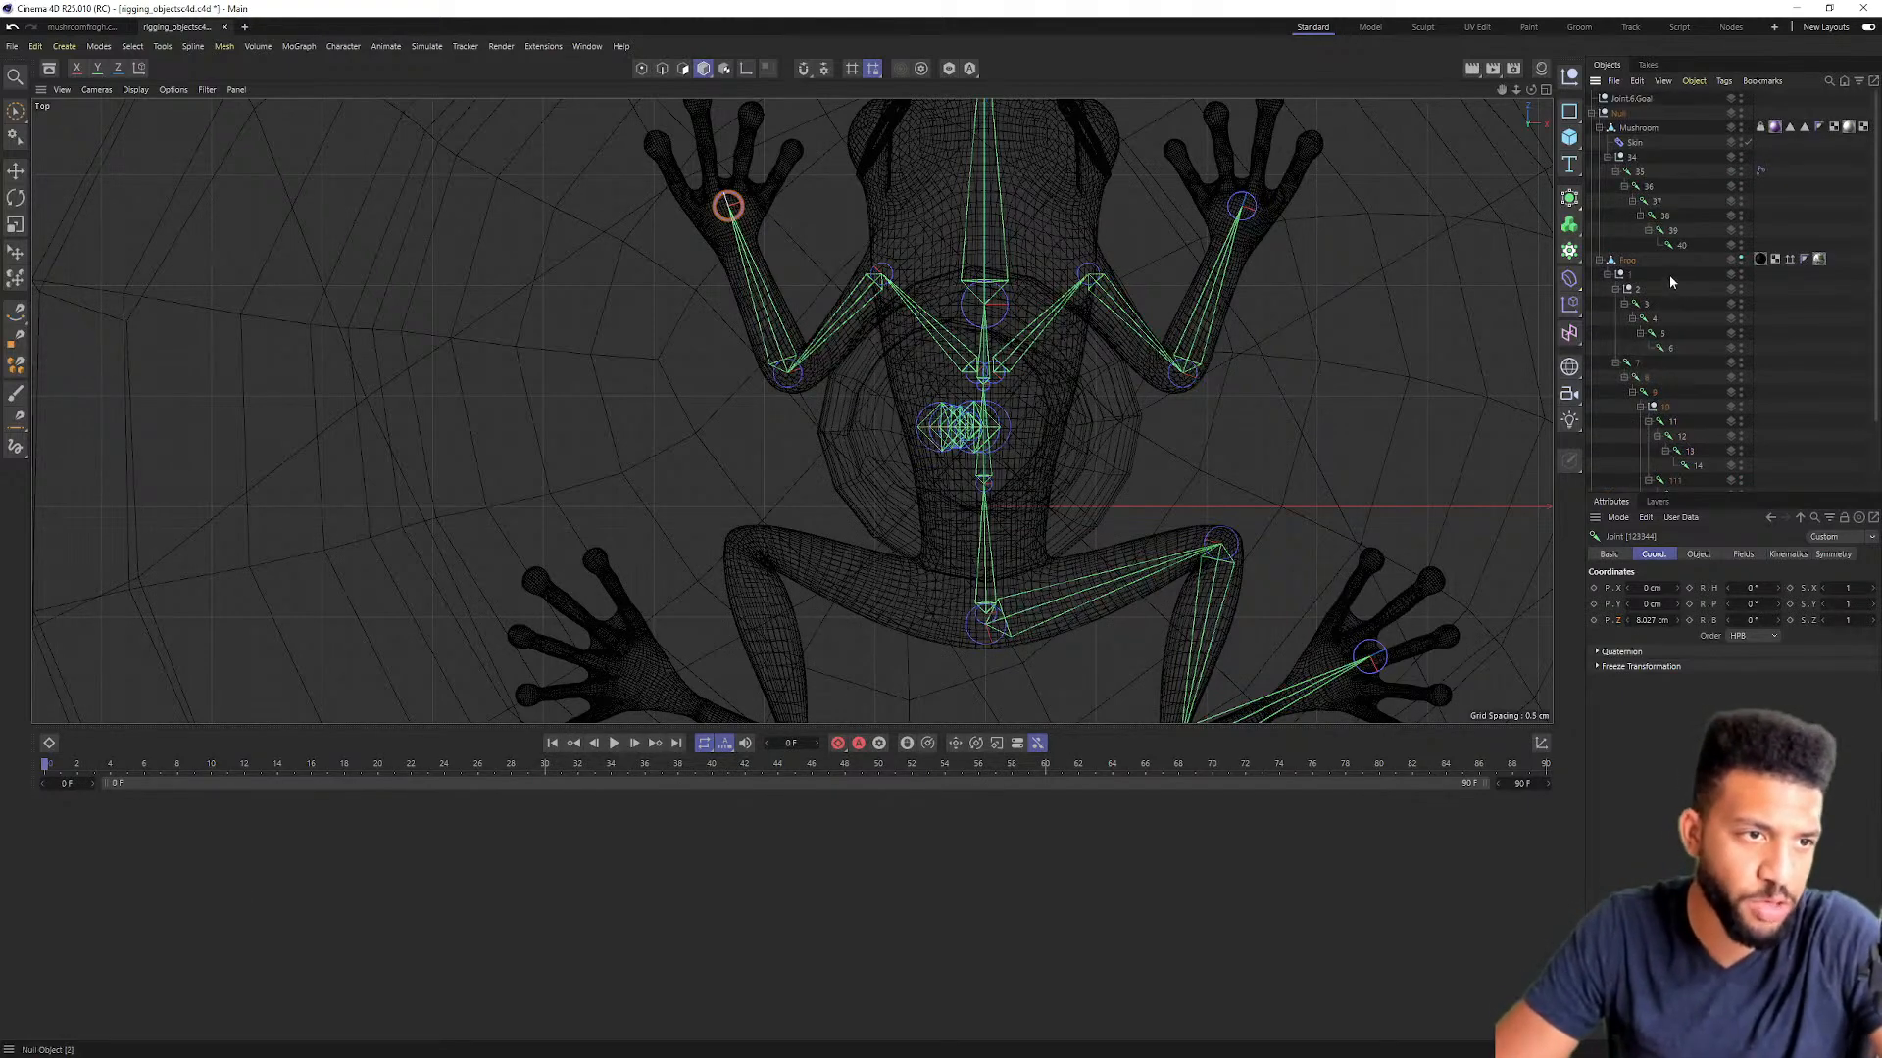
pyautogui.scroll(-3, 1670, 283)
pyautogui.click(1670, 440)
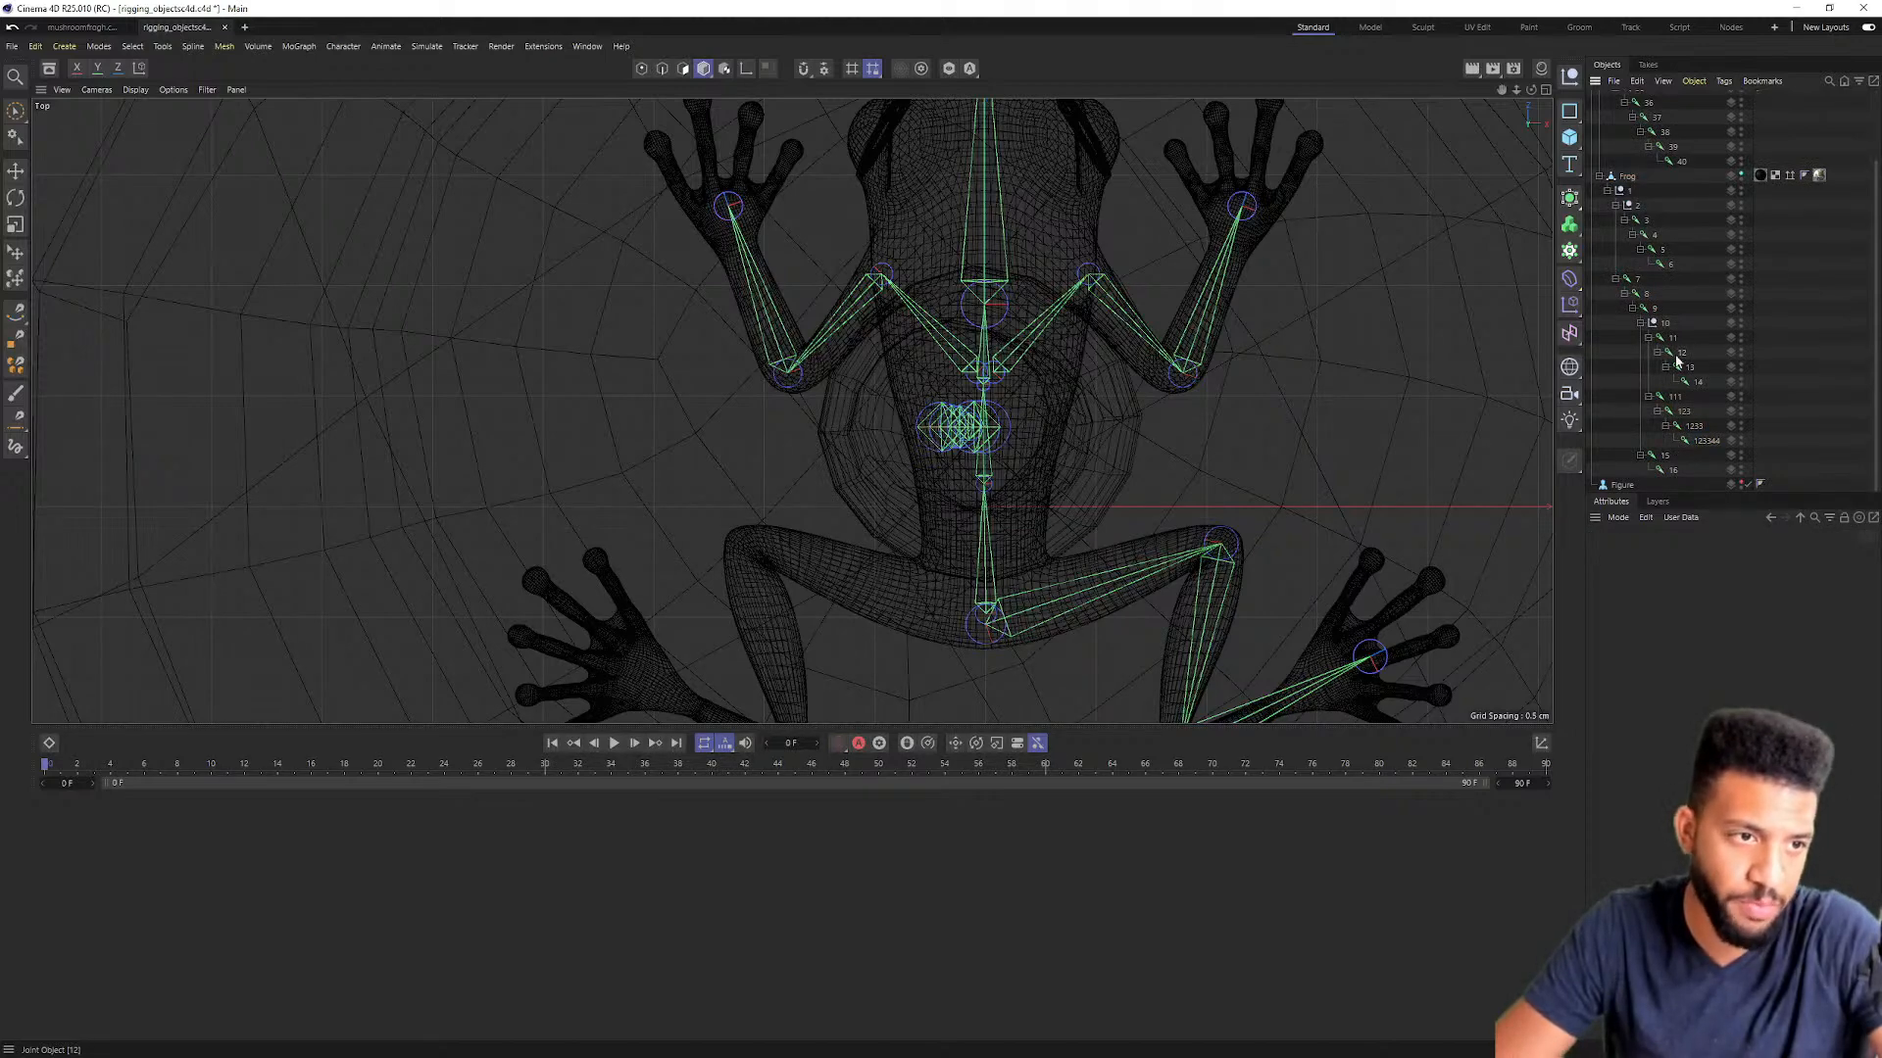
# Step: Mirror the frog's hind leg joints 3 to 6 across the world X (YZ) axis with the Mirror Tool
pyautogui.scroll(3, 1690, 357)
pyautogui.click(1643, 305)
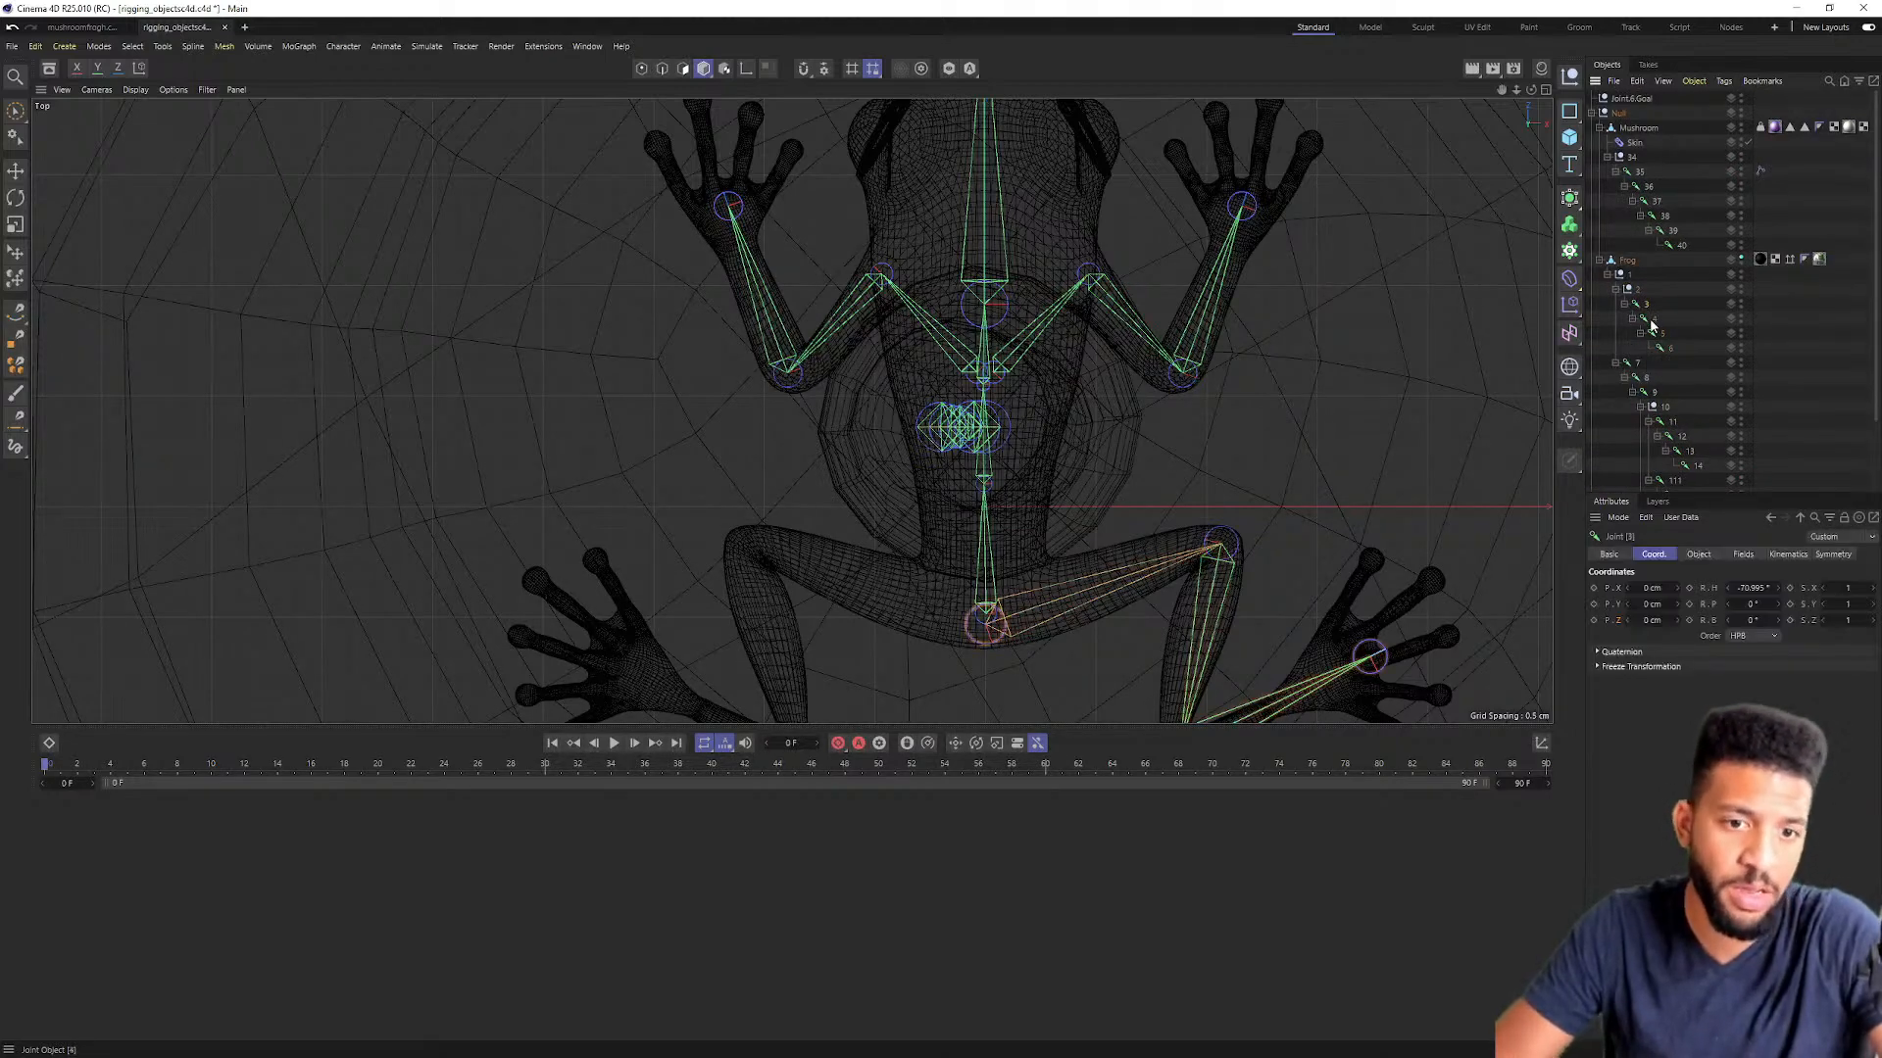
pyautogui.click(1654, 318)
pyautogui.click(1666, 345)
pyautogui.click(1646, 306)
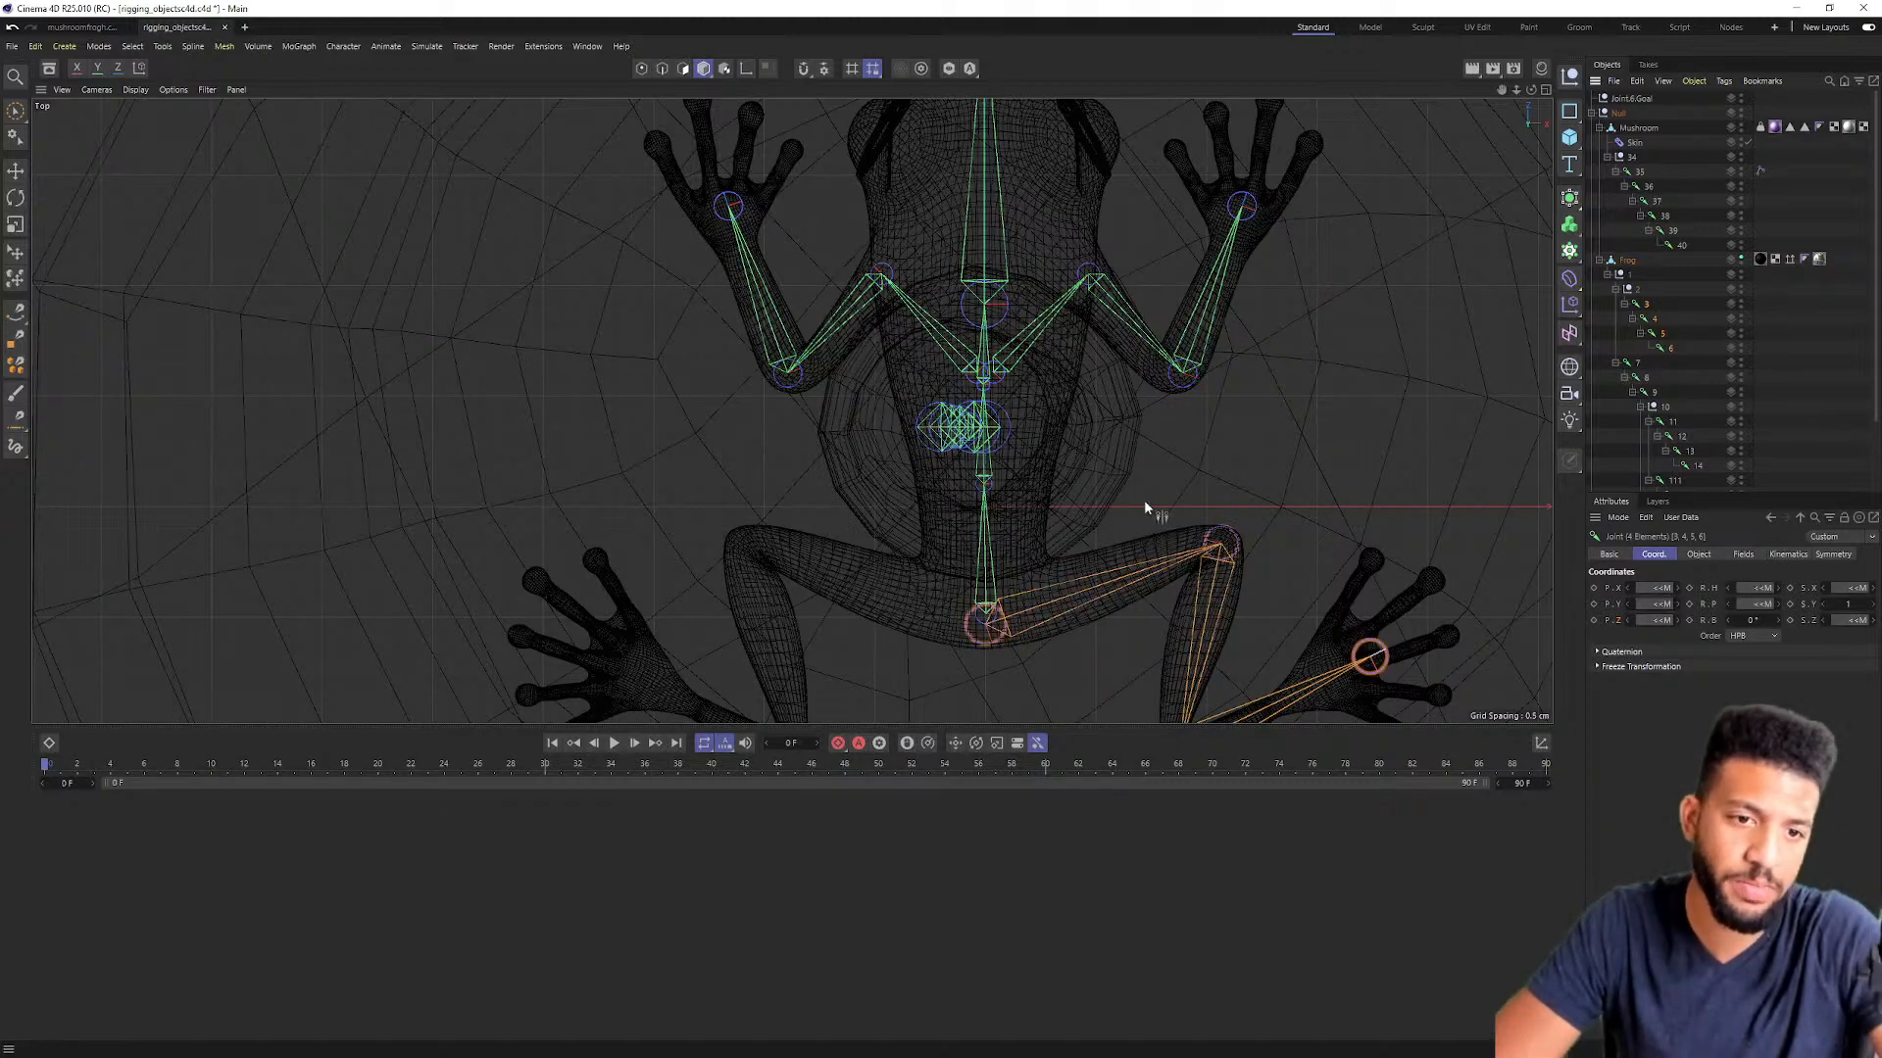
pyautogui.scroll(-3, 1137, 520)
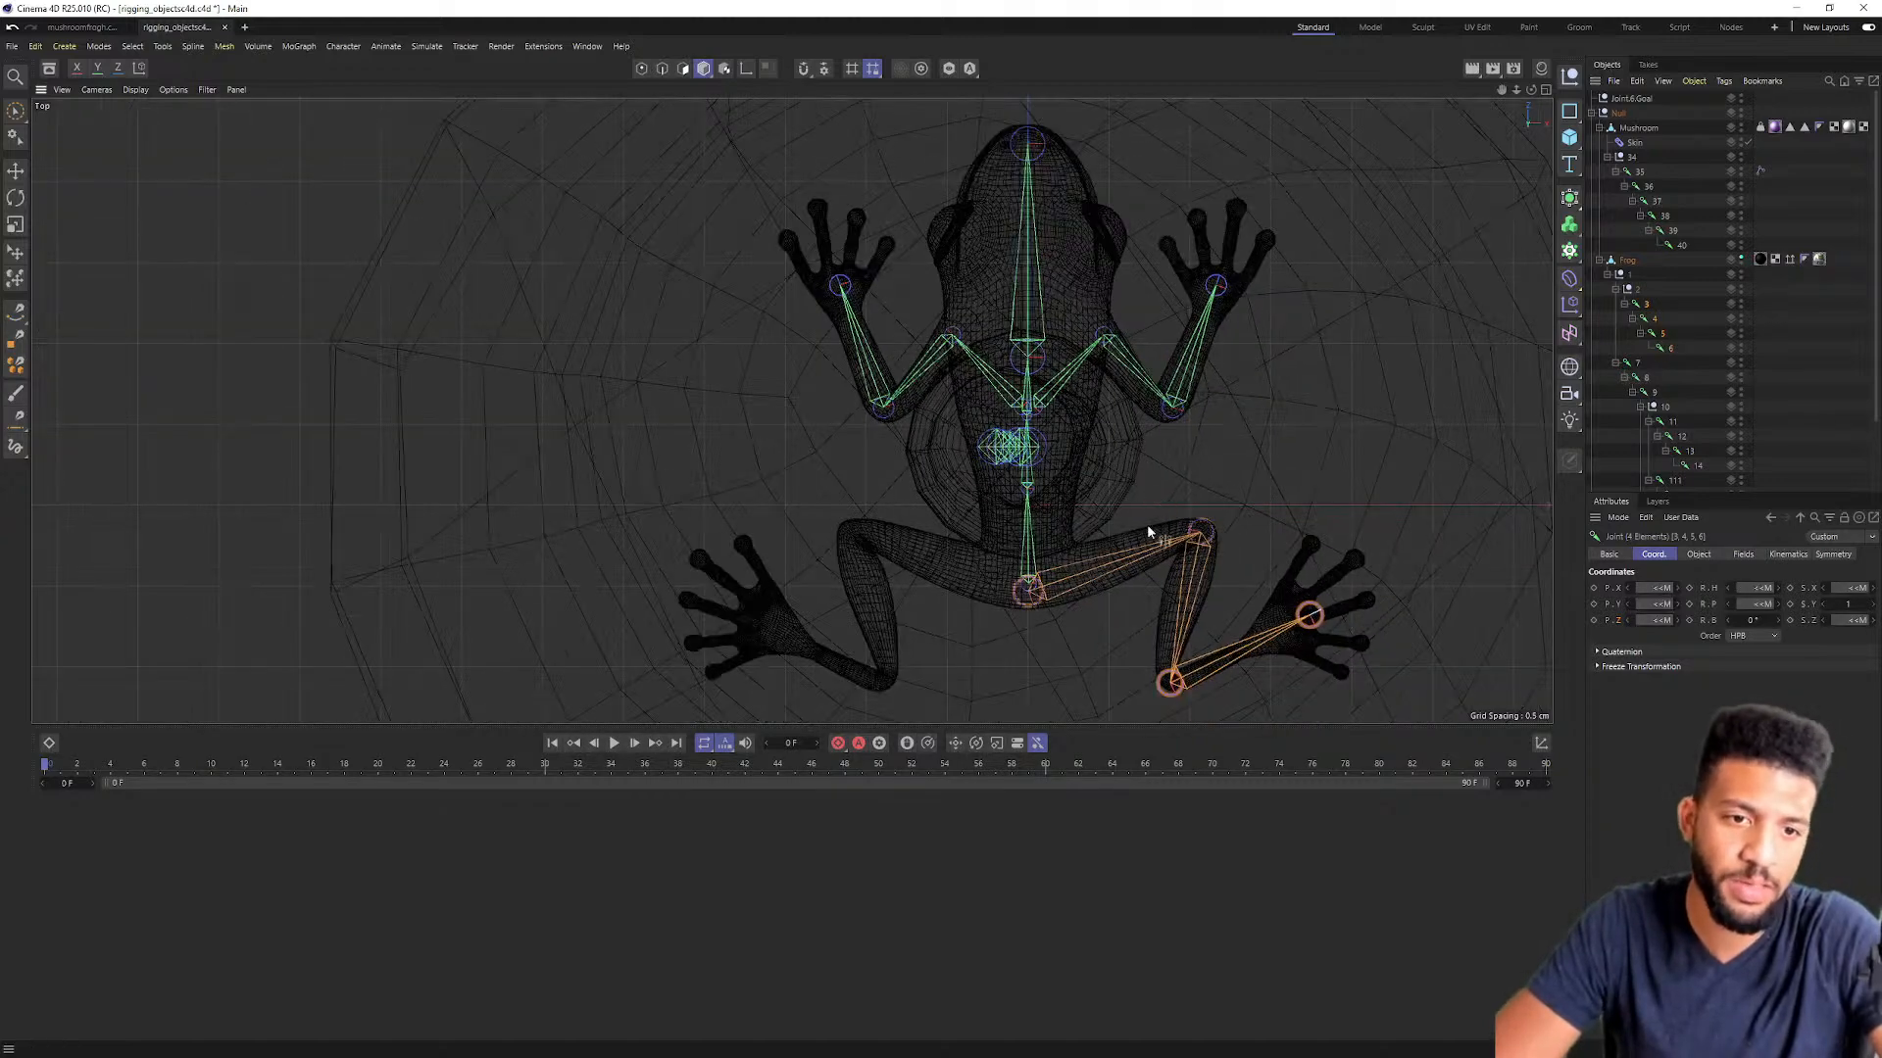
pyautogui.click(1831, 553)
pyautogui.click(1656, 554)
pyautogui.click(1698, 554)
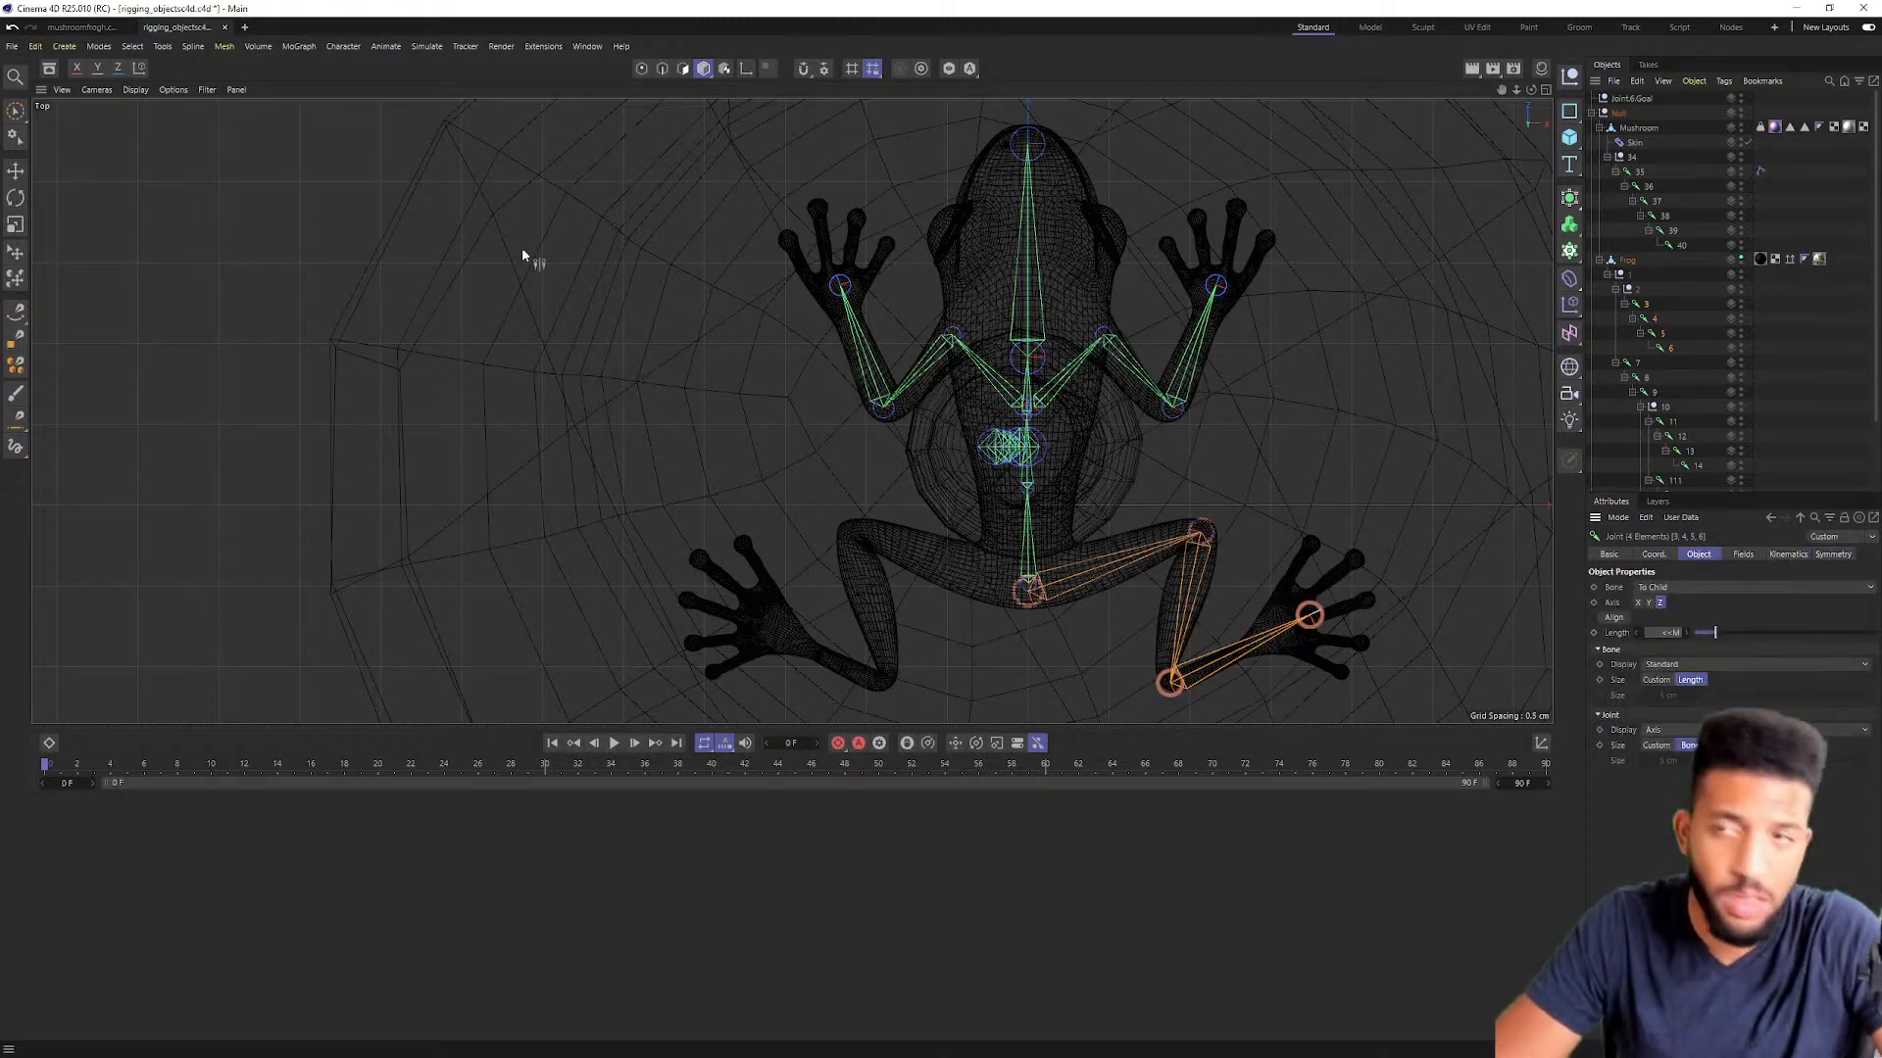
pyautogui.click(341, 48)
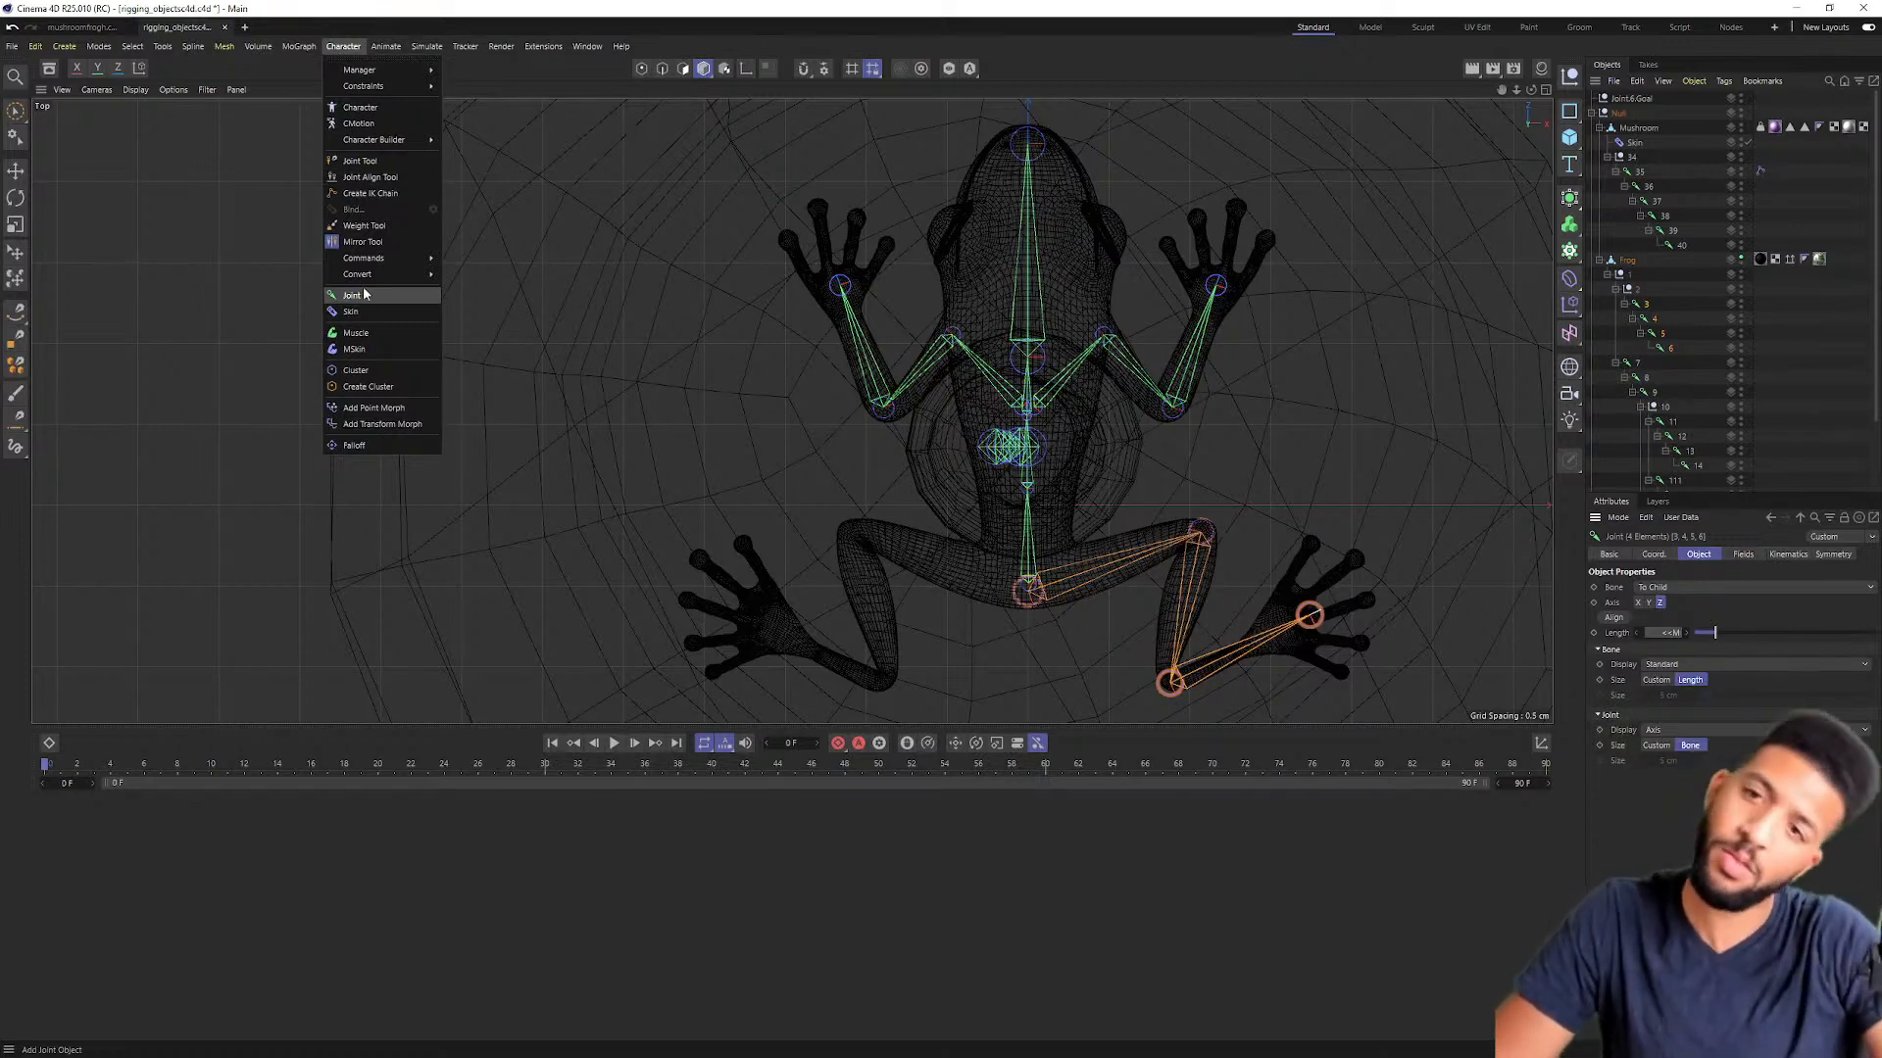
pyautogui.click(365, 242)
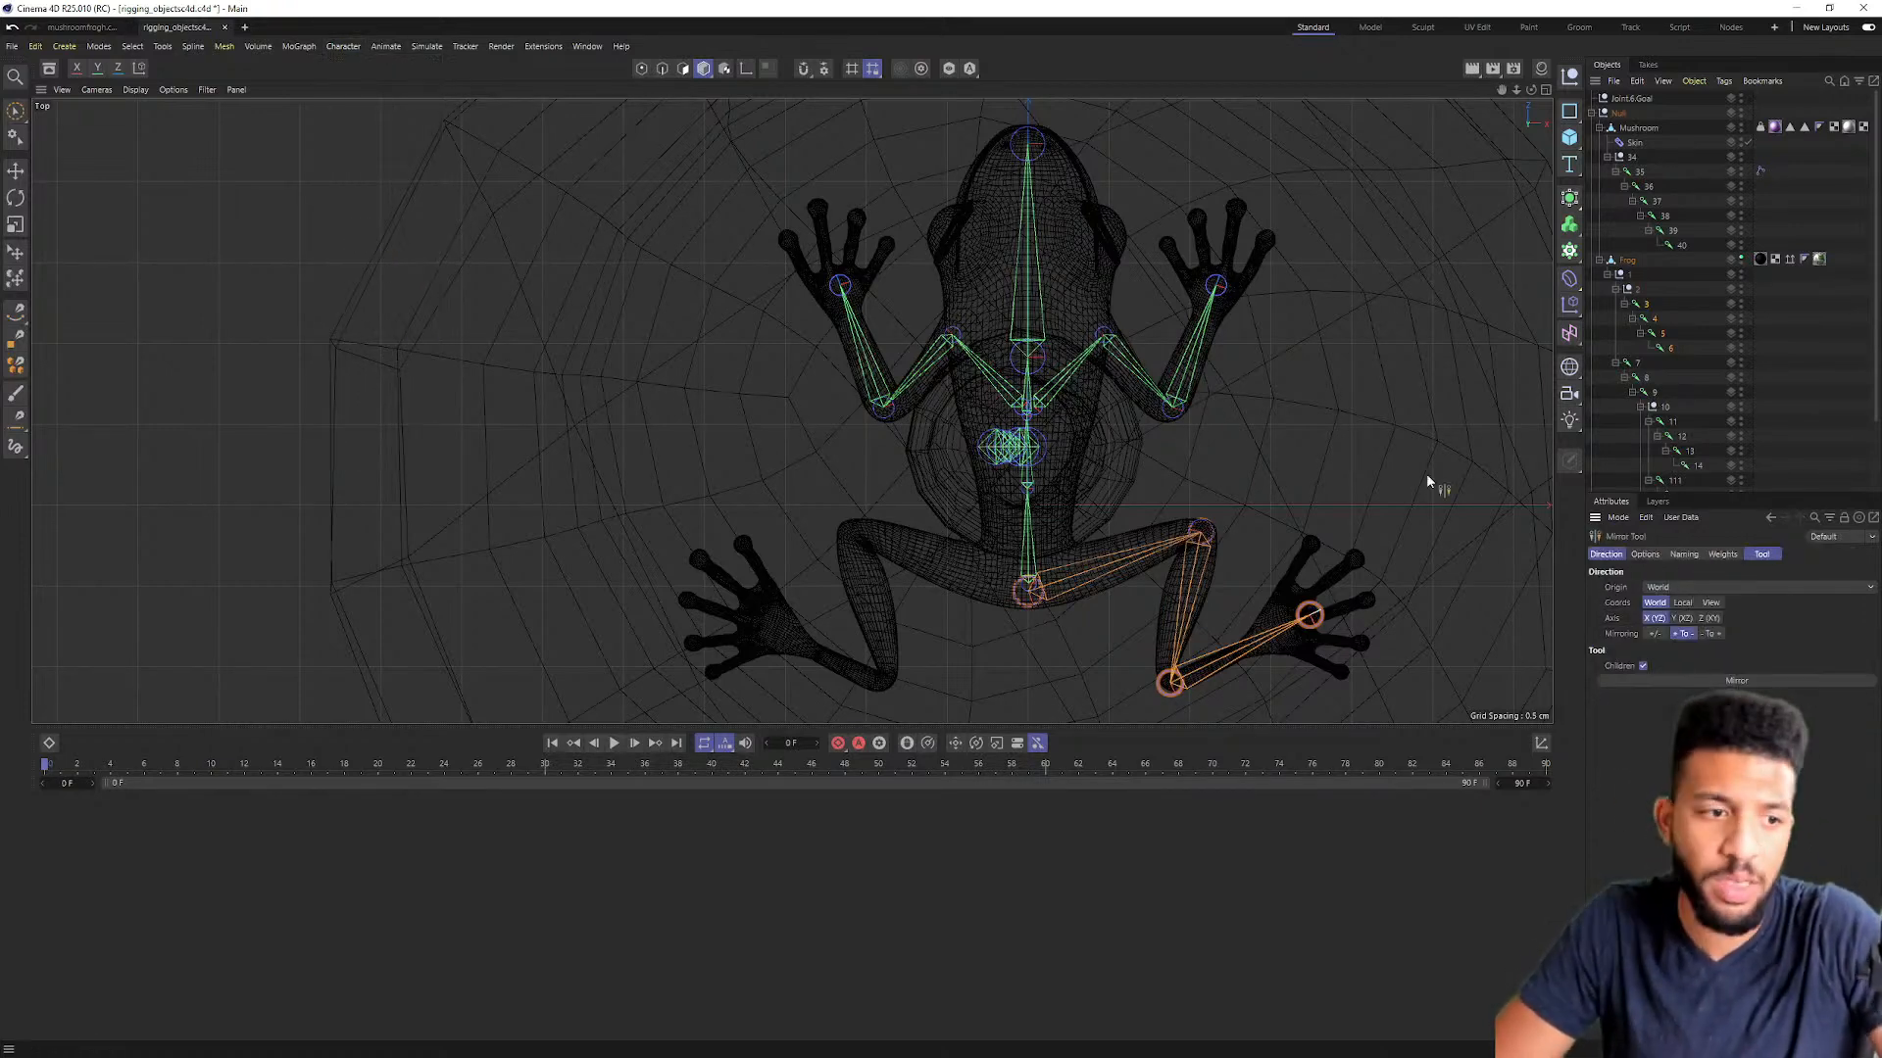
pyautogui.click(1768, 681)
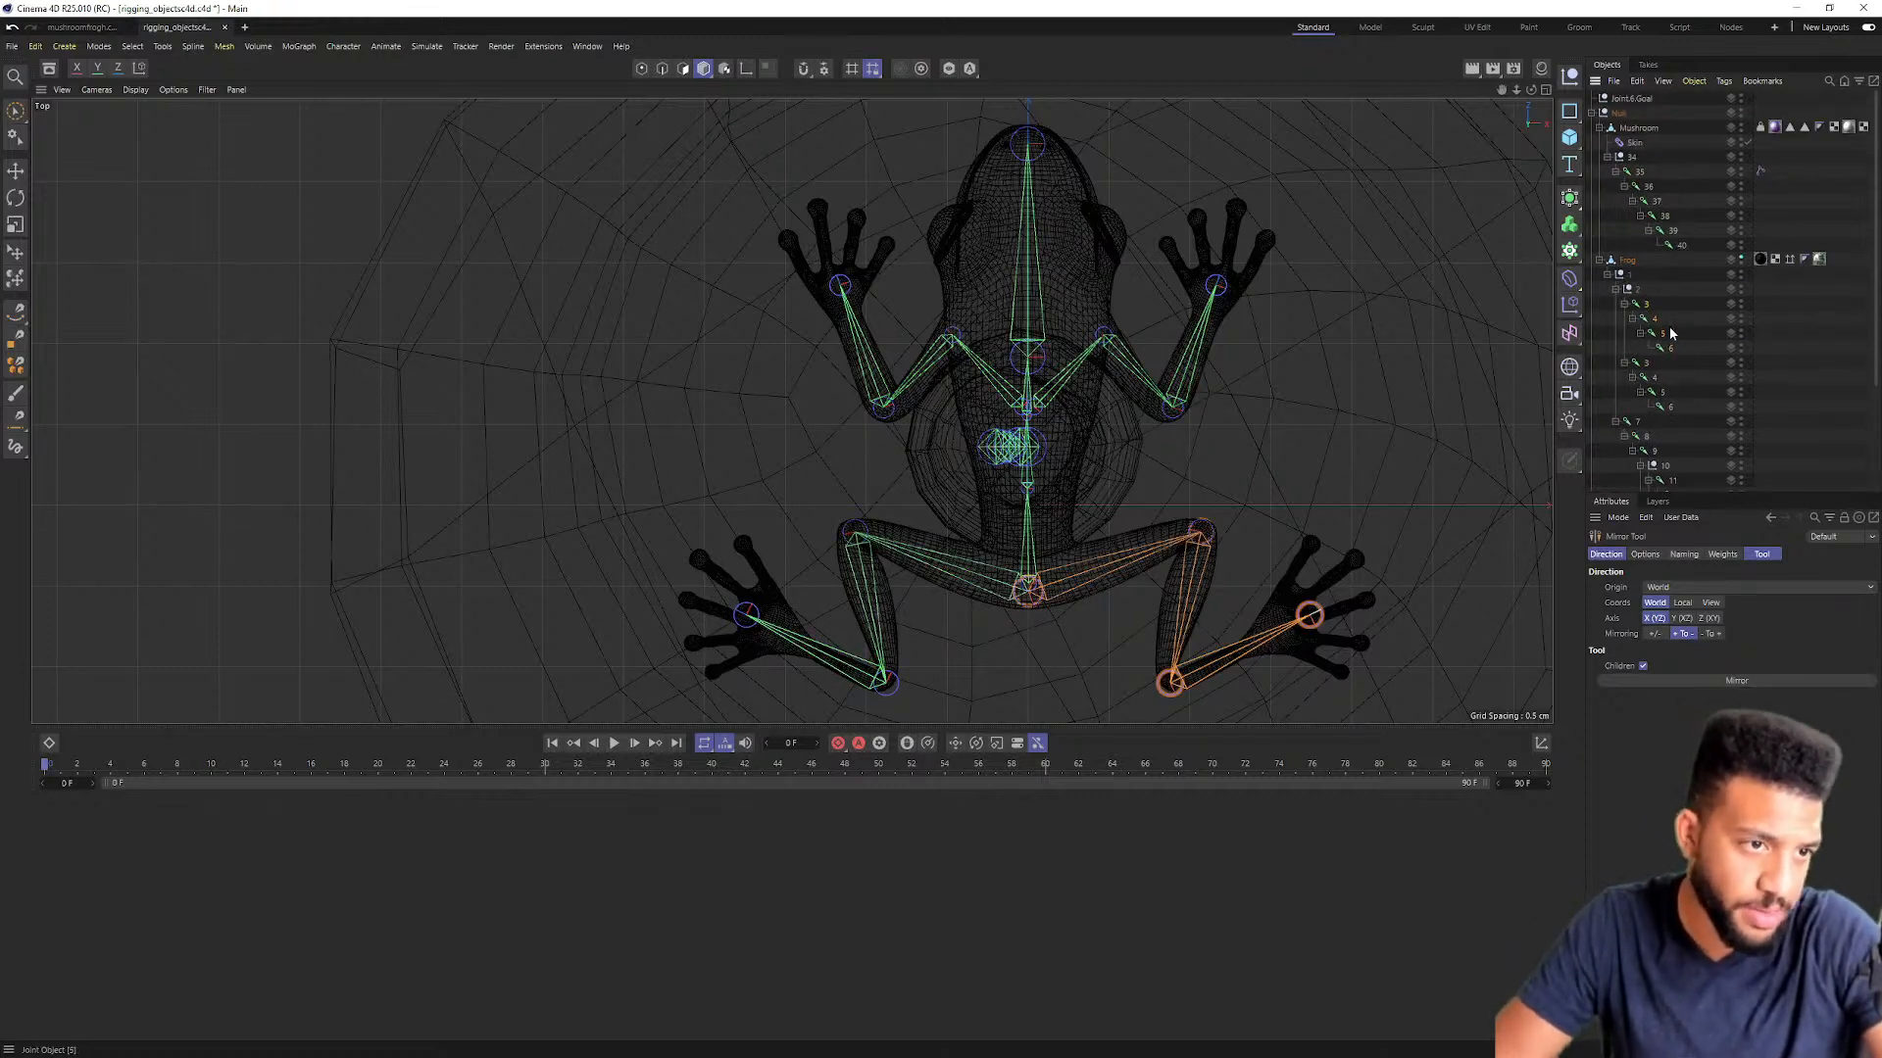
# Step: Rename the first two joints of the frog's original hind leg chain as 234 and 235
pyautogui.doubleClick(1649, 305)
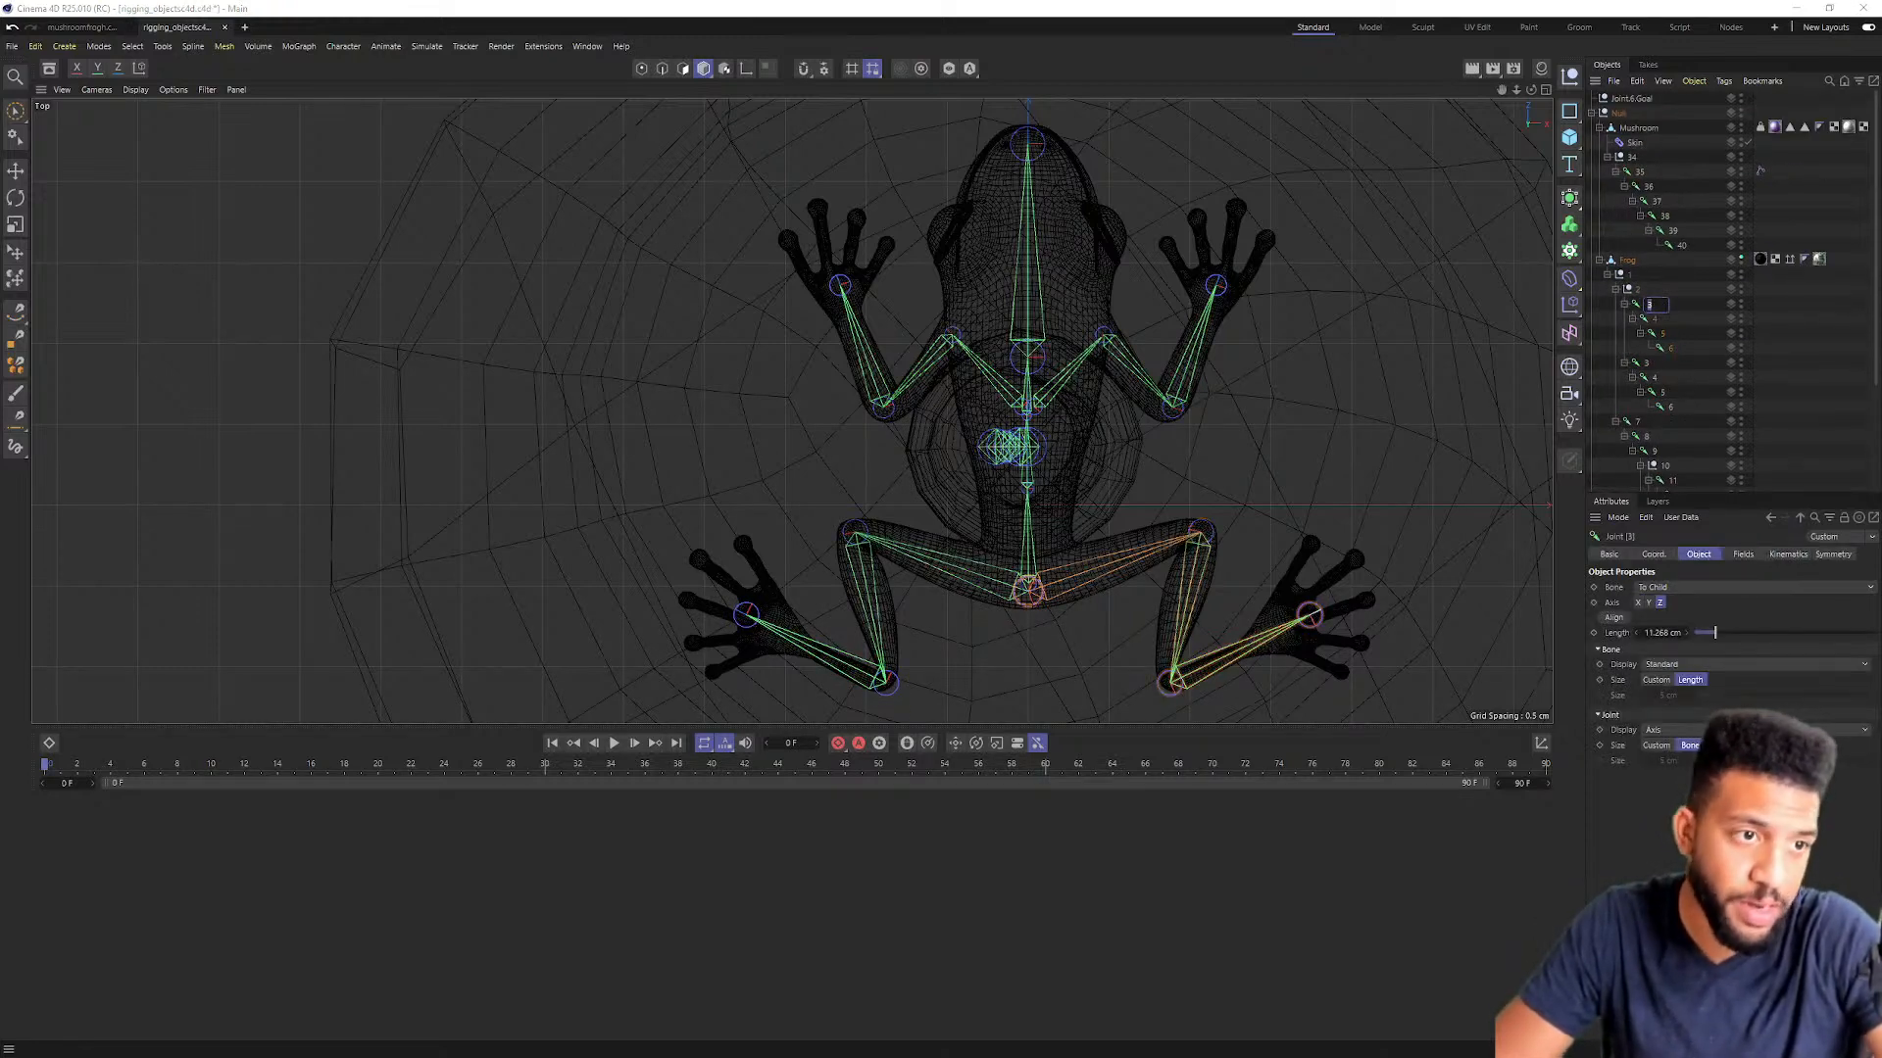
pyautogui.write('234')
pyautogui.click(1663, 320)
pyautogui.doubleClick(1660, 320)
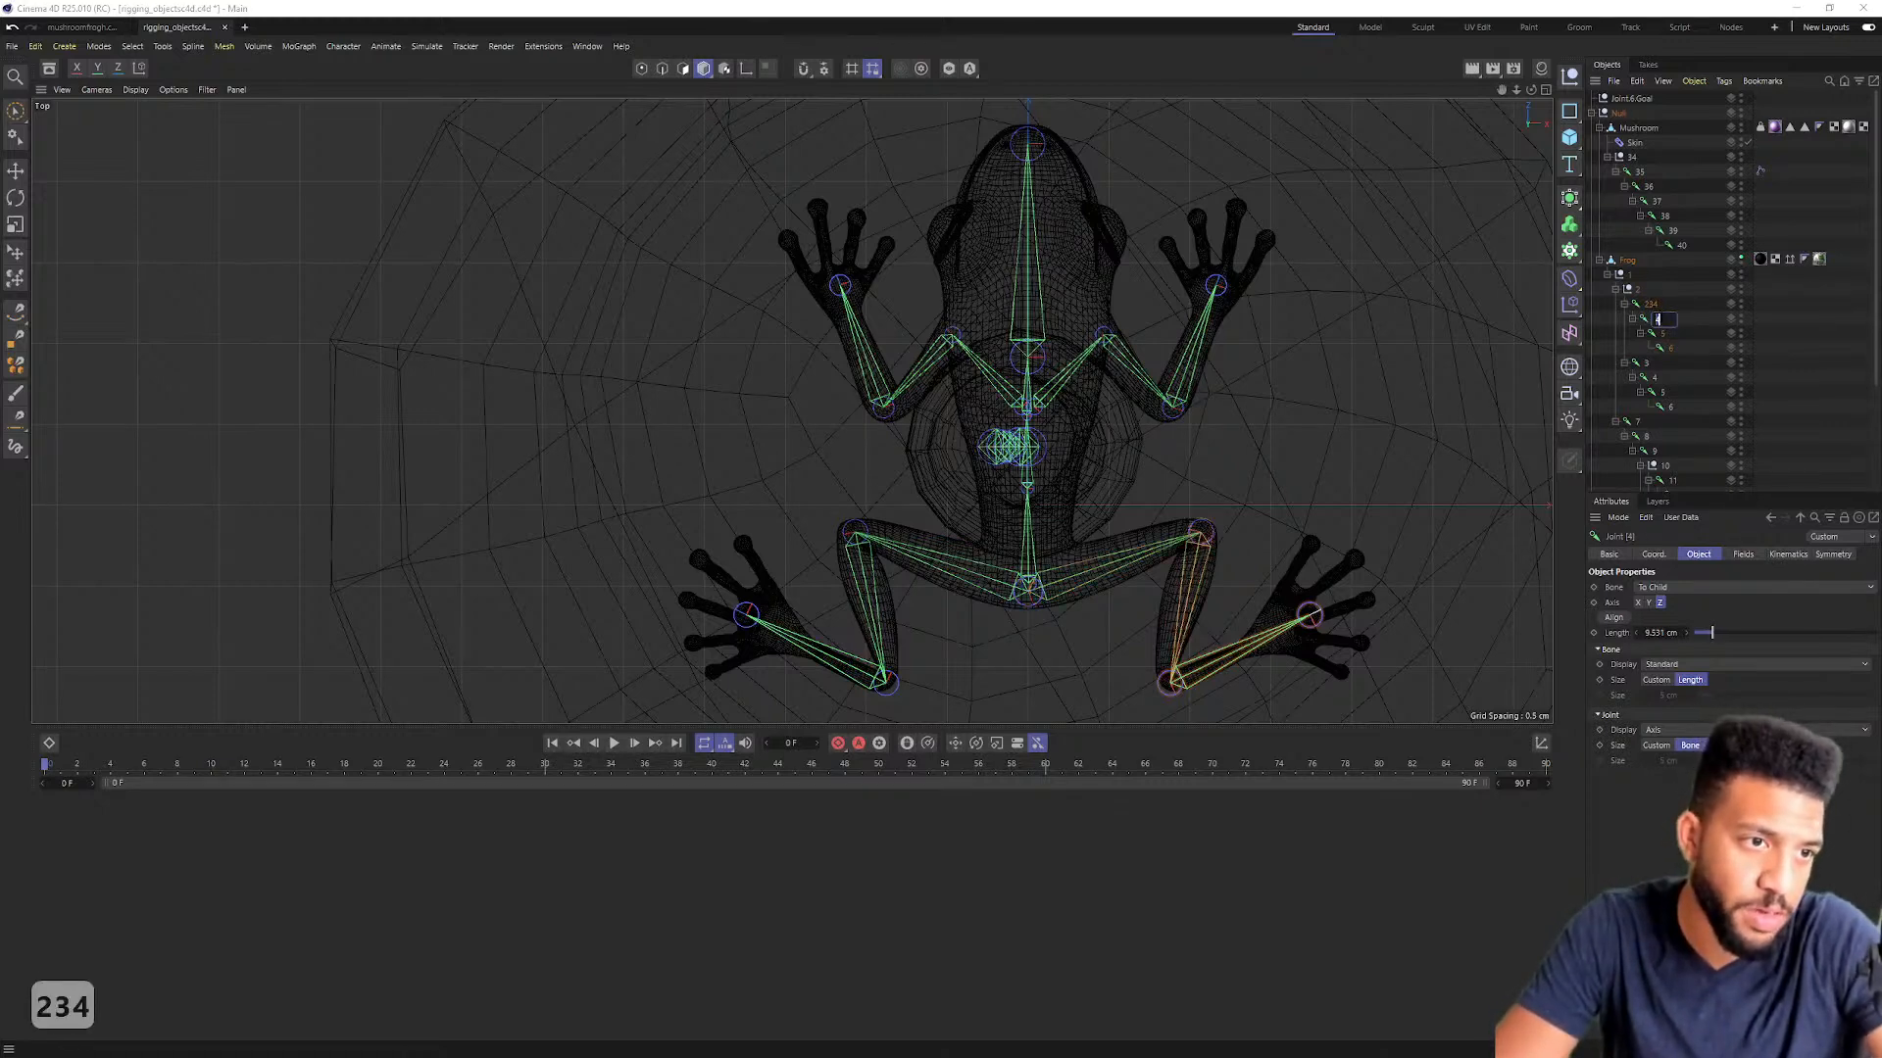
pyautogui.write('235')
# Step: Rename the last two joints of the frog's original hind leg chain as 236 and 237
pyautogui.click(1659, 335)
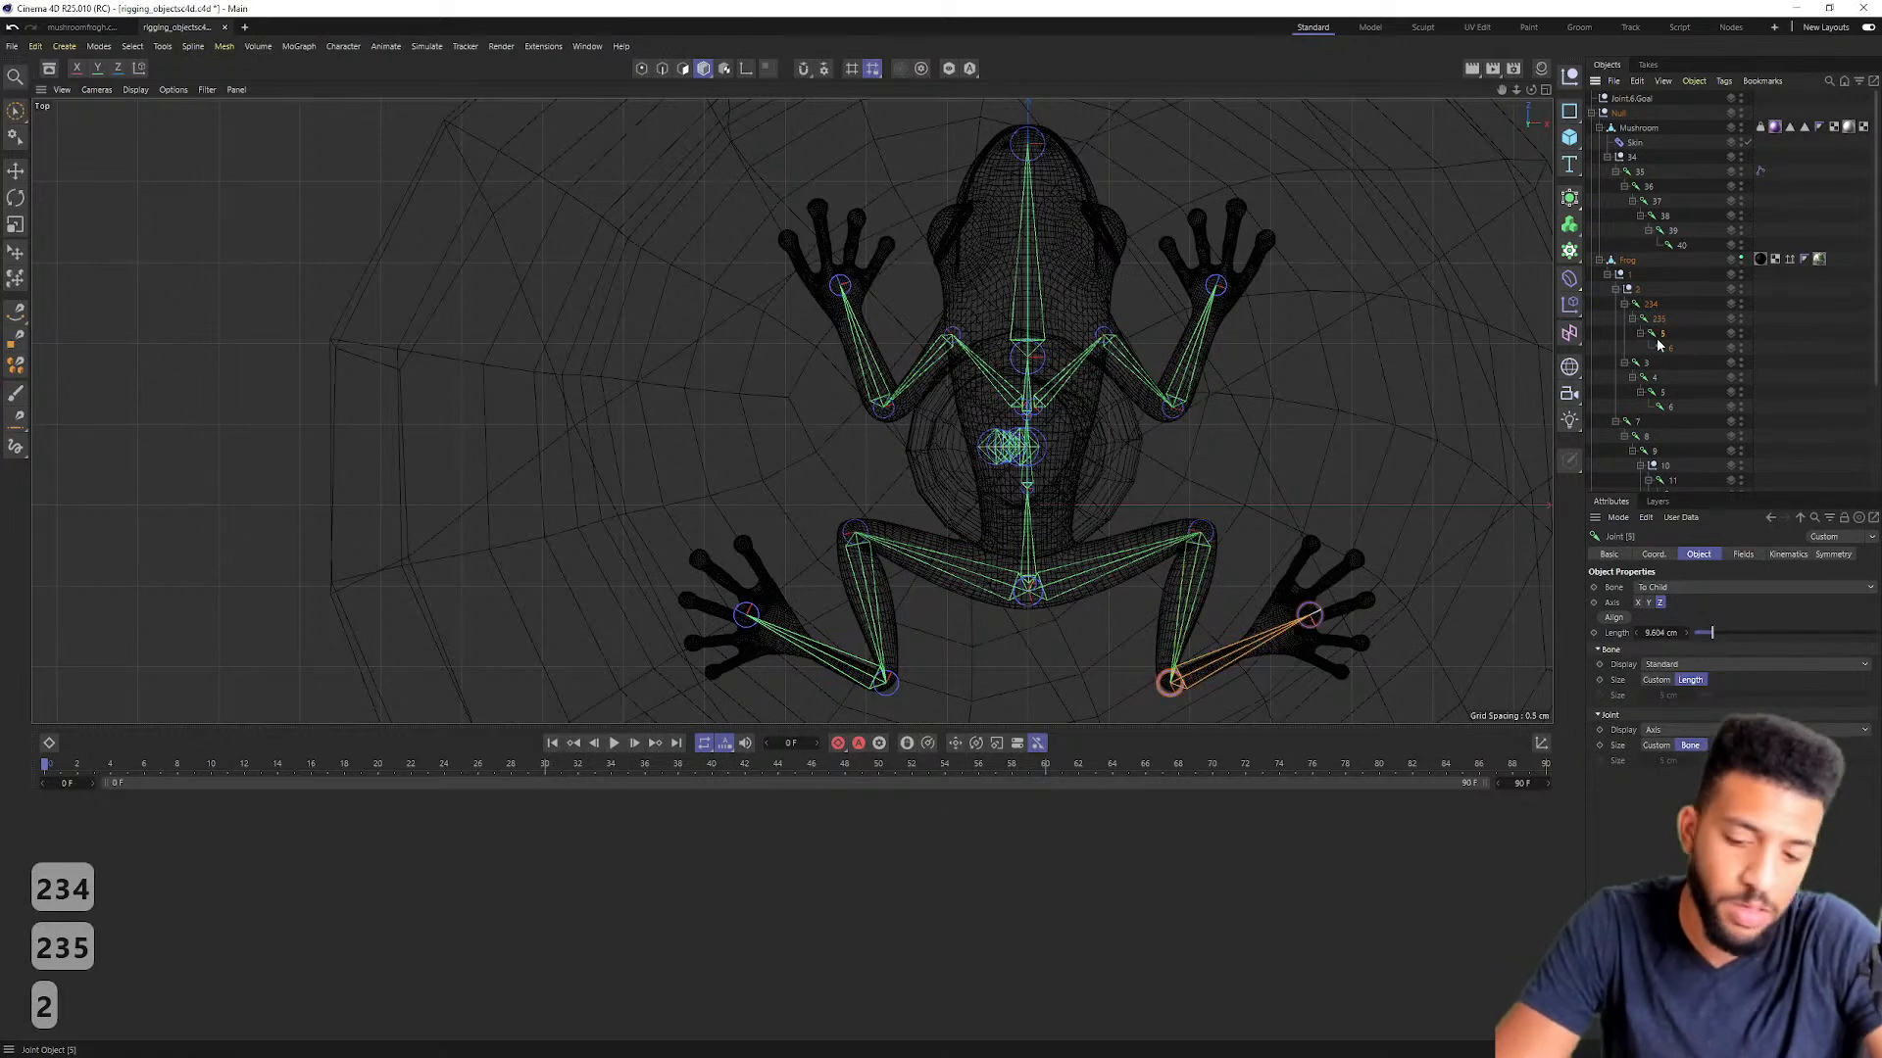
pyautogui.doubleClick(1662, 334)
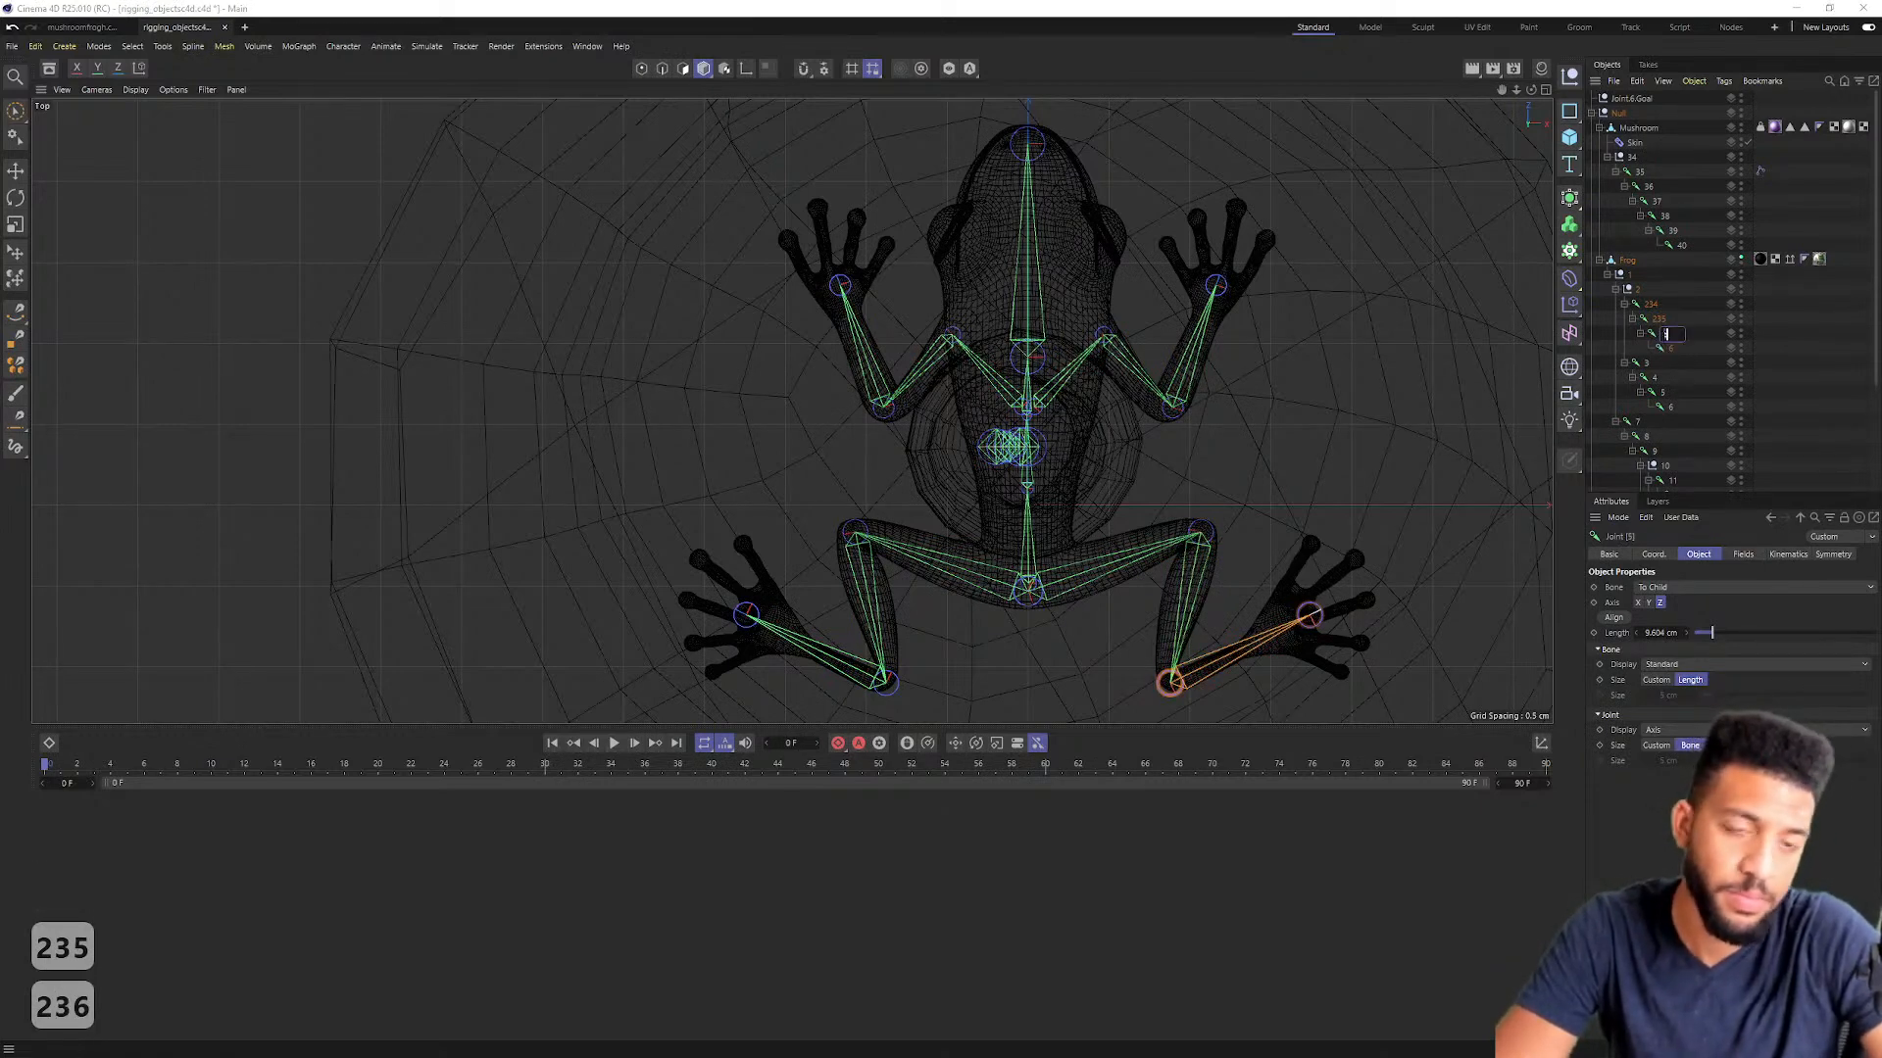
pyautogui.write('1')
pyautogui.press('BackSpace')
pyautogui.press('BackSpace')
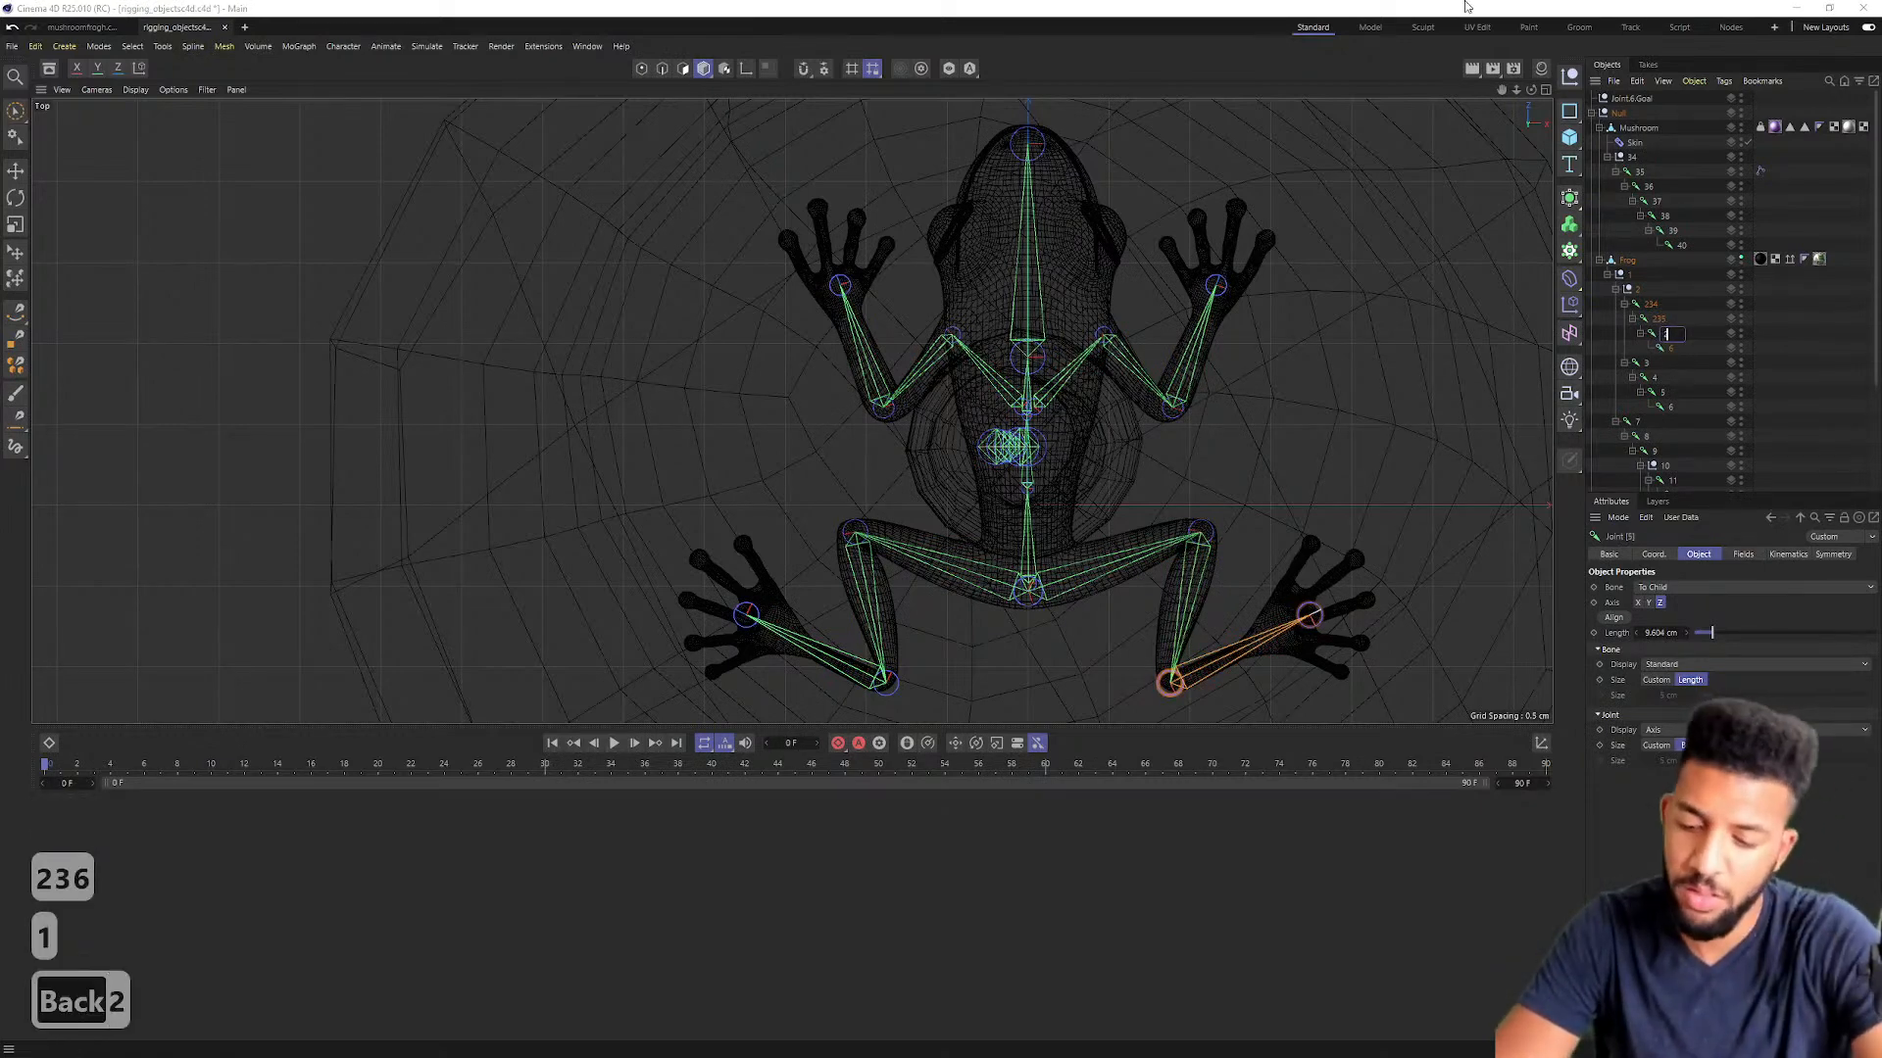
pyautogui.write('236')
pyautogui.press('Down')
pyautogui.write('23')
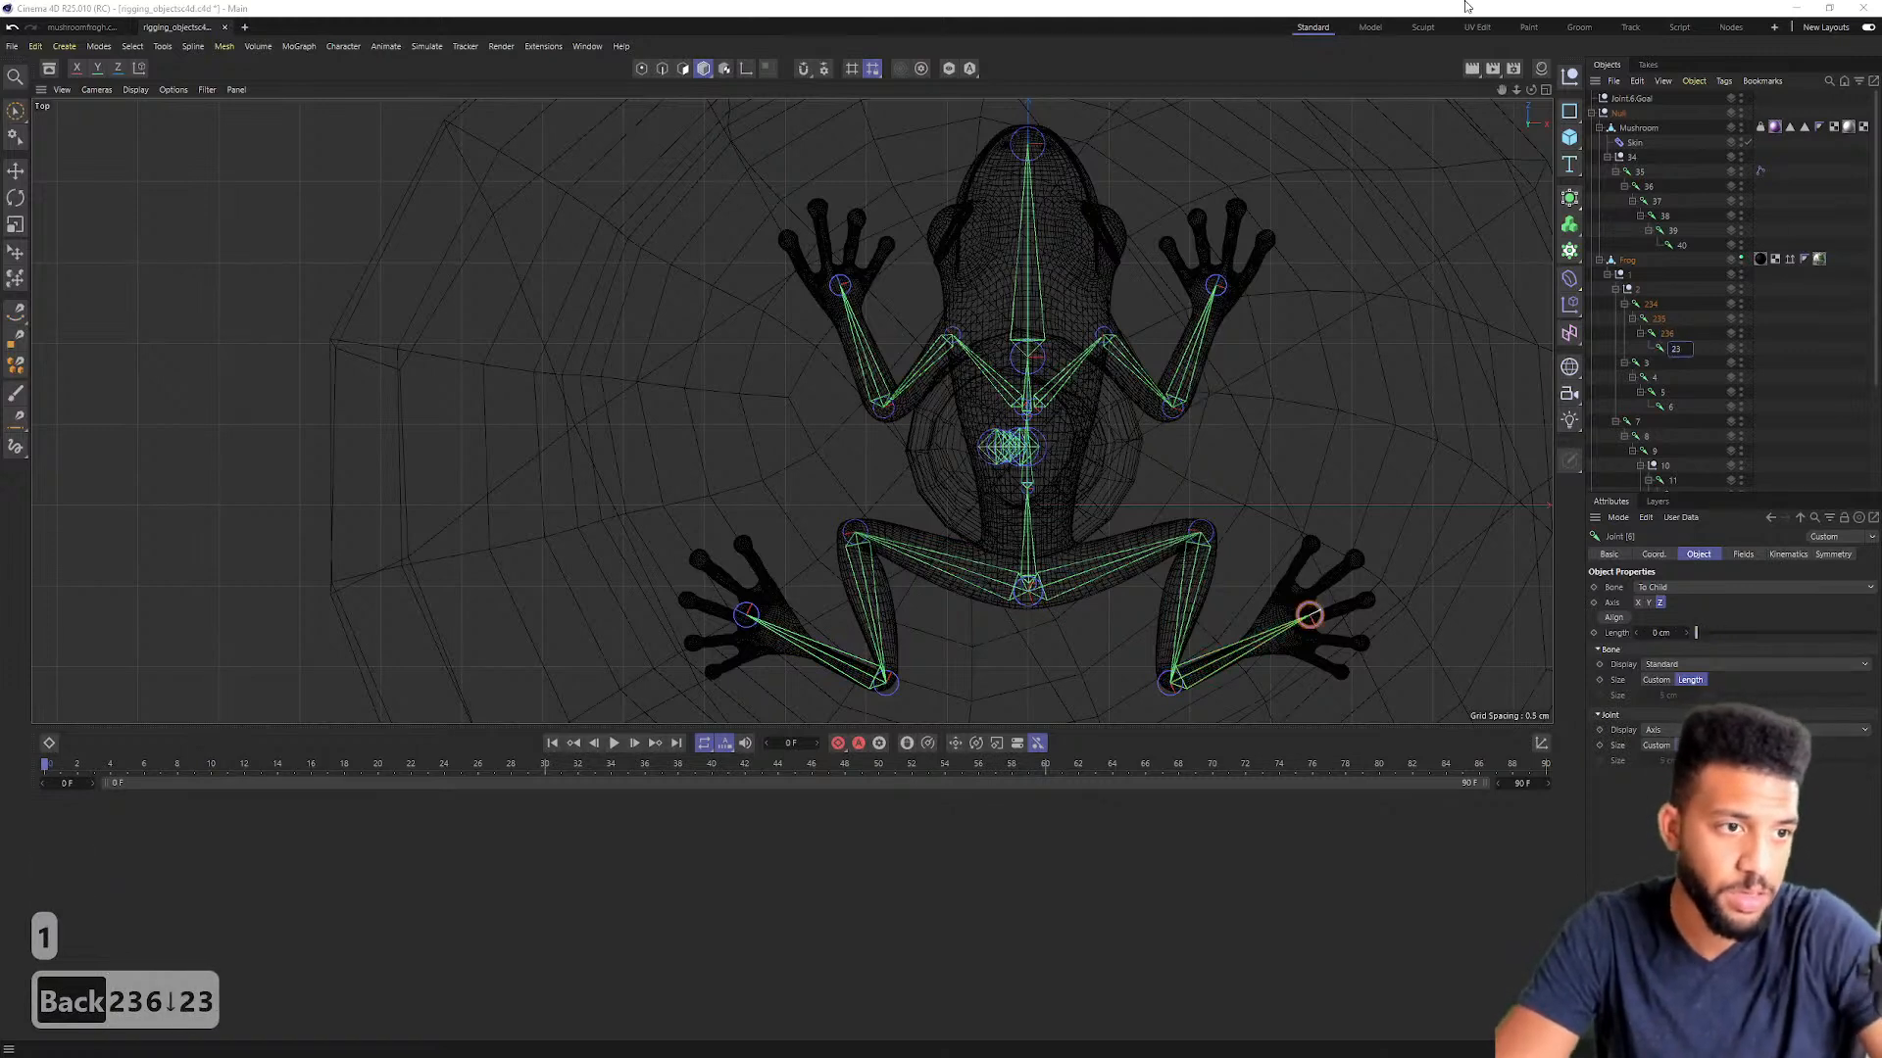
pyautogui.write('7')
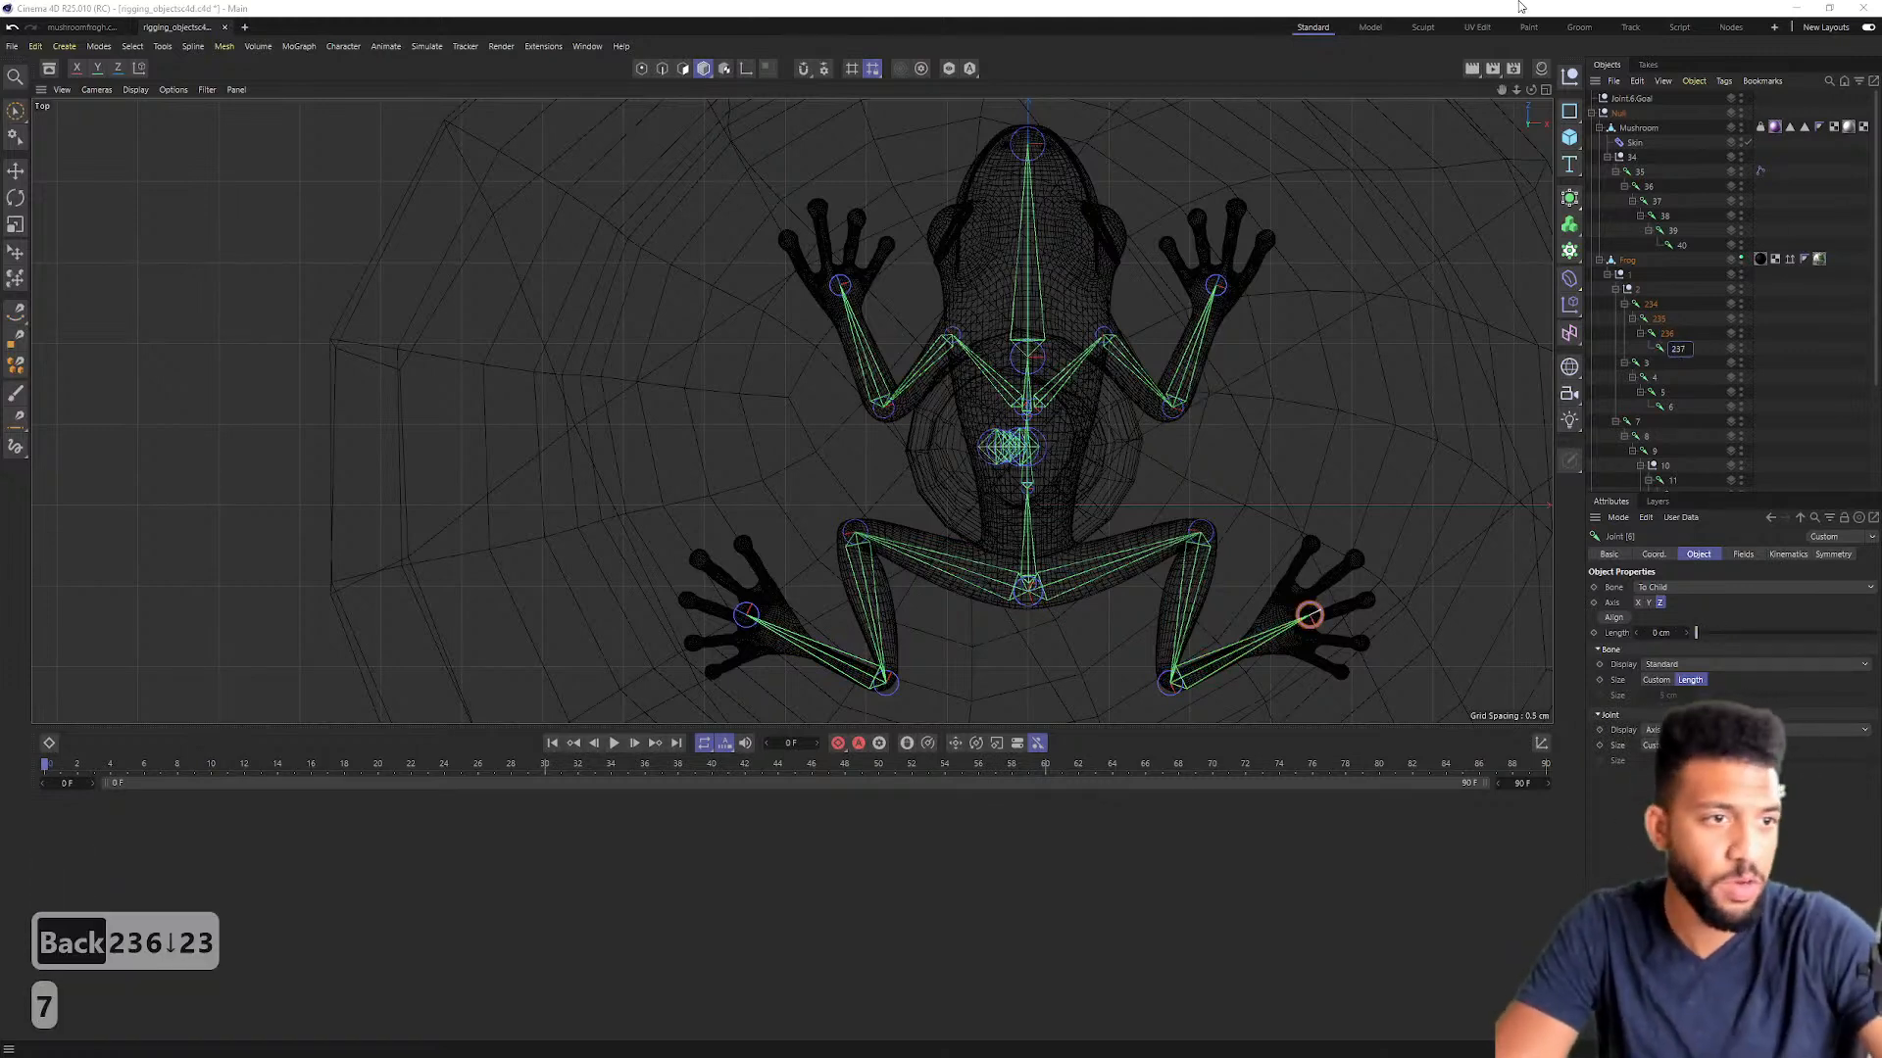
pyautogui.press('Return')
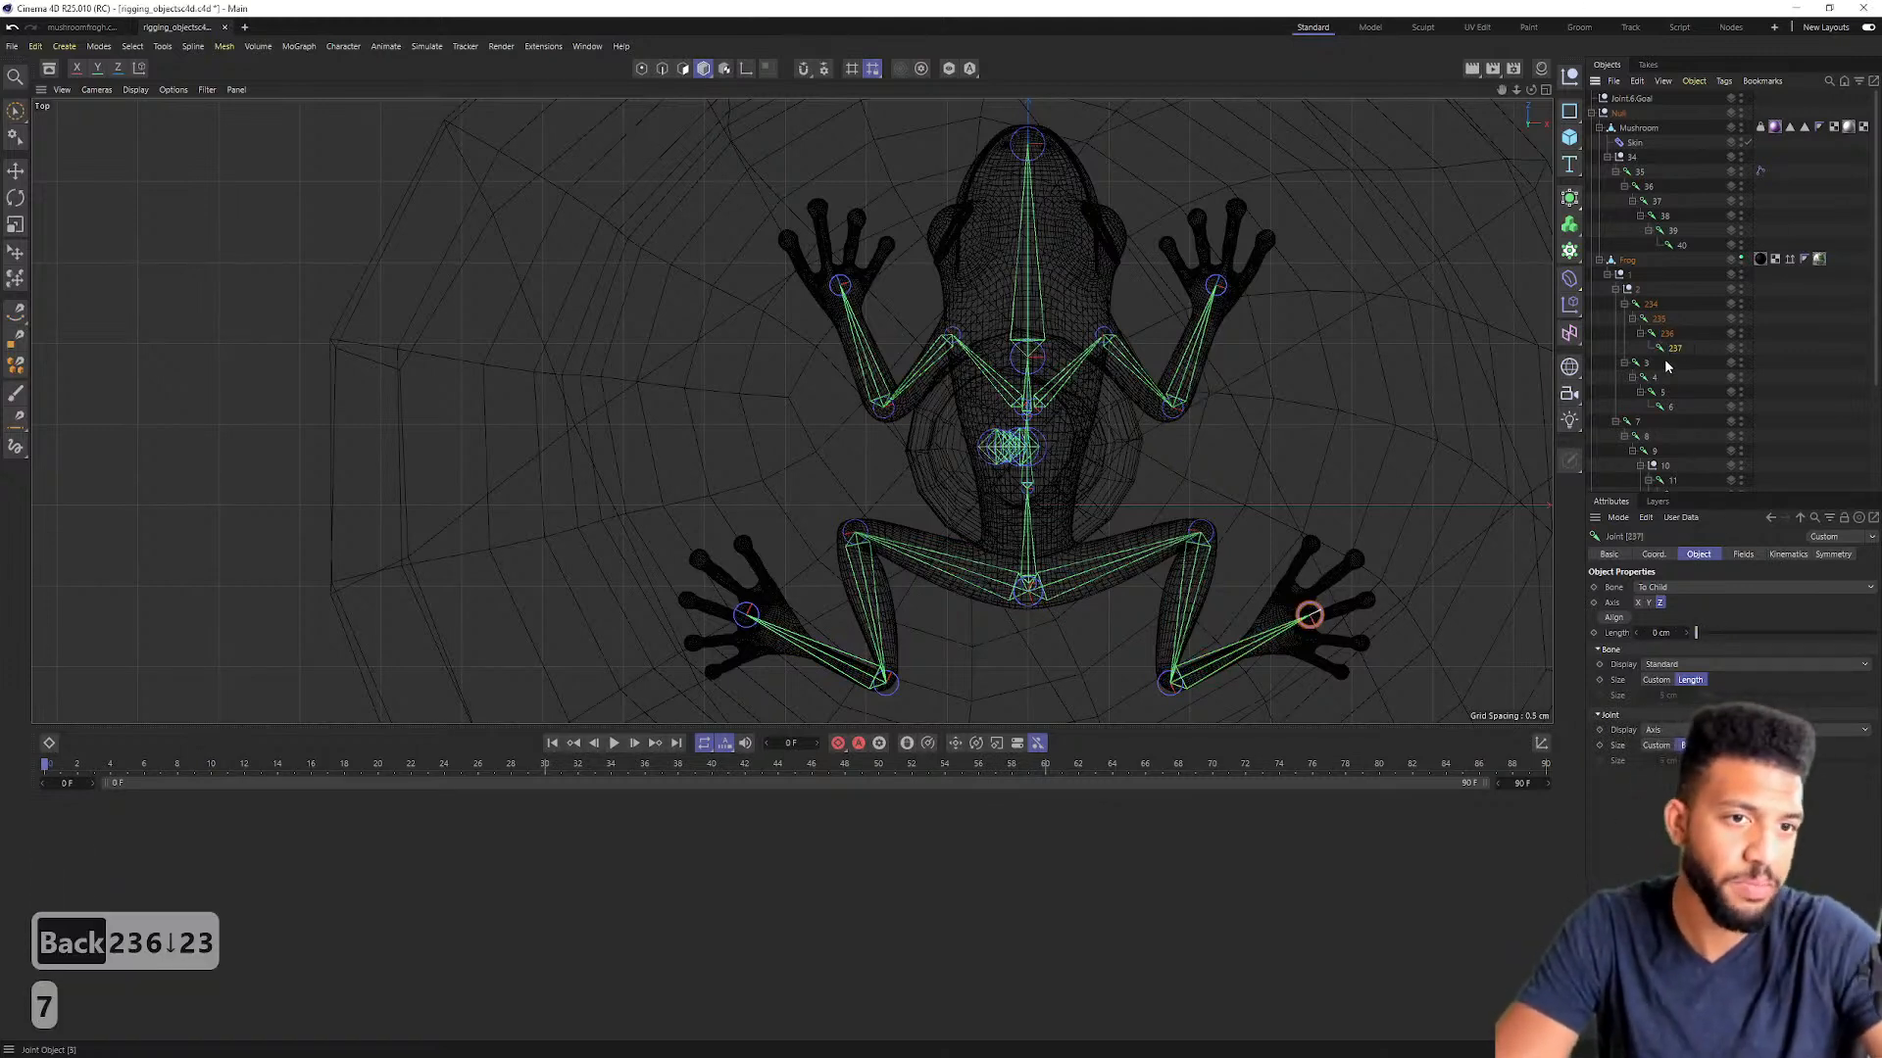
pyautogui.click(1637, 175)
pyautogui.scroll(-3, 1657, 245)
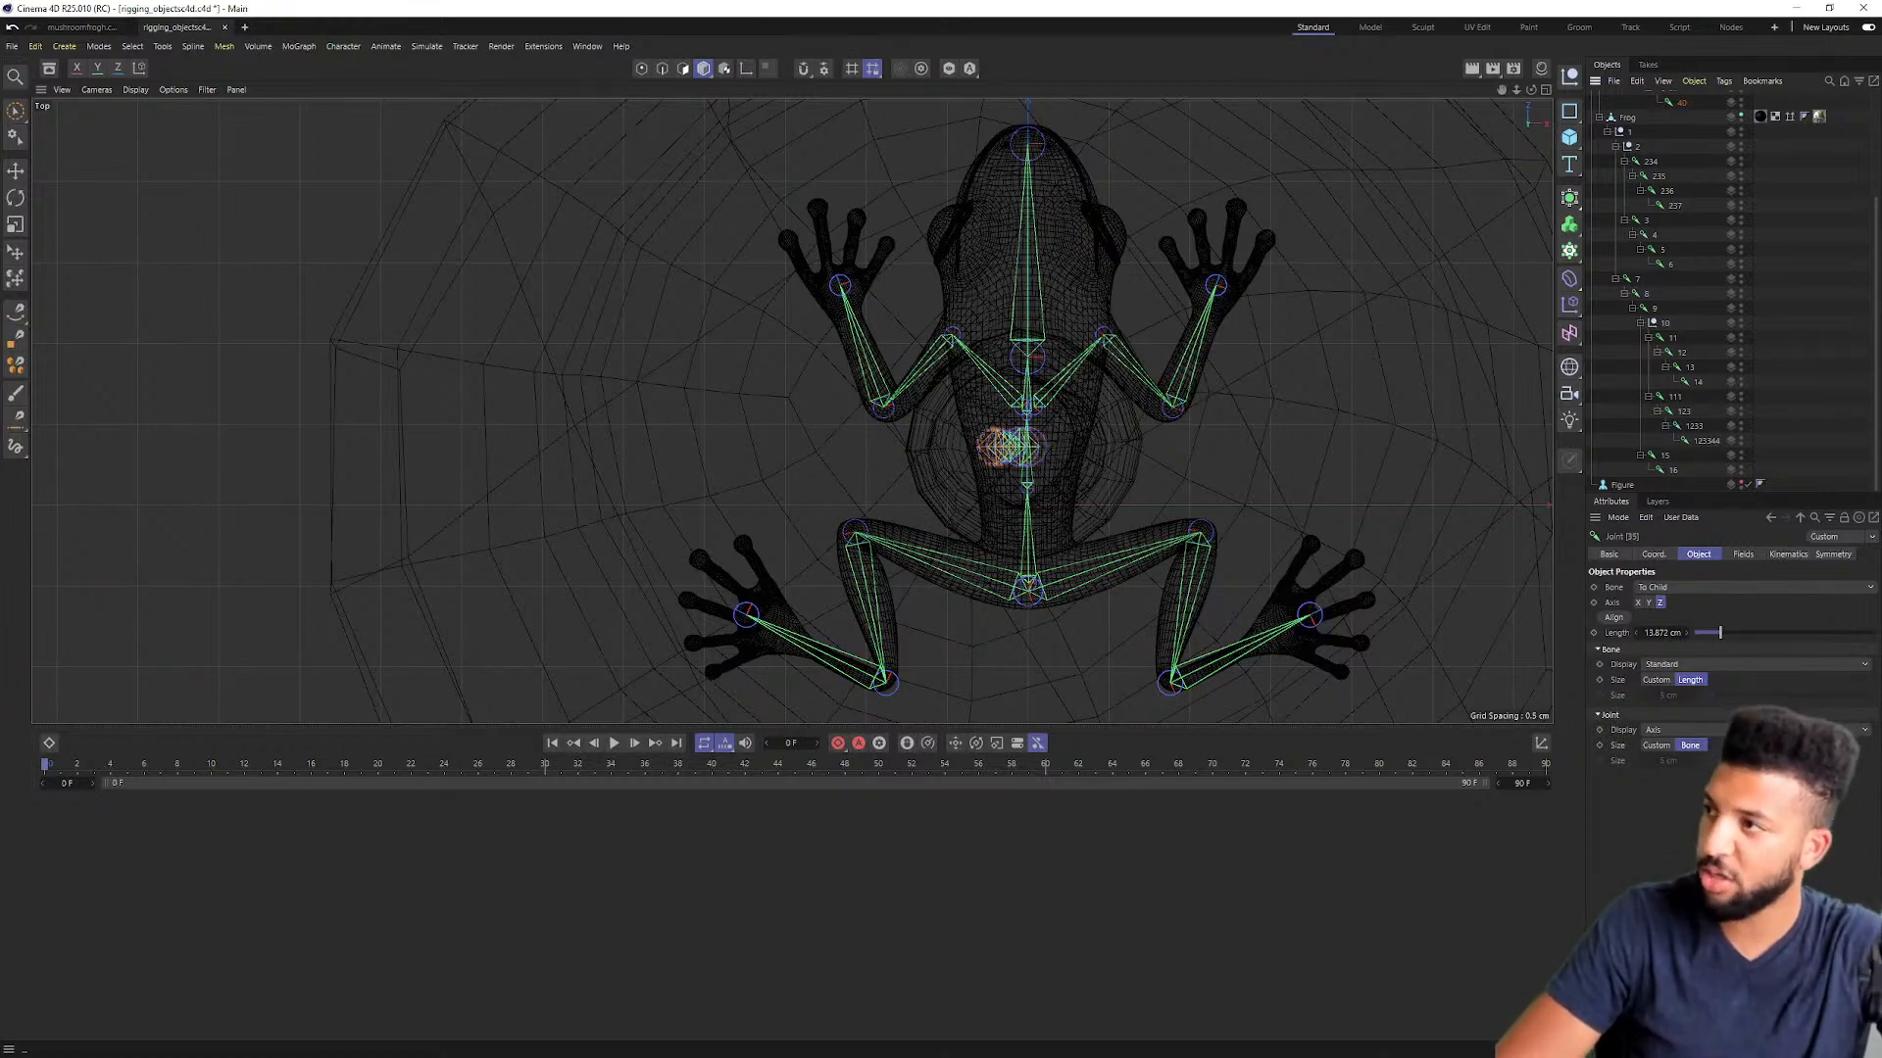
# Step: Switch to Chrome and search Google by voice for "what is the mirror tool in blender"
pyautogui.hotkey('alt', 'Tab')
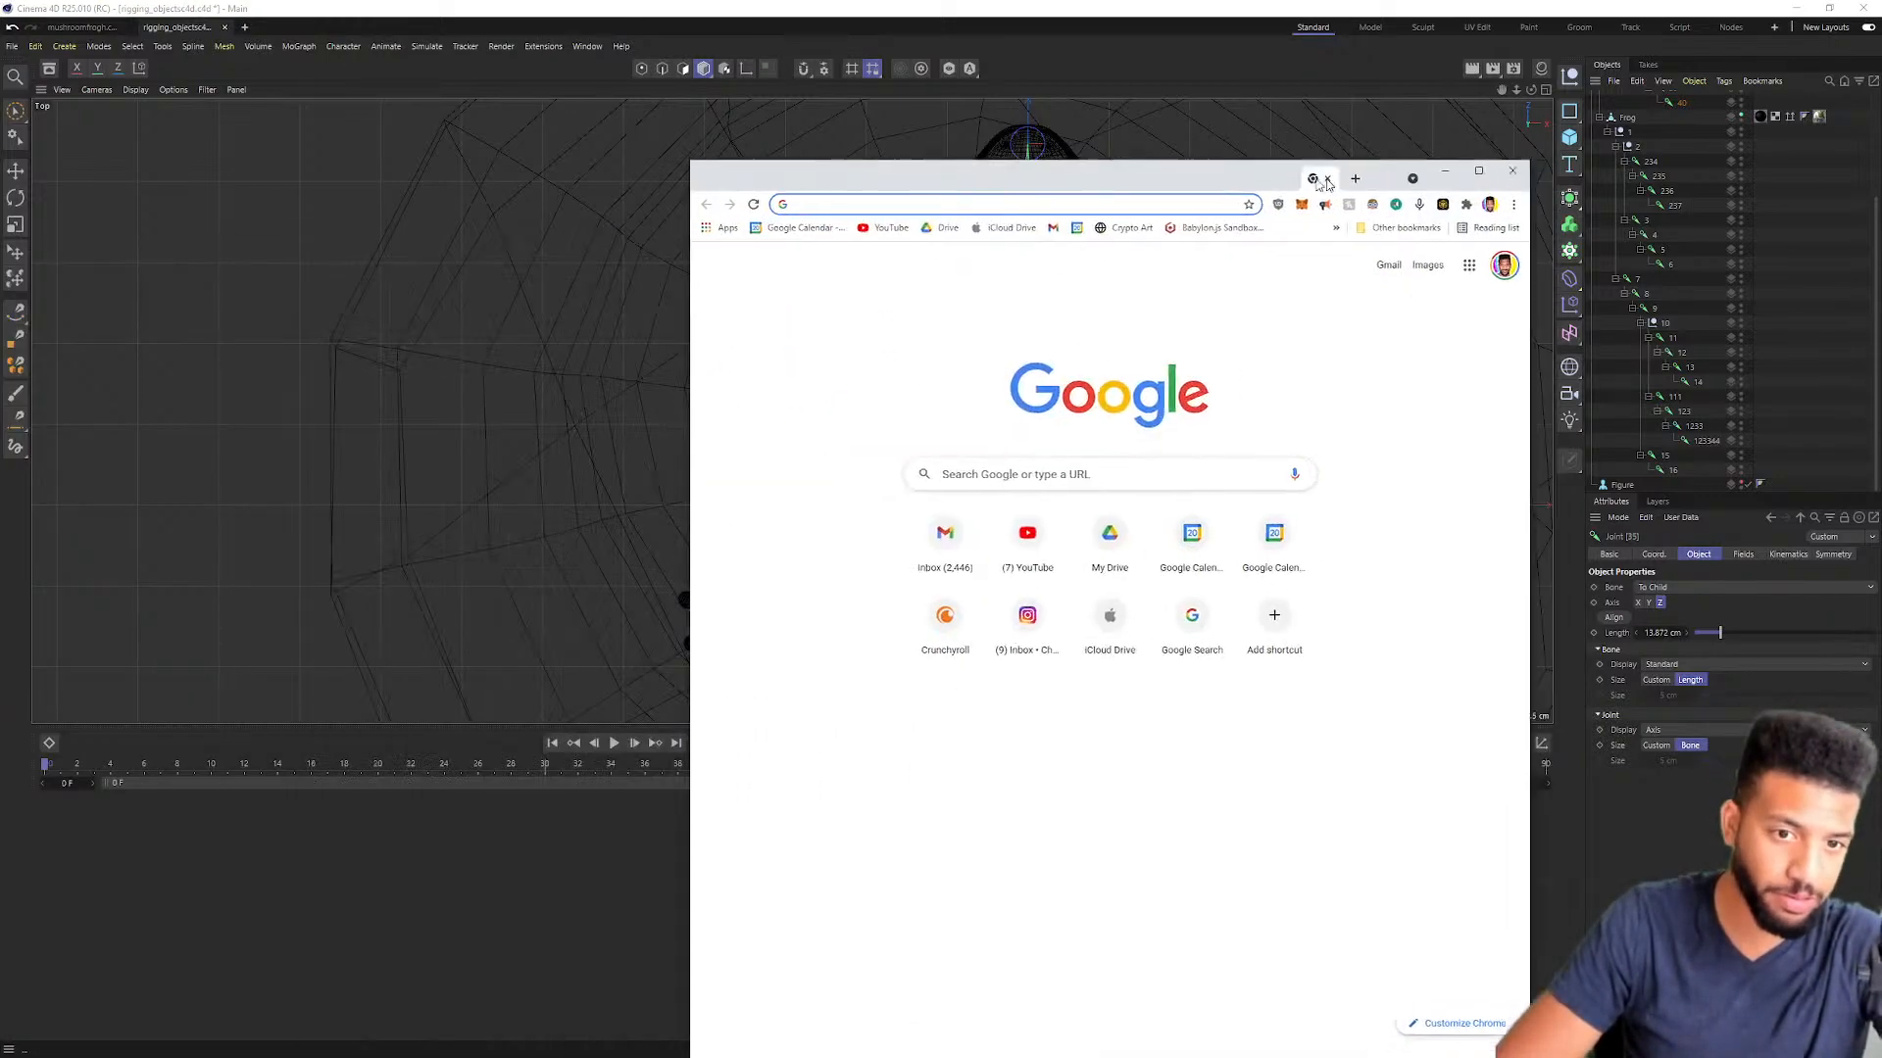
pyautogui.click(1137, 477)
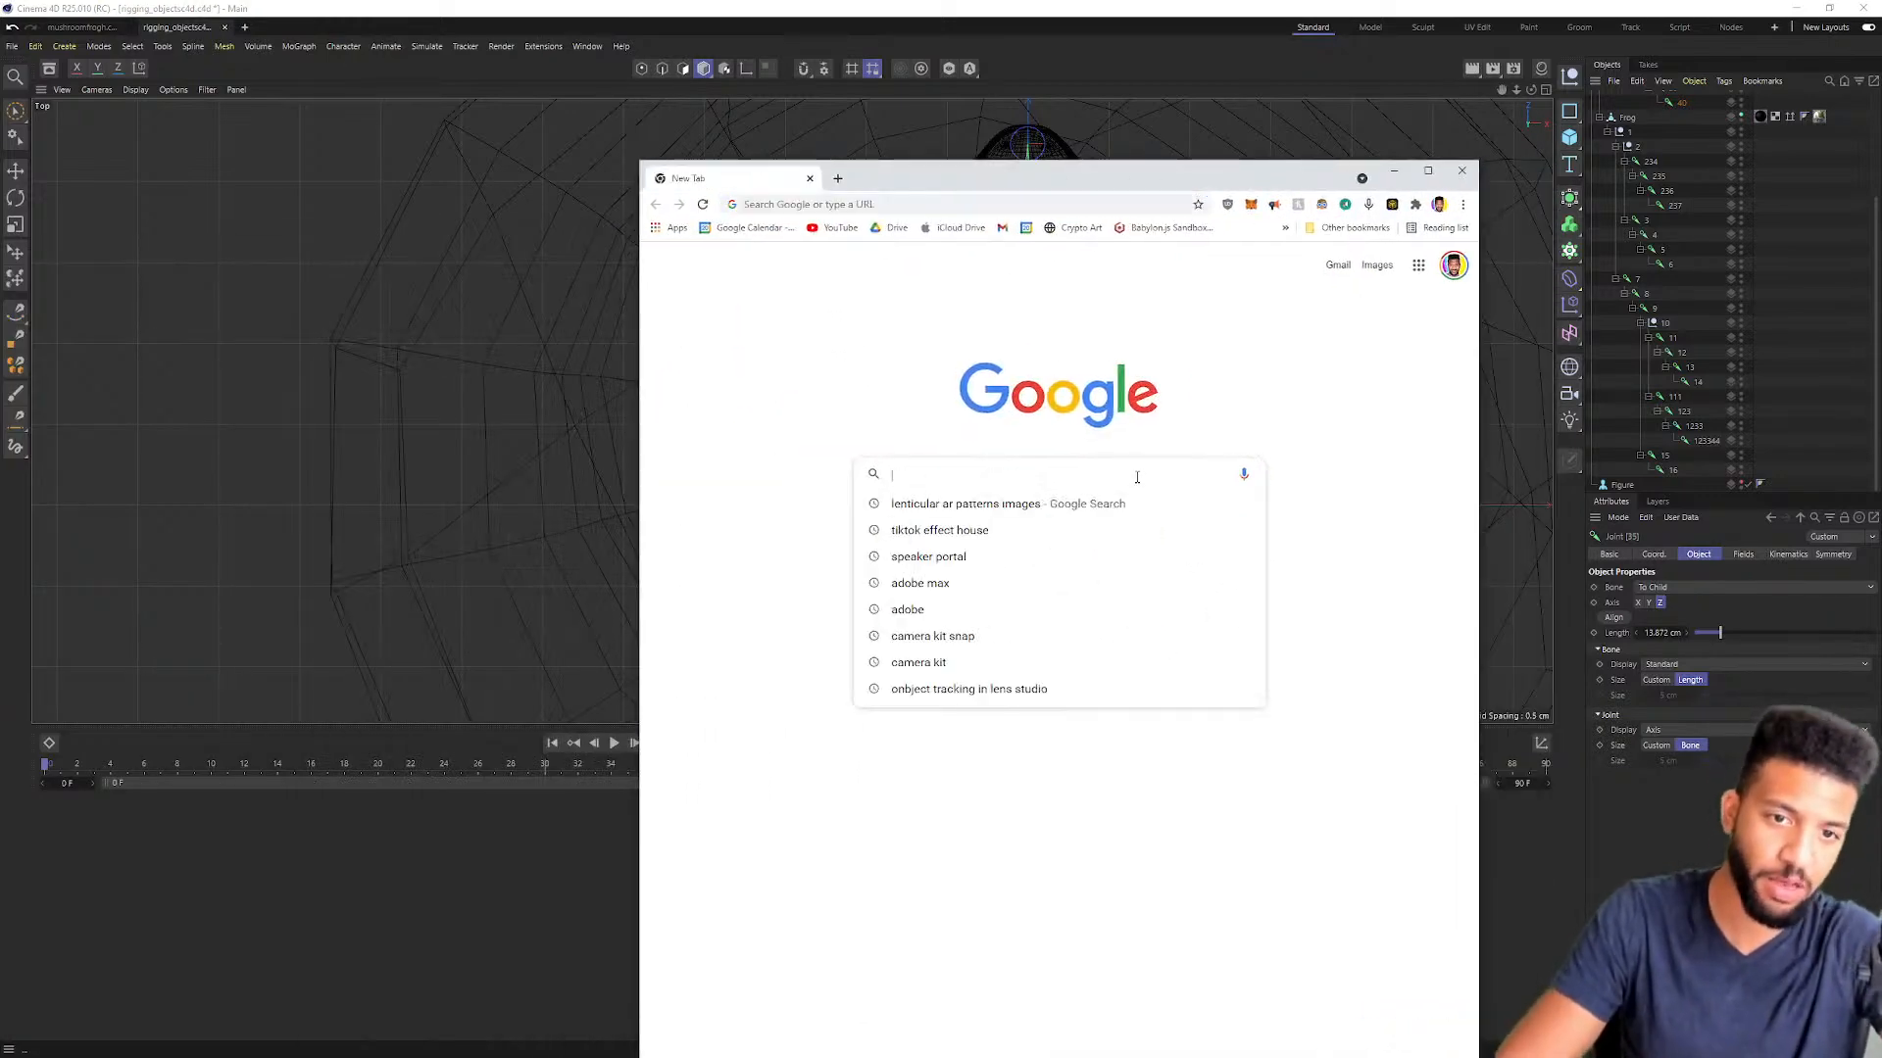
pyautogui.click(1245, 478)
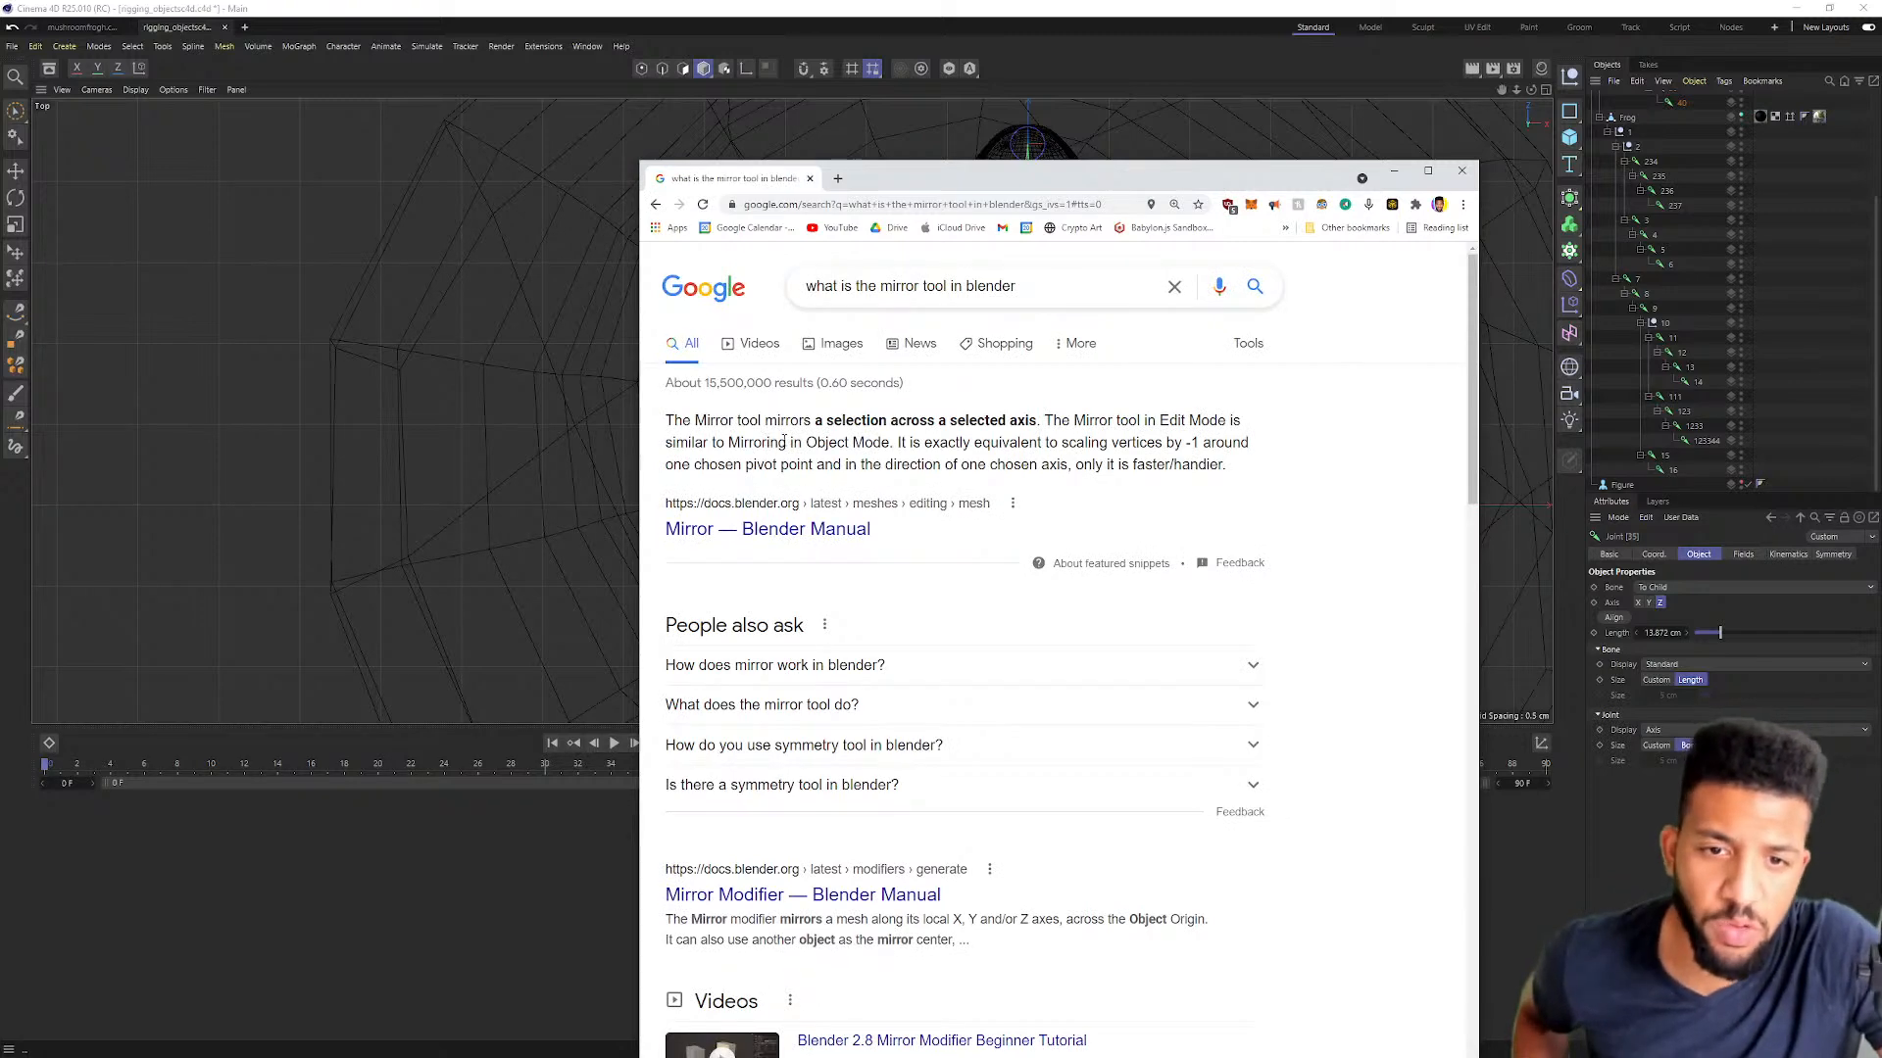
# Step: Search Google for "how do I mirror my rig in blender", leaving Cinema 4D out of the query
pyautogui.click(1058, 285)
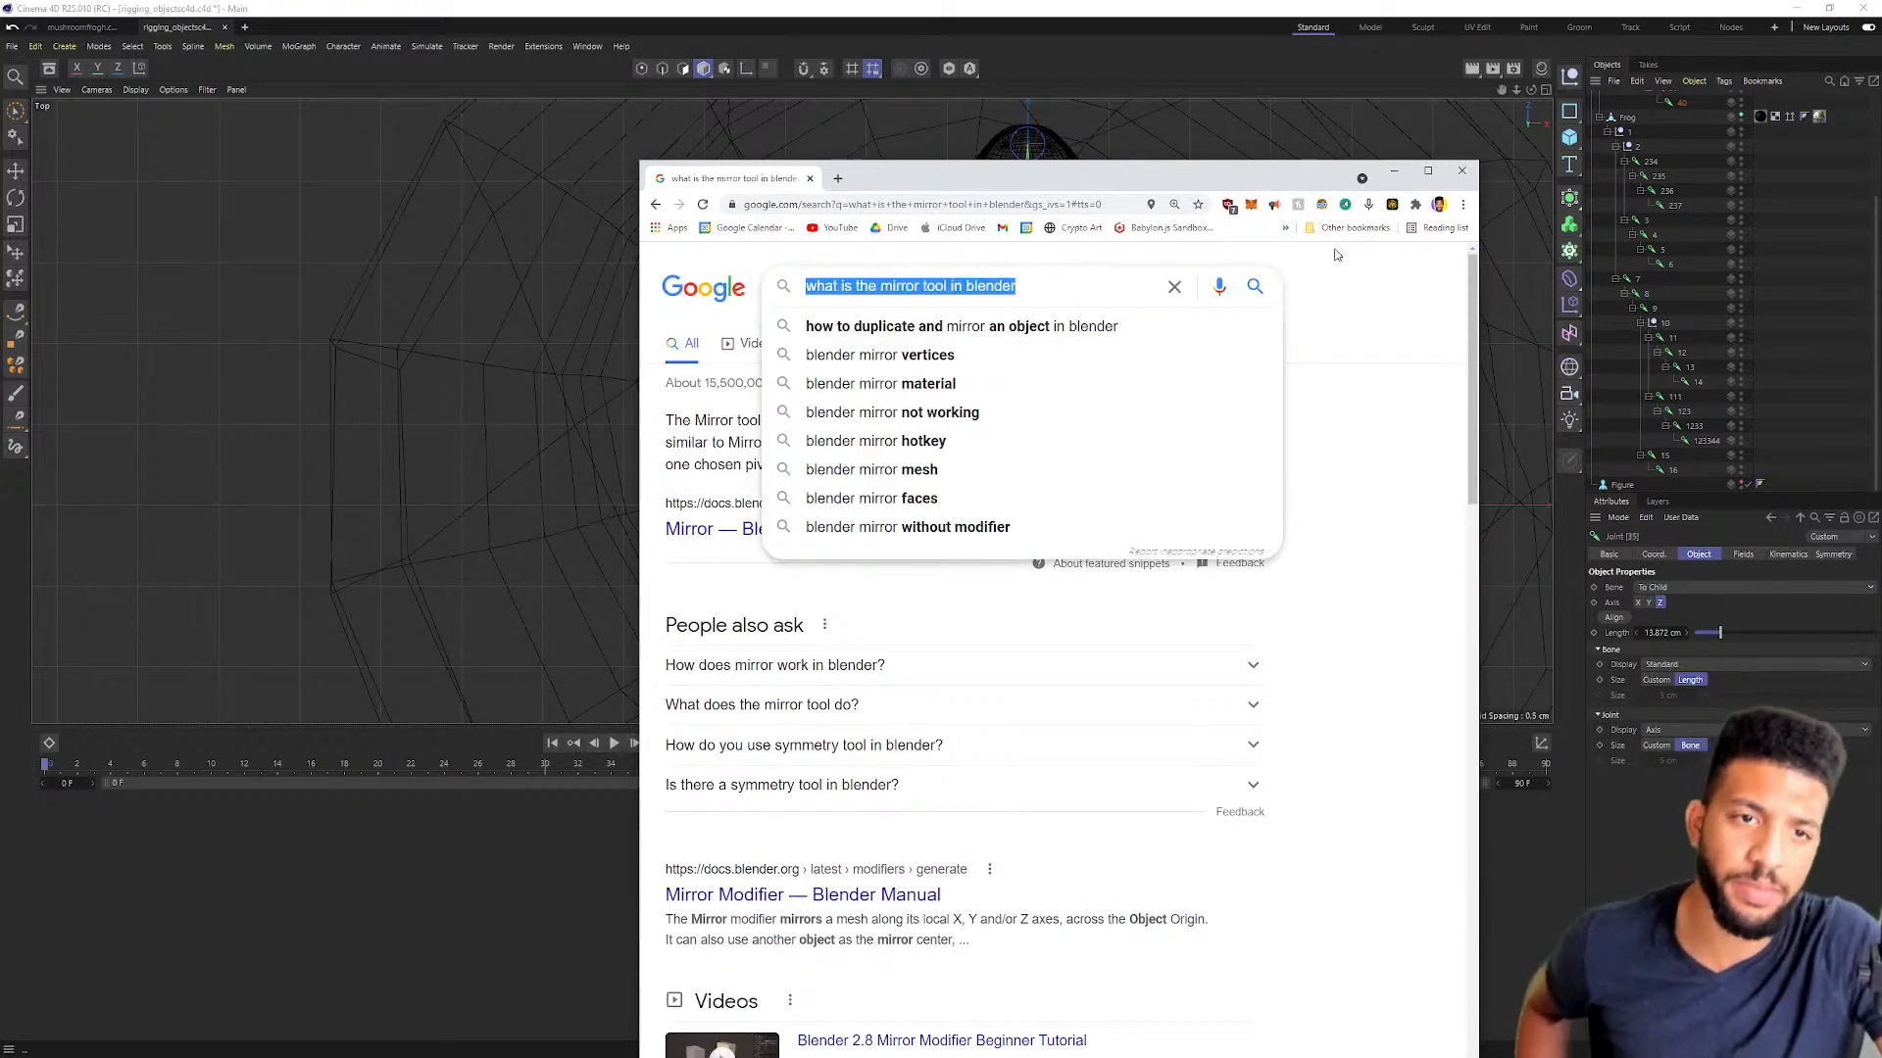
pyautogui.click(1221, 288)
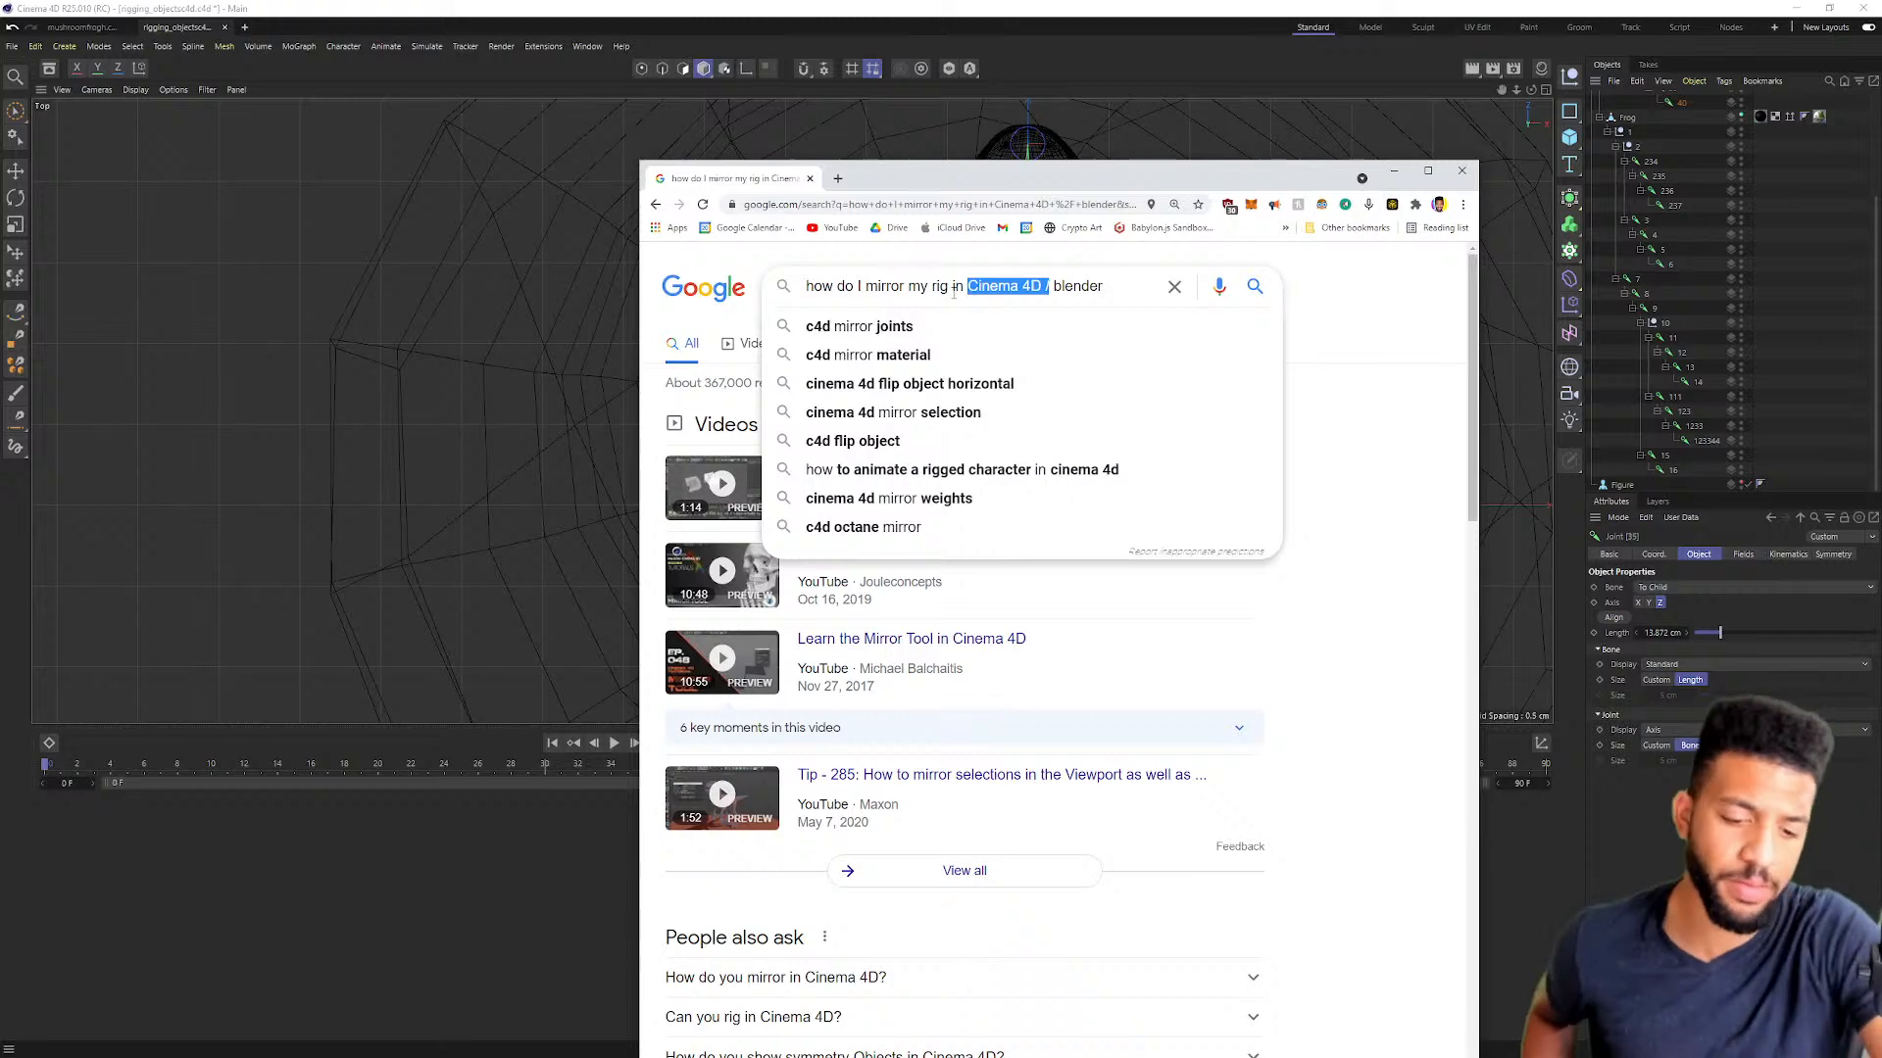
pyautogui.press('BackSpace')
pyautogui.press('Return')
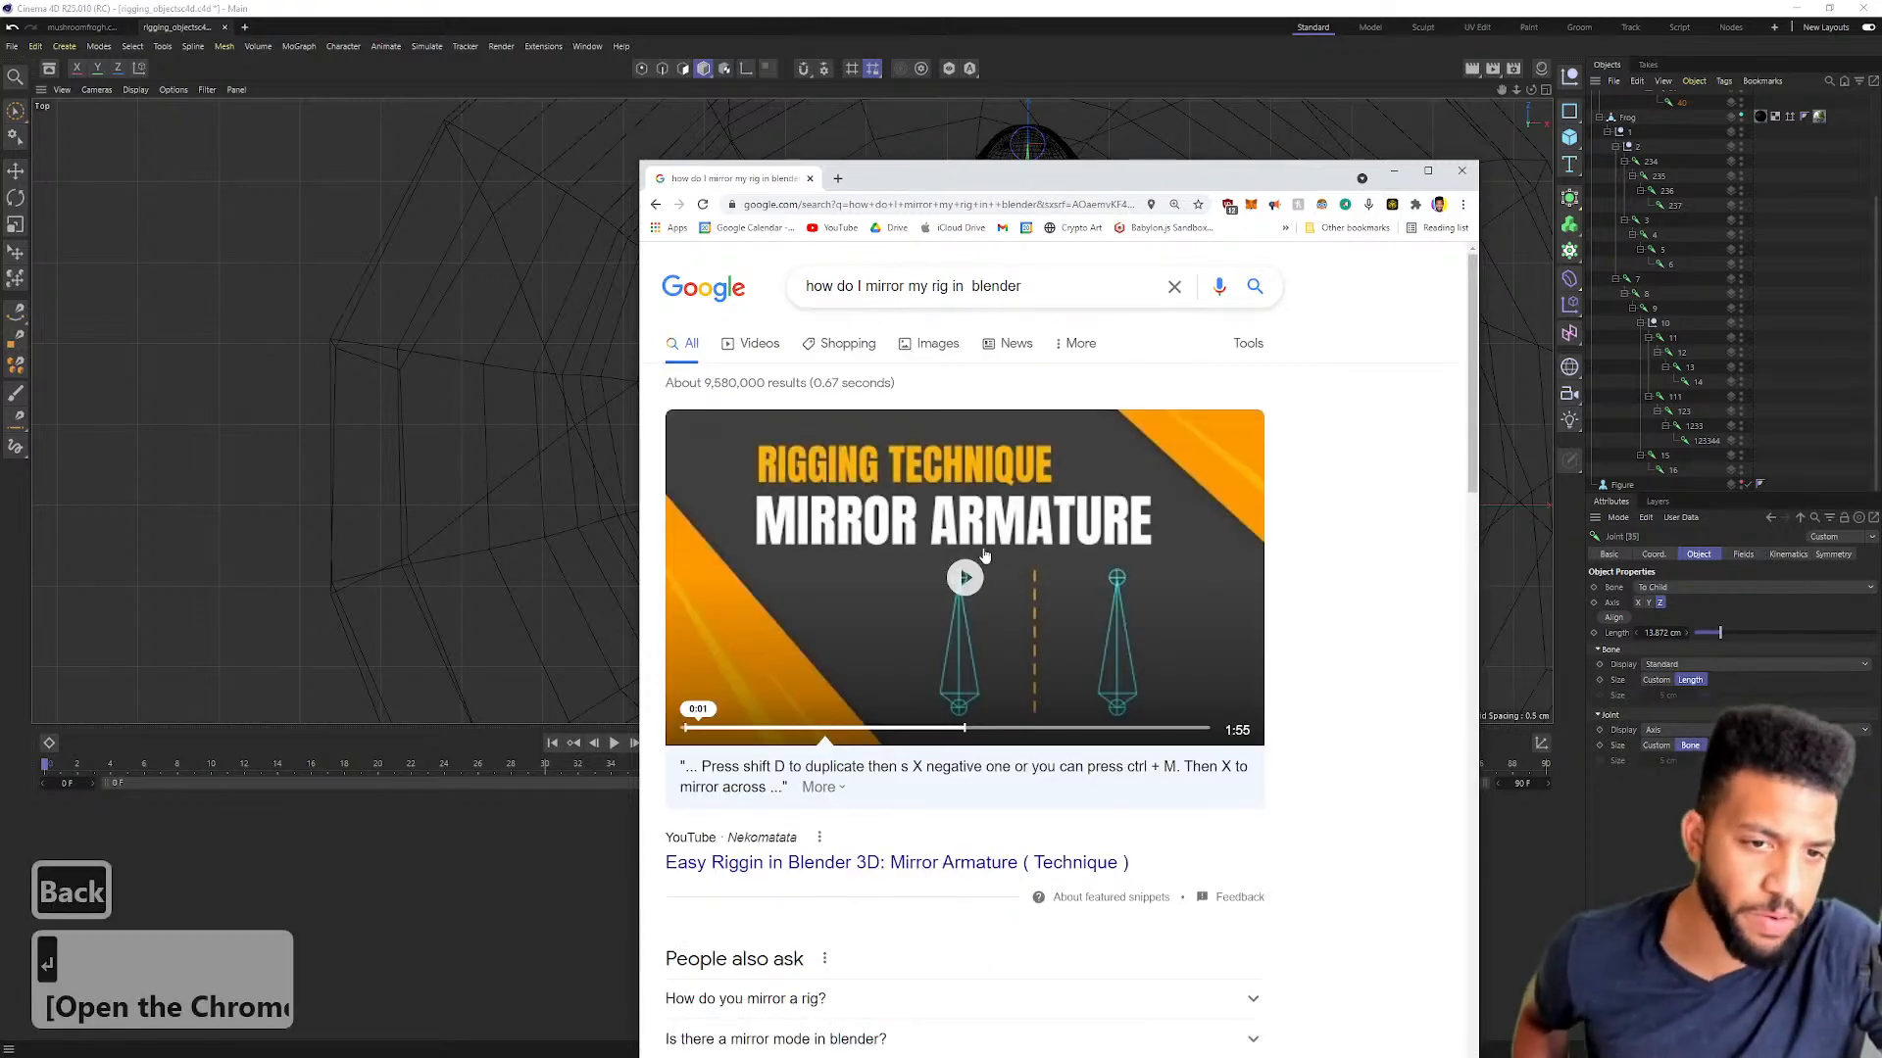
# Step: Open the YouTube video "Easy Riggin in Blender 3D: Mirror Armature ( Technique )" in full screen
pyautogui.scroll(-2, 1036, 555)
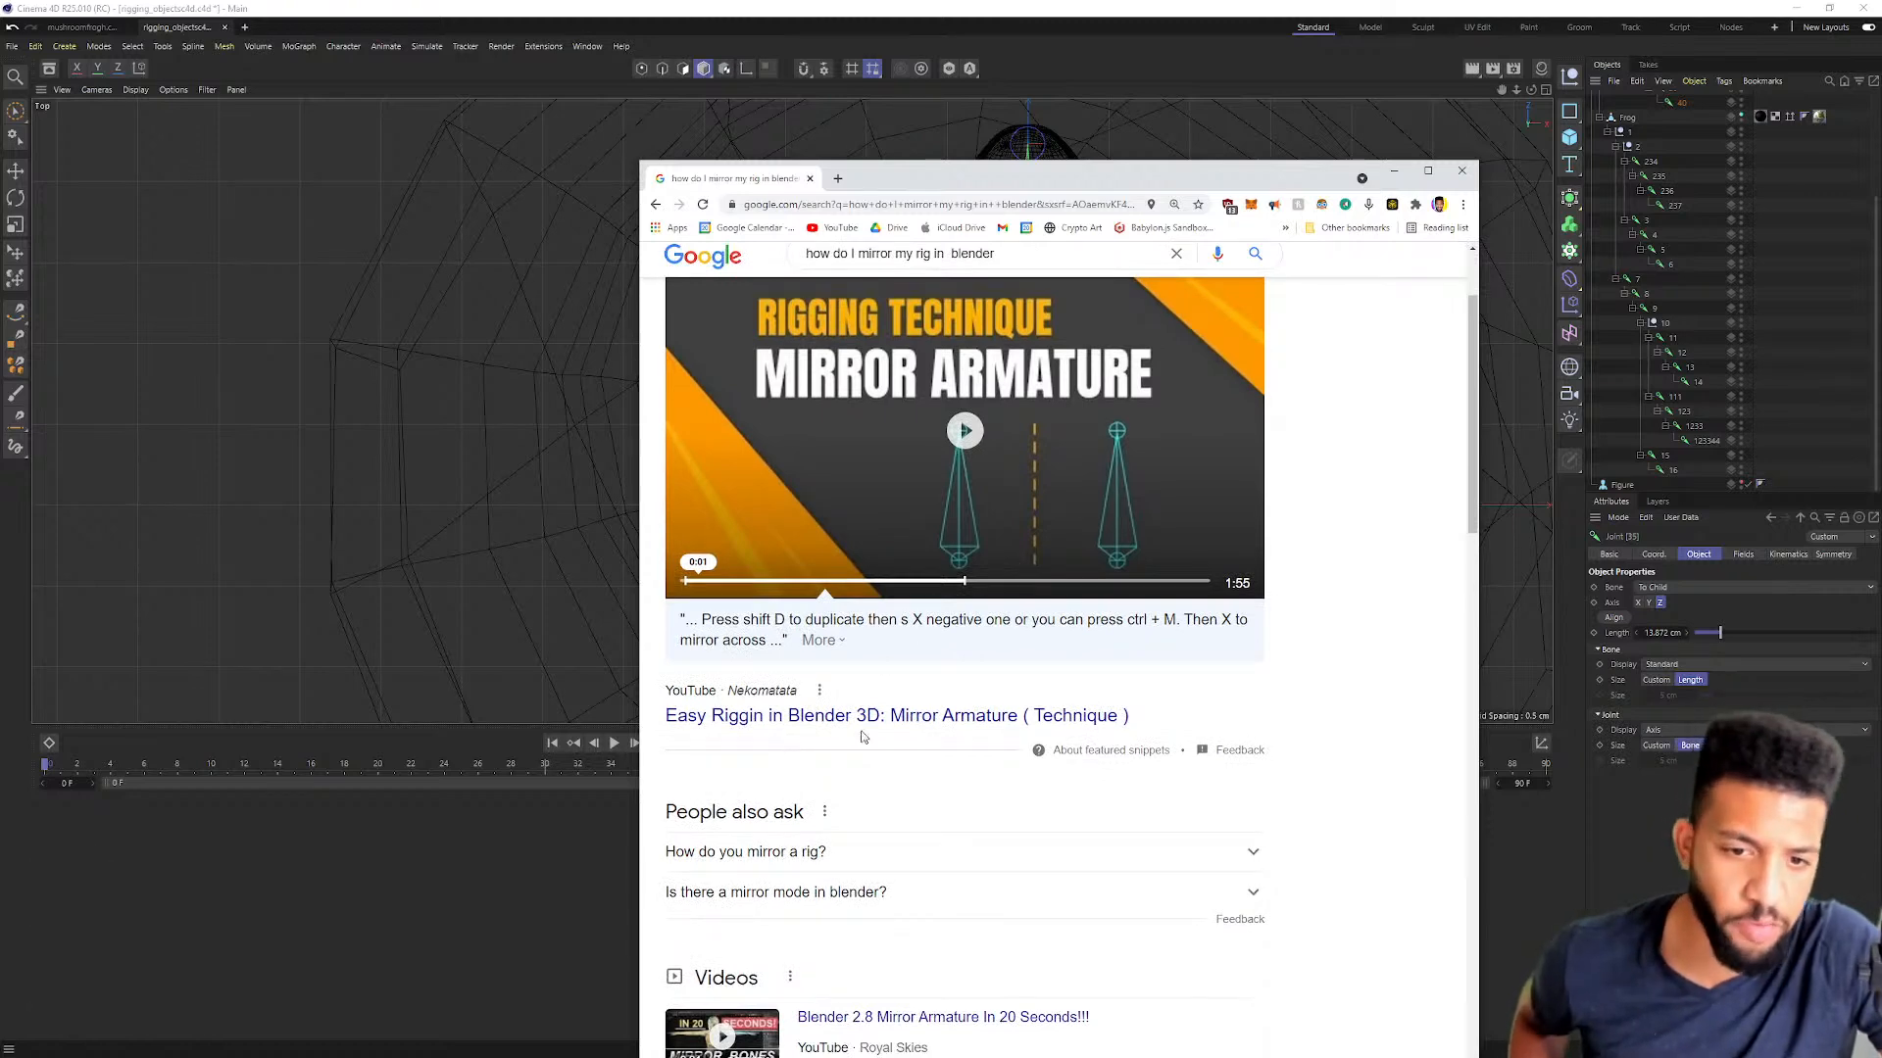
pyautogui.click(943, 716)
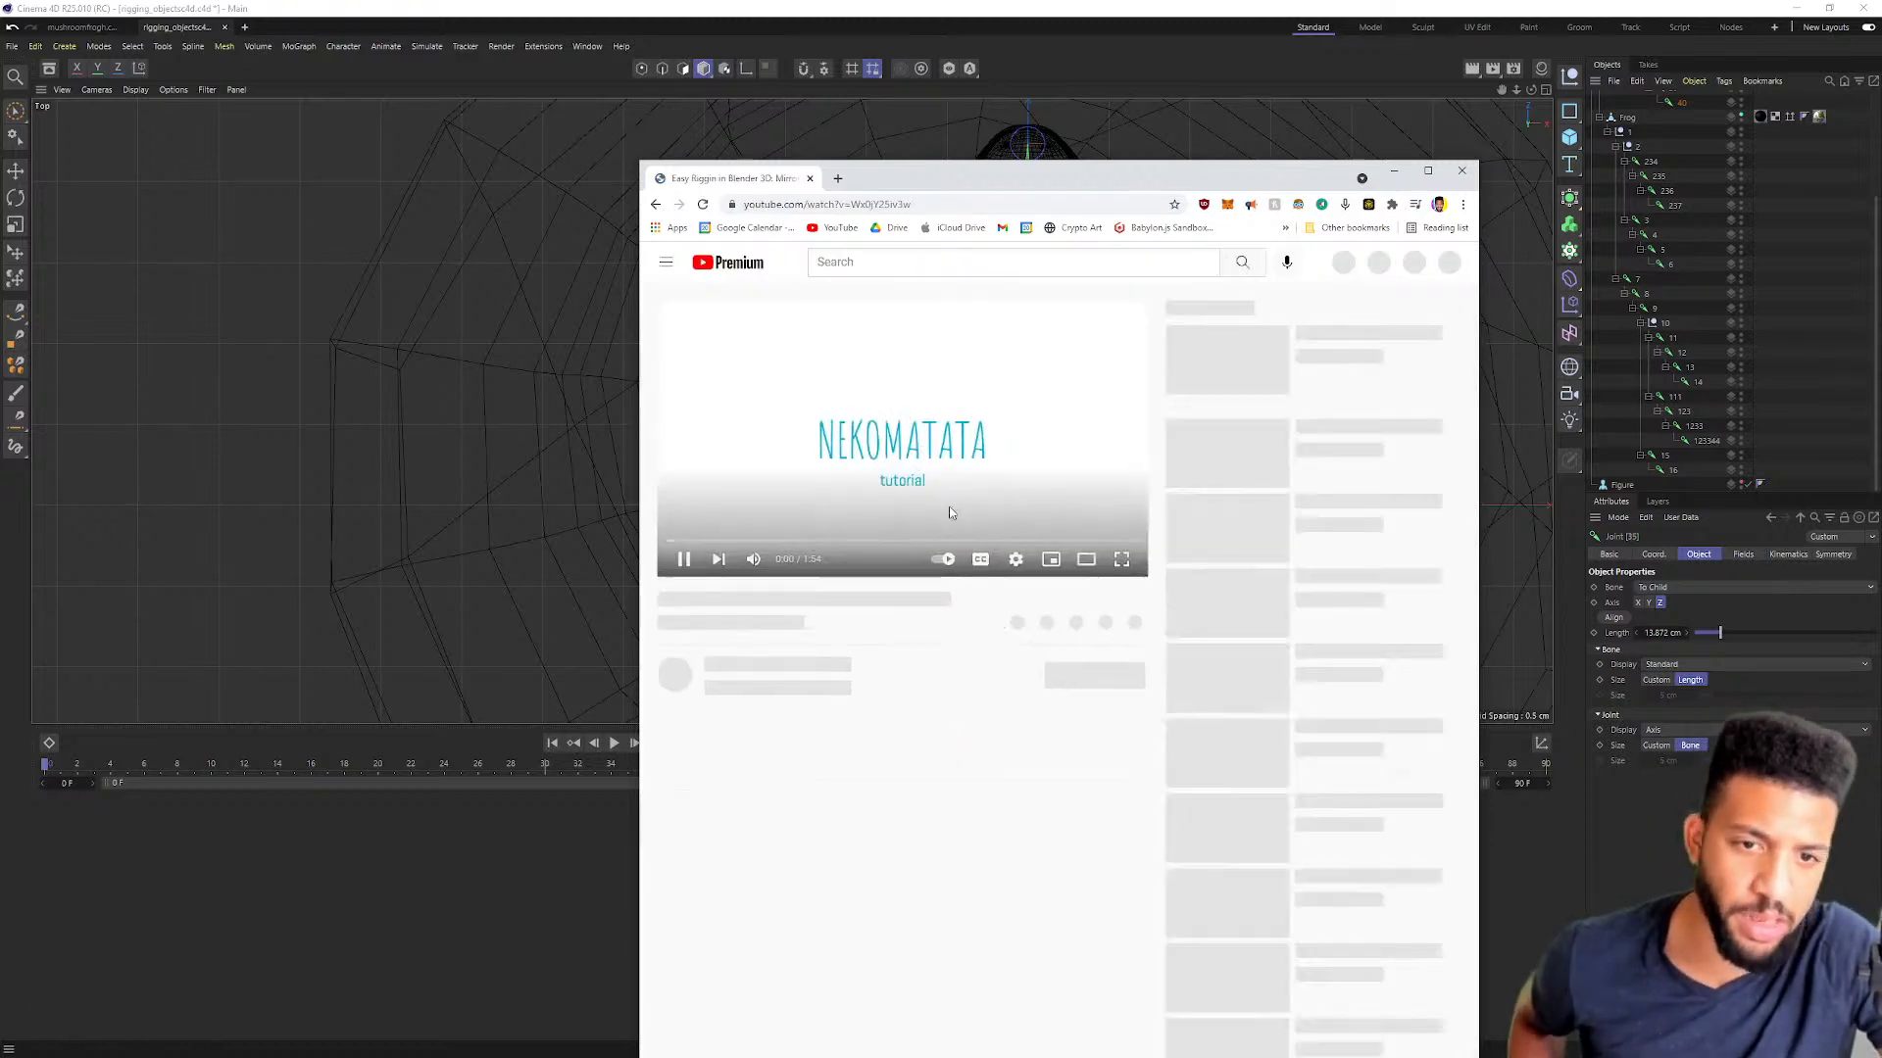
pyautogui.click(1109, 553)
# Step: Skim the video for how Blender mirrors the arm and leg bones of an armature, and leave full screen
pyautogui.press('Right')
pyautogui.press('Right')
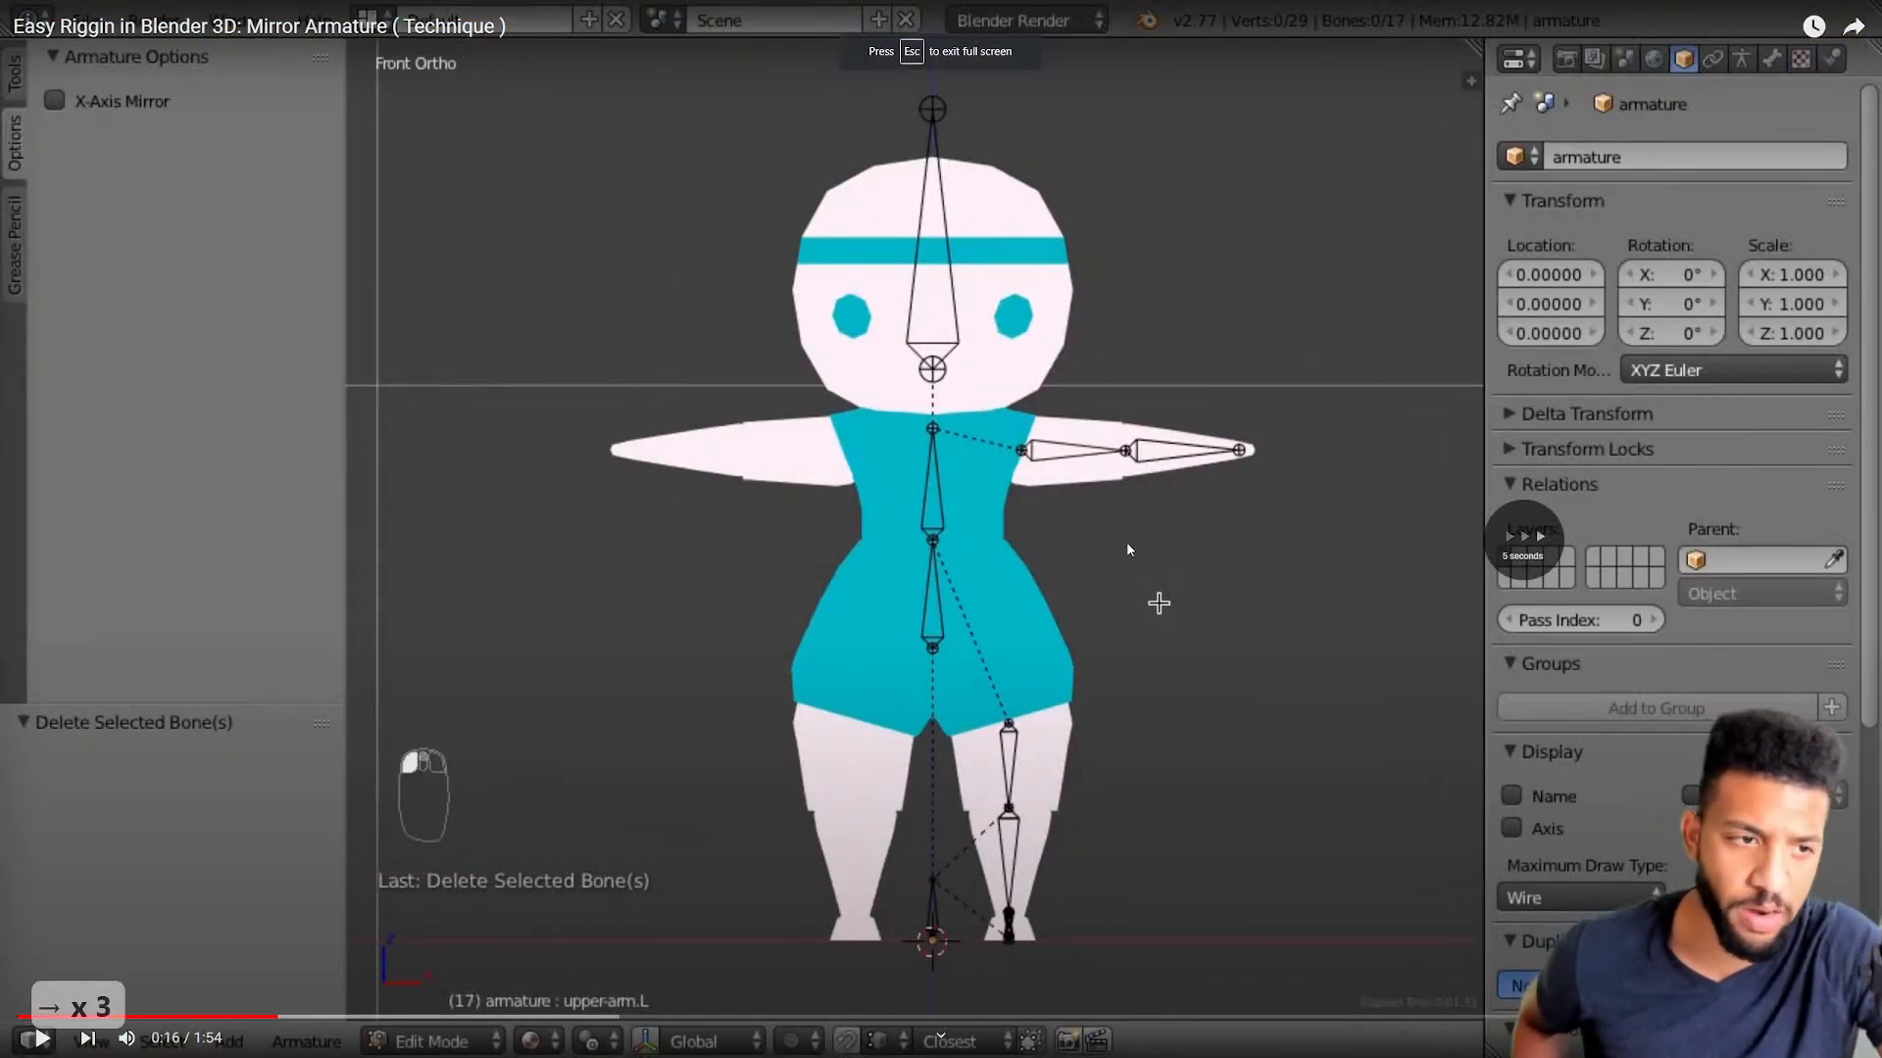
pyautogui.press('Right')
pyautogui.press('Right')
pyautogui.press('Right')
pyautogui.press('Right')
pyautogui.press('Right')
pyautogui.press('Right')
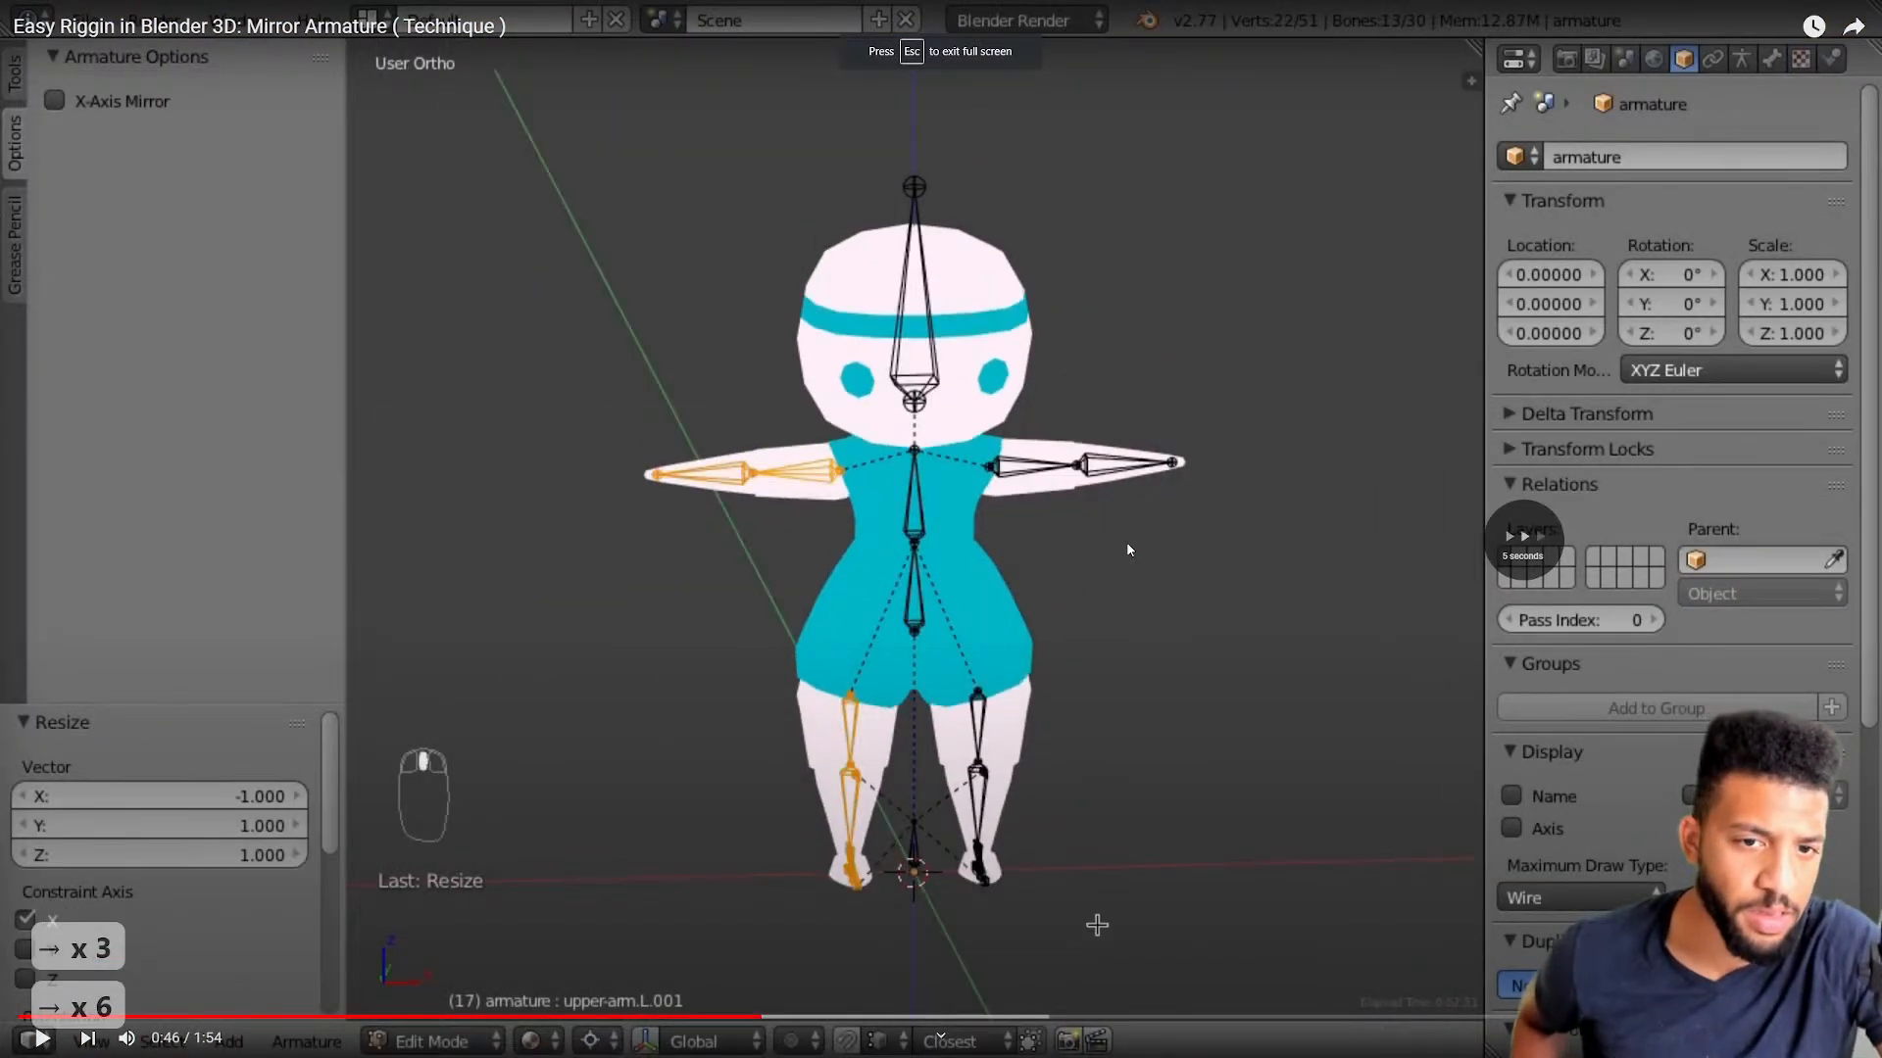
pyautogui.press('Left')
pyautogui.press('Left')
pyautogui.press('Left')
pyautogui.press('Left')
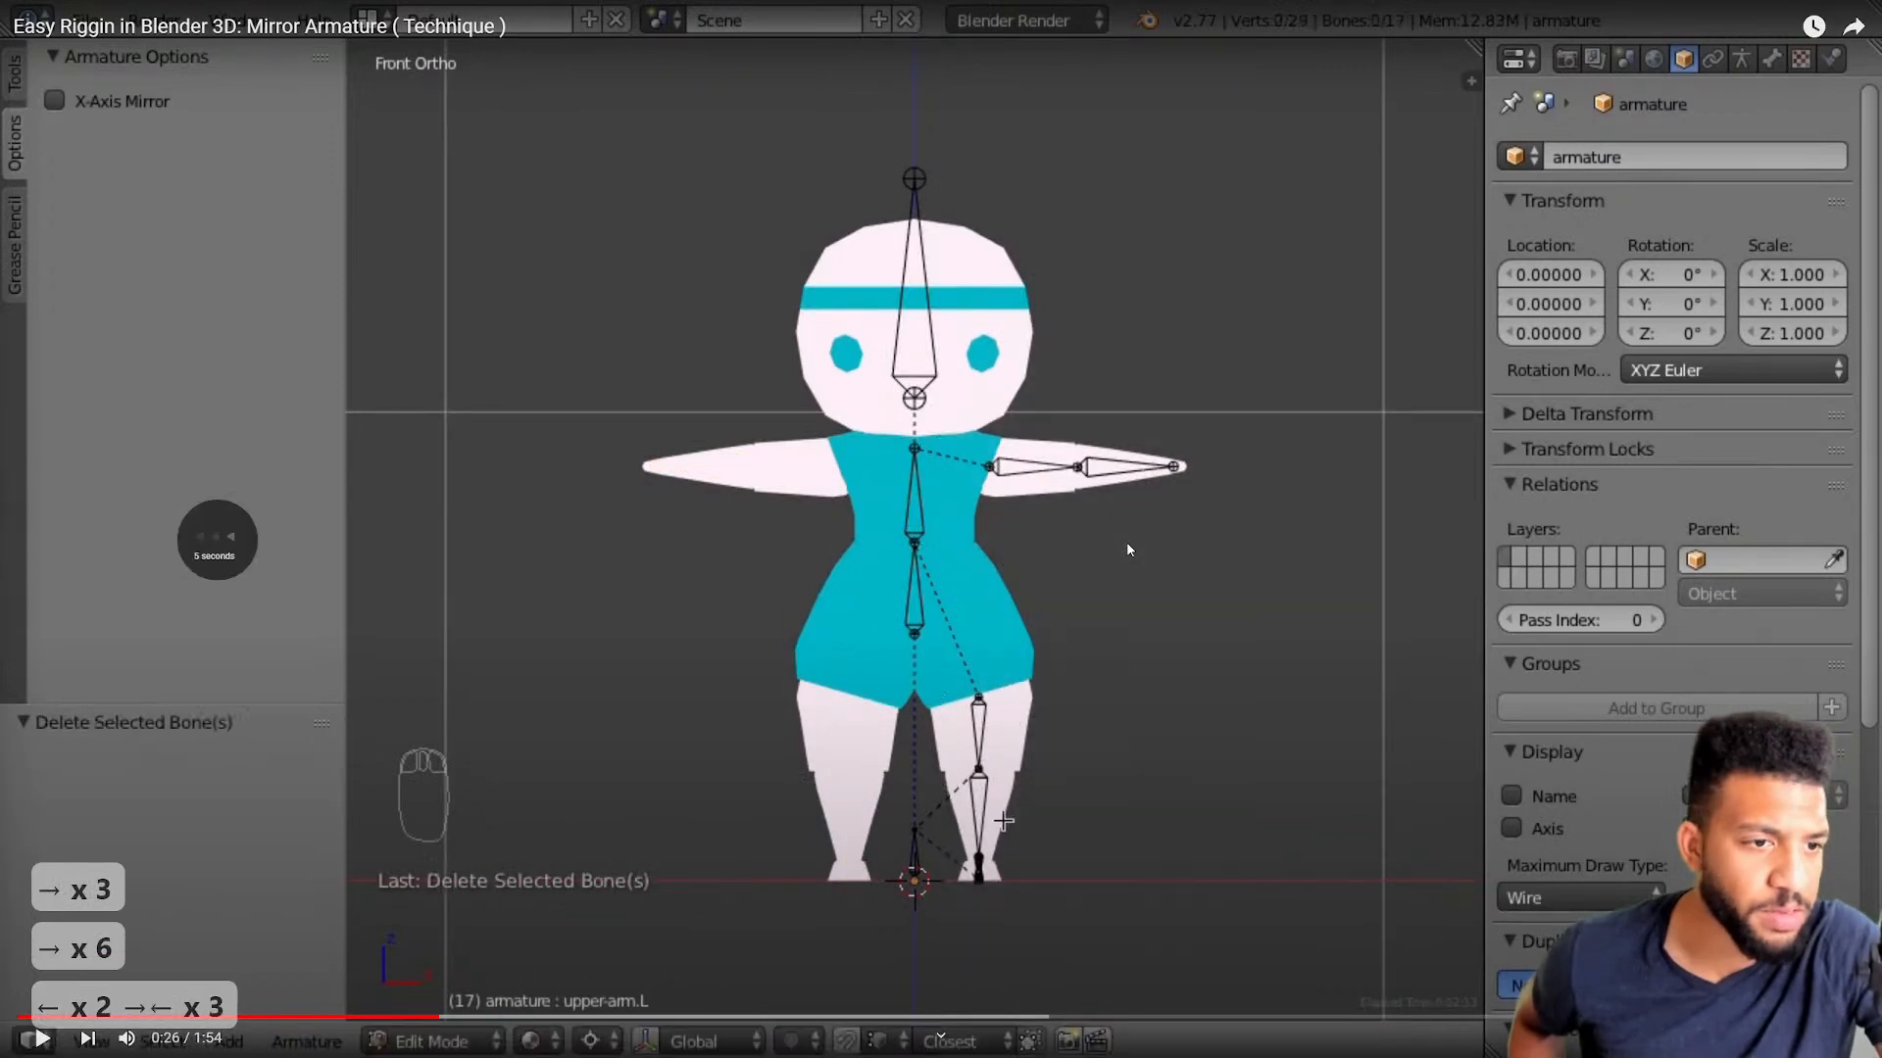
pyautogui.press('Left')
pyautogui.press('Right')
pyautogui.press('Right')
pyautogui.press('Right')
pyautogui.press('Right')
pyautogui.press('Right')
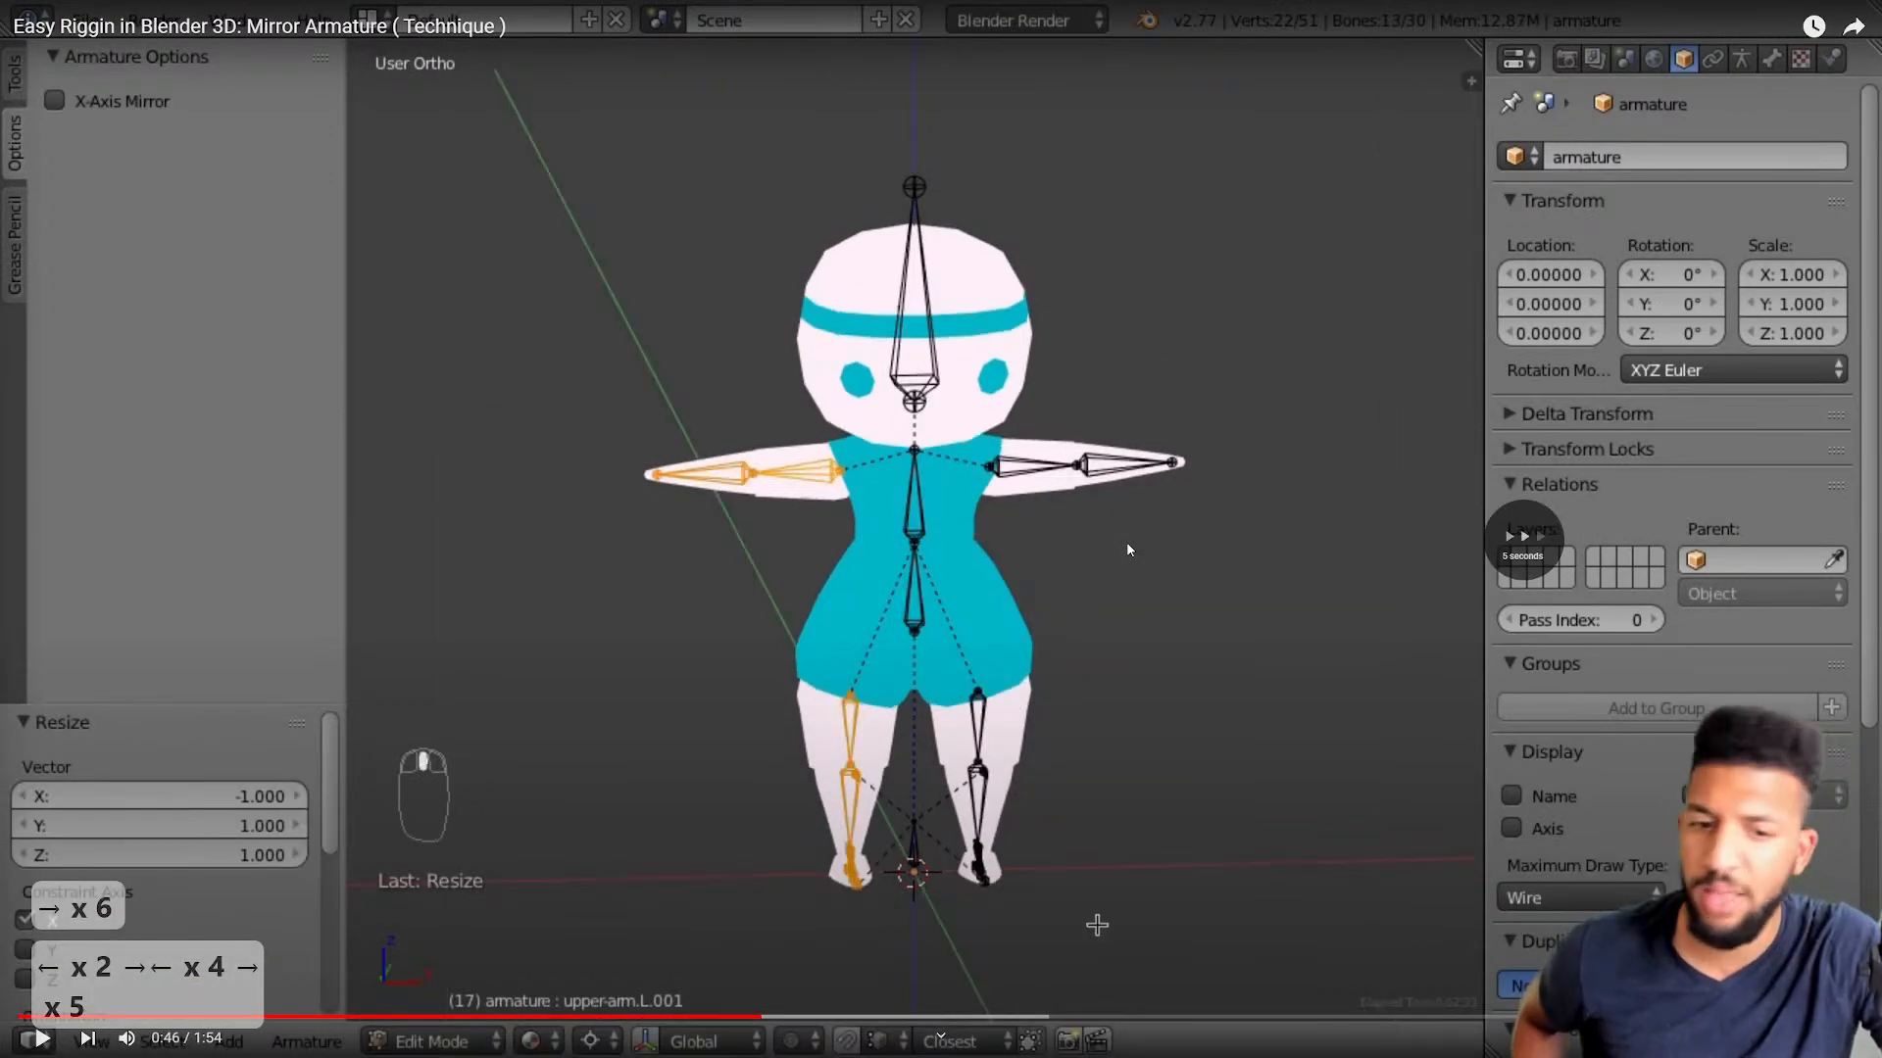
pyautogui.press('Right')
pyautogui.press('Right')
pyautogui.press('Right')
pyautogui.press('Right')
pyautogui.press('Right')
pyautogui.press('Right')
pyautogui.press('Right')
pyautogui.press('Right')
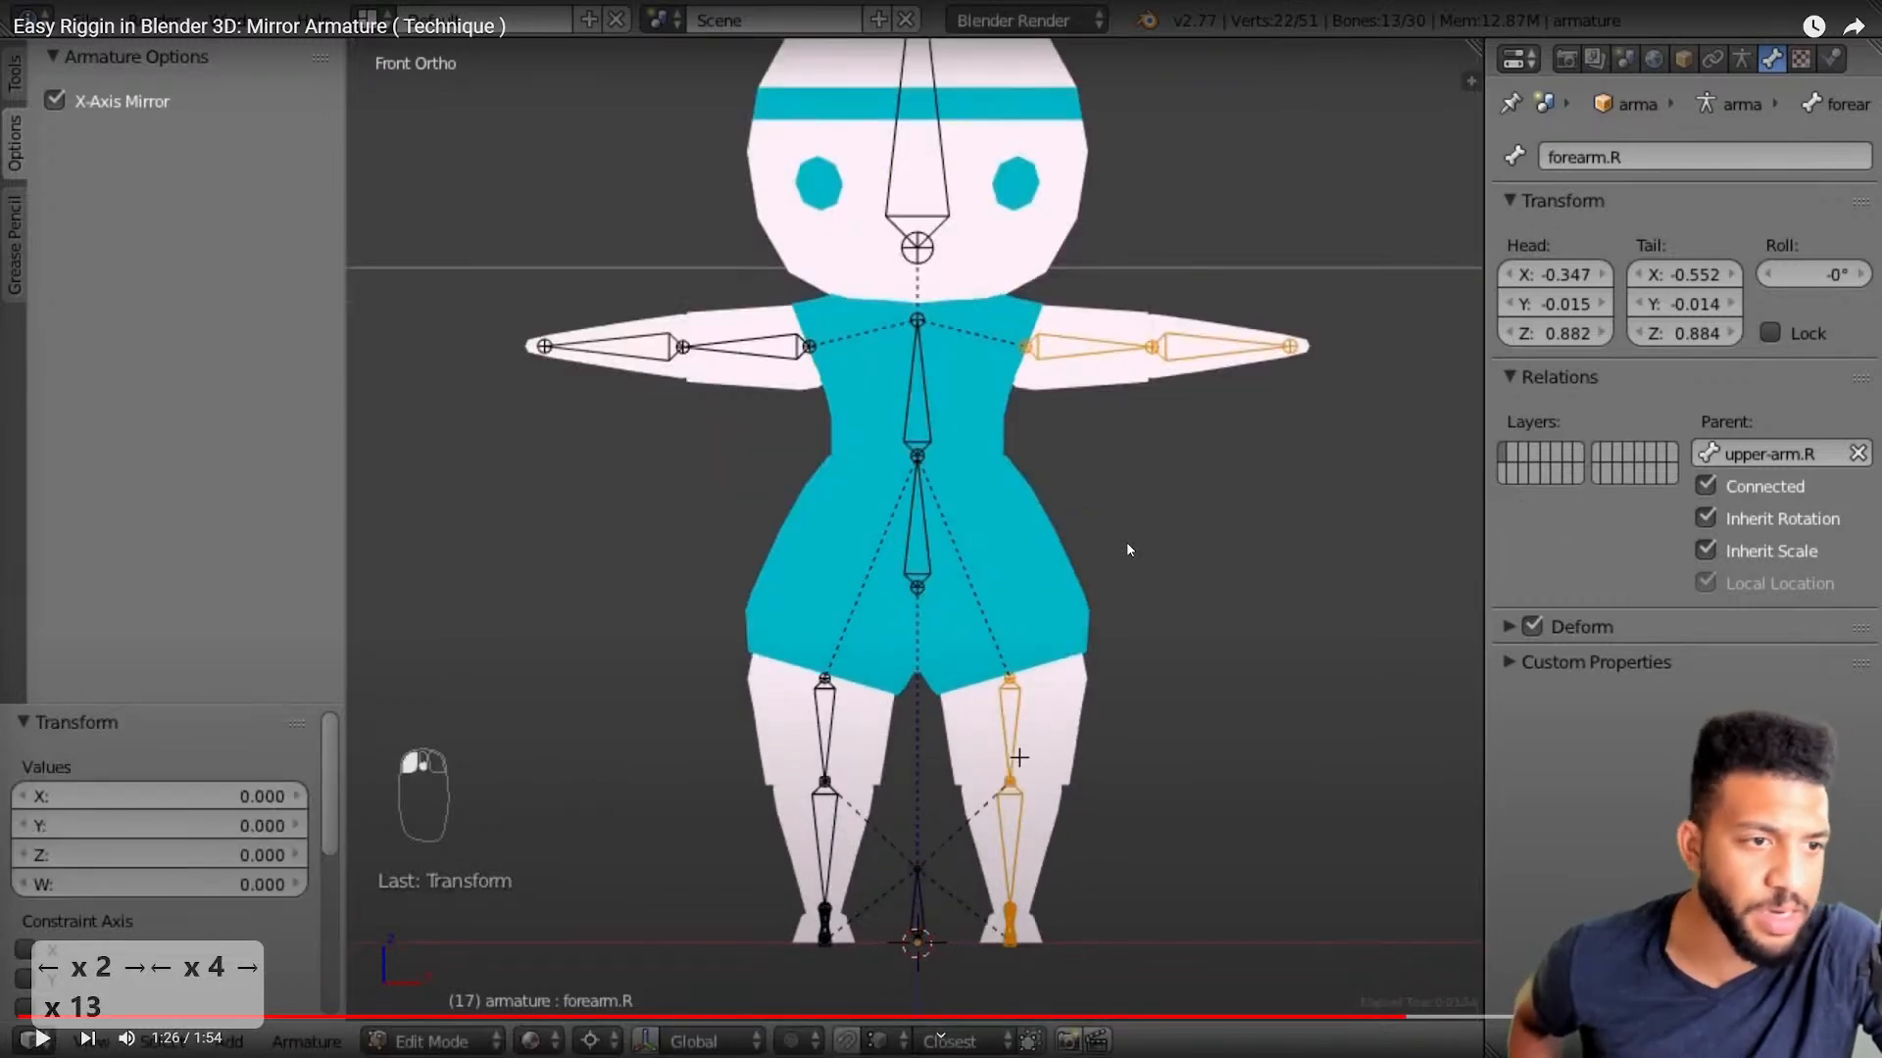
pyautogui.press('Right')
pyautogui.press('Right')
pyautogui.press('Right')
pyautogui.press('Right')
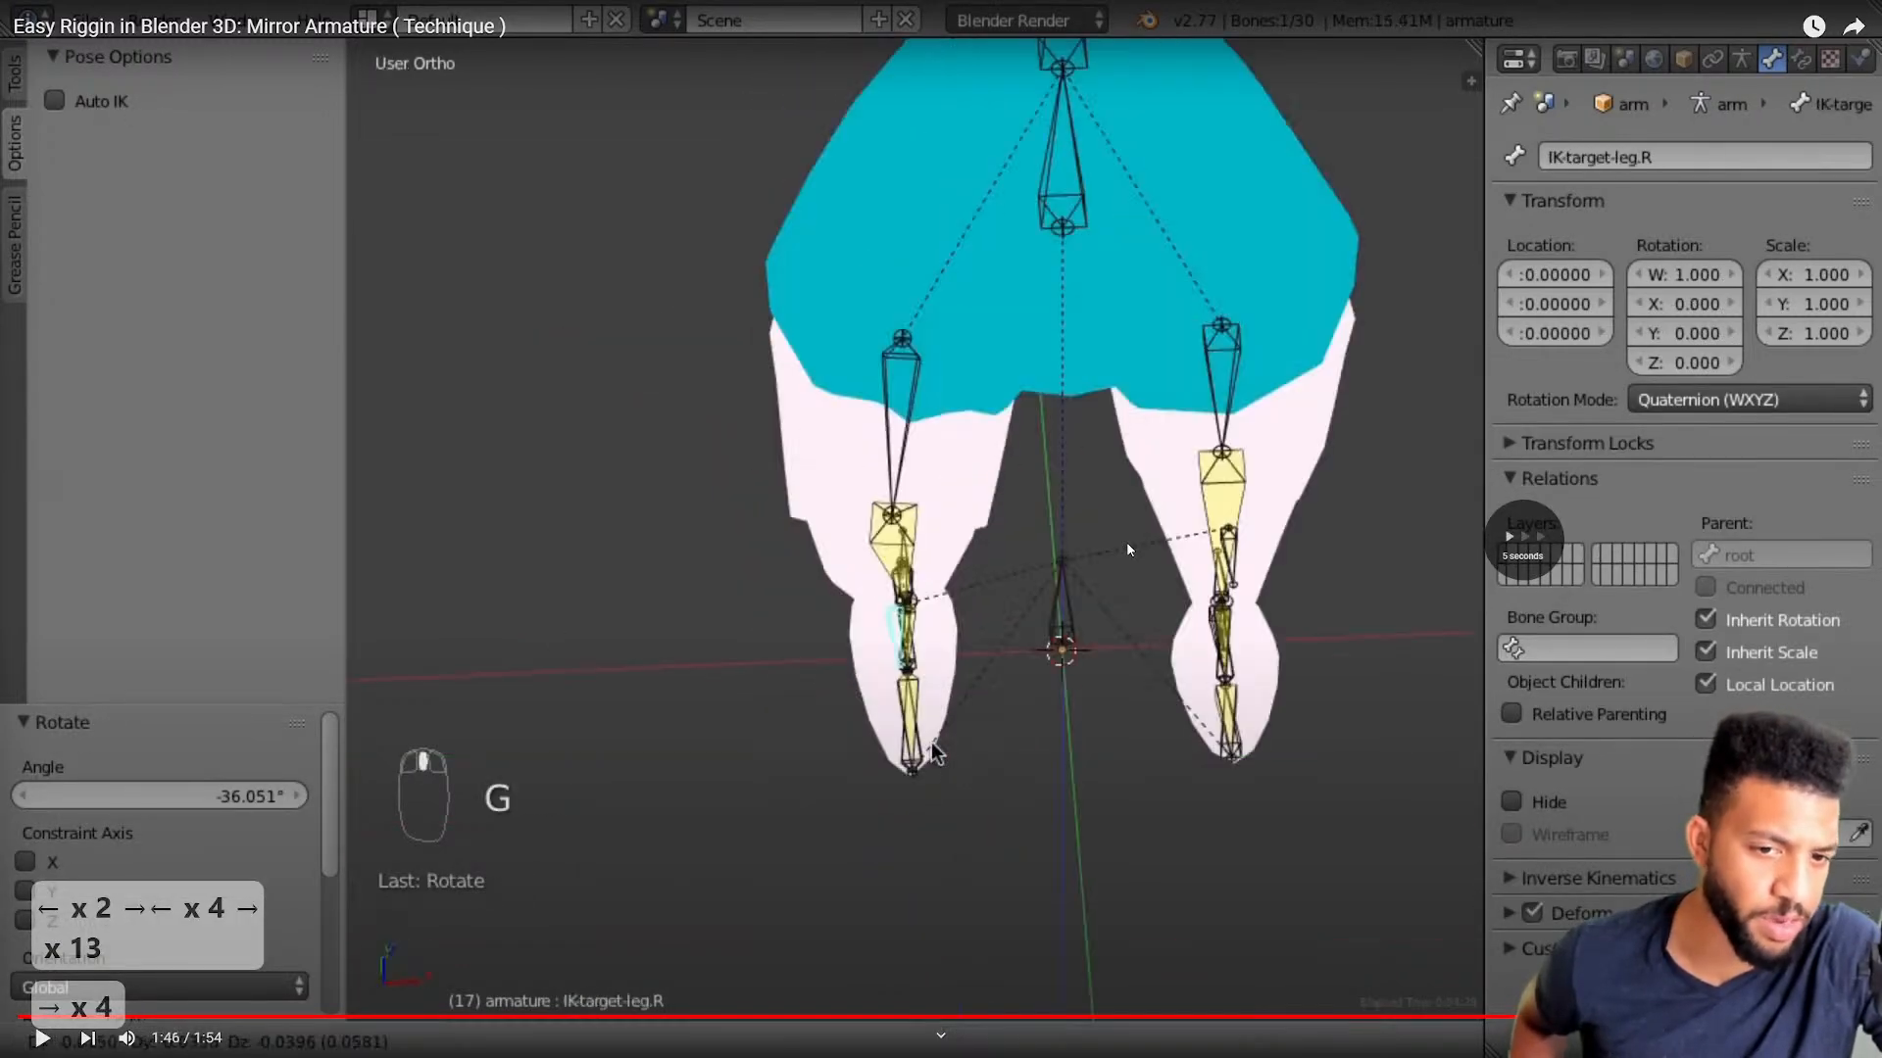
pyautogui.press('Right')
pyautogui.press('Right')
pyautogui.press('Left')
pyautogui.press('Left')
pyautogui.press('Left')
pyautogui.press('Left')
pyautogui.press('Left')
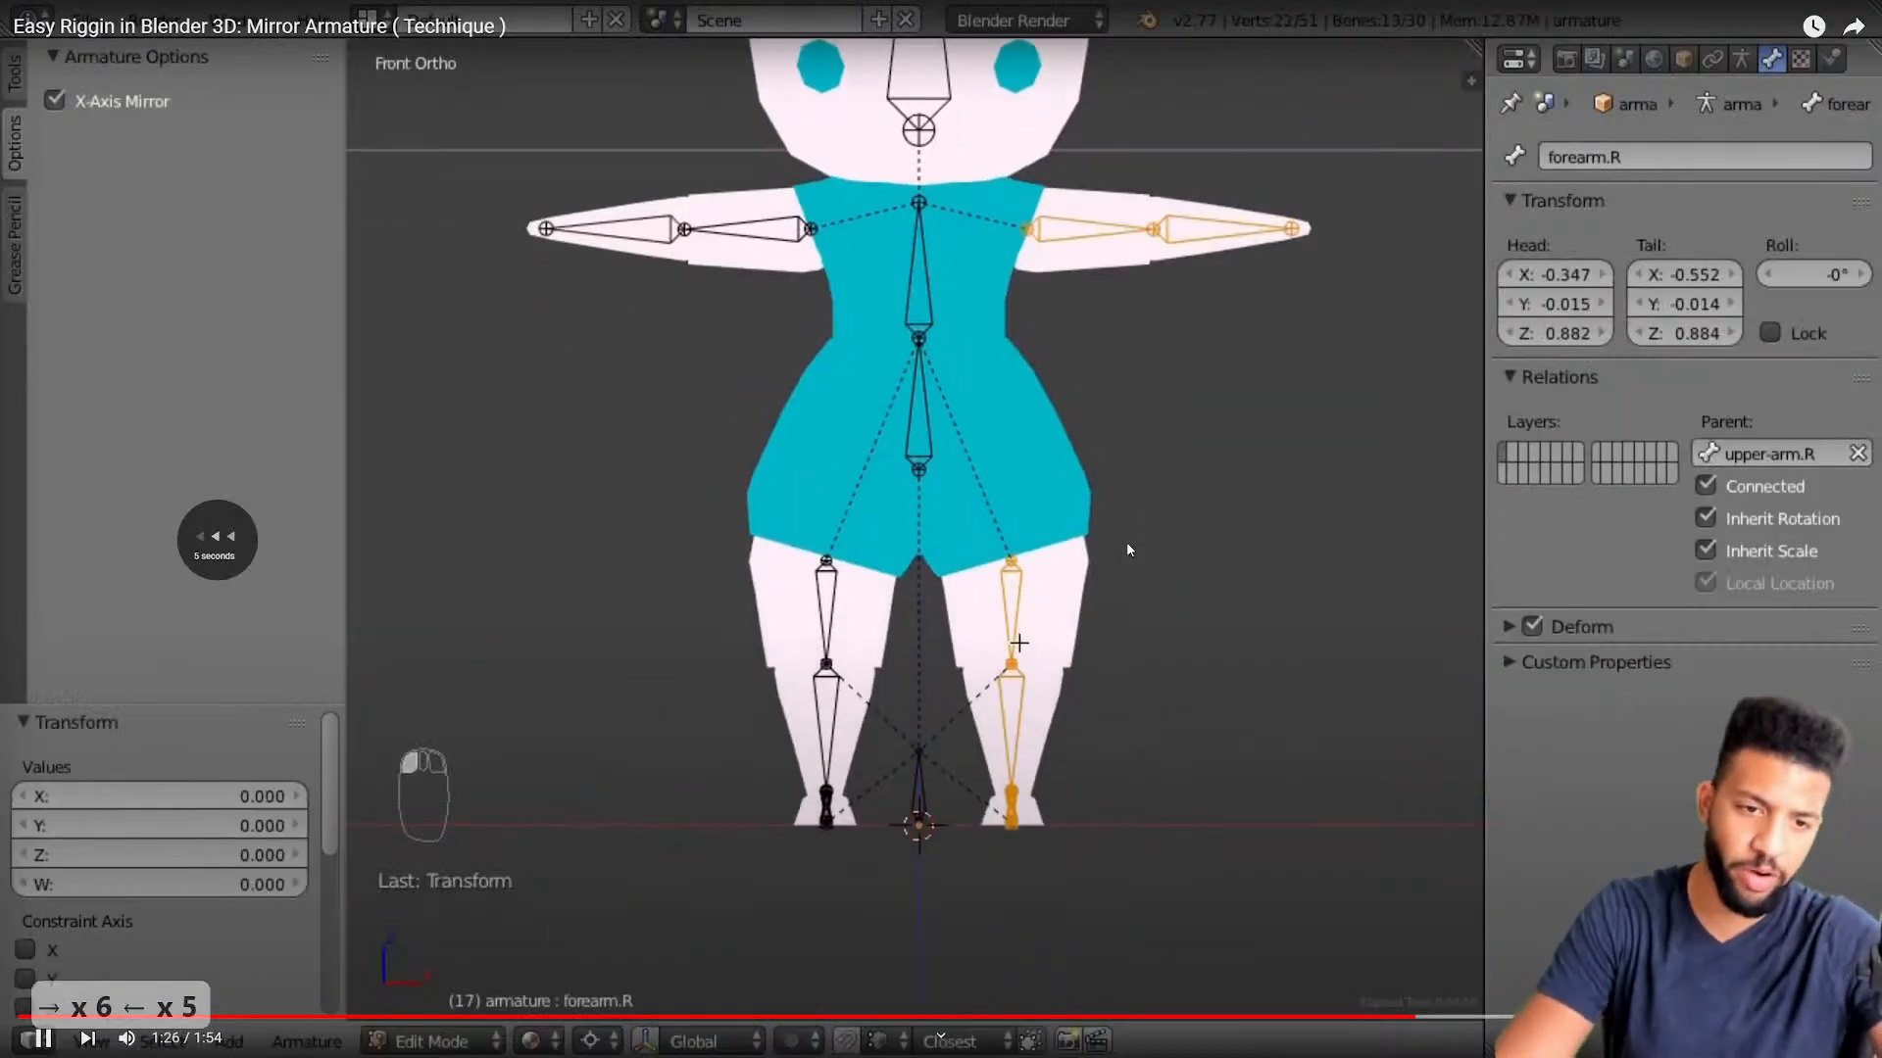
pyautogui.press('Escape')
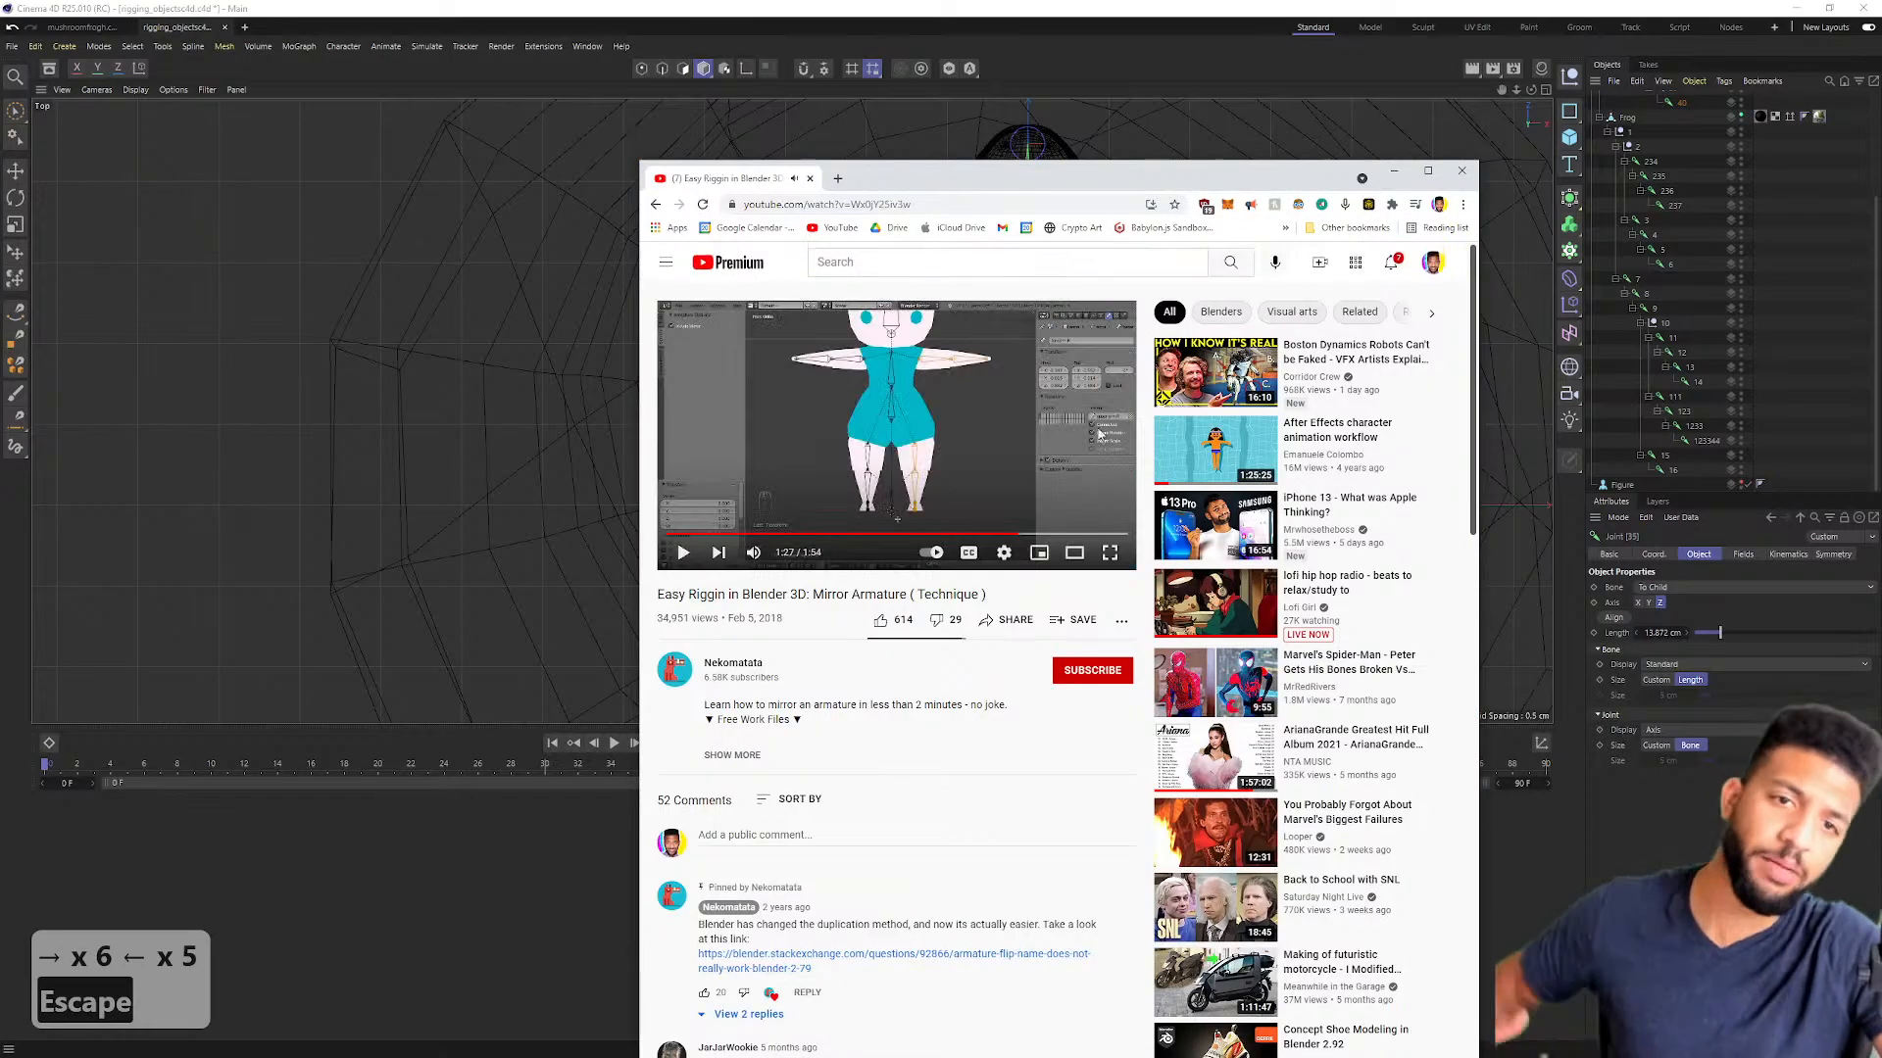
# Step: Return to Cinema 4D by moving the browser aside, enlarge the viewport area downward and show all four views
pyautogui.moveTo(1233, 181); pyautogui.dragTo(2, 627)
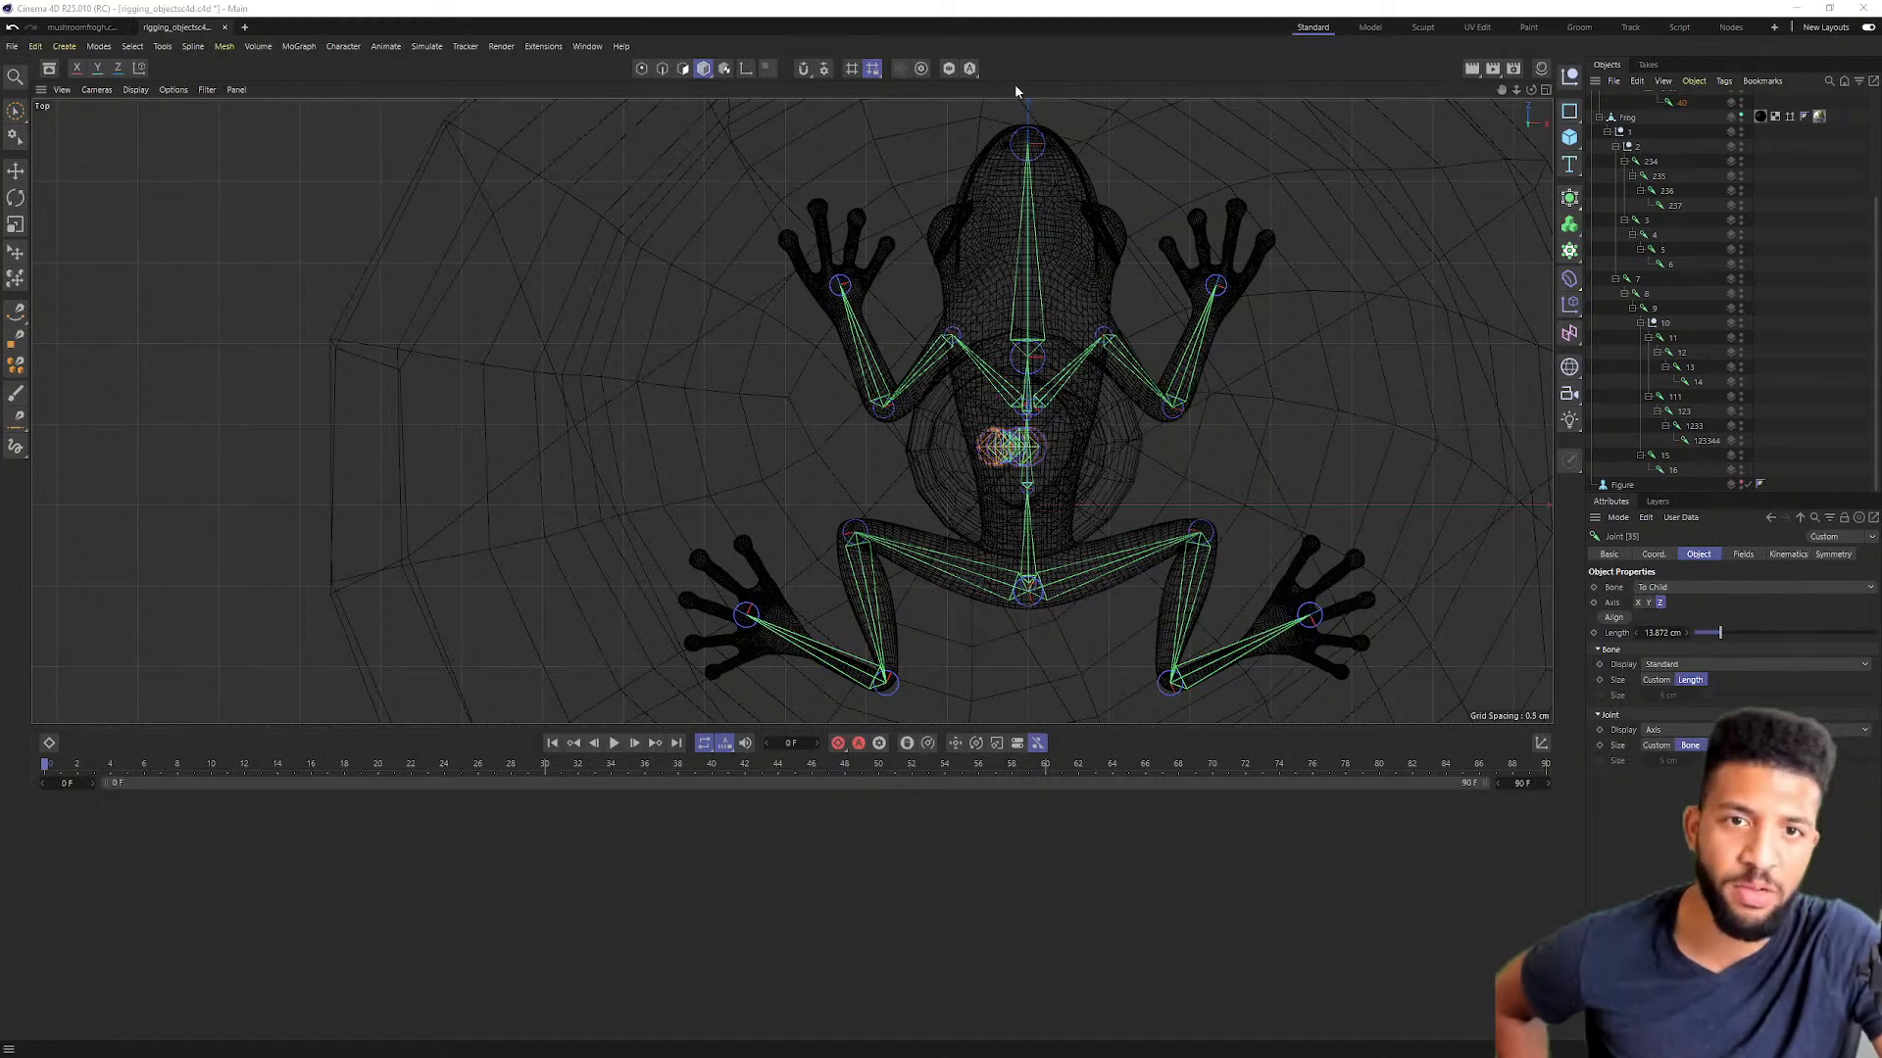
pyautogui.moveTo(1084, 724); pyautogui.dragTo(1105, 840)
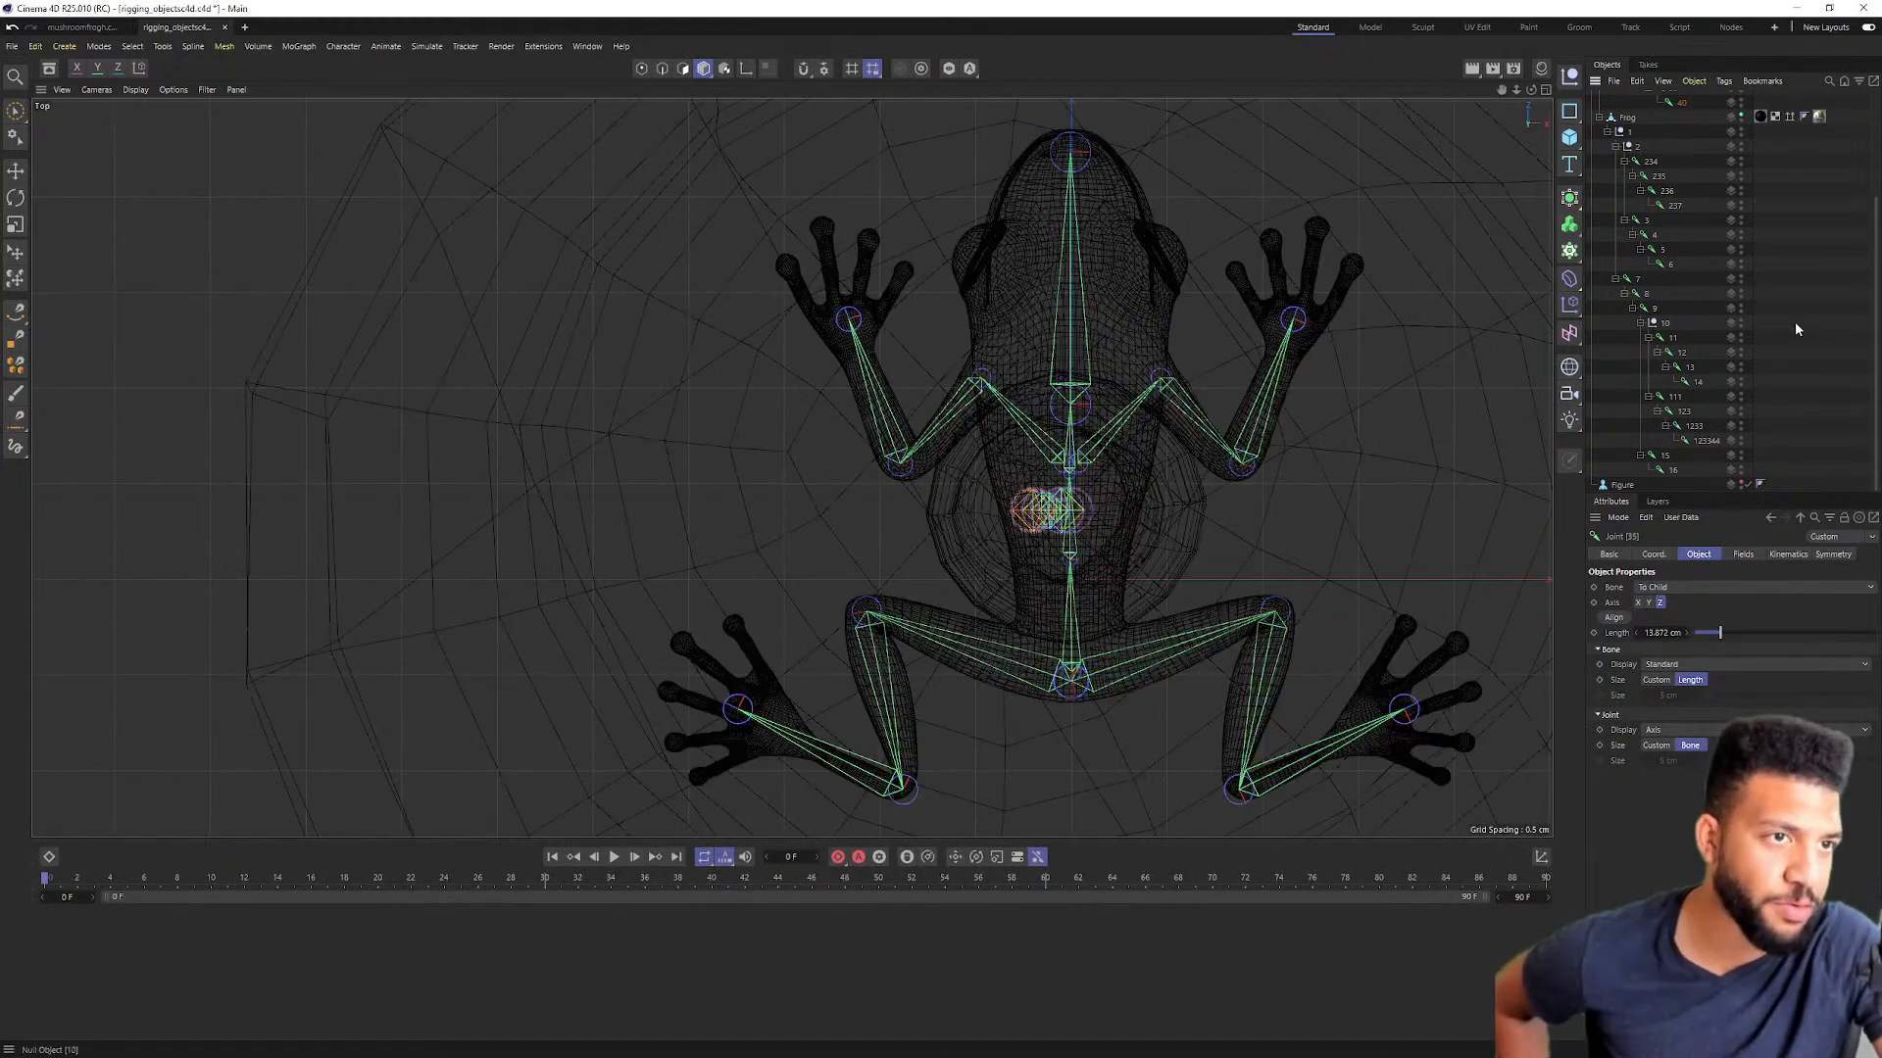
pyautogui.click(1546, 91)
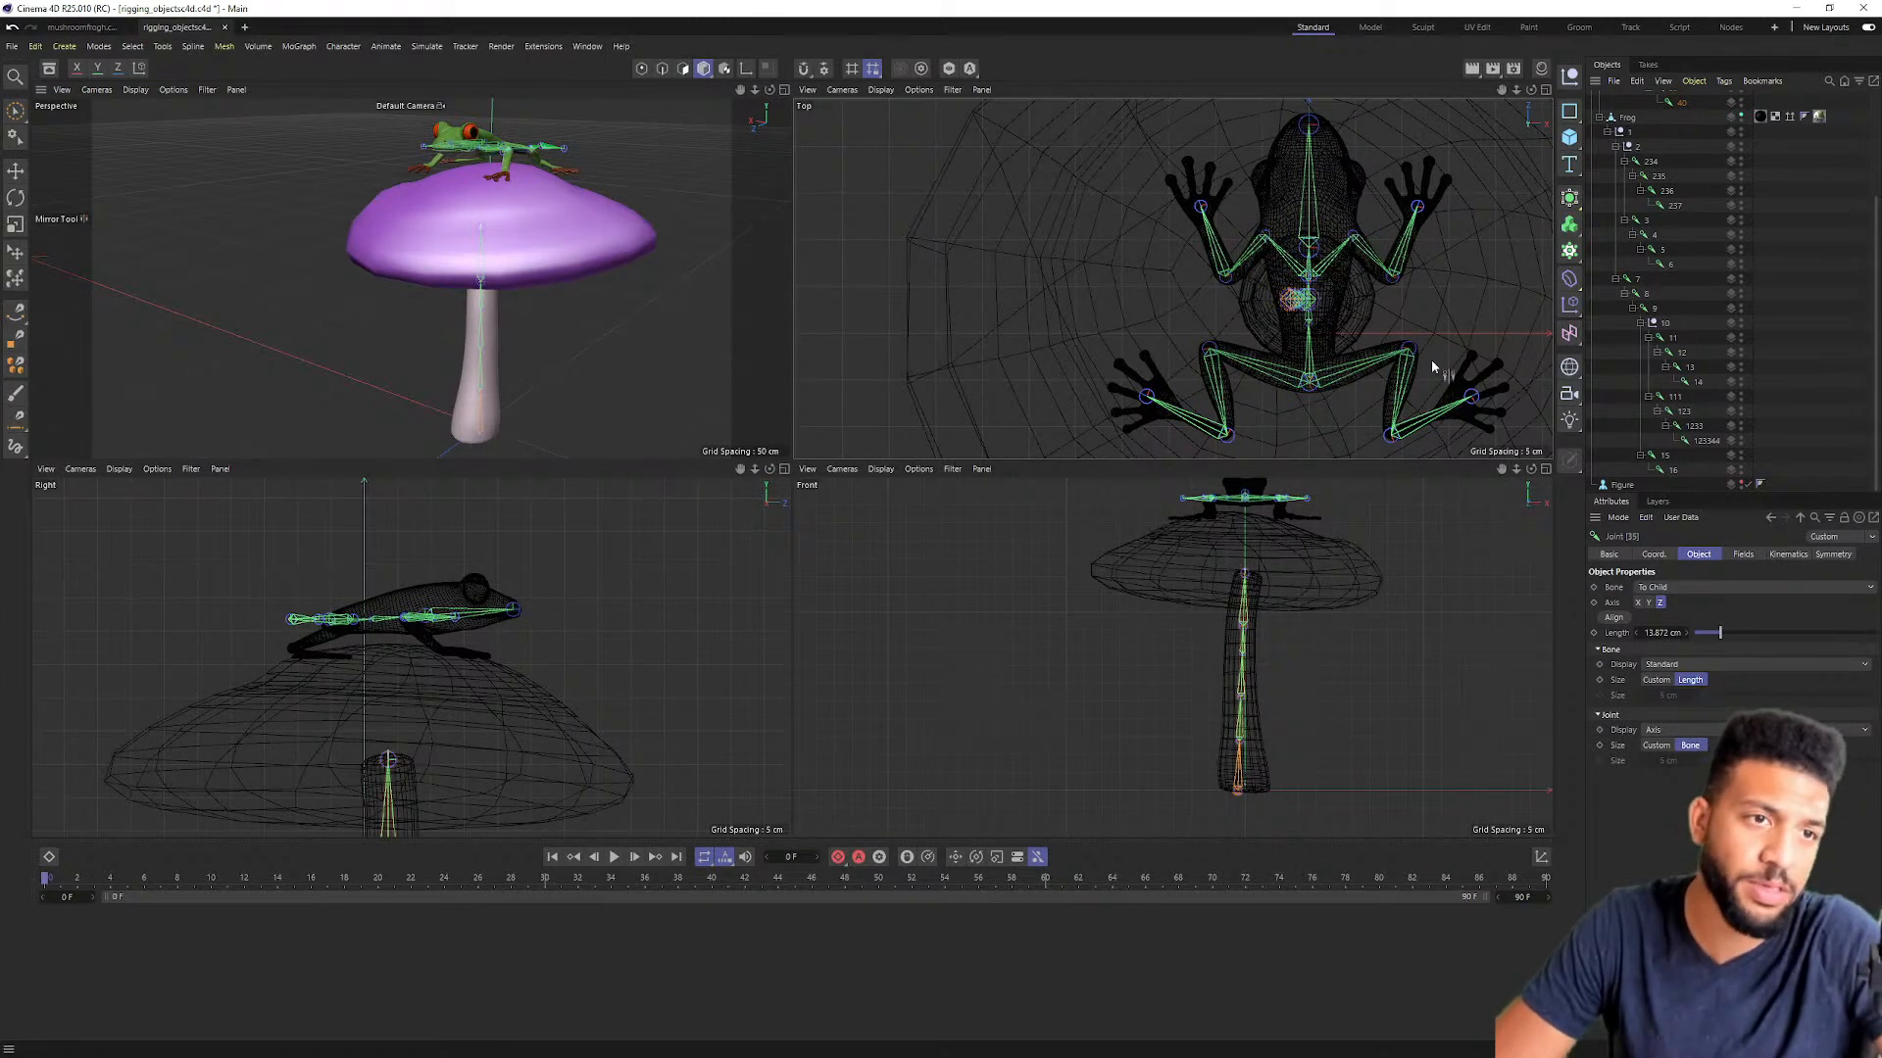
# Step: Examine how the frog's joints line up with the leg meshes in the enlarged front and right views
pyautogui.click(1545, 469)
pyautogui.scroll(-3, 1274, 382)
pyautogui.scroll(10, 959, 307)
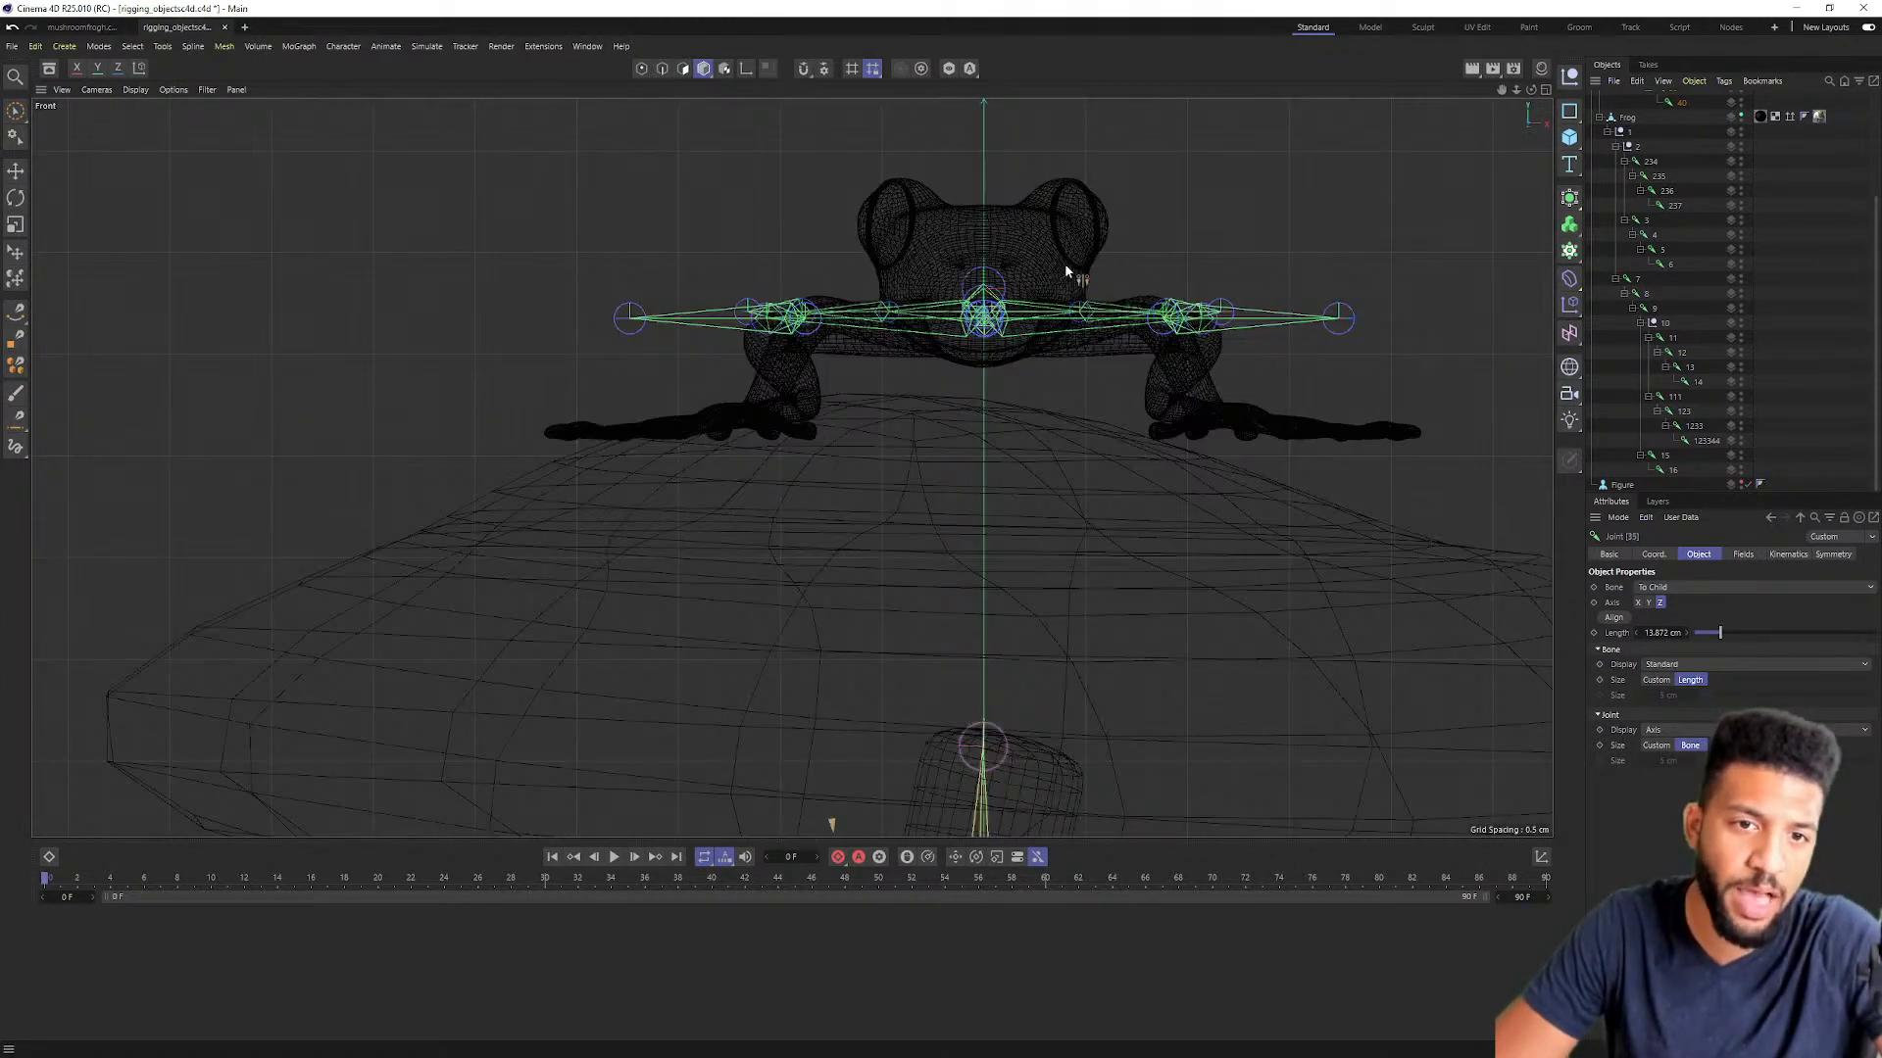
pyautogui.click(1544, 93)
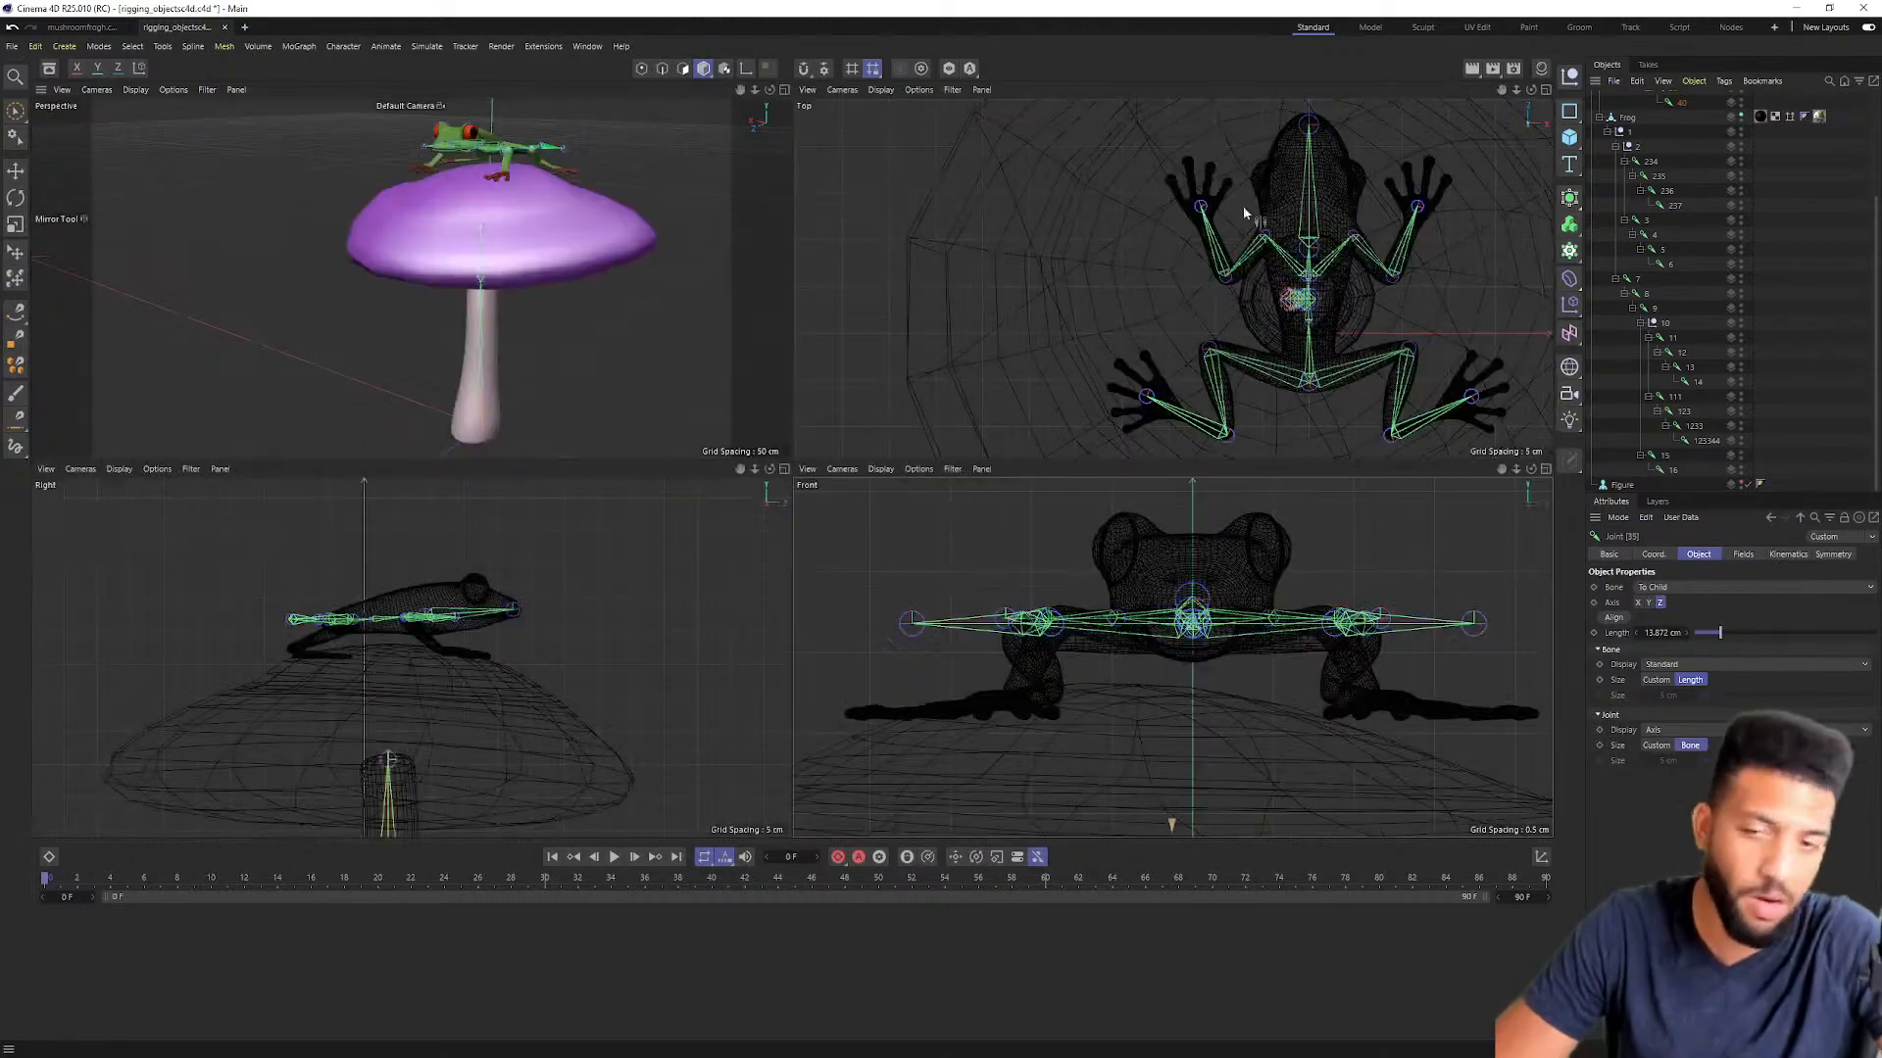
pyautogui.click(784, 470)
pyautogui.scroll(5, 796, 401)
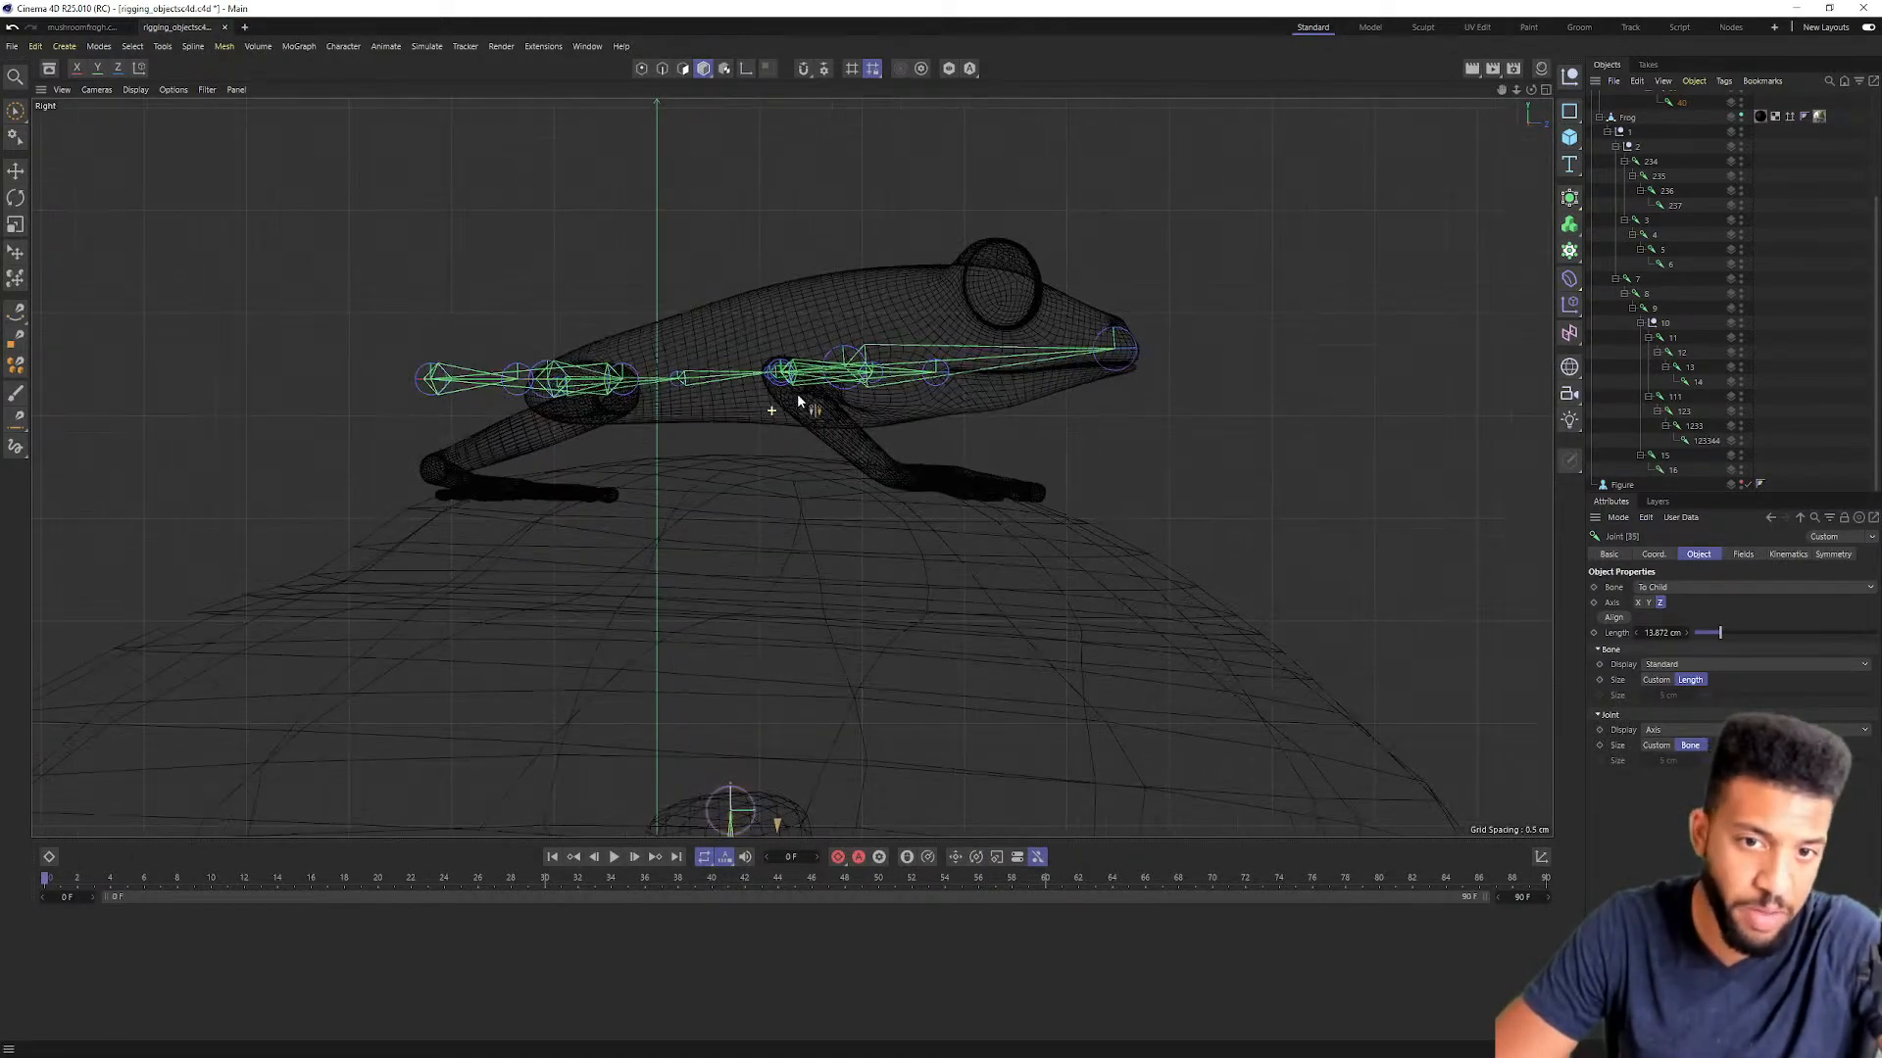
pyautogui.click(1544, 90)
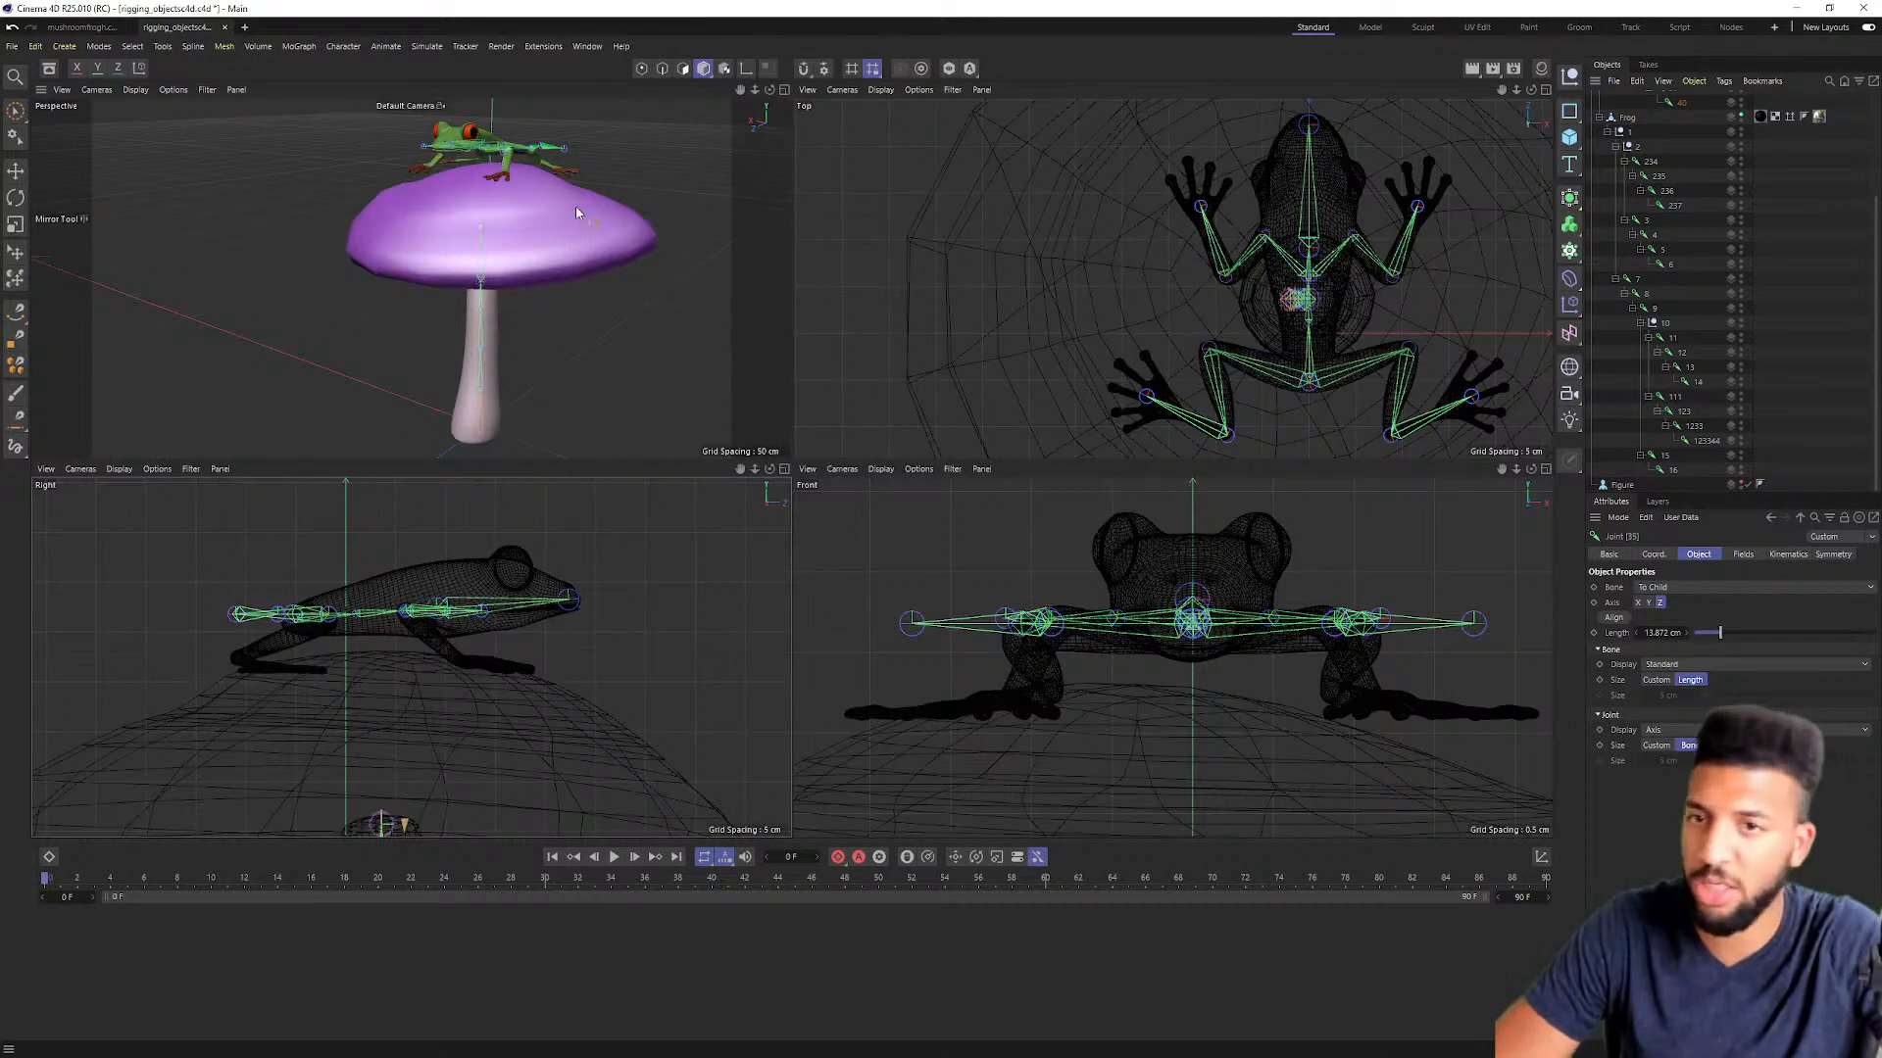
# Step: Inspect the frog's front and hind leg bones from several angles in the perspective view, comparing them with the mesh
pyautogui.keyDown('alt'); pyautogui.moveTo(519, 208); pyautogui.dragTo(487, 232); pyautogui.keyUp('alt')
pyautogui.keyDown('alt'); pyautogui.moveTo(488, 231); pyautogui.dragTo(649, 206, button='right'); pyautogui.keyUp('alt')
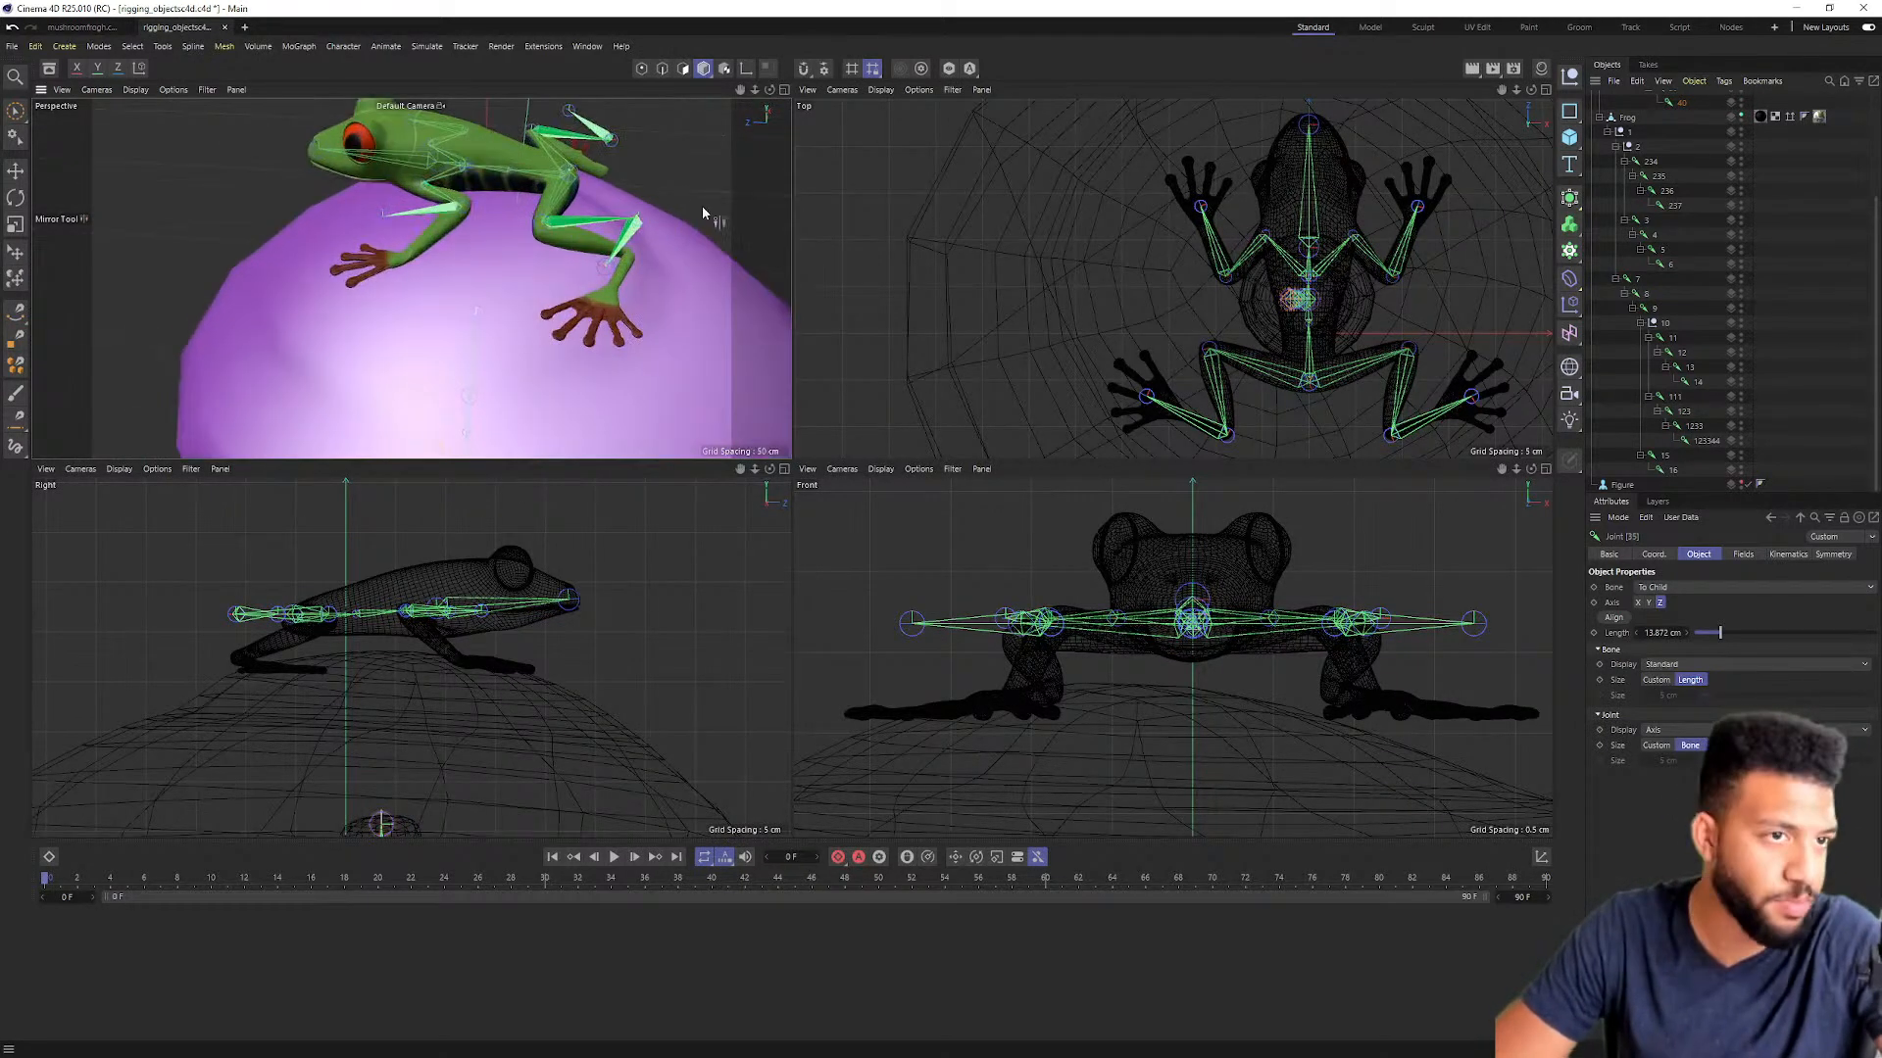
pyautogui.keyDown('alt'); pyautogui.moveTo(447, 267); pyautogui.dragTo(450, 314, button='middle'); pyautogui.keyUp('alt')
pyautogui.moveTo(450, 315)
pyautogui.keyDown('alt'); pyautogui.mouseDown()
pyautogui.moveTo(185, 279)
pyautogui.moveTo(92, 306)
pyautogui.moveTo(444, 322)
pyautogui.mouseUp(); pyautogui.keyUp('alt')
pyautogui.keyDown('alt'); pyautogui.moveTo(444, 321); pyautogui.dragTo(403, 235, button='middle'); pyautogui.keyUp('alt')
pyautogui.keyDown('alt'); pyautogui.moveTo(404, 235); pyautogui.dragTo(454, 235, button='right'); pyautogui.keyUp('alt')
pyautogui.keyDown('alt'); pyautogui.moveTo(453, 235); pyautogui.dragTo(412, 281); pyautogui.keyUp('alt')
pyautogui.keyDown('alt'); pyautogui.moveTo(412, 282); pyautogui.dragTo(442, 281, button='right'); pyautogui.keyUp('alt')
pyautogui.moveTo(442, 282)
pyautogui.keyDown('alt'); pyautogui.mouseDown()
pyautogui.moveTo(404, 256)
pyautogui.moveTo(400, 292)
pyautogui.moveTo(423, 263)
pyautogui.mouseUp(); pyautogui.keyUp('alt')
pyautogui.keyDown('alt'); pyautogui.moveTo(423, 263); pyautogui.dragTo(431, 166, button='middle'); pyautogui.keyUp('alt')
pyautogui.keyDown('alt'); pyautogui.moveTo(431, 167); pyautogui.dragTo(417, 163); pyautogui.keyUp('alt')
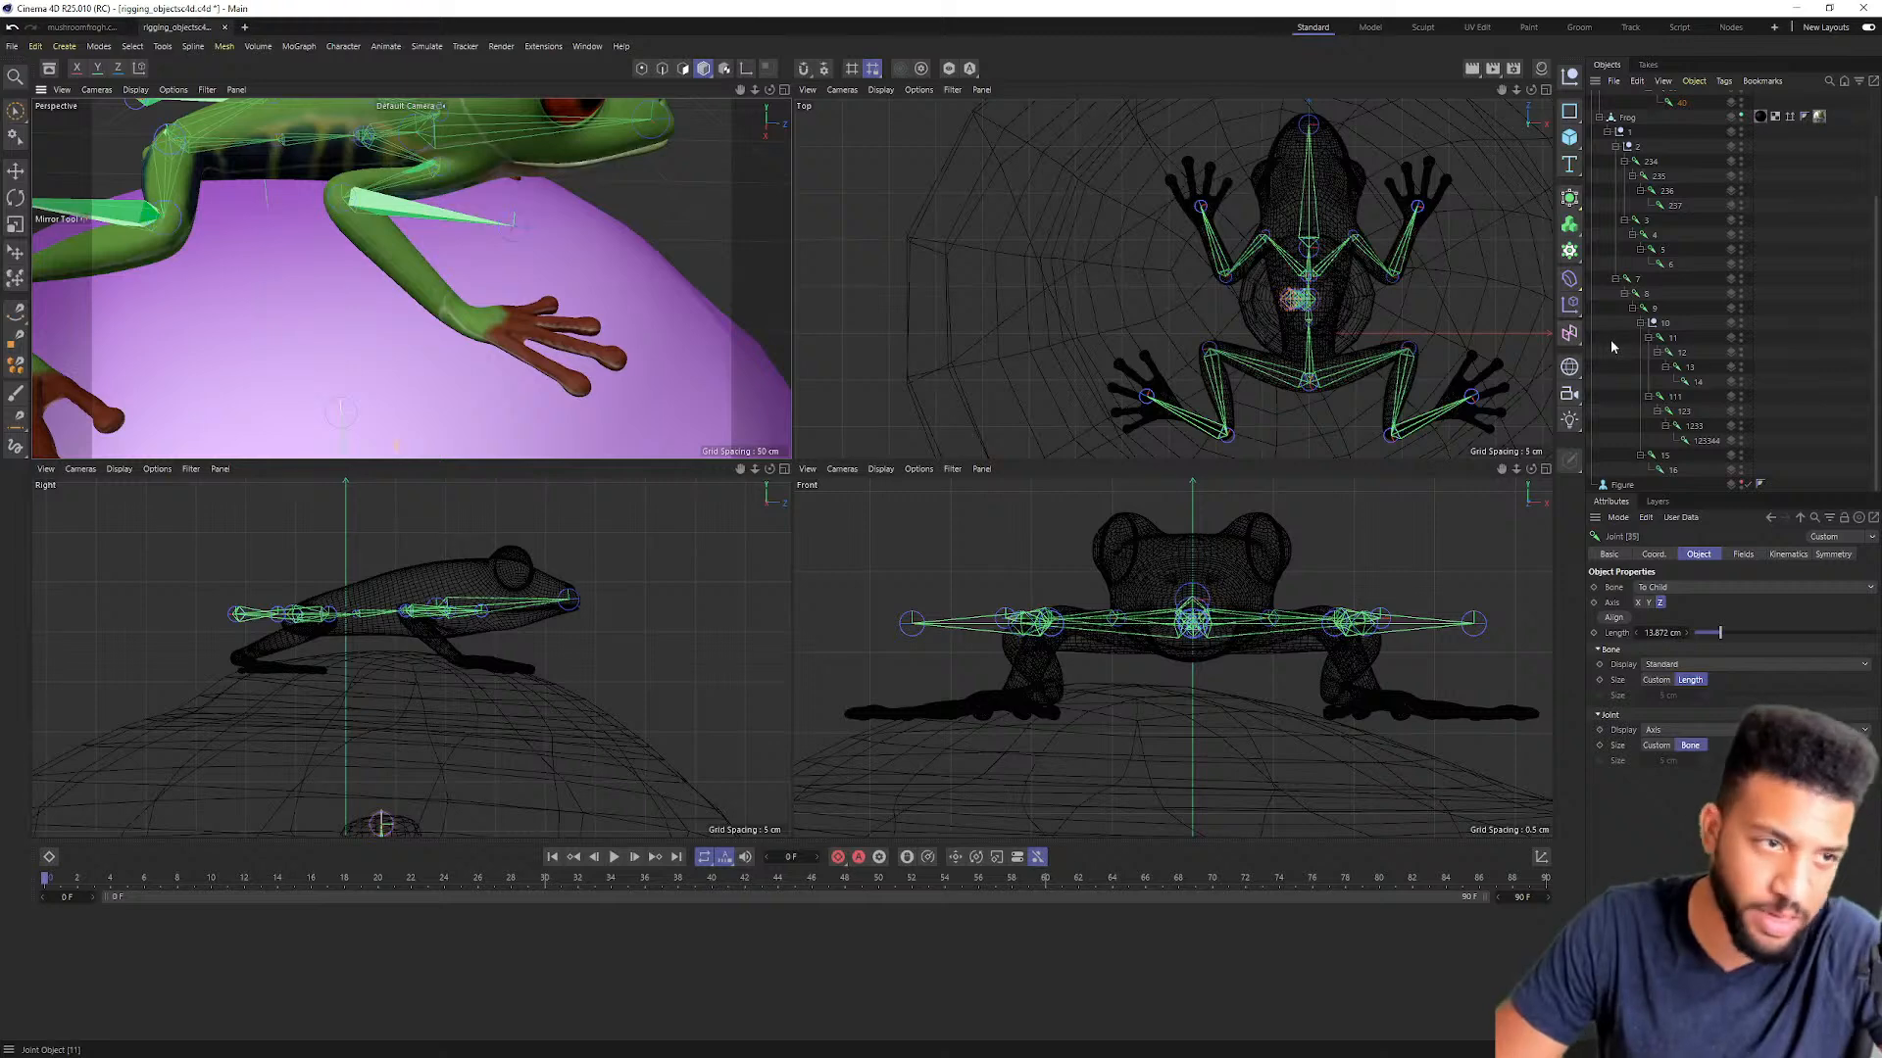
pyautogui.keyDown('alt'); pyautogui.moveTo(652, 437); pyautogui.dragTo(590, 311, button='right'); pyautogui.keyUp('alt')
pyautogui.keyDown('alt'); pyautogui.moveTo(590, 312); pyautogui.dragTo(511, 295); pyautogui.keyUp('alt')
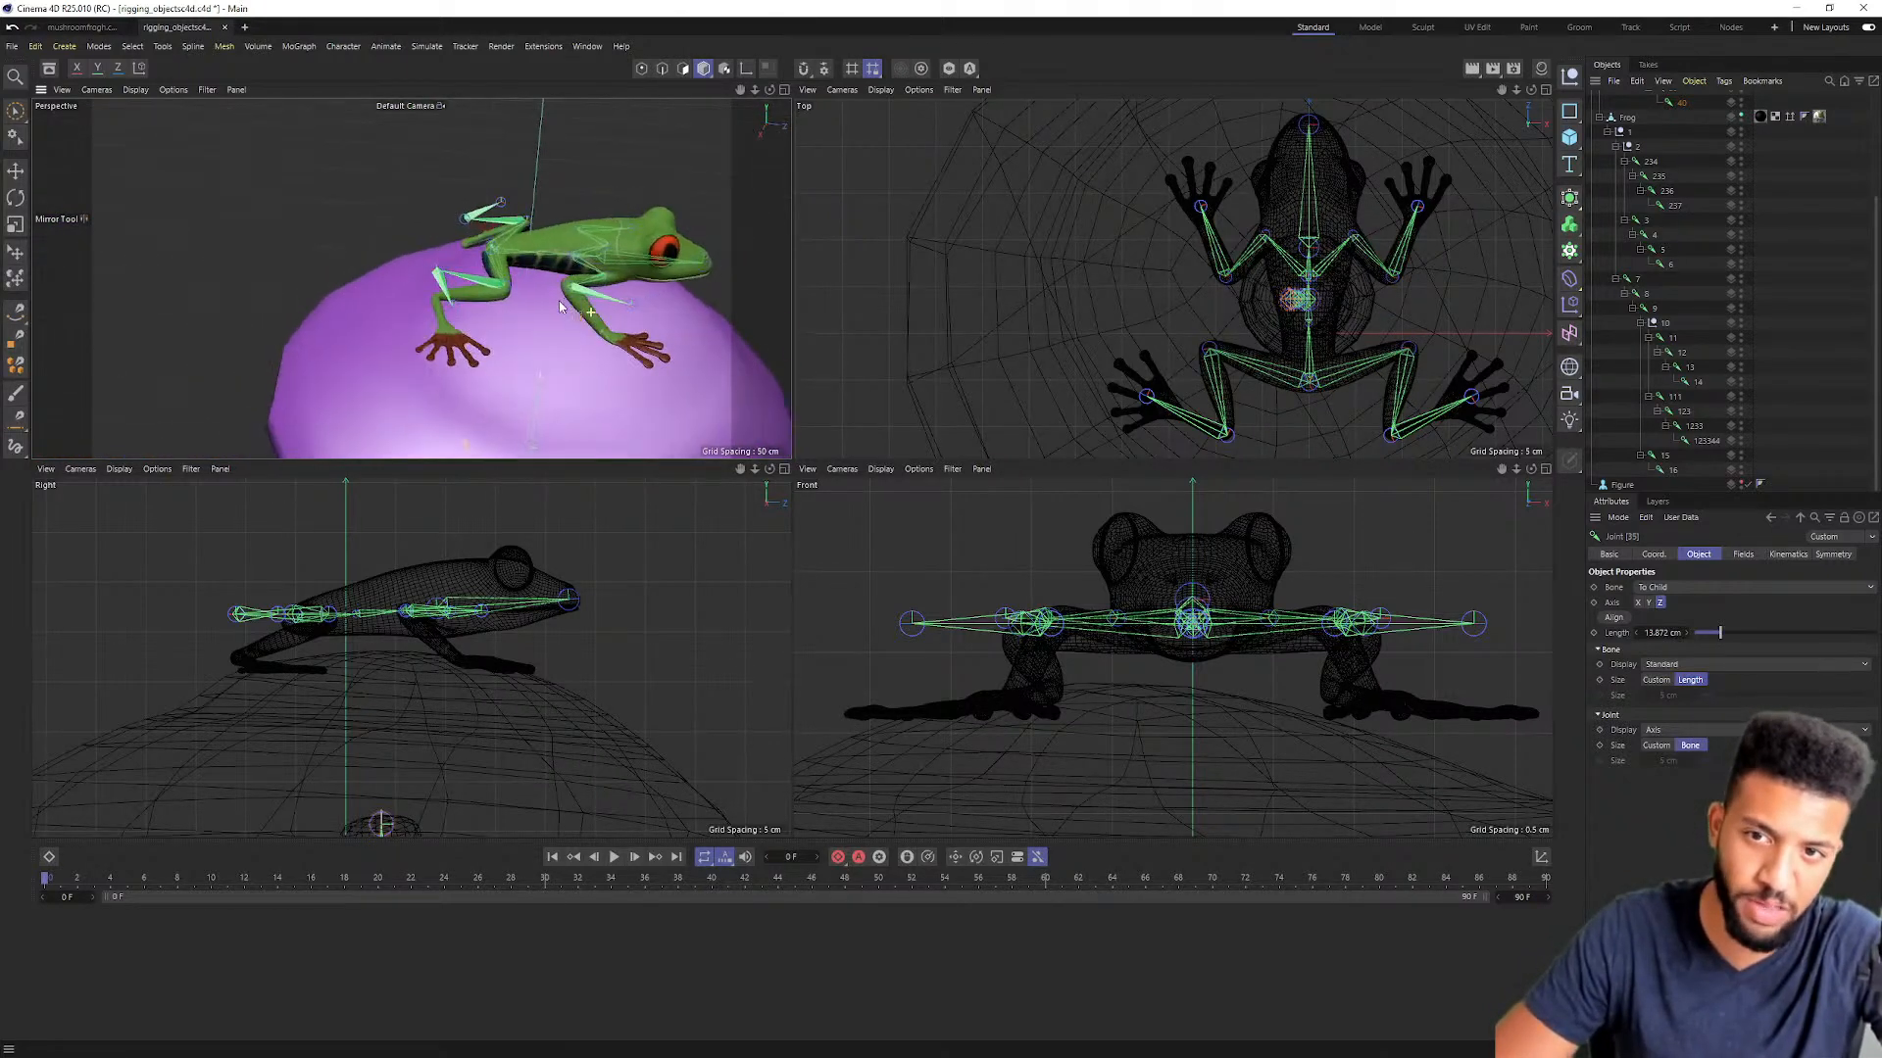
pyautogui.keyDown('alt'); pyautogui.moveTo(511, 295); pyautogui.dragTo(497, 281, button='middle'); pyautogui.keyUp('alt')
pyautogui.keyDown('alt'); pyautogui.moveTo(497, 280); pyautogui.dragTo(456, 274); pyautogui.keyUp('alt')
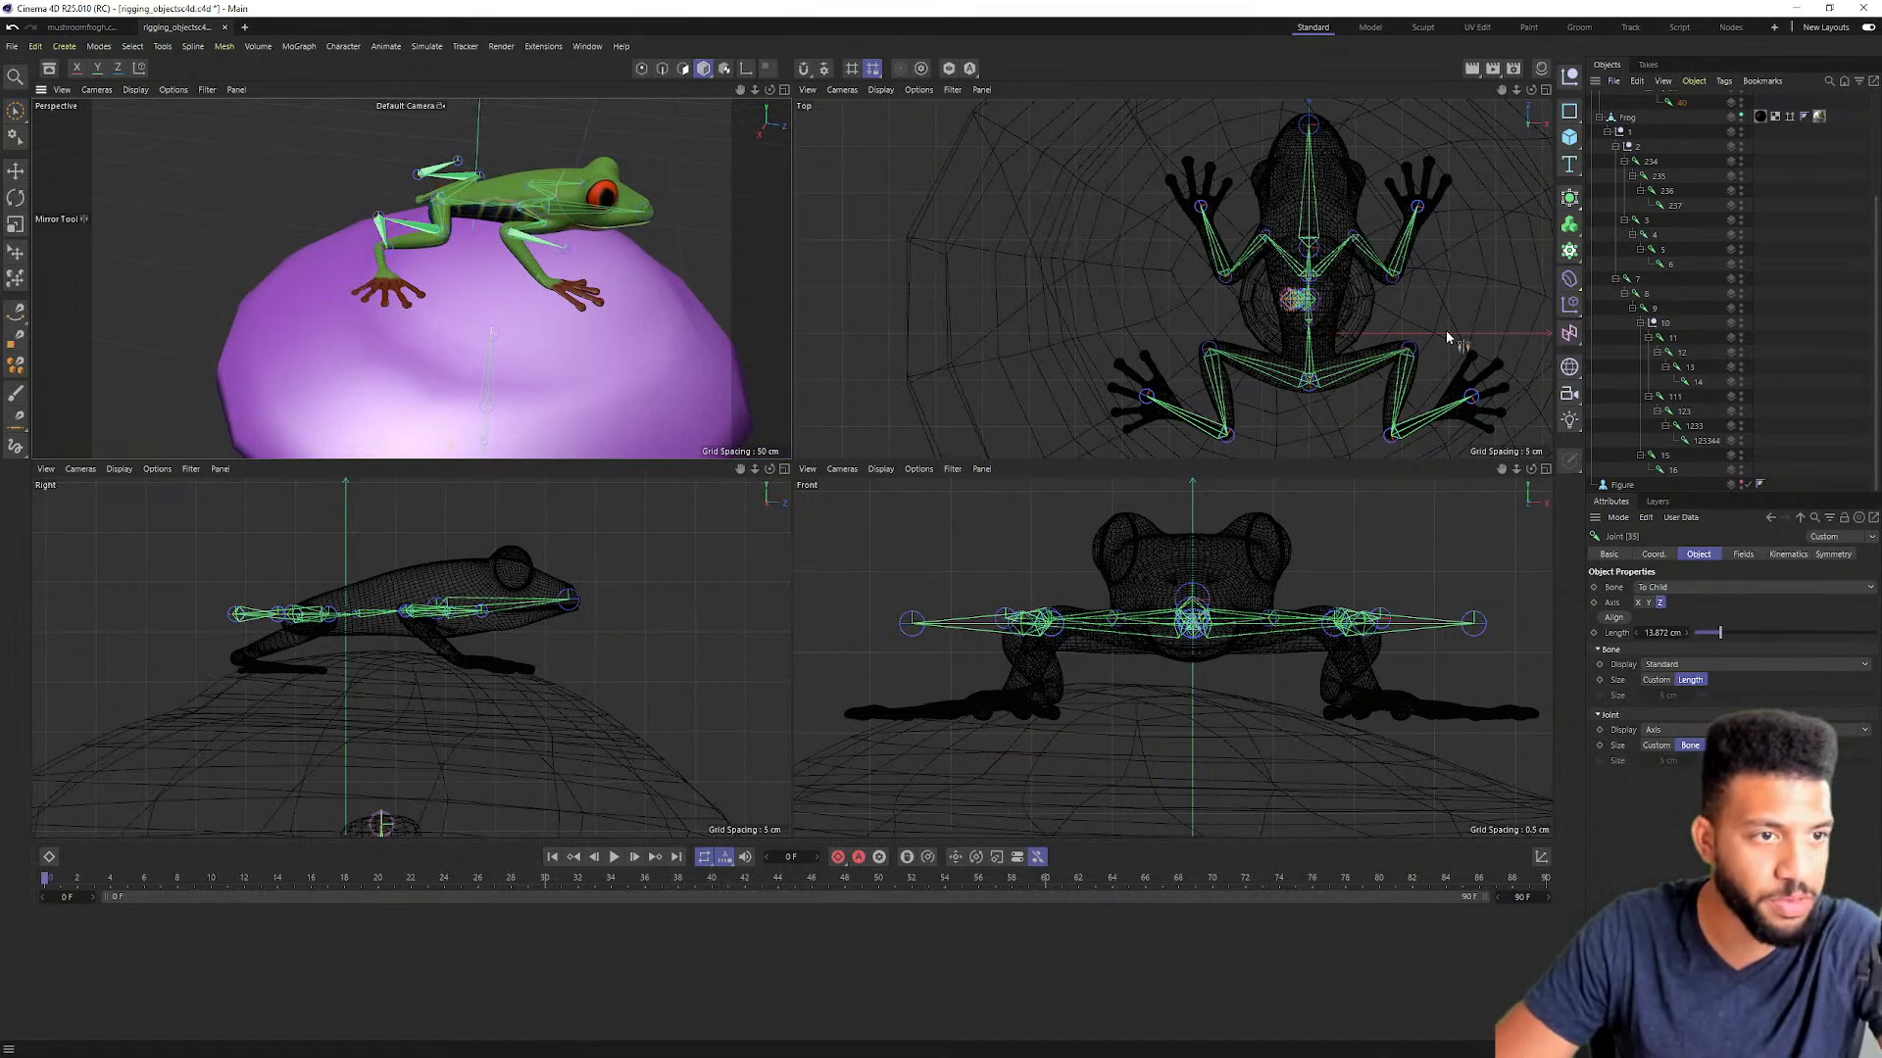
# Step: Rotate joint 4 at the frog's hind knee downward so its bone follows the bent leg
pyautogui.click(1648, 242)
pyautogui.keyDown('alt'); pyautogui.moveTo(429, 203); pyautogui.dragTo(529, 206, button='right'); pyautogui.keyUp('alt')
pyautogui.keyDown('alt'); pyautogui.moveTo(314, 235); pyautogui.dragTo(517, 244); pyautogui.keyUp('alt')
pyautogui.keyDown('alt'); pyautogui.moveTo(204, 253); pyautogui.dragTo(815, 276); pyautogui.keyUp('alt')
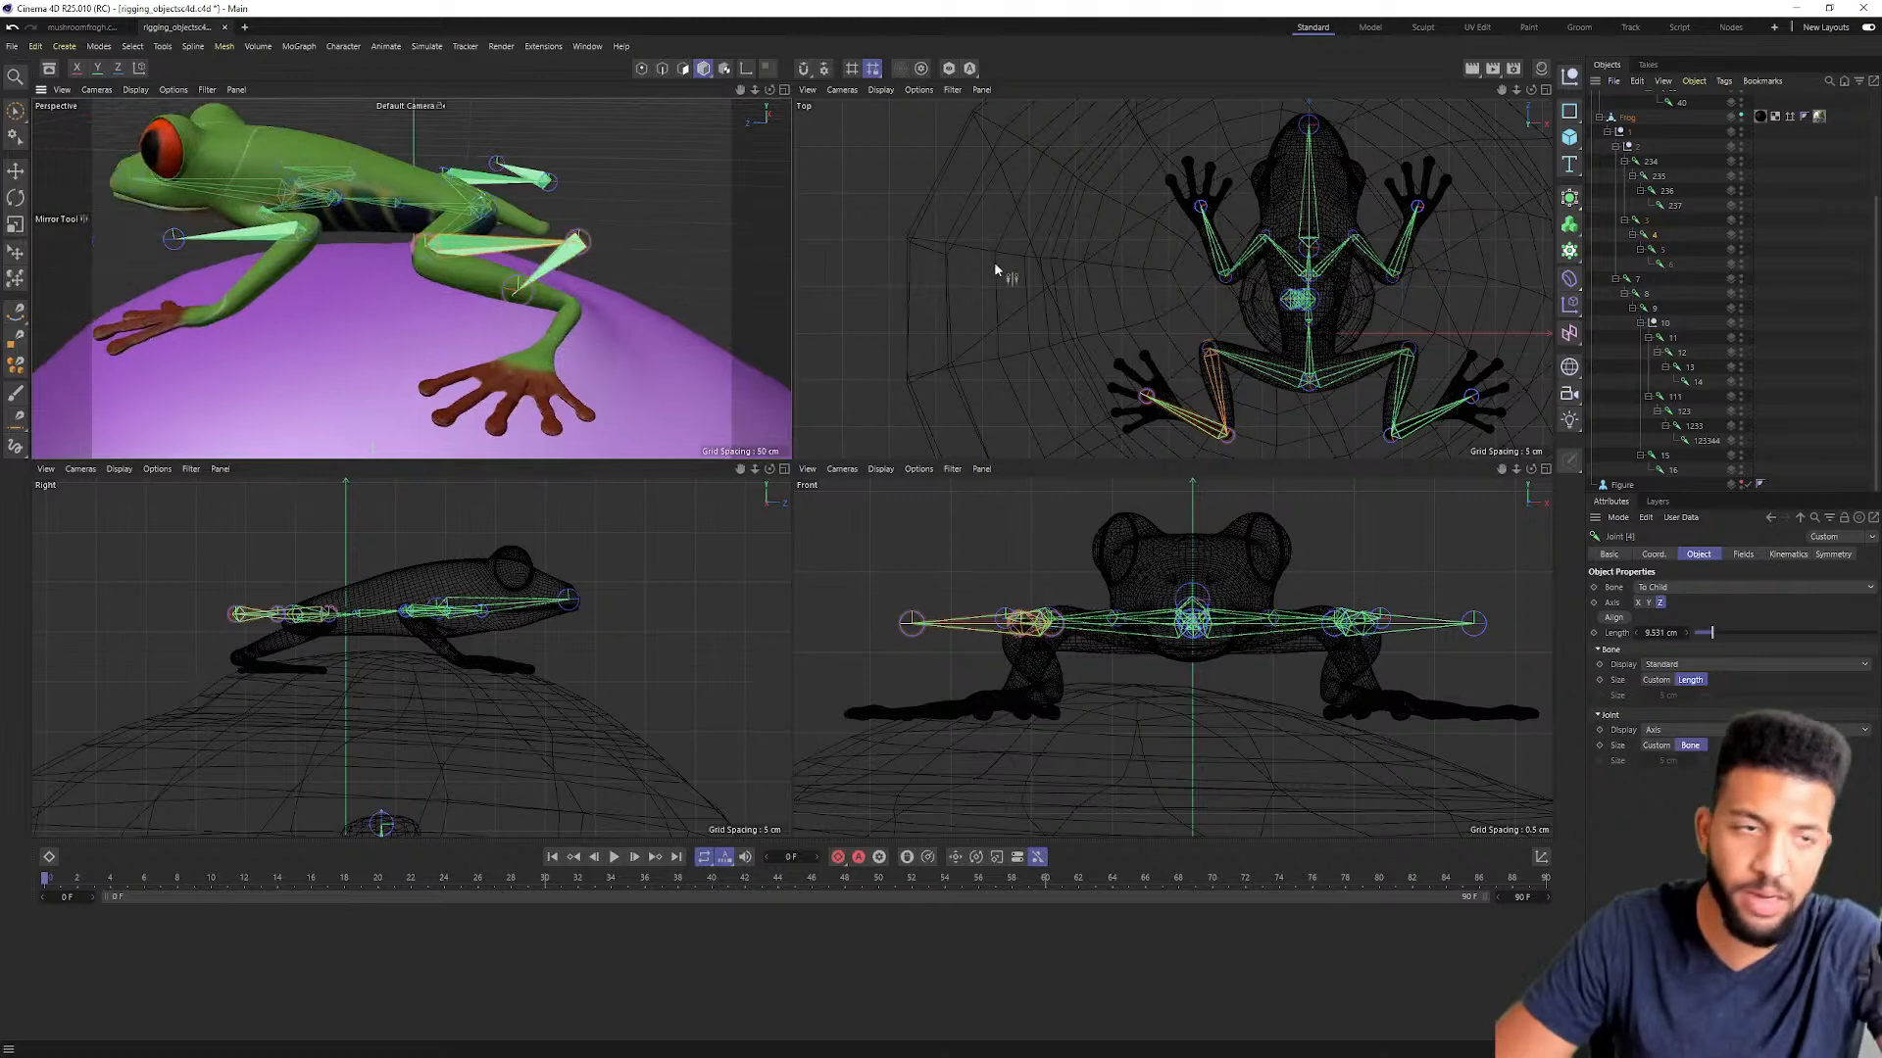
pyautogui.click(1665, 254)
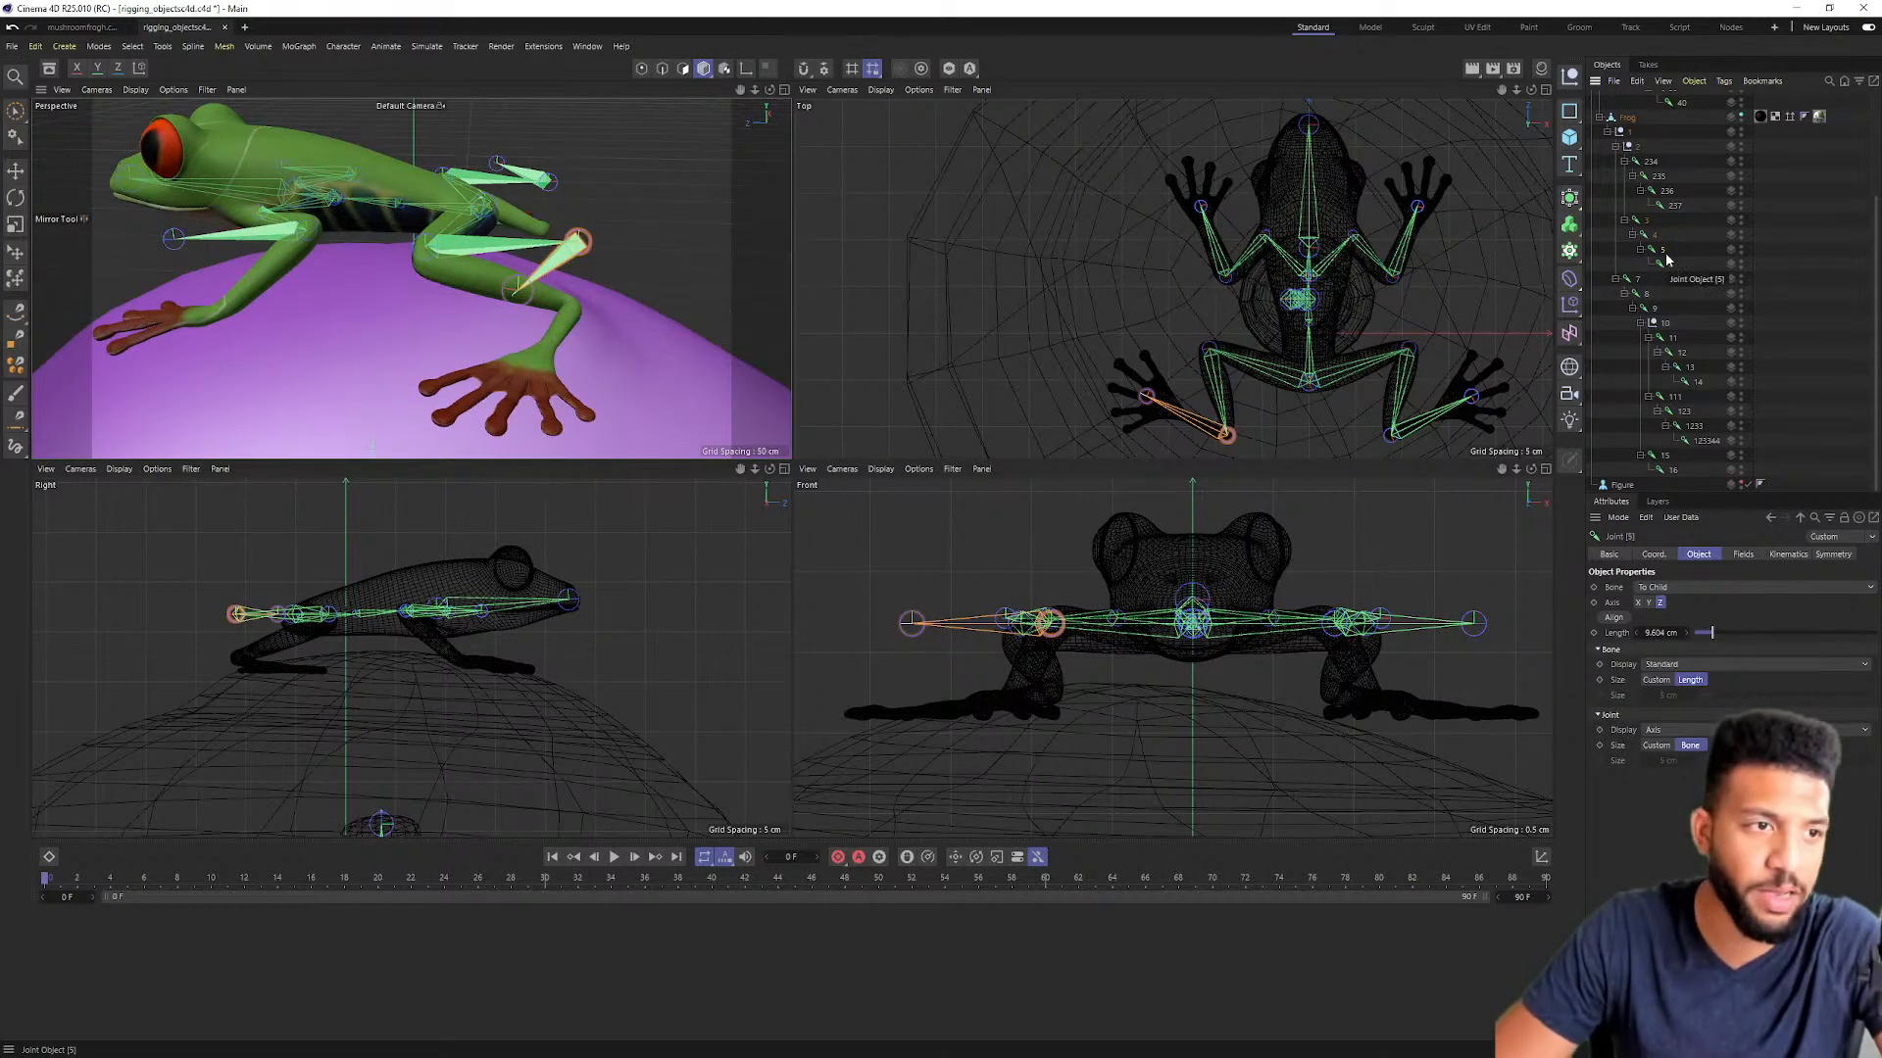
pyautogui.click(1649, 237)
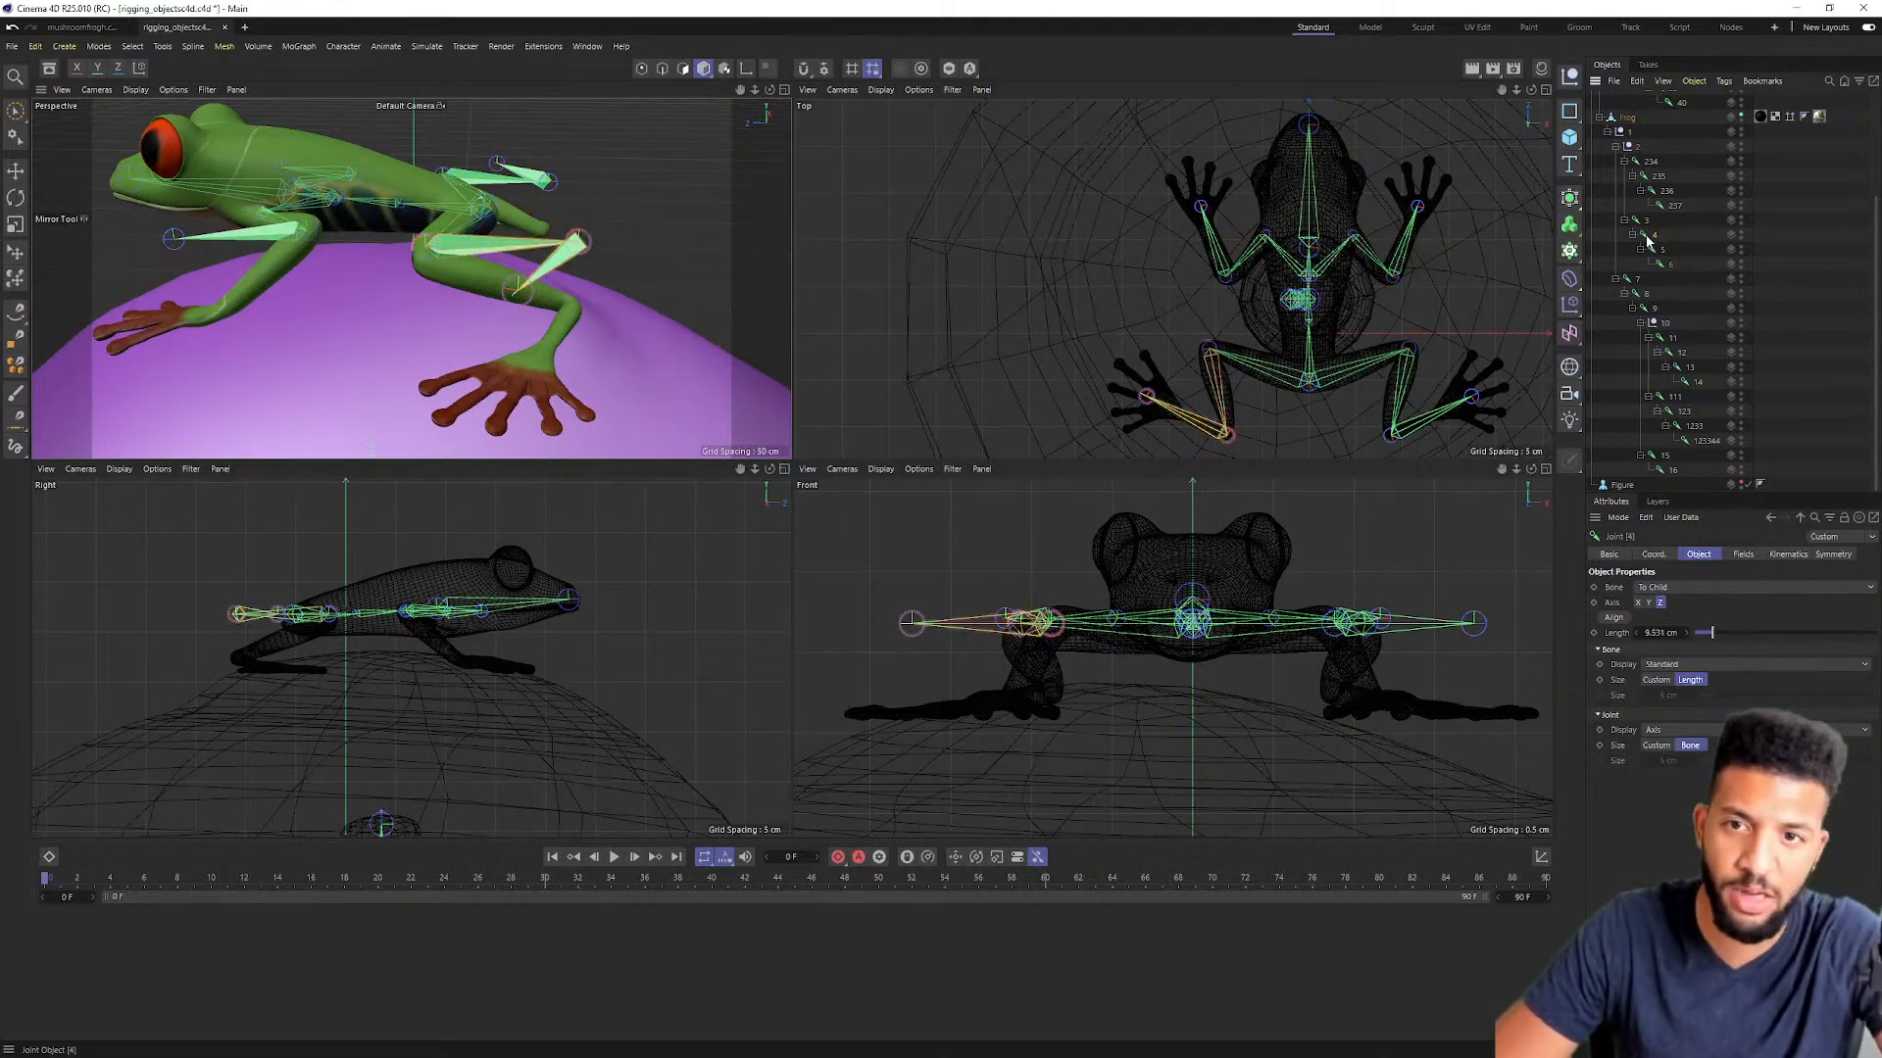
pyautogui.keyDown('alt'); pyautogui.moveTo(704, 344); pyautogui.dragTo(762, 303, button='middle'); pyautogui.keyUp('alt')
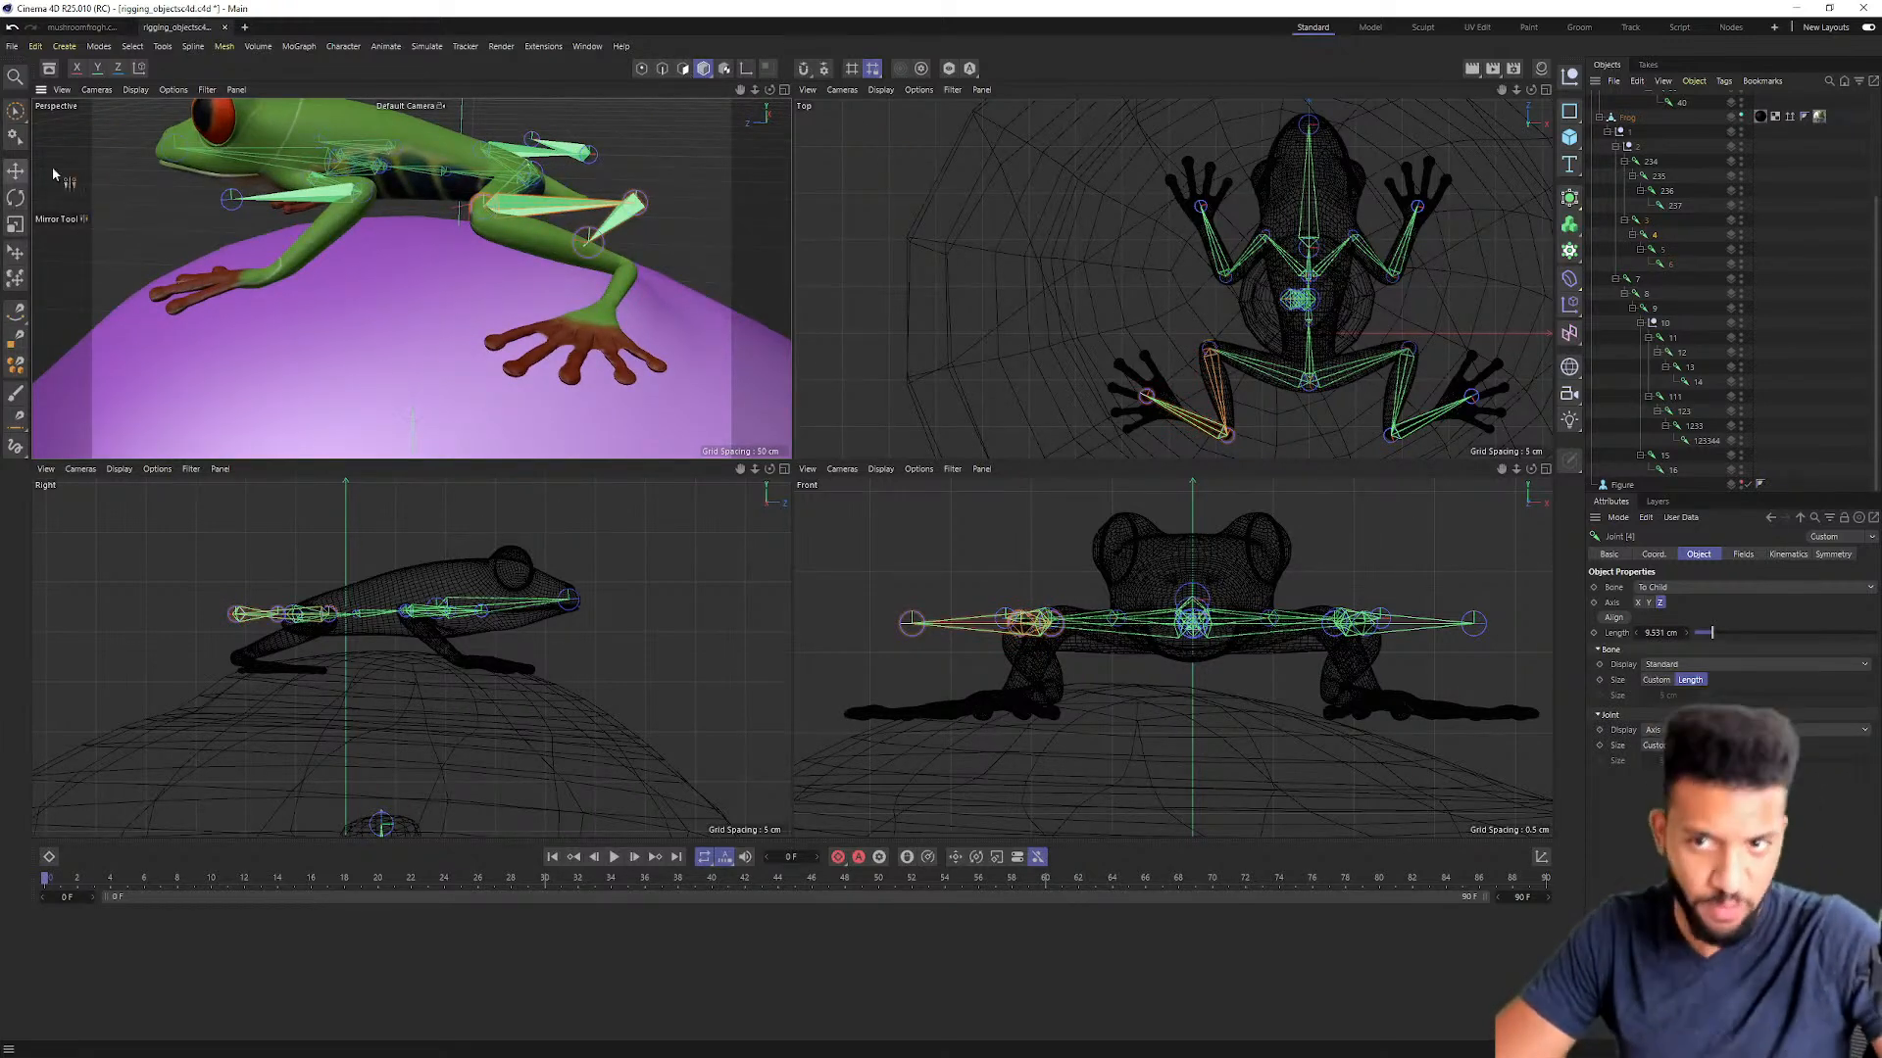
pyautogui.press('r')
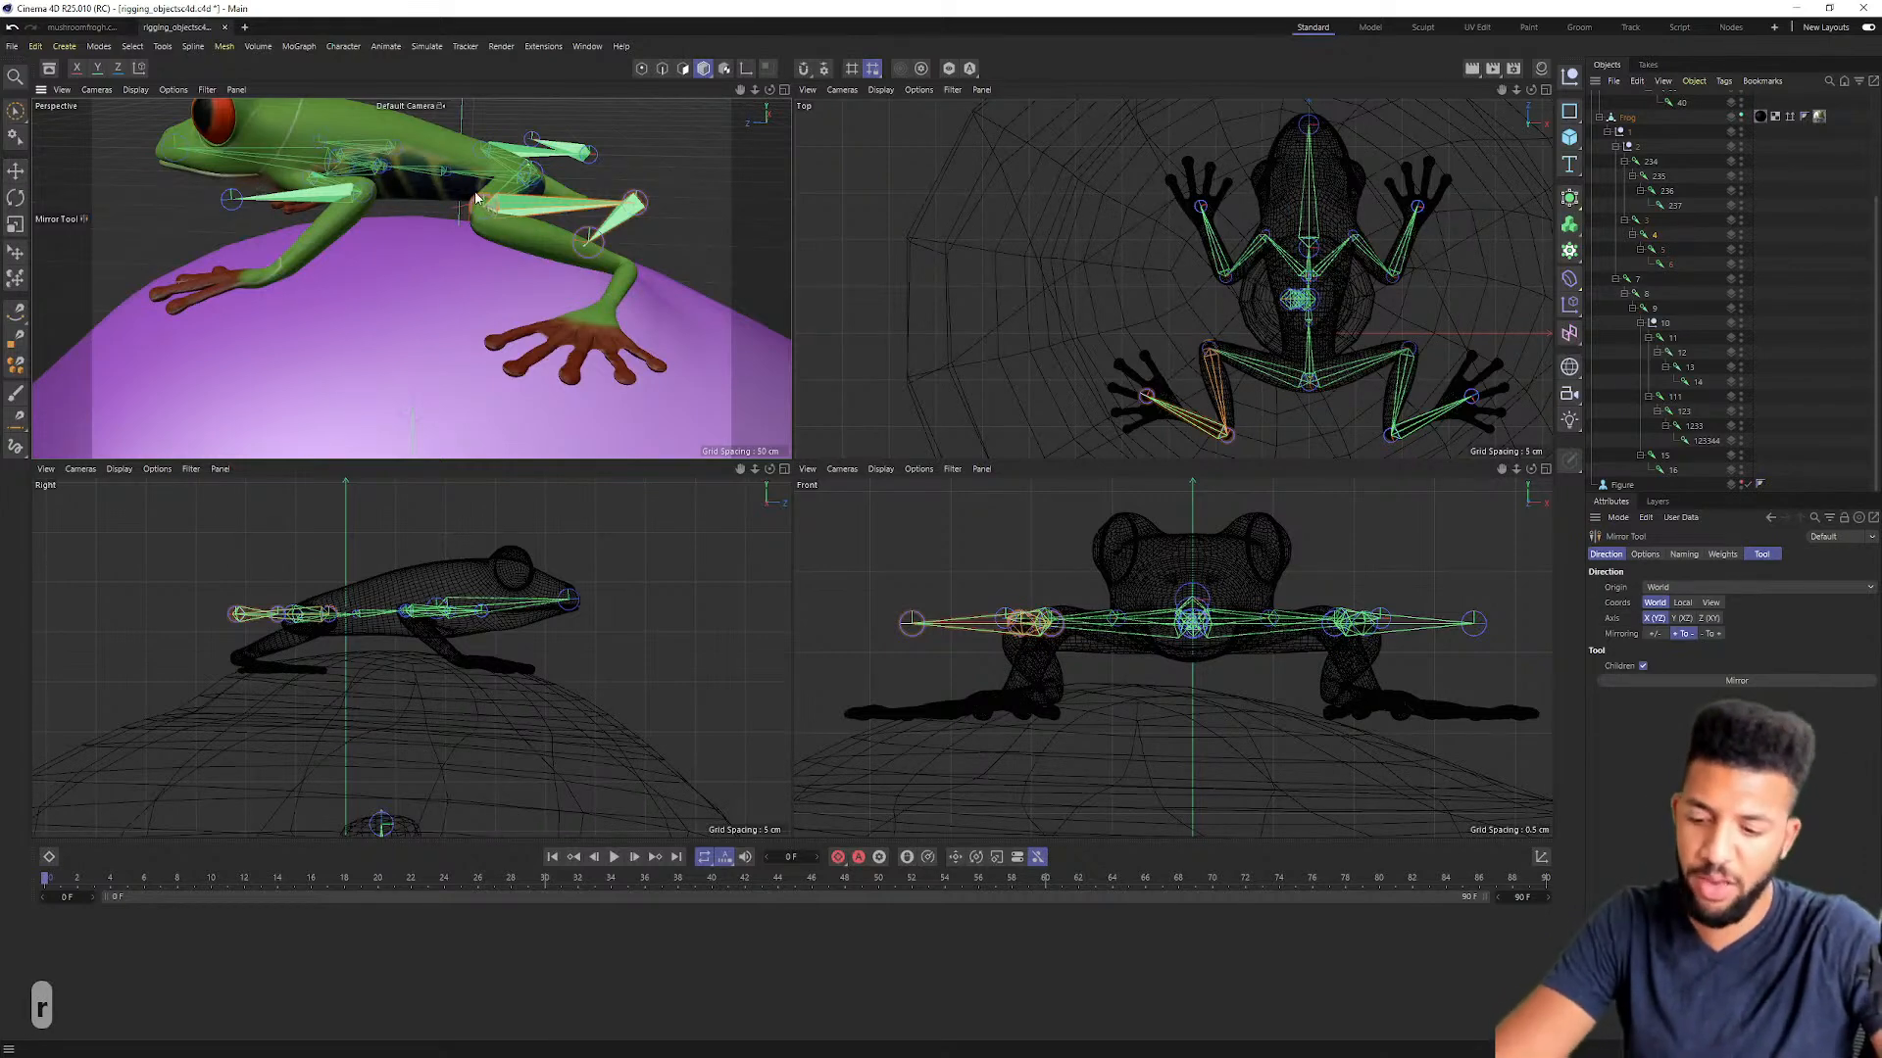
pyautogui.press('r')
pyautogui.scroll(5, 500, 226)
pyautogui.moveTo(488, 223); pyautogui.dragTo(683, 262)
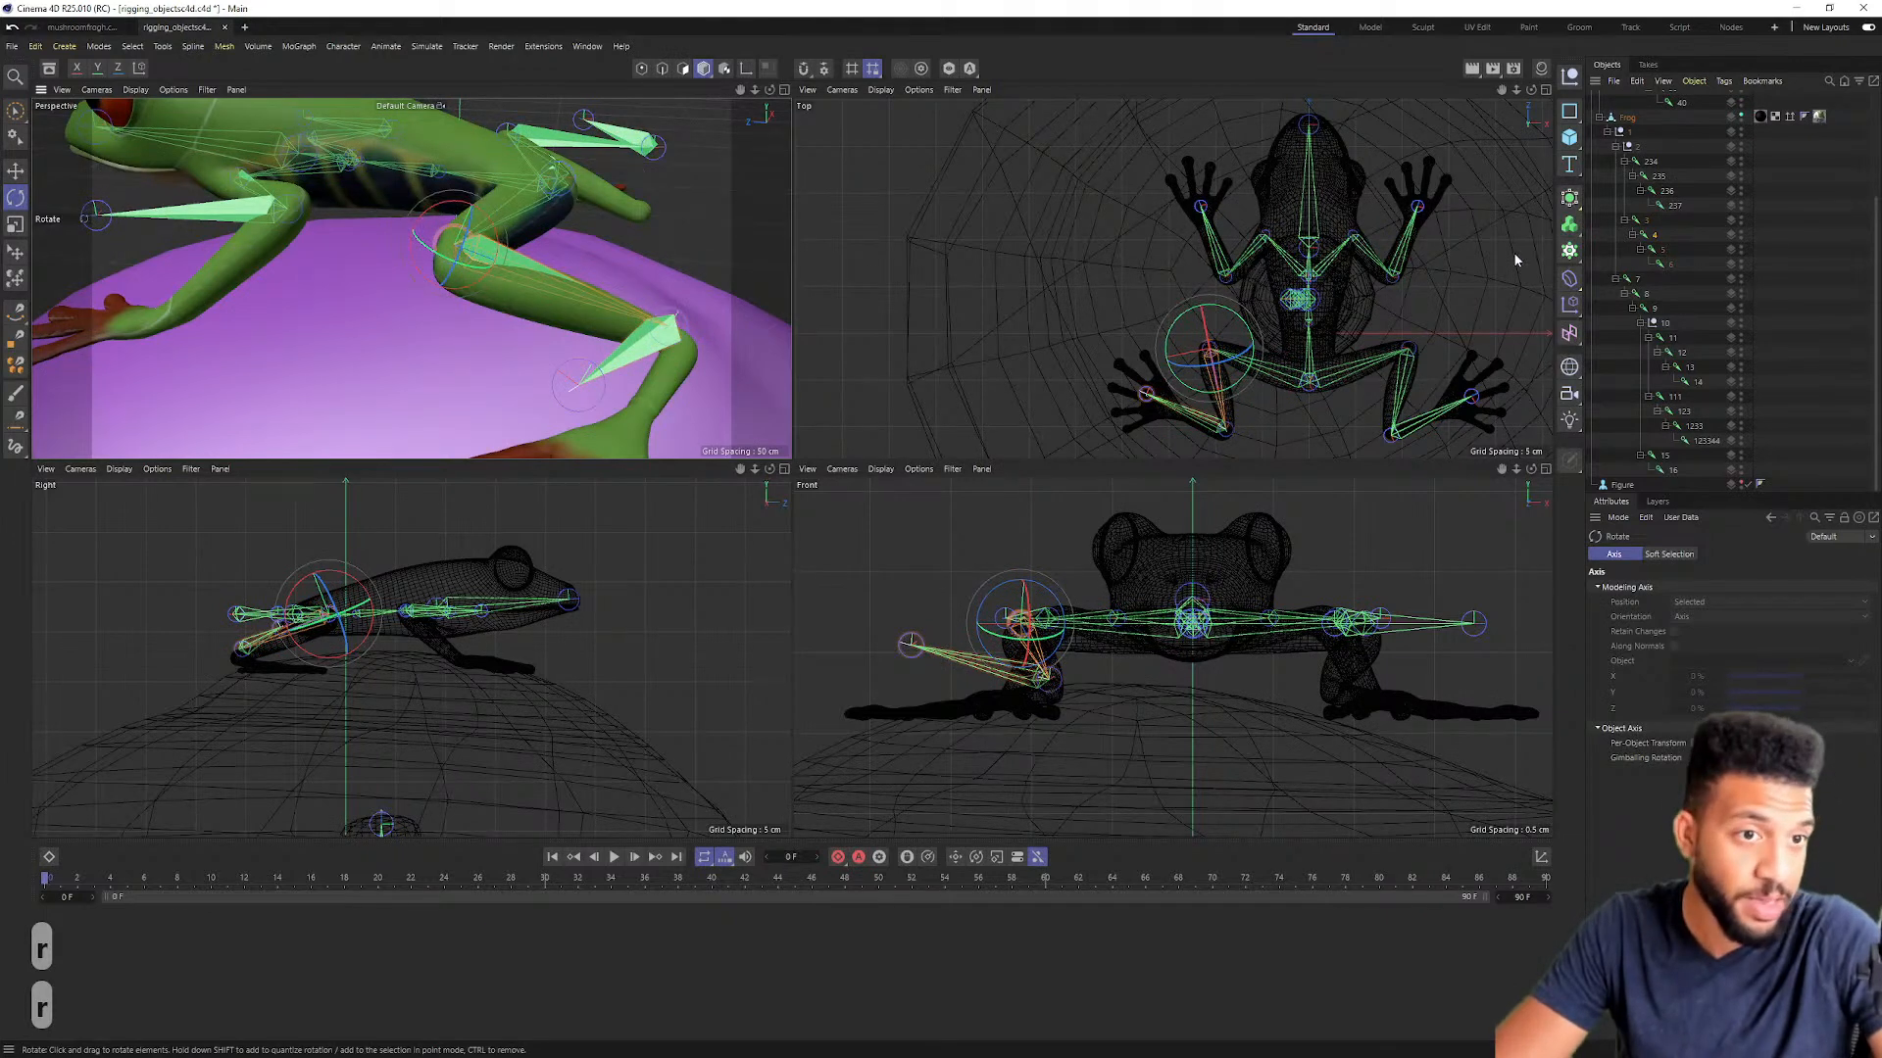
# Step: Rotate joint 5 of the same hind leg so its bone points down toward the foot
pyautogui.click(1650, 252)
pyautogui.keyDown('alt'); pyautogui.moveTo(606, 281); pyautogui.dragTo(468, 236); pyautogui.keyUp('alt')
pyautogui.moveTo(653, 273); pyautogui.dragTo(541, 230)
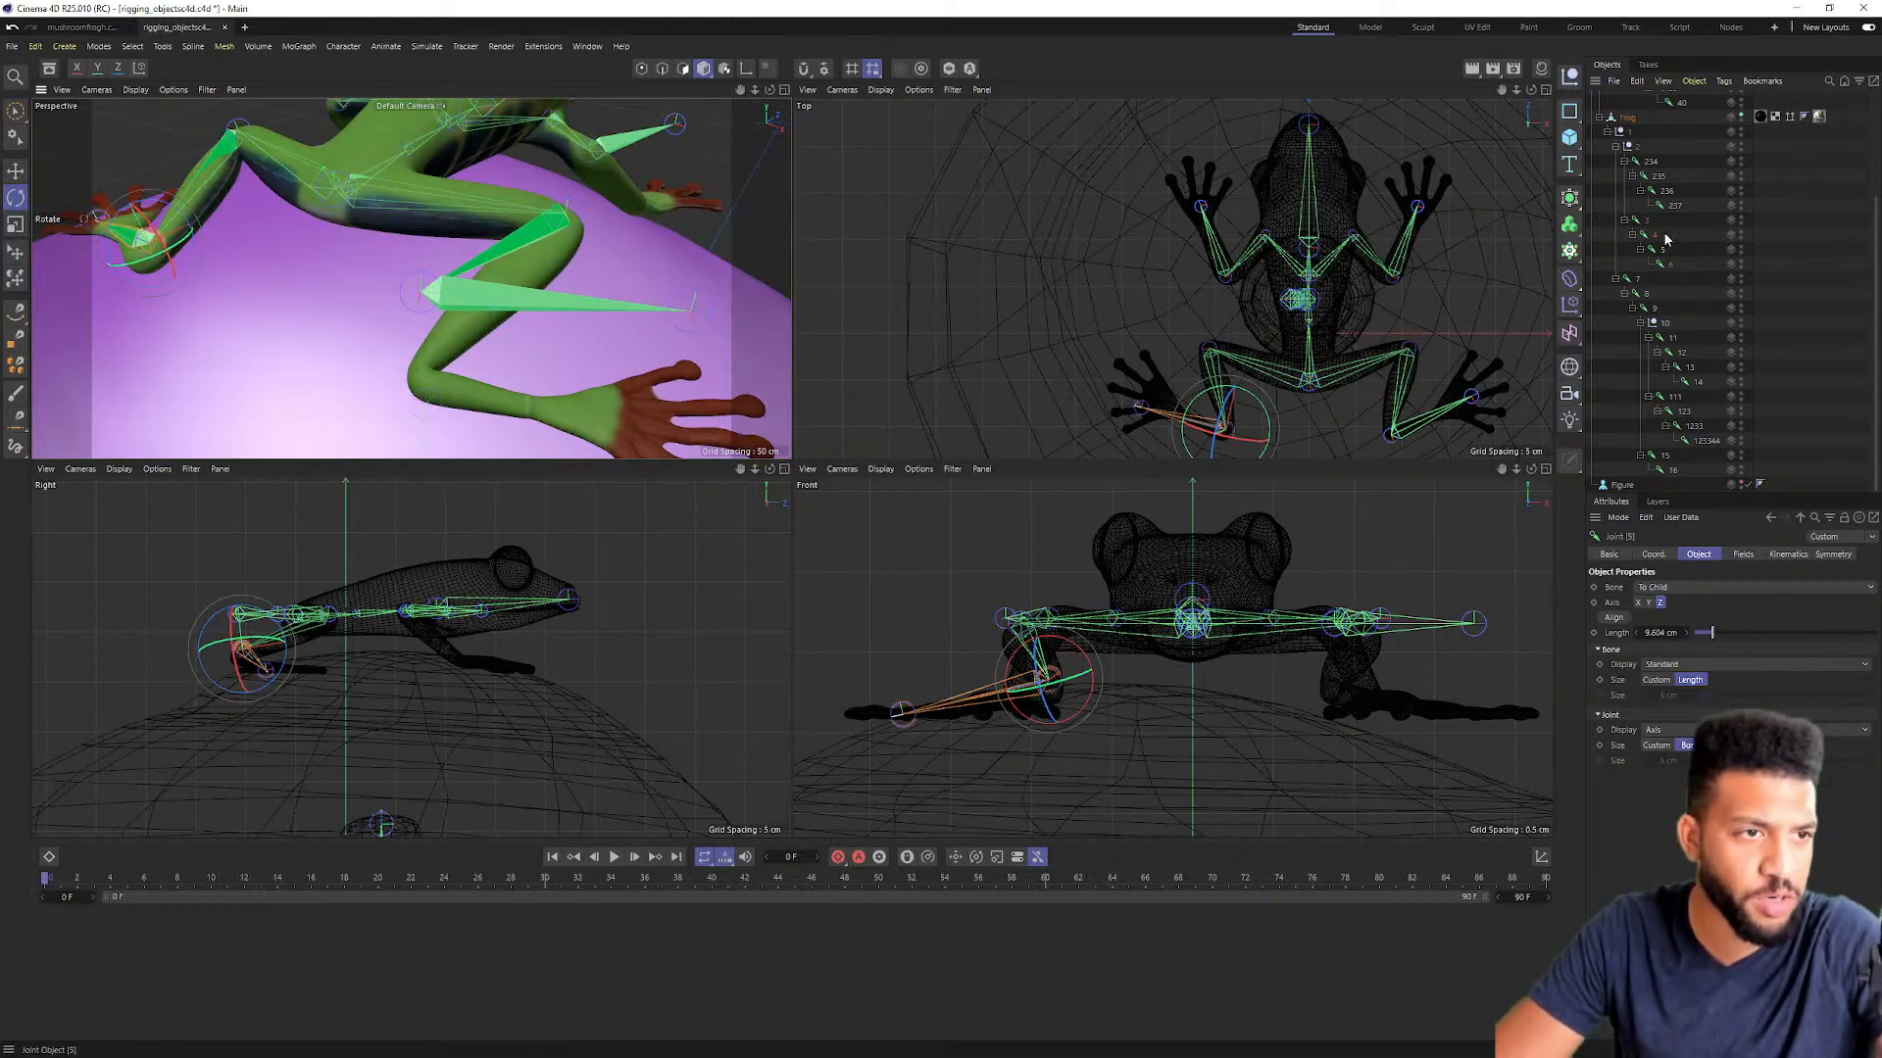
# Step: Rotate joint 235 on the opposite hind leg downward so its bone runs inside the leg mesh
pyautogui.click(1661, 177)
pyautogui.keyDown('alt'); pyautogui.moveTo(385, 234); pyautogui.dragTo(608, 212); pyautogui.keyUp('alt')
pyautogui.keyDown('alt'); pyautogui.moveTo(537, 265); pyautogui.dragTo(468, 191); pyautogui.keyUp('alt')
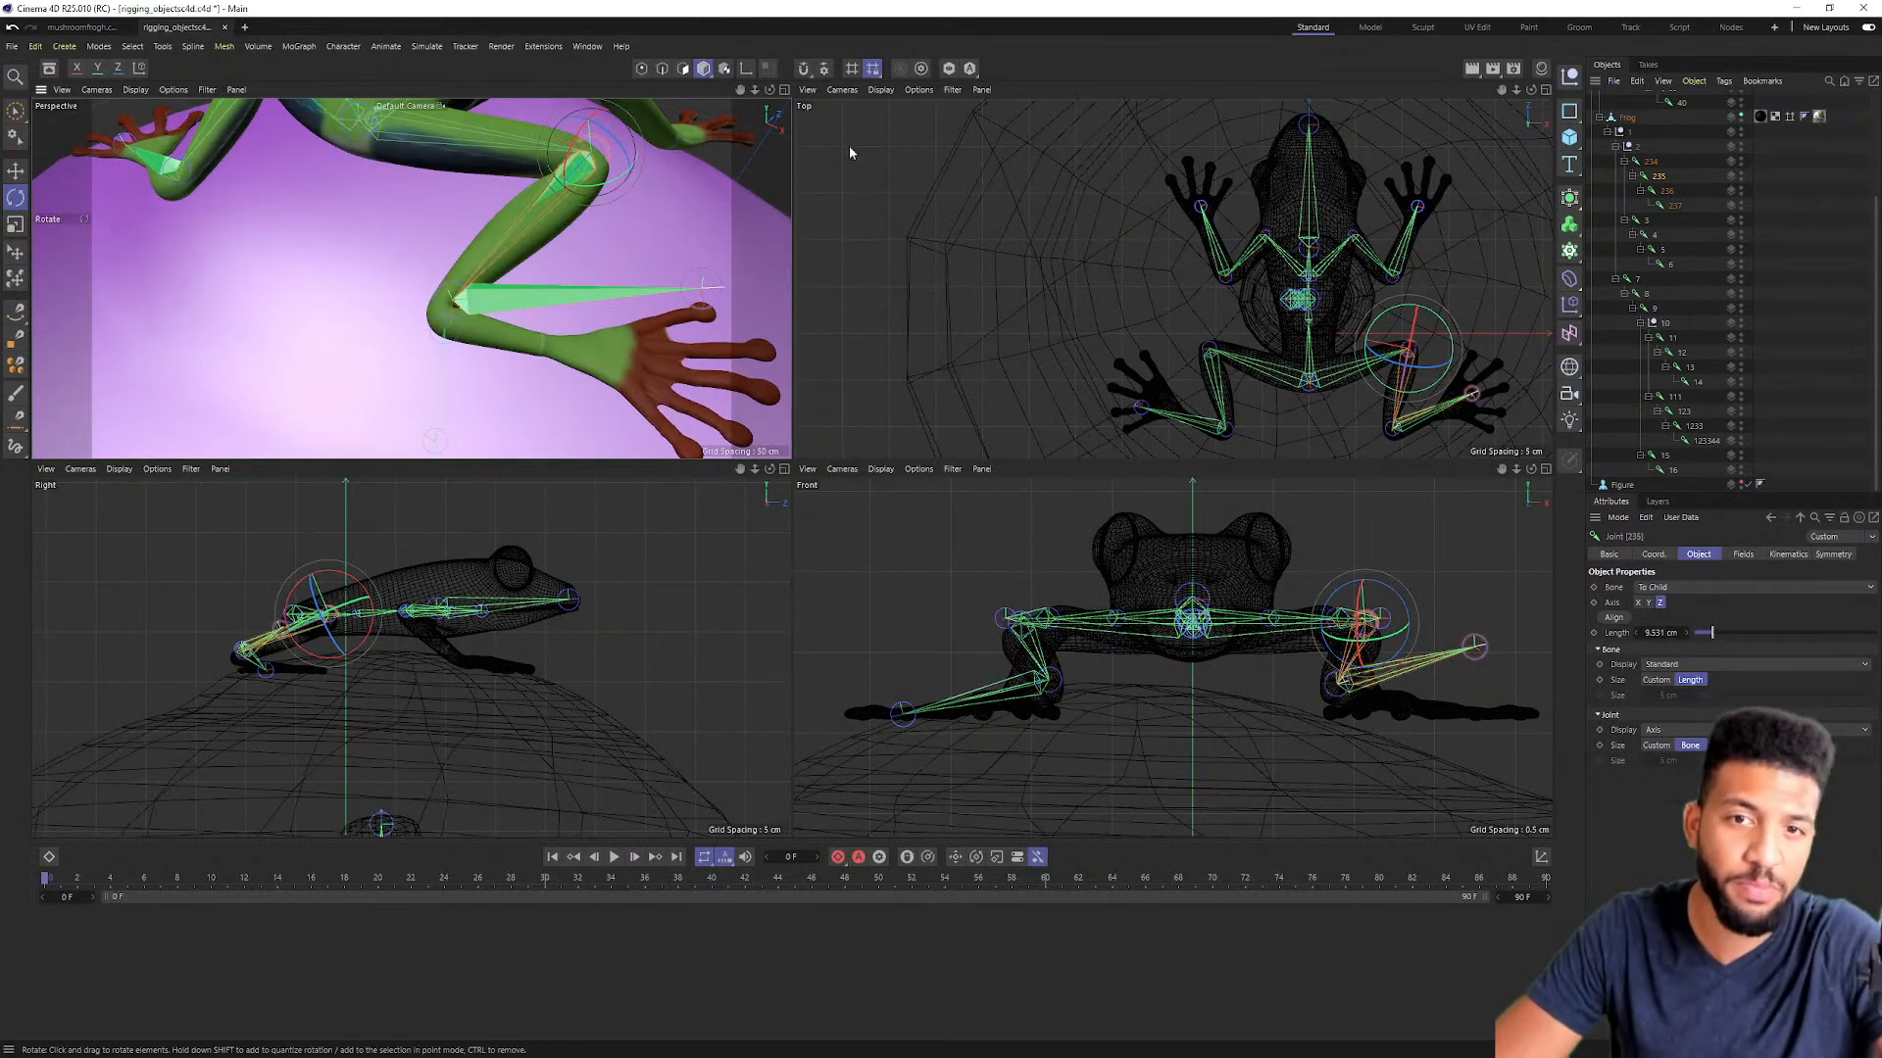
# Step: Rotate joint 236 in the enlarged perspective view so its bone runs through the lower hind leg into the foot
pyautogui.click(783, 89)
pyautogui.keyDown('alt'); pyautogui.moveTo(909, 179); pyautogui.dragTo(878, 161); pyautogui.keyUp('alt')
pyautogui.click(1666, 190)
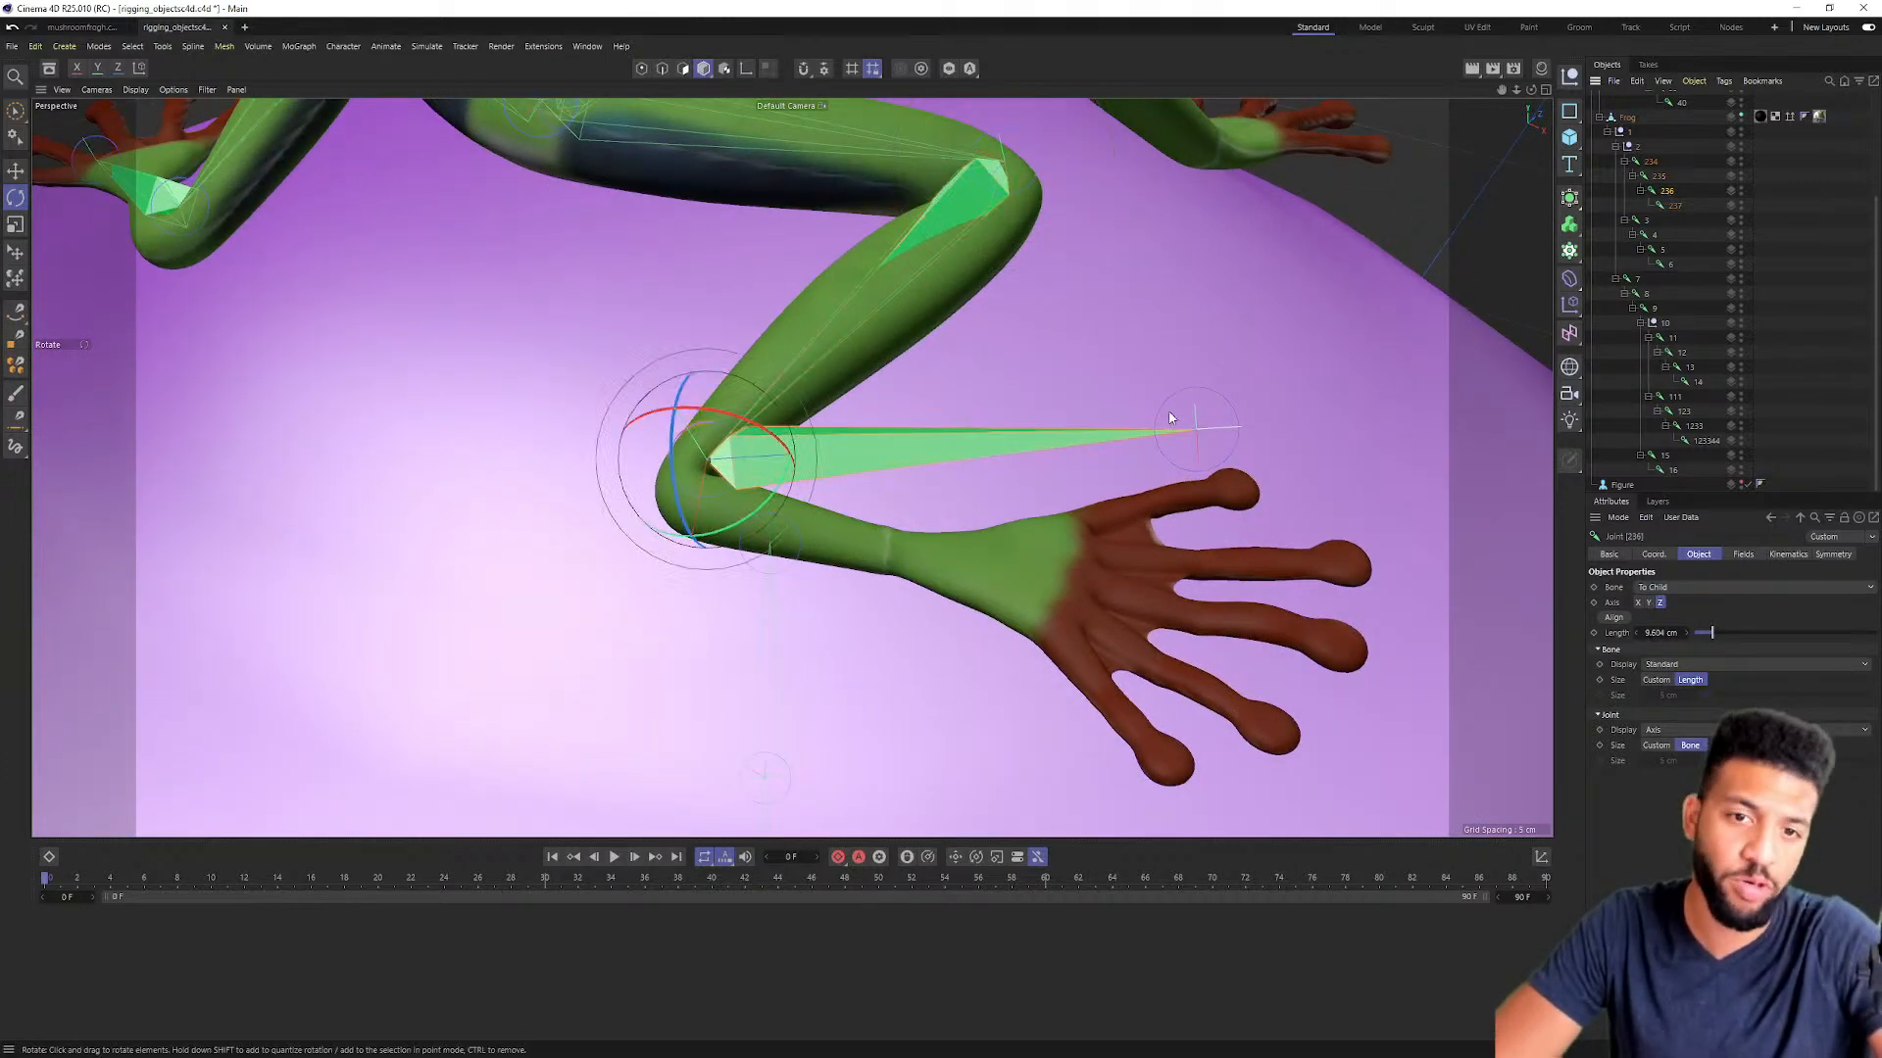
pyautogui.moveTo(795, 459); pyautogui.dragTo(640, 542)
pyautogui.keyDown('alt'); pyautogui.moveTo(632, 555); pyautogui.dragTo(862, 472); pyautogui.keyUp('alt')
pyautogui.moveTo(556, 492); pyautogui.dragTo(512, 545)
pyautogui.scroll(5, 517, 577)
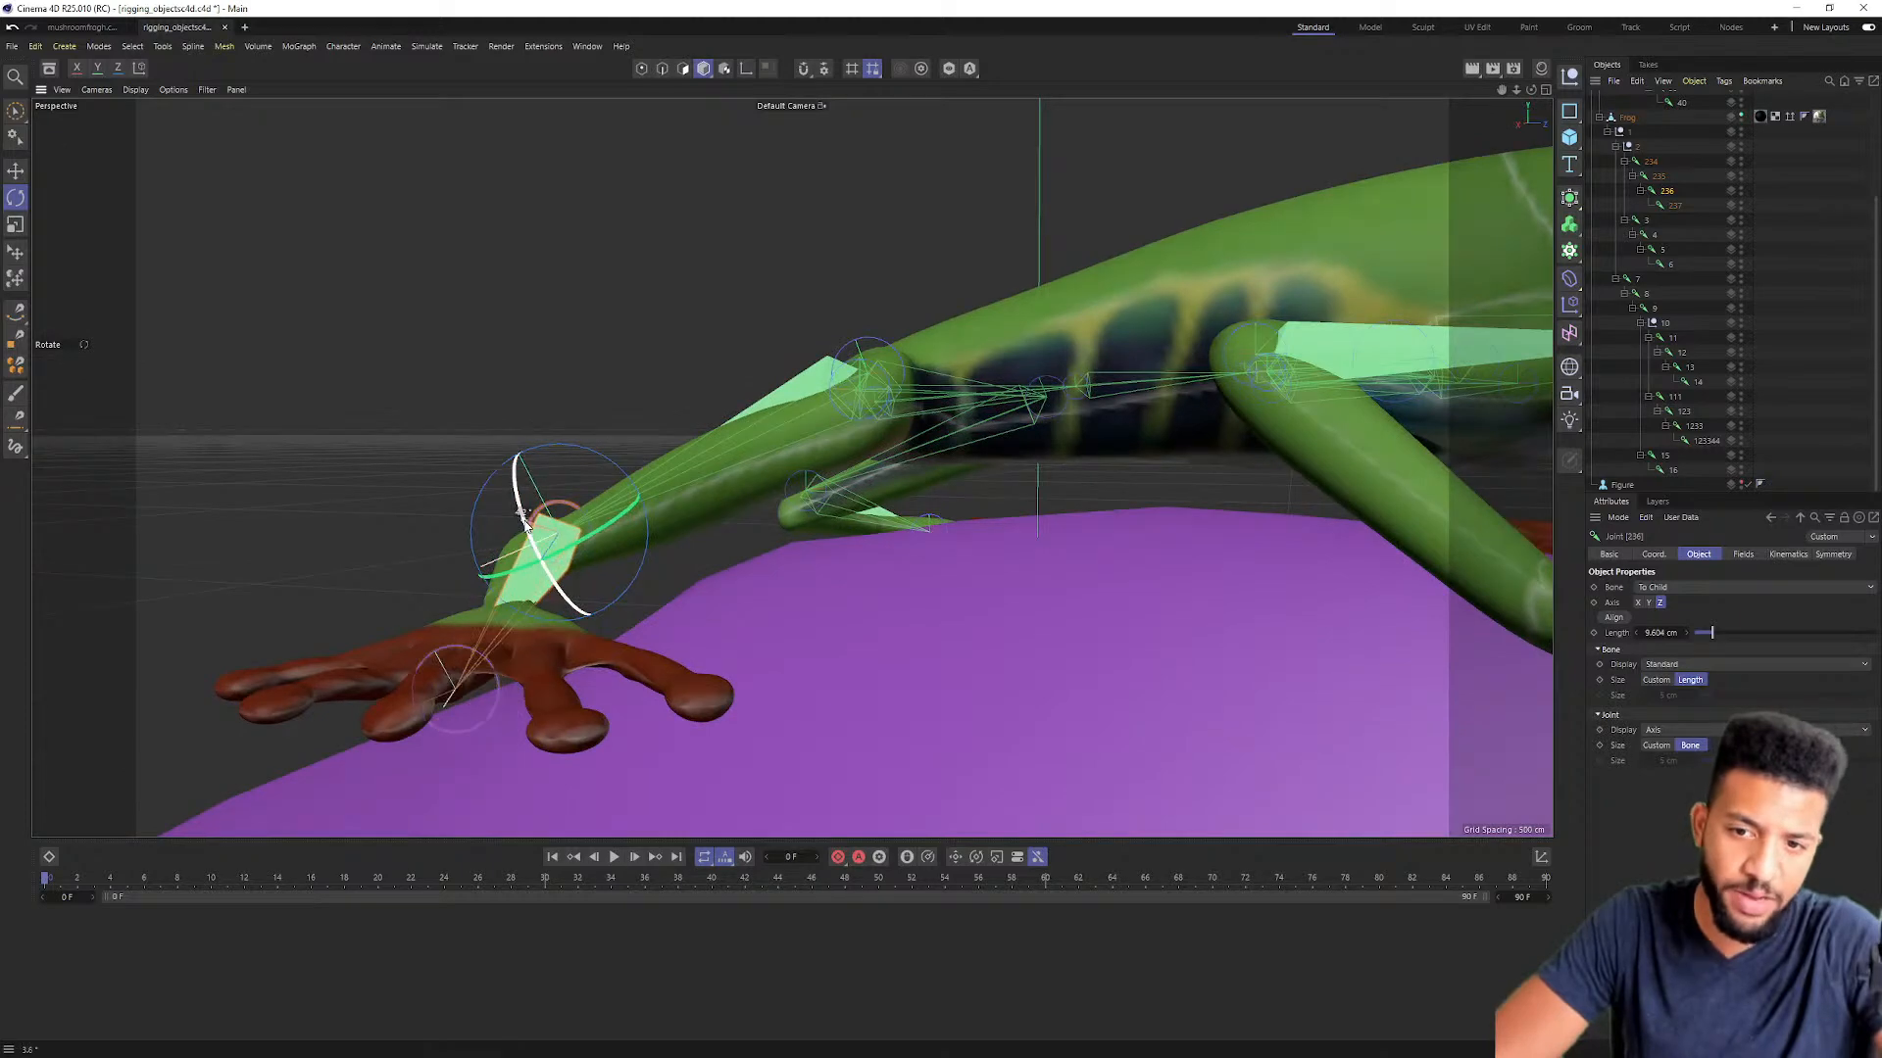
pyautogui.scroll(-6, 840, 454)
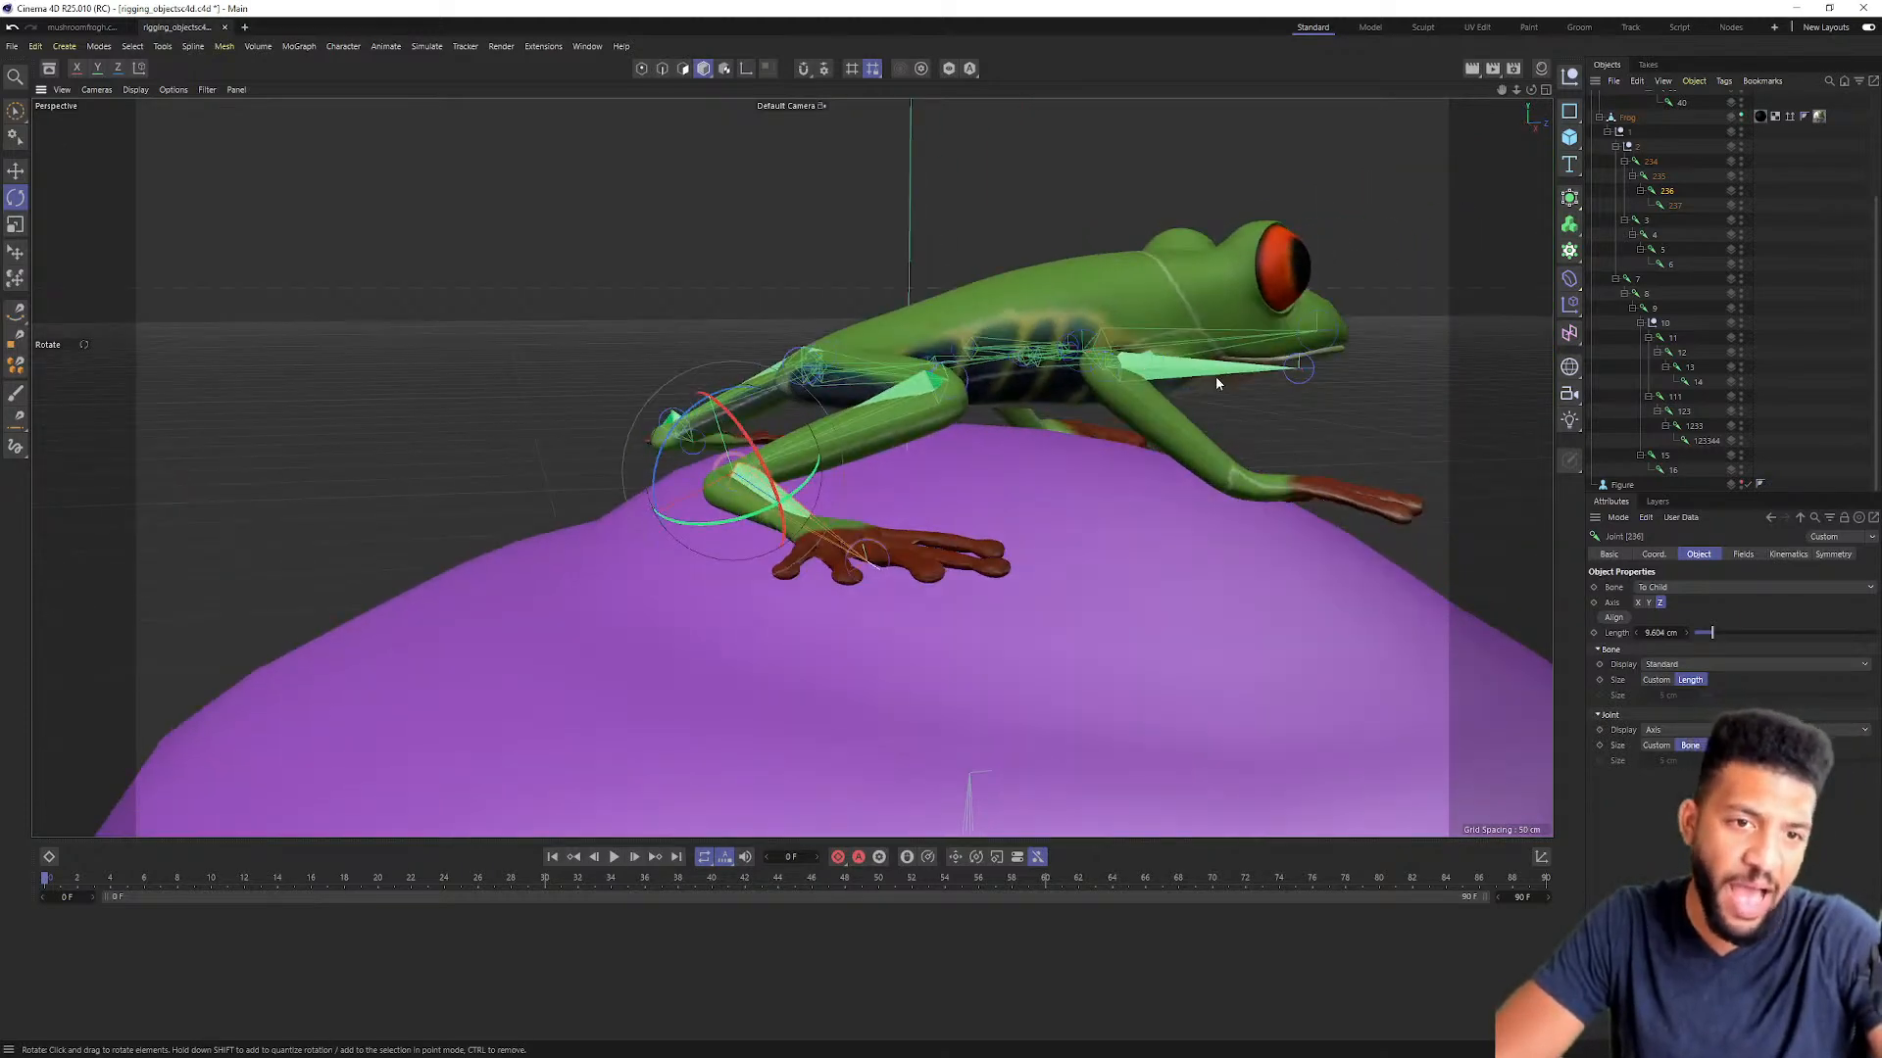
# Step: Rotate joint 13 in the frog's front leg downward so its bone follows the forearm toward the hand
pyautogui.click(1662, 248)
pyautogui.keyDown('alt'); pyautogui.moveTo(1415, 303); pyautogui.dragTo(810, 390); pyautogui.keyUp('alt')
pyautogui.click(833, 424)
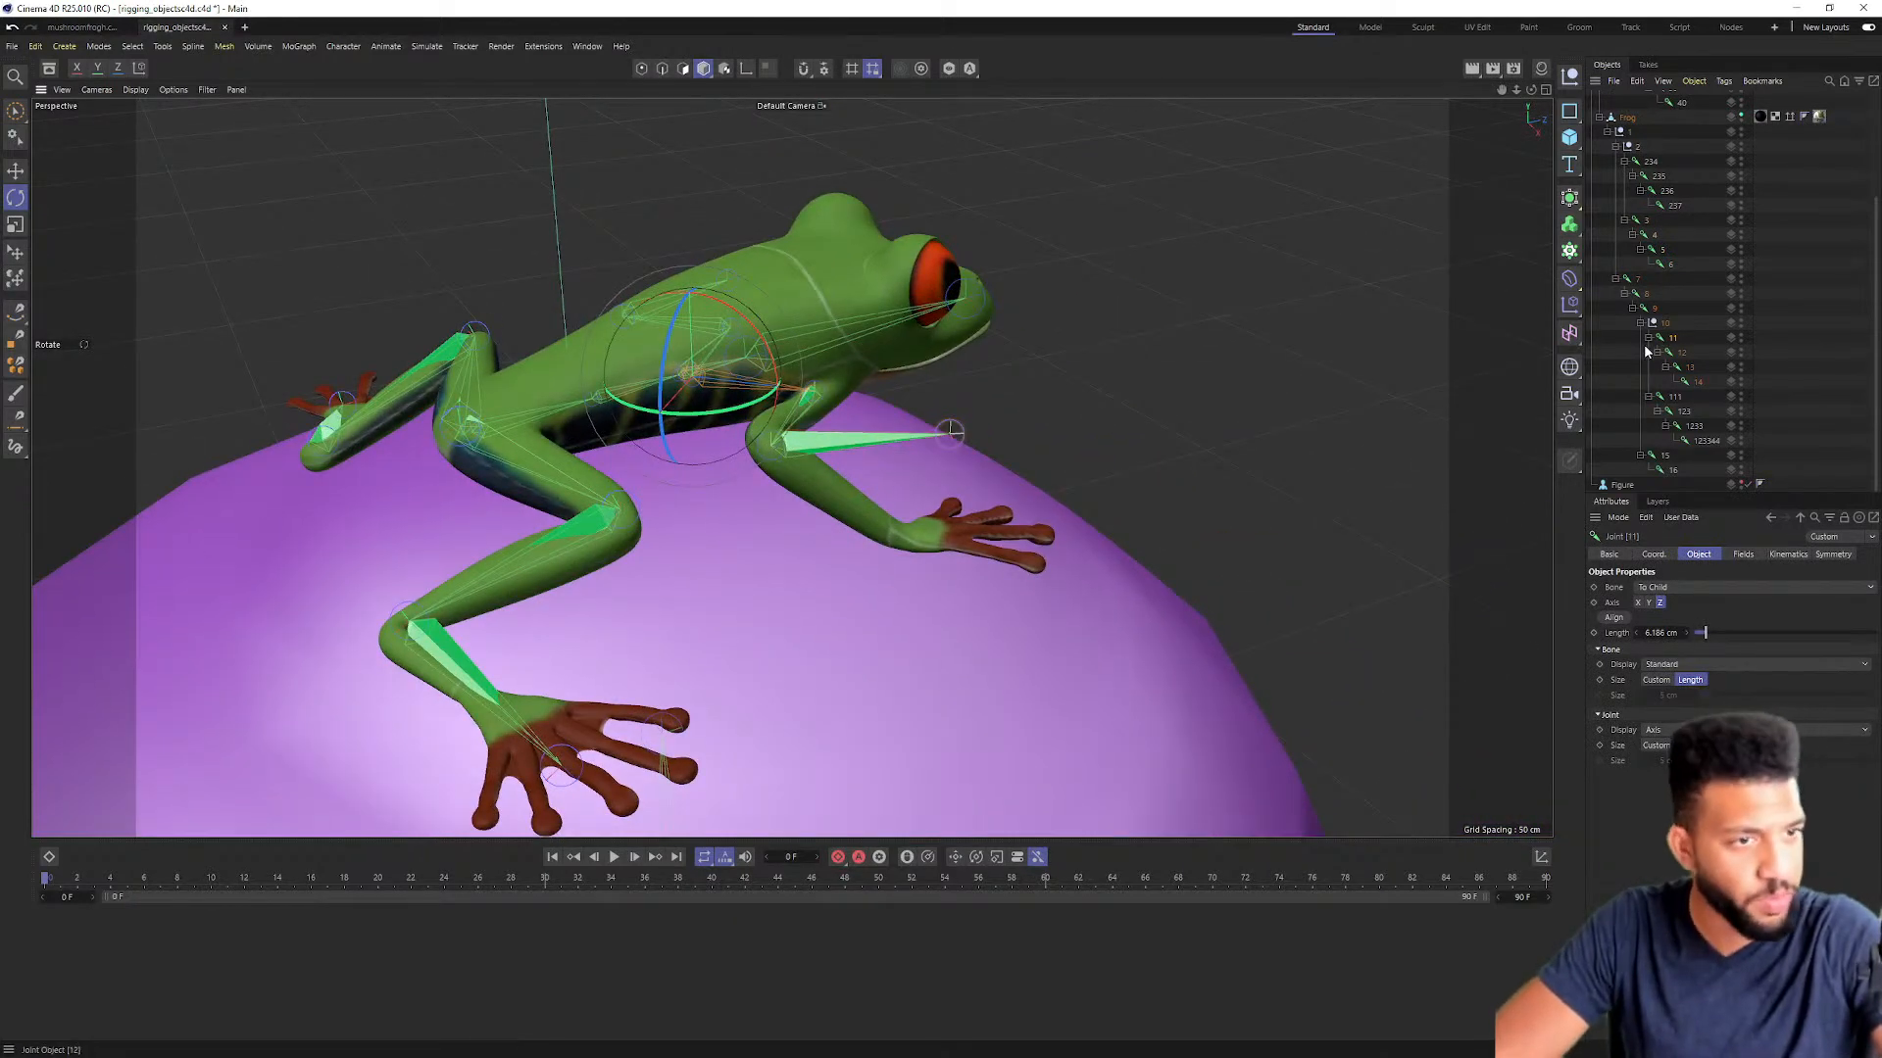
pyautogui.click(1676, 367)
pyautogui.keyDown('alt'); pyautogui.moveTo(828, 392); pyautogui.dragTo(760, 508); pyautogui.keyUp('alt')
pyautogui.keyDown('alt'); pyautogui.moveTo(784, 505); pyautogui.dragTo(723, 329); pyautogui.keyUp('alt')
pyautogui.keyDown('alt'); pyautogui.moveTo(1078, 304); pyautogui.dragTo(549, 421); pyautogui.keyUp('alt')
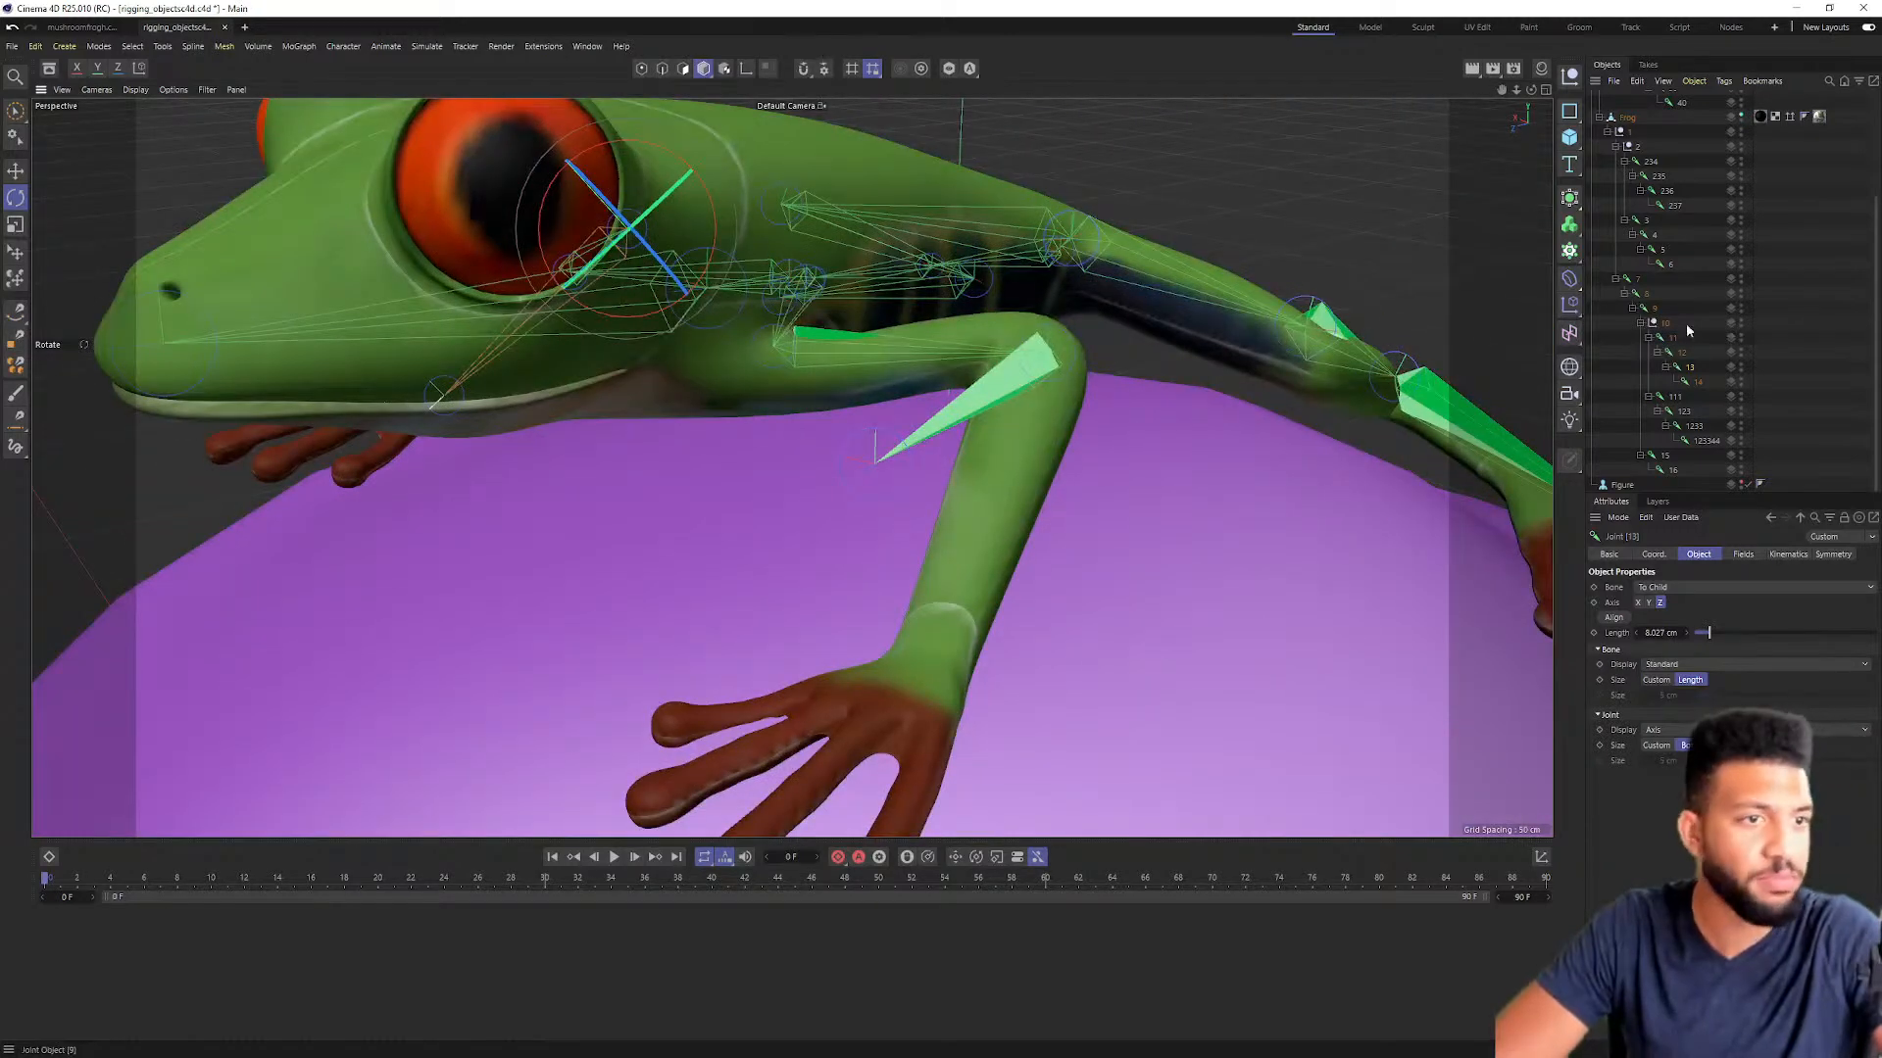
# Step: Rotate joint 1233 in the opposite front leg downward so its bone runs along the forearm to the hand
pyautogui.click(1683, 411)
pyautogui.keyDown('alt'); pyautogui.moveTo(1499, 460); pyautogui.dragTo(1406, 383, button='middle'); pyautogui.keyUp('alt')
pyautogui.click(1695, 428)
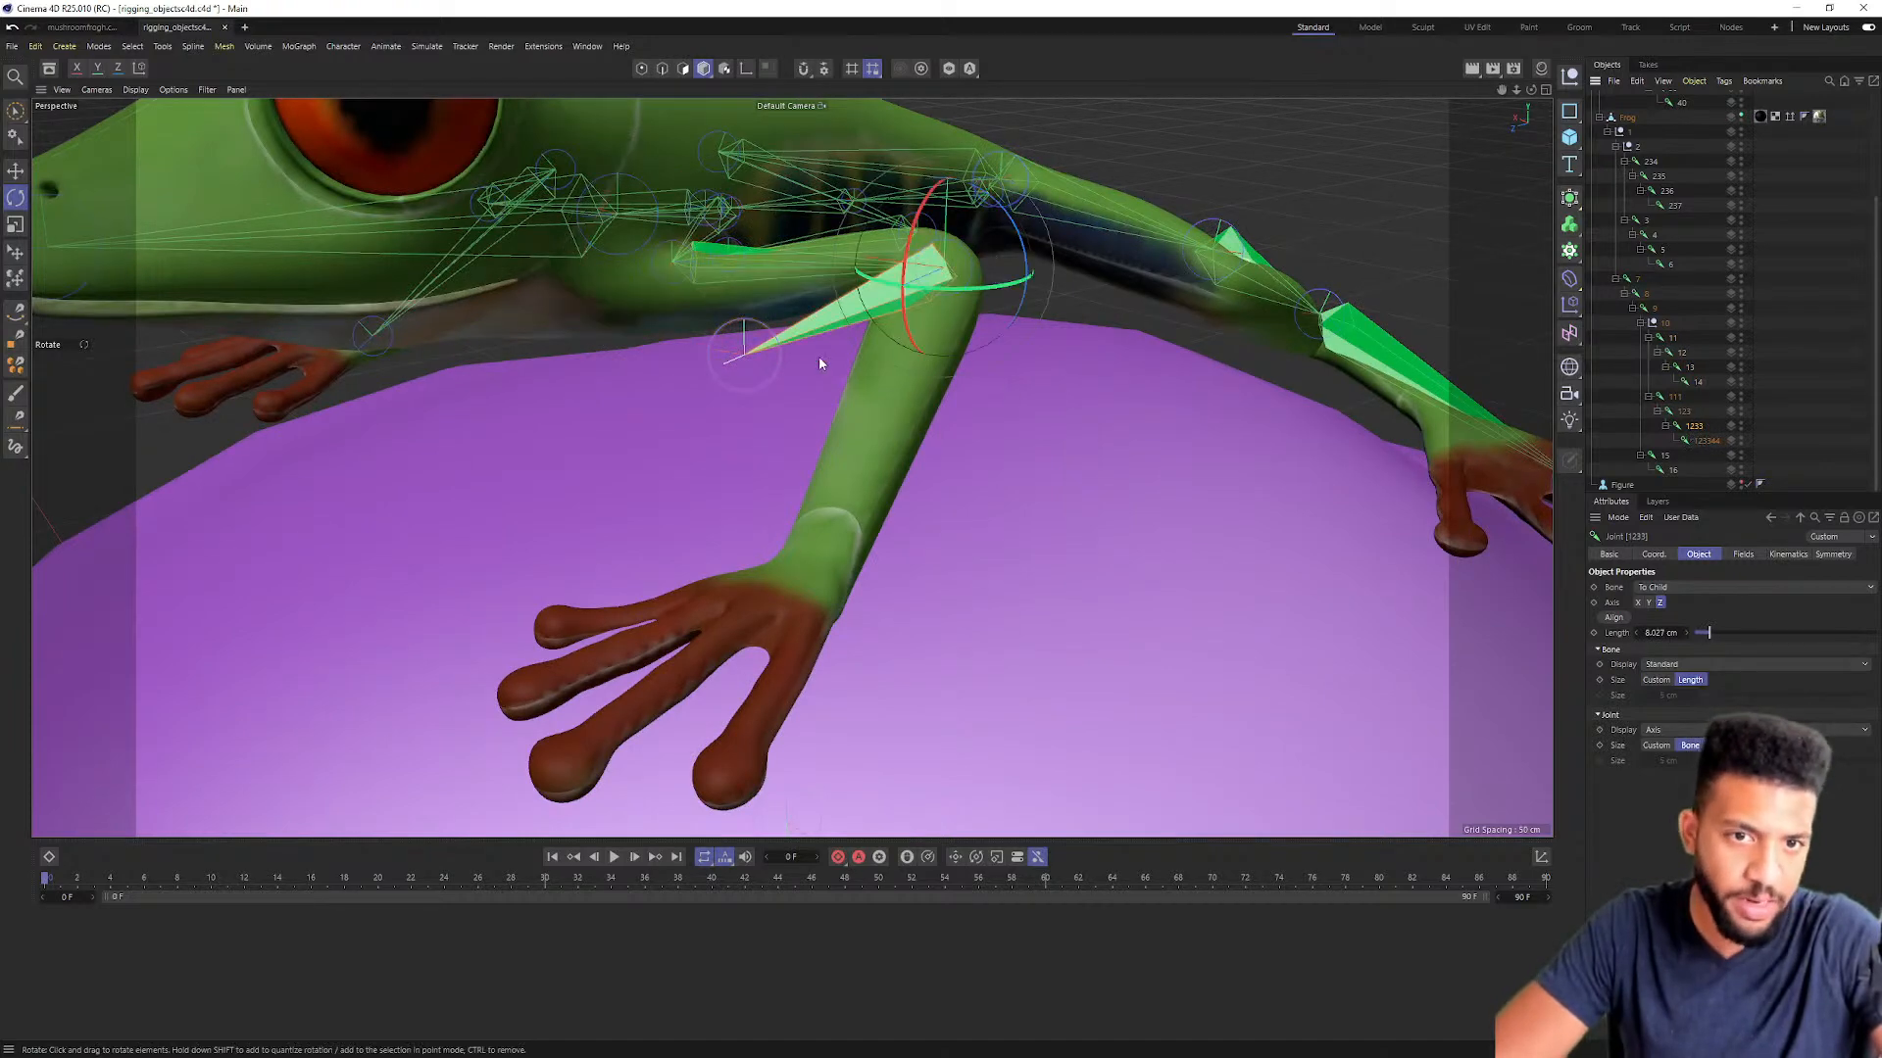
pyautogui.moveTo(863, 279); pyautogui.dragTo(880, 318)
pyautogui.keyDown('alt'); pyautogui.moveTo(880, 318); pyautogui.dragTo(1088, 333); pyautogui.keyUp('alt')
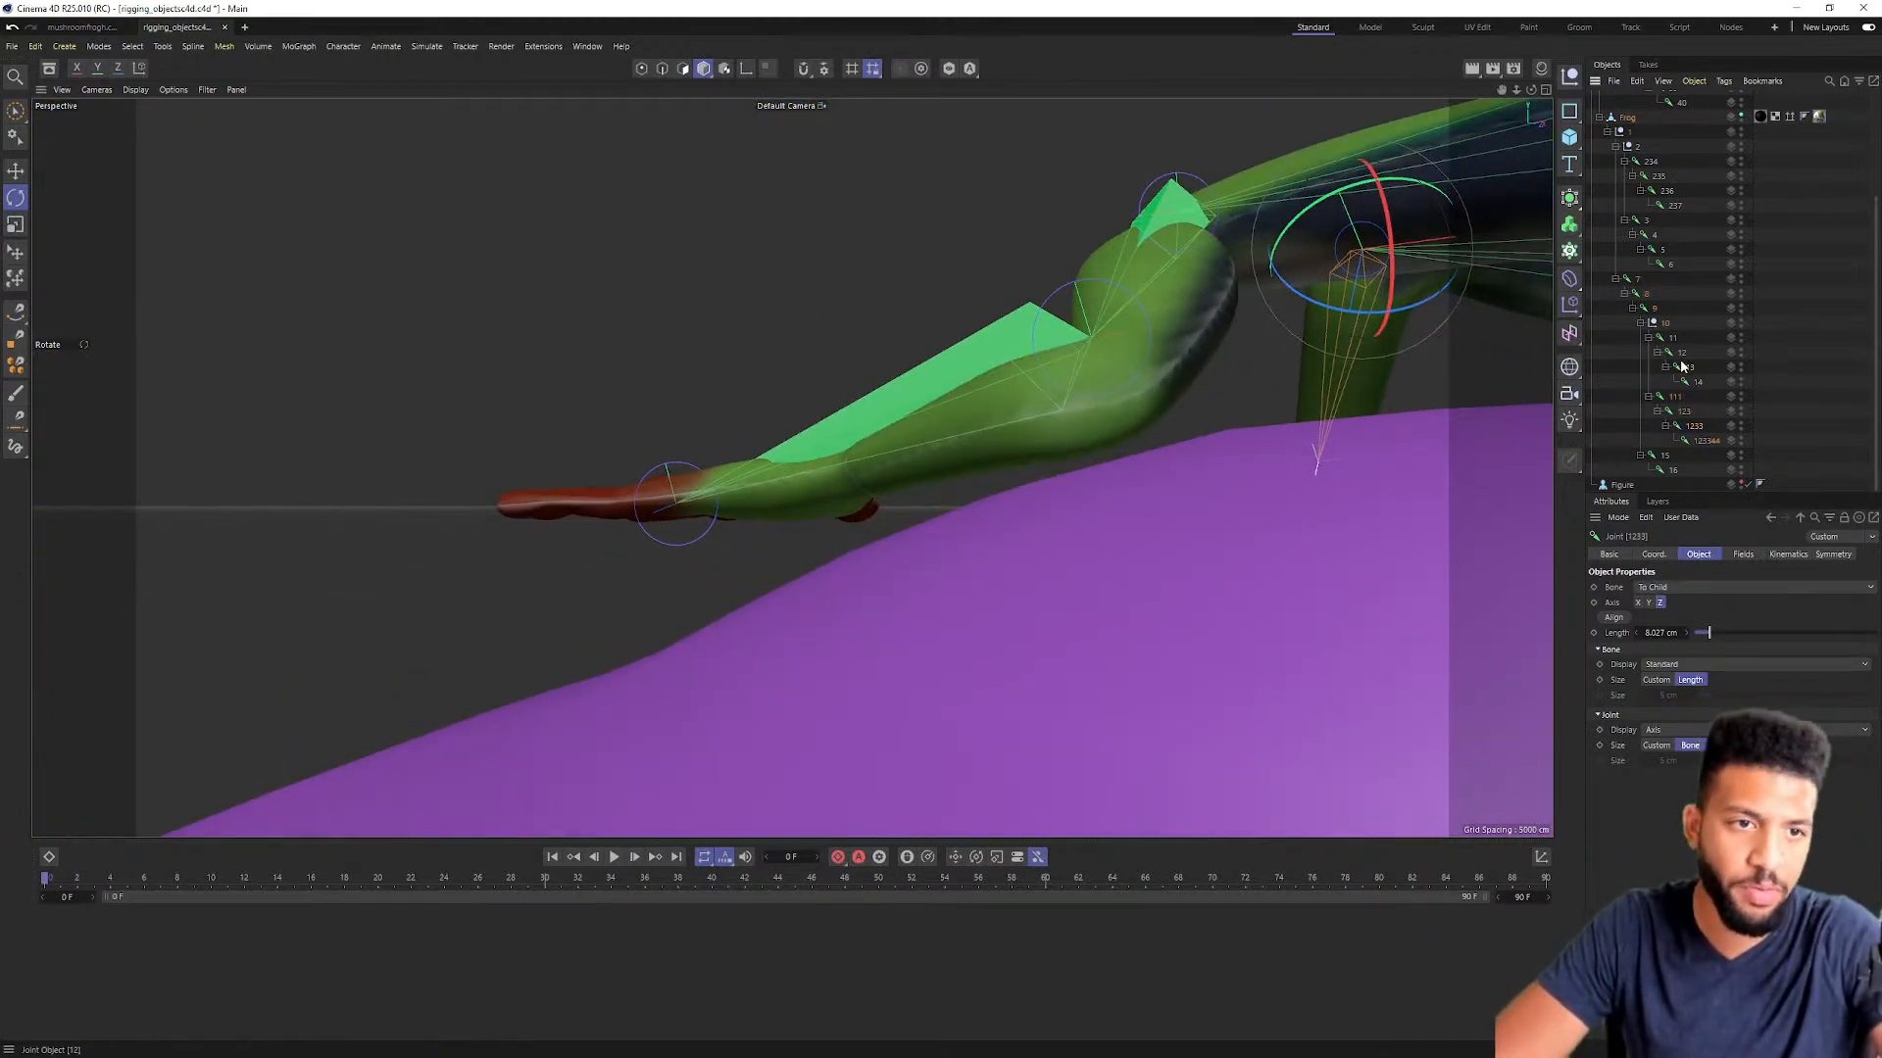
# Step: Select joint 4 at the frog's hind knee and activate the Move tool for repositioning it
pyautogui.click(1168, 191)
pyautogui.keyDown('alt'); pyautogui.moveTo(1168, 191); pyautogui.dragTo(1321, 284); pyautogui.keyUp('alt')
pyautogui.press('e')
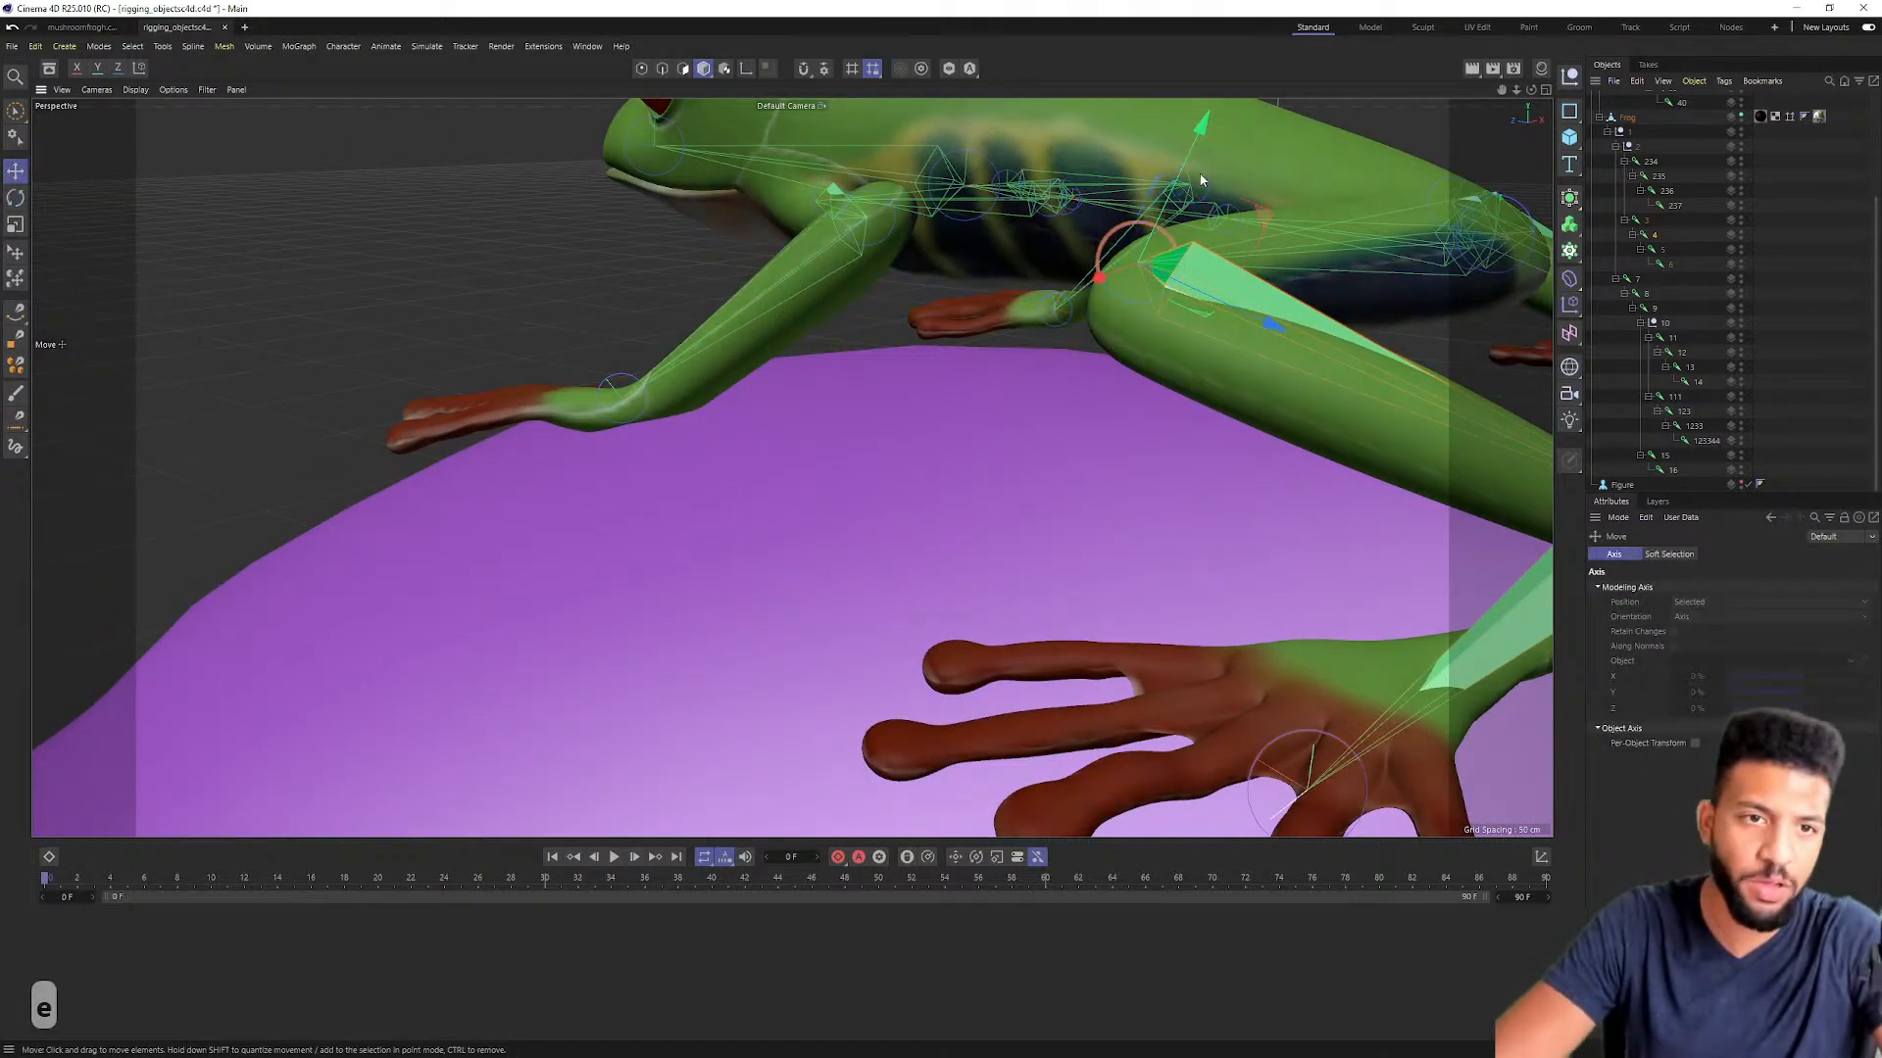
# Step: Reposition the knee and ankle joints of the frog's hind leg so they sit inside the leg
pyautogui.moveTo(1202, 127); pyautogui.dragTo(1190, 149)
pyautogui.keyDown('alt'); pyautogui.moveTo(1213, 353); pyautogui.dragTo(897, 308, button='middle'); pyautogui.keyUp('alt')
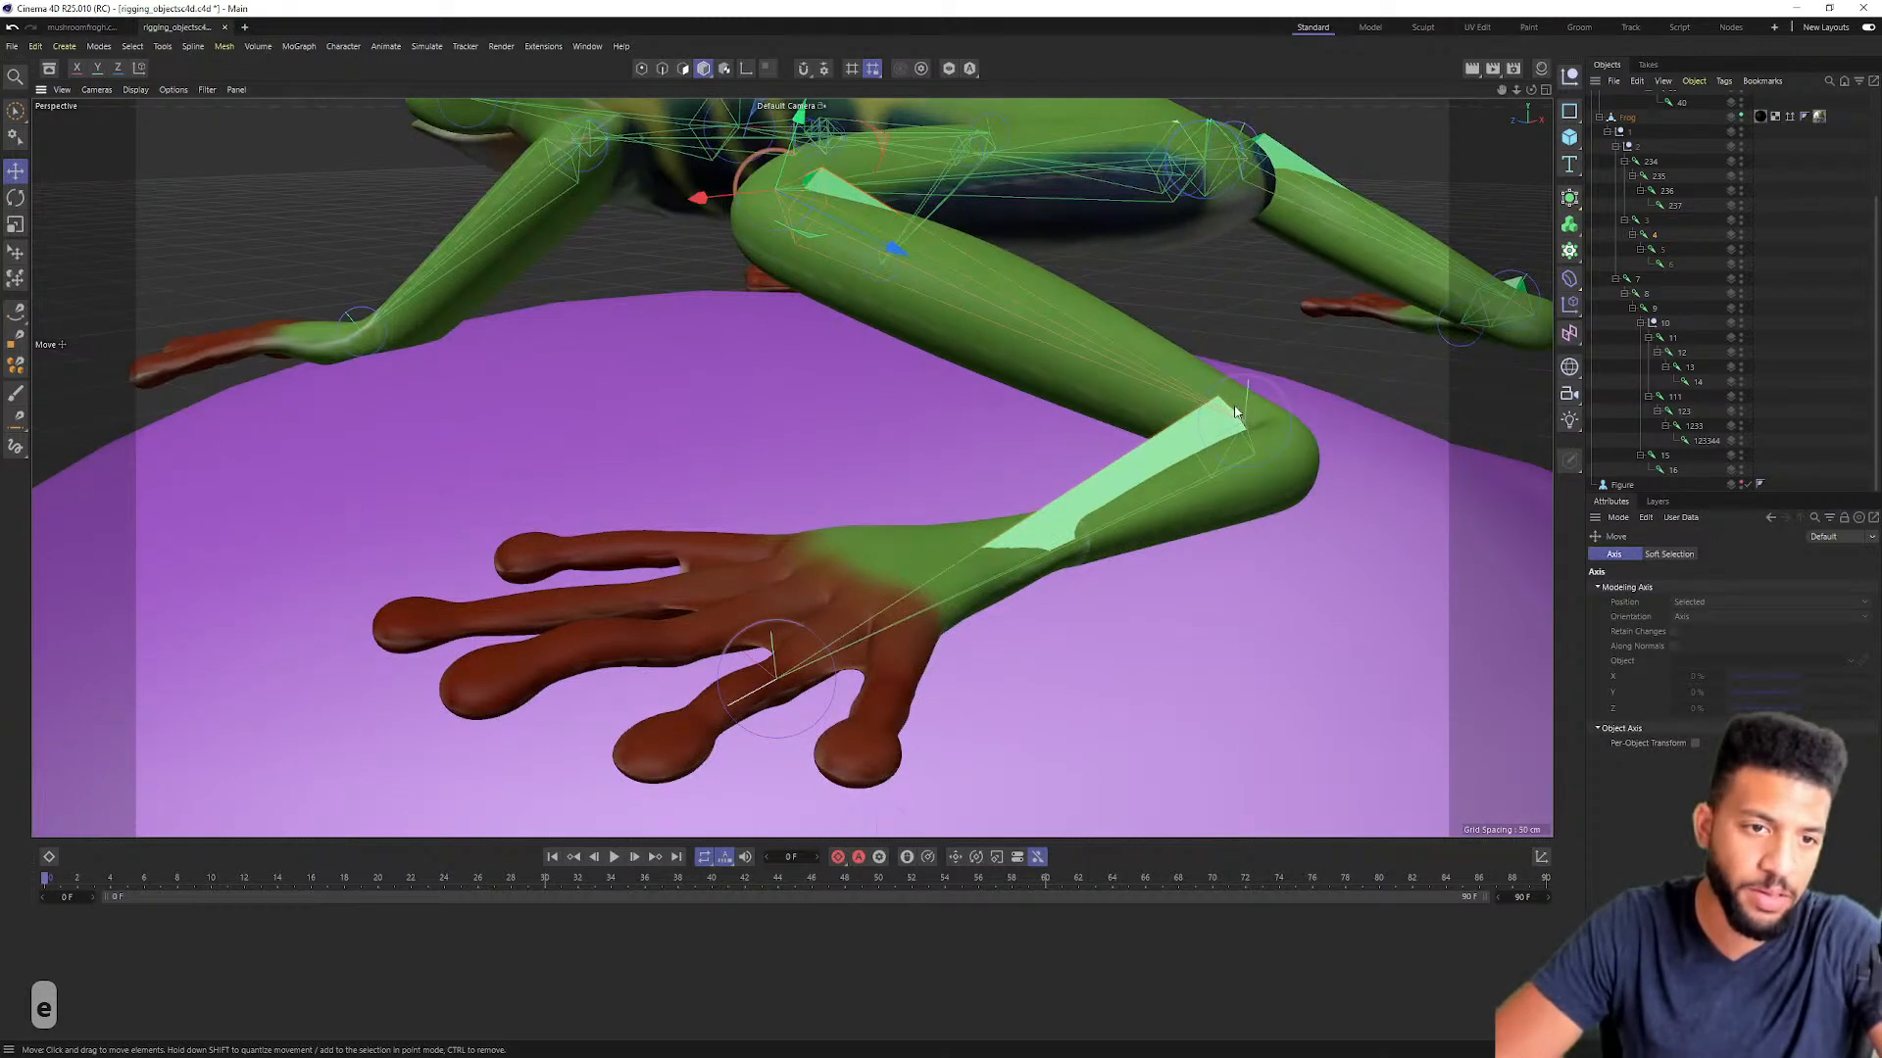
pyautogui.click(1262, 405)
pyautogui.click(1238, 422)
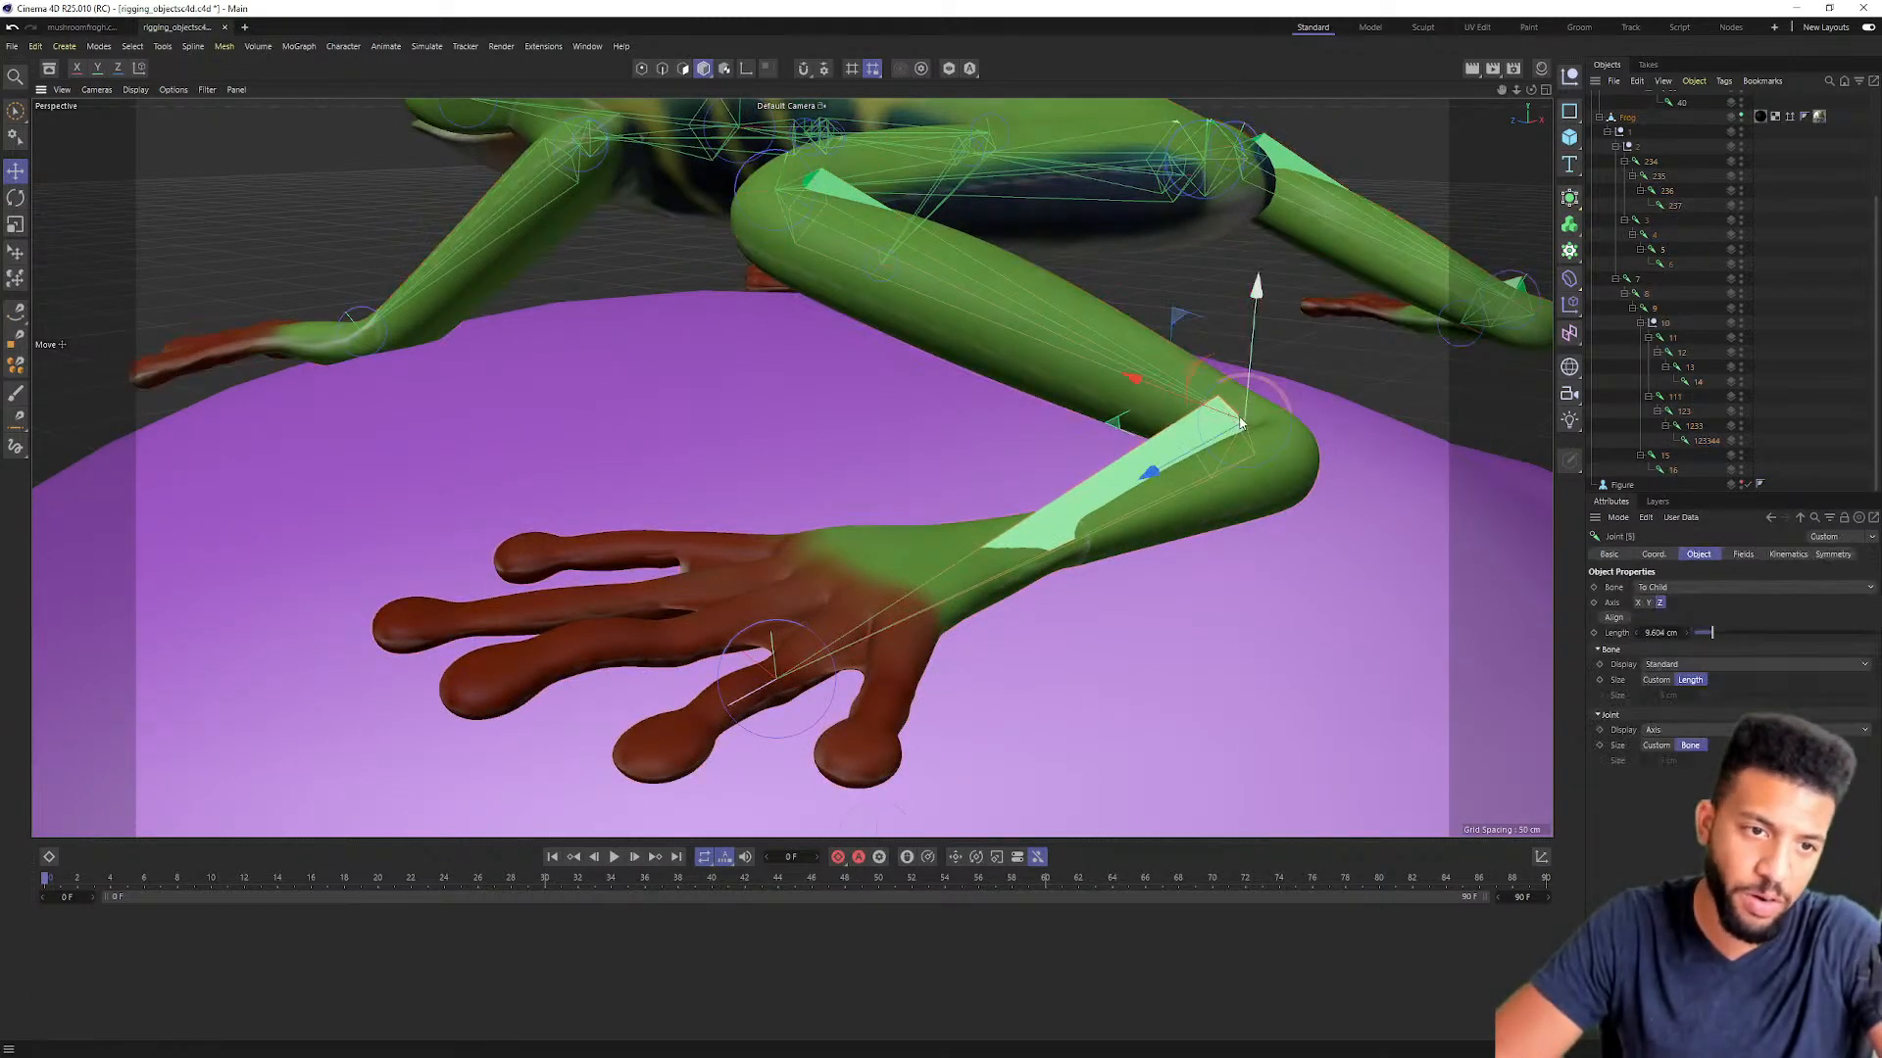
pyautogui.moveTo(1146, 384); pyautogui.dragTo(1313, 315)
# Step: Examine from above and behind how the joints line up with the frog's body and legs
pyautogui.keyDown('alt'); pyautogui.moveTo(827, 564); pyautogui.dragTo(1052, 529); pyautogui.keyUp('alt')
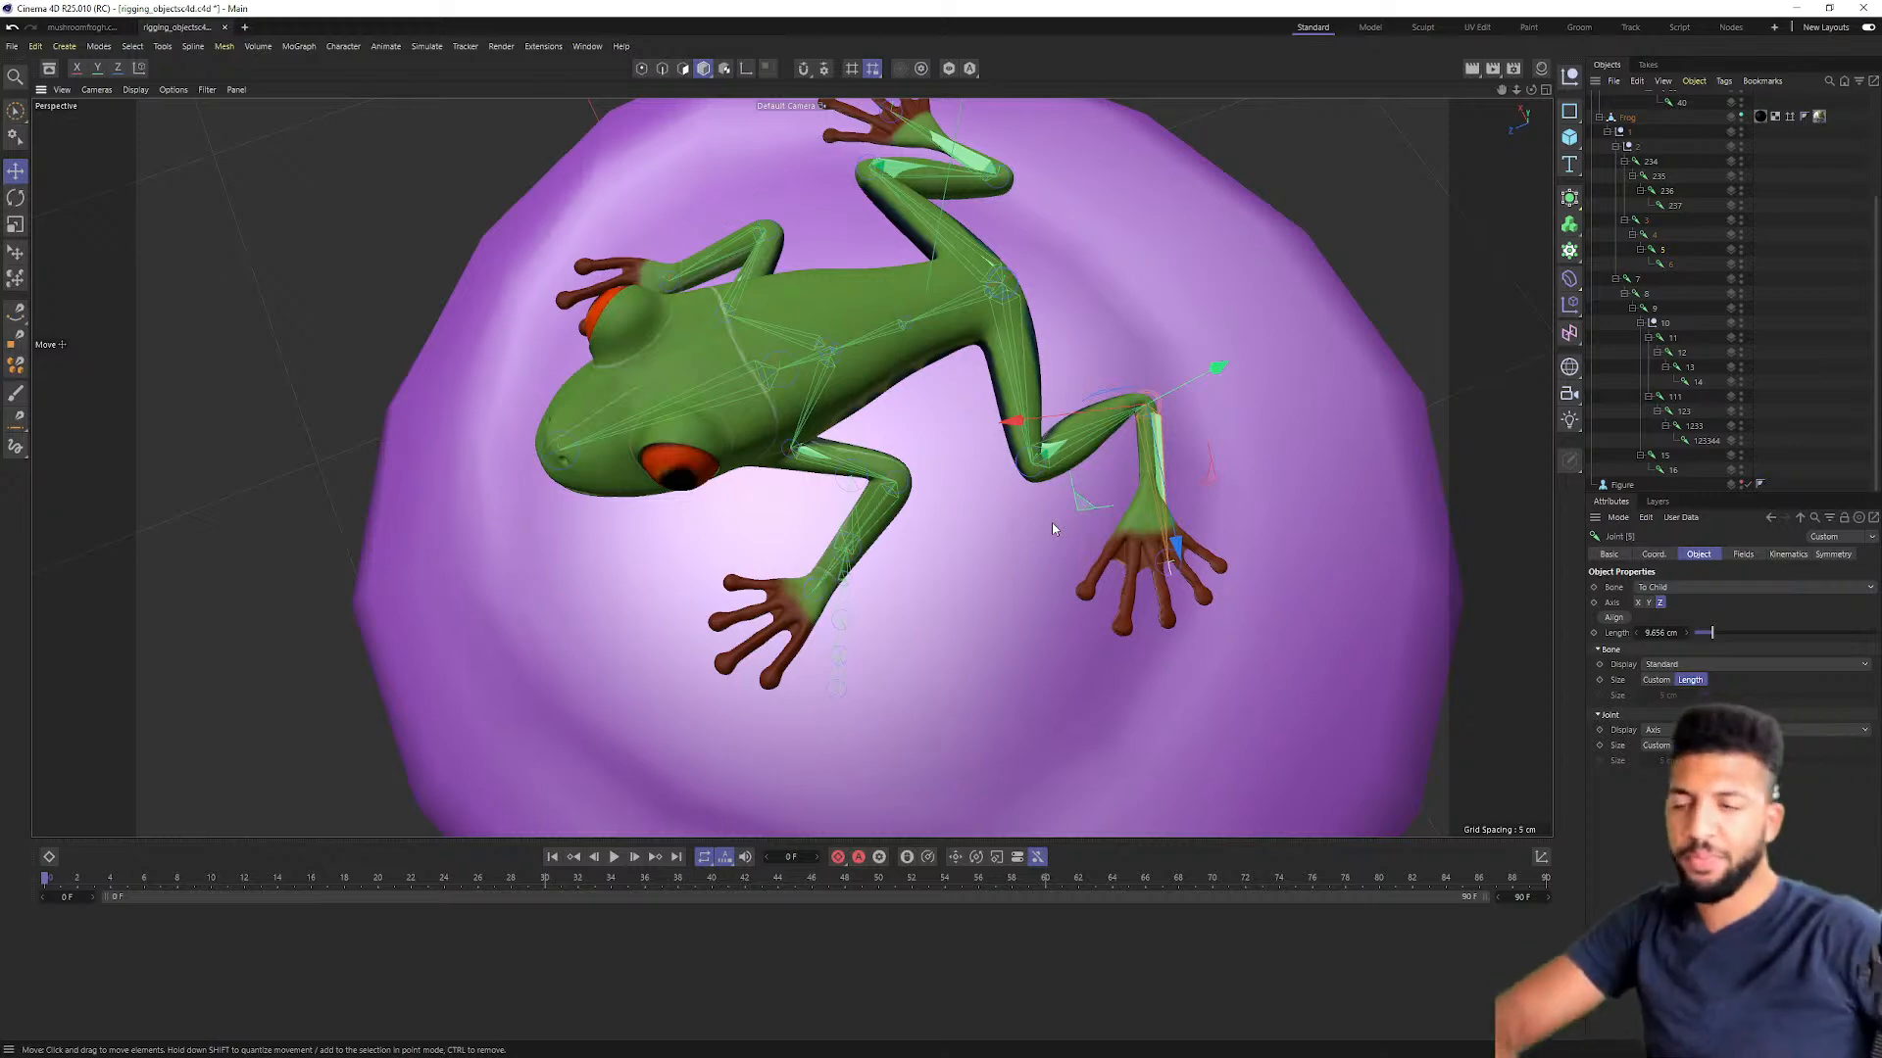
pyautogui.keyDown('alt'); pyautogui.moveTo(1038, 431); pyautogui.dragTo(844, 361, button='right'); pyautogui.keyUp('alt')
pyautogui.keyDown('alt'); pyautogui.moveTo(844, 362); pyautogui.dragTo(744, 402, button='middle'); pyautogui.keyUp('alt')
pyautogui.keyDown('alt'); pyautogui.moveTo(745, 402); pyautogui.dragTo(481, 382); pyautogui.keyUp('alt')
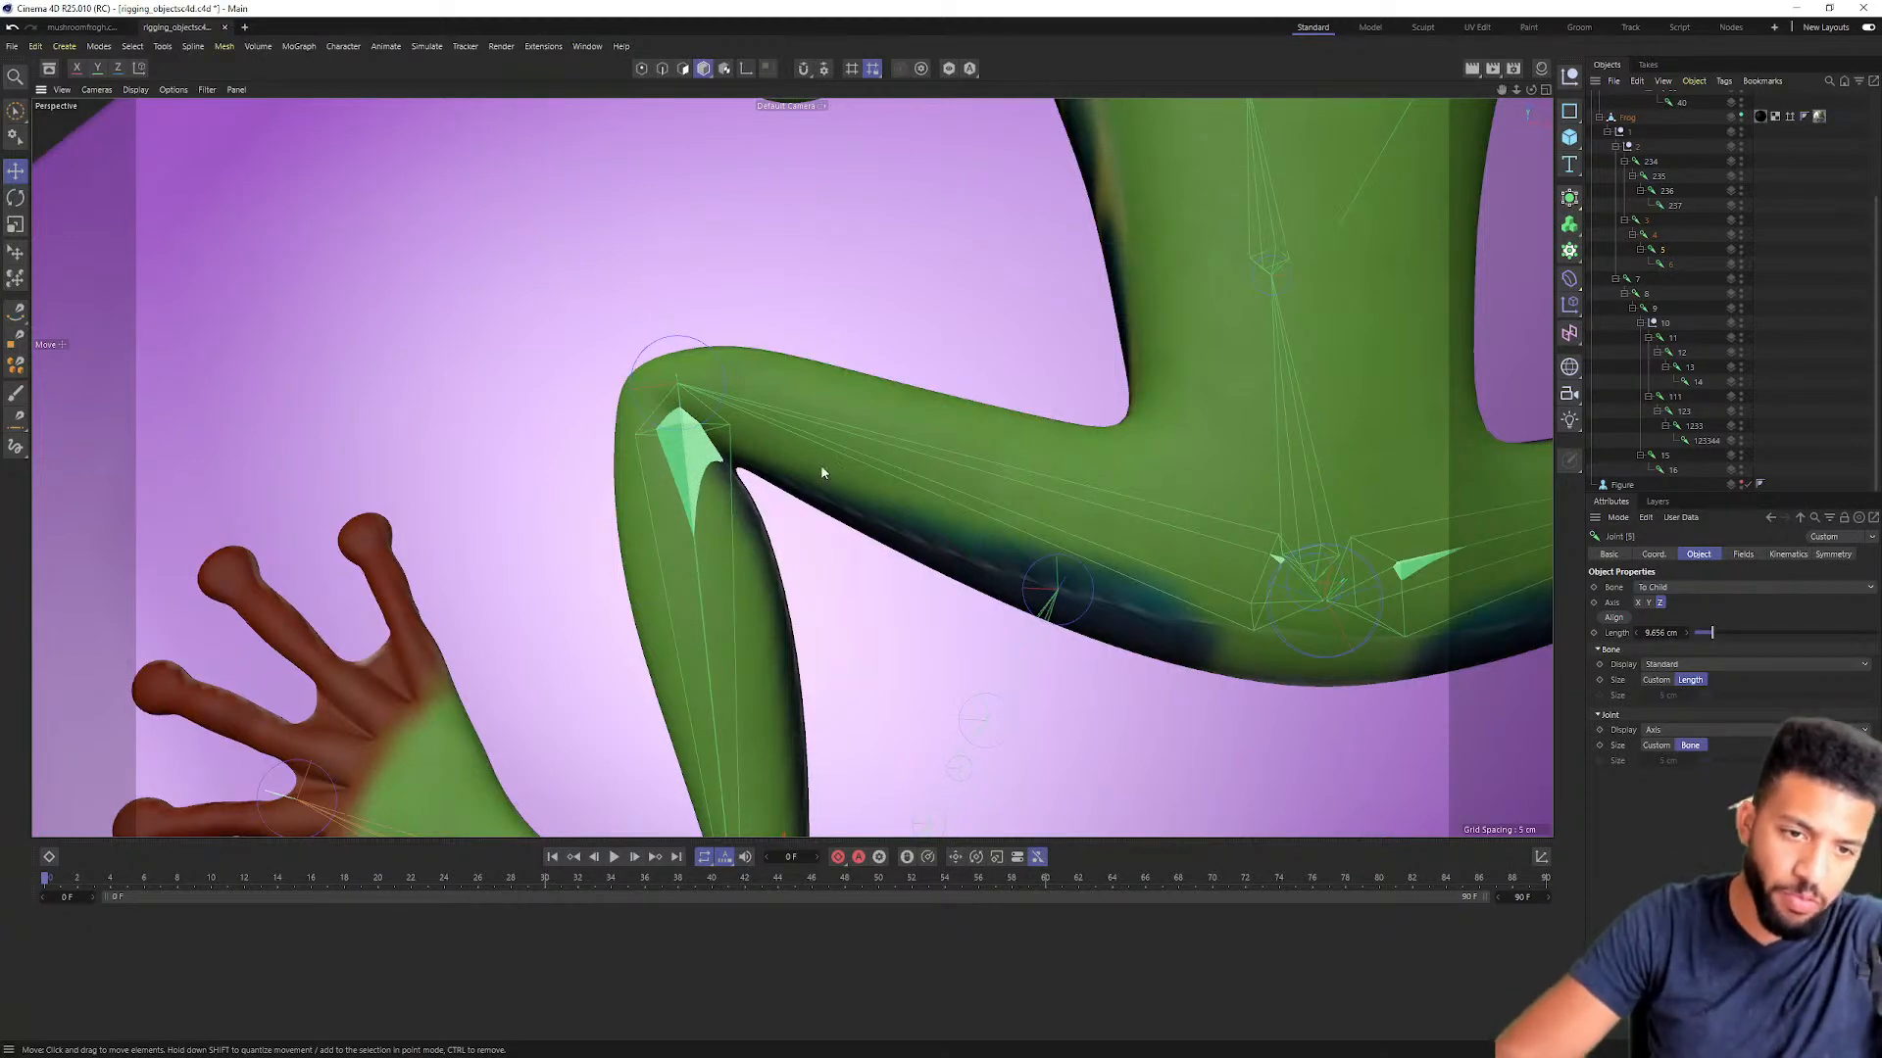
pyautogui.scroll(-5, 809, 468)
pyautogui.scroll(-5, 1021, 466)
pyautogui.keyDown('alt'); pyautogui.moveTo(1021, 466); pyautogui.dragTo(1068, 419); pyautogui.keyUp('alt')
pyautogui.scroll(6, 962, 581)
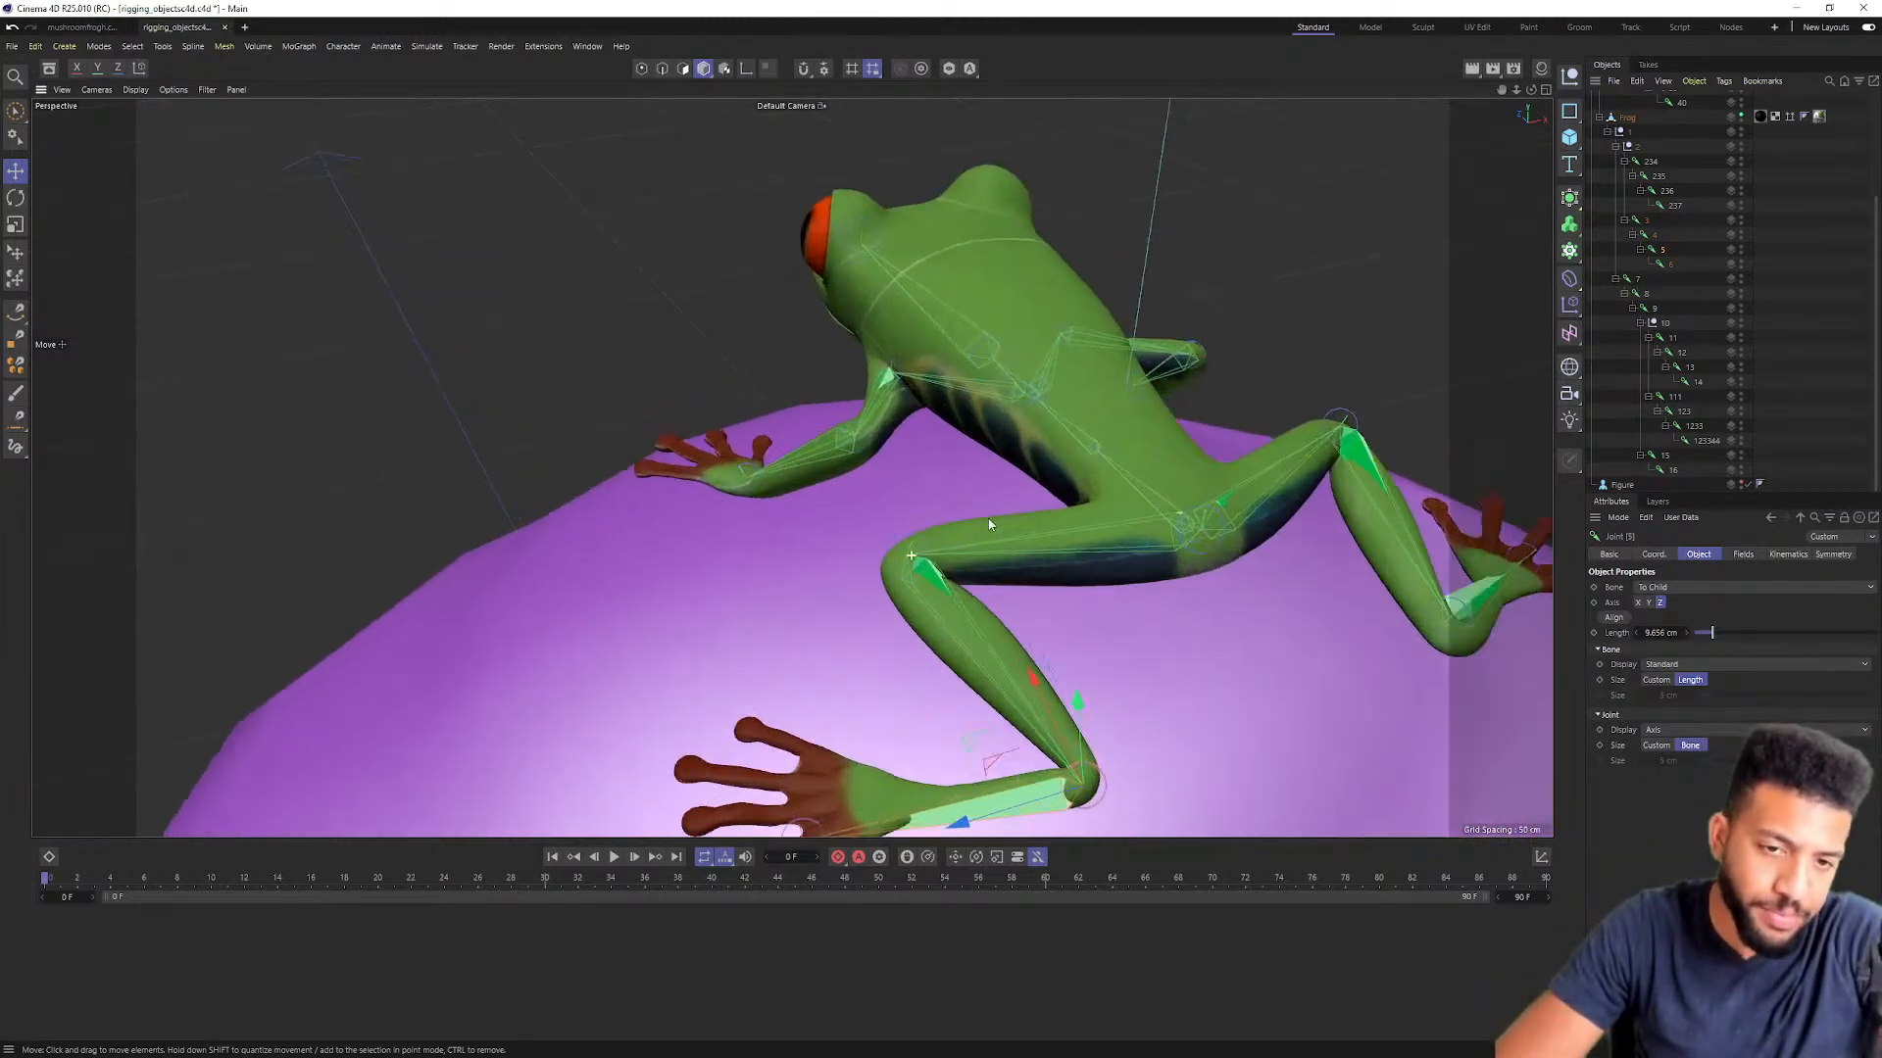
pyautogui.keyDown('alt'); pyautogui.moveTo(846, 471); pyautogui.dragTo(838, 468); pyautogui.keyUp('alt')
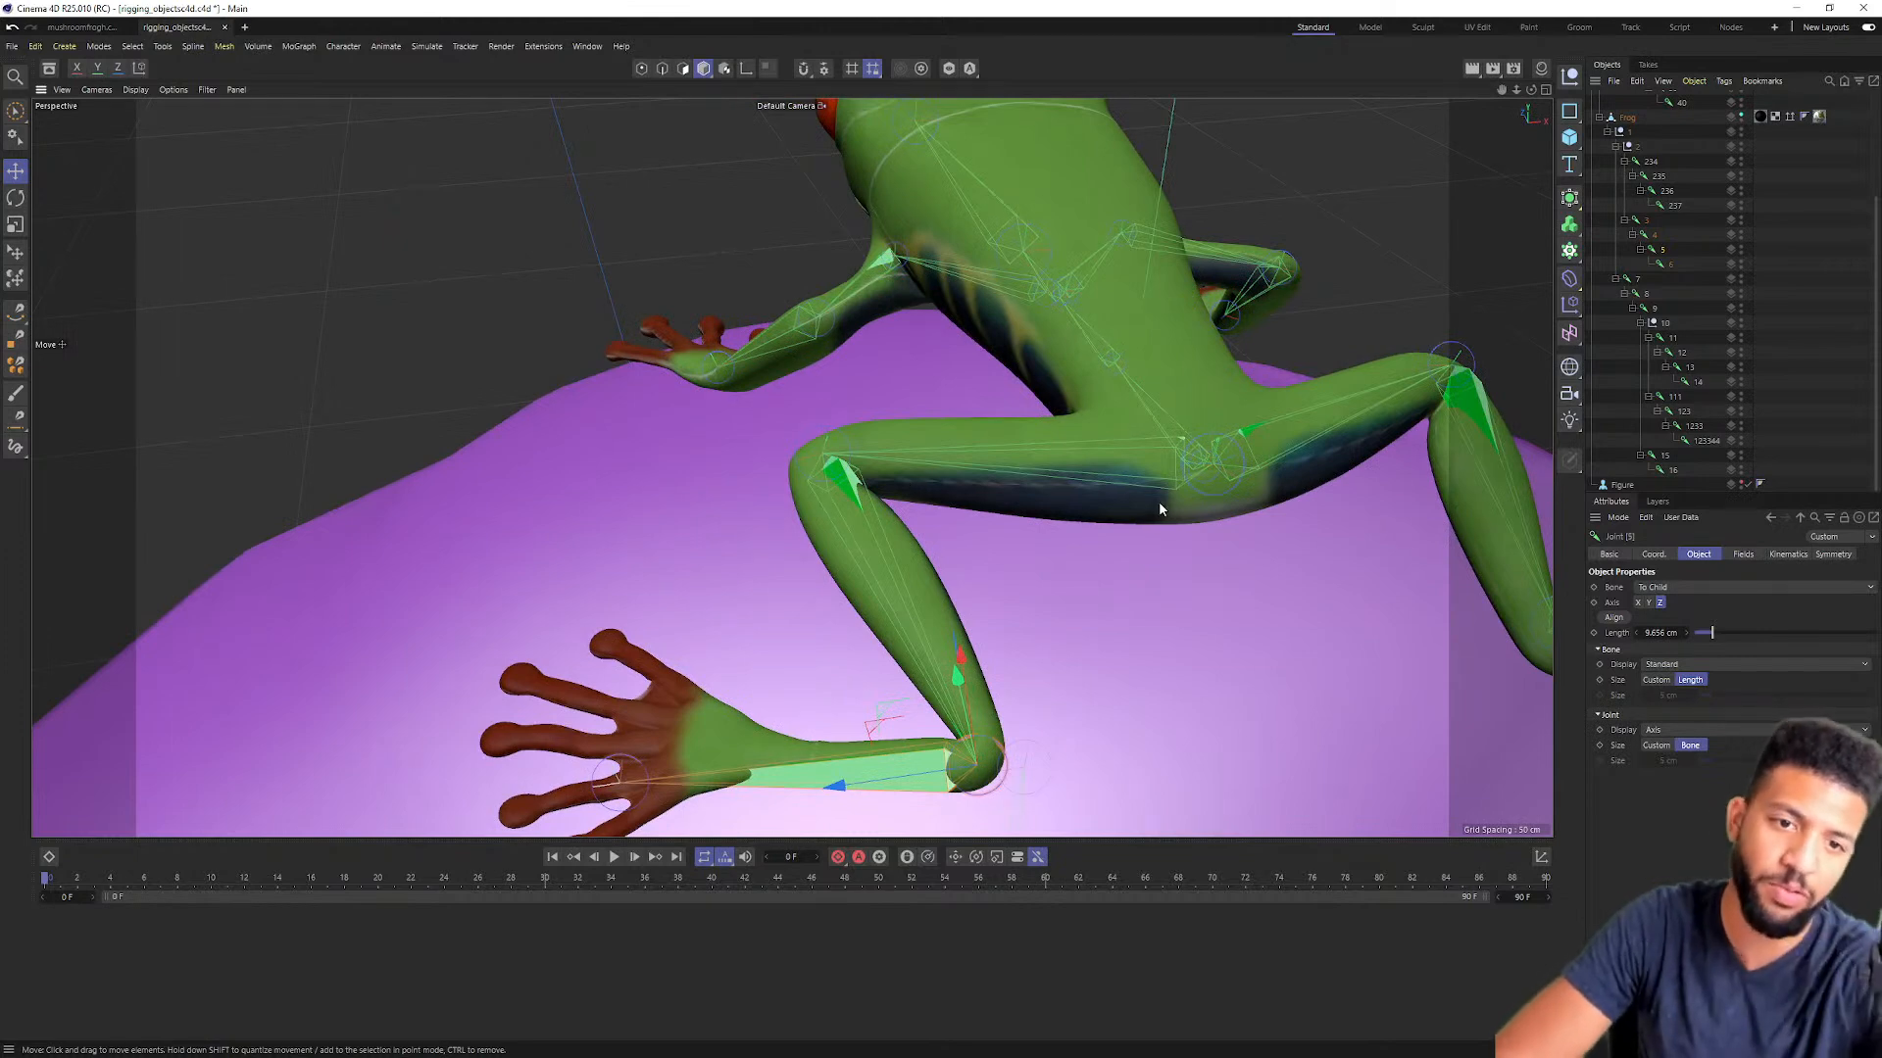
pyautogui.keyDown('alt'); pyautogui.moveTo(949, 507); pyautogui.dragTo(1071, 399); pyautogui.keyUp('alt')
pyautogui.scroll(-4, 1072, 490)
# Step: Save the project and collapse the frog's joint hierarchy under null 1
pyautogui.click(1649, 161)
pyautogui.click(1627, 137)
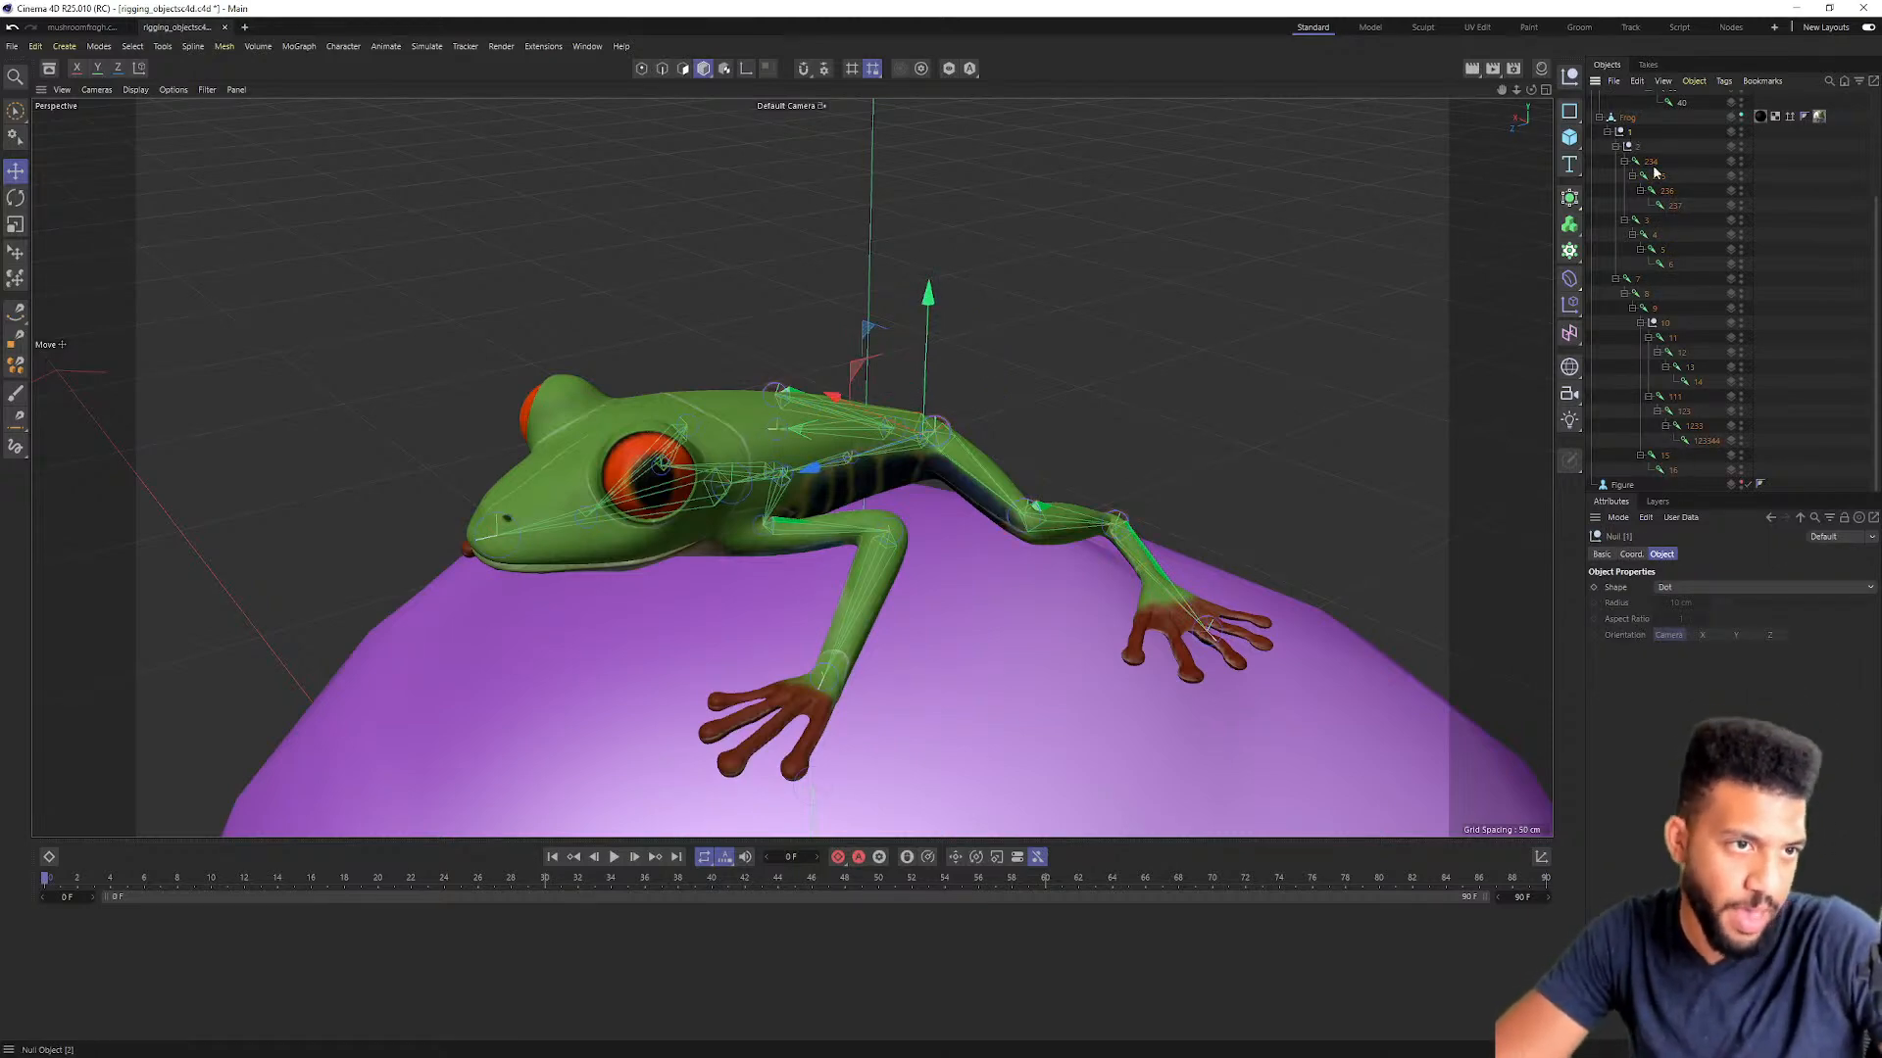
pyautogui.scroll(-2, 777, 409)
pyautogui.click(18, 46)
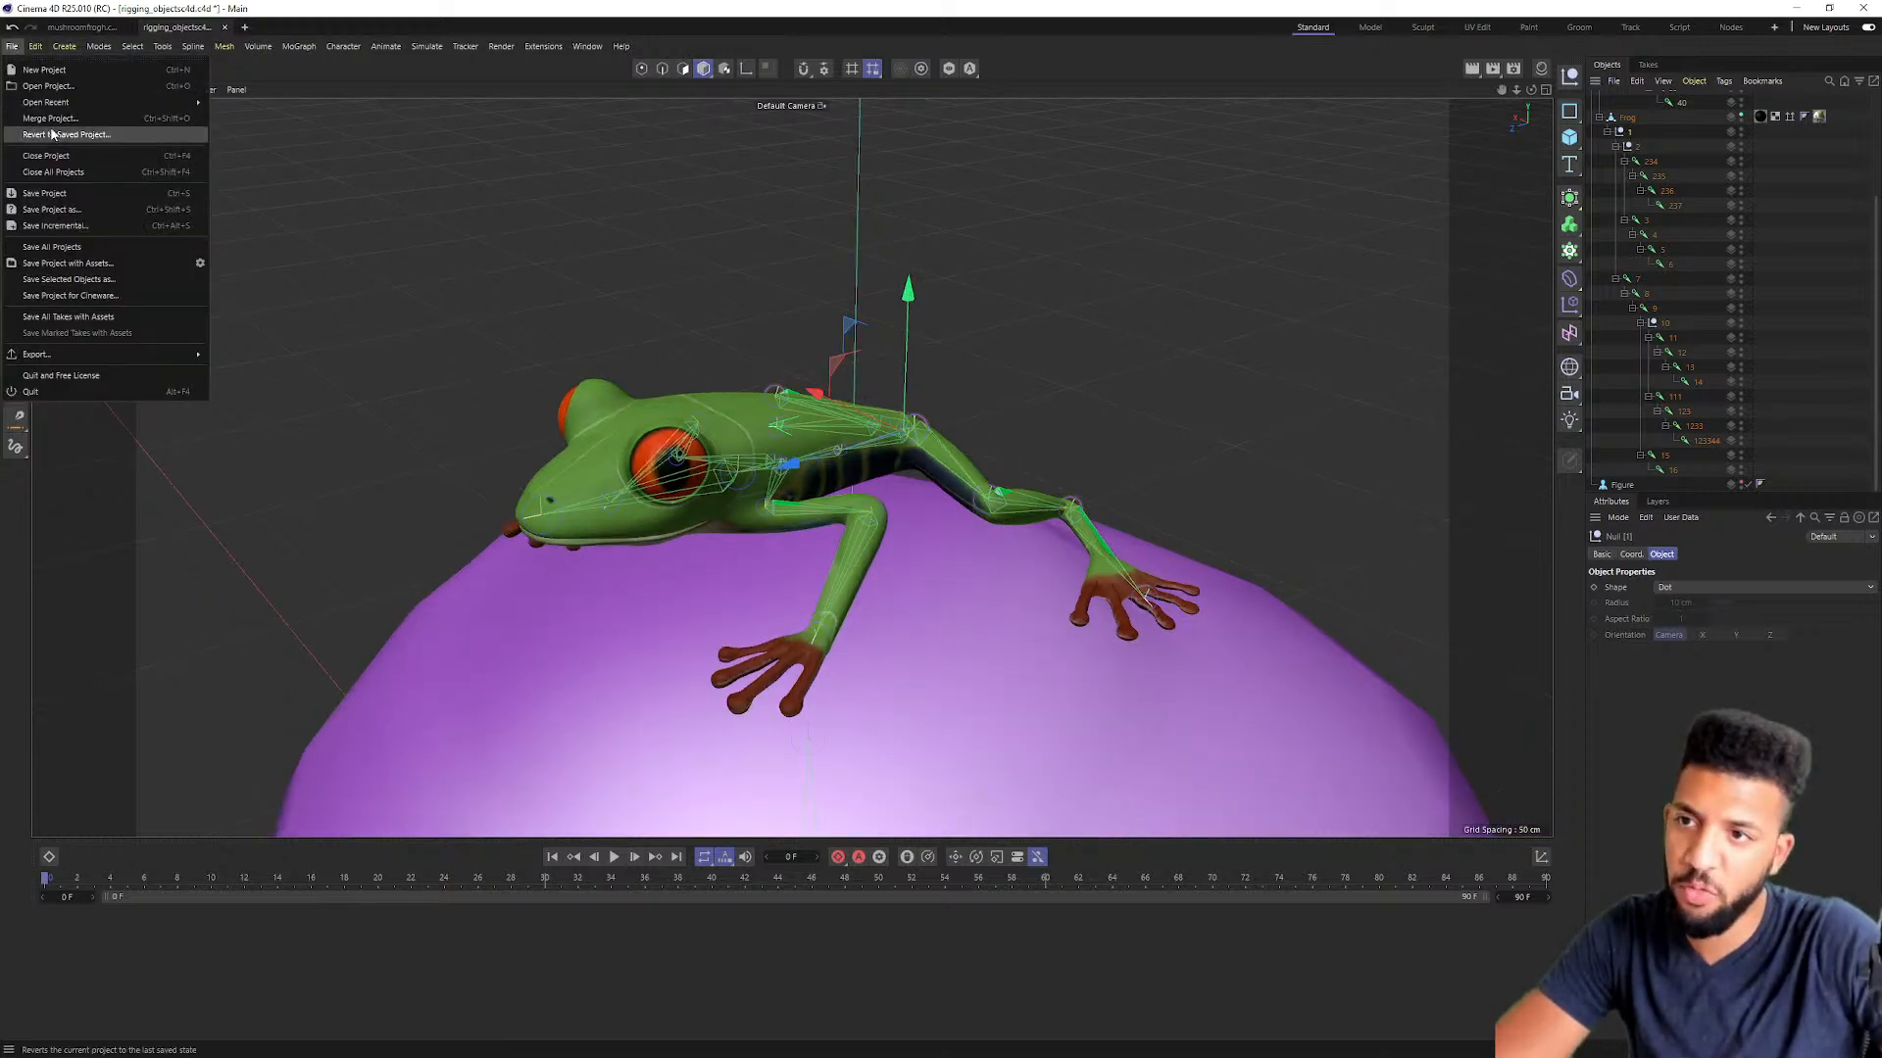
pyautogui.click(44, 184)
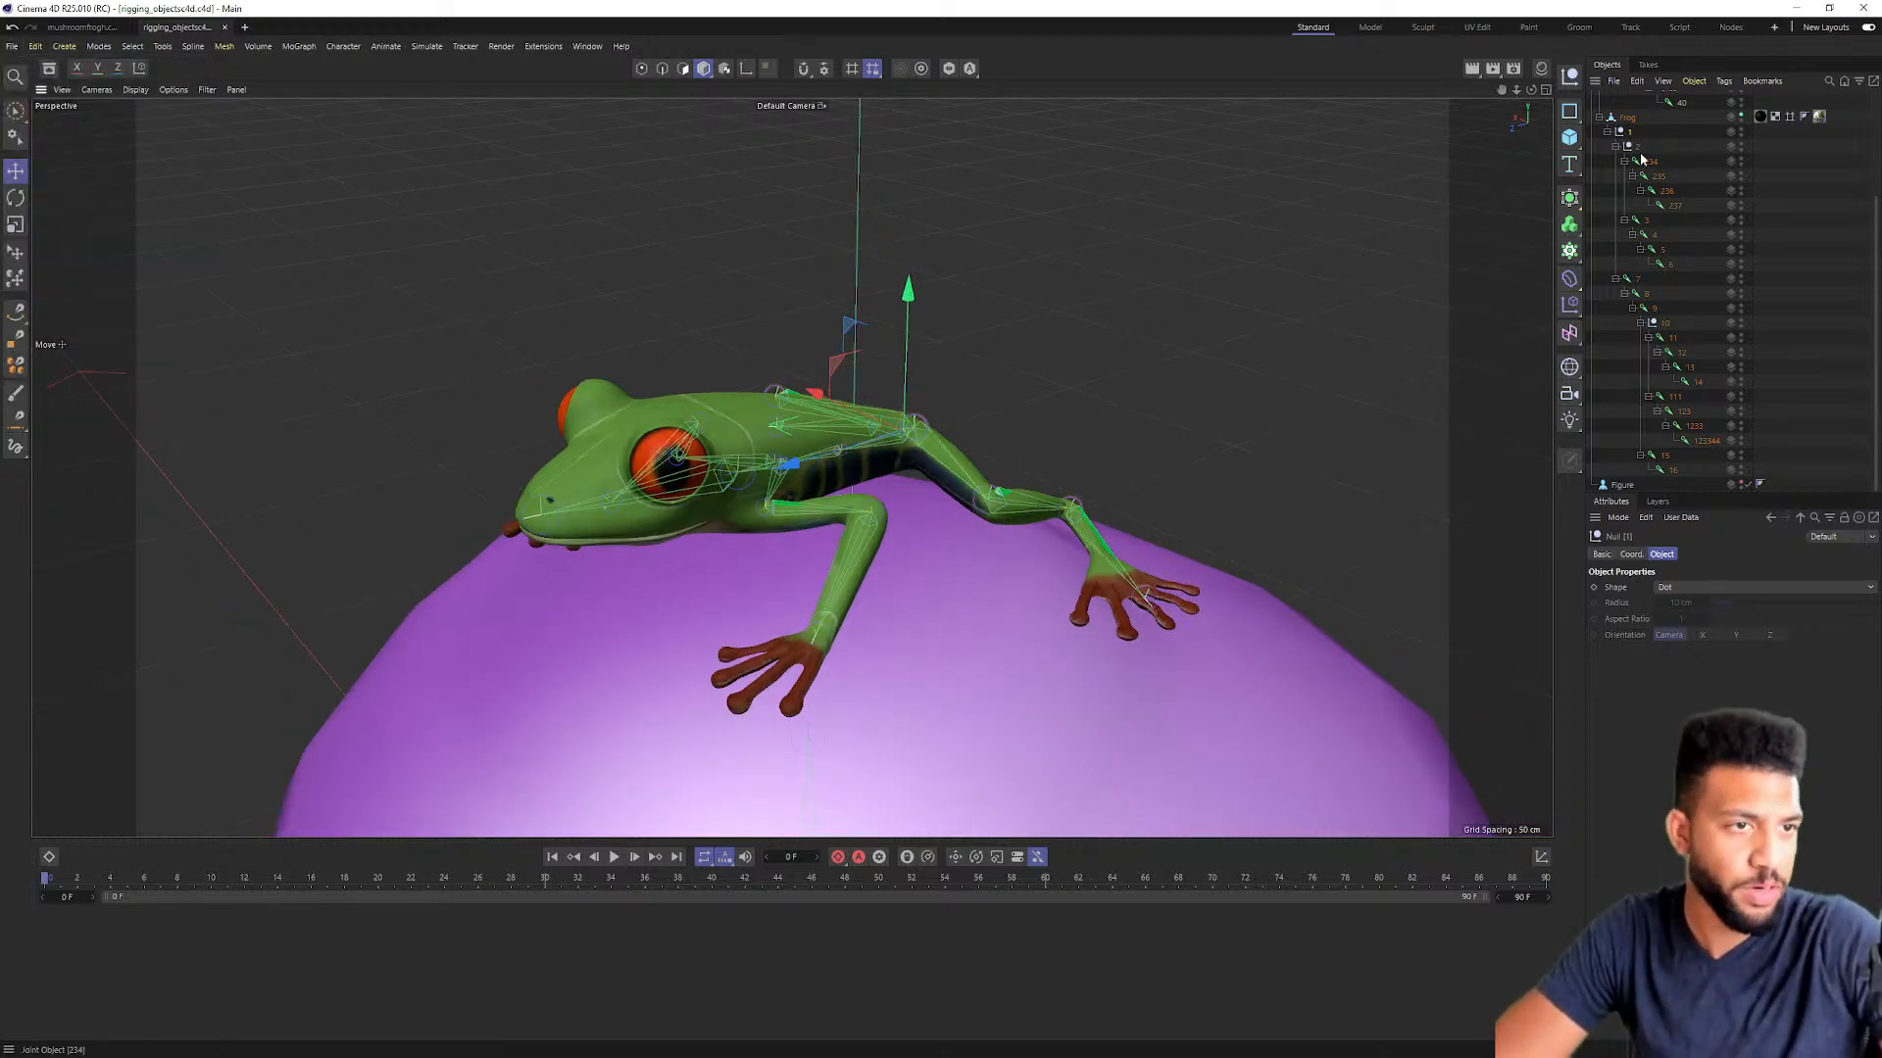
pyautogui.click(1608, 132)
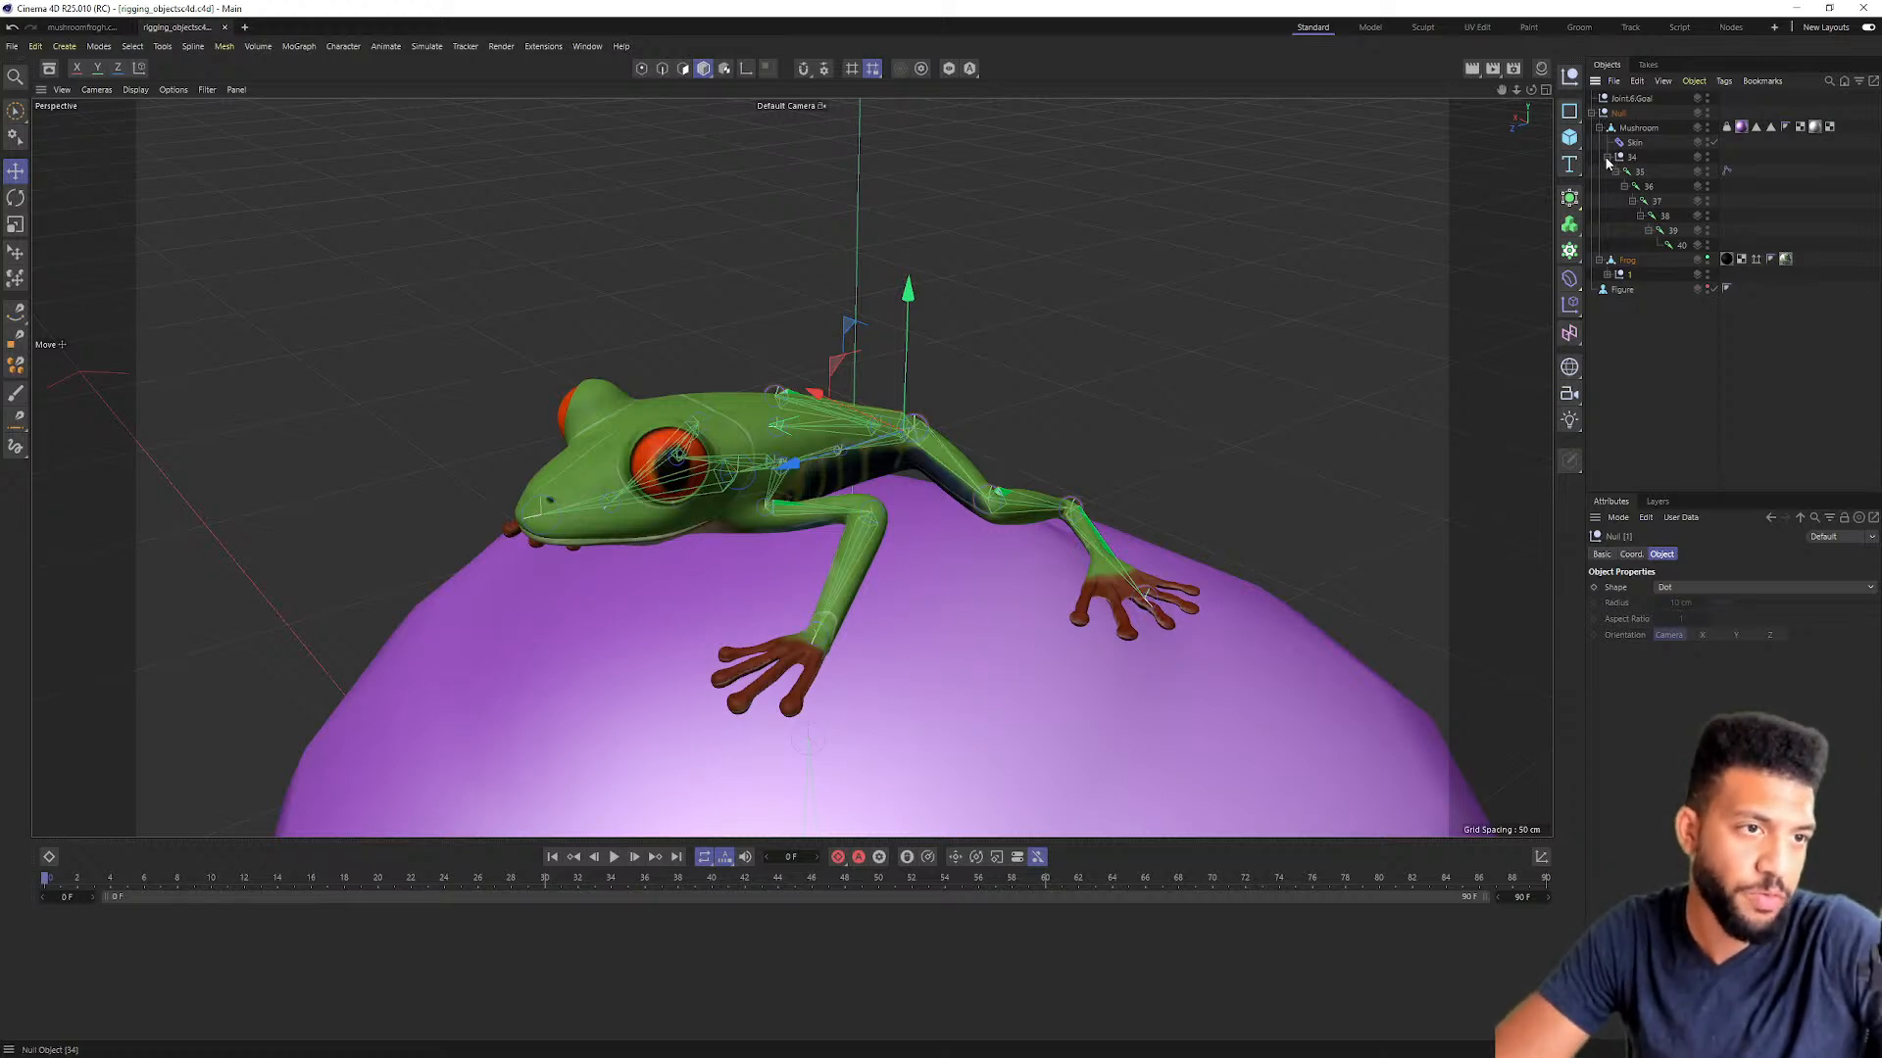
# Step: Try rotating joint 36 in the mushroom's stem and undo the rotation
pyautogui.click(1649, 187)
pyautogui.keyDown('alt'); pyautogui.moveTo(1262, 384); pyautogui.dragTo(1164, 416, button='right'); pyautogui.keyUp('alt')
pyautogui.keyDown('alt'); pyautogui.moveTo(1164, 416); pyautogui.dragTo(1118, 562); pyautogui.keyUp('alt')
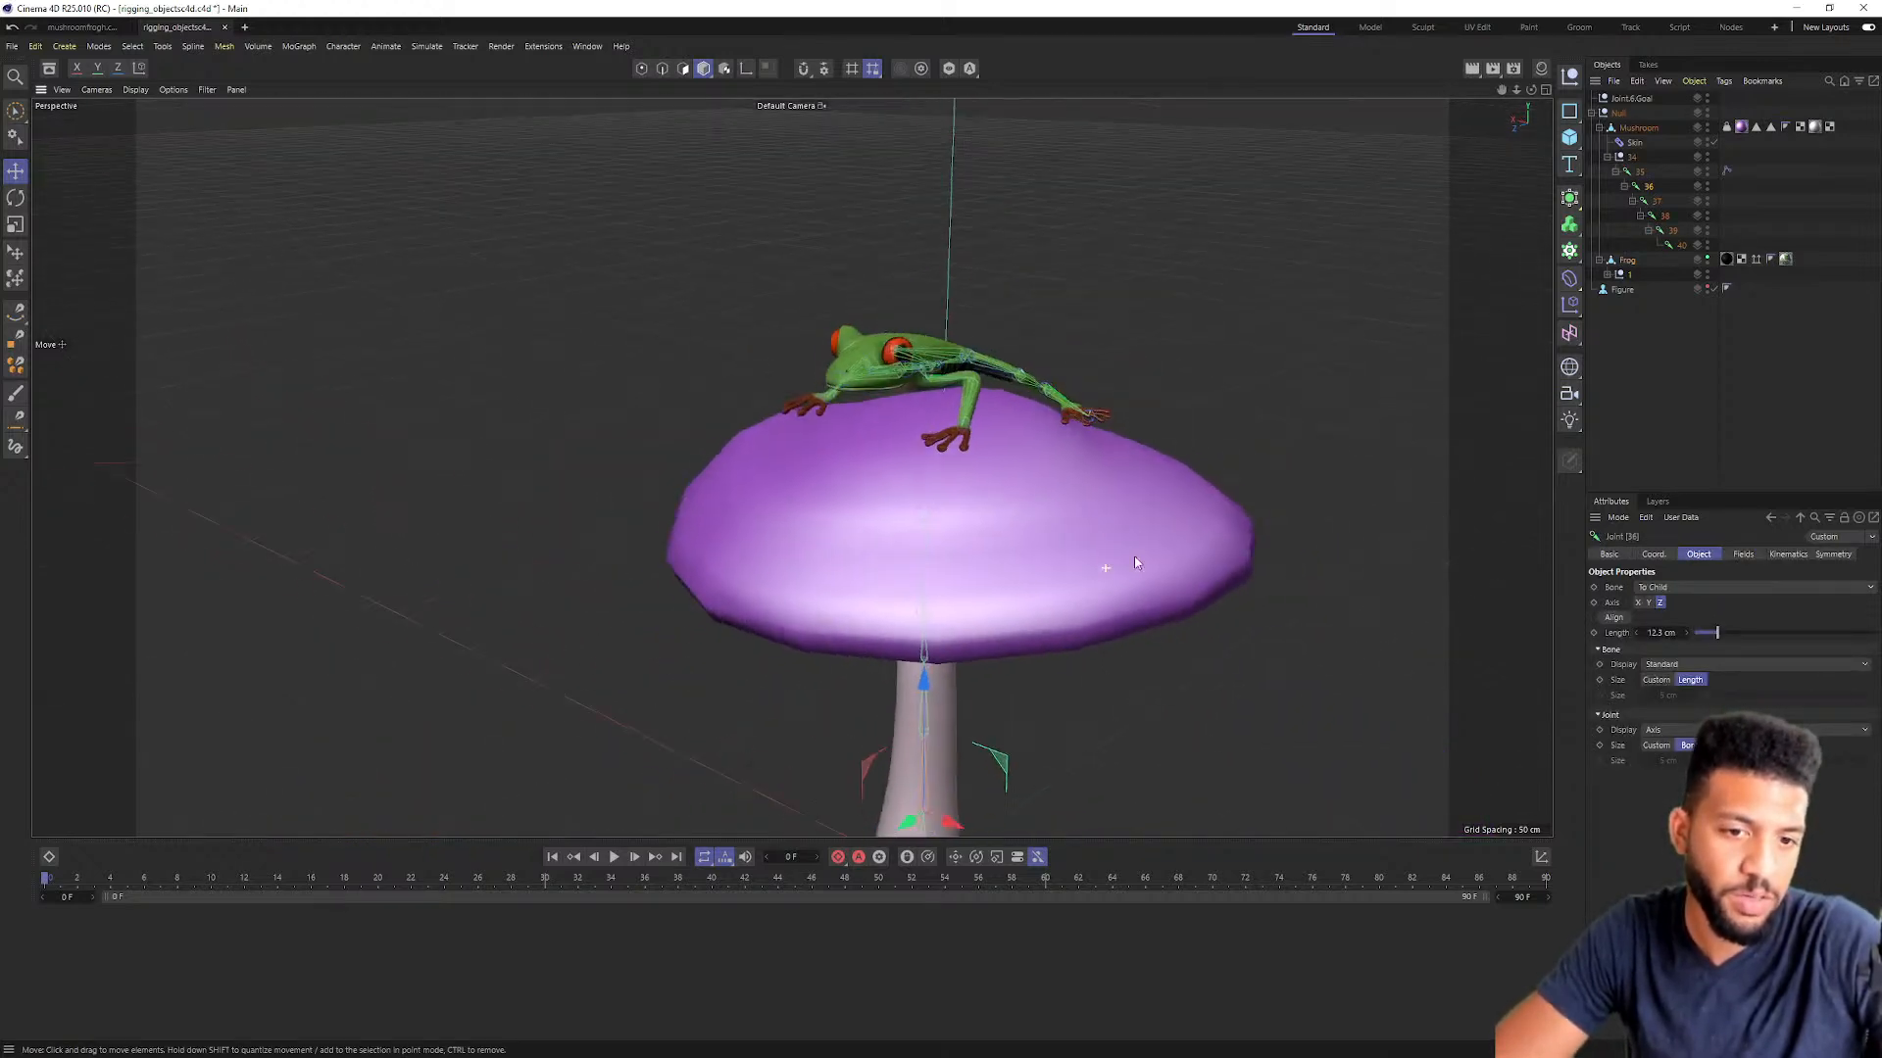
pyautogui.keyDown('alt'); pyautogui.moveTo(1117, 563); pyautogui.dragTo(1093, 349, button='middle'); pyautogui.keyUp('alt')
pyautogui.keyDown('alt'); pyautogui.moveTo(1094, 350); pyautogui.dragTo(1016, 458); pyautogui.keyUp('alt')
pyautogui.press('r')
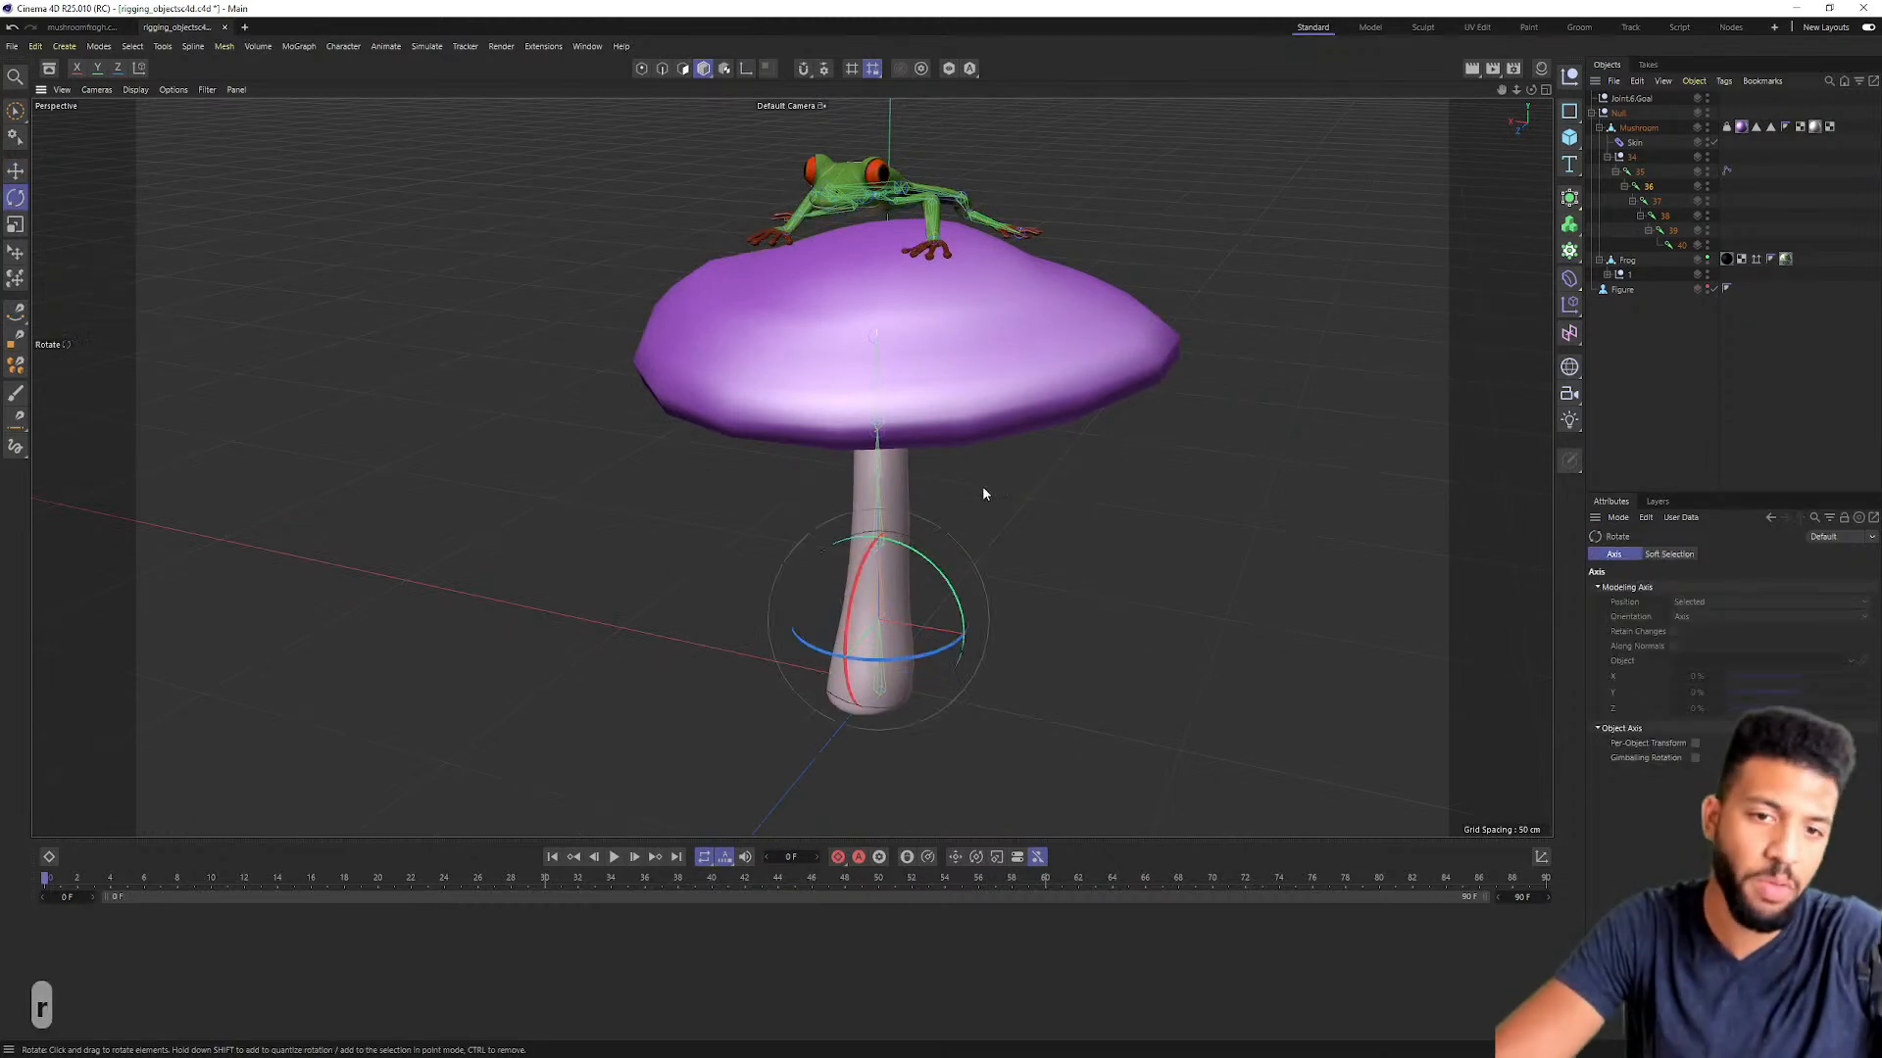
pyautogui.moveTo(945, 586)
pyautogui.mouseDown()
pyautogui.moveTo(961, 609)
pyautogui.moveTo(952, 565)
pyautogui.mouseUp()
pyautogui.hotkey('ctrl', 'z')
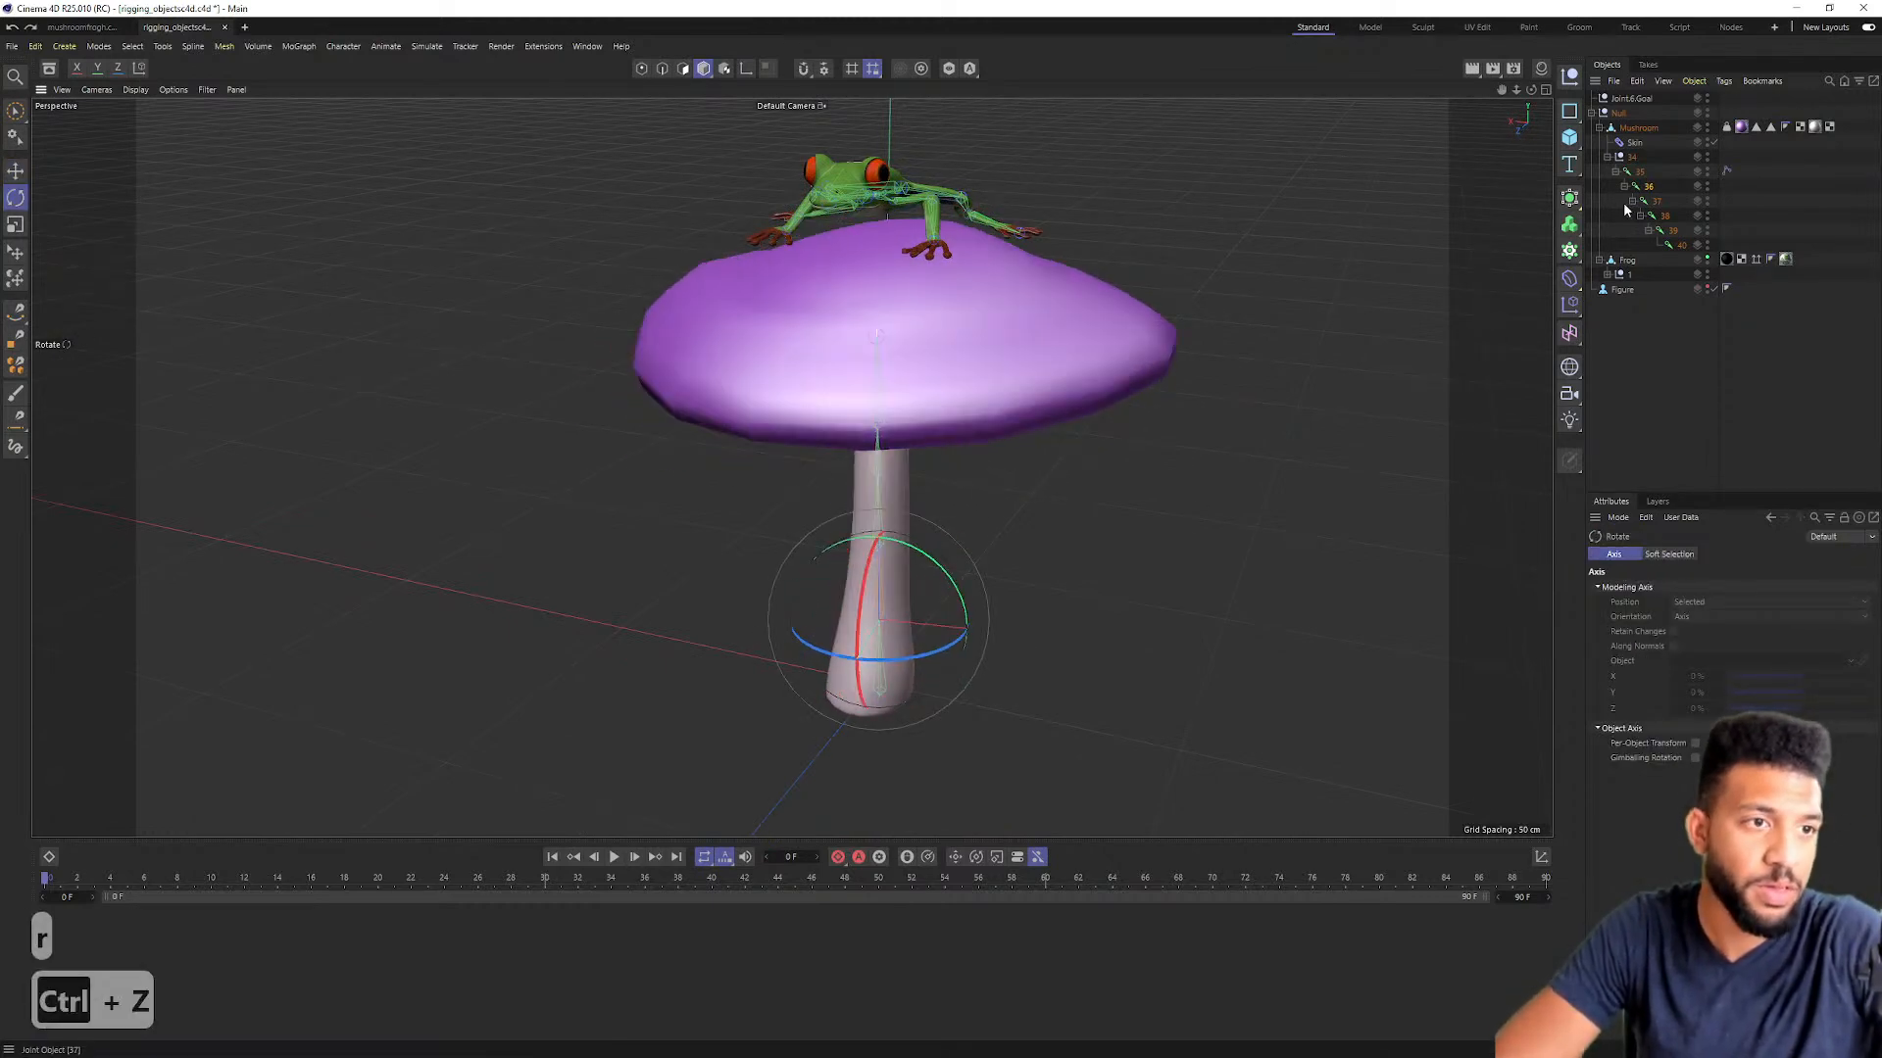
# Step: Try moving the mushroom's stem joint 37 and the Joint.6.Goal null, and undo the moves
pyautogui.press('e')
pyautogui.hotkey('ctrl', 'z')
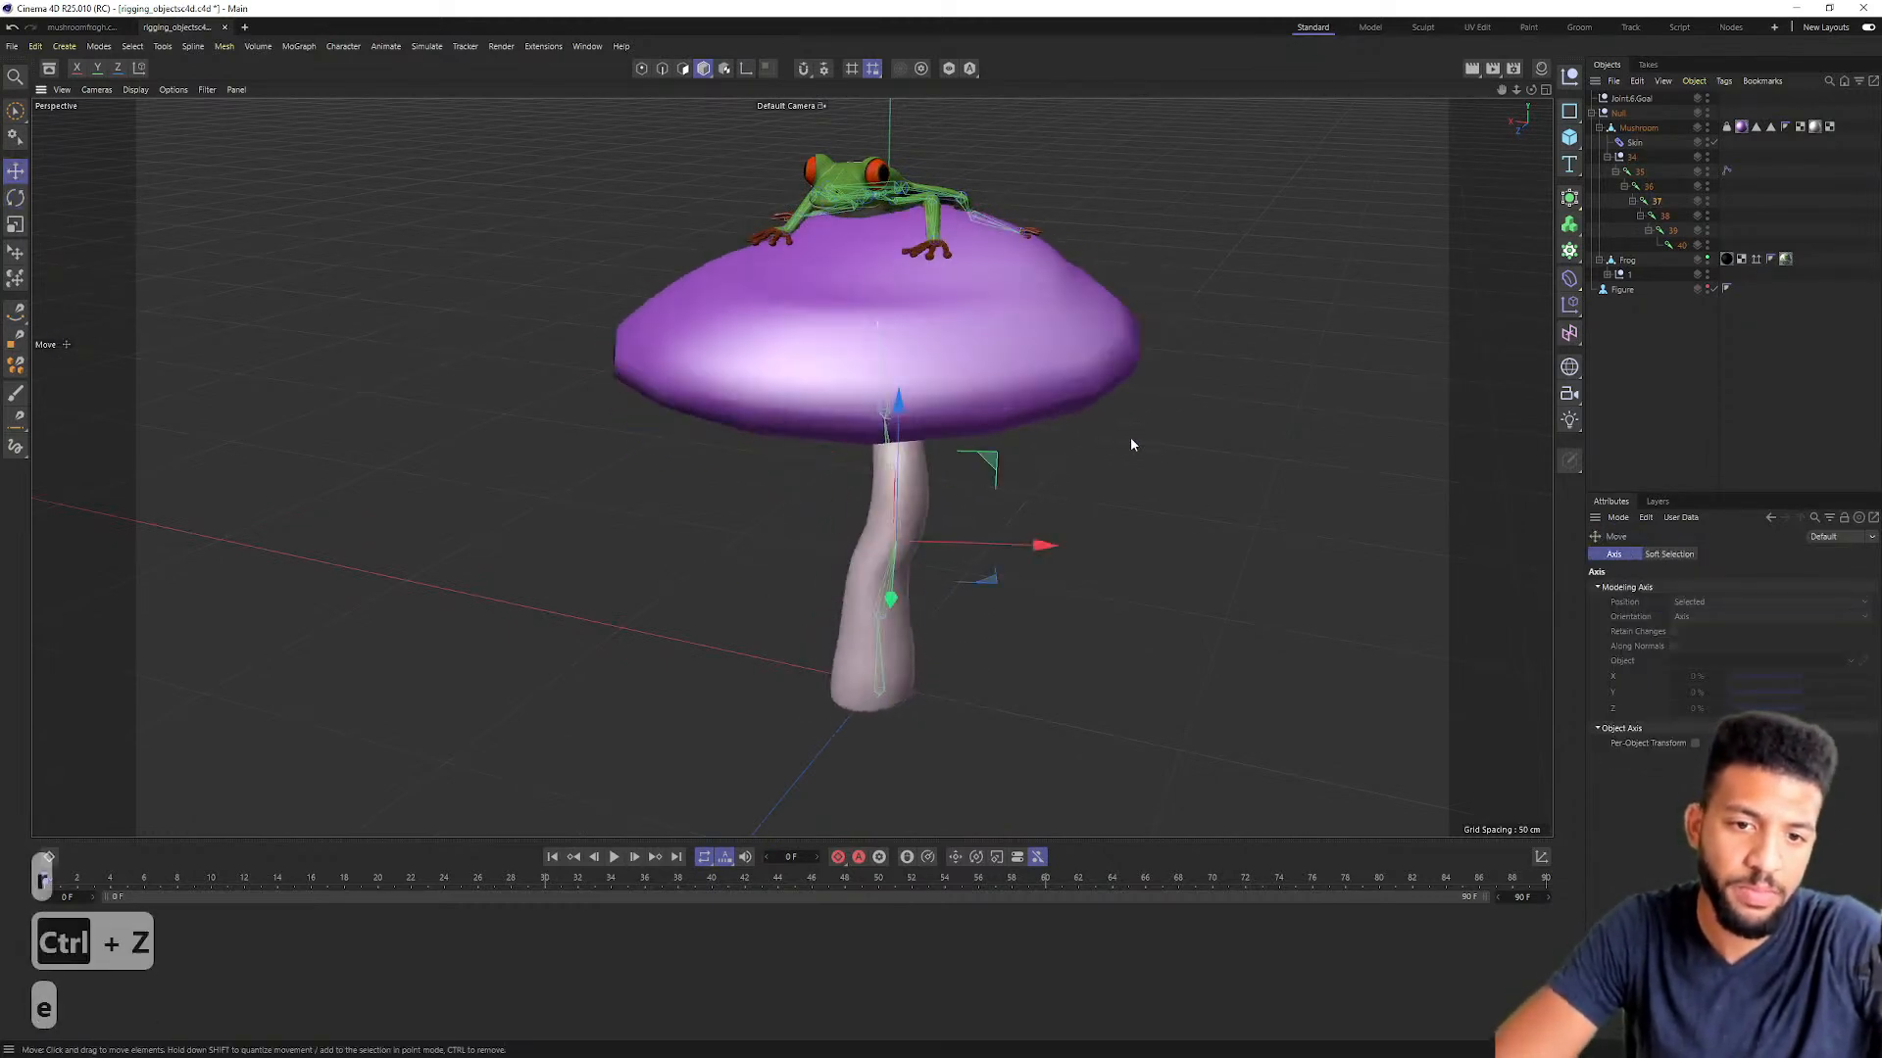
pyautogui.moveTo(740, 291); pyautogui.dragTo(916, 480)
pyautogui.hotkey('ctrl', 'z')
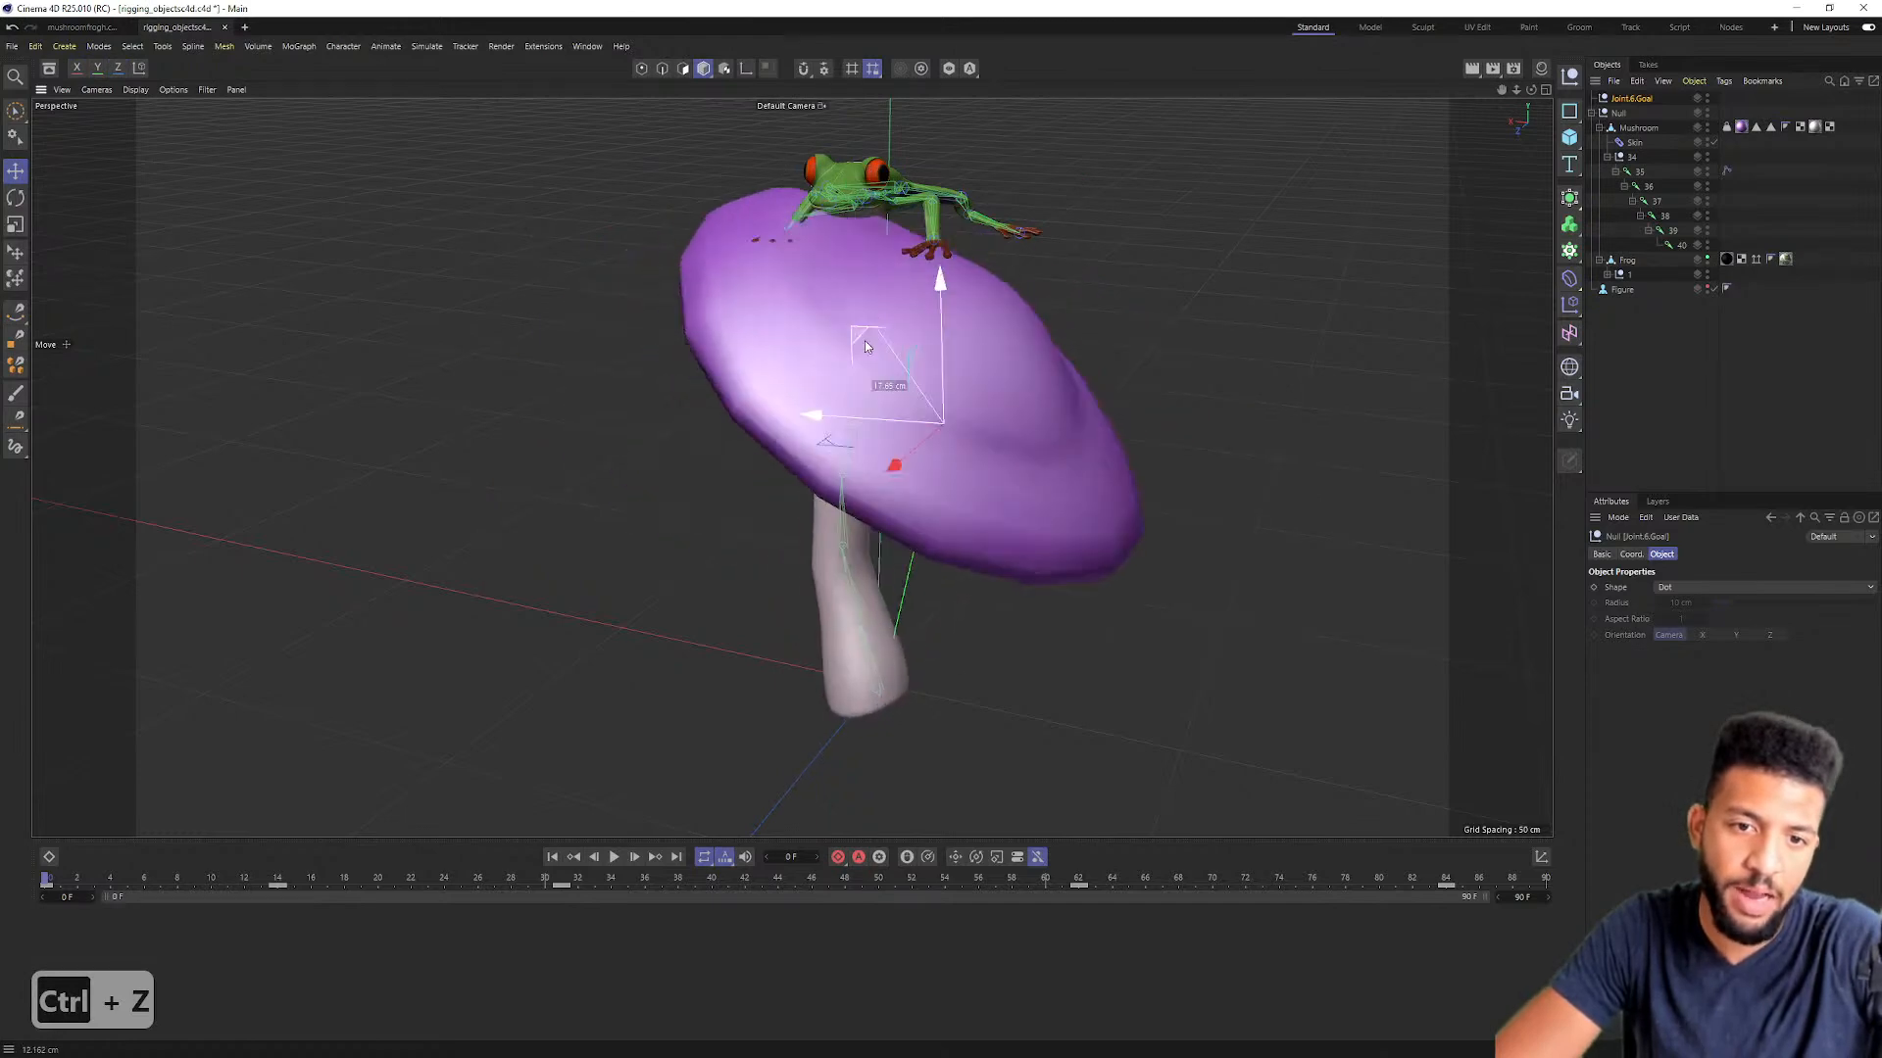
pyautogui.hotkey('ctrl', 'z')
# Step: Scrub the animation to frame 12 and inspect how the frog sits on the mushroom cap
pyautogui.moveTo(281, 877)
pyautogui.mouseDown()
pyautogui.moveTo(161, 888)
pyautogui.moveTo(880, 887)
pyautogui.moveTo(244, 887)
pyautogui.mouseUp()
pyautogui.scroll(5, 878, 205)
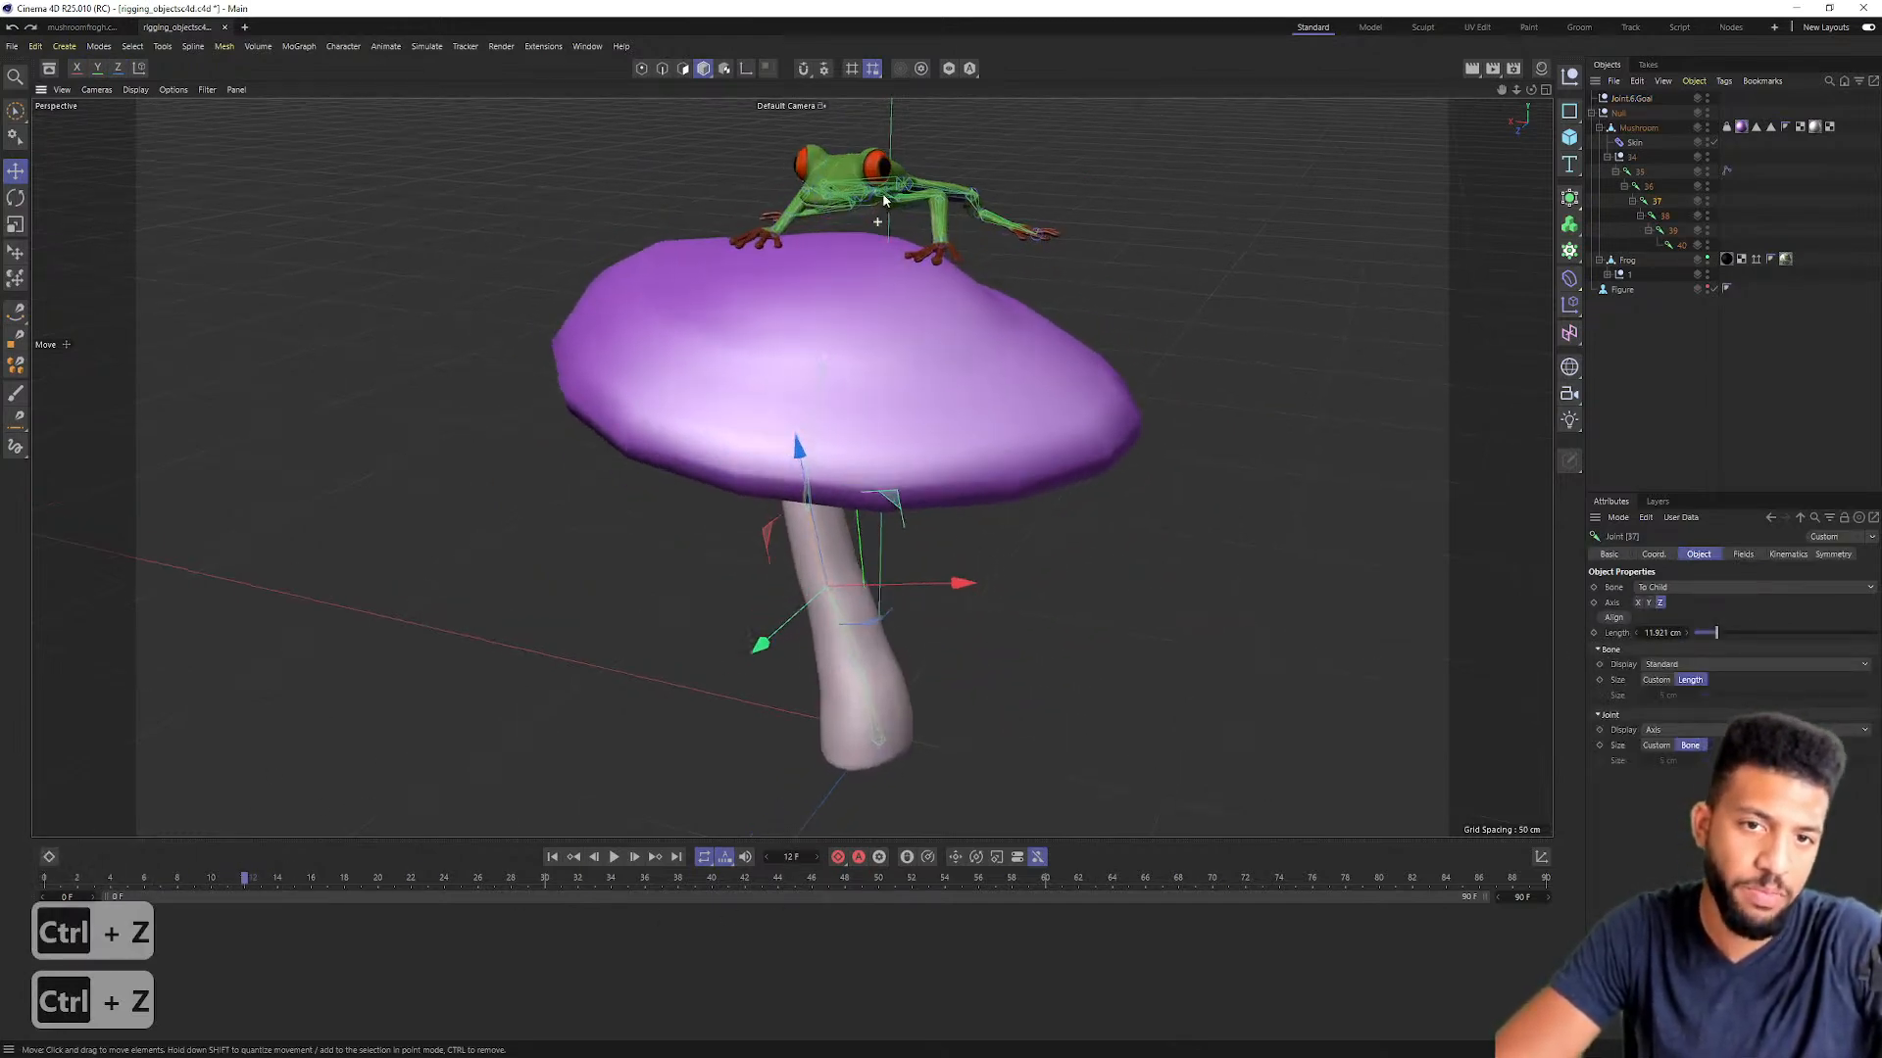
pyautogui.moveTo(904, 186)
pyautogui.keyDown('alt'); pyautogui.mouseDown()
pyautogui.moveTo(937, 229)
pyautogui.moveTo(970, 211)
pyautogui.mouseUp(); pyautogui.keyUp('alt')
pyautogui.moveTo(822, 263)
pyautogui.keyDown('alt'); pyautogui.mouseDown()
pyautogui.moveTo(608, 303)
pyautogui.moveTo(770, 299)
pyautogui.moveTo(715, 243)
pyautogui.moveTo(649, 249)
pyautogui.moveTo(782, 249)
pyautogui.moveTo(571, 241)
pyautogui.moveTo(763, 228)
pyautogui.moveTo(593, 256)
pyautogui.moveTo(652, 243)
pyautogui.moveTo(595, 241)
pyautogui.moveTo(686, 250)
pyautogui.moveTo(864, 221)
pyautogui.mouseUp(); pyautogui.keyUp('alt')
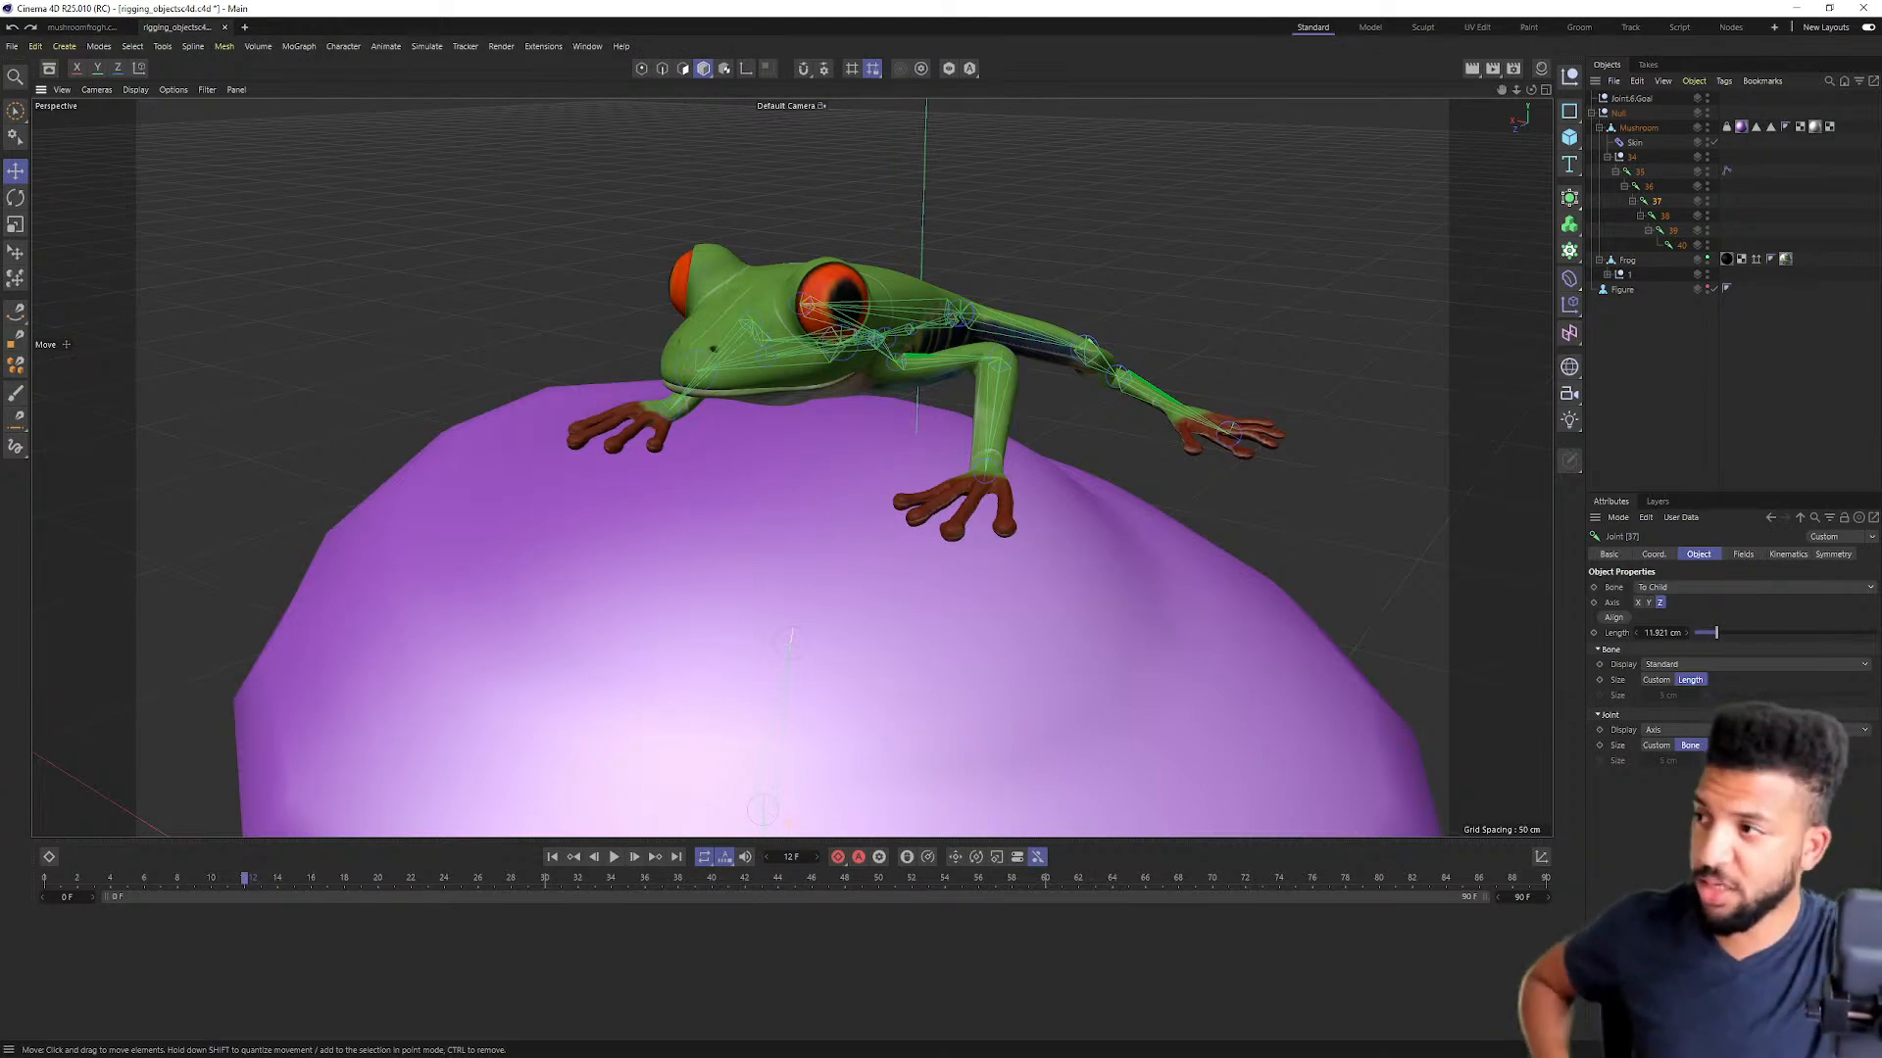
pyautogui.keyDown('alt'); pyautogui.moveTo(905, 418); pyautogui.dragTo(804, 328); pyautogui.keyUp('alt')
pyautogui.scroll(1, 966, 296)
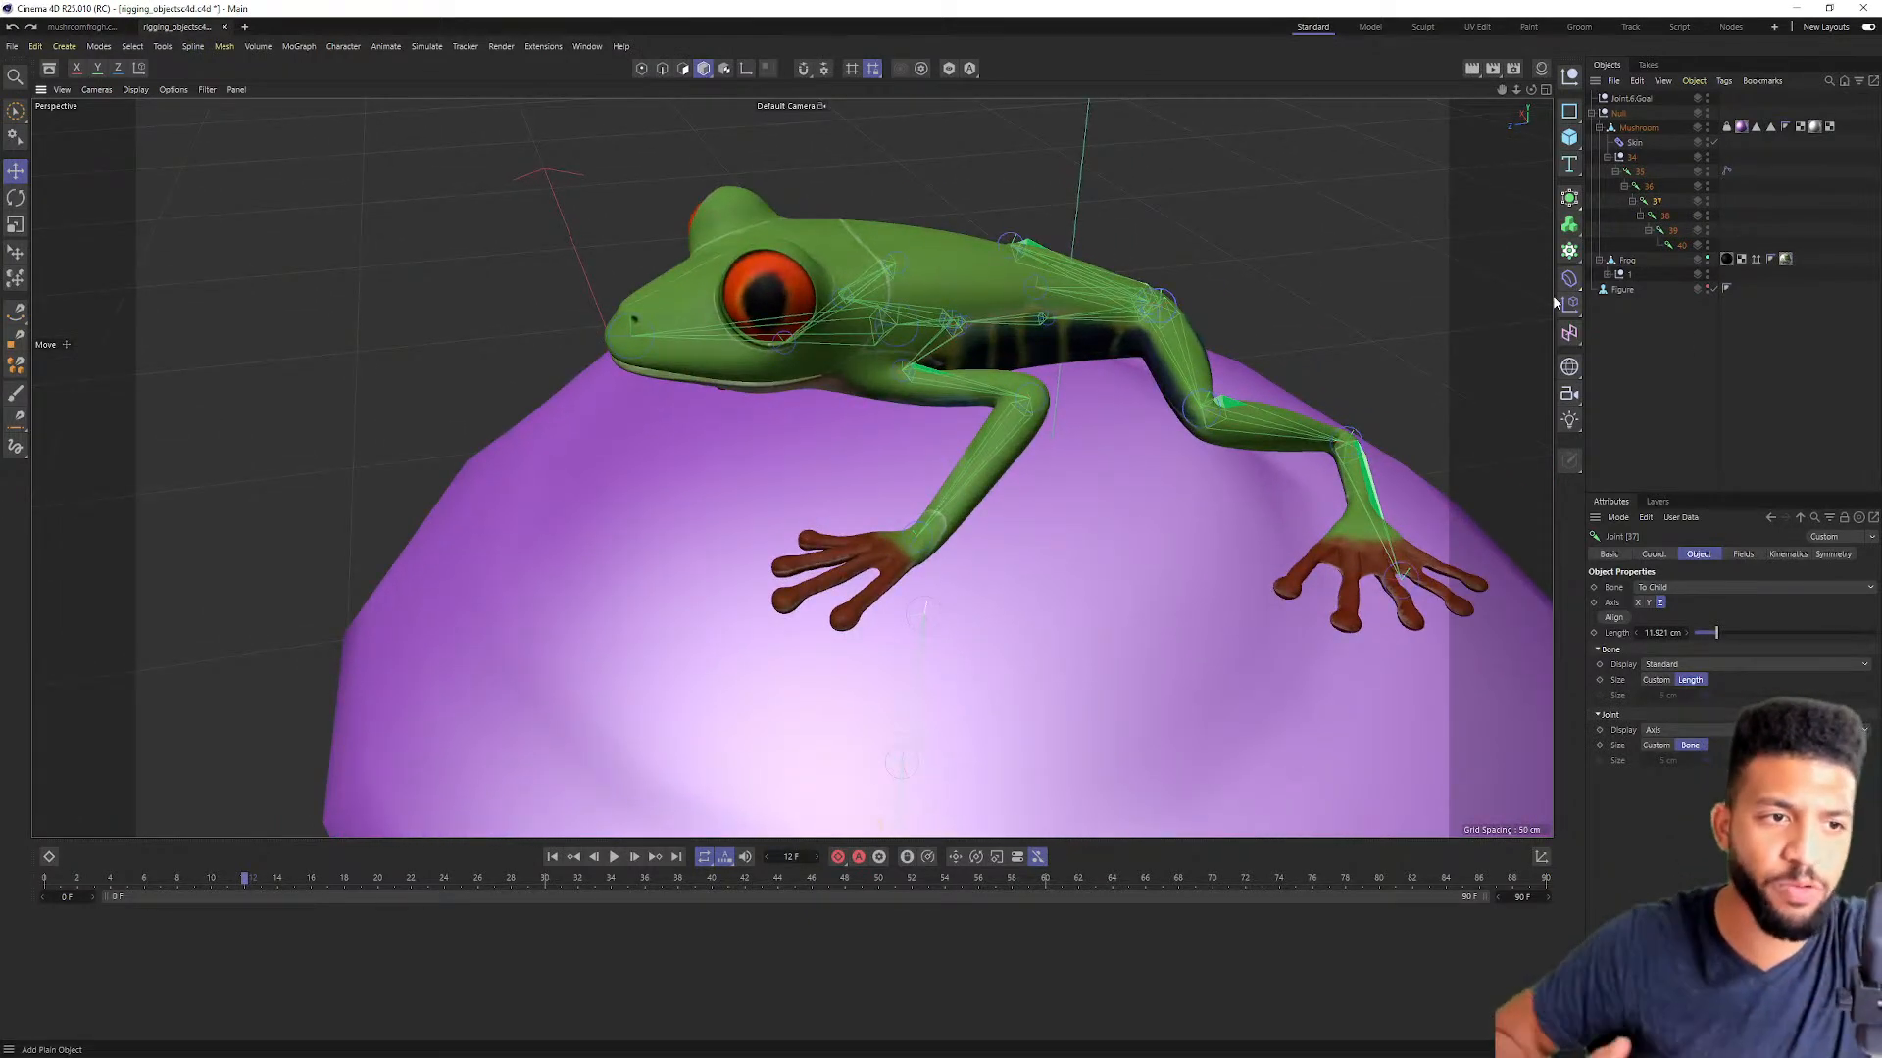
# Step: Widen the object manager and expand the frog's joint hierarchy under null 1
pyautogui.moveTo(1554, 298); pyautogui.dragTo(1307, 314)
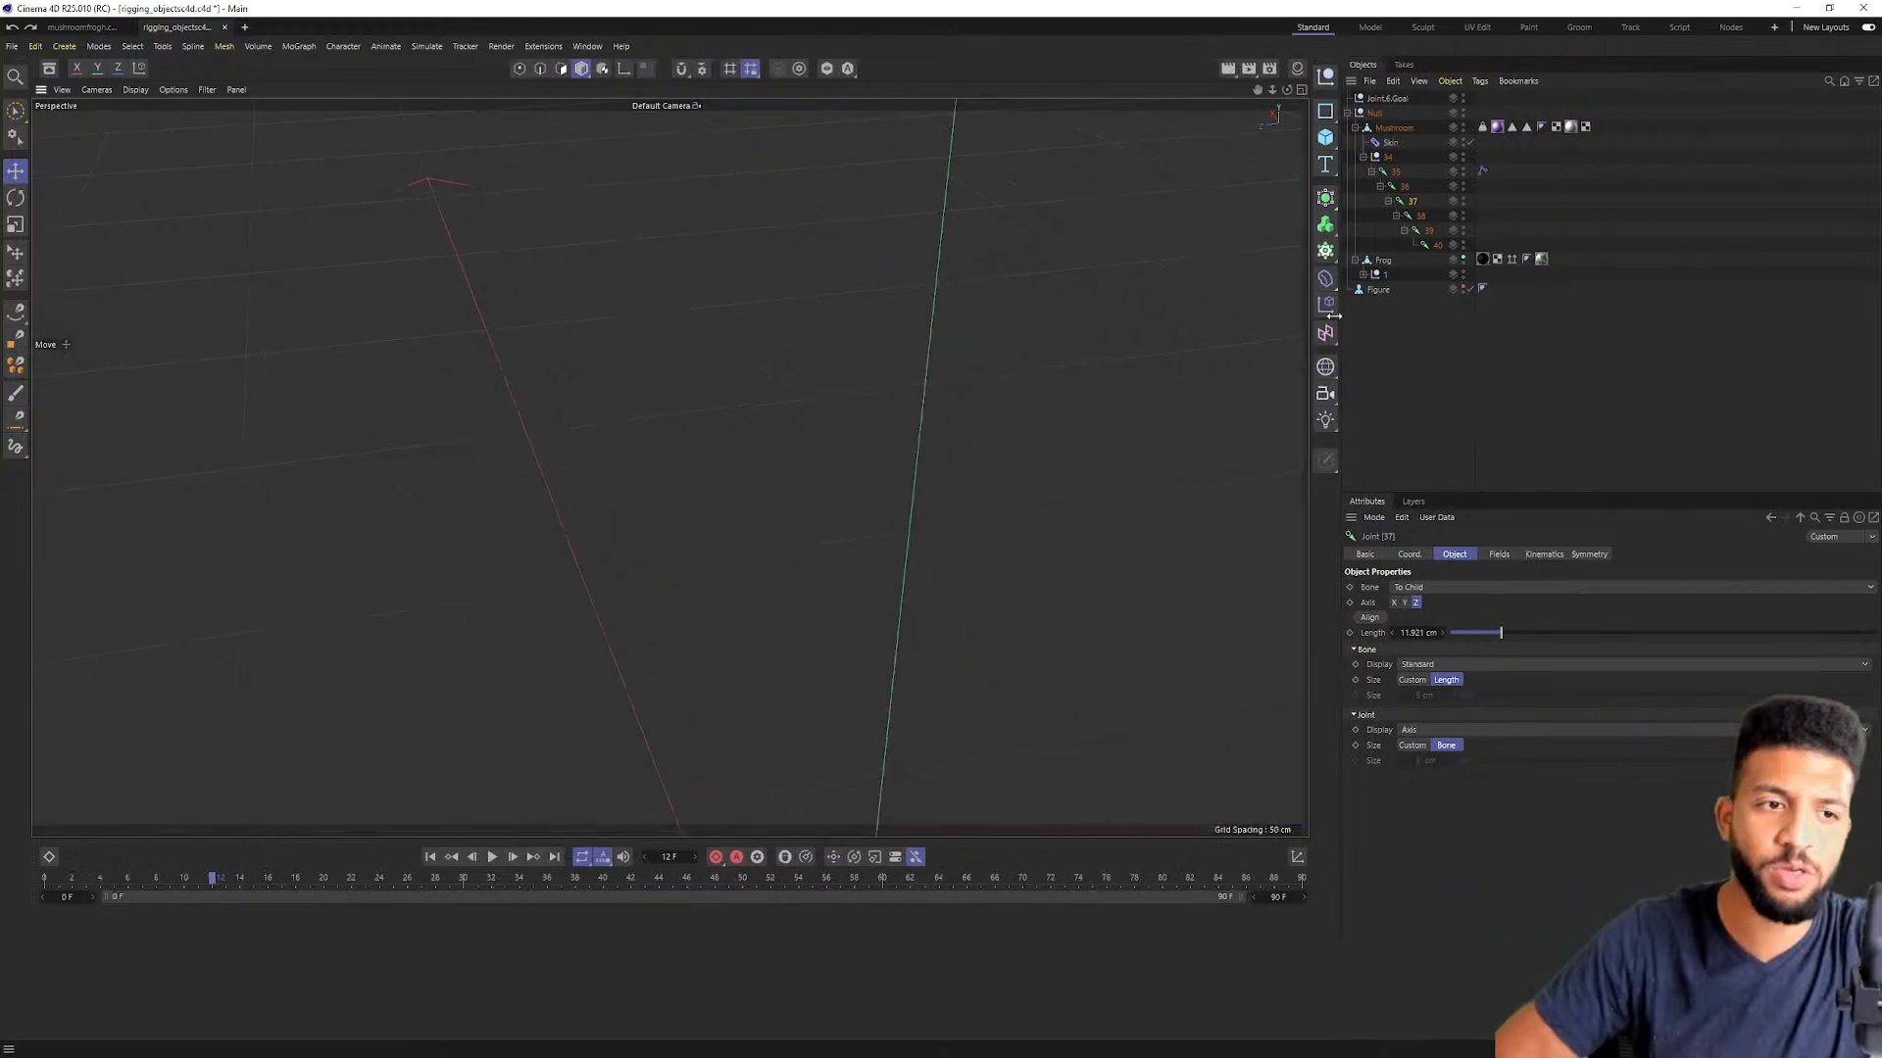
pyautogui.click(1358, 275)
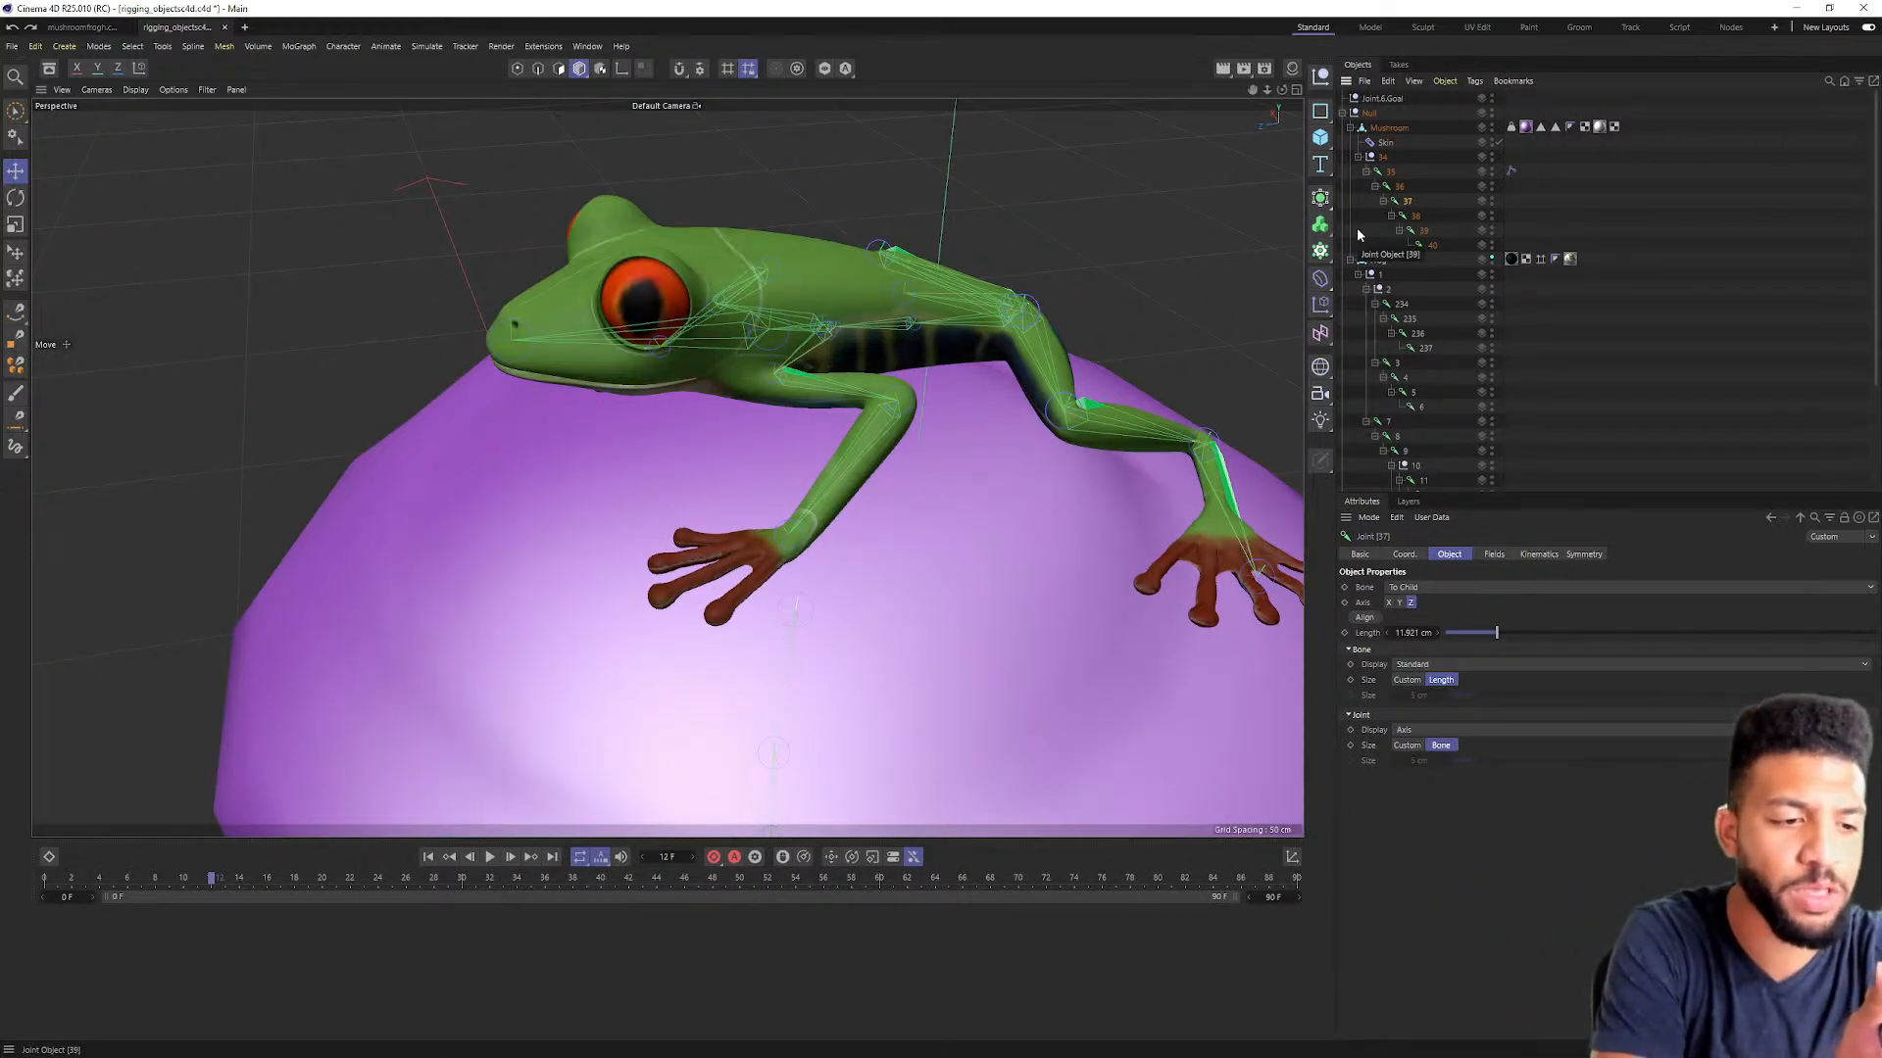
# Step: Review the mushroom's joint chain under null 34 and the frog's hierarchy, viewing the frog's skeleton from several sides
pyautogui.click(1384, 158)
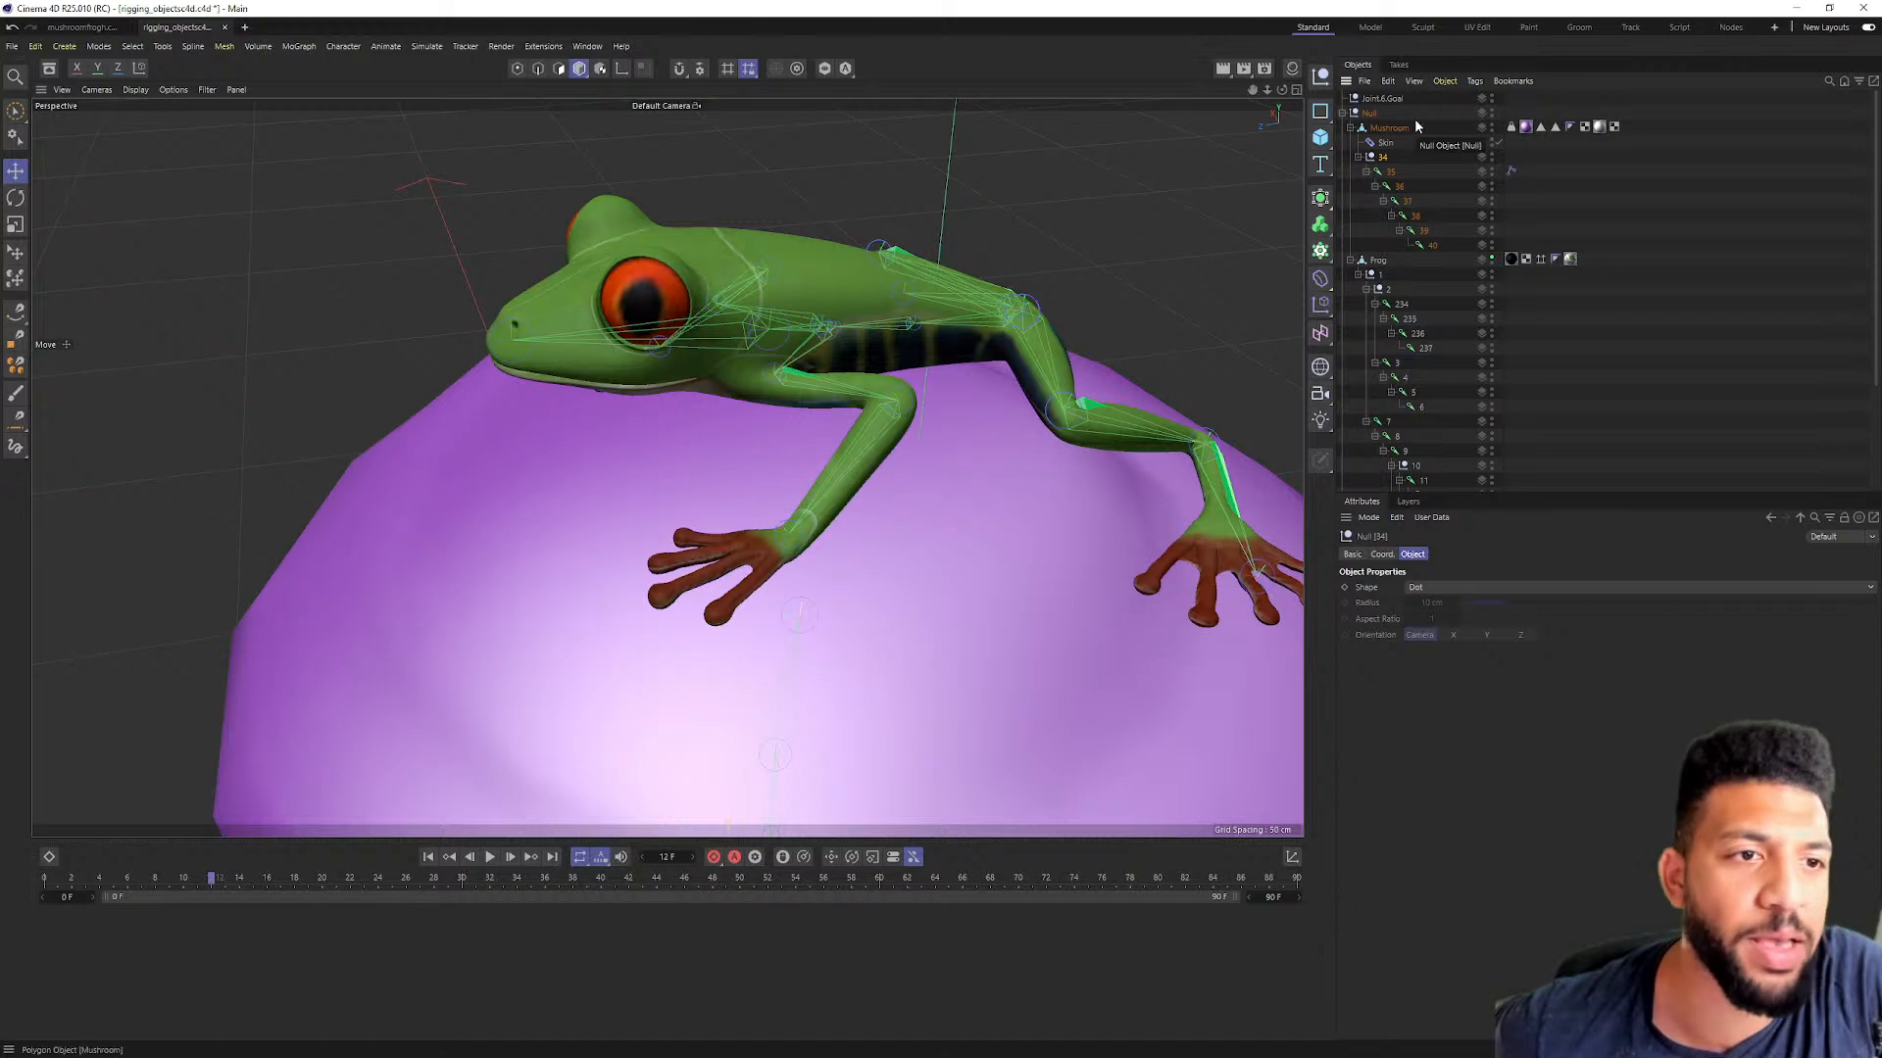
pyautogui.click(1392, 182)
pyautogui.scroll(-3, 1401, 235)
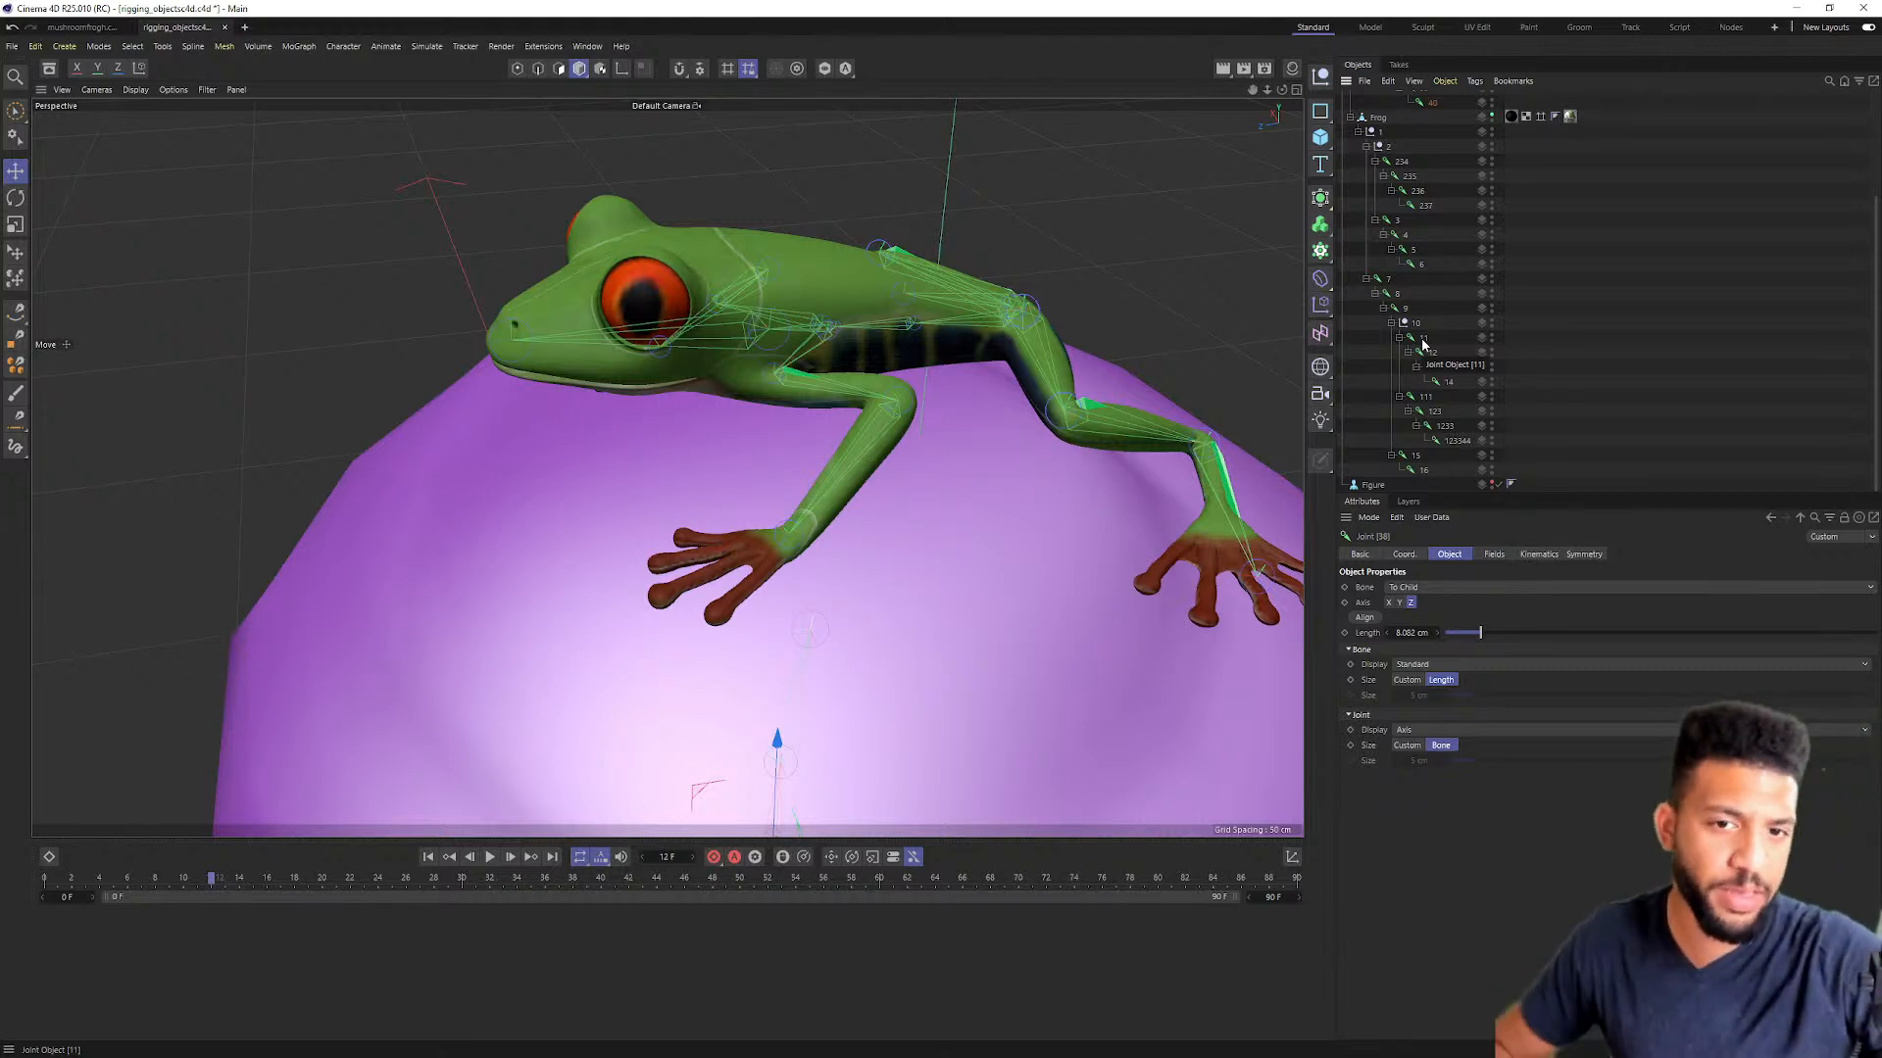
pyautogui.keyDown('alt'); pyautogui.moveTo(931, 412); pyautogui.dragTo(857, 307); pyautogui.keyUp('alt')
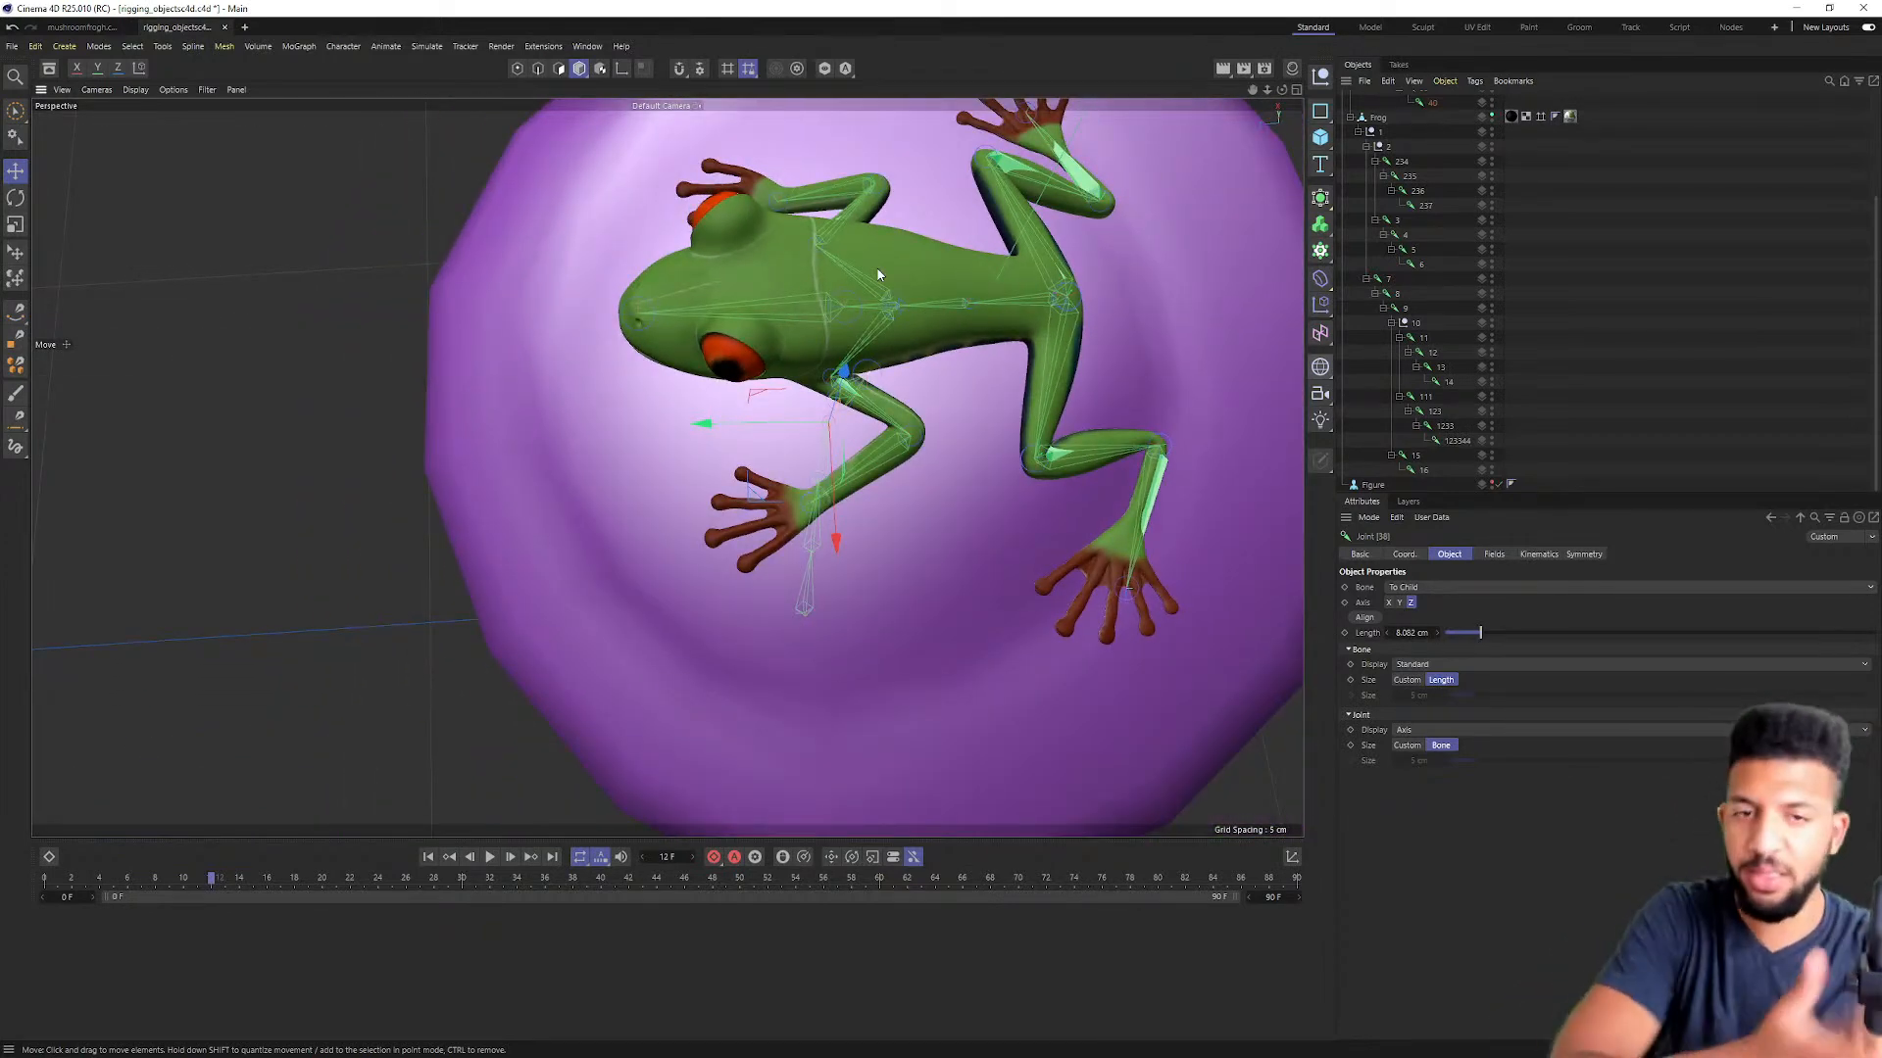
pyautogui.keyDown('alt'); pyautogui.moveTo(878, 275); pyautogui.dragTo(1046, 264); pyautogui.keyUp('alt')
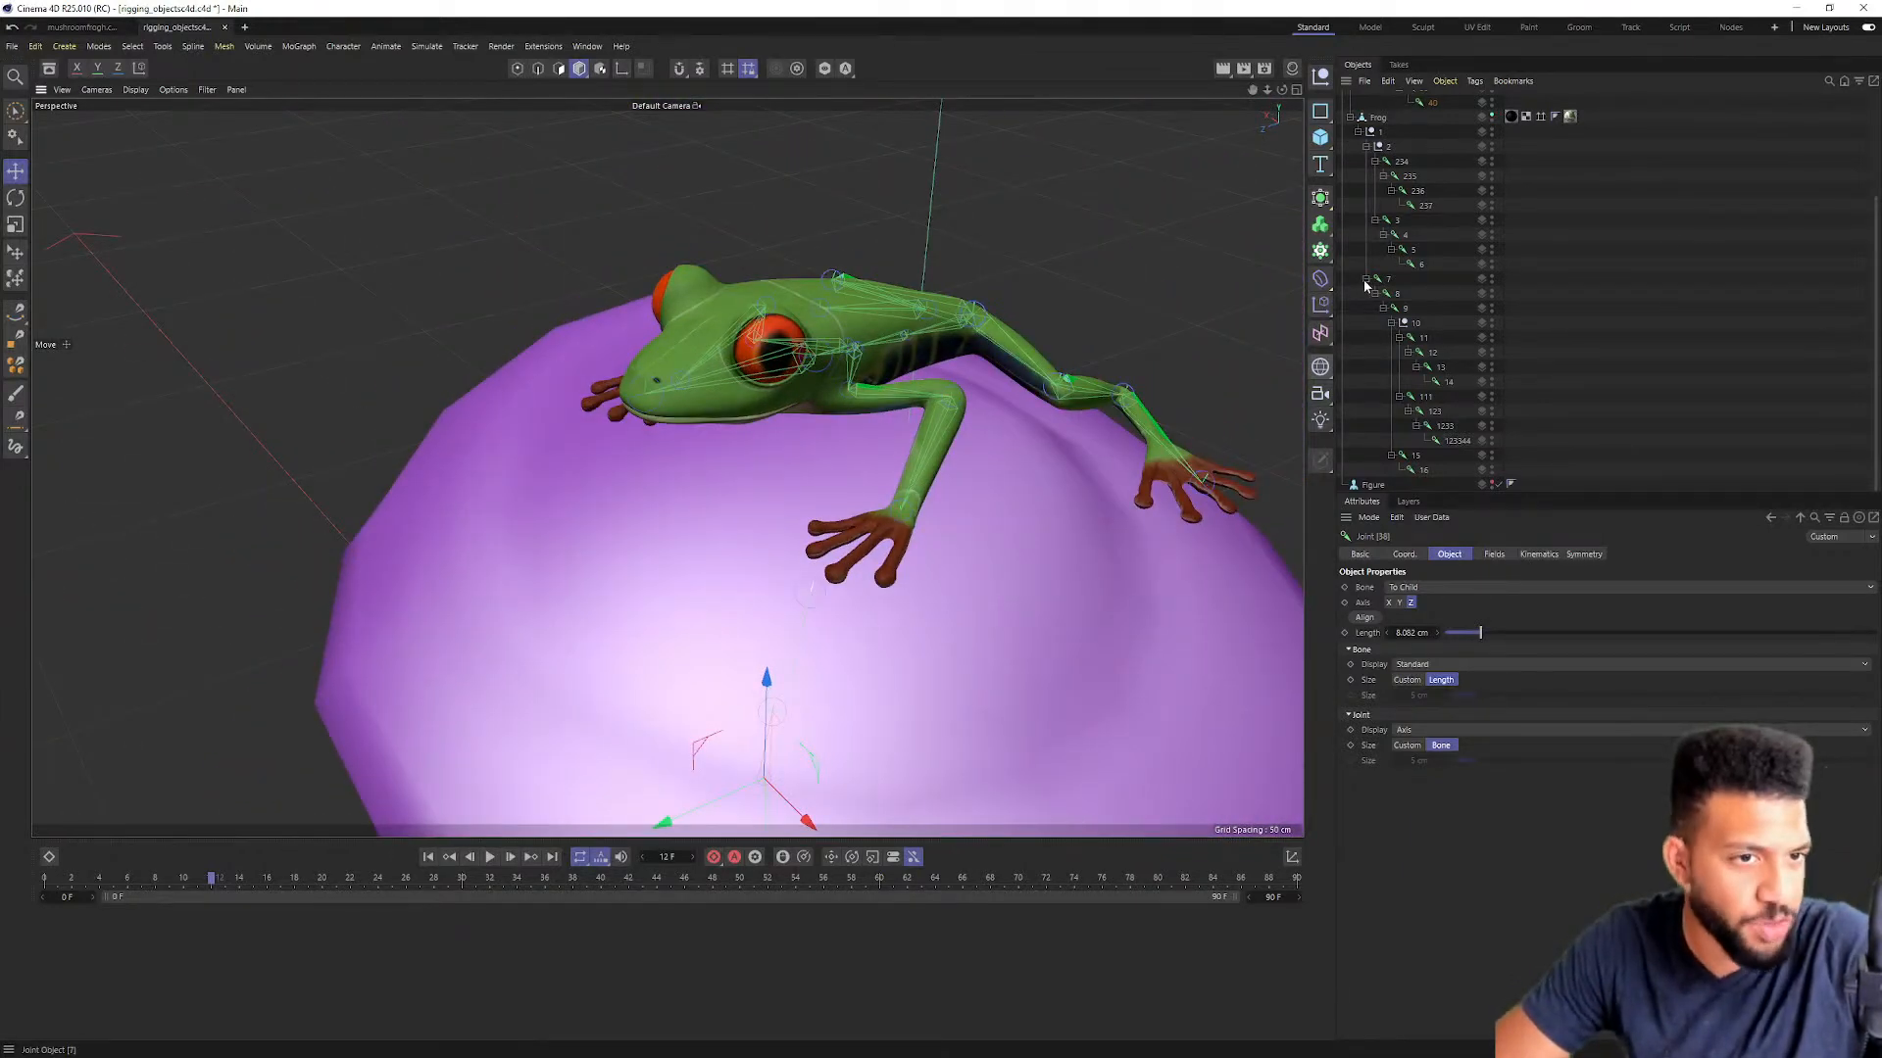
pyautogui.scroll(3, 1372, 250)
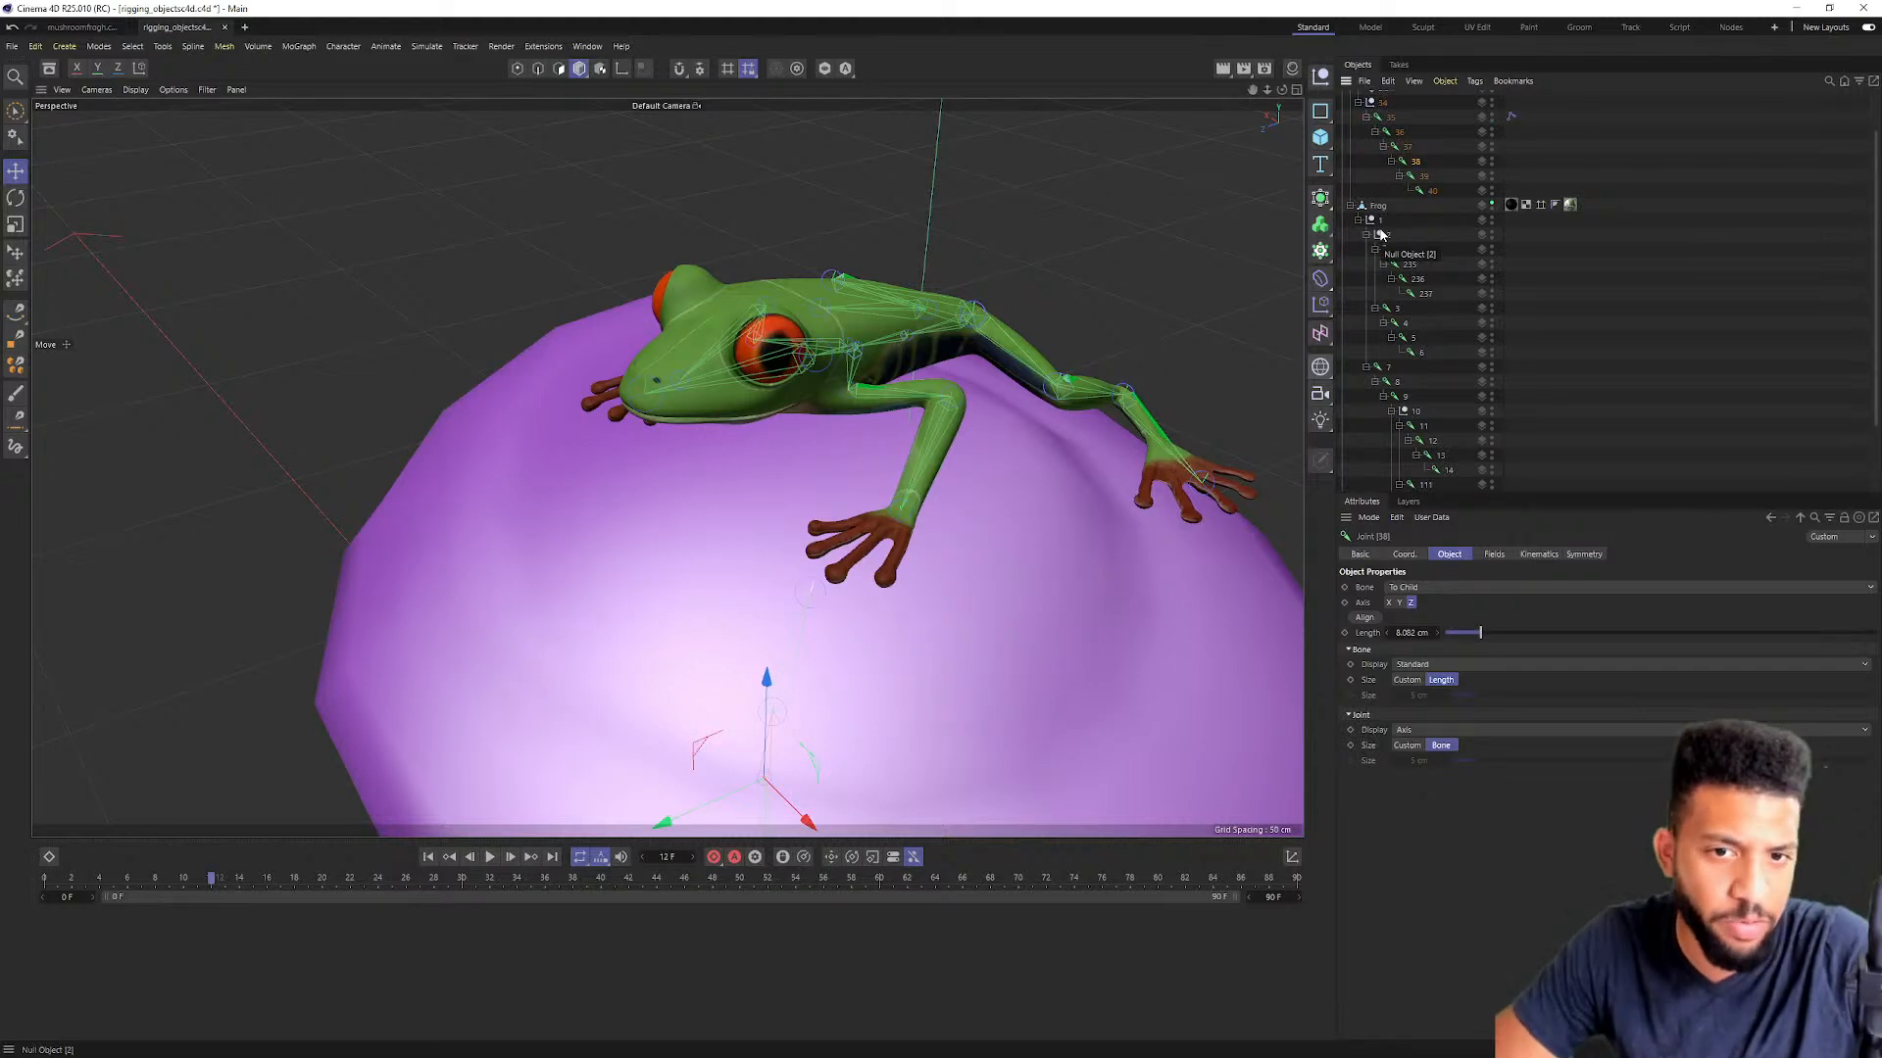
pyautogui.keyDown('alt'); pyautogui.moveTo(1009, 290); pyautogui.dragTo(818, 294); pyautogui.keyUp('alt')
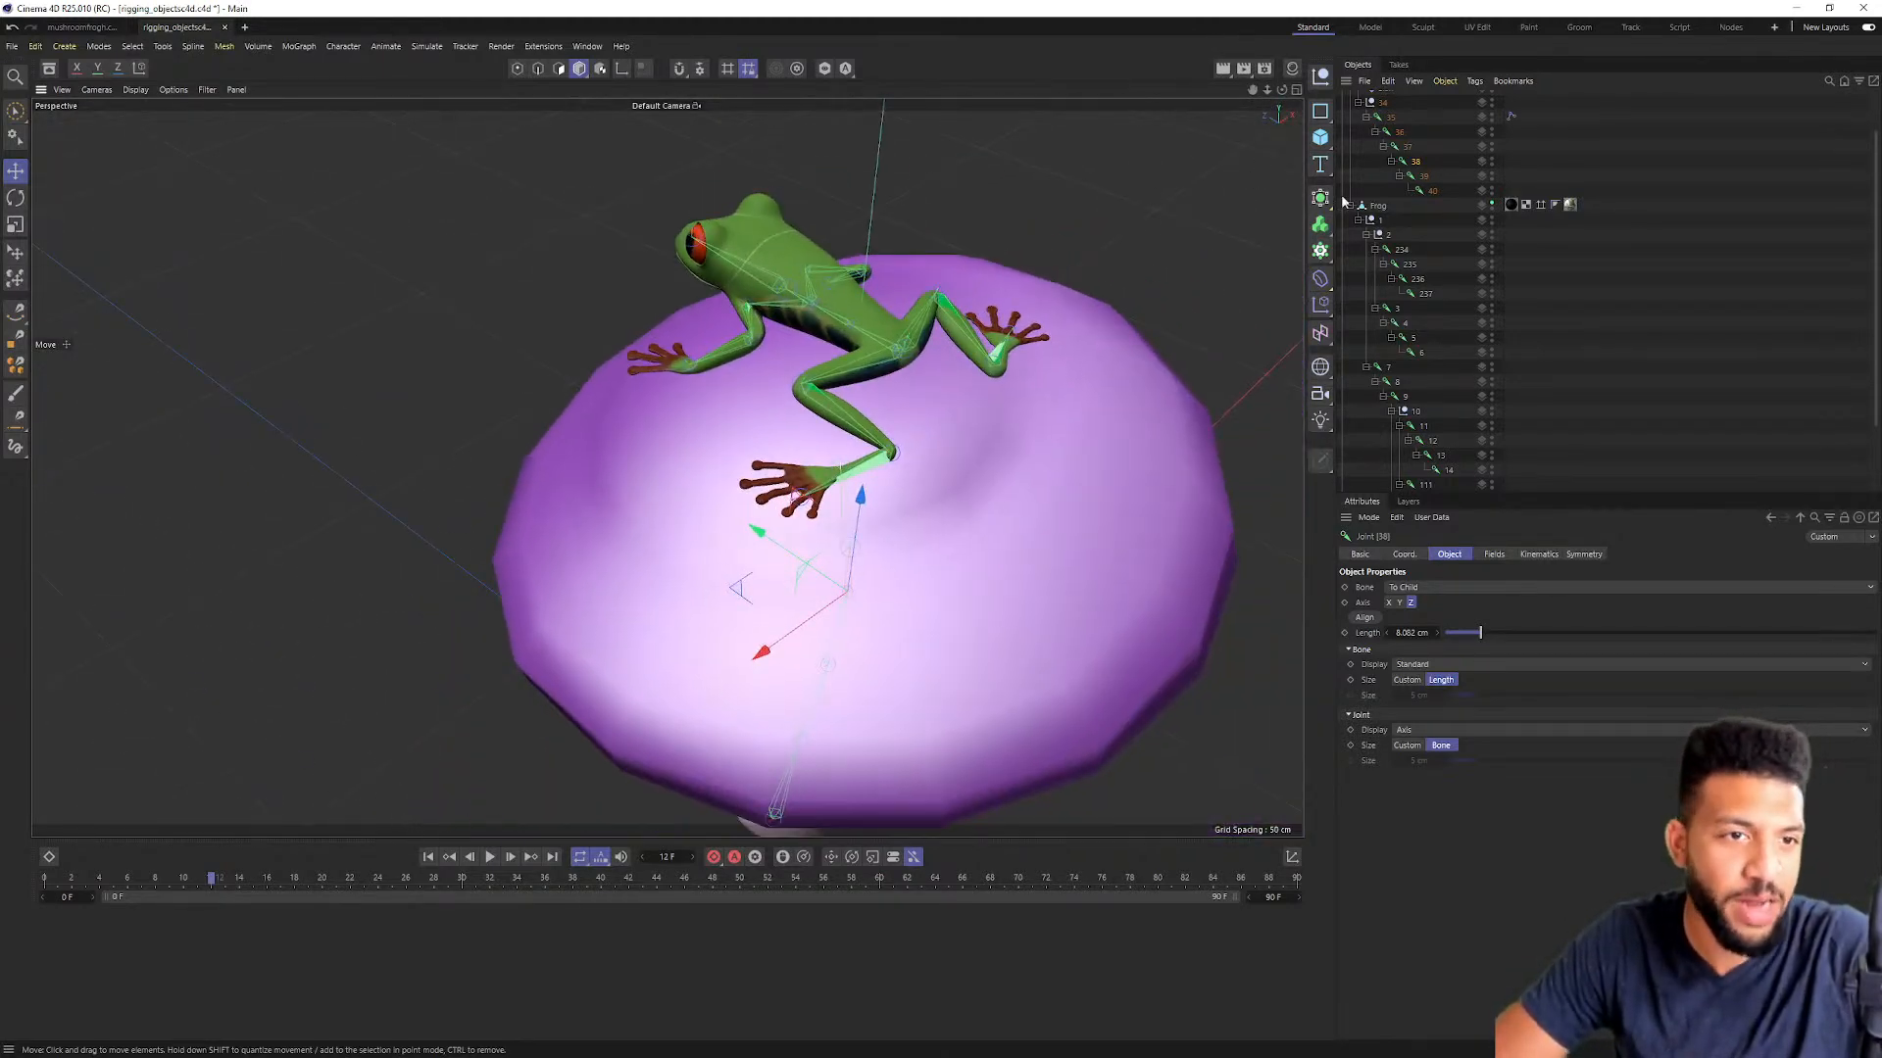
# Step: Select the frog's whole skeleton from null 1 to joint 16 together with the Frog mesh
pyautogui.click(1386, 222)
pyautogui.scroll(-2, 1411, 343)
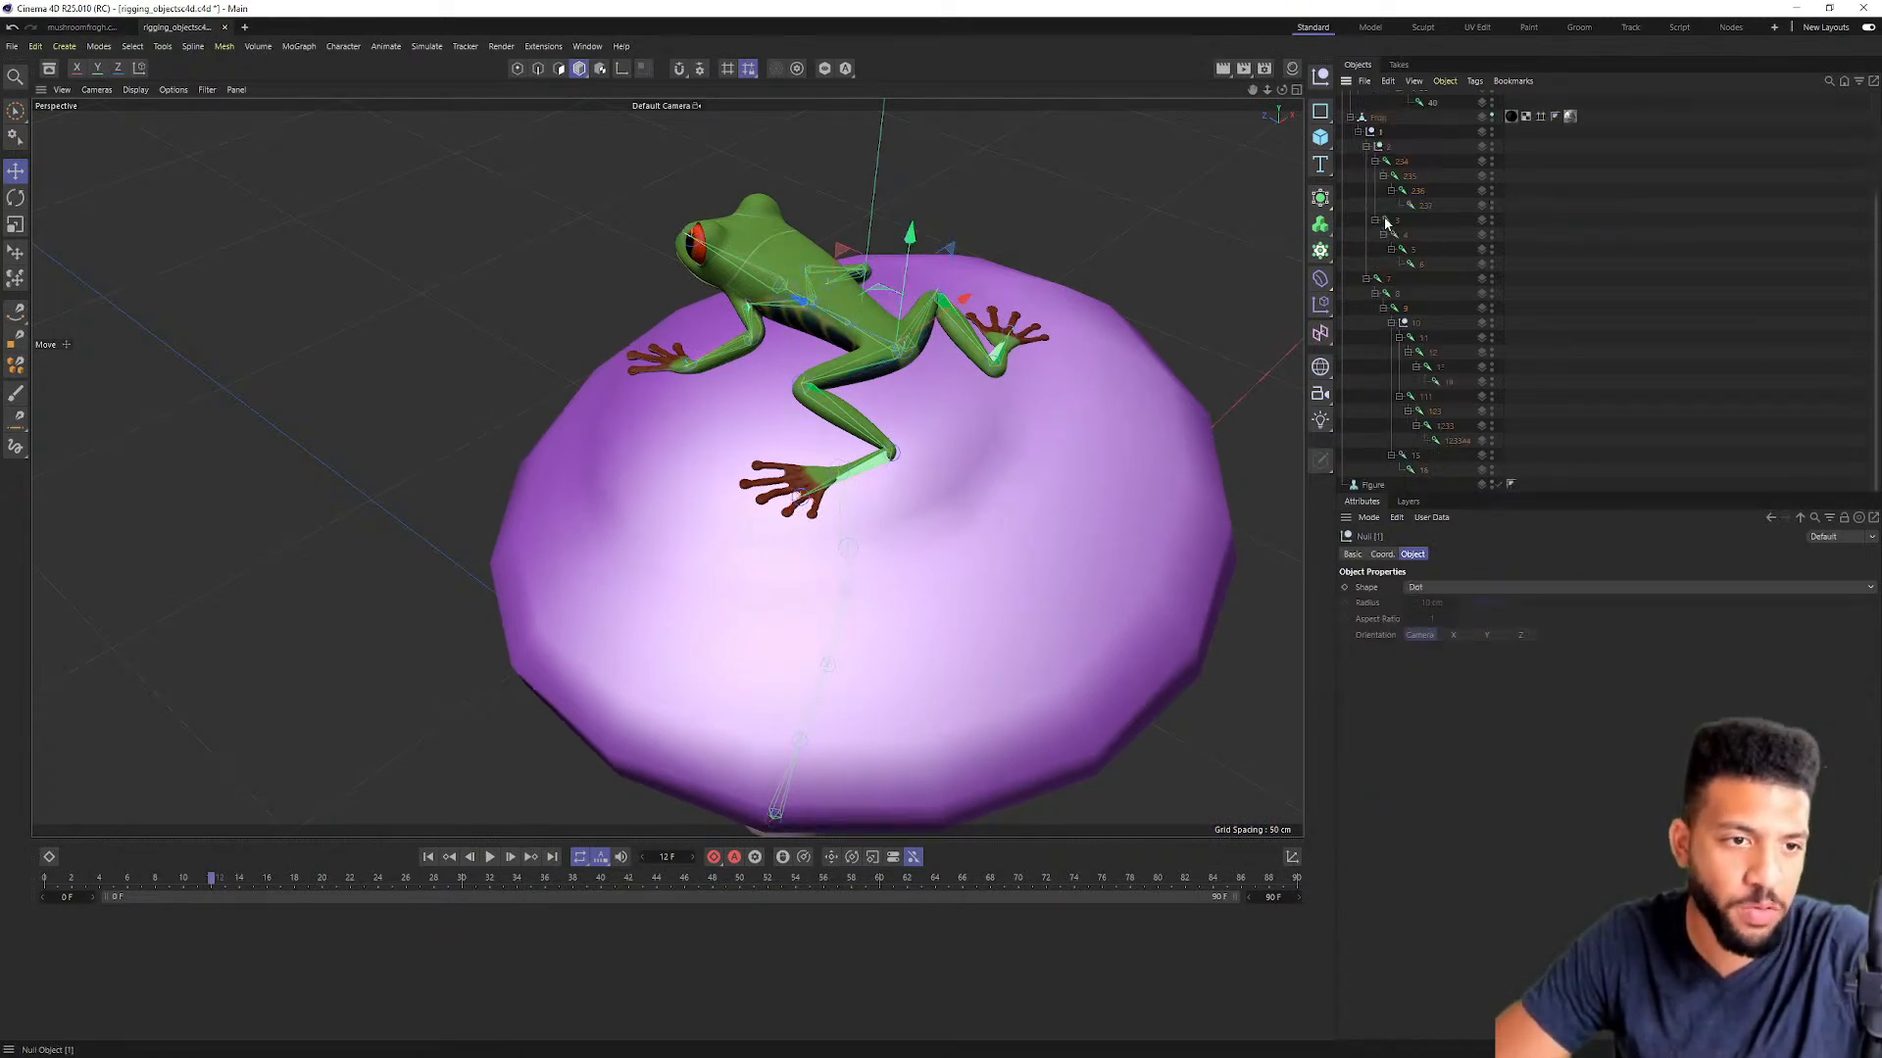
pyautogui.keyDown('shift'); pyautogui.click(1426, 474); pyautogui.keyUp('shift')
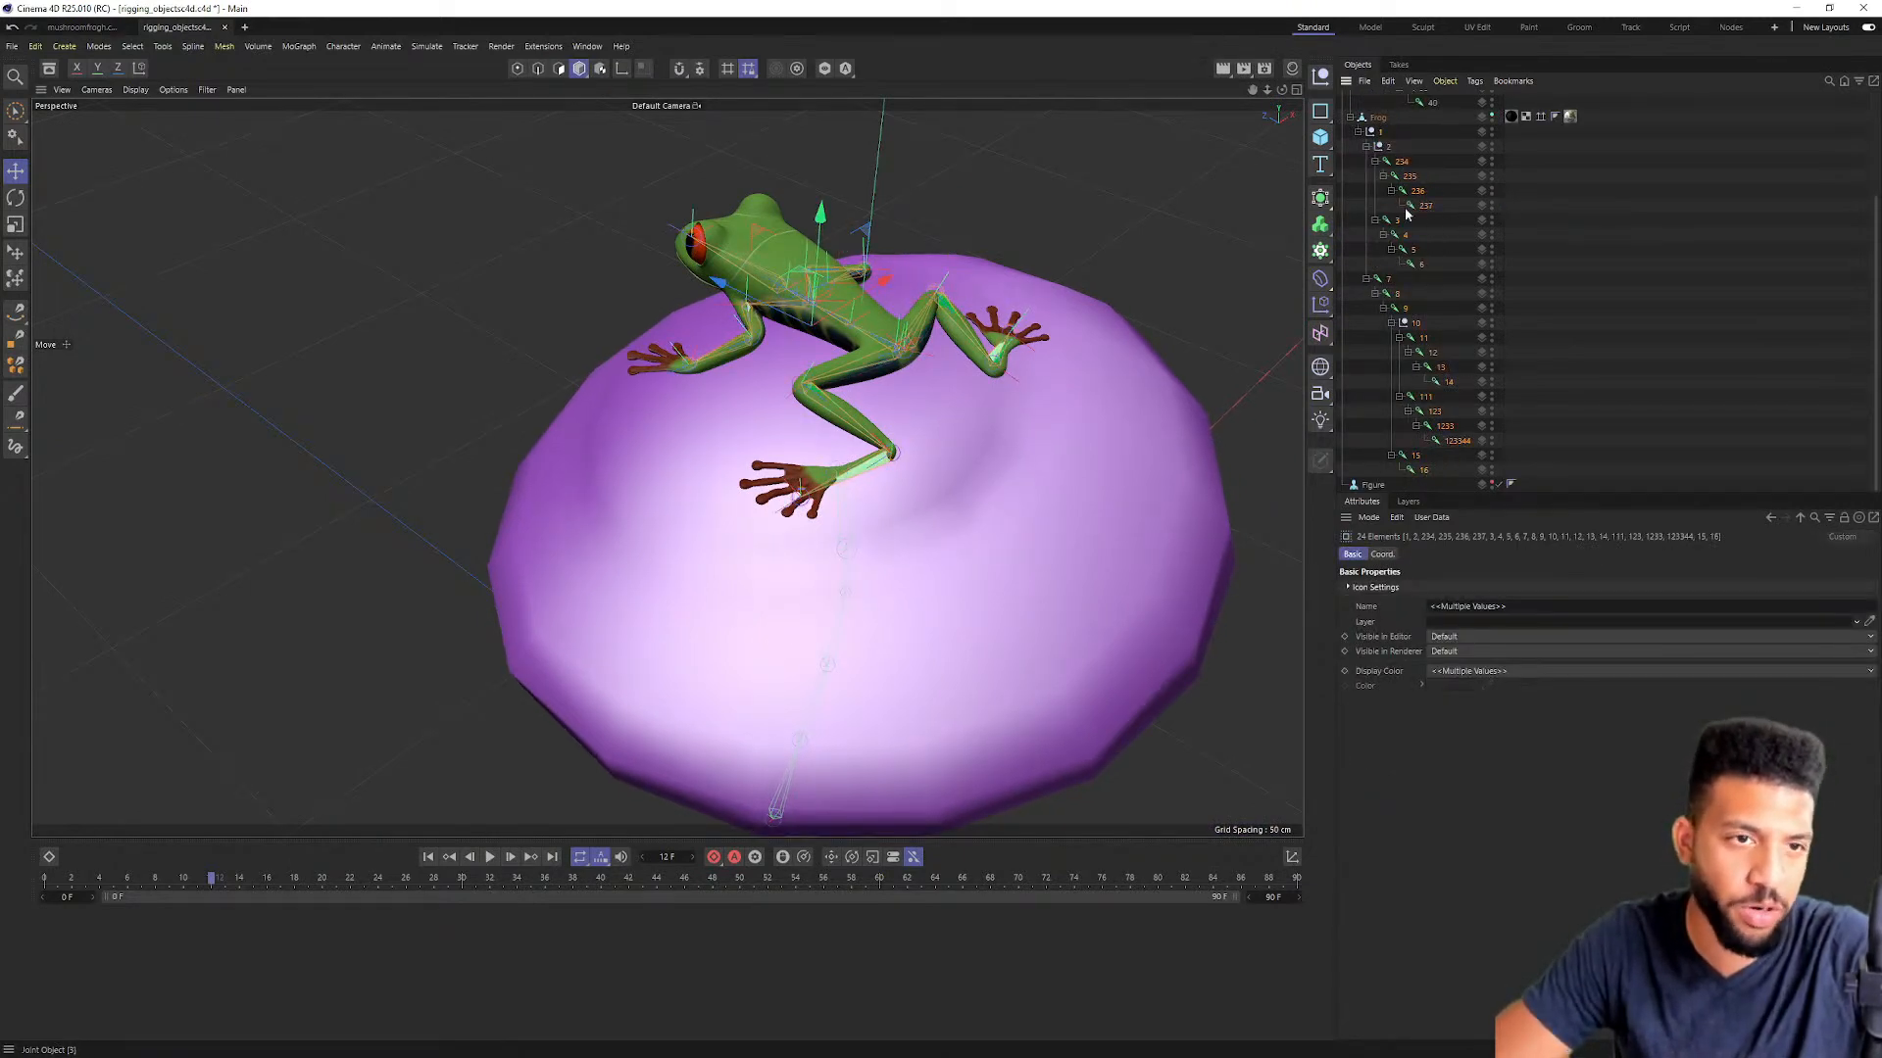
pyautogui.keyDown('alt'); pyautogui.moveTo(808, 292); pyautogui.dragTo(955, 254, button='right'); pyautogui.keyUp('alt')
pyautogui.keyDown('alt'); pyautogui.moveTo(879, 254); pyautogui.dragTo(1002, 192); pyautogui.keyUp('alt')
pyautogui.scroll(5, 1421, 177)
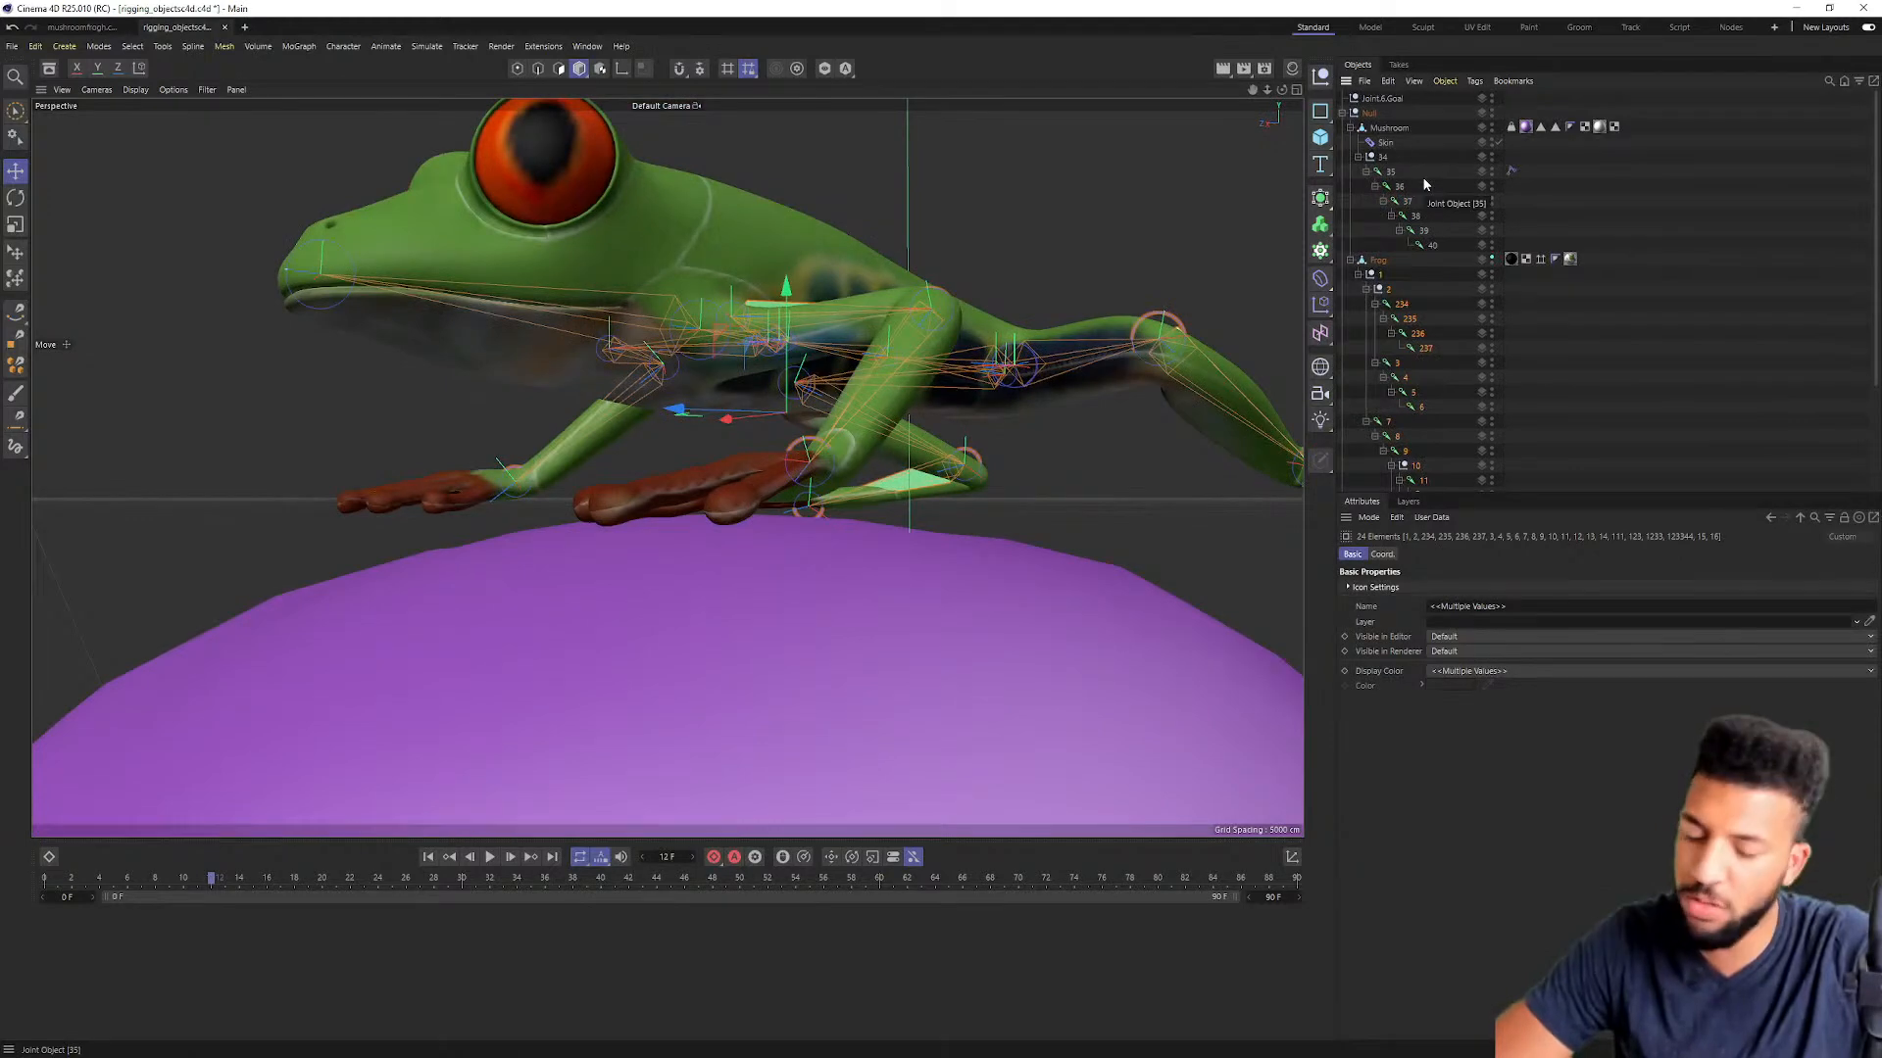
pyautogui.keyDown('ctrl'); pyautogui.click(1378, 263); pyautogui.keyUp('ctrl')
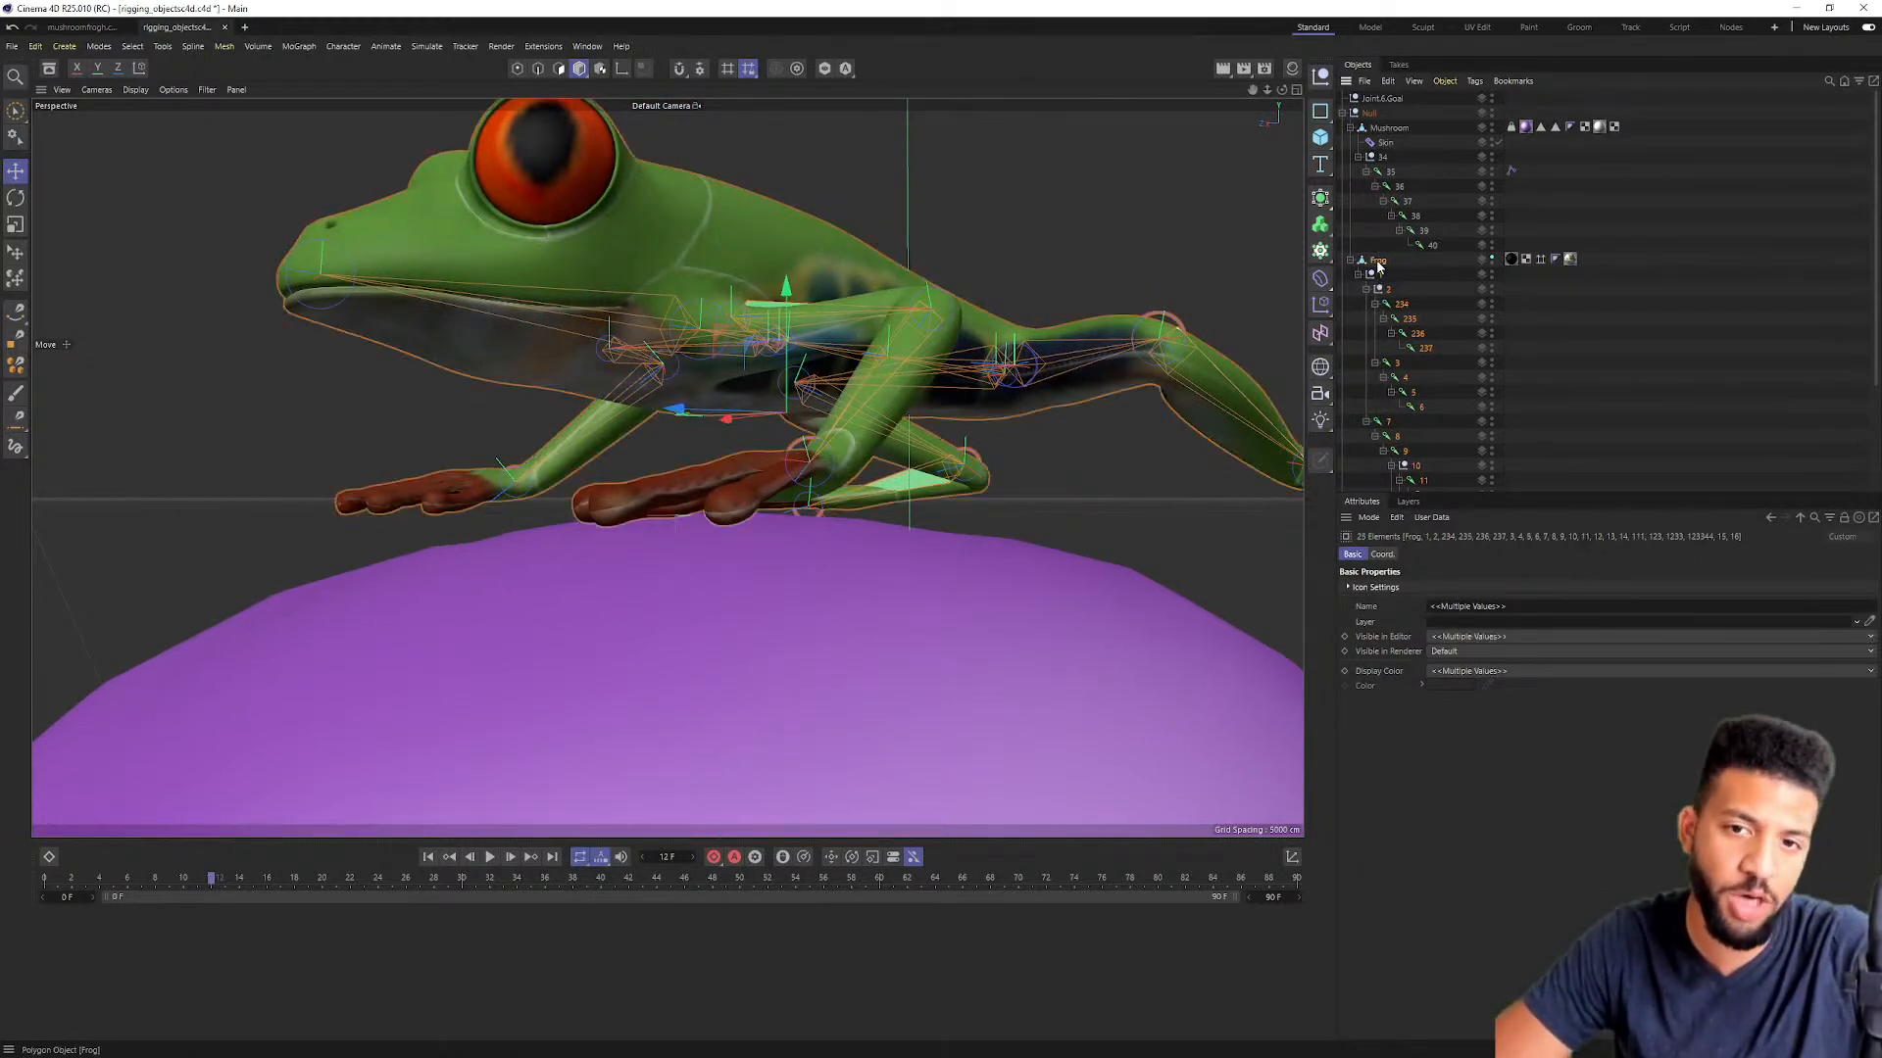
# Step: Bind the Frog mesh to its selected joints
pyautogui.keyDown('alt'); pyautogui.moveTo(869, 197); pyautogui.dragTo(814, 249); pyautogui.keyUp('alt')
pyautogui.keyDown('alt'); pyautogui.moveTo(815, 249); pyautogui.dragTo(705, 232, button='right'); pyautogui.keyUp('alt')
pyautogui.keyDown('alt'); pyautogui.moveTo(706, 231); pyautogui.dragTo(616, 238); pyautogui.keyUp('alt')
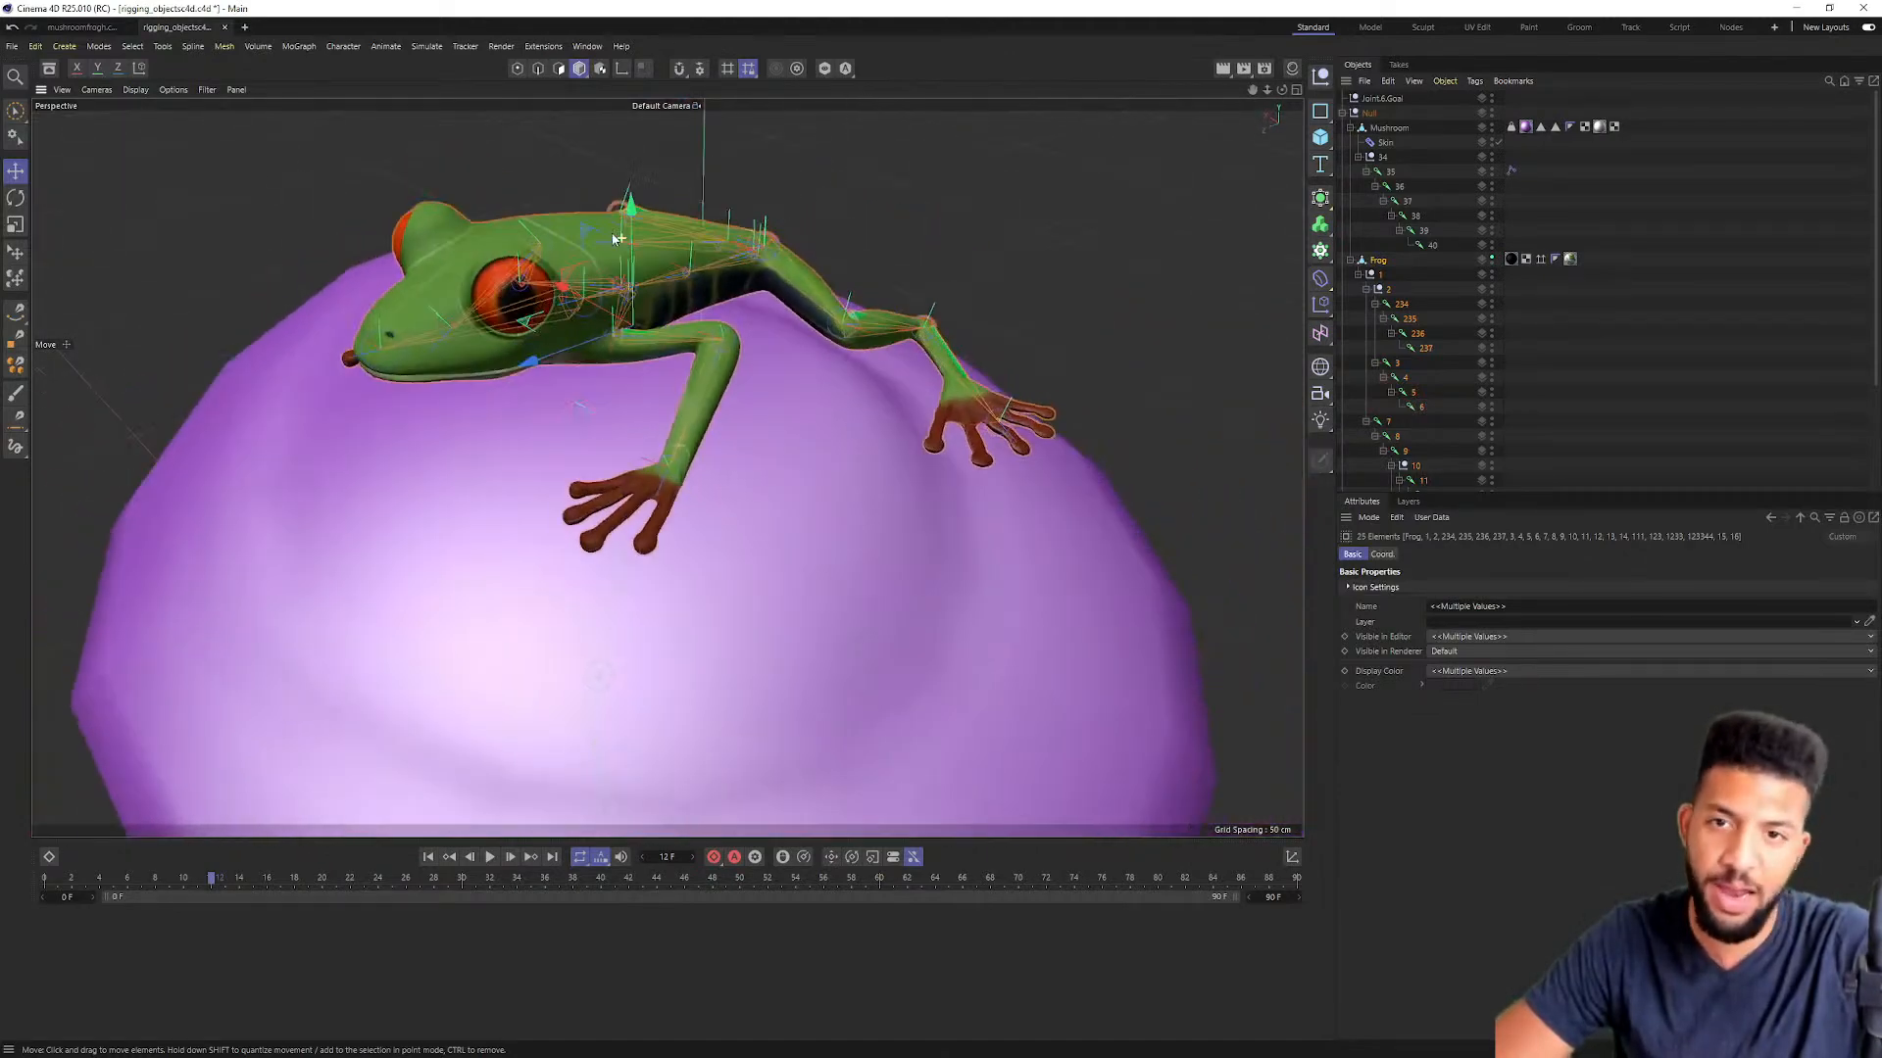
pyautogui.click(343, 46)
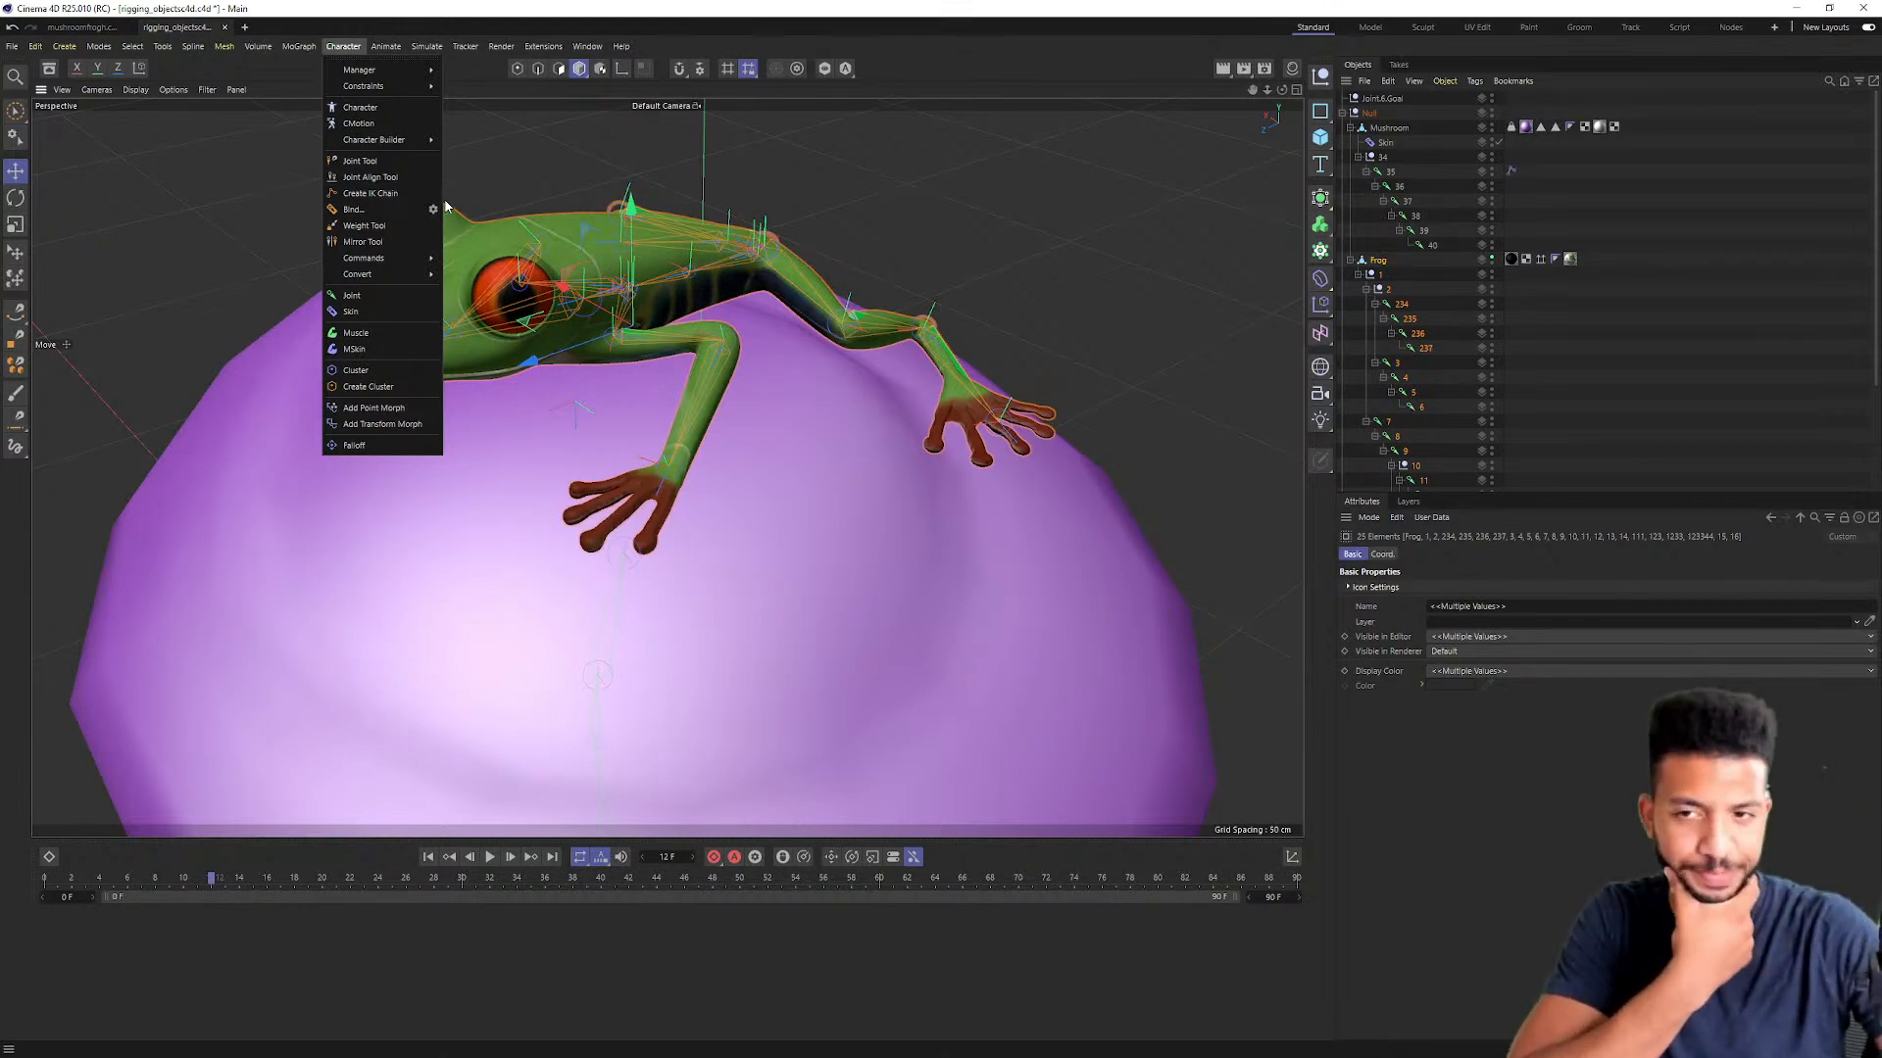
pyautogui.click(388, 213)
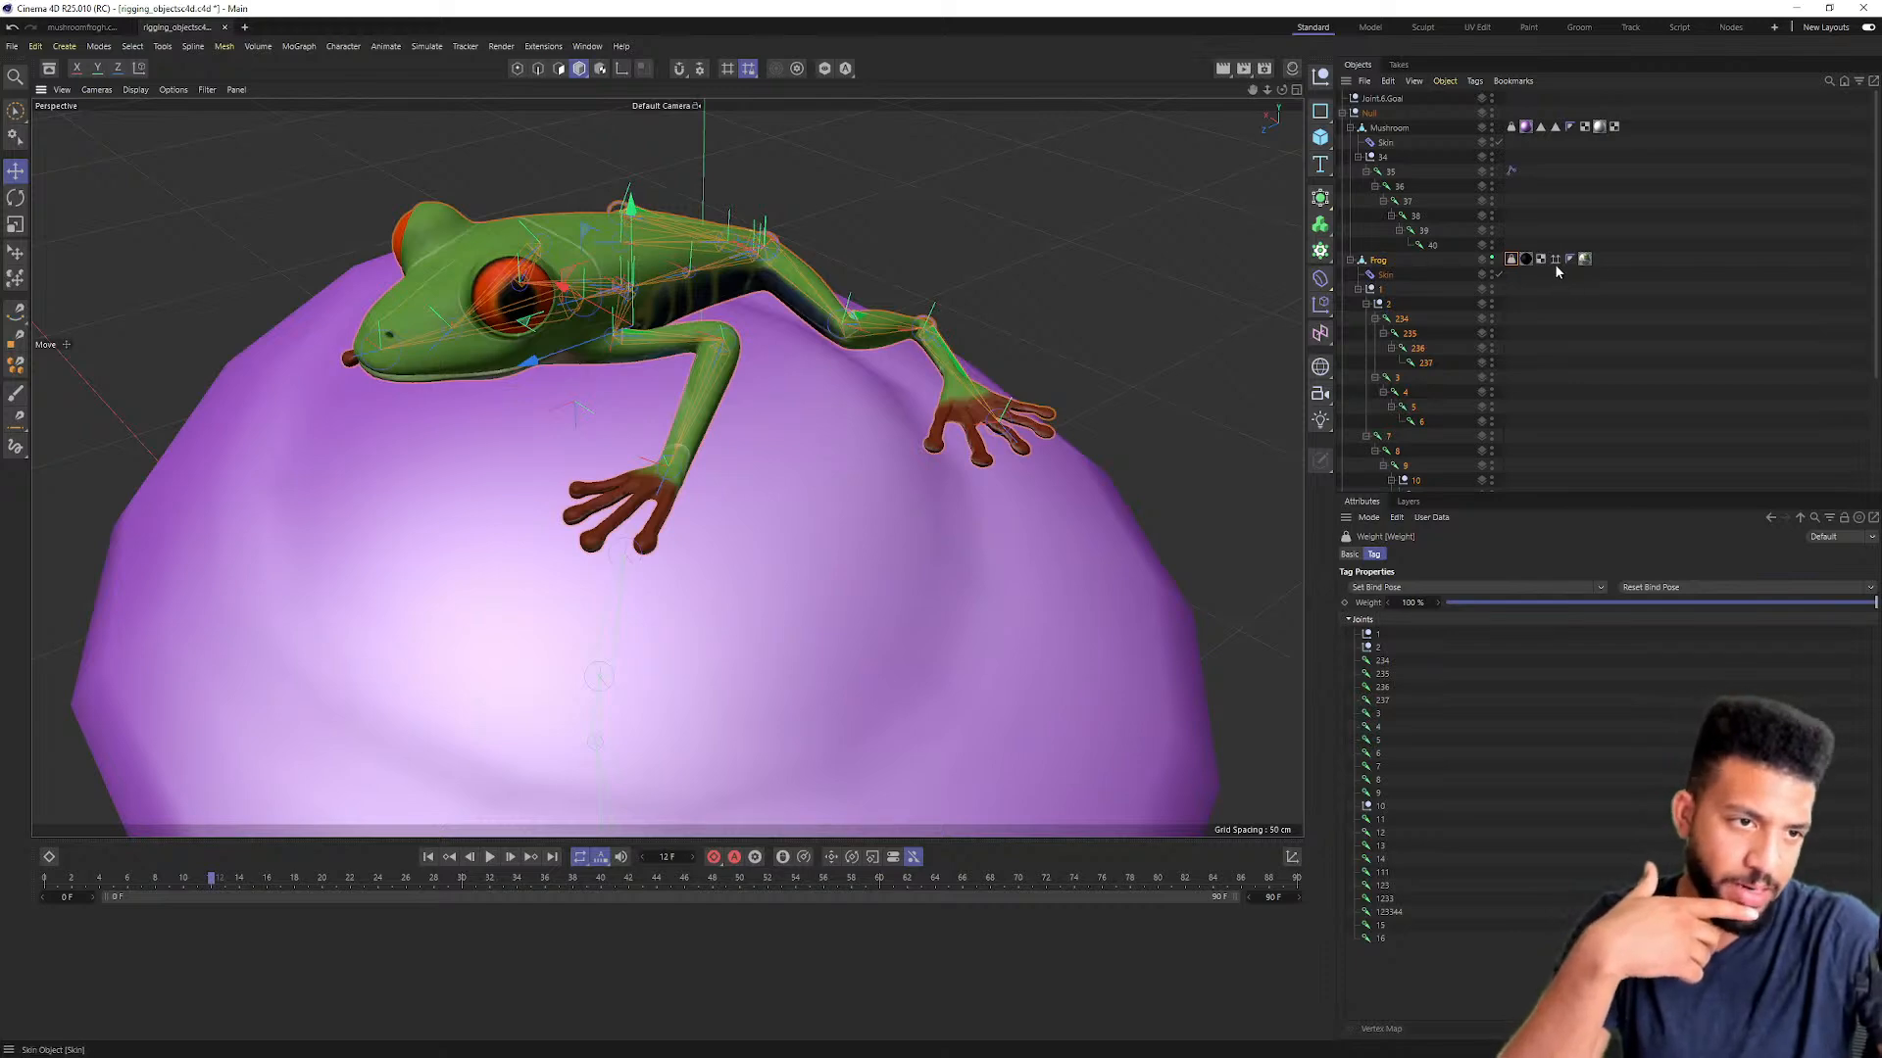
# Step: Test the binding by moving hind-leg joint 234, and undo the move
pyautogui.click(1403, 318)
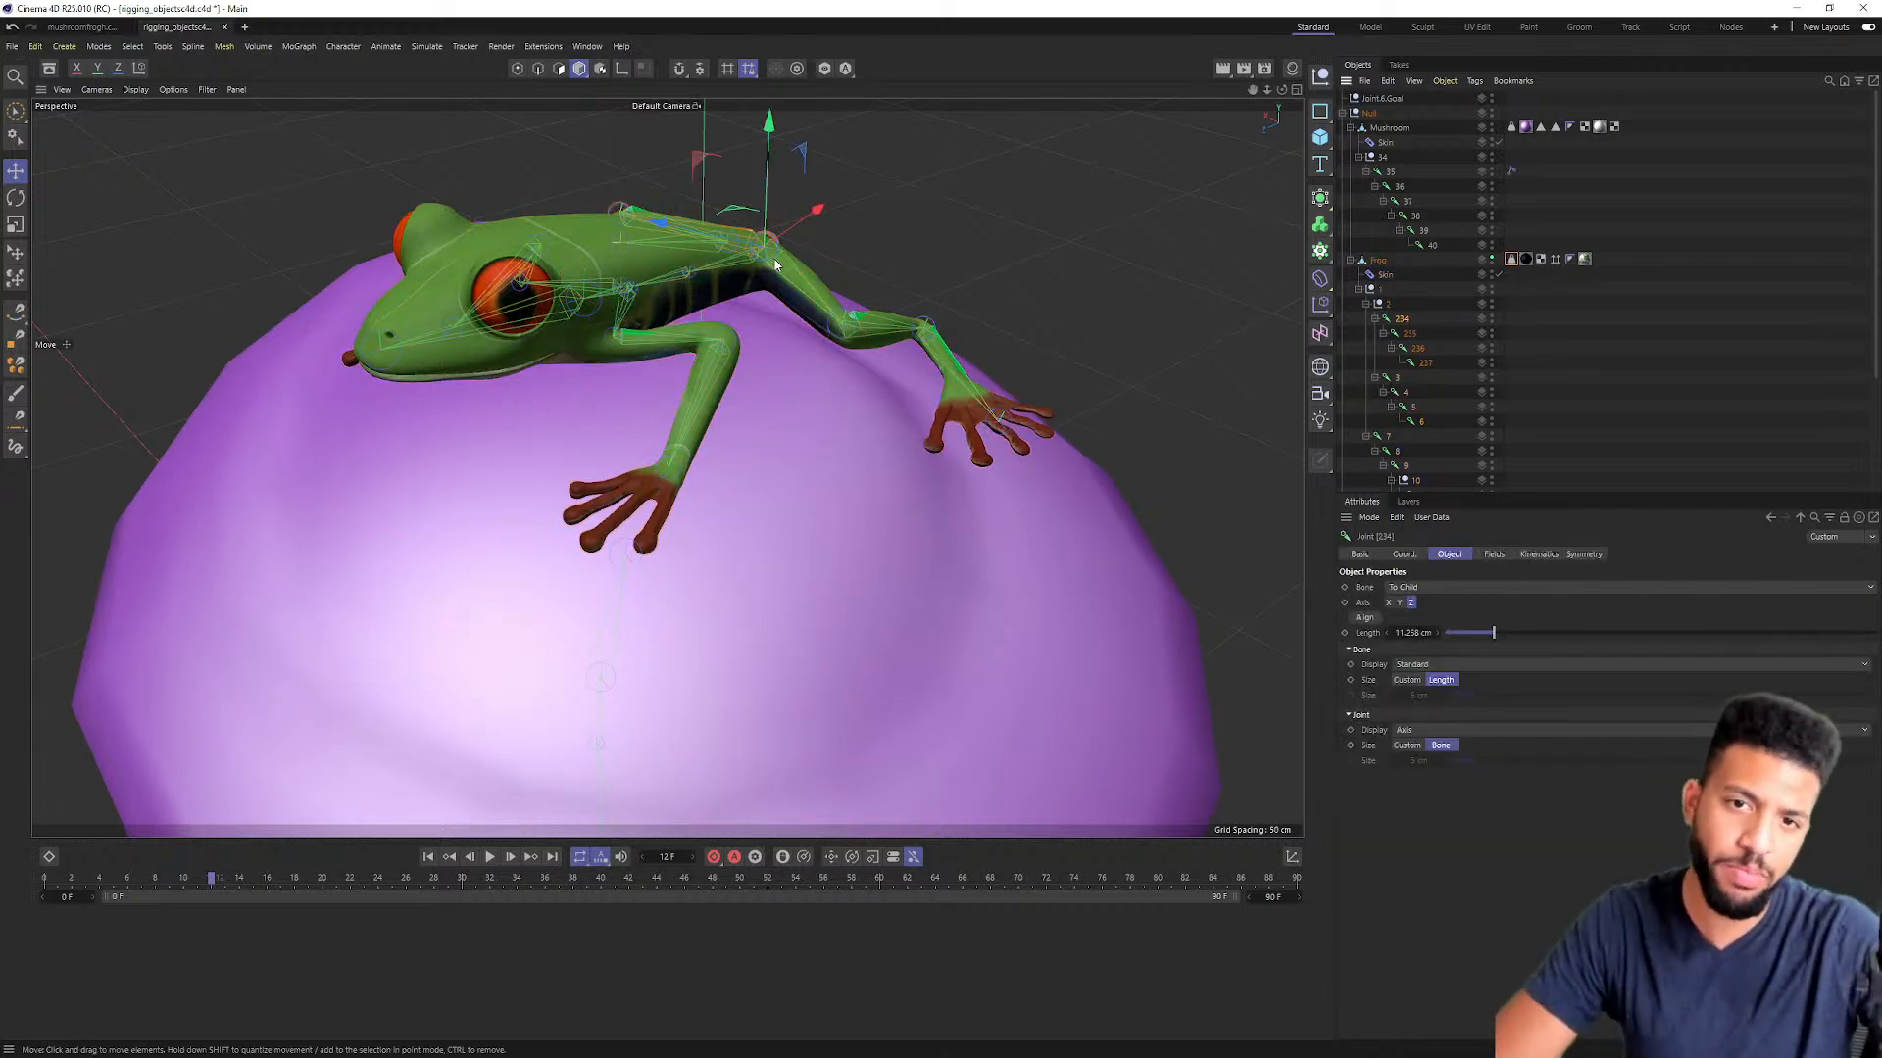
pyautogui.keyDown('alt'); pyautogui.moveTo(774, 264); pyautogui.dragTo(663, 245); pyautogui.keyUp('alt')
pyautogui.keyDown('alt'); pyautogui.moveTo(662, 245); pyautogui.dragTo(551, 415, button='middle'); pyautogui.keyUp('alt')
pyautogui.keyDown('alt'); pyautogui.moveTo(551, 415); pyautogui.dragTo(441, 402); pyautogui.keyUp('alt')
pyautogui.moveTo(676, 357); pyautogui.dragTo(676, 345)
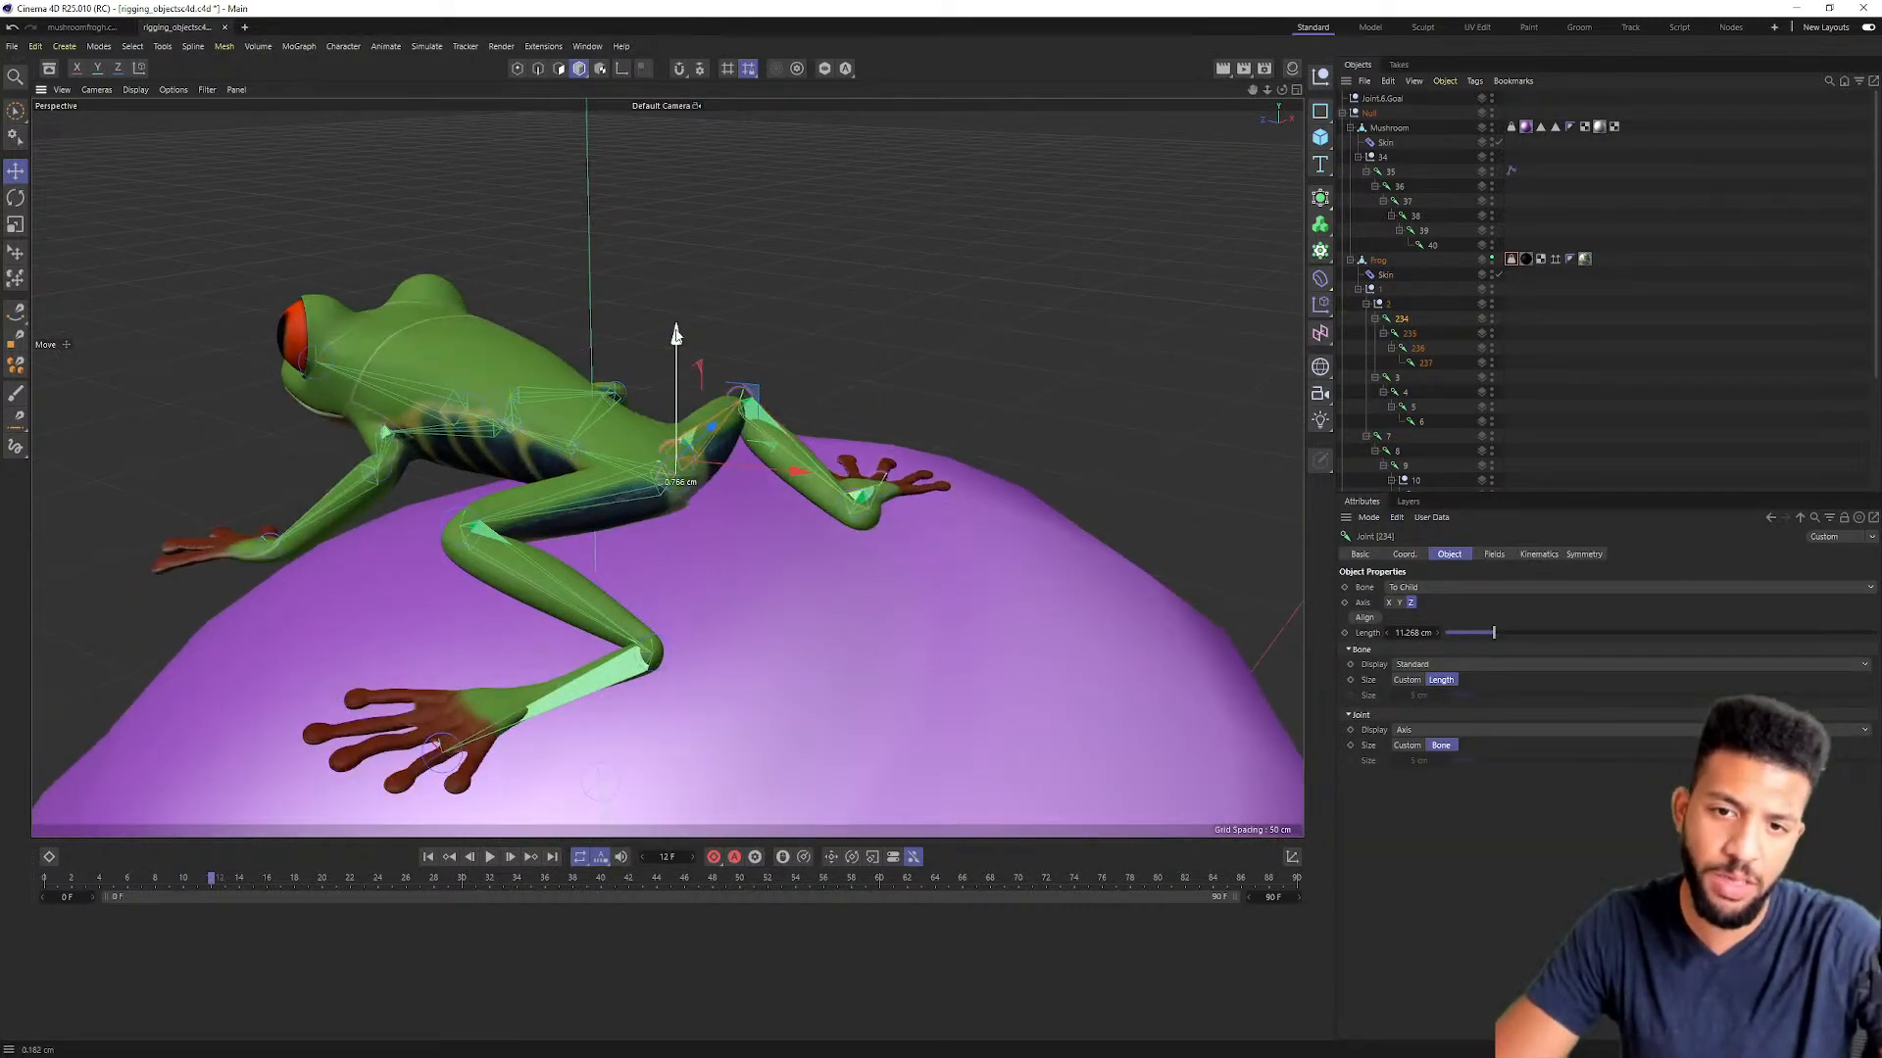
pyautogui.hotkey('ctrl', 'z')
pyautogui.hotkey('ctrl', 'z')
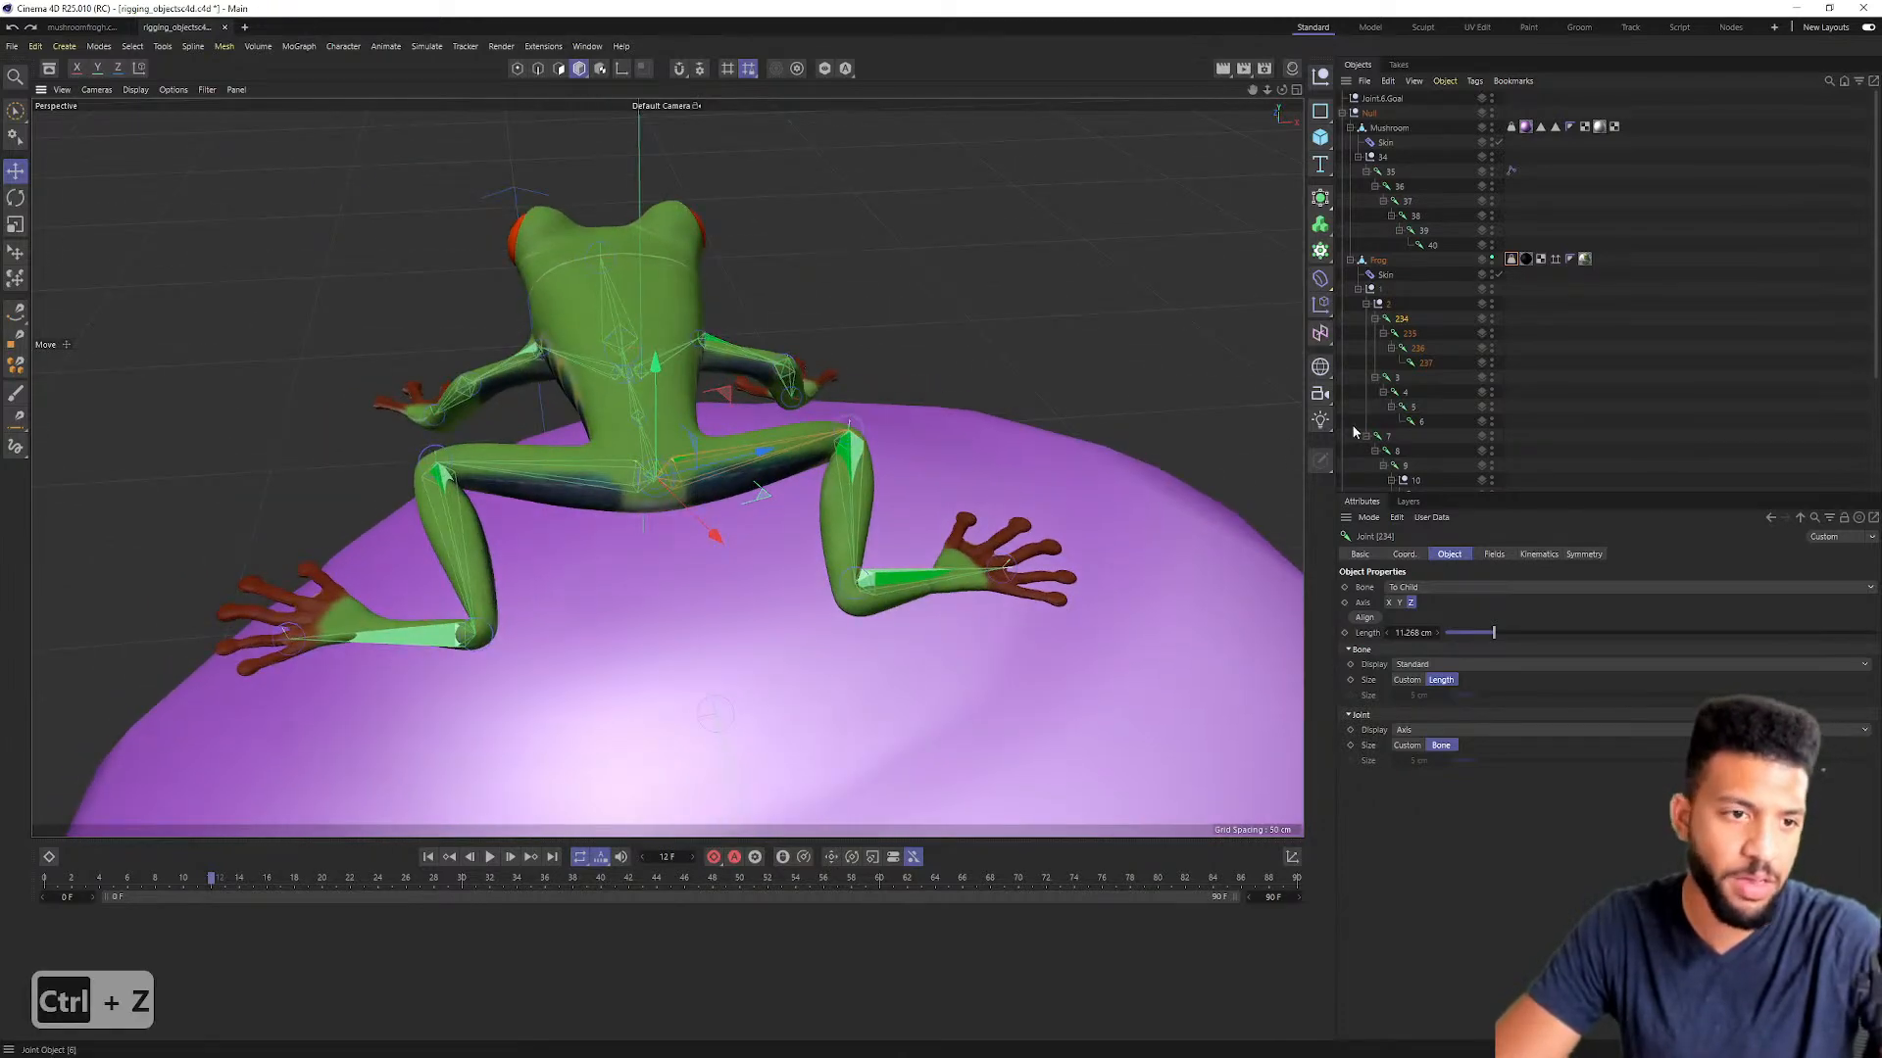
# Step: Test the lower hind leg's deformation by rotating joint 235, and undo the rotation
pyautogui.click(1408, 334)
pyautogui.press('r')
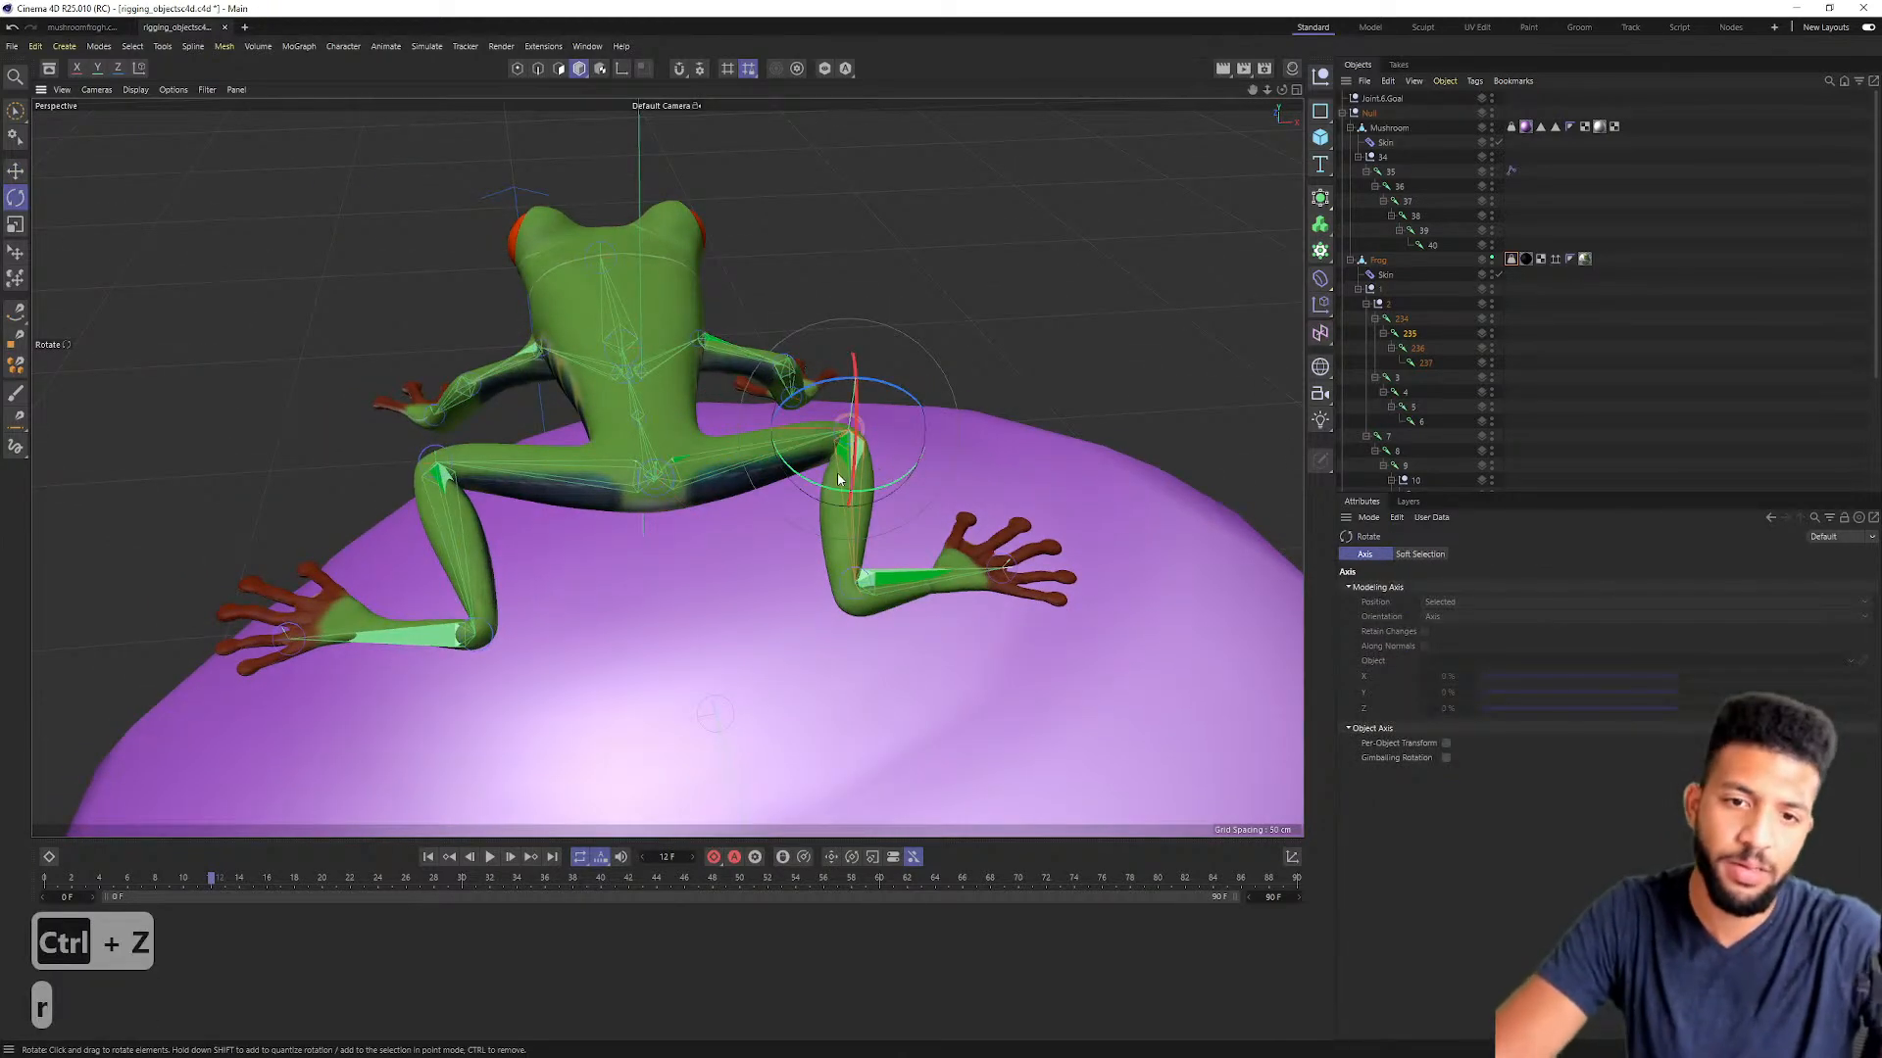
pyautogui.moveTo(826, 492); pyautogui.dragTo(776, 484)
pyautogui.hotkey('ctrl', 'z')
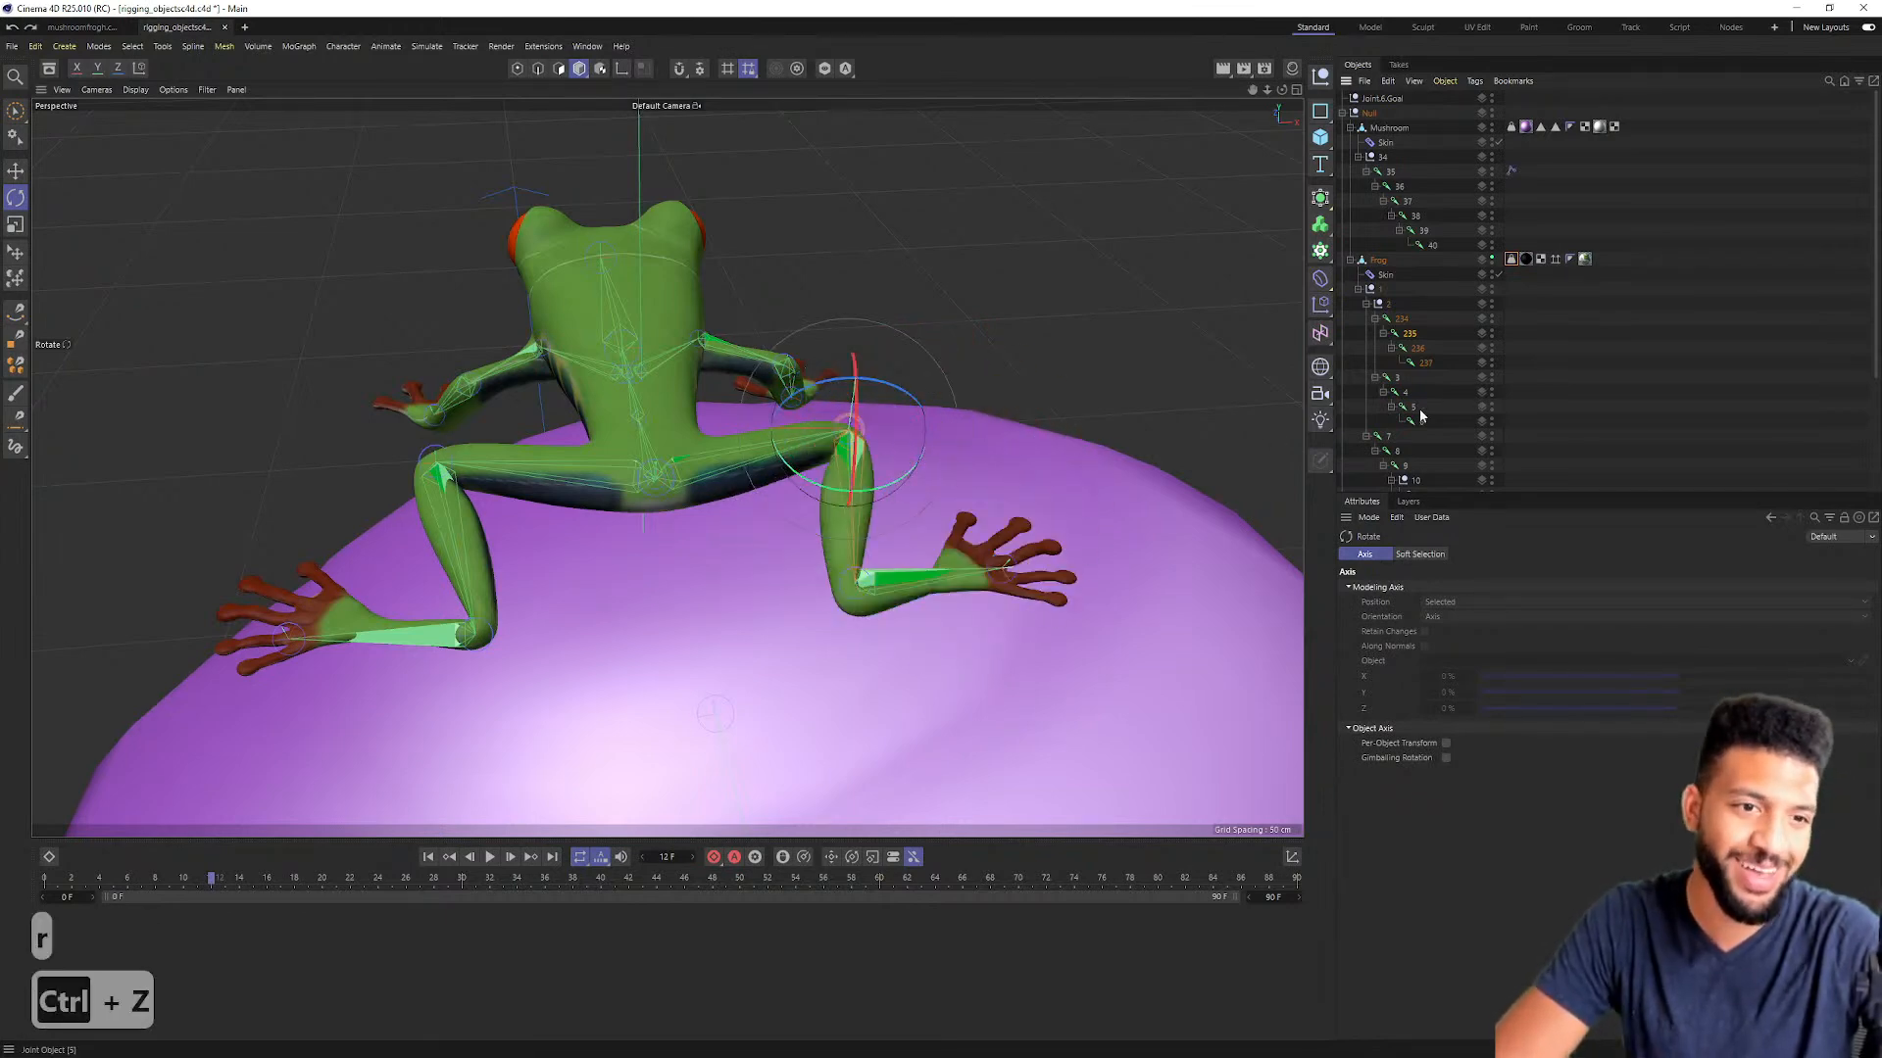
# Step: Test the front leg's shoulder deformation by moving its upper joint, and undo the moves
pyautogui.keyDown('alt'); pyautogui.moveTo(840, 377); pyautogui.dragTo(984, 363); pyautogui.keyUp('alt')
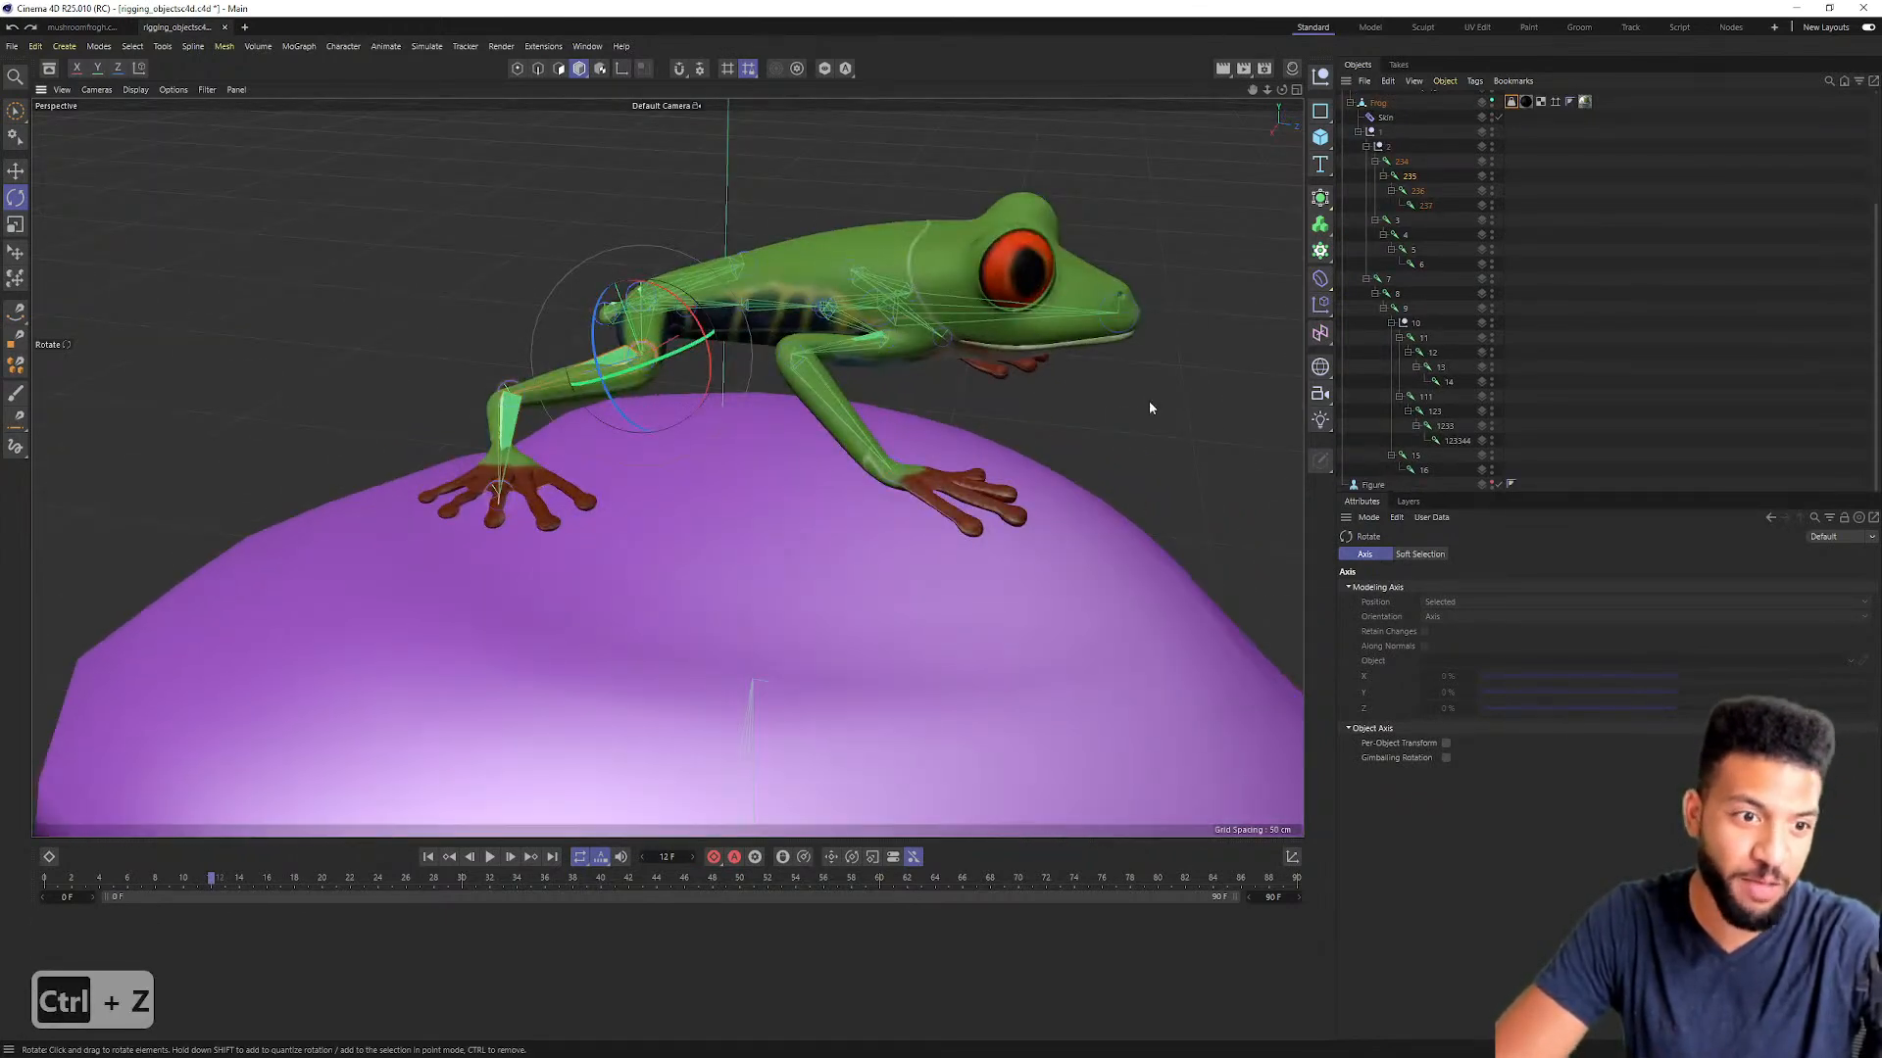
pyautogui.click(1429, 397)
pyautogui.moveTo(941, 367)
pyautogui.keyDown('alt'); pyautogui.mouseDown()
pyautogui.moveTo(873, 356)
pyautogui.moveTo(912, 345)
pyautogui.moveTo(847, 278)
pyautogui.moveTo(862, 305)
pyautogui.moveTo(833, 343)
pyautogui.moveTo(596, 378)
pyautogui.moveTo(520, 322)
pyautogui.moveTo(774, 349)
pyautogui.moveTo(831, 339)
pyautogui.moveTo(832, 306)
pyautogui.moveTo(816, 421)
pyautogui.moveTo(946, 392)
pyautogui.mouseUp(); pyautogui.keyUp('alt')
pyautogui.click(912, 343)
pyautogui.press('e')
pyautogui.hotkey('ctrl', 'z')
pyautogui.hotkey('ctrl', 'z')
pyautogui.hotkey('ctrl', 'z')
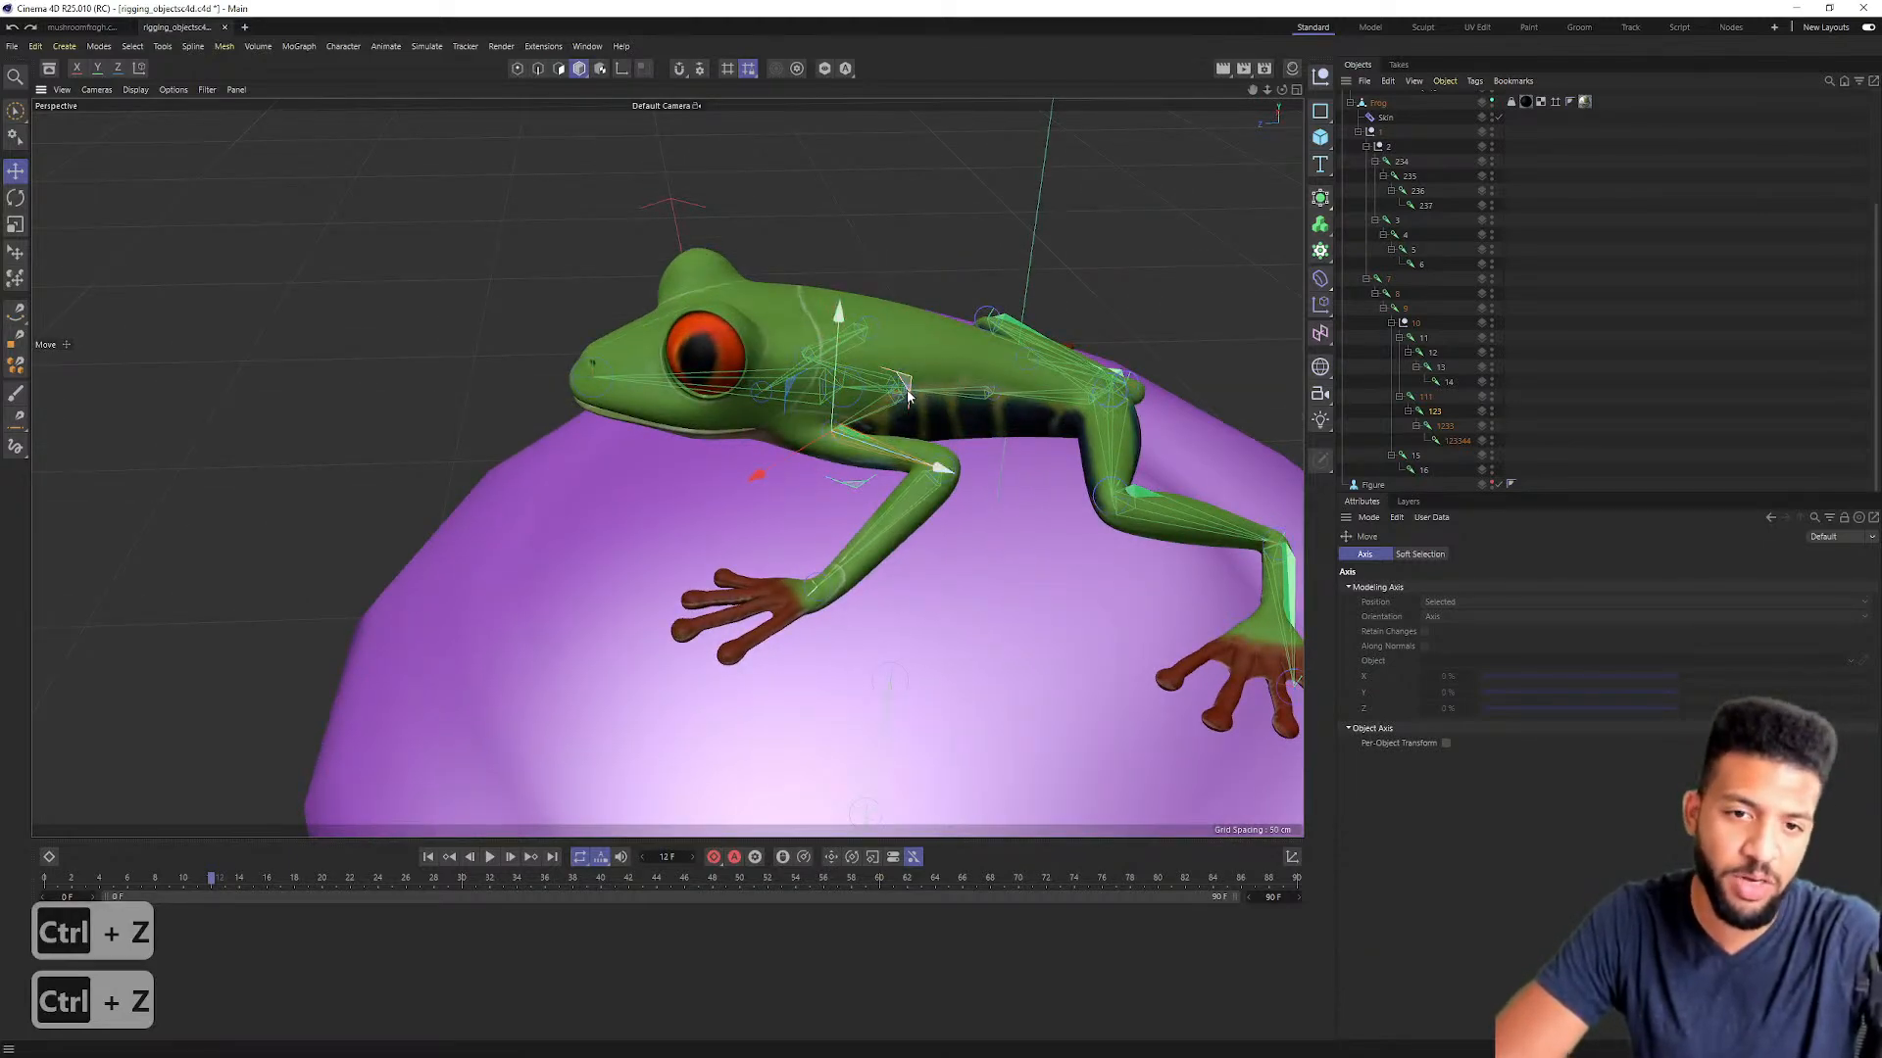
# Step: Test the front leg's elbow bend by rotating joint 1233, and undo the rotations
pyautogui.click(1447, 427)
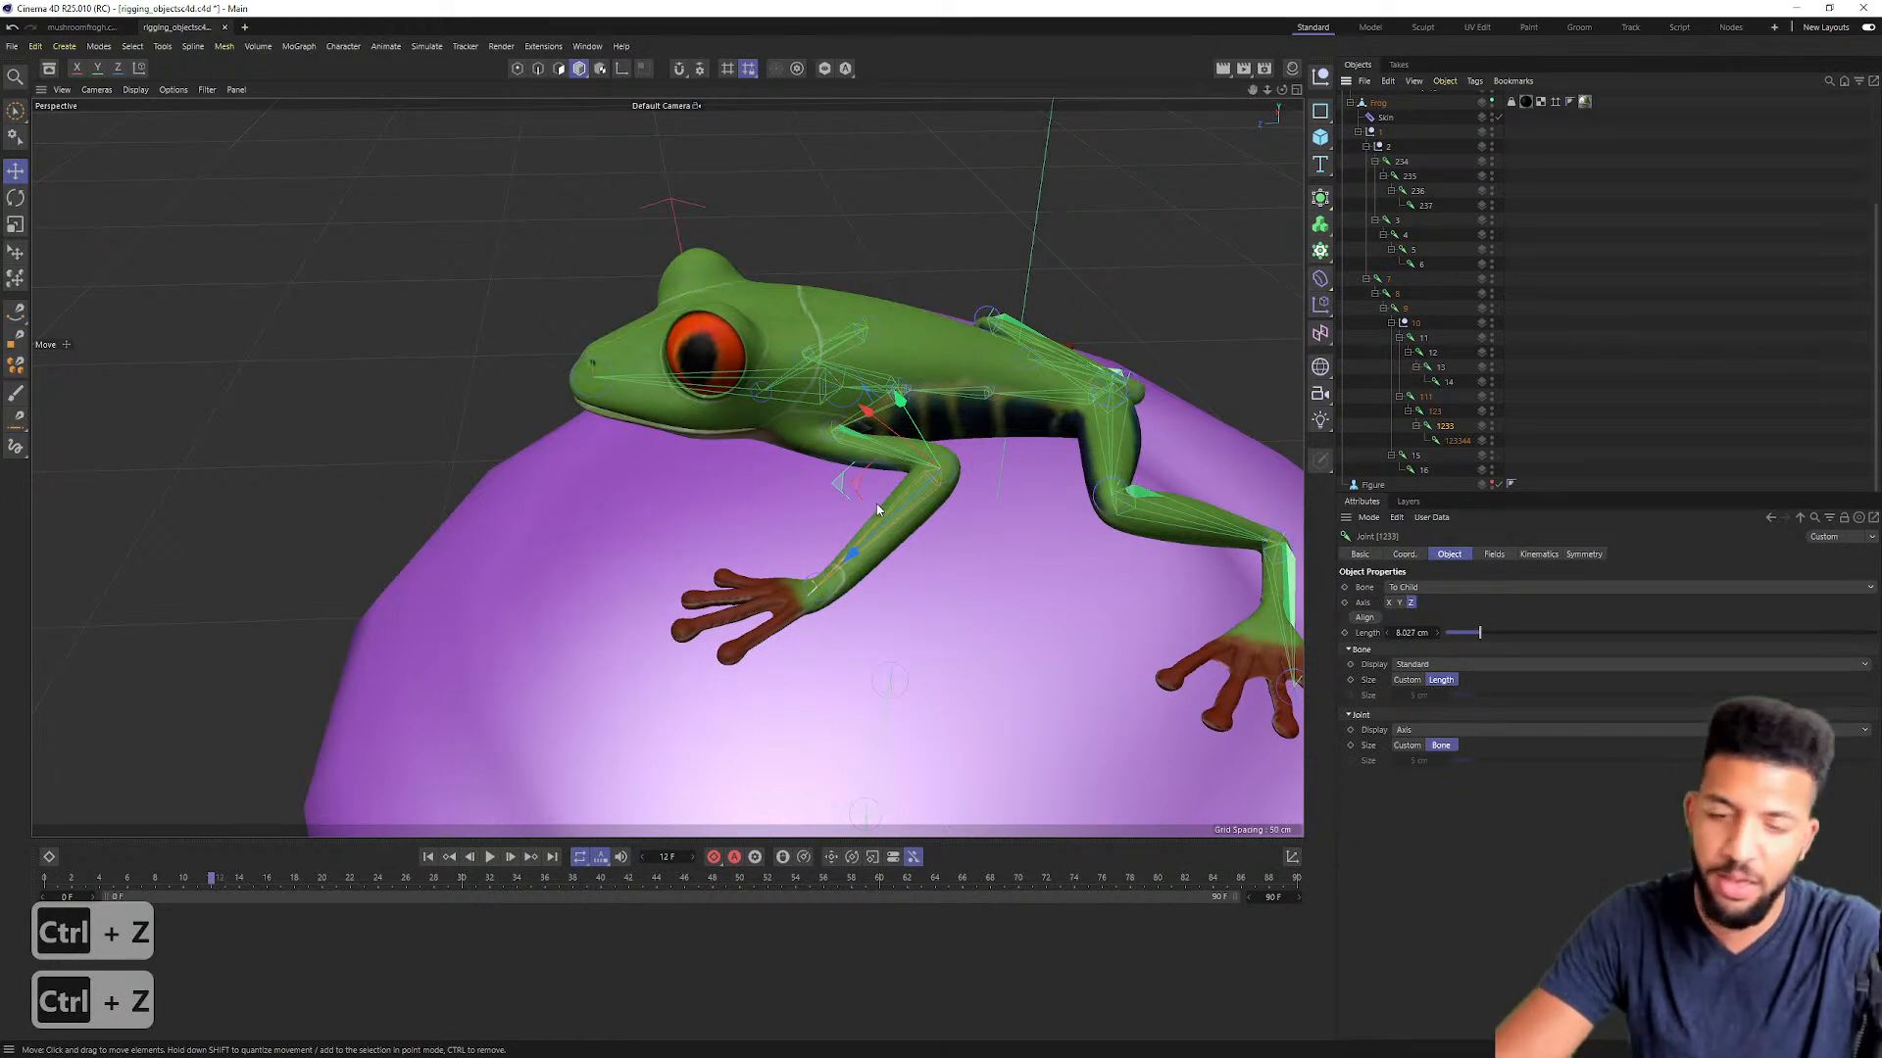
pyautogui.keyDown('alt'); pyautogui.moveTo(874, 490); pyautogui.dragTo(980, 443); pyautogui.keyUp('alt')
pyautogui.press('r')
pyautogui.hotkey('ctrl', 'z')
pyautogui.hotkey('ctrl', 'z')
pyautogui.moveTo(931, 485); pyautogui.dragTo(946, 529)
pyautogui.hotkey('ctrl', 'z')
pyautogui.hotkey('ctrl', 'z')
pyautogui.hotkey('ctrl', 'z')
pyautogui.hotkey('ctrl', 'z')
pyautogui.hotkey('ctrl', 'z')
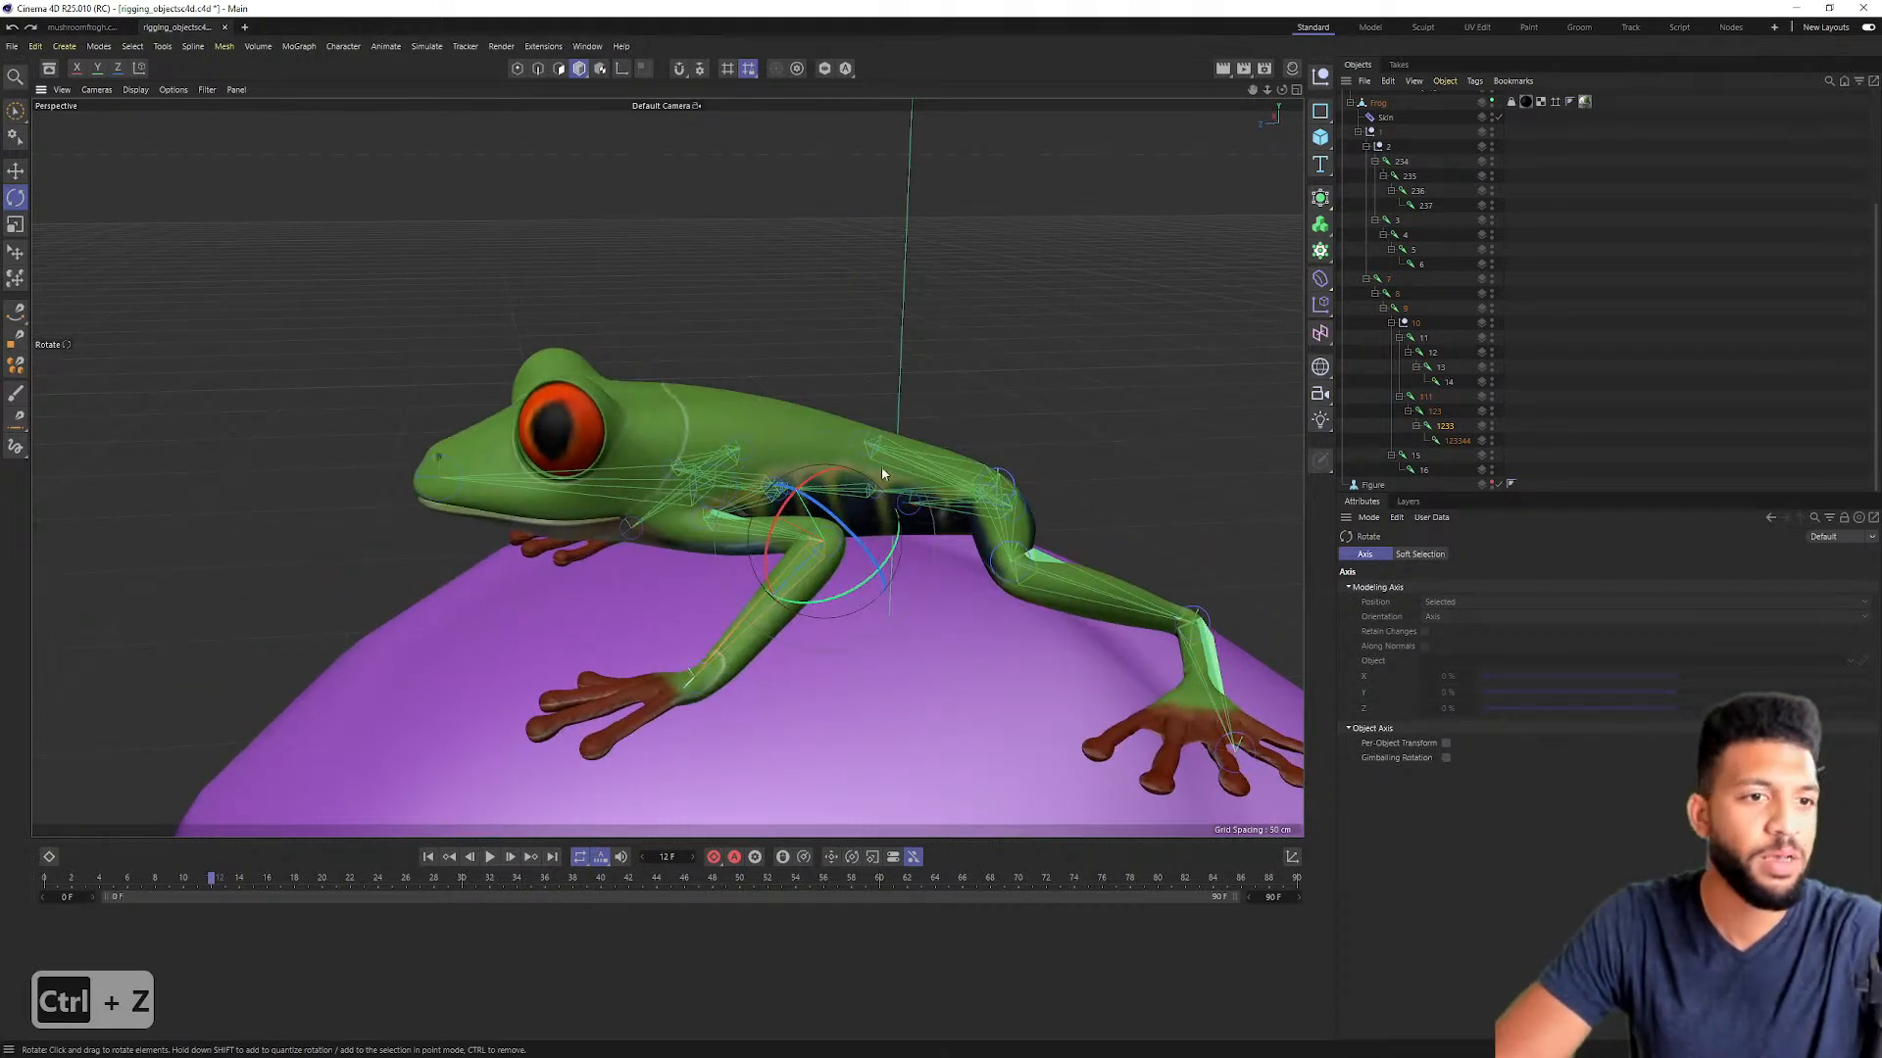
pyautogui.hotkey('ctrl', 'z')
pyautogui.hotkey('ctrl', 'z')
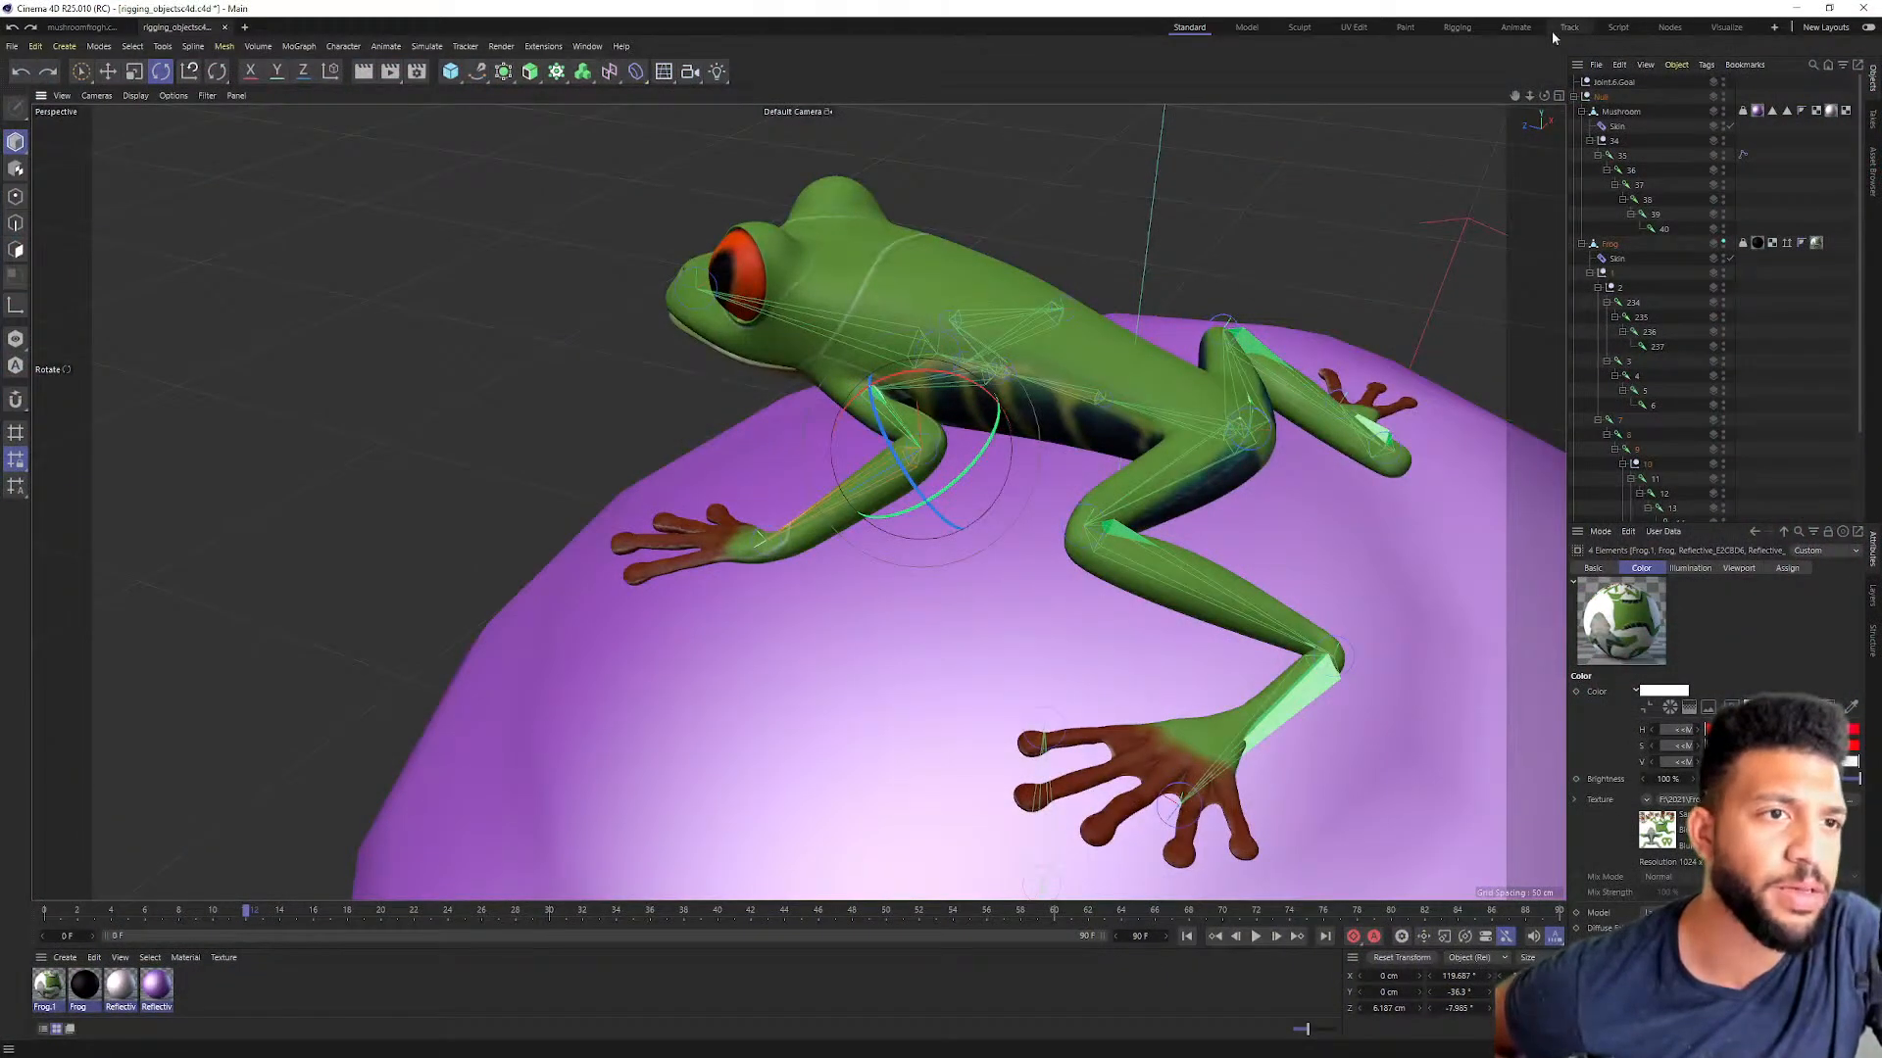
# Step: Switch to the Rigging layout and show the models with wireframe lines over the shading
pyautogui.click(1457, 27)
pyautogui.keyDown('alt'); pyautogui.moveTo(918, 571); pyautogui.dragTo(907, 422); pyautogui.keyUp('alt')
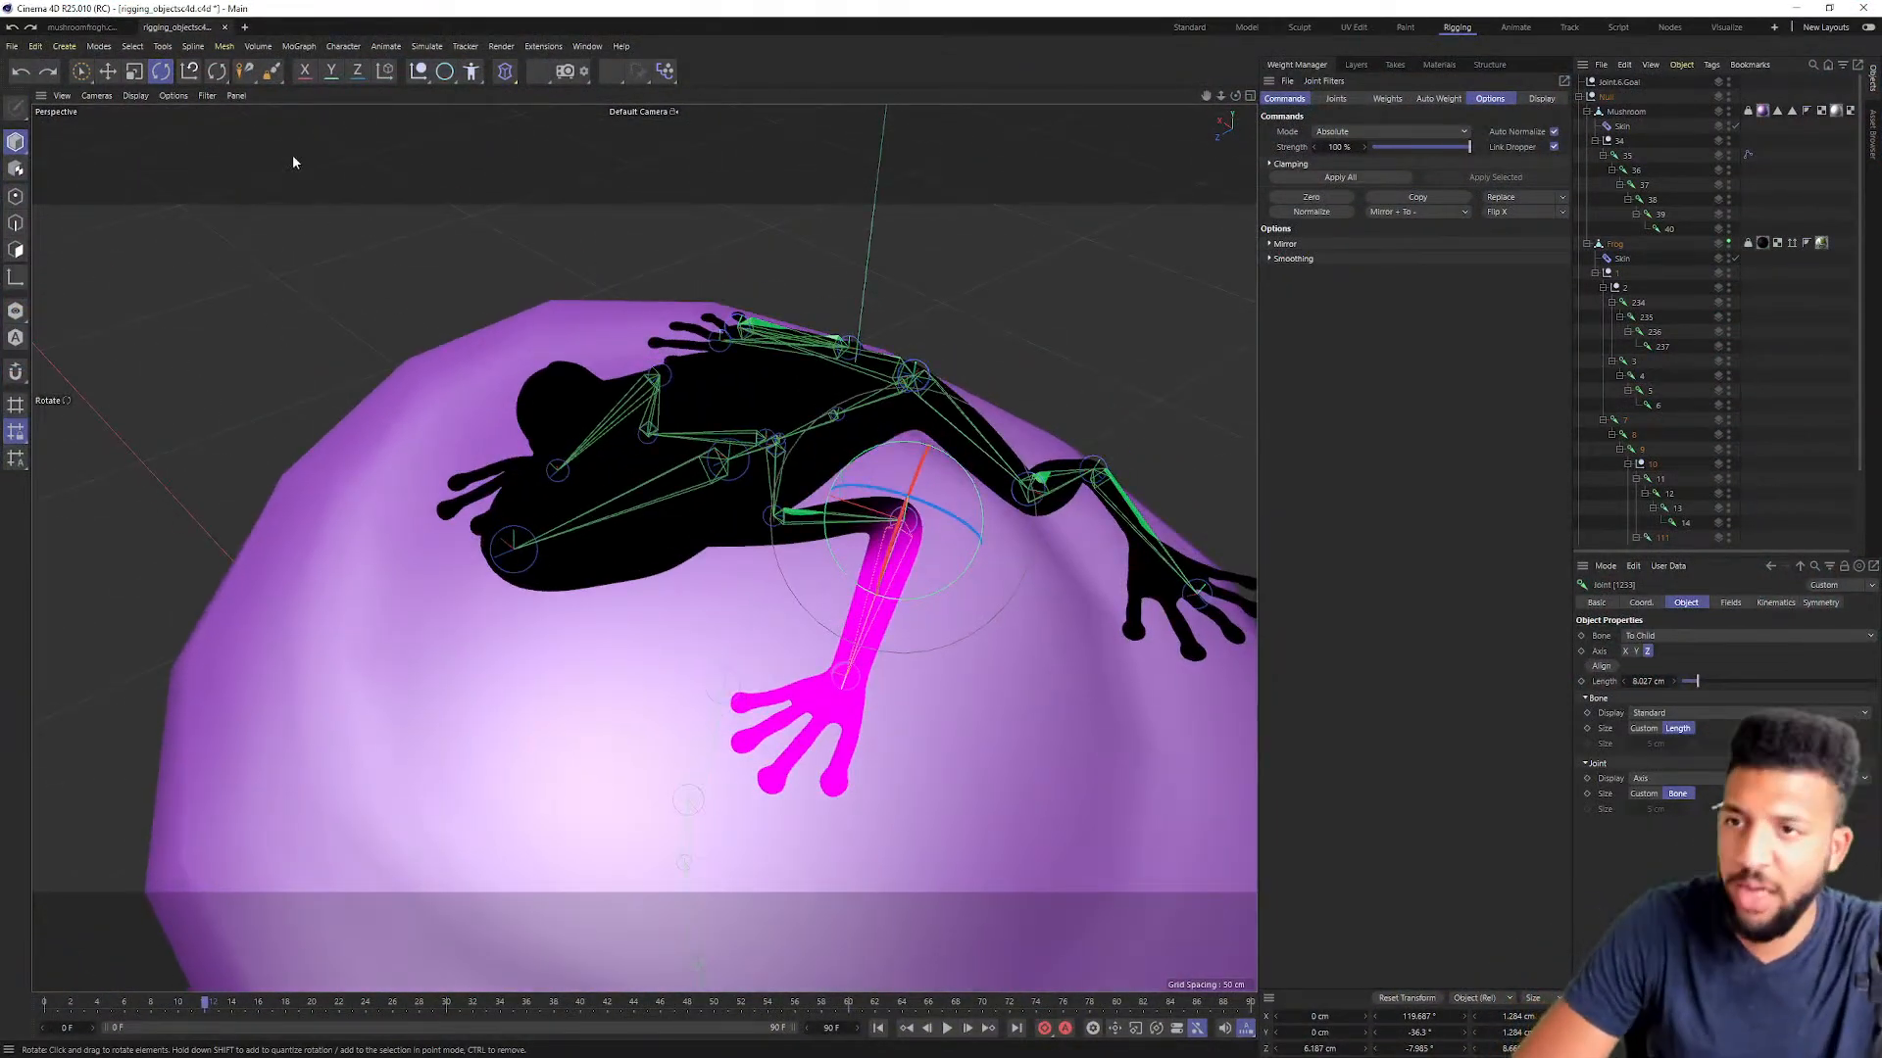
pyautogui.click(135, 95)
pyautogui.click(162, 143)
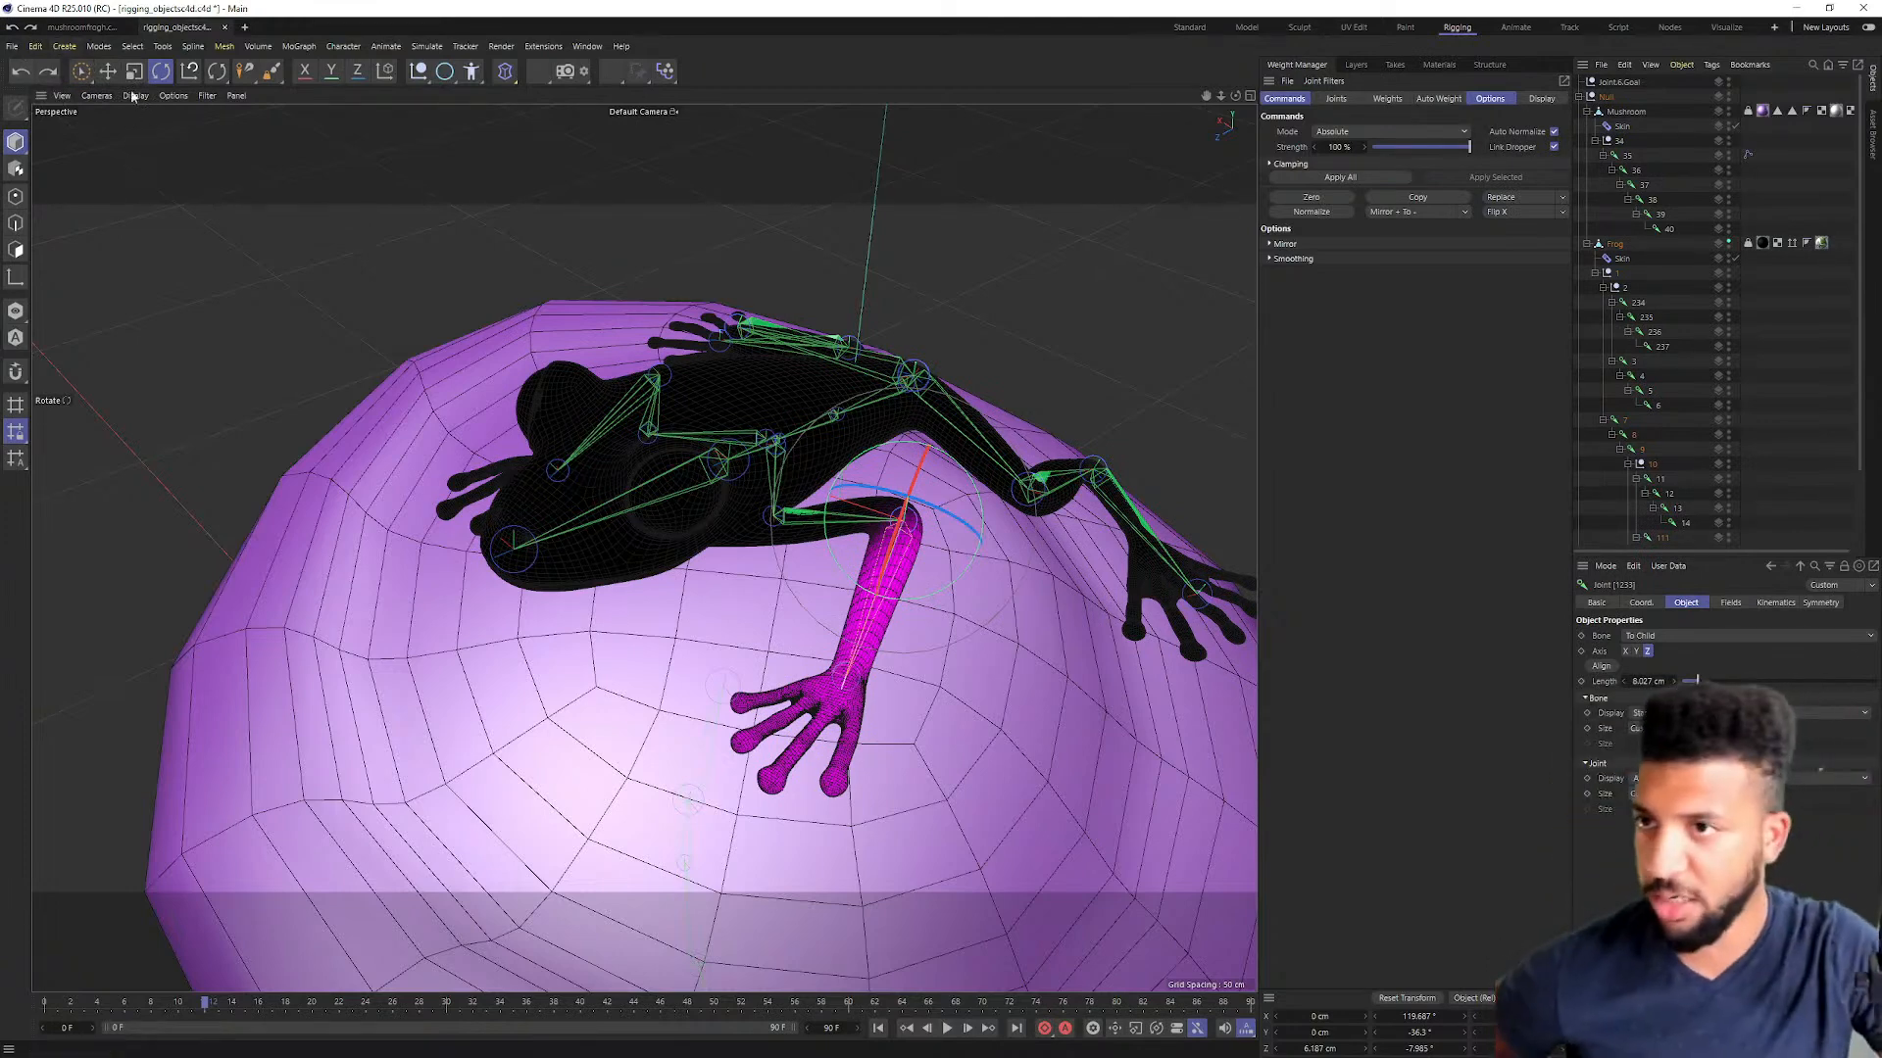
# Step: Open the preferences beside the frog and bring up the Editor Colors list under Scheme Colors
pyautogui.click(11, 46)
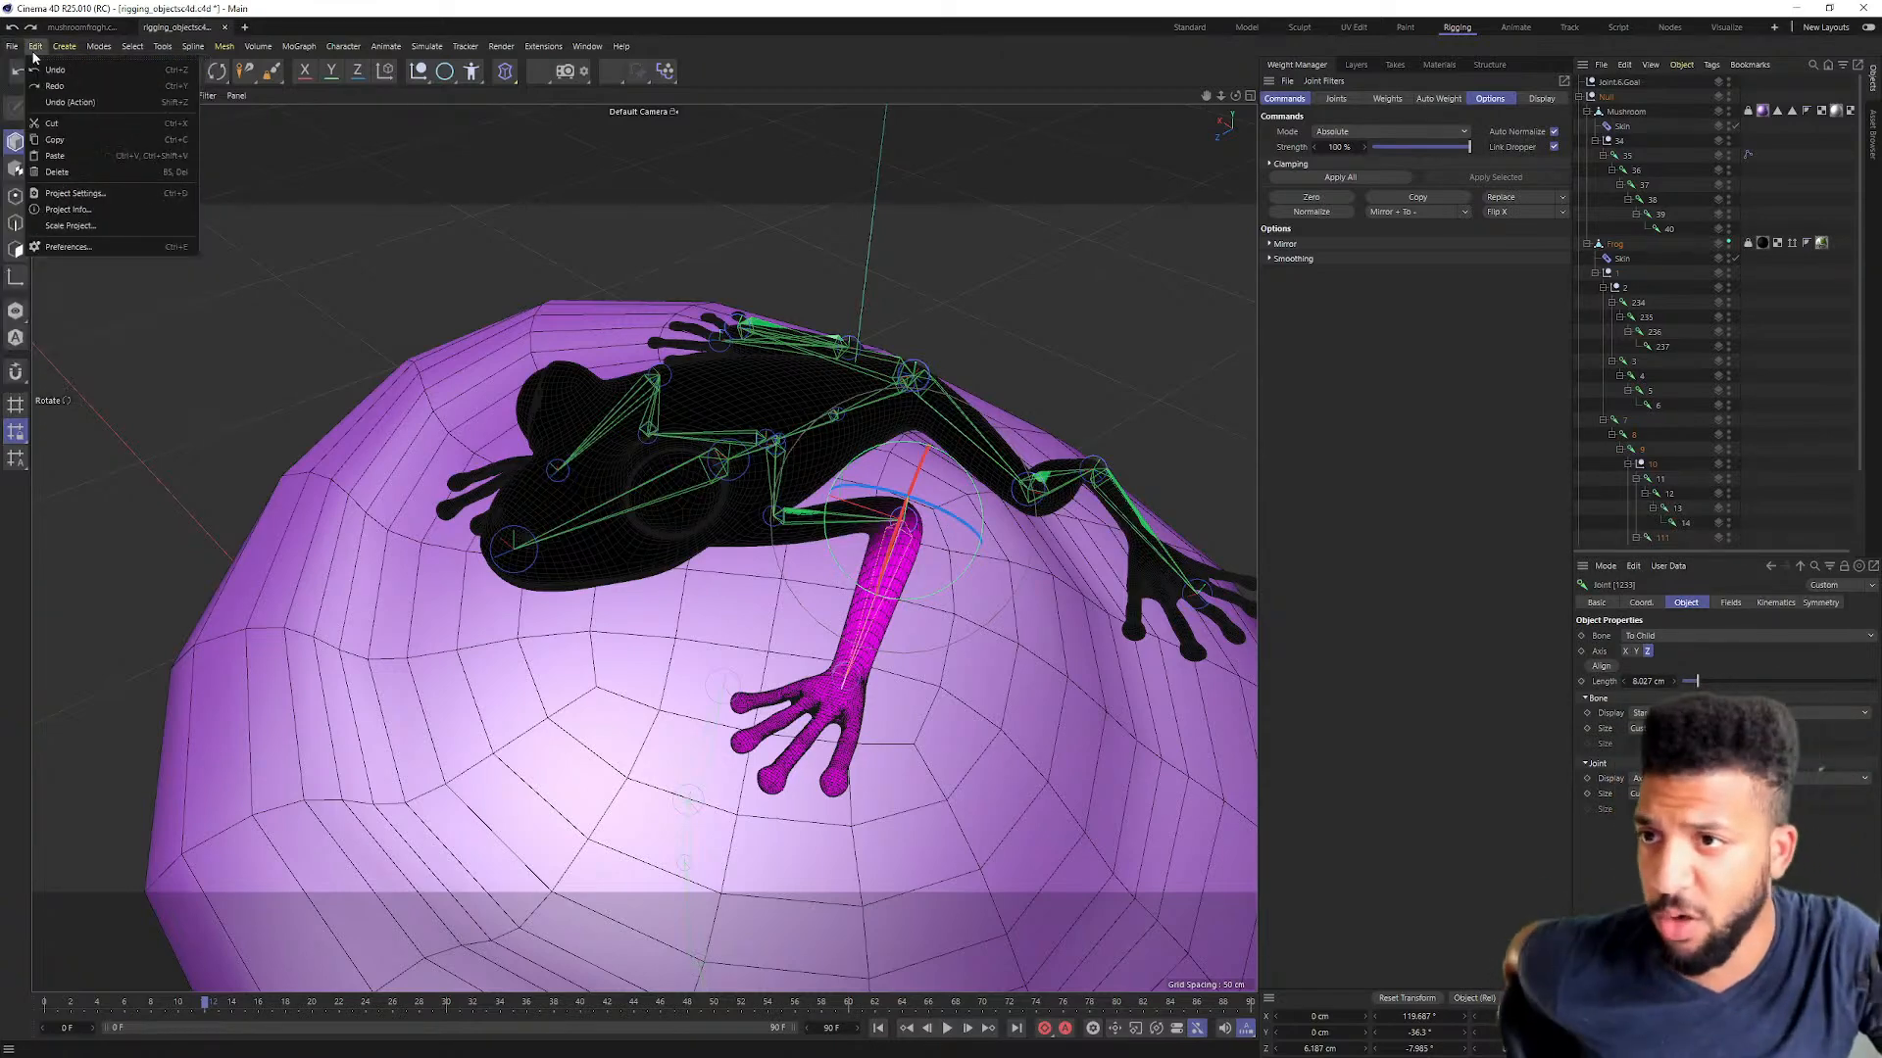
pyautogui.moveTo(36, 44)
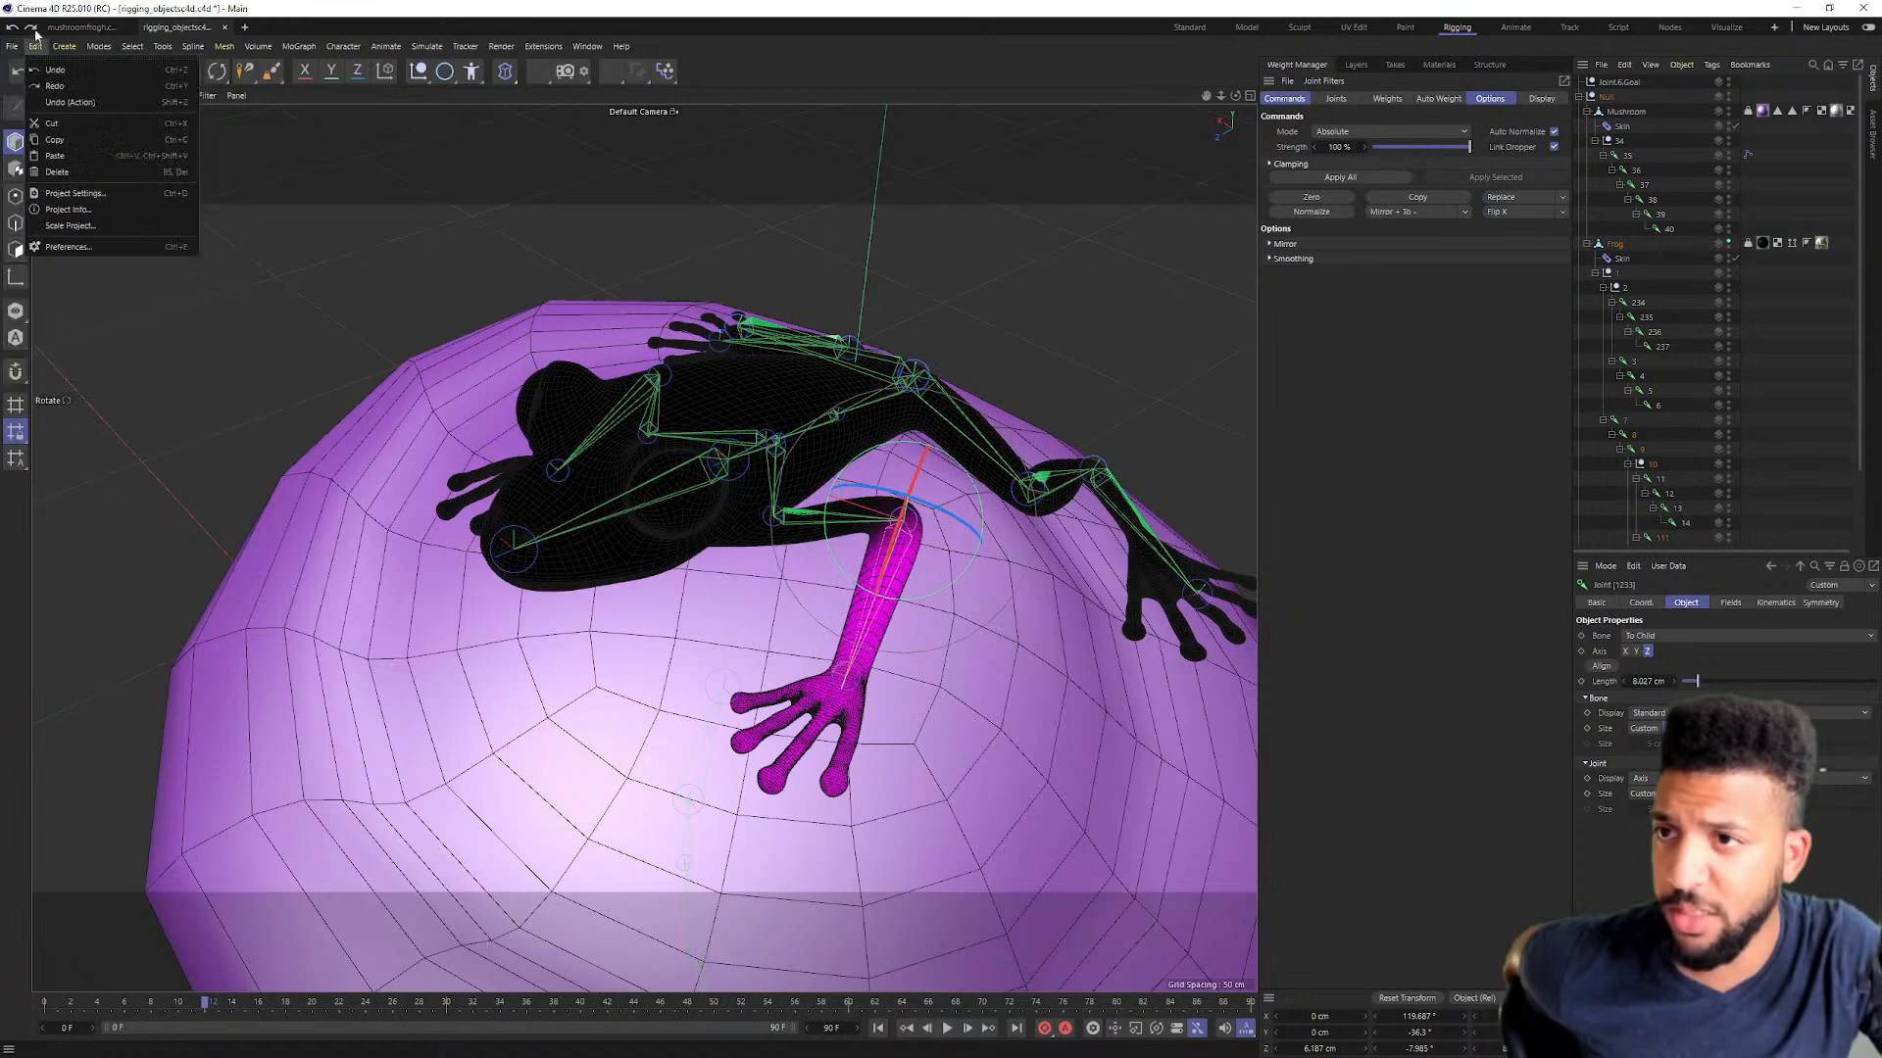
pyautogui.click(71, 247)
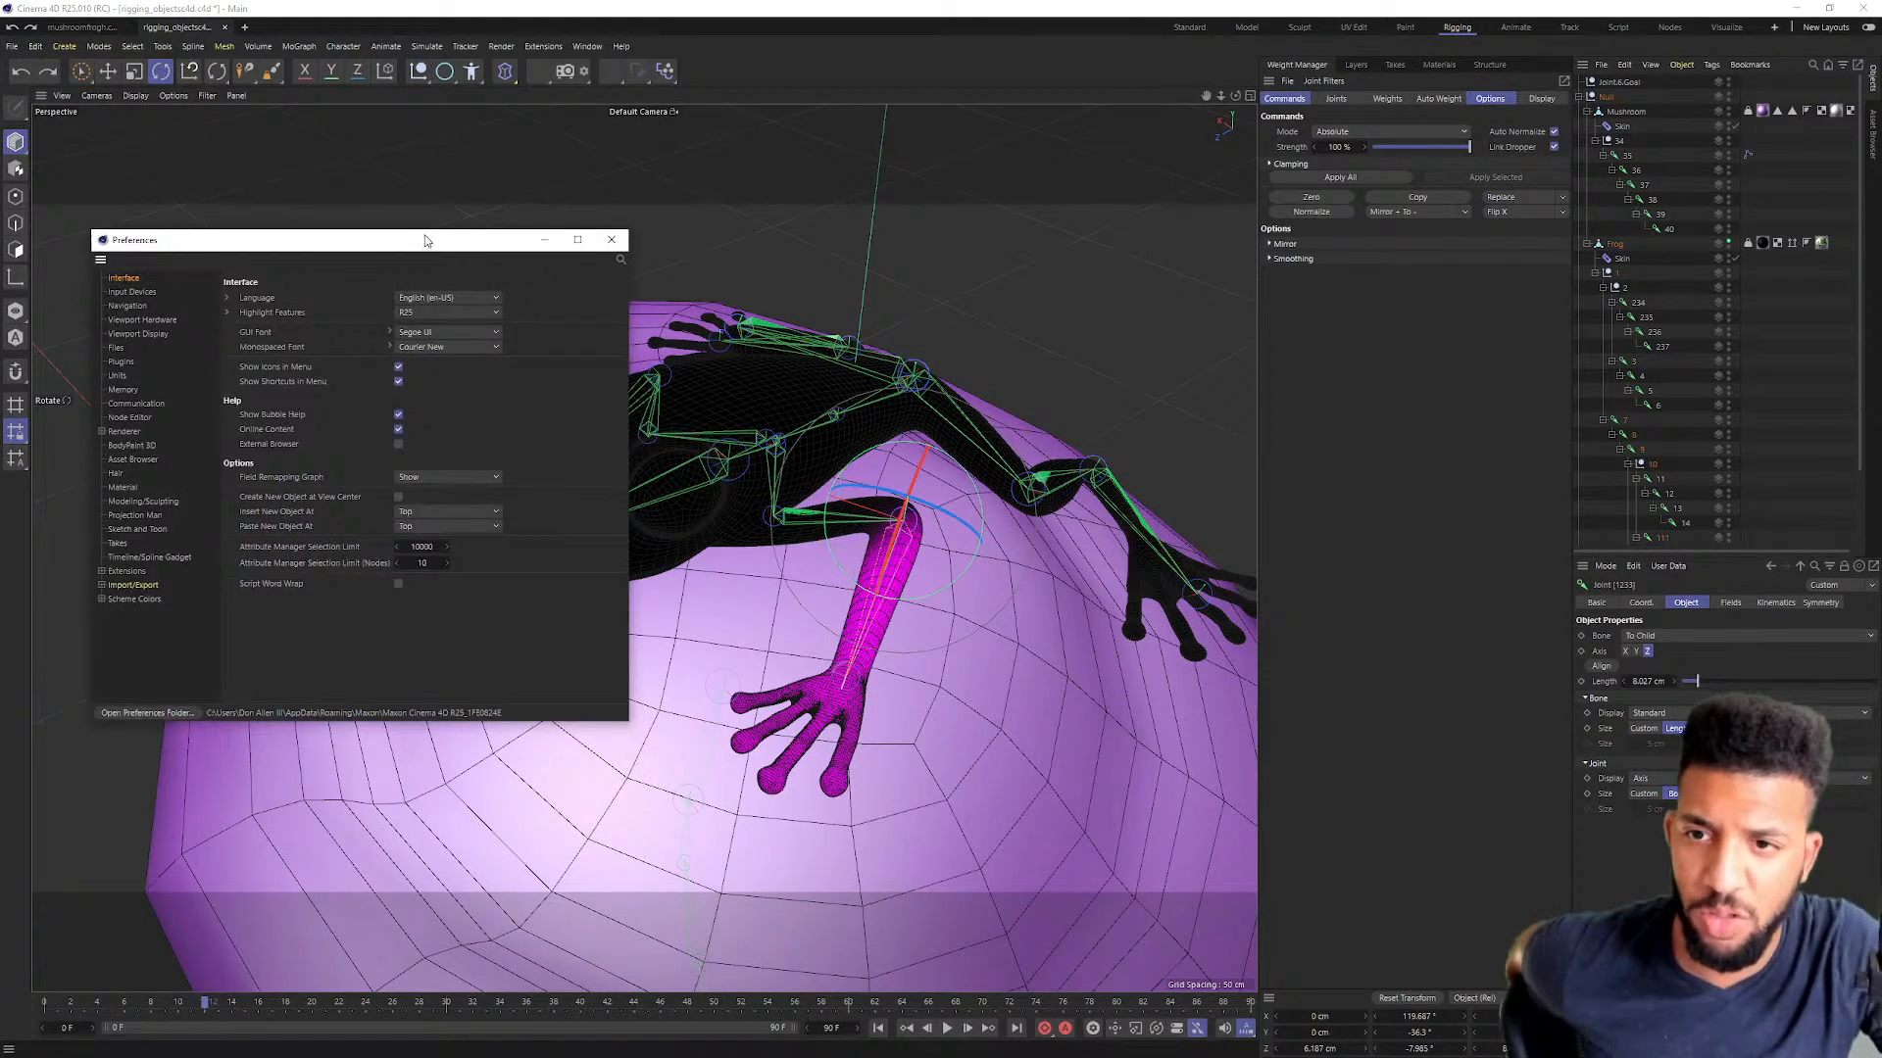
pyautogui.moveTo(420, 240); pyautogui.dragTo(1428, 235)
pyautogui.click(1092, 588)
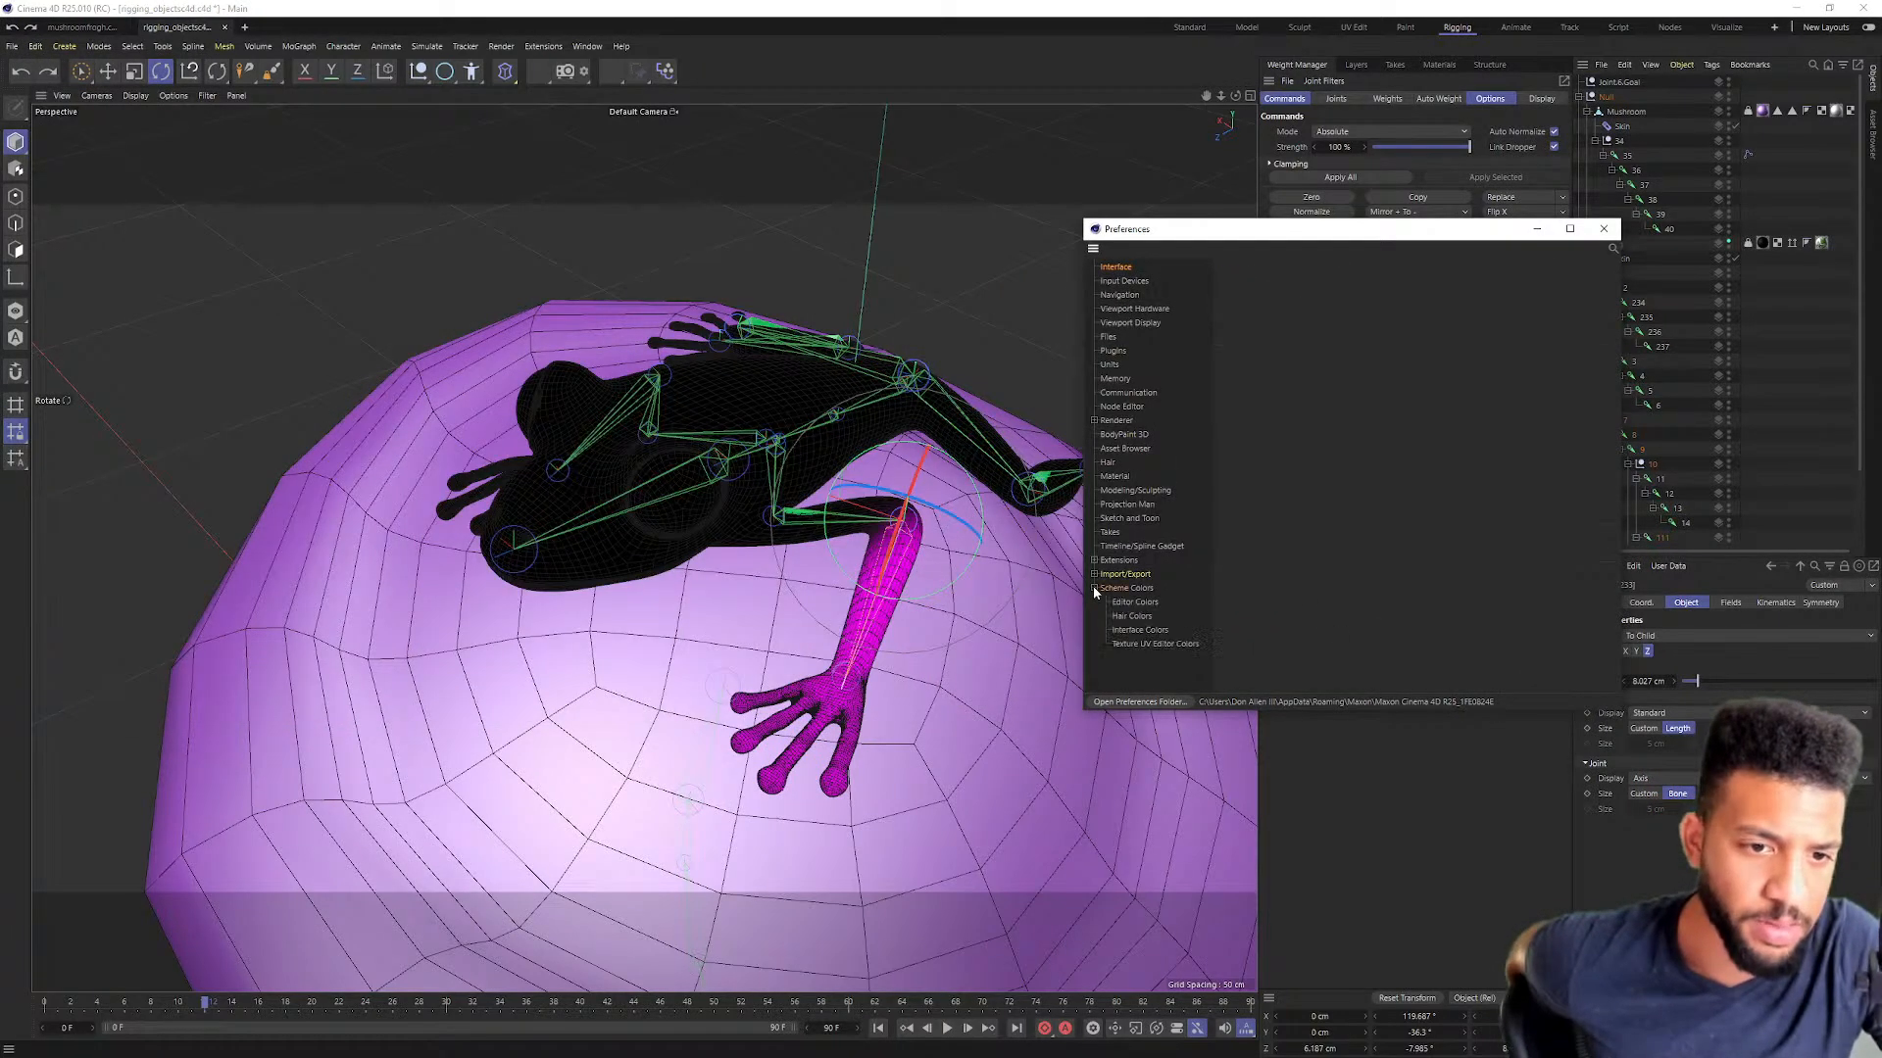
pyautogui.click(1149, 604)
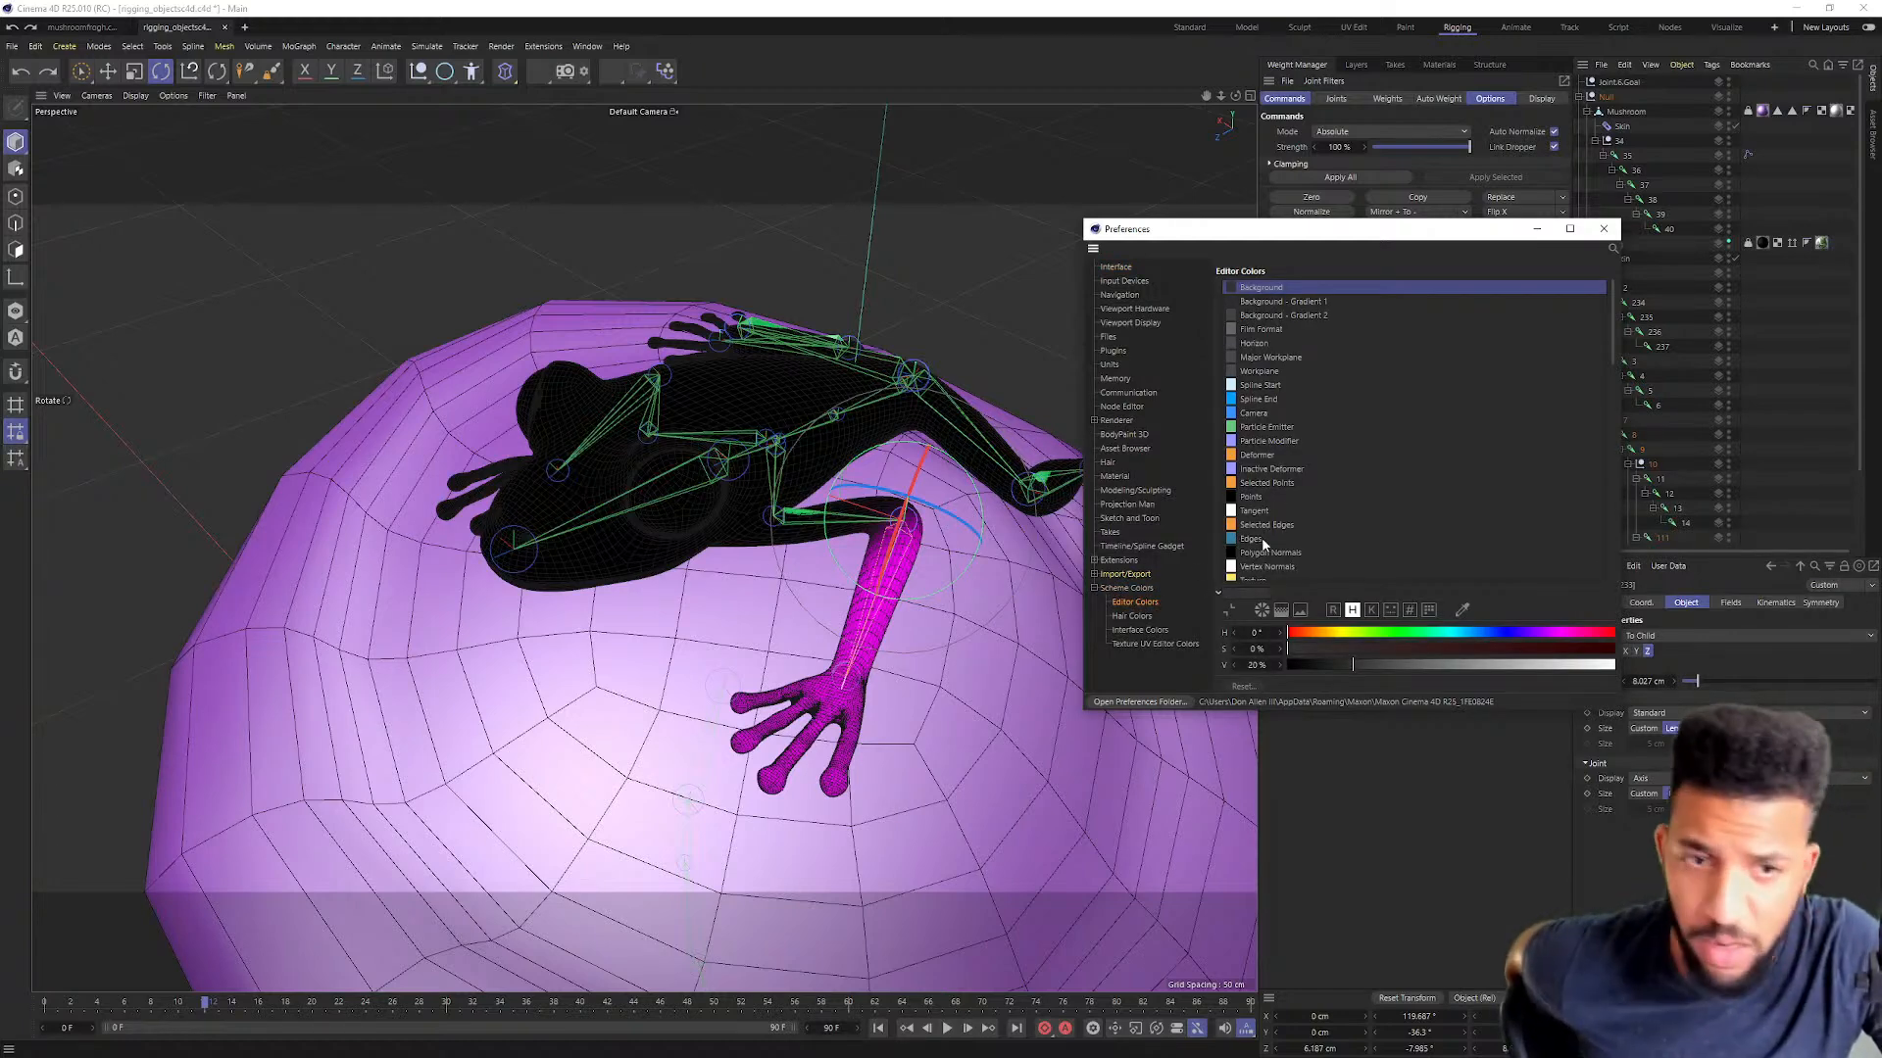
pyautogui.scroll(-5, 1257, 537)
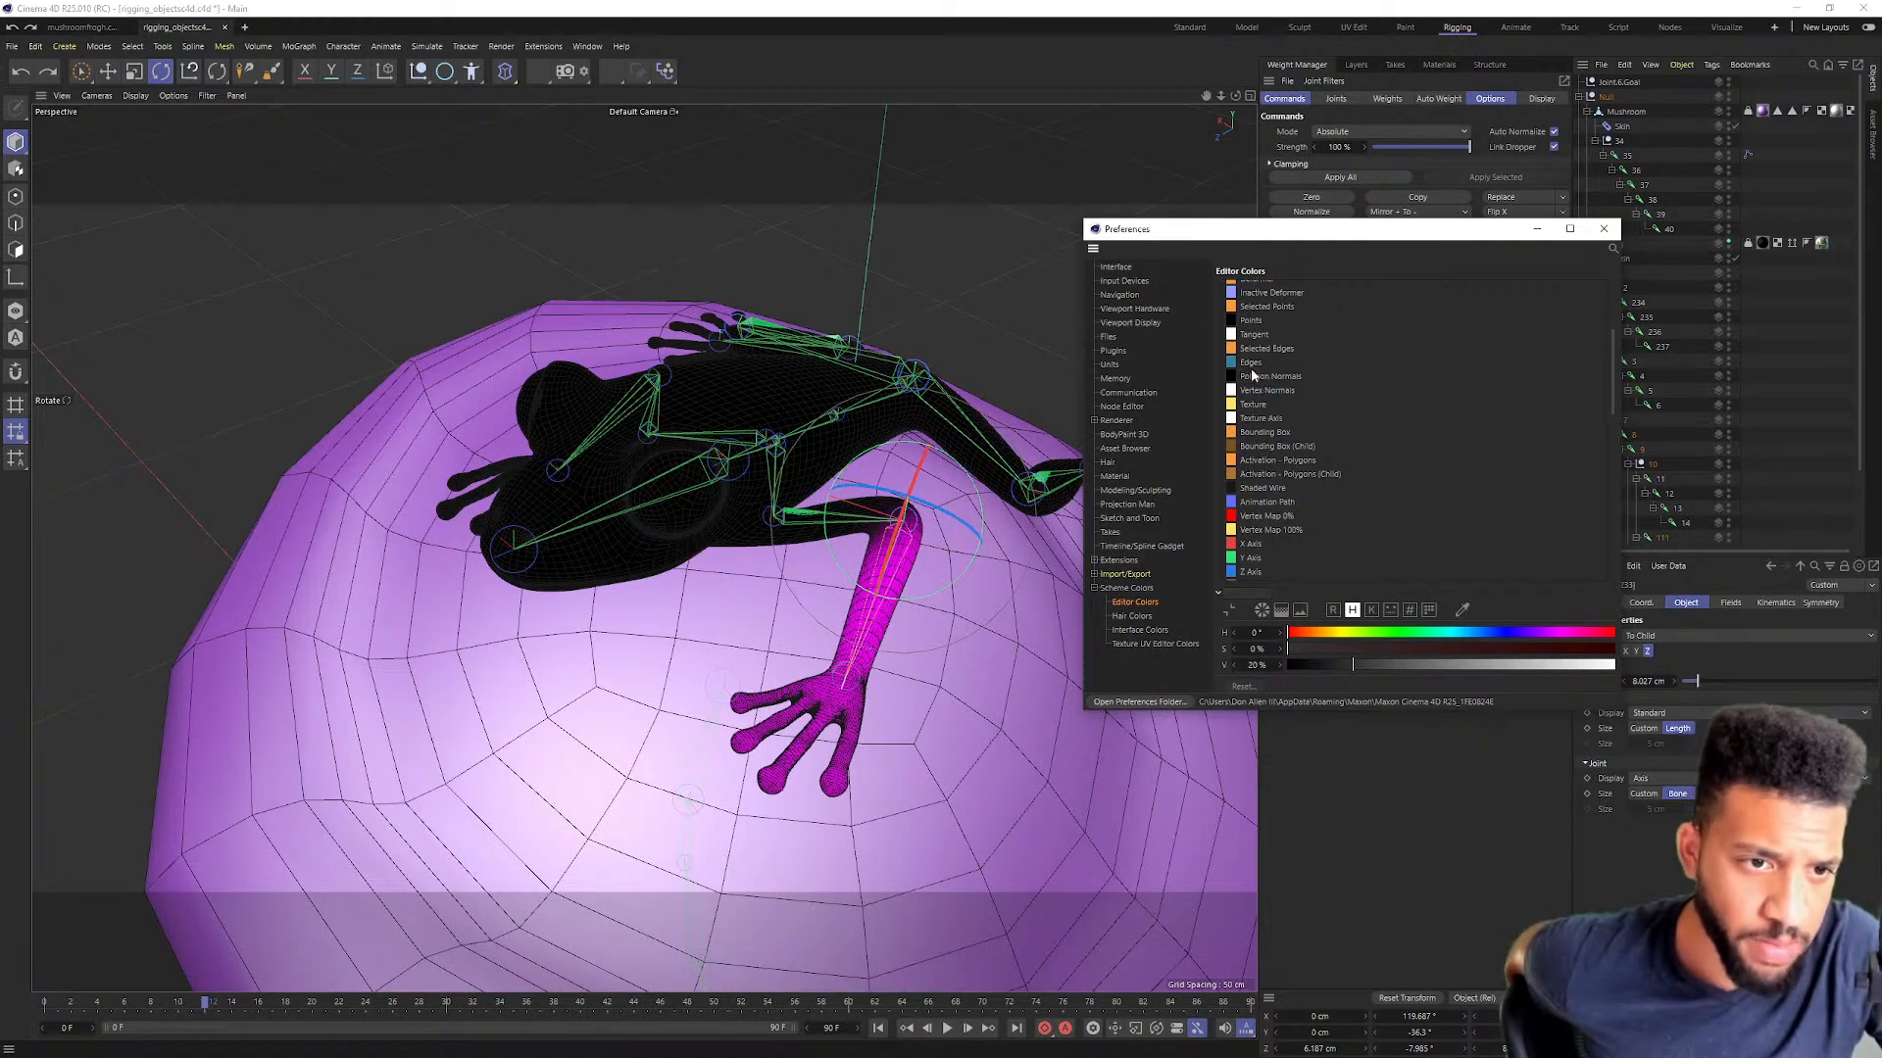
# Step: Recolor the Shaded Wire entry to a bright green with hue 124° and saturation 71%
pyautogui.click(1262, 489)
pyautogui.click(1519, 649)
pyautogui.click(1562, 664)
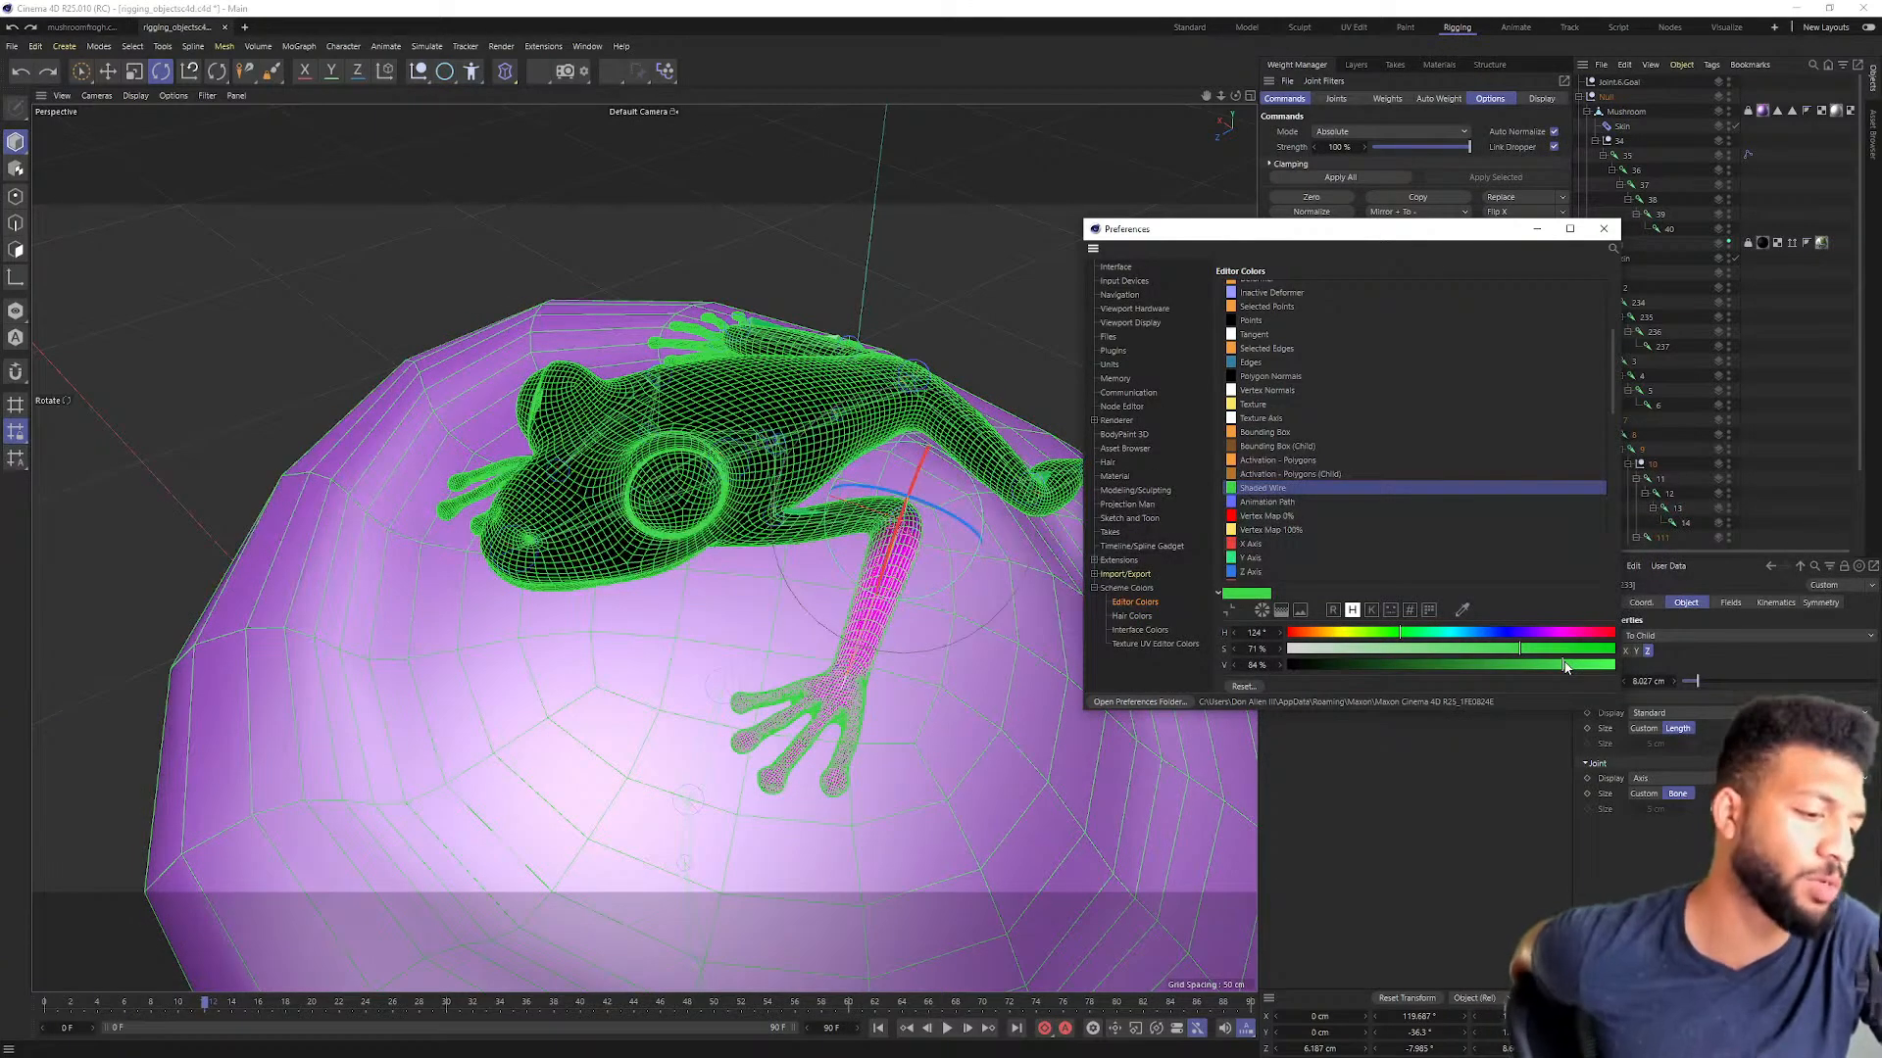
pyautogui.click(1534, 666)
pyautogui.moveTo(1555, 666); pyautogui.dragTo(1574, 667)
# Step: Change the Shaded Wire color to a dark teal with hue 173° and value 50%, and close the preferences
pyautogui.click(1432, 664)
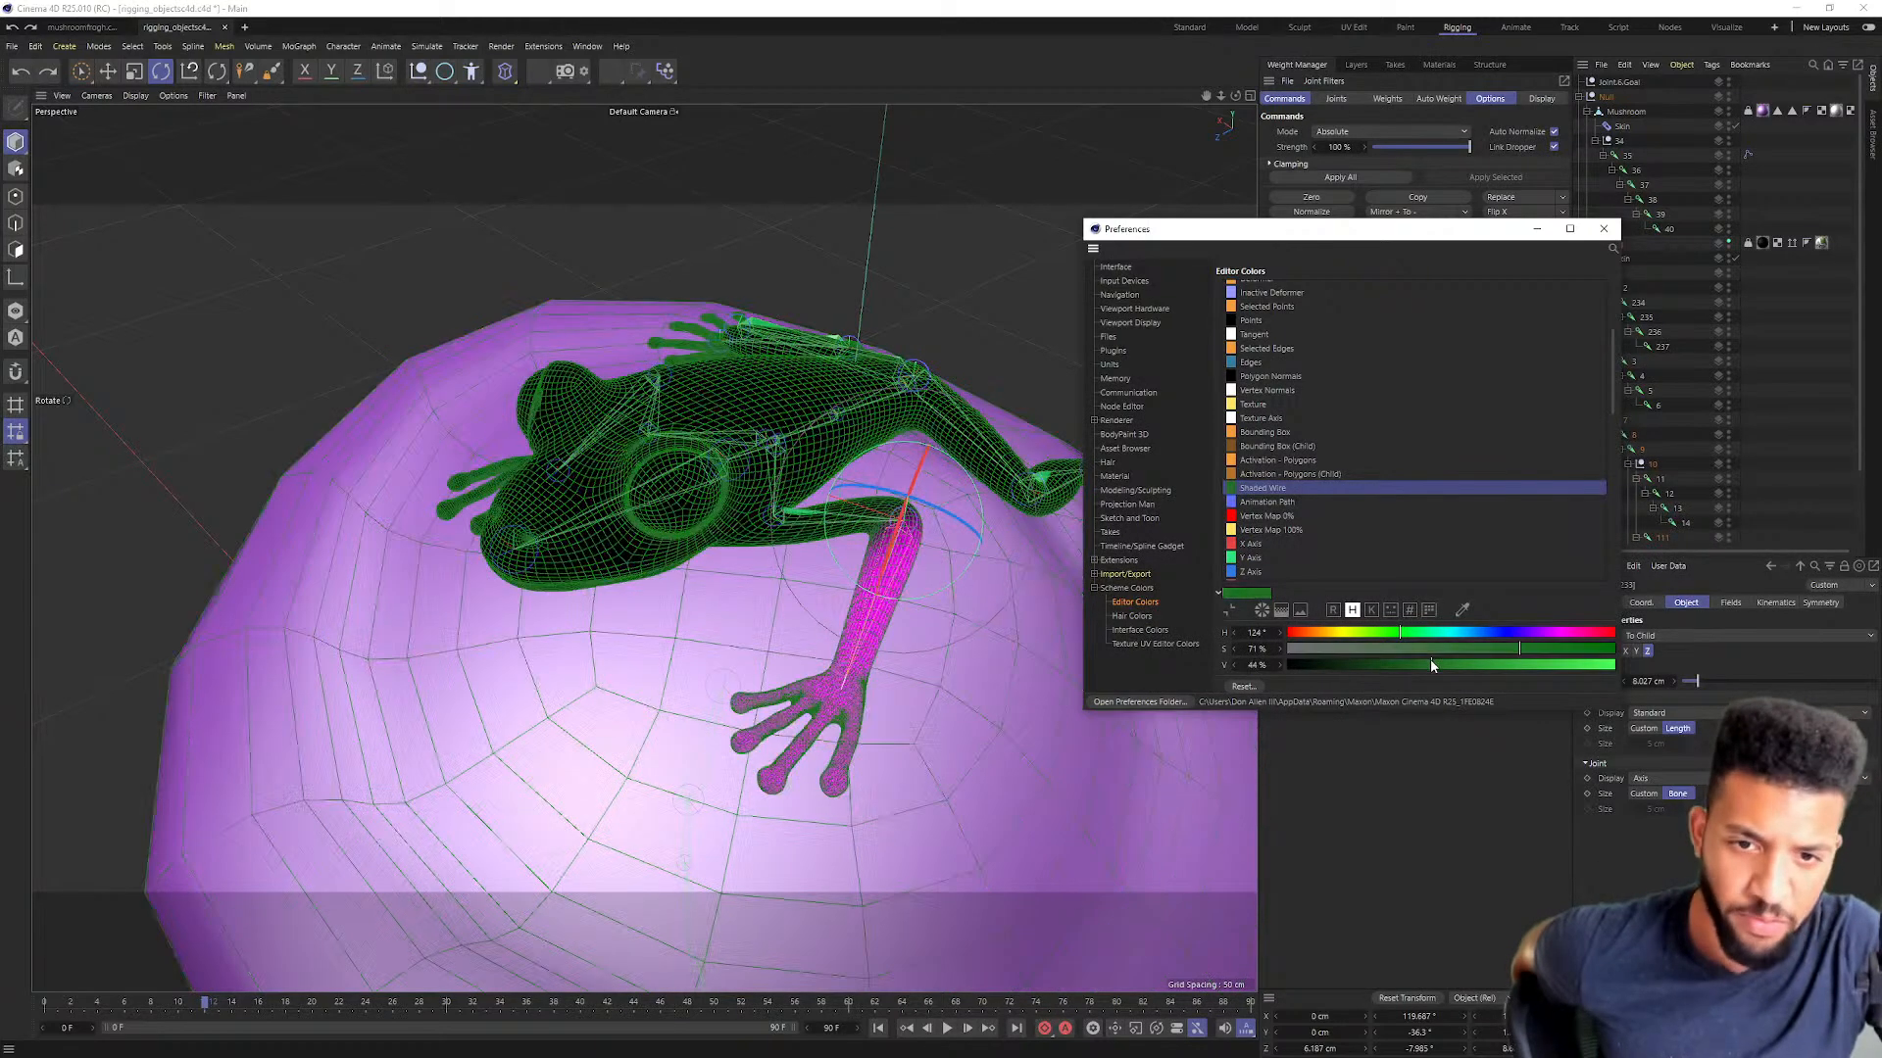
pyautogui.click(1503, 665)
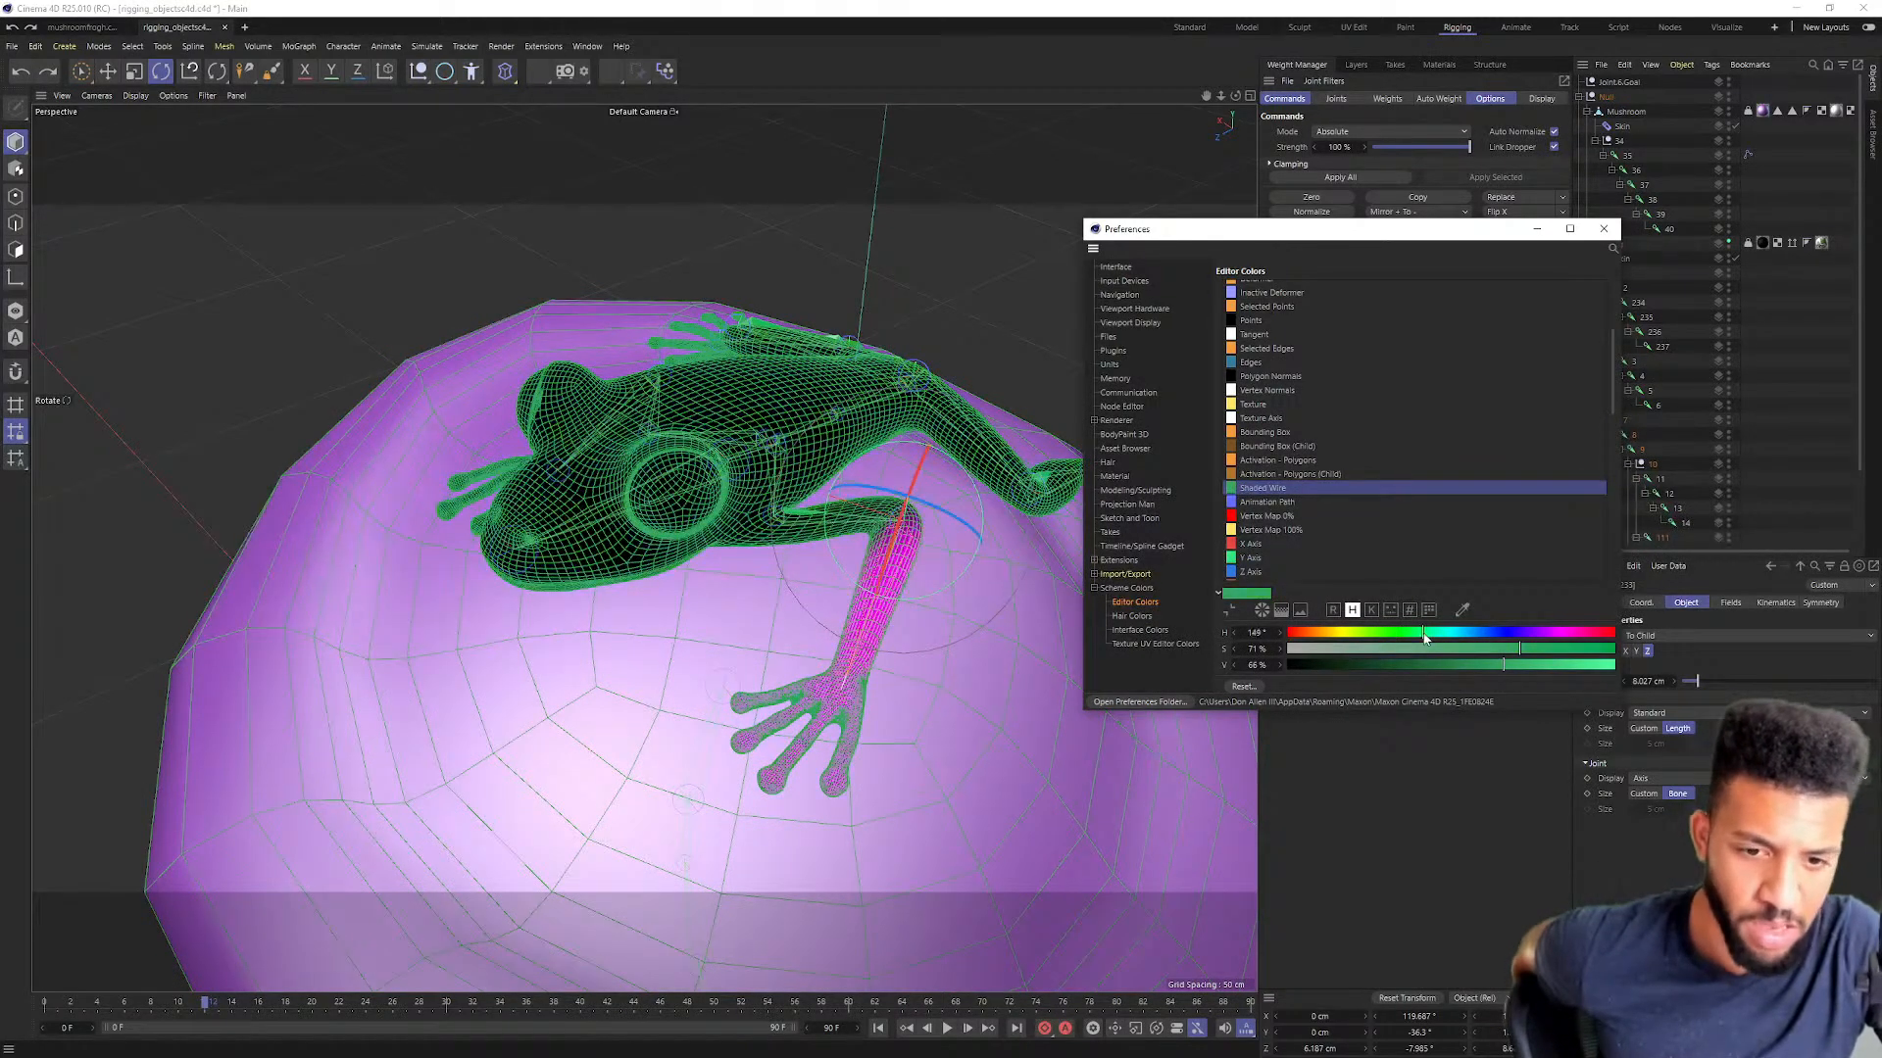
pyautogui.click(1549, 666)
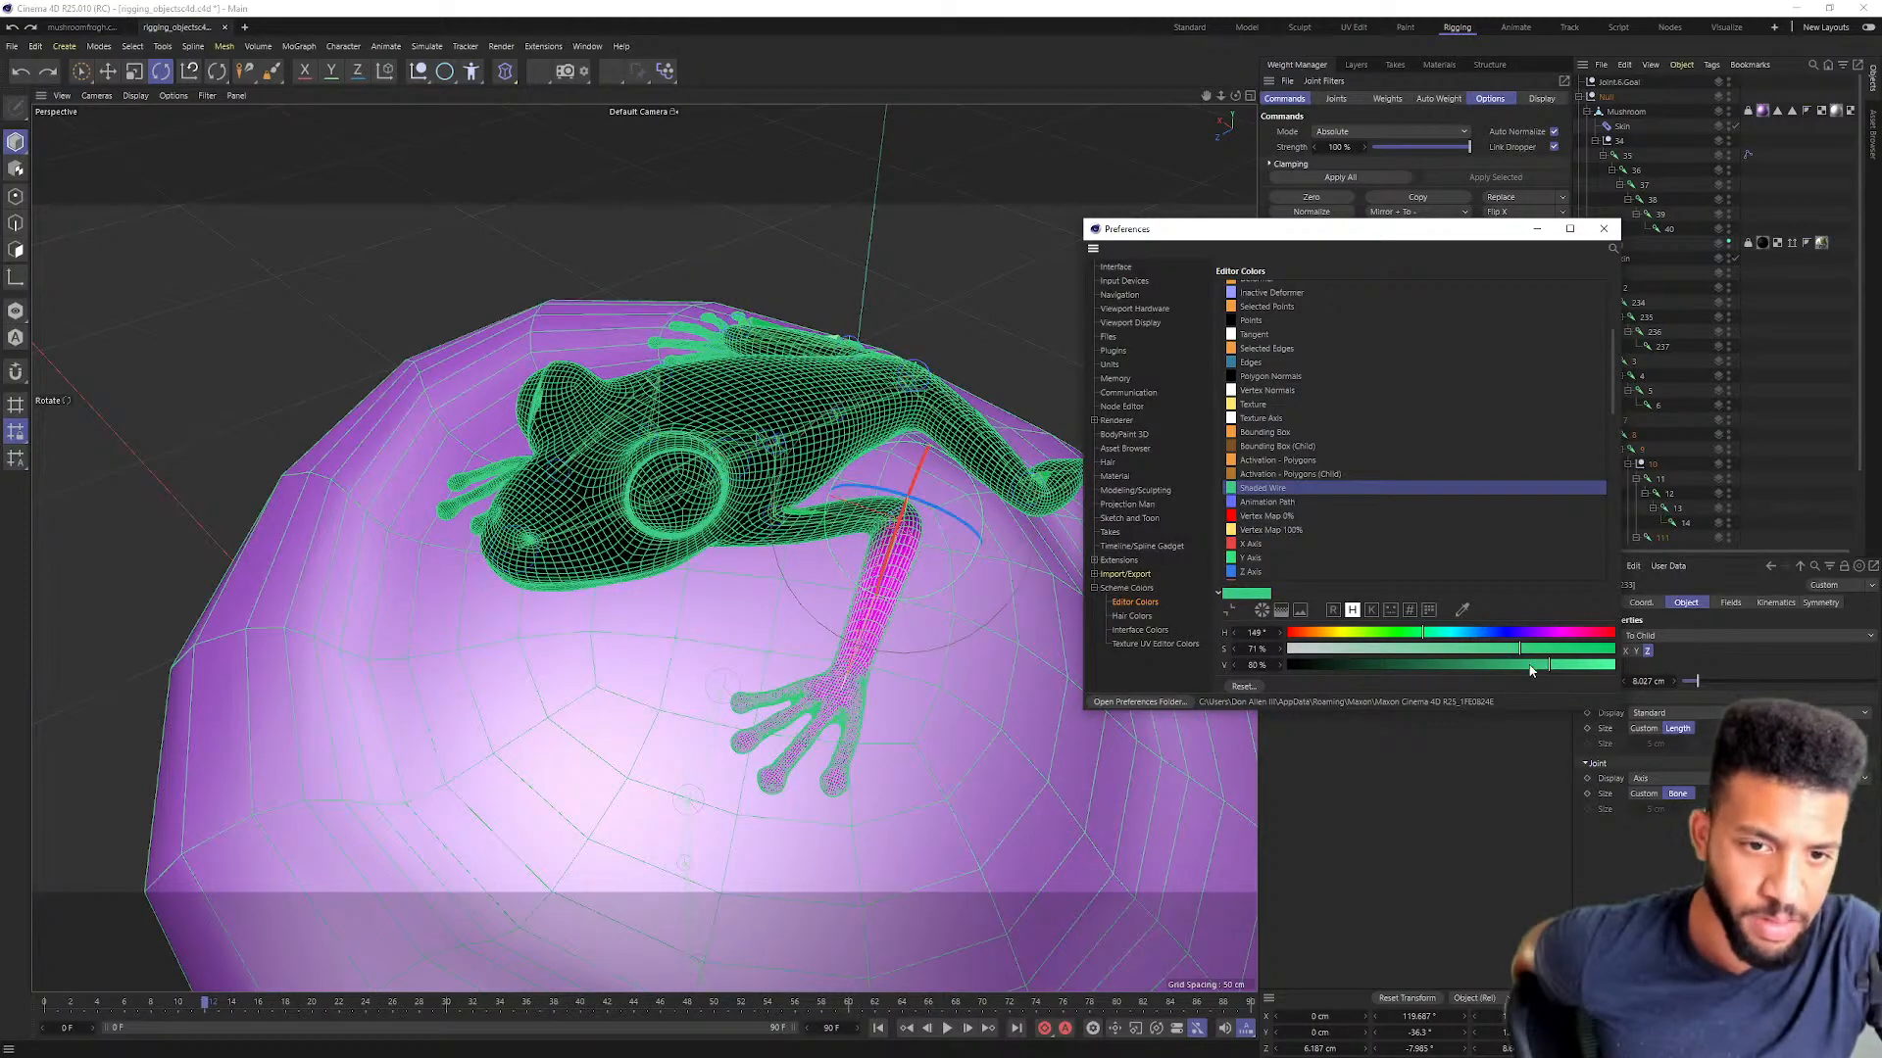
pyautogui.moveTo(1491, 669); pyautogui.dragTo(1464, 669)
pyautogui.click(1451, 667)
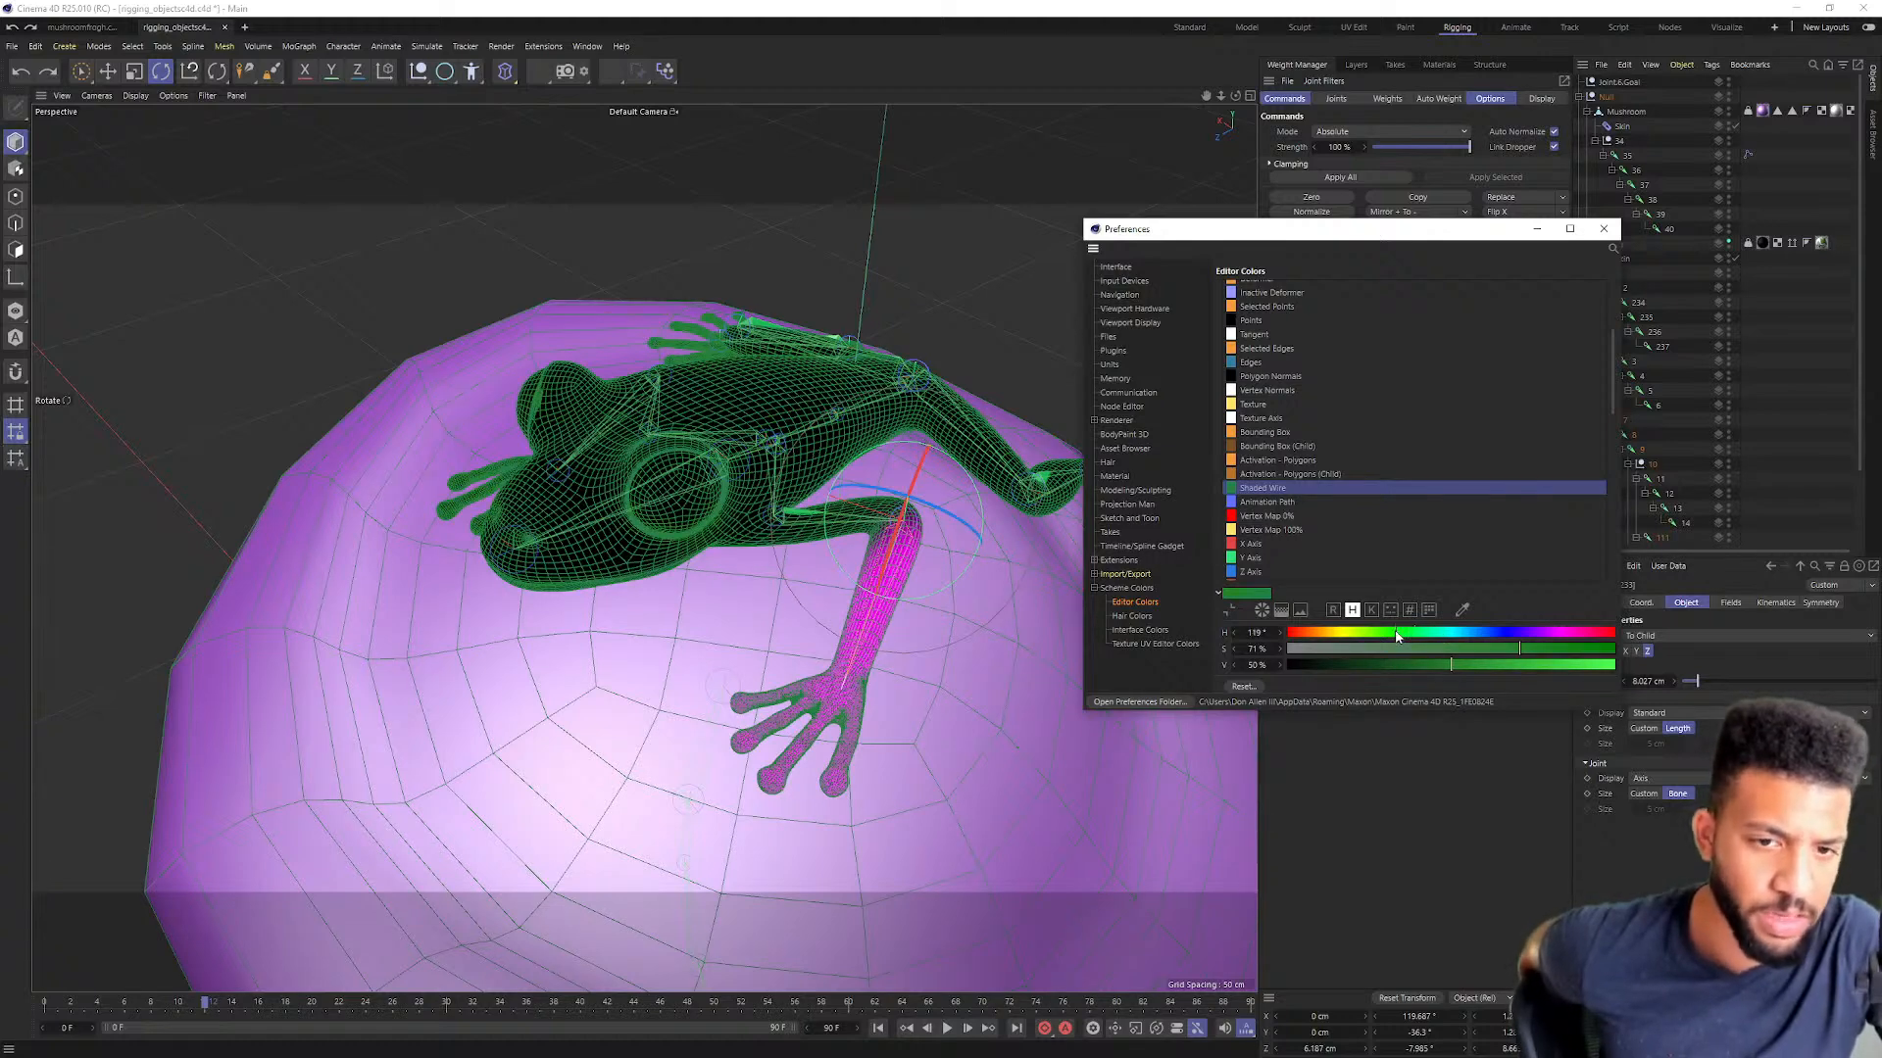
pyautogui.moveTo(1461, 633); pyautogui.dragTo(1445, 633)
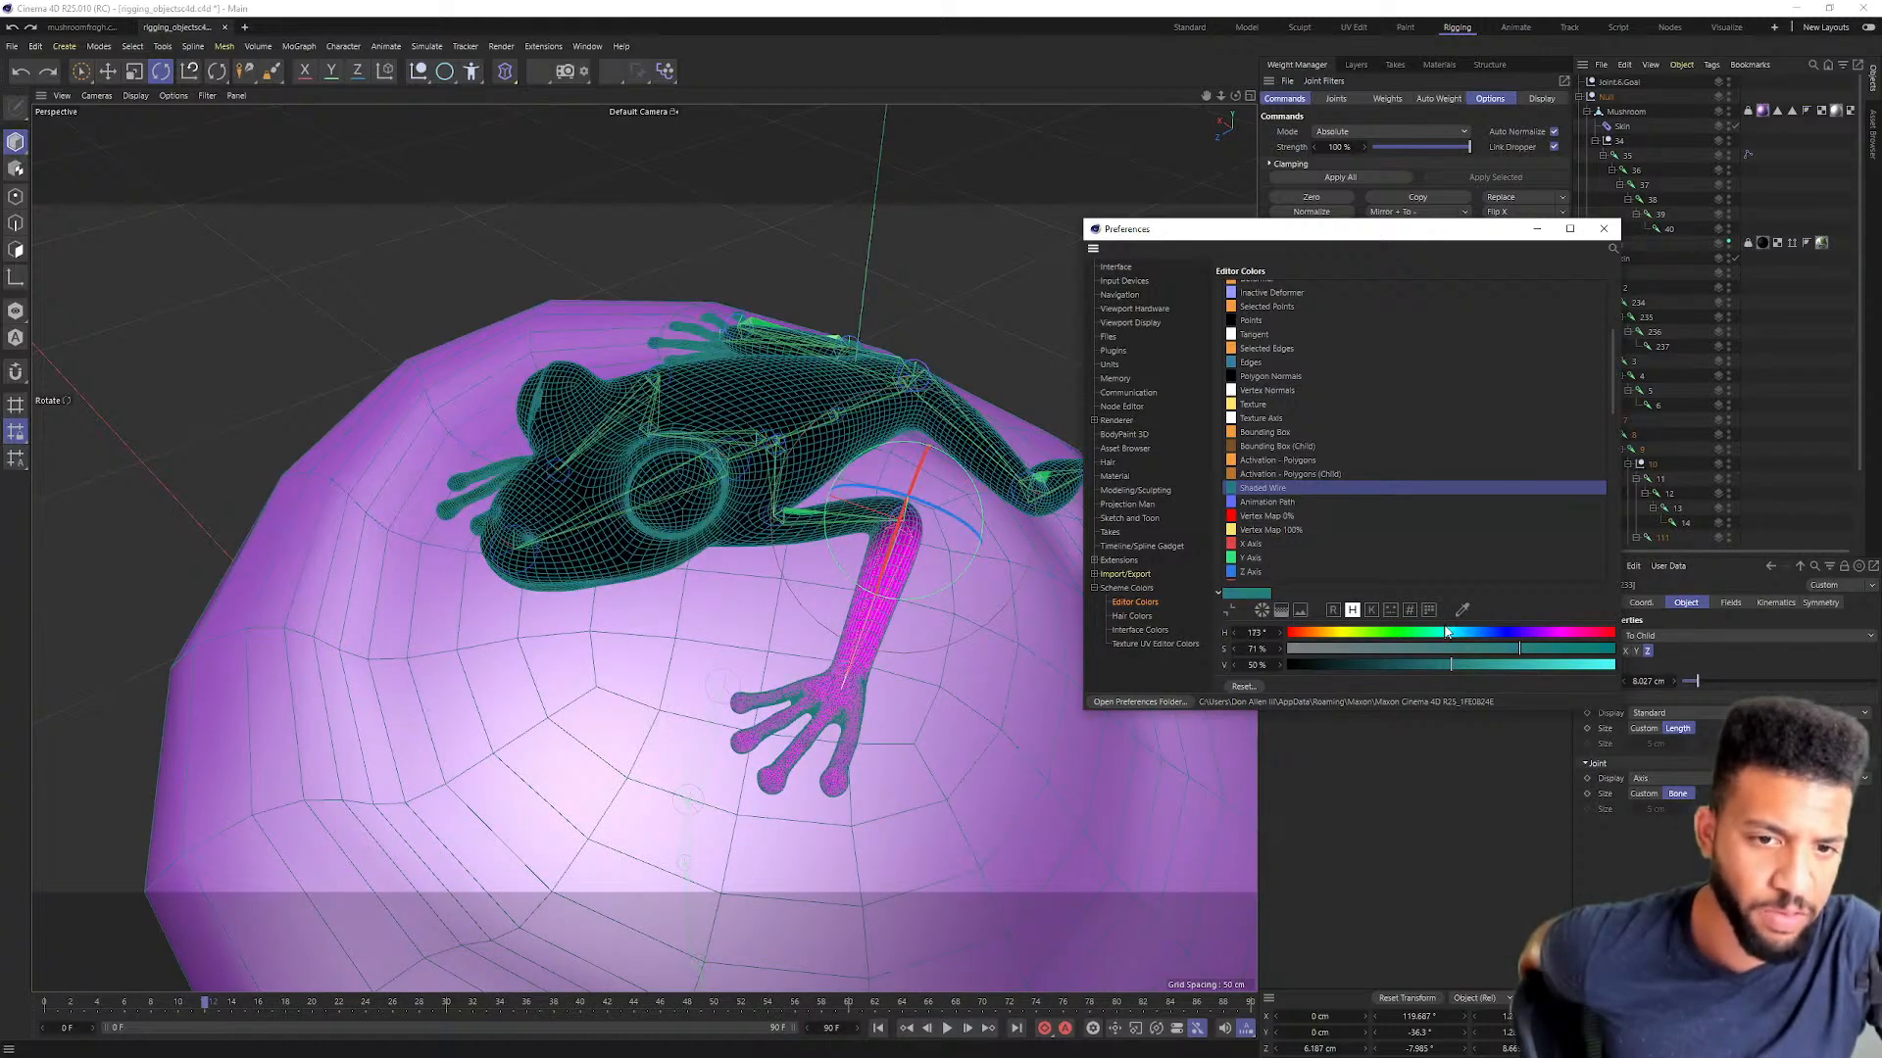
pyautogui.click(1604, 228)
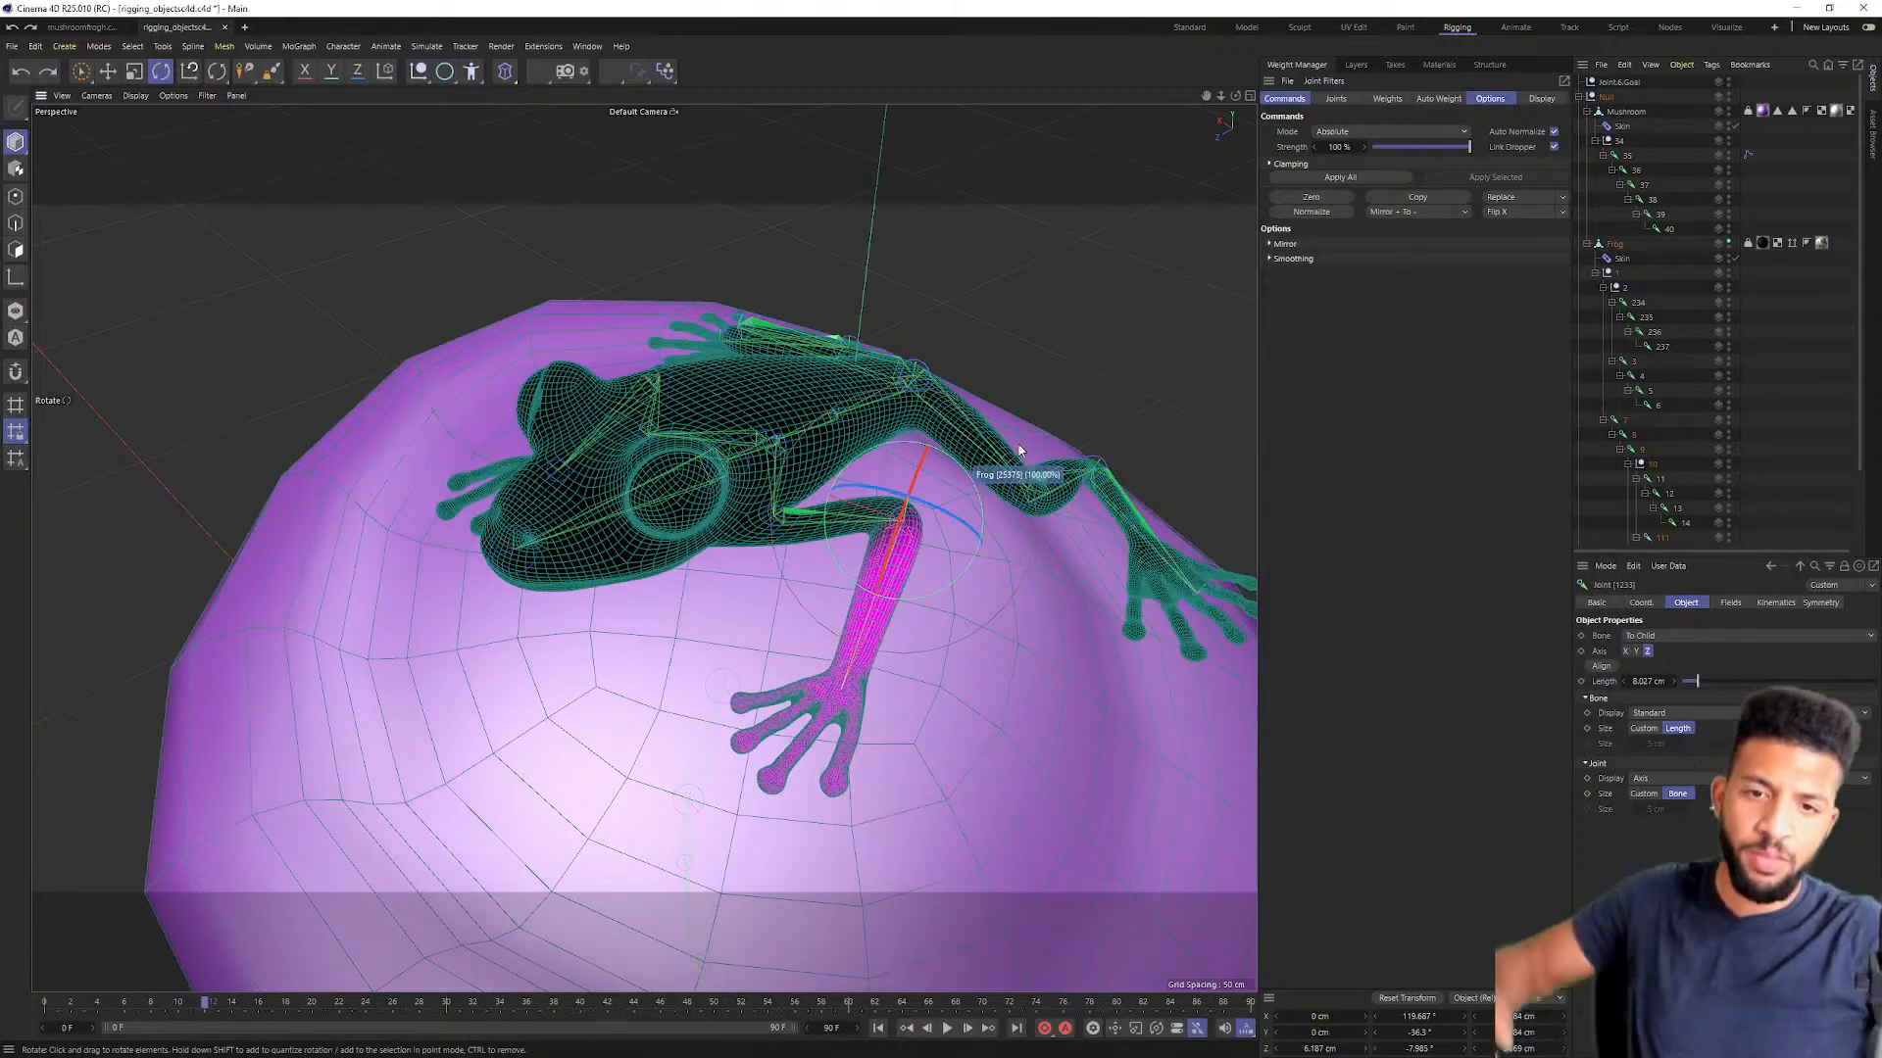
# Step: Examine the weight influence of joint 1233 on the frog's forearm and hand up close
pyautogui.keyDown('alt'); pyautogui.moveTo(825, 511); pyautogui.dragTo(771, 365, button='middle'); pyautogui.keyUp('alt')
pyautogui.keyDown('alt'); pyautogui.moveTo(772, 368); pyautogui.dragTo(803, 292); pyautogui.keyUp('alt')
pyautogui.moveTo(879, 425)
pyautogui.keyDown('alt'); pyautogui.mouseDown()
pyautogui.moveTo(832, 424)
pyautogui.moveTo(892, 453)
pyautogui.moveTo(860, 451)
pyautogui.mouseUp(); pyautogui.keyUp('alt')
pyautogui.hotkey('ctrl', 'z')
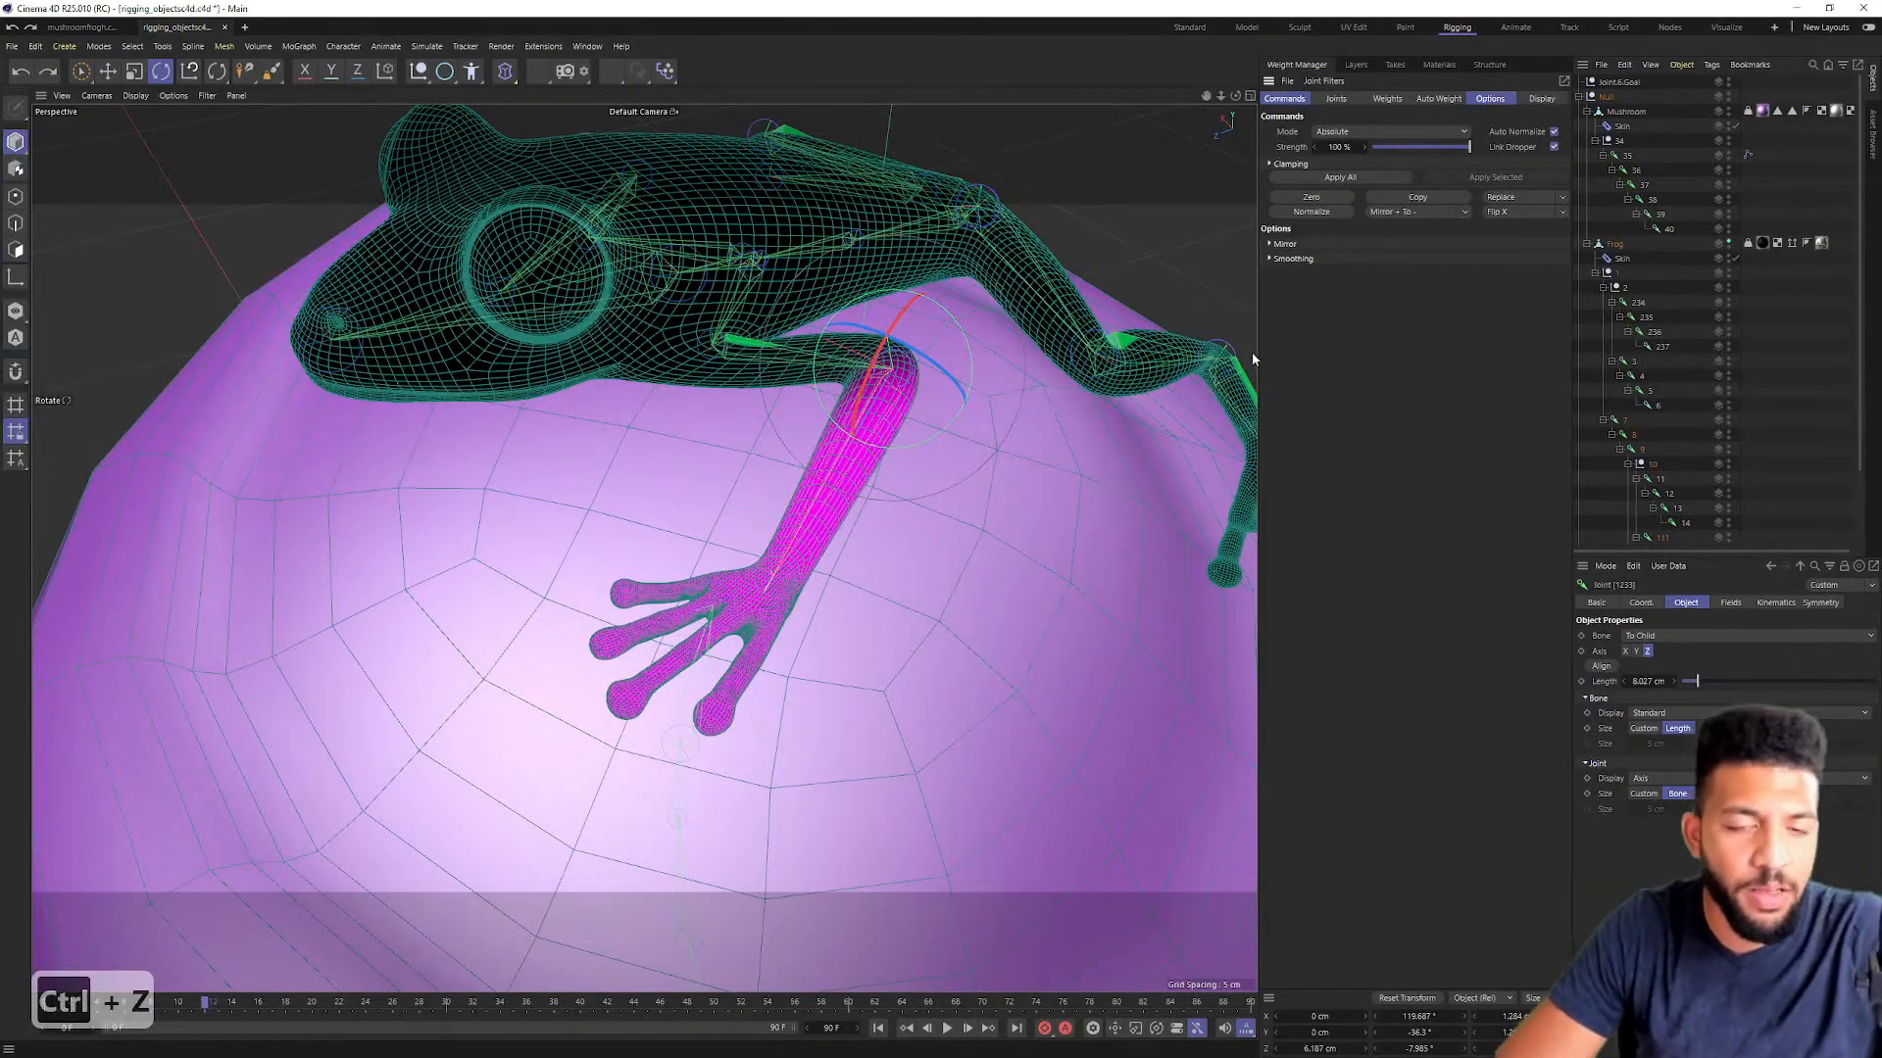
pyautogui.scroll(2, 836, 211)
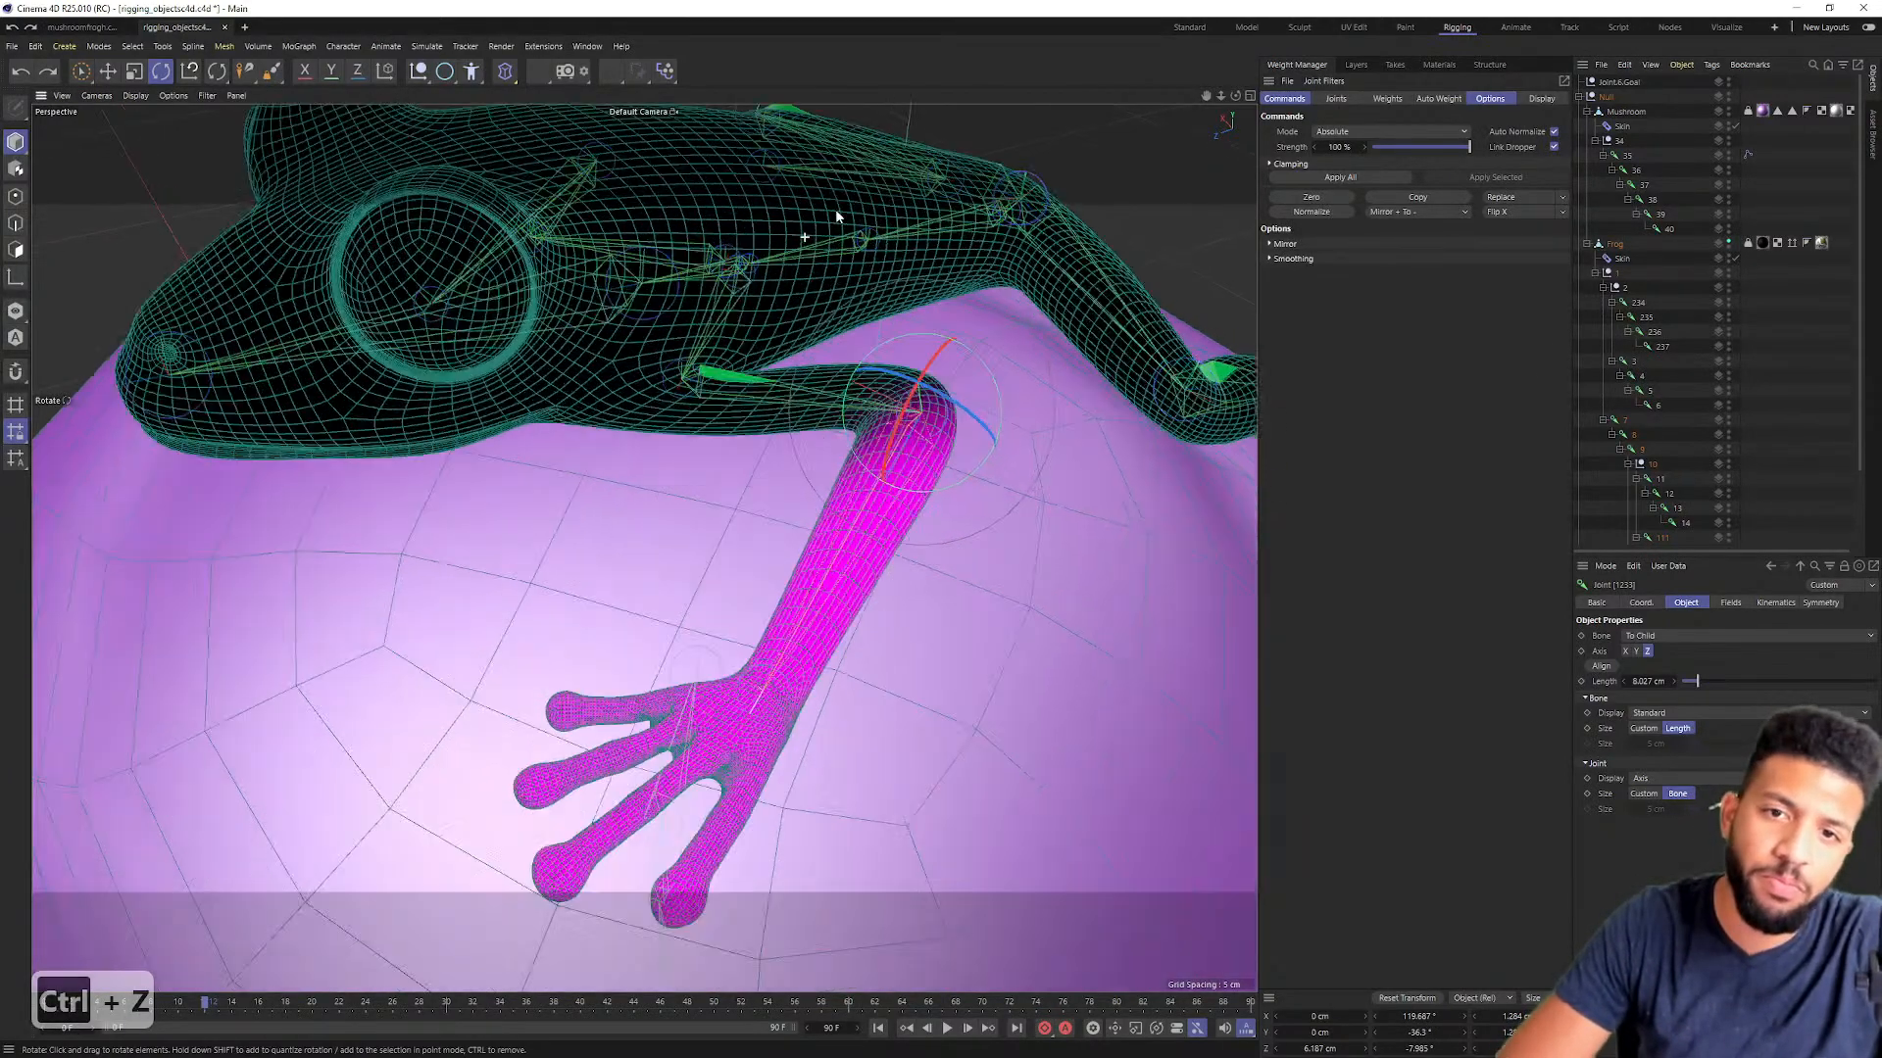
pyautogui.keyDown('alt'); pyautogui.moveTo(836, 211); pyautogui.dragTo(775, 264); pyautogui.keyUp('alt')
pyautogui.scroll(-3, 1647, 394)
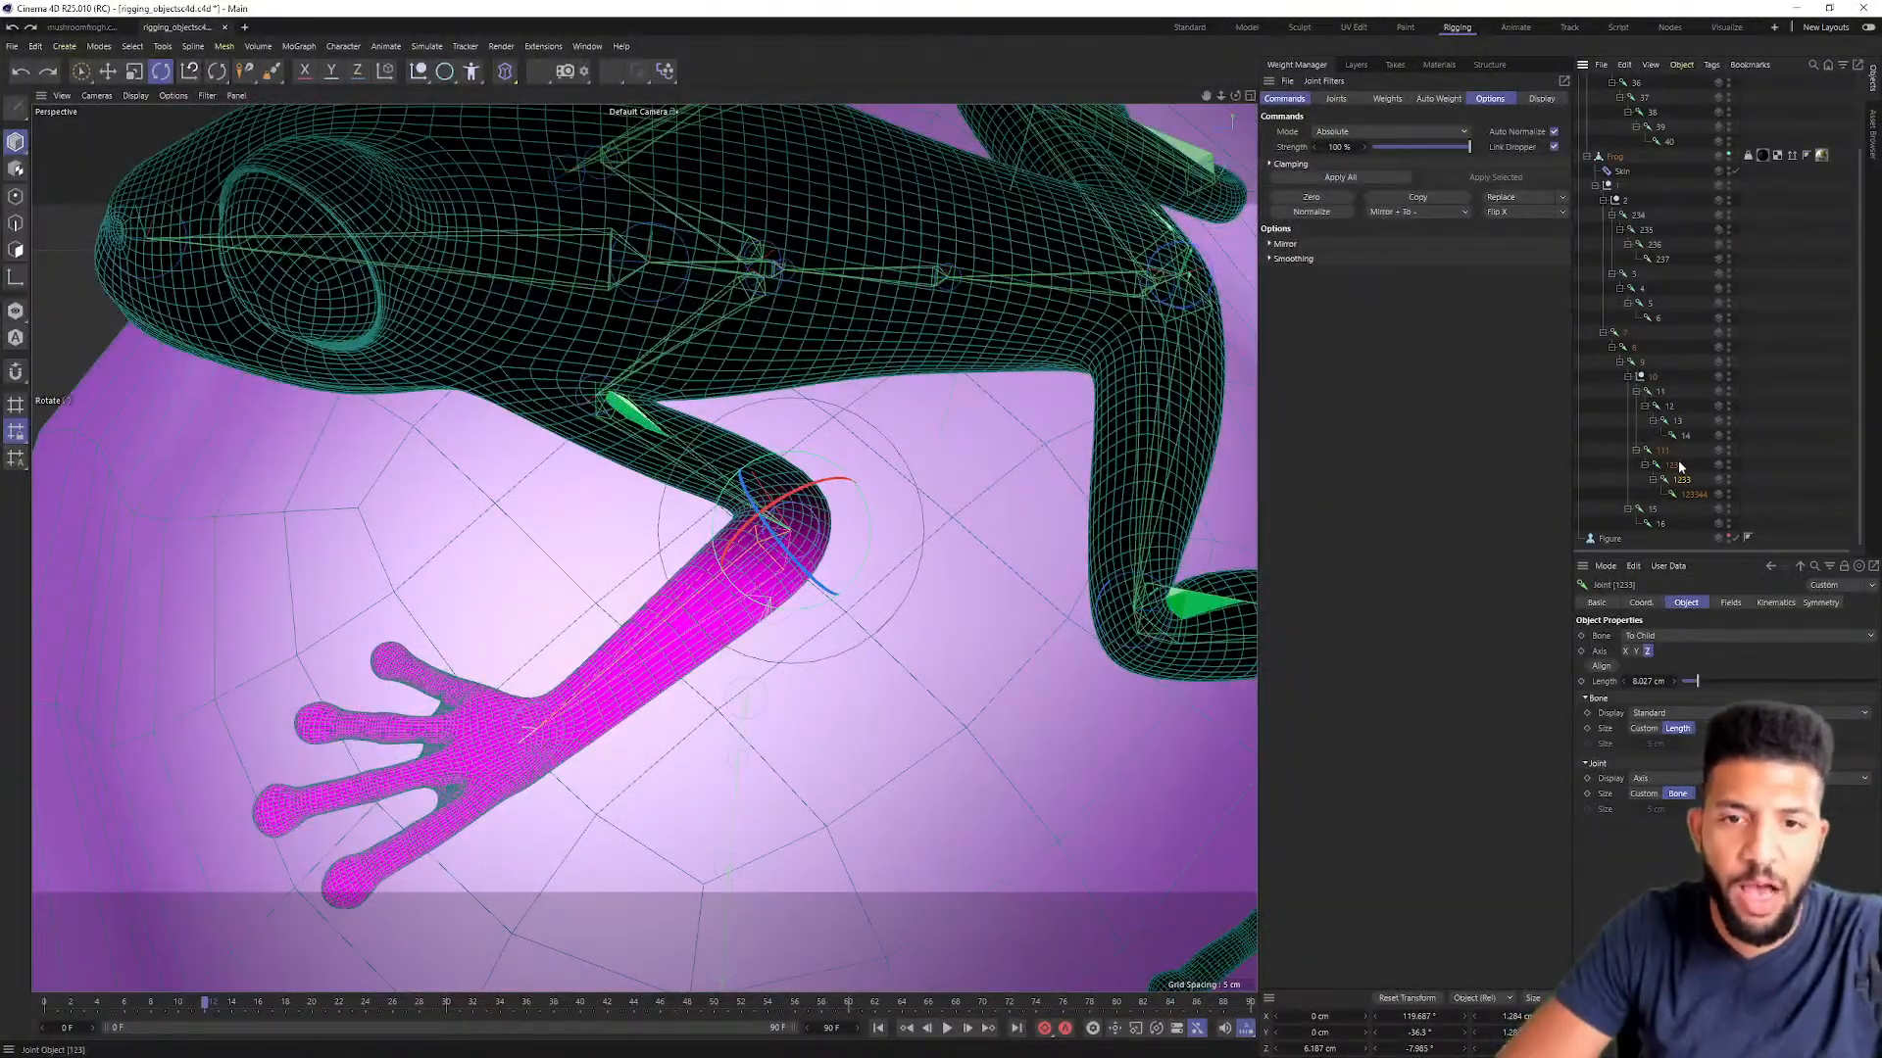
# Step: Select shoulder joint 123 and examine its weight influence on the surrounding body mesh
pyautogui.click(1679, 466)
pyautogui.moveTo(691, 355)
pyautogui.keyDown('alt'); pyautogui.mouseDown()
pyautogui.moveTo(735, 314)
pyautogui.moveTo(702, 378)
pyautogui.mouseUp(); pyautogui.keyUp('alt')
pyautogui.scroll(-2, 657, 448)
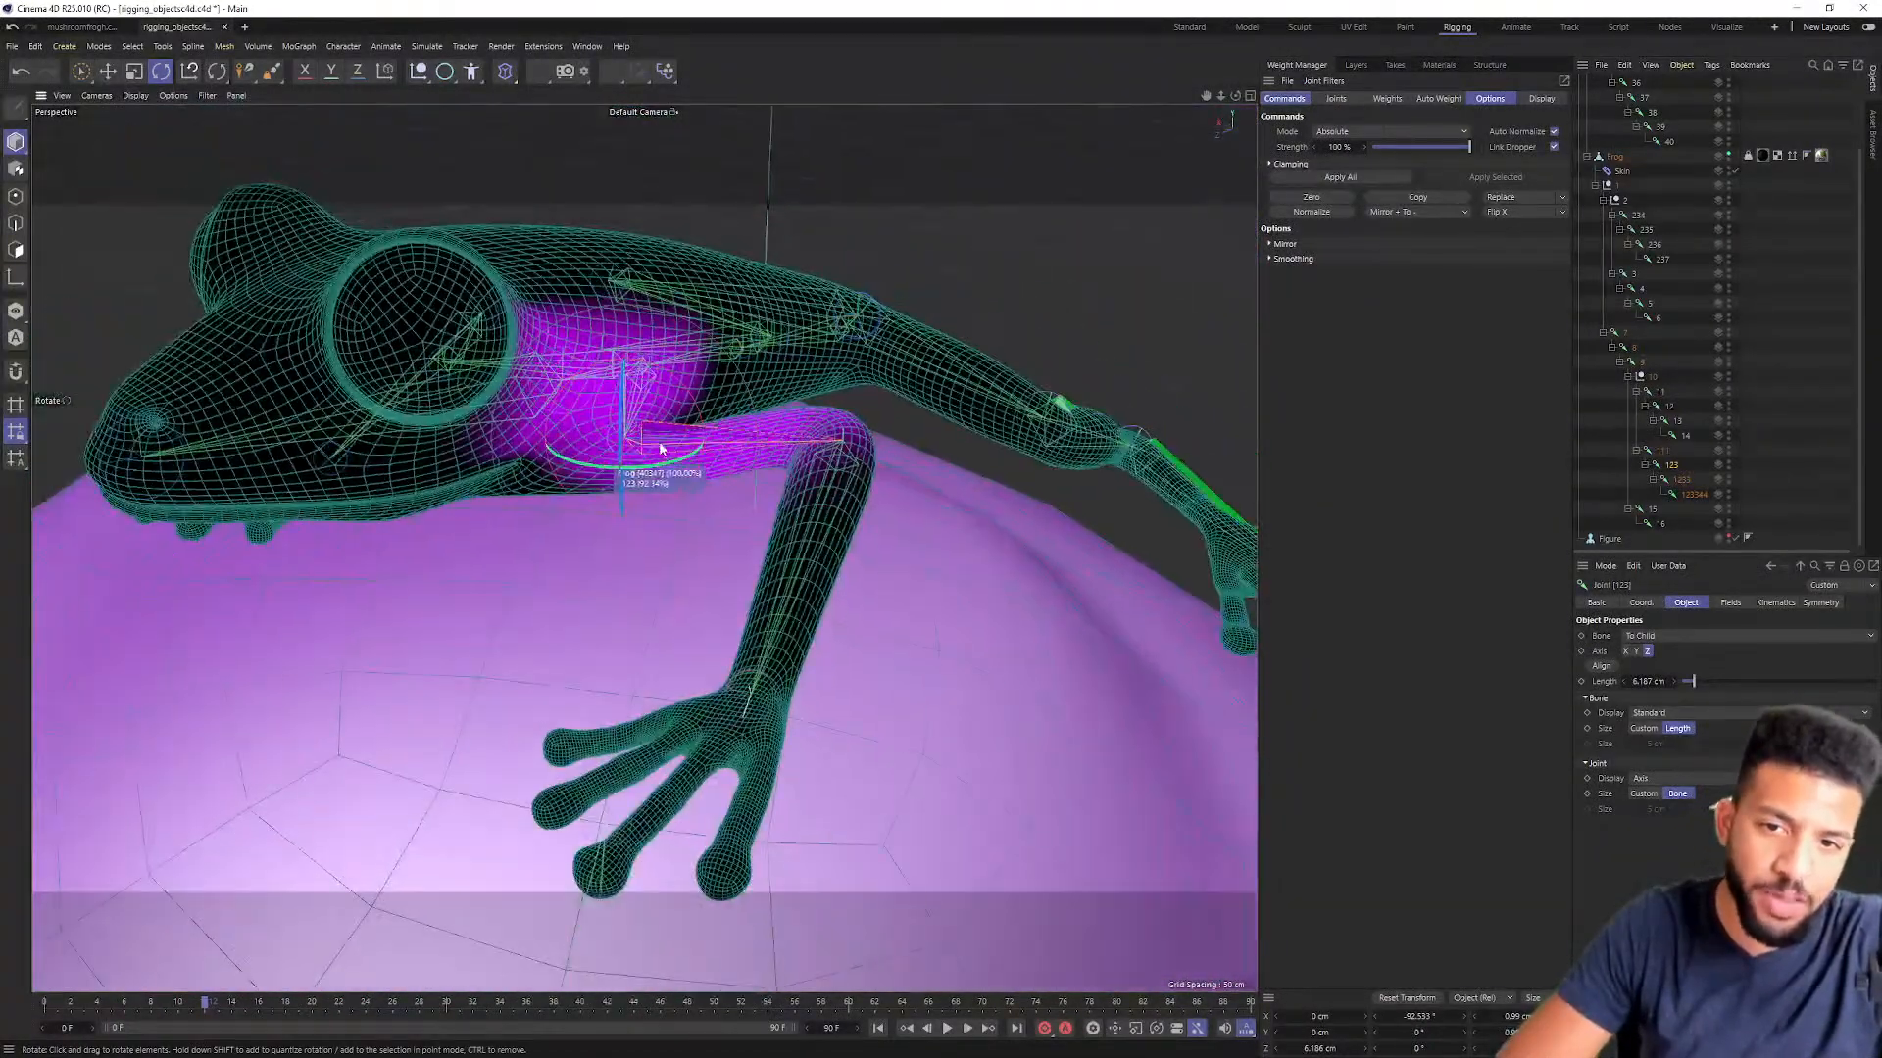
pyautogui.scroll(5, 627, 431)
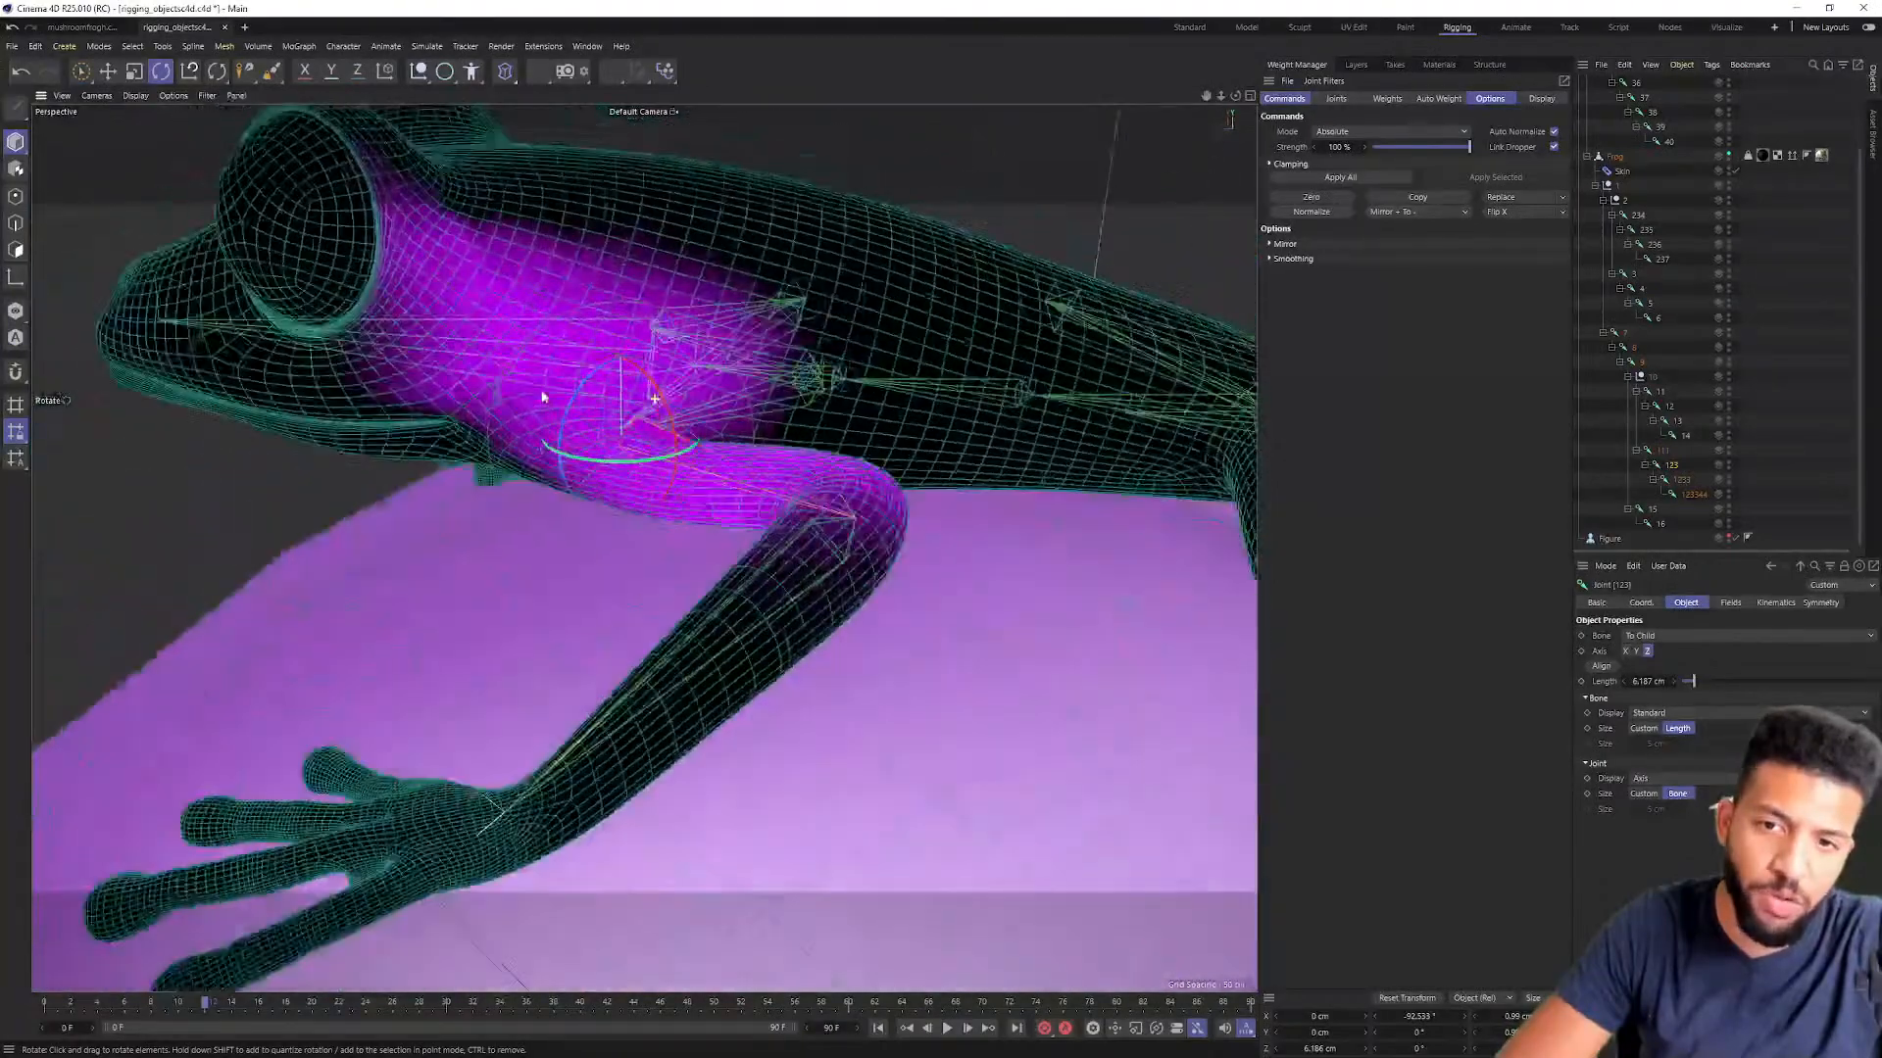
pyautogui.keyDown('alt'); pyautogui.moveTo(537, 400); pyautogui.dragTo(584, 430, button='middle'); pyautogui.keyUp('alt')
# Step: Rotate joint 123 to test how its weights deform the shoulder and body, and undo the rotations
pyautogui.moveTo(672, 489); pyautogui.dragTo(739, 525)
pyautogui.hotkey('ctrl', 'z')
pyautogui.moveTo(662, 438); pyautogui.dragTo(712, 381)
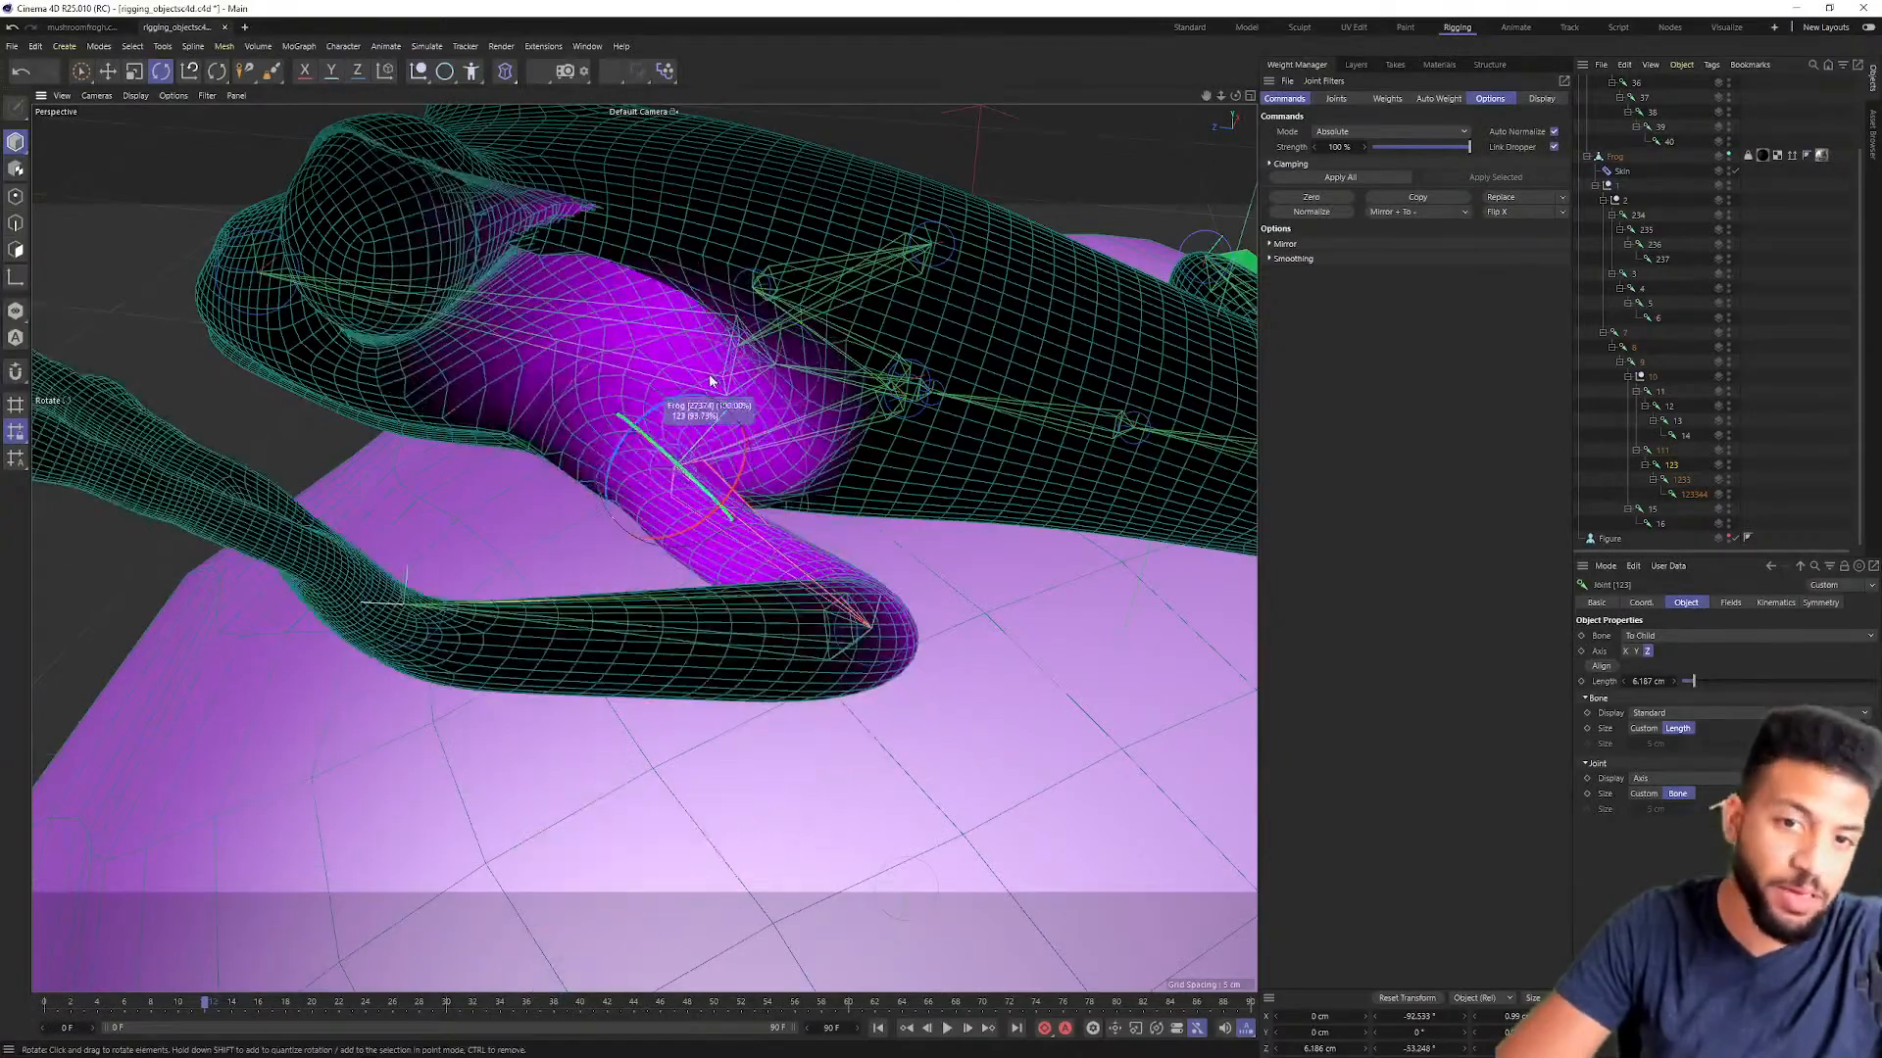
pyautogui.hotkey('ctrl', 'z')
pyautogui.hotkey('ctrl', 'z')
pyautogui.hotkey('ctrl', 'z')
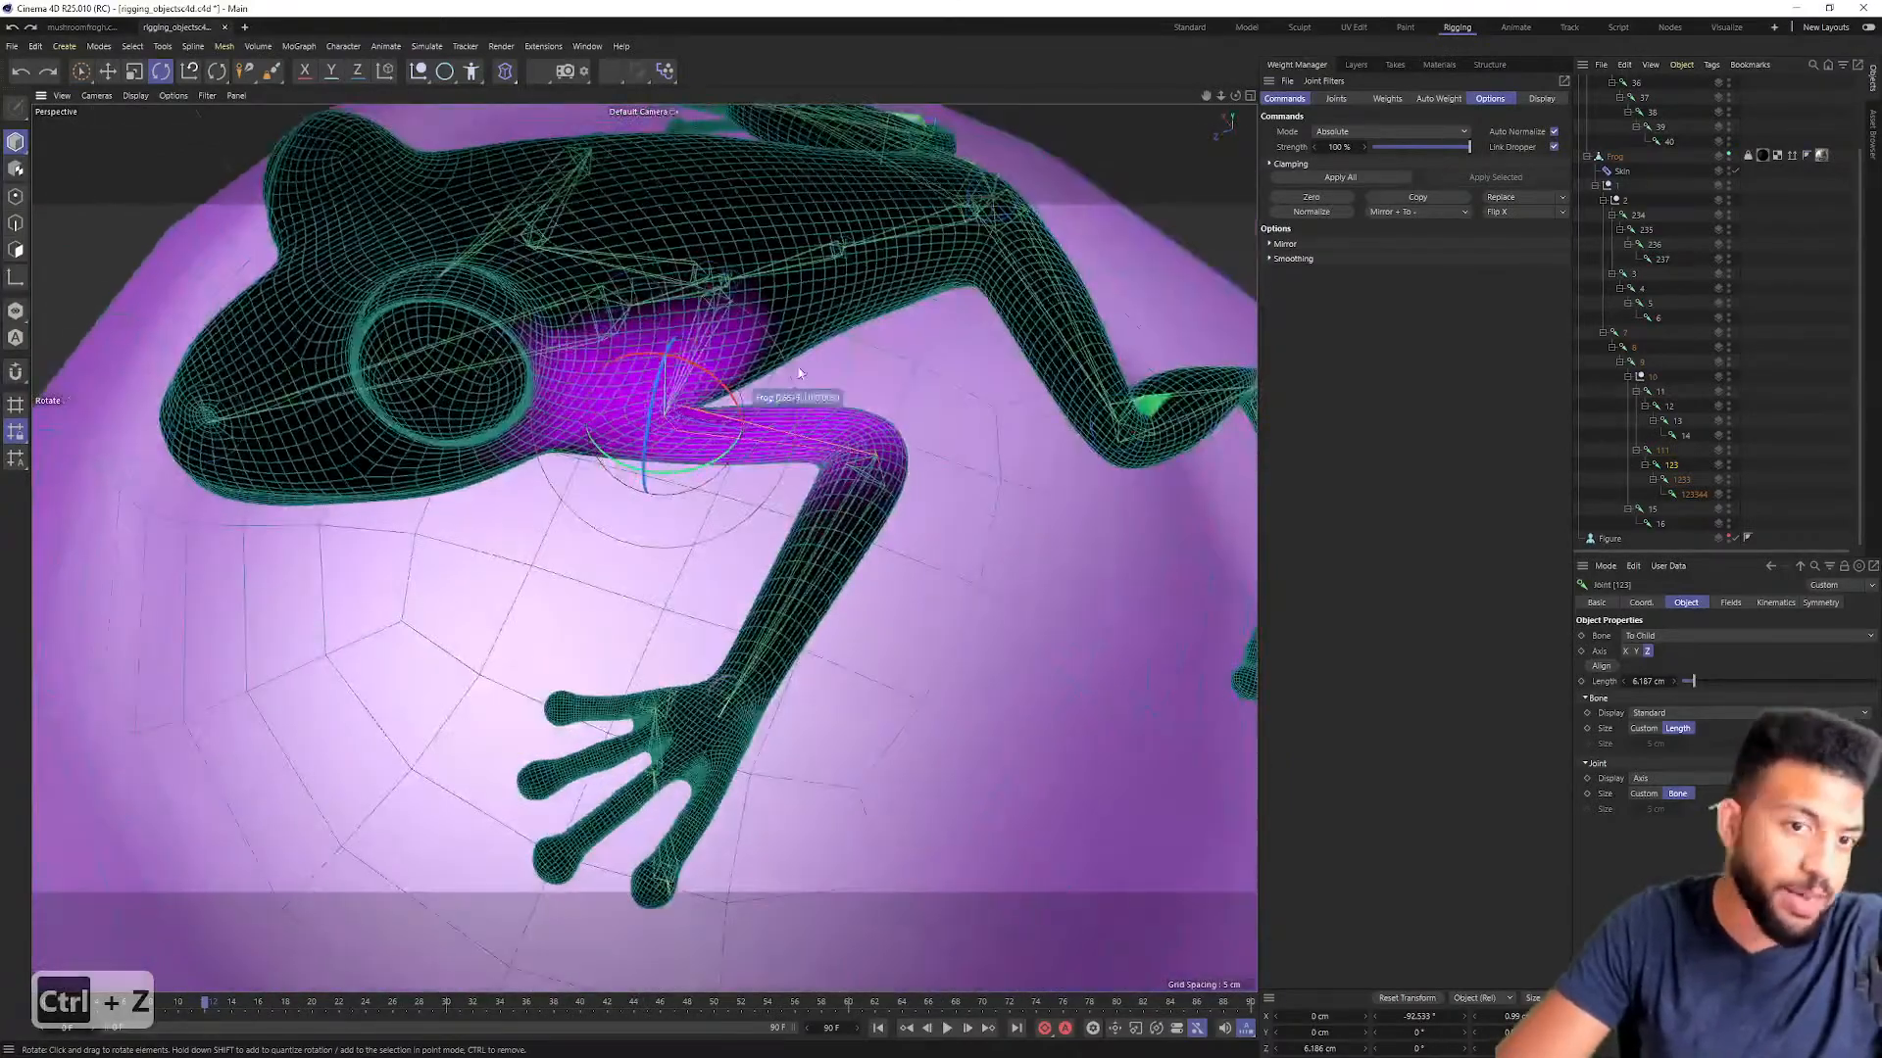
# Step: Return to joint 1233, try rotating the forearm with its weights displayed, and undo the rotation
pyautogui.hotkey('ctrl', 'z')
pyautogui.hotkey('ctrl', 'z')
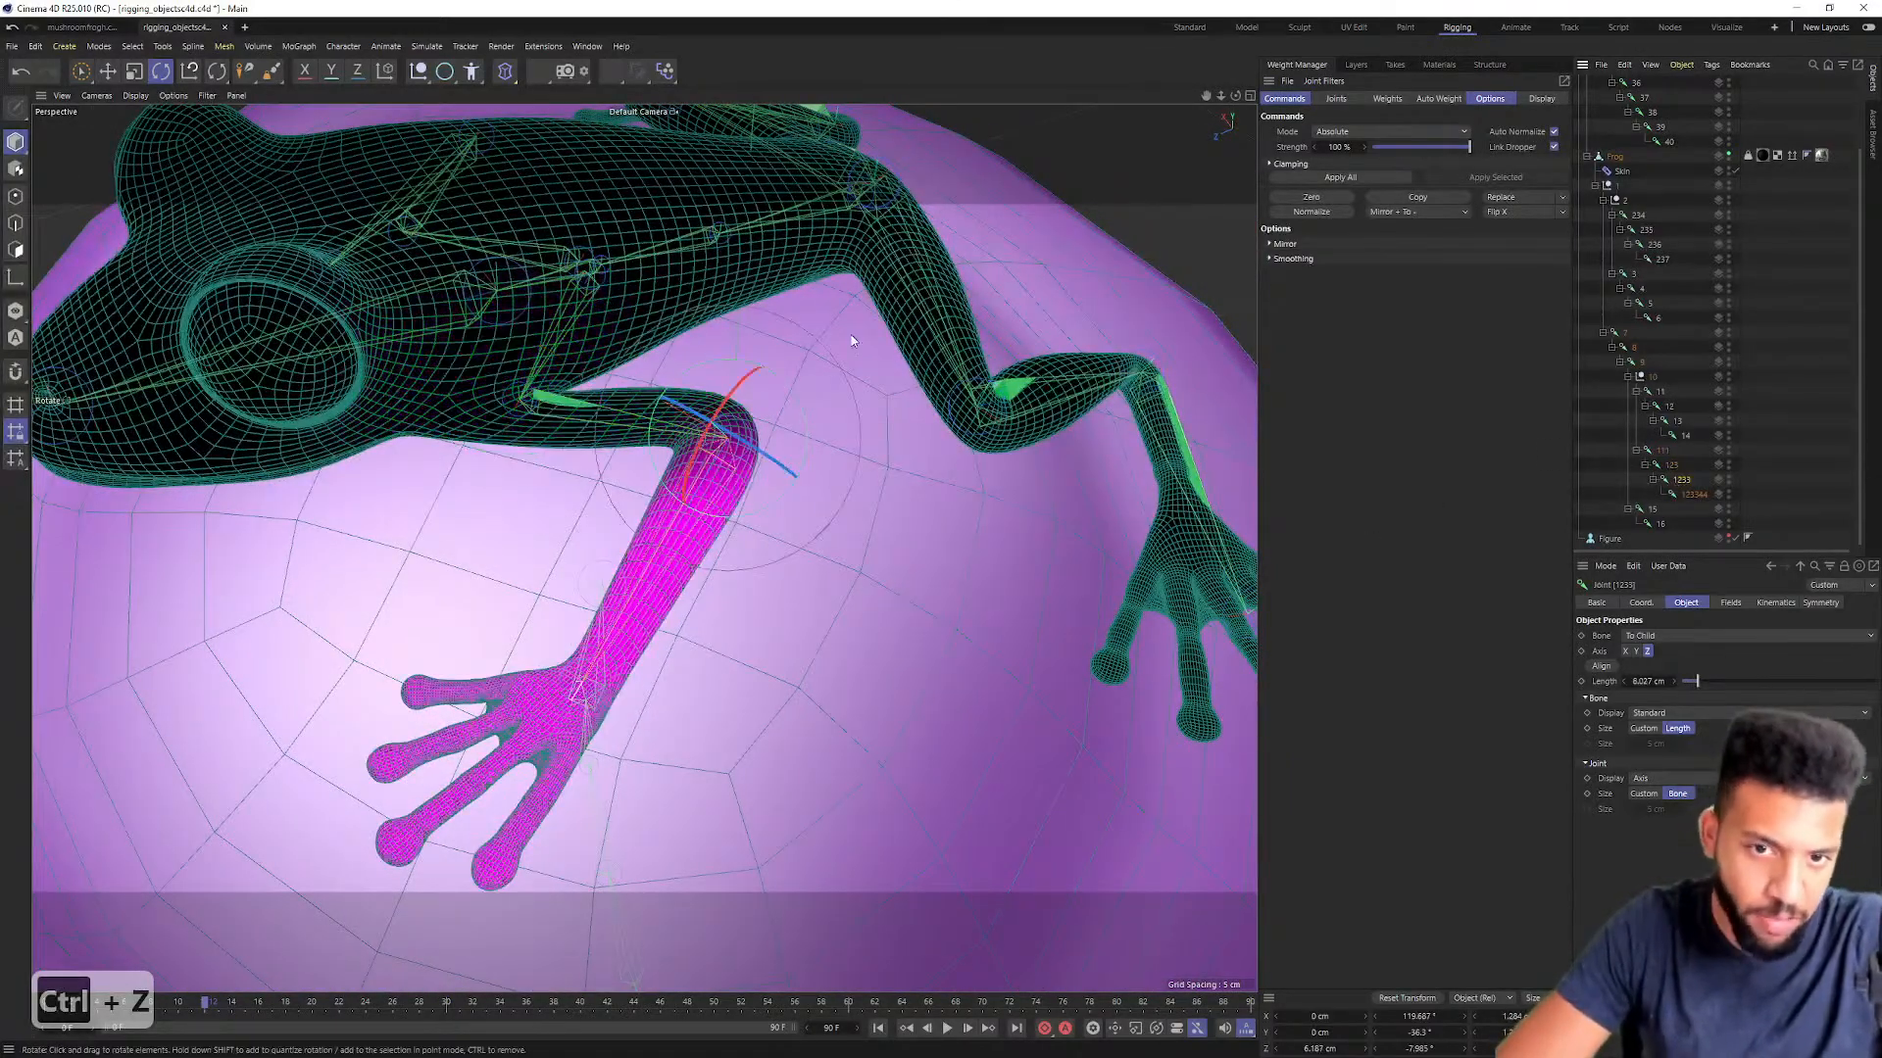
pyautogui.hotkey('ctrl', 'z')
pyautogui.hotkey('ctrl', 'z')
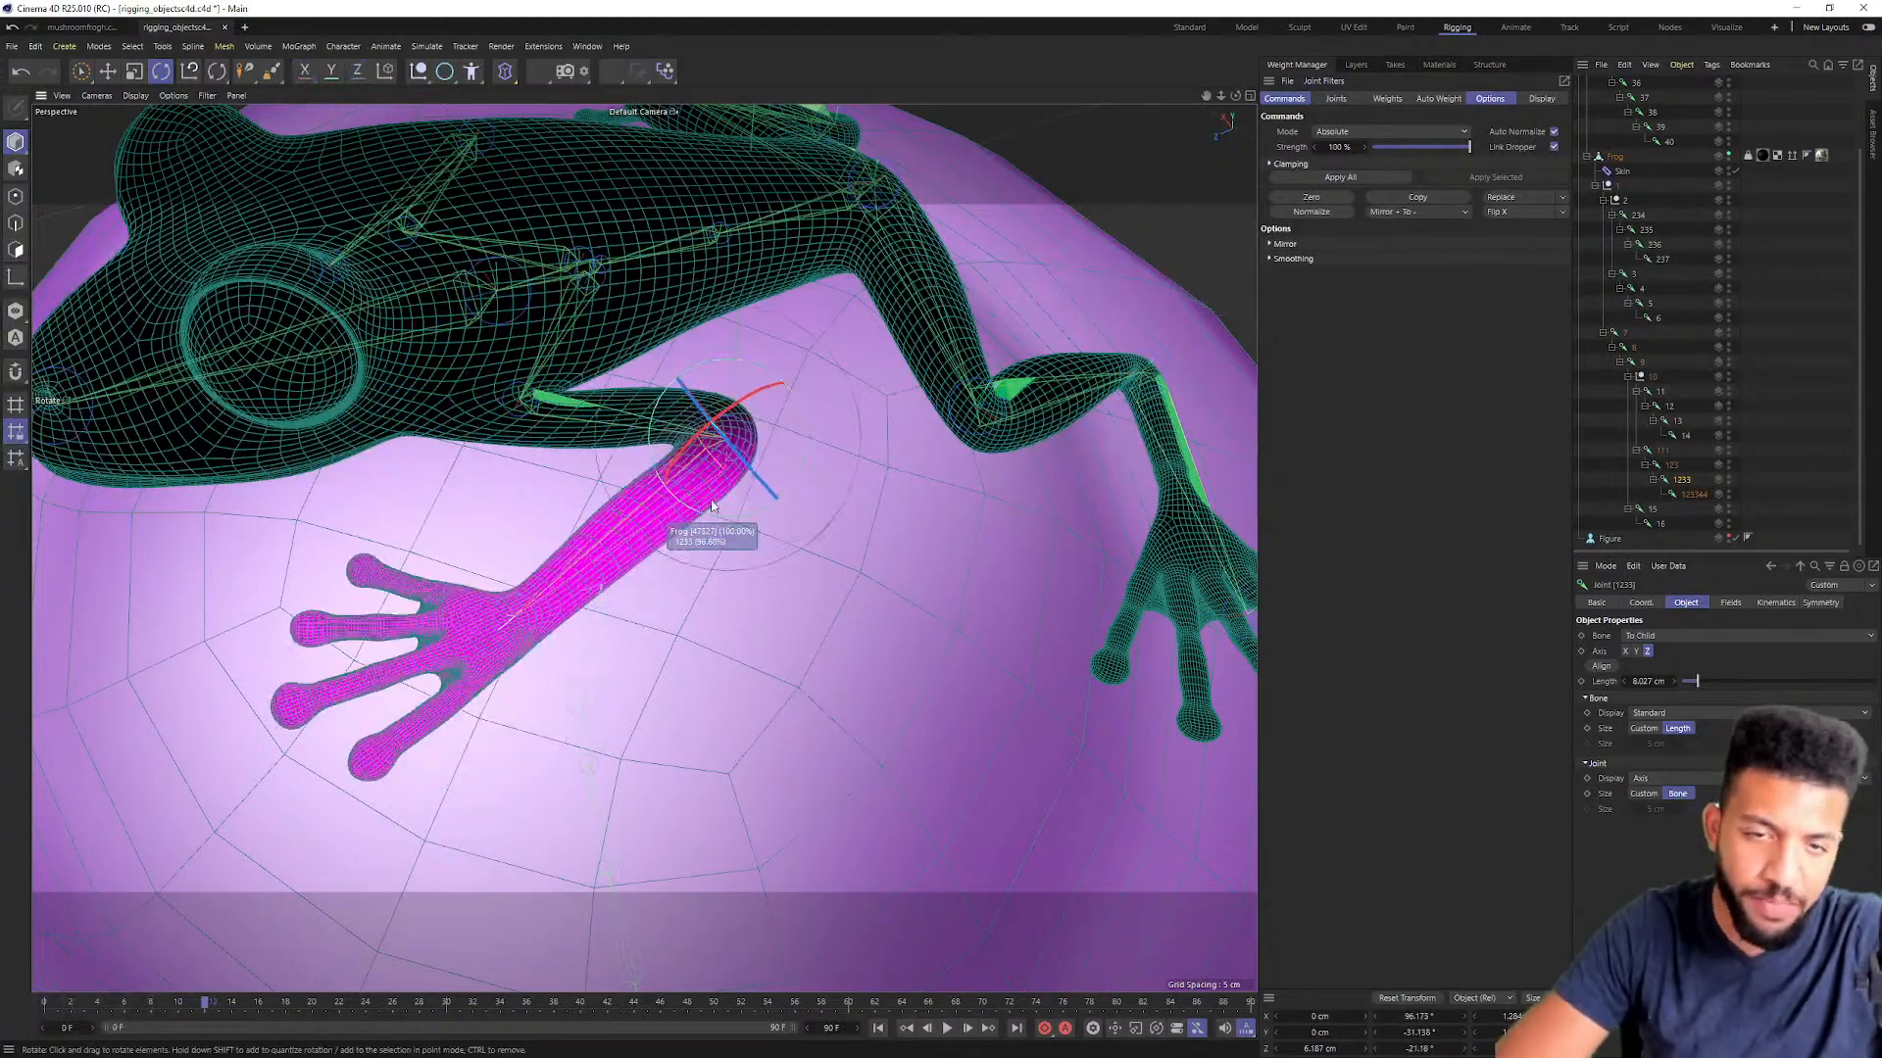
# Step: Reselect joint 123 and compare how far its weights spread from the upper arm into the body
pyautogui.click(1674, 456)
pyautogui.keyDown('alt'); pyautogui.moveTo(546, 358); pyautogui.dragTo(766, 300); pyautogui.keyUp('alt')
pyautogui.click(1667, 470)
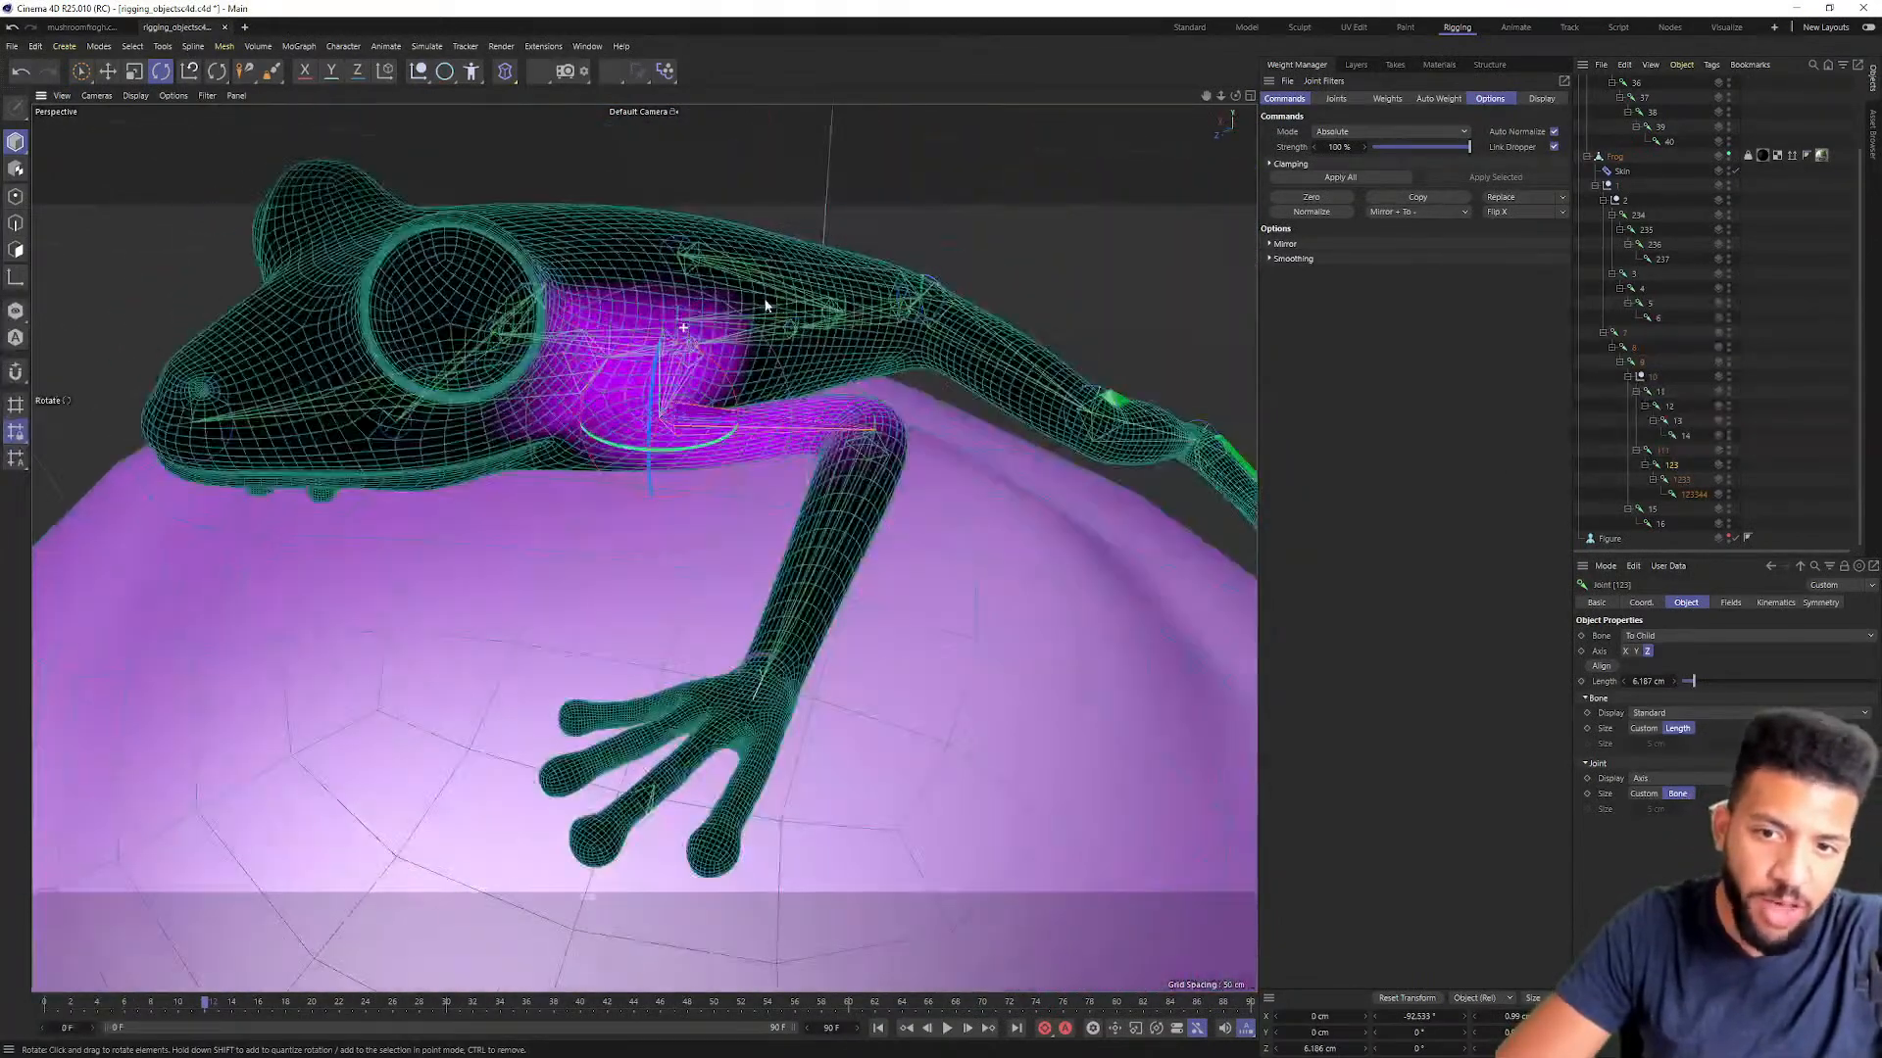
# Step: Rotate joint 123 once more to test how its weights pull the body, and undo the rotation
pyautogui.moveTo(689, 402); pyautogui.dragTo(593, 376)
pyautogui.hotkey('ctrl', 'z')
pyautogui.hotkey('ctrl', 'z')
pyautogui.hotkey('ctrl', 'z')
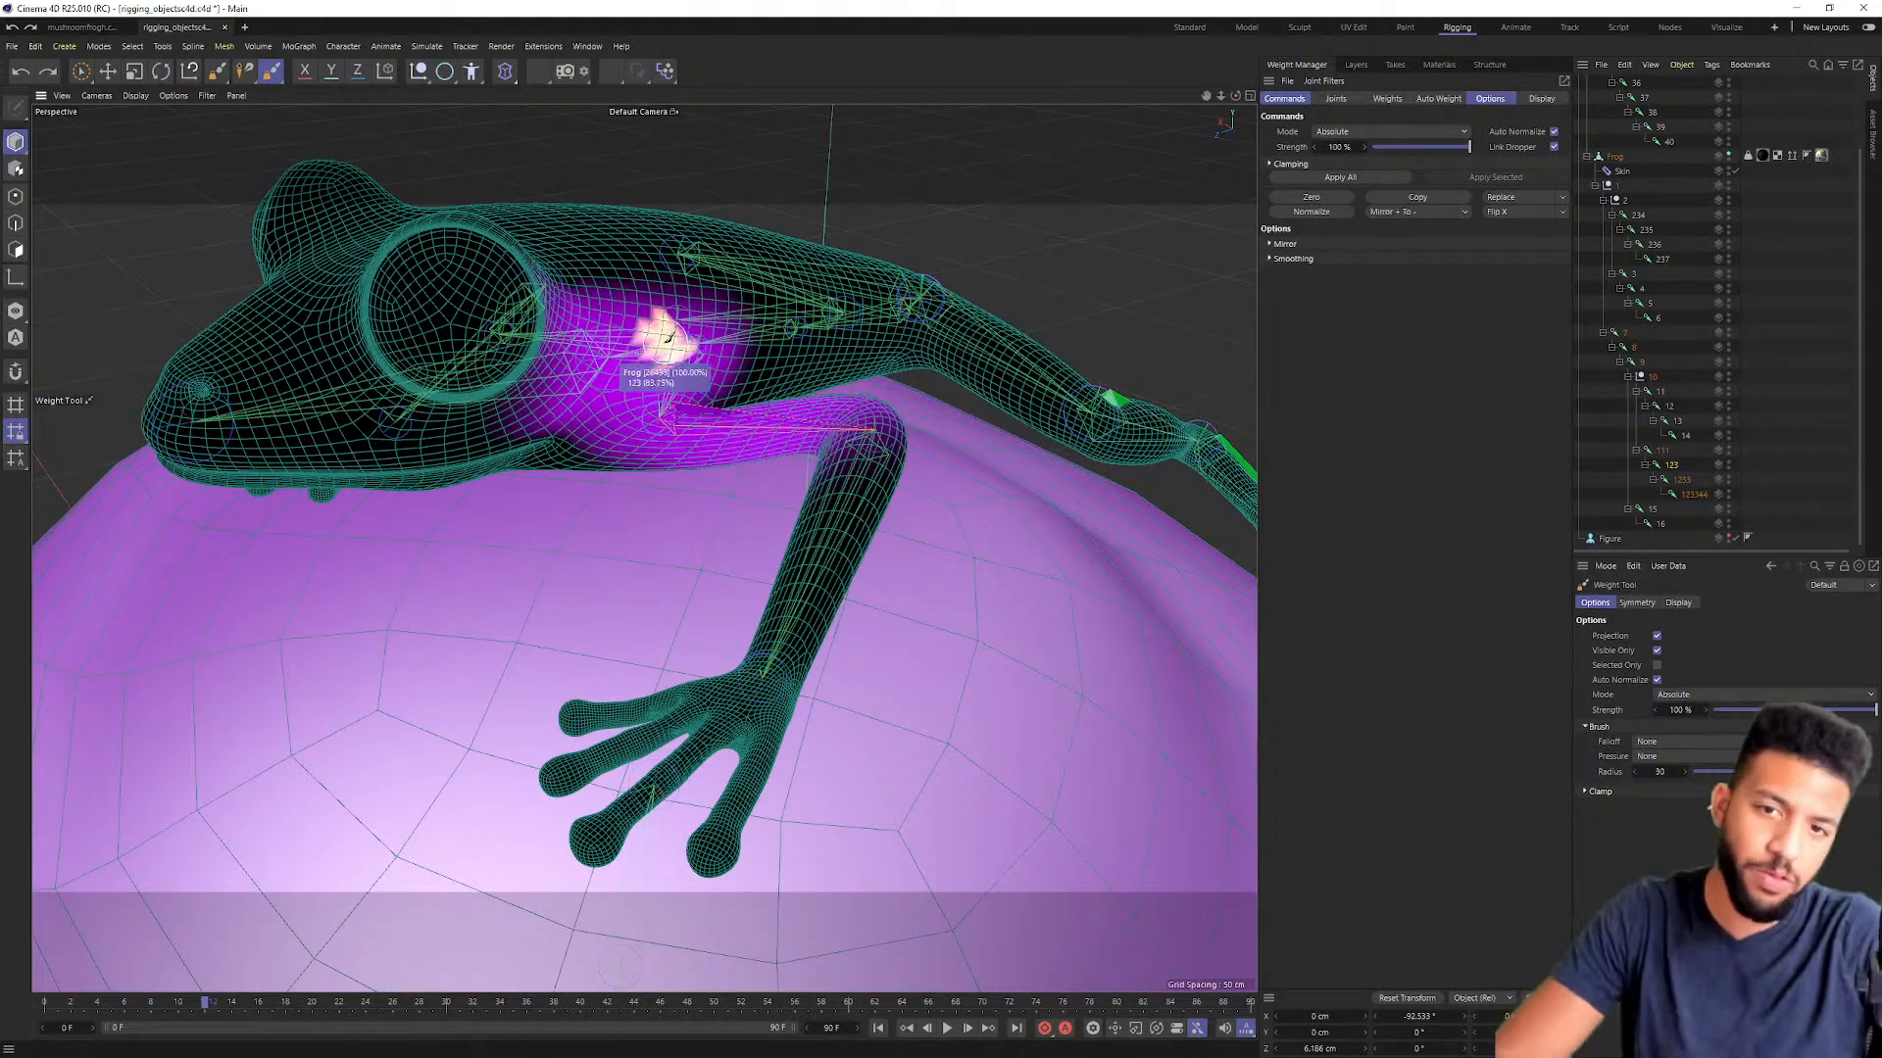
# Step: Erase joint 123's excess weights from the frog's back and side with the Weight tool in Absolute mode
pyautogui.scroll(4, 671, 335)
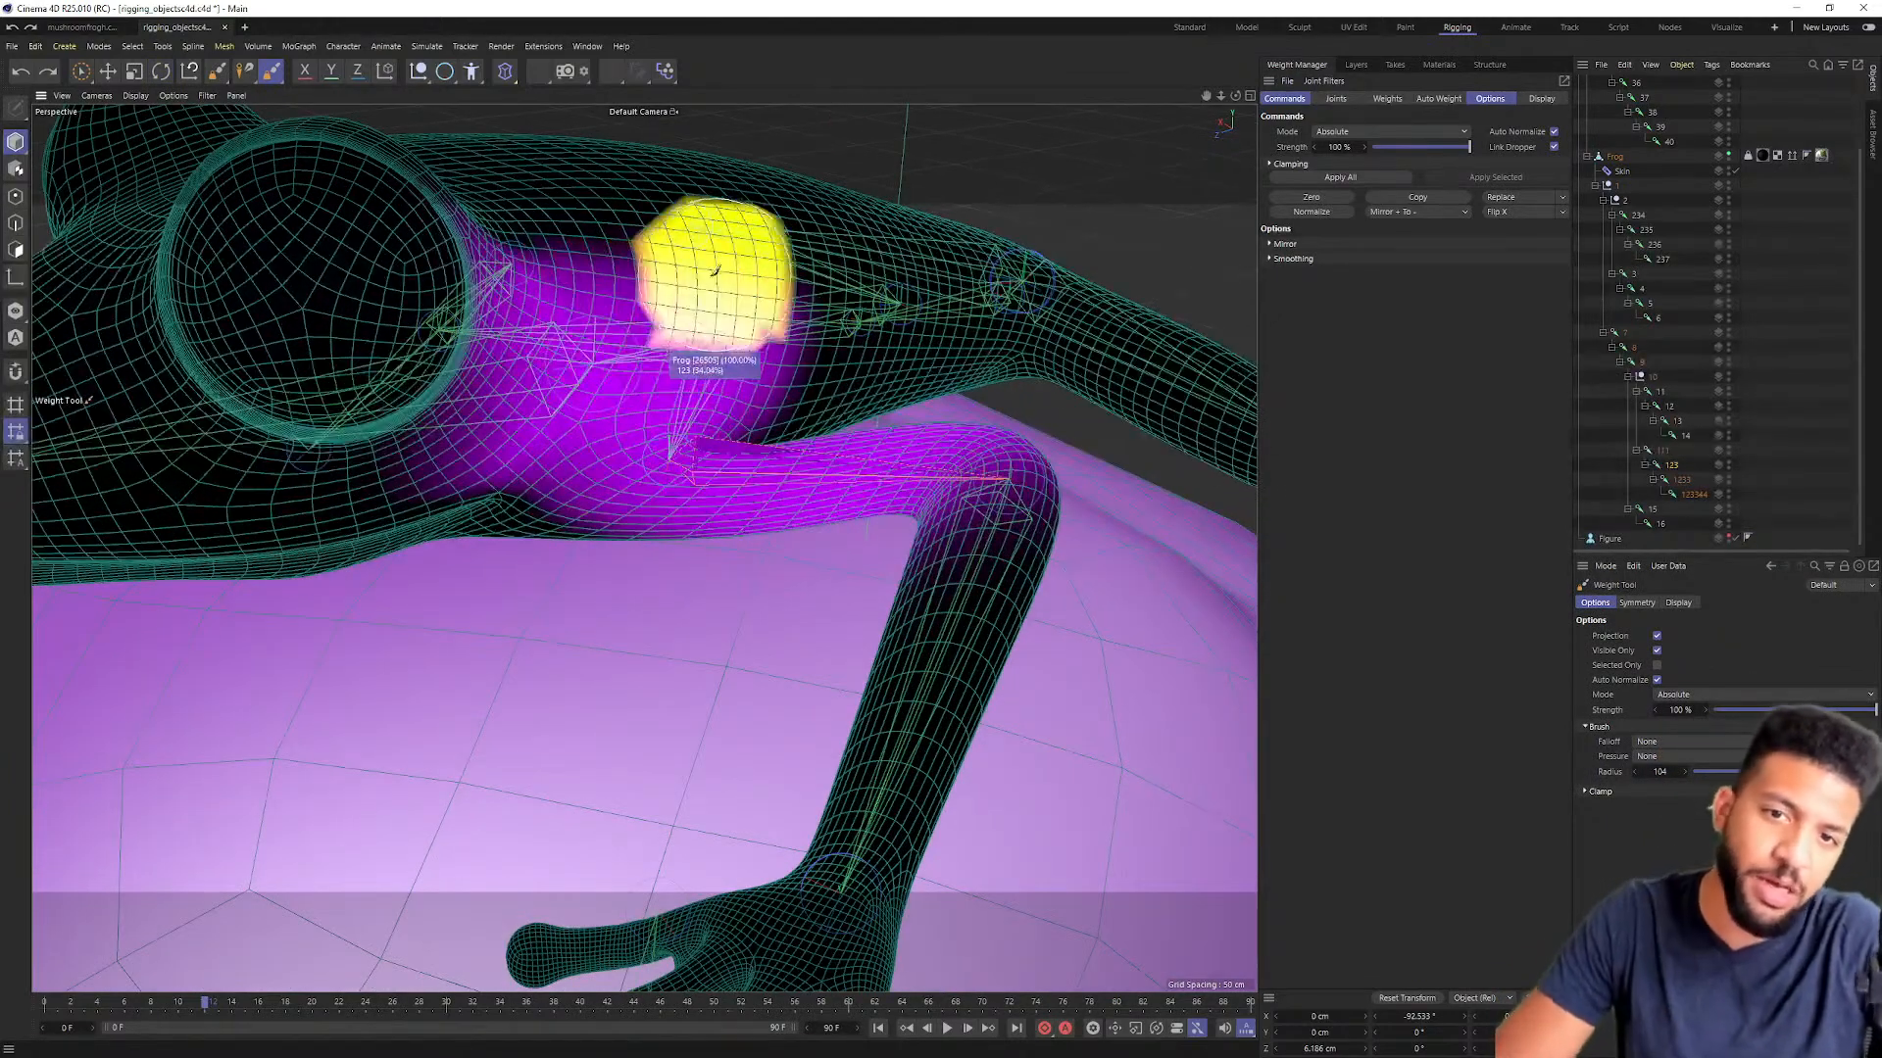
pyautogui.keyDown('alt'); pyautogui.moveTo(724, 270); pyautogui.dragTo(693, 294); pyautogui.keyUp('alt')
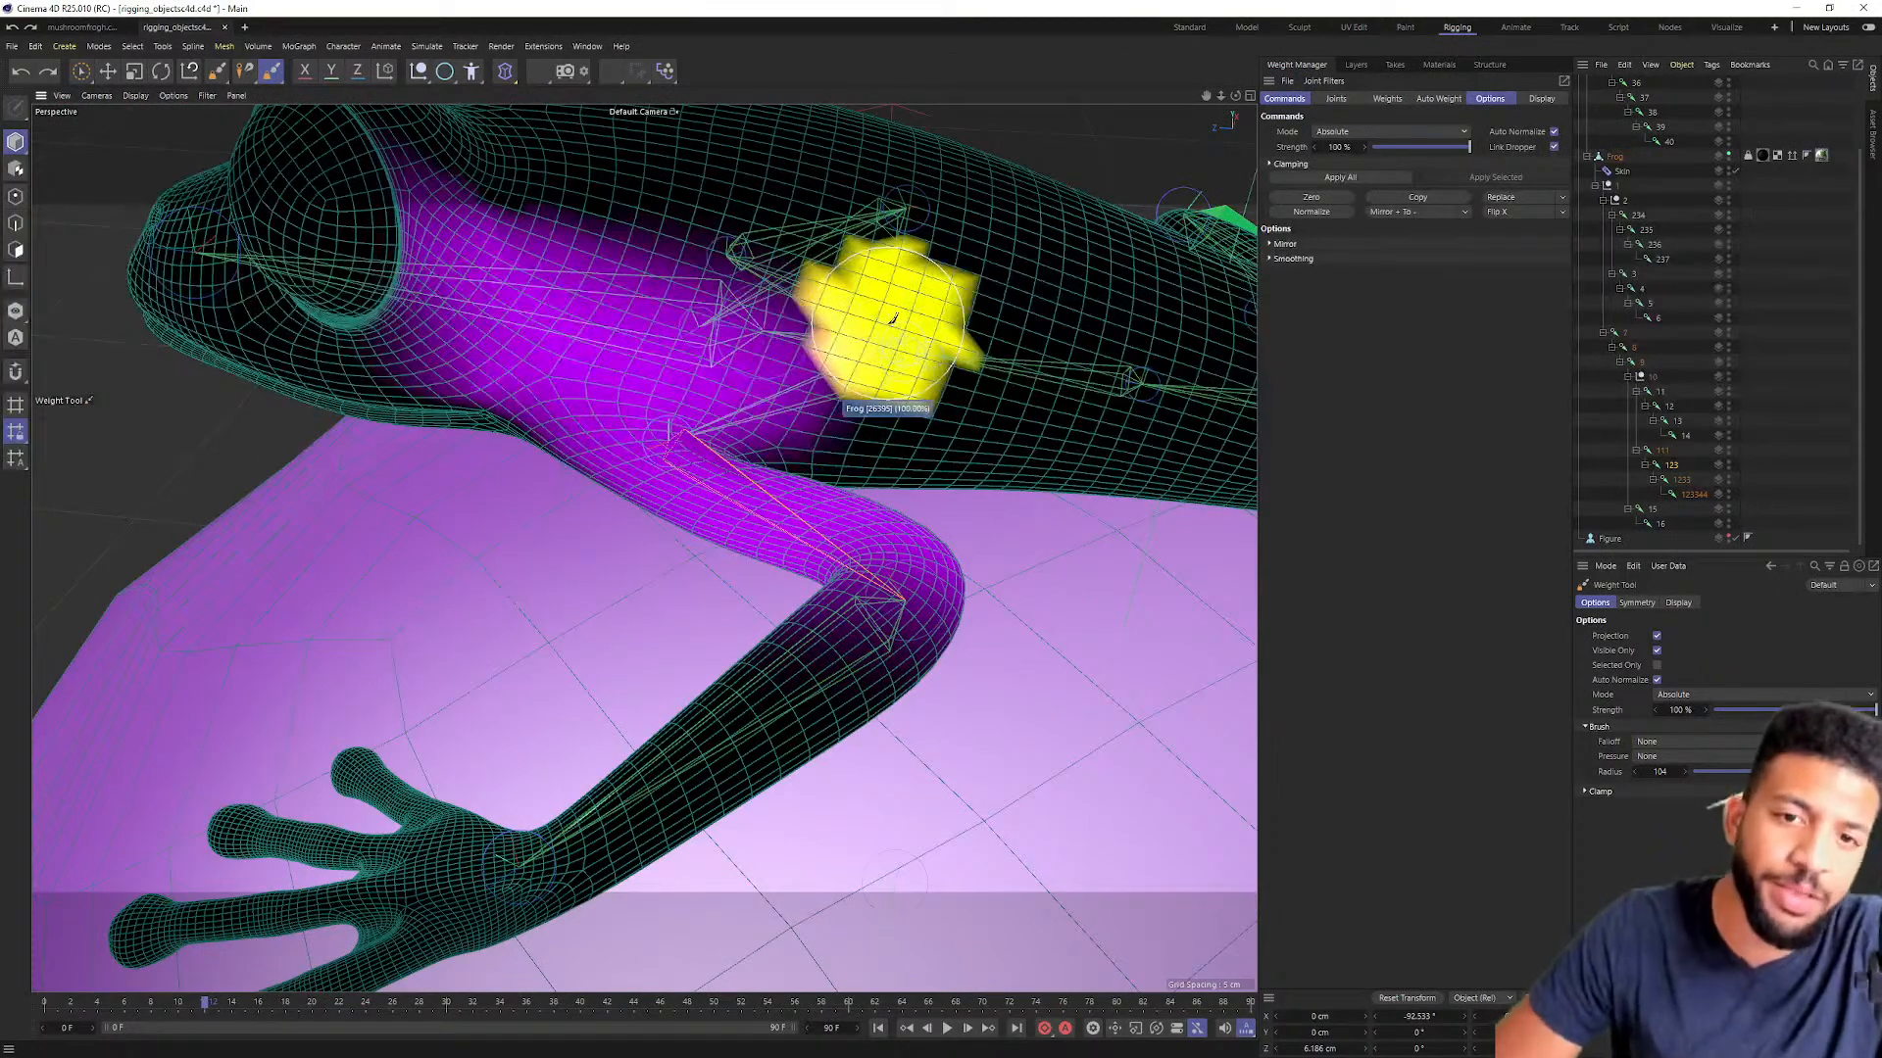
pyautogui.keyDown('alt'); pyautogui.moveTo(675, 259); pyautogui.dragTo(699, 263); pyautogui.keyUp('alt')
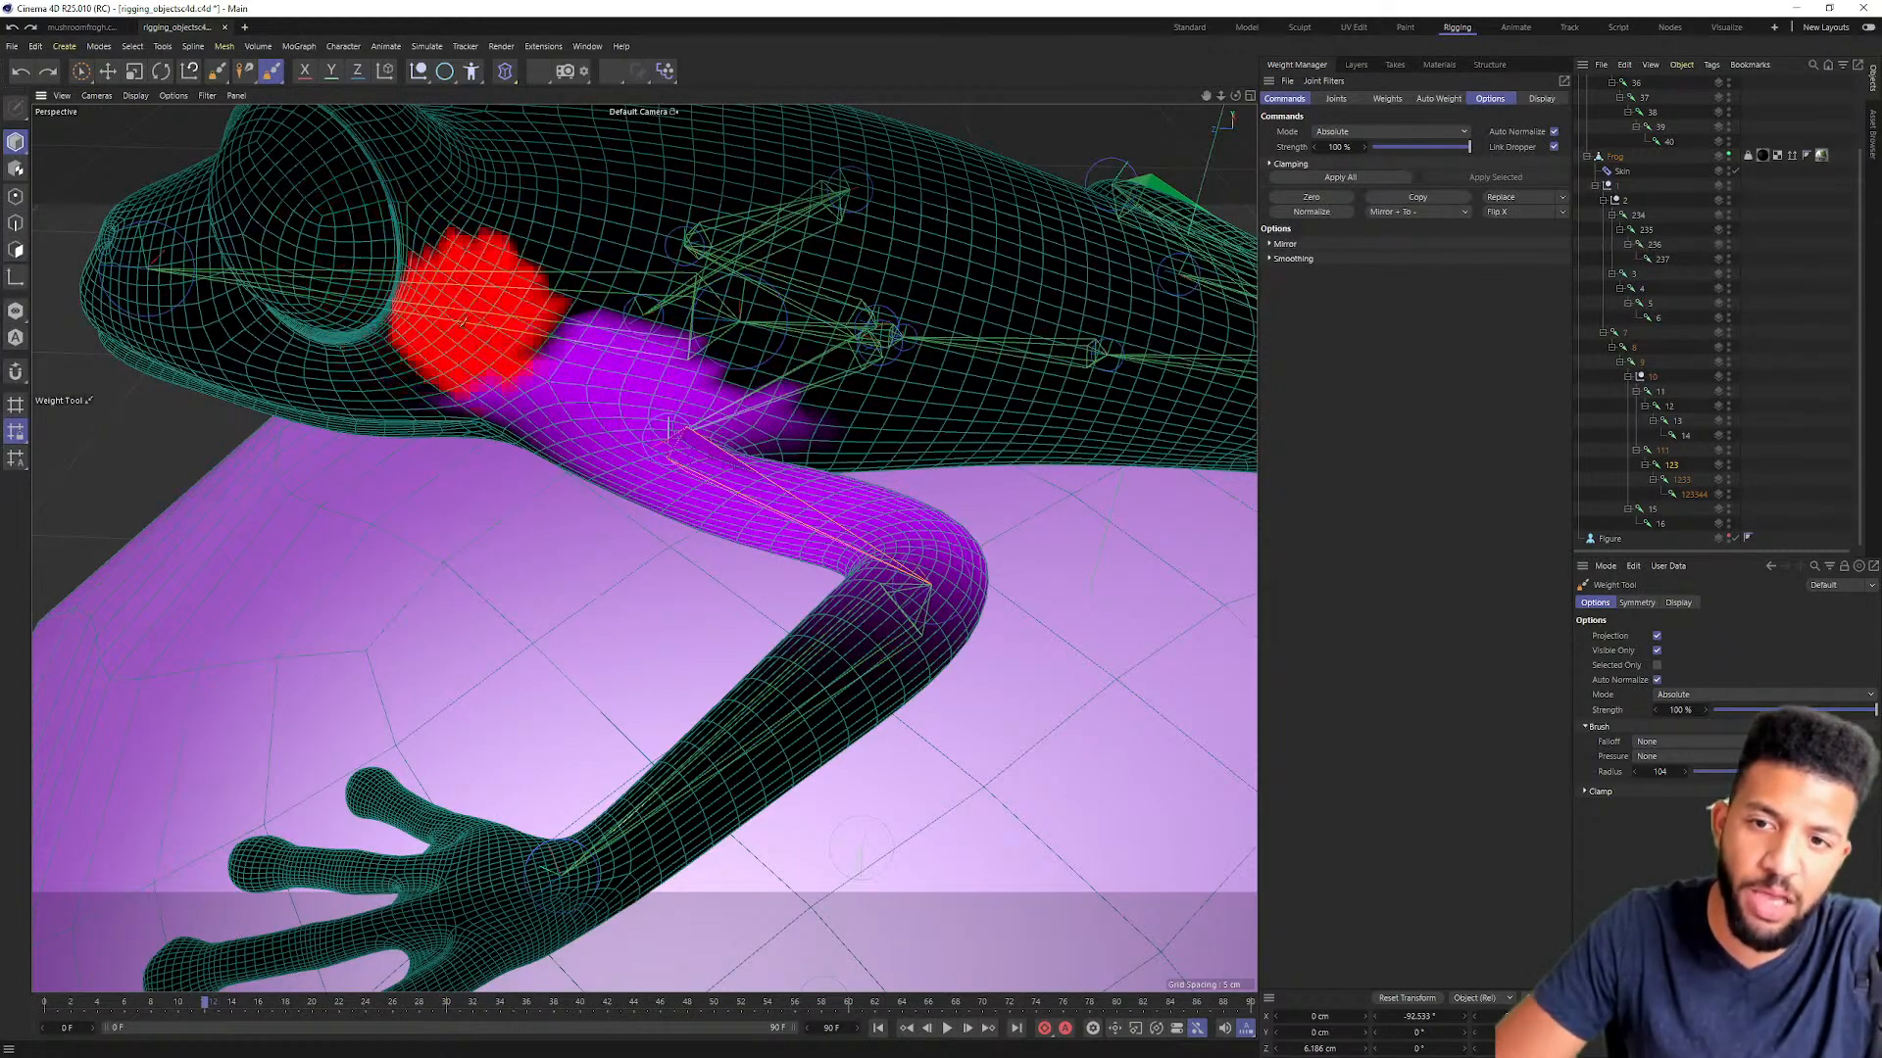
pyautogui.keyDown('alt'); pyautogui.moveTo(887, 368); pyautogui.dragTo(721, 348); pyautogui.keyUp('alt')
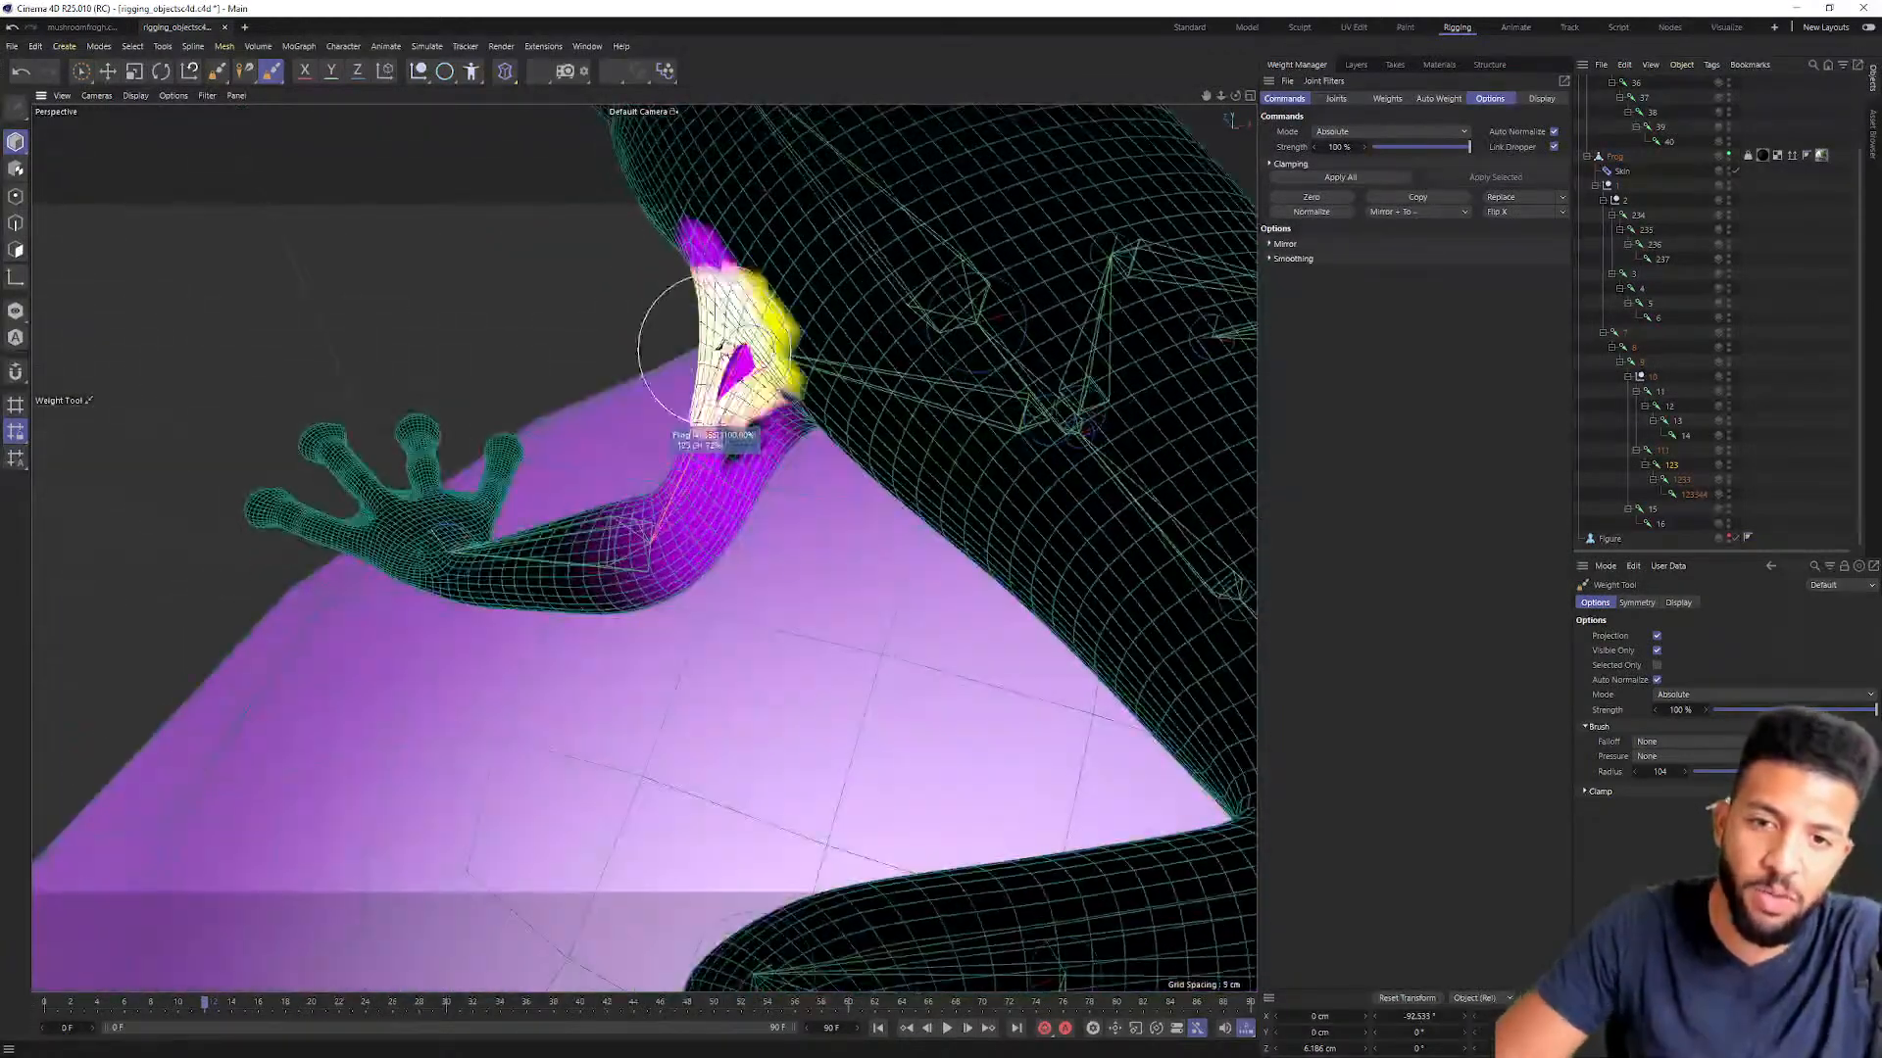
# Step: Undo the last erasing strokes and erase joint 123's weights again between the eye and the shoulder, keeping the influence near the arm
pyautogui.hotkey('ctrl', 'z')
pyautogui.hotkey('ctrl', 'z')
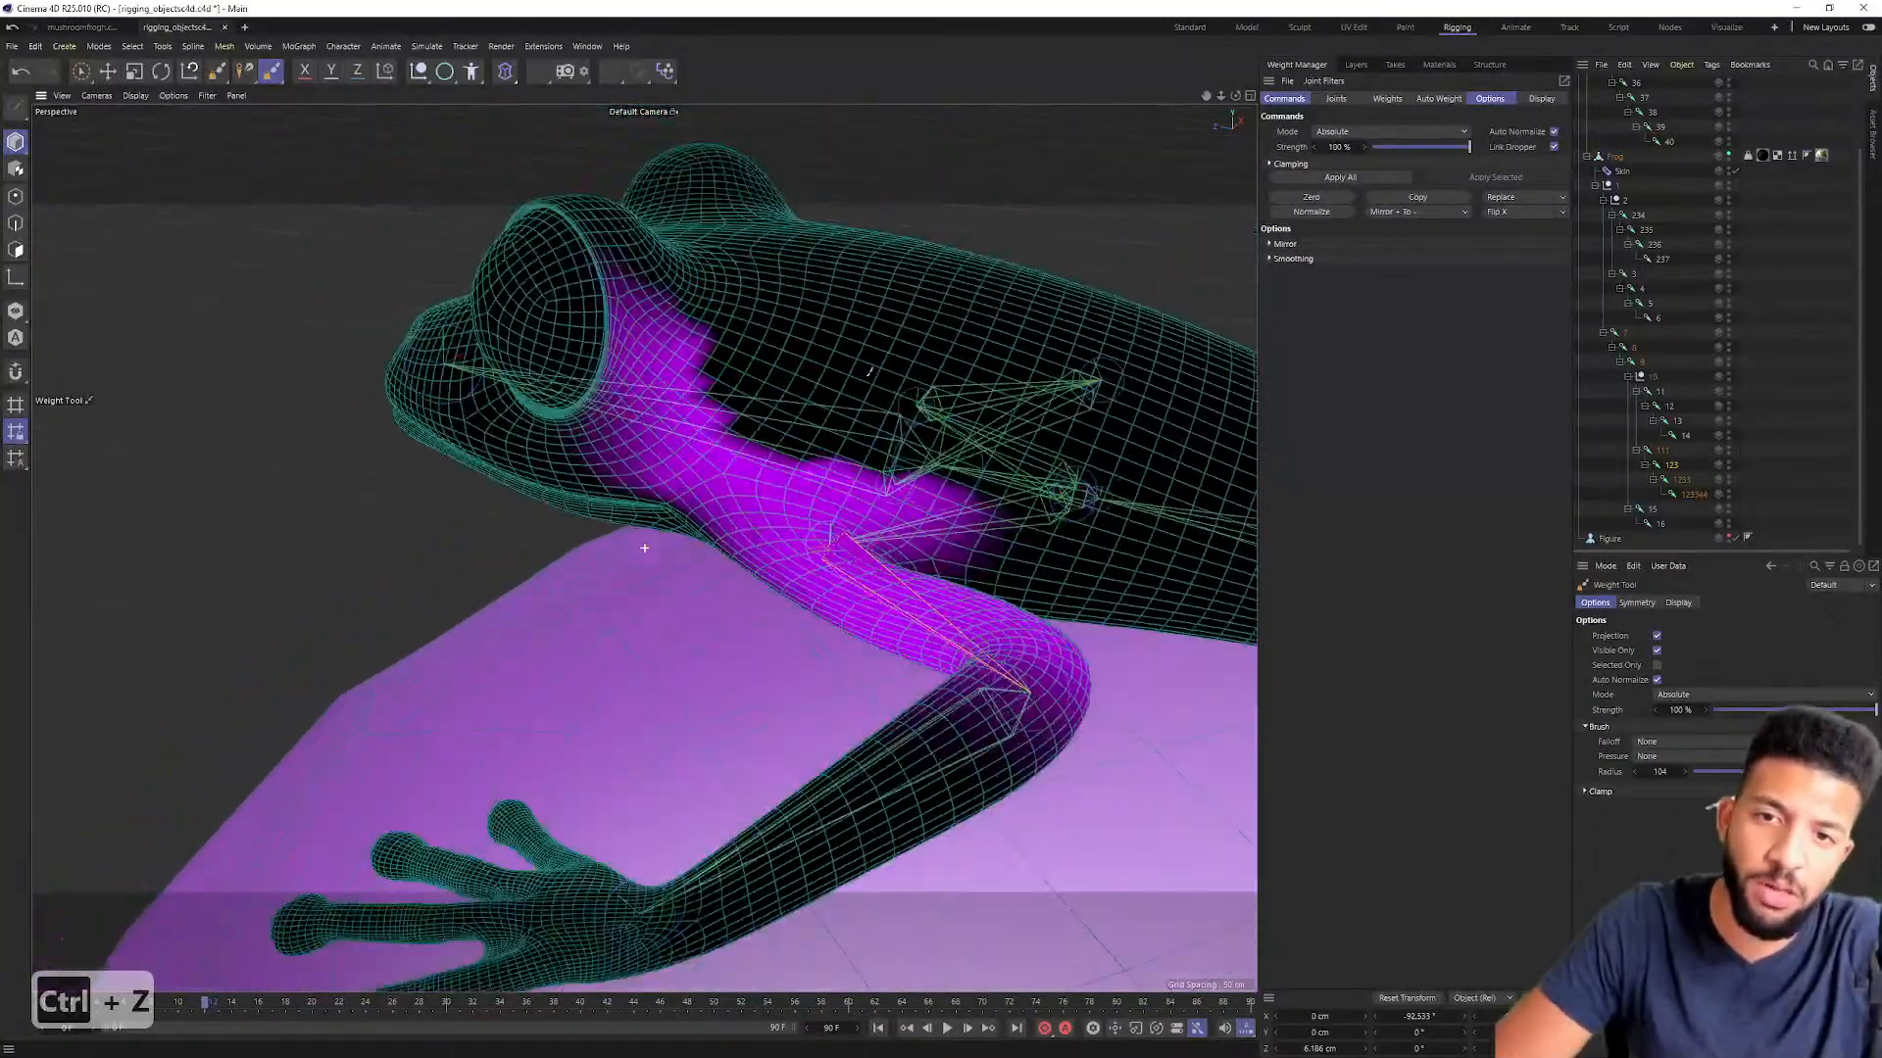
pyautogui.hotkey('ctrl', 'z')
pyautogui.hotkey('ctrl', 'z')
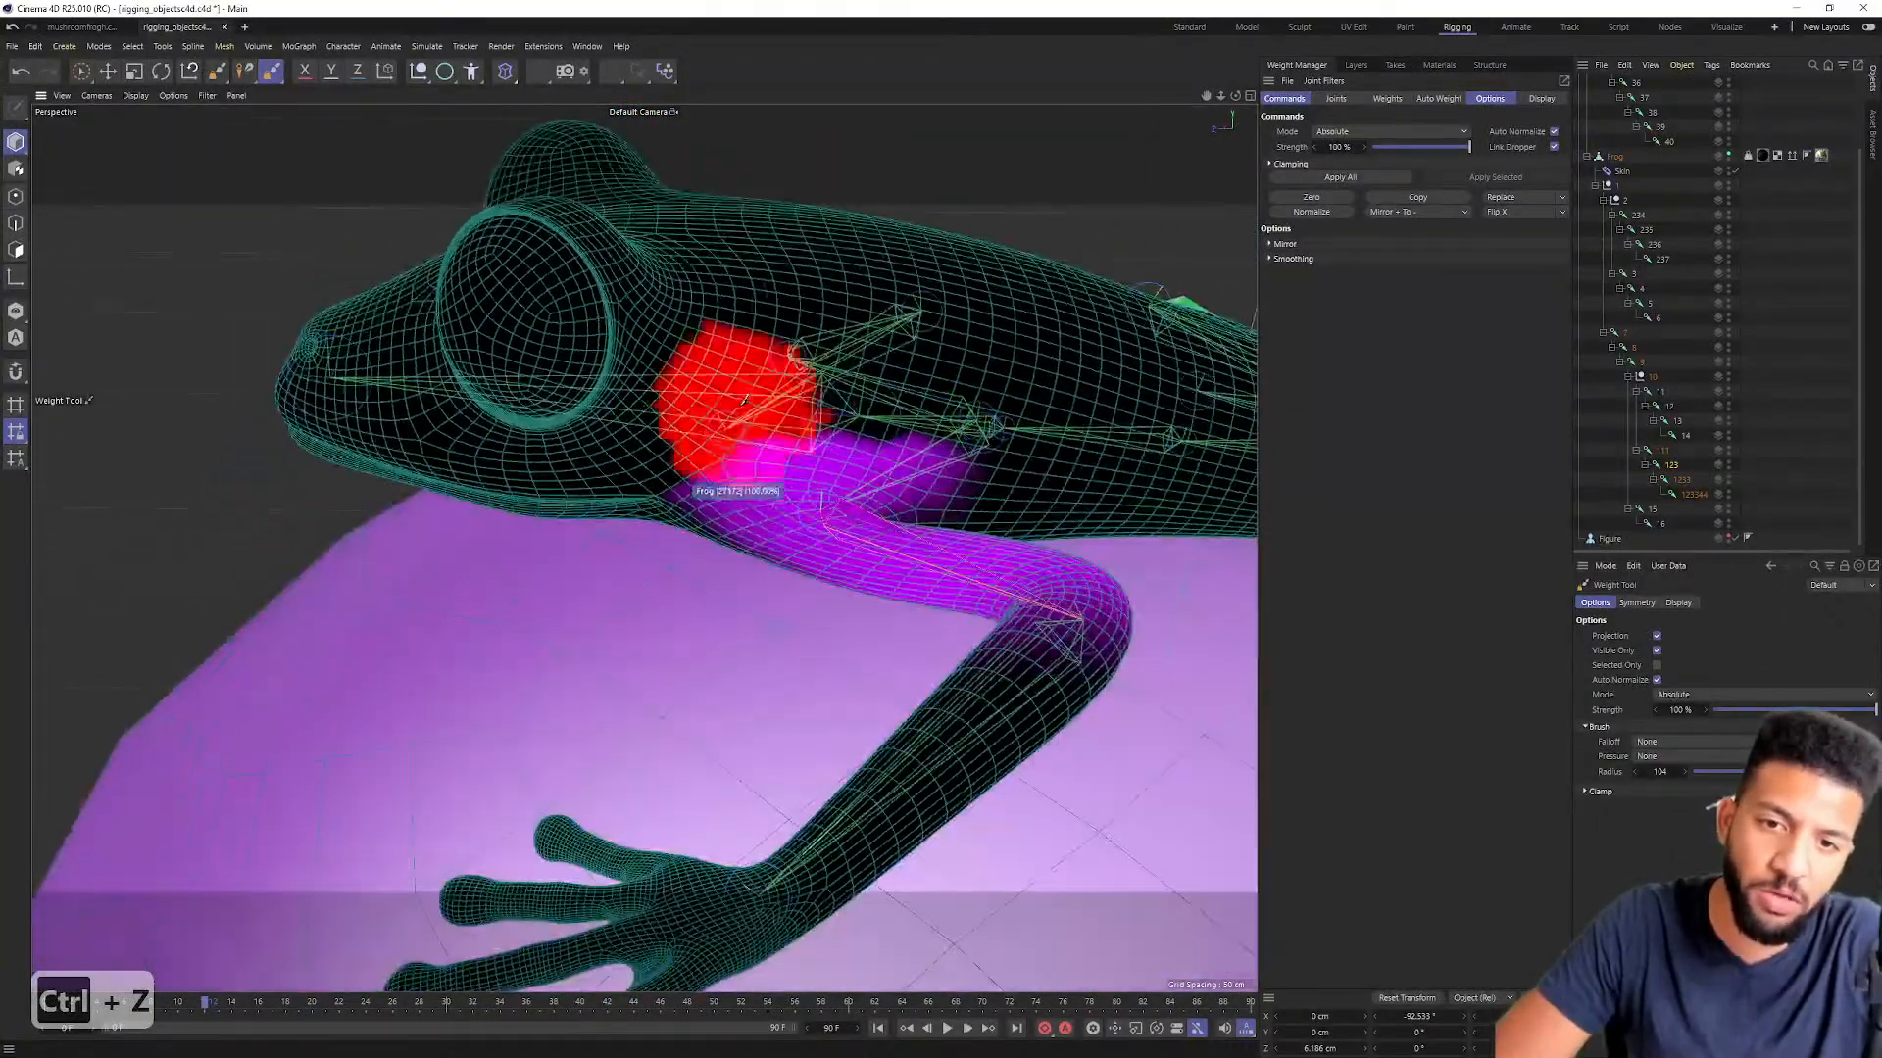
pyautogui.keyDown('alt'); pyautogui.moveTo(924, 392); pyautogui.dragTo(1036, 478); pyautogui.keyUp('alt')
pyautogui.keyDown('alt'); pyautogui.moveTo(755, 451); pyautogui.dragTo(586, 376); pyautogui.keyUp('alt')
pyautogui.keyDown('alt'); pyautogui.moveTo(457, 564); pyautogui.dragTo(557, 392); pyautogui.keyUp('alt')
pyautogui.keyDown('alt'); pyautogui.moveTo(688, 382); pyautogui.dragTo(750, 329, button='right'); pyautogui.keyUp('alt')
pyautogui.moveTo(688, 382)
pyautogui.keyDown('alt'); pyautogui.mouseDown()
pyautogui.moveTo(713, 343)
pyautogui.moveTo(713, 391)
pyautogui.mouseUp(); pyautogui.keyUp('alt')
pyautogui.keyDown('alt'); pyautogui.moveTo(714, 391); pyautogui.dragTo(688, 368, button='right'); pyautogui.keyUp('alt')
pyautogui.moveTo(782, 501); pyautogui.dragTo(784, 461)
pyautogui.hotkey('ctrl', 'z')
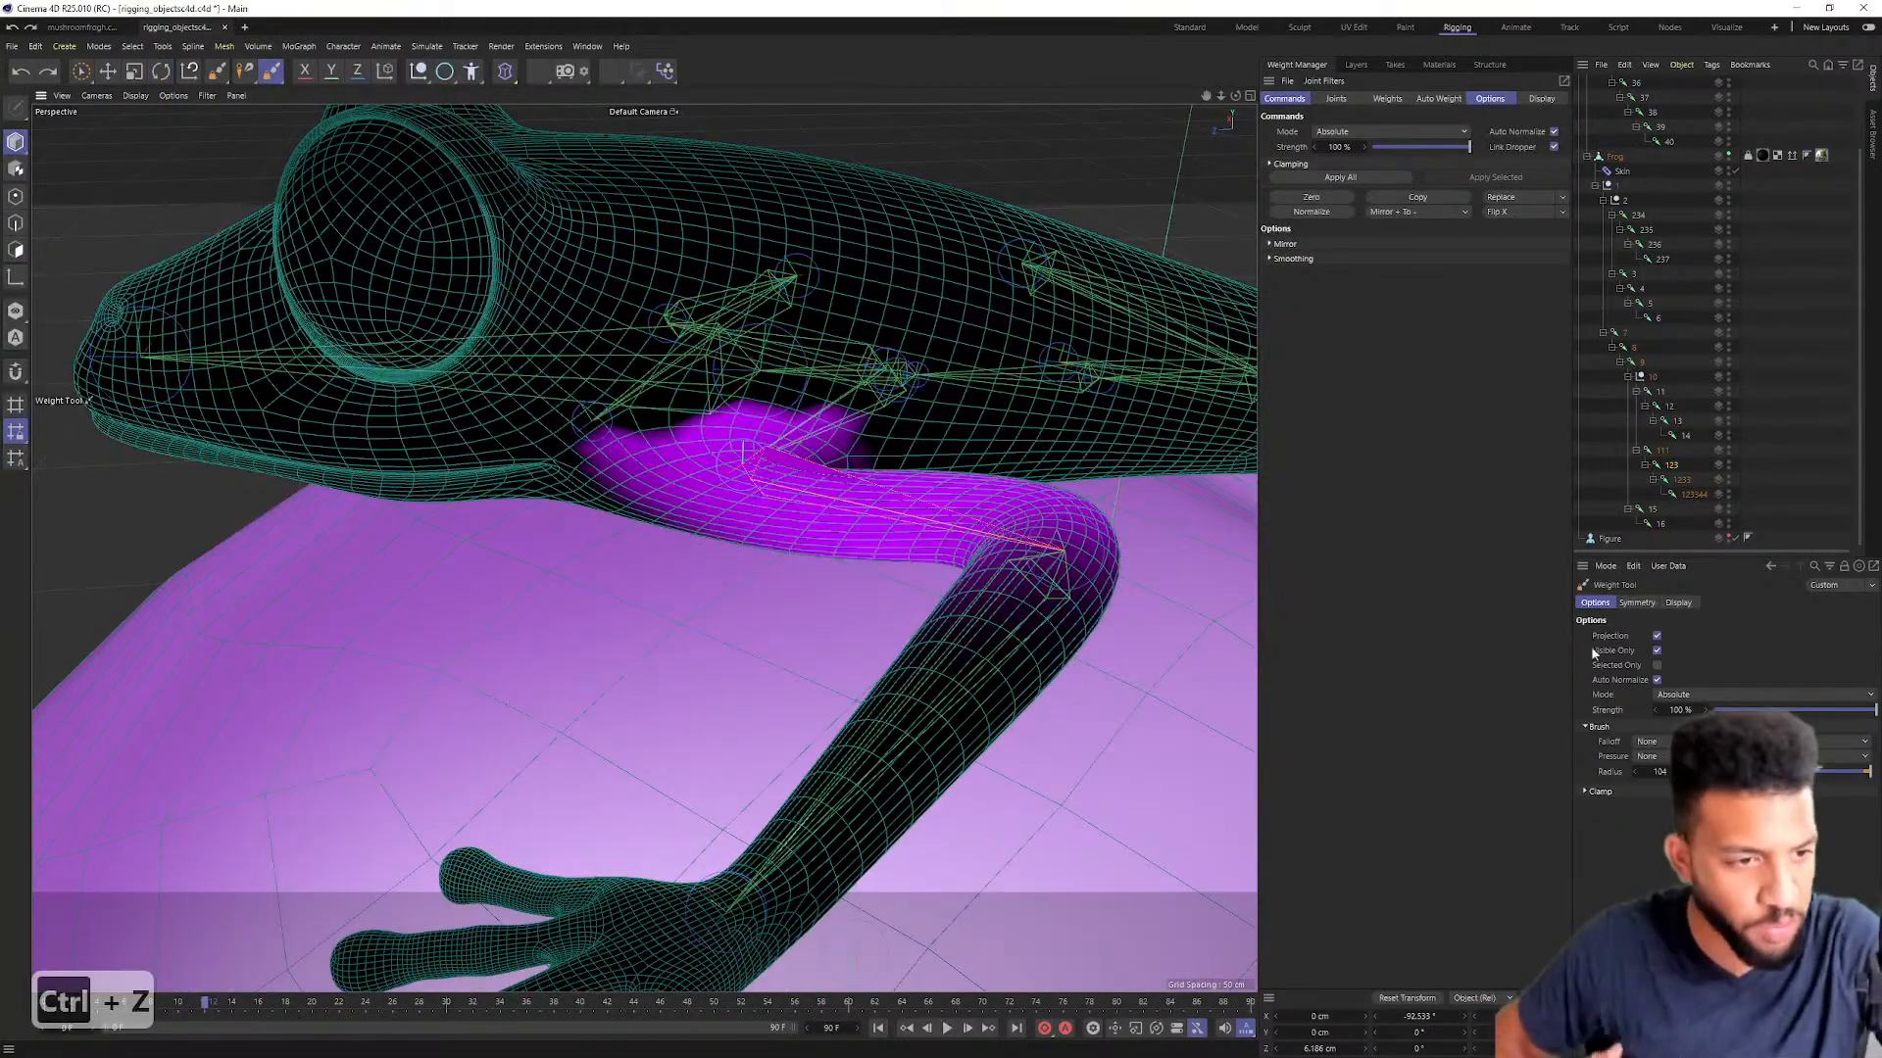
# Step: Turn off Visible Only for the Weight tool and erase joint 123's remaining weights around the eye and head
pyautogui.moveTo(1571, 647); pyautogui.dragTo(1449, 651)
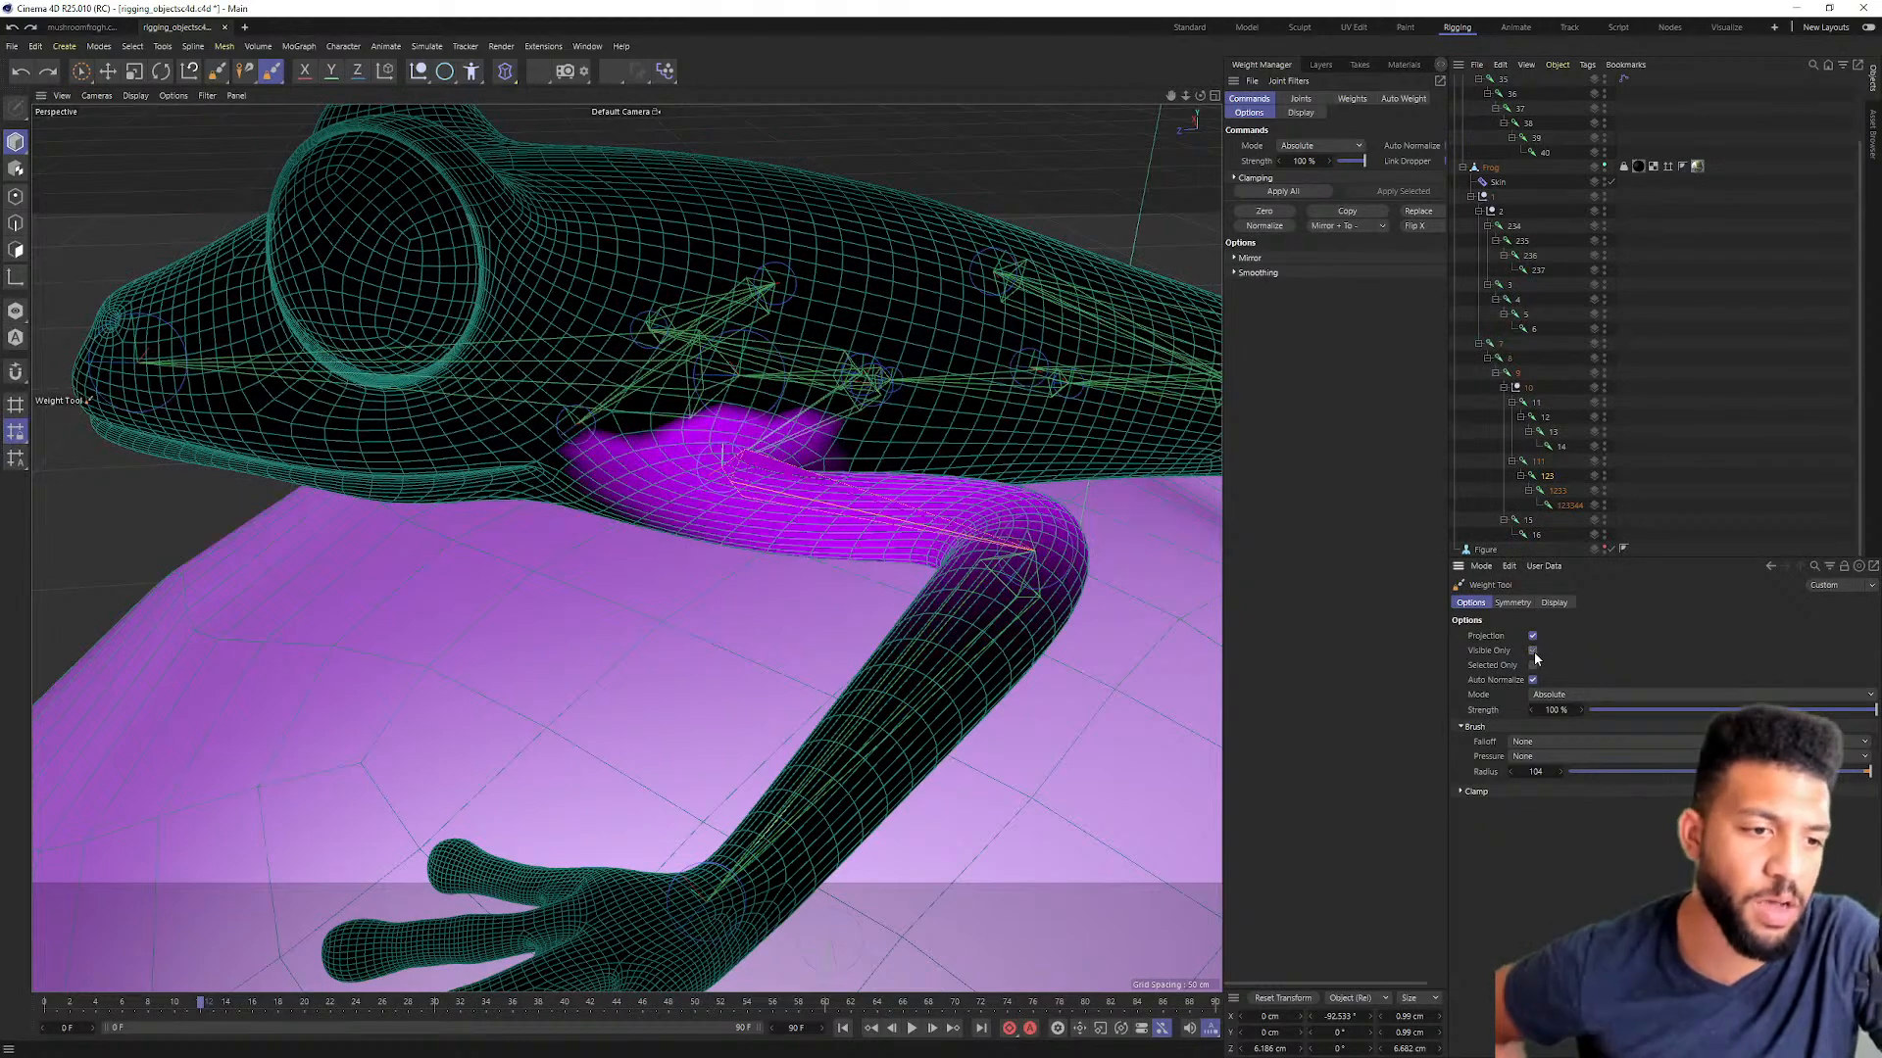
pyautogui.keyDown('alt'); pyautogui.moveTo(554, 286); pyautogui.dragTo(497, 279); pyautogui.keyUp('alt')
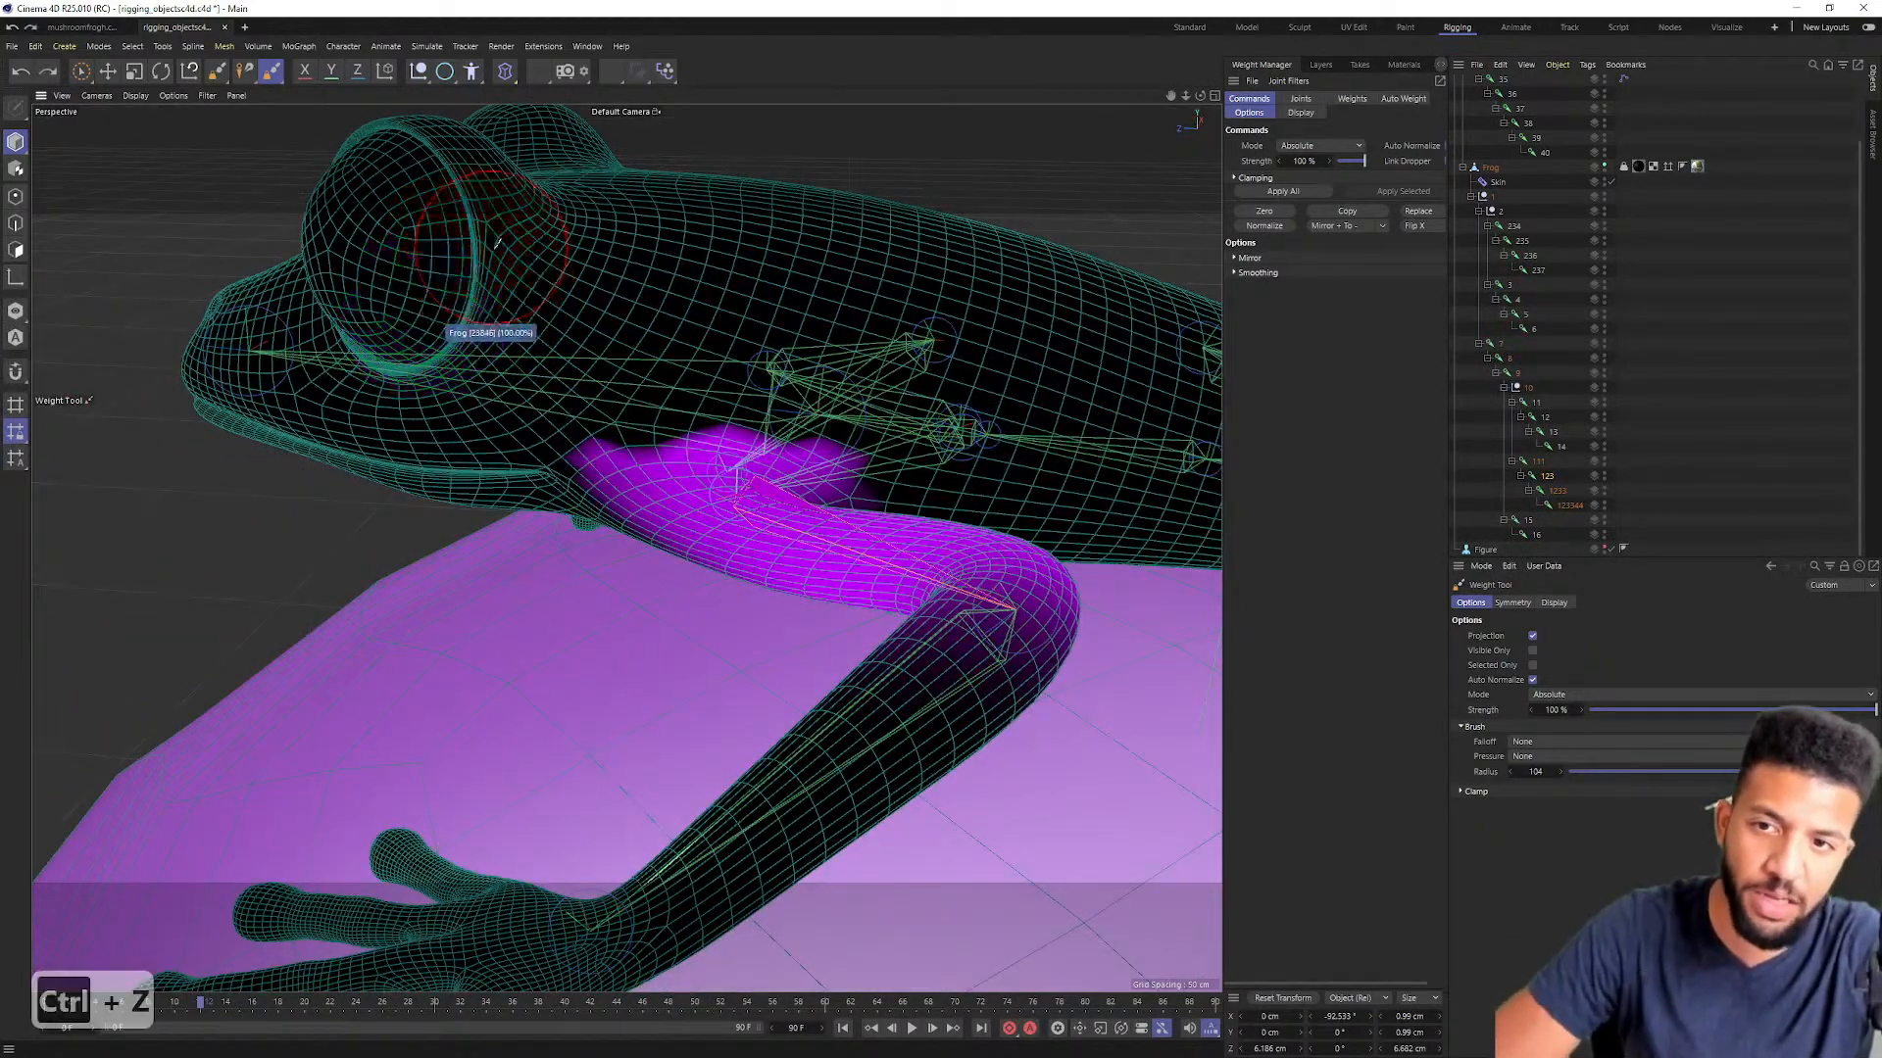
pyautogui.moveTo(499, 227)
pyautogui.keyDown('alt'); pyautogui.mouseDown()
pyautogui.moveTo(488, 244)
pyautogui.moveTo(473, 215)
pyautogui.mouseUp(); pyautogui.keyUp('alt')
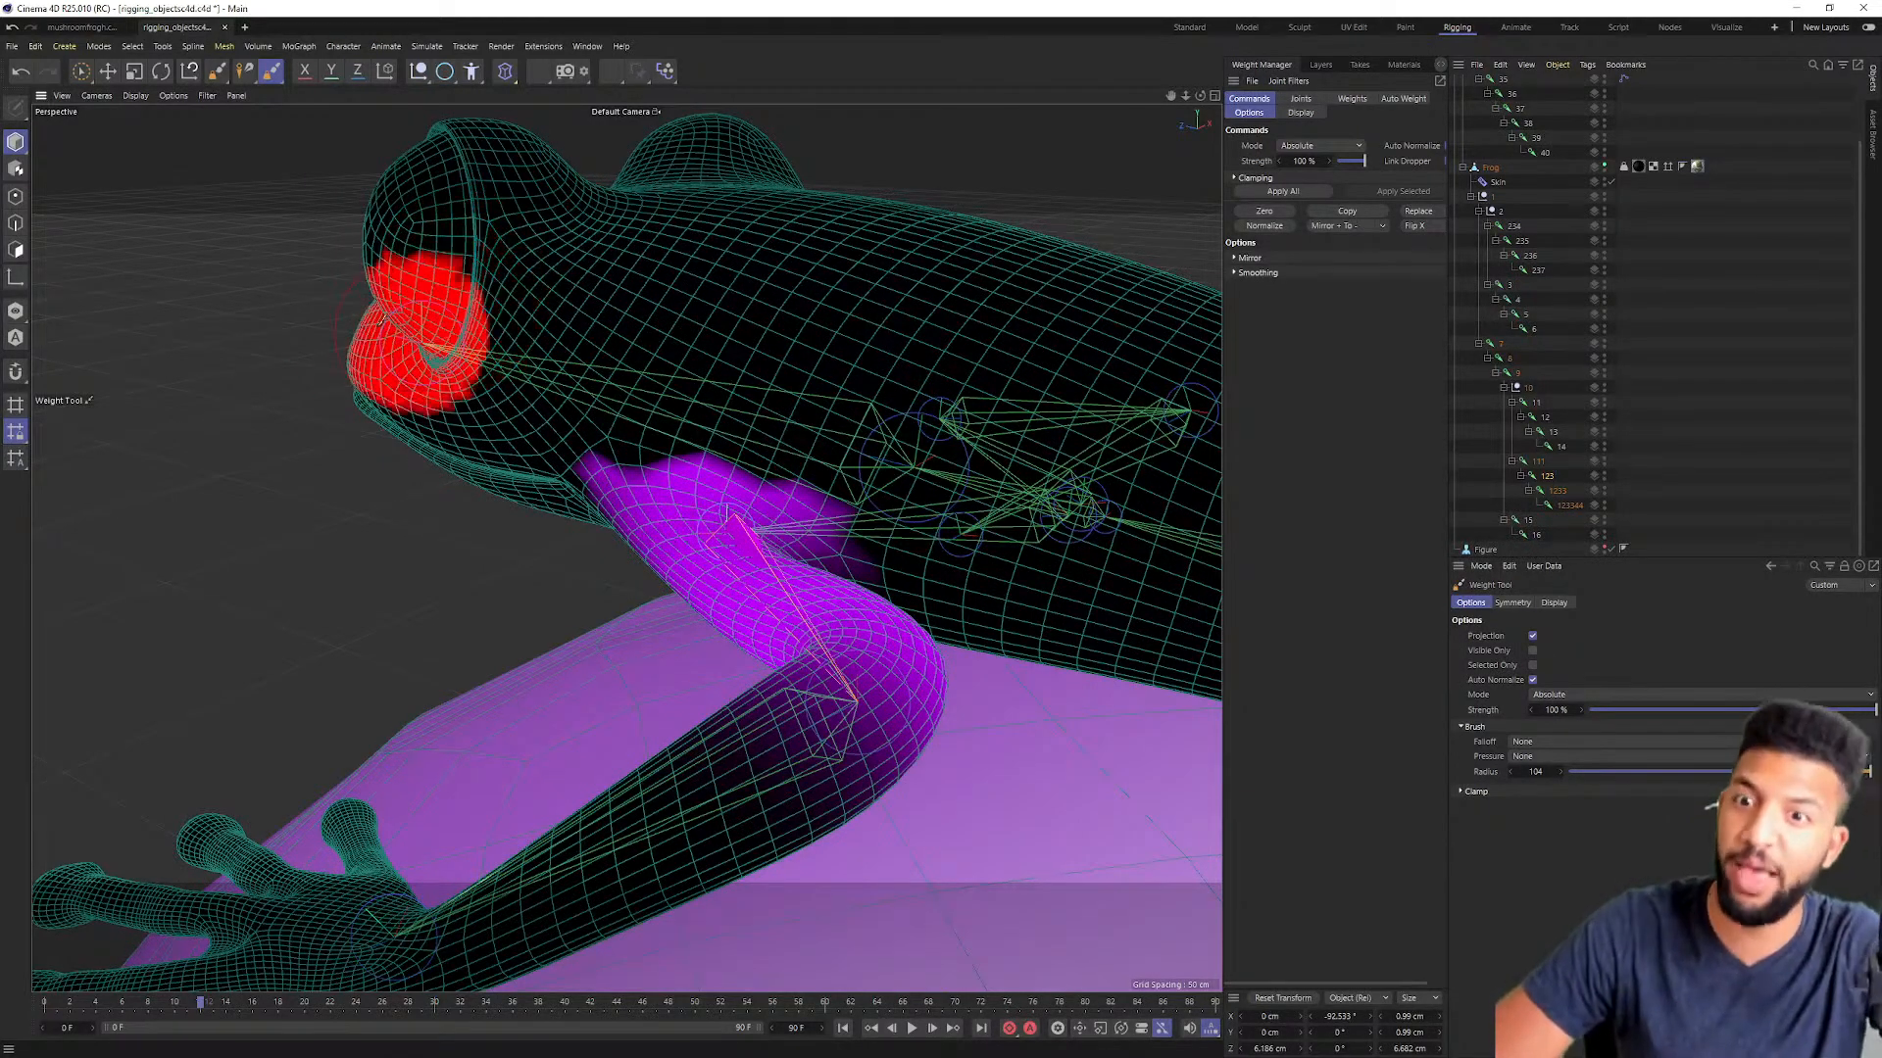
pyautogui.keyDown('alt'); pyautogui.moveTo(487, 303); pyautogui.dragTo(798, 382); pyautogui.keyUp('alt')
# Step: Test-rotate joint 123, examine the hard weight border around the shoulder up close, and undo the rotations
pyautogui.press('r')
pyautogui.moveTo(753, 496)
pyautogui.mouseDown()
pyautogui.moveTo(621, 538)
pyautogui.moveTo(715, 525)
pyautogui.moveTo(628, 475)
pyautogui.moveTo(827, 432)
pyautogui.moveTo(659, 432)
pyautogui.moveTo(726, 461)
pyautogui.moveTo(689, 504)
pyautogui.moveTo(766, 509)
pyautogui.mouseUp()
pyautogui.hotkey('ctrl', 'z')
pyautogui.scroll(8, 725, 431)
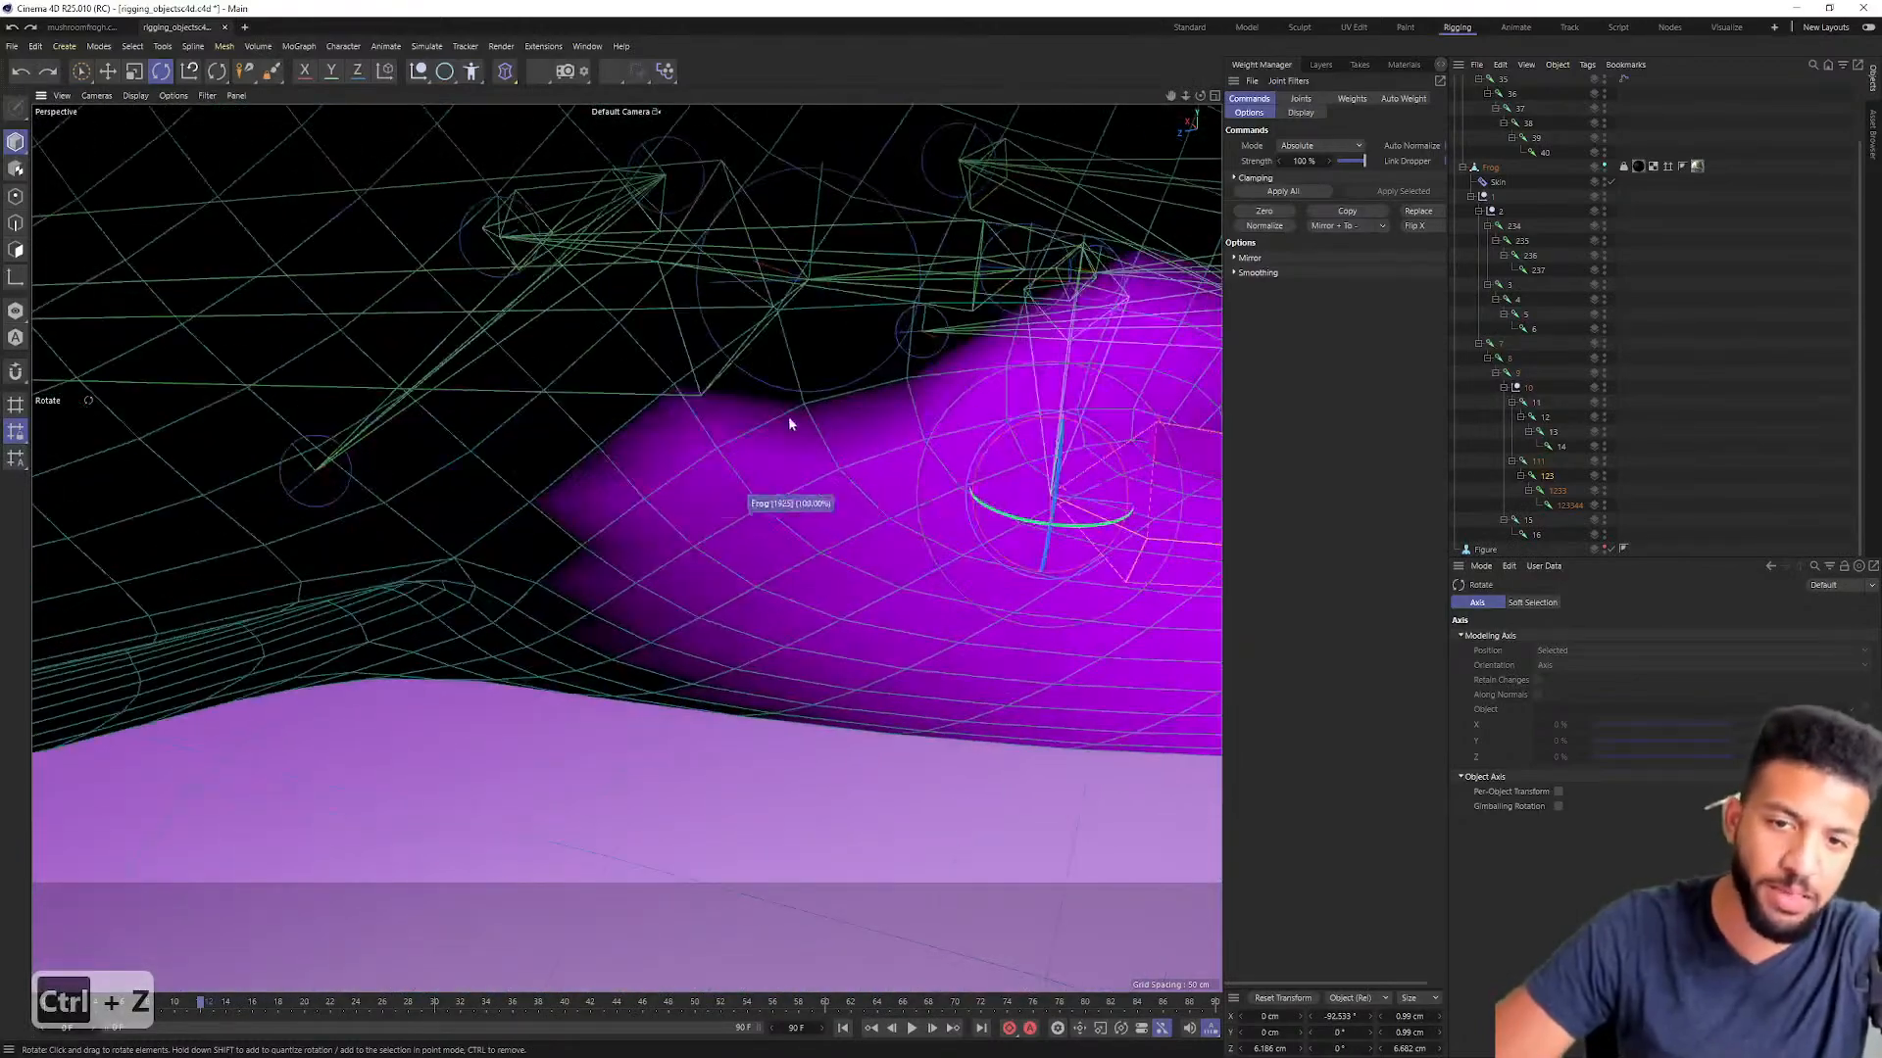
pyautogui.scroll(3, 608, 441)
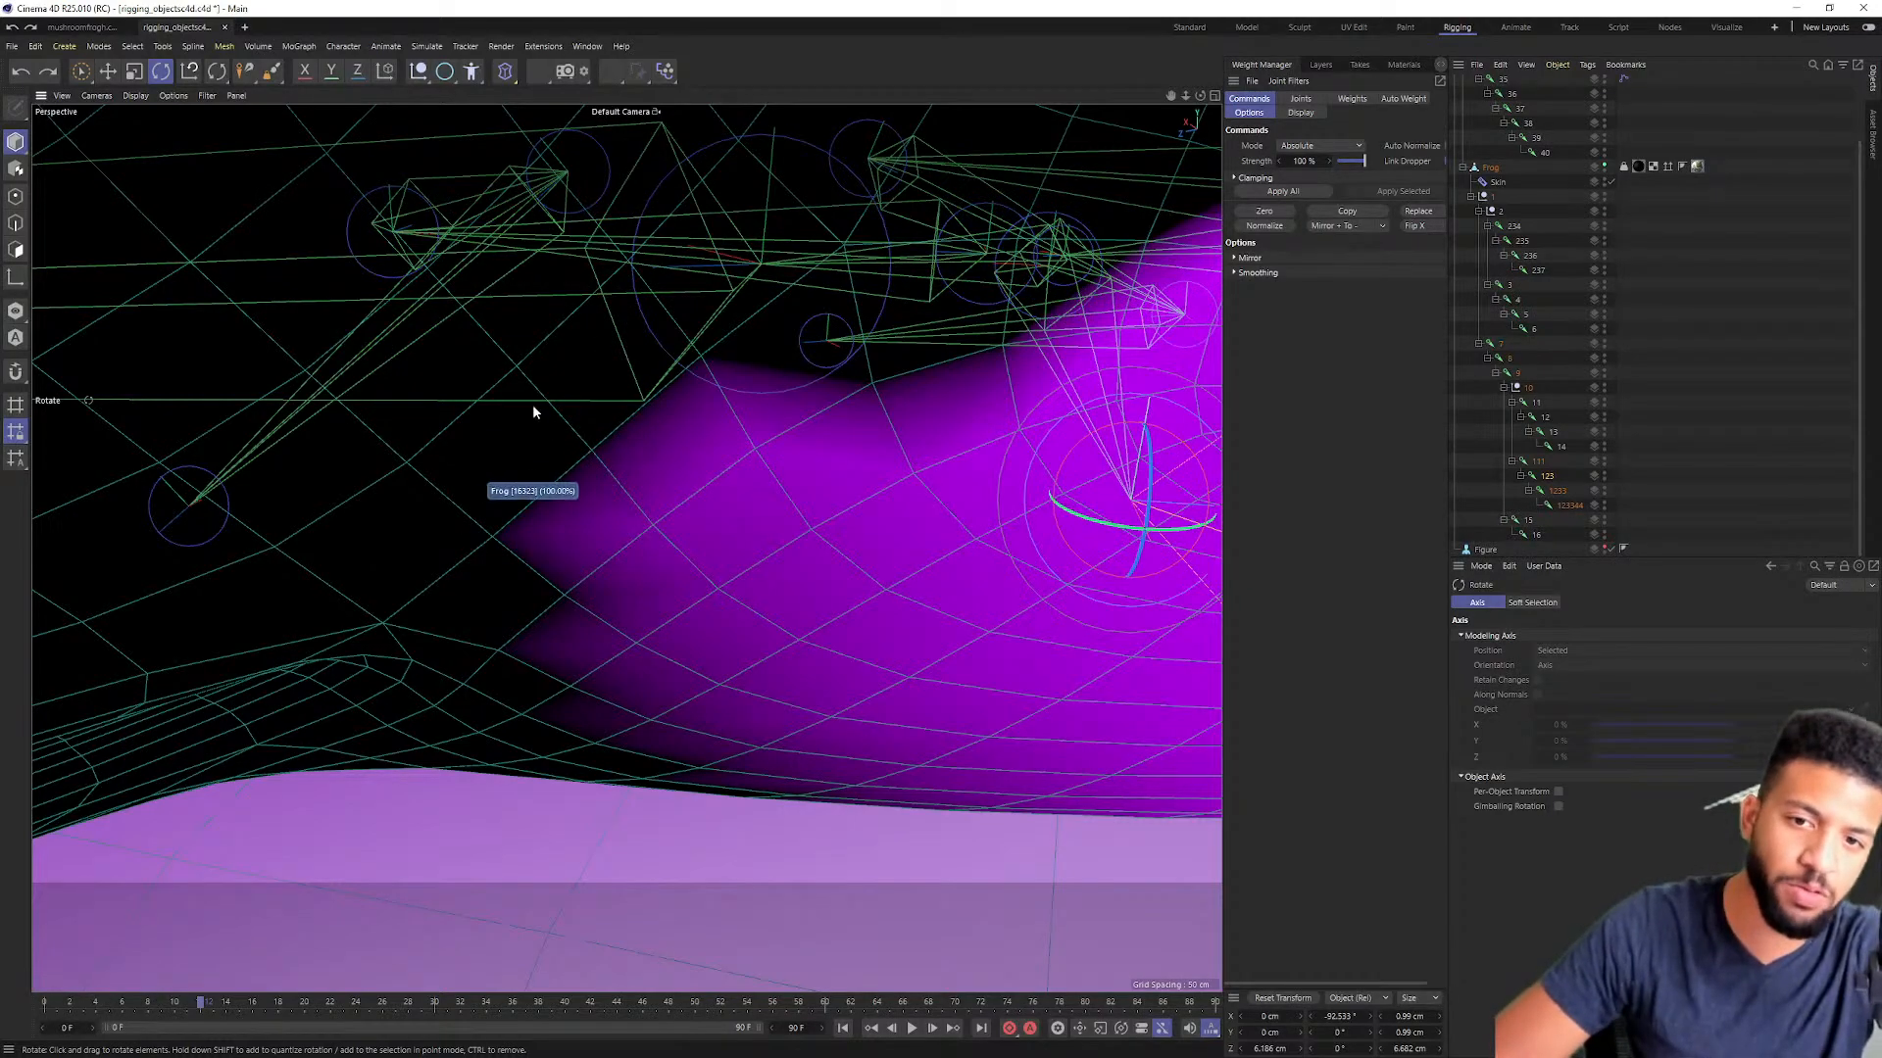
pyautogui.scroll(-8, 708, 413)
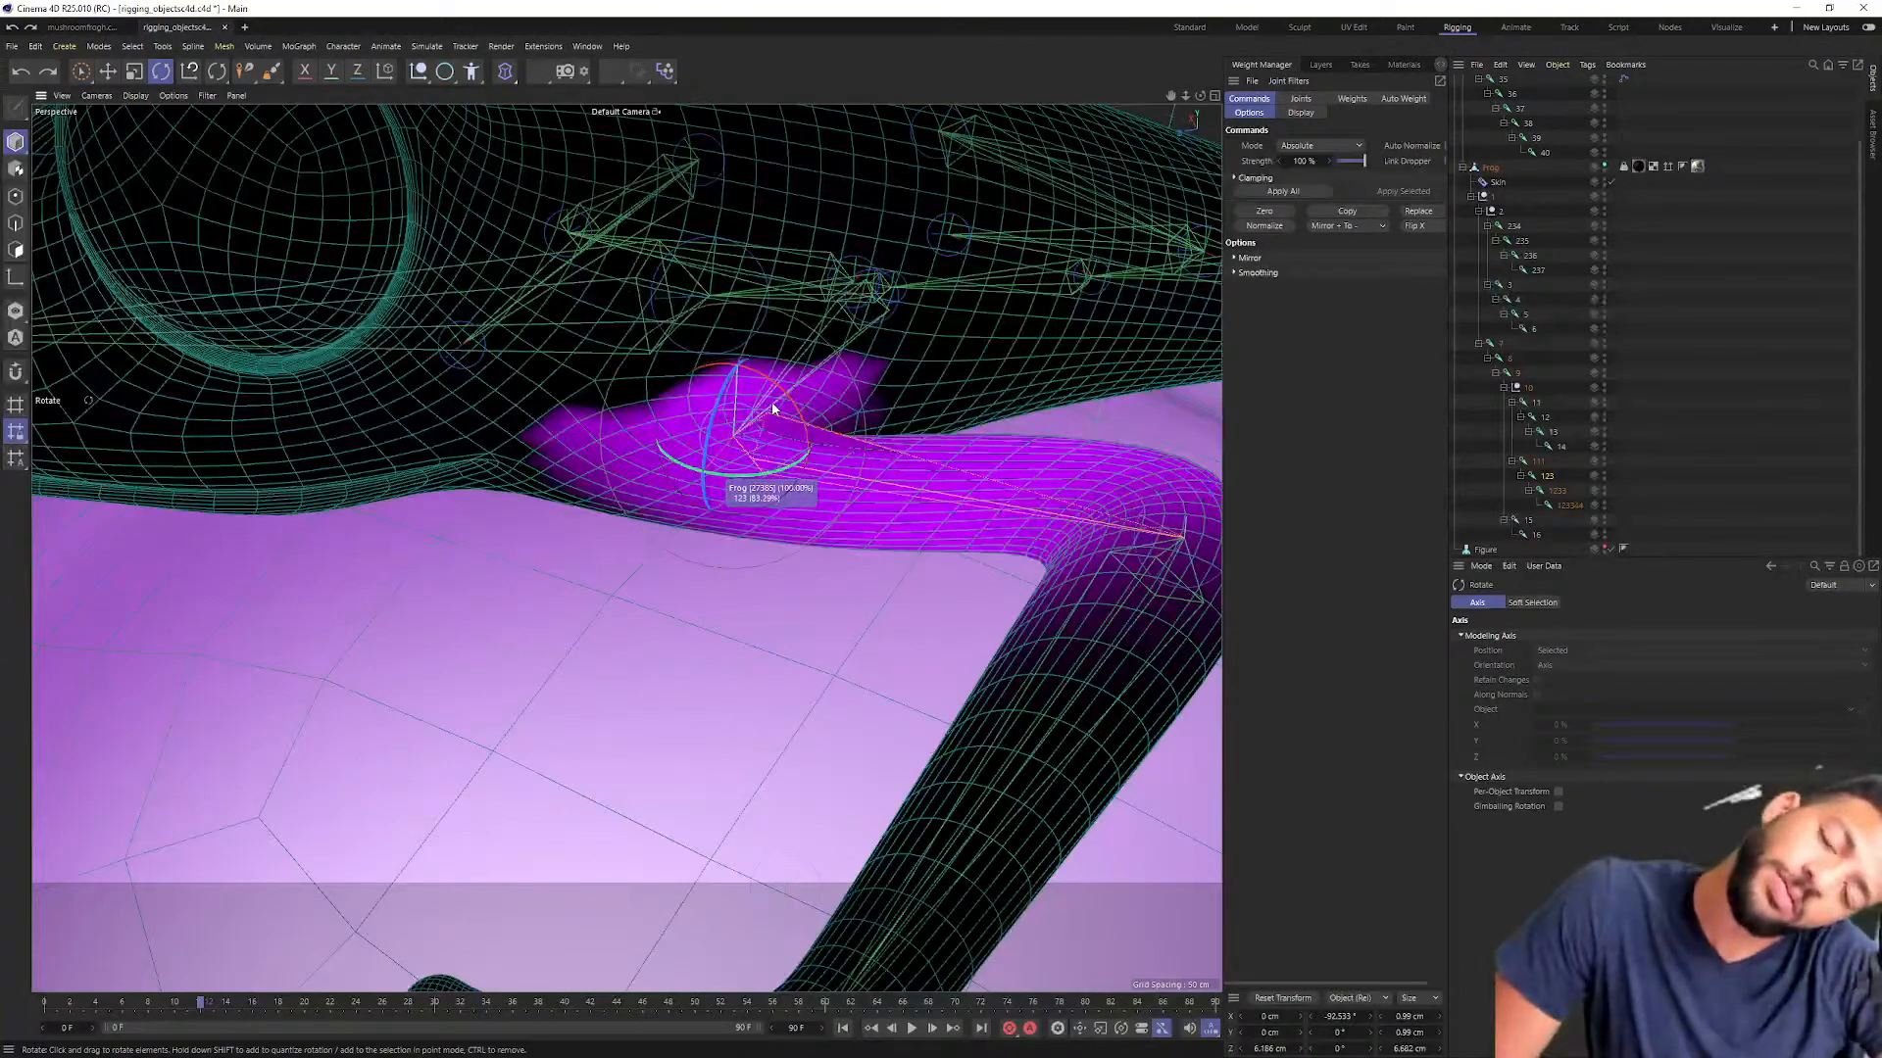
pyautogui.moveTo(788, 446); pyautogui.dragTo(855, 396)
pyautogui.hotkey('ctrl', 'z')
pyautogui.hotkey('ctrl', 'z')
pyautogui.hotkey('ctrl', 'z')
pyautogui.hotkey('ctrl', 'z')
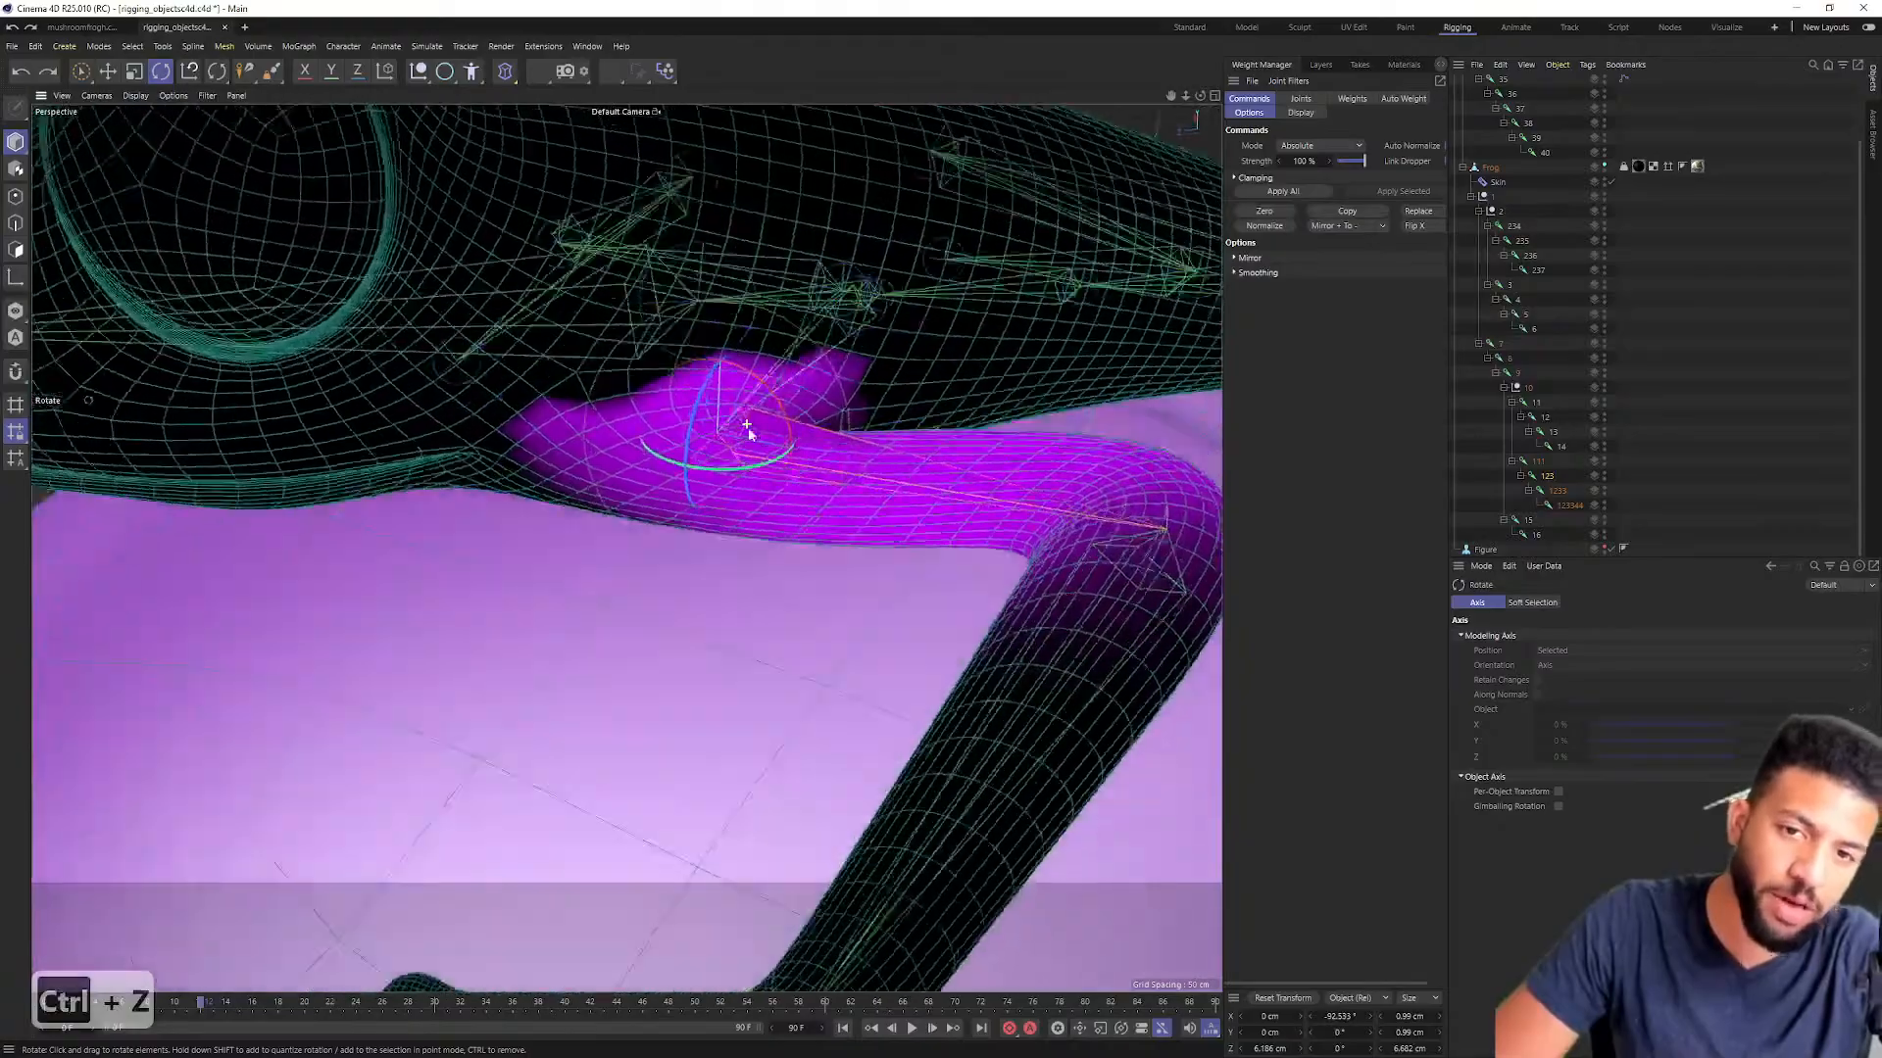
# Step: Set the Weight tool mode to Smooth and soften joint 123's weight border around the shoulder
pyautogui.moveTo(749, 429)
pyautogui.keyDown('alt'); pyautogui.mouseDown()
pyautogui.moveTo(620, 401)
pyautogui.moveTo(556, 447)
pyautogui.moveTo(682, 412)
pyautogui.moveTo(816, 415)
pyautogui.moveTo(758, 441)
pyautogui.mouseUp(); pyautogui.keyUp('alt')
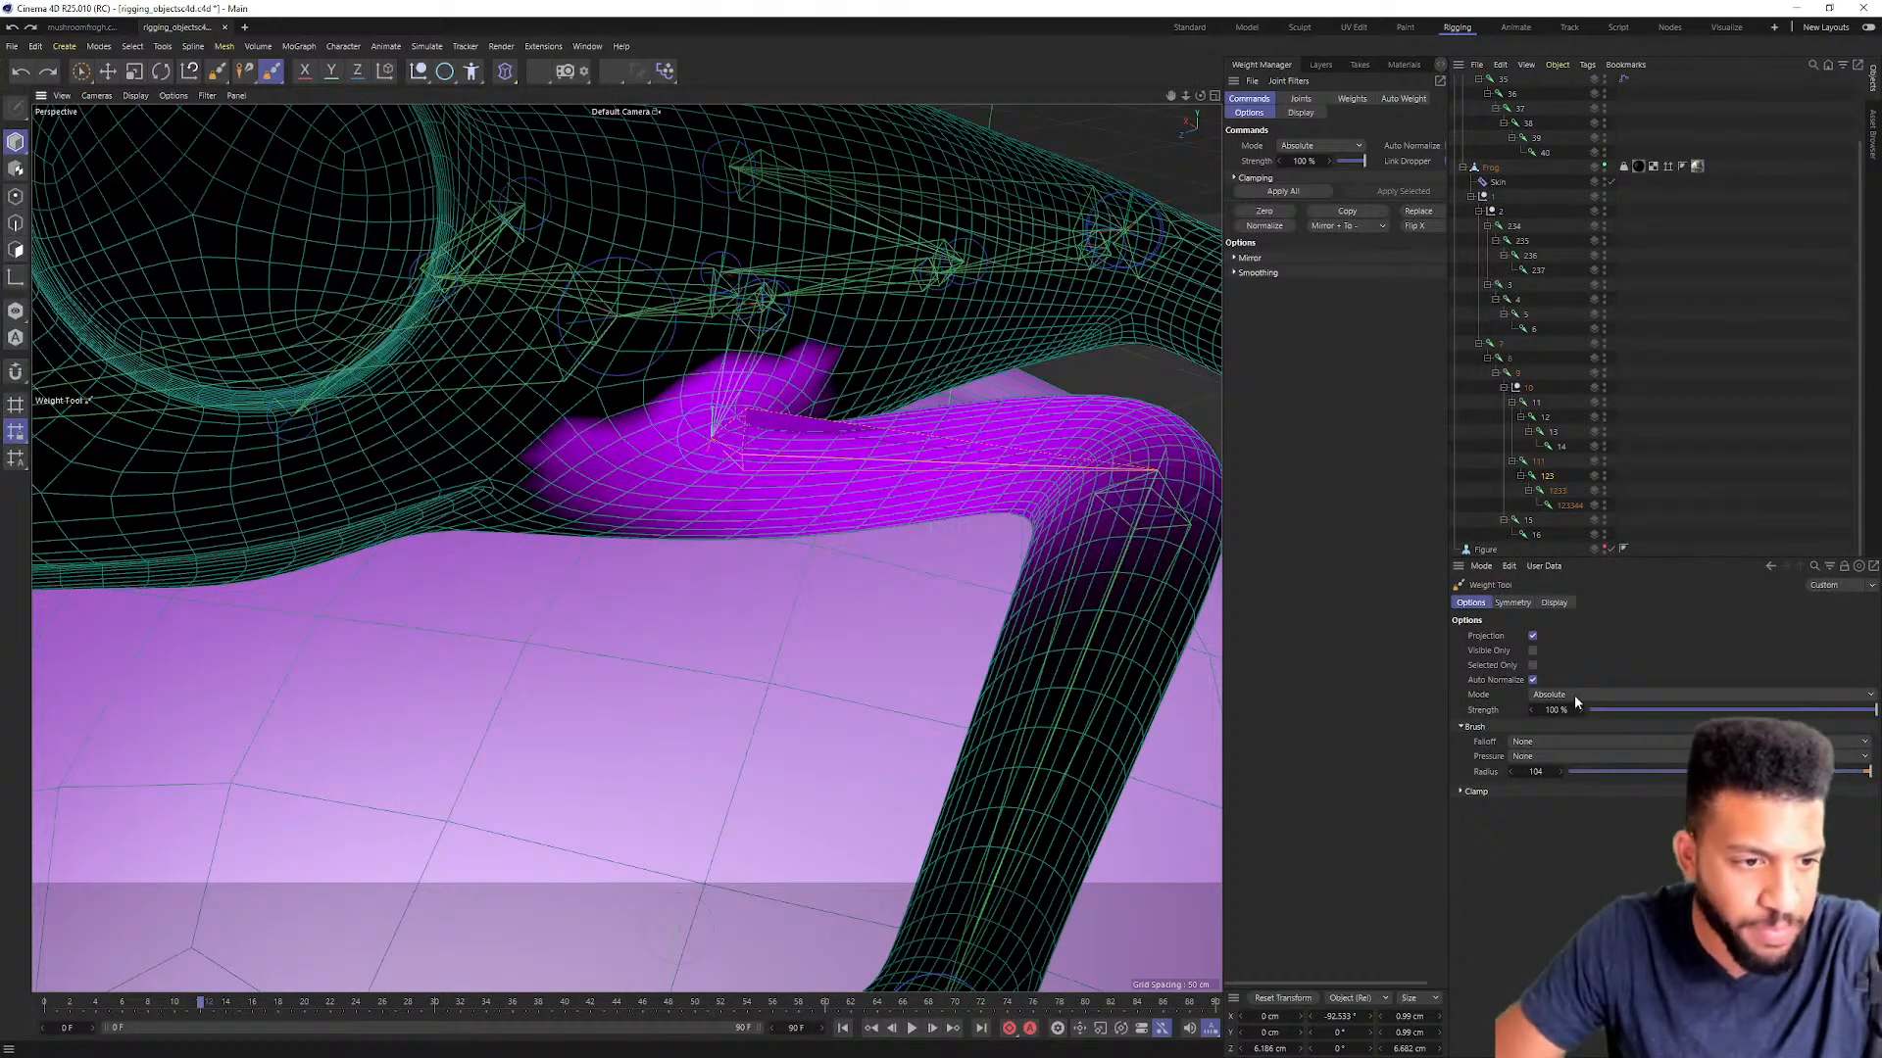
pyautogui.click(1574, 696)
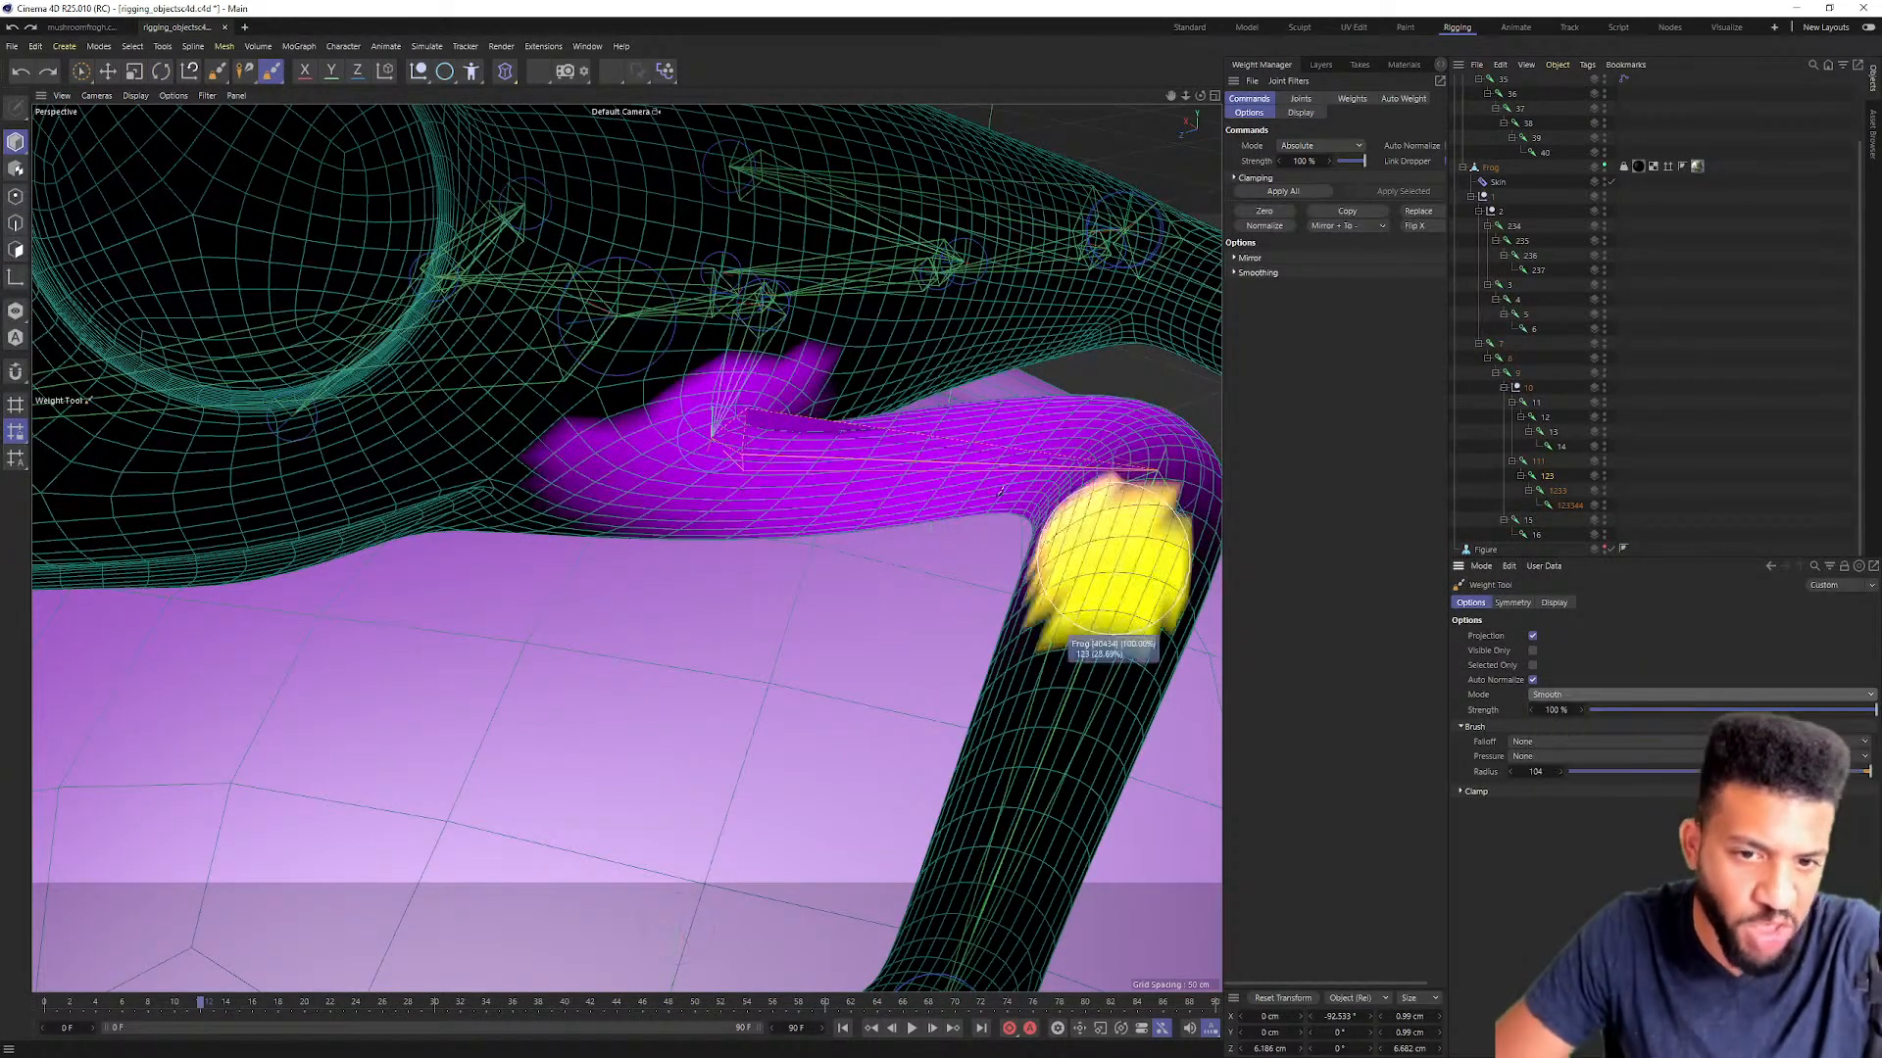
pyautogui.moveTo(676, 378)
pyautogui.keyDown('alt'); pyautogui.mouseDown()
pyautogui.moveTo(529, 415)
pyautogui.moveTo(819, 432)
pyautogui.moveTo(588, 381)
pyautogui.mouseUp(); pyautogui.keyUp('alt')
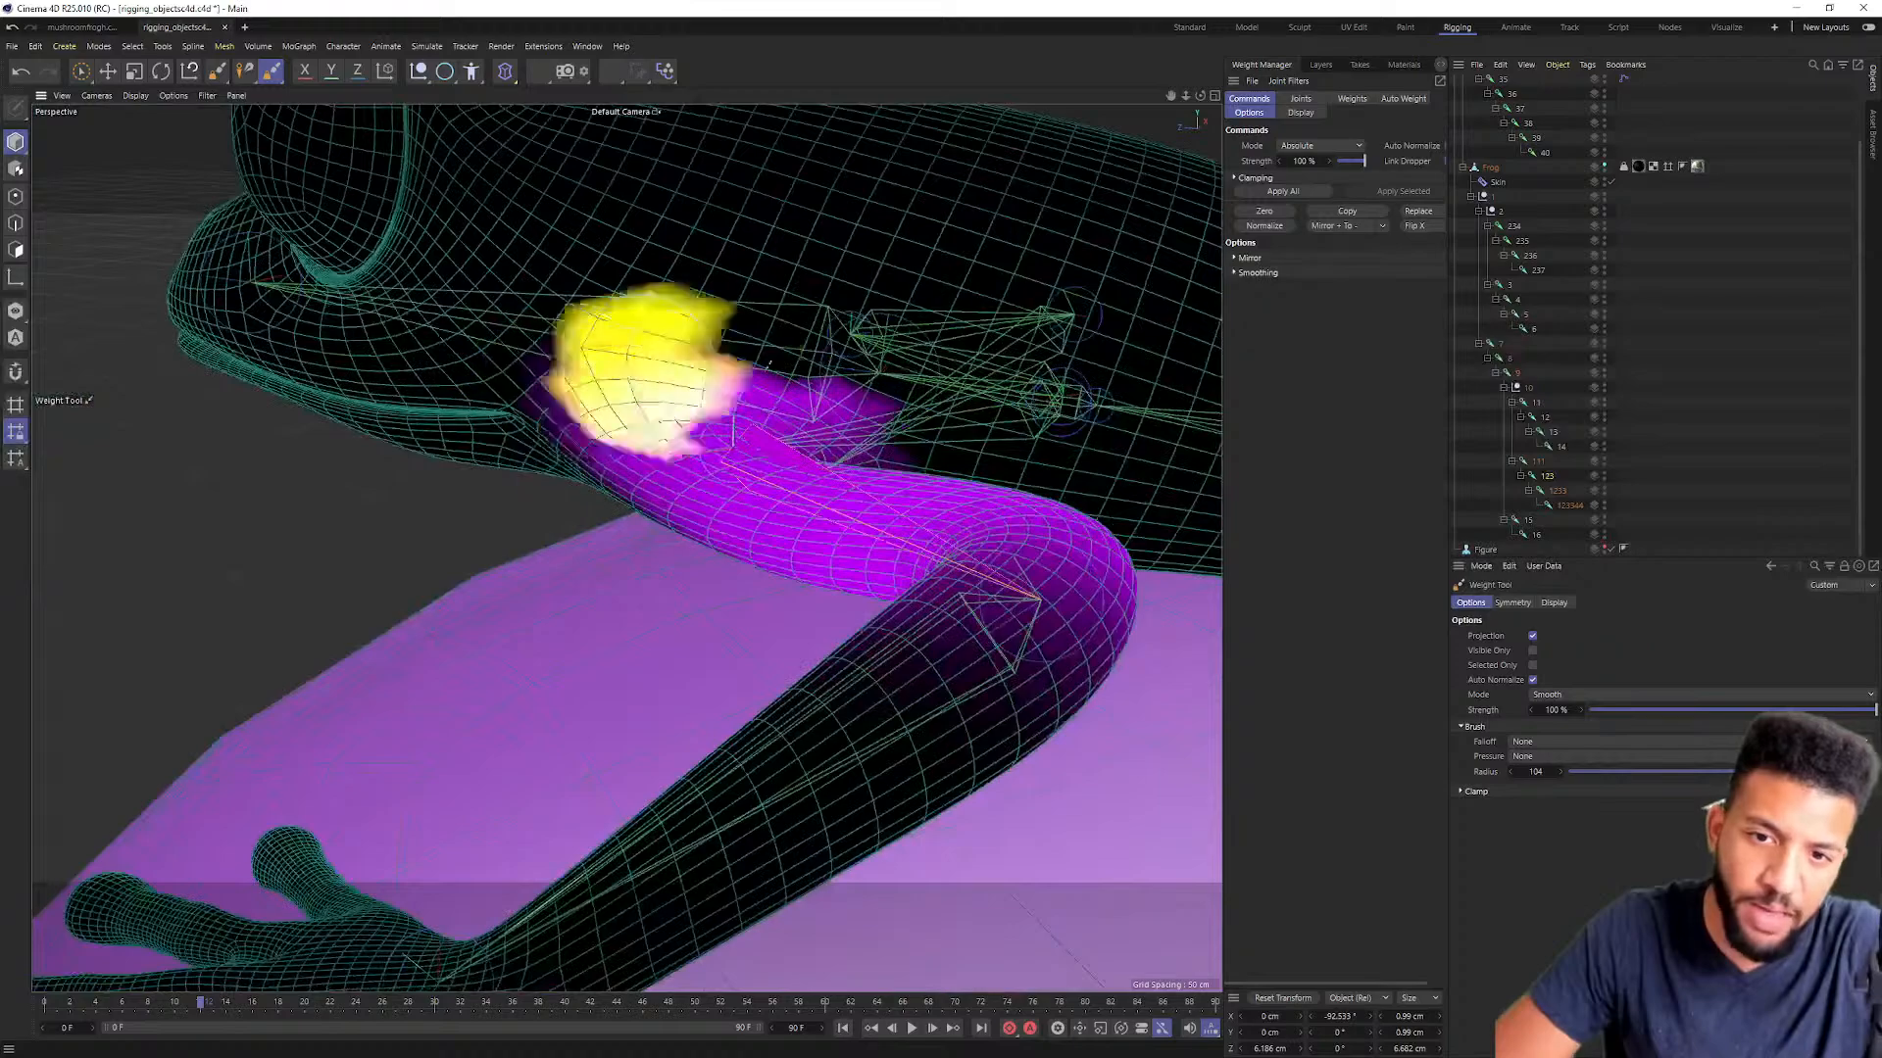
pyautogui.scroll(3, 821, 378)
pyautogui.moveTo(1003, 417)
pyautogui.keyDown('alt'); pyautogui.mouseDown()
pyautogui.moveTo(915, 403)
pyautogui.moveTo(857, 748)
pyautogui.moveTo(1037, 411)
pyautogui.mouseUp(); pyautogui.keyUp('alt')
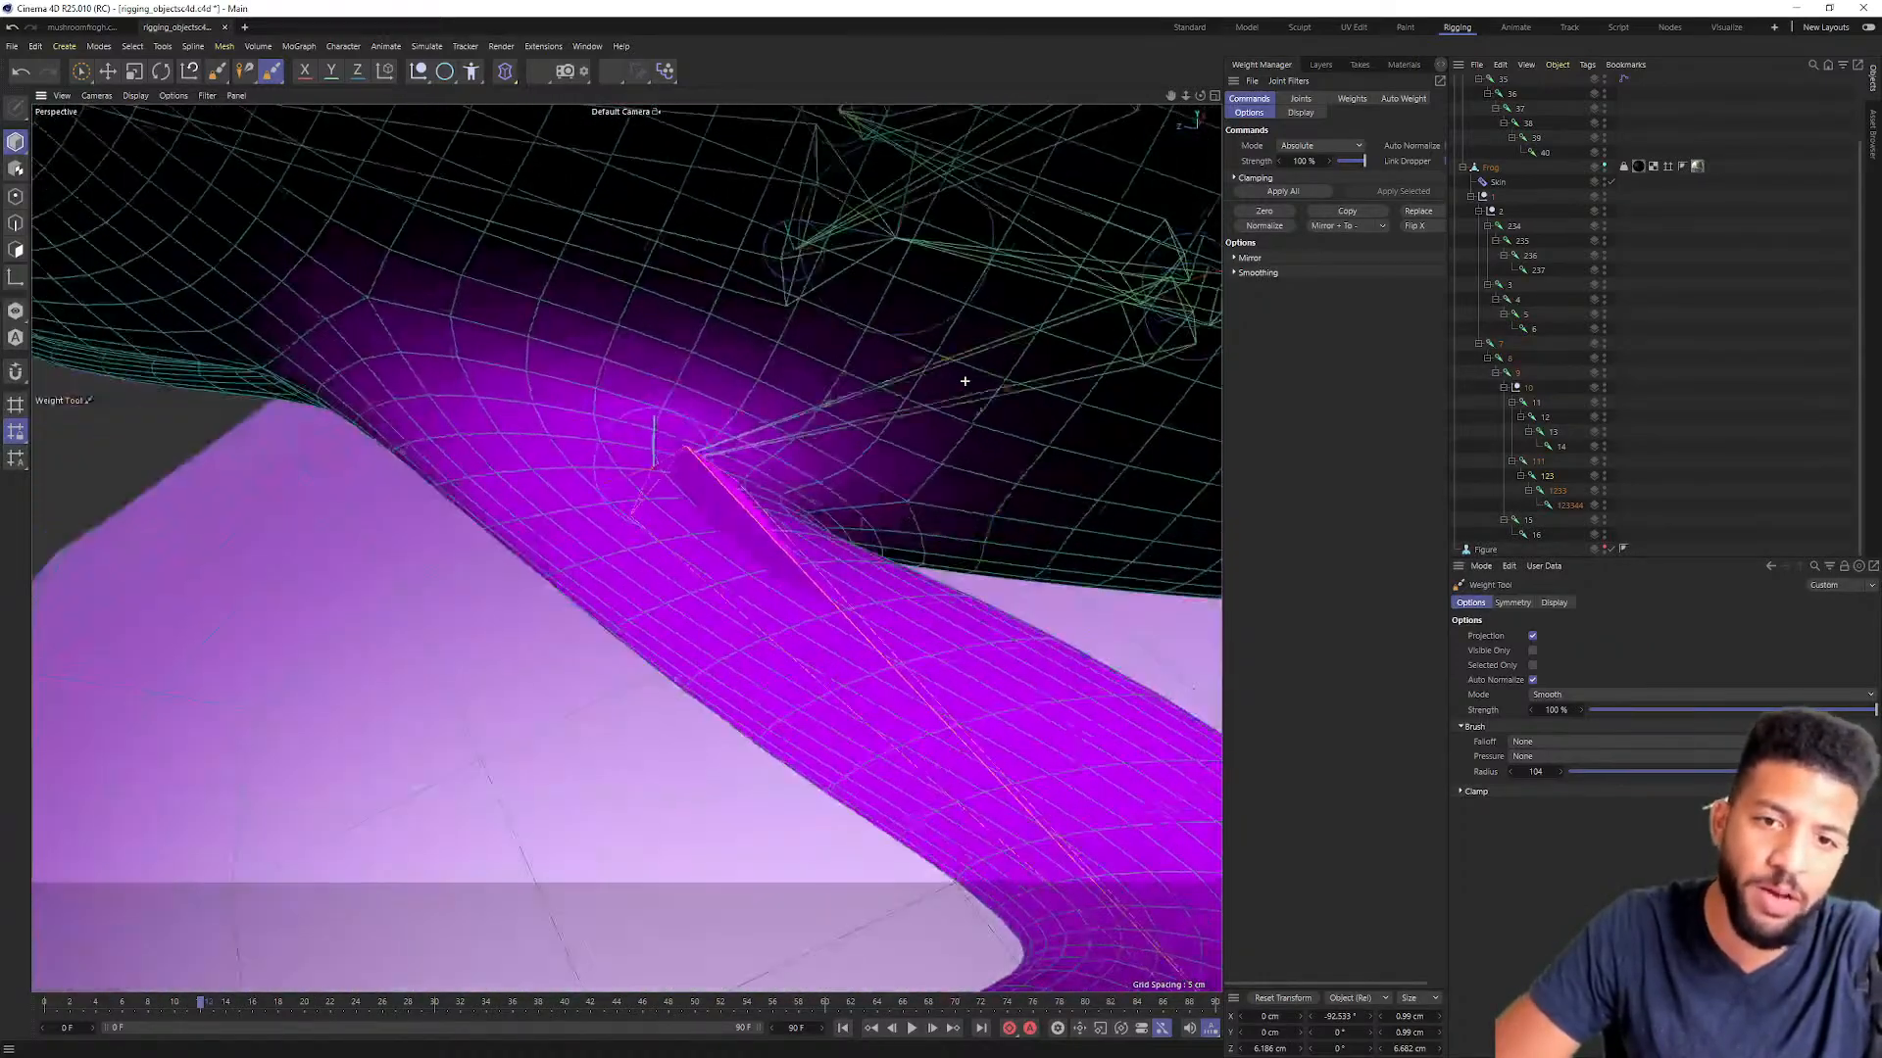
pyautogui.moveTo(689, 319)
pyautogui.keyDown('alt'); pyautogui.mouseDown()
pyautogui.moveTo(827, 290)
pyautogui.moveTo(694, 316)
pyautogui.mouseUp(); pyautogui.keyUp('alt')
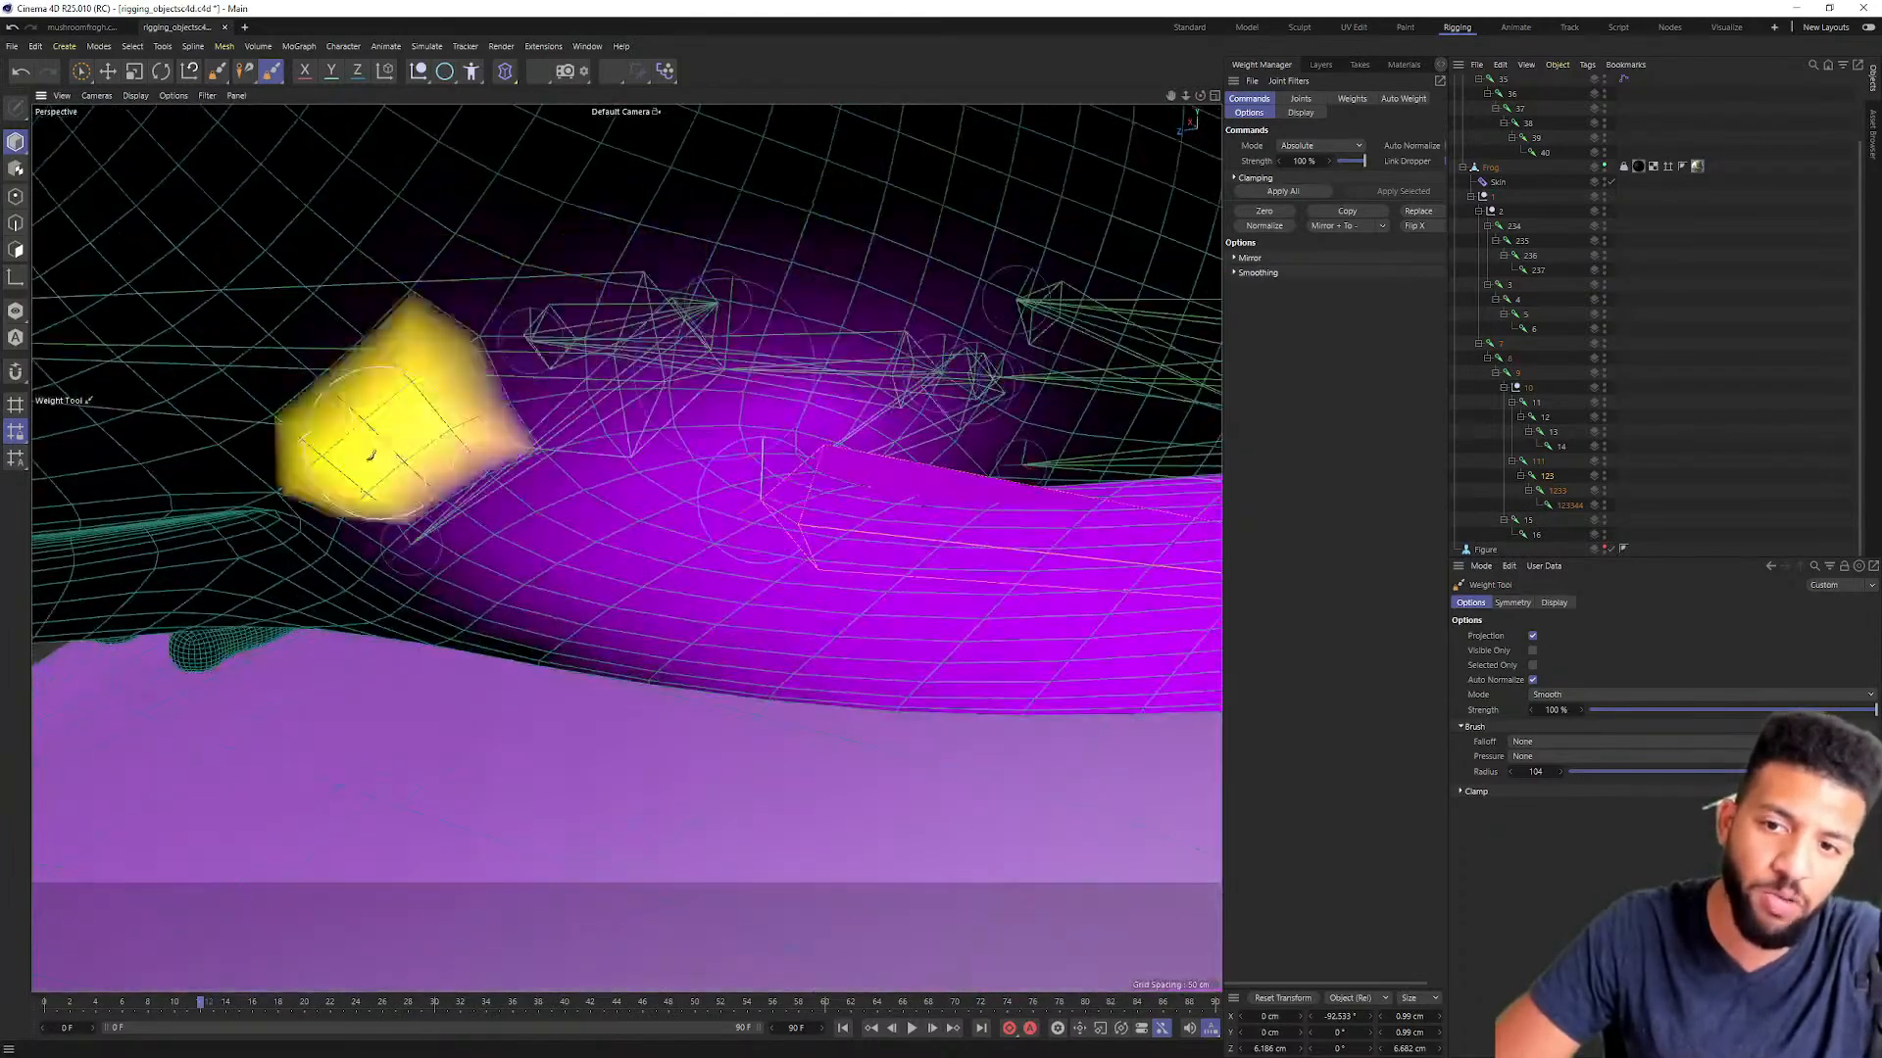
# Step: Smooth joint 123's weights along the throat and the underside of the chest
pyautogui.keyDown('alt'); pyautogui.moveTo(420, 546); pyautogui.dragTo(542, 391); pyautogui.keyUp('alt')
pyautogui.moveTo(573, 528)
pyautogui.keyDown('alt'); pyautogui.mouseDown()
pyautogui.moveTo(566, 509)
pyautogui.moveTo(493, 672)
pyautogui.mouseUp(); pyautogui.keyUp('alt')
pyautogui.moveTo(618, 657)
pyautogui.keyDown('alt'); pyautogui.mouseDown()
pyautogui.moveTo(479, 607)
pyautogui.moveTo(714, 244)
pyautogui.mouseUp(); pyautogui.keyUp('alt')
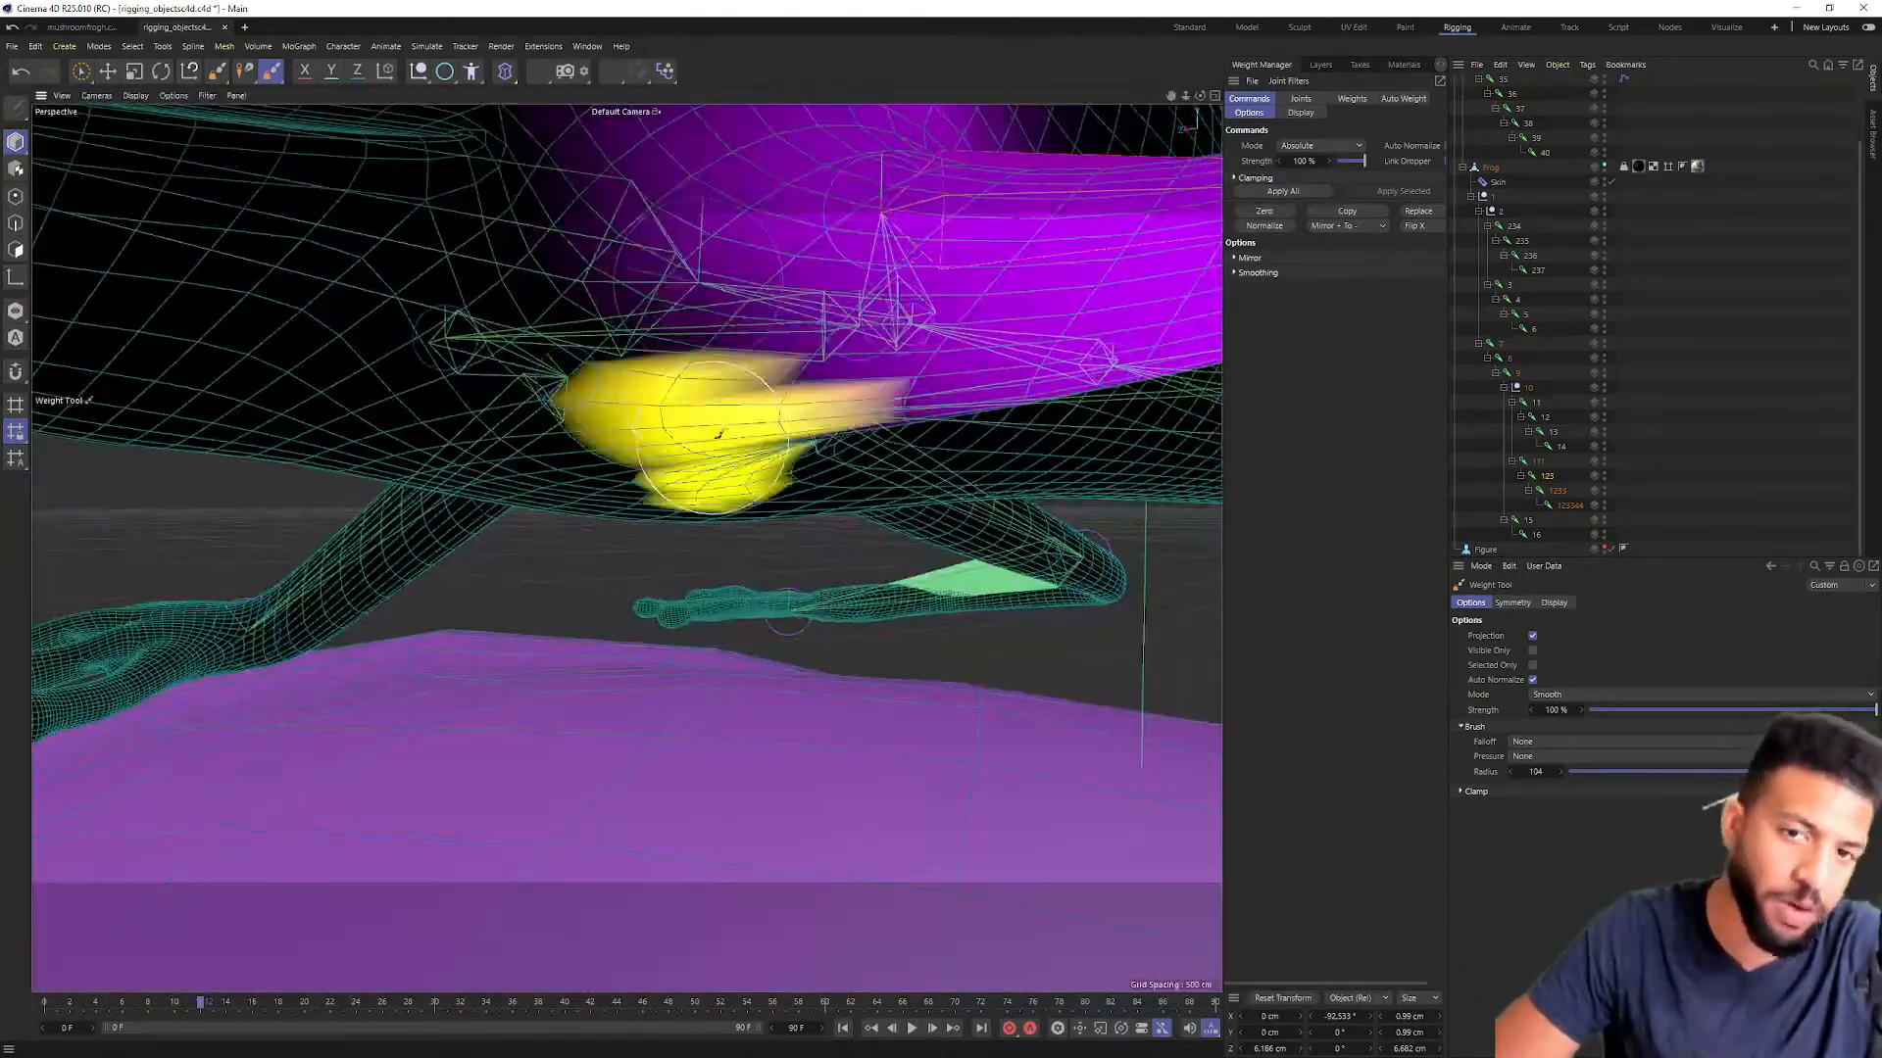
pyautogui.moveTo(765, 424)
pyautogui.keyDown('alt'); pyautogui.mouseDown()
pyautogui.moveTo(748, 361)
pyautogui.moveTo(819, 366)
pyautogui.moveTo(391, 564)
pyautogui.moveTo(471, 537)
pyautogui.moveTo(810, 680)
pyautogui.mouseUp(); pyautogui.keyUp('alt')
pyautogui.keyDown('alt'); pyautogui.moveTo(811, 681); pyautogui.dragTo(567, 588, button='right'); pyautogui.keyUp('alt')
pyautogui.moveTo(567, 588)
pyautogui.keyDown('alt'); pyautogui.mouseDown()
pyautogui.moveTo(801, 345)
pyautogui.moveTo(550, 395)
pyautogui.mouseUp(); pyautogui.keyUp('alt')
pyautogui.keyDown('alt'); pyautogui.moveTo(550, 395); pyautogui.dragTo(643, 441, button='right'); pyautogui.keyUp('alt')
pyautogui.keyDown('alt'); pyautogui.moveTo(643, 441); pyautogui.dragTo(705, 467); pyautogui.keyUp('alt')
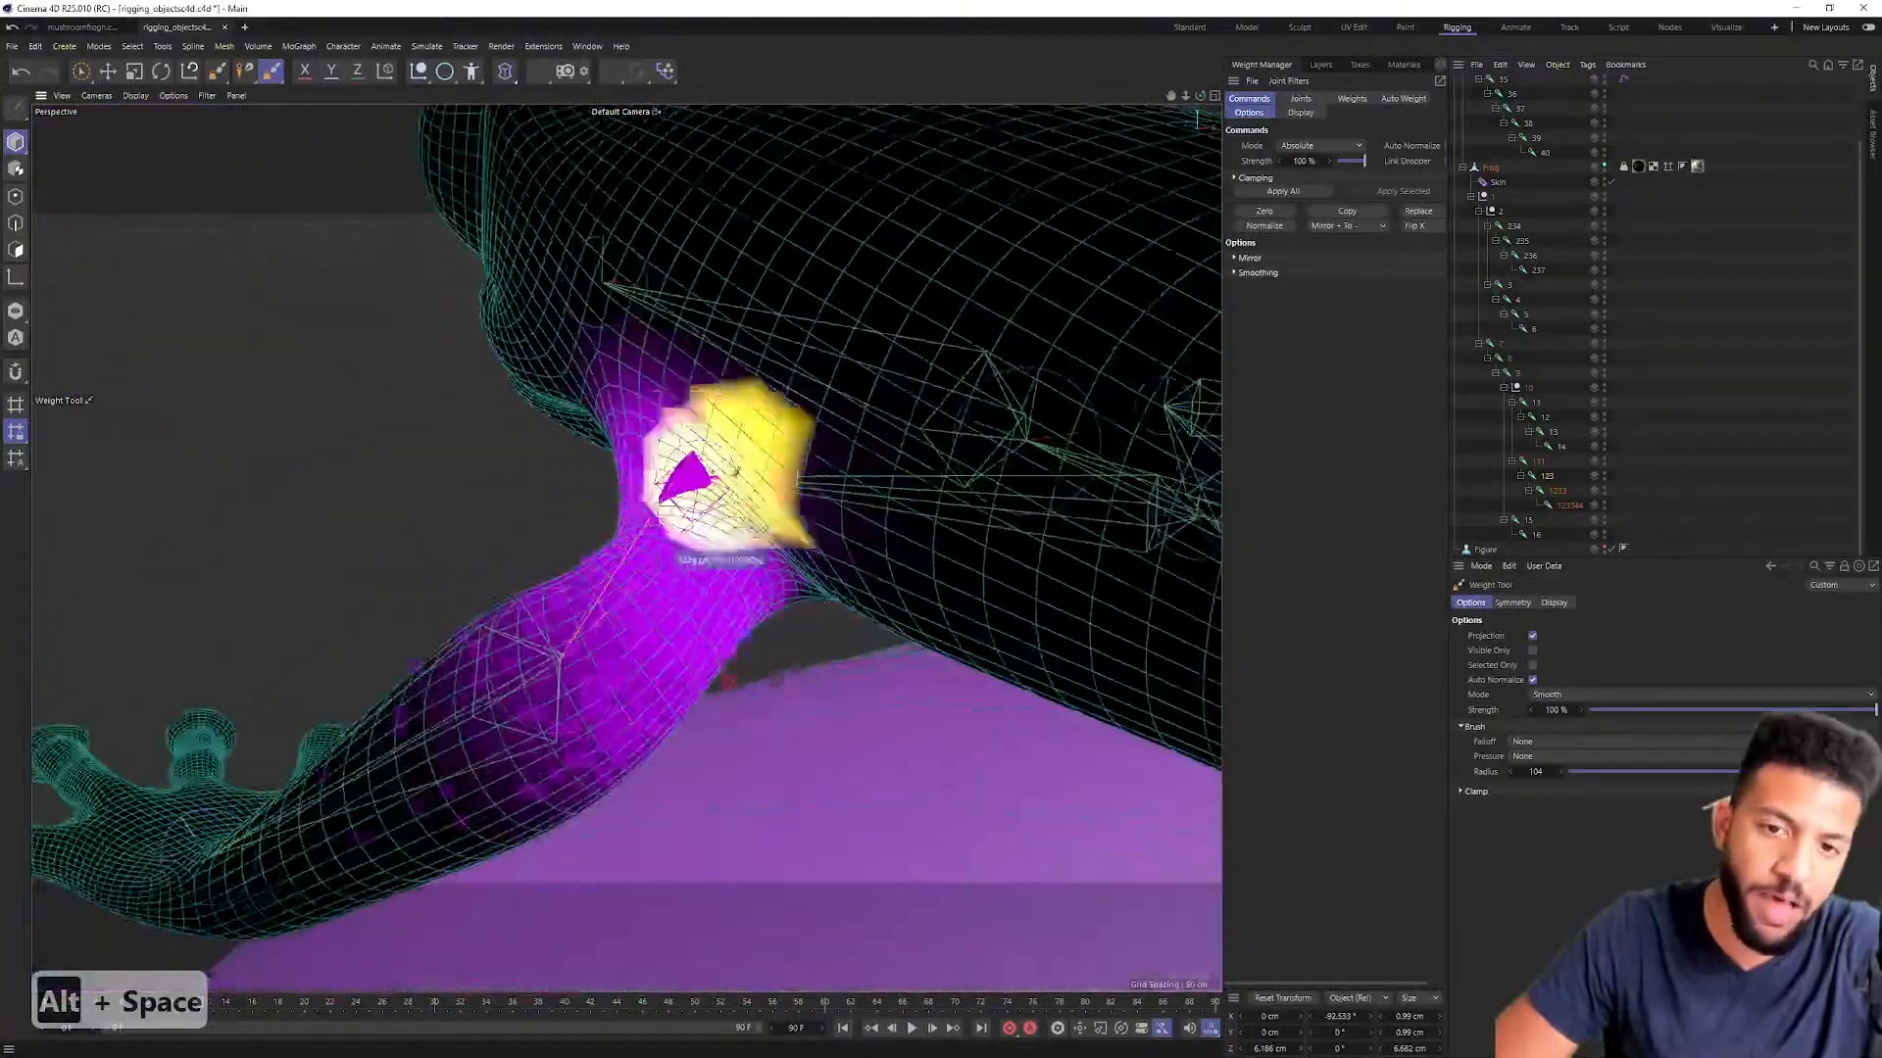
# Step: Smooth joint 123's weights behind the shoulder, where the upper arm meets the side of the body
pyautogui.keyDown('alt'); pyautogui.moveTo(705, 467); pyautogui.dragTo(849, 556, button='right'); pyautogui.keyUp('alt')
pyautogui.keyDown('alt'); pyautogui.moveTo(745, 398); pyautogui.dragTo(685, 370); pyautogui.keyUp('alt')
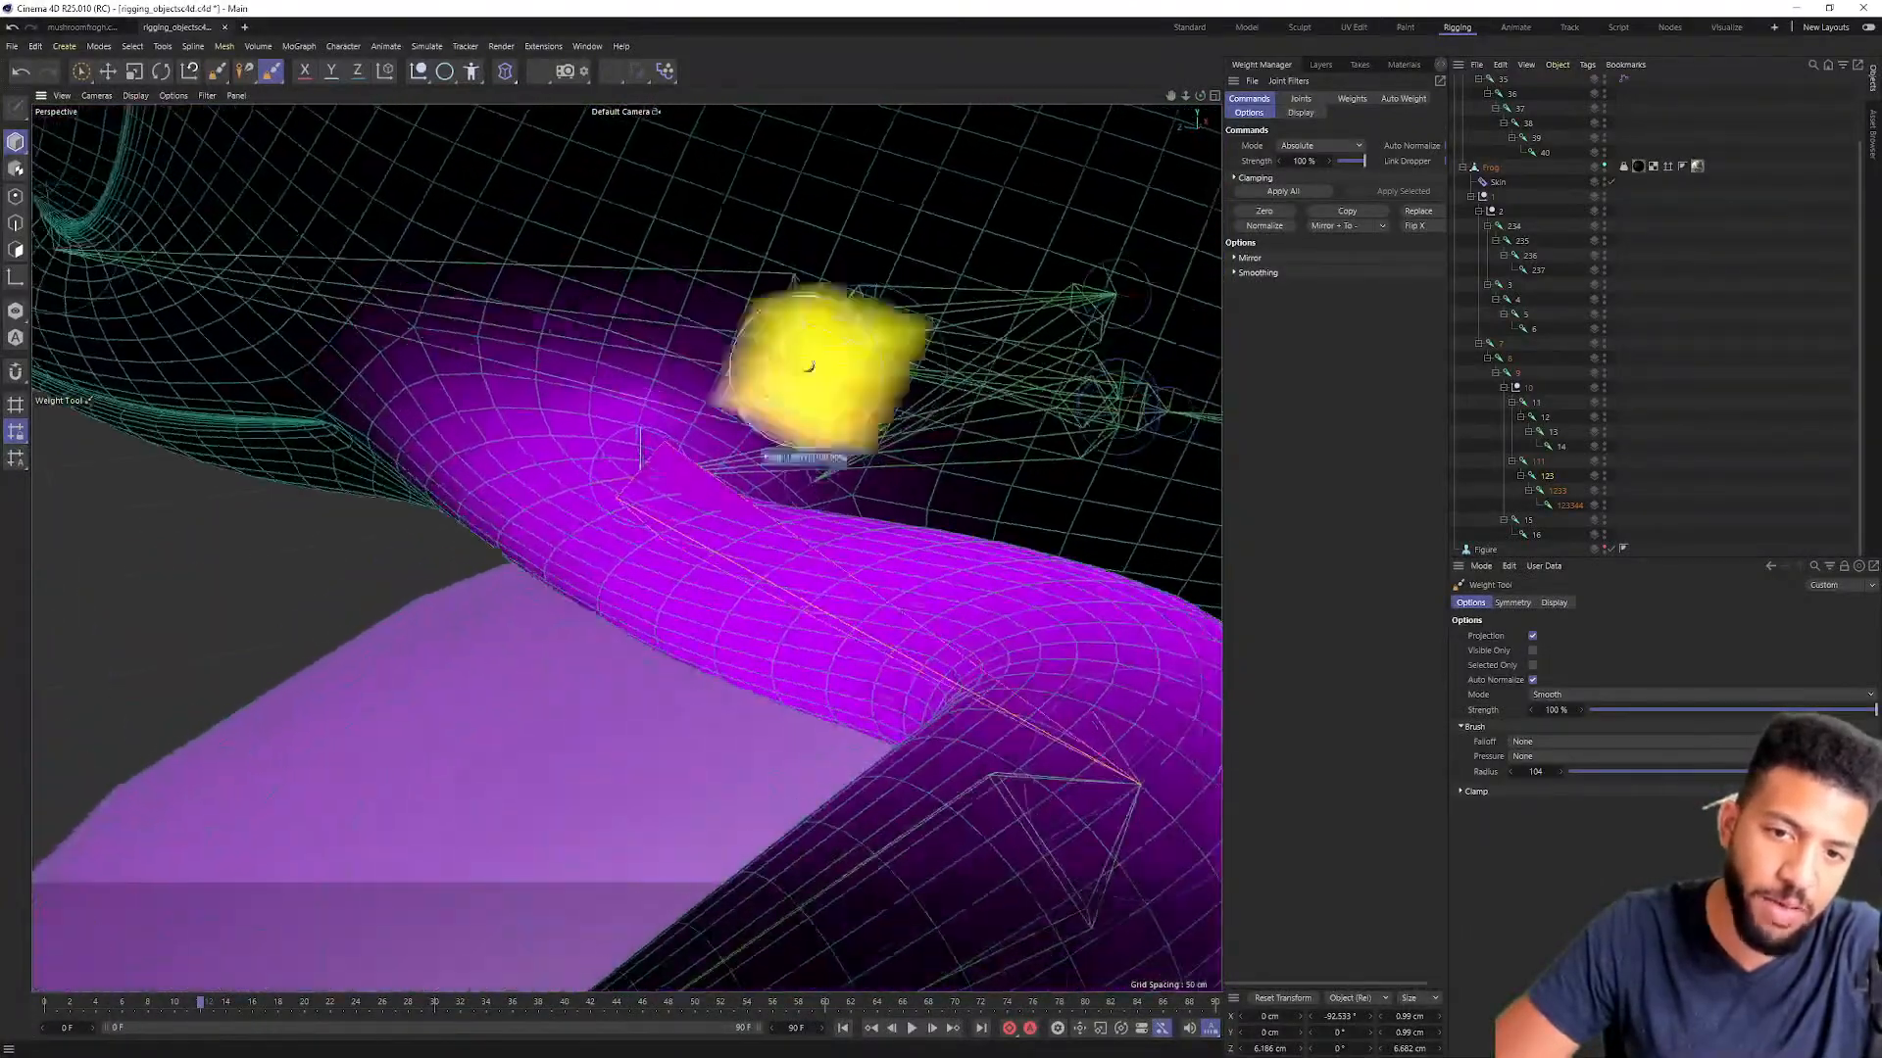
pyautogui.keyDown('alt'); pyautogui.moveTo(804, 371); pyautogui.dragTo(700, 367, button='right'); pyautogui.keyUp('alt')
pyautogui.keyDown('alt'); pyautogui.moveTo(737, 402); pyautogui.dragTo(756, 419); pyautogui.keyUp('alt')
pyautogui.keyDown('alt'); pyautogui.moveTo(756, 419); pyautogui.dragTo(768, 428, button='right'); pyautogui.keyUp('alt')
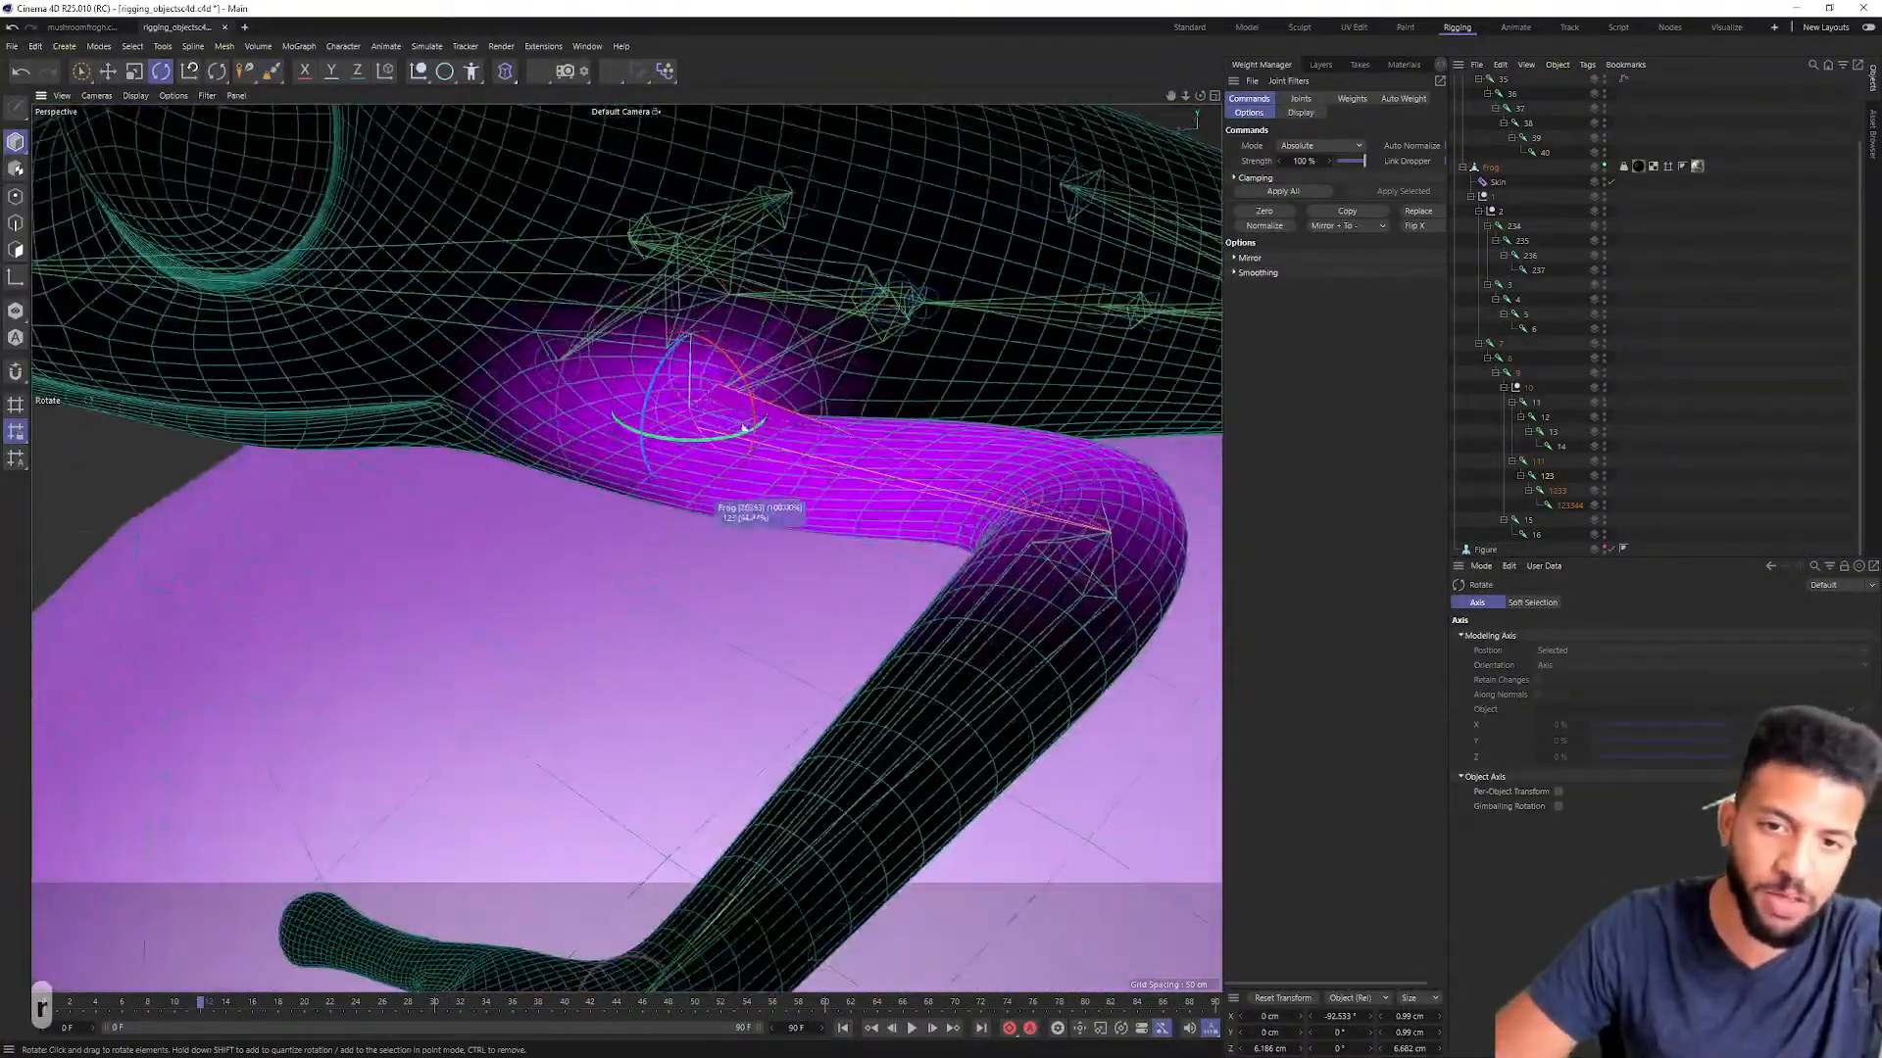
# Step: Rotate joint 123 to test the smoothed shoulder deformation, and undo the rotation
pyautogui.moveTo(738, 442); pyautogui.dragTo(644, 417)
pyautogui.hotkey('ctrl', 'z')
pyautogui.hotkey('ctrl', 'z')
pyautogui.scroll(-6, 676, 352)
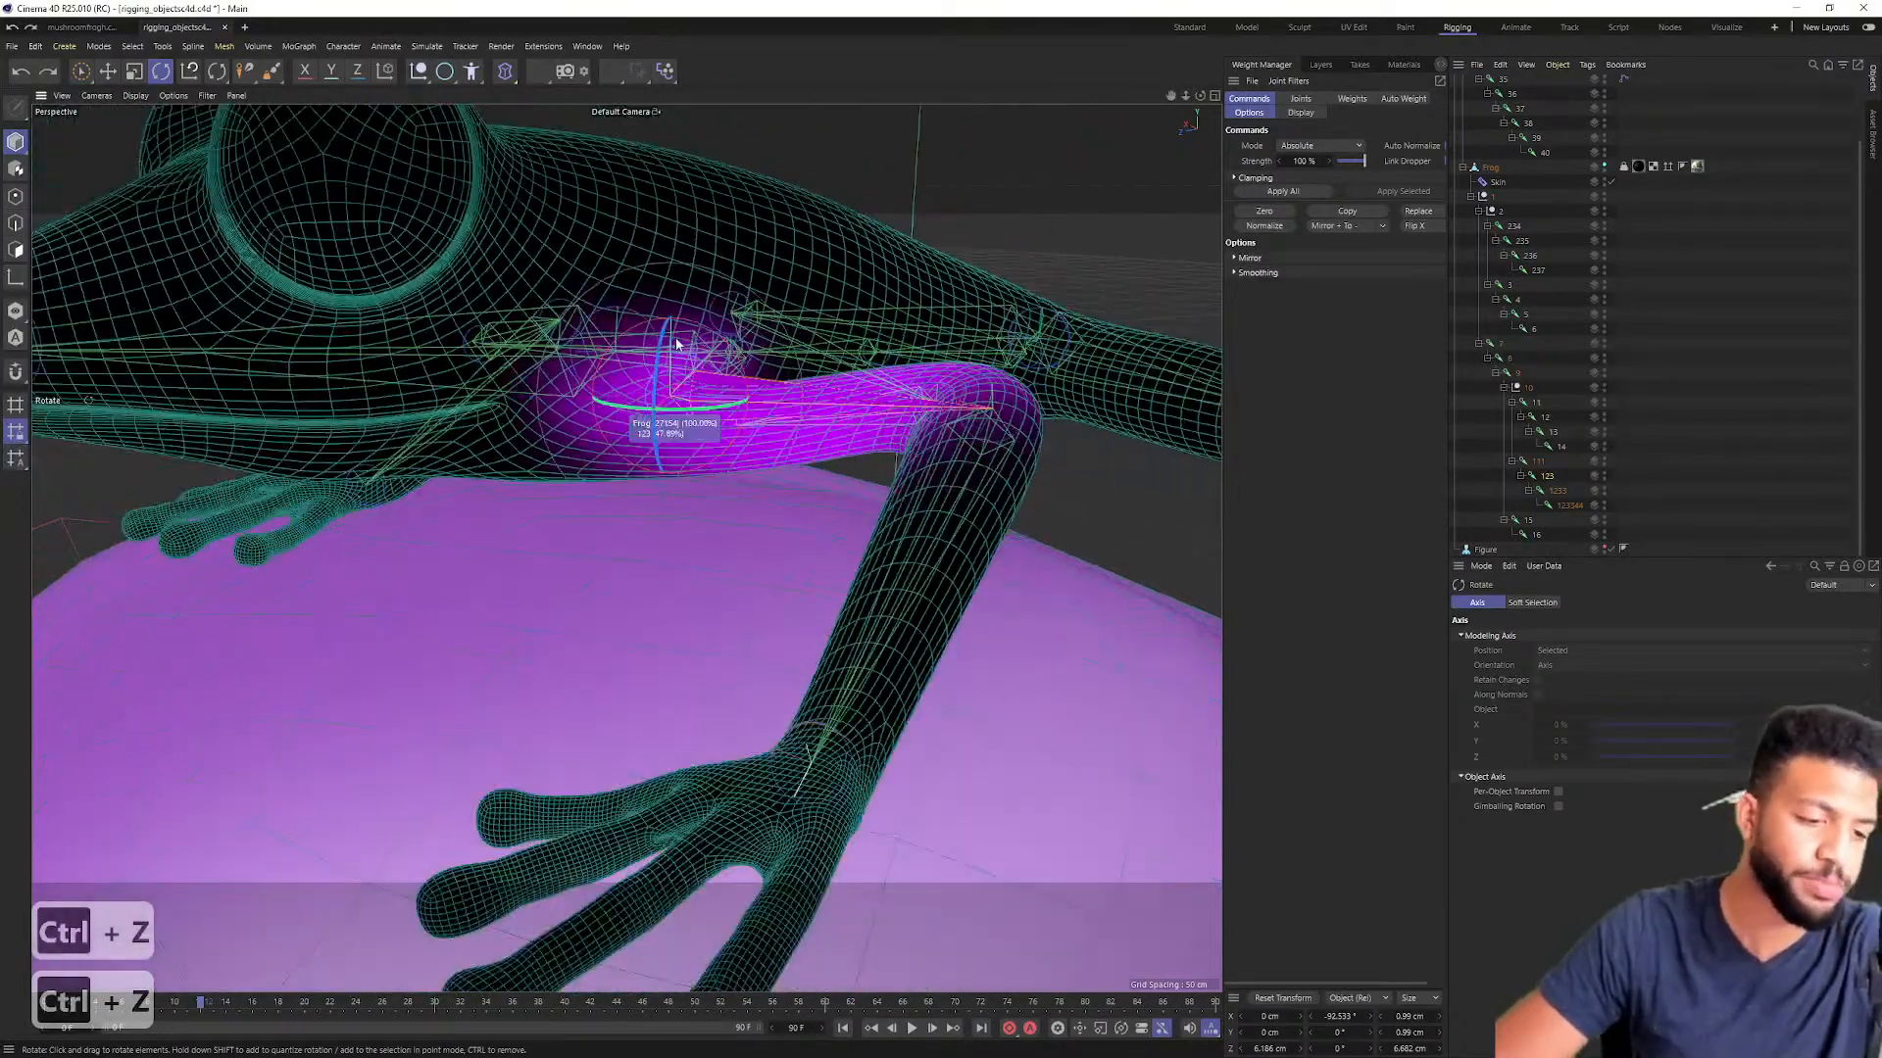
# Step: Select all joints from 234 to 16 and examine the weight colours on the frog's opposite side
pyautogui.scroll(1, 781, 419)
pyautogui.keyDown('alt'); pyautogui.moveTo(772, 398); pyautogui.dragTo(1065, 303); pyautogui.keyUp('alt')
pyautogui.keyDown('alt'); pyautogui.moveTo(804, 291); pyautogui.dragTo(1157, 333); pyautogui.keyUp('alt')
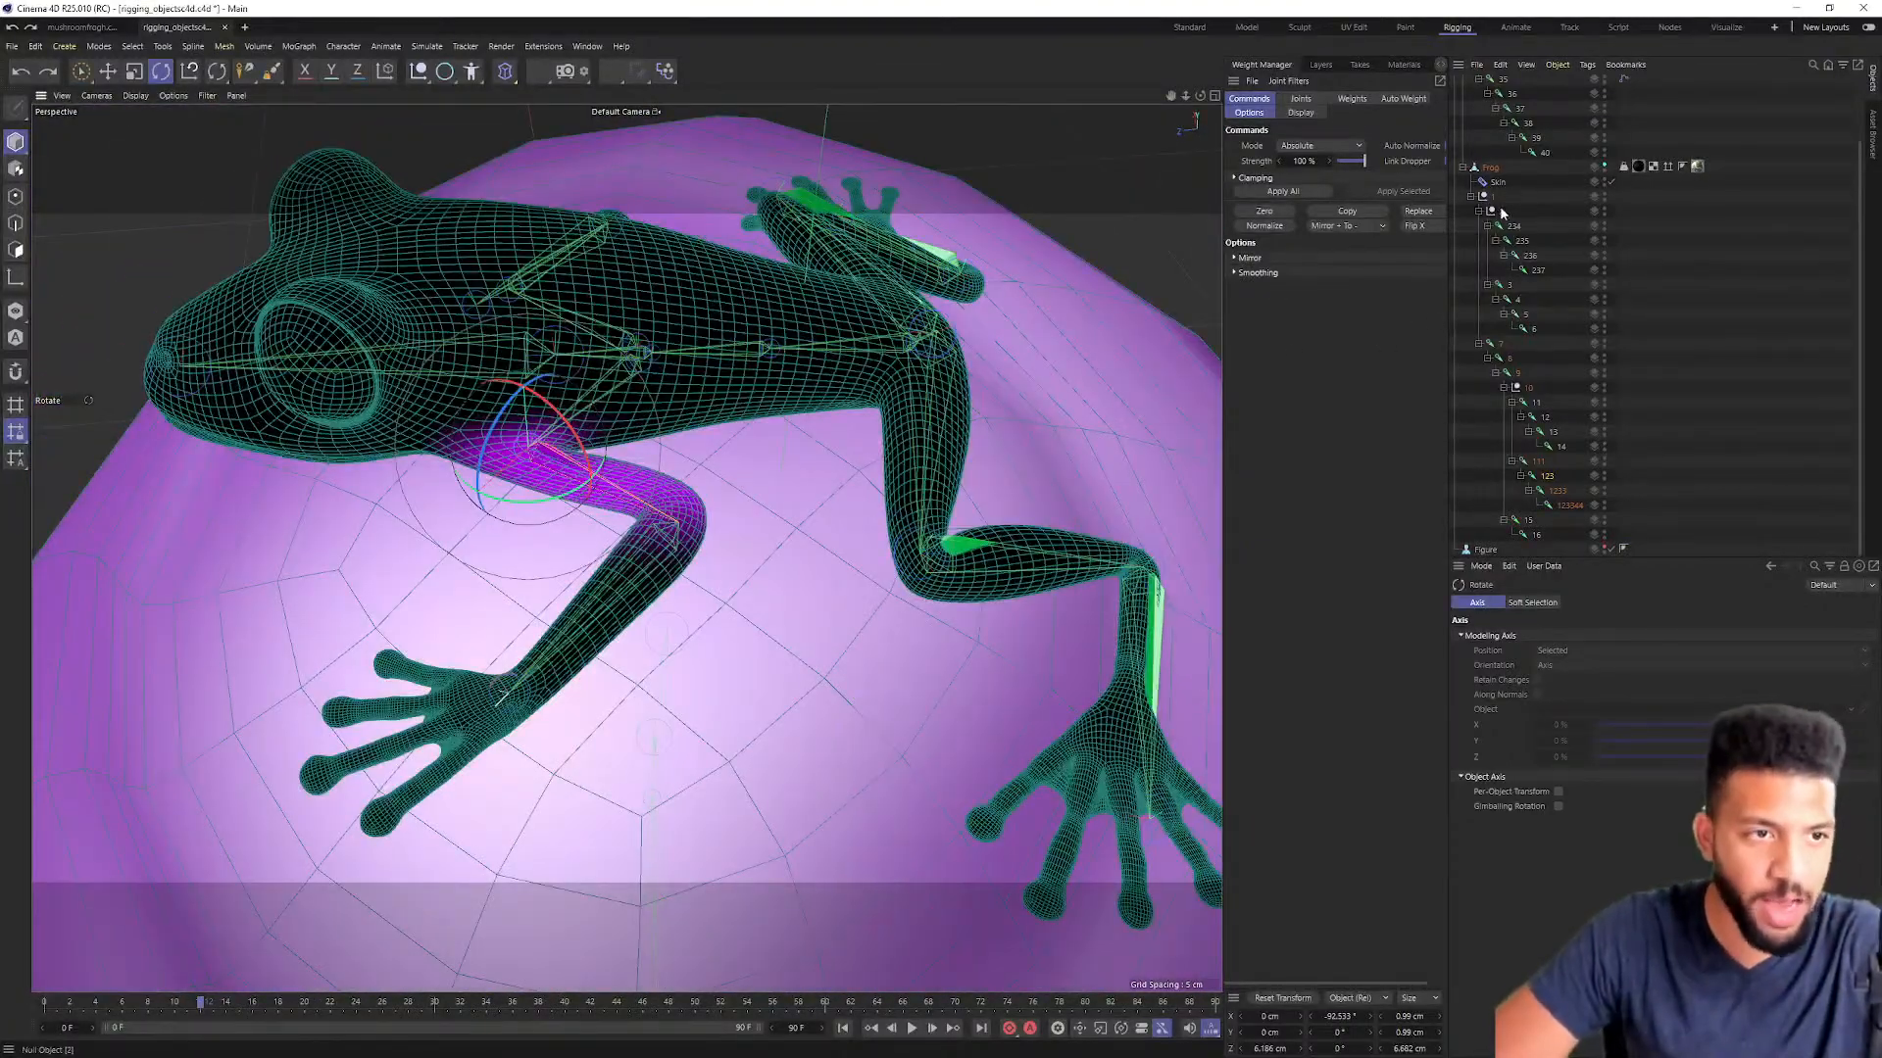
pyautogui.keyDown('shift'); pyautogui.click(1537, 534); pyautogui.keyUp('shift')
pyautogui.keyDown('alt'); pyautogui.moveTo(723, 311); pyautogui.dragTo(915, 214); pyautogui.keyUp('alt')
pyautogui.scroll(3, 443, 328)
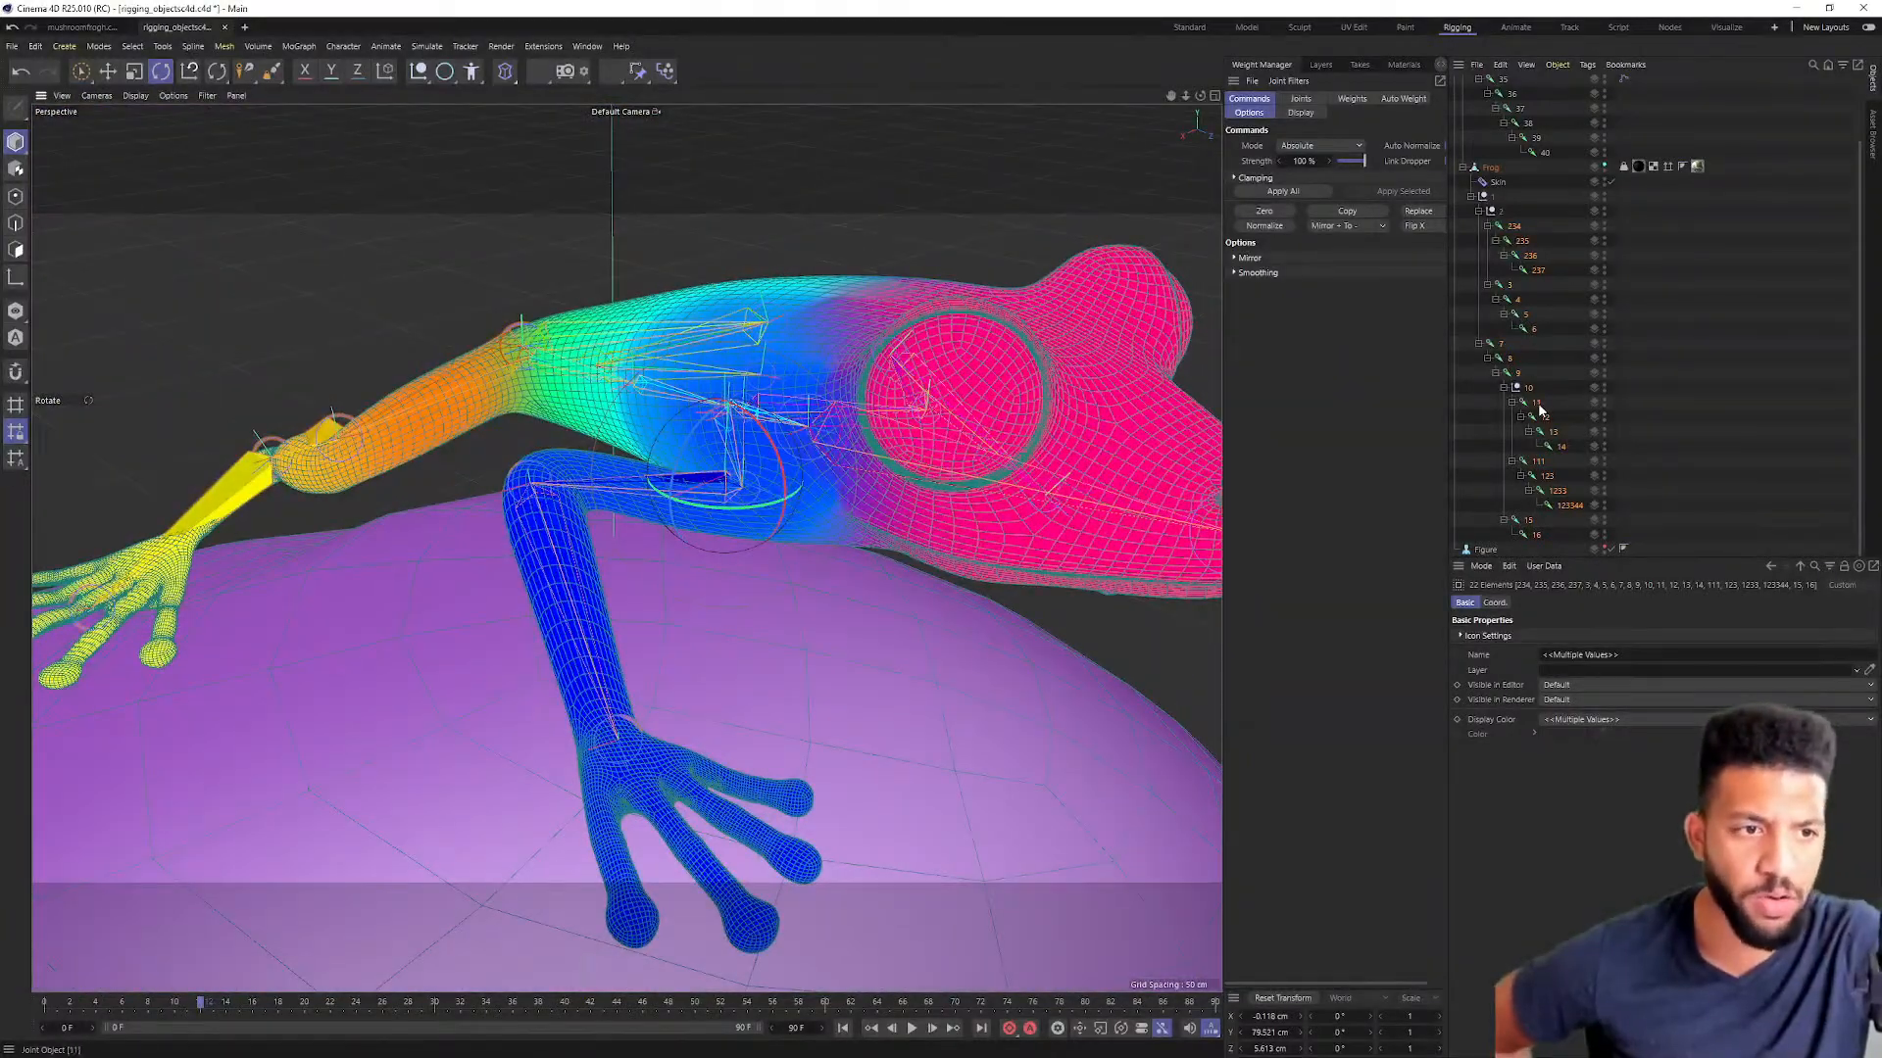
# Step: Check individual joints in the hierarchy and select joint 12, the opposite upper arm joint
pyautogui.click(1538, 403)
pyautogui.click(1519, 291)
pyautogui.click(1521, 243)
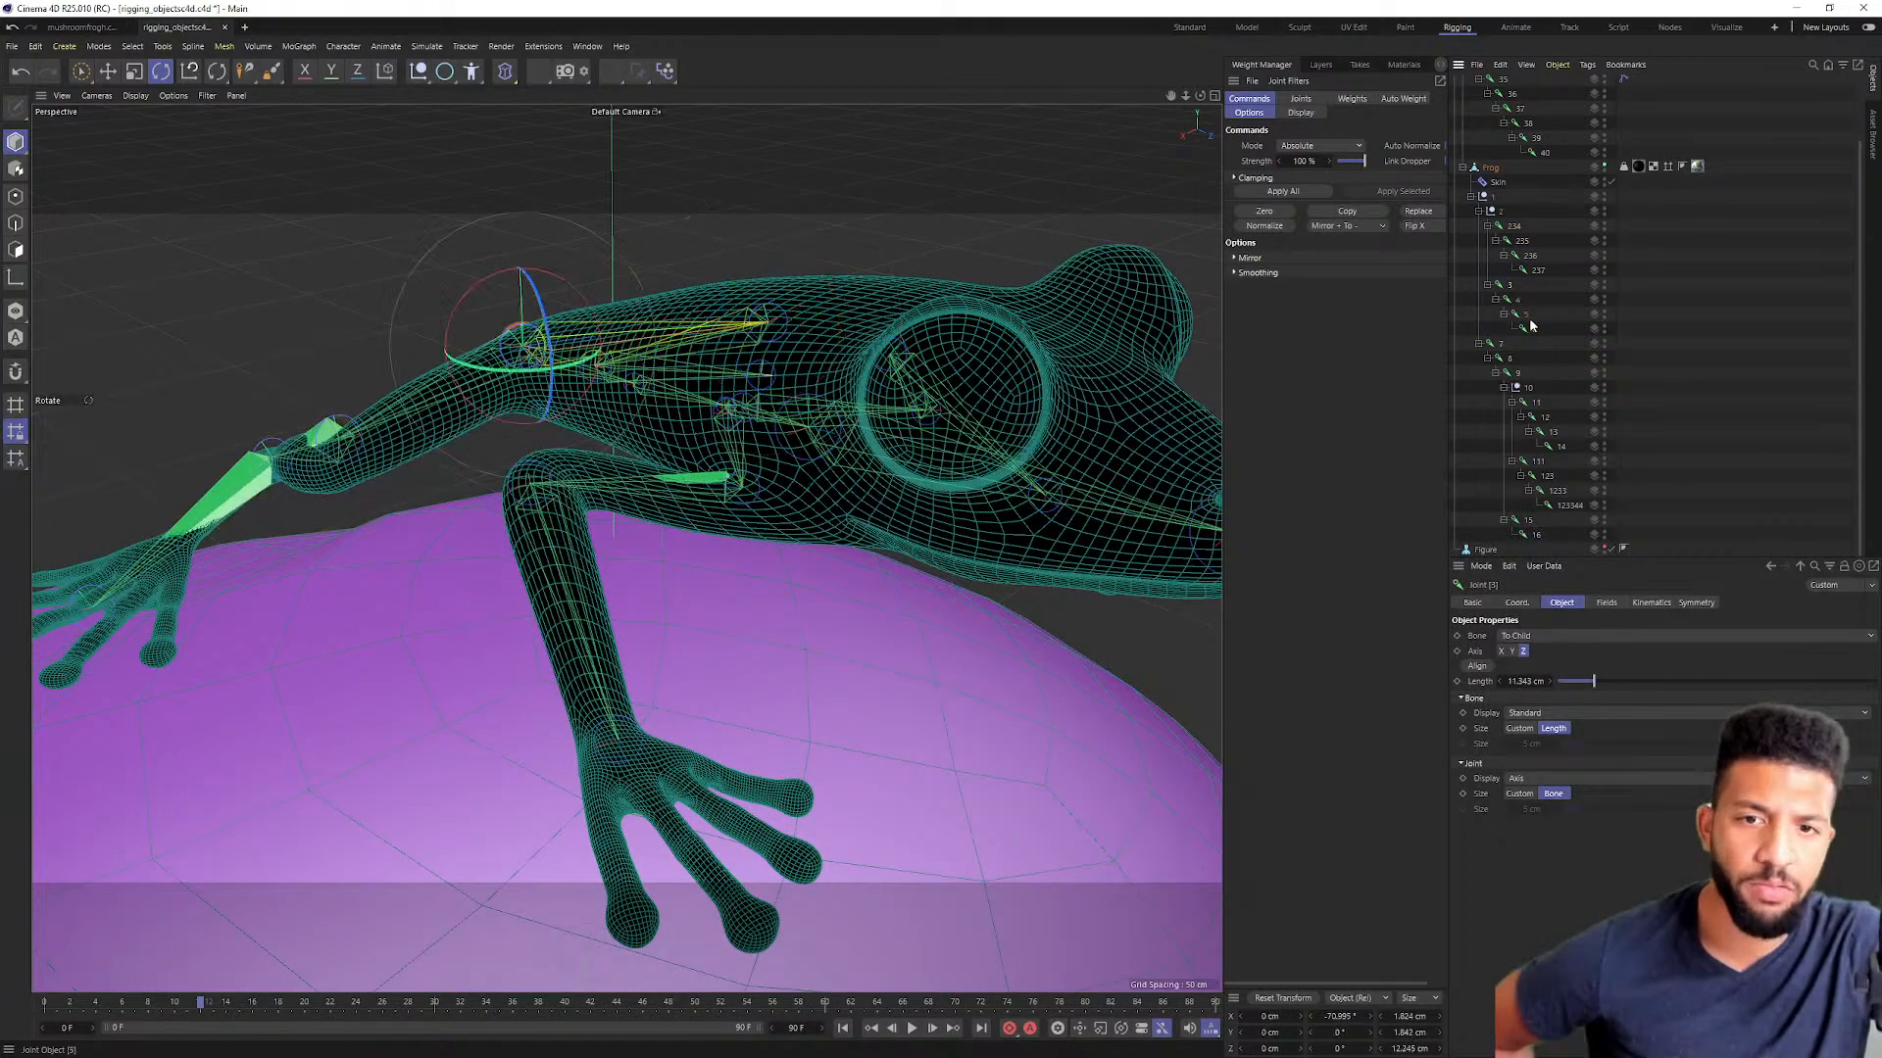
pyautogui.click(1532, 418)
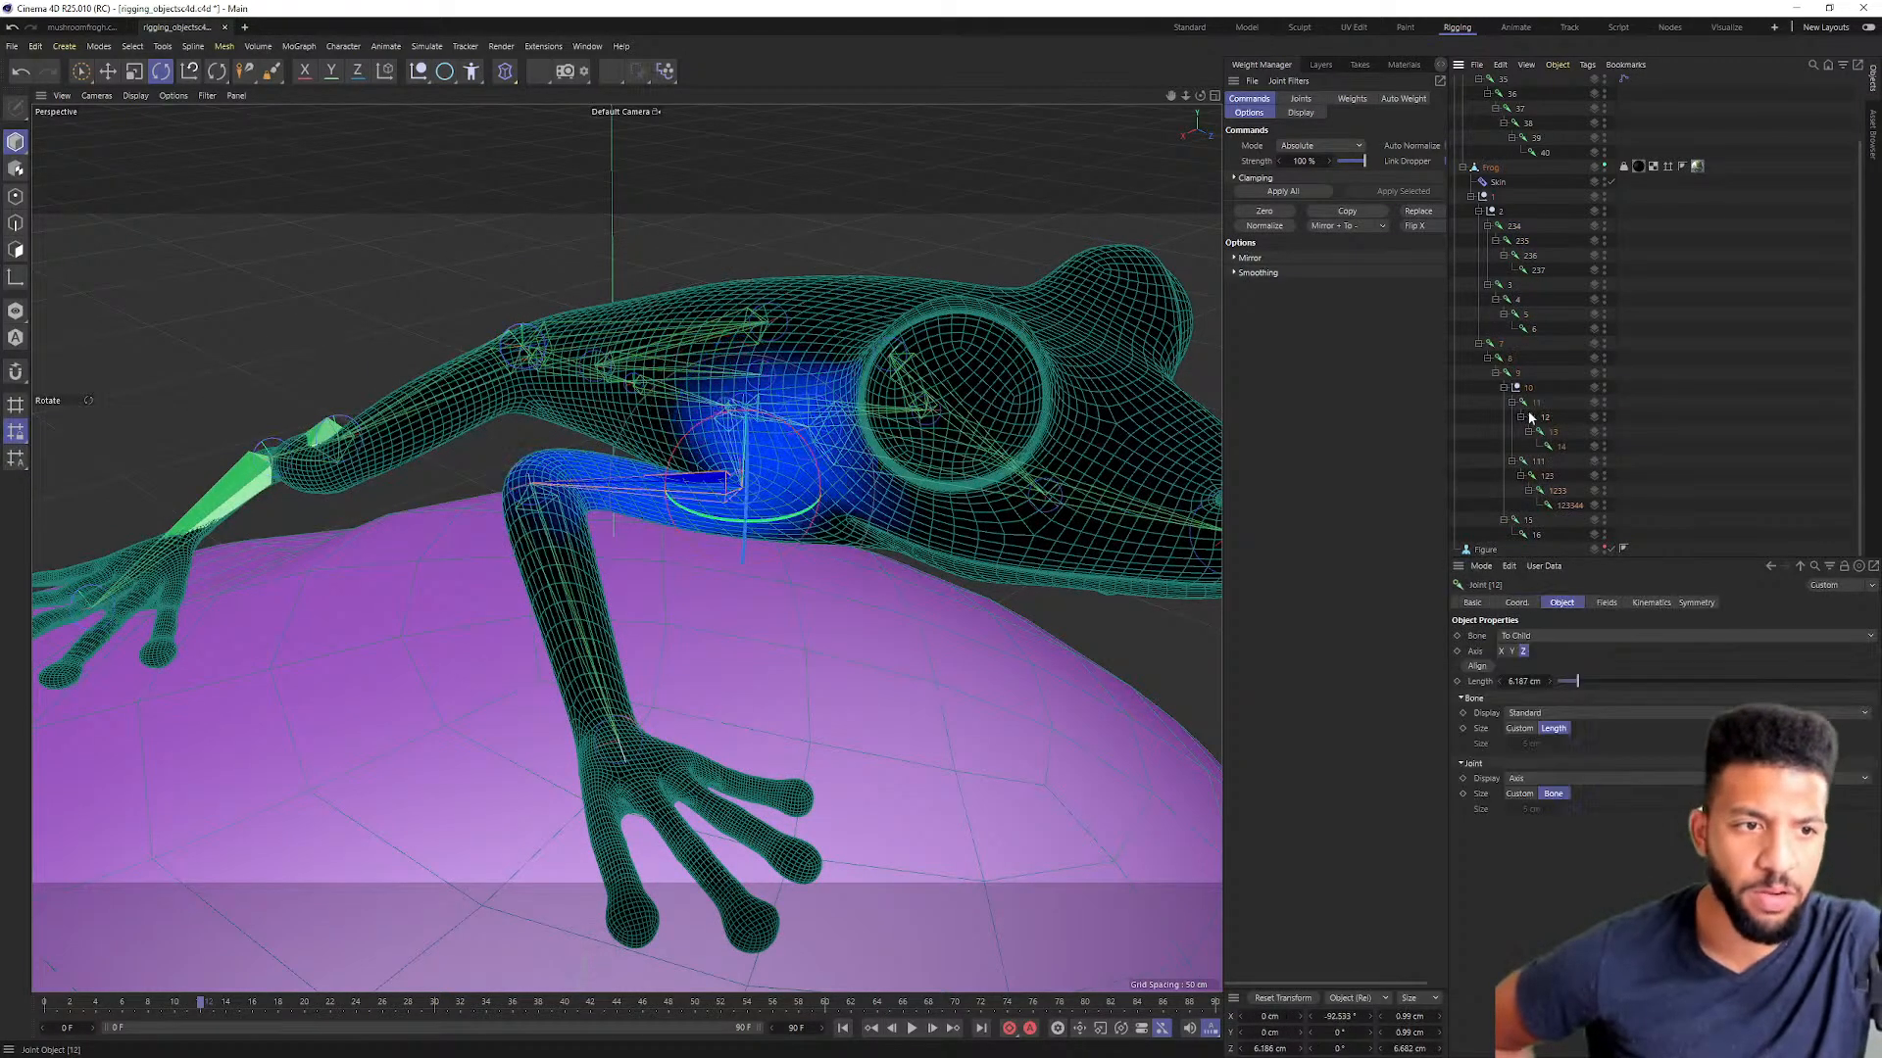
# Step: Erase joint 12's excess weights from the body around the shoulder with the Weight tool in Absolute mode
pyautogui.scroll(5, 851, 454)
pyautogui.keyDown('alt'); pyautogui.moveTo(845, 347); pyautogui.dragTo(861, 330); pyautogui.keyUp('alt')
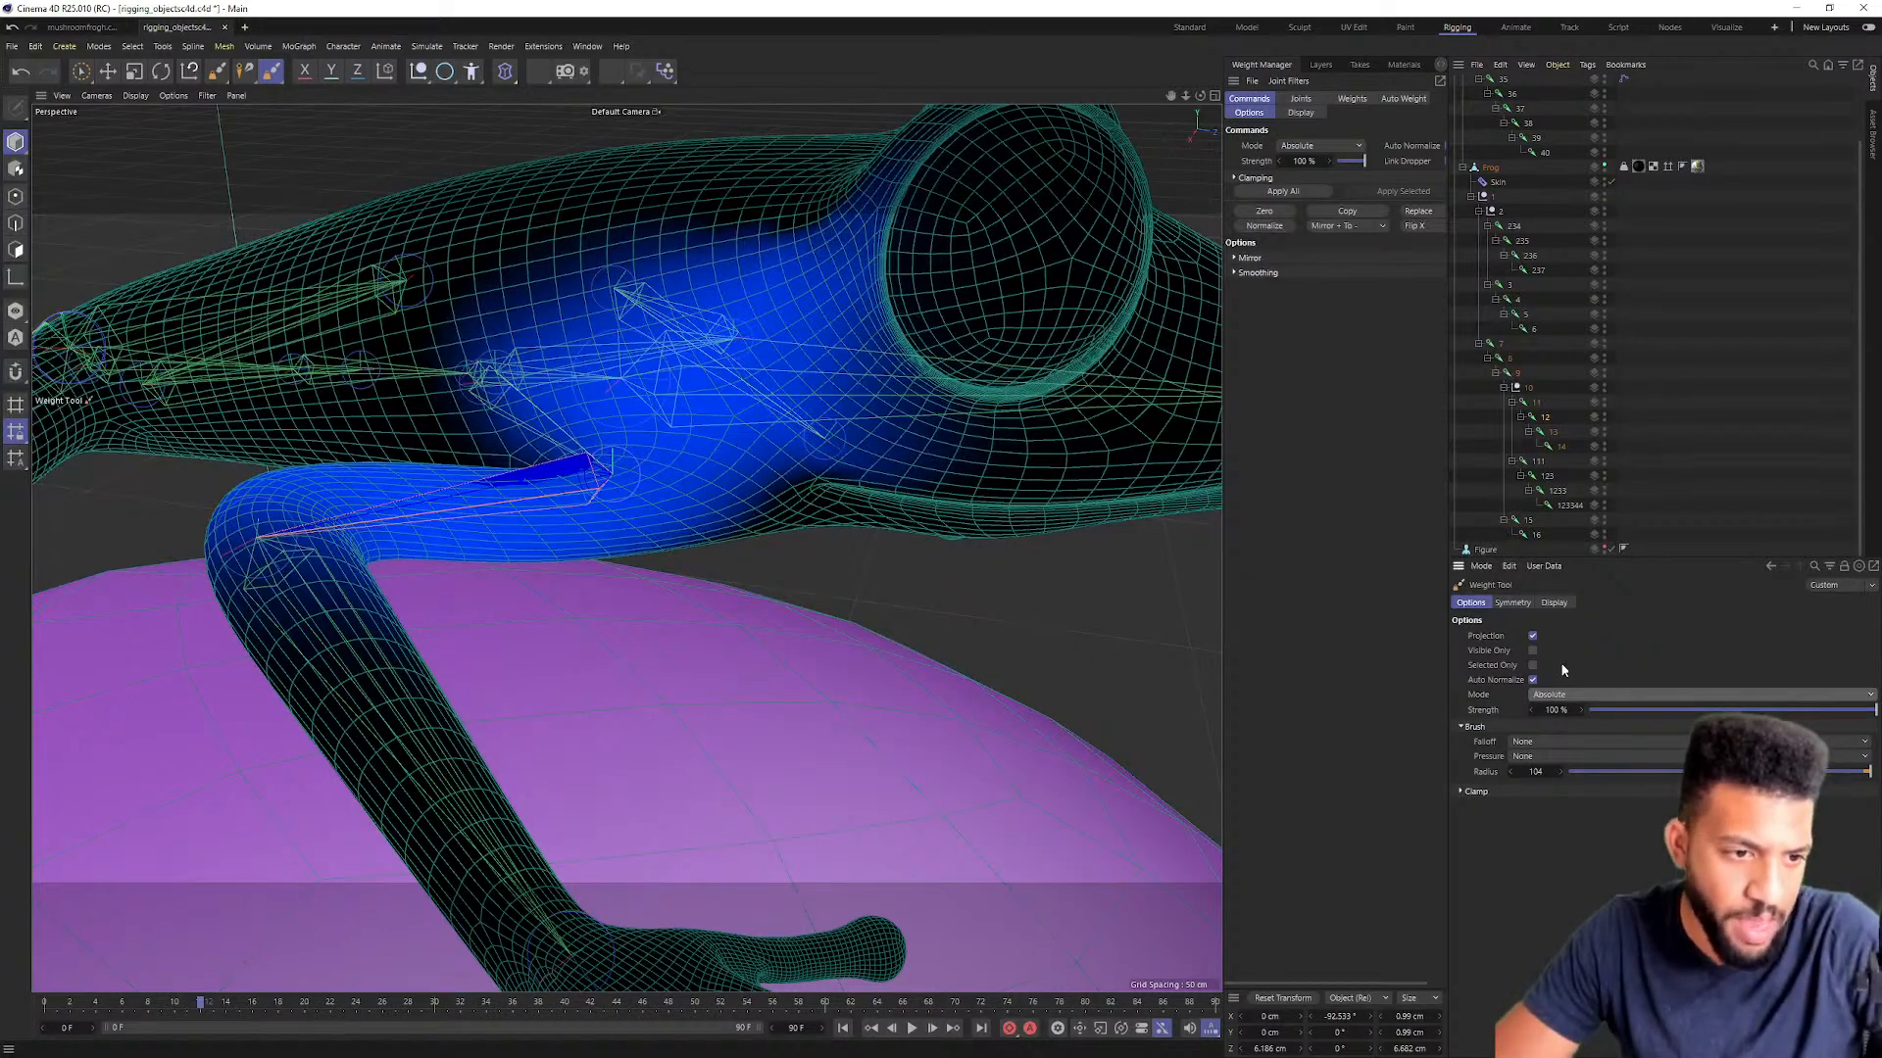
pyautogui.click(844, 306)
pyautogui.moveTo(798, 264)
pyautogui.keyDown('alt'); pyautogui.mouseDown()
pyautogui.moveTo(862, 191)
pyautogui.moveTo(897, 299)
pyautogui.moveTo(748, 189)
pyautogui.moveTo(386, 303)
pyautogui.moveTo(621, 244)
pyautogui.moveTo(938, 312)
pyautogui.moveTo(941, 437)
pyautogui.mouseUp(); pyautogui.keyUp('alt')
pyautogui.keyDown('ctrl'); pyautogui.click(941, 437); pyautogui.keyUp('ctrl')
pyautogui.keyDown('alt'); pyautogui.moveTo(756, 264); pyautogui.dragTo(475, 288); pyautogui.keyUp('alt')
pyautogui.moveTo(475, 288); pyautogui.dragTo(411, 290, button='middle')
pyautogui.moveTo(412, 290)
pyautogui.keyDown('alt'); pyautogui.mouseDown()
pyautogui.moveTo(462, 314)
pyautogui.moveTo(438, 404)
pyautogui.mouseUp(); pyautogui.keyUp('alt')
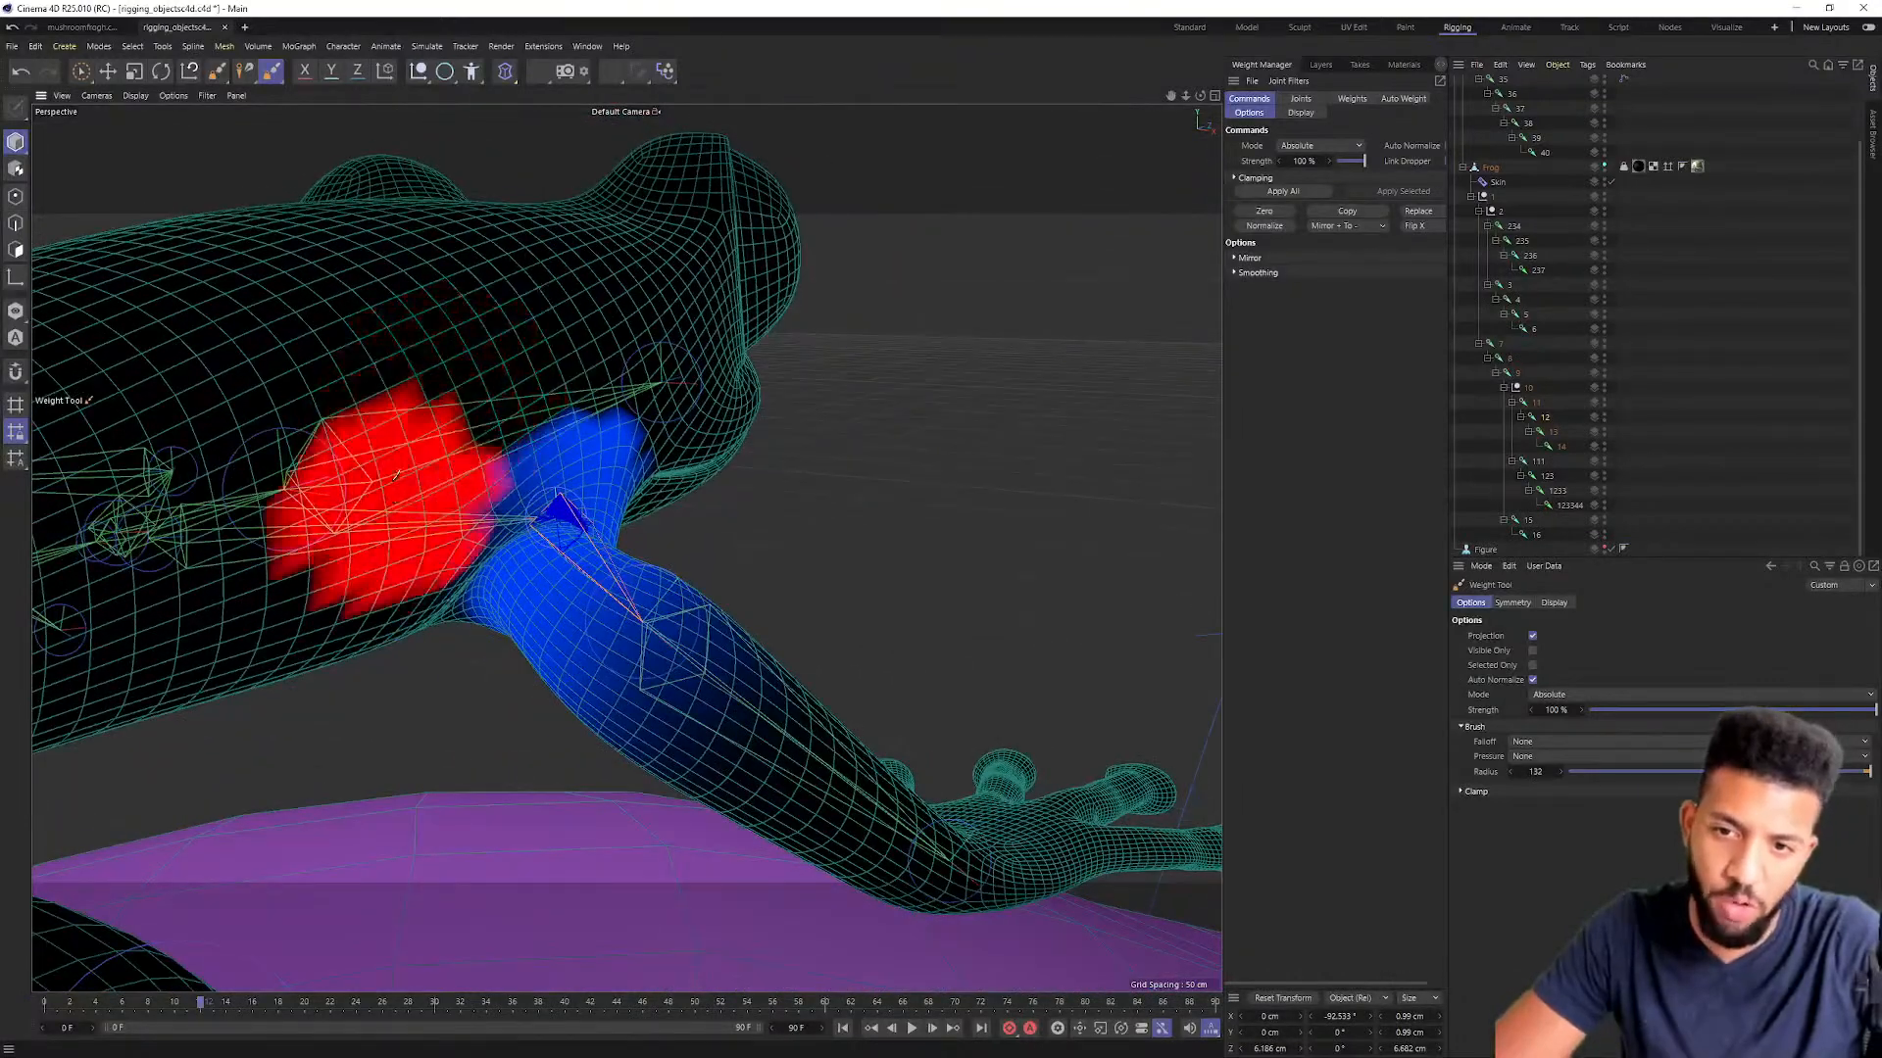
pyautogui.keyDown('alt'); pyautogui.moveTo(402, 480); pyautogui.dragTo(398, 357); pyautogui.keyUp('alt')
# Step: Smooth joint 12's weight borders around the shoulder and underside with the Weight tool in Smooth mode at 100% strength
pyautogui.click(1568, 694)
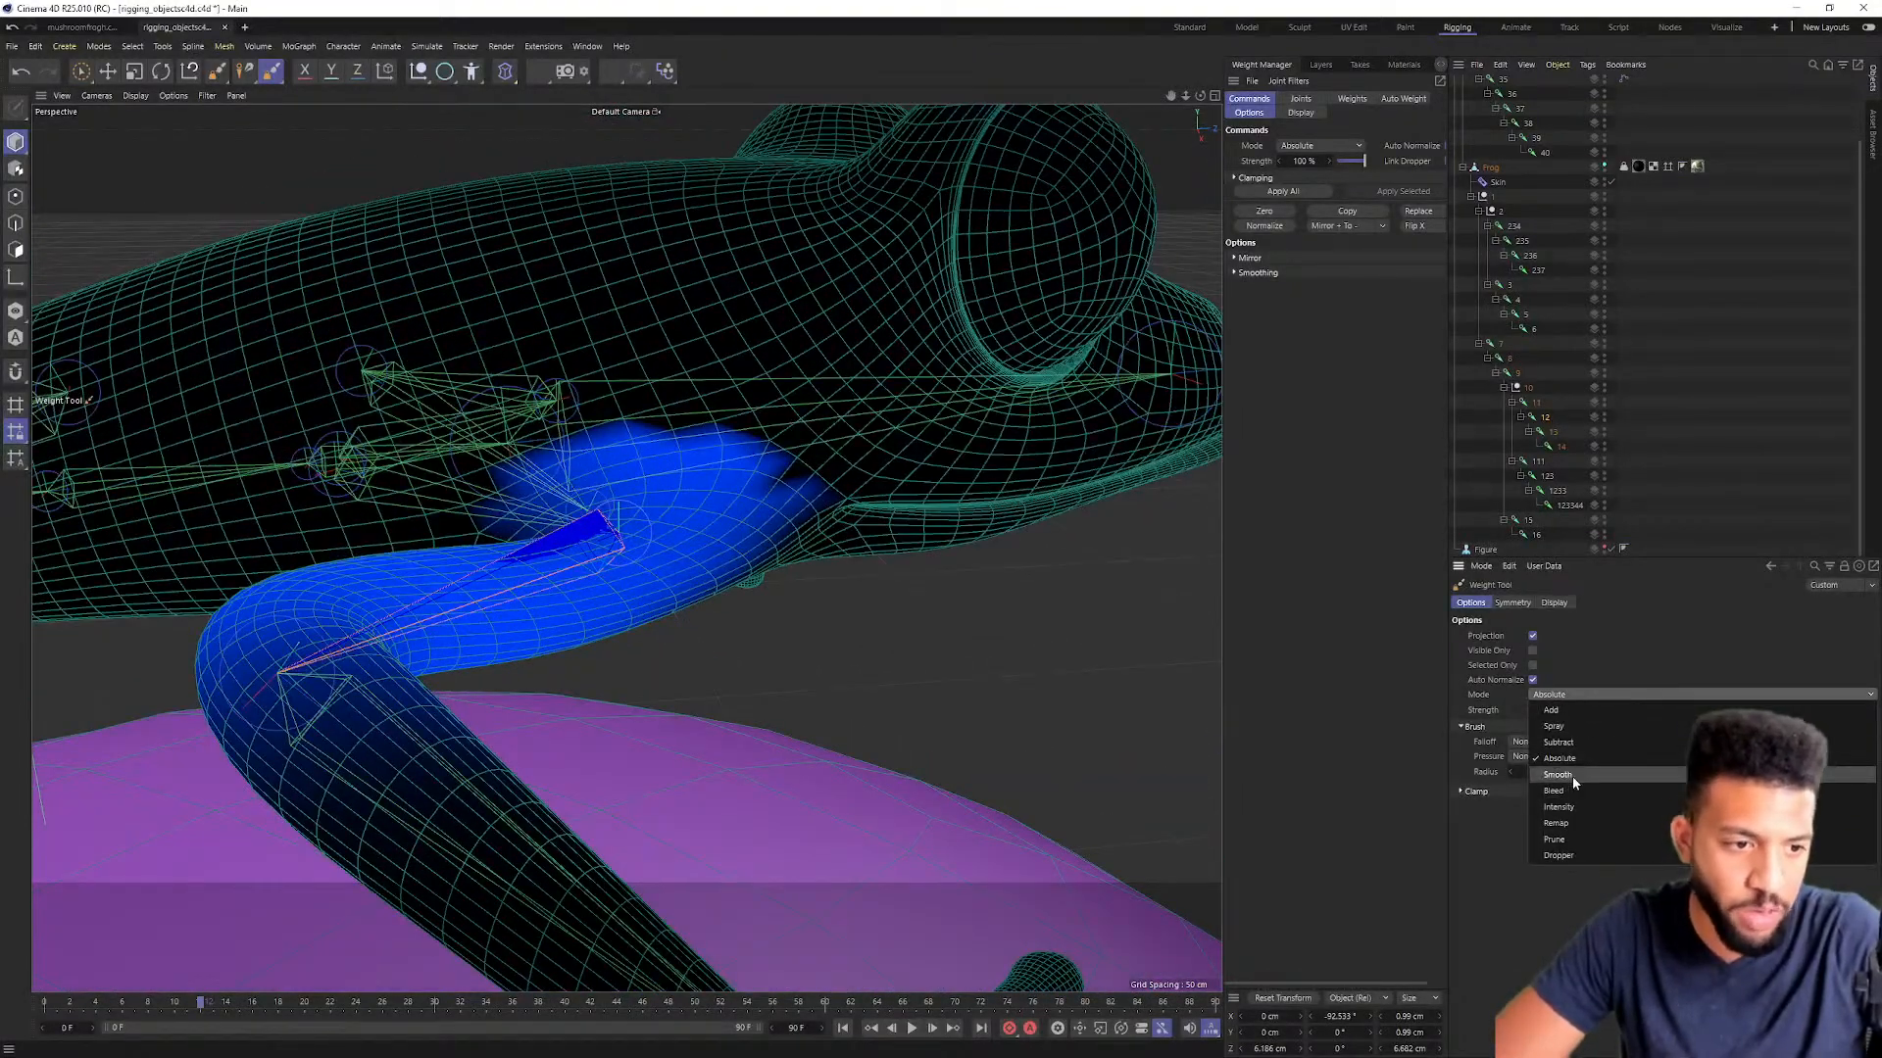
pyautogui.click(1572, 774)
pyautogui.keyDown('alt'); pyautogui.moveTo(593, 377); pyautogui.dragTo(601, 335); pyautogui.keyUp('alt')
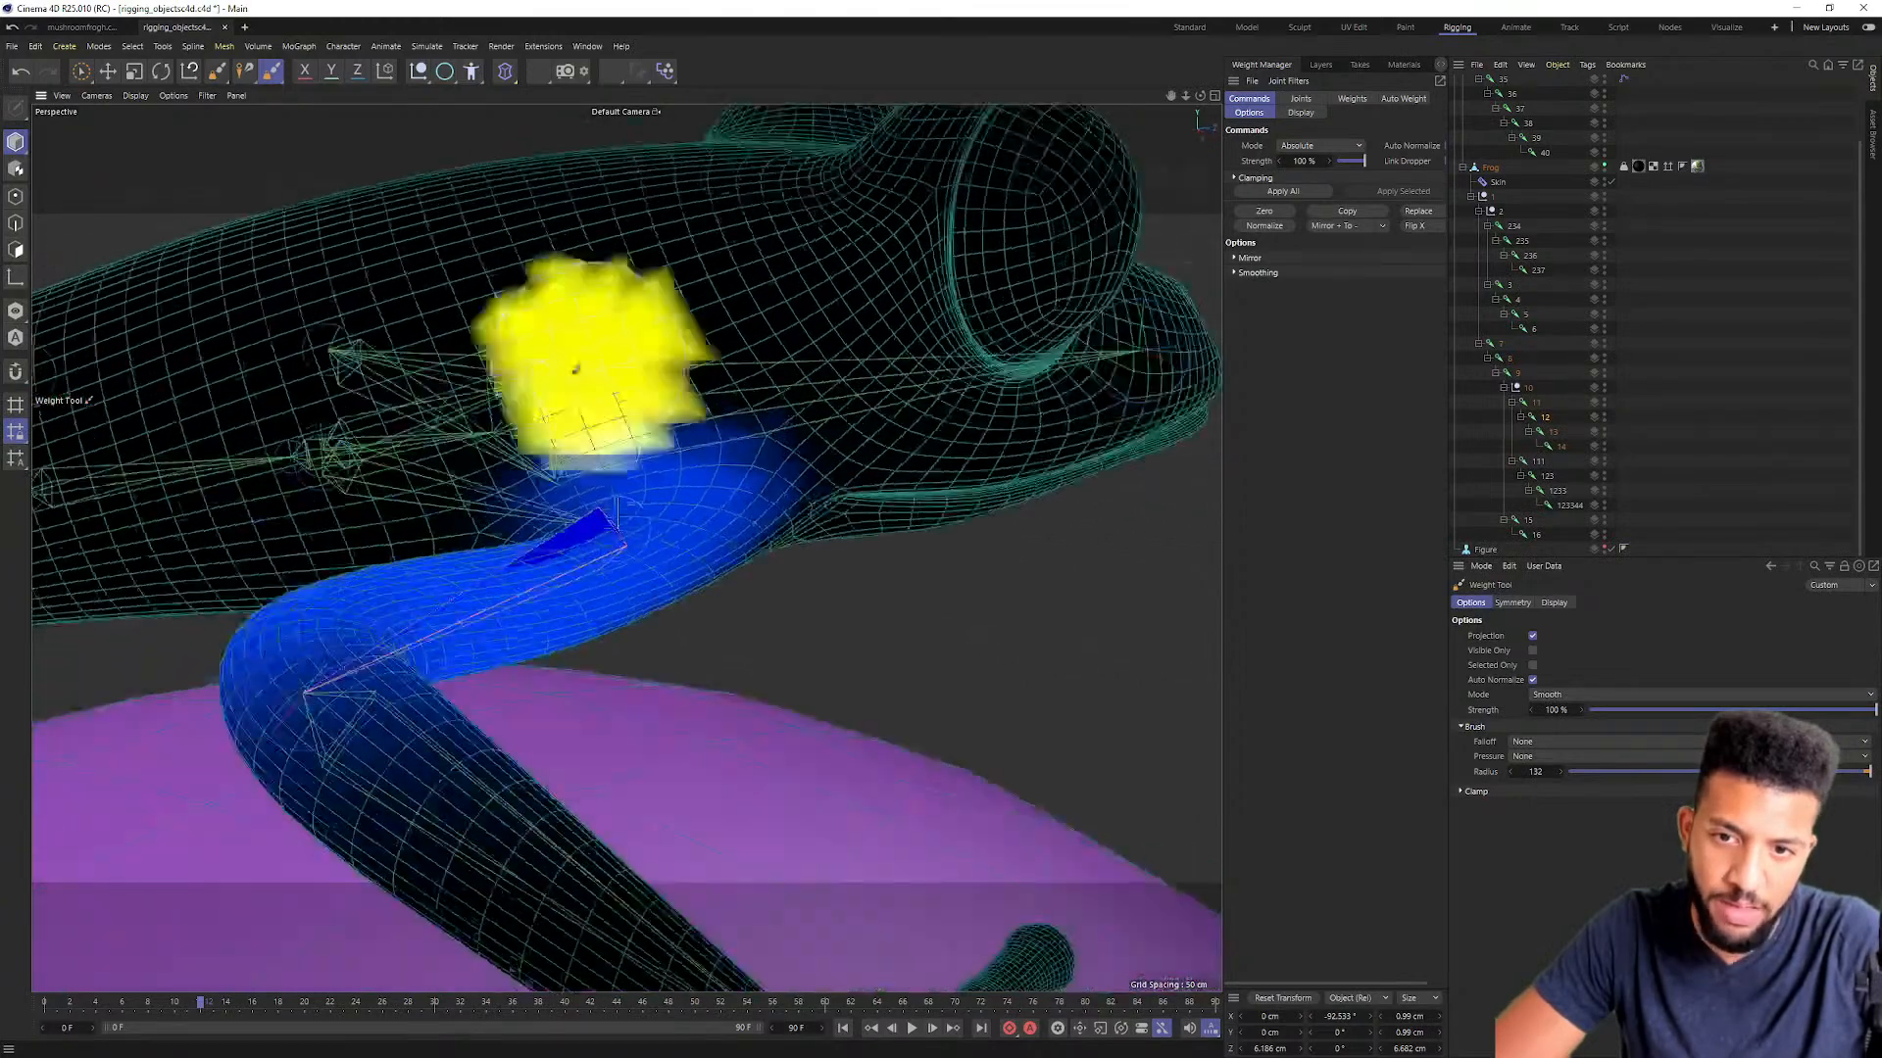
pyautogui.moveTo(836, 493)
pyautogui.keyDown('alt'); pyautogui.mouseDown()
pyautogui.moveTo(820, 443)
pyautogui.moveTo(804, 474)
pyautogui.moveTo(844, 476)
pyautogui.moveTo(682, 448)
pyautogui.moveTo(770, 387)
pyautogui.mouseUp(); pyautogui.keyUp('alt')
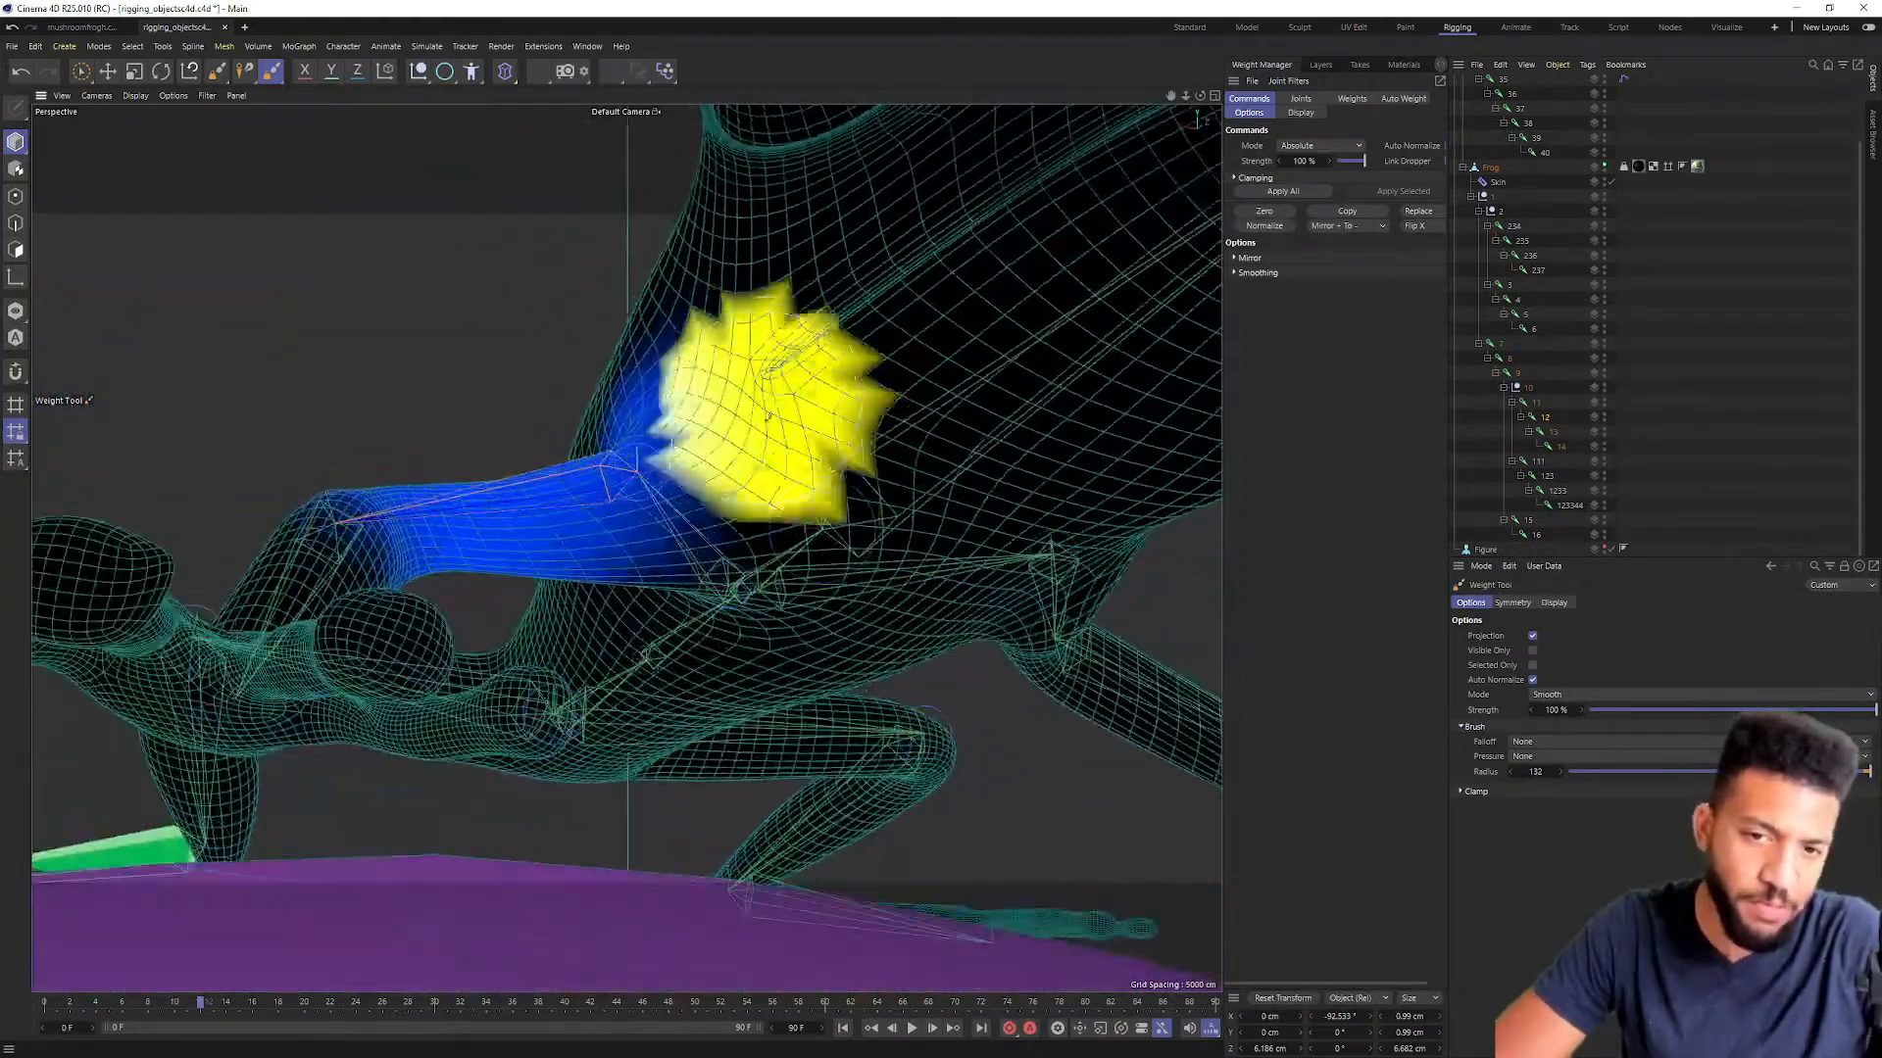
pyautogui.keyDown('alt'); pyautogui.moveTo(735, 503); pyautogui.dragTo(840, 428); pyautogui.keyUp('alt')
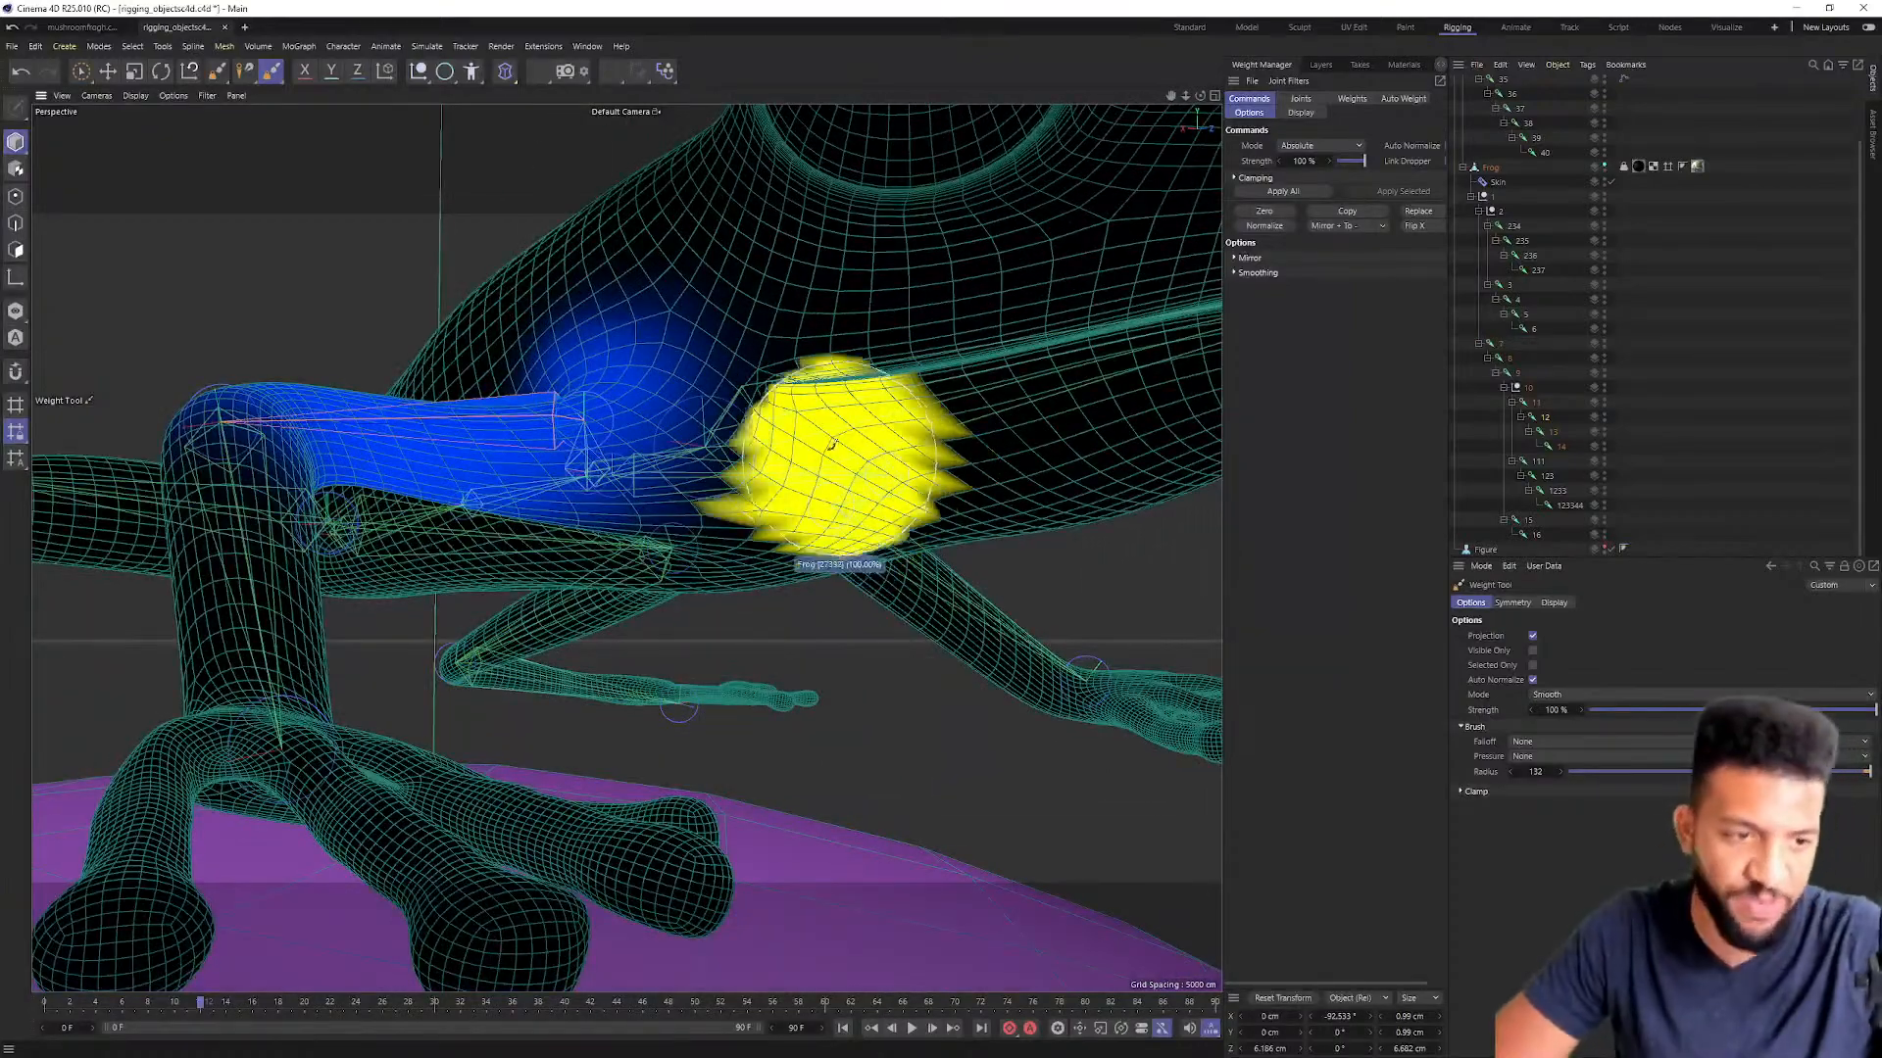
pyautogui.keyDown('alt'); pyautogui.moveTo(774, 368); pyautogui.dragTo(737, 353); pyautogui.keyUp('alt')
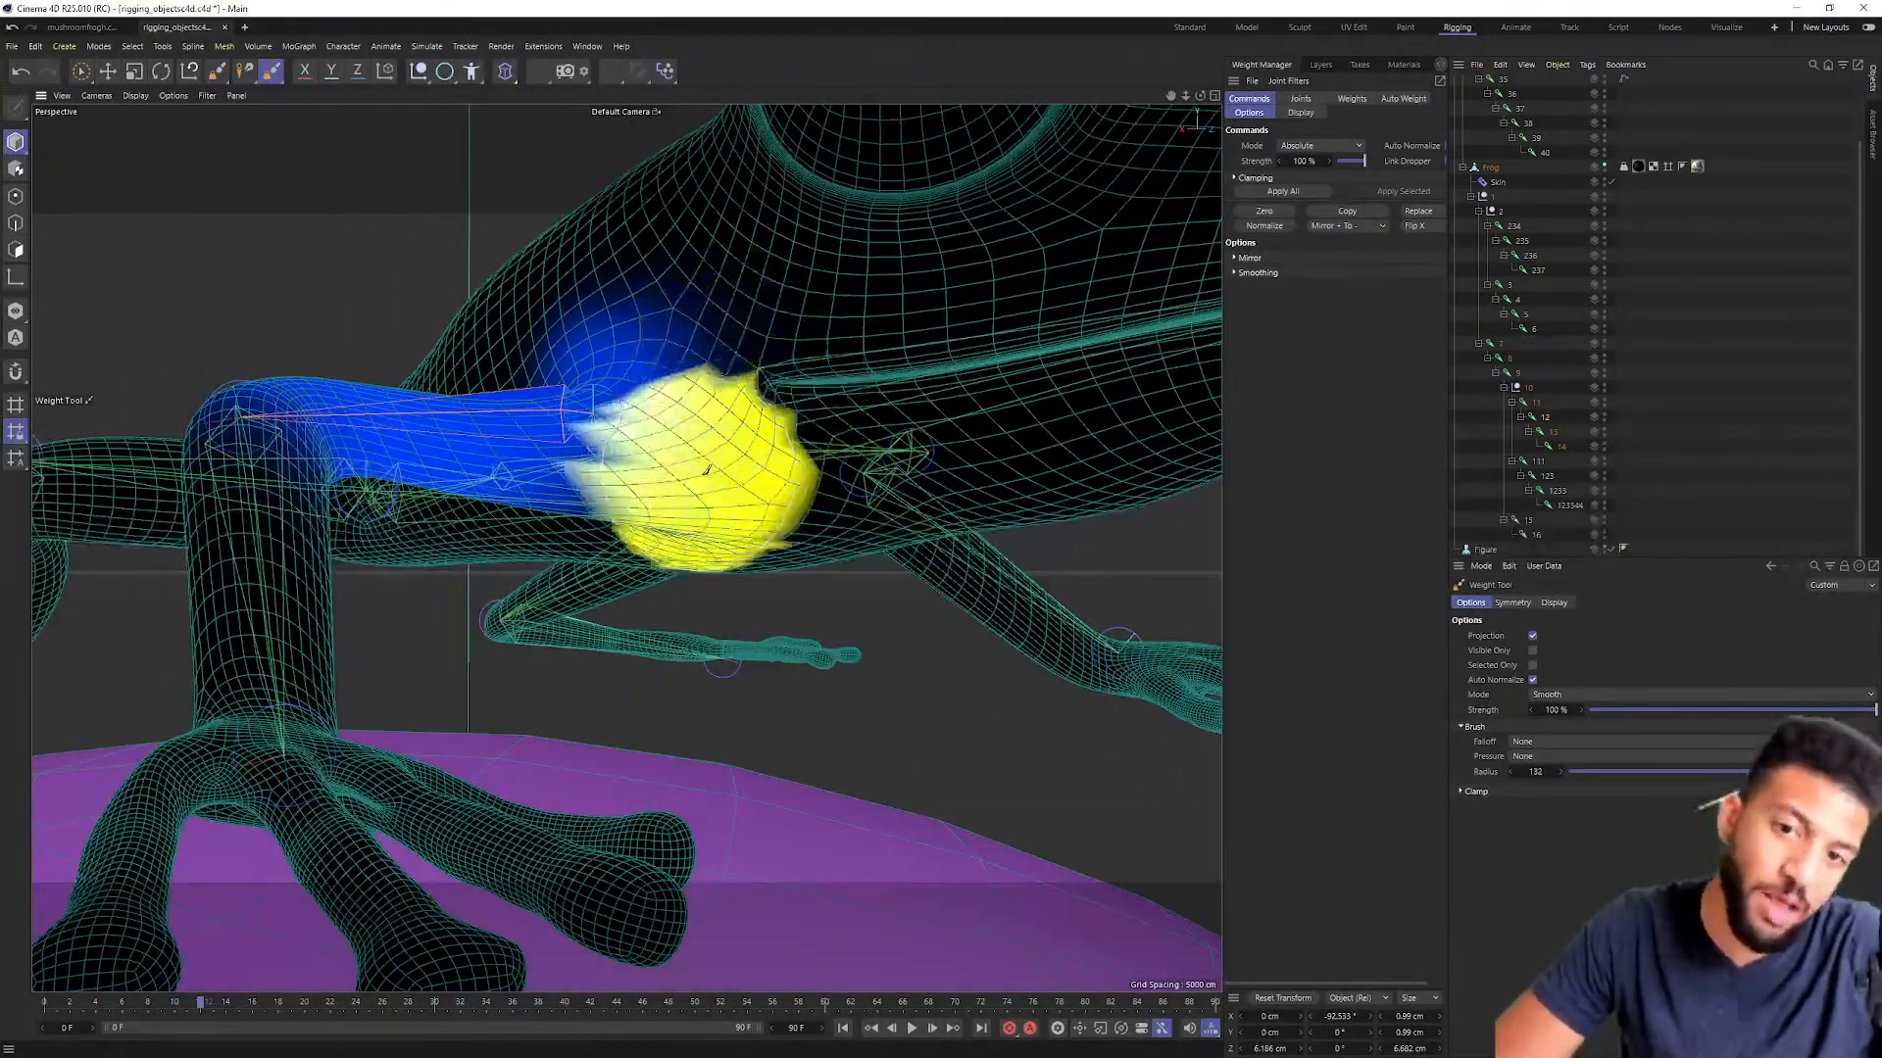
pyautogui.keyDown('alt'); pyautogui.moveTo(642, 317); pyautogui.dragTo(640, 335); pyautogui.keyUp('alt')
pyautogui.scroll(-3, 640, 335)
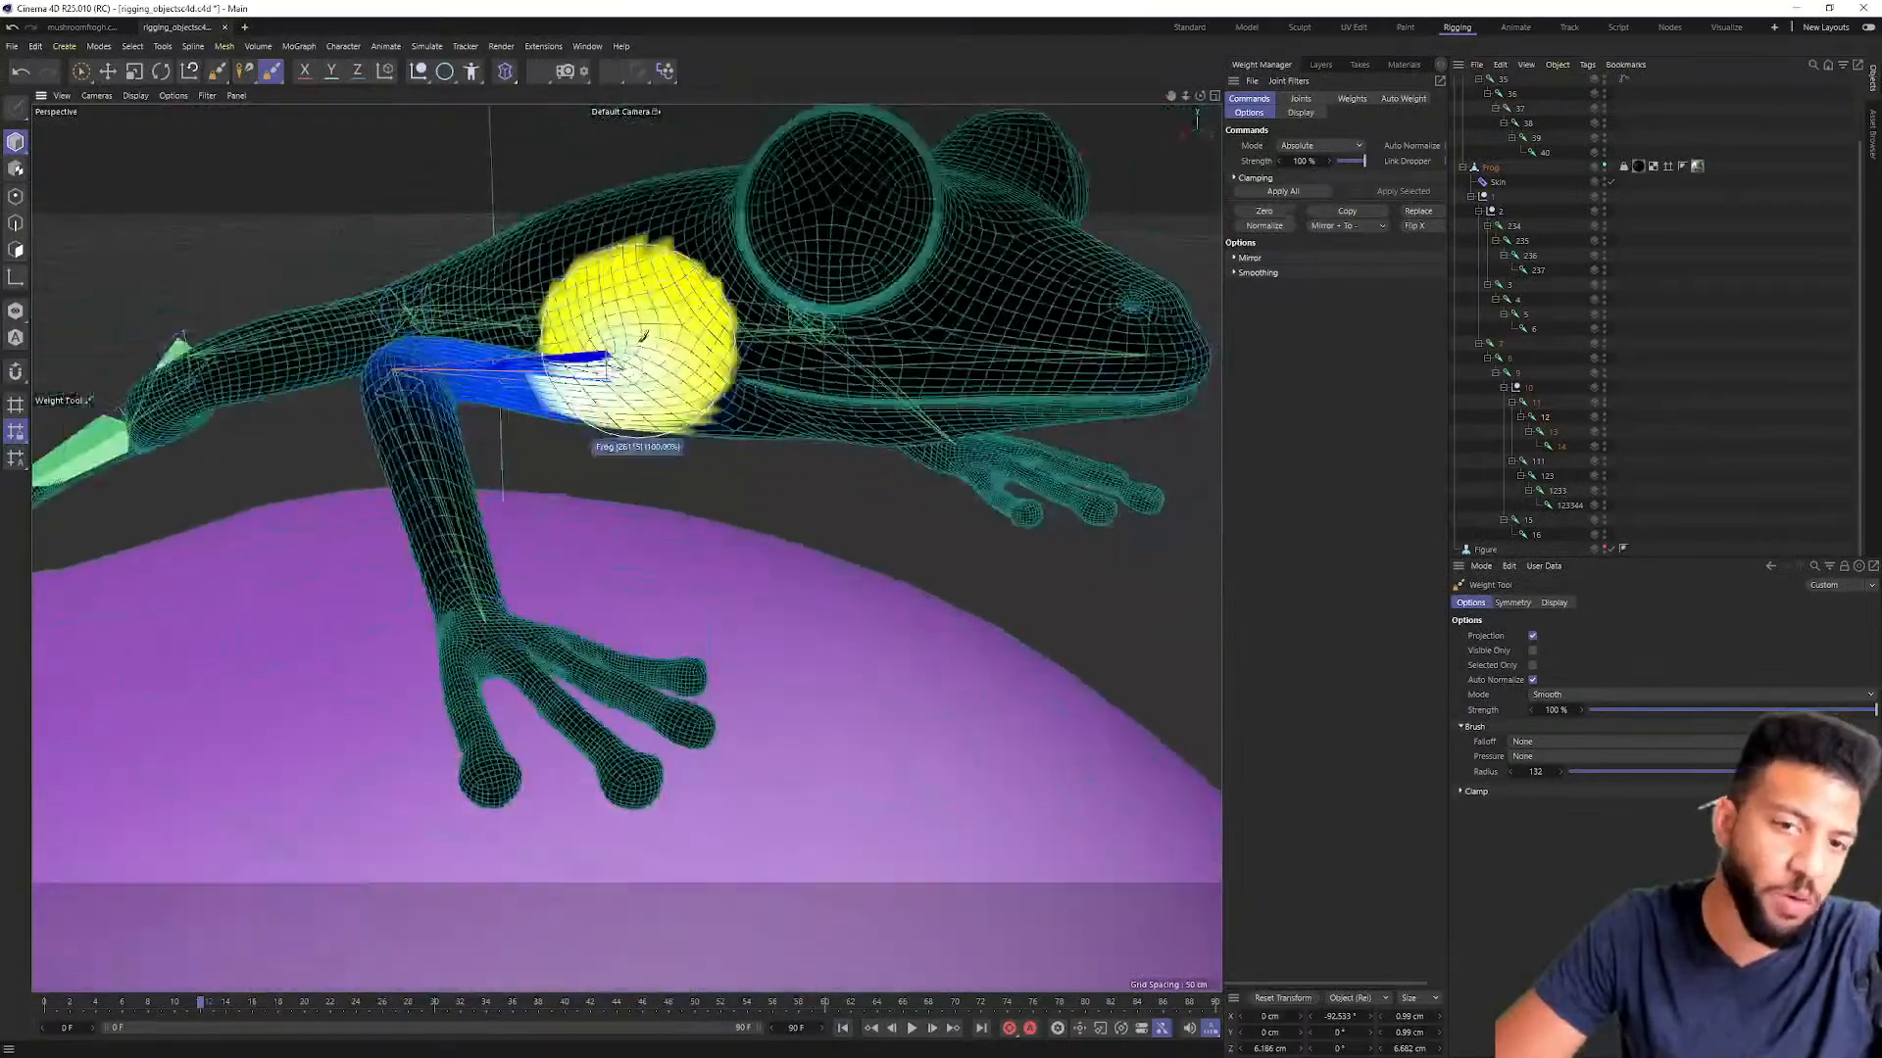
pyautogui.keyDown('alt'); pyautogui.moveTo(639, 334); pyautogui.dragTo(607, 402, button='middle'); pyautogui.keyUp('alt')
pyautogui.moveTo(696, 348)
pyautogui.keyDown('alt'); pyautogui.mouseDown()
pyautogui.moveTo(620, 385)
pyautogui.moveTo(696, 348)
pyautogui.moveTo(676, 355)
pyautogui.moveTo(695, 348)
pyautogui.moveTo(735, 392)
pyautogui.moveTo(626, 546)
pyautogui.moveTo(856, 445)
pyautogui.moveTo(785, 418)
pyautogui.mouseUp(); pyautogui.keyUp('alt')
pyautogui.keyDown('alt'); pyautogui.moveTo(601, 421); pyautogui.dragTo(627, 422); pyautogui.keyUp('alt')
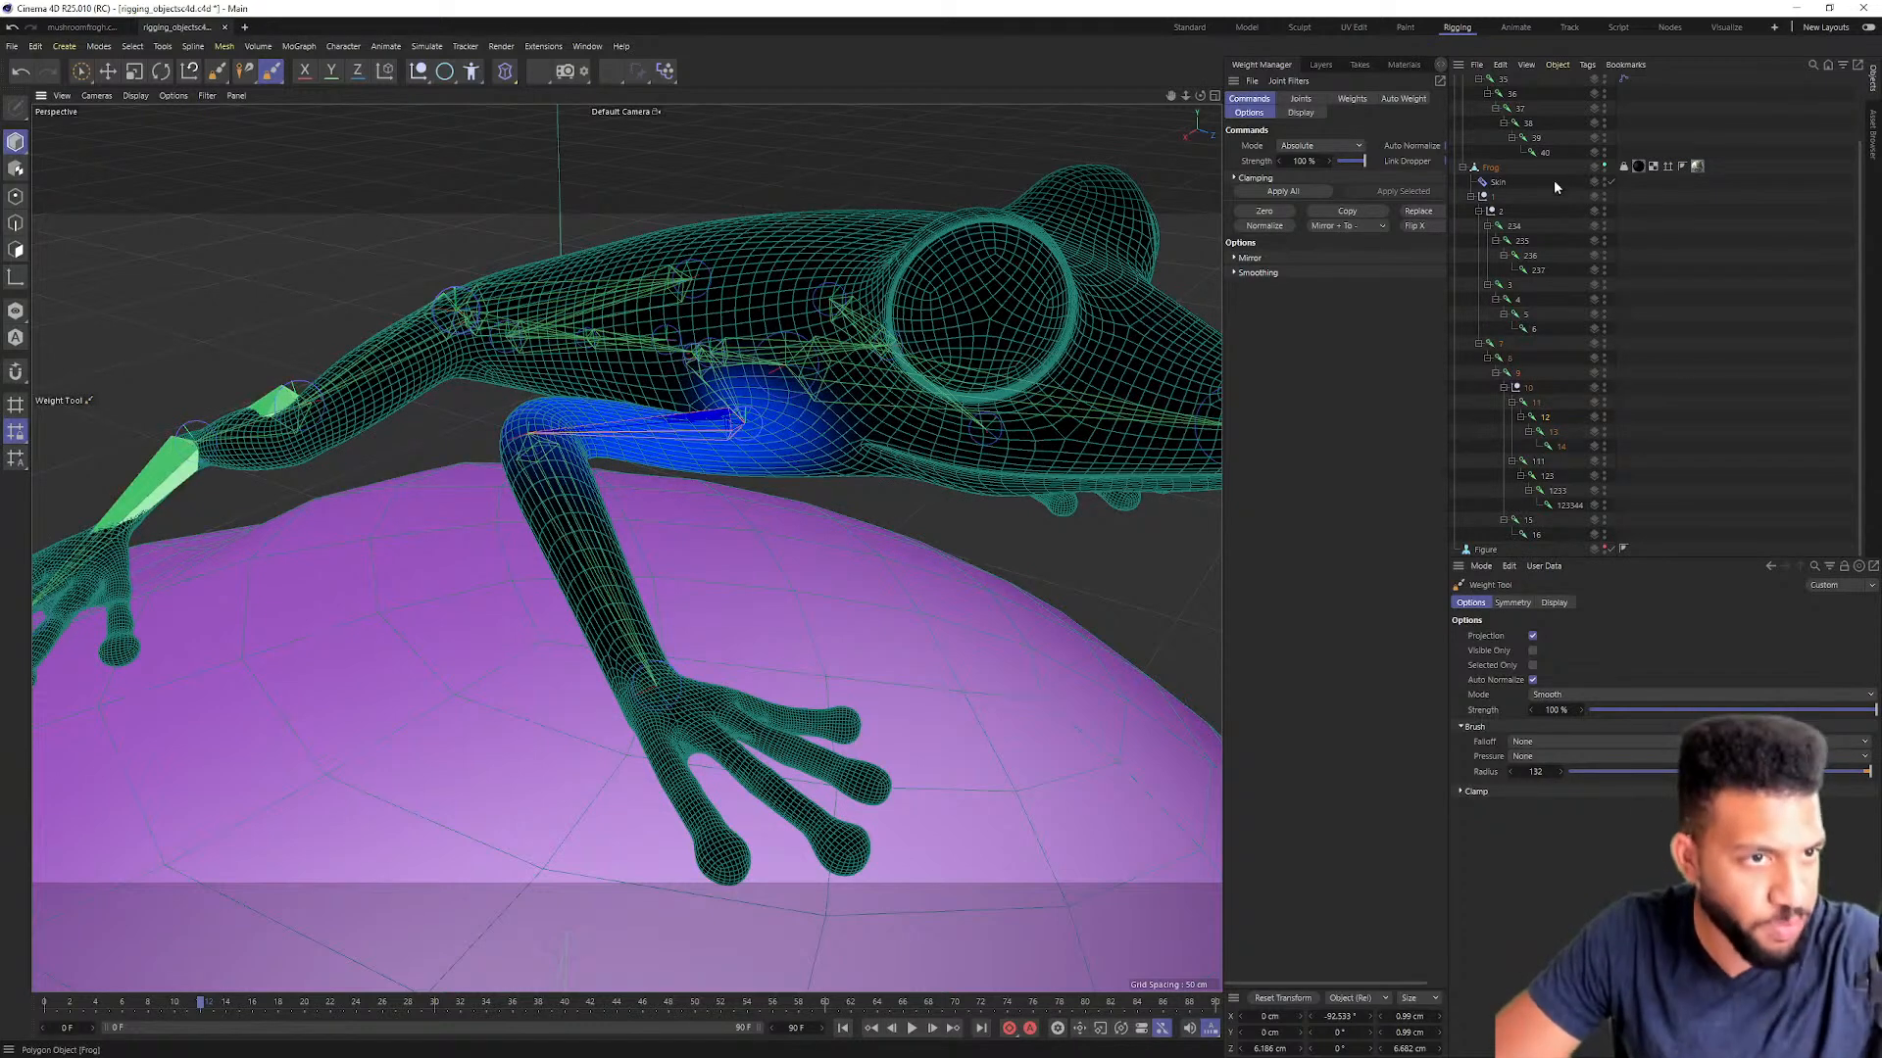
# Step: Examine the weights of joints 13 and 14, the other arm's joints 123, 1233 and 123344, and head joint 15
pyautogui.click(1541, 435)
pyautogui.keyDown('alt'); pyautogui.moveTo(784, 423); pyautogui.dragTo(872, 529); pyautogui.keyUp('alt')
pyautogui.click(1553, 446)
pyautogui.keyDown('alt'); pyautogui.moveTo(686, 470); pyautogui.dragTo(603, 389); pyautogui.keyUp('alt')
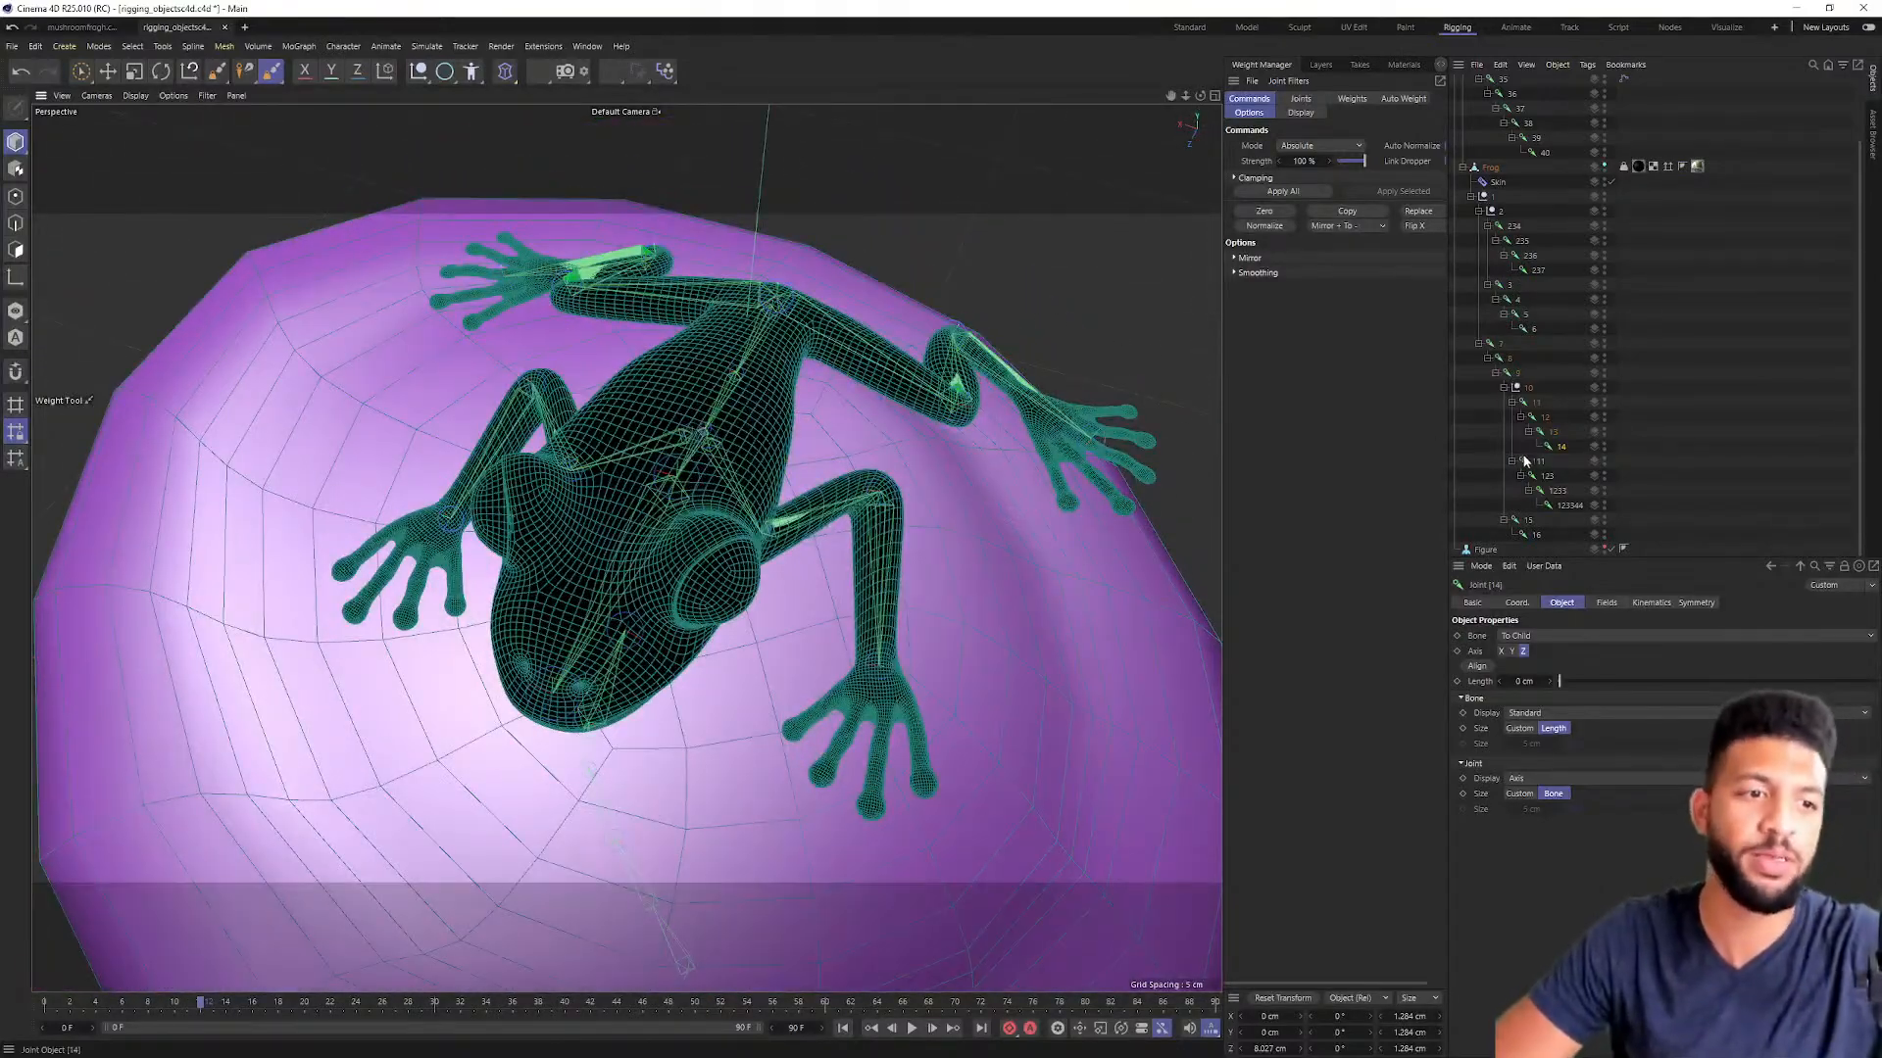
pyautogui.keyDown('alt'); pyautogui.moveTo(800, 382); pyautogui.dragTo(730, 361); pyautogui.keyUp('alt')
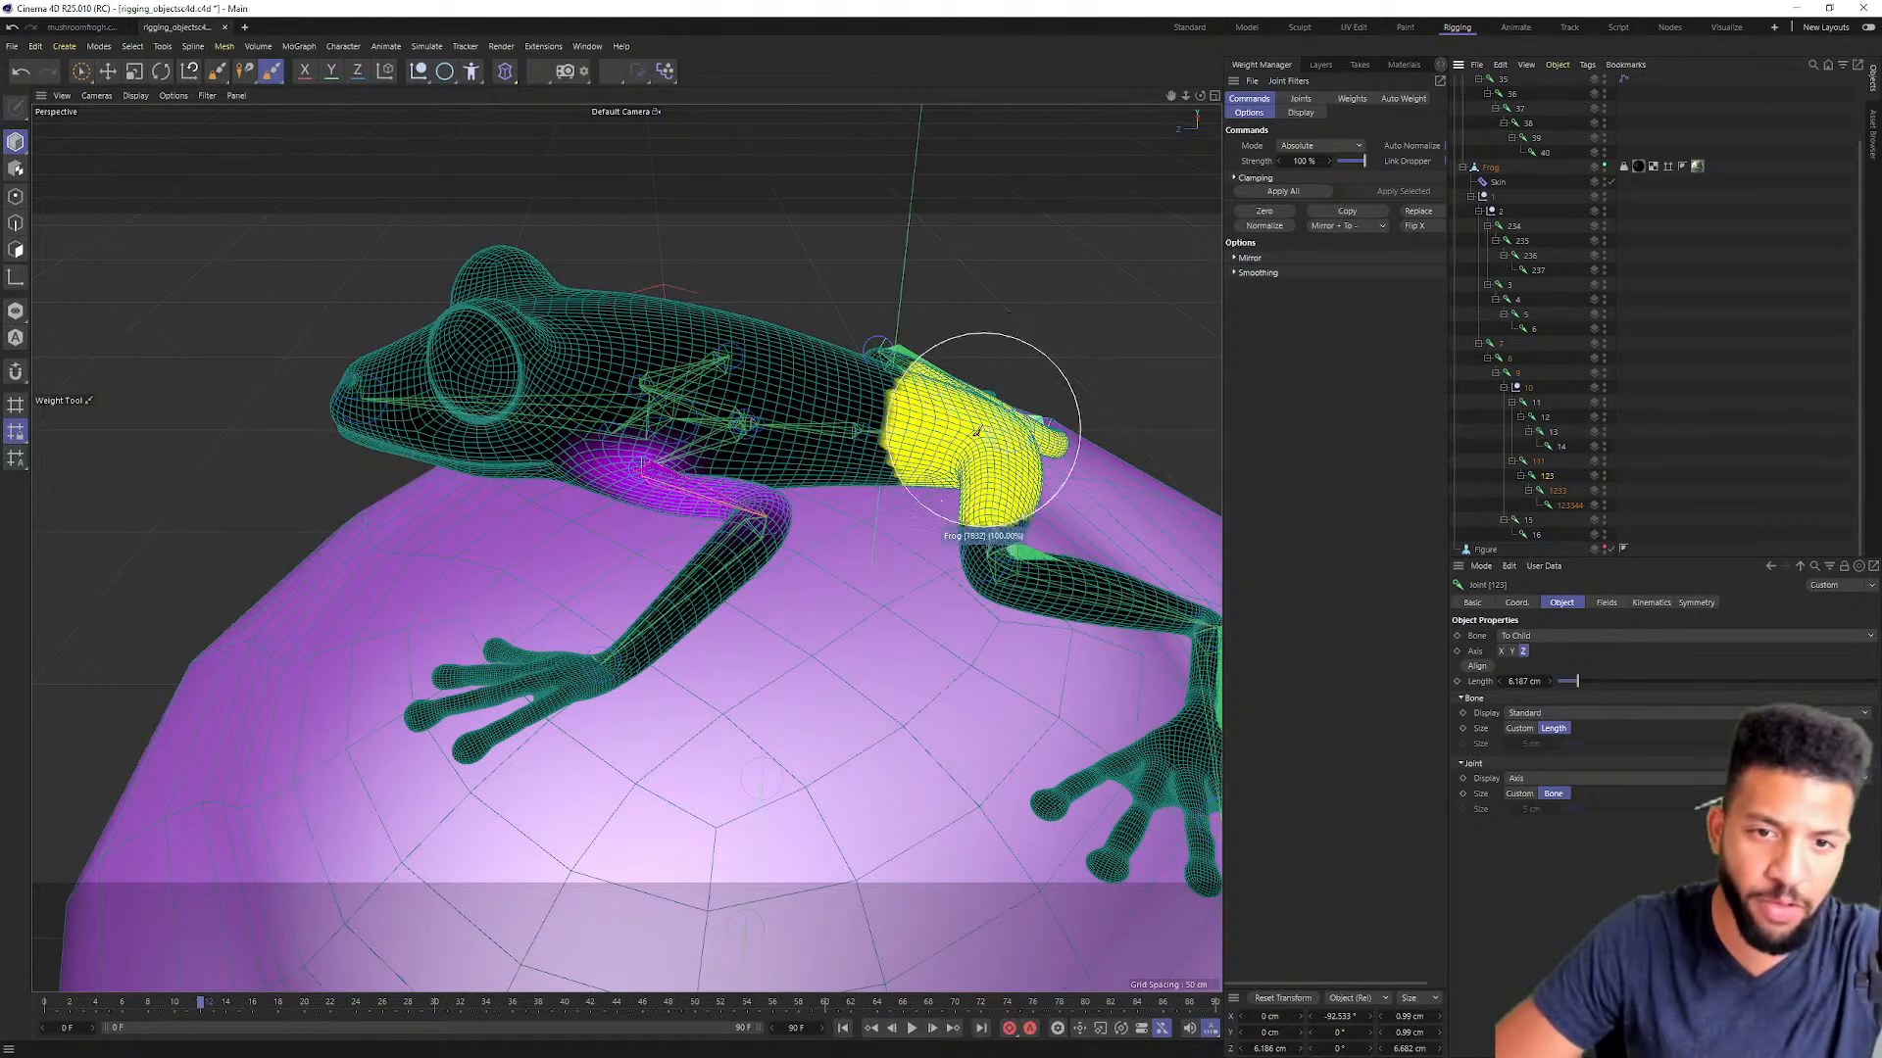
pyautogui.moveTo(834, 421)
pyautogui.keyDown('alt'); pyautogui.mouseDown()
pyautogui.moveTo(804, 421)
pyautogui.moveTo(886, 530)
pyautogui.moveTo(897, 476)
pyautogui.moveTo(683, 421)
pyautogui.moveTo(824, 458)
pyautogui.moveTo(869, 382)
pyautogui.moveTo(941, 330)
pyautogui.moveTo(866, 399)
pyautogui.moveTo(666, 431)
pyautogui.moveTo(620, 392)
pyautogui.moveTo(891, 434)
pyautogui.mouseUp(); pyautogui.keyUp('alt')
pyautogui.scroll(3, 821, 456)
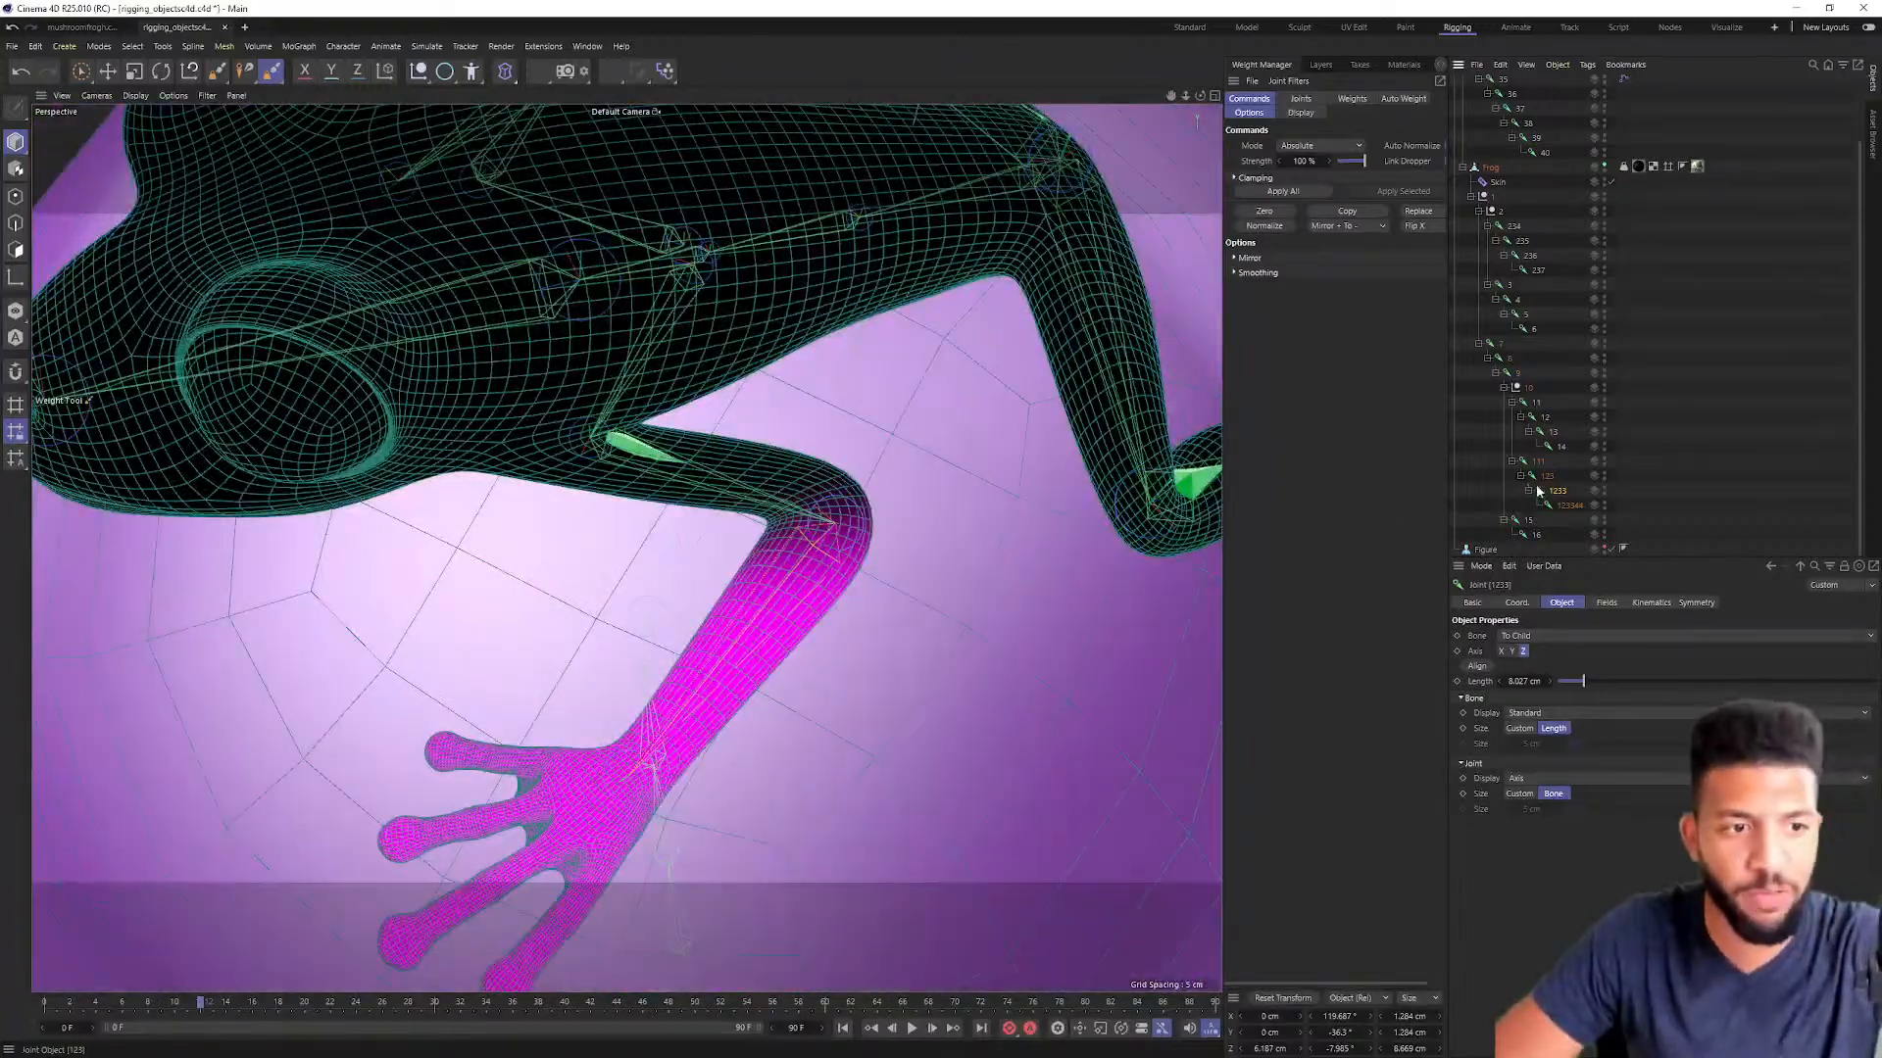
pyautogui.scroll(-5, 1040, 443)
pyautogui.keyDown('alt'); pyautogui.moveTo(1041, 443); pyautogui.dragTo(704, 436); pyautogui.keyUp('alt')
pyautogui.keyDown('alt'); pyautogui.moveTo(371, 360); pyautogui.dragTo(425, 343); pyautogui.keyUp('alt')
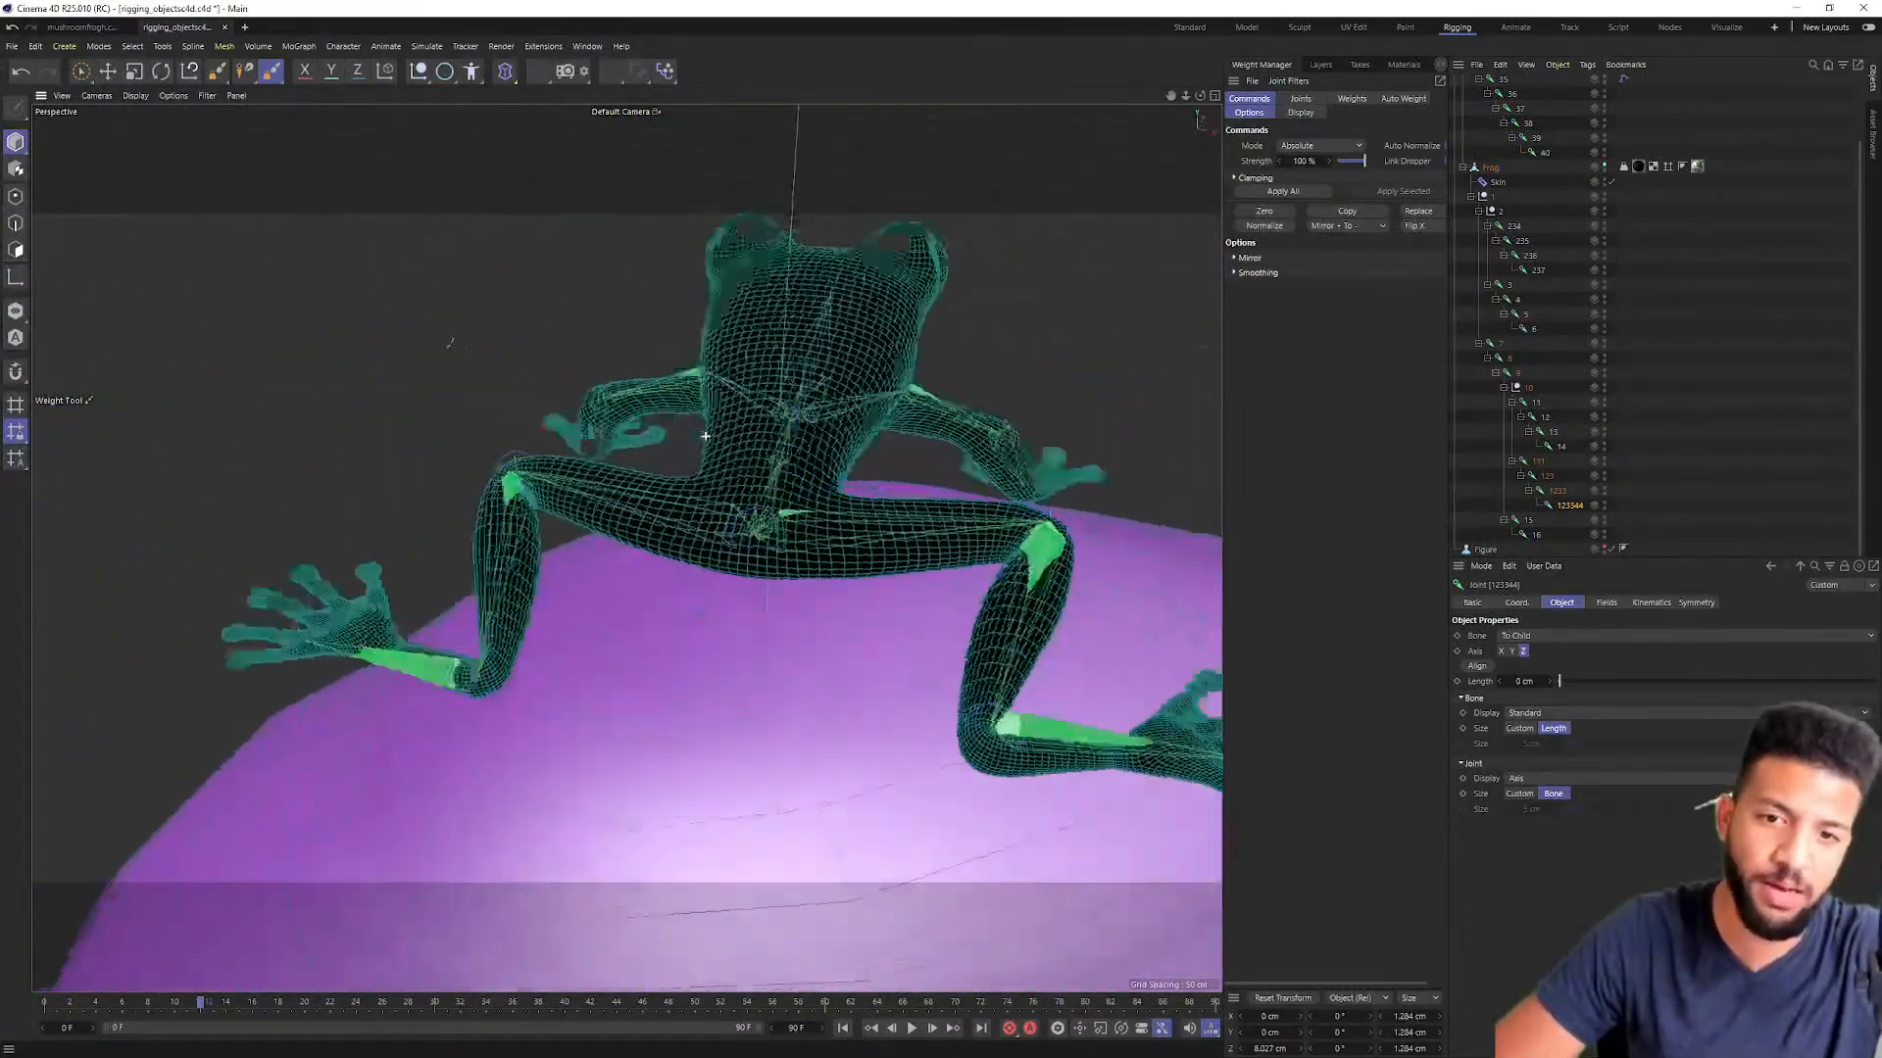
pyautogui.keyDown('alt'); pyautogui.moveTo(553, 335); pyautogui.dragTo(707, 376); pyautogui.keyUp('alt')
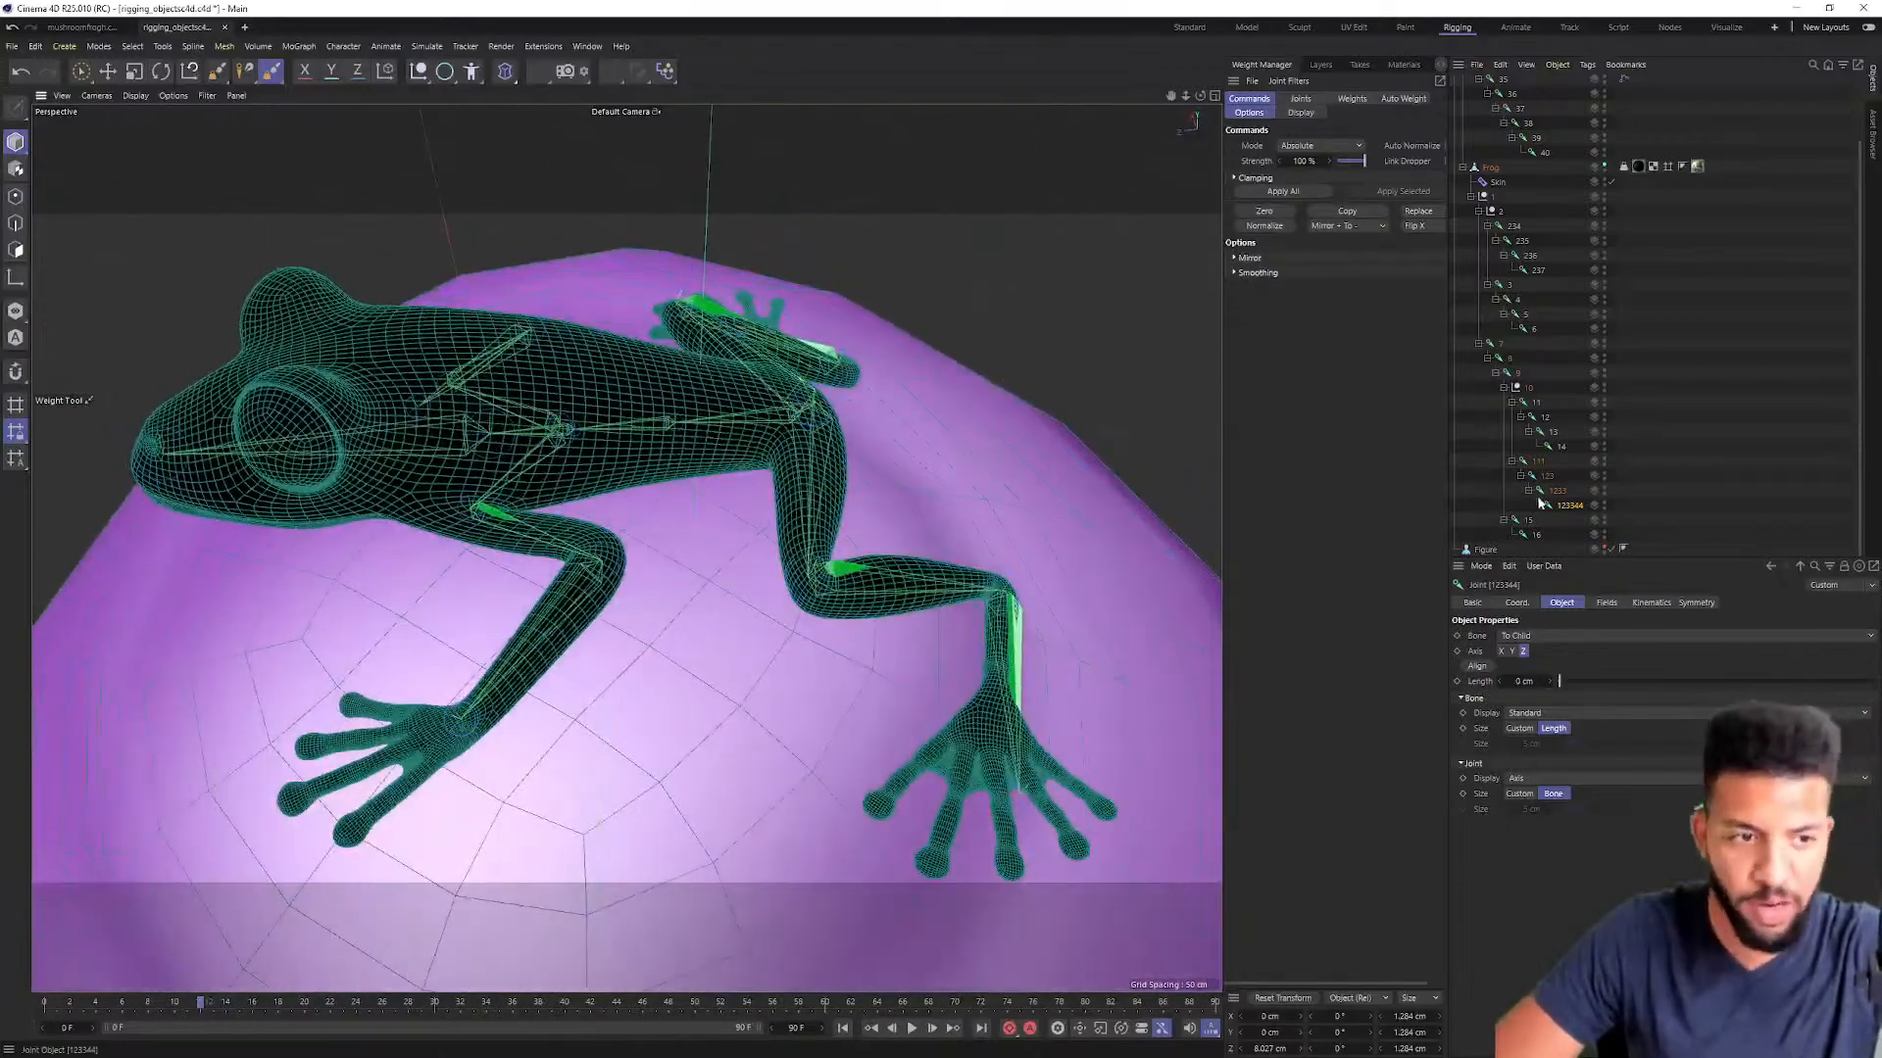
pyautogui.click(1529, 521)
pyautogui.moveTo(454, 334)
pyautogui.keyDown('alt'); pyautogui.mouseDown()
pyautogui.moveTo(686, 331)
pyautogui.moveTo(642, 333)
pyautogui.mouseUp(); pyautogui.keyUp('alt')
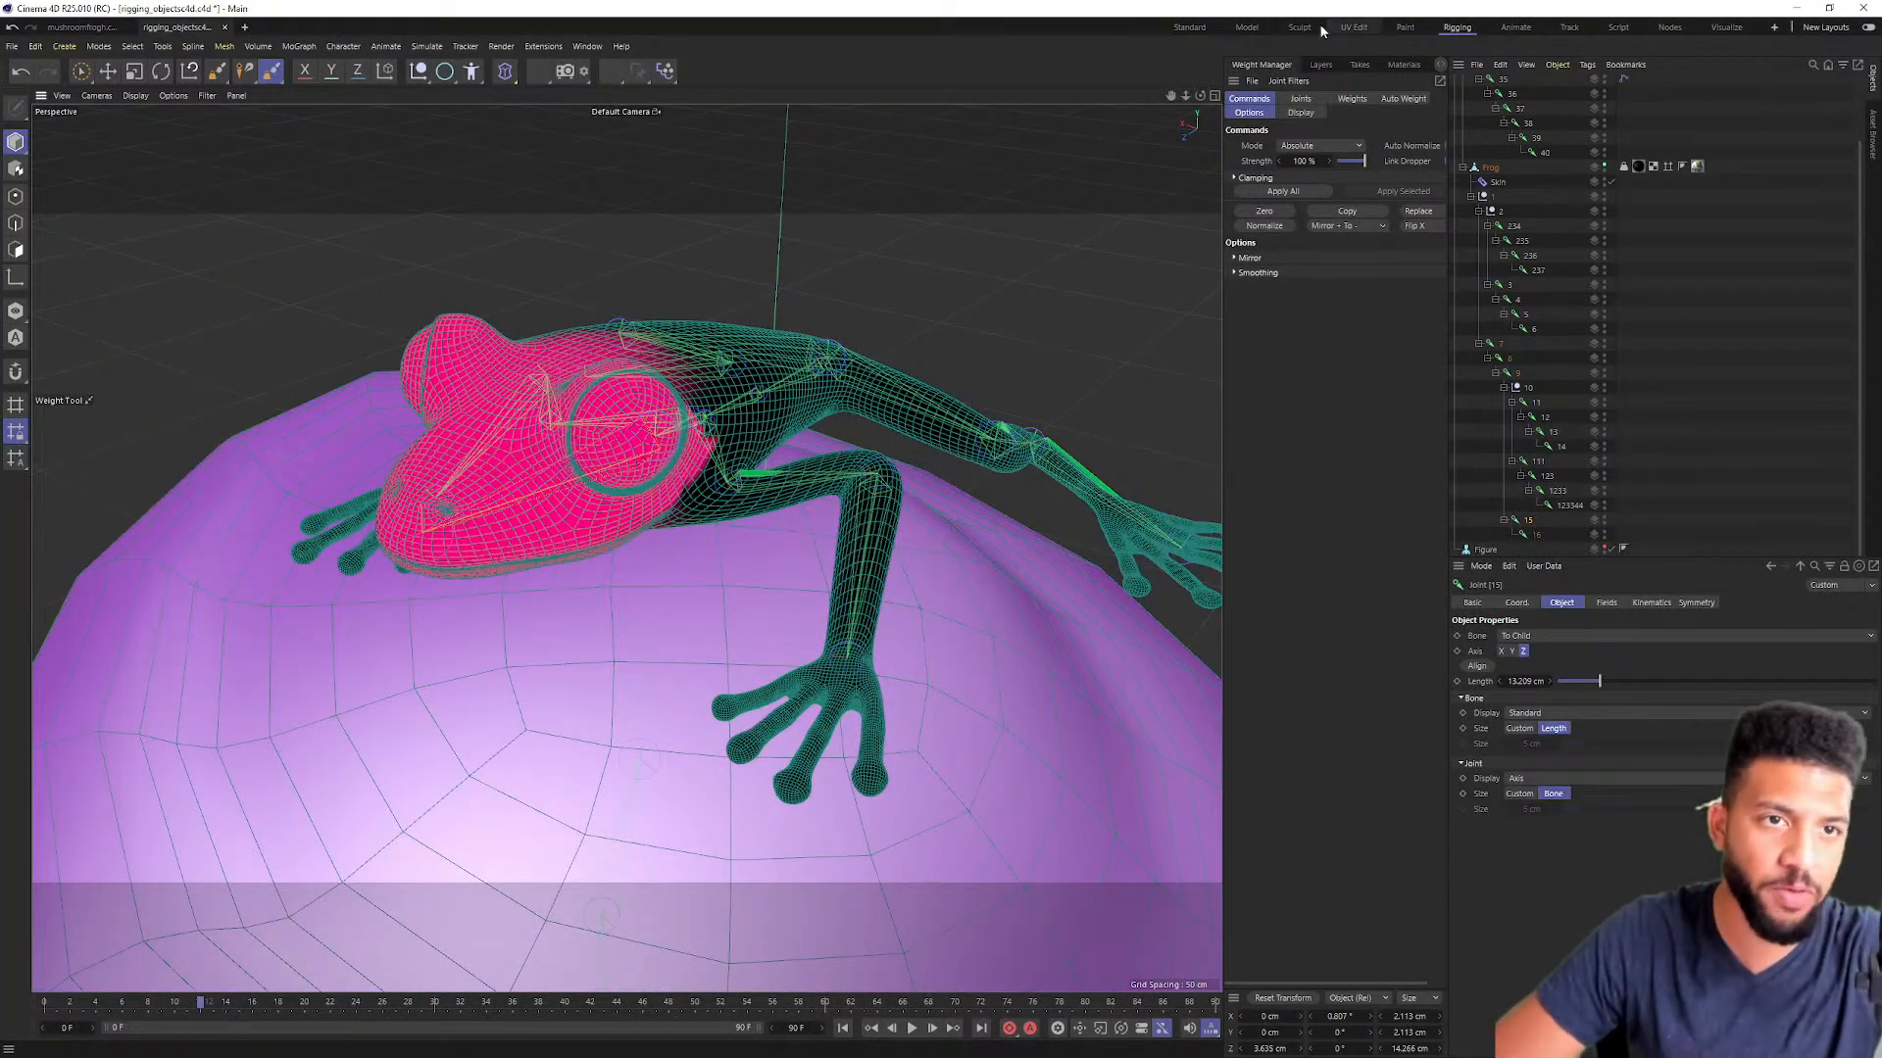
# Step: Switch to the Standard layout and back to the Rigging layout, leaving the Weight tool for the Move tool
pyautogui.click(1190, 28)
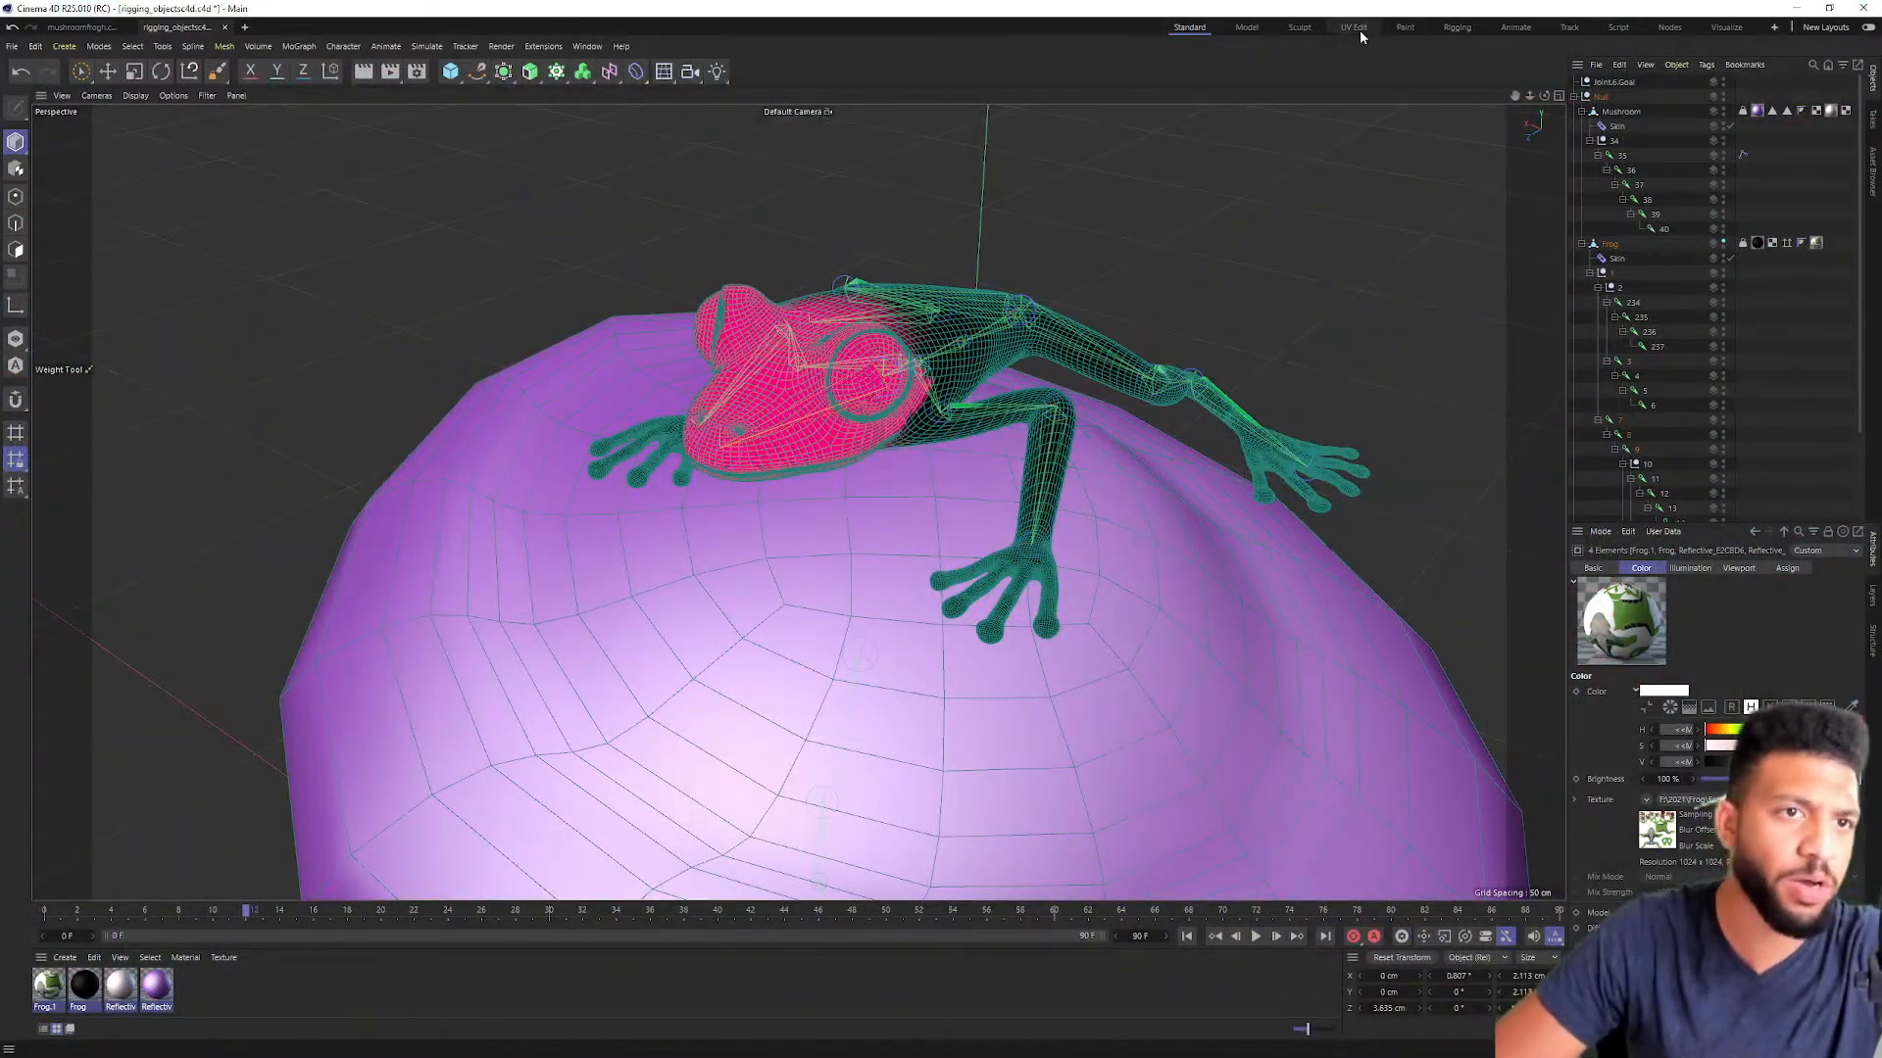
pyautogui.click(1458, 28)
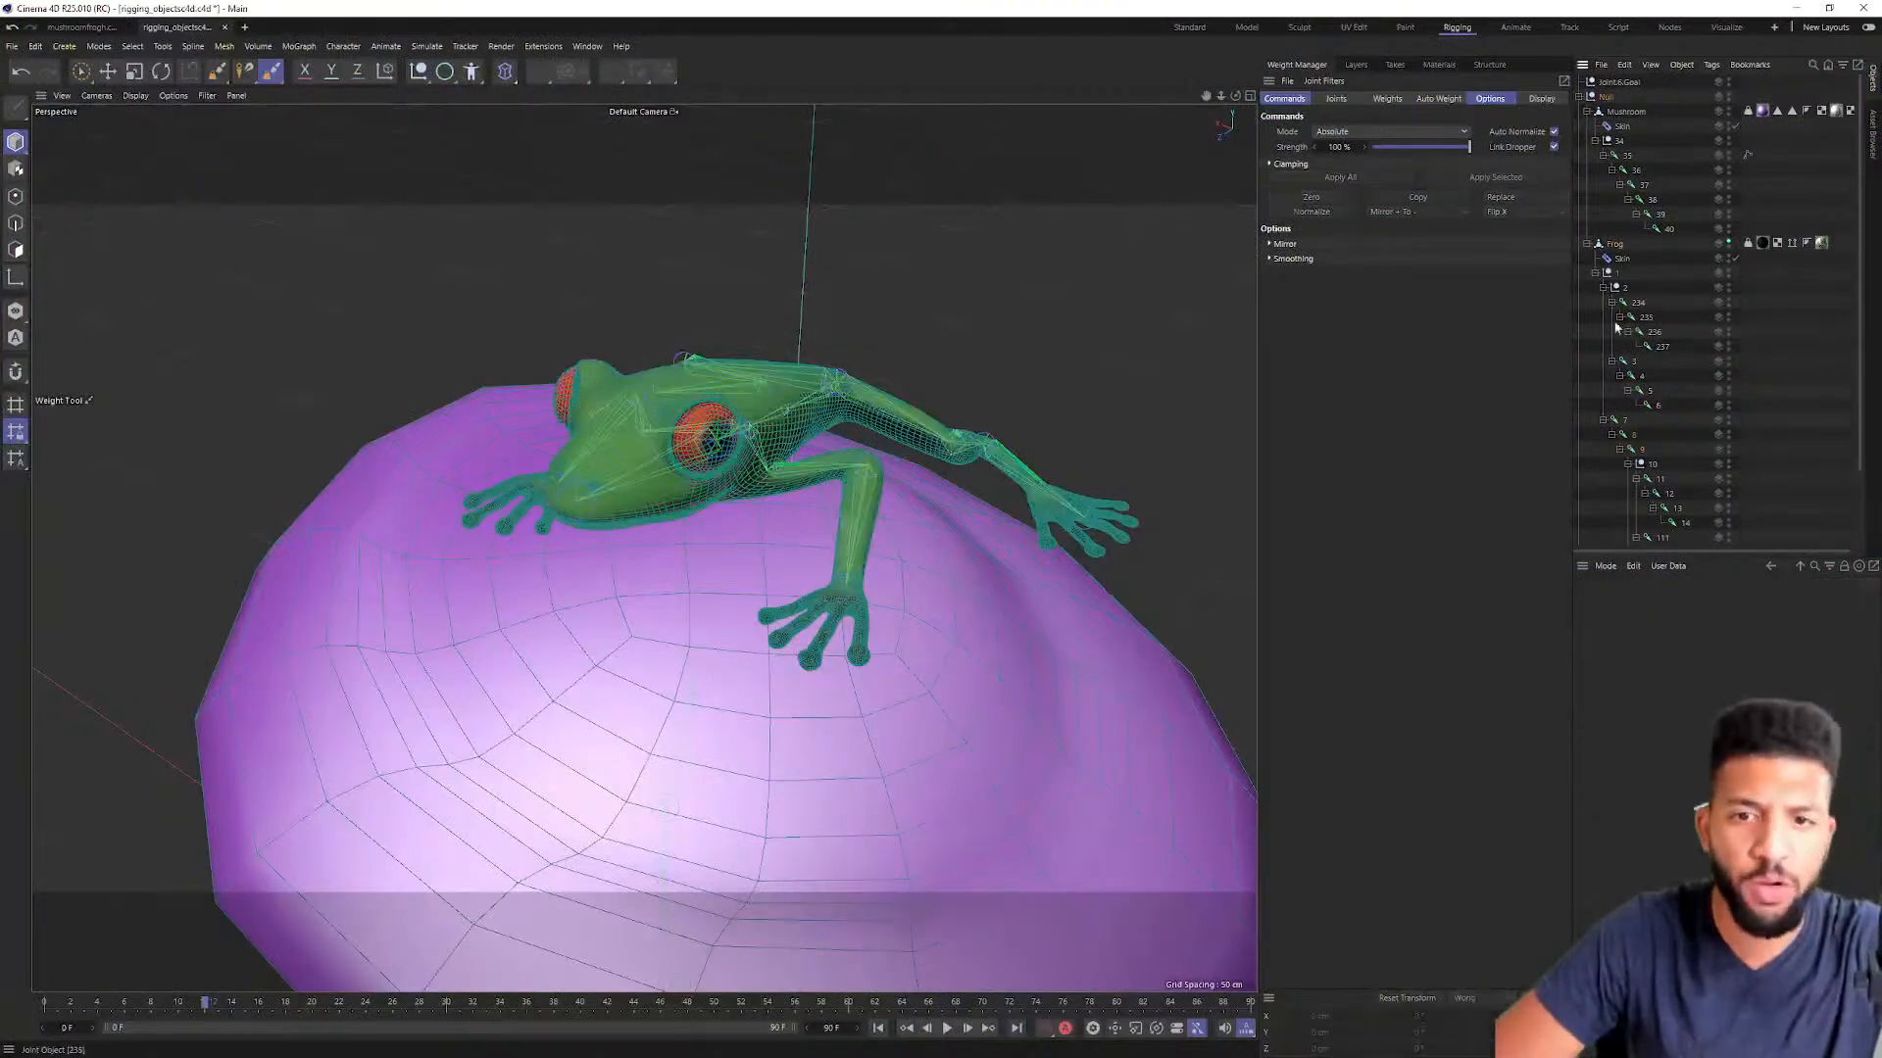
pyautogui.scroll(3, 737, 392)
pyautogui.press('e')
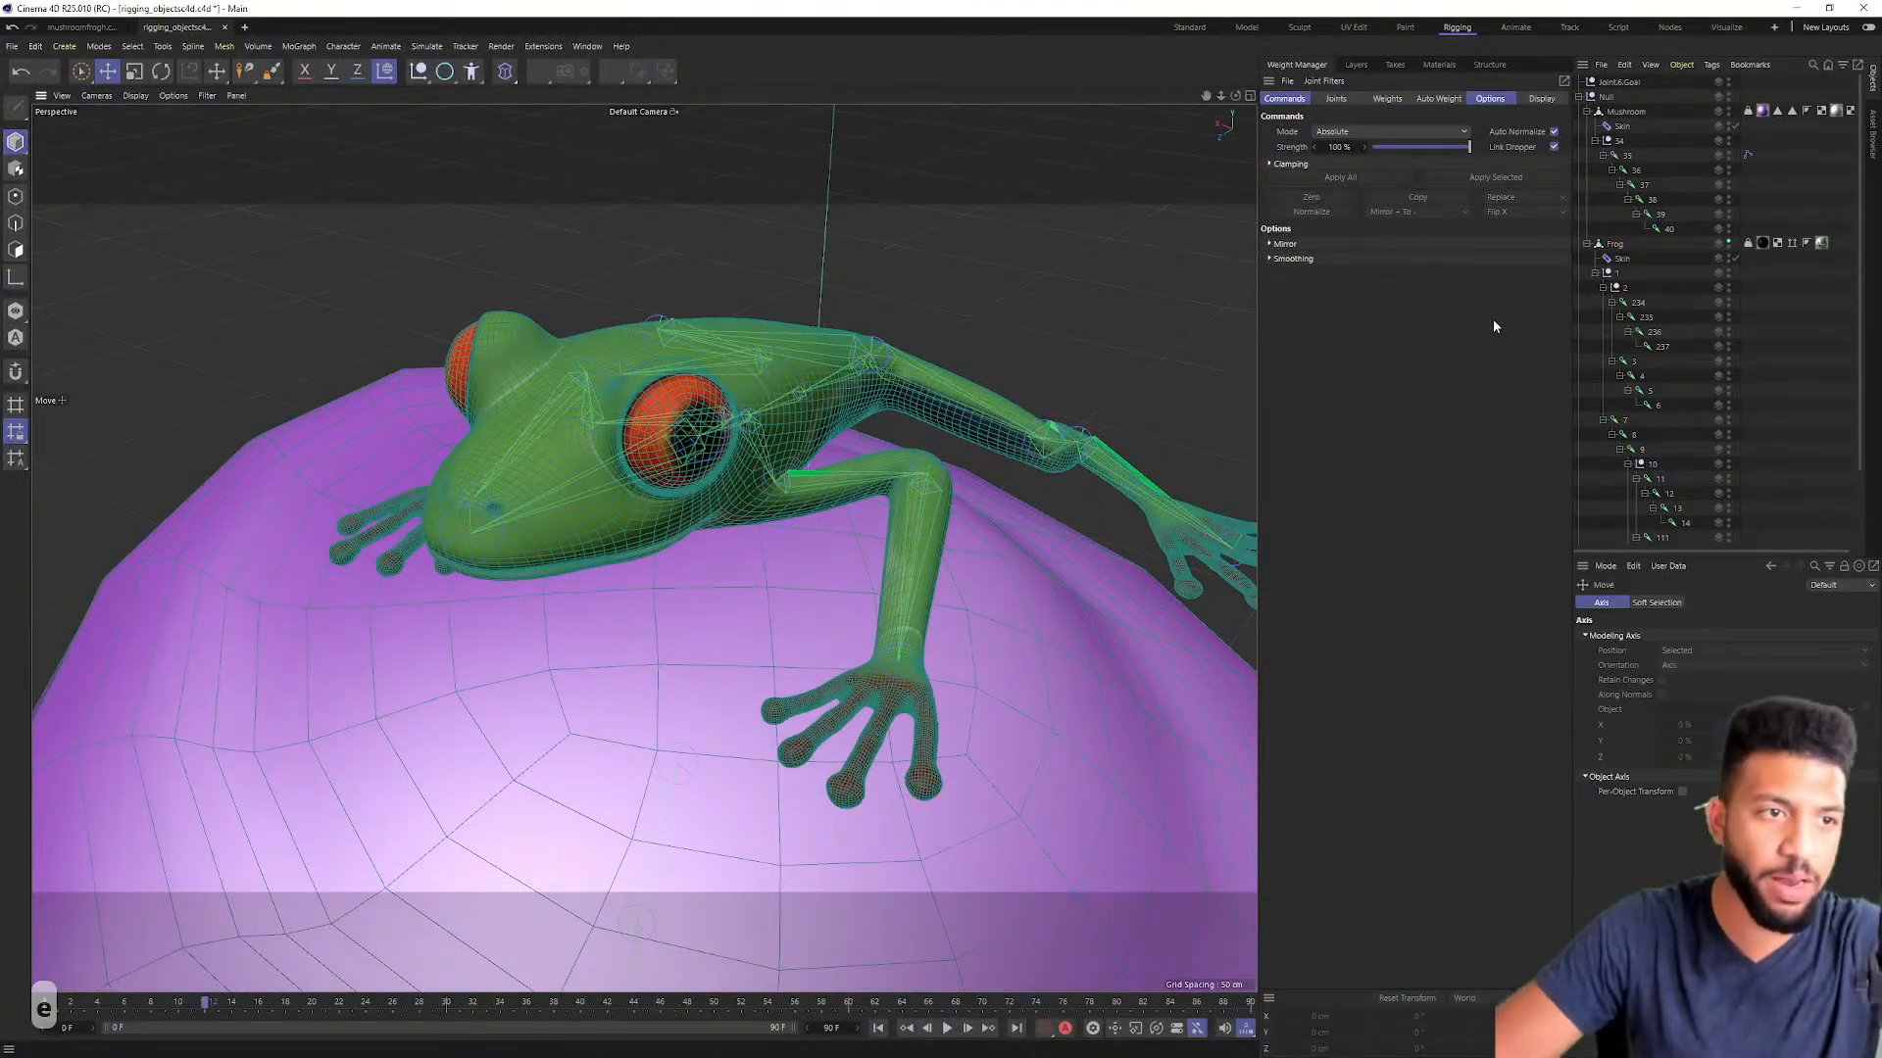
# Step: Rotate thigh joint 234 to test the hip deformation, and undo the rotation
pyautogui.click(1634, 304)
pyautogui.keyDown('alt'); pyautogui.moveTo(895, 415); pyautogui.dragTo(782, 521); pyautogui.keyUp('alt')
pyautogui.scroll(4, 599, 573)
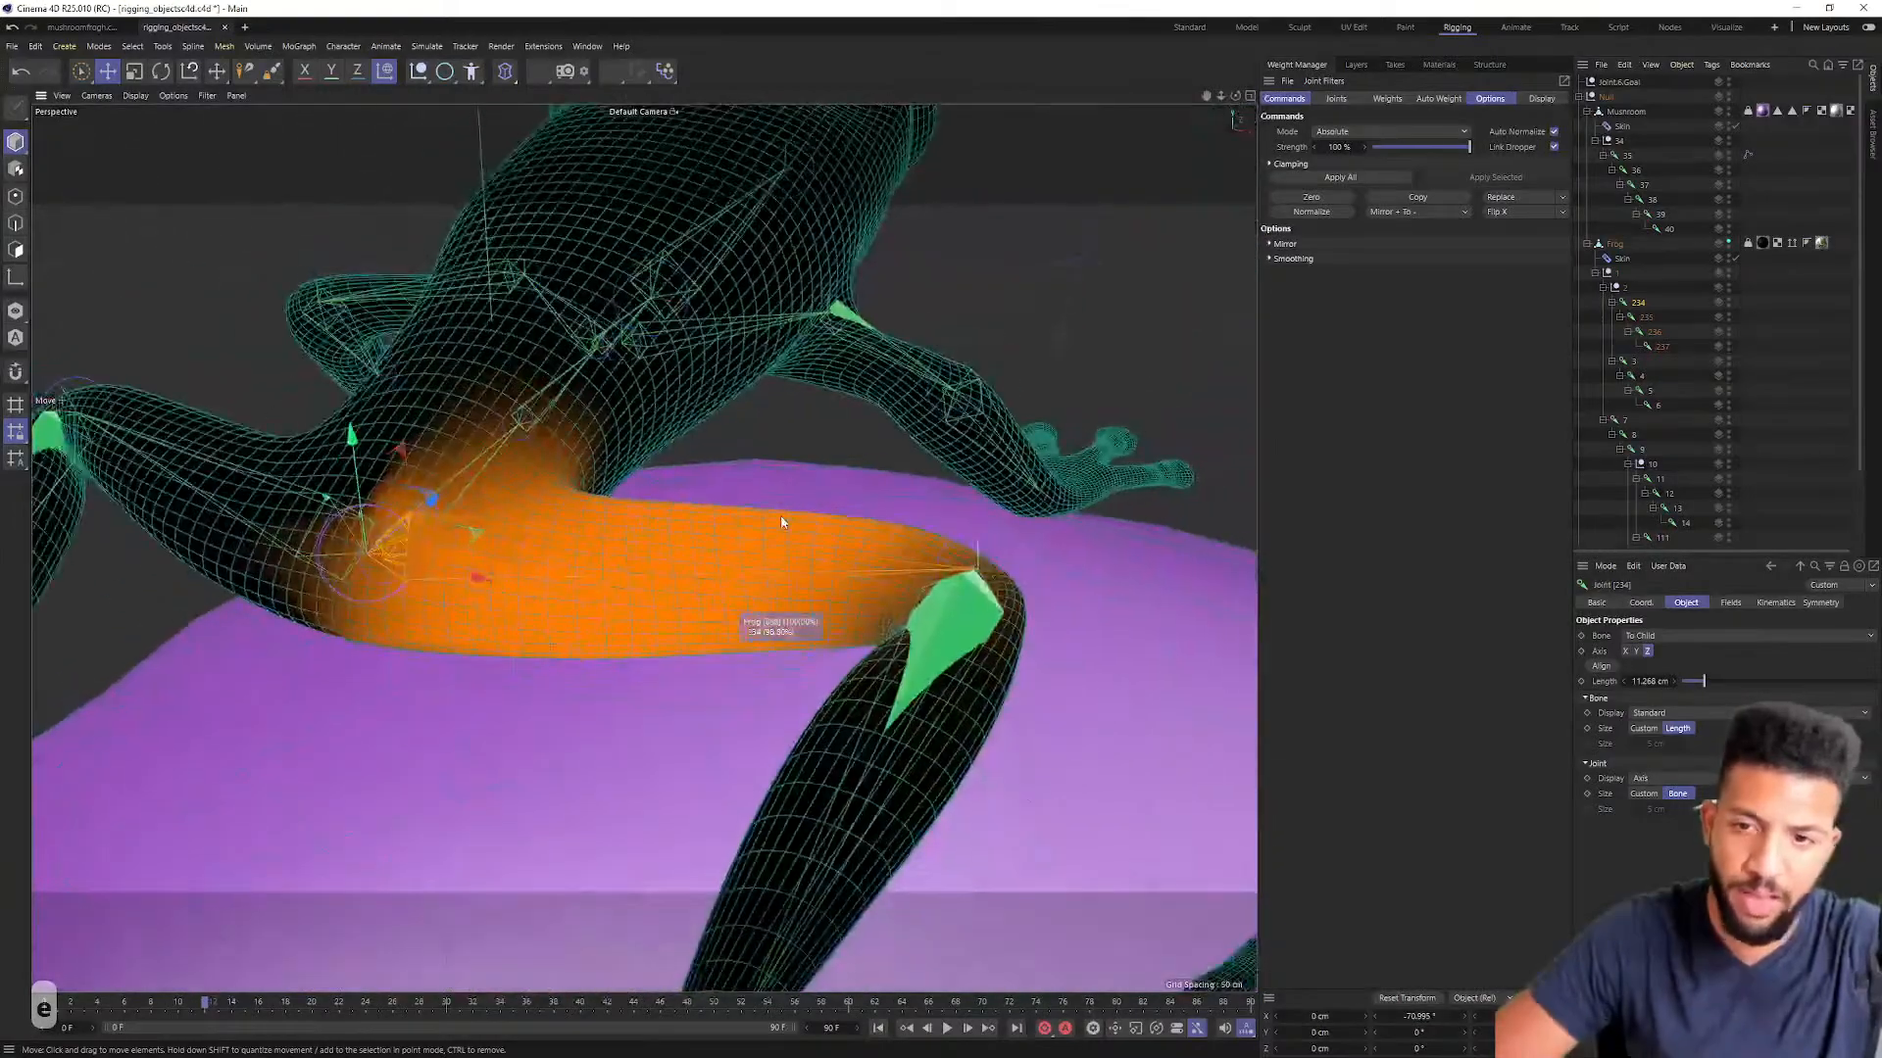
pyautogui.press('r')
pyautogui.scroll(-4, 726, 495)
pyautogui.keyDown('alt'); pyautogui.moveTo(547, 502); pyautogui.dragTo(505, 493); pyautogui.keyUp('alt')
pyautogui.hotkey('ctrl', 'z')
pyautogui.hotkey('ctrl', 'z')
pyautogui.scroll(2, 581, 434)
pyautogui.keyDown('alt'); pyautogui.moveTo(581, 434); pyautogui.dragTo(643, 518); pyautogui.keyUp('alt')
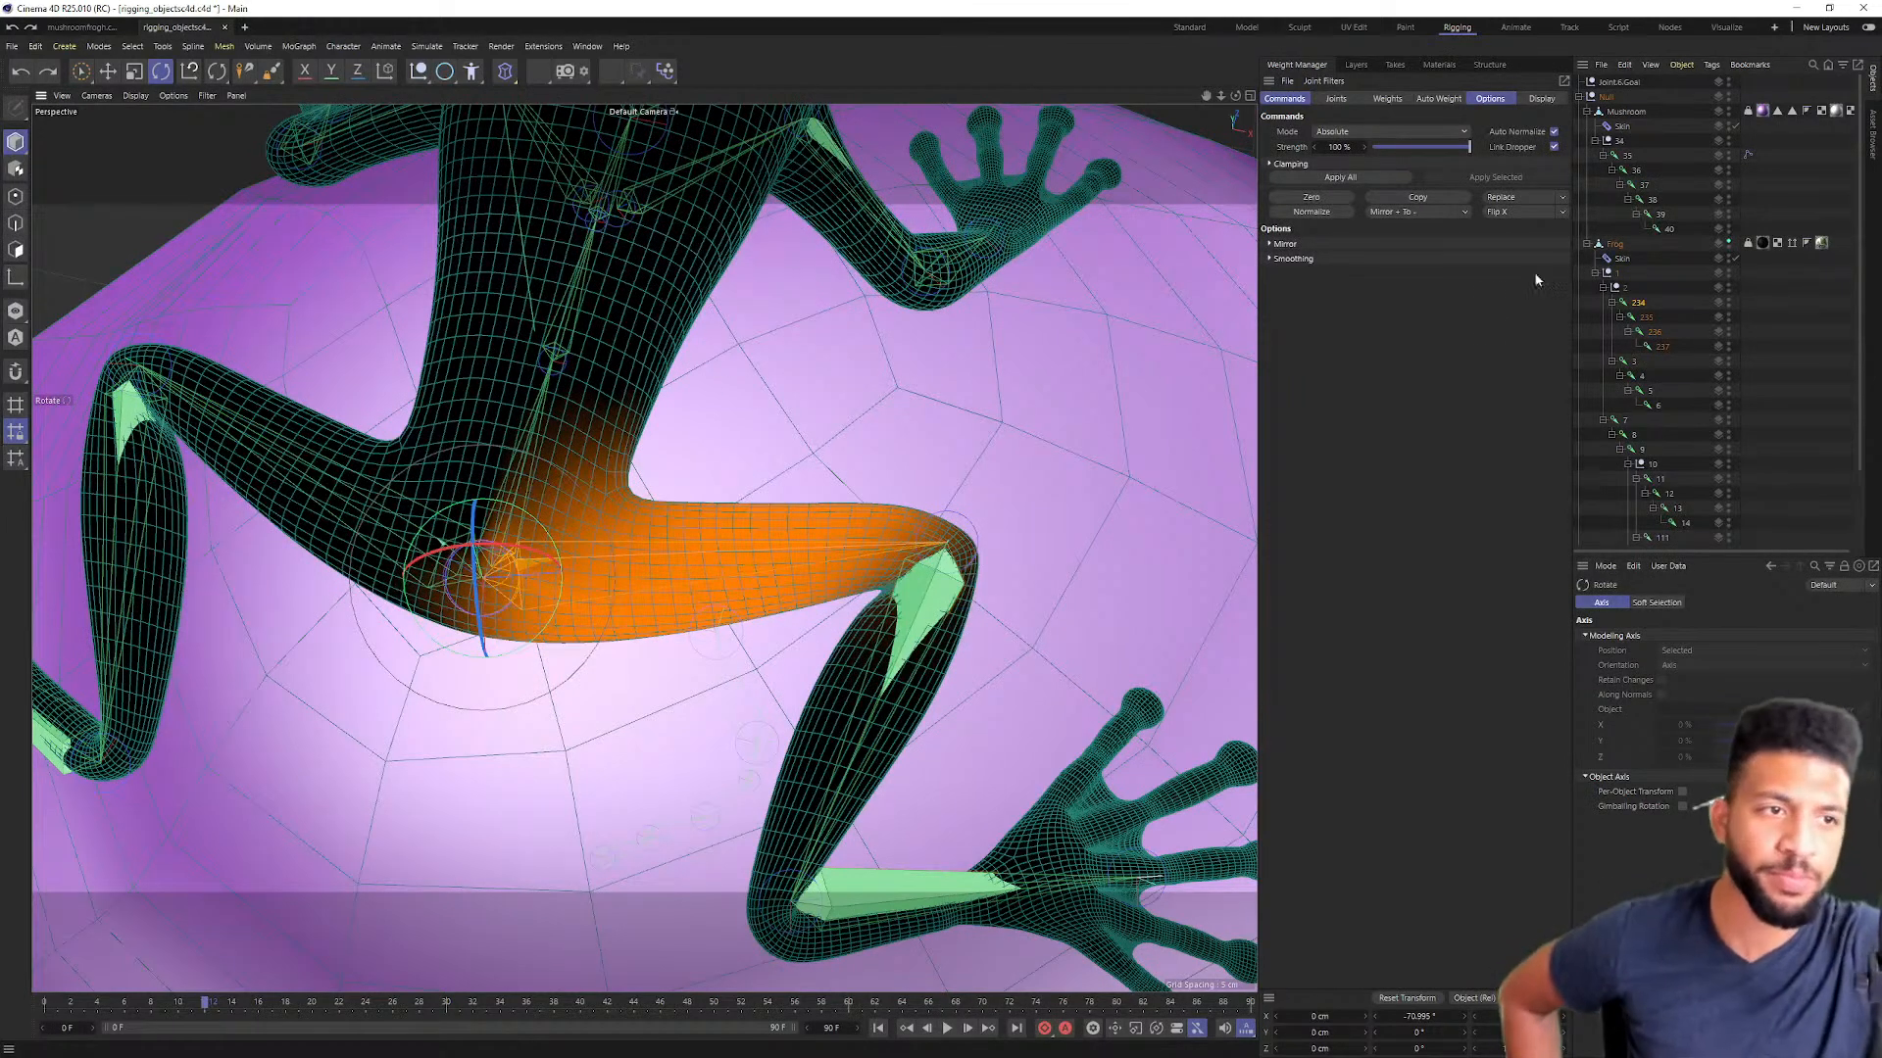
# Step: Rotate lower leg joint 235 to test the knee deformation, and undo the rotation
pyautogui.click(1650, 324)
pyautogui.keyDown('alt'); pyautogui.moveTo(996, 592); pyautogui.dragTo(905, 495, button='middle'); pyautogui.keyUp('alt')
pyautogui.moveTo(908, 522); pyautogui.dragTo(948, 553)
pyautogui.hotkey('ctrl', 'z')
pyautogui.hotkey('ctrl', 'z')
pyautogui.hotkey('ctrl', 'z')
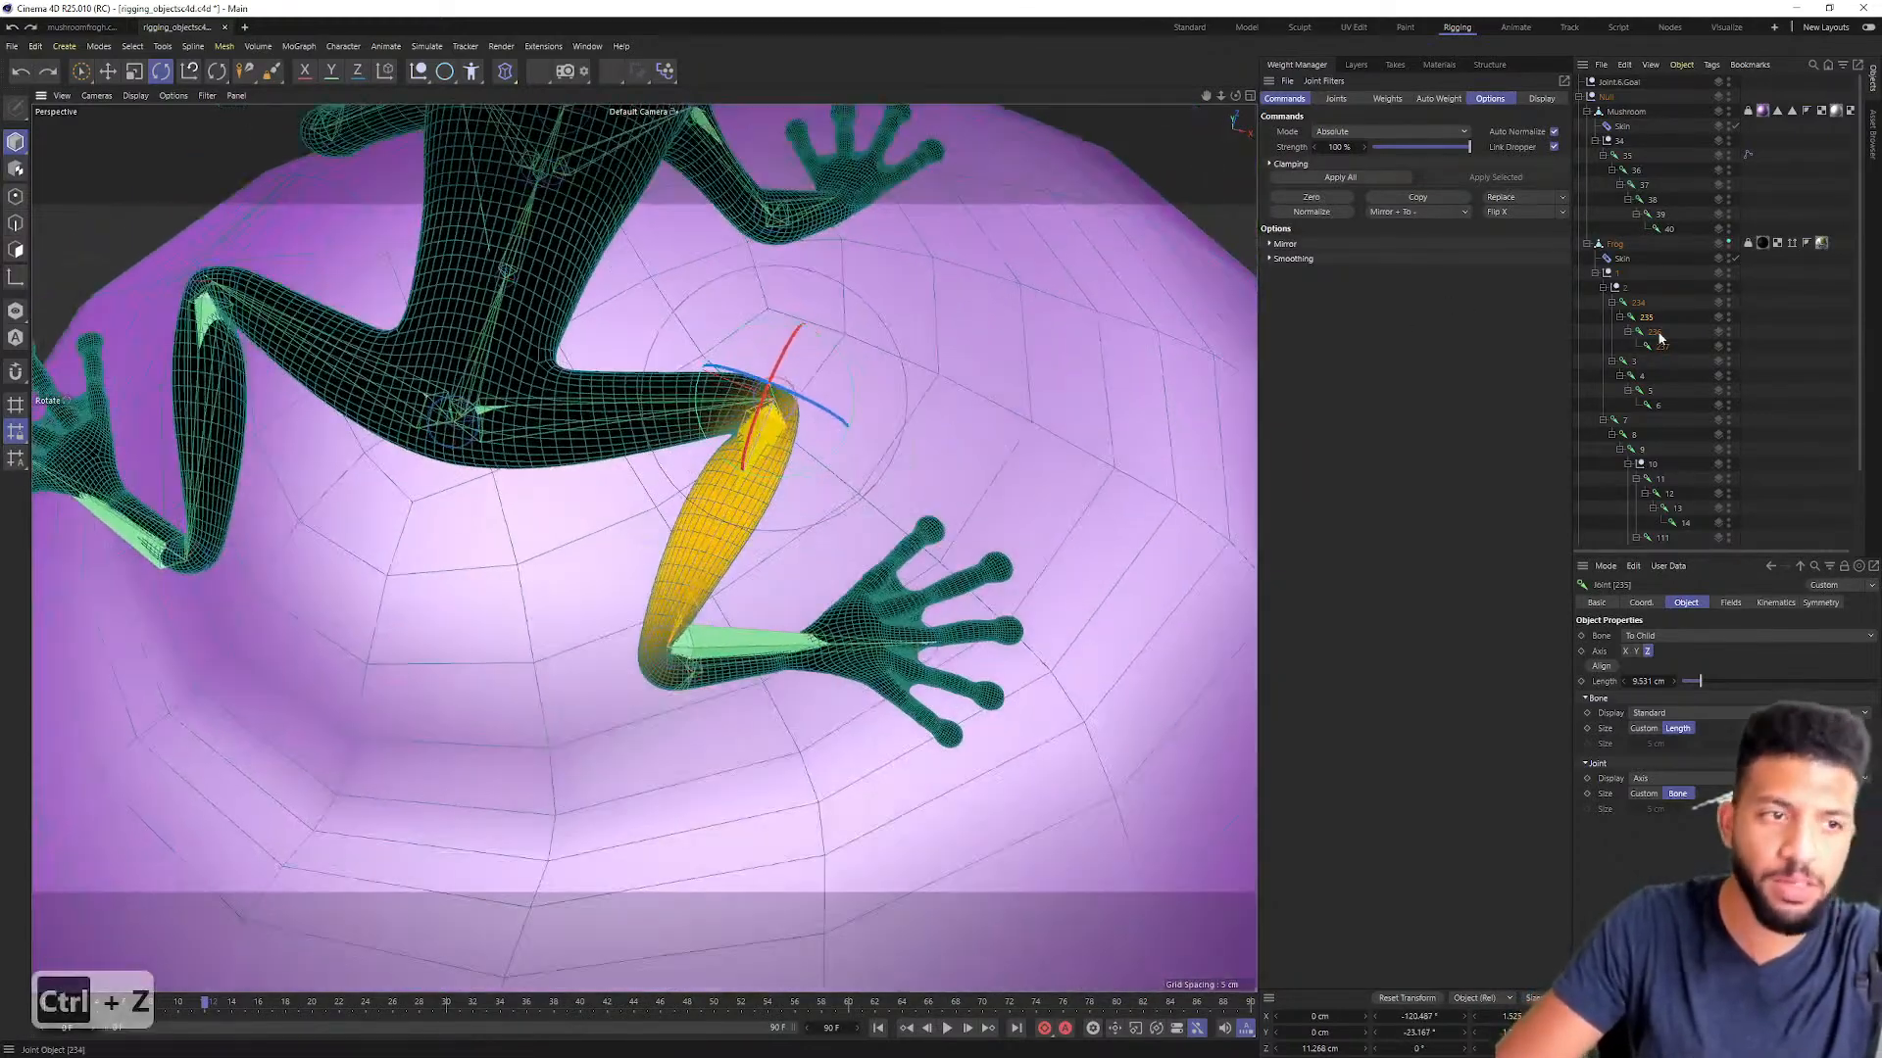
# Step: Rotate joint 236 in different directions to test the ankle and foot deformation, undoing each rotation
pyautogui.click(1655, 334)
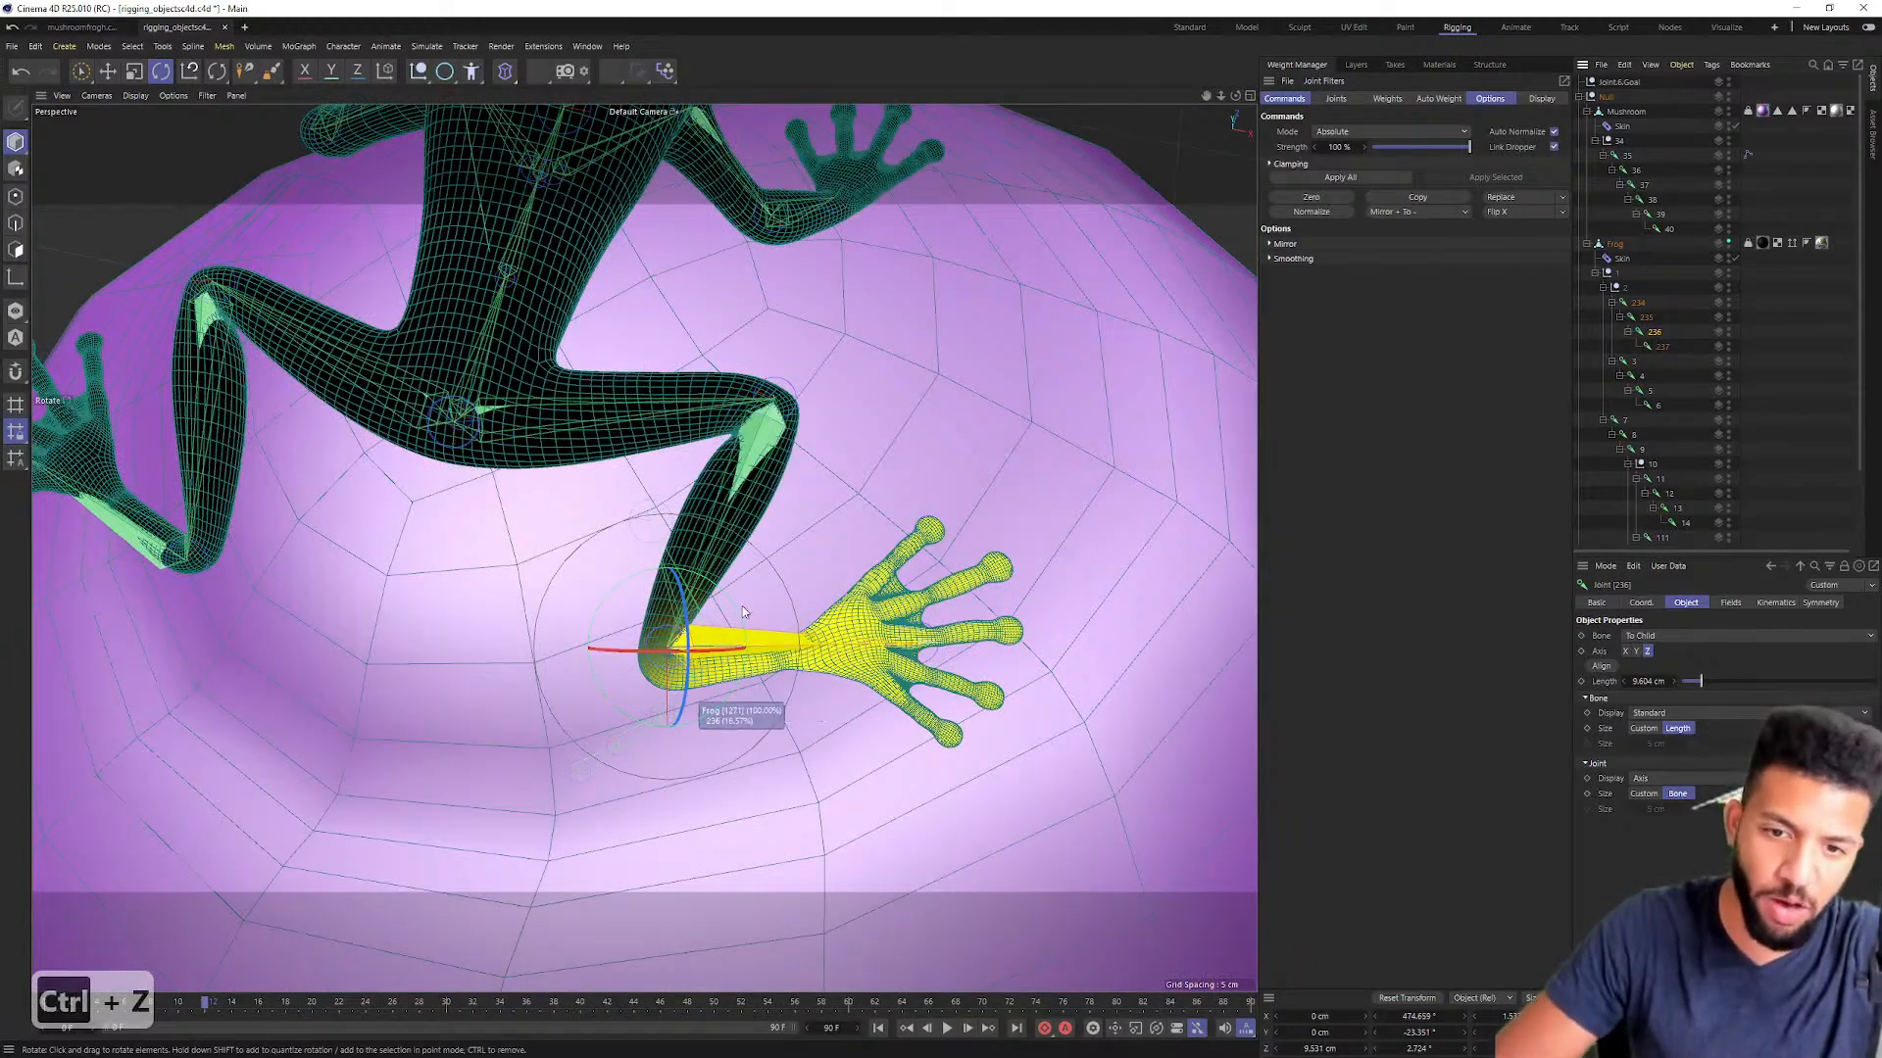
pyautogui.moveTo(698, 701); pyautogui.dragTo(726, 594)
pyautogui.hotkey('ctrl', 'z')
pyautogui.keyDown('alt'); pyautogui.moveTo(588, 607); pyautogui.dragTo(628, 530); pyautogui.keyUp('alt')
pyautogui.moveTo(658, 629)
pyautogui.mouseDown()
pyautogui.moveTo(672, 622)
pyautogui.moveTo(643, 630)
pyautogui.moveTo(770, 713)
pyautogui.moveTo(650, 627)
pyautogui.mouseUp()
pyautogui.hotkey('ctrl', 'z')
# Step: Save the project
pyautogui.keyDown('alt'); pyautogui.moveTo(867, 432); pyautogui.dragTo(802, 408, button='middle'); pyautogui.keyUp('alt')
pyautogui.keyDown('alt'); pyautogui.moveTo(802, 408); pyautogui.dragTo(686, 496); pyautogui.keyUp('alt')
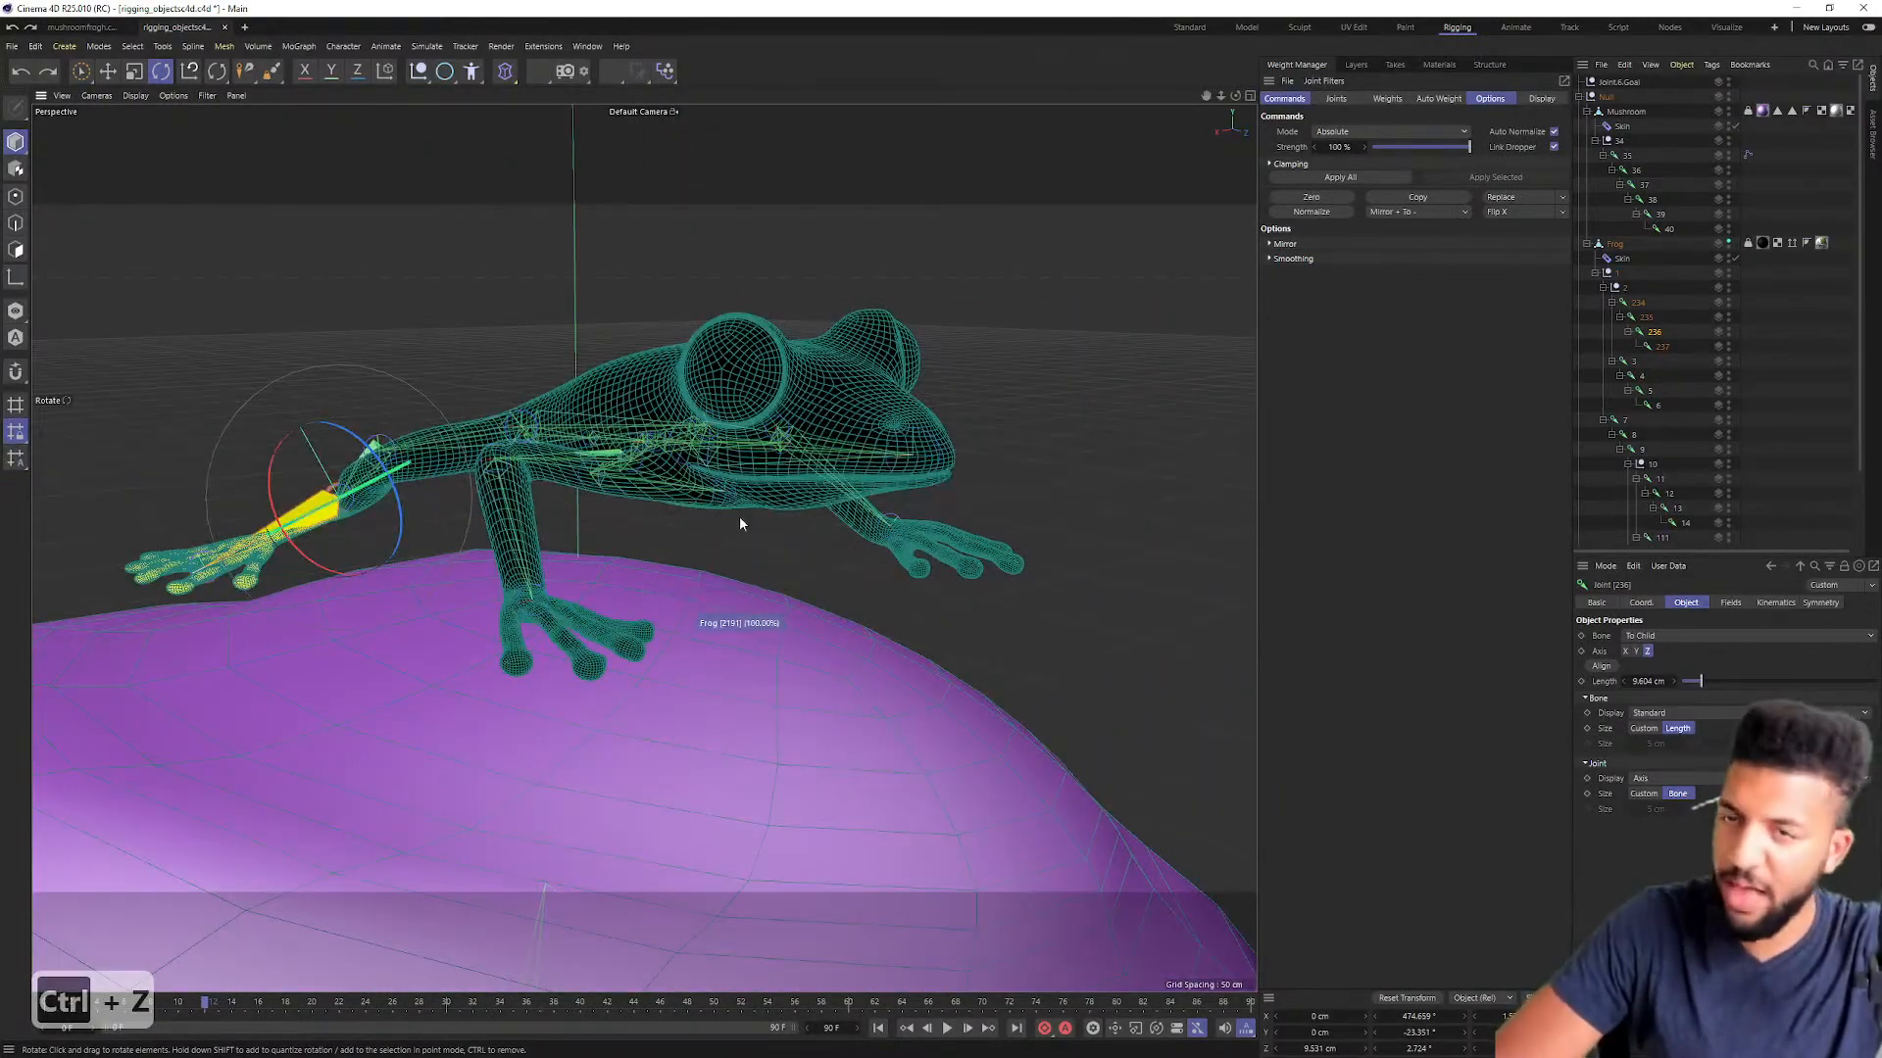
pyautogui.click(12, 47)
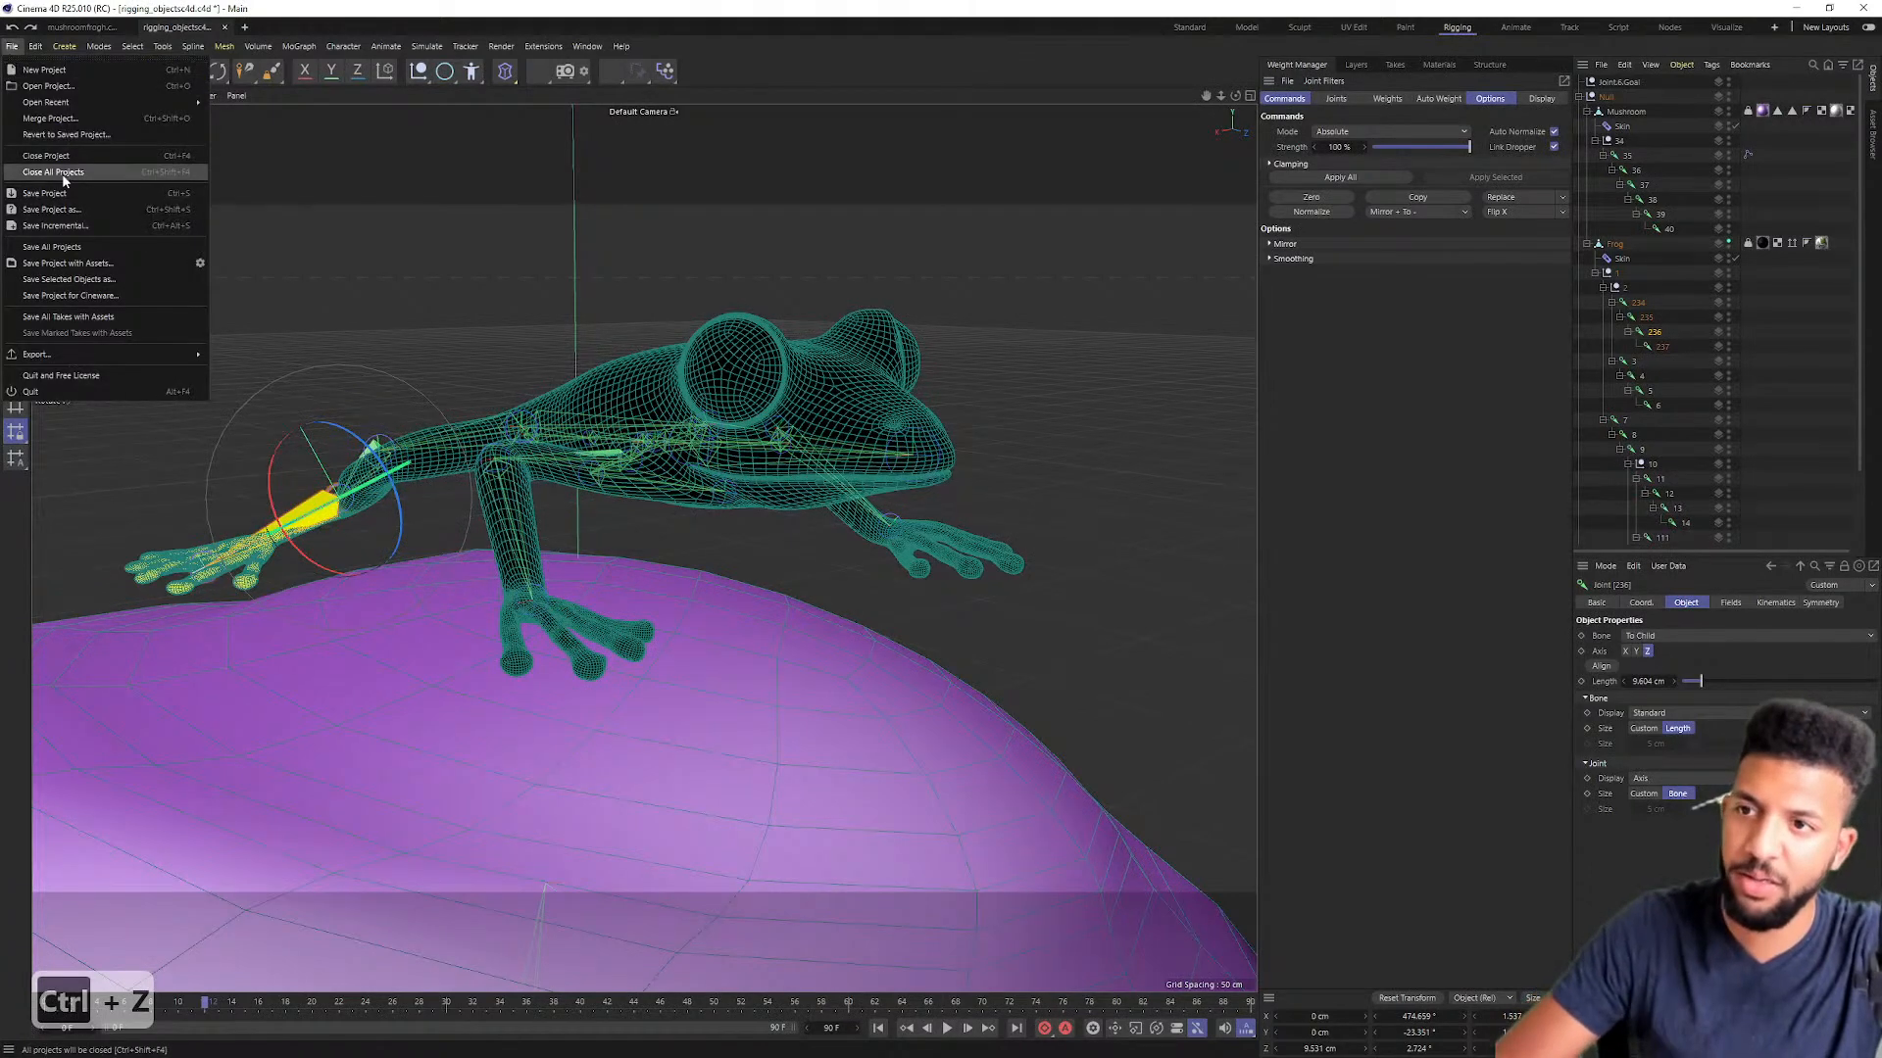
pyautogui.click(52, 196)
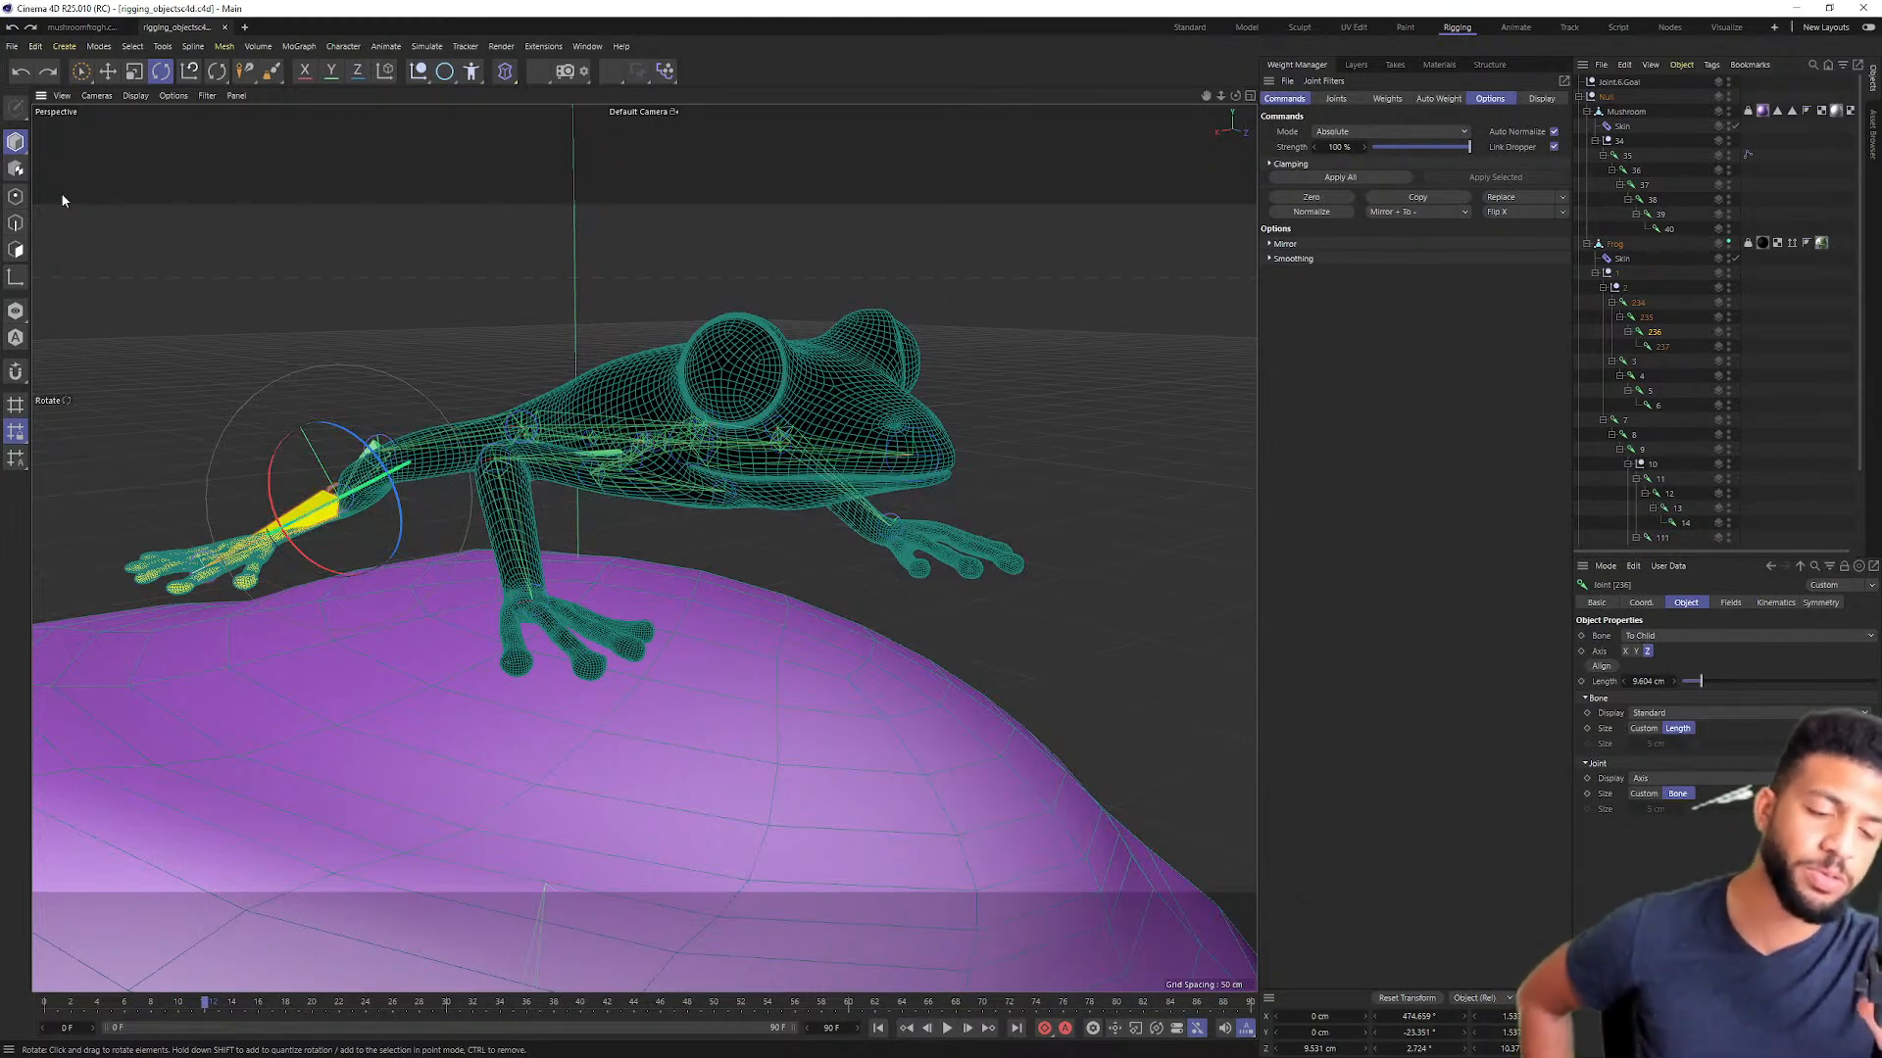
pyautogui.keyDown('alt'); pyautogui.moveTo(553, 345); pyautogui.dragTo(282, 344); pyautogui.keyUp('alt')
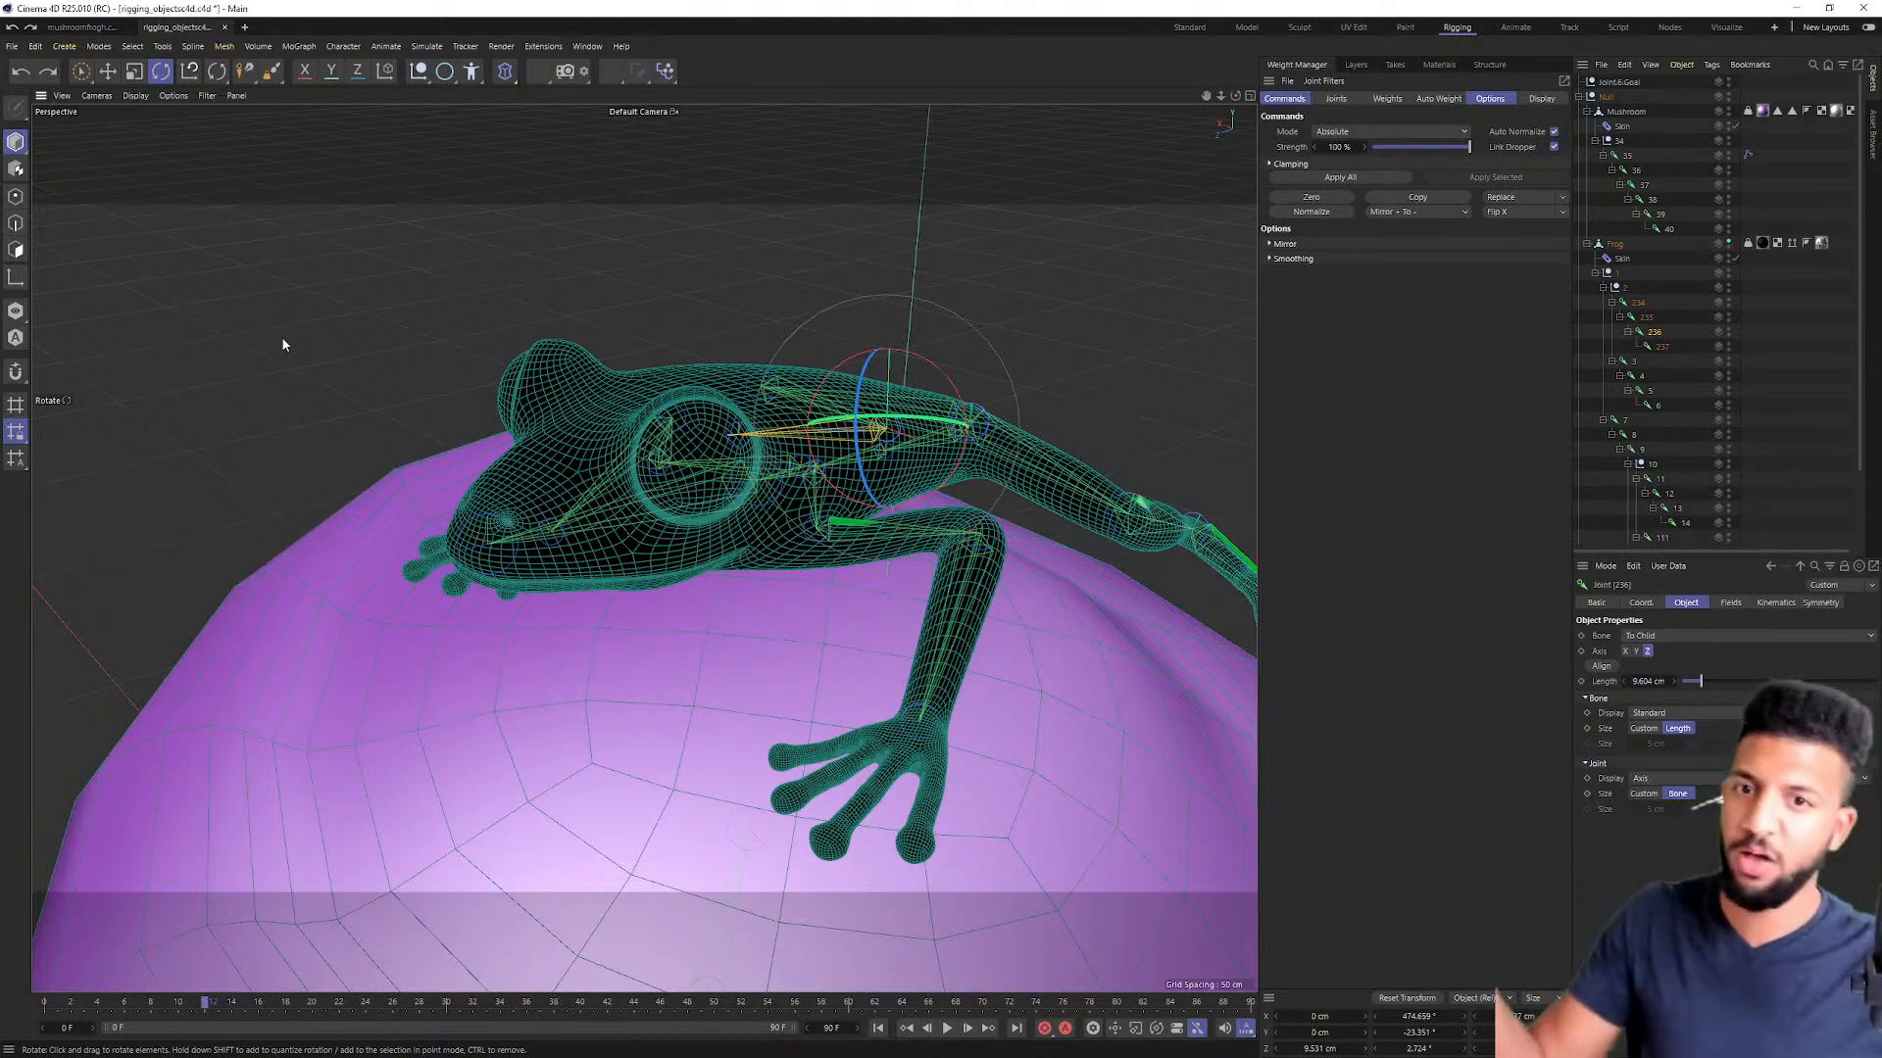
pyautogui.keyDown('alt'); pyautogui.moveTo(282, 344); pyautogui.dragTo(801, 323); pyautogui.keyUp('alt')
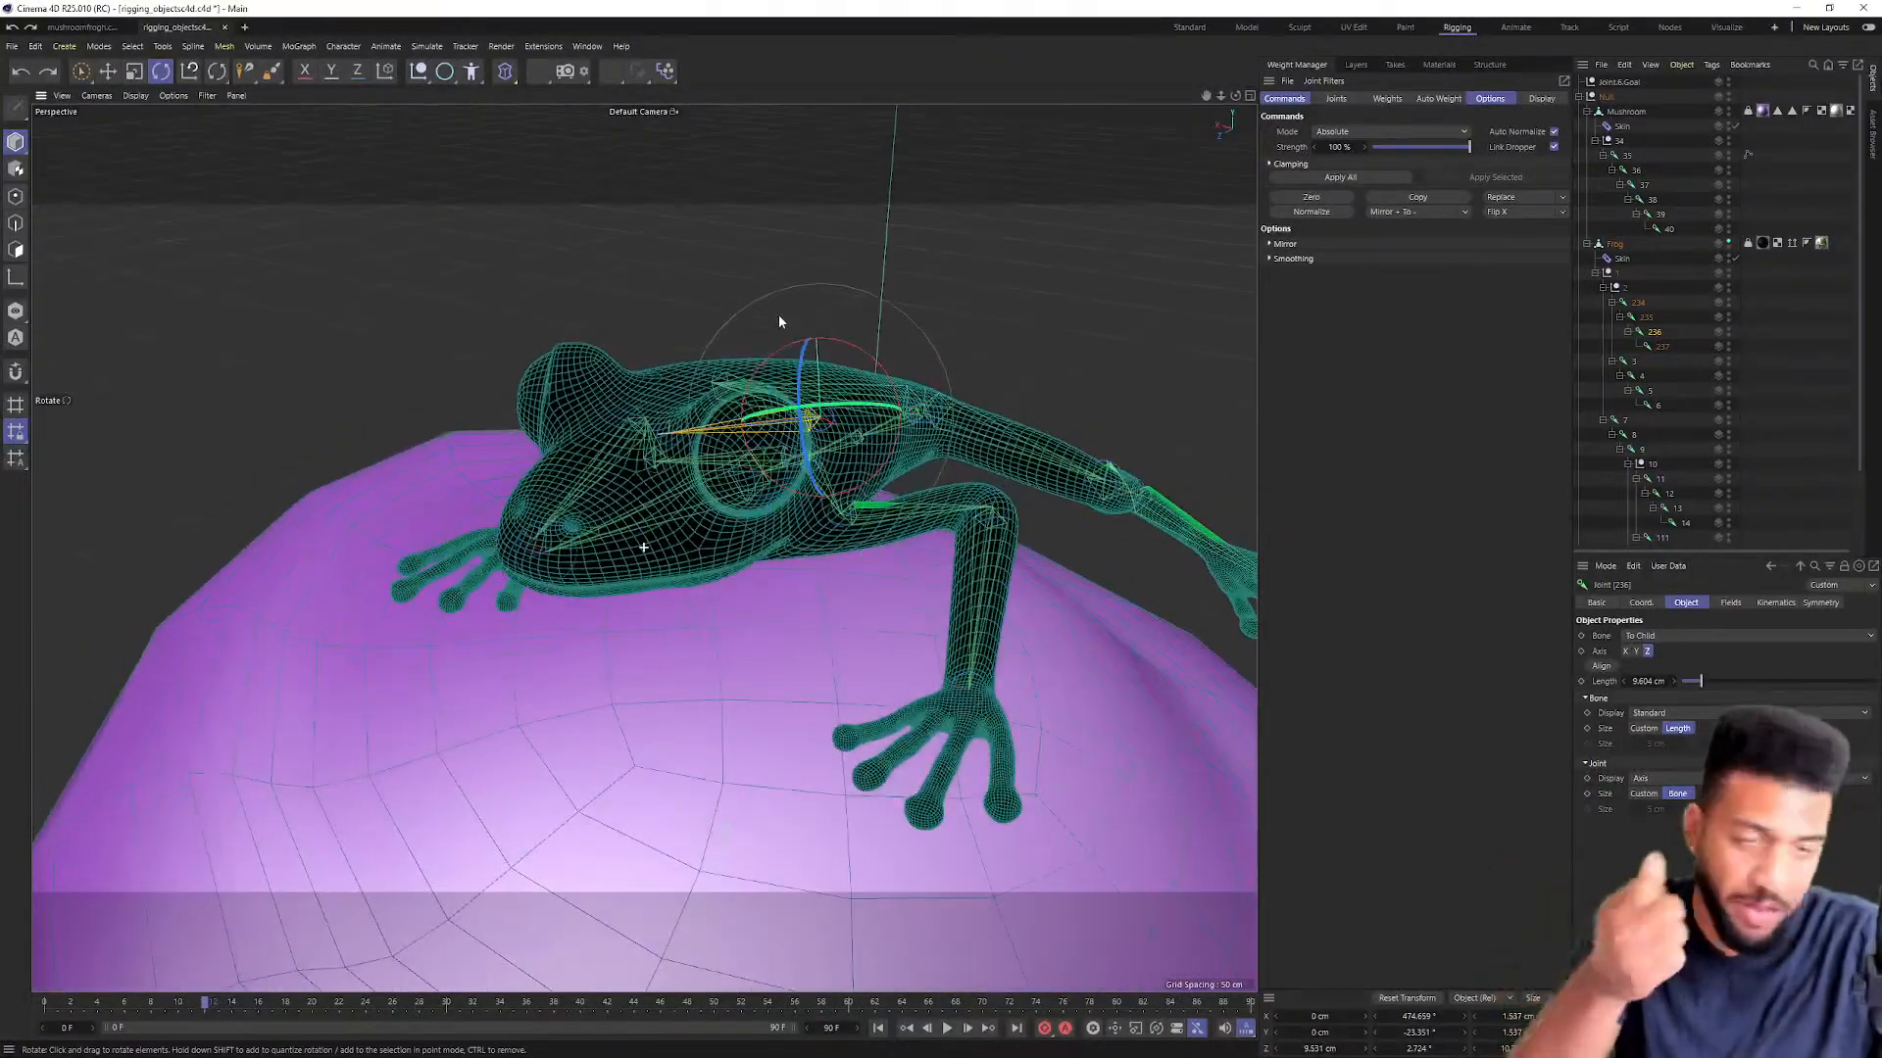
pyautogui.keyDown('alt'); pyautogui.moveTo(778, 314); pyautogui.dragTo(670, 419); pyautogui.keyUp('alt')
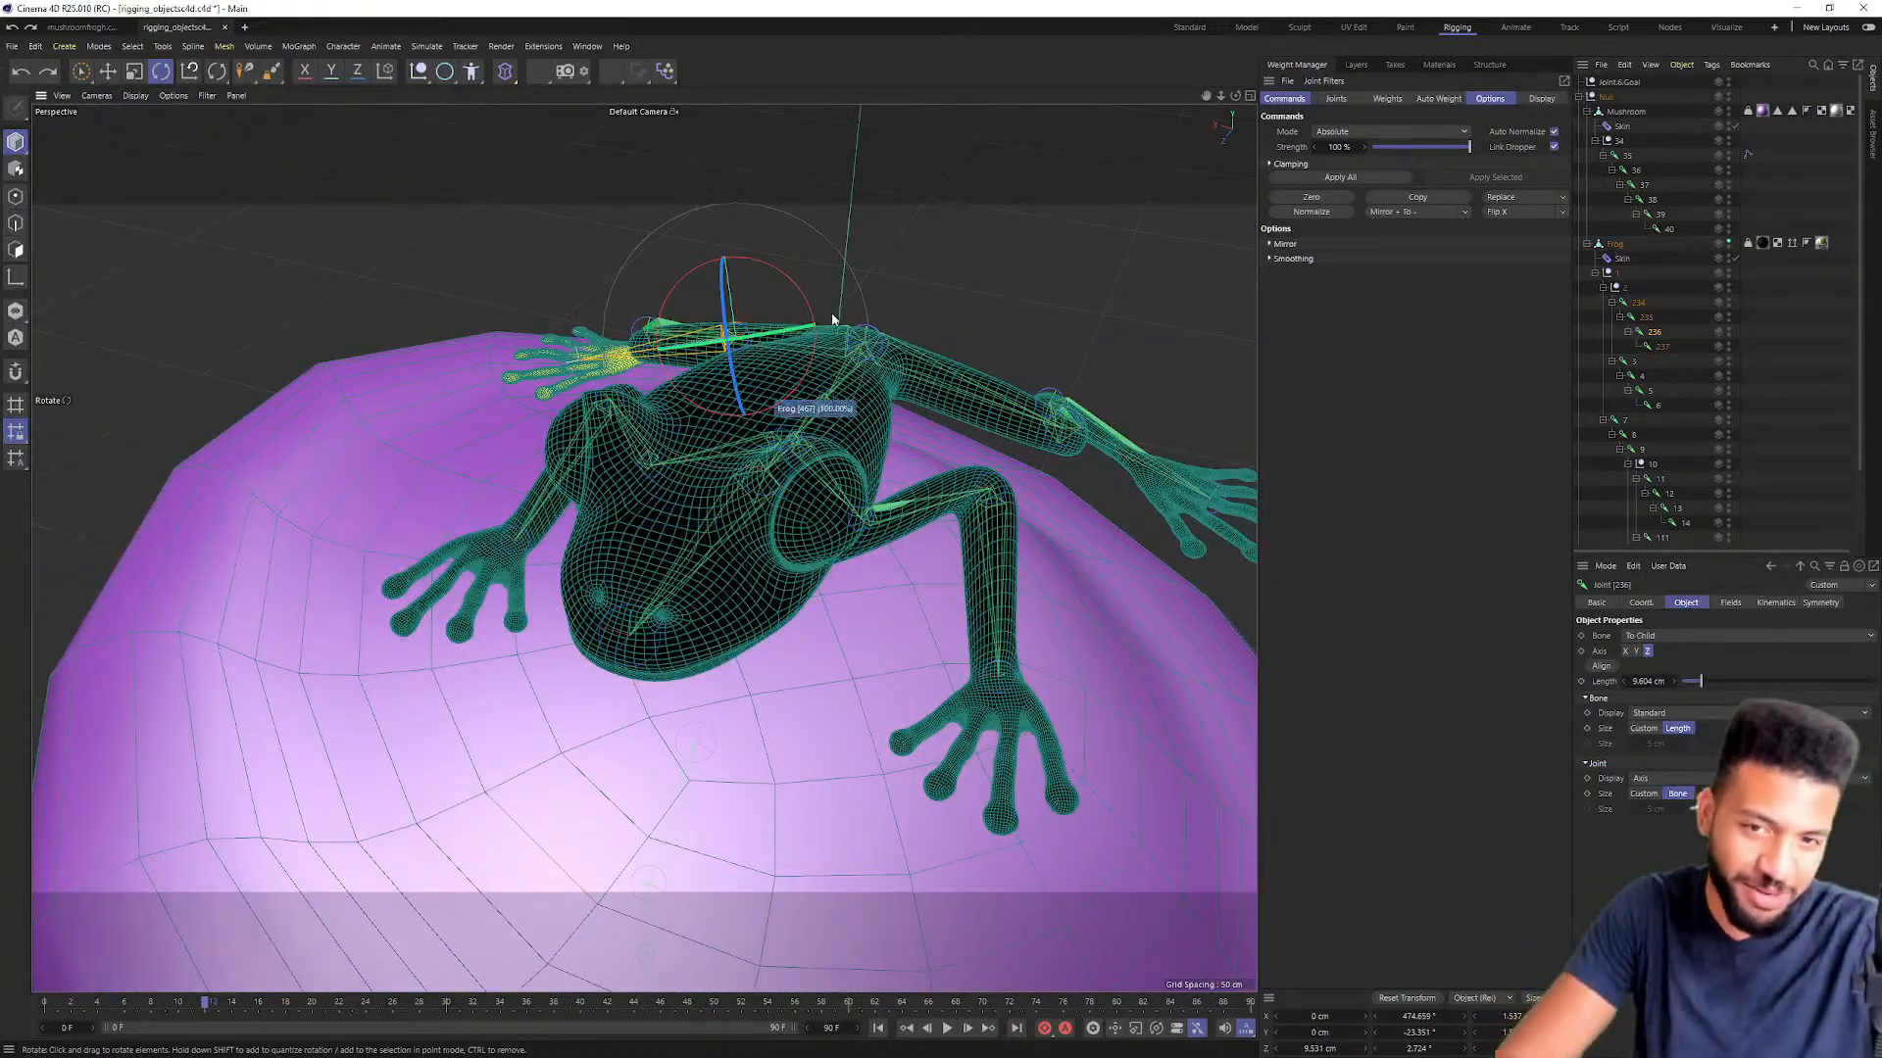
# Step: Test joint 236's rotation again while viewing the hind leg from several sides, and undo the changes
pyautogui.keyDown('alt'); pyautogui.moveTo(732, 303); pyautogui.dragTo(745, 460); pyautogui.keyUp('alt')
pyautogui.hotkey('ctrl', 'z')
pyautogui.hotkey('ctrl', 'z')
pyautogui.hotkey('ctrl', 'z')
pyautogui.hotkey('ctrl', 'z')
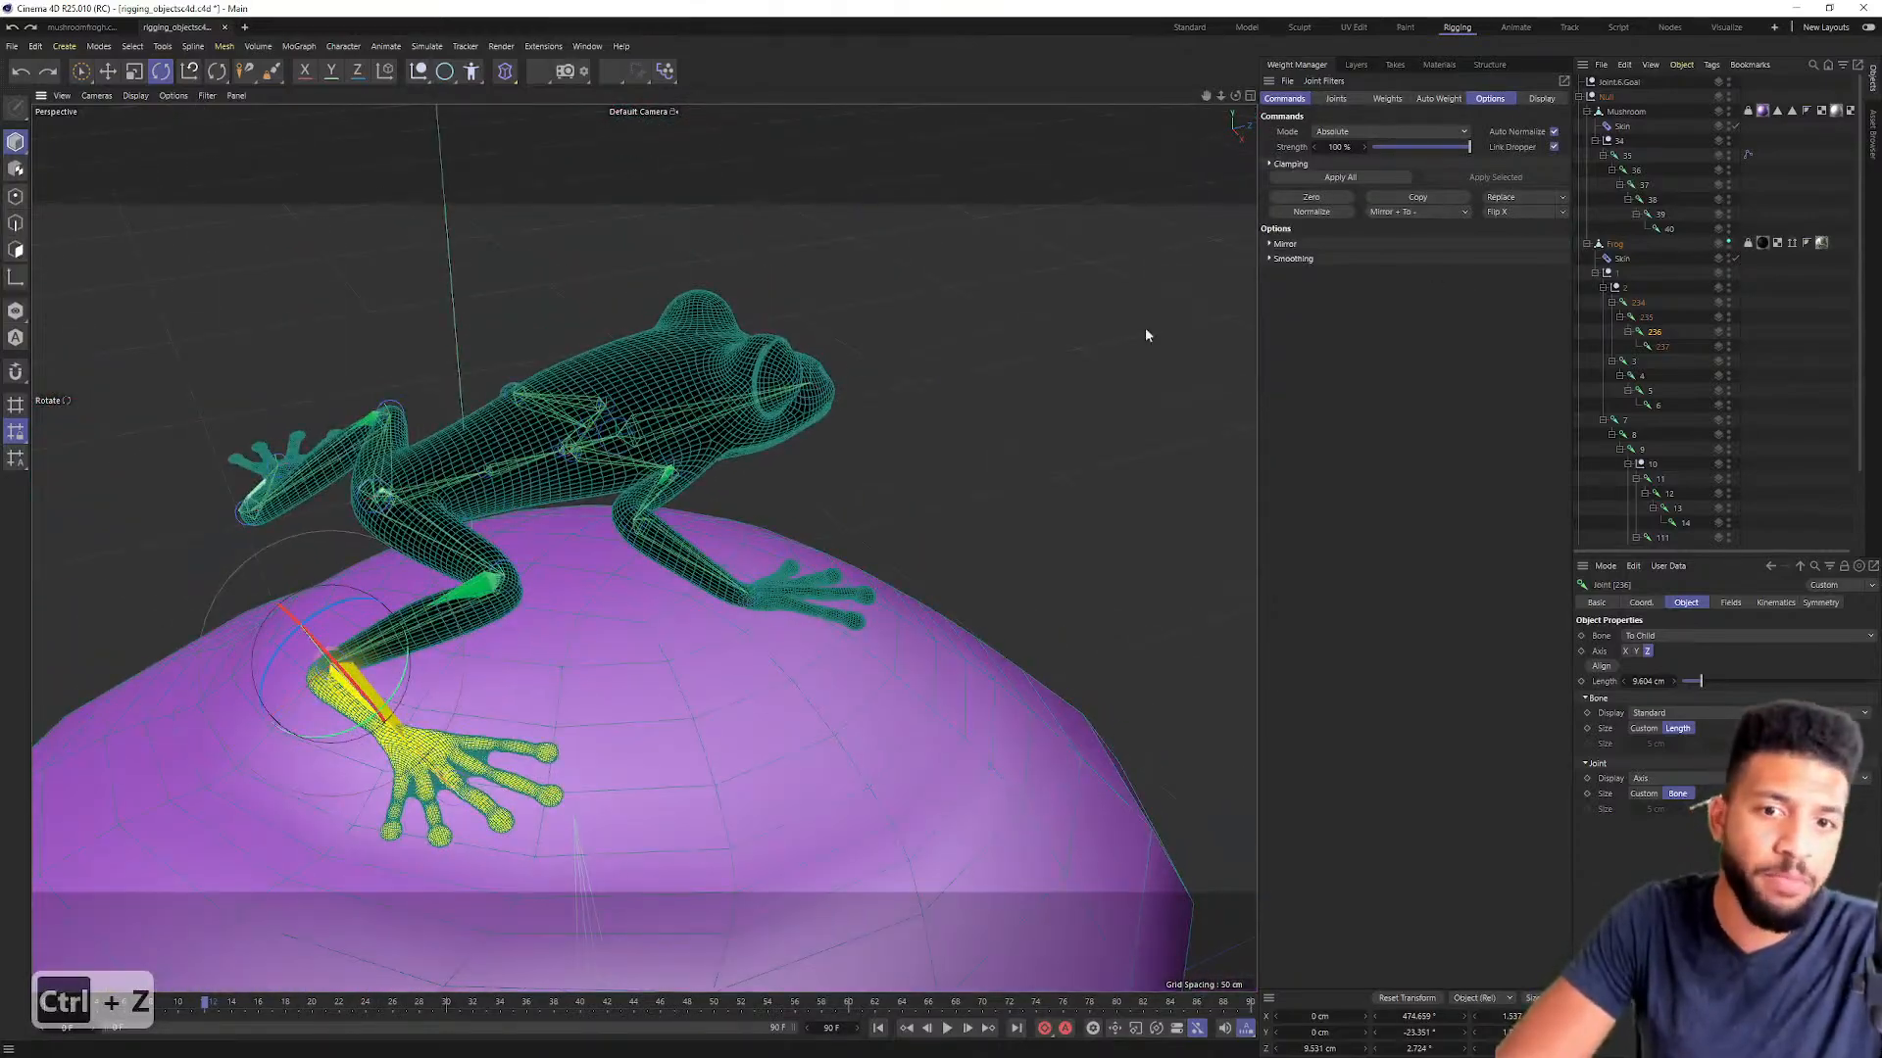
pyautogui.hotkey('ctrl', 'z')
pyautogui.hotkey('ctrl', 'z')
pyautogui.hotkey('ctrl', 'z')
pyautogui.hotkey('ctrl', 'z')
pyautogui.hotkey('ctrl', 'z')
pyautogui.hotkey('ctrl', 'z')
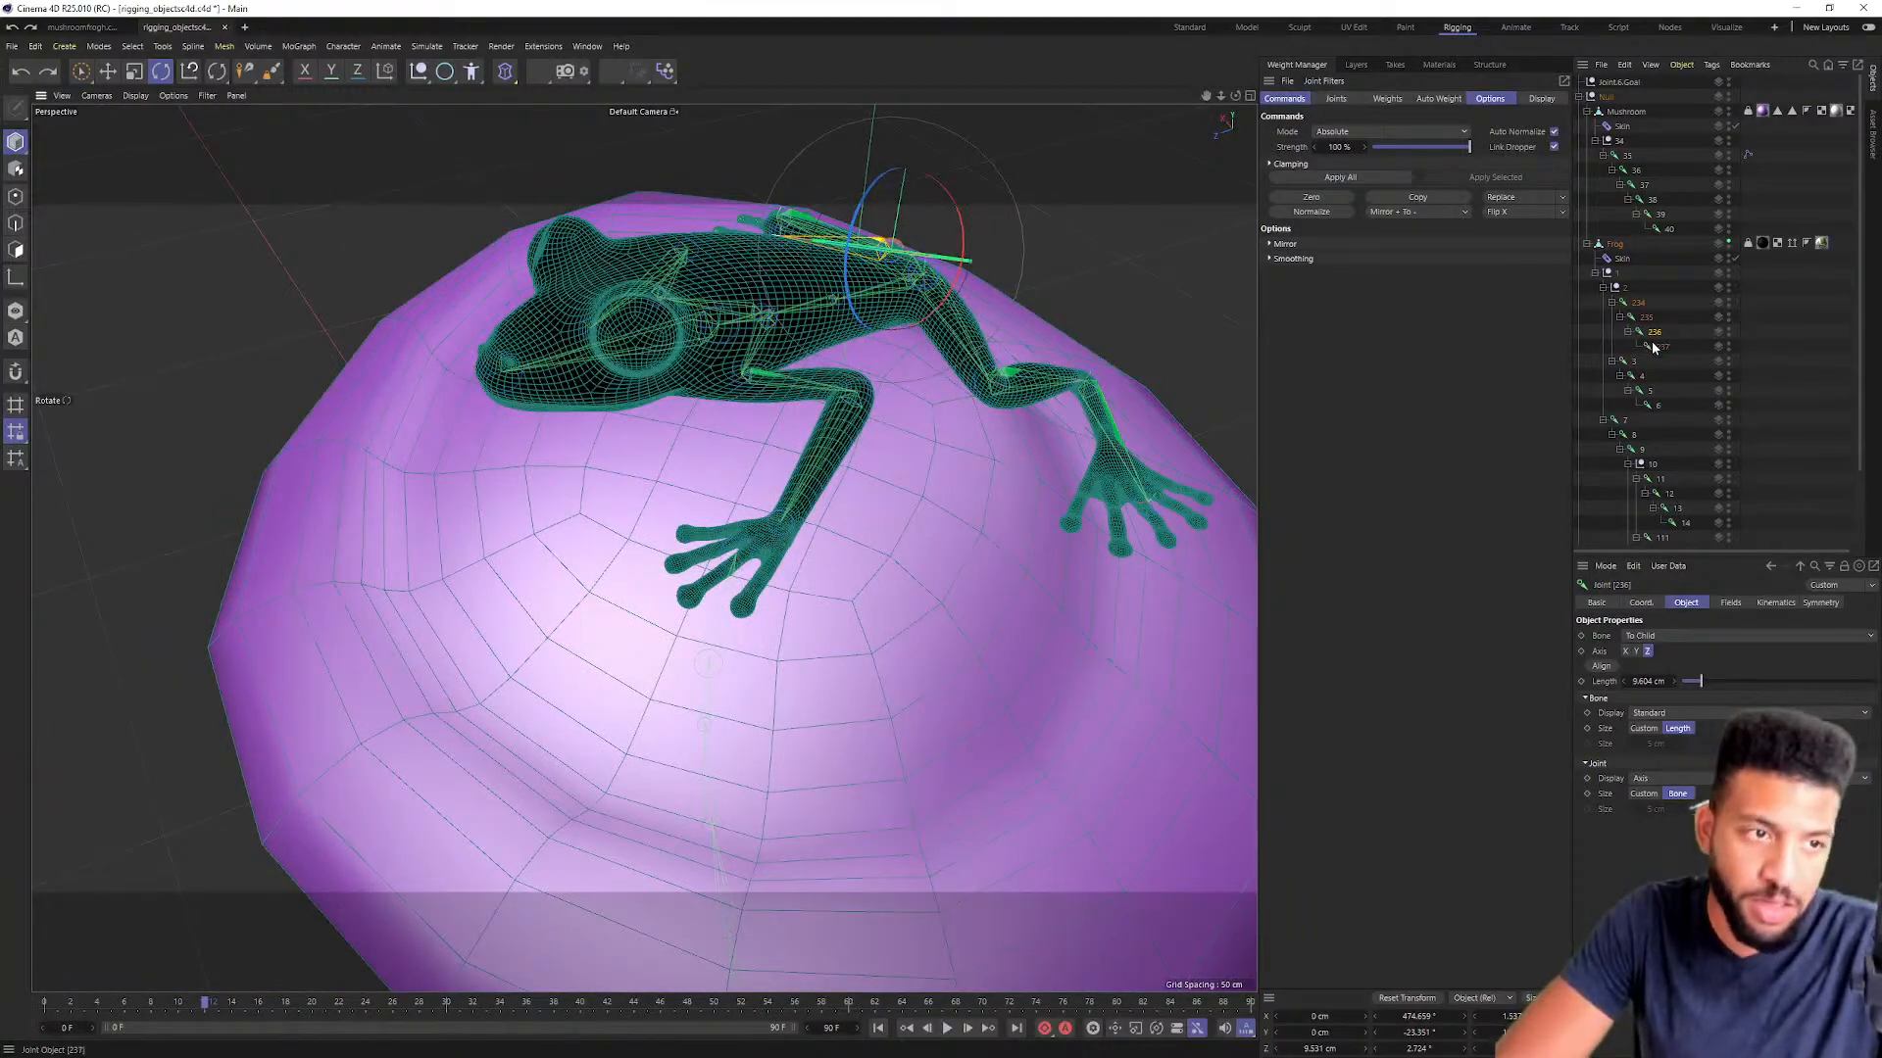
# Step: Select joint 237 at the hind foot, test its rotation and undo the changes
pyautogui.hotkey('ctrl', 'z')
pyautogui.hotkey('ctrl', 'z')
pyautogui.hotkey('ctrl', 'z')
pyautogui.hotkey('ctrl', 'z')
pyautogui.hotkey('ctrl', 'z')
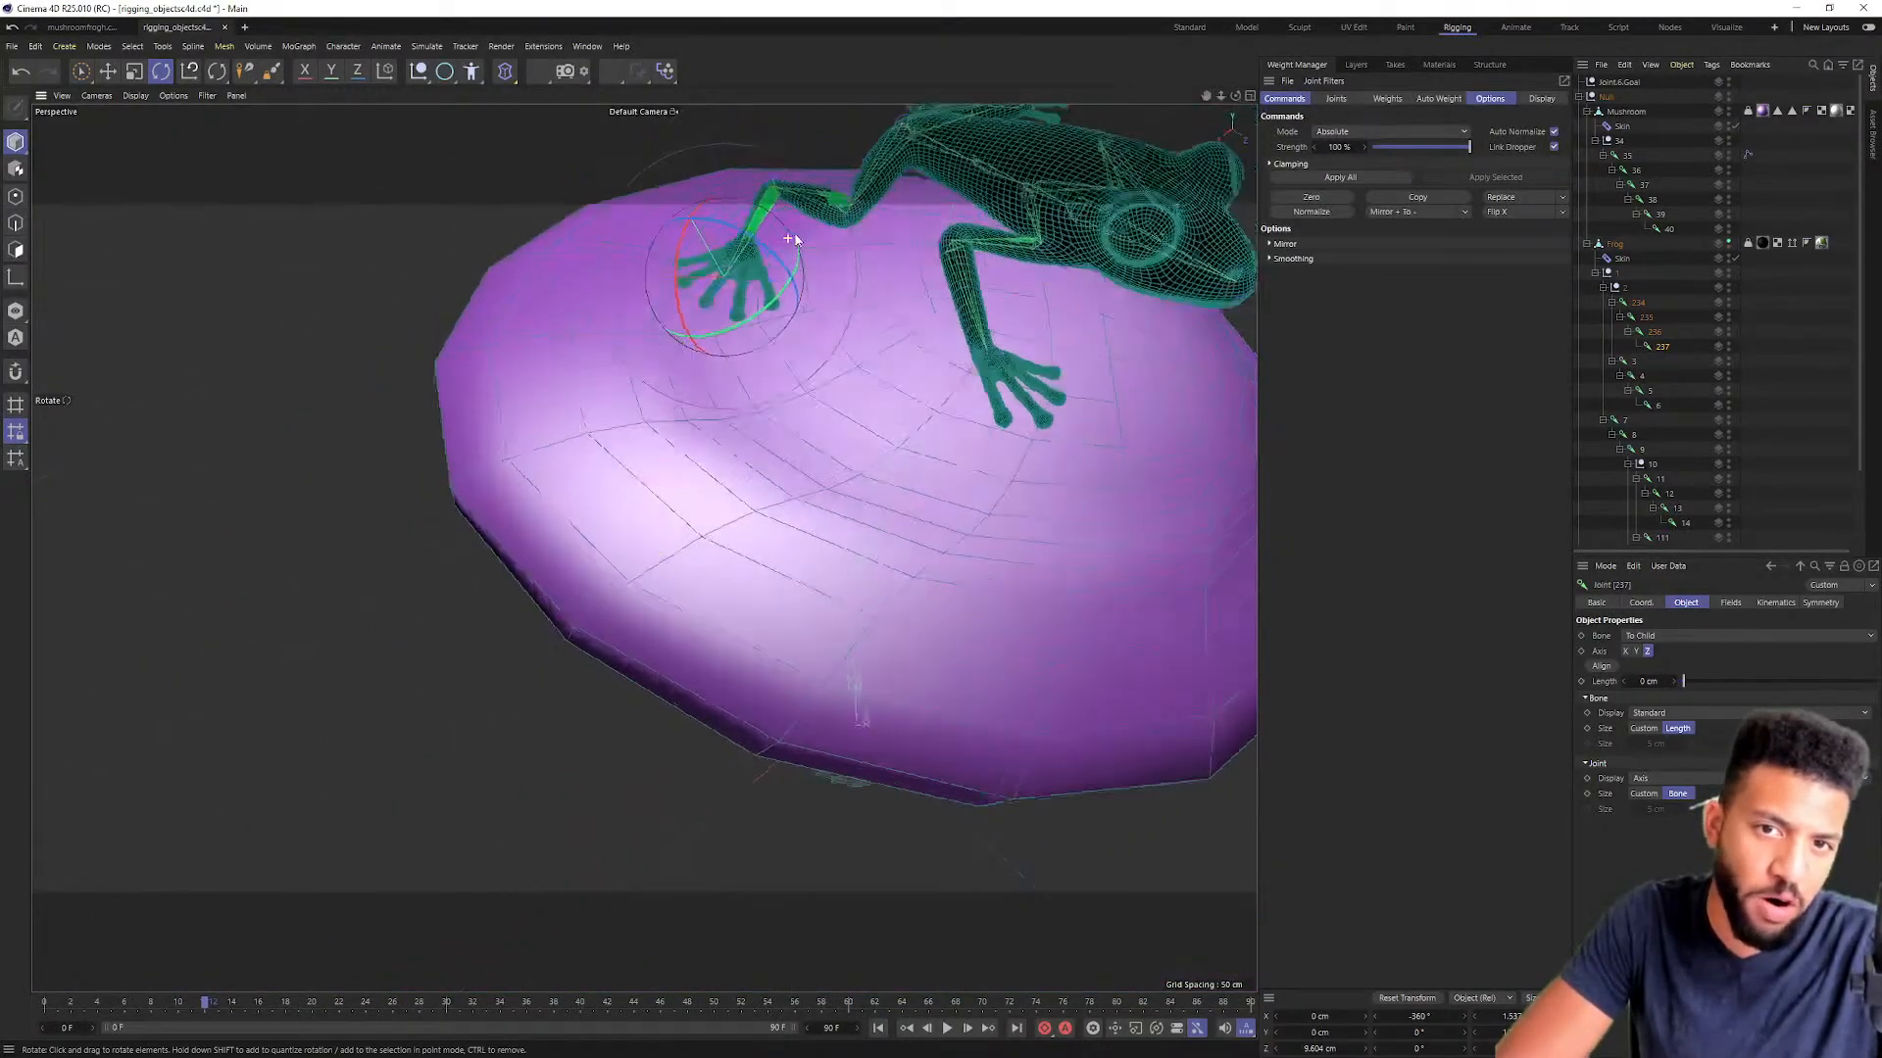
pyautogui.hotkey('ctrl', 'z')
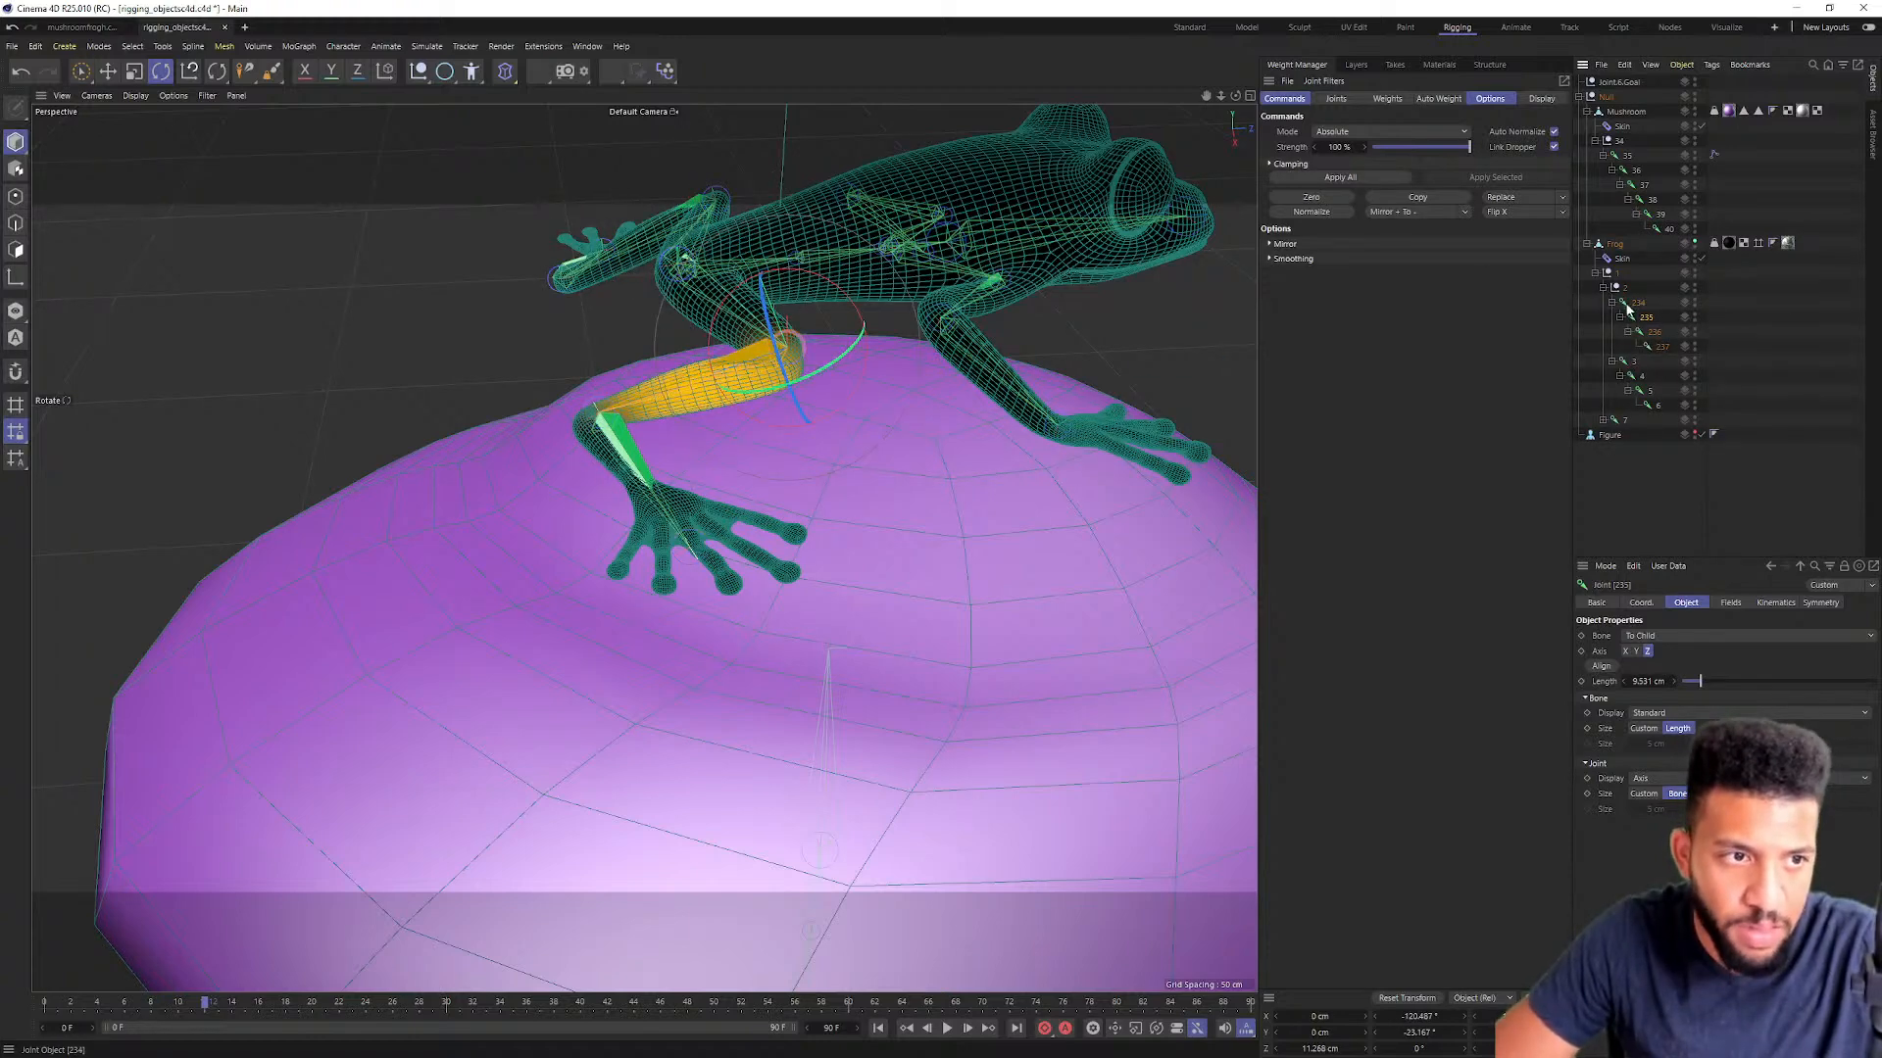
# Step: Rotate spine joint 8 along different axes to test the mid-body deformation, undoing each rotation
pyautogui.click(1629, 435)
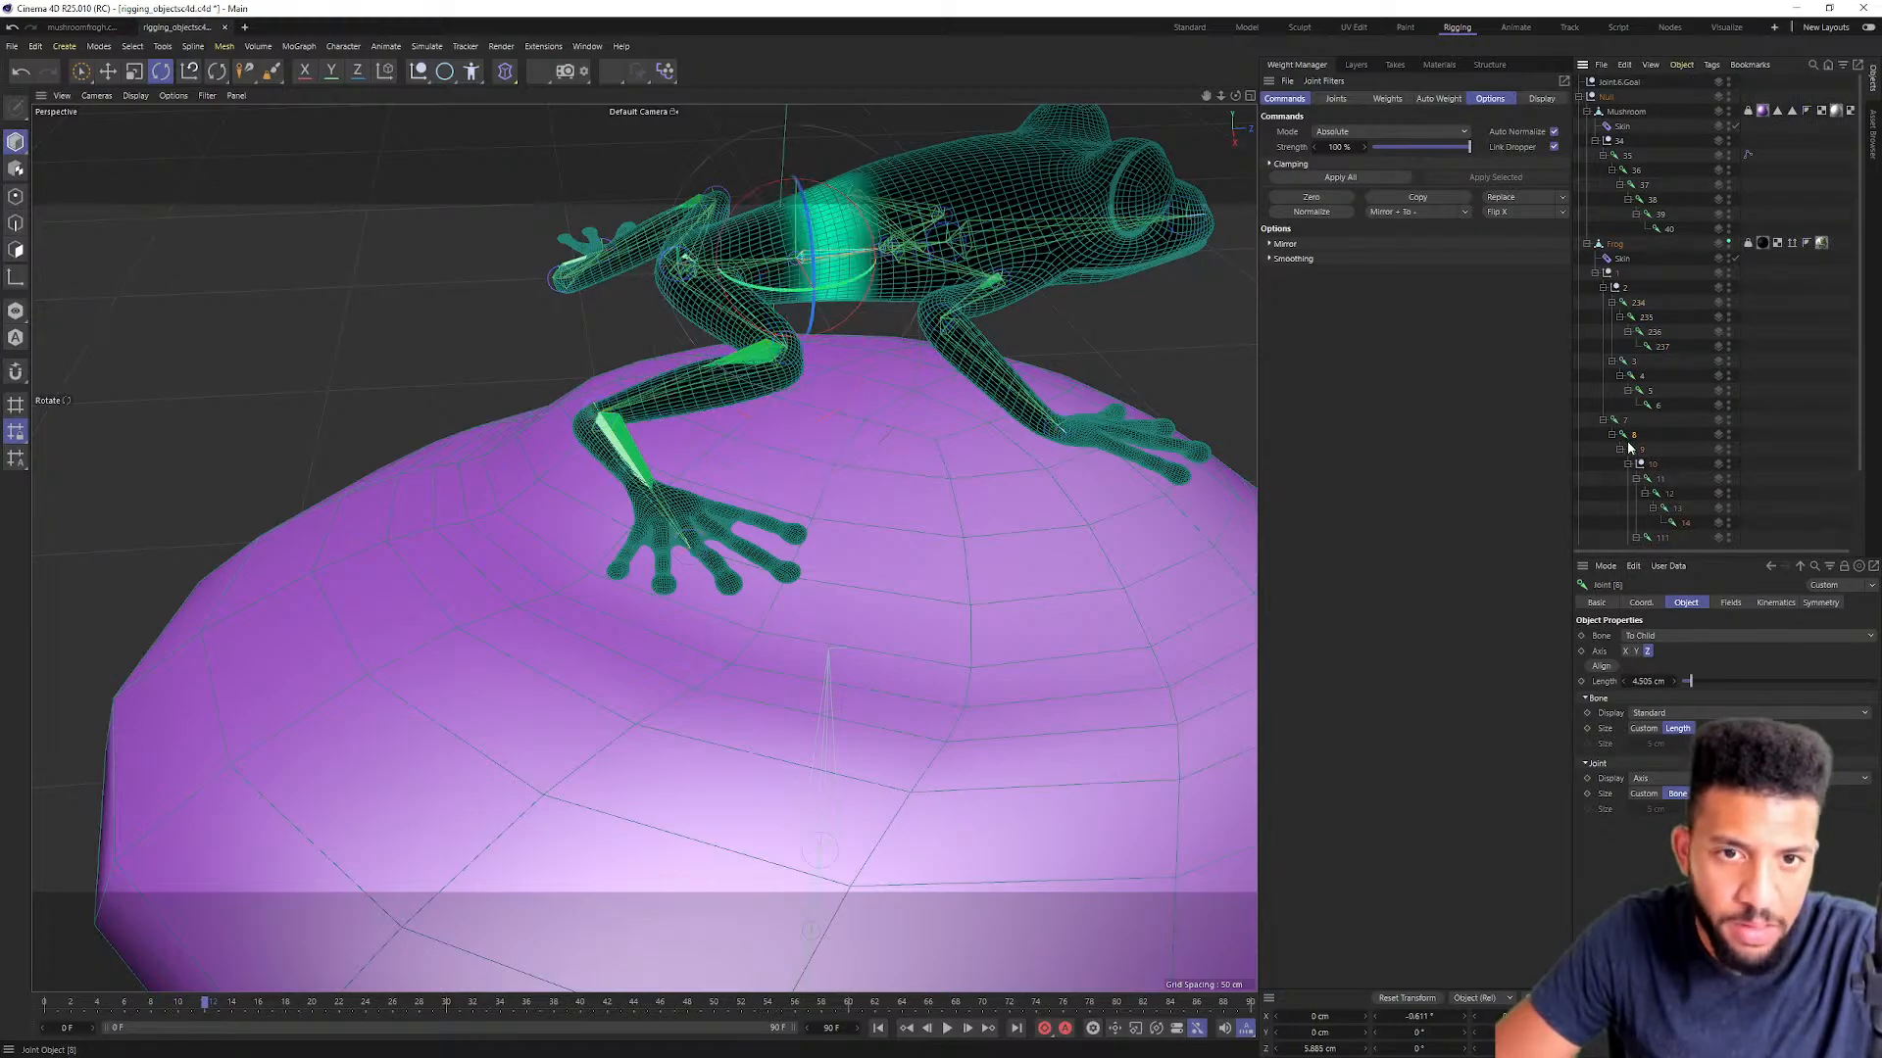
pyautogui.keyDown('alt'); pyautogui.moveTo(787, 192); pyautogui.dragTo(867, 568); pyautogui.keyUp('alt')
pyautogui.hotkey('ctrl', 'z')
pyautogui.hotkey('ctrl', 'z')
pyautogui.hotkey('ctrl', 'z')
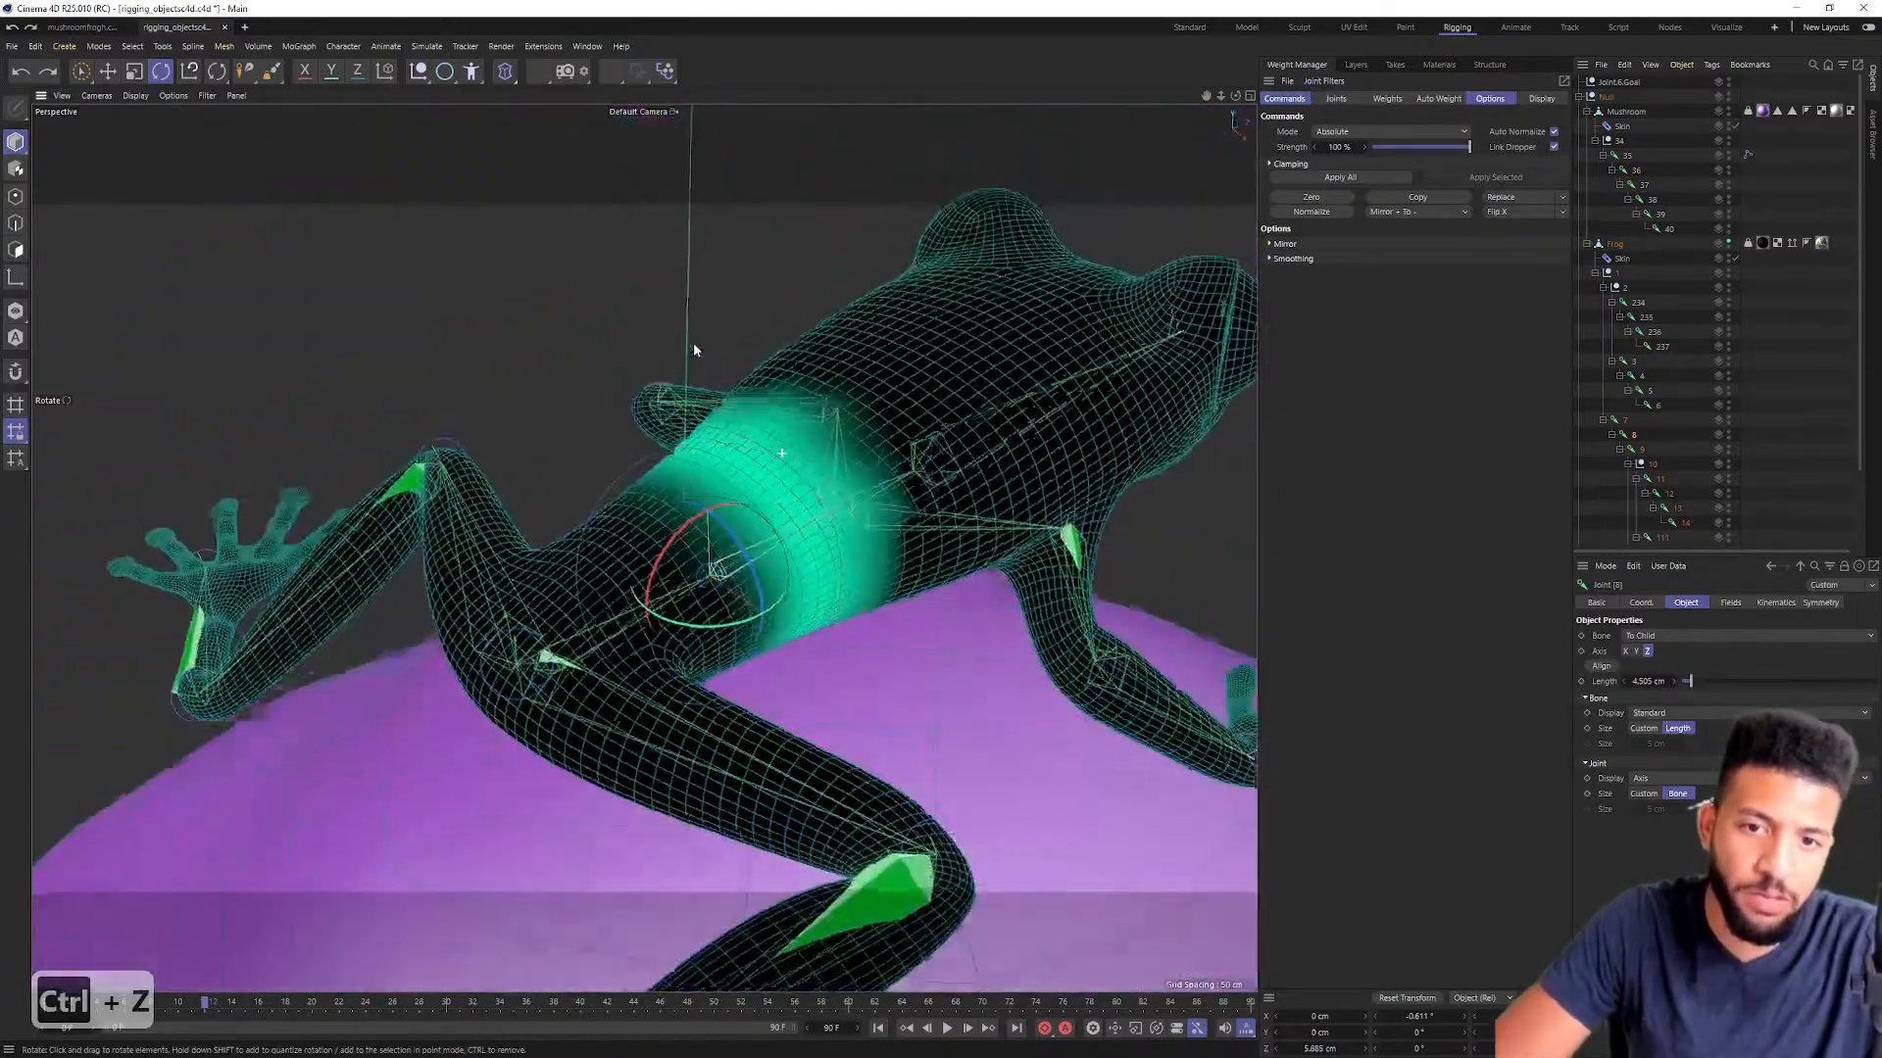
pyautogui.moveTo(723, 528); pyautogui.dragTo(760, 588)
pyautogui.hotkey('ctrl', 'z')
pyautogui.moveTo(669, 544); pyautogui.dragTo(735, 465)
pyautogui.hotkey('ctrl', 'z')
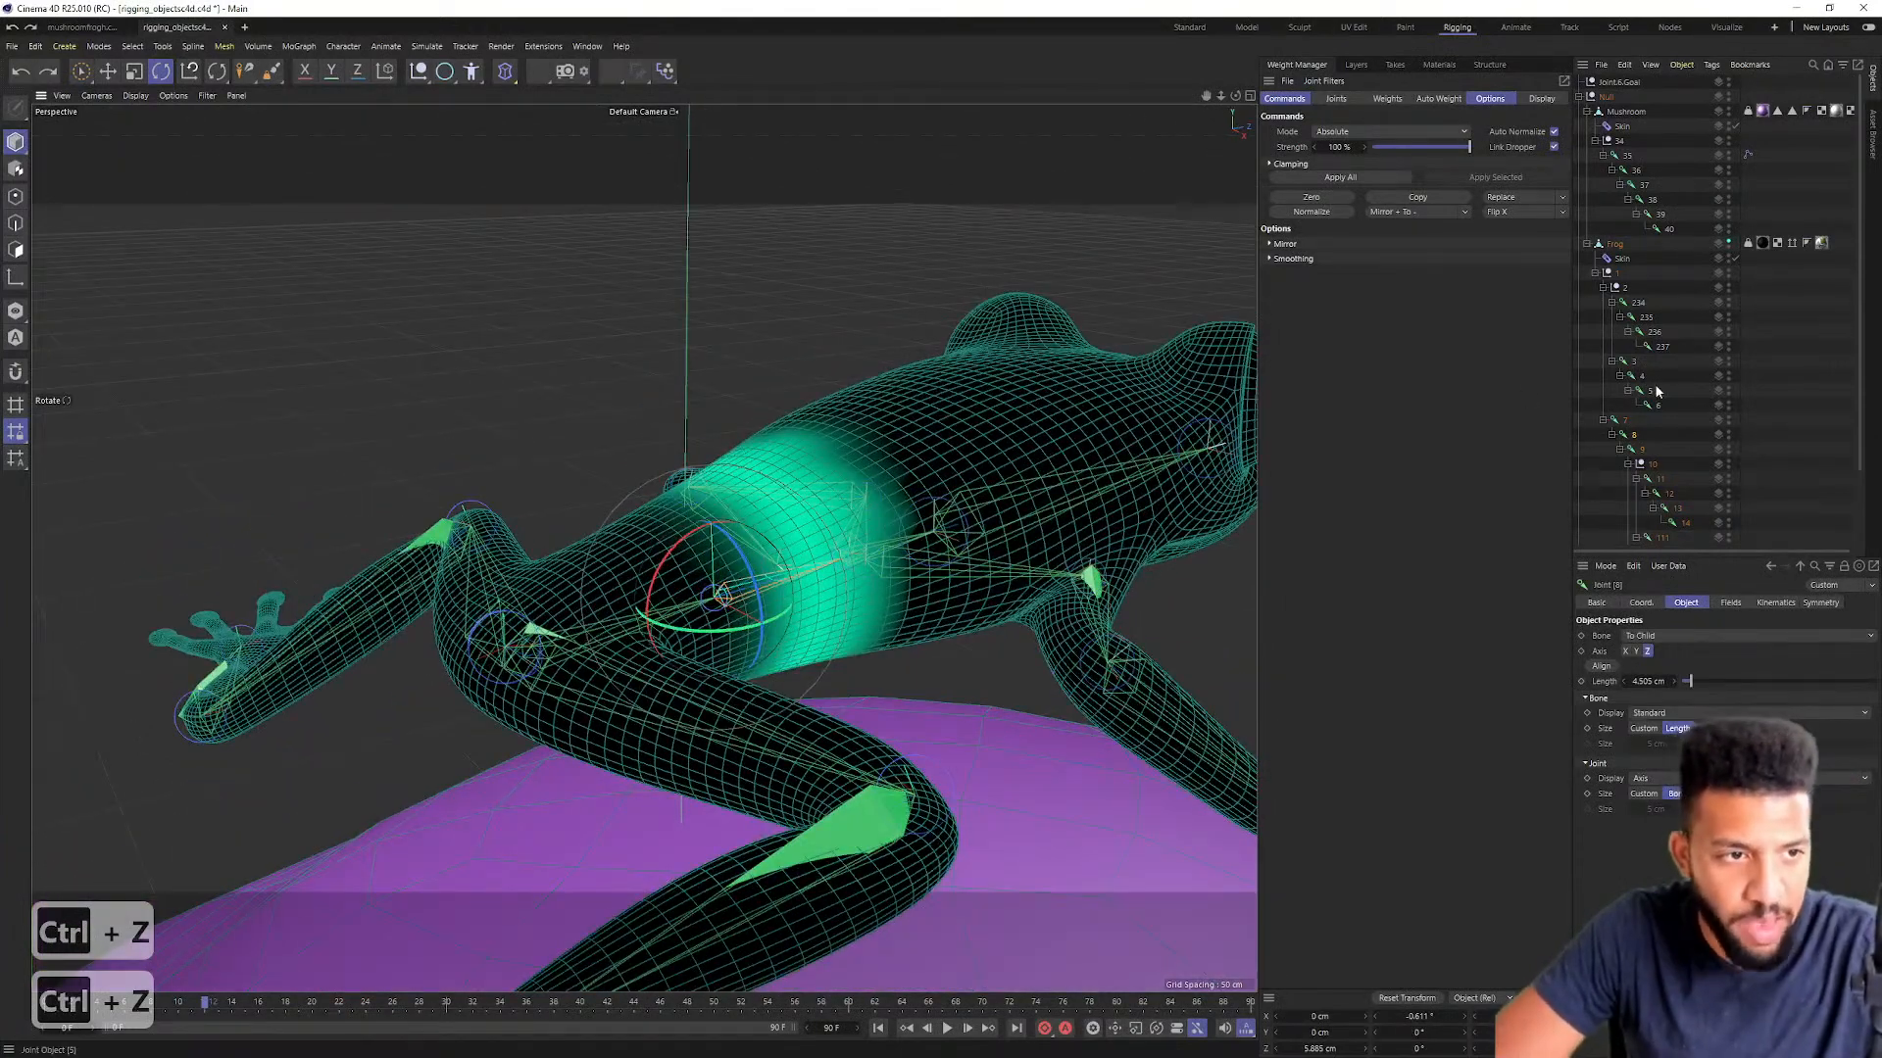
# Step: Rotate joint 7 at the base of the spine to test the lower-body deformation, and undo the rotation
pyautogui.keyDown('alt'); pyautogui.moveTo(689, 556); pyautogui.dragTo(747, 508, button='middle'); pyautogui.keyUp('alt')
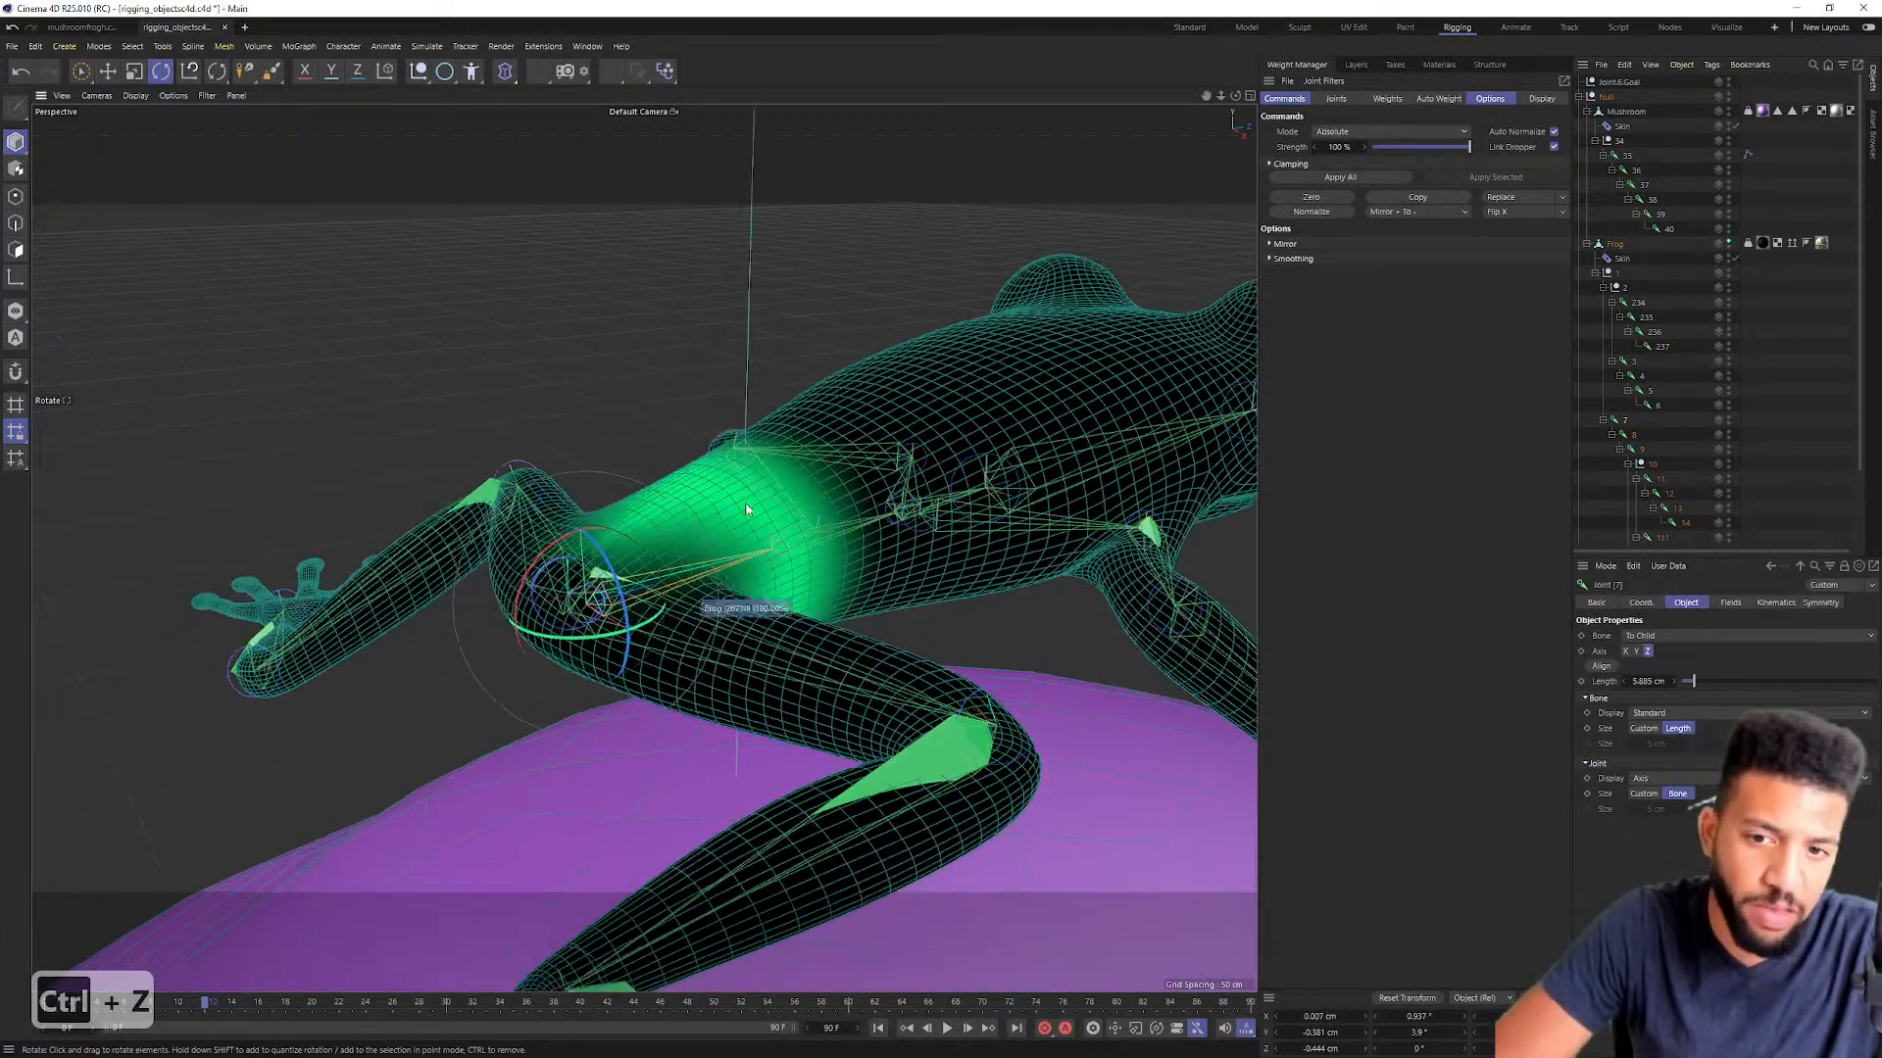
pyautogui.moveTo(561, 542)
pyautogui.keyDown('alt'); pyautogui.mouseDown()
pyautogui.moveTo(545, 545)
pyautogui.moveTo(534, 495)
pyautogui.moveTo(549, 519)
pyautogui.moveTo(529, 505)
pyautogui.moveTo(502, 544)
pyautogui.moveTo(549, 545)
pyautogui.mouseUp(); pyautogui.keyUp('alt')
pyautogui.hotkey('ctrl', 'z')
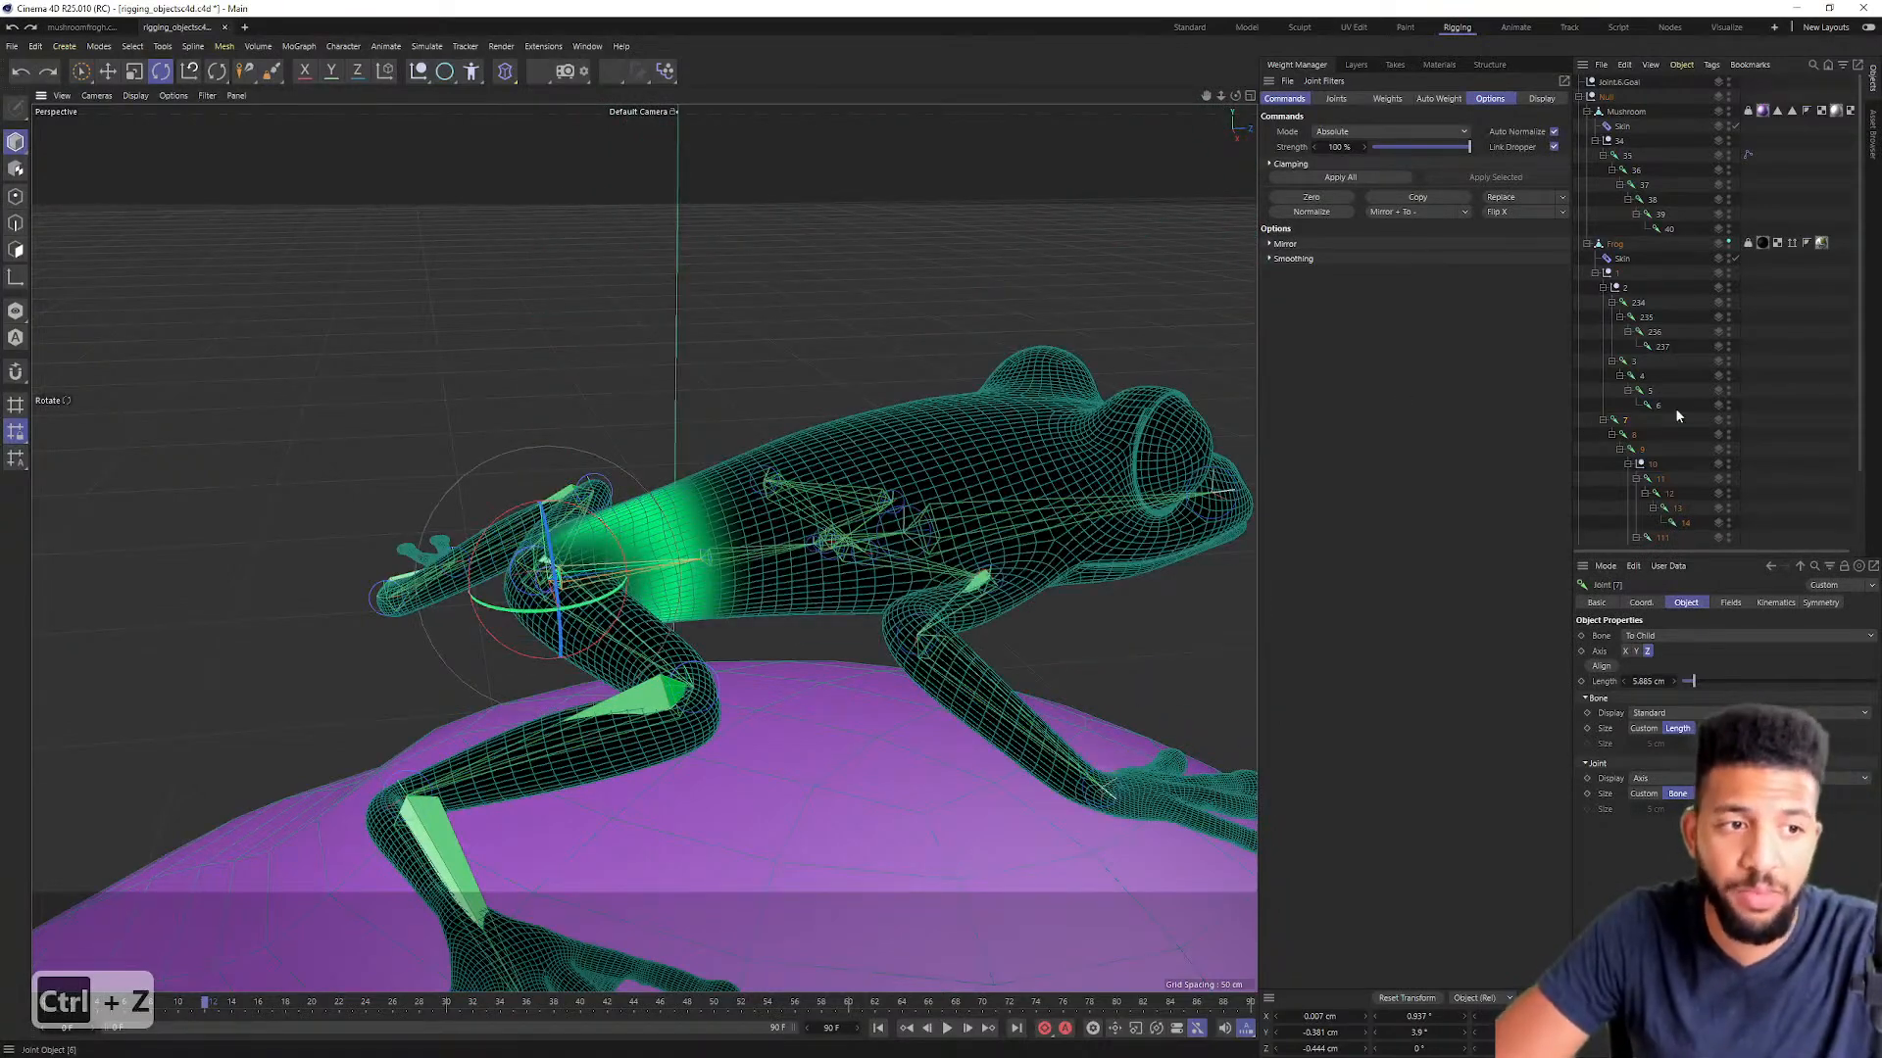
# Step: Select the hip null 2, move it to test how the hips and hind legs deform, and undo the changes
pyautogui.click(1615, 289)
pyautogui.press('e')
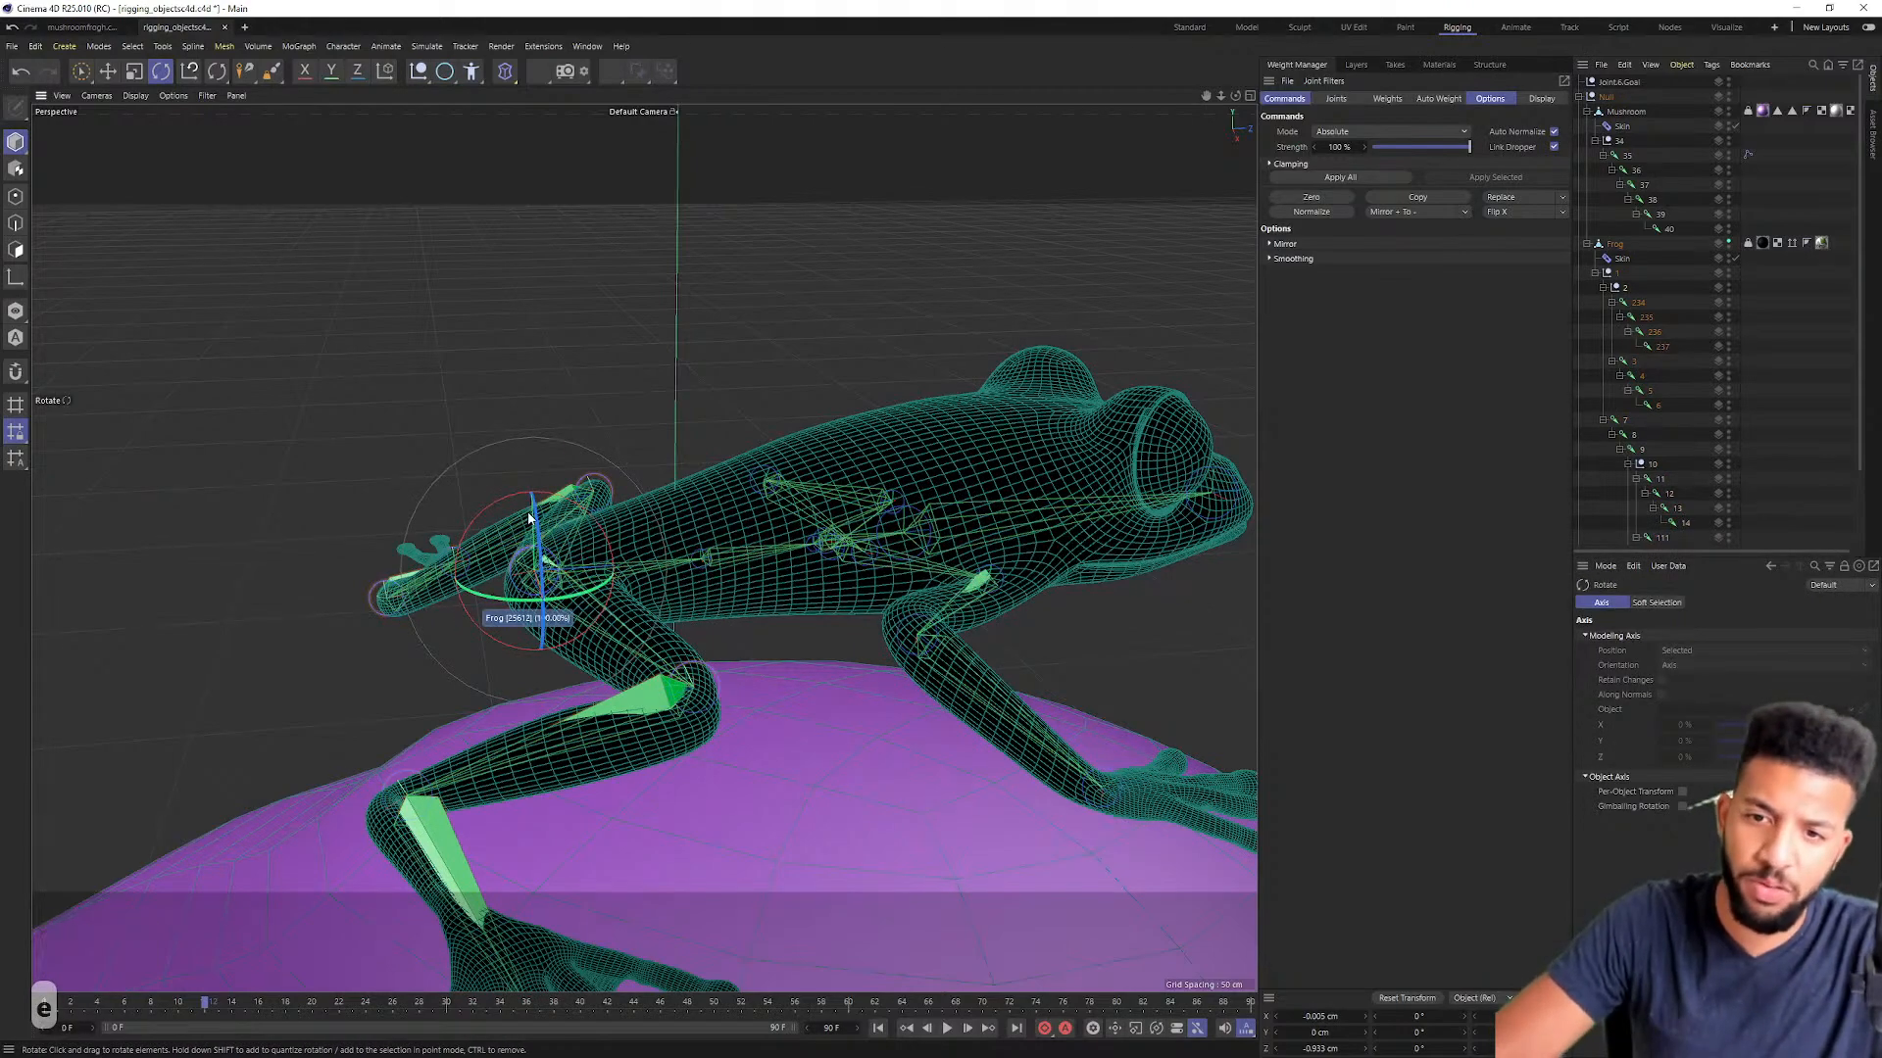
pyautogui.moveTo(529, 471); pyautogui.dragTo(537, 402)
pyautogui.hotkey('ctrl', 'z')
pyautogui.keyDown('alt'); pyautogui.moveTo(554, 567); pyautogui.dragTo(558, 386); pyautogui.keyUp('alt')
pyautogui.hotkey('ctrl', 'z')
pyautogui.hotkey('ctrl', 'z')
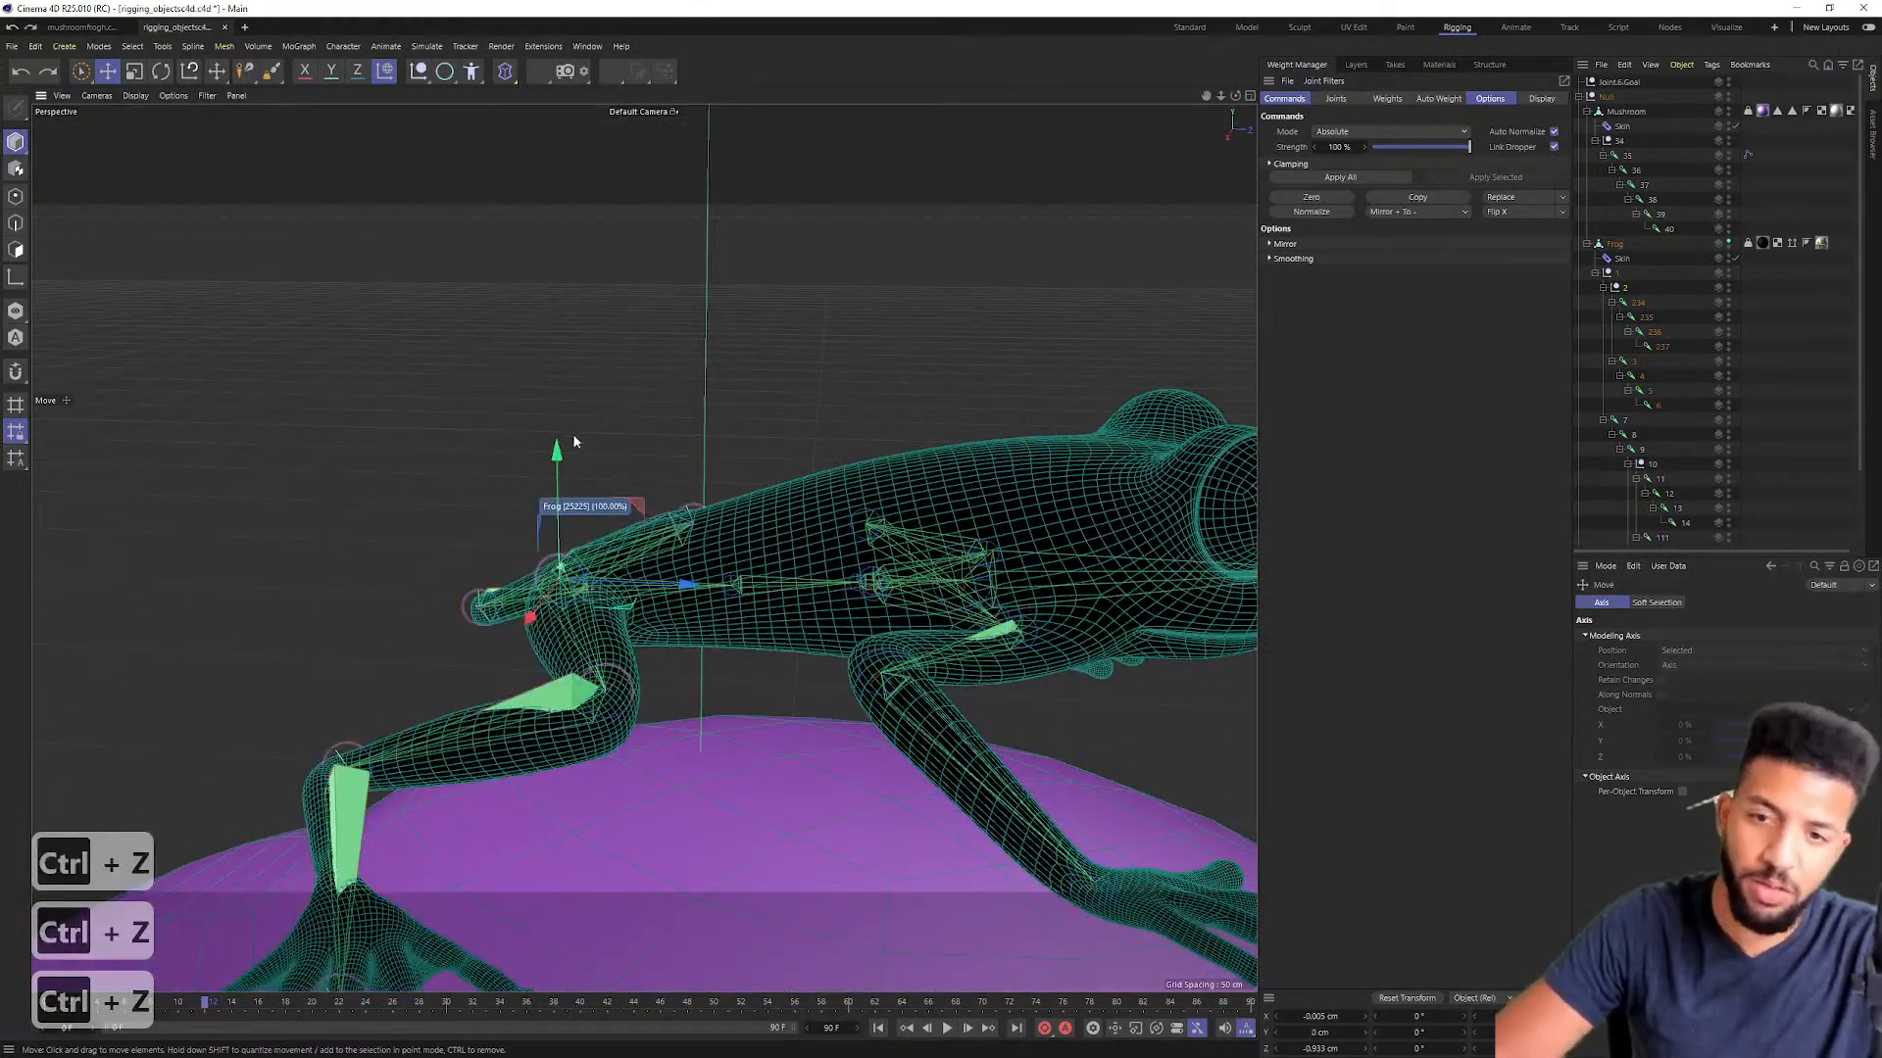
# Step: Rotate the hip null 2 along different axes to test the hind-leg deformation, undoing each rotation
pyautogui.press('r')
pyautogui.keyDown('alt'); pyautogui.moveTo(475, 515); pyautogui.dragTo(646, 483); pyautogui.keyUp('alt')
pyautogui.hotkey('ctrl', 'z')
pyautogui.moveTo(628, 556); pyautogui.dragTo(535, 627)
pyautogui.hotkey('ctrl', 'z')
pyautogui.hotkey('ctrl', 'z')
pyautogui.keyDown('alt'); pyautogui.moveTo(544, 545); pyautogui.dragTo(558, 423); pyautogui.keyUp('alt')
pyautogui.hotkey('ctrl', 'z')
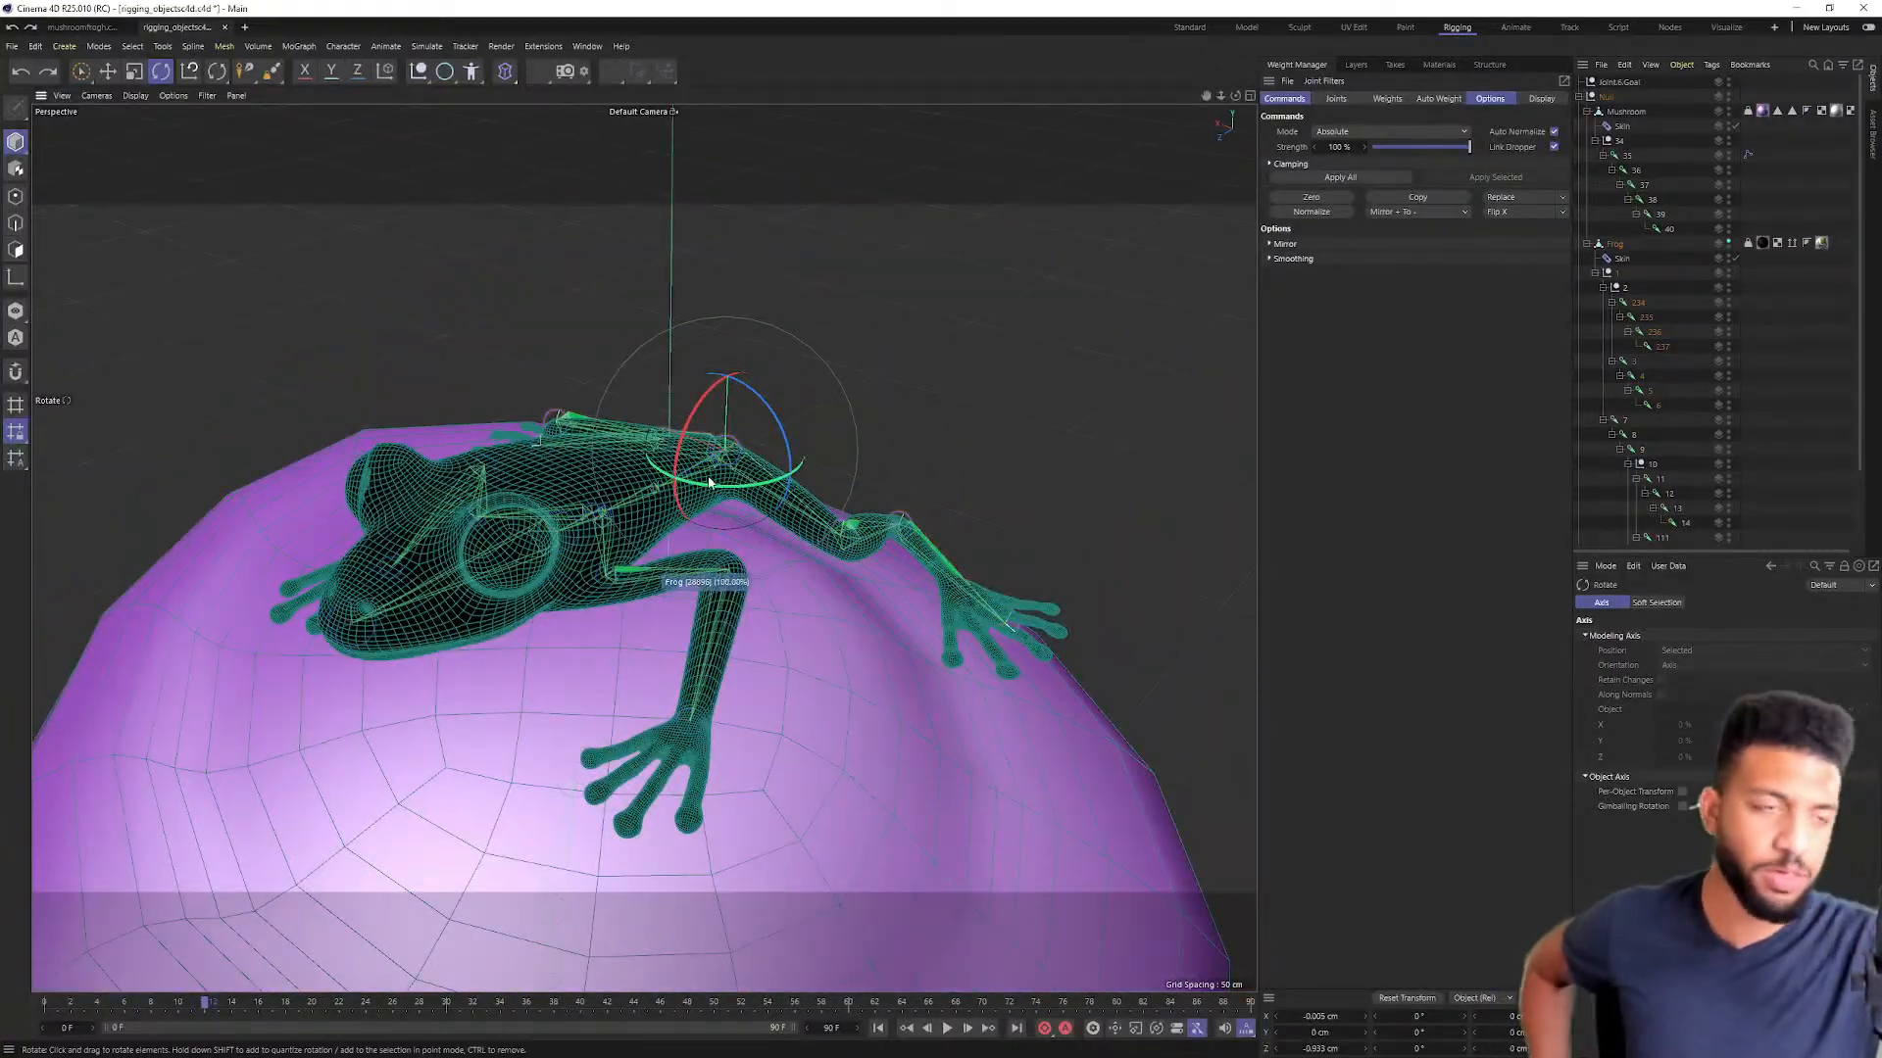
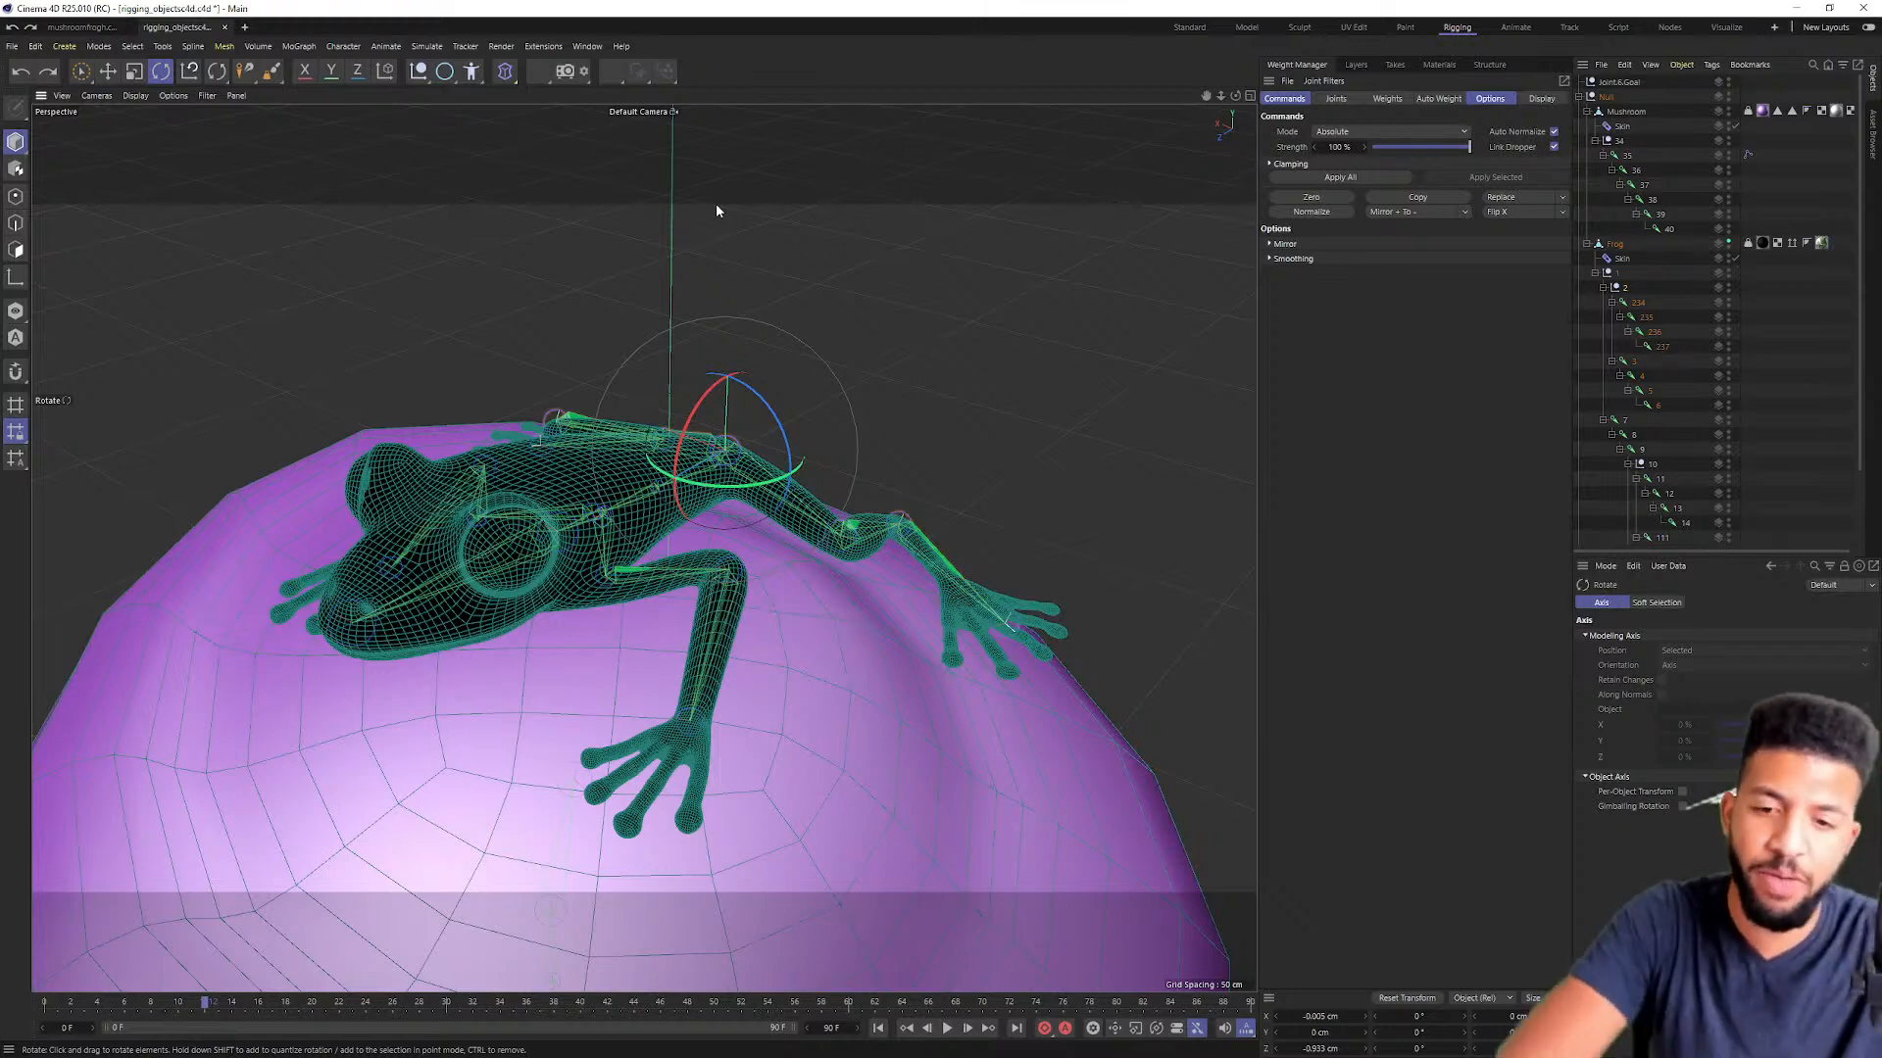
# Step: Play the animation from frame 0 and examine the whole mushroom and frog from several sides
pyautogui.keyDown('alt'); pyautogui.moveTo(802, 715); pyautogui.dragTo(649, 367, button='right'); pyautogui.keyUp('alt')
pyautogui.keyDown('alt'); pyautogui.moveTo(649, 366); pyautogui.dragTo(846, 326); pyautogui.keyUp('alt')
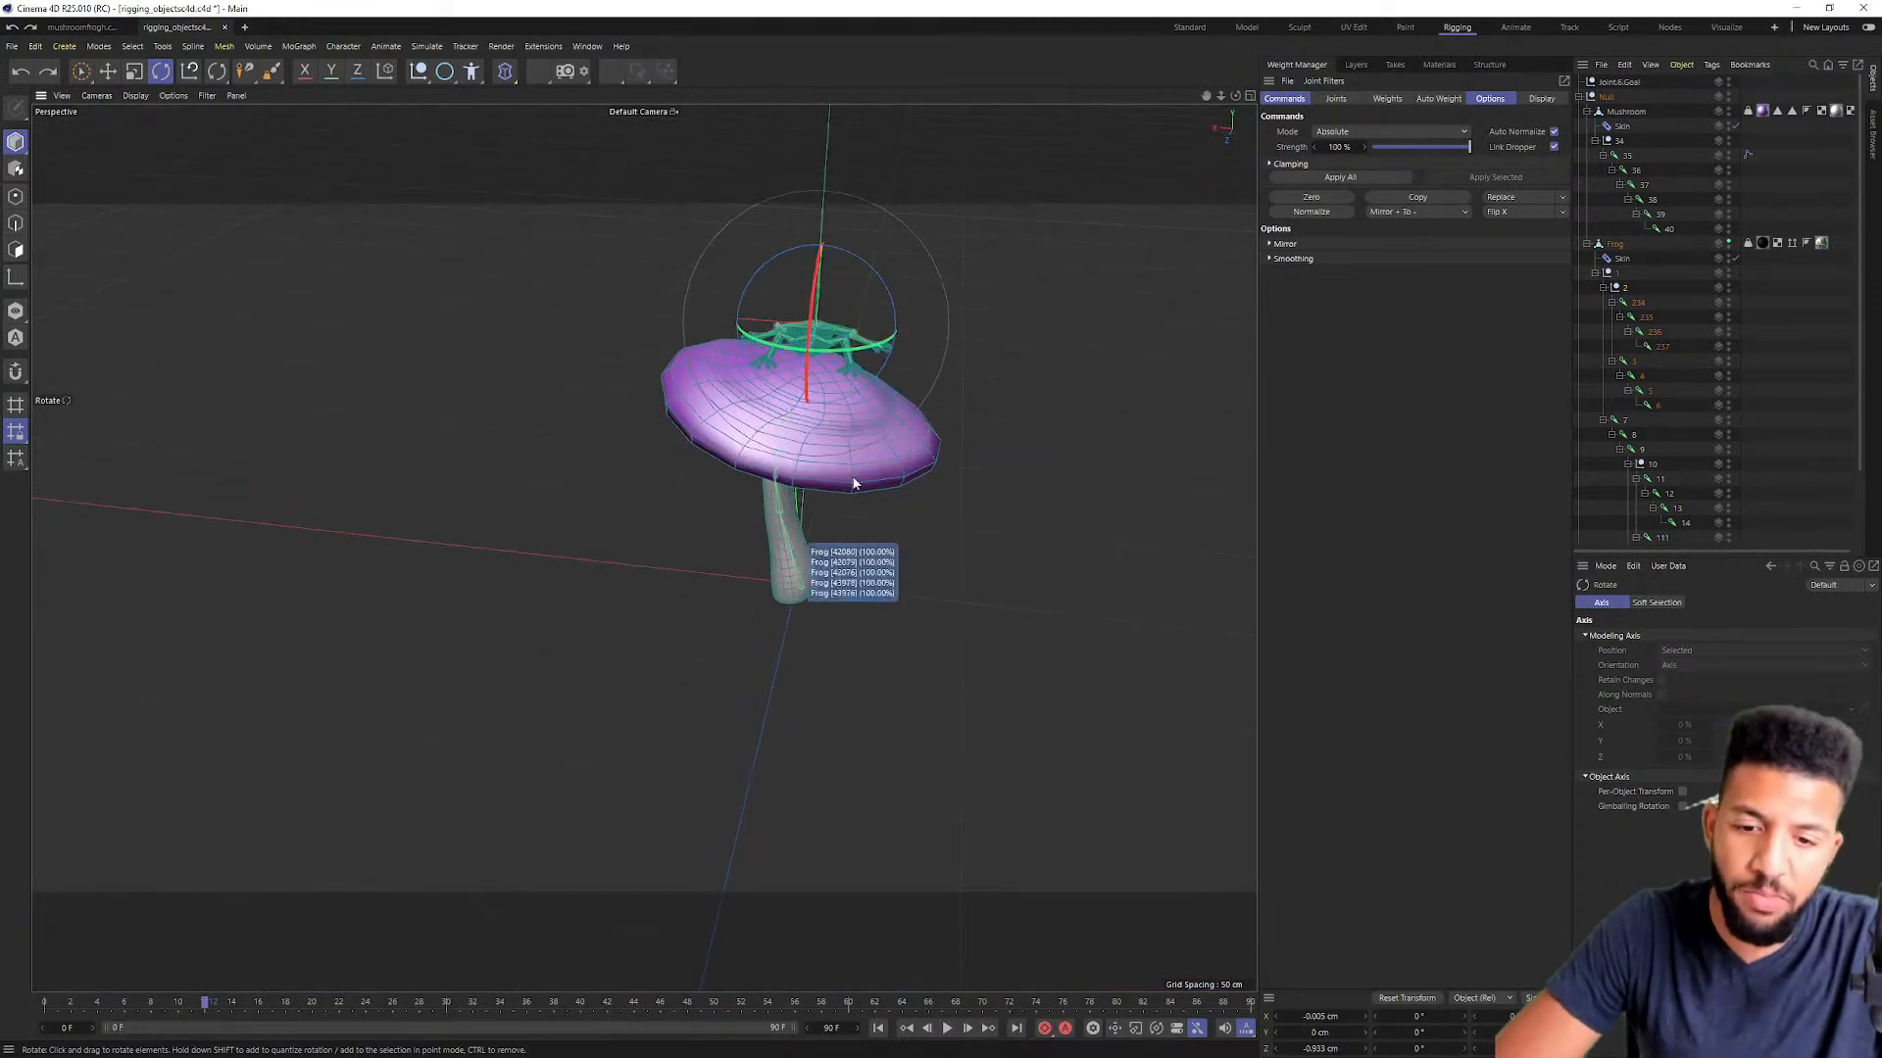
pyautogui.moveTo(798, 1001); pyautogui.dragTo(44, 1001)
pyautogui.keyDown('alt'); pyautogui.moveTo(708, 506); pyautogui.dragTo(715, 358, button='right'); pyautogui.keyUp('alt')
pyautogui.keyDown('alt'); pyautogui.moveTo(714, 364); pyautogui.dragTo(790, 458); pyautogui.keyUp('alt')
pyautogui.keyDown('alt'); pyautogui.moveTo(790, 458); pyautogui.dragTo(897, 431, button='right'); pyautogui.keyUp('alt')
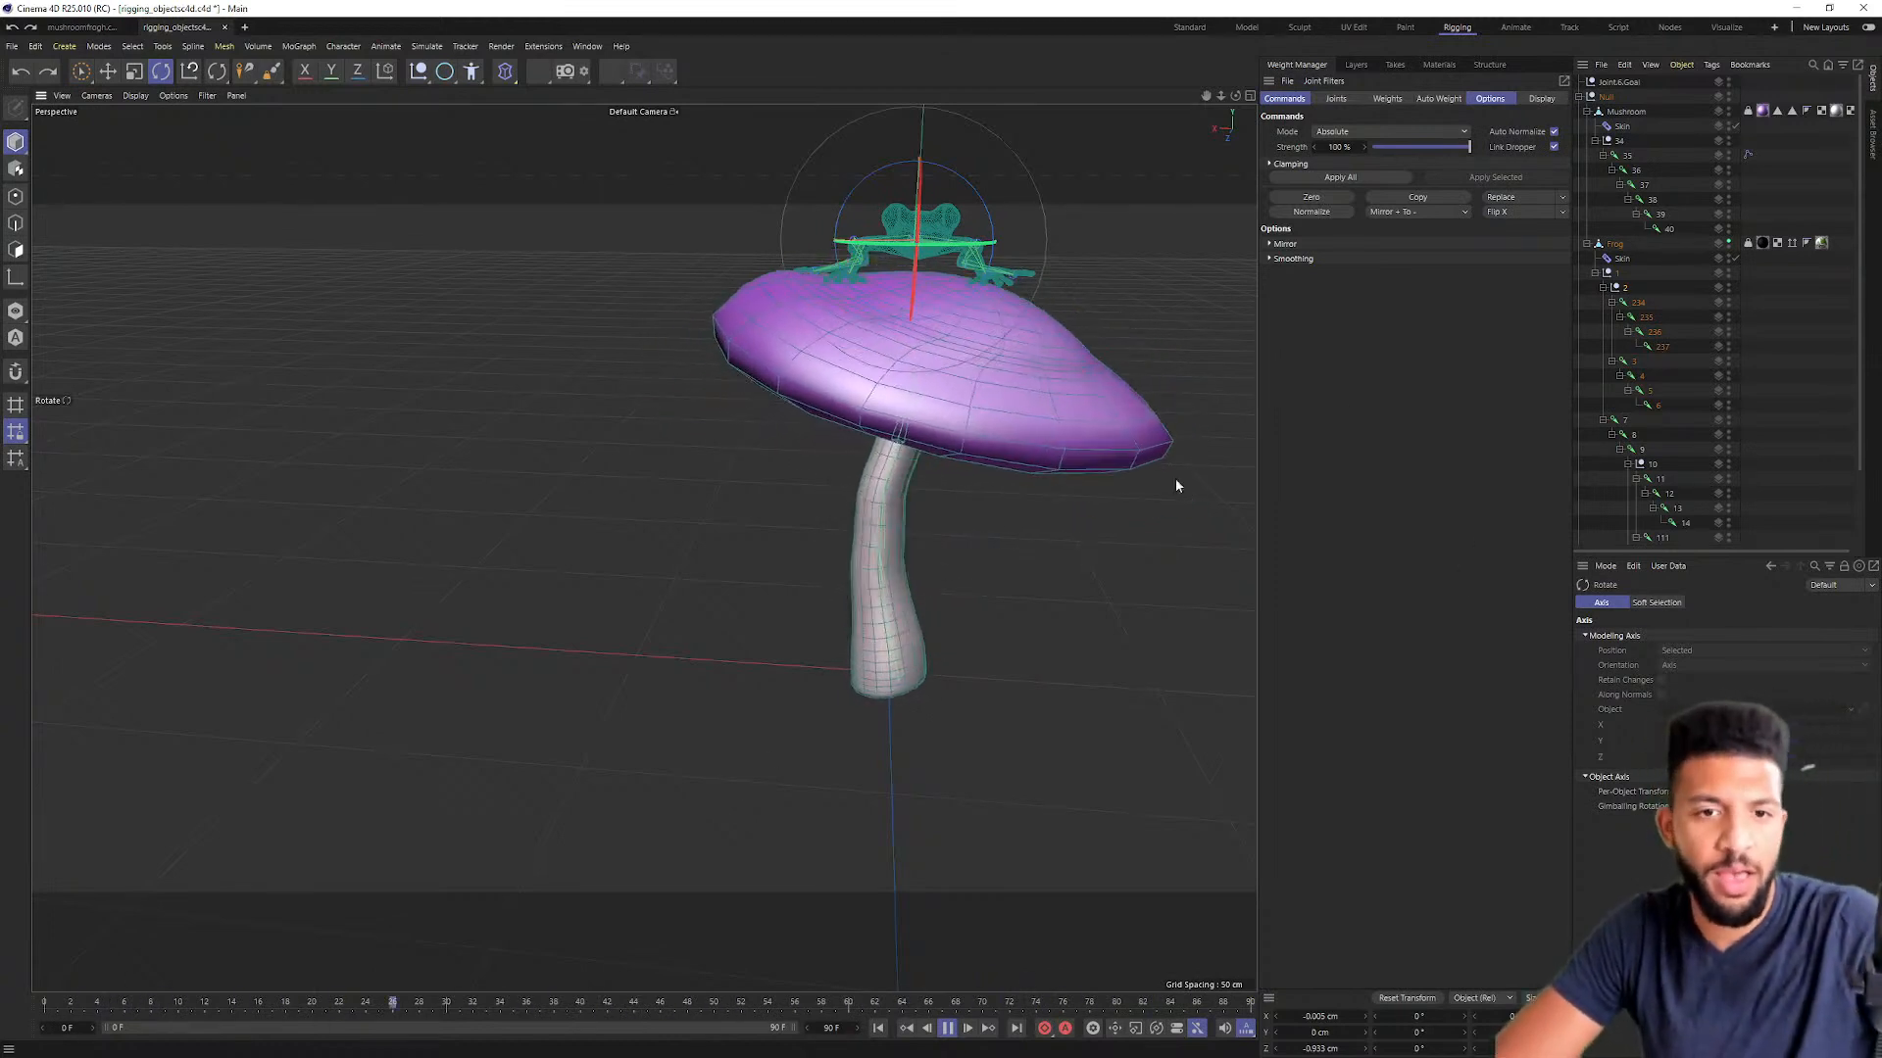
pyautogui.keyDown('alt'); pyautogui.moveTo(970, 303); pyautogui.dragTo(786, 438); pyautogui.keyUp('alt')
pyautogui.scroll(1, 643, 546)
pyautogui.keyDown('alt'); pyautogui.moveTo(643, 546); pyautogui.dragTo(794, 435); pyautogui.keyUp('alt')
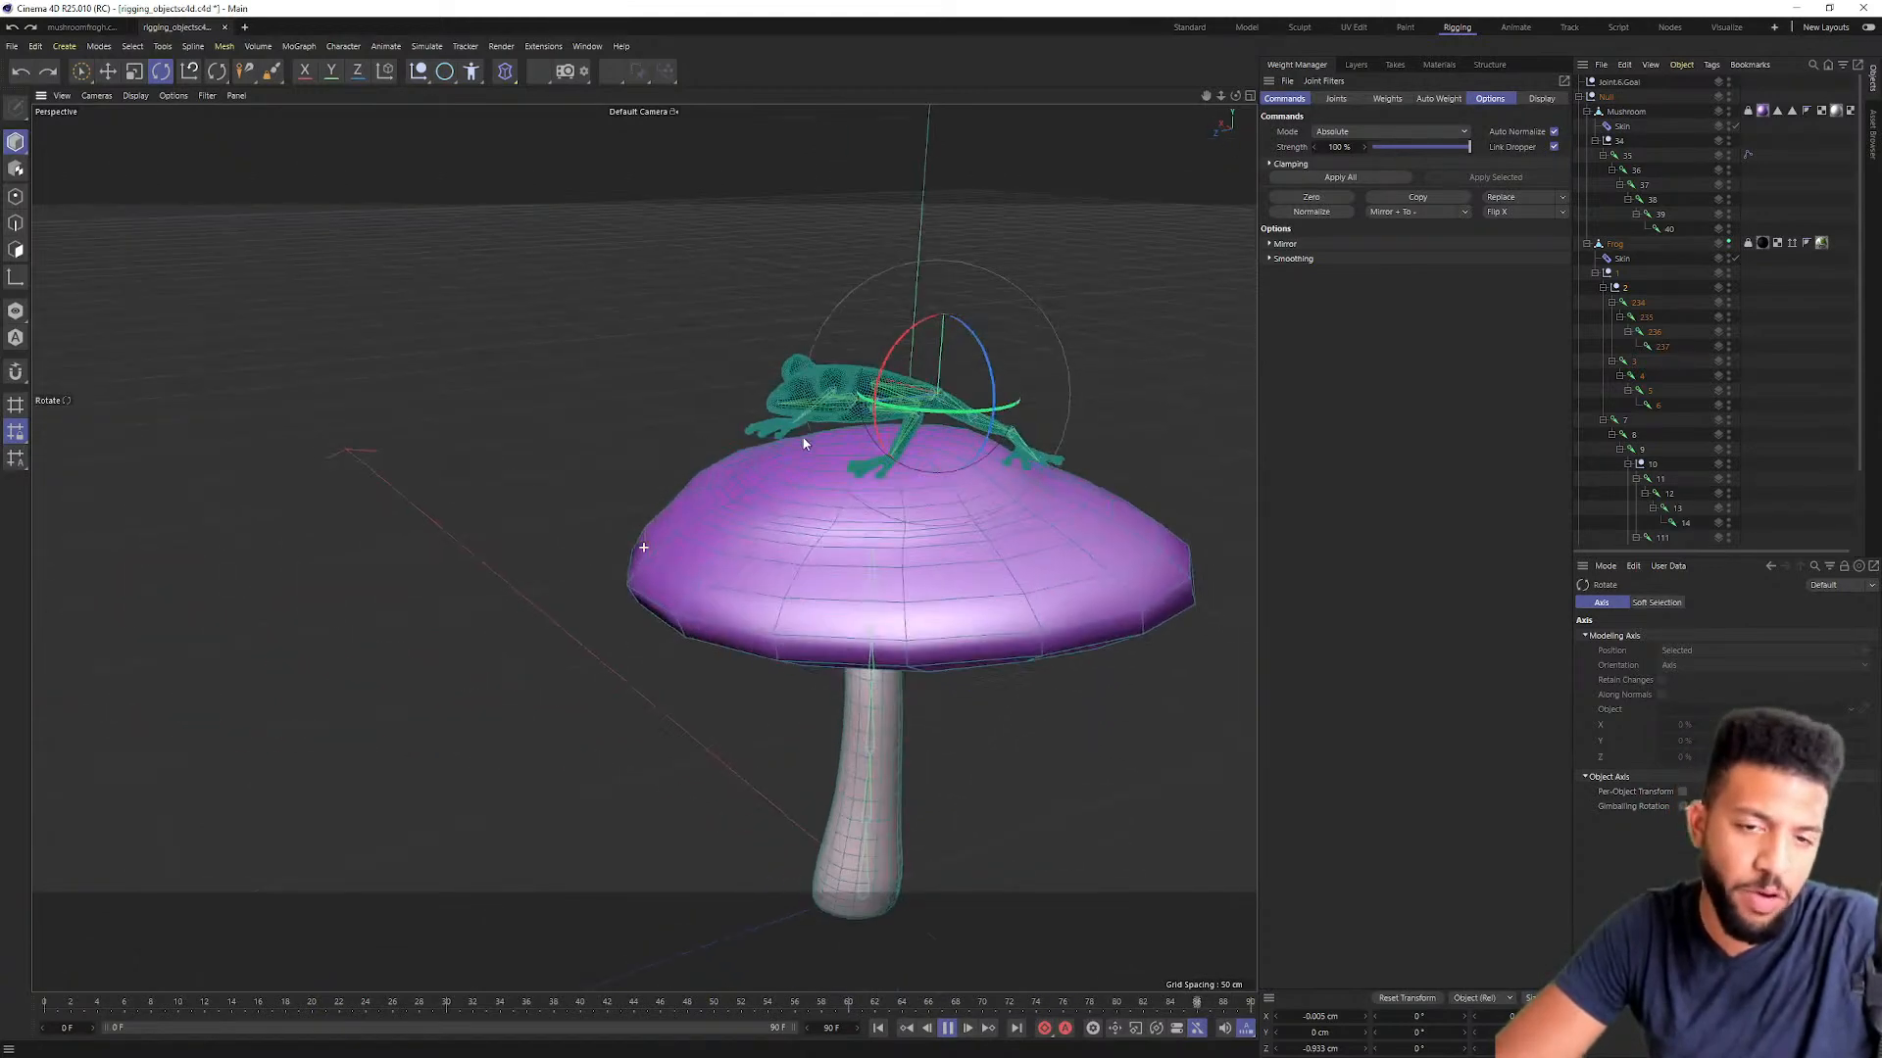
pyautogui.scroll(2, 905, 414)
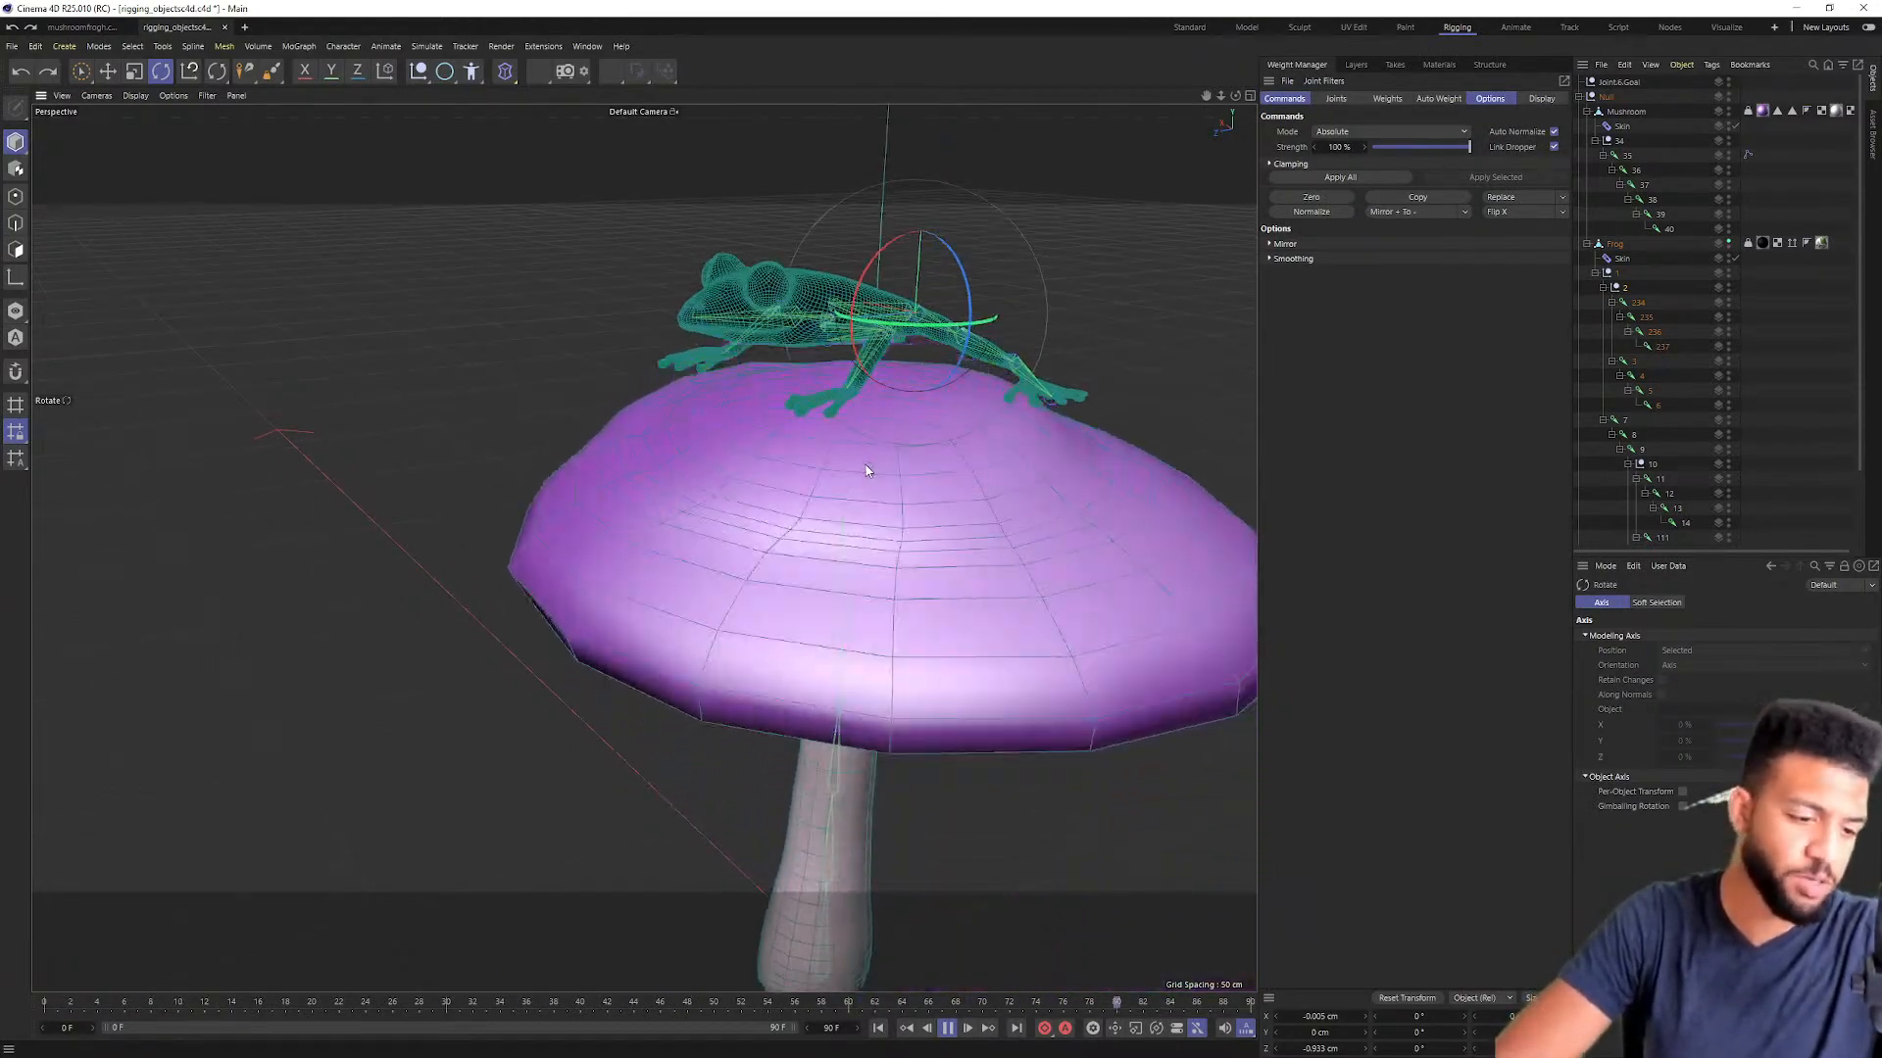
pyautogui.scroll(5, 868, 463)
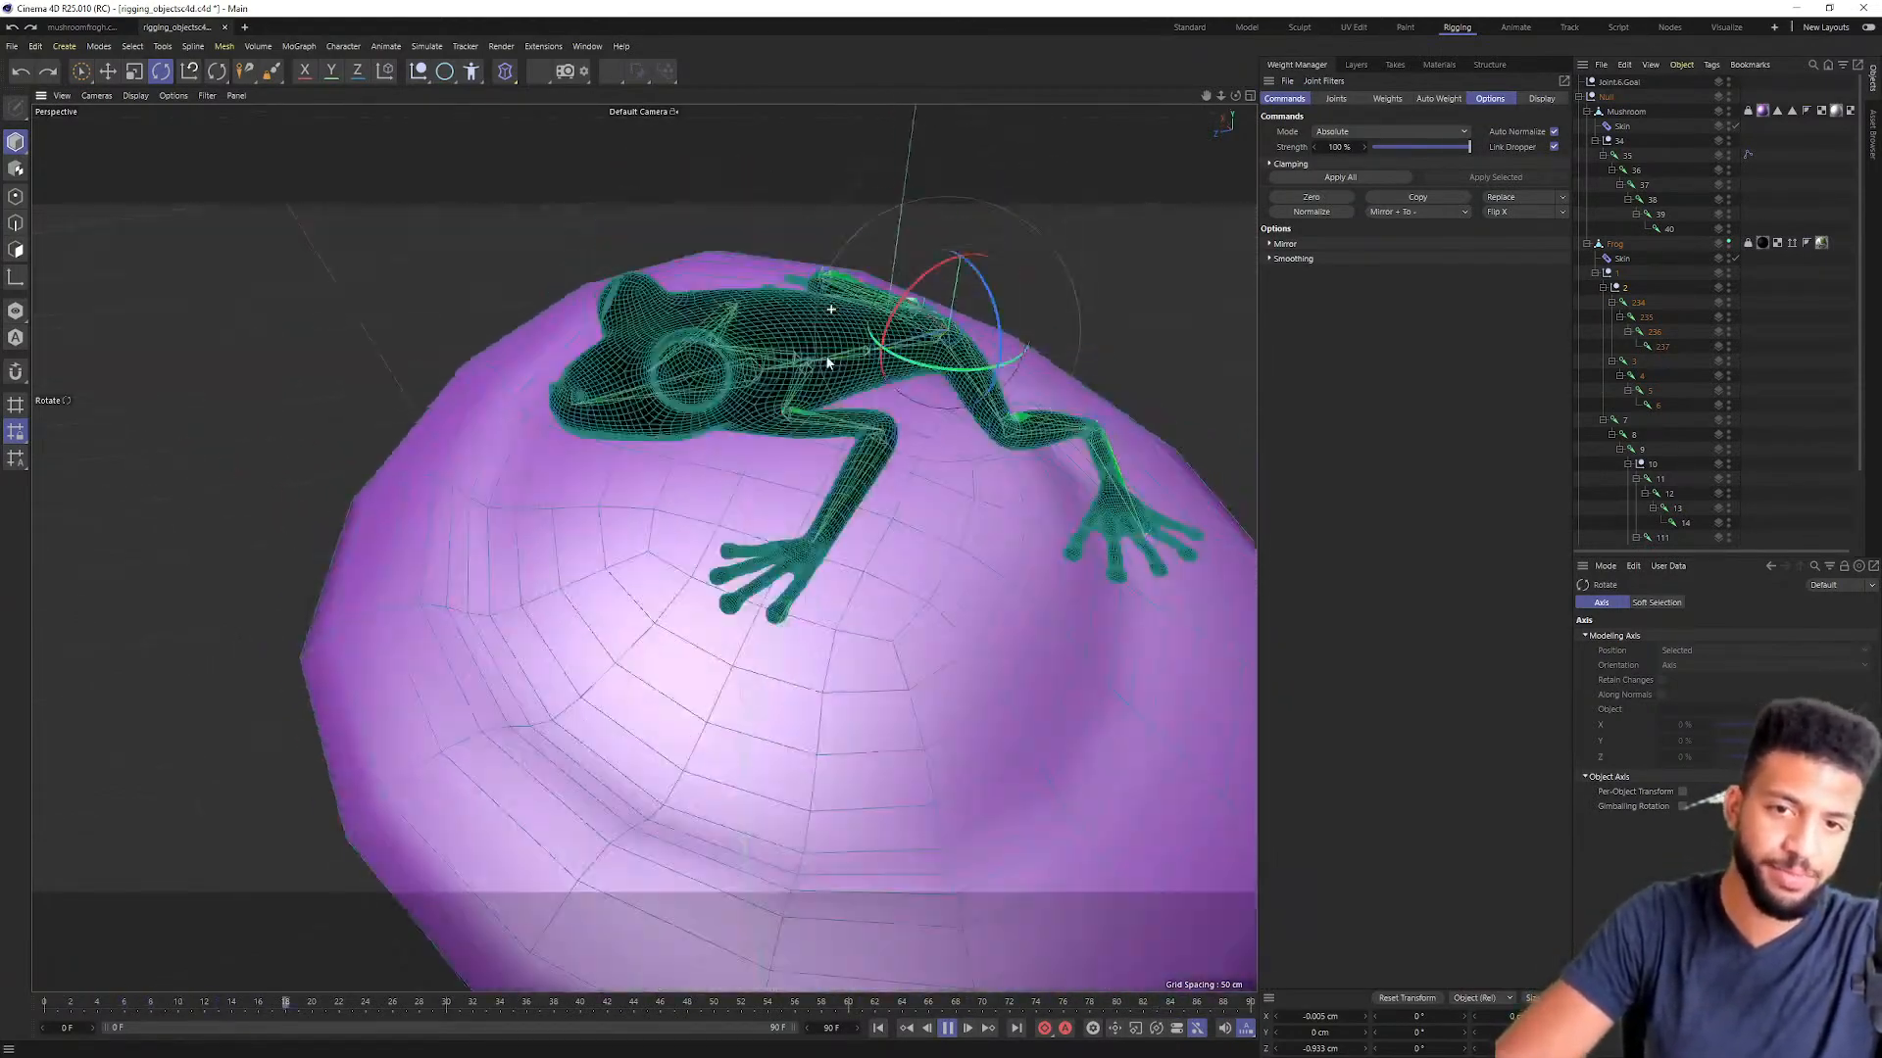
# Step: Examine the frog's legs and head up close from behind and in front during playback, and stop the animation
pyautogui.keyDown('alt'); pyautogui.moveTo(826, 358); pyautogui.dragTo(592, 353); pyautogui.keyUp('alt')
pyautogui.scroll(3, 832, 458)
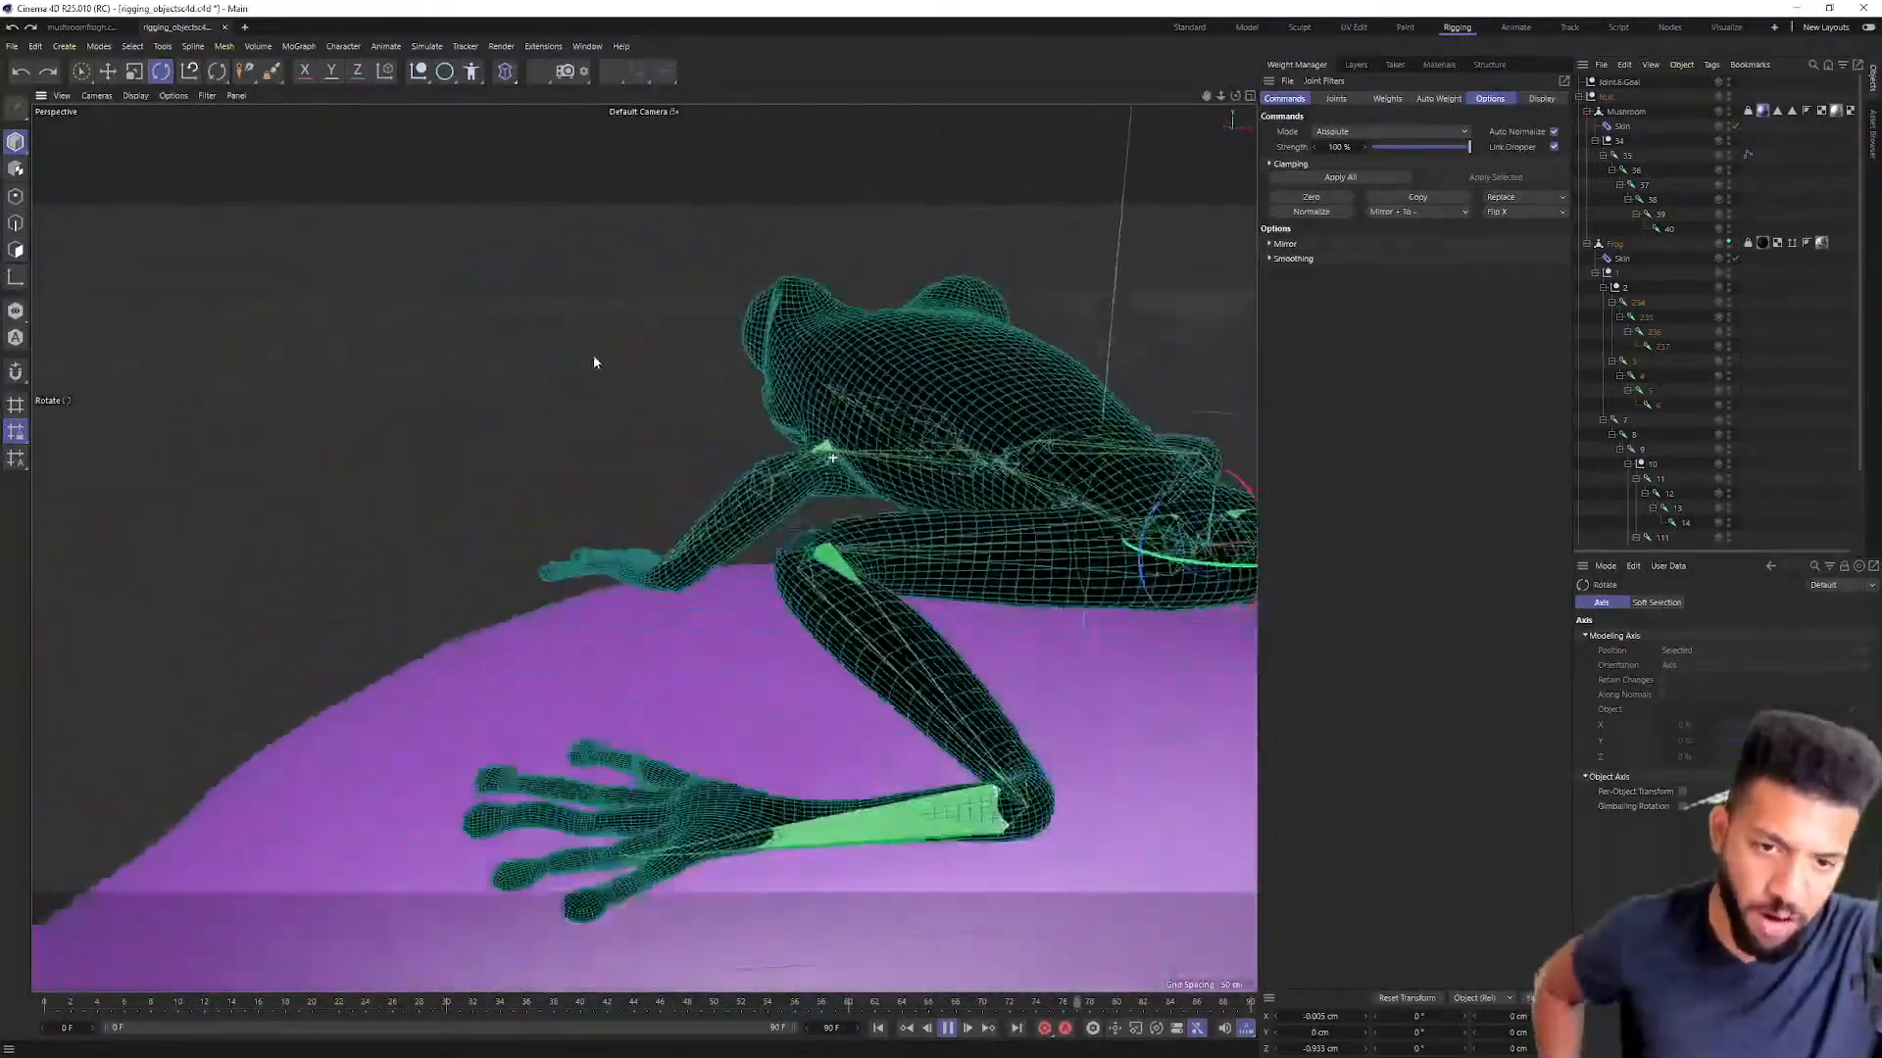
pyautogui.keyDown('alt'); pyautogui.moveTo(1006, 578); pyautogui.dragTo(752, 412, button='right'); pyautogui.keyUp('alt')
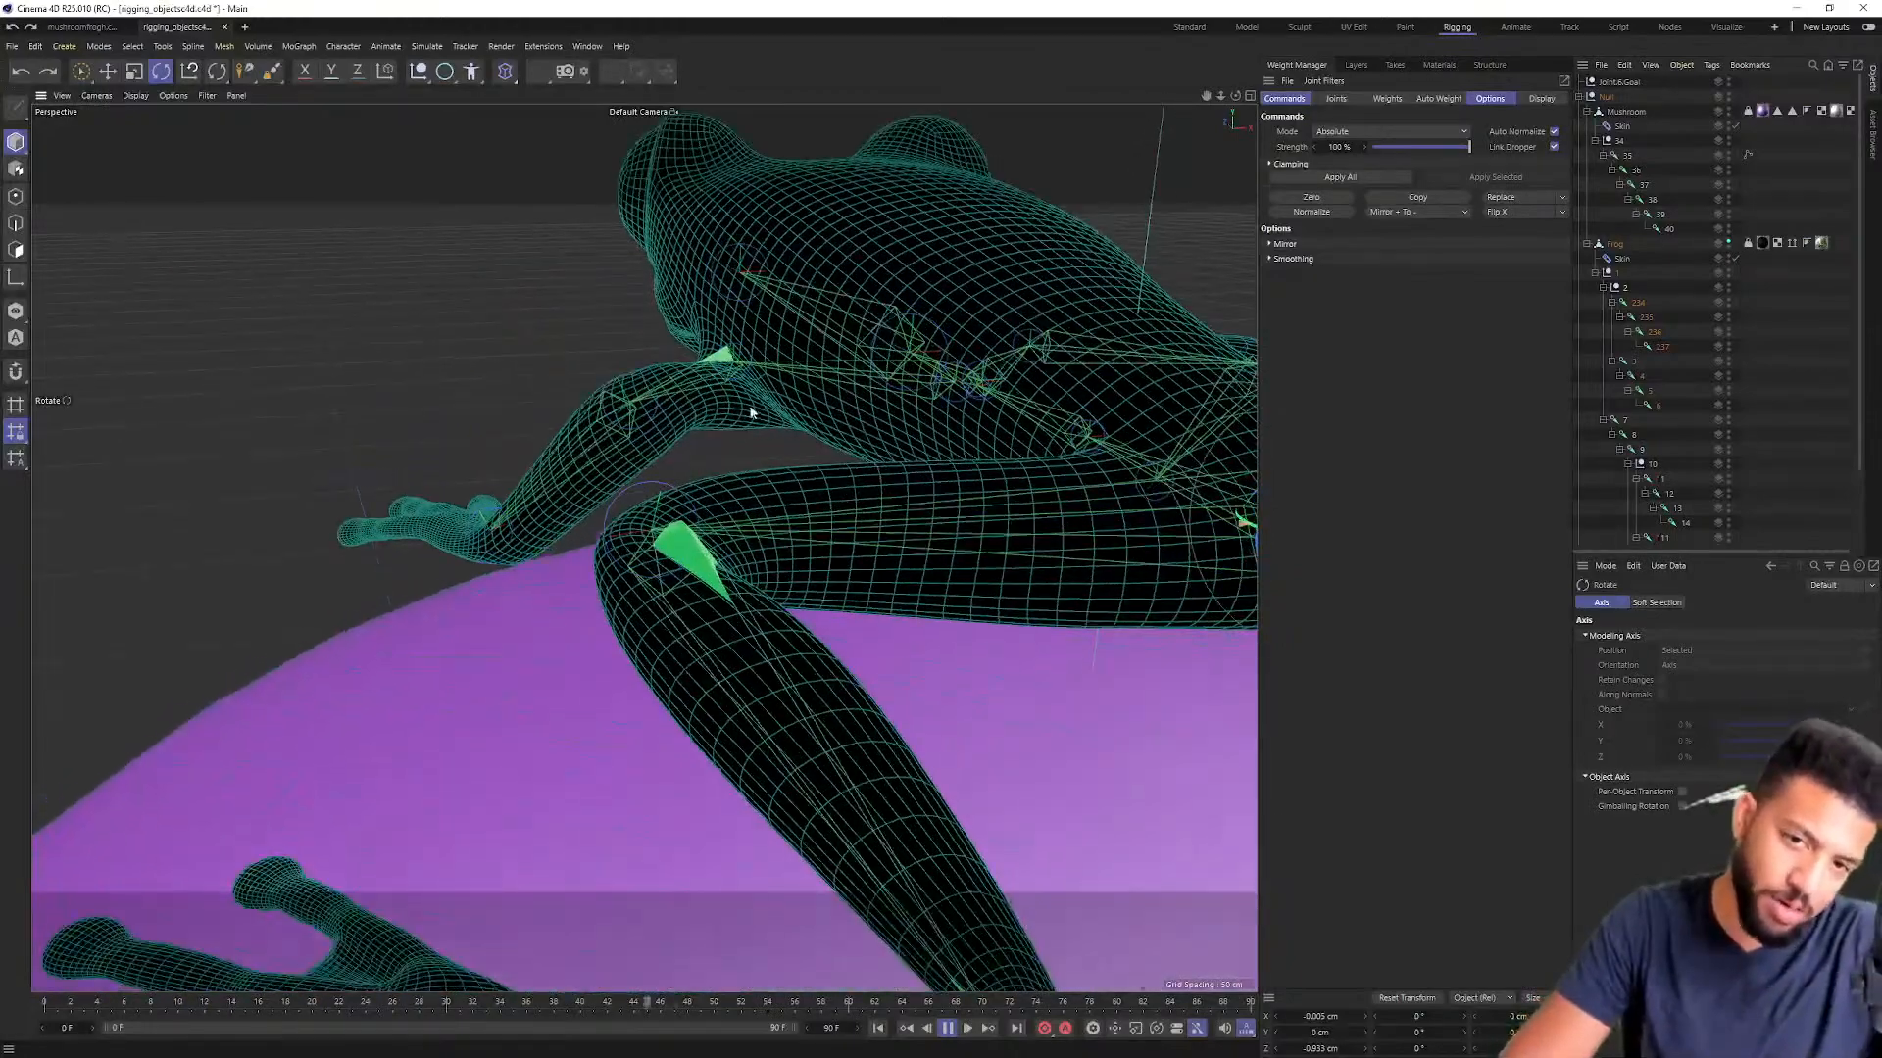
pyautogui.keyDown('alt'); pyautogui.moveTo(752, 411); pyautogui.dragTo(1020, 424); pyautogui.keyUp('alt')
pyautogui.keyDown('alt'); pyautogui.moveTo(673, 413); pyautogui.dragTo(916, 468); pyautogui.keyUp('alt')
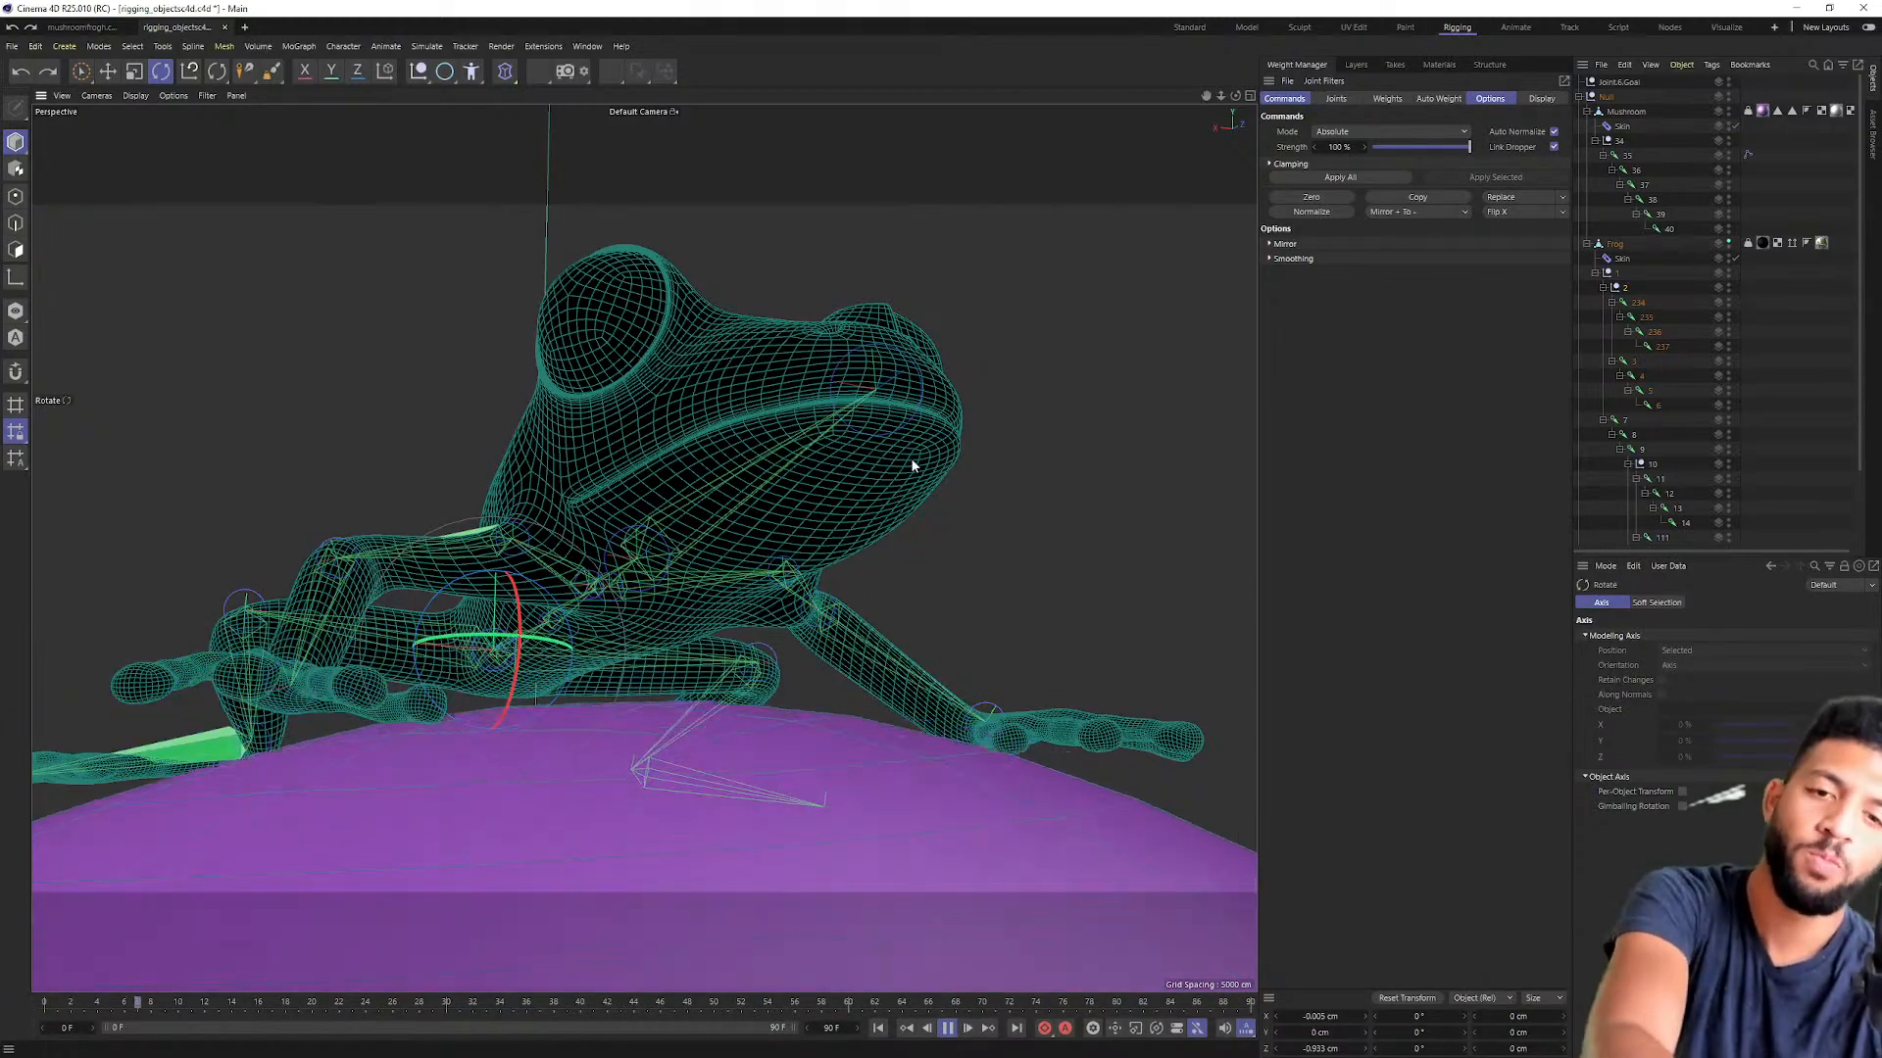
pyautogui.keyDown('alt'); pyautogui.moveTo(871, 471); pyautogui.dragTo(797, 531); pyautogui.keyUp('alt')
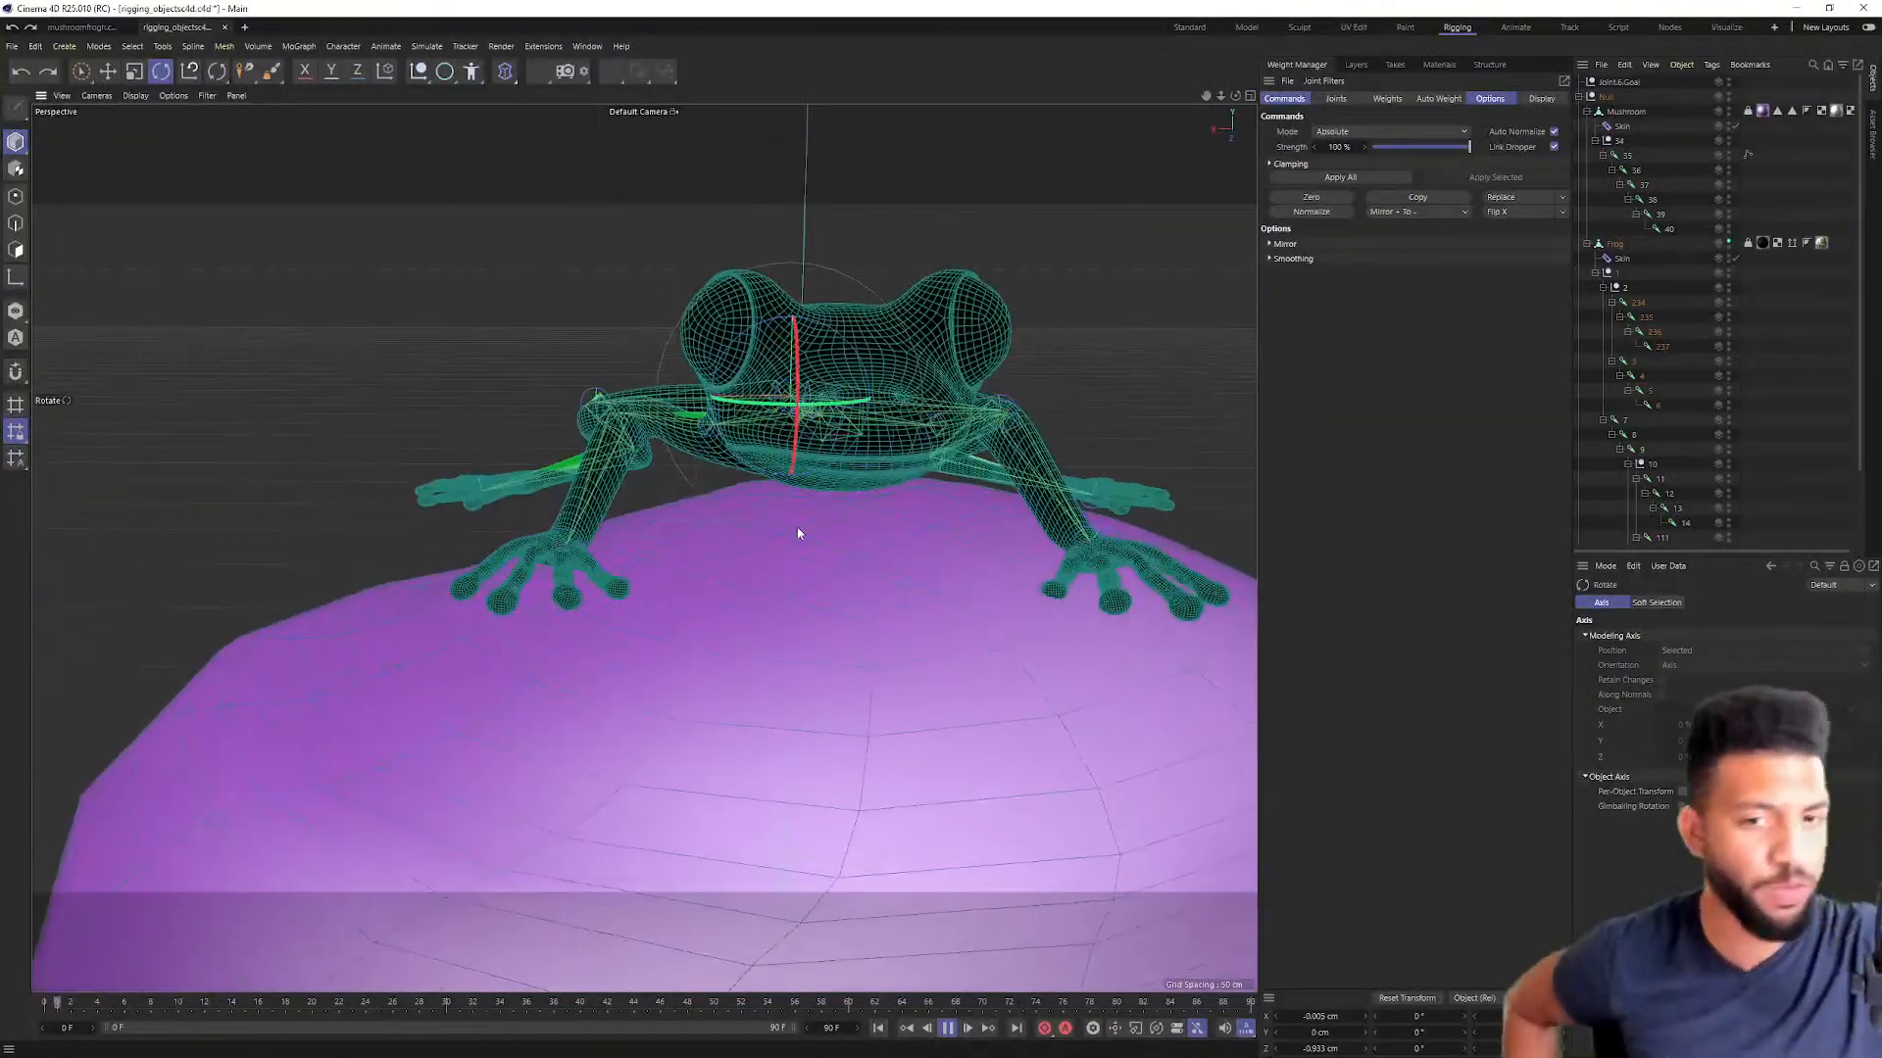
pyautogui.scroll(-3, 797, 531)
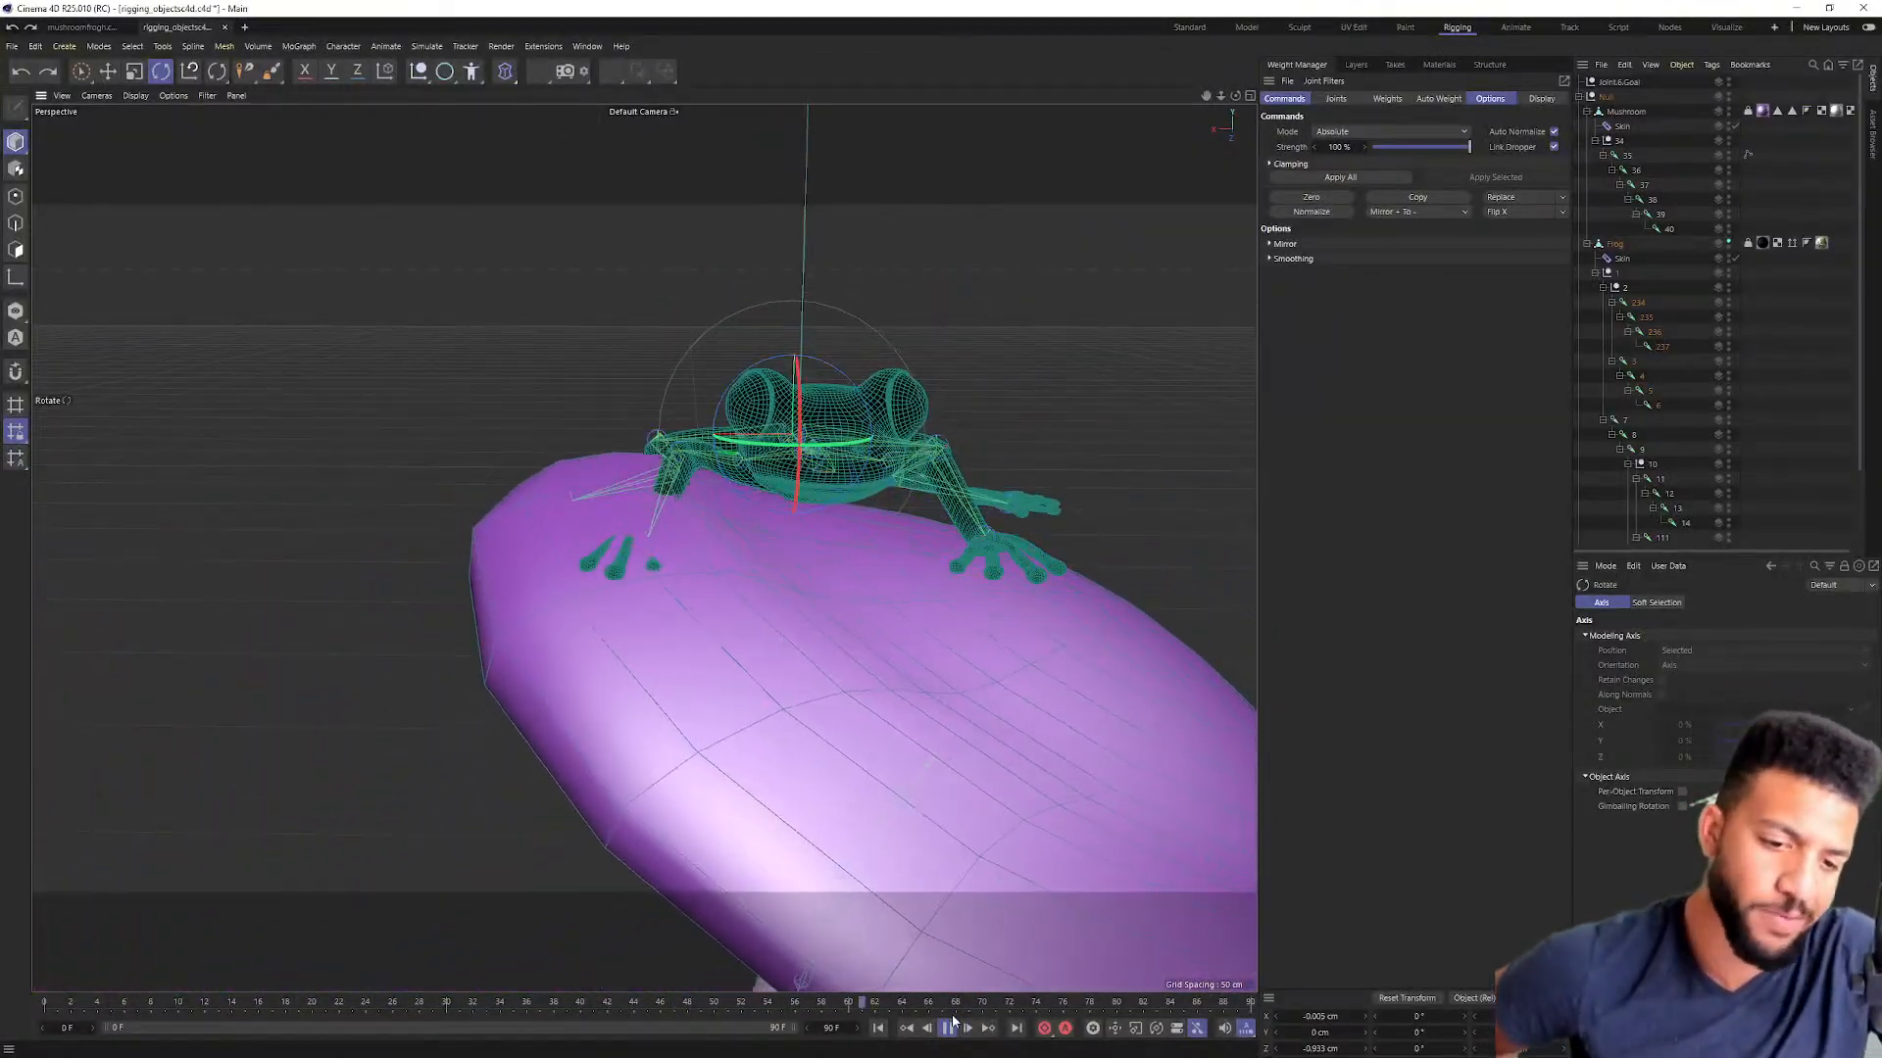
pyautogui.click(947, 1027)
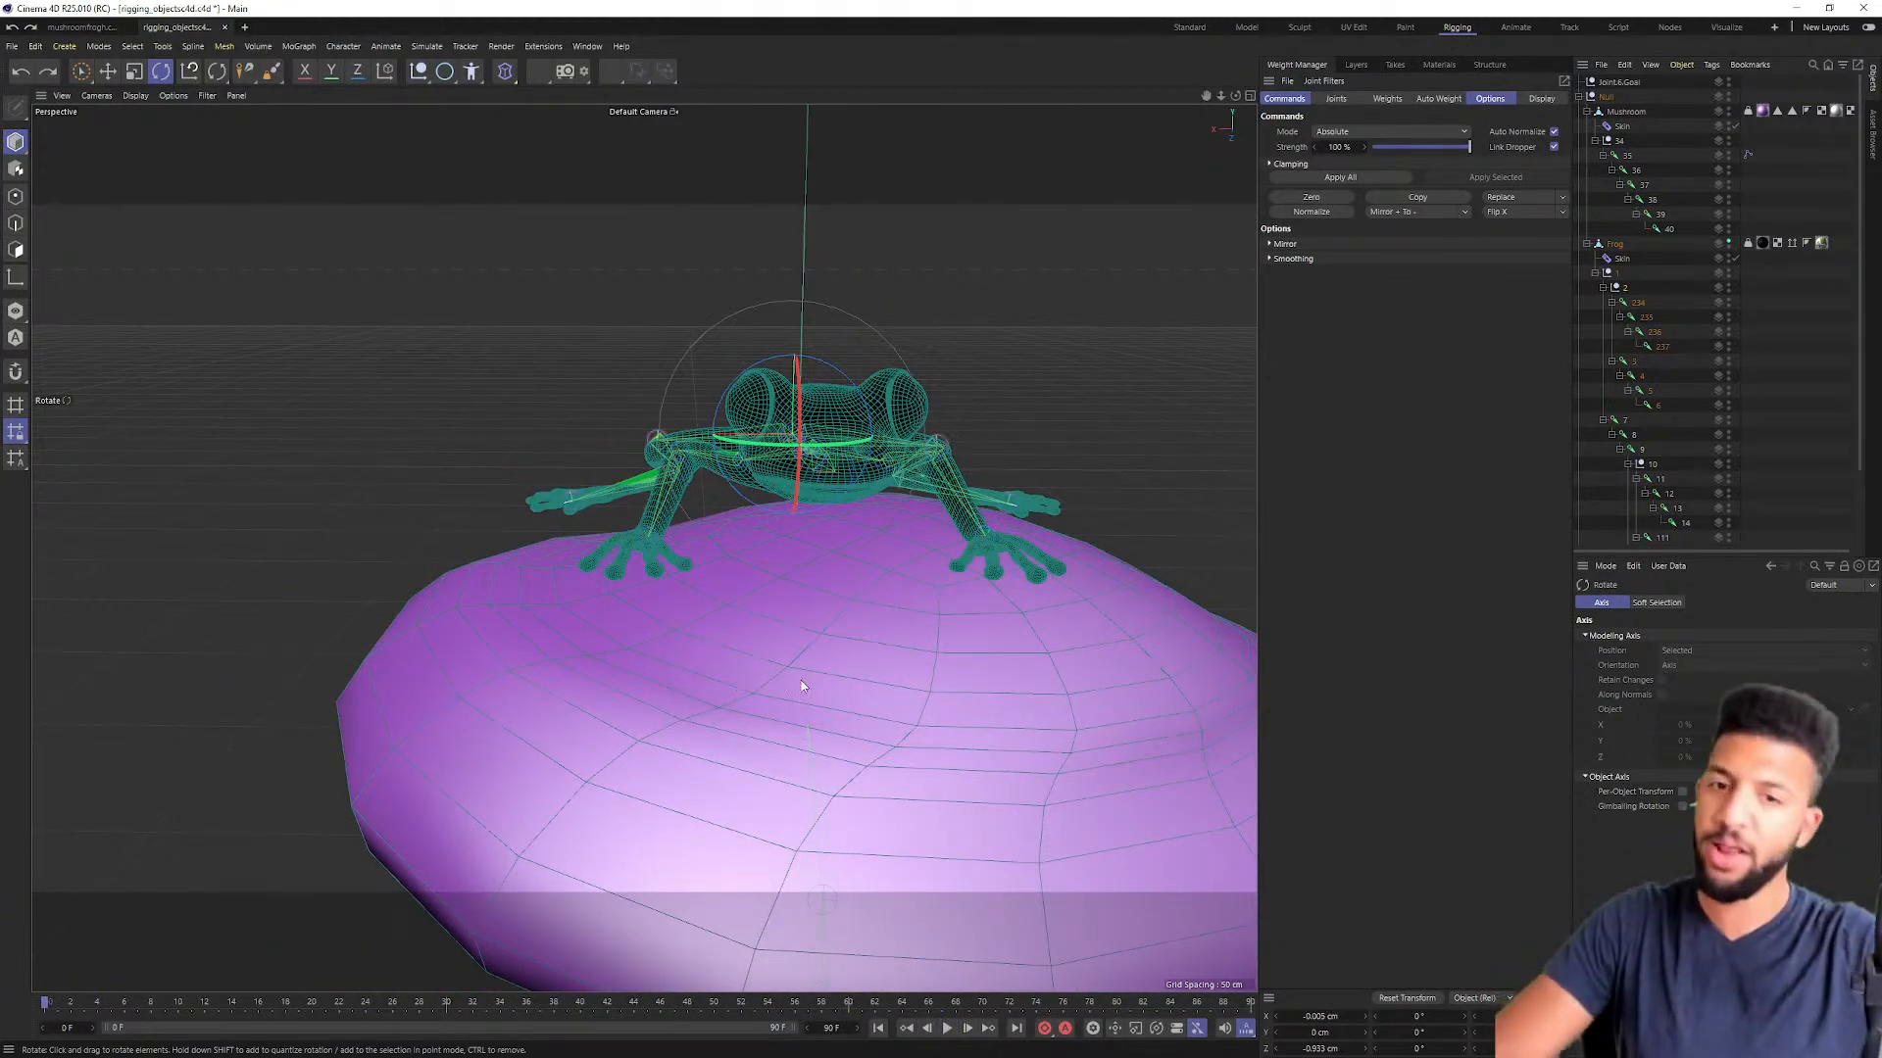
# Step: Select the joints of both hind legs under null 2 and examine their weight distribution from behind
pyautogui.keyDown('alt'); pyautogui.moveTo(890, 598); pyautogui.dragTo(620, 466); pyautogui.keyUp('alt')
pyautogui.keyDown('alt'); pyautogui.moveTo(758, 448); pyautogui.dragTo(761, 445); pyautogui.keyUp('alt')
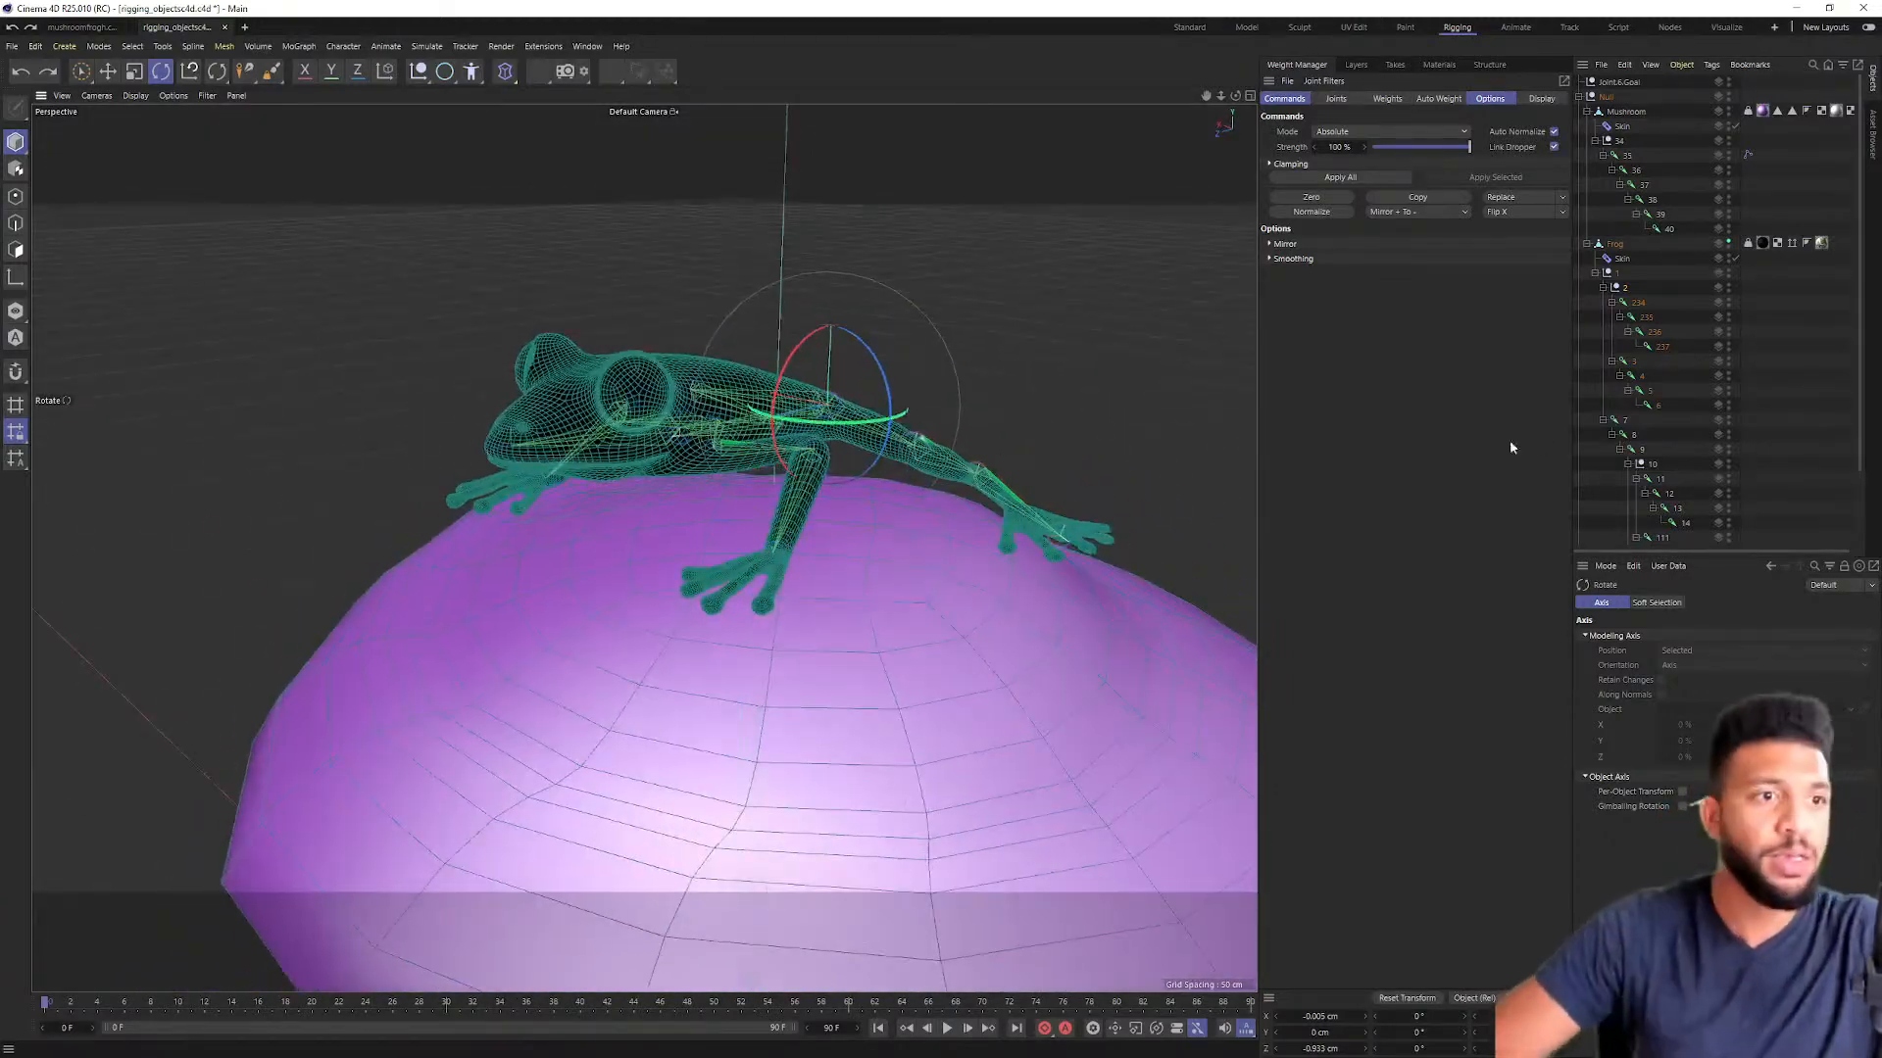
pyautogui.click(1650, 317)
pyautogui.scroll(3, 774, 470)
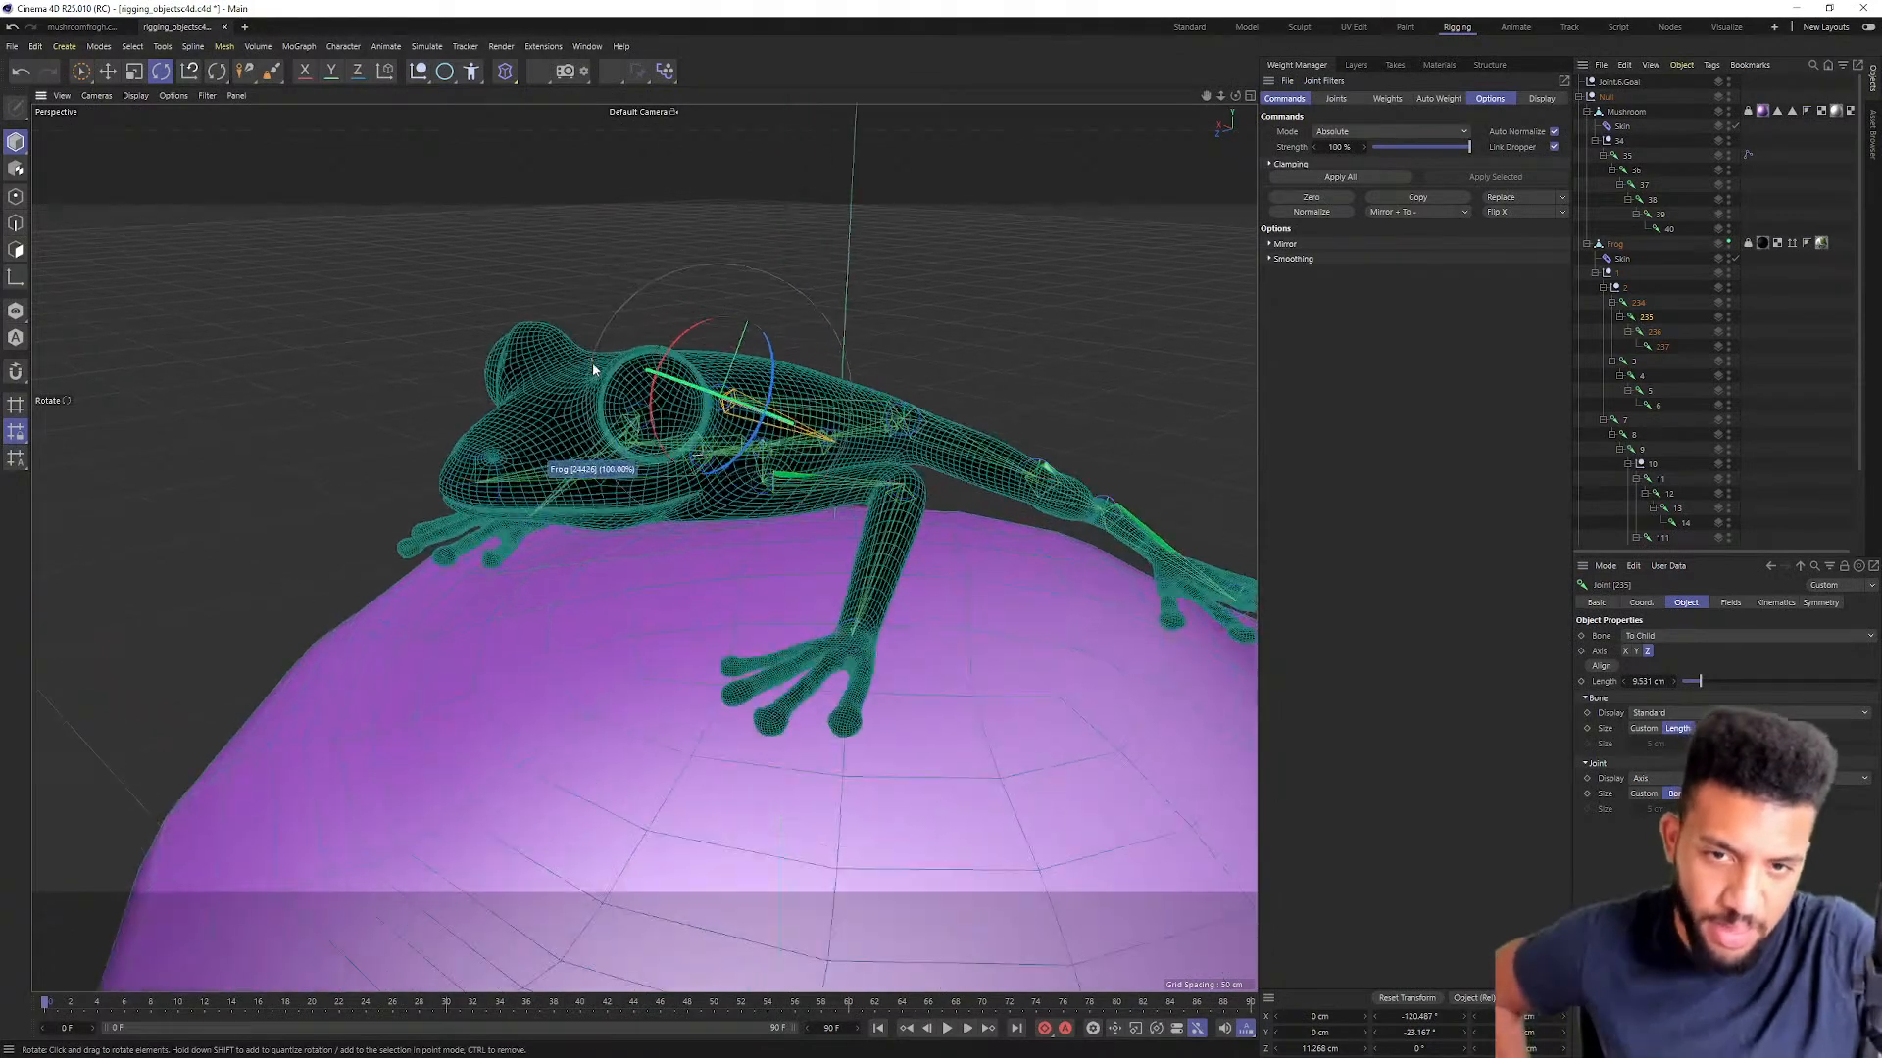
pyautogui.scroll(2, 849, 402)
pyautogui.keyDown('alt'); pyautogui.moveTo(848, 402); pyautogui.dragTo(703, 425); pyautogui.keyUp('alt')
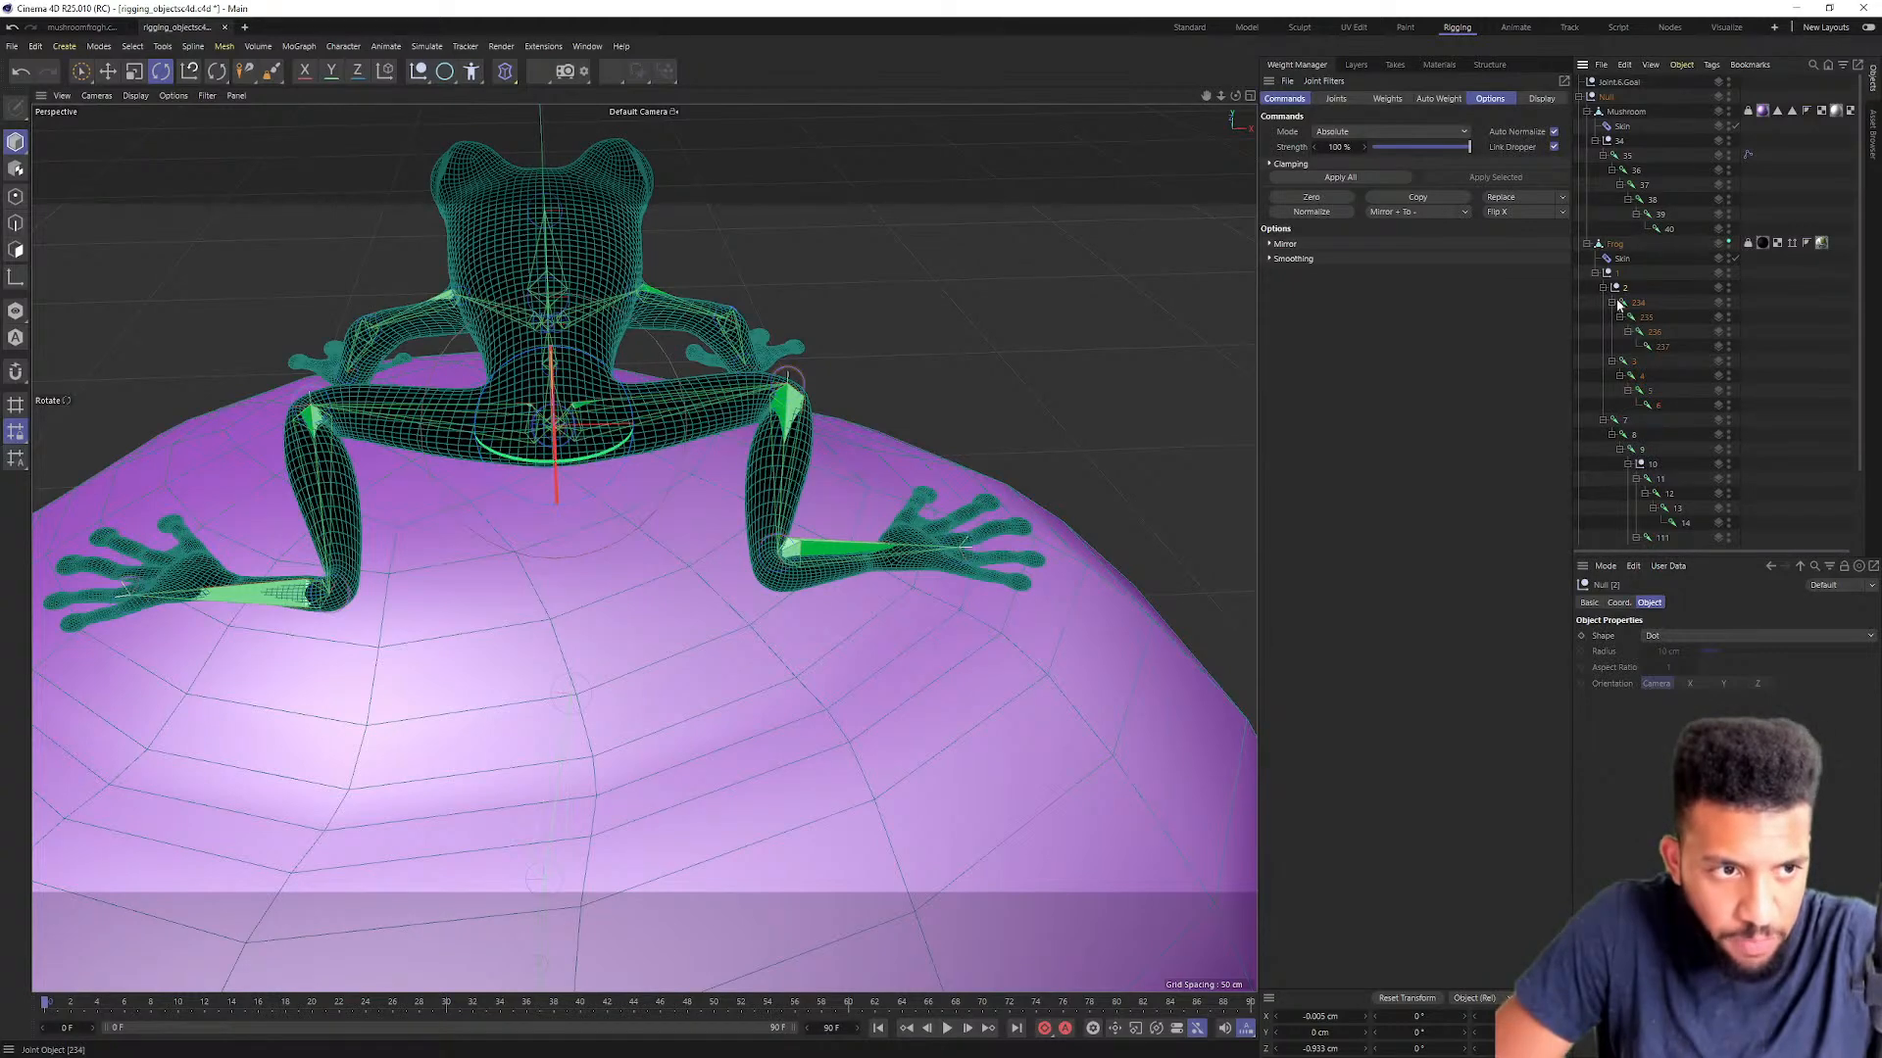
pyautogui.keyDown('shift'); pyautogui.click(1656, 353); pyautogui.keyUp('shift')
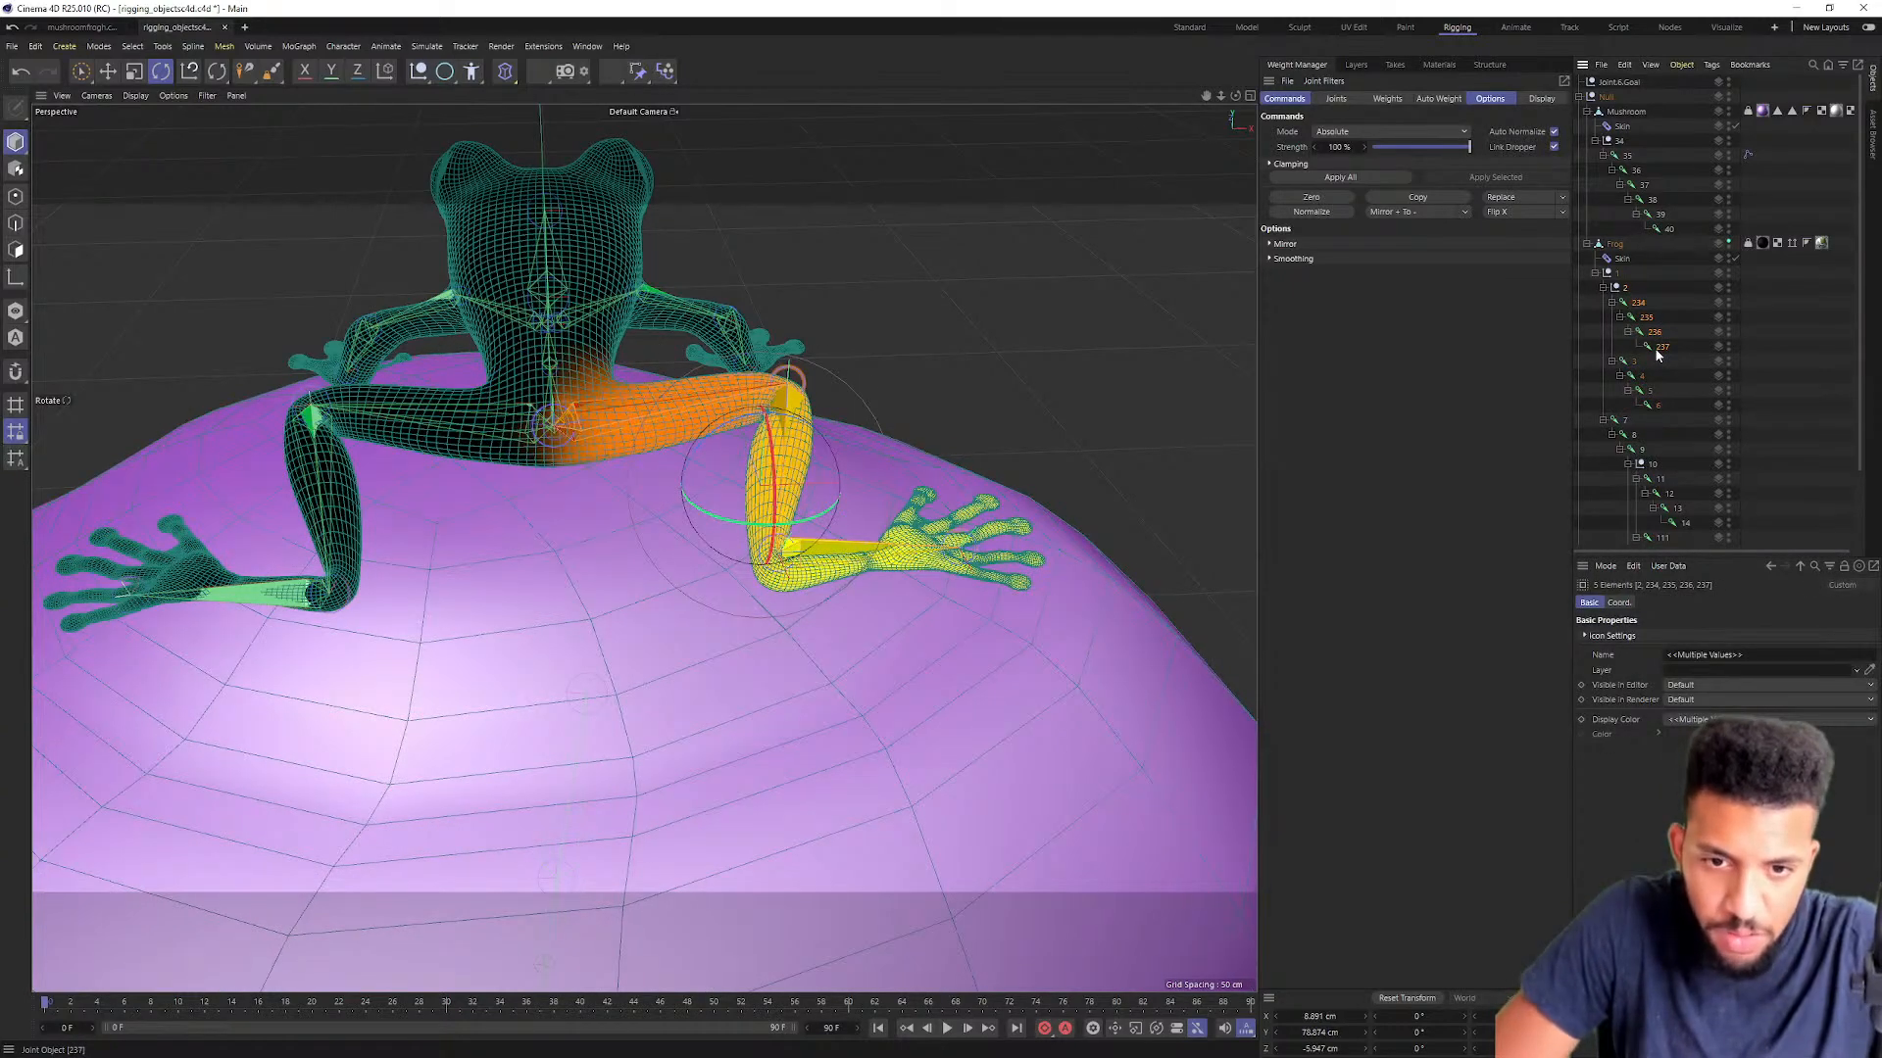
pyautogui.keyDown('shift'); pyautogui.click(1658, 404); pyautogui.keyUp('shift')
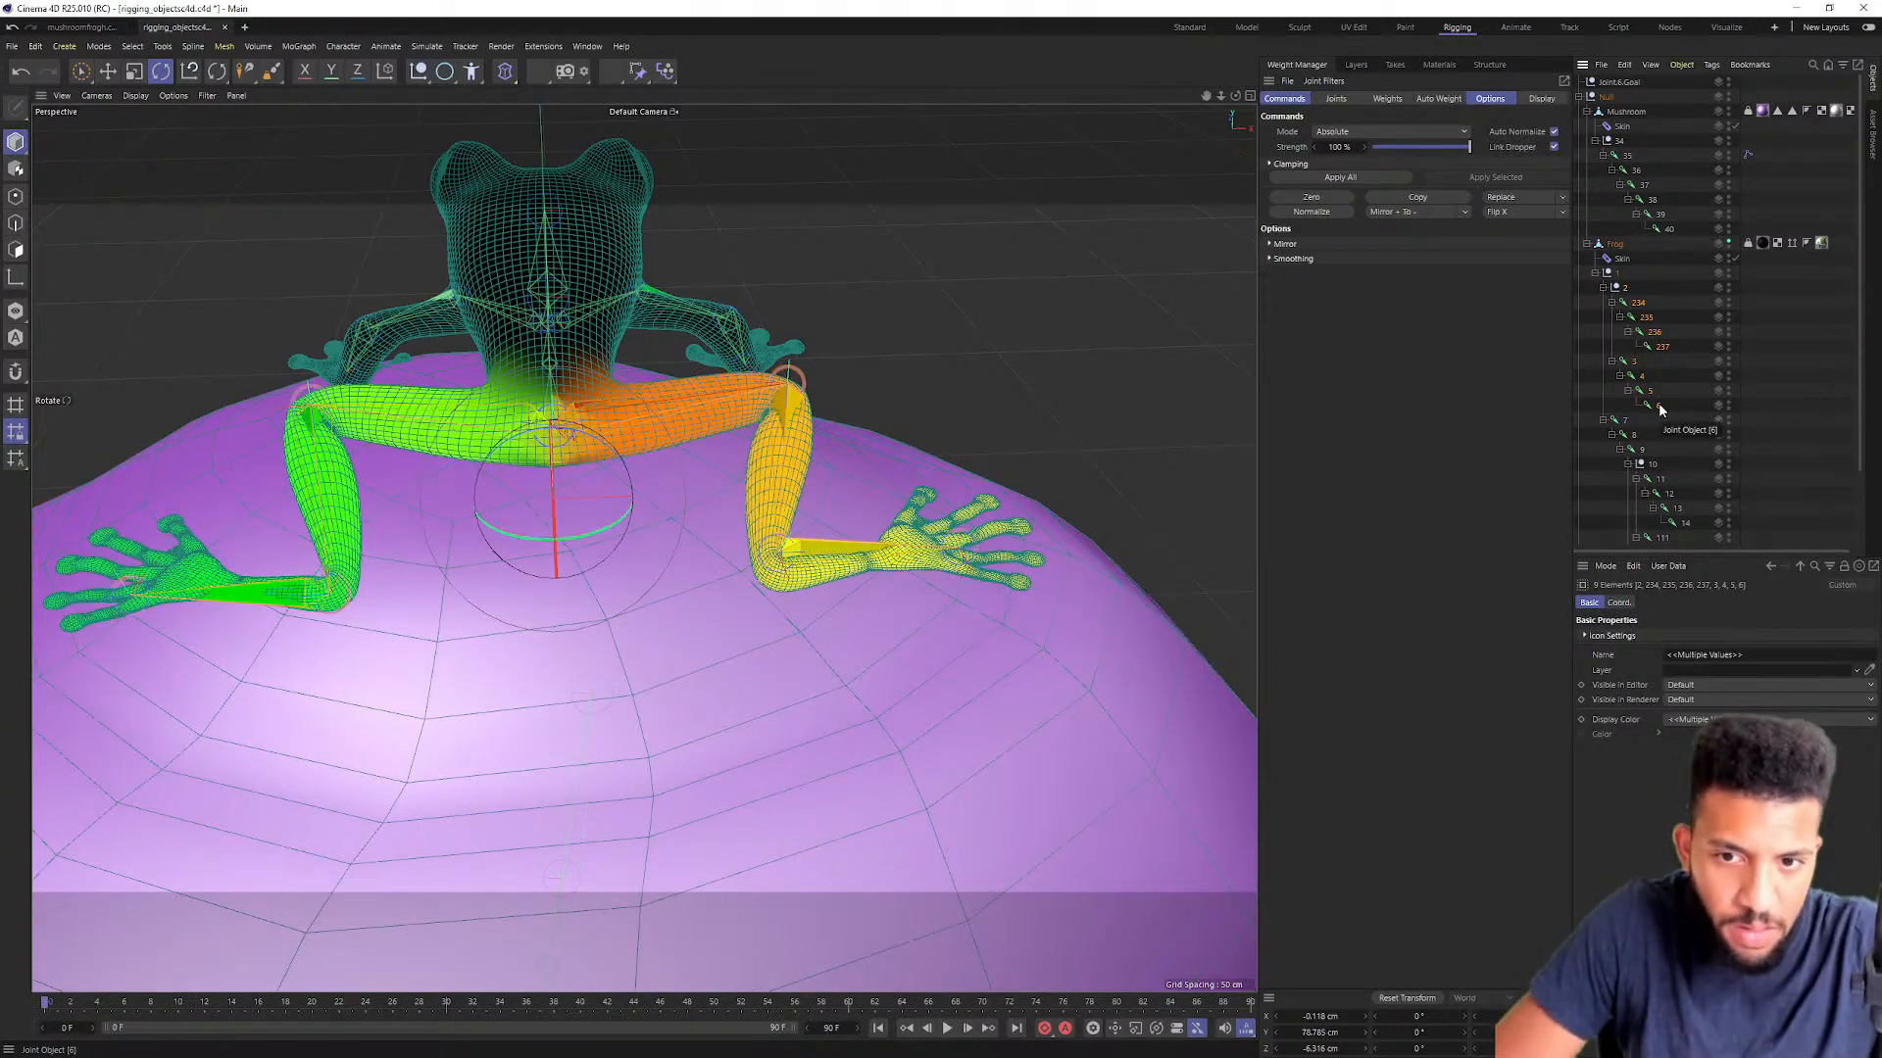
pyautogui.keyDown('alt'); pyautogui.moveTo(507, 461); pyautogui.dragTo(555, 457); pyautogui.keyUp('alt')
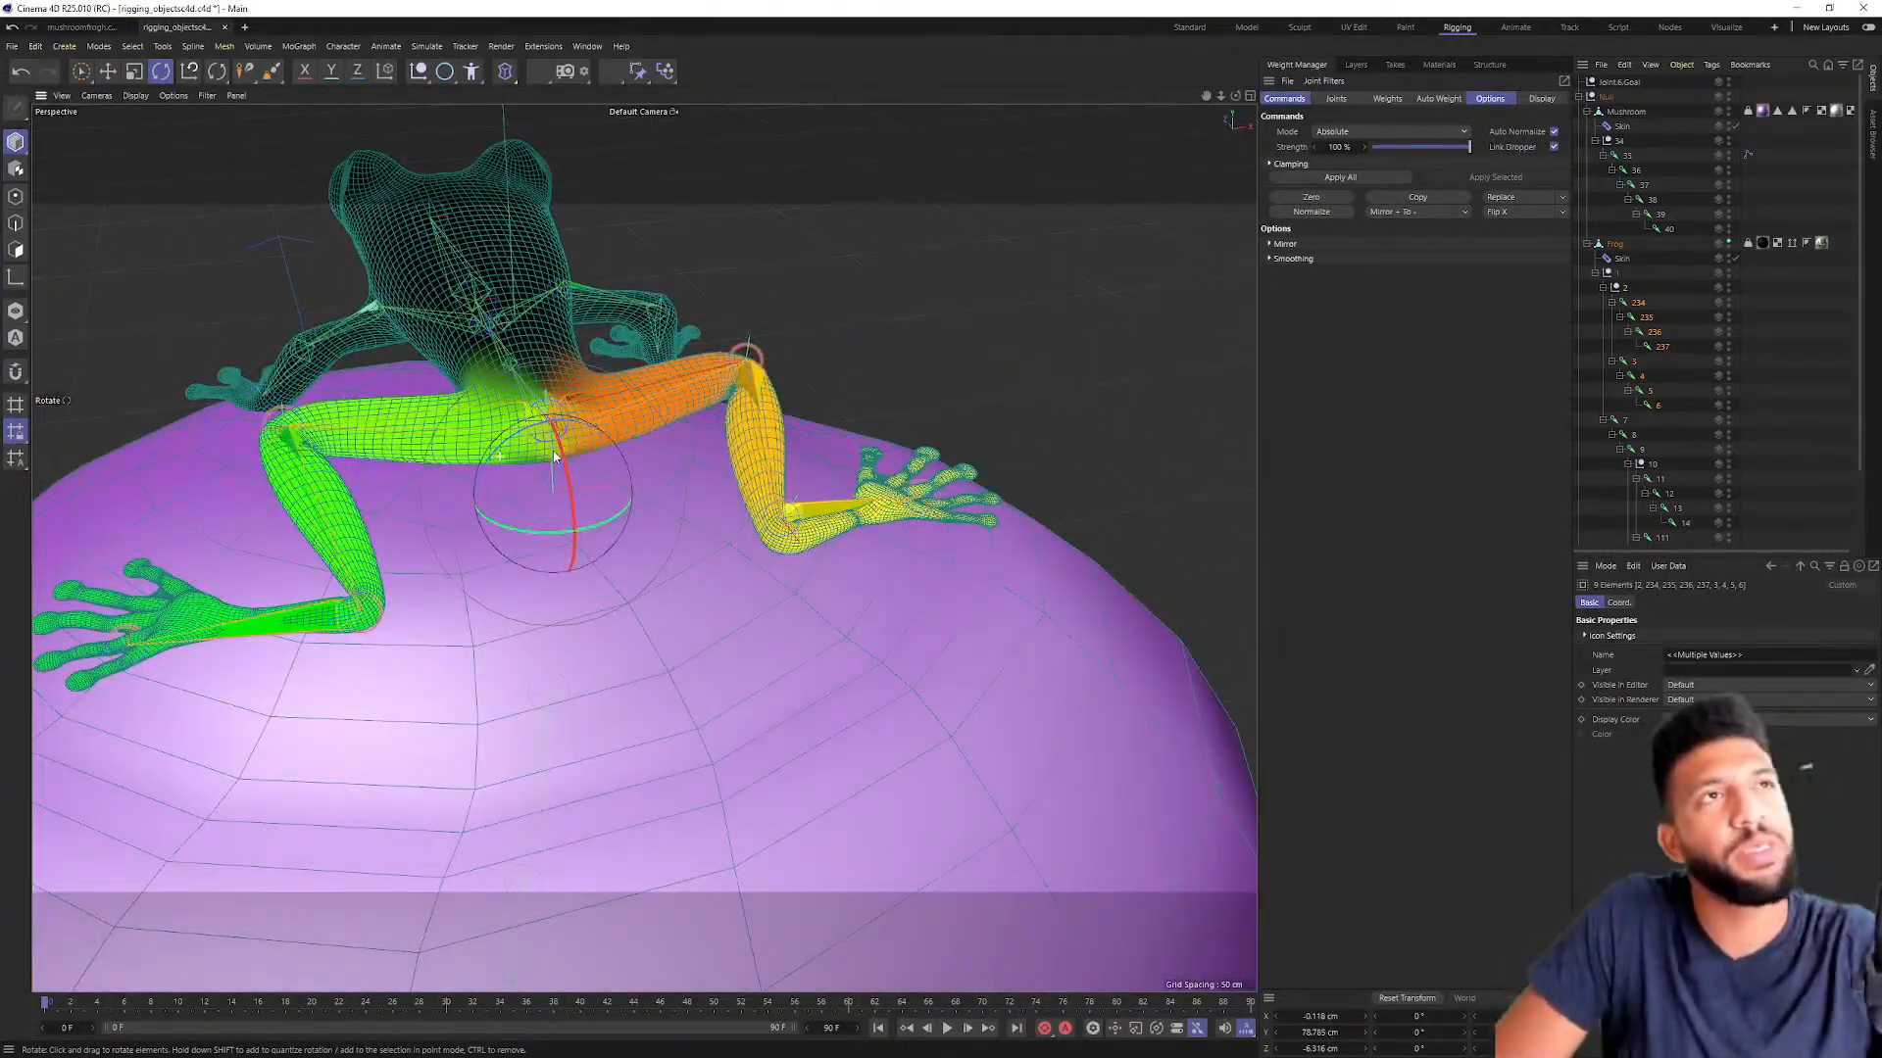
# Step: Switch to the Standard layout and create an IK chain from joint 234 to joint 237 on the right hind leg
pyautogui.click(1637, 303)
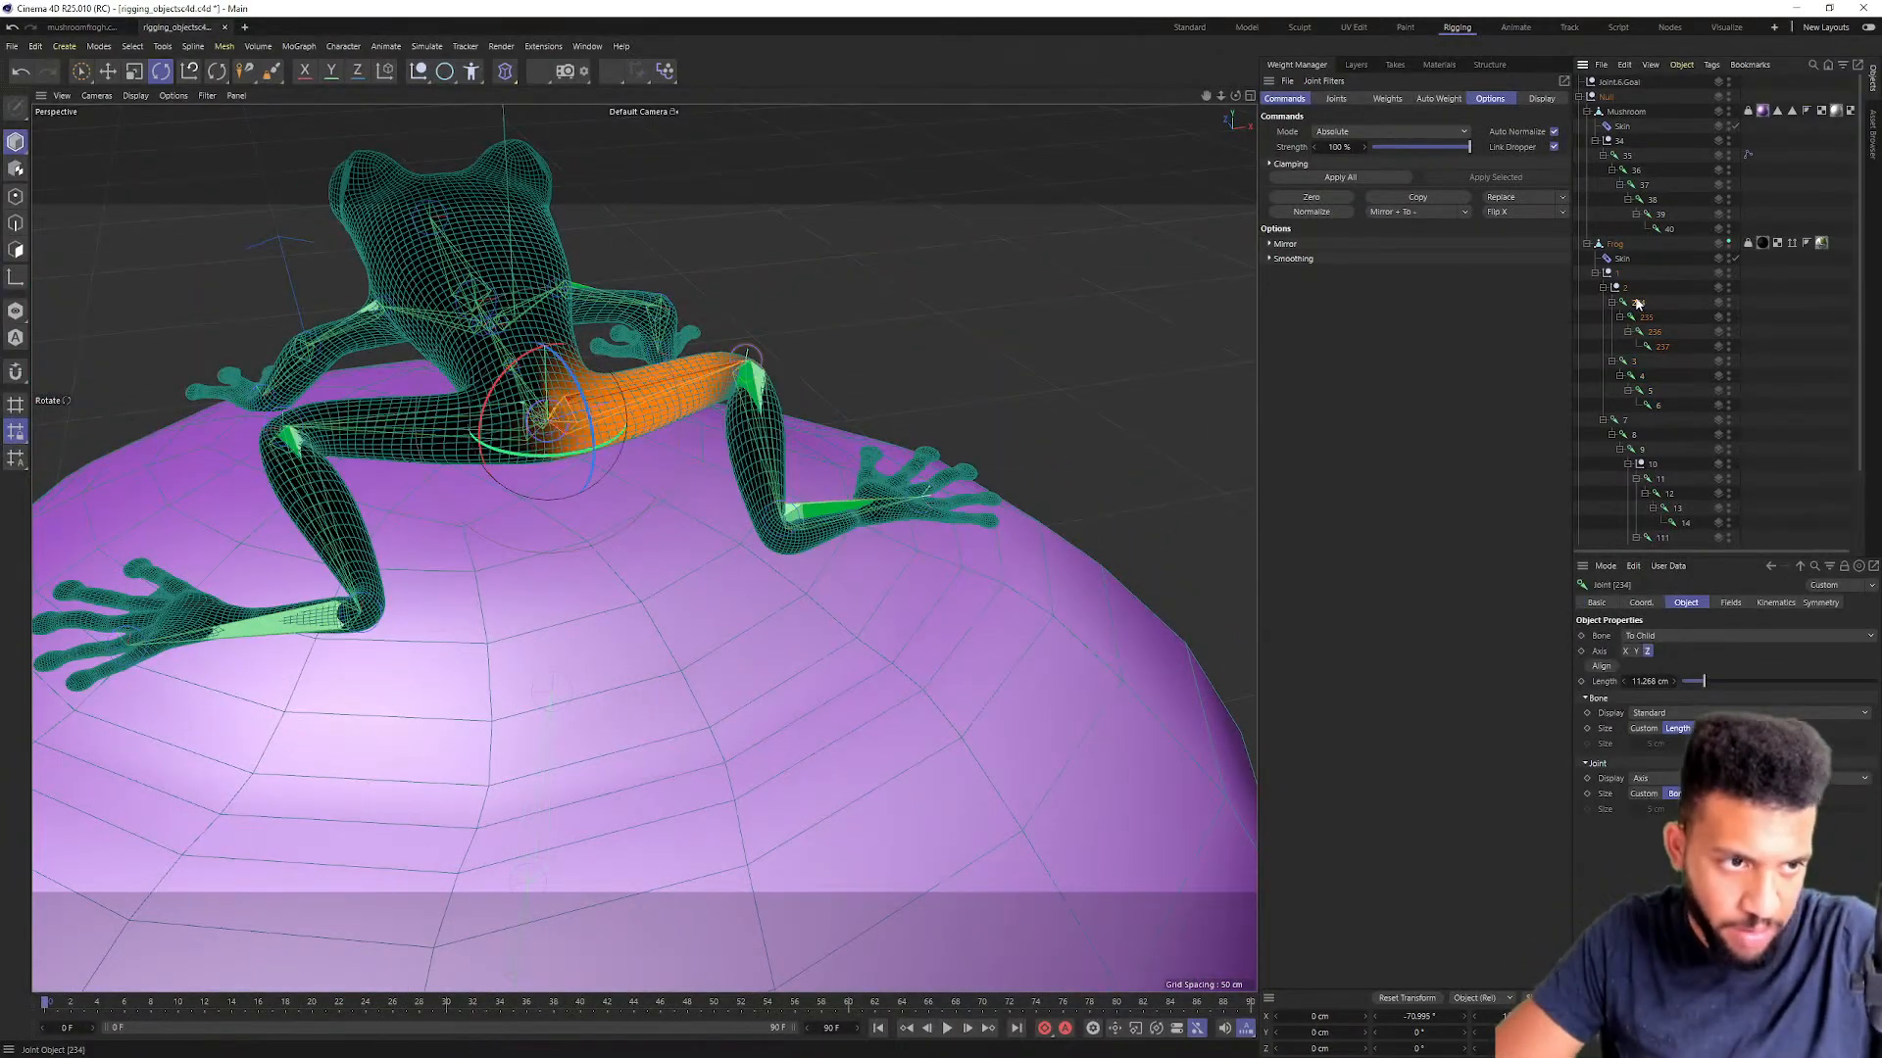
pyautogui.keyDown('ctrl'); pyautogui.click(1662, 348); pyautogui.keyUp('ctrl')
pyautogui.keyDown('ctrl'); pyautogui.click(1662, 348); pyautogui.keyUp('ctrl')
pyautogui.keyDown('alt'); pyautogui.moveTo(676, 424); pyautogui.dragTo(704, 421); pyautogui.keyUp('alt')
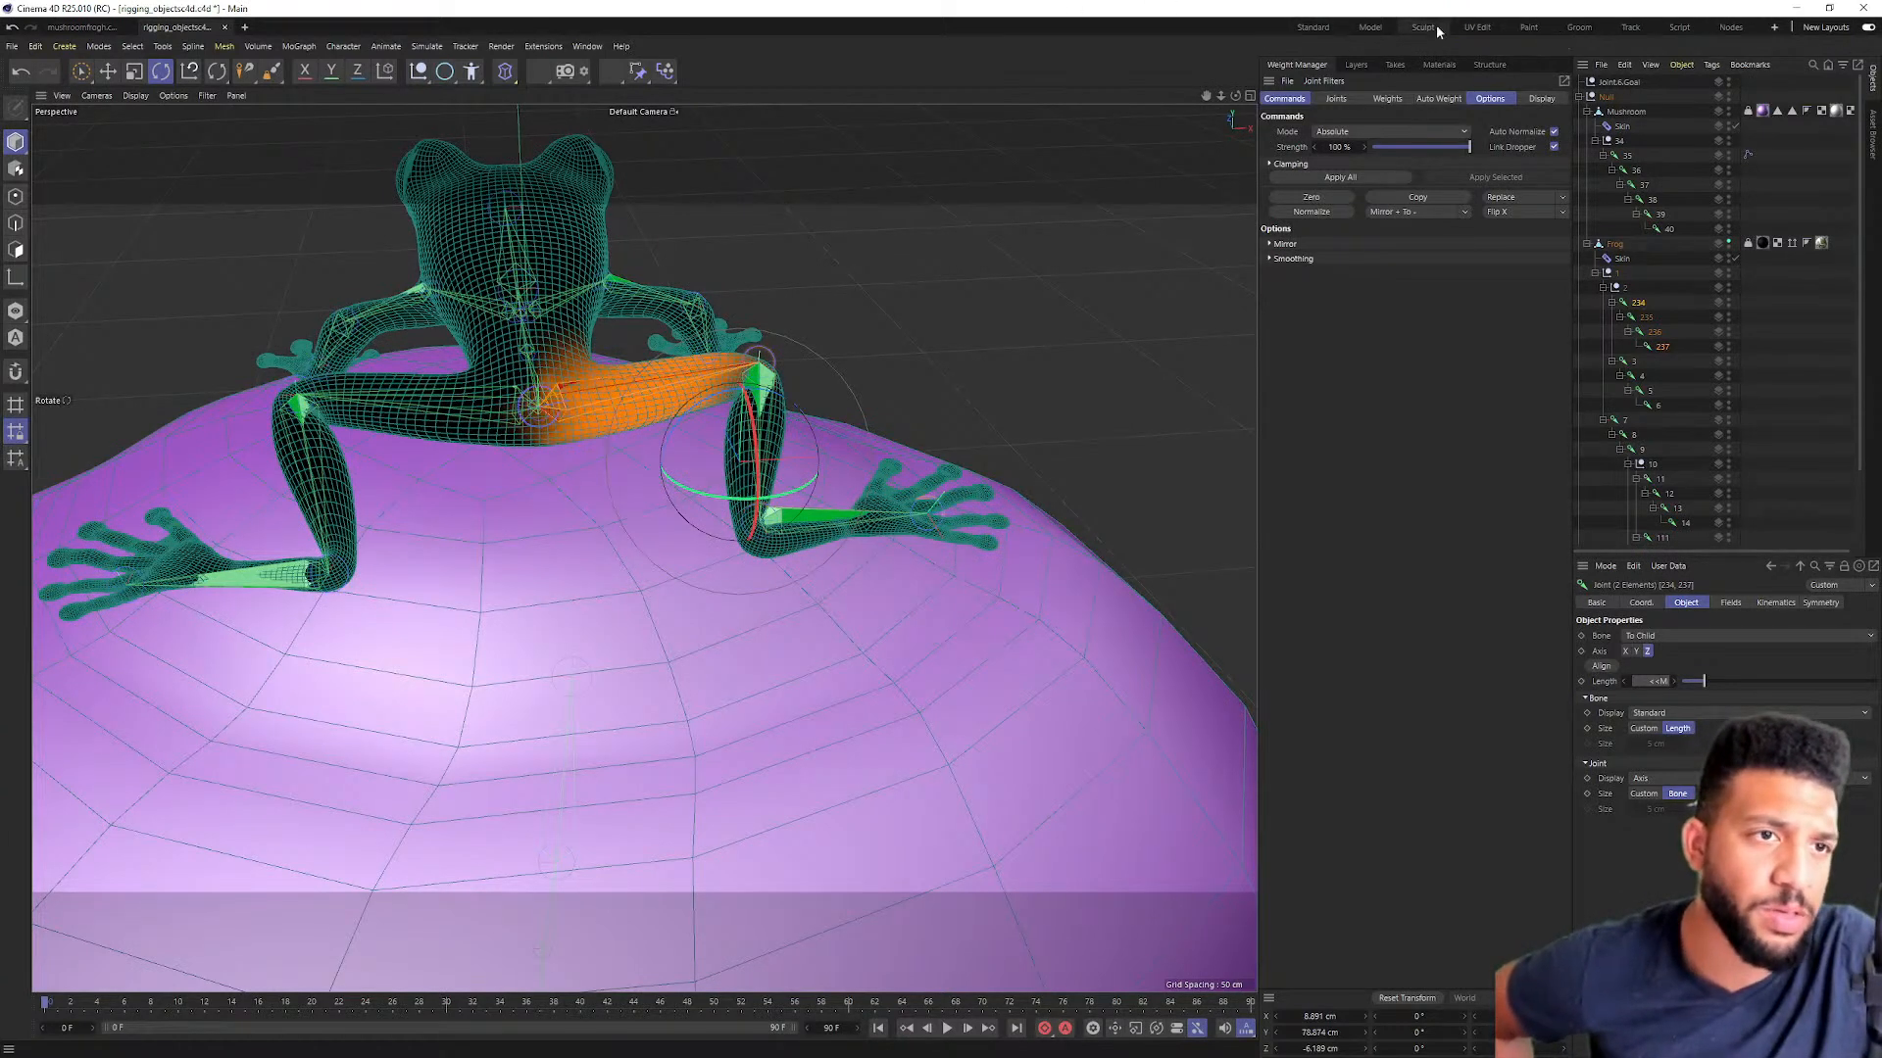
pyautogui.click(1286, 29)
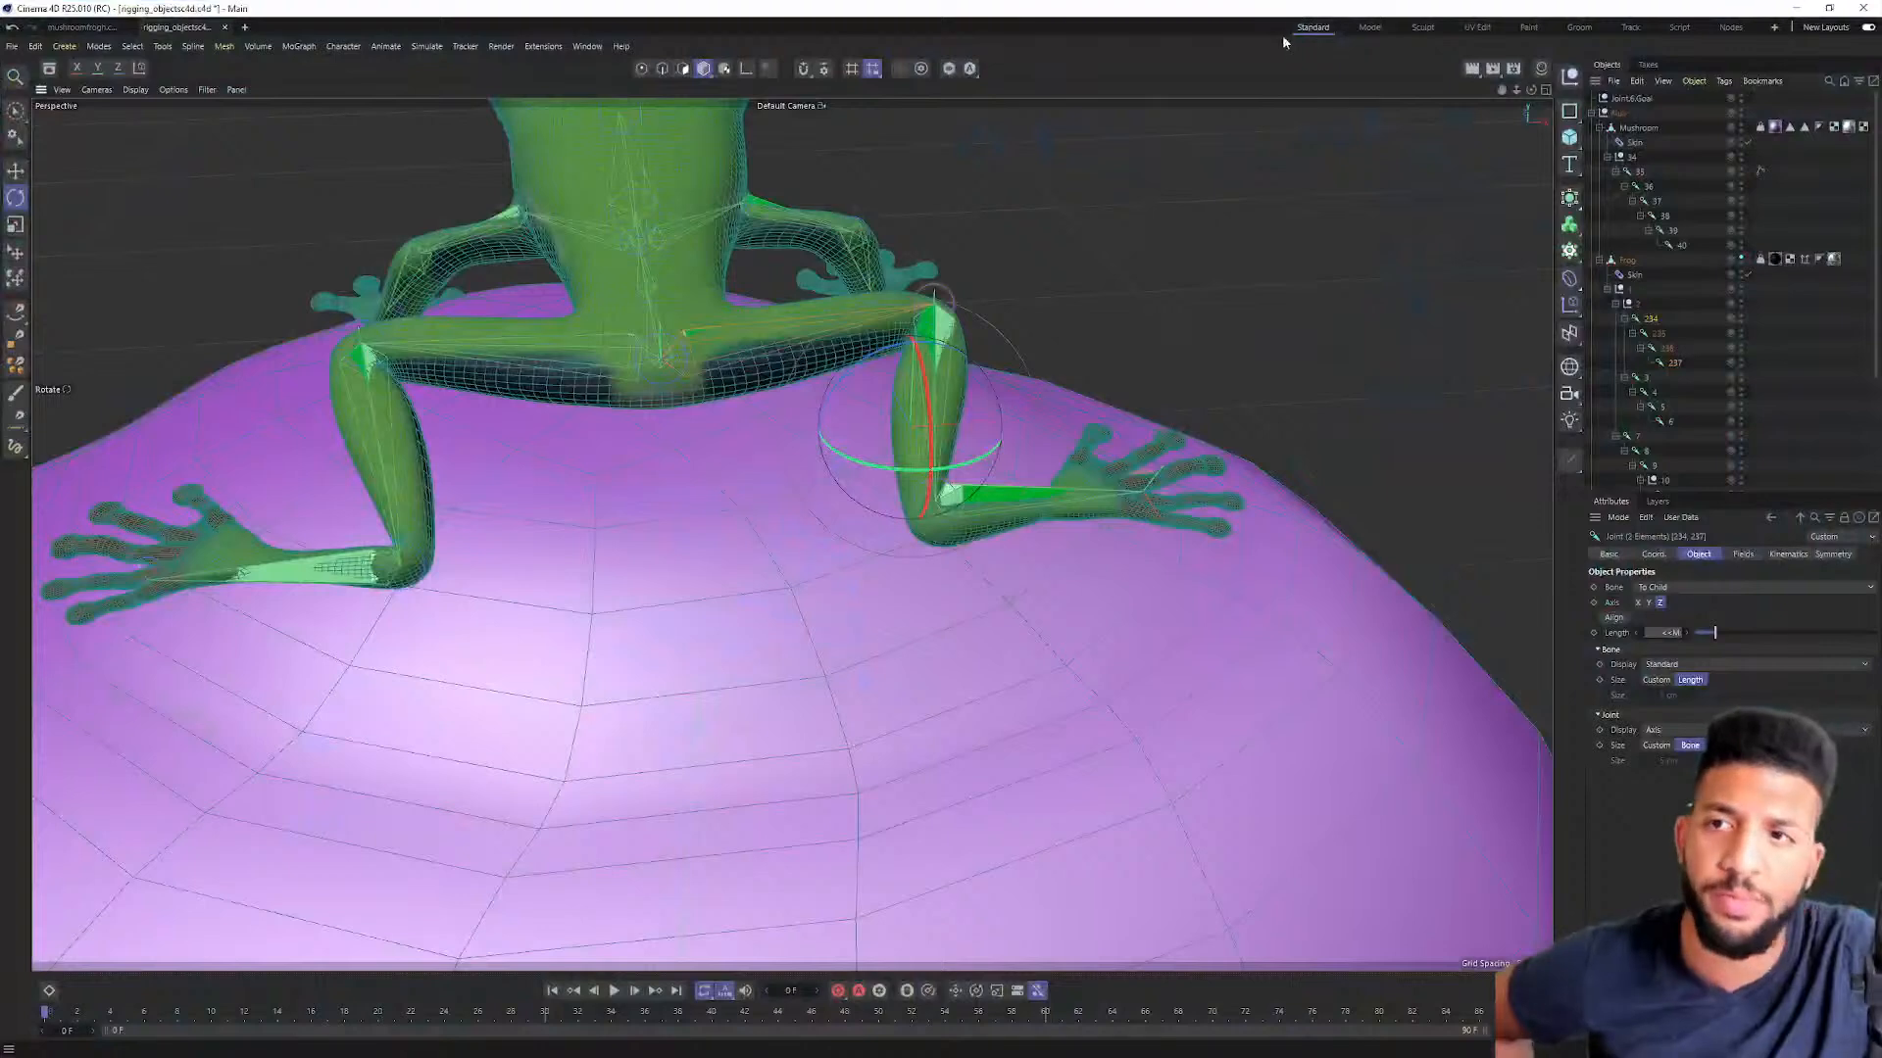
pyautogui.click(343, 46)
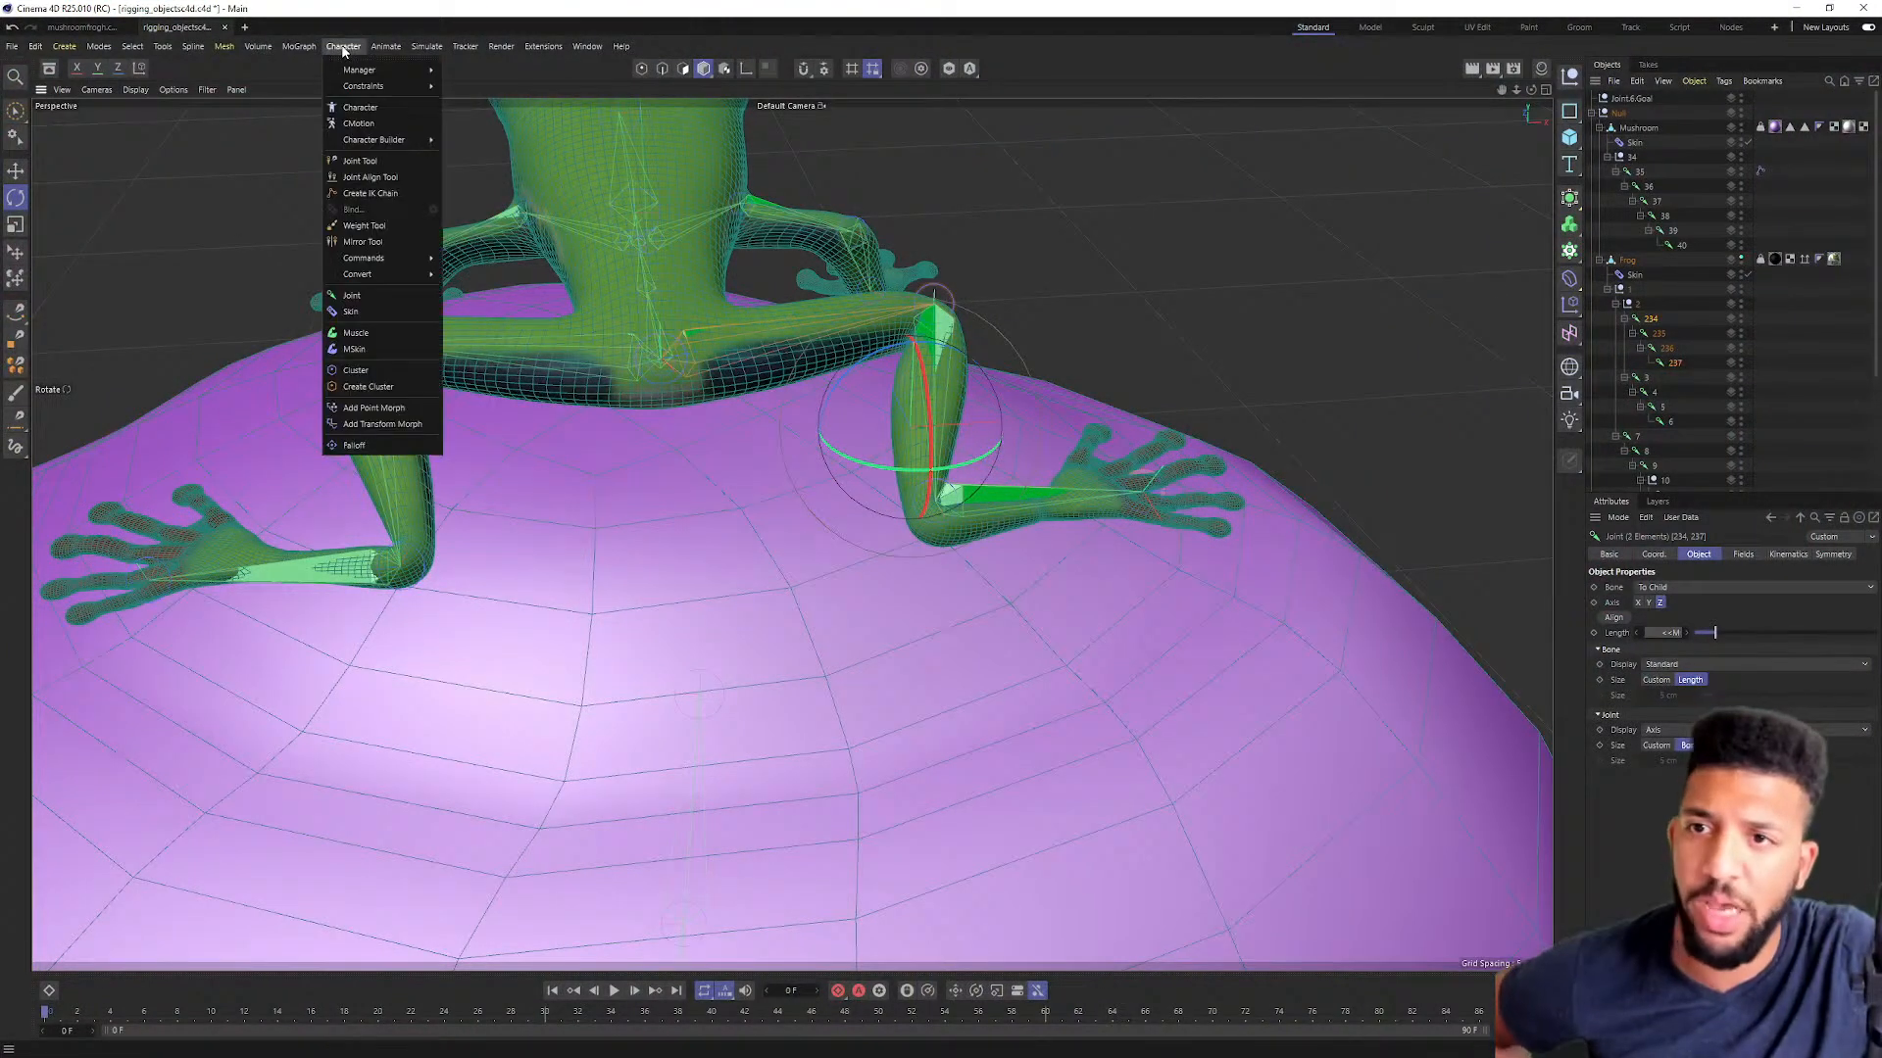
pyautogui.click(373, 194)
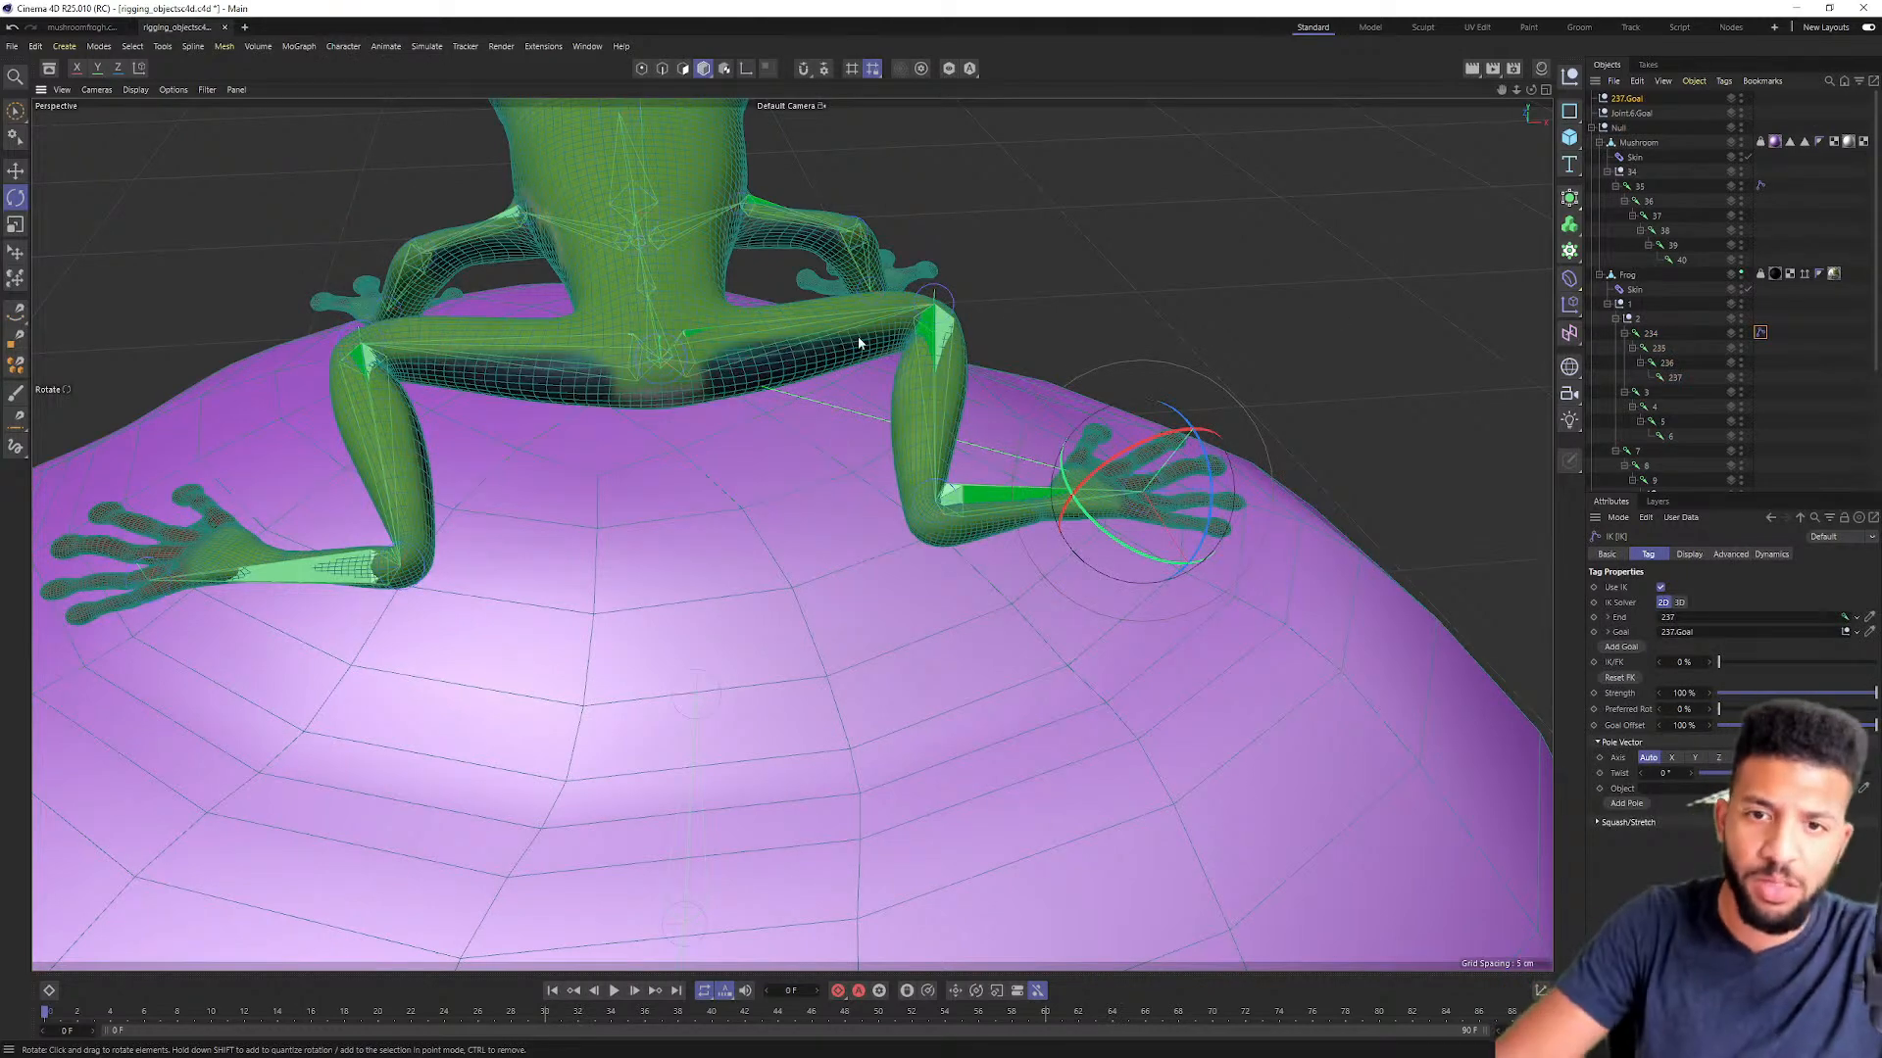
# Step: Move the hip null 2 in several directions to test the right hind leg's IK chain, undoing each move
pyautogui.scroll(-3, 1091, 291)
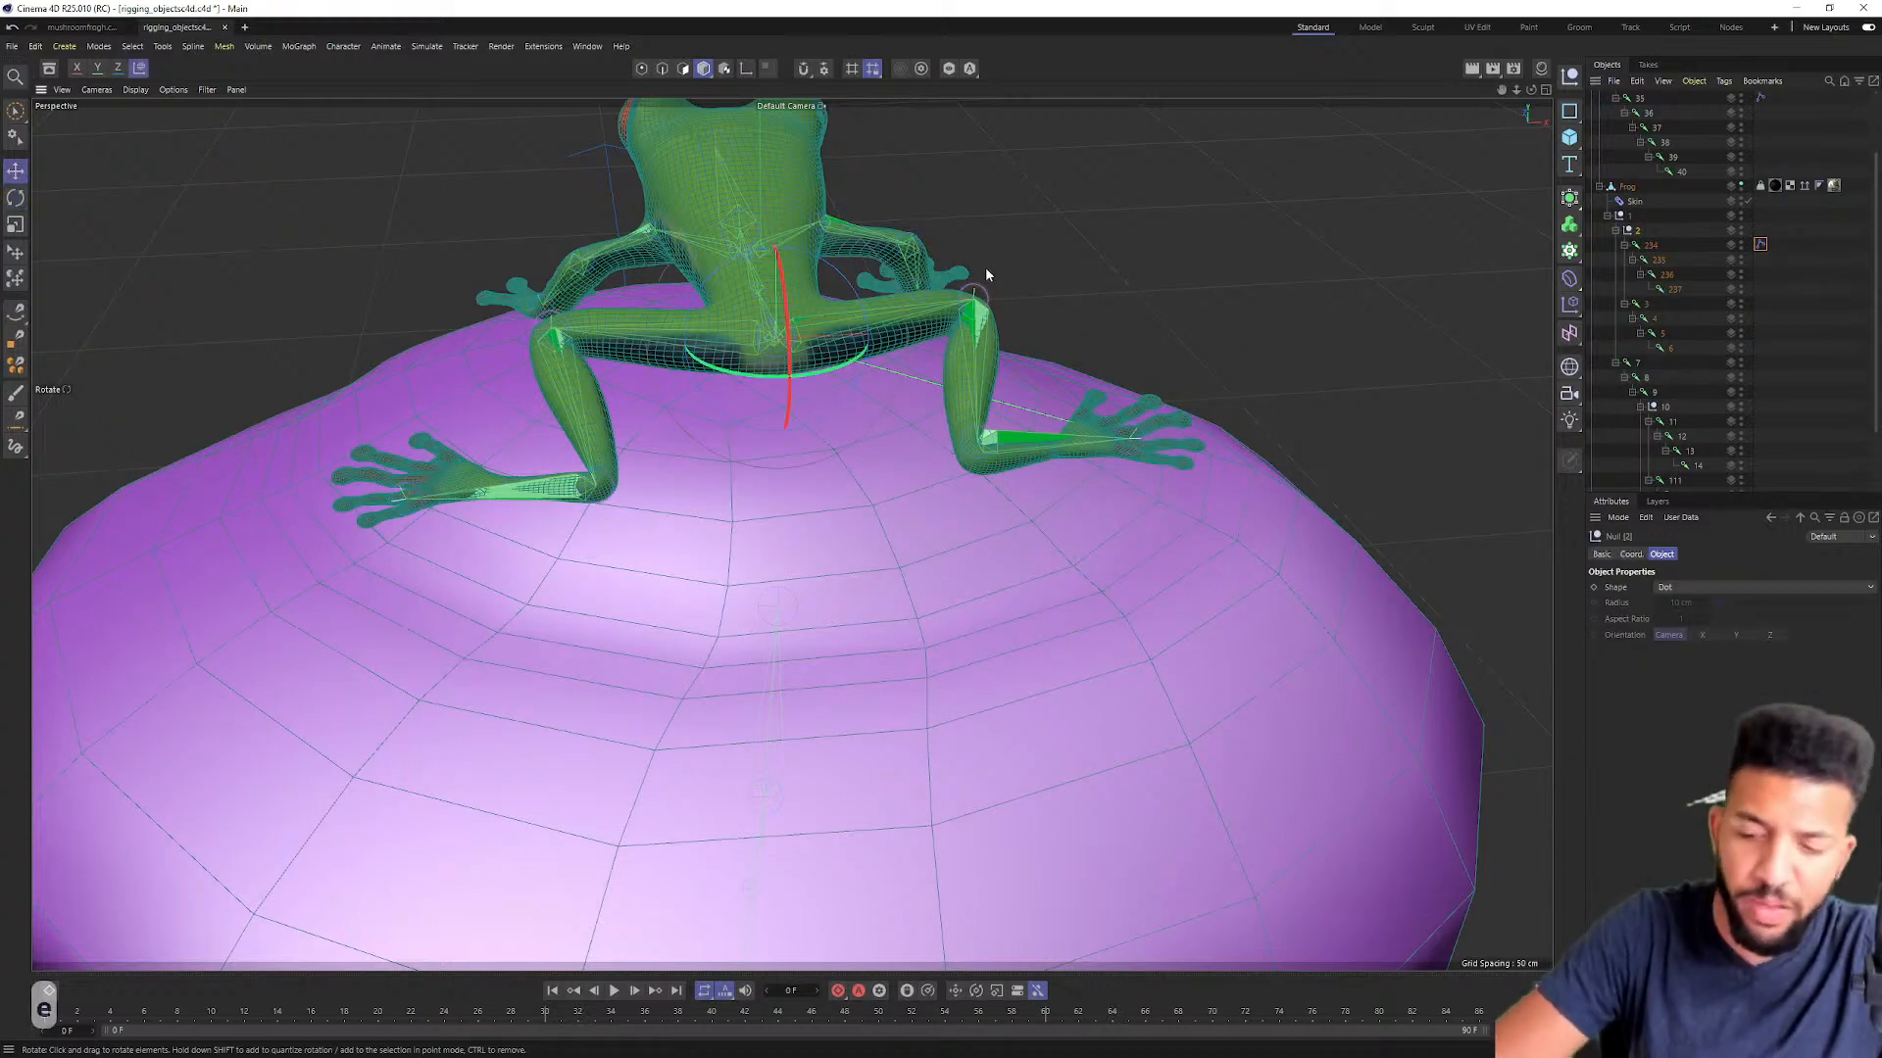
pyautogui.moveTo(868, 255); pyautogui.dragTo(935, 111)
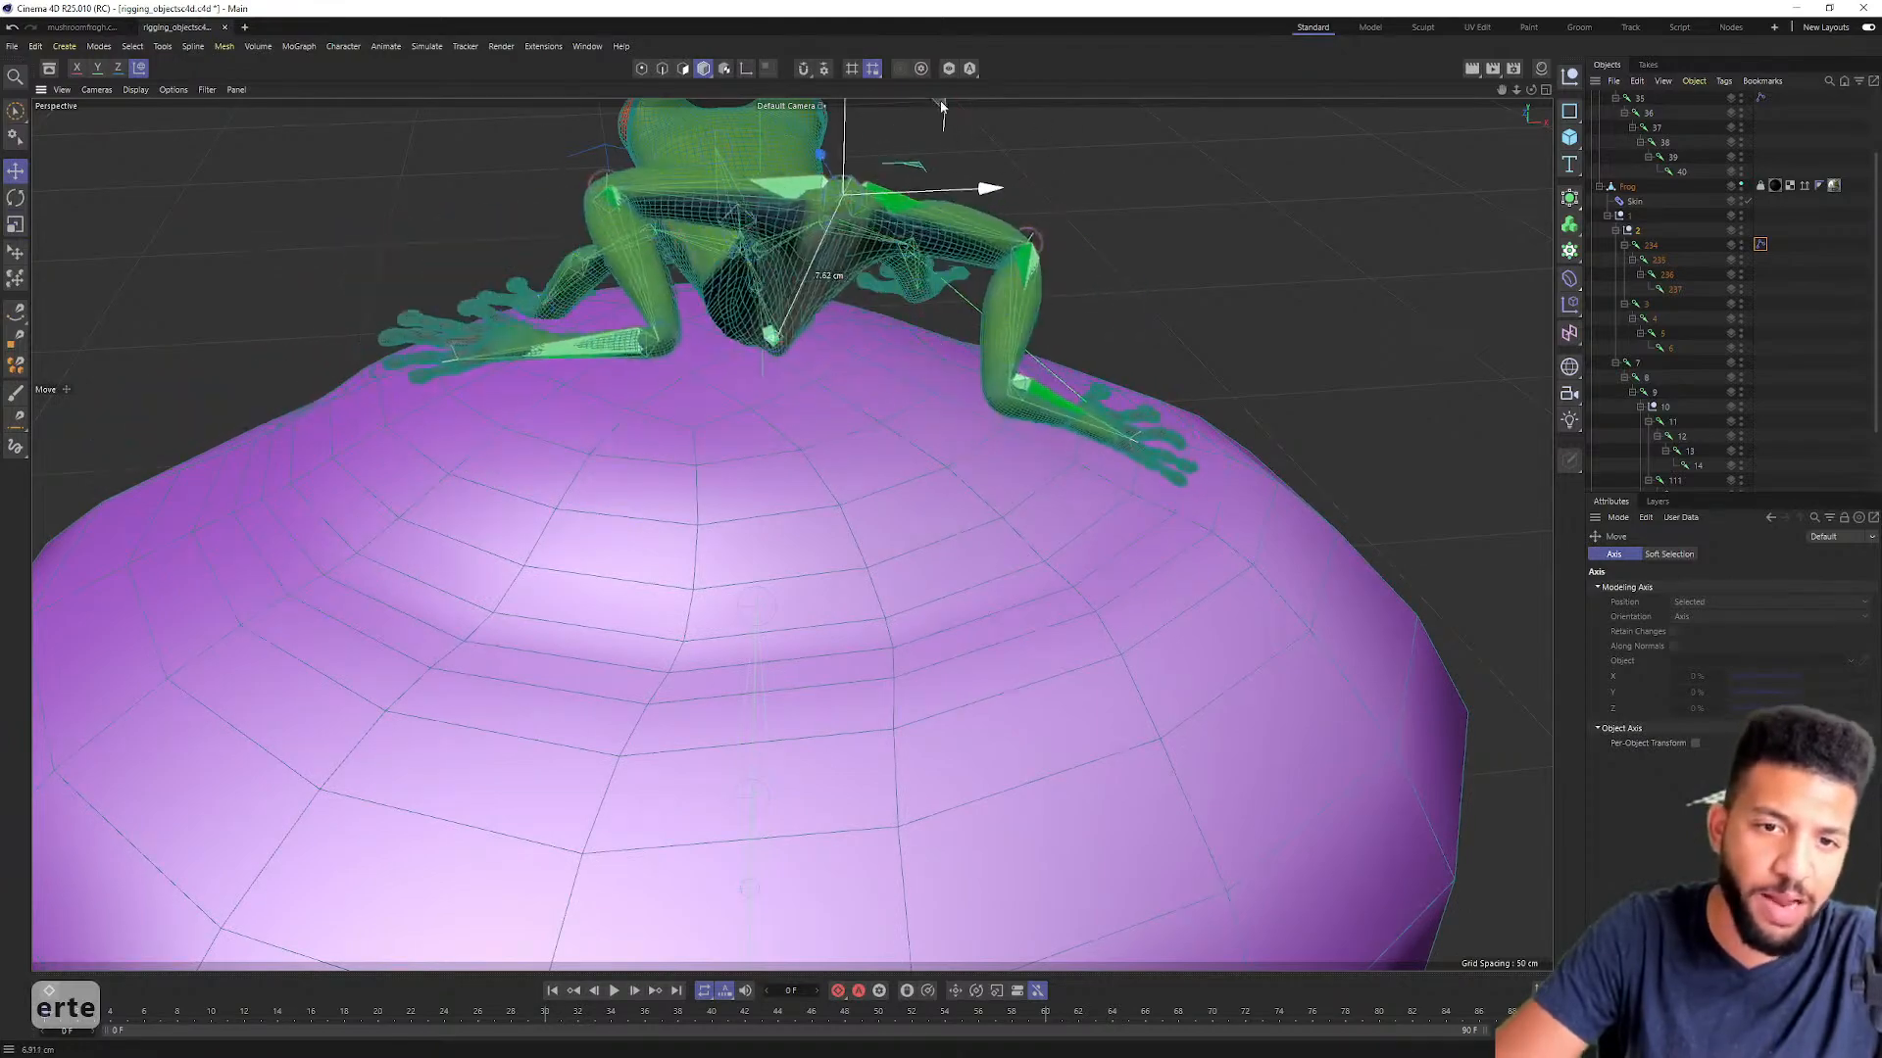
pyautogui.hotkey('ctrl', 'z')
pyautogui.hotkey('ctrl', 'z')
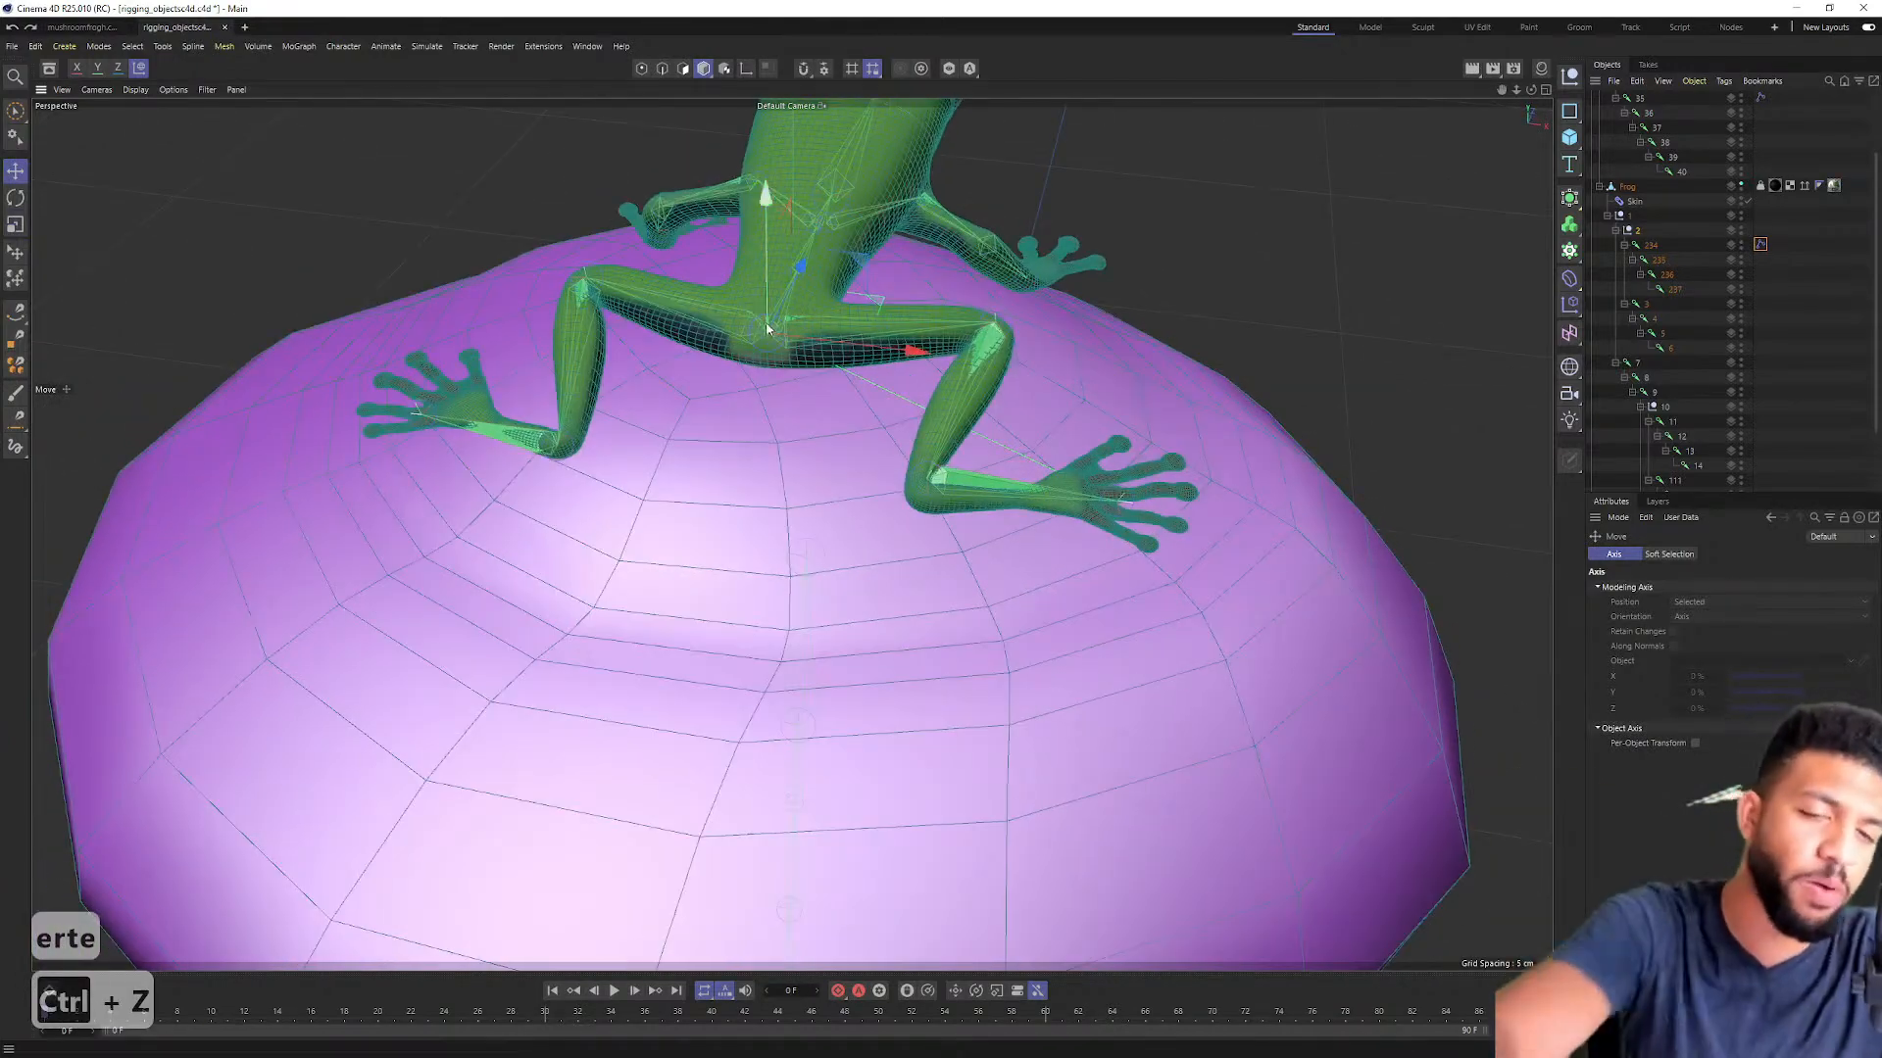
pyautogui.keyDown('alt'); pyautogui.moveTo(857, 286); pyautogui.dragTo(1189, 198); pyautogui.keyUp('alt')
pyautogui.hotkey('ctrl', 'z')
pyautogui.keyDown('alt'); pyautogui.moveTo(982, 226); pyautogui.dragTo(659, 392); pyautogui.keyUp('alt')
pyautogui.hotkey('ctrl', 'z')
pyautogui.hotkey('ctrl', 'z')
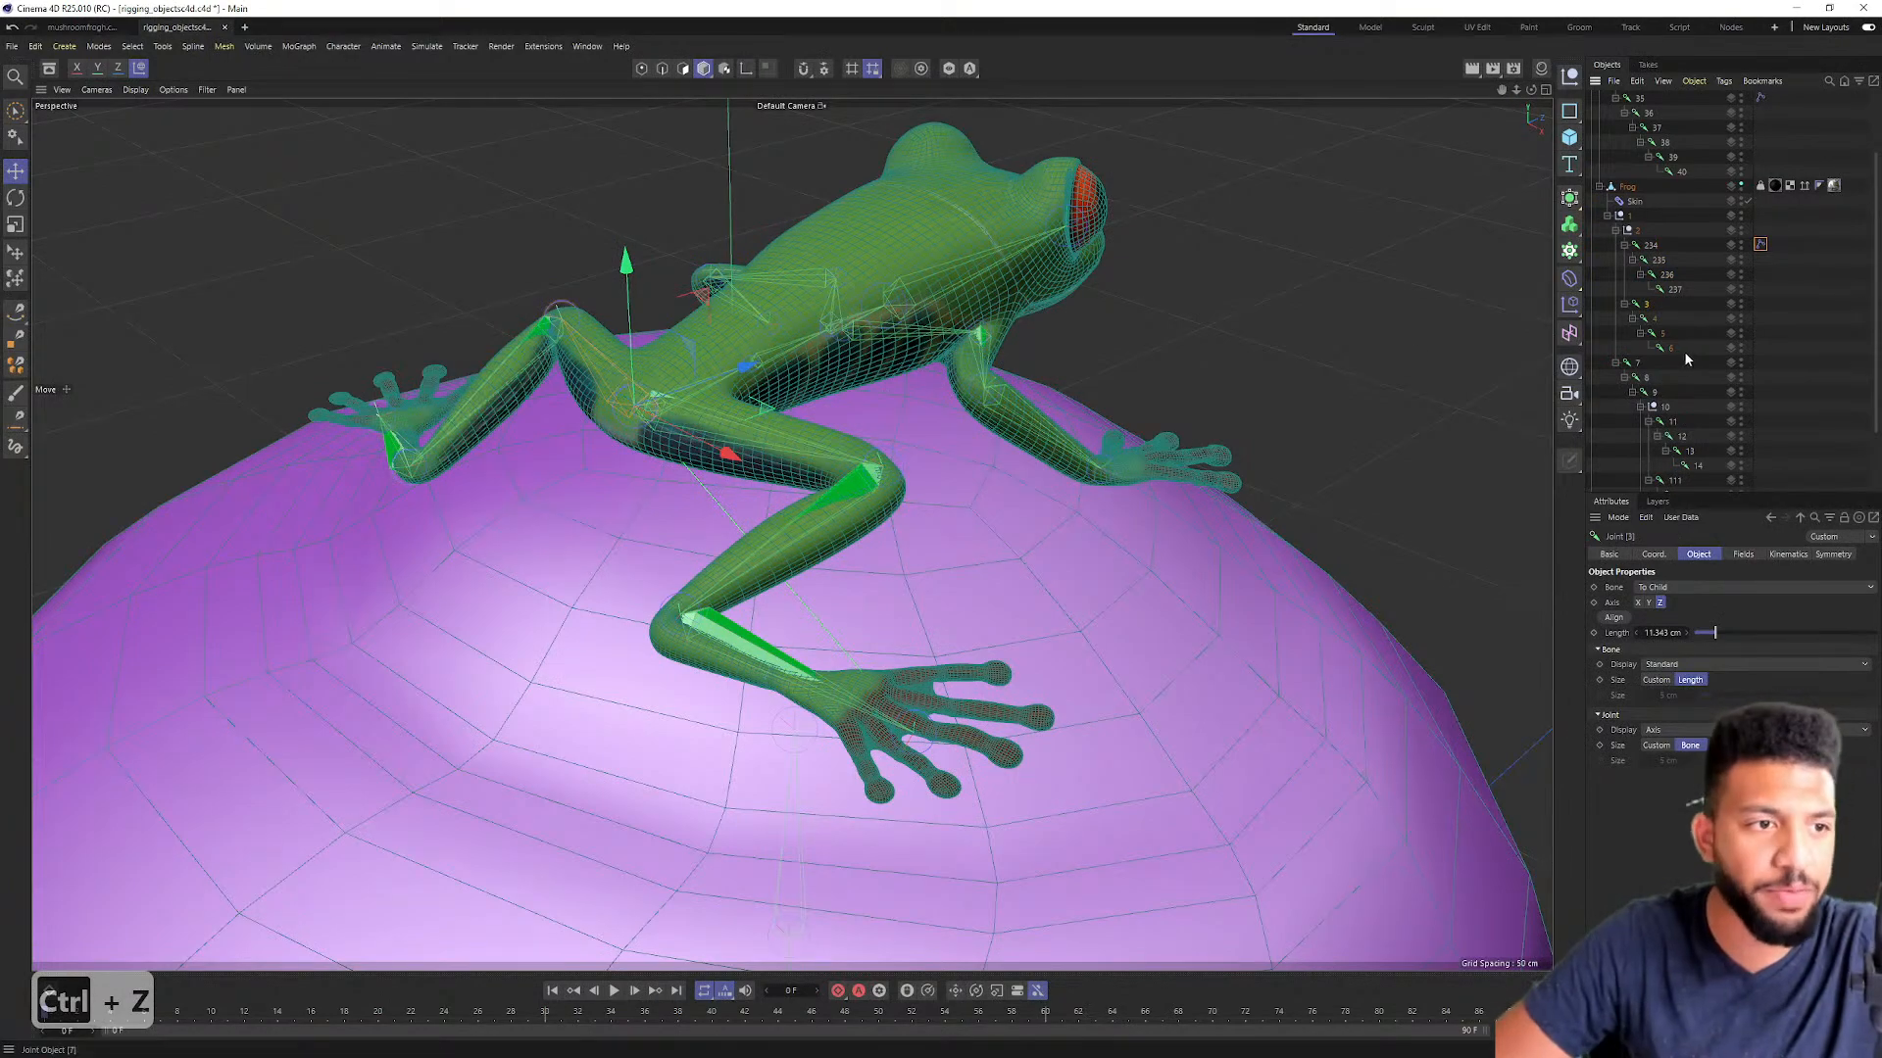
# Step: Create an IK chain from joint 3 to joint 6 on the left hind leg
pyautogui.keyDown('alt'); pyautogui.moveTo(621, 285); pyautogui.dragTo(781, 320); pyautogui.keyUp('alt')
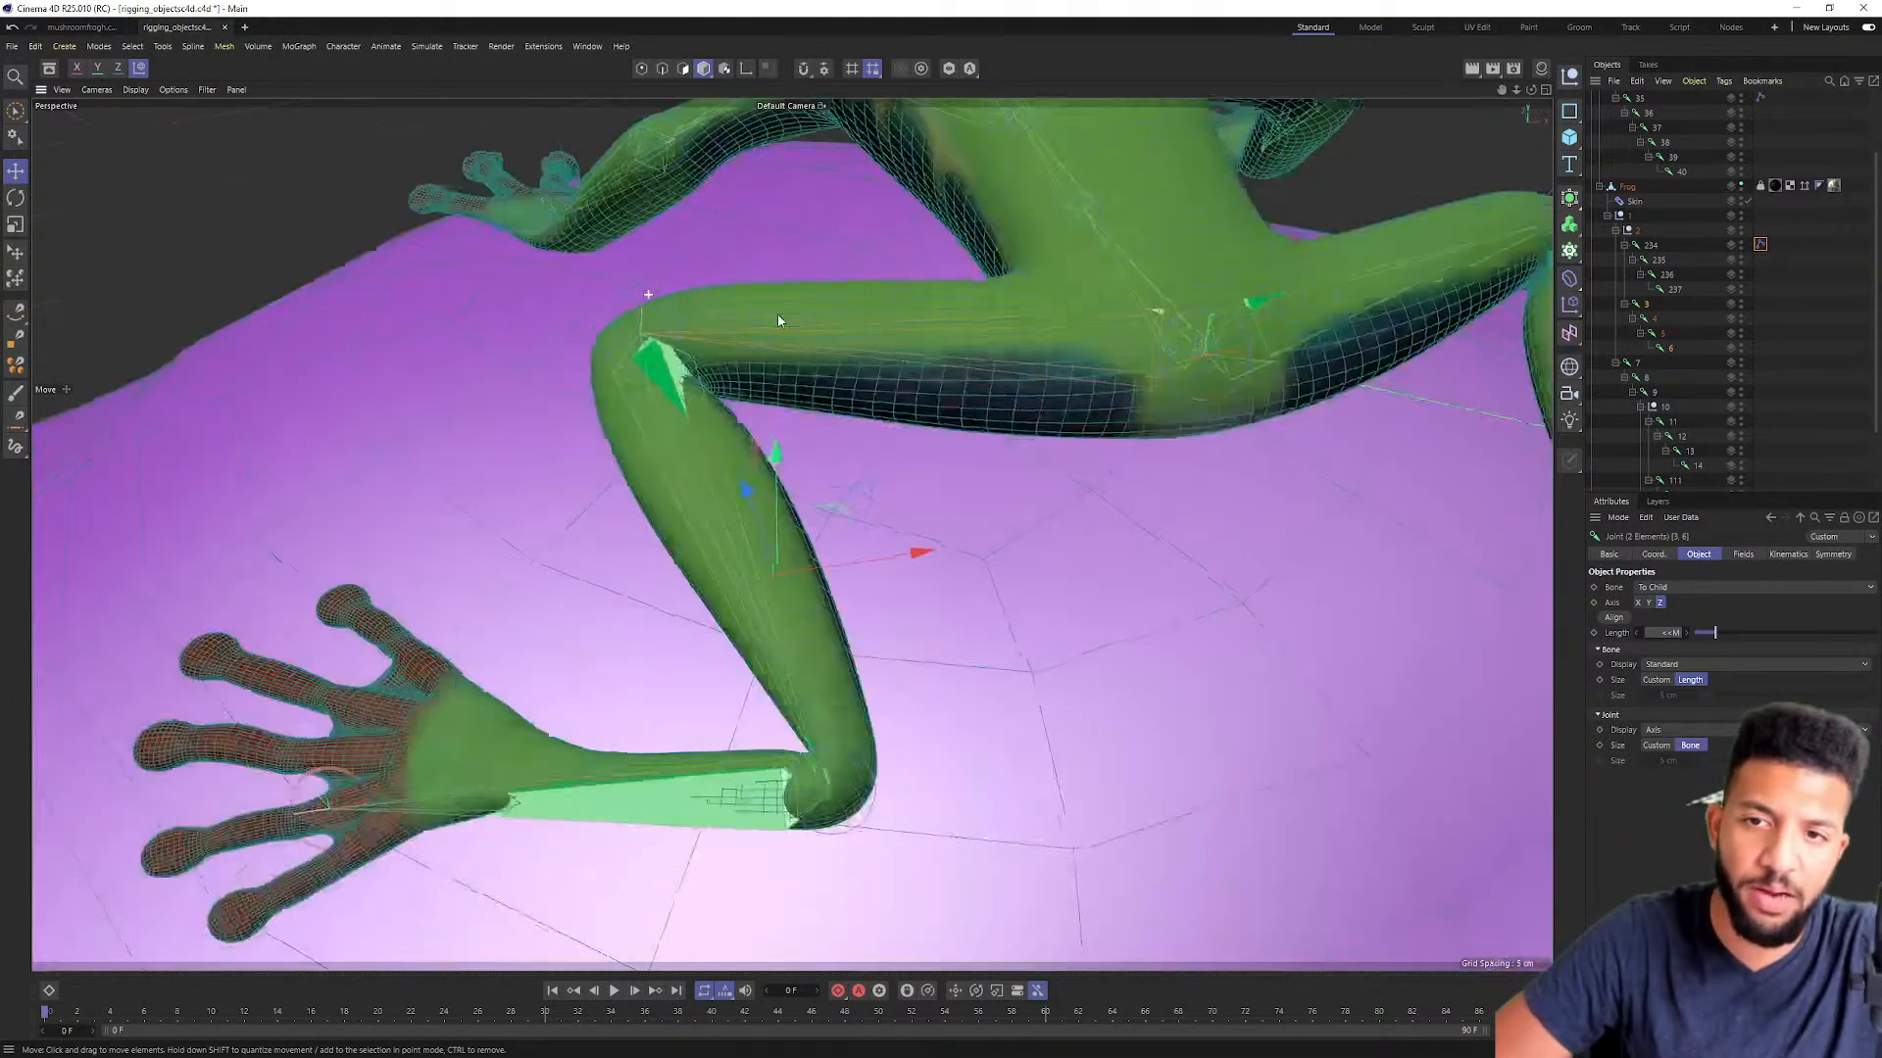
pyautogui.keyDown('alt'); pyautogui.moveTo(781, 319); pyautogui.dragTo(648, 334, button='right'); pyautogui.keyUp('alt')
pyautogui.click(336, 51)
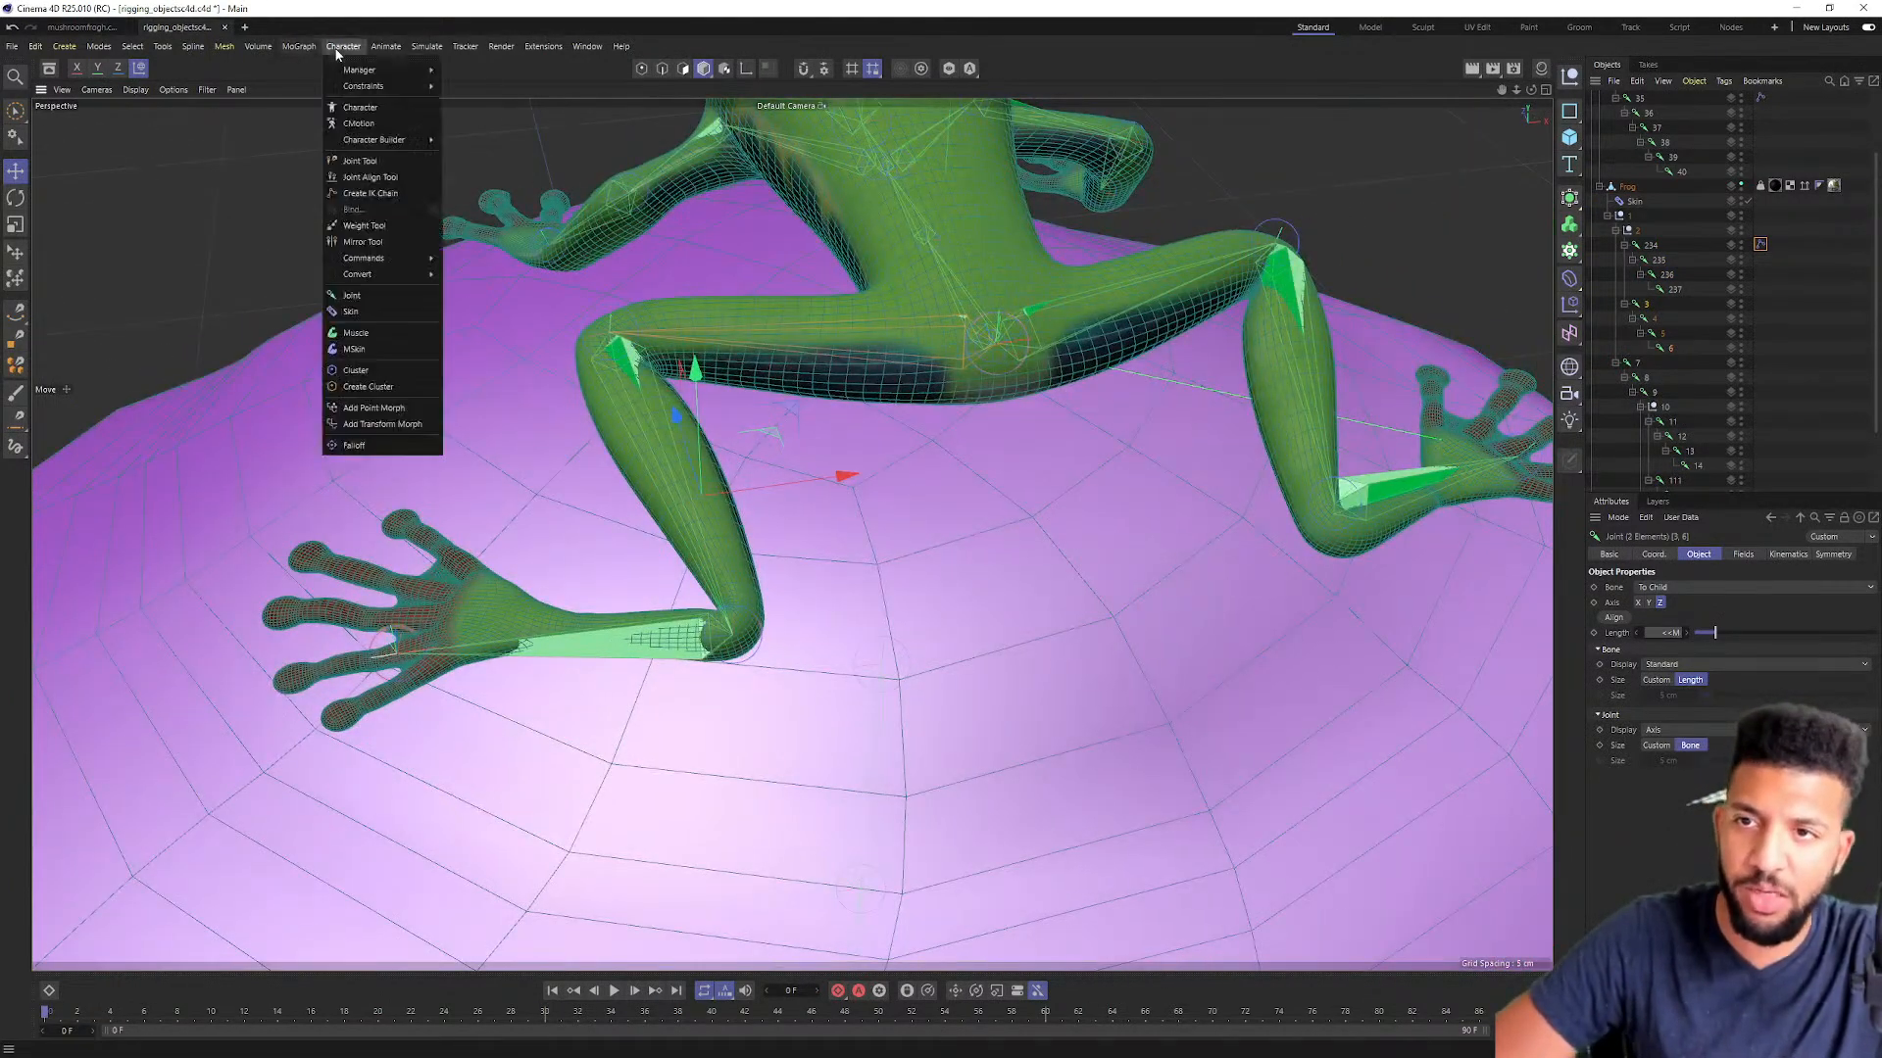
pyautogui.click(374, 193)
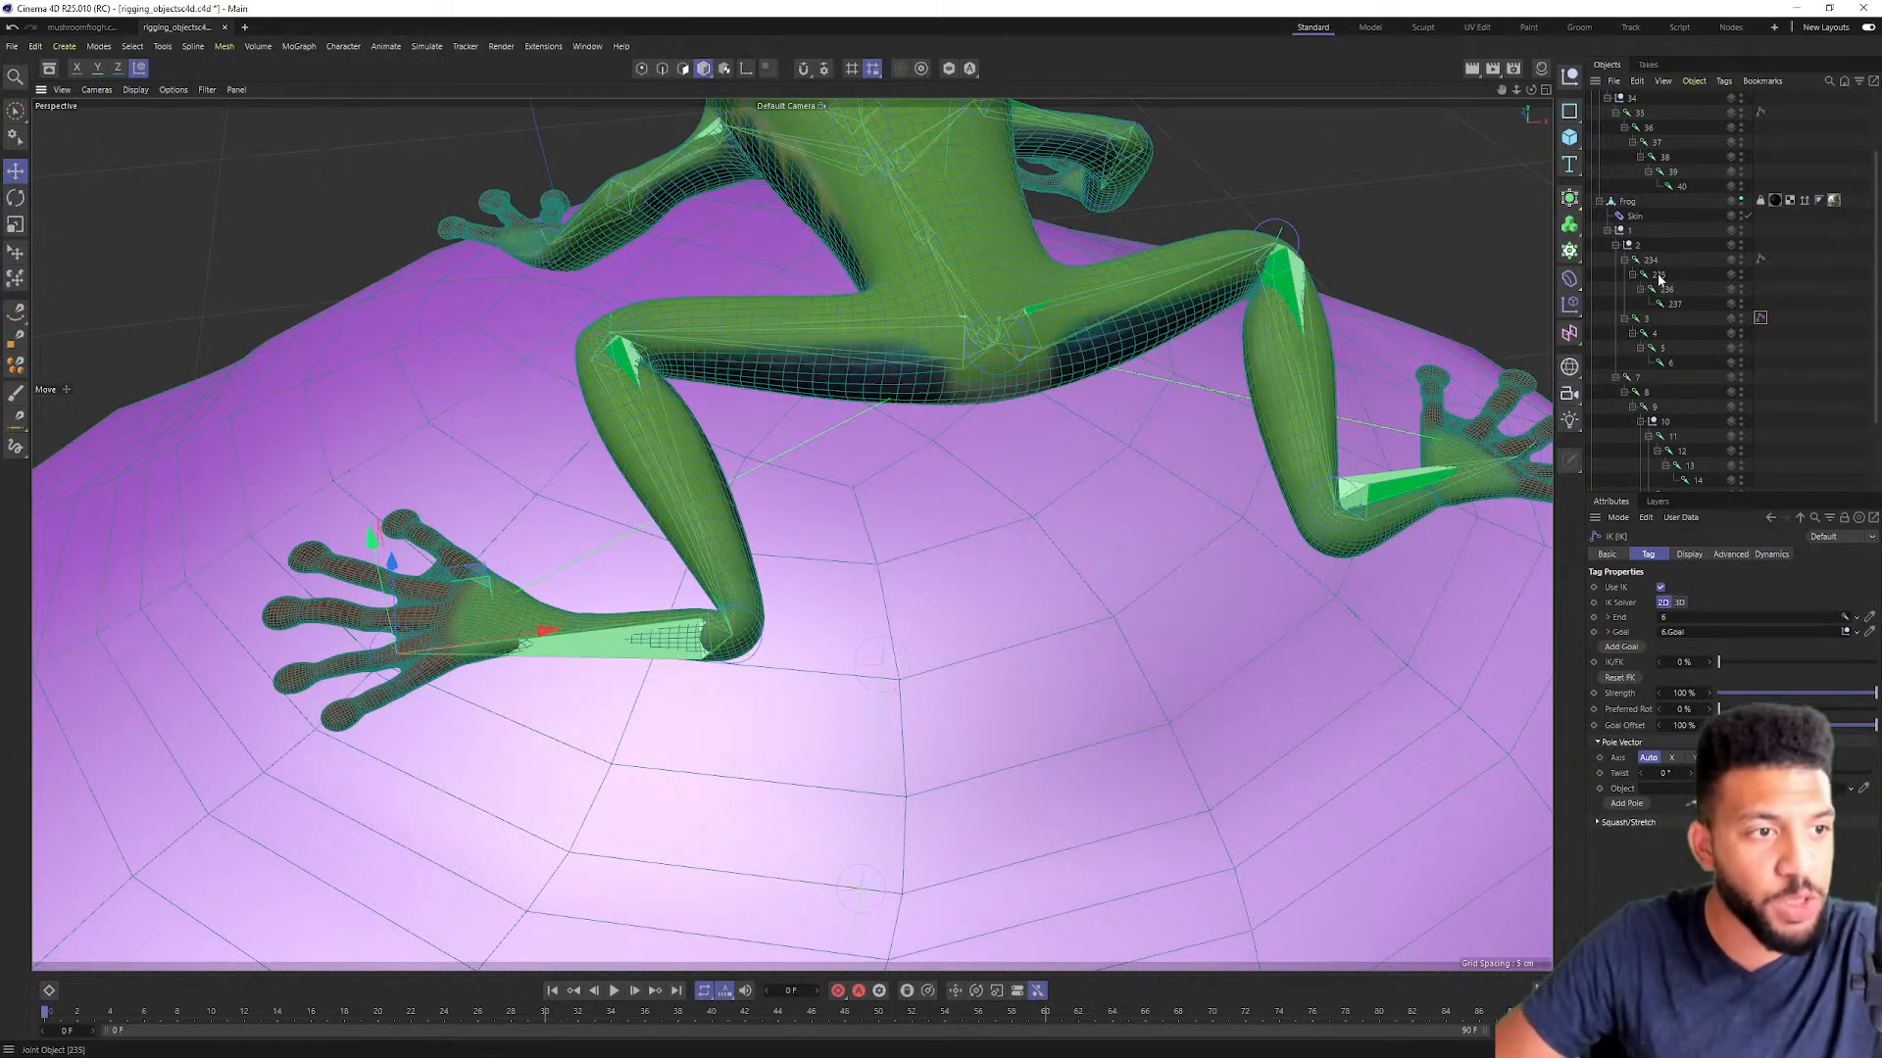
# Step: Move the frog's hips in several directions to test both hind-leg IK chains together, undoing each move
pyautogui.keyDown('alt'); pyautogui.moveTo(1001, 336); pyautogui.dragTo(852, 204); pyautogui.keyUp('alt')
pyautogui.hotkey('ctrl', 'z')
pyautogui.keyDown('alt'); pyautogui.moveTo(903, 266); pyautogui.dragTo(899, 353); pyautogui.keyUp('alt')
pyautogui.moveTo(899, 477)
pyautogui.mouseDown()
pyautogui.moveTo(913, 493)
pyautogui.moveTo(884, 460)
pyautogui.moveTo(913, 493)
pyautogui.mouseUp()
pyautogui.hotkey('ctrl', 'z')
pyautogui.moveTo(849, 331); pyautogui.dragTo(838, 294)
pyautogui.hotkey('ctrl', 'z')
pyautogui.moveTo(973, 378); pyautogui.dragTo(798, 505)
pyautogui.hotkey('ctrl', 'z')
pyautogui.keyDown('alt'); pyautogui.moveTo(876, 371); pyautogui.dragTo(951, 513); pyautogui.keyUp('alt')
pyautogui.hotkey('ctrl', 'z')
pyautogui.hotkey('ctrl', 'z')
pyautogui.hotkey('ctrl', 'z')
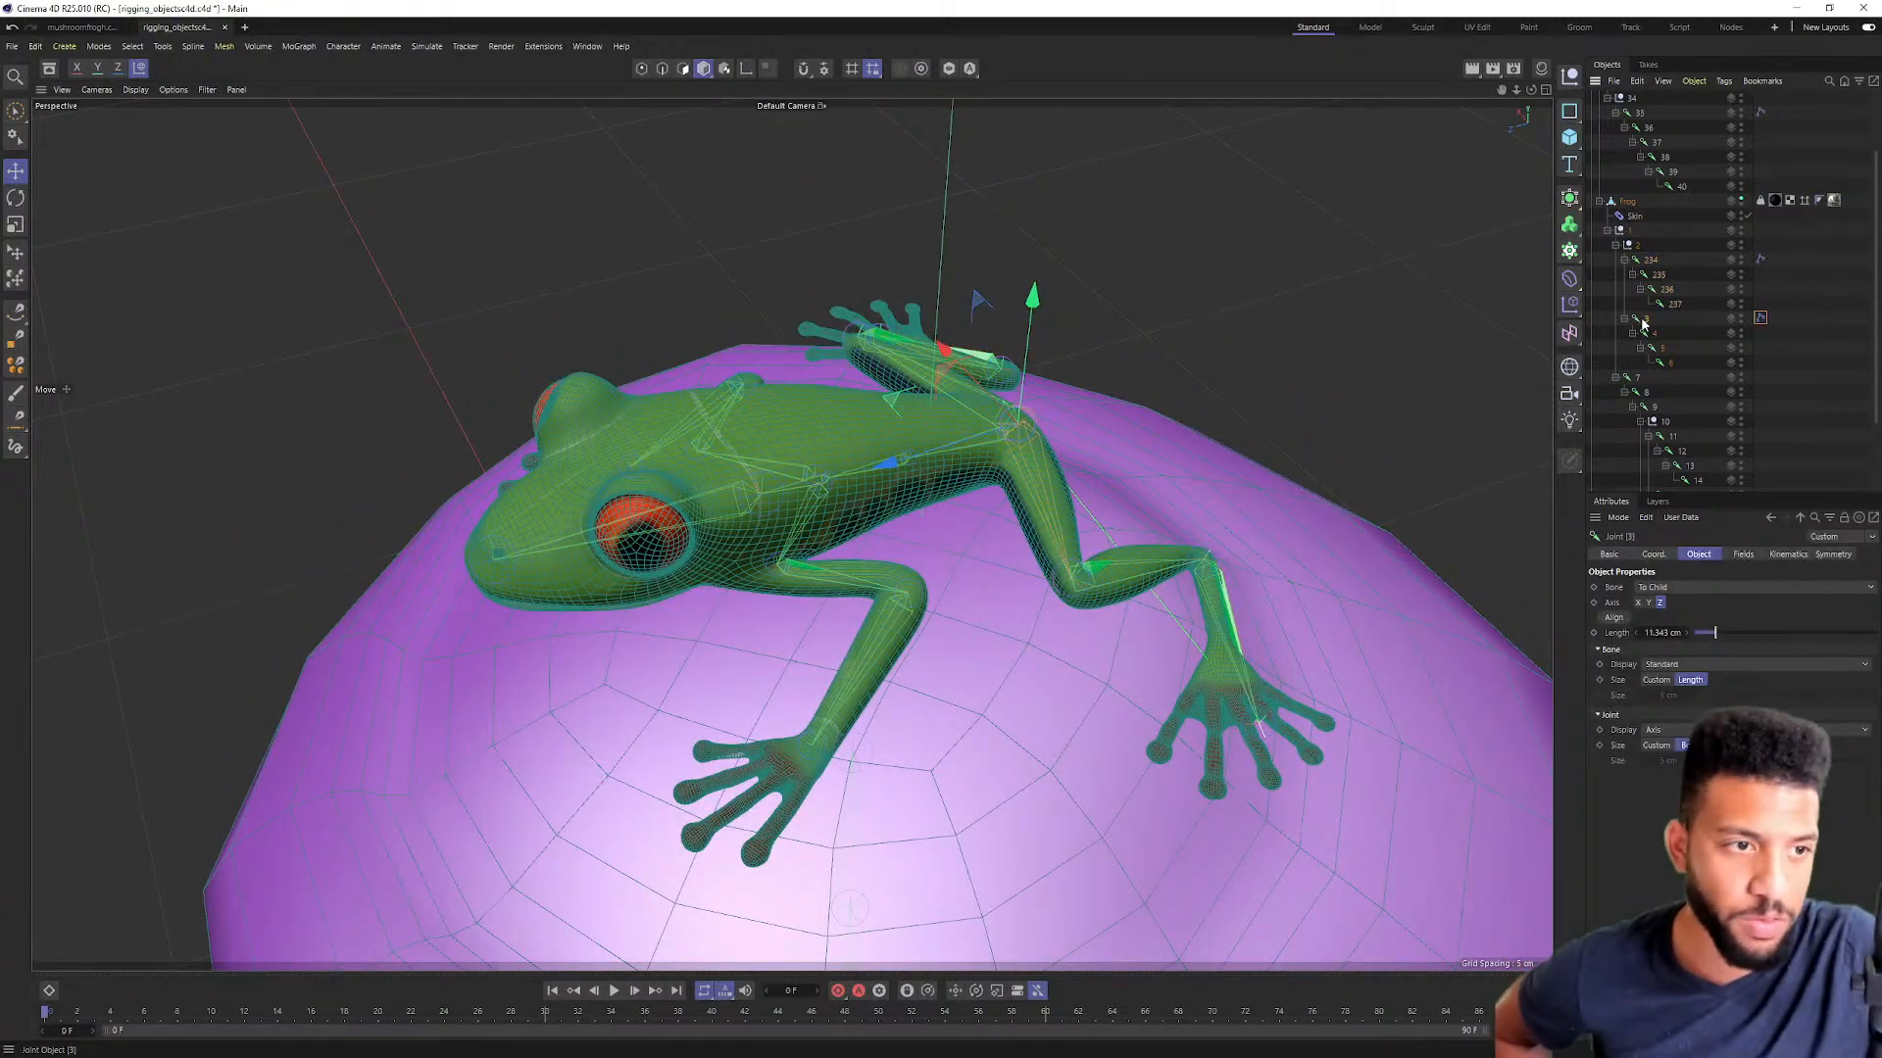
# Step: Create an IK chain from joint 11 to joint 14 on the frog's right front leg
pyautogui.scroll(-3, 1659, 399)
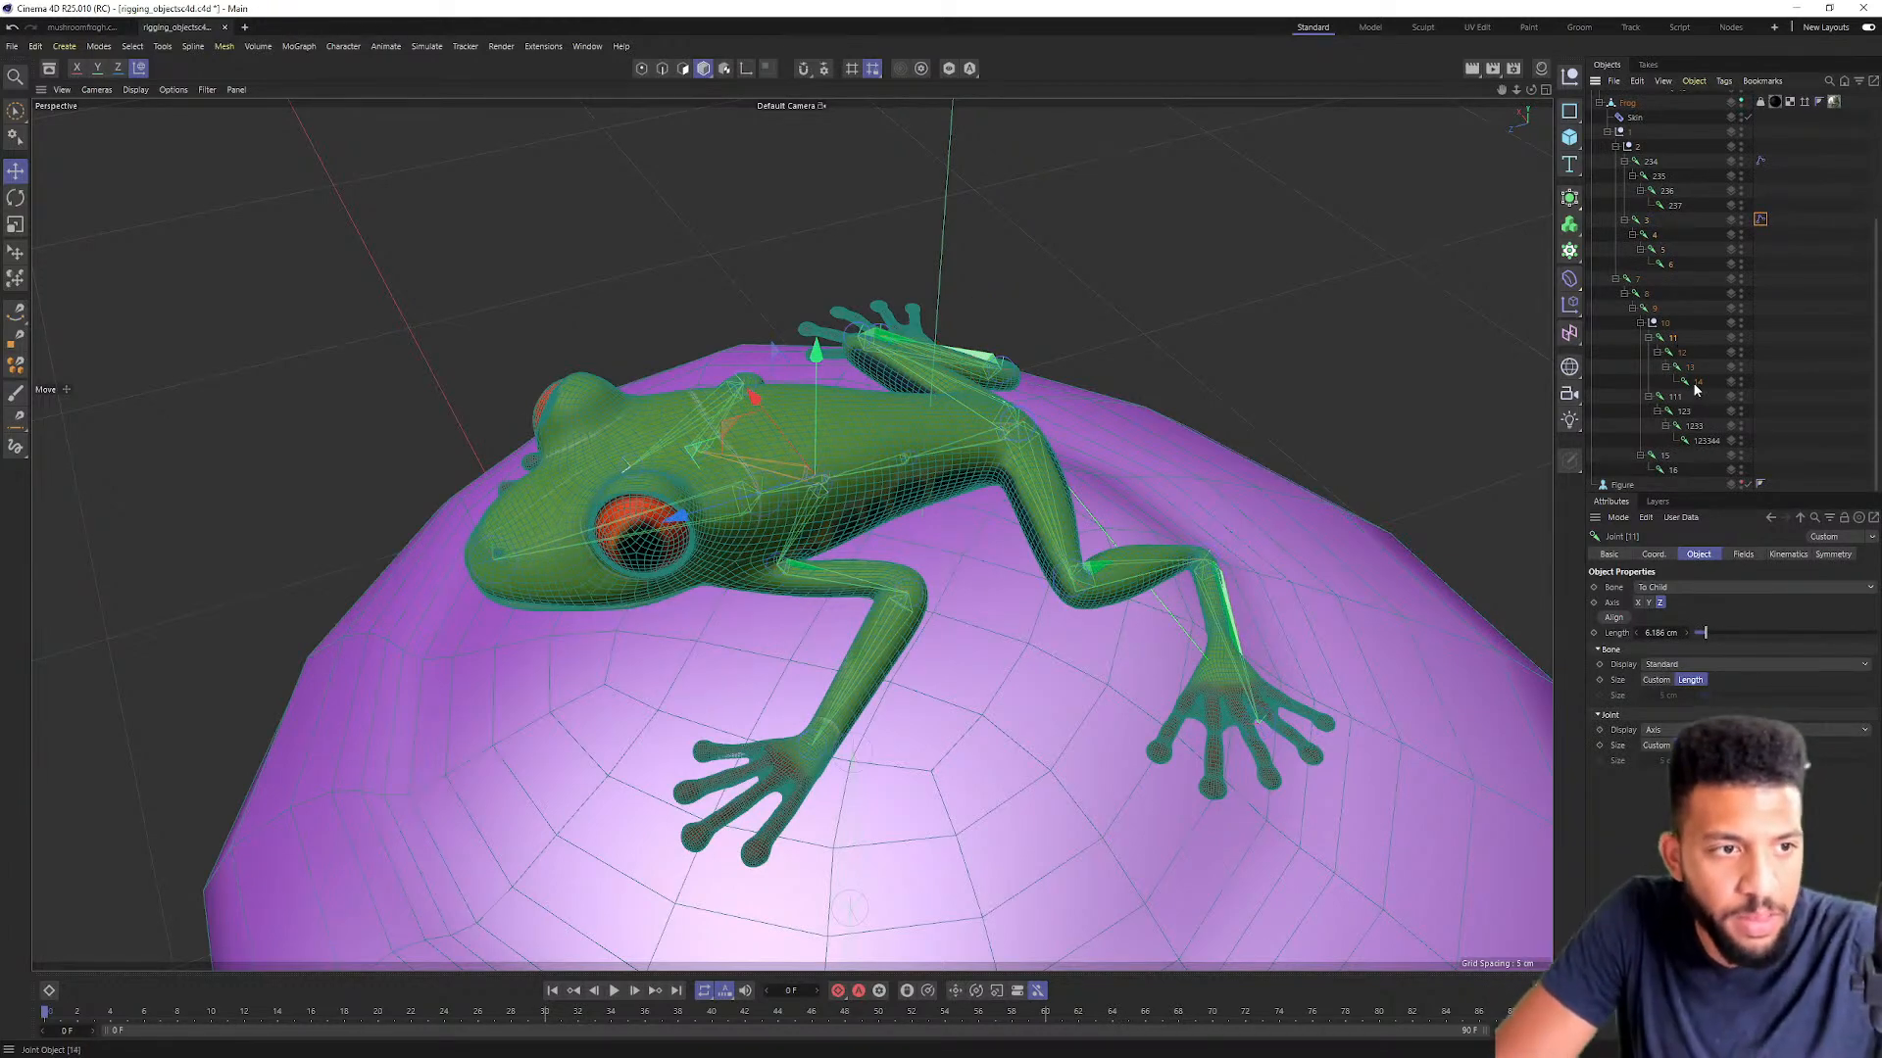
pyautogui.keyDown('shift'); pyautogui.click(1696, 381); pyautogui.keyUp('shift')
pyautogui.keyDown('alt'); pyautogui.moveTo(1078, 421); pyautogui.dragTo(399, 99); pyautogui.keyUp('alt')
pyautogui.click(343, 47)
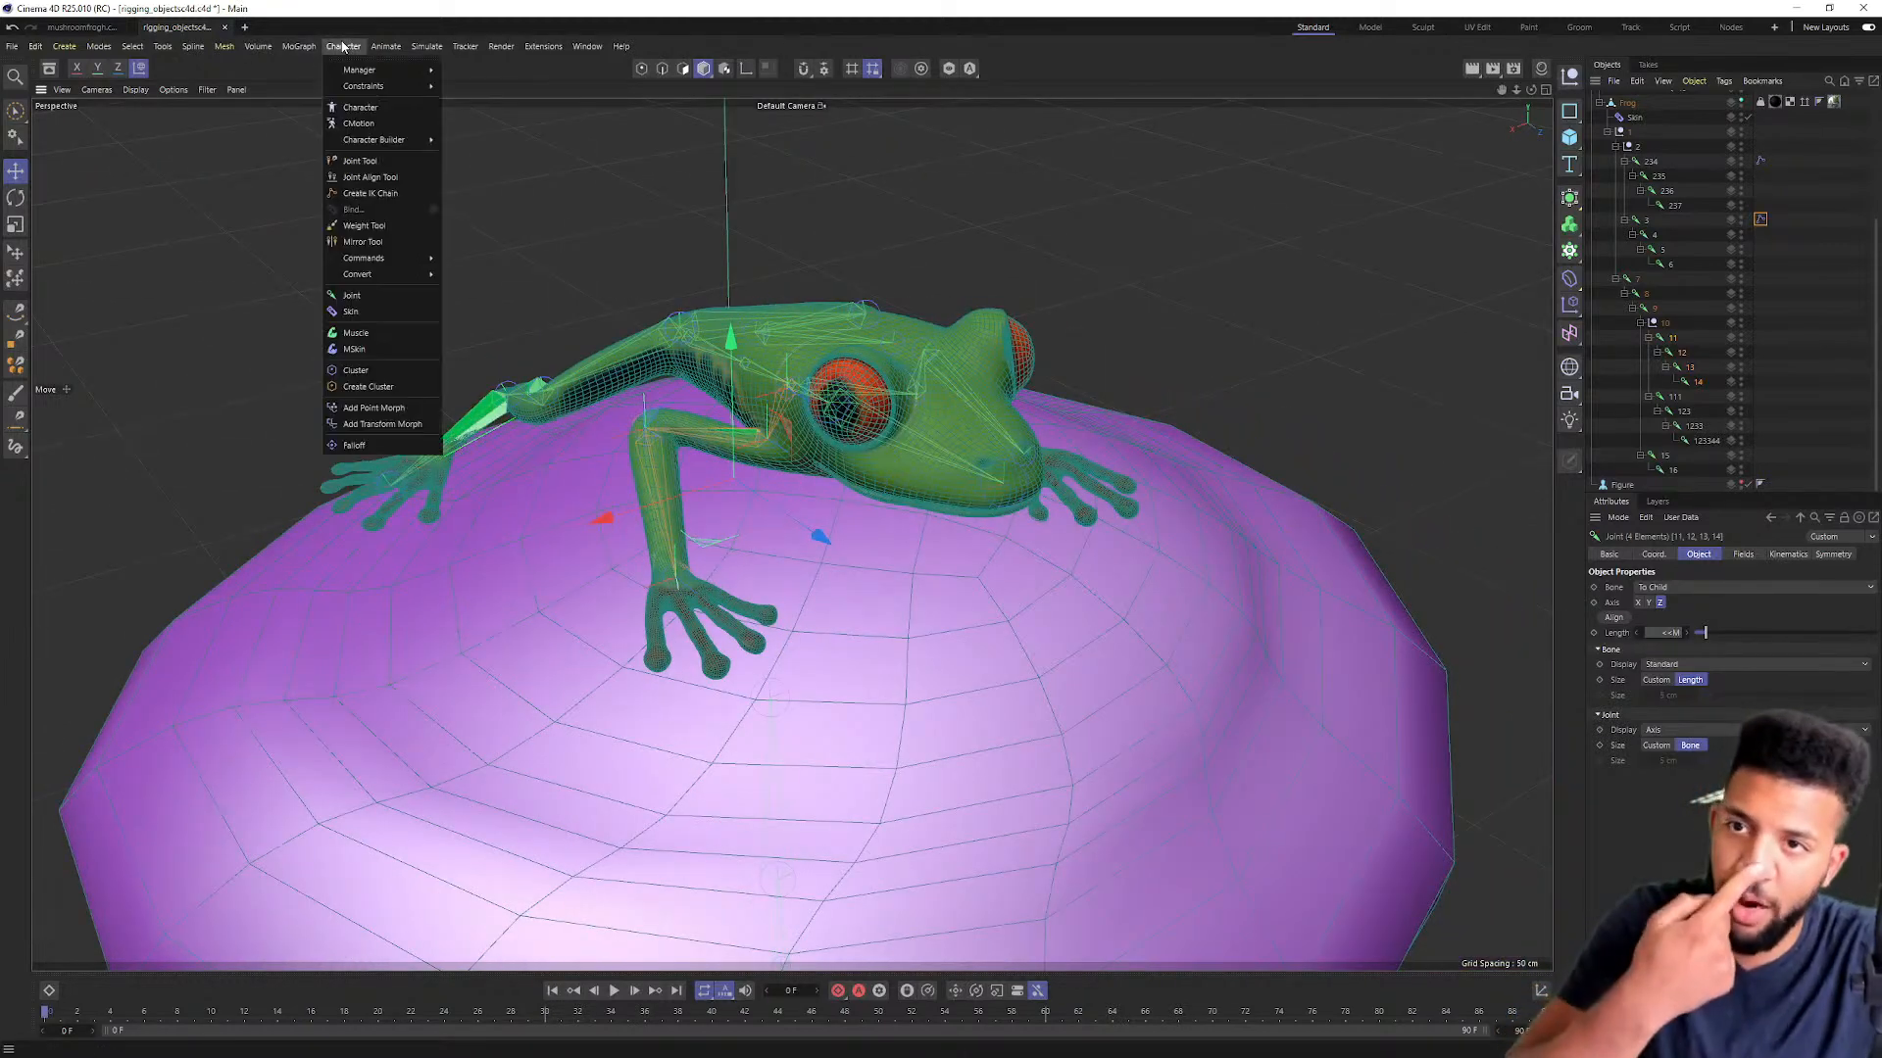
pyautogui.click(370, 193)
pyautogui.scroll(-1, 1743, 394)
pyautogui.keyDown('alt'); pyautogui.moveTo(922, 434); pyautogui.dragTo(695, 420); pyautogui.keyUp('alt')
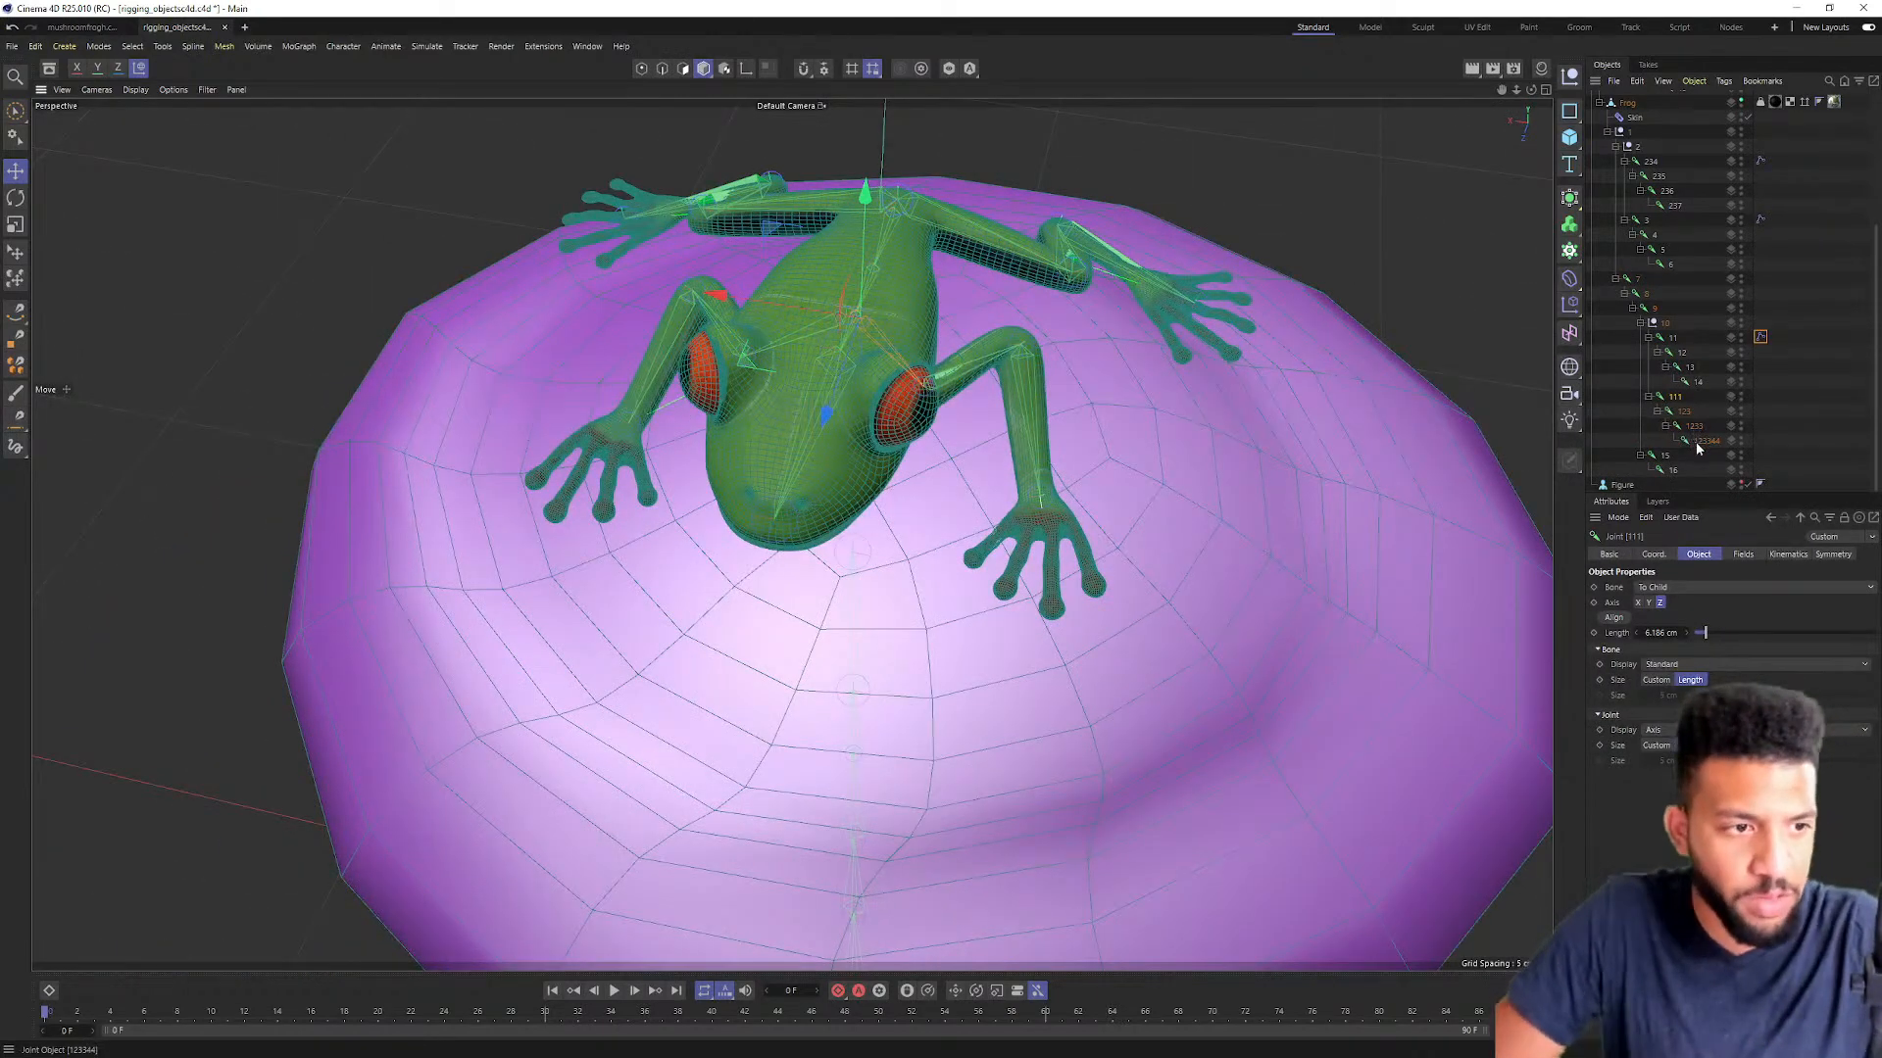
# Step: Create an IK chain from joint 111 to joint 123344 on the frog's left front leg
pyautogui.keyDown('alt'); pyautogui.moveTo(1067, 393); pyautogui.dragTo(862, 324); pyautogui.keyUp('alt')
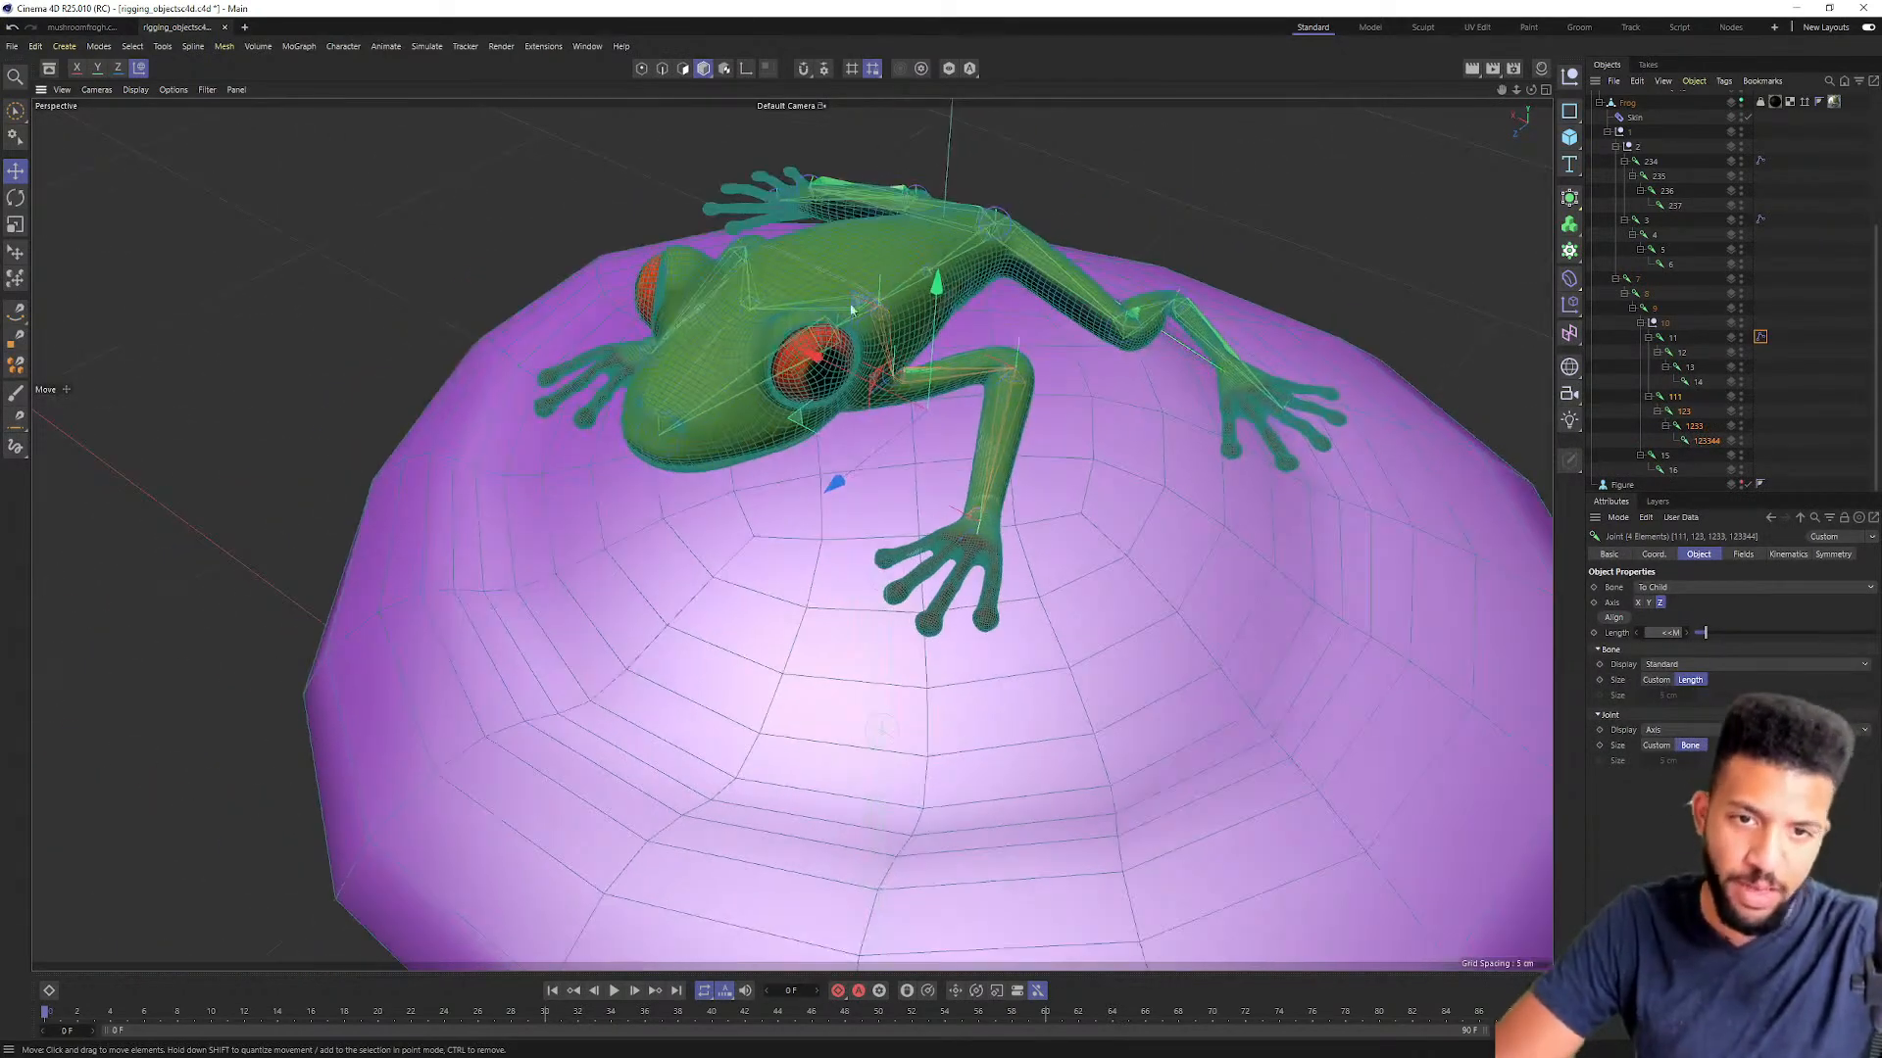
pyautogui.click(343, 46)
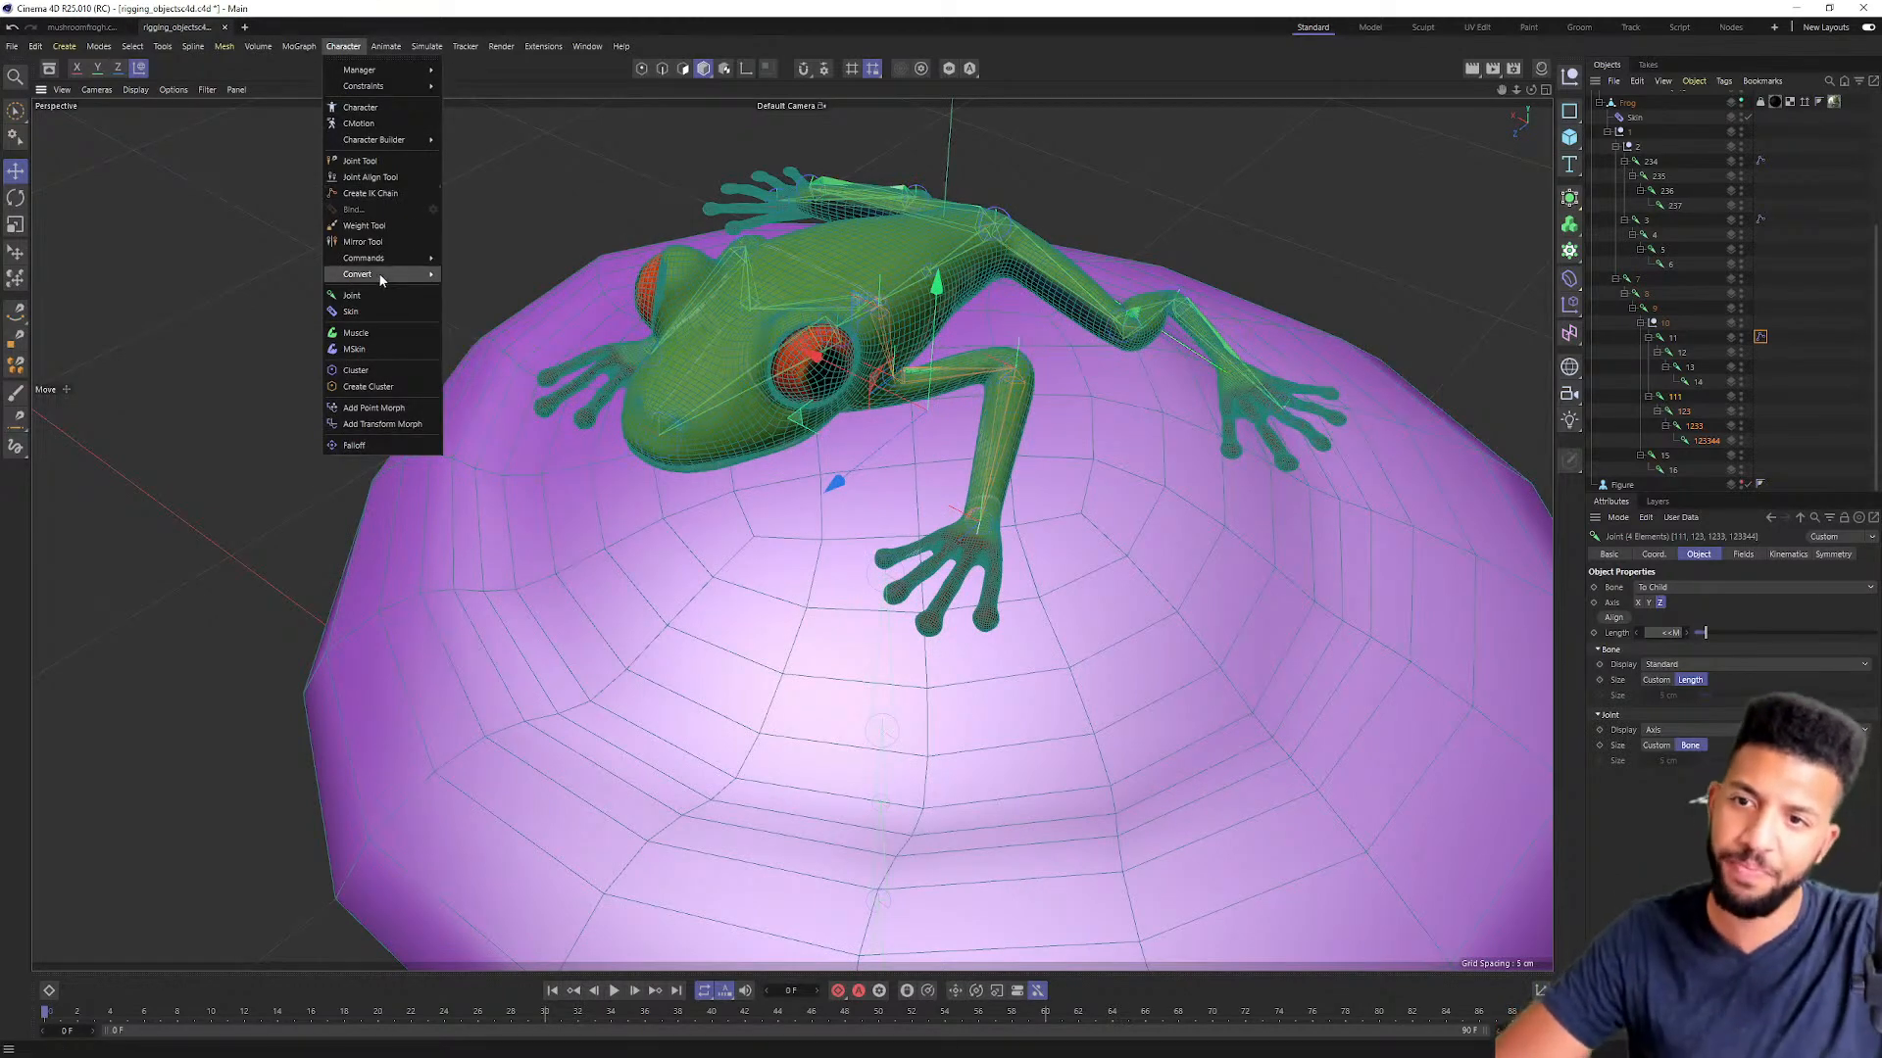
pyautogui.click(386, 198)
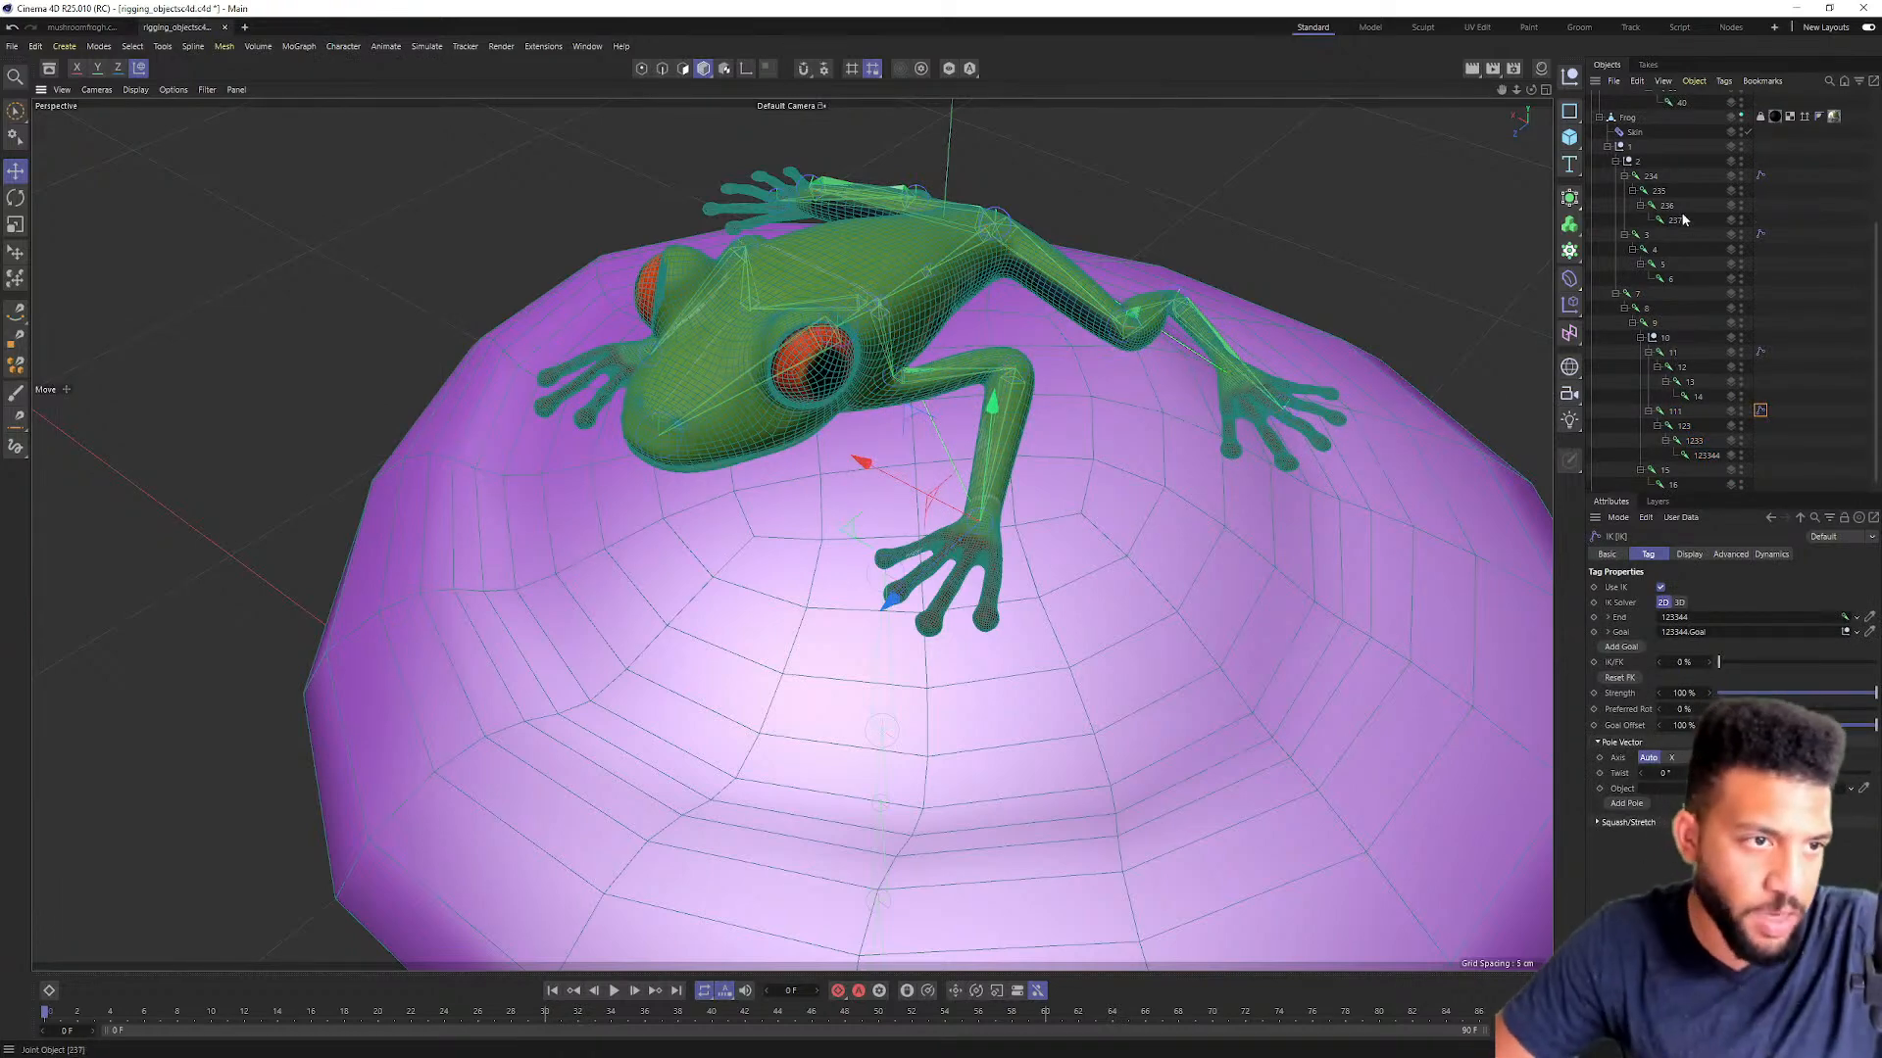
# Step: Move the hip null 2 in several directions to test the leg IK chains, undoing each move
pyautogui.keyDown('alt'); pyautogui.moveTo(1116, 379); pyautogui.dragTo(1447, 128); pyautogui.keyUp('alt')
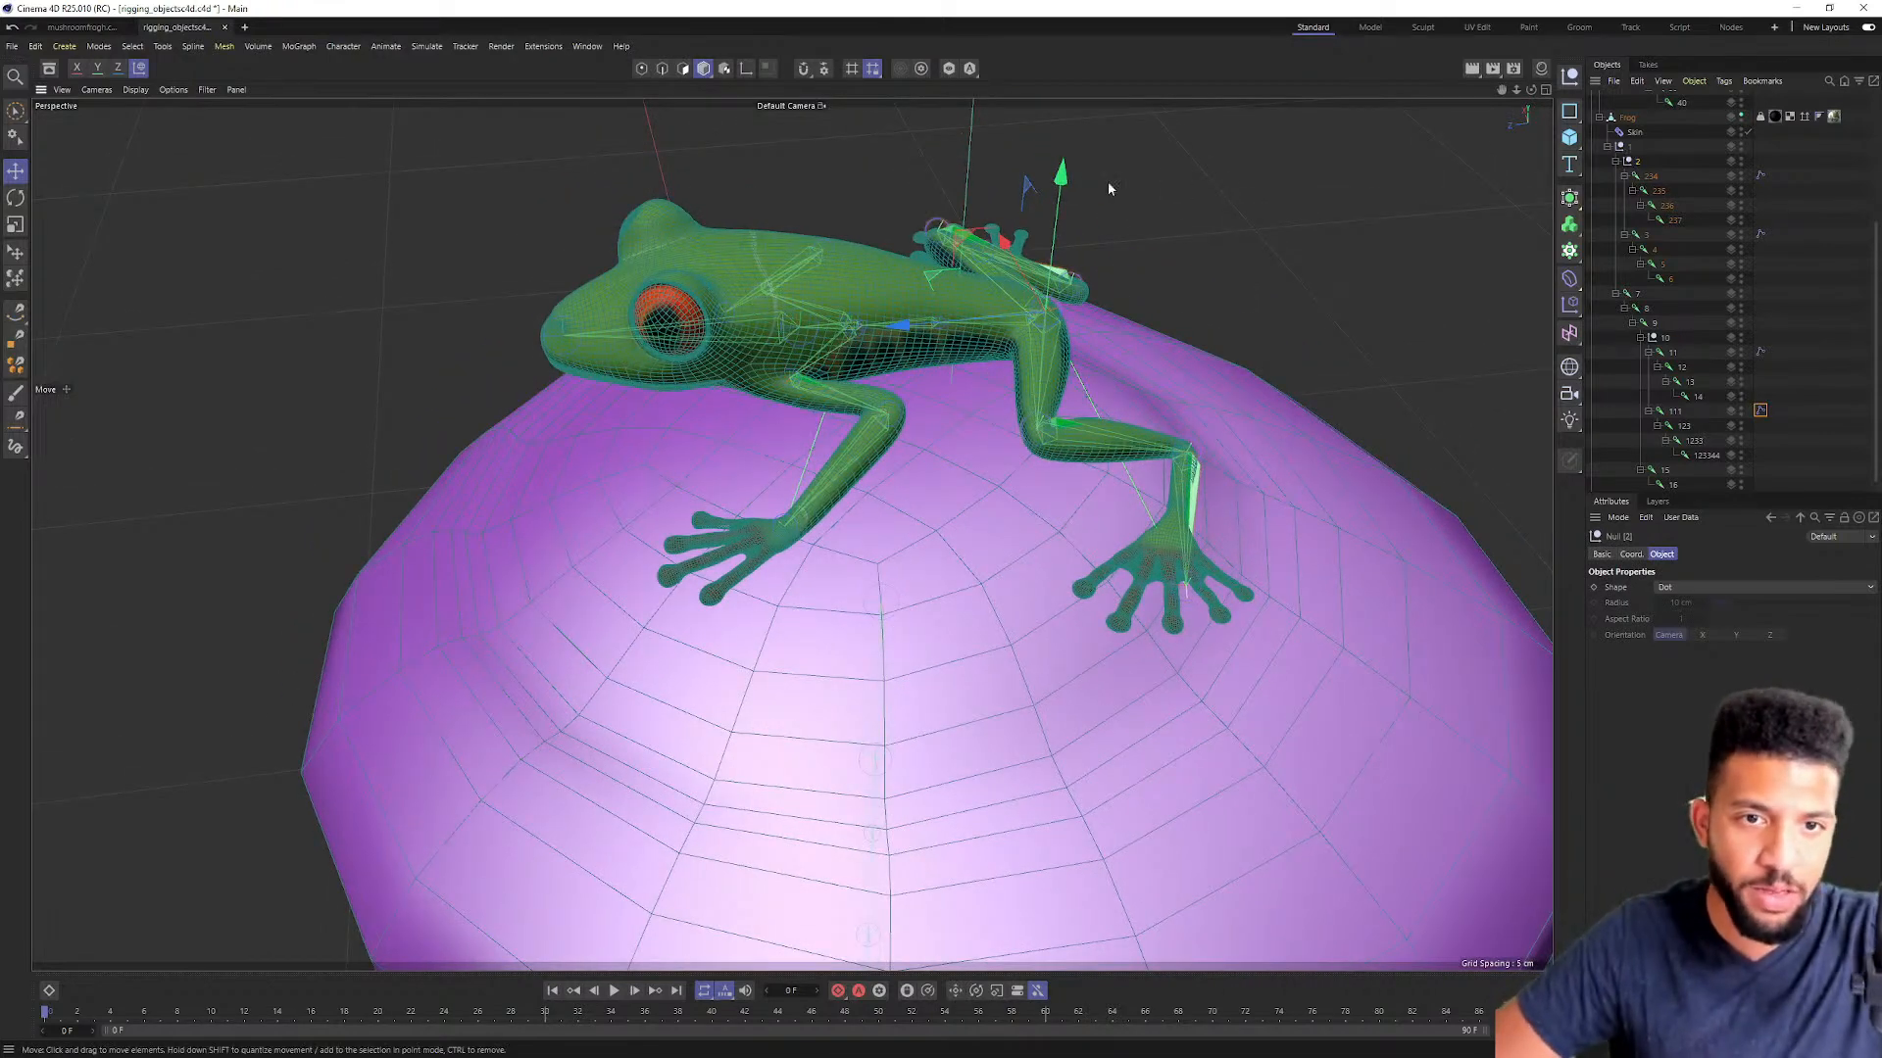
pyautogui.moveTo(956, 245); pyautogui.dragTo(1029, 221)
pyautogui.hotkey('ctrl', 'z')
pyautogui.hotkey('ctrl', 'z')
pyautogui.keyDown('alt'); pyautogui.moveTo(857, 277); pyautogui.dragTo(855, 329); pyautogui.keyUp('alt')
pyautogui.hotkey('ctrl', 'z')
pyautogui.moveTo(992, 314); pyautogui.dragTo(1041, 157)
pyautogui.hotkey('ctrl', 'z')
# Step: Move the root null 1 in several directions to test all four leg IK chains together, undoing each move
pyautogui.keyDown('alt'); pyautogui.moveTo(791, 534); pyautogui.dragTo(914, 139); pyautogui.keyUp('alt')
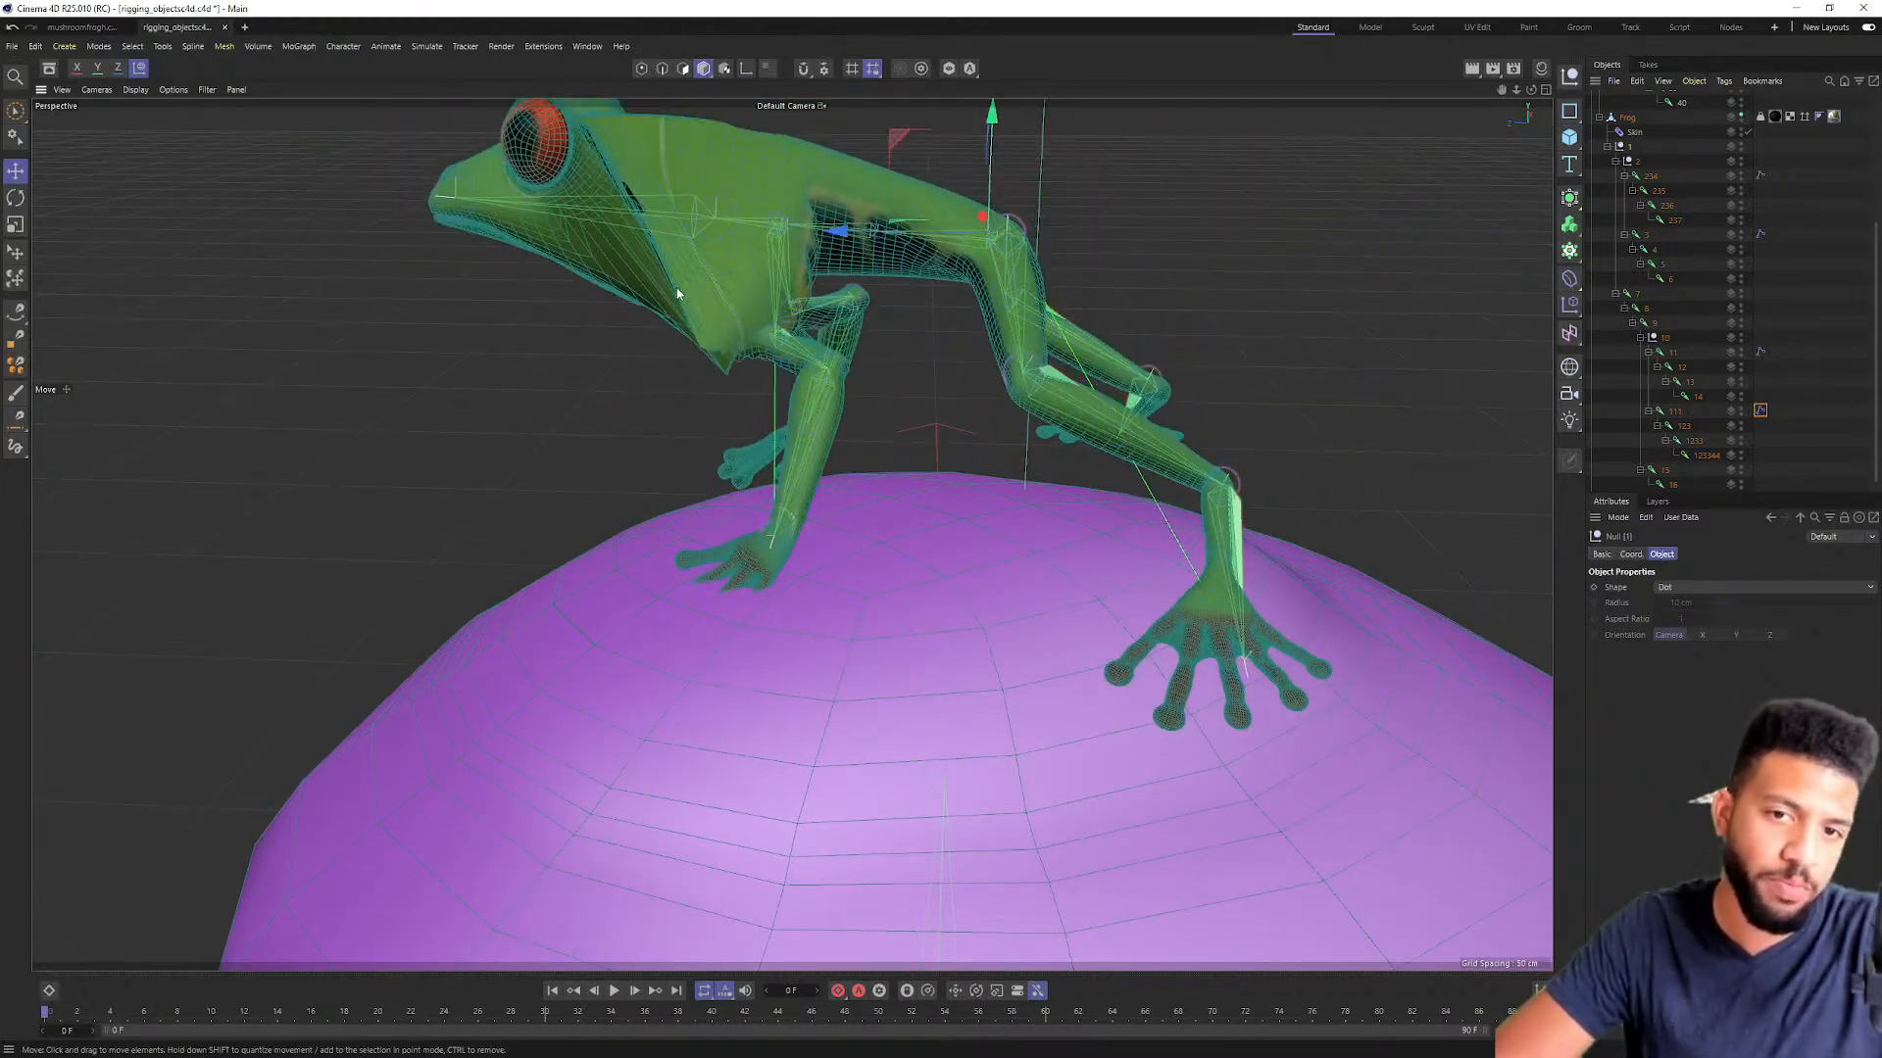
pyautogui.scroll(2, 725, 257)
pyautogui.keyDown('alt'); pyautogui.moveTo(726, 260); pyautogui.dragTo(1132, 380); pyautogui.keyUp('alt')
pyautogui.hotkey('ctrl', 'z')
pyautogui.hotkey('ctrl', 'z')
pyautogui.hotkey('ctrl', 'z')
pyautogui.hotkey('ctrl', 'z')
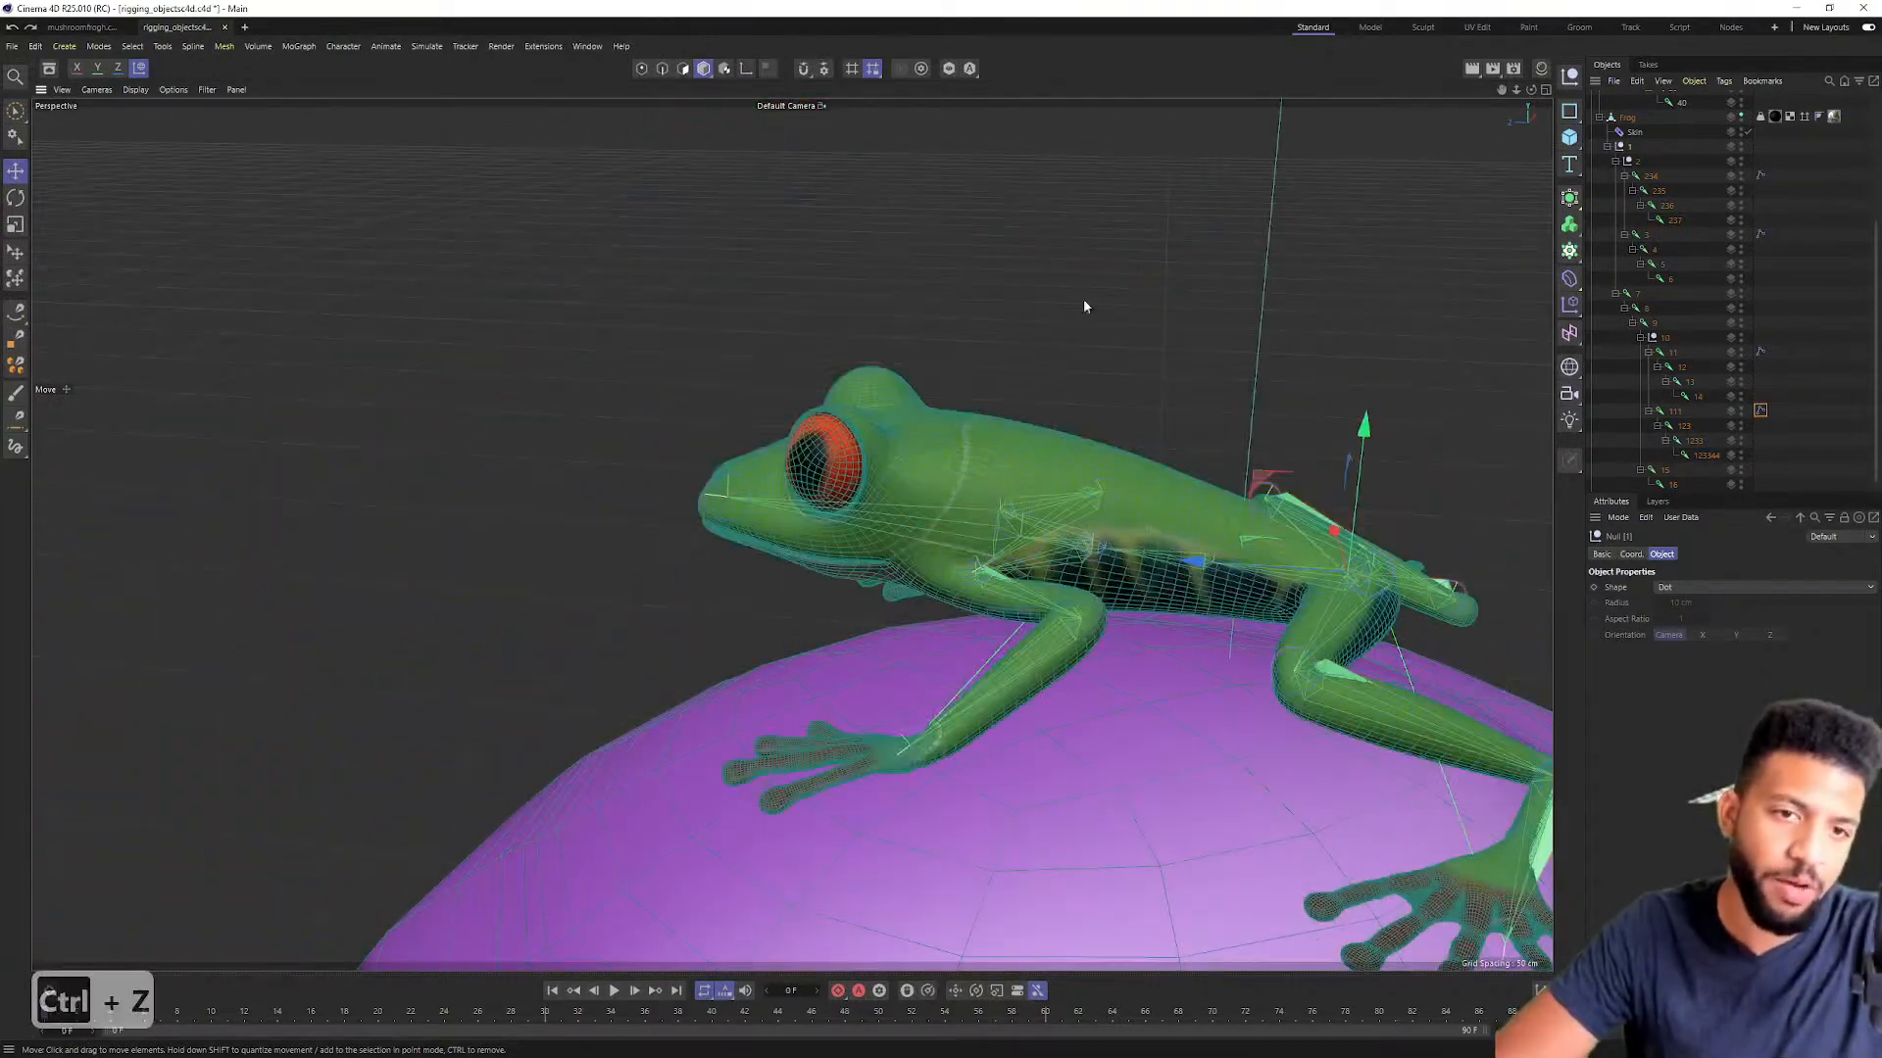
pyautogui.hotkey('ctrl', 'z')
pyautogui.hotkey('ctrl', 'z')
pyautogui.hotkey('ctrl', 'z')
pyautogui.hotkey('ctrl', 'z')
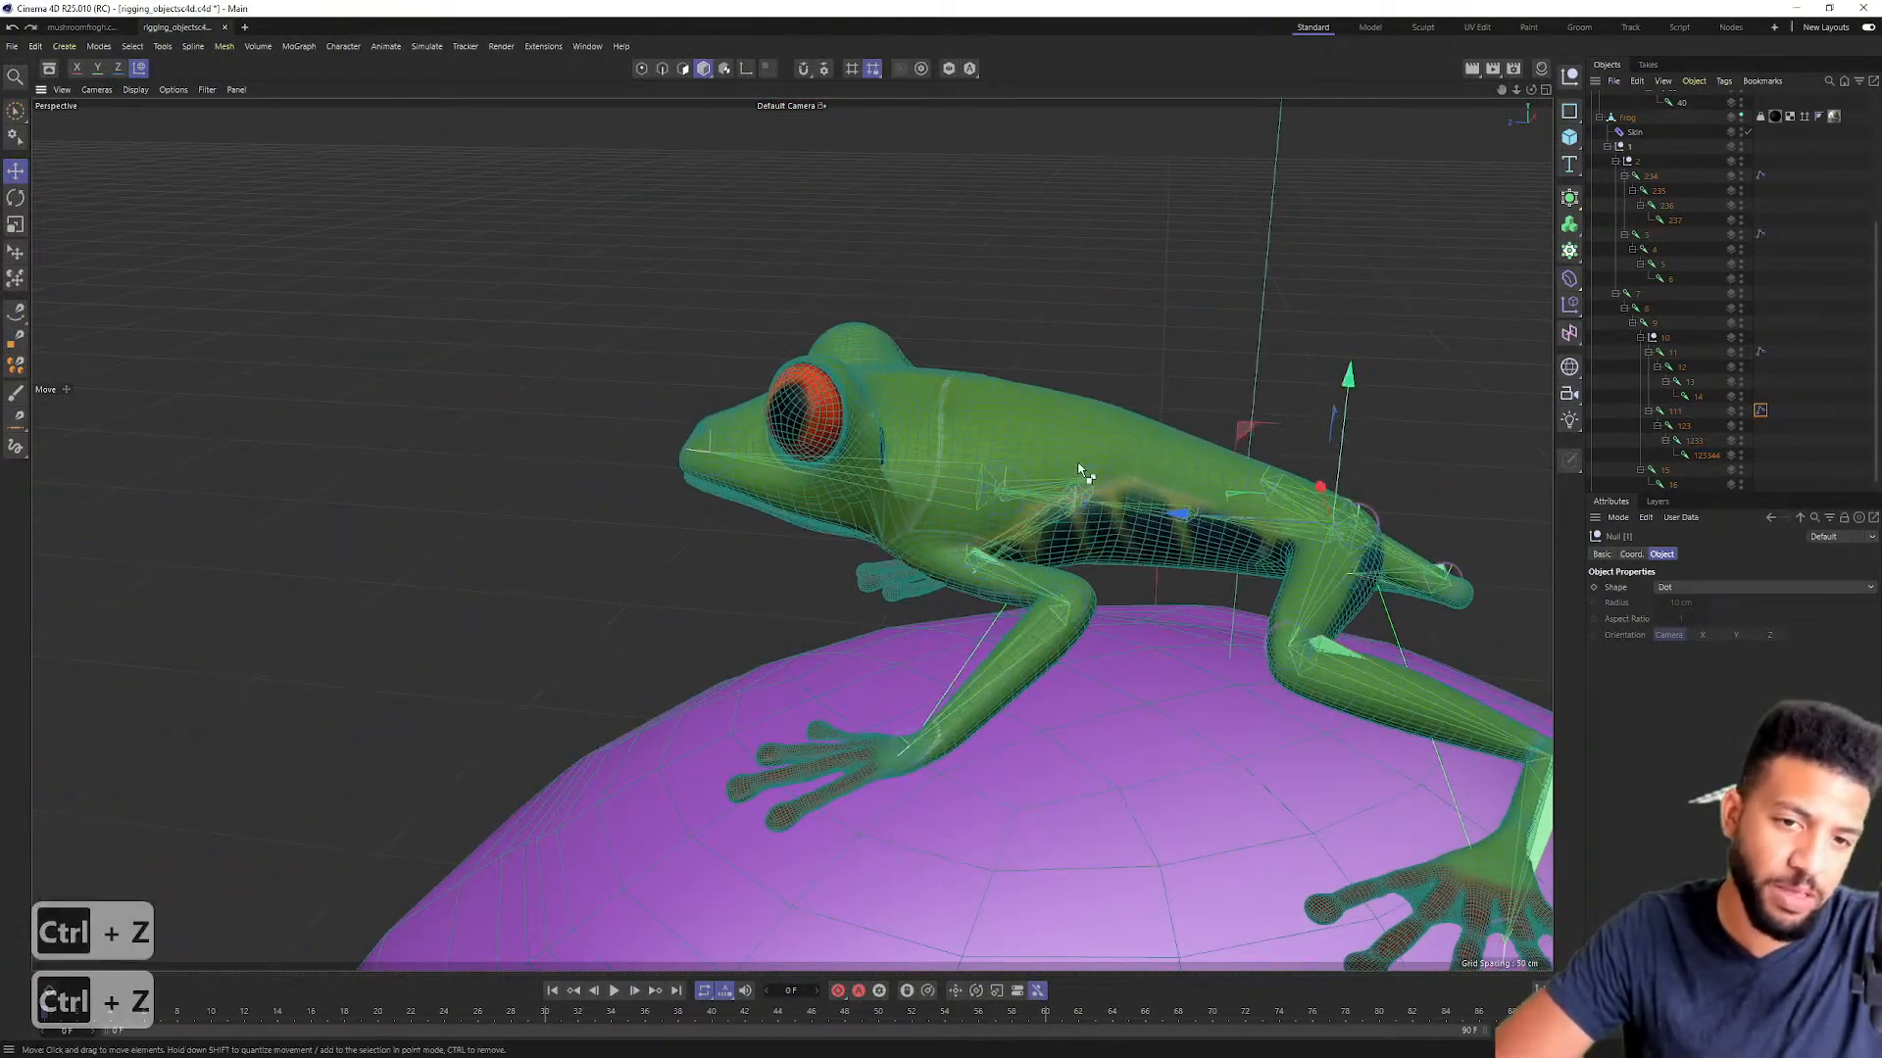
pyautogui.hotkey('ctrl', 'z')
pyautogui.hotkey('ctrl', 'z')
pyautogui.hotkey('ctrl', 'z')
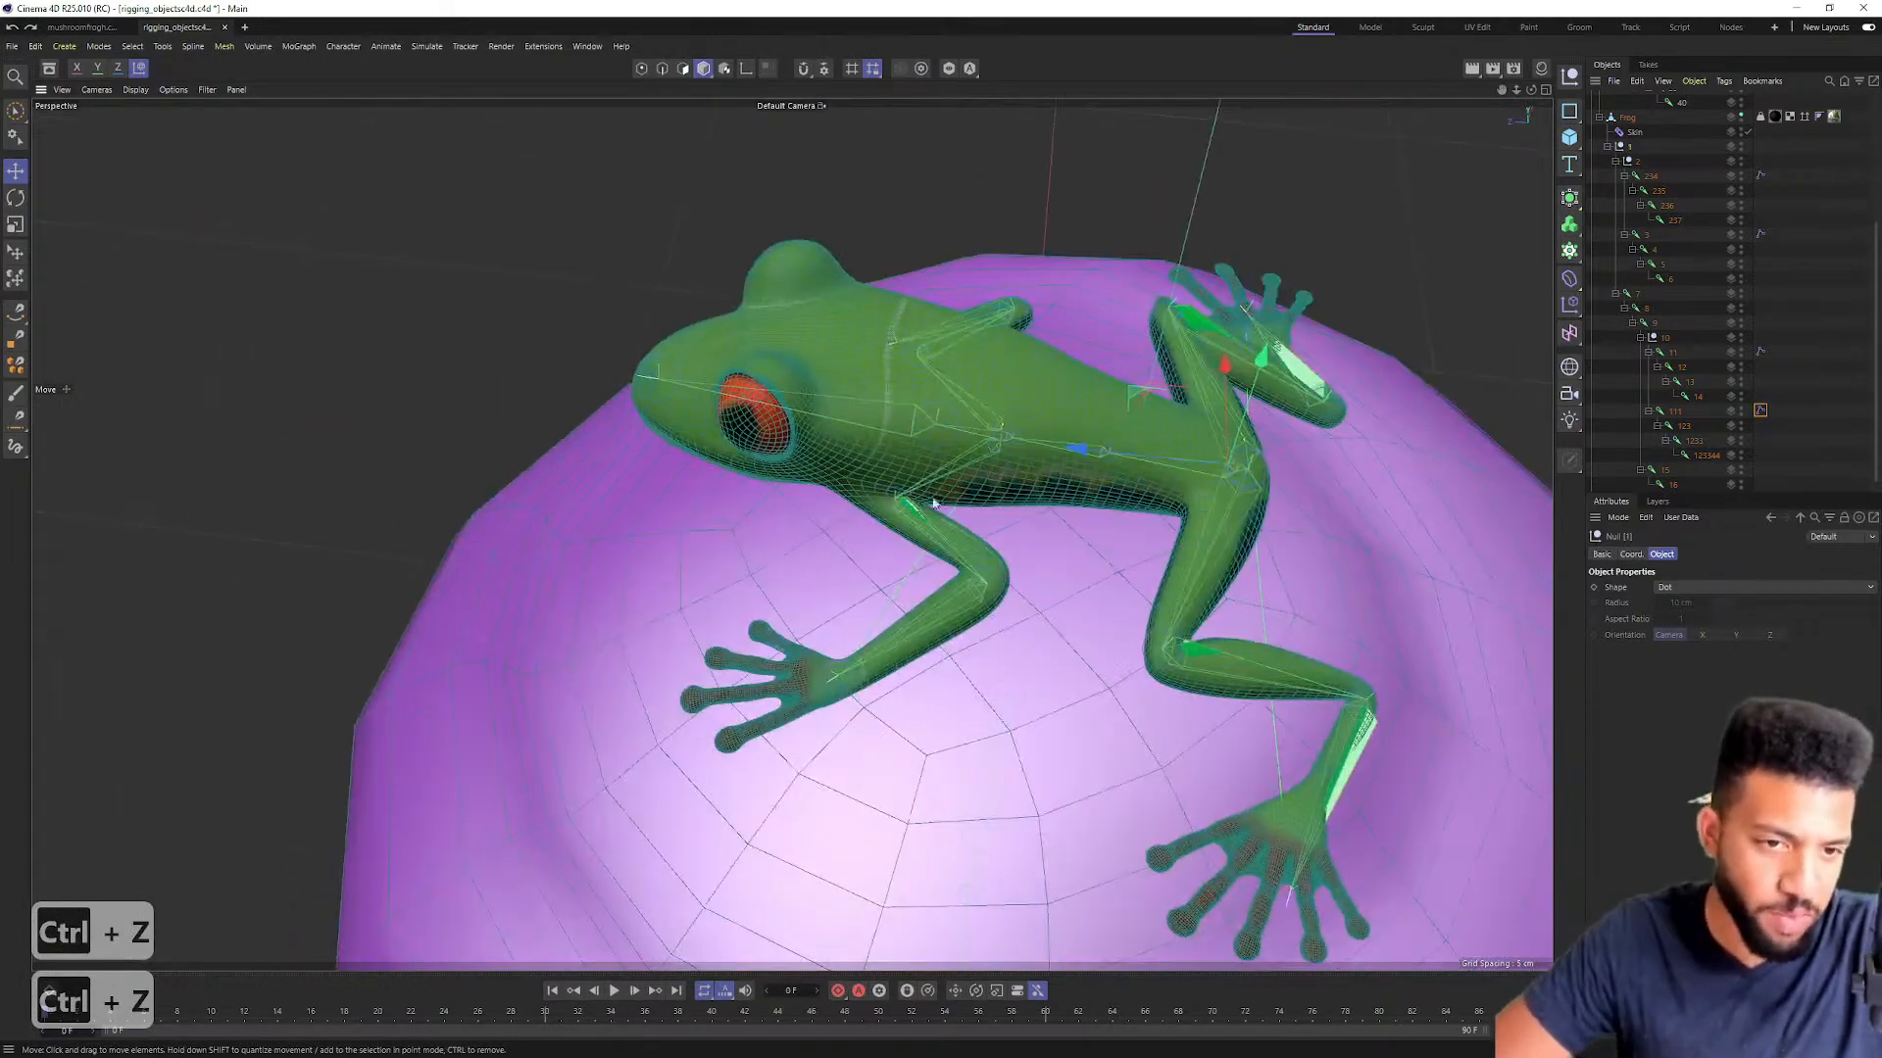
pyautogui.hotkey('ctrl', 'z')
pyautogui.hotkey('ctrl', 'z')
pyautogui.hotkey('ctrl', 'z')
pyautogui.hotkey('ctrl', 'z')
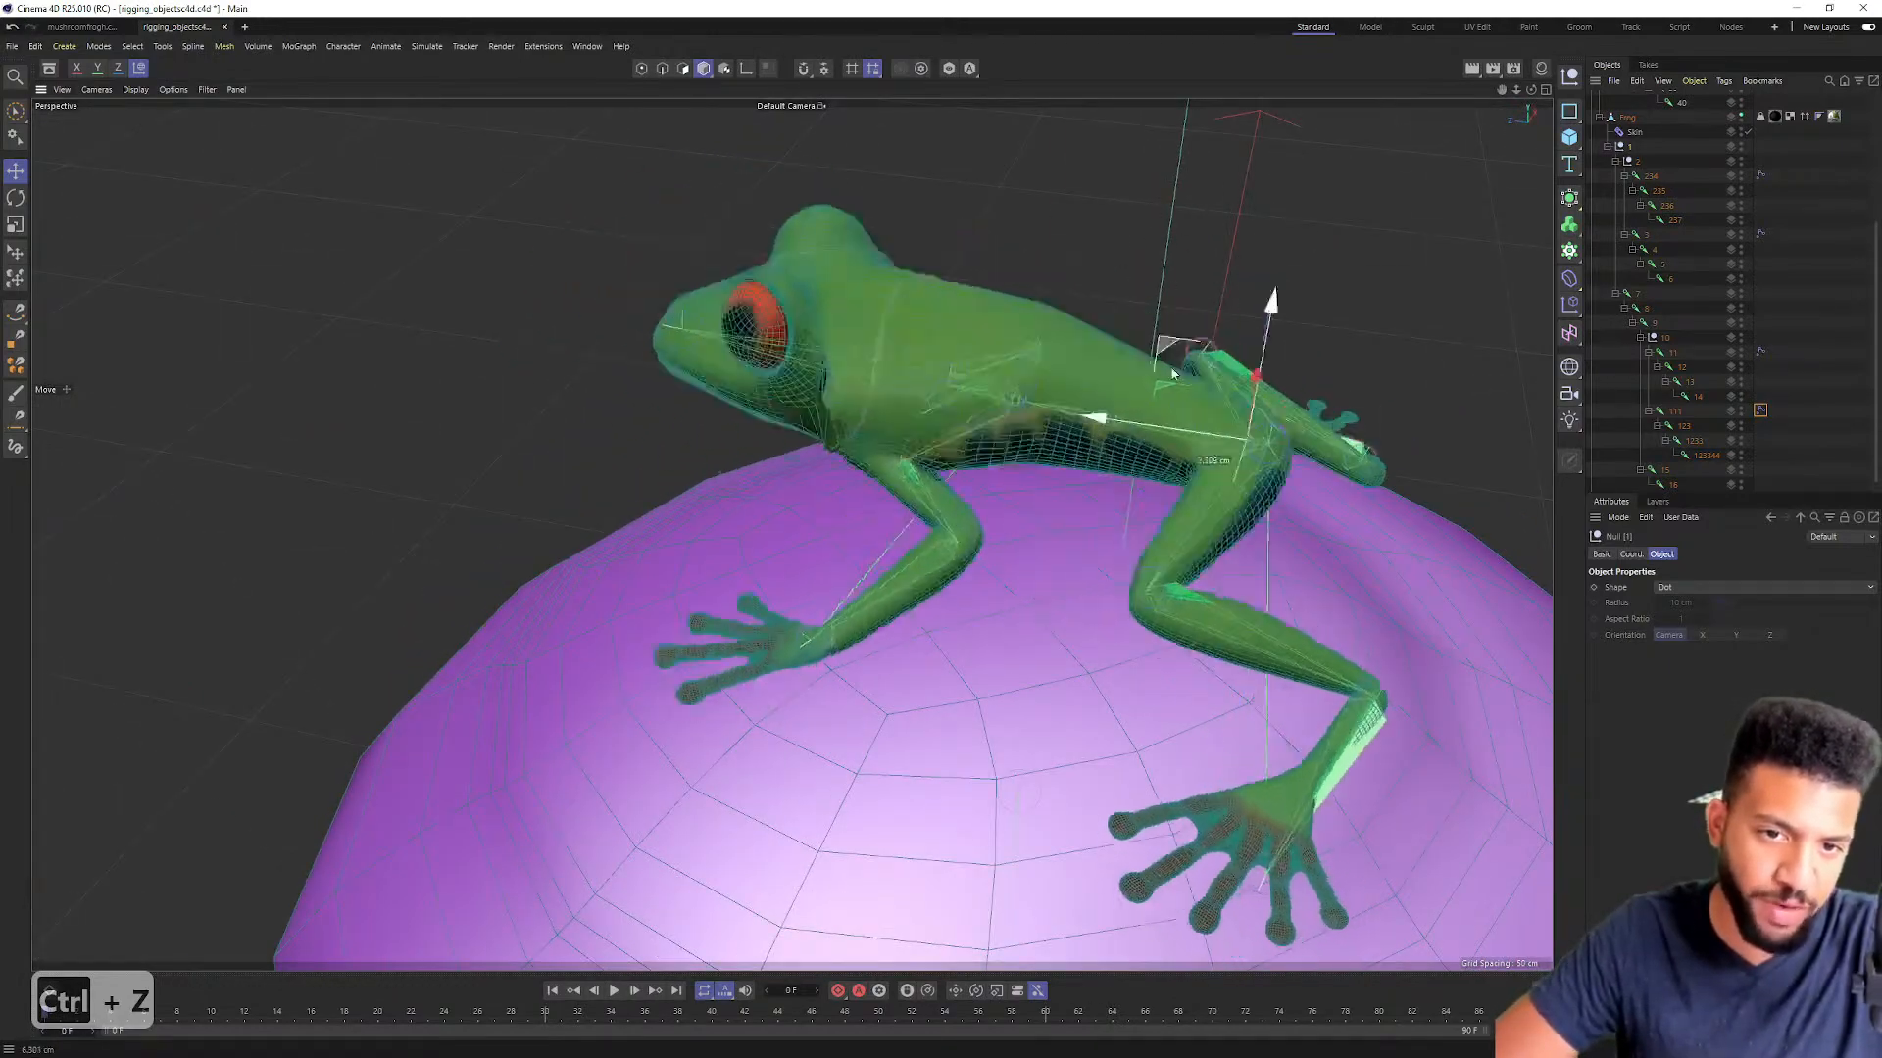
pyautogui.hotkey('ctrl', 'z')
pyautogui.hotkey('ctrl', 'z')
pyautogui.hotkey('ctrl', 'z')
pyautogui.hotkey('ctrl', 'z')
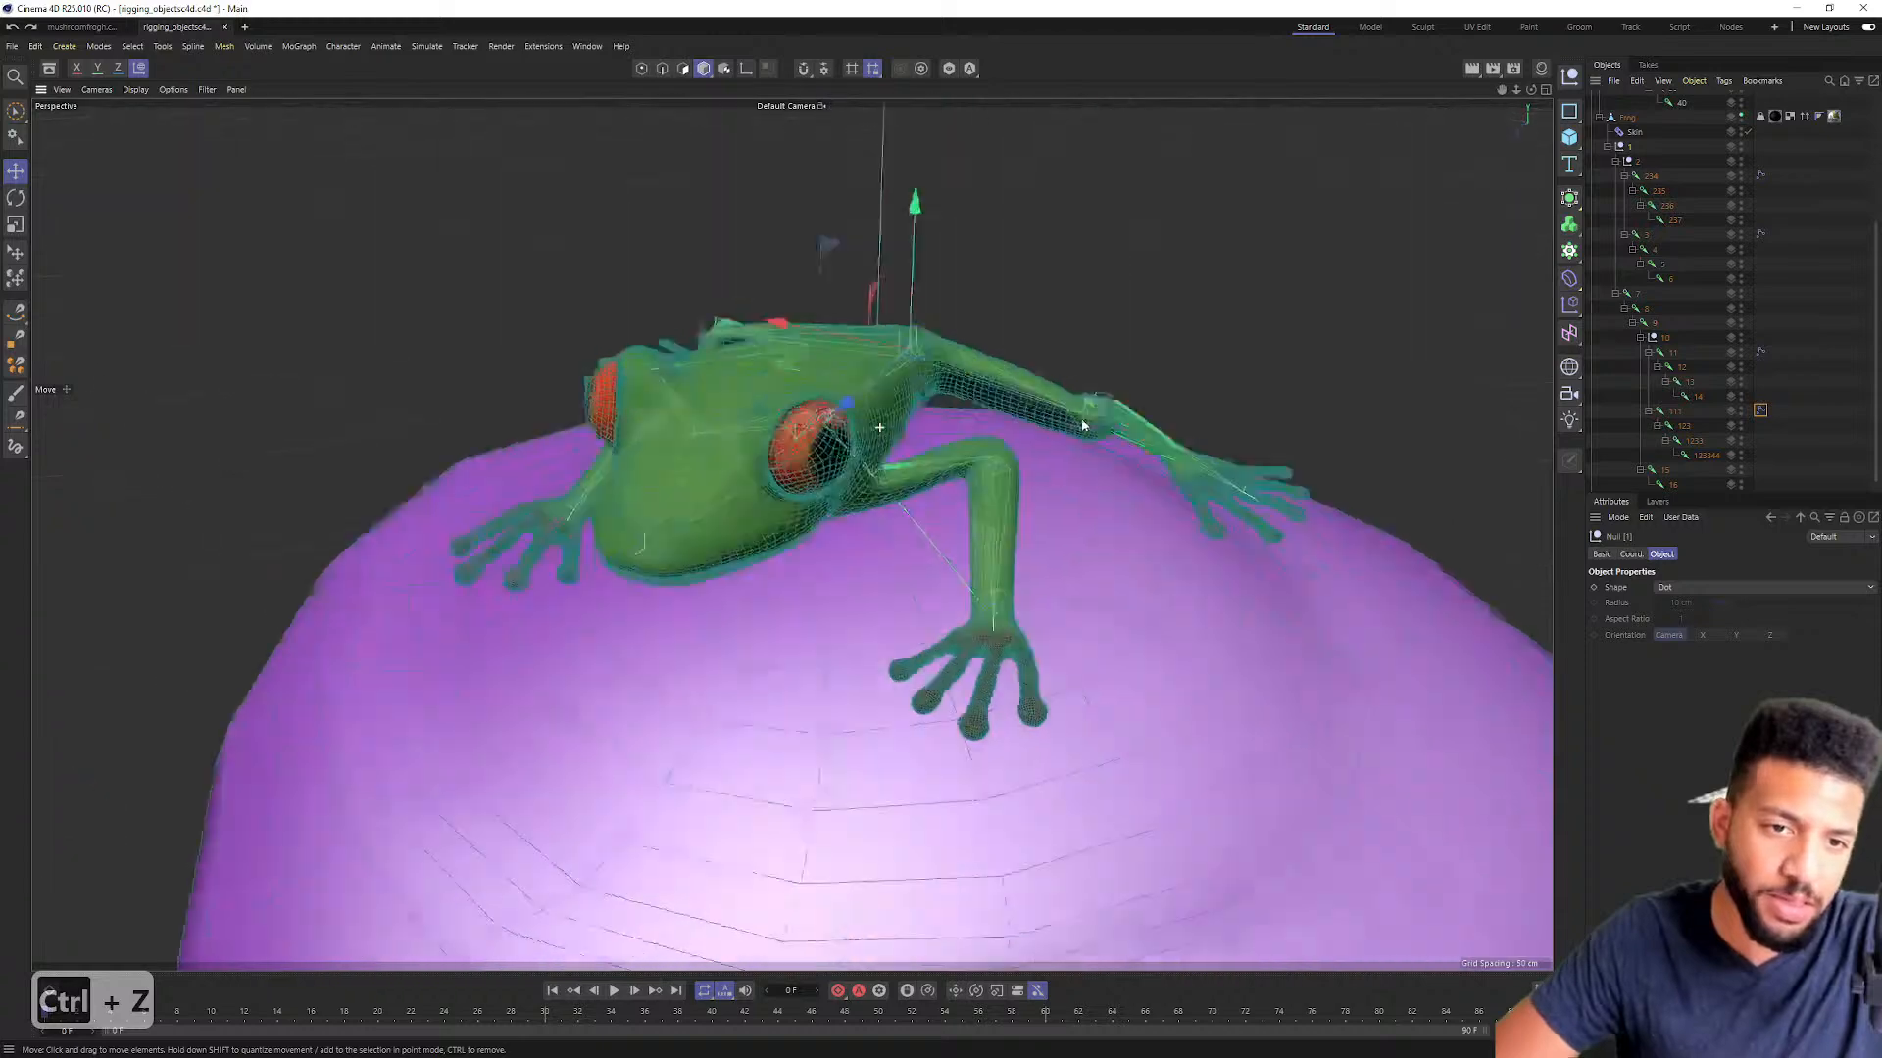
pyautogui.hotkey('ctrl', 'z')
pyautogui.hotkey('ctrl', 'z')
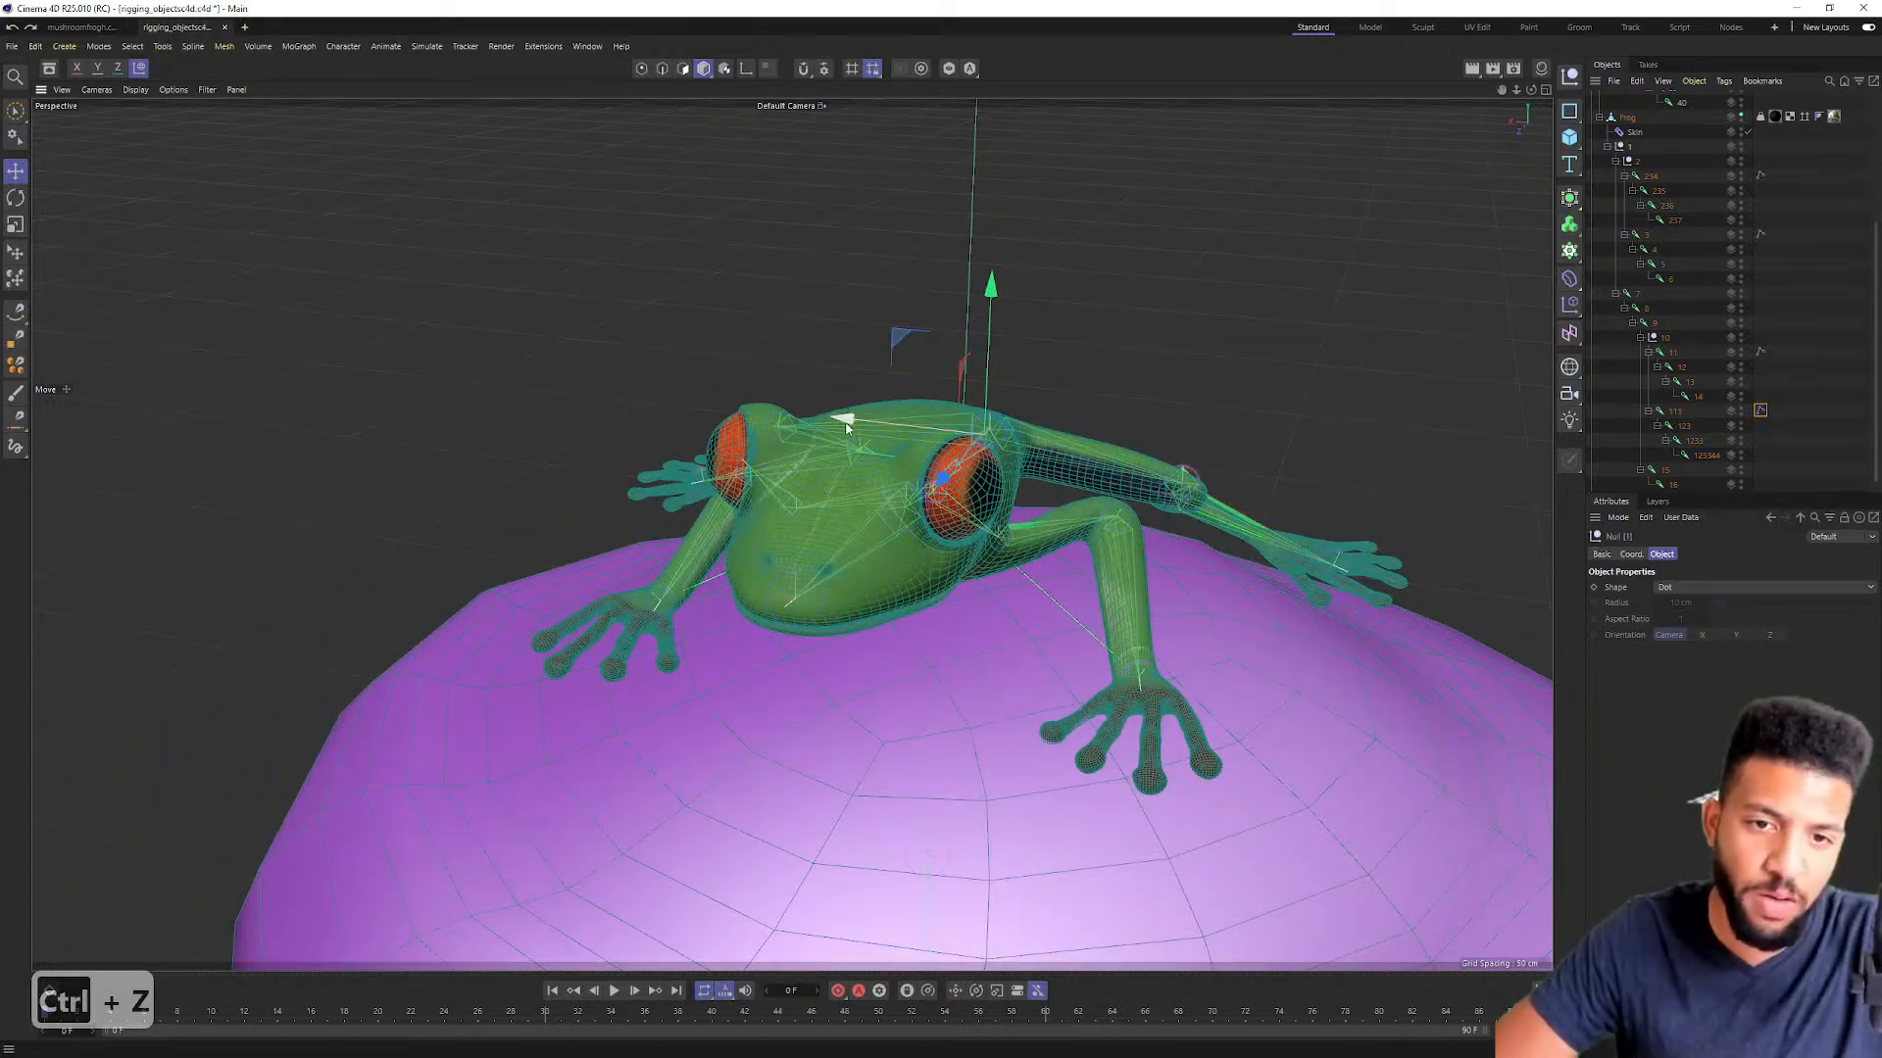
pyautogui.hotkey('ctrl', 'z')
pyautogui.hotkey('ctrl', 'z')
pyautogui.hotkey('ctrl', 'z')
pyautogui.hotkey('ctrl', 'z')
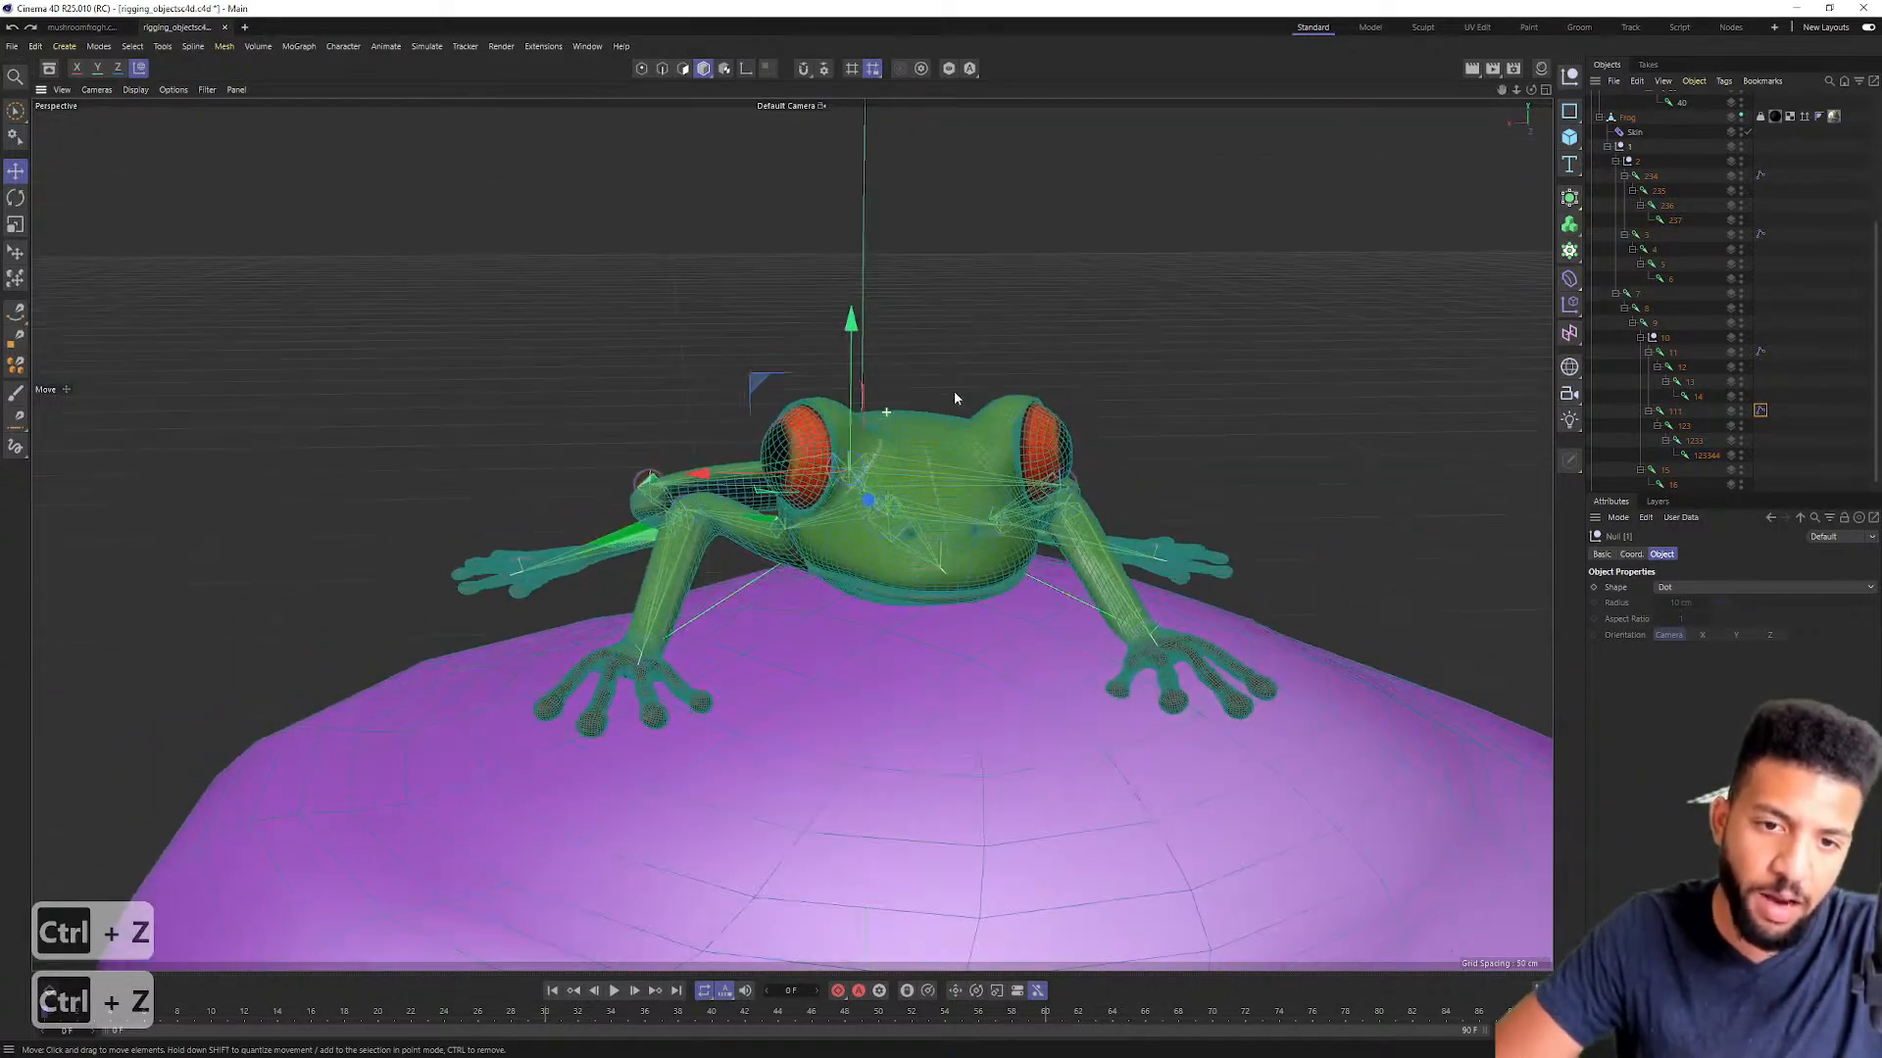
# Step: Rotate the root null 1 to test how the body turns with the feet planted, undoing the rotation
pyautogui.press('r')
pyautogui.moveTo(798, 404); pyautogui.dragTo(781, 426)
pyautogui.hotkey('ctrl', 'z')
pyautogui.hotkey('ctrl', 'z')
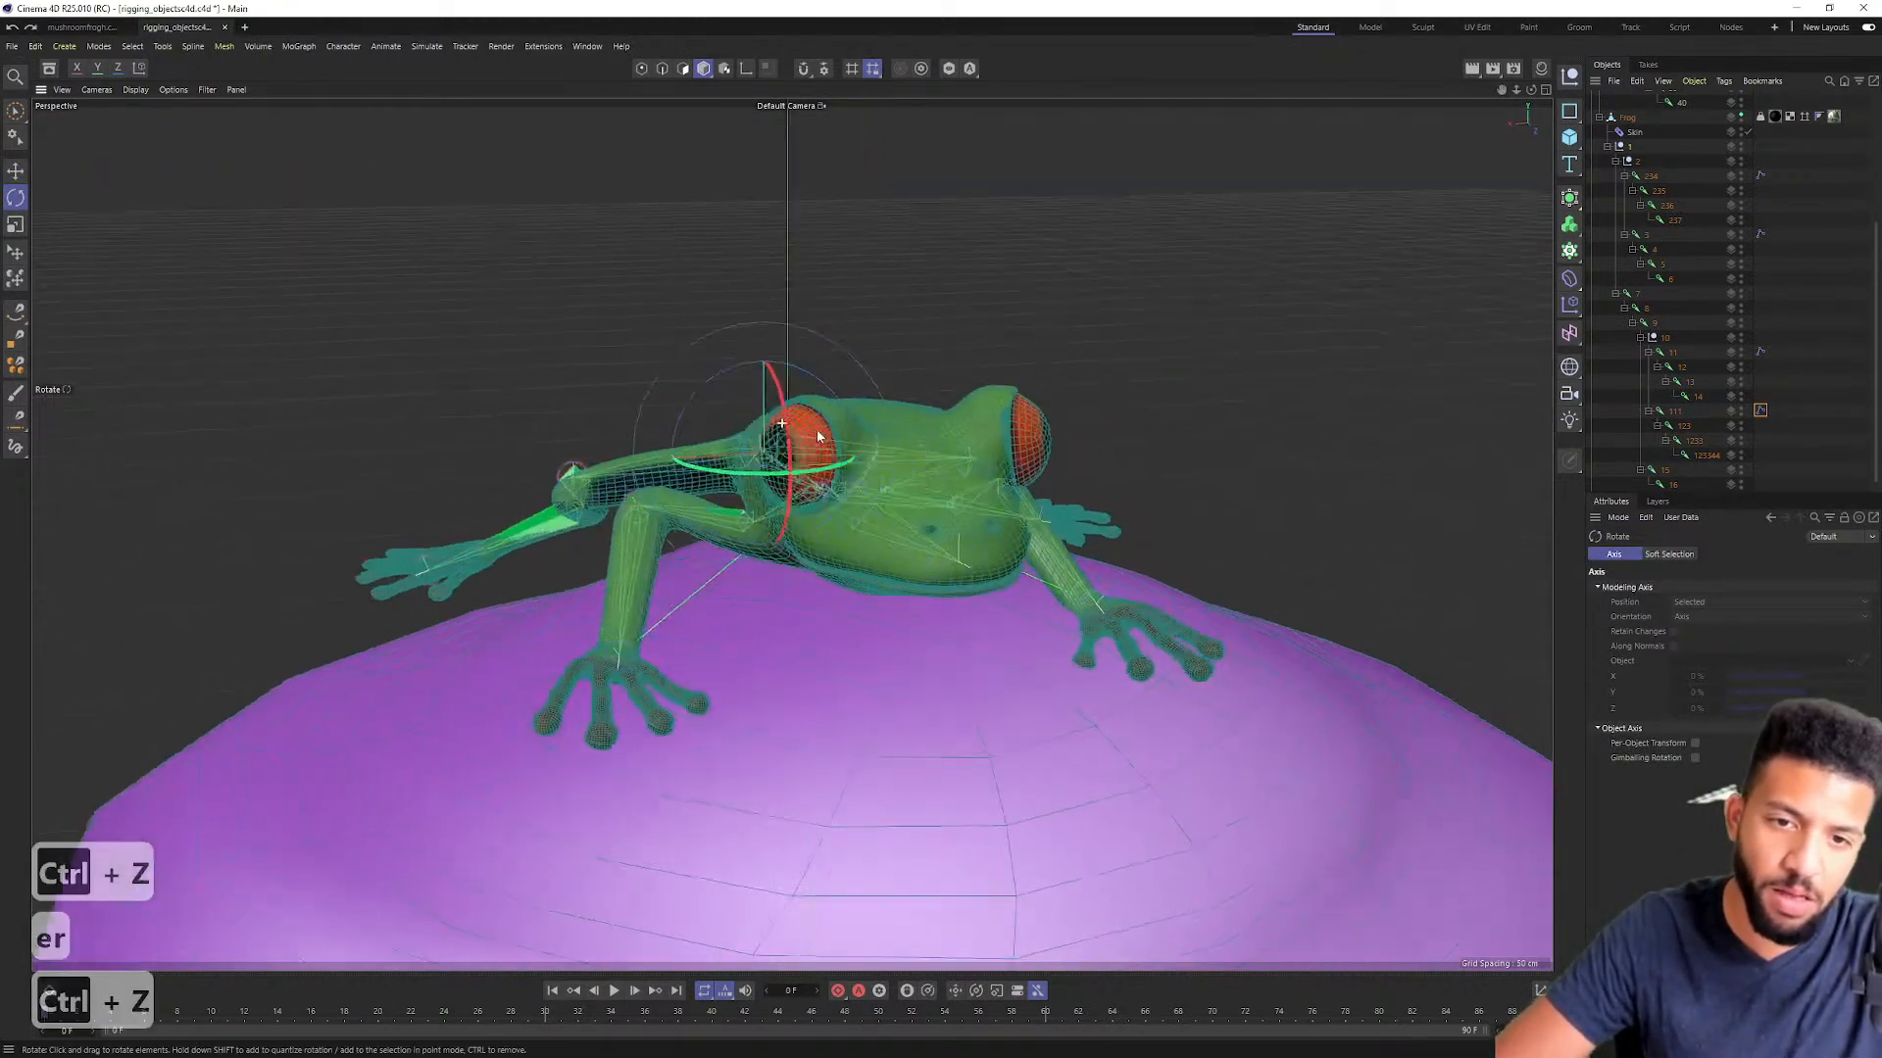
pyautogui.keyDown('alt'); pyautogui.moveTo(667, 379); pyautogui.dragTo(825, 453); pyautogui.keyUp('alt')
# Step: Collapse the frog's hierarchy, select the mushroom's joint chain and play the animation to examine how the frog sits on the moving cap
pyautogui.click(1600, 117)
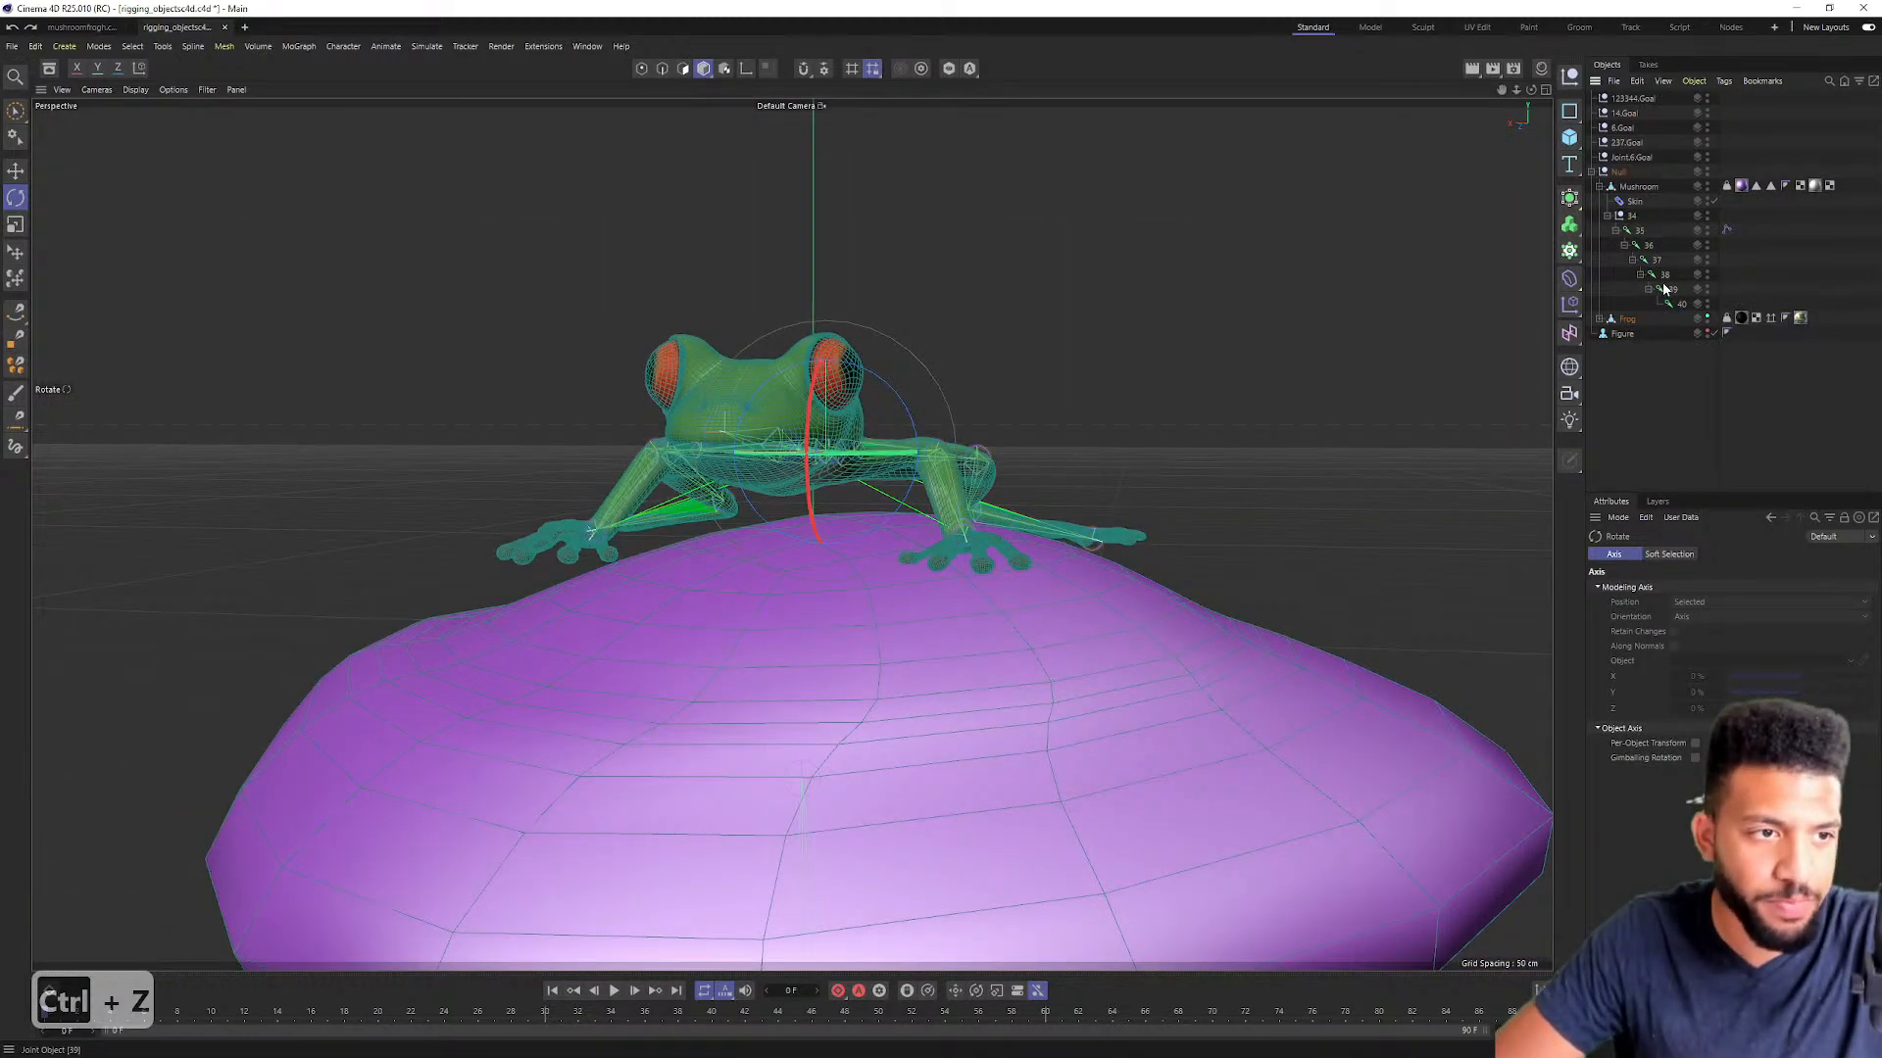
pyautogui.keyDown('alt'); pyautogui.moveTo(1204, 368); pyautogui.dragTo(999, 328, button='right'); pyautogui.keyUp('alt')
pyautogui.keyDown('alt'); pyautogui.moveTo(1000, 362); pyautogui.dragTo(1024, 211, button='middle'); pyautogui.keyUp('alt')
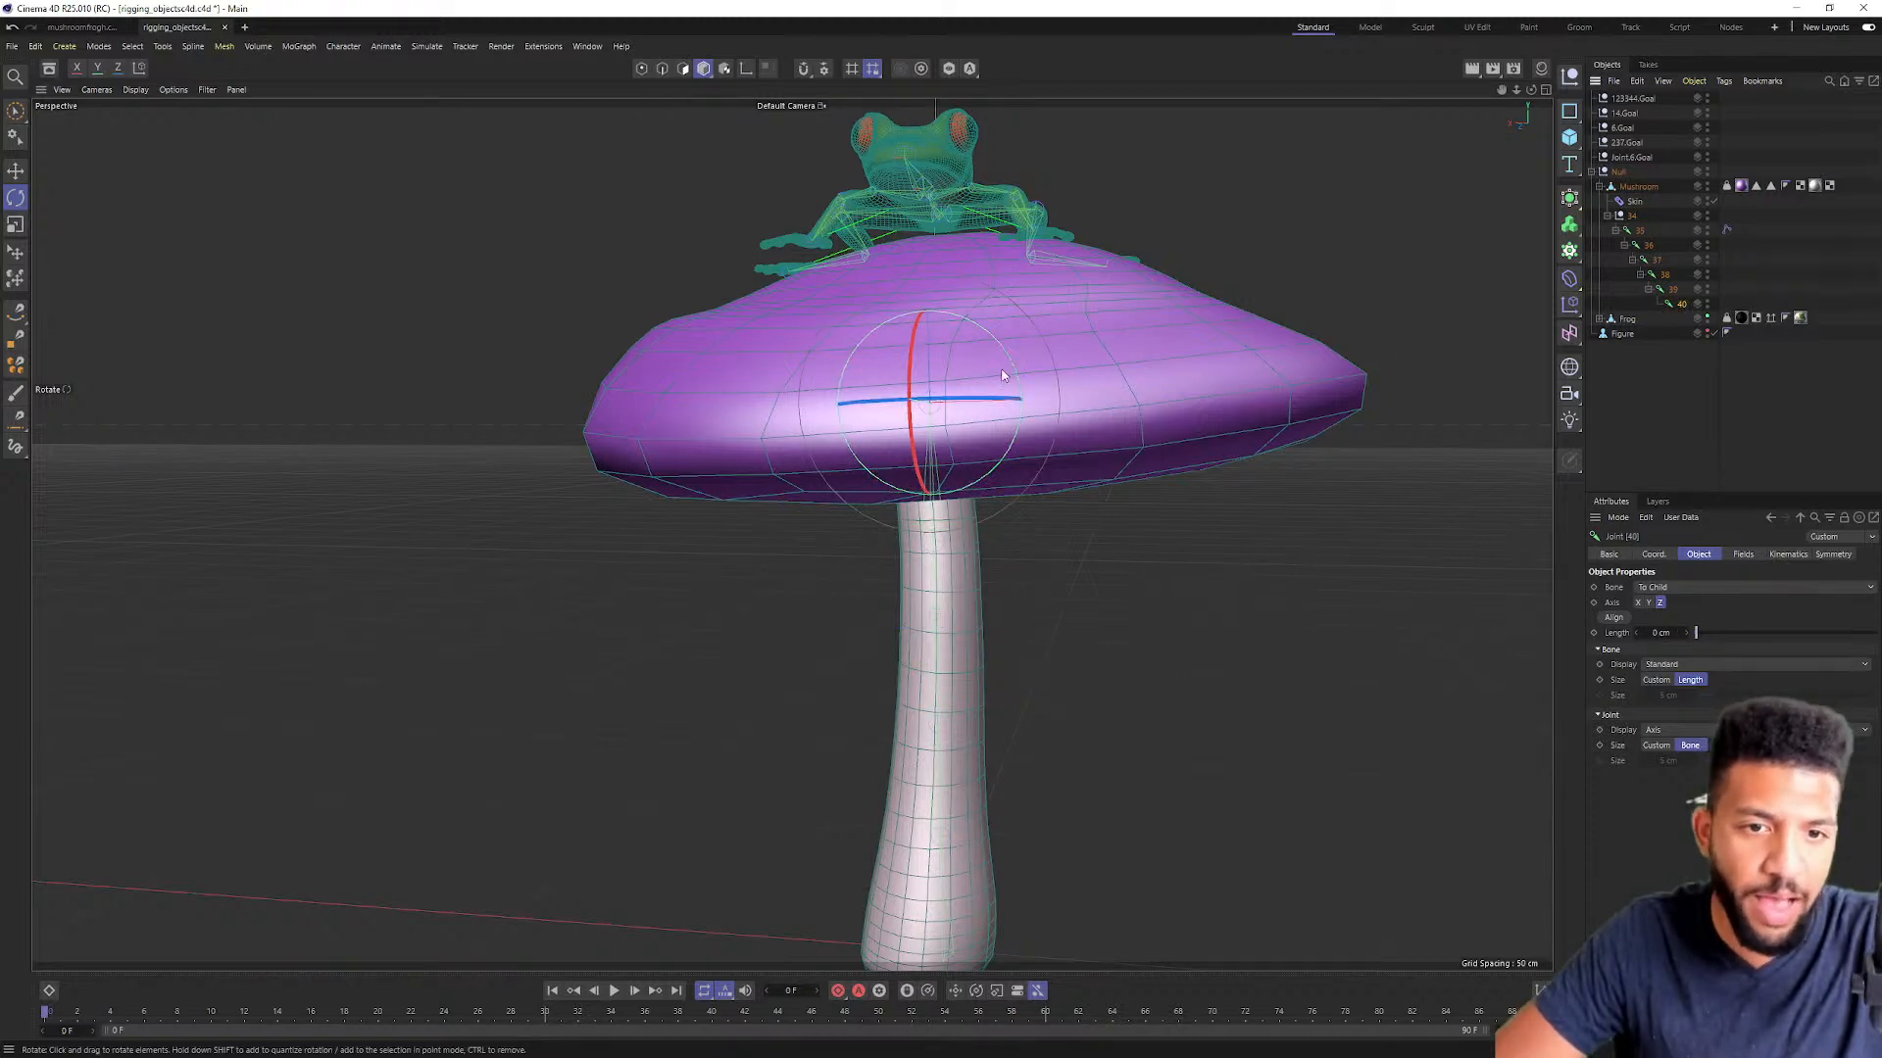
pyautogui.moveTo(536, 1010); pyautogui.dragTo(167, 930)
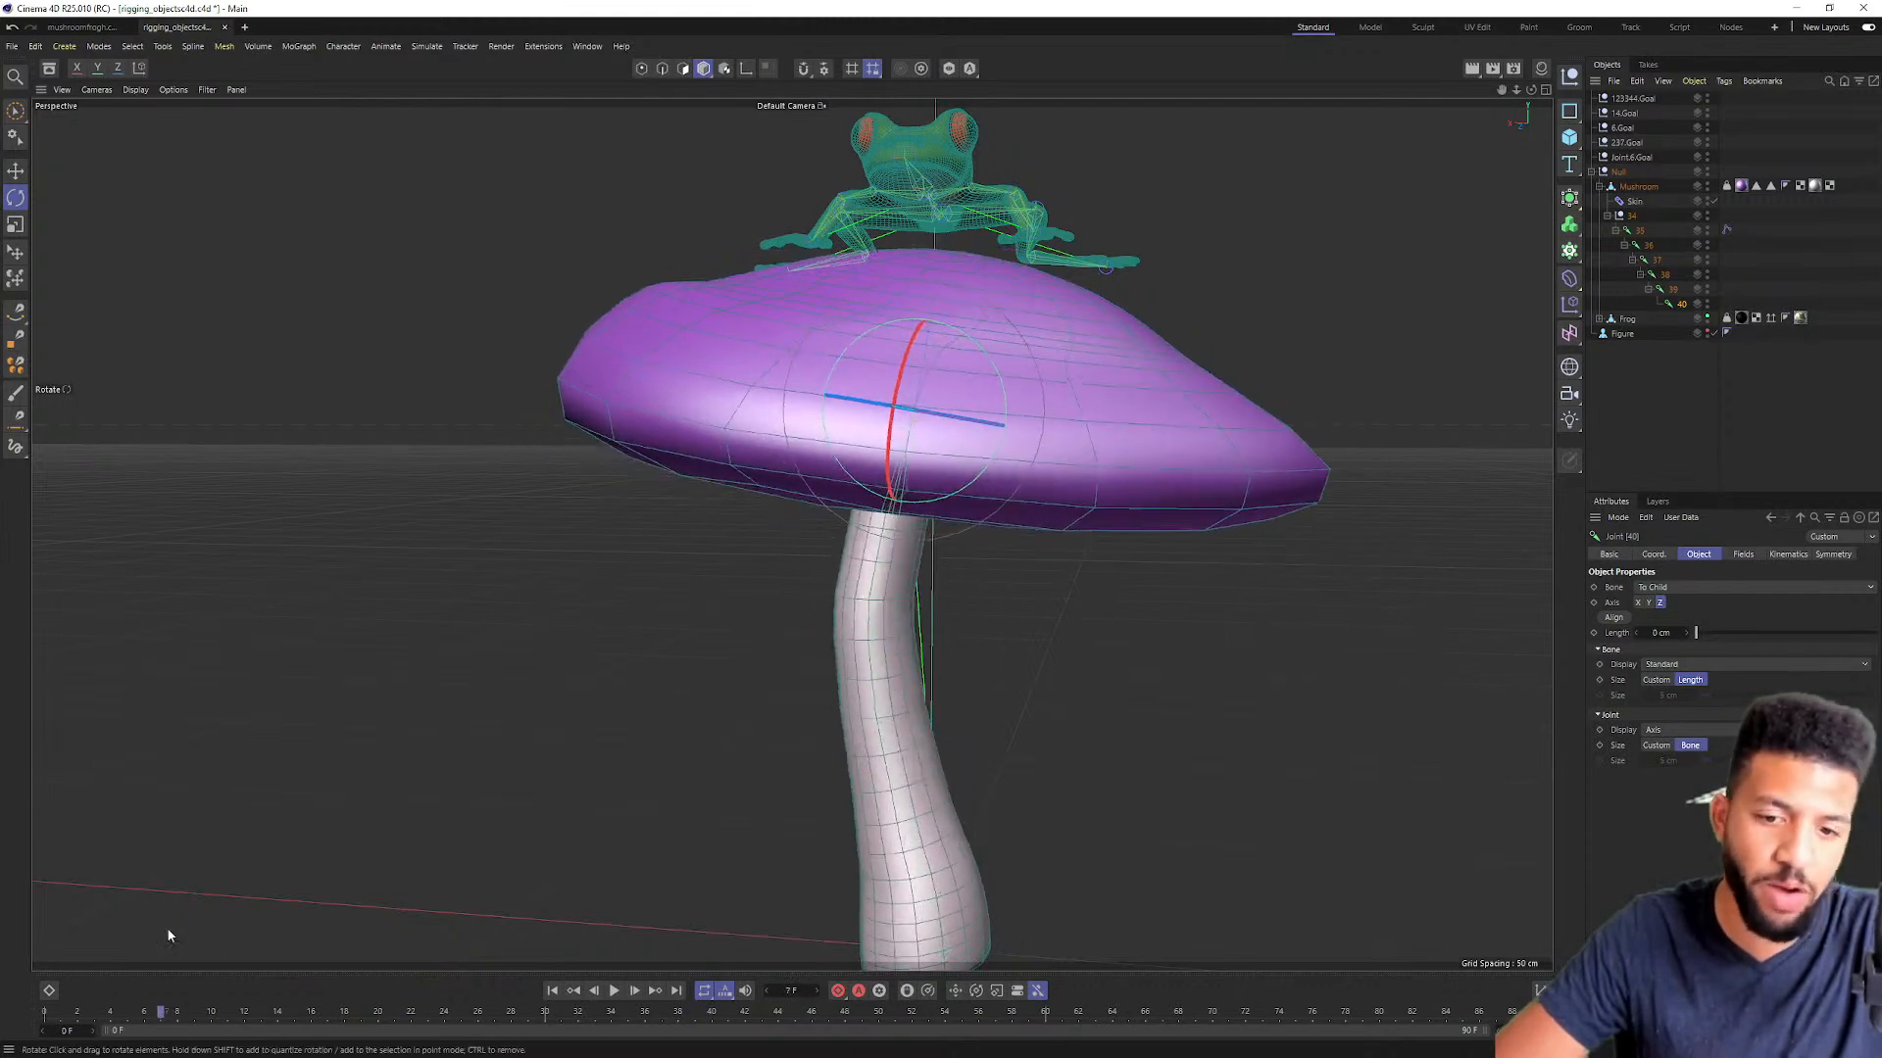
pyautogui.click(616, 991)
pyautogui.keyDown('alt'); pyautogui.moveTo(745, 637); pyautogui.dragTo(933, 537); pyautogui.keyUp('alt')
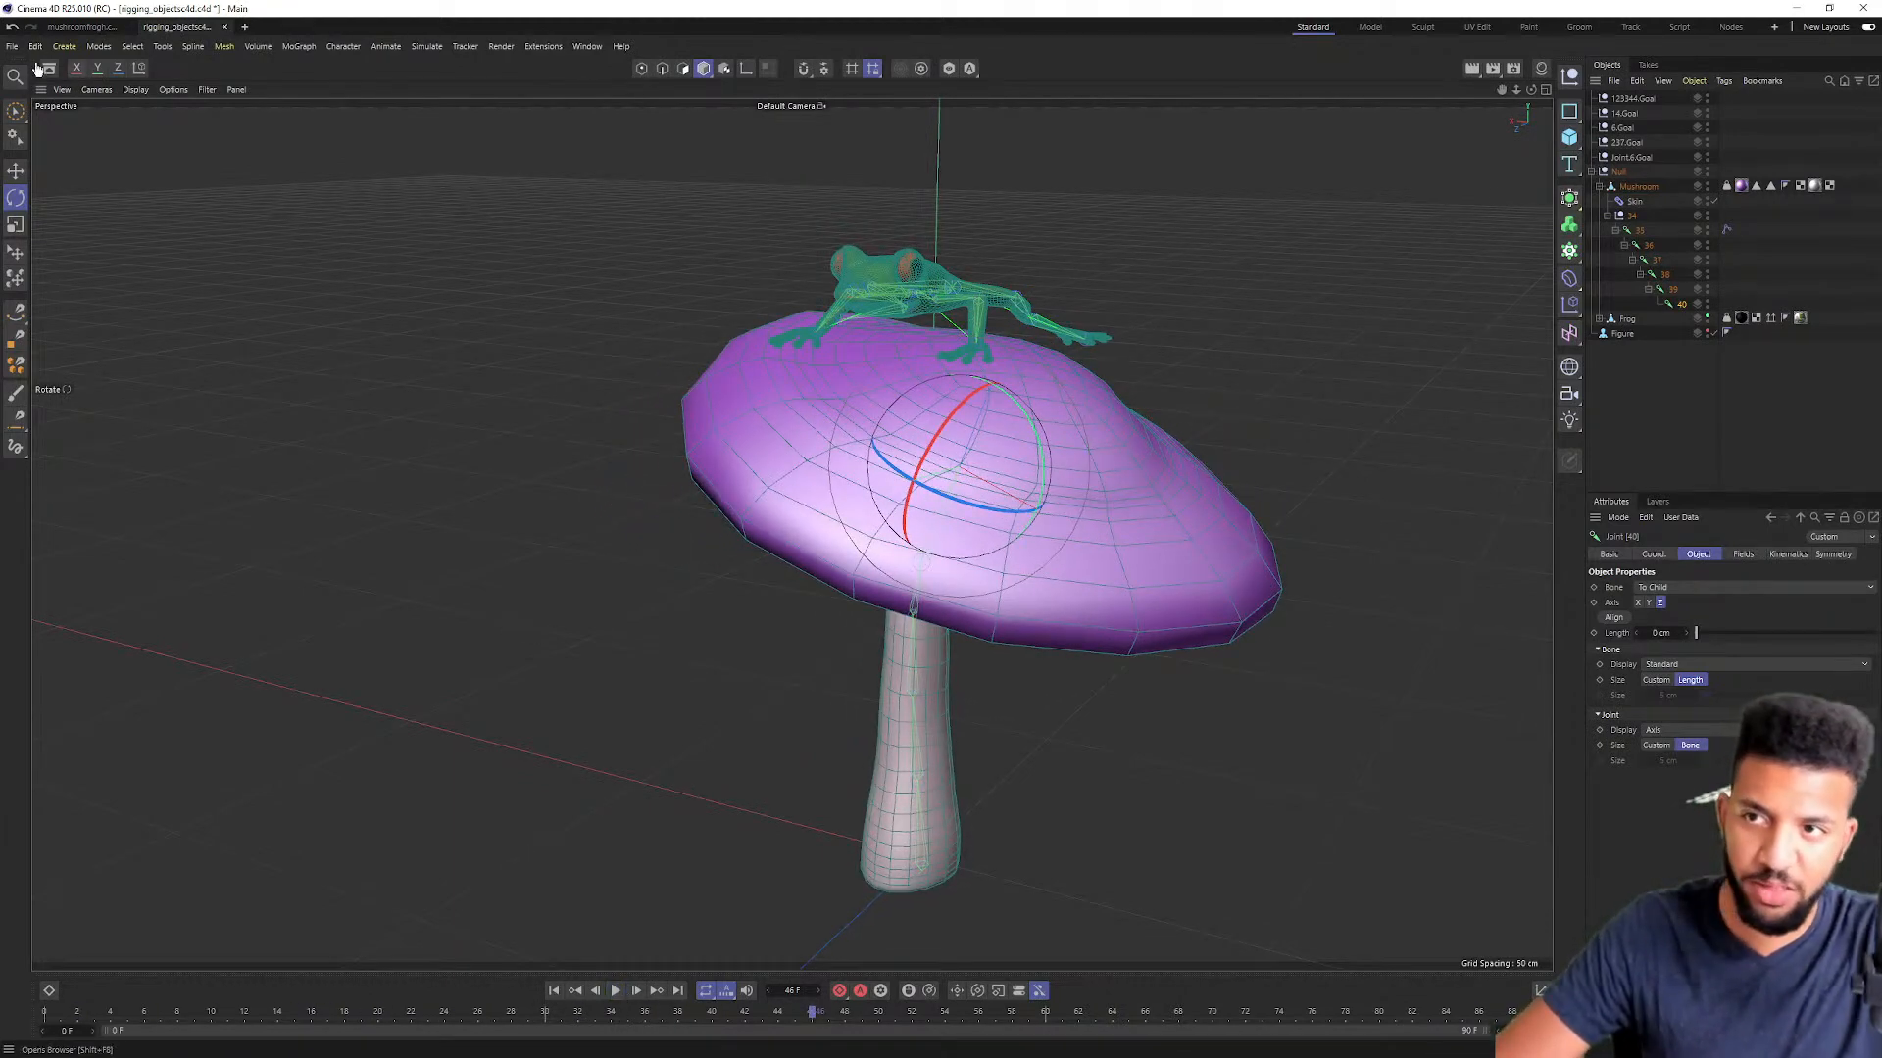
# Step: Save the project and return the timeline to frame 0
pyautogui.click(12, 46)
pyautogui.click(57, 197)
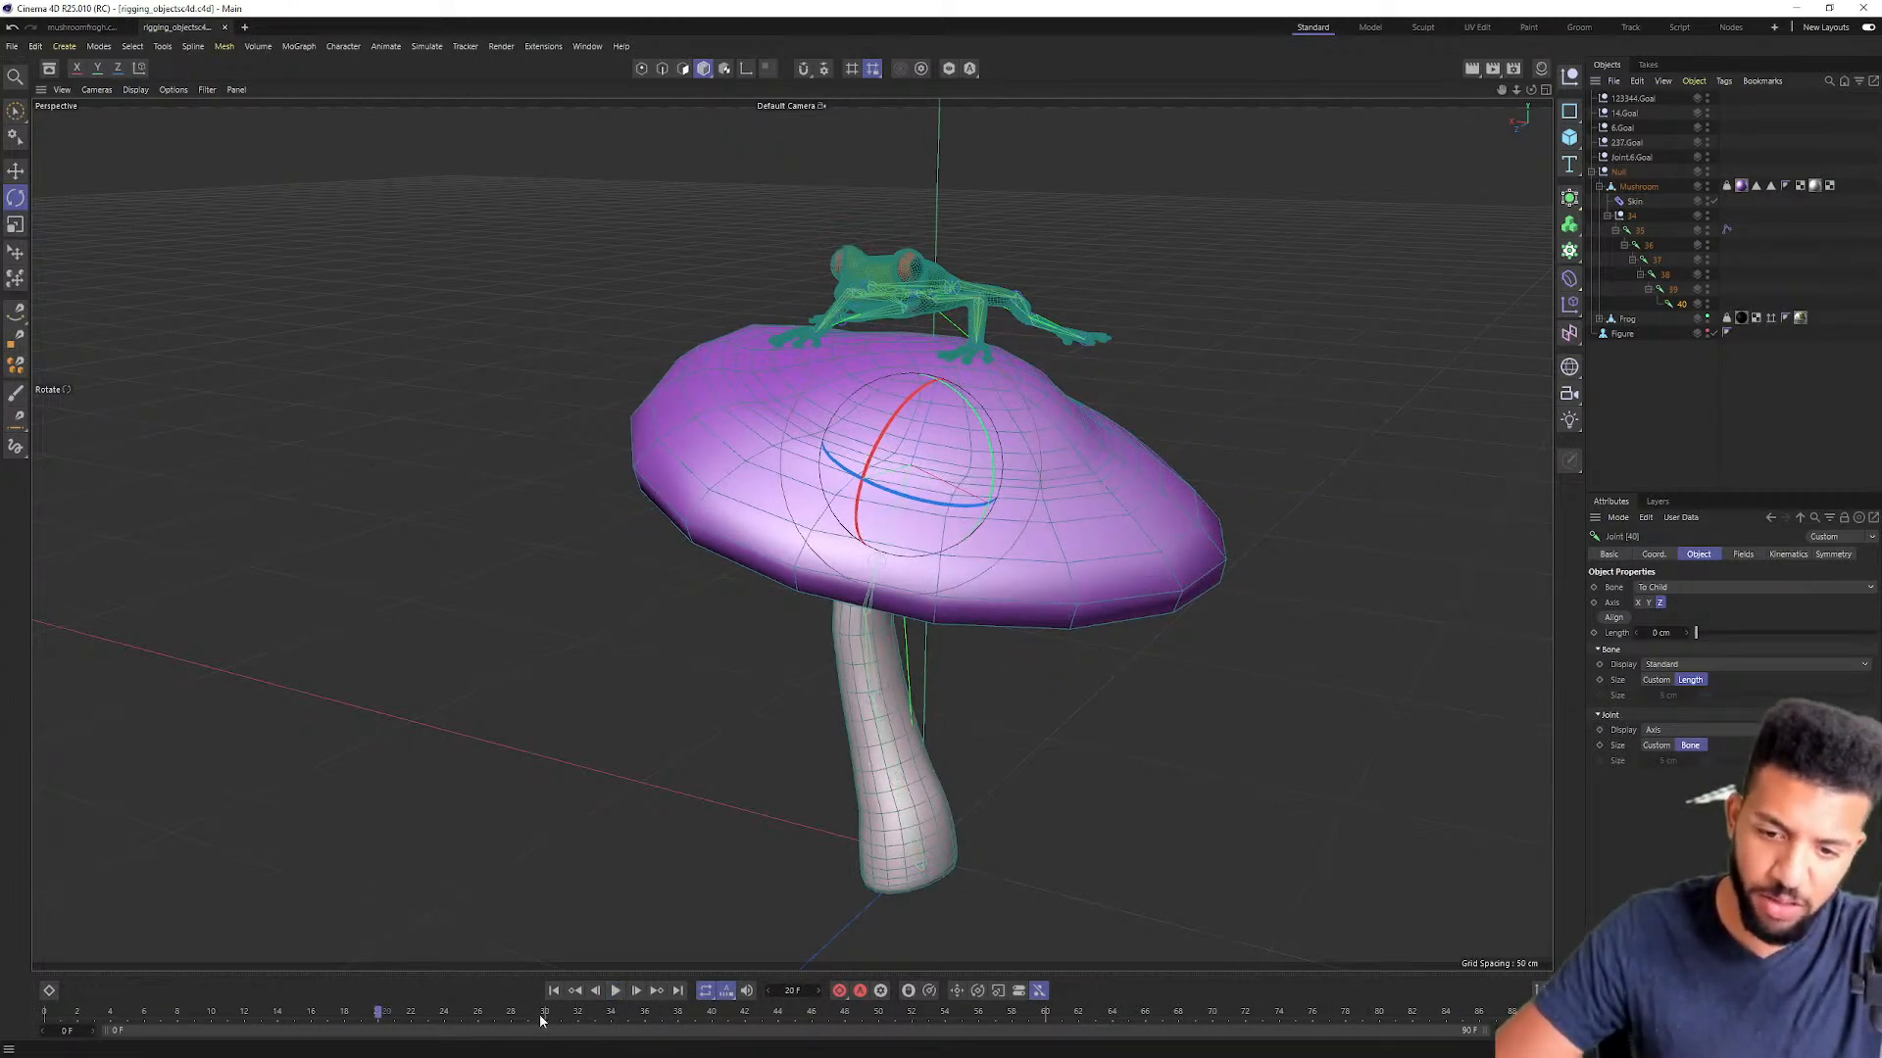
pyautogui.hotkey('shift', 'f')
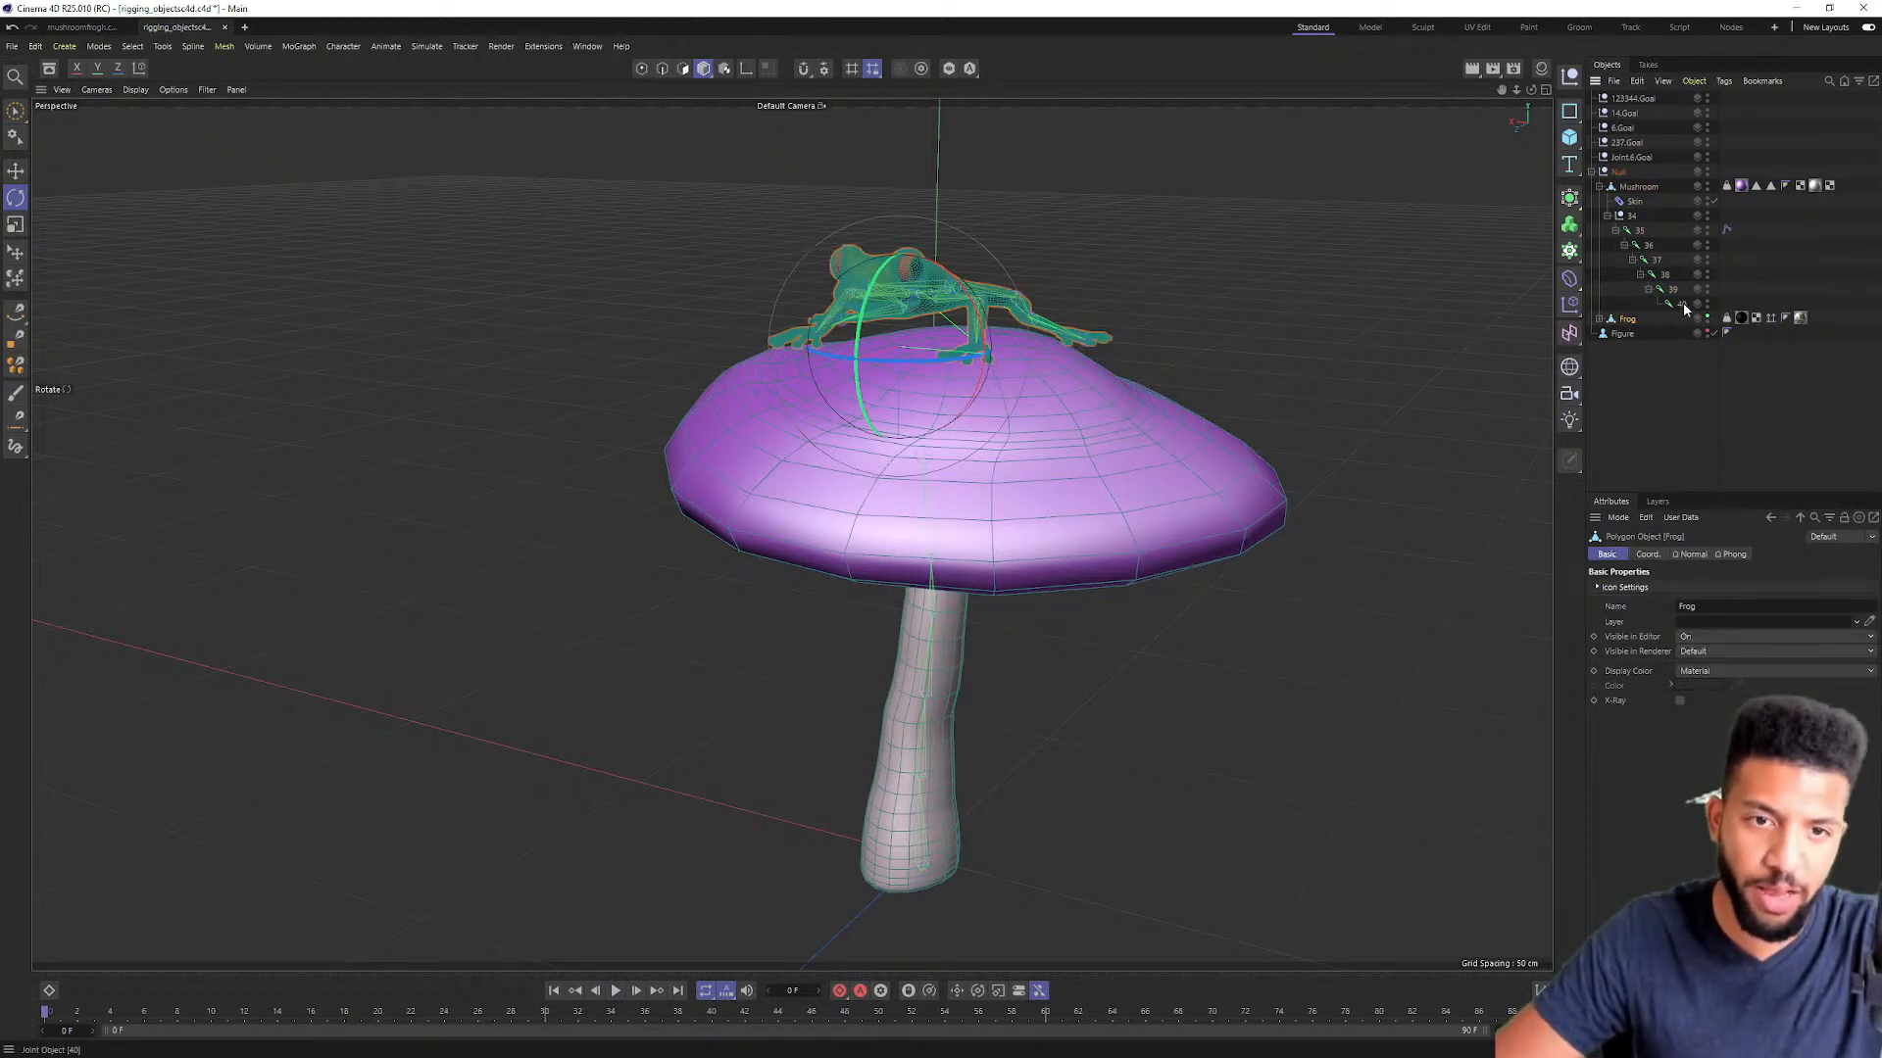
# Step: Parent the Frog object under joint 40 at the end of the mushroom's joint chain
pyautogui.keyDown('alt'); pyautogui.moveTo(1020, 460); pyautogui.dragTo(1014, 373, button='right'); pyautogui.keyUp('alt')
pyautogui.keyDown('alt'); pyautogui.moveTo(1015, 373); pyautogui.dragTo(855, 784); pyautogui.keyUp('alt')
pyautogui.keyDown('alt'); pyautogui.moveTo(854, 784); pyautogui.dragTo(898, 639, button='middle'); pyautogui.keyUp('alt')
pyautogui.keyDown('alt'); pyautogui.moveTo(897, 639); pyautogui.dragTo(1104, 536, button='right'); pyautogui.keyUp('alt')
pyautogui.keyDown('alt'); pyautogui.moveTo(1068, 613); pyautogui.dragTo(1014, 468, button='right'); pyautogui.keyUp('alt')
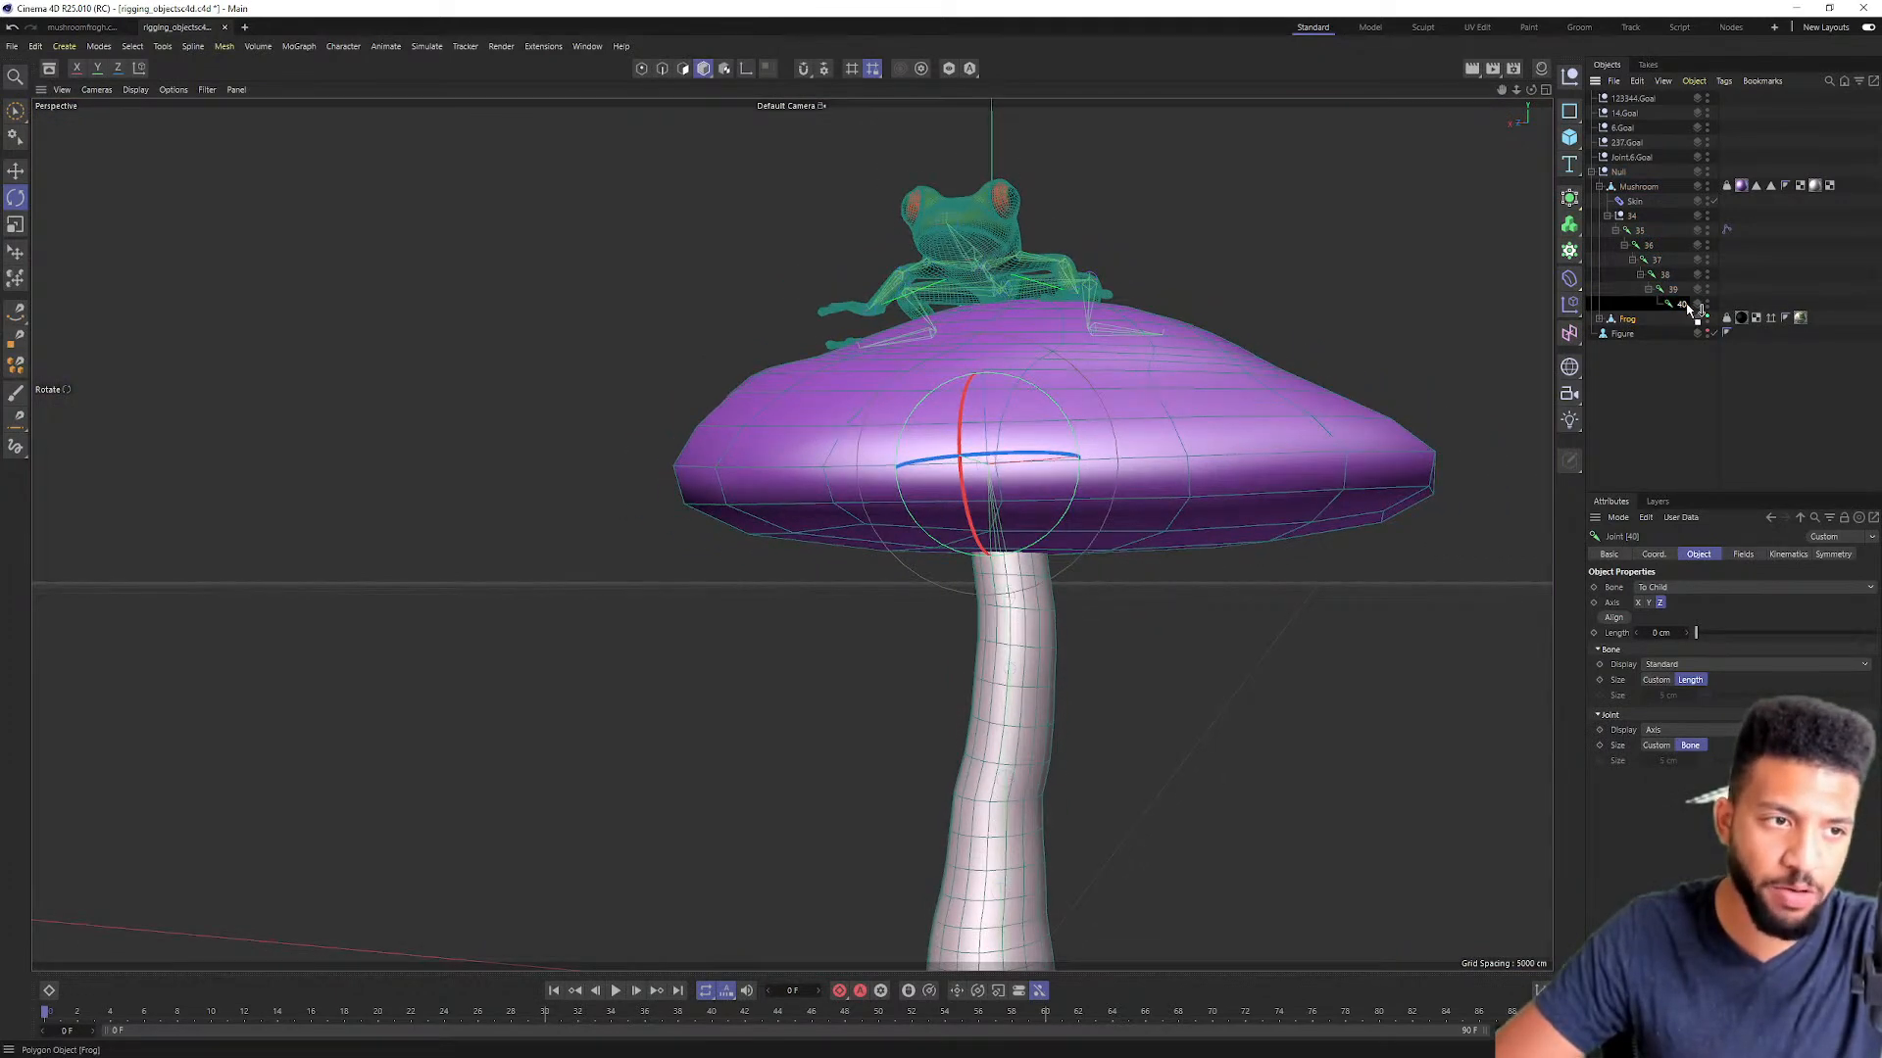
pyautogui.moveTo(1687, 306); pyautogui.dragTo(1681, 304)
# Step: Play the animation to examine how the parented frog follows the mushroom cap, returning to frame 0
pyautogui.keyDown('alt'); pyautogui.moveTo(1148, 366); pyautogui.dragTo(1058, 373, button='right'); pyautogui.keyUp('alt')
pyautogui.keyDown('alt'); pyautogui.moveTo(1059, 373); pyautogui.dragTo(1028, 635); pyautogui.keyUp('alt')
pyautogui.keyDown('alt'); pyautogui.moveTo(1028, 635); pyautogui.dragTo(1008, 663, button='middle'); pyautogui.keyUp('alt')
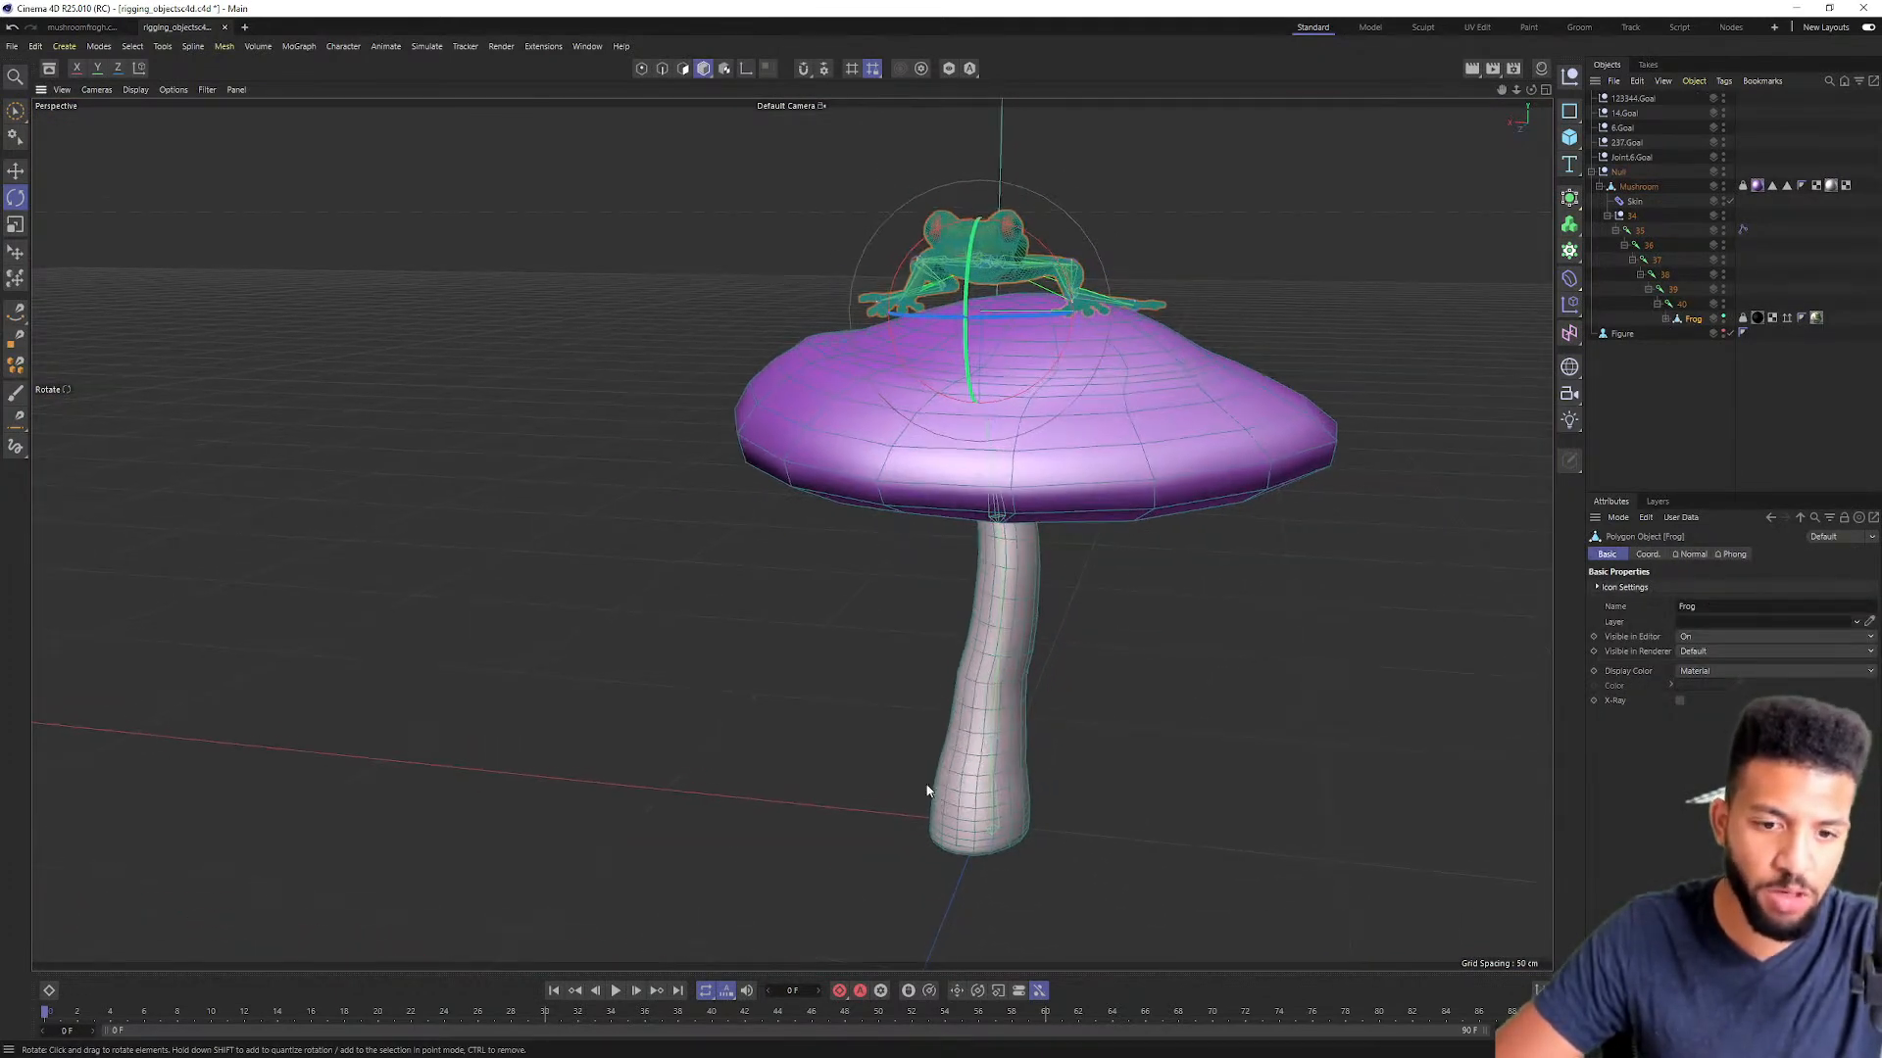
pyautogui.click(615, 990)
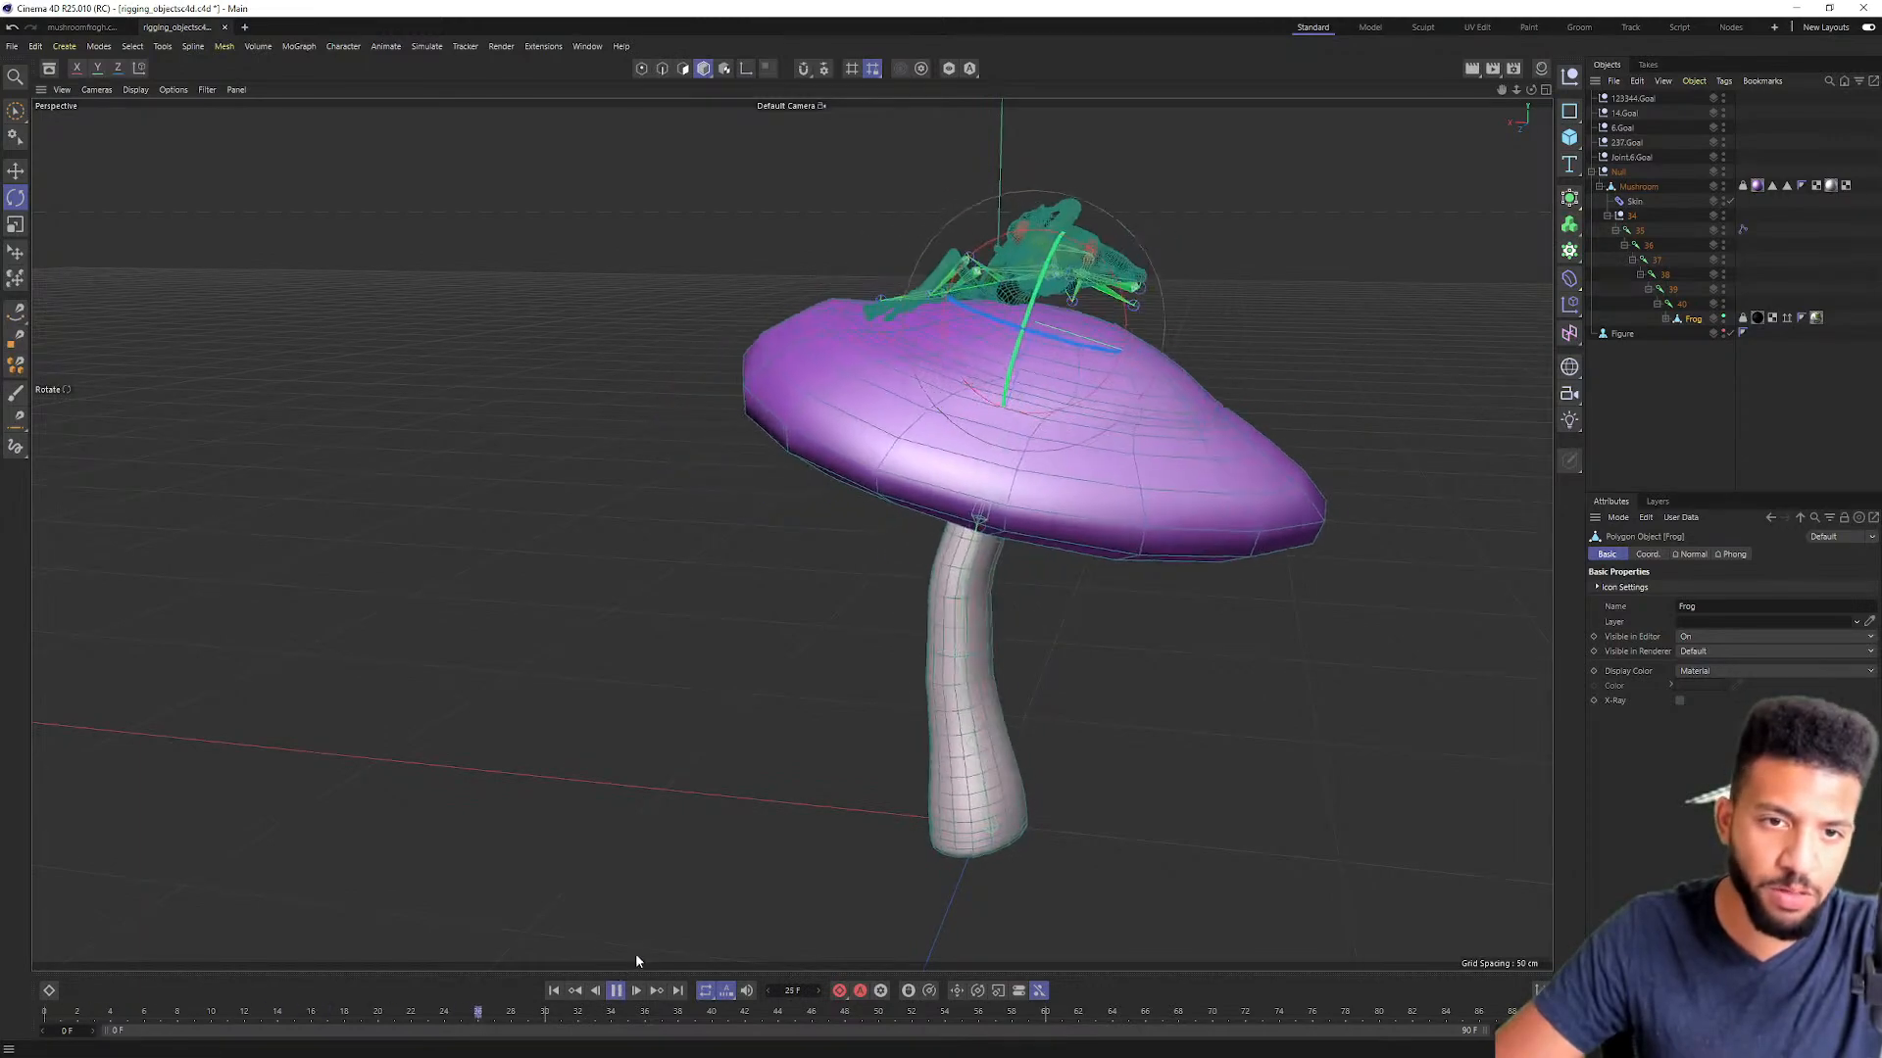
pyautogui.keyDown('alt'); pyautogui.moveTo(1051, 269); pyautogui.dragTo(1051, 470); pyautogui.keyUp('alt')
pyautogui.keyDown('alt'); pyautogui.moveTo(1052, 471); pyautogui.dragTo(1137, 490, button='right'); pyautogui.keyUp('alt')
pyautogui.keyDown('alt'); pyautogui.moveTo(1137, 490); pyautogui.dragTo(1186, 519); pyautogui.keyUp('alt')
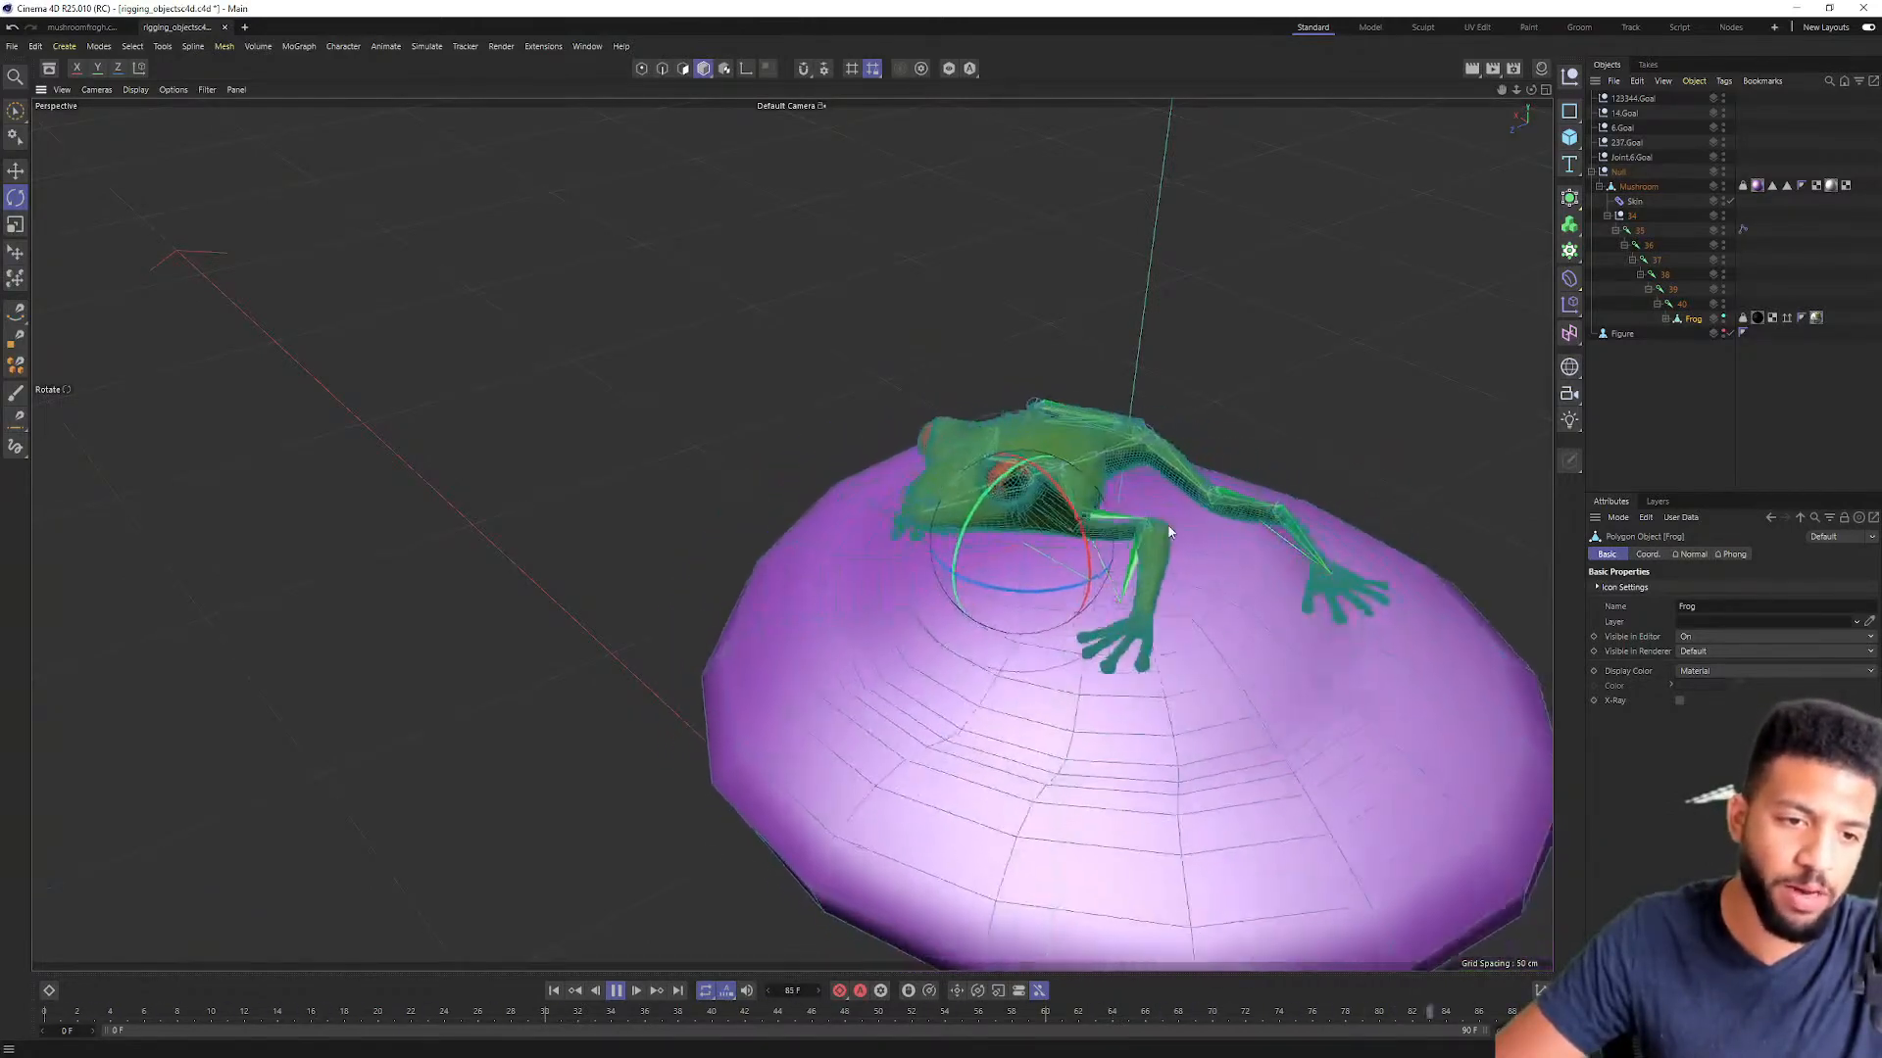
pyautogui.keyDown('alt'); pyautogui.moveTo(1167, 530); pyautogui.dragTo(1121, 421); pyautogui.keyUp('alt')
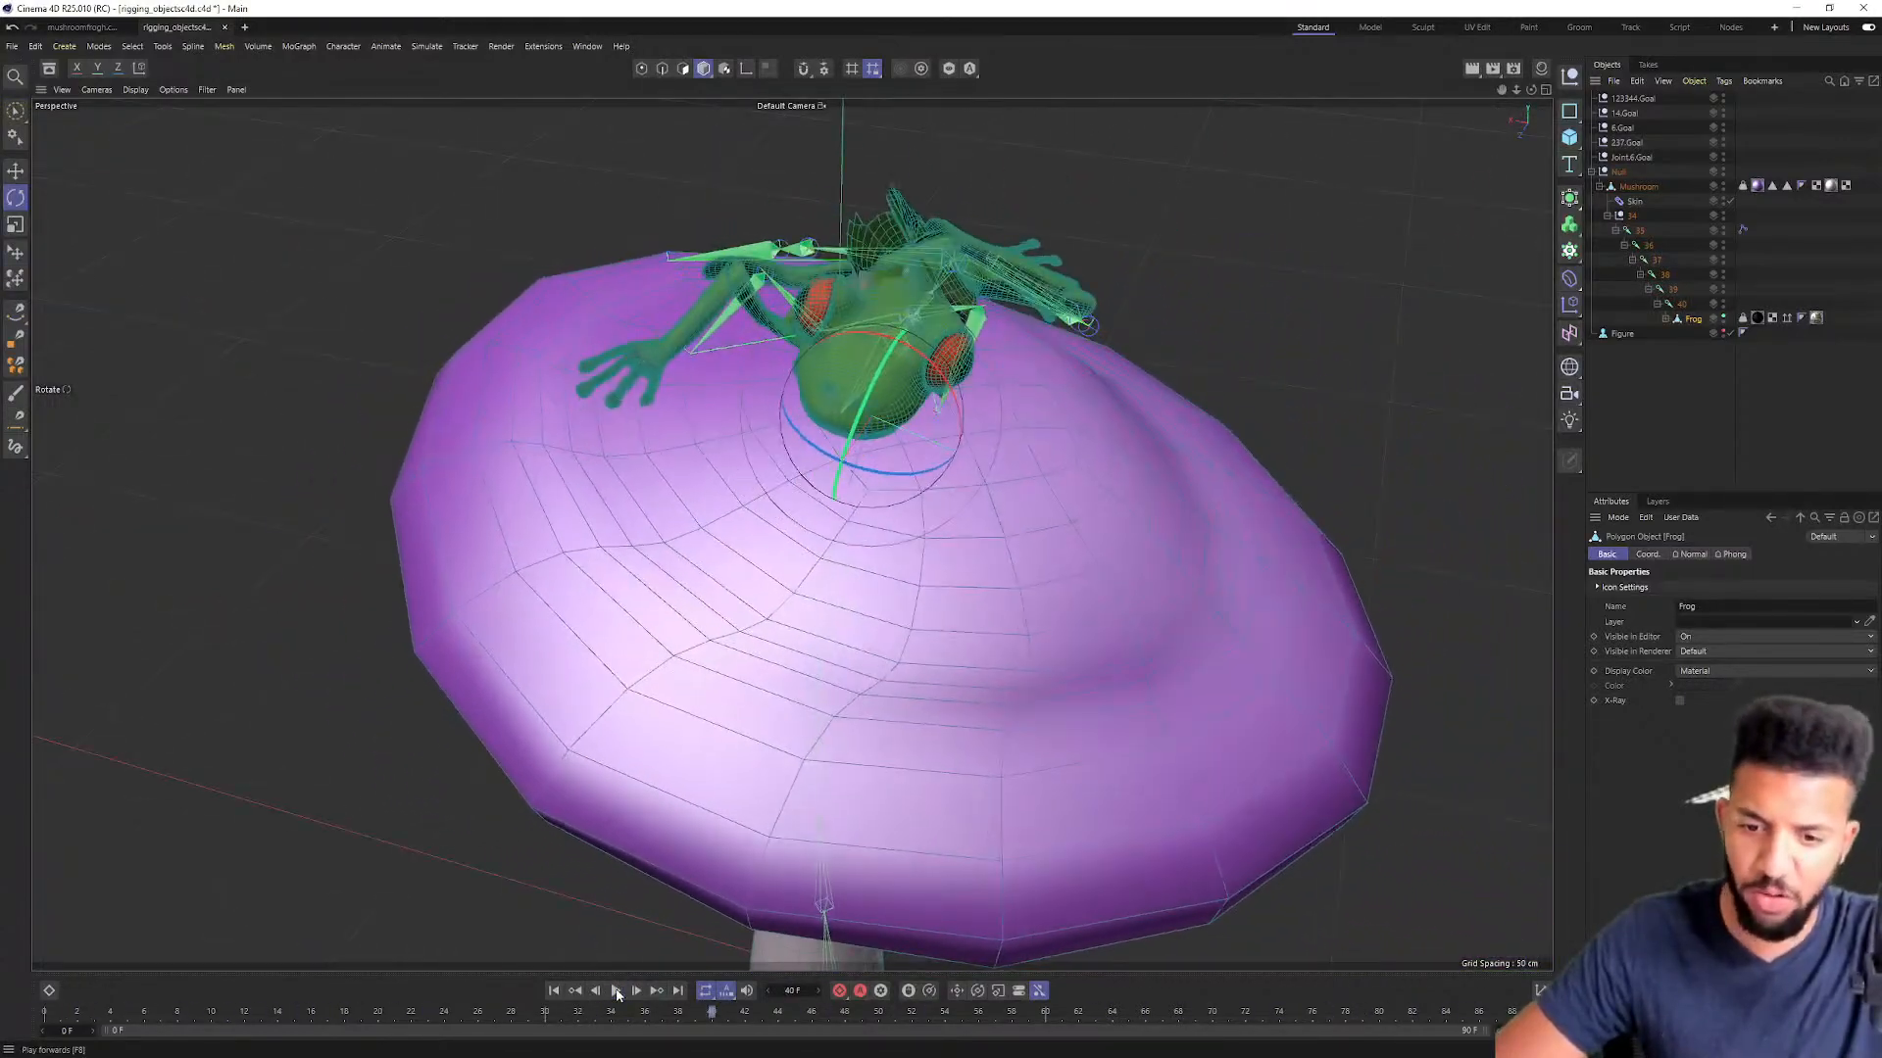
pyautogui.moveTo(571, 1016); pyautogui.dragTo(44, 1012)
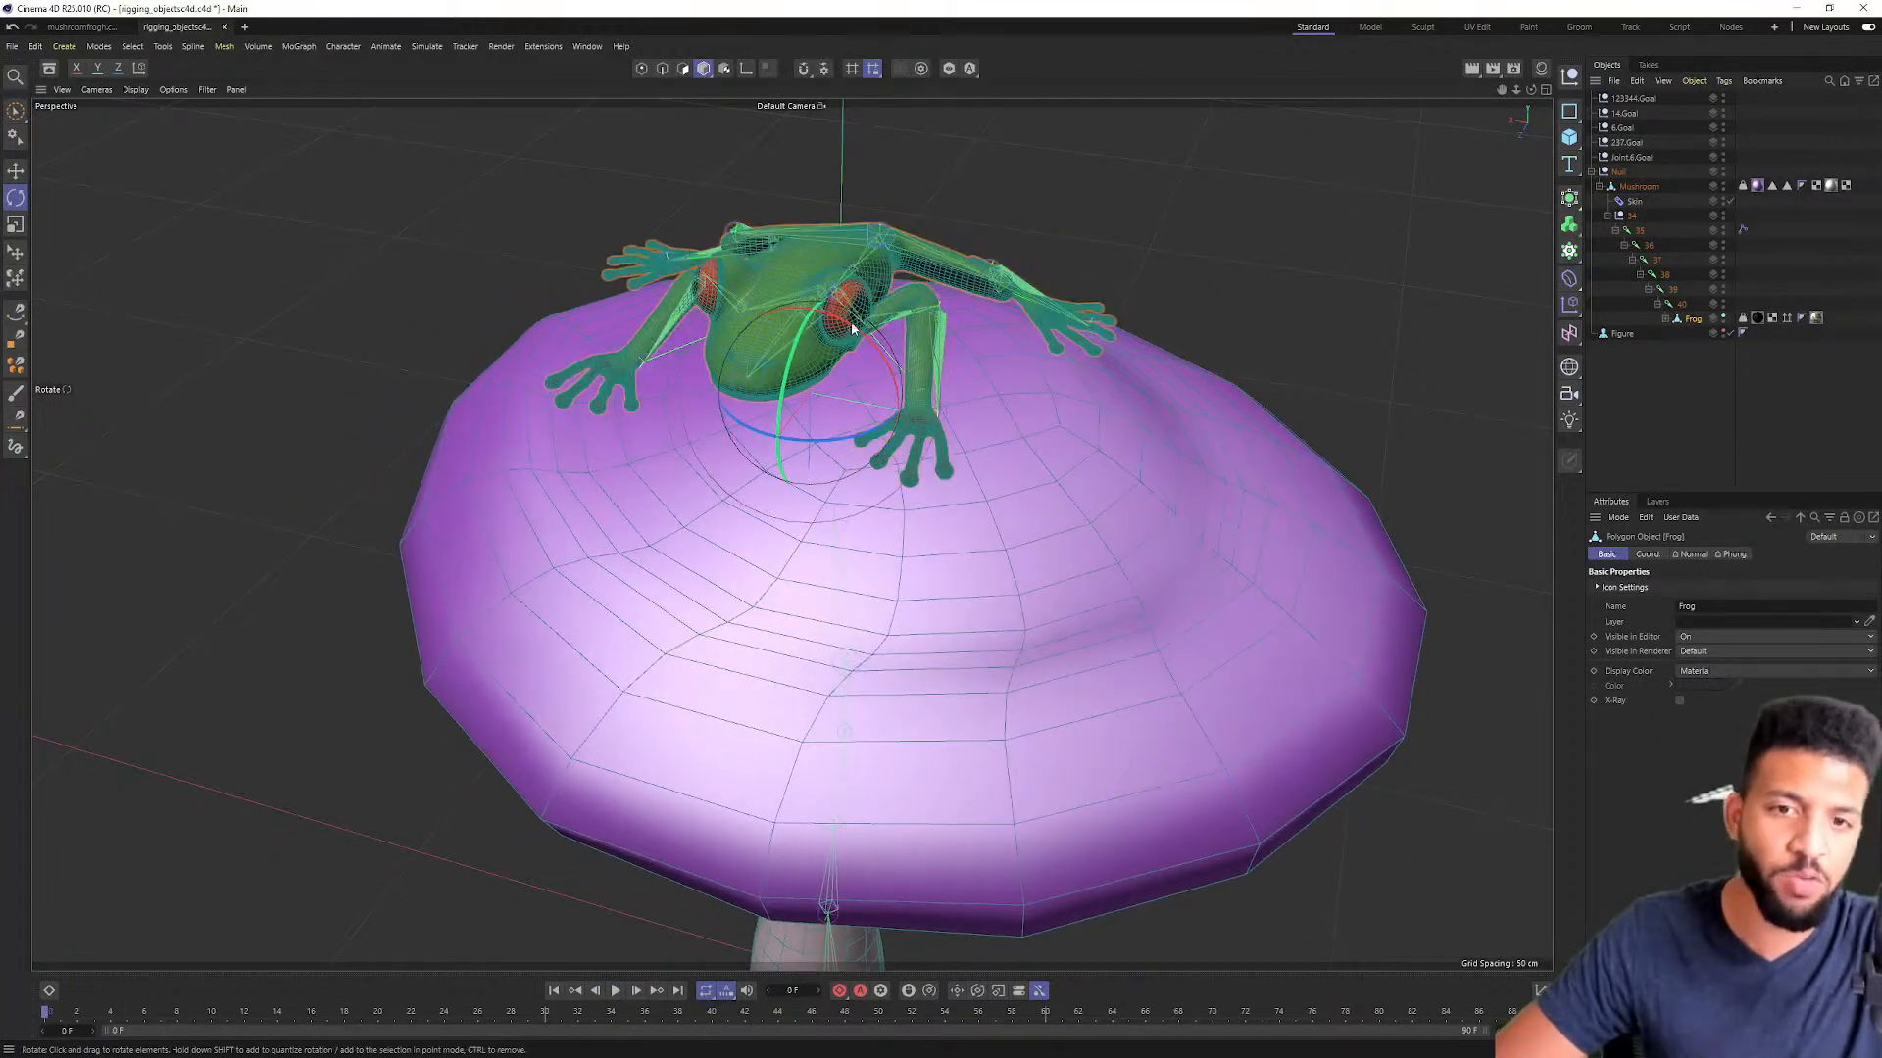
# Step: Replay the animation close up to examine the frog's legs and joints during the cap's motion, returning to frame 0
pyautogui.scroll(5, 849, 333)
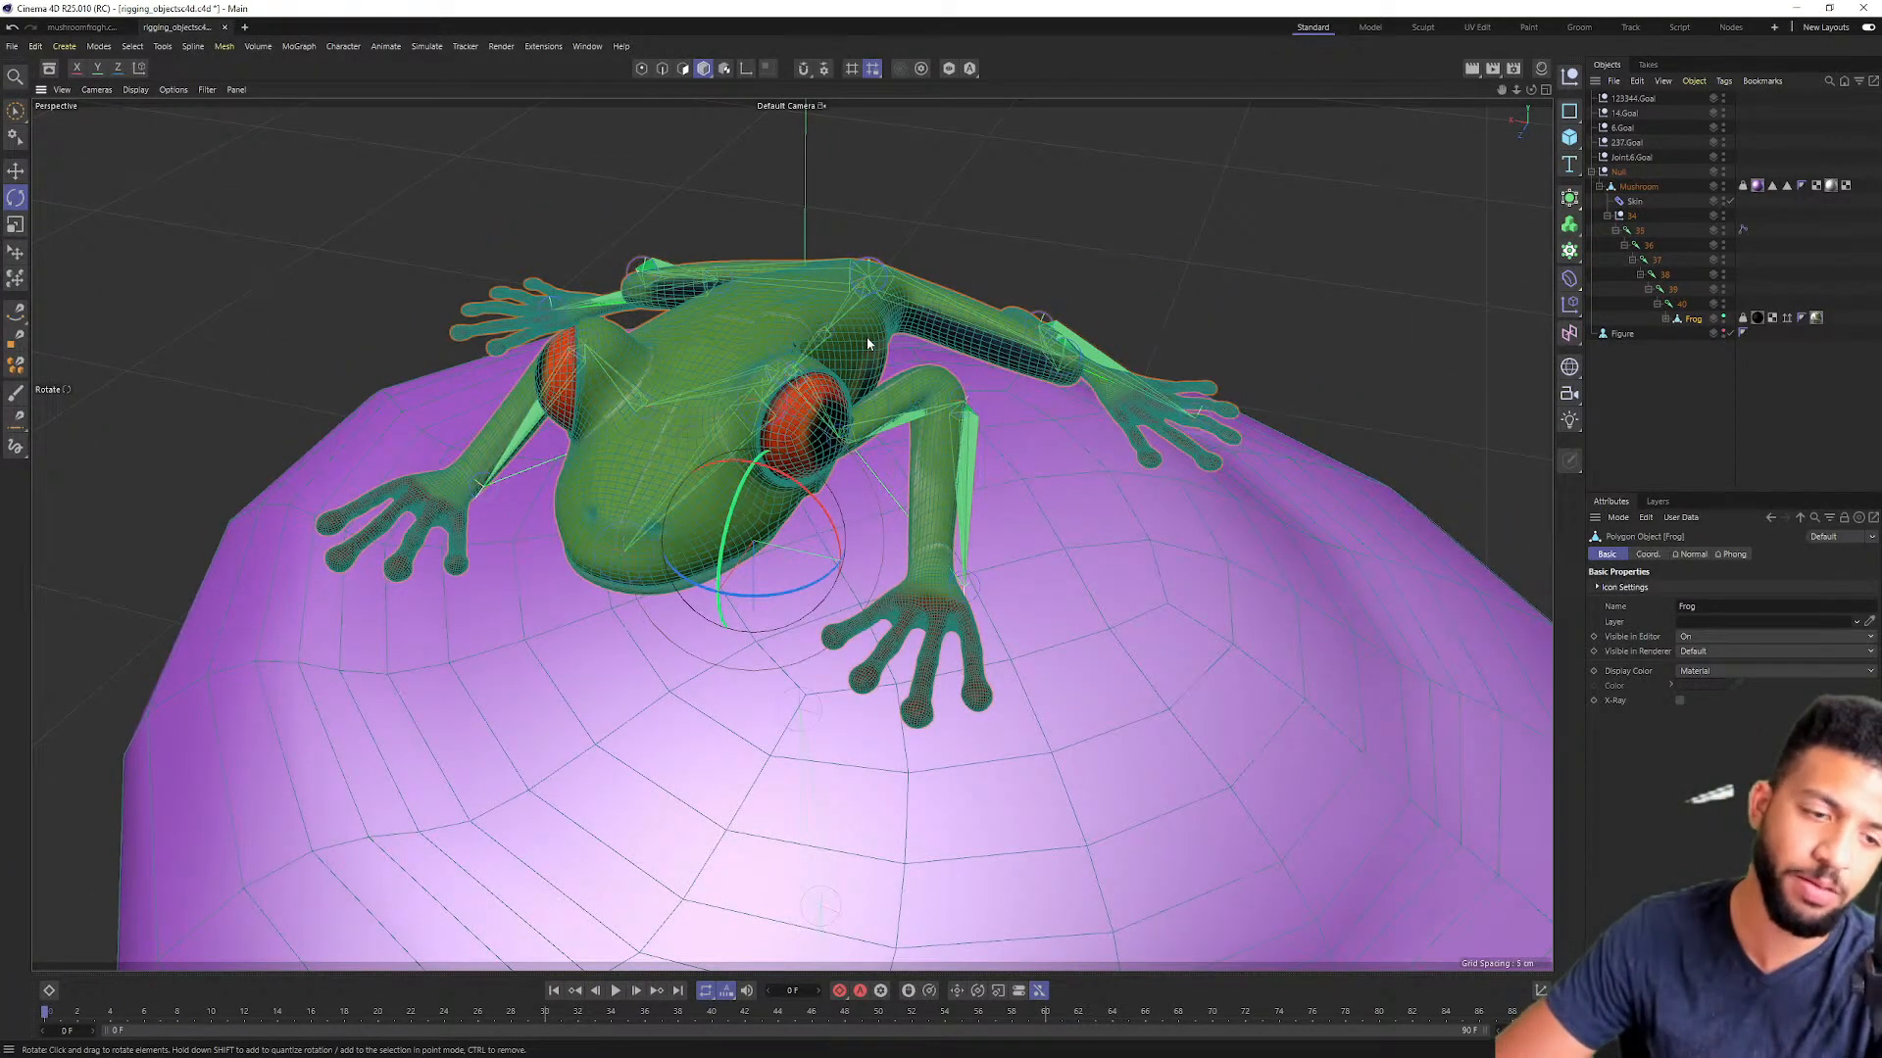
pyautogui.click(618, 990)
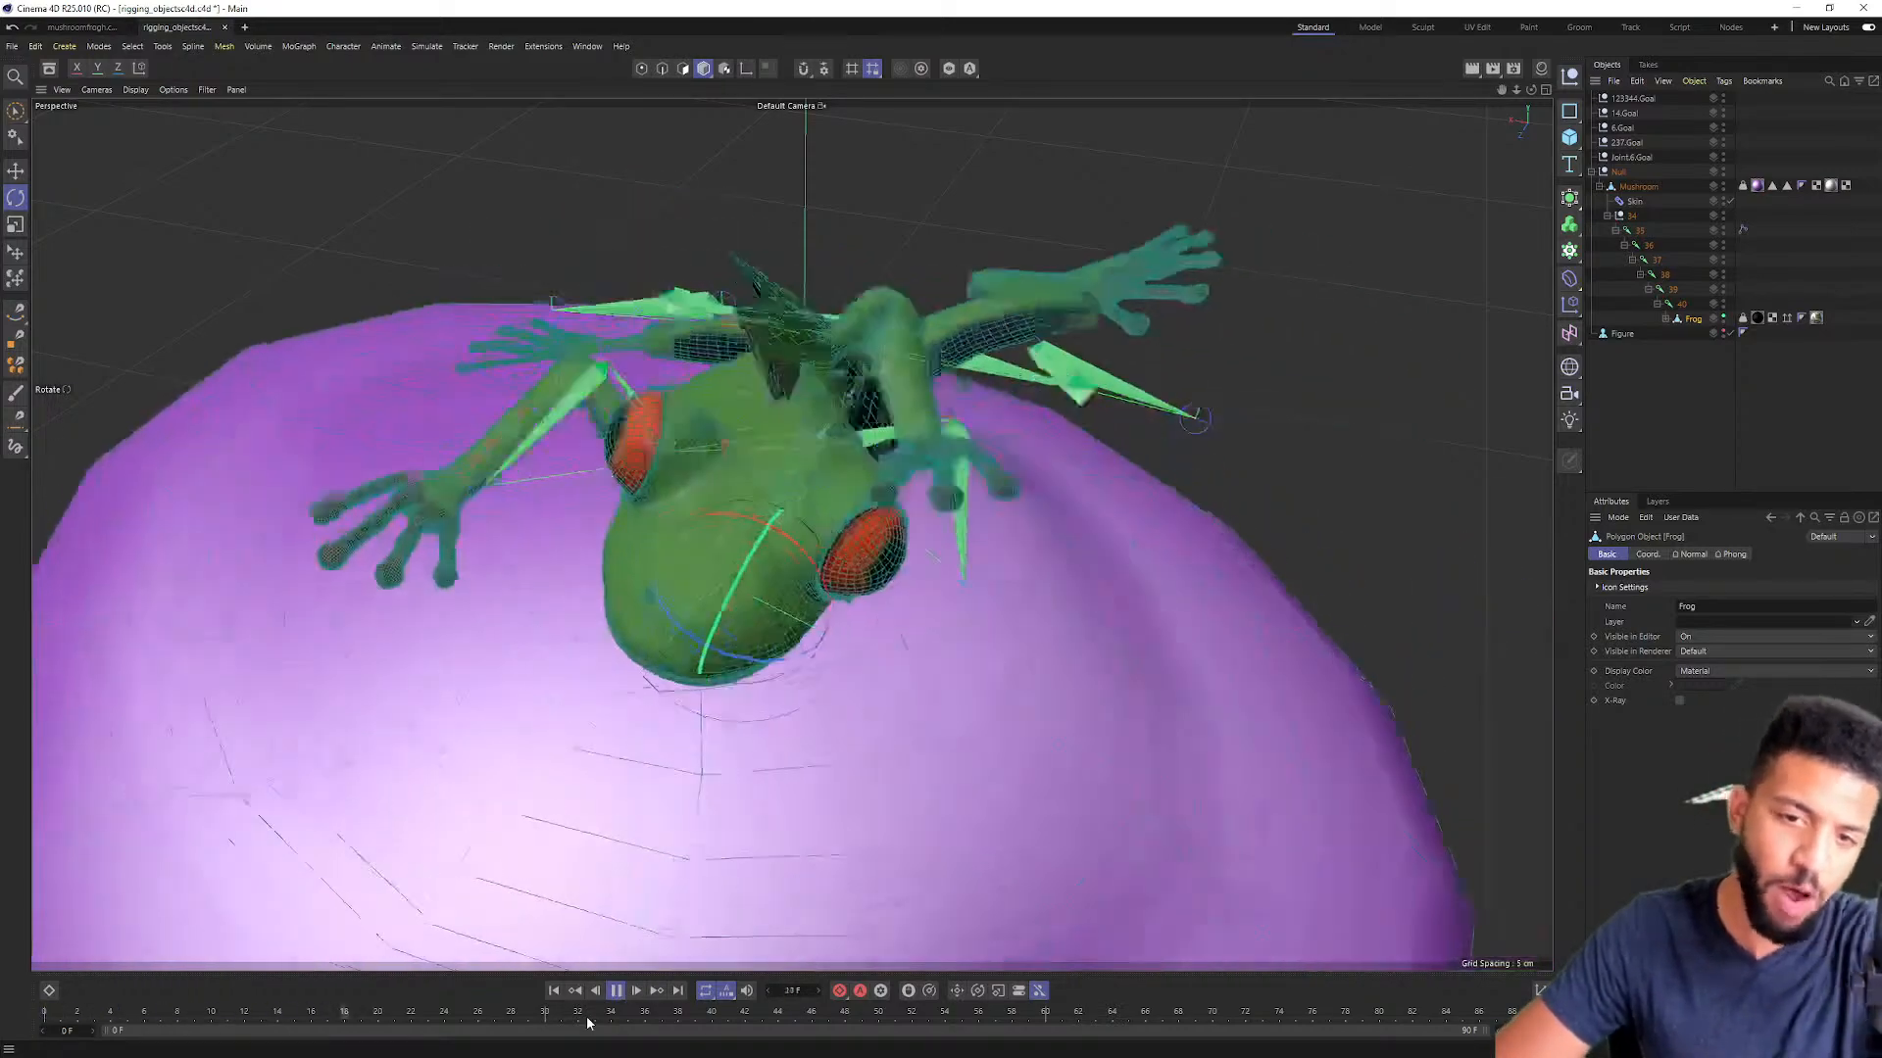
pyautogui.scroll(-10, 1082, 469)
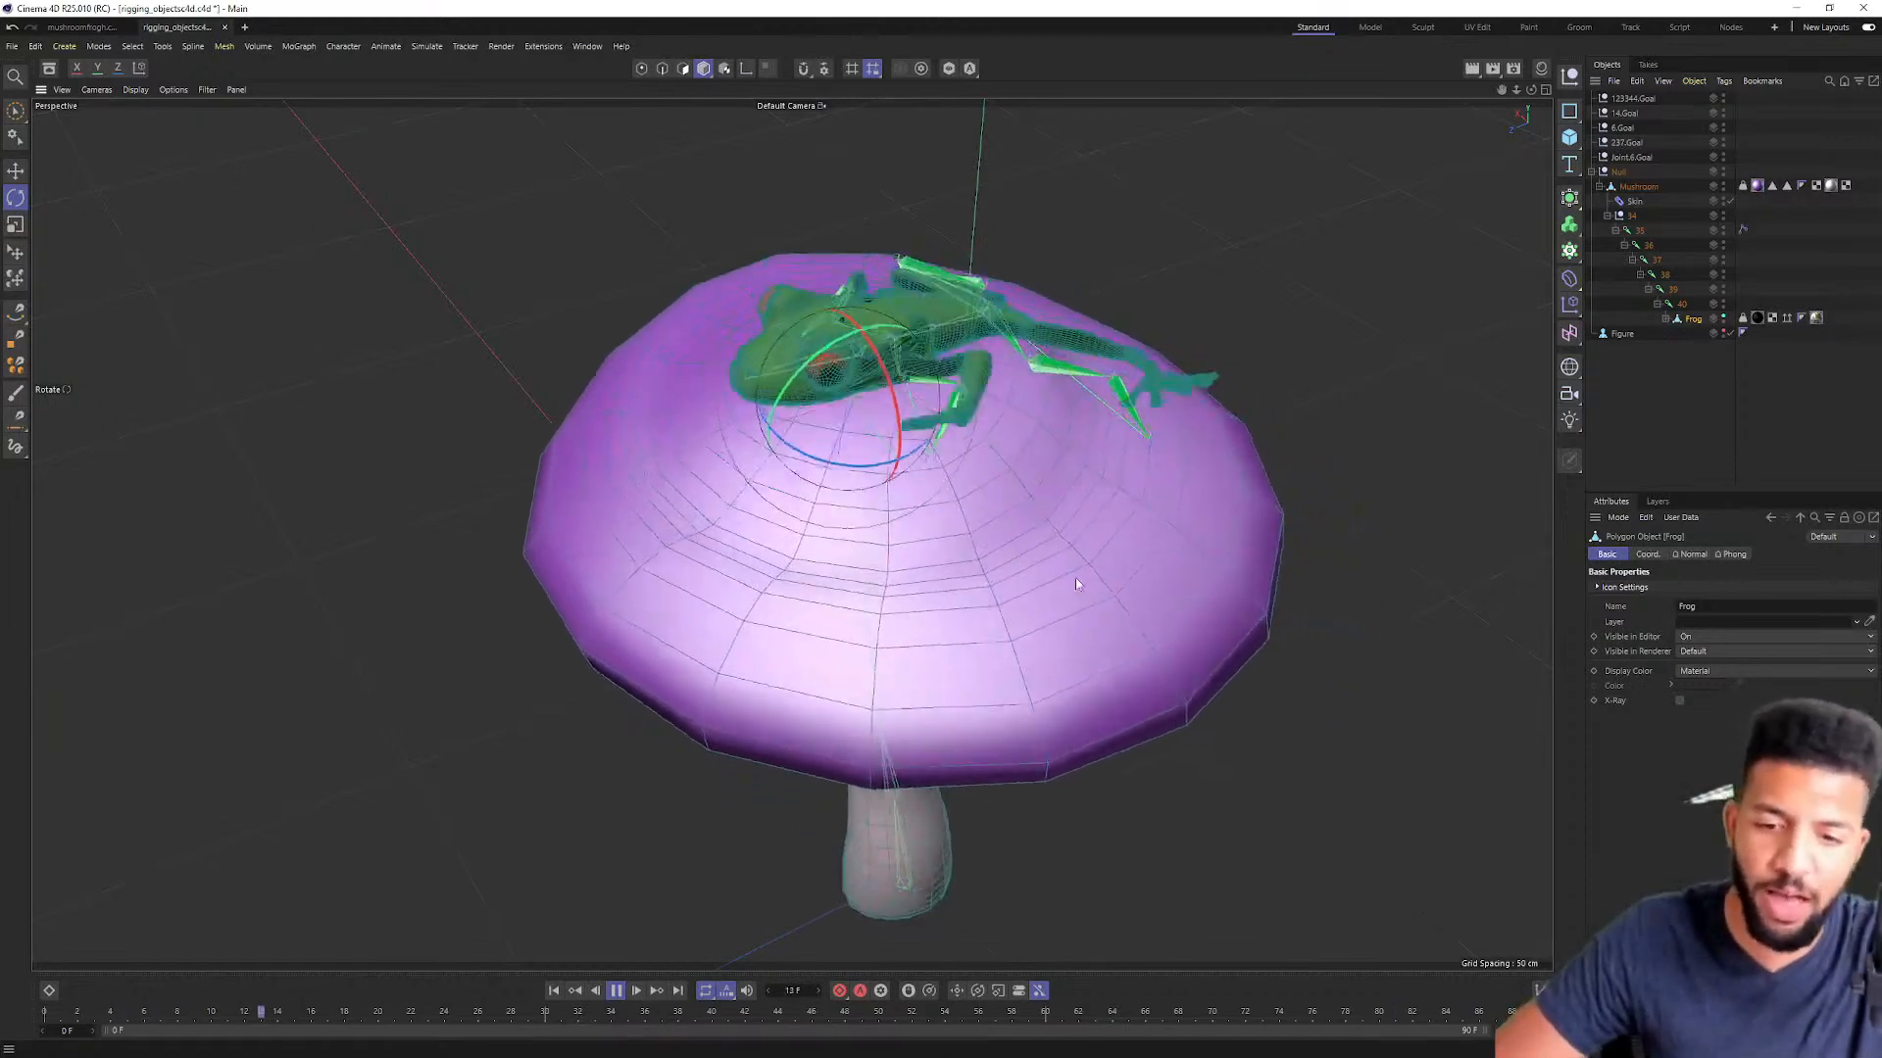
pyautogui.click(616, 990)
pyautogui.moveTo(410, 1020); pyautogui.dragTo(44, 999)
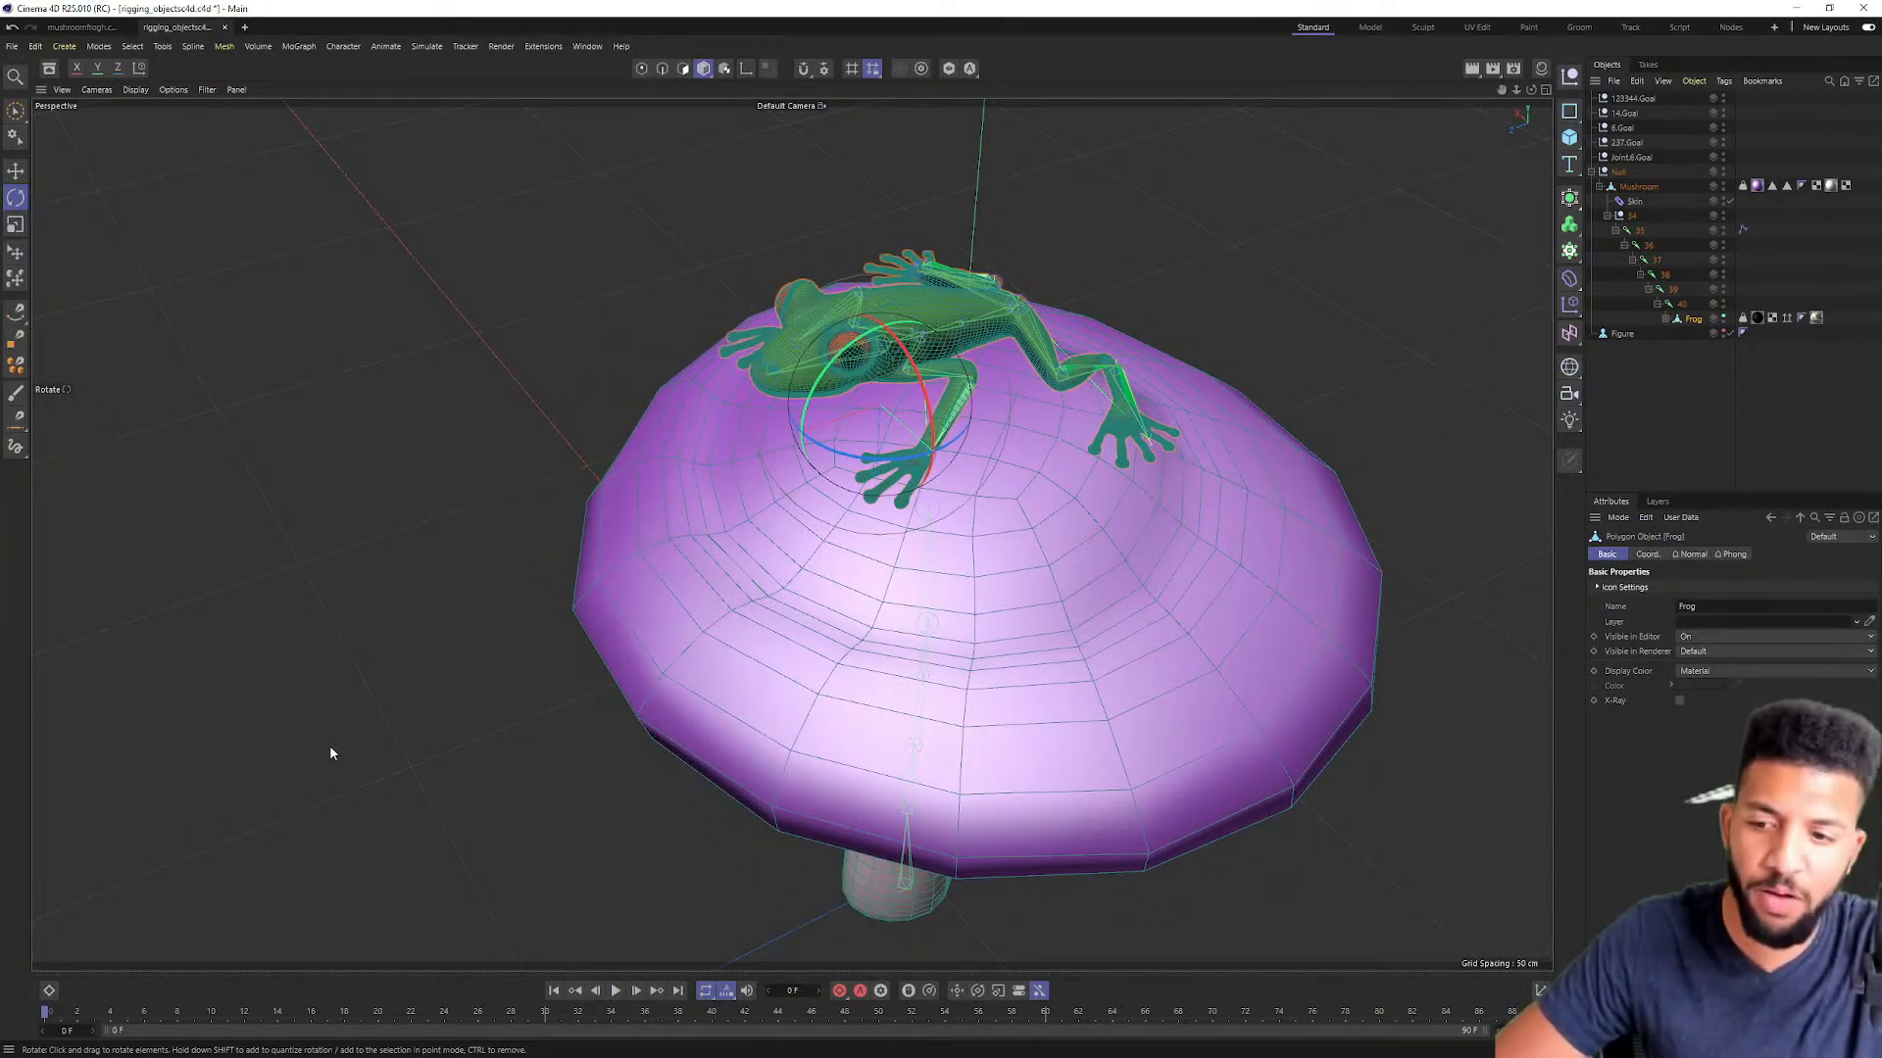
# Step: Try moving the front-leg goals, and parent 123344.Goal, 14.Goal, 6.Goal and 237.Goal under the mushroom's joint 40
pyautogui.keyDown('alt'); pyautogui.moveTo(919, 281); pyautogui.dragTo(942, 295); pyautogui.keyUp('alt')
pyautogui.keyDown('alt'); pyautogui.moveTo(1005, 251); pyautogui.dragTo(952, 261, button='middle'); pyautogui.keyUp('alt')
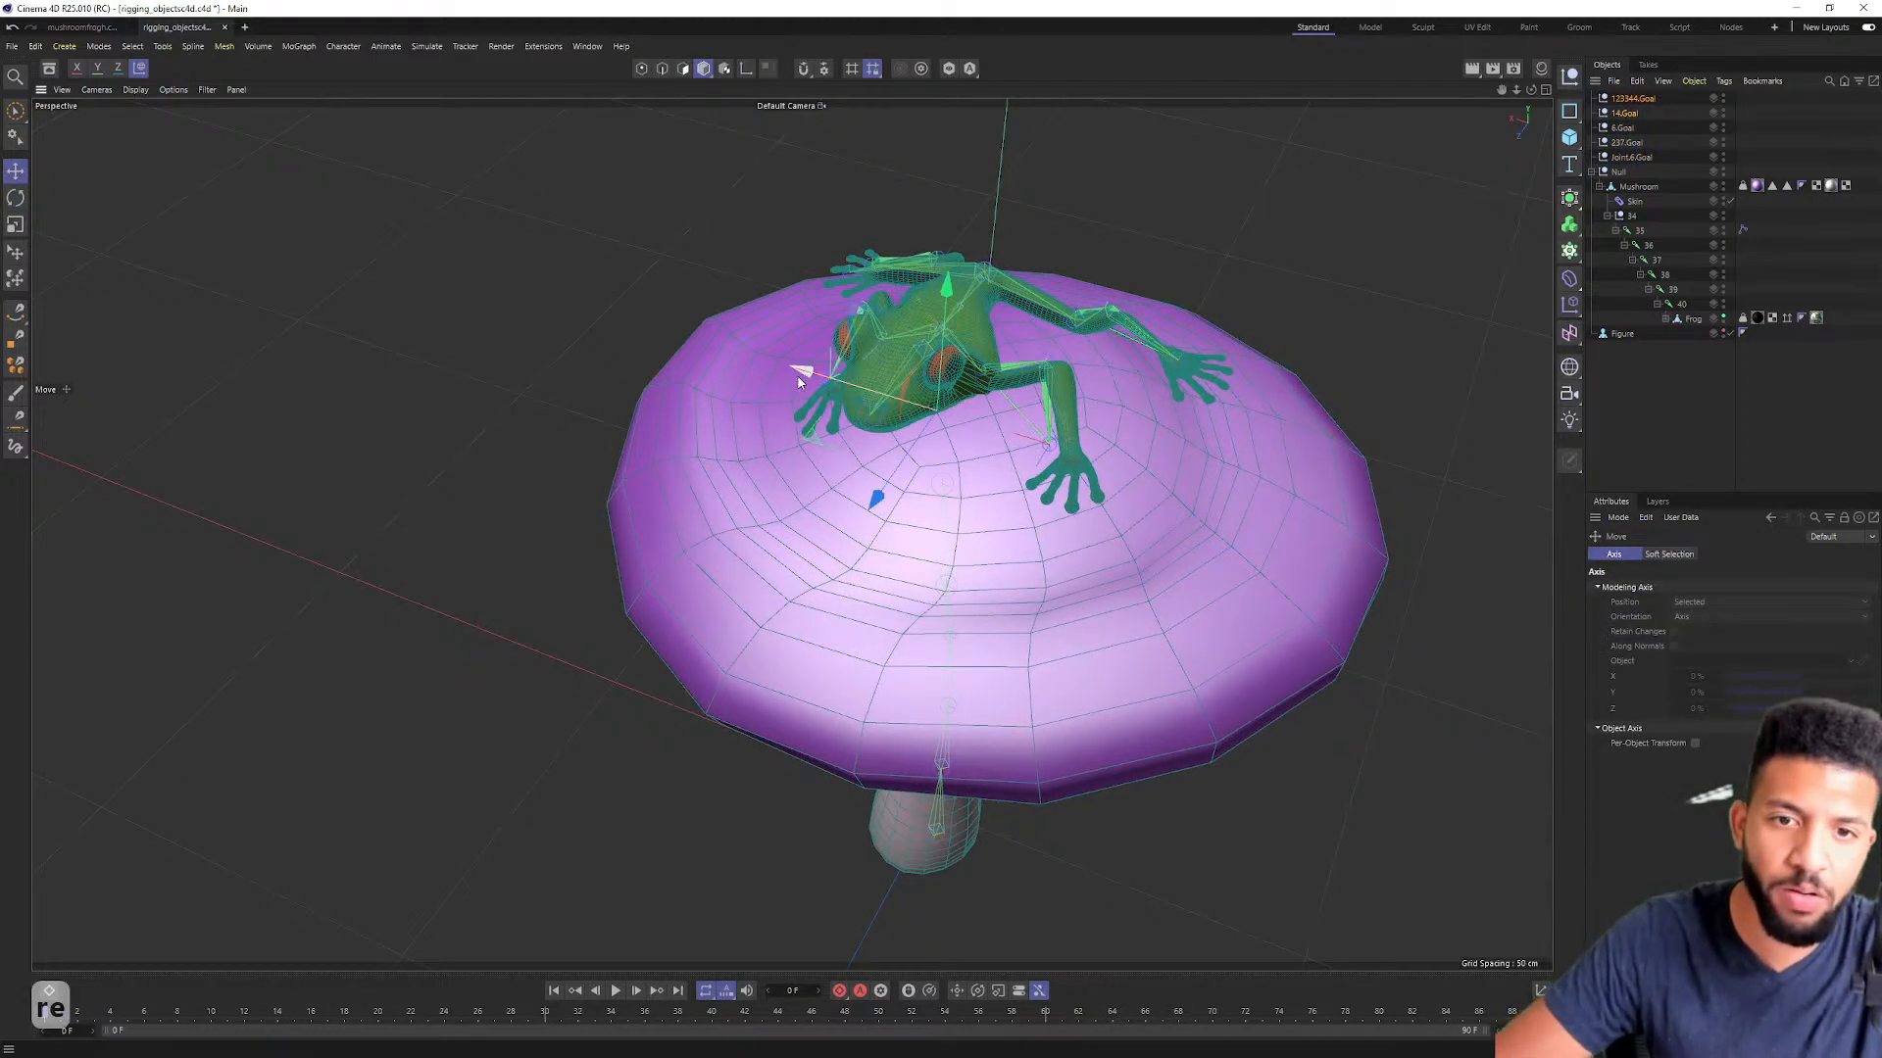
pyautogui.moveTo(796, 386); pyautogui.dragTo(798, 388)
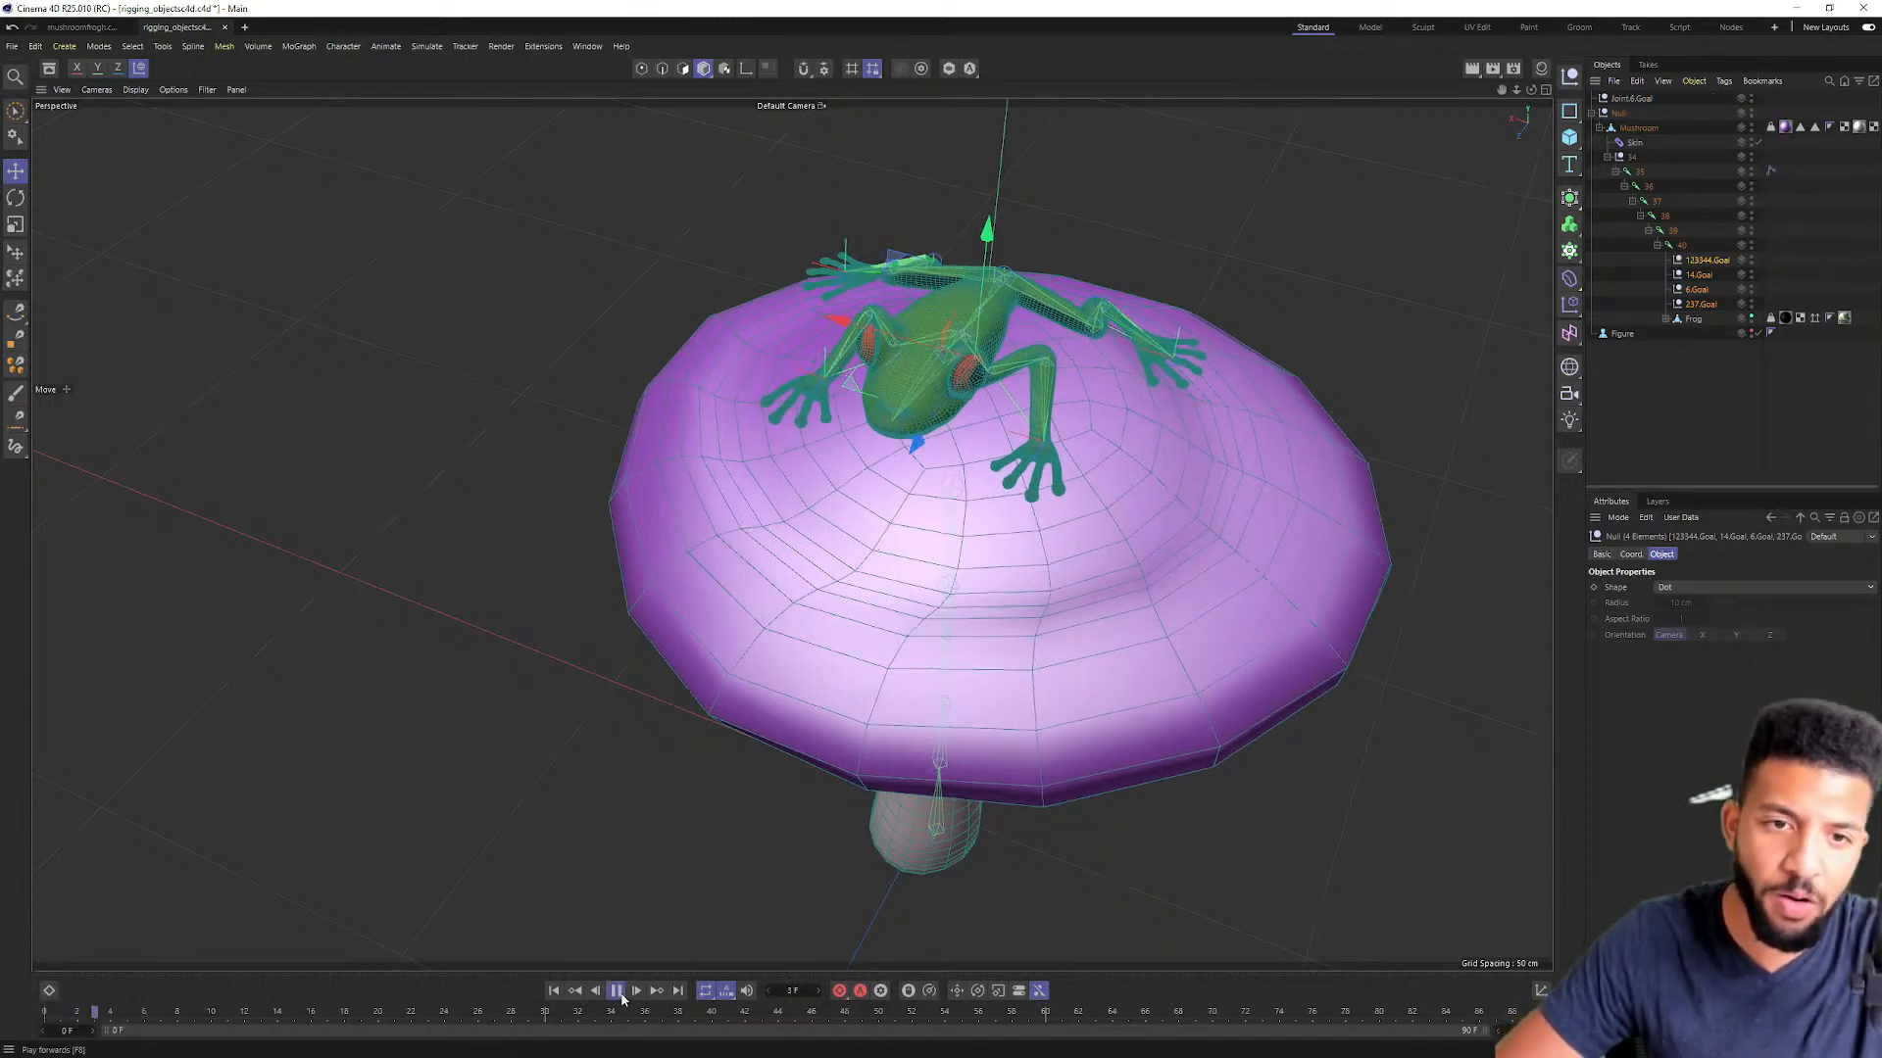
# Step: Examine from several angles how the frog's feet follow the cap during playback with the leg goals parented
pyautogui.scroll(2, 1014, 529)
pyautogui.keyDown('alt'); pyautogui.moveTo(1083, 516); pyautogui.dragTo(894, 445); pyautogui.keyUp('alt')
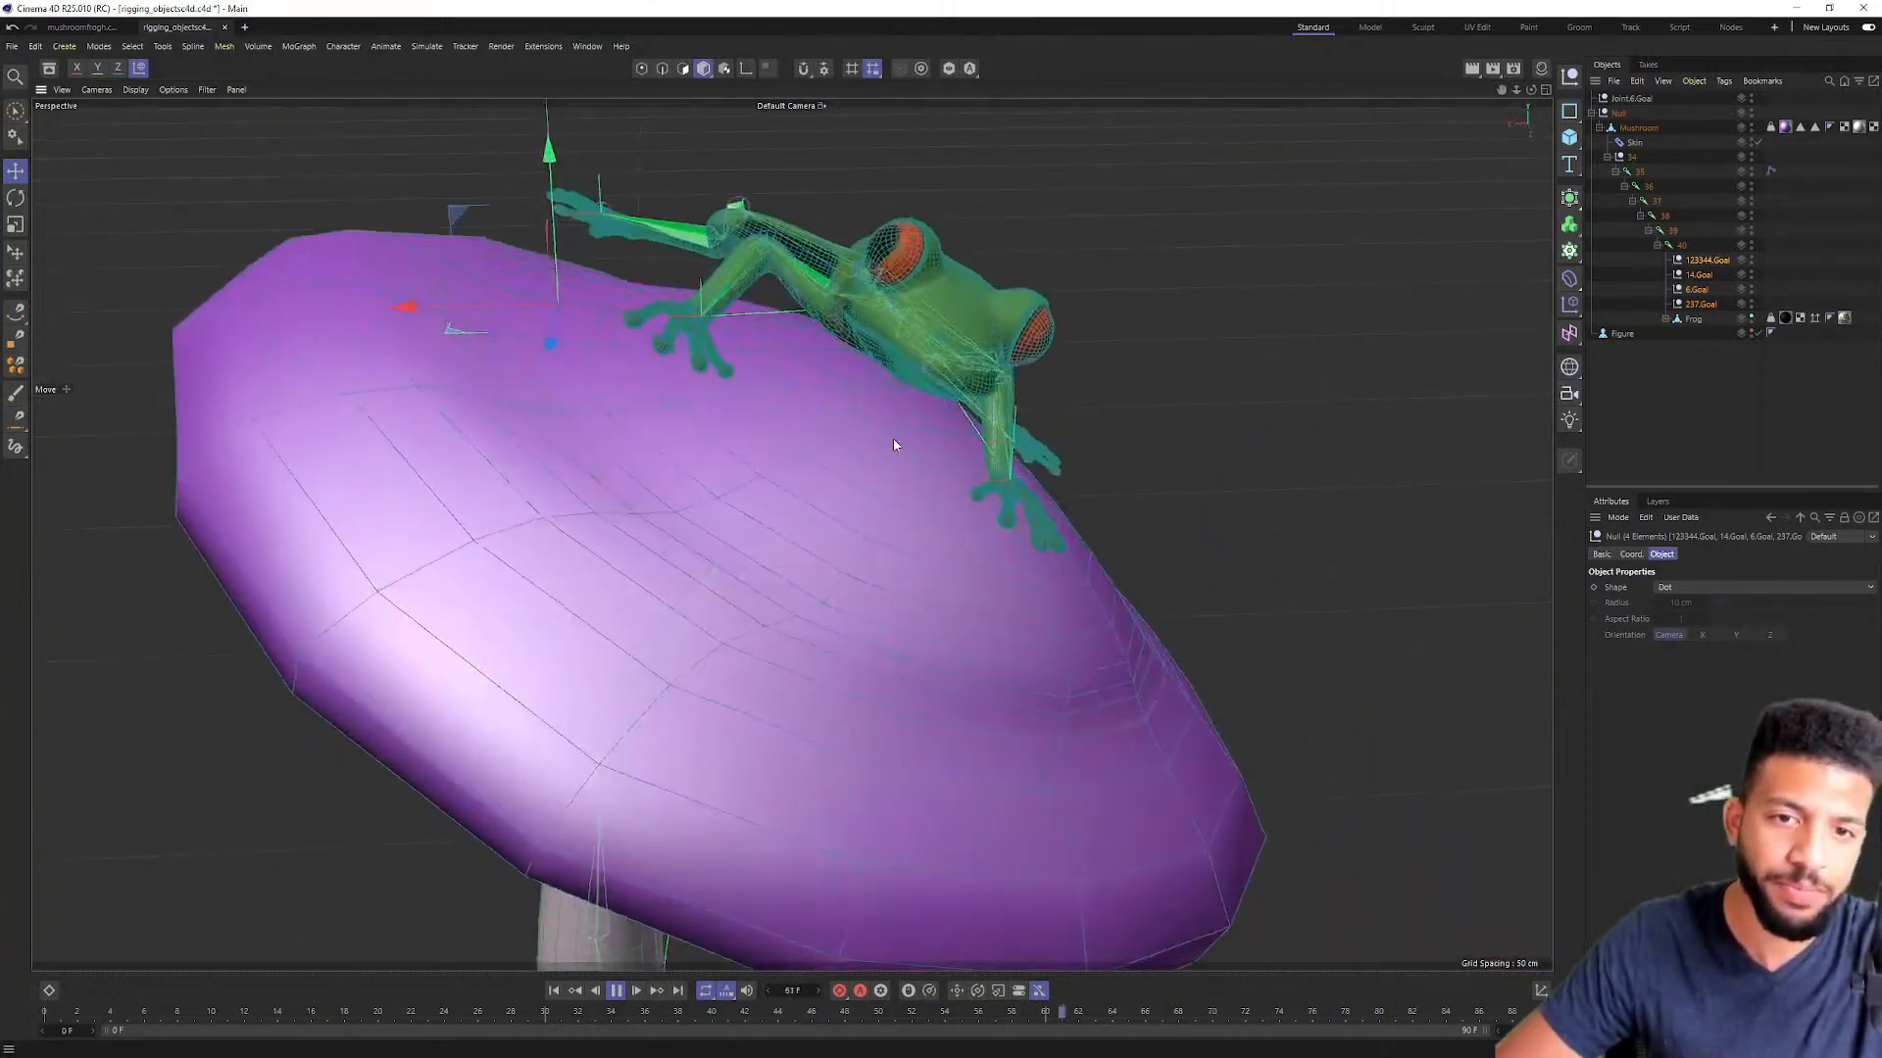
# Step: Review the looping animation of frog and mushroom from the front and from above, and save the project
pyautogui.keyDown('alt'); pyautogui.moveTo(893, 440); pyautogui.dragTo(672, 428, button='right'); pyautogui.keyUp('alt')
pyautogui.keyDown('alt'); pyautogui.moveTo(673, 428); pyautogui.dragTo(709, 469); pyautogui.keyUp('alt')
pyautogui.scroll(3, 835, 471)
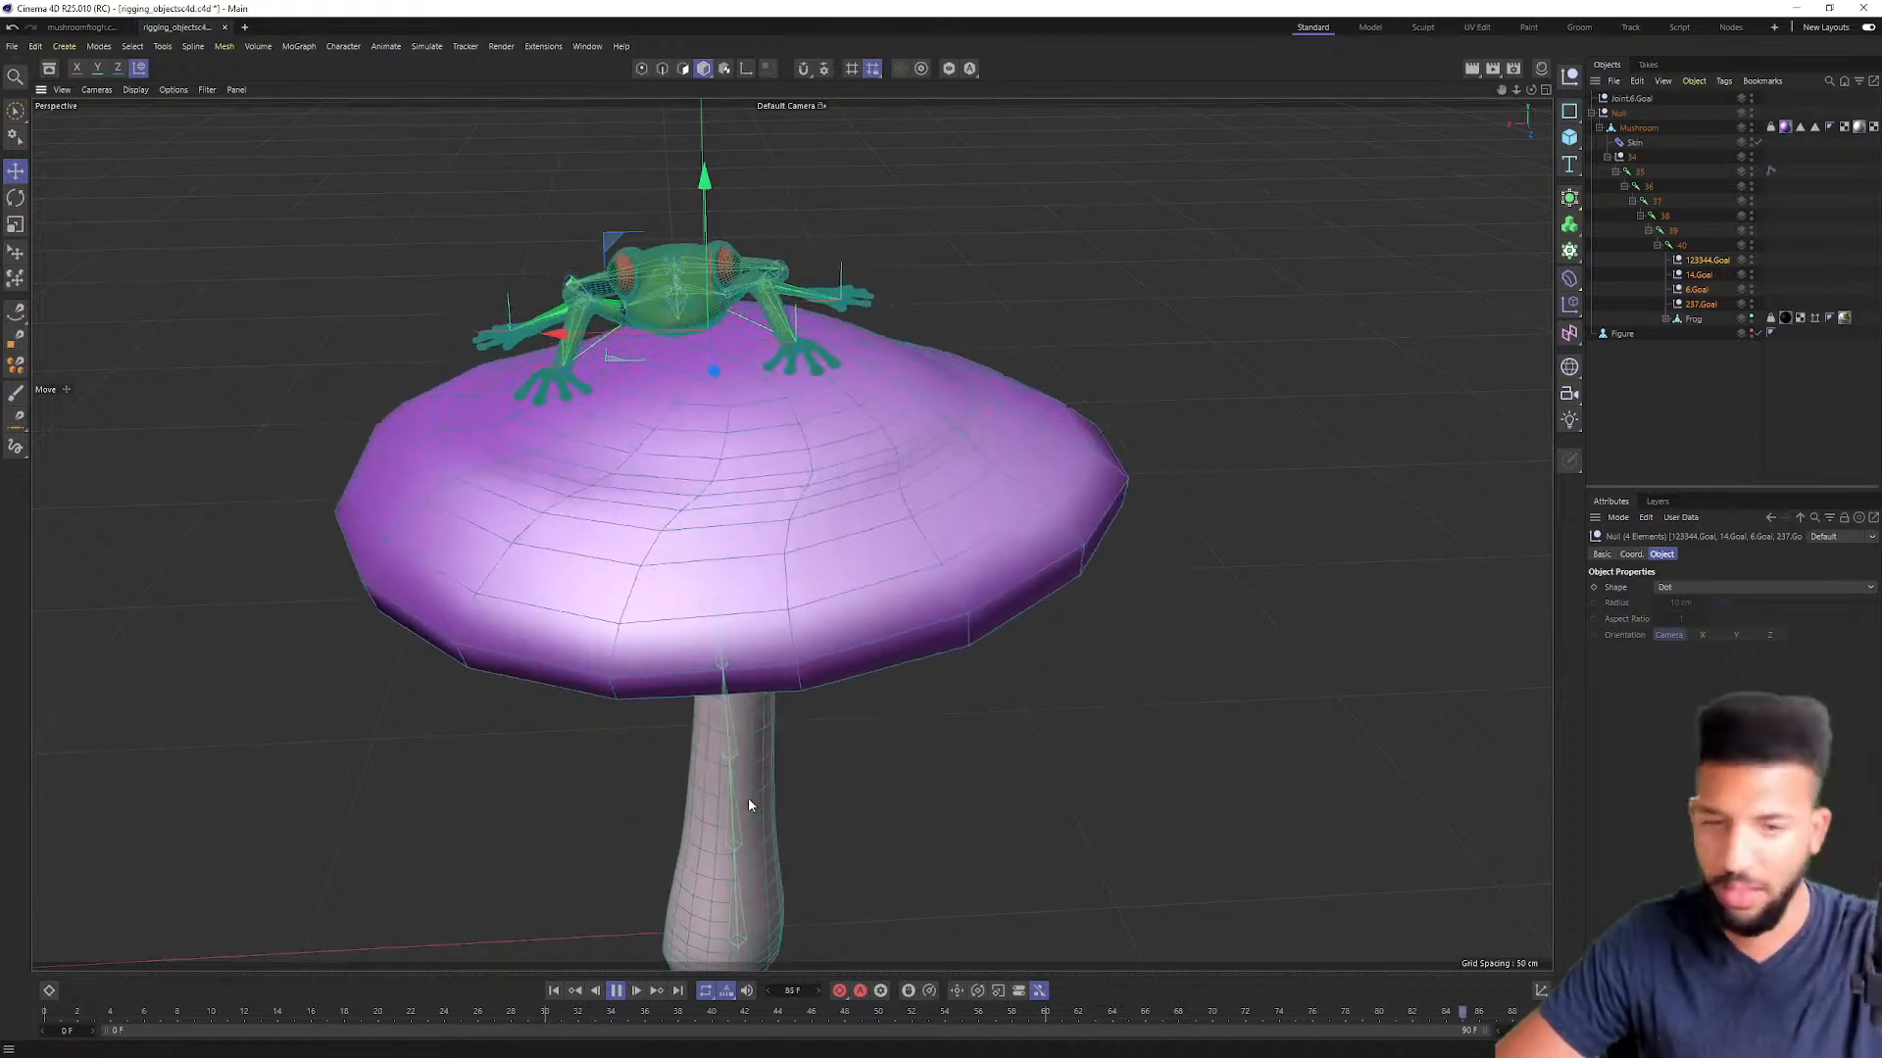
pyautogui.keyDown('alt'); pyautogui.moveTo(971, 475); pyautogui.dragTo(857, 449); pyautogui.keyUp('alt')
pyautogui.keyDown('alt'); pyautogui.moveTo(857, 449); pyautogui.dragTo(1071, 490, button='middle'); pyautogui.keyUp('alt')
pyautogui.keyDown('alt'); pyautogui.moveTo(1071, 490); pyautogui.dragTo(797, 624); pyautogui.keyUp('alt')
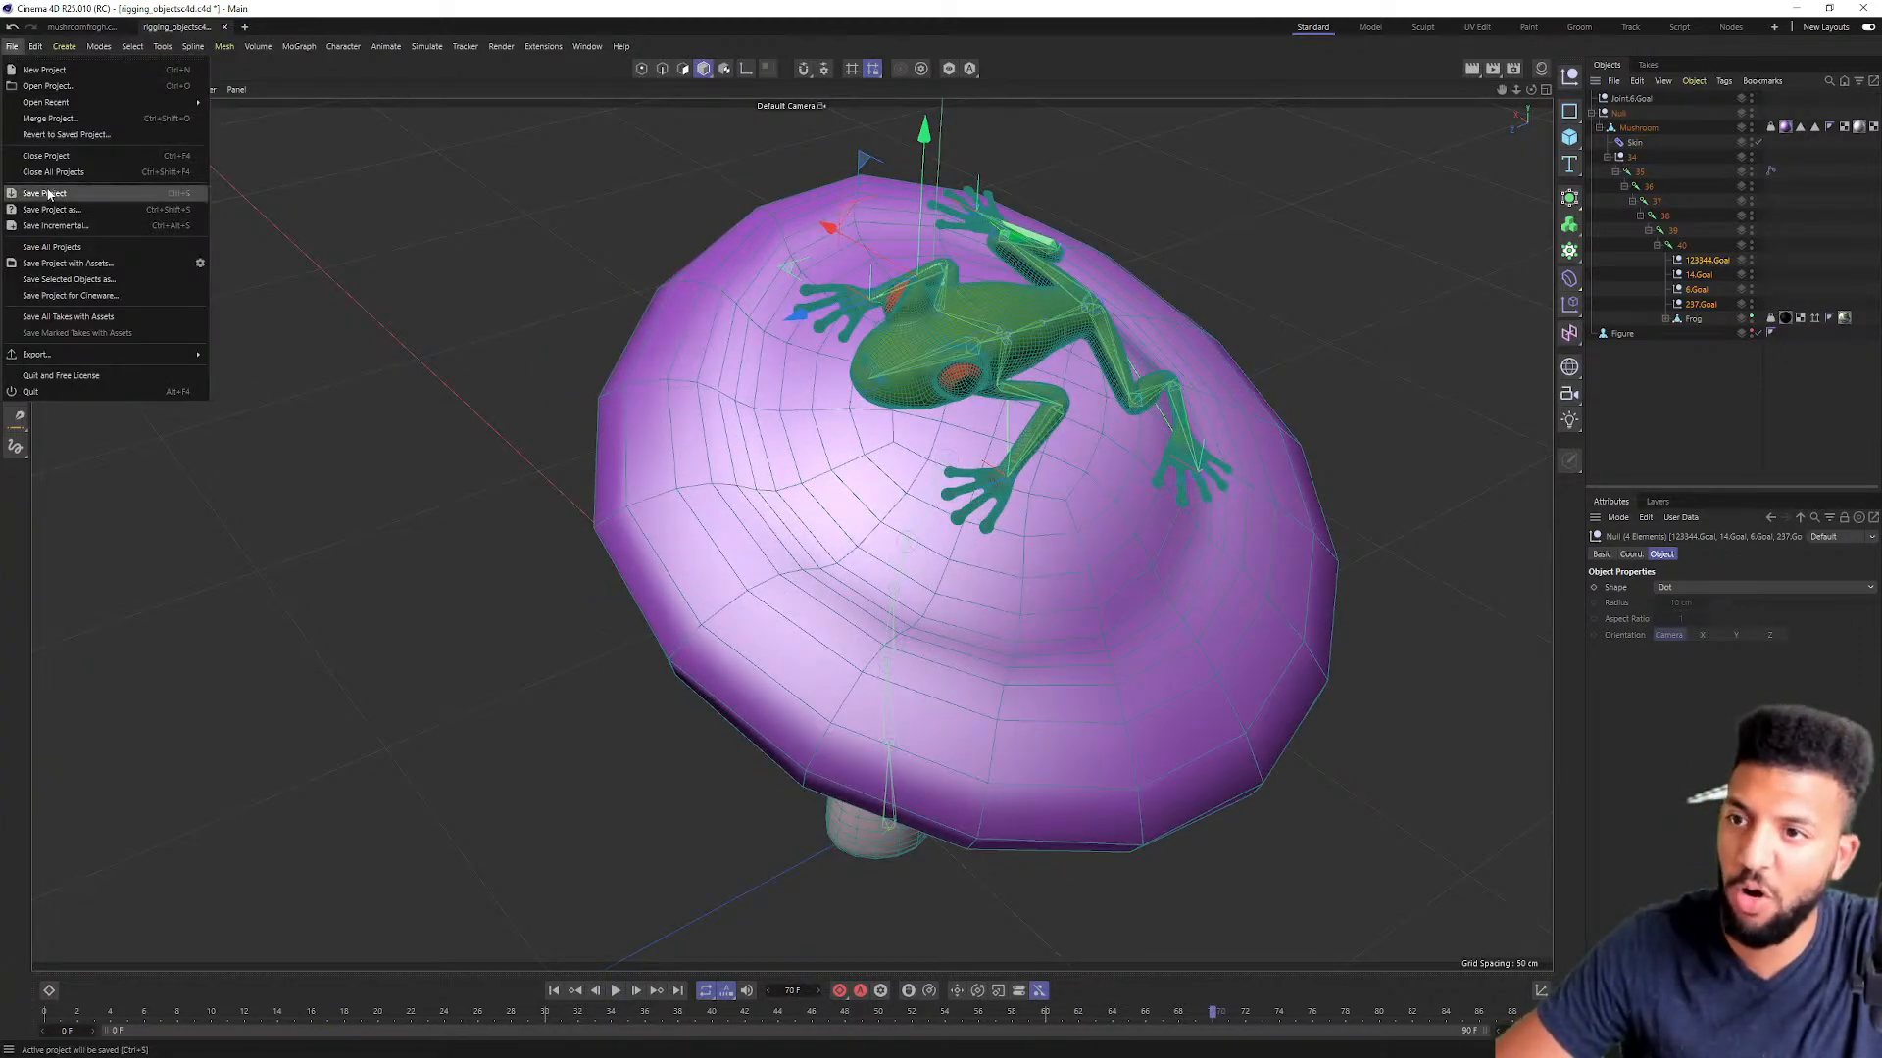
pyautogui.click(48, 193)
# Step: Try moving 237.Goal and 14.Goal vertically to test how the frog's feet on that side meet the cap
pyautogui.keyDown('alt'); pyautogui.moveTo(927, 448); pyautogui.dragTo(968, 413); pyautogui.keyUp('alt')
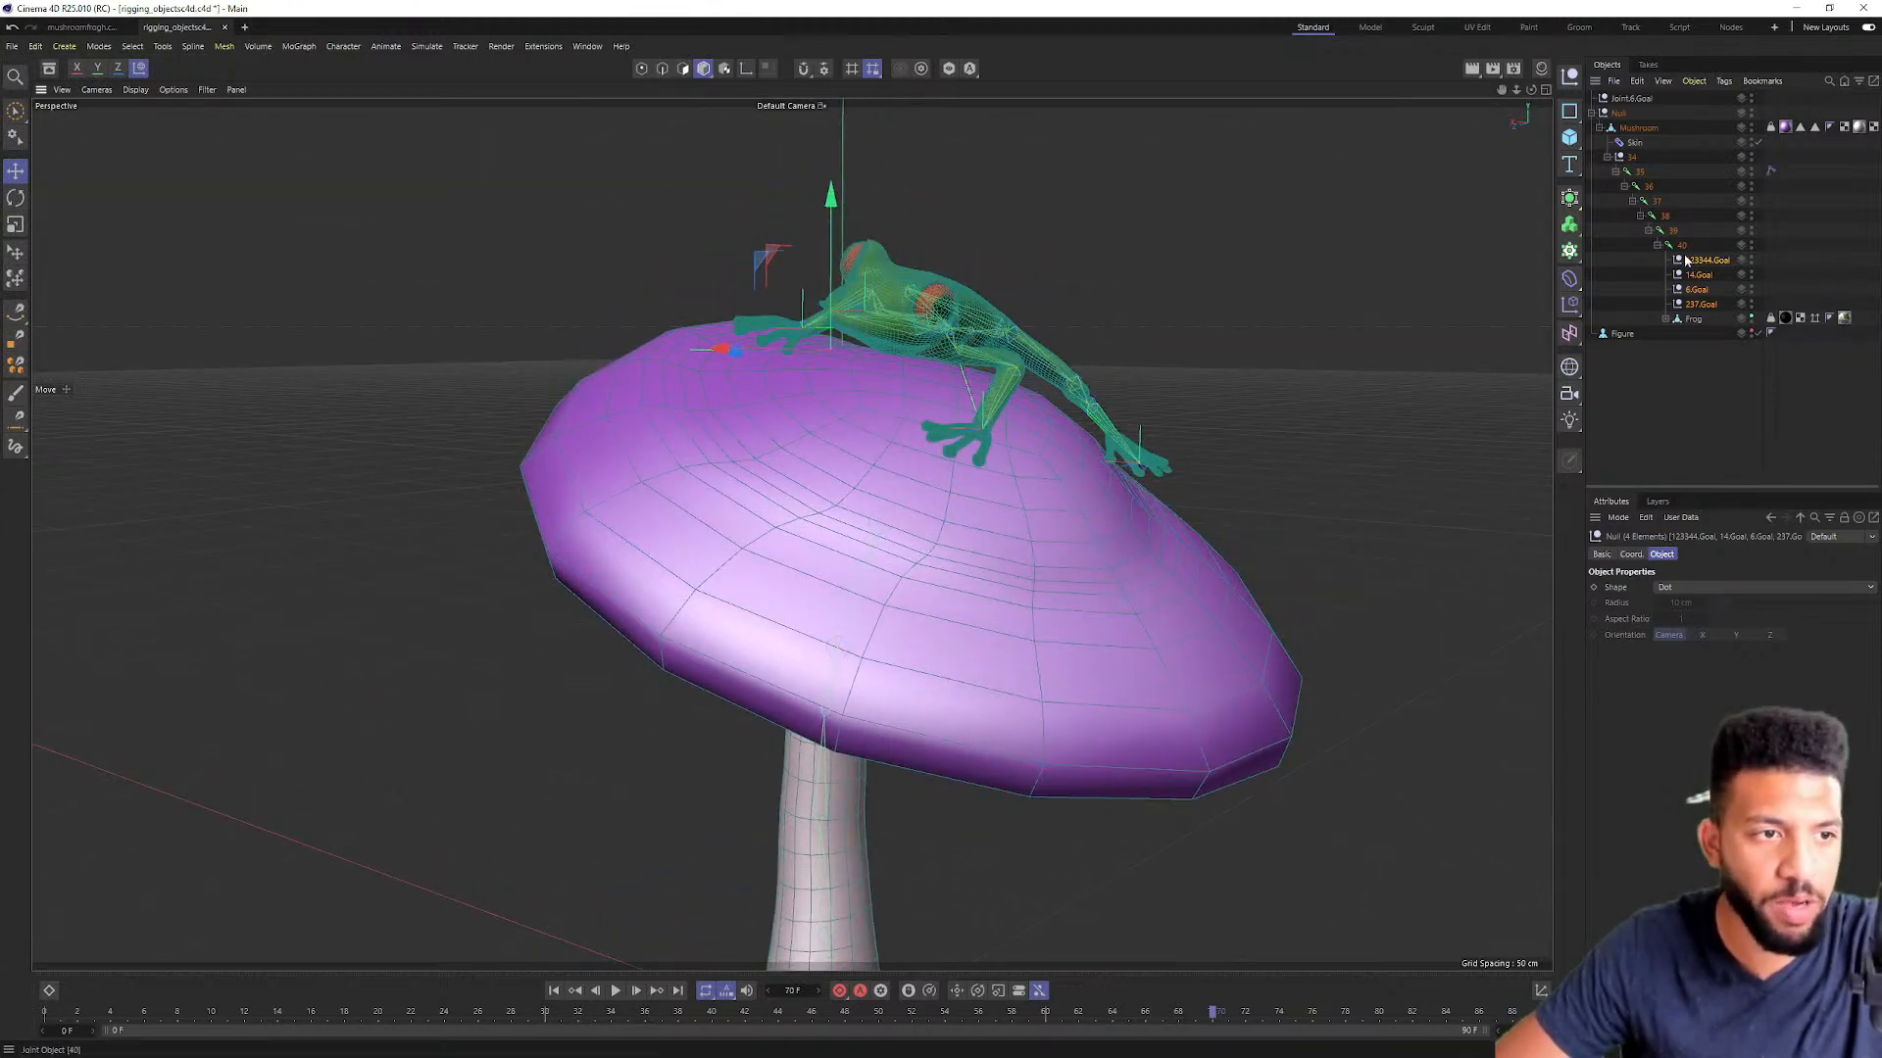
pyautogui.keyDown('alt'); pyautogui.moveTo(1278, 351); pyautogui.dragTo(1087, 369); pyautogui.keyUp('alt')
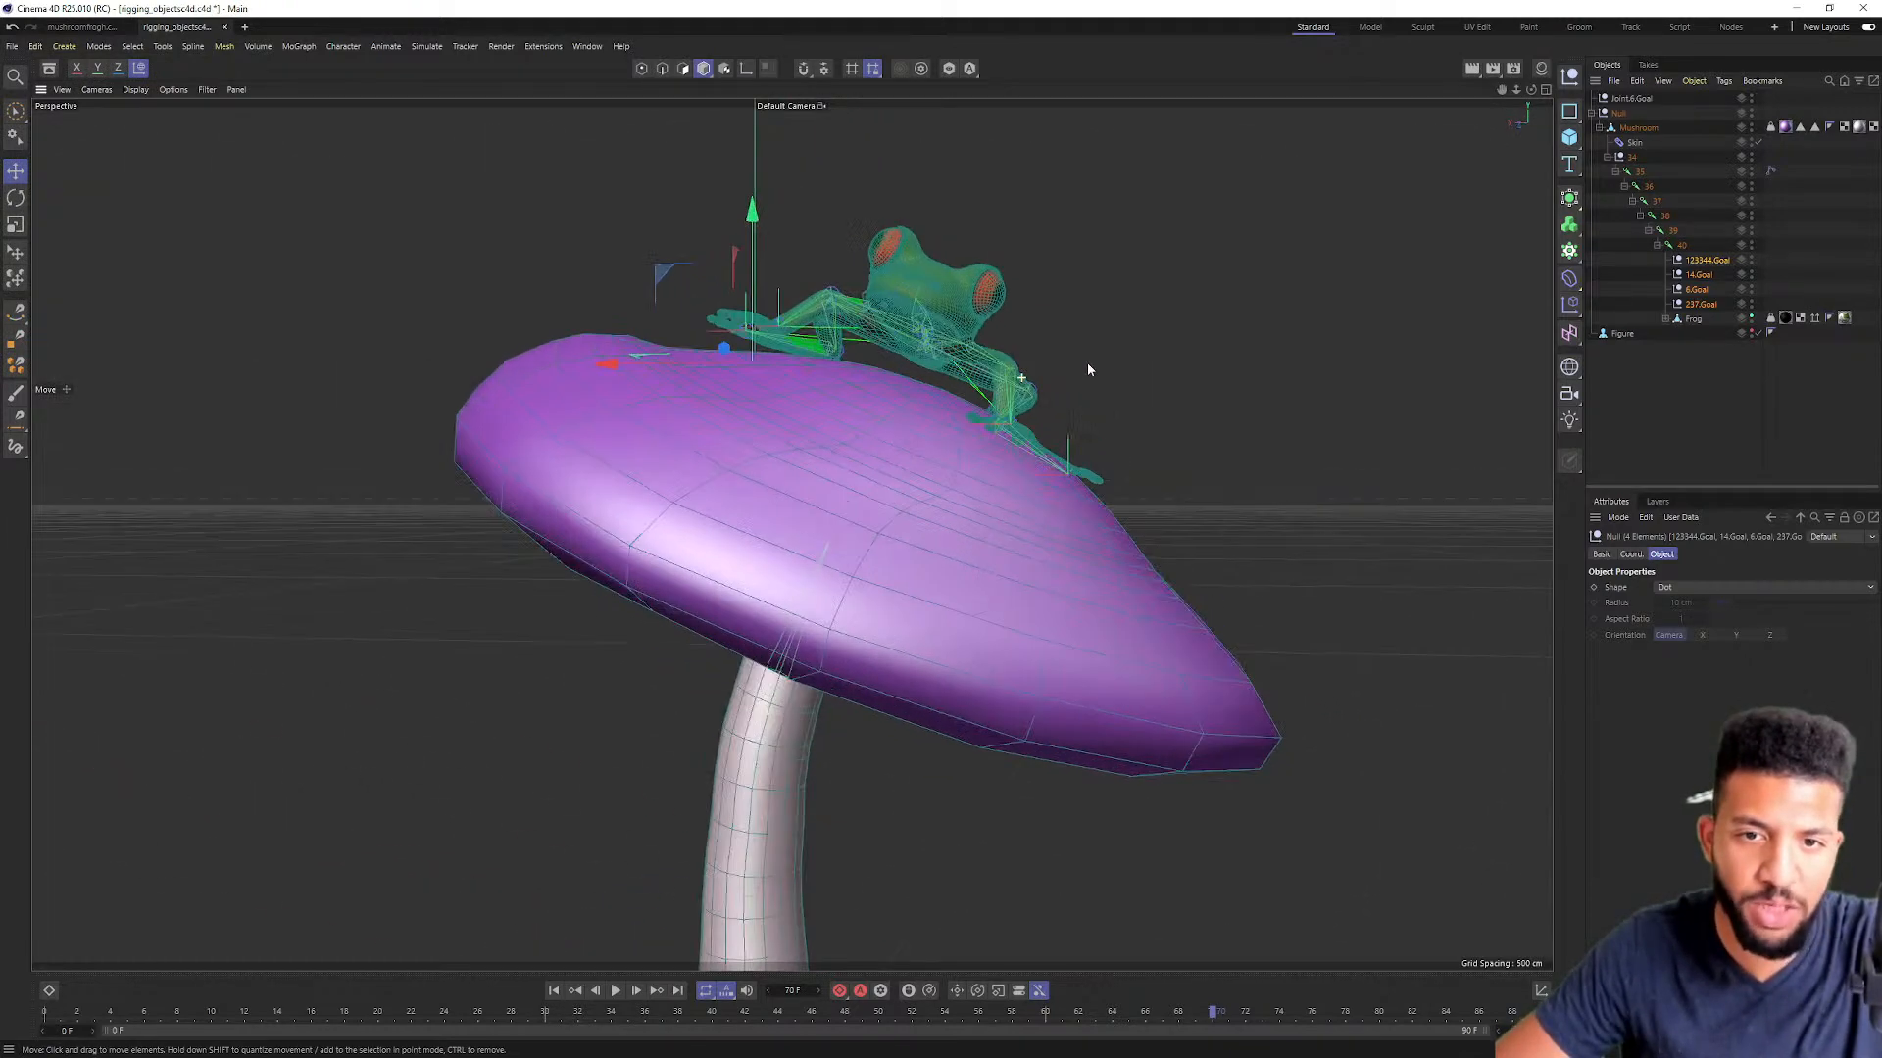
pyautogui.keyDown('alt'); pyautogui.moveTo(743, 315); pyautogui.dragTo(670, 267); pyautogui.keyUp('alt')
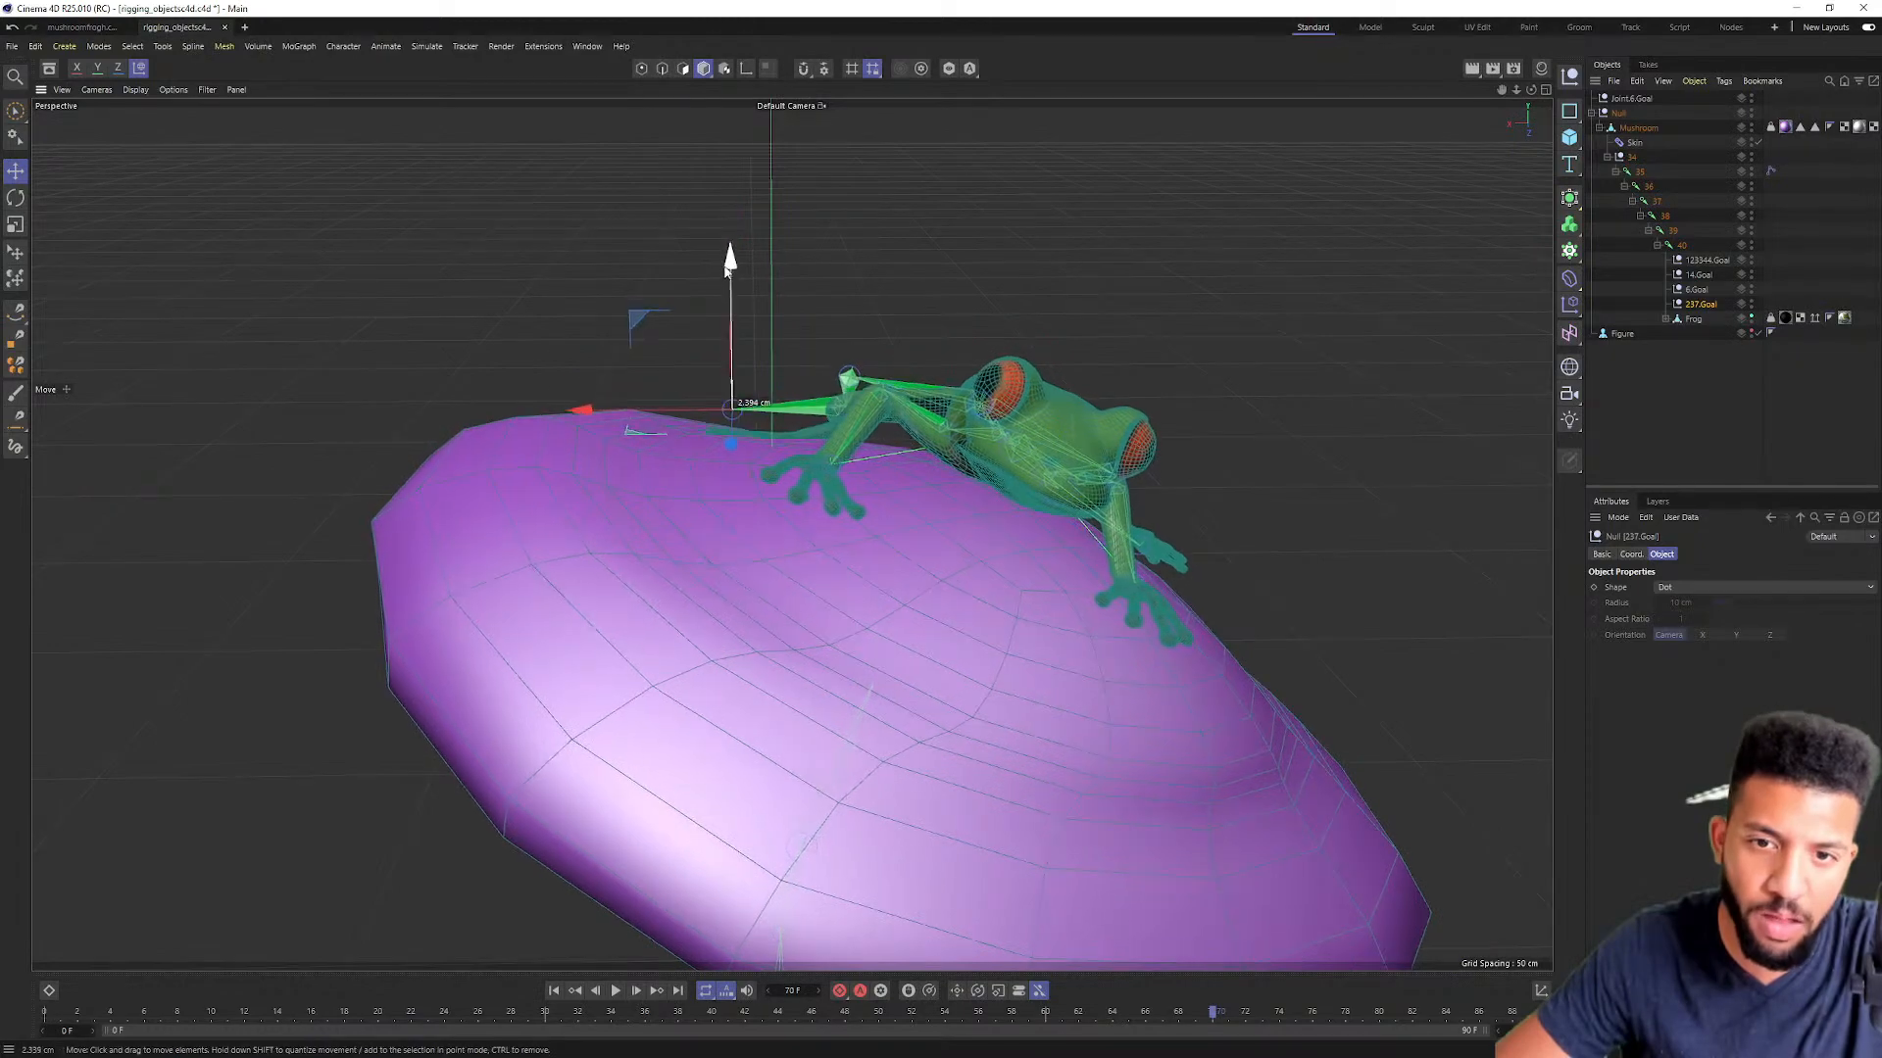
pyautogui.keyDown('alt'); pyautogui.moveTo(842, 447); pyautogui.dragTo(767, 374, button='middle'); pyautogui.keyUp('alt')
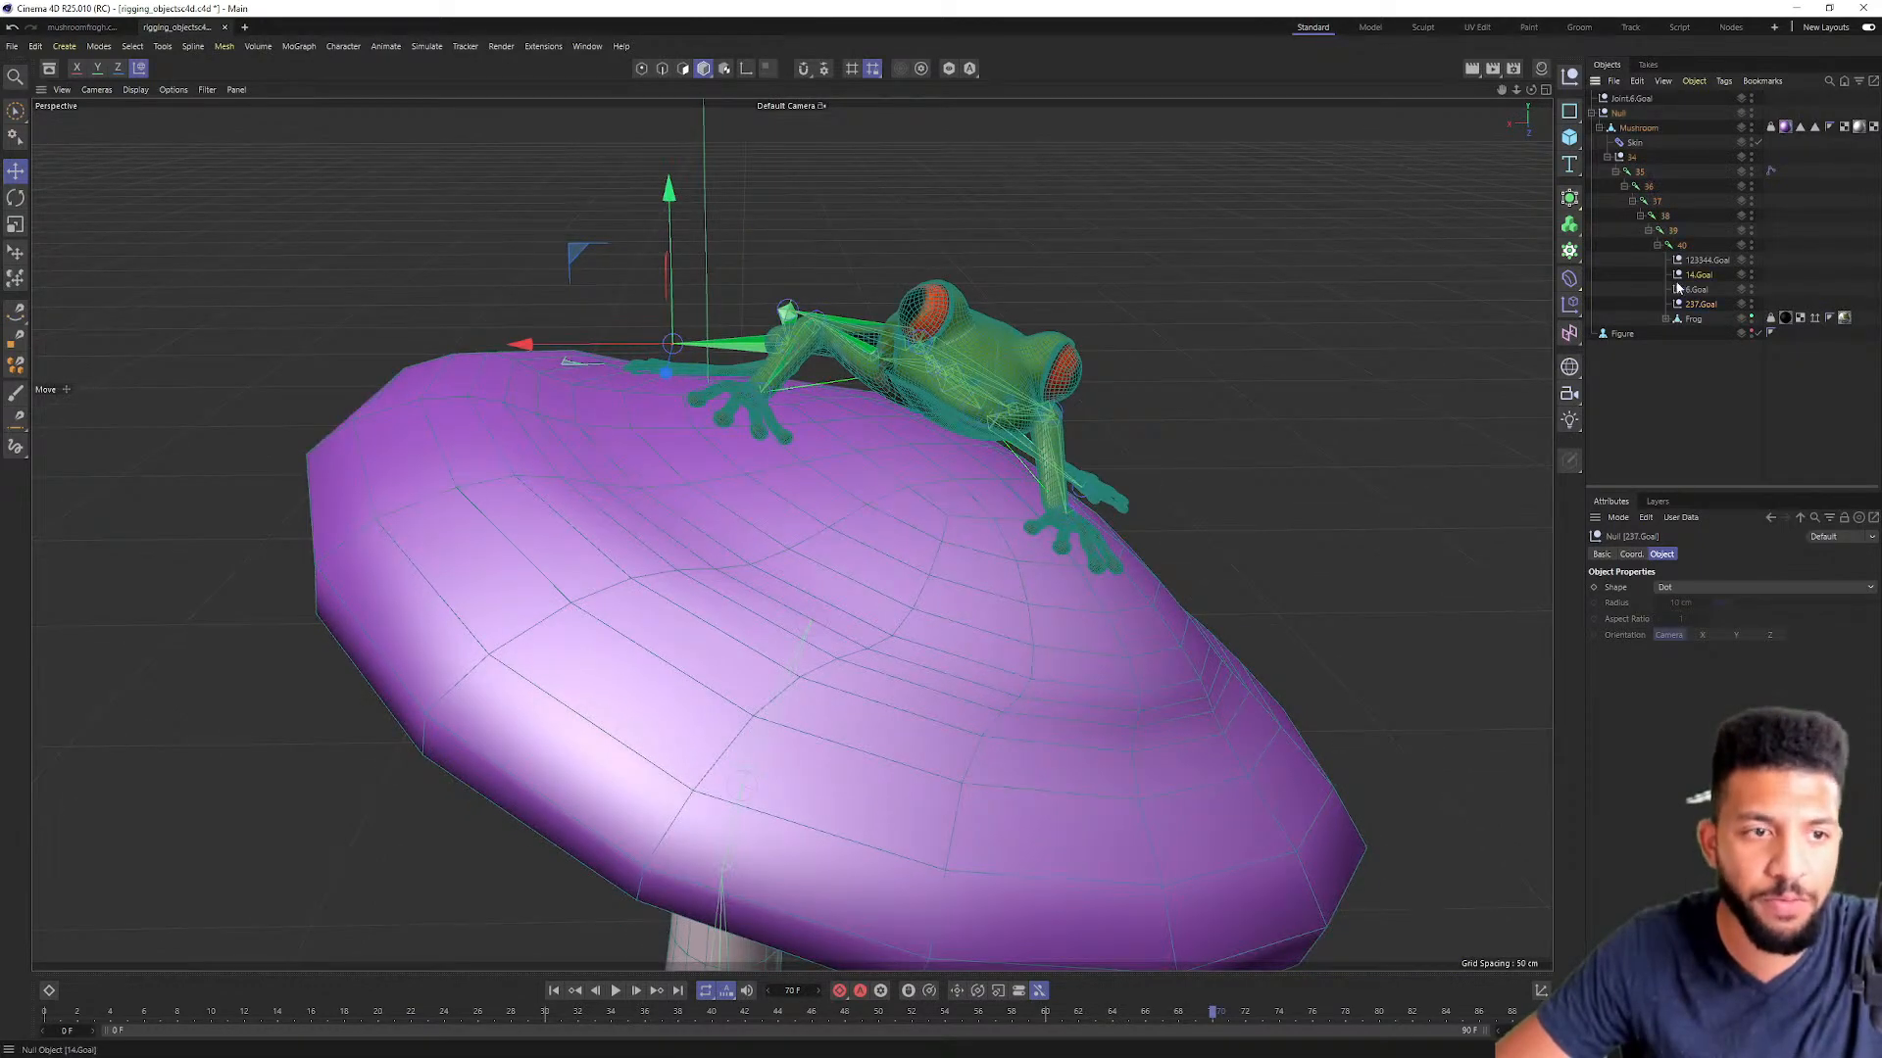
pyautogui.scroll(10, 782, 315)
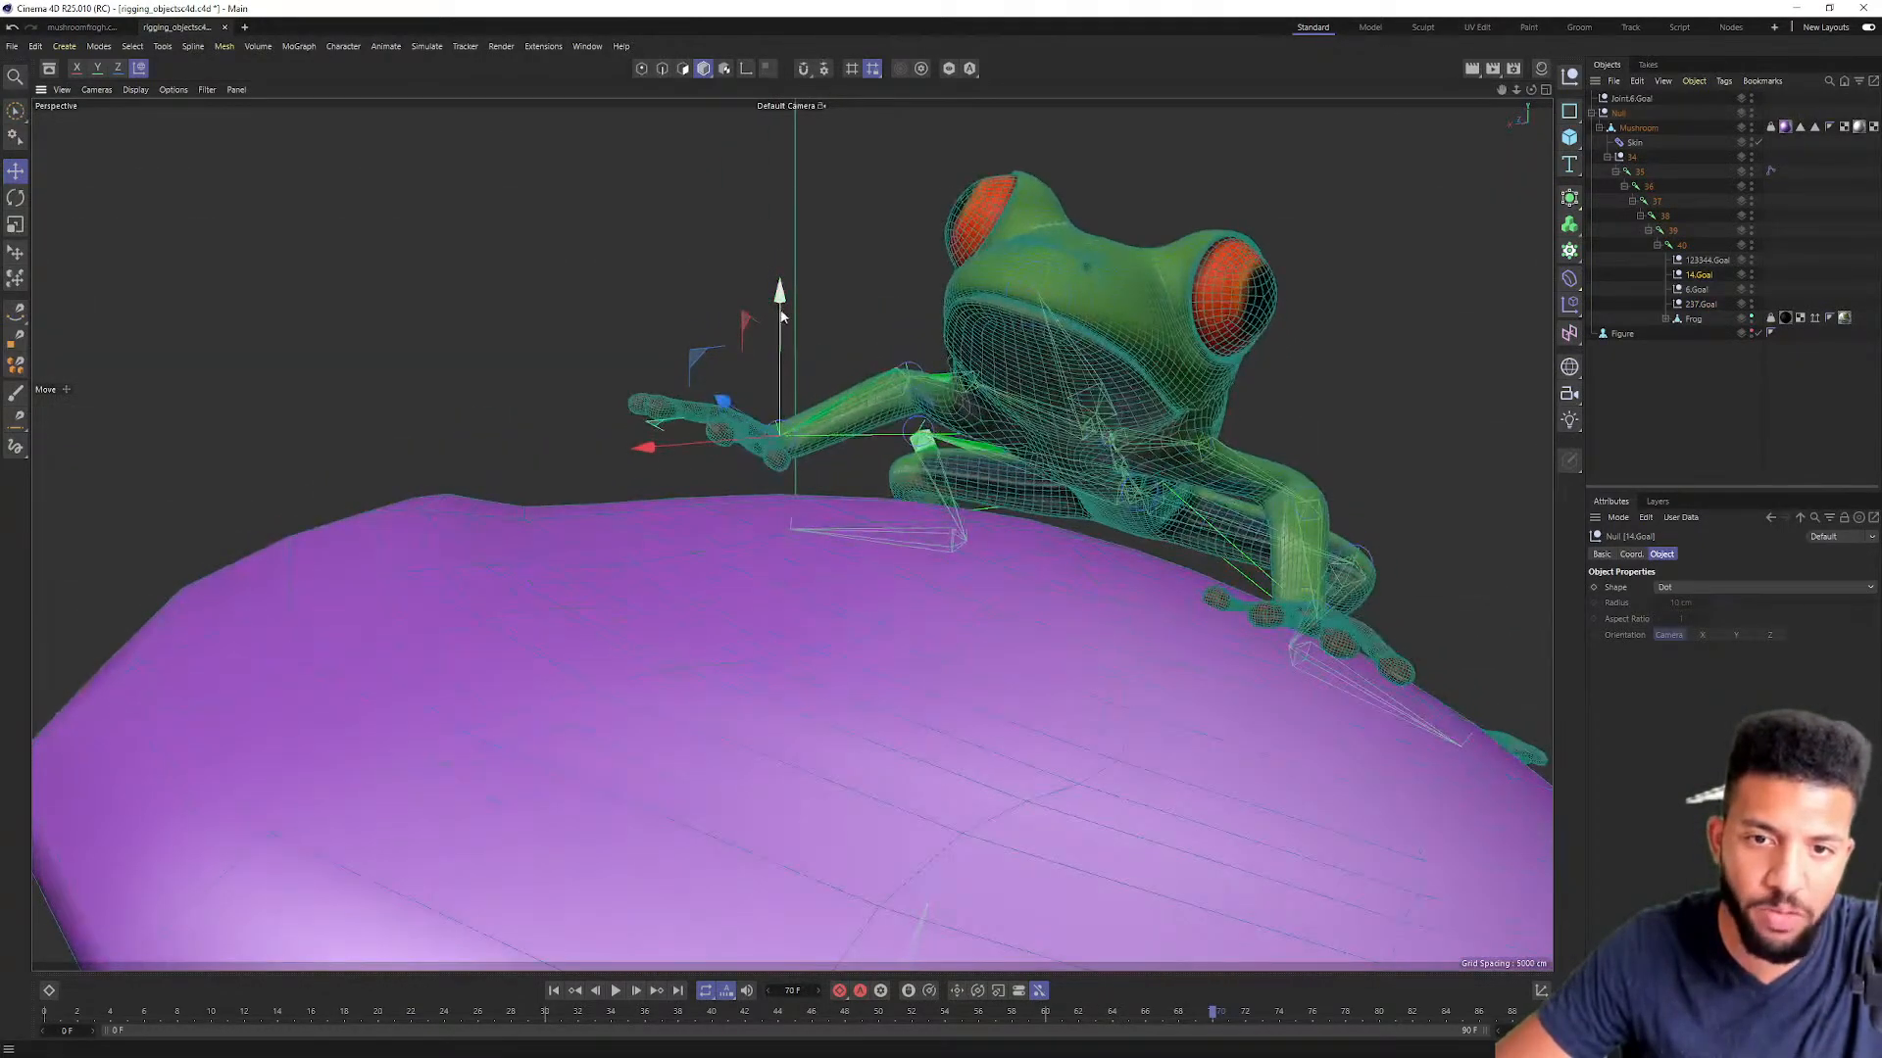
pyautogui.keyDown('alt'); pyautogui.moveTo(782, 331); pyautogui.dragTo(750, 434); pyautogui.keyUp('alt')
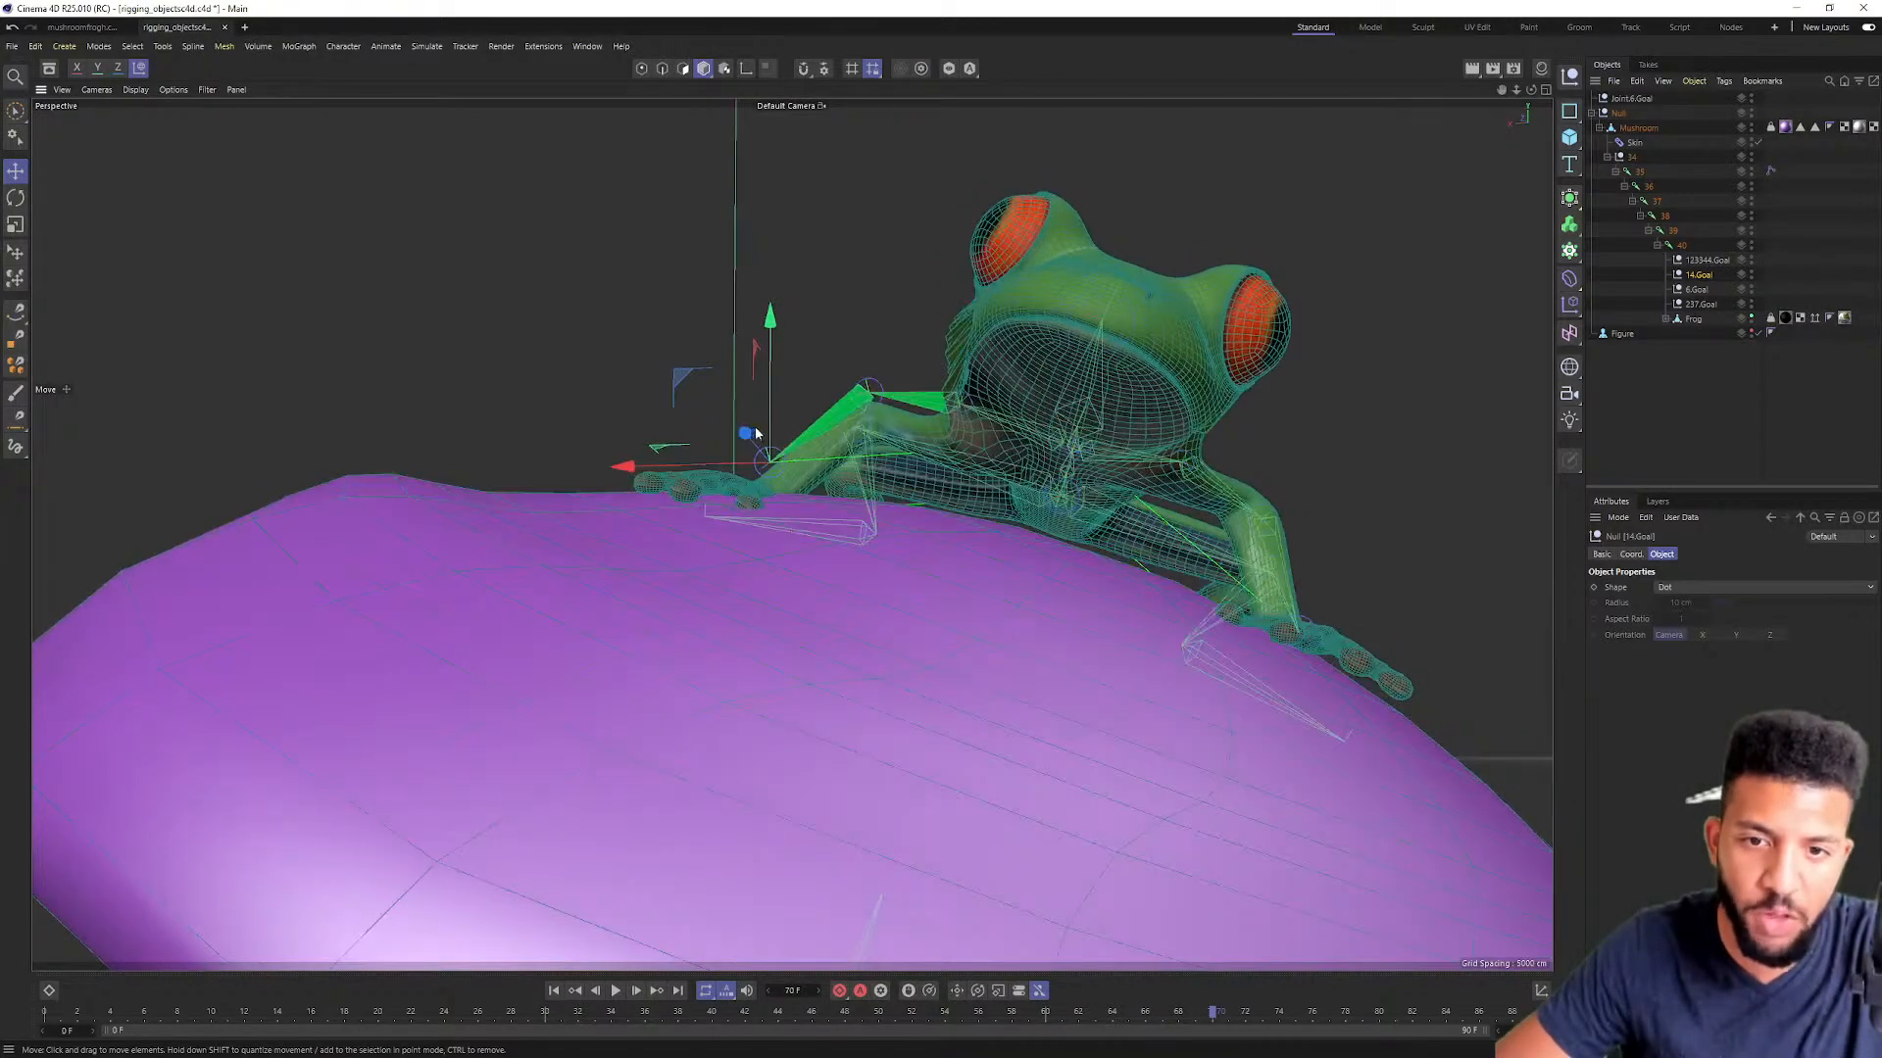
pyautogui.moveTo(772, 336); pyautogui.dragTo(772, 321)
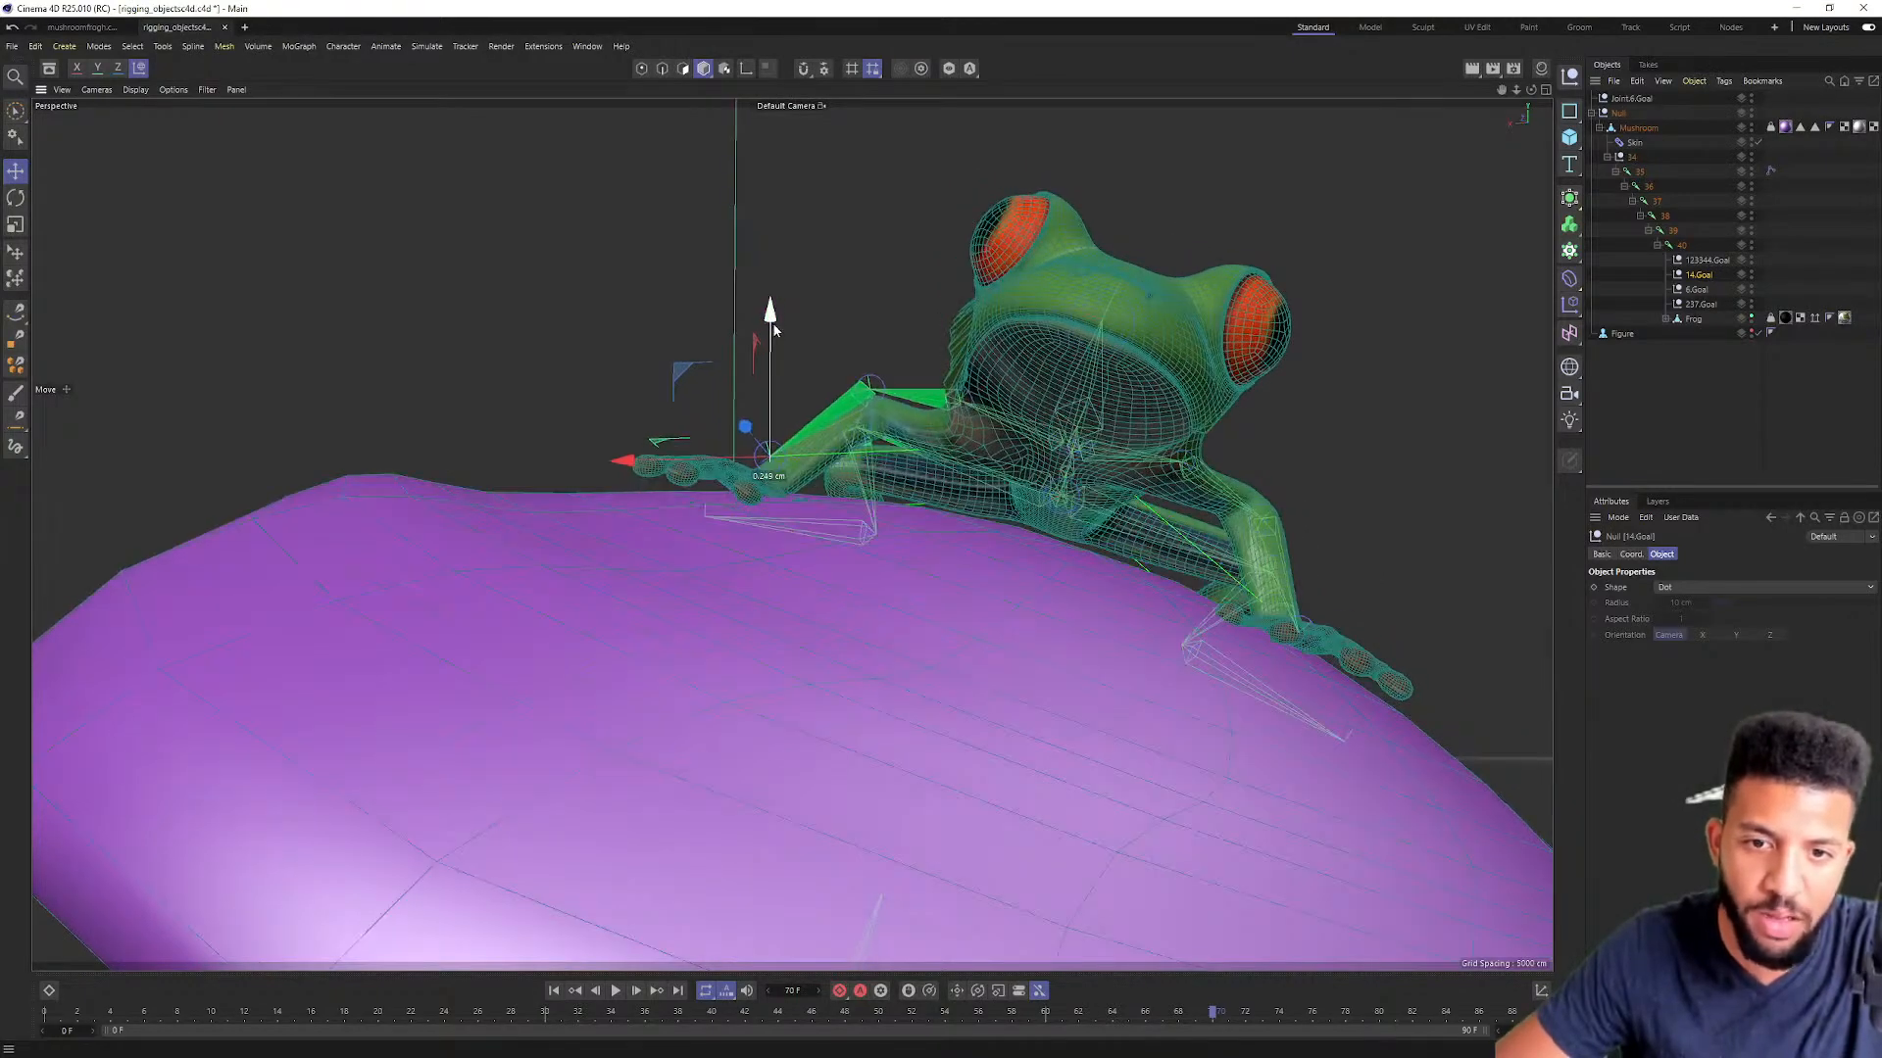
# Step: Select 6.Goal at the frog's rear foot and examine the foot's contact with the mushroom cap
pyautogui.click(1688, 290)
pyautogui.keyDown('alt'); pyautogui.moveTo(1029, 594); pyautogui.dragTo(793, 532, button='middle'); pyautogui.keyUp('alt')
pyautogui.keyDown('alt'); pyautogui.moveTo(1043, 550); pyautogui.dragTo(926, 588); pyautogui.keyUp('alt')
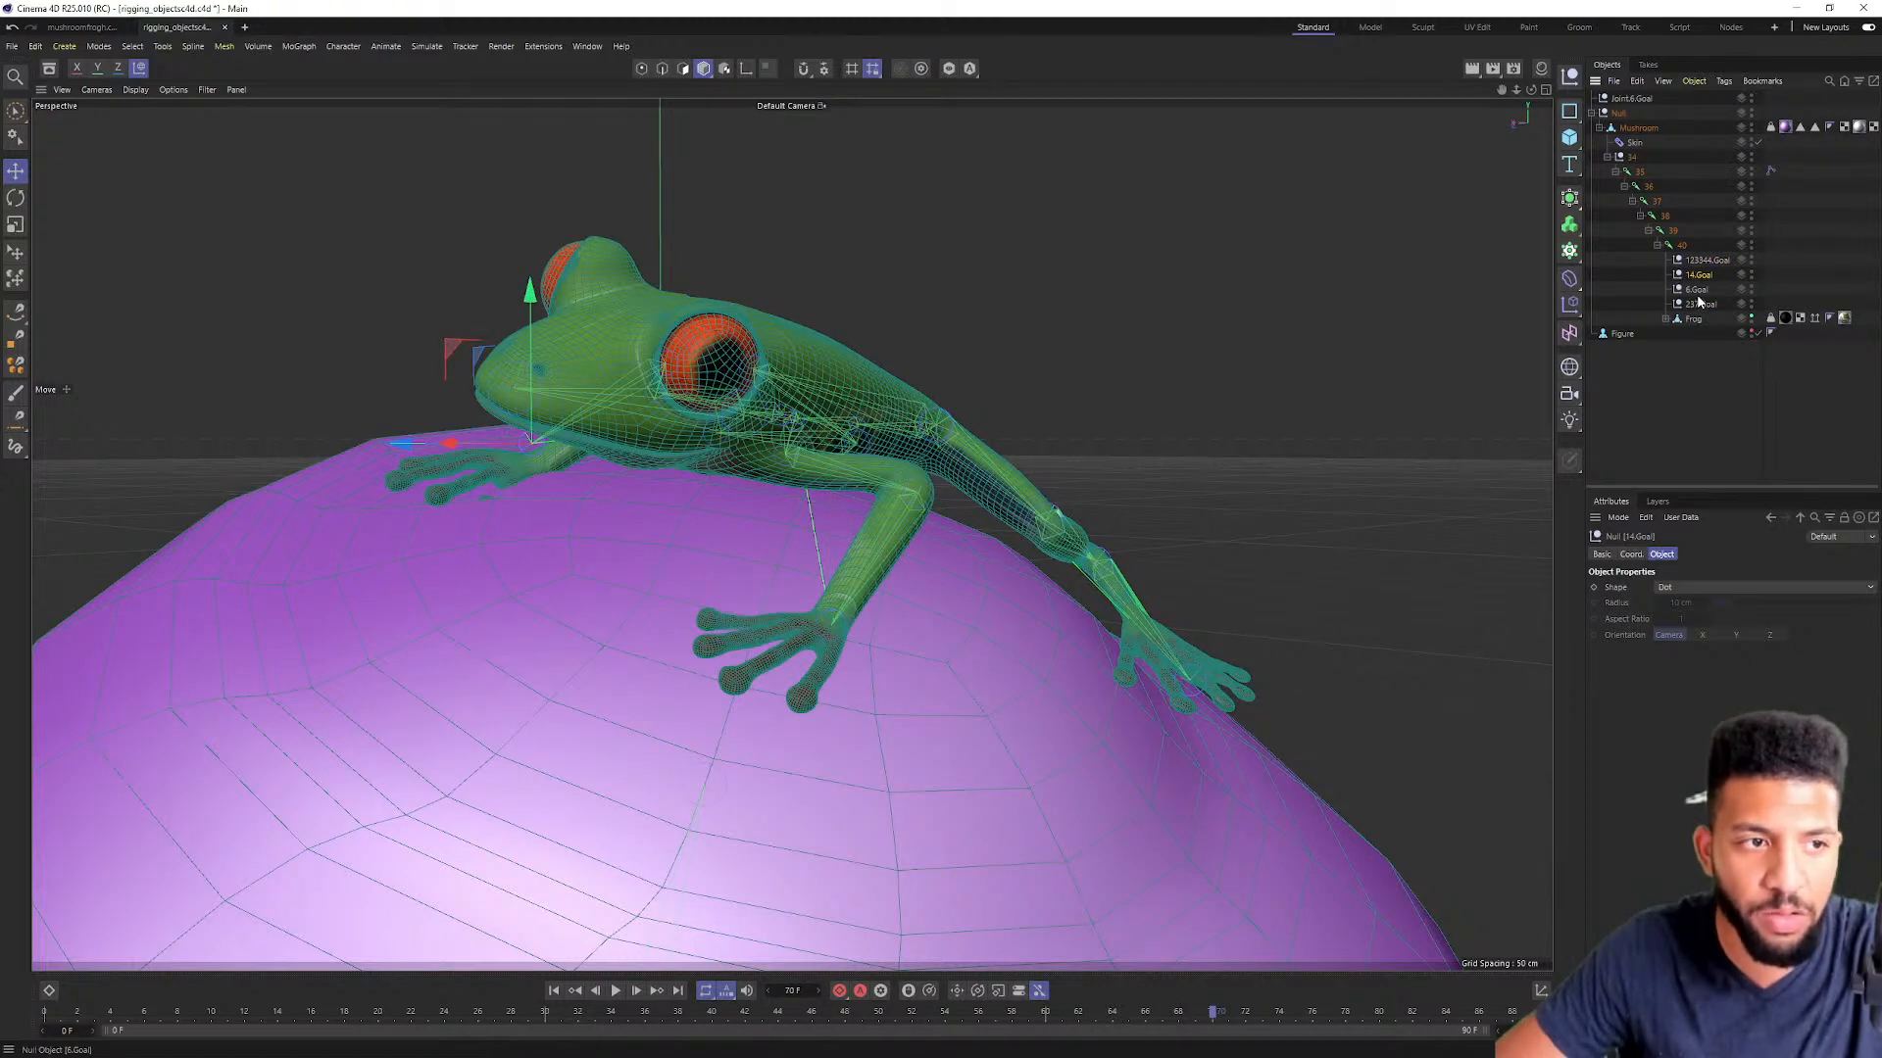
pyautogui.keyDown('alt'); pyautogui.moveTo(1226, 428); pyautogui.dragTo(1049, 463); pyautogui.keyUp('alt')
pyautogui.keyDown('alt'); pyautogui.moveTo(1031, 437); pyautogui.dragTo(1097, 554); pyautogui.keyUp('alt')
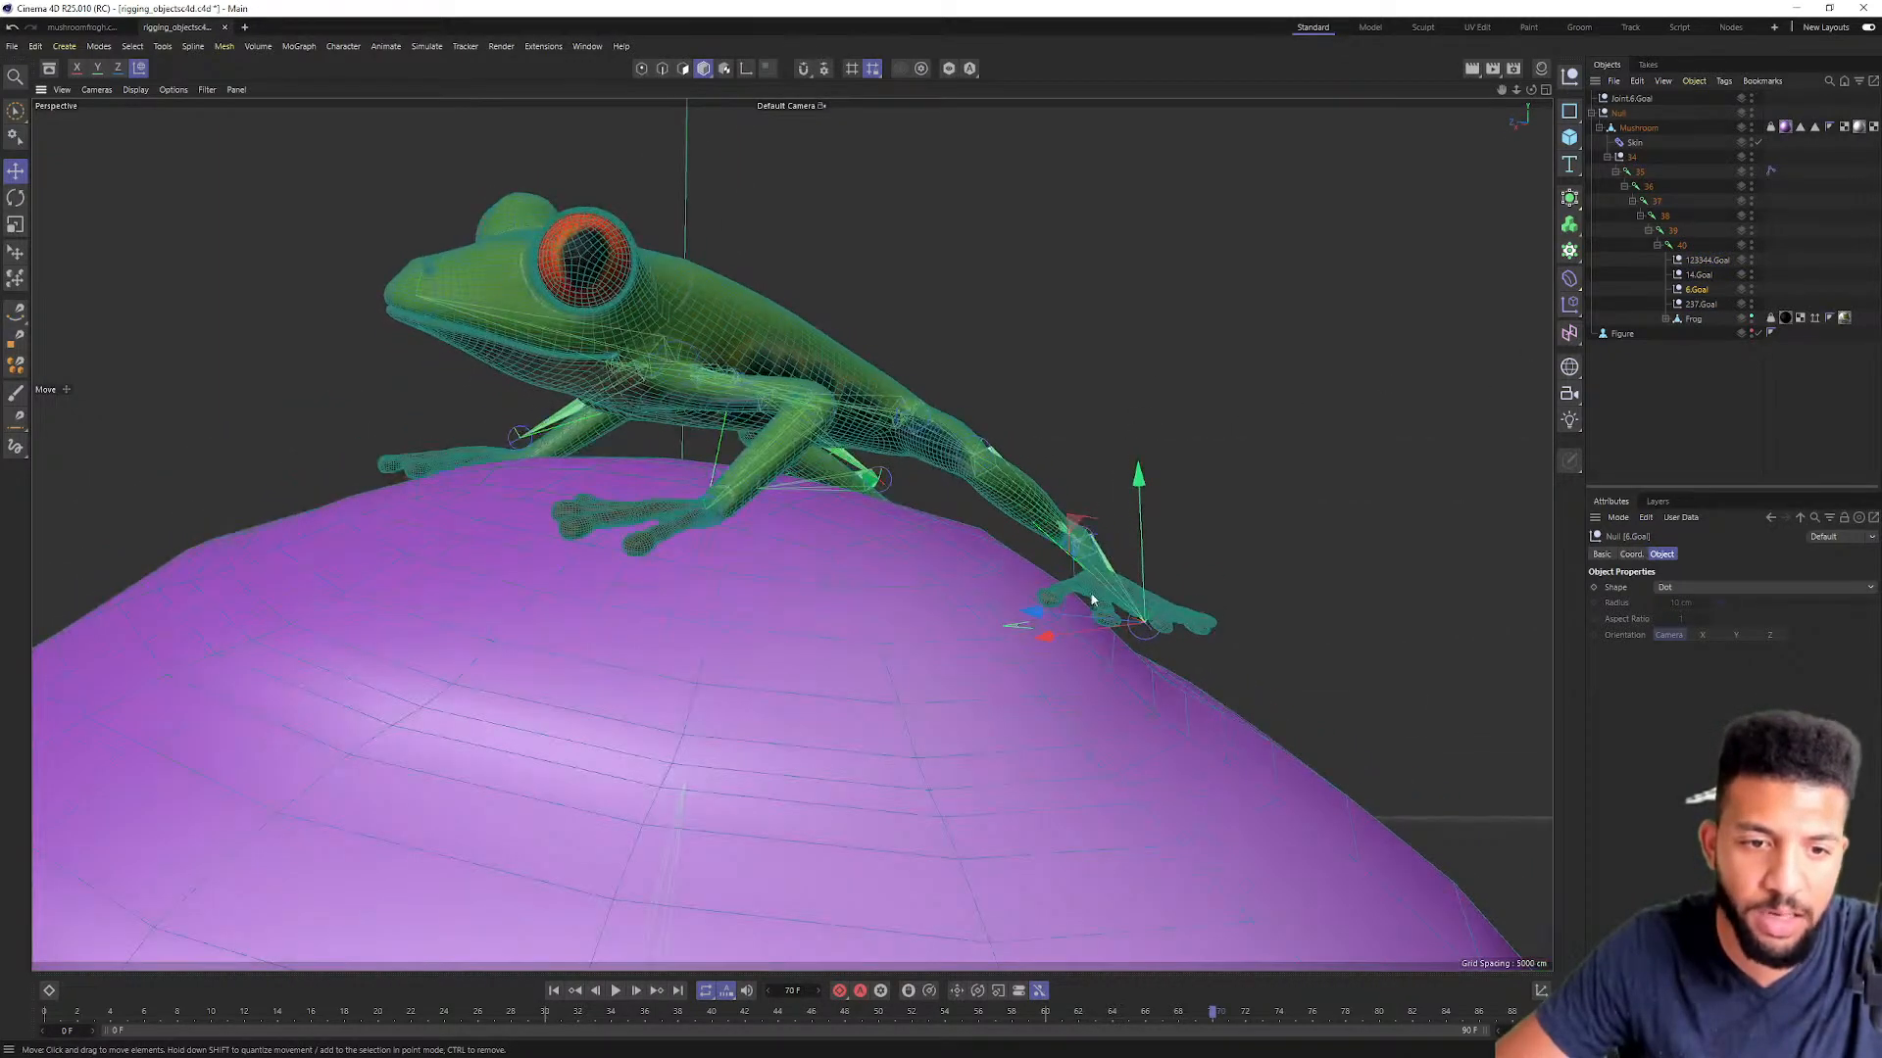
pyautogui.keyDown('alt'); pyautogui.moveTo(1037, 637); pyautogui.dragTo(768, 950); pyautogui.keyUp('alt')
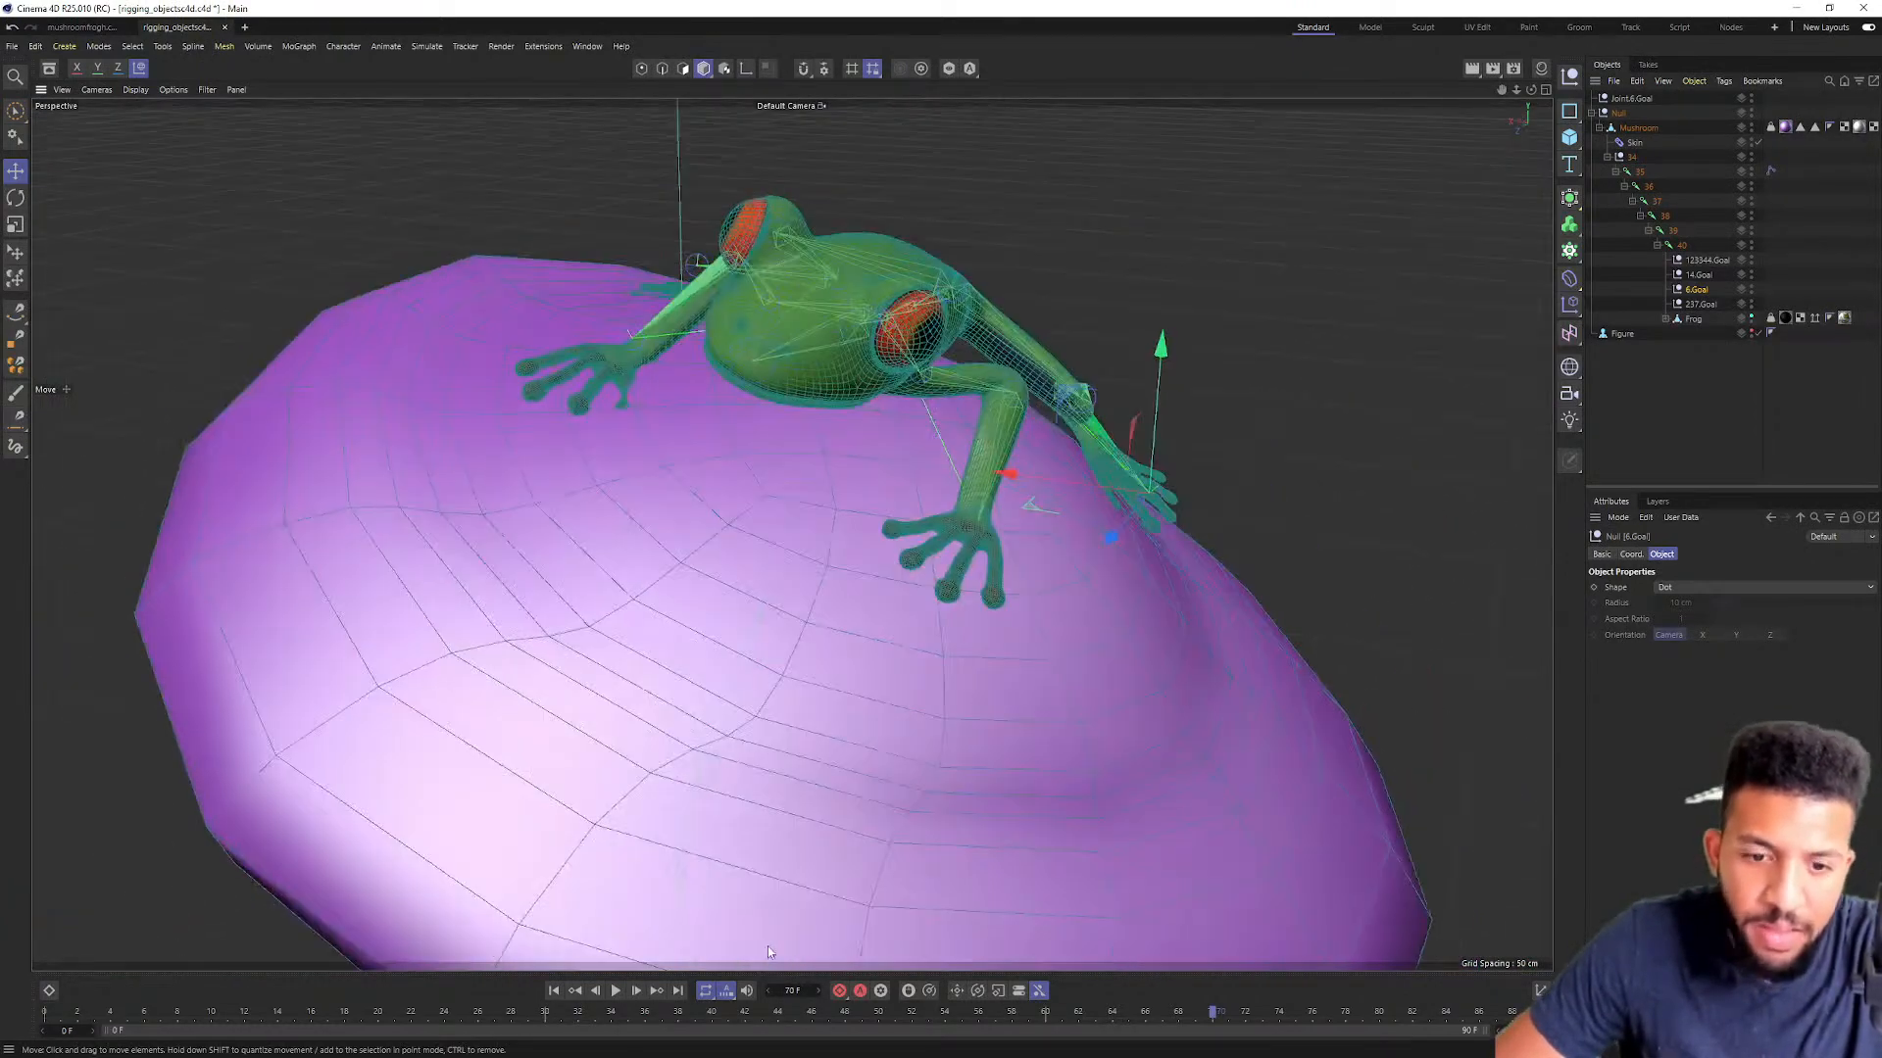
# Step: Play the animation with the whole mushroom in view, and inspect the mushroom joints that carry the frog
pyautogui.click(614, 992)
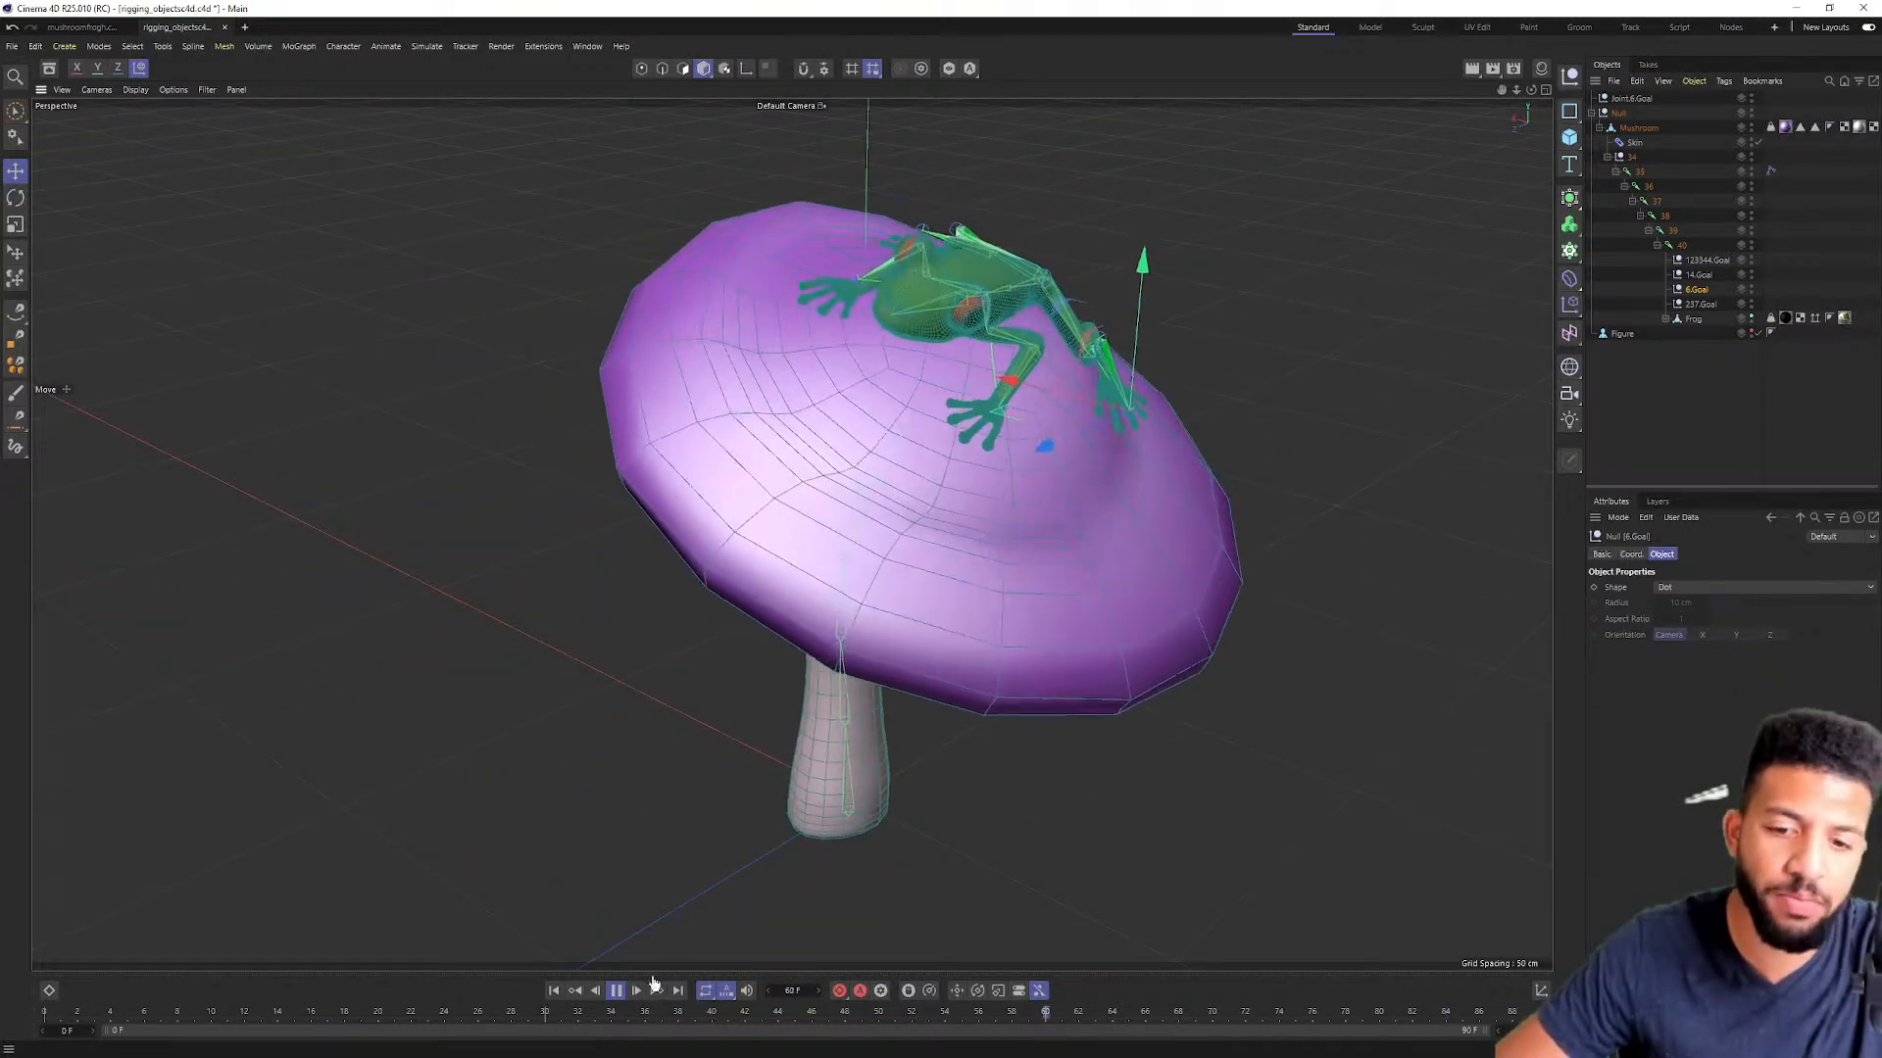
pyautogui.press('F8')
pyautogui.keyDown('alt'); pyautogui.moveTo(996, 422); pyautogui.dragTo(1179, 481); pyautogui.keyUp('alt')
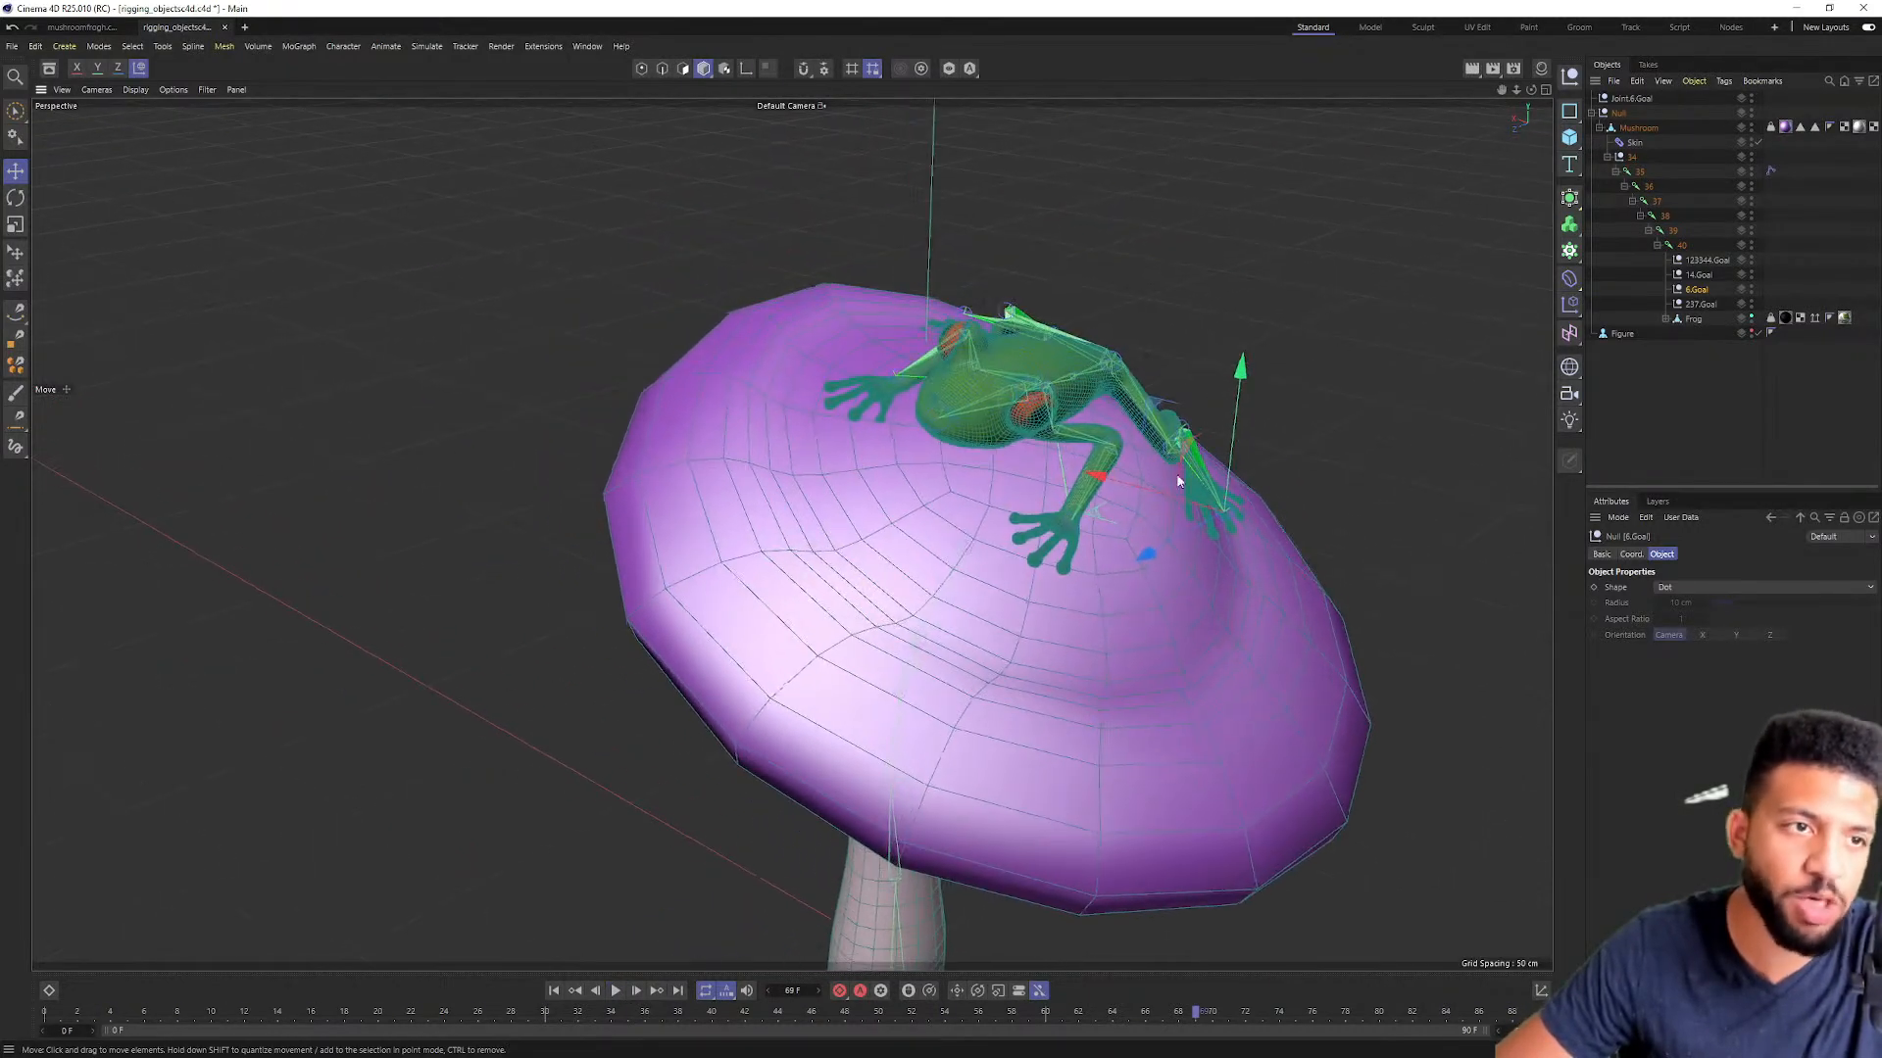
pyautogui.click(1661, 214)
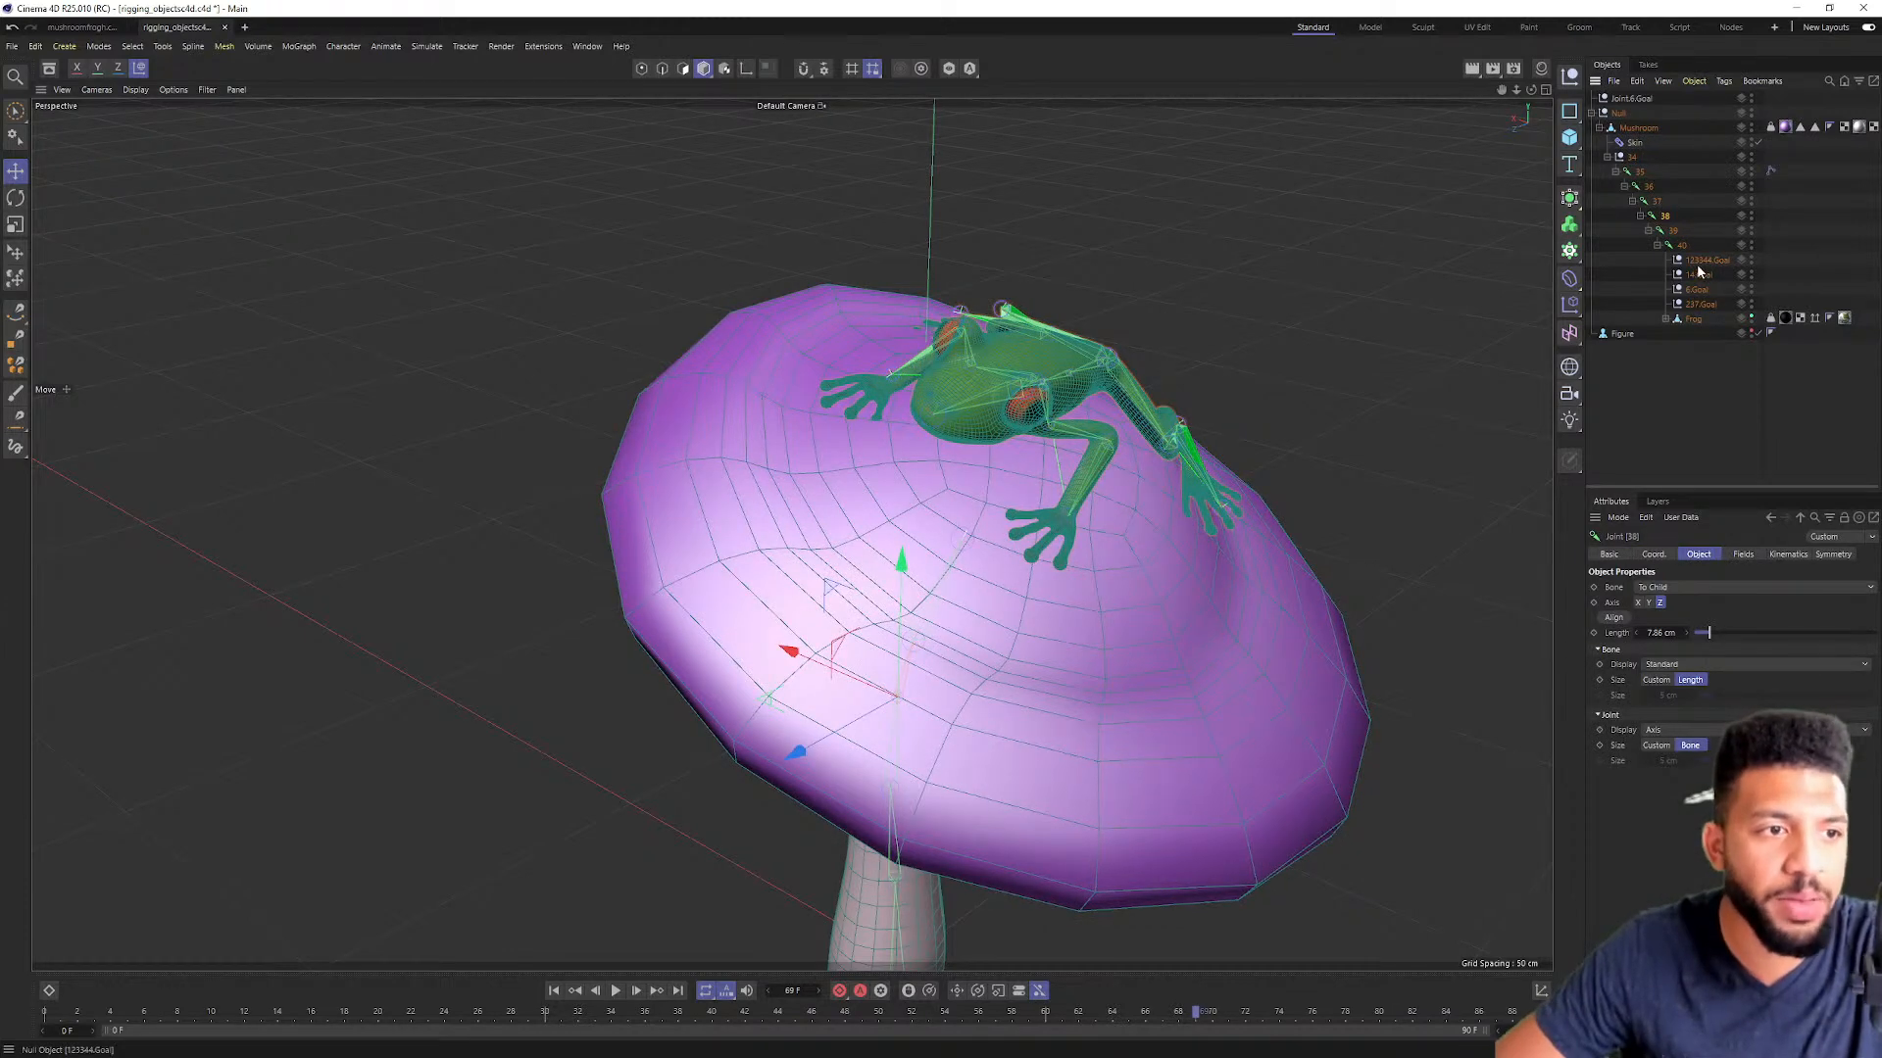
pyautogui.click(1650, 201)
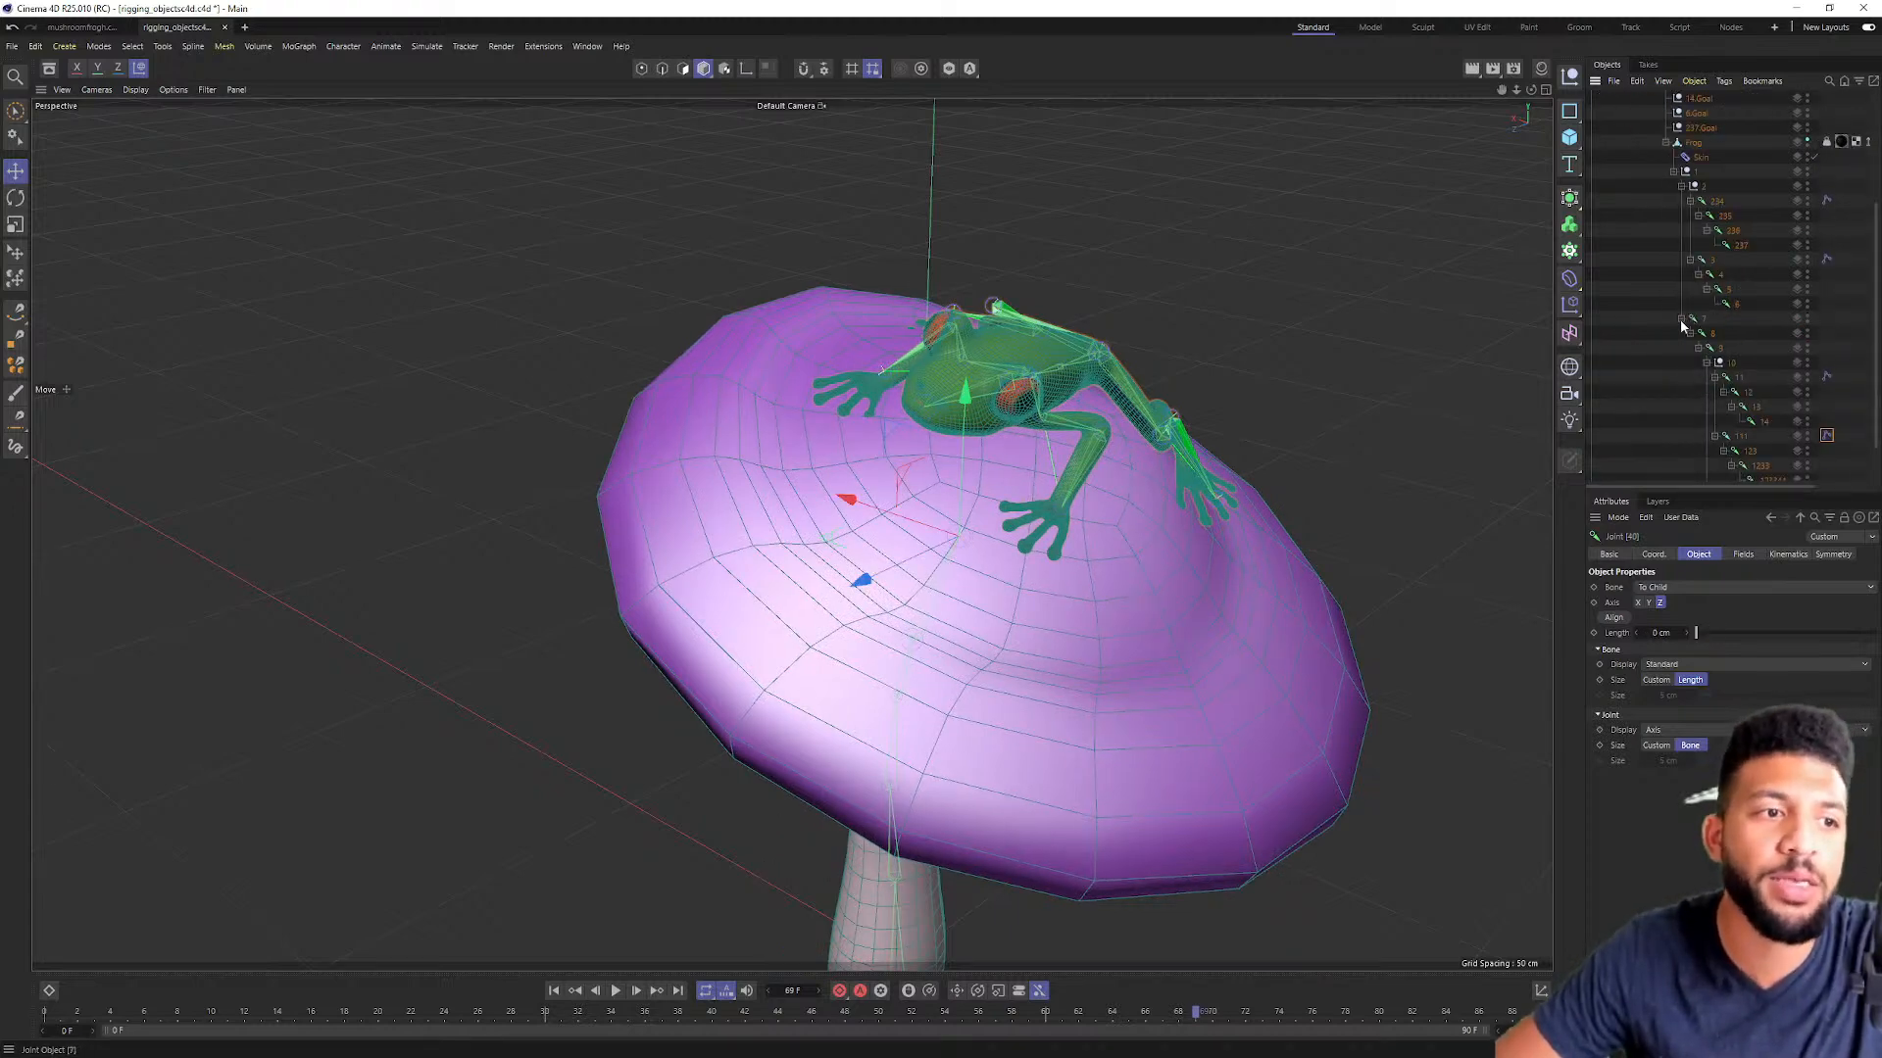
# Step: Collapse frog joint 7 in the hierarchy and try moving the frog's nulls above the cap, undoing the moves
pyautogui.click(1682, 321)
pyautogui.keyDown('alt'); pyautogui.moveTo(1097, 324); pyautogui.dragTo(1094, 275); pyautogui.keyUp('alt')
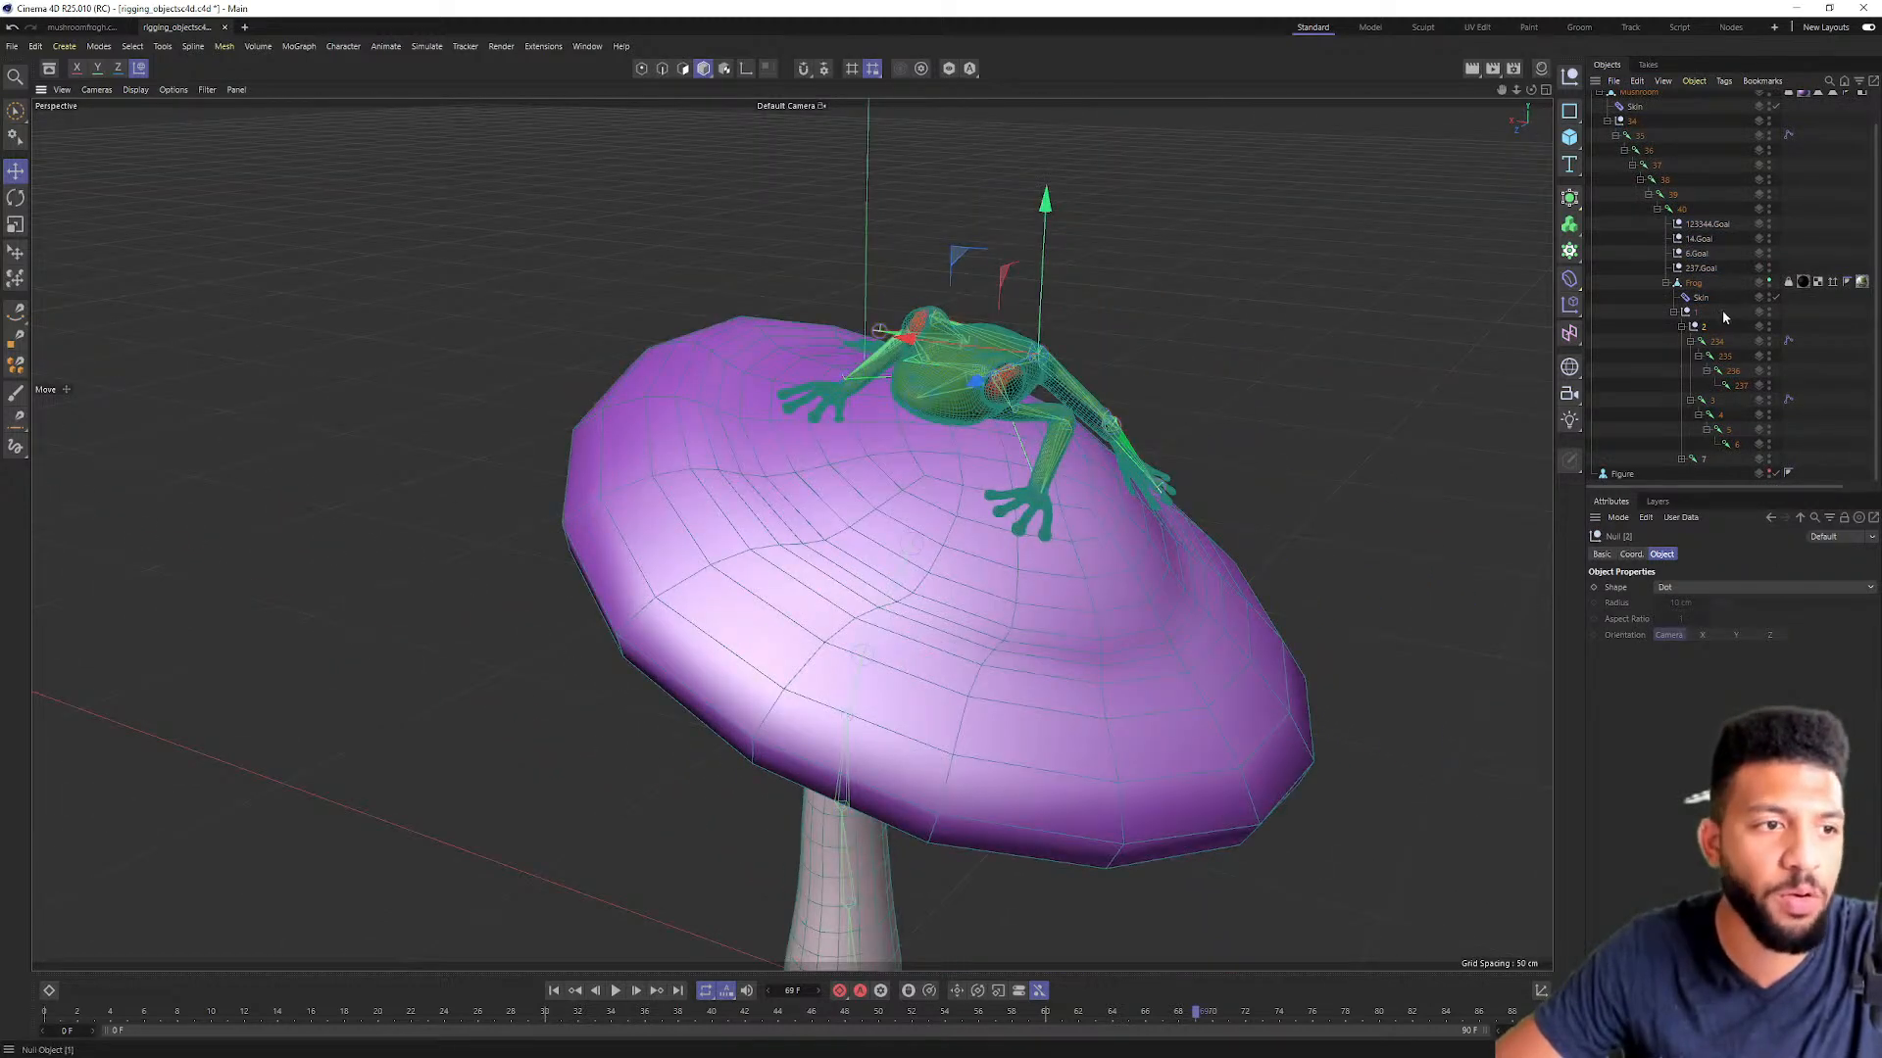
pyautogui.moveTo(1040, 224); pyautogui.dragTo(1101, 145)
pyautogui.hotkey('ctrl', 'z')
pyautogui.hotkey('ctrl', 'z')
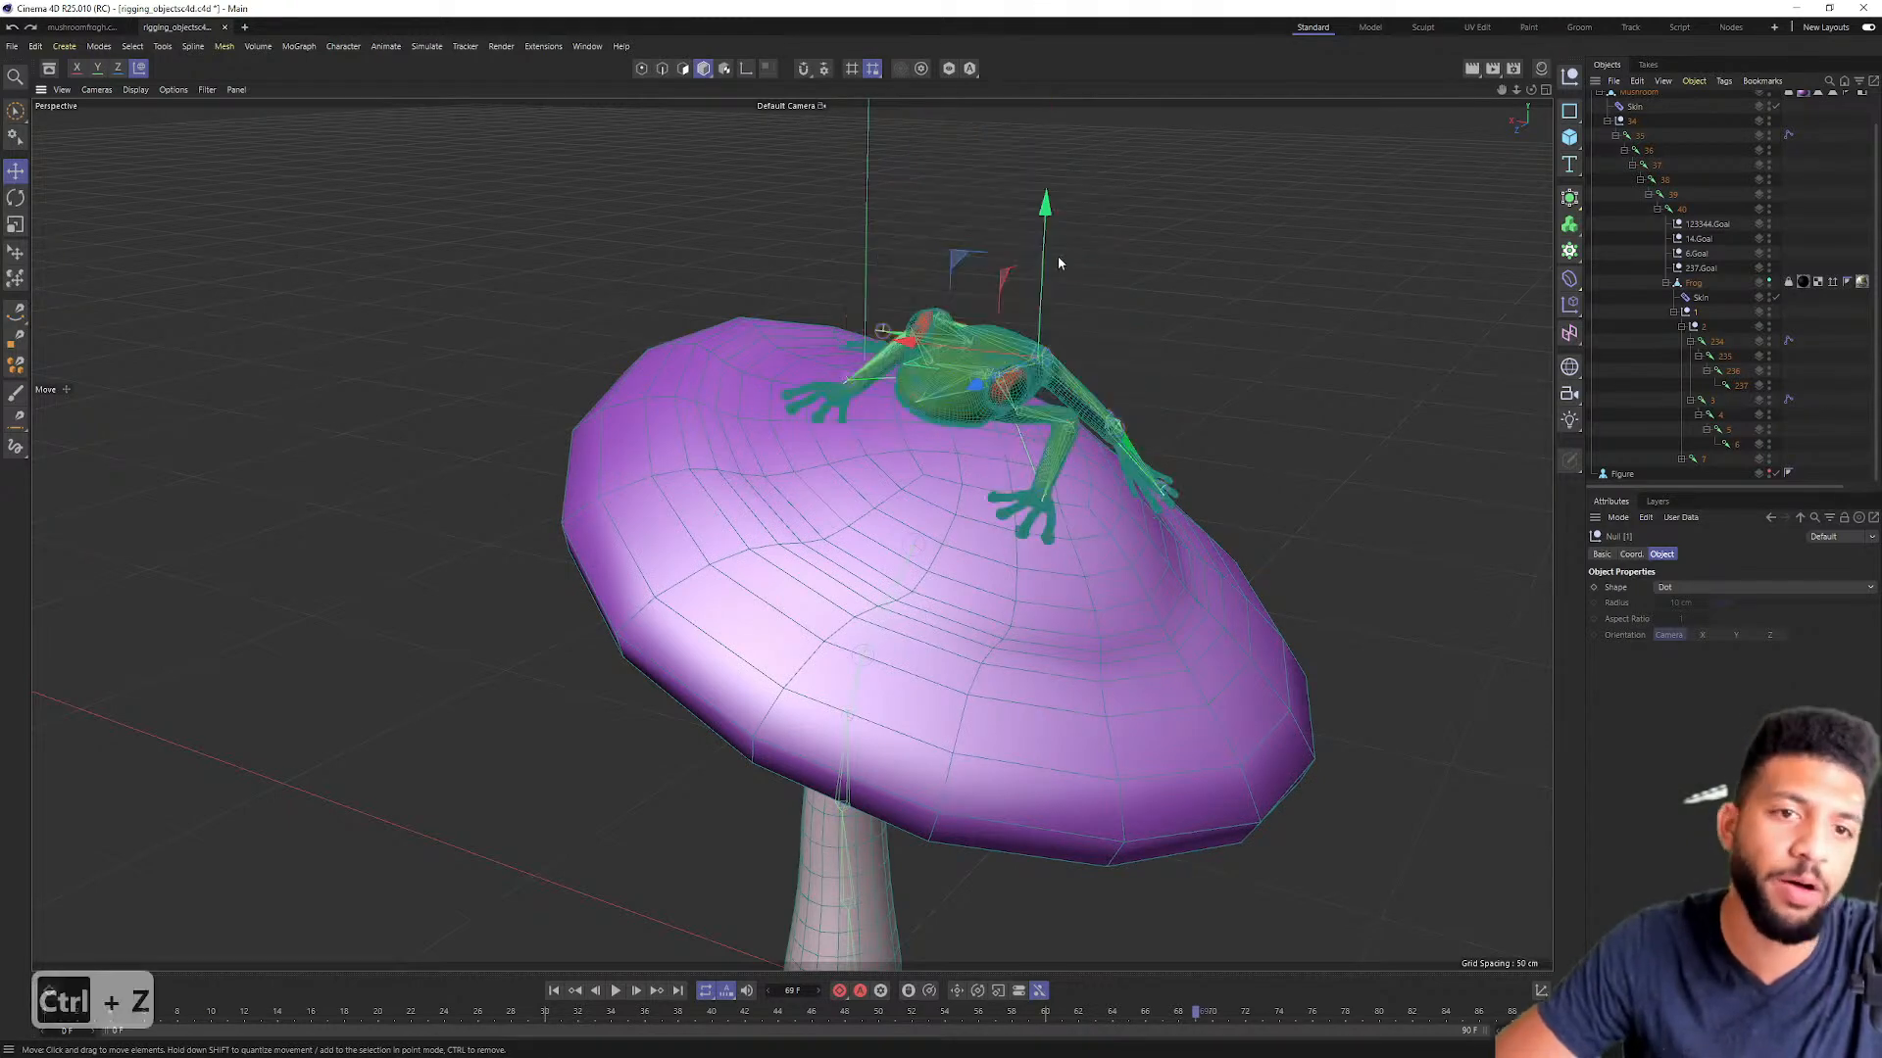
# Step: Try rotating the frog's null 1 to test the body motion, and undo the test changes
pyautogui.press('r')
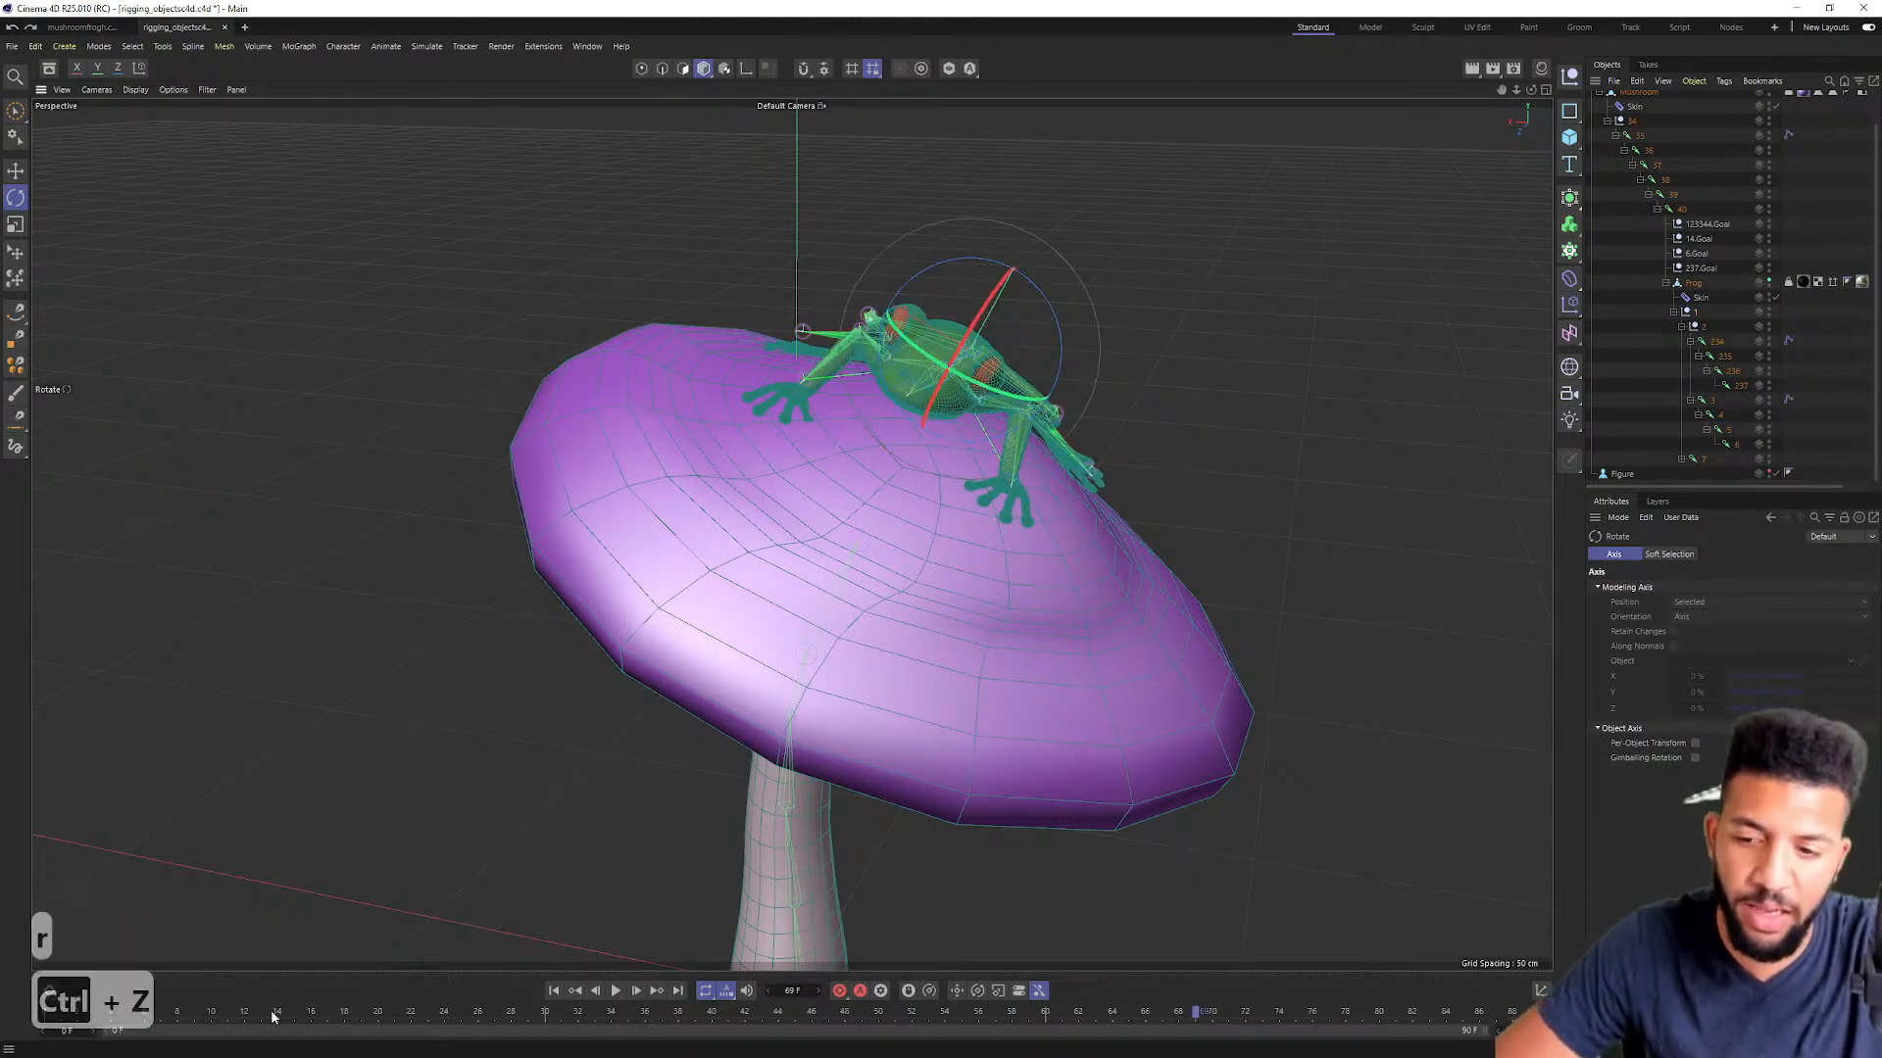
pyautogui.hotkey('ctrl', 'z')
pyautogui.hotkey('ctrl', 'z')
pyautogui.hotkey('ctrl', 'z')
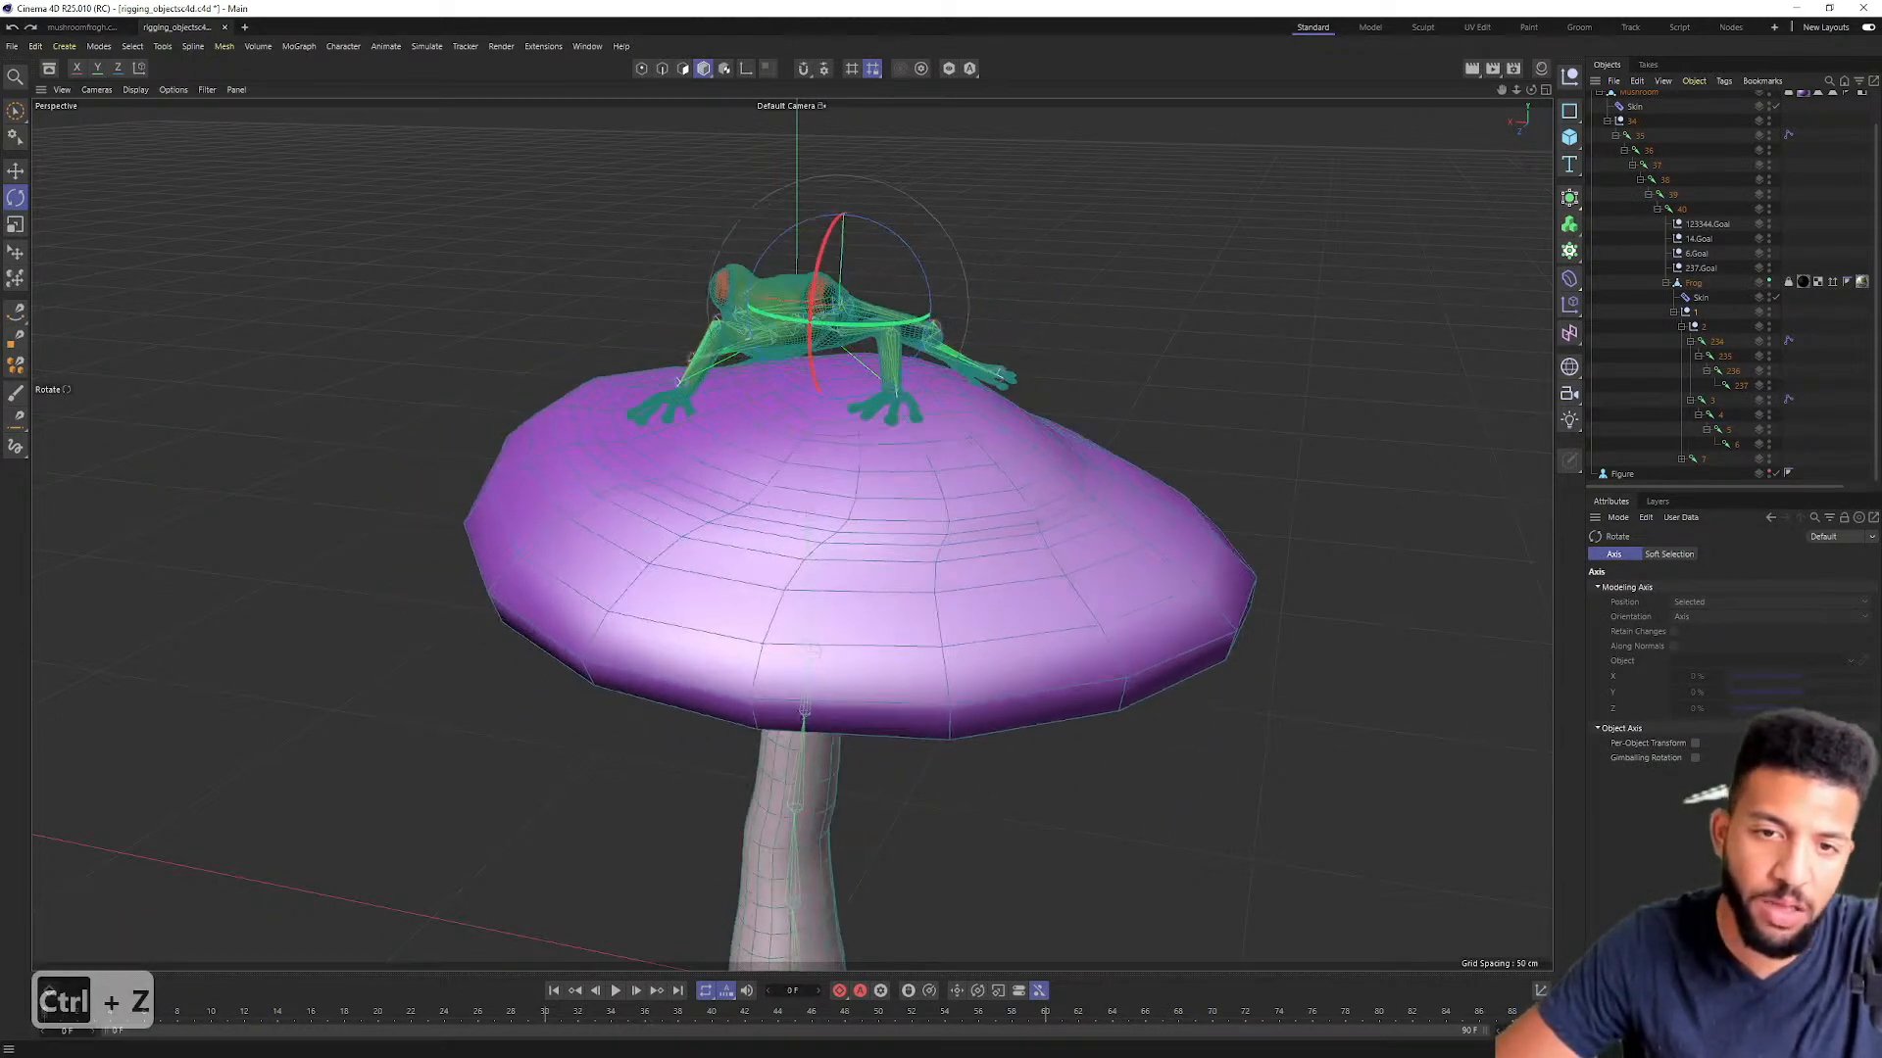
pyautogui.hotkey('ctrl', 'z')
pyautogui.hotkey('ctrl', 'z')
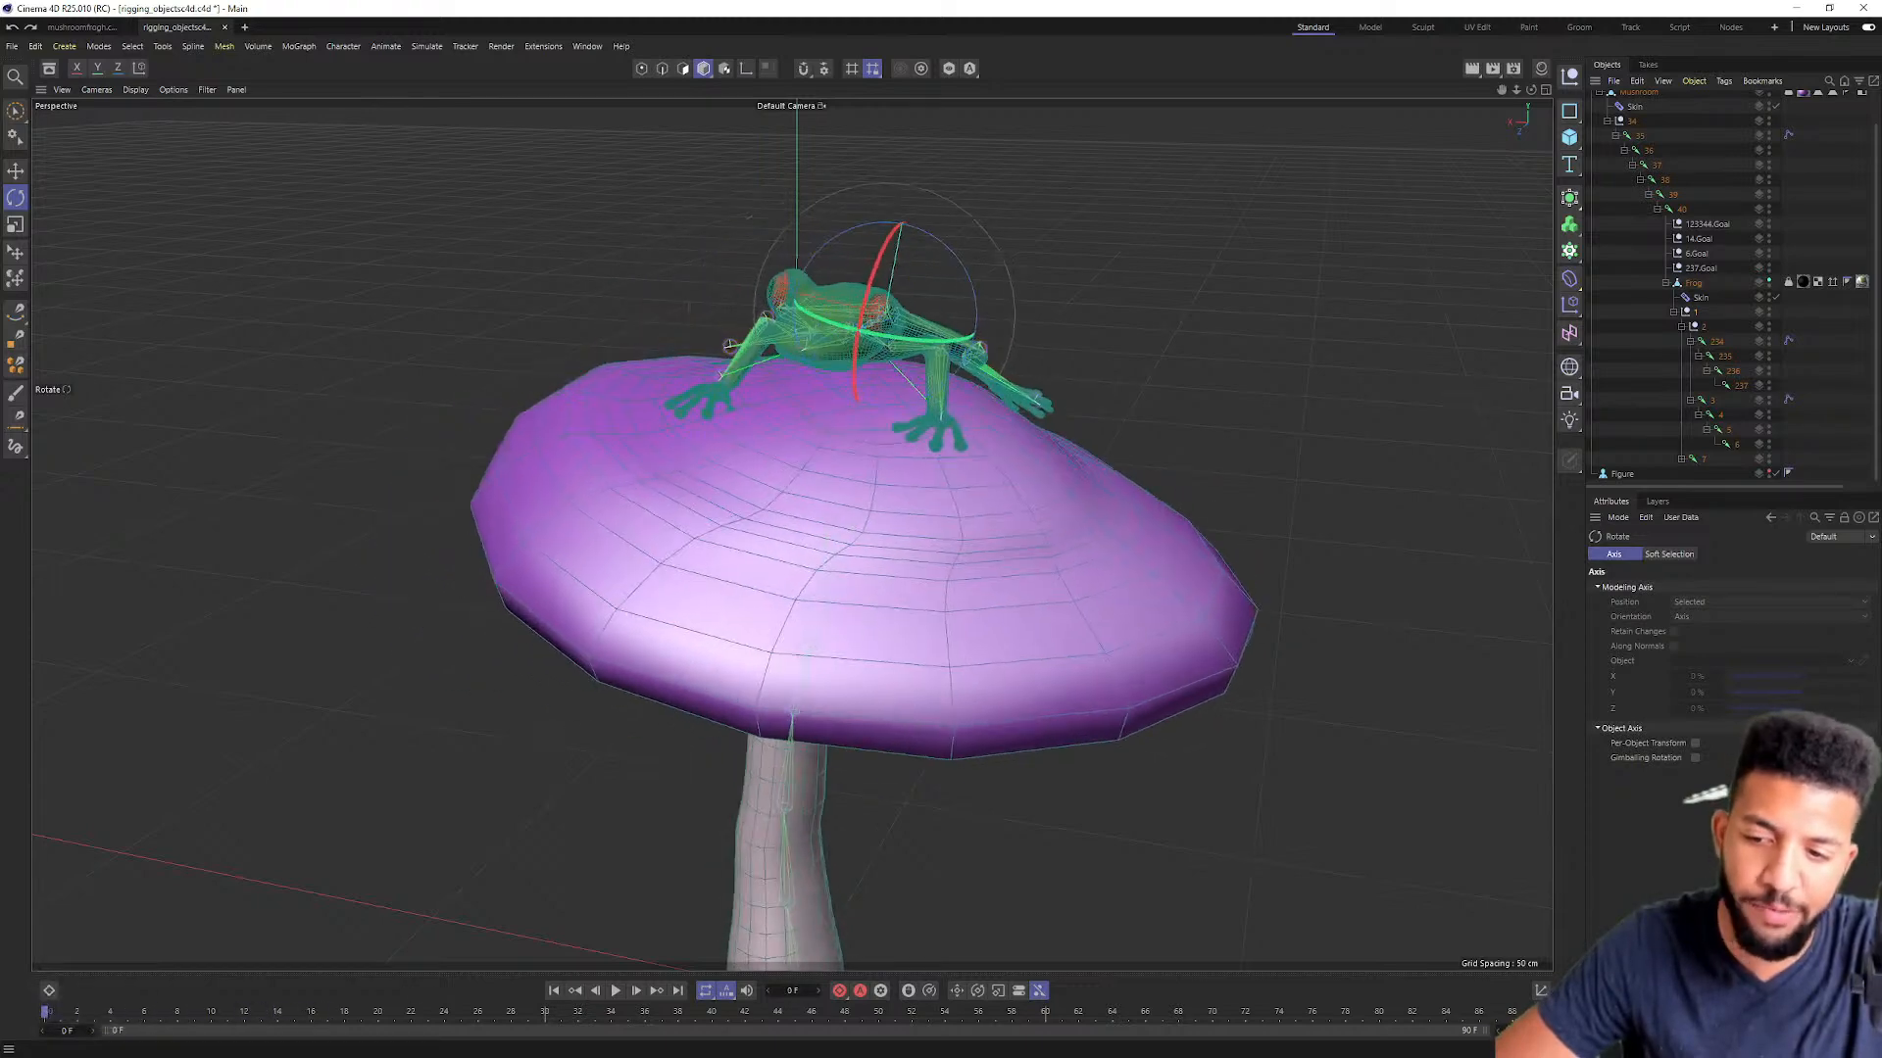
# Step: Try recording a slight rotation of the frog's null 1 at frame 8 with autokeying on
pyautogui.scroll(2, 806, 457)
pyautogui.keyDown('alt'); pyautogui.moveTo(806, 456); pyautogui.dragTo(873, 520, button='middle'); pyautogui.keyUp('alt')
pyautogui.keyDown('alt'); pyautogui.moveTo(873, 521); pyautogui.dragTo(889, 510); pyautogui.keyUp('alt')
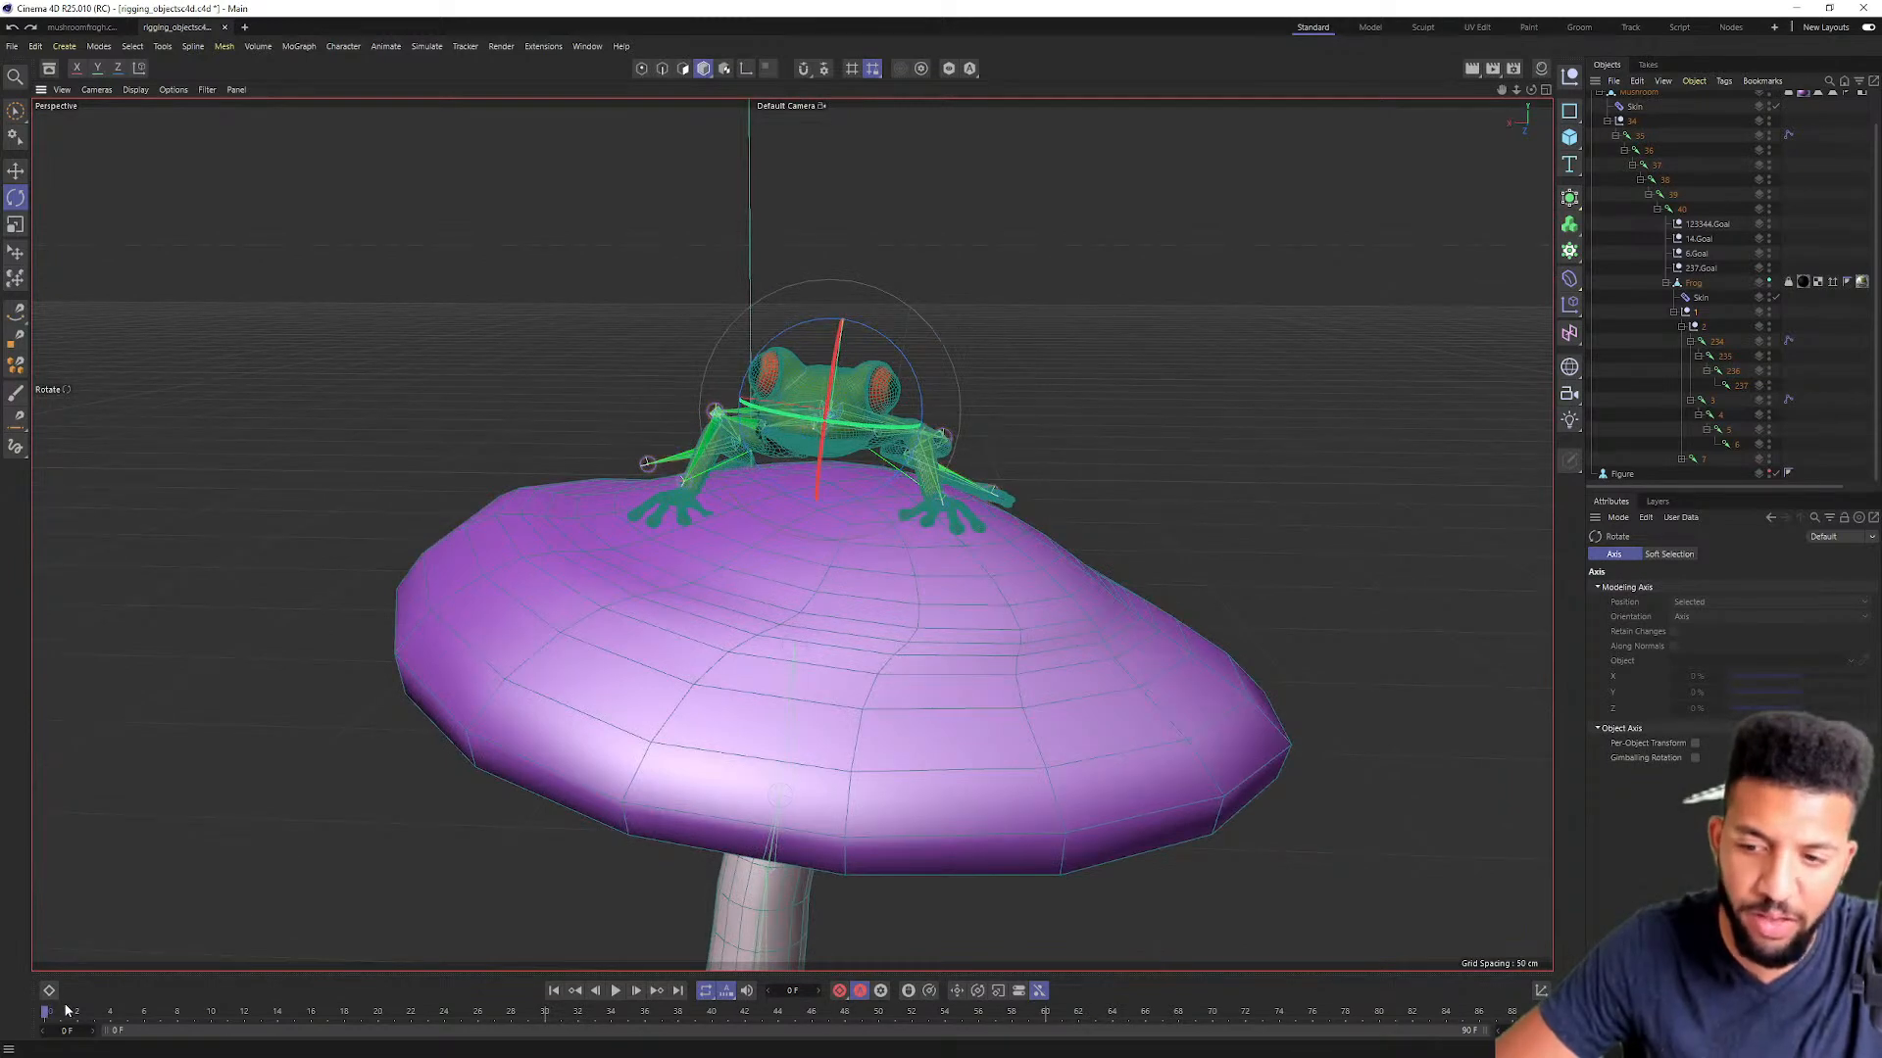
pyautogui.moveTo(77, 1014); pyautogui.dragTo(177, 1010)
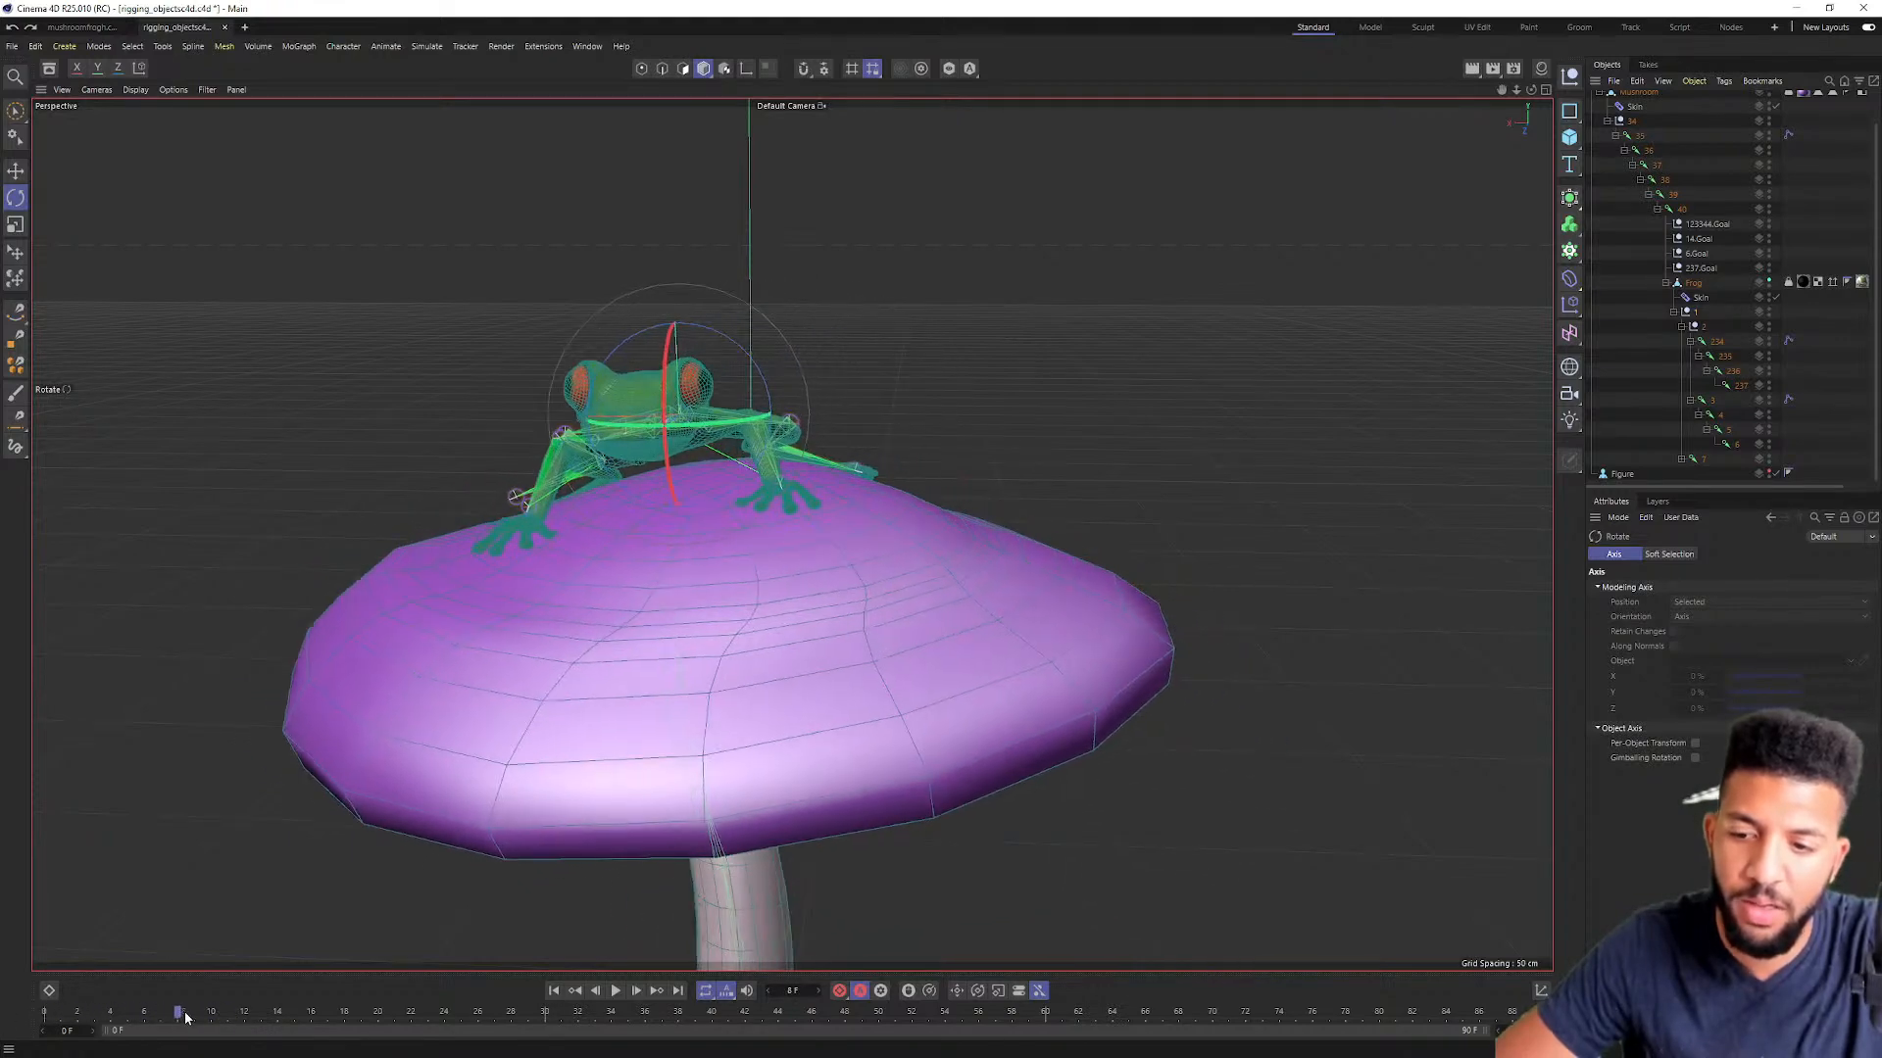
pyautogui.click(1696, 312)
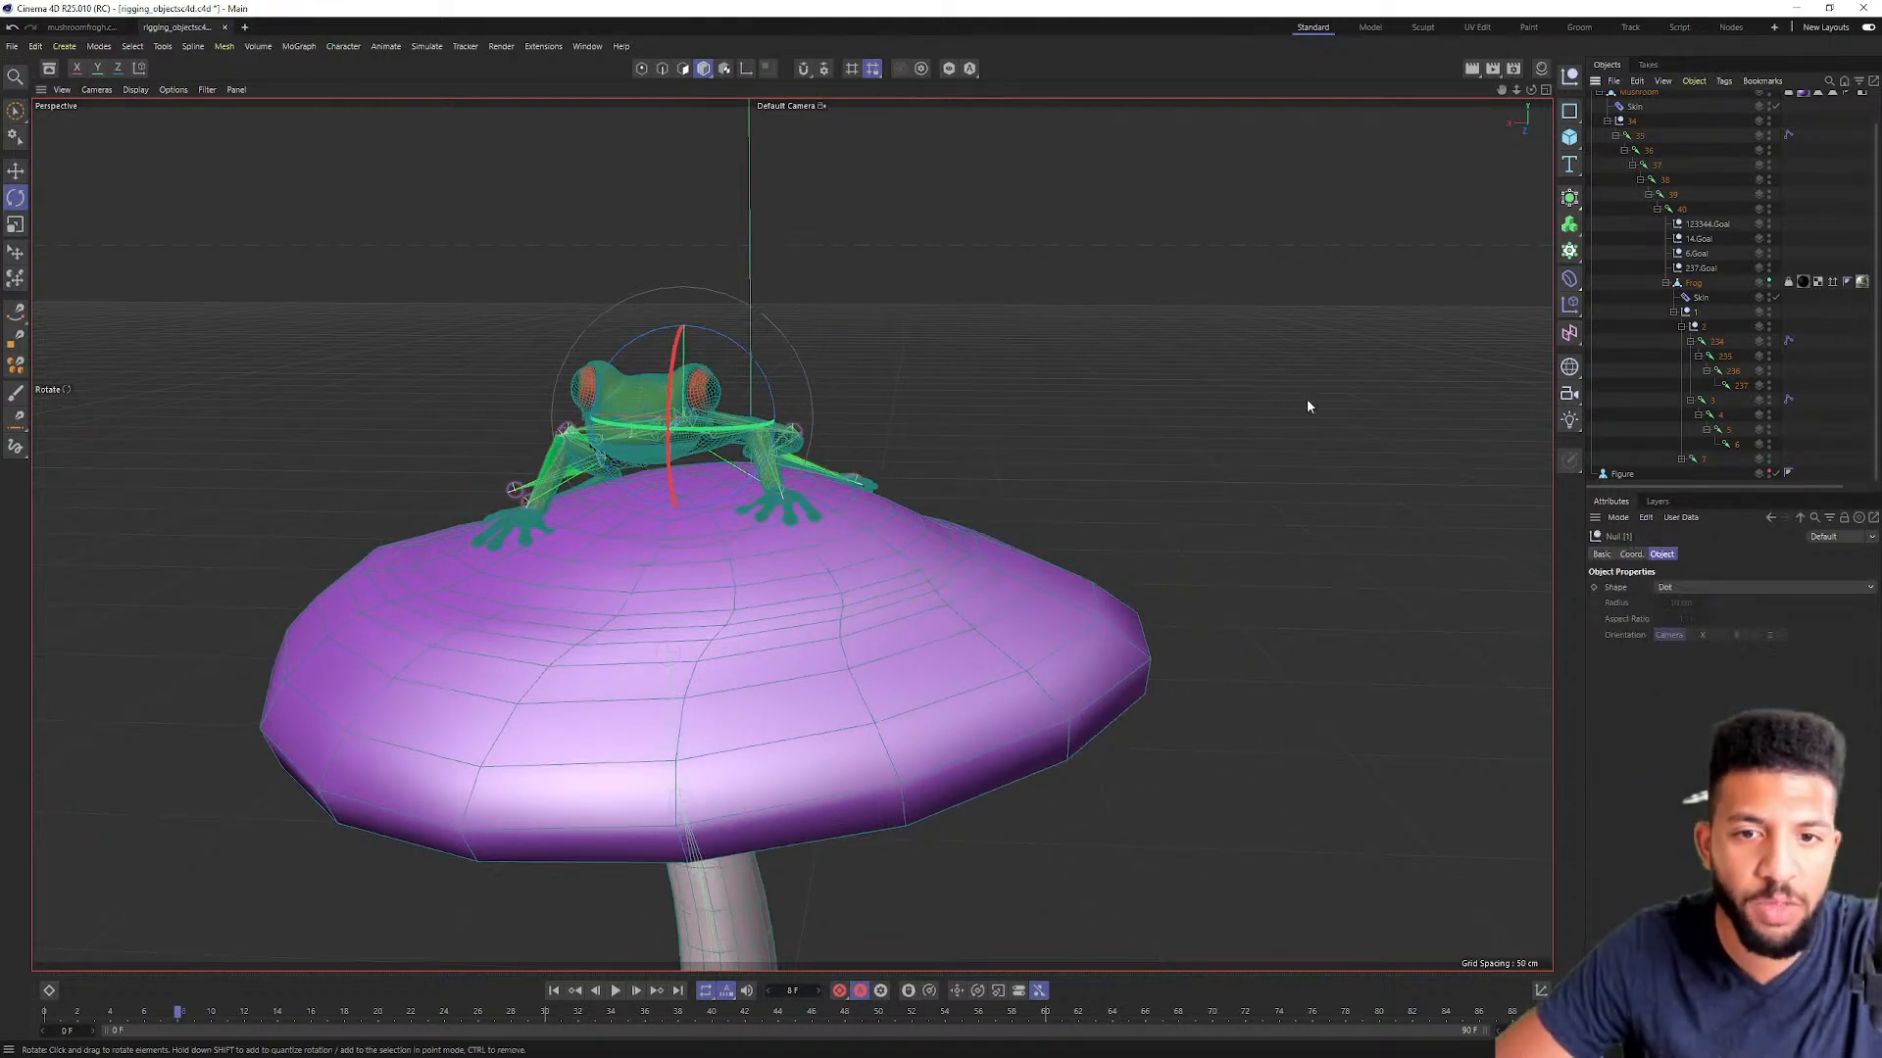
pyautogui.moveTo(757, 363); pyautogui.dragTo(750, 351)
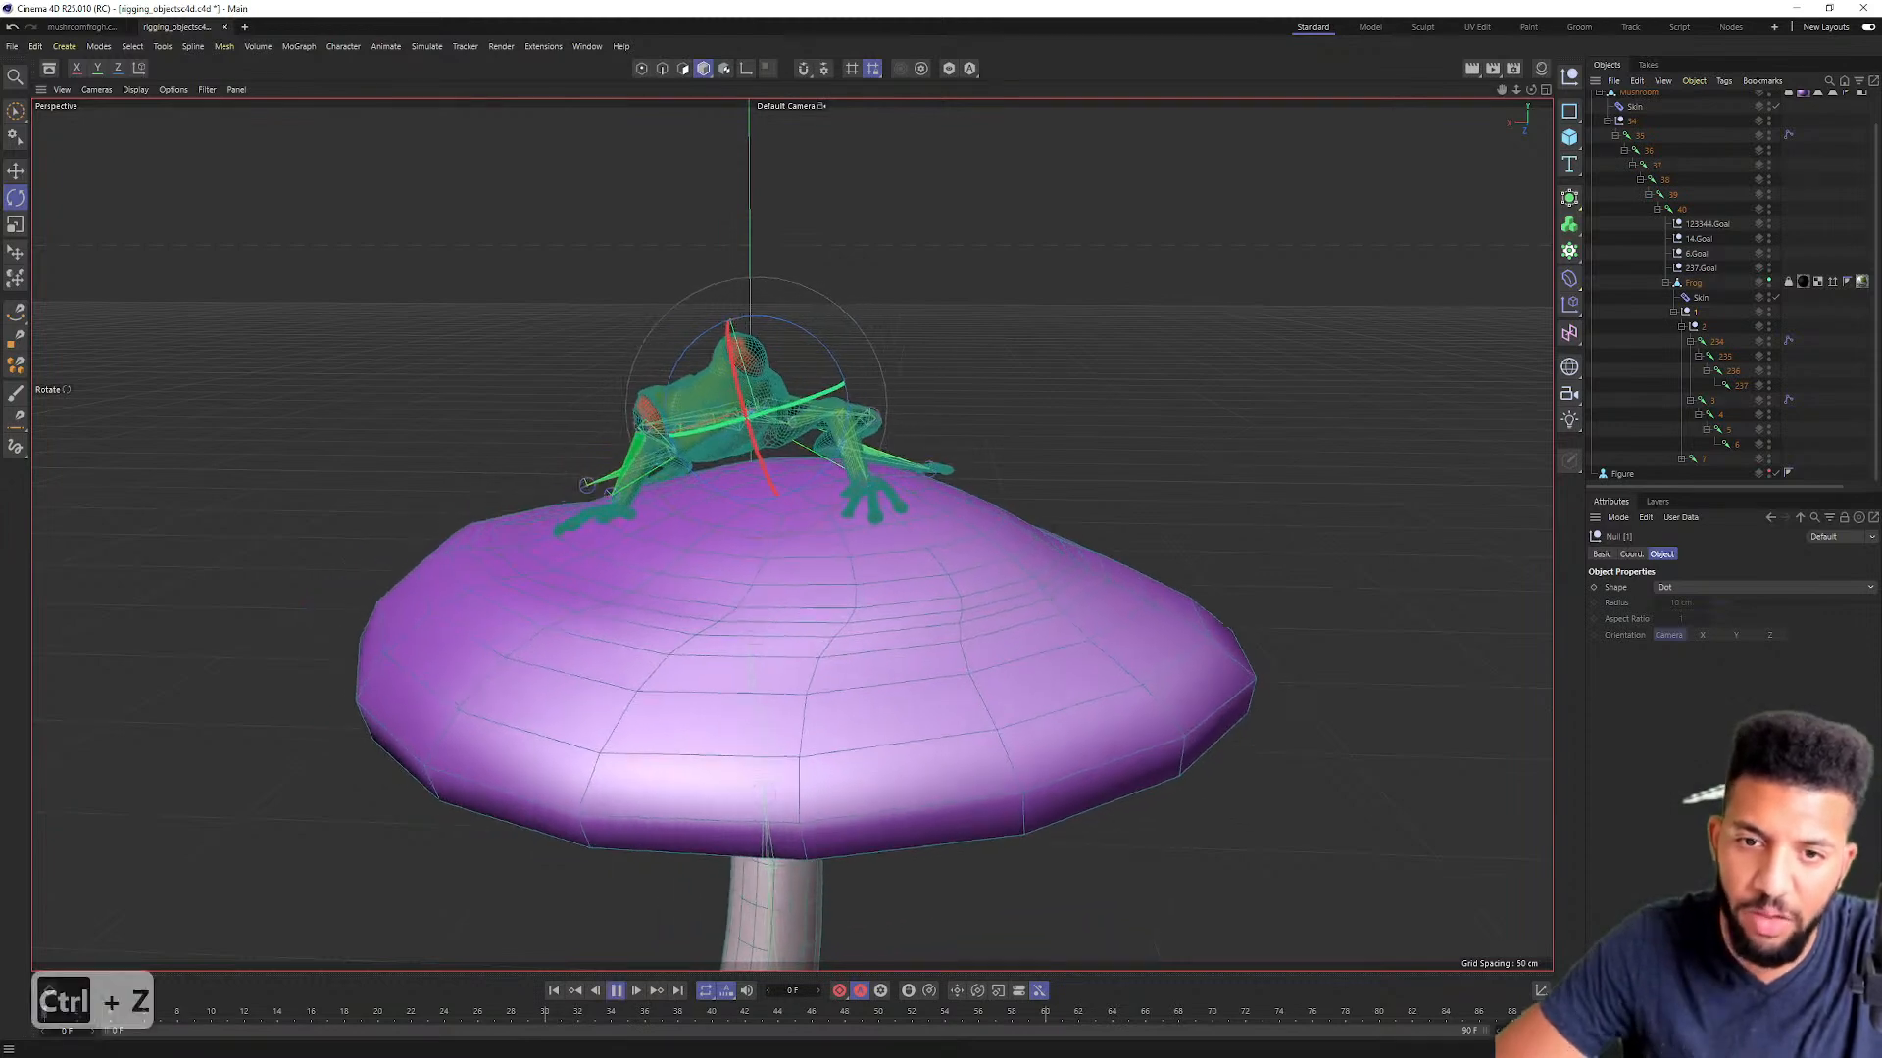
# Step: Undo the trial rotation keys on the frog's null 1 and return to frame 0
pyautogui.hotkey('ctrl', 'z')
pyautogui.hotkey('ctrl', 'z')
pyautogui.moveTo(237, 1020); pyautogui.dragTo(44, 1019)
pyautogui.hotkey('ctrl', 'z')
pyautogui.hotkey('ctrl', 'z')
pyautogui.hotkey('ctrl', 'z')
pyautogui.hotkey('ctrl', 'z')
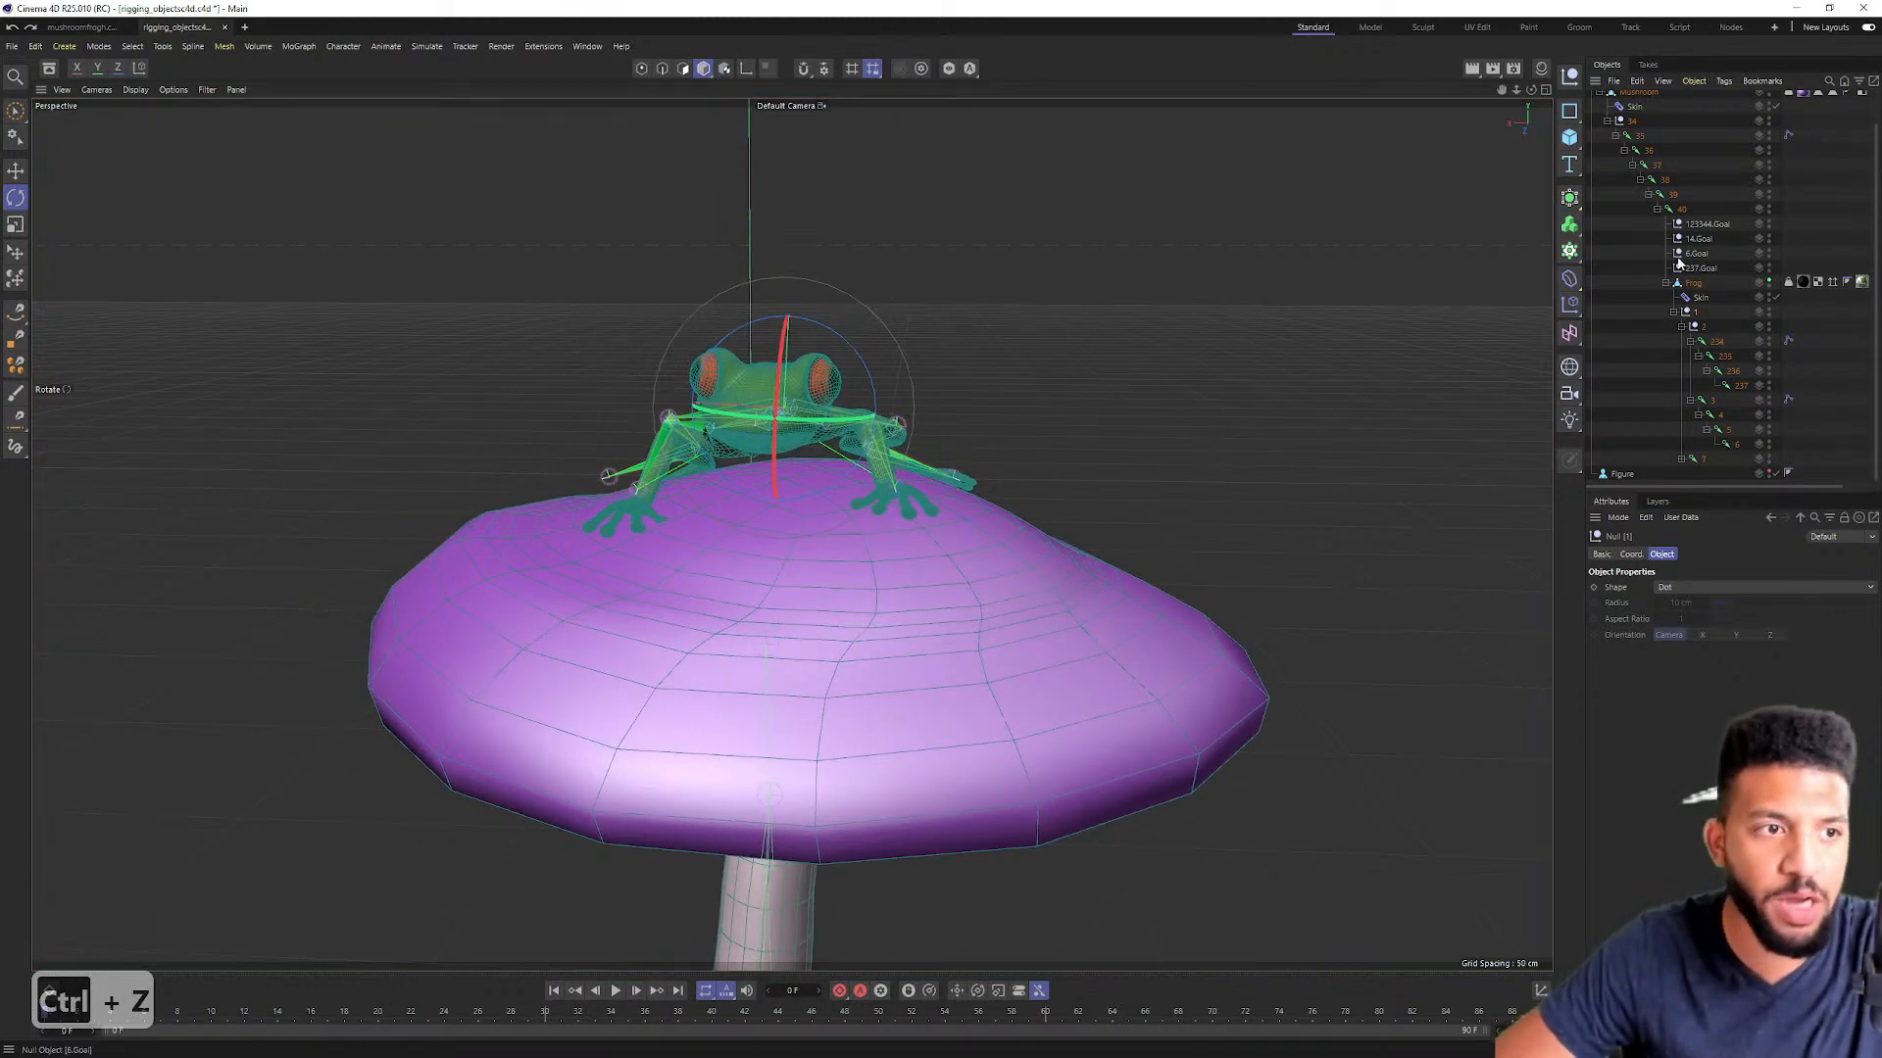
pyautogui.hotkey('ctrl', 'z')
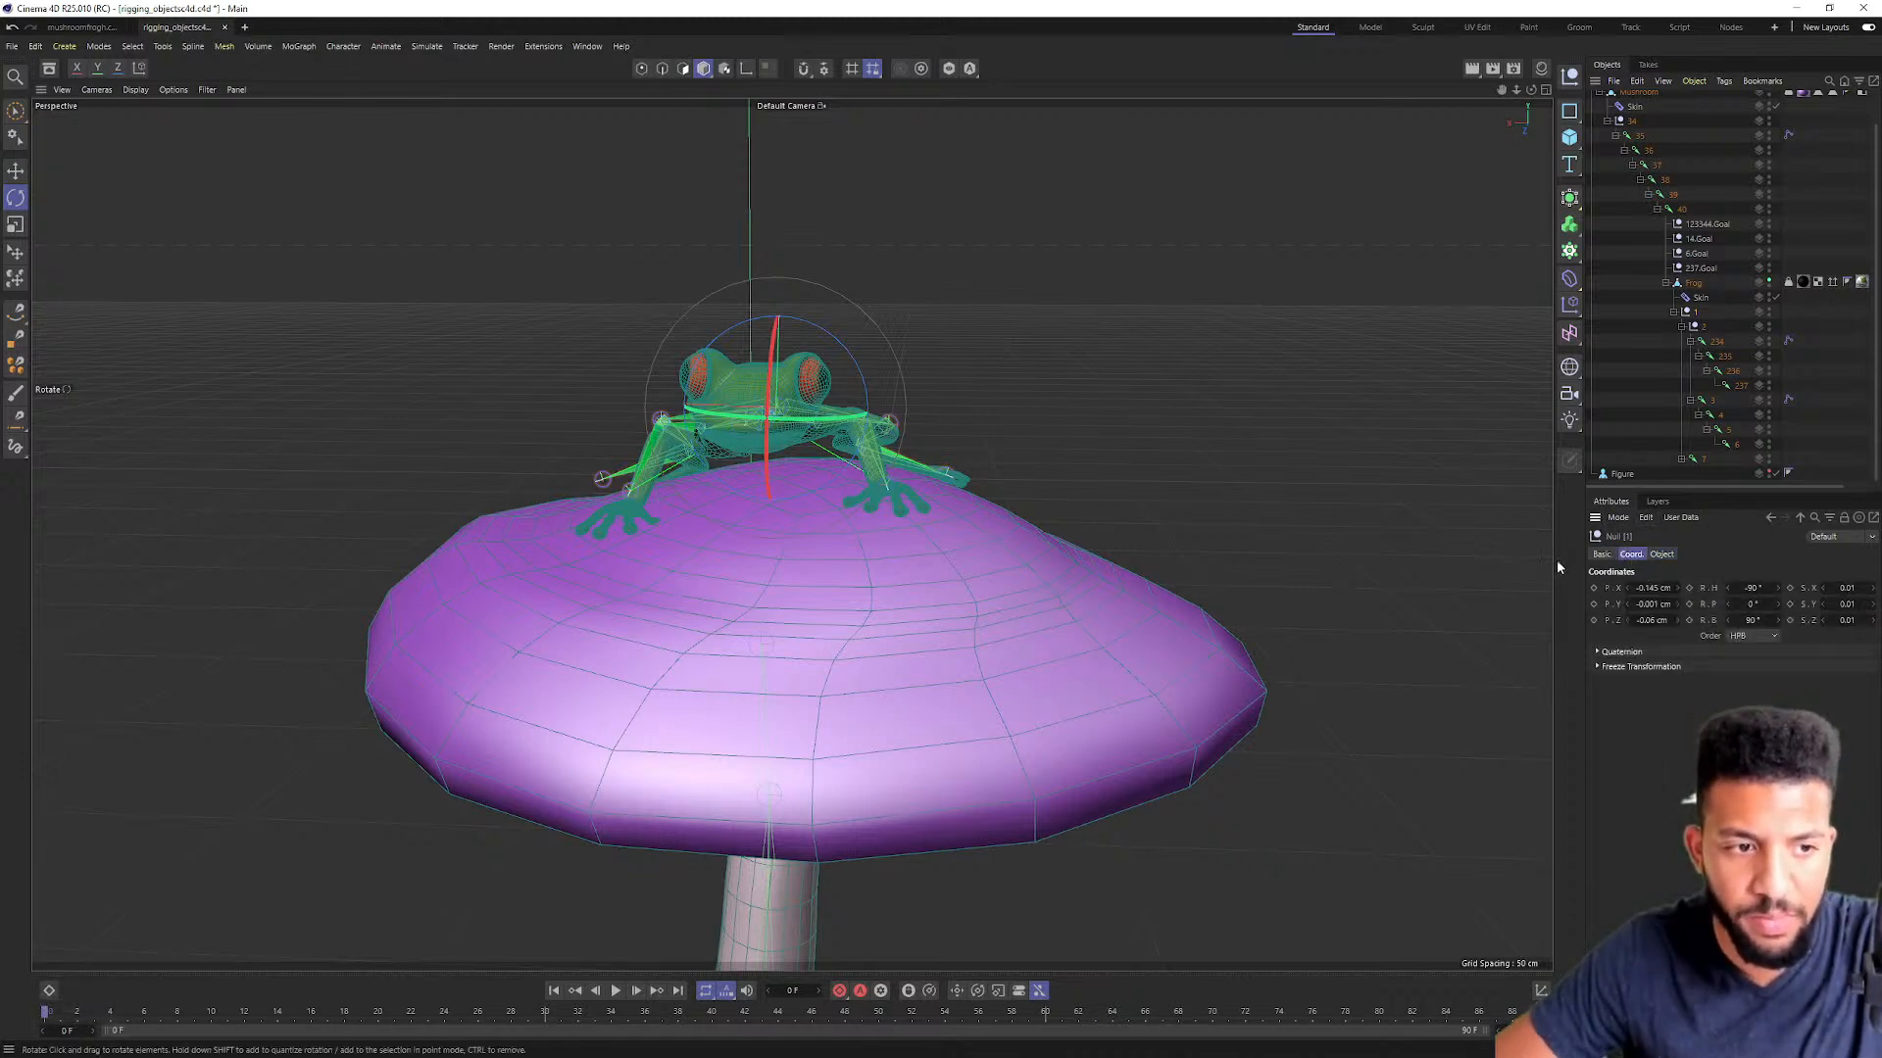
# Step: Keyframe null 1's rotation at frame 0, and autokey its bank rotation at about 100° at frame 12
pyautogui.moveTo(1583, 530); pyautogui.dragTo(1422, 515)
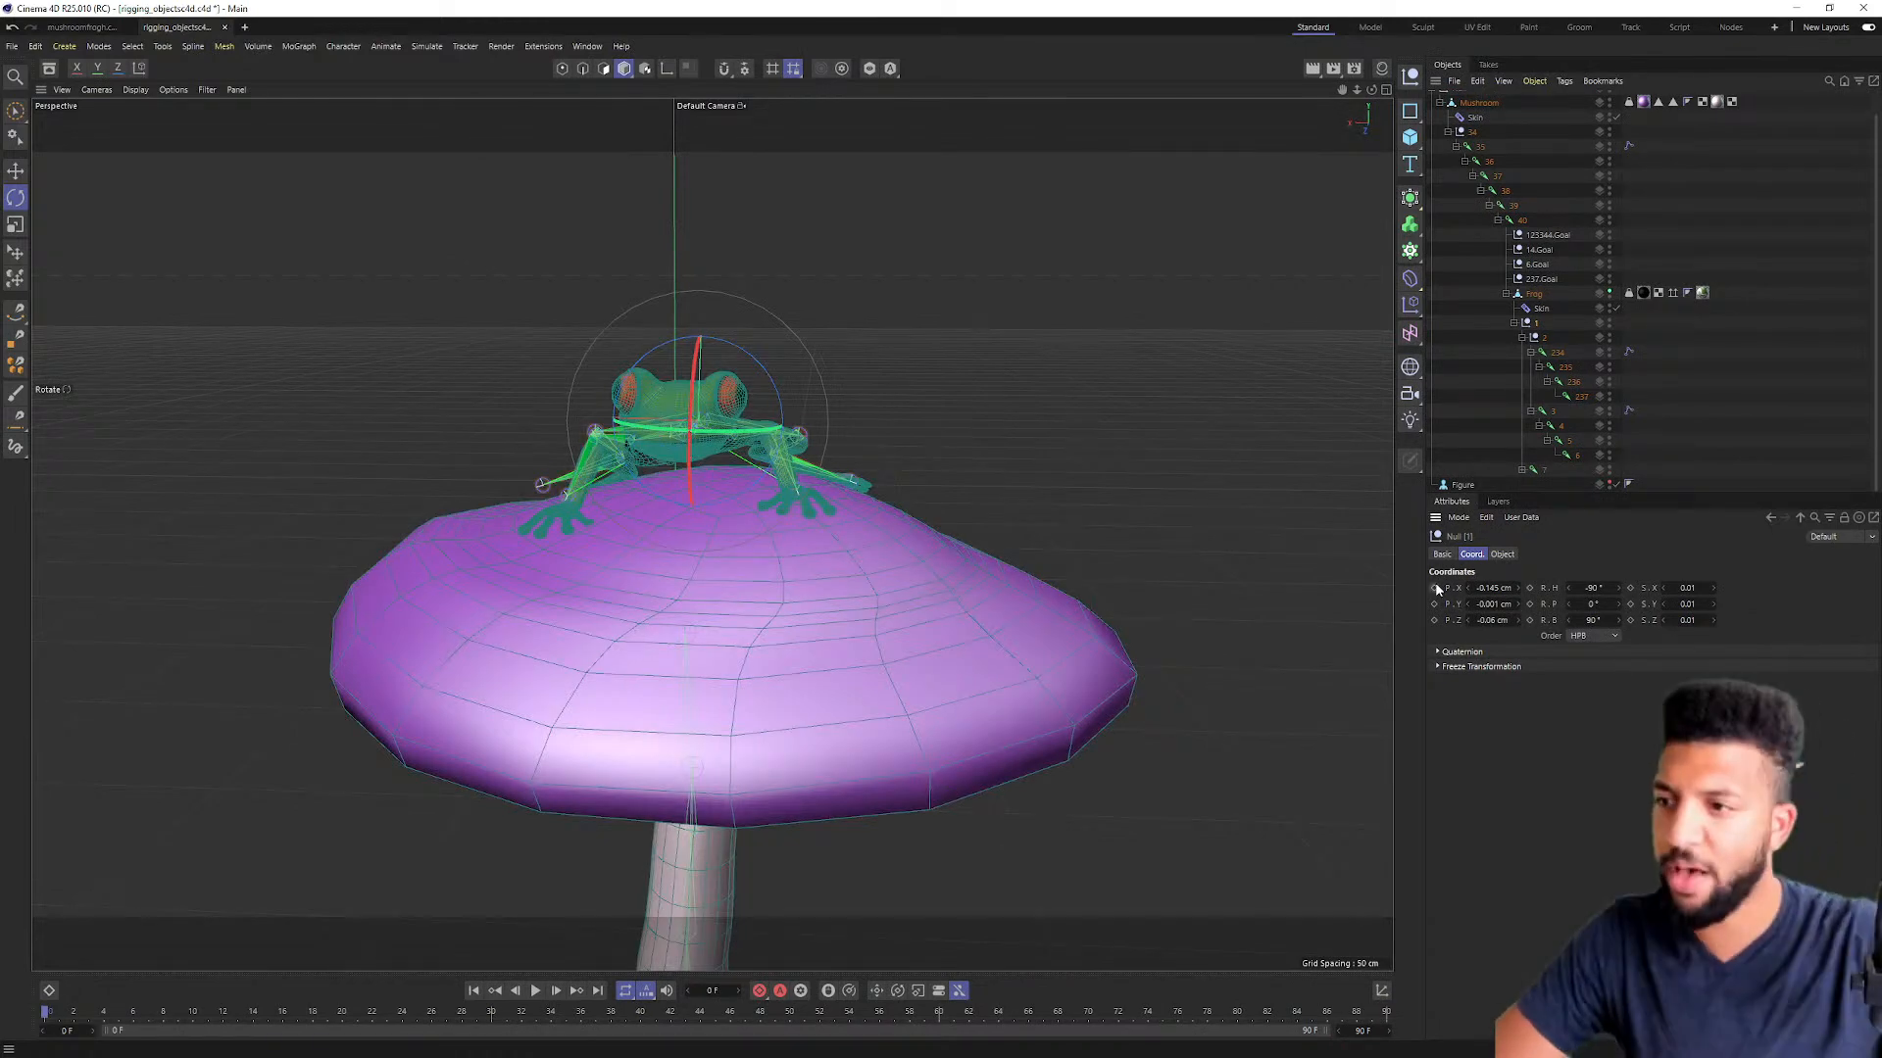
pyautogui.click(1530, 588)
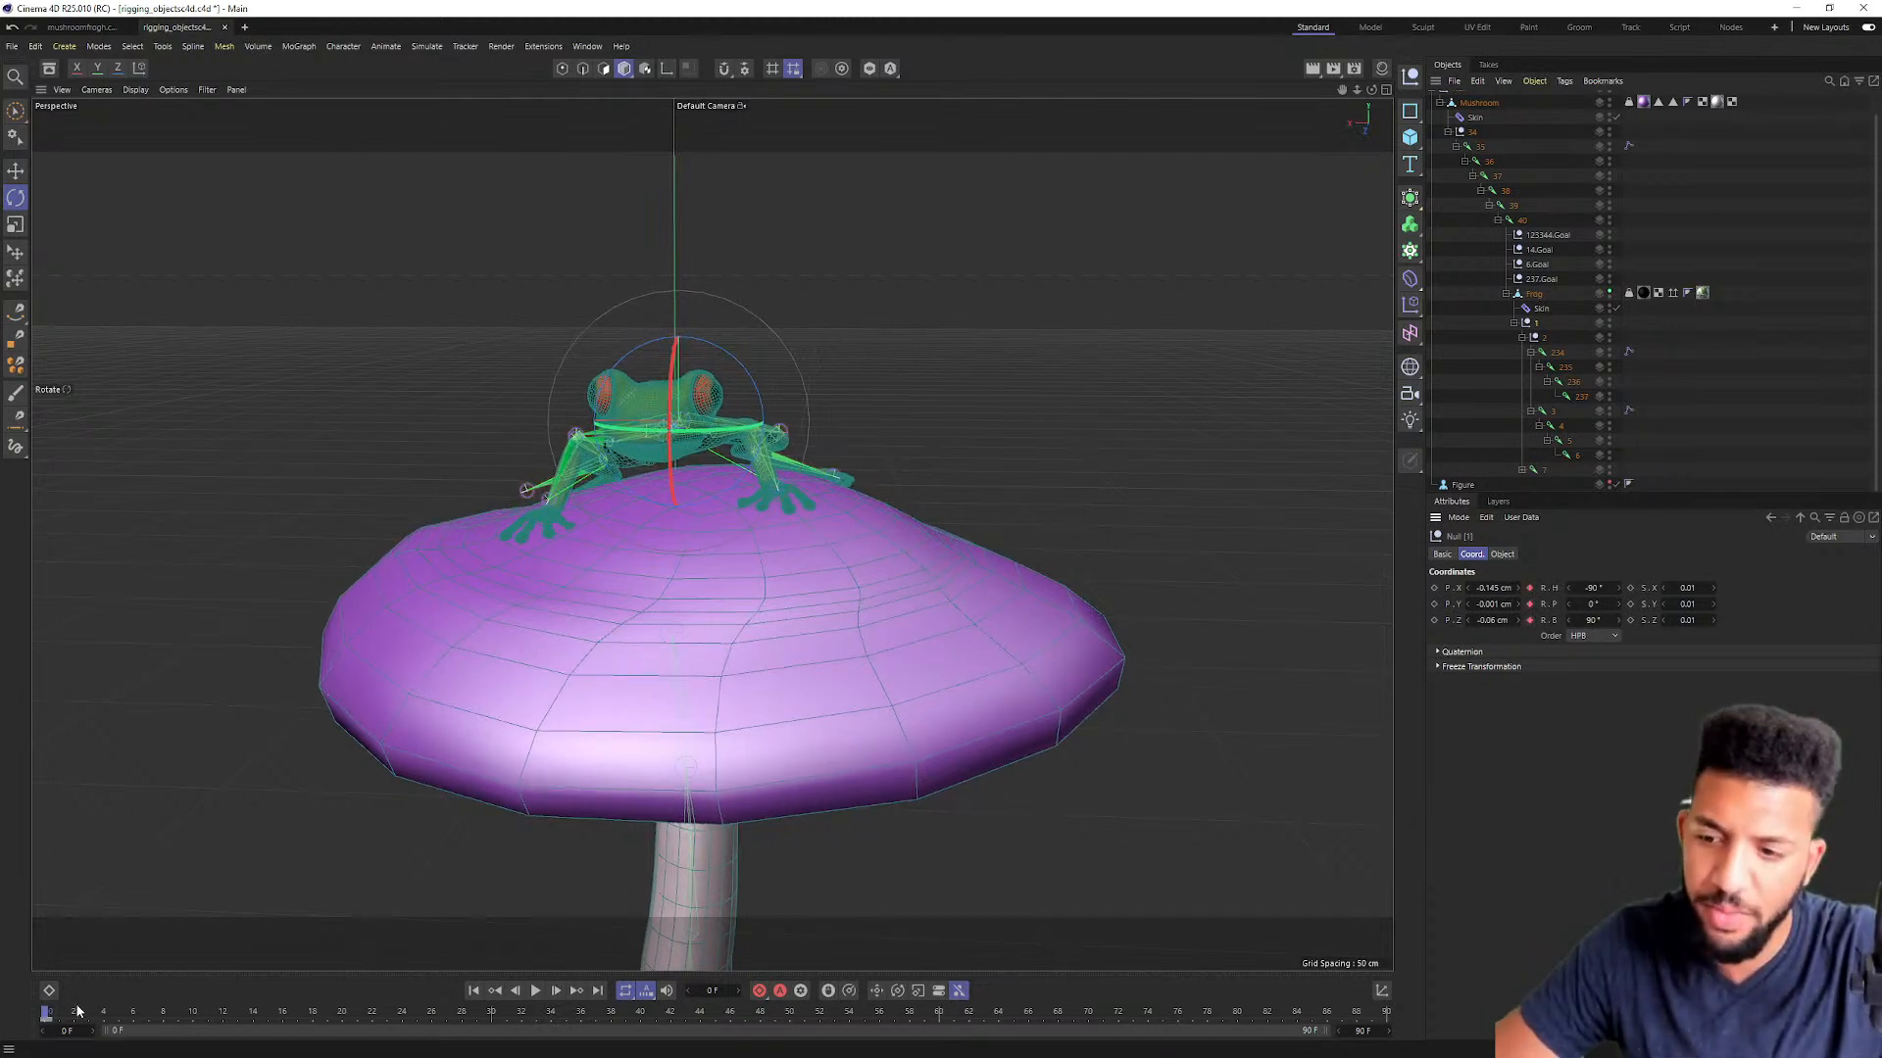
pyautogui.moveTo(55, 1013); pyautogui.dragTo(222, 1010)
pyautogui.moveTo(781, 406); pyautogui.dragTo(764, 399)
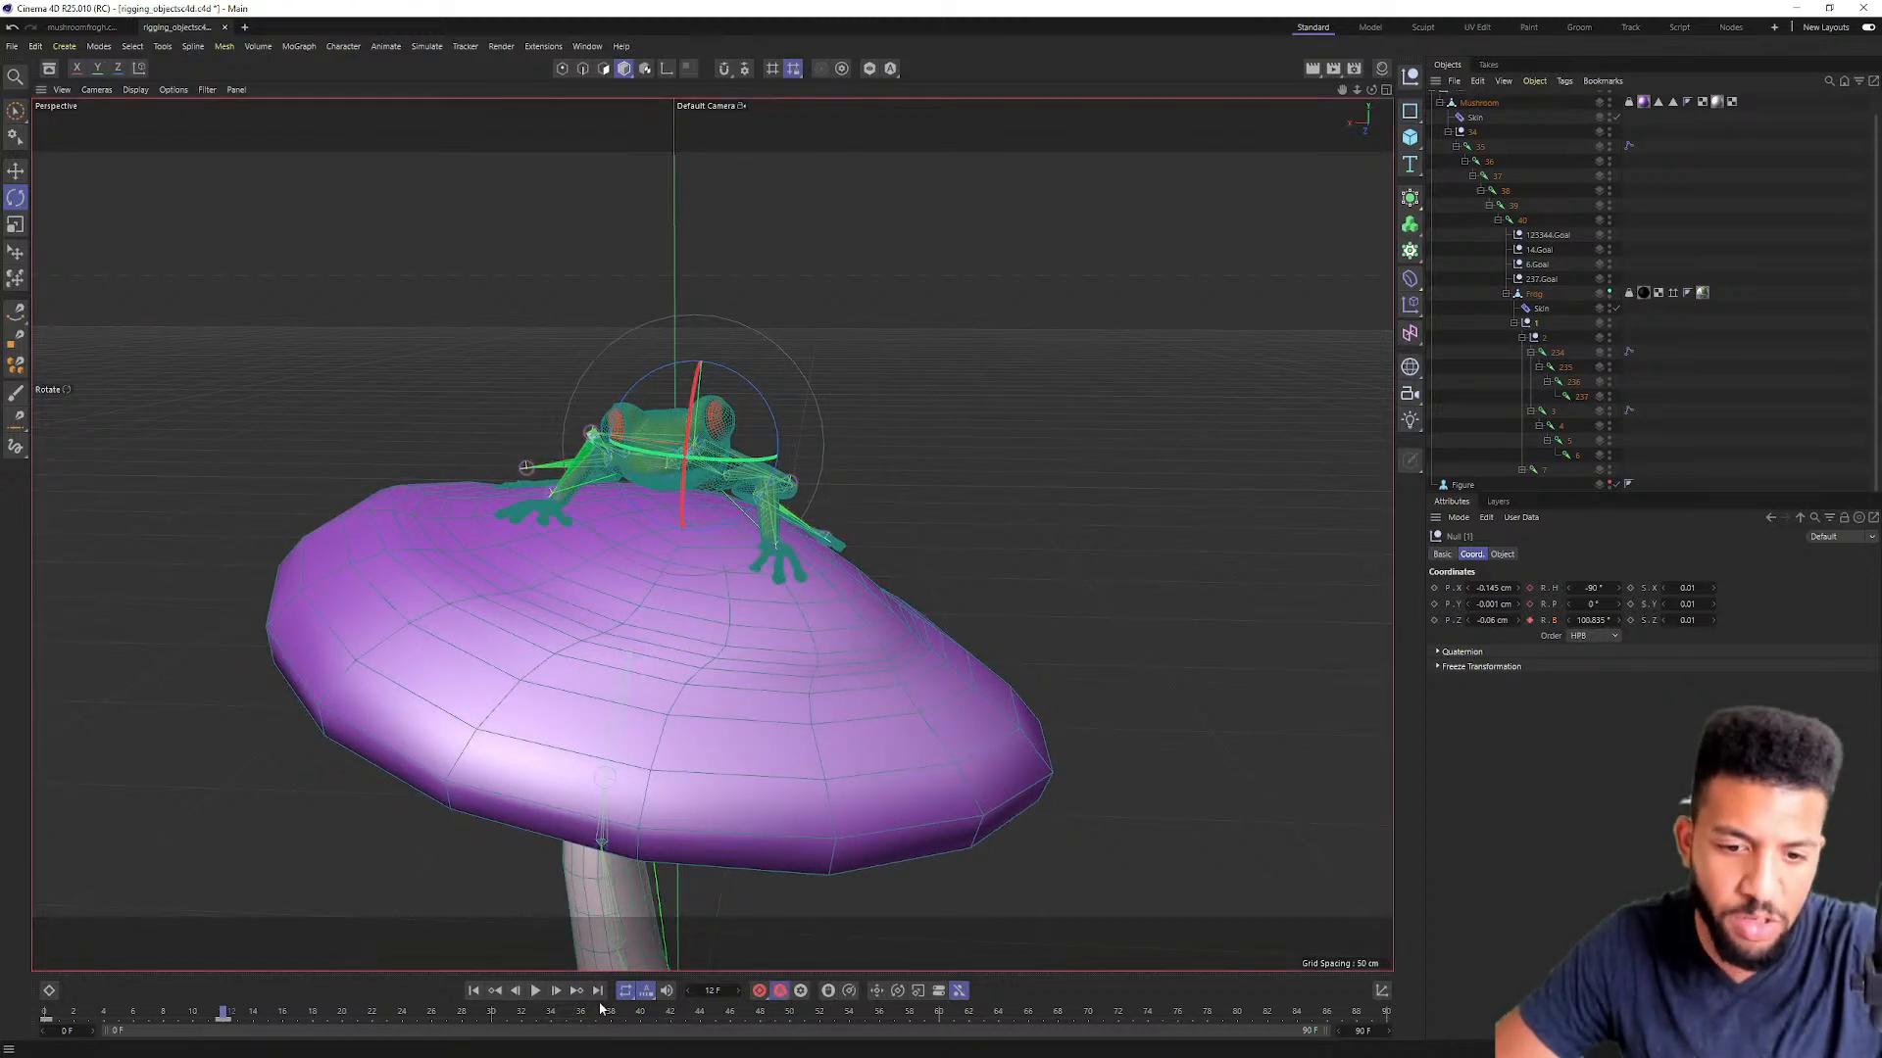
# Step: Autokey null 1's bank rotation at about 84.2° at frame 28, and play the animation from frame 0
pyautogui.moveTo(219, 1014); pyautogui.dragTo(462, 1004)
pyautogui.moveTo(805, 369); pyautogui.dragTo(844, 404)
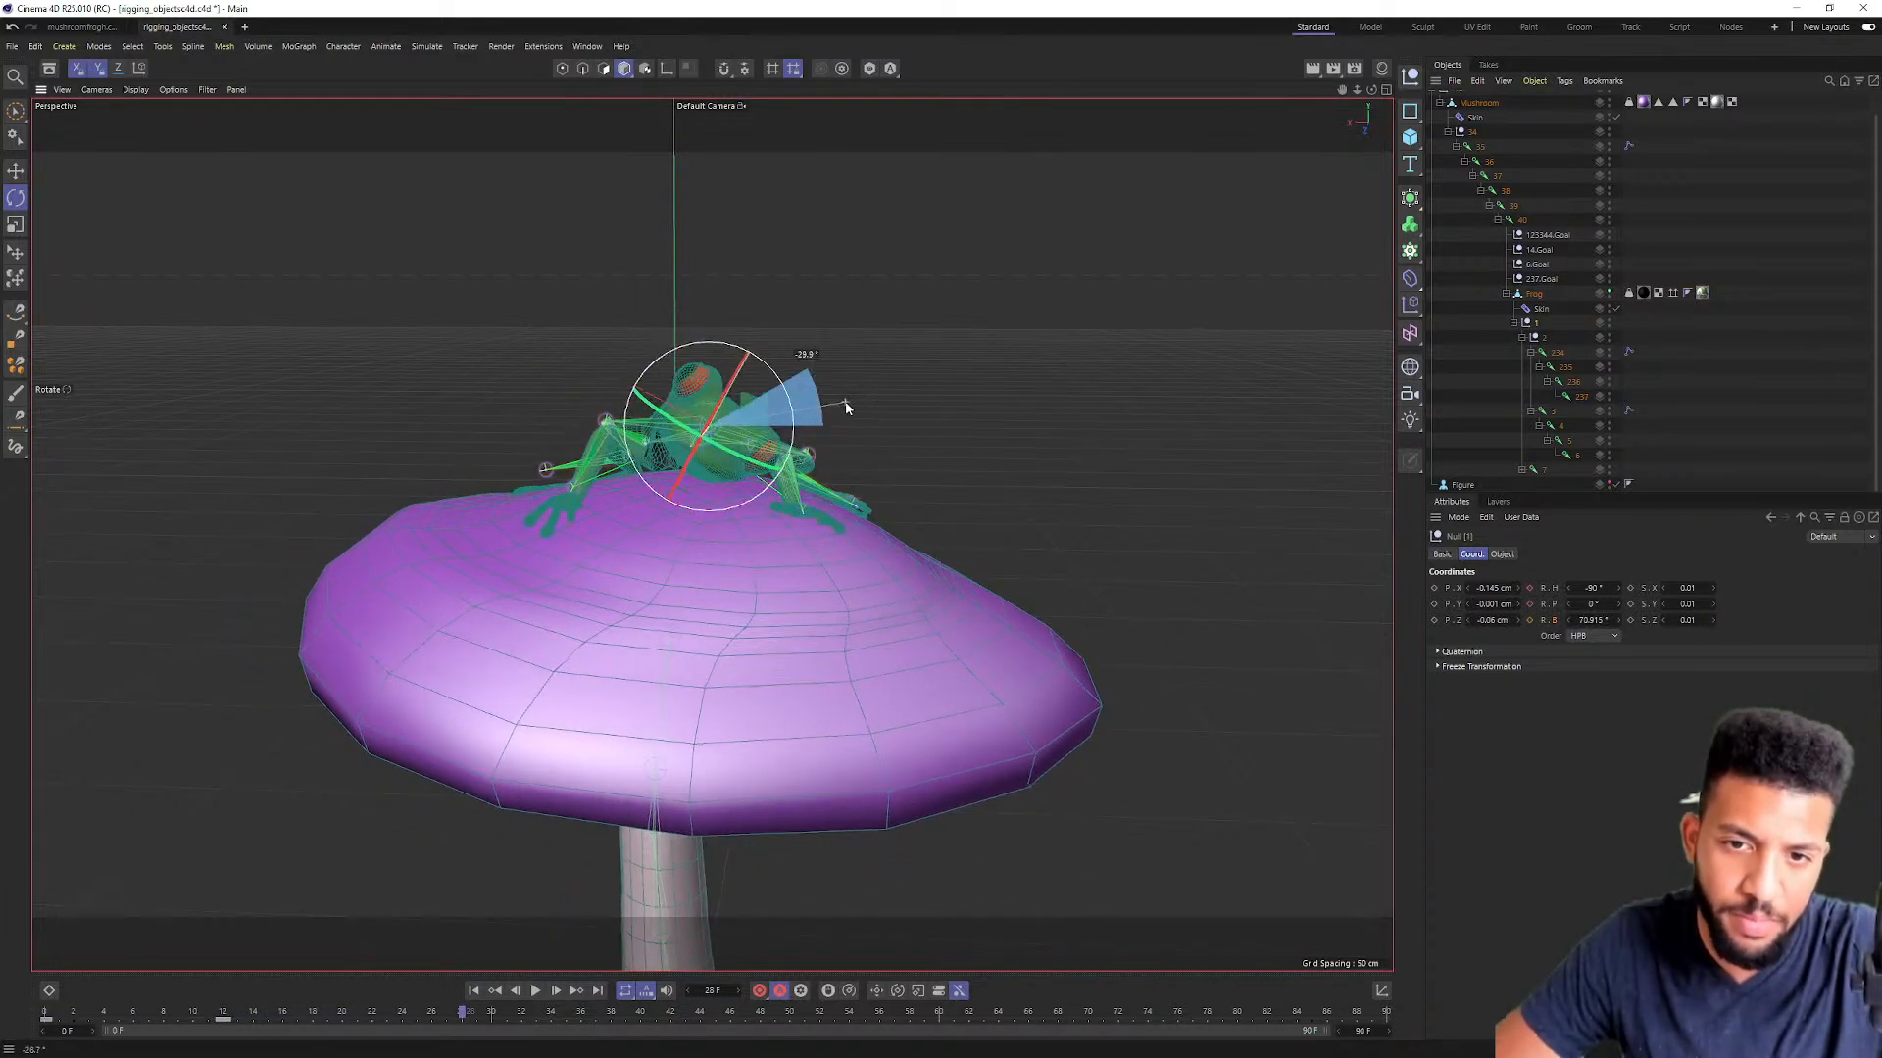
pyautogui.moveTo(333, 1017); pyautogui.dragTo(44, 1011)
pyautogui.press('F8')
pyautogui.press('F8')
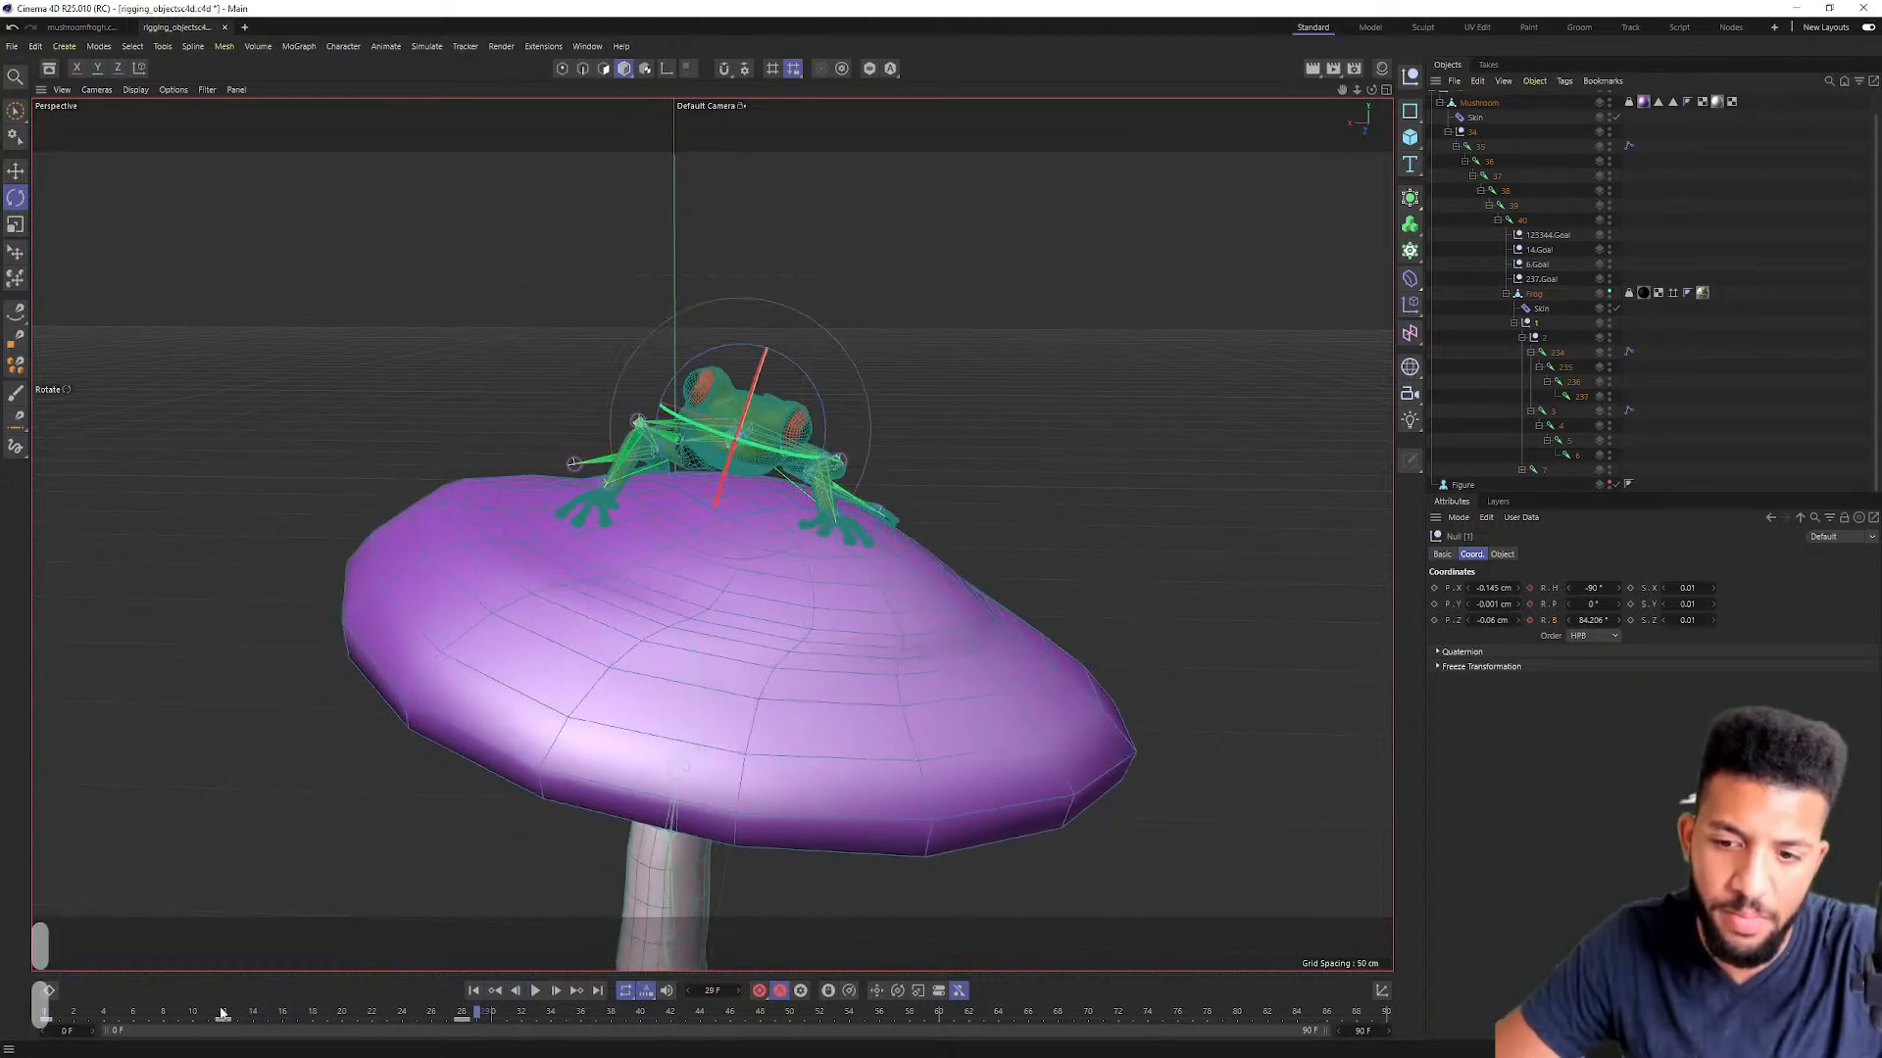
# Step: Replay the animation from frame 0 in a closer view to check the frog's keyed body rotation
pyautogui.keyDown('alt'); pyautogui.moveTo(803, 496); pyautogui.dragTo(762, 439); pyautogui.keyUp('alt')
pyautogui.scroll(3, 763, 439)
pyautogui.moveTo(349, 1016); pyautogui.dragTo(44, 1013)
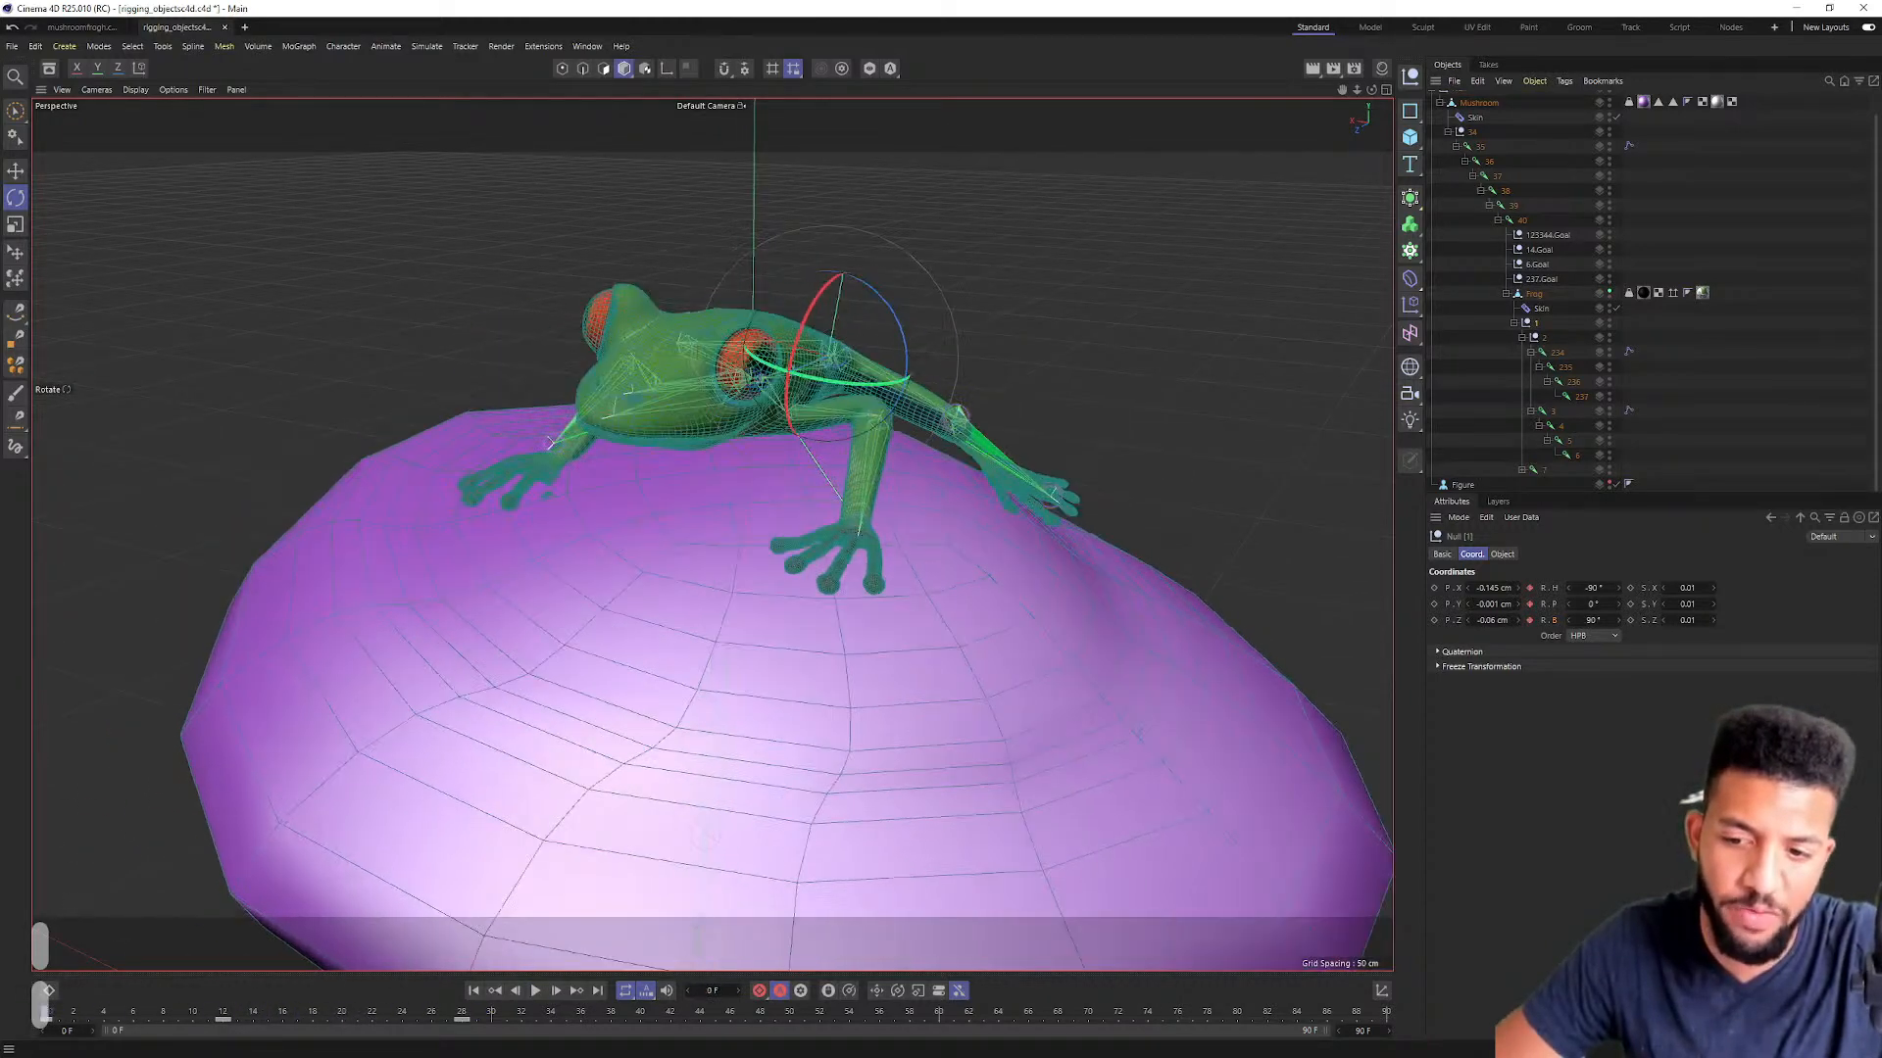
pyautogui.press('F8')
pyautogui.press('F8')
# Step: Autokey further rotations of null 1 at frames 46 and 60, reaching about -94.4°, -3.7° and 91.7° at frame 60
pyautogui.moveTo(442, 1017); pyautogui.dragTo(730, 1015)
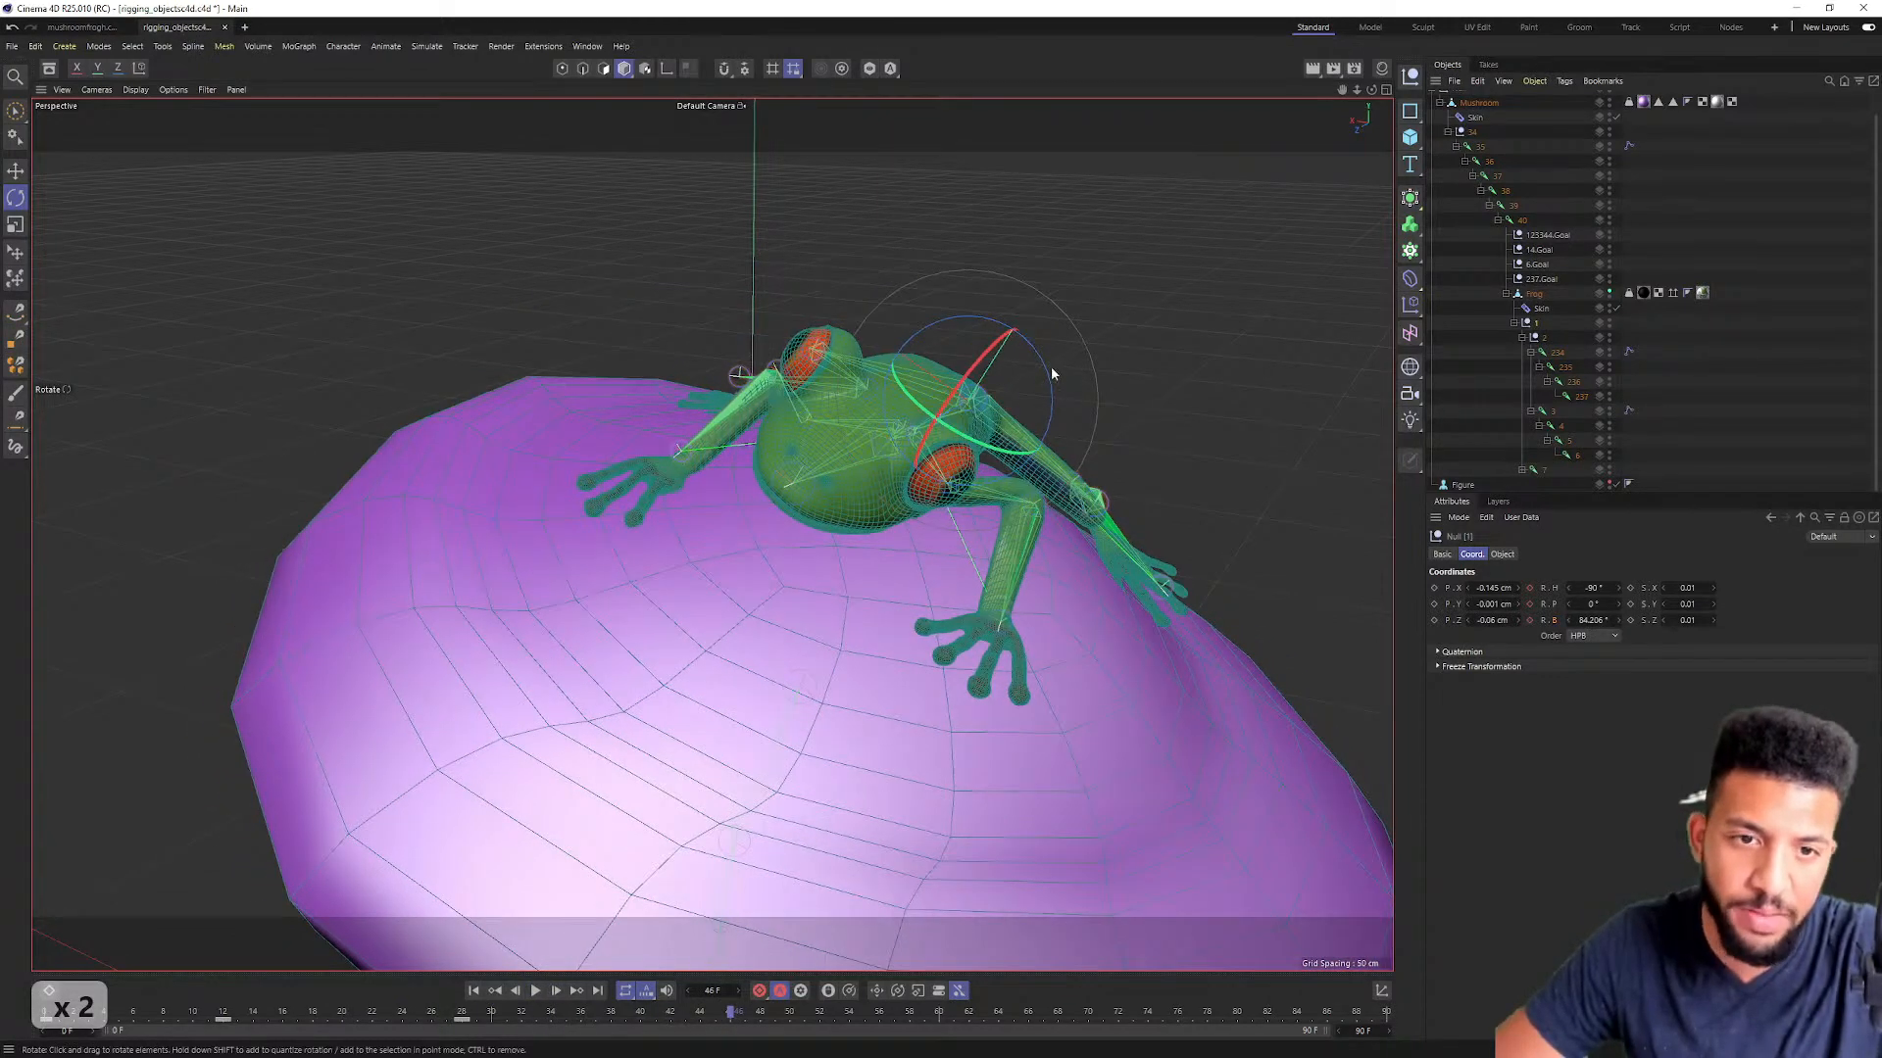
pyautogui.moveTo(1023, 358); pyautogui.dragTo(1017, 349)
pyautogui.moveTo(728, 1015); pyautogui.dragTo(934, 1001)
pyautogui.moveTo(1044, 480); pyautogui.dragTo(1054, 446)
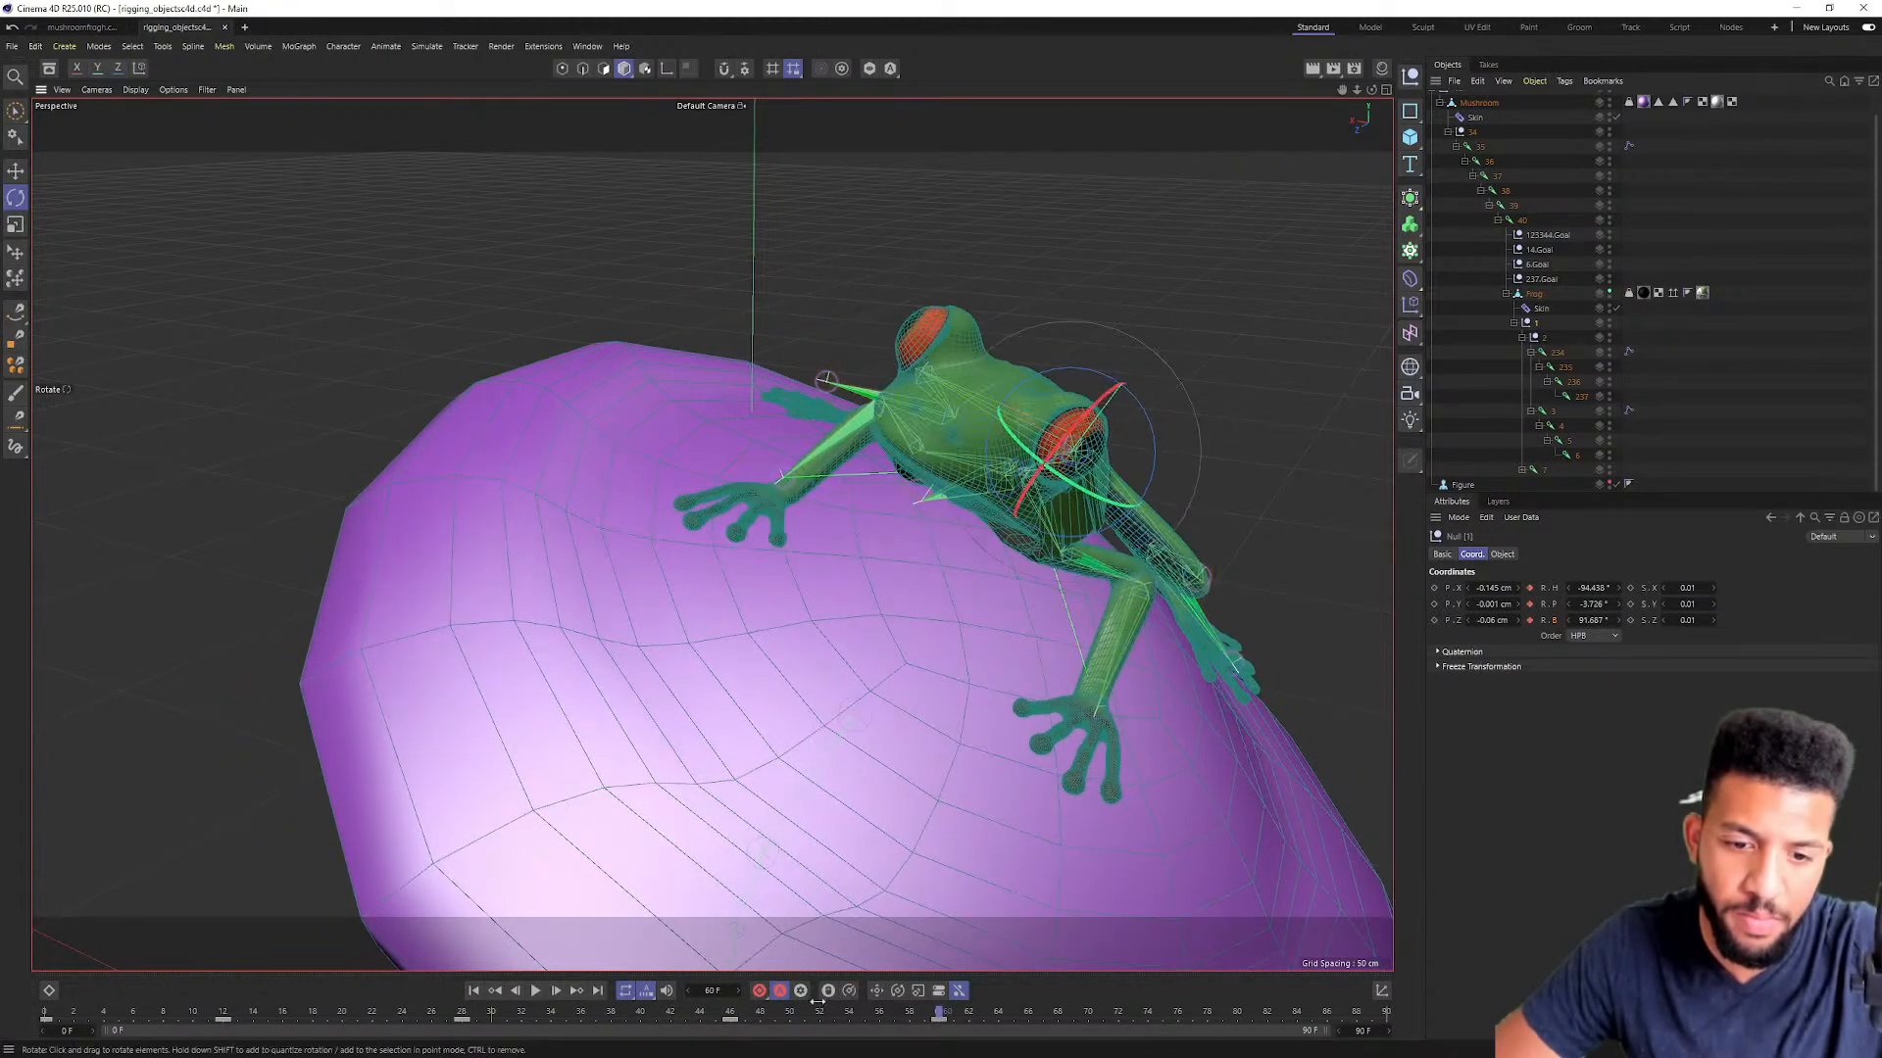
# Step: Copy null 1's frame 0 rotation keys to frame 87 and play the animation to check the frog's loop
pyautogui.moveTo(938, 1013); pyautogui.dragTo(1118, 1012)
pyautogui.keyDown('ctrl'); pyautogui.moveTo(49, 1022); pyautogui.dragTo(1217, 1011); pyautogui.keyUp('ctrl')
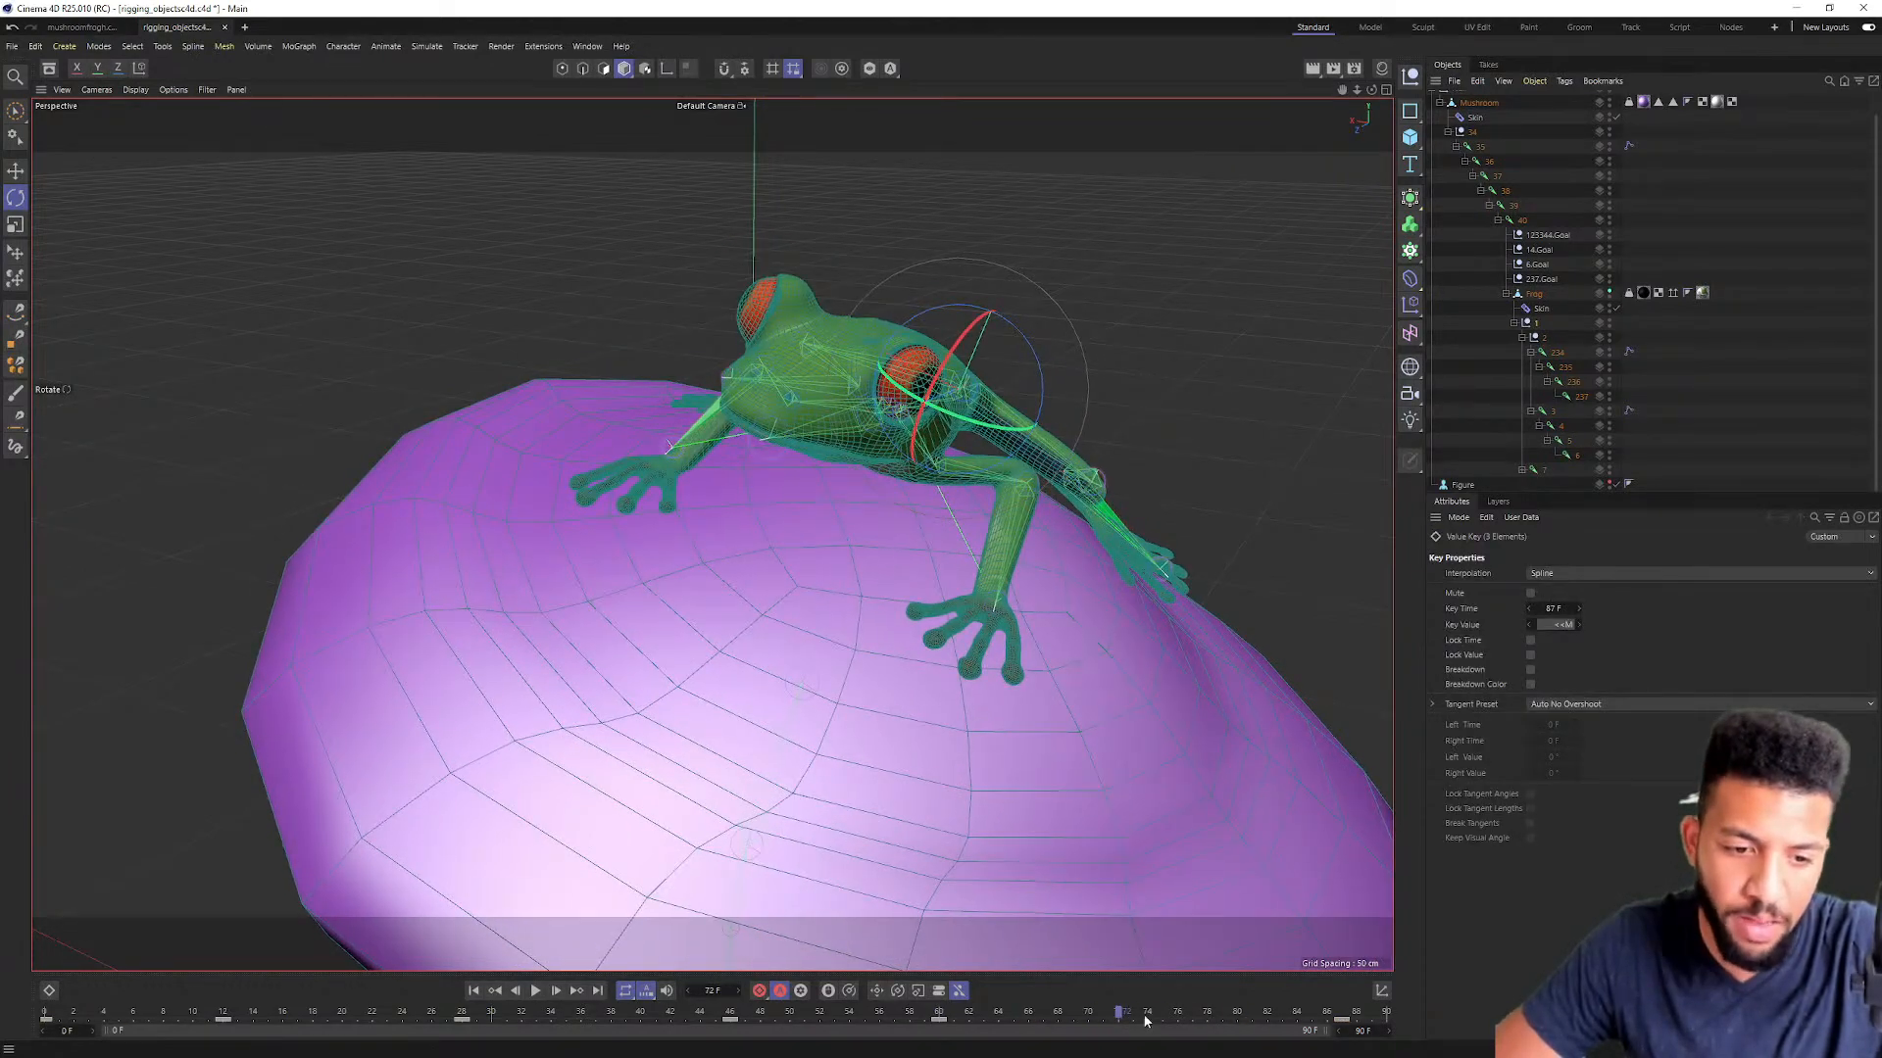
pyautogui.press('F8')
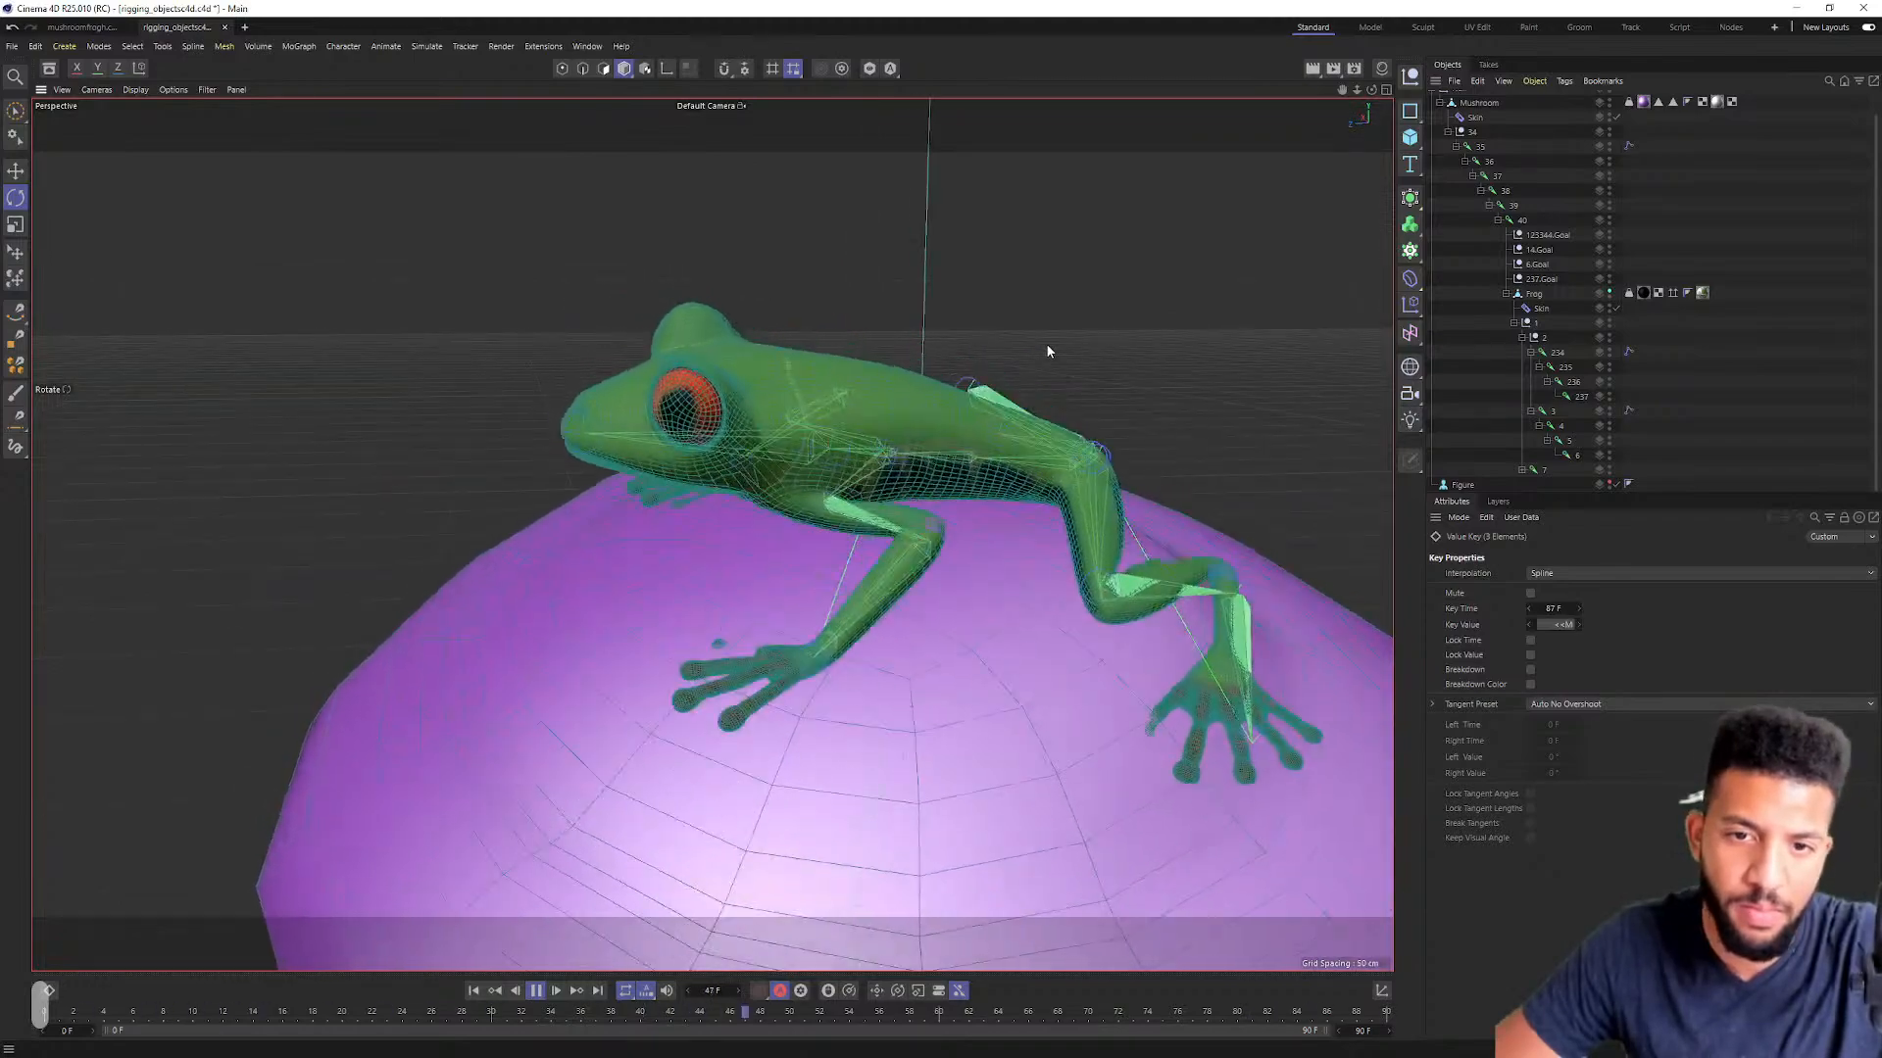
pyautogui.keyDown('alt'); pyautogui.moveTo(1047, 349); pyautogui.dragTo(488, 298); pyautogui.keyUp('alt')
pyautogui.scroll(-3, 488, 298)
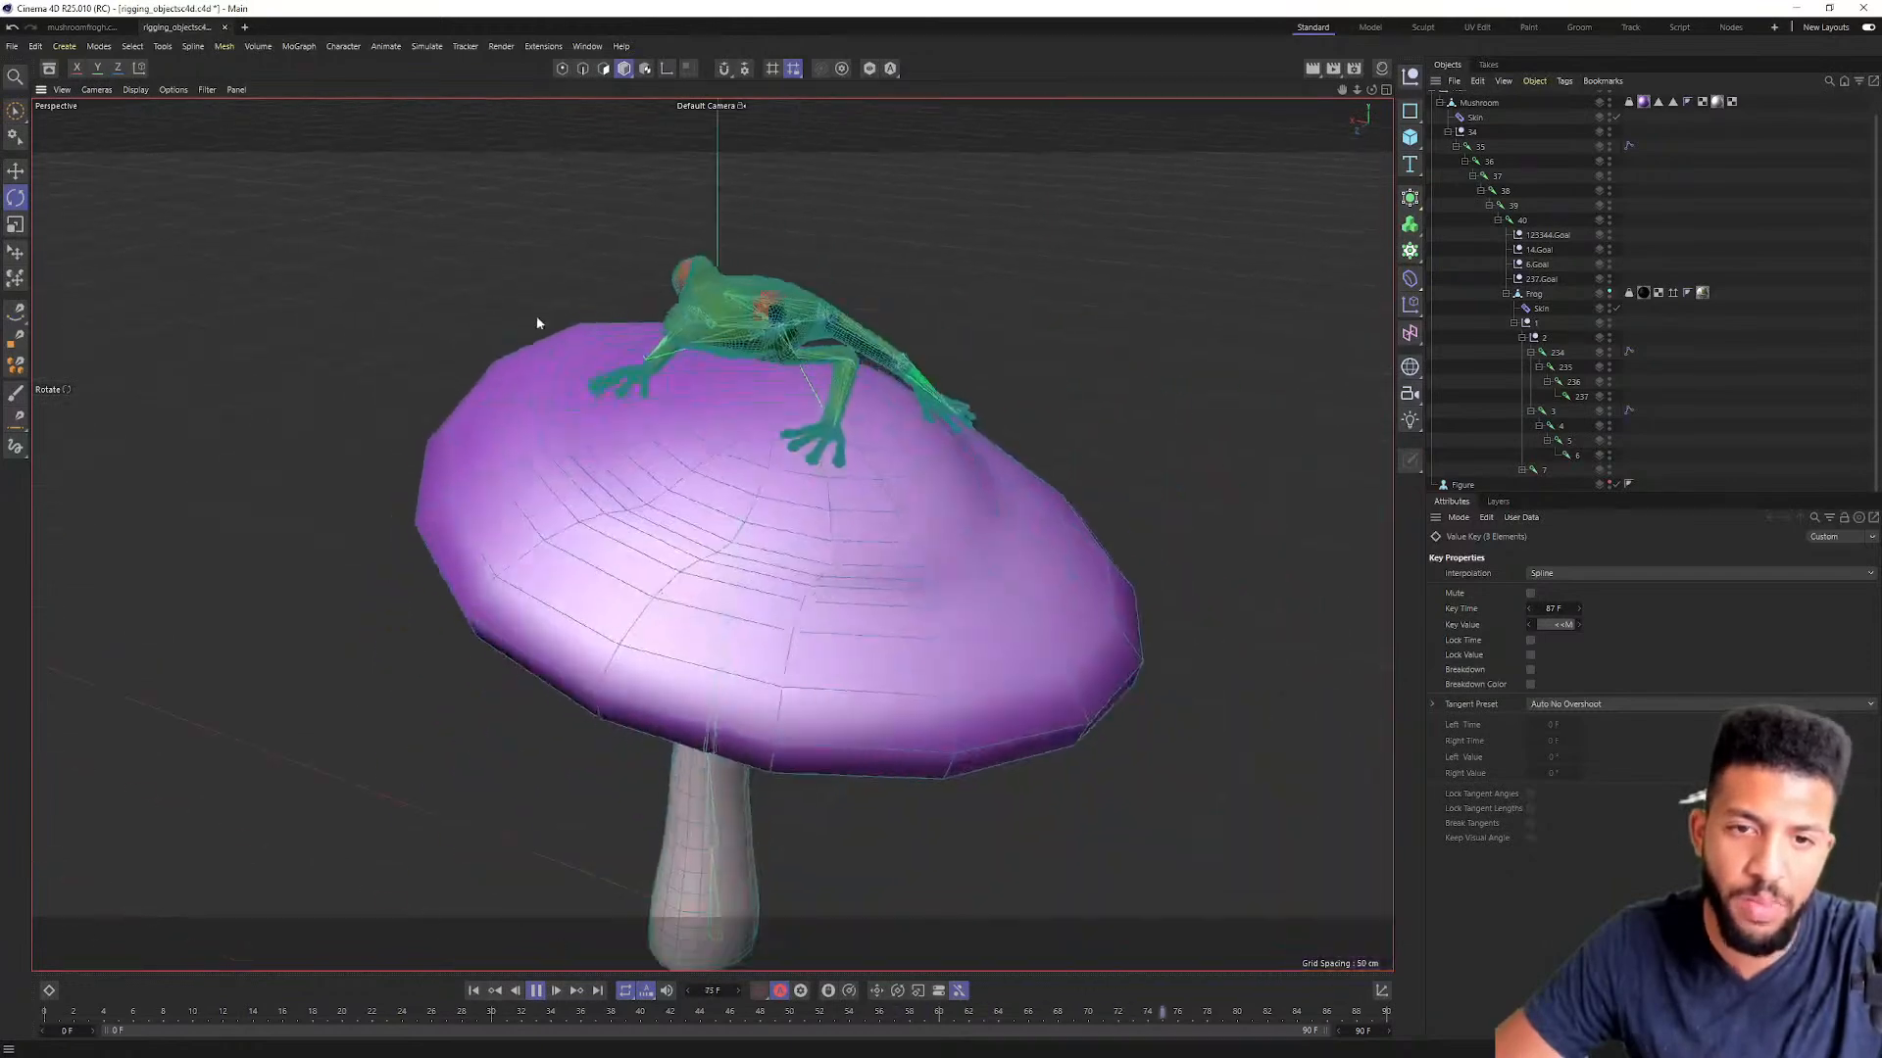
# Step: Set the viewport display to Gouraud Shading without lines while the frog and mushroom animation plays
pyautogui.click(135, 89)
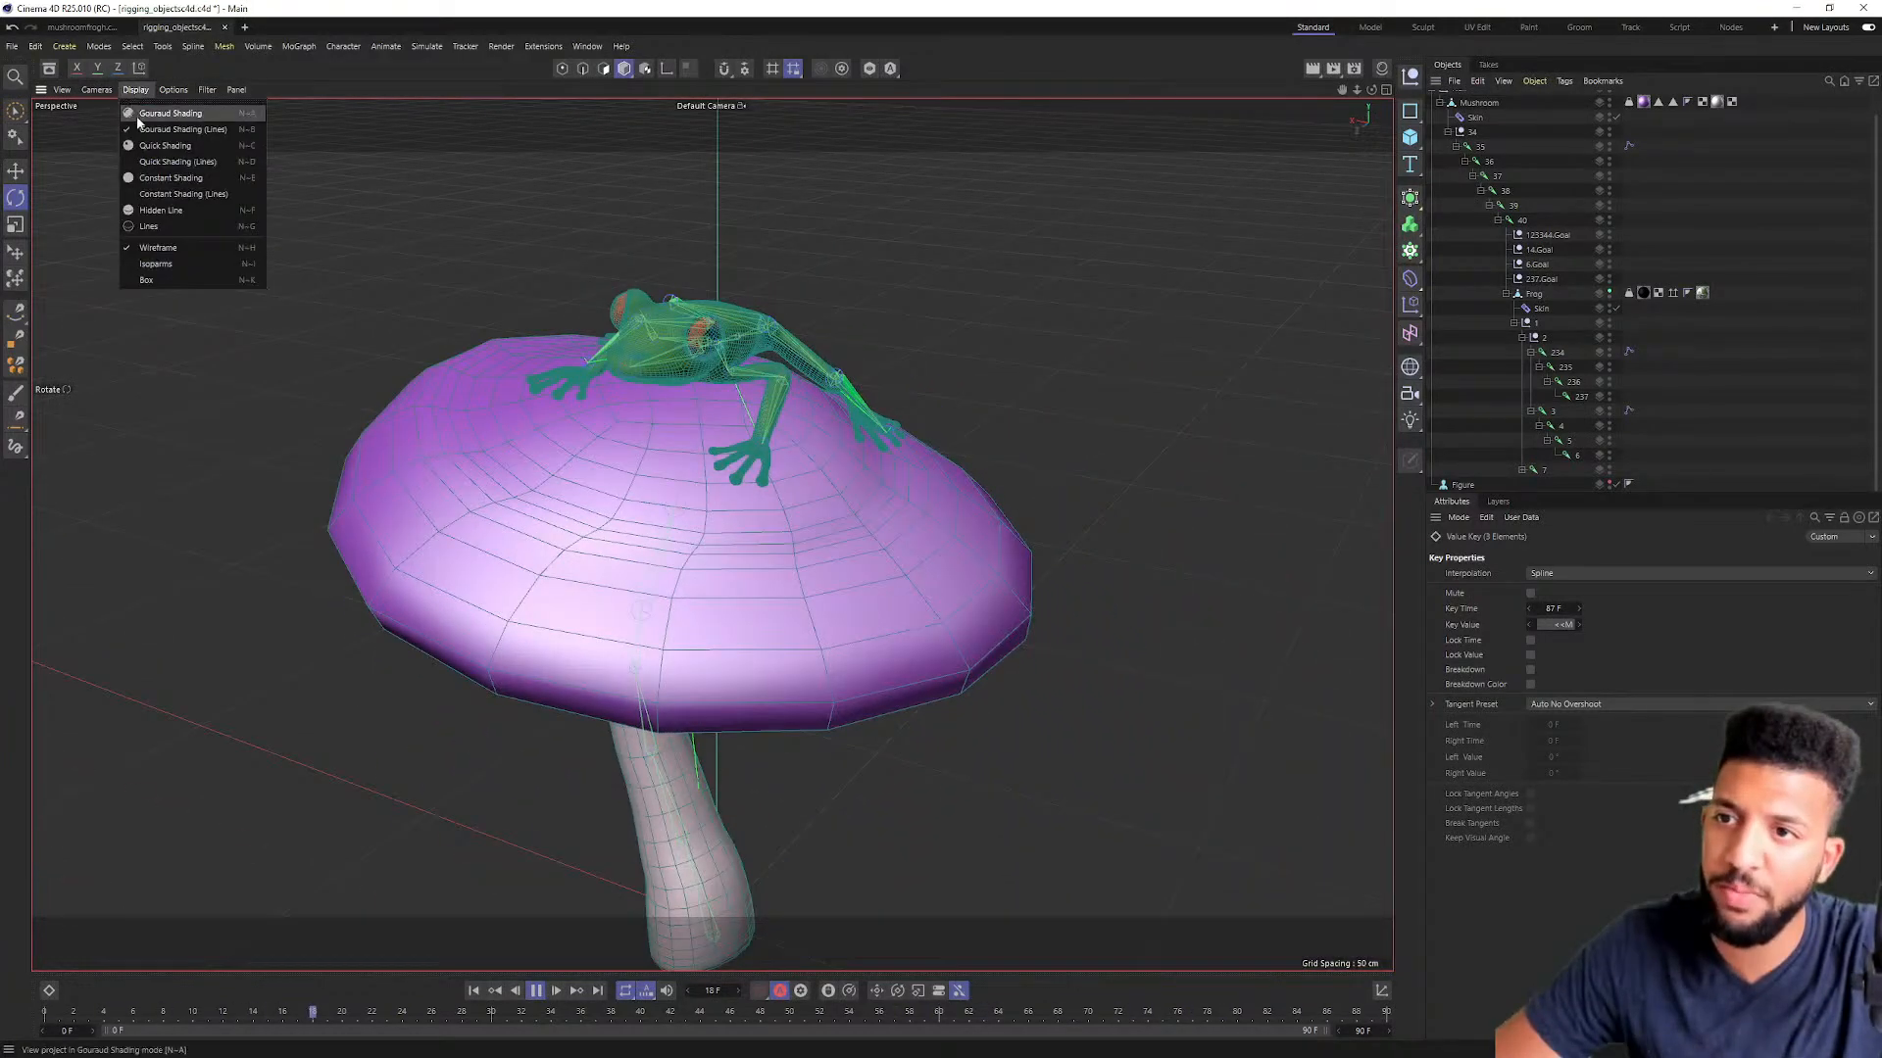
pyautogui.click(157, 113)
pyautogui.moveTo(210, 167)
pyautogui.keyDown('alt'); pyautogui.mouseDown()
pyautogui.moveTo(391, 298)
pyautogui.moveTo(311, 408)
pyautogui.moveTo(620, 395)
pyautogui.moveTo(598, 391)
pyautogui.mouseUp(); pyautogui.keyUp('alt')
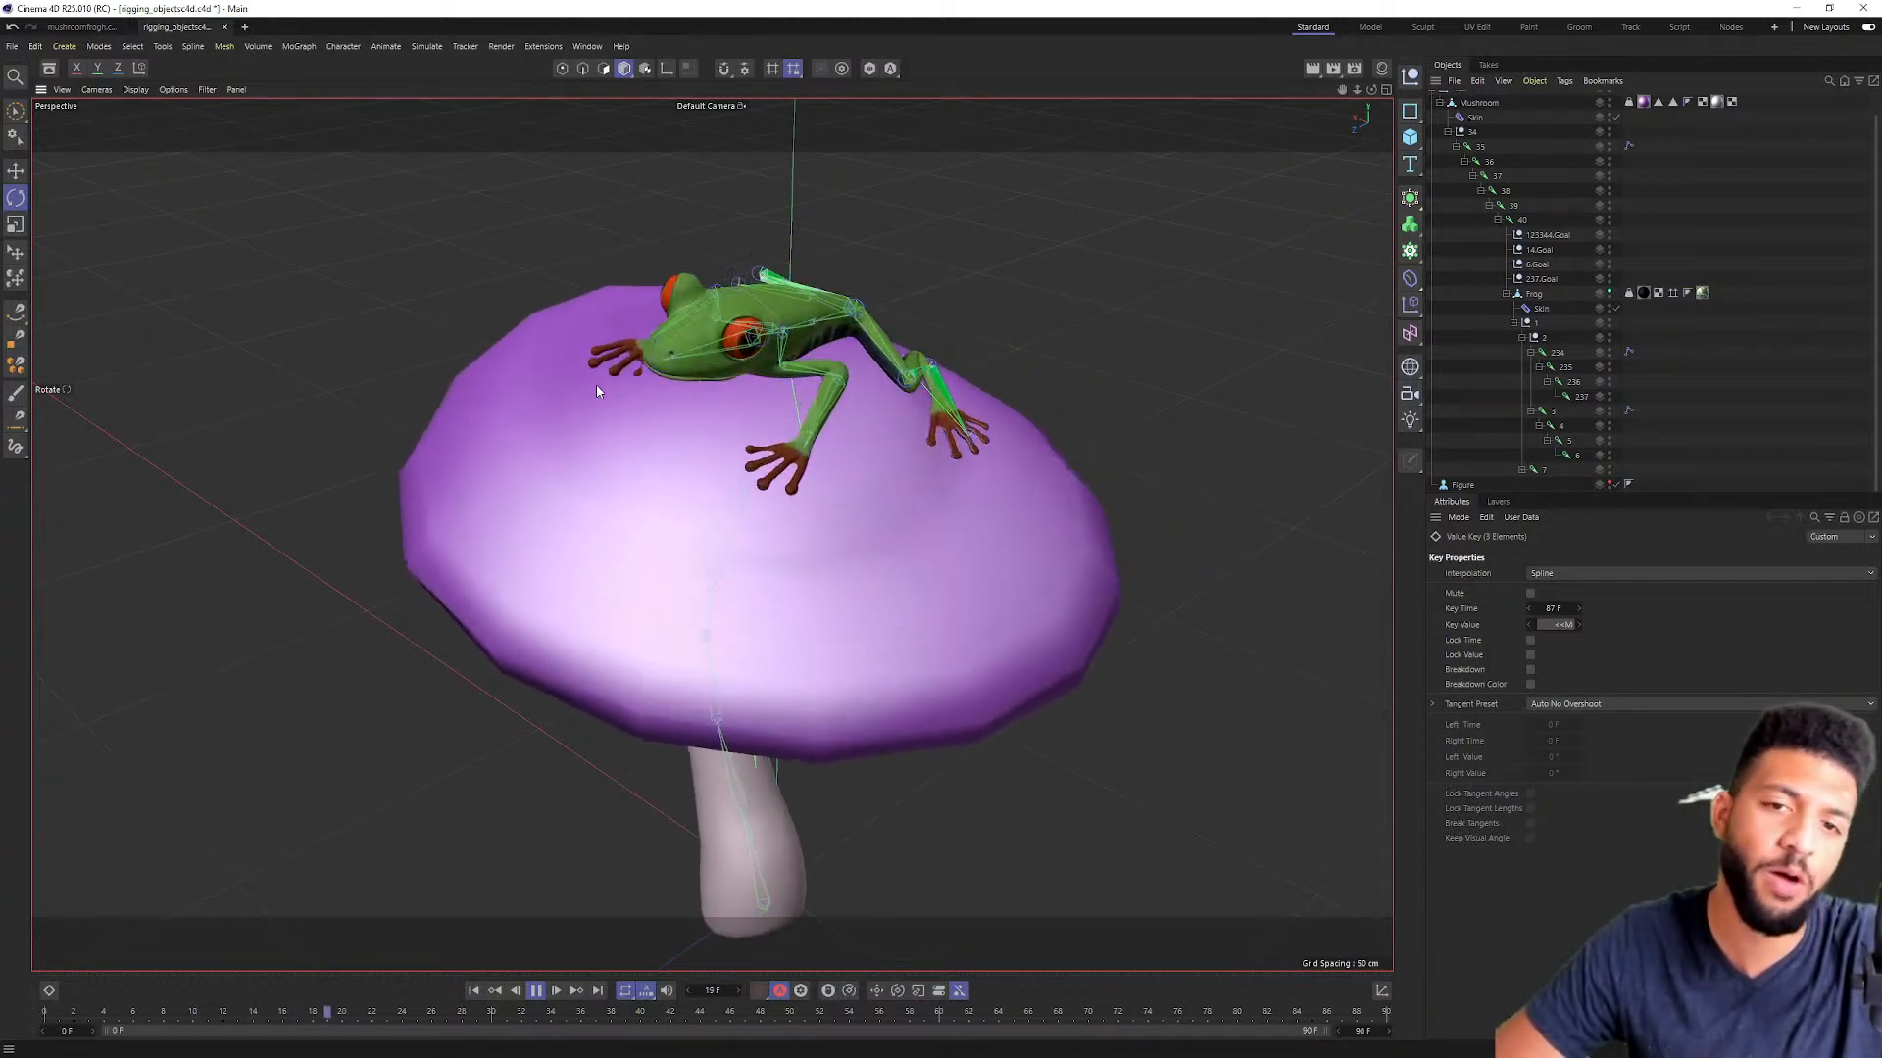
pyautogui.moveTo(597, 391)
pyautogui.keyDown('alt'); pyautogui.mouseDown()
pyautogui.moveTo(544, 466)
pyautogui.moveTo(578, 390)
pyautogui.mouseUp(); pyautogui.keyUp('alt')
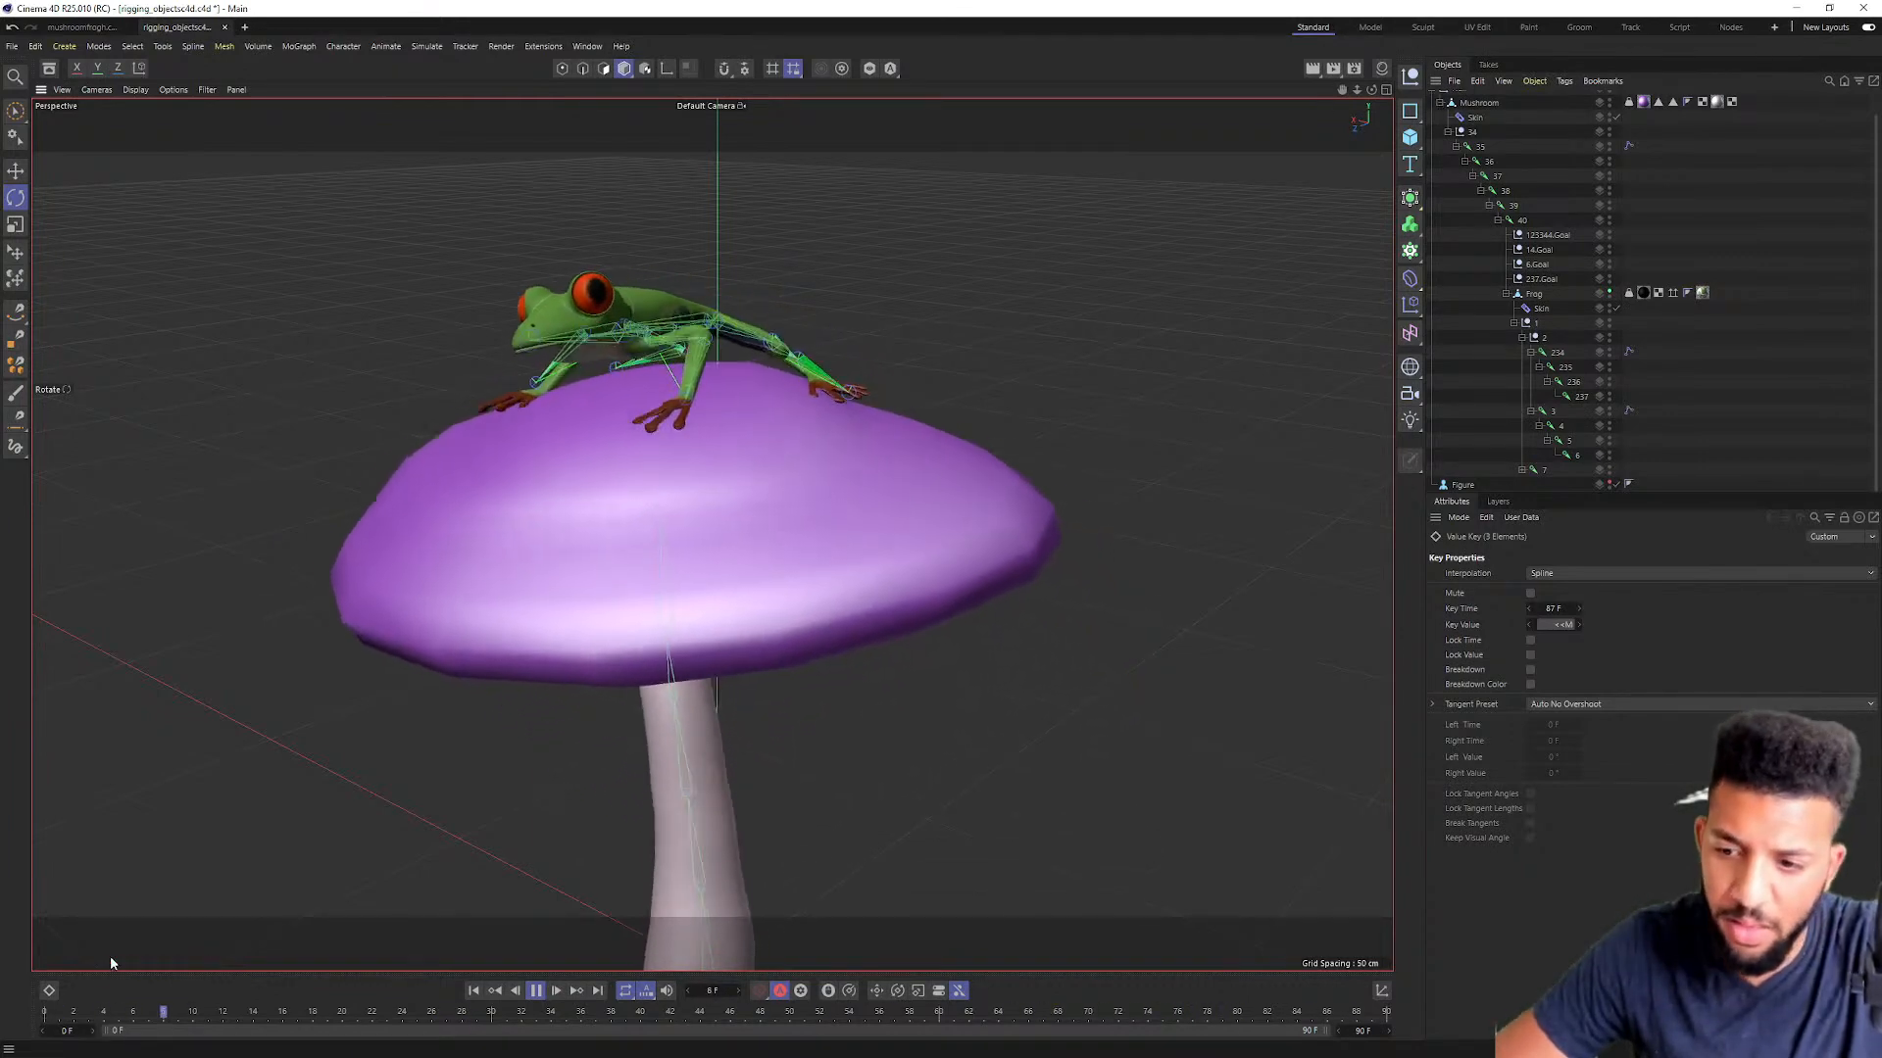
# Step: Open an enlarged dope sheet and shift the final keys of the goal and null 1 to frames 88 and 91
pyautogui.click(49, 991)
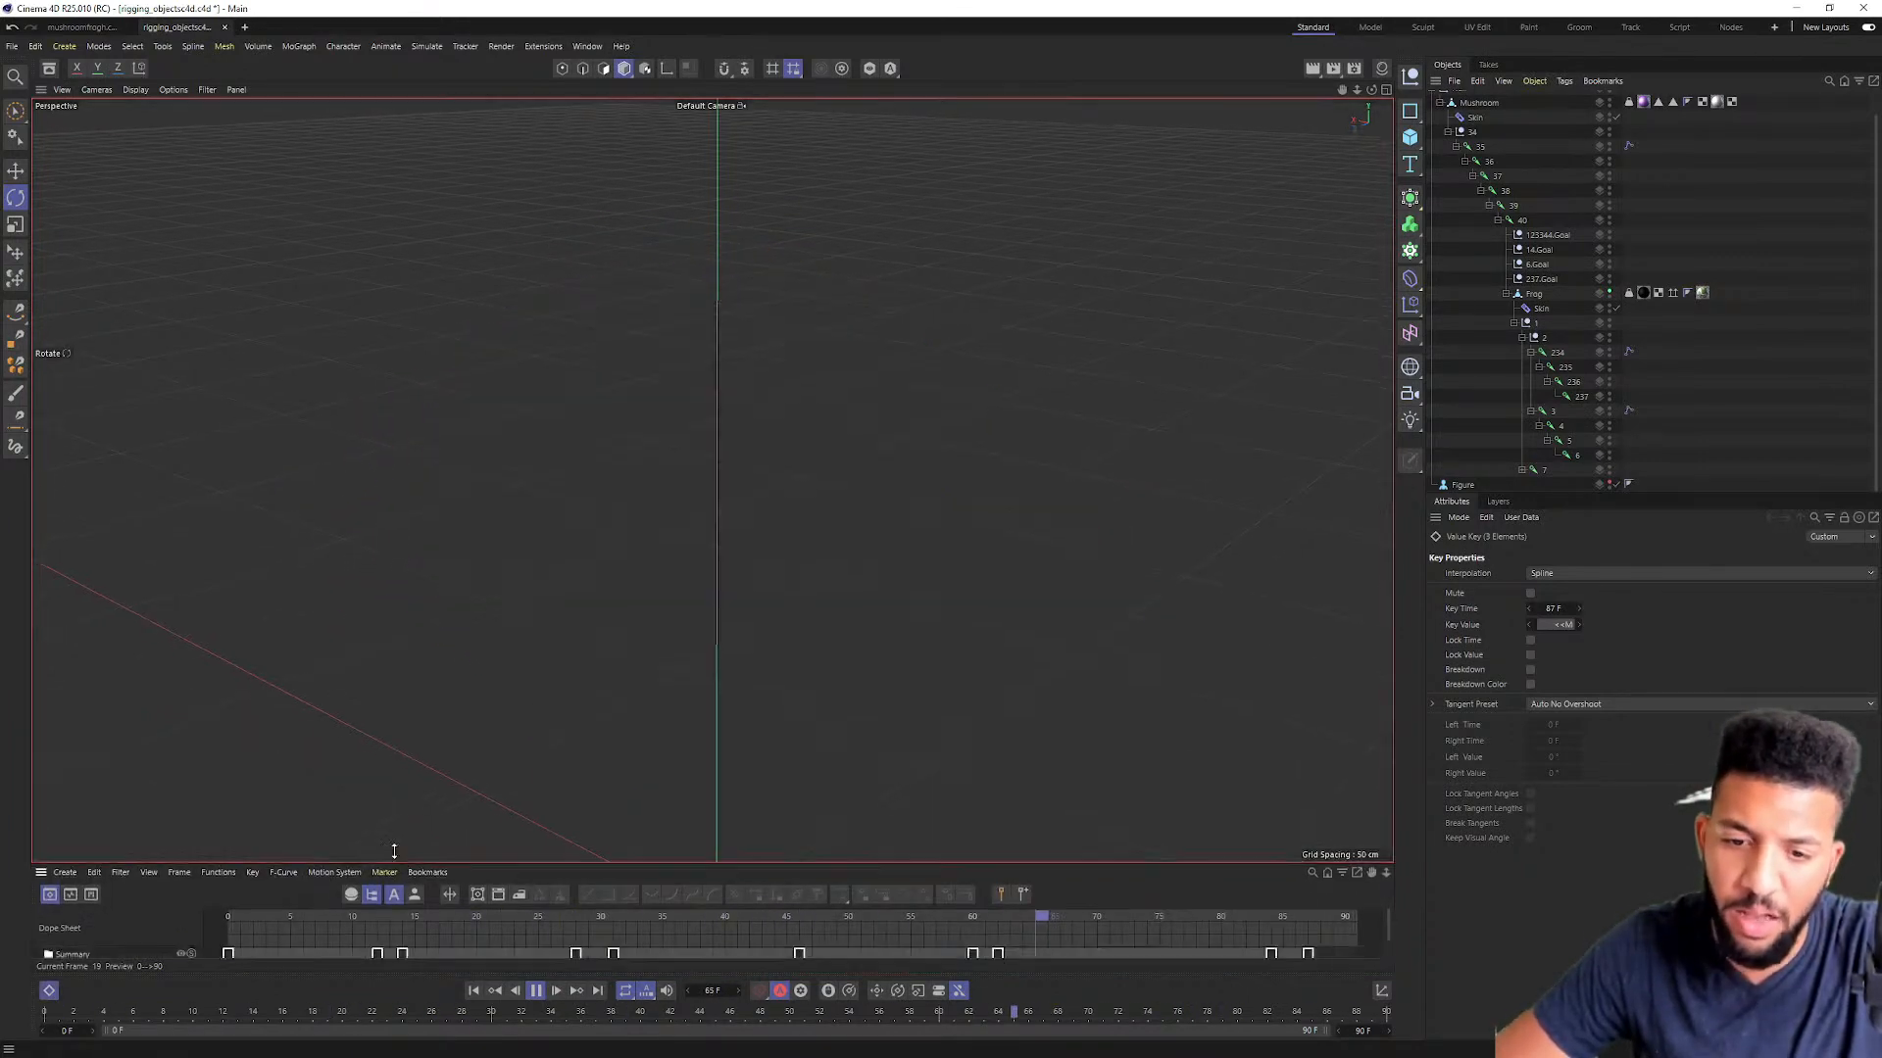
pyautogui.moveTo(387, 870); pyautogui.dragTo(387, 681)
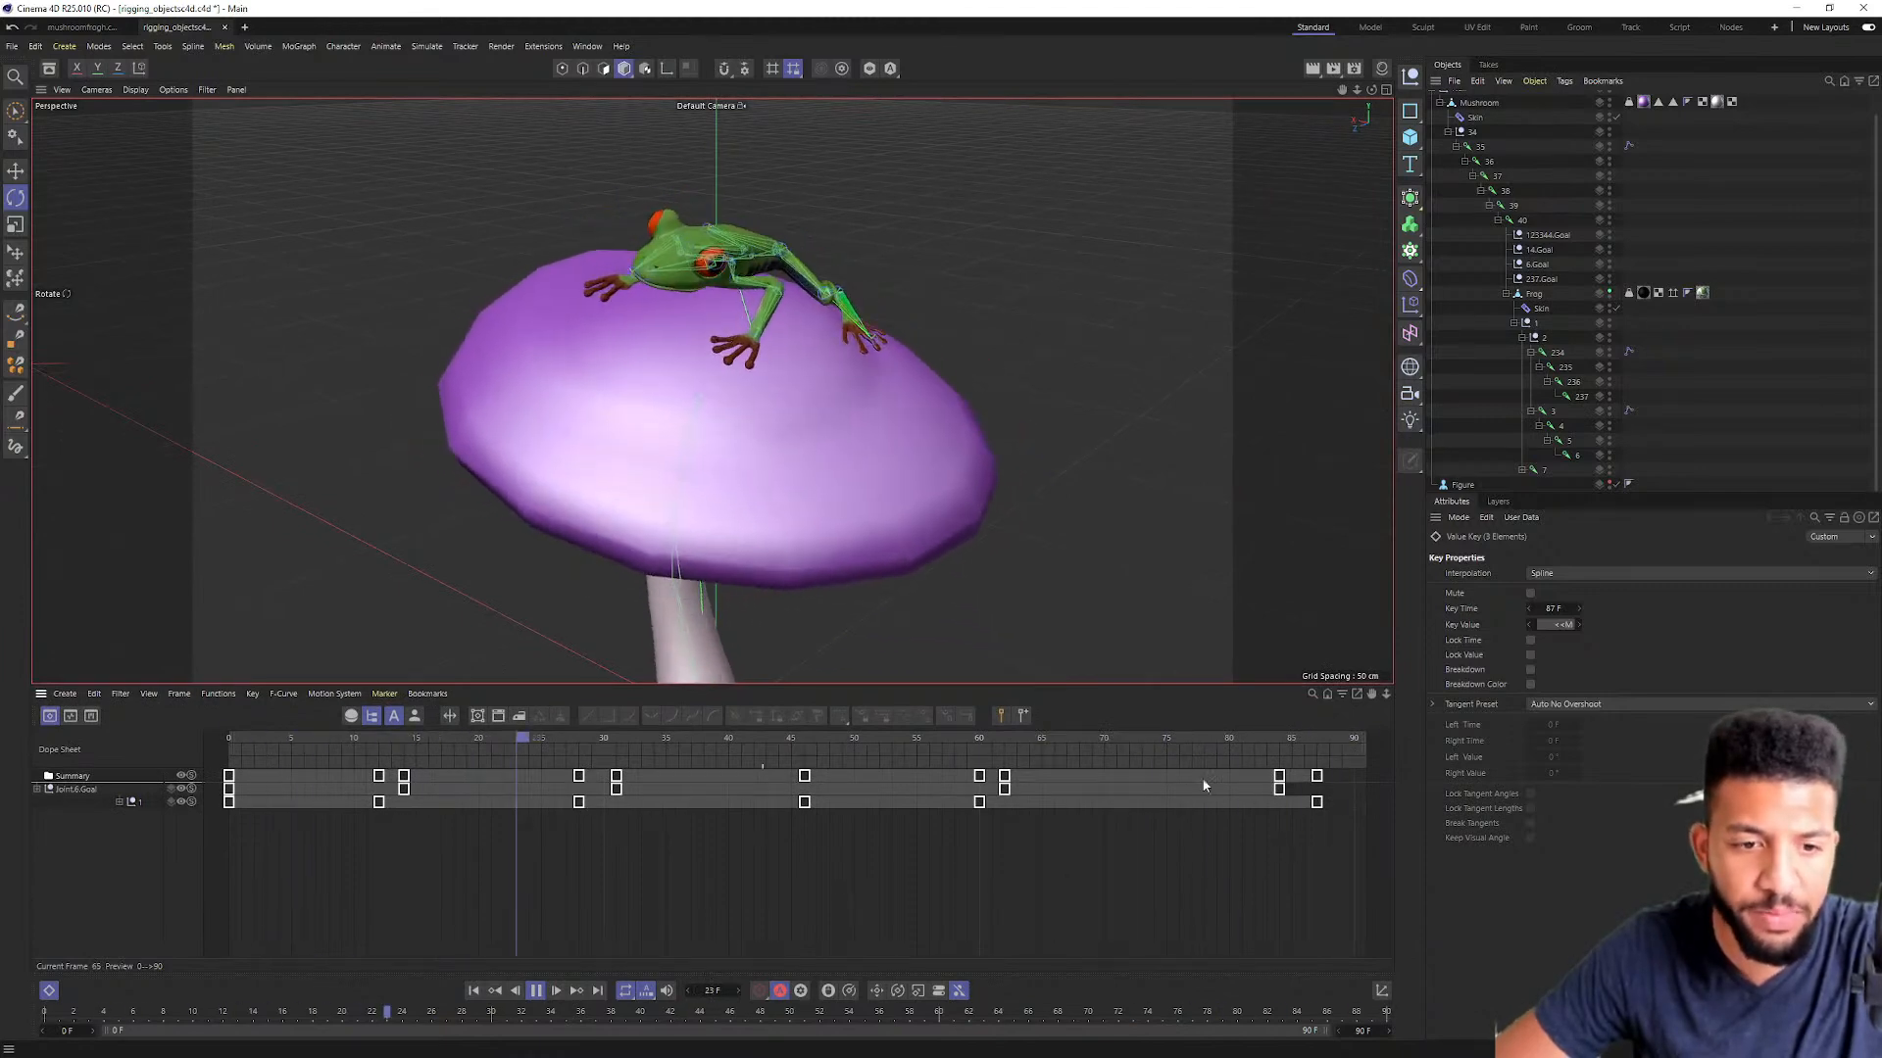
pyautogui.keyDown('alt'); pyautogui.moveTo(694, 428); pyautogui.dragTo(781, 411); pyautogui.keyUp('alt')
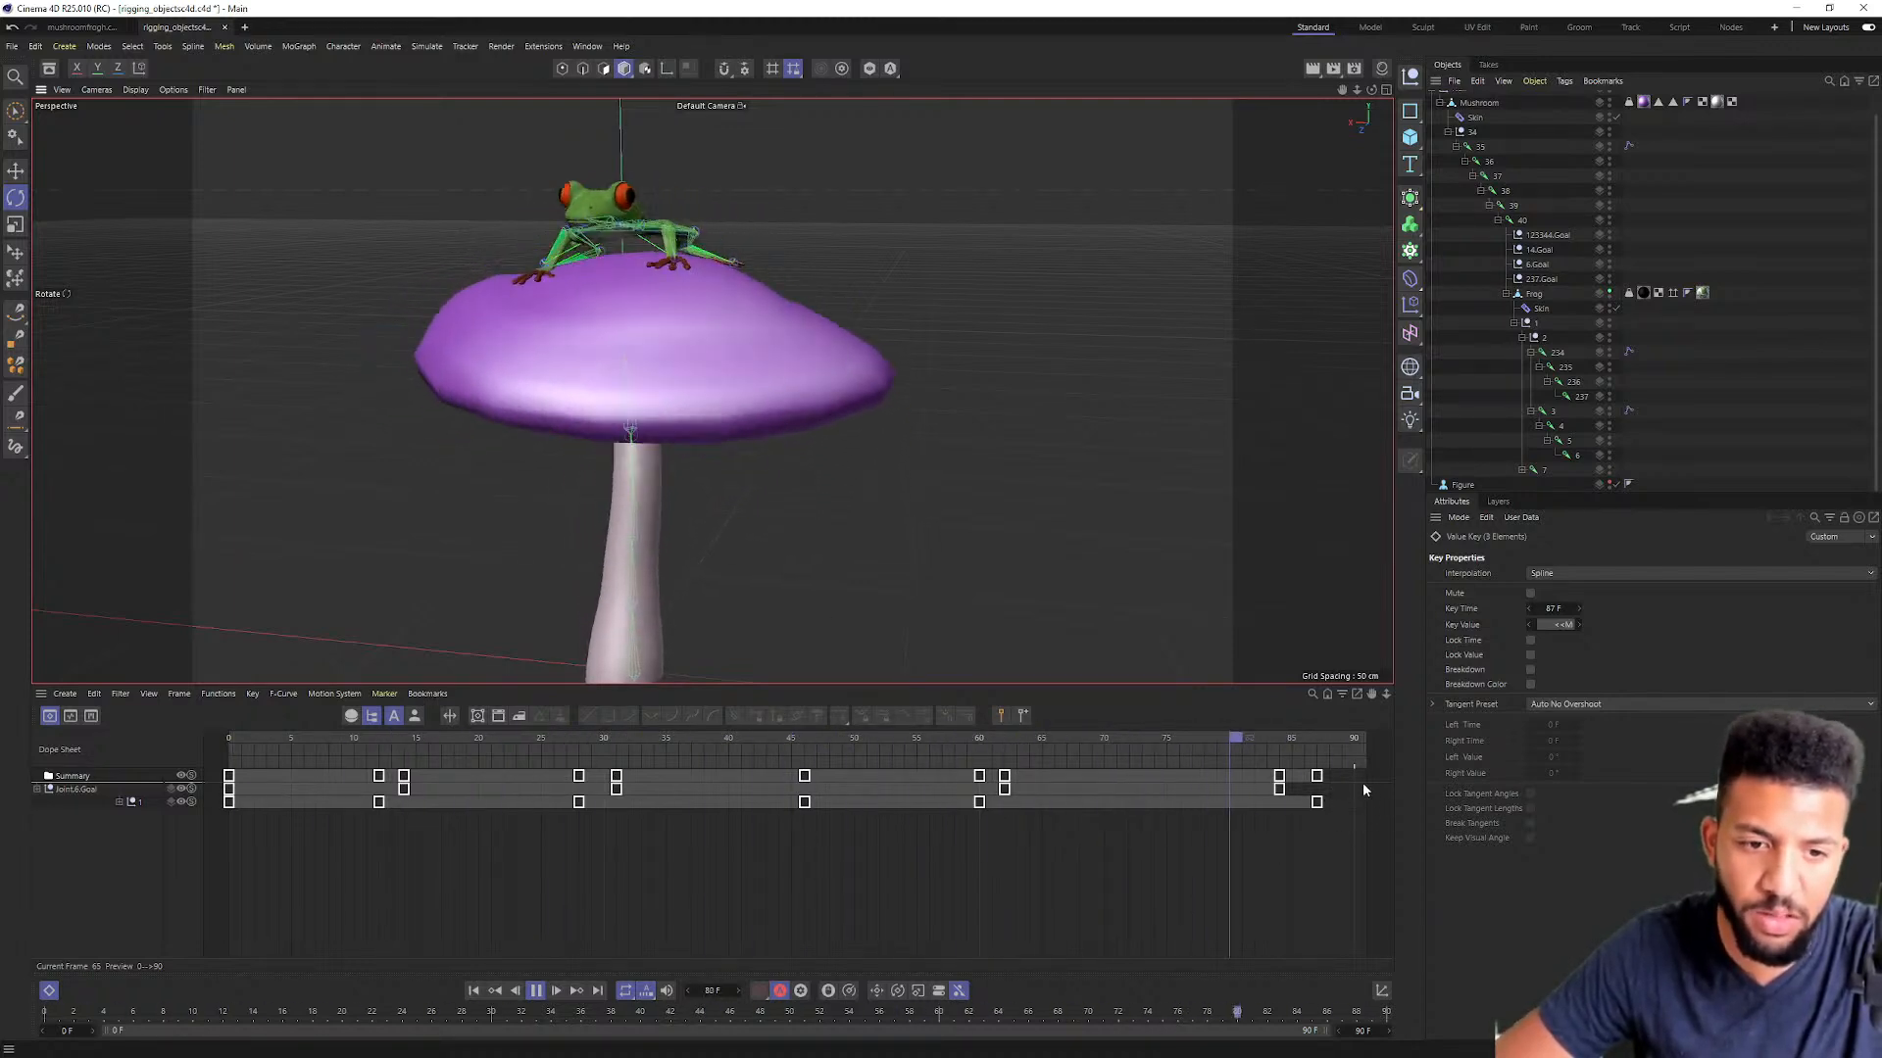
pyautogui.moveTo(1355, 775); pyautogui.dragTo(1267, 843)
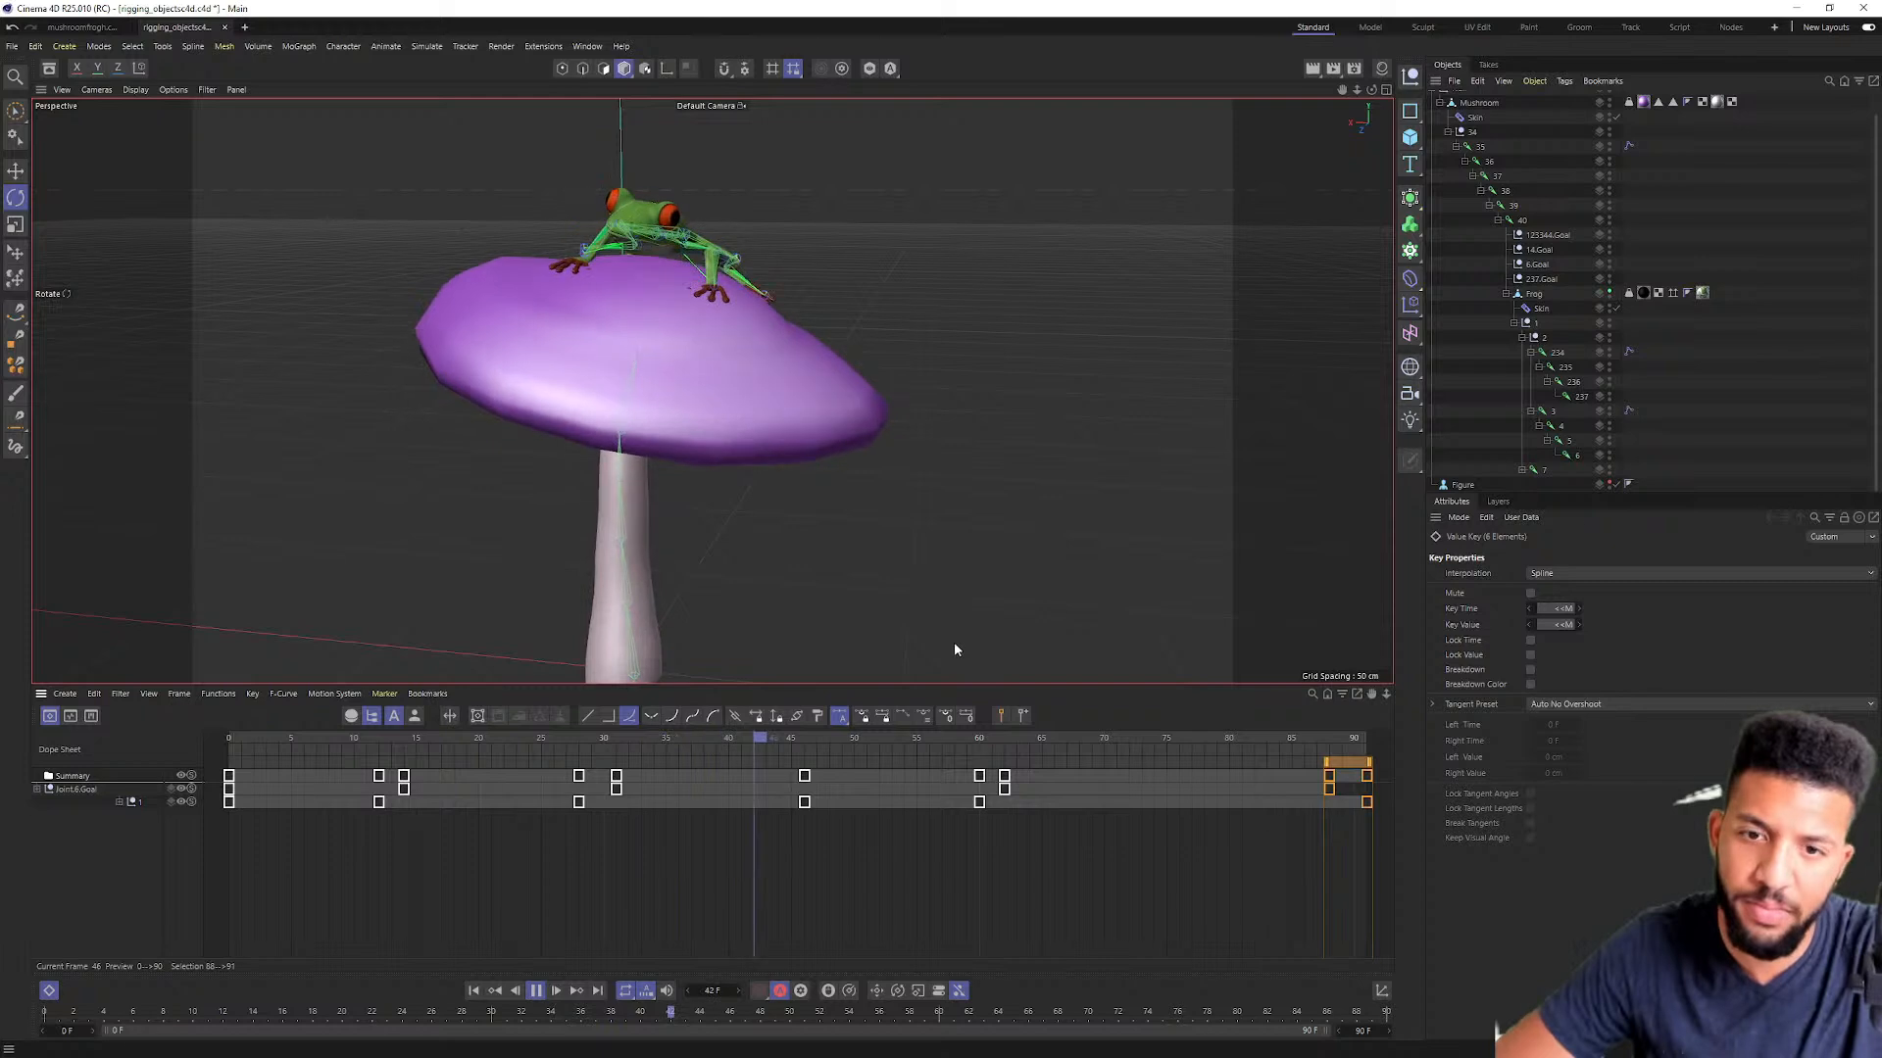
# Step: Show the F-curves, select all keys of the goal and null 1, and frame the curves in a taller timeline
pyautogui.click(72, 716)
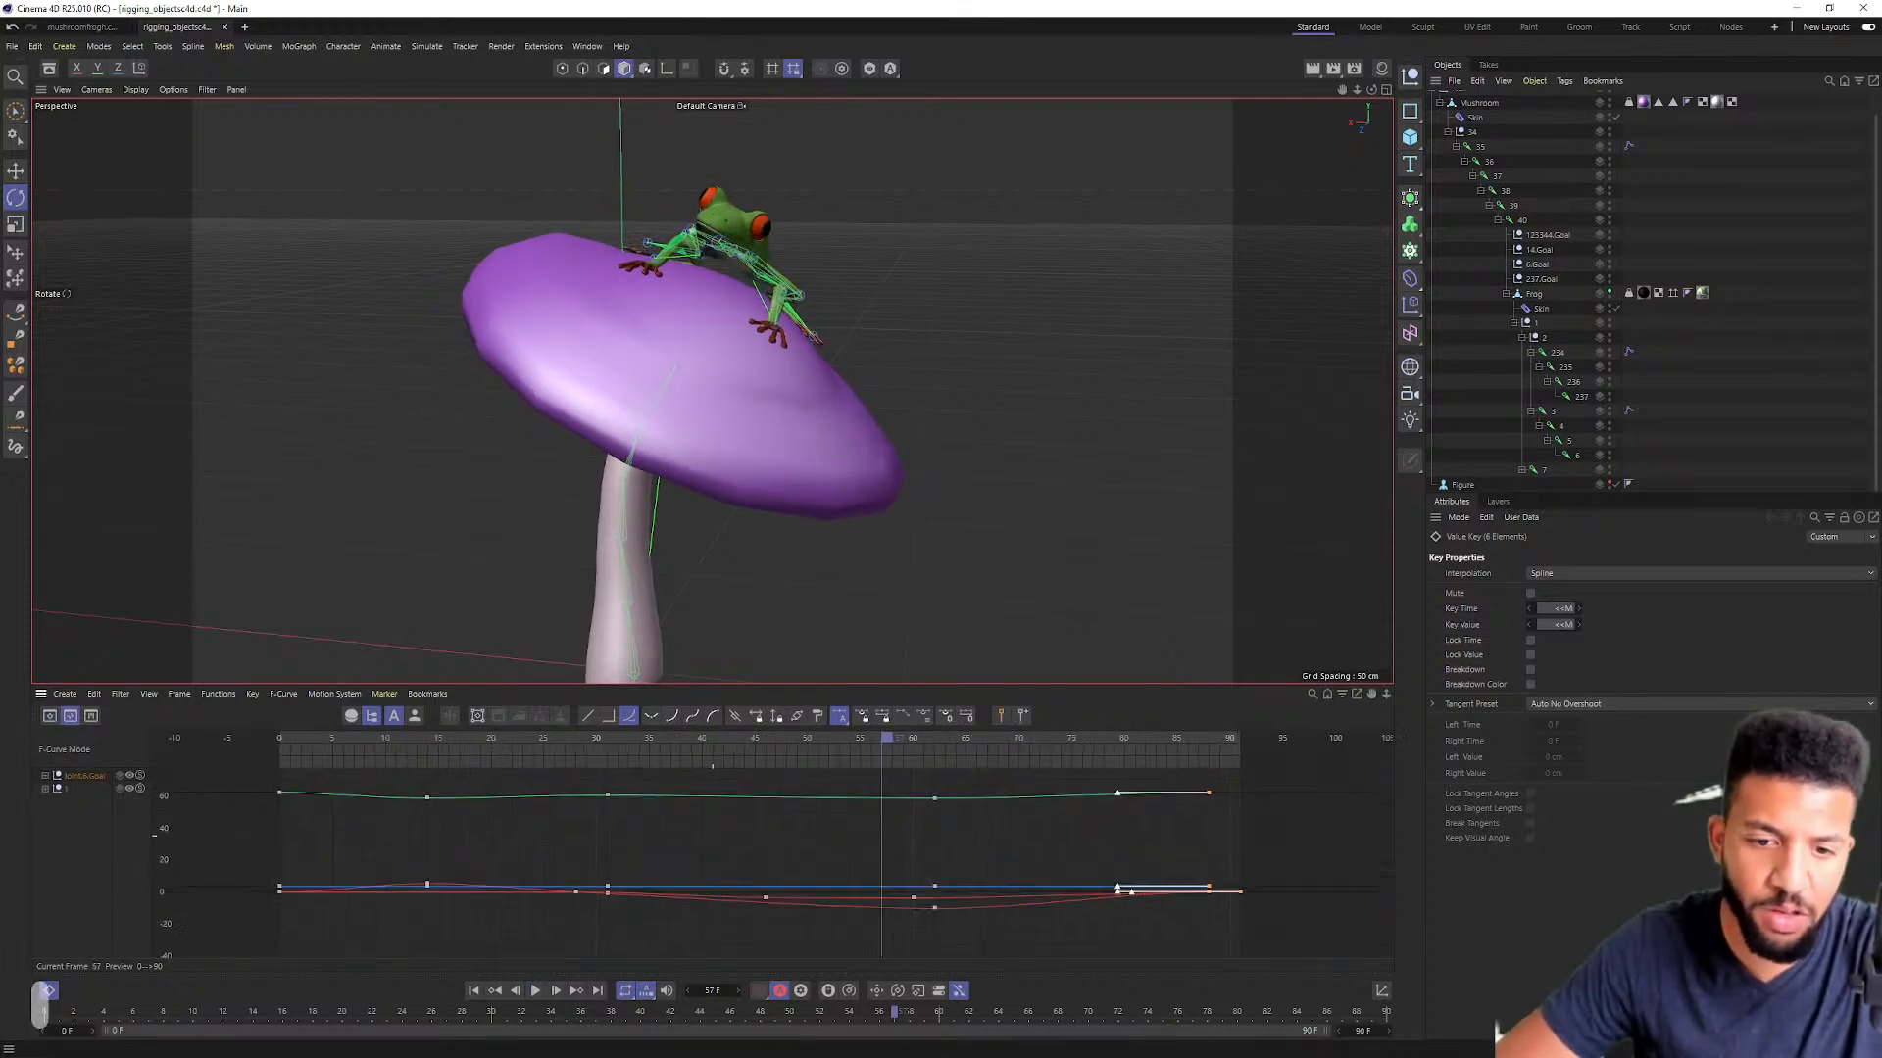
pyautogui.moveTo(683, 821); pyautogui.dragTo(747, 823, button='middle')
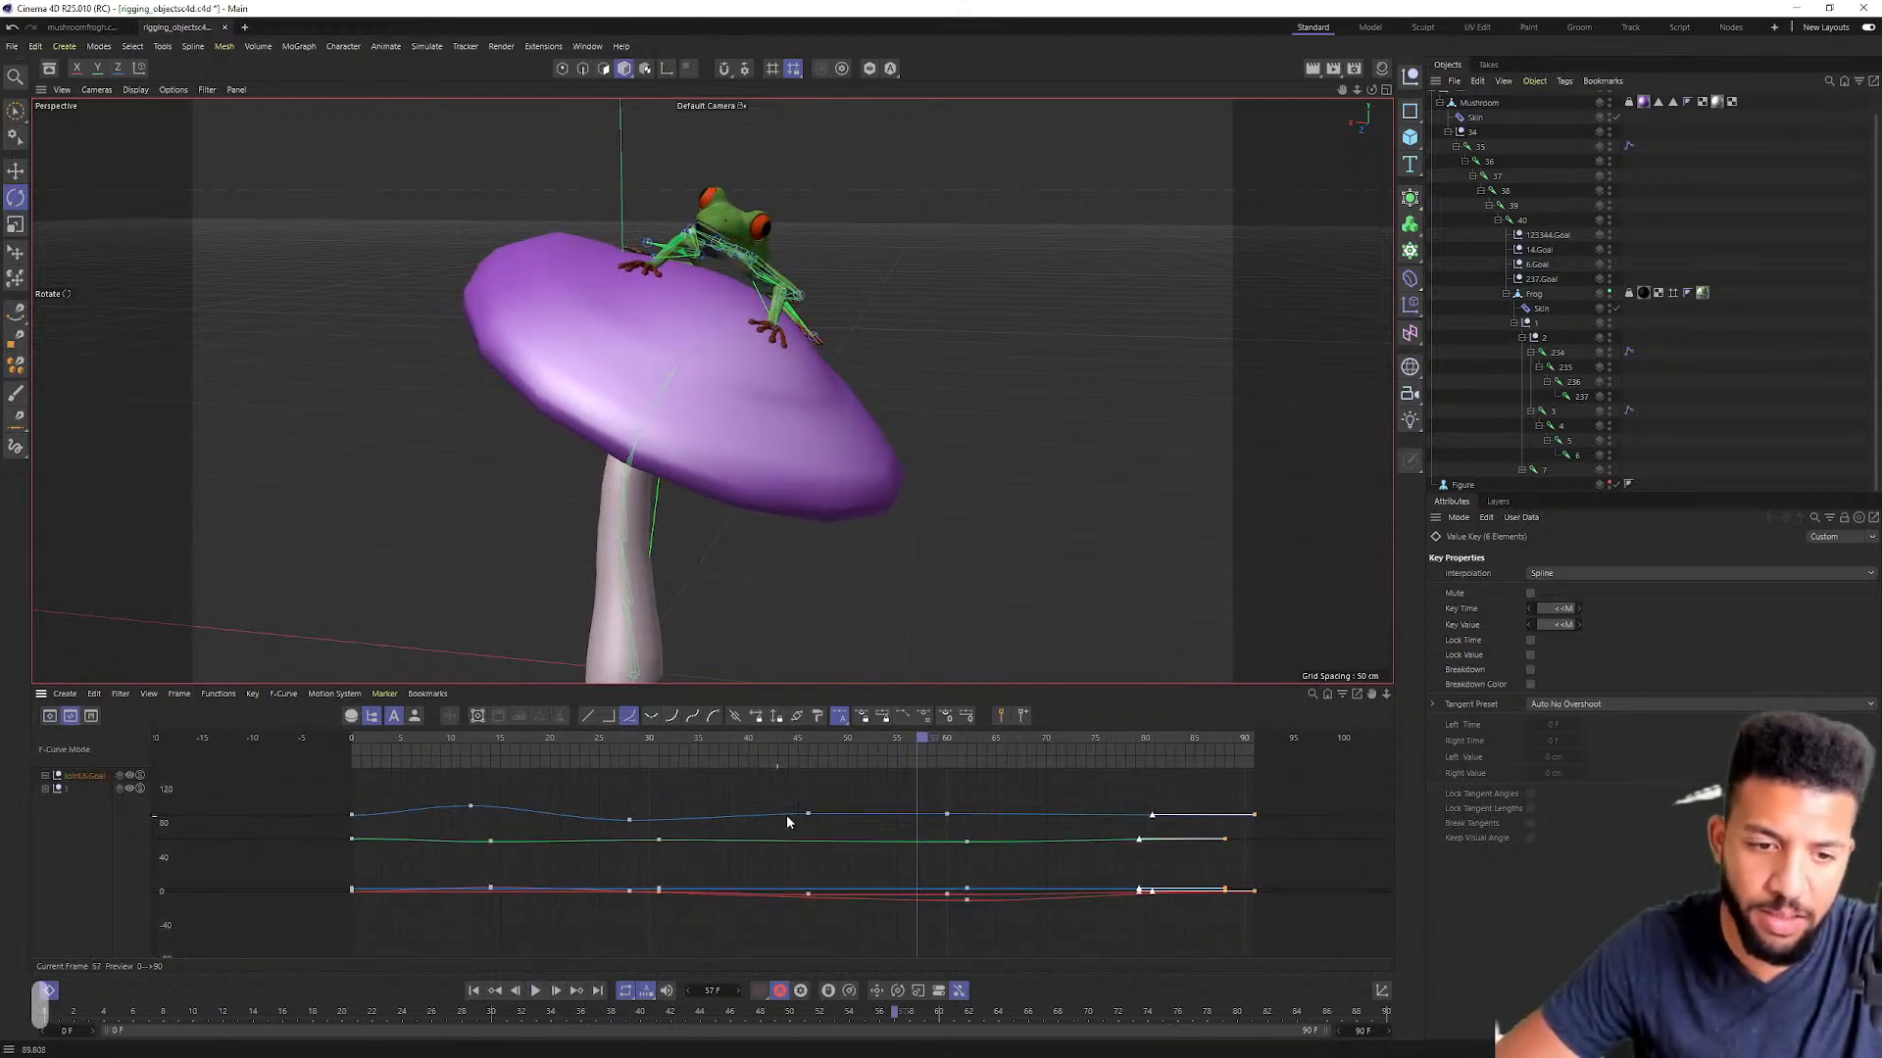
pyautogui.moveTo(1147, 891); pyautogui.dragTo(286, 769)
pyautogui.press('h')
pyautogui.keyDown('alt'); pyautogui.moveTo(497, 837); pyautogui.dragTo(521, 772, button='right'); pyautogui.keyUp('alt')
pyautogui.moveTo(568, 685); pyautogui.dragTo(569, 466)
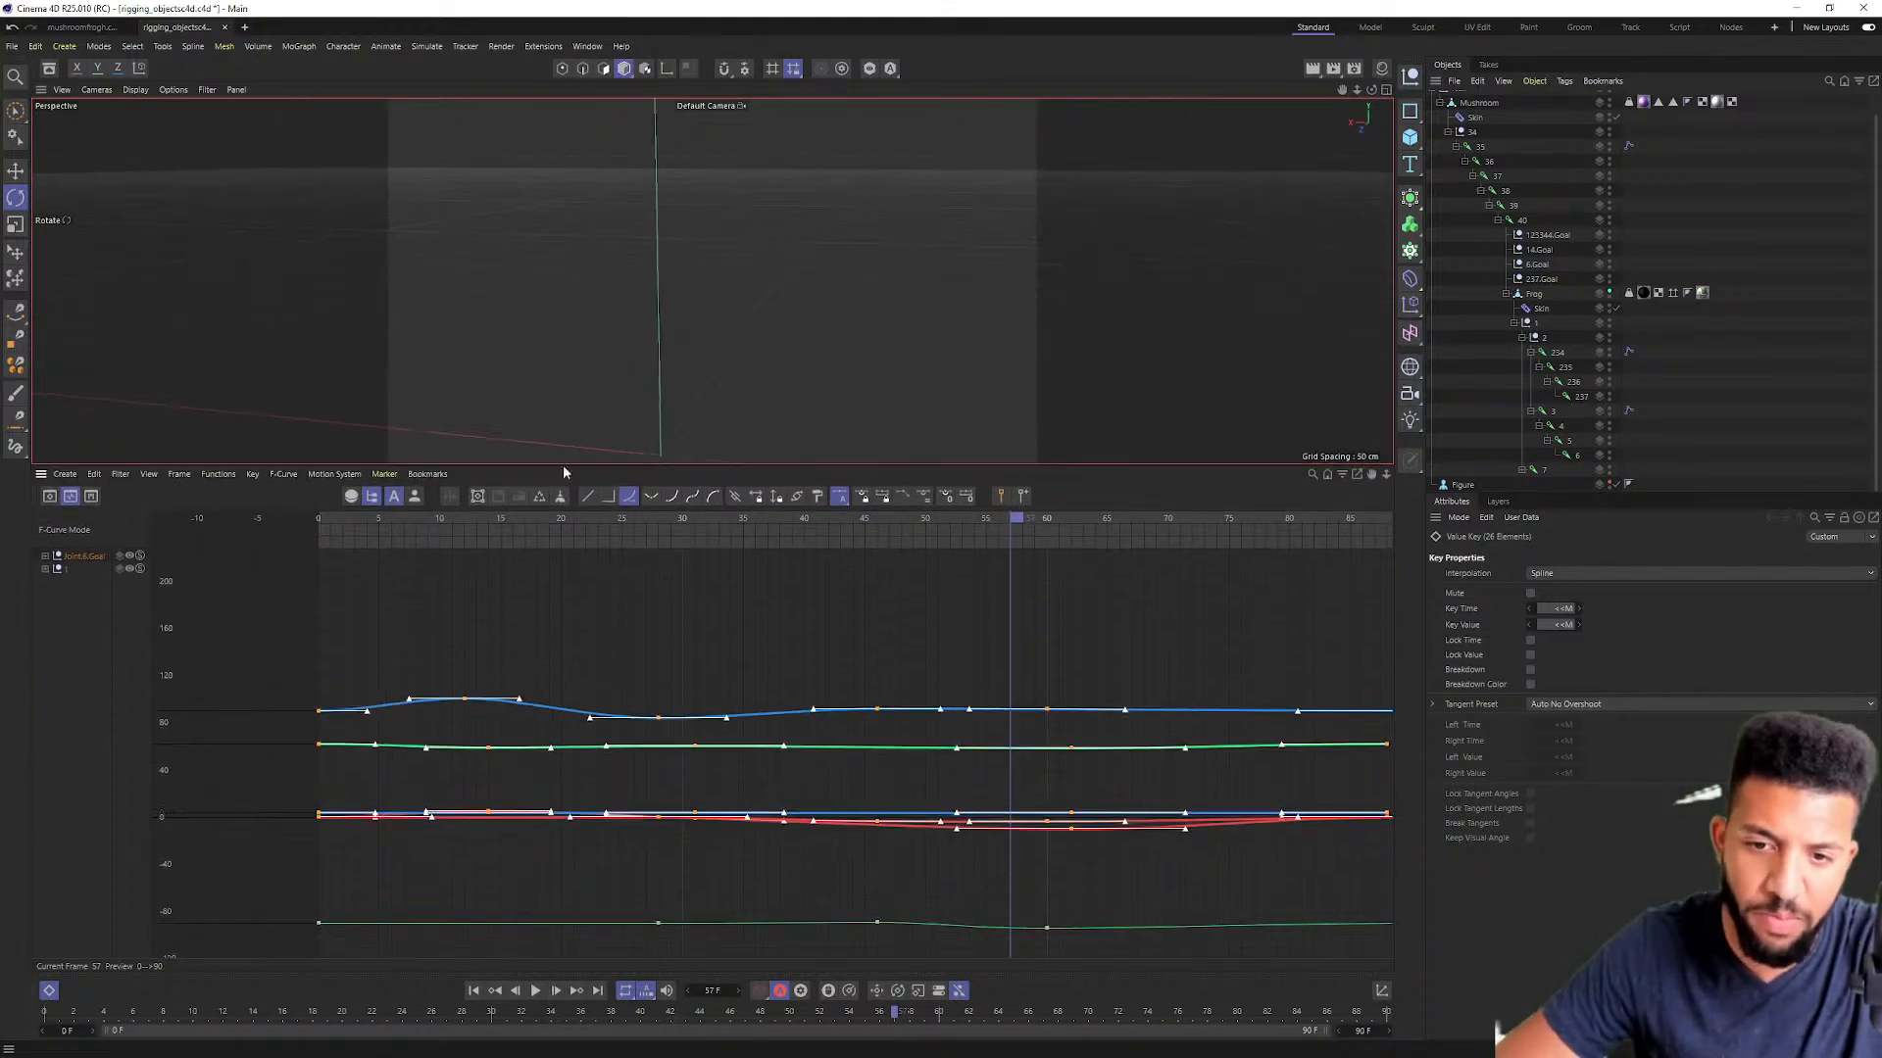
pyautogui.press('h')
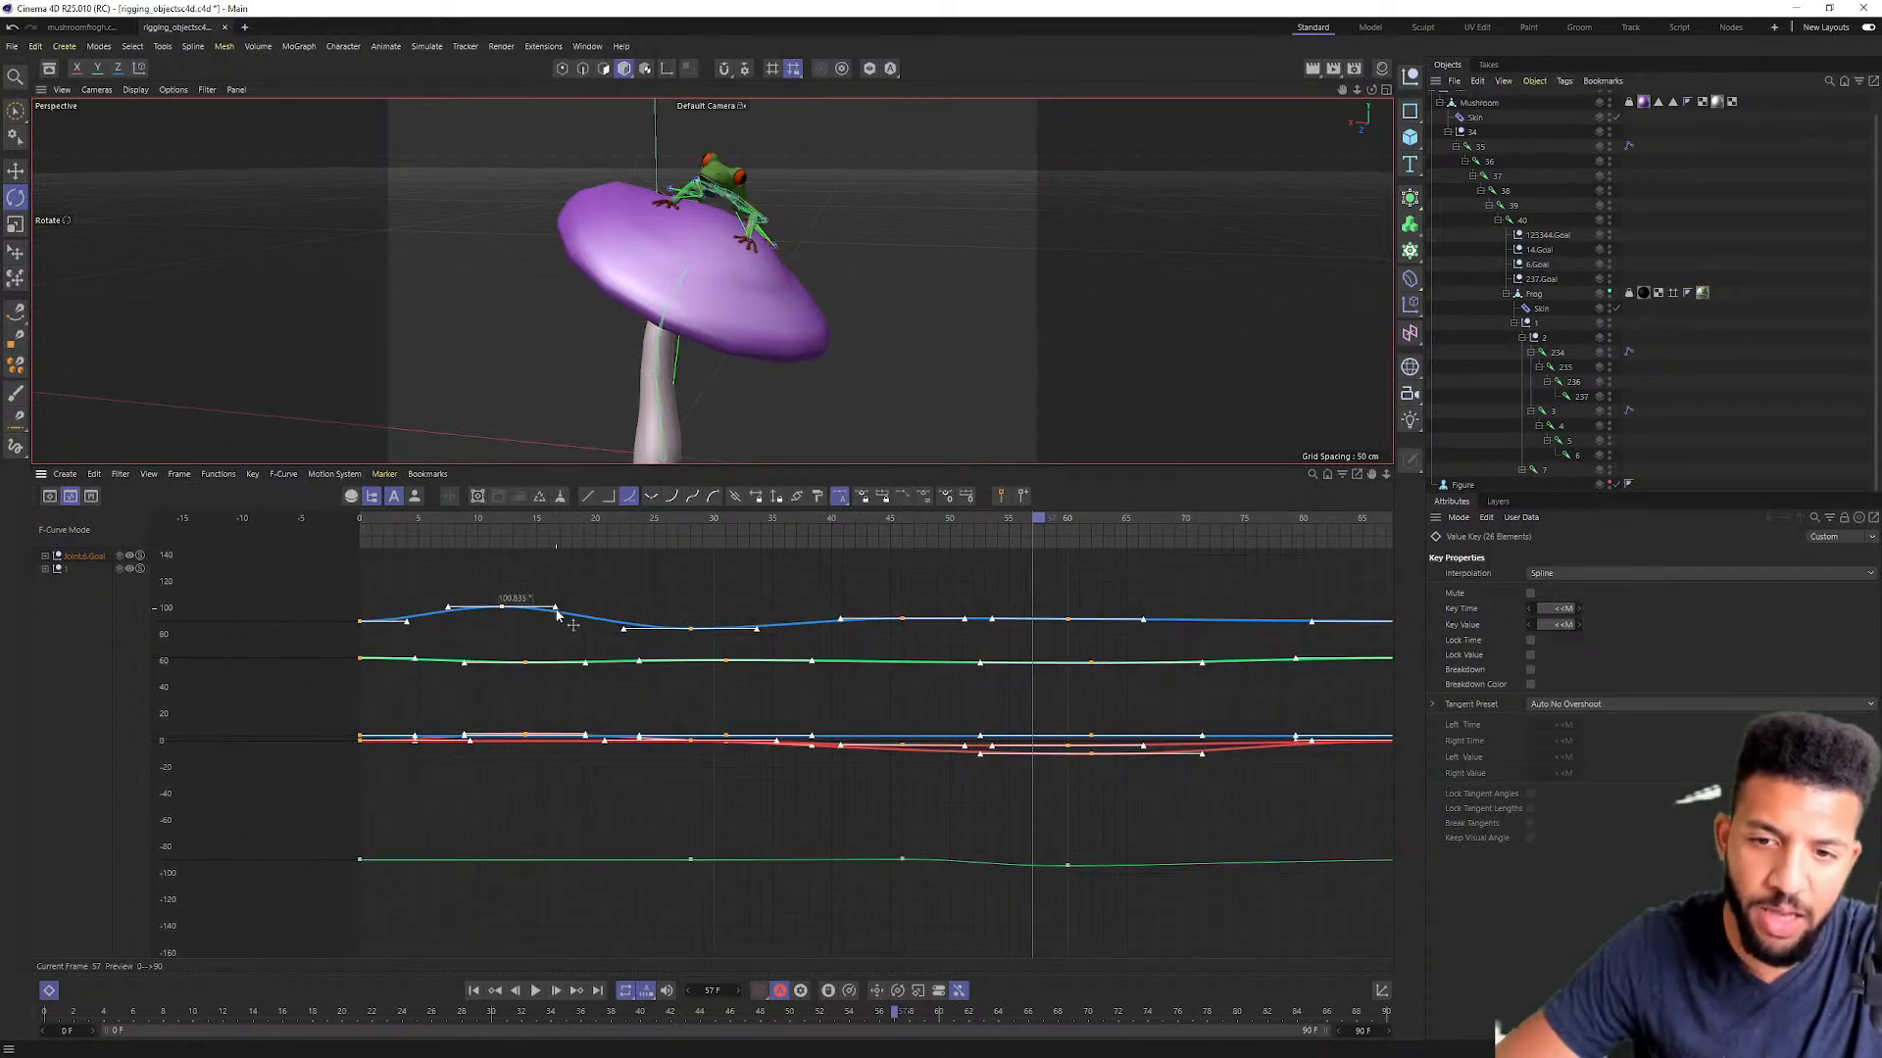
# Step: Tilt the tangents of all selected keys upward together to exaggerate the position and rotation curves
pyautogui.moveTo(562, 609); pyautogui.dragTo(572, 599)
pyautogui.keyDown('alt'); pyautogui.moveTo(527, 653); pyautogui.dragTo(539, 711, button='right'); pyautogui.keyUp('alt')
pyautogui.keyDown('alt'); pyautogui.moveTo(539, 711); pyautogui.dragTo(491, 767, button='middle'); pyautogui.keyUp('alt')
pyautogui.keyDown('alt'); pyautogui.moveTo(491, 766); pyautogui.dragTo(481, 770, button='right'); pyautogui.keyUp('alt')
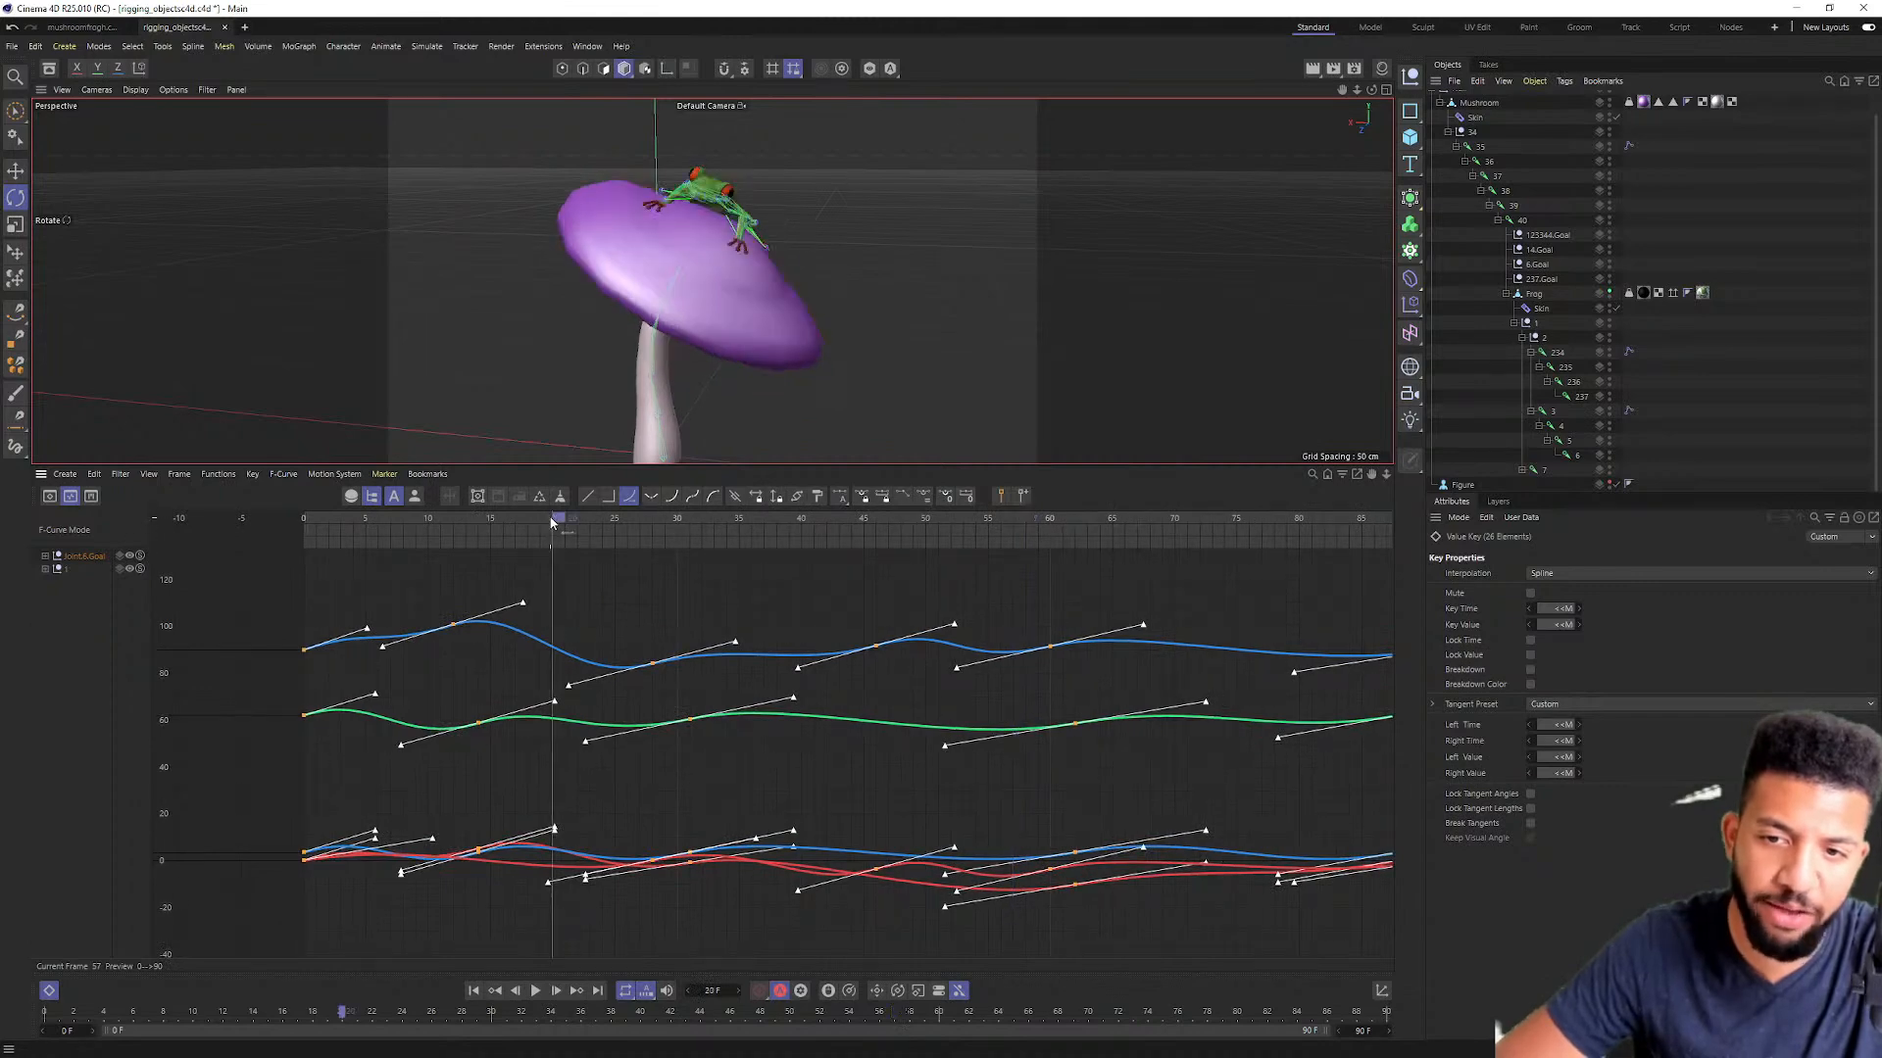
# Step: Play the animation from the start and check the exaggerated frog and mushroom motion
pyautogui.click(314, 532)
pyautogui.press('F8')
pyautogui.keyDown('alt'); pyautogui.moveTo(623, 202); pyautogui.dragTo(592, 205); pyautogui.keyUp('alt')
pyautogui.scroll(8, 668, 196)
pyautogui.scroll(-8, 674, 204)
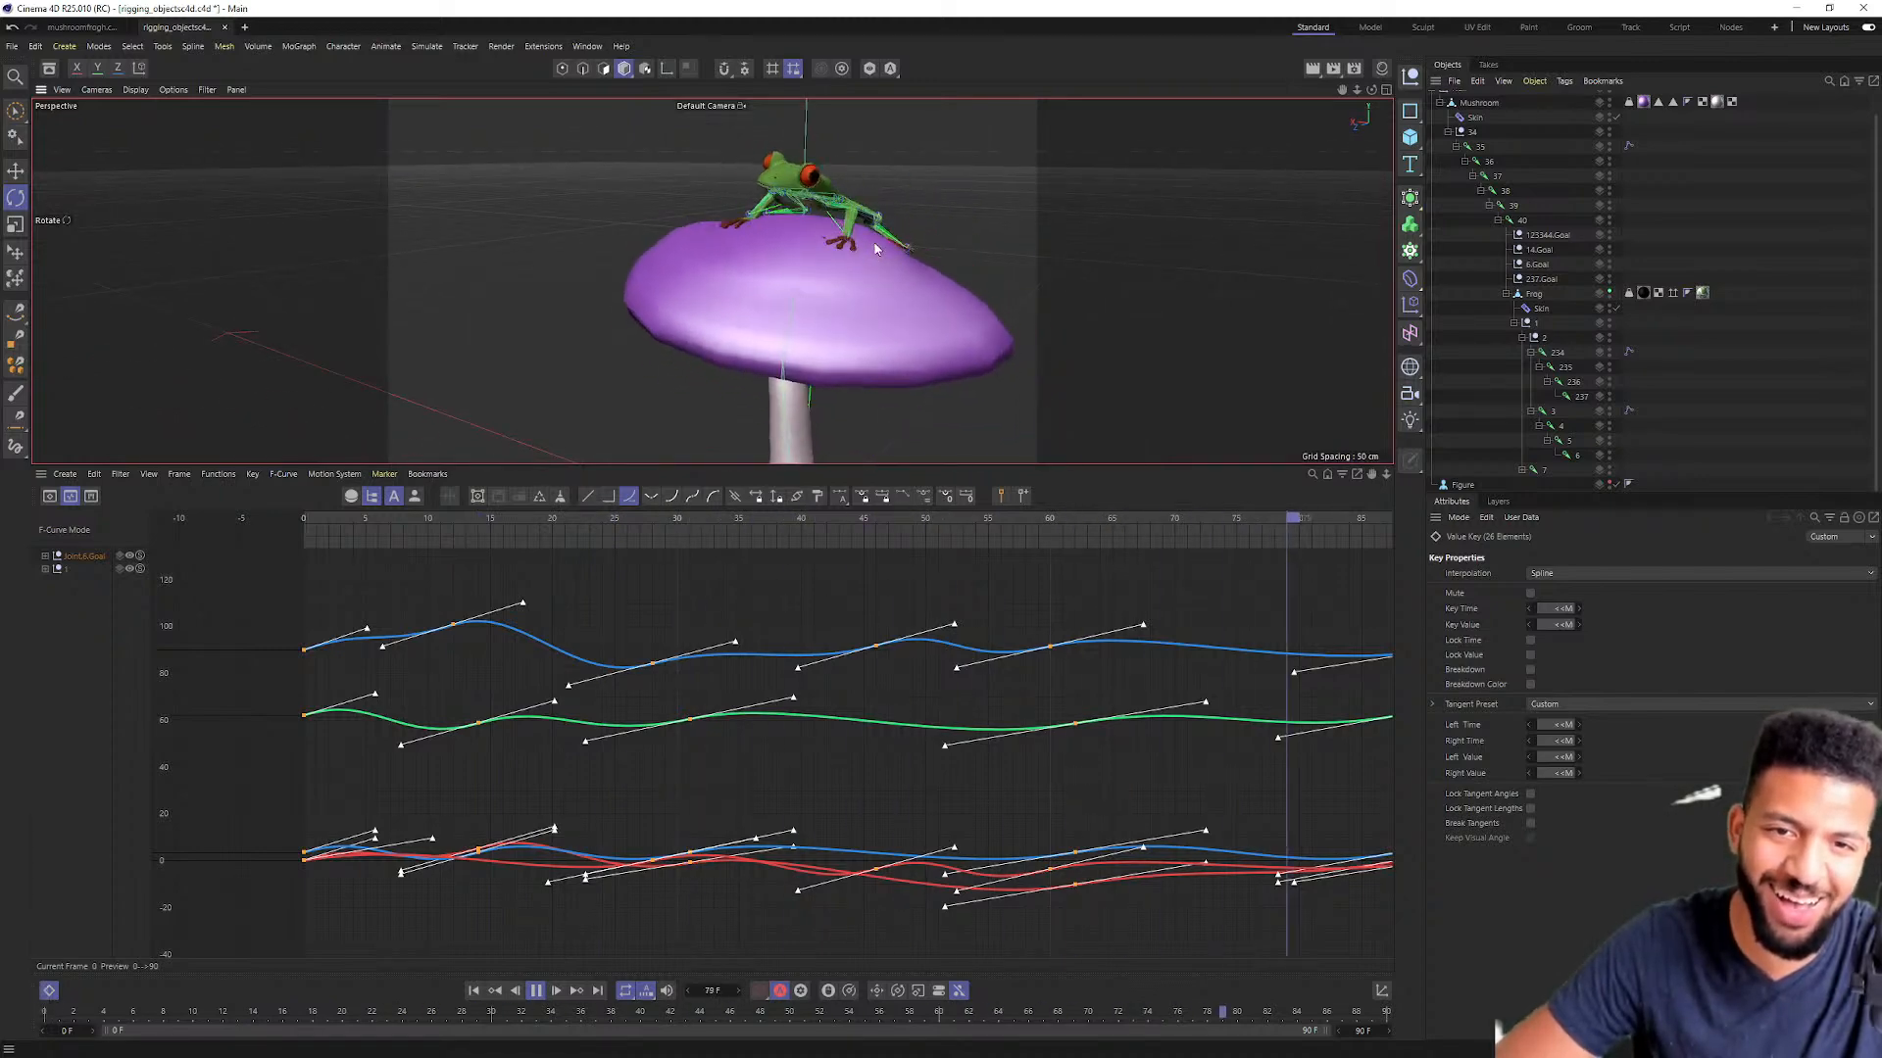
pyautogui.keyDown('alt'); pyautogui.moveTo(872, 245); pyautogui.dragTo(779, 283); pyautogui.keyUp('alt')
# Step: Undo the last tangent adjustment and review the looping playback around the frog
pyautogui.hotkey('ctrl', 'z')
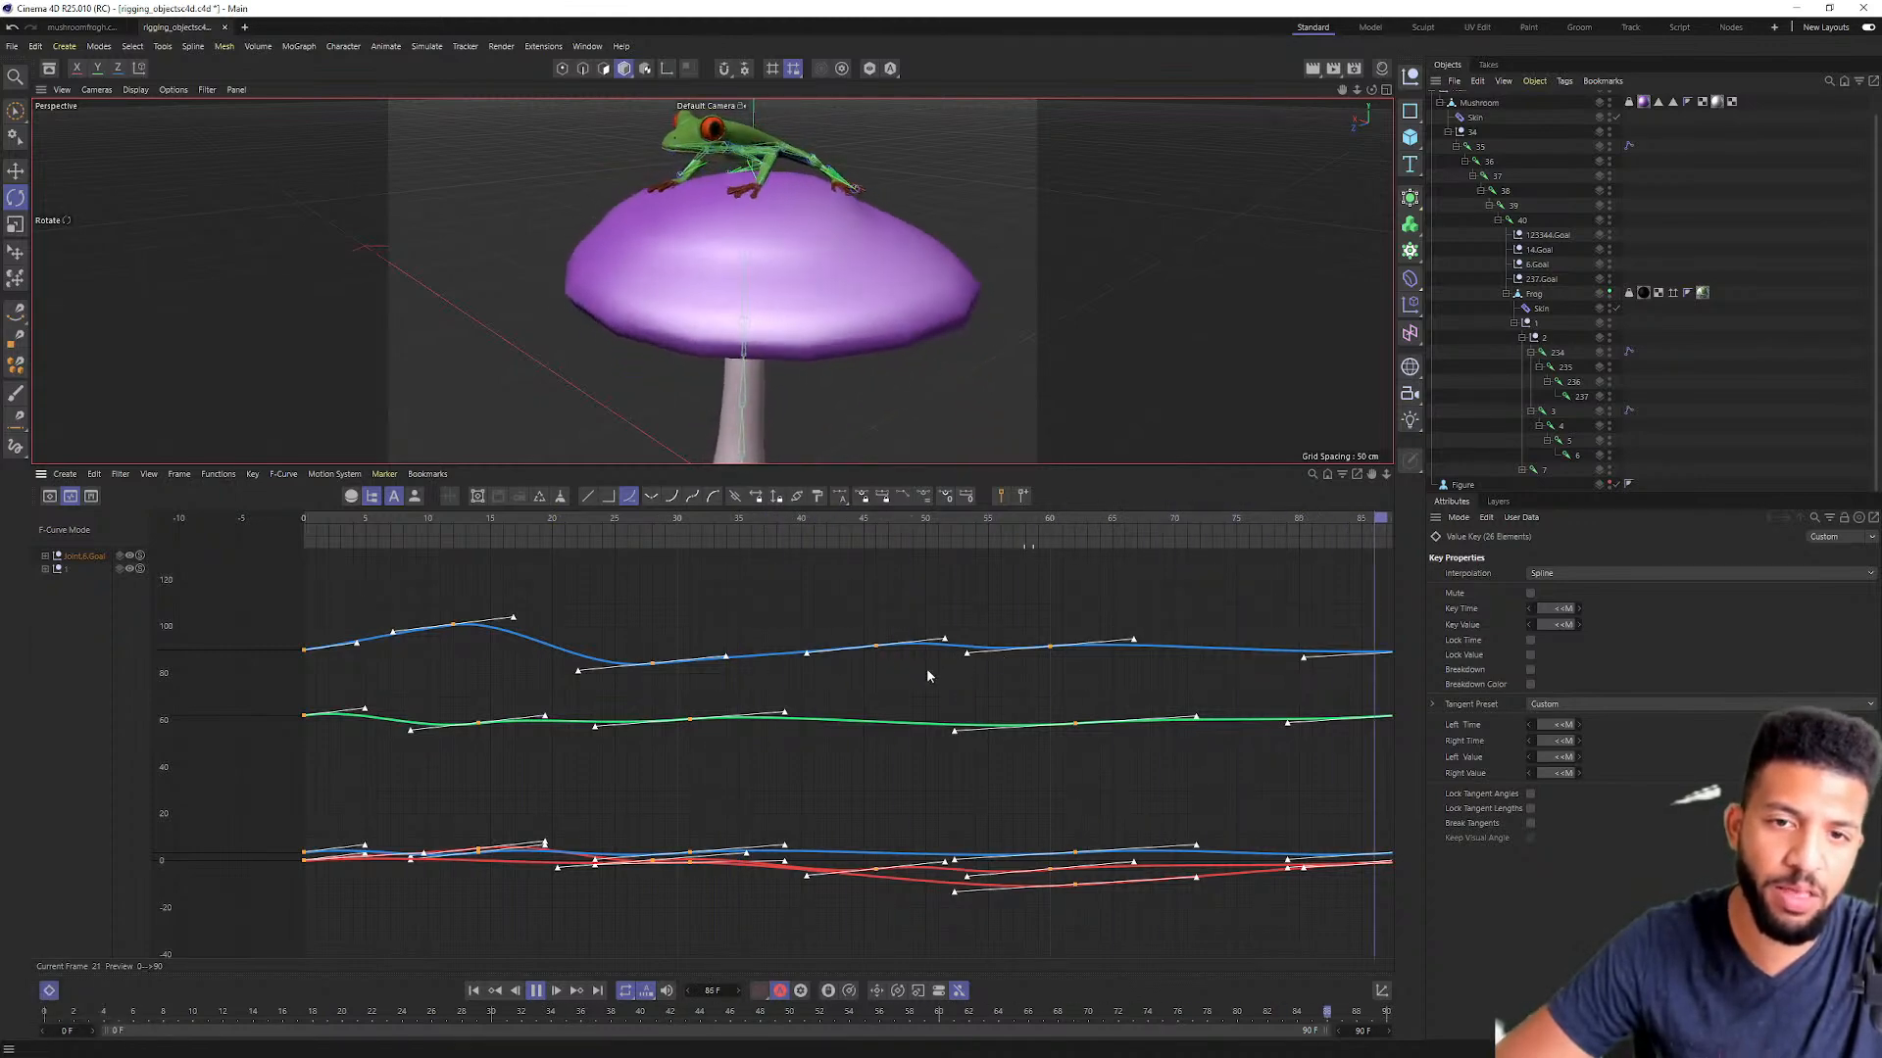
pyautogui.keyDown('alt'); pyautogui.moveTo(917, 333); pyautogui.dragTo(965, 250); pyautogui.keyUp('alt')
pyautogui.keyDown('alt'); pyautogui.moveTo(965, 250); pyautogui.dragTo(1088, 245, button='right'); pyautogui.keyUp('alt')
pyautogui.keyDown('alt'); pyautogui.moveTo(1088, 245); pyautogui.dragTo(766, 292); pyautogui.keyUp('alt')
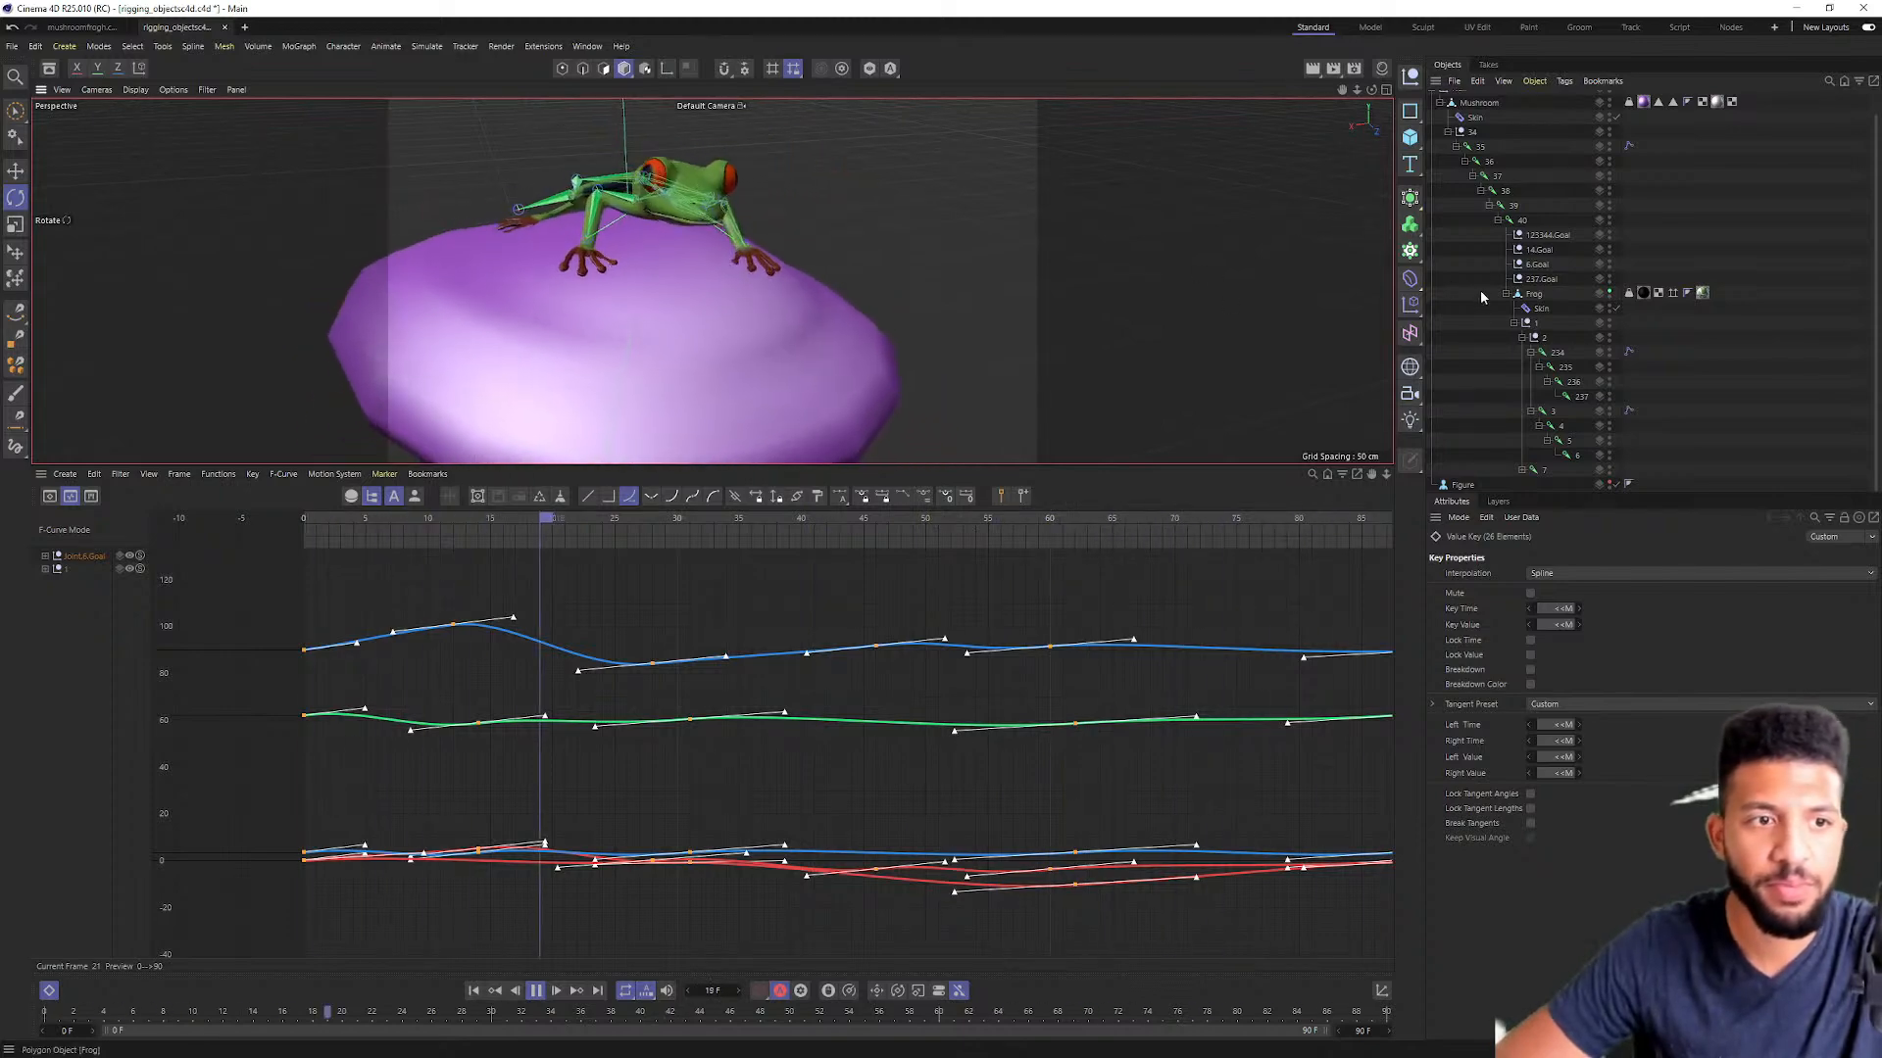
# Step: Keyframe null 1's X, Y and Z position at frame 0 and return the timeline to the dope sheet
pyautogui.press('F8')
pyautogui.moveTo(380, 539); pyautogui.dragTo(286, 526)
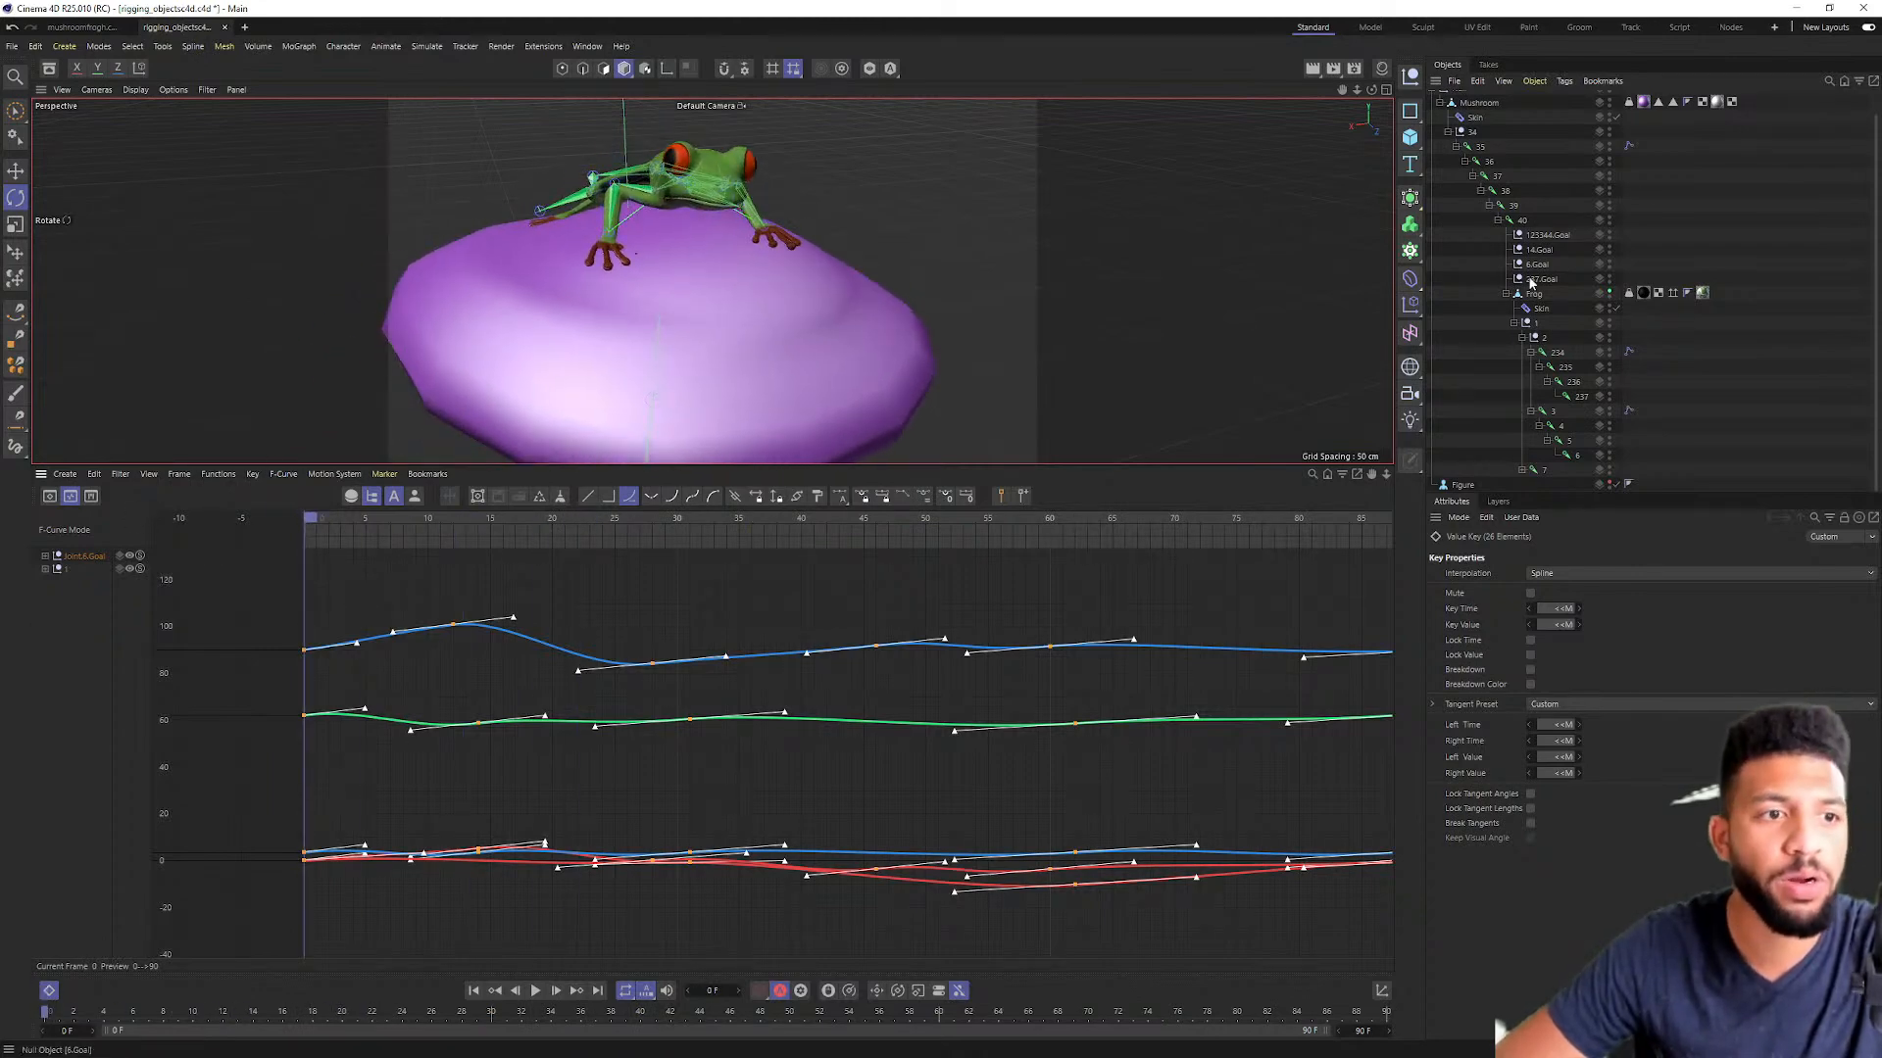
pyautogui.click(1534, 325)
pyautogui.press('e')
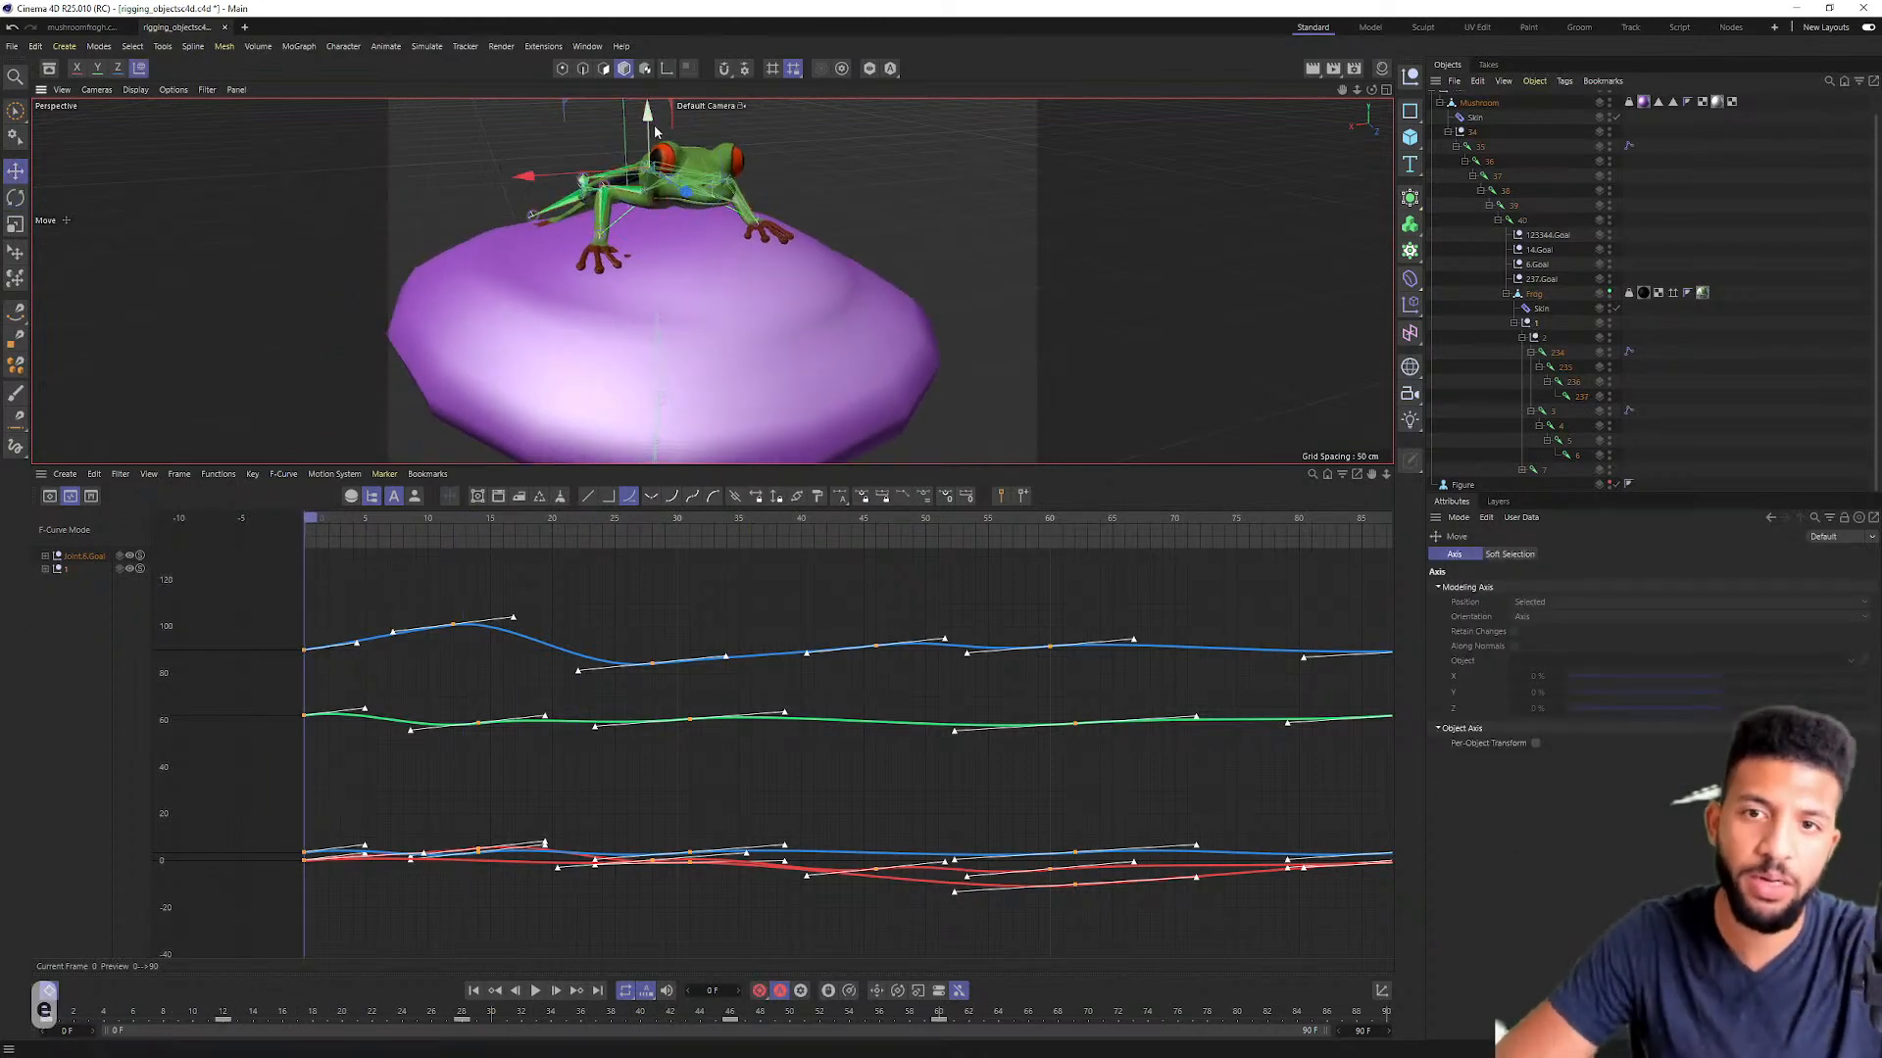
pyautogui.click(1533, 330)
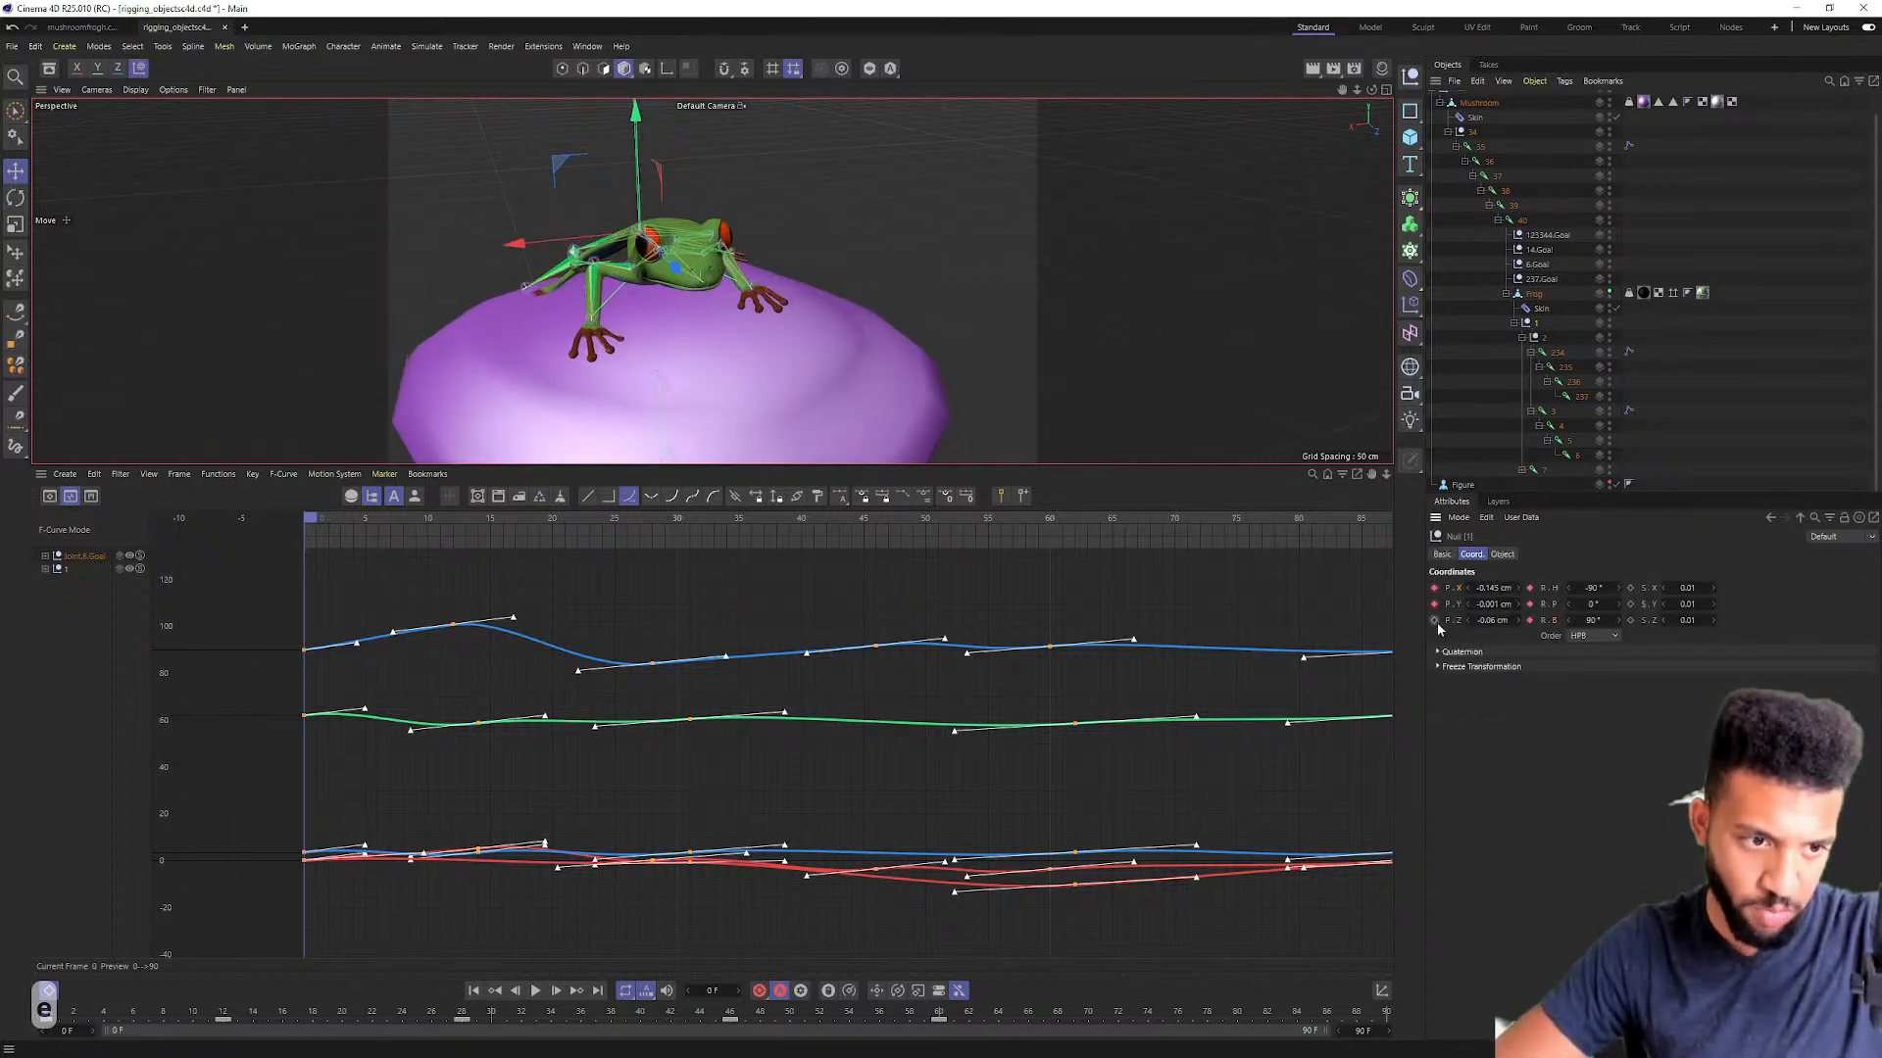
pyautogui.click(51, 497)
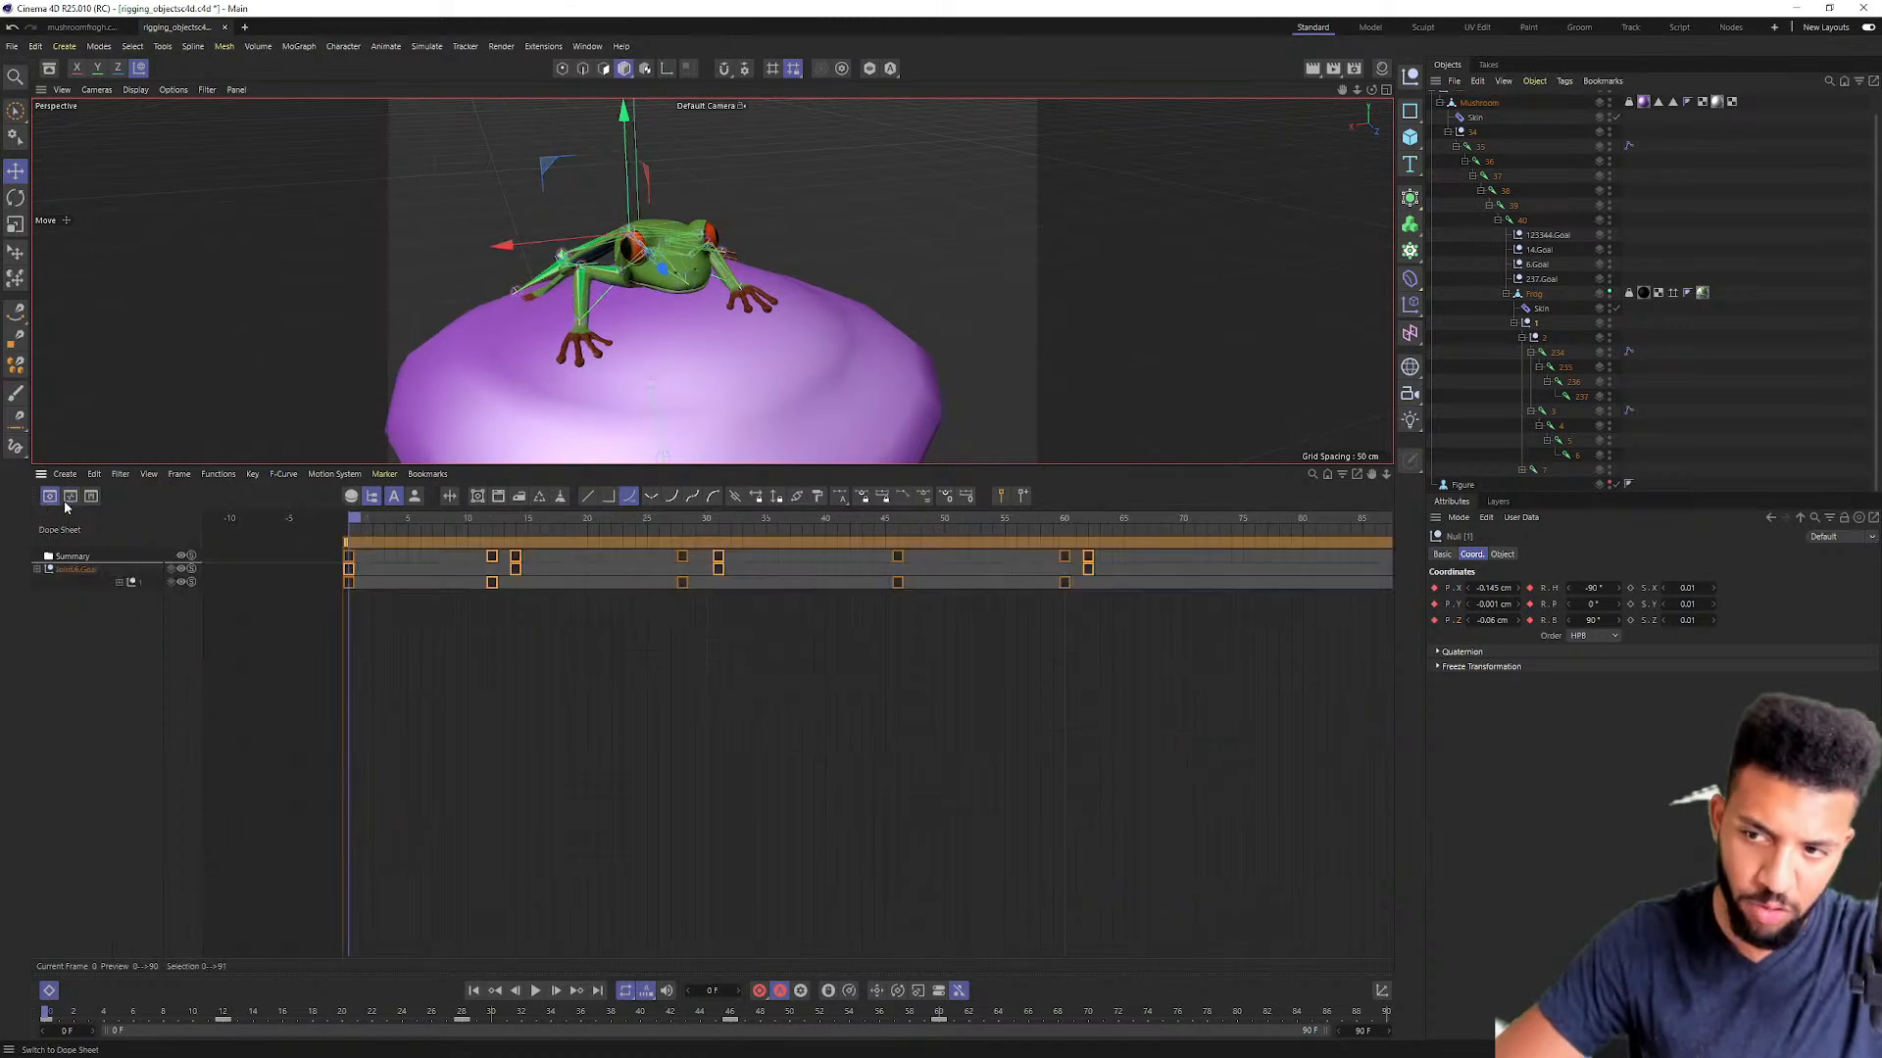
pyautogui.click(71, 498)
pyautogui.click(51, 498)
# Step: Autokey null 1's position at frames 14, 20 and 28, ending with Y about -0.007 cm and Z about -0.066 cm at frame 28
pyautogui.moveTo(399, 519); pyautogui.dragTo(535, 525)
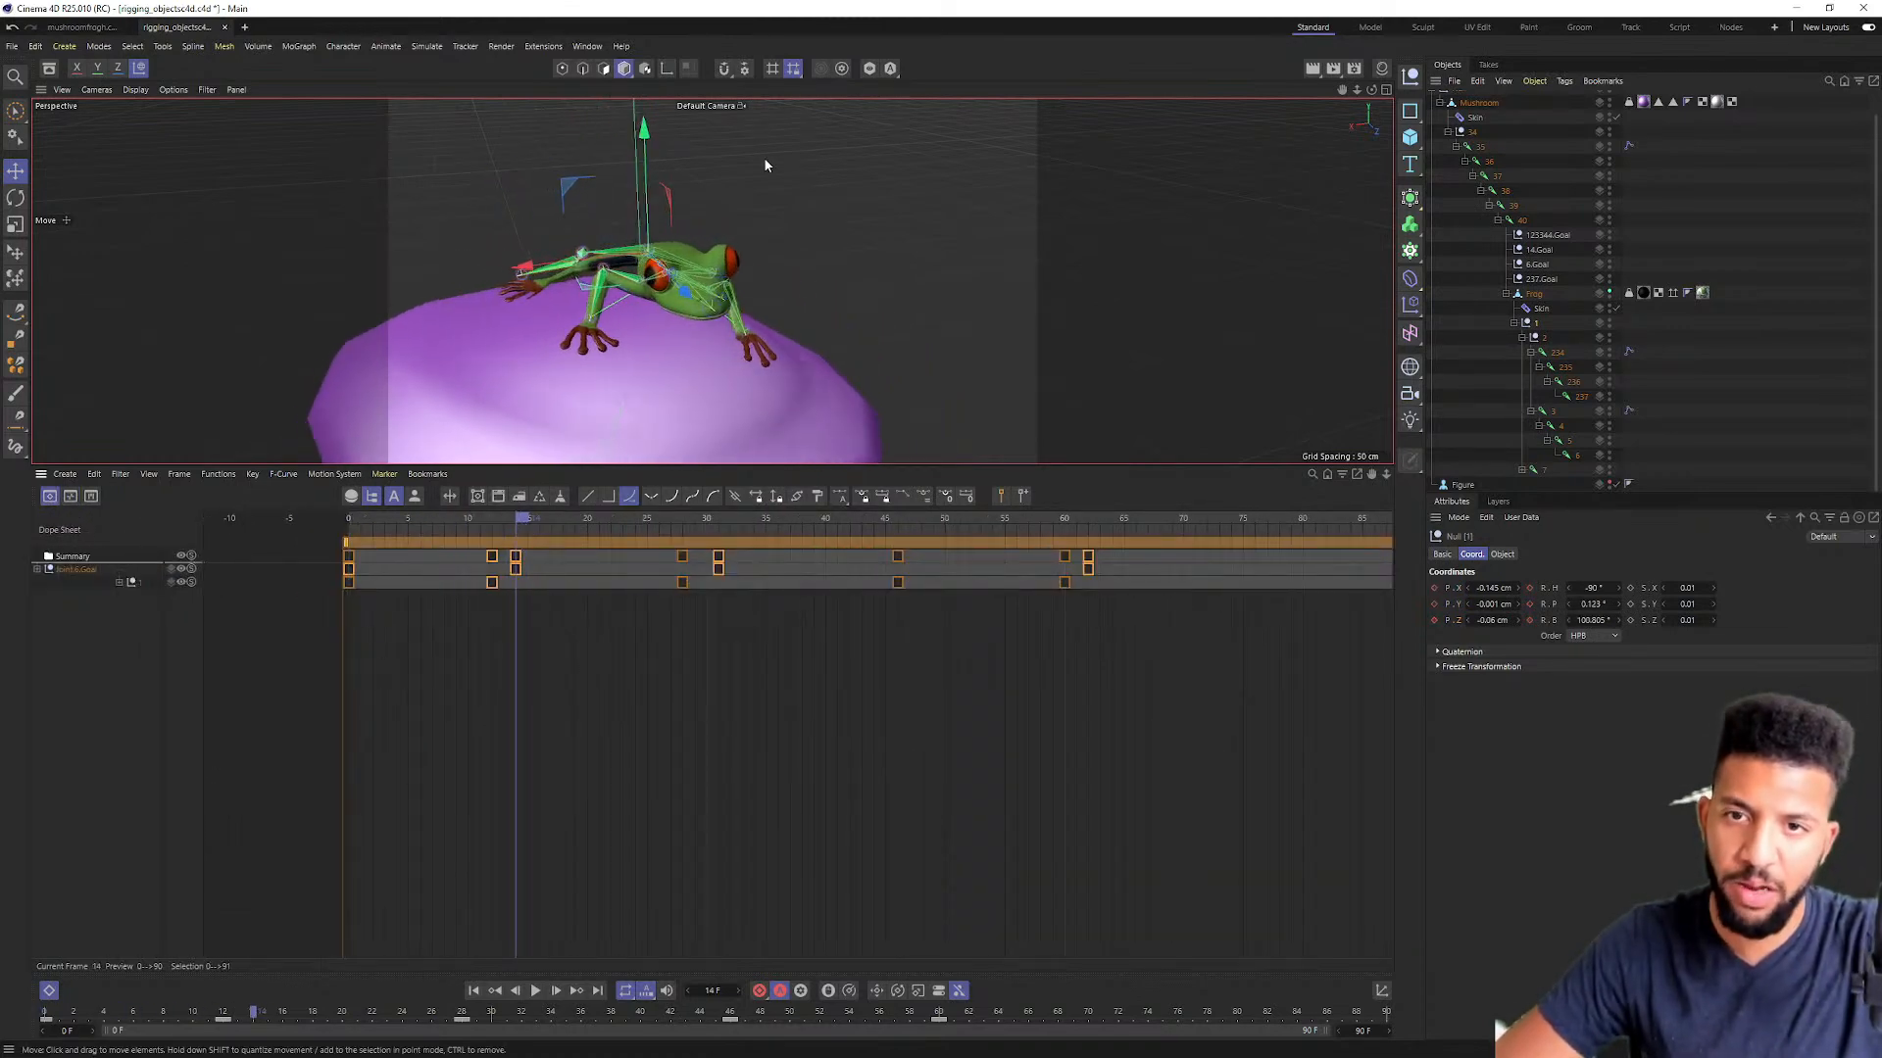
pyautogui.moveTo(641, 130)
pyautogui.mouseDown()
pyautogui.moveTo(650, 109)
pyautogui.moveTo(645, 147)
pyautogui.moveTo(648, 122)
pyautogui.mouseUp()
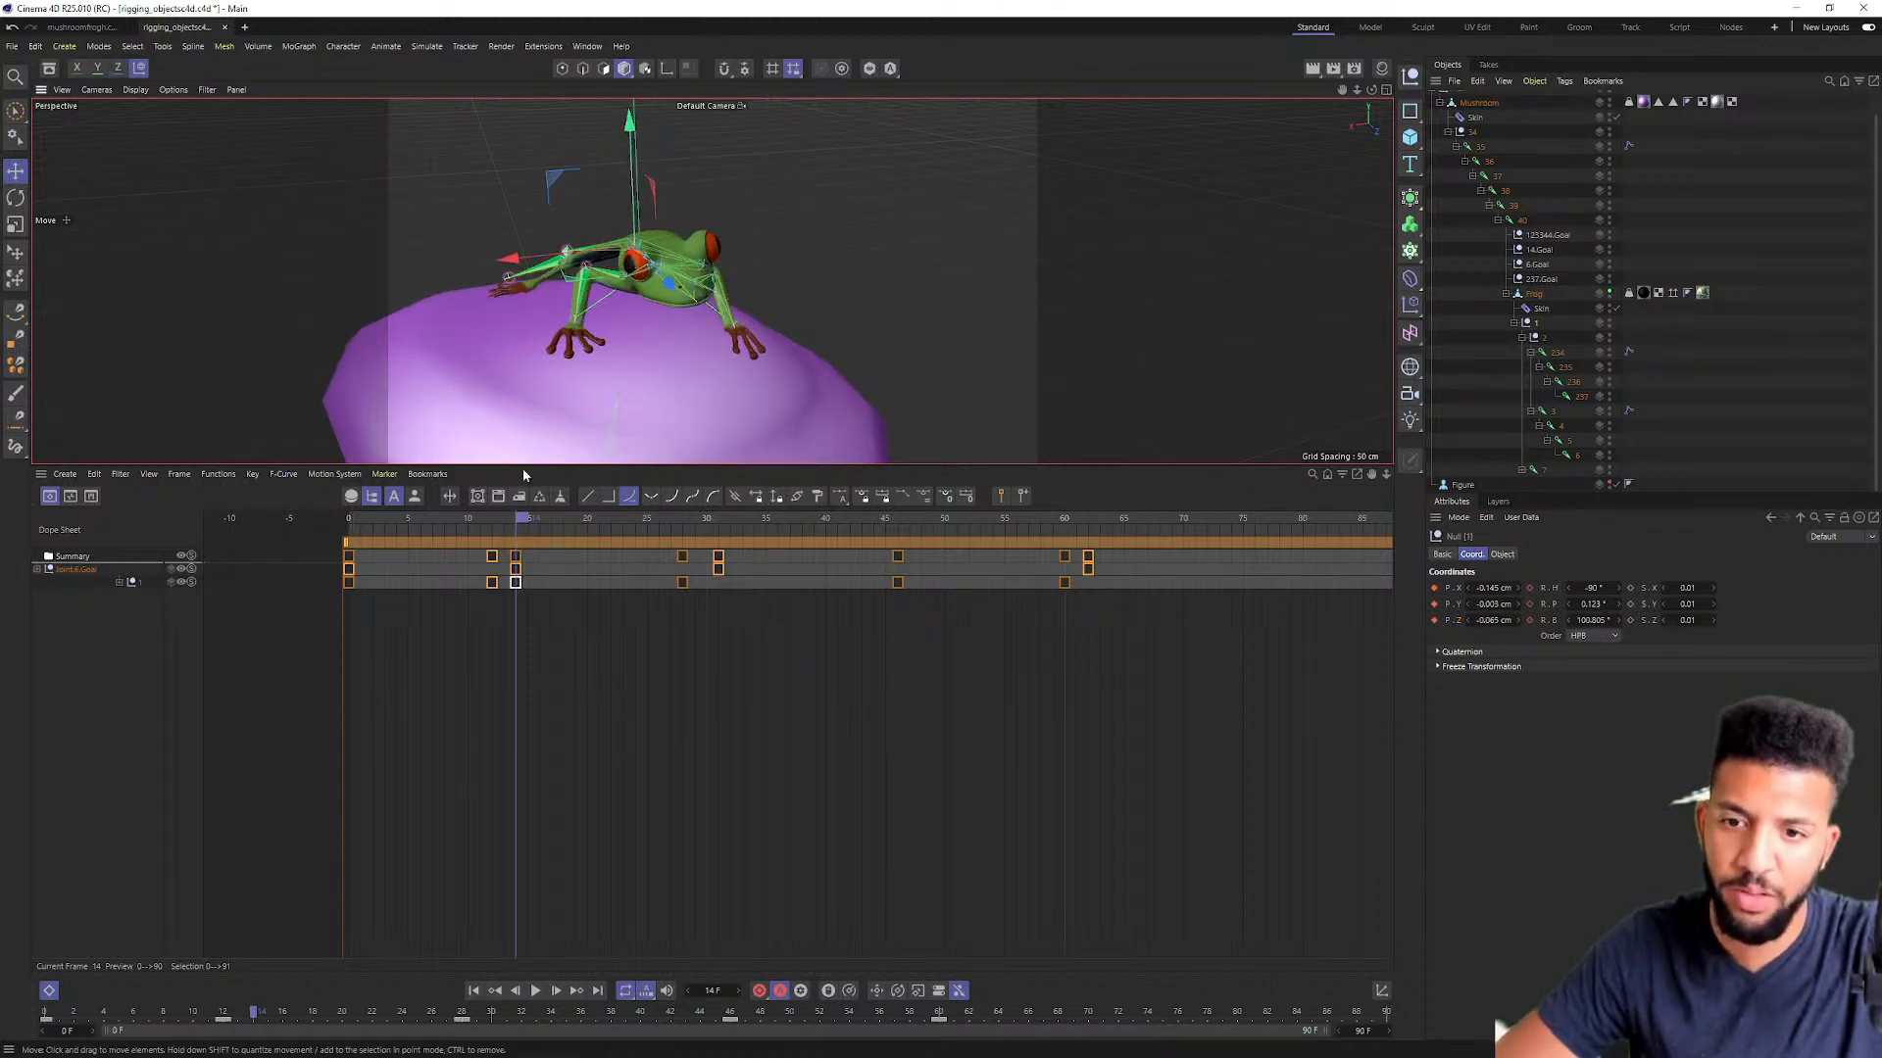
pyautogui.moveTo(514, 519); pyautogui.dragTo(564, 518)
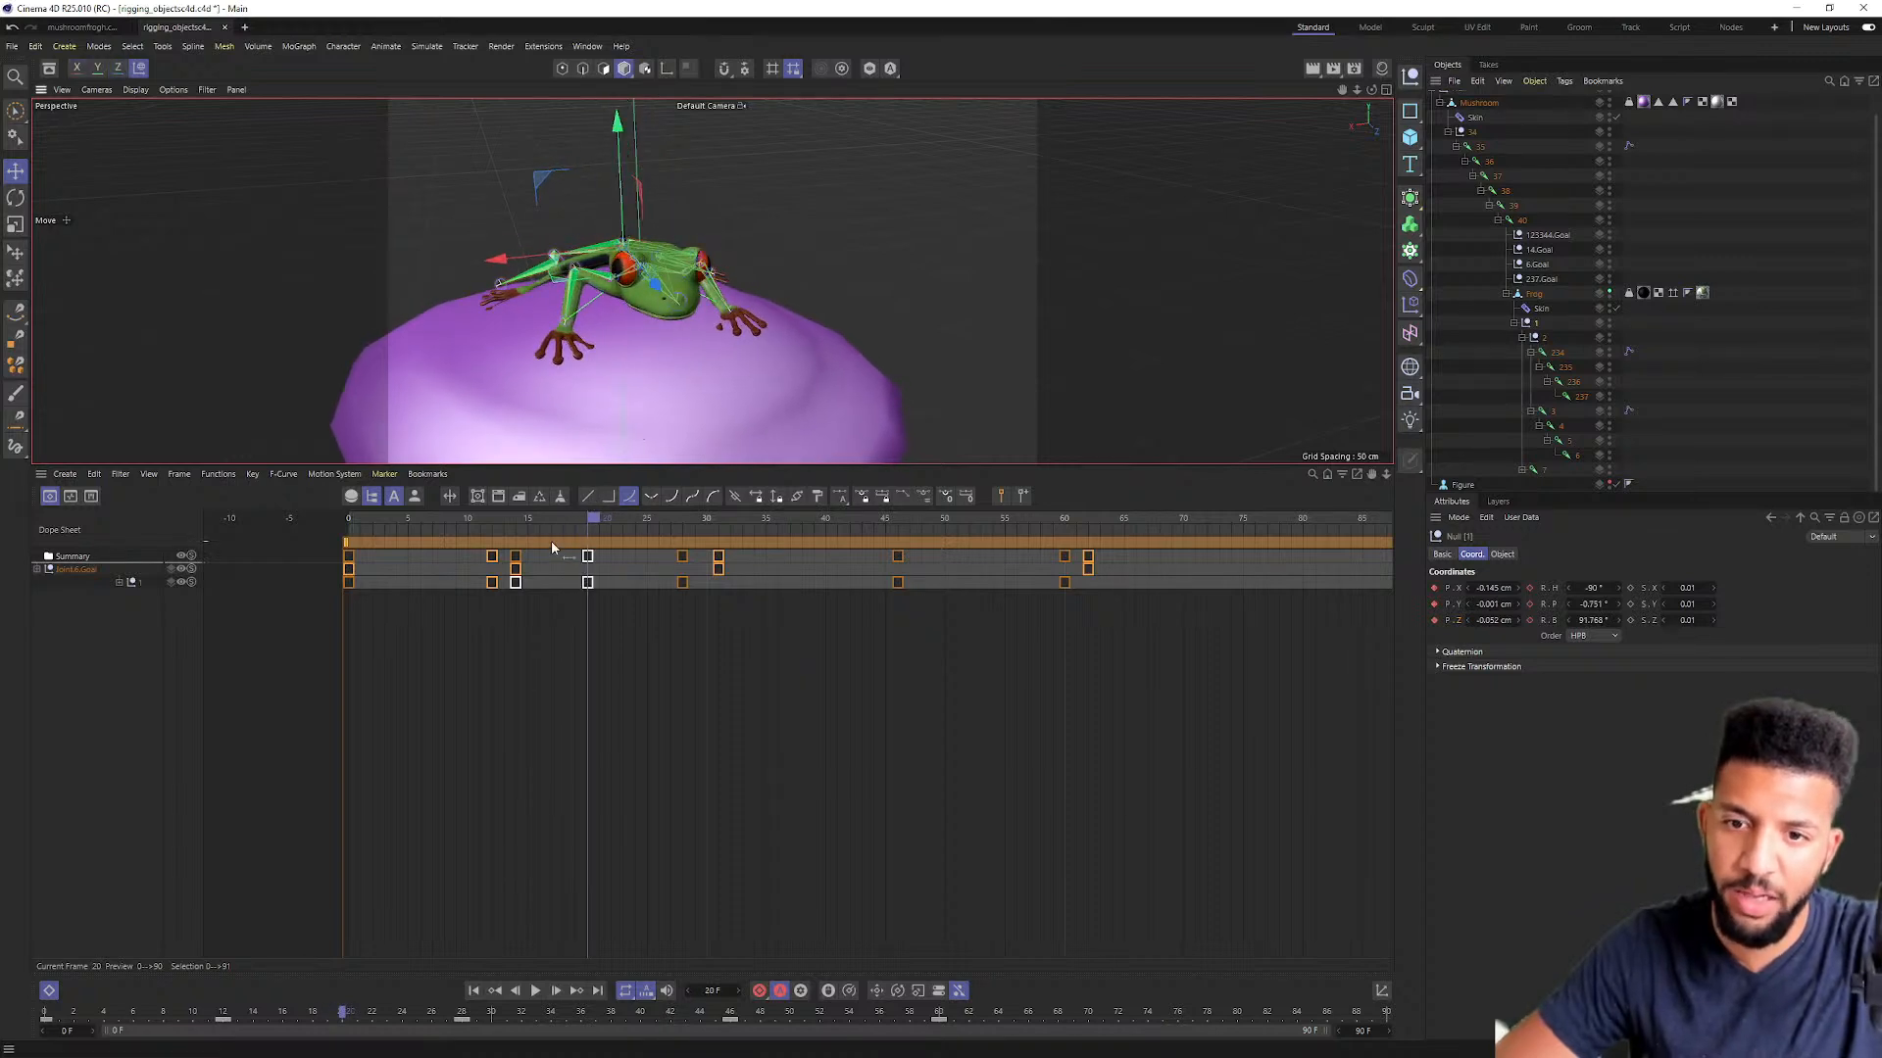
pyautogui.moveTo(569, 517); pyautogui.dragTo(686, 459)
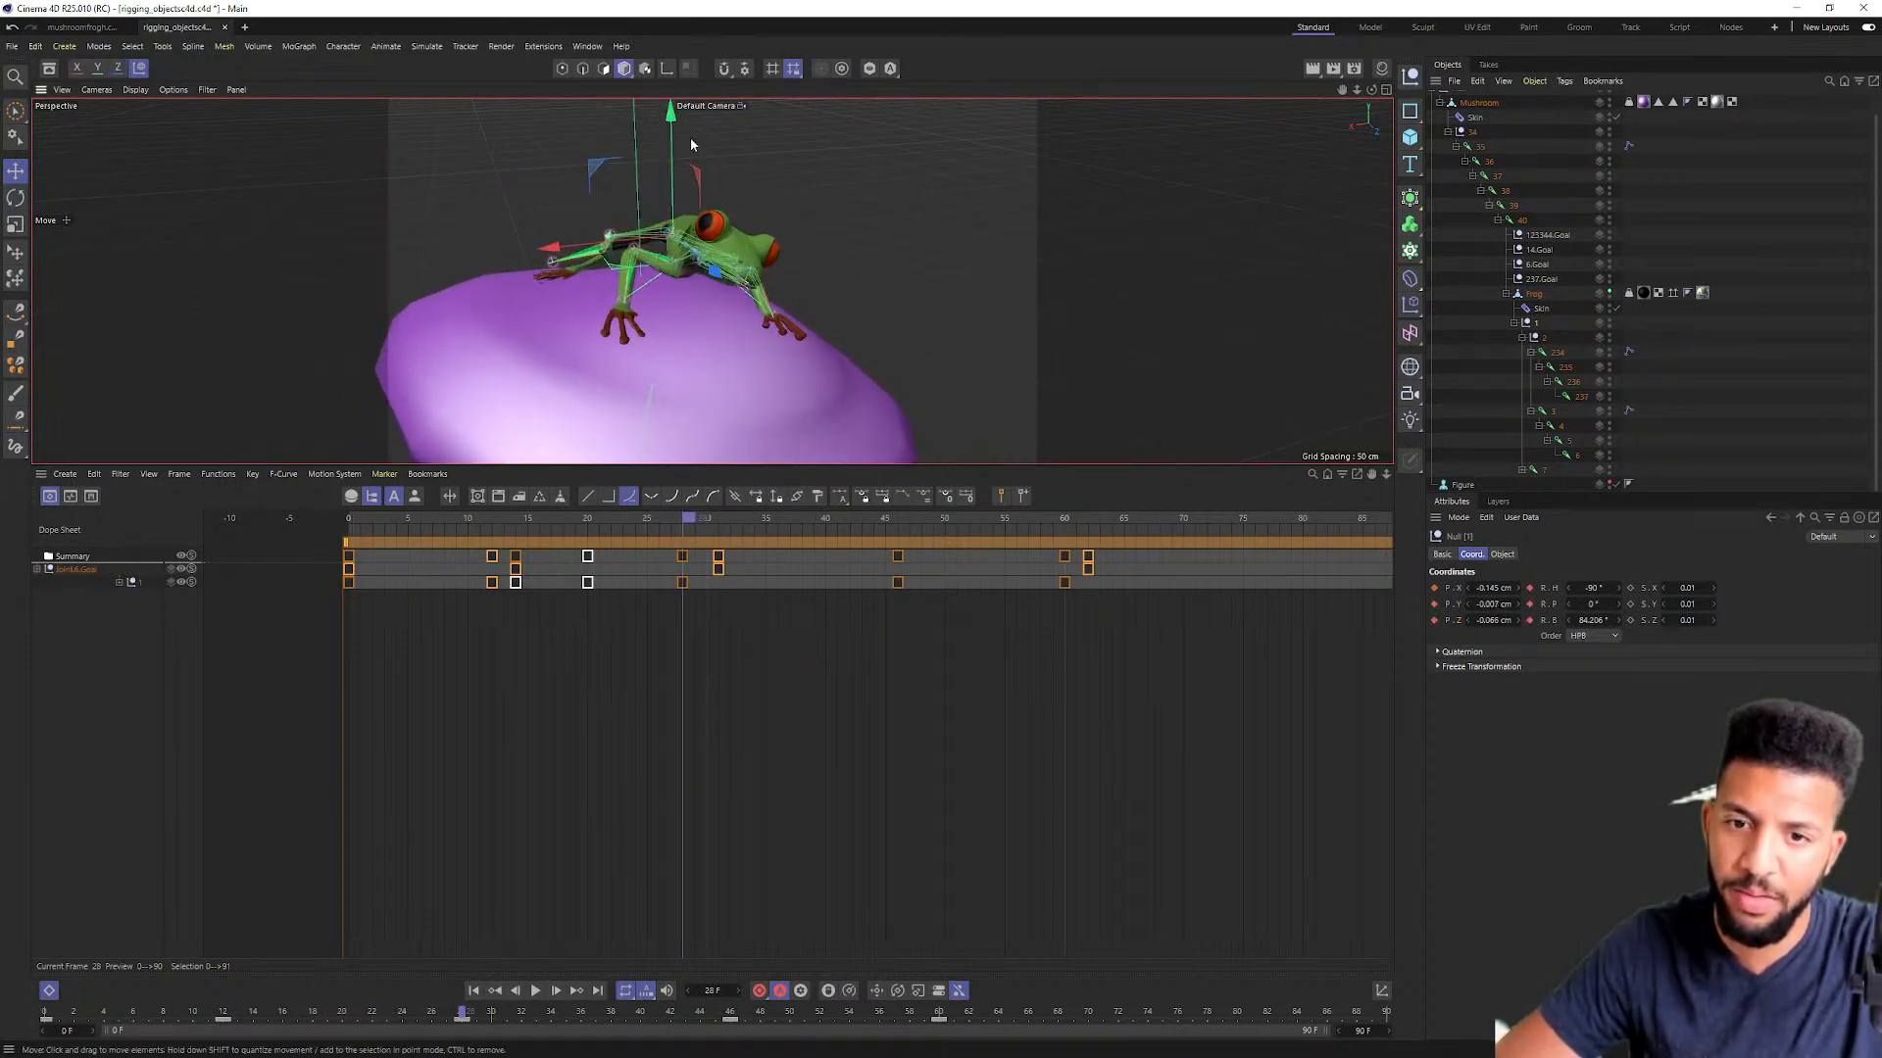
# Step: Replay the animation to check the frog body's keyed position changes
pyautogui.press('space')
pyautogui.press('space')
pyautogui.press('space')
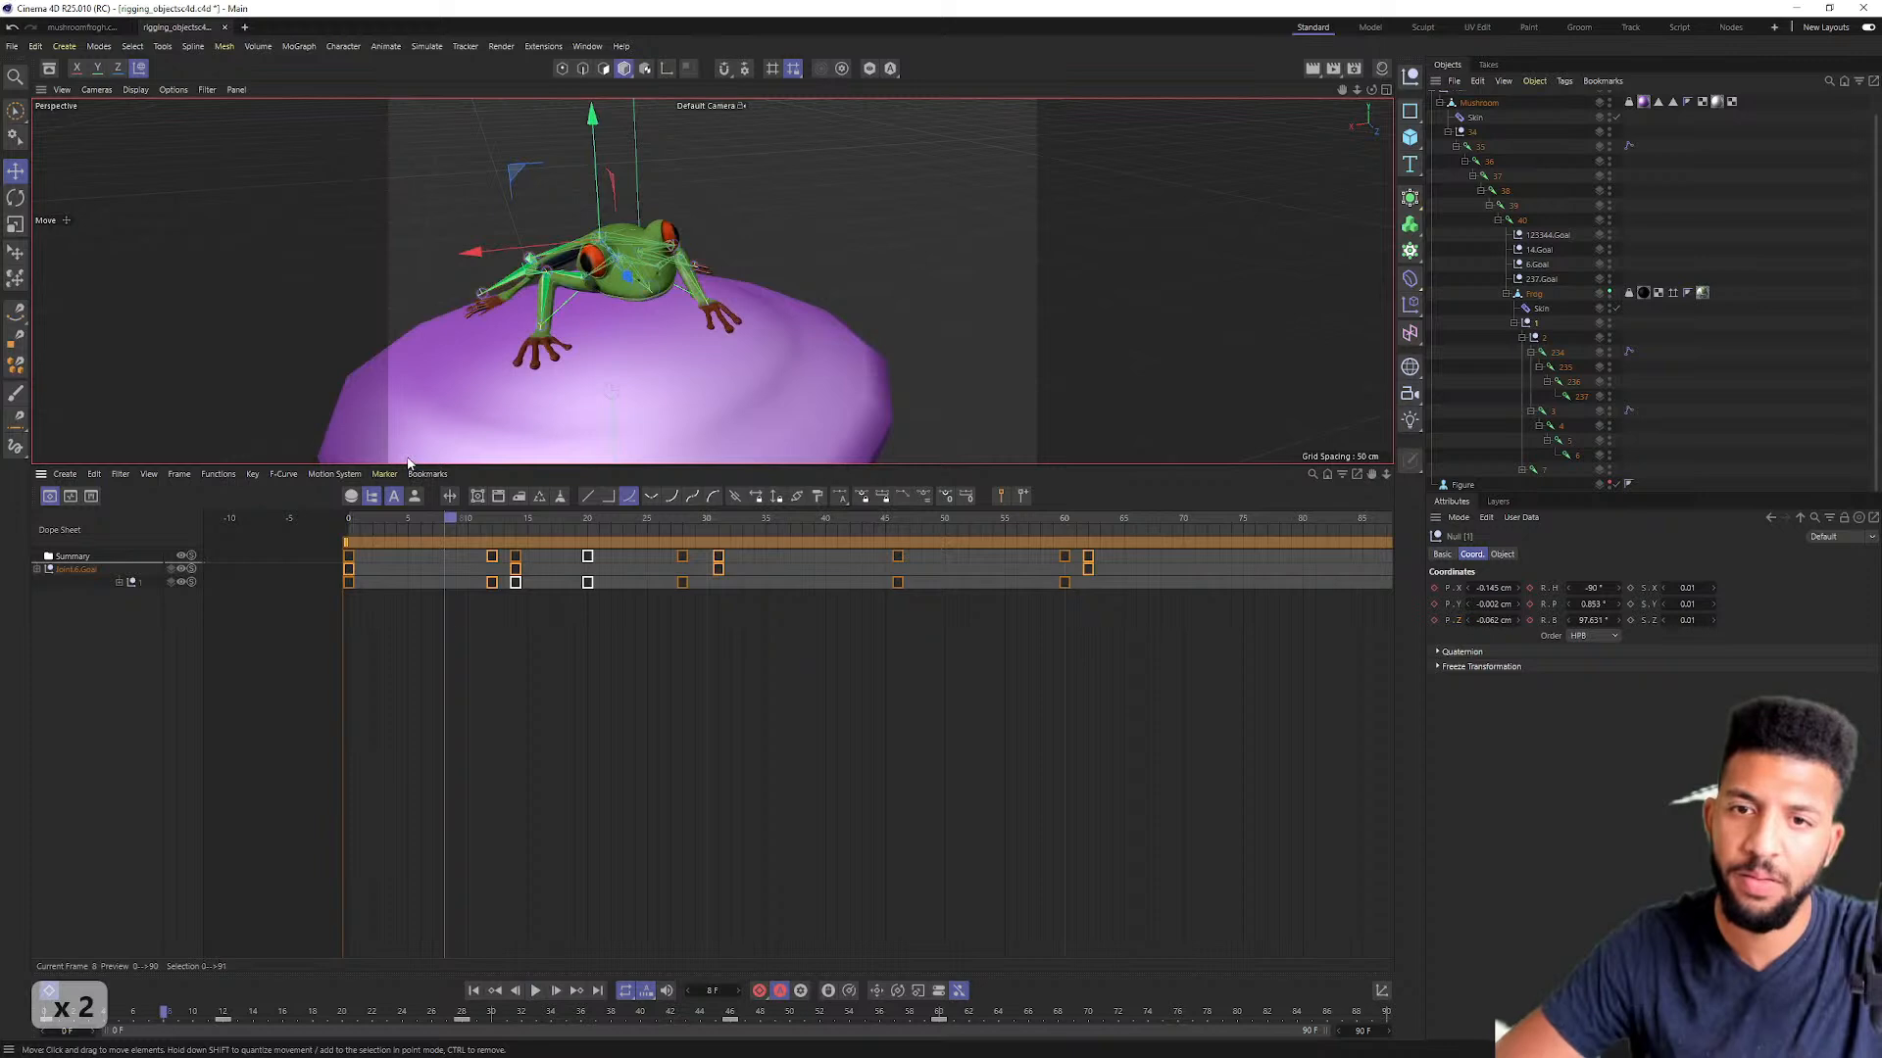
pyautogui.keyDown('alt'); pyautogui.moveTo(744, 294); pyautogui.dragTo(875, 286); pyautogui.keyUp('alt')
pyautogui.press('space')
pyautogui.press('space')
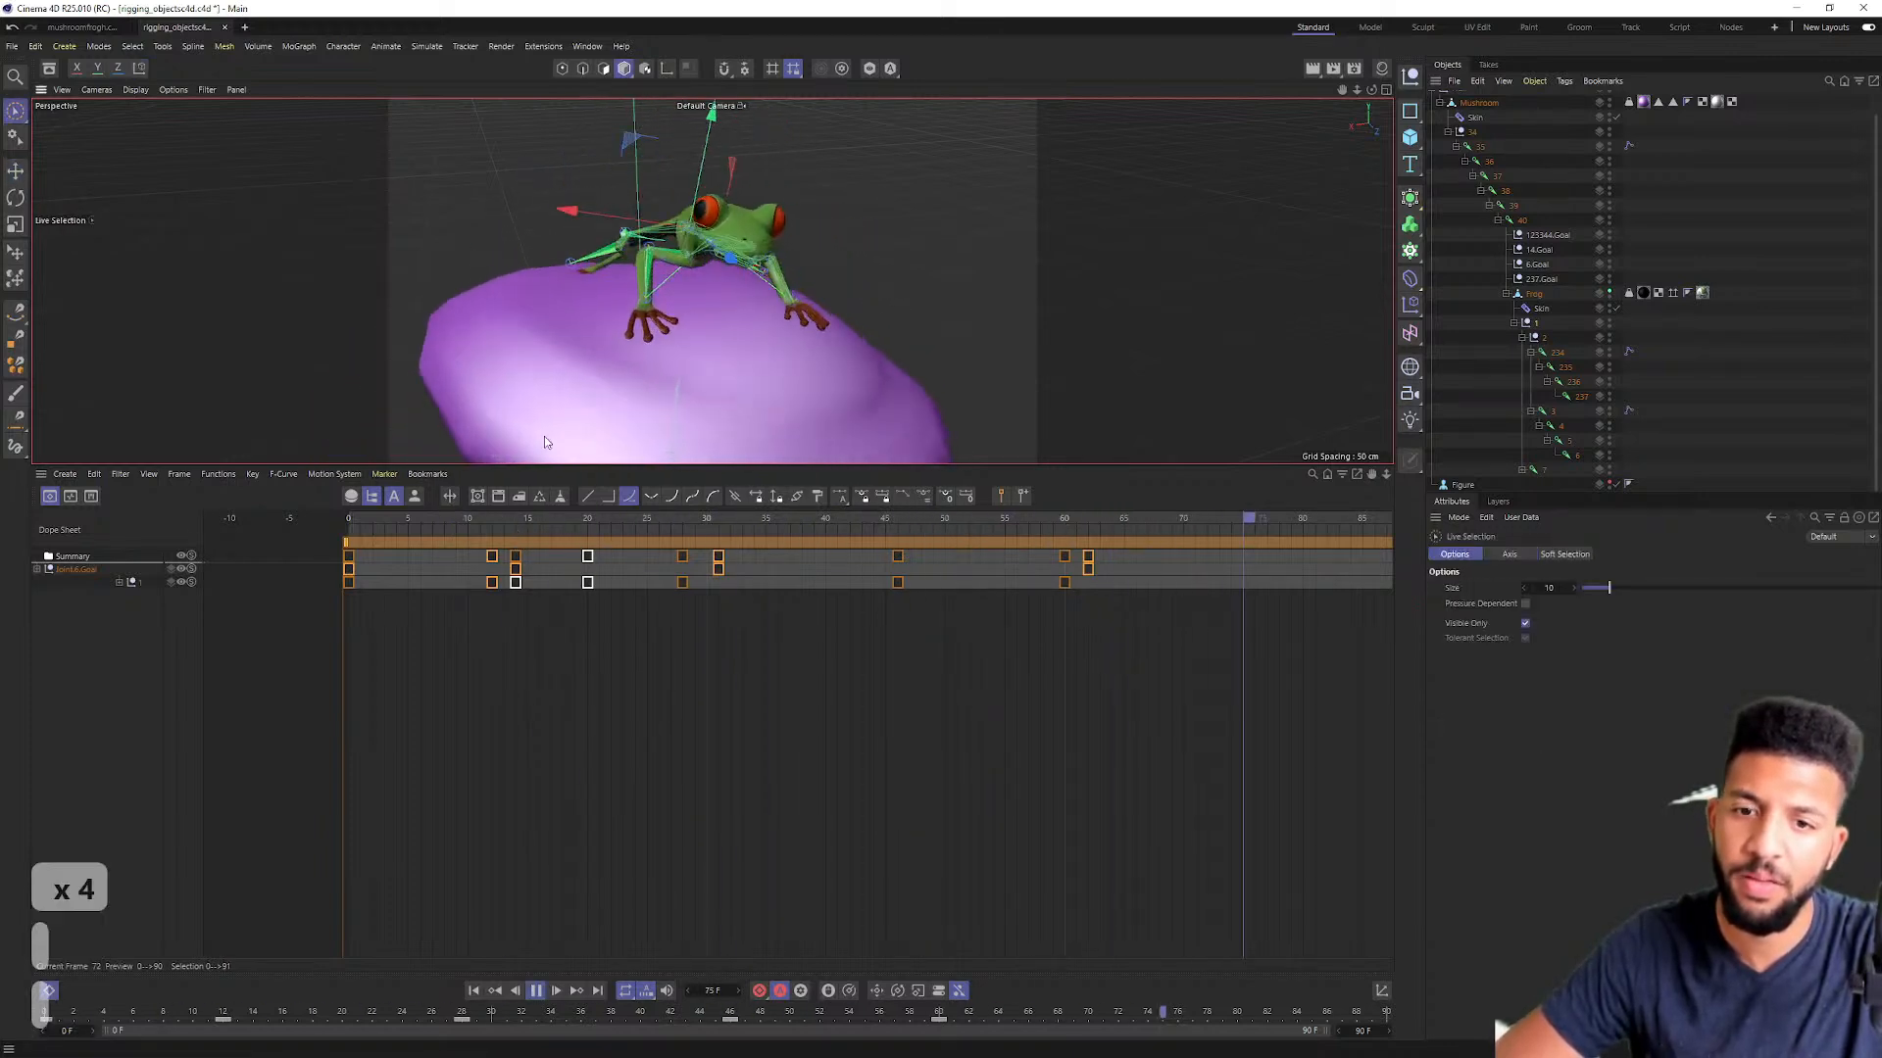
# Step: Copy all frame 0 keys of the goal and null 1 to frame 91 and play the loop
pyautogui.moveTo(205, 619); pyautogui.dragTo(400, 561)
pyautogui.moveTo(1293, 567); pyautogui.dragTo(1351, 566)
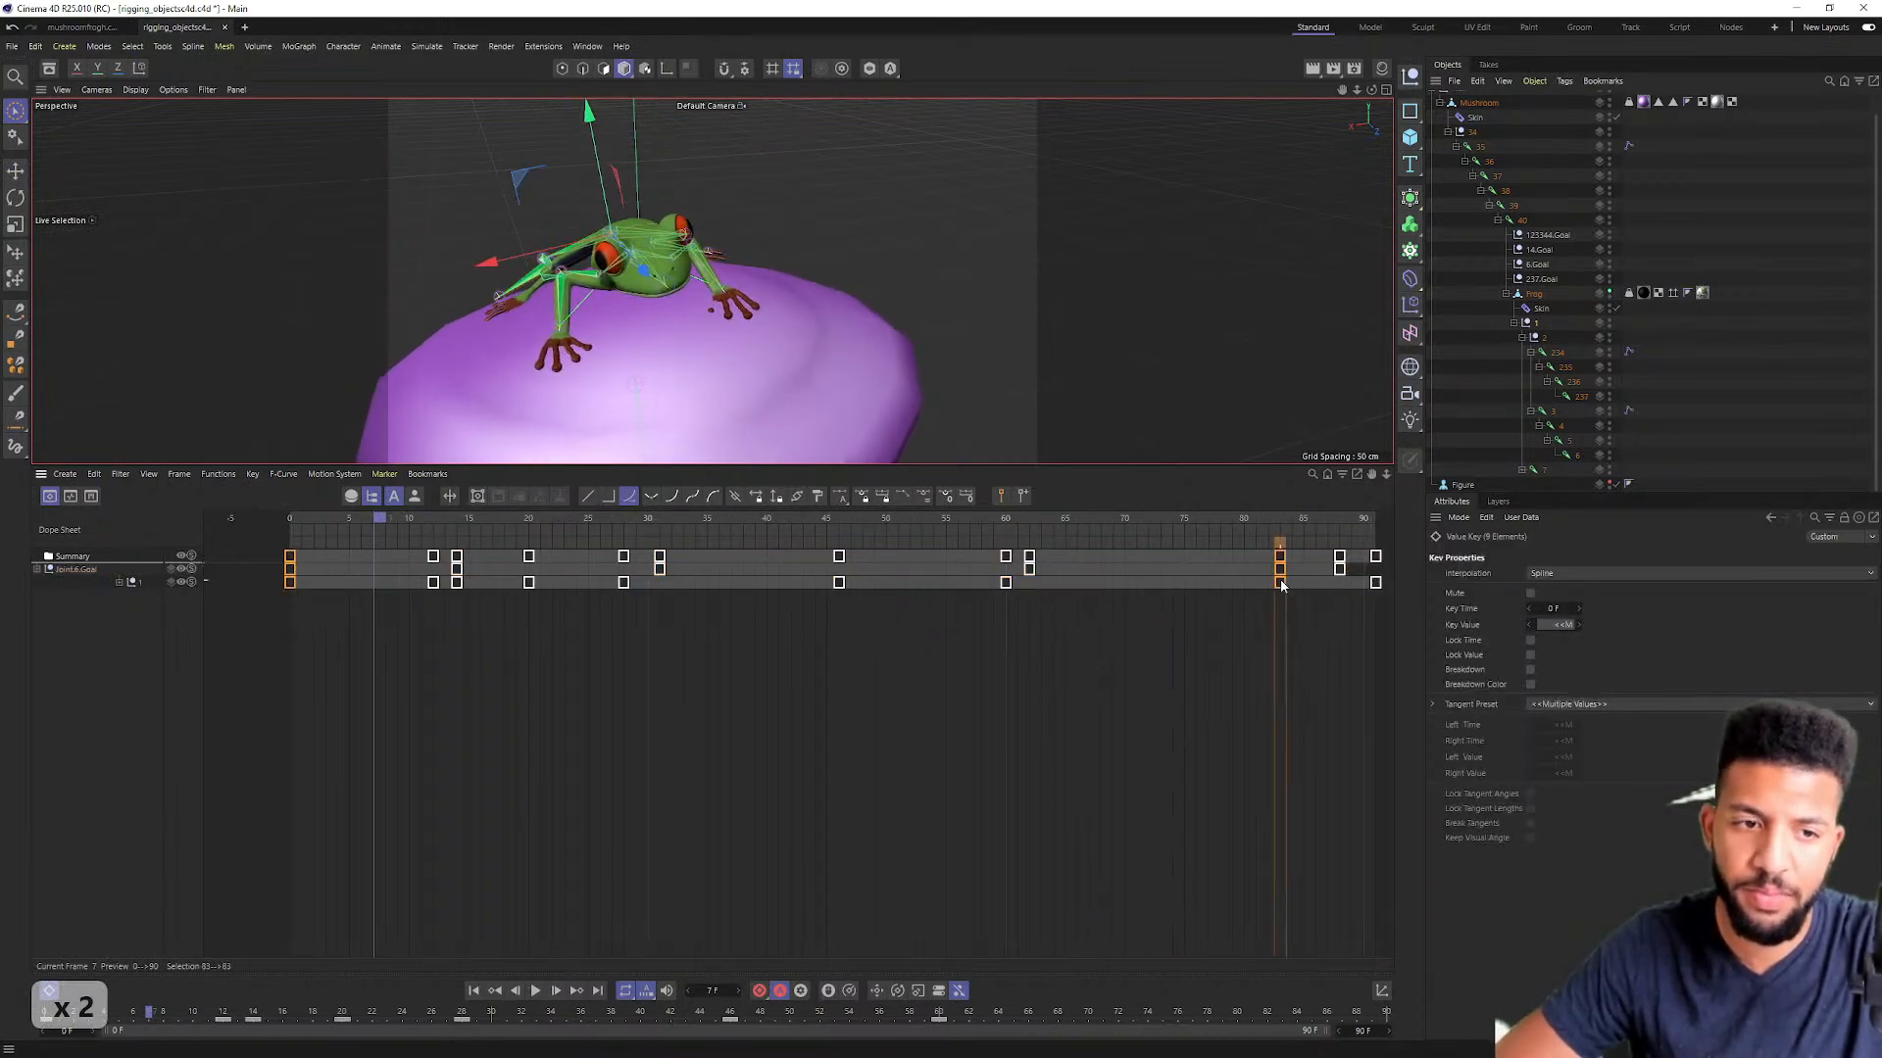
pyautogui.moveTo(1114, 580); pyautogui.dragTo(1098, 582)
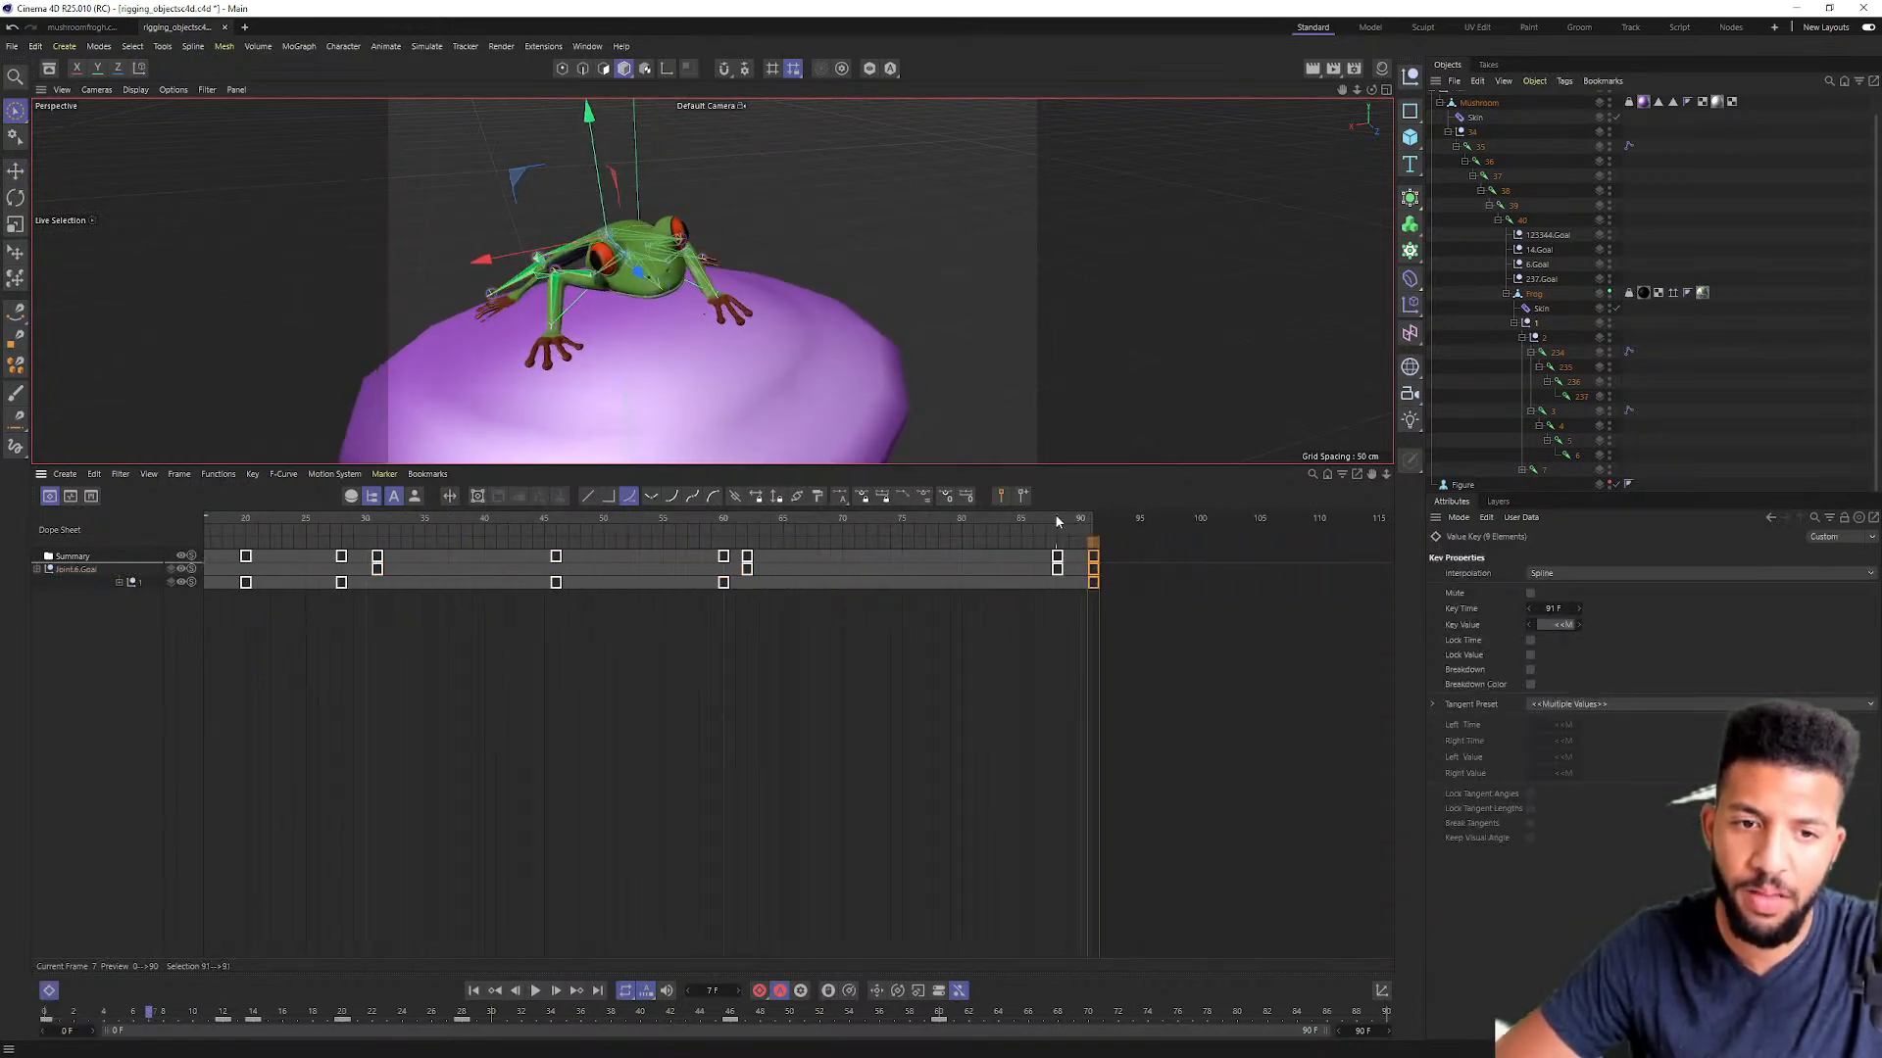
pyautogui.press('F8')
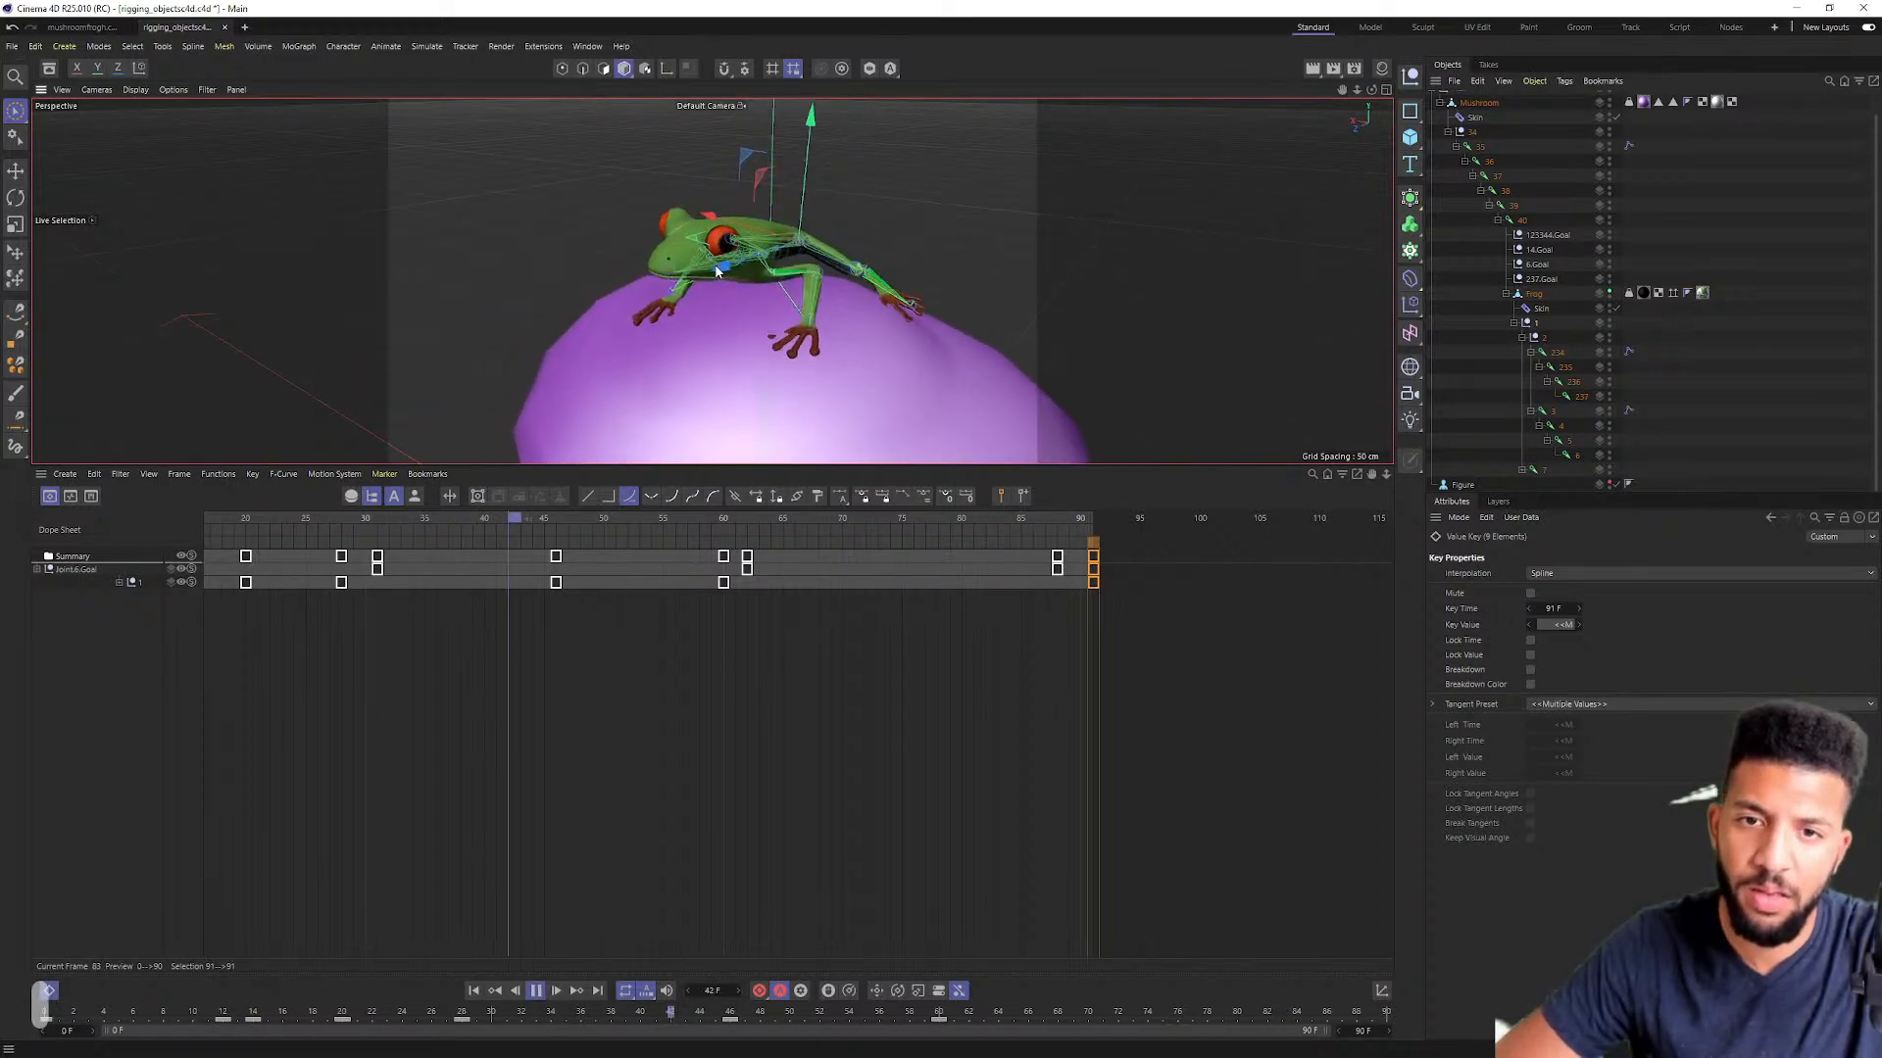
# Step: Enable Geometry Only Playback in the viewport filter and shrink the timeline to give the playing animation more room
pyautogui.click(135, 89)
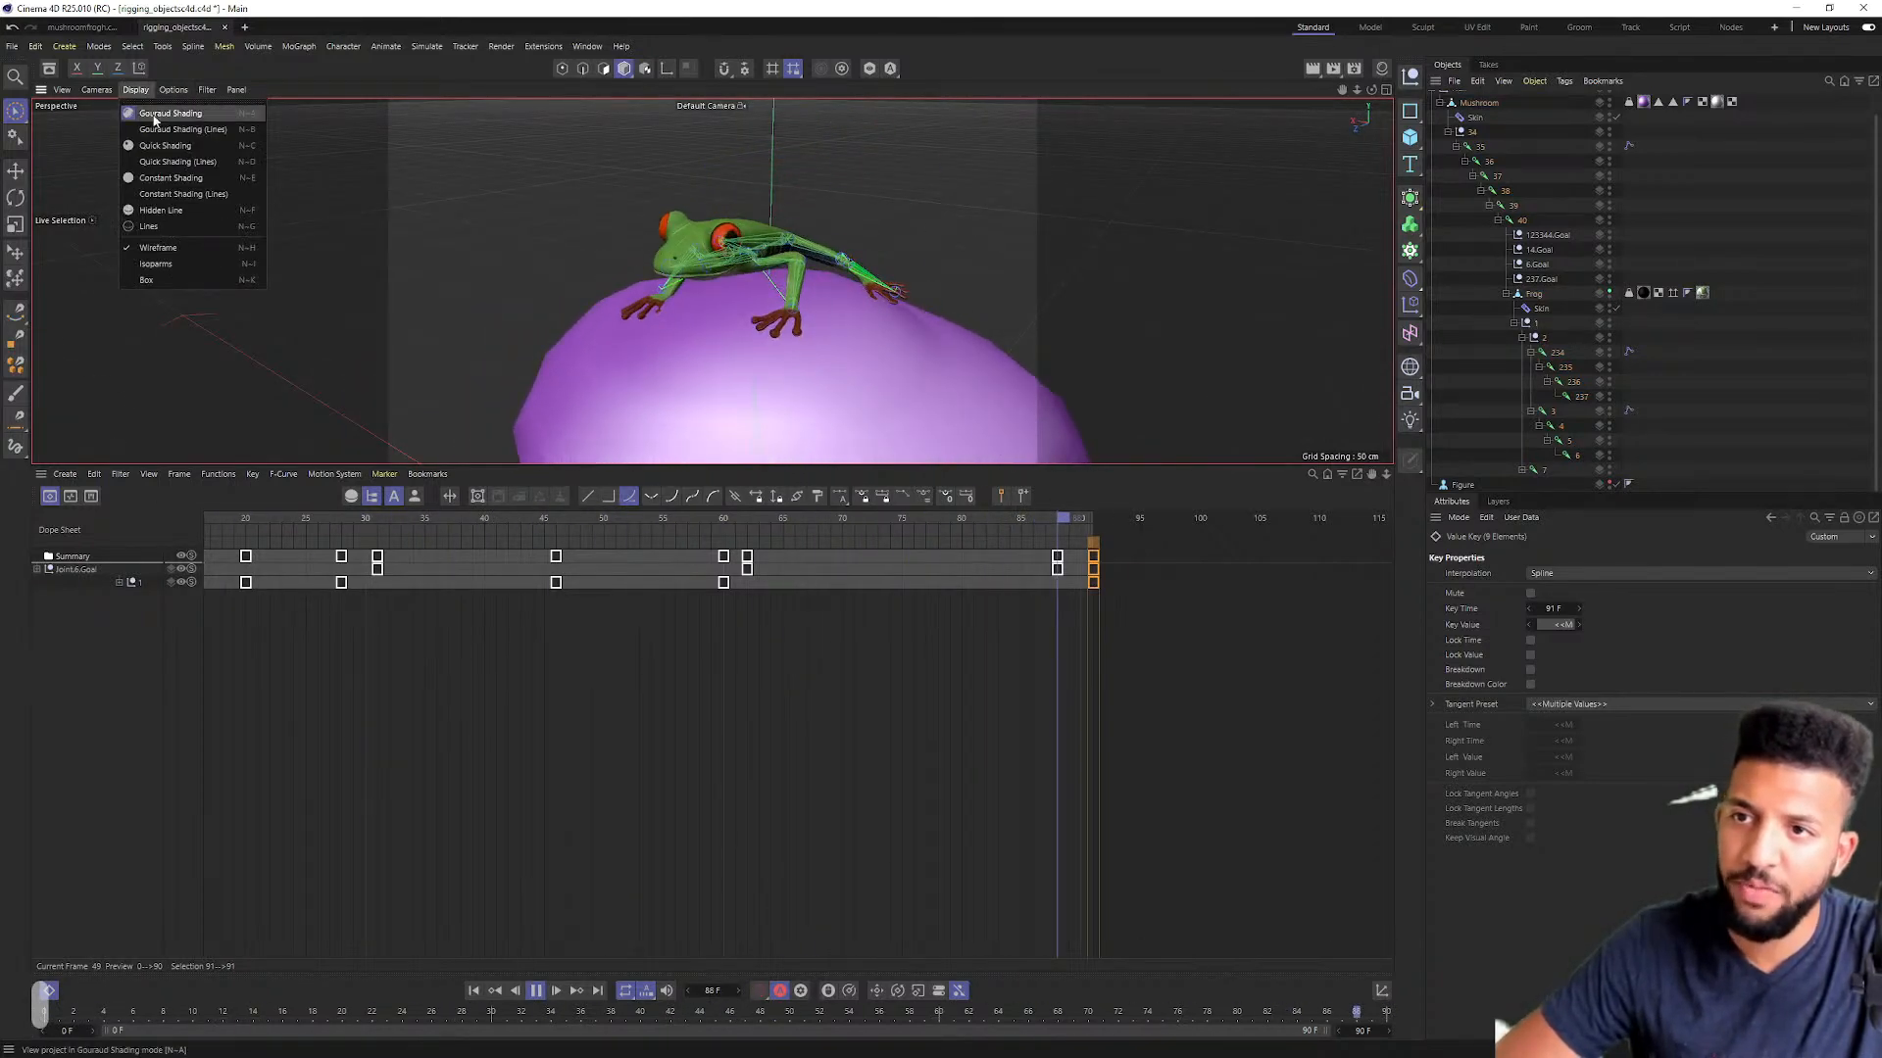
pyautogui.moveTo(178, 99)
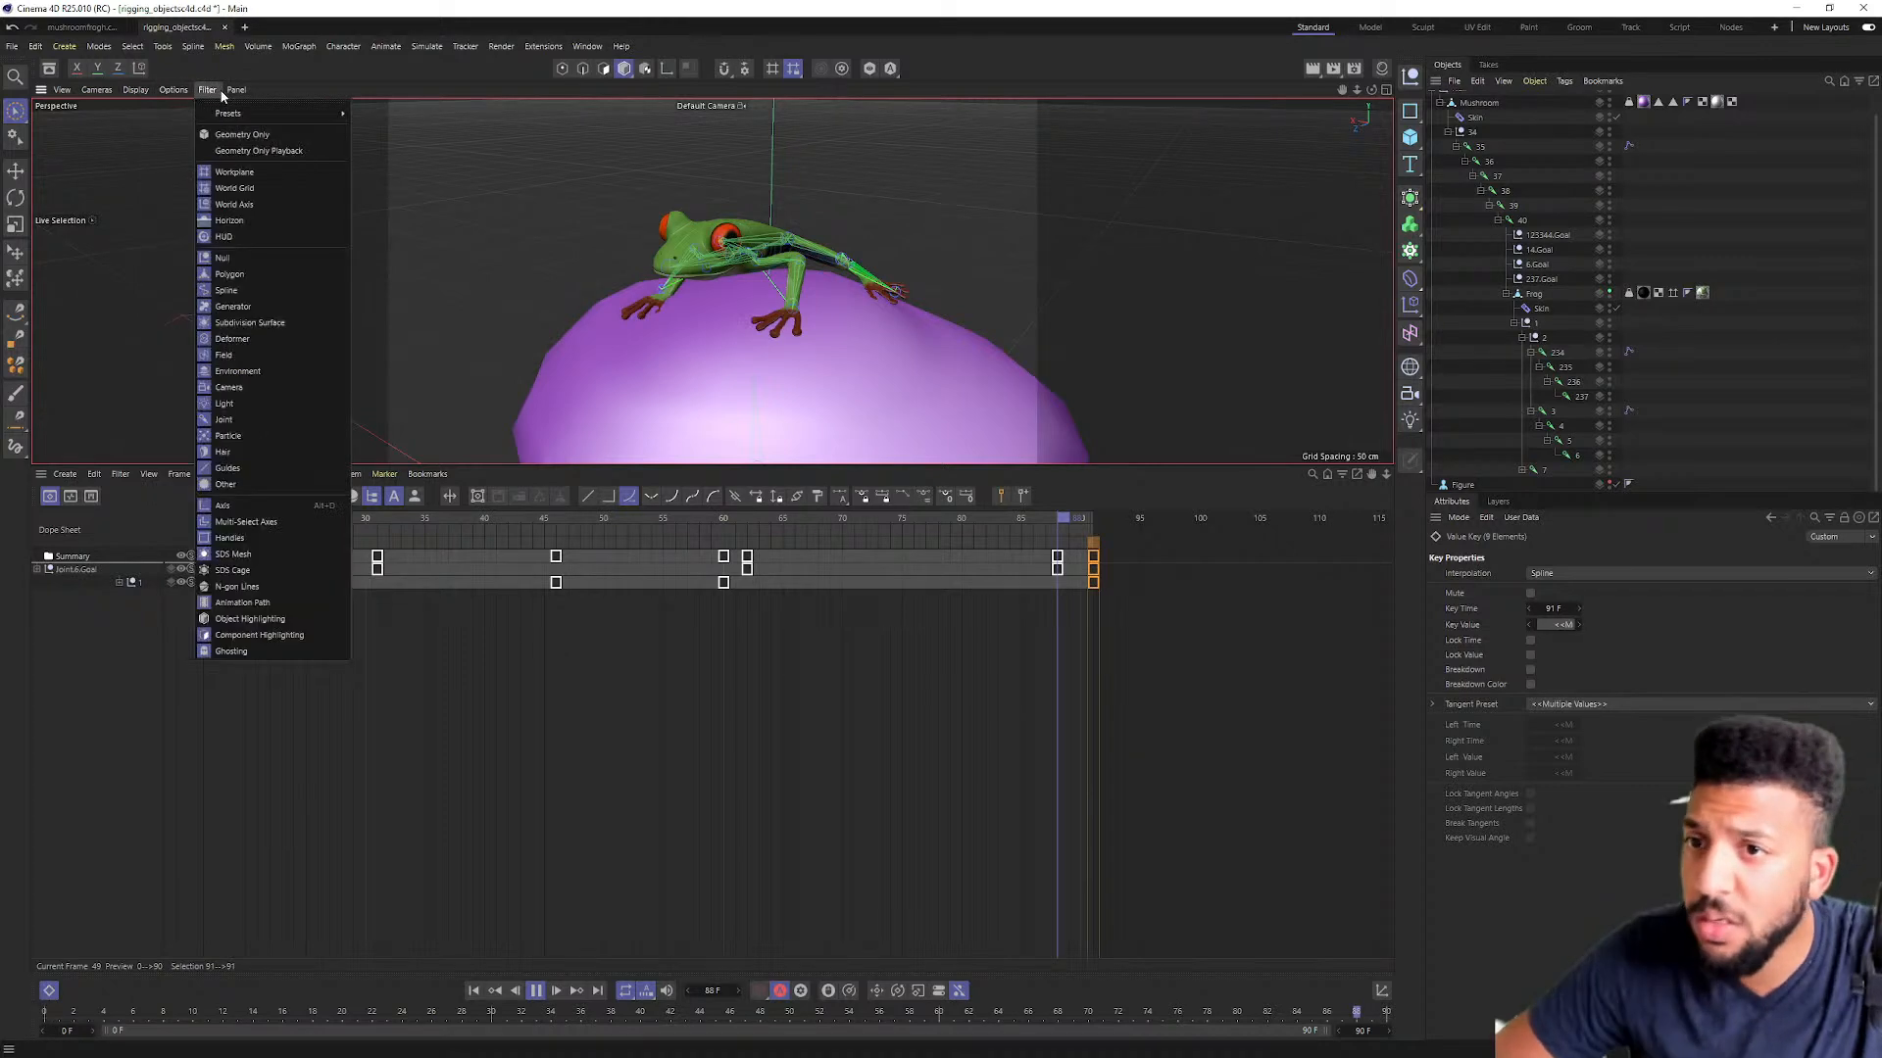
pyautogui.click(252, 152)
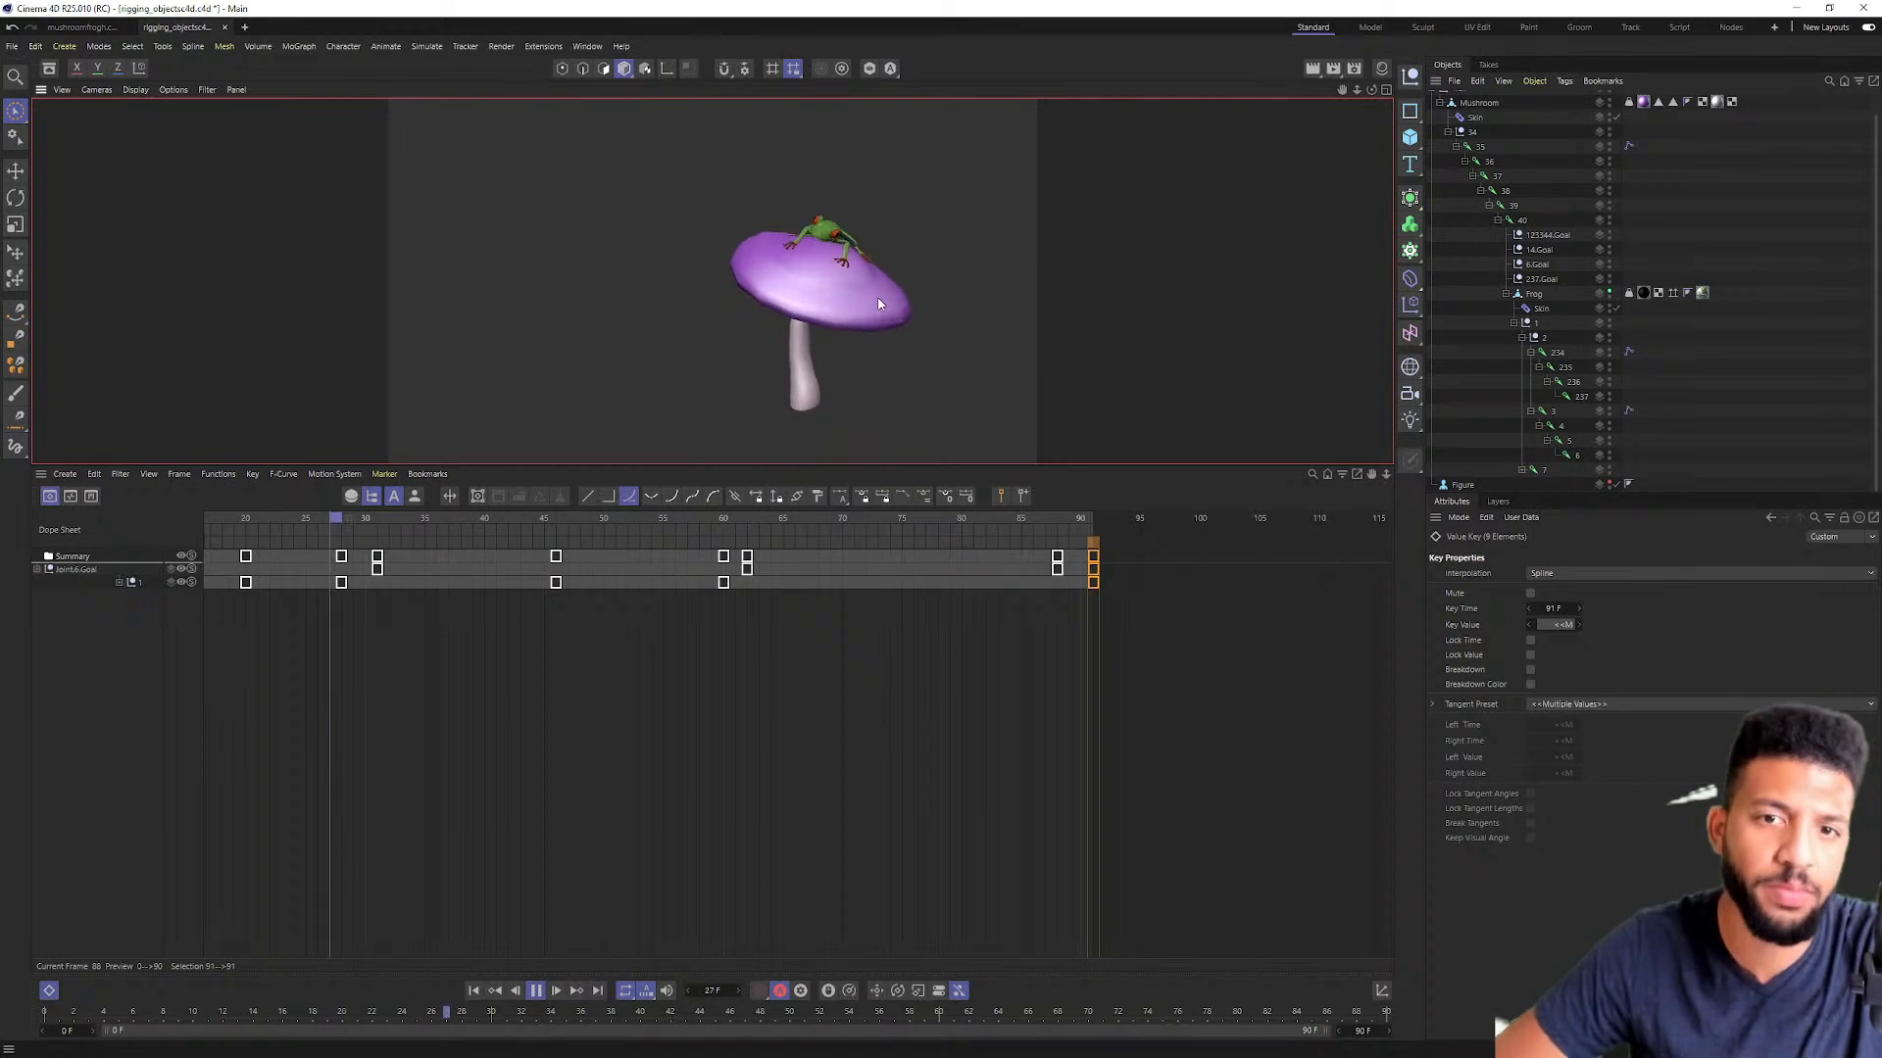
pyautogui.moveTo(836, 463); pyautogui.dragTo(833, 875)
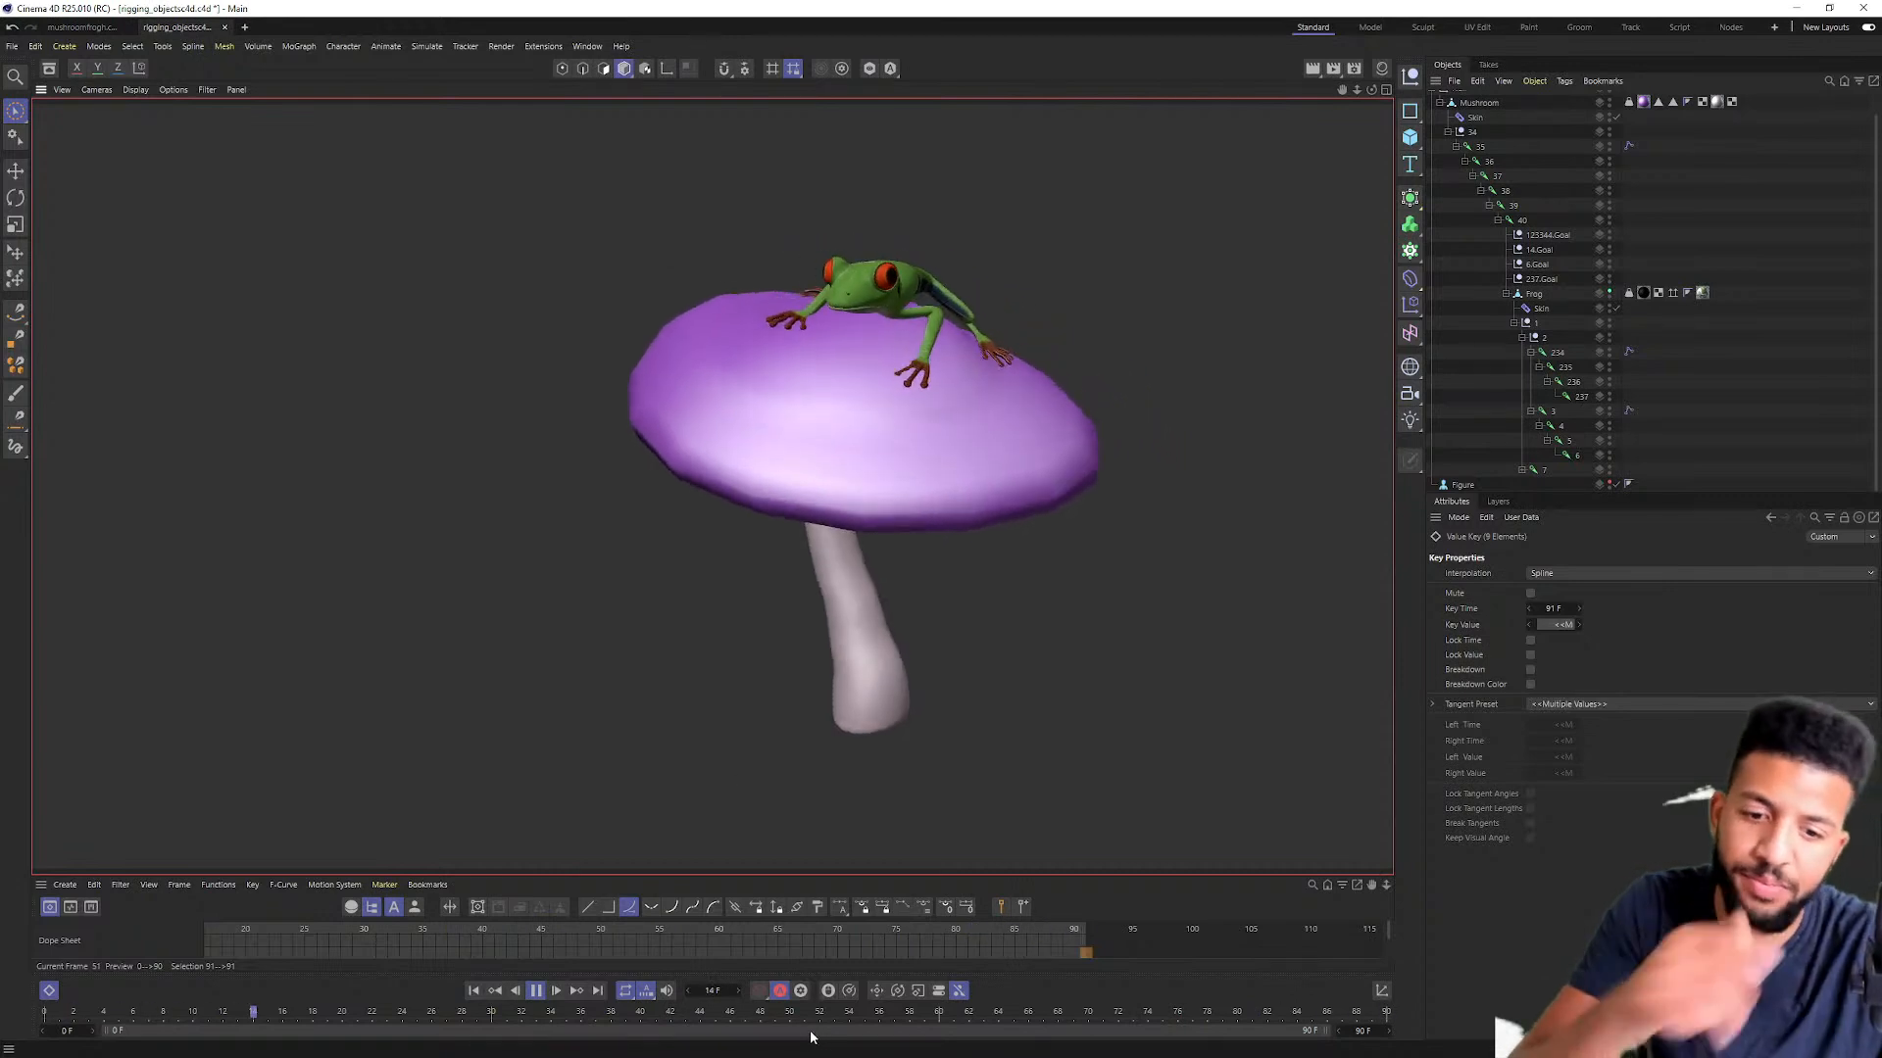
# Step: Enlarge the Dope Sheet and move the animation to frame 46 for a close view of the frog
pyautogui.moveTo(977, 877); pyautogui.dragTo(980, 734)
pyautogui.moveTo(655, 789); pyautogui.dragTo(578, 789)
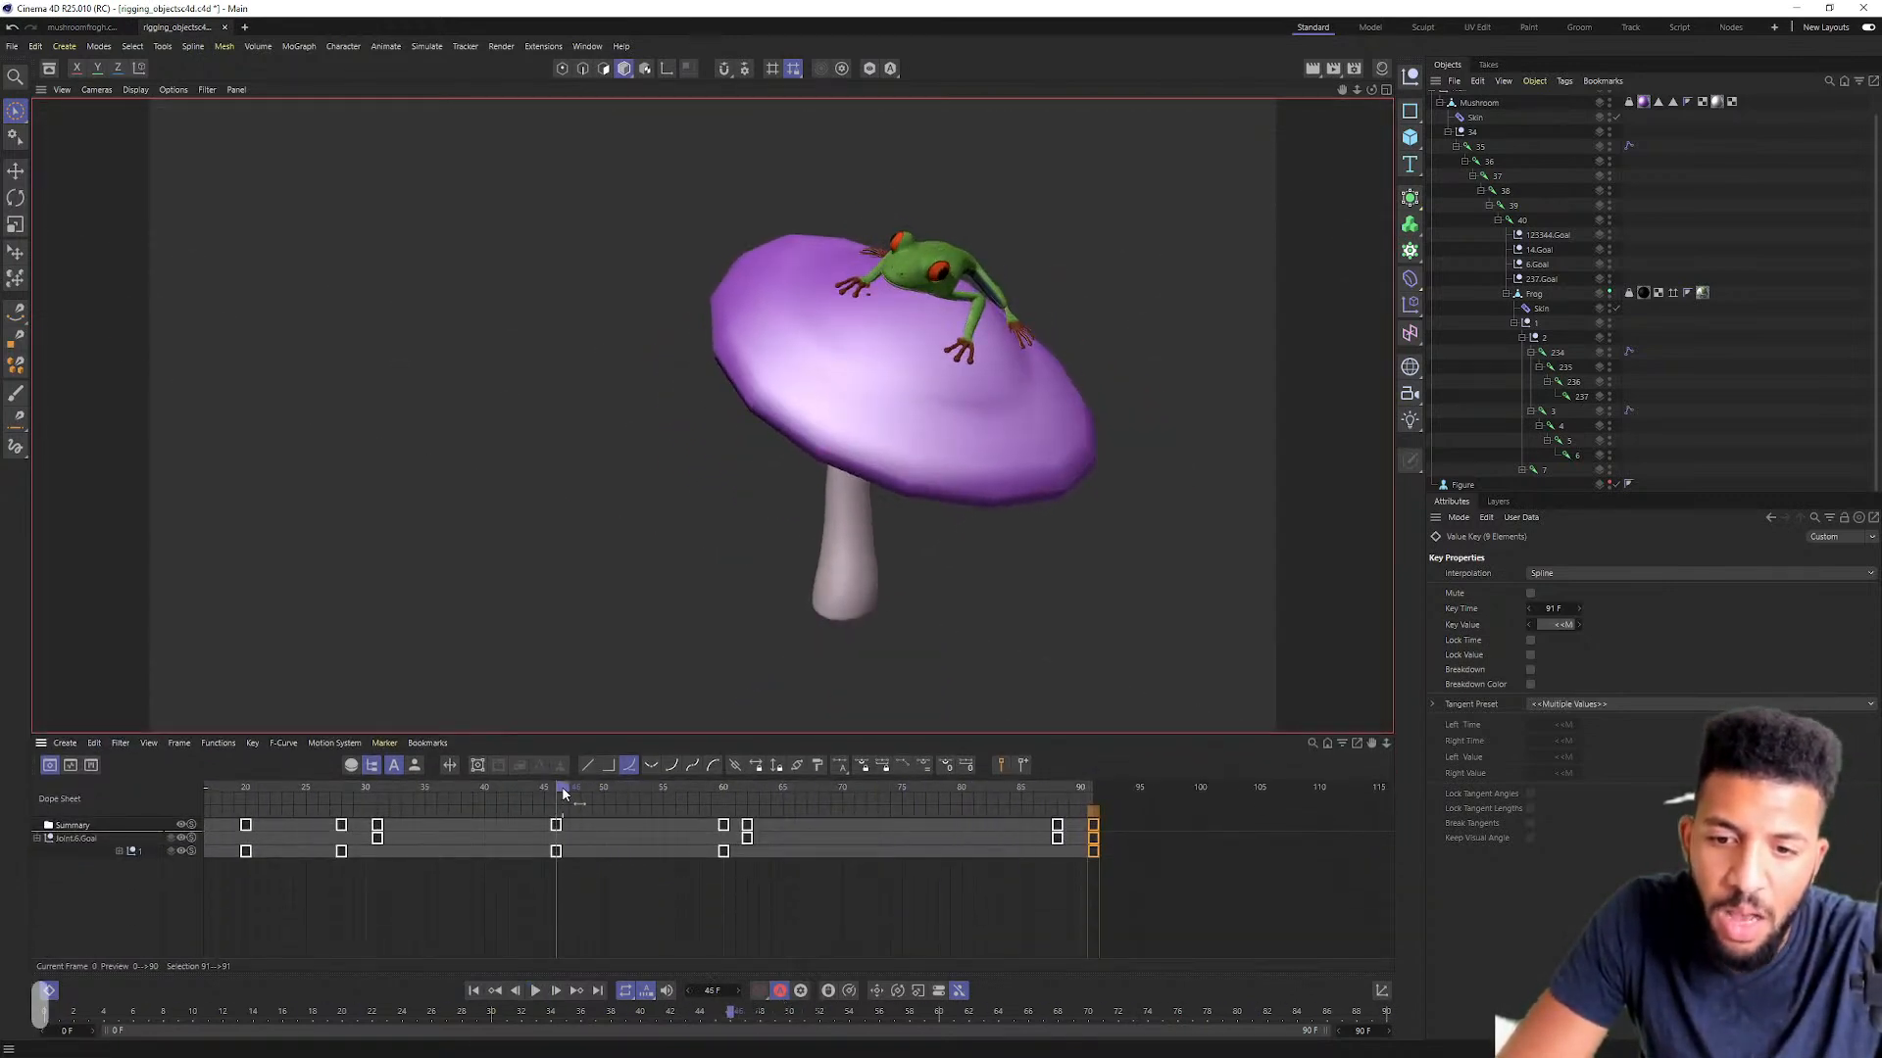
pyautogui.keyDown('alt'); pyautogui.moveTo(1010, 305); pyautogui.dragTo(1100, 223, button='right'); pyautogui.keyUp('alt')
pyautogui.keyDown('alt'); pyautogui.moveTo(761, 250); pyautogui.dragTo(756, 224); pyautogui.keyUp('alt')
# Step: Examine the frog's leg, arm and spine joints one by one to identify the joint that controls the head
pyautogui.click(1565, 367)
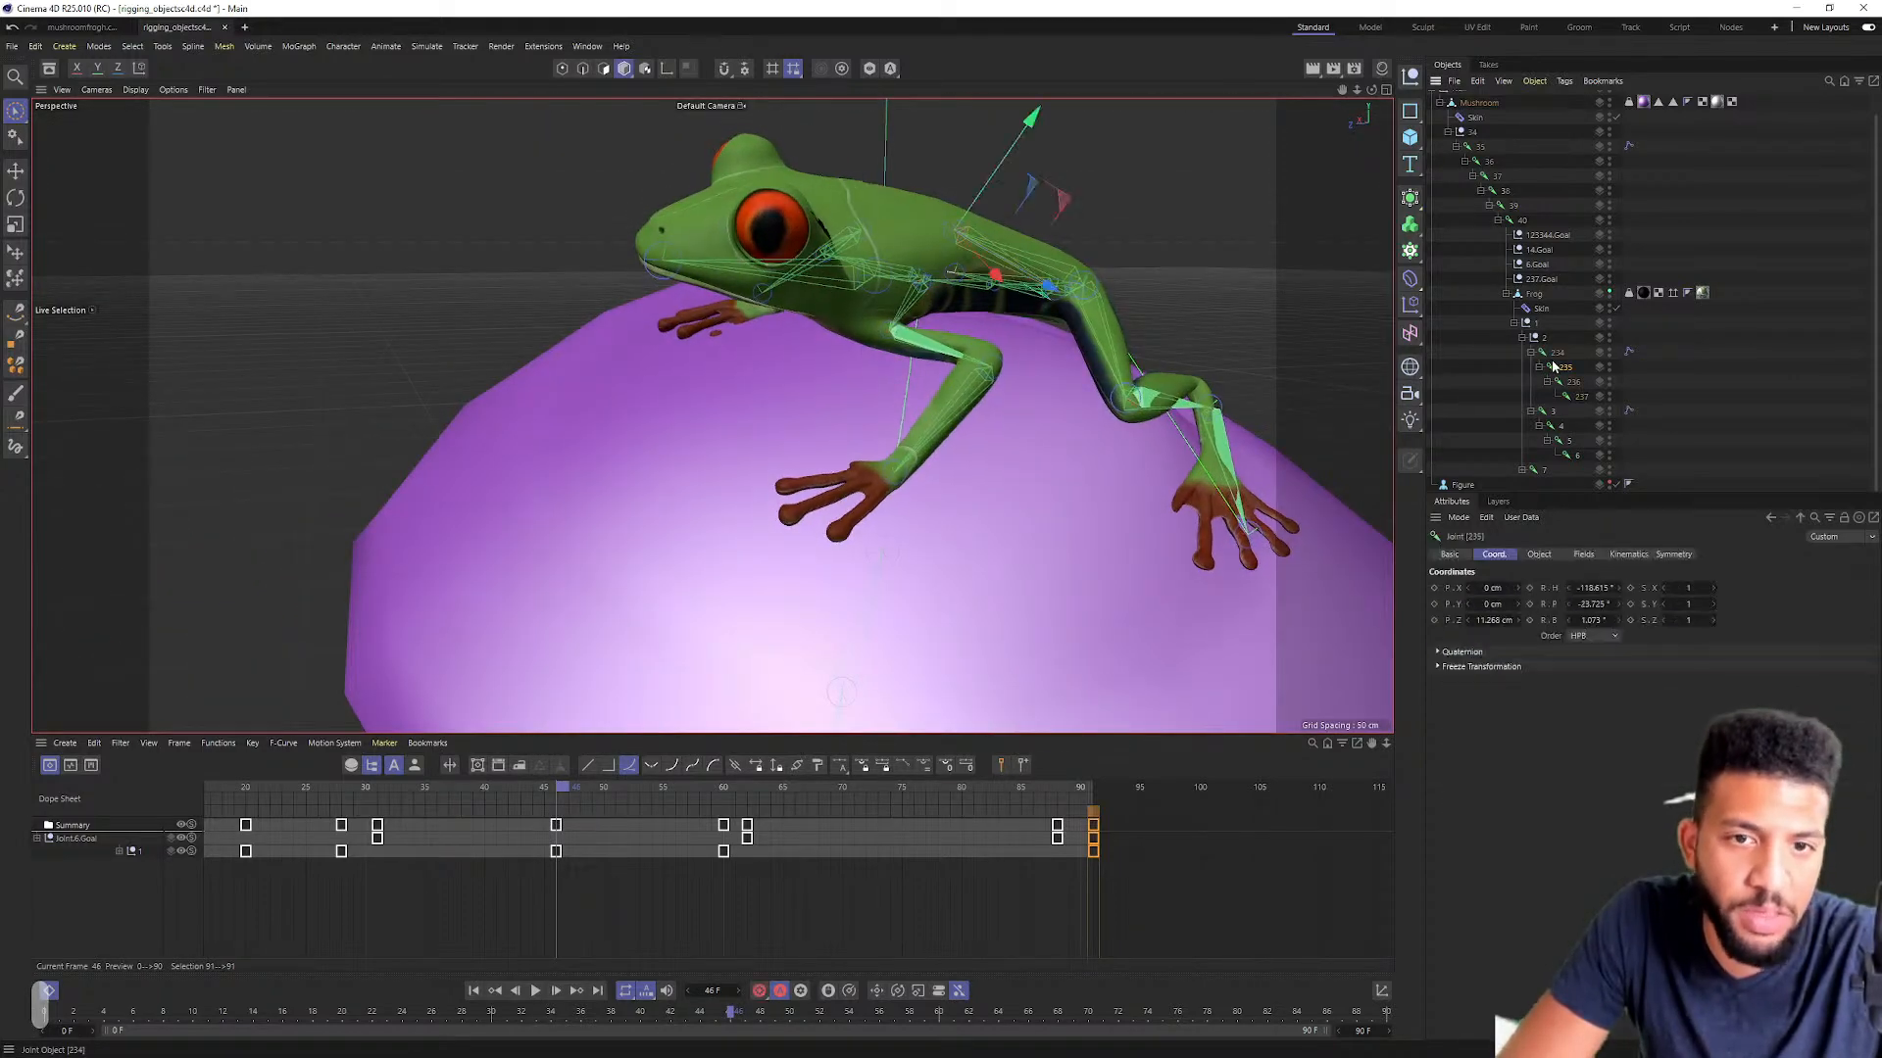
pyautogui.click(1578, 397)
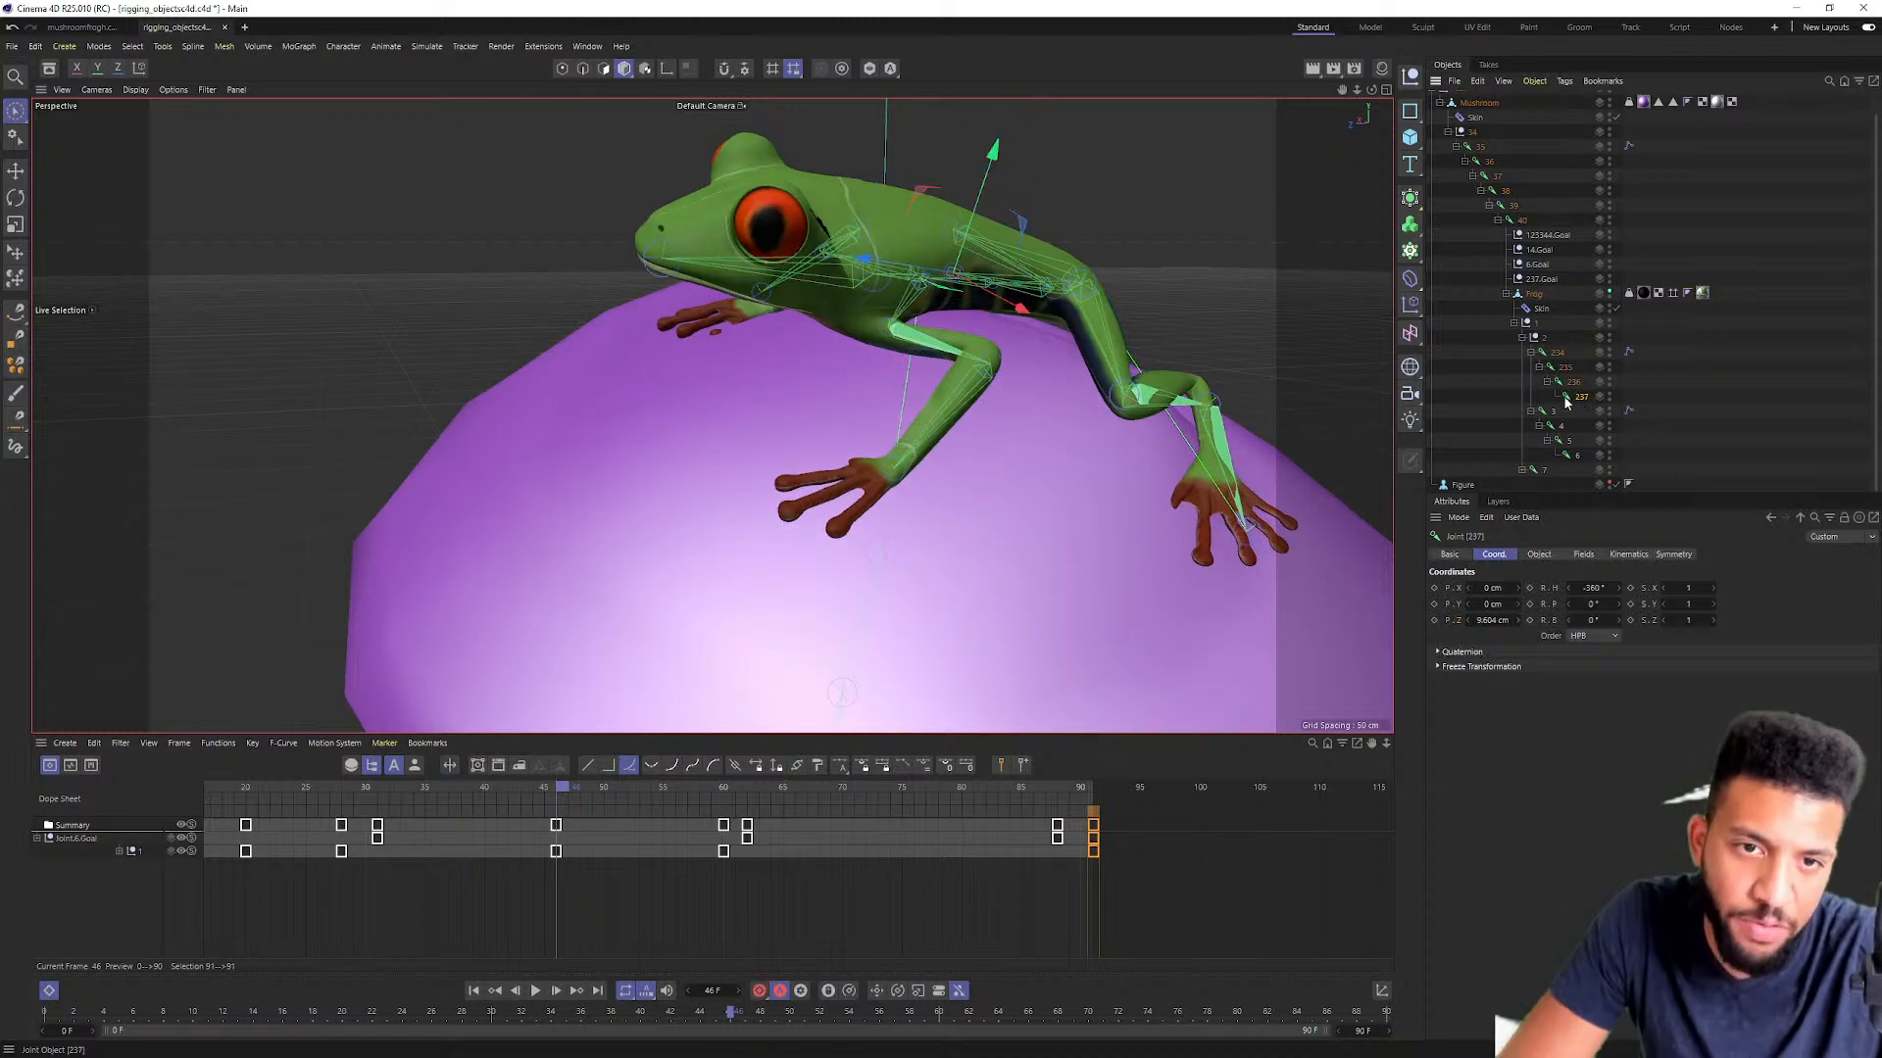
pyautogui.click(1567, 367)
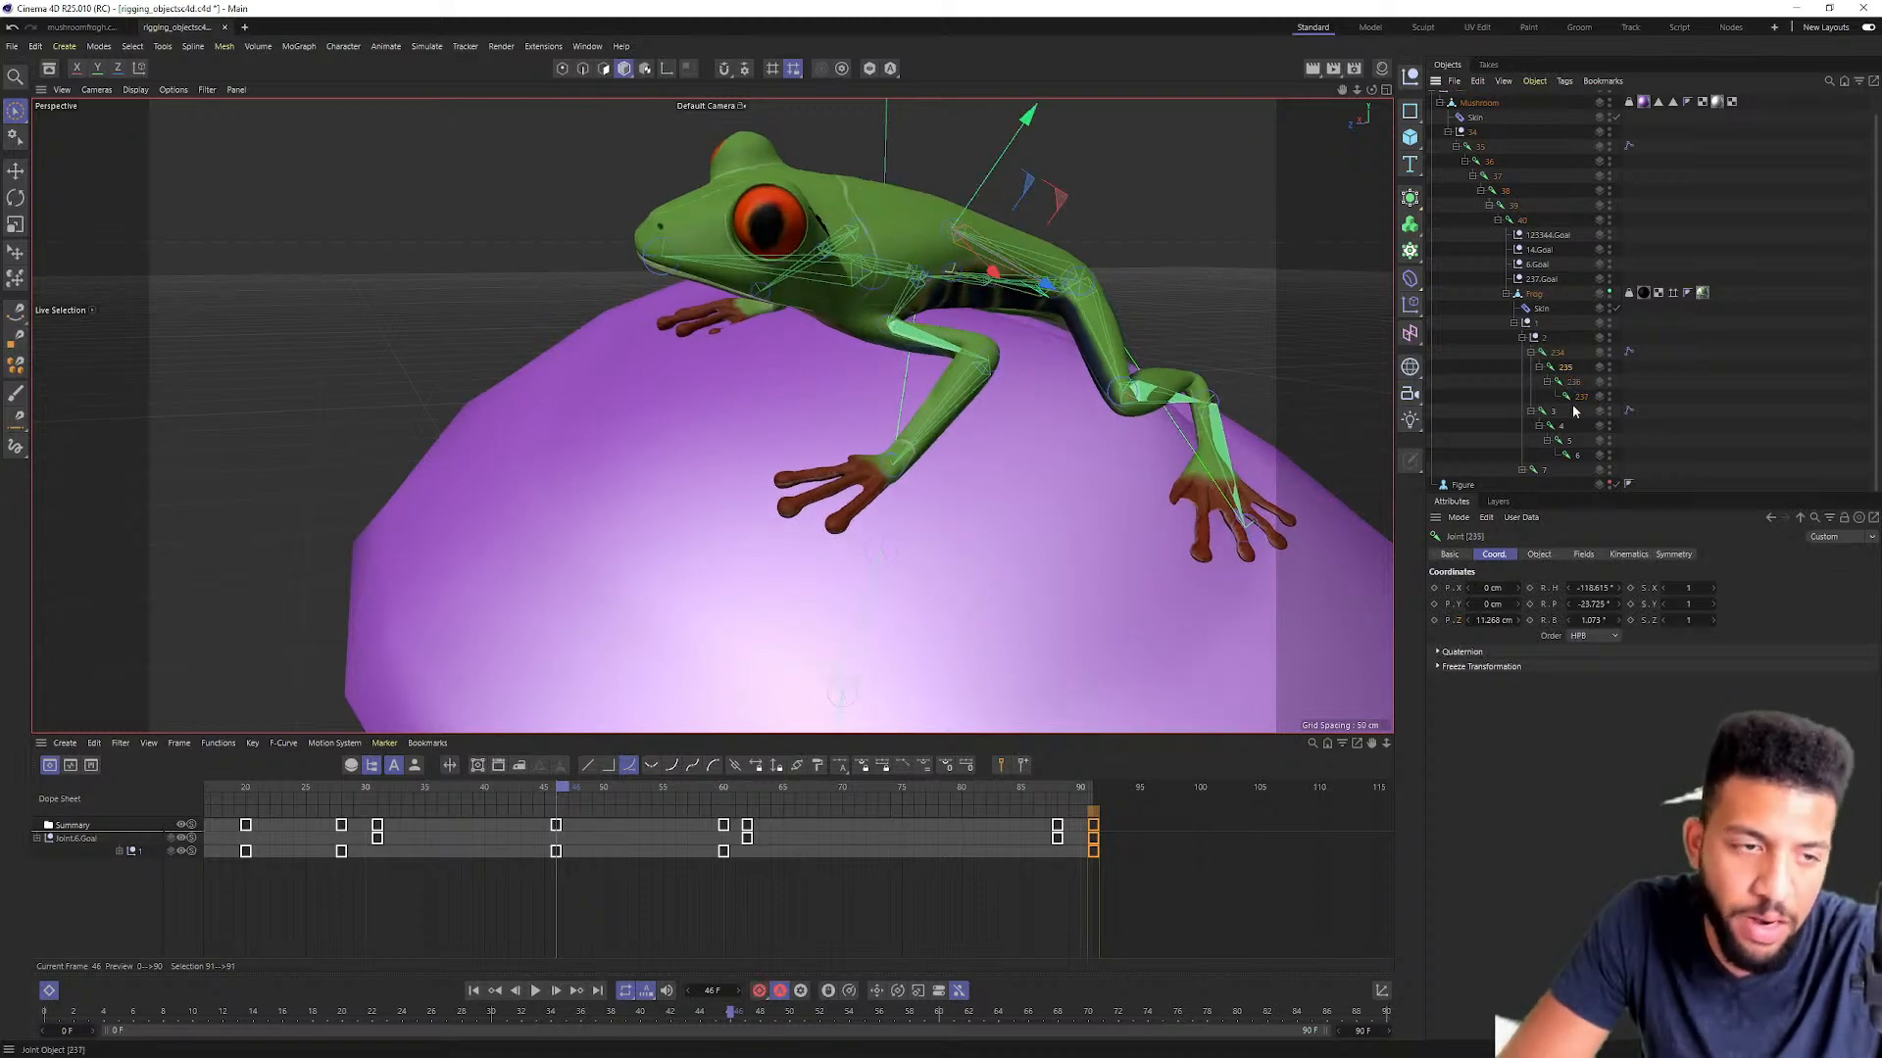
pyautogui.click(1569, 456)
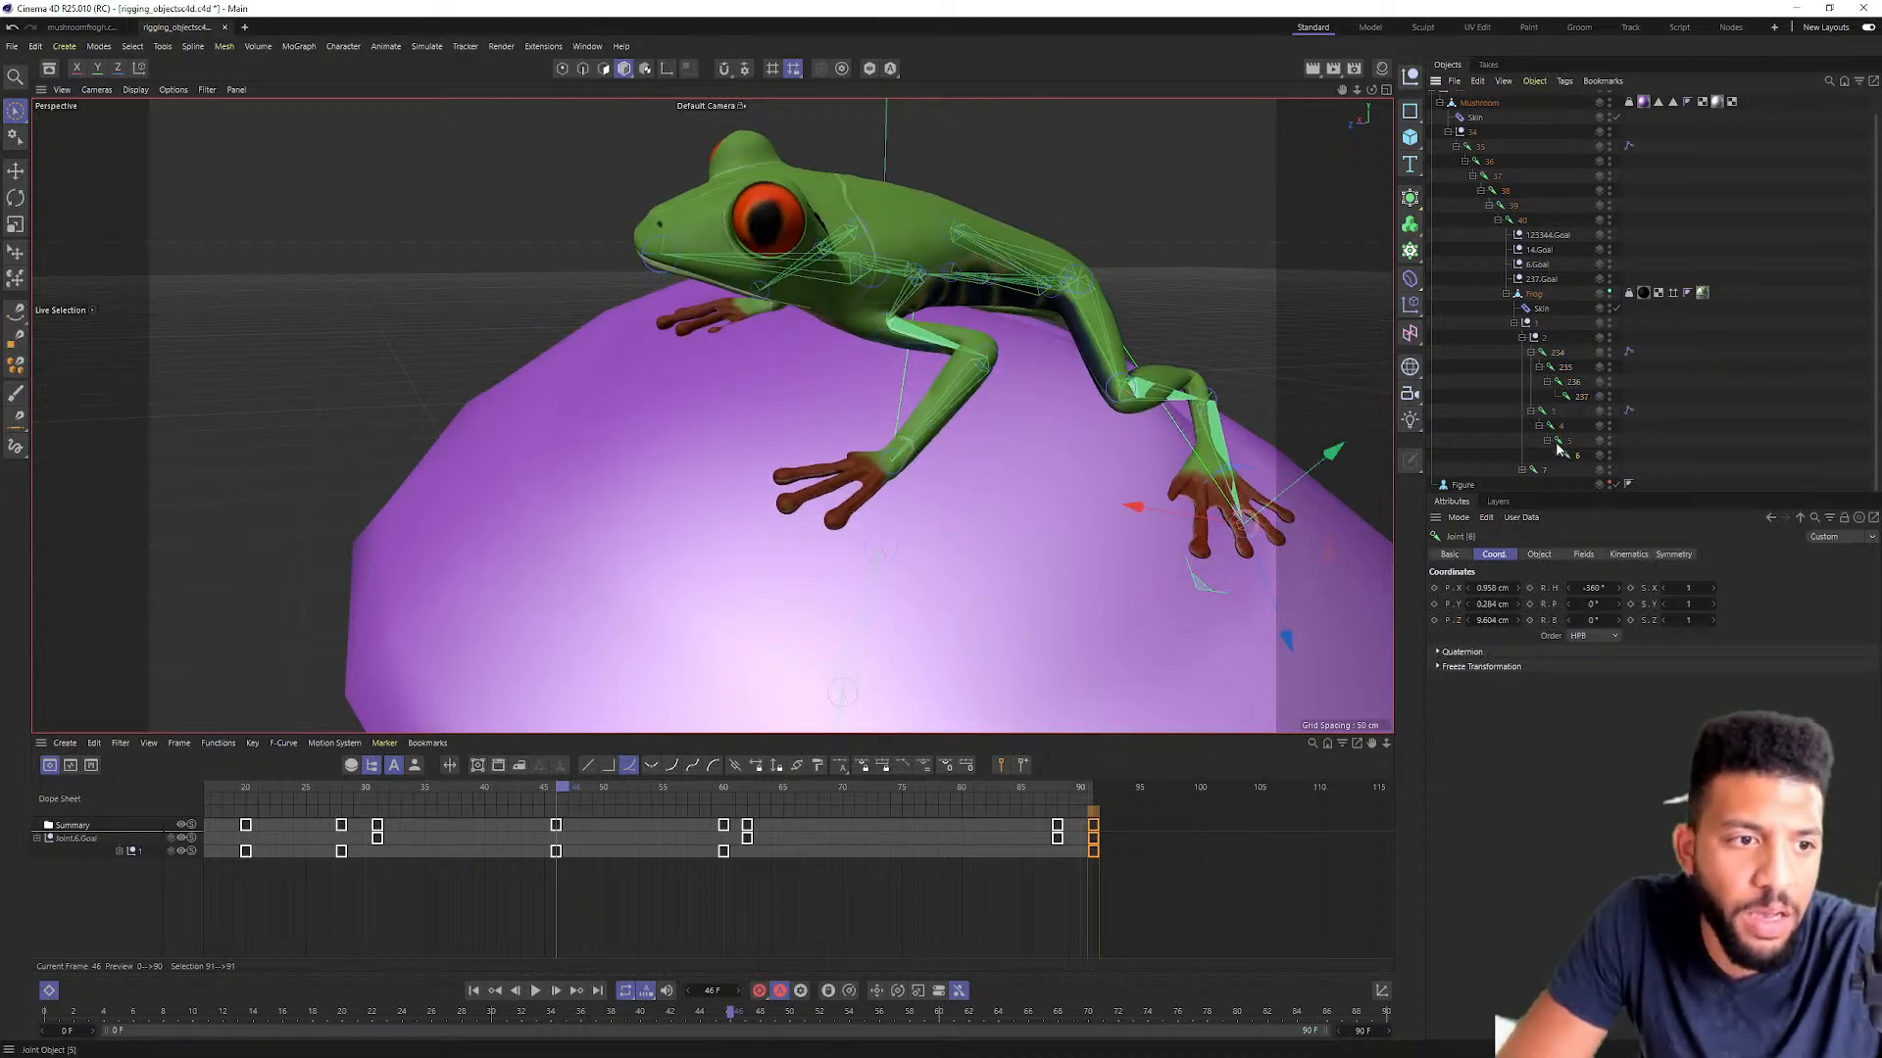
pyautogui.click(1522, 471)
pyautogui.scroll(-3, 1534, 461)
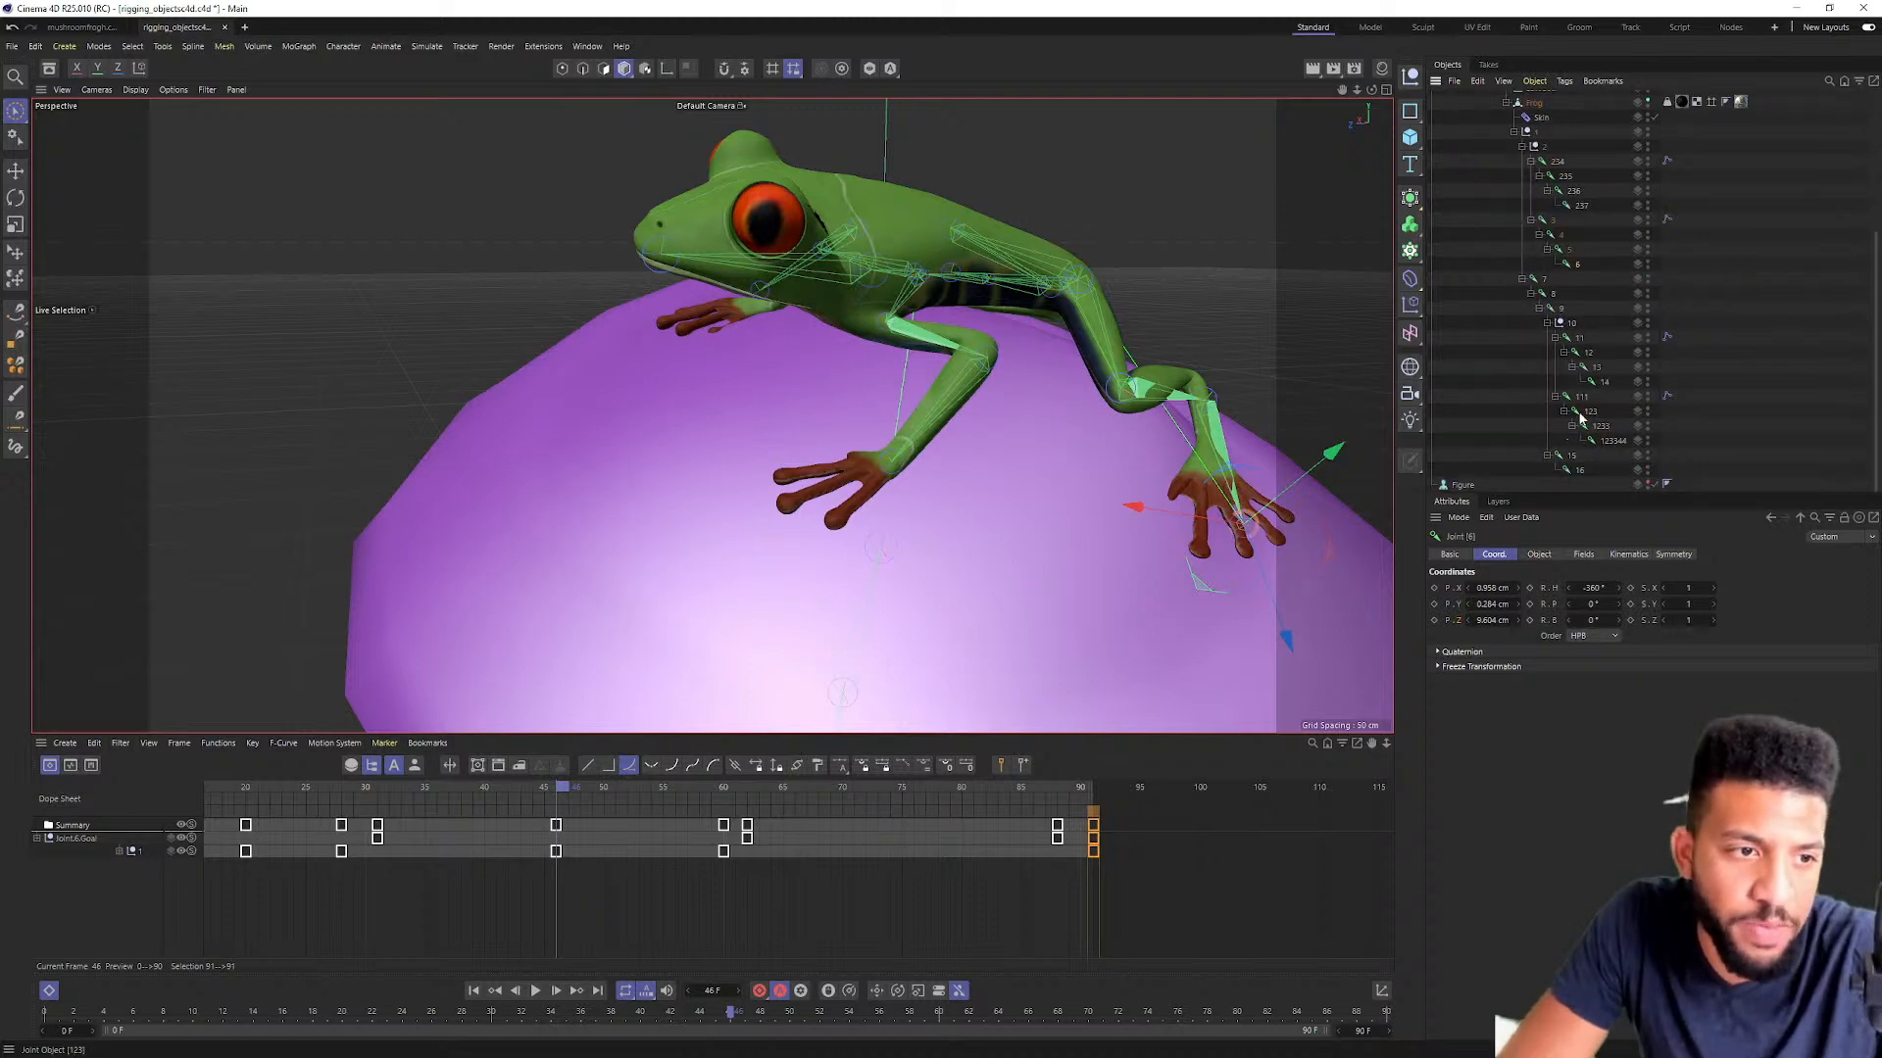
pyautogui.click(1594, 375)
pyautogui.keyDown('alt'); pyautogui.moveTo(718, 281); pyautogui.dragTo(769, 383); pyautogui.keyUp('alt')
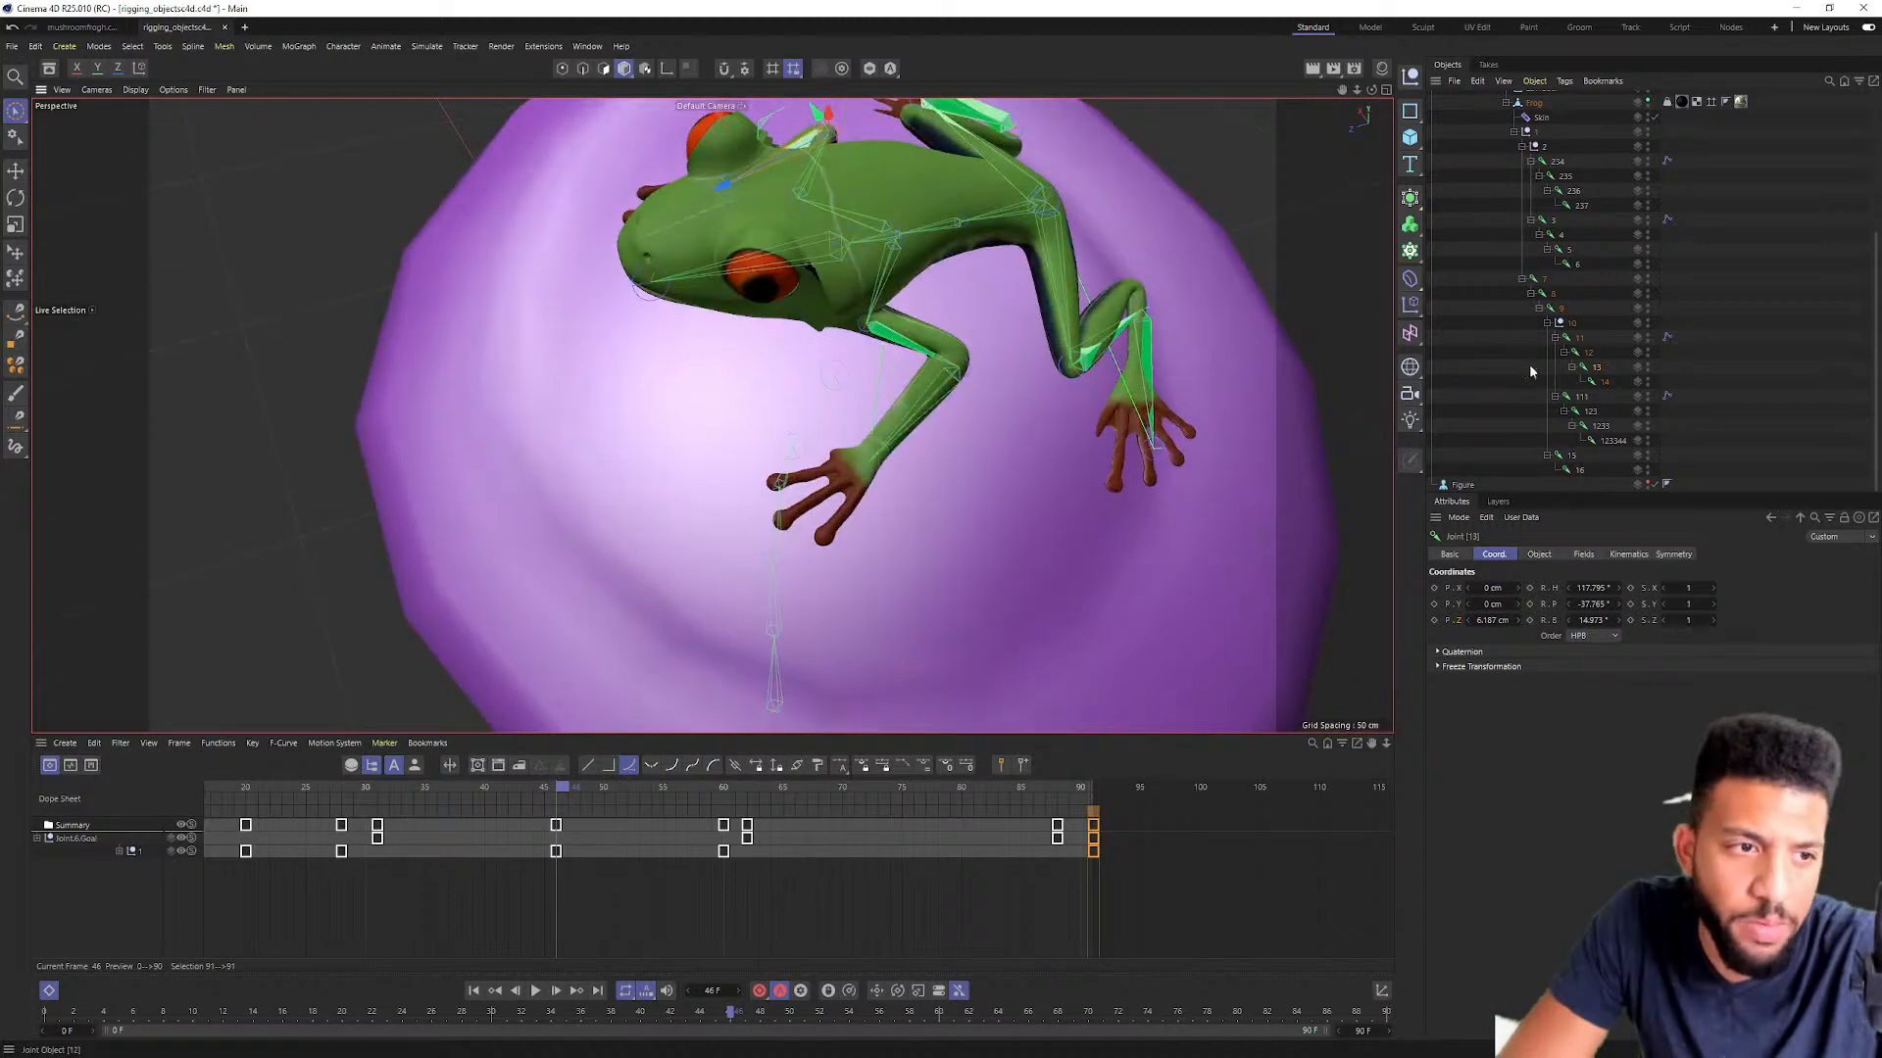
pyautogui.click(1563, 309)
pyautogui.keyDown('alt'); pyautogui.moveTo(886, 263); pyautogui.dragTo(807, 219); pyautogui.keyUp('alt')
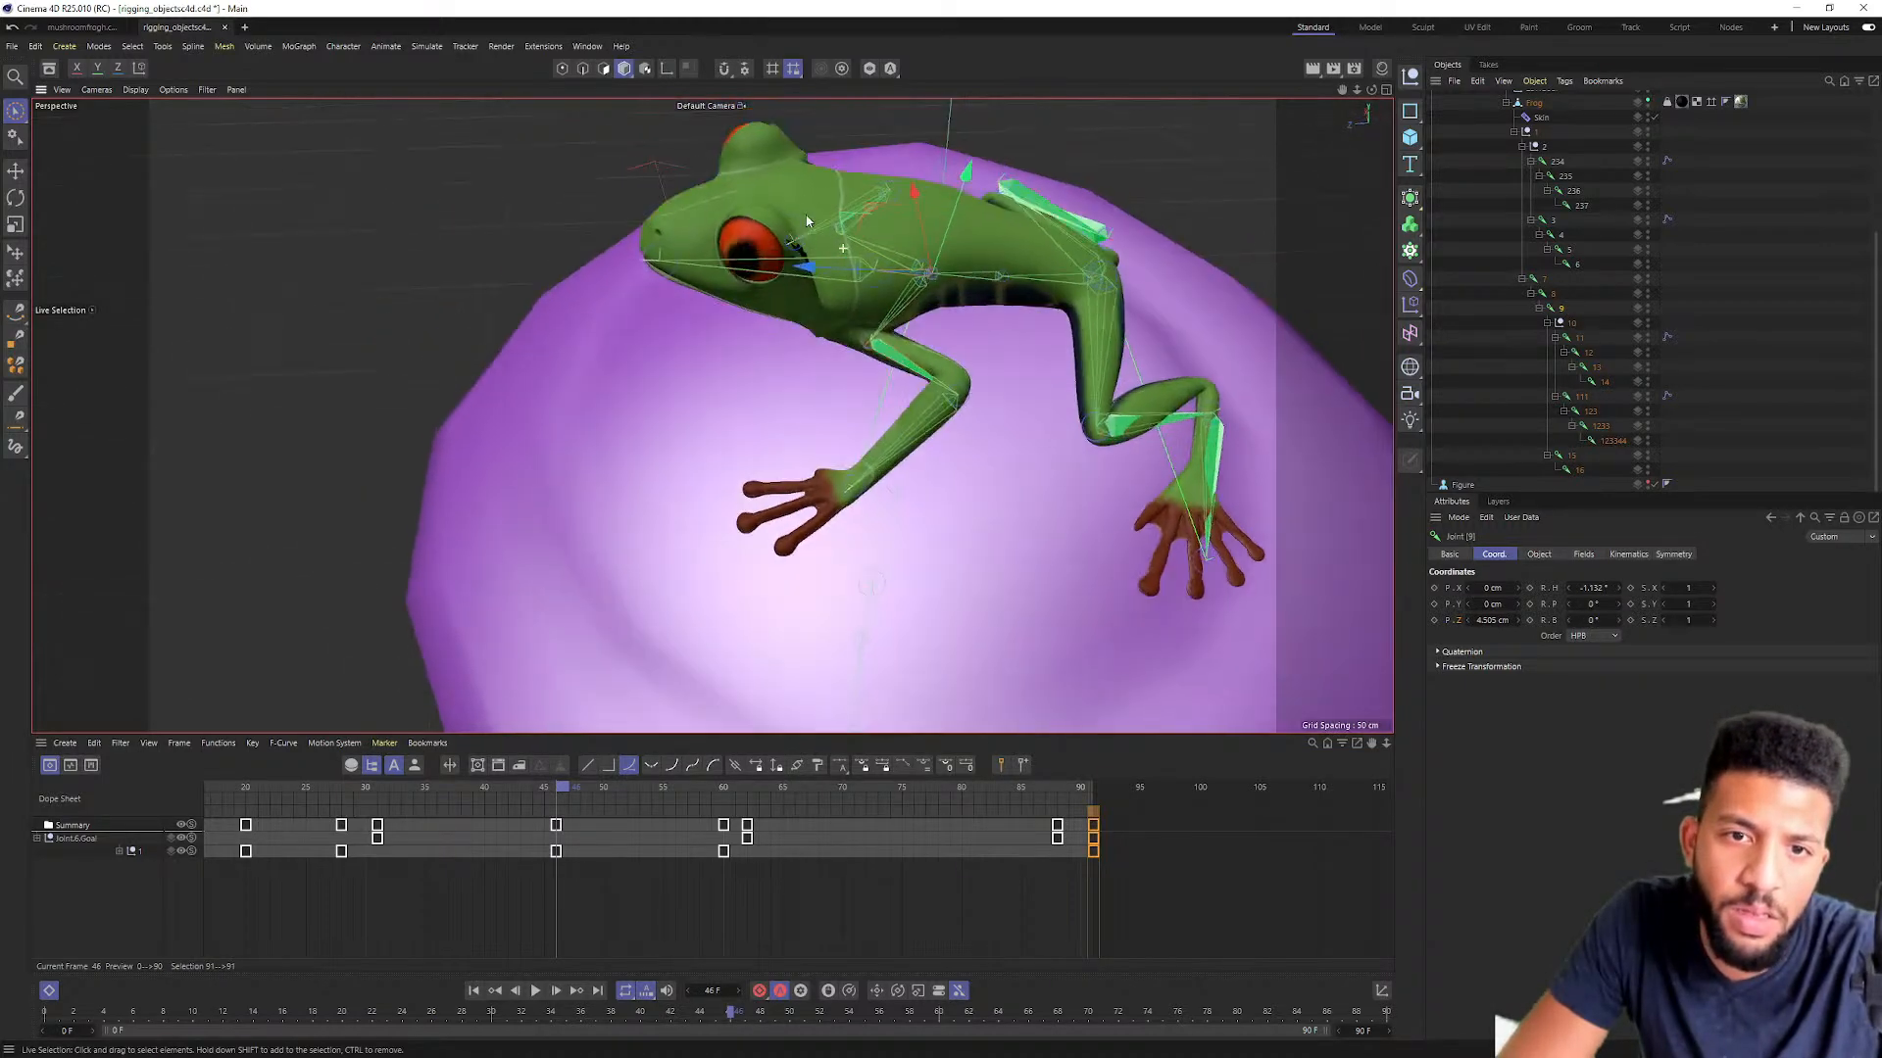
pyautogui.click(1569, 325)
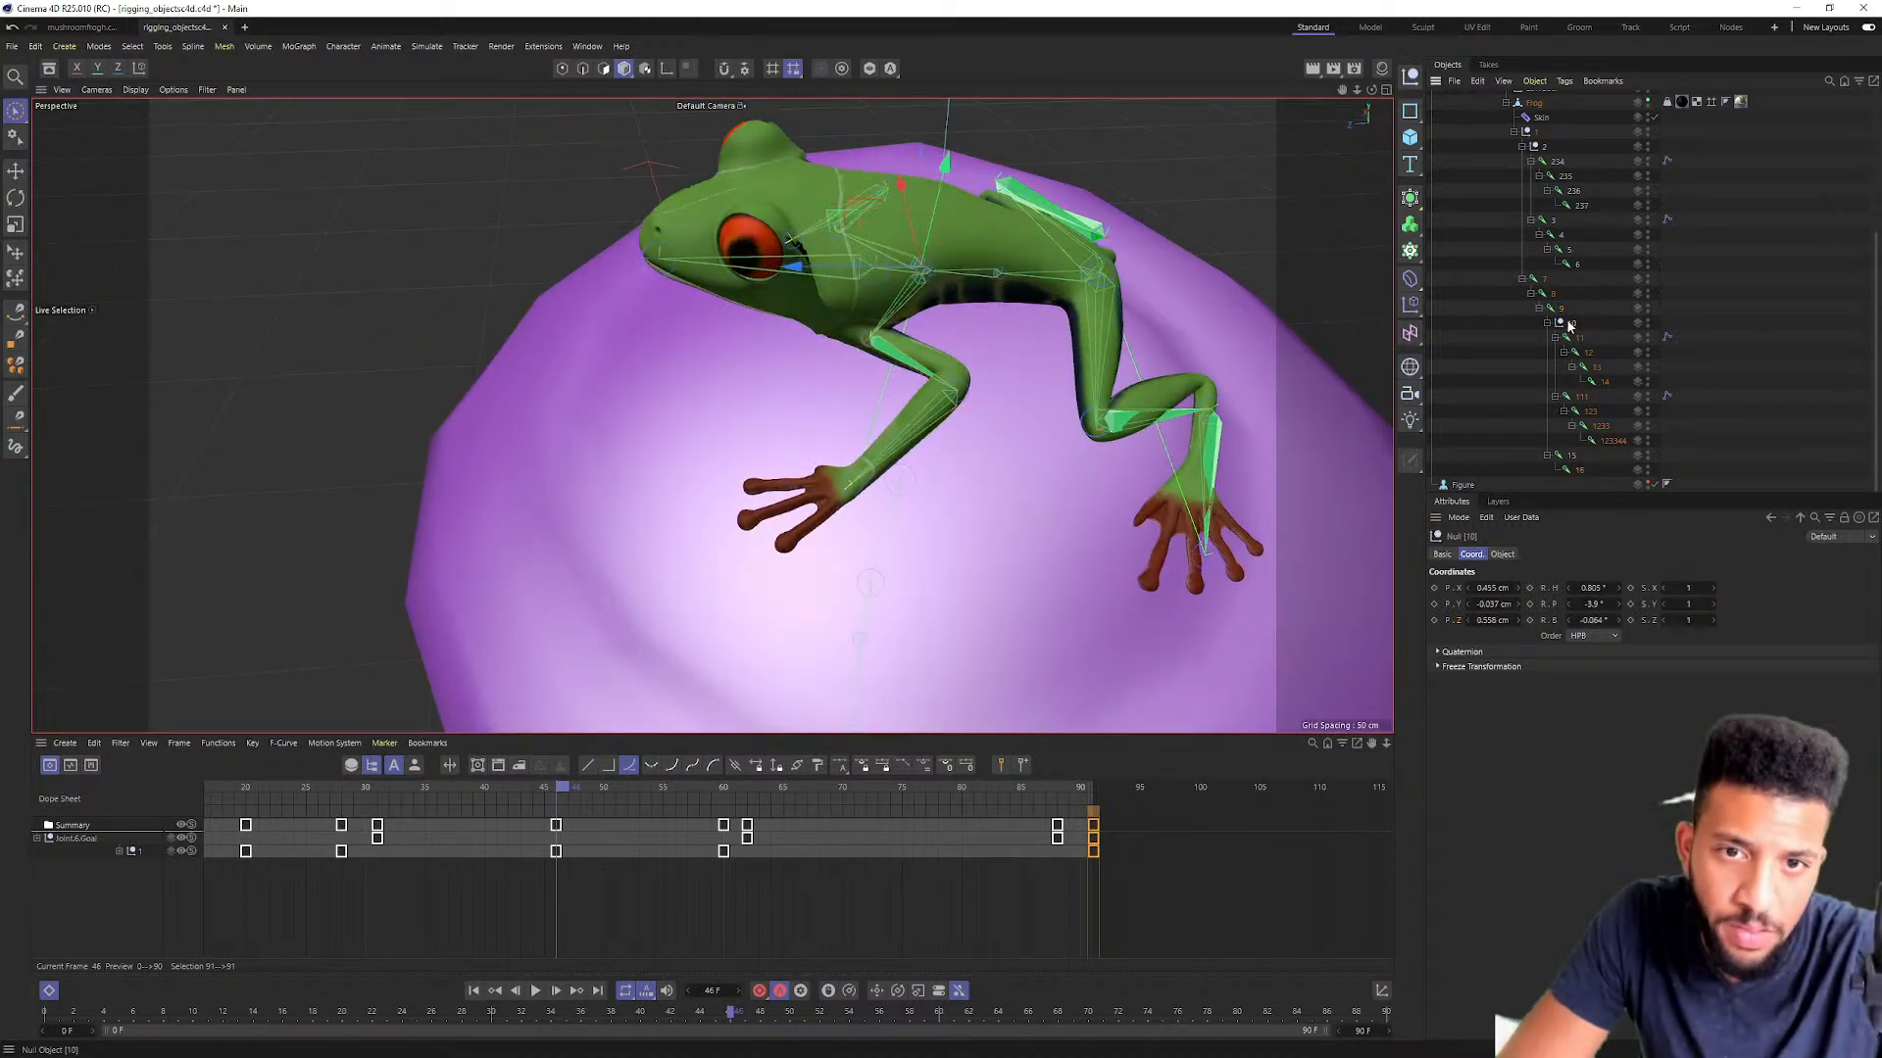
pyautogui.keyDown('alt'); pyautogui.moveTo(886, 224); pyautogui.dragTo(952, 270); pyautogui.keyUp('alt')
# Step: Try rotating the frog's upper-body joints to test which one moves the head, and undo the rotations
pyautogui.press('r')
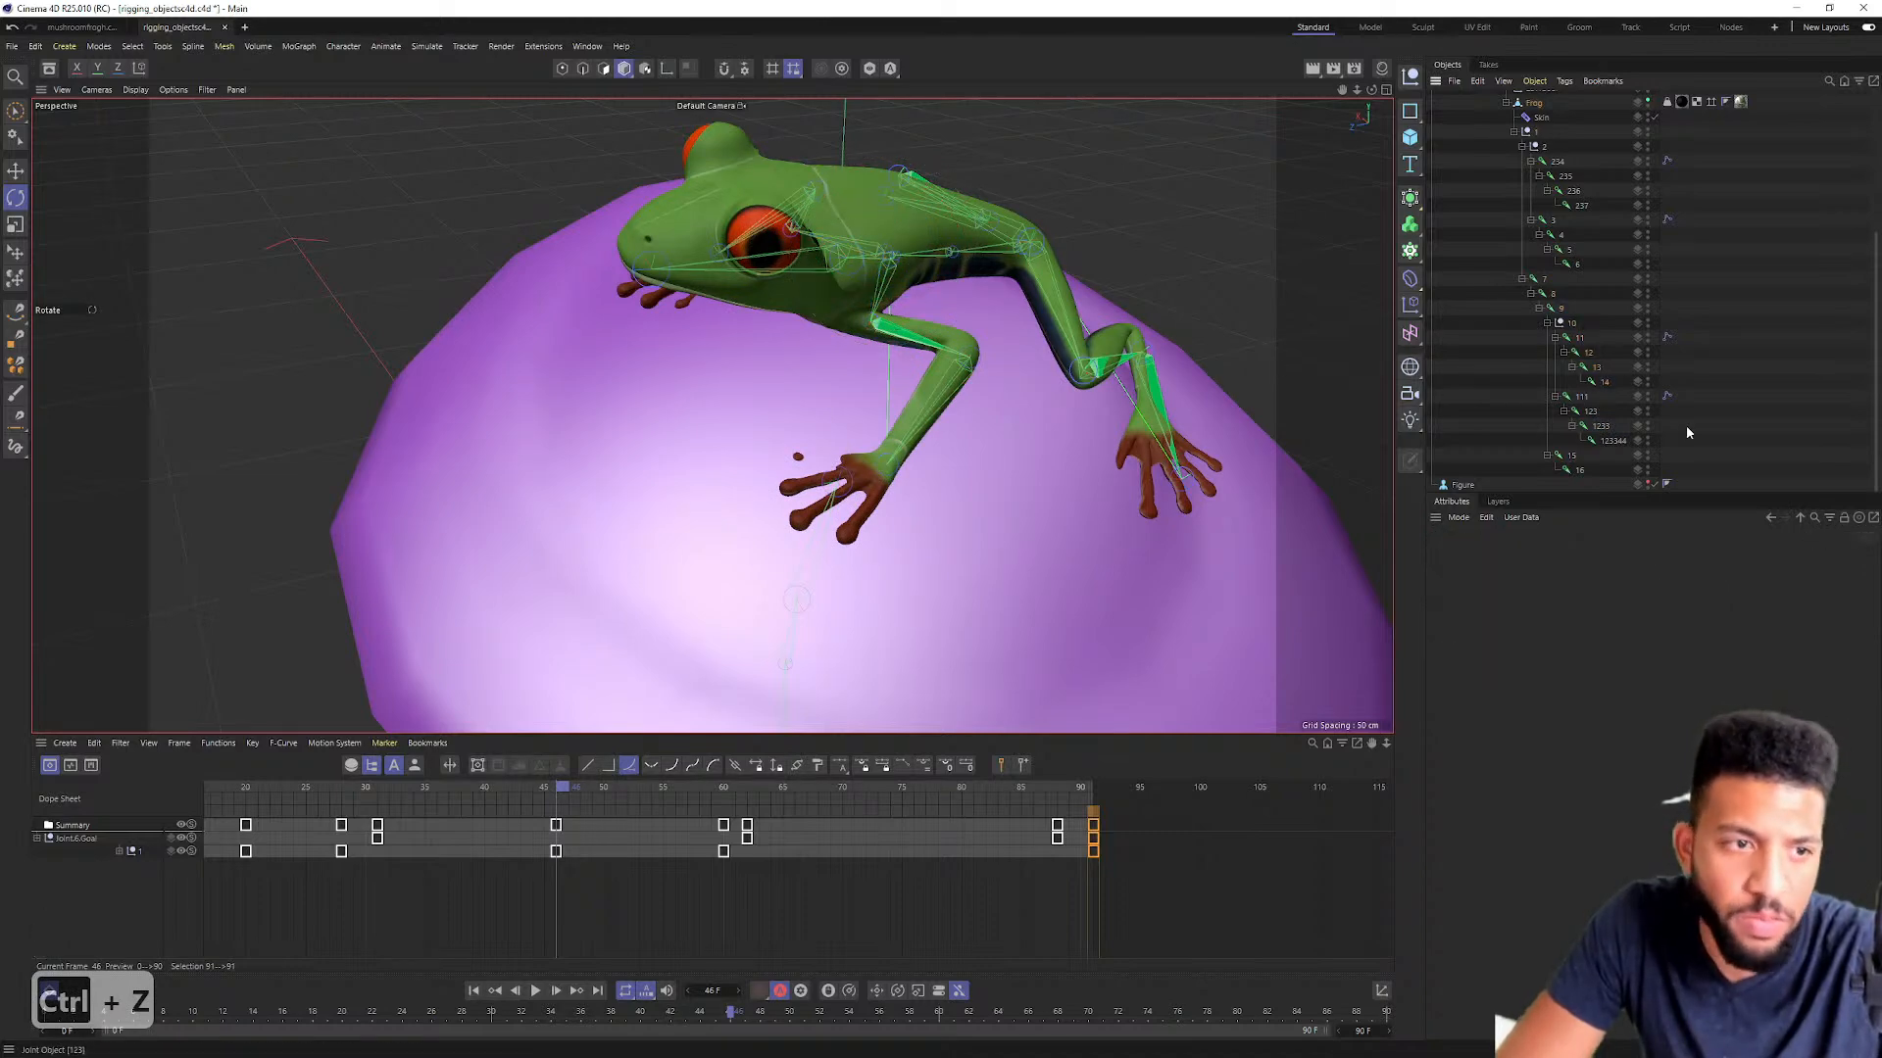
pyautogui.moveTo(784, 253); pyautogui.dragTo(798, 261)
pyautogui.hotkey('ctrl', 'z')
pyautogui.hotkey('ctrl', 'z')
pyautogui.moveTo(948, 312); pyautogui.dragTo(835, 361)
pyautogui.hotkey('ctrl', 'z')
pyautogui.keyDown('alt'); pyautogui.moveTo(970, 294); pyautogui.dragTo(1010, 419); pyautogui.keyUp('alt')
pyautogui.hotkey('ctrl', 'z')
# Step: Return to frame 0 and try turning the frog's head sideways with joint 15
pyautogui.scroll(-3, 870, 379)
pyautogui.keyDown('alt'); pyautogui.moveTo(1010, 414); pyautogui.dragTo(927, 294, button='middle'); pyautogui.keyUp('alt')
pyautogui.moveTo(558, 787); pyautogui.dragTo(119, 786)
pyautogui.scroll(-2, 697, 502)
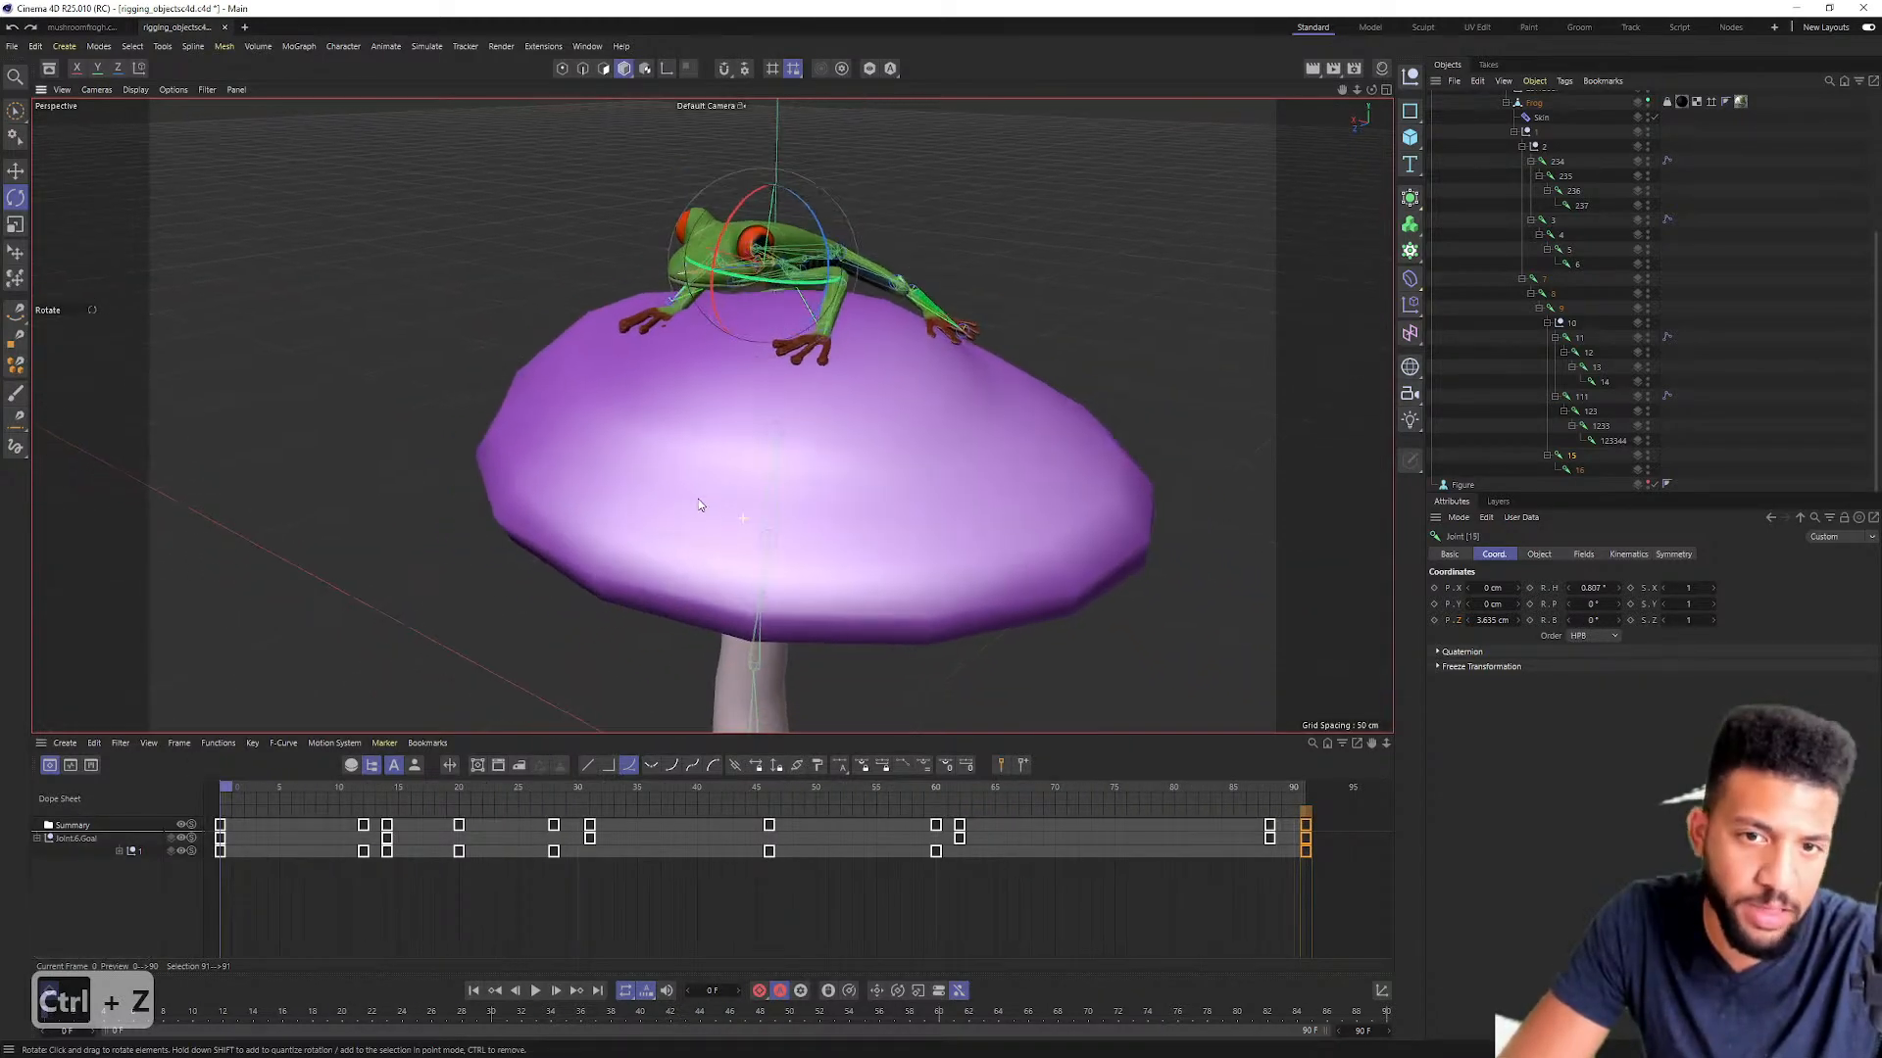
pyautogui.keyDown('alt'); pyautogui.moveTo(698, 502); pyautogui.dragTo(757, 508); pyautogui.keyUp('alt')
pyautogui.scroll(1, 674, 284)
pyautogui.keyDown('alt'); pyautogui.moveTo(675, 284); pyautogui.dragTo(712, 327, button='middle'); pyautogui.keyUp('alt')
pyautogui.hotkey('ctrl', 'z')
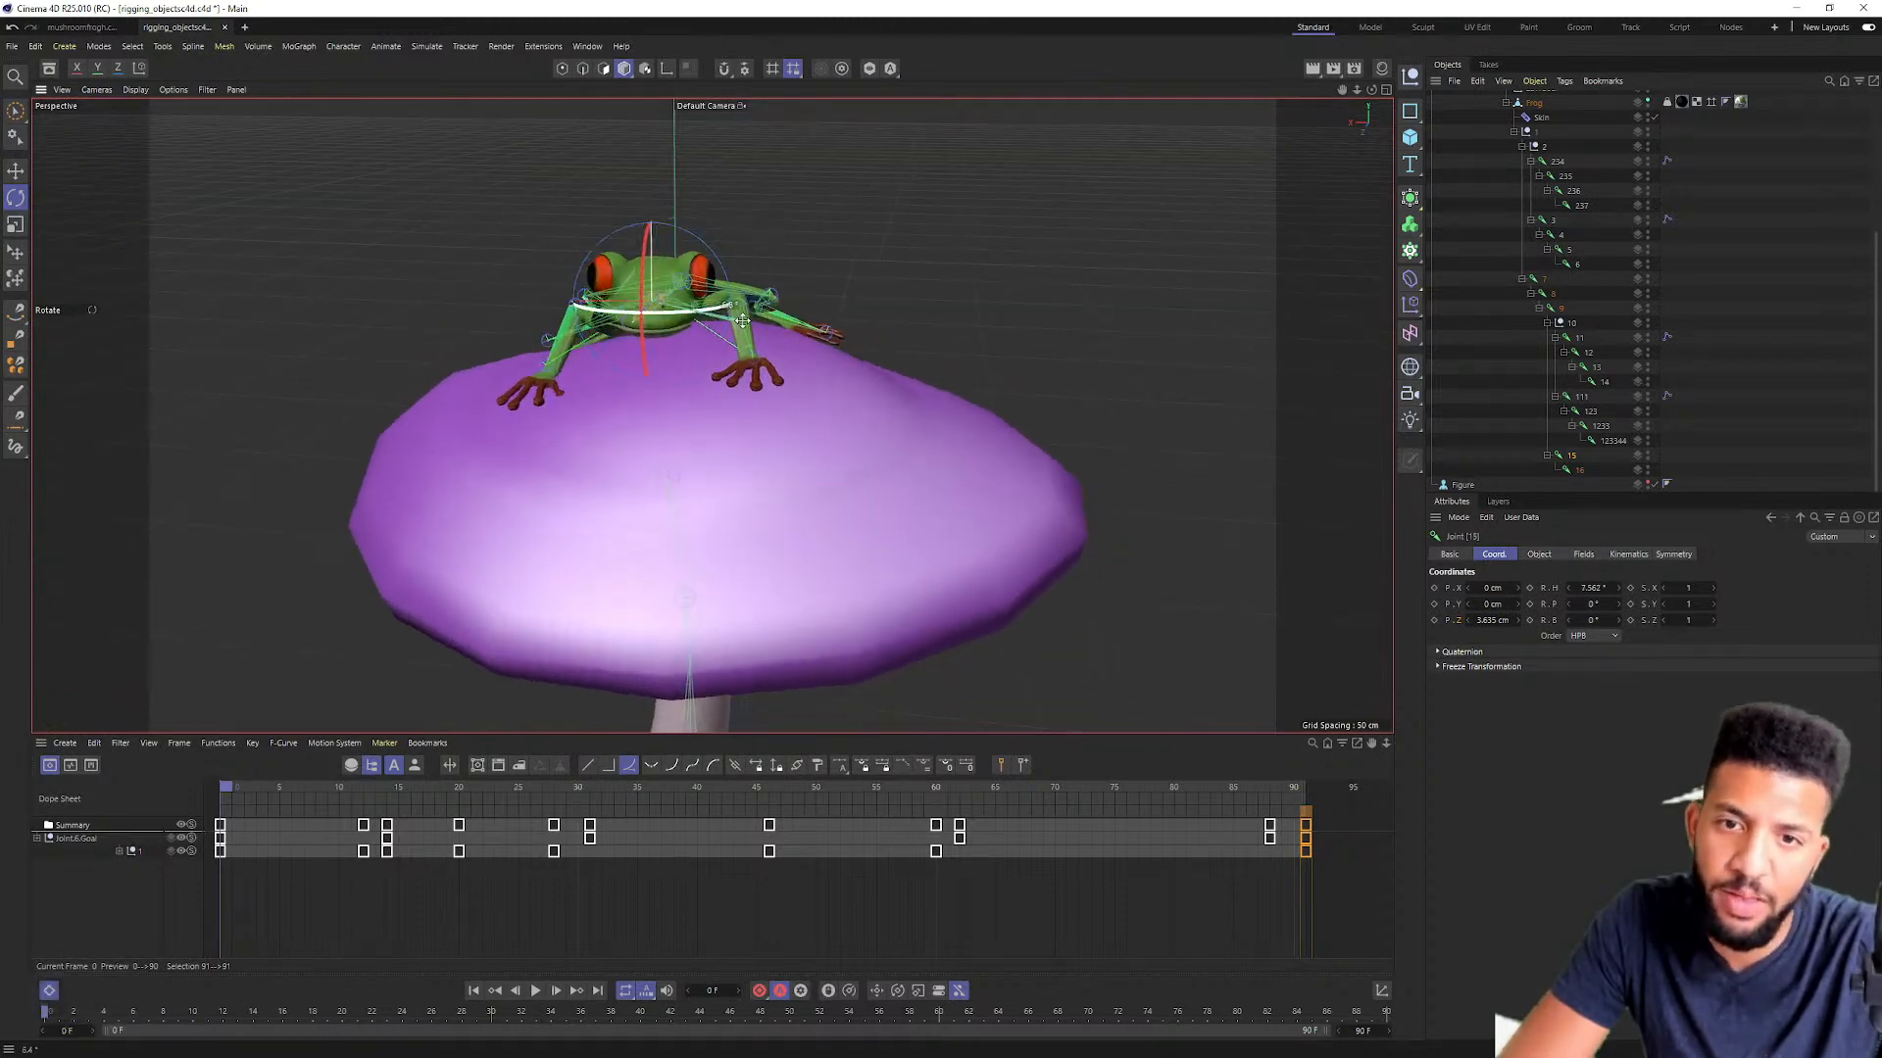
# Step: Try tilting the head joint up and down at frame 0, and undo the test rotations
pyautogui.moveTo(305, 789); pyautogui.dragTo(219, 789)
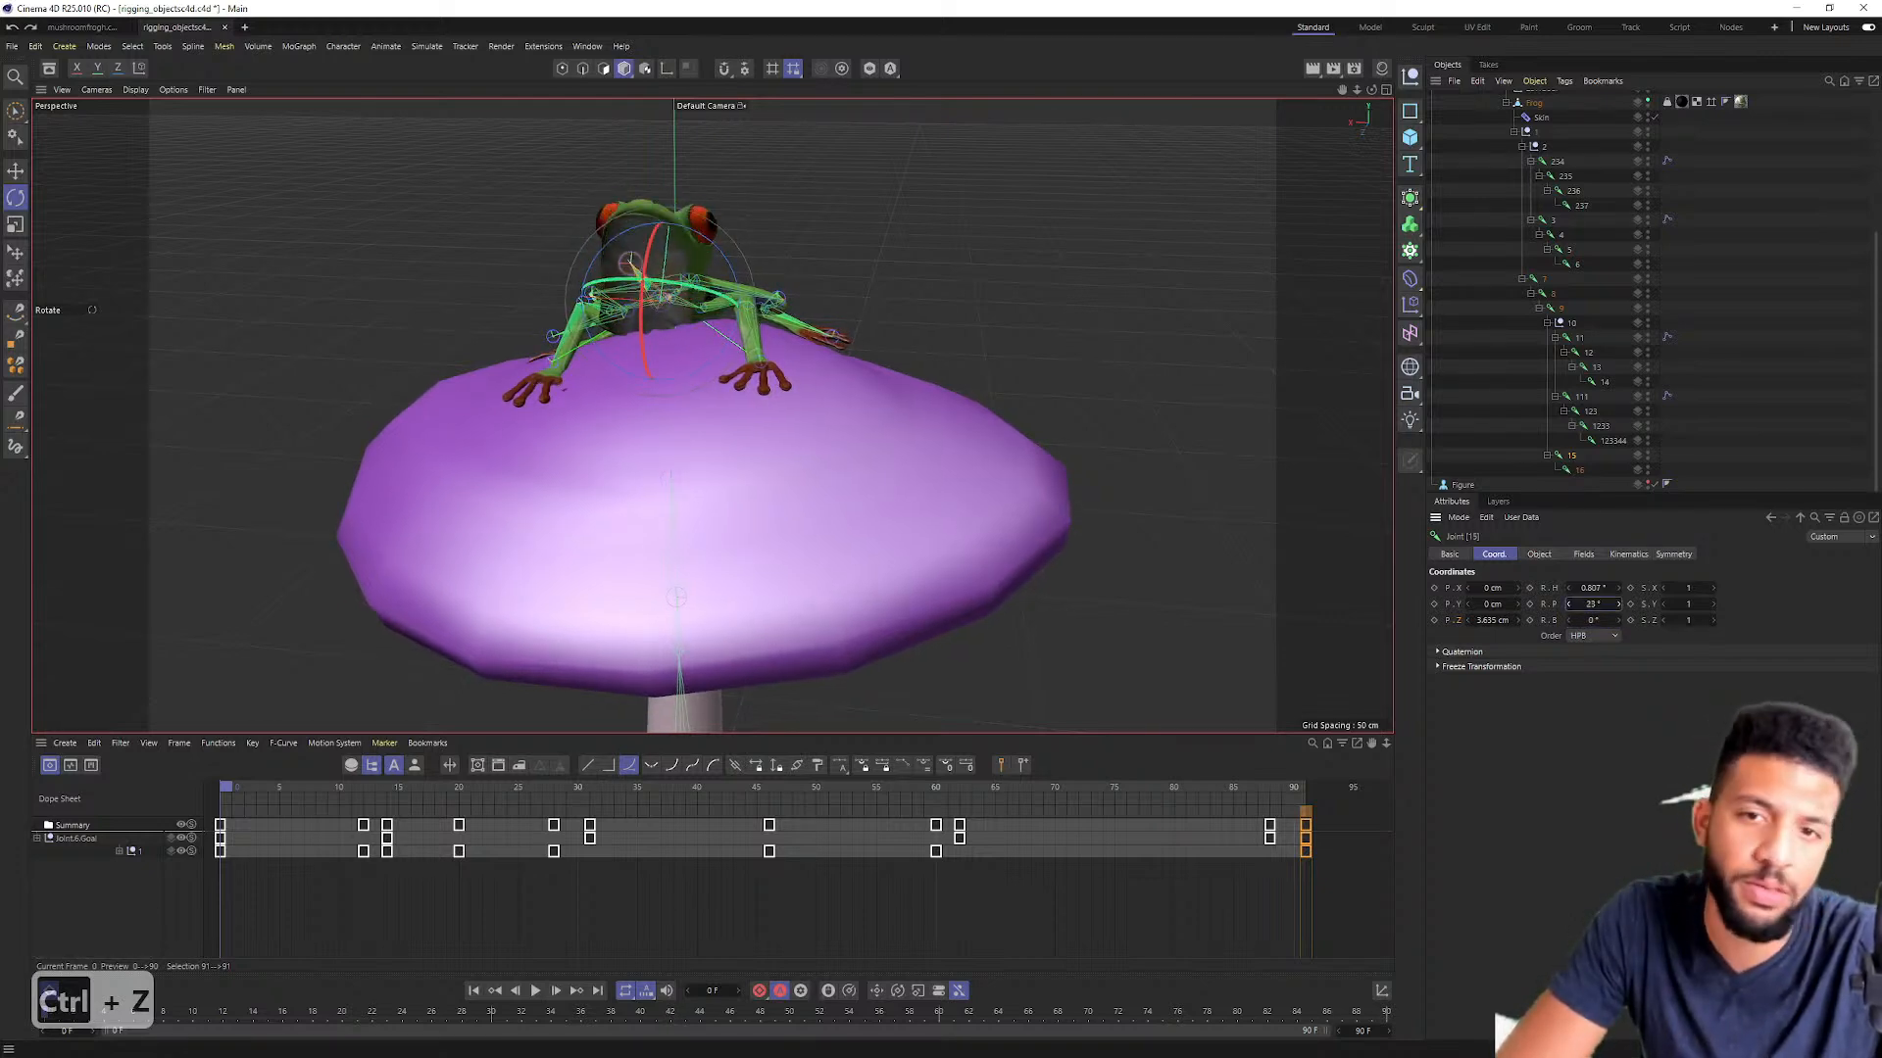
pyautogui.scroll(3, 603, 203)
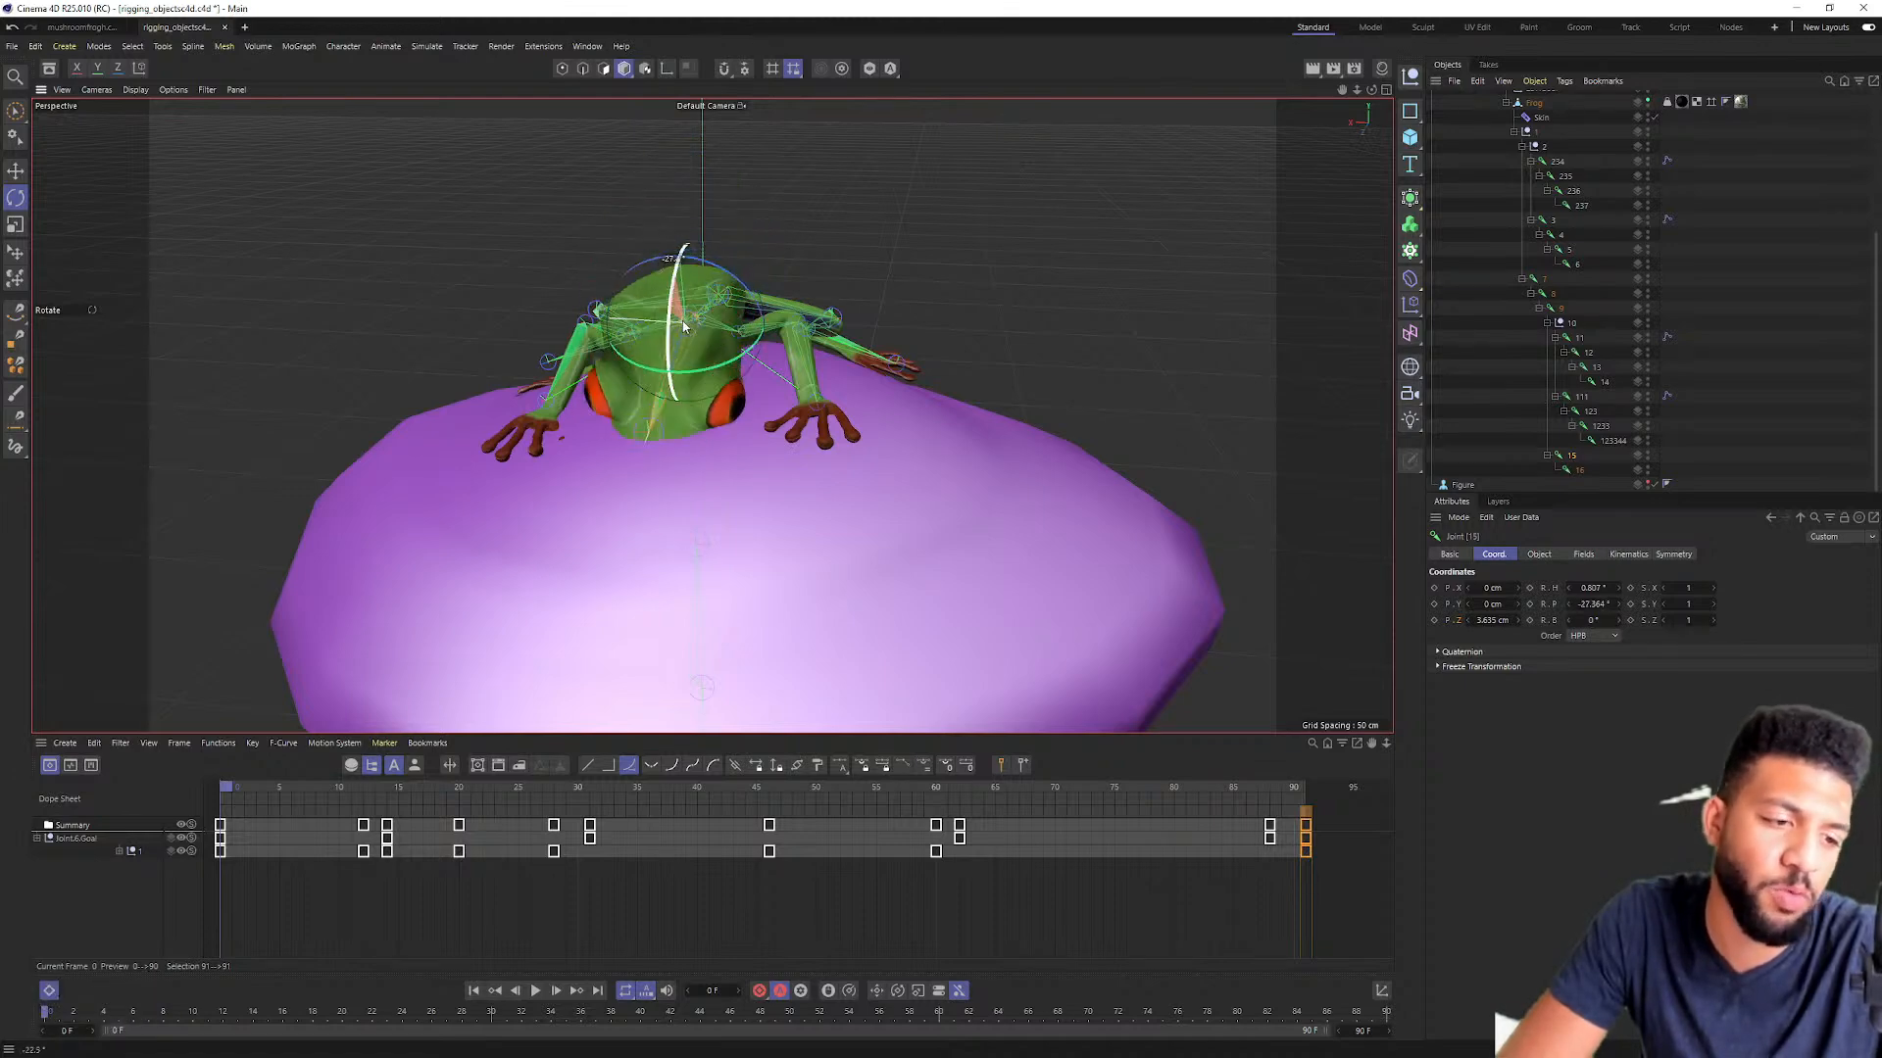
pyautogui.hotkey('ctrl', 'z')
pyautogui.hotkey('ctrl', 'z')
pyautogui.hotkey('ctrl', 'z')
pyautogui.hotkey('ctrl', 'z')
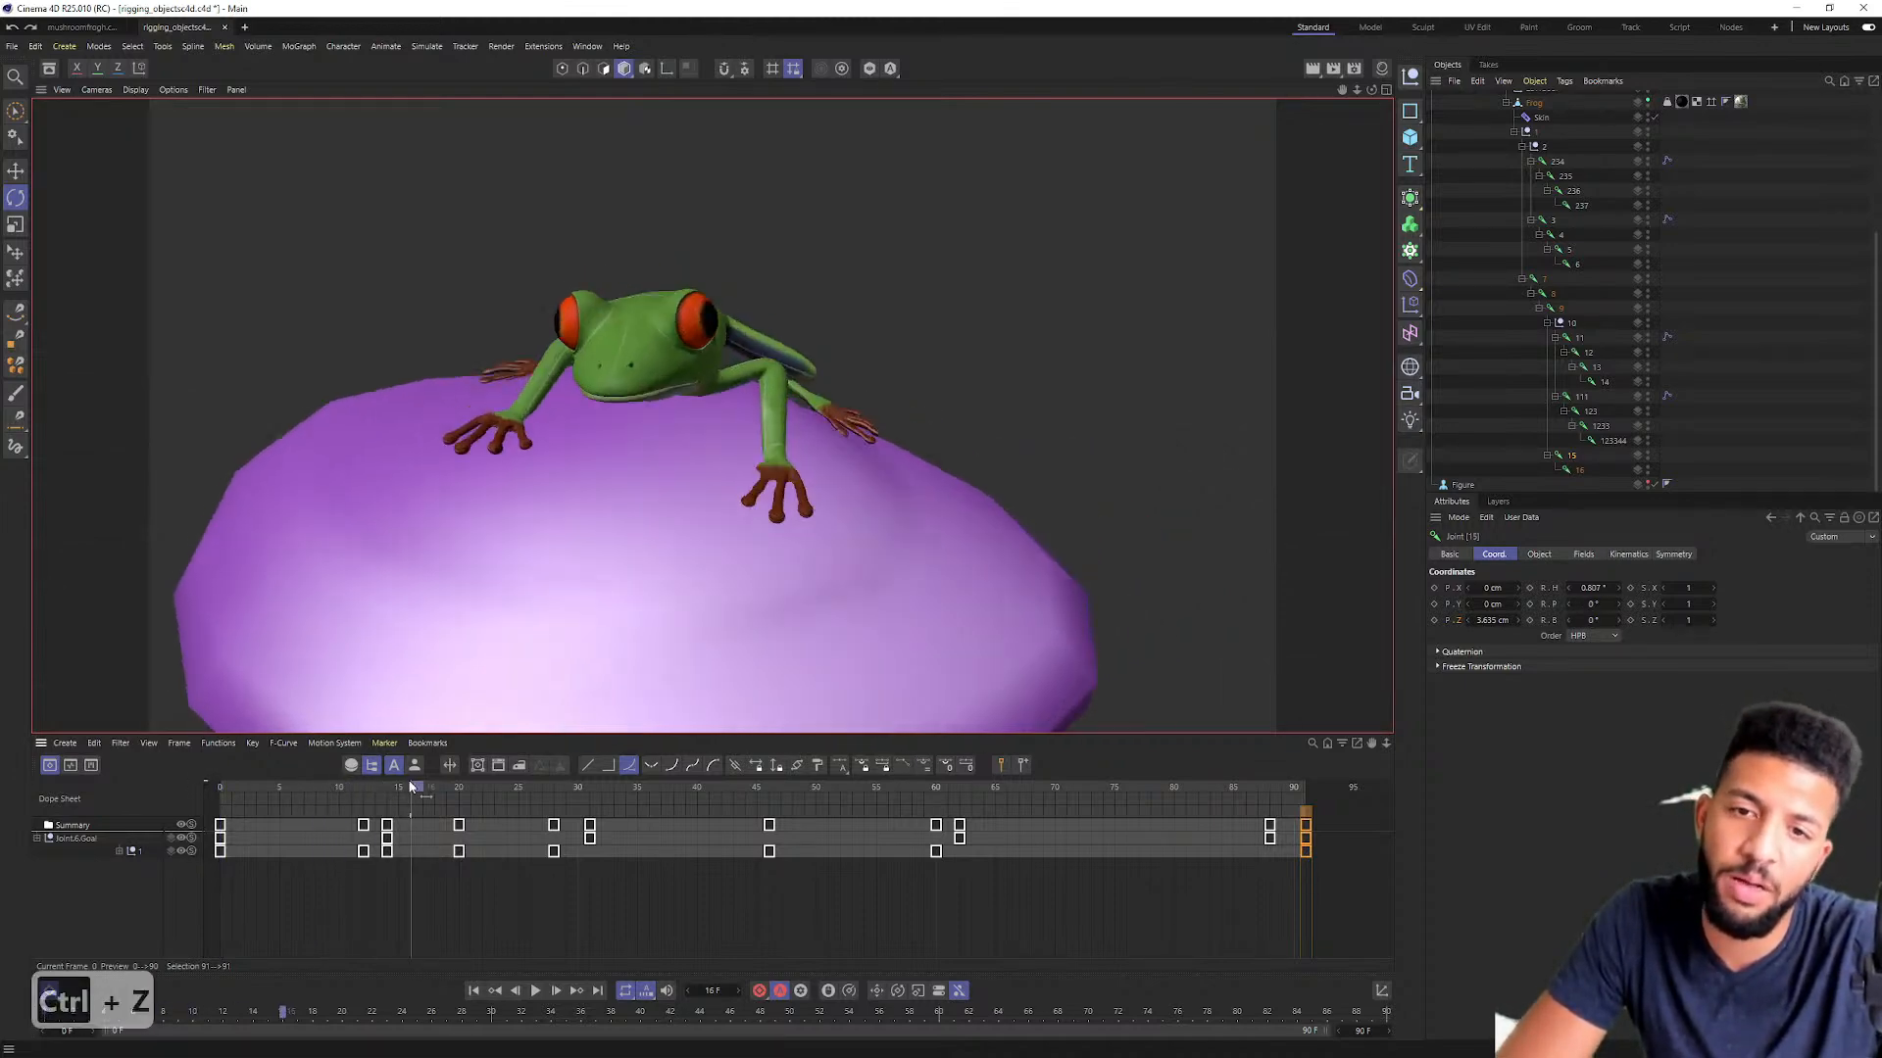
# Step: Key joint 15's rotation at frames 20, 28 and 38, ending with heading about 13.7° and bank about 3.3°
pyautogui.moveTo(221, 787); pyautogui.dragTo(466, 788)
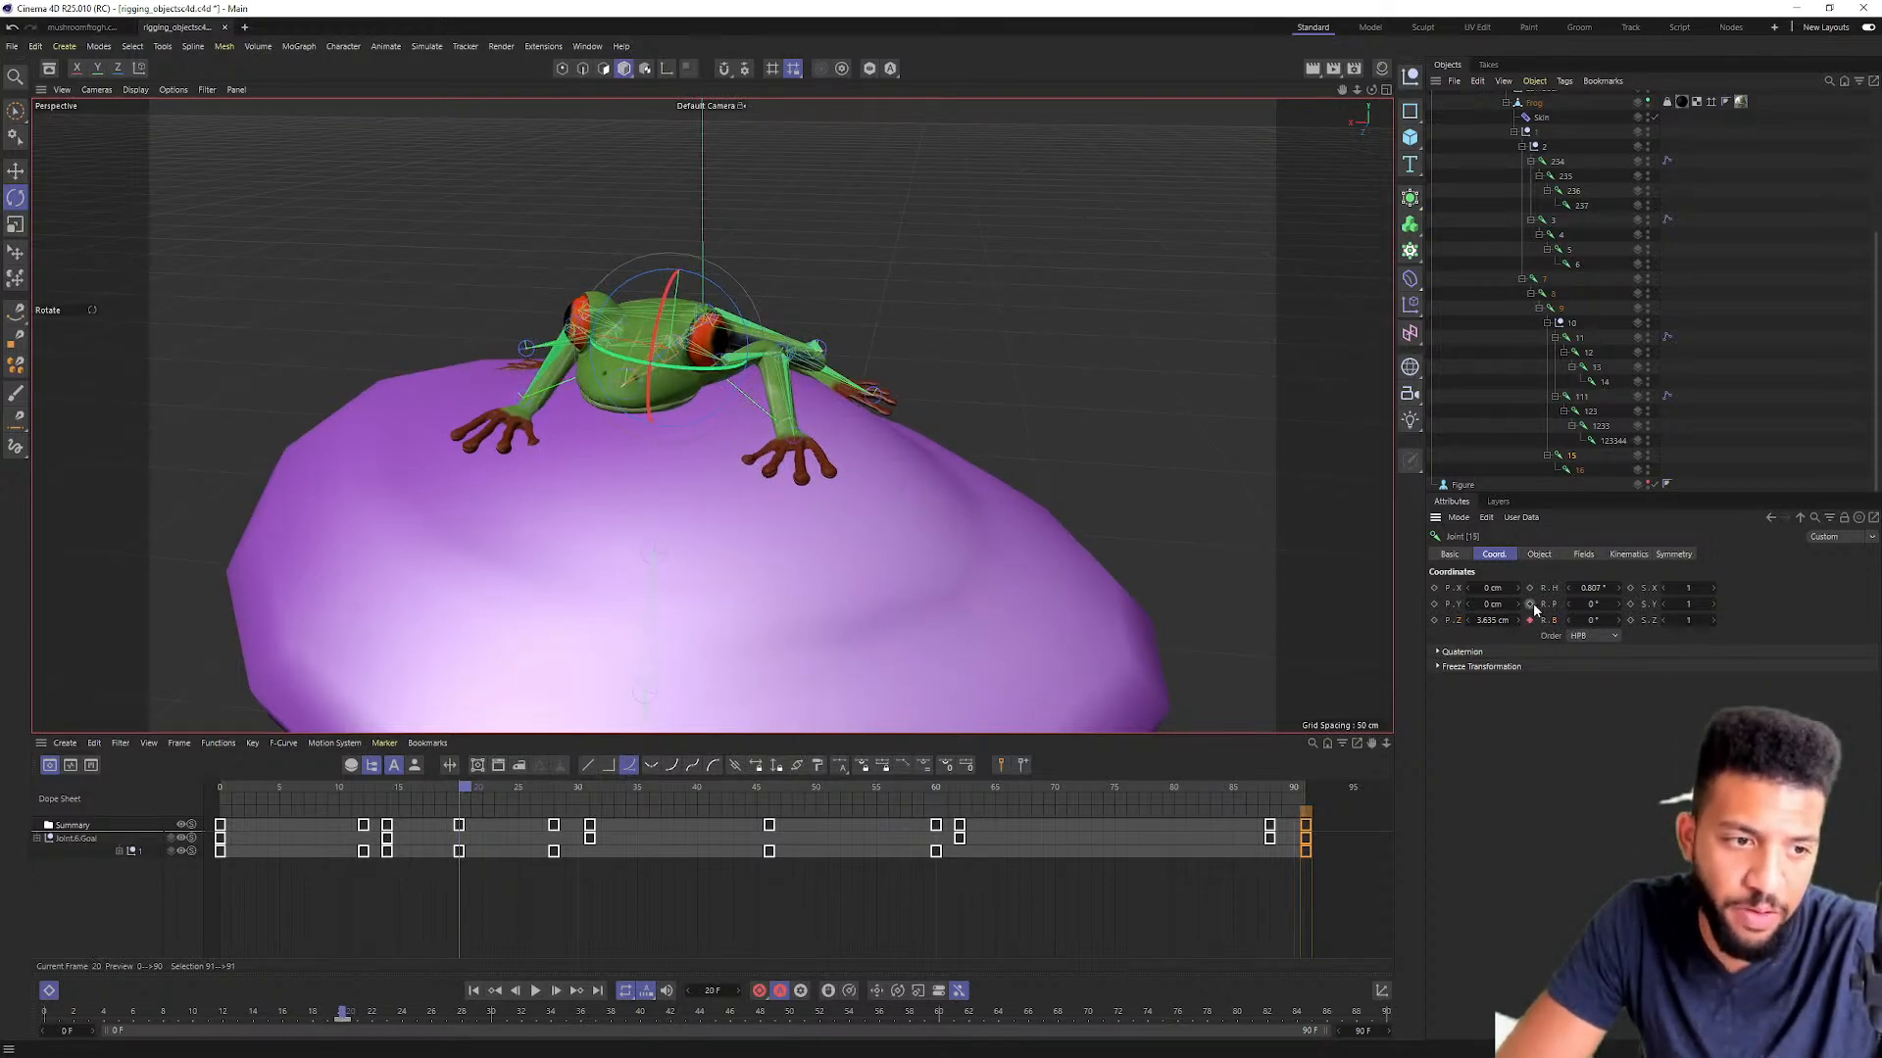
pyautogui.moveTo(484, 785); pyautogui.dragTo(559, 787)
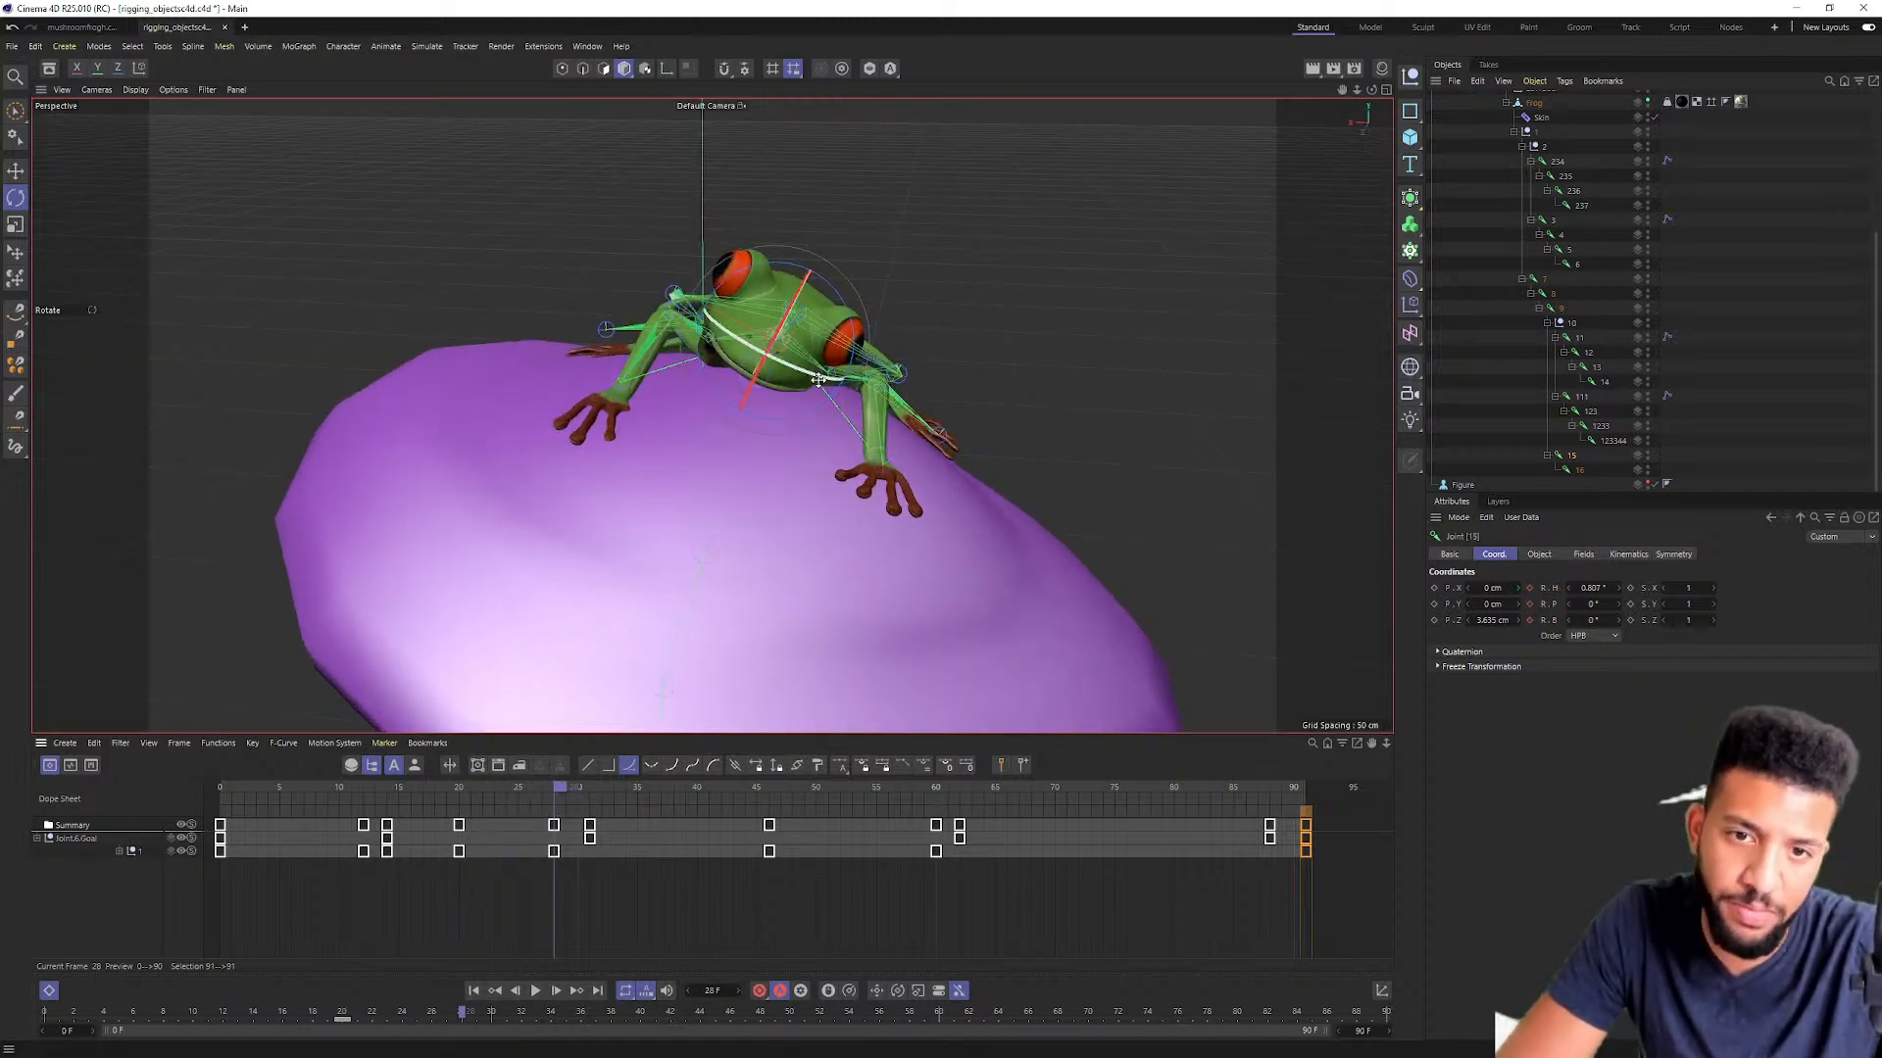
pyautogui.moveTo(855, 356); pyautogui.dragTo(853, 345)
pyautogui.moveTo(539, 789); pyautogui.dragTo(672, 823)
pyautogui.moveTo(733, 312); pyautogui.dragTo(728, 326)
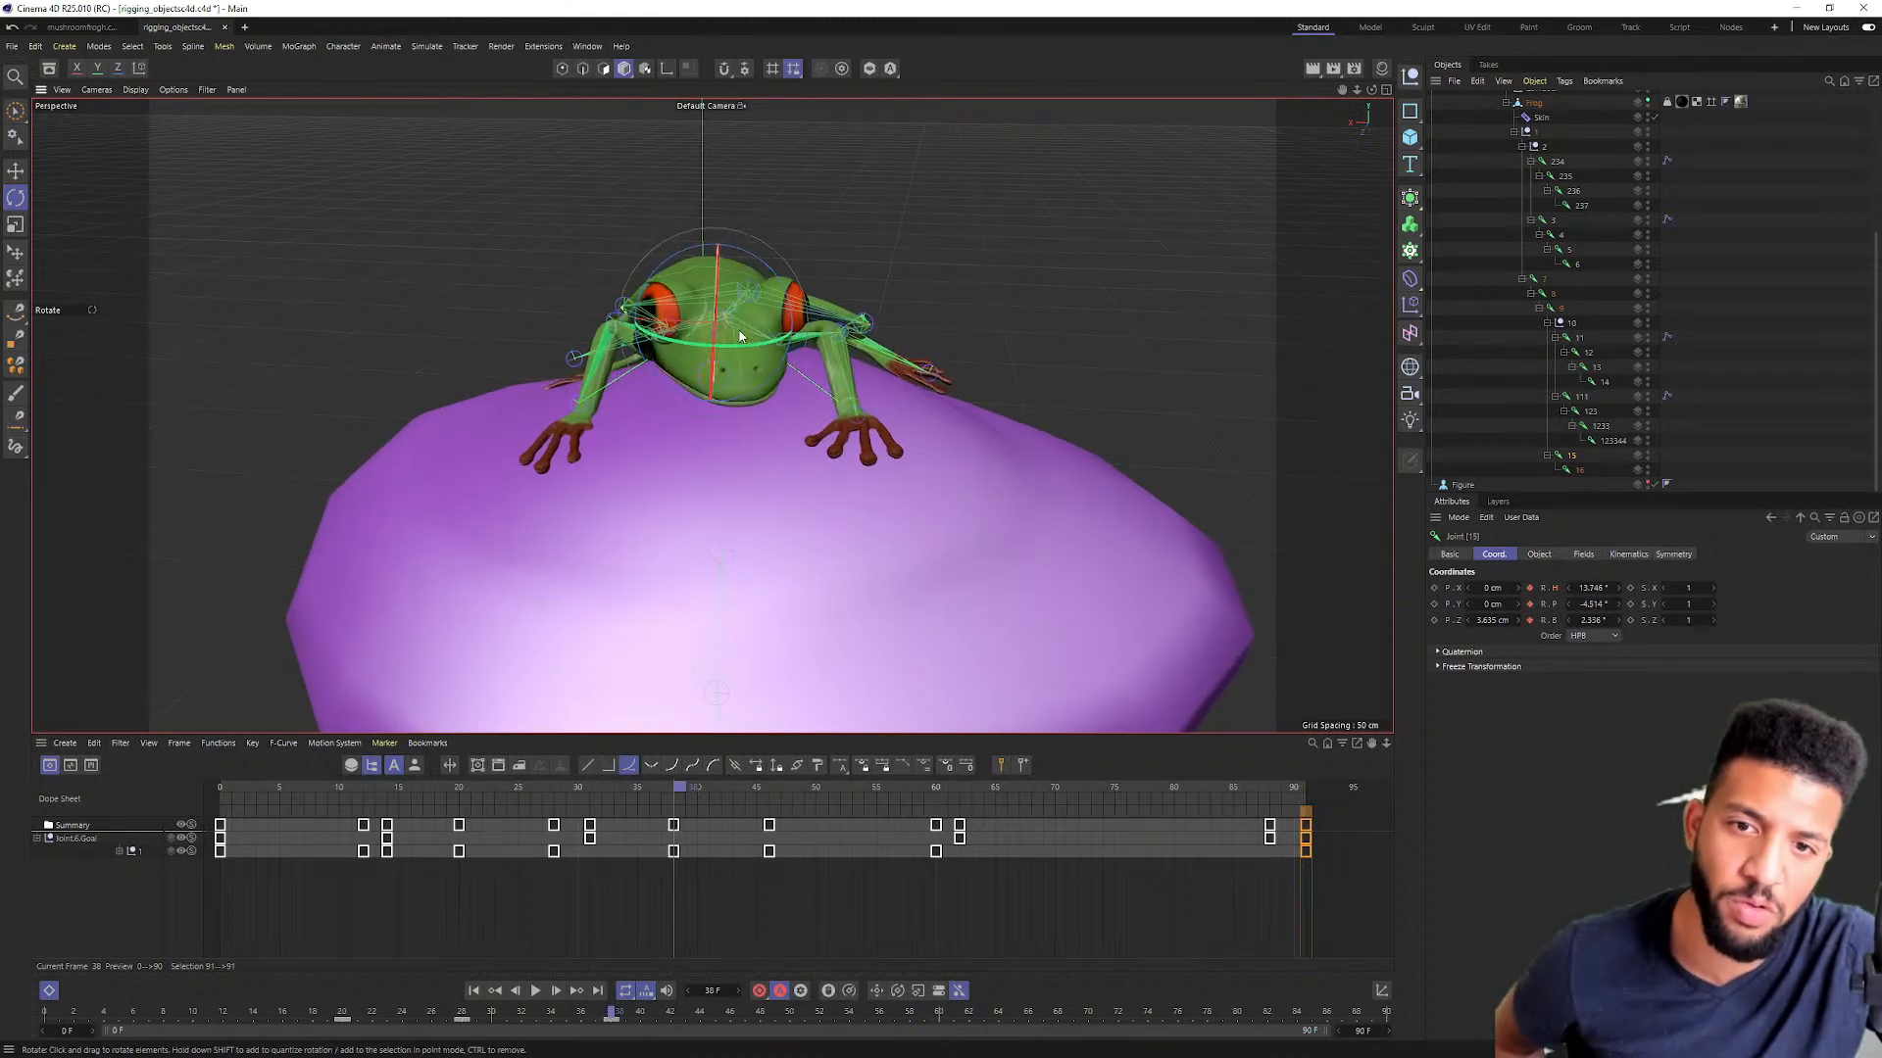
# Step: Autokey the head's rotation at frame 63 with bank 12.2°, and key a matching head pose at frames 0 and 91
pyautogui.moveTo(719, 786); pyautogui.dragTo(980, 826)
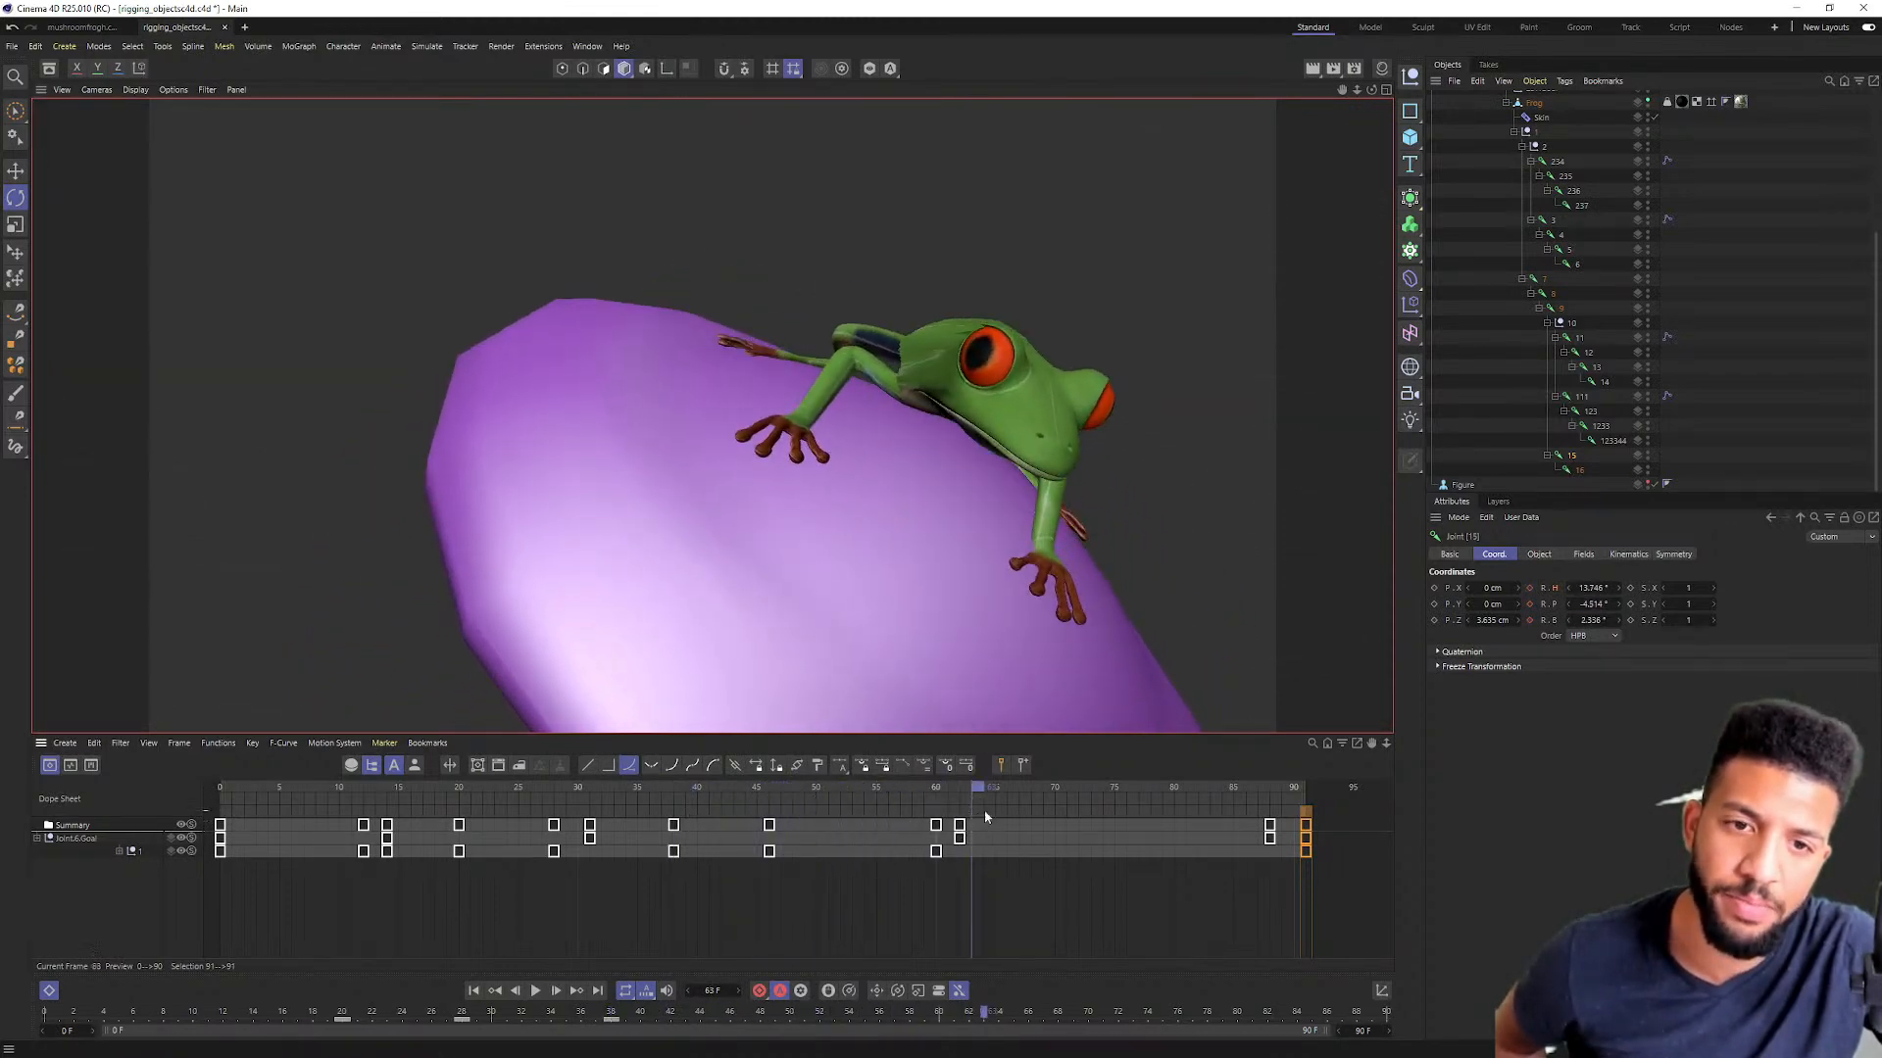
pyautogui.moveTo(1011, 433); pyautogui.dragTo(979, 425)
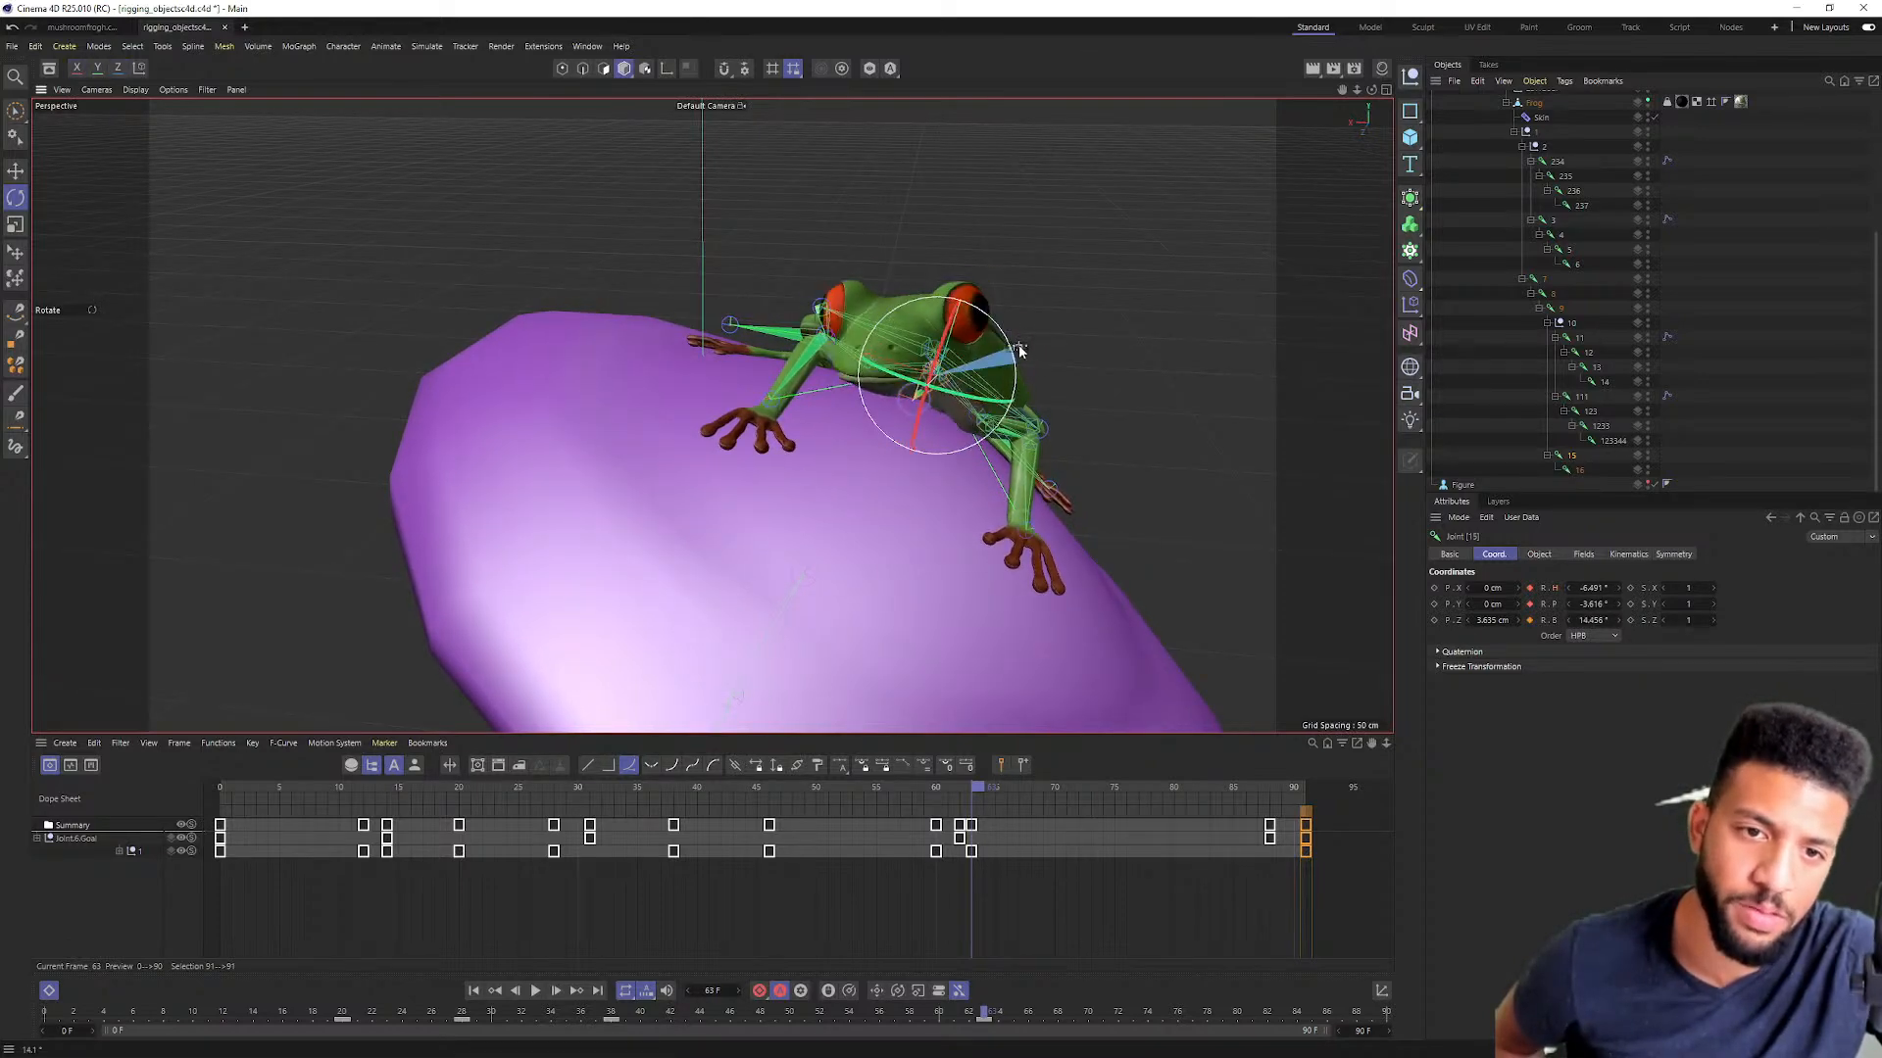
pyautogui.moveTo(960, 807); pyautogui.dragTo(1269, 821)
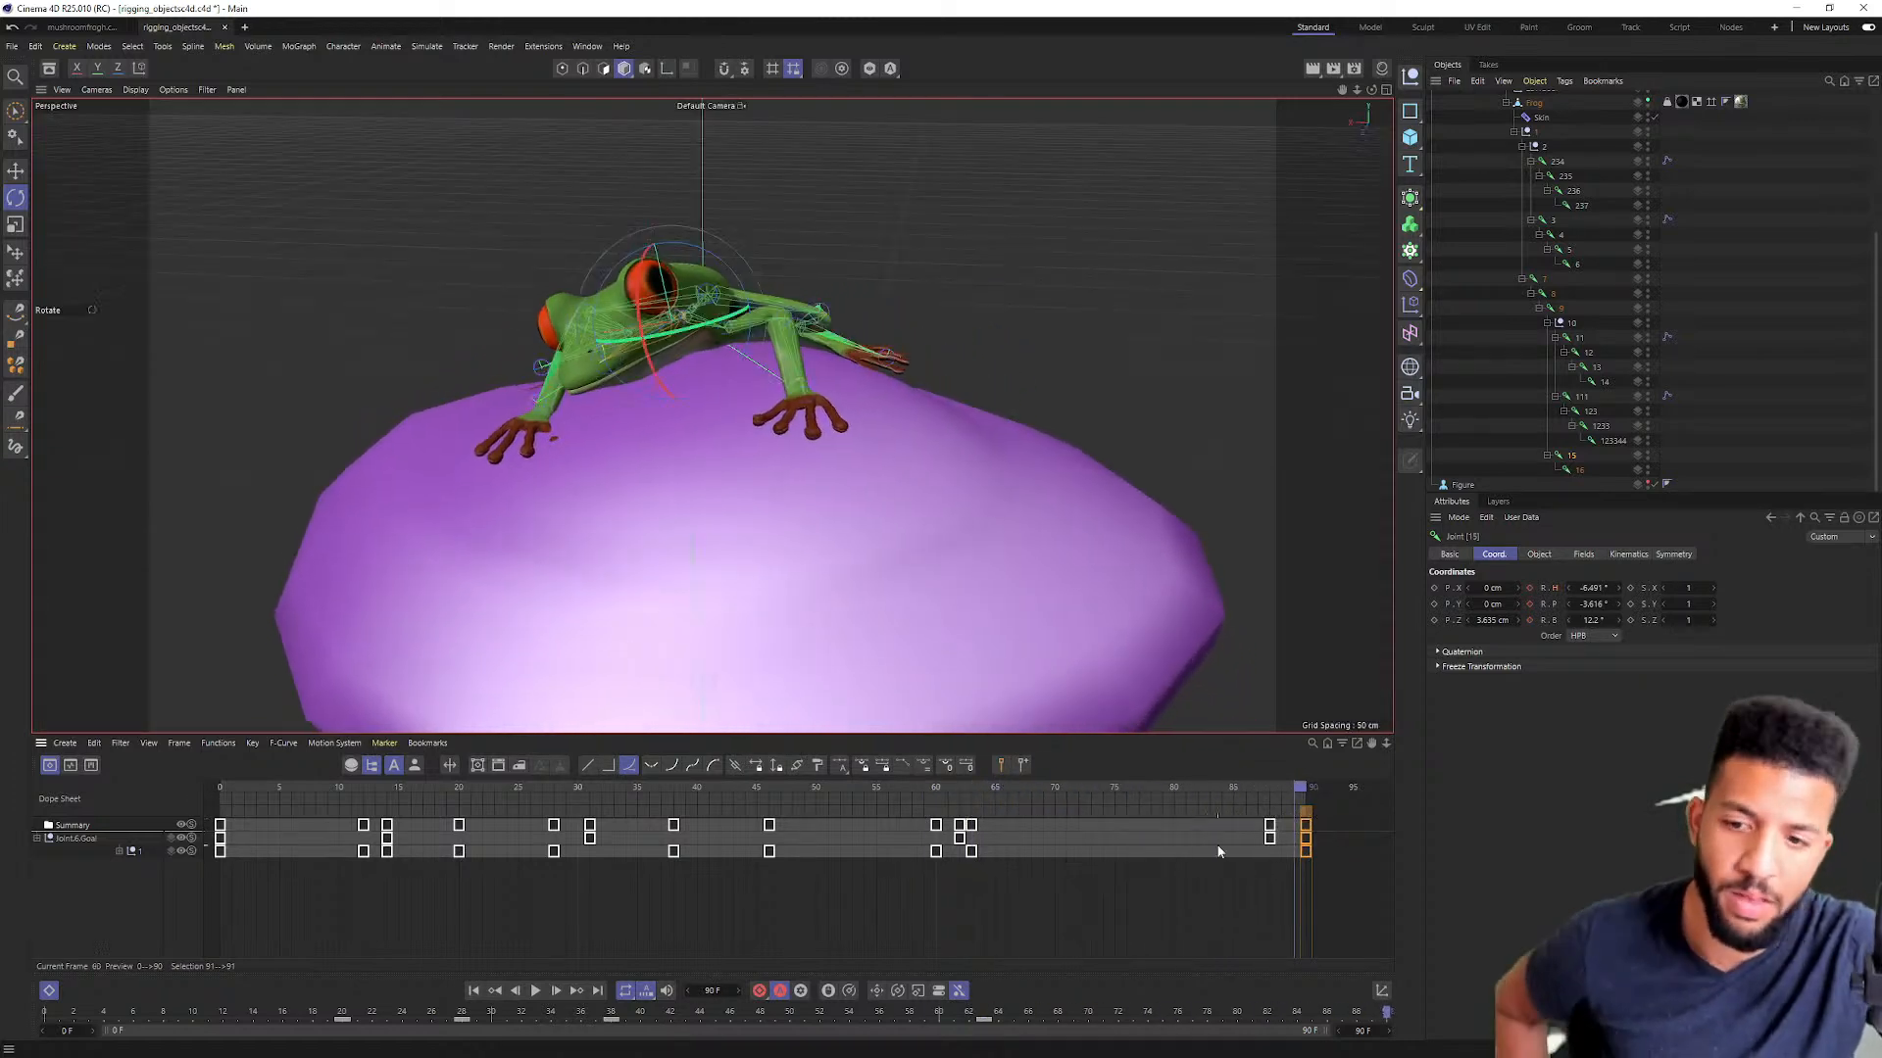
pyautogui.moveTo(260, 792); pyautogui.dragTo(168, 806)
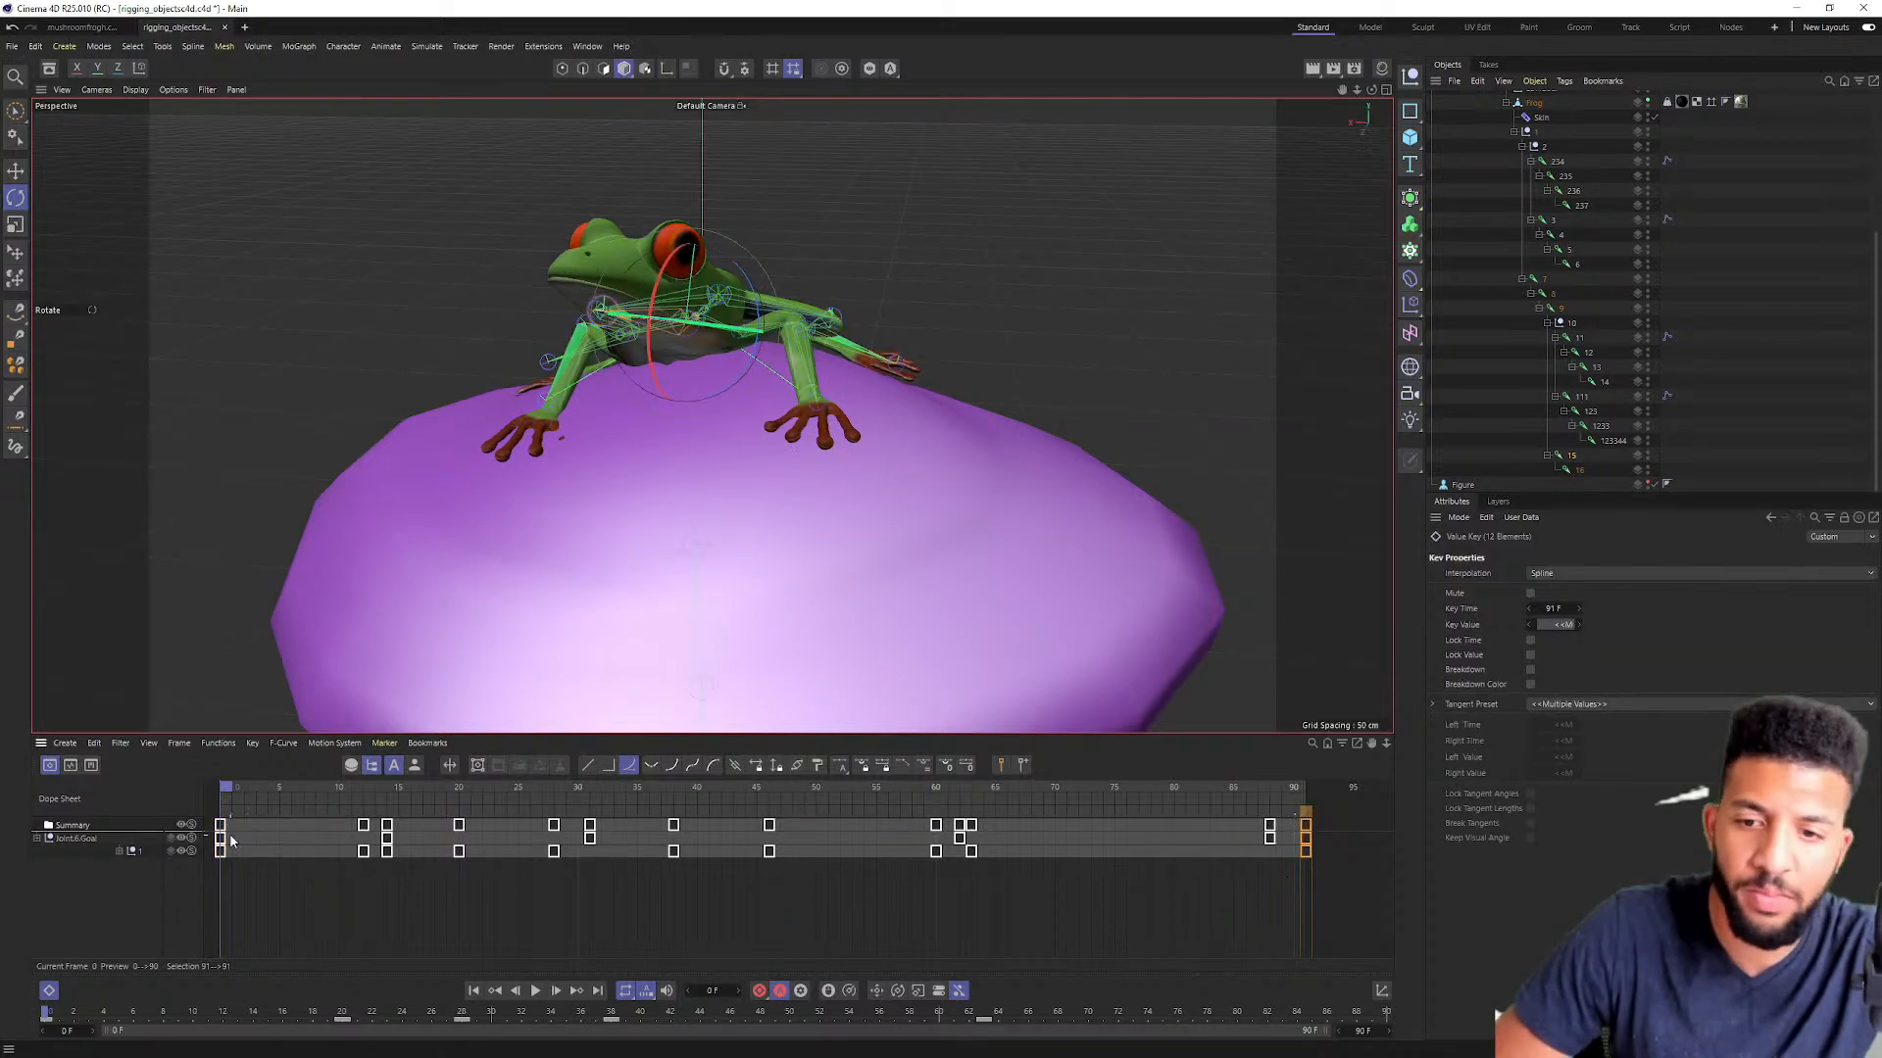
# Step: Play the animation and examine the head movement and neck deformation from several angles and close up
pyautogui.press('F8')
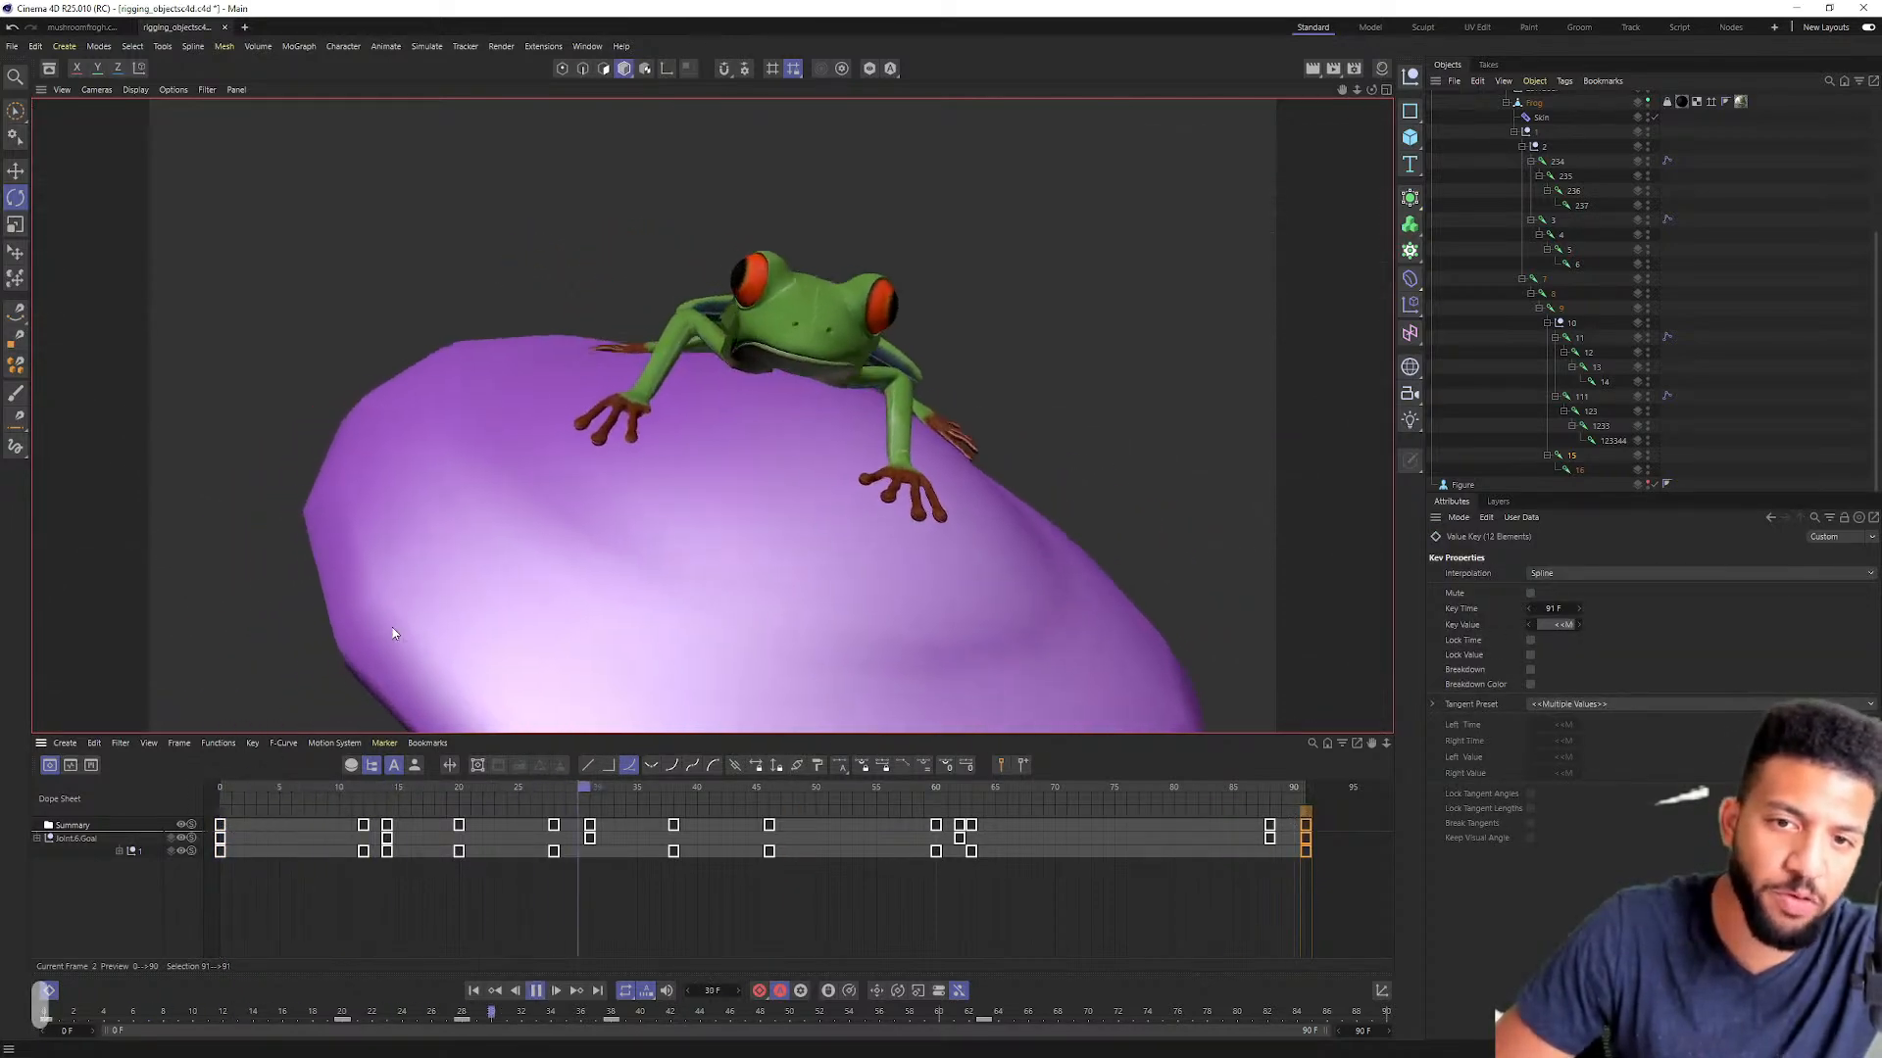
pyautogui.keyDown('alt'); pyautogui.moveTo(522, 526); pyautogui.dragTo(704, 453); pyautogui.keyUp('alt')
pyautogui.scroll(-4, 779, 409)
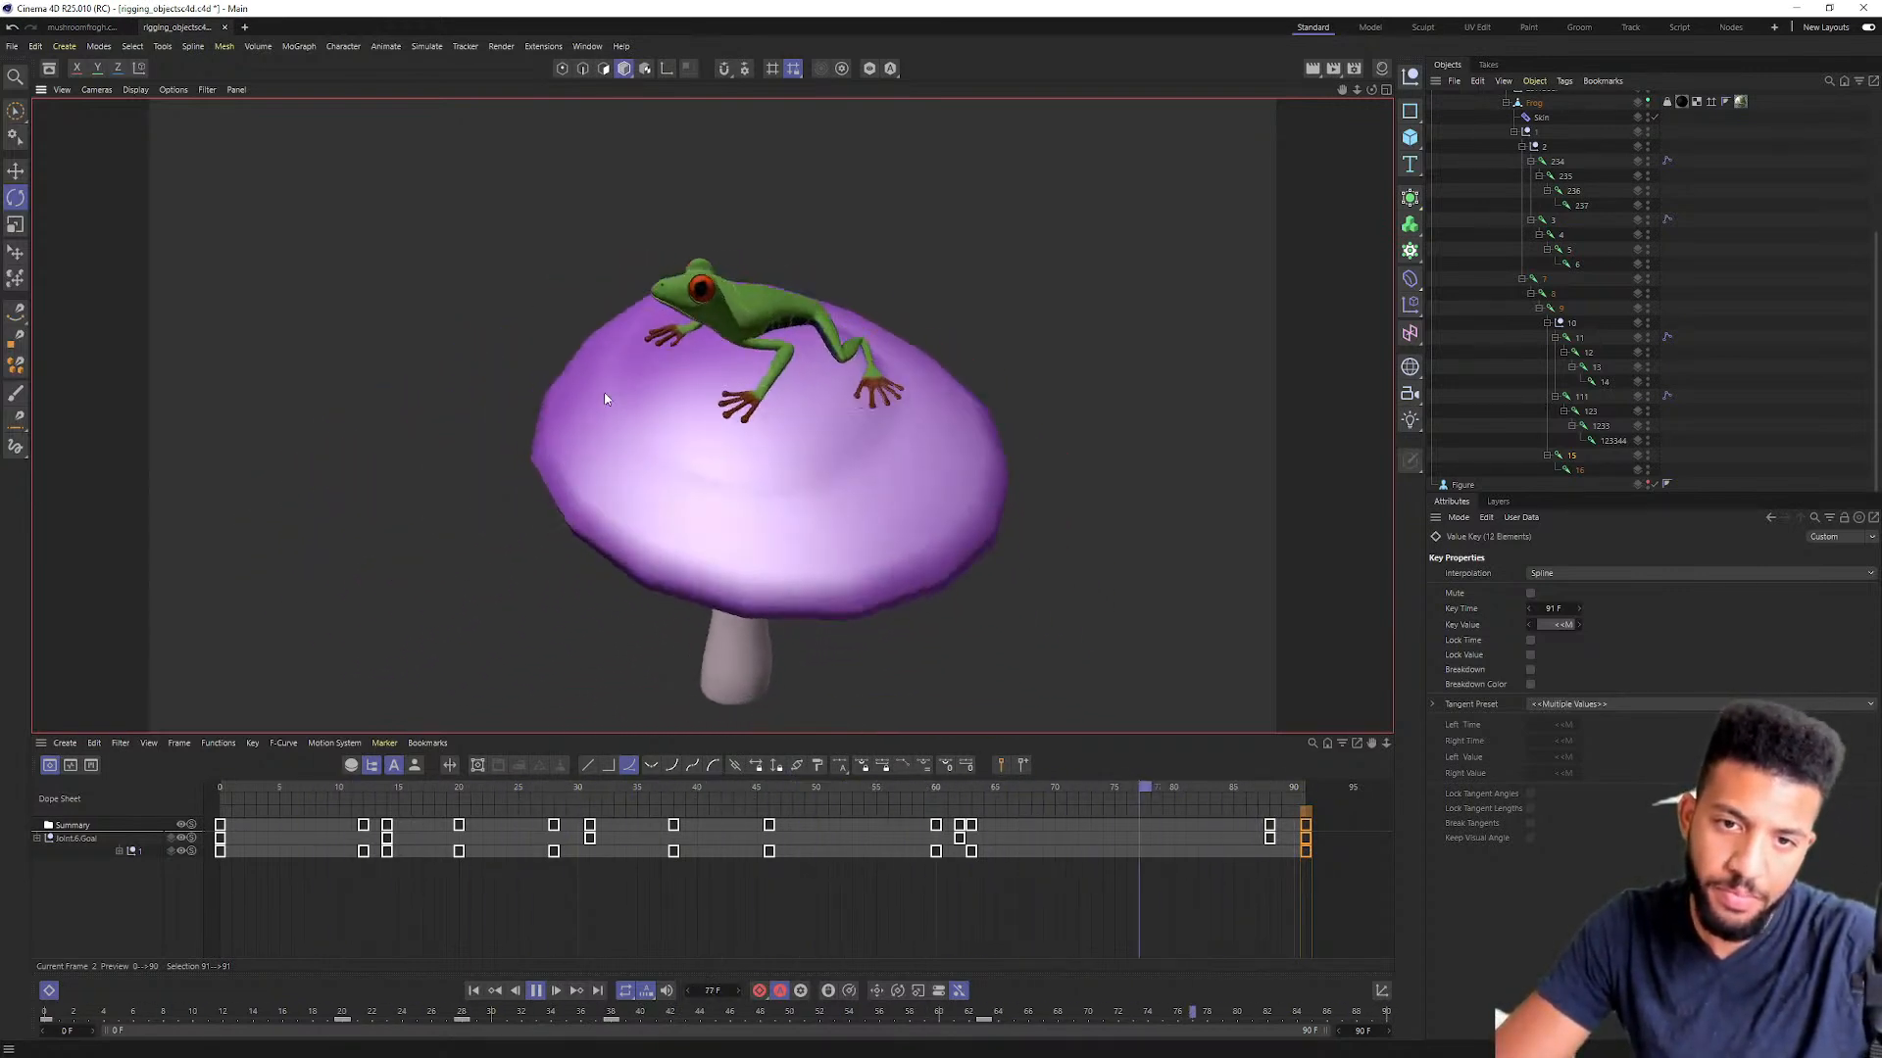
pyautogui.scroll(5, 789, 307)
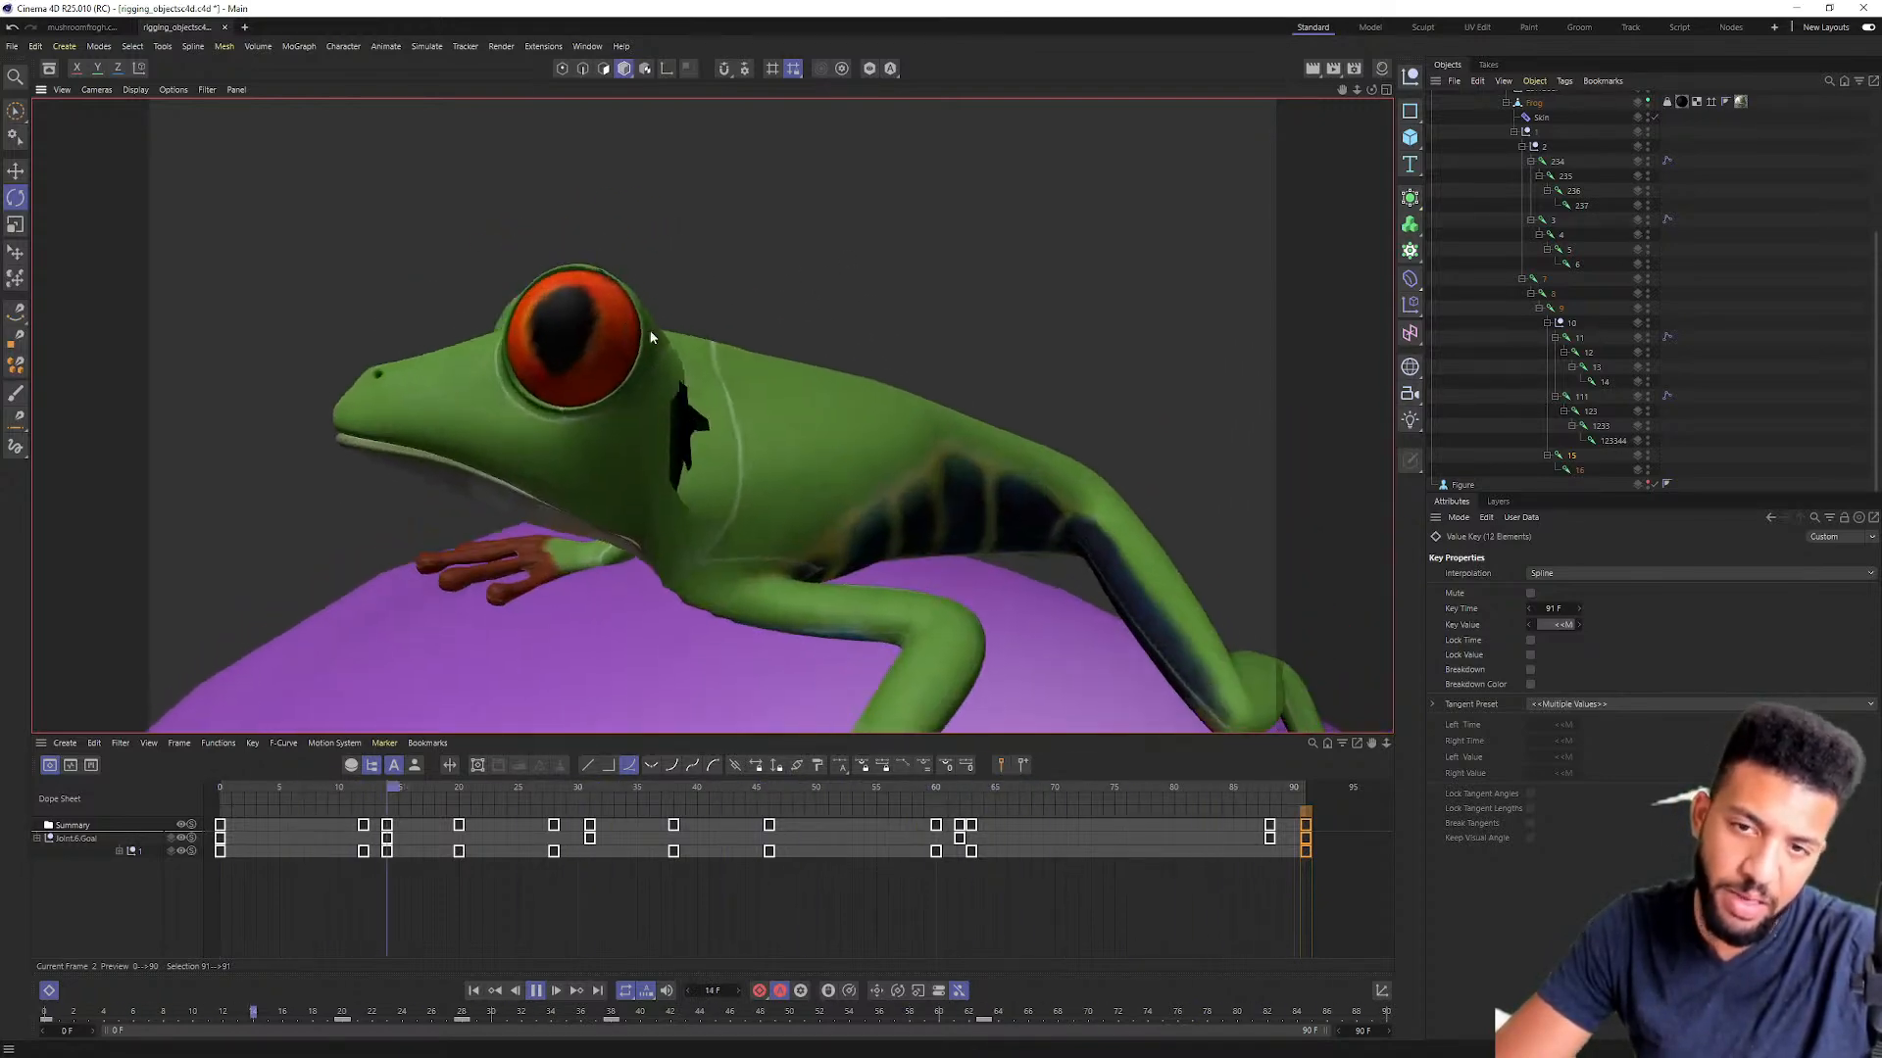
pyautogui.press('F8')
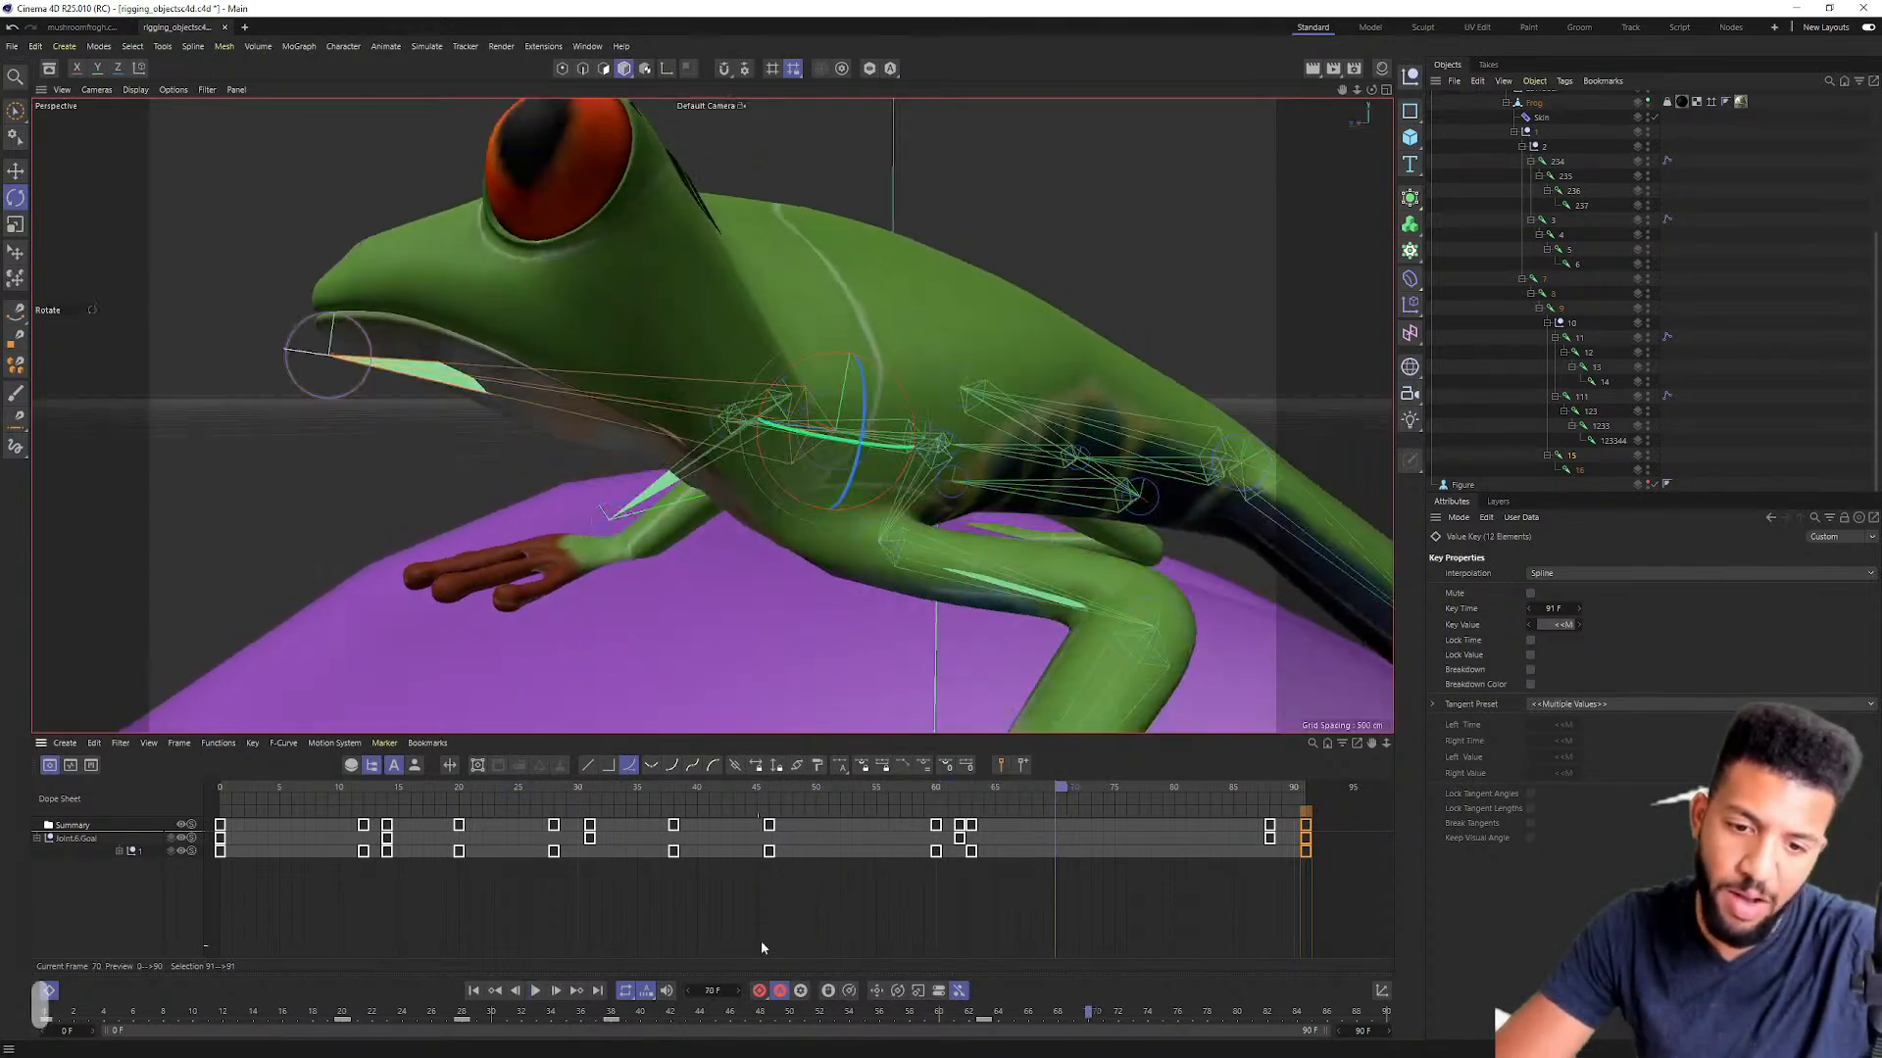
pyautogui.press('F8')
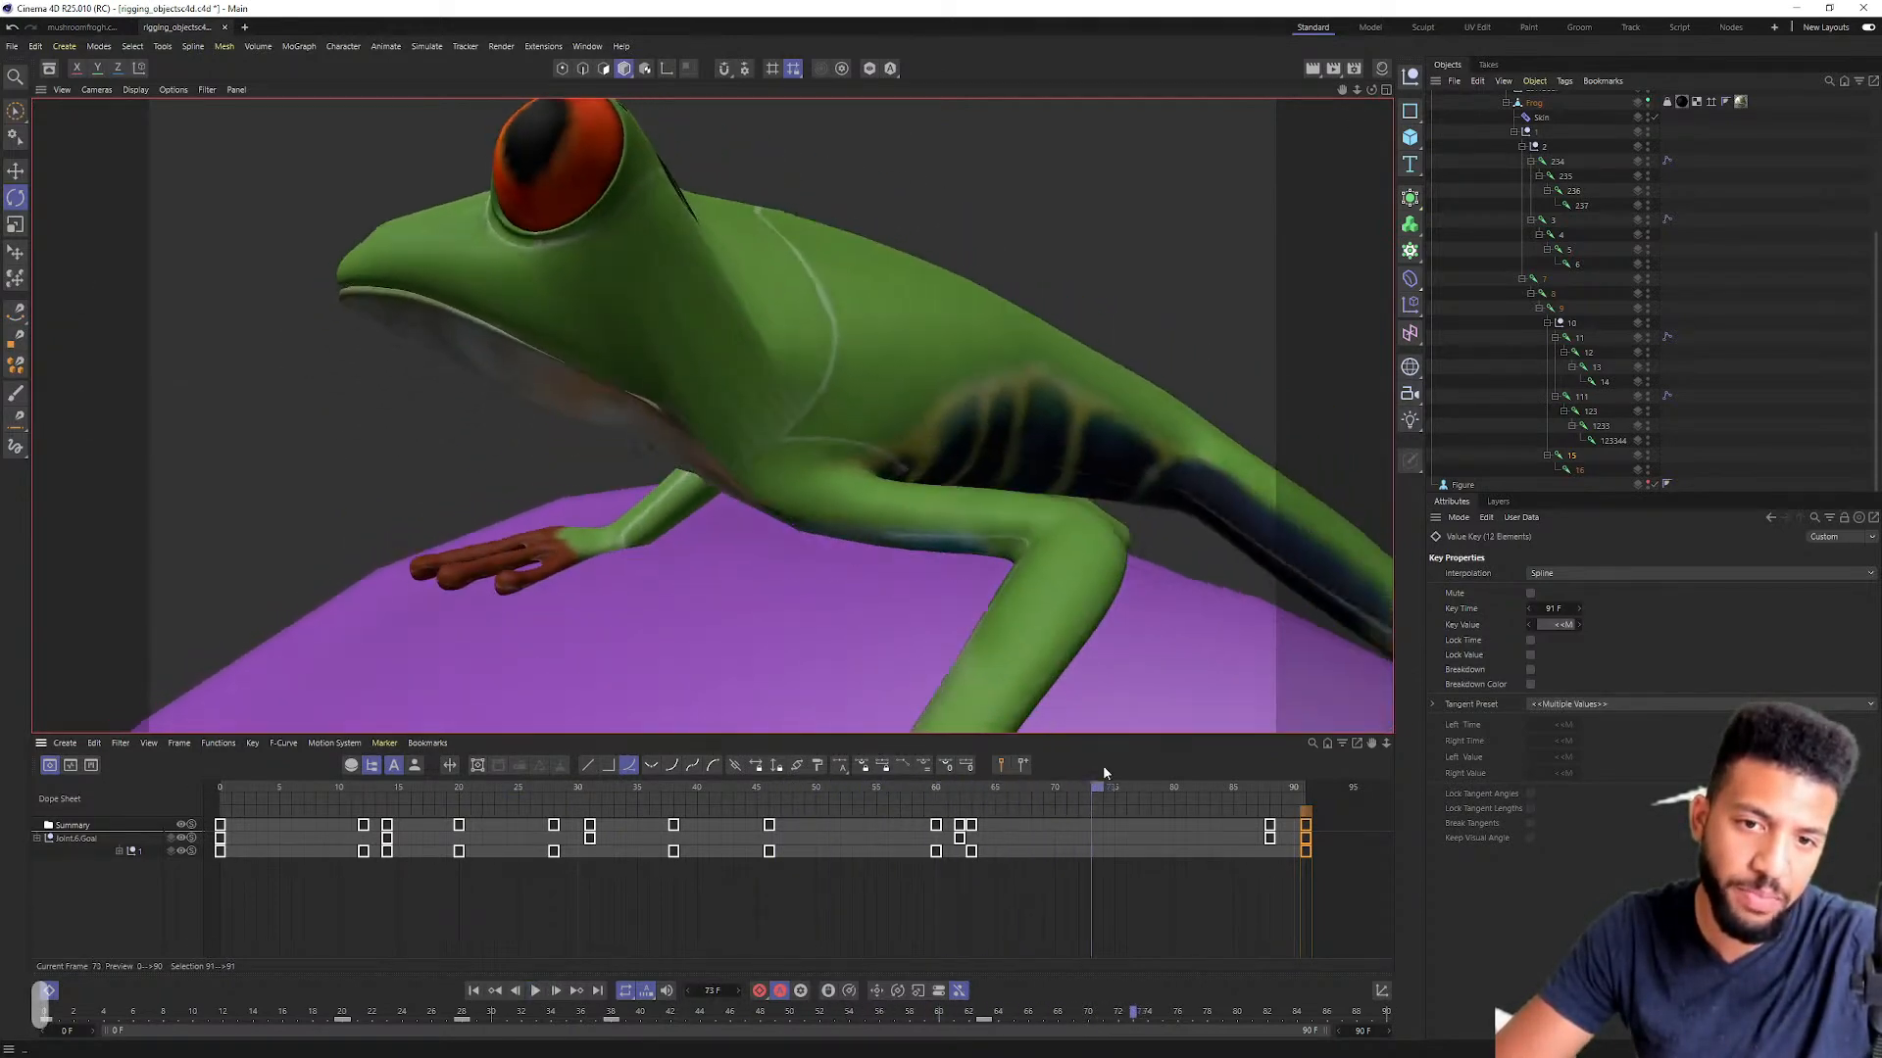
pyautogui.press('F8')
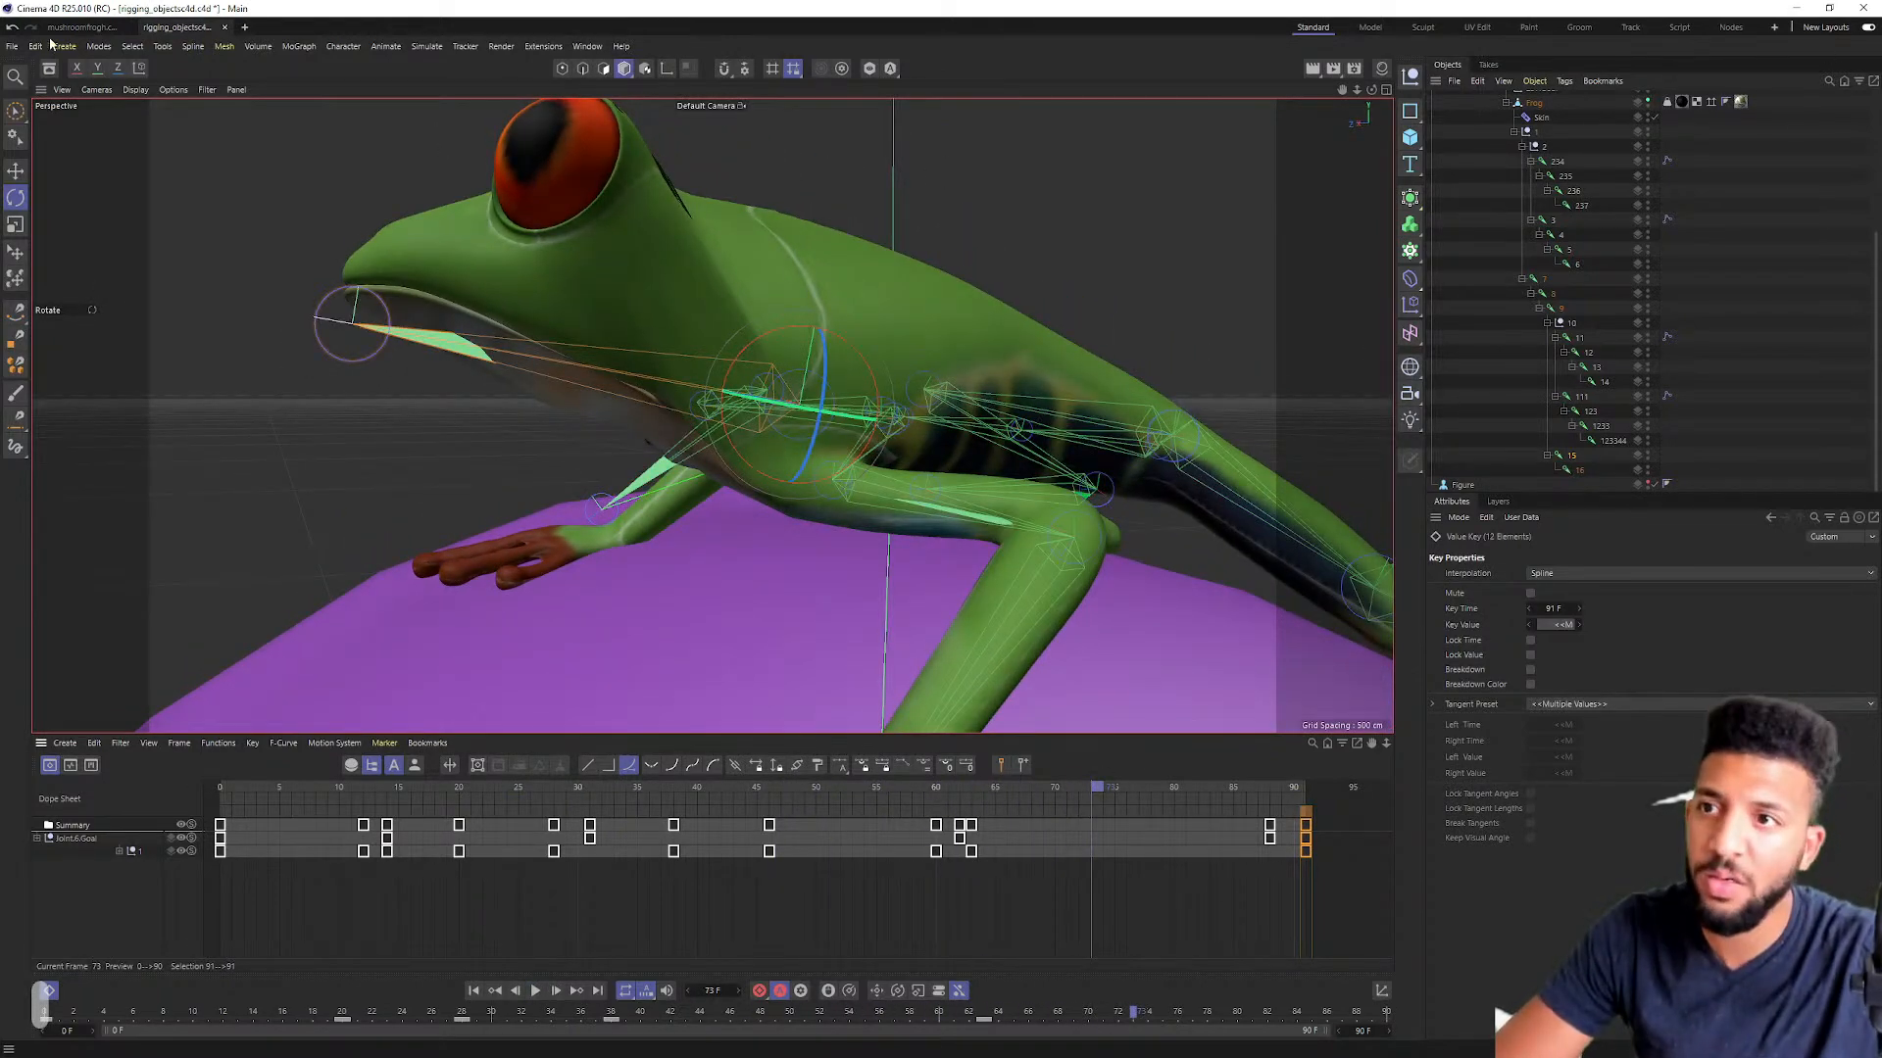
# Step: Save the project and display the head joint's skin weights in the Rigging layout
pyautogui.click(12, 46)
pyautogui.click(57, 199)
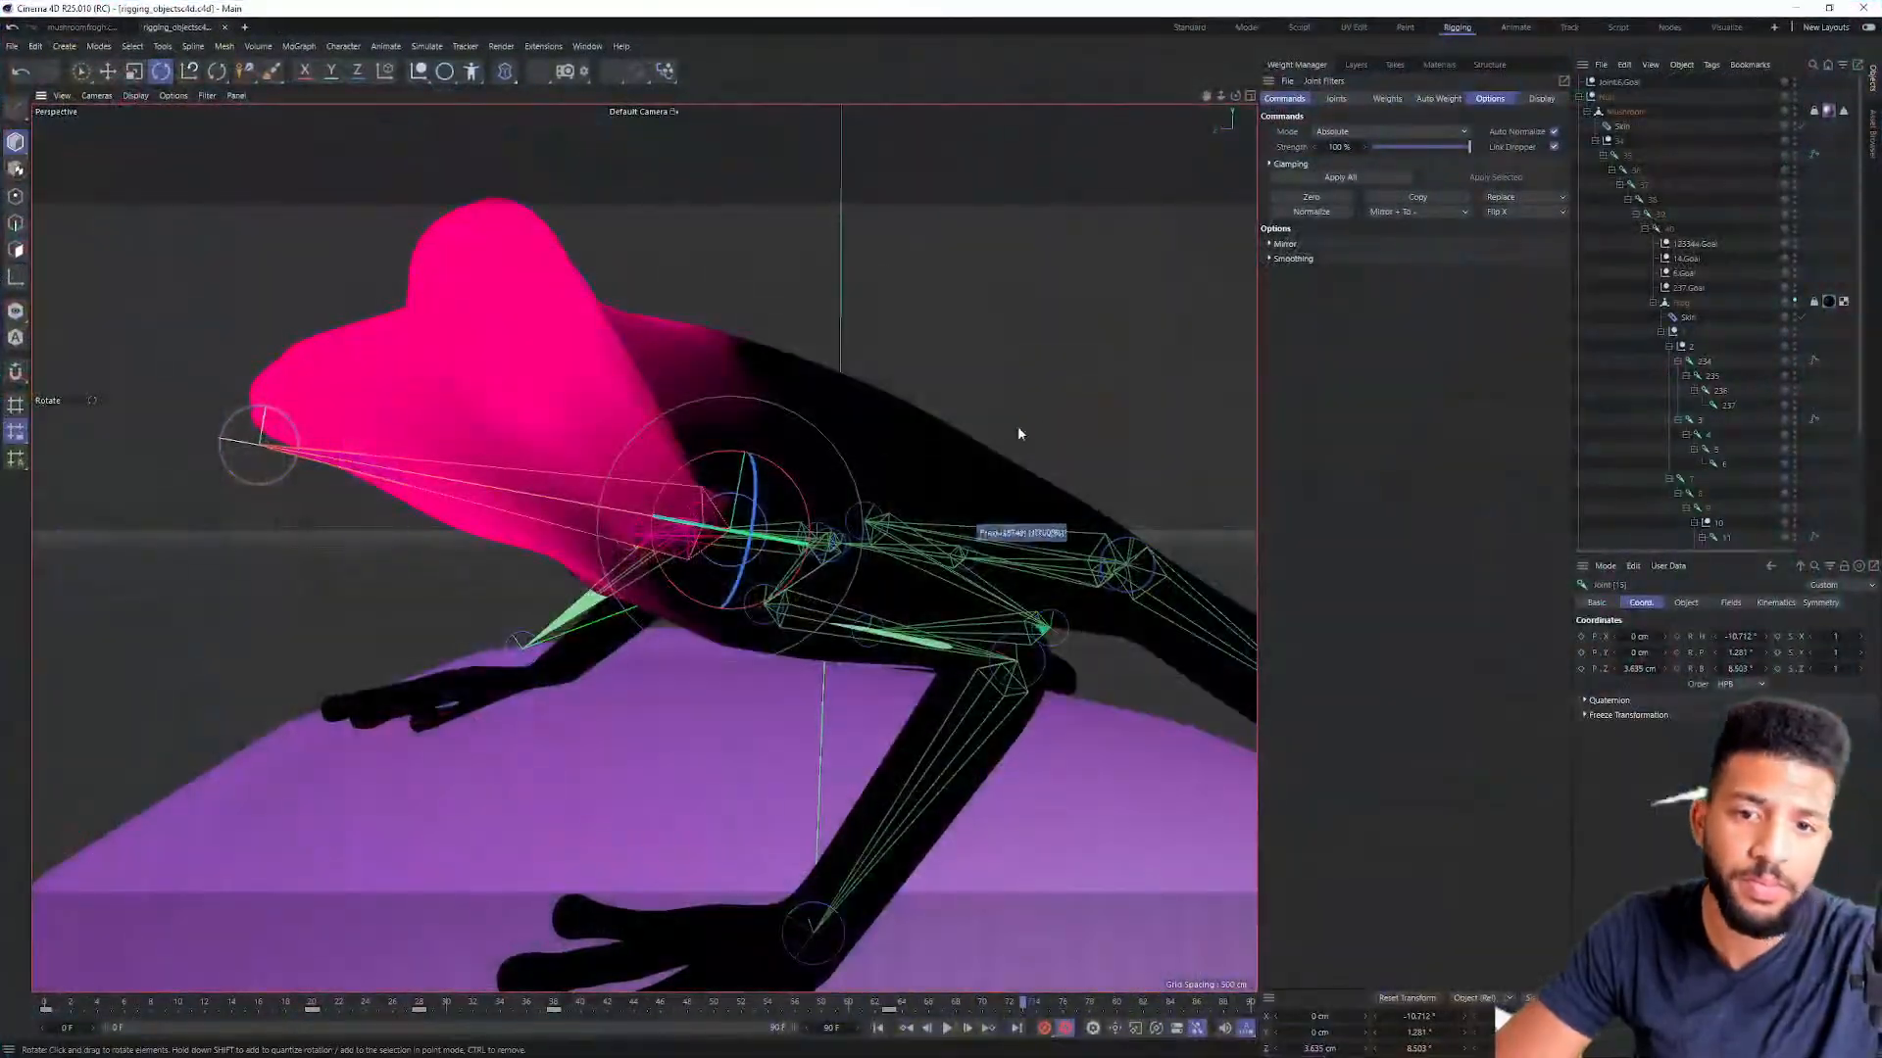
pyautogui.keyDown('alt'); pyautogui.moveTo(560, 480); pyautogui.dragTo(796, 498); pyautogui.keyUp('alt')
pyautogui.keyDown('alt'); pyautogui.moveTo(819, 431); pyautogui.dragTo(821, 312); pyautogui.keyUp('alt')
pyautogui.keyDown('alt'); pyautogui.moveTo(675, 507); pyautogui.dragTo(619, 595); pyautogui.keyUp('alt')
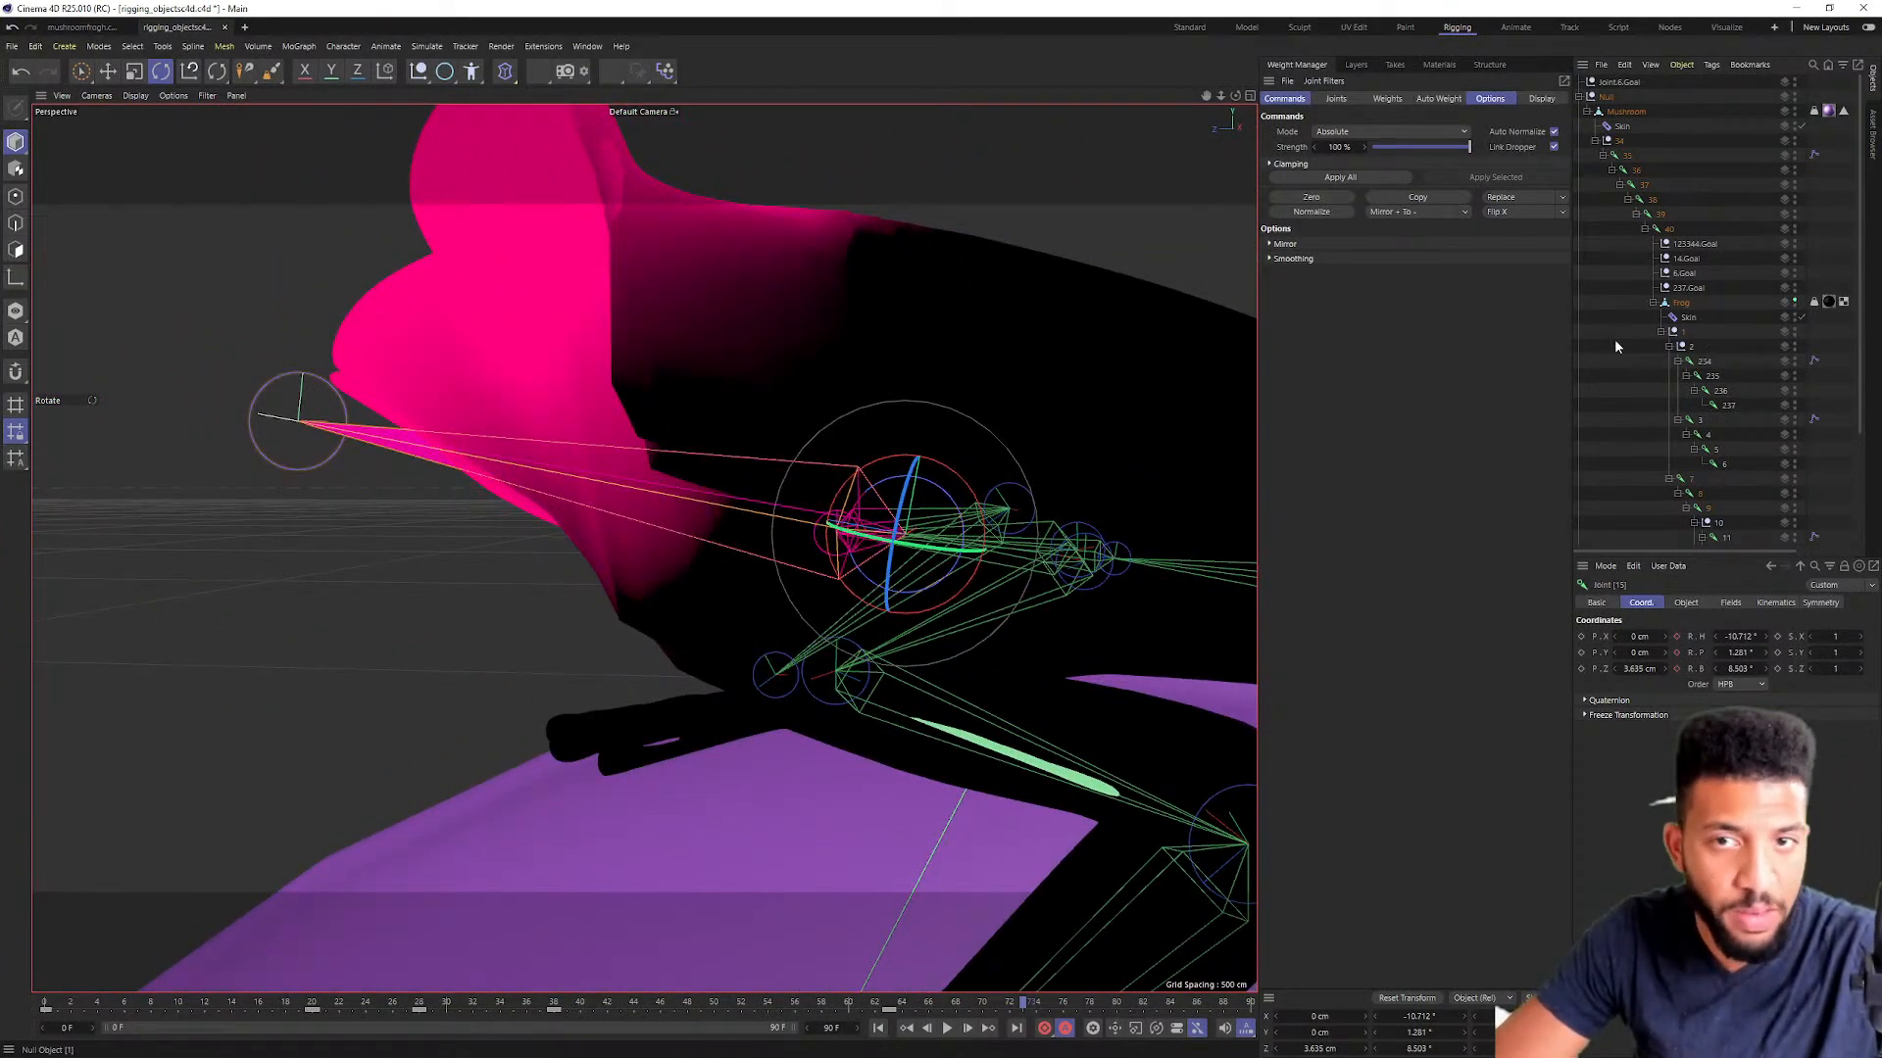
pyautogui.keyDown('alt'); pyautogui.moveTo(584, 432); pyautogui.dragTo(737, 421); pyautogui.keyUp('alt')
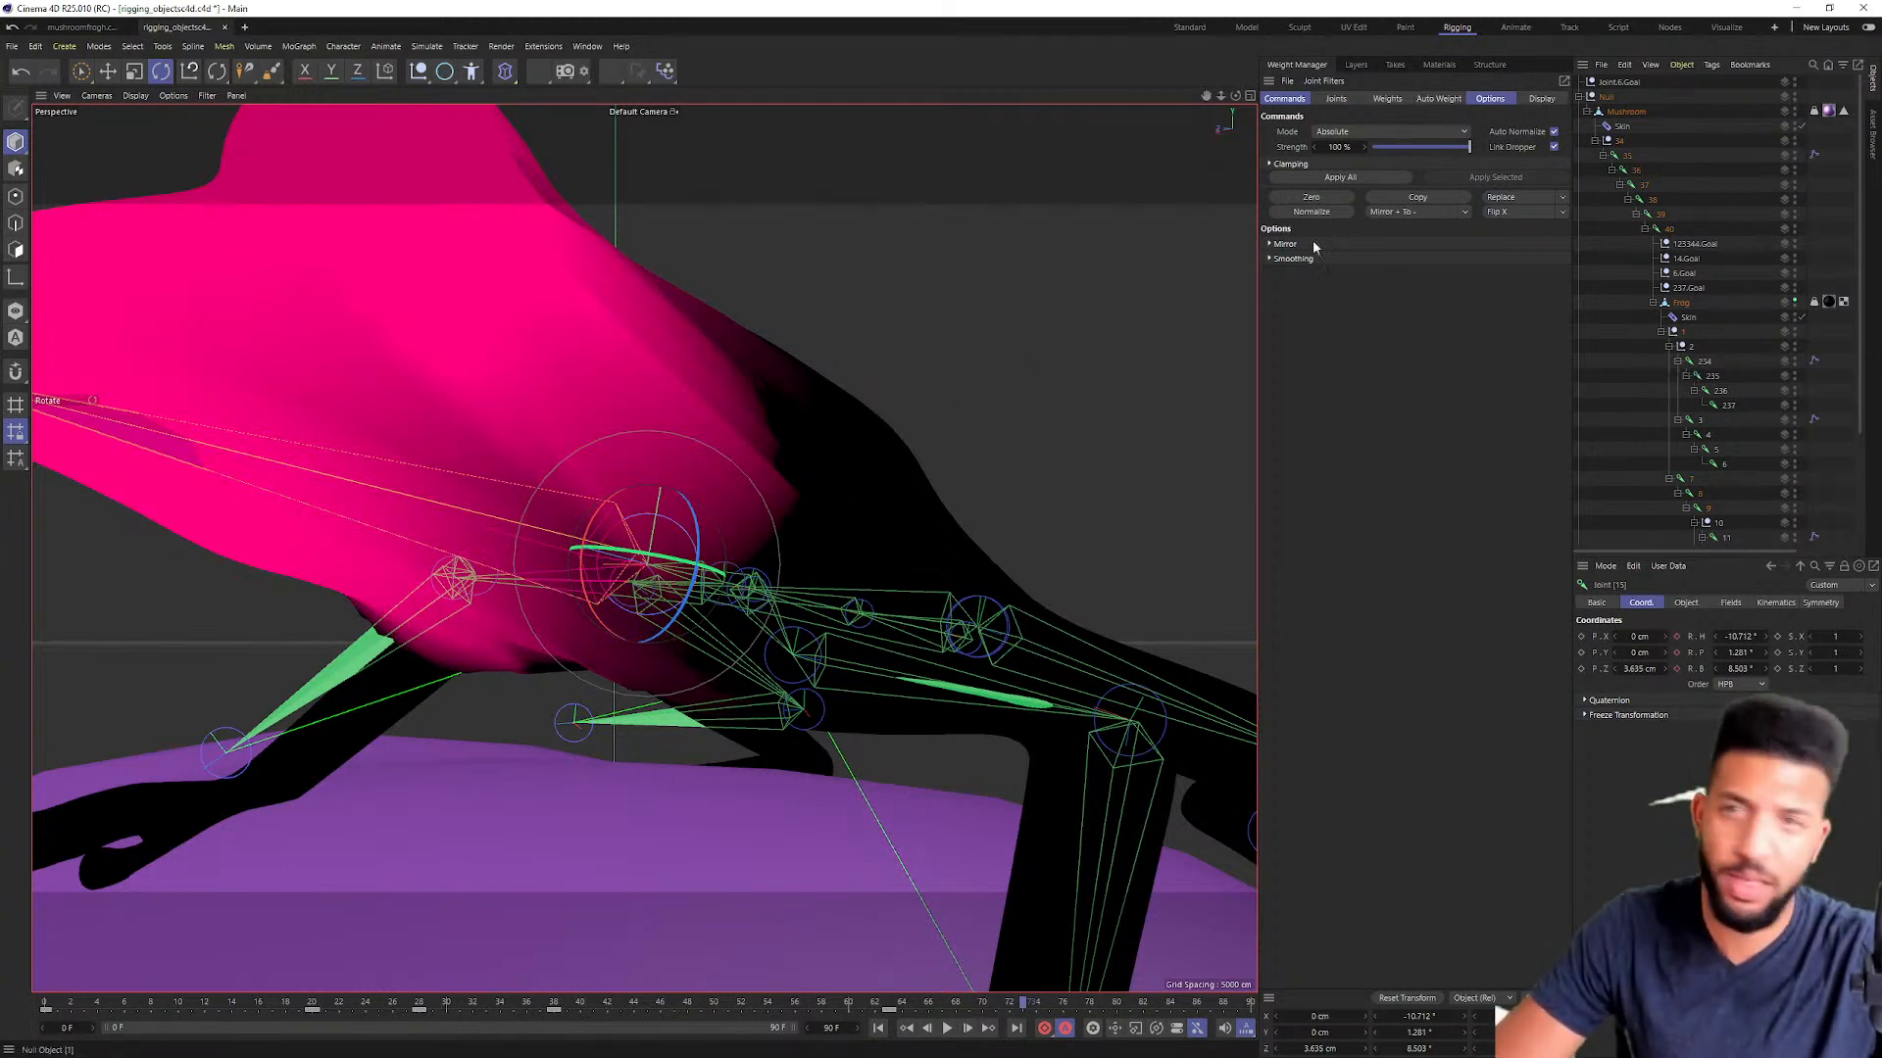
# Step: Smooth the head joint's weights around the frog's neck using the Weight Tool at 100% strength with a brush radius of 243
pyautogui.click(271, 72)
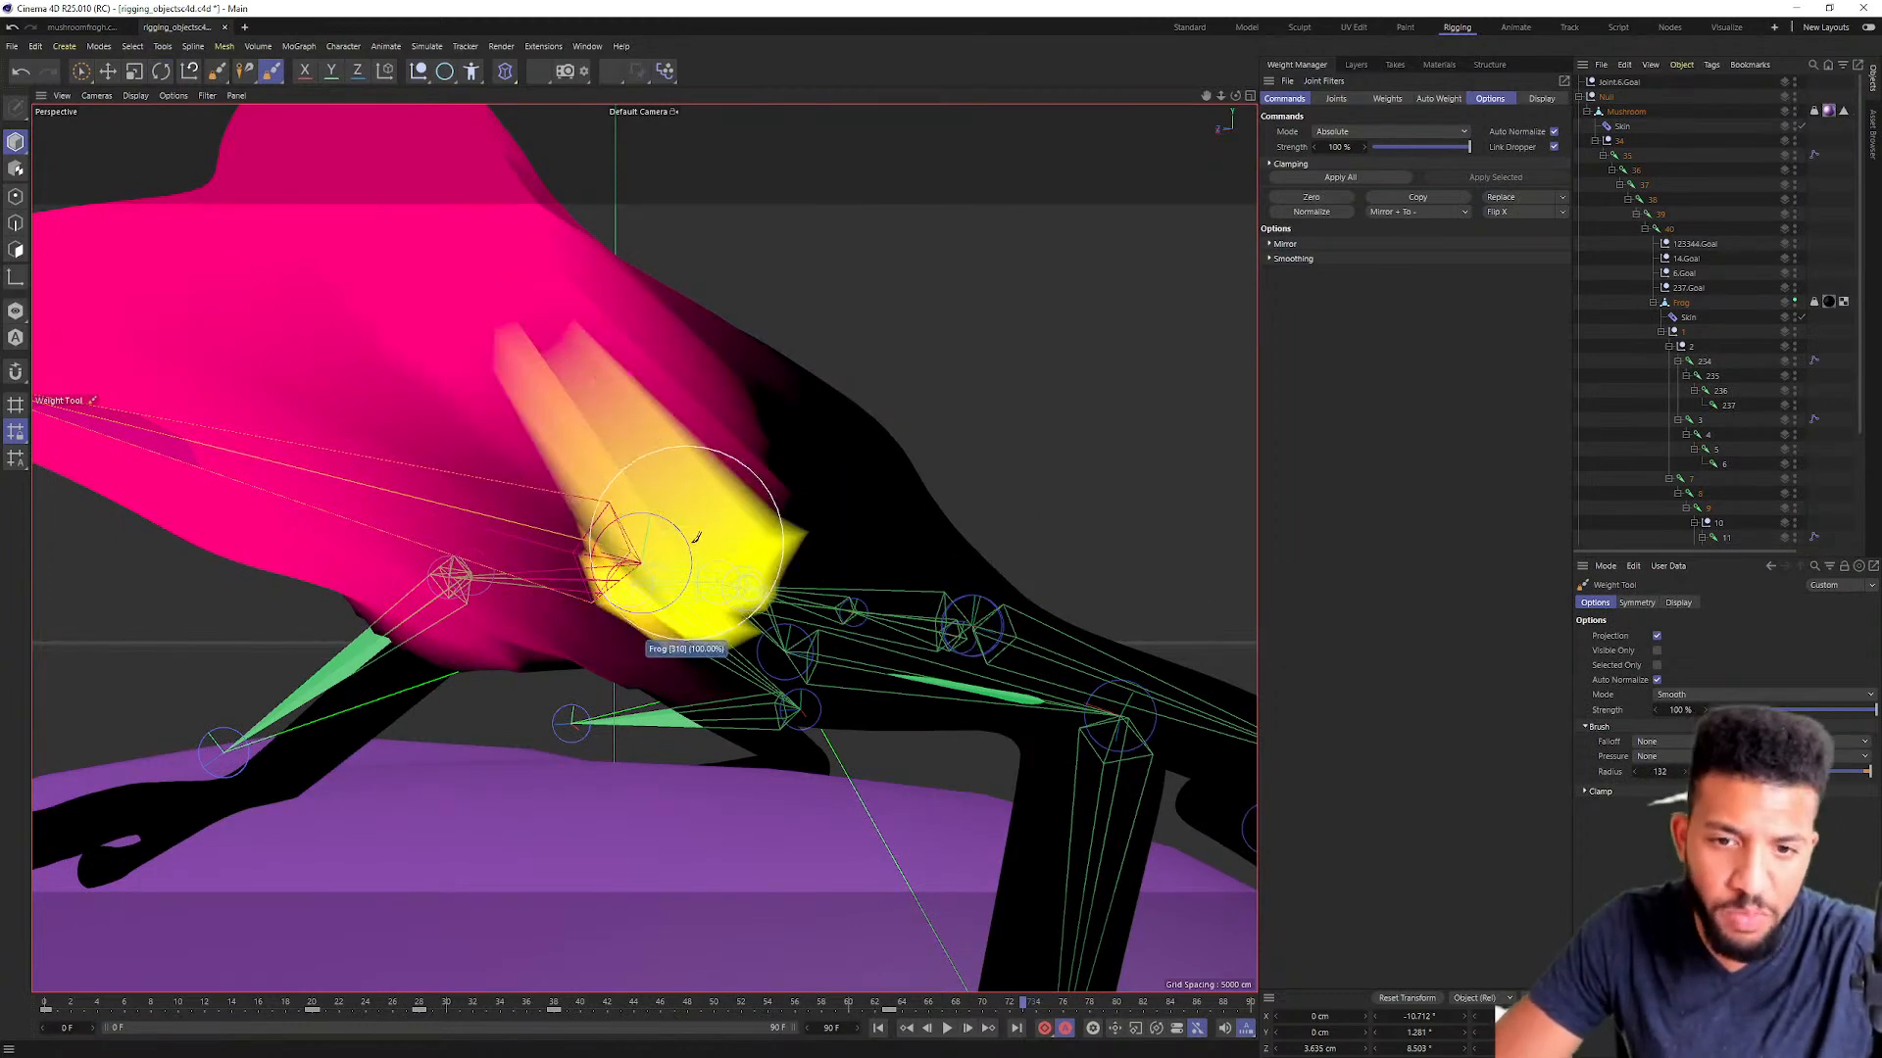
pyautogui.moveTo(666, 510)
pyautogui.mouseDown()
pyautogui.moveTo(701, 451)
pyautogui.moveTo(686, 542)
pyautogui.moveTo(823, 510)
pyautogui.mouseUp()
pyautogui.click(831, 357)
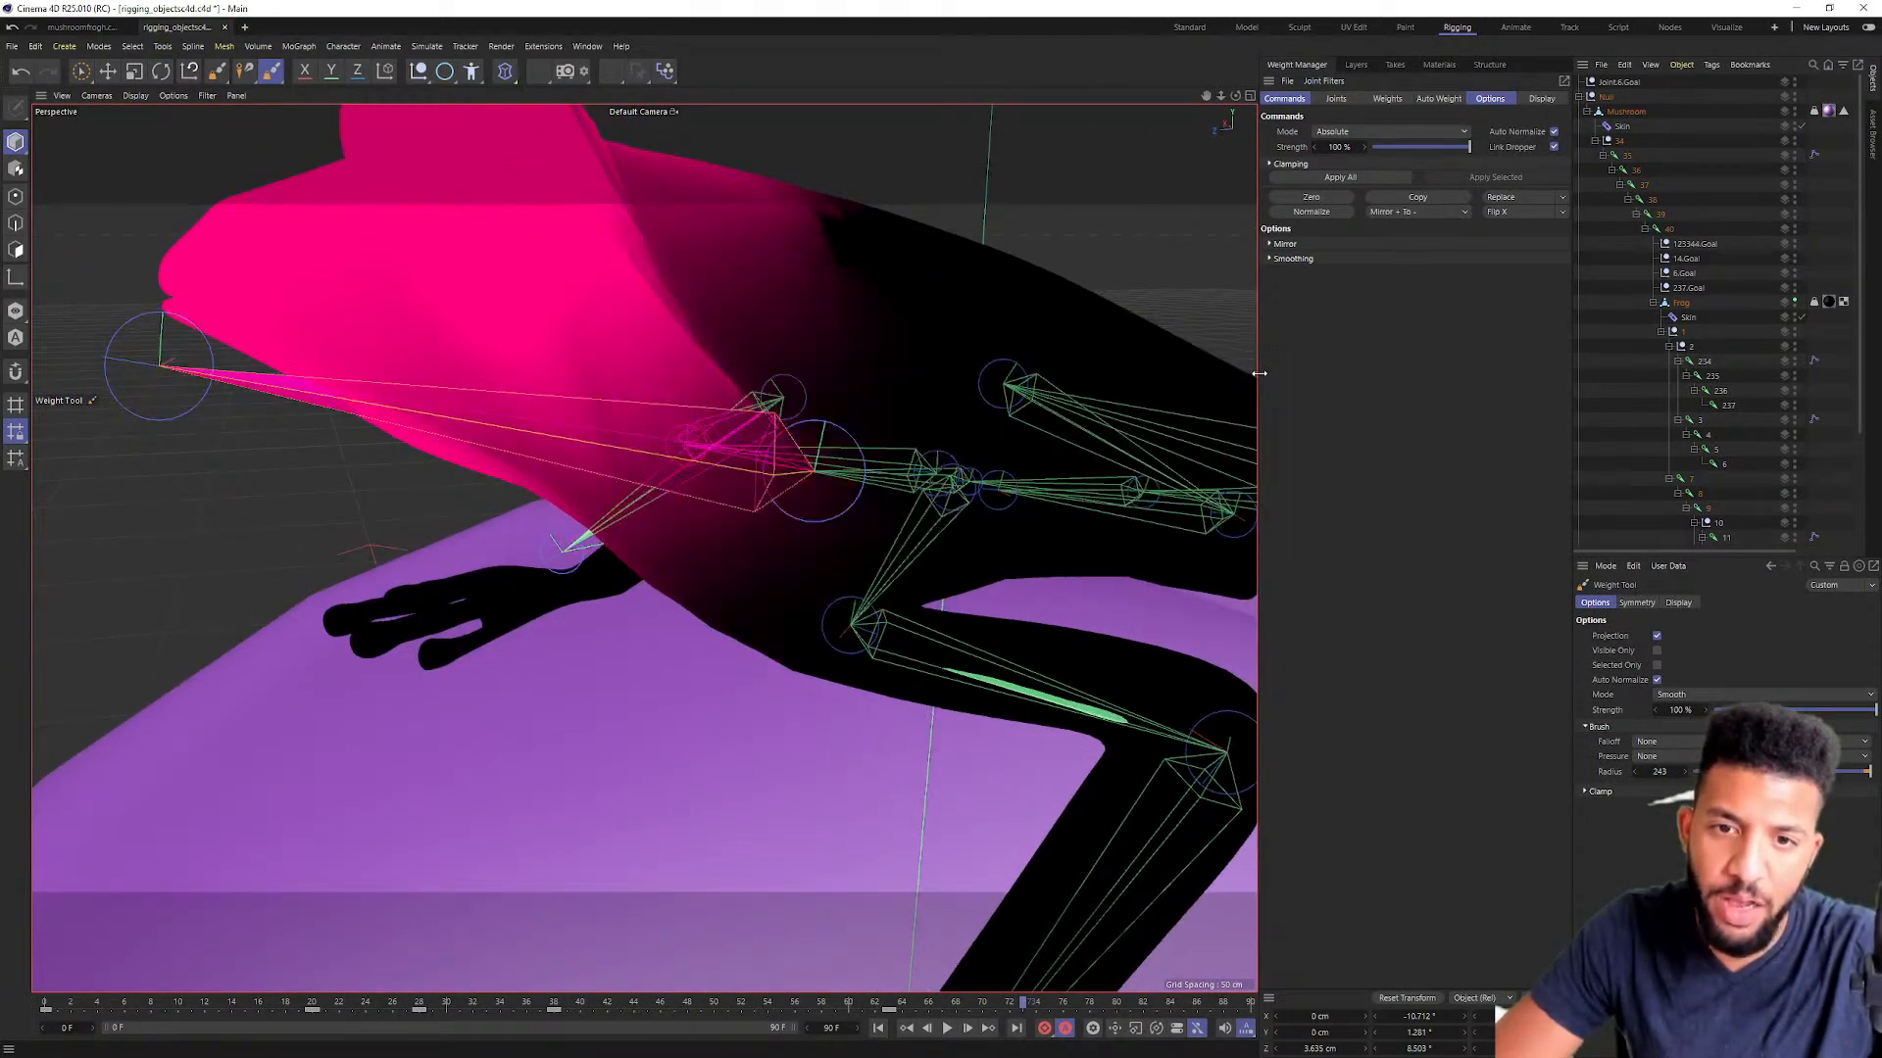
pyautogui.moveTo(945, 382)
pyautogui.keyDown('alt'); pyautogui.mouseDown()
pyautogui.moveTo(643, 546)
pyautogui.moveTo(686, 499)
pyautogui.moveTo(794, 549)
pyautogui.moveTo(559, 550)
pyautogui.moveTo(658, 519)
pyautogui.moveTo(633, 475)
pyautogui.moveTo(777, 721)
pyautogui.moveTo(691, 635)
pyautogui.moveTo(647, 627)
pyautogui.moveTo(702, 614)
pyautogui.moveTo(539, 765)
pyautogui.moveTo(797, 720)
pyautogui.mouseUp(); pyautogui.keyUp('alt')
pyautogui.keyDown('alt'); pyautogui.moveTo(679, 766); pyautogui.dragTo(608, 726, button='right'); pyautogui.keyUp('alt')
pyautogui.keyDown('alt'); pyautogui.moveTo(609, 726); pyautogui.dragTo(747, 638); pyautogui.keyUp('alt')
pyautogui.scroll(2, 748, 638)
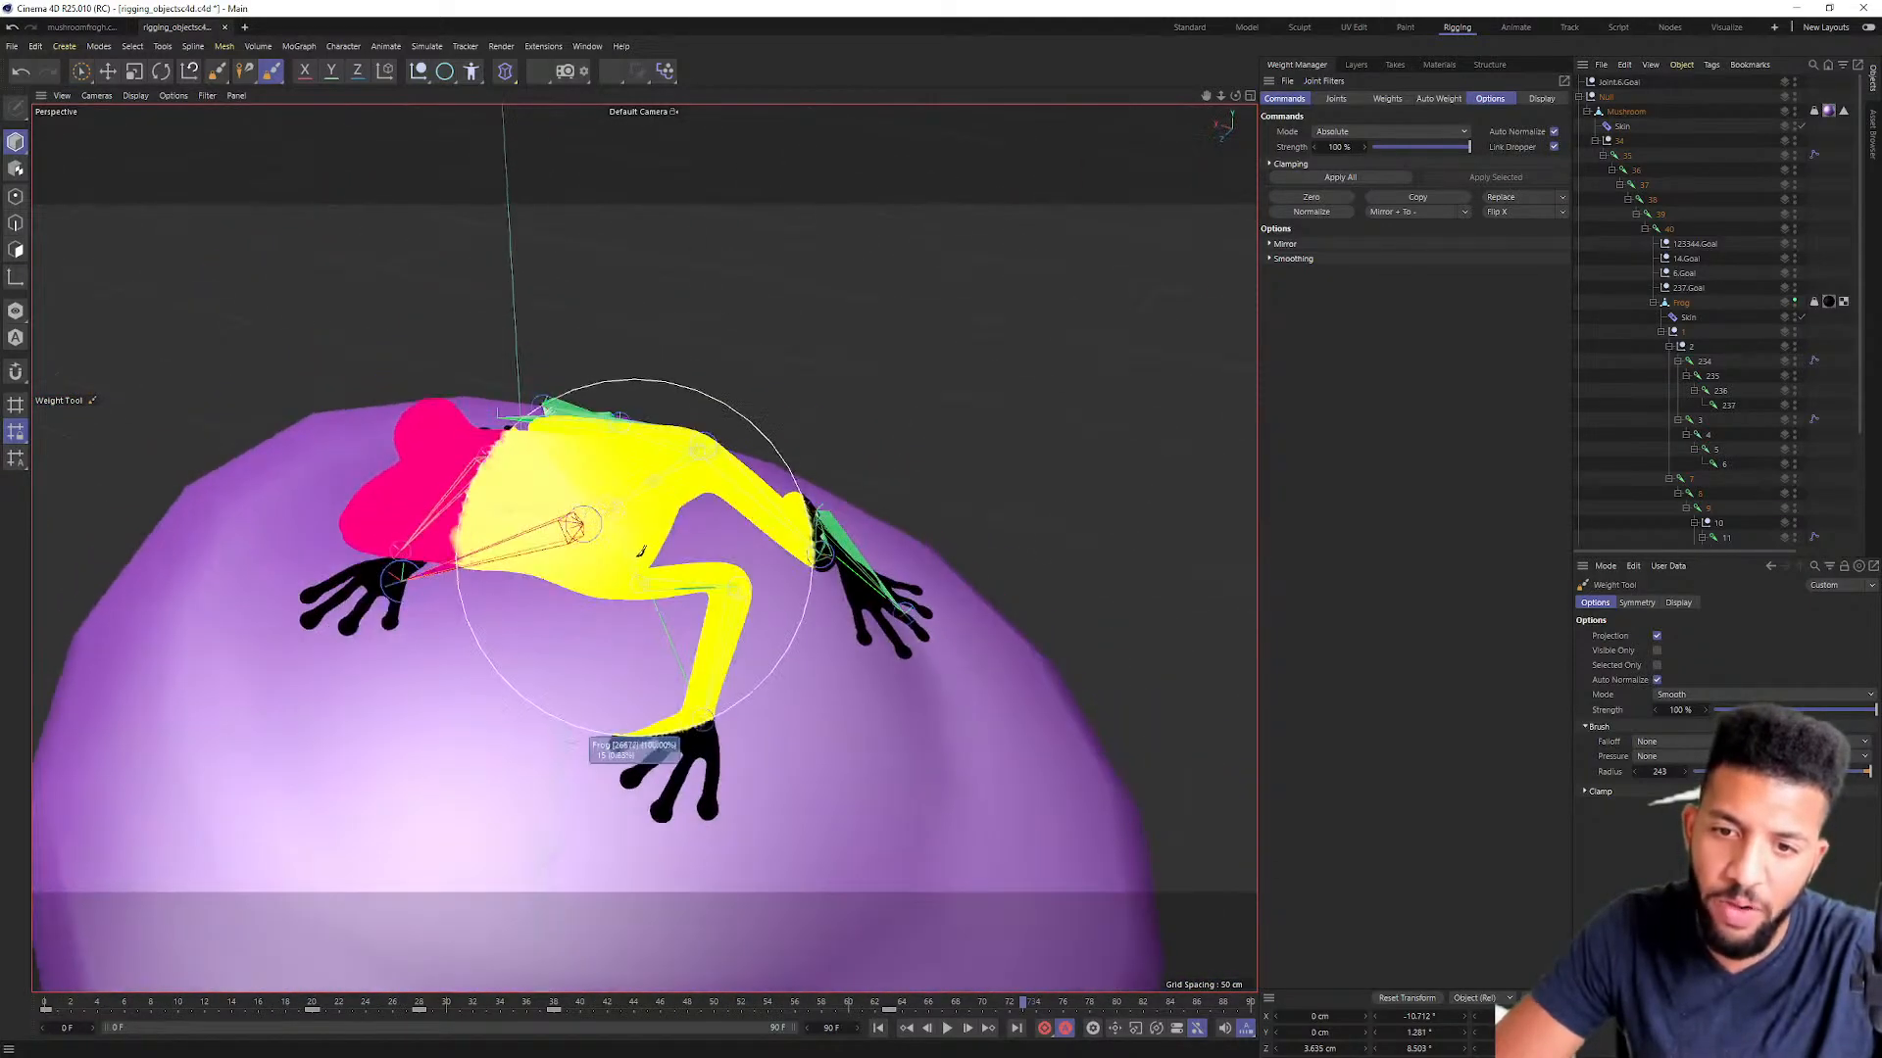
# Step: Reduce the weight brush radius to 198 and scrub the animation back to check the neck deformation
pyautogui.moveTo(556, 554); pyautogui.dragTo(539, 554, button='middle')
pyautogui.keyDown('alt'); pyautogui.moveTo(620, 552); pyautogui.dragTo(643, 546, button='right'); pyautogui.keyUp('alt')
pyautogui.moveTo(643, 546)
pyautogui.keyDown('alt'); pyautogui.mouseDown()
pyautogui.moveTo(631, 462)
pyautogui.moveTo(598, 462)
pyautogui.mouseUp(); pyautogui.keyUp('alt')
pyautogui.moveTo(599, 462)
pyautogui.keyDown('alt'); pyautogui.mouseDown(button='right')
pyautogui.moveTo(635, 443)
pyautogui.moveTo(548, 510)
pyautogui.mouseUp(button='right'); pyautogui.keyUp('alt')
pyautogui.moveTo(538, 1003); pyautogui.dragTo(232, 978)
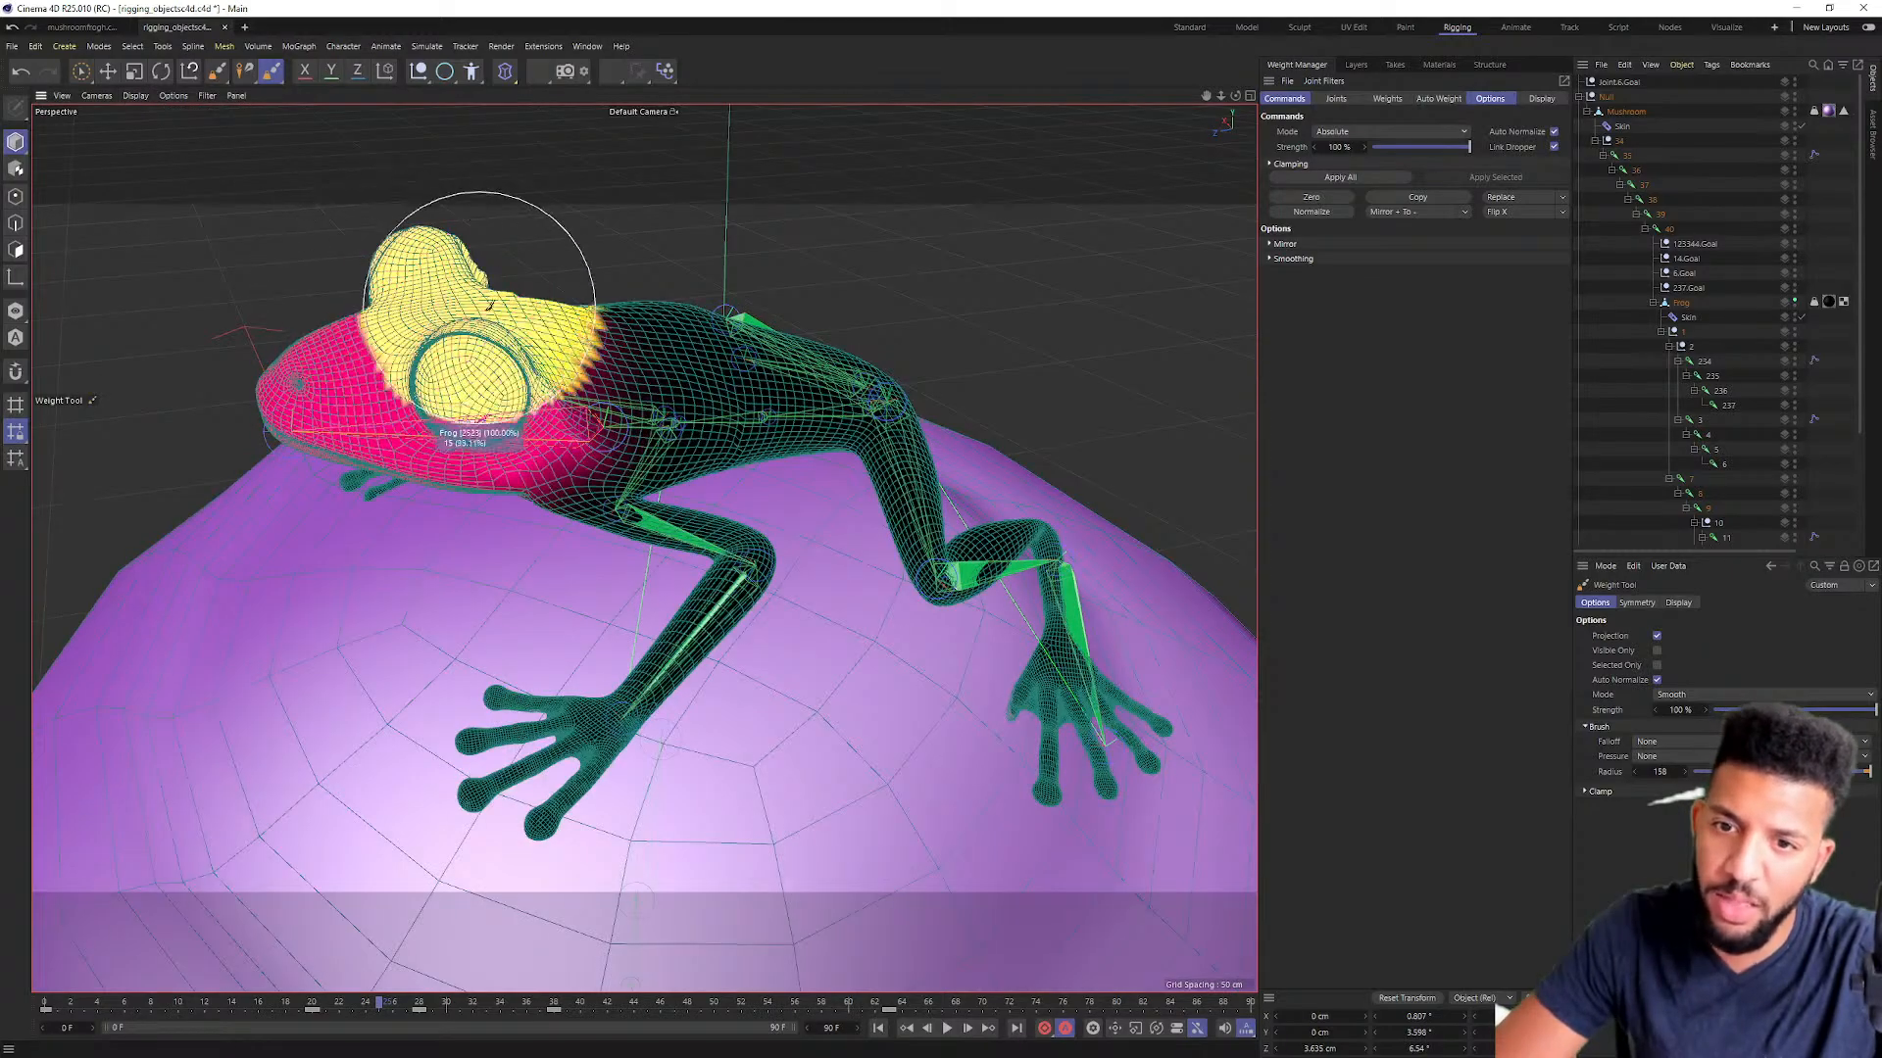
# Step: Smooth the head joint's weights behind the frog's eyes and around the side of its neck with a brush radius of 181
pyautogui.keyDown('alt'); pyautogui.moveTo(483, 304); pyautogui.dragTo(588, 324, button='right'); pyautogui.keyUp('alt')
pyautogui.keyDown('alt'); pyautogui.moveTo(545, 484); pyautogui.dragTo(446, 465); pyautogui.keyUp('alt')
pyautogui.keyDown('alt'); pyautogui.moveTo(446, 467); pyautogui.dragTo(496, 454, button='right'); pyautogui.keyUp('alt')
pyautogui.moveTo(496, 454); pyautogui.dragTo(482, 432, button='middle')
pyautogui.keyDown('alt'); pyautogui.moveTo(482, 432); pyautogui.dragTo(440, 452); pyautogui.keyUp('alt')
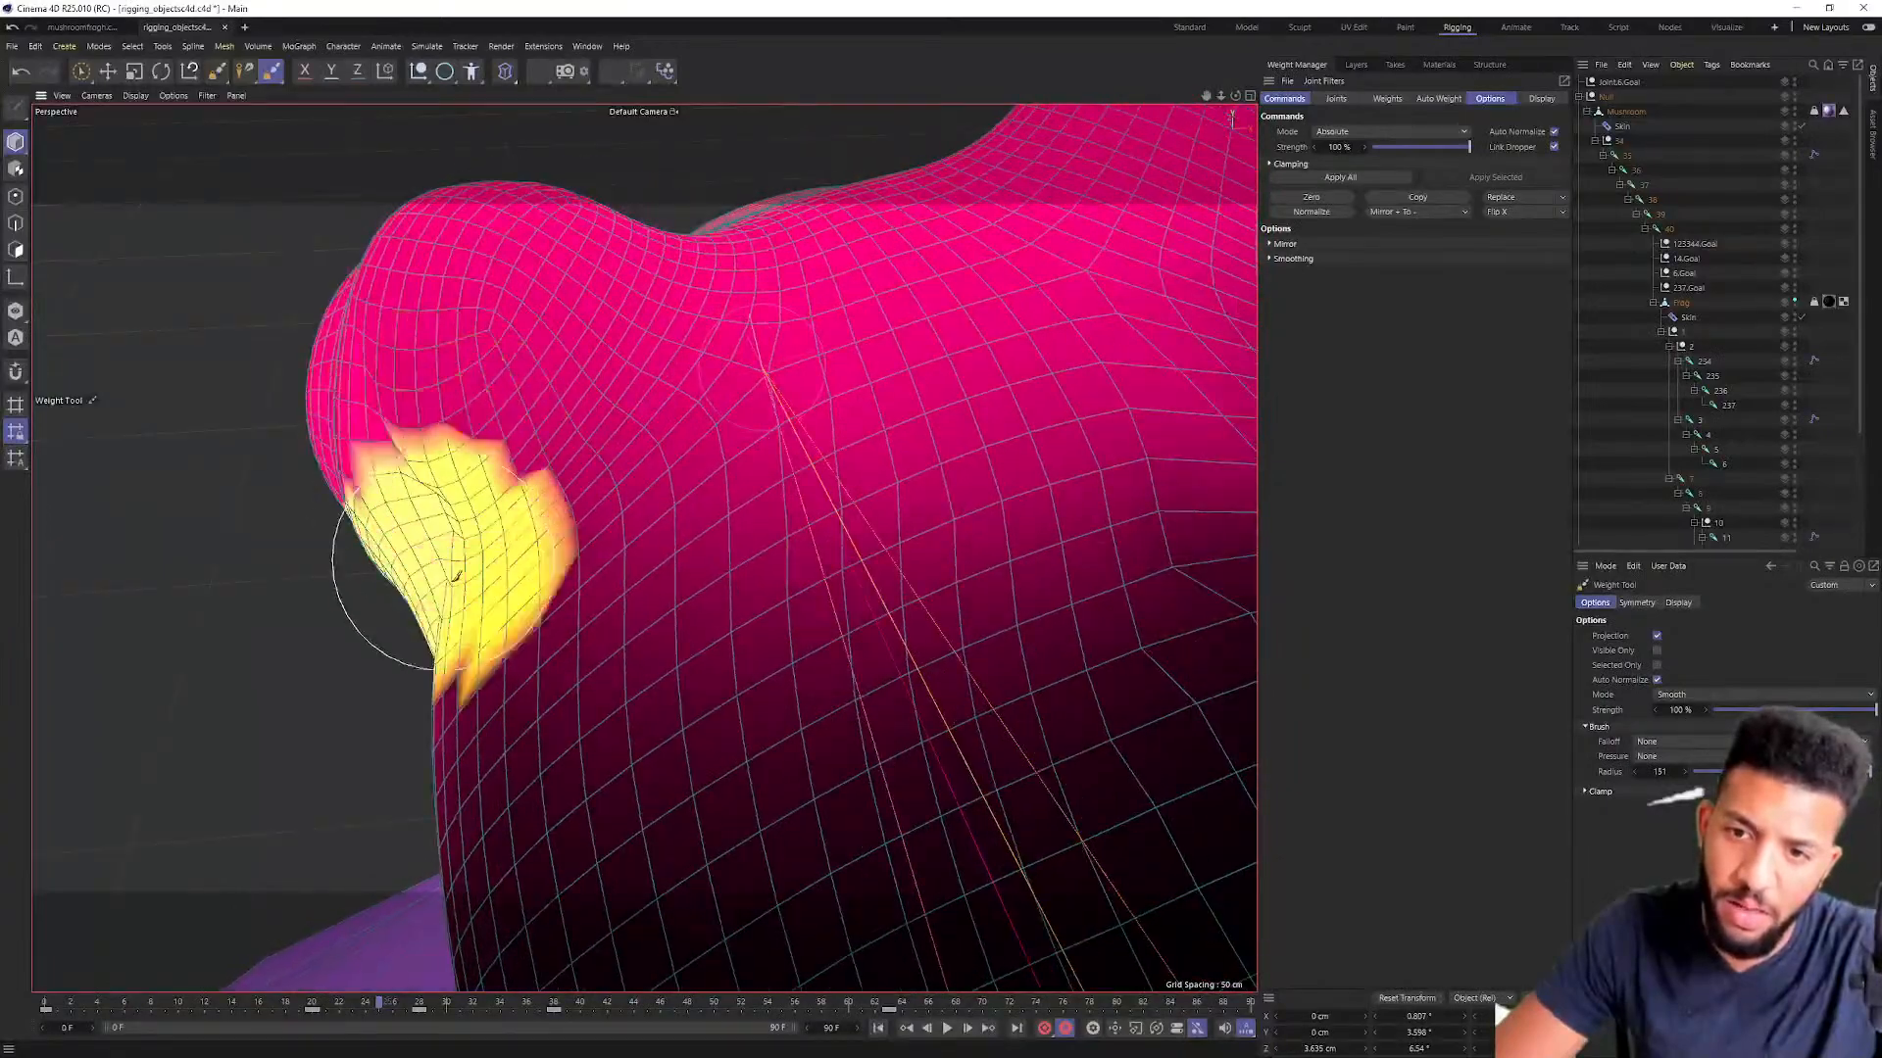
pyautogui.moveTo(369, 580)
pyautogui.keyDown('alt'); pyautogui.mouseDown()
pyautogui.moveTo(453, 576)
pyautogui.moveTo(651, 357)
pyautogui.moveTo(626, 365)
pyautogui.mouseUp(); pyautogui.keyUp('alt')
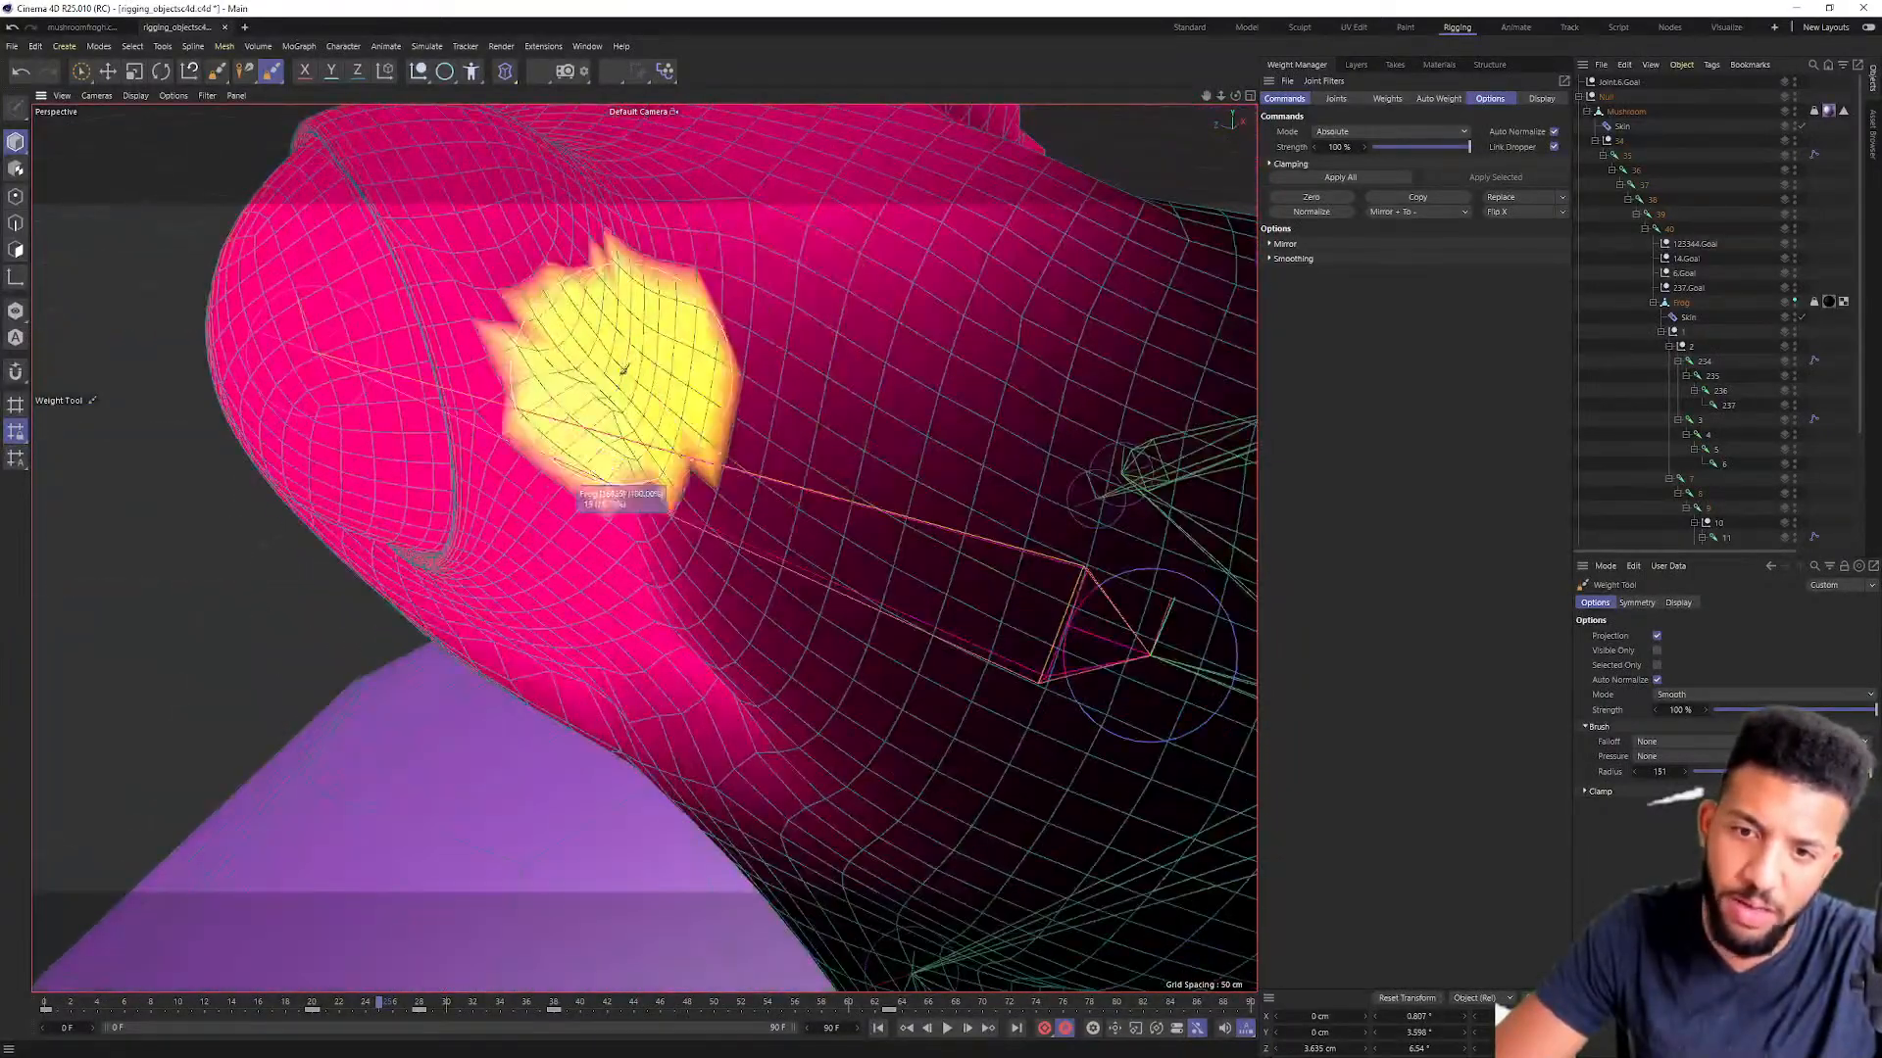
pyautogui.keyDown('alt'); pyautogui.moveTo(647, 676); pyautogui.dragTo(769, 660); pyautogui.keyUp('alt')
pyautogui.keyDown('alt'); pyautogui.moveTo(768, 660); pyautogui.dragTo(725, 660, button='right'); pyautogui.keyUp('alt')
pyautogui.moveTo(768, 660)
pyautogui.keyDown('alt'); pyautogui.mouseDown()
pyautogui.moveTo(810, 638)
pyautogui.moveTo(747, 627)
pyautogui.moveTo(635, 479)
pyautogui.mouseUp(); pyautogui.keyUp('alt')
pyautogui.moveTo(861, 622)
pyautogui.keyDown('alt'); pyautogui.mouseDown()
pyautogui.moveTo(728, 501)
pyautogui.moveTo(798, 432)
pyautogui.moveTo(483, 420)
pyautogui.moveTo(851, 635)
pyautogui.moveTo(953, 492)
pyautogui.mouseUp(); pyautogui.keyUp('alt')
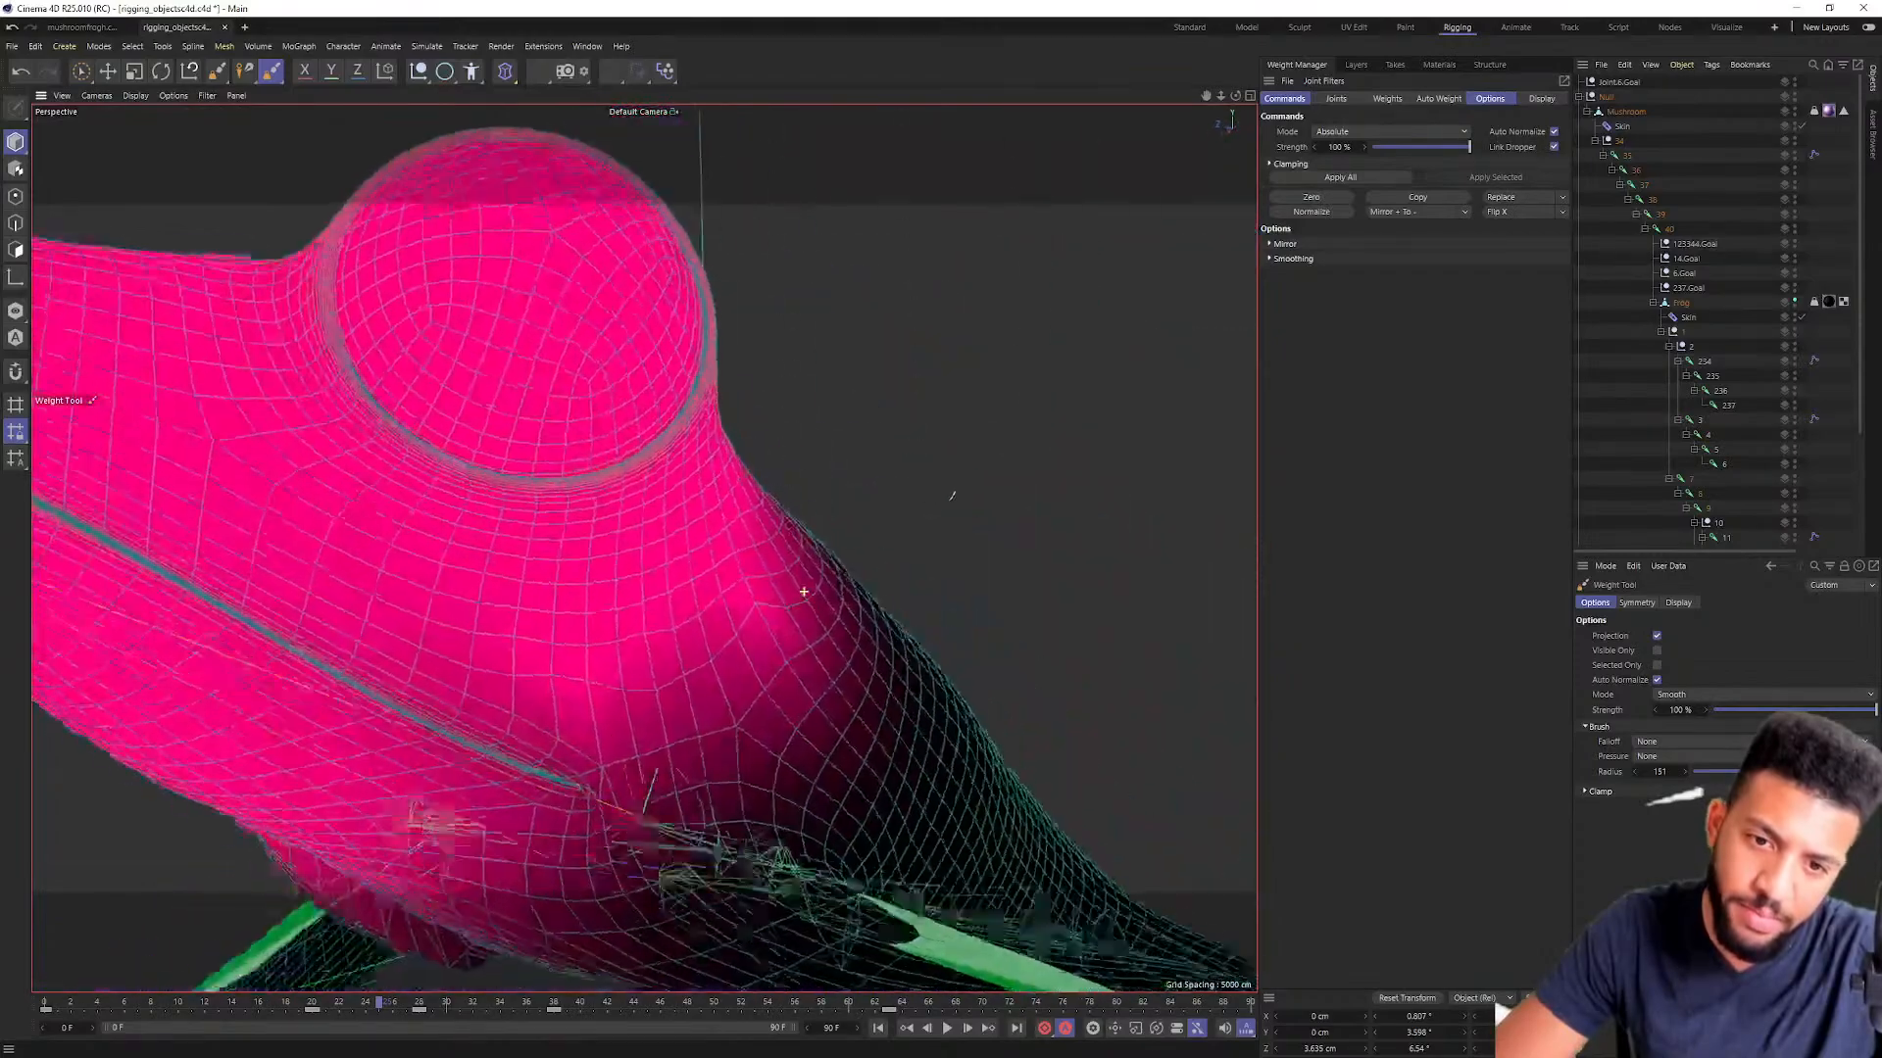
pyautogui.keyDown('alt'); pyautogui.moveTo(954, 492); pyautogui.dragTo(840, 532, button='right'); pyautogui.keyUp('alt')
# Step: Play the animation to check the neck deformation, stop it, and scrub back to about frame 12
pyautogui.press('F8')
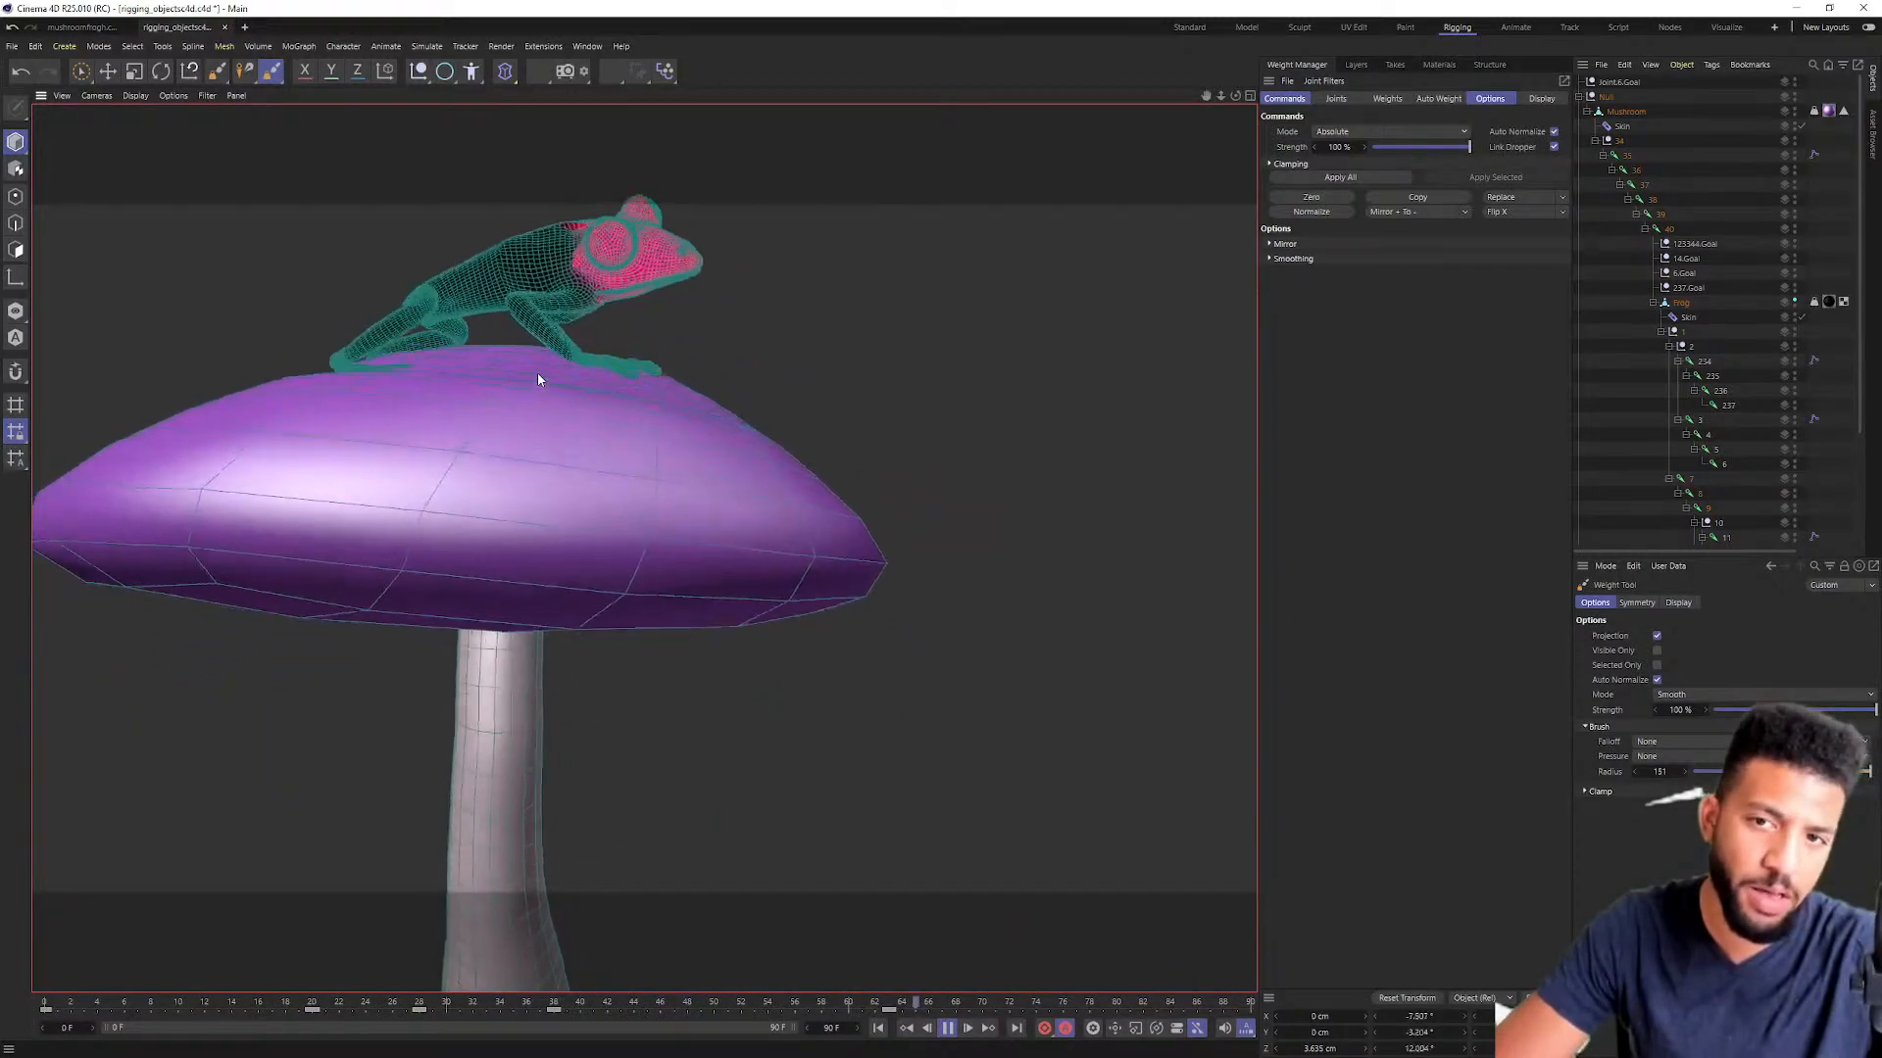
pyautogui.press('space')
pyautogui.click(947, 1027)
pyautogui.moveTo(647, 1004); pyautogui.dragTo(203, 942)
# Step: Smooth the head joint's weights on the neck behind the eye with the Weight Tool at 100% strength and radius 181
pyautogui.keyDown('alt'); pyautogui.moveTo(457, 326); pyautogui.dragTo(620, 324, button='right'); pyautogui.keyUp('alt')
pyautogui.keyDown('alt'); pyautogui.moveTo(619, 324); pyautogui.dragTo(509, 349); pyautogui.keyUp('alt')
pyautogui.keyDown('alt'); pyautogui.moveTo(509, 349); pyautogui.dragTo(535, 374, button='right'); pyautogui.keyUp('alt')
pyautogui.click(273, 71)
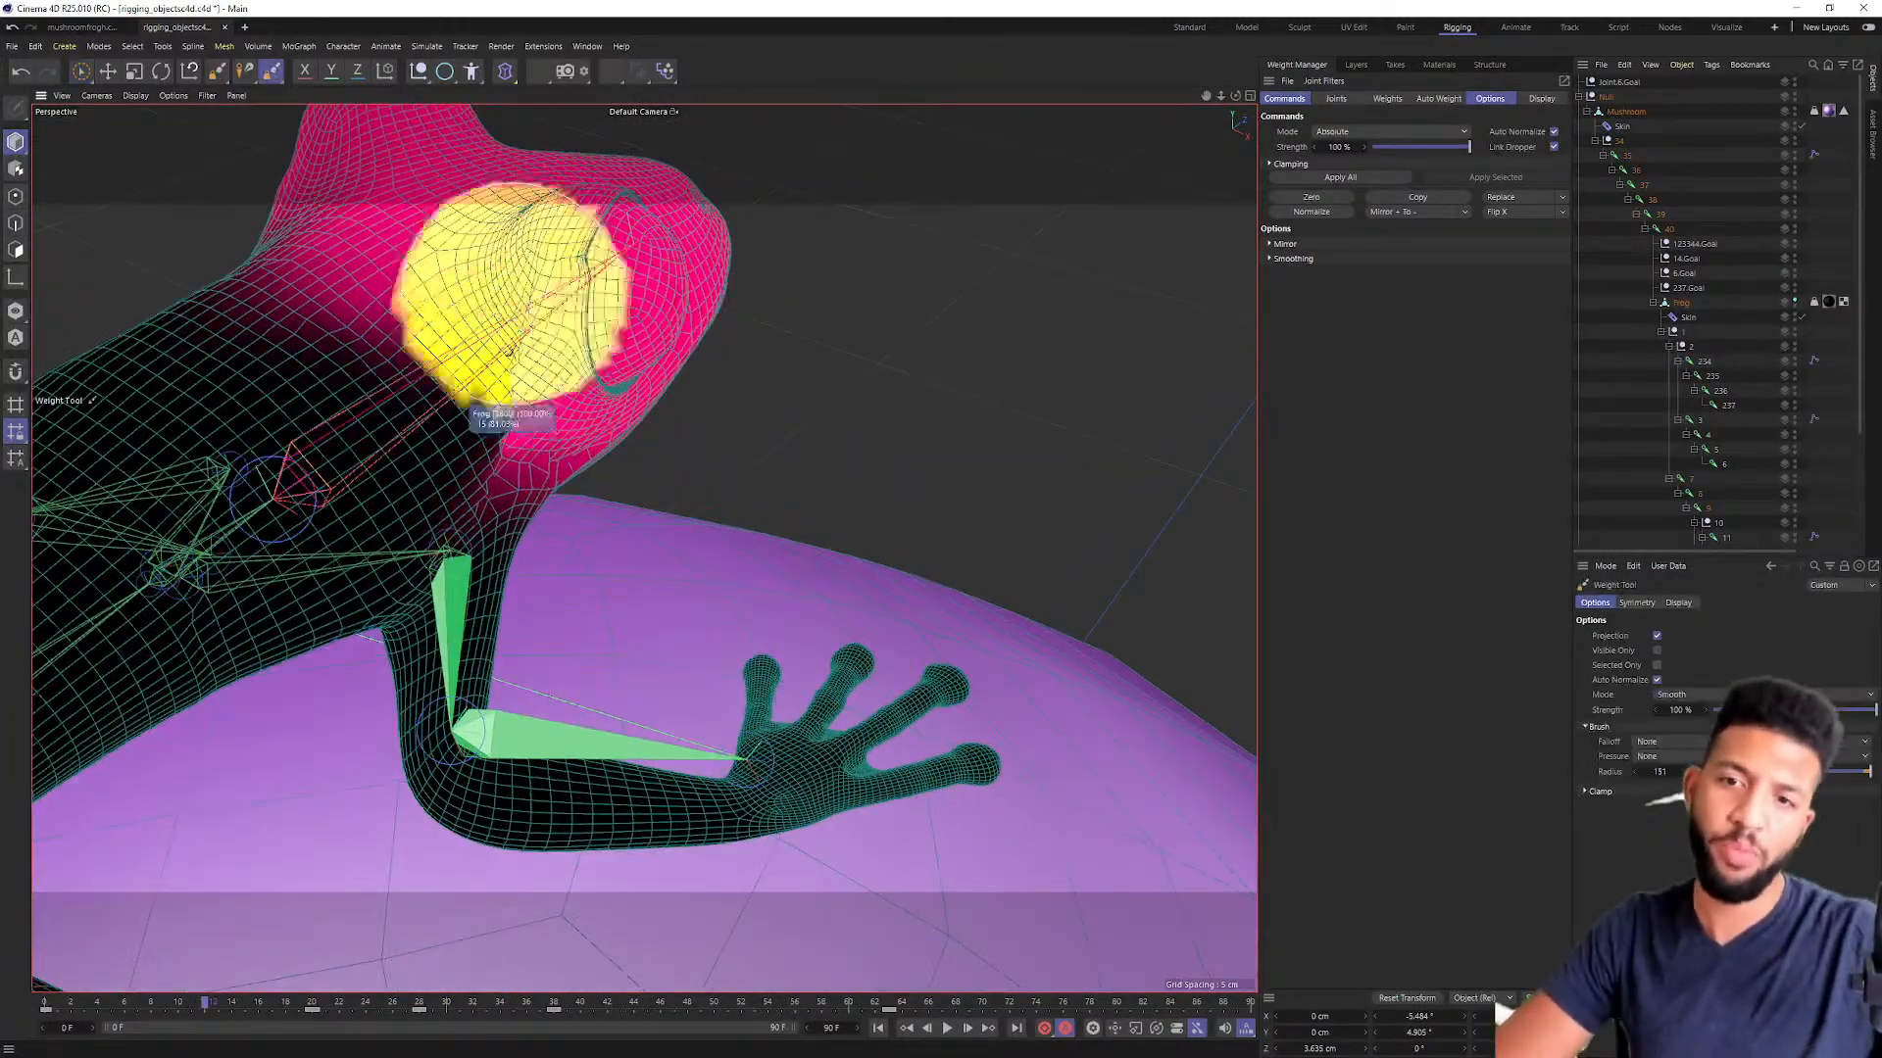
pyautogui.keyDown('alt'); pyautogui.moveTo(509, 402); pyautogui.dragTo(544, 400, button='right'); pyautogui.keyUp('alt')
pyautogui.keyDown('alt'); pyautogui.moveTo(544, 400); pyautogui.dragTo(496, 378); pyautogui.keyUp('alt')
pyautogui.moveTo(496, 378)
pyautogui.keyDown('alt'); pyautogui.mouseDown(button='middle')
pyautogui.moveTo(413, 328)
pyautogui.moveTo(471, 399)
pyautogui.mouseUp(button='middle'); pyautogui.keyUp('alt')
pyautogui.moveTo(588, 471)
pyautogui.mouseDown()
pyautogui.moveTo(521, 408)
pyautogui.moveTo(456, 417)
pyautogui.mouseUp()
pyautogui.moveTo(463, 435)
pyautogui.keyDown('alt'); pyautogui.mouseDown(button='middle')
pyautogui.moveTo(428, 434)
pyautogui.moveTo(343, 354)
pyautogui.moveTo(644, 427)
pyautogui.mouseUp(button='middle'); pyautogui.keyUp('alt')
pyautogui.keyDown('alt'); pyautogui.moveTo(644, 427); pyautogui.dragTo(638, 428); pyautogui.keyUp('alt')
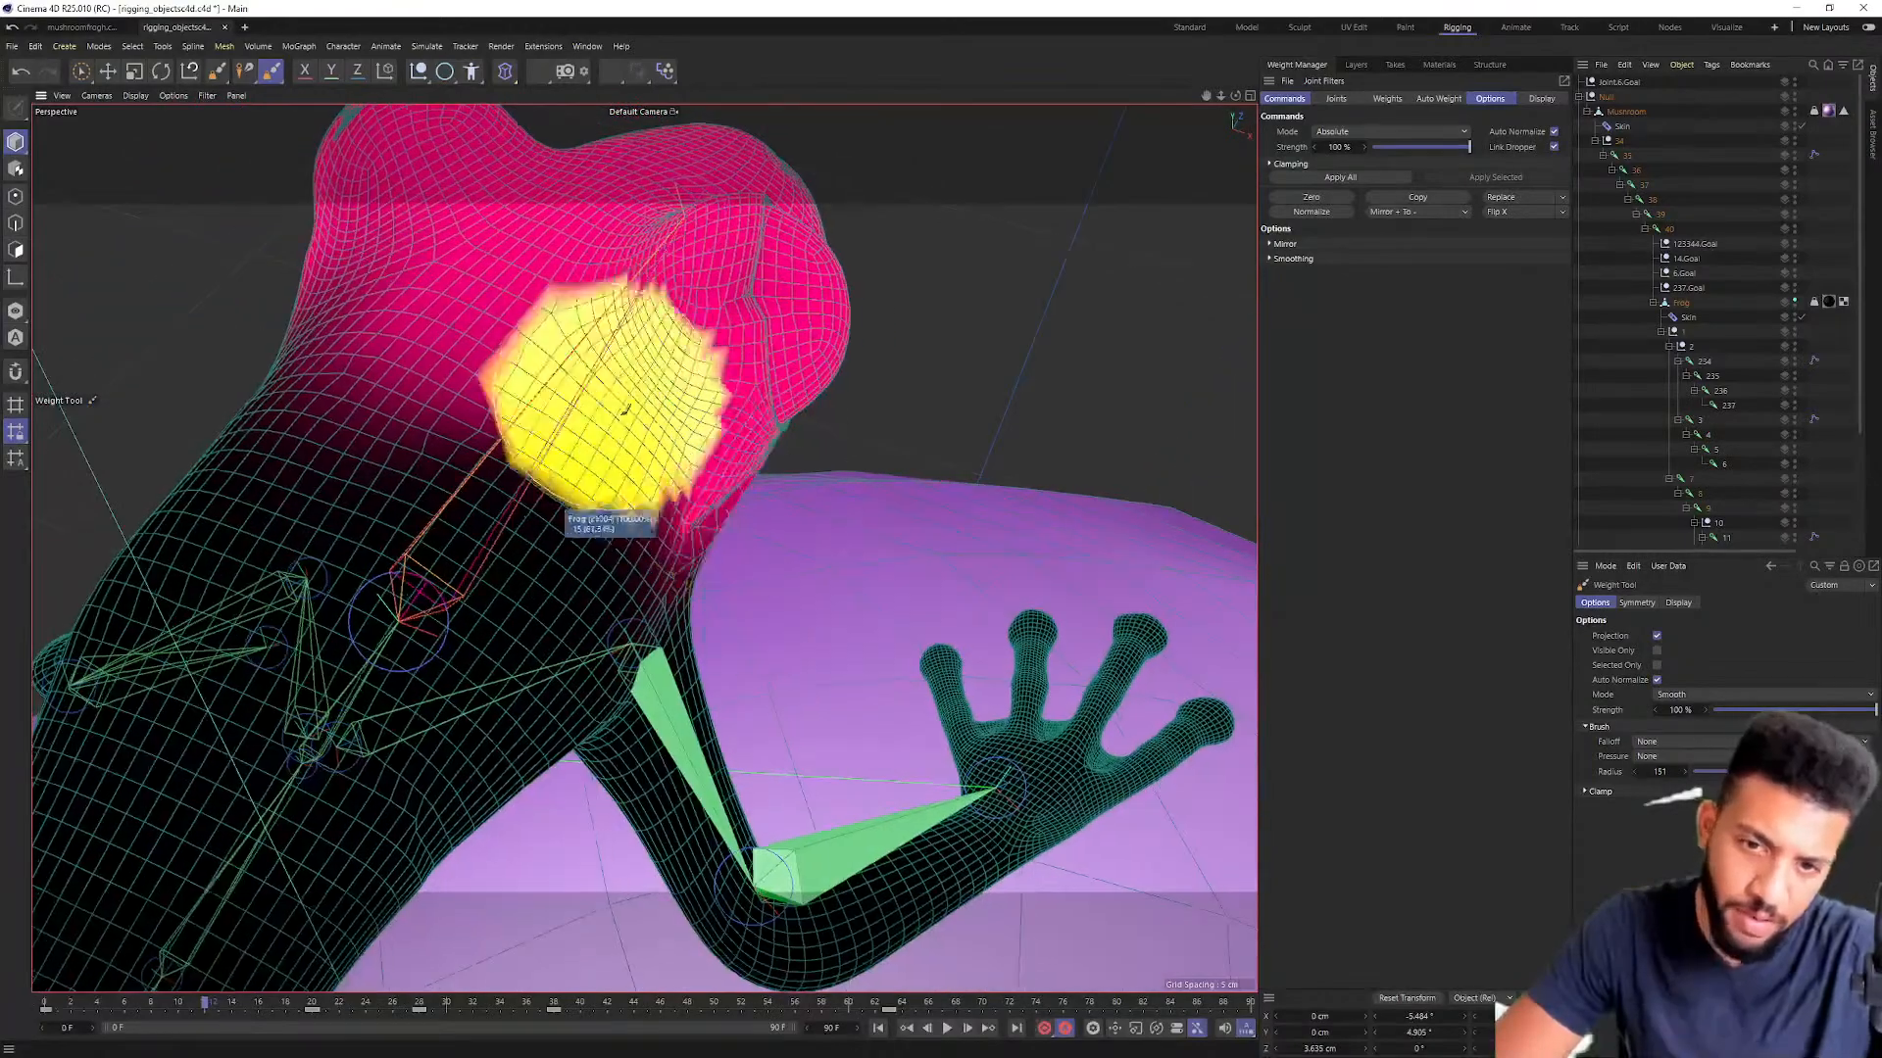
pyautogui.keyDown('alt'); pyautogui.moveTo(724, 489); pyautogui.dragTo(588, 454); pyautogui.keyUp('alt')
pyautogui.keyDown('alt'); pyautogui.moveTo(588, 453); pyautogui.dragTo(798, 823, button='middle'); pyautogui.keyUp('alt')
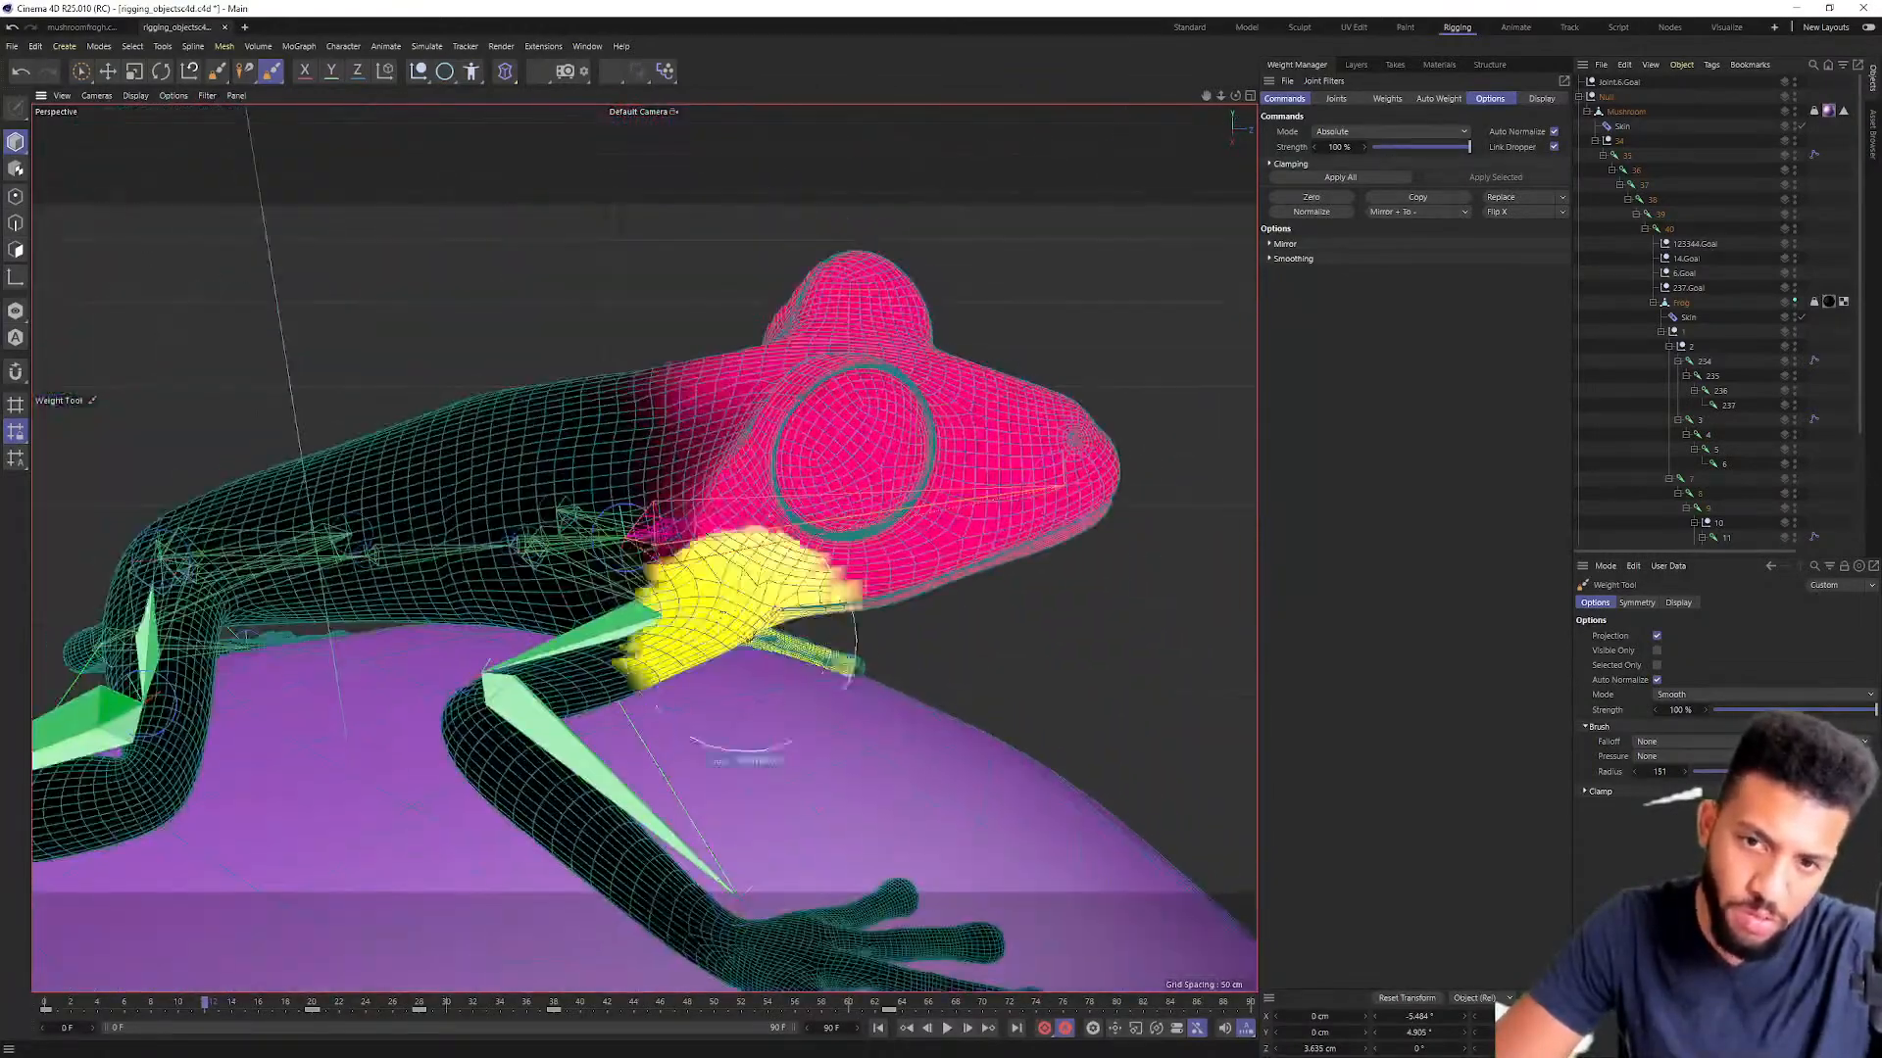
# Step: Smooth the weight transition between the frog's eye and the front leg's shoulder from several angles
pyautogui.keyDown('alt'); pyautogui.moveTo(725, 559); pyautogui.dragTo(777, 568); pyautogui.keyUp('alt')
pyautogui.scroll(3, 777, 568)
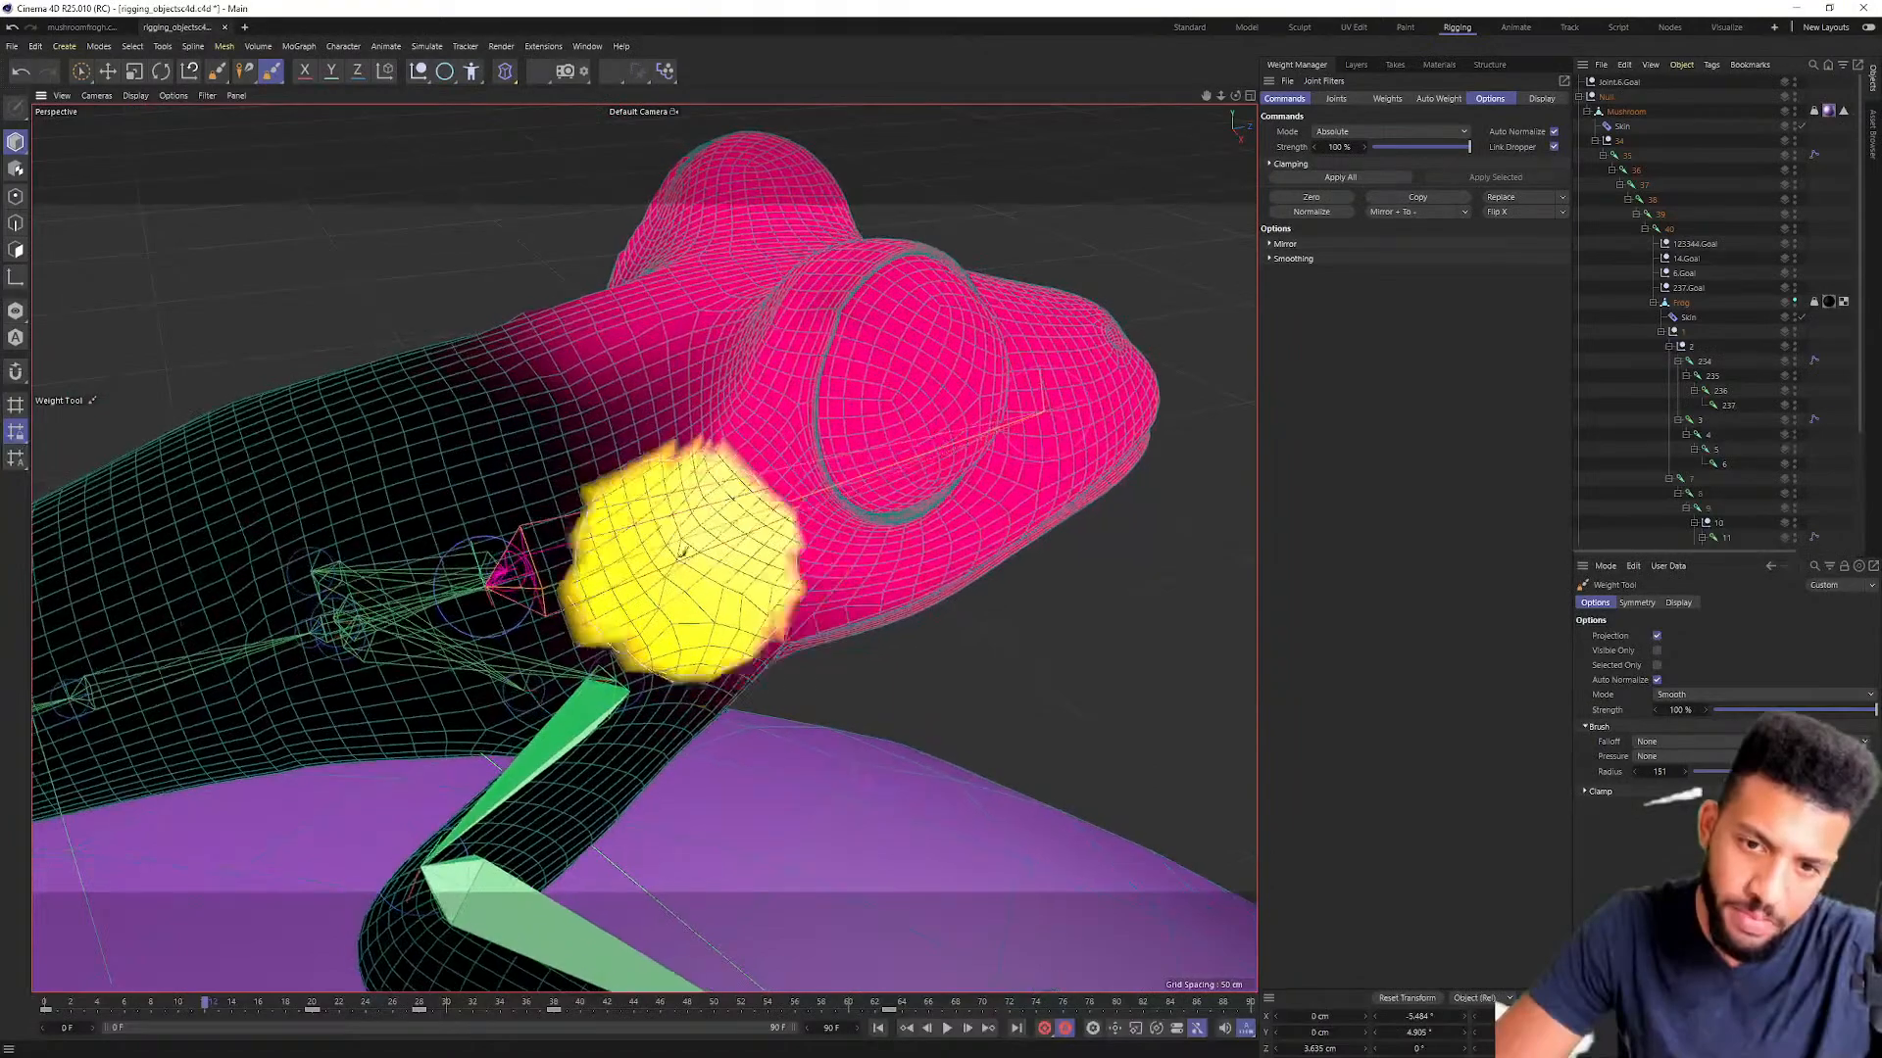
pyautogui.keyDown('alt'); pyautogui.moveTo(648, 462); pyautogui.dragTo(674, 416); pyautogui.keyUp('alt')
pyautogui.keyDown('alt'); pyautogui.moveTo(693, 625); pyautogui.dragTo(547, 472); pyautogui.keyUp('alt')
pyautogui.keyDown('alt'); pyautogui.moveTo(756, 671); pyautogui.dragTo(711, 551); pyautogui.keyUp('alt')
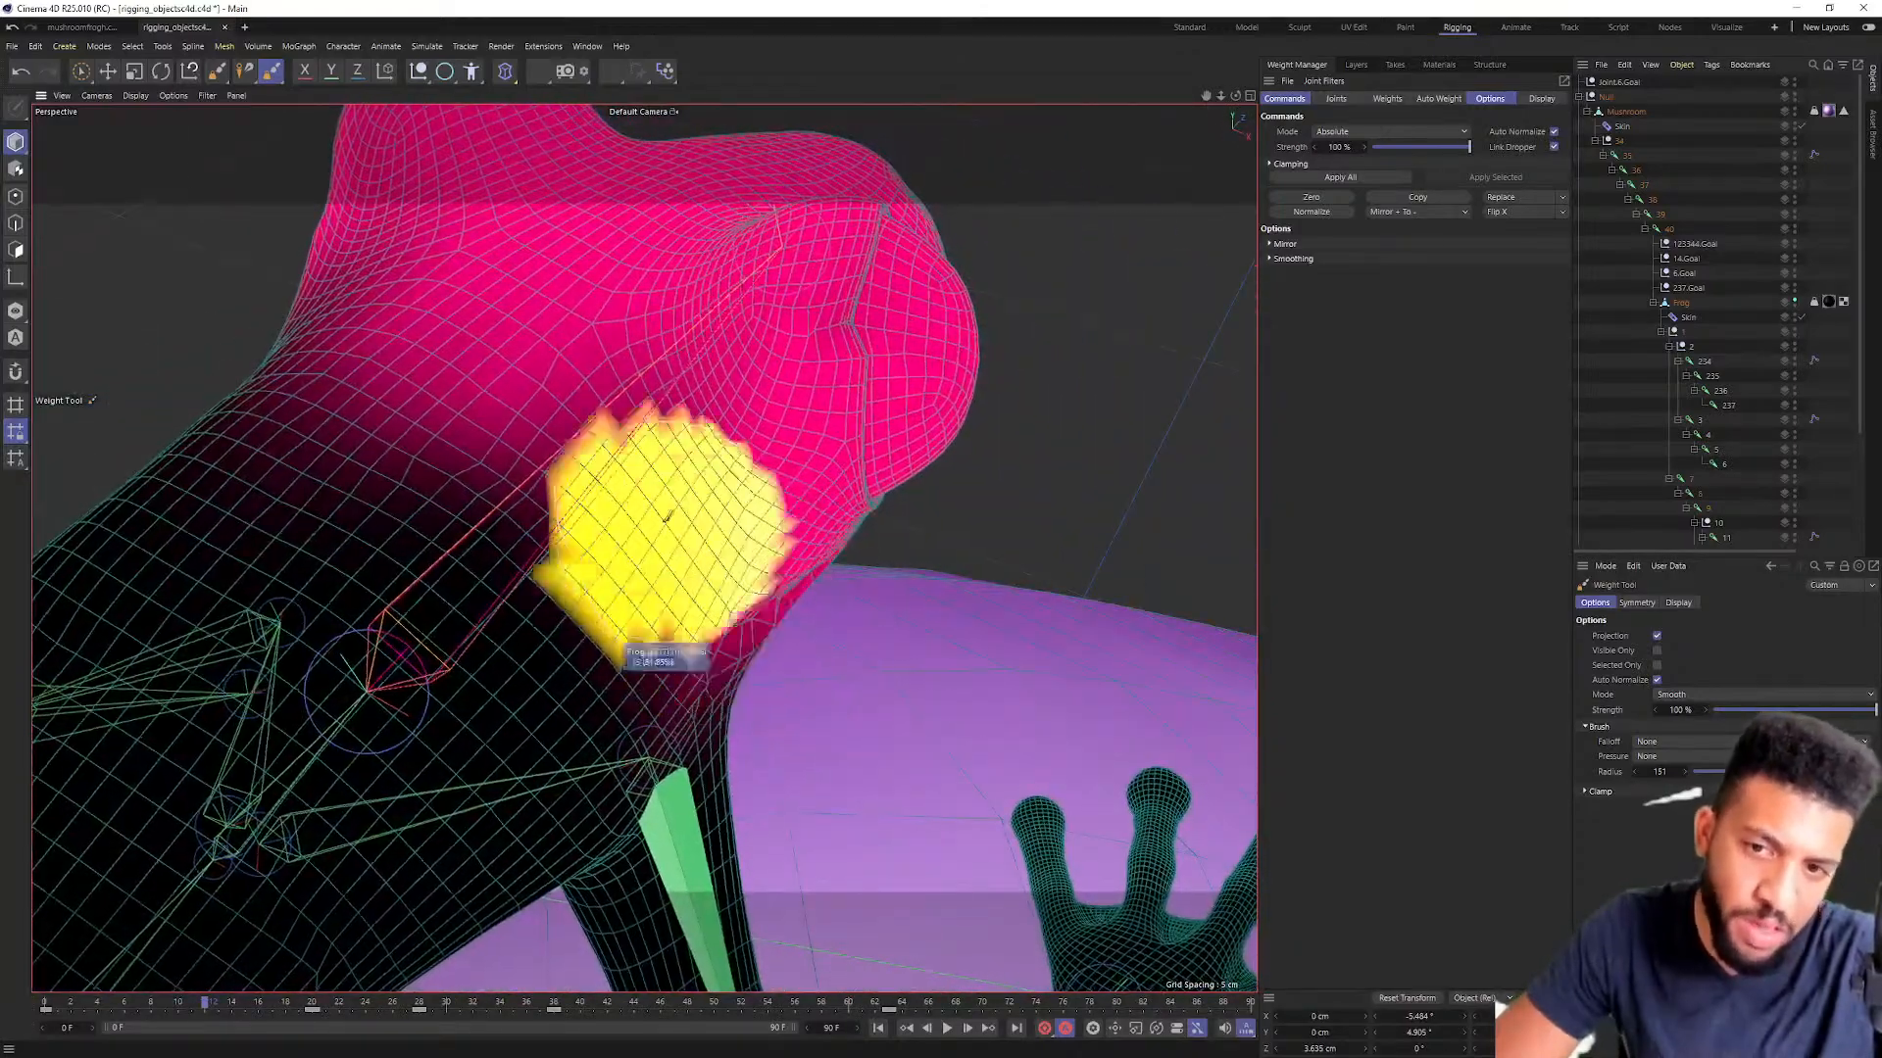
pyautogui.keyDown('alt'); pyautogui.moveTo(701, 461); pyautogui.dragTo(707, 448); pyautogui.keyUp('alt')
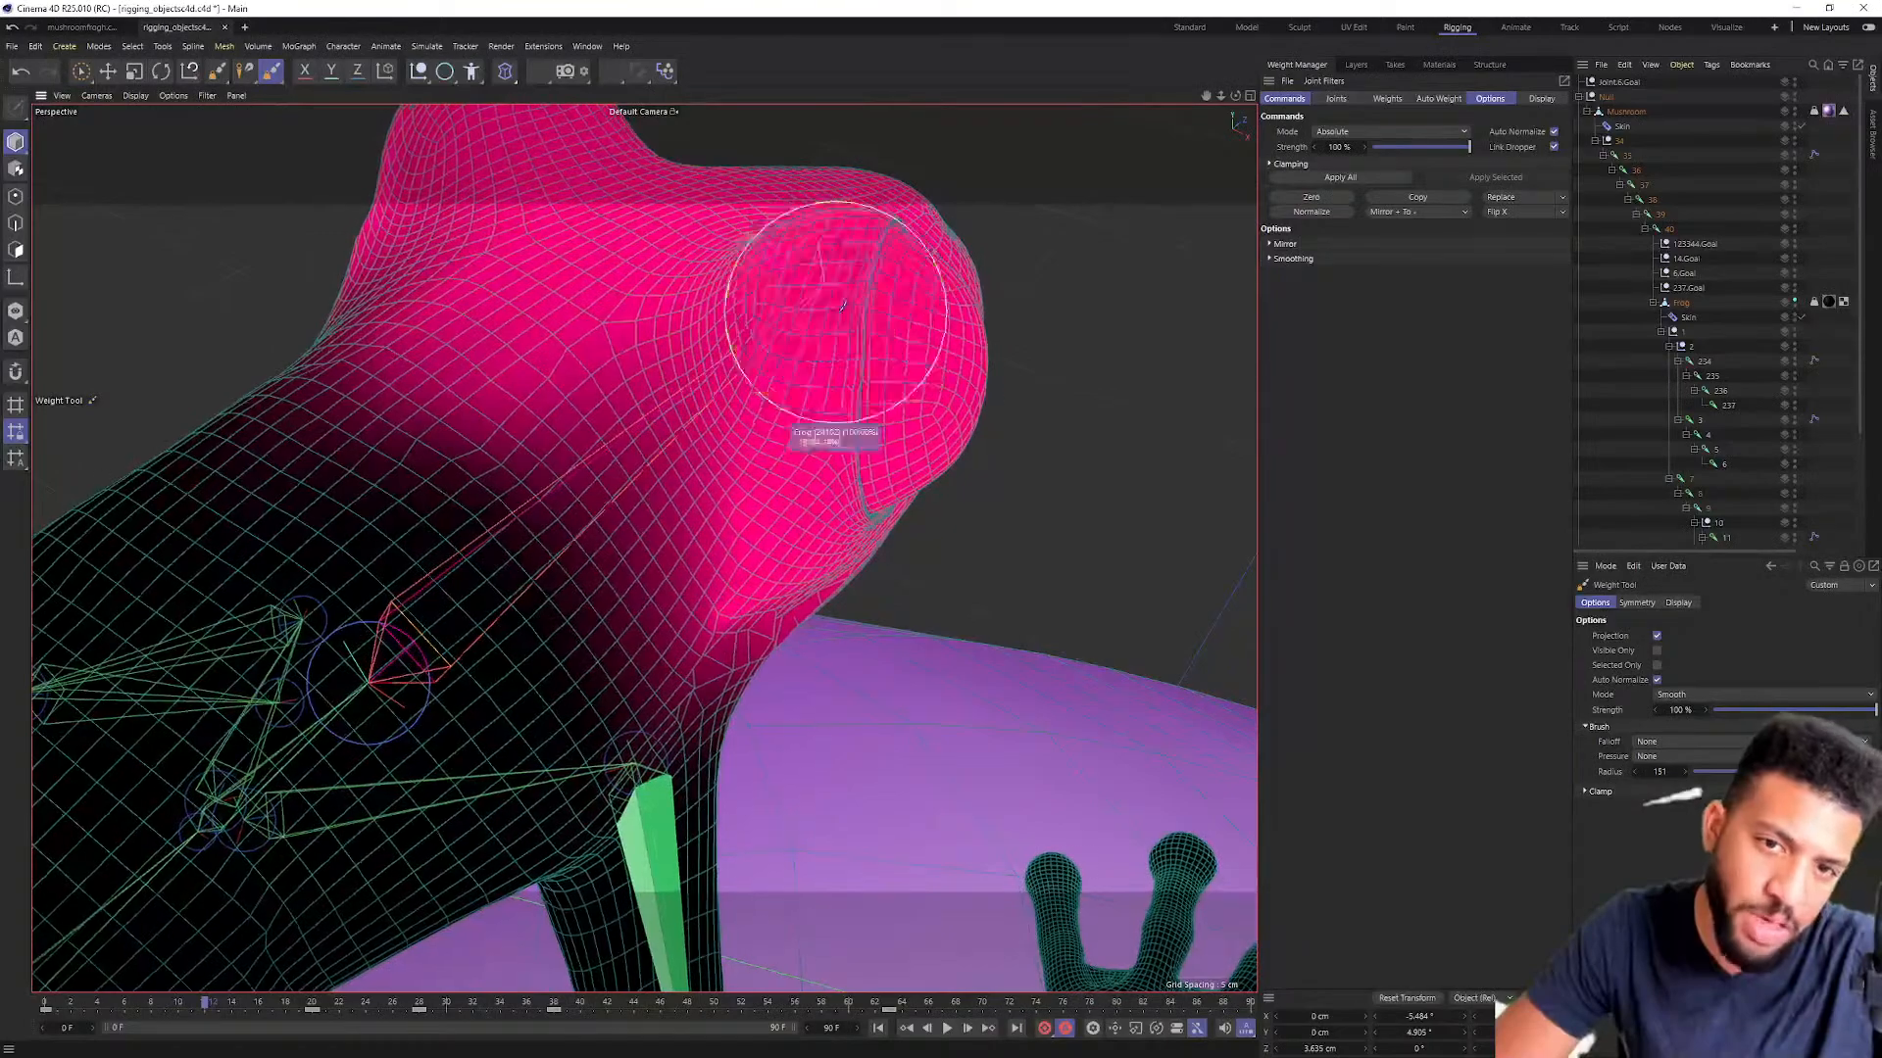
pyautogui.moveTo(841, 402)
pyautogui.keyDown('alt'); pyautogui.mouseDown()
pyautogui.moveTo(739, 617)
pyautogui.moveTo(679, 453)
pyautogui.mouseUp(); pyautogui.keyUp('alt')
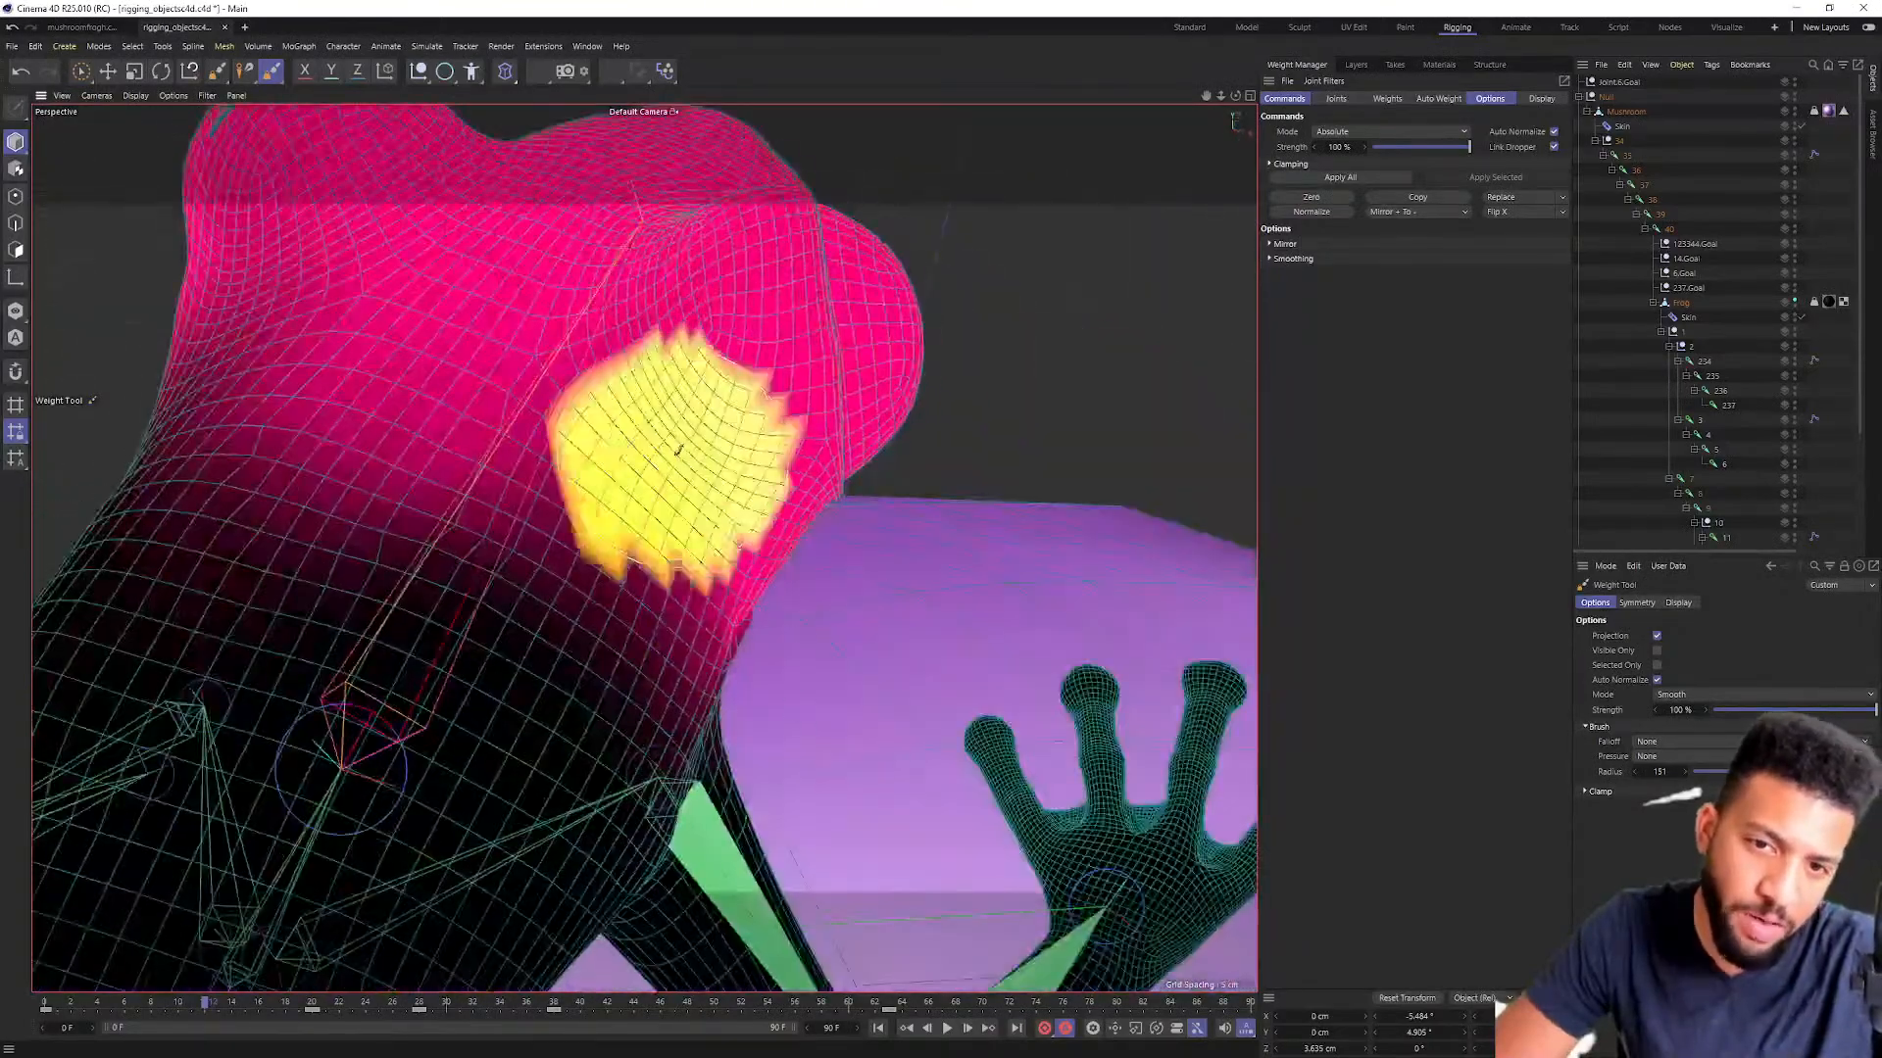
# Step: Set the smoothing strength to 98% and the brush radius to 130, and smooth the weights below the eye and above the shoulder
pyautogui.keyDown('alt'); pyautogui.moveTo(677, 584); pyautogui.dragTo(676, 665); pyautogui.keyUp('alt')
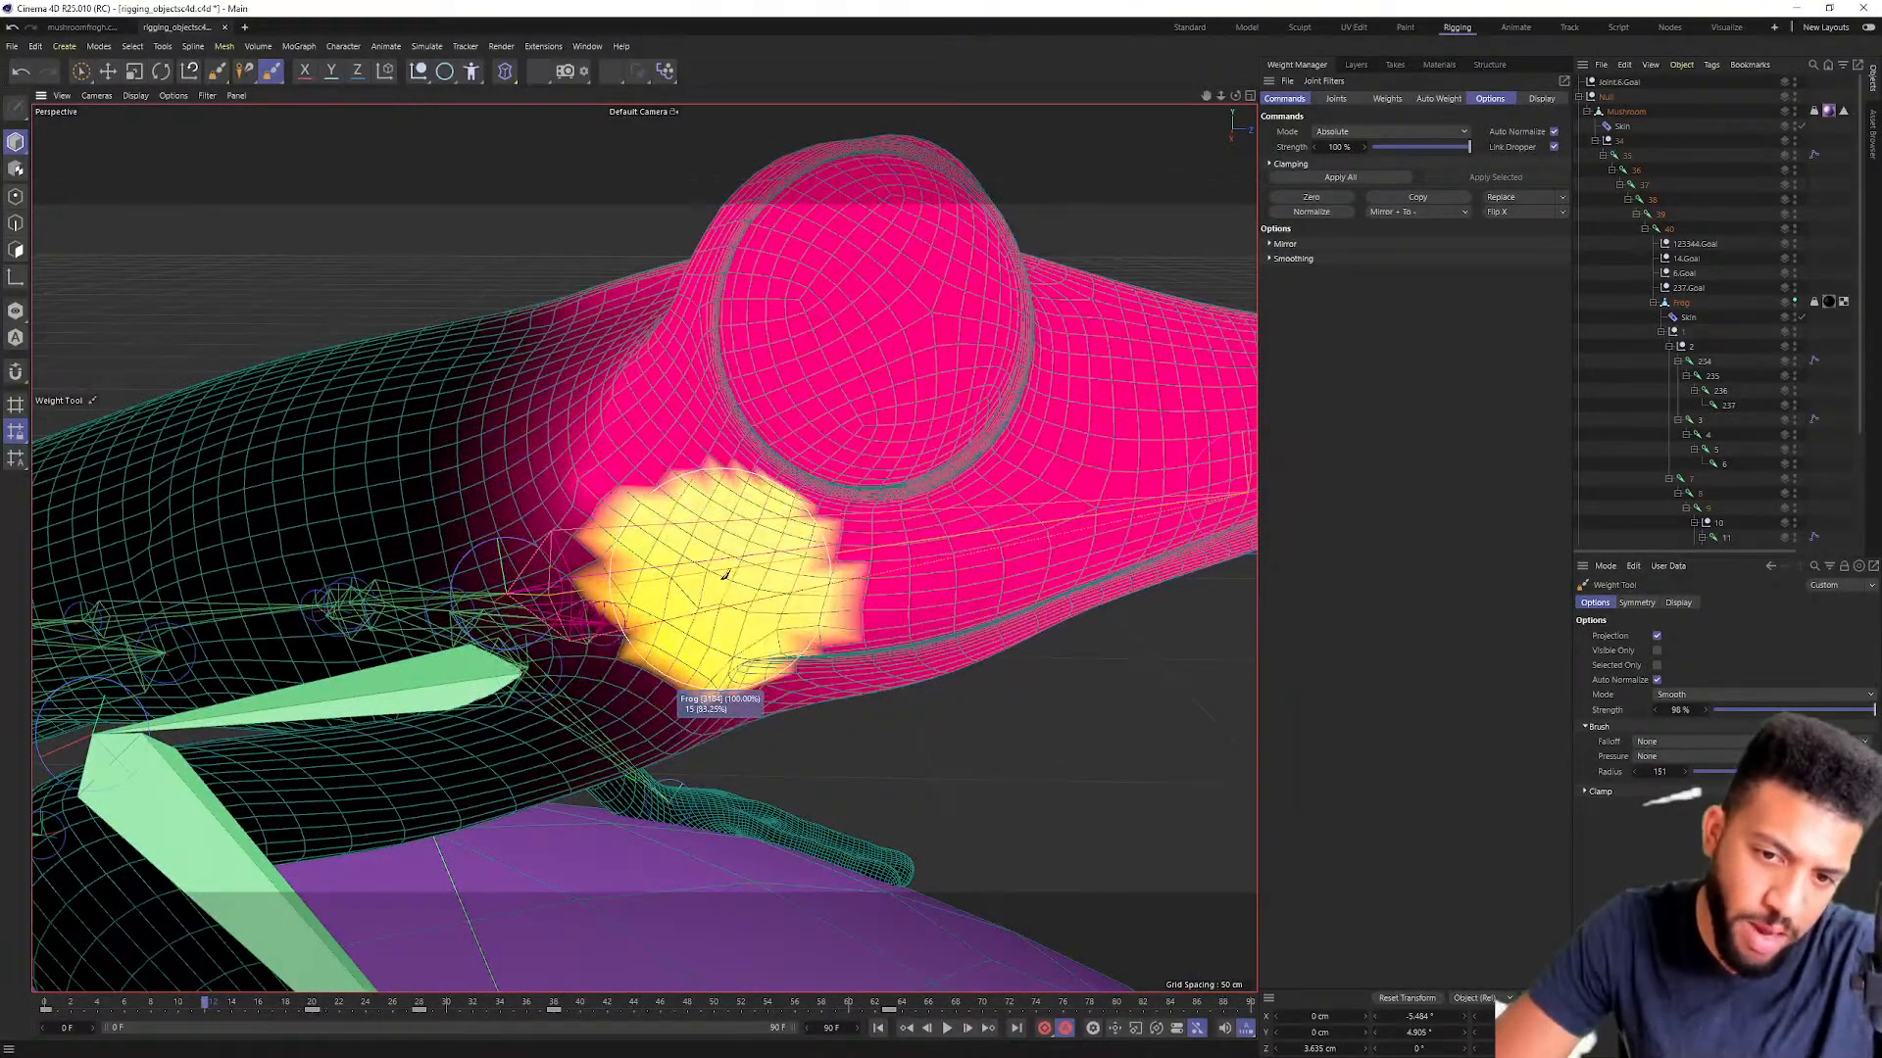
pyautogui.keyDown('alt'); pyautogui.moveTo(749, 579); pyautogui.dragTo(660, 564, button='right'); pyautogui.keyUp('alt')
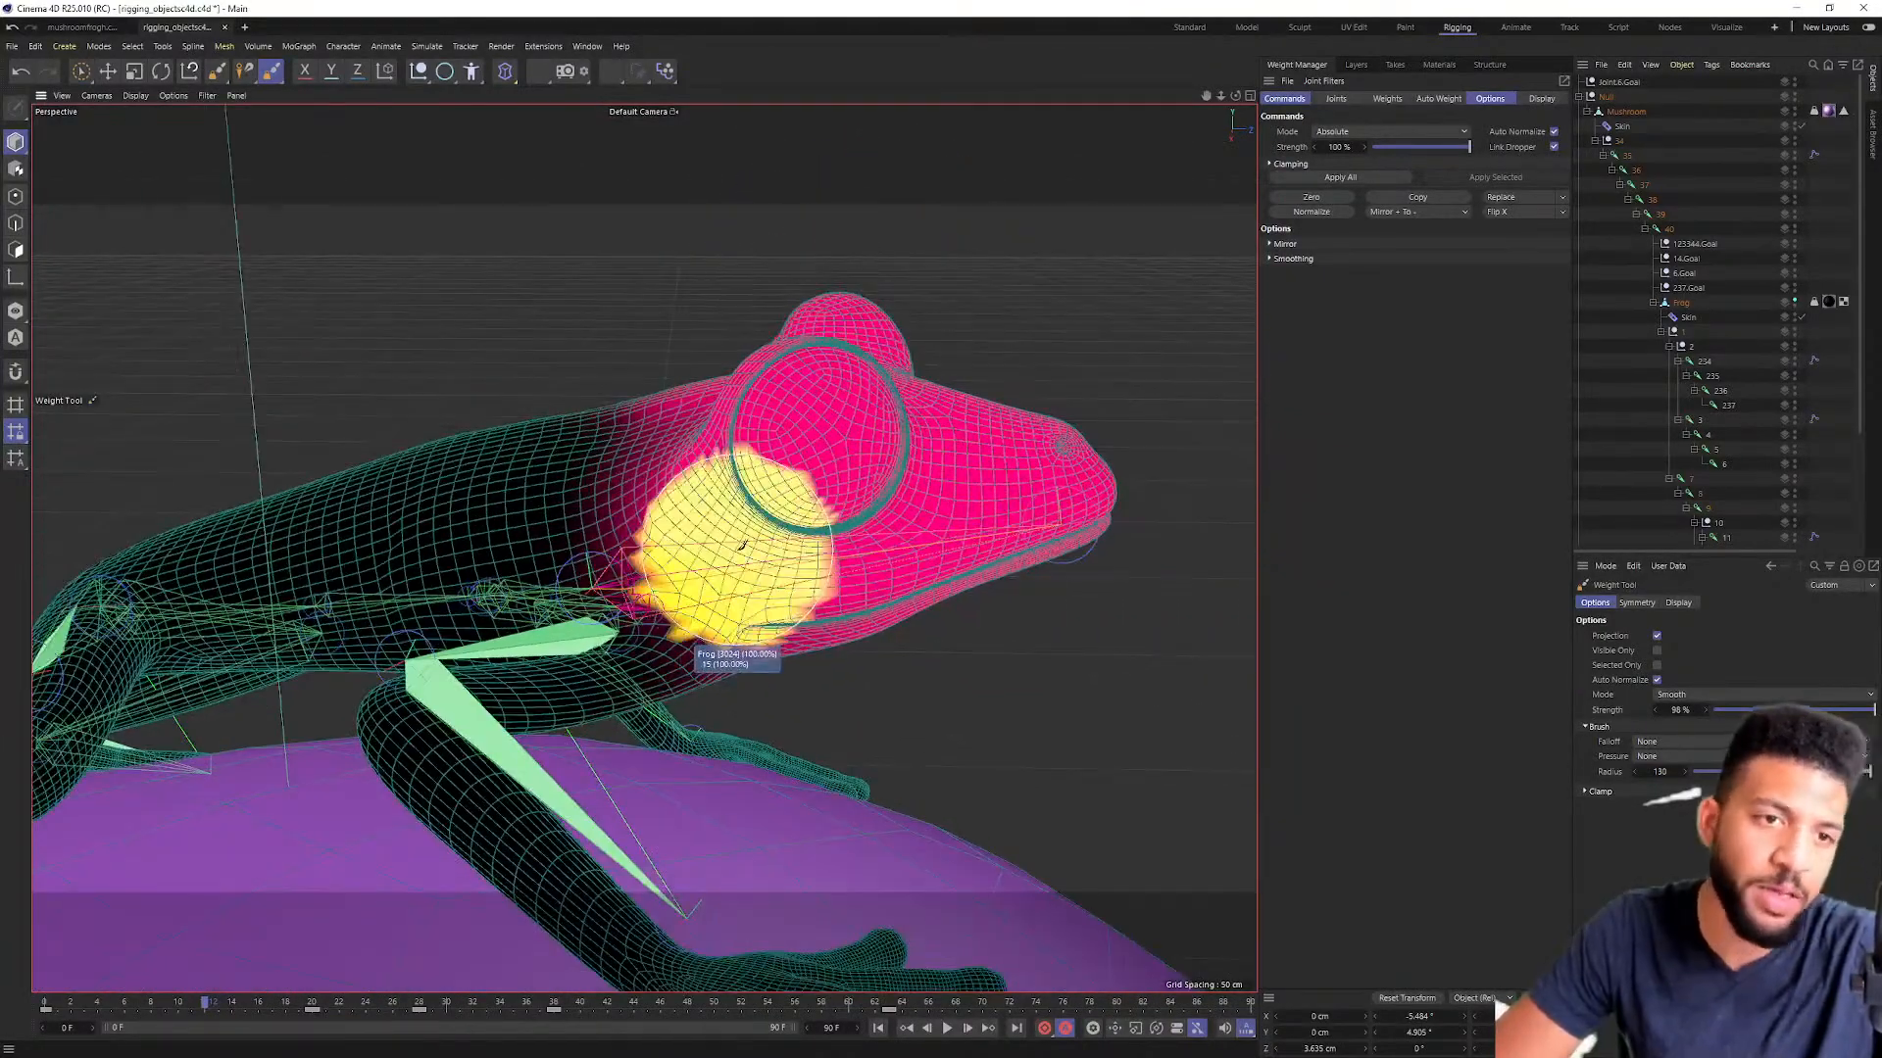
pyautogui.keyDown('alt'); pyautogui.moveTo(776, 537); pyautogui.dragTo(683, 348); pyautogui.keyUp('alt')
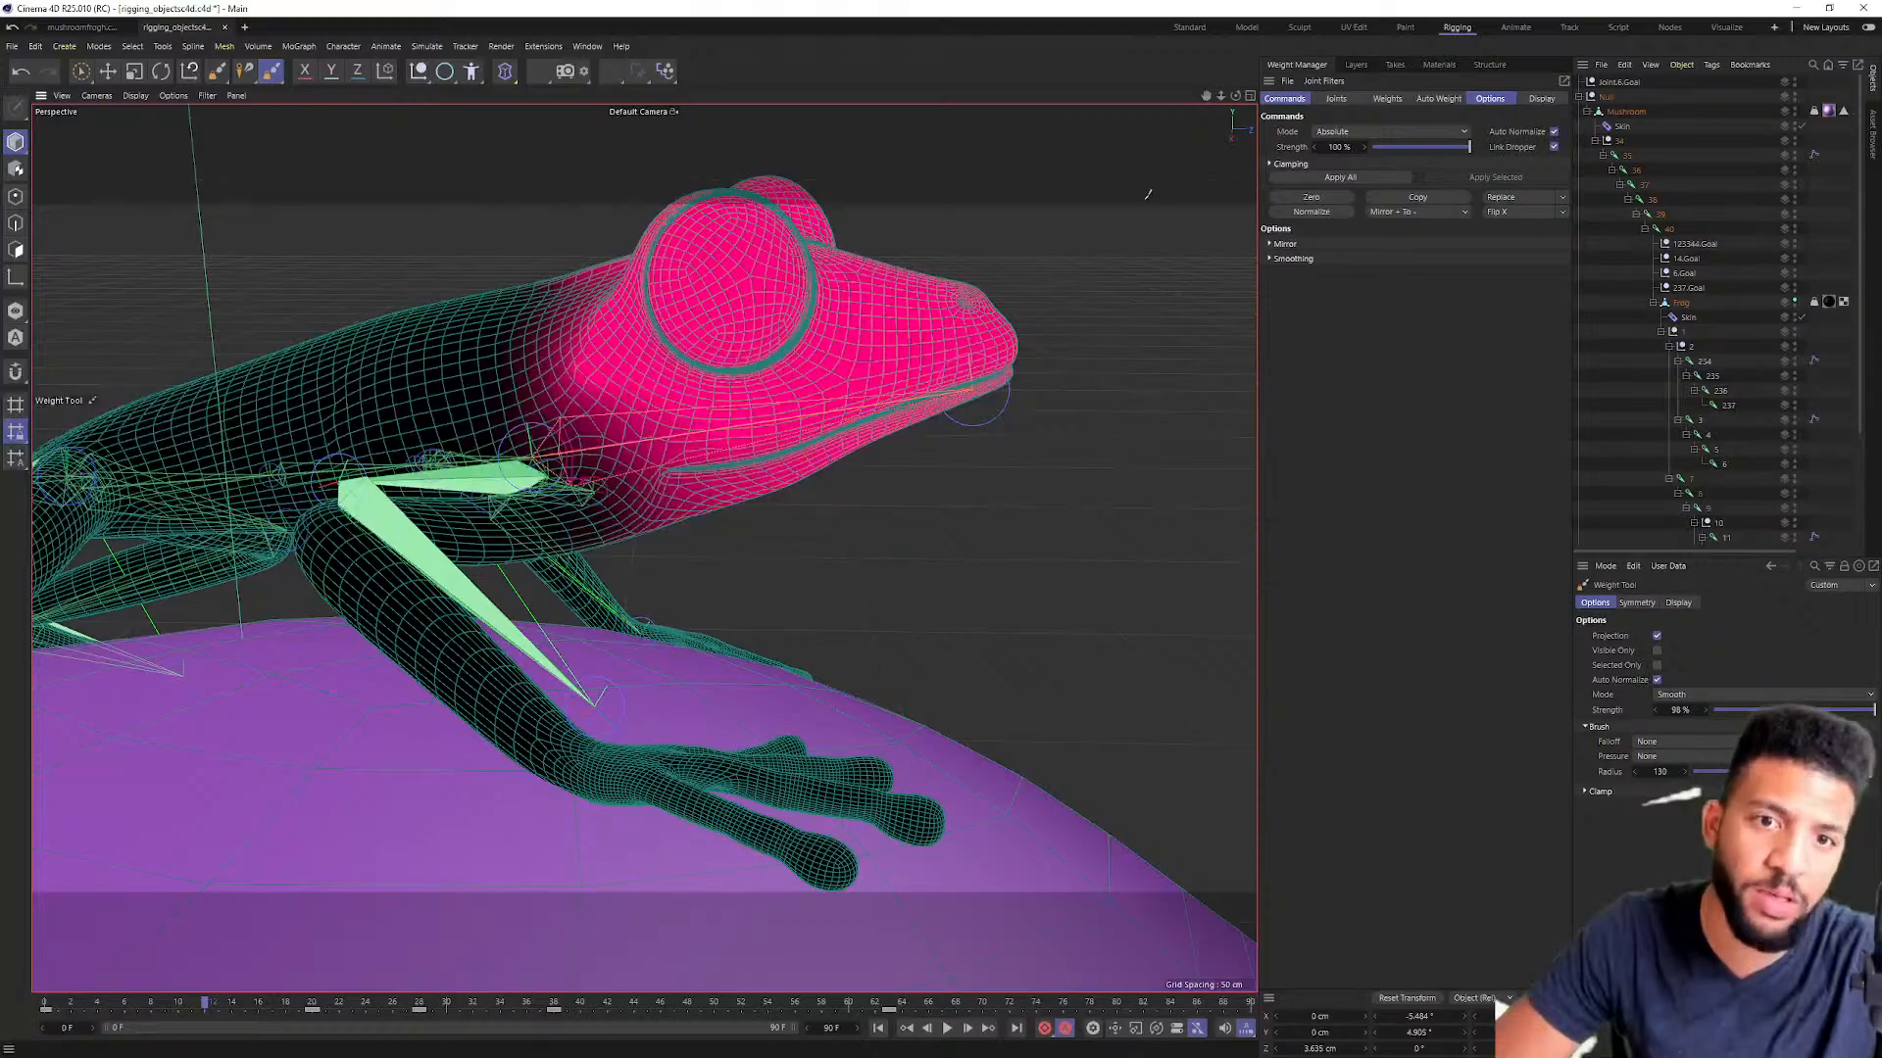
pyautogui.moveTo(945, 359)
pyautogui.keyDown('alt'); pyautogui.mouseDown()
pyautogui.moveTo(645, 314)
pyautogui.moveTo(656, 368)
pyautogui.mouseUp(); pyautogui.keyUp('alt')
pyautogui.keyDown('alt'); pyautogui.moveTo(656, 367); pyautogui.dragTo(789, 633, button='middle'); pyautogui.keyUp('alt')
pyautogui.moveTo(742, 628)
pyautogui.keyDown('alt'); pyautogui.mouseDown()
pyautogui.moveTo(695, 617)
pyautogui.moveTo(731, 608)
pyautogui.mouseUp(); pyautogui.keyUp('alt')
pyautogui.scroll(5, 735, 608)
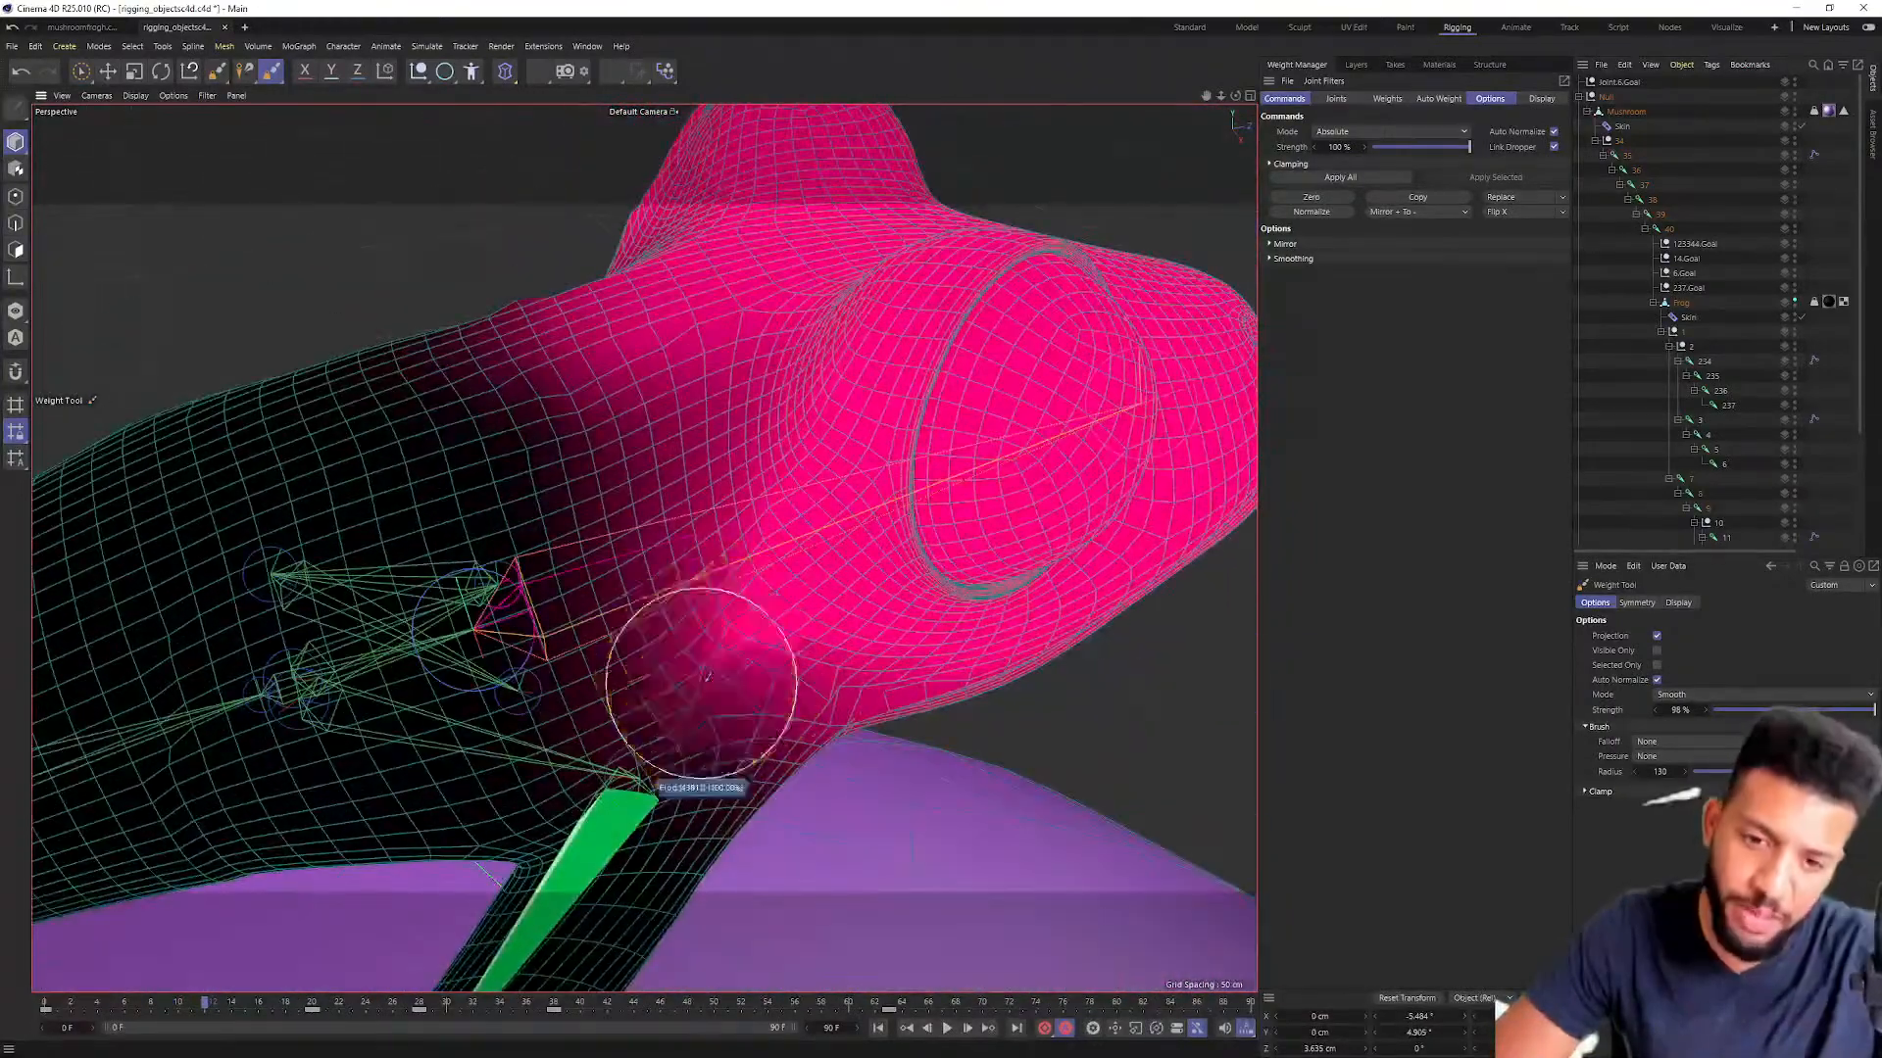
# Step: Move the animation to about frame 87 and smooth the bulging neck area behind the eye with a larger brush
pyautogui.click(1251, 96)
pyautogui.click(639, 96)
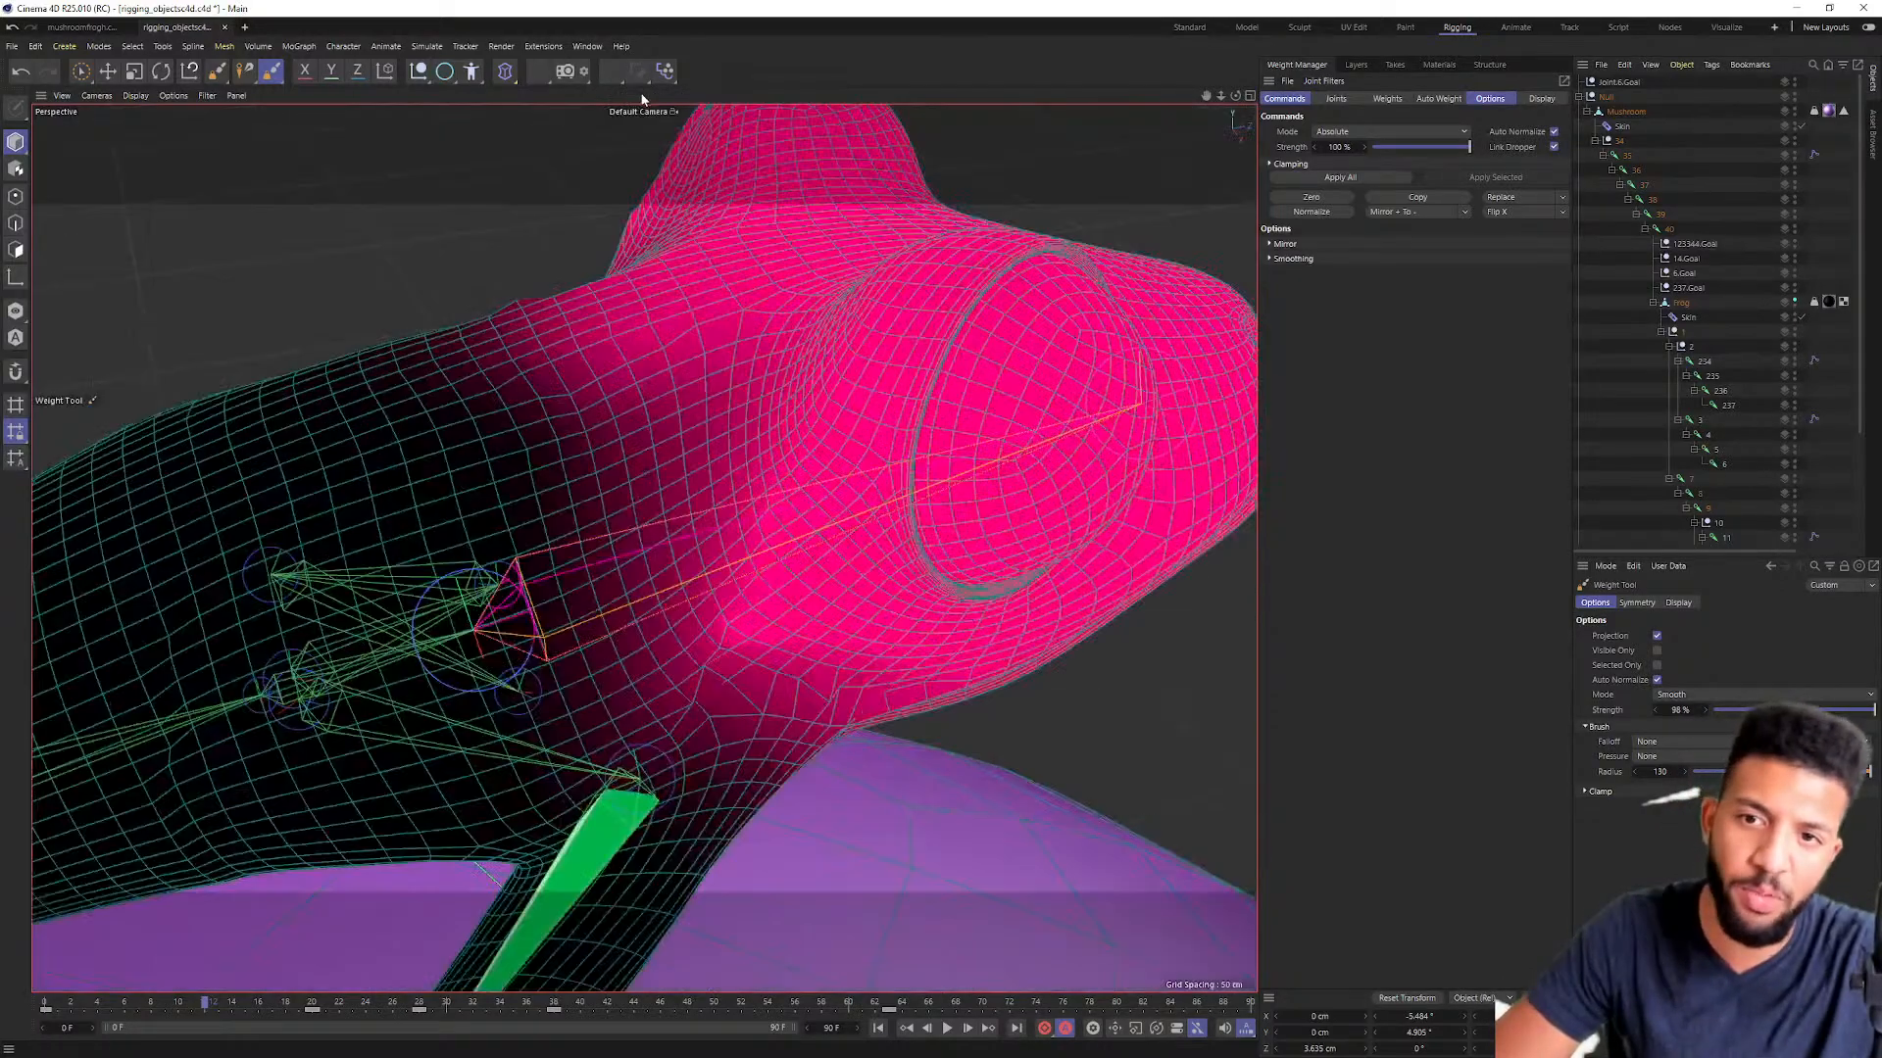
pyautogui.scroll(-4, 832, 848)
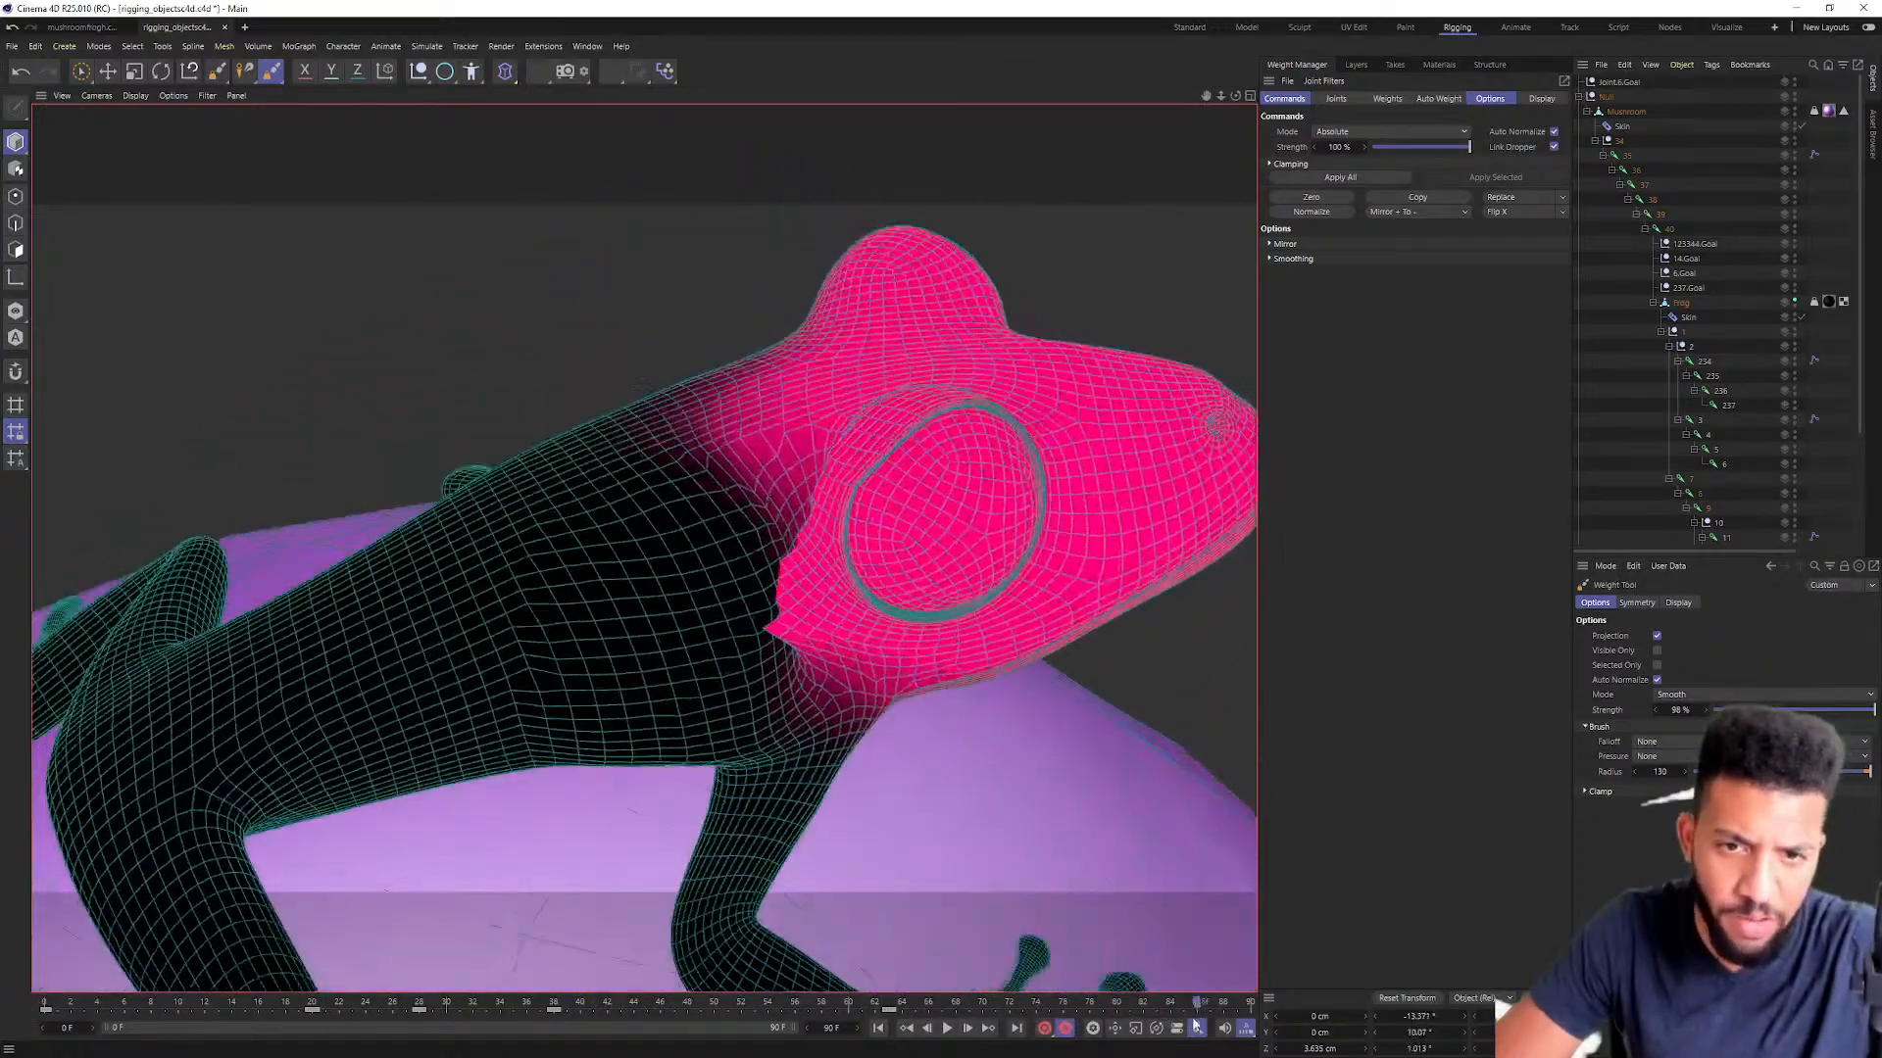
pyautogui.keyDown('alt'); pyautogui.moveTo(886, 620); pyautogui.dragTo(857, 596); pyautogui.keyUp('alt')
pyautogui.keyDown('alt'); pyautogui.moveTo(856, 597); pyautogui.dragTo(1000, 555, button='right'); pyautogui.keyUp('alt')
pyautogui.moveTo(1003, 554)
pyautogui.keyDown('alt'); pyautogui.mouseDown()
pyautogui.moveTo(1023, 585)
pyautogui.moveTo(1084, 550)
pyautogui.moveTo(643, 538)
pyautogui.moveTo(899, 454)
pyautogui.mouseUp(); pyautogui.keyUp('alt')
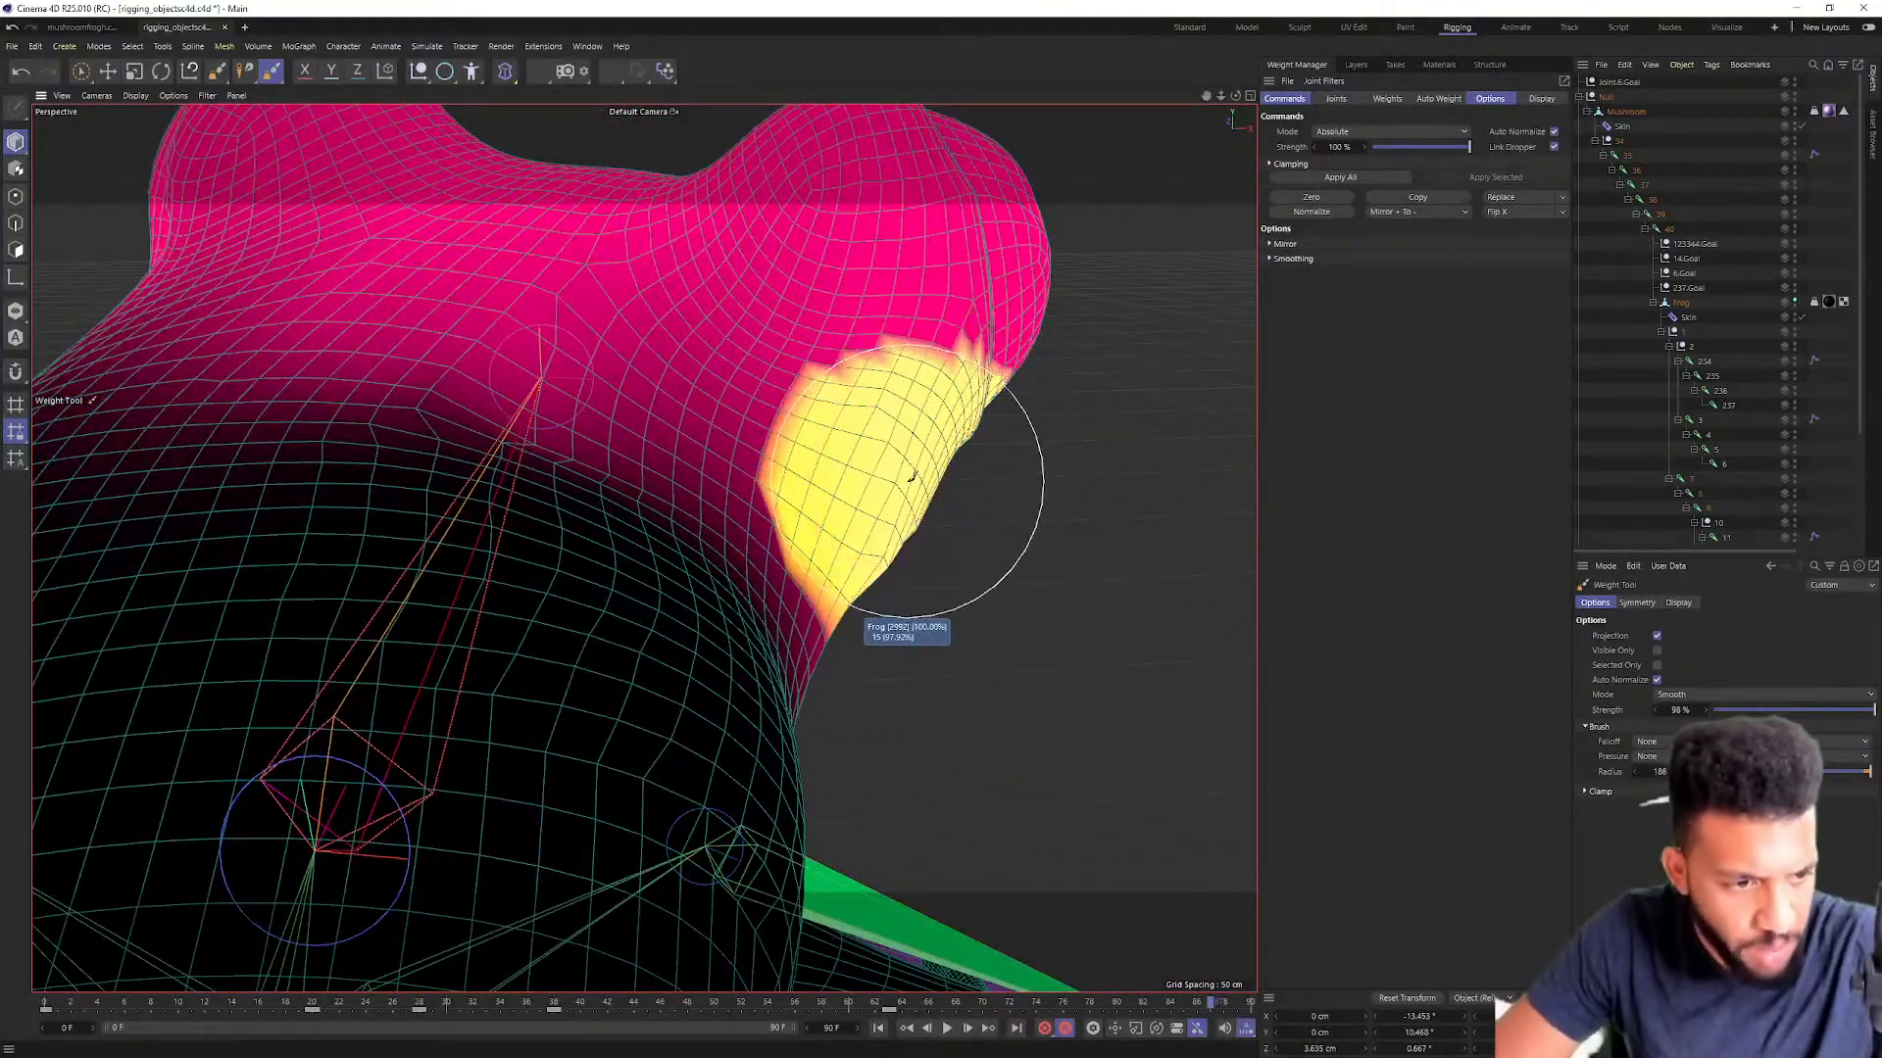
pyautogui.keyDown('alt'); pyautogui.moveTo(889, 495); pyautogui.dragTo(802, 552); pyautogui.keyUp('alt')
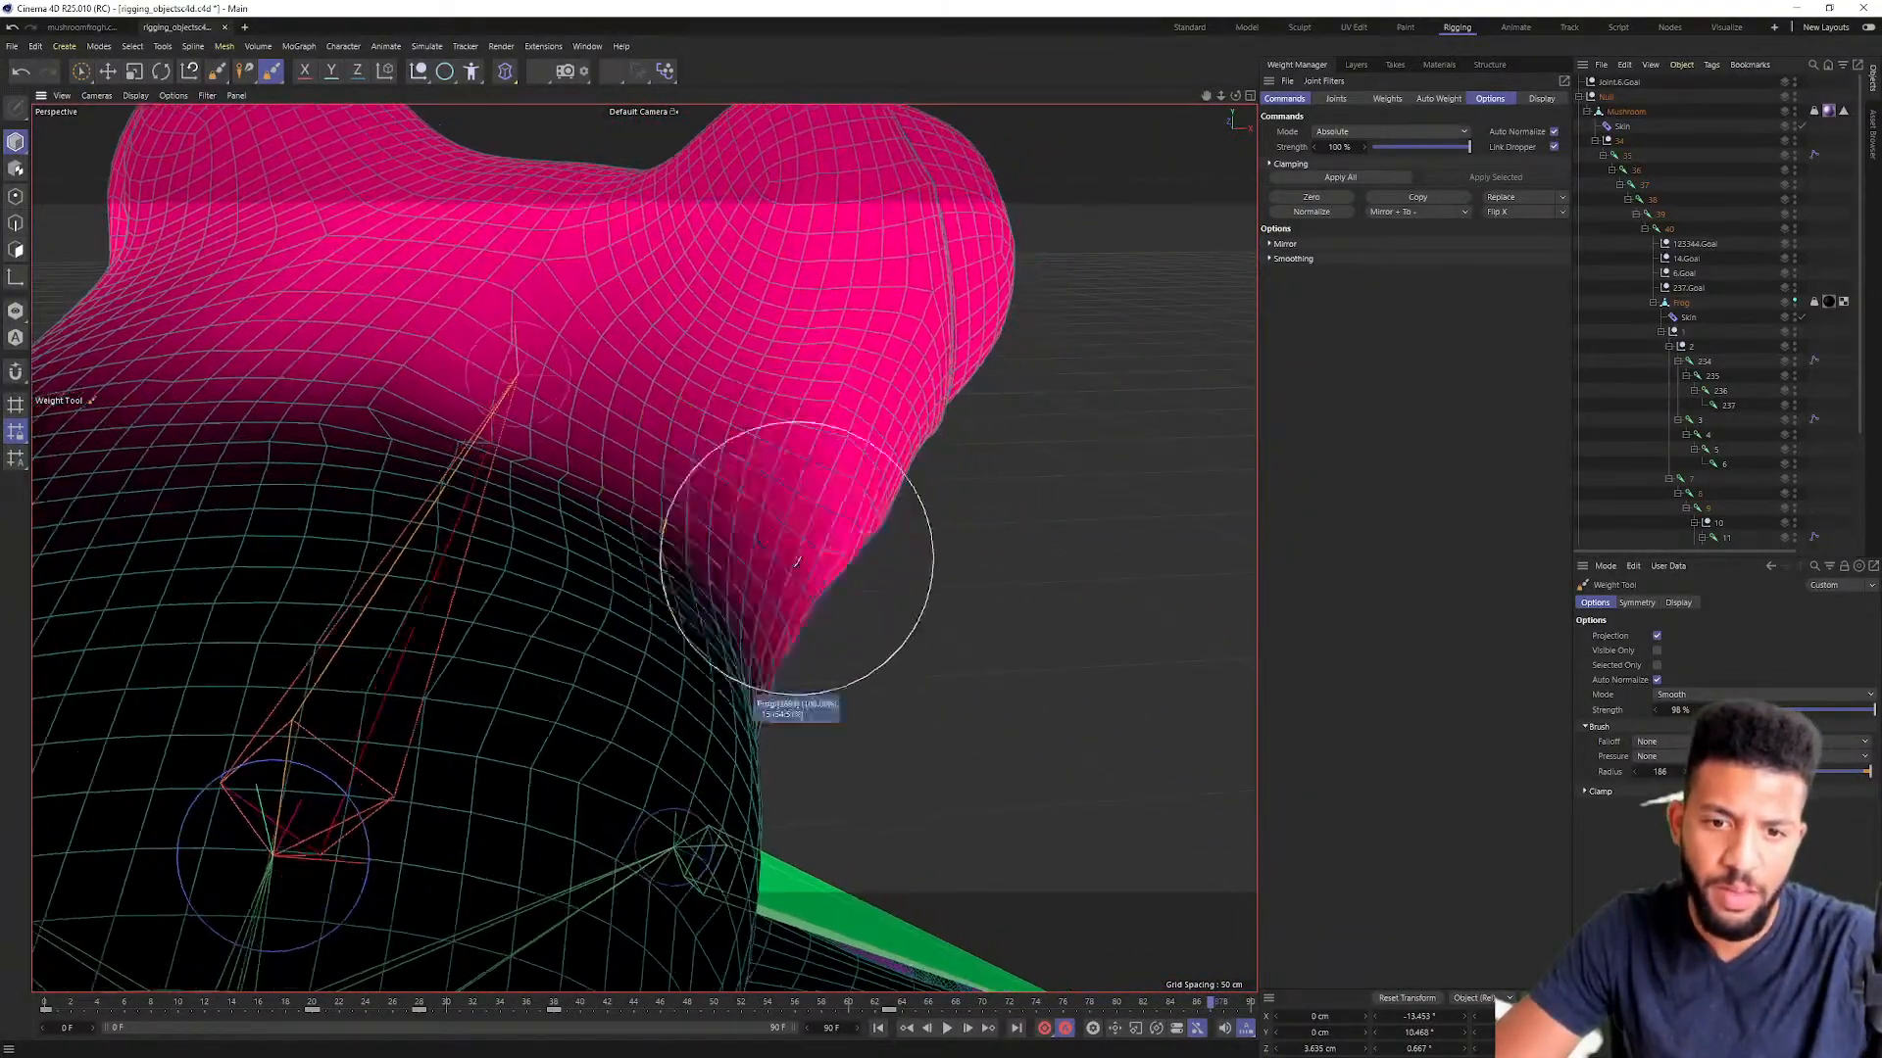
# Step: Check the neck from below and try the weight brush with Projection turned off
pyautogui.keyDown('alt'); pyautogui.moveTo(990, 620); pyautogui.dragTo(643, 546); pyautogui.keyUp('alt')
pyautogui.keyDown('alt'); pyautogui.moveTo(857, 377); pyautogui.dragTo(758, 382); pyautogui.keyUp('alt')
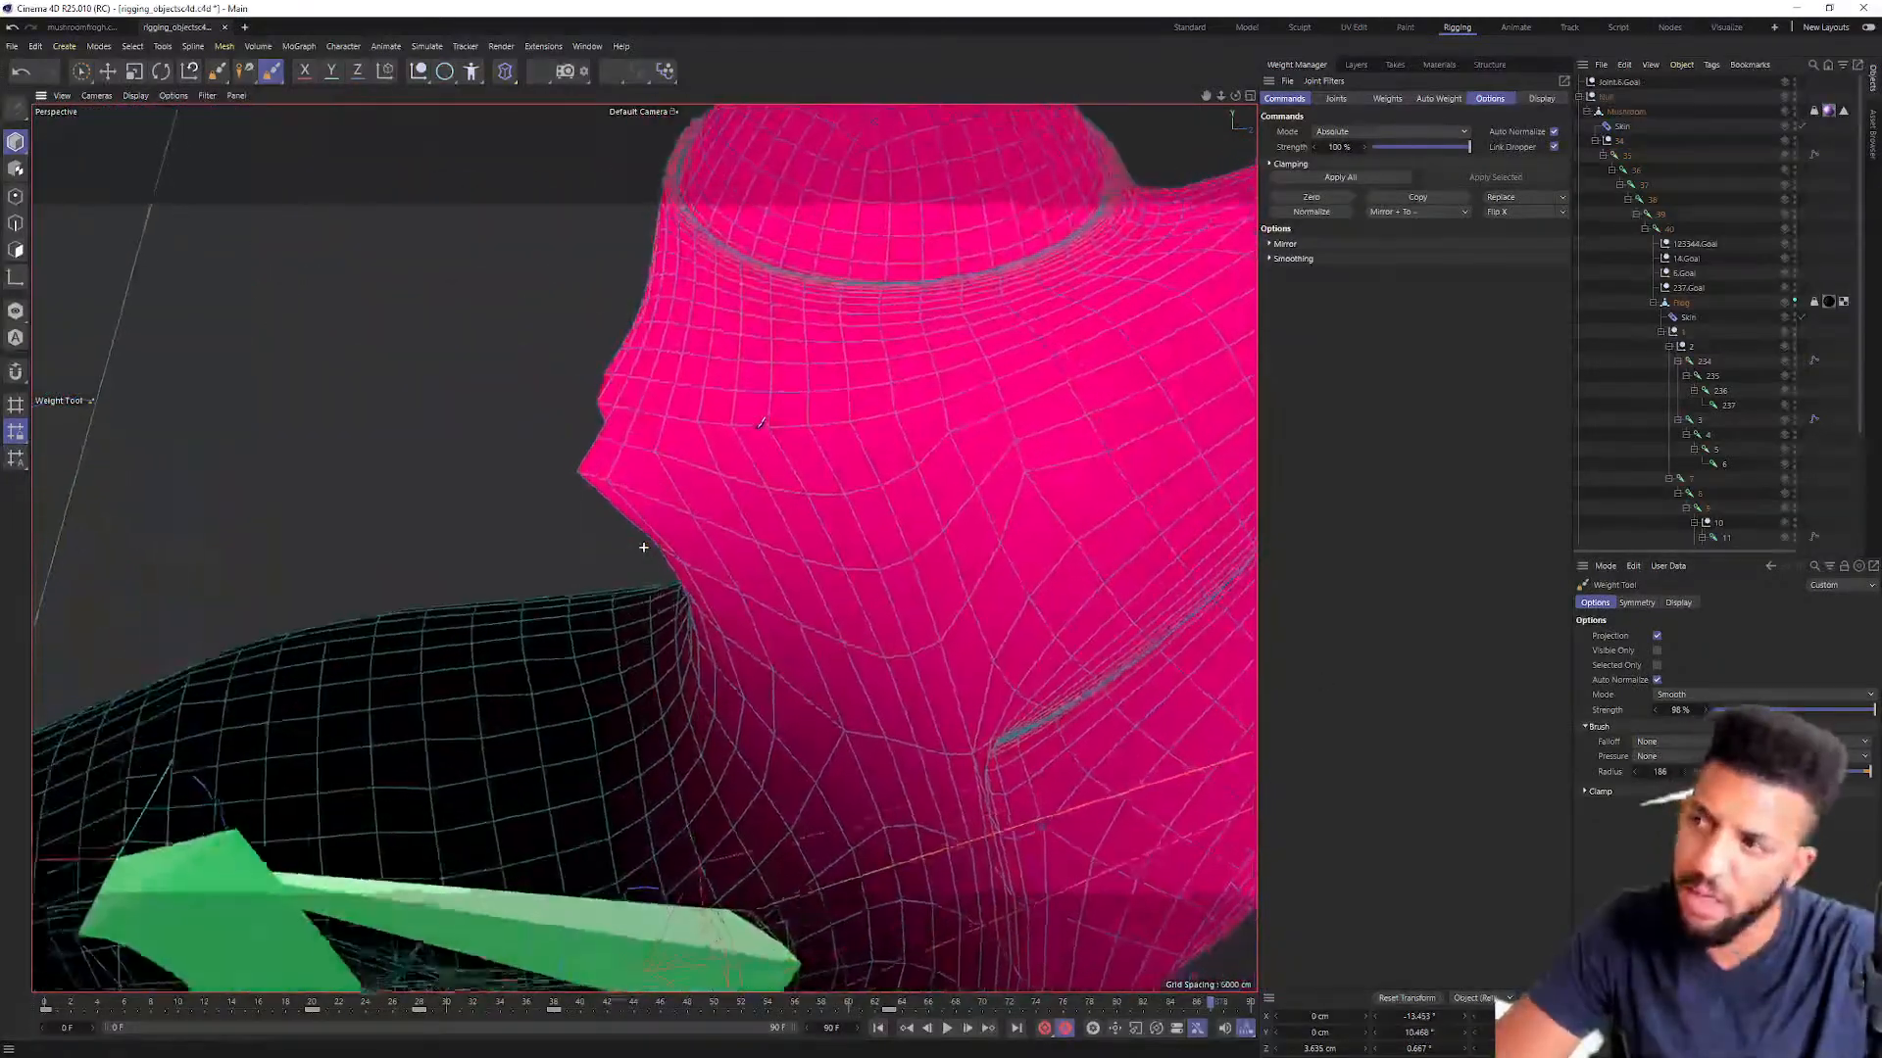
pyautogui.keyDown('alt'); pyautogui.moveTo(666, 443); pyautogui.dragTo(918, 513); pyautogui.keyUp('alt')
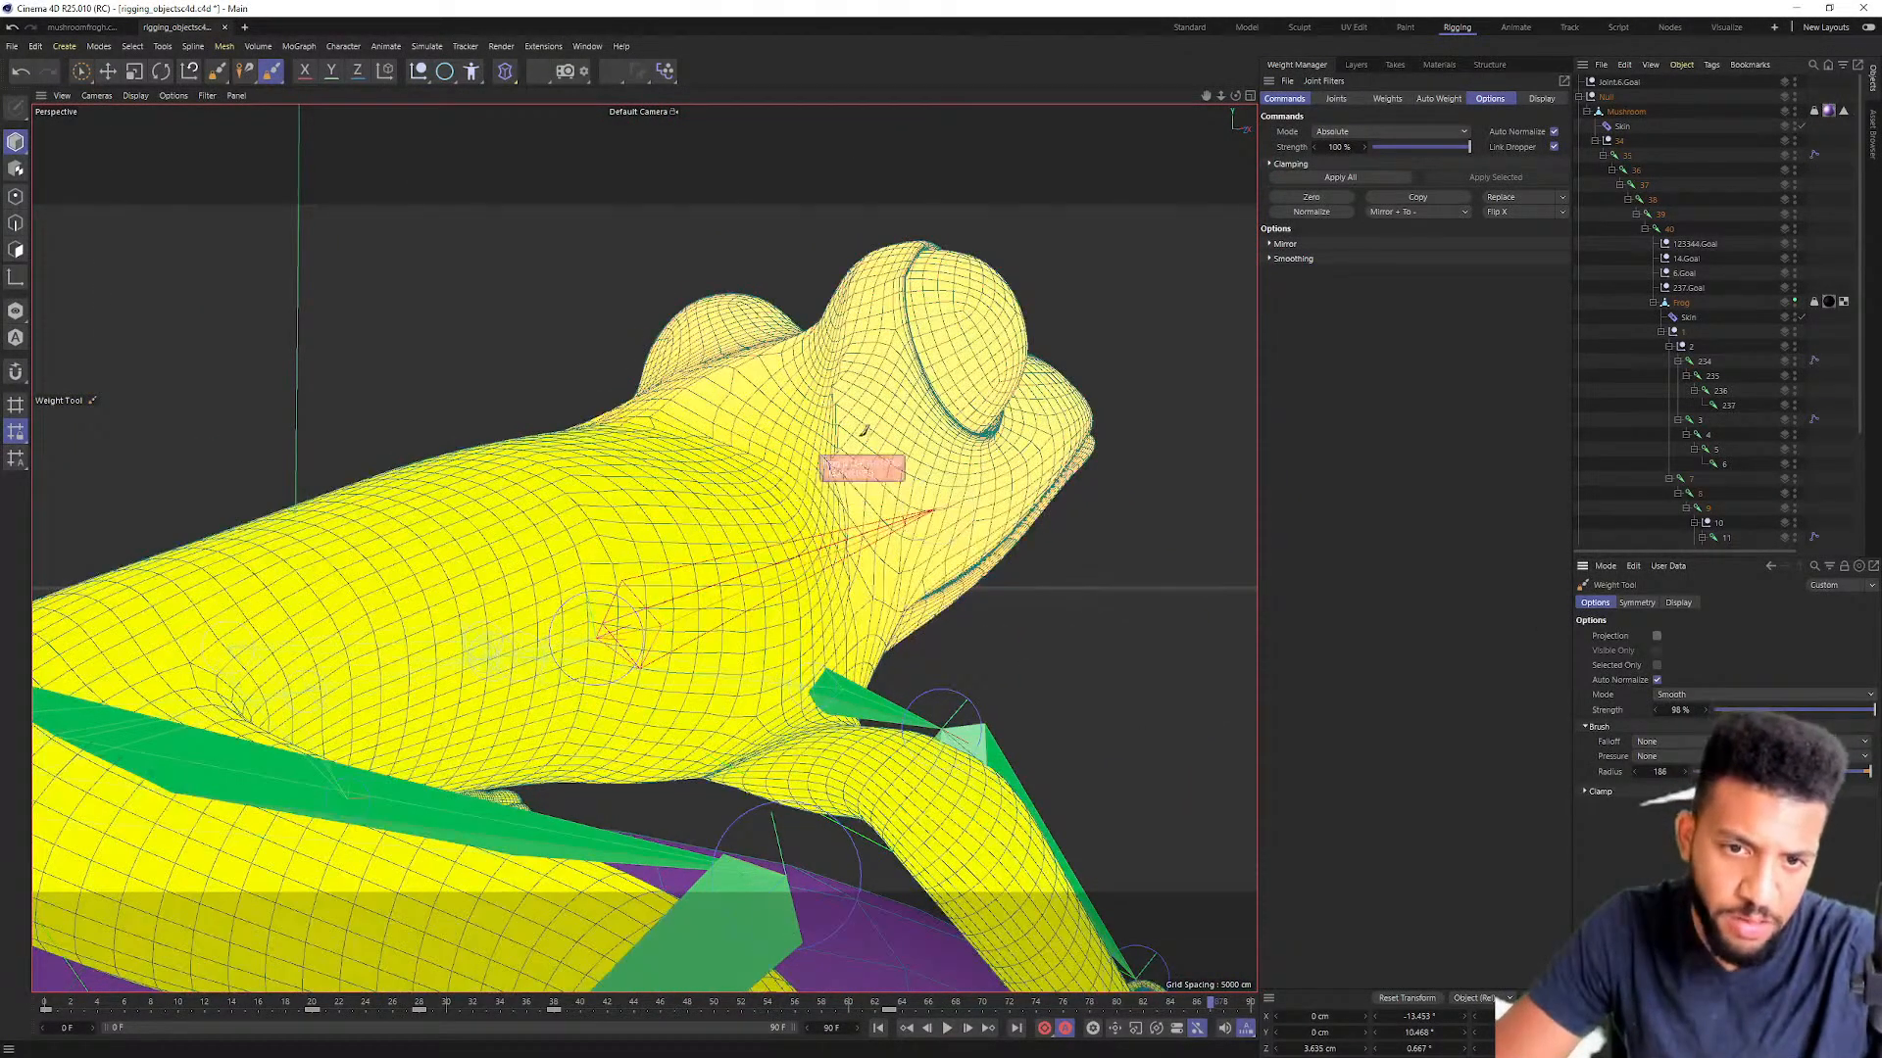
pyautogui.keyDown('alt'); pyautogui.moveTo(876, 451); pyautogui.dragTo(895, 518); pyautogui.keyUp('alt')
# Step: Use a smaller smoothing brush with Projection on and Auto Normalize off on the neck edge near the front shoulder
pyautogui.keyDown('alt'); pyautogui.moveTo(1092, 576); pyautogui.dragTo(600, 395); pyautogui.keyUp('alt')
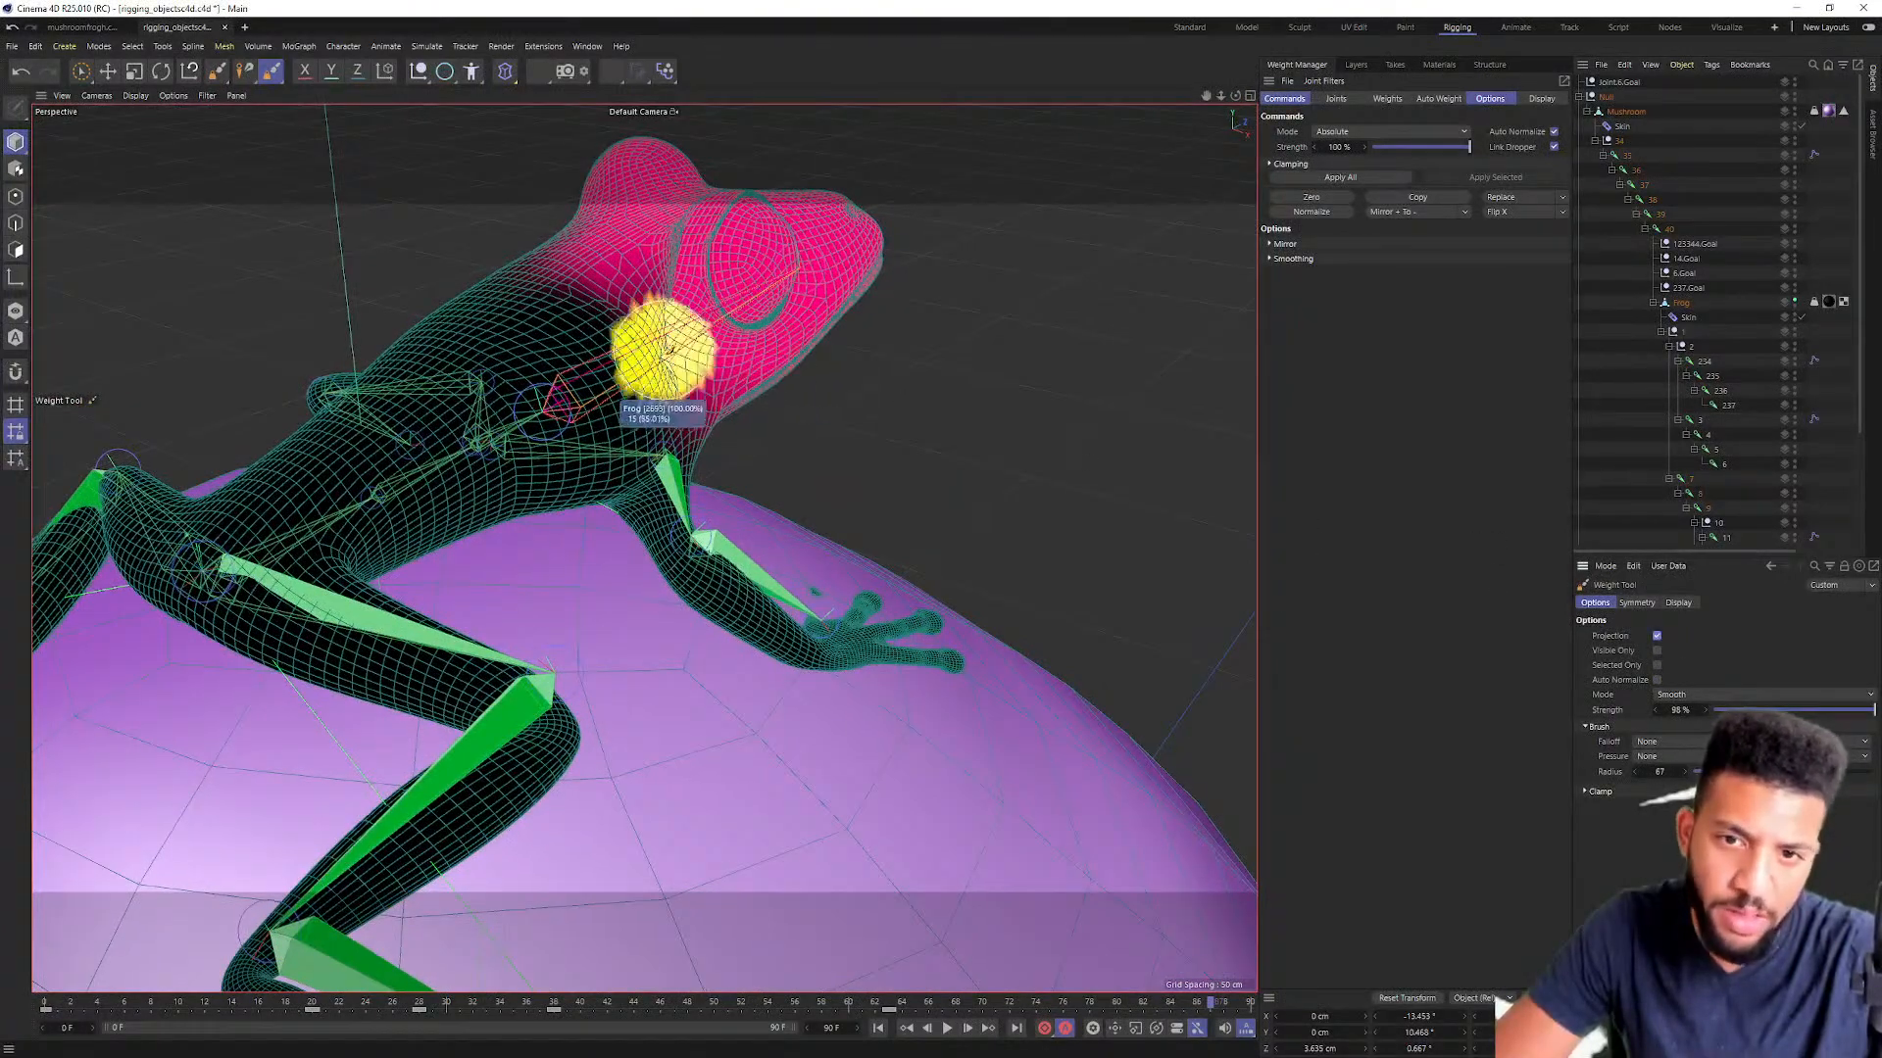
pyautogui.keyDown('alt'); pyautogui.moveTo(578, 460); pyautogui.dragTo(643, 546); pyautogui.keyUp('alt')
pyautogui.scroll(4, 643, 412)
pyautogui.keyDown('alt'); pyautogui.moveTo(643, 337); pyautogui.dragTo(702, 391); pyautogui.keyUp('alt')
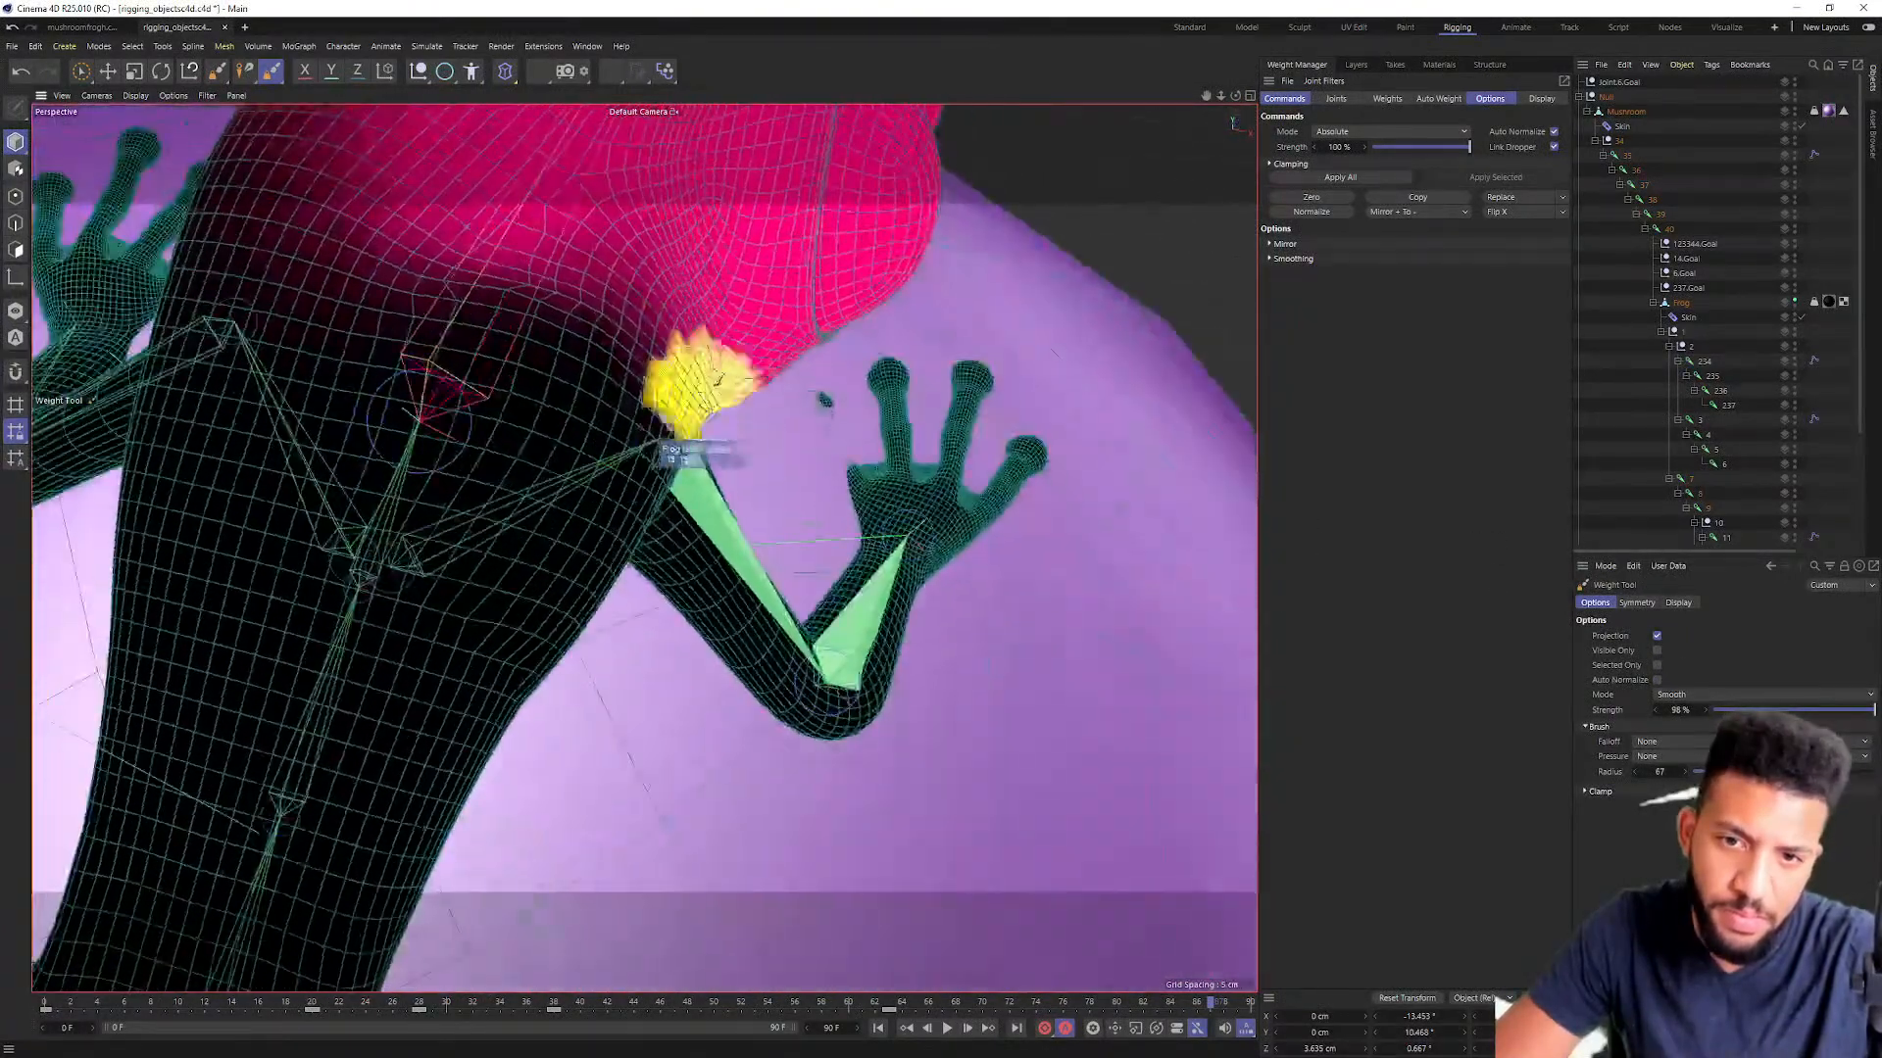
pyautogui.moveTo(708, 312)
pyautogui.keyDown('alt'); pyautogui.mouseDown()
pyautogui.moveTo(740, 388)
pyautogui.moveTo(726, 399)
pyautogui.moveTo(916, 424)
pyautogui.moveTo(692, 421)
pyautogui.moveTo(714, 408)
pyautogui.moveTo(672, 486)
pyautogui.moveTo(716, 541)
pyautogui.moveTo(637, 597)
pyautogui.moveTo(576, 782)
pyautogui.mouseUp(); pyautogui.keyUp('alt')
# Step: Scrub and play the animation, examining the frog's neck deformation from the front and side
pyautogui.moveTo(448, 1005)
pyautogui.mouseDown()
pyautogui.moveTo(408, 1005)
pyautogui.moveTo(714, 1018)
pyautogui.mouseUp()
pyautogui.scroll(-5, 681, 716)
pyautogui.keyDown('alt'); pyautogui.moveTo(683, 715); pyautogui.dragTo(866, 601); pyautogui.keyUp('alt')
pyautogui.click(944, 1028)
pyautogui.keyDown('alt'); pyautogui.moveTo(972, 774); pyautogui.dragTo(807, 542); pyautogui.keyUp('alt')
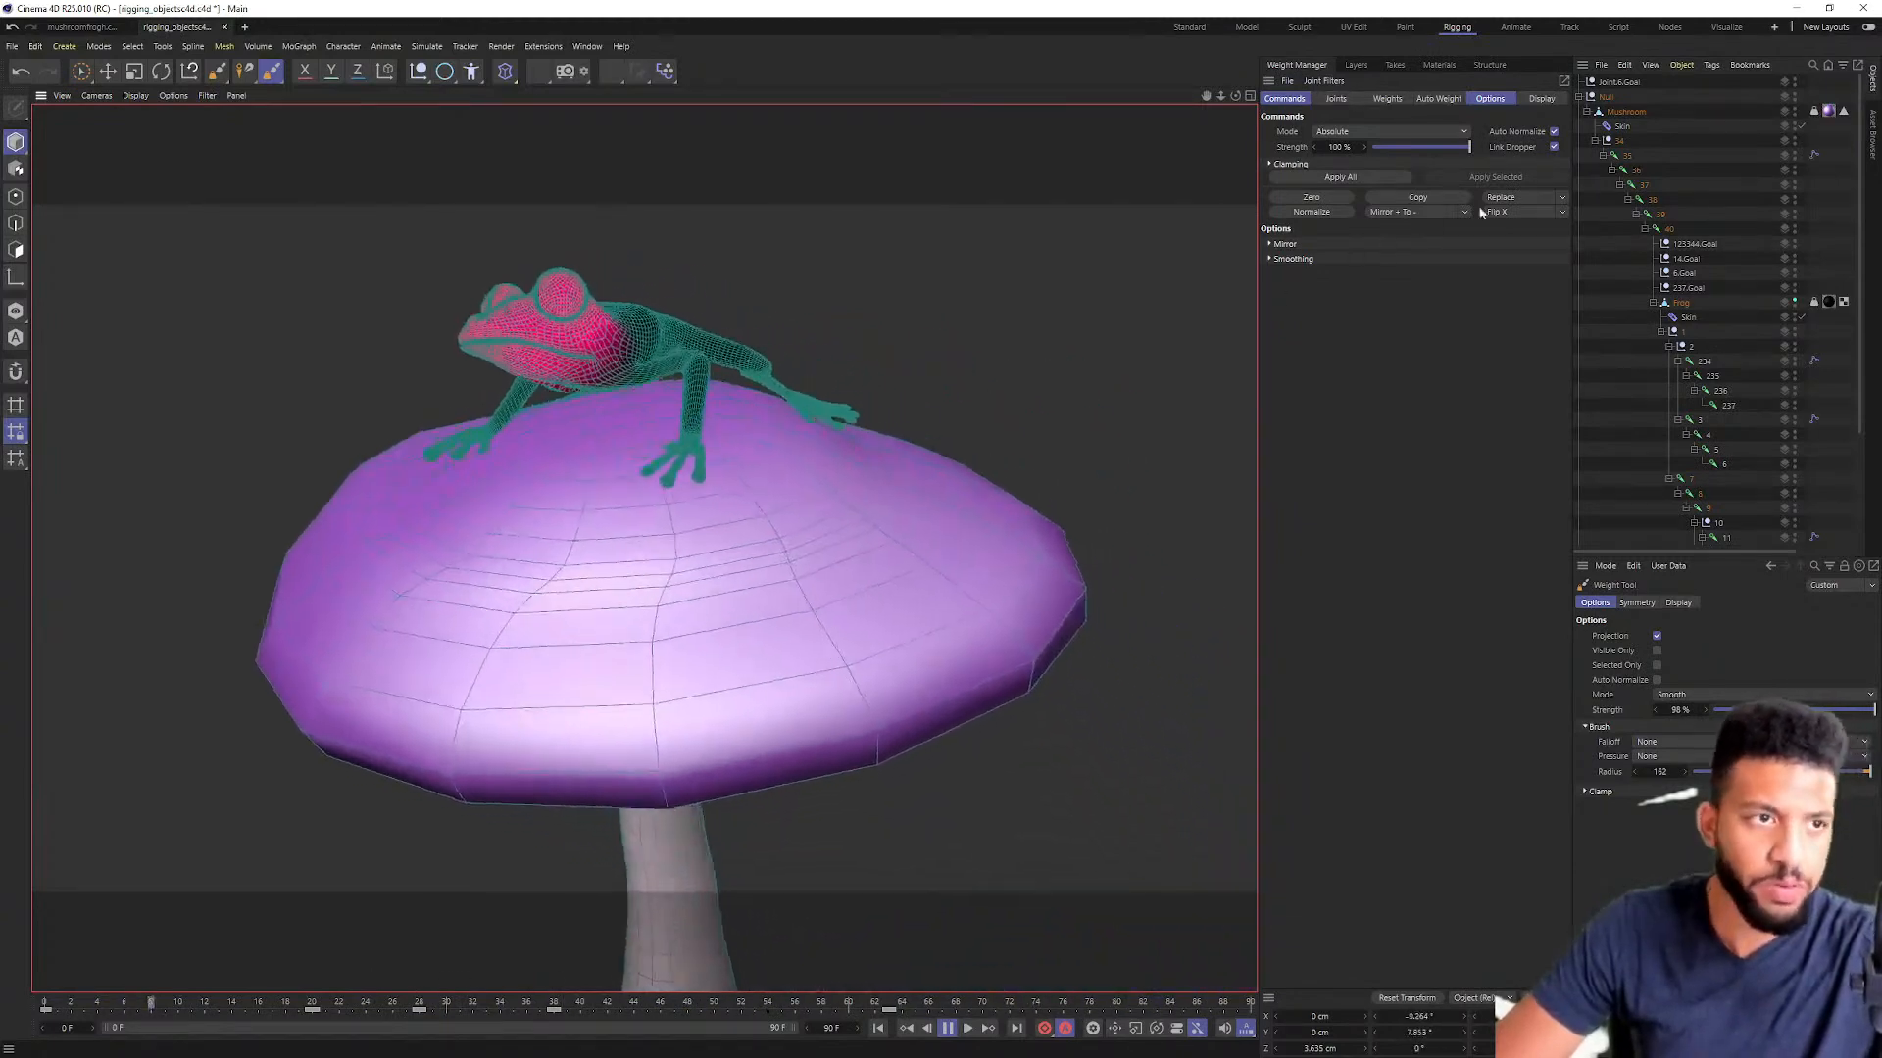
# Step: Show the textured frog animation in the Standard layout without wireframe lines, replacing the Weight Tool with Live Selection
pyautogui.click(1196, 27)
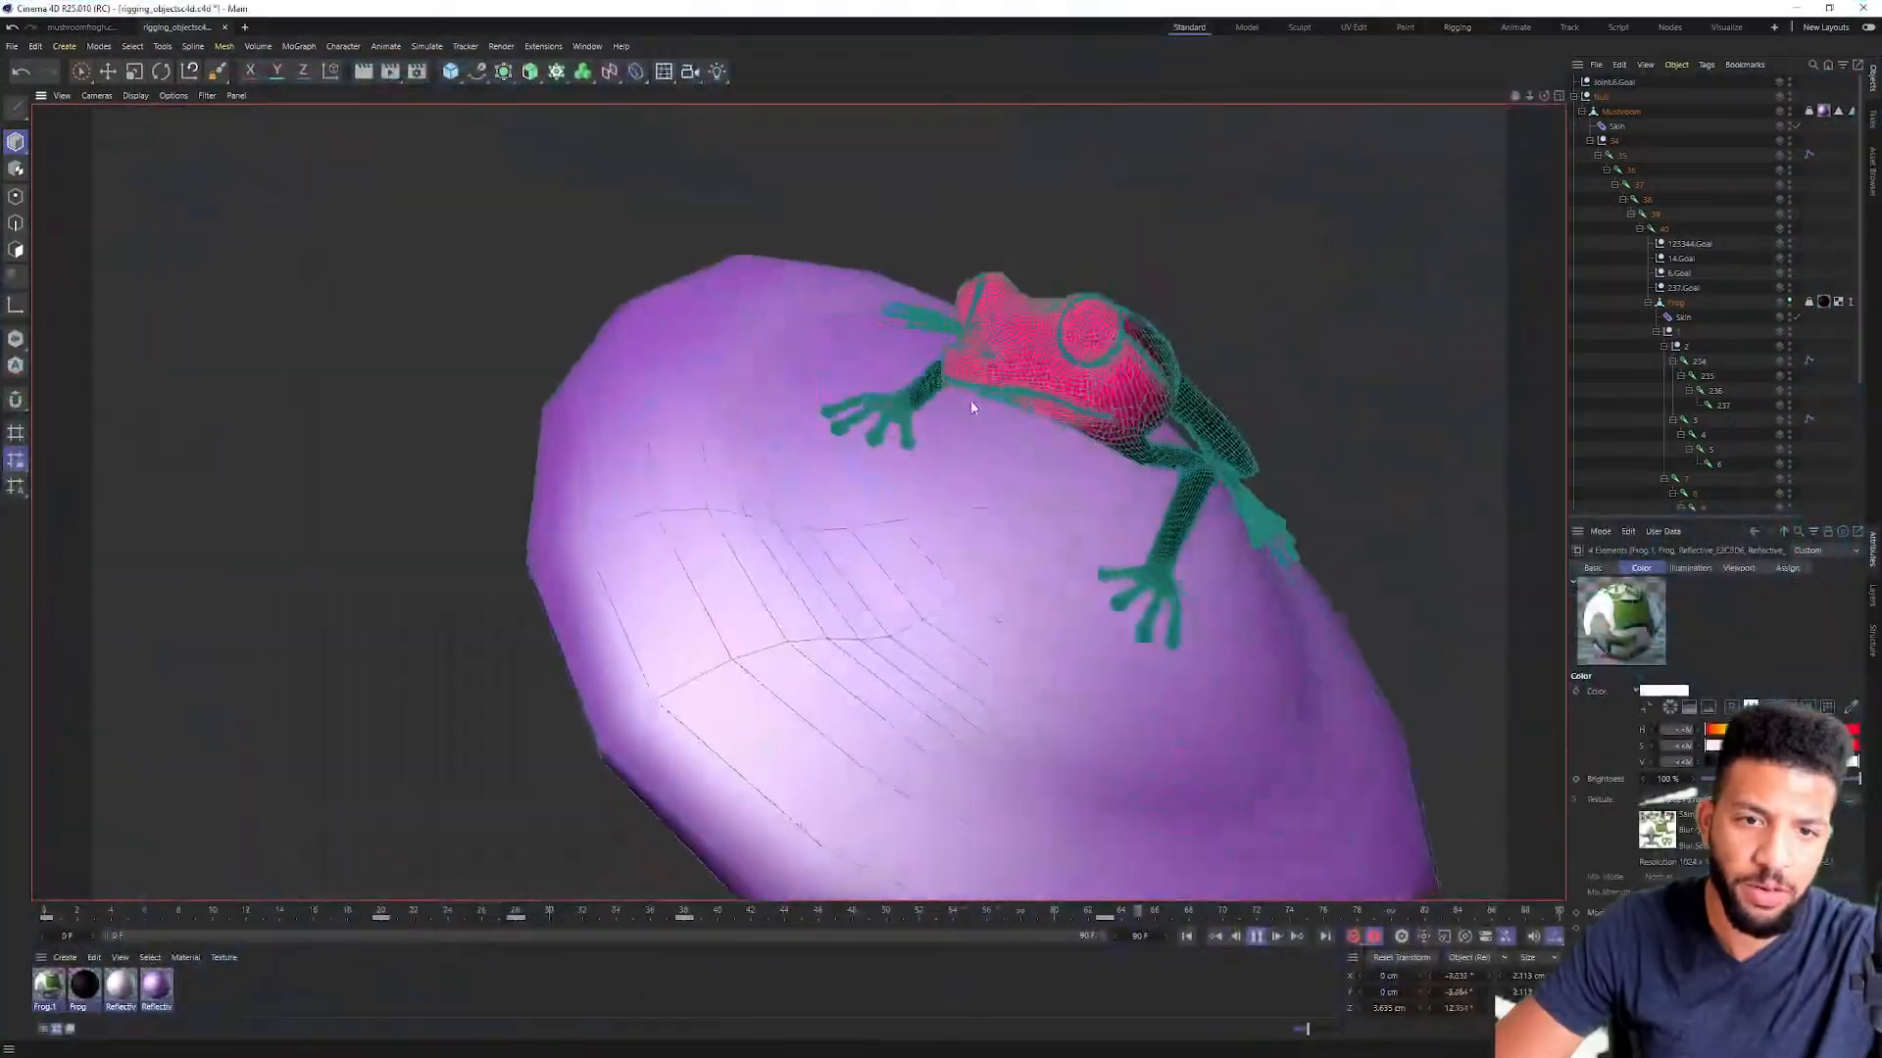
pyautogui.click(133, 96)
pyautogui.click(163, 119)
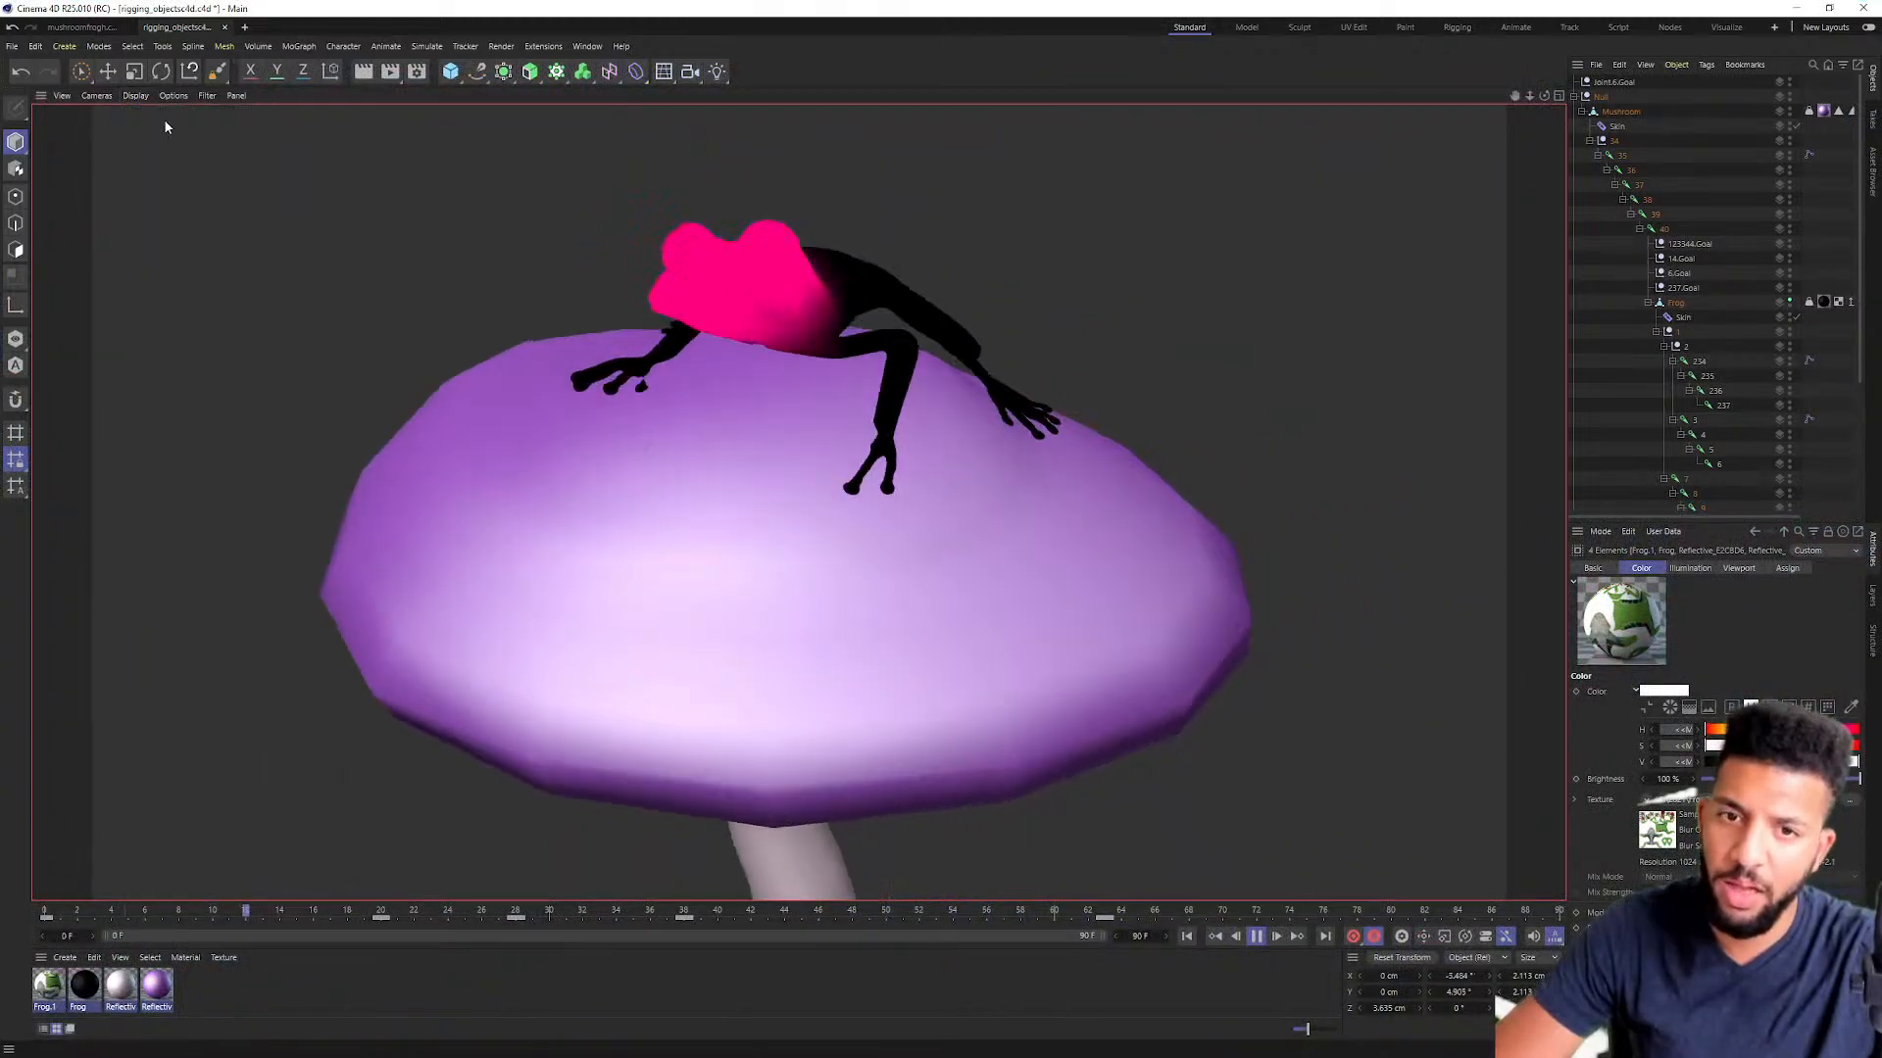
pyautogui.click(81, 71)
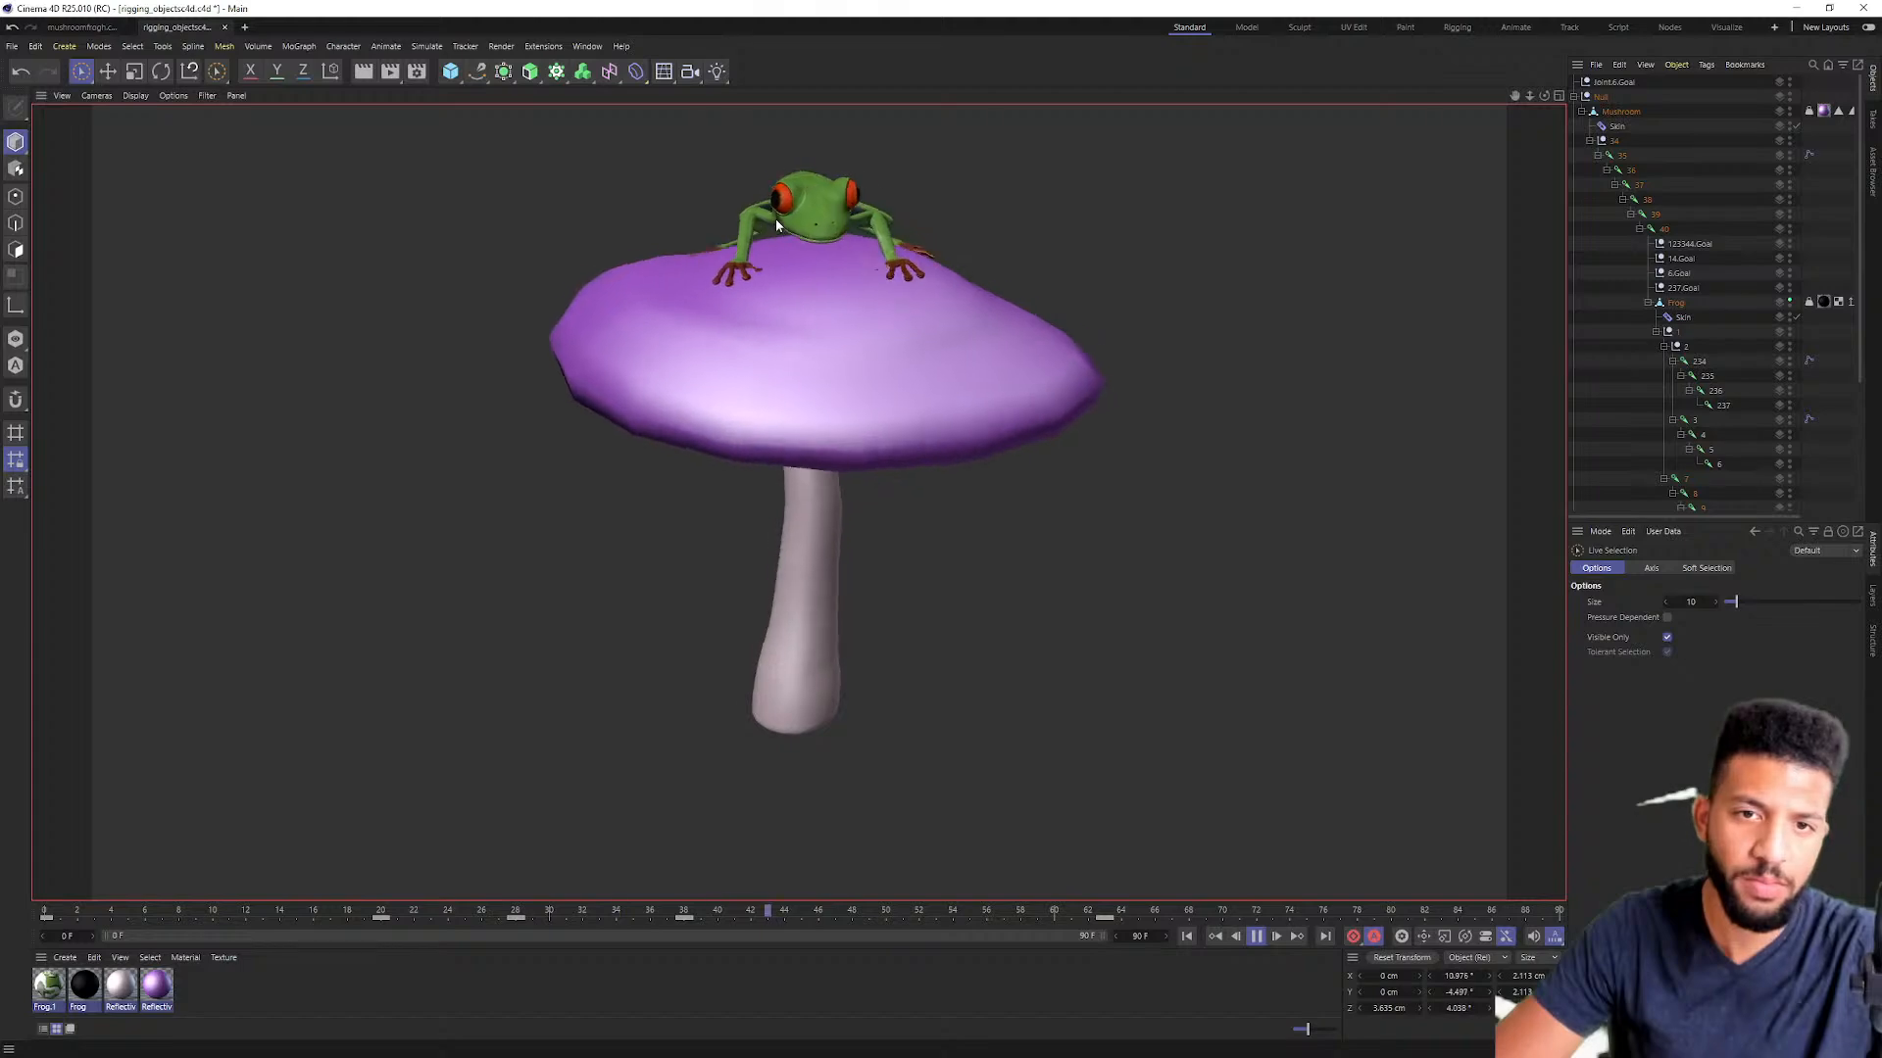
pyautogui.keyDown('alt'); pyautogui.moveTo(729, 247); pyautogui.dragTo(538, 484, button='middle'); pyautogui.keyUp('alt')
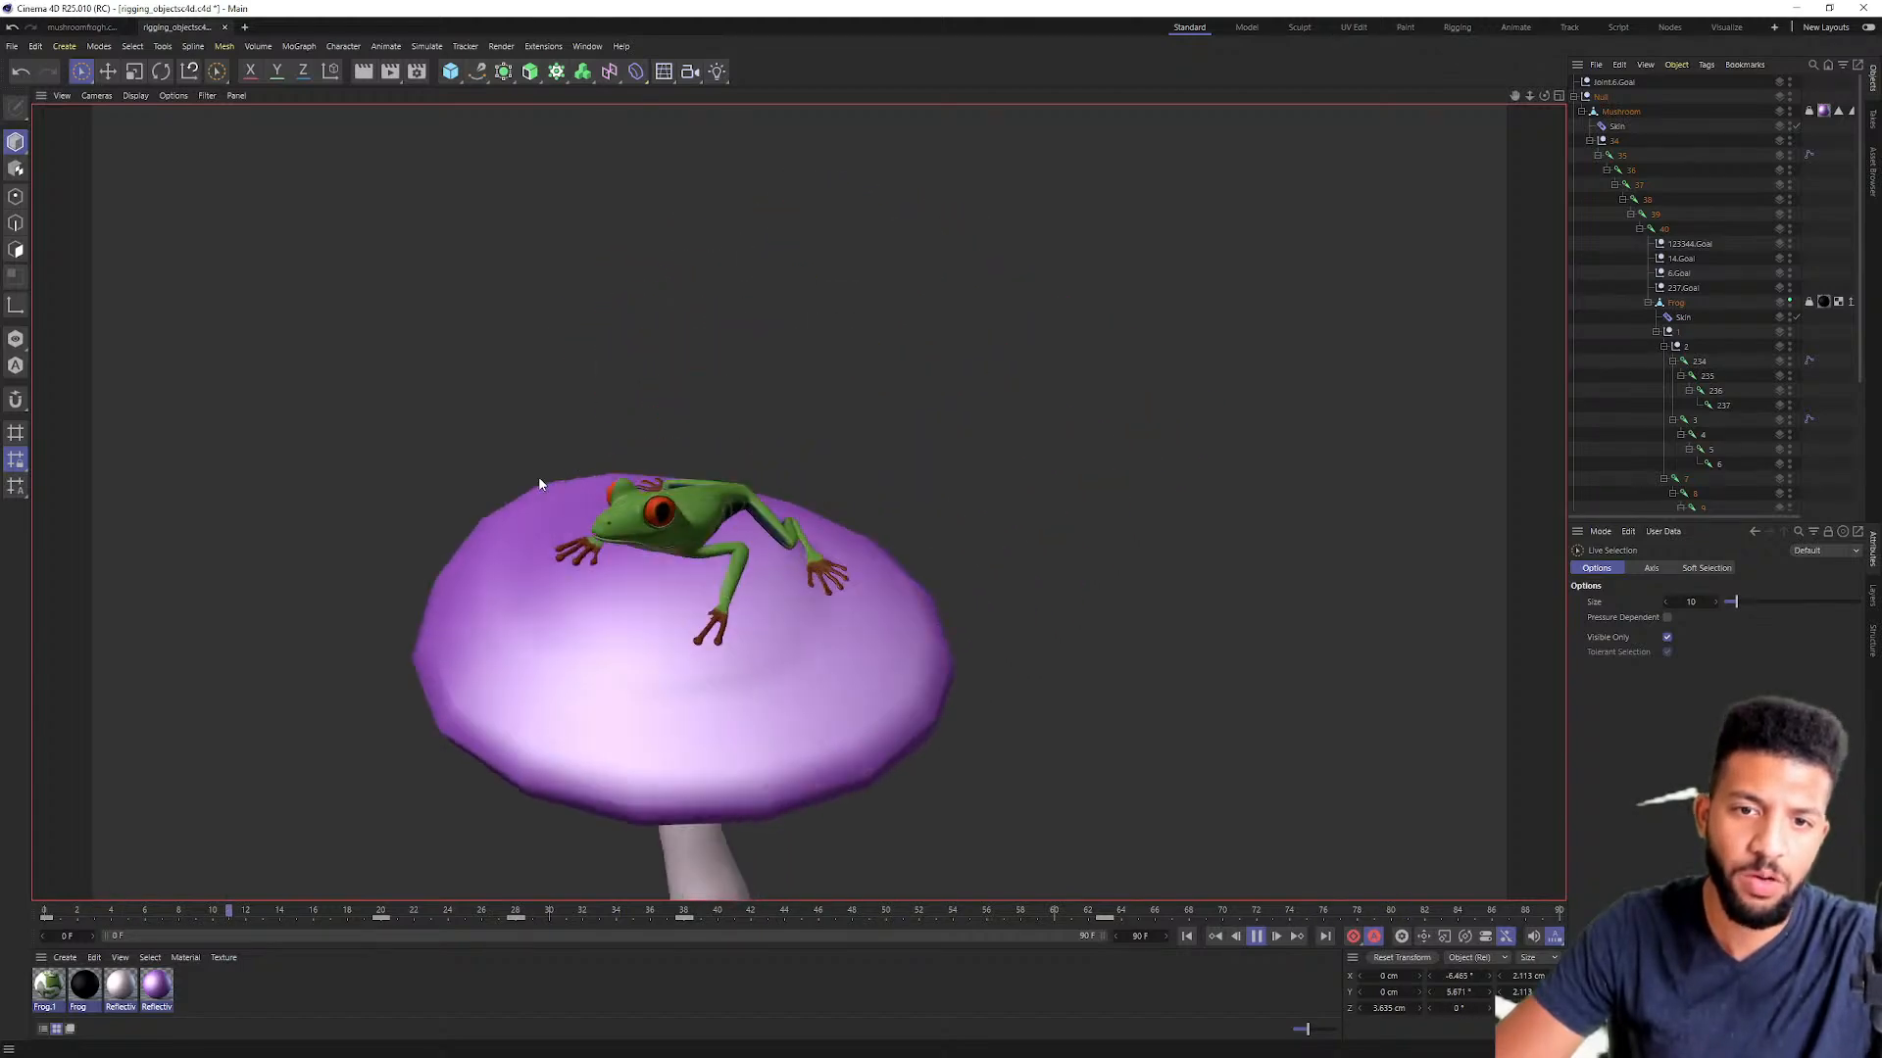
# Step: Examine the playing frog and mushroom animation from several angles, stop it, and return to frame 0
pyautogui.keyDown('alt'); pyautogui.moveTo(538, 484); pyautogui.dragTo(365, 474); pyautogui.keyUp('alt')
pyautogui.scroll(6, 752, 434)
pyautogui.scroll(-5, 768, 343)
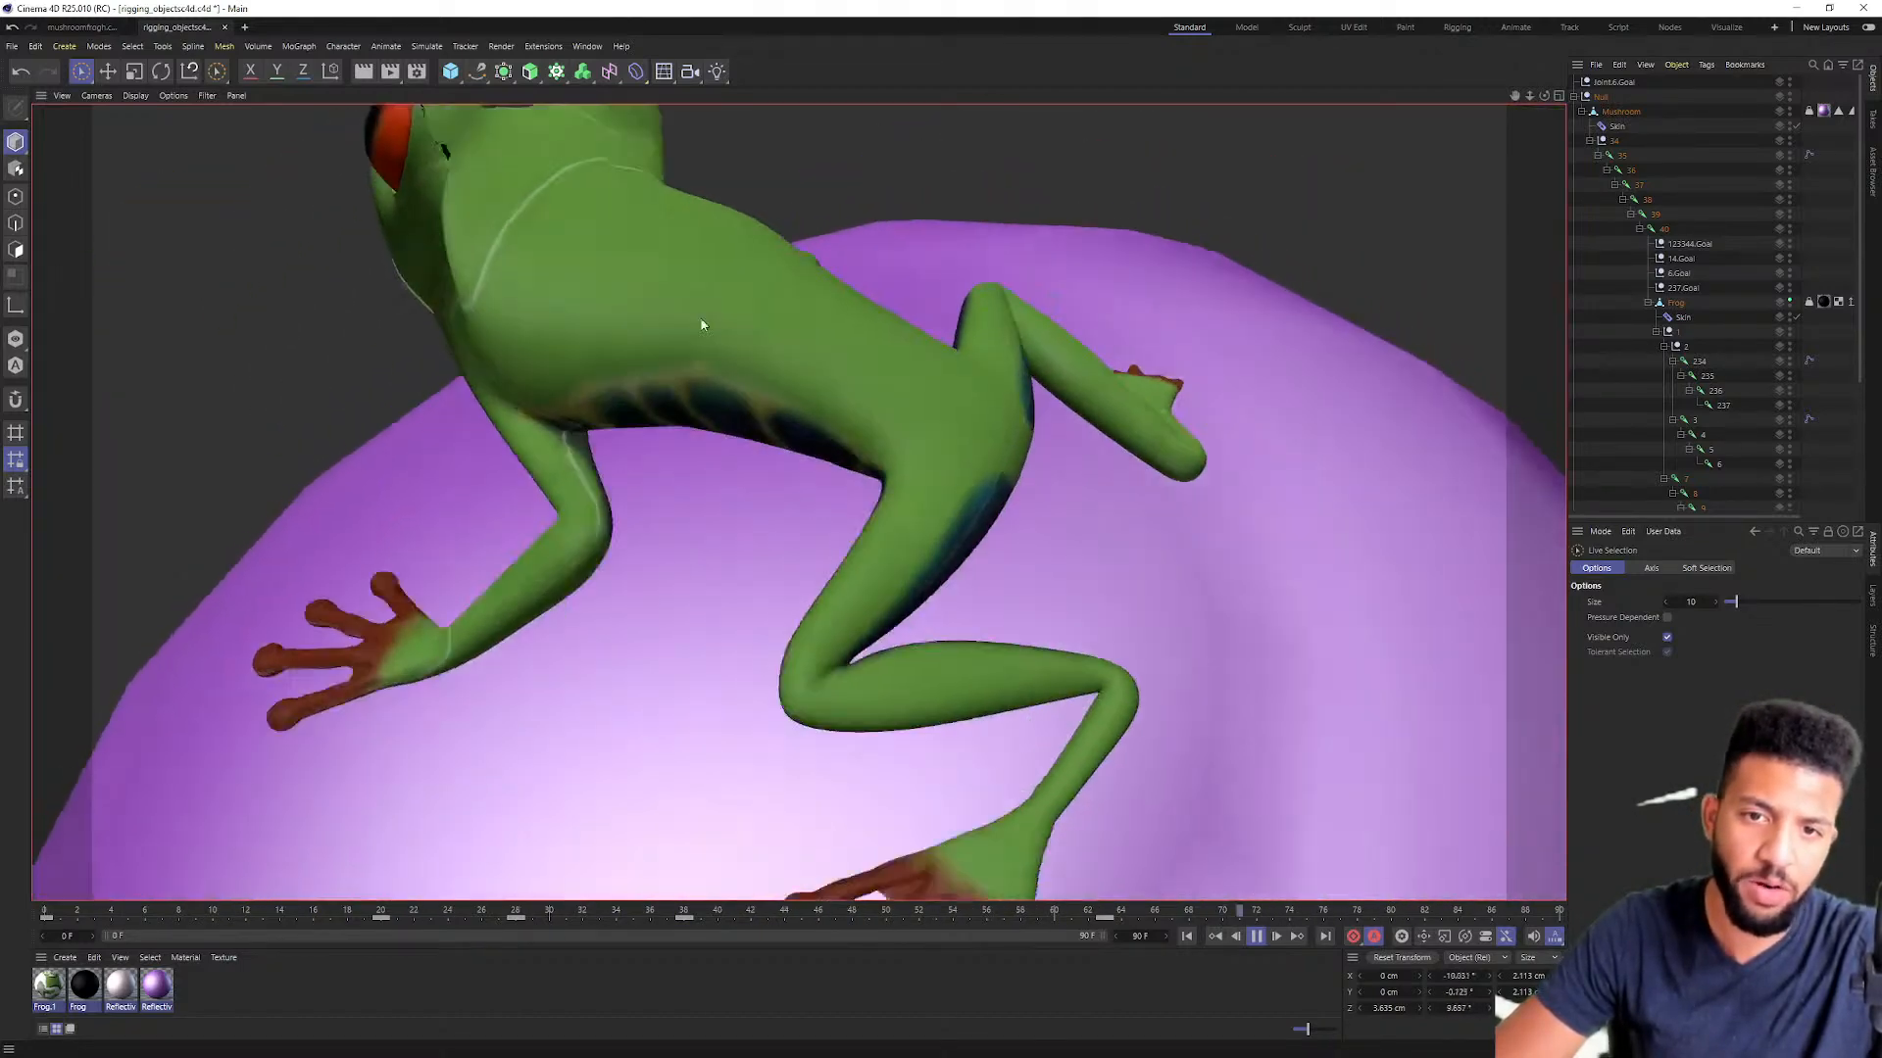
pyautogui.keyDown('alt'); pyautogui.moveTo(735, 333); pyautogui.dragTo(1009, 412); pyautogui.keyUp('alt')
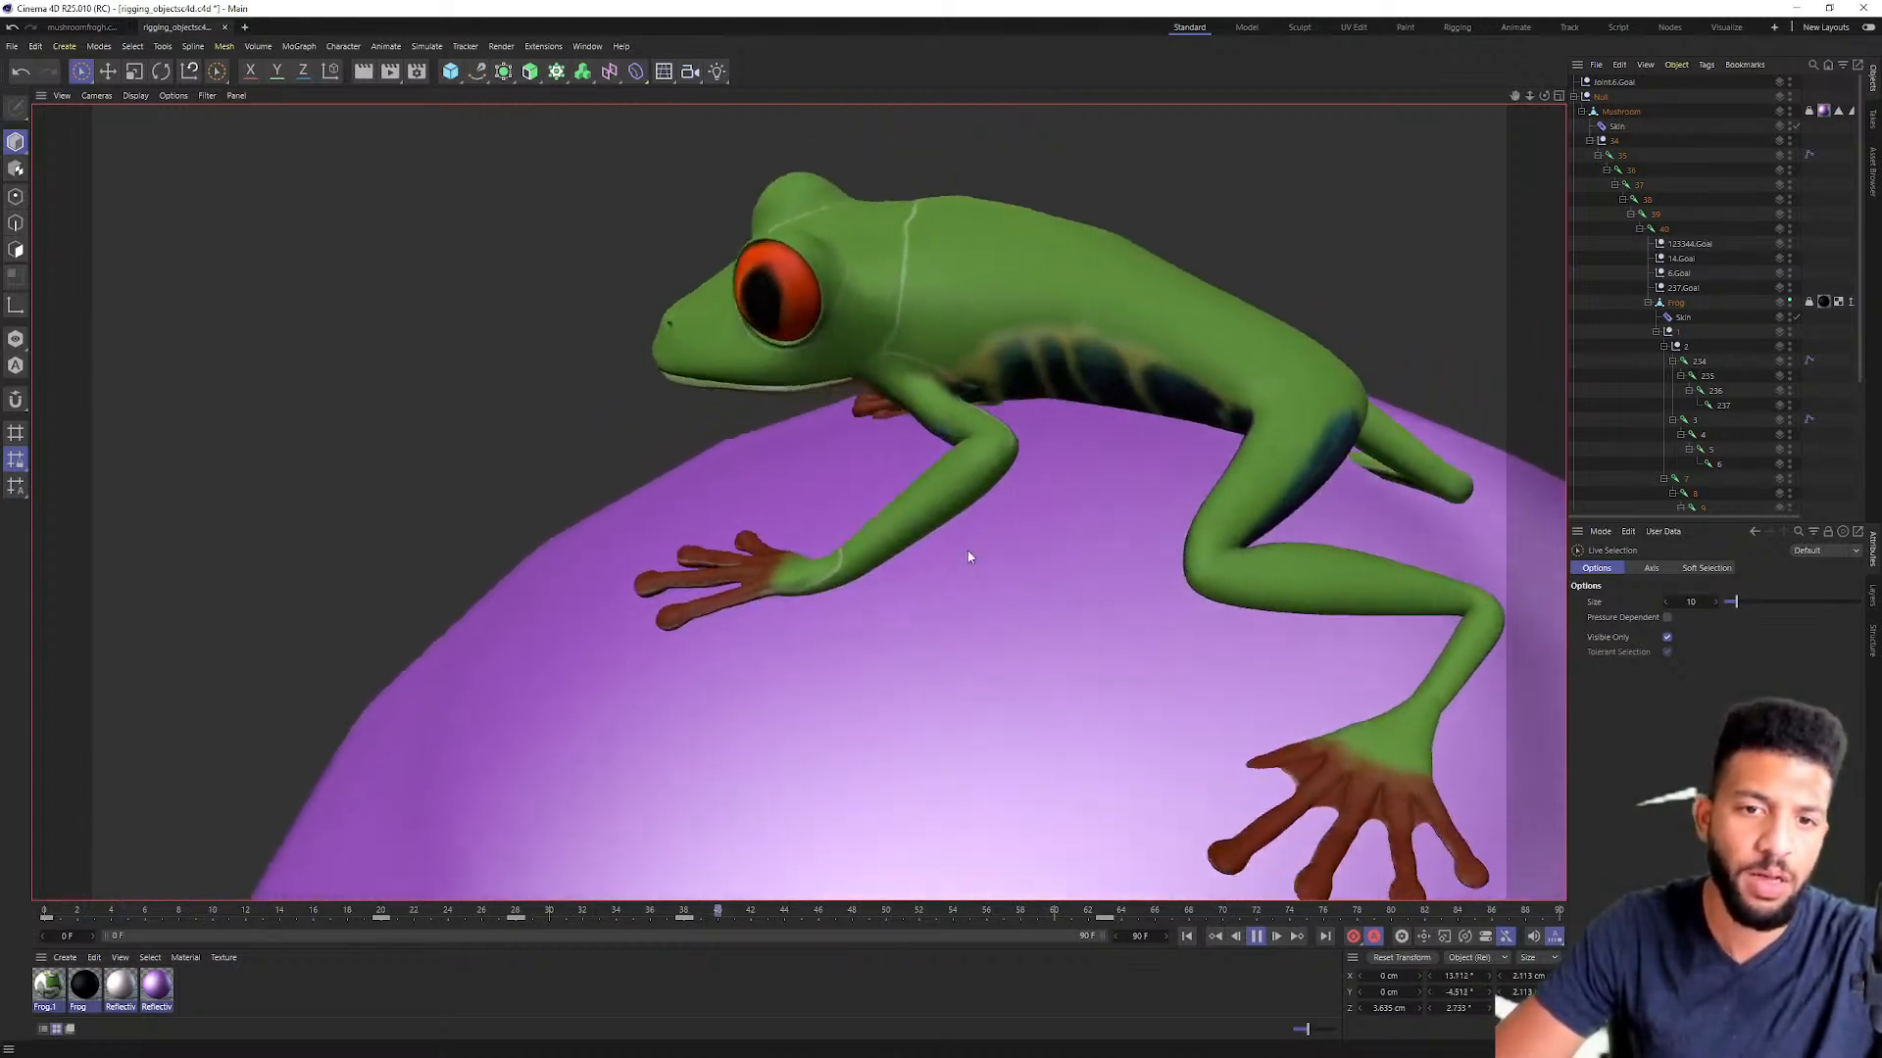
pyautogui.keyDown('alt'); pyautogui.moveTo(1014, 517); pyautogui.dragTo(861, 524, button='right'); pyautogui.keyUp('alt')
pyautogui.keyDown('alt'); pyautogui.moveTo(860, 524); pyautogui.dragTo(1108, 531); pyautogui.keyUp('alt')
pyautogui.keyDown('alt'); pyautogui.moveTo(1109, 425); pyautogui.dragTo(1039, 417, button='right'); pyautogui.keyUp('alt')
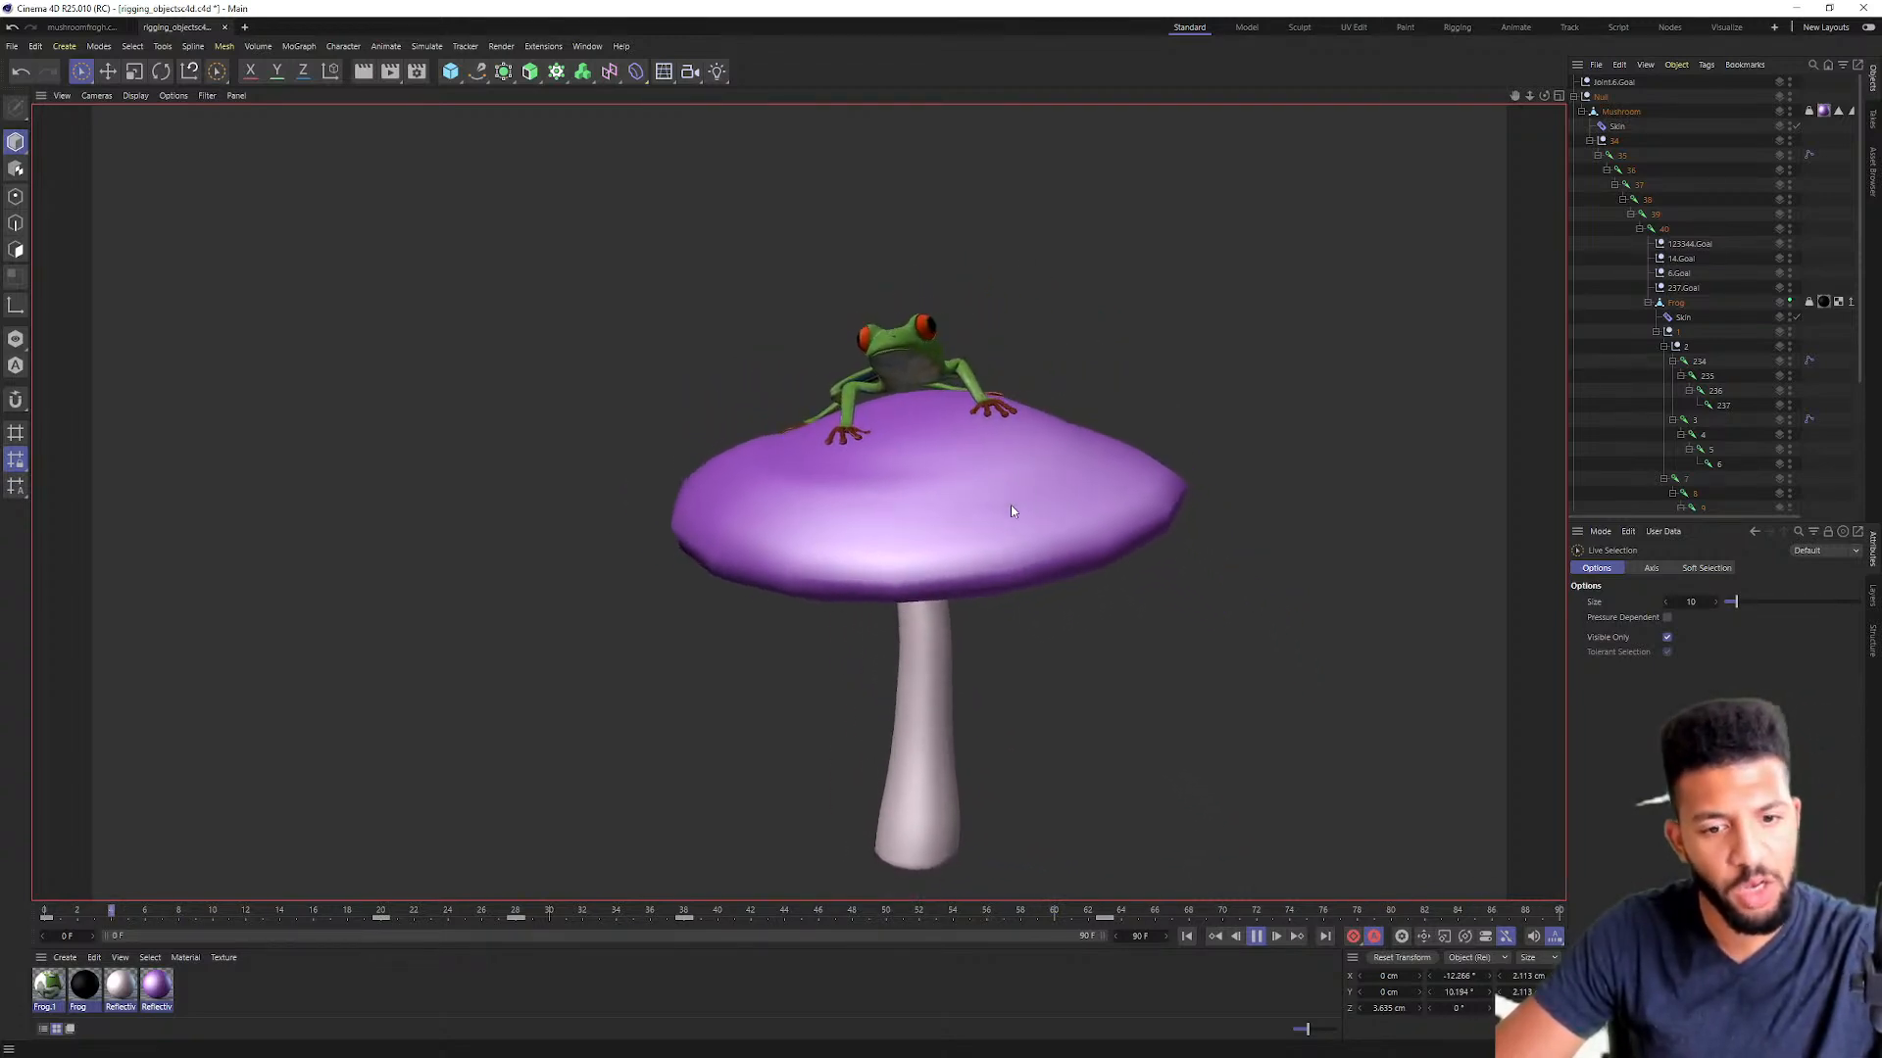
pyautogui.keyDown('alt'); pyautogui.moveTo(1033, 562); pyautogui.dragTo(1055, 480); pyautogui.keyUp('alt')
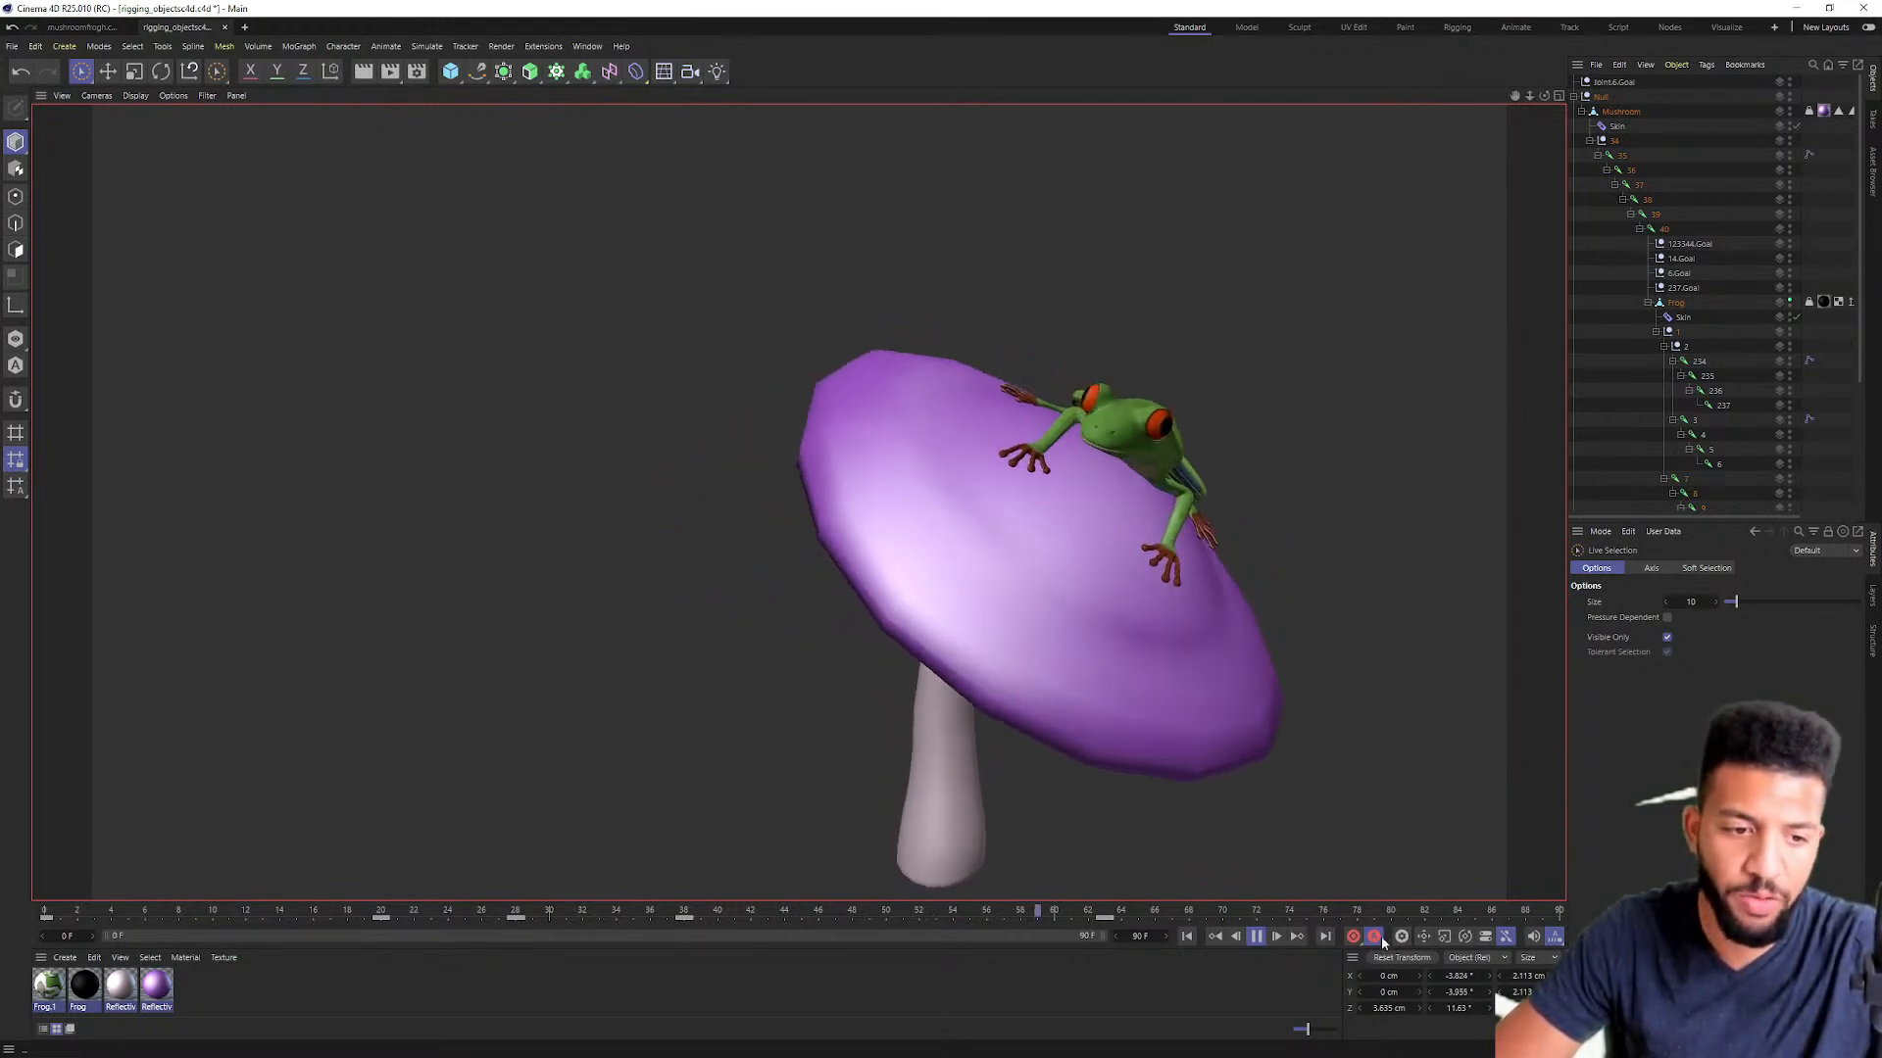
pyautogui.click(1256, 936)
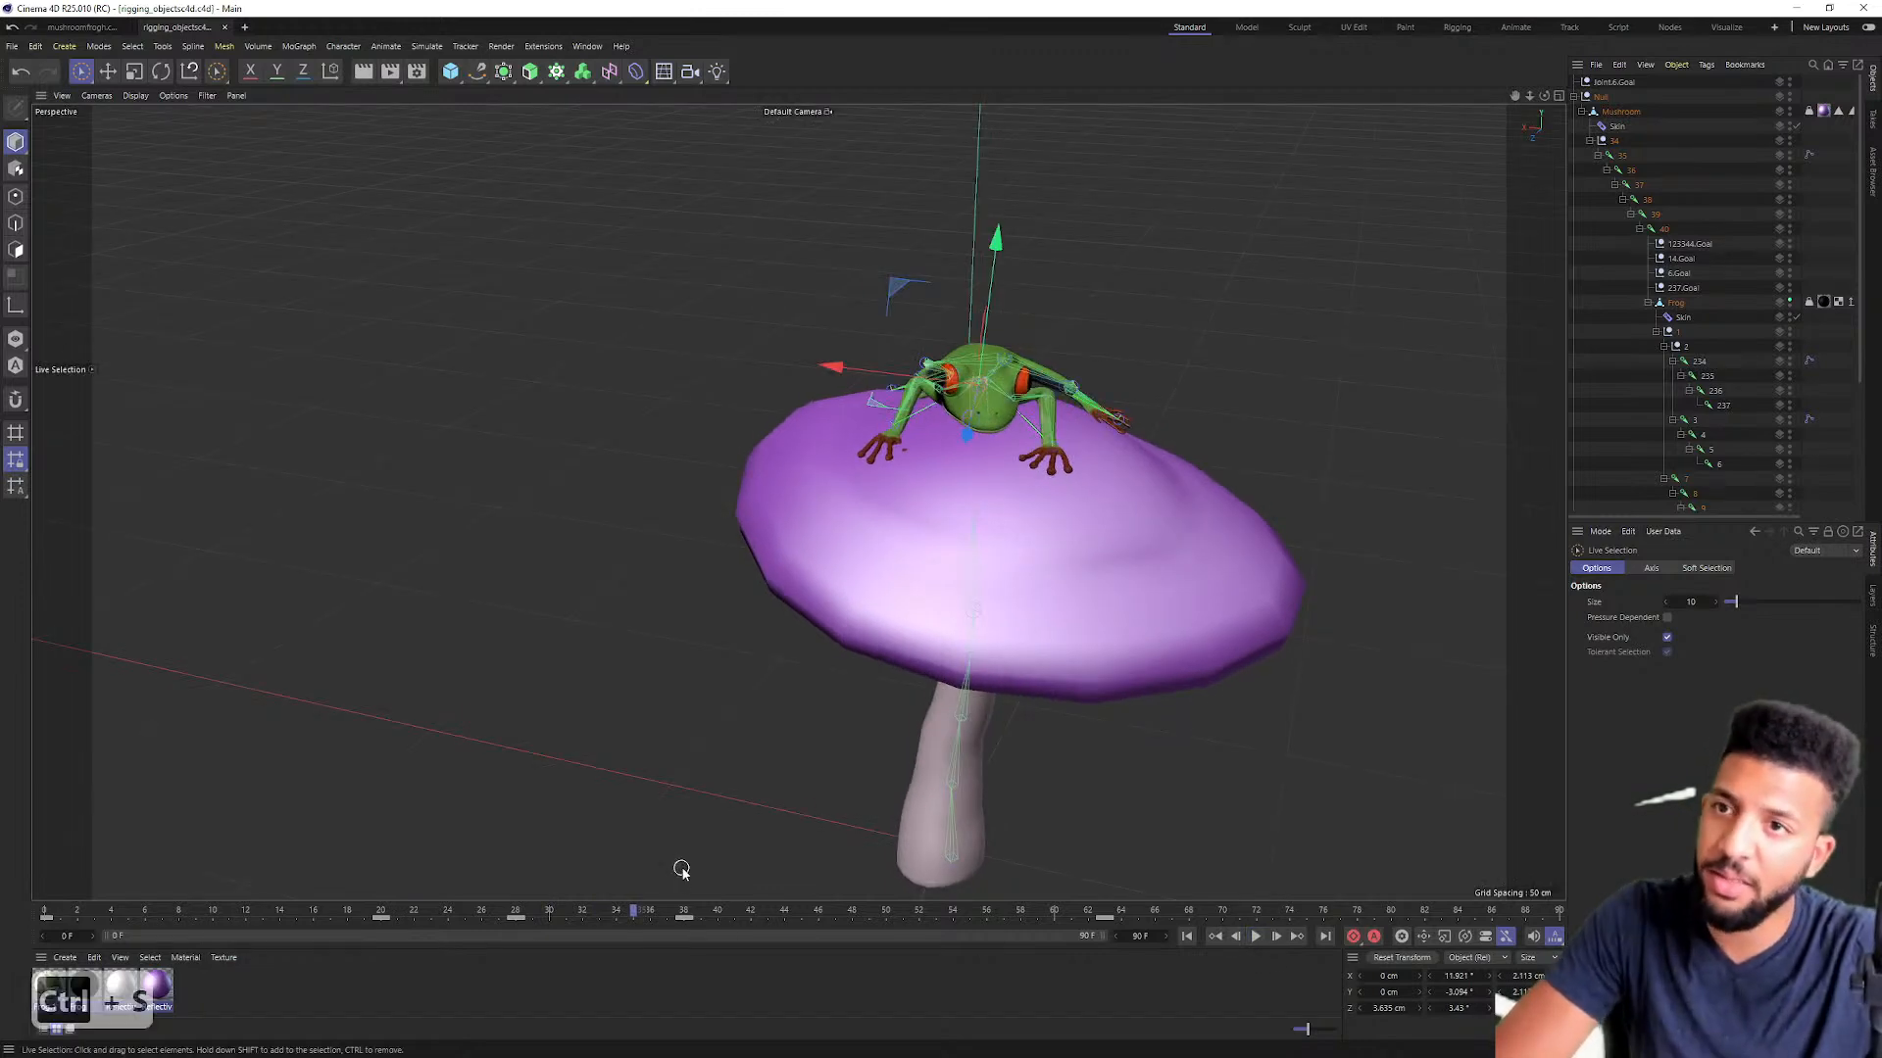
pyautogui.moveTo(468, 911); pyautogui.dragTo(39, 833)
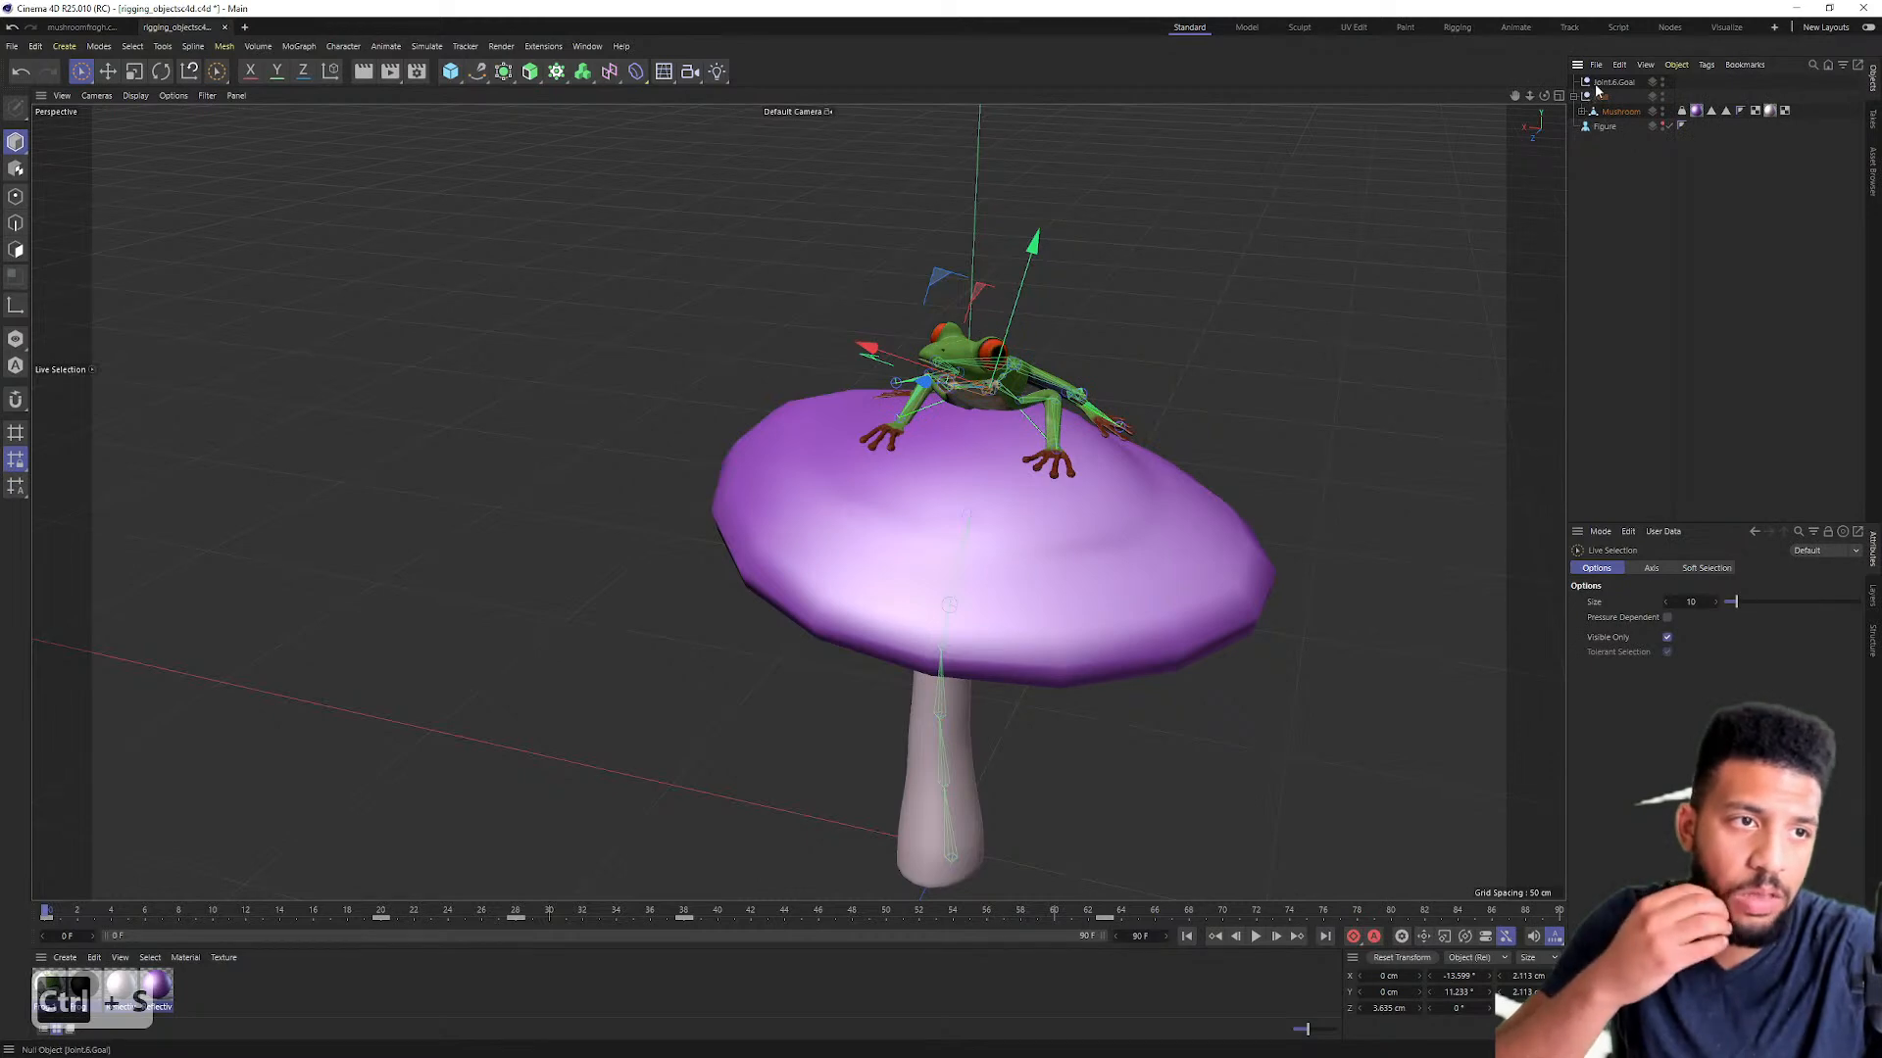
# Step: Make the Figure object visible in the editor and renderer, standing beside the mushroom
pyautogui.click(1599, 129)
pyautogui.click(1662, 128)
pyautogui.click(1662, 122)
pyautogui.keyDown('alt'); pyautogui.moveTo(1085, 365); pyautogui.dragTo(873, 357, button='right'); pyautogui.keyUp('alt')
pyautogui.keyDown('alt'); pyautogui.moveTo(873, 356); pyautogui.dragTo(657, 399, button='middle'); pyautogui.keyUp('alt')
pyautogui.keyDown('alt'); pyautogui.moveTo(1231, 478); pyautogui.dragTo(1172, 476); pyautogui.keyUp('alt')
pyautogui.keyDown('alt'); pyautogui.moveTo(1172, 476); pyautogui.dragTo(640, 554, button='middle'); pyautogui.keyUp('alt')
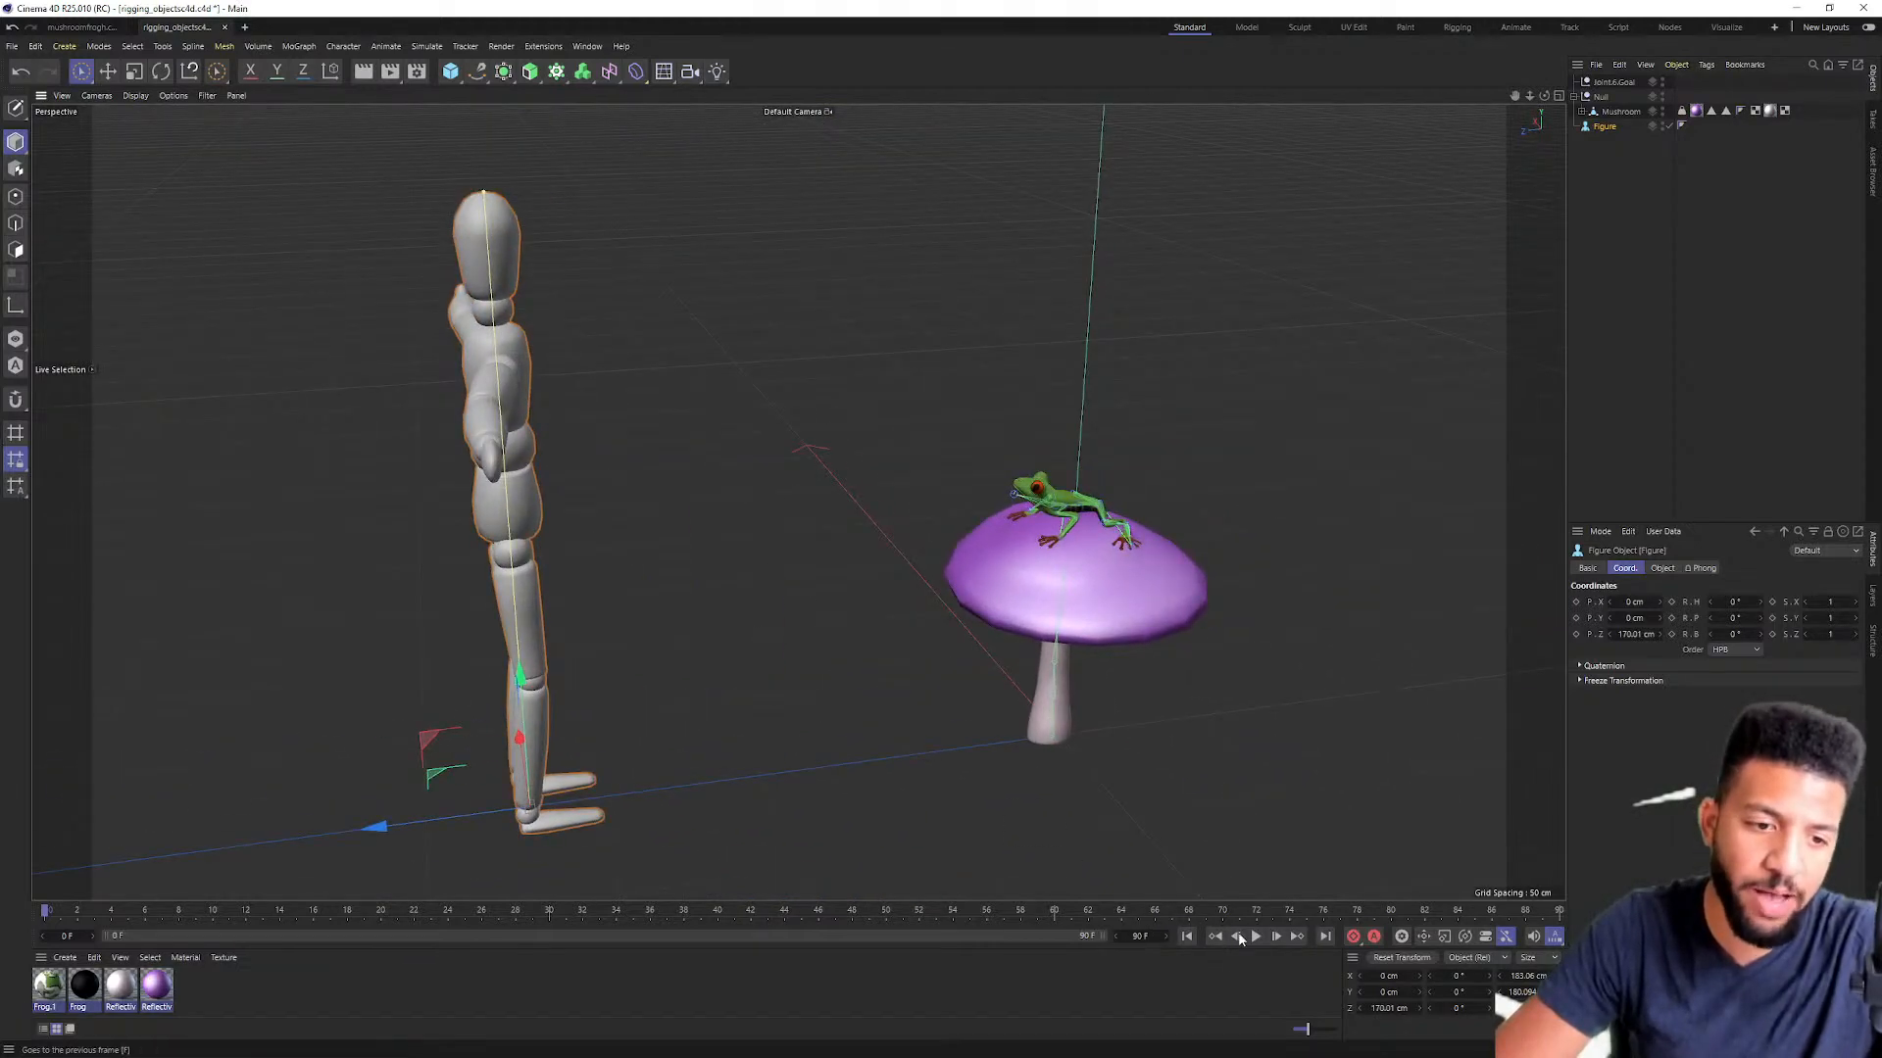
# Step: Play the animation and compare the mushroom and frog's scale with the human figure from several angles
pyautogui.click(1255, 936)
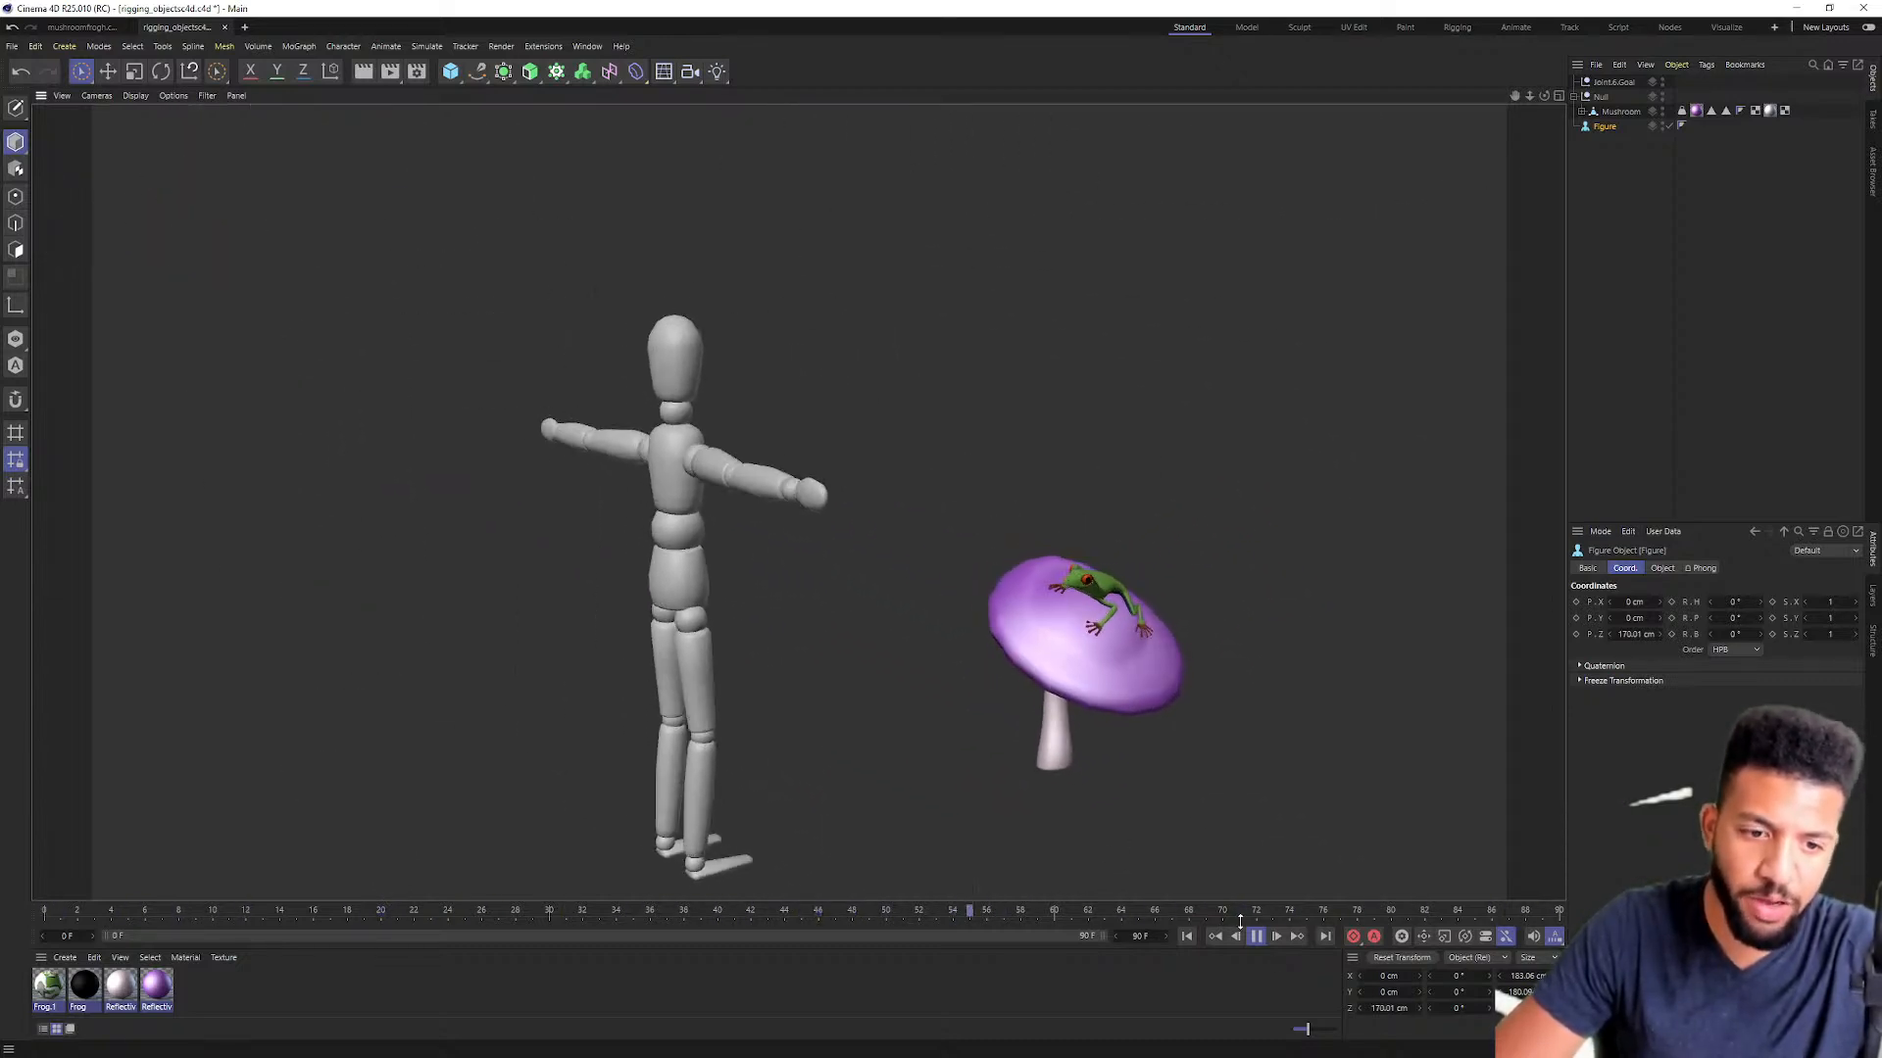
pyautogui.keyDown('alt'); pyautogui.moveTo(1000, 682); pyautogui.dragTo(1016, 621, button='middle'); pyautogui.keyUp('alt')
pyautogui.moveTo(1016, 621)
pyautogui.keyDown('alt'); pyautogui.mouseDown()
pyautogui.moveTo(1128, 644)
pyautogui.moveTo(710, 567)
pyautogui.moveTo(1011, 623)
pyautogui.mouseUp(); pyautogui.keyUp('alt')
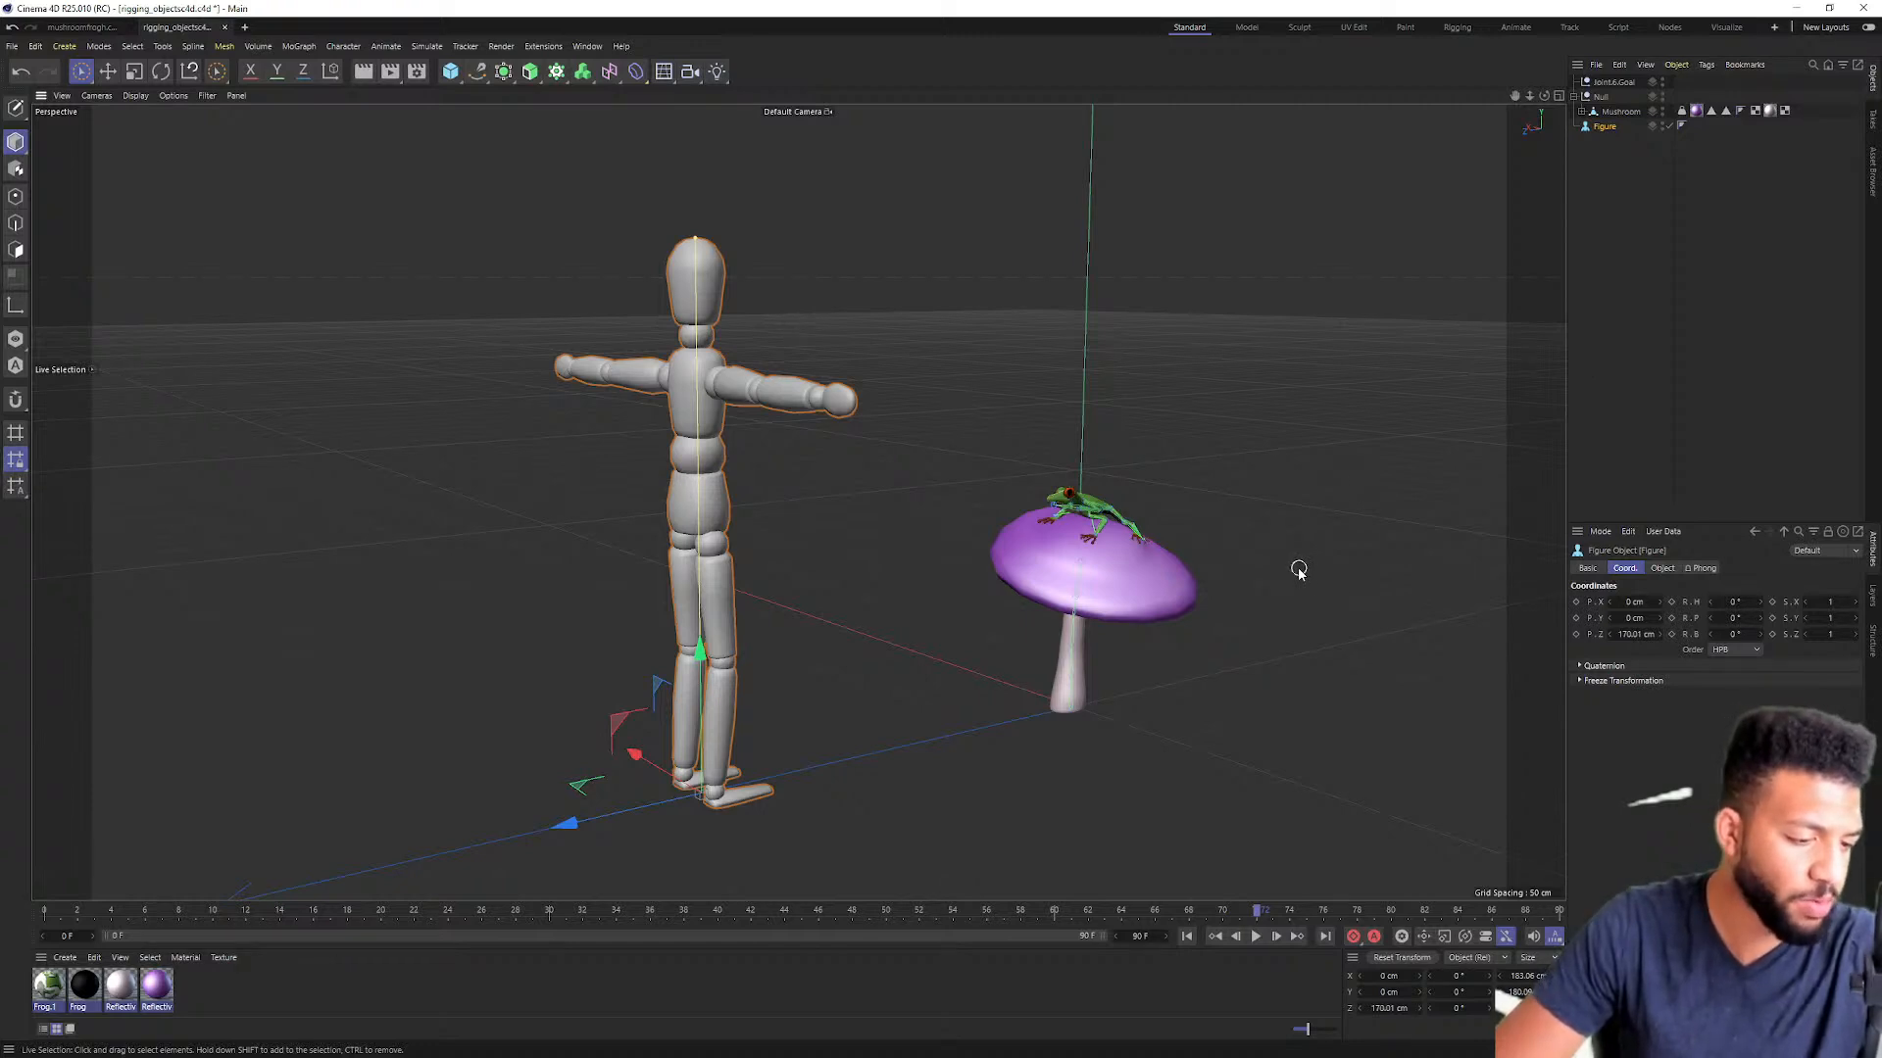
pyautogui.keyDown('alt'); pyautogui.moveTo(862, 602); pyautogui.dragTo(597, 443); pyautogui.keyUp('alt')
pyautogui.keyDown('alt'); pyautogui.moveTo(629, 498); pyautogui.dragTo(493, 464); pyautogui.keyUp('alt')
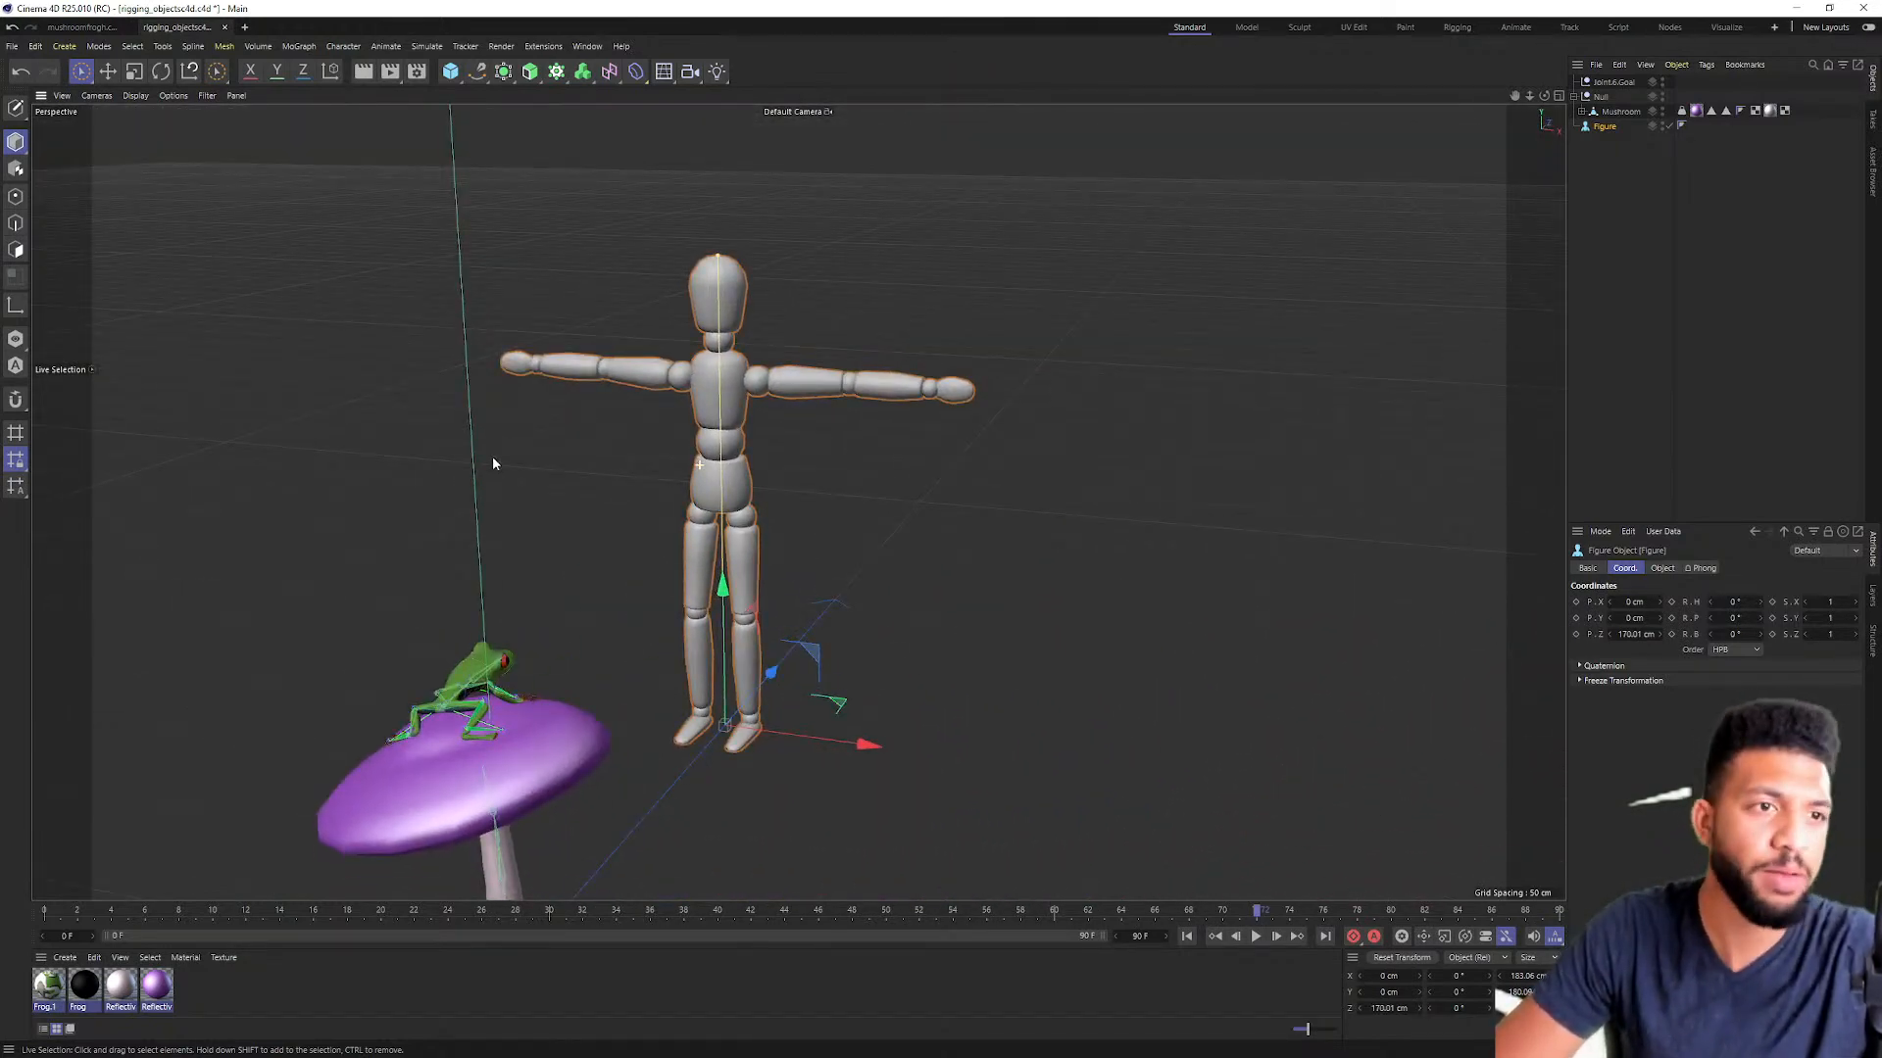
pyautogui.keyDown('alt'); pyautogui.moveTo(597, 386); pyautogui.dragTo(824, 457, button='right'); pyautogui.keyUp('alt')
pyautogui.keyDown('alt'); pyautogui.moveTo(823, 457); pyautogui.dragTo(634, 453); pyautogui.keyUp('alt')
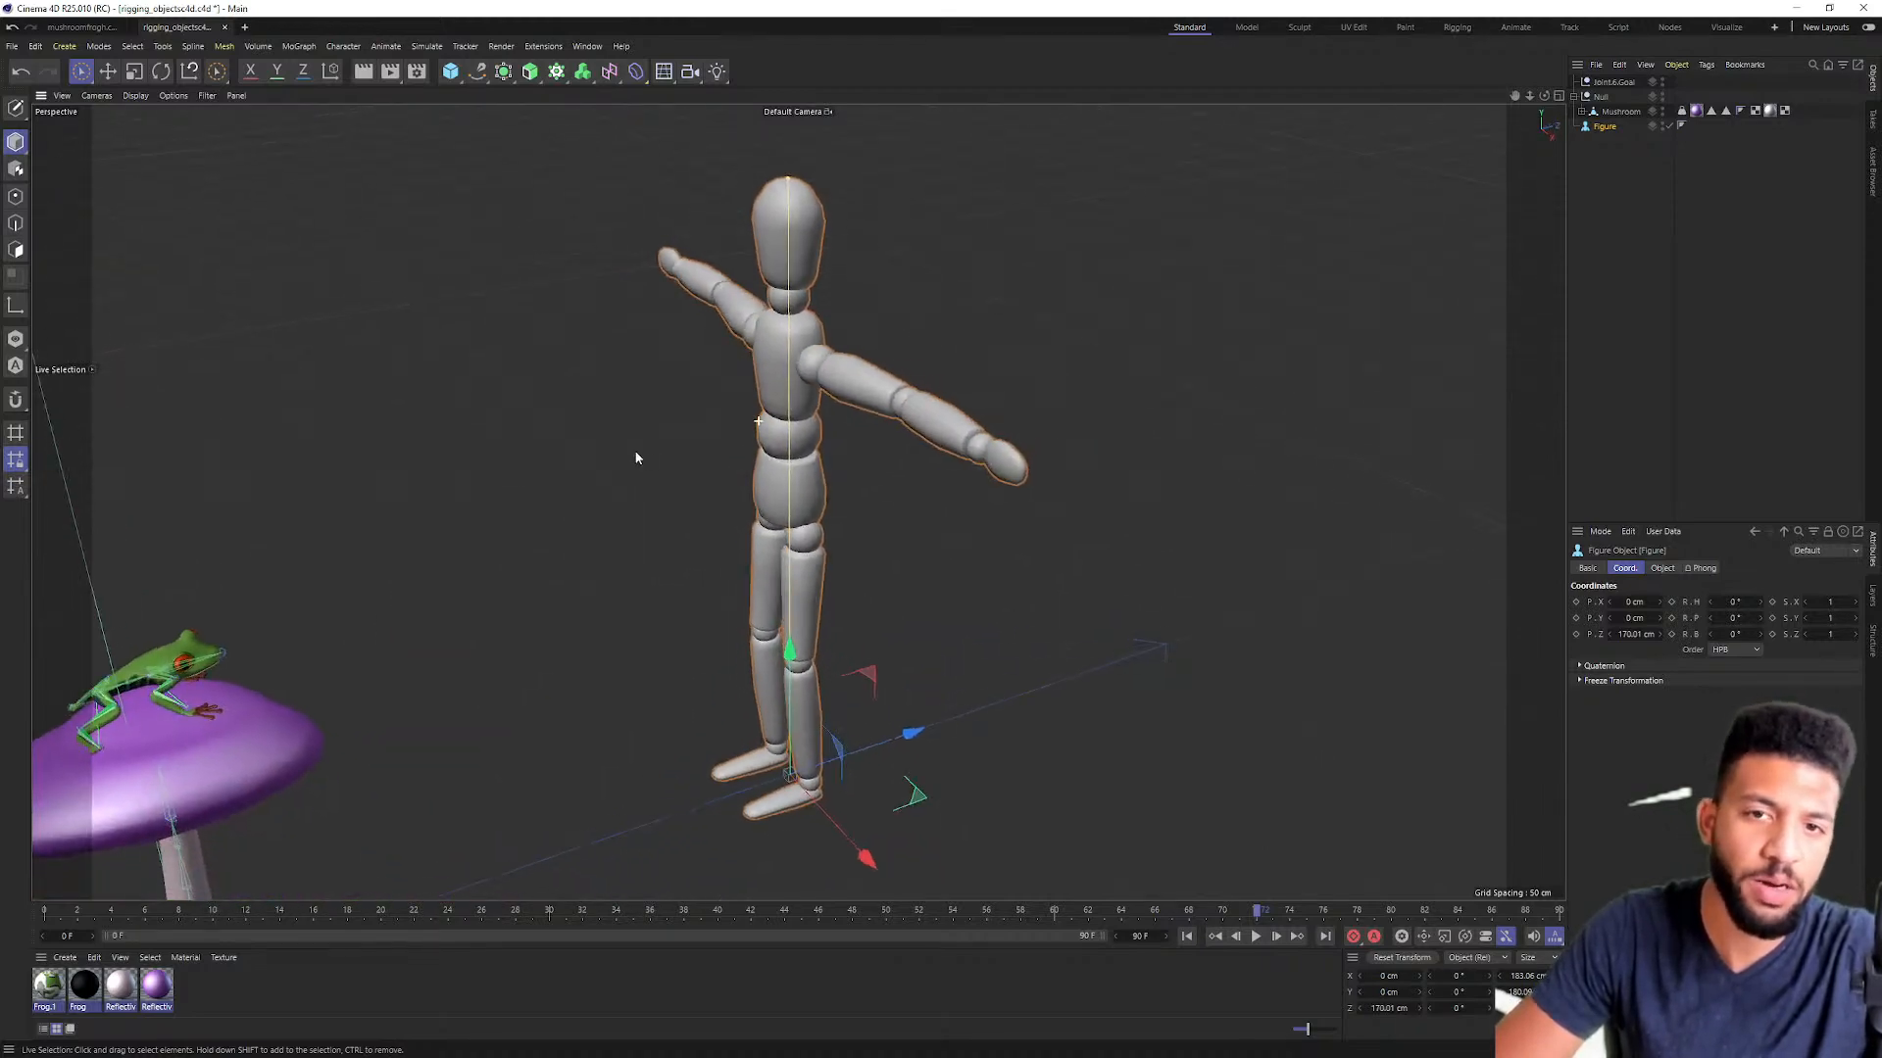
# Step: Switch the interface to the new Standard layout, keeping the Figure object selected
pyautogui.click(1606, 143)
pyautogui.click(1604, 127)
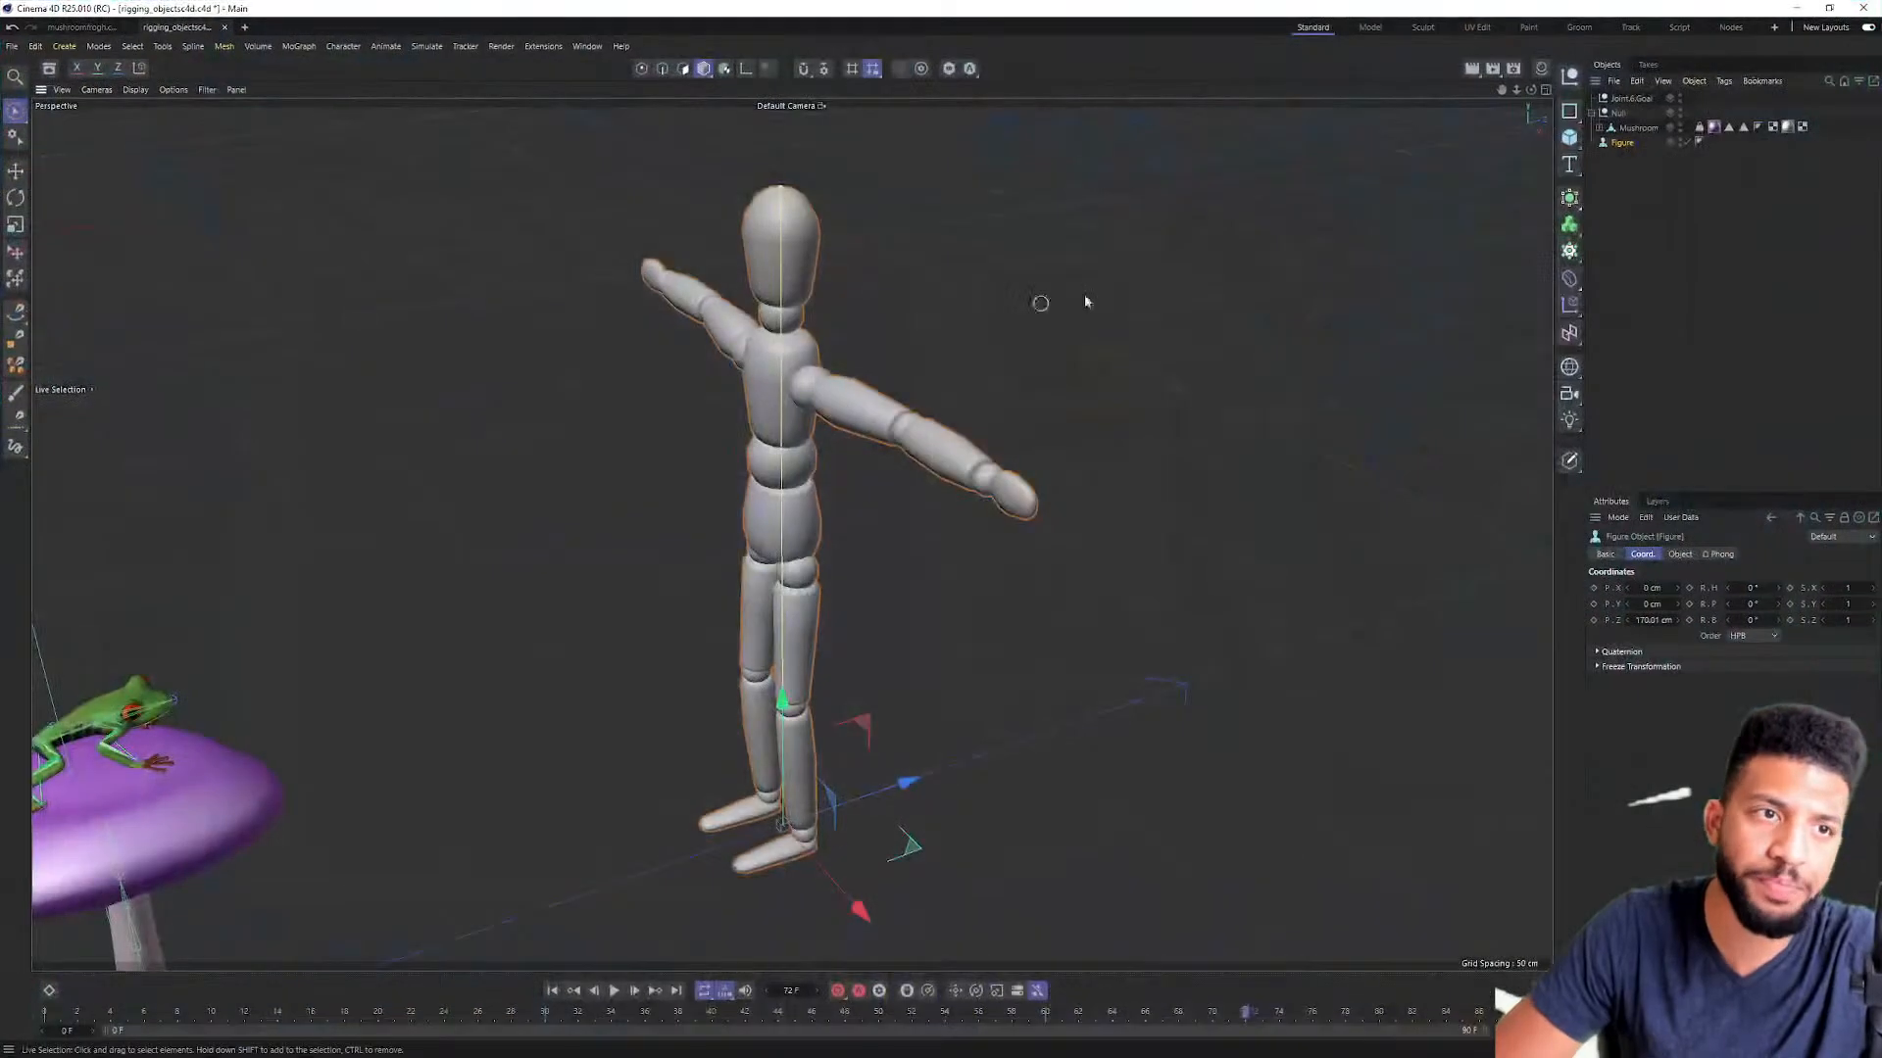
pyautogui.click(1569, 137)
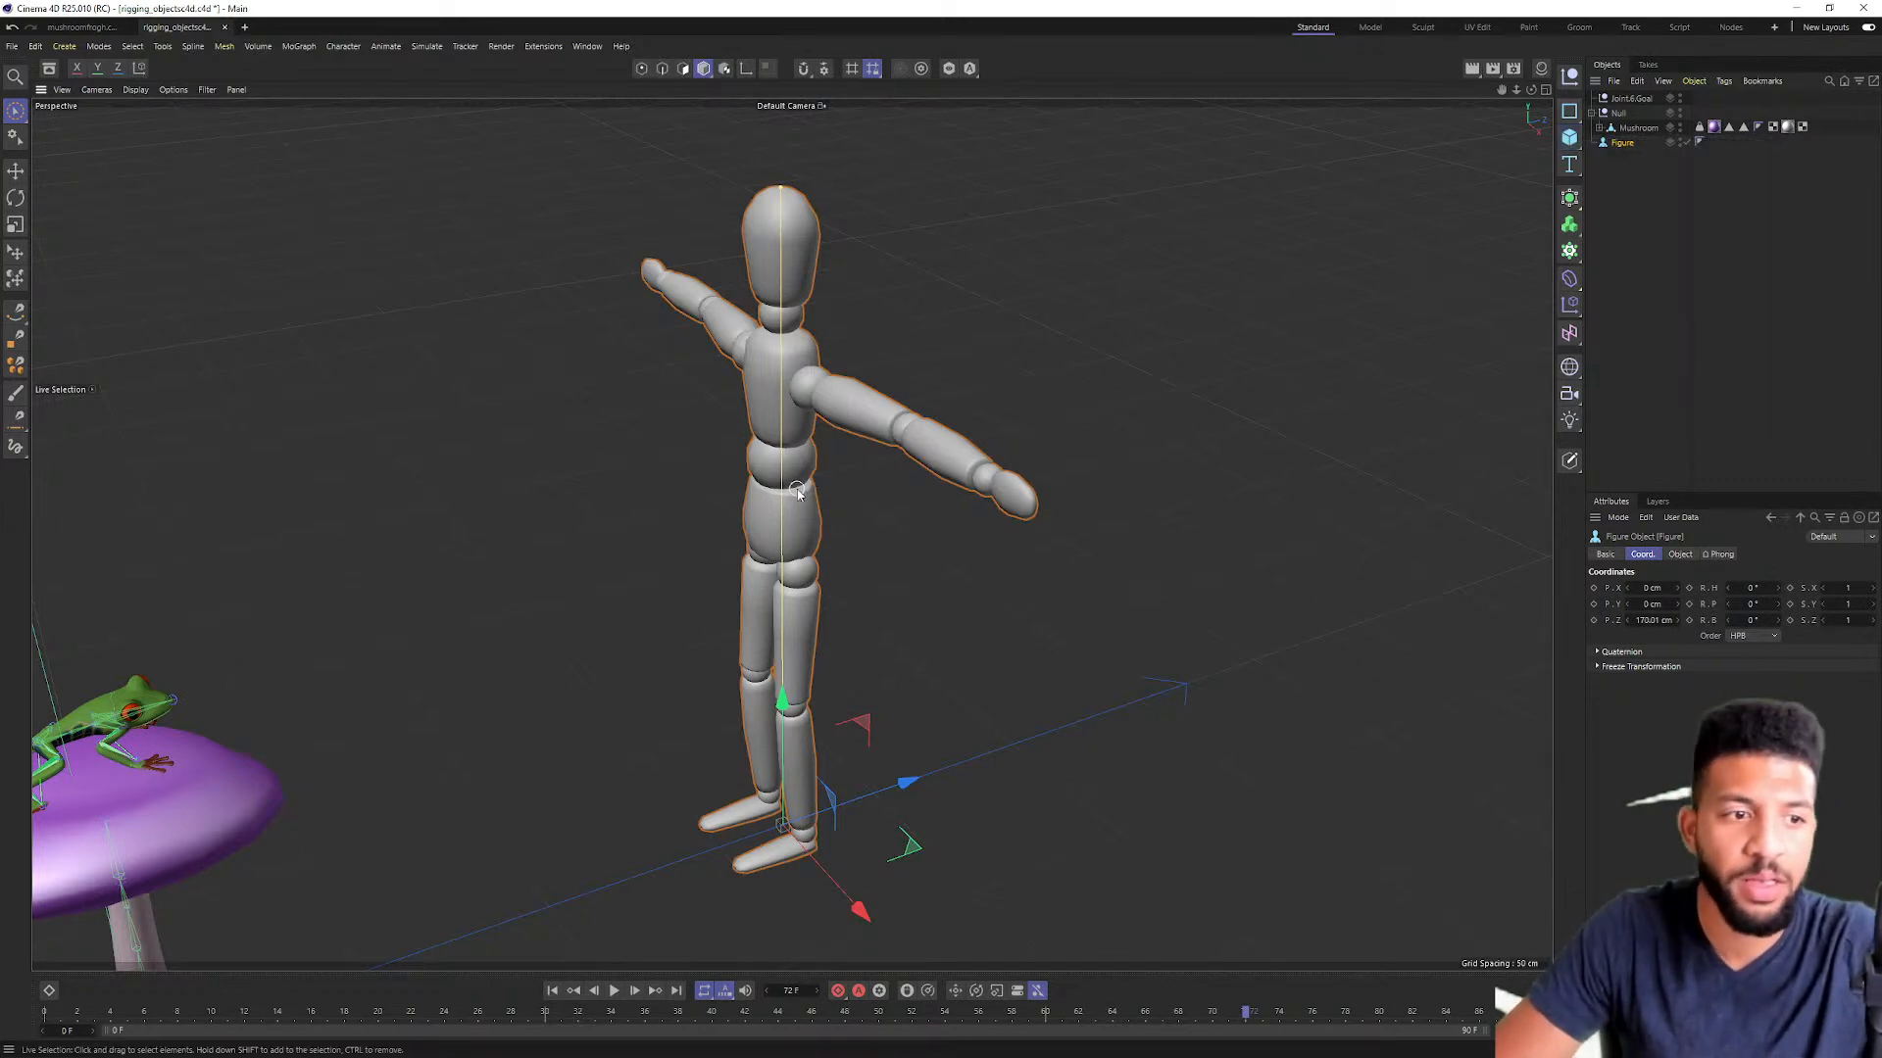
# Step: Play the animation and examine the frog on the mushroom cap up close from several angles
pyautogui.keyDown('alt'); pyautogui.moveTo(691, 482); pyautogui.dragTo(840, 716); pyautogui.keyUp('alt')
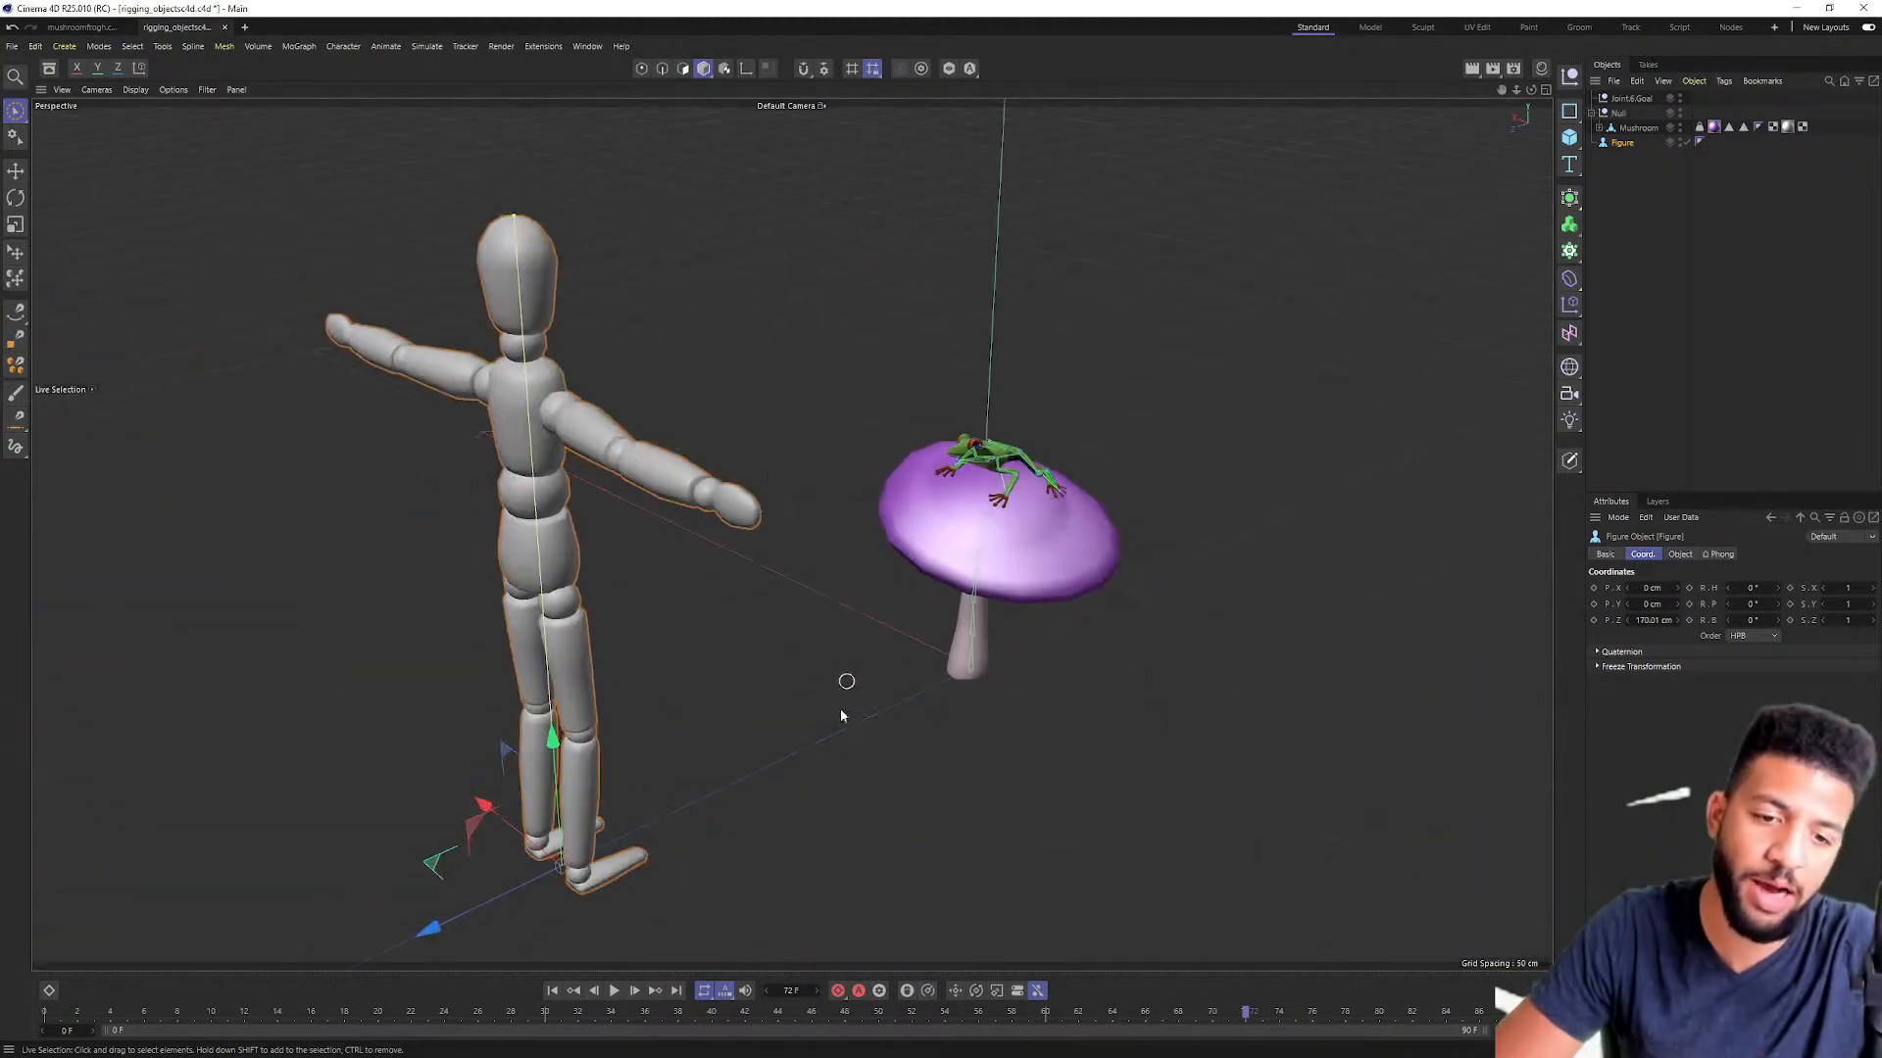
pyautogui.click(613, 990)
pyautogui.keyDown('alt'); pyautogui.moveTo(831, 547); pyautogui.dragTo(768, 562); pyautogui.keyUp('alt')
pyautogui.keyDown('alt'); pyautogui.moveTo(768, 563); pyautogui.dragTo(1068, 546, button='middle'); pyautogui.keyUp('alt')
pyautogui.keyDown('alt'); pyautogui.moveTo(1067, 546); pyautogui.dragTo(1049, 453); pyautogui.keyUp('alt')
pyautogui.keyDown('alt'); pyautogui.moveTo(1149, 474); pyautogui.dragTo(1303, 415, button='right'); pyautogui.keyUp('alt')
pyautogui.keyDown('alt'); pyautogui.moveTo(1303, 415); pyautogui.dragTo(904, 445); pyautogui.keyUp('alt')
pyautogui.click(613, 991)
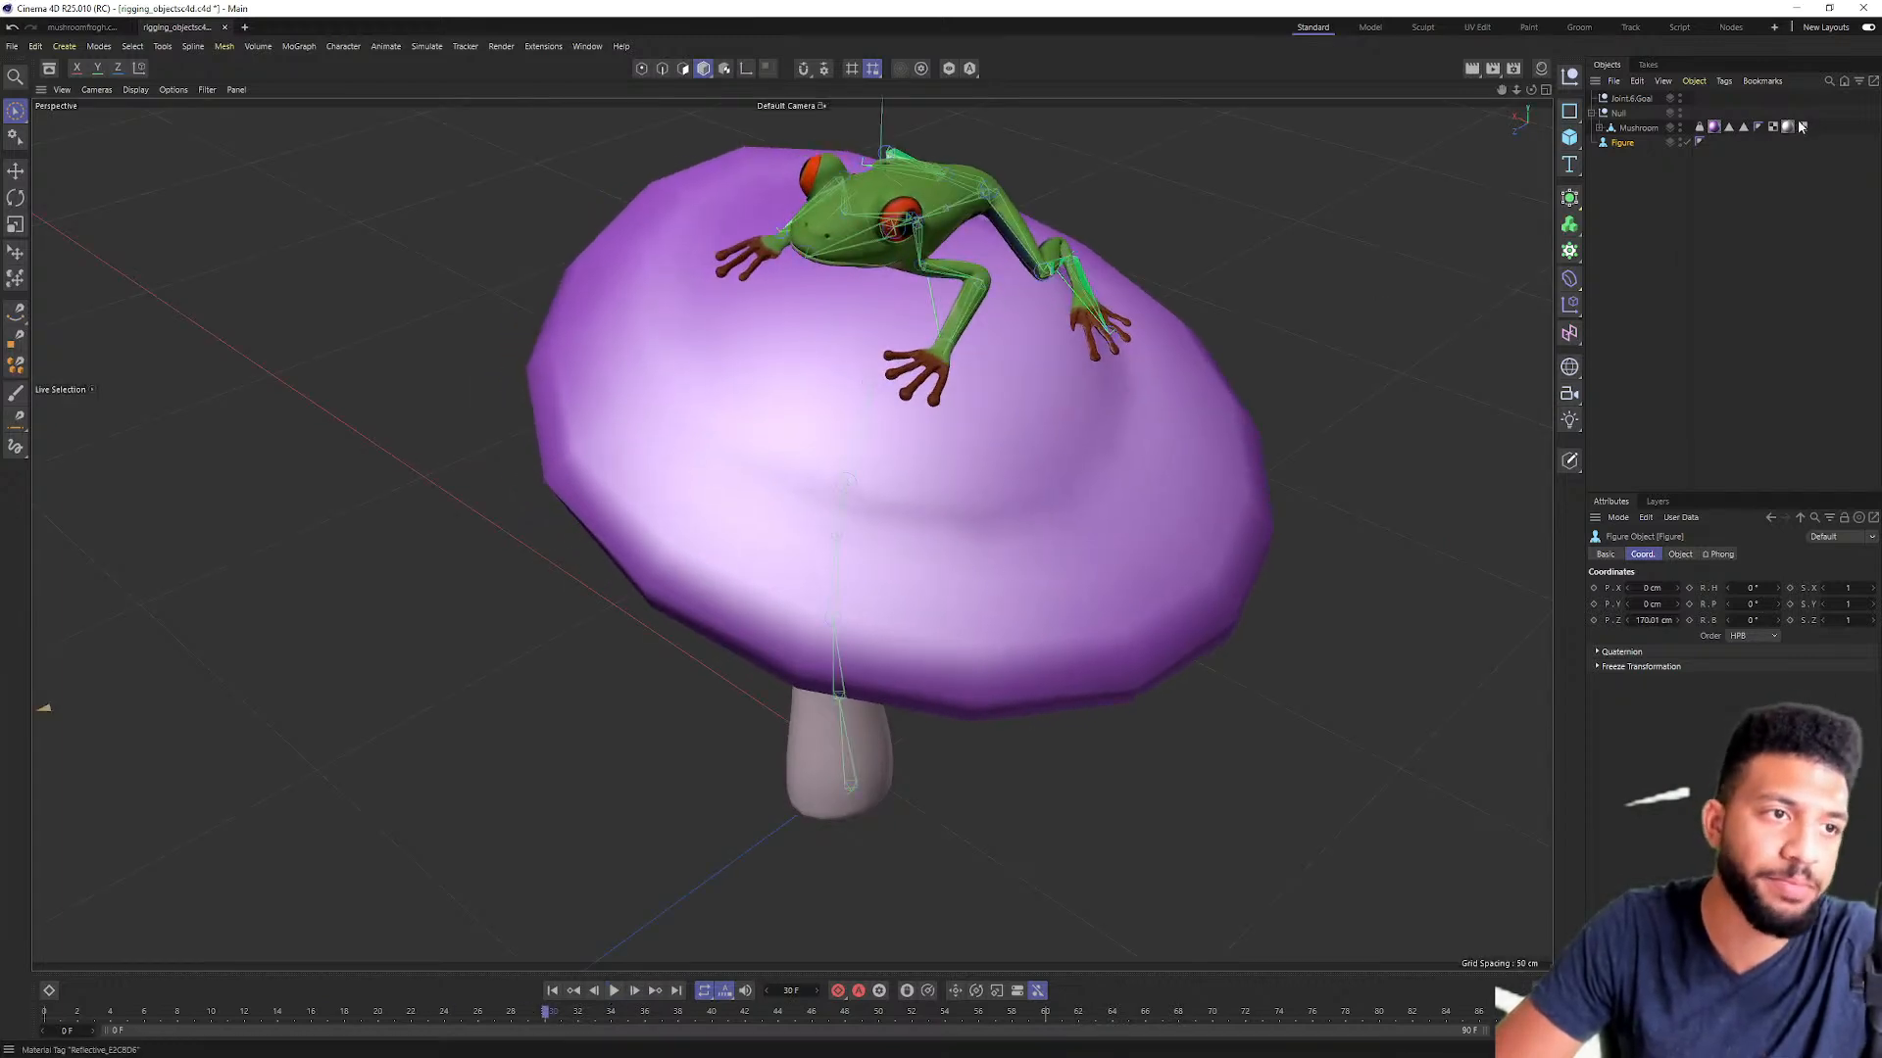
# Step: Inspect the mushroom's joint hierarchy, select the first goal null under joint 40, and collapse the joint tree
pyautogui.click(1599, 128)
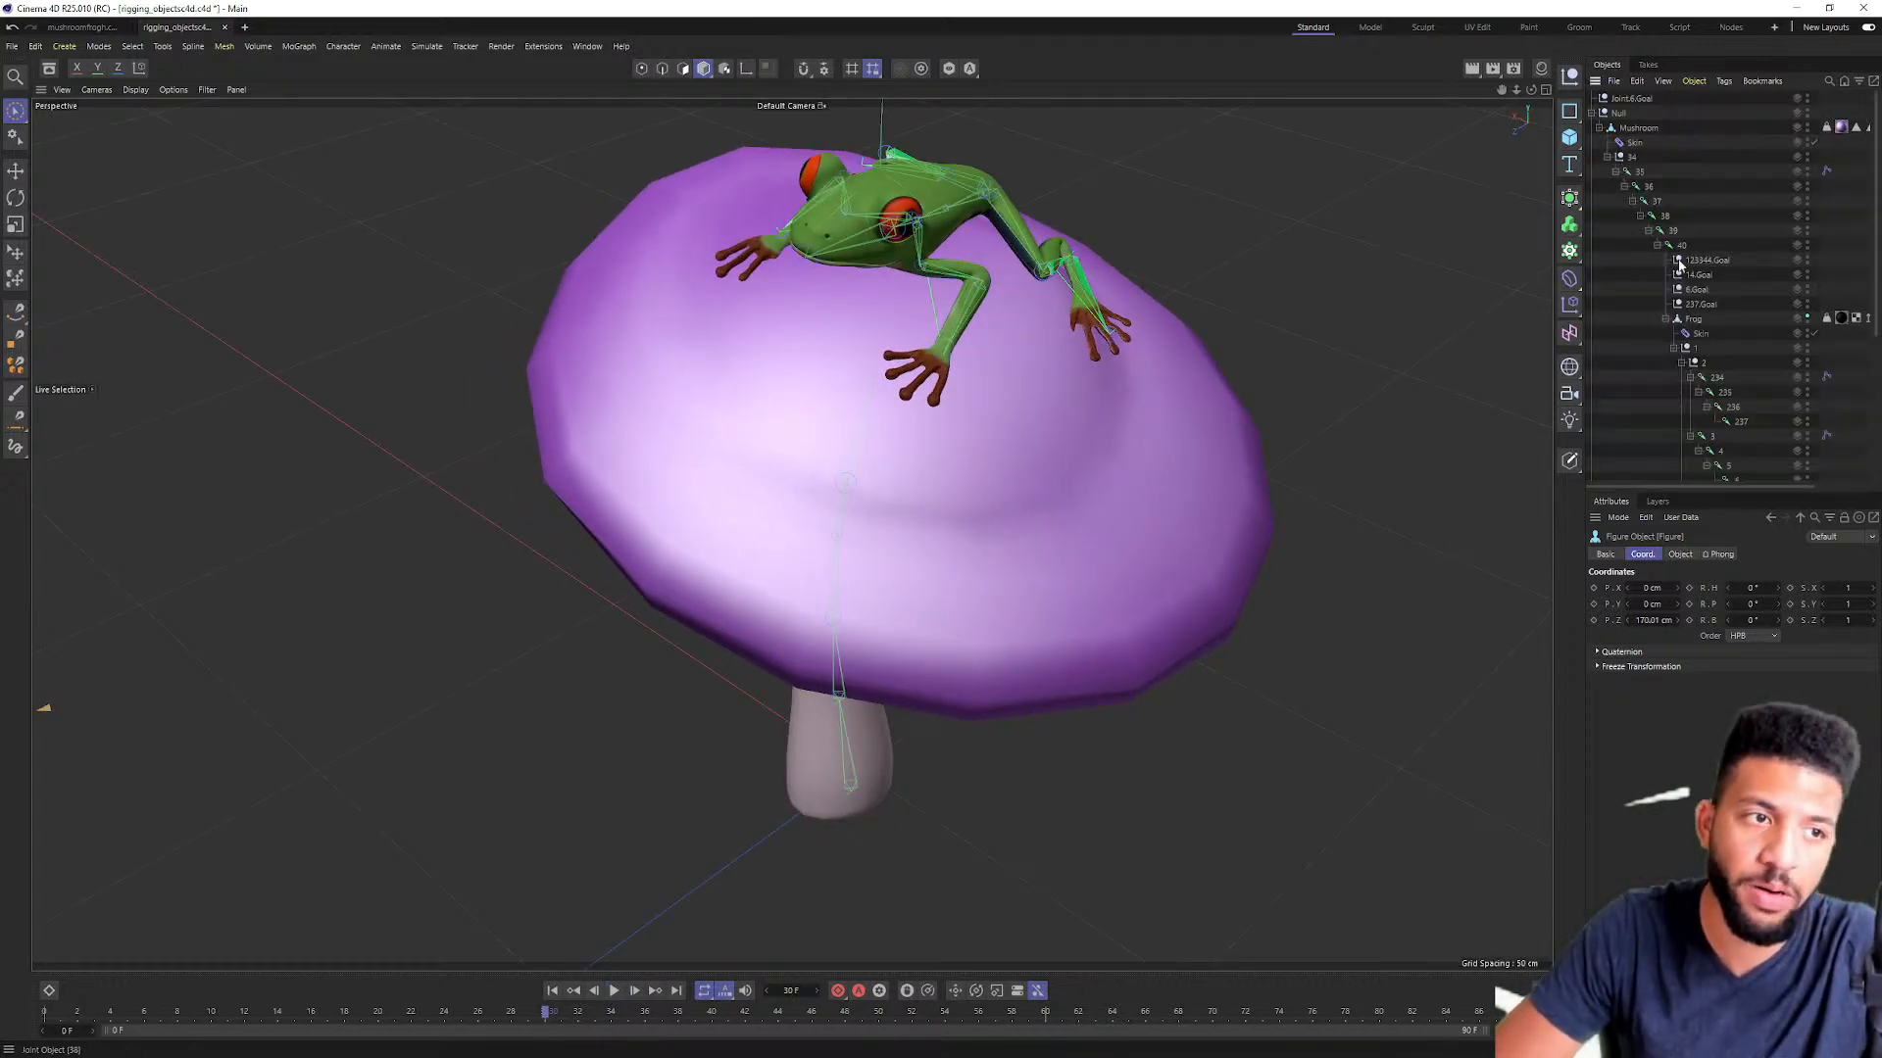
pyautogui.click(1707, 260)
pyautogui.keyDown('alt'); pyautogui.moveTo(1134, 513); pyautogui.dragTo(1092, 457); pyautogui.keyUp('alt')
pyautogui.keyDown('alt'); pyautogui.moveTo(1086, 418); pyautogui.dragTo(980, 422, button='right'); pyautogui.keyUp('alt')
pyautogui.keyDown('alt'); pyautogui.moveTo(981, 423); pyautogui.dragTo(840, 496); pyautogui.keyUp('alt')
pyautogui.click(1608, 156)
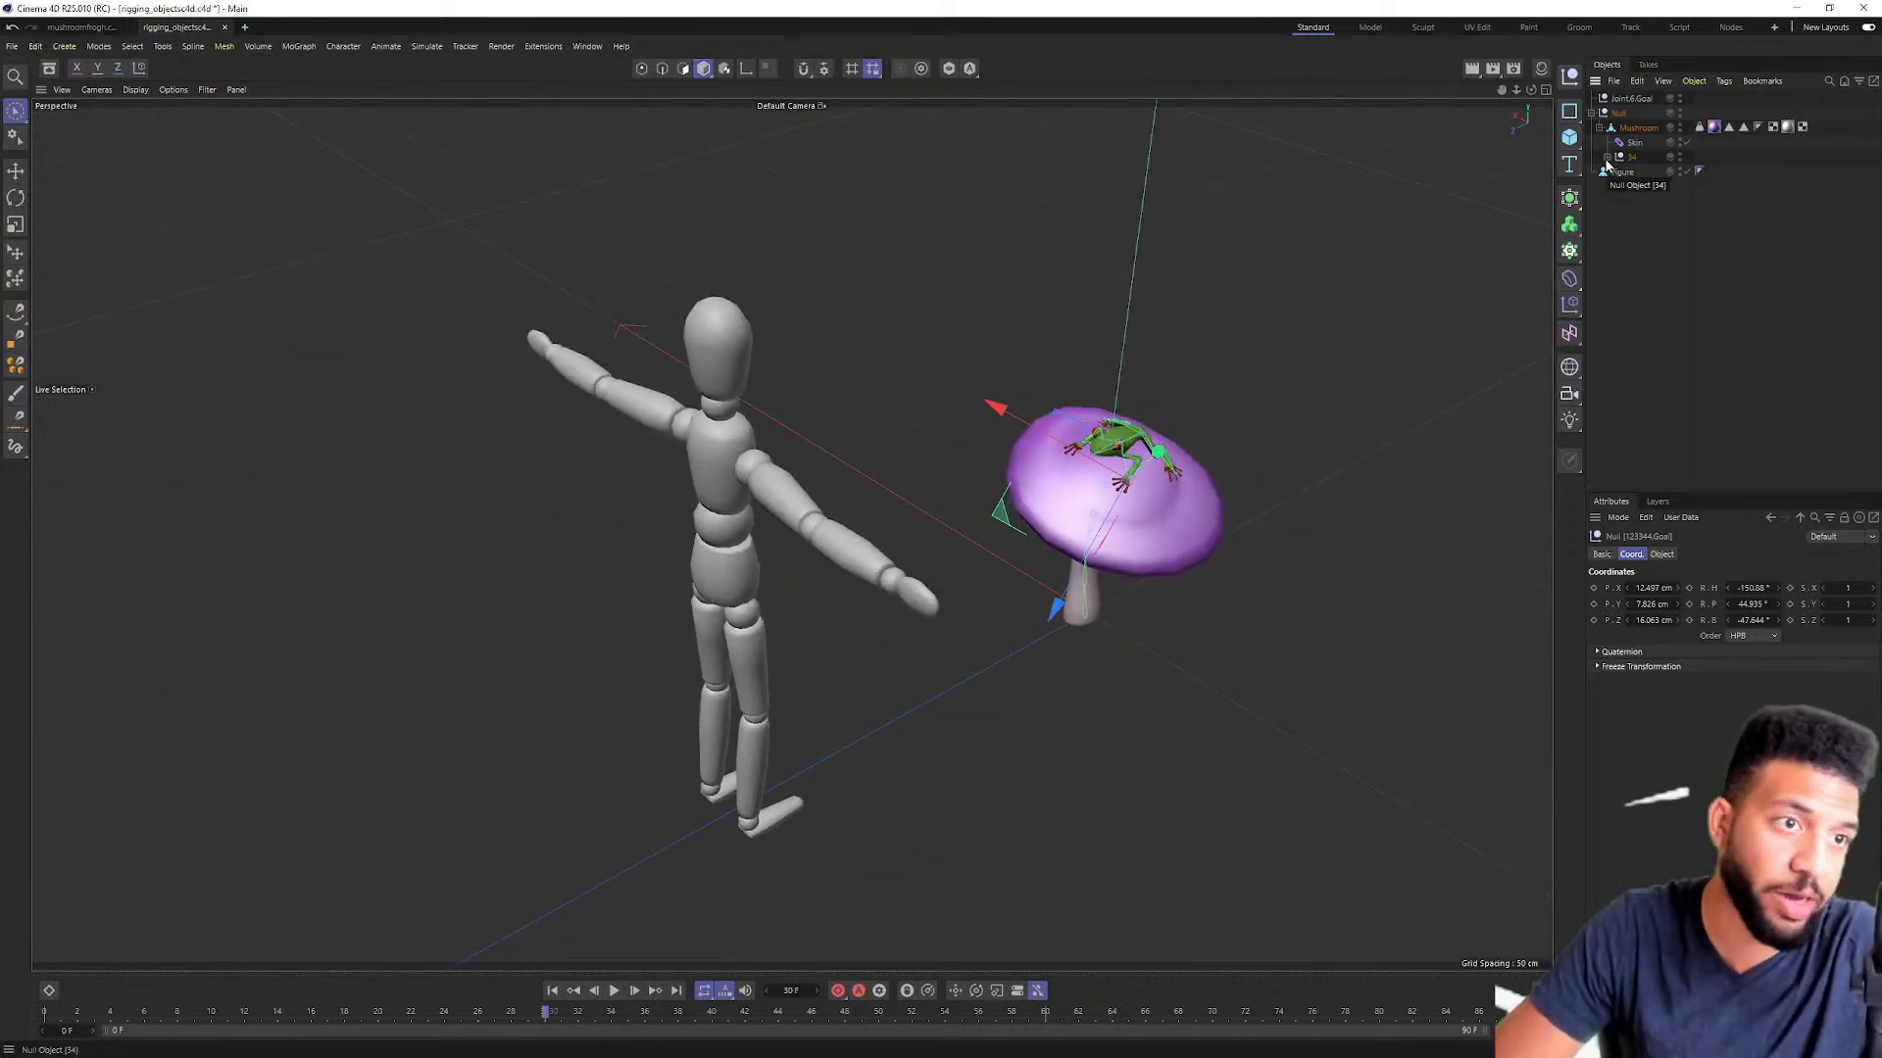
# Step: Preview the animation briefly, stop it, and return the timeline to frame 0
pyautogui.click(616, 992)
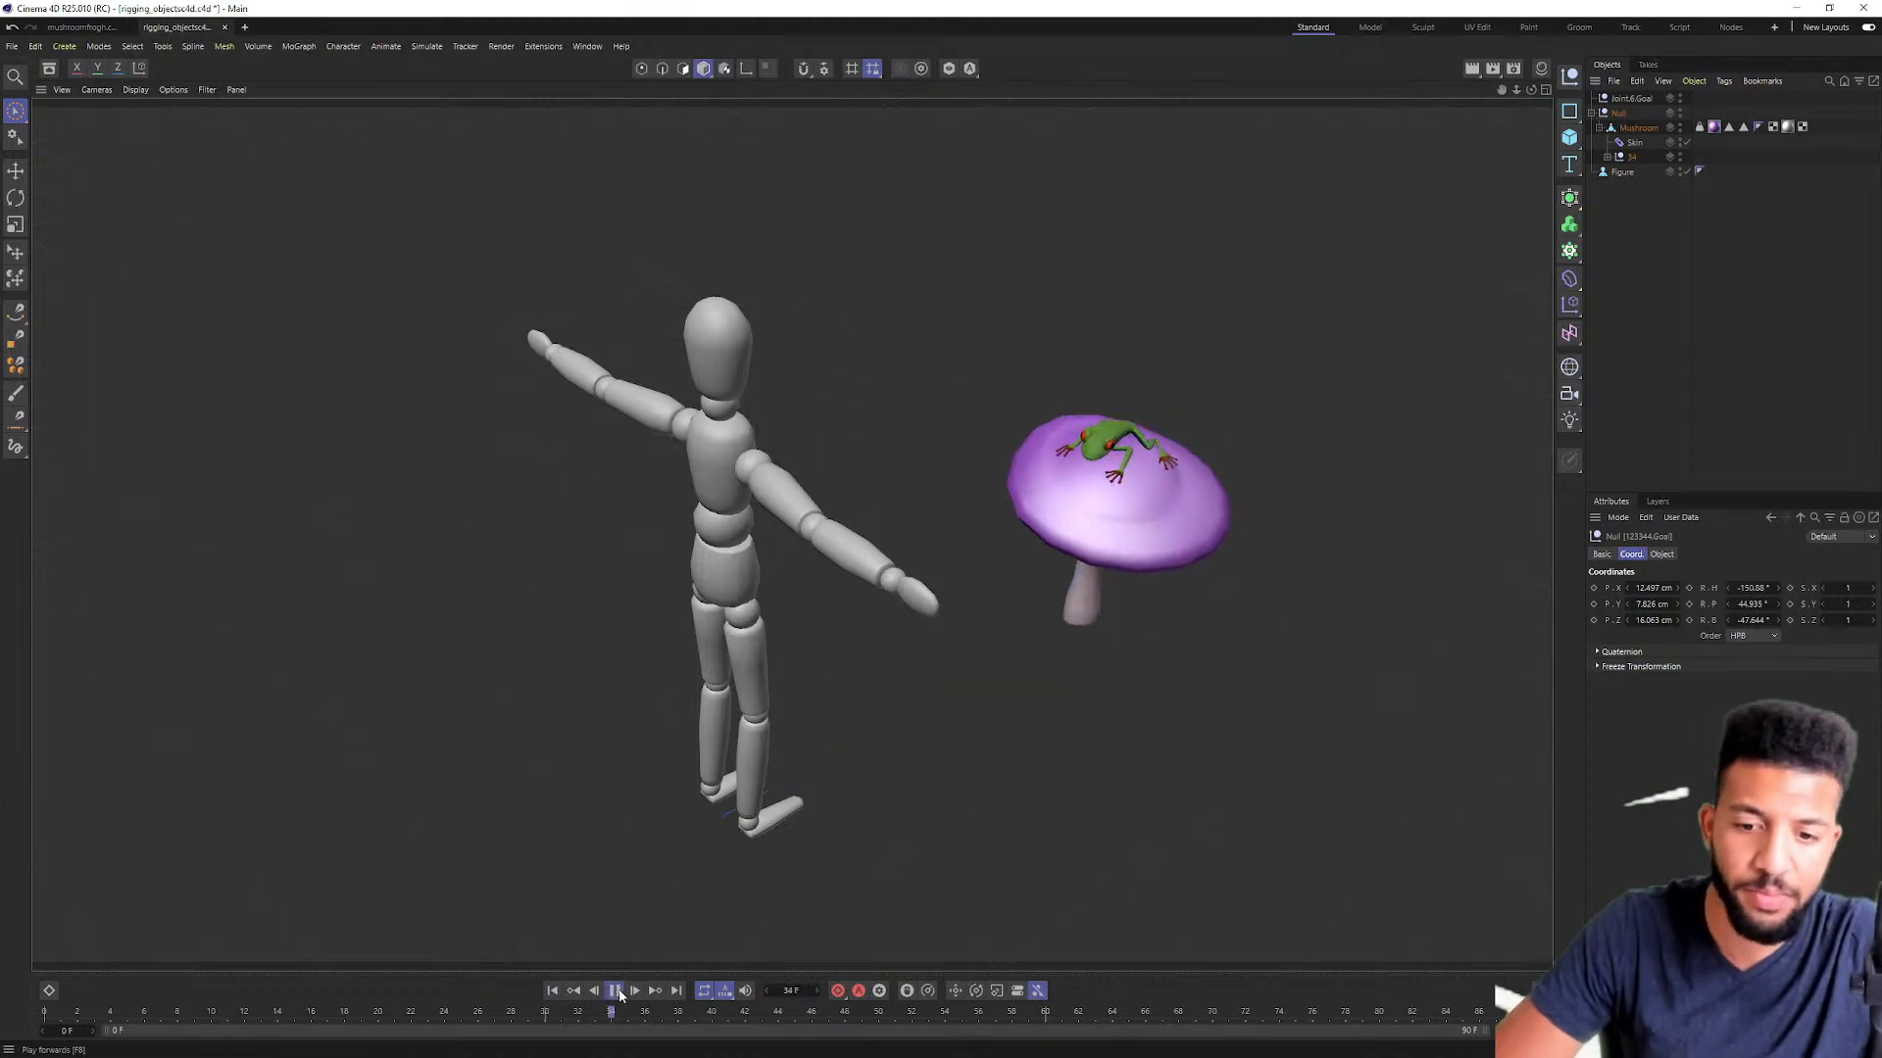
pyautogui.click(616, 992)
pyautogui.moveTo(693, 1013); pyautogui.dragTo(44, 1013)
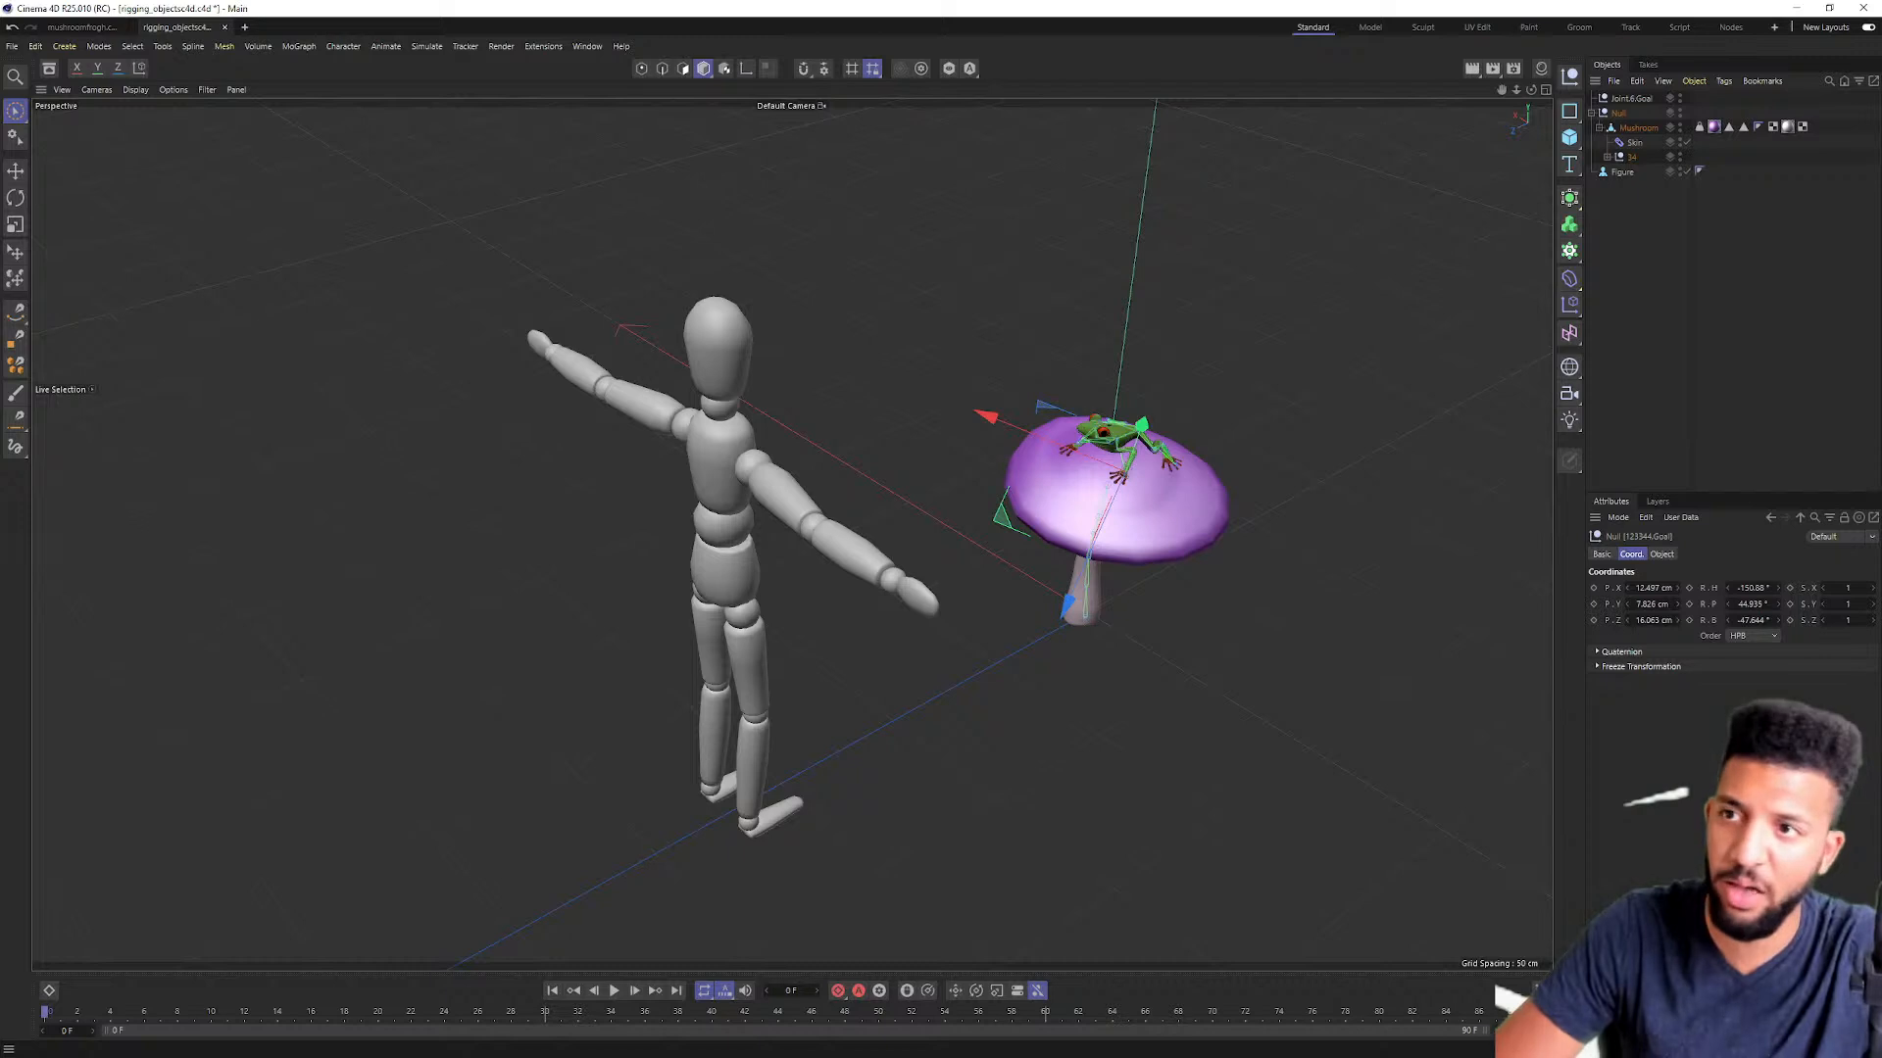
# Step: Start an FBX export of the scene, accepting the current export settings
pyautogui.click(12, 47)
pyautogui.moveTo(61, 354)
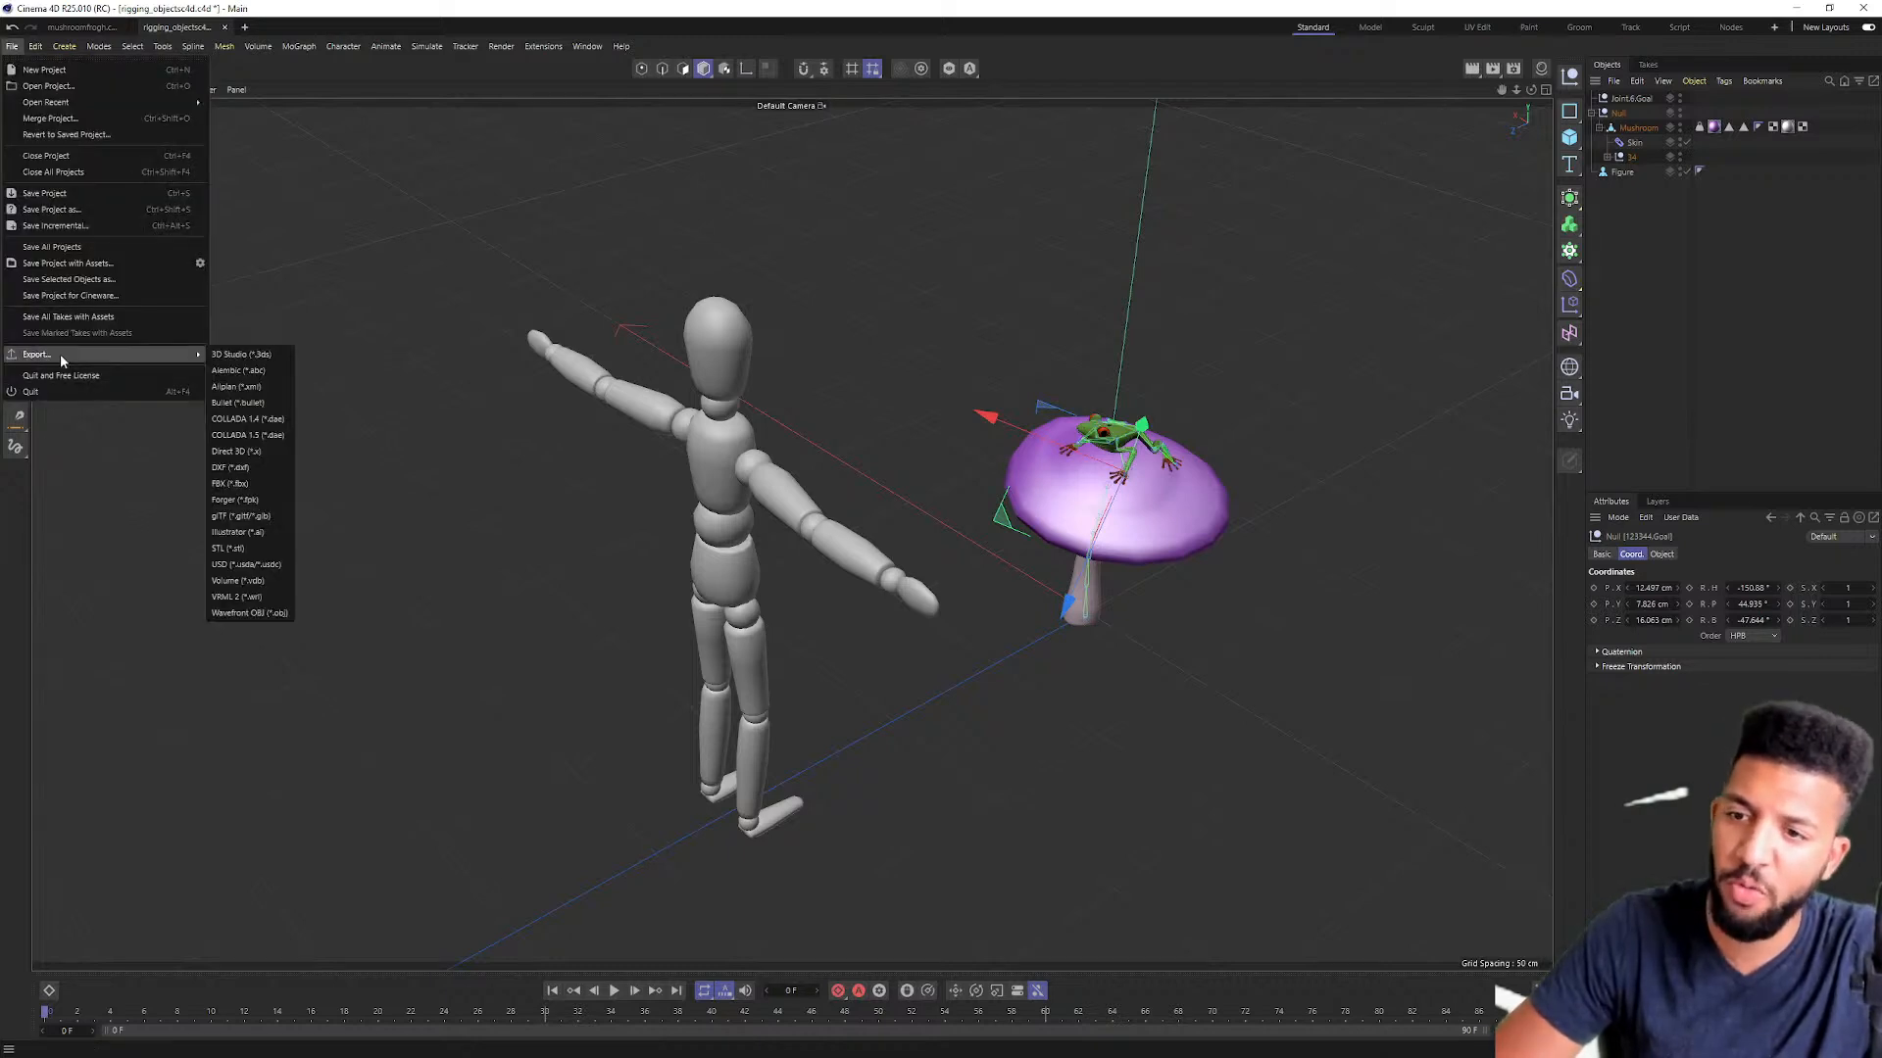
pyautogui.click(241, 484)
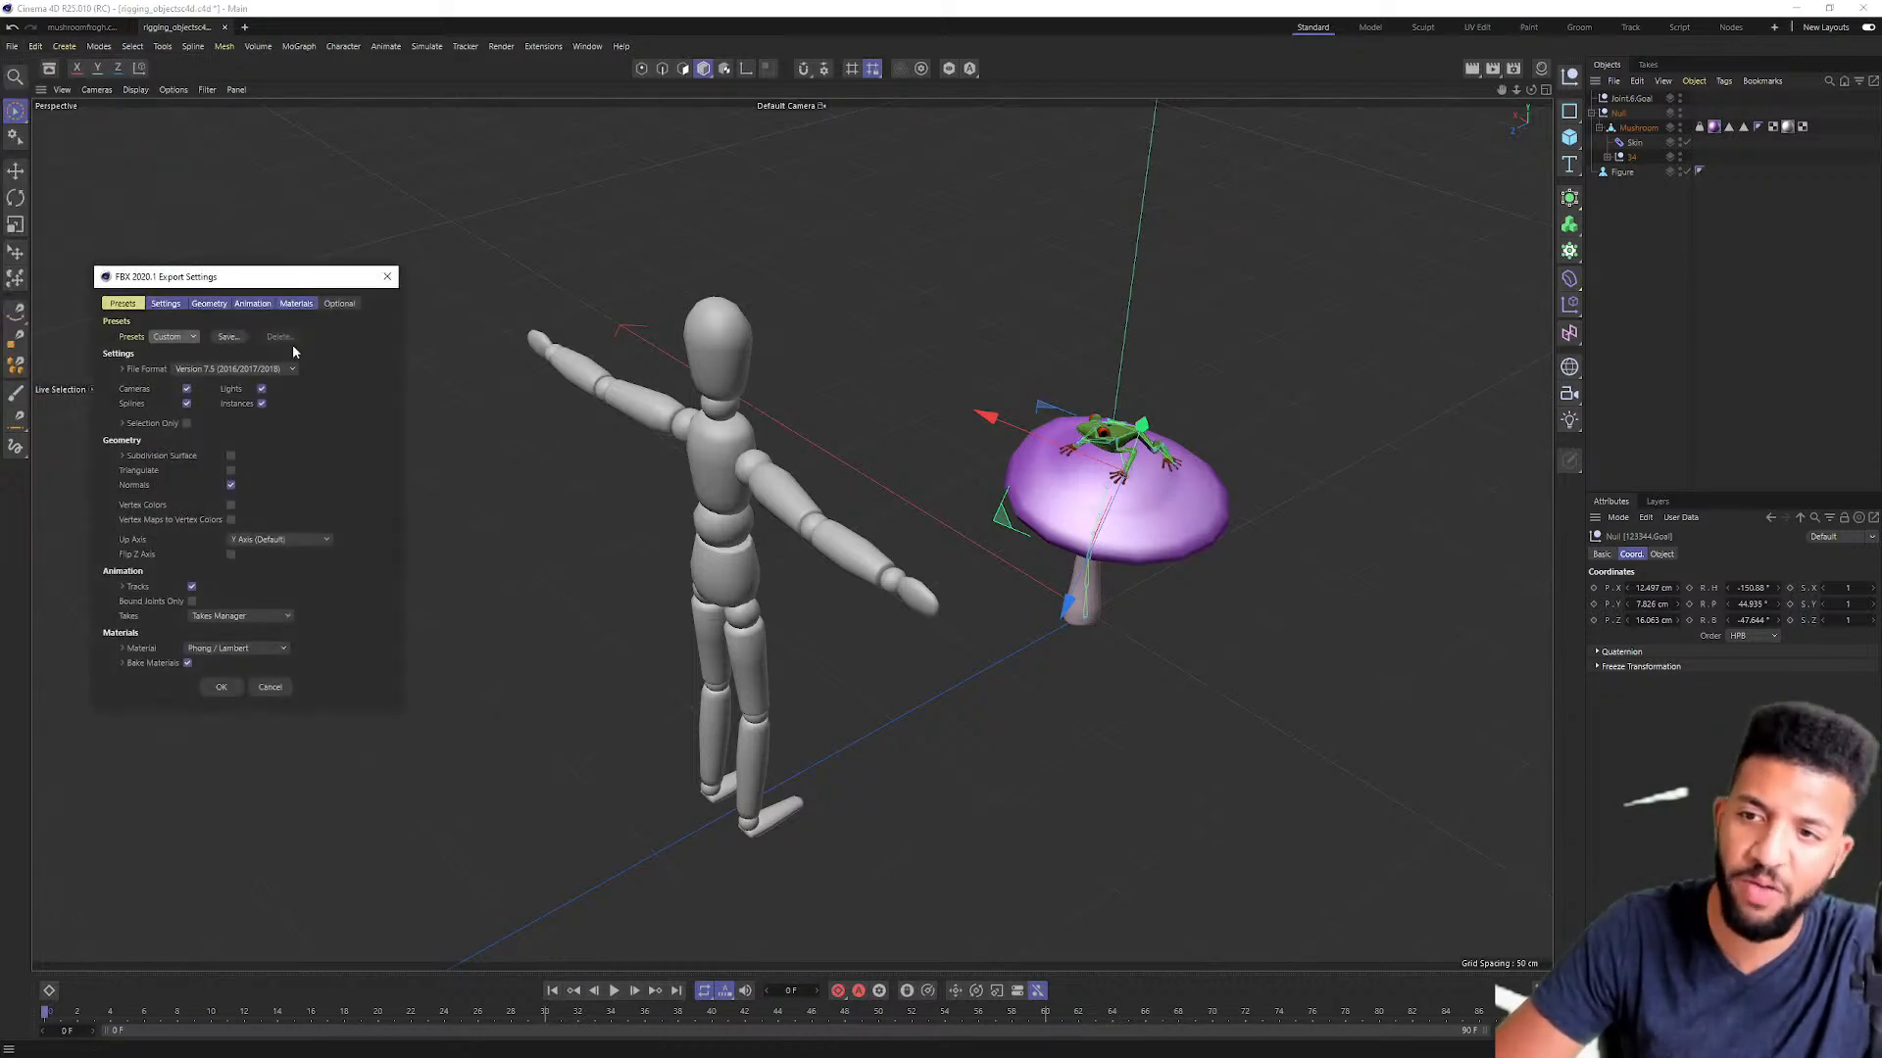
pyautogui.moveTo(315, 285); pyautogui.dragTo(1093, 242)
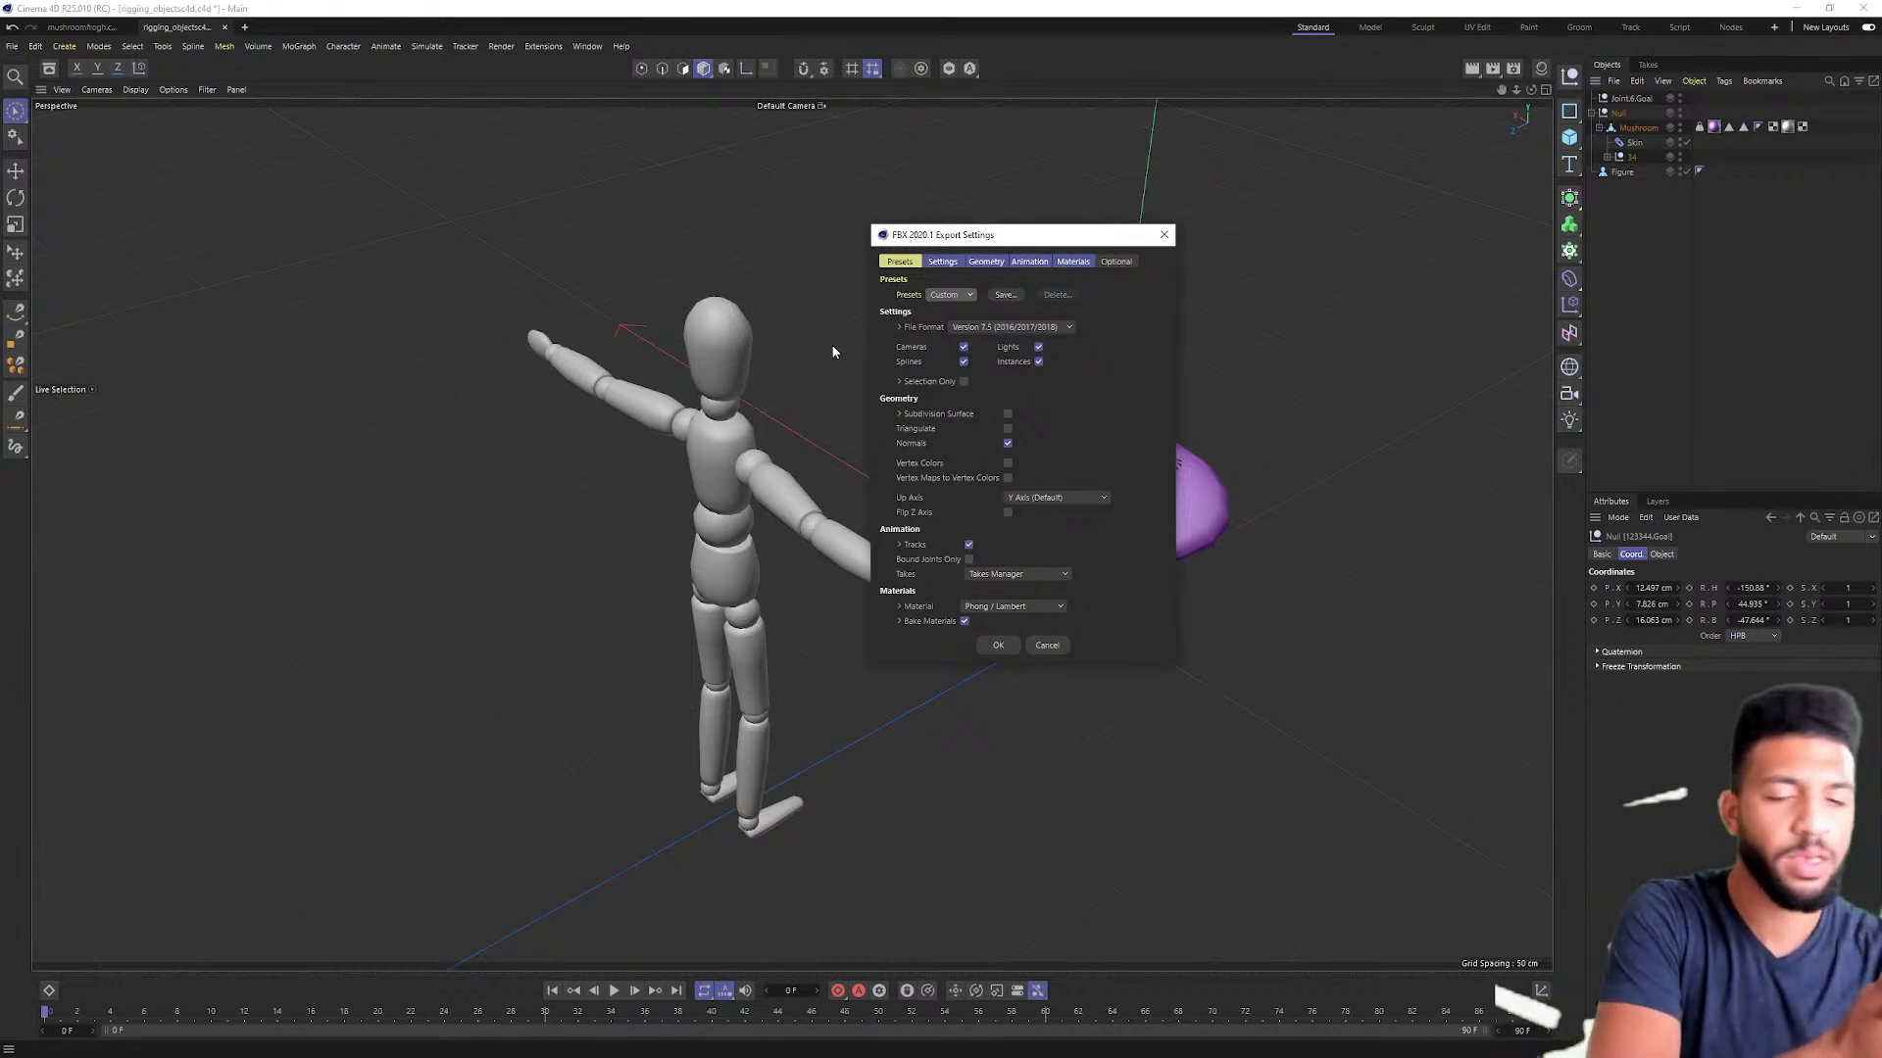
pyautogui.click(999, 645)
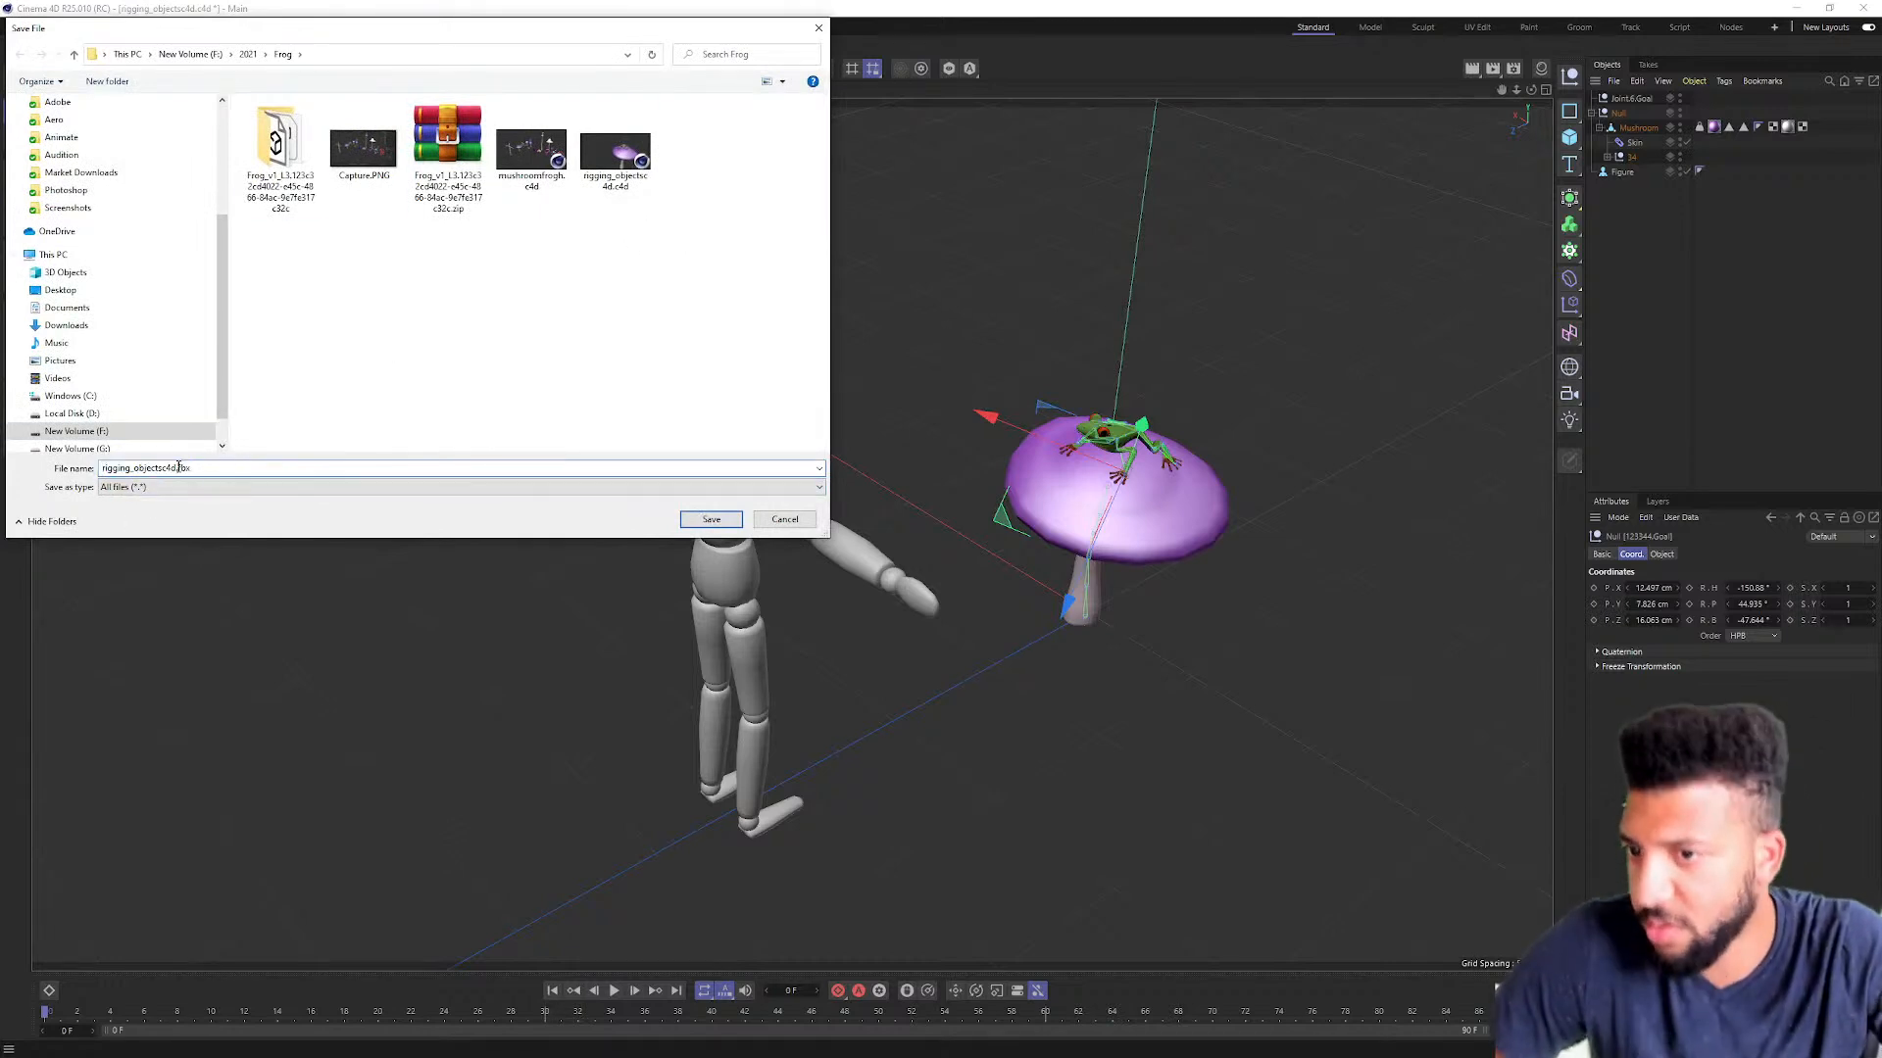
# Step: Name the export file frog_test_1.fbx
pyautogui.click(216, 469)
pyautogui.doubleClick(178, 469)
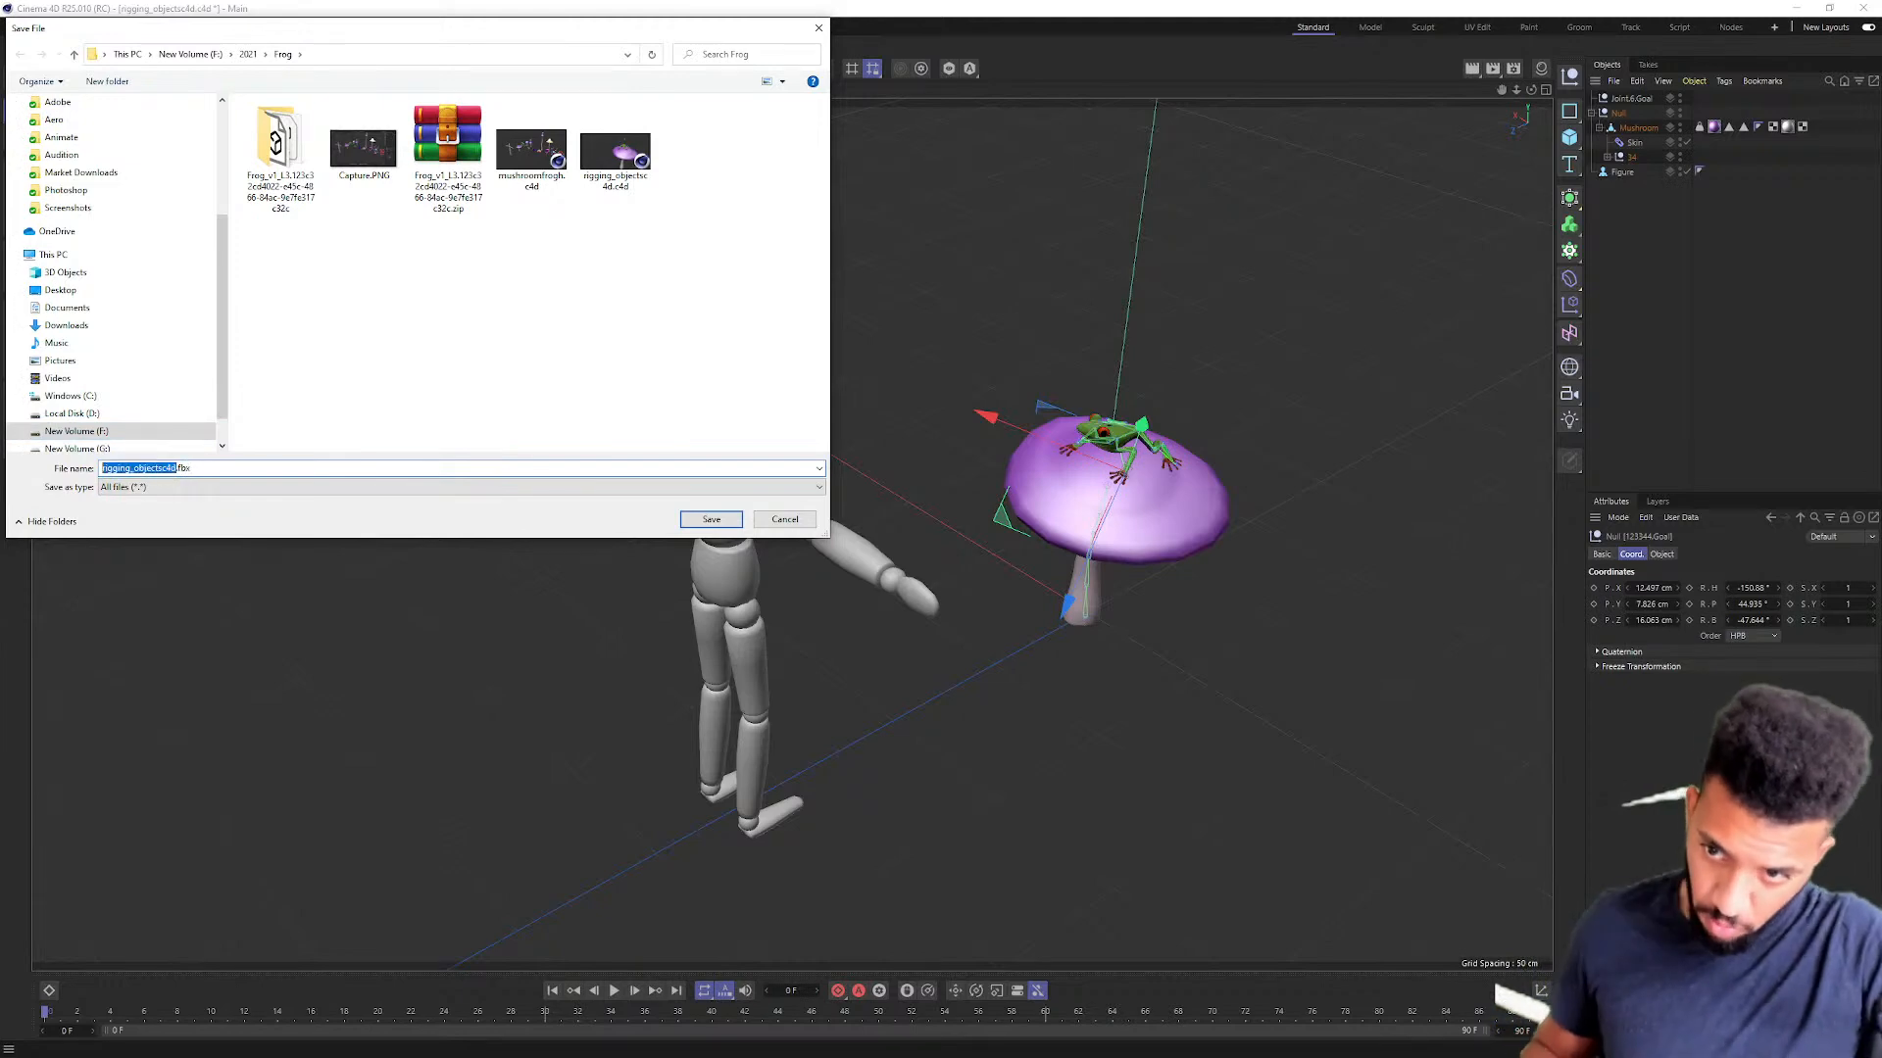
pyautogui.press('BackSpace')
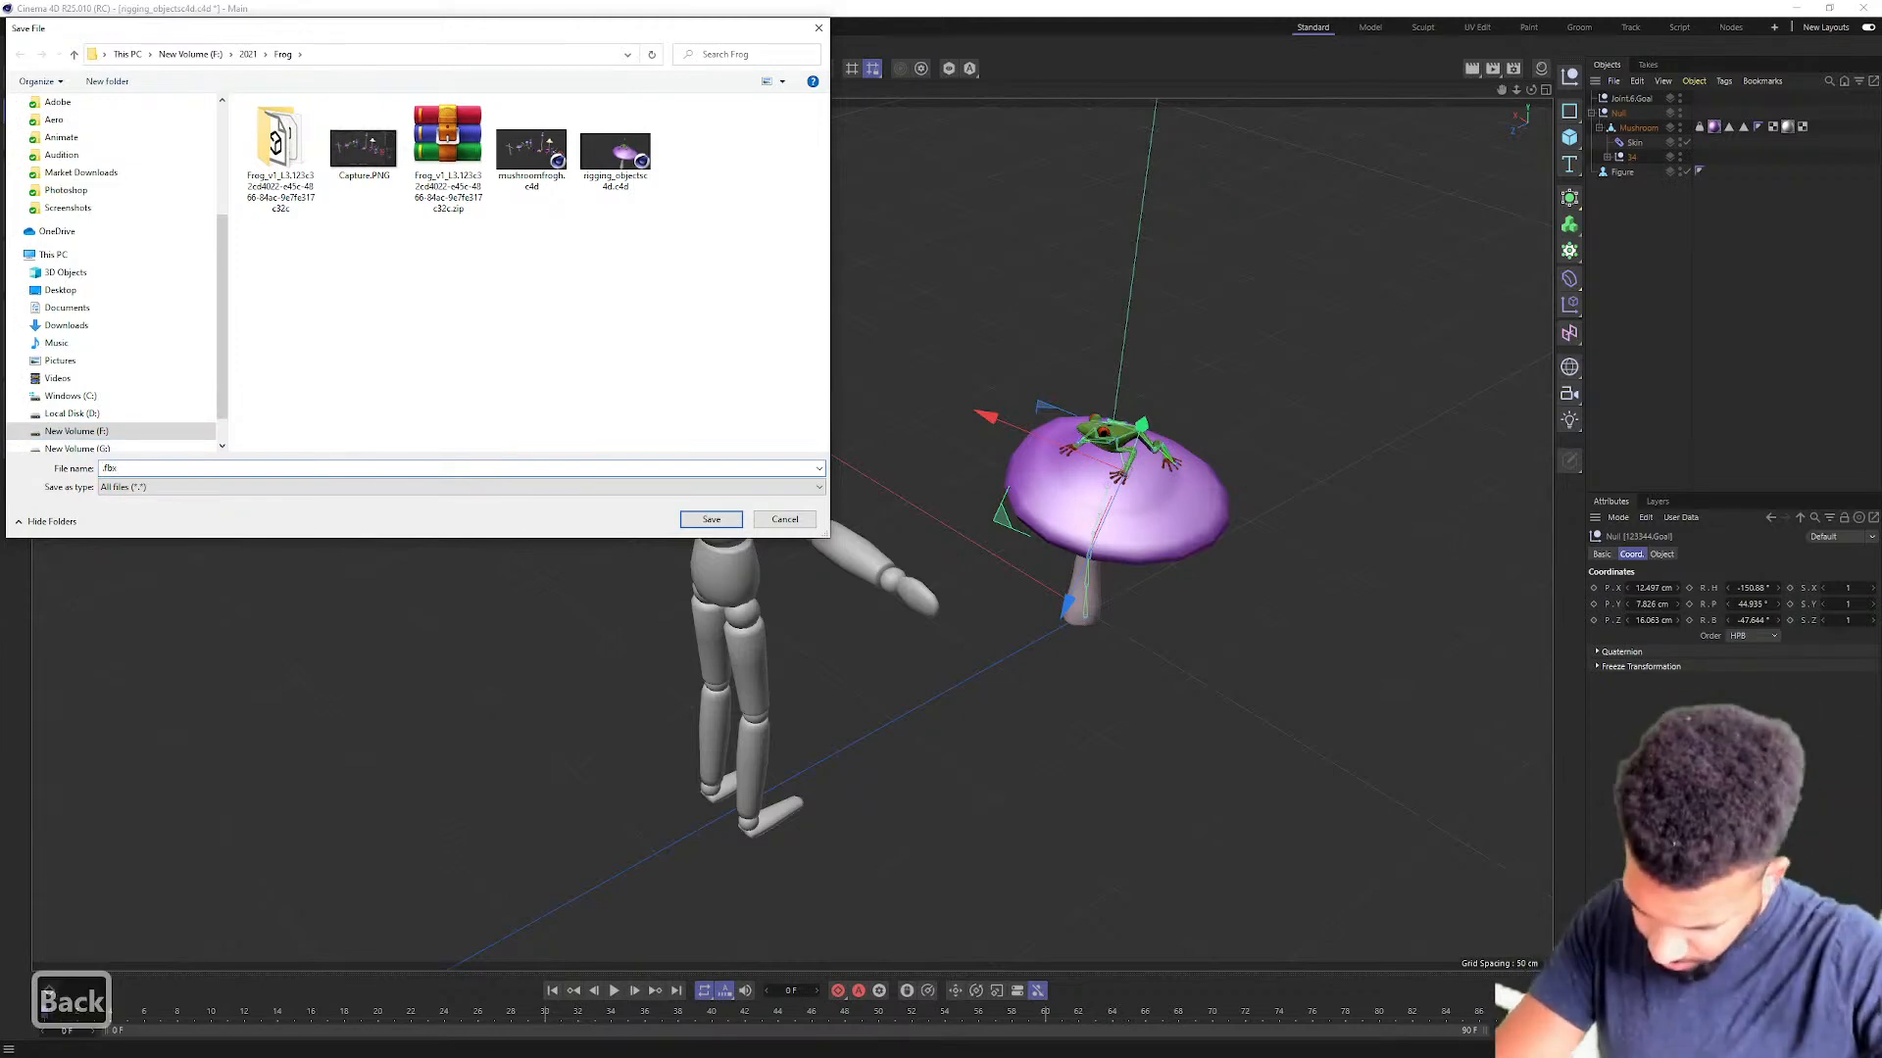
pyautogui.write('frog_tr')
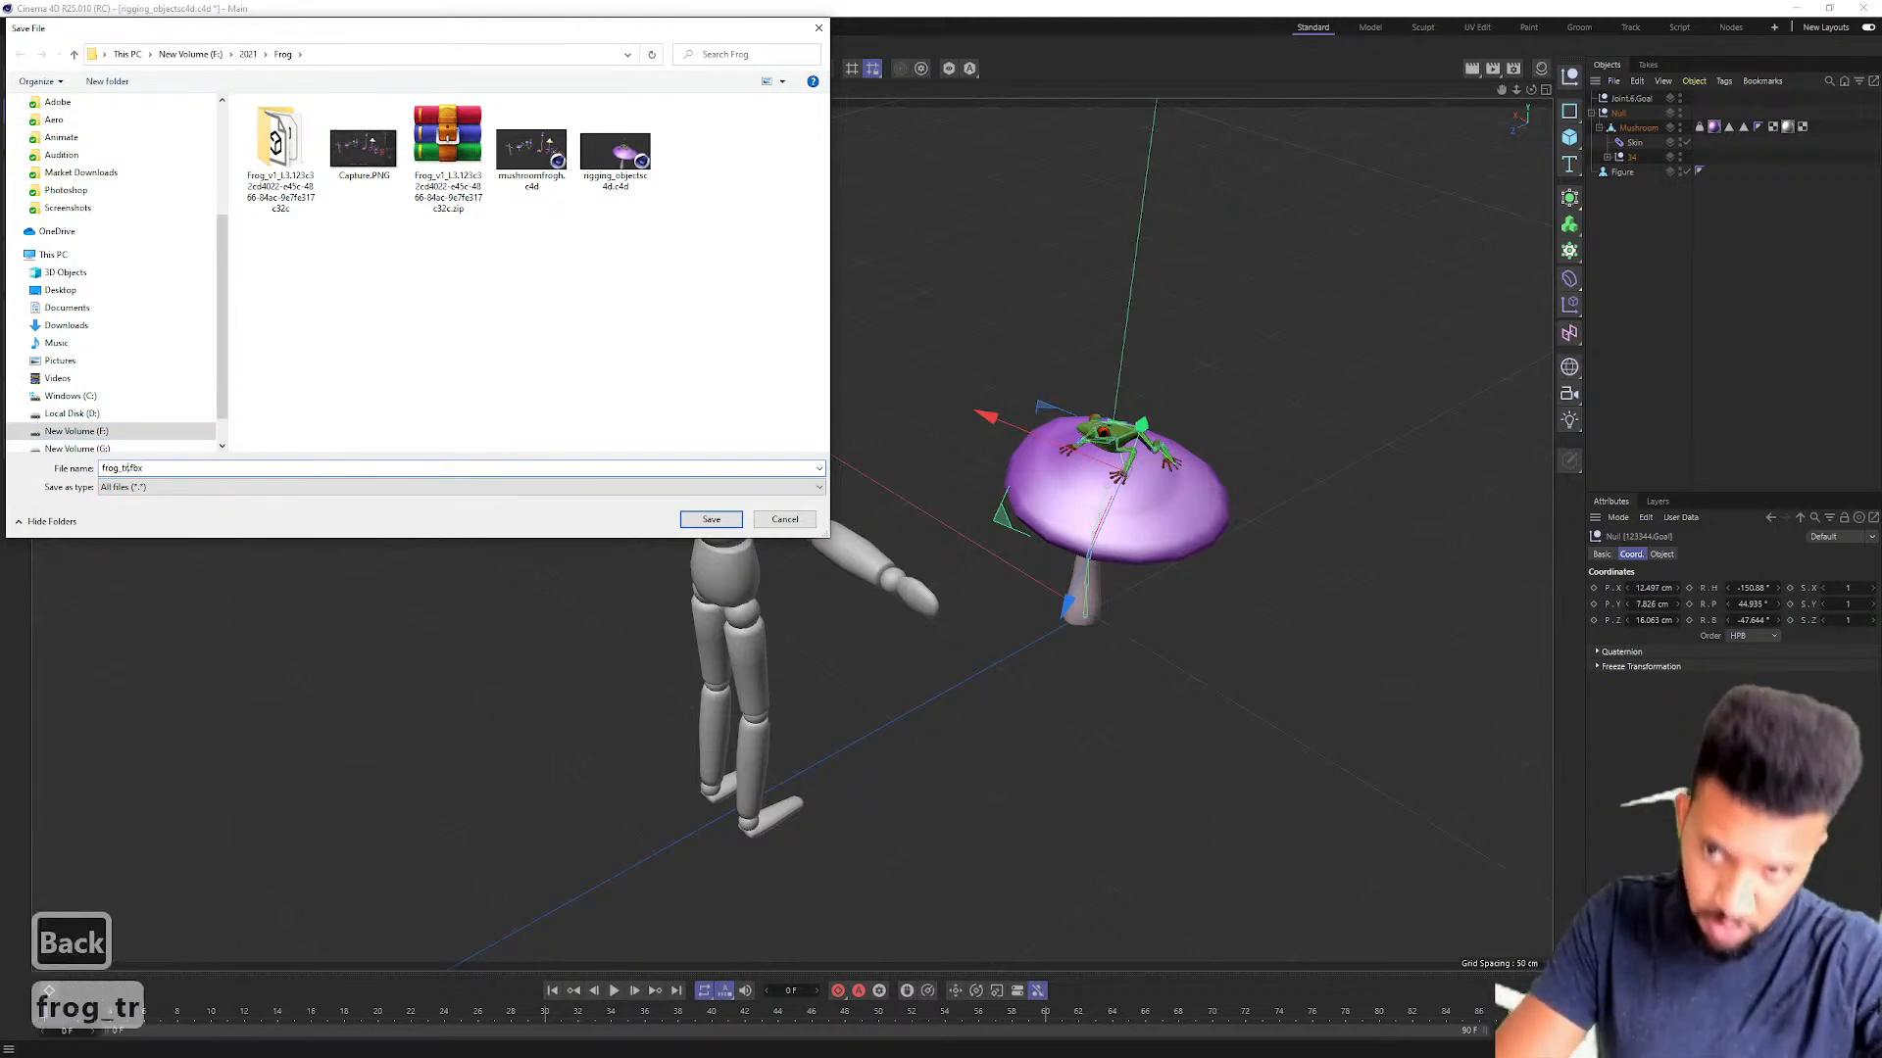
pyautogui.press('BackSpace')
pyautogui.write('est_1')
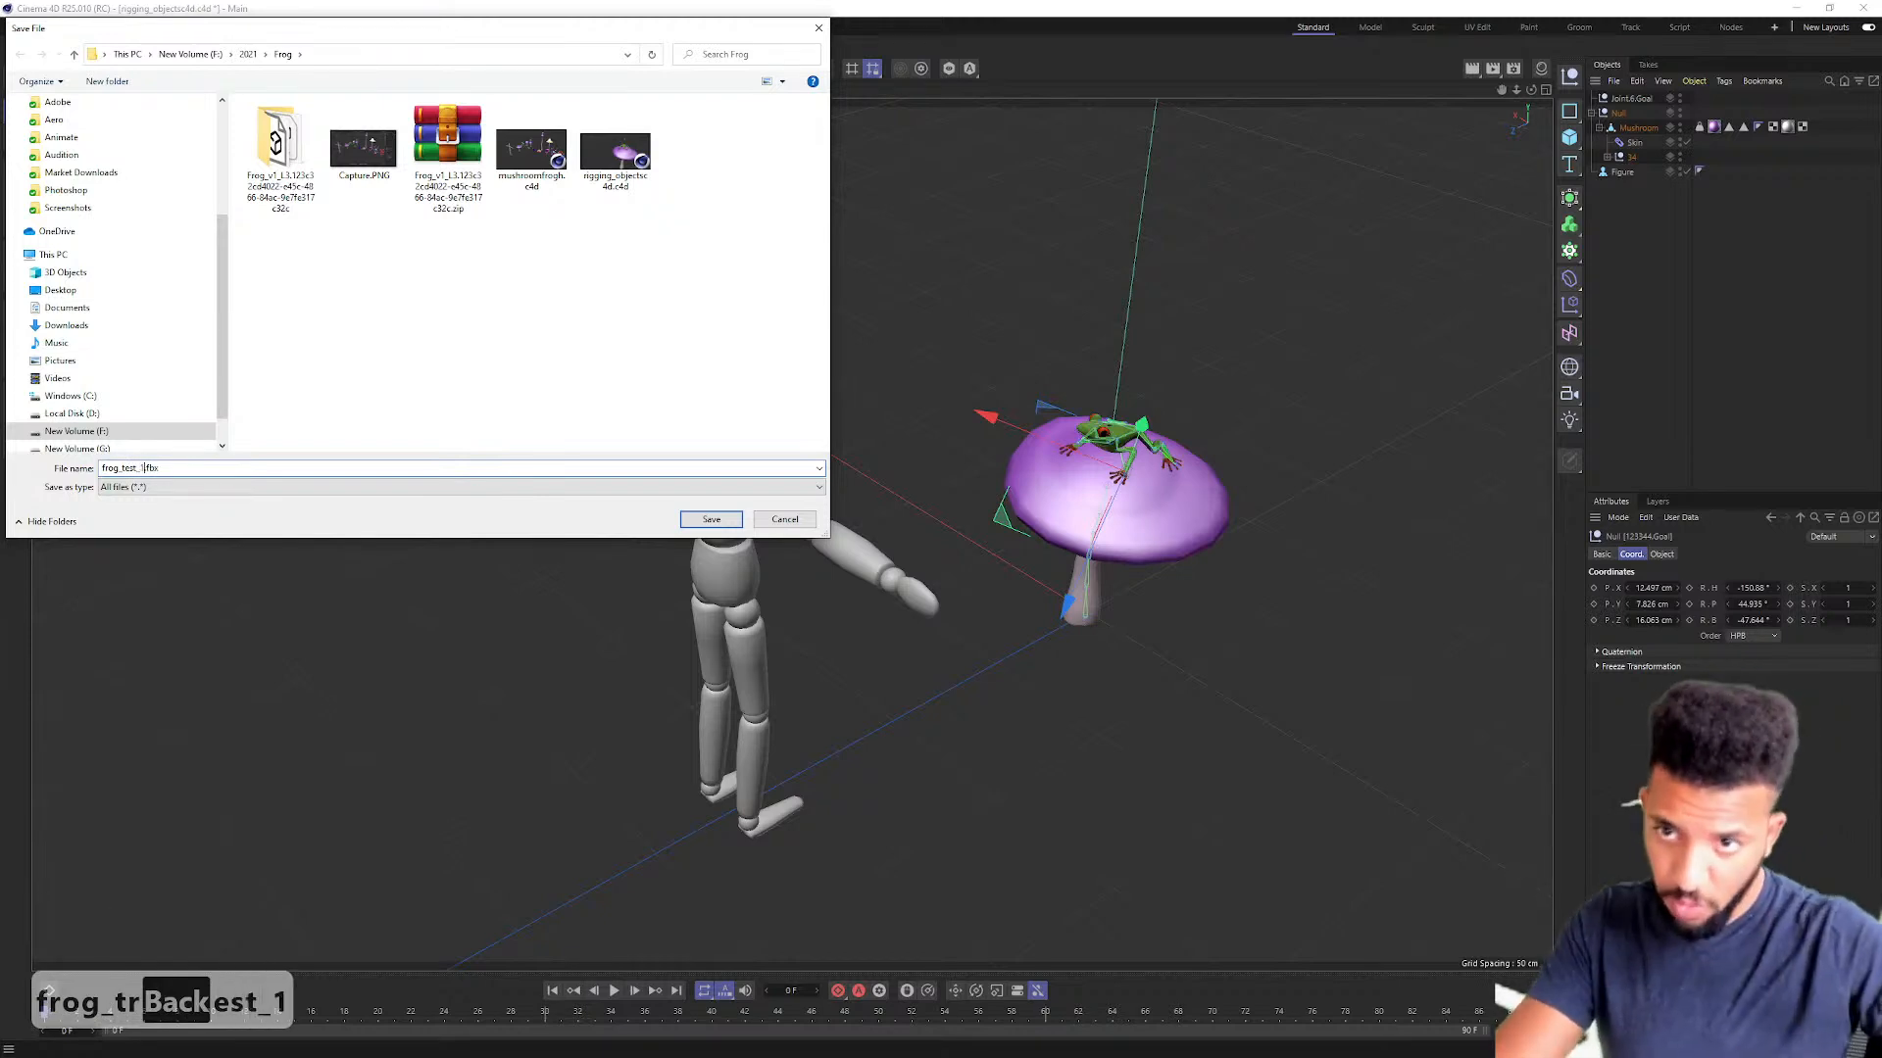
# Step: Create a folder named anim inside the Frog folder and save the FBX export in it
pyautogui.rightClick(492, 243)
pyautogui.moveTo(627, 403)
pyautogui.click(698, 400)
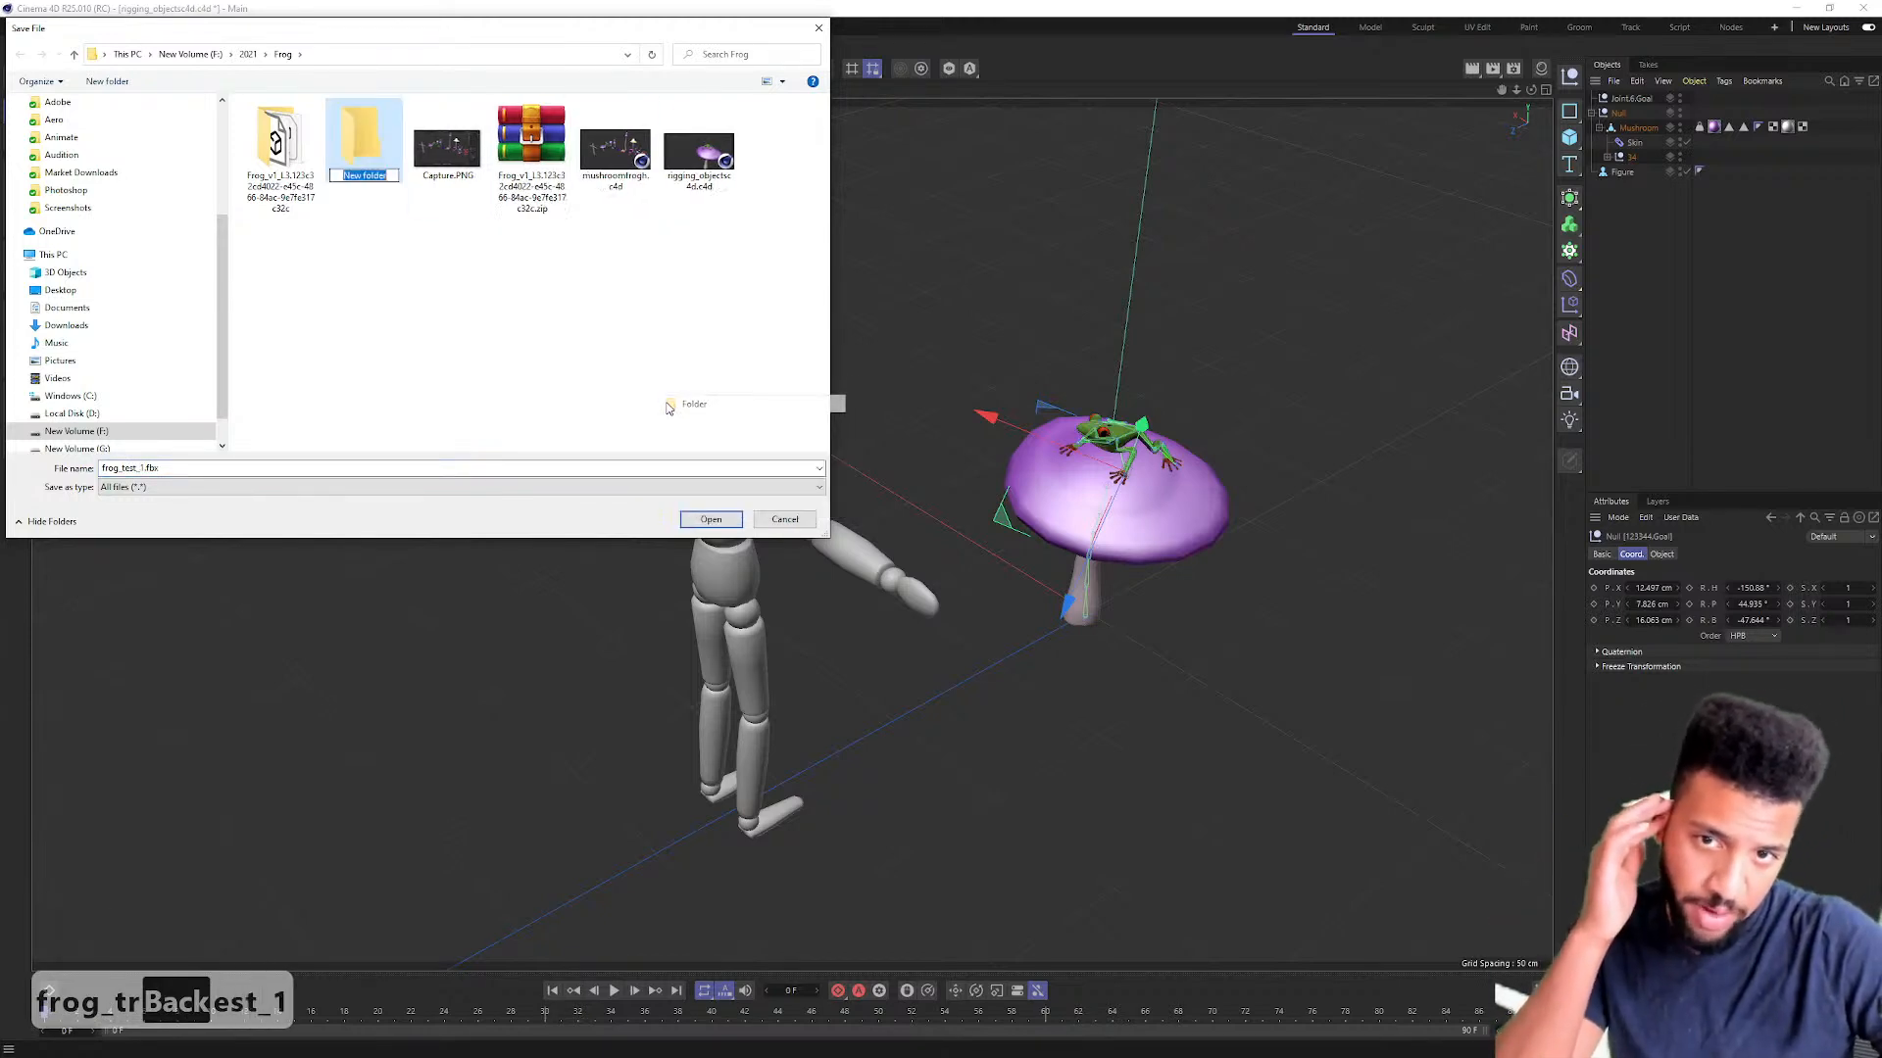
pyautogui.write('aniam')
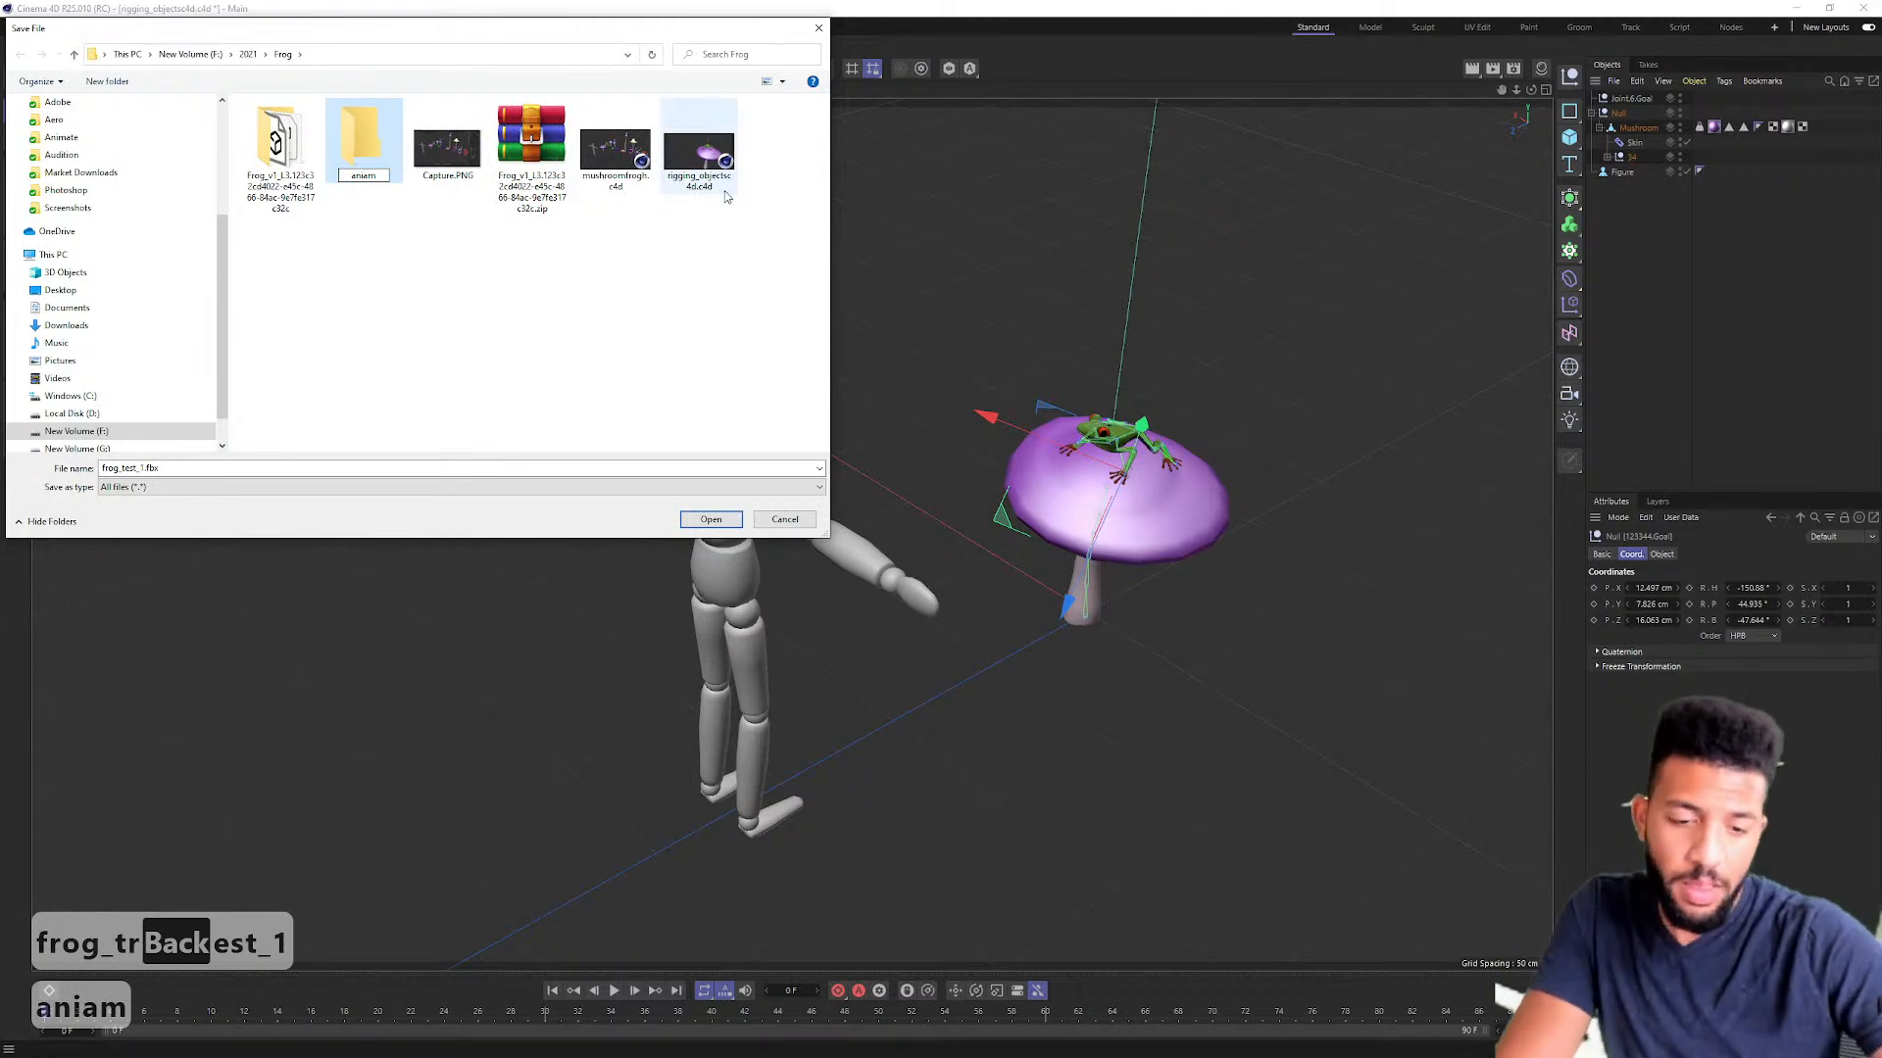
pyautogui.press('BackSpace')
pyautogui.press('BackSpace')
pyautogui.press('BackSpace')
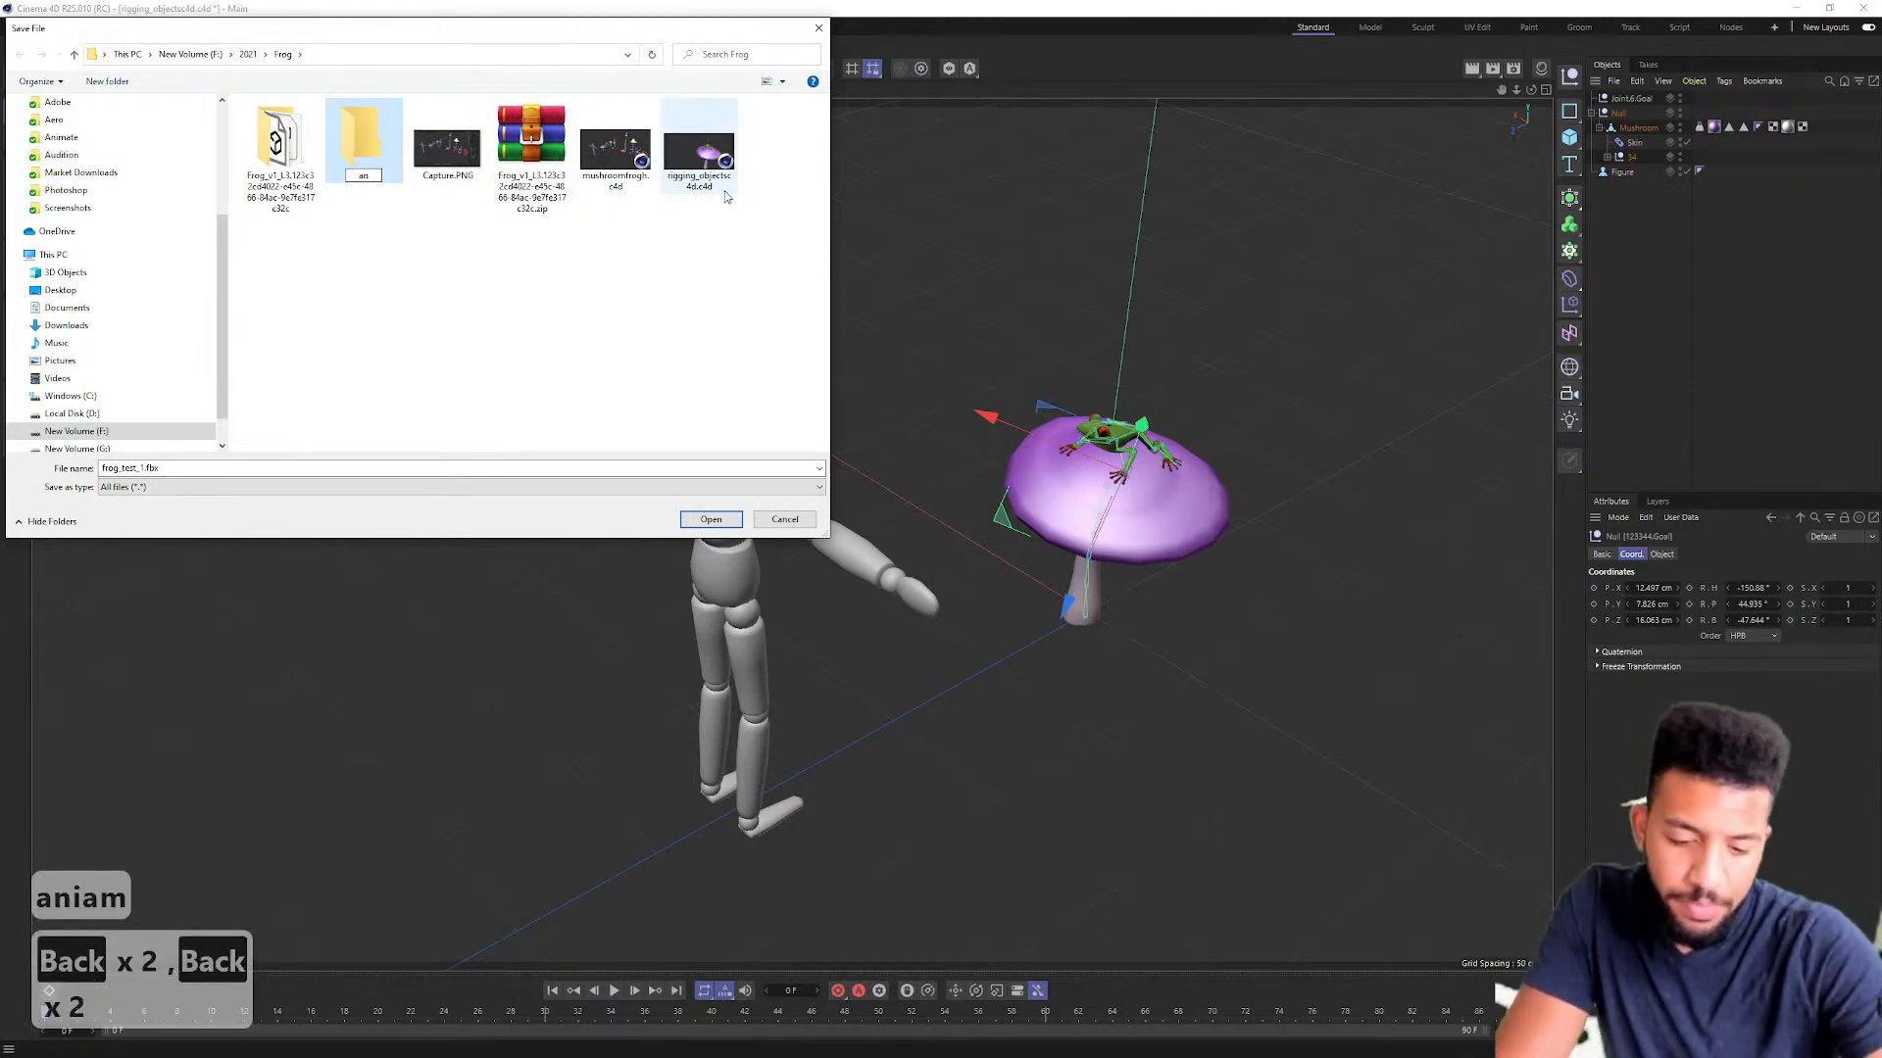
pyautogui.write('im')
pyautogui.click(455, 216)
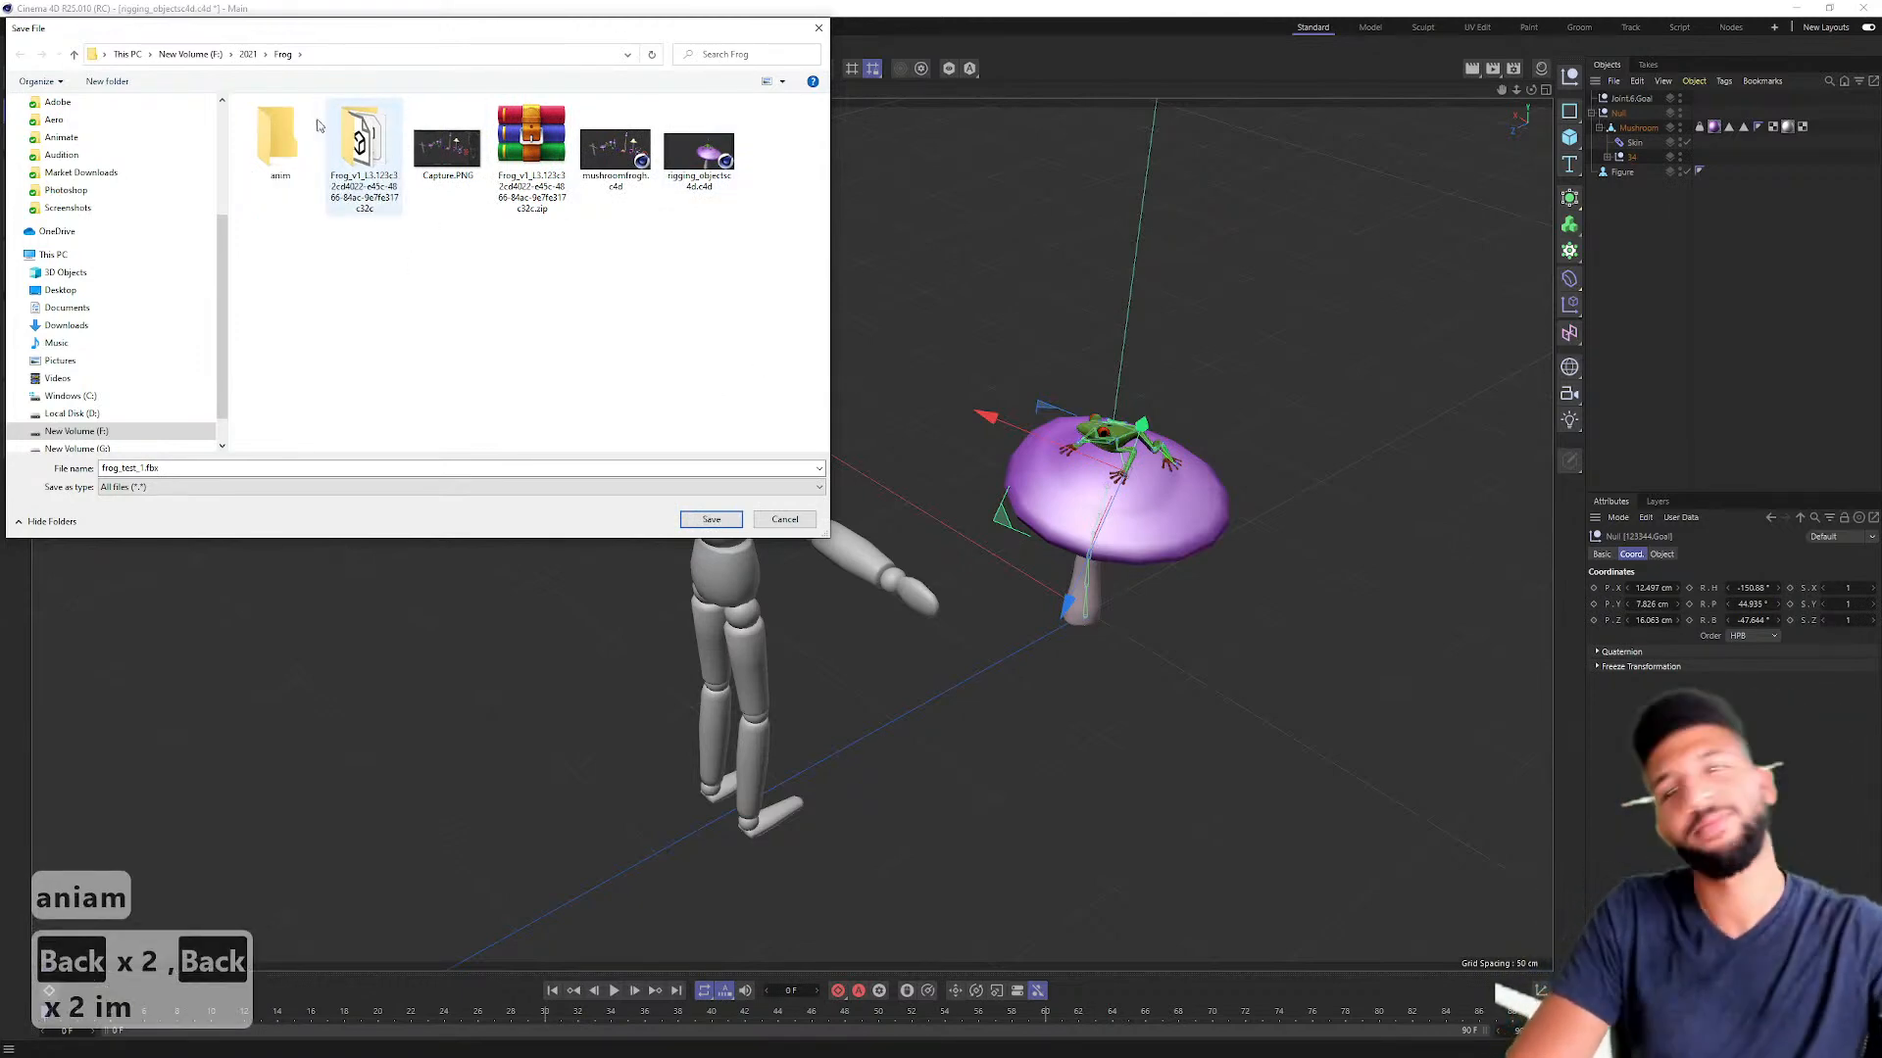
pyautogui.doubleClick(278, 142)
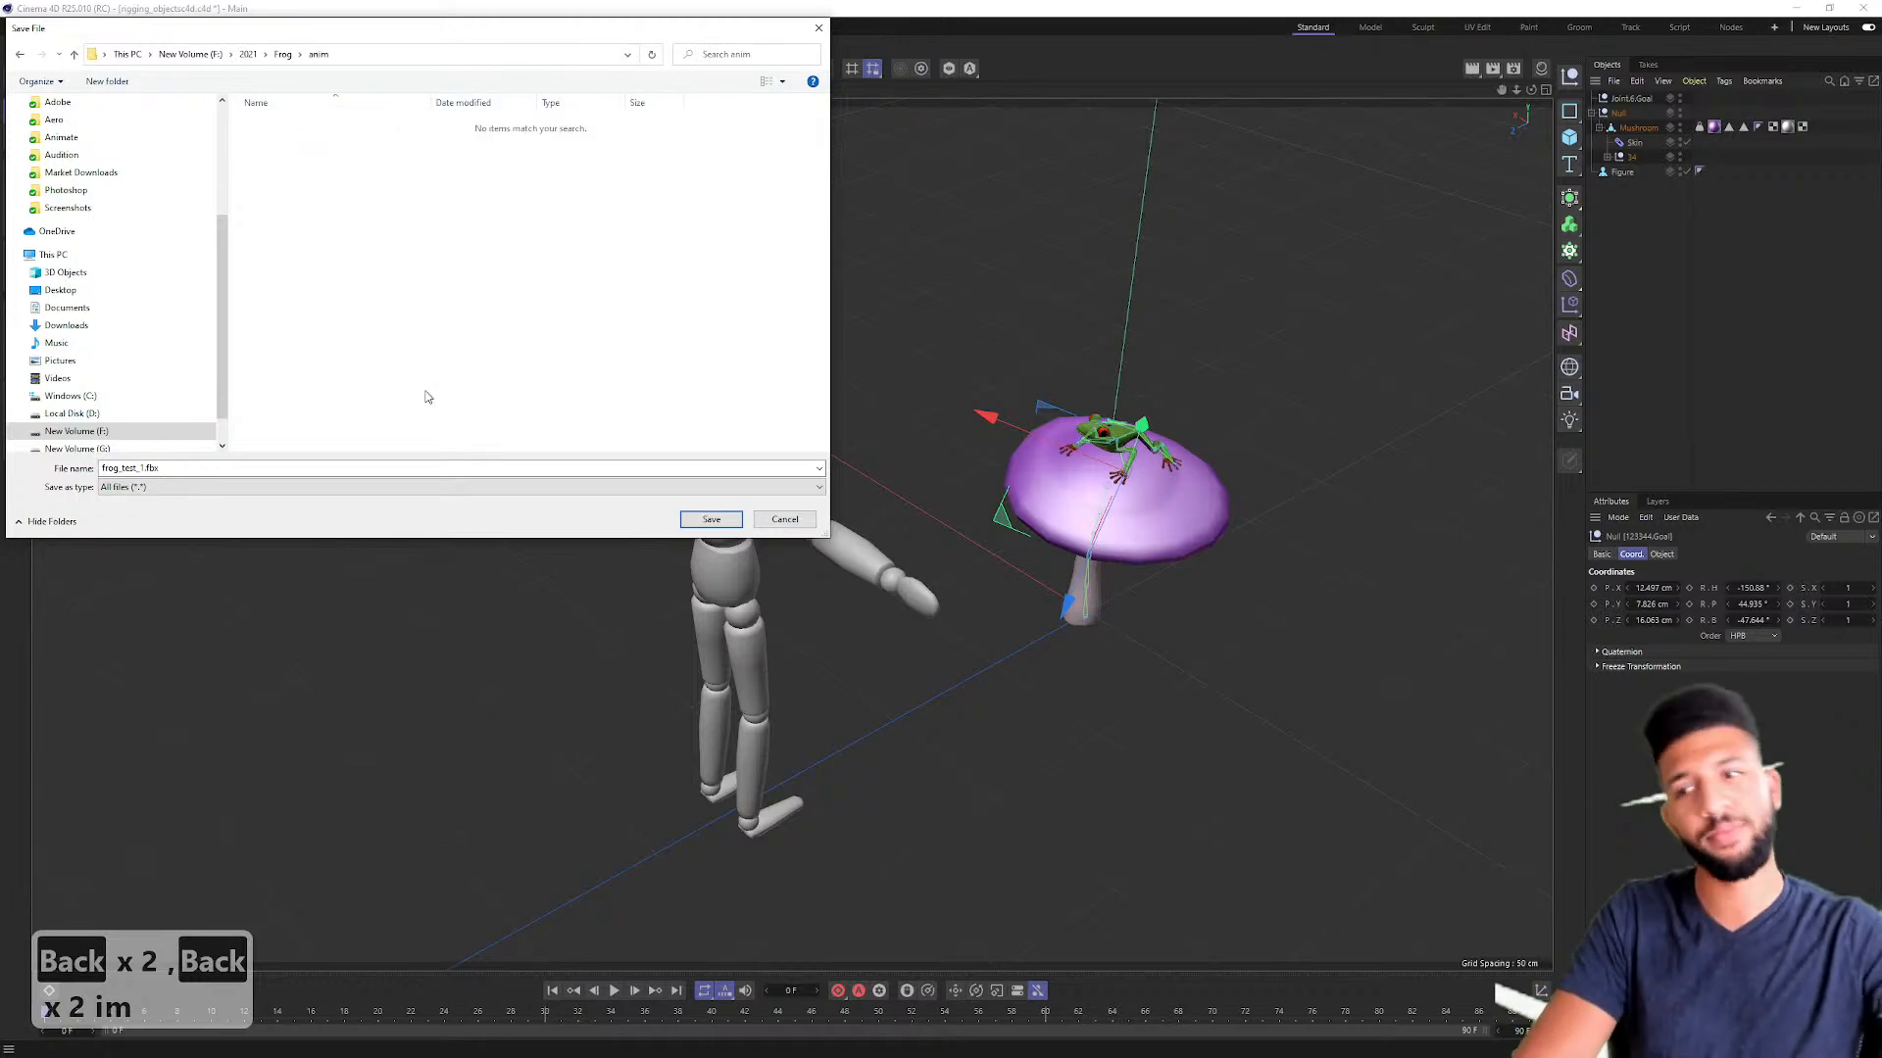
pyautogui.click(711, 518)
# Step: Switch to Photoshop and show the S480 session title text in the Adobe MAX post instead of the speaker's name text
pyautogui.moveTo(1515, 8); pyautogui.dragTo(1316, 641)
pyautogui.moveTo(1057, 193); pyautogui.dragTo(1345, 17)
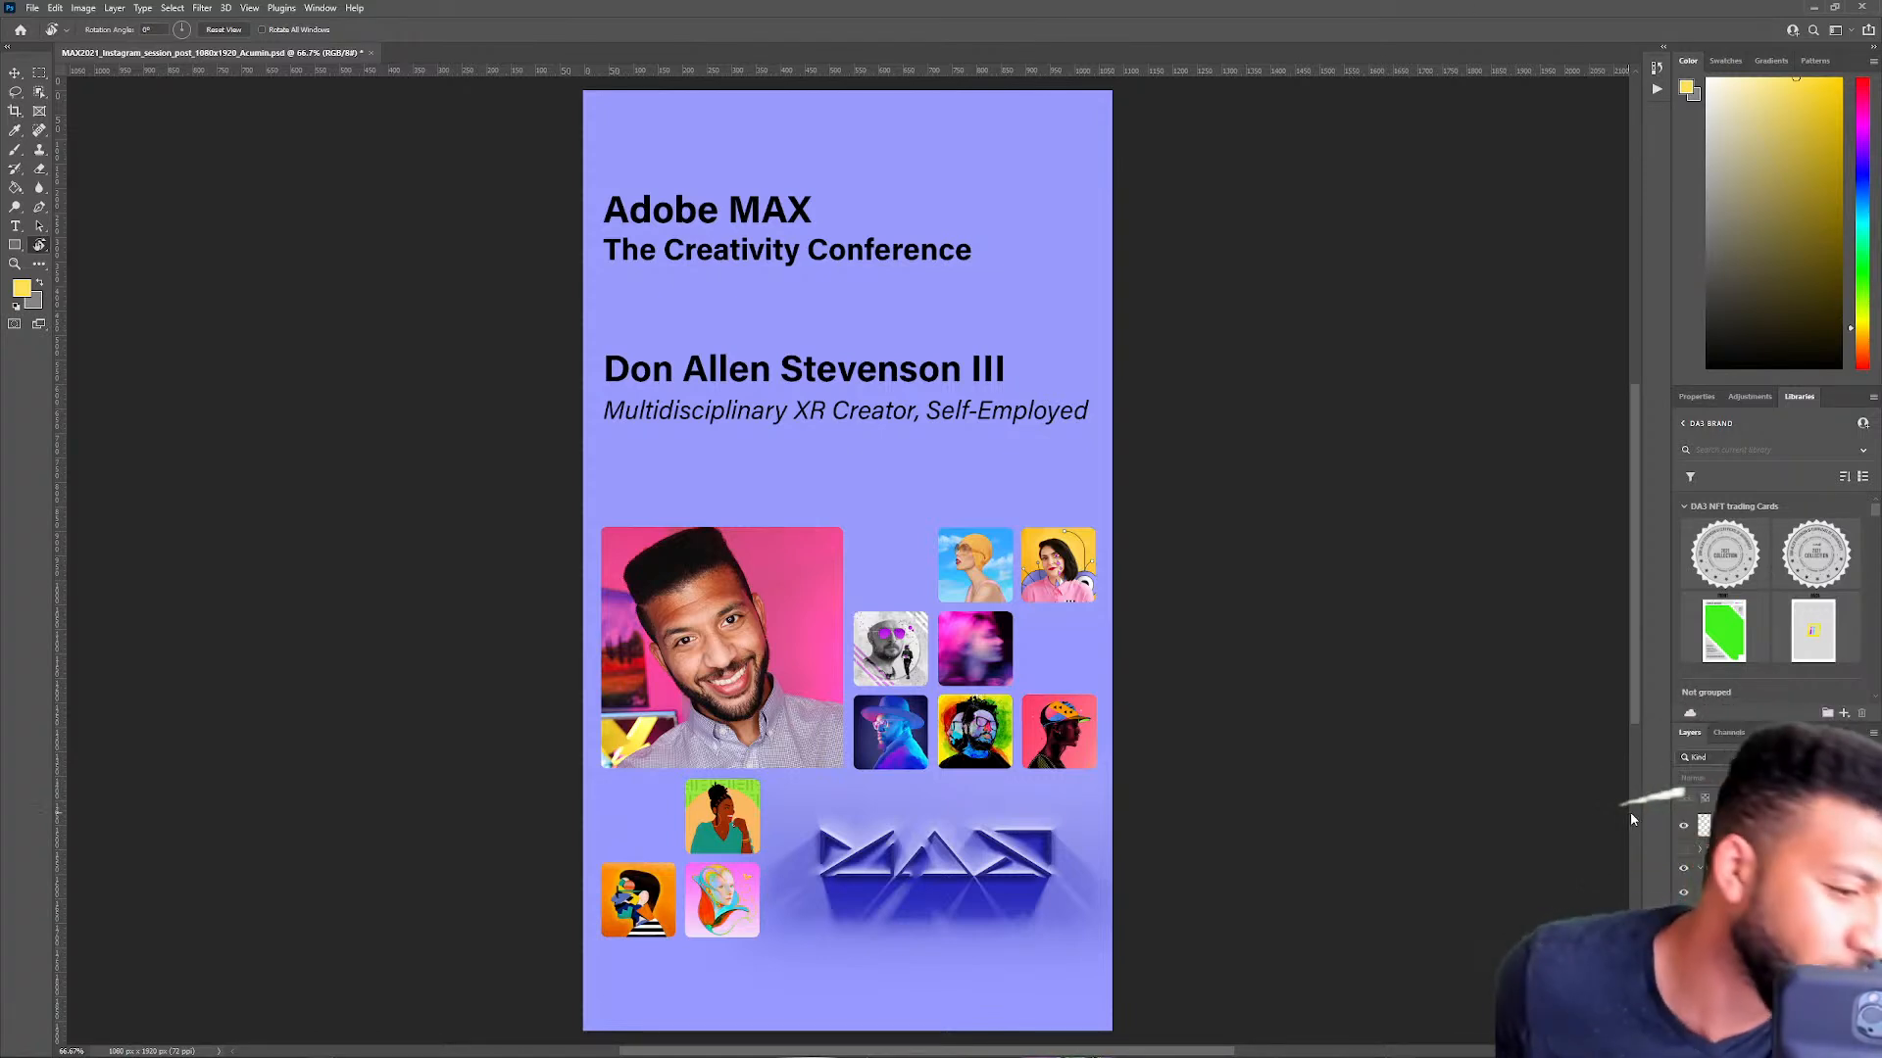
pyautogui.click(1684, 850)
pyautogui.click(1683, 868)
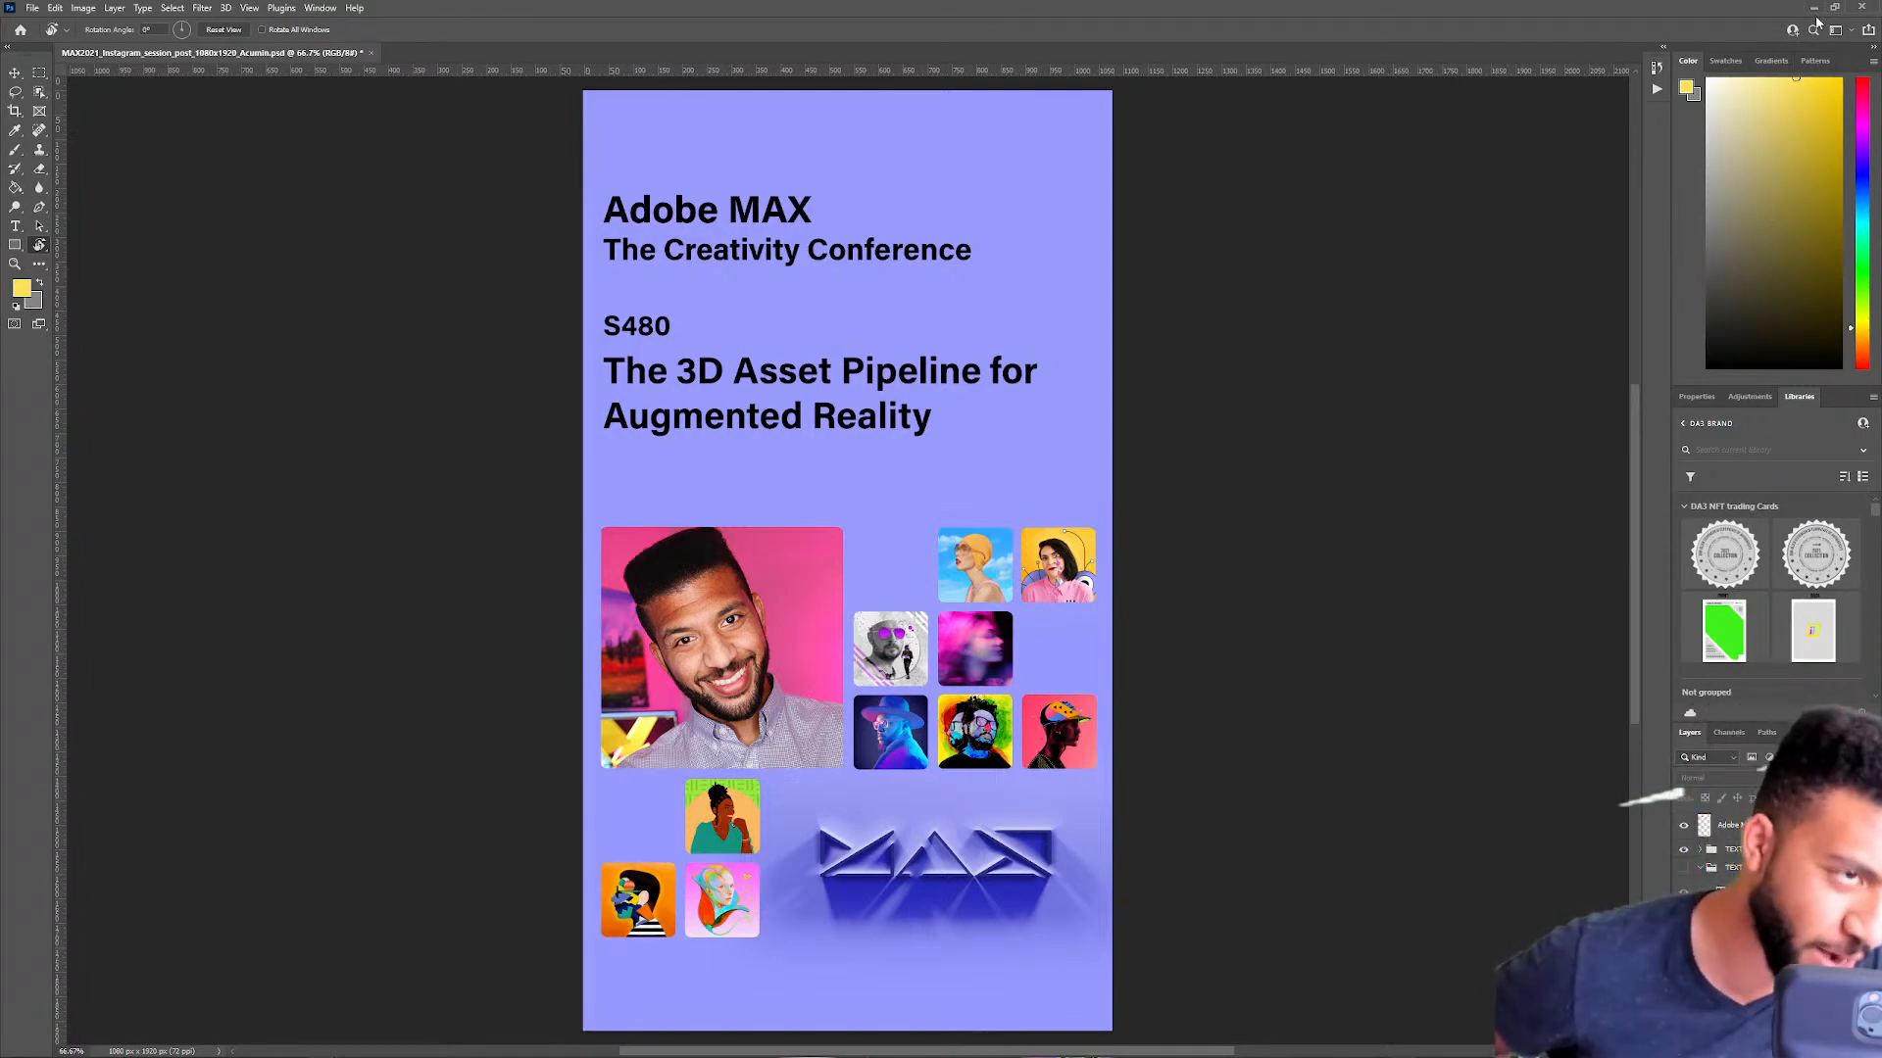
# Step: Minimise Photoshop and move the Cinema 4D window up on the desktop
pyautogui.click(1815, 9)
pyautogui.moveTo(733, 756); pyautogui.dragTo(674, 302)
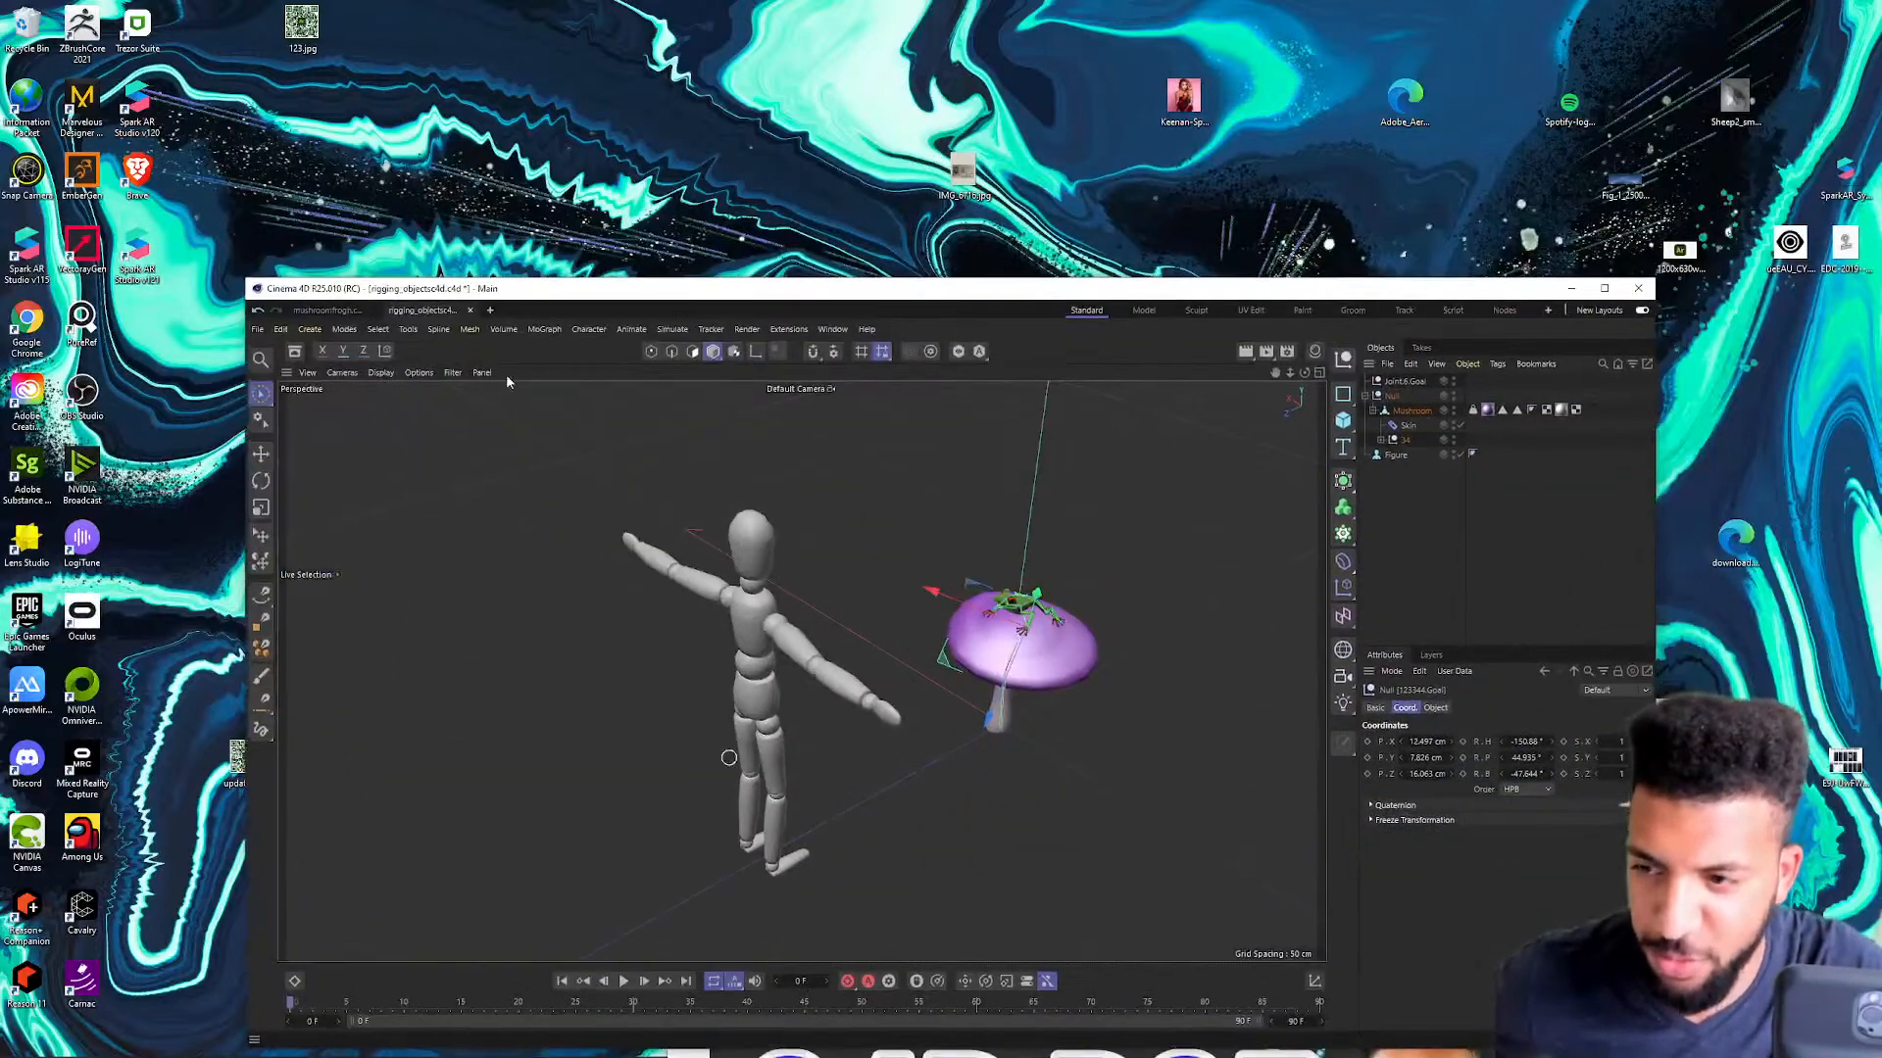
# Step: Switch to Lens Studio, create a project from the Animated Object template, maximise its window and widen the Objects panel
pyautogui.doubleClick(47, 556)
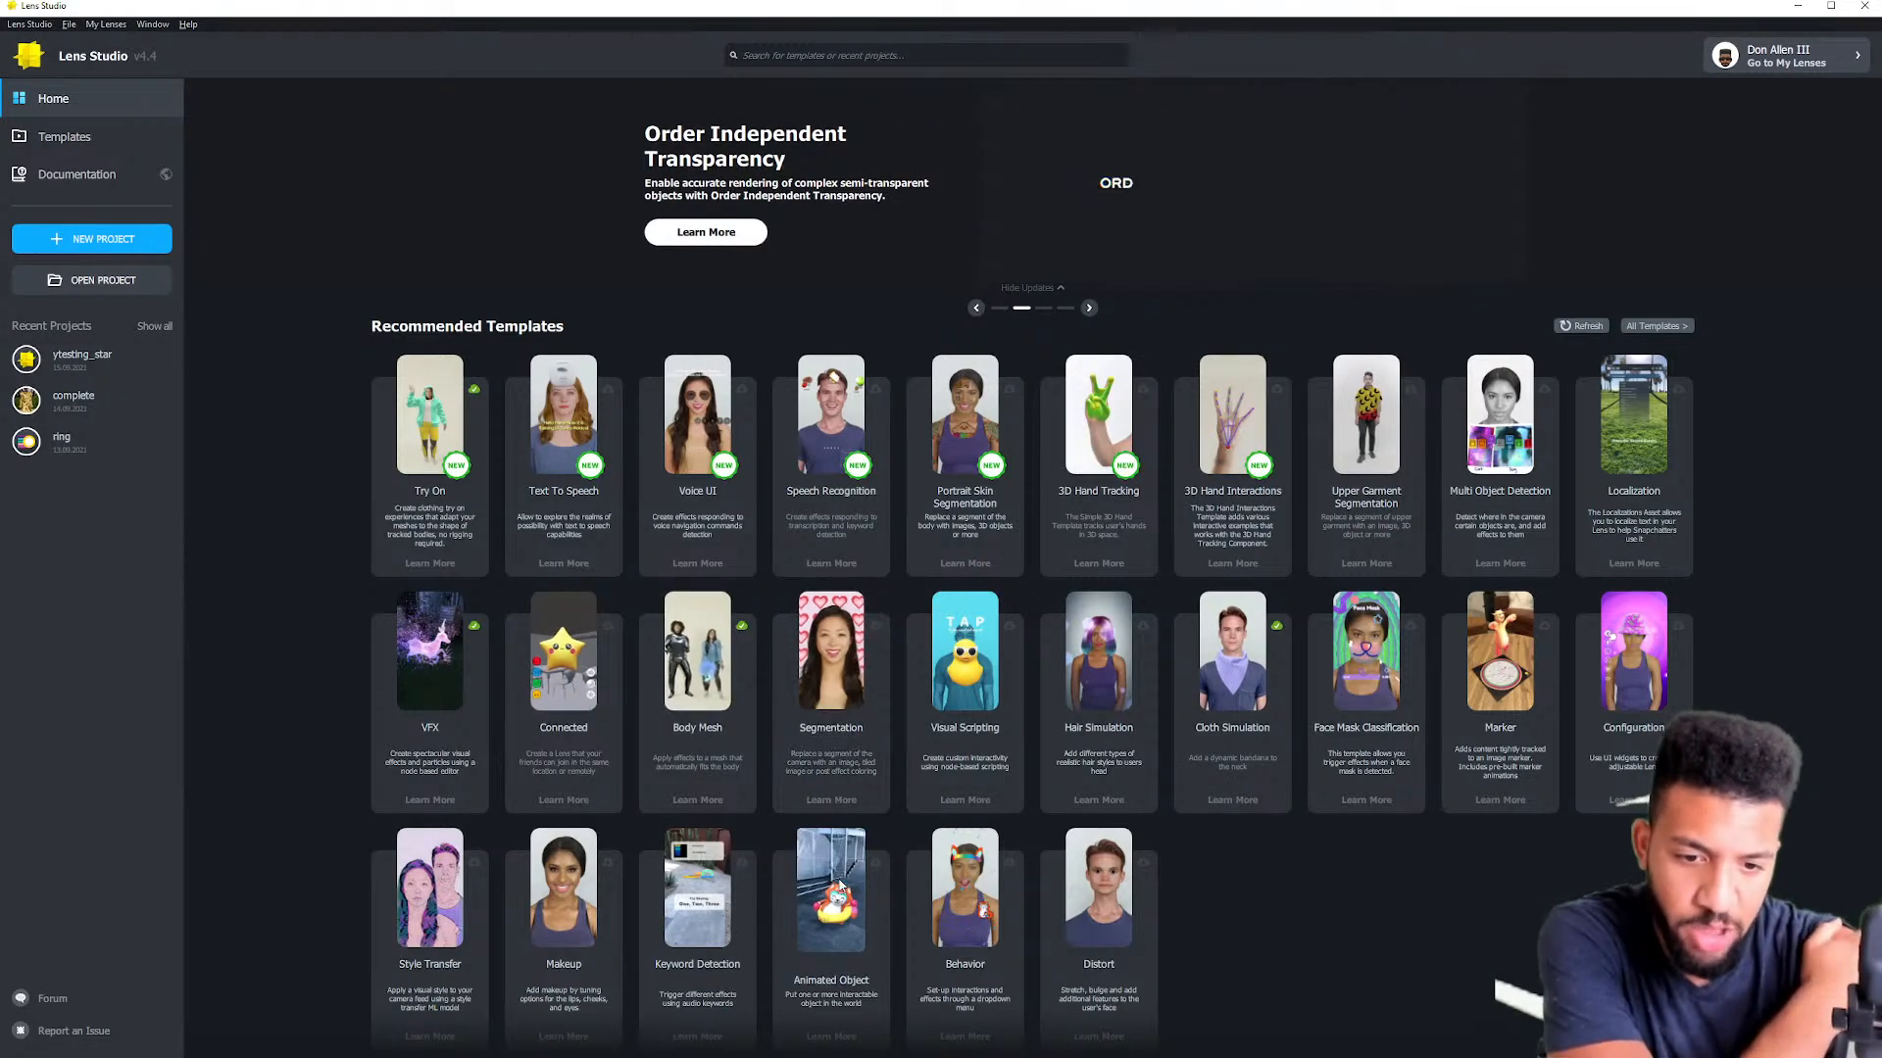
pyautogui.click(811, 939)
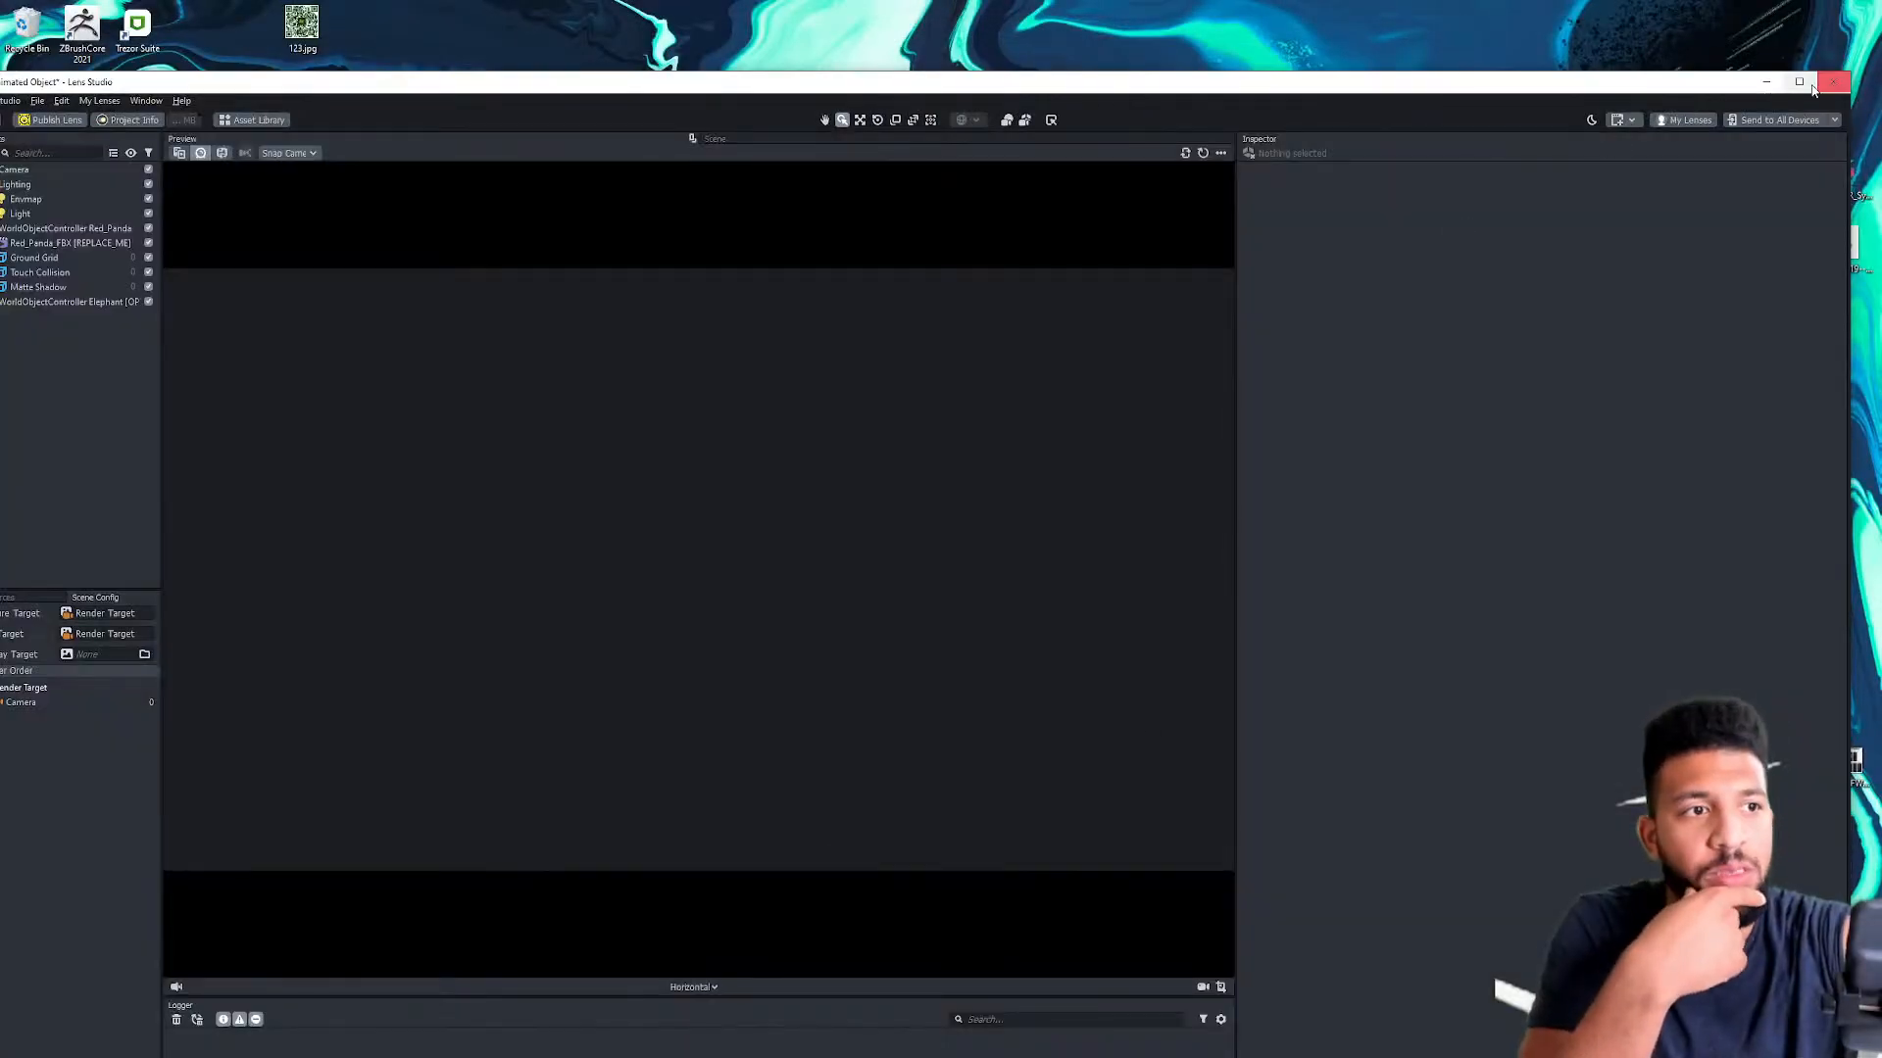
pyautogui.click(1799, 81)
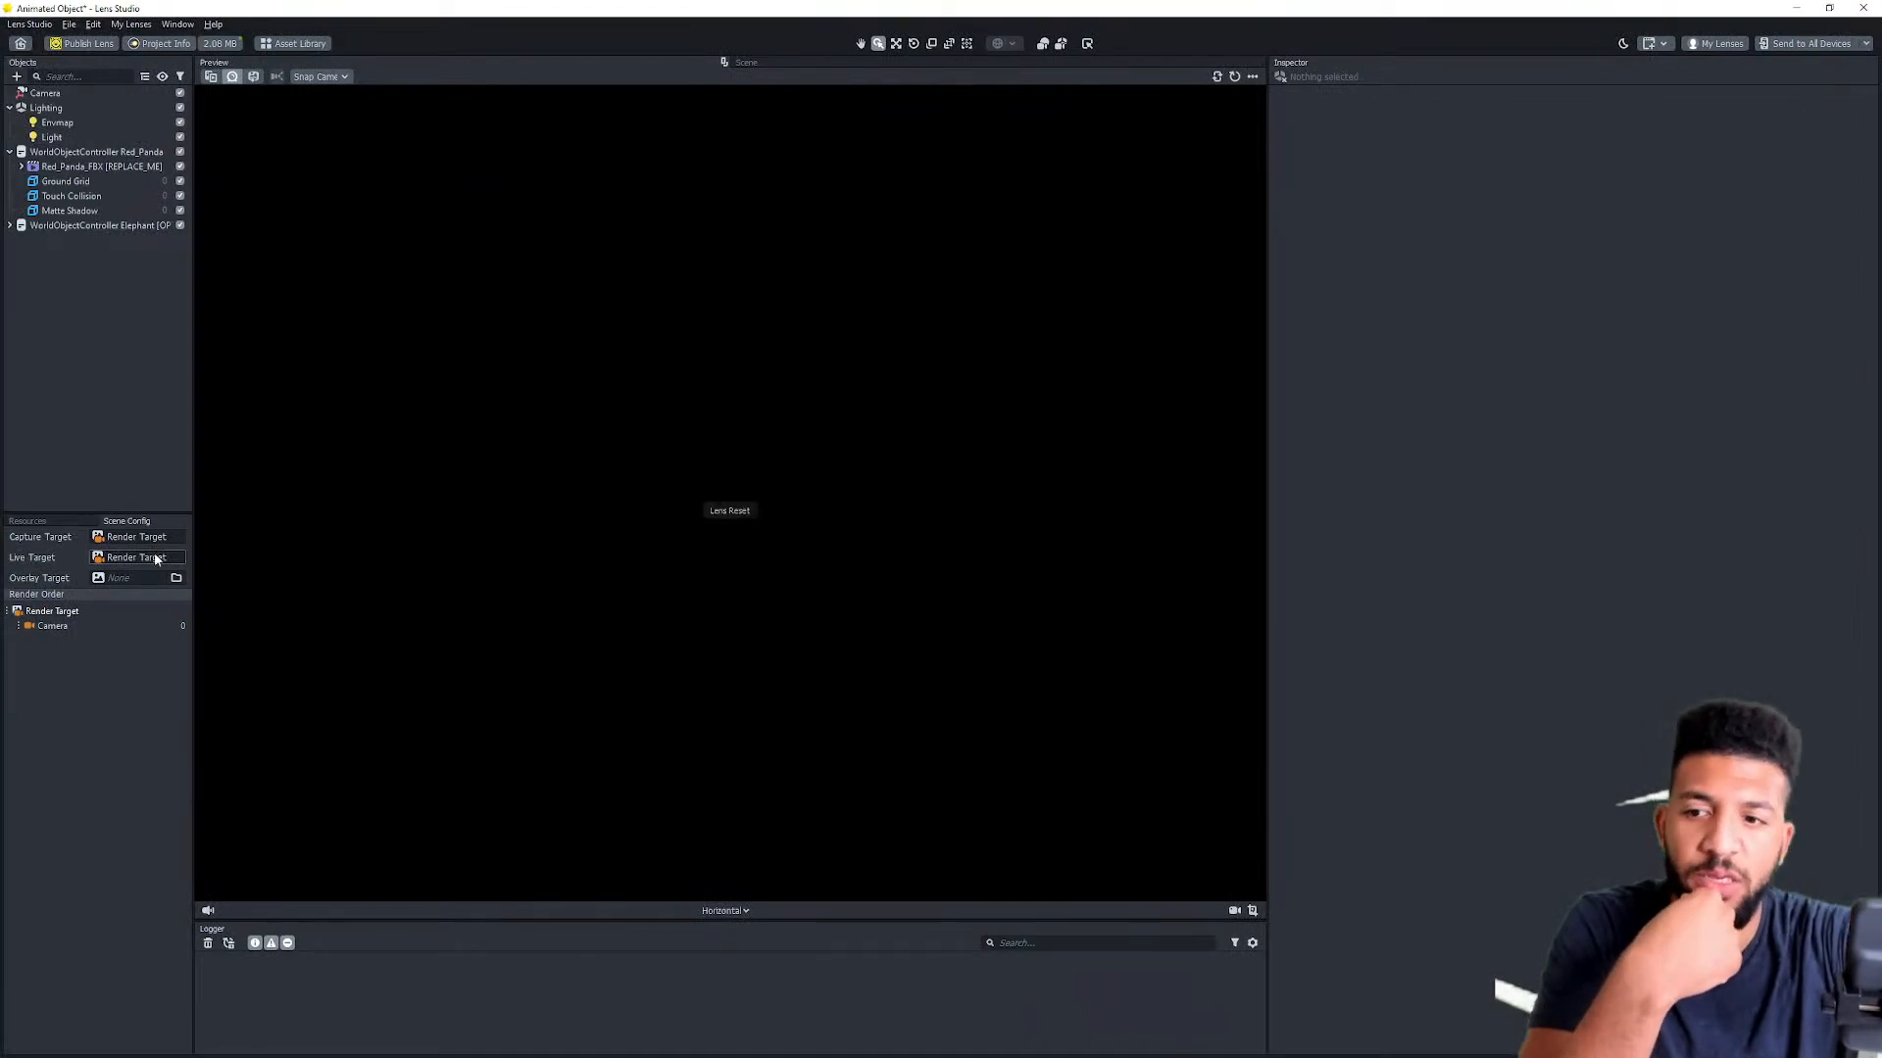
pyautogui.moveTo(194, 513); pyautogui.dragTo(628, 510)
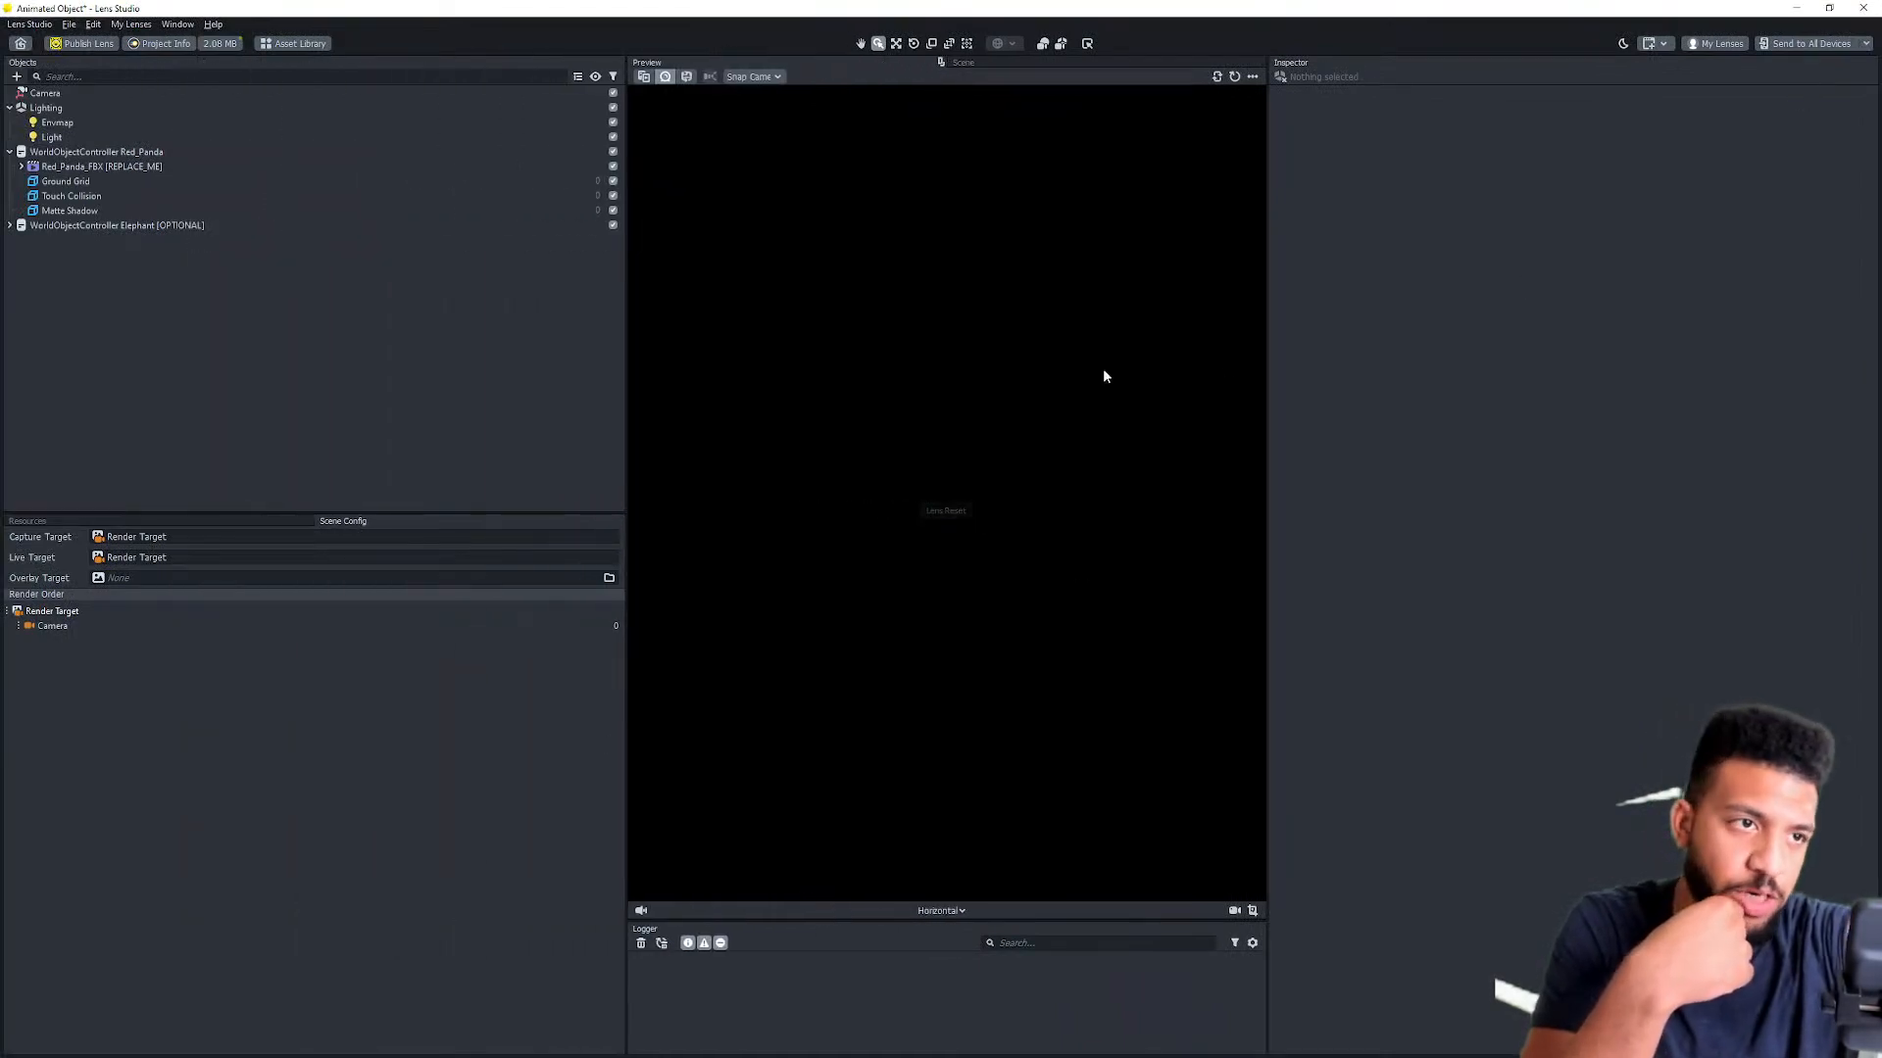
# Step: Import frog_test_1.fbx from the anim folder inside Frog into the project resources with the default FBX import options
pyautogui.click(88, 168)
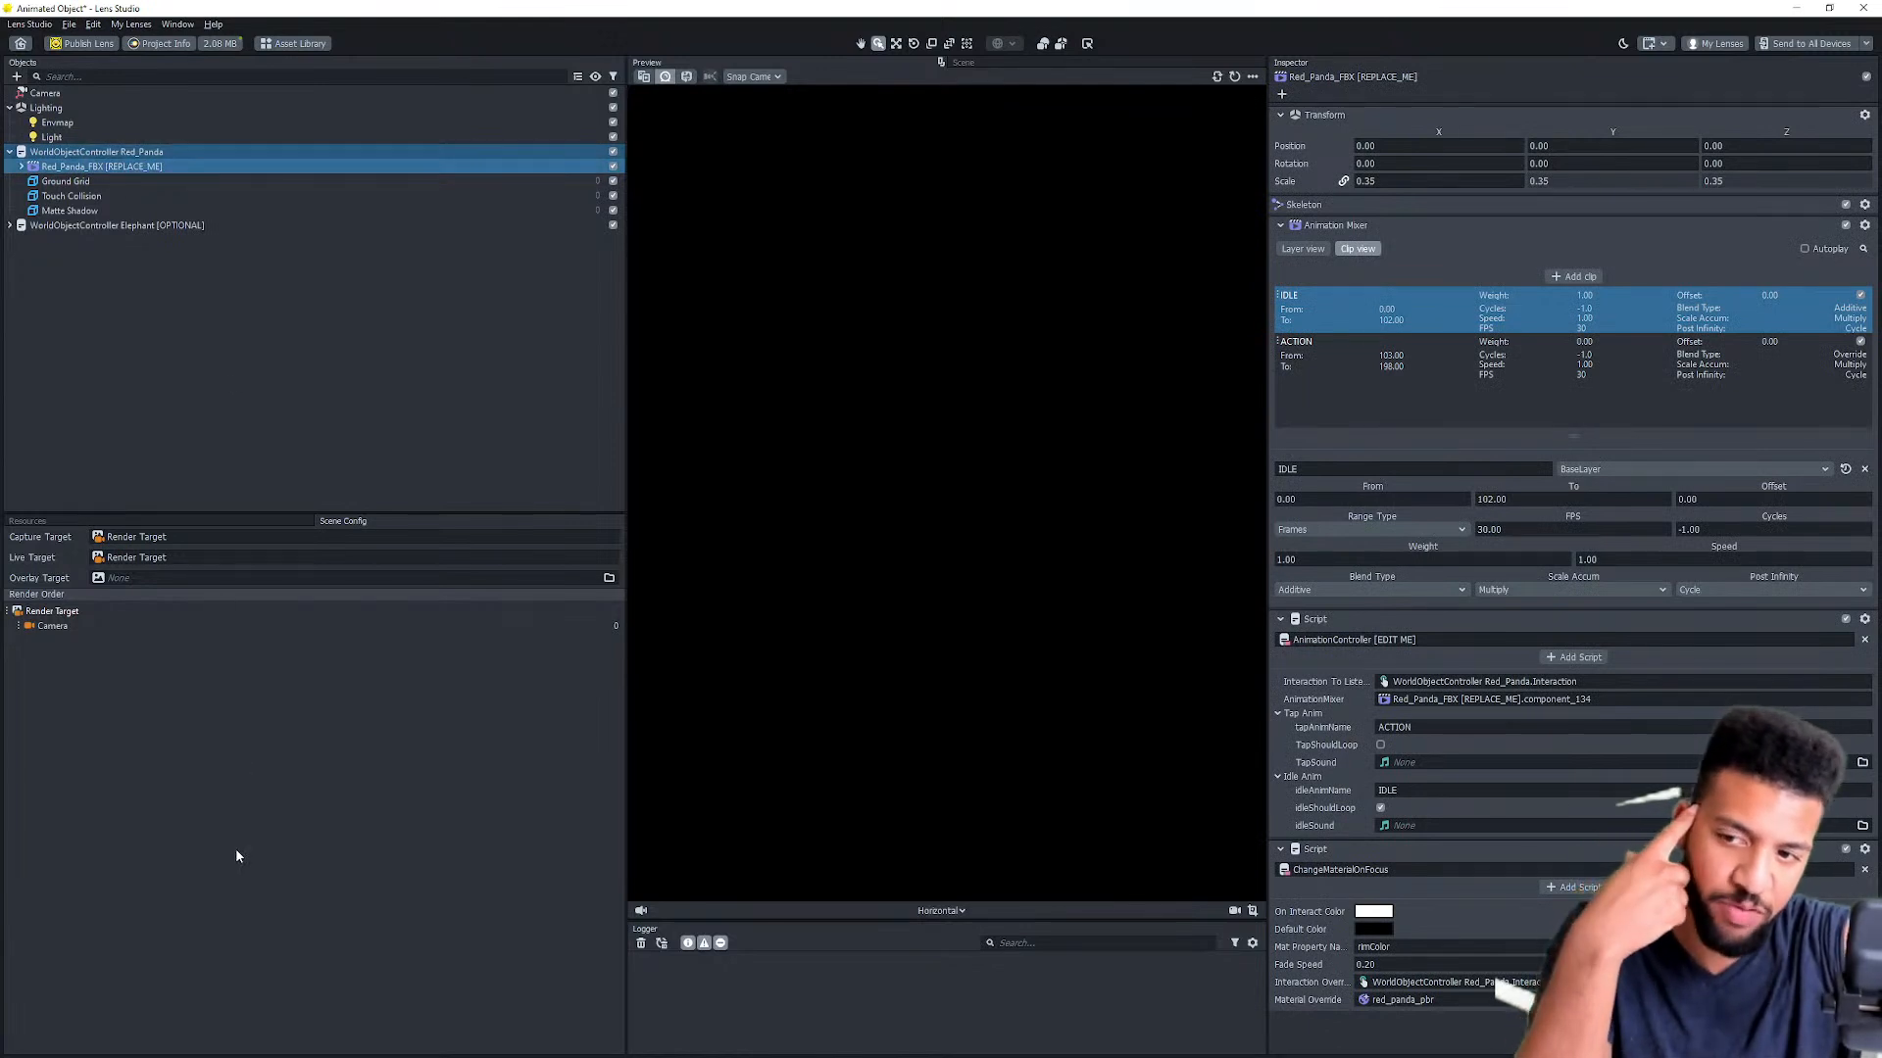
pyautogui.click(44, 525)
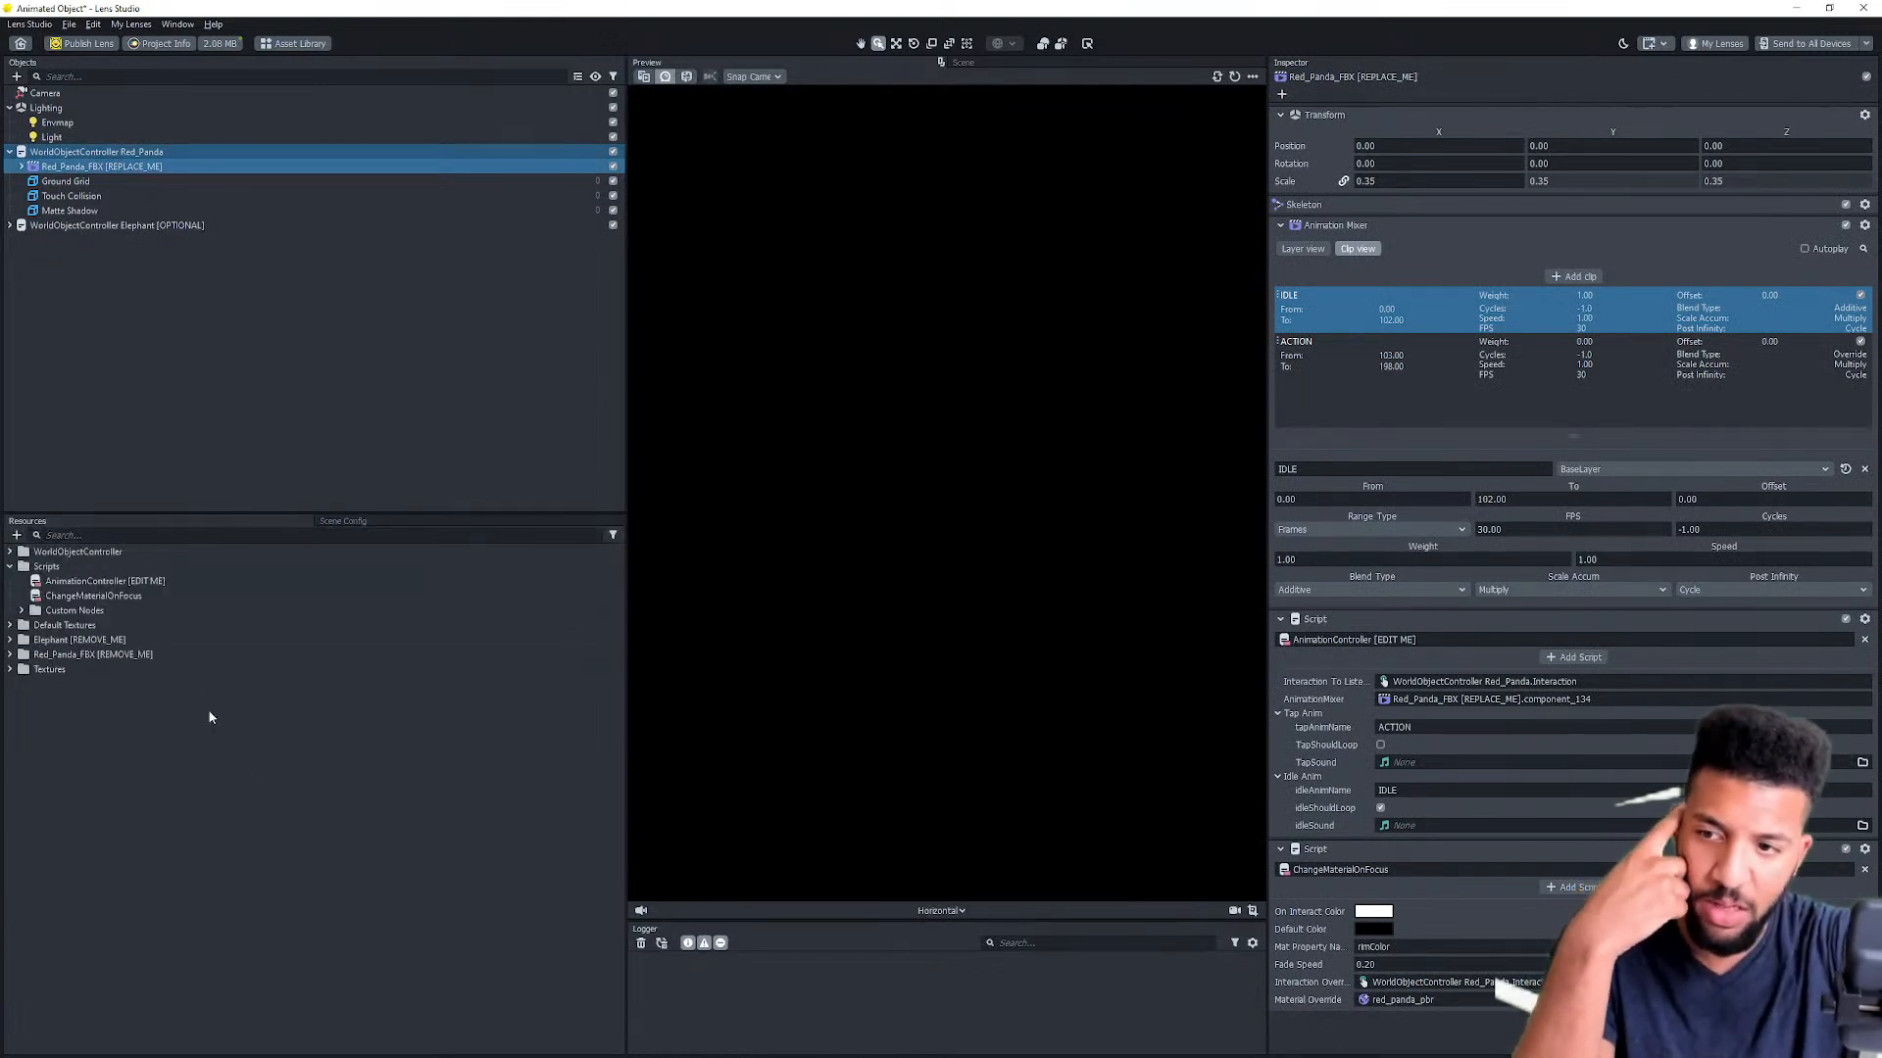
pyautogui.rightClick(319, 812)
pyautogui.click(263, 823)
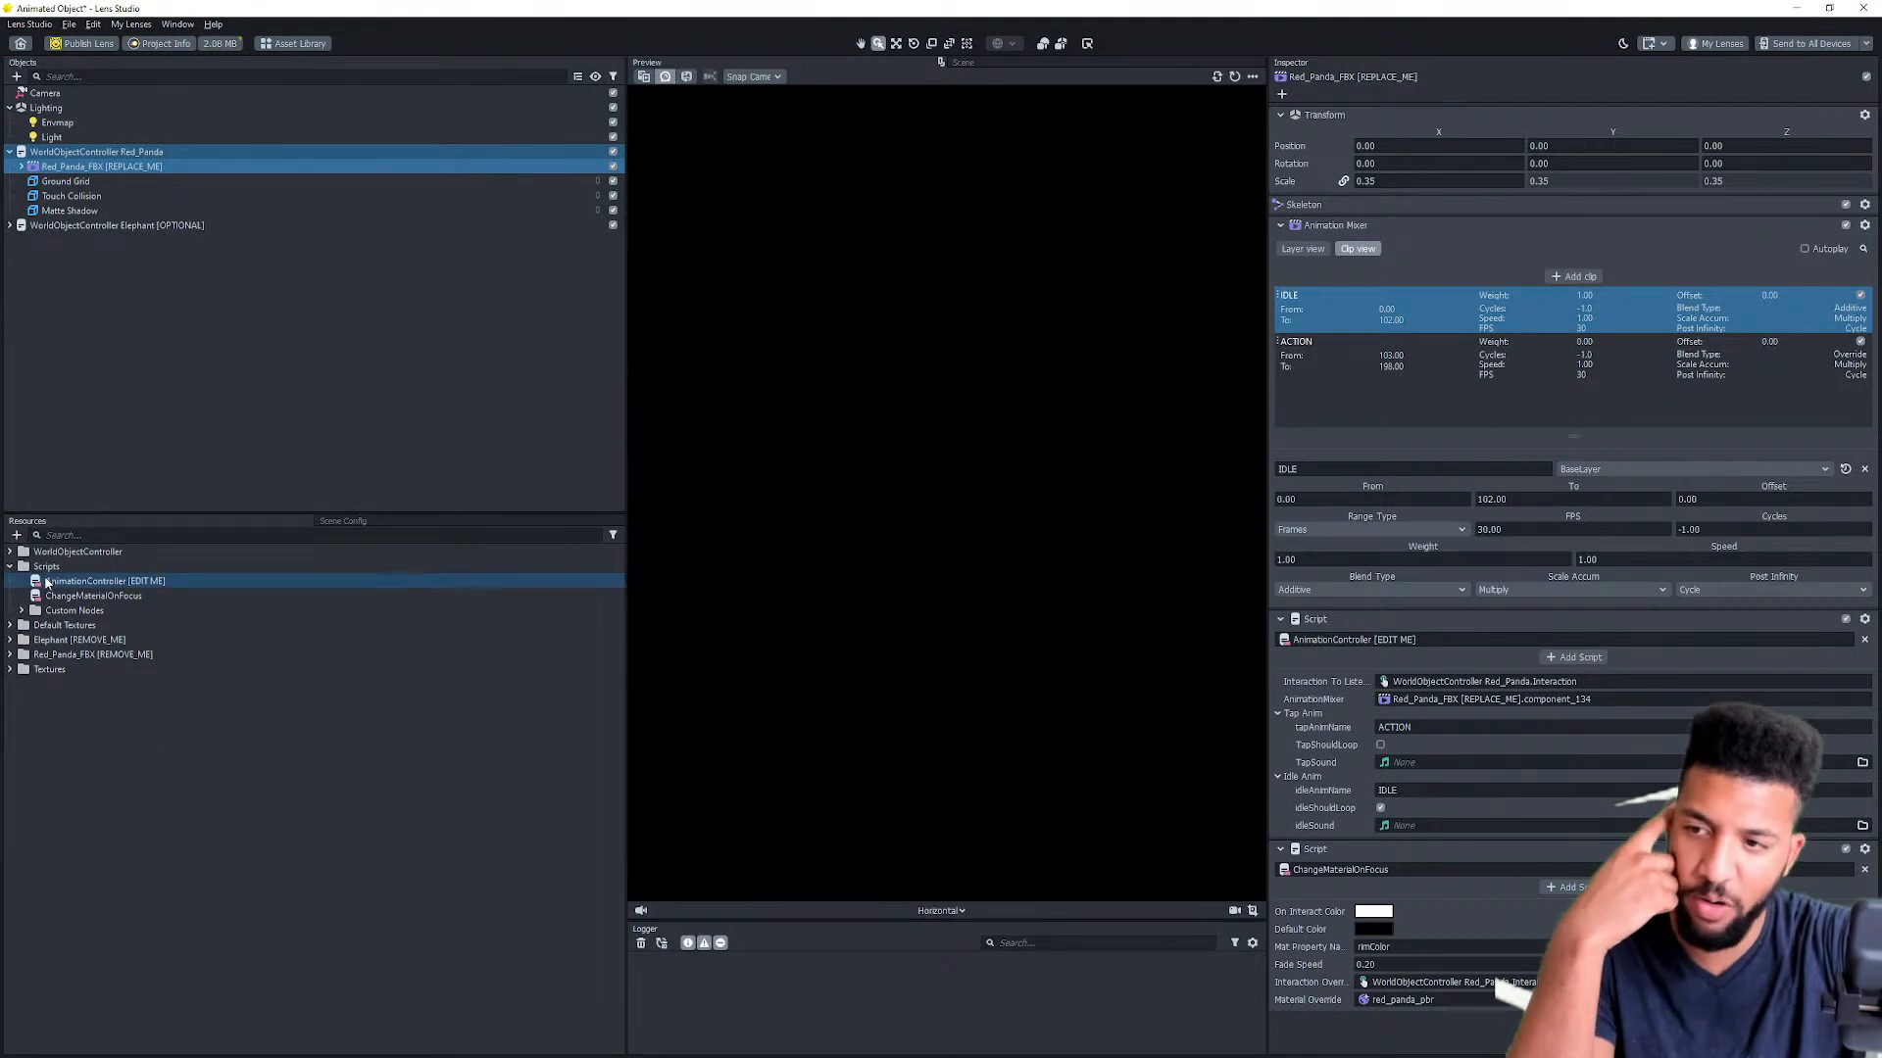
pyautogui.click(17, 535)
pyautogui.click(88, 834)
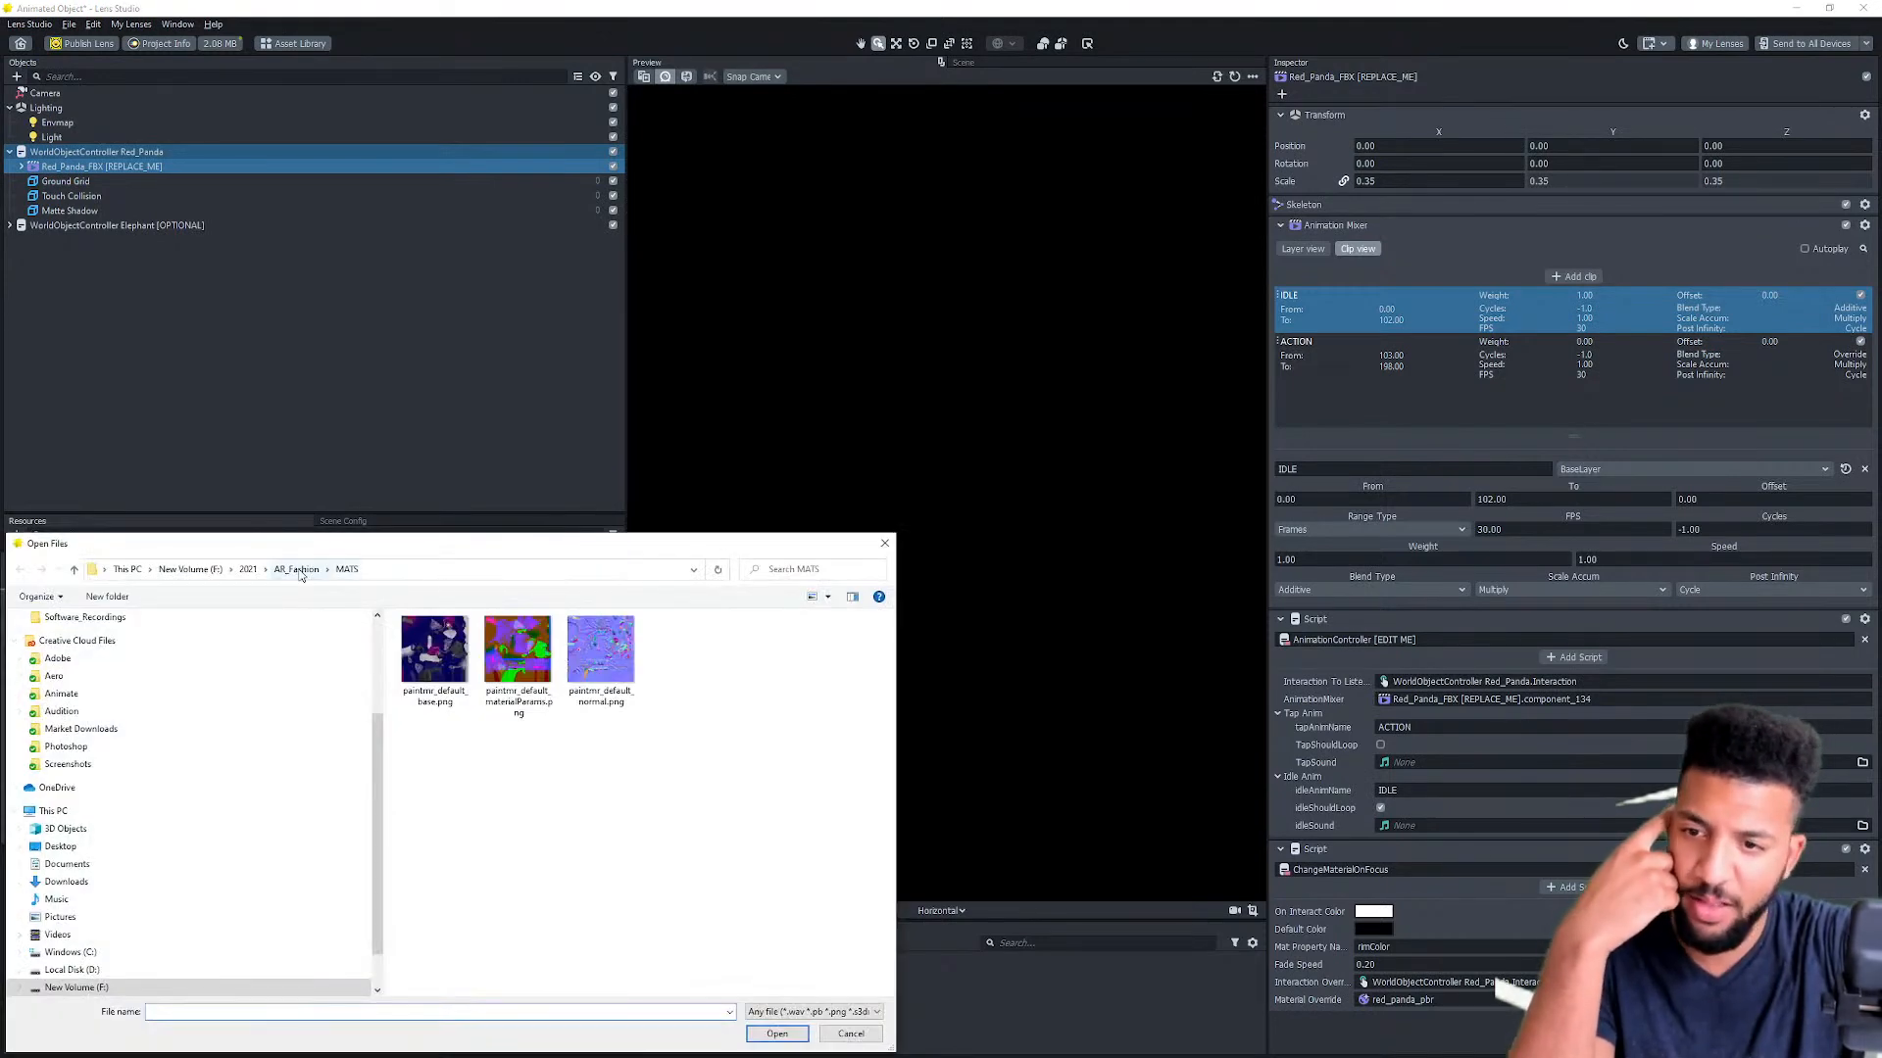
pyautogui.click(247, 570)
pyautogui.doubleClick(468, 698)
pyautogui.doubleClick(467, 672)
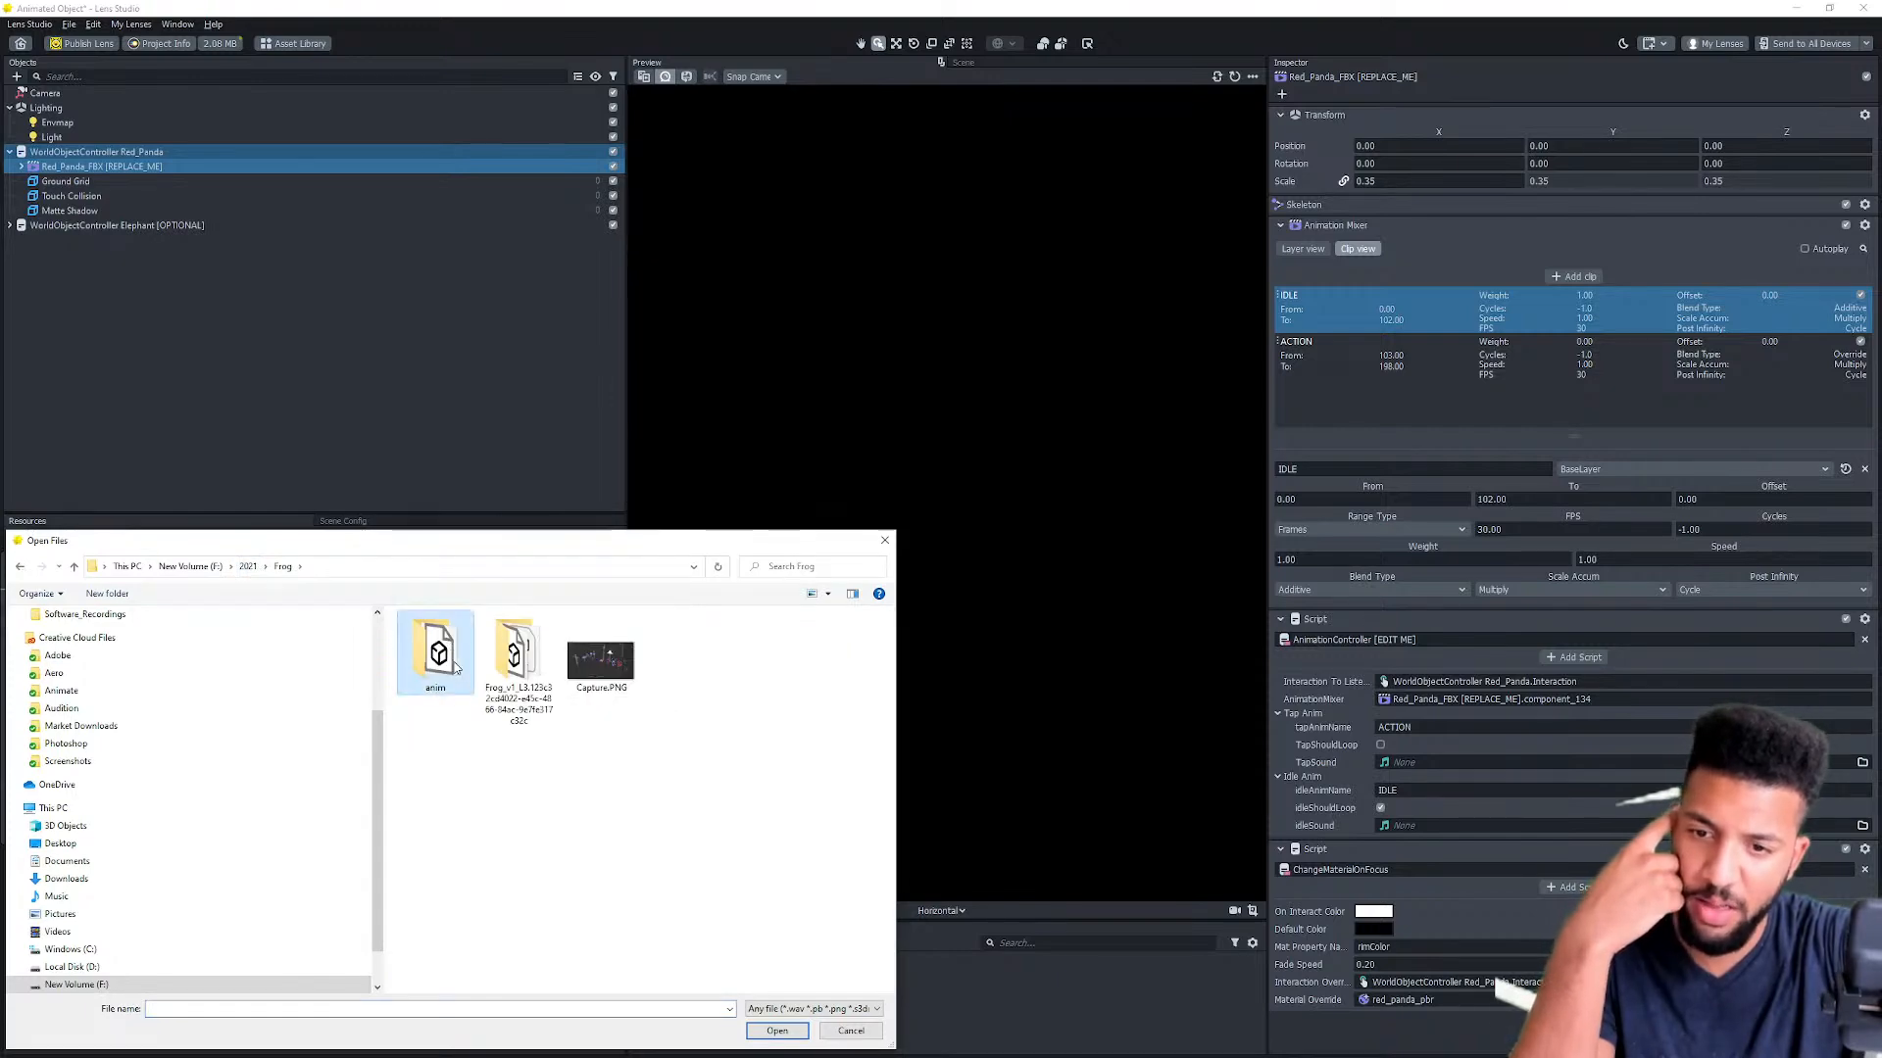
pyautogui.click(441, 637)
pyautogui.click(776, 1031)
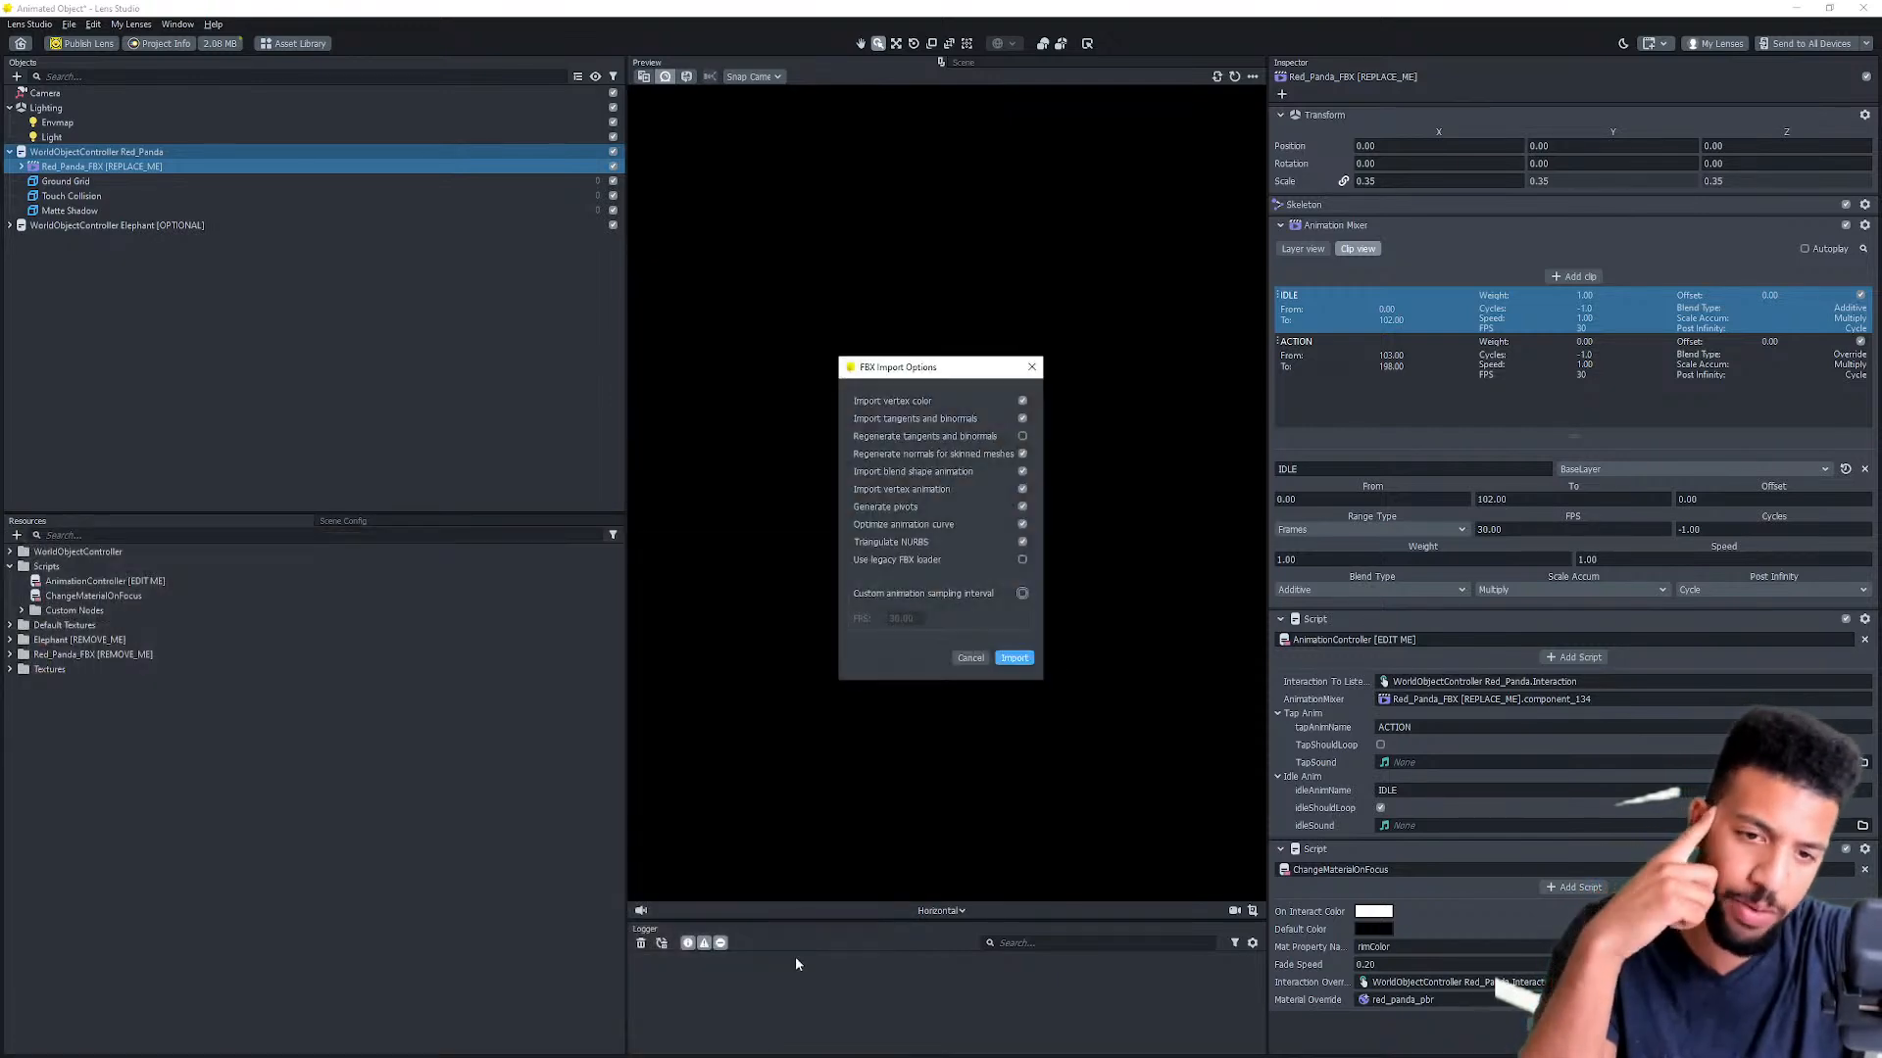
pyautogui.click(1014, 655)
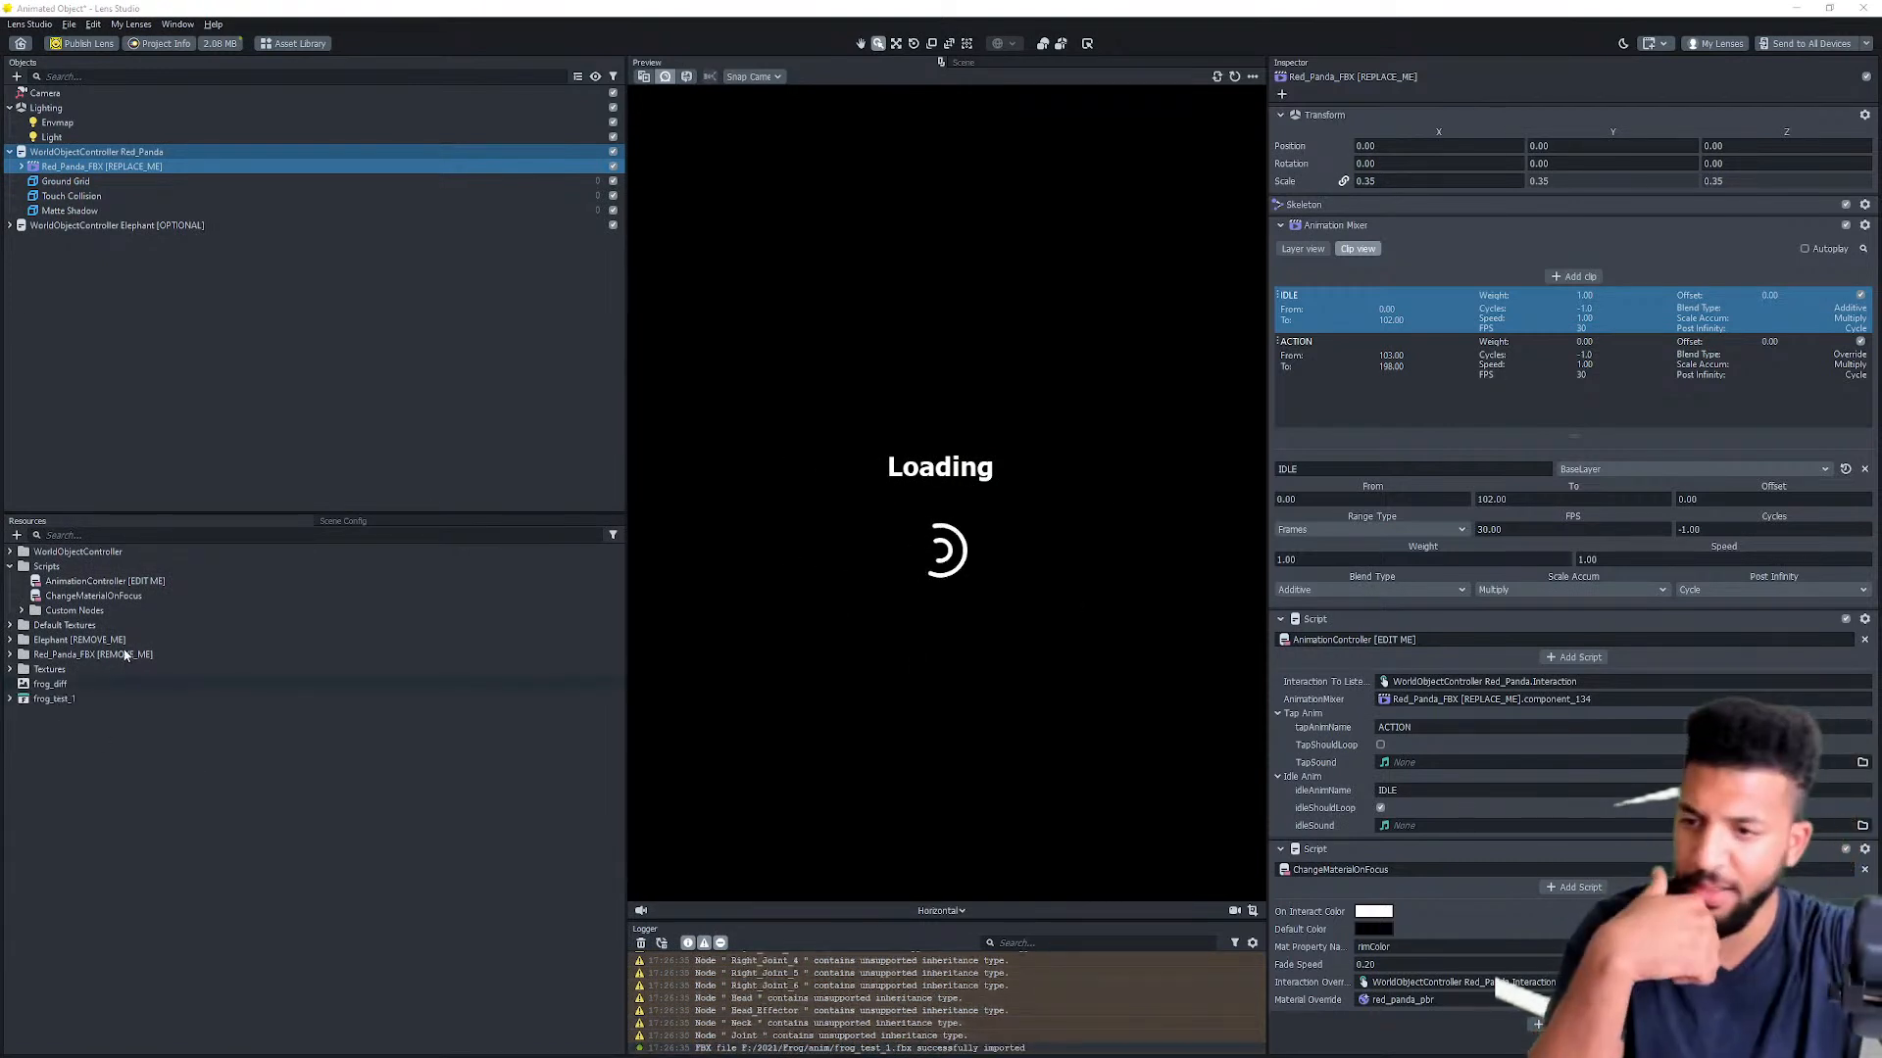
# Step: Expand the imported frog_test_1 resource and place its prefab under Red_Panda_FBX [REPLACE_ME] in the object hierarchy
pyautogui.doubleClick(33, 701)
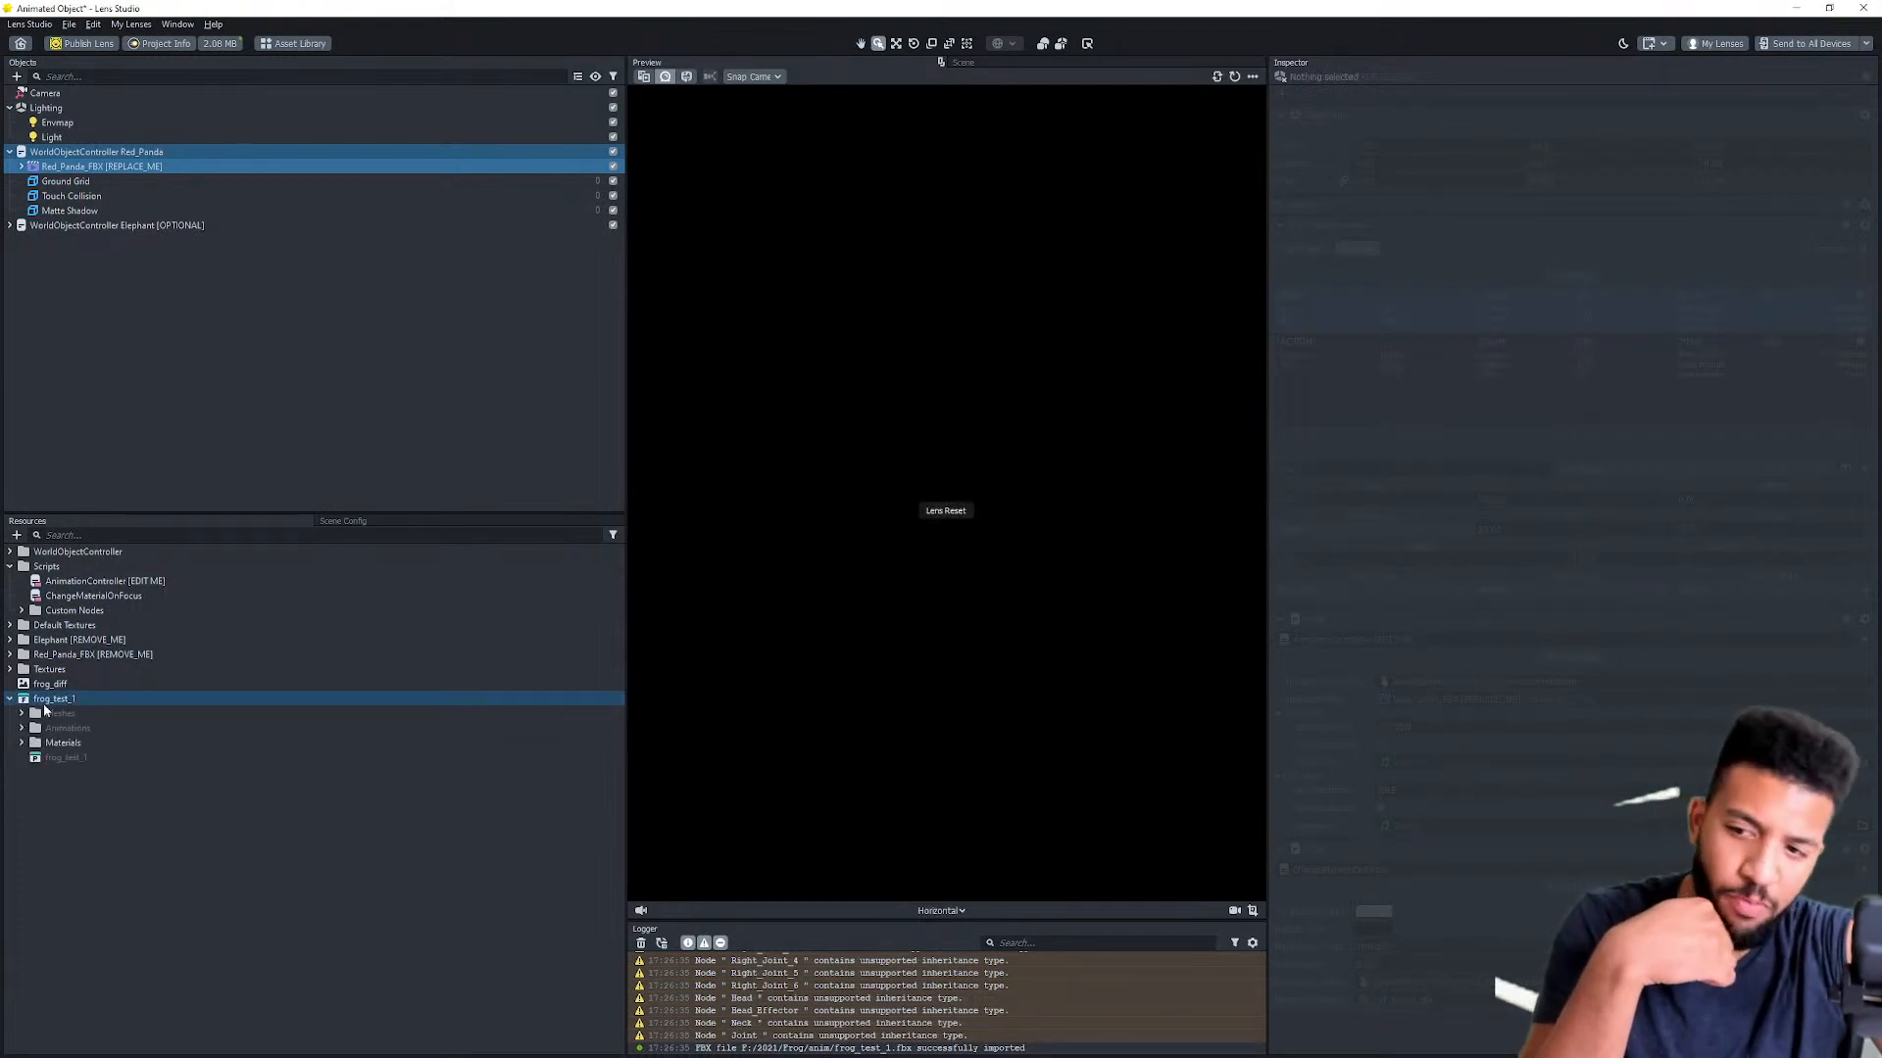
pyautogui.click(49, 757)
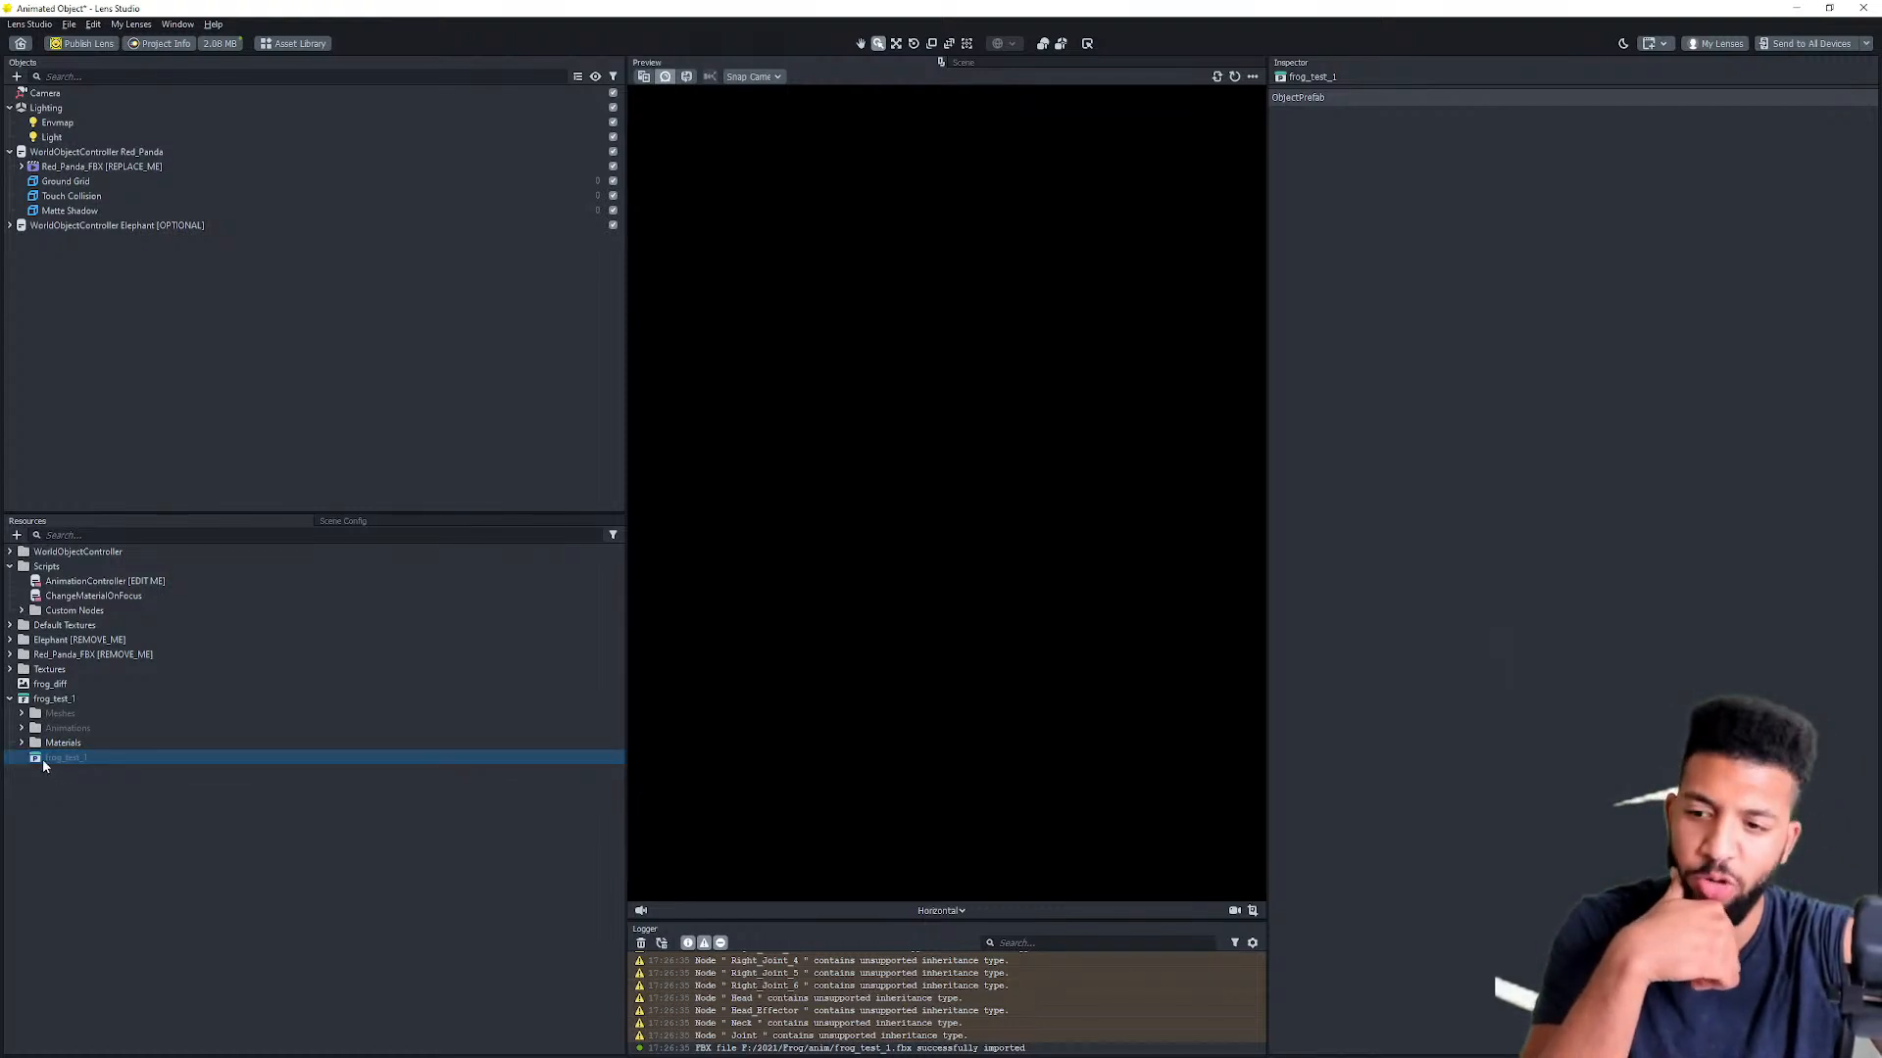
pyautogui.moveTo(41, 758); pyautogui.dragTo(113, 169)
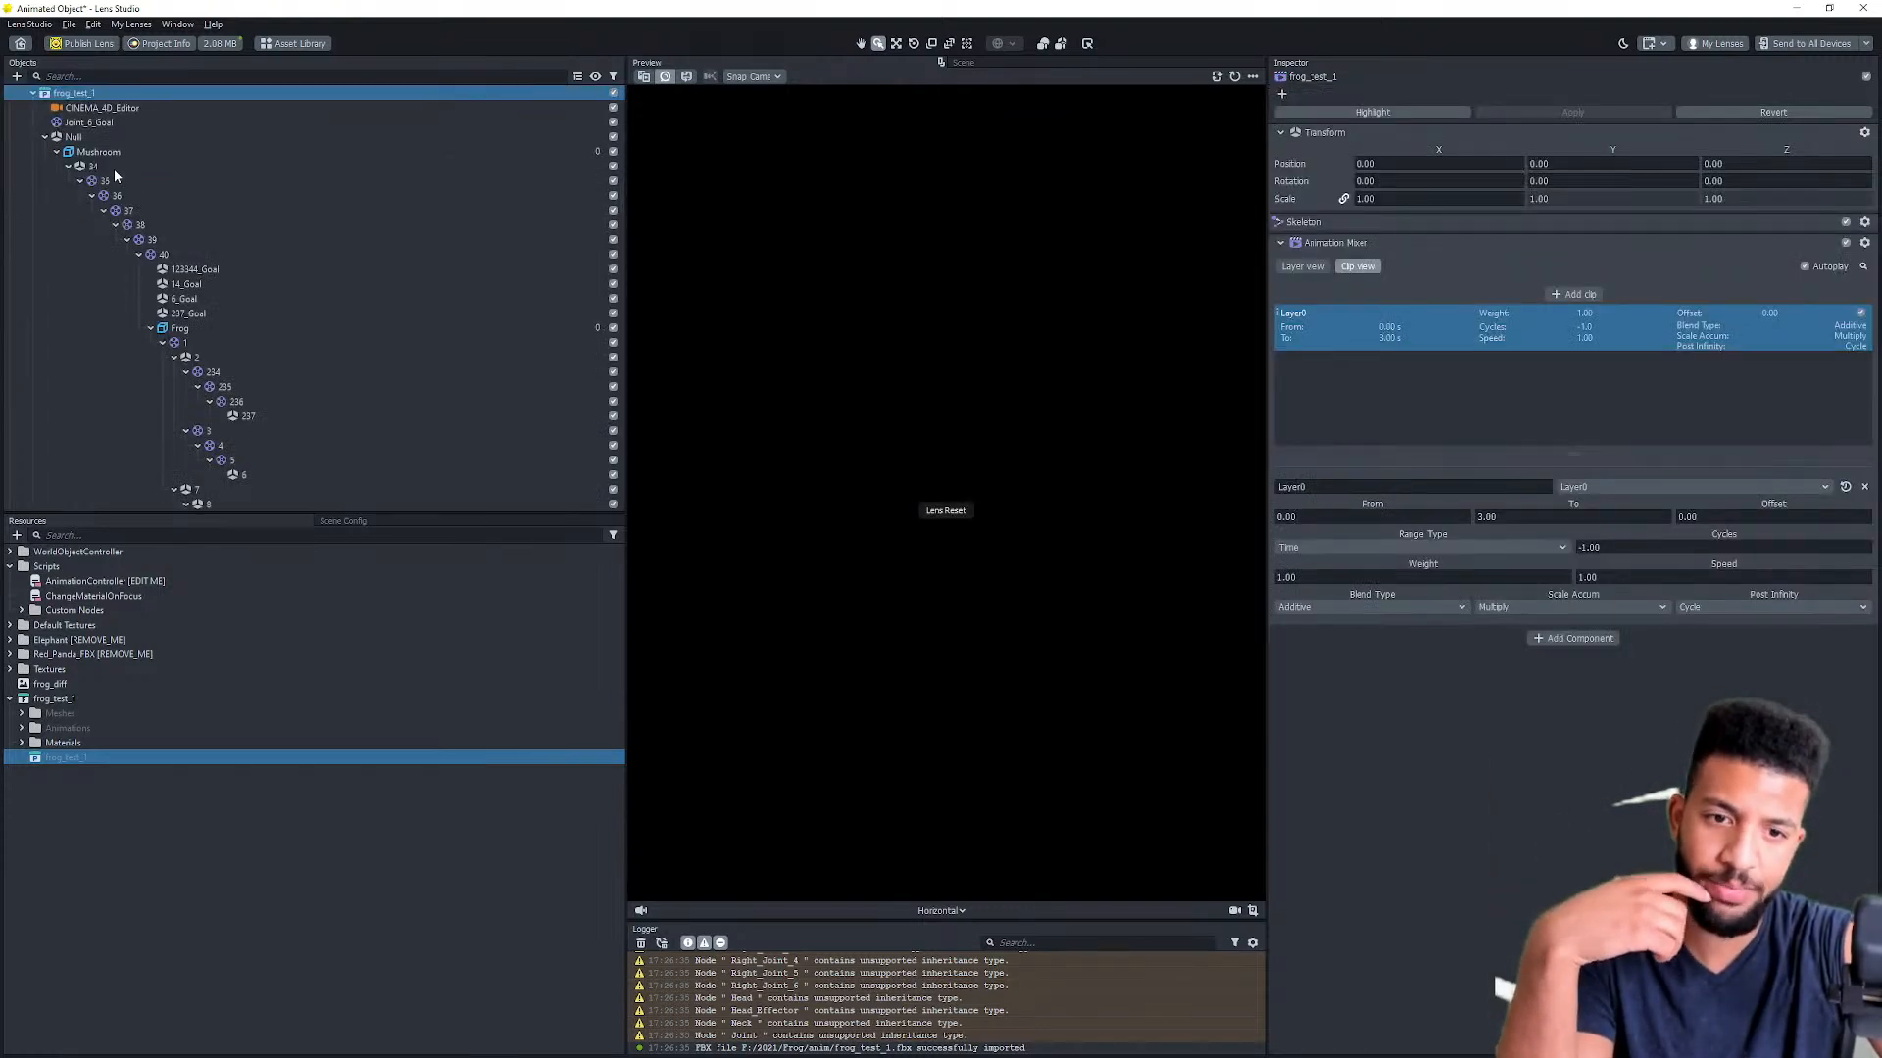
# Step: Switch the preview from the Snap Camera feed to the sample stairs footage
pyautogui.click(754, 77)
pyautogui.click(653, 85)
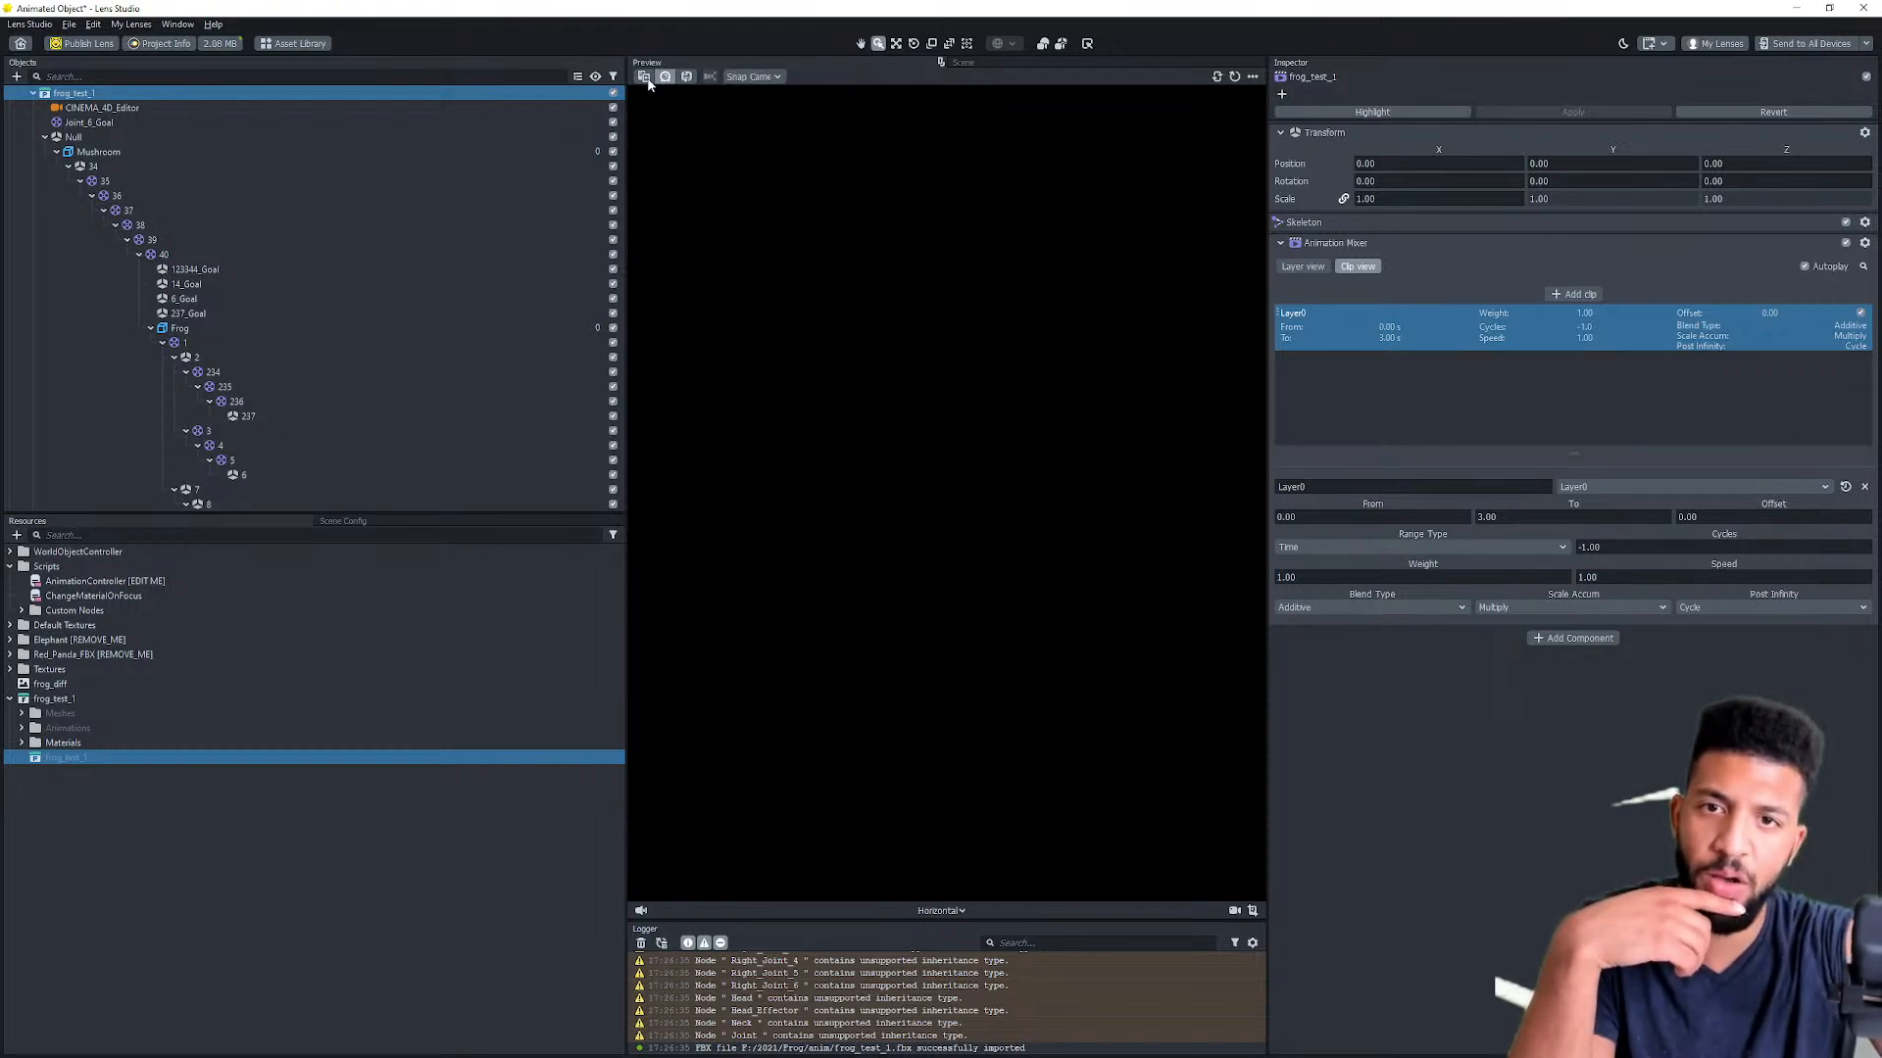
pyautogui.click(645, 79)
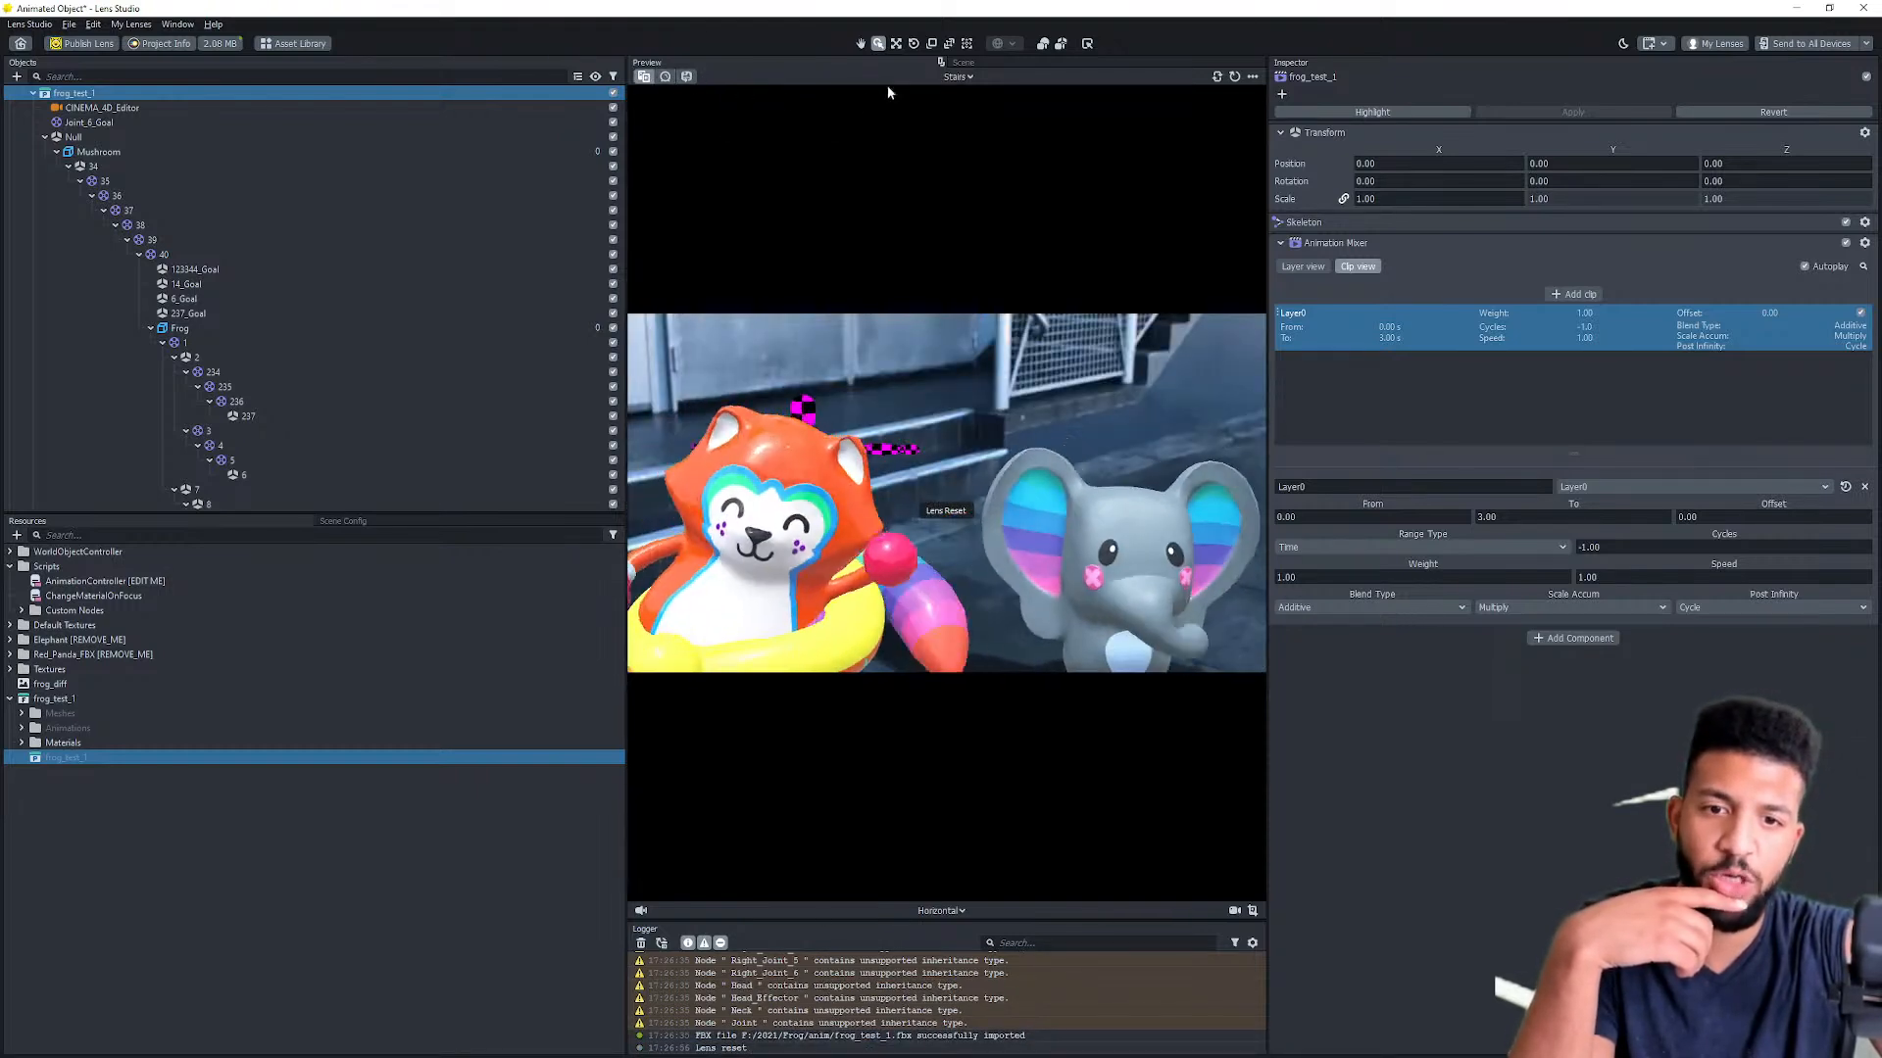
pyautogui.click(955, 81)
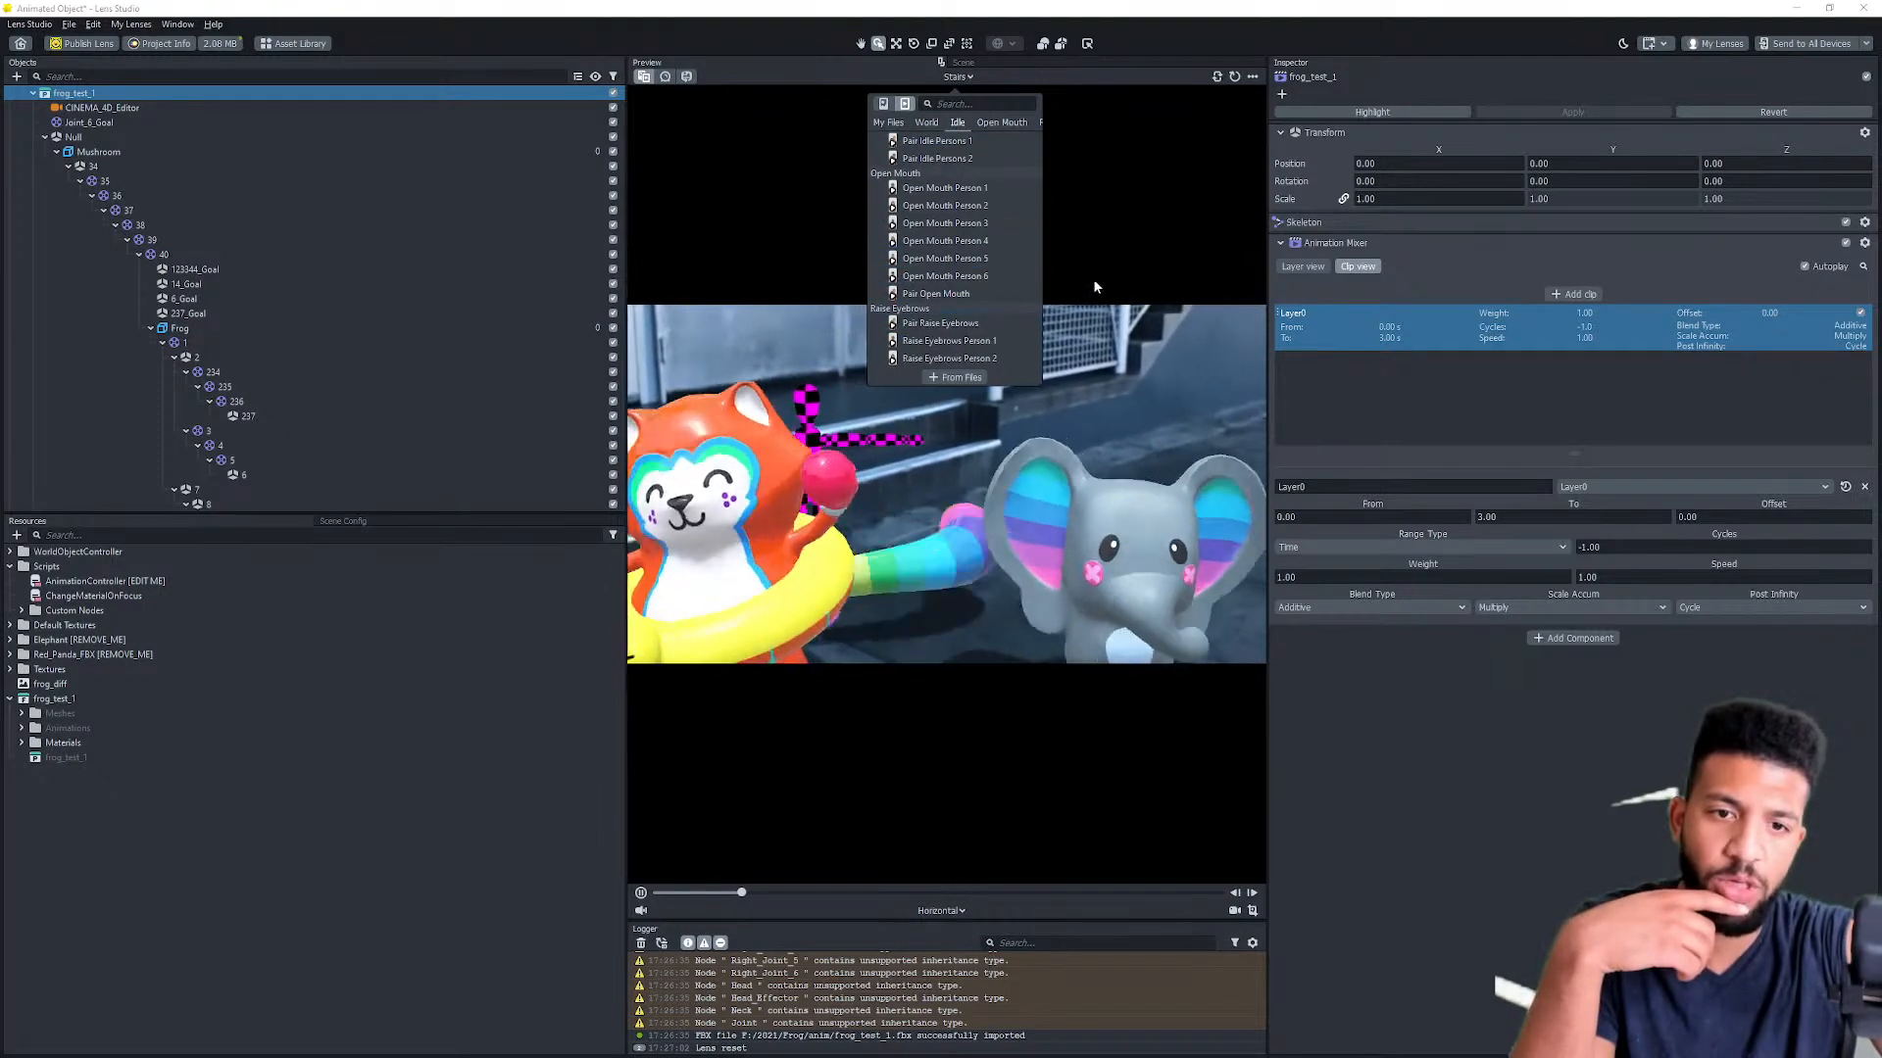
pyautogui.click(1091, 807)
# Step: Simulate an iPhone X in the preview with the Snapchat interface overlay turned off
pyautogui.click(941, 911)
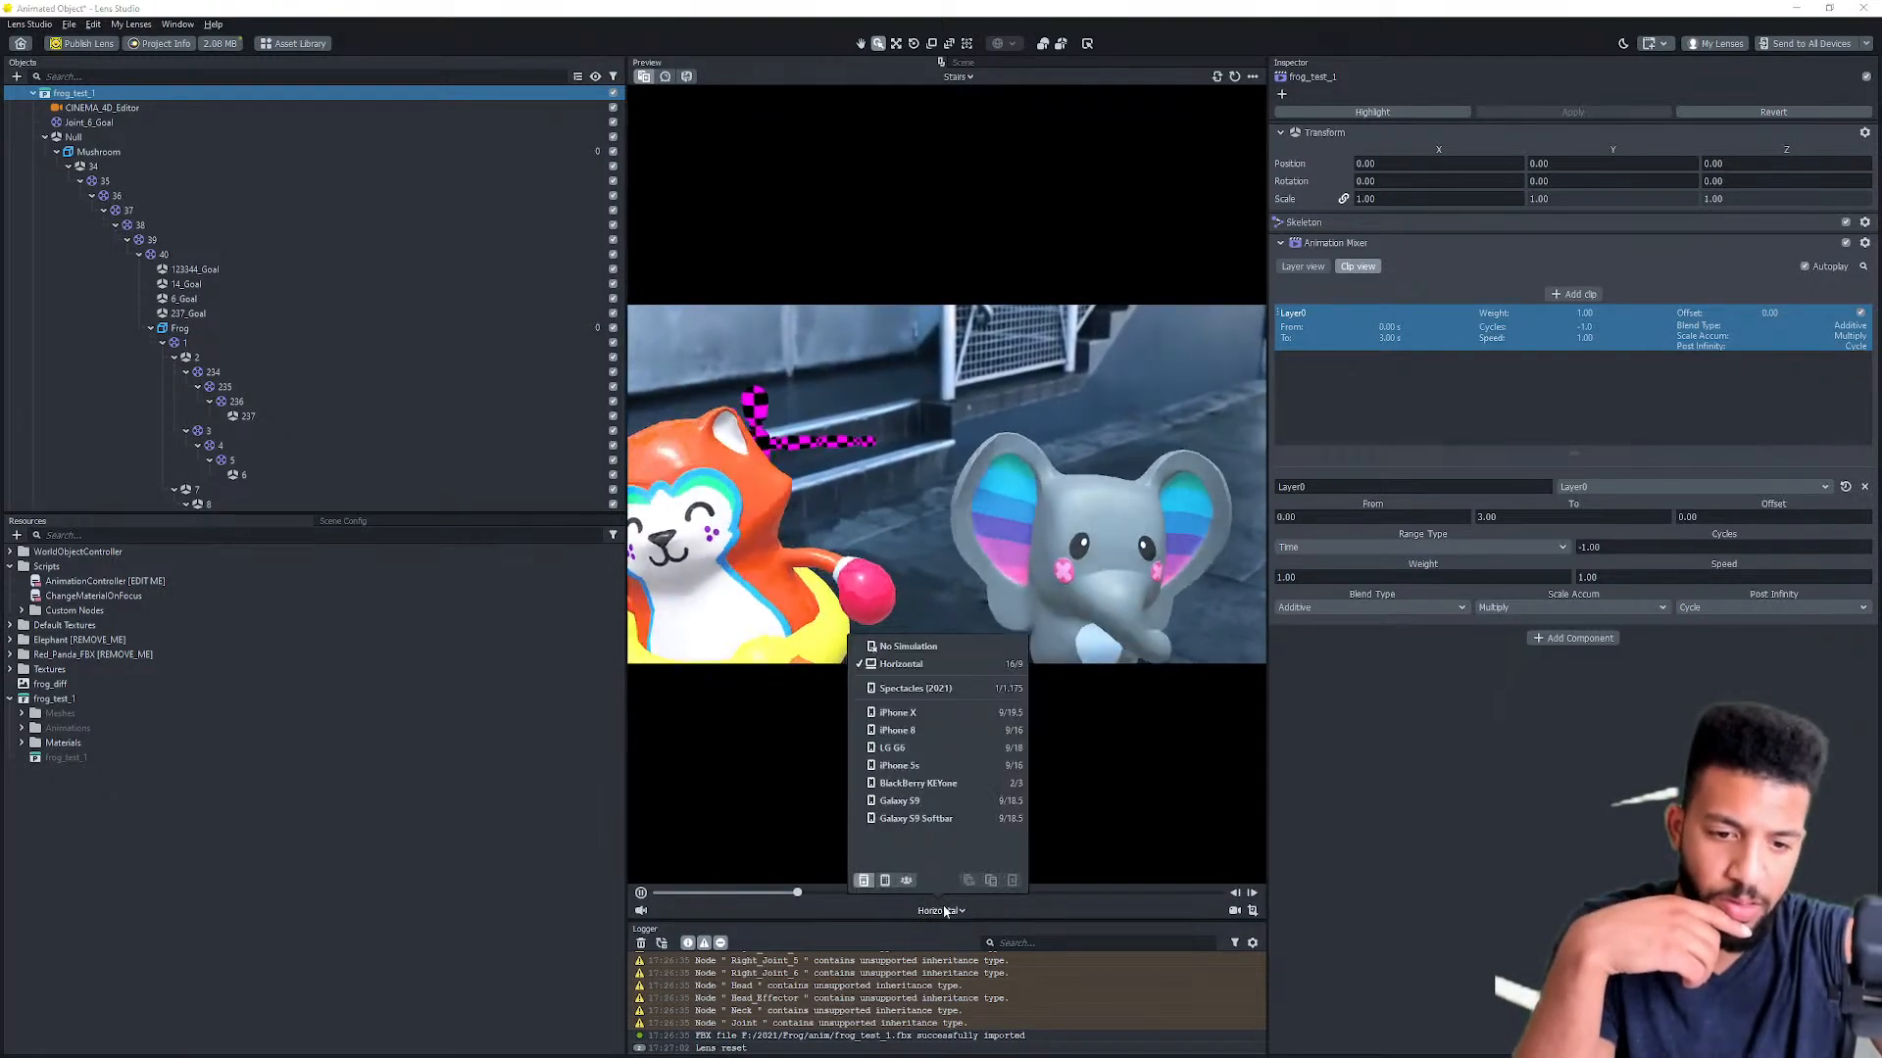
pyautogui.click(897, 712)
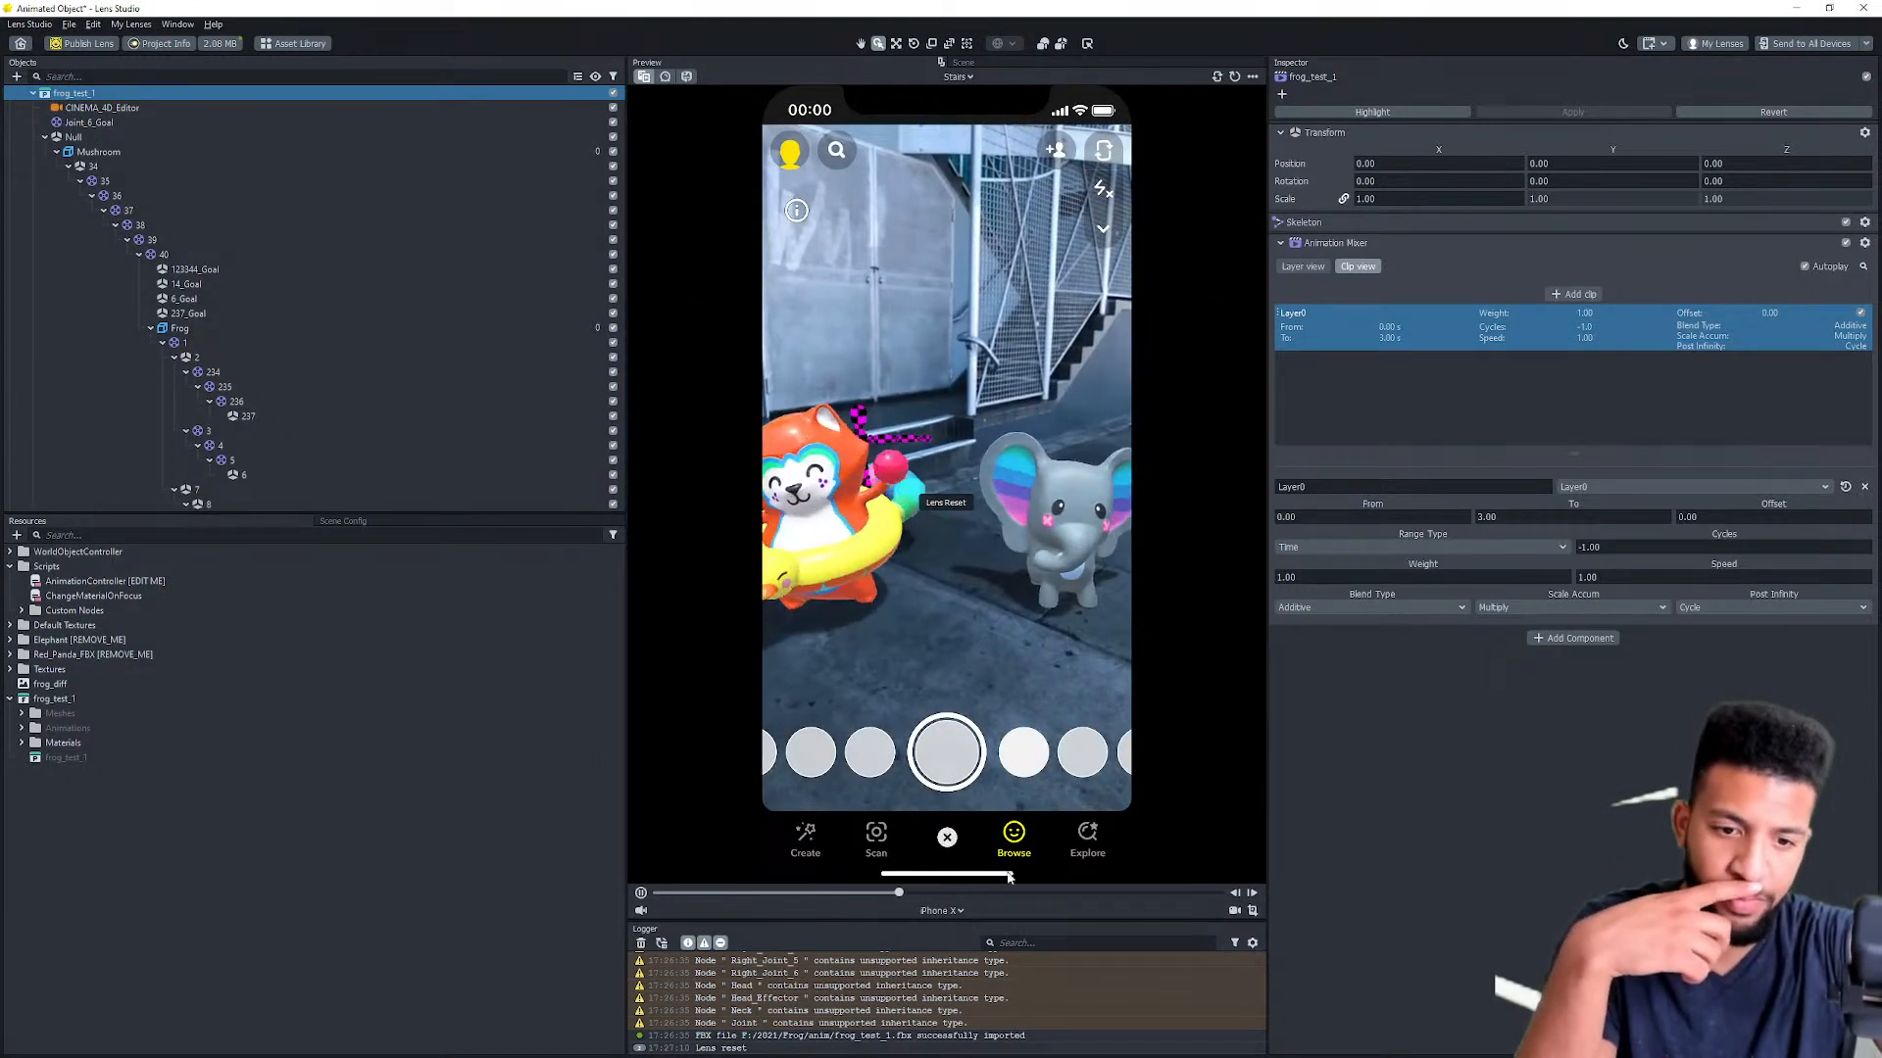
pyautogui.click(941, 911)
pyautogui.click(968, 881)
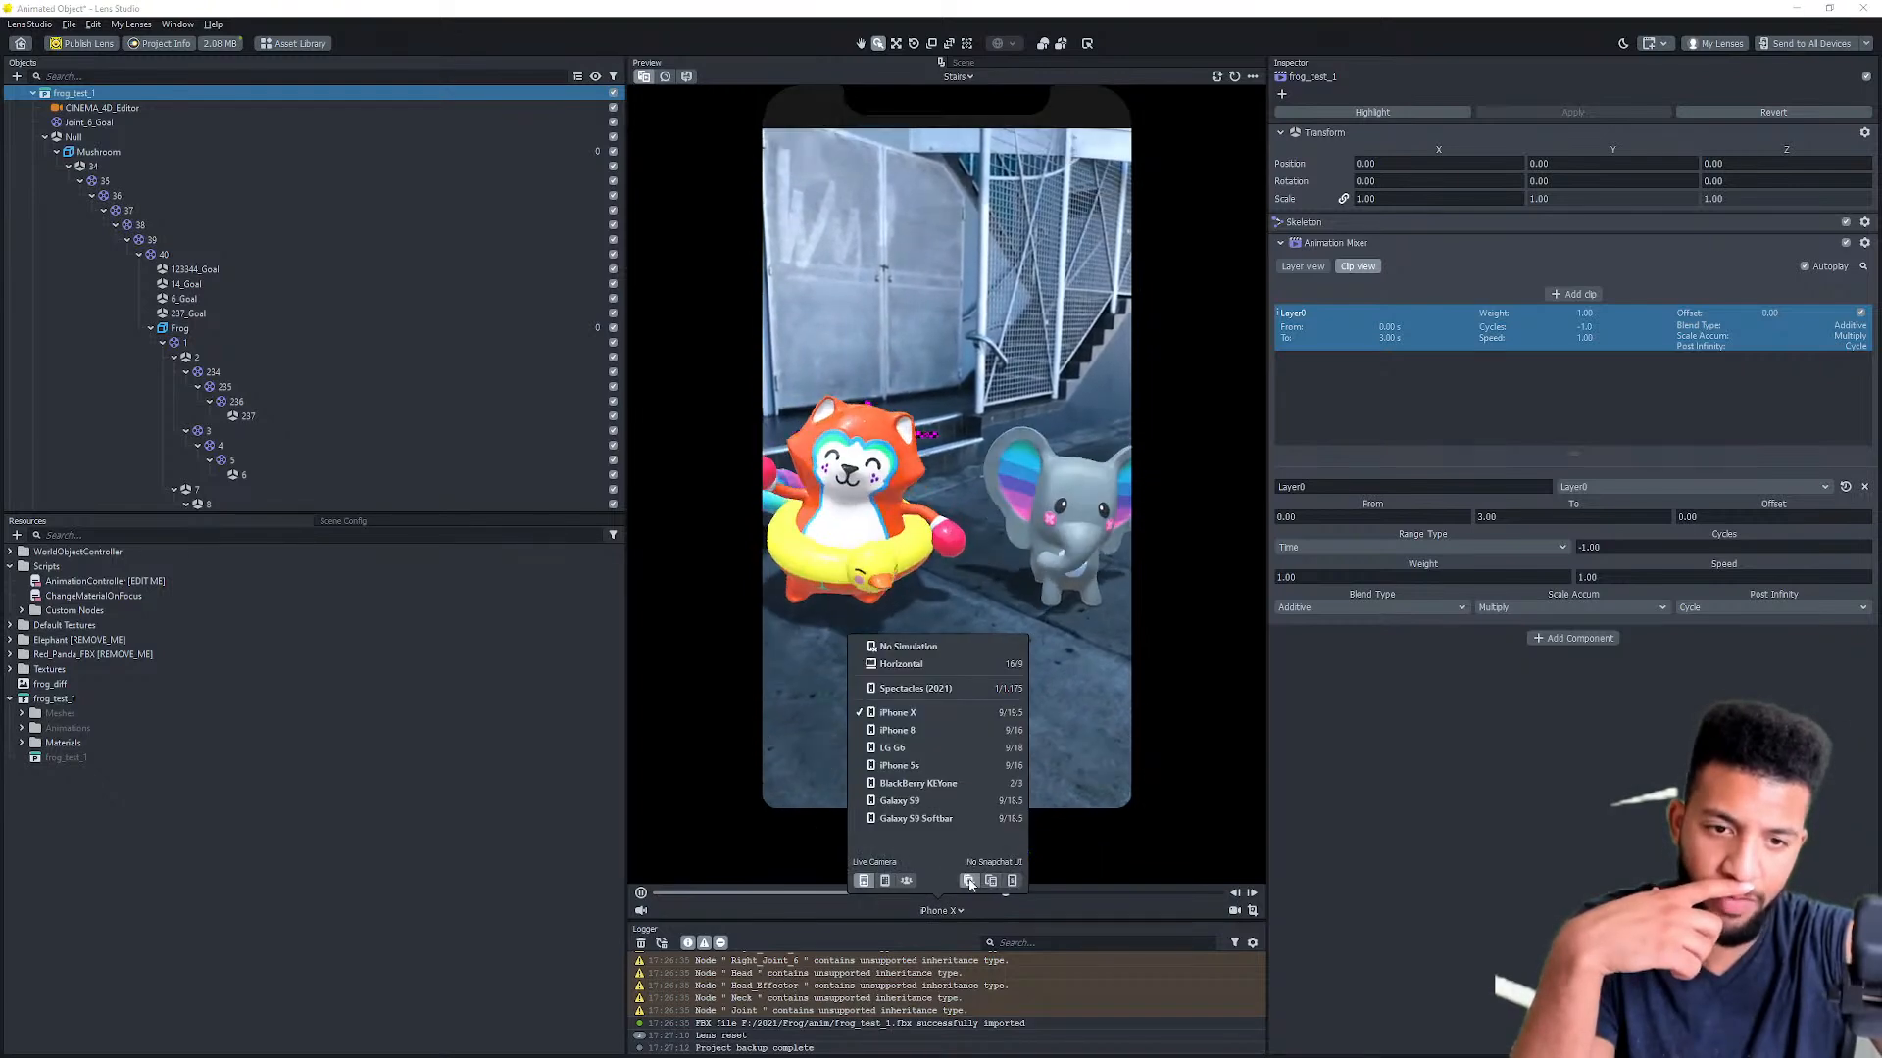
pyautogui.click(1118, 557)
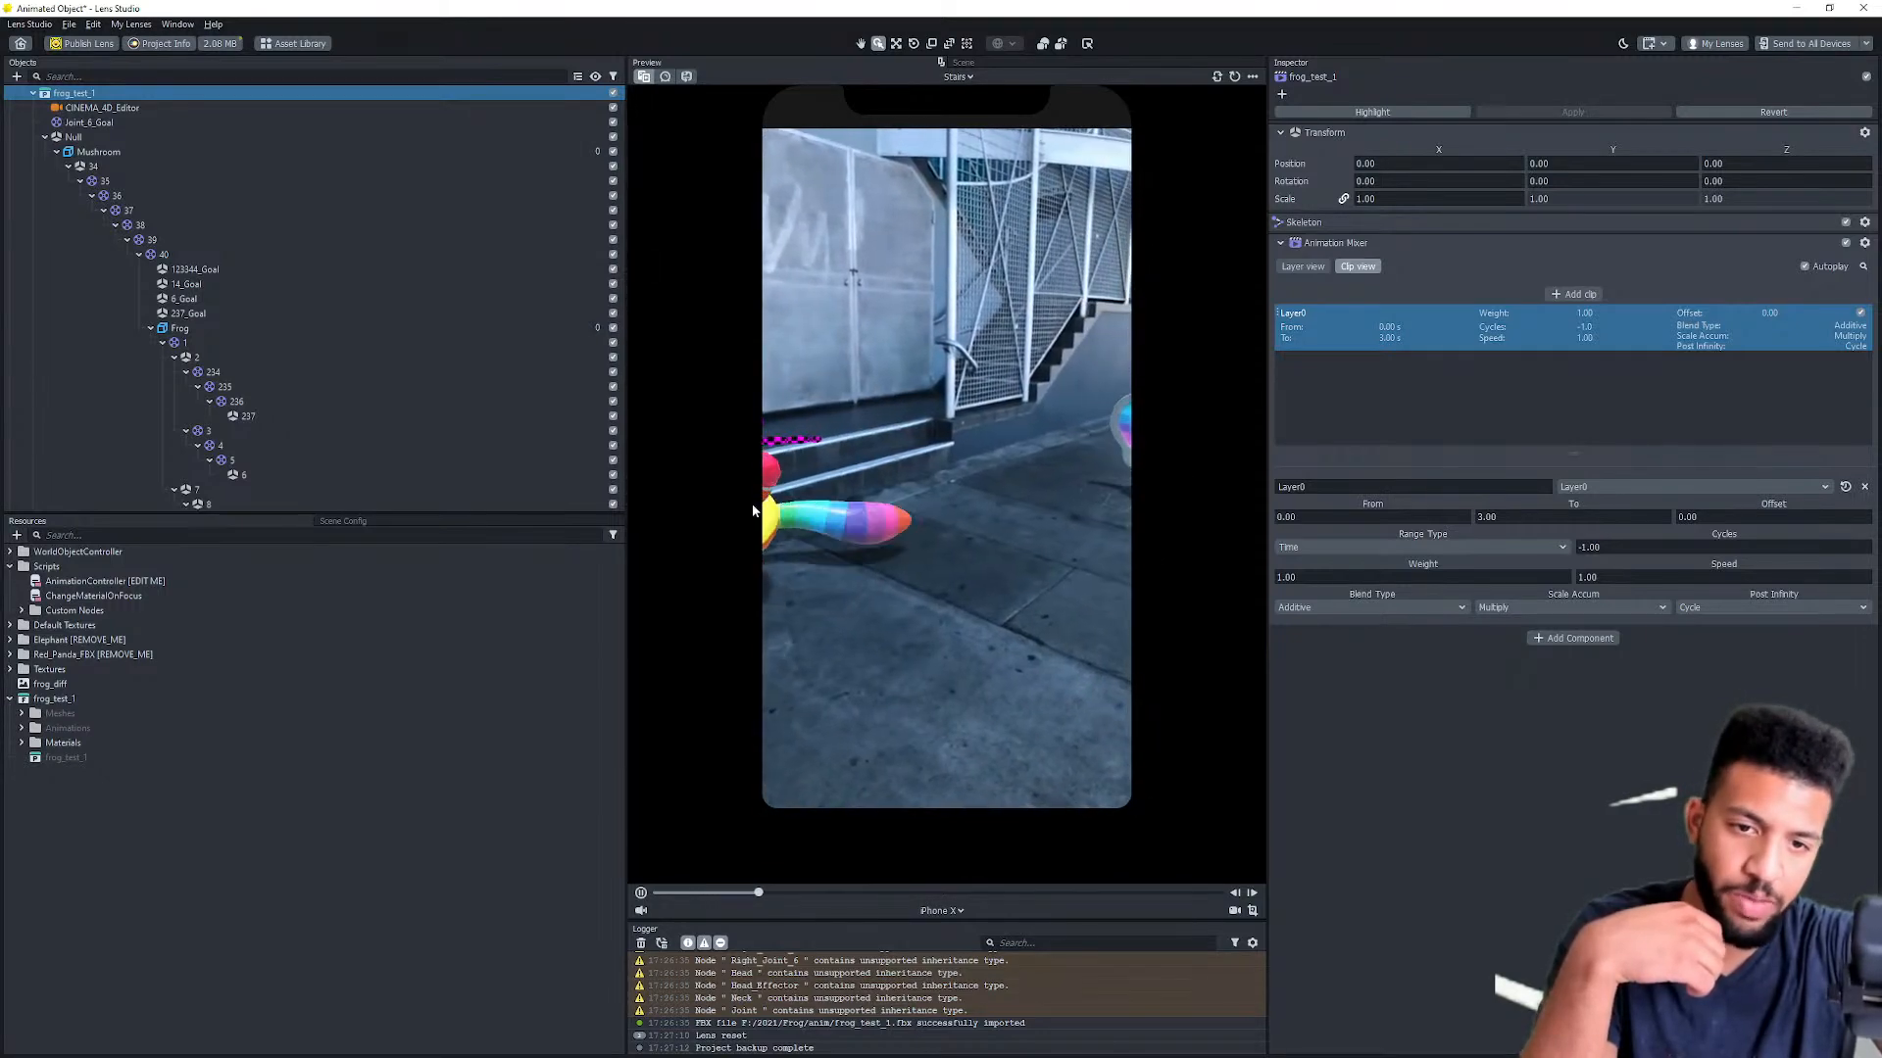
# Step: Move frog_test_1 directly under WorldObjectController Red_Panda and disable the Red_Panda_FBX [REPLACE_ME] object
pyautogui.scroll(3, 44, 283)
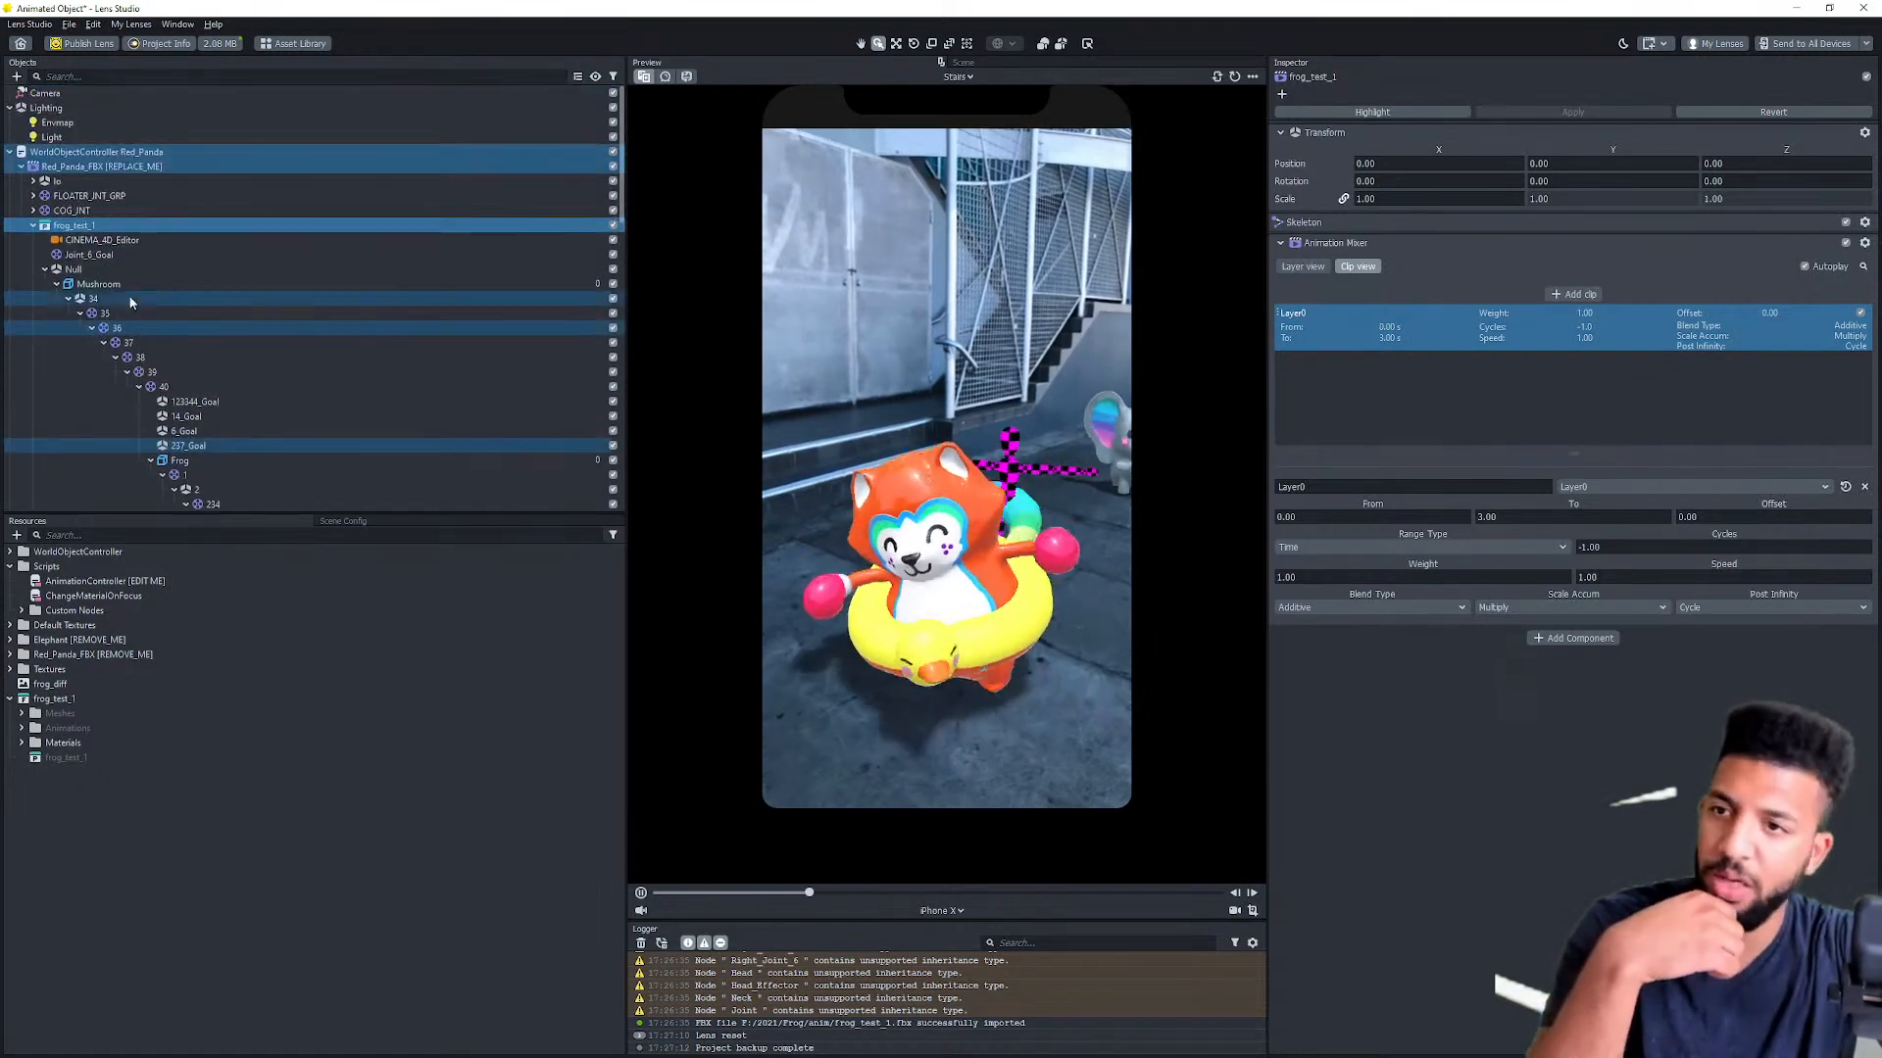
pyautogui.click(45, 268)
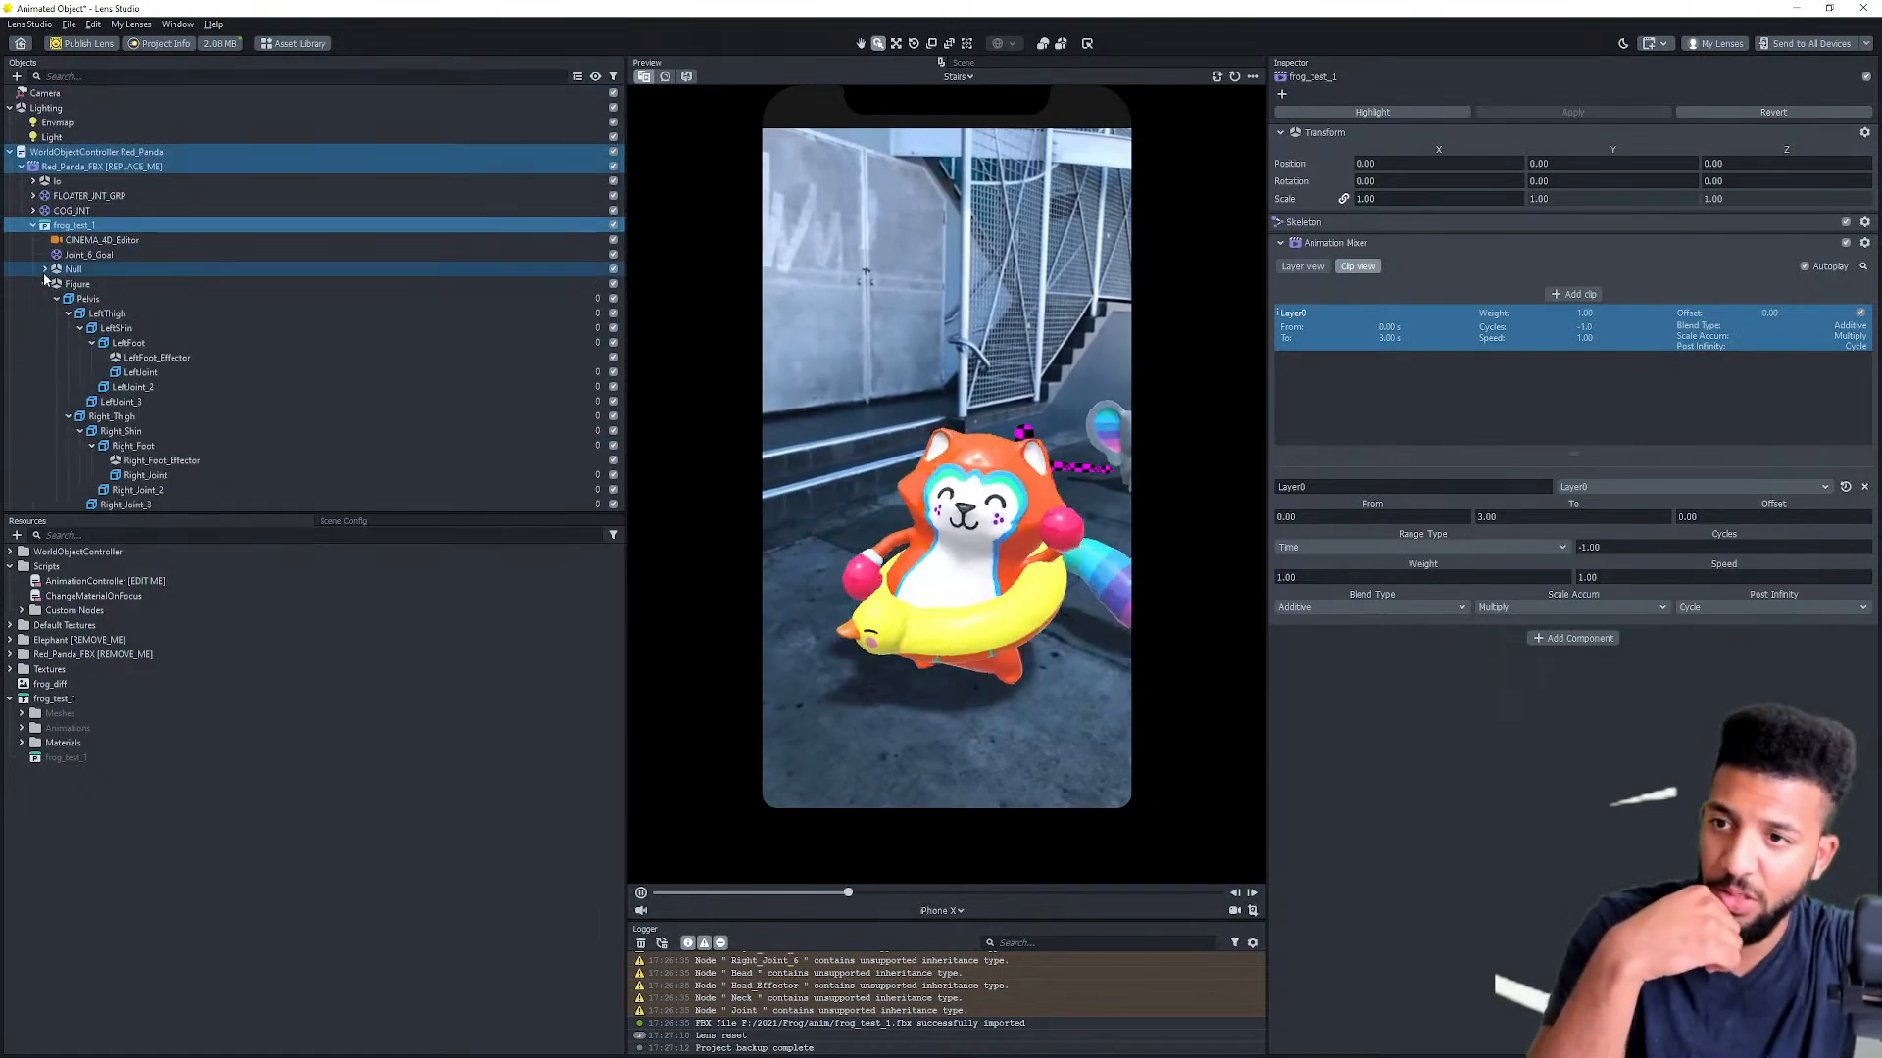
pyautogui.click(34, 226)
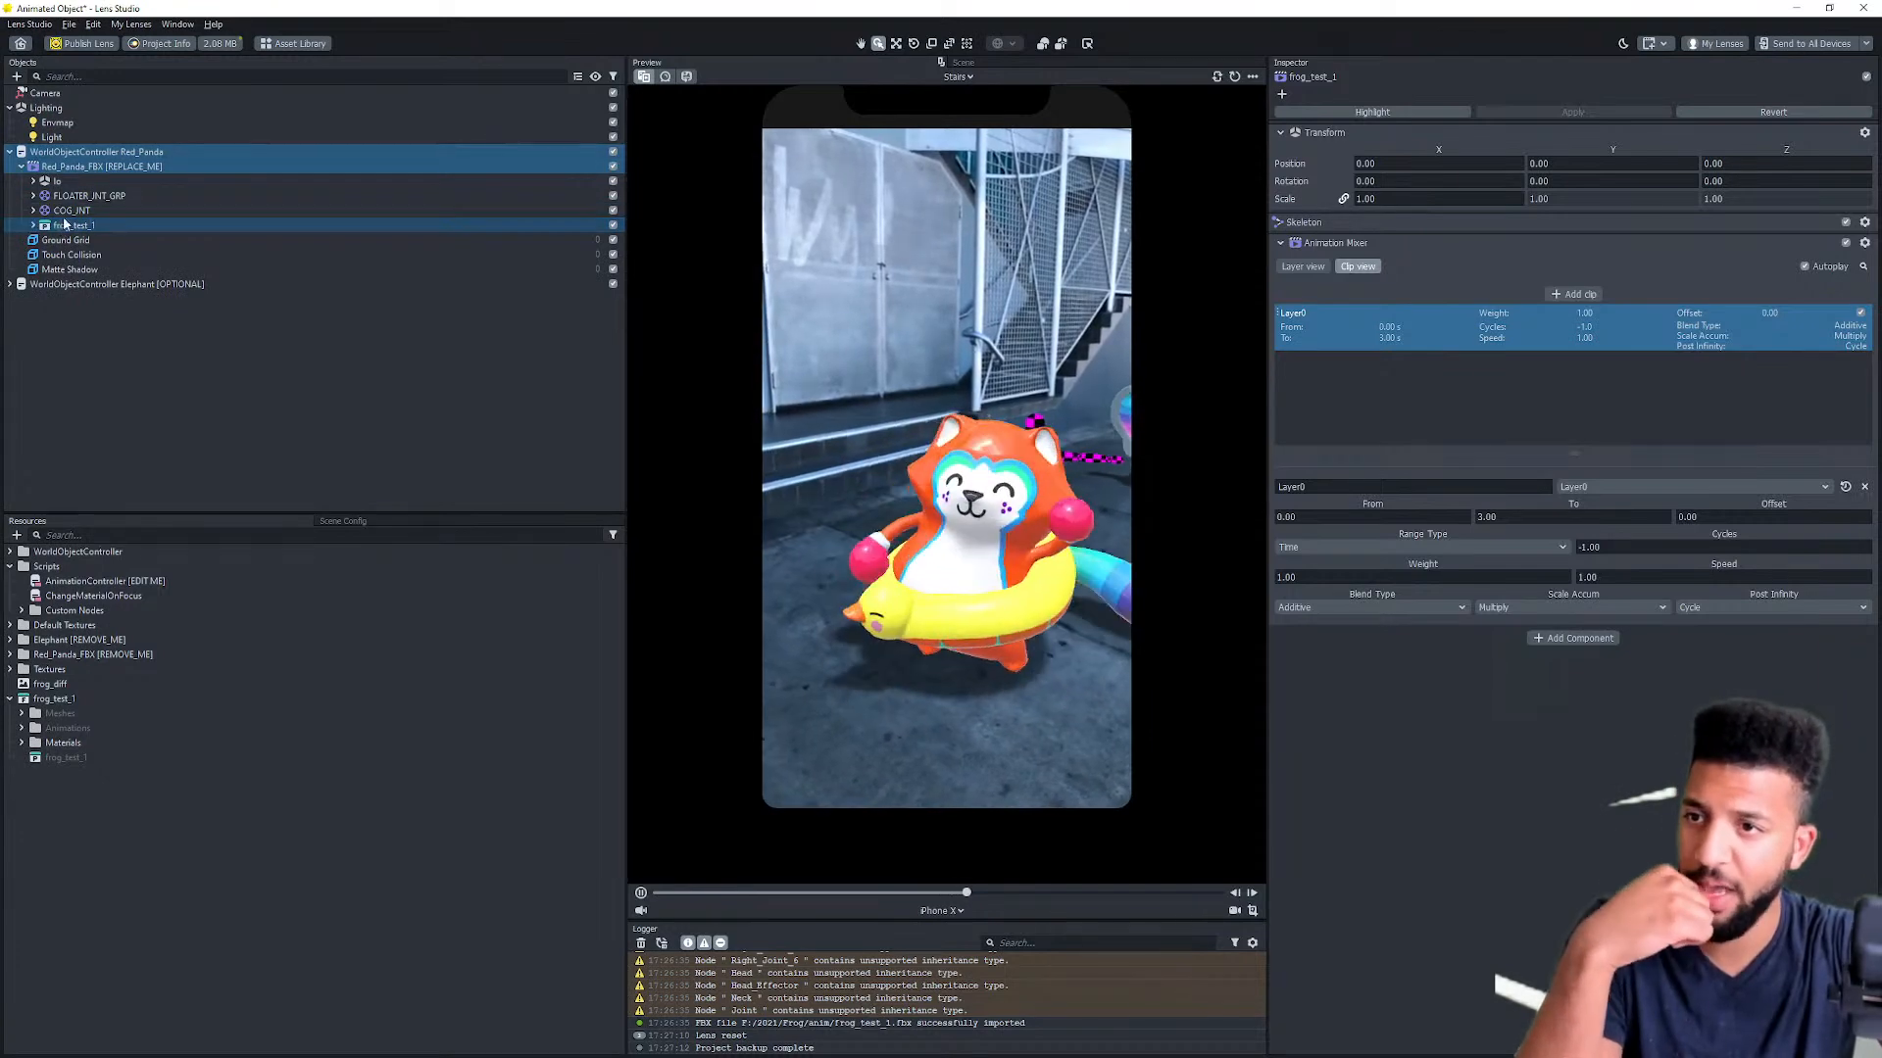
pyautogui.moveTo(73, 168); pyautogui.dragTo(74, 163)
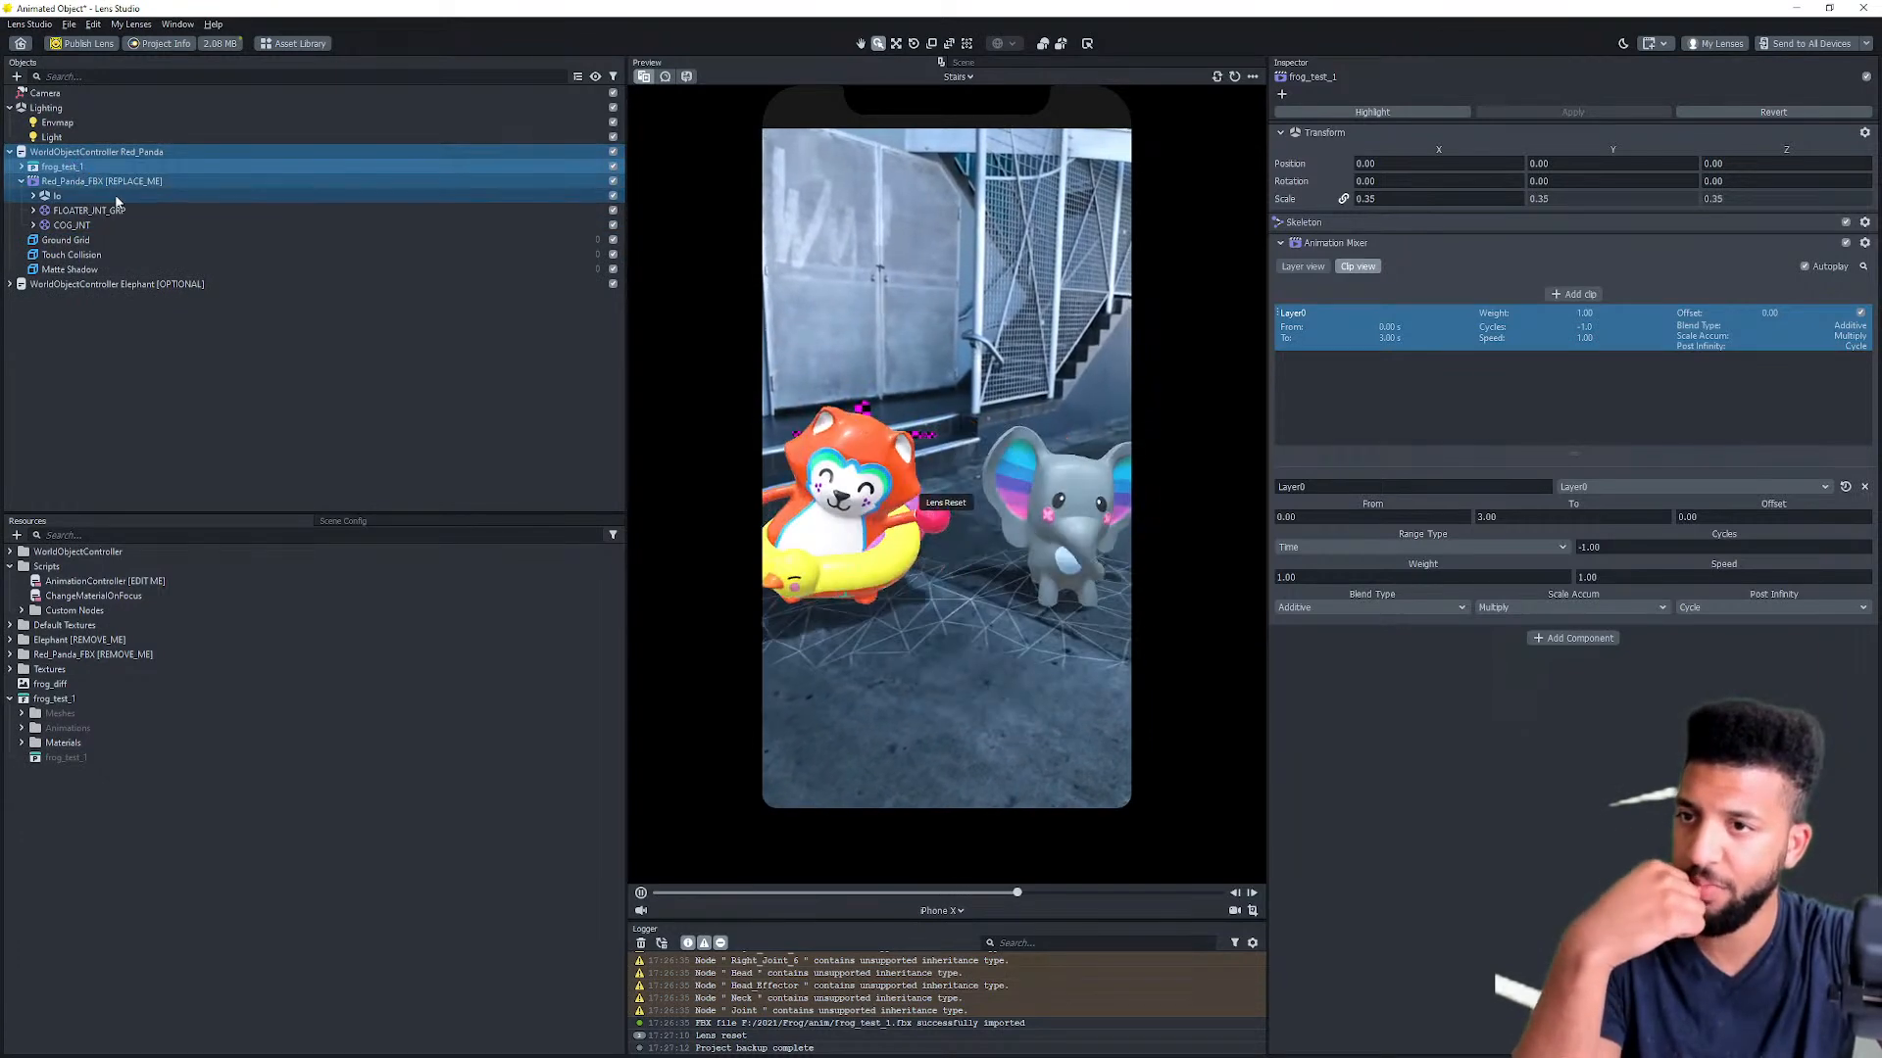
pyautogui.click(612, 181)
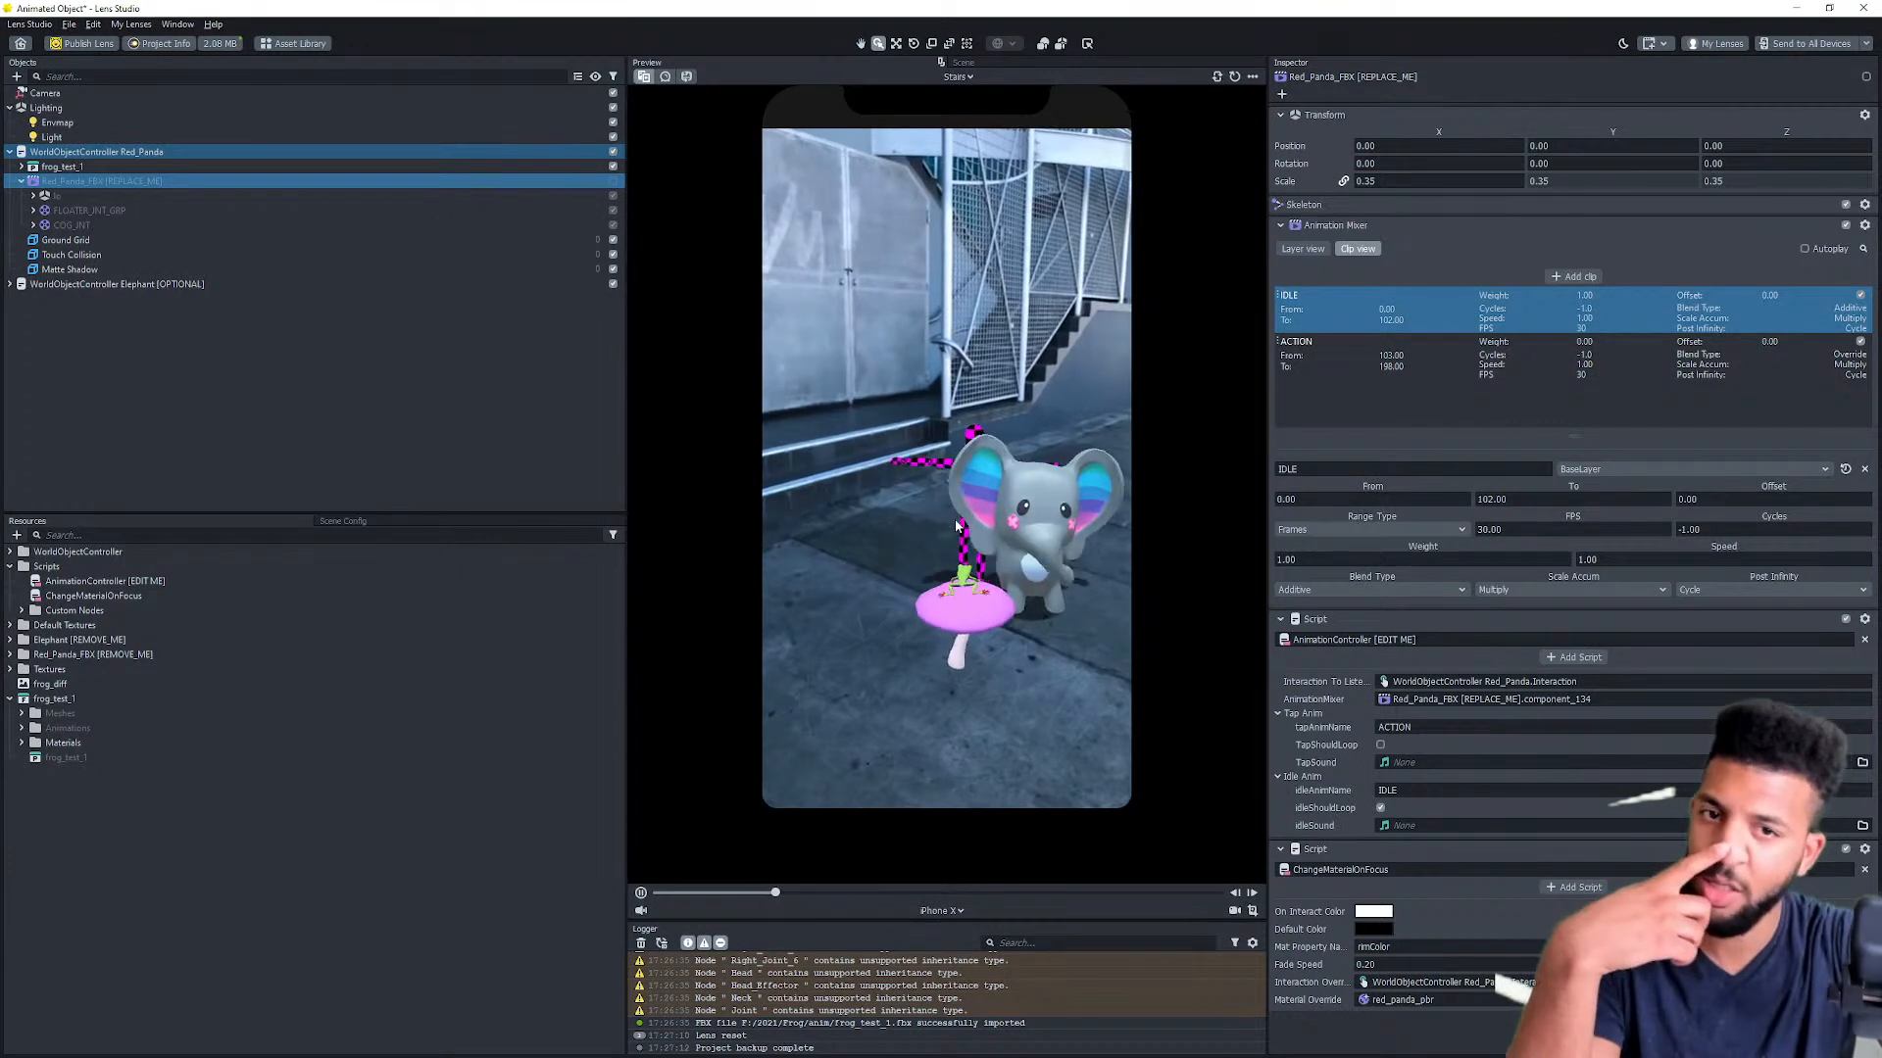
# Step: Show the 3D scene, select frog_test_1 and enter 1280 as its Y rotation
pyautogui.click(961, 62)
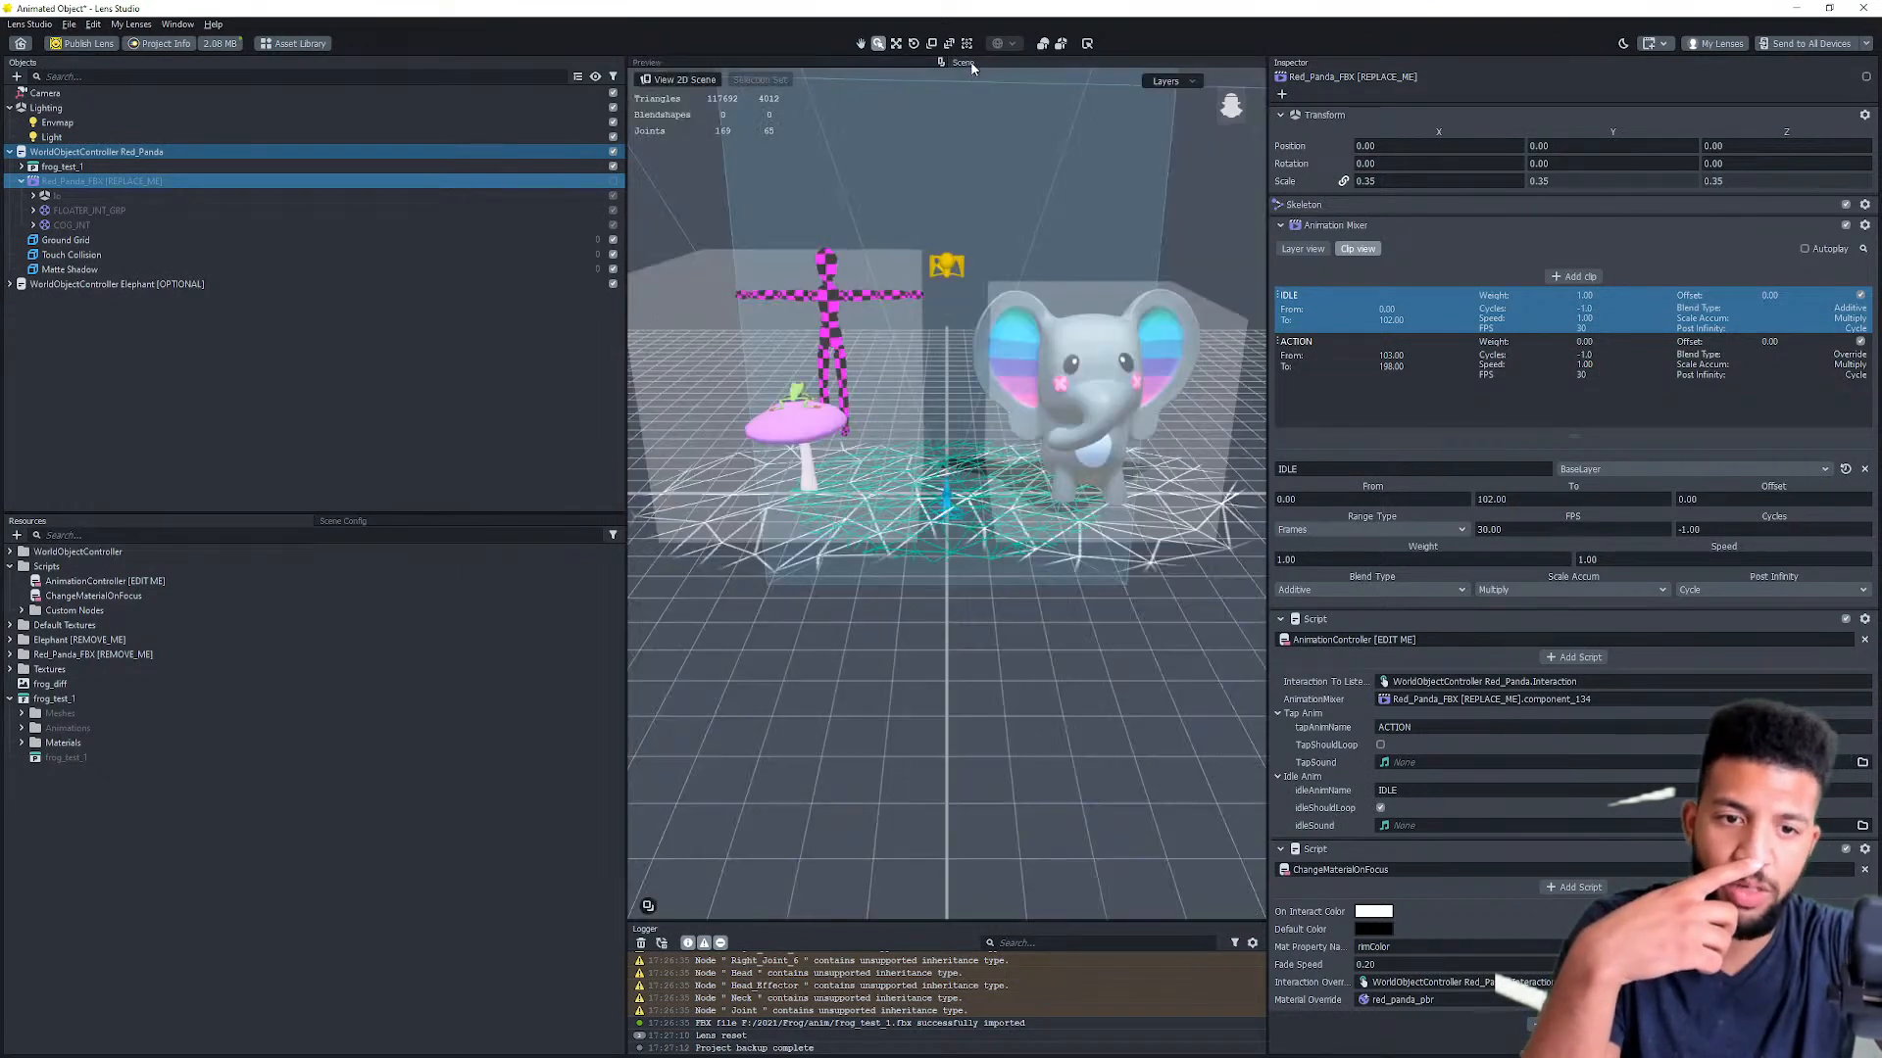
pyautogui.click(810, 414)
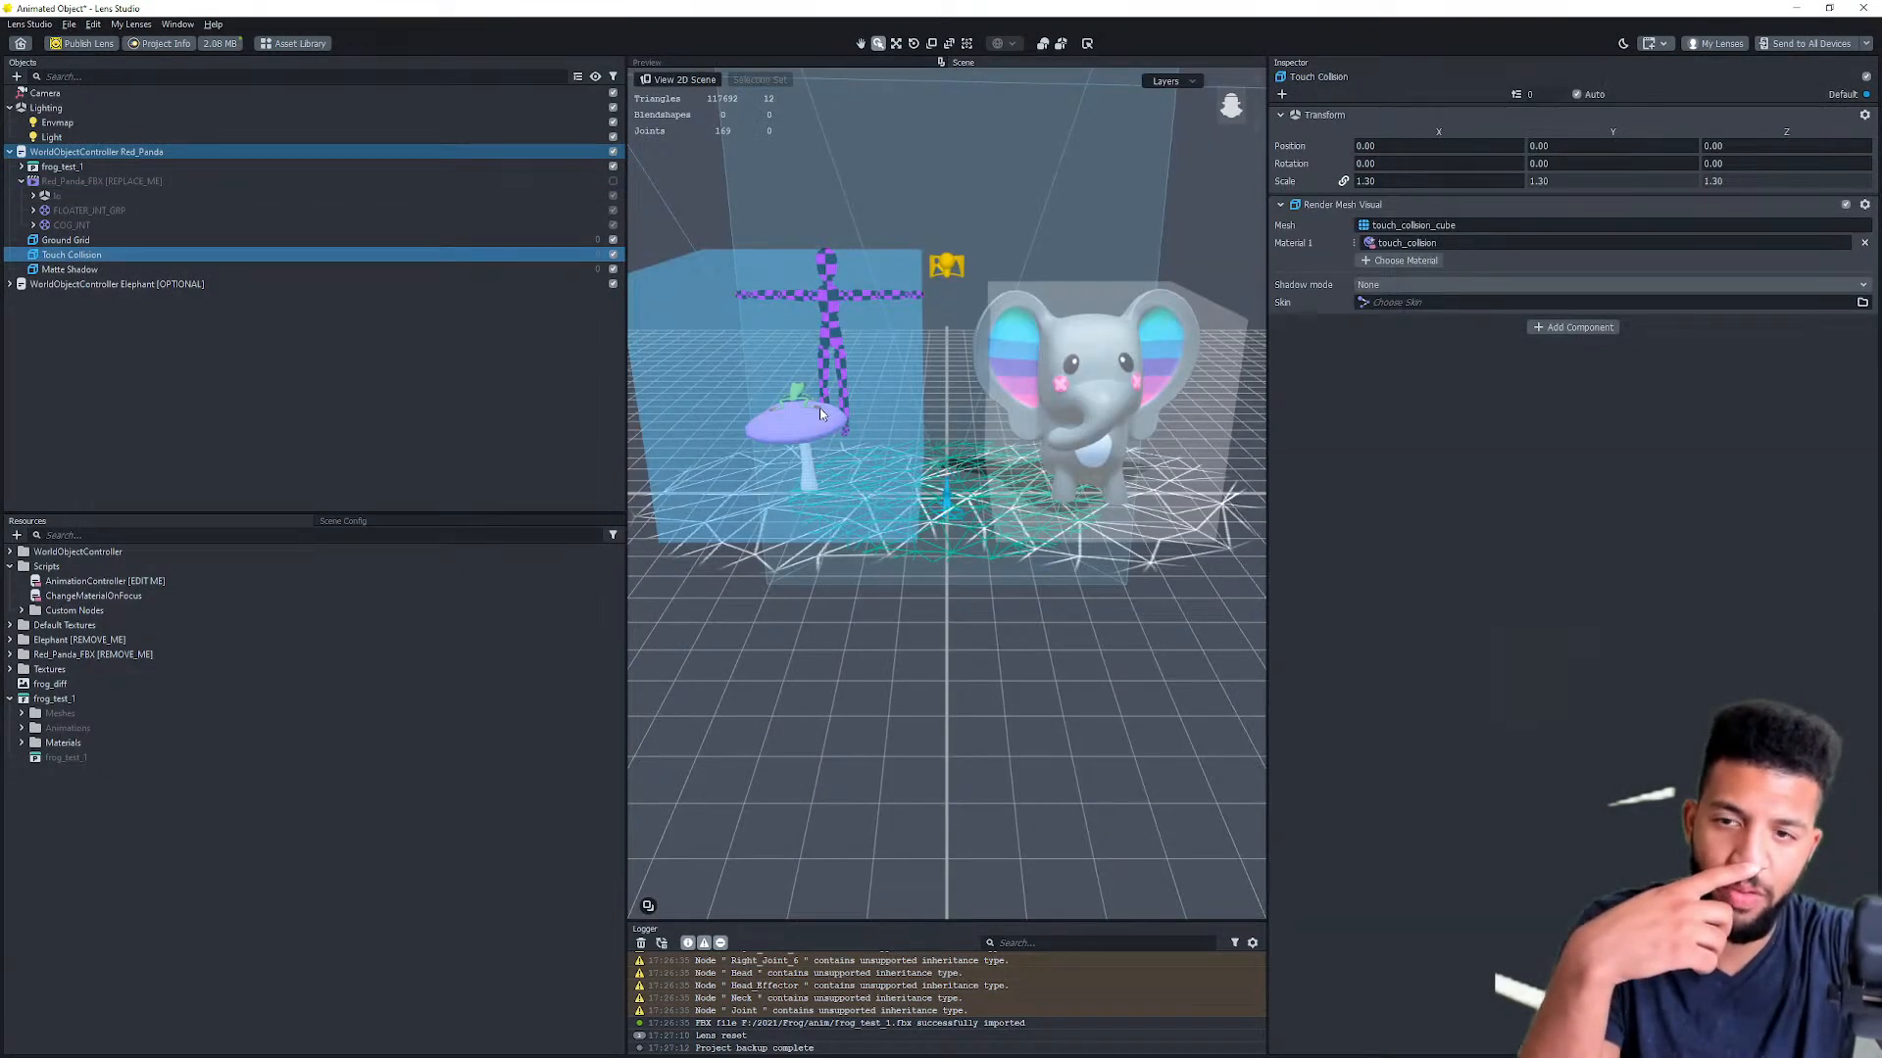
pyautogui.click(75, 169)
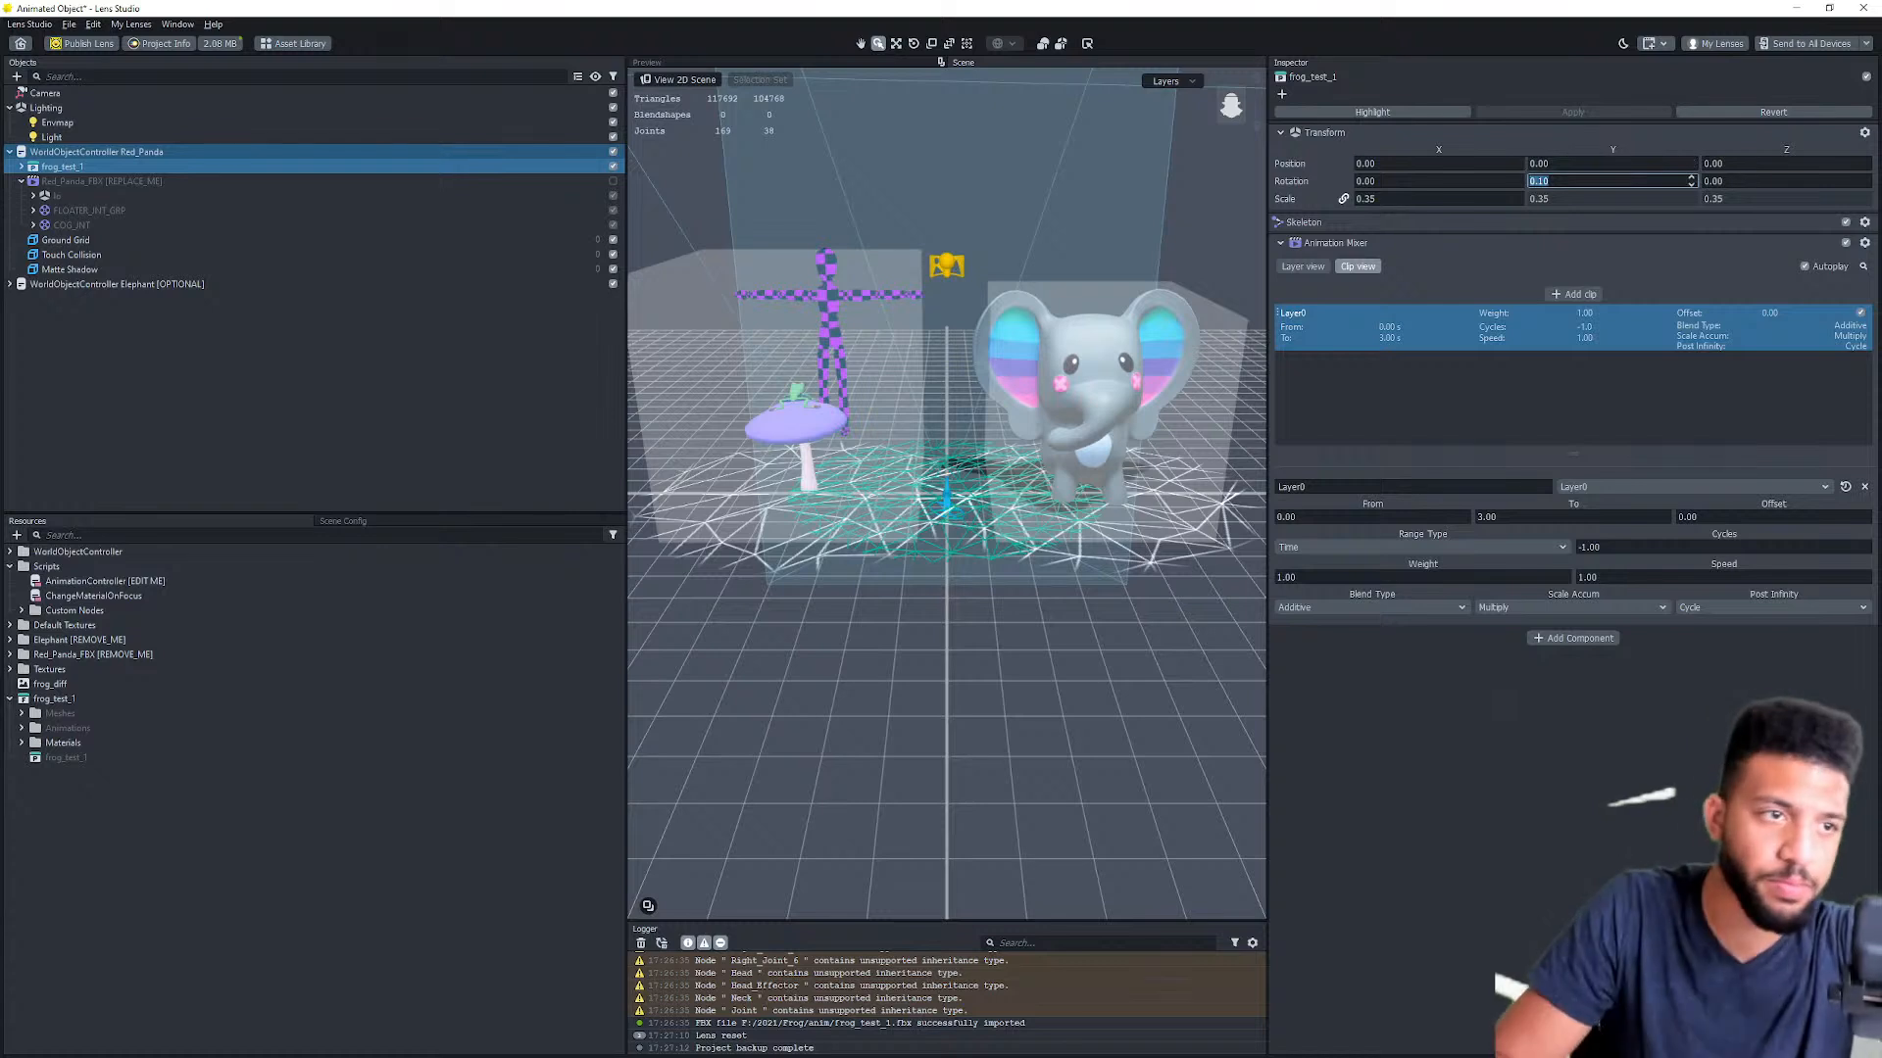
pyautogui.moveTo(1695, 180); pyautogui.dragTo(1694, 181)
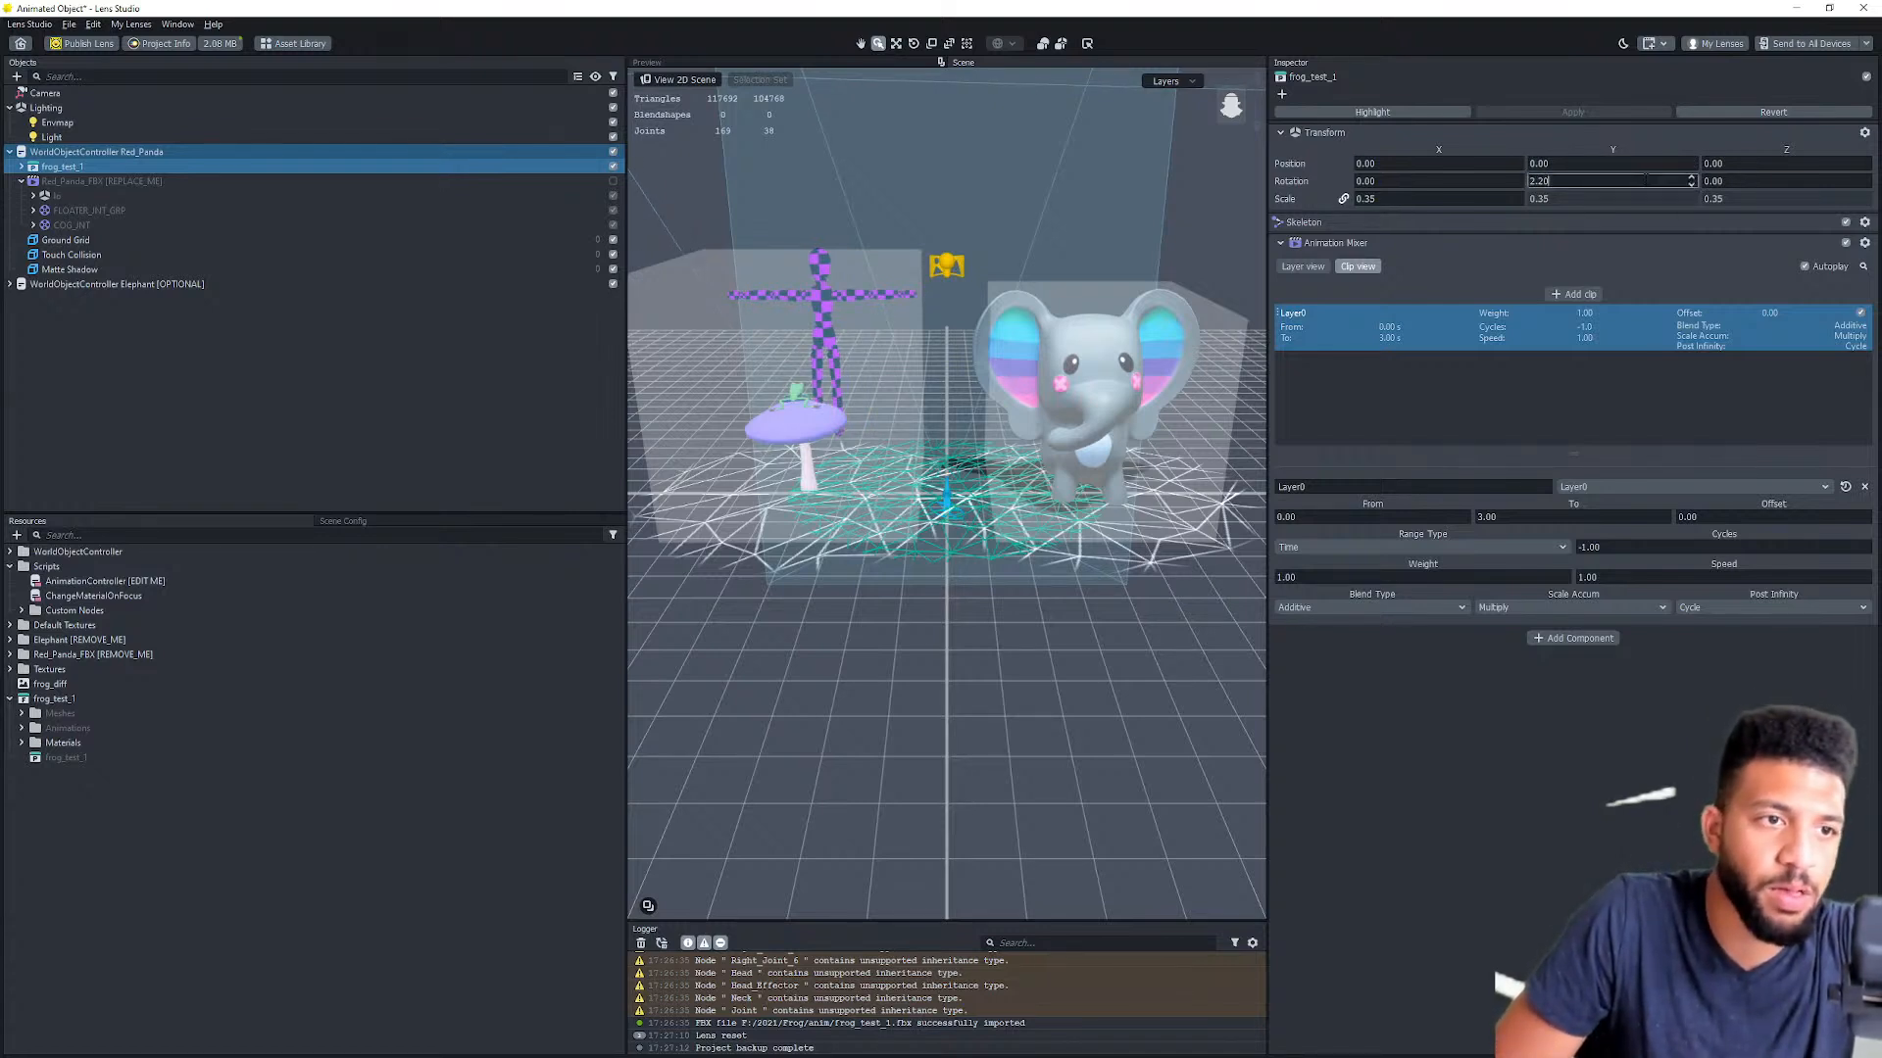
pyautogui.write('1280')
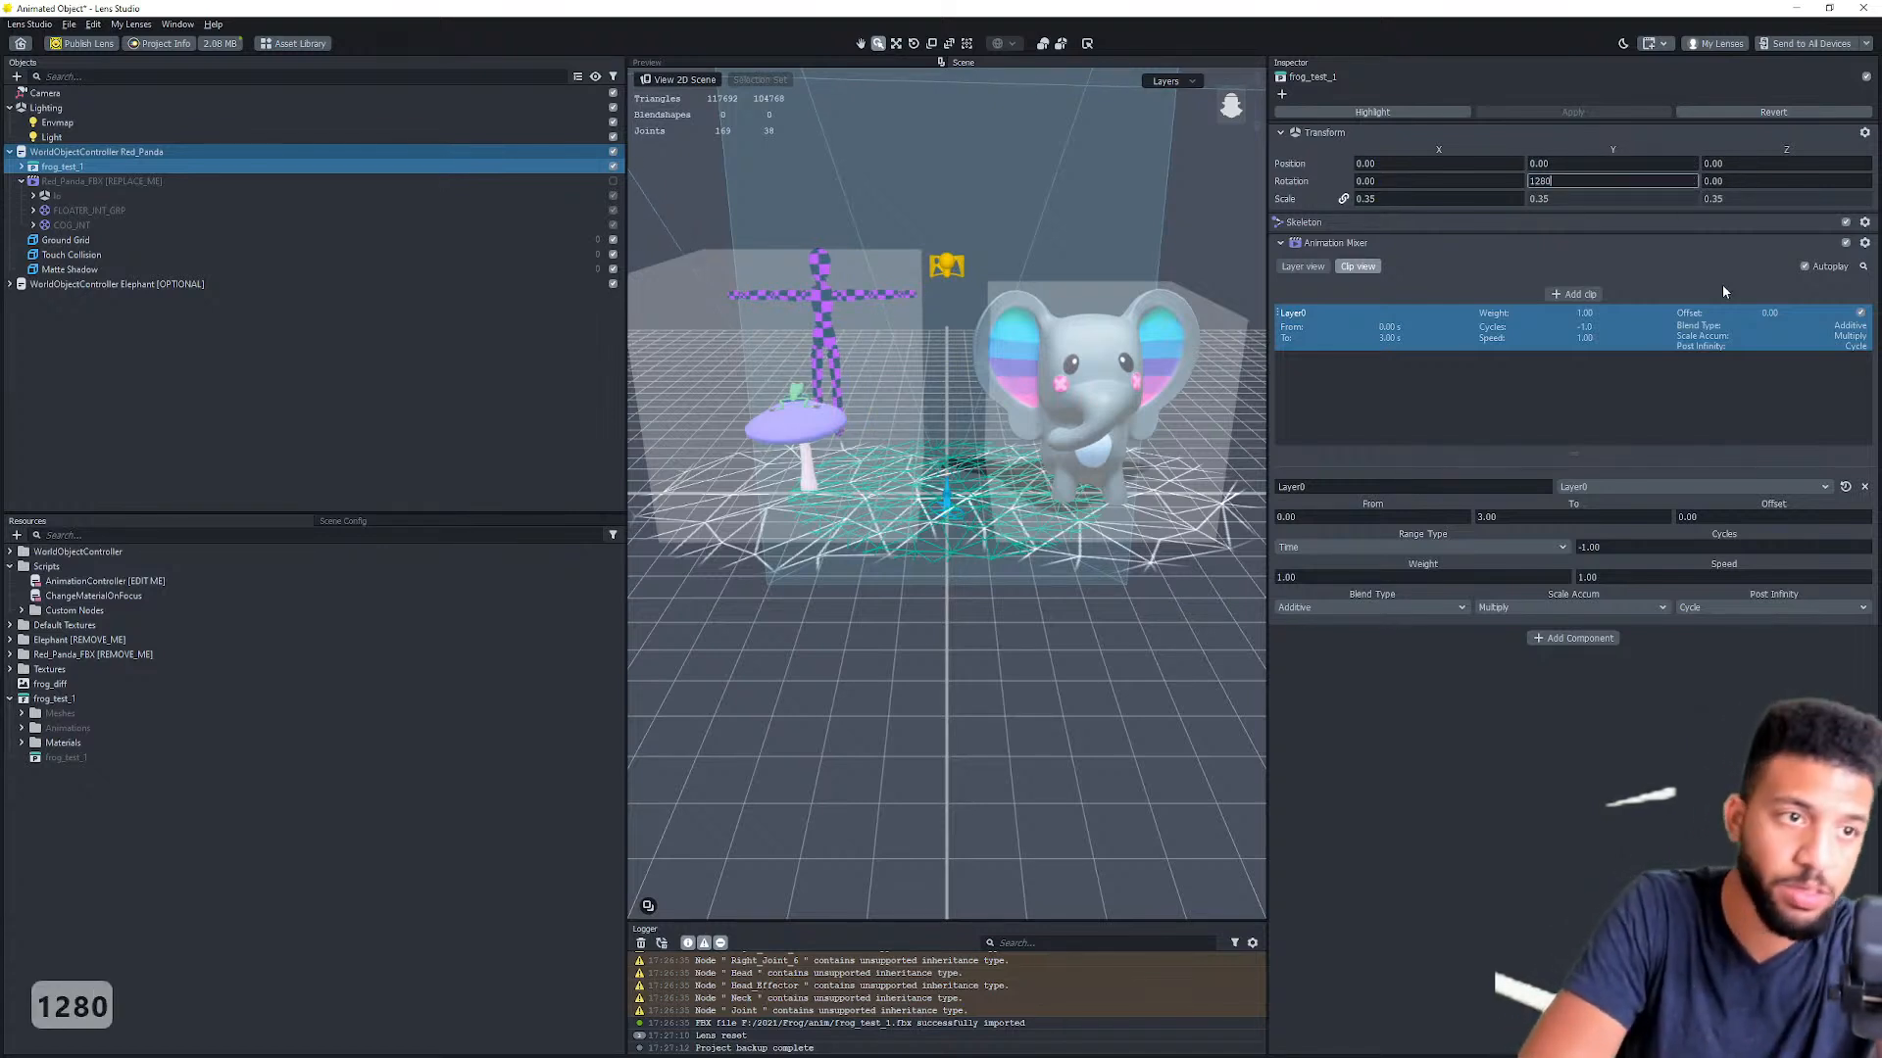
pyautogui.press('Return')
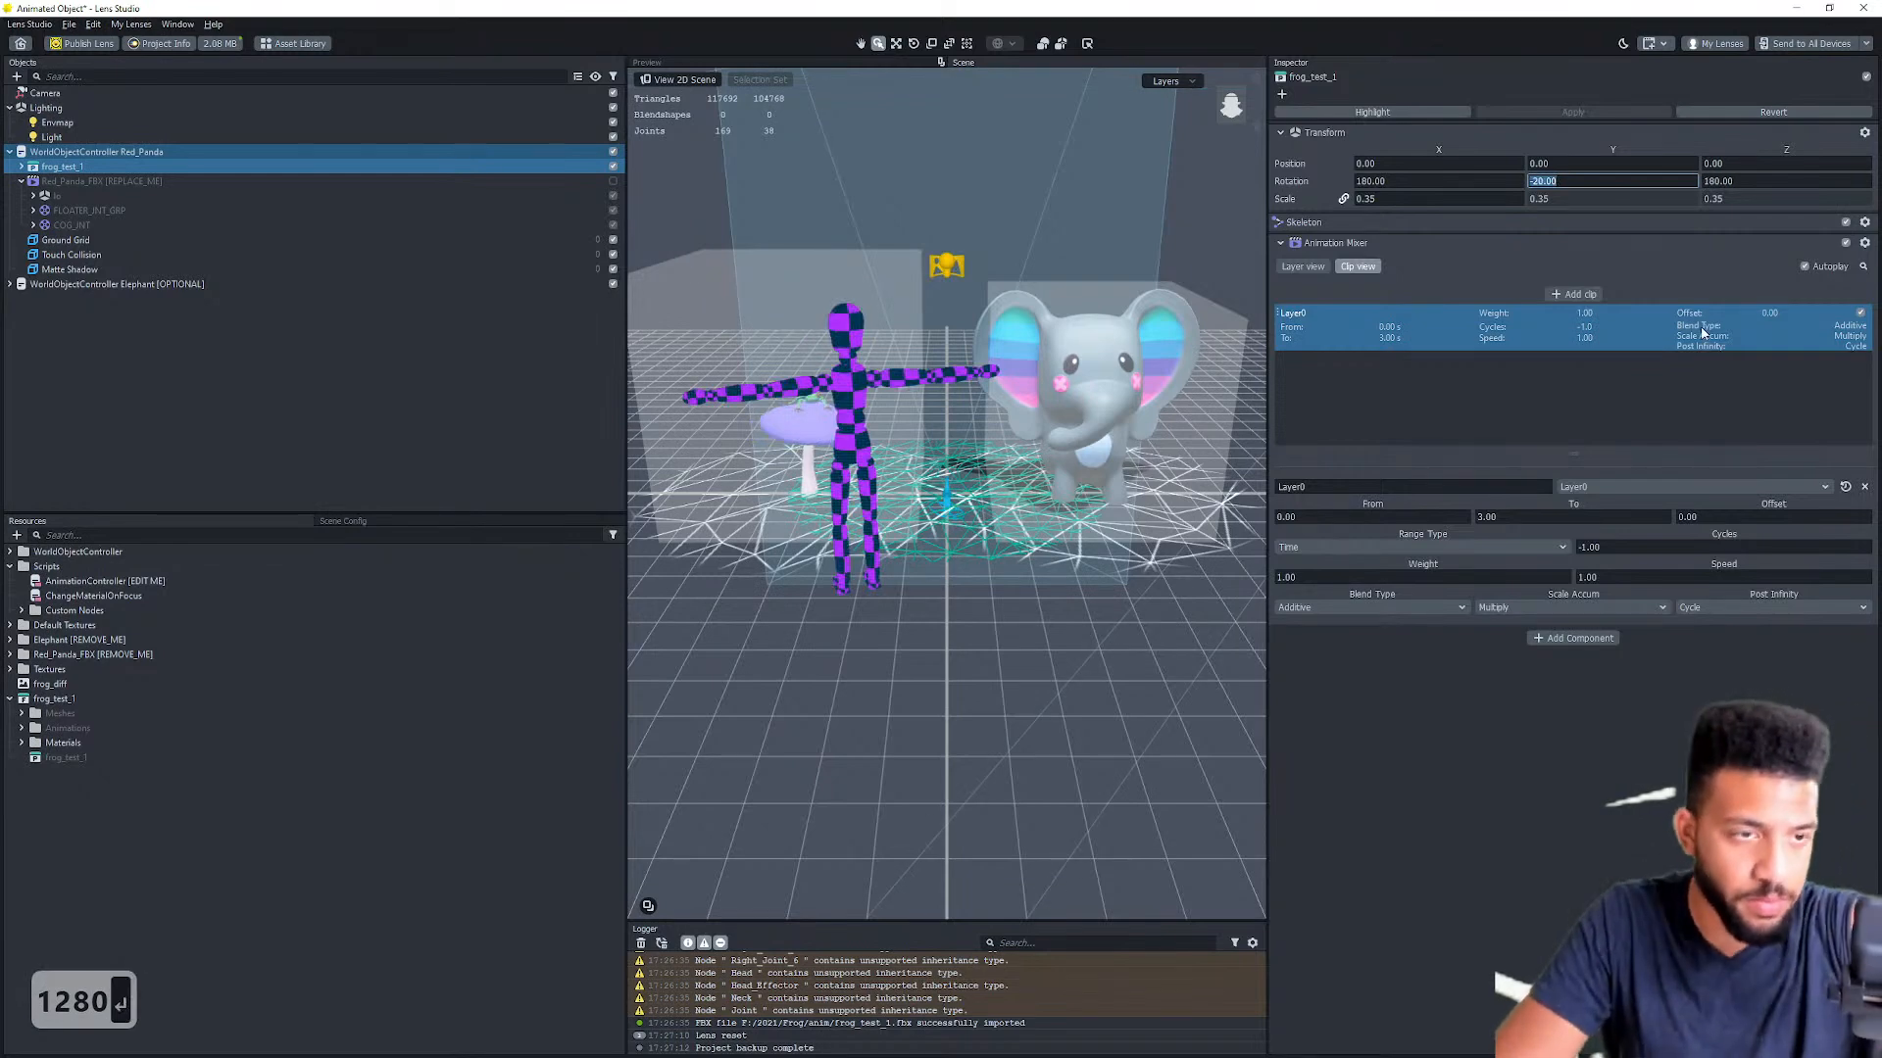
# Step: Set the Y rotation of frog_test_1 to 180
pyautogui.write('12')
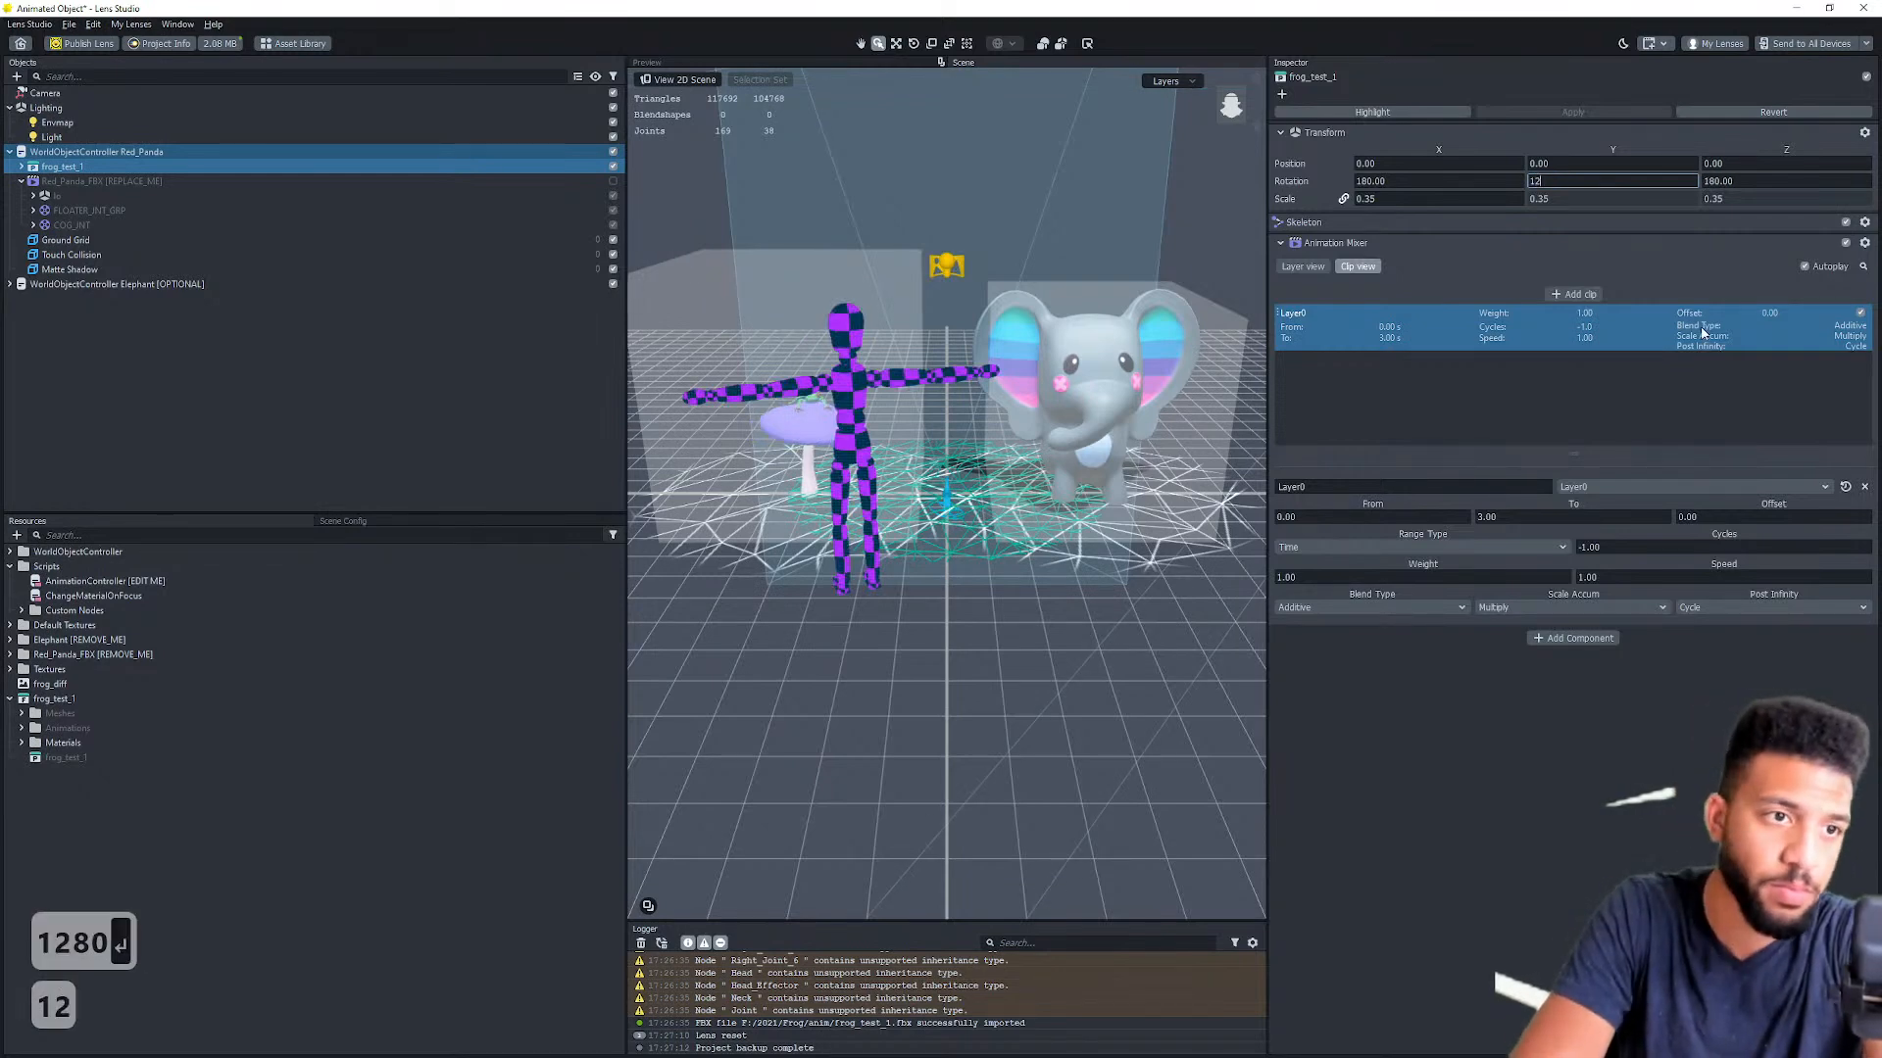
pyautogui.write('8')
pyautogui.press('BackSpace')
pyautogui.press('BackSpace')
pyautogui.write('80')
pyautogui.press('Return')
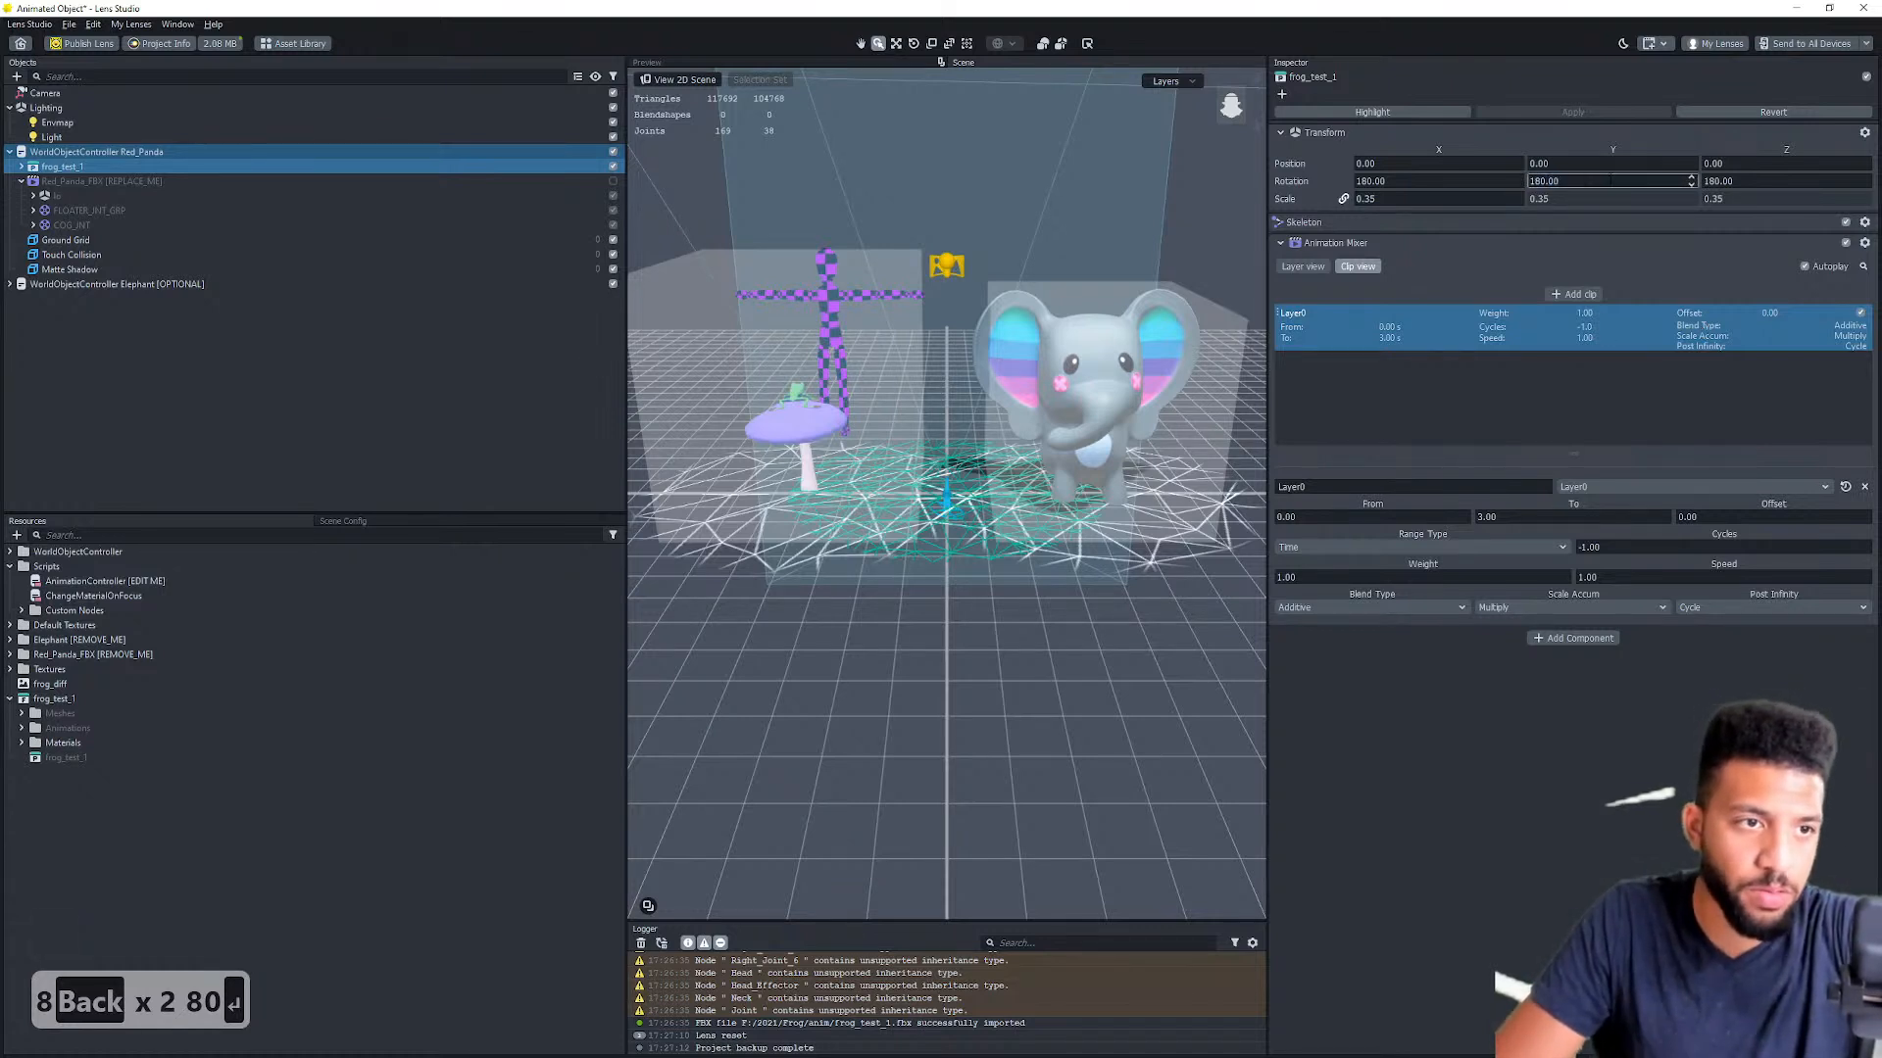
# Step: Set the Y rotation of frog_test_1 to -180
pyautogui.press('BackSpace')
pyautogui.press('BackSpace')
pyautogui.press('BackSpace')
pyautogui.press('BackSpace')
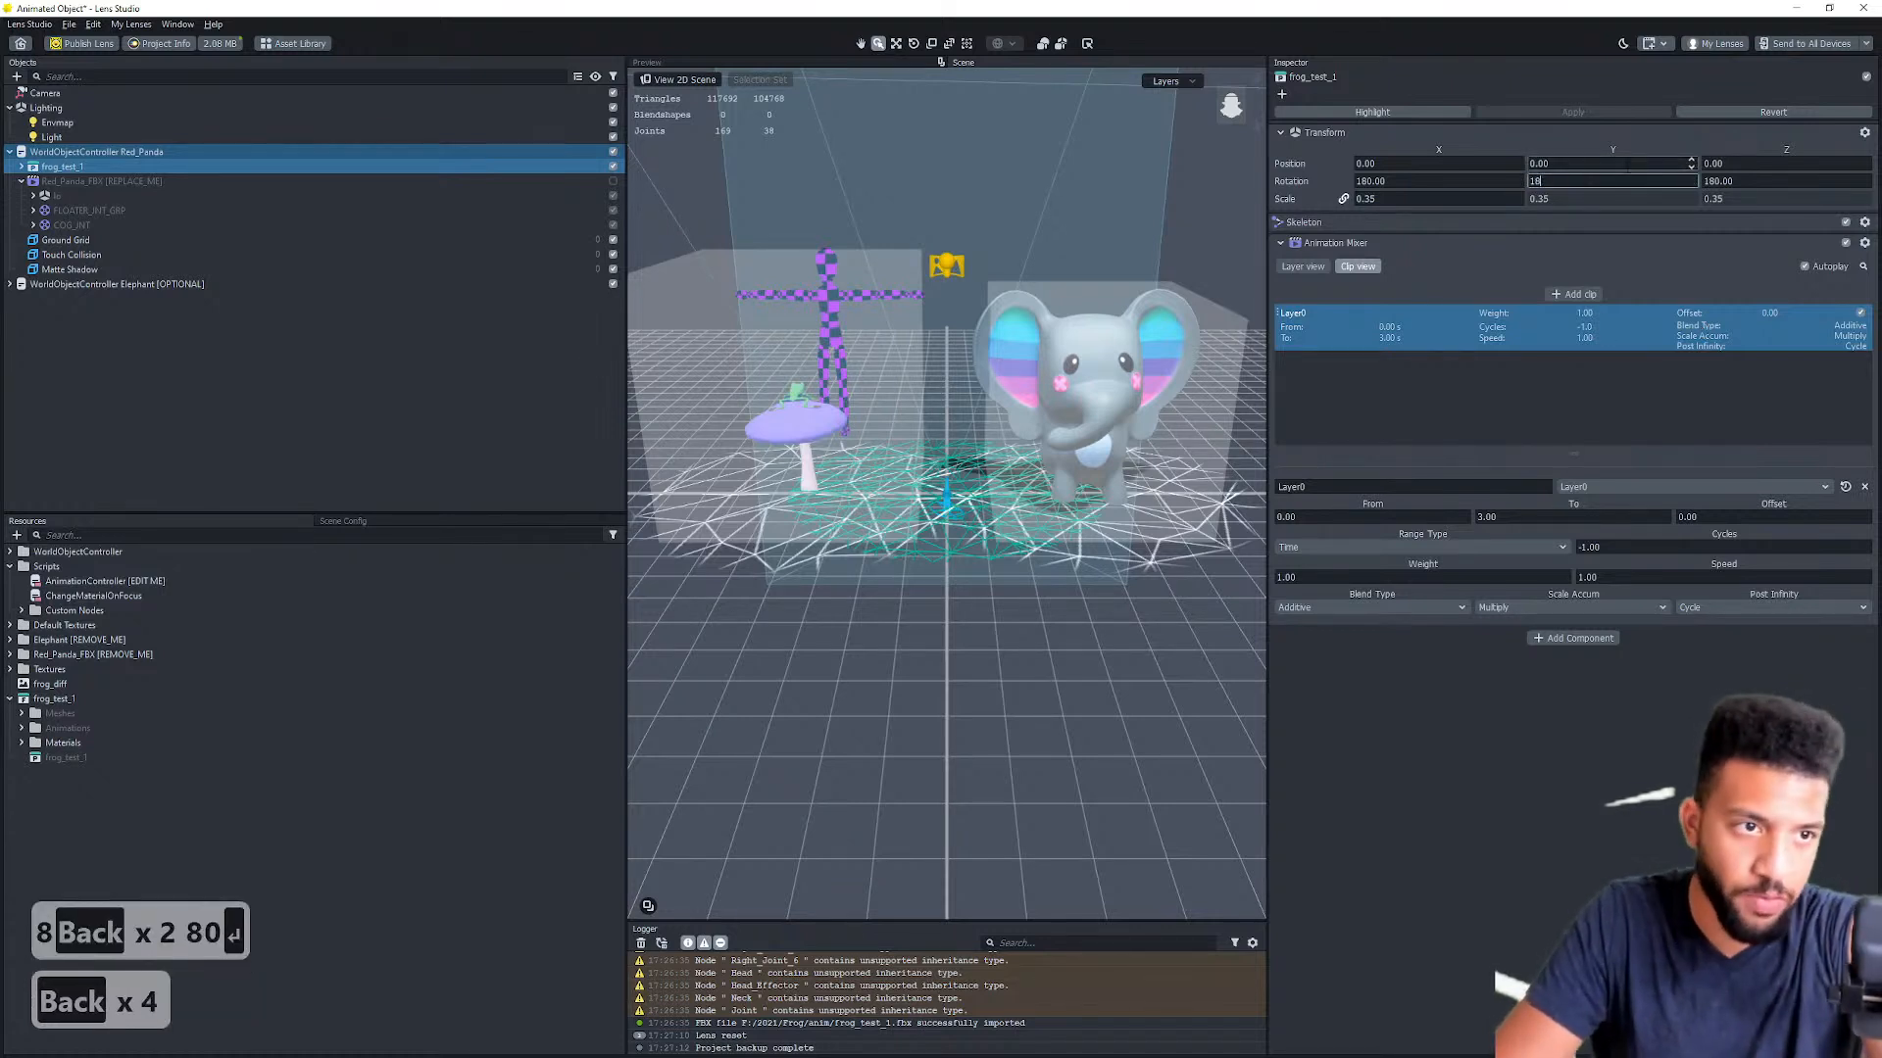
pyautogui.press('BackSpace')
pyautogui.write('-180.00')
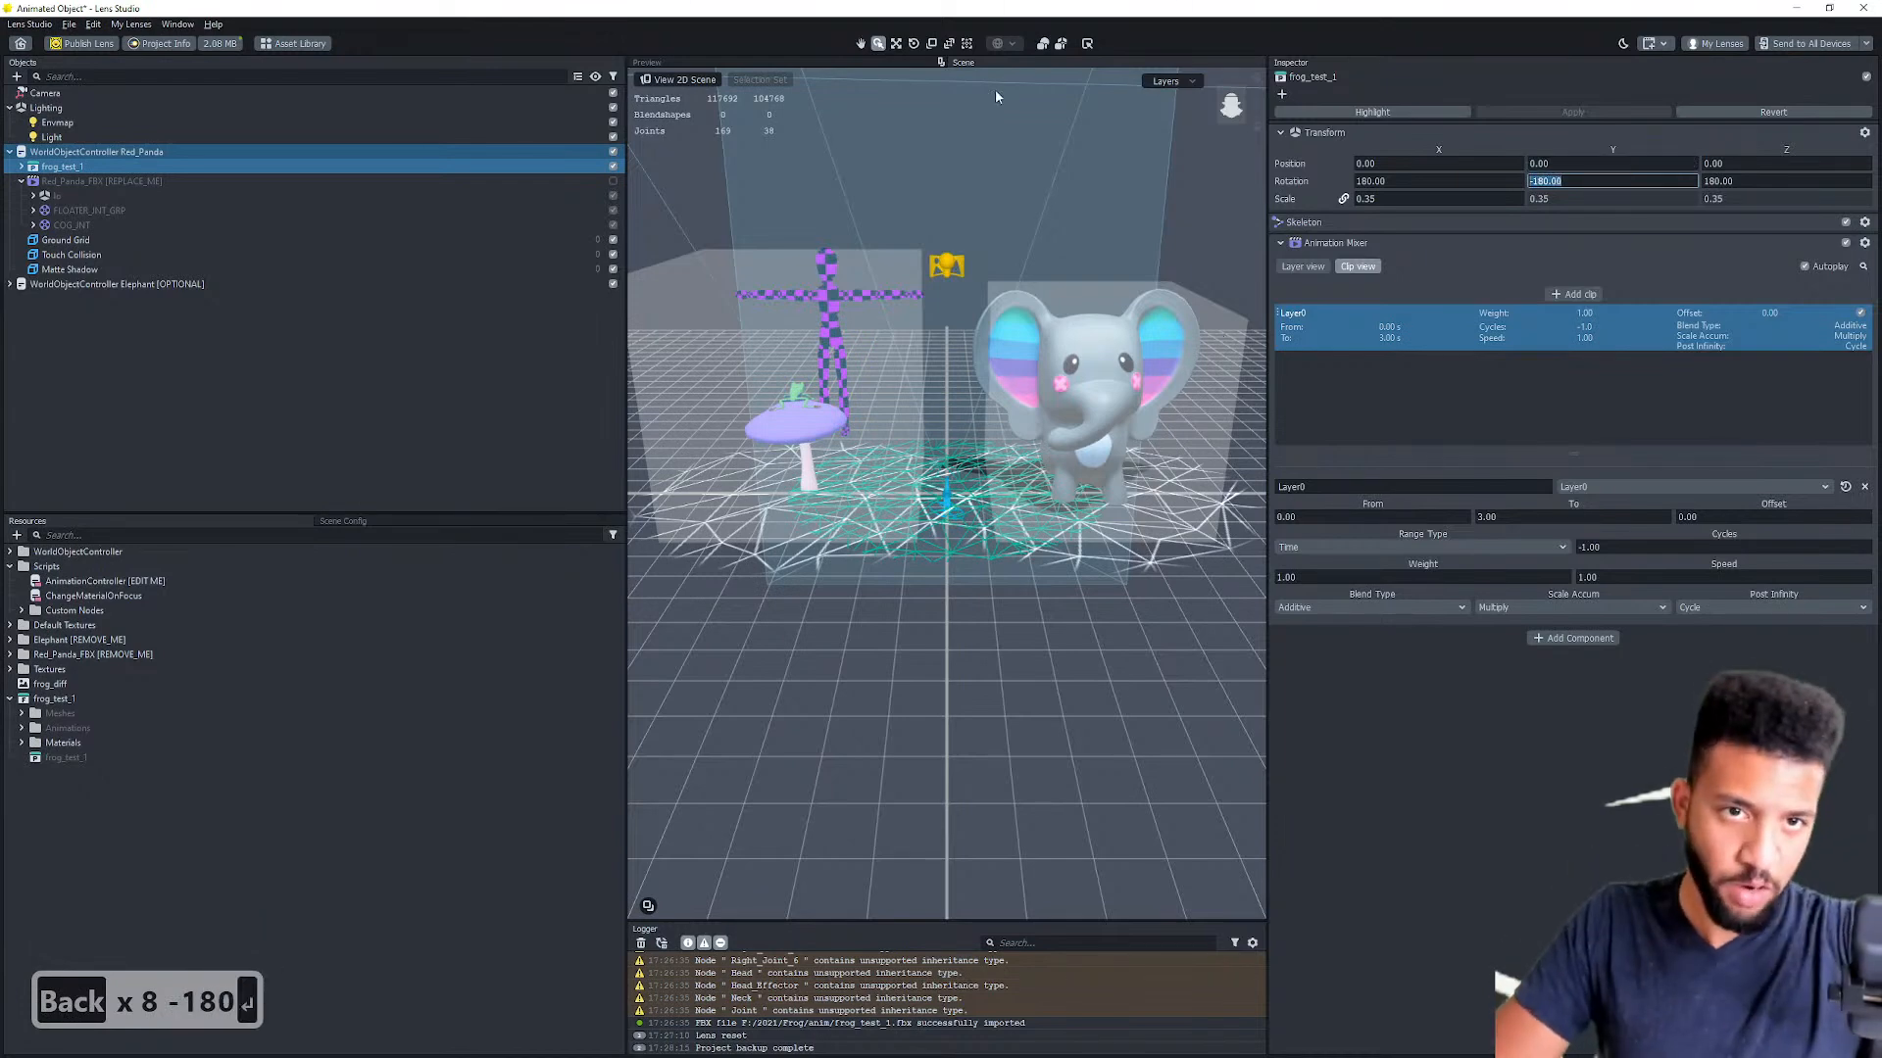
# Step: Turn frog_test_1 in the scene with the transform gizmo to a Y rotation of about 33 degrees
pyautogui.click(969, 45)
pyautogui.moveTo(837, 514); pyautogui.dragTo(592, 422)
pyautogui.moveTo(779, 513); pyautogui.dragTo(887, 502)
# Step: Dock the Preview beside the 3D scene and widen it so both are shown together
pyautogui.click(890, 62)
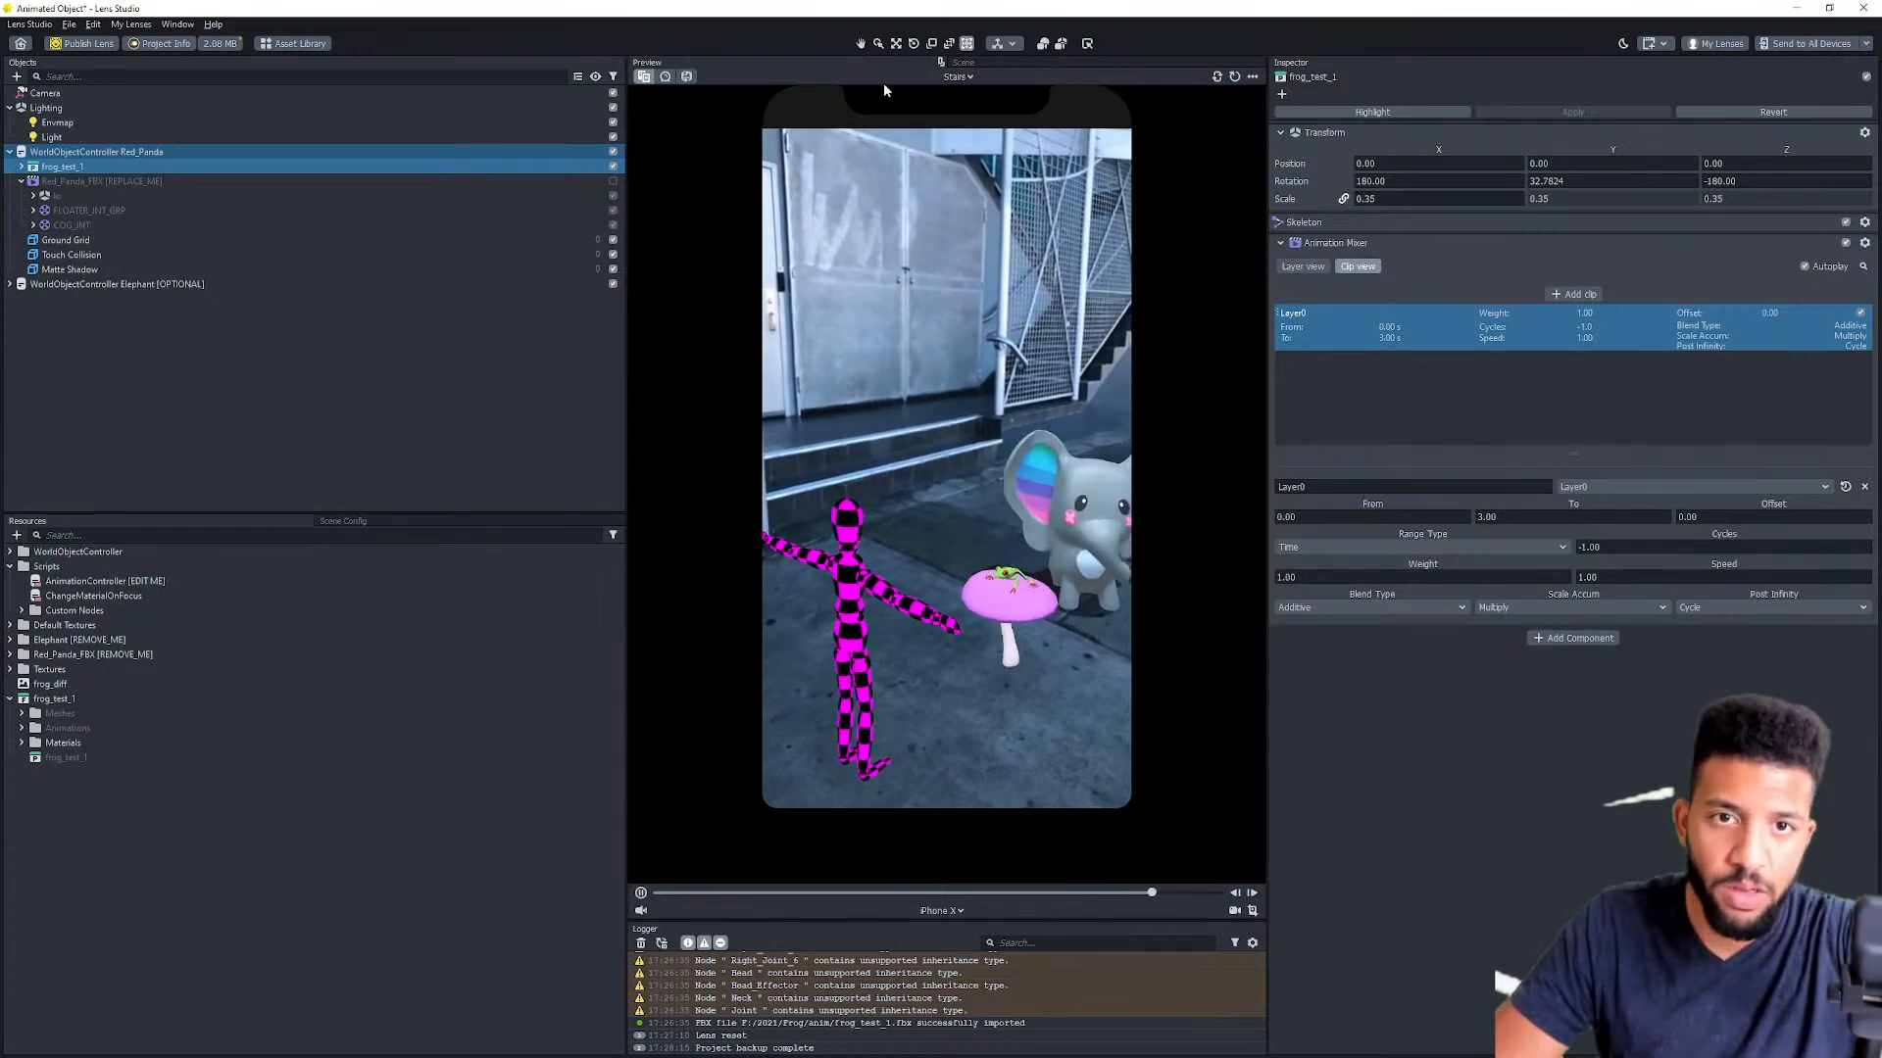
pyautogui.click(687, 77)
pyautogui.moveTo(686, 68); pyautogui.dragTo(1280, 110)
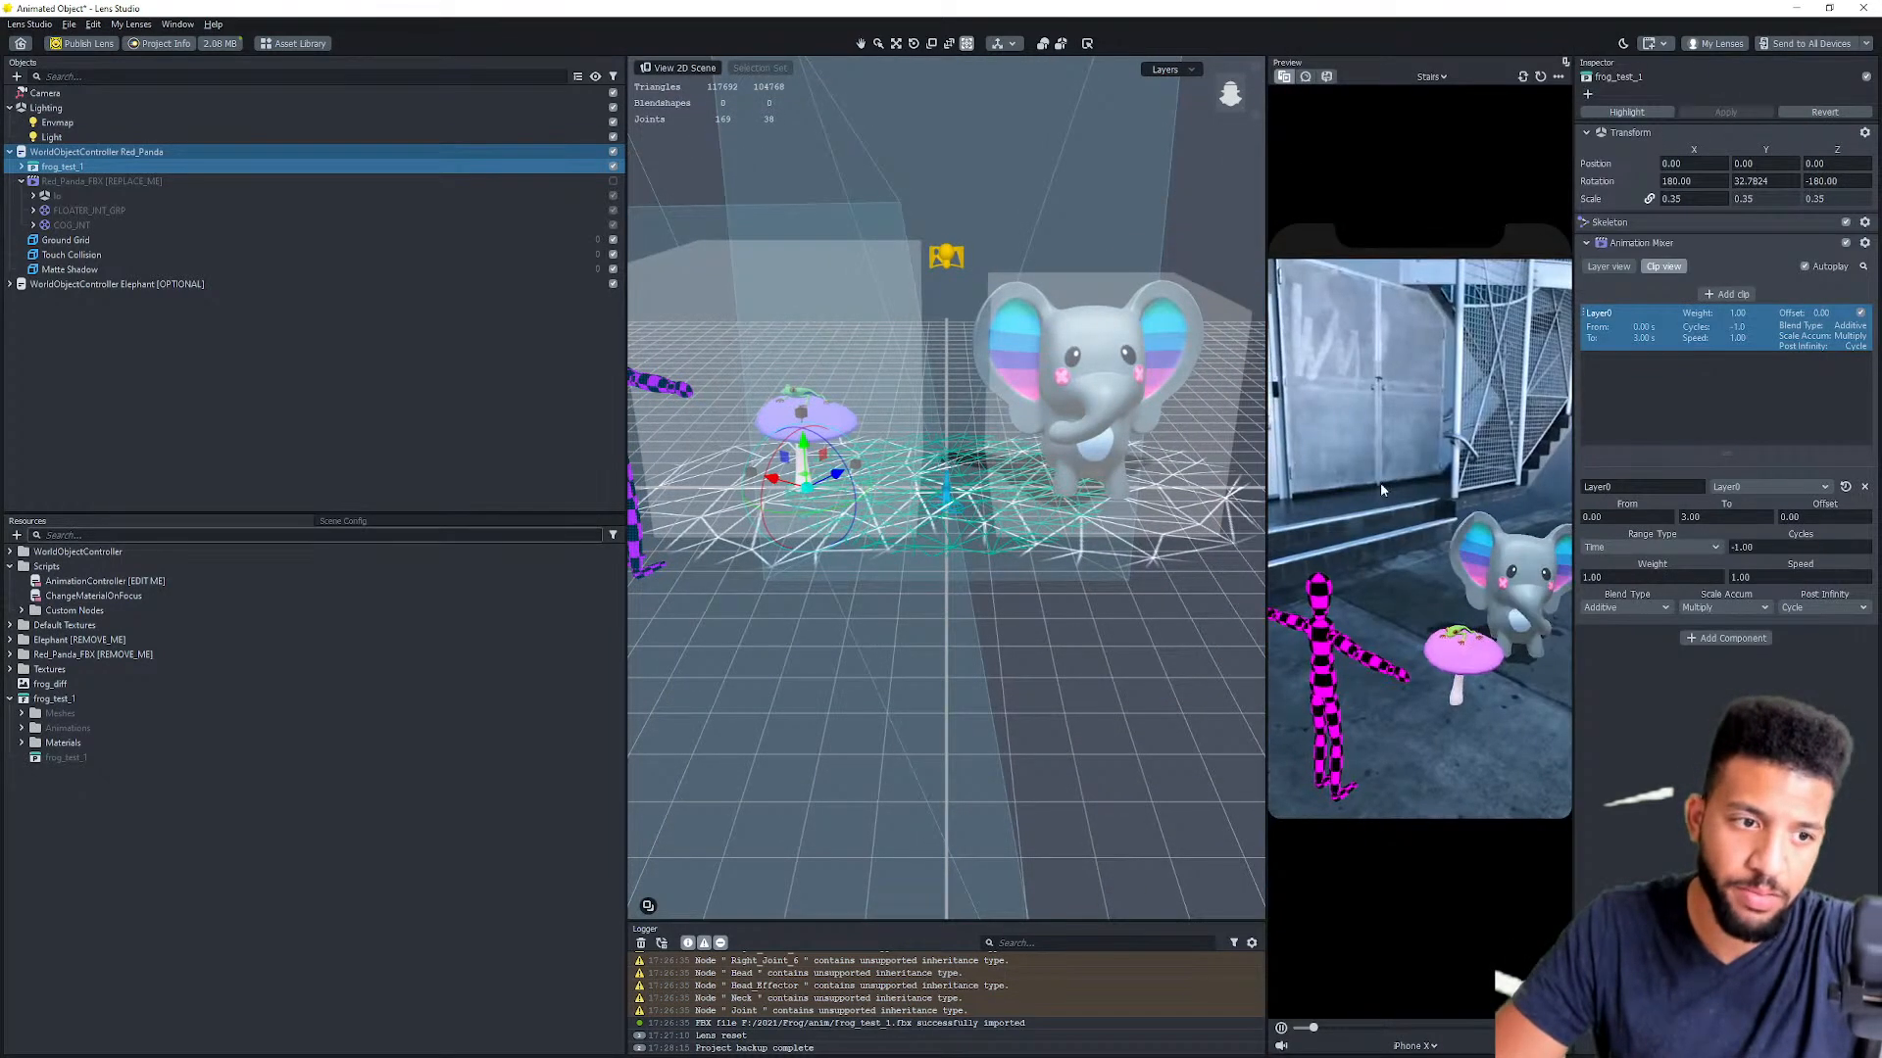
pyautogui.moveTo(1267, 515); pyautogui.dragTo(1120, 514)
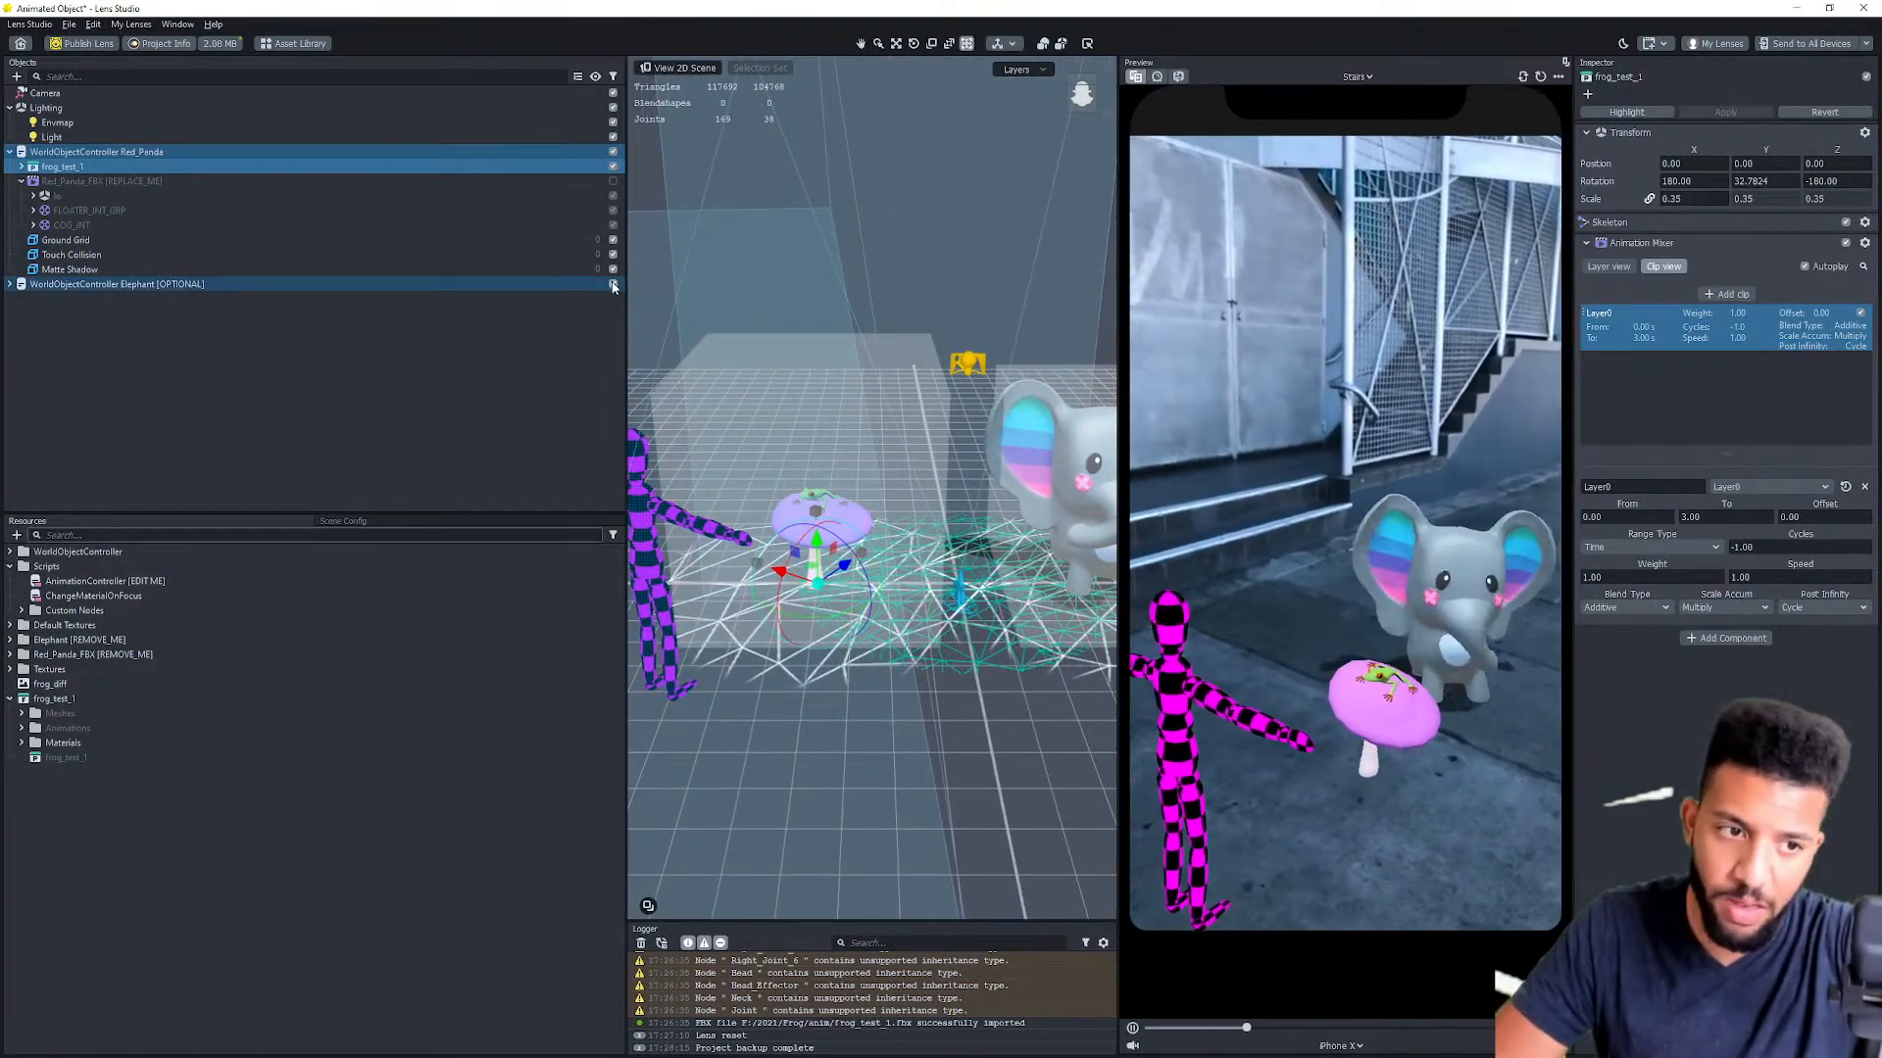
# Step: Disable WorldObjectController Elephant [OPTIONAL] and the Figure object inside frog_test_1
pyautogui.click(108, 284)
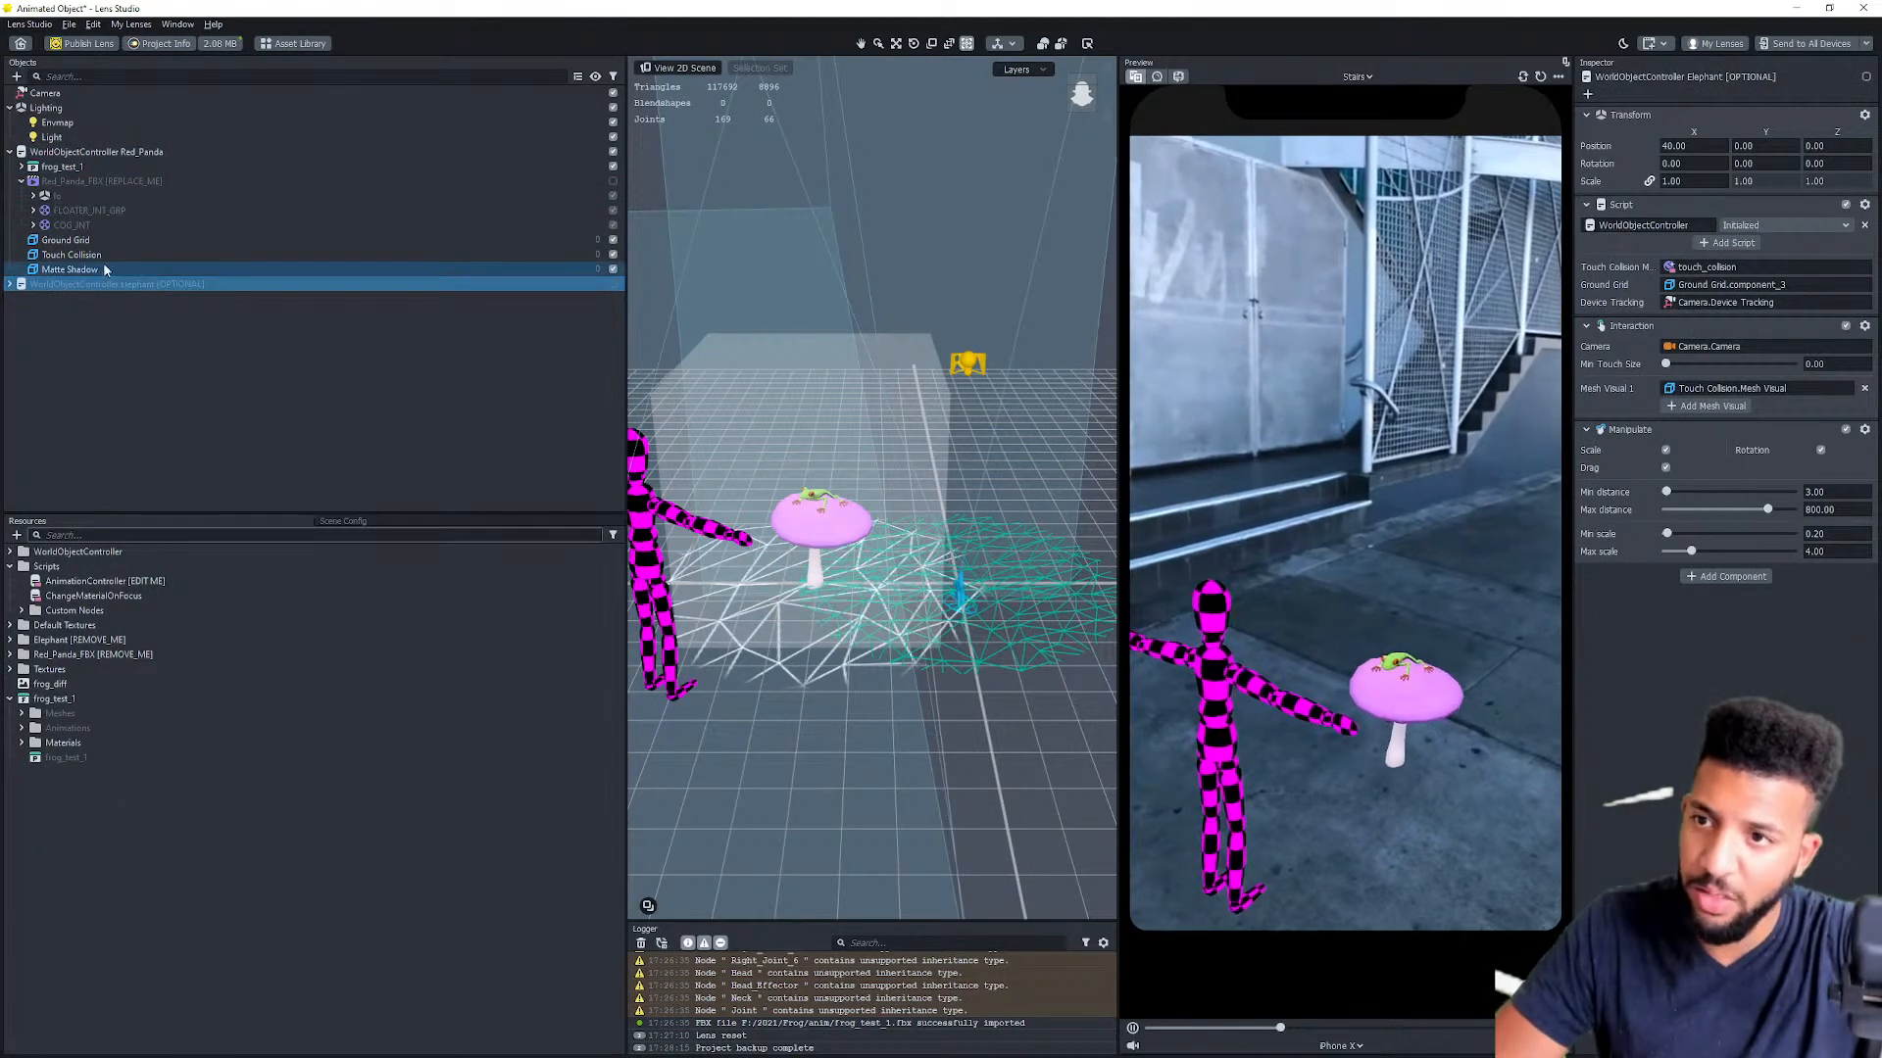
pyautogui.click(20, 167)
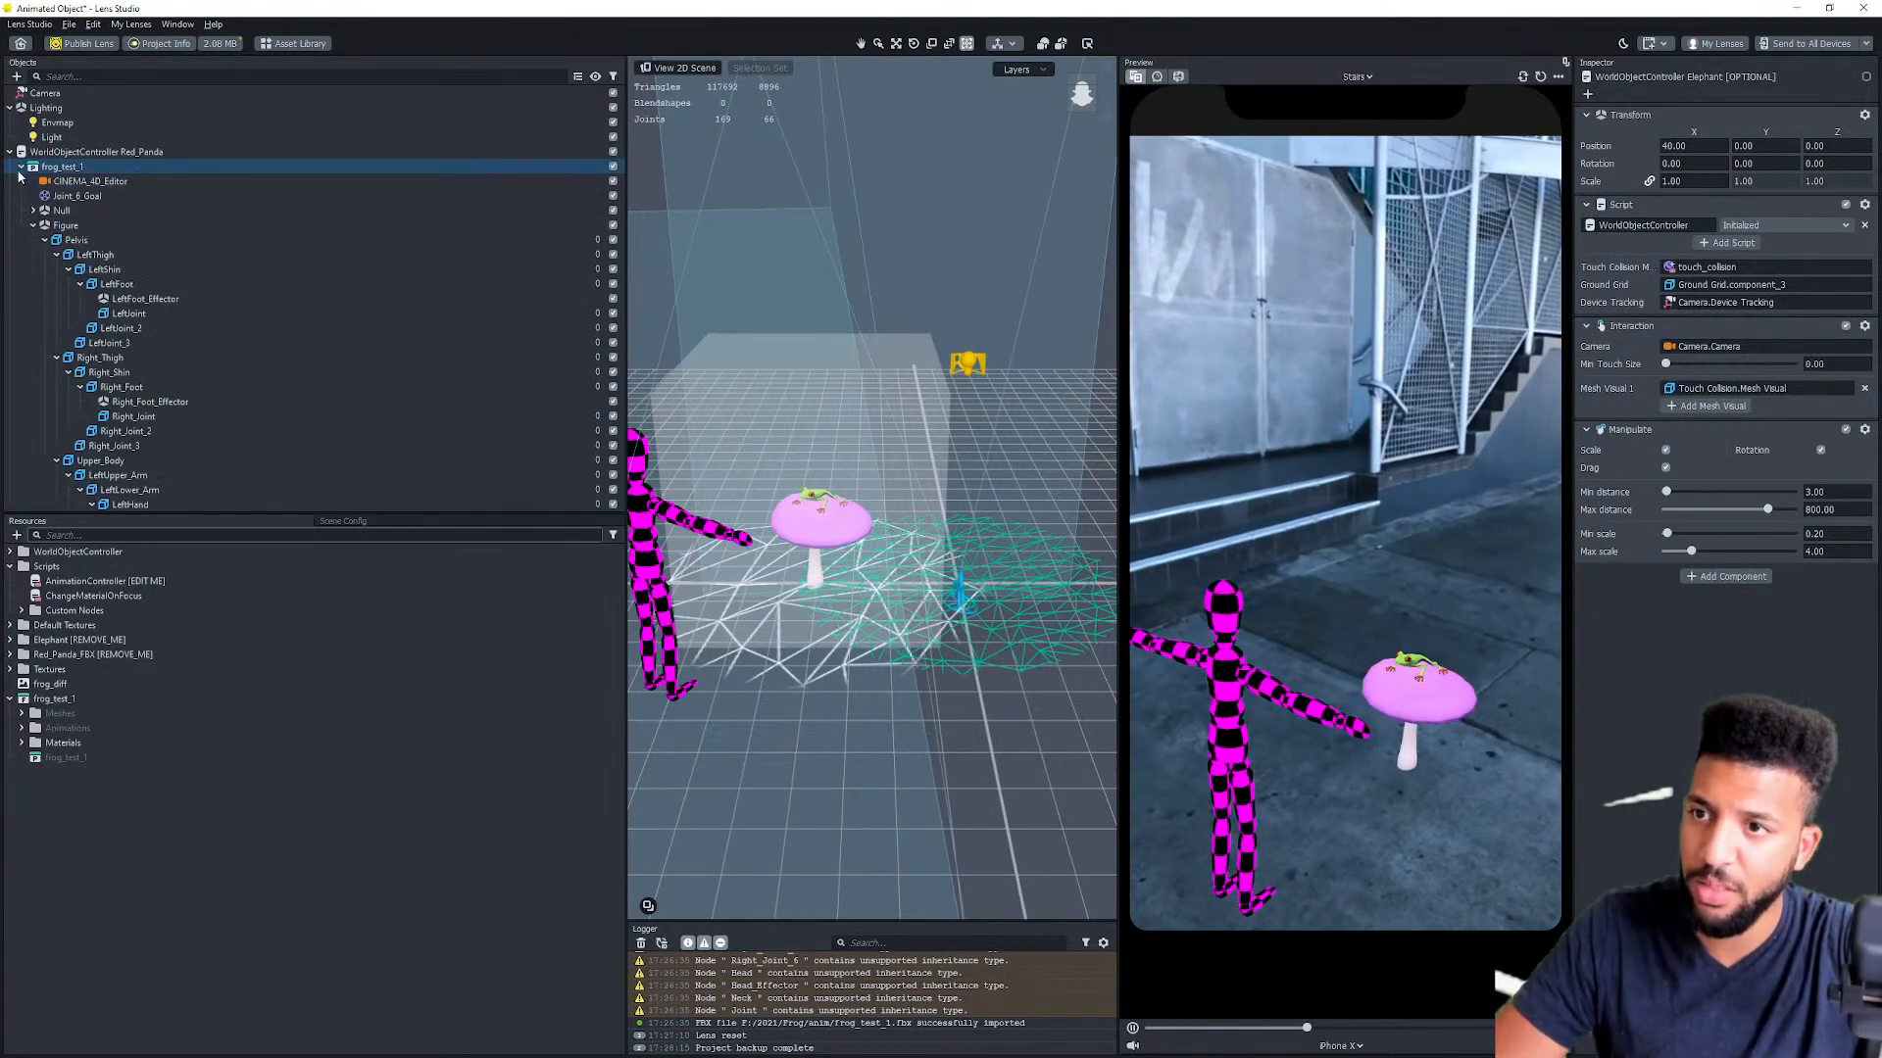
pyautogui.click(40, 227)
pyautogui.click(33, 225)
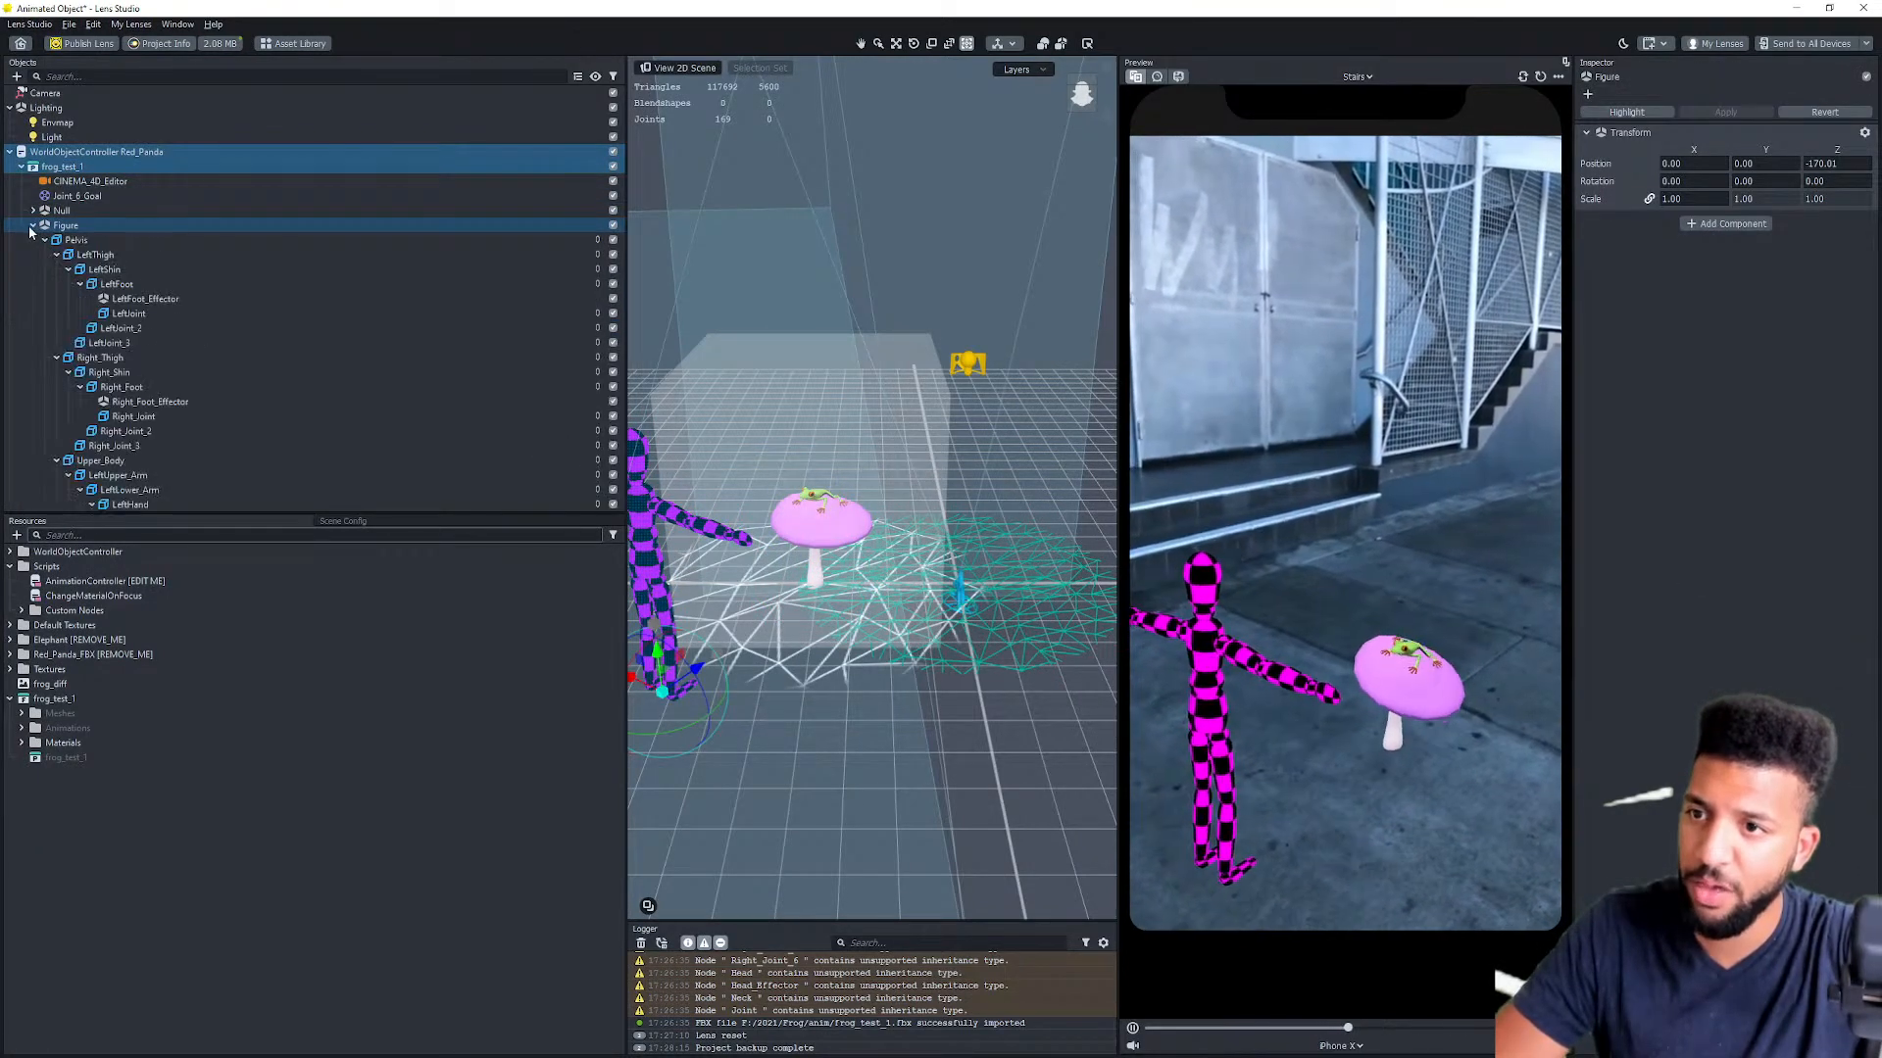
pyautogui.click(44, 240)
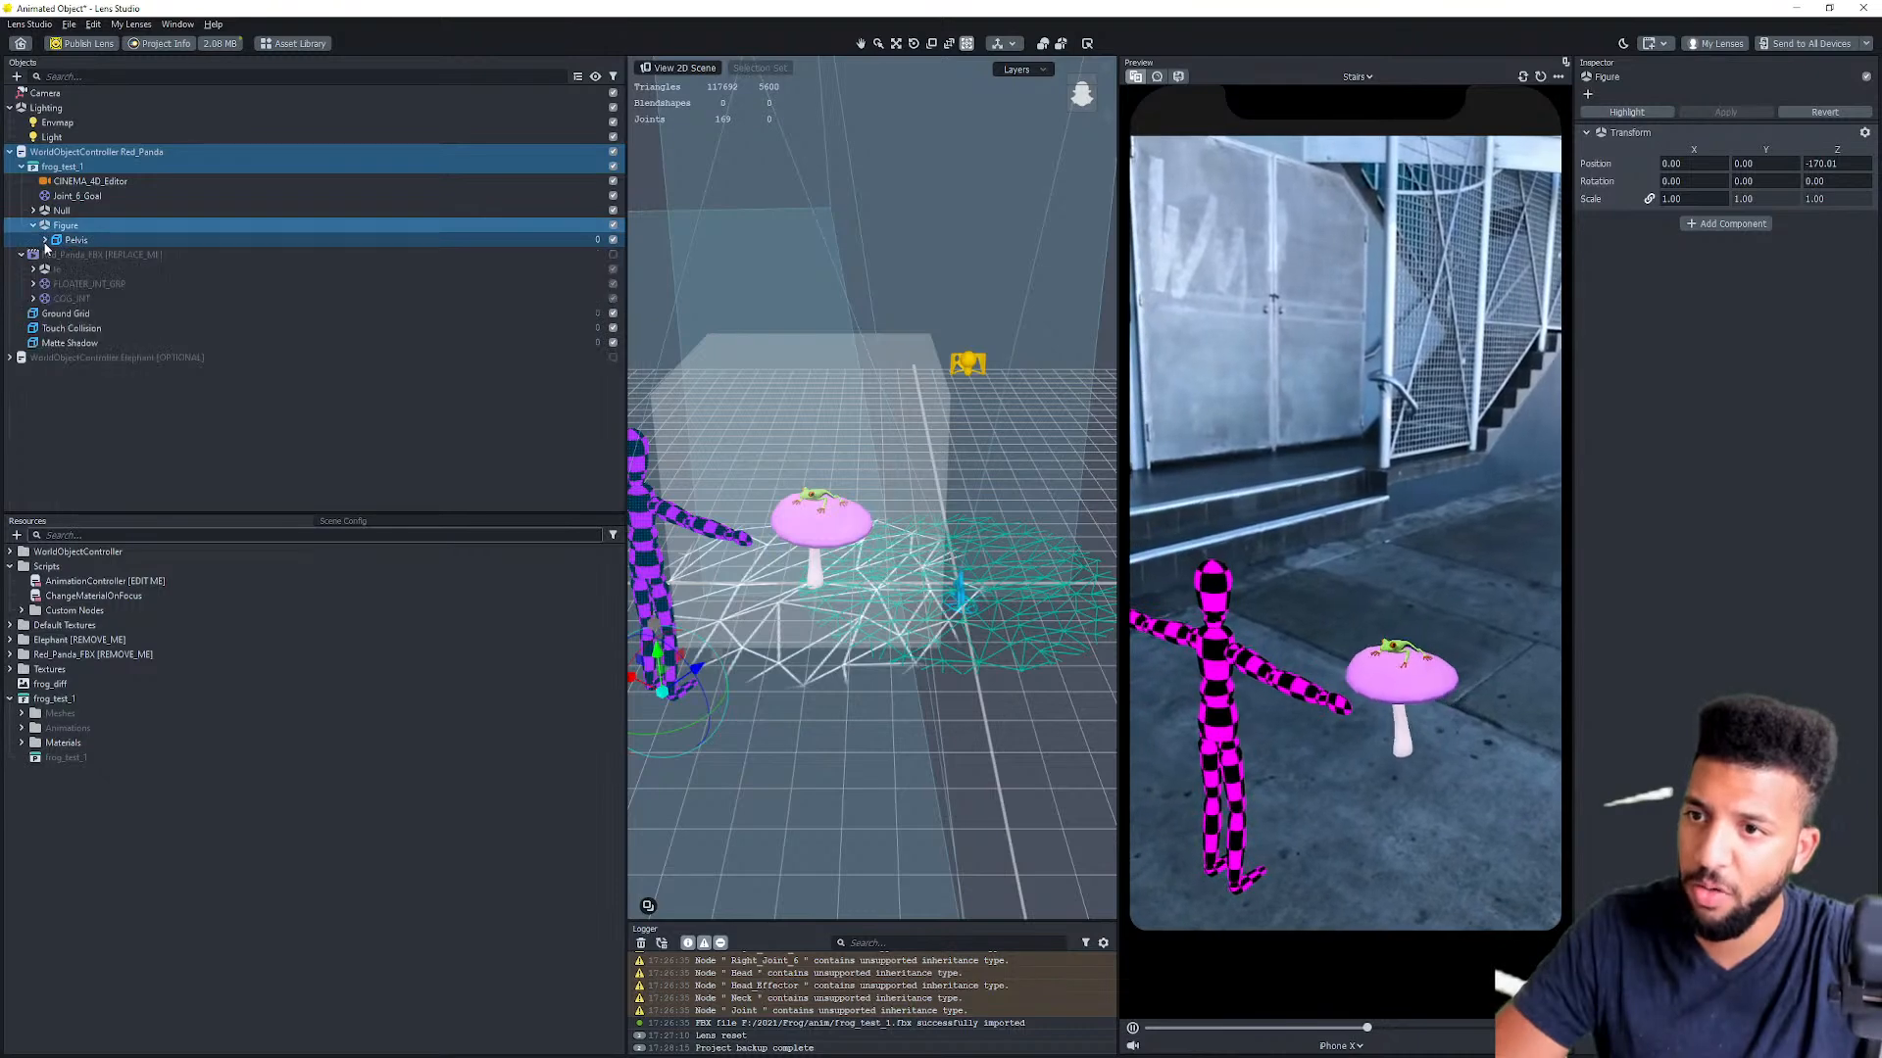
pyautogui.click(613, 225)
# Step: Enlarge frog_test_1 uniformly to a scale of about 0.94 and turn it to a Y rotation of about 51 degrees
pyautogui.click(818, 537)
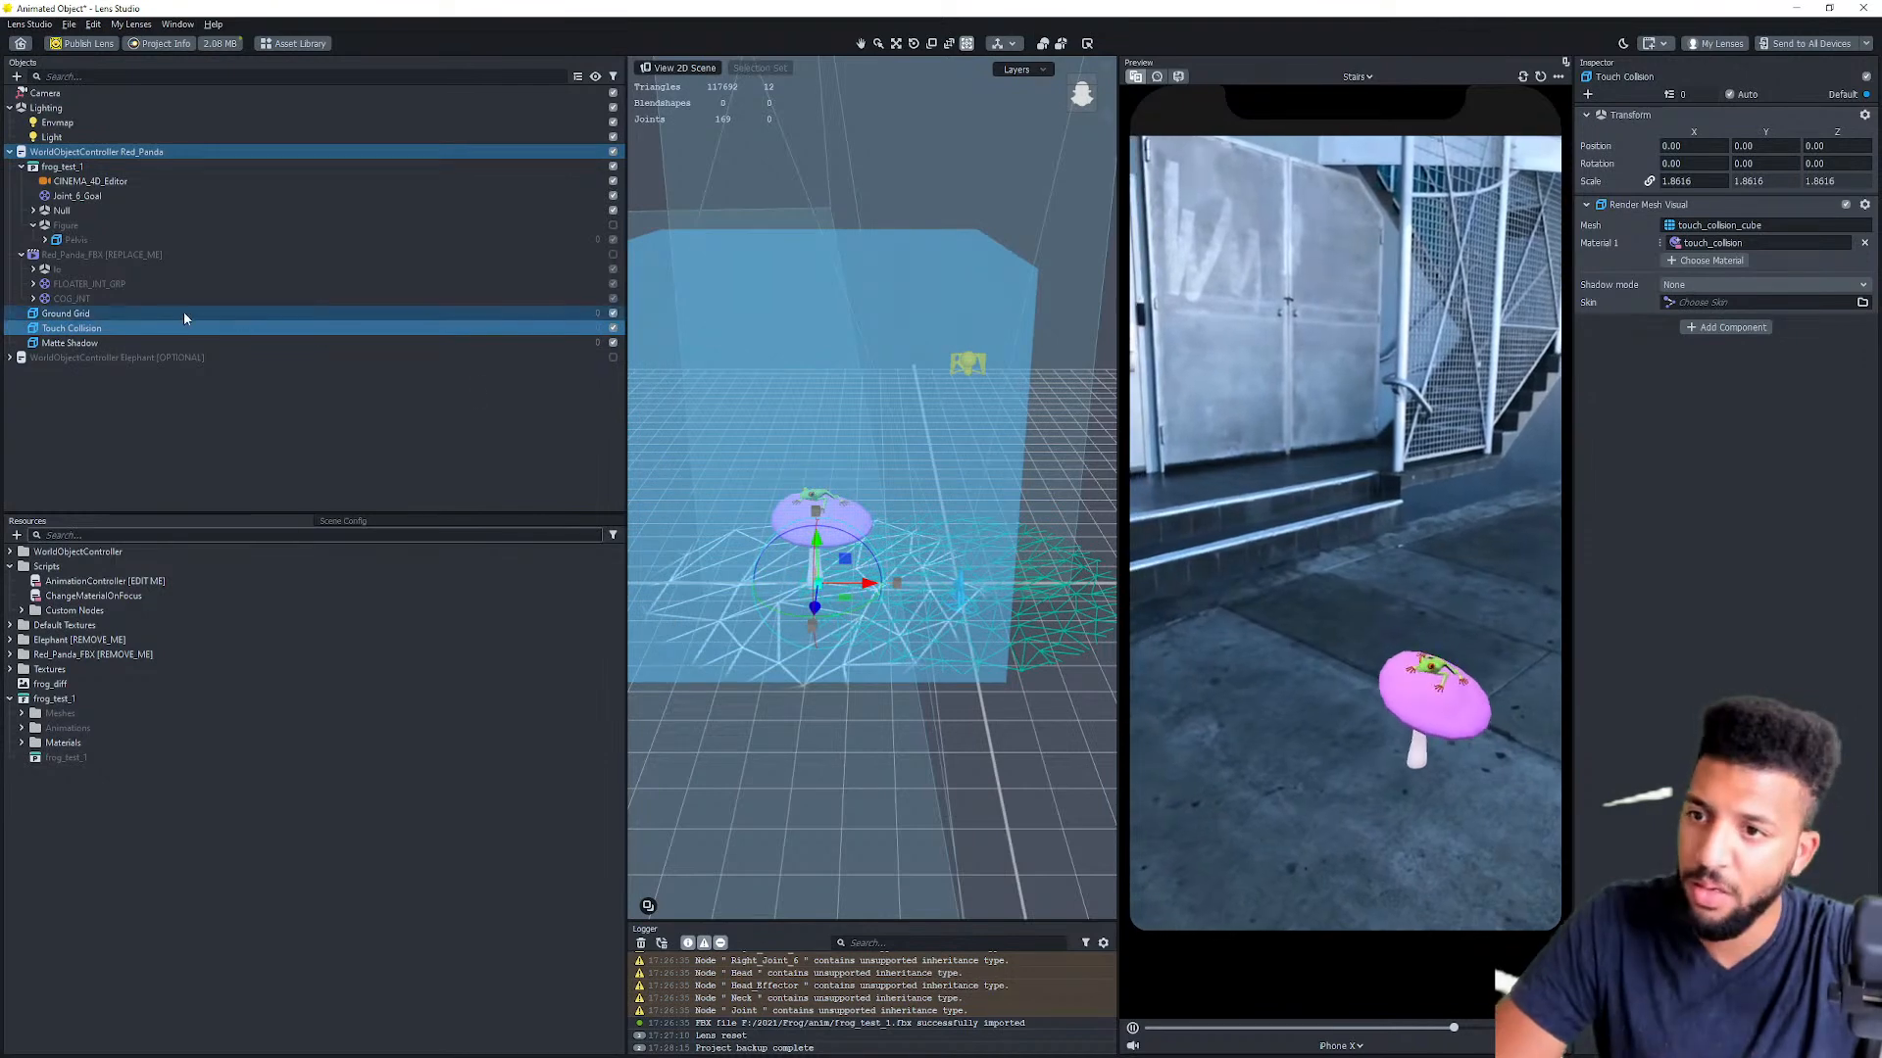
pyautogui.hotkey('ctrl', 'z')
pyautogui.click(84, 168)
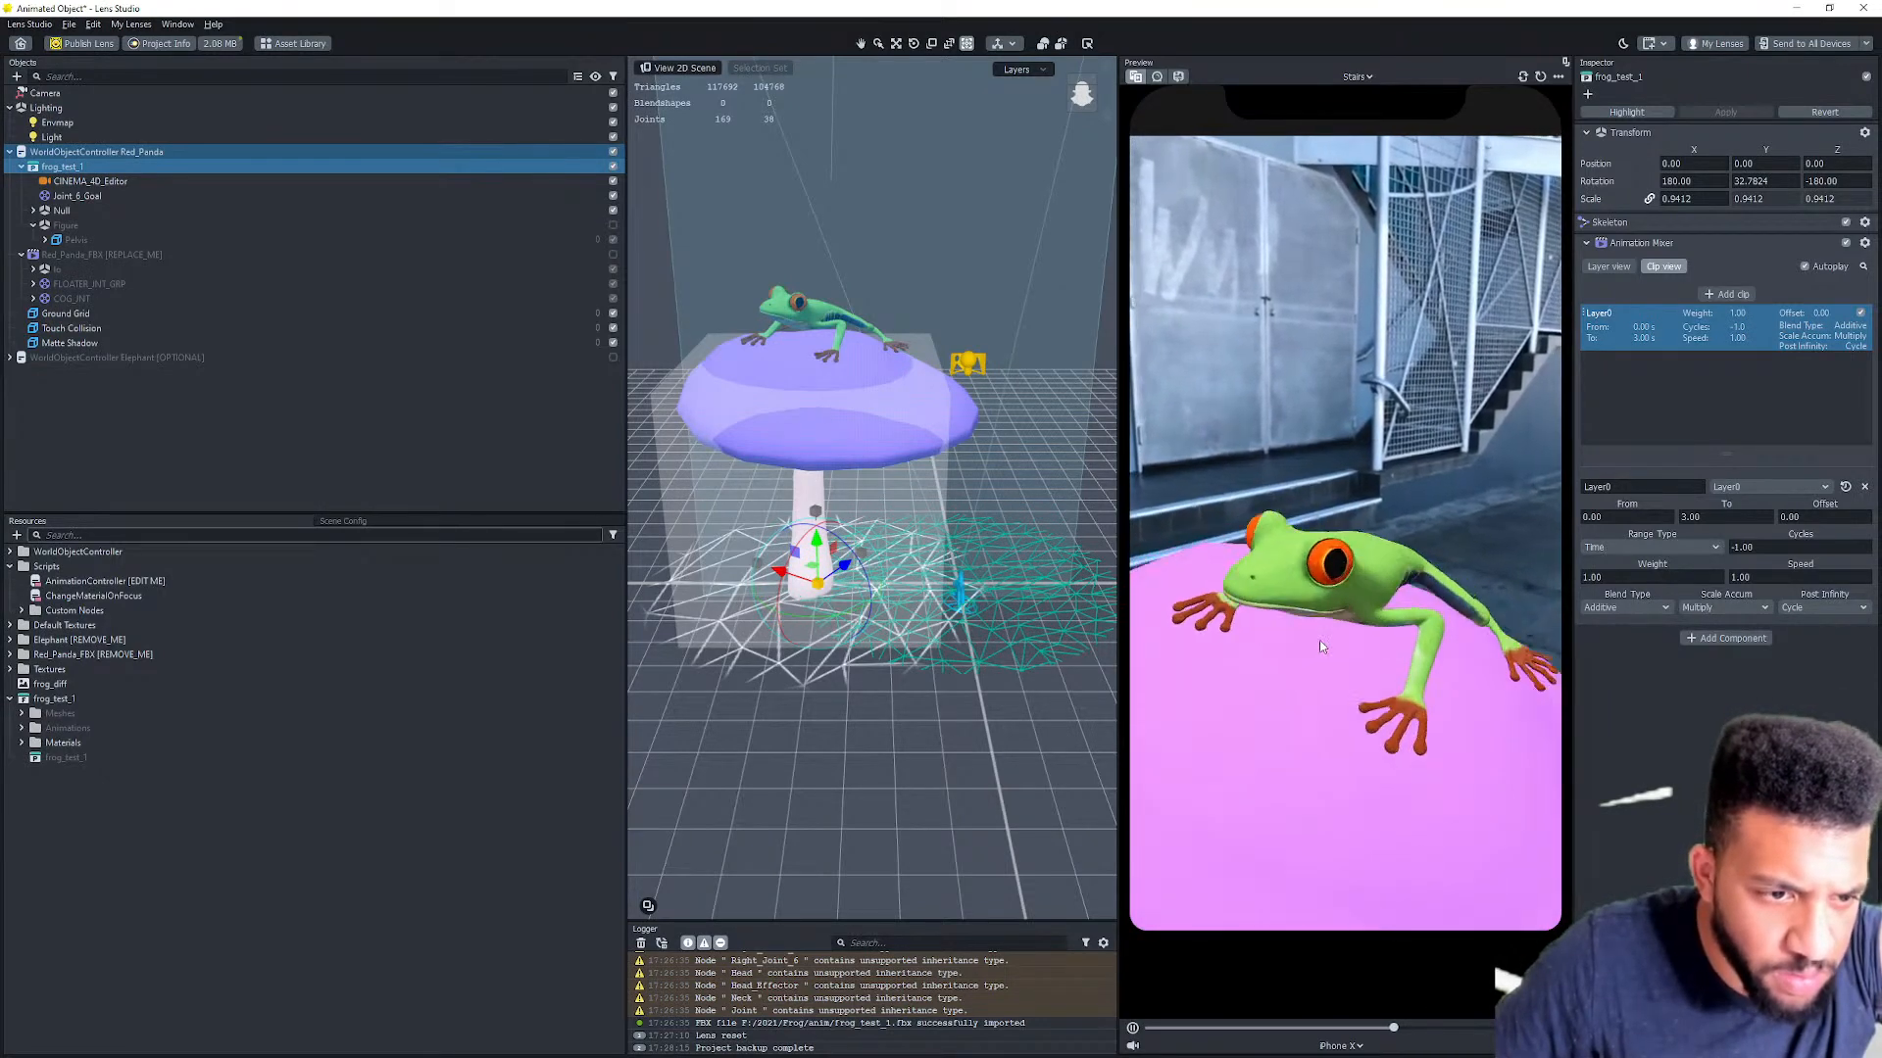
pyautogui.keyDown('alt'); pyautogui.moveTo(942, 377); pyautogui.dragTo(815, 595); pyautogui.keyUp('alt')
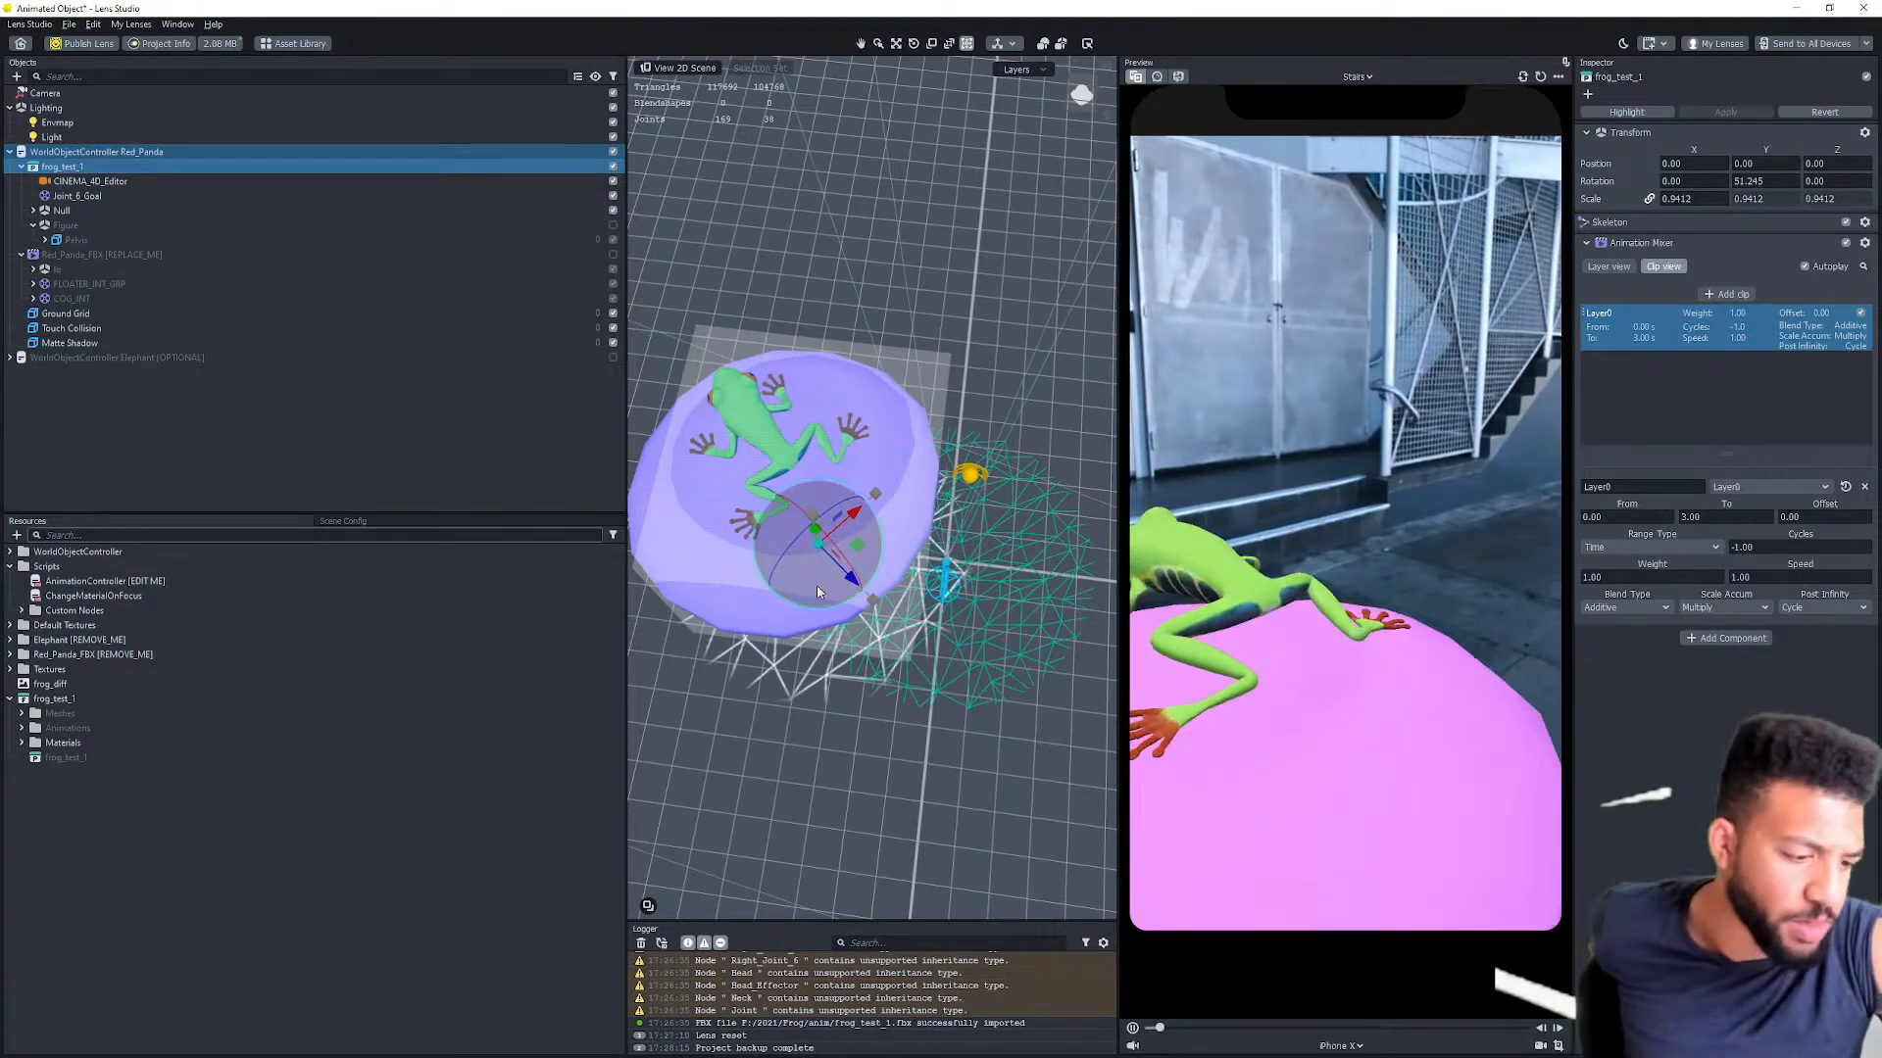
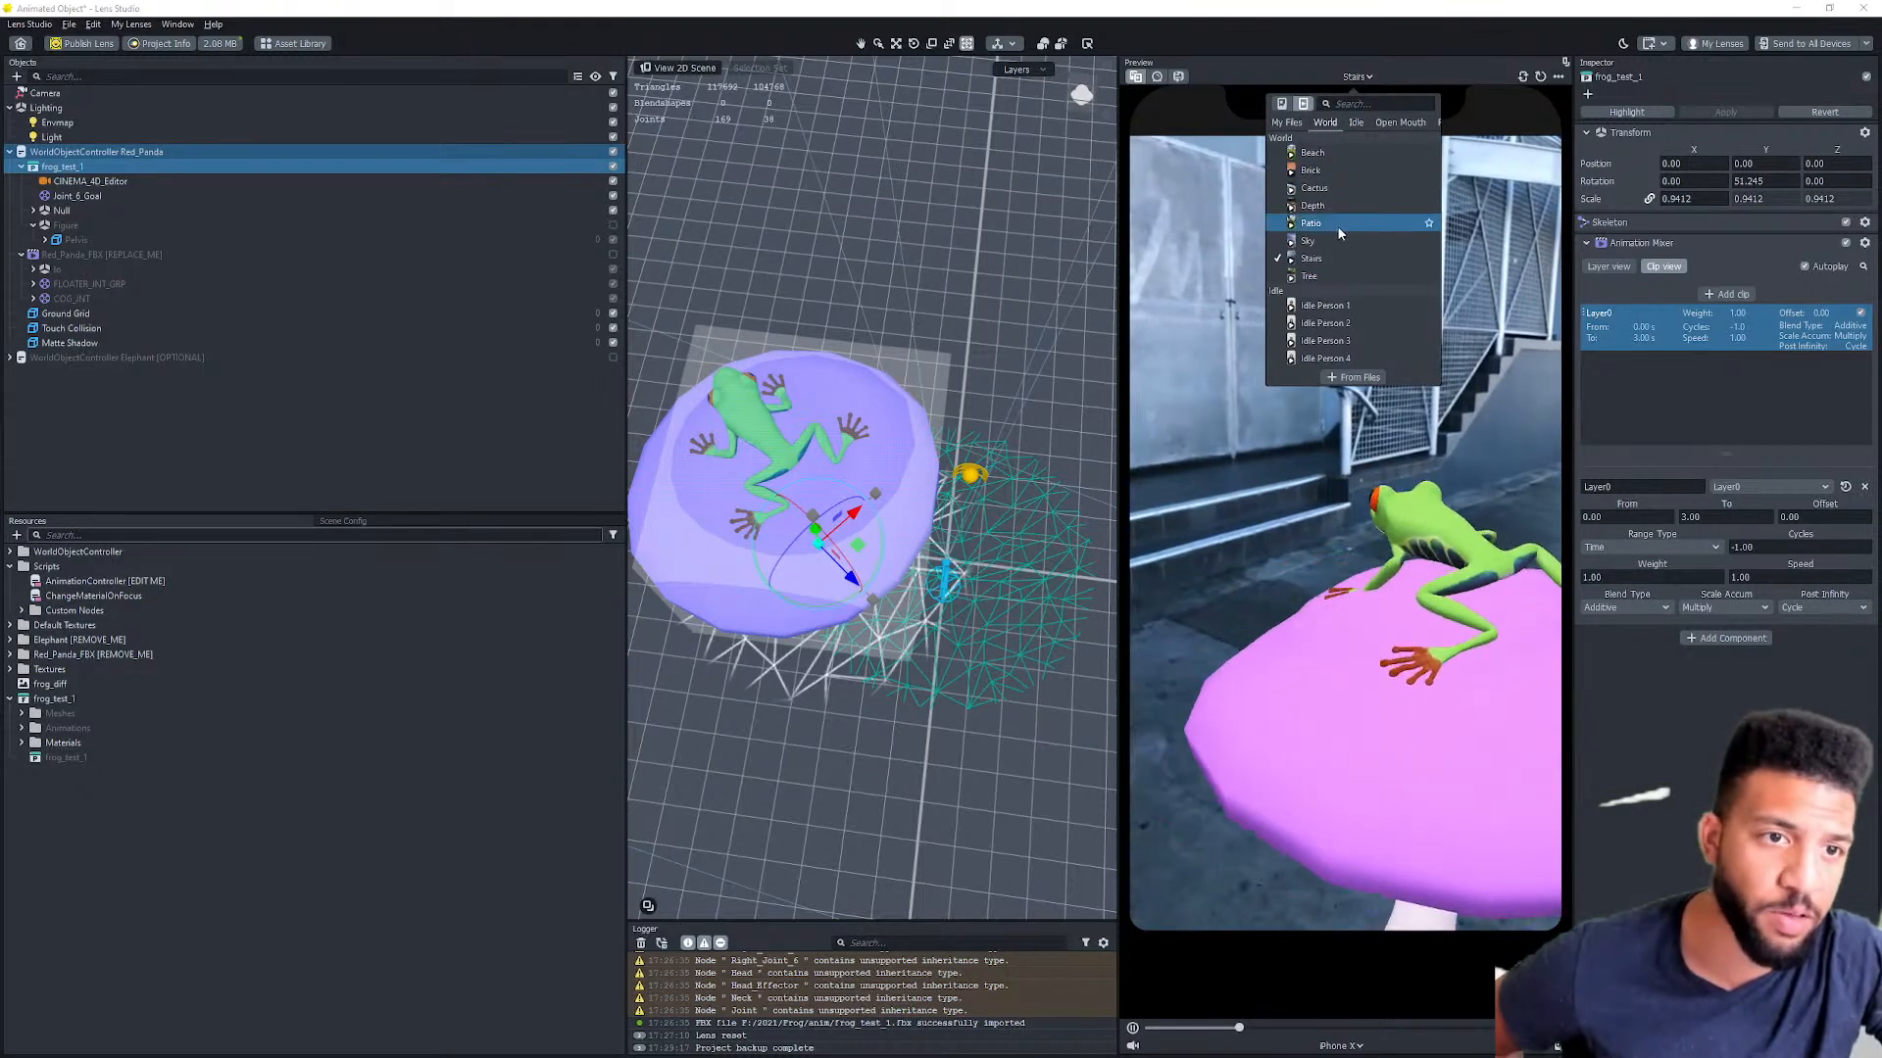
# Step: Switch the preview footage to Patio and delete the Red_Panda_FBX [REPLACE_ME] object
pyautogui.click(1335, 224)
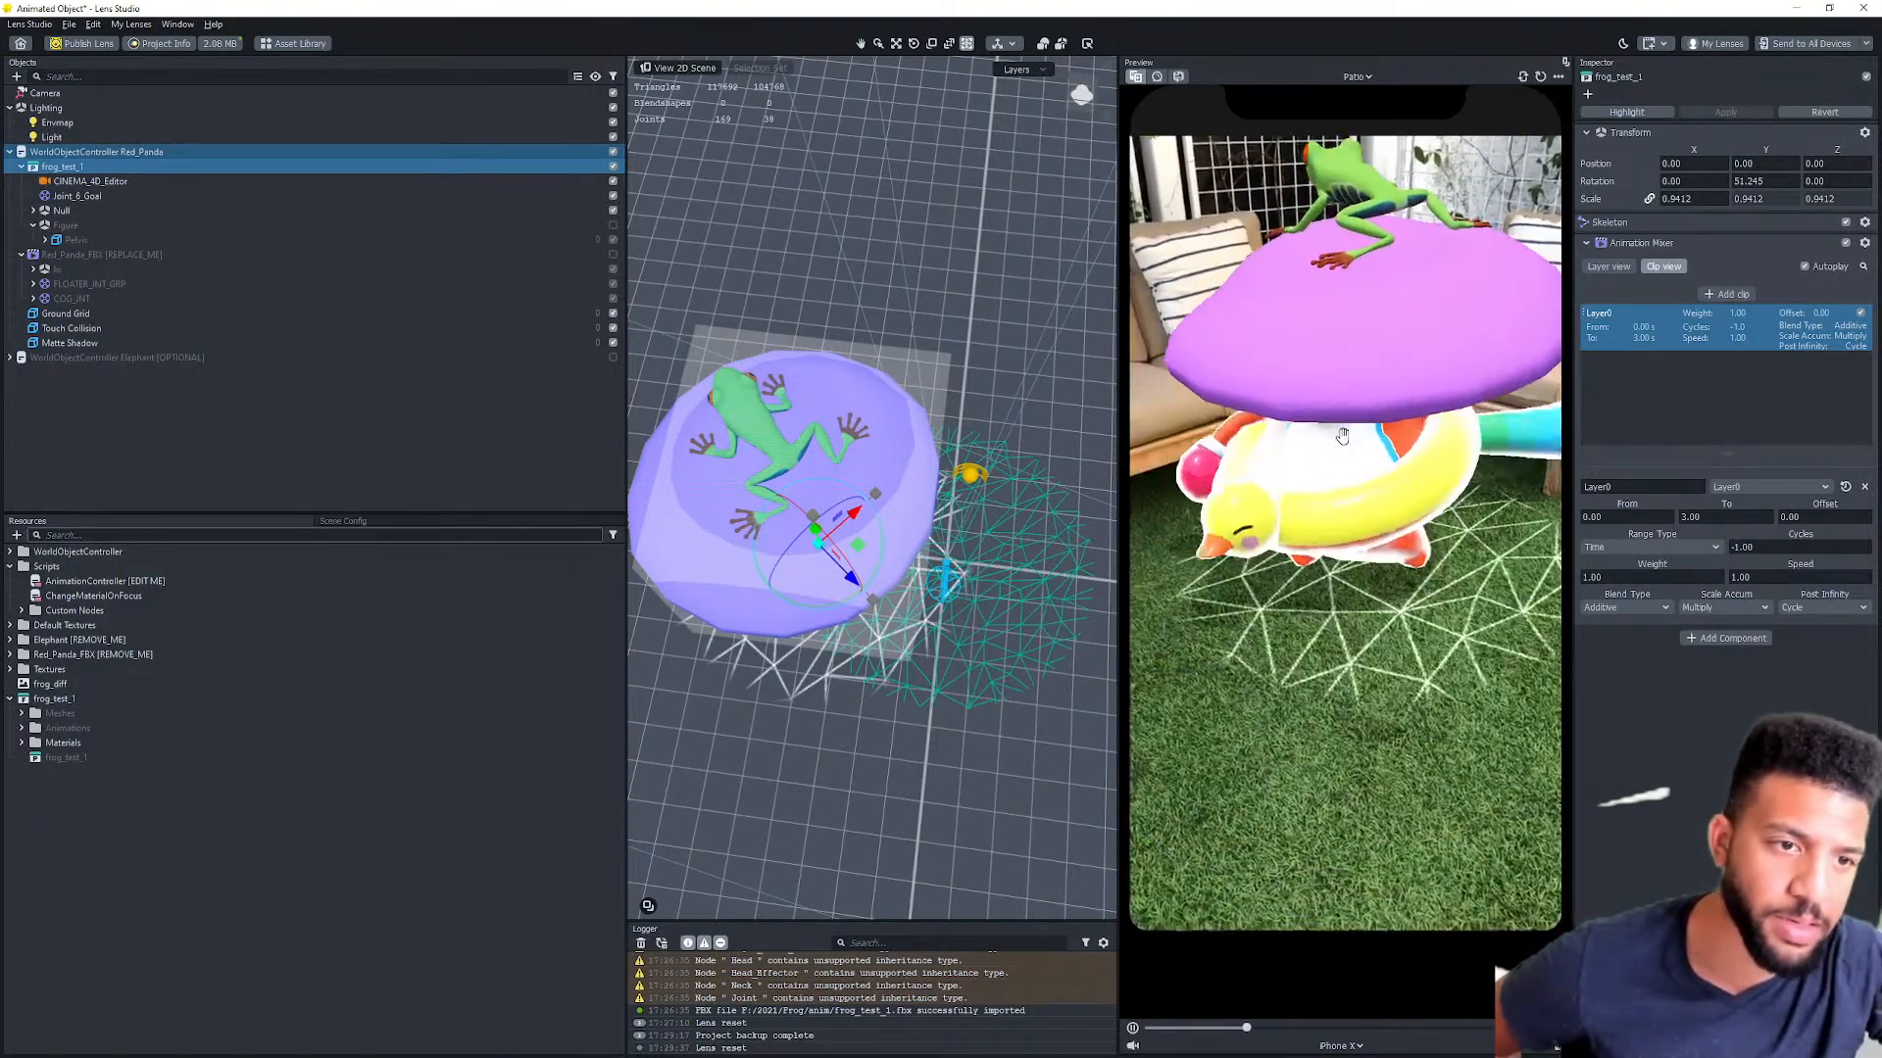
pyautogui.click(81, 257)
pyautogui.rightClick(115, 259)
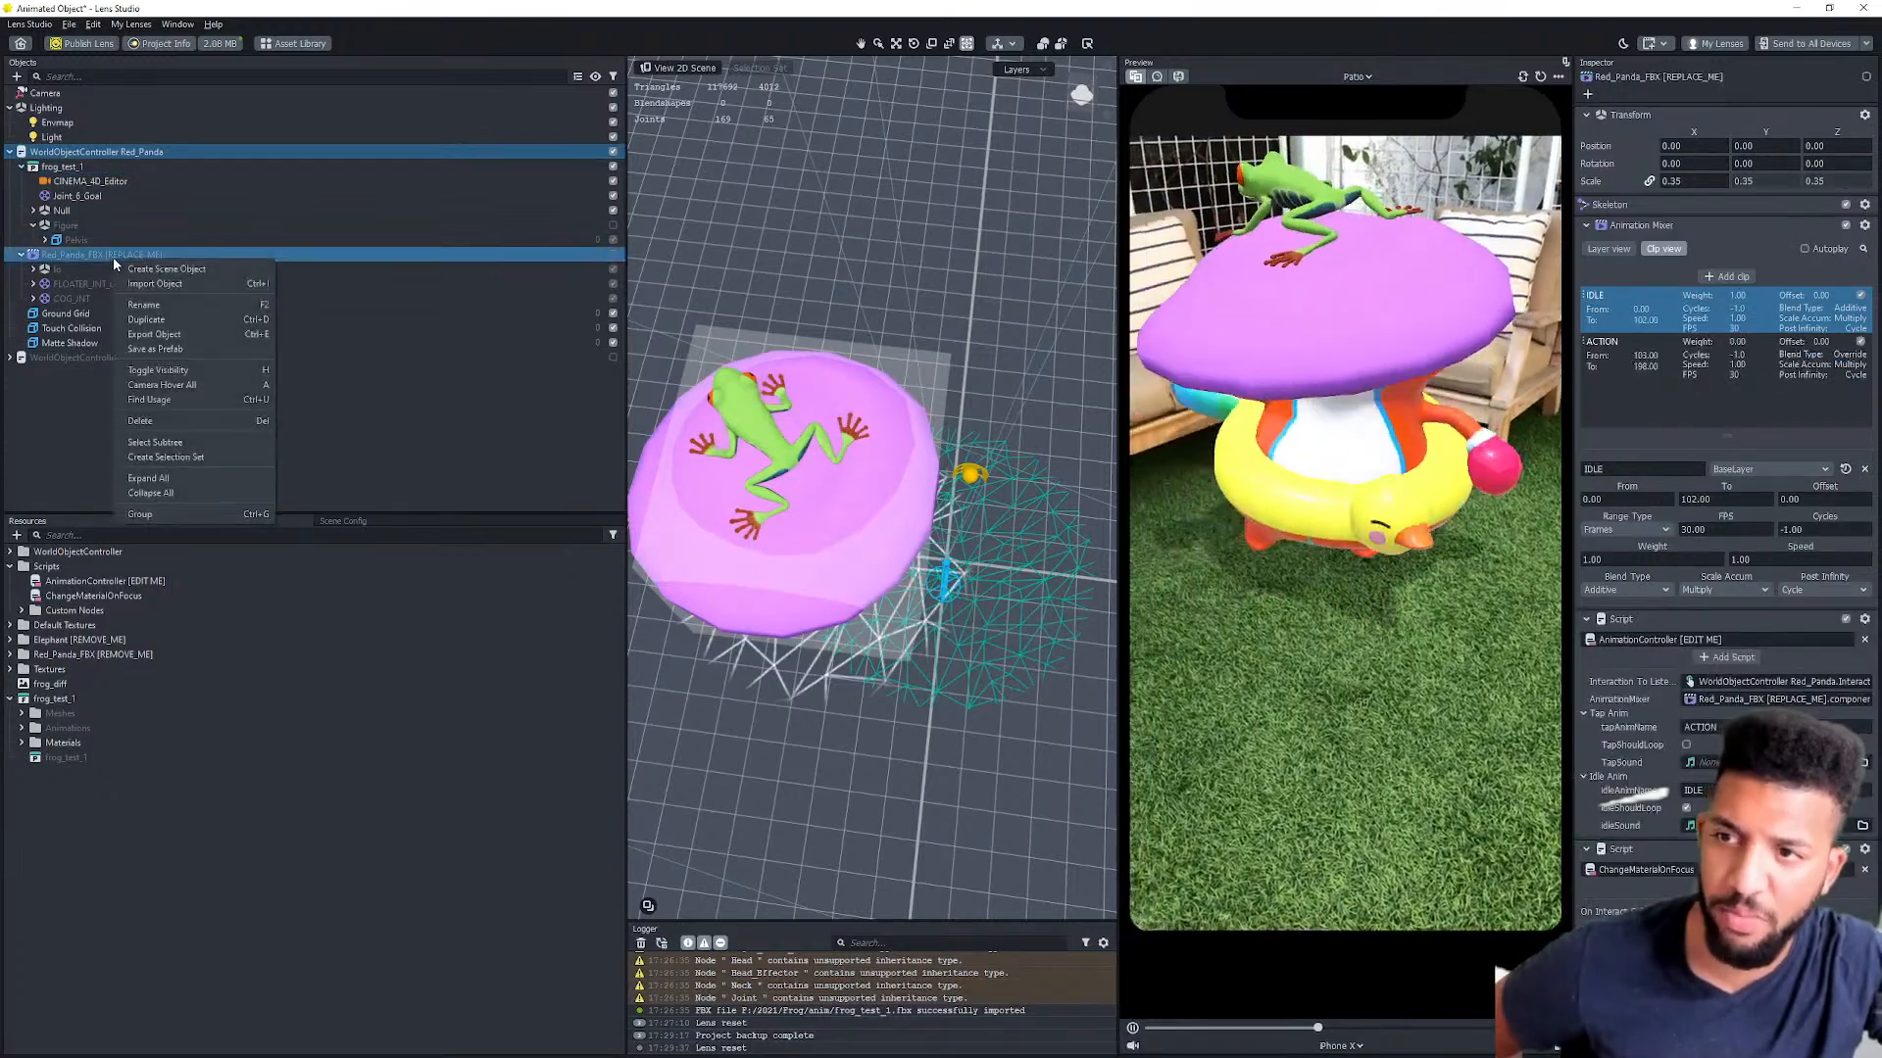
pyautogui.click(155, 421)
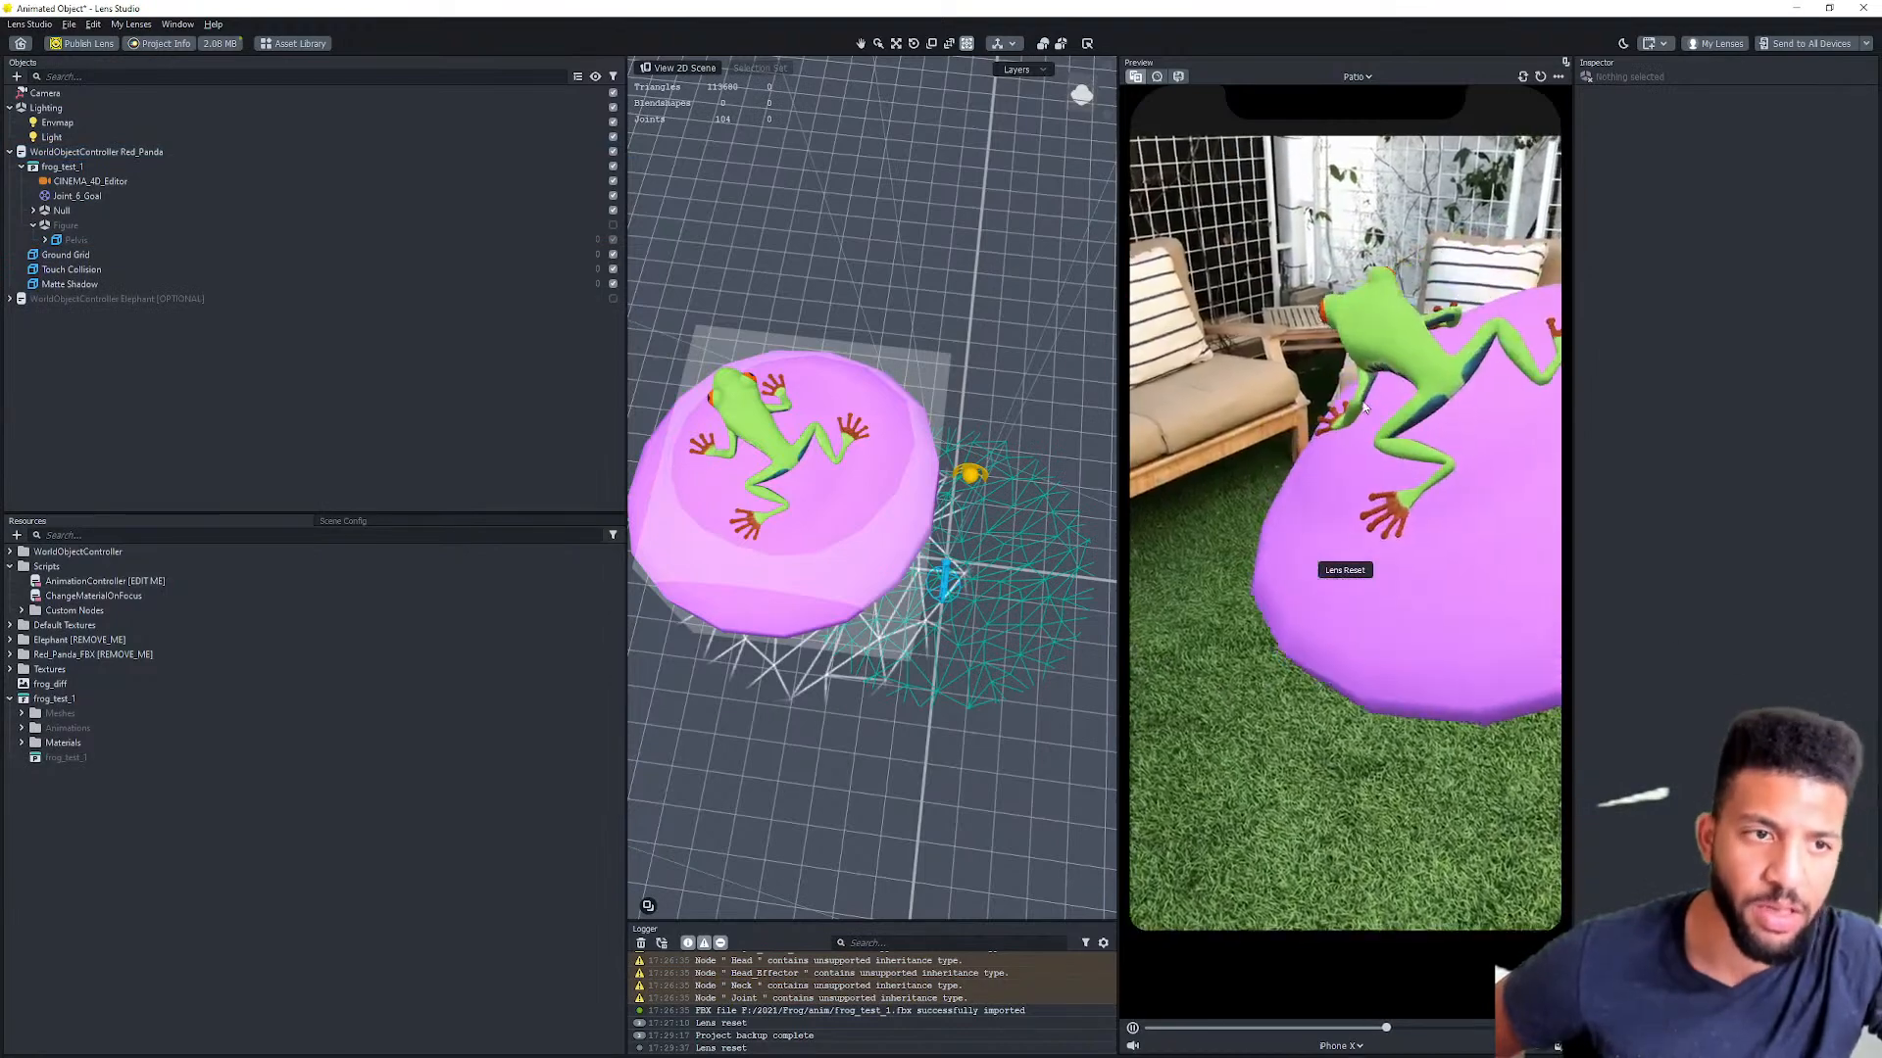
# Step: Move frog_test_1 to about X 41.6 and Z -1.3, and preview it on the Cactus footage
pyautogui.scroll(-3, 872, 487)
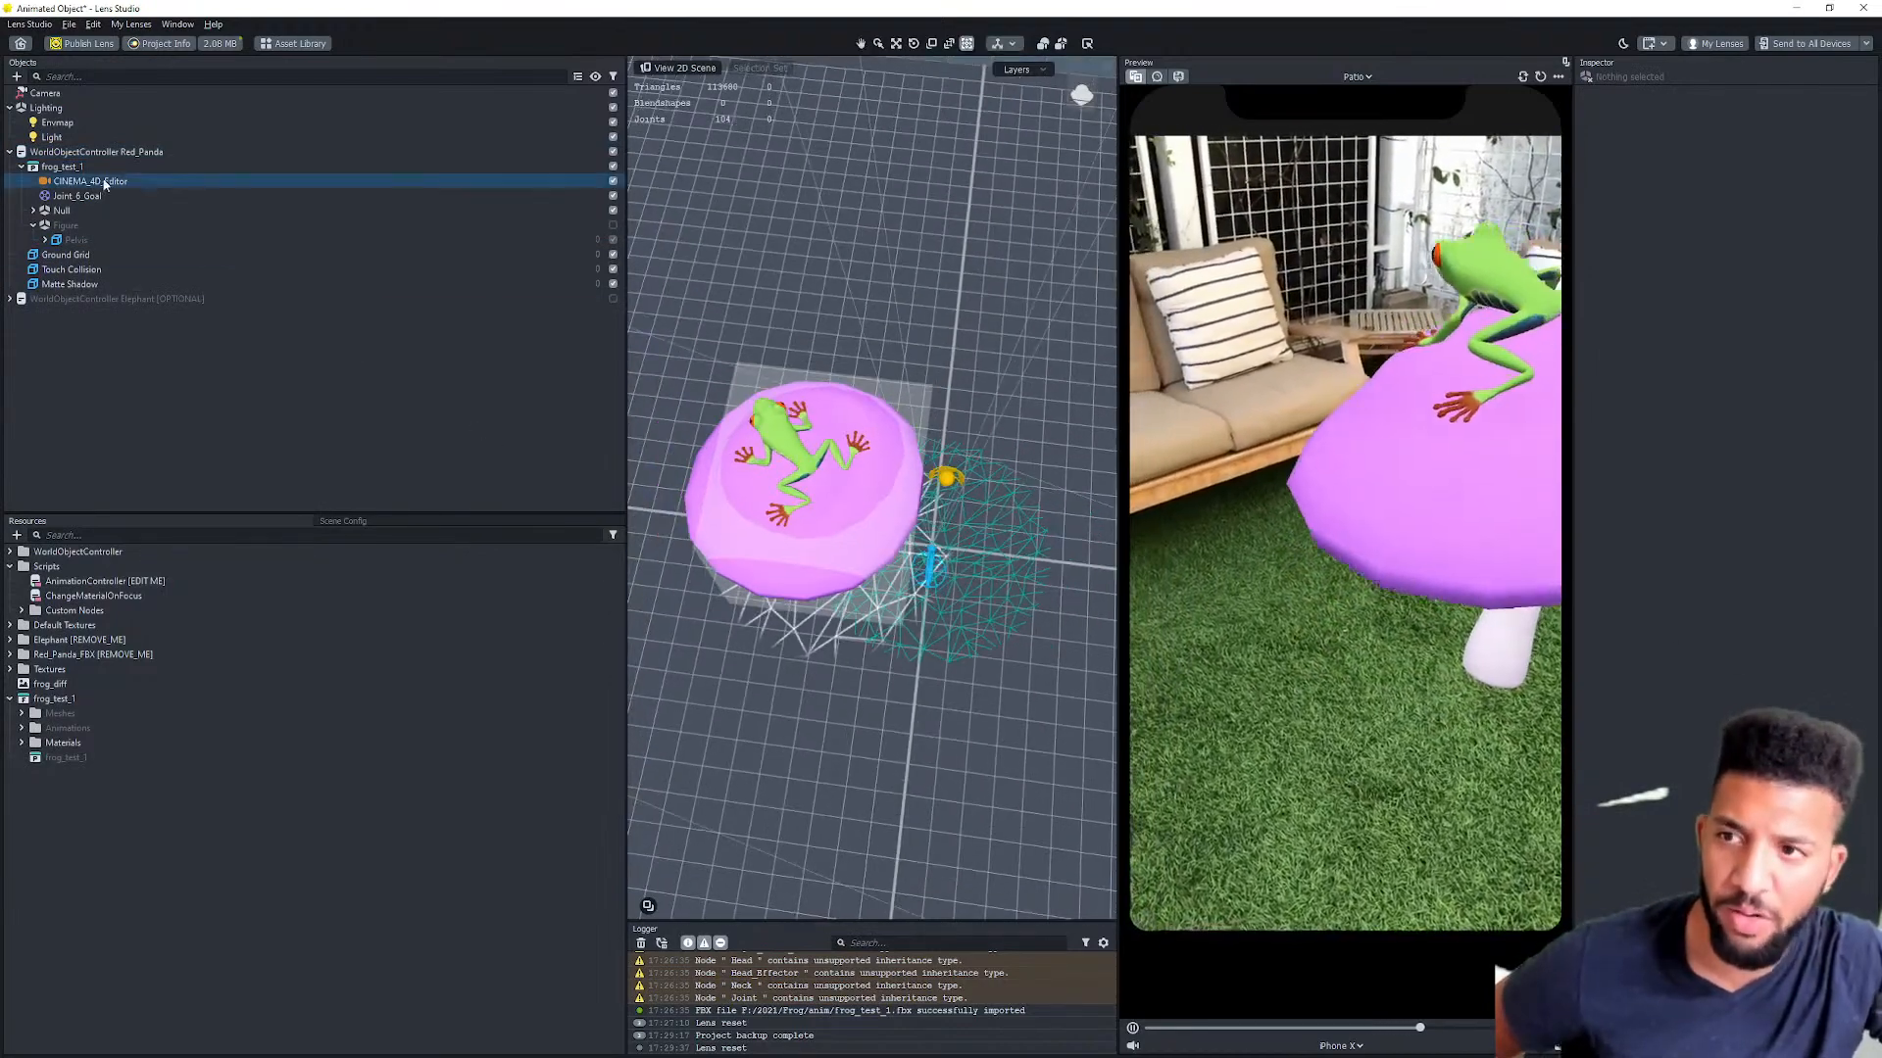
pyautogui.click(85, 154)
pyautogui.keyDown('alt'); pyautogui.moveTo(872, 667); pyautogui.dragTo(978, 567); pyautogui.keyUp('alt')
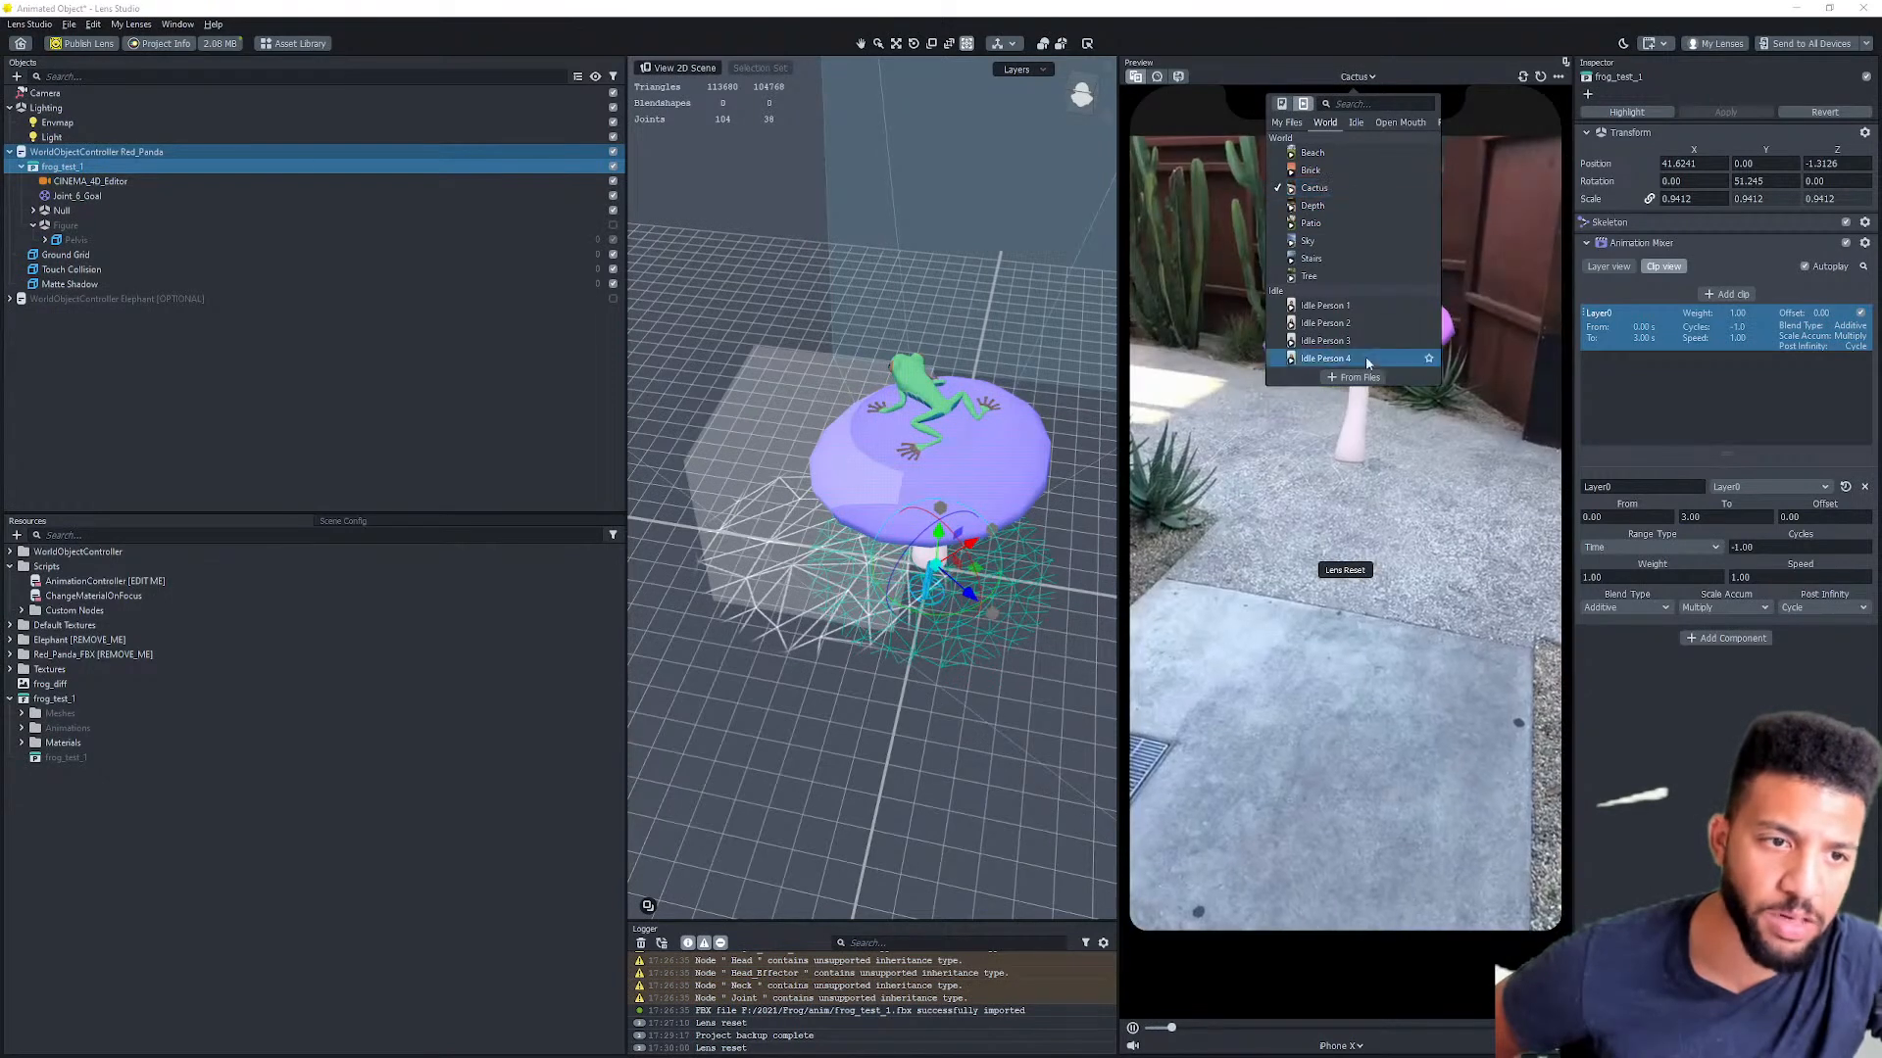
pyautogui.moveTo(1351, 359); pyautogui.dragTo(1253, 605)
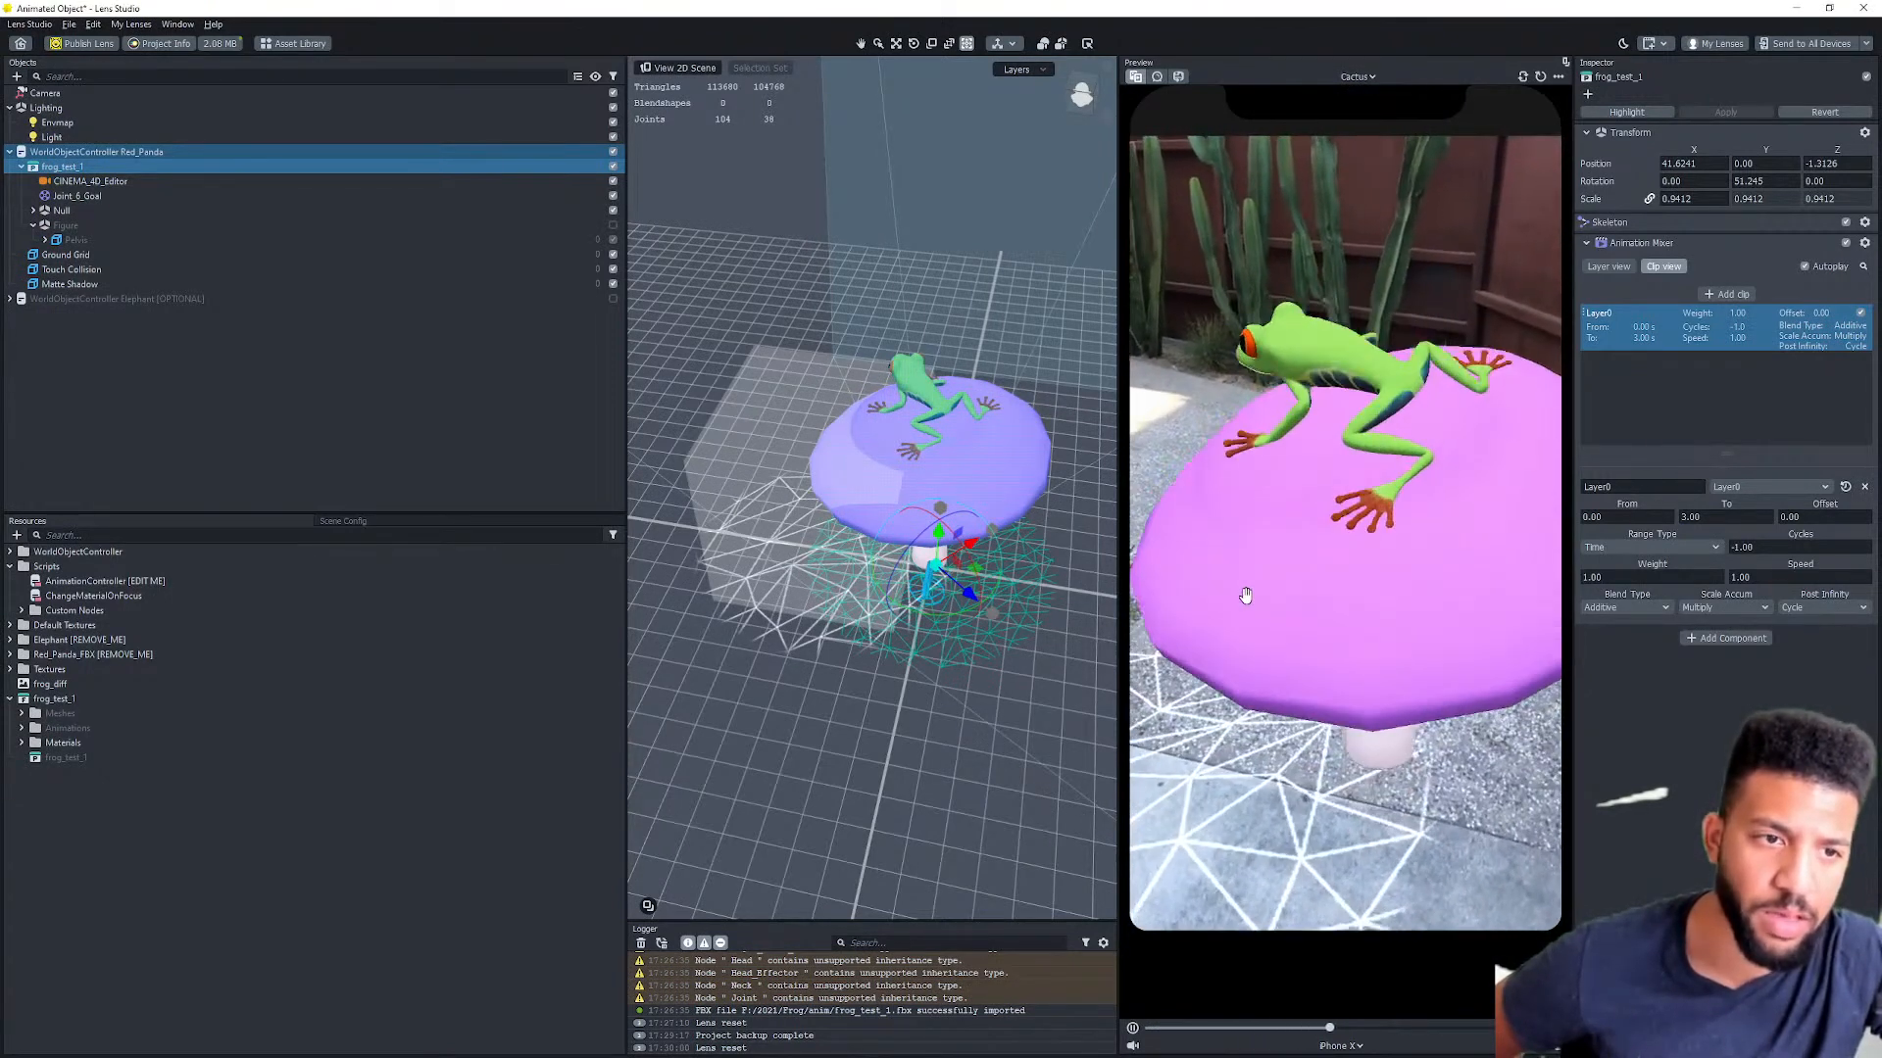
pyautogui.moveTo(942, 610); pyautogui.dragTo(1035, 577)
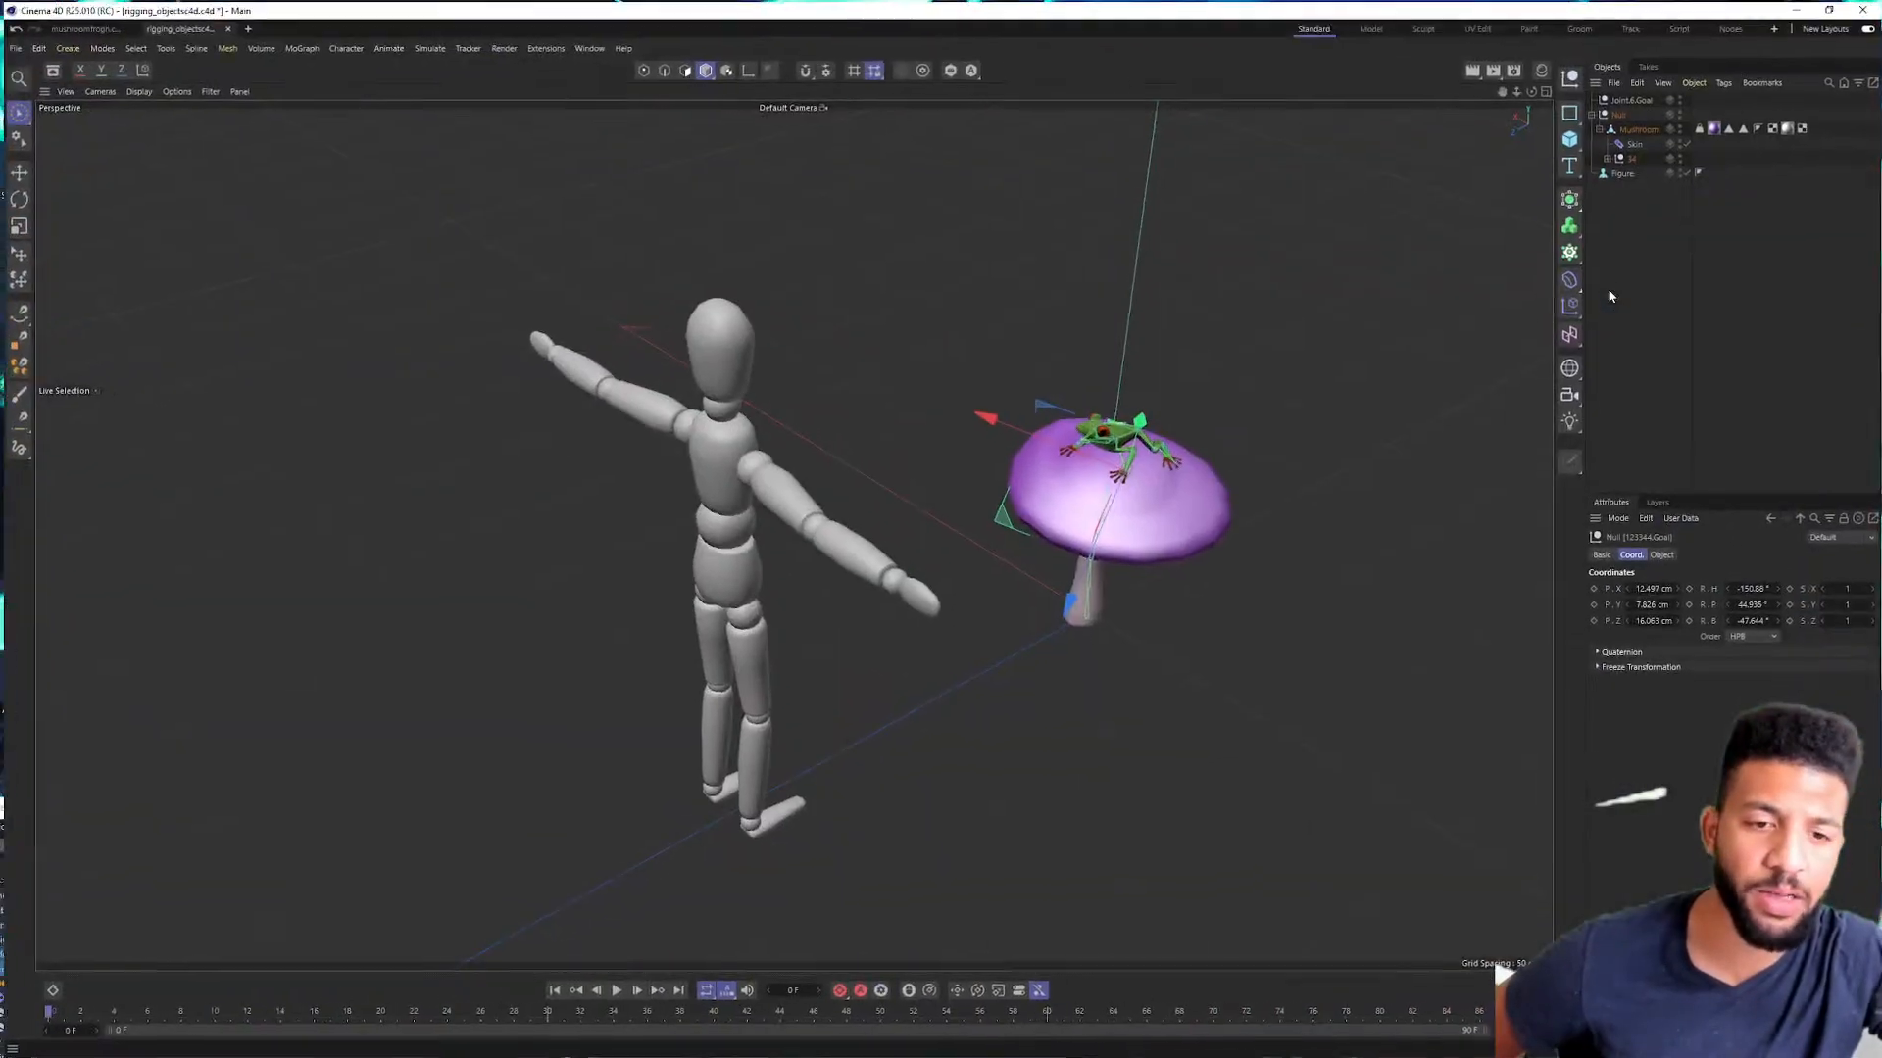
# Step: Switch to Cinema 4D and examine the rigged frog on the mushroom up close while playing its animation
pyautogui.scroll(6, 1192, 427)
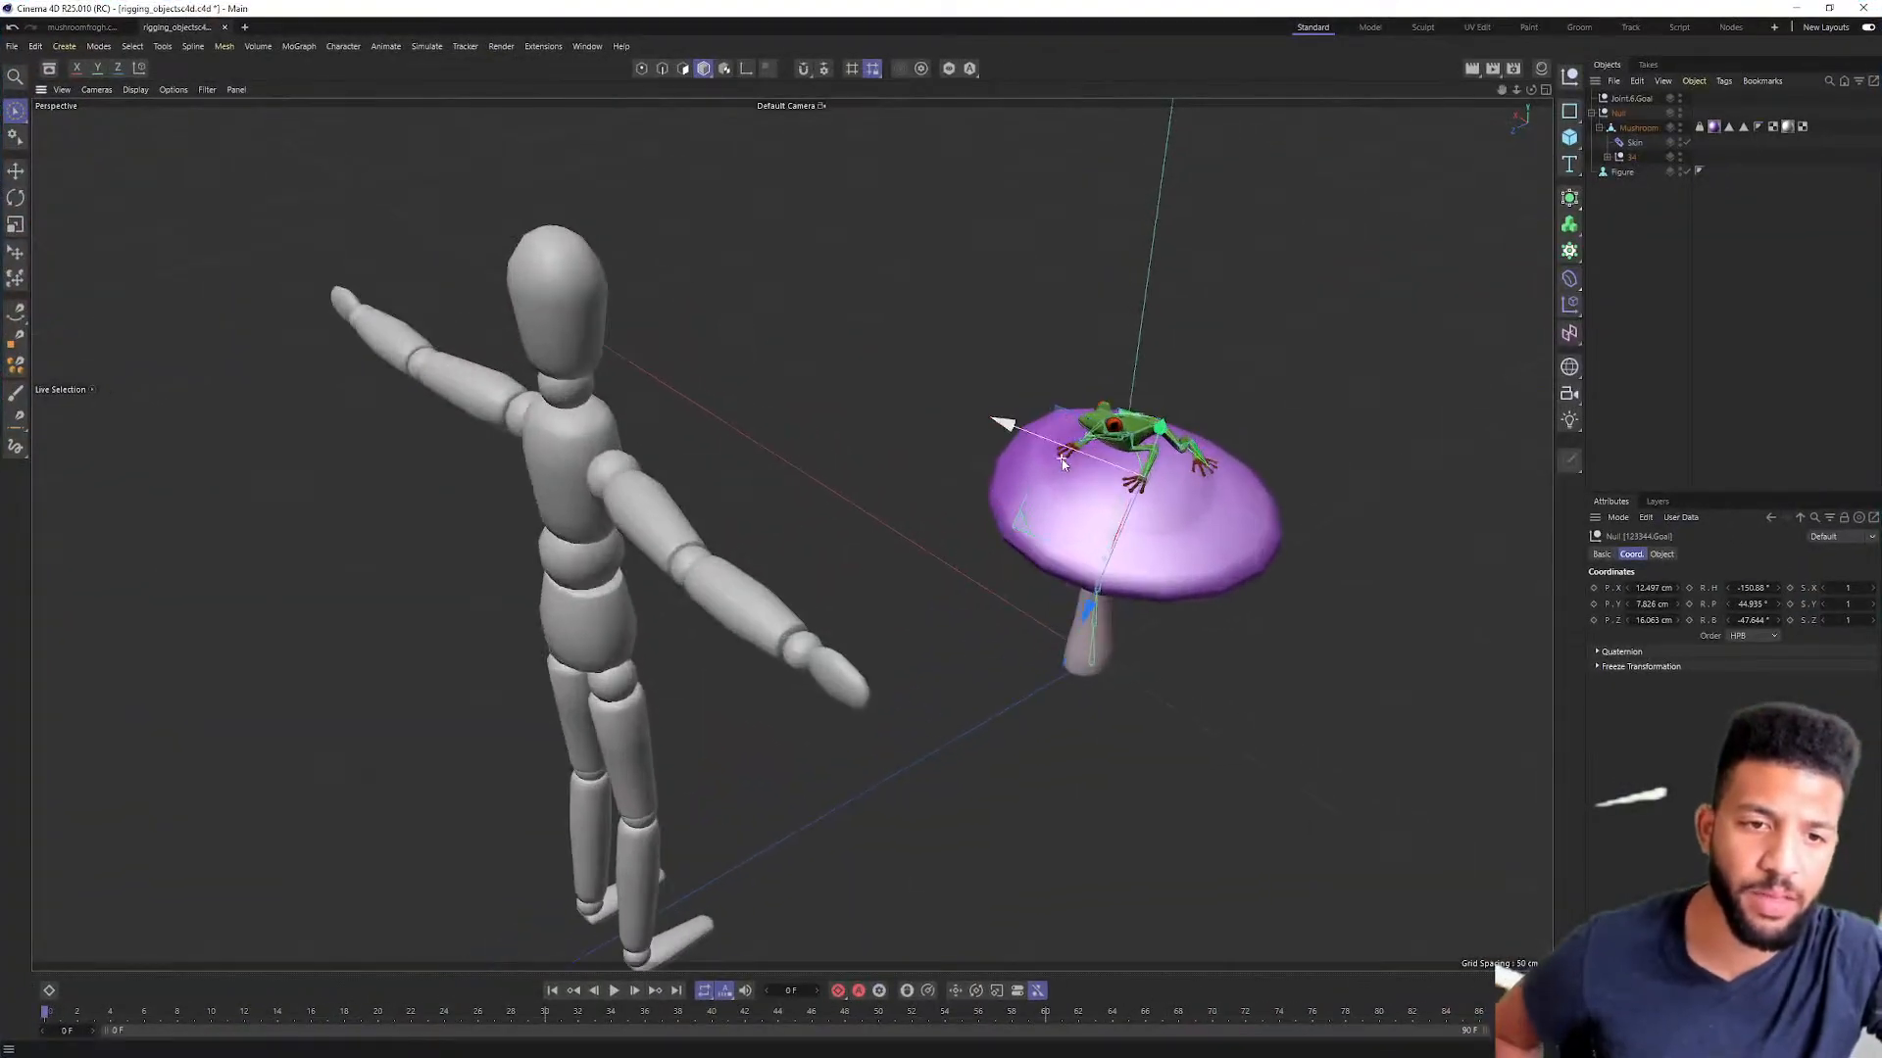
pyautogui.scroll(5, 1191, 427)
pyautogui.scroll(-4, 1134, 399)
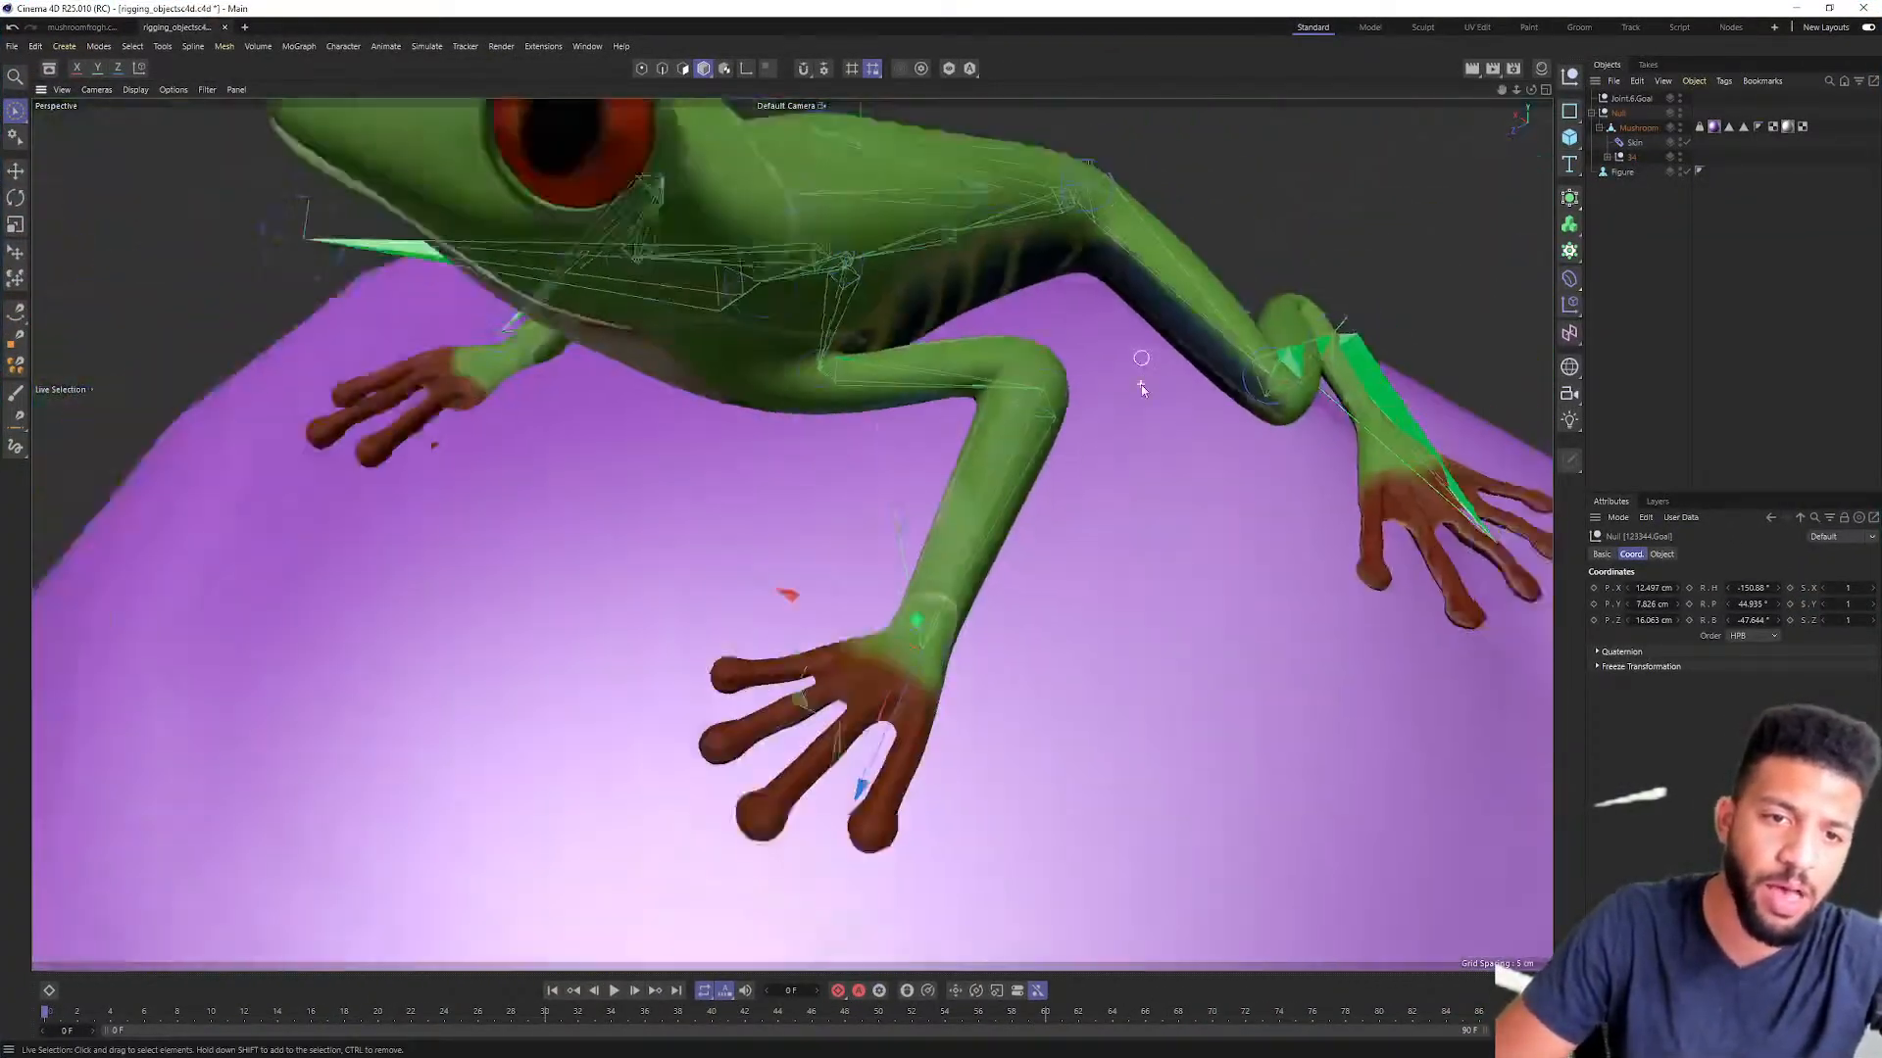
pyautogui.click(609, 992)
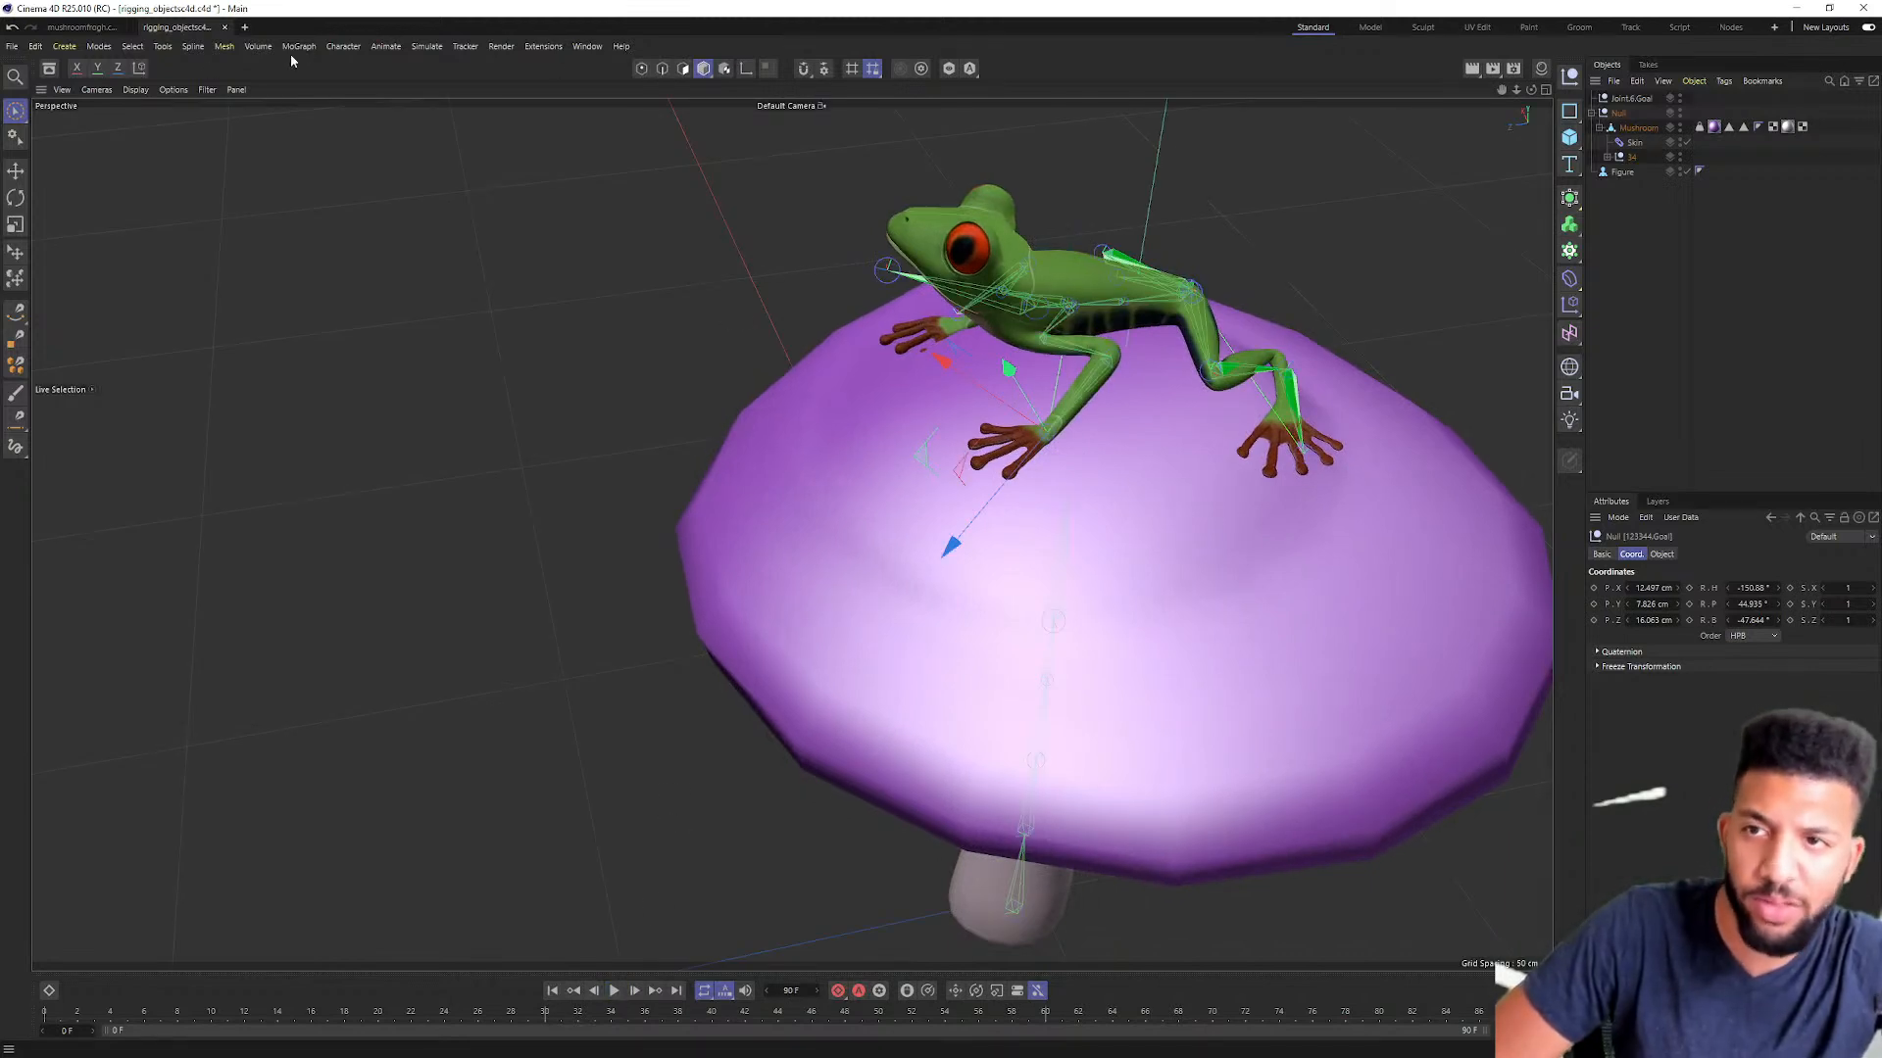
# Step: Turn off Geometry Only Playback in the viewport filter and play the animation with the rig's joints displayed
pyautogui.click(174, 90)
pyautogui.moveTo(206, 95)
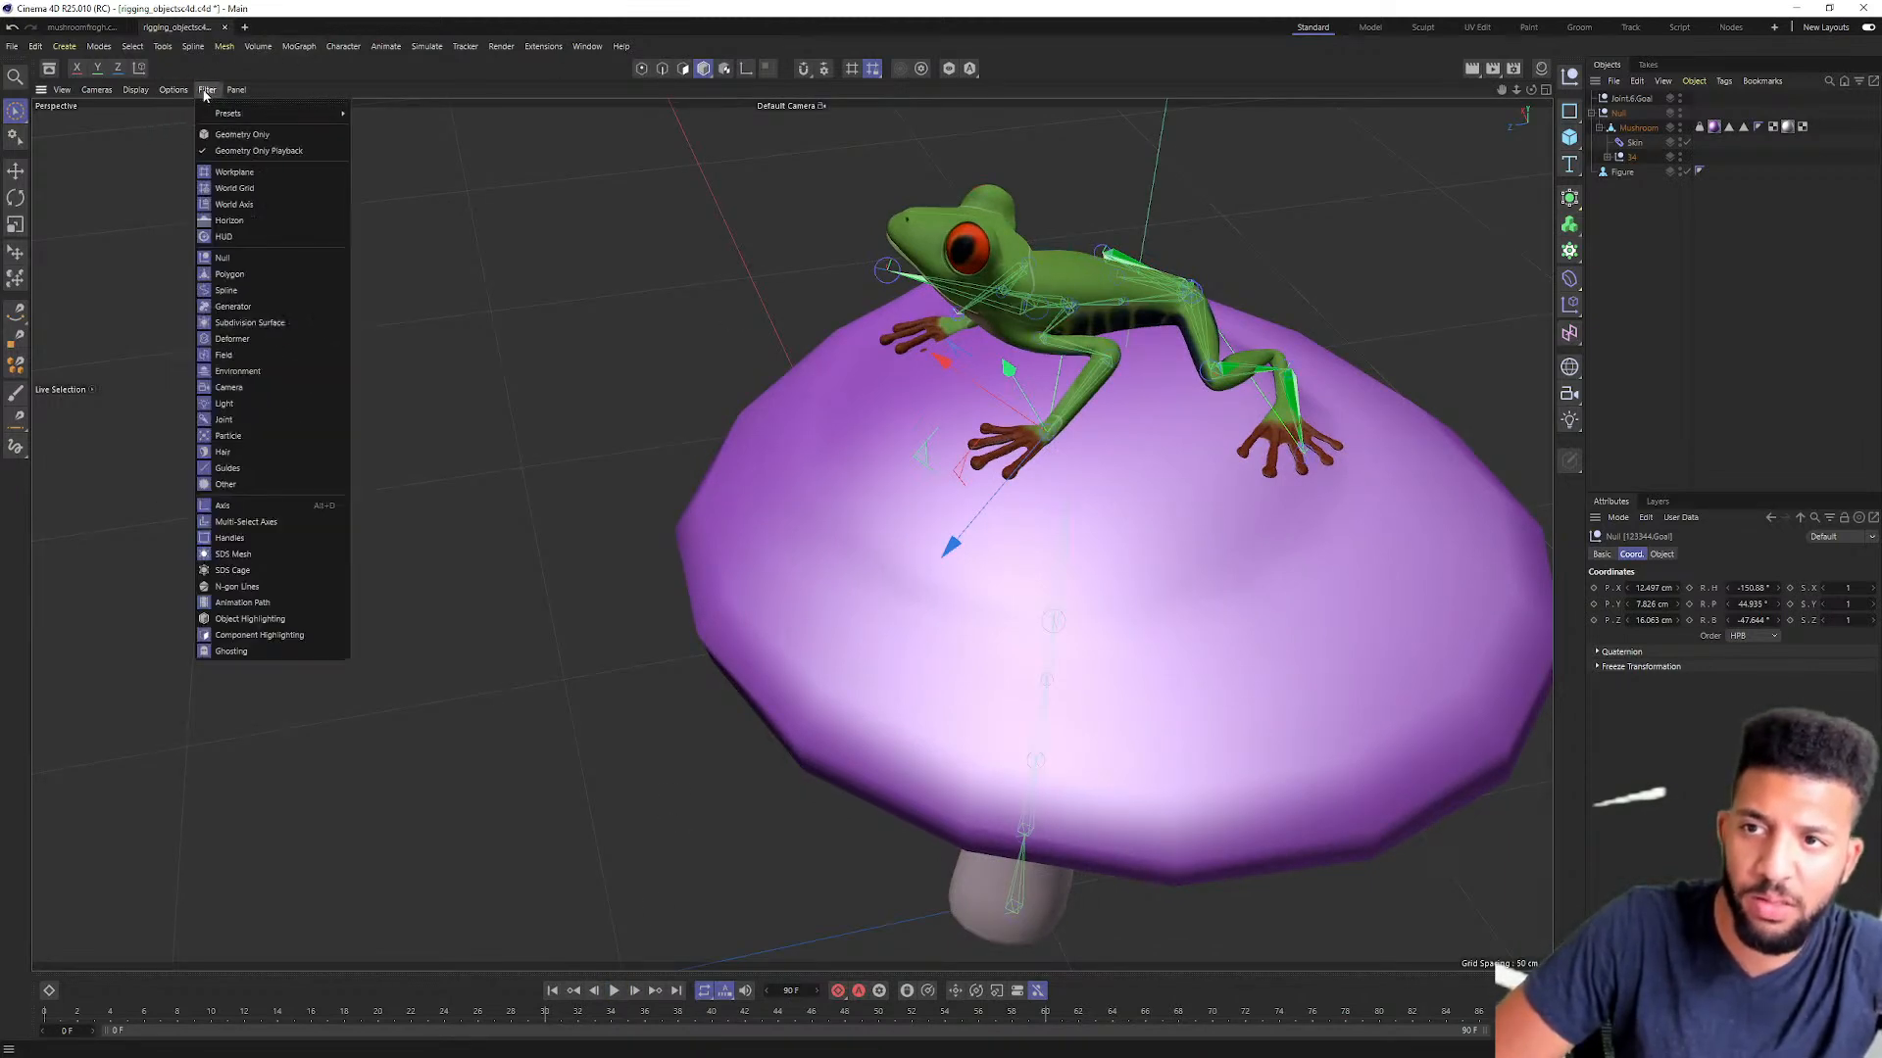
pyautogui.click(245, 152)
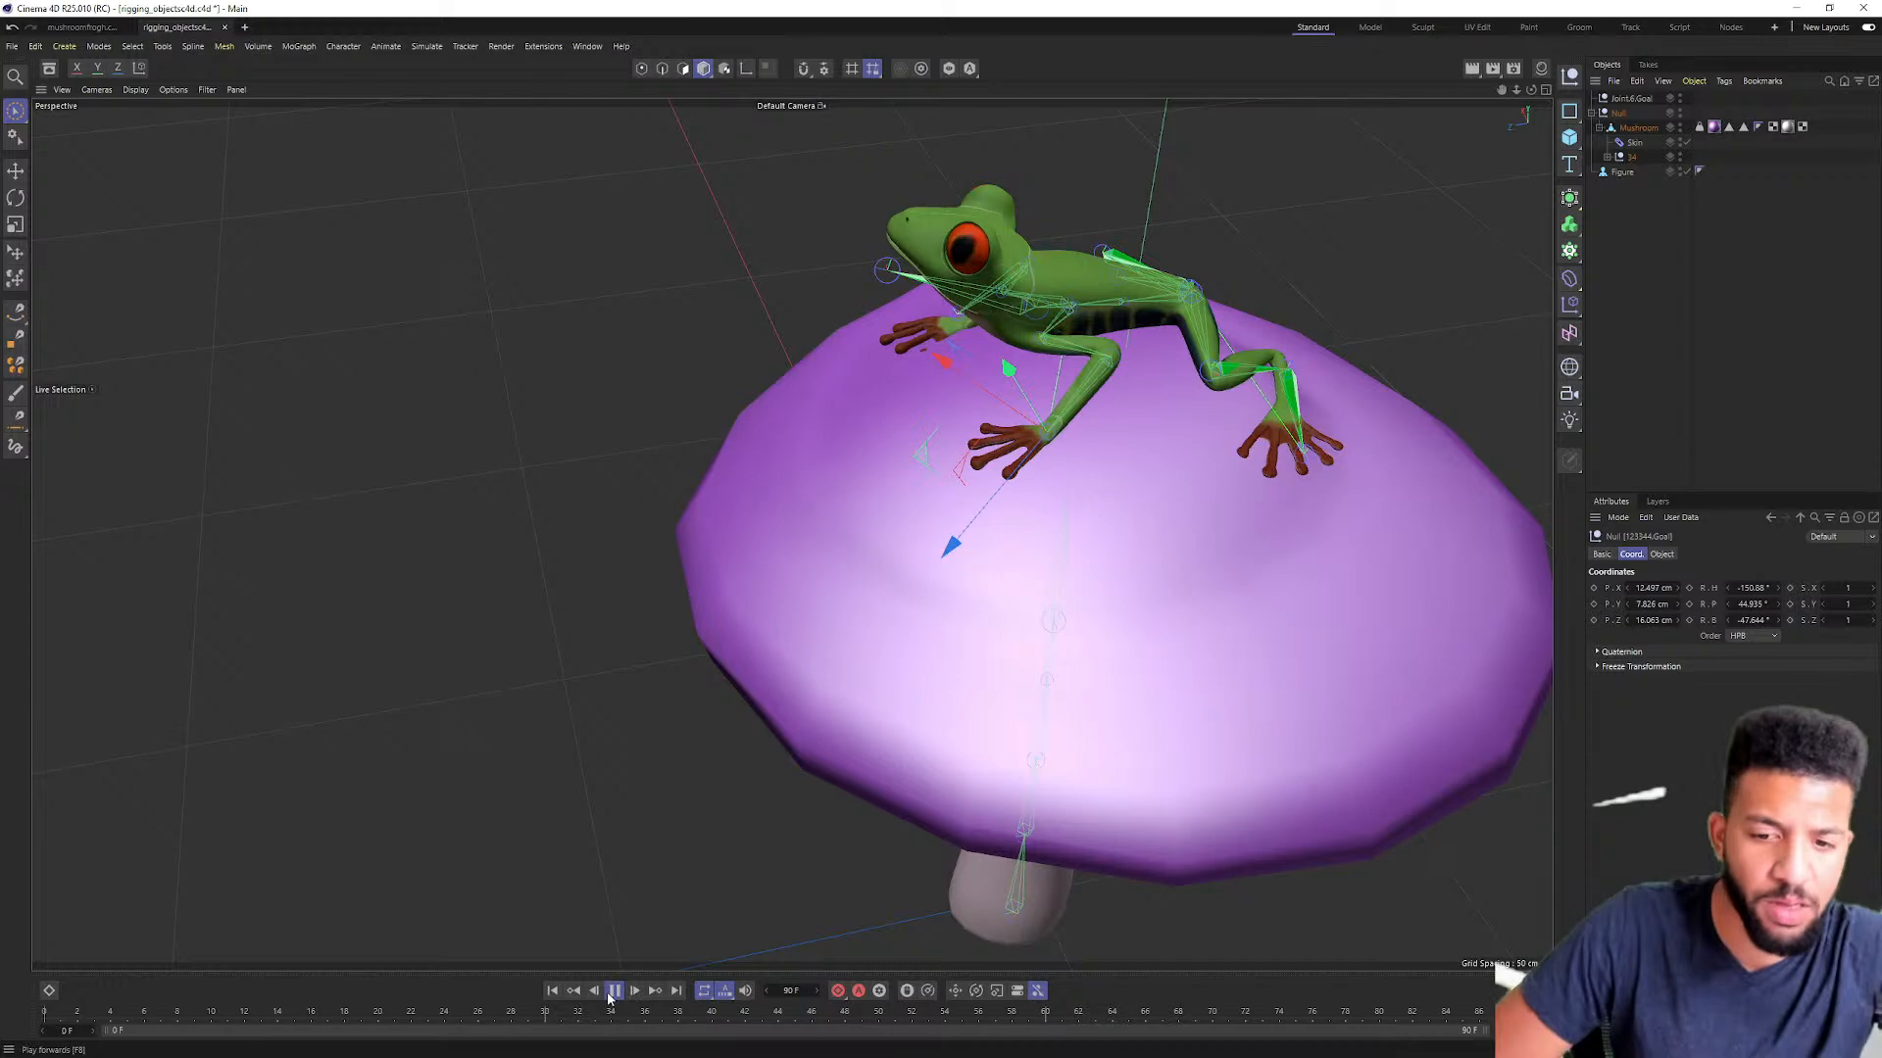
pyautogui.keyDown('alt'); pyautogui.moveTo(1127, 446); pyautogui.dragTo(1172, 408); pyautogui.keyUp('alt')
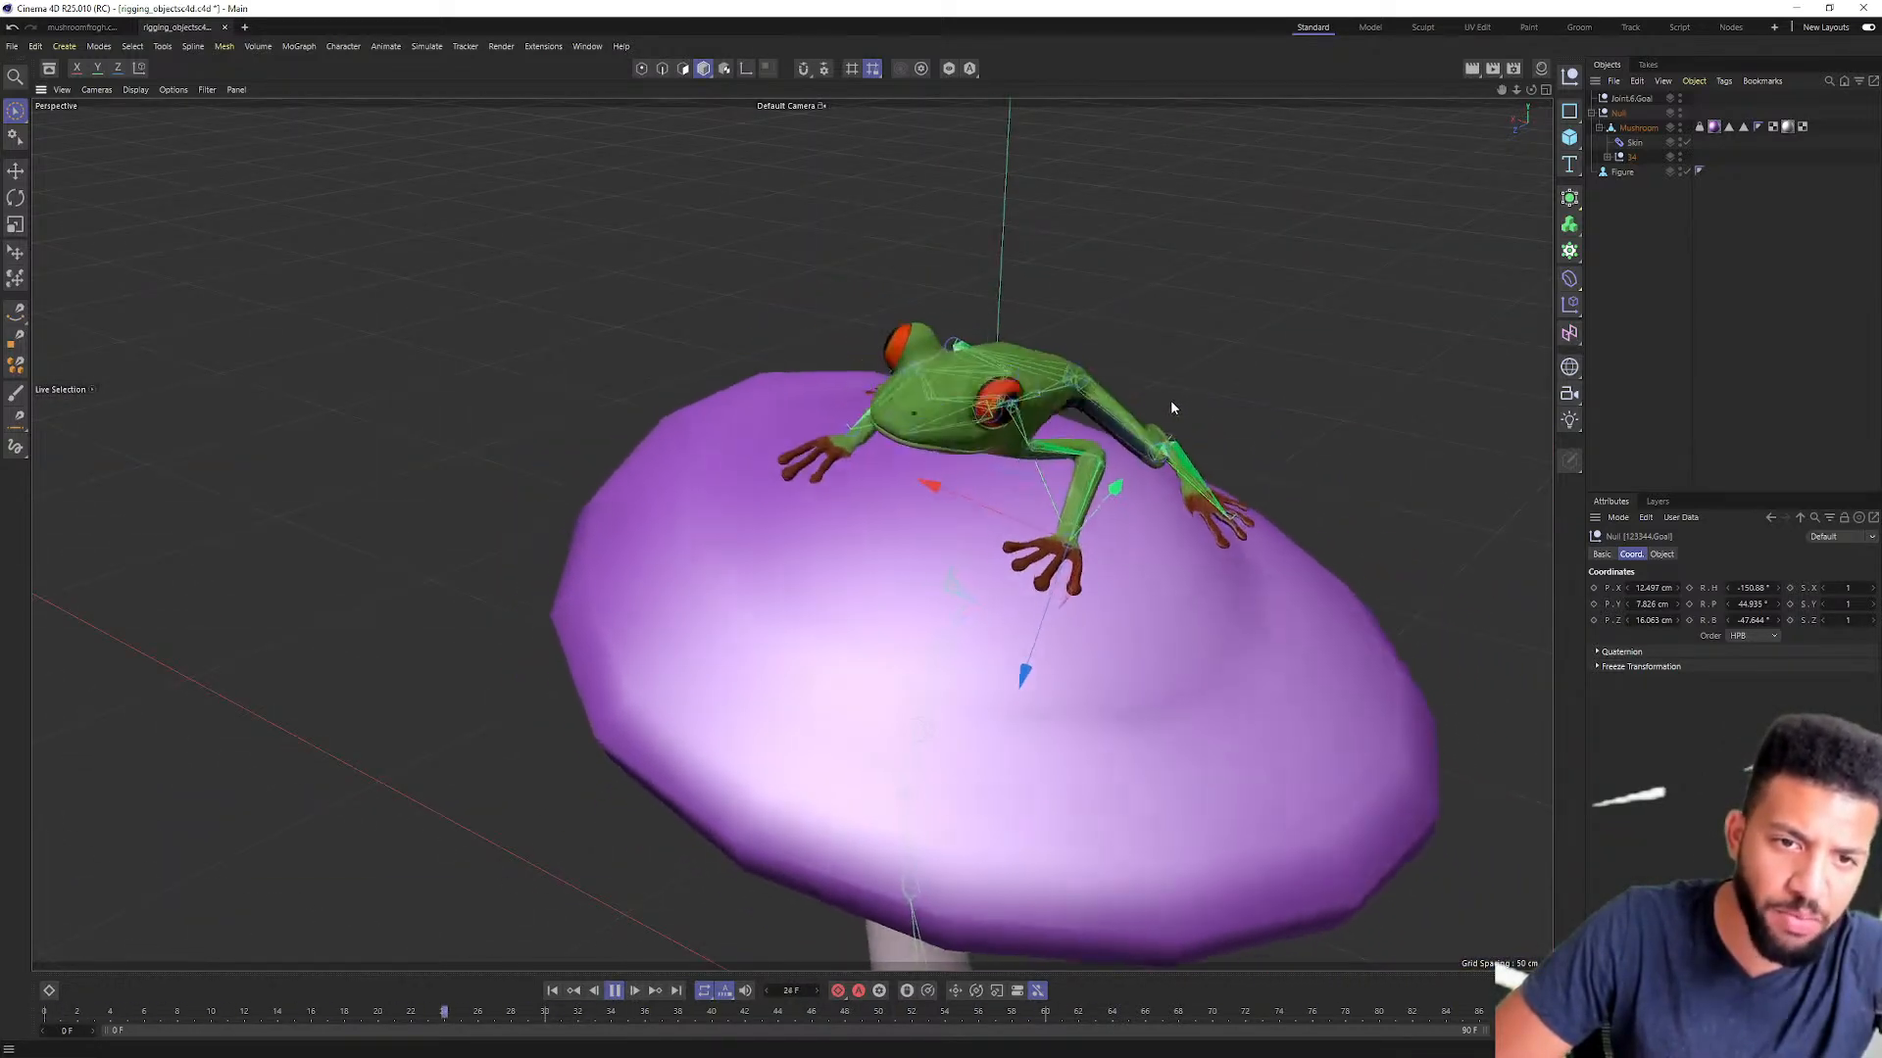
pyautogui.click(614, 991)
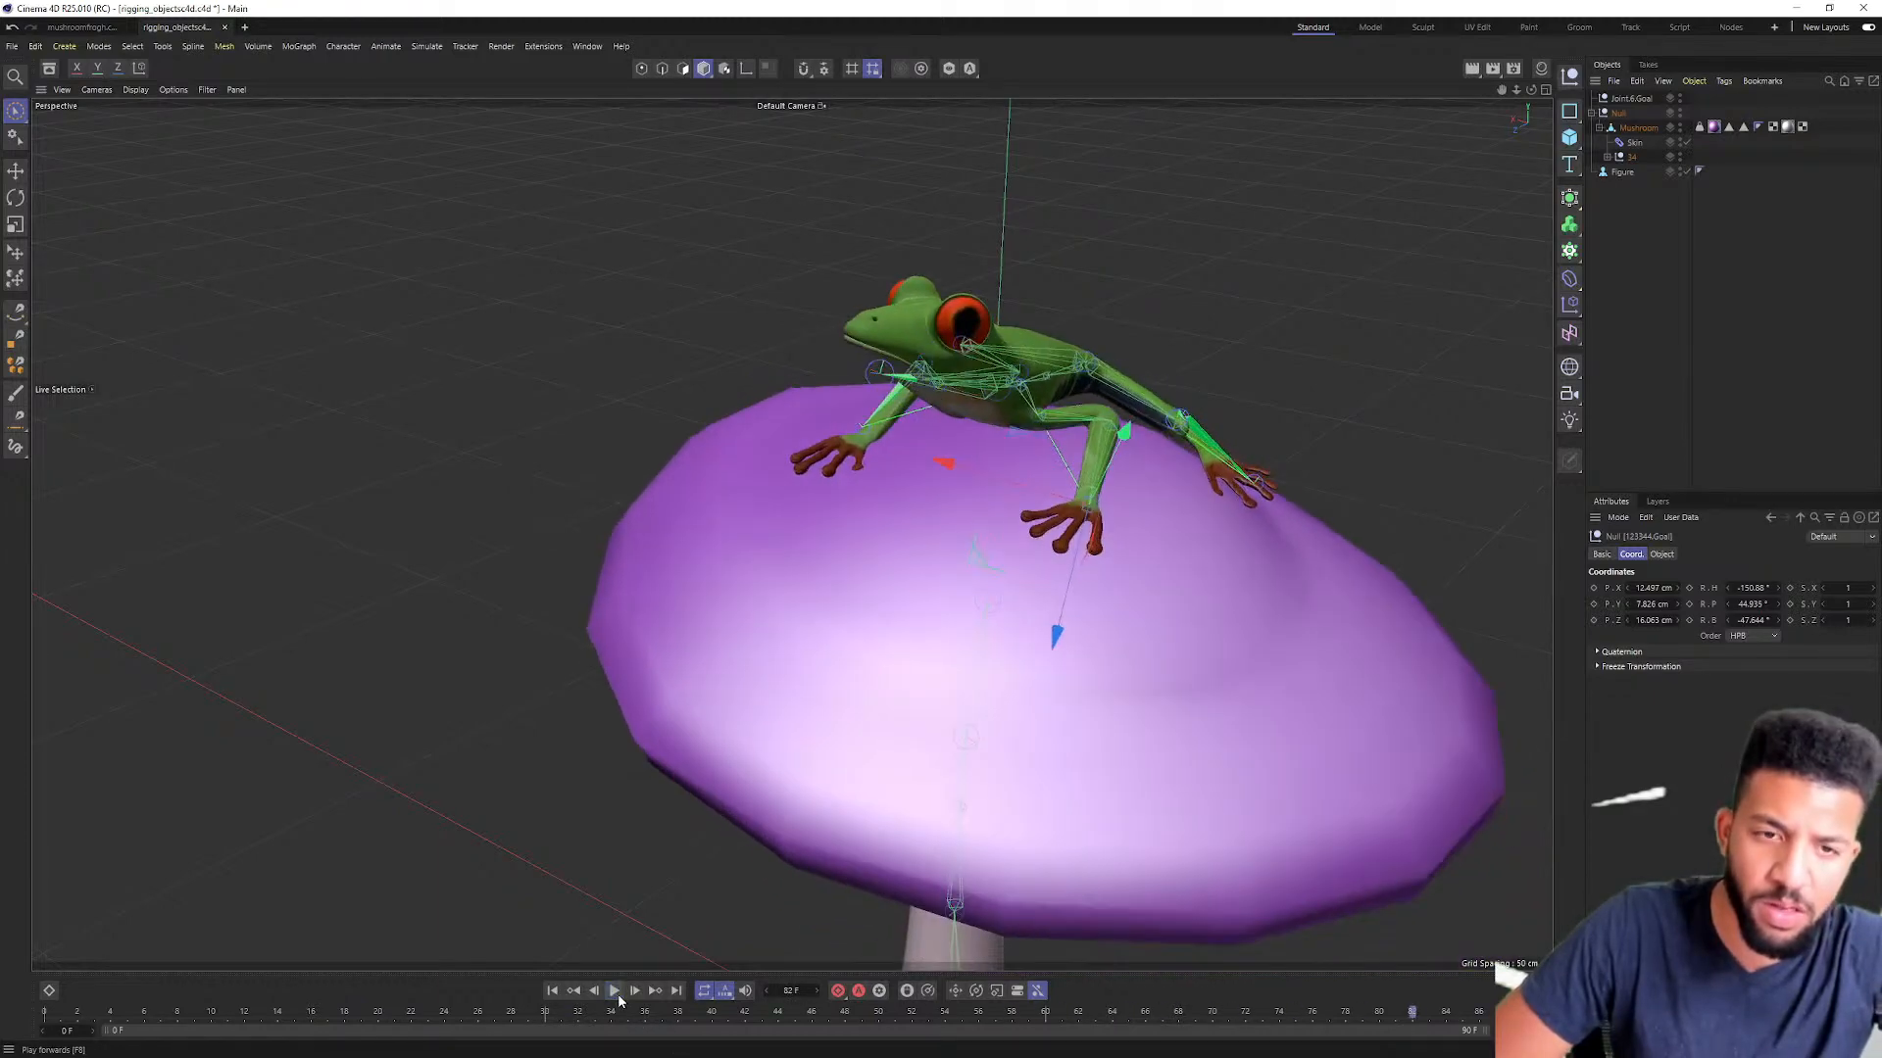
# Step: Try moving the goal null of the frog's front foot to test how the leg follows
pyautogui.moveTo(1112, 438); pyautogui.dragTo(1029, 486)
pyautogui.moveTo(935, 552); pyautogui.dragTo(927, 558)
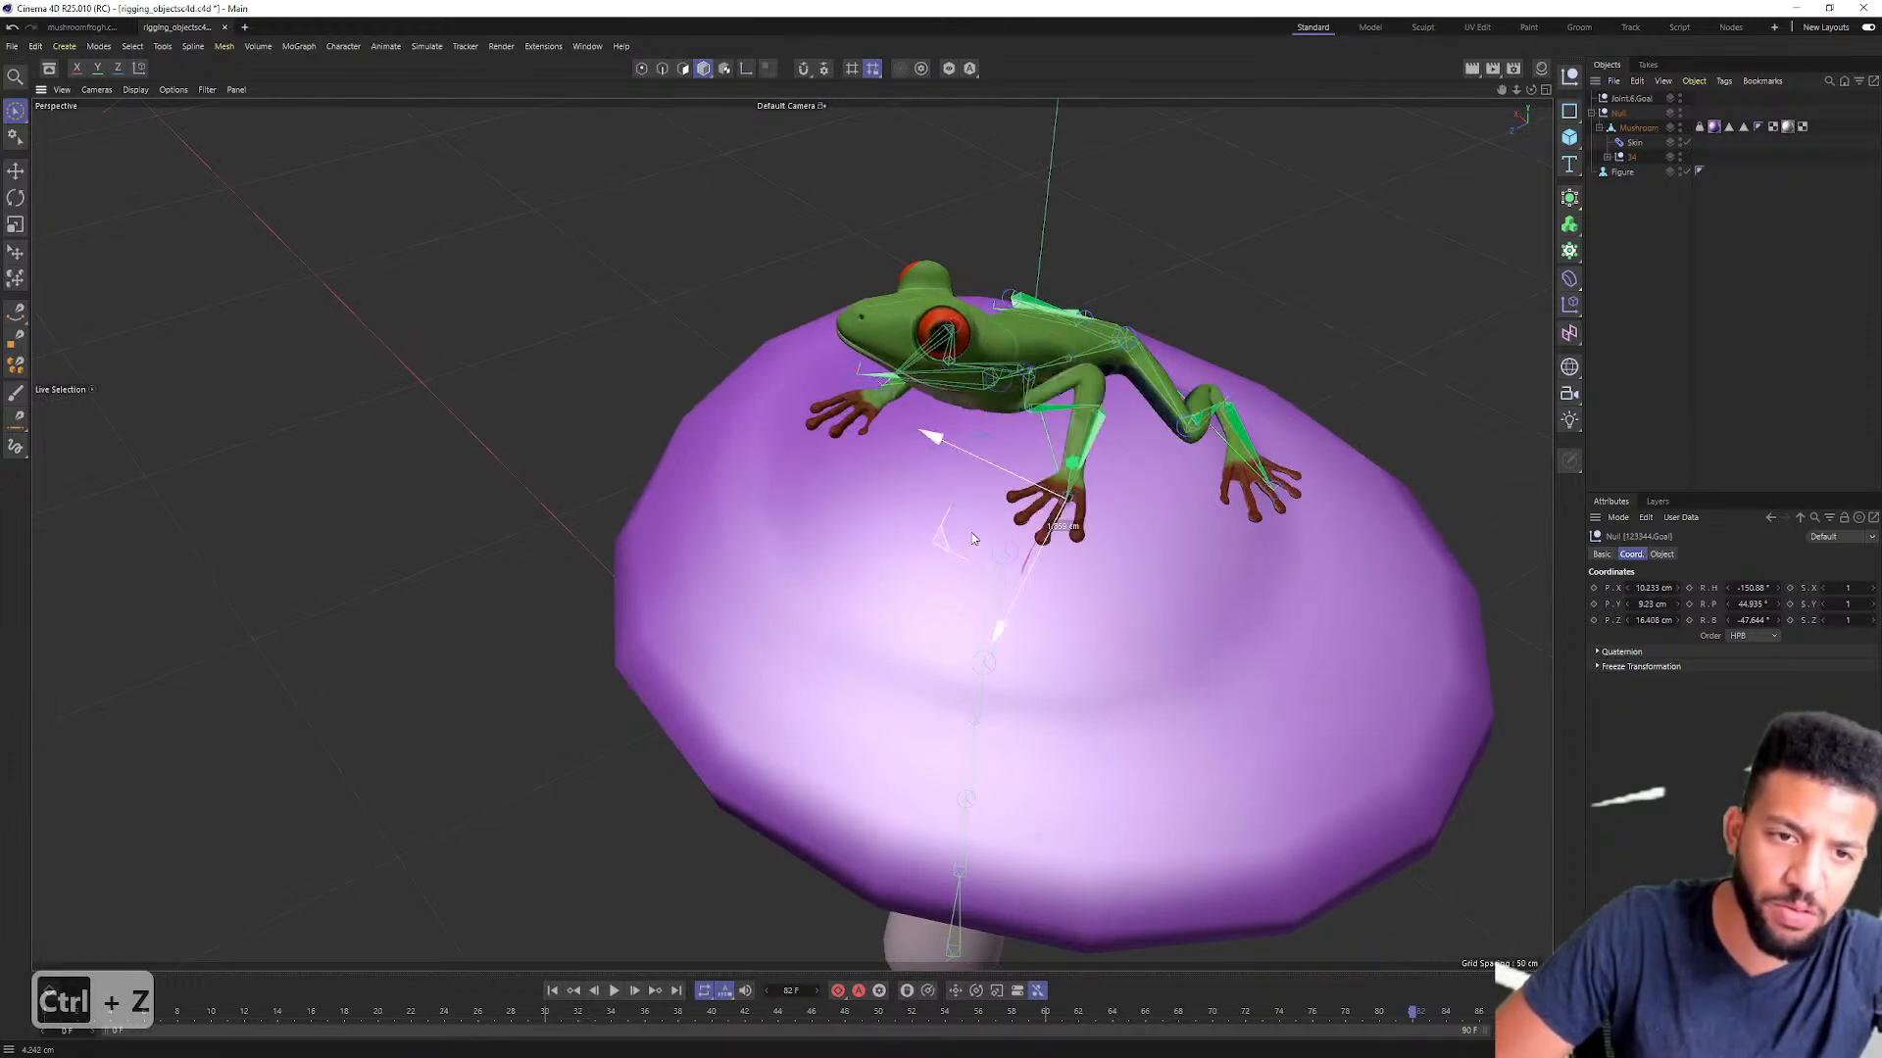
pyautogui.moveTo(969, 538)
pyautogui.keyDown('alt'); pyautogui.mouseDown()
pyautogui.moveTo(831, 447)
pyautogui.moveTo(951, 537)
pyautogui.mouseUp(); pyautogui.keyUp('alt')
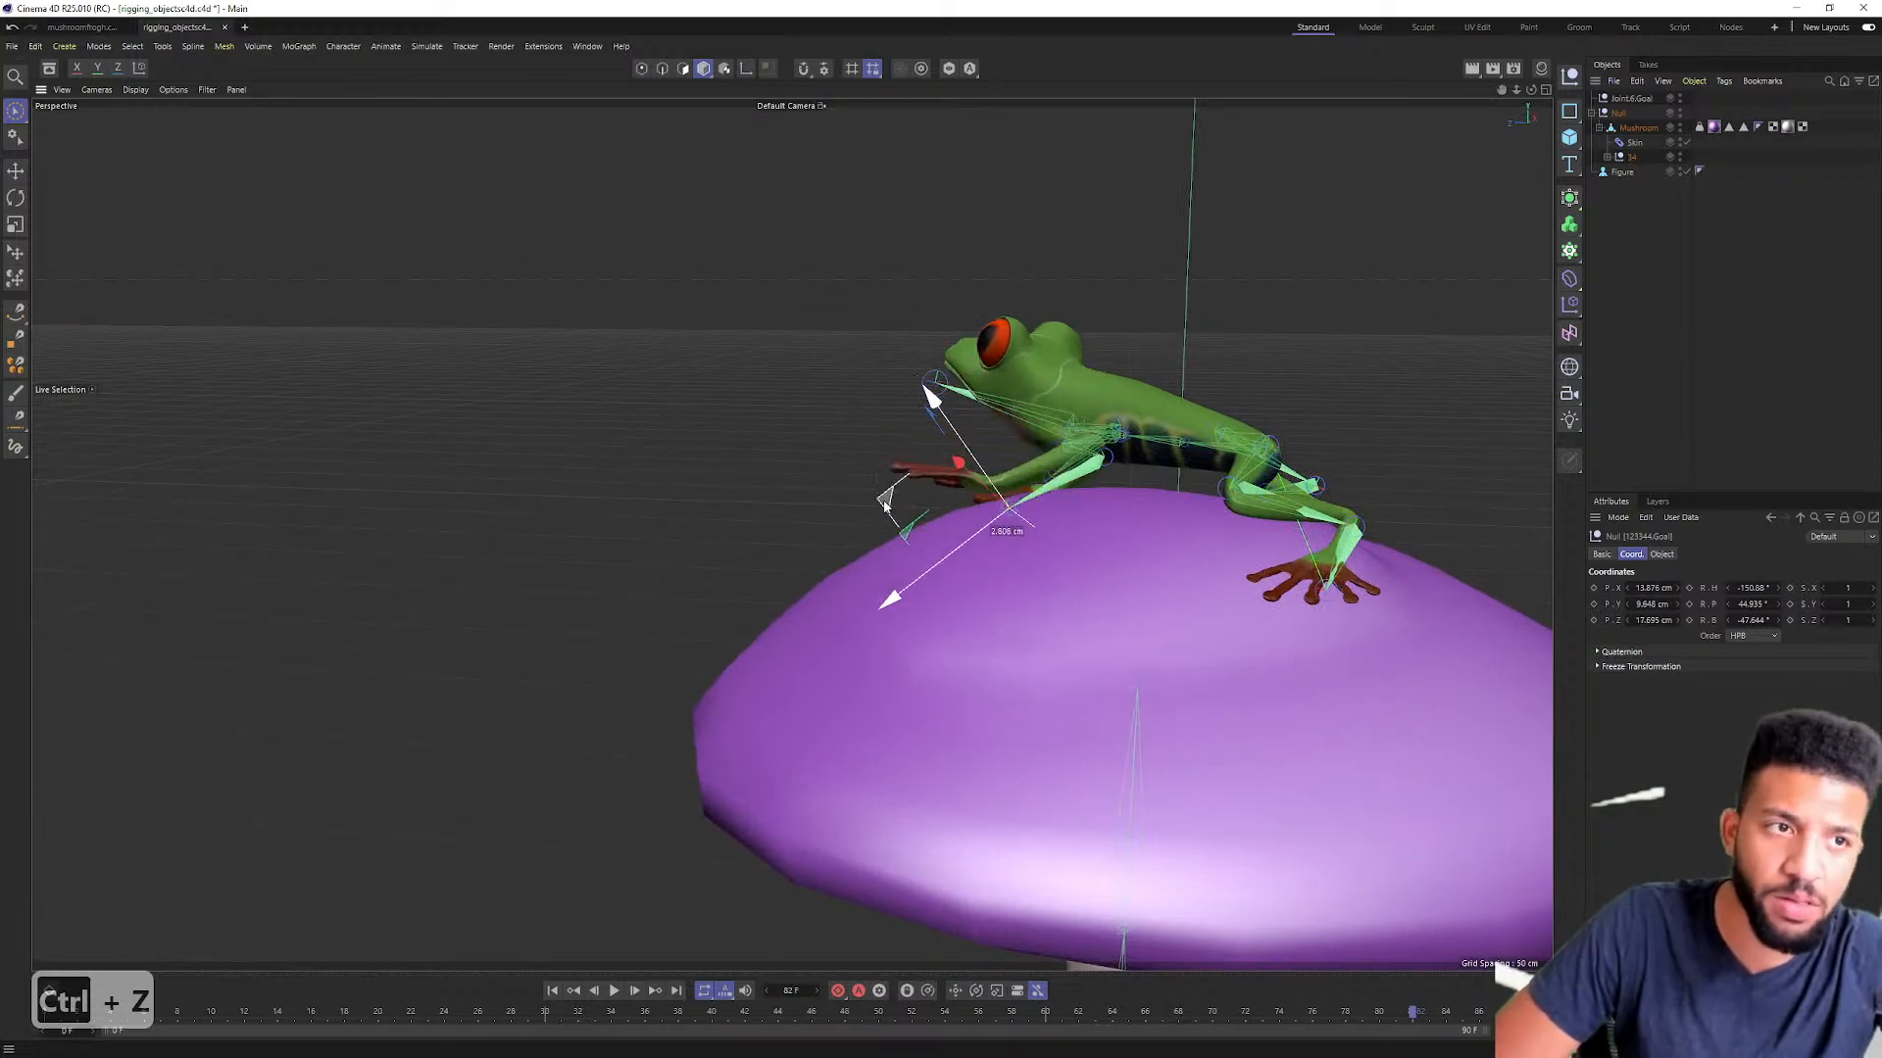
# Step: Widen the object list, expand the mushroom's joint hierarchy to the frog's goal nulls, and replay the animation from another angle
pyautogui.moveTo(1582, 174); pyautogui.dragTo(1394, 177)
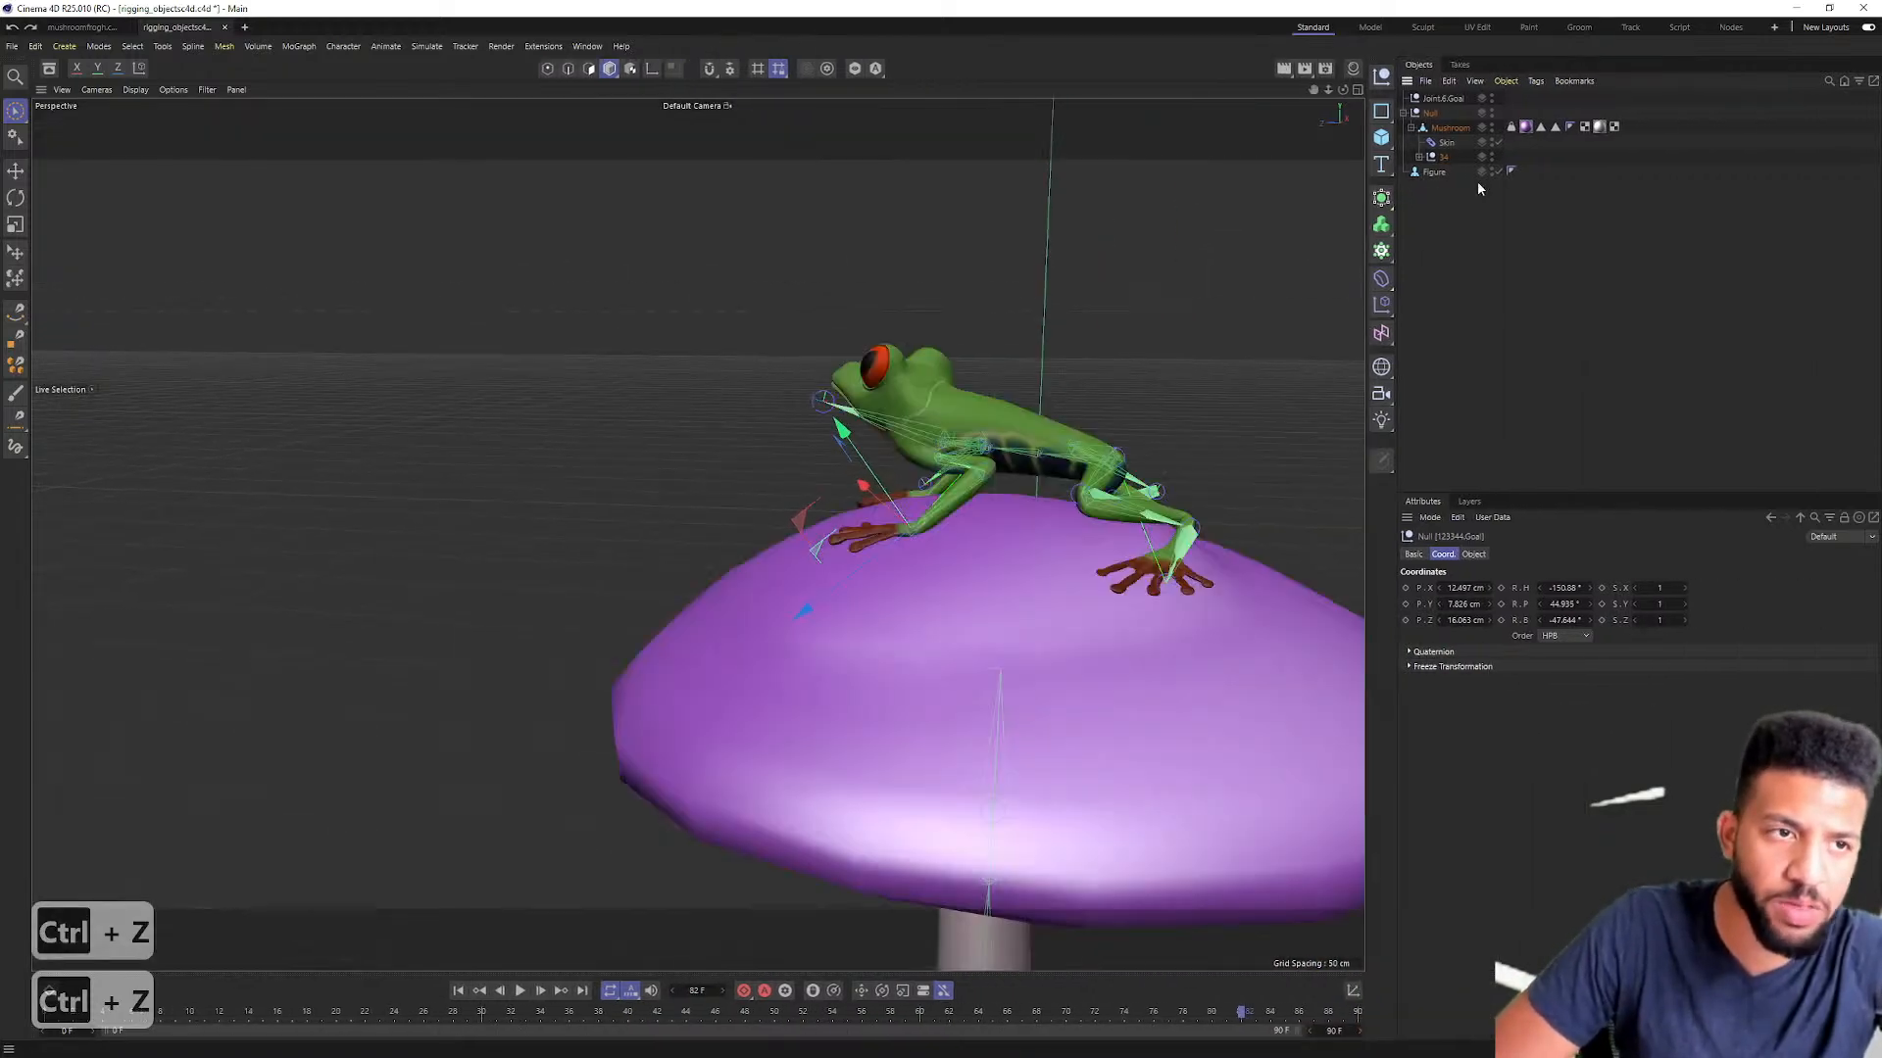
pyautogui.click(1419, 157)
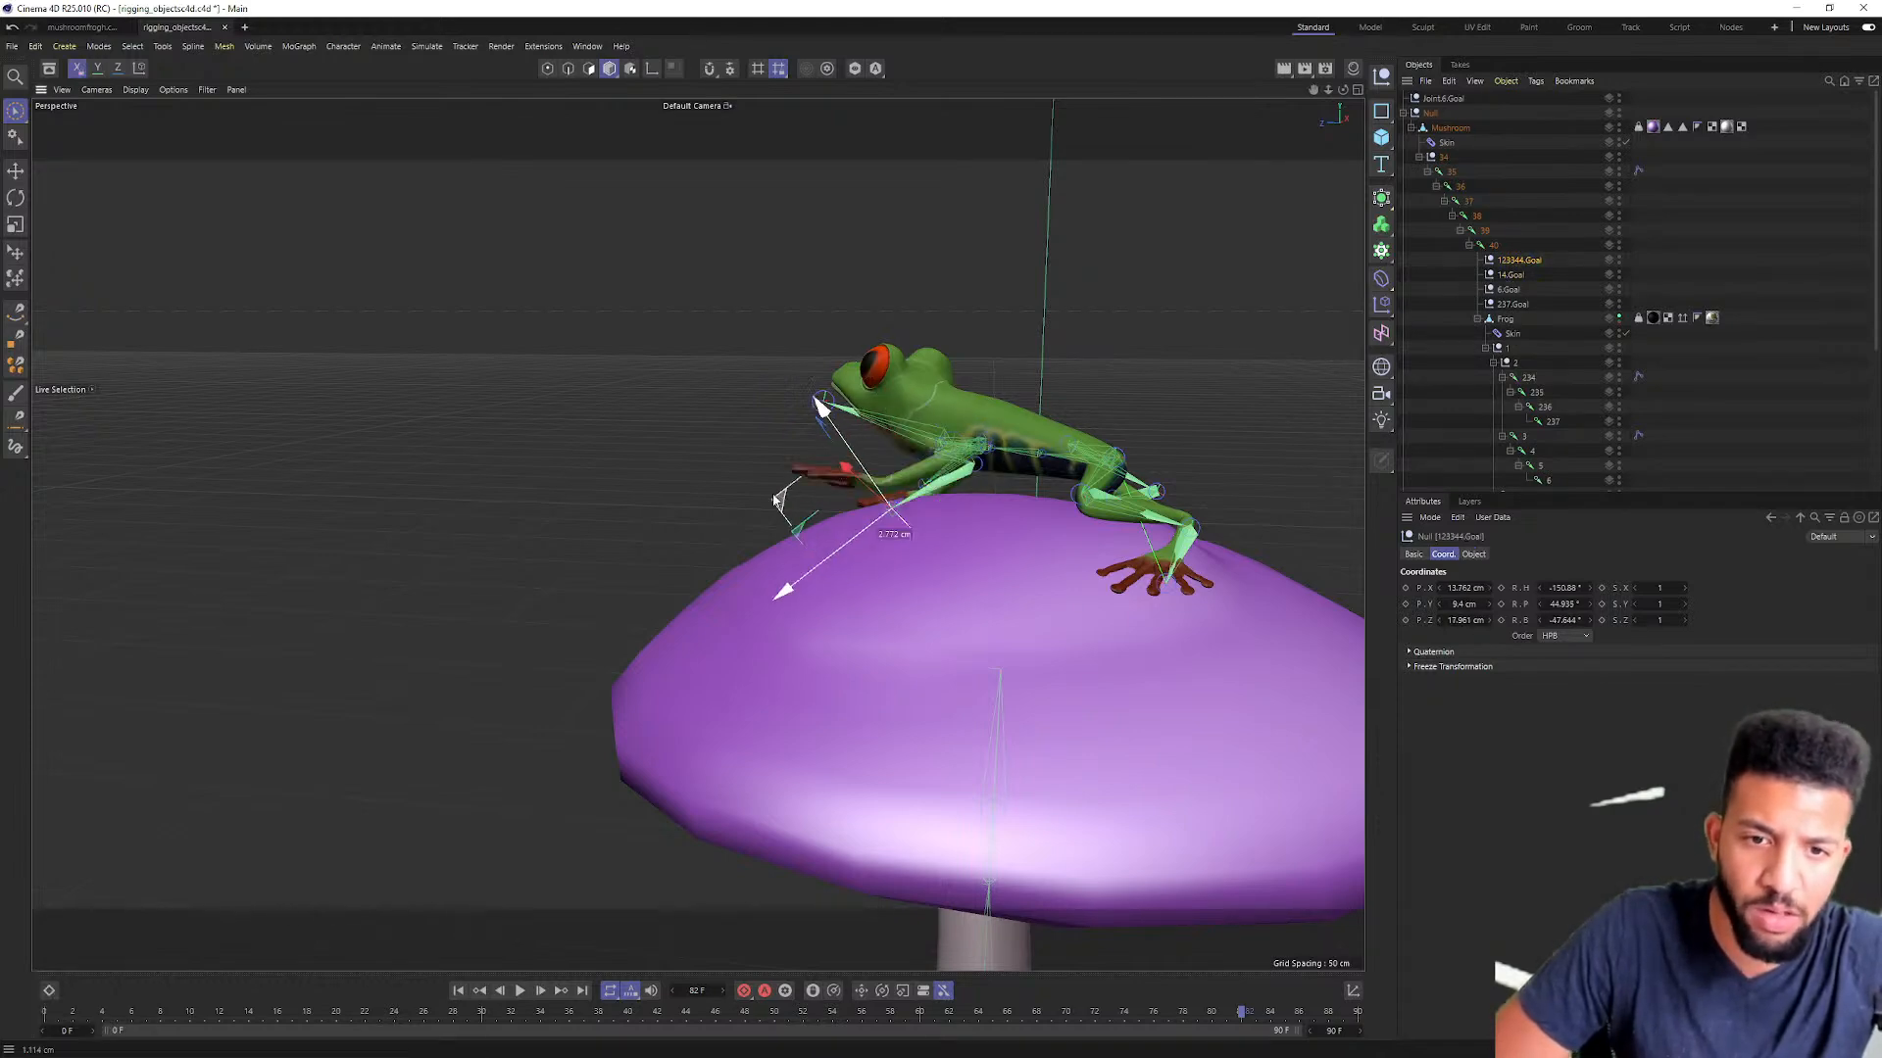
pyautogui.keyDown('alt'); pyautogui.moveTo(813, 501); pyautogui.dragTo(1082, 558); pyautogui.keyUp('alt')
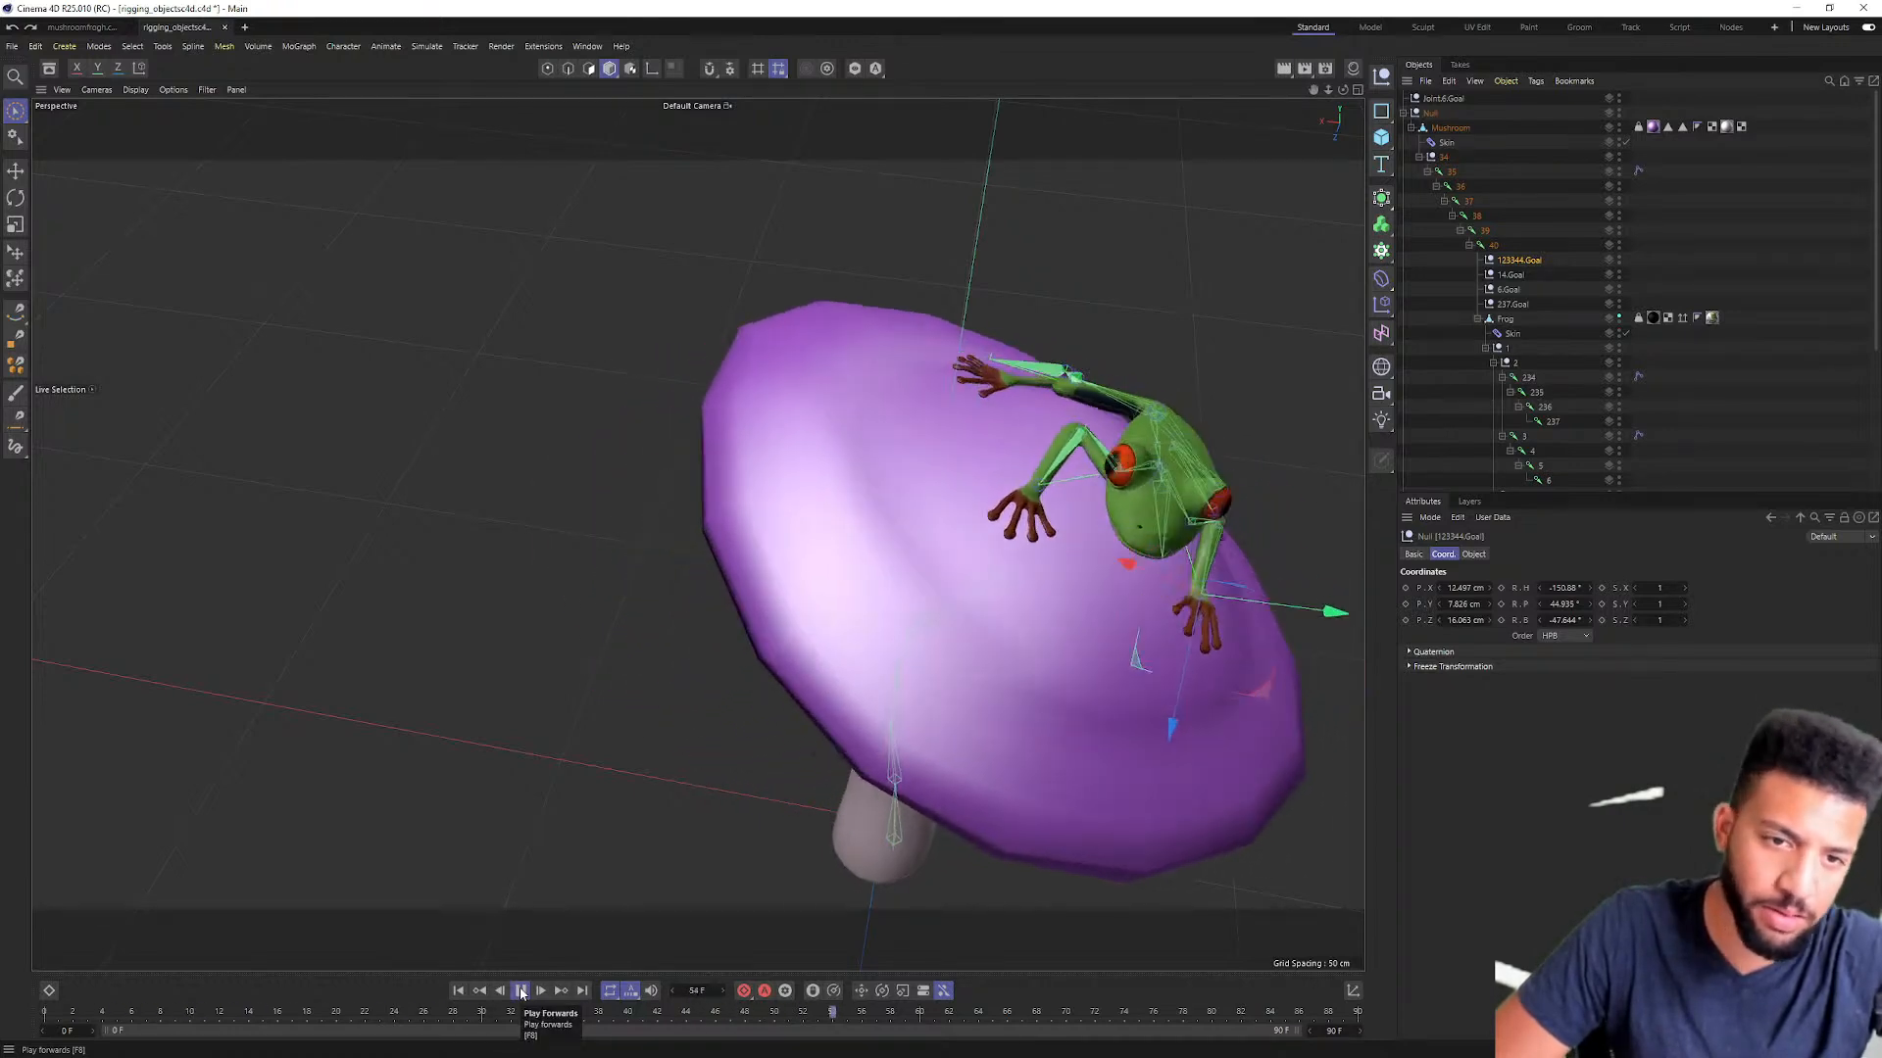
pyautogui.click(522, 993)
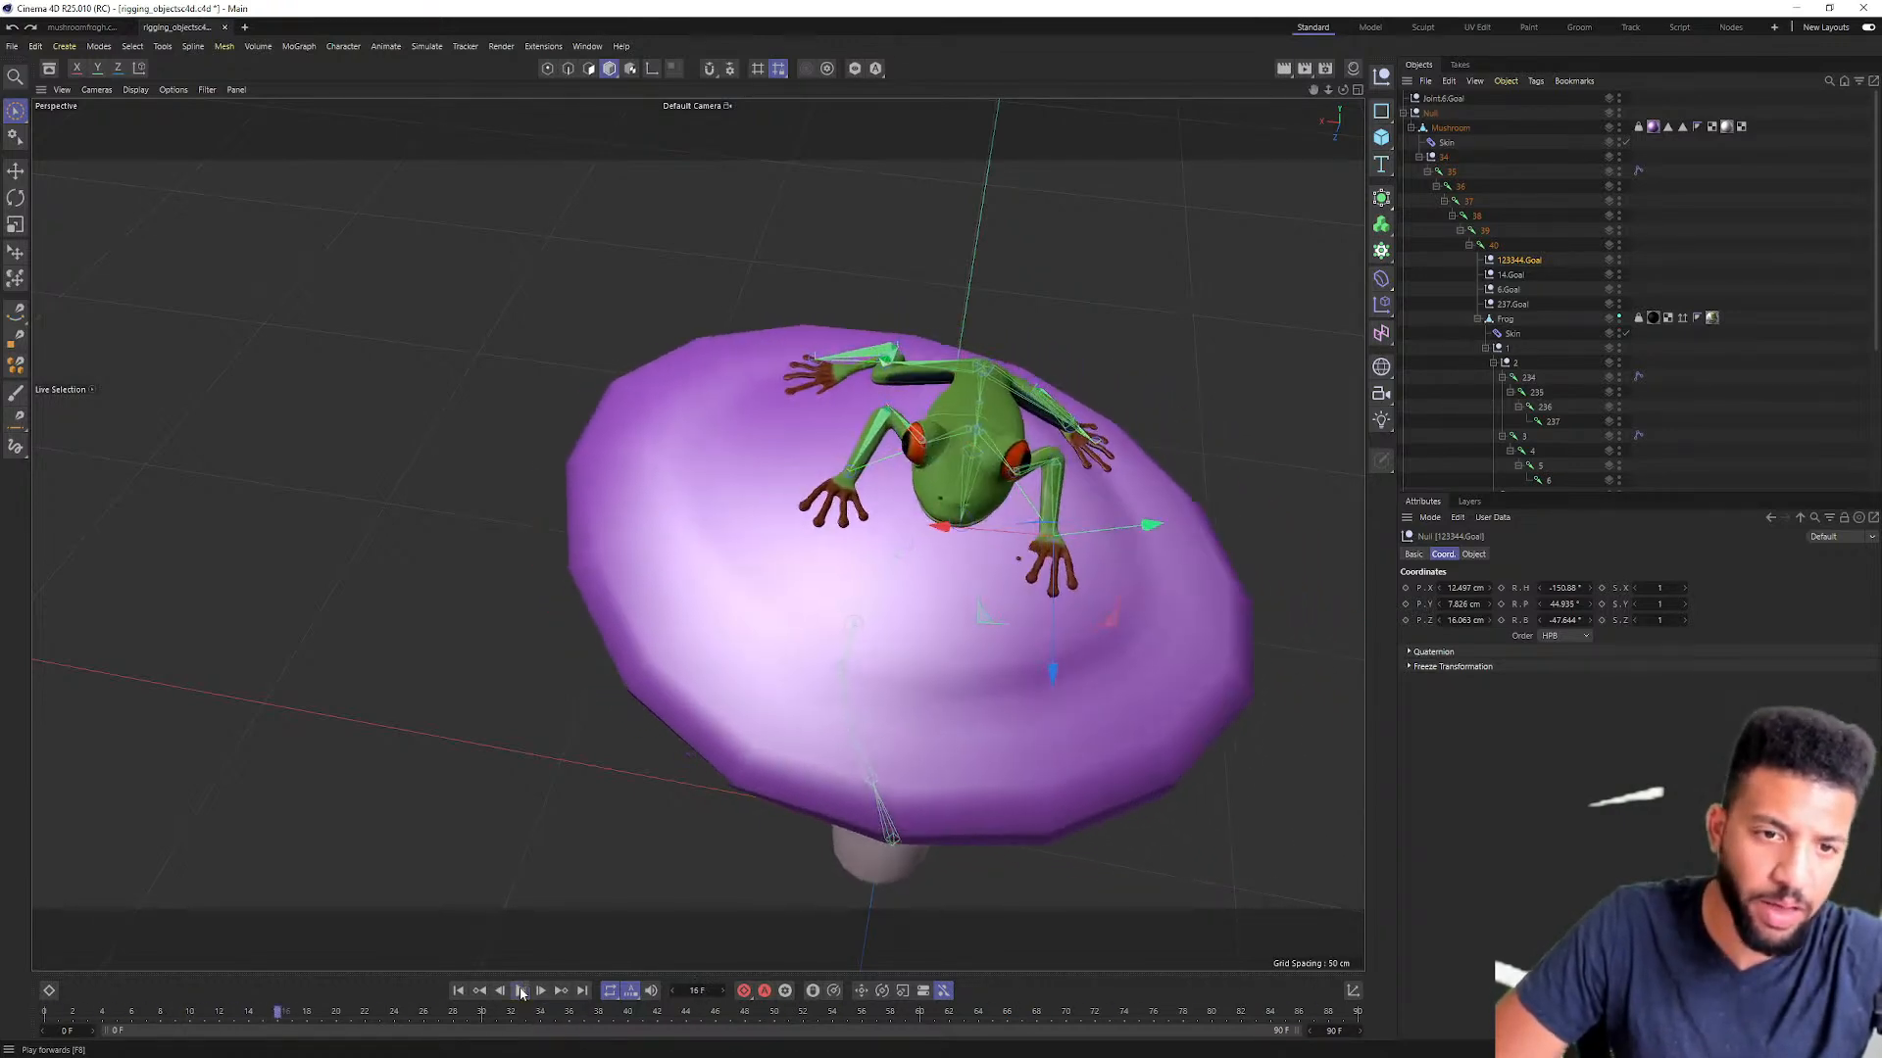
# Step: Create a new empty project and restore the Cinema 4D window to a floating size over the desktop
pyautogui.click(245, 27)
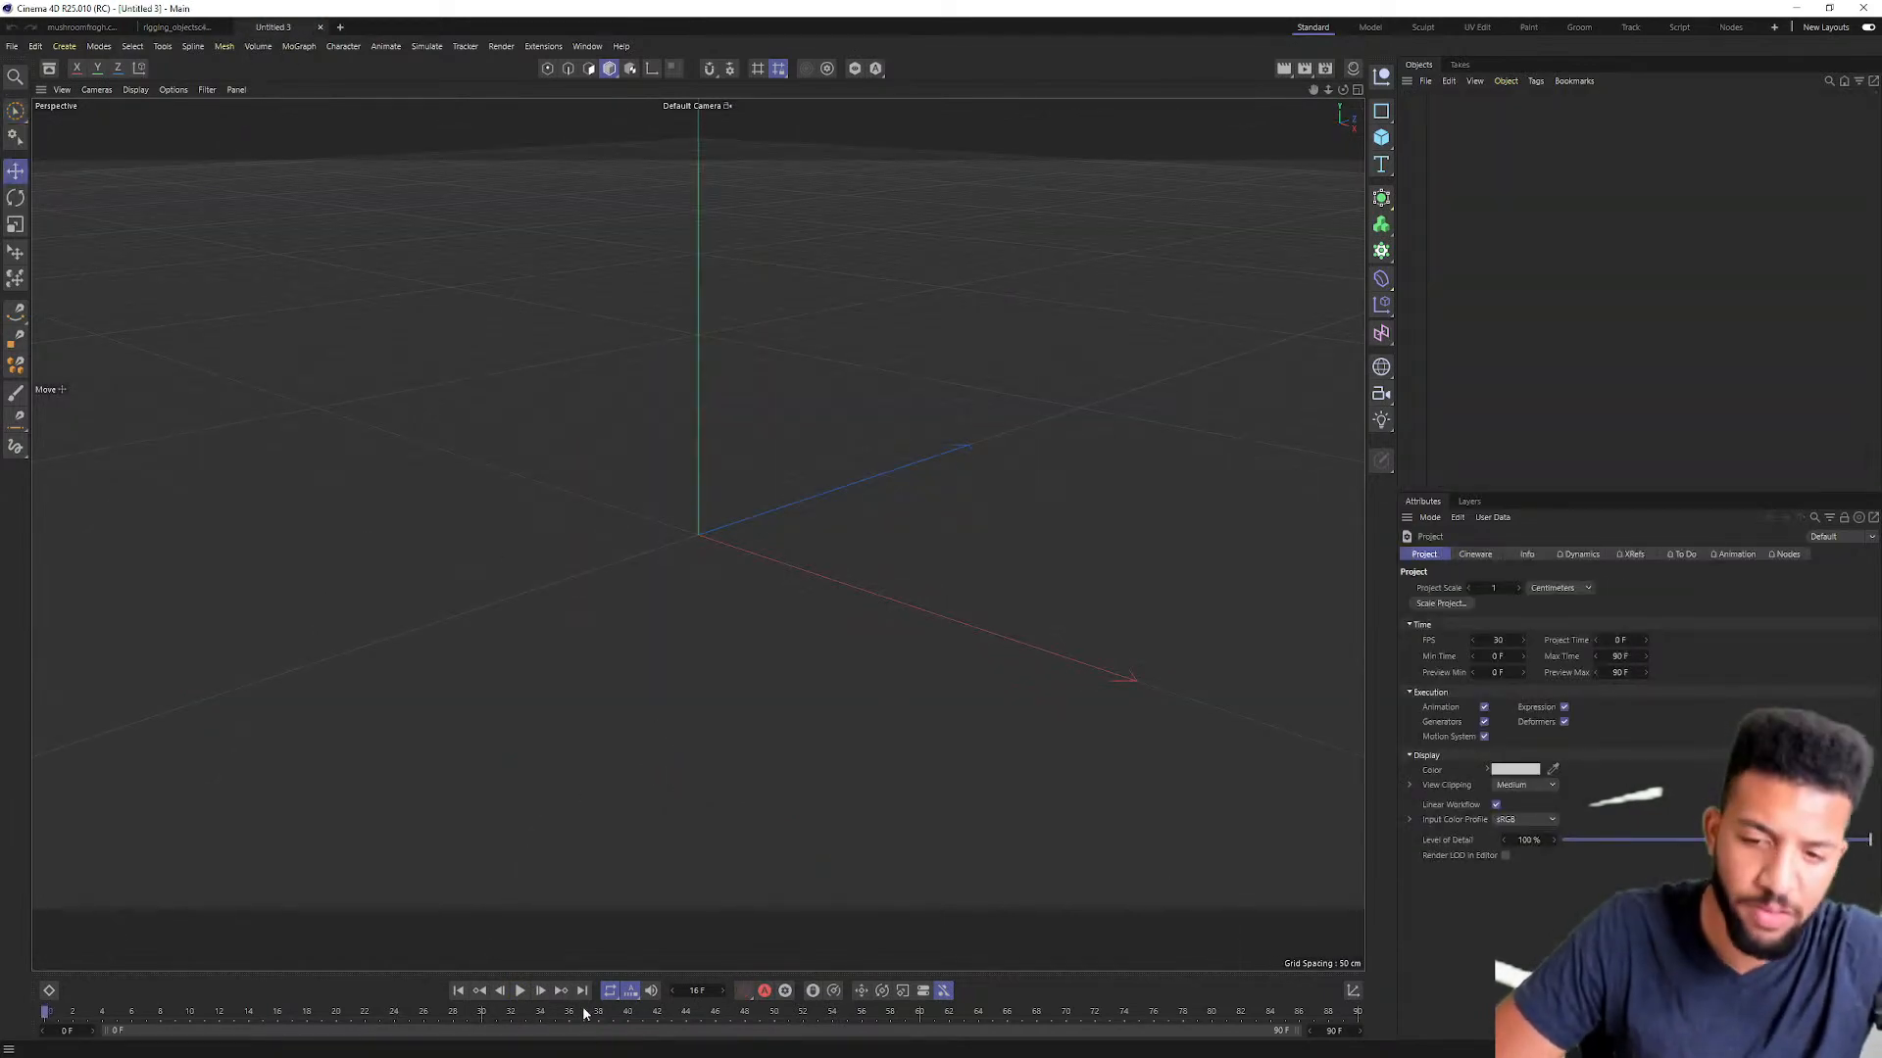
pyautogui.moveTo(784, 14); pyautogui.dragTo(1016, 111)
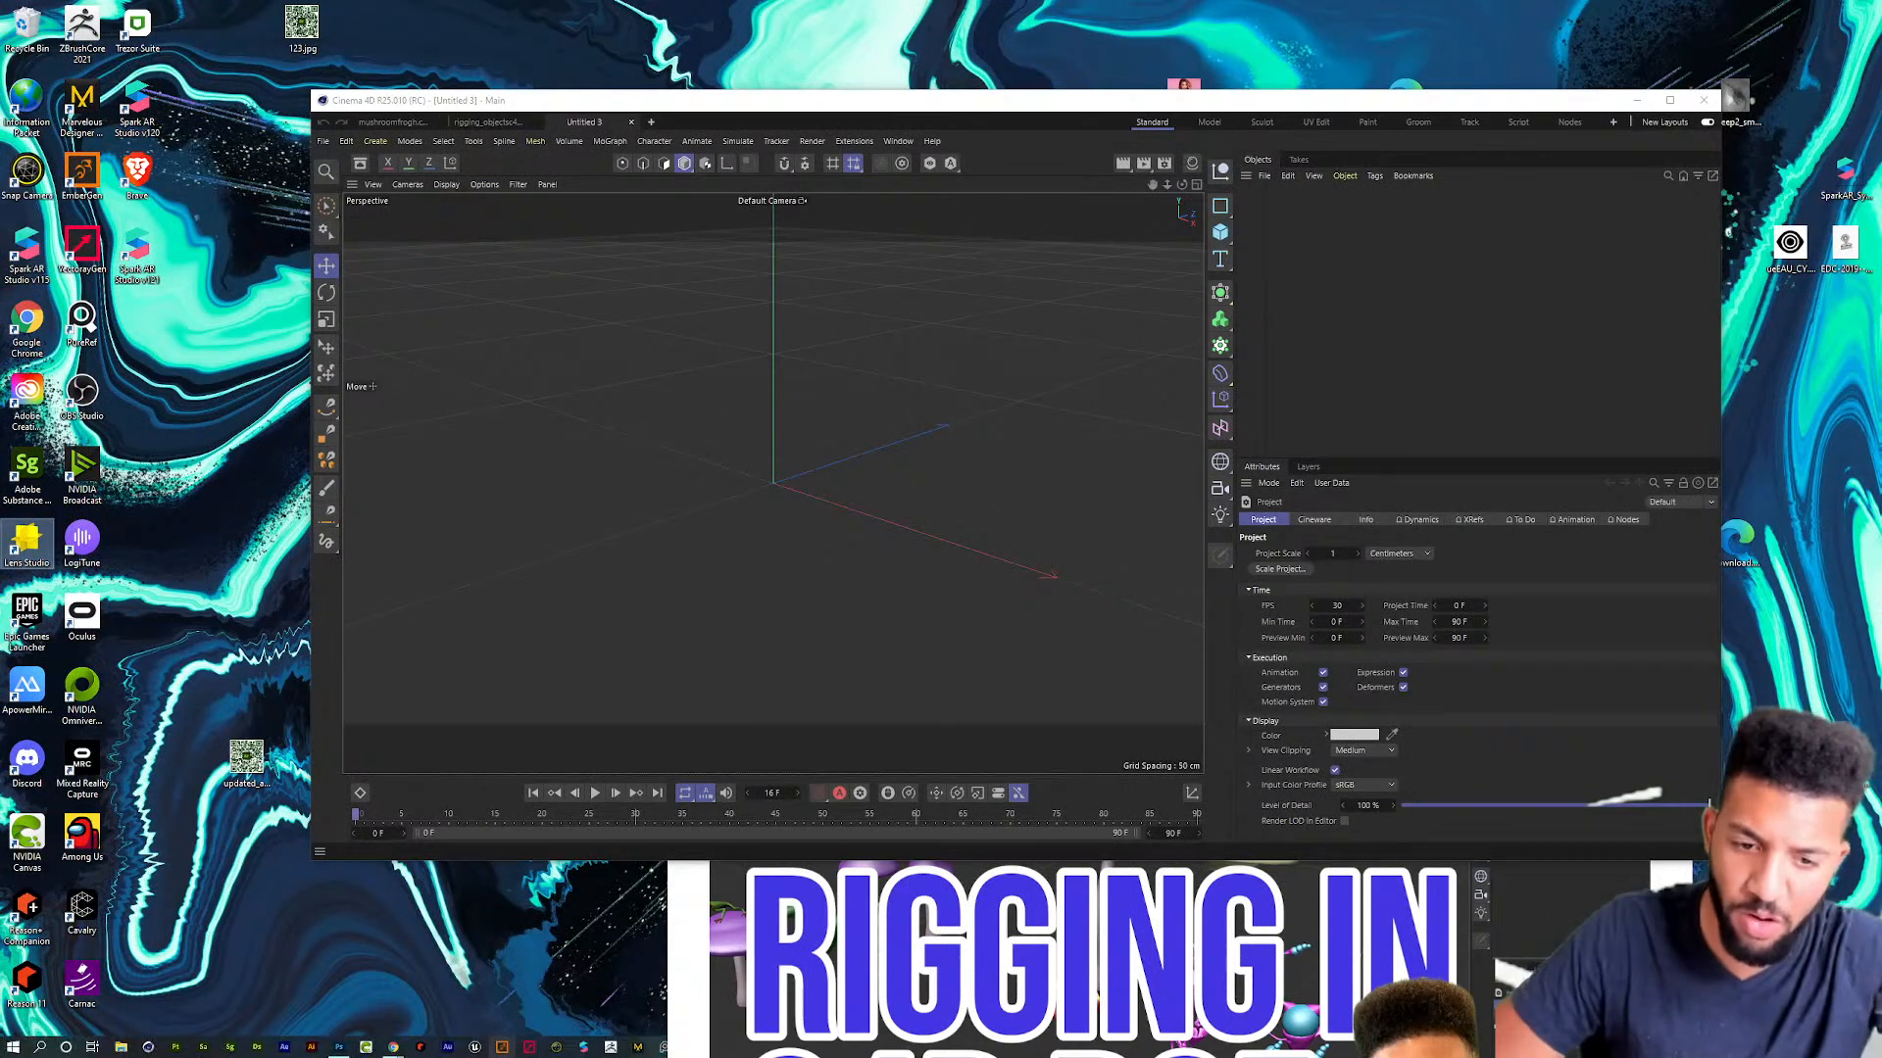
# Step: Import frog_test_1.fbx from the recent files with the default FBX import settings and maximize the Cinema 4D window
pyautogui.click(121, 1049)
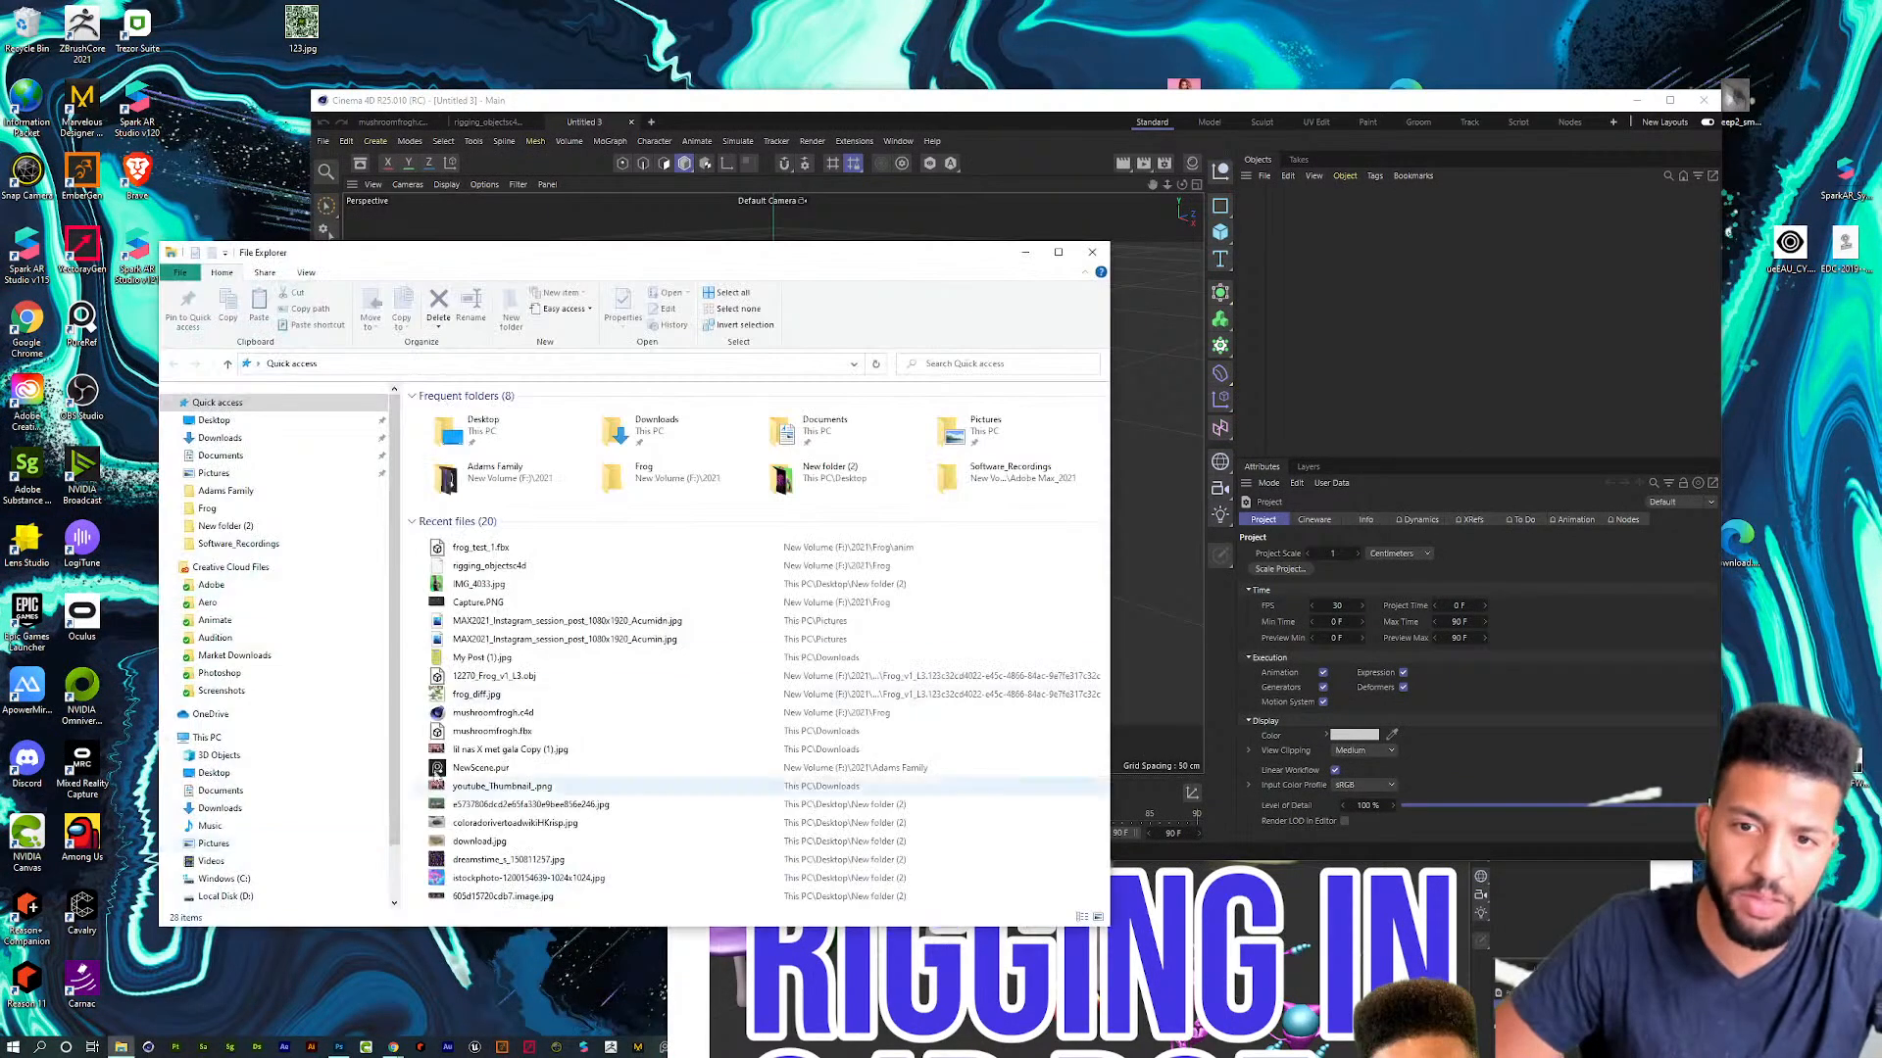
pyautogui.moveTo(734, 255); pyautogui.dragTo(1510, 723)
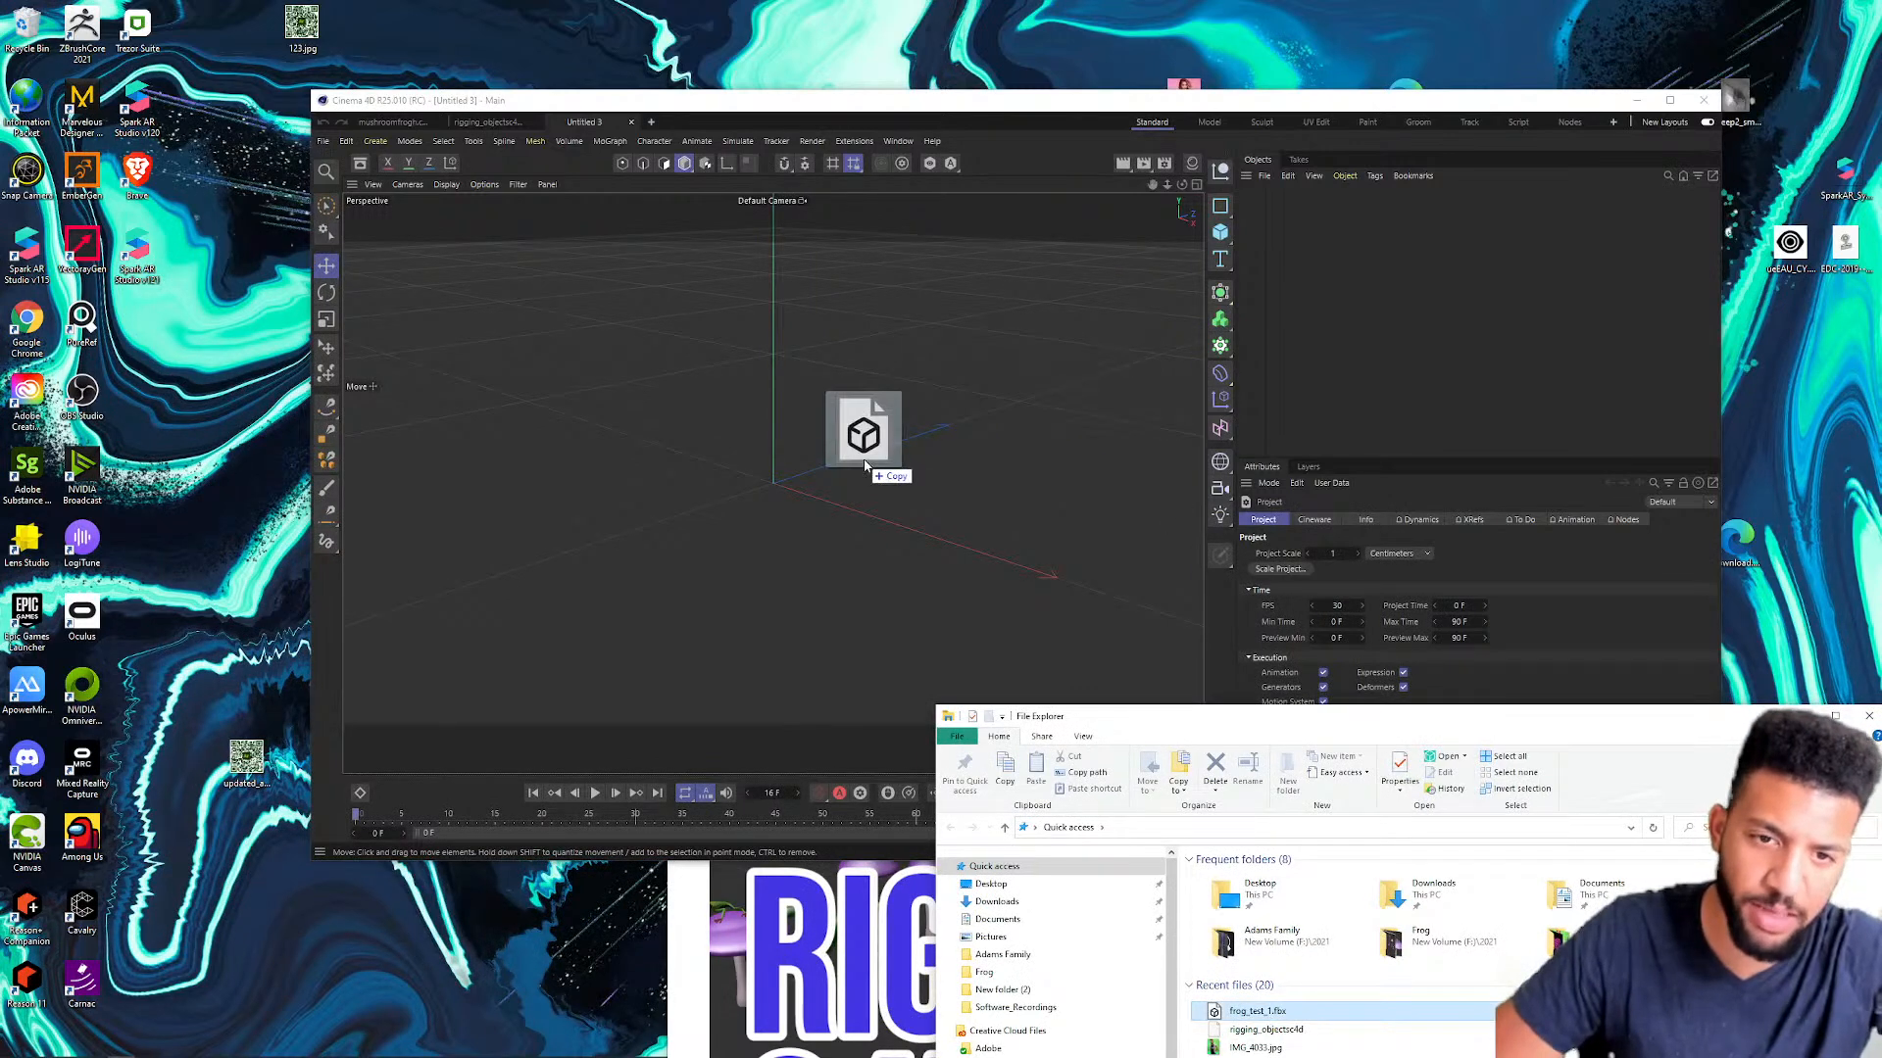
pyautogui.moveTo(866, 464); pyautogui.dragTo(867, 469)
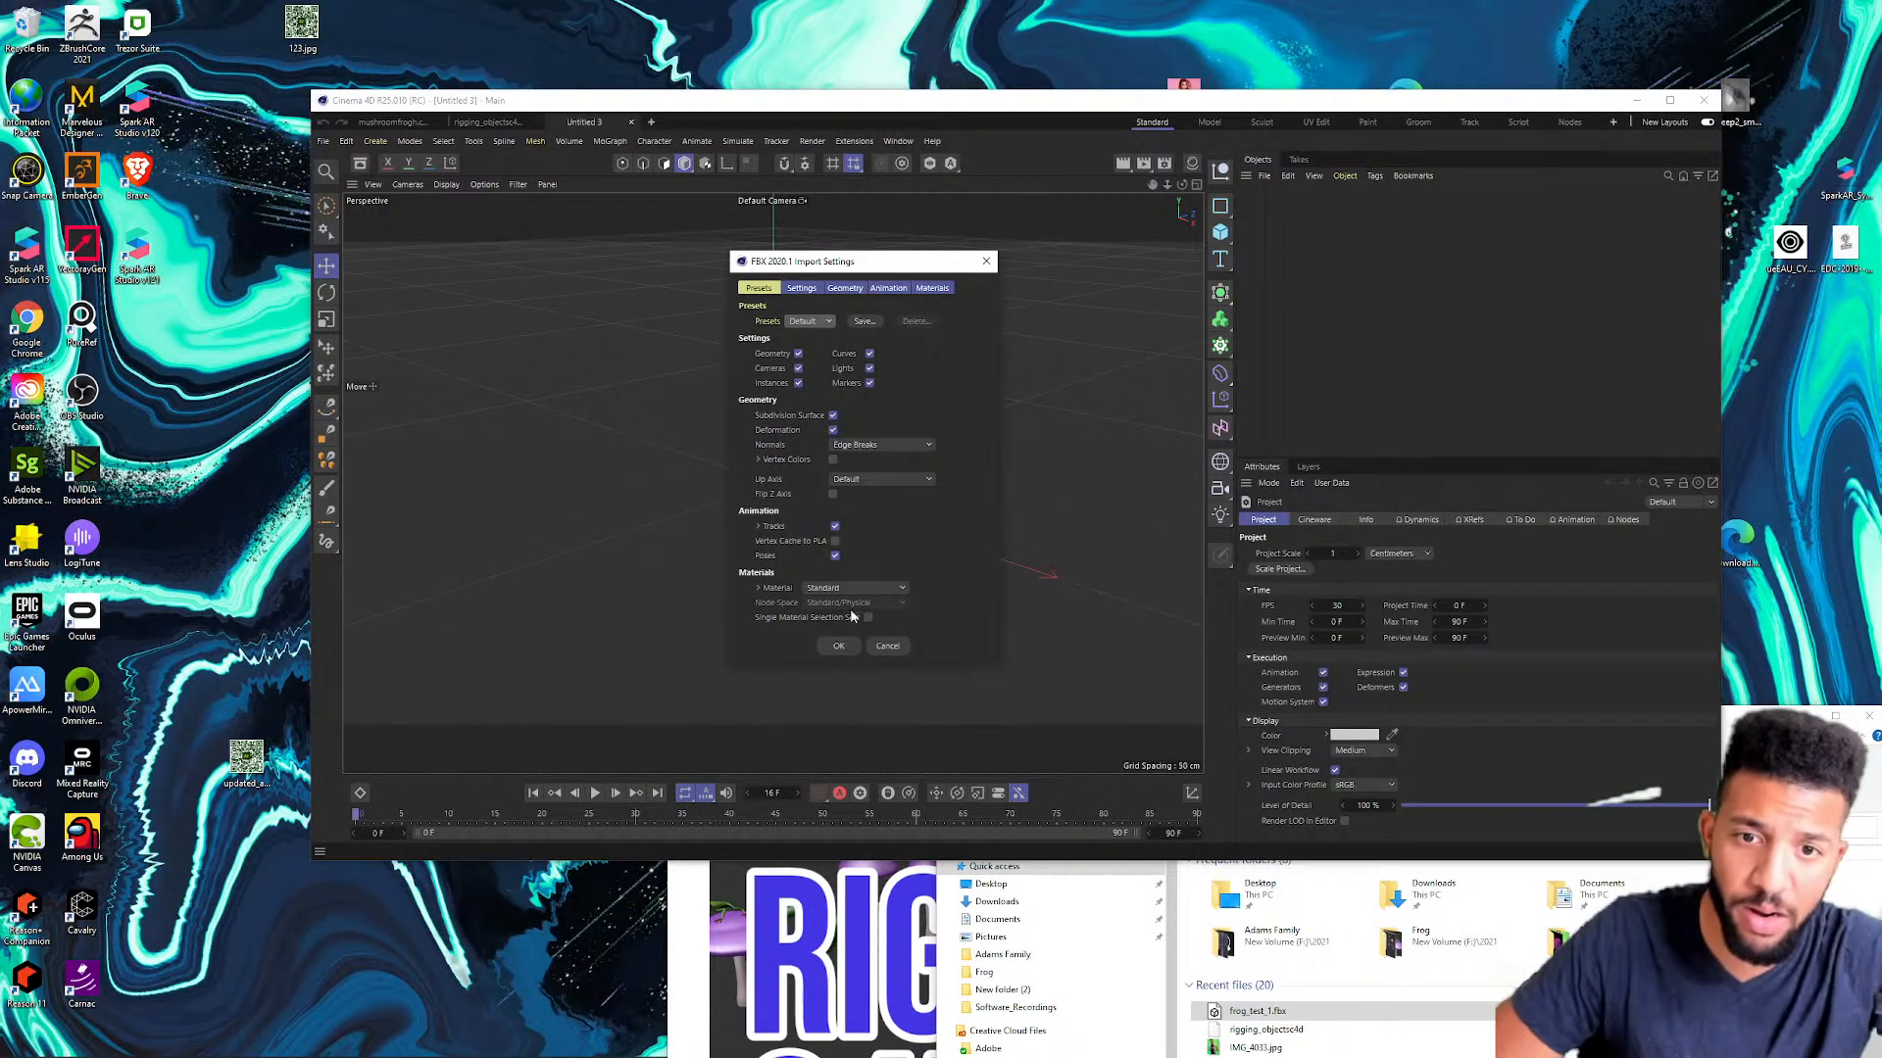
pyautogui.click(839, 648)
pyautogui.click(1669, 100)
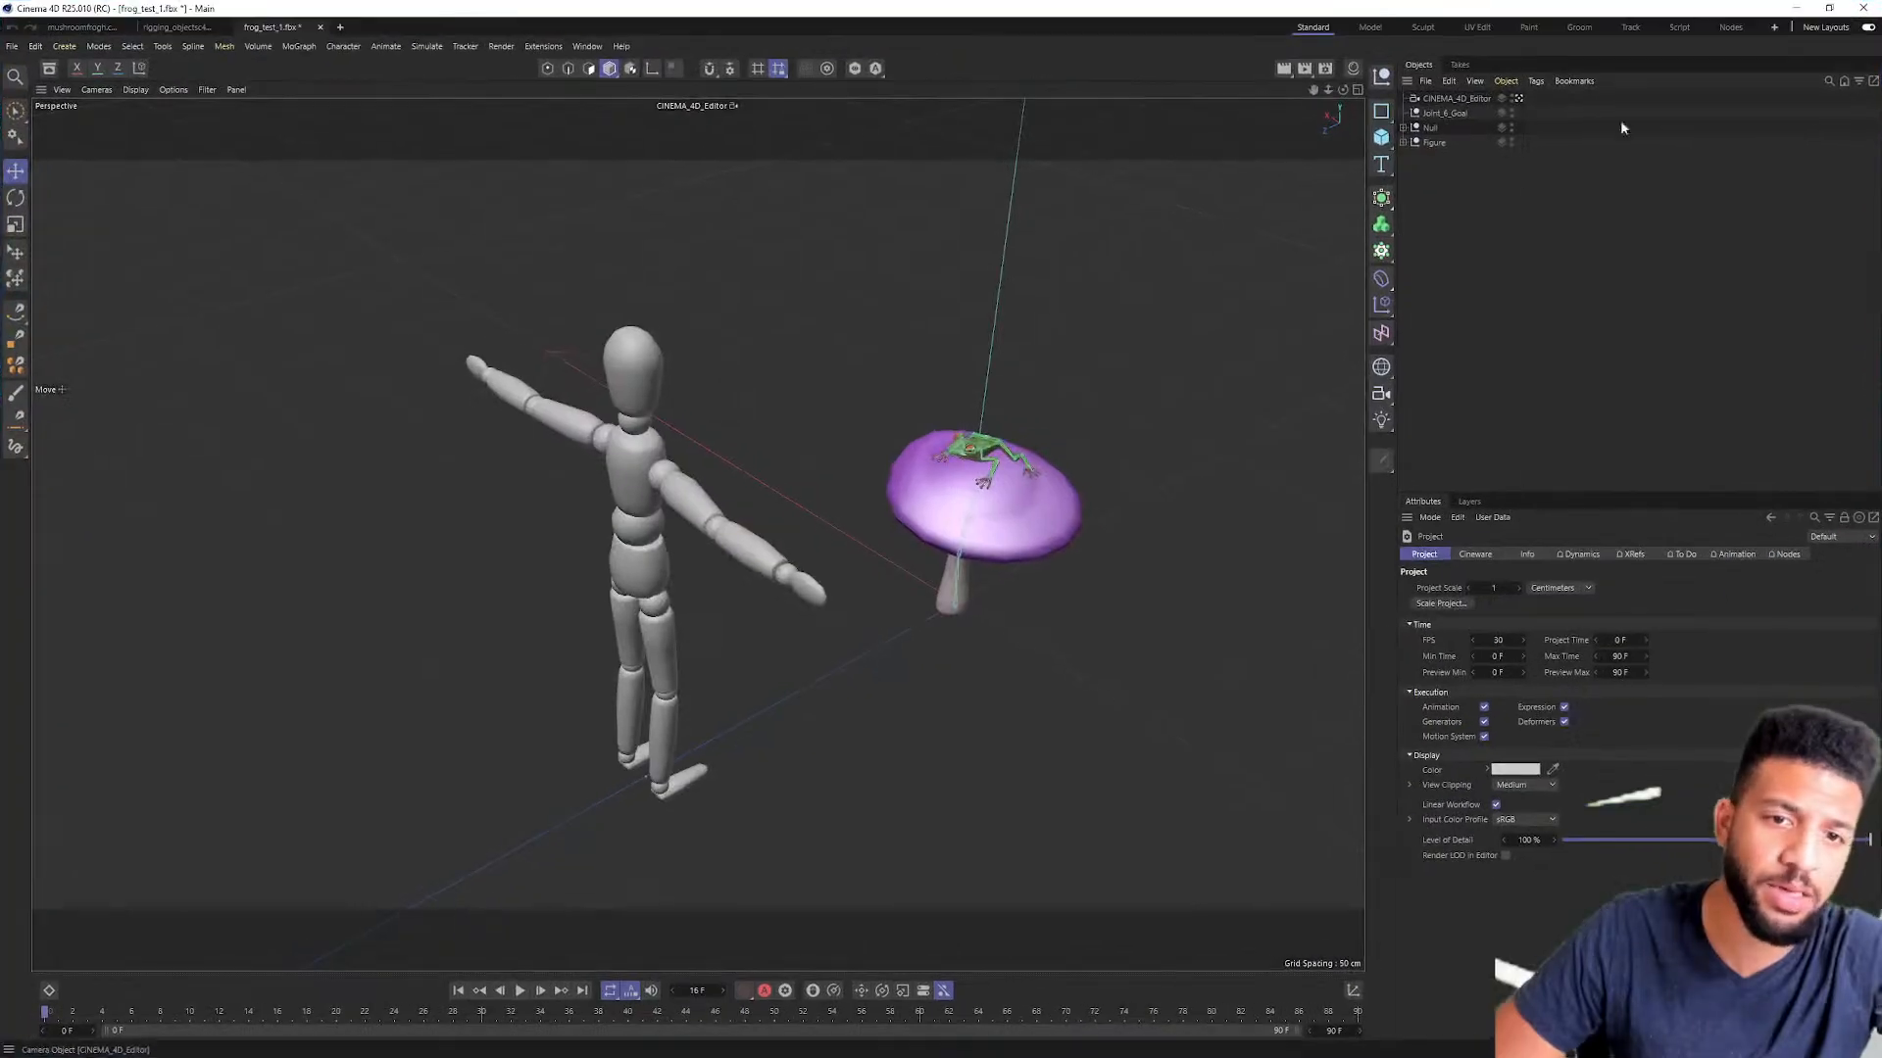
# Step: Play the imported frog-on-mushroom animation, examine the frog's legs and joints from several angles, and stop playback
pyautogui.keyDown('alt'); pyautogui.moveTo(1101, 460); pyautogui.dragTo(1037, 474); pyautogui.keyUp('alt')
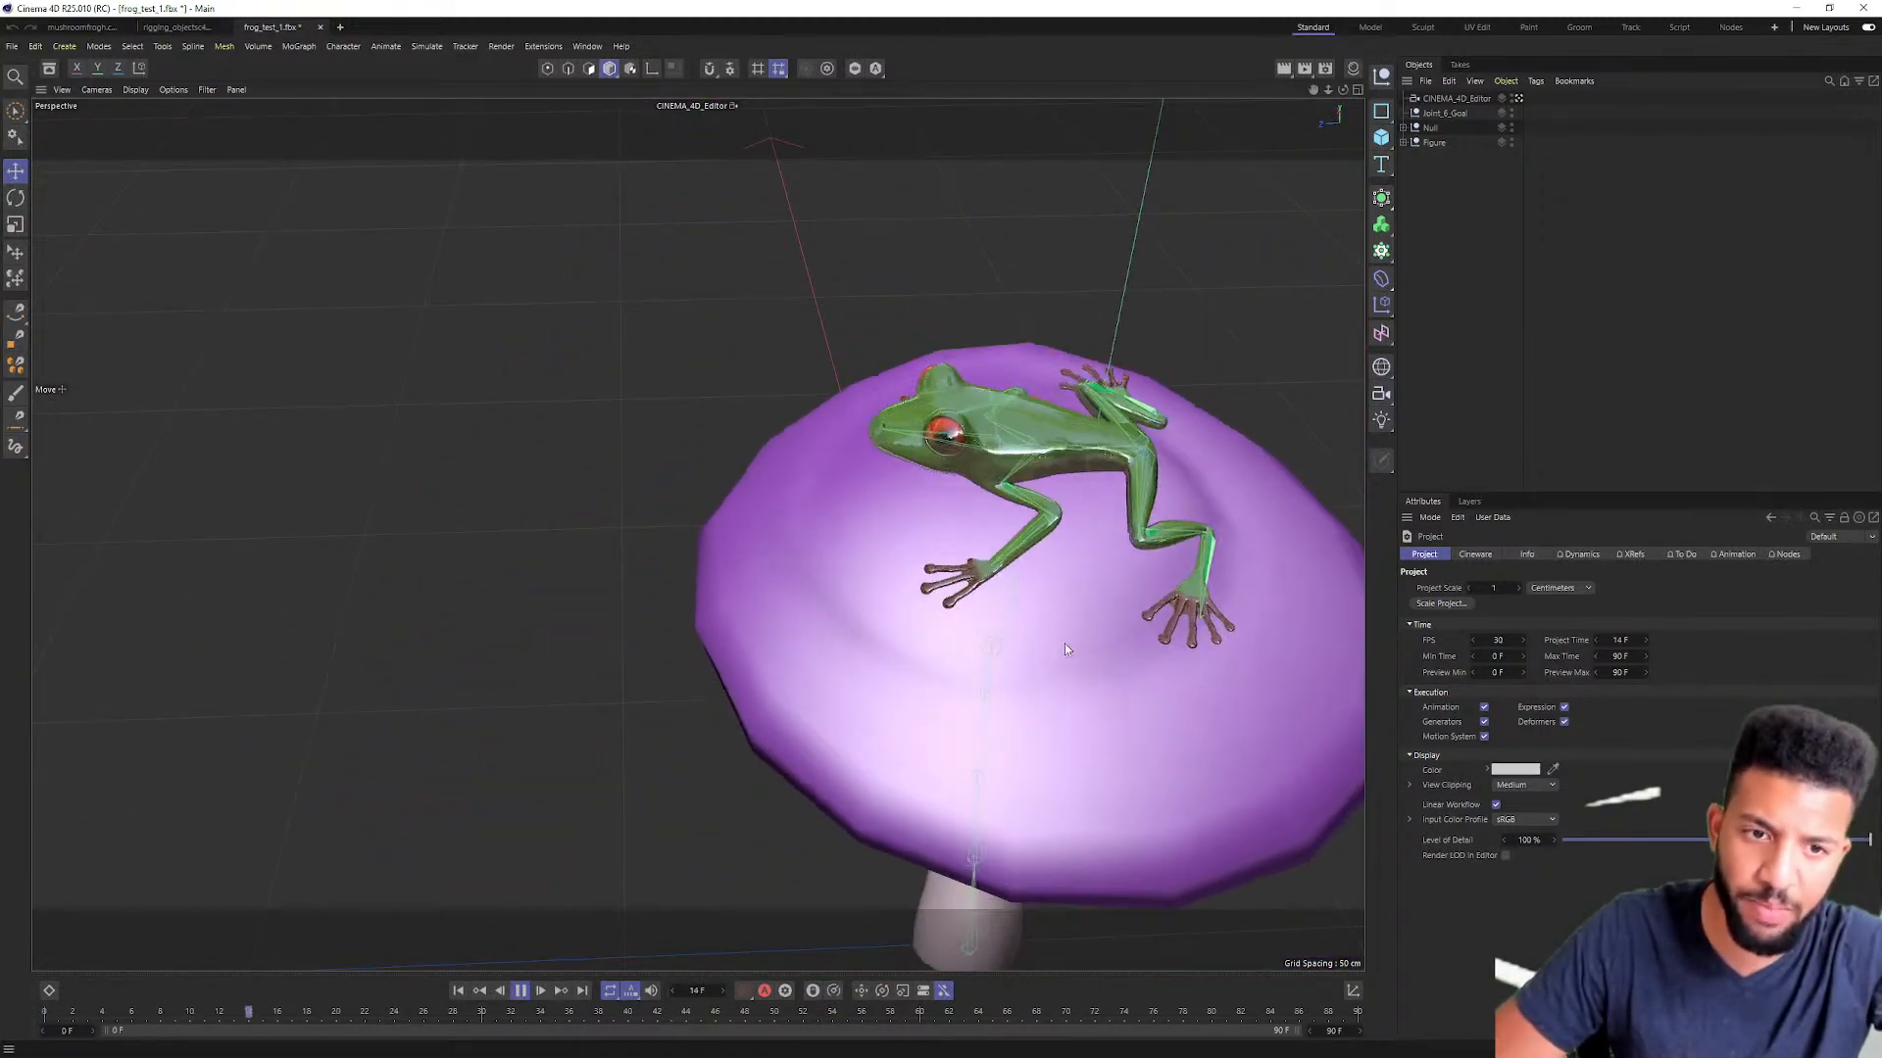
pyautogui.keyDown('alt'); pyautogui.moveTo(1127, 534); pyautogui.dragTo(828, 397); pyautogui.keyUp('alt')
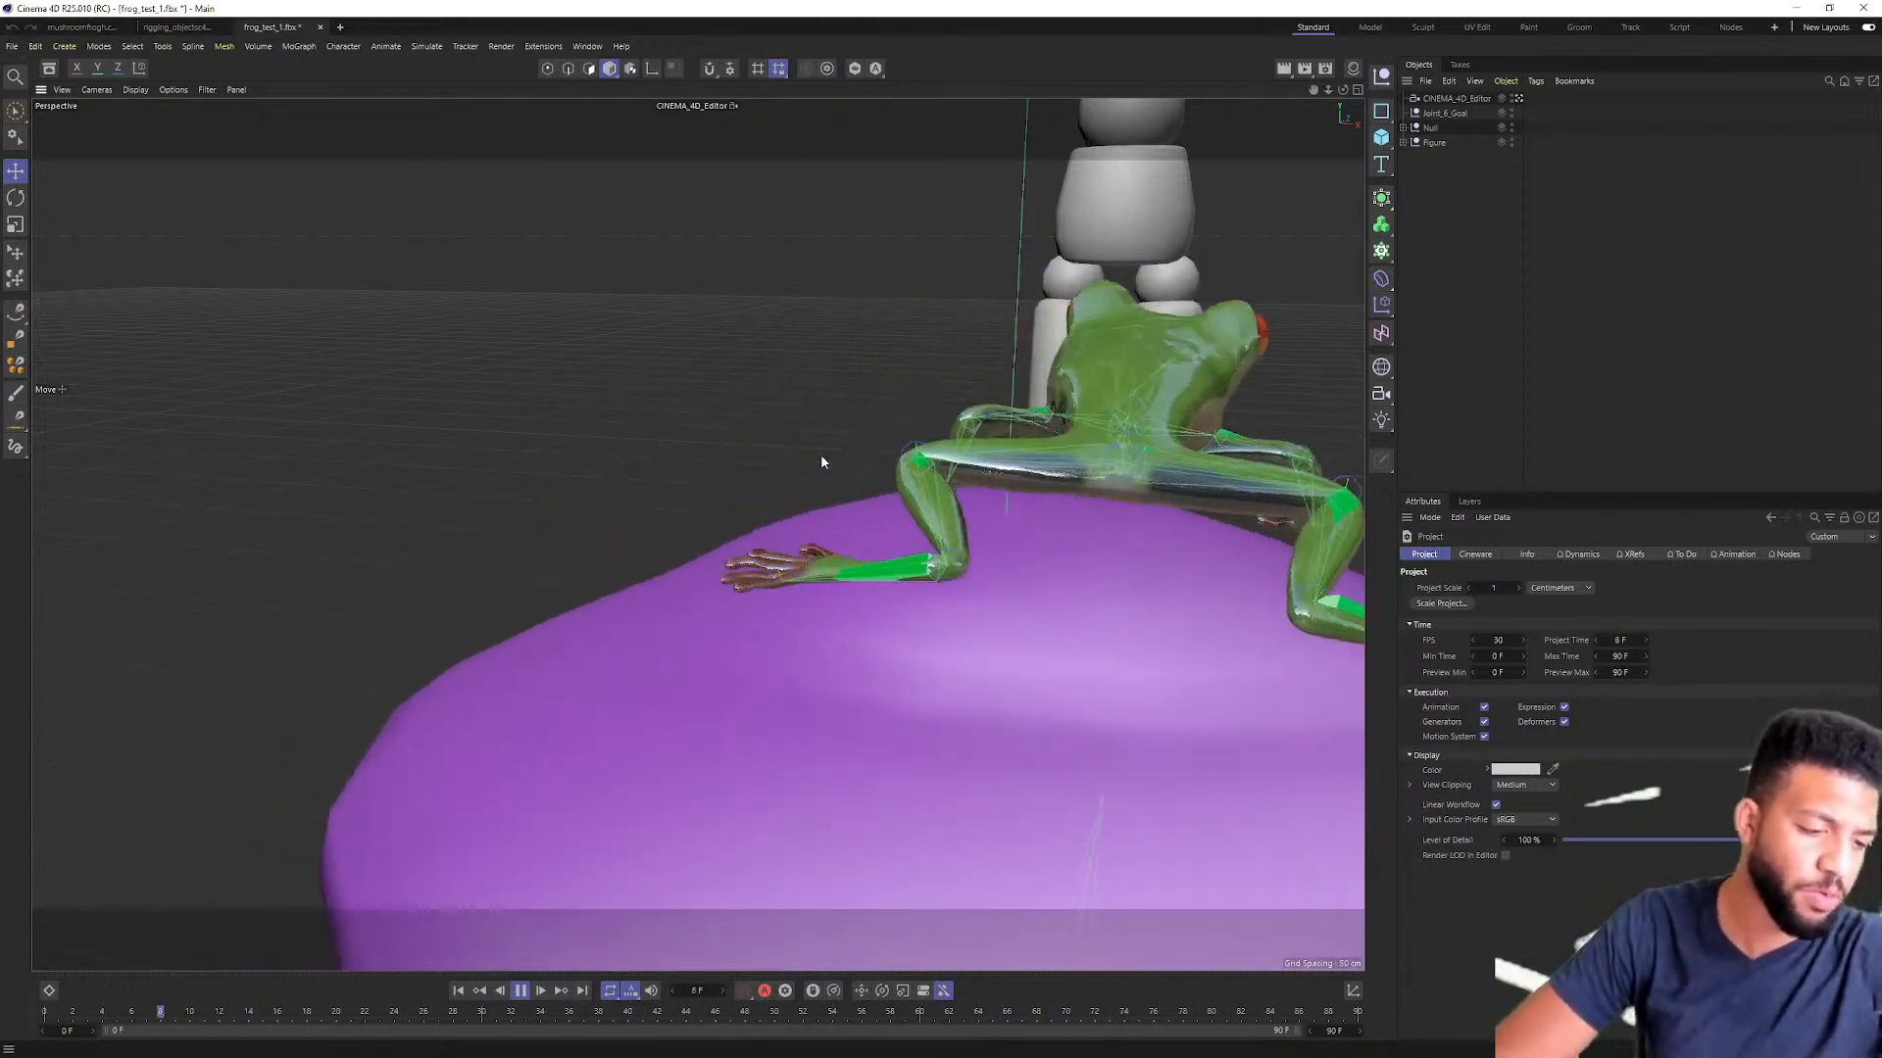
pyautogui.keyDown('alt'); pyautogui.moveTo(731, 445); pyautogui.dragTo(882, 520); pyautogui.keyUp('alt')
pyautogui.click(520, 990)
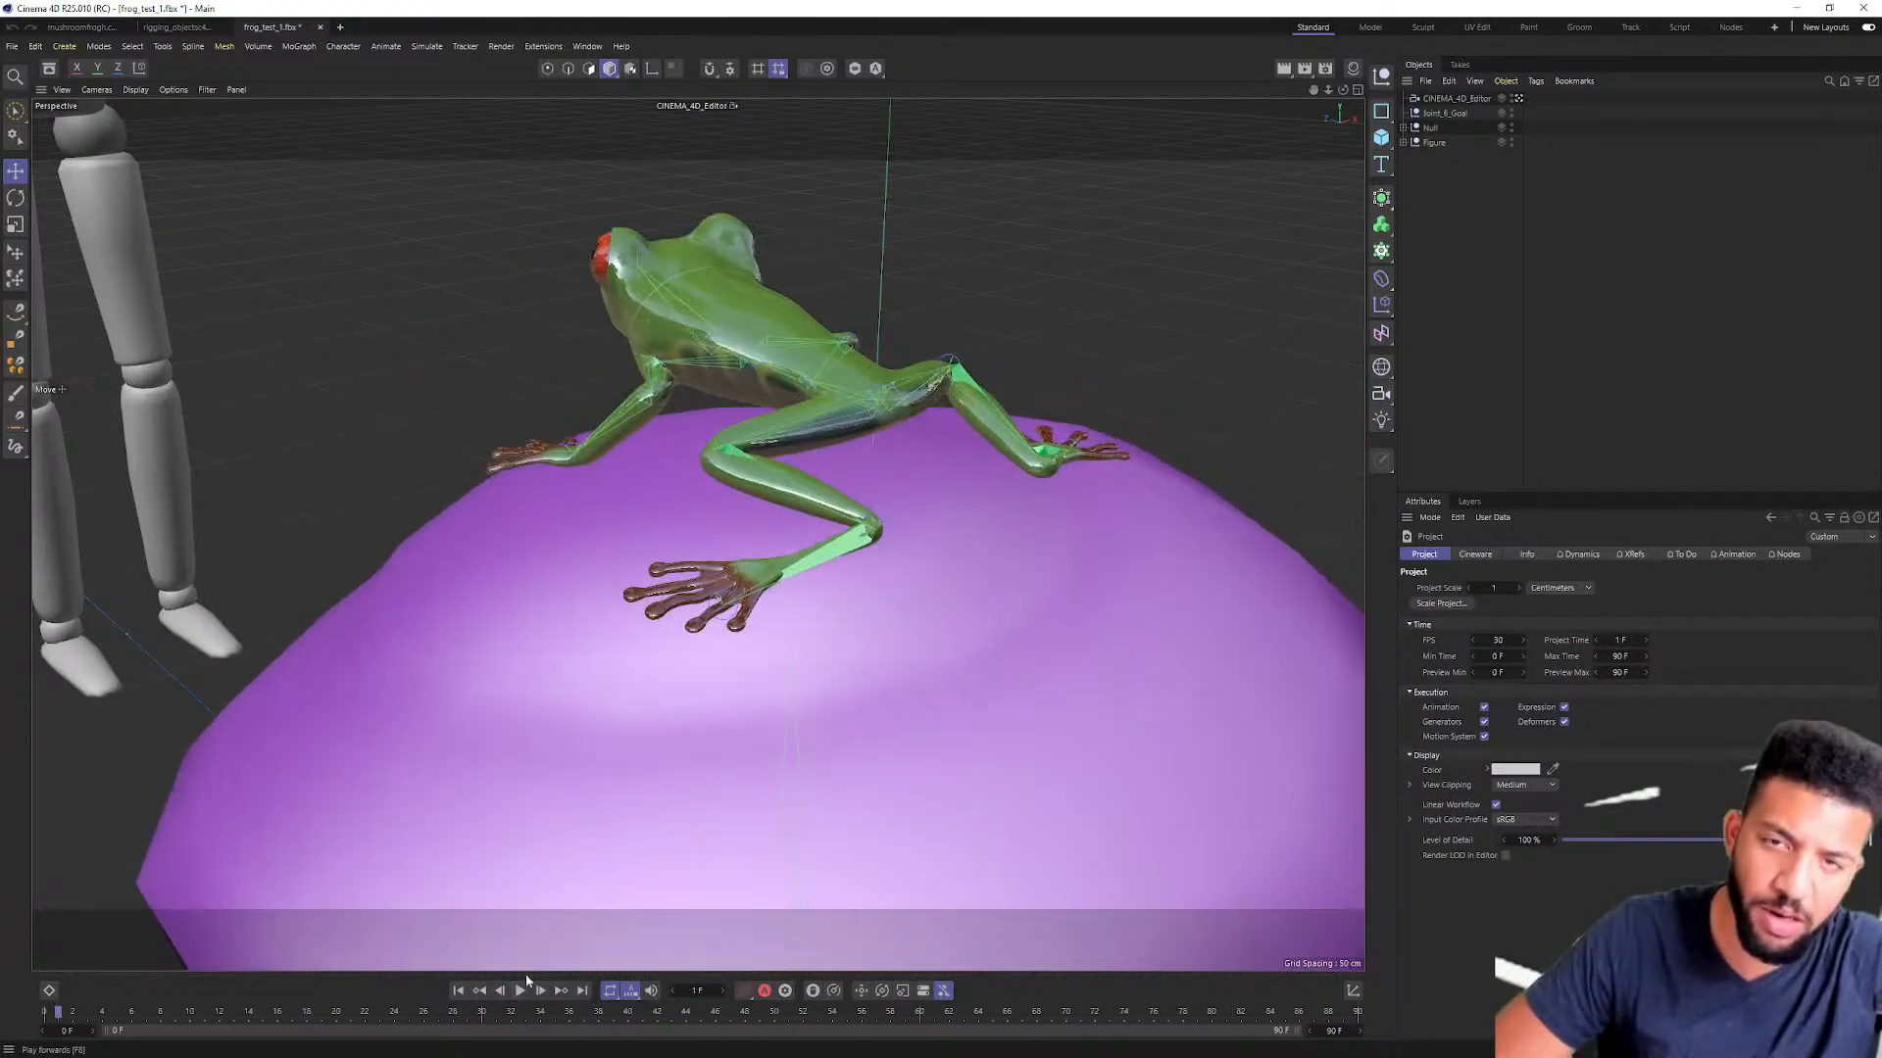
# Step: Switch to the rigging_objectsc4d project, return to frame 0 and shift the frog's root null sideways along its red axis
pyautogui.click(196, 29)
pyautogui.keyDown('alt'); pyautogui.moveTo(1015, 422); pyautogui.dragTo(646, 602); pyautogui.keyUp('alt')
pyautogui.moveTo(284, 1011); pyautogui.dragTo(45, 1012)
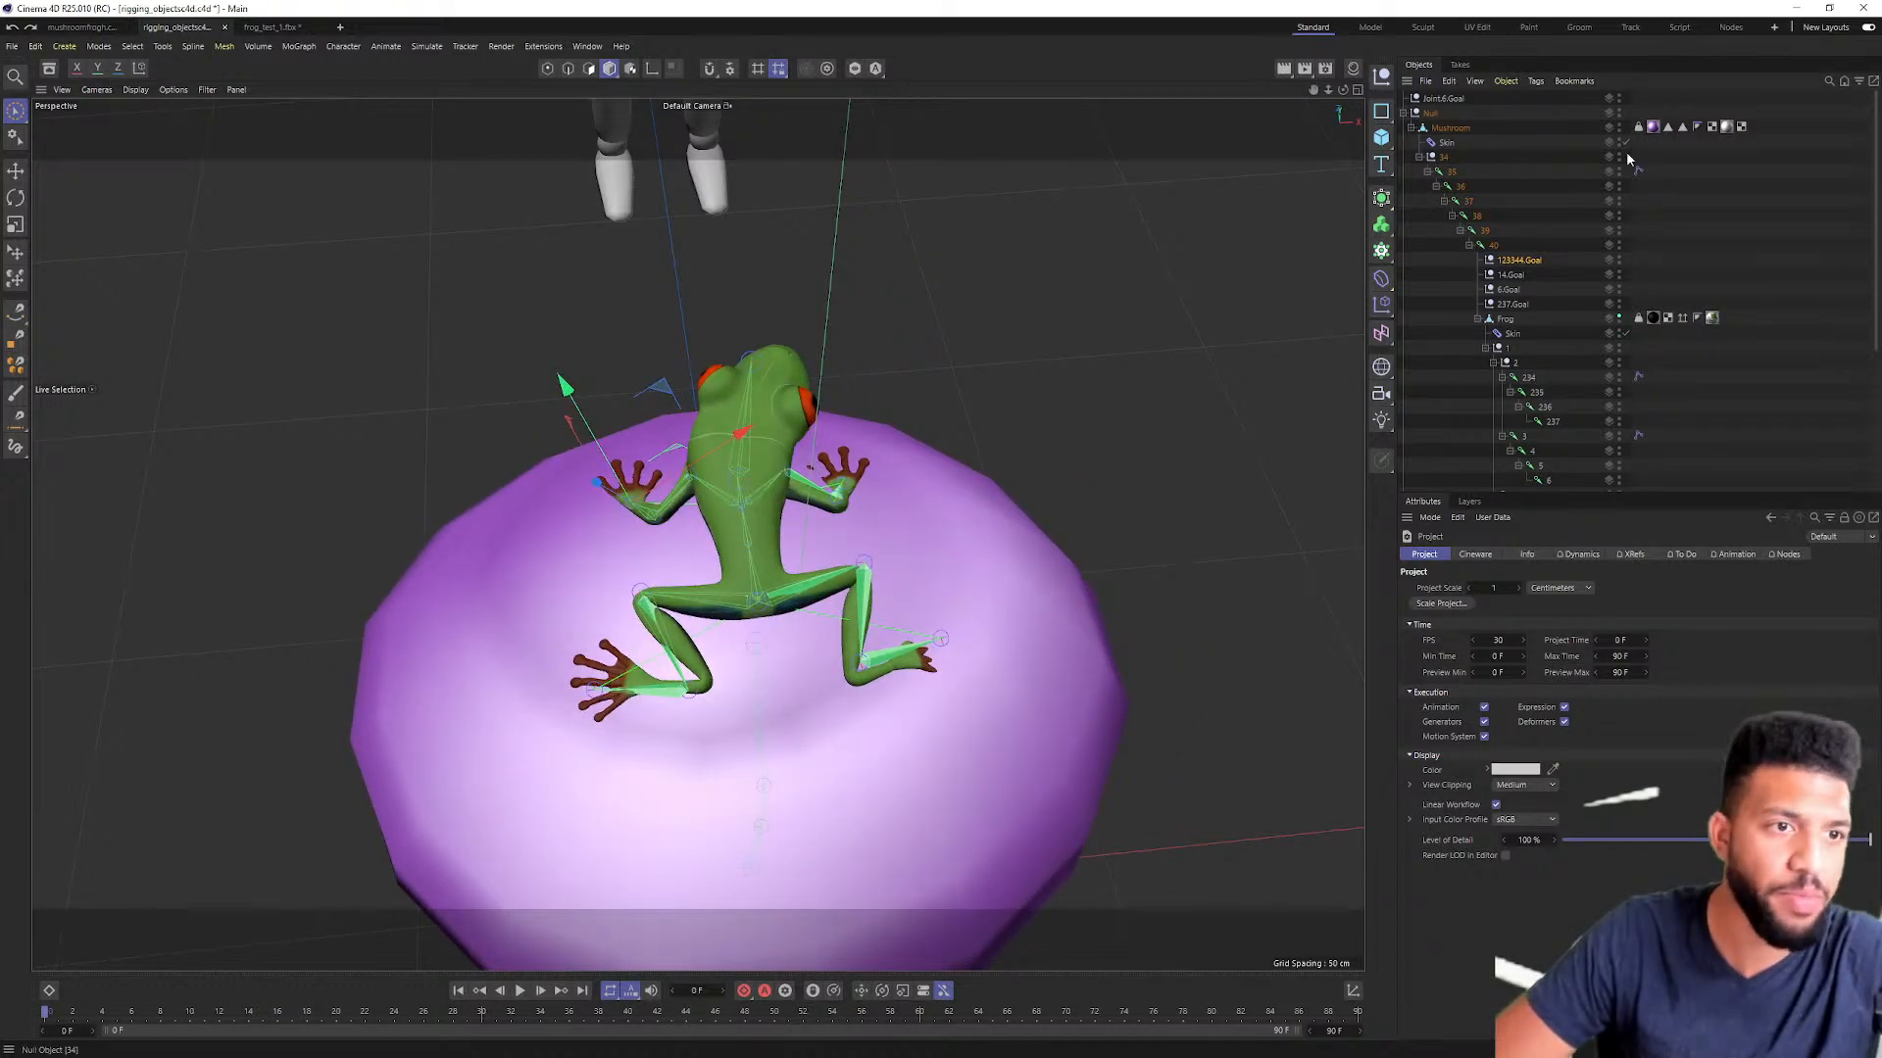
pyautogui.click(1497, 350)
pyautogui.moveTo(896, 581)
pyautogui.mouseDown()
pyautogui.moveTo(882, 613)
pyautogui.moveTo(897, 597)
pyautogui.mouseUp()
pyautogui.moveTo(251, 1011); pyautogui.dragTo(15, 1020)
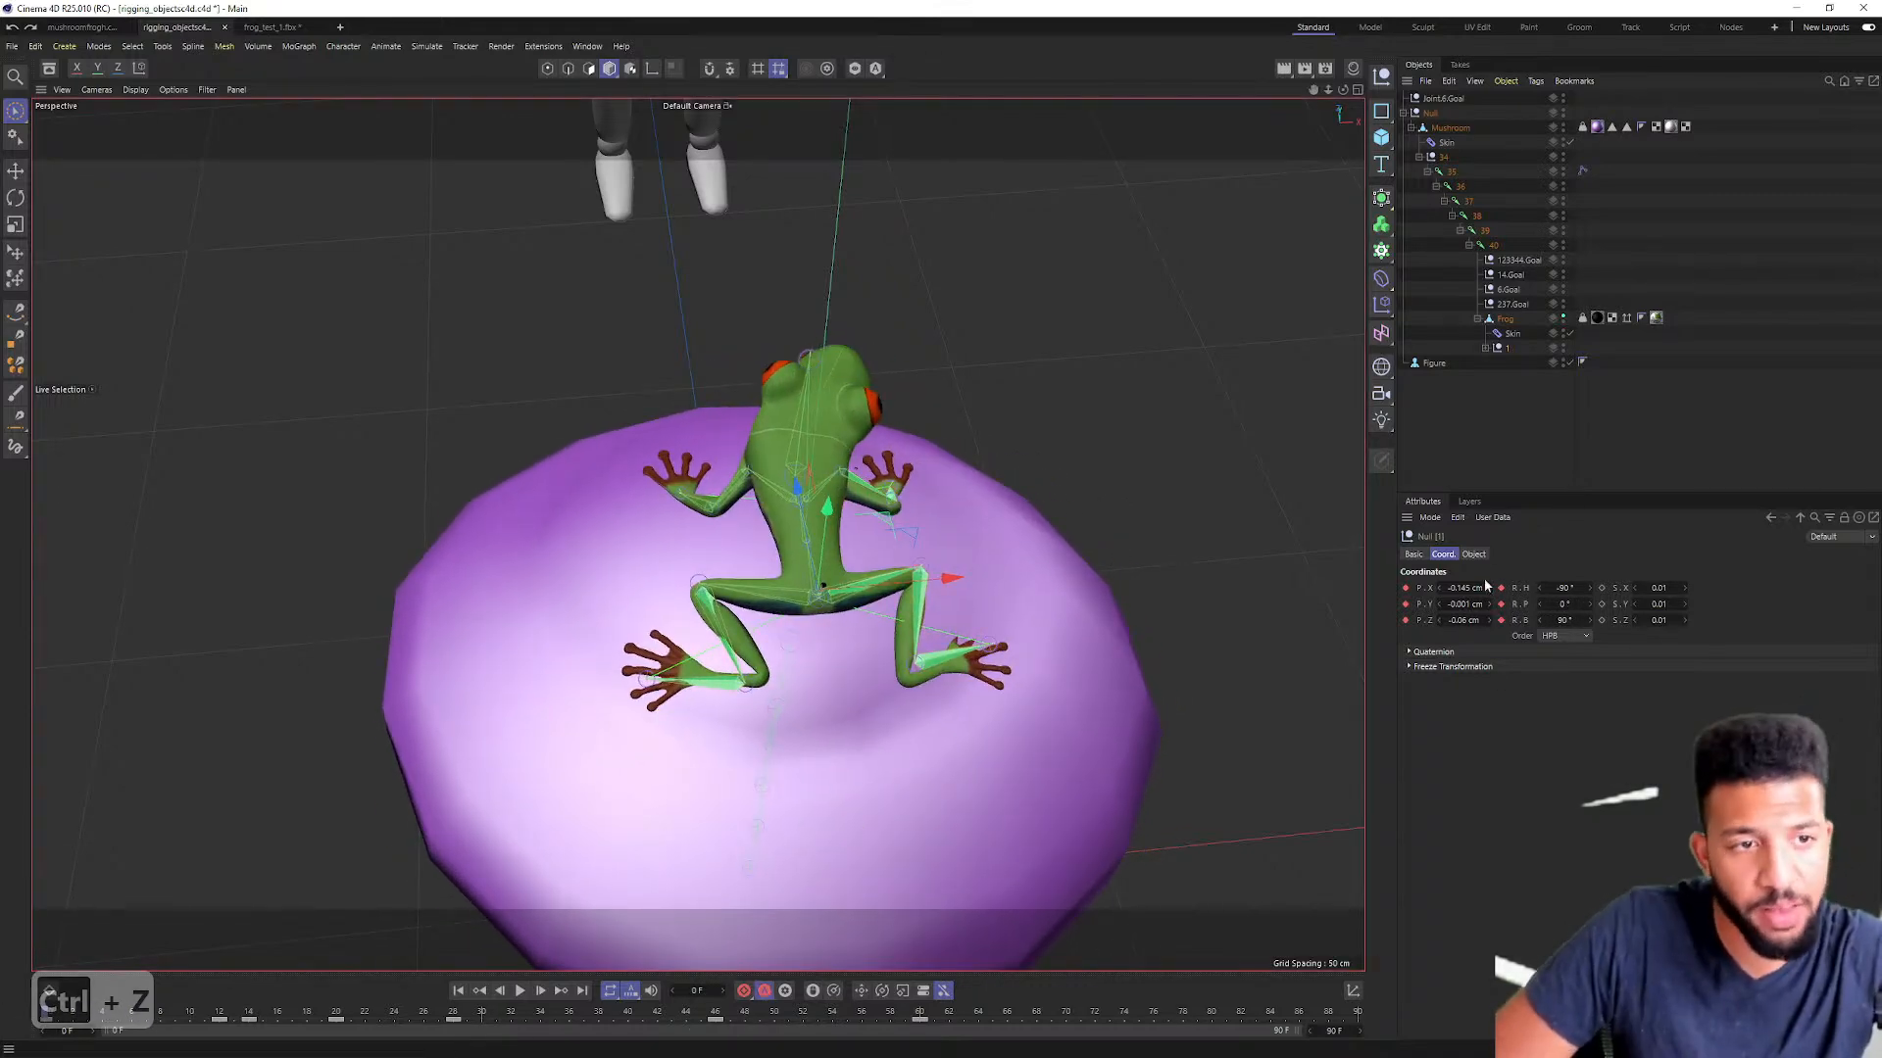
pyautogui.click(1510, 319)
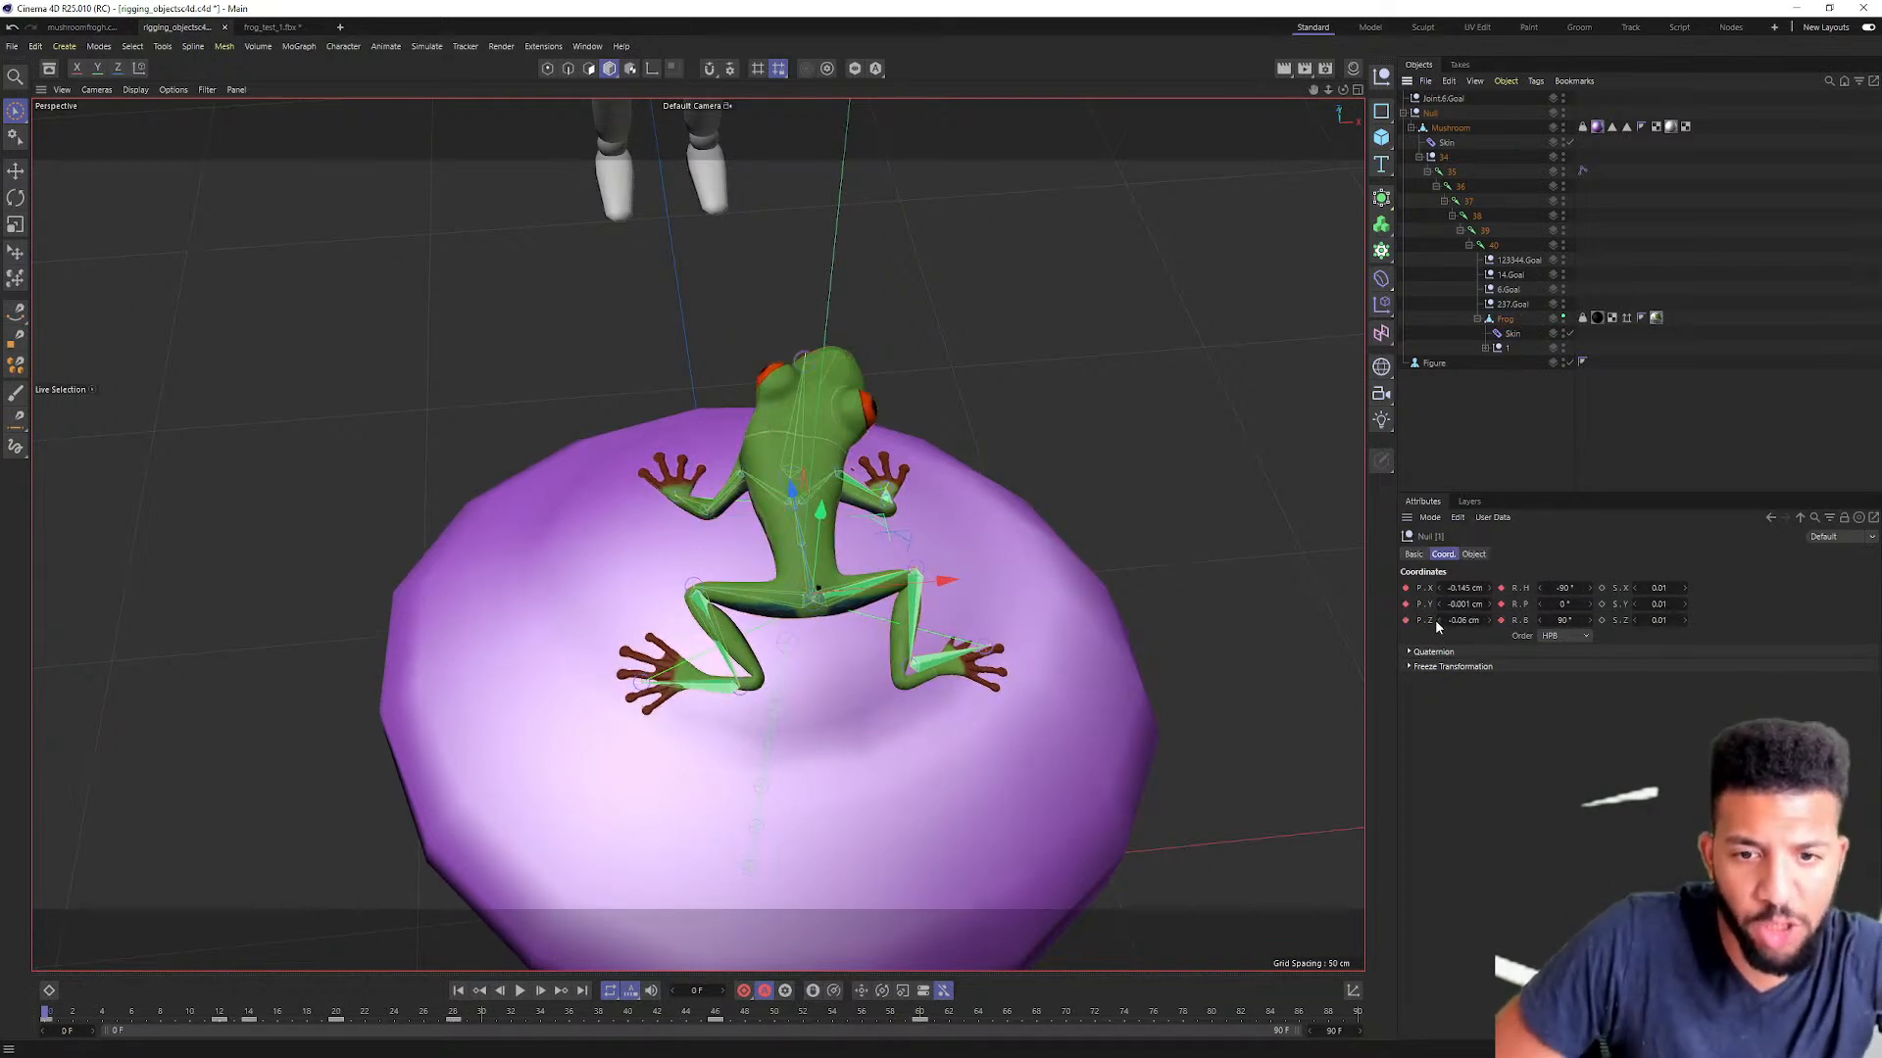
pyautogui.moveTo(947, 583); pyautogui.dragTo(934, 594)
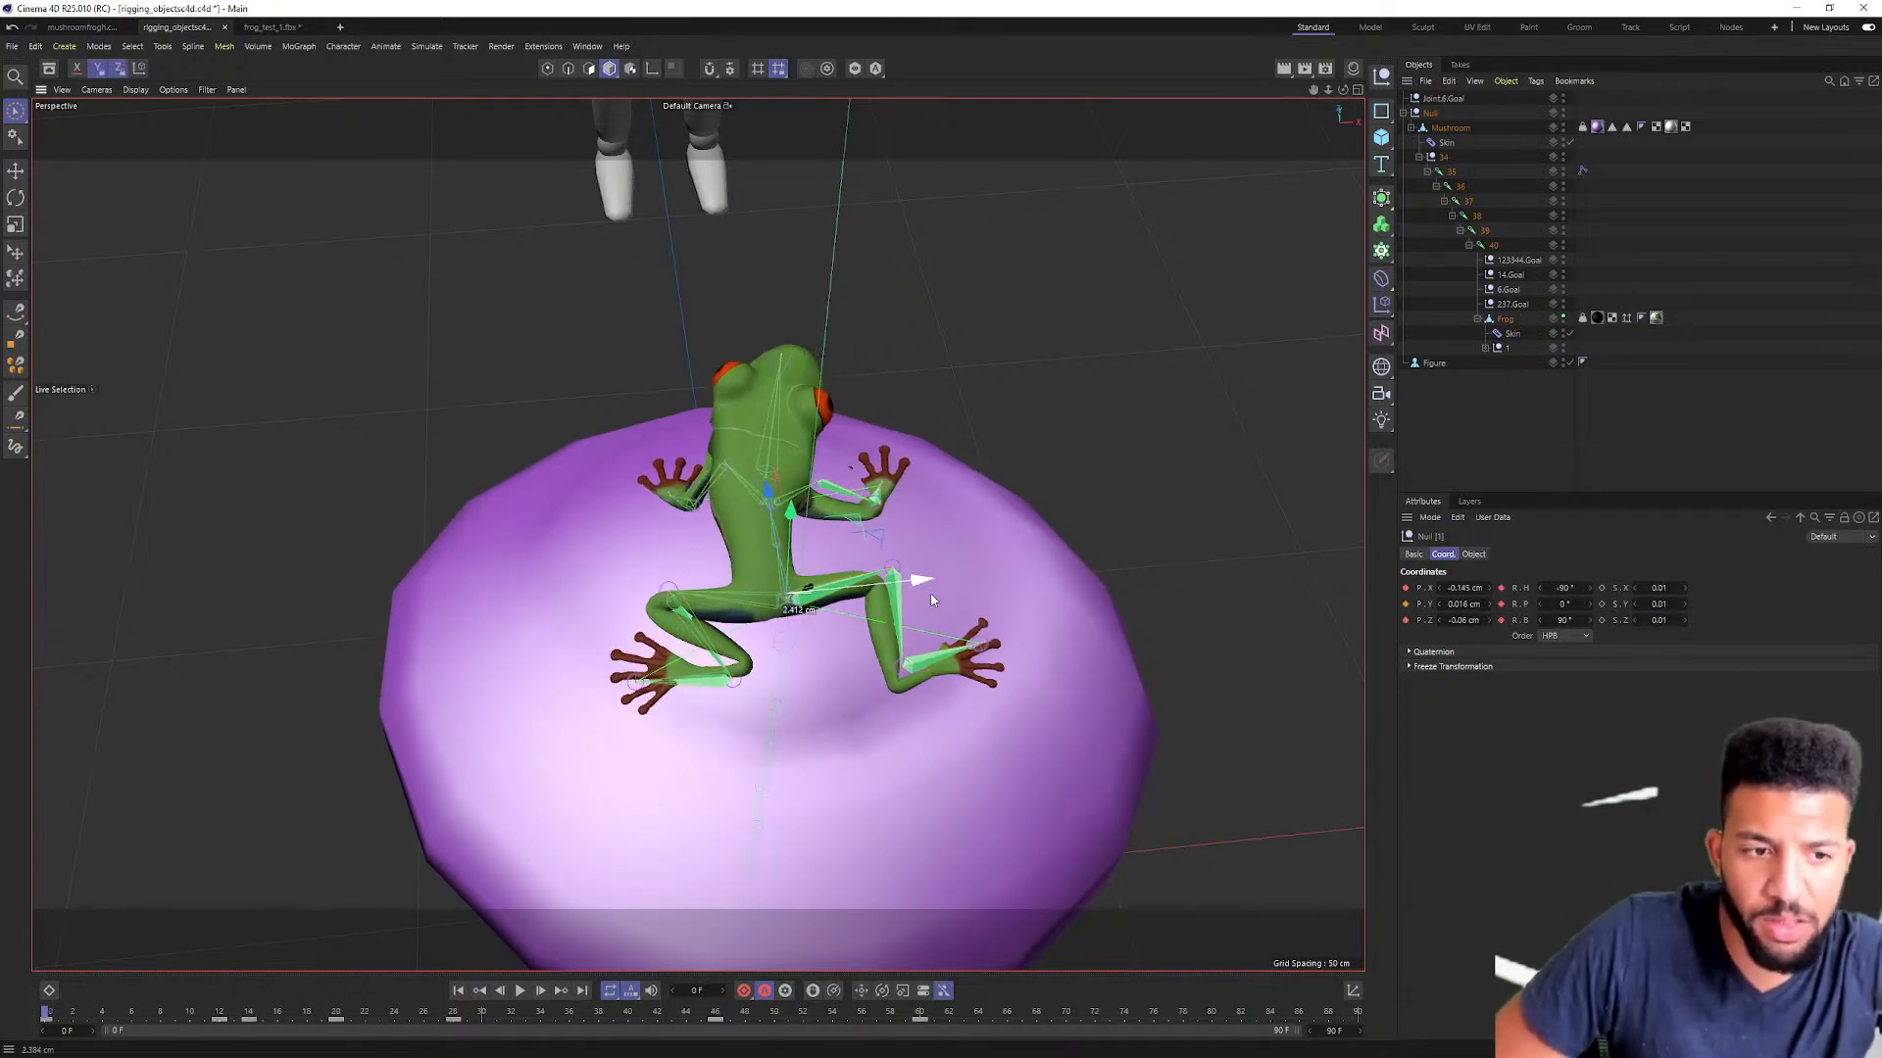
# Step: Nudge the frog's root null slightly down along its green axis at frame 46 and scrub the motion through frame 90
pyautogui.moveTo(58, 1012); pyautogui.dragTo(715, 1011)
pyautogui.moveTo(831, 596); pyautogui.dragTo(727, 505)
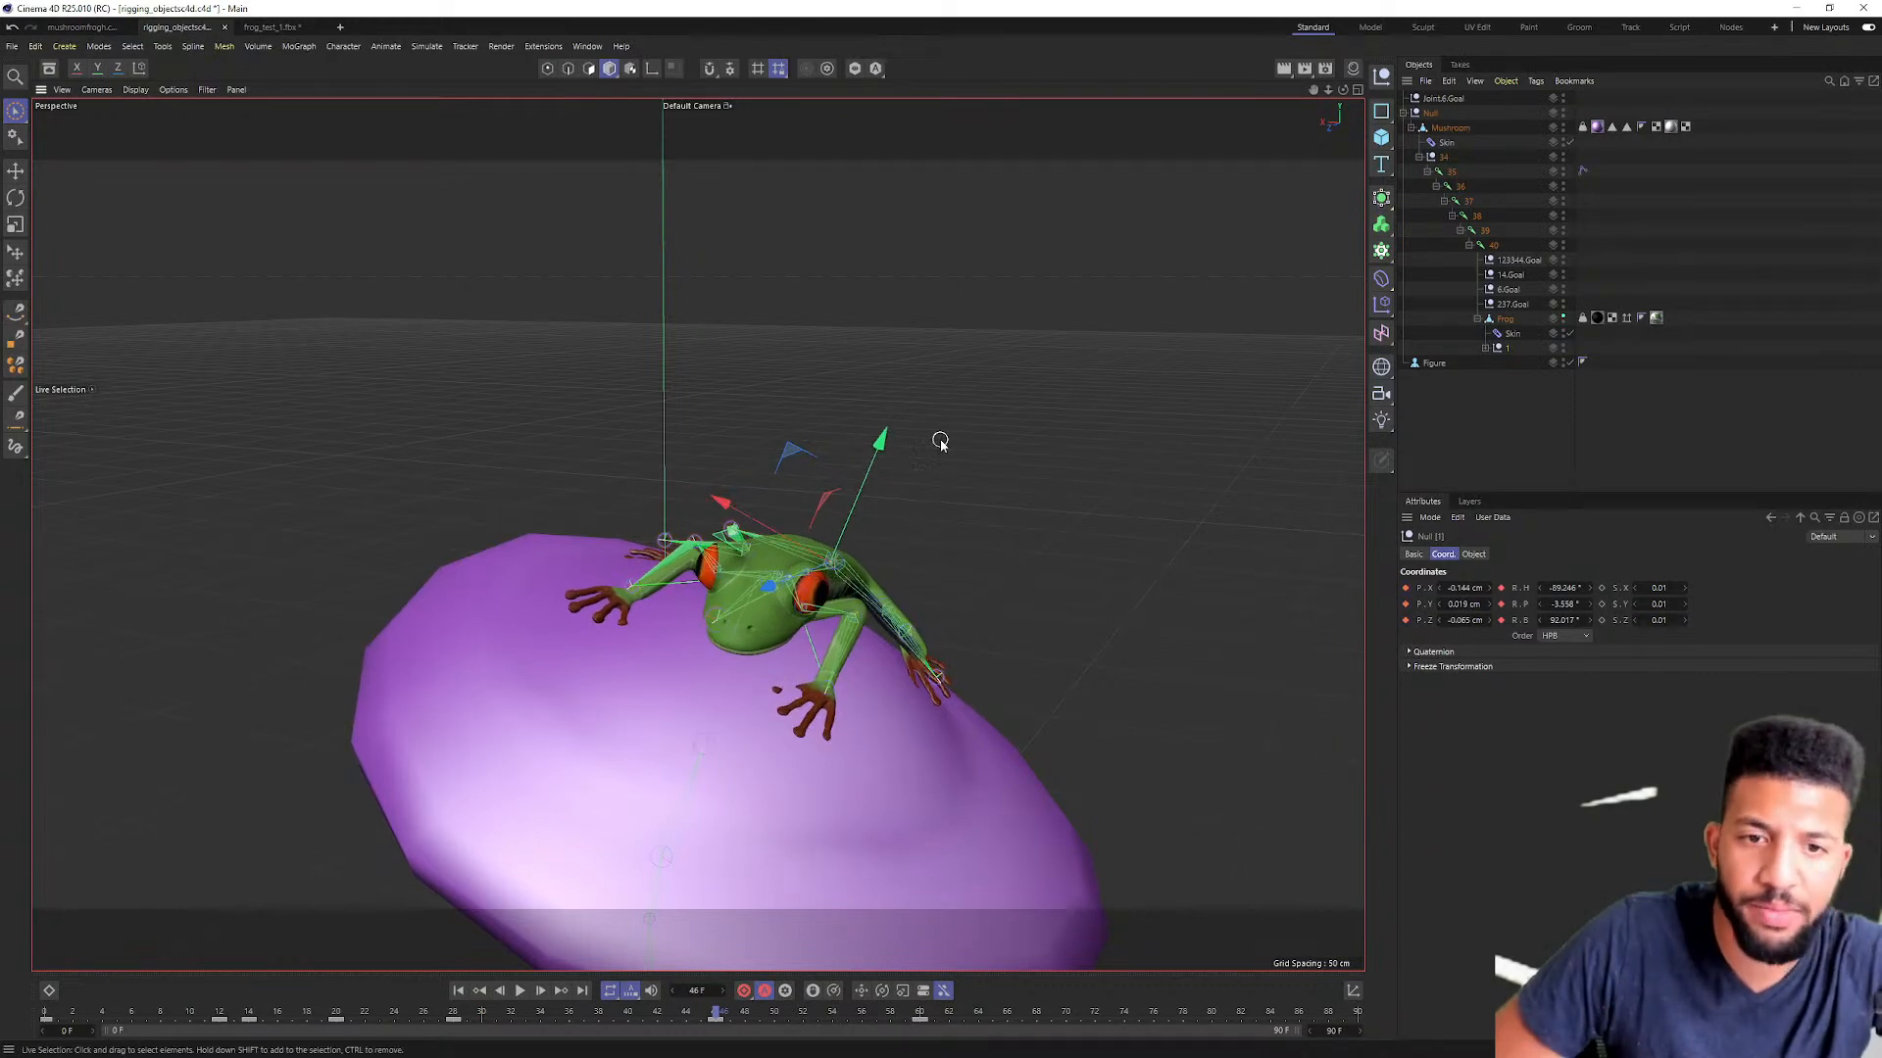
pyautogui.moveTo(885, 439); pyautogui.dragTo(885, 449)
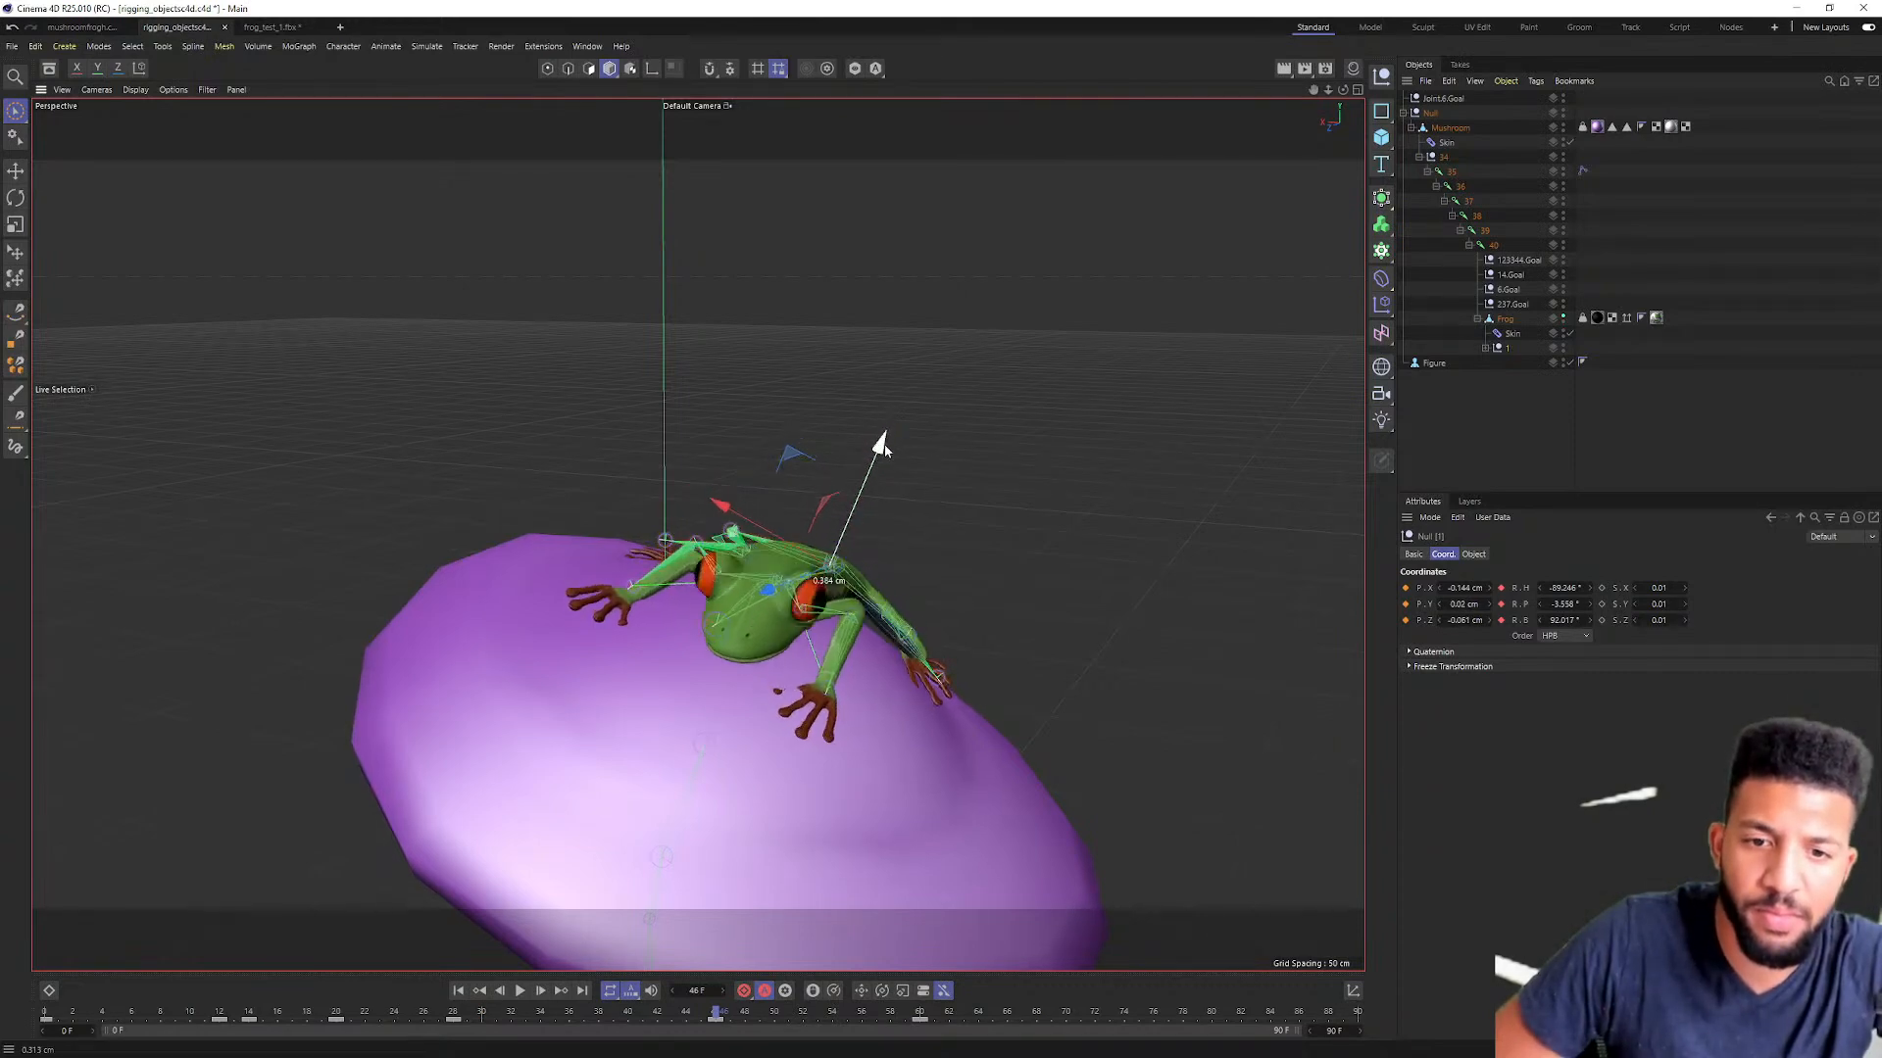
pyautogui.moveTo(699, 1019); pyautogui.dragTo(1213, 1024)
pyautogui.moveTo(639, 508); pyautogui.dragTo(838, 620)
pyautogui.moveTo(1227, 1027); pyautogui.dragTo(1370, 1031)
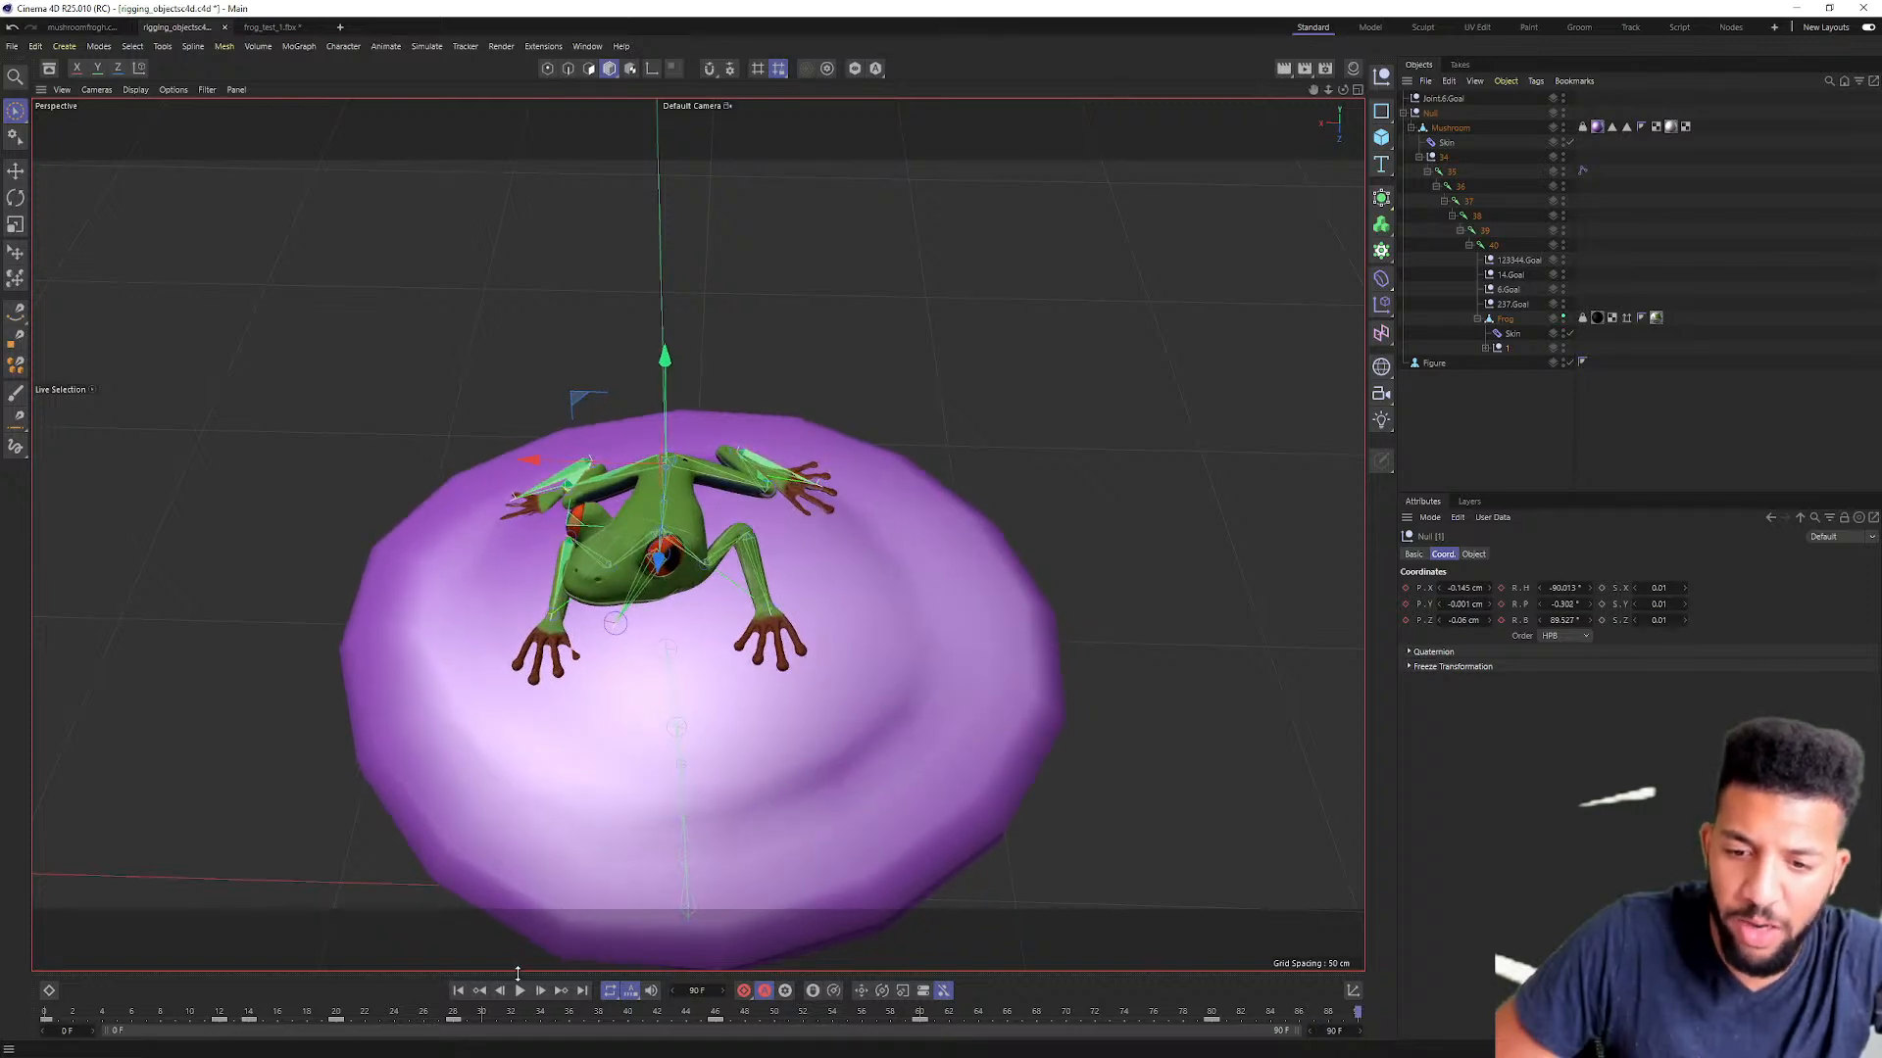
# Step: Open the Dope Sheet timeline below the viewport and enlarge it to show the rig's keyframe tracks
pyautogui.click(49, 991)
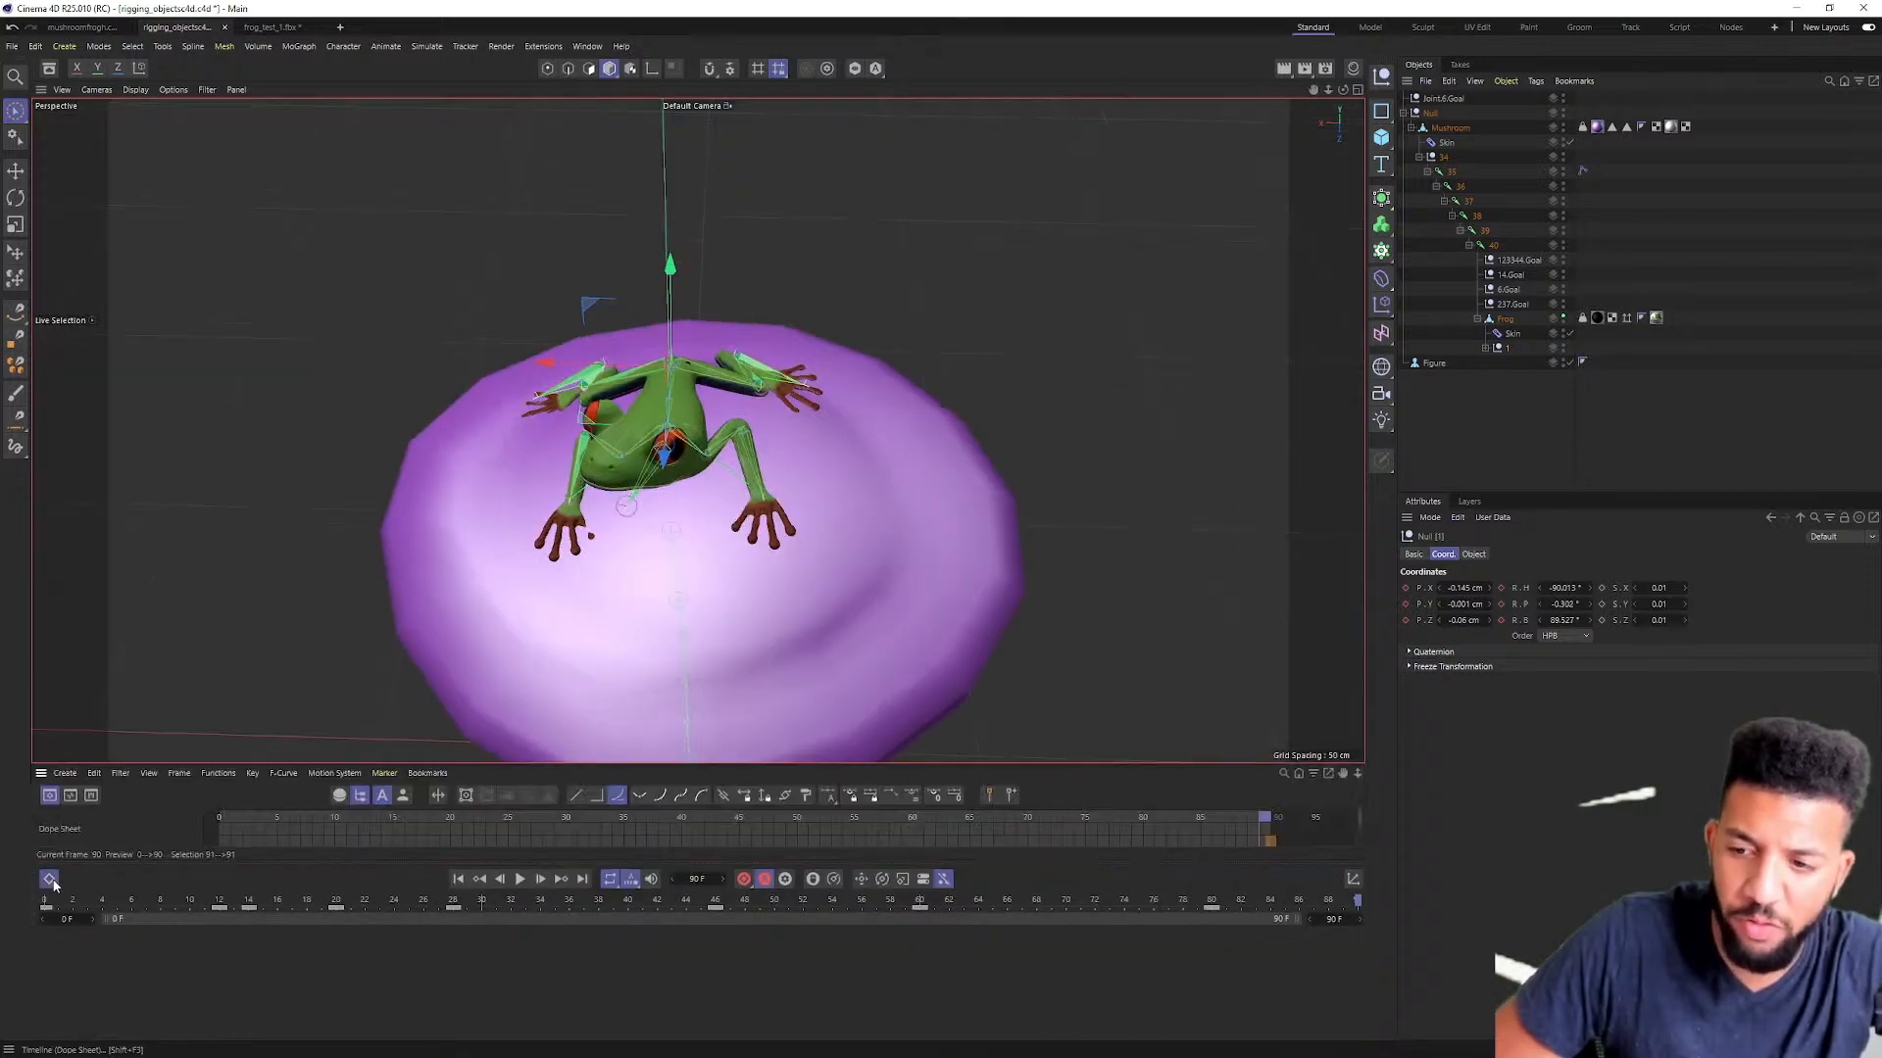
pyautogui.moveTo(224, 858); pyautogui.dragTo(218, 937)
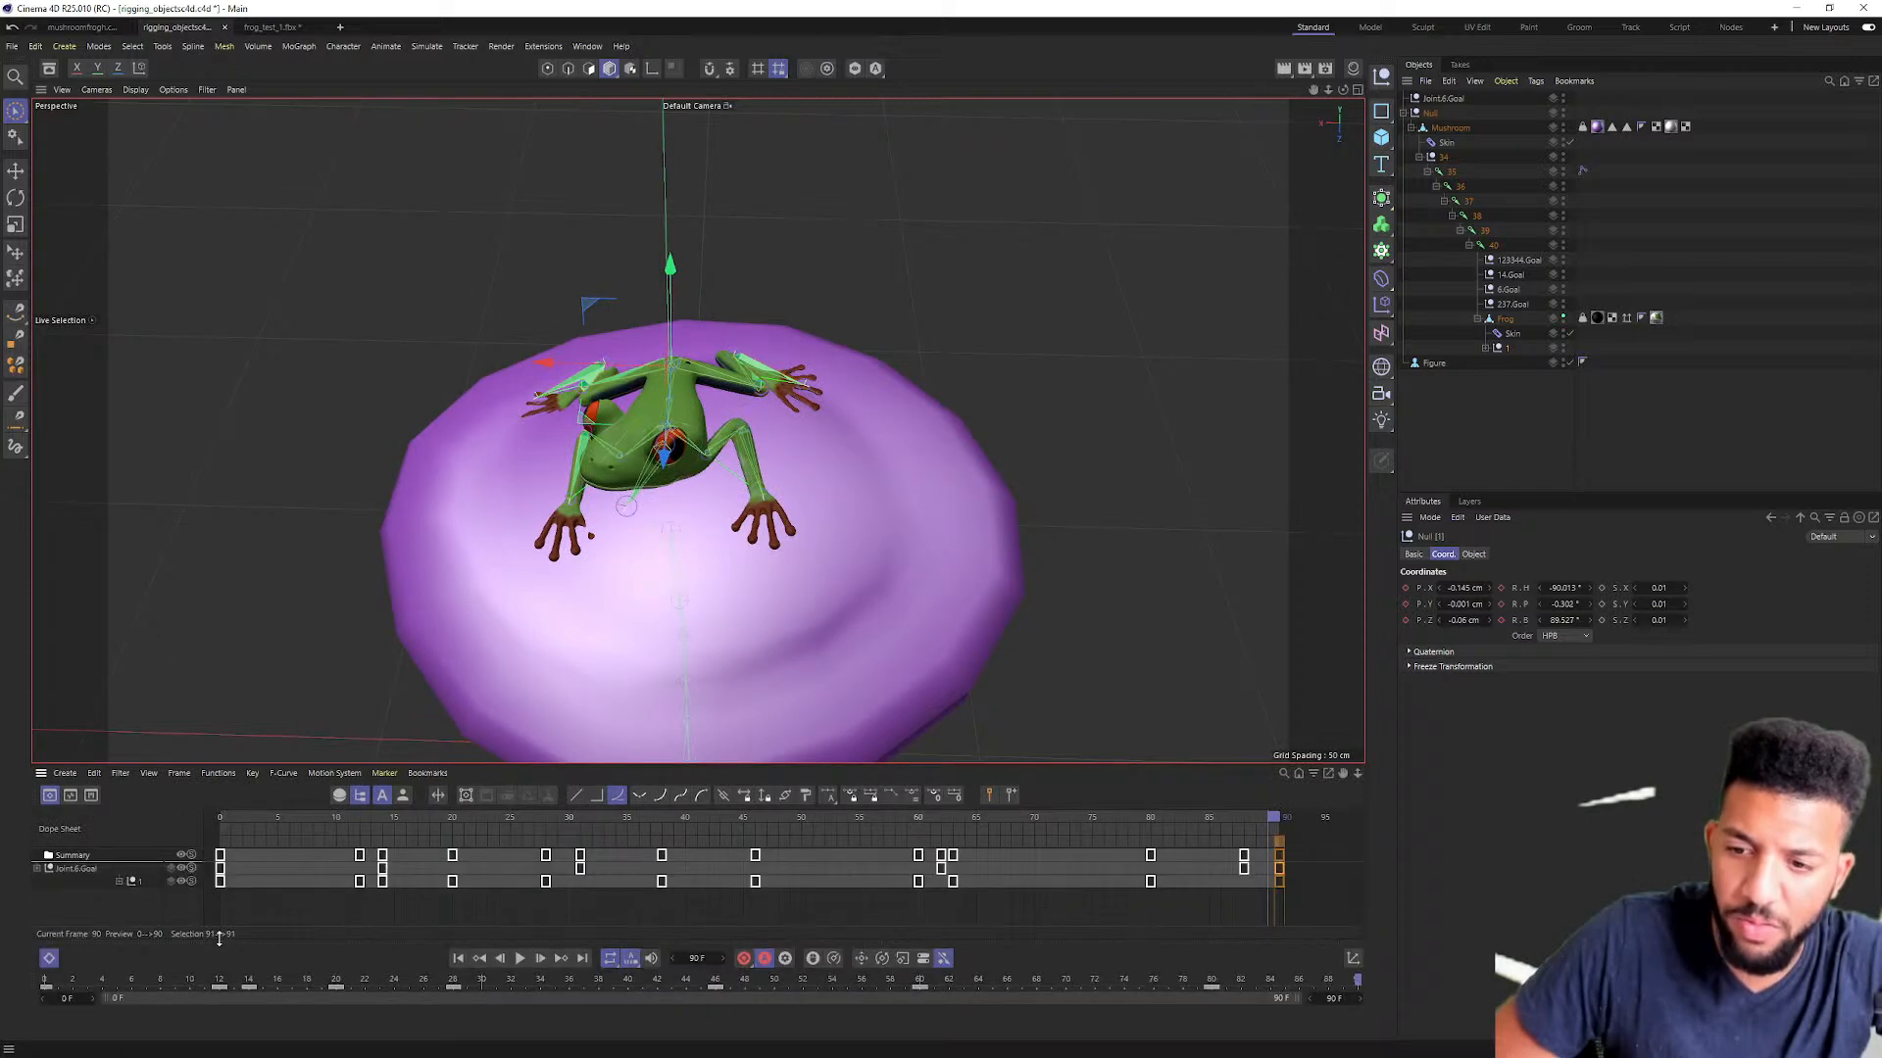
pyautogui.moveTo(192, 841); pyautogui.dragTo(221, 856)
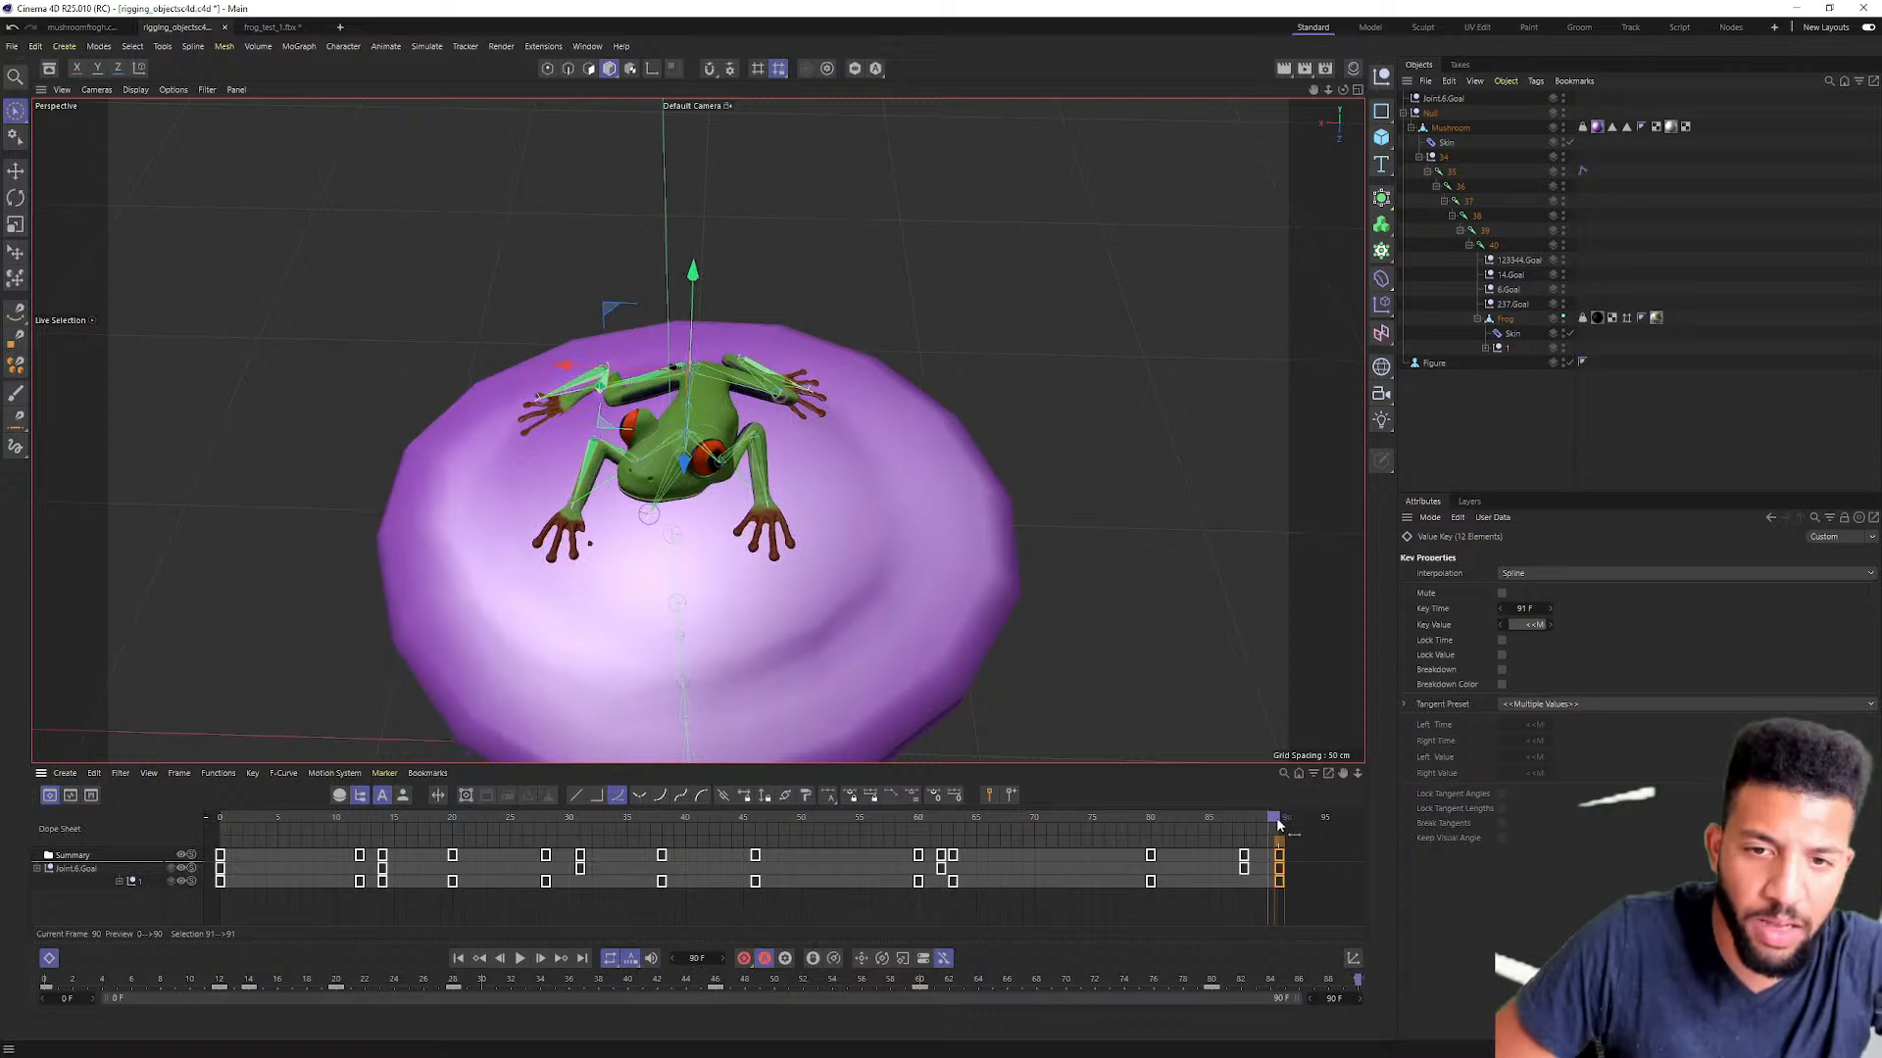
# Step: Play the frog animation from several angles, stop it, scrub to frame 16 and save the project
pyautogui.press('F8')
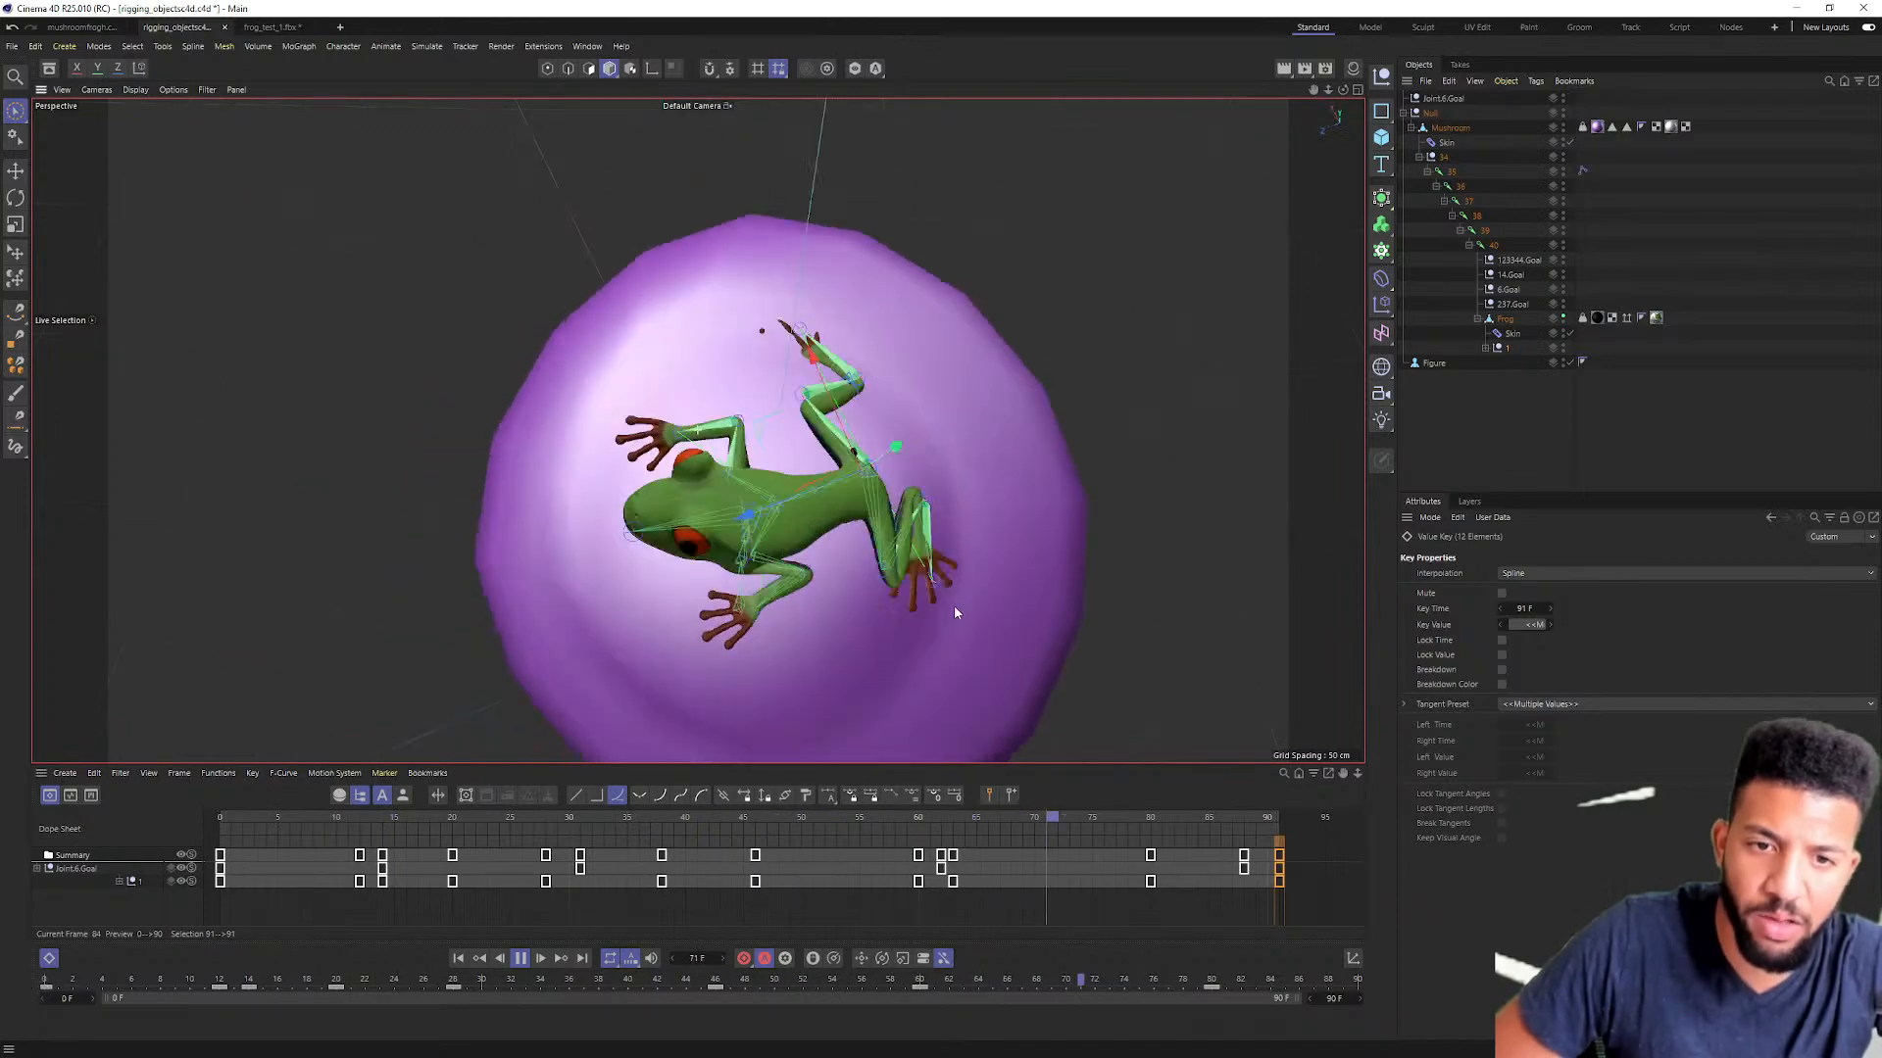
pyautogui.keyDown('alt'); pyautogui.moveTo(847, 661); pyautogui.dragTo(931, 583); pyautogui.keyUp('alt')
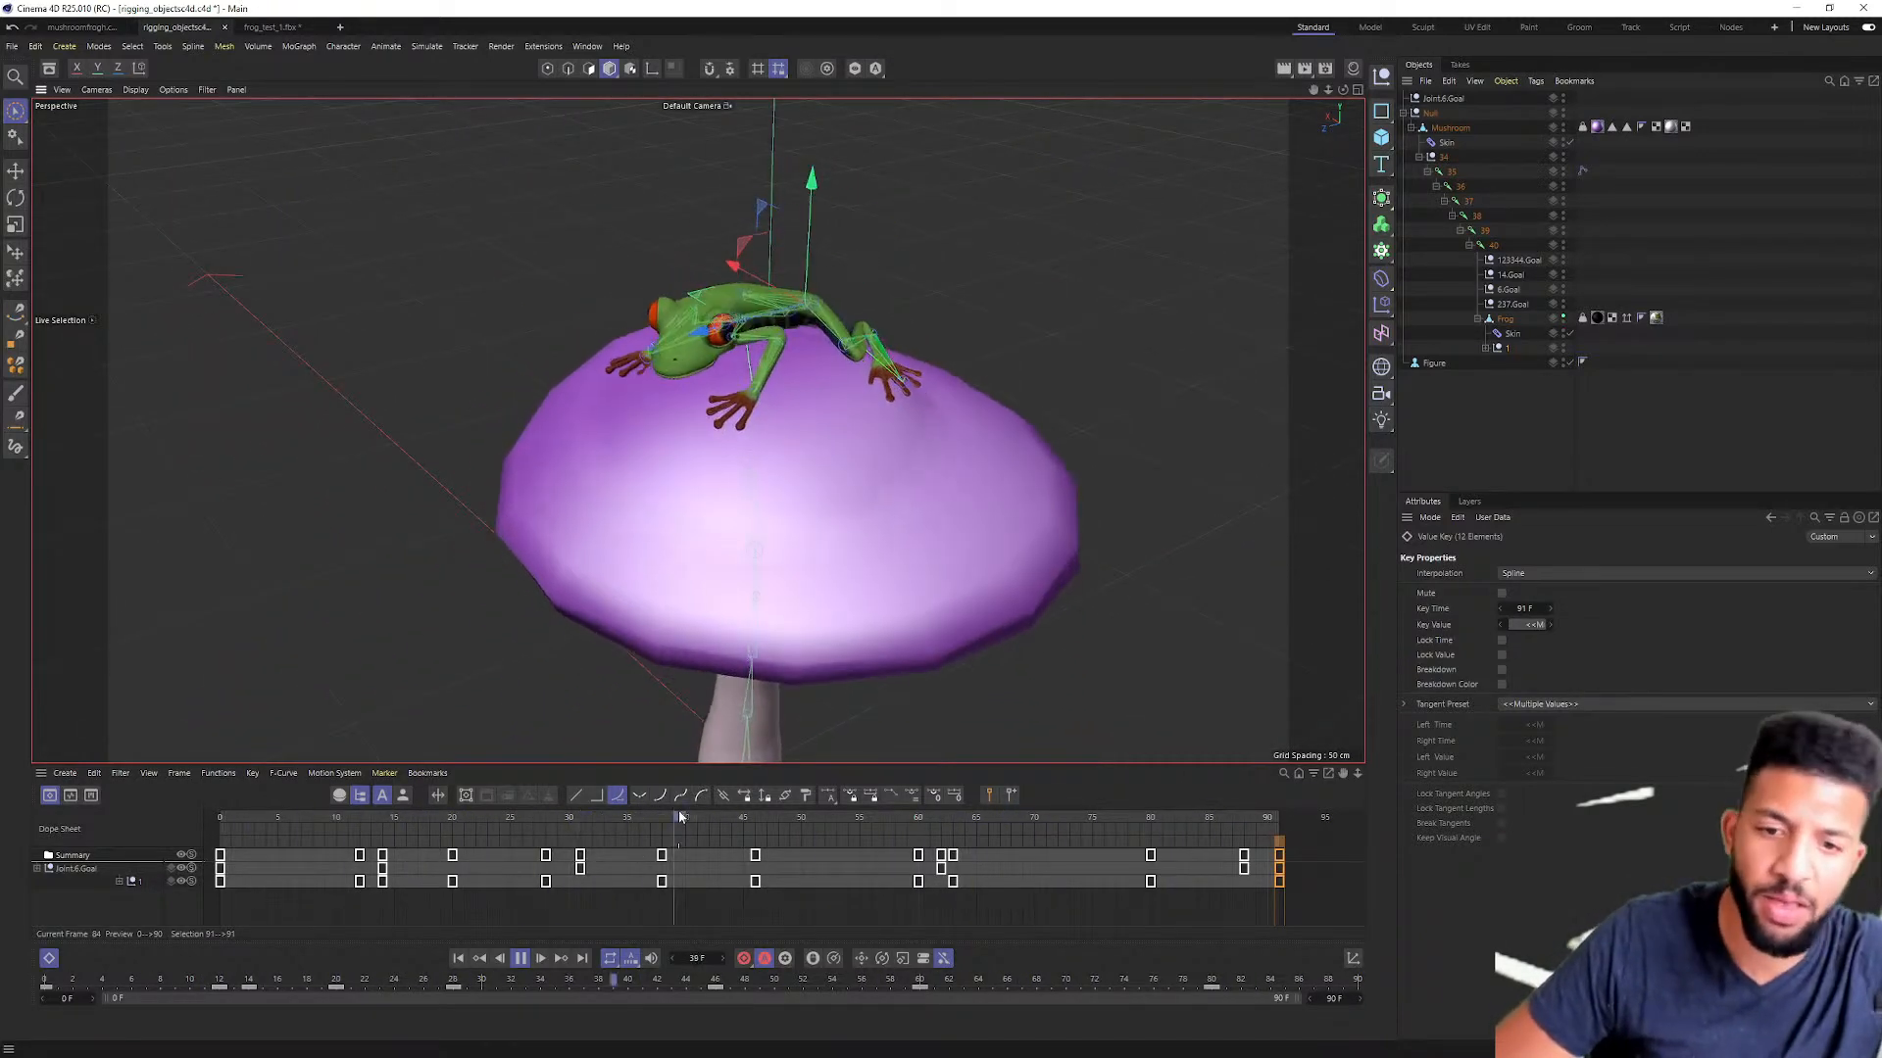
pyautogui.click(520, 959)
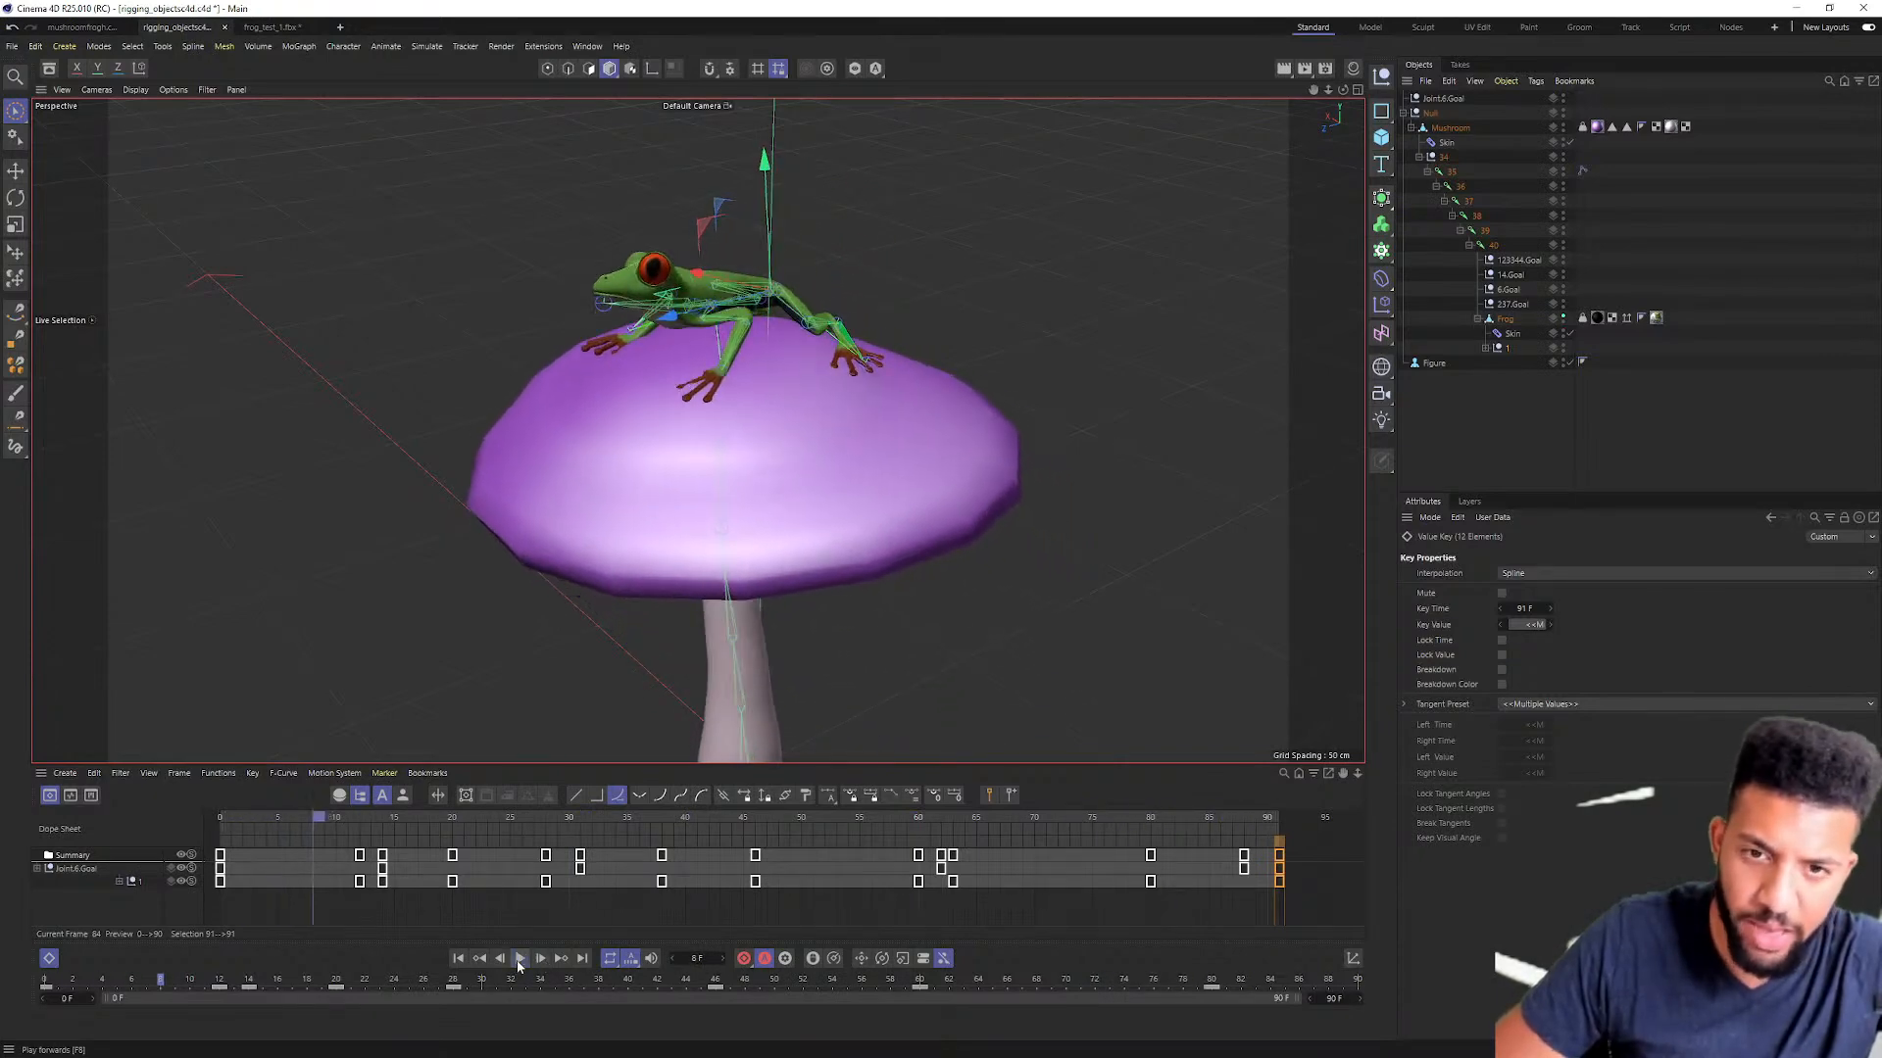
pyautogui.moveTo(361, 823); pyautogui.dragTo(404, 823)
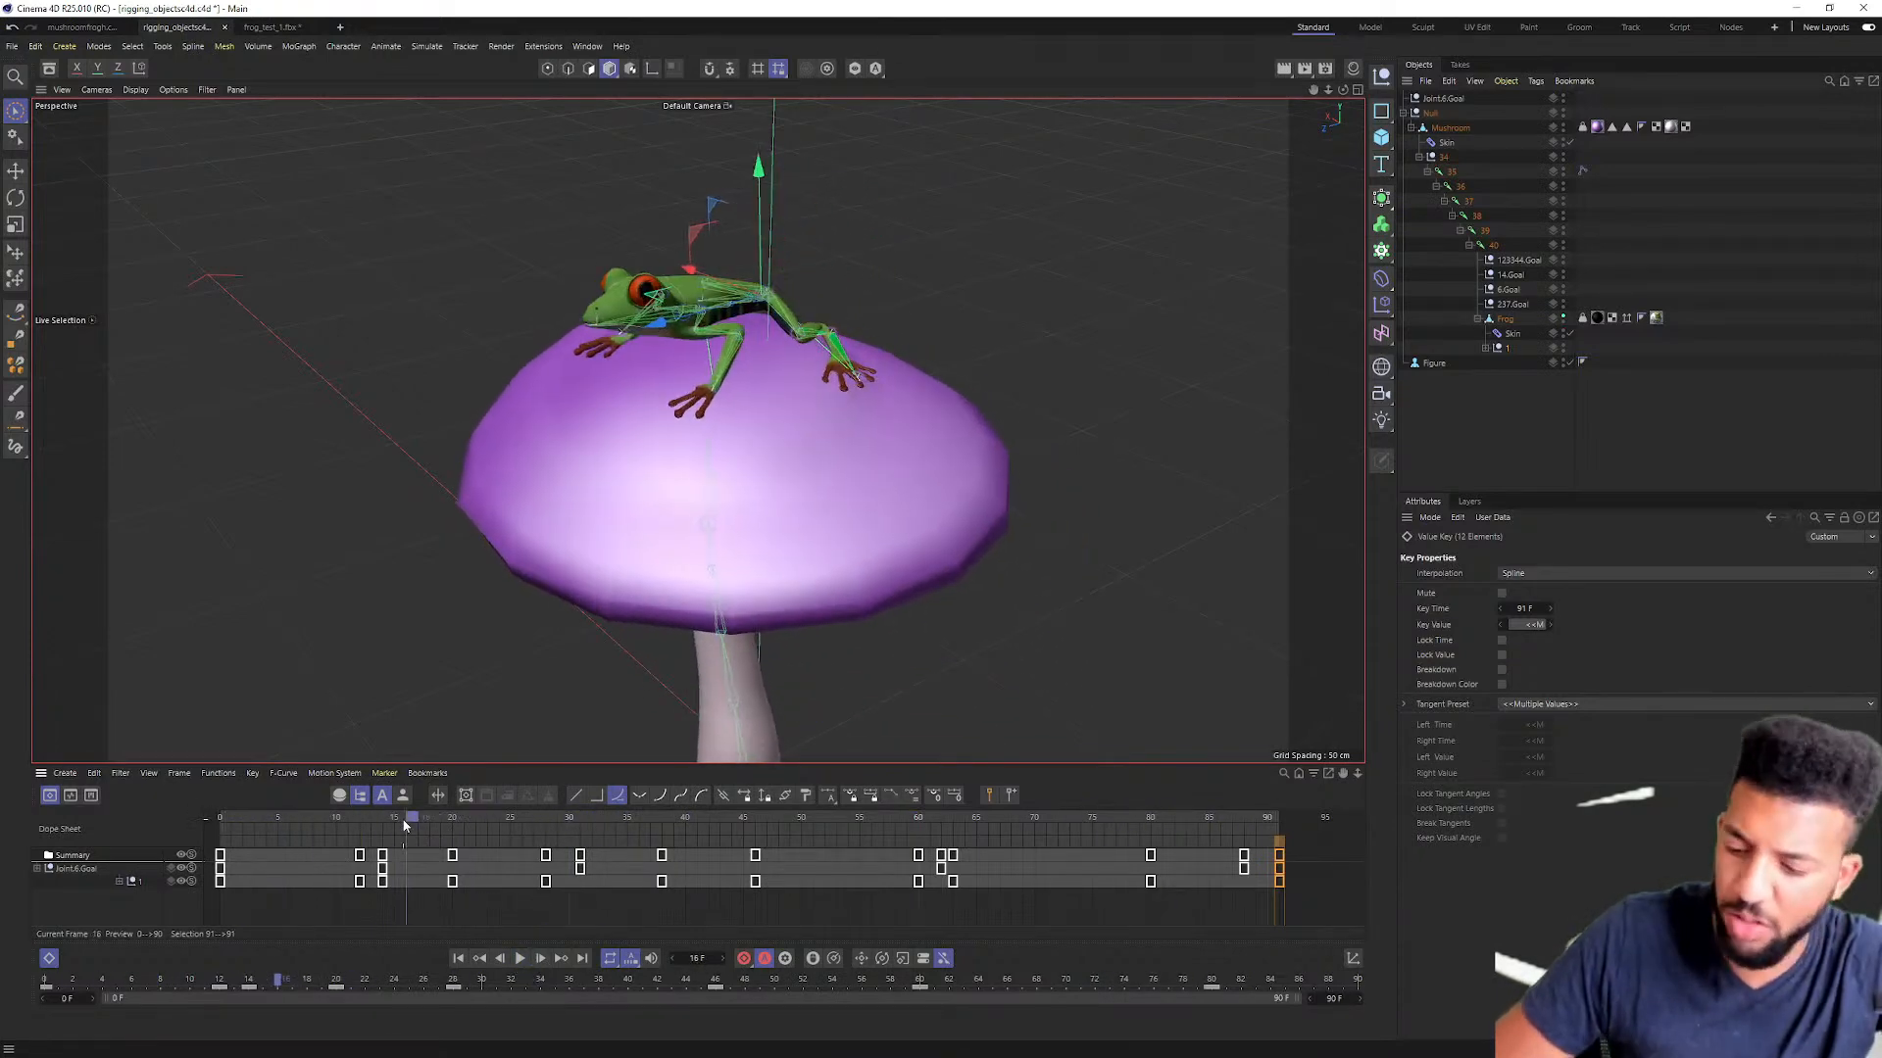
pyautogui.hotkey('ctrl', 's')
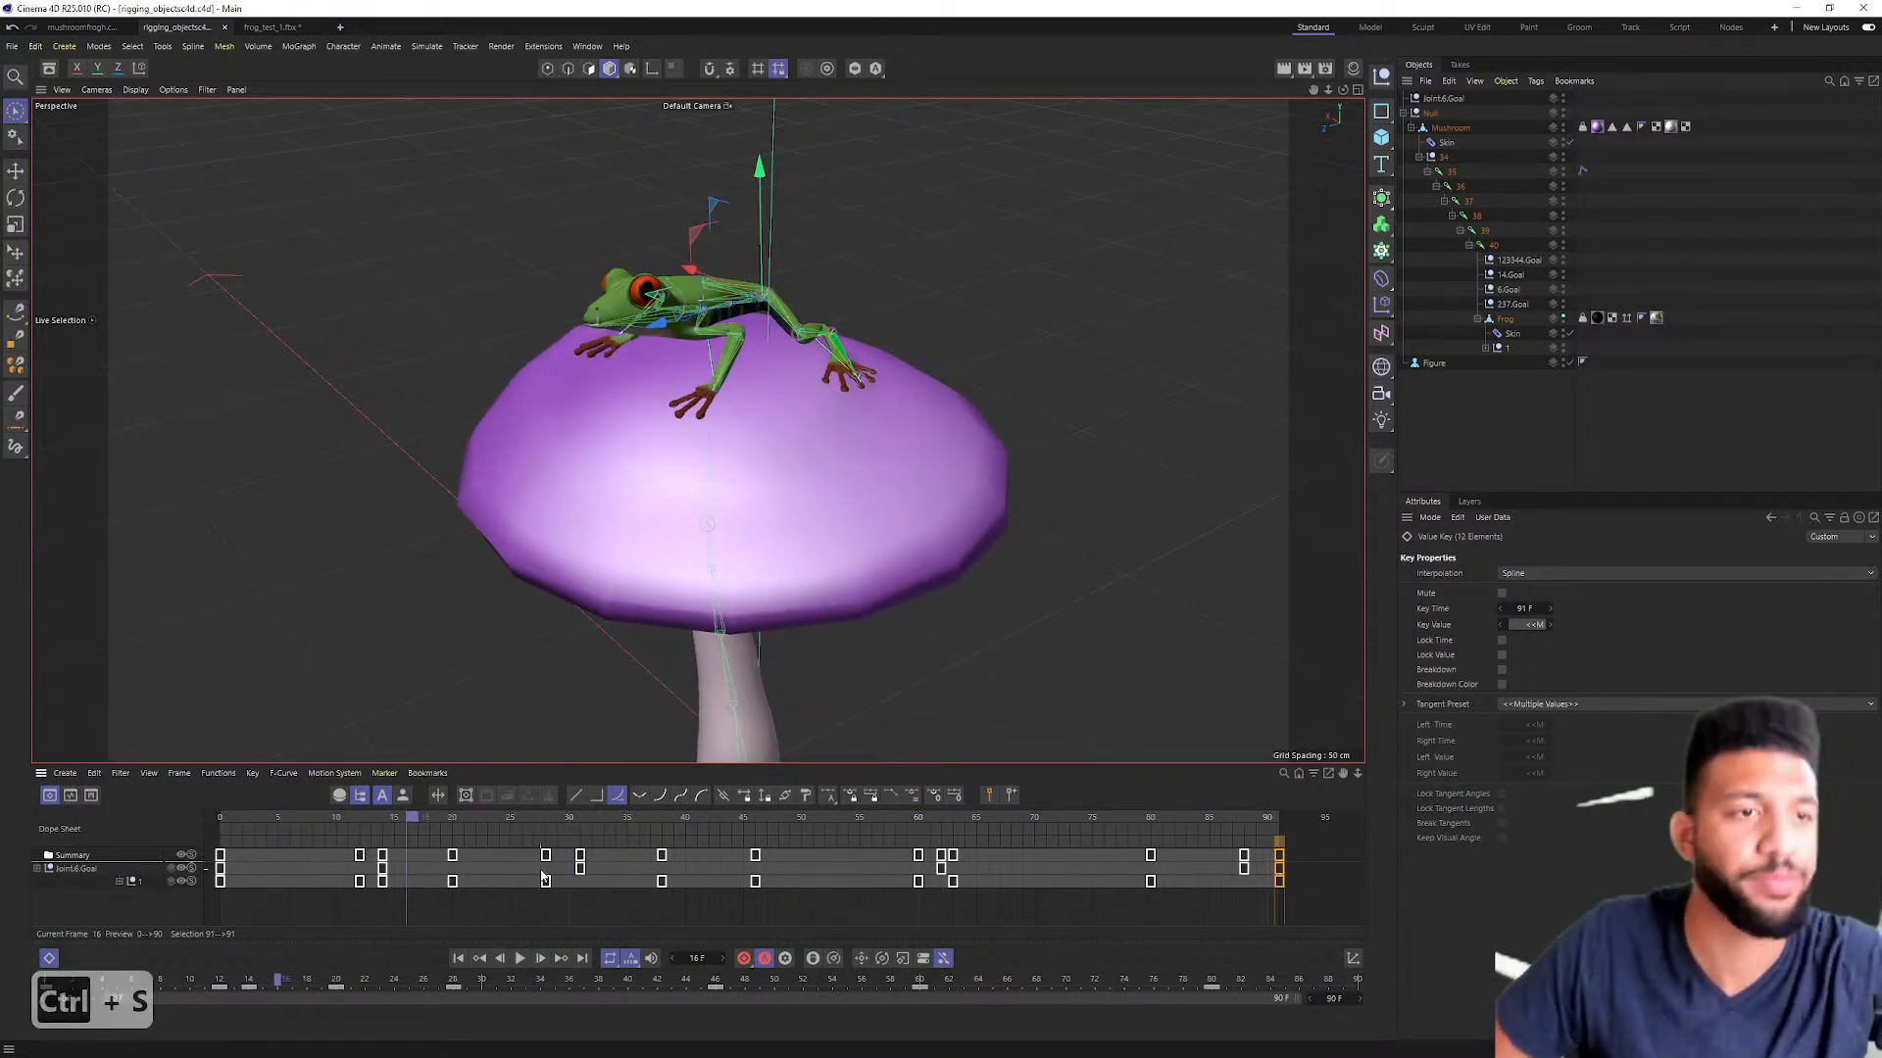
# Step: Delete the Figure object standing beside the mushroom
pyautogui.click(1433, 363)
pyautogui.press('o')
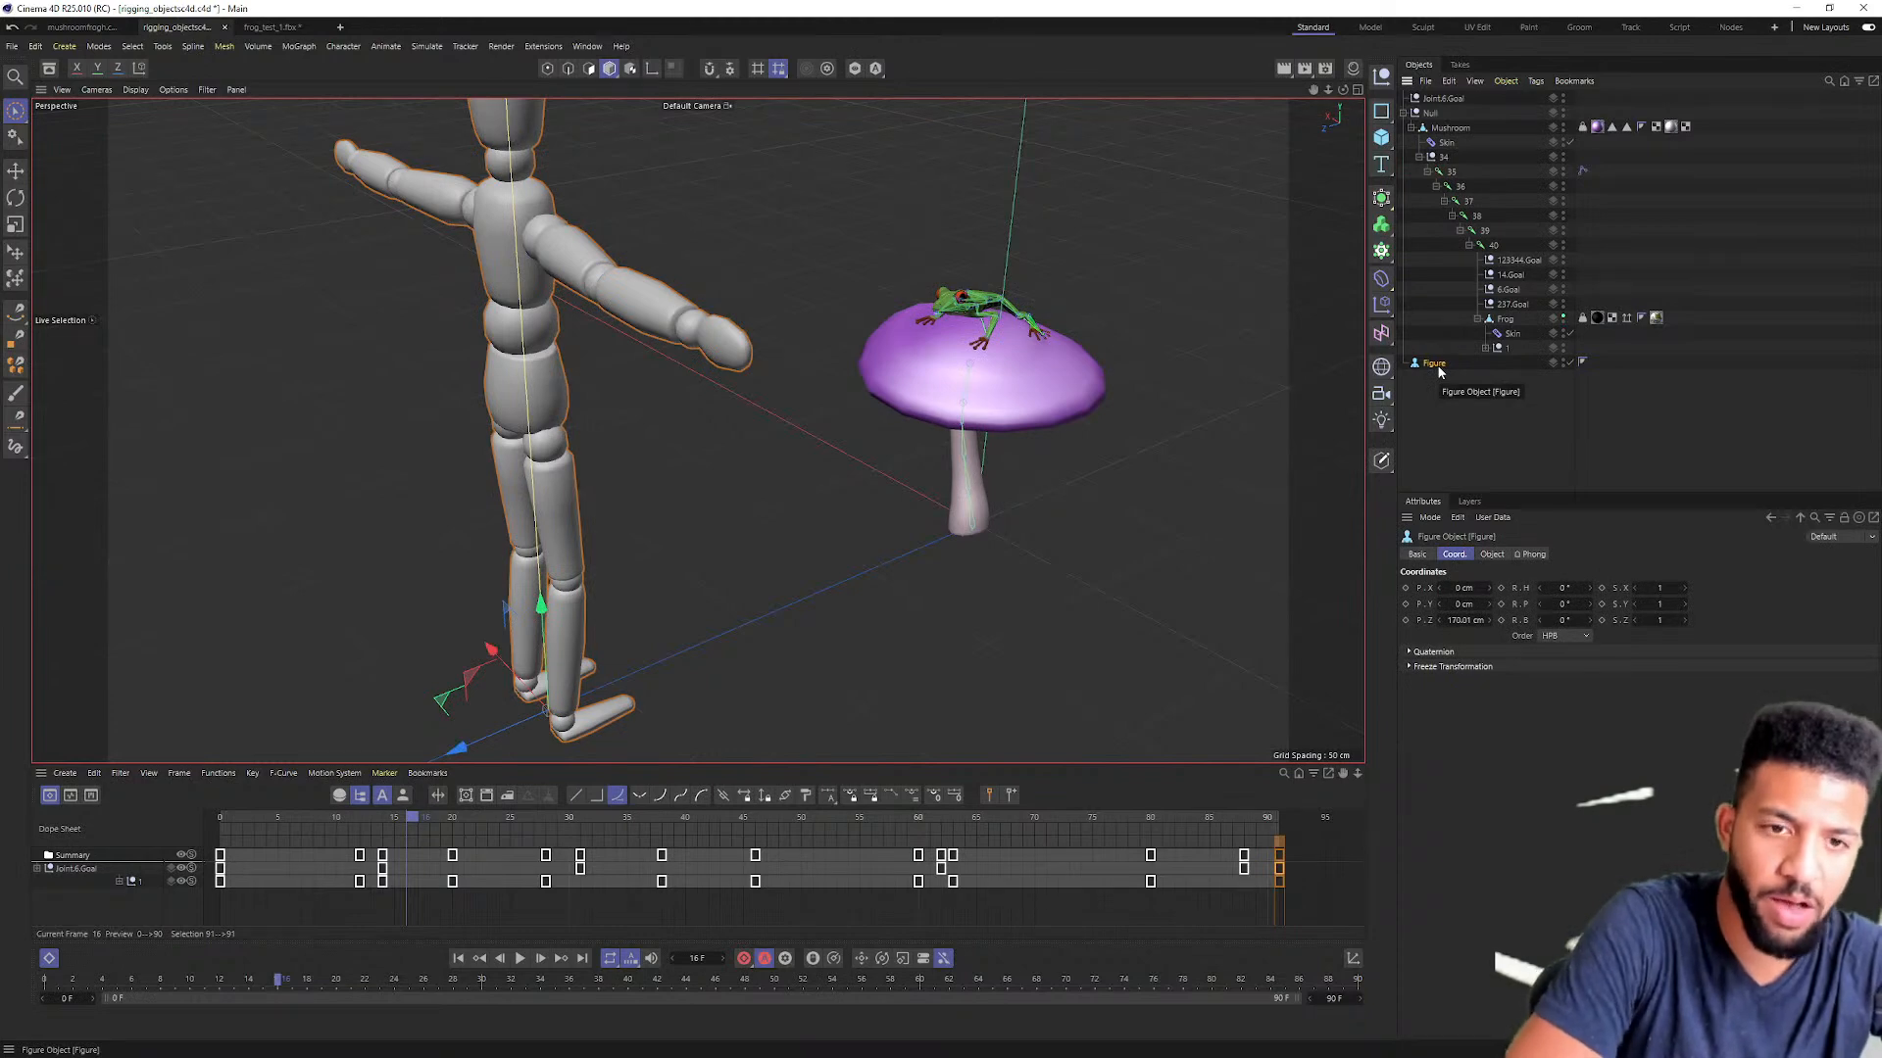
pyautogui.press('Delete')
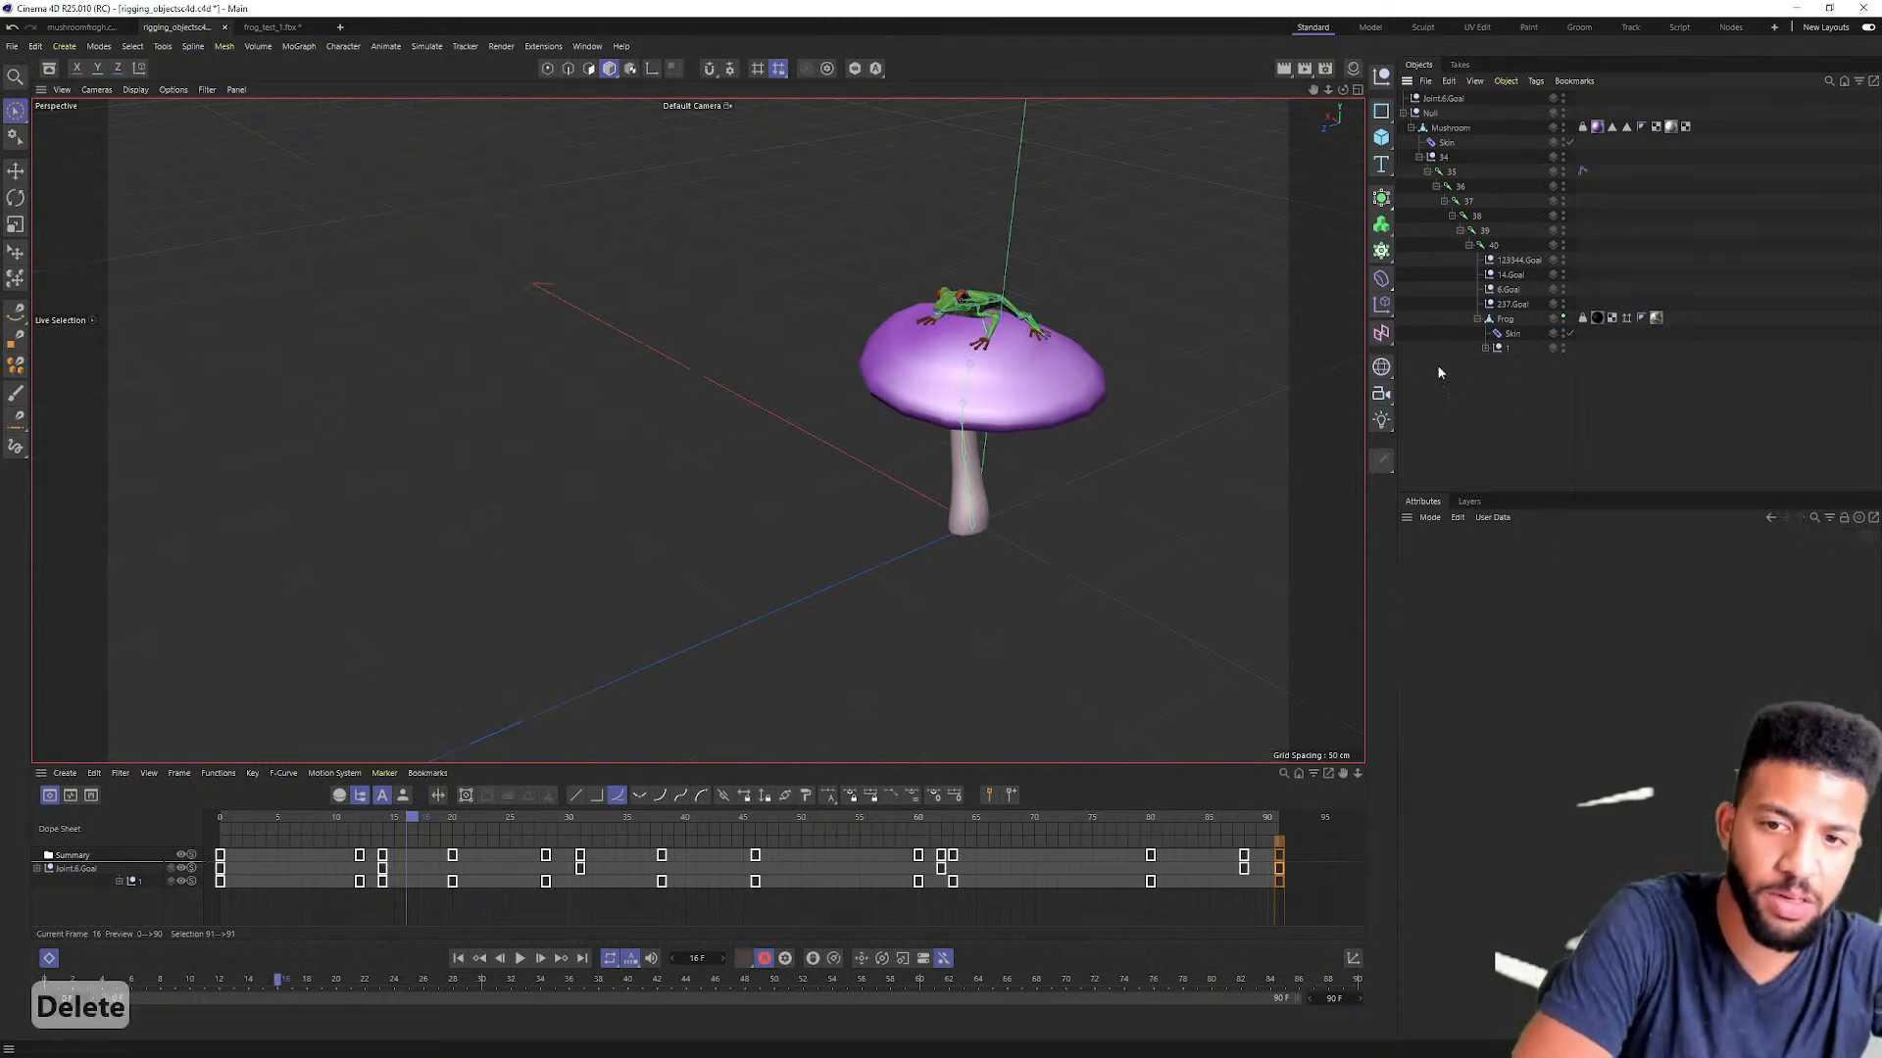
# Step: Try moving the Joint.6.Goal null and undo the change
pyautogui.click(1438, 102)
pyautogui.moveTo(845, 316); pyautogui.dragTo(1243, 227)
pyautogui.hotkey('ctrl', 'z')
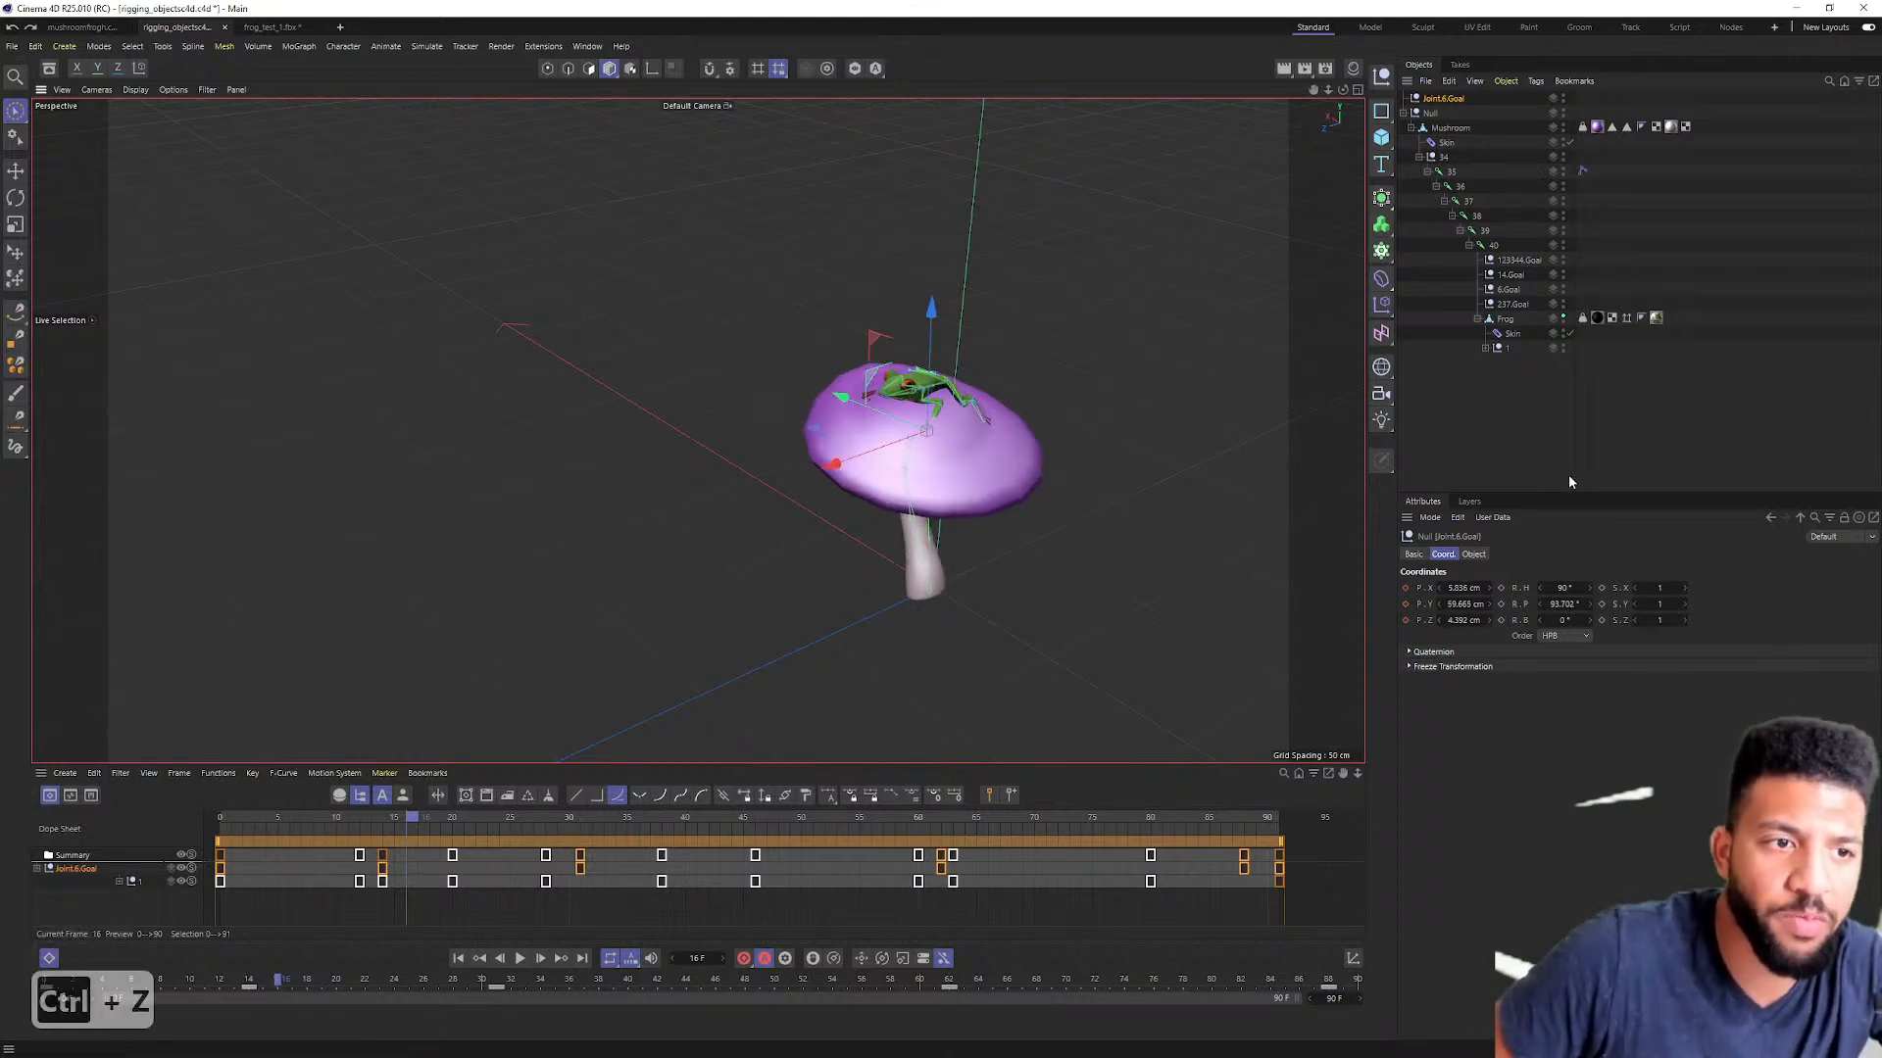
pyautogui.hotkey('ctrl', 'z')
pyautogui.hotkey('ctrl', 'z')
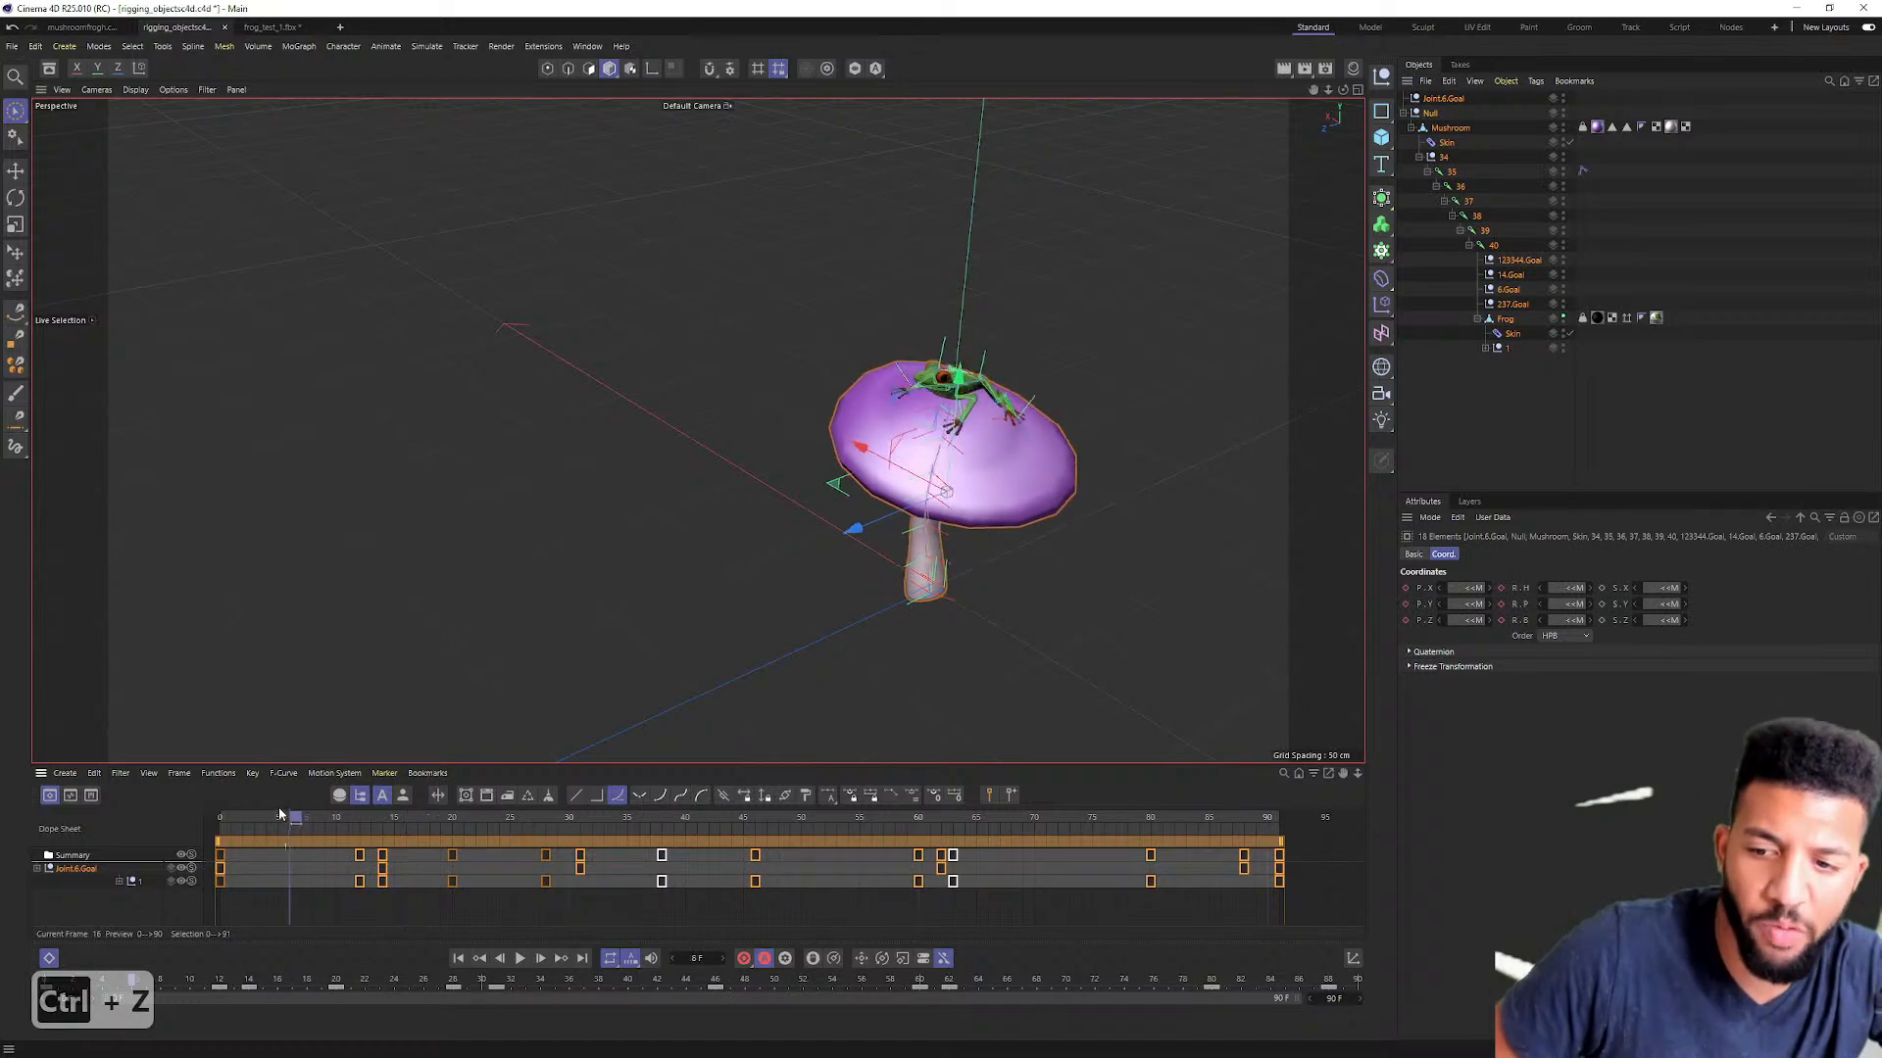
# Step: Bake the whole rig from frame 0 to 90 without creating a copy, with Bake Expressions, Clean Tracks, Position, Rotation and Animated Parameters enabled
pyautogui.moveTo(423, 767); pyautogui.dragTo(372, 688)
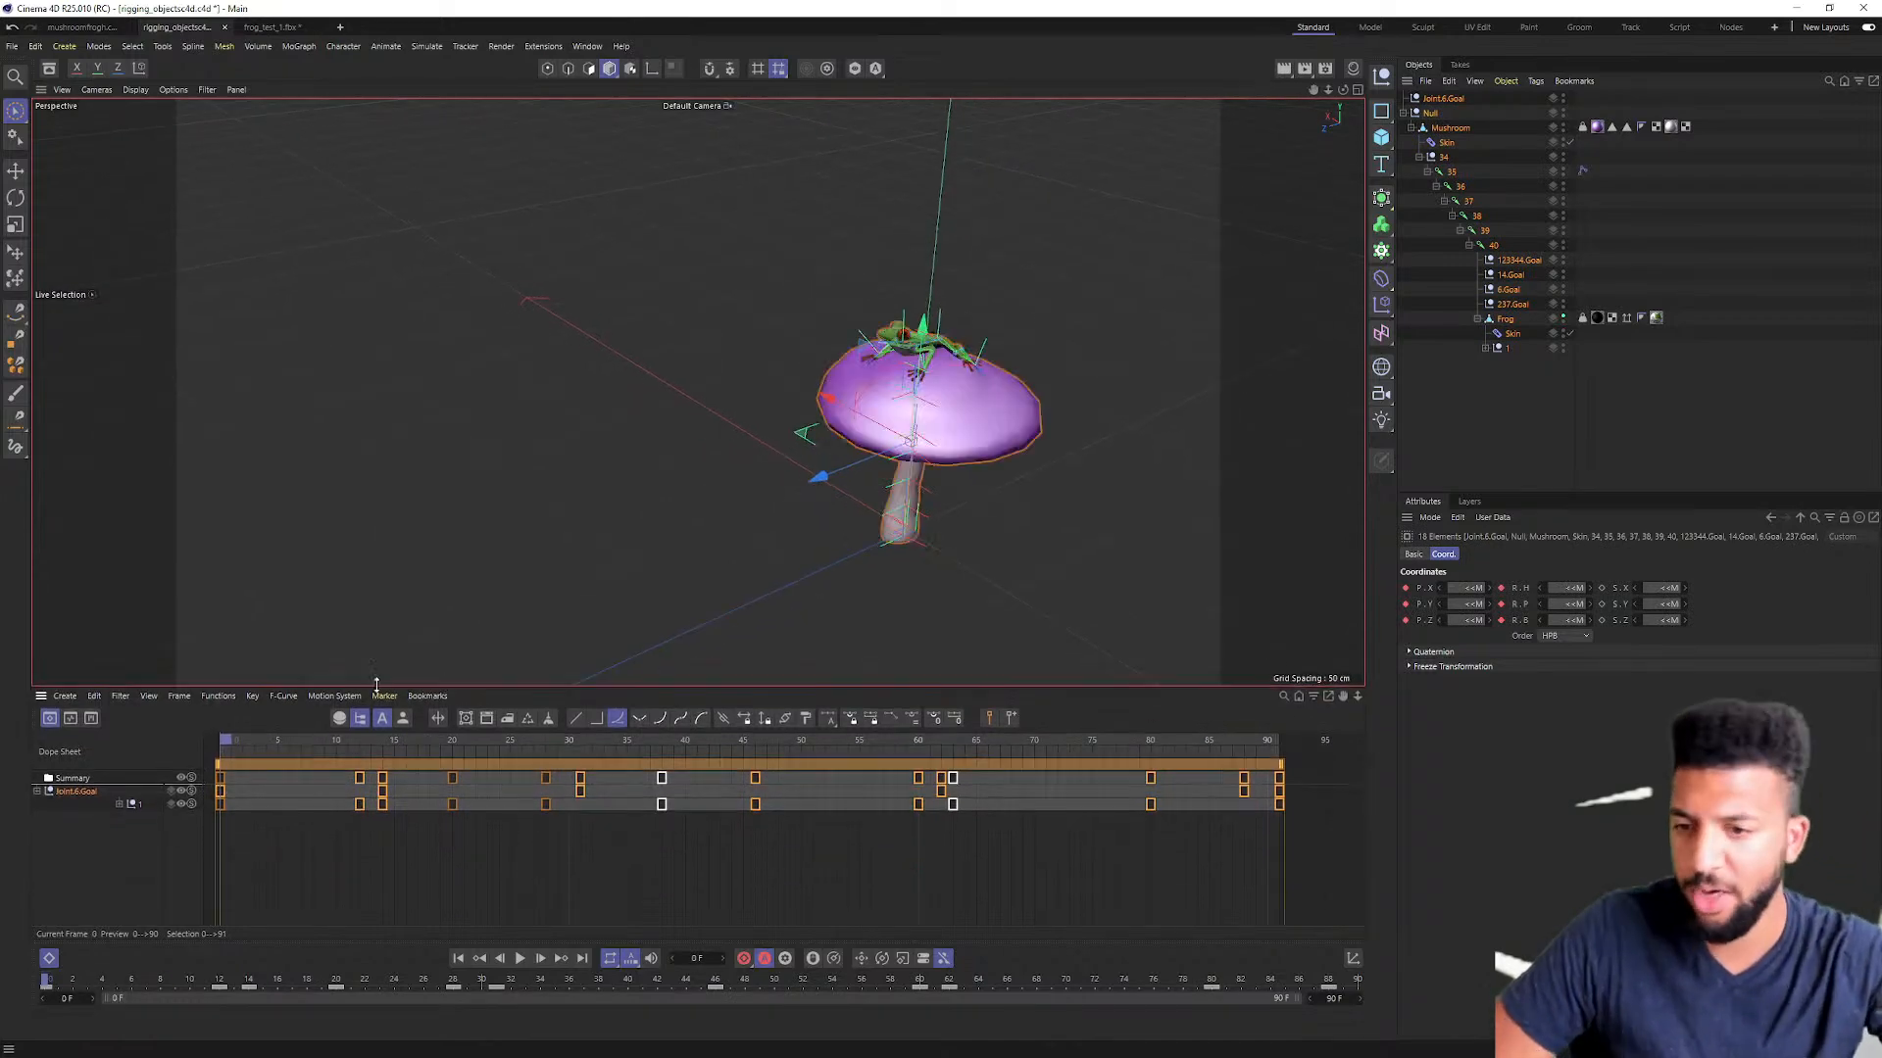
pyautogui.click(219, 697)
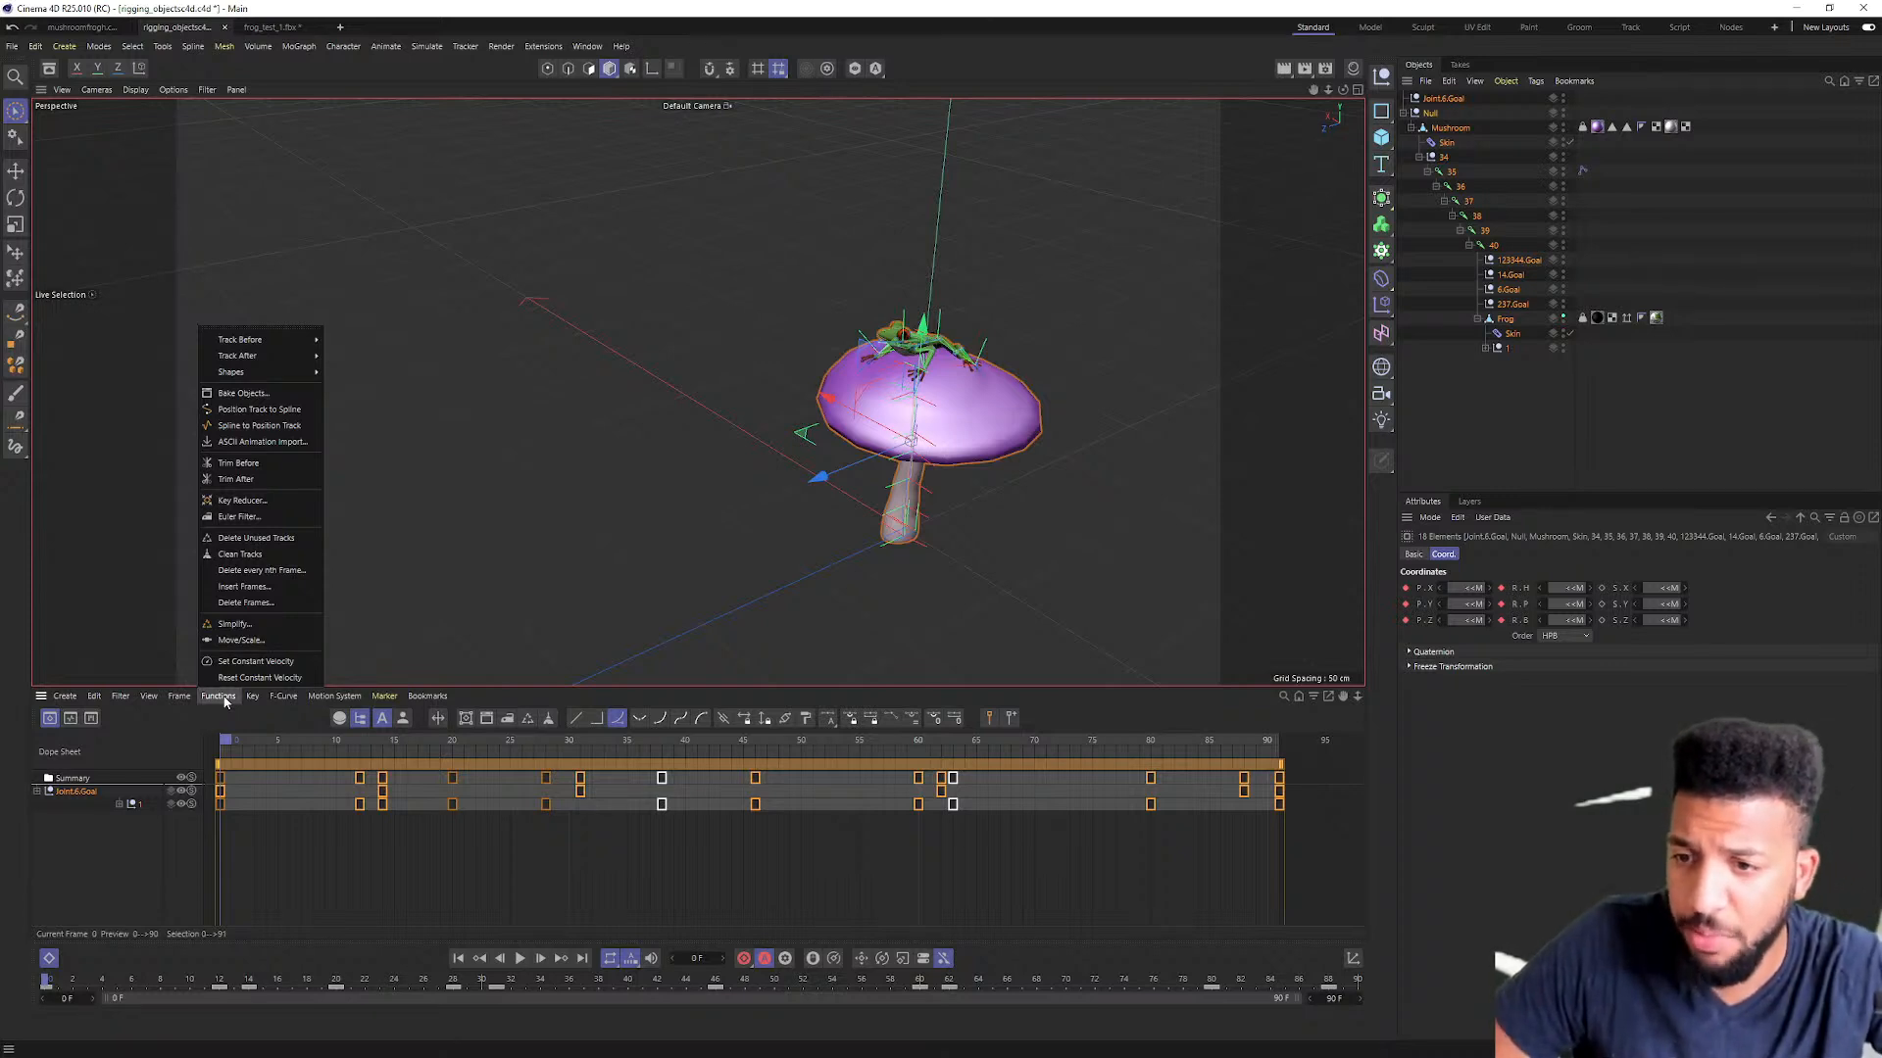
pyautogui.click(243, 394)
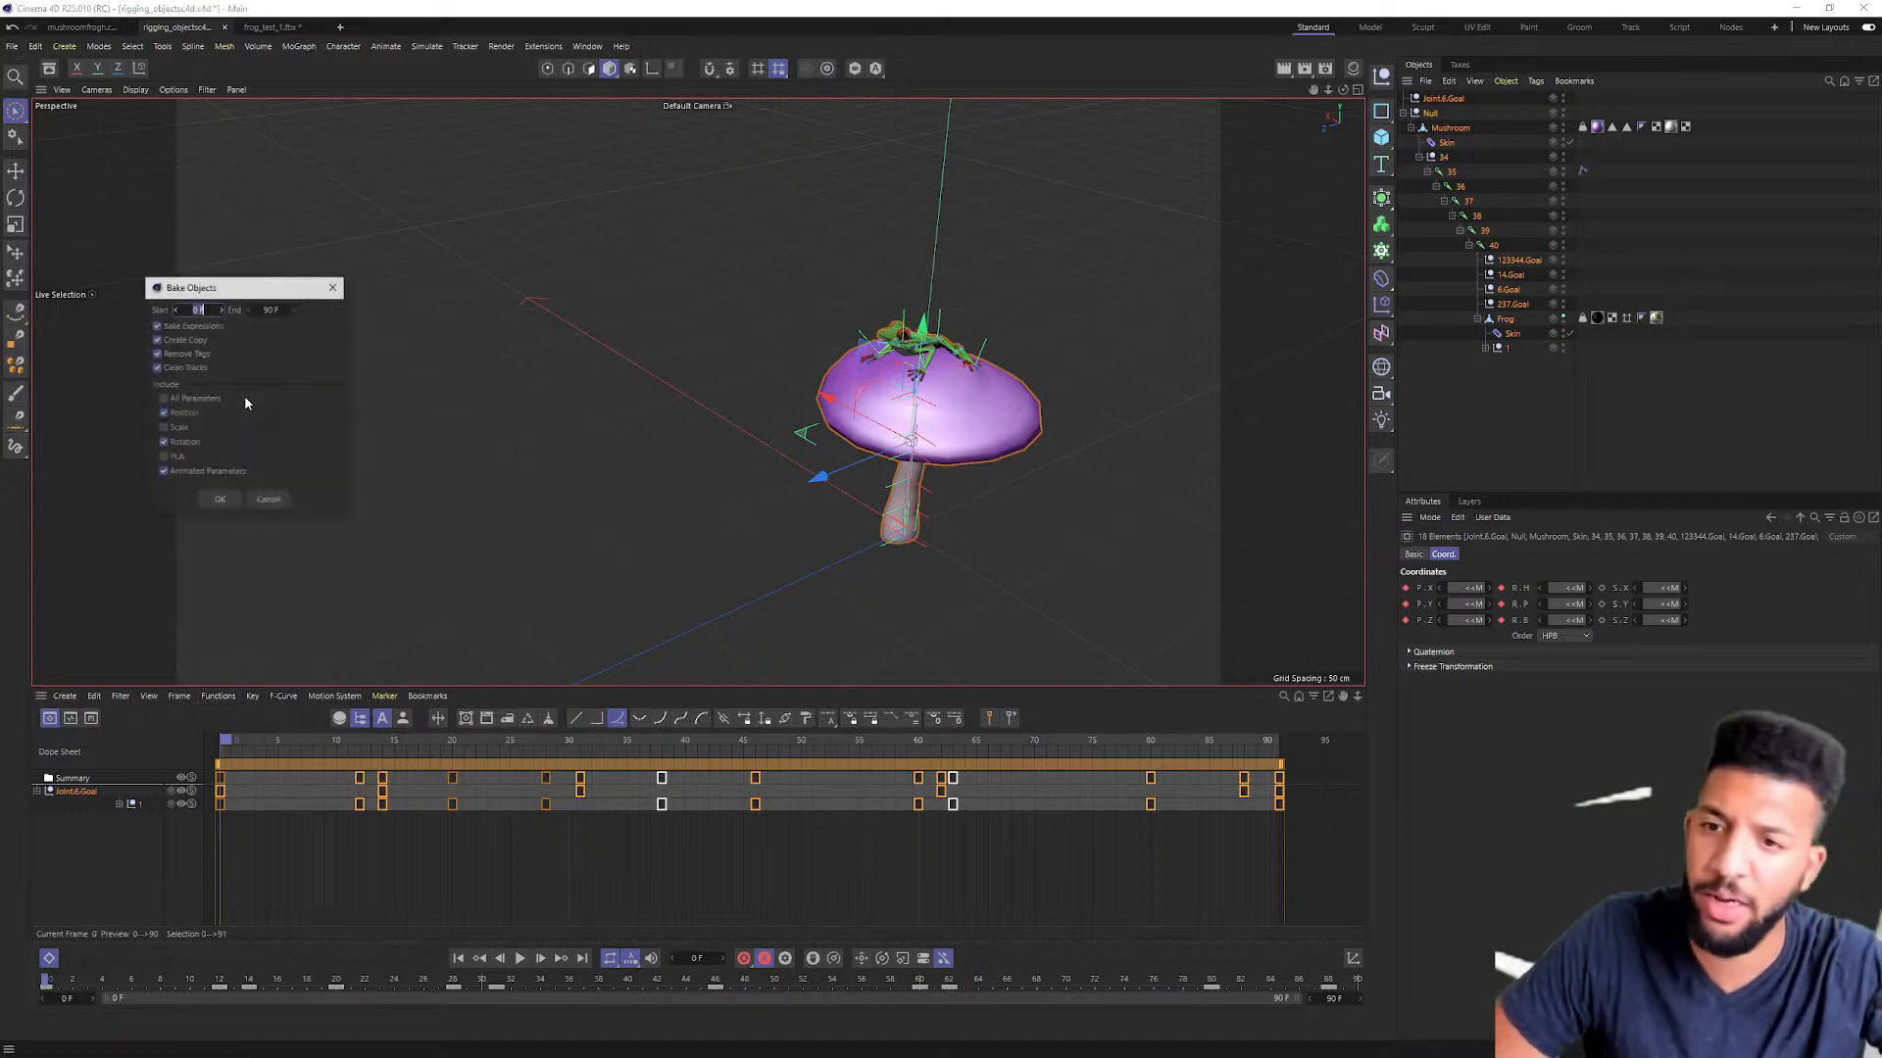
pyautogui.moveTo(257, 286); pyautogui.dragTo(502, 306)
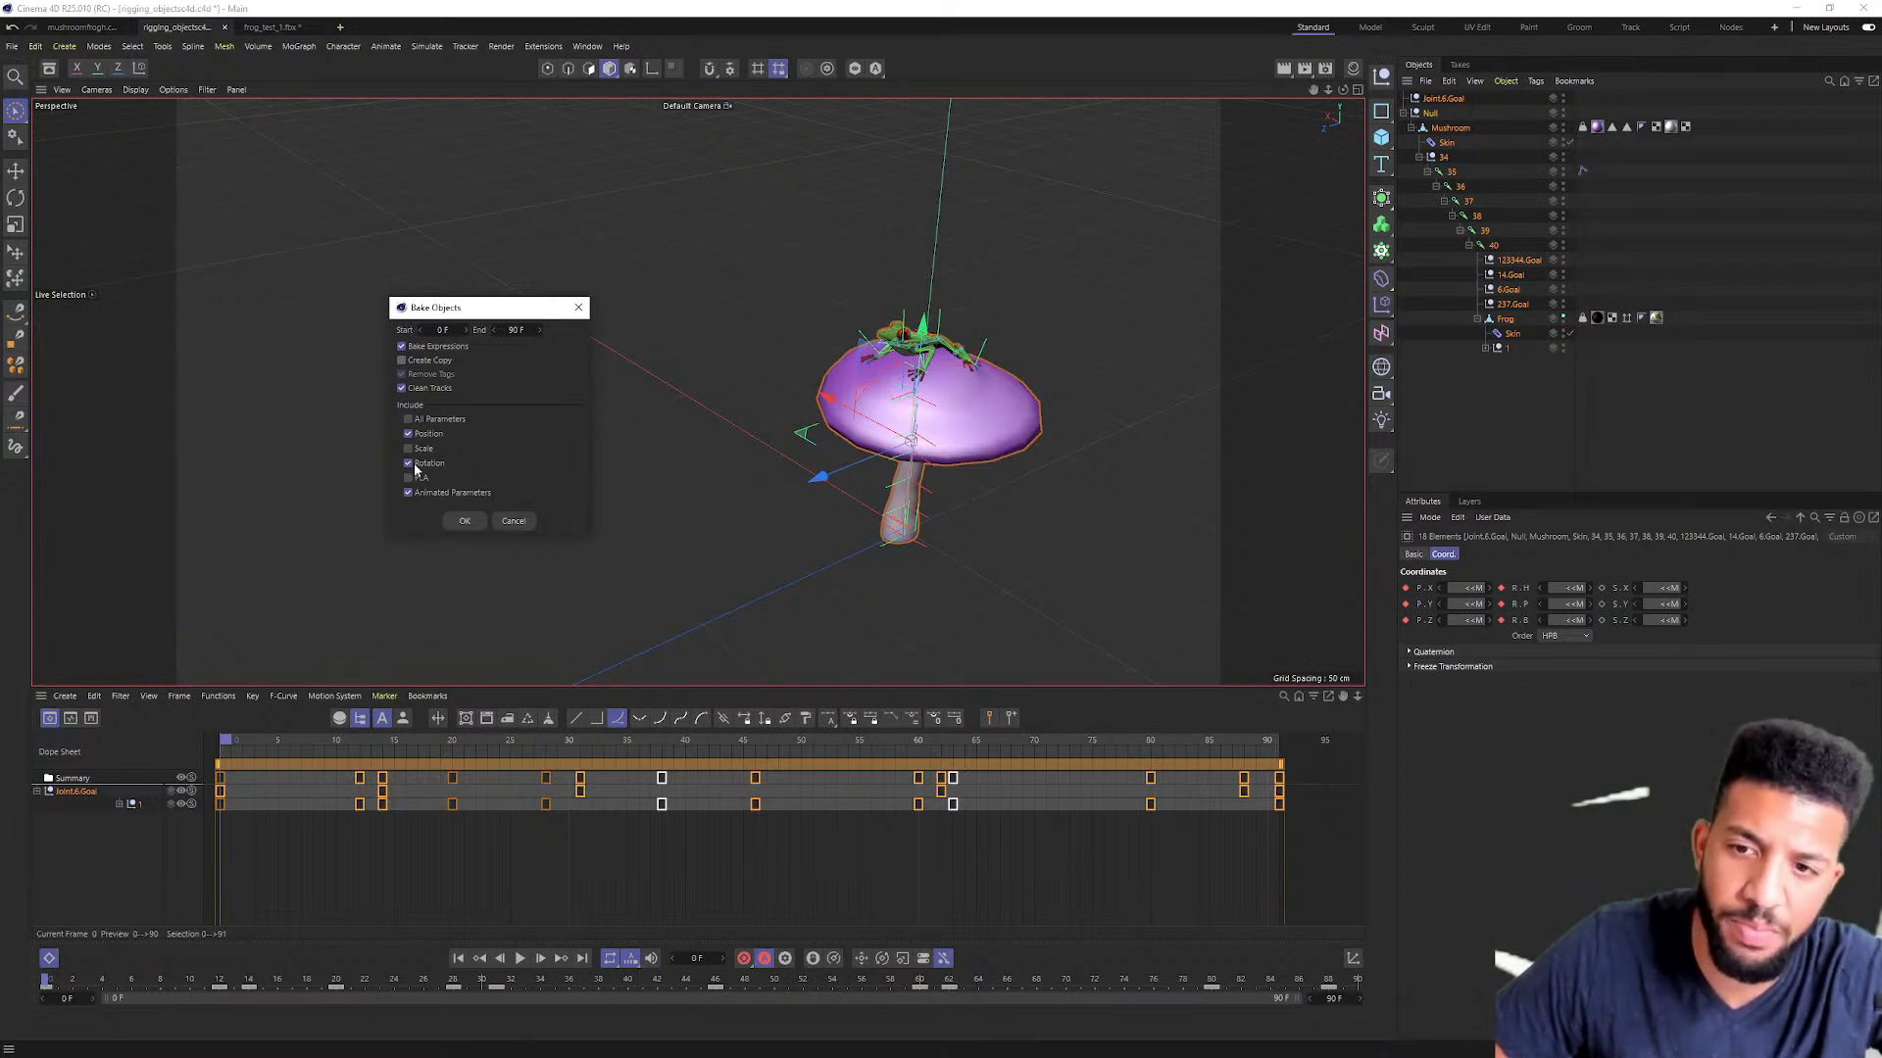
pyautogui.click(471, 519)
pyautogui.moveTo(323, 735); pyautogui.dragTo(168, 699)
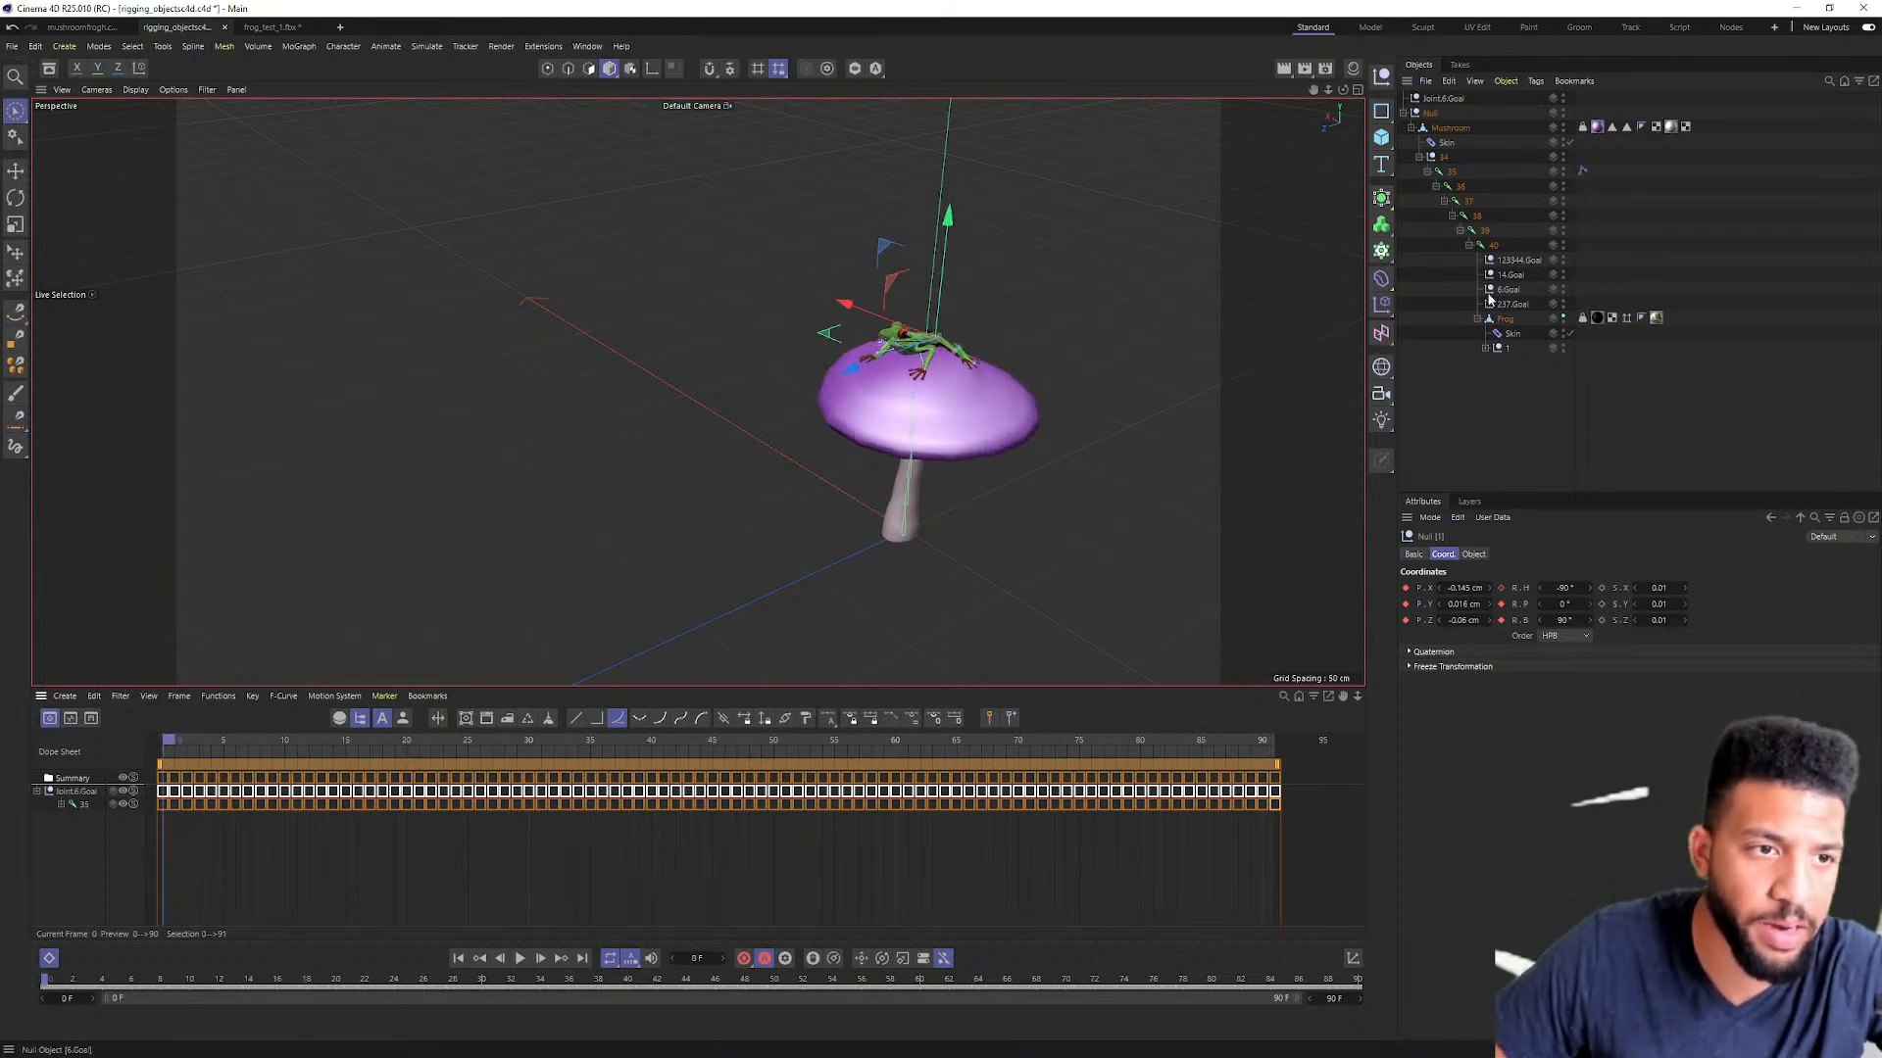
# Step: Expand the frog's joint hierarchy, delete the IK tags from its four leg chains and scrub the baked animation's first frames
pyautogui.click(1484, 349)
pyautogui.scroll(-5, 1617, 369)
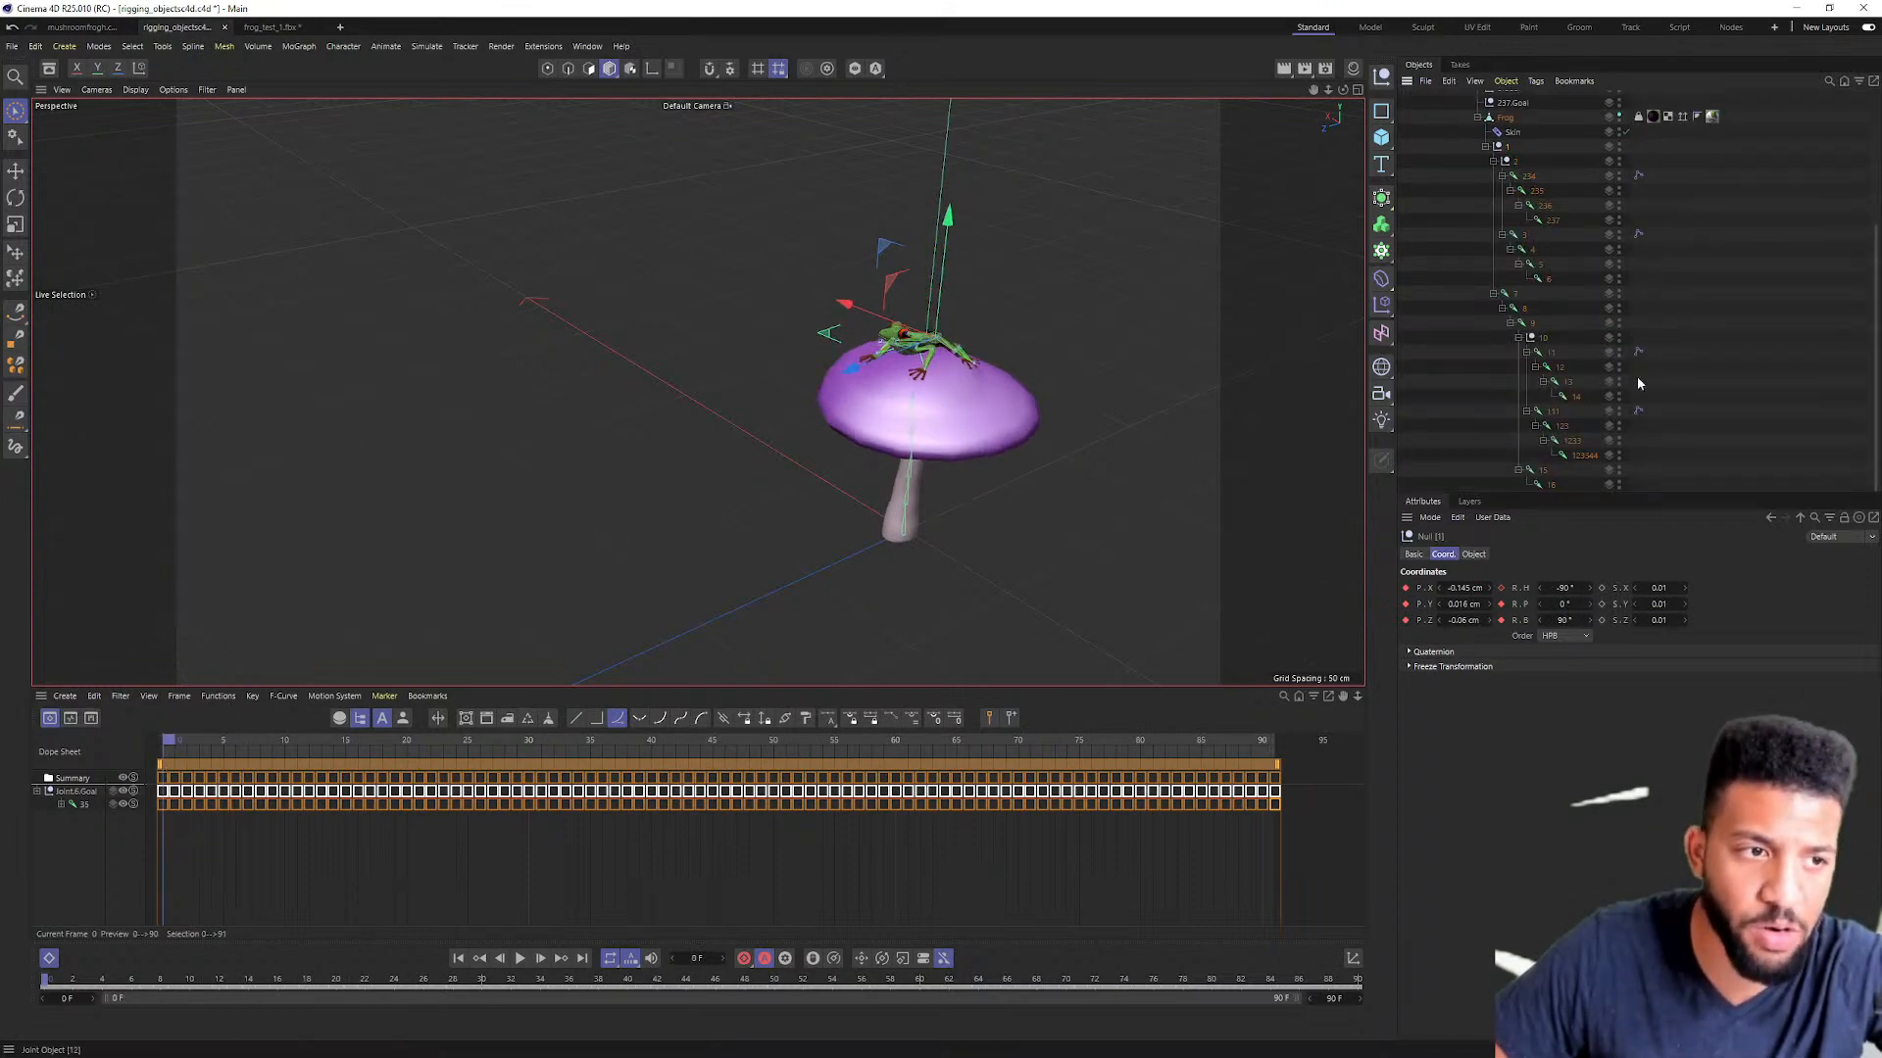
pyautogui.click(1639, 411)
pyautogui.press('Delete')
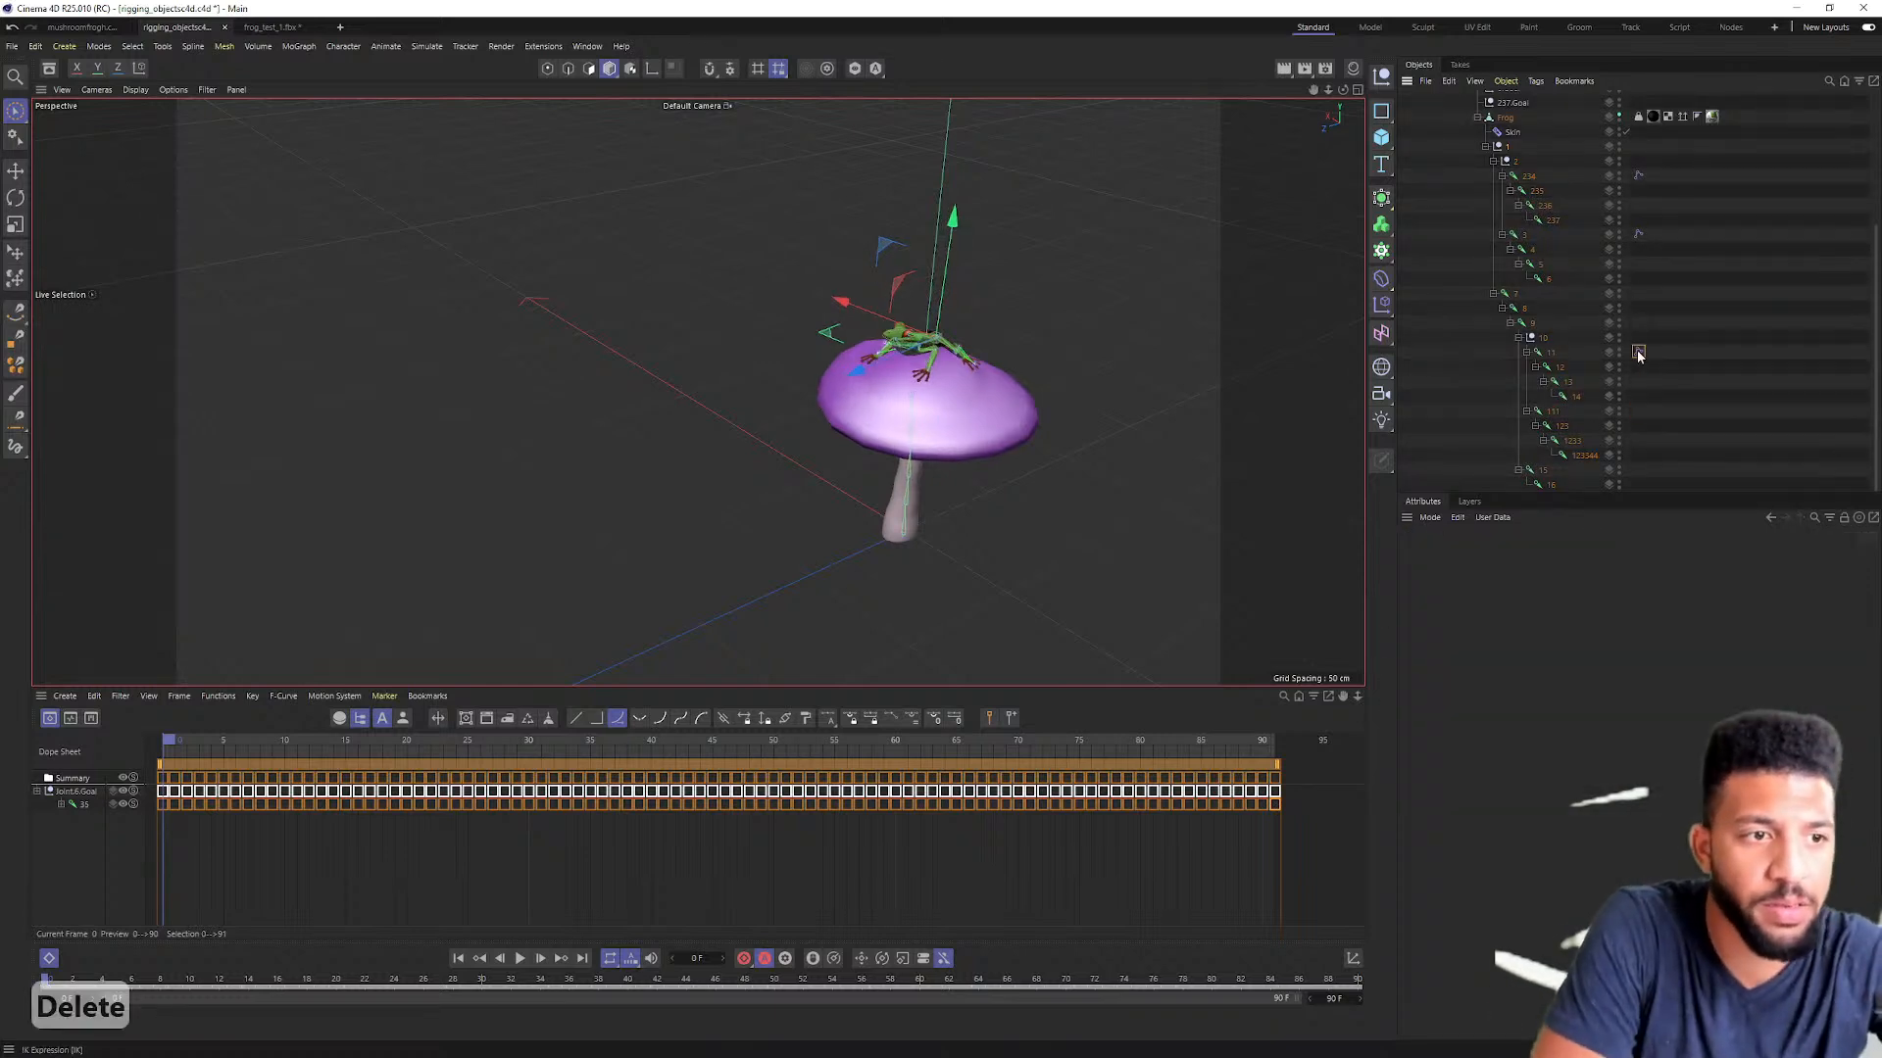
pyautogui.click(1638, 351)
pyautogui.press('Delete')
pyautogui.click(1639, 234)
pyautogui.press('Delete')
pyautogui.click(1638, 176)
pyautogui.press('Delete')
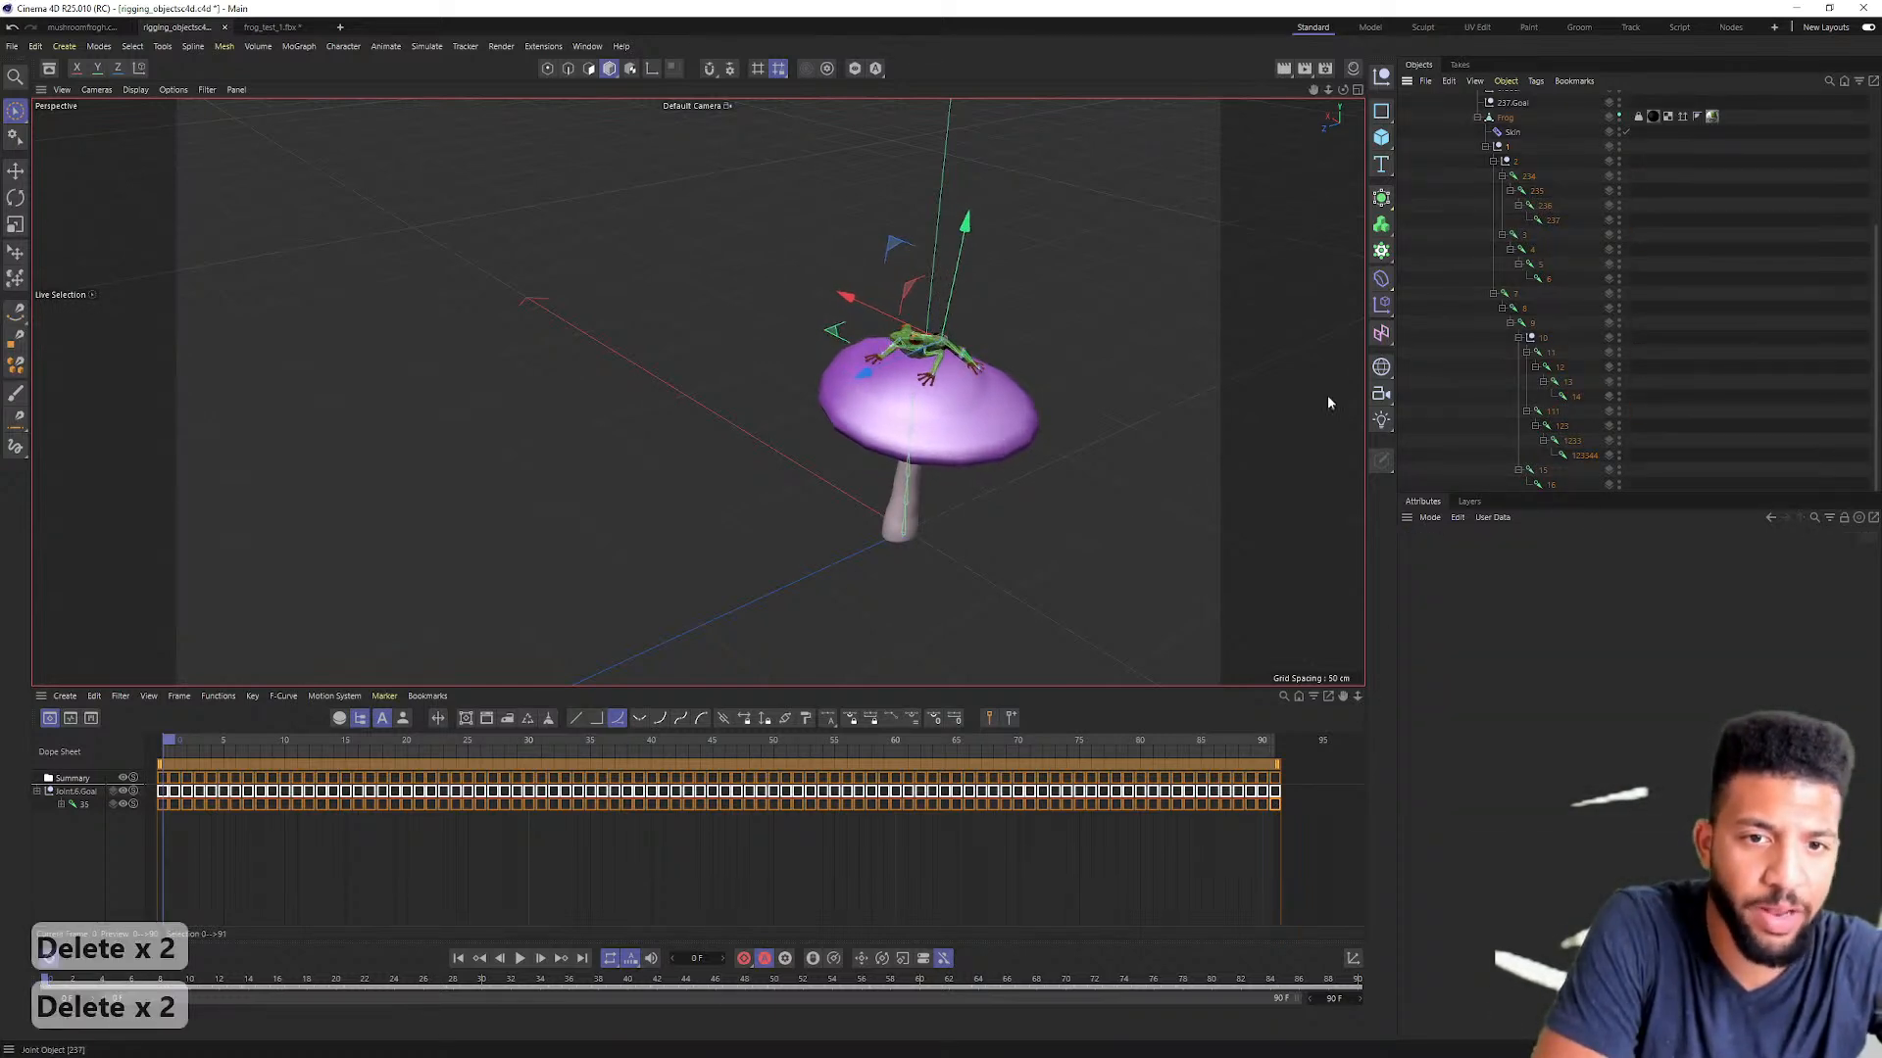
pyautogui.moveTo(286, 739)
pyautogui.mouseDown()
pyautogui.moveTo(386, 739)
pyautogui.moveTo(177, 739)
pyautogui.mouseUp()
pyautogui.press('space')
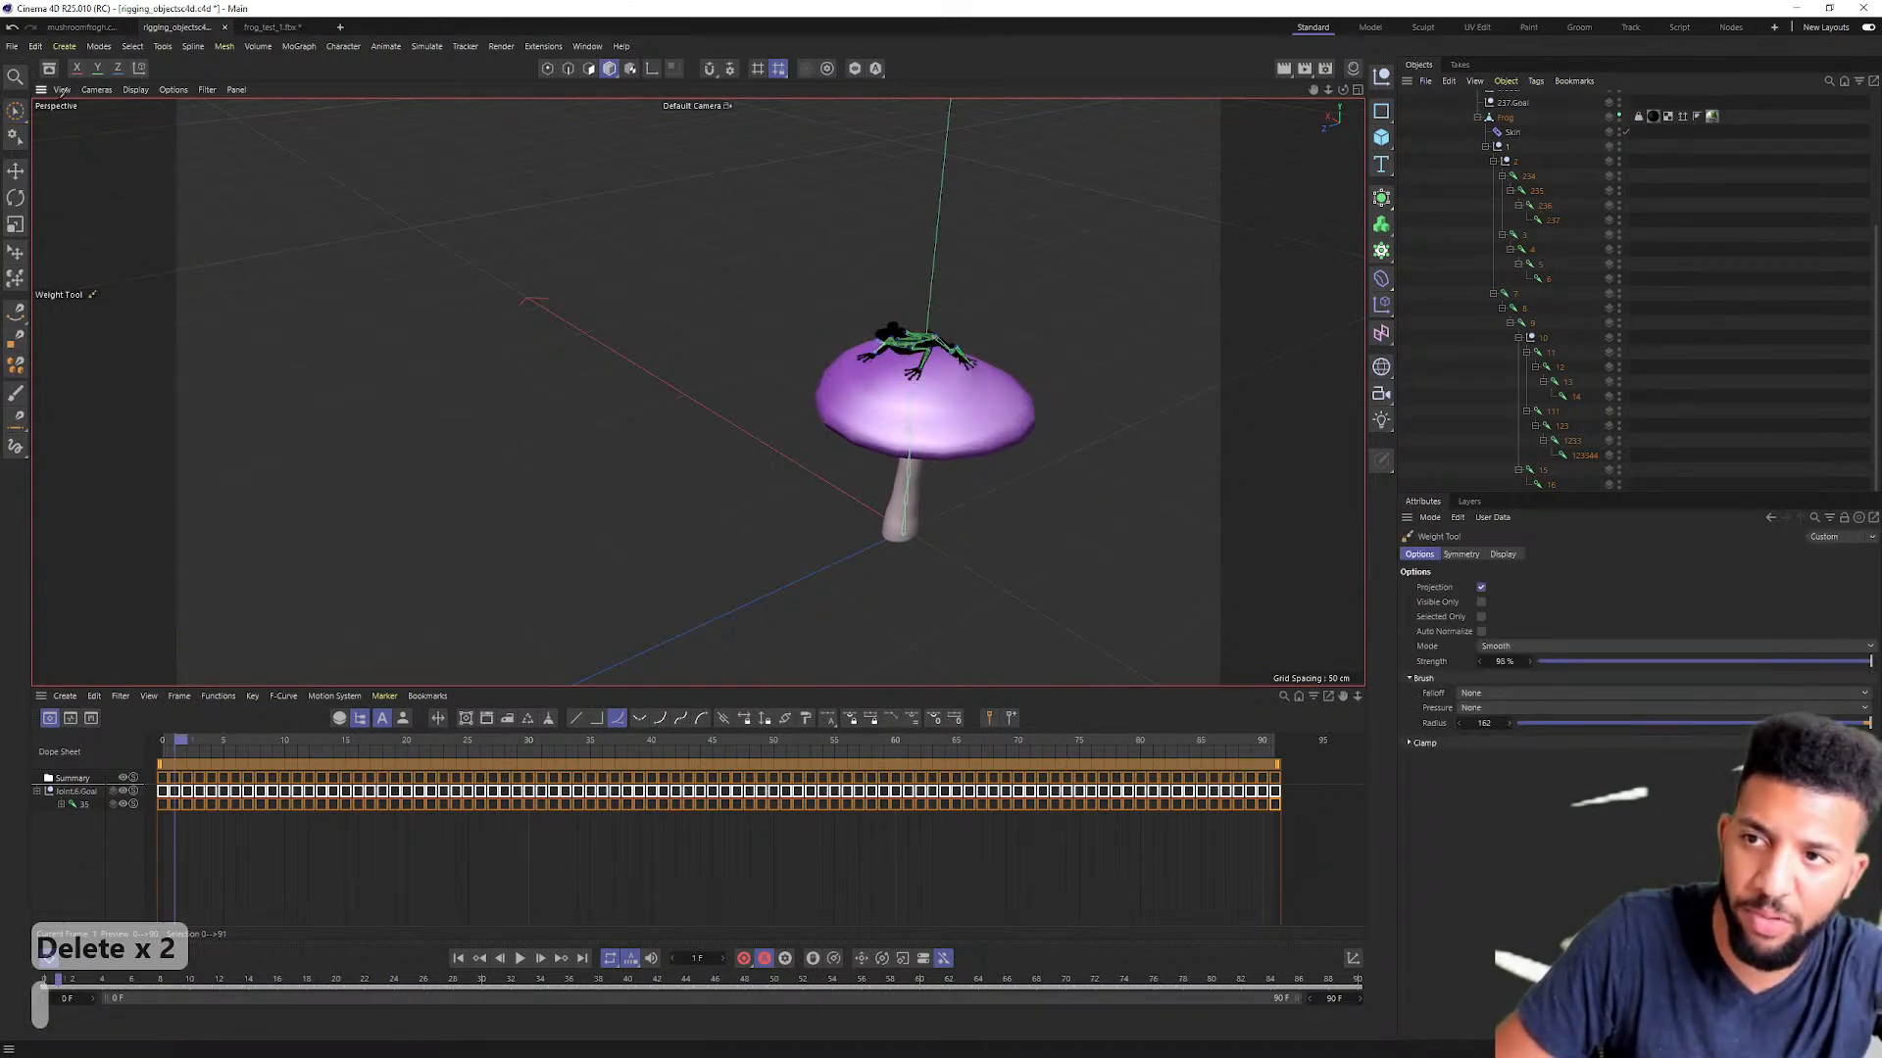
# Step: Play the baked animation and inspect the frog's body and legs on the mushroom cap from several angles
pyautogui.press('space')
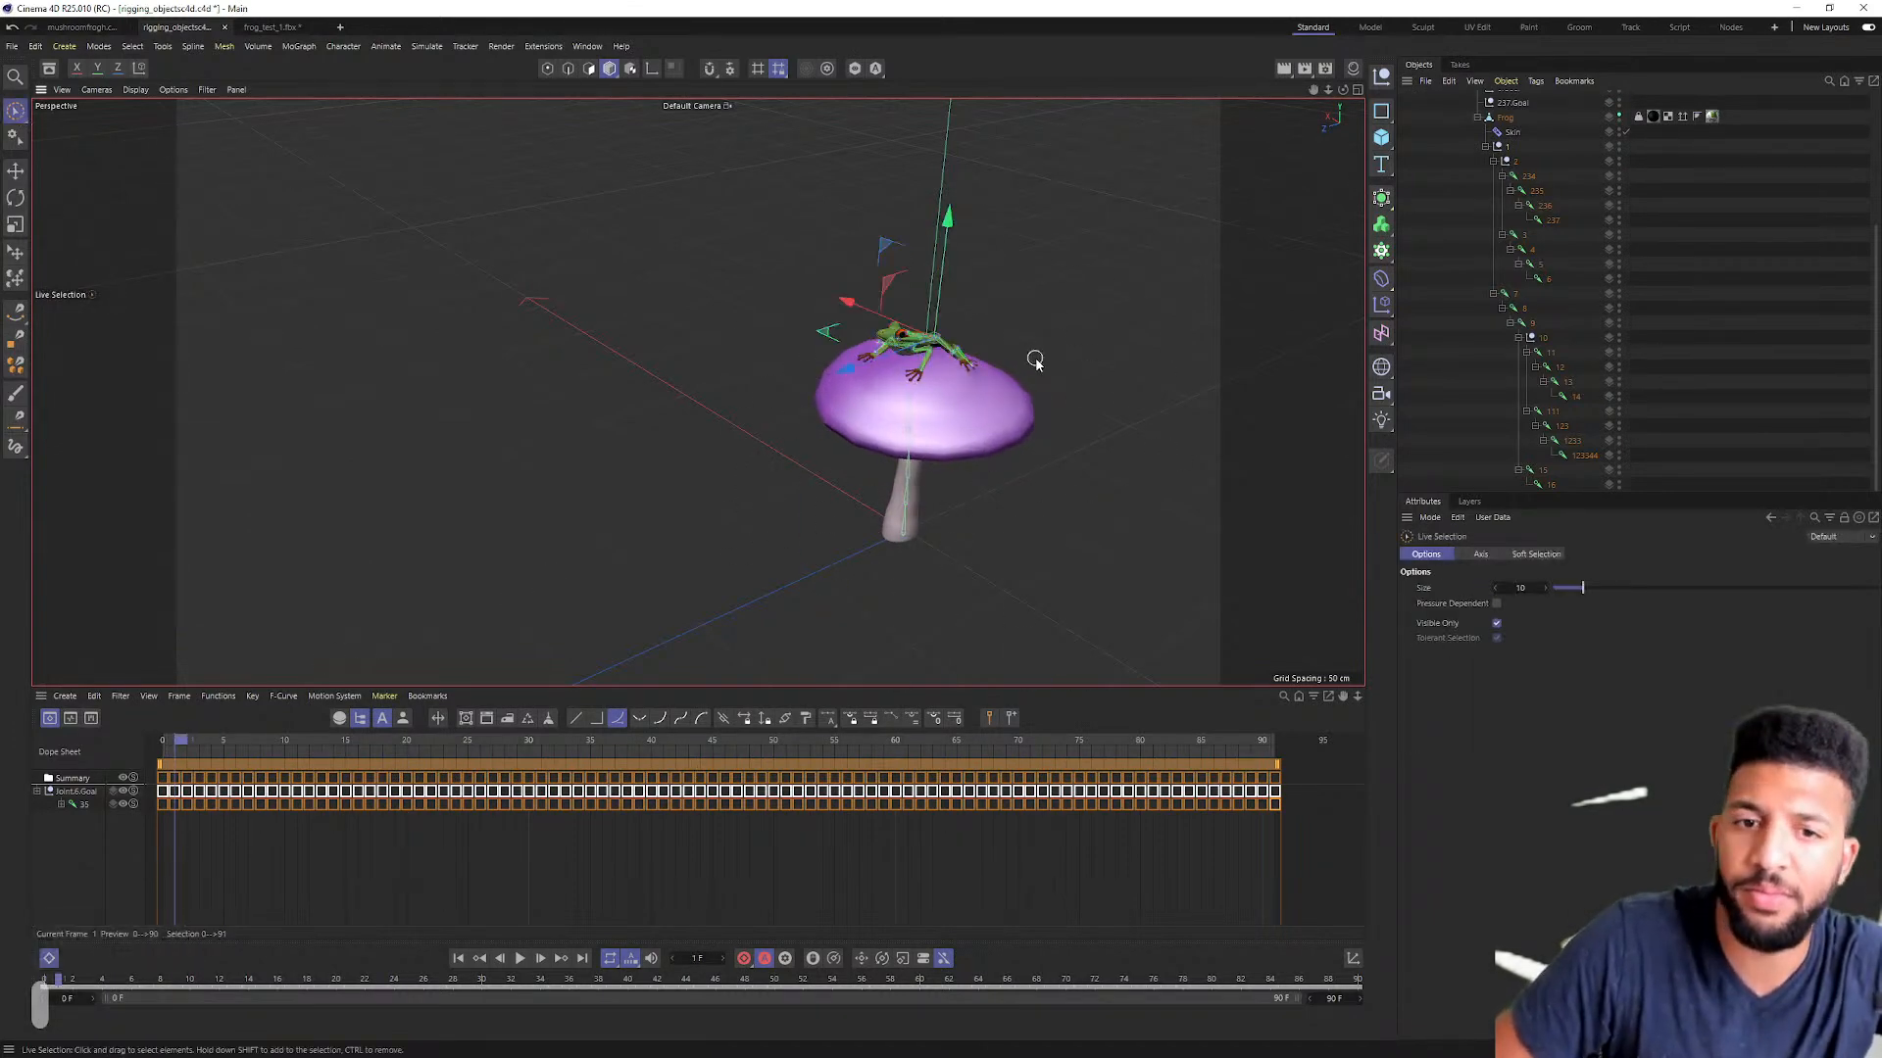
pyautogui.scroll(4, 1017, 353)
pyautogui.scroll(6, 1019, 358)
pyautogui.keyDown('alt'); pyautogui.moveTo(1019, 358); pyautogui.dragTo(1019, 470); pyautogui.keyUp('alt')
pyautogui.scroll(-6, 1035, 338)
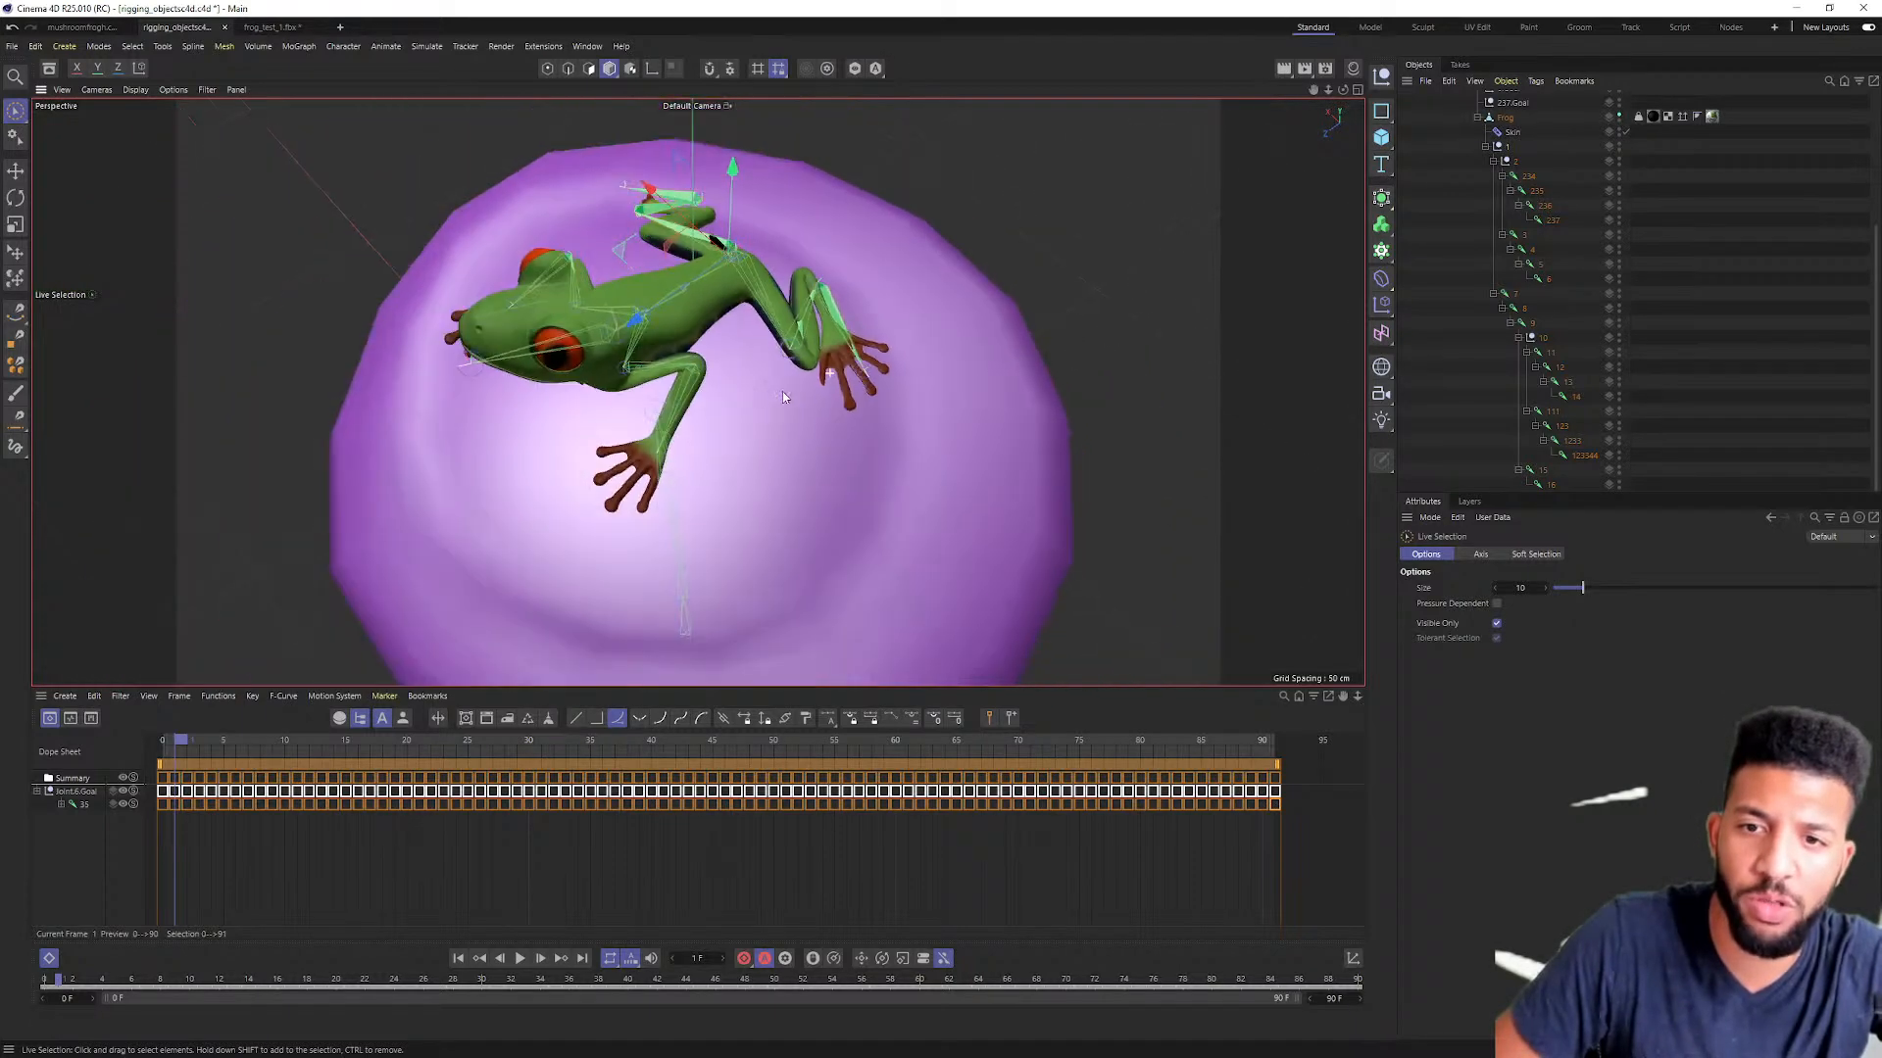
pyautogui.keyDown('alt'); pyautogui.moveTo(1035, 338); pyautogui.dragTo(1020, 402); pyautogui.keyUp('alt')
pyautogui.moveTo(221, 739); pyautogui.dragTo(163, 727)
pyautogui.press('F8')
pyautogui.keyDown('alt'); pyautogui.moveTo(538, 546); pyautogui.dragTo(546, 268); pyautogui.keyUp('alt')
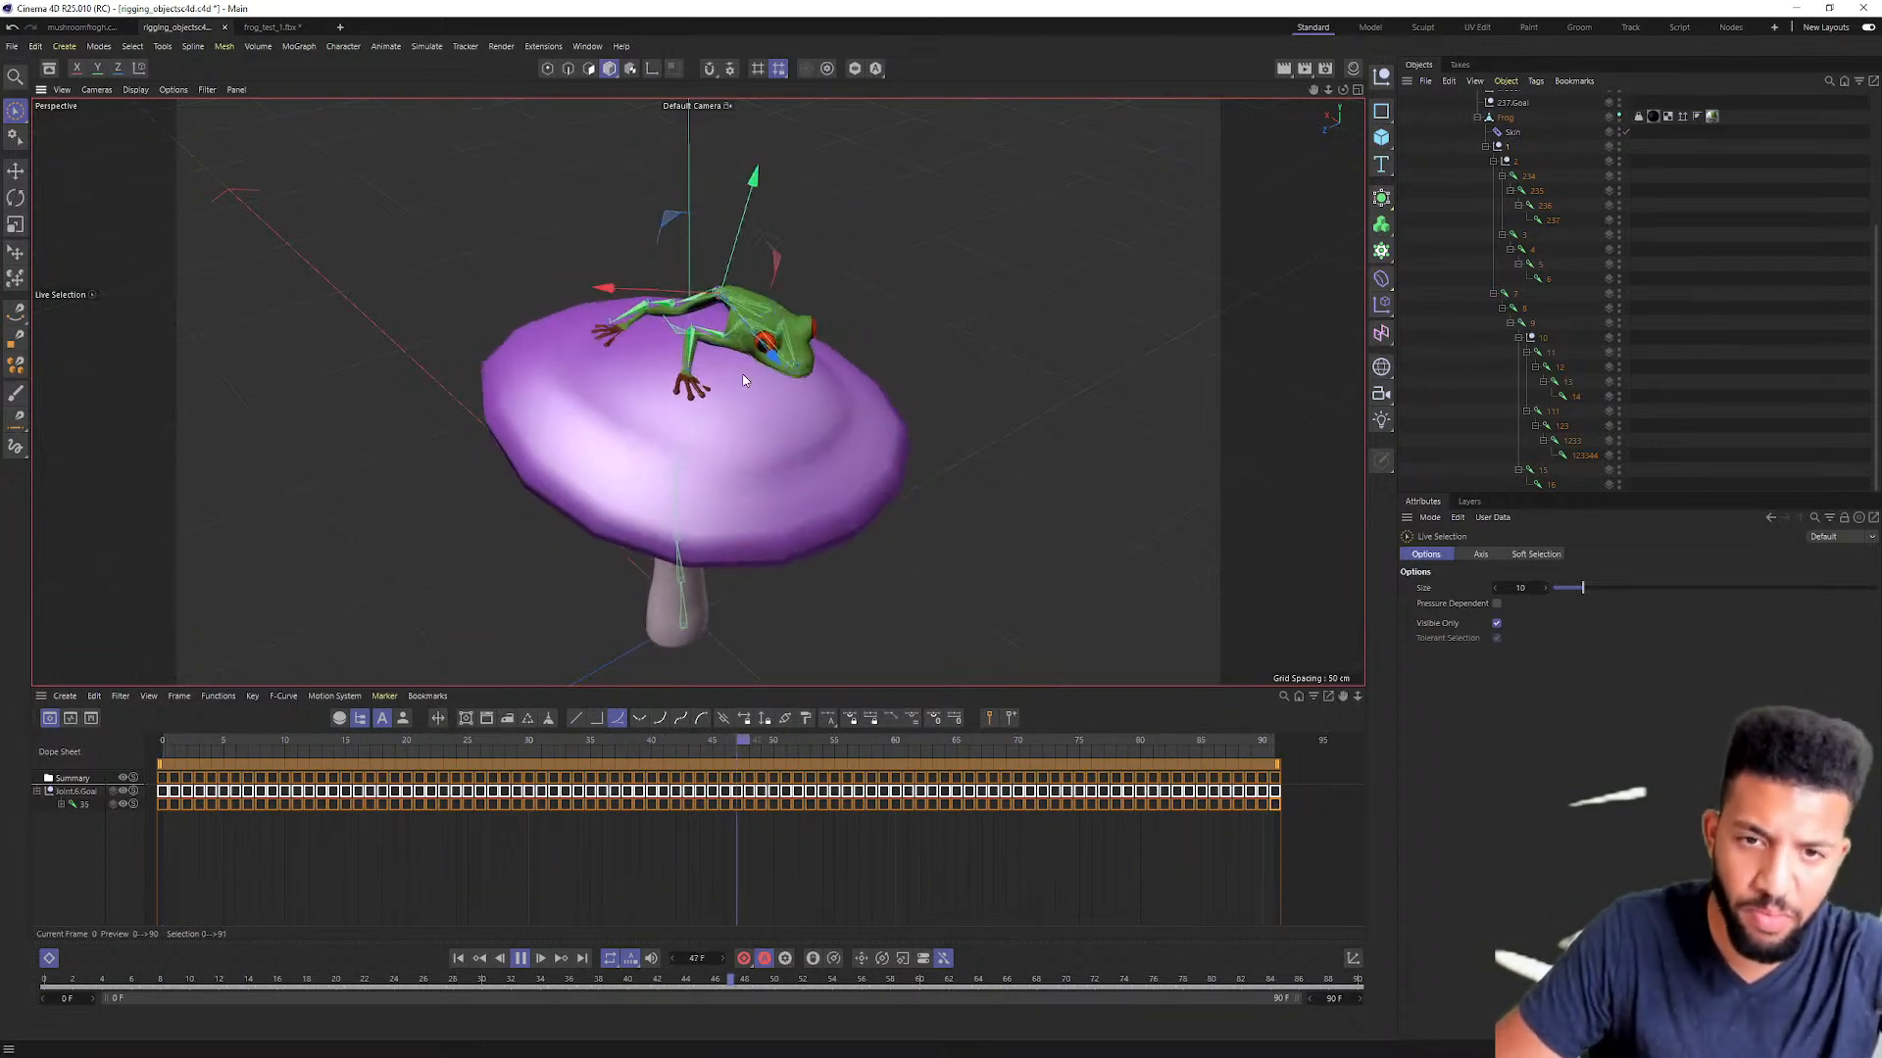
pyautogui.click(522, 958)
# Step: Undo the IK tag deletions and the rig bake to restore the original keyframes, return to frame 0 and save the project
pyautogui.hotkey('ctrl', 'z')
pyautogui.hotkey('ctrl', 'z')
pyautogui.hotkey('ctrl', 'z')
pyautogui.hotkey('ctrl', 'z')
pyautogui.hotkey('ctrl', 'z')
pyautogui.hotkey('ctrl', 'z')
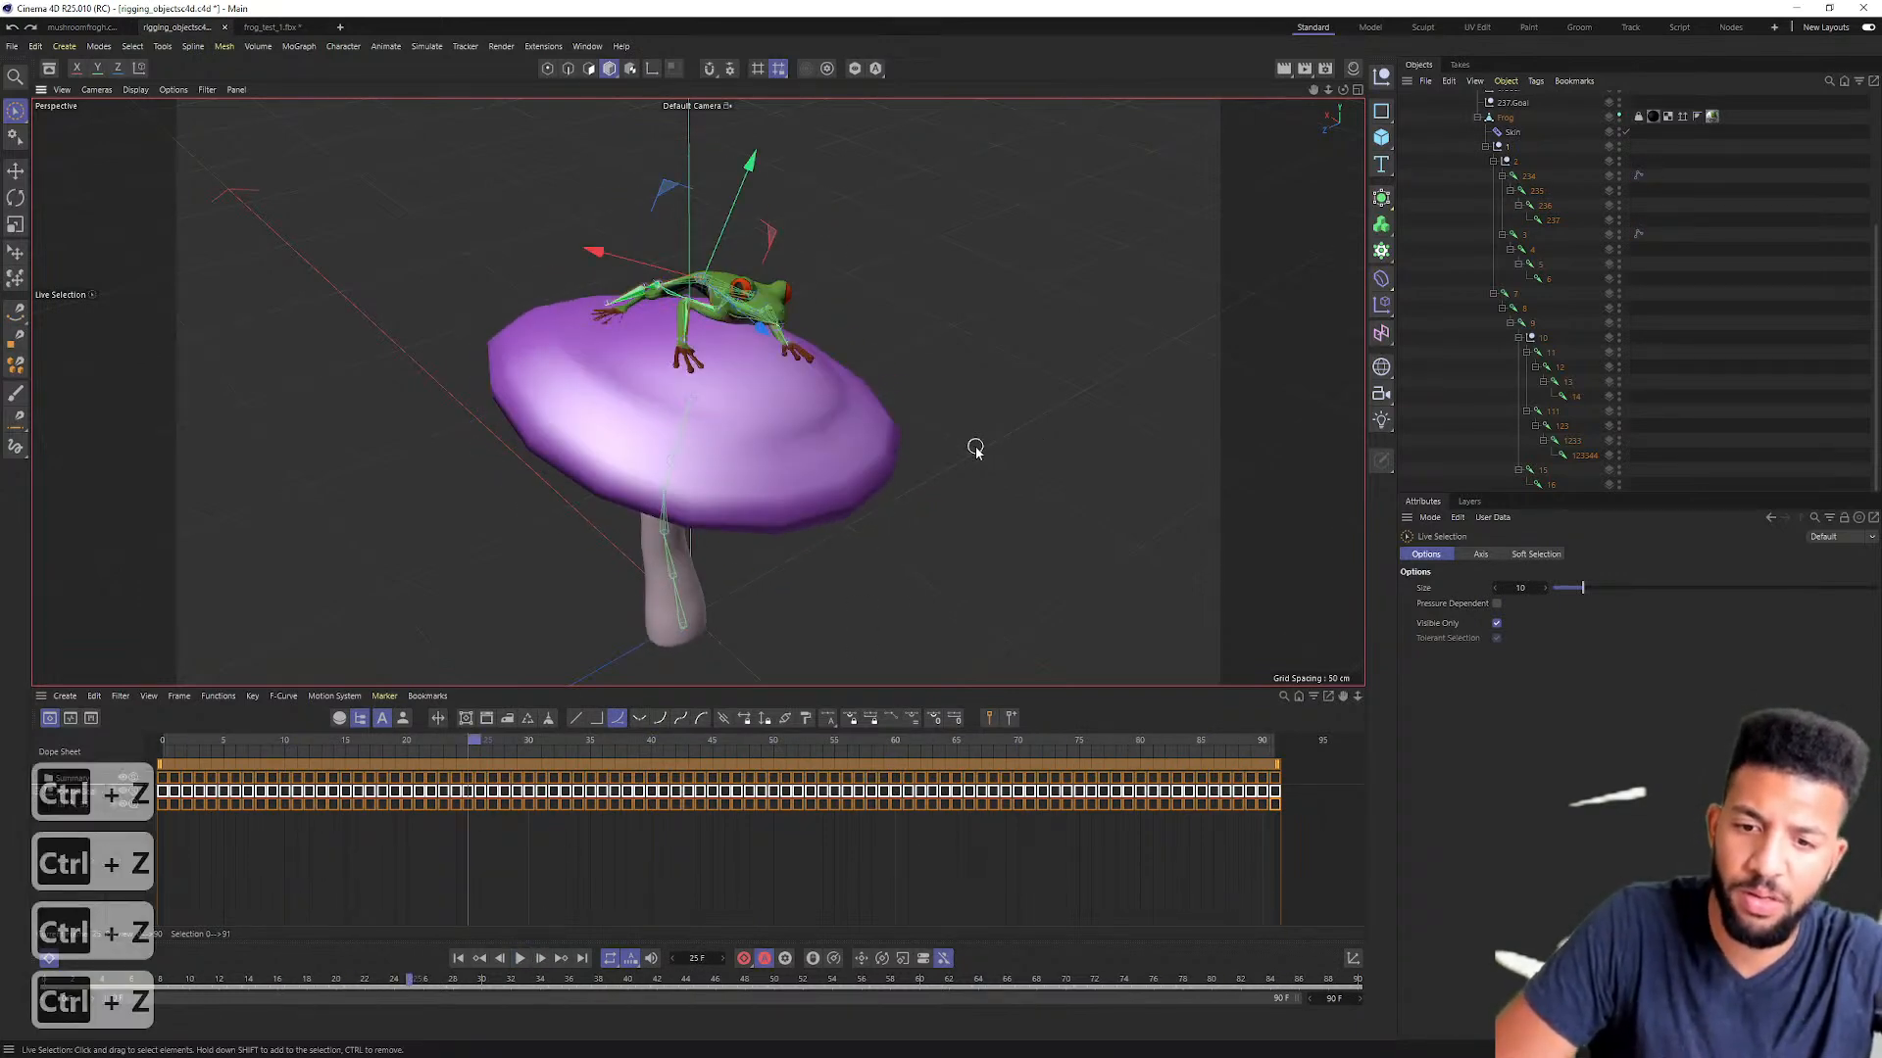
pyautogui.hotkey('ctrl', 'z')
pyautogui.hotkey('ctrl', 'z')
pyautogui.hotkey('ctrl', 'z')
pyautogui.hotkey('ctrl', 'z')
pyautogui.moveTo(373, 743); pyautogui.dragTo(162, 742)
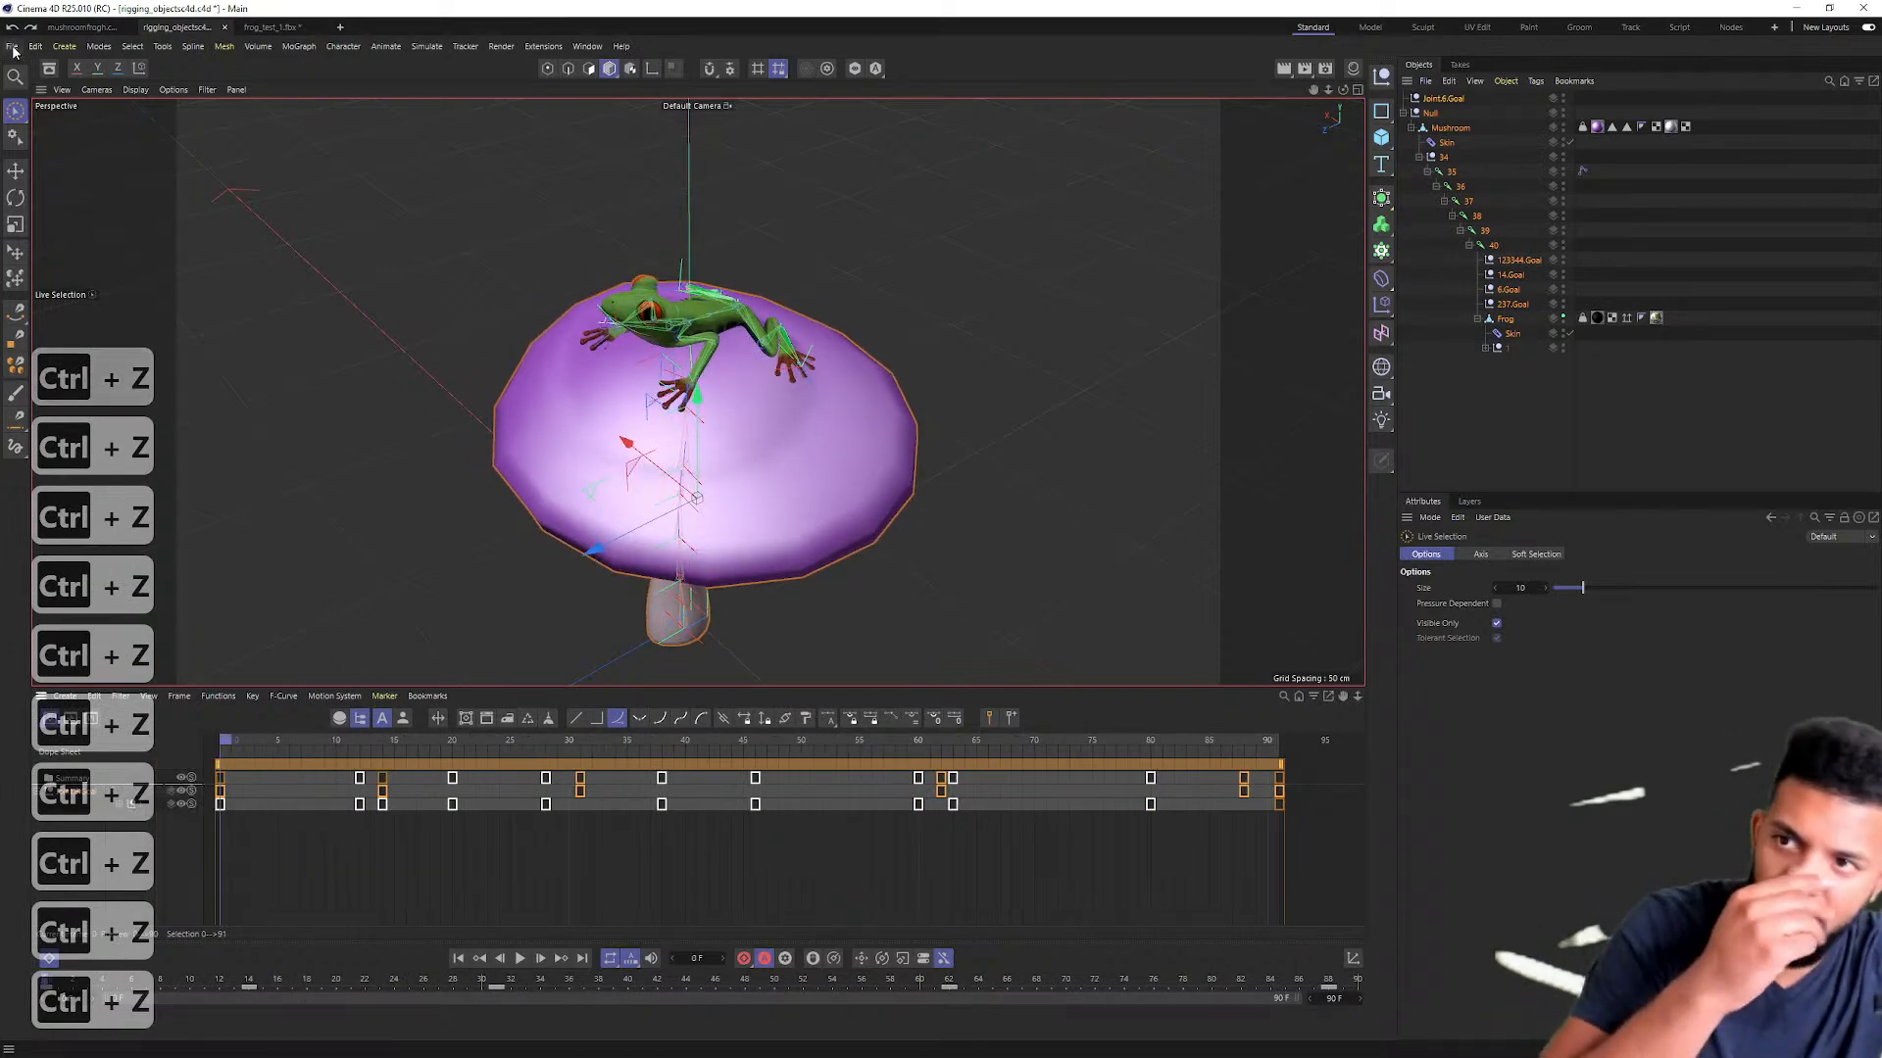
pyautogui.click(14, 51)
pyautogui.click(54, 196)
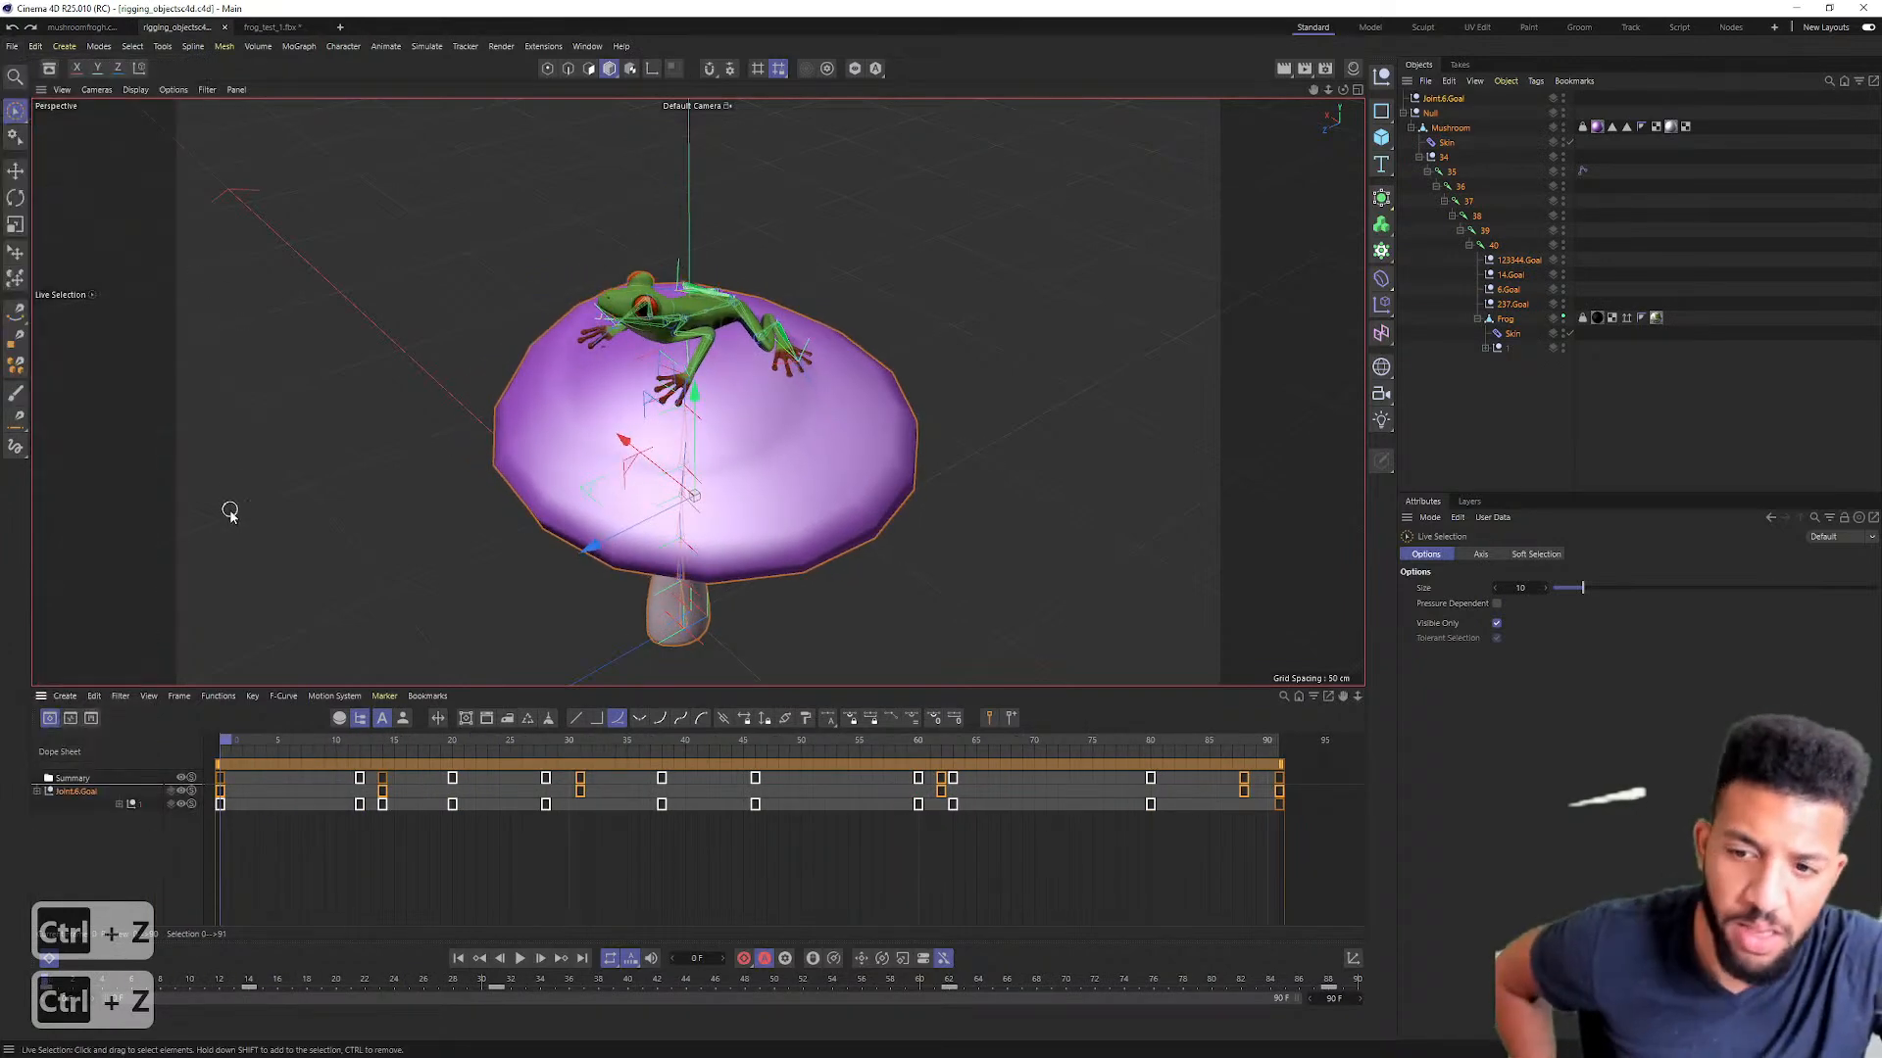
# Step: Expand the frog's hierarchy, select the Frog mesh with its Skin and all its joints, and save an incremental version of the project
pyautogui.moveTo(262, 737); pyautogui.dragTo(1023, 727)
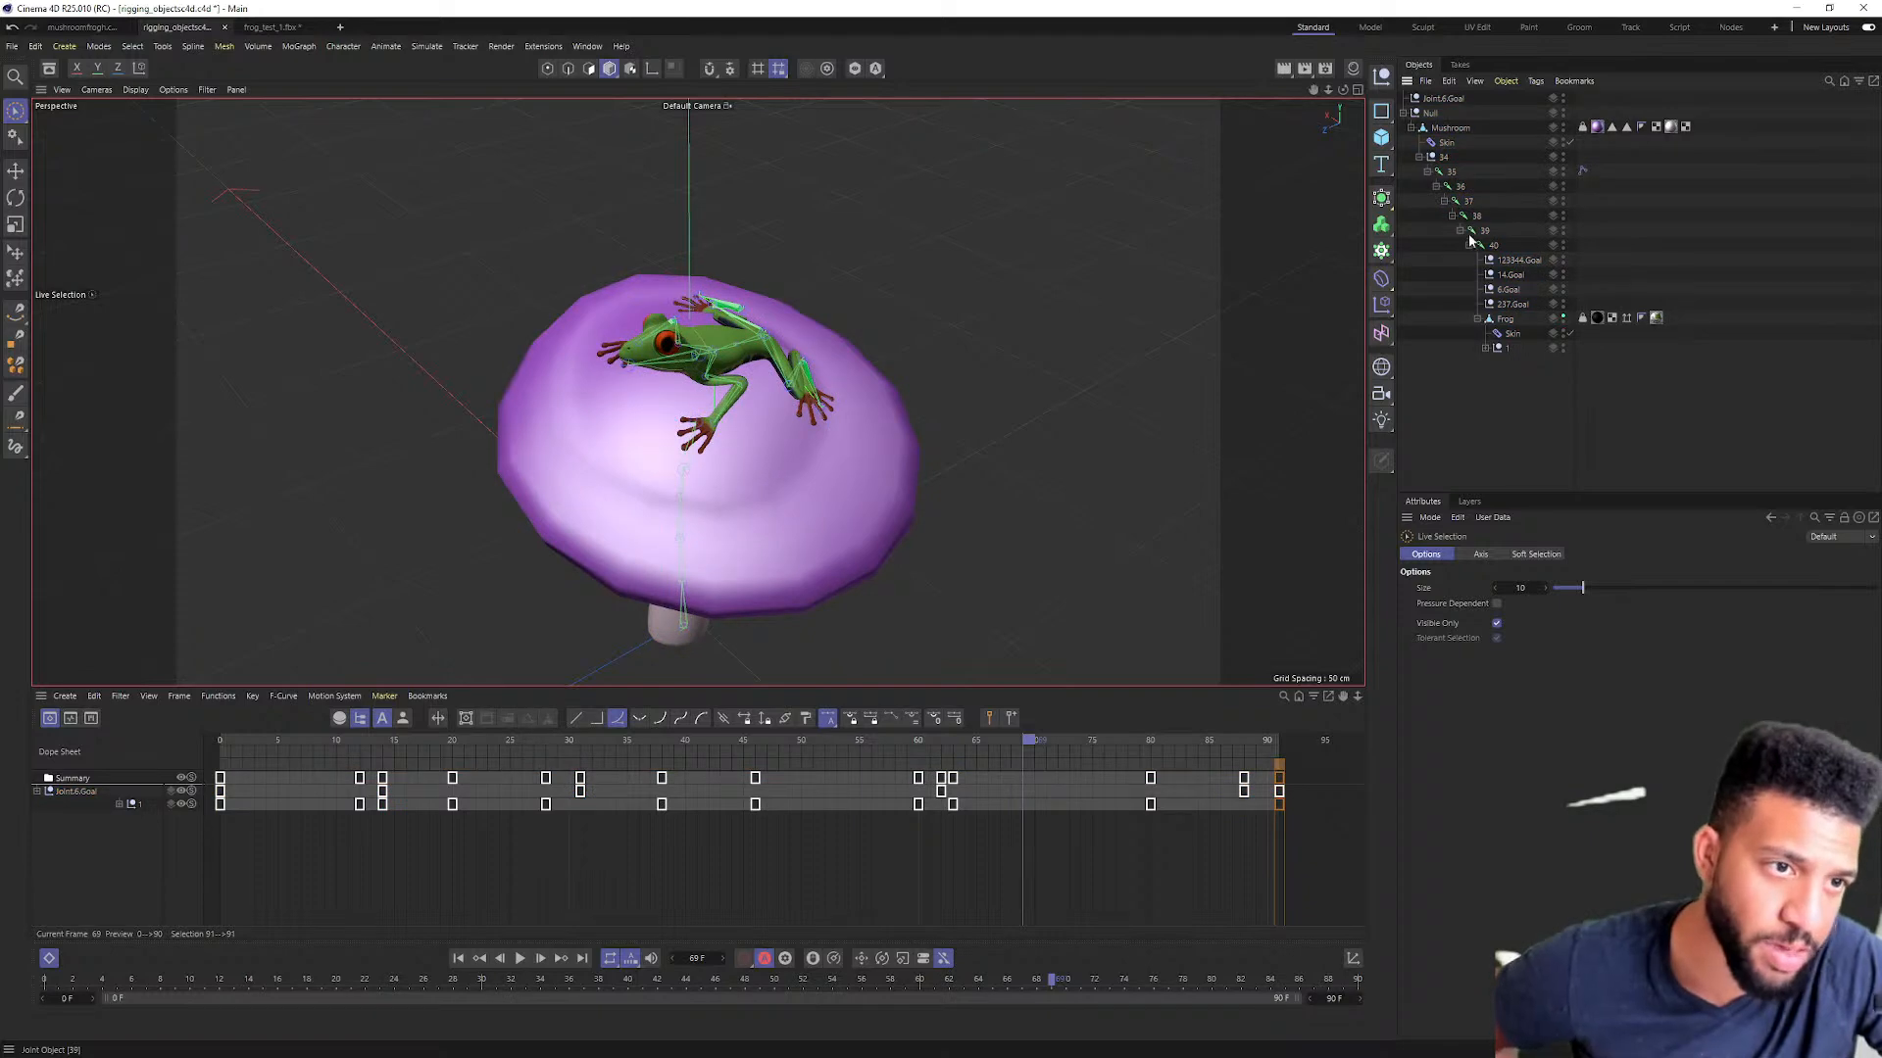
pyautogui.click(1489, 323)
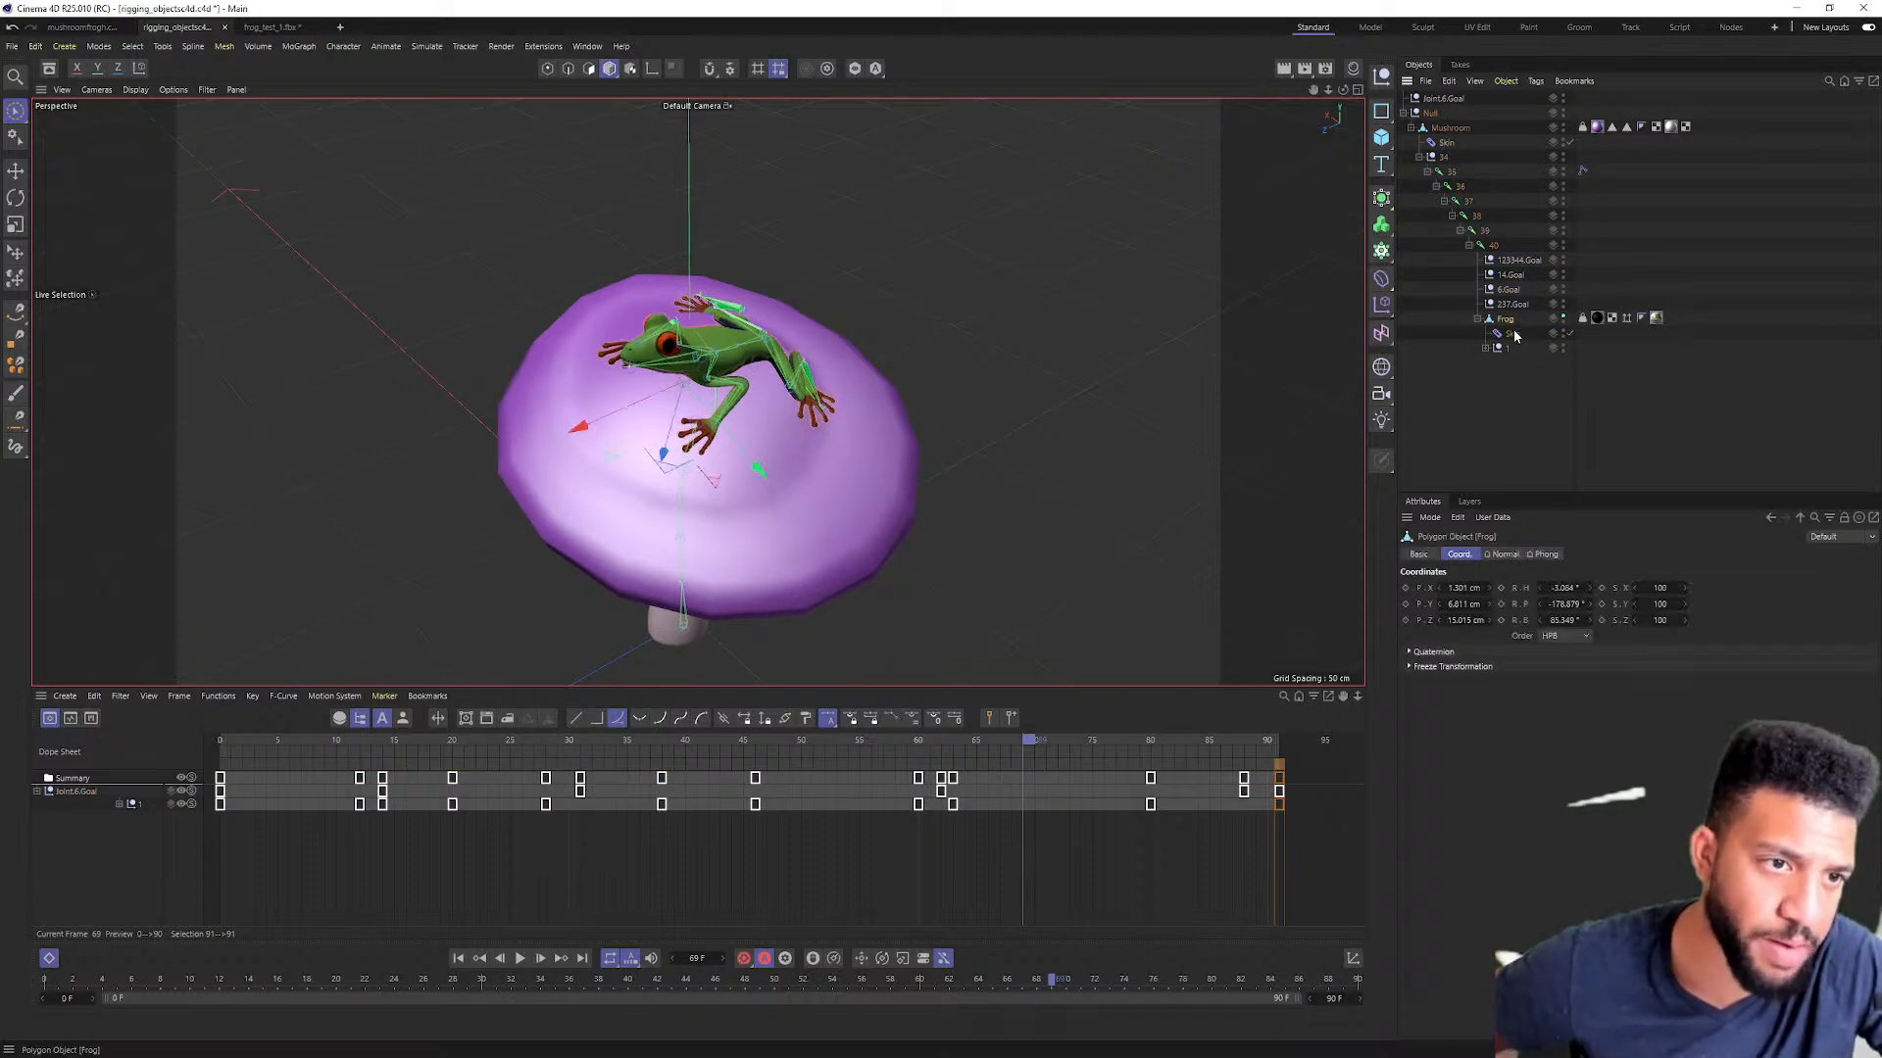
pyautogui.click(1486, 348)
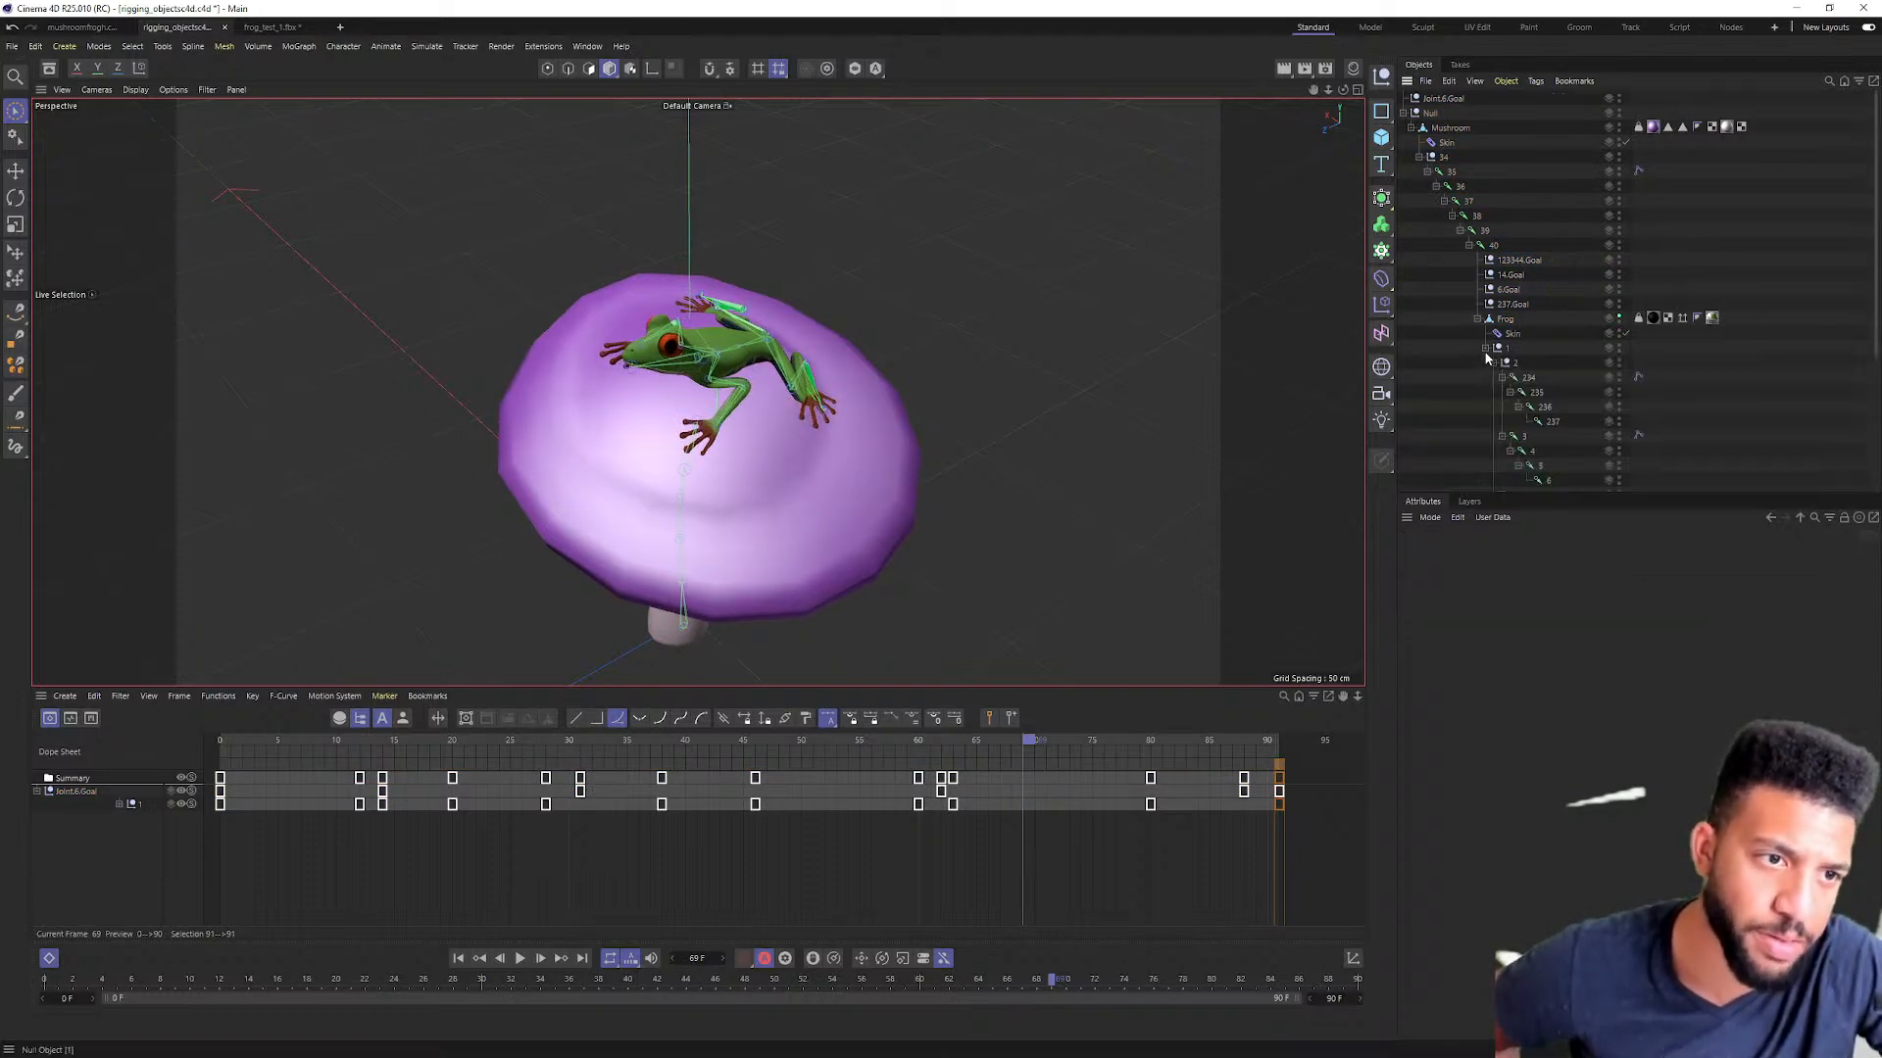
pyautogui.click(1509, 305)
pyautogui.click(1506, 321)
pyautogui.scroll(-5, 1536, 391)
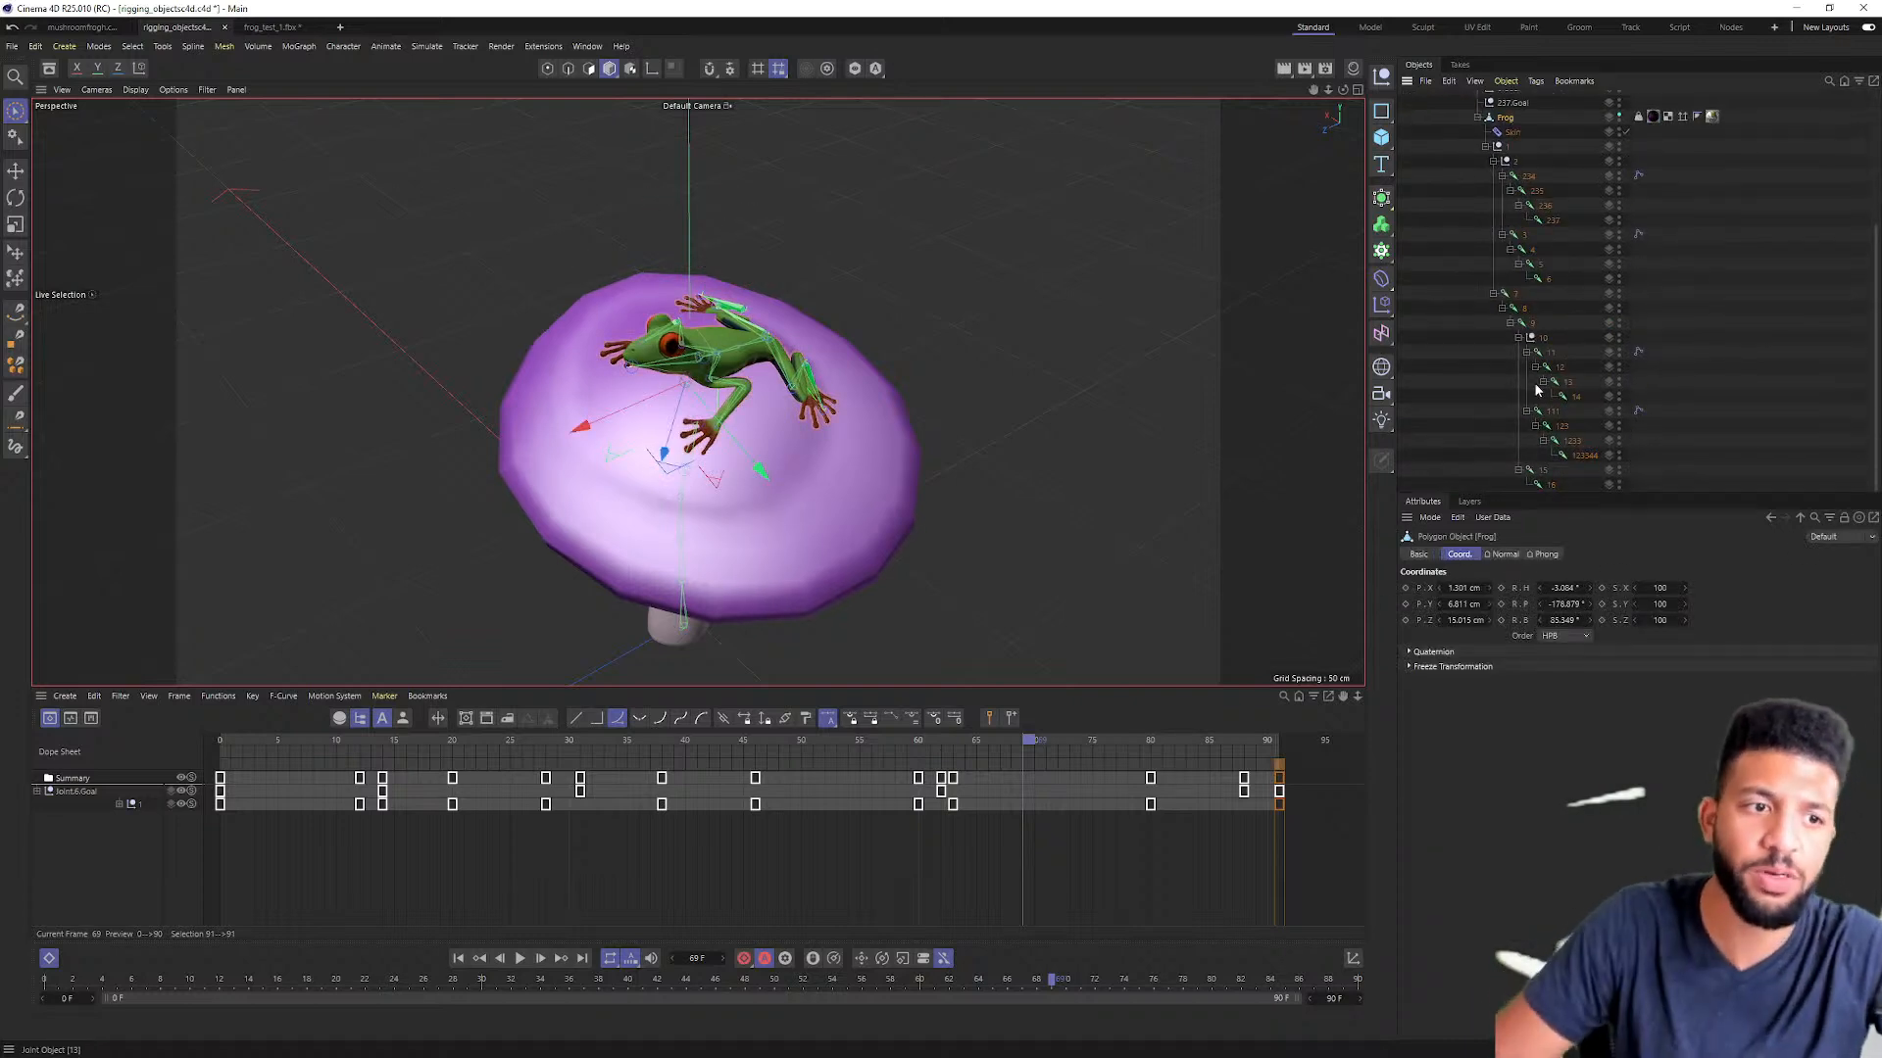
pyautogui.keyDown('shift'); pyautogui.click(1550, 485); pyautogui.keyUp('shift')
pyautogui.hotkey('shift', 'f')
pyautogui.click(12, 46)
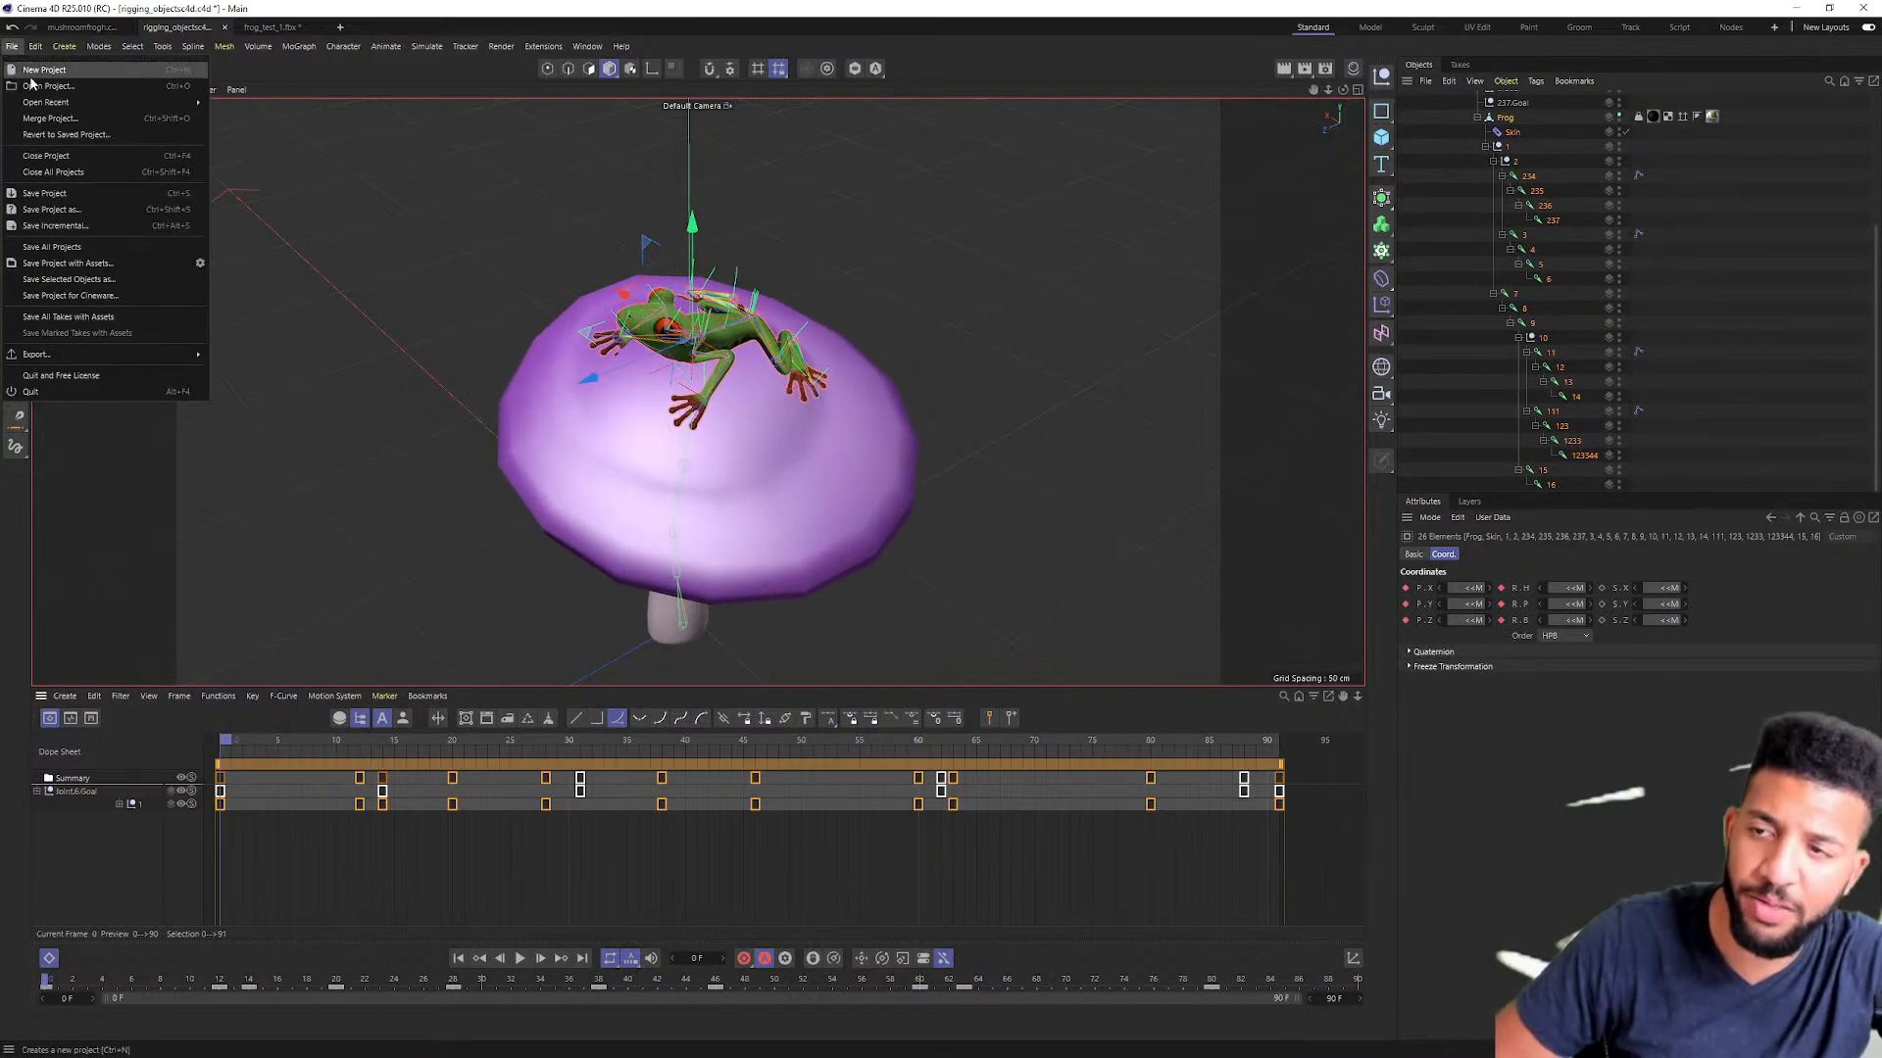
pyautogui.click(57, 225)
# Step: Play the unbaked animation with the Live Selection tool active, then stop and return to frame 0
pyautogui.moveTo(302, 737); pyautogui.dragTo(43, 660)
pyautogui.press('space')
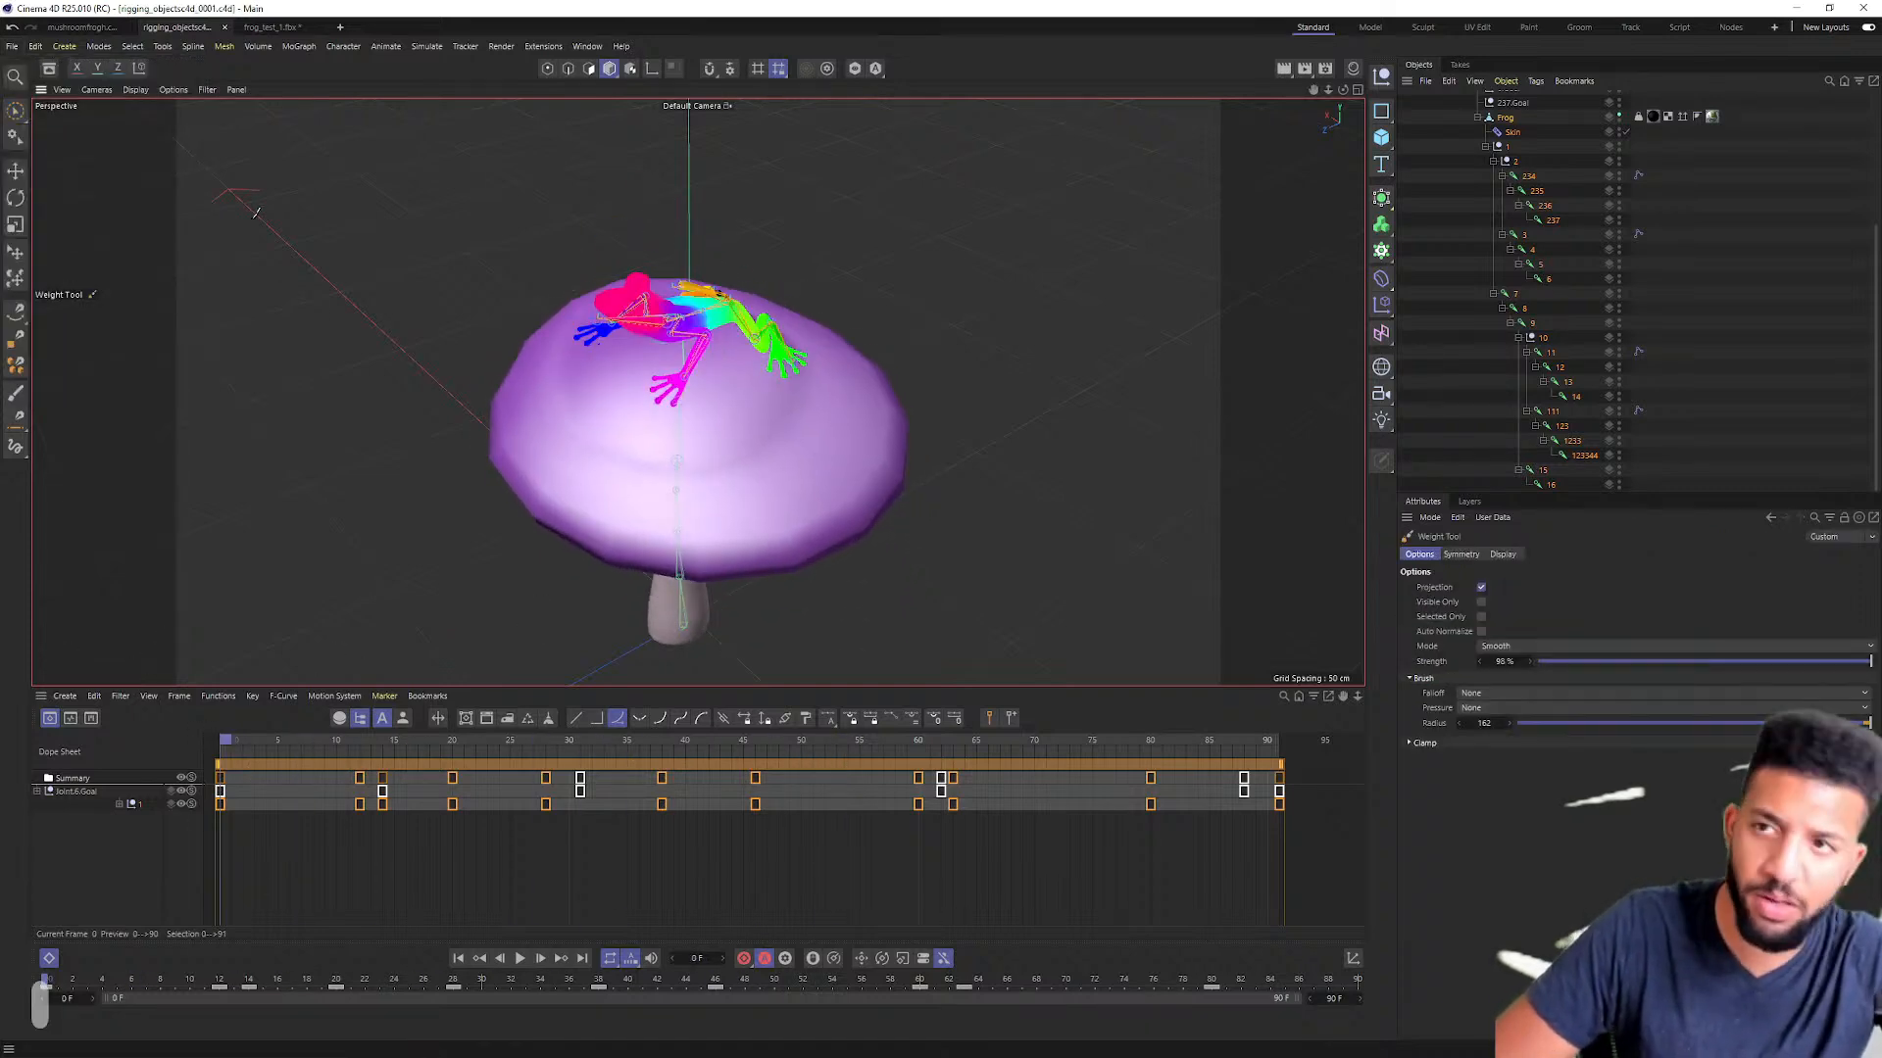
pyautogui.press('space')
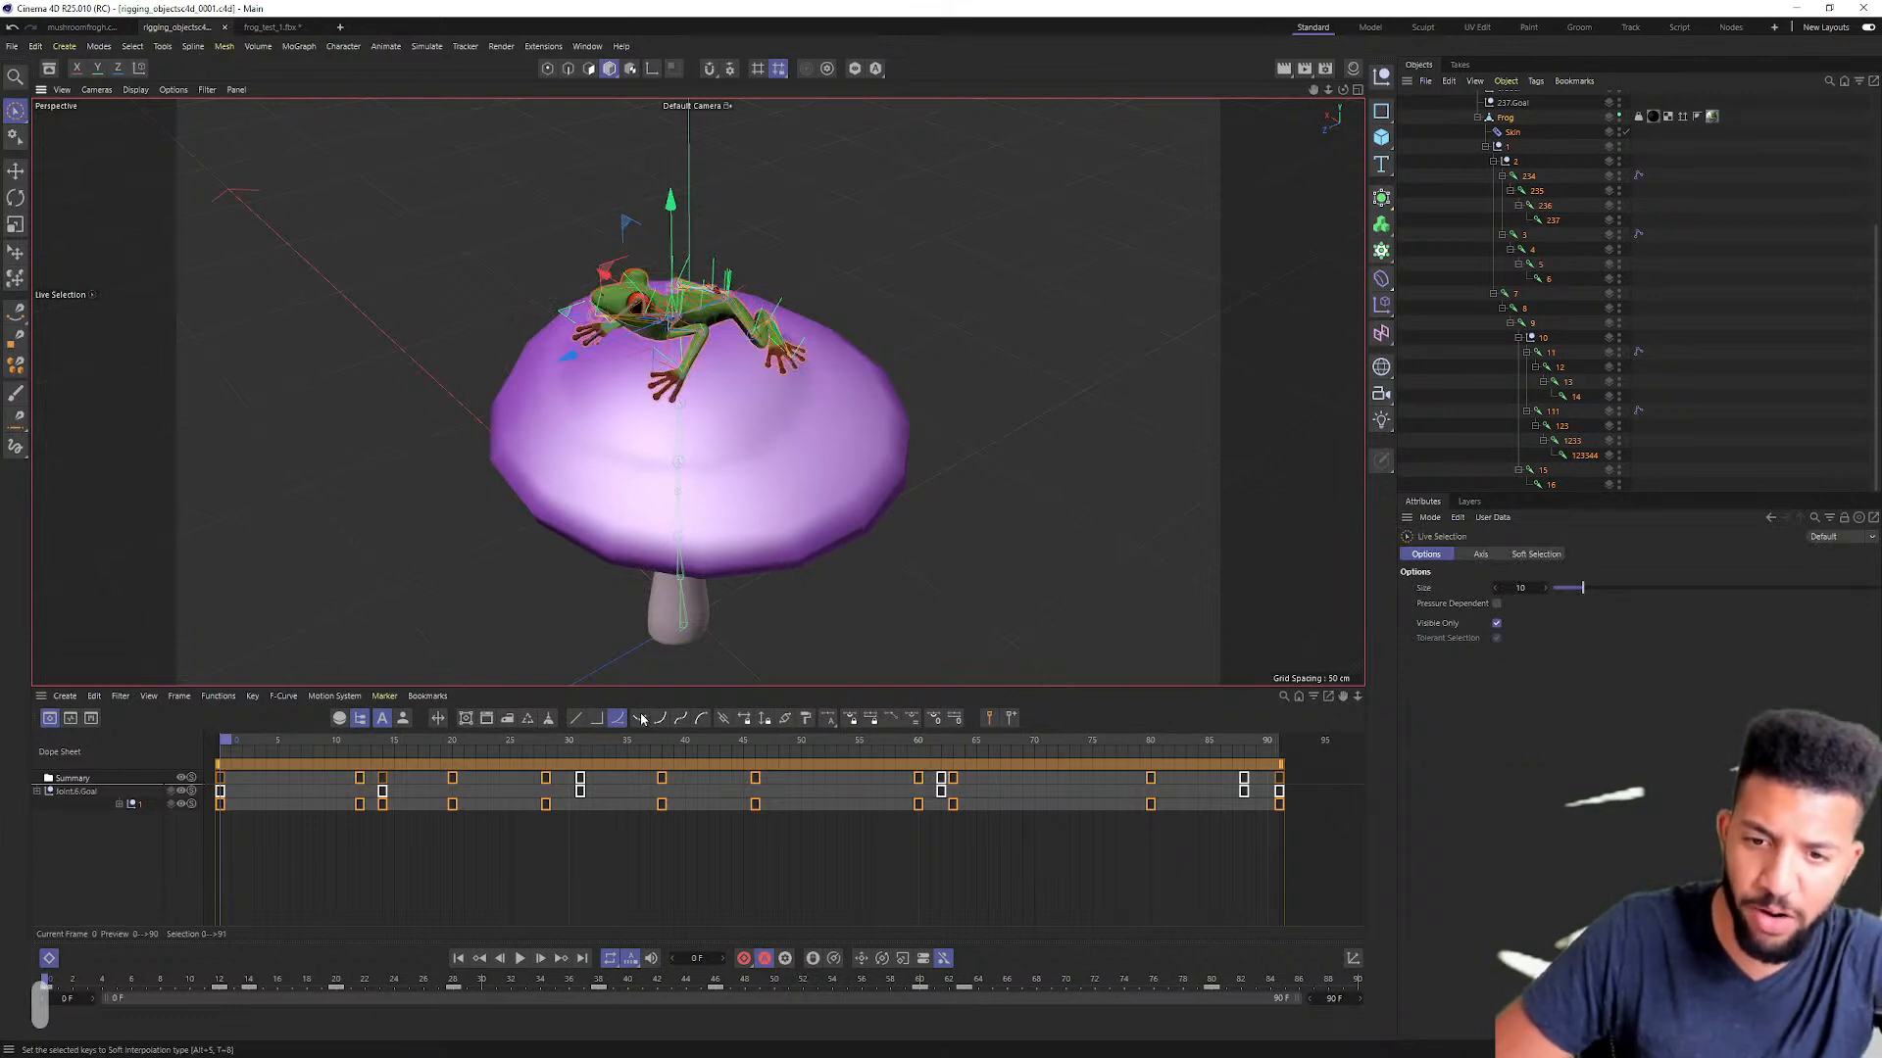
pyautogui.click(520, 958)
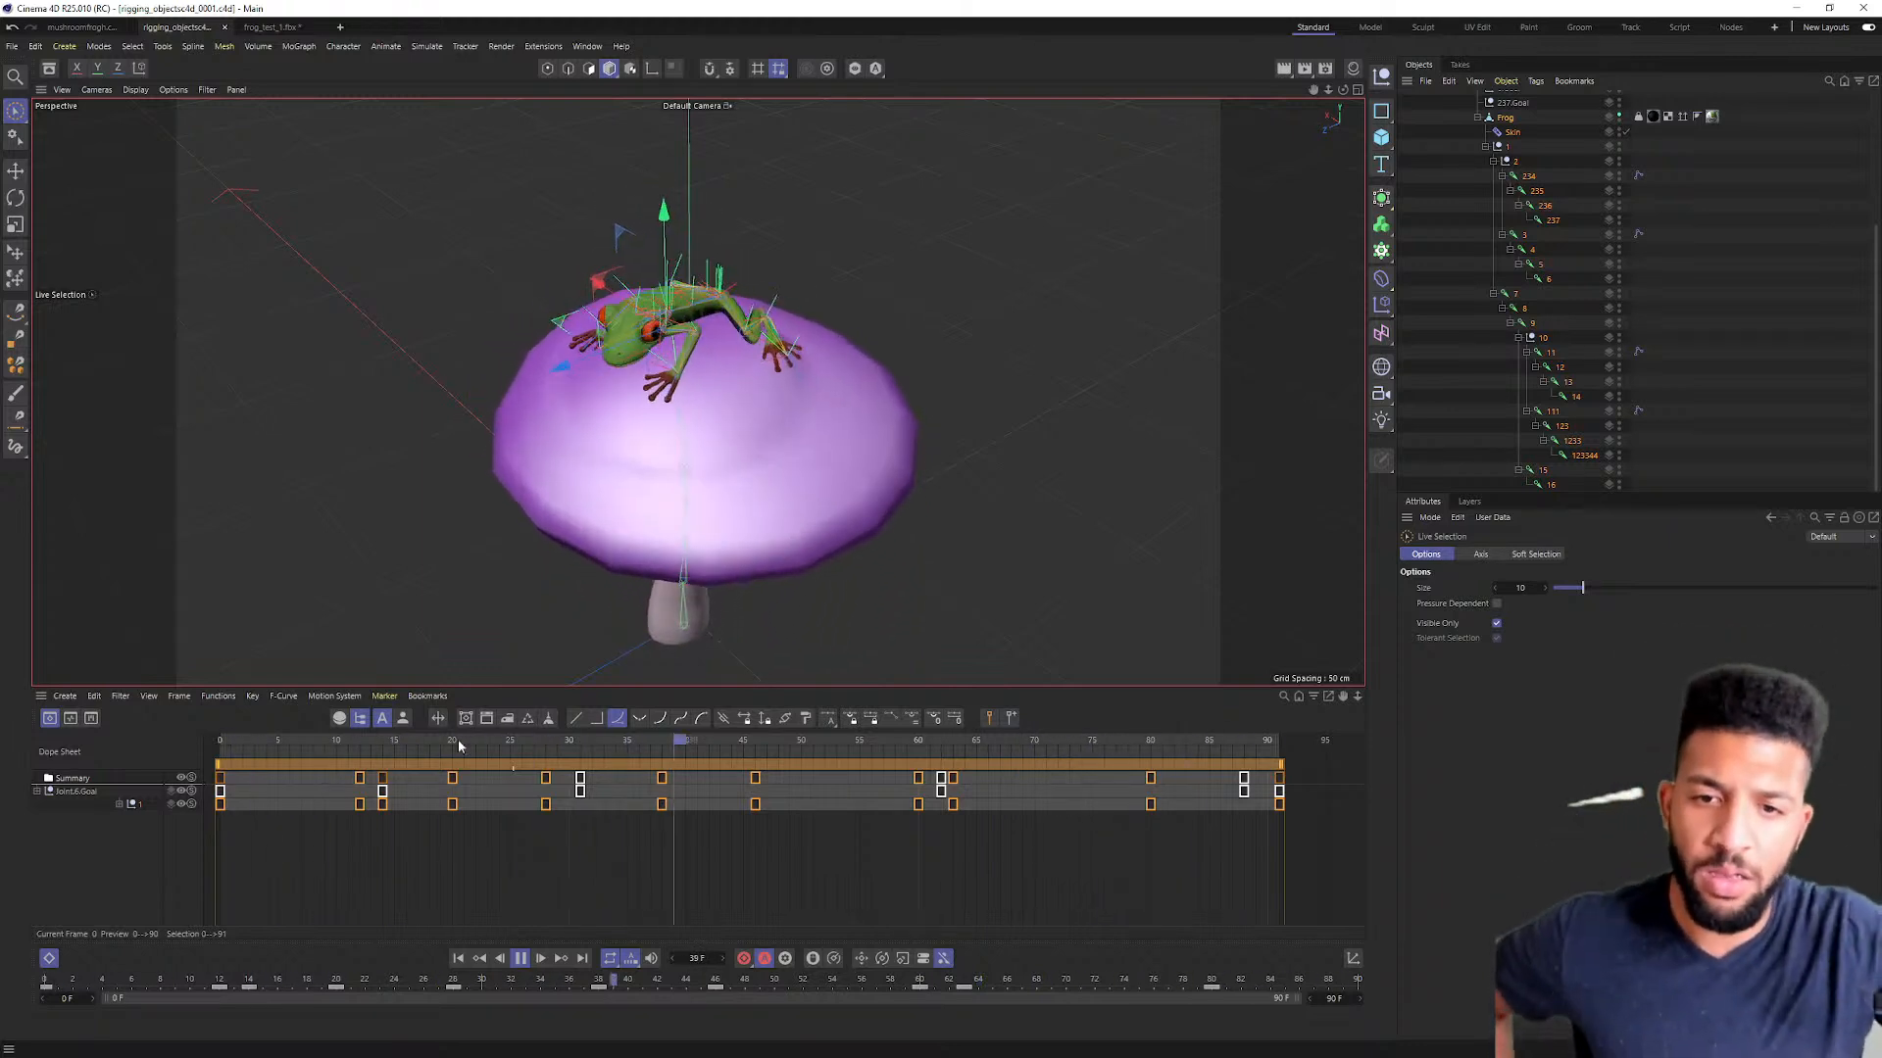
pyautogui.press('F8')
pyautogui.hotkey('shift', 'f')
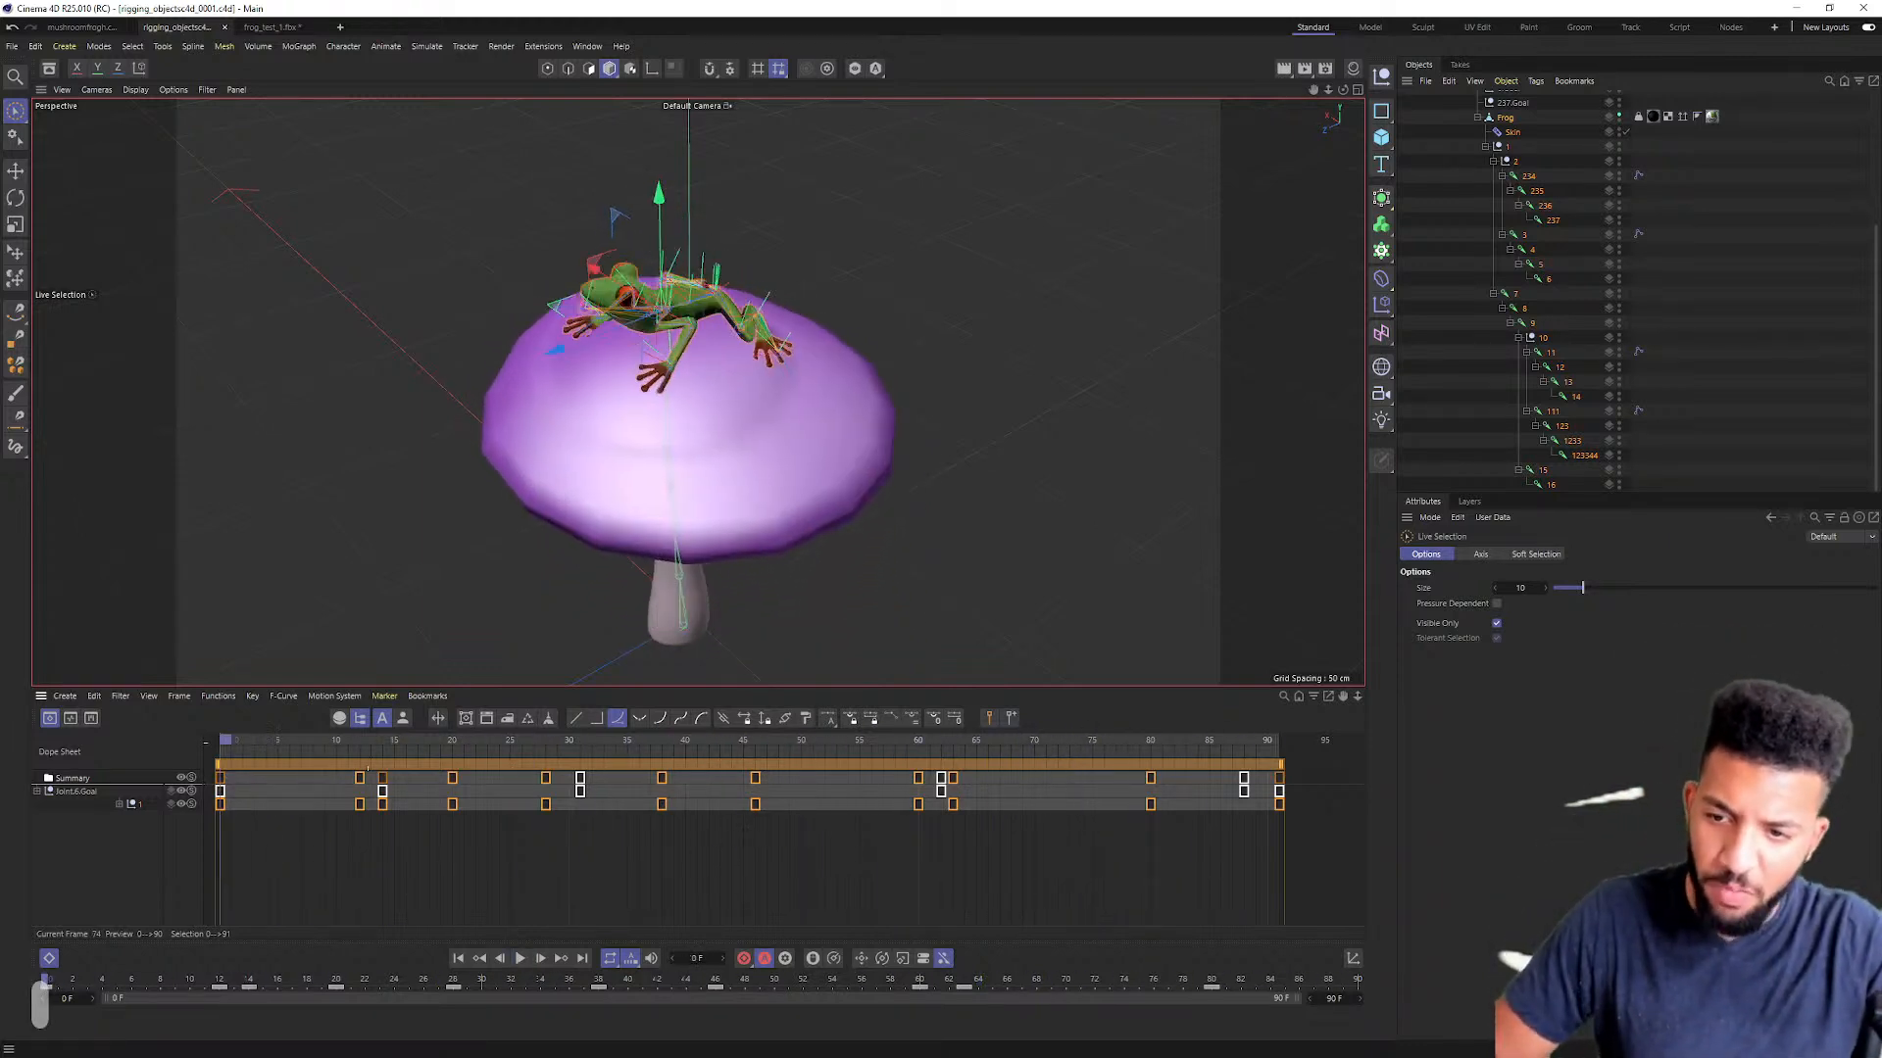
# Step: Bake only the Frog and its child joints from frame 0 to 90 with Bake Expressions, Clean Tracks, Position, Rotation and Animated Parameters enabled
pyautogui.scroll(4, 1553, 231)
pyautogui.click(1504, 293)
pyautogui.scroll(-4, 1526, 347)
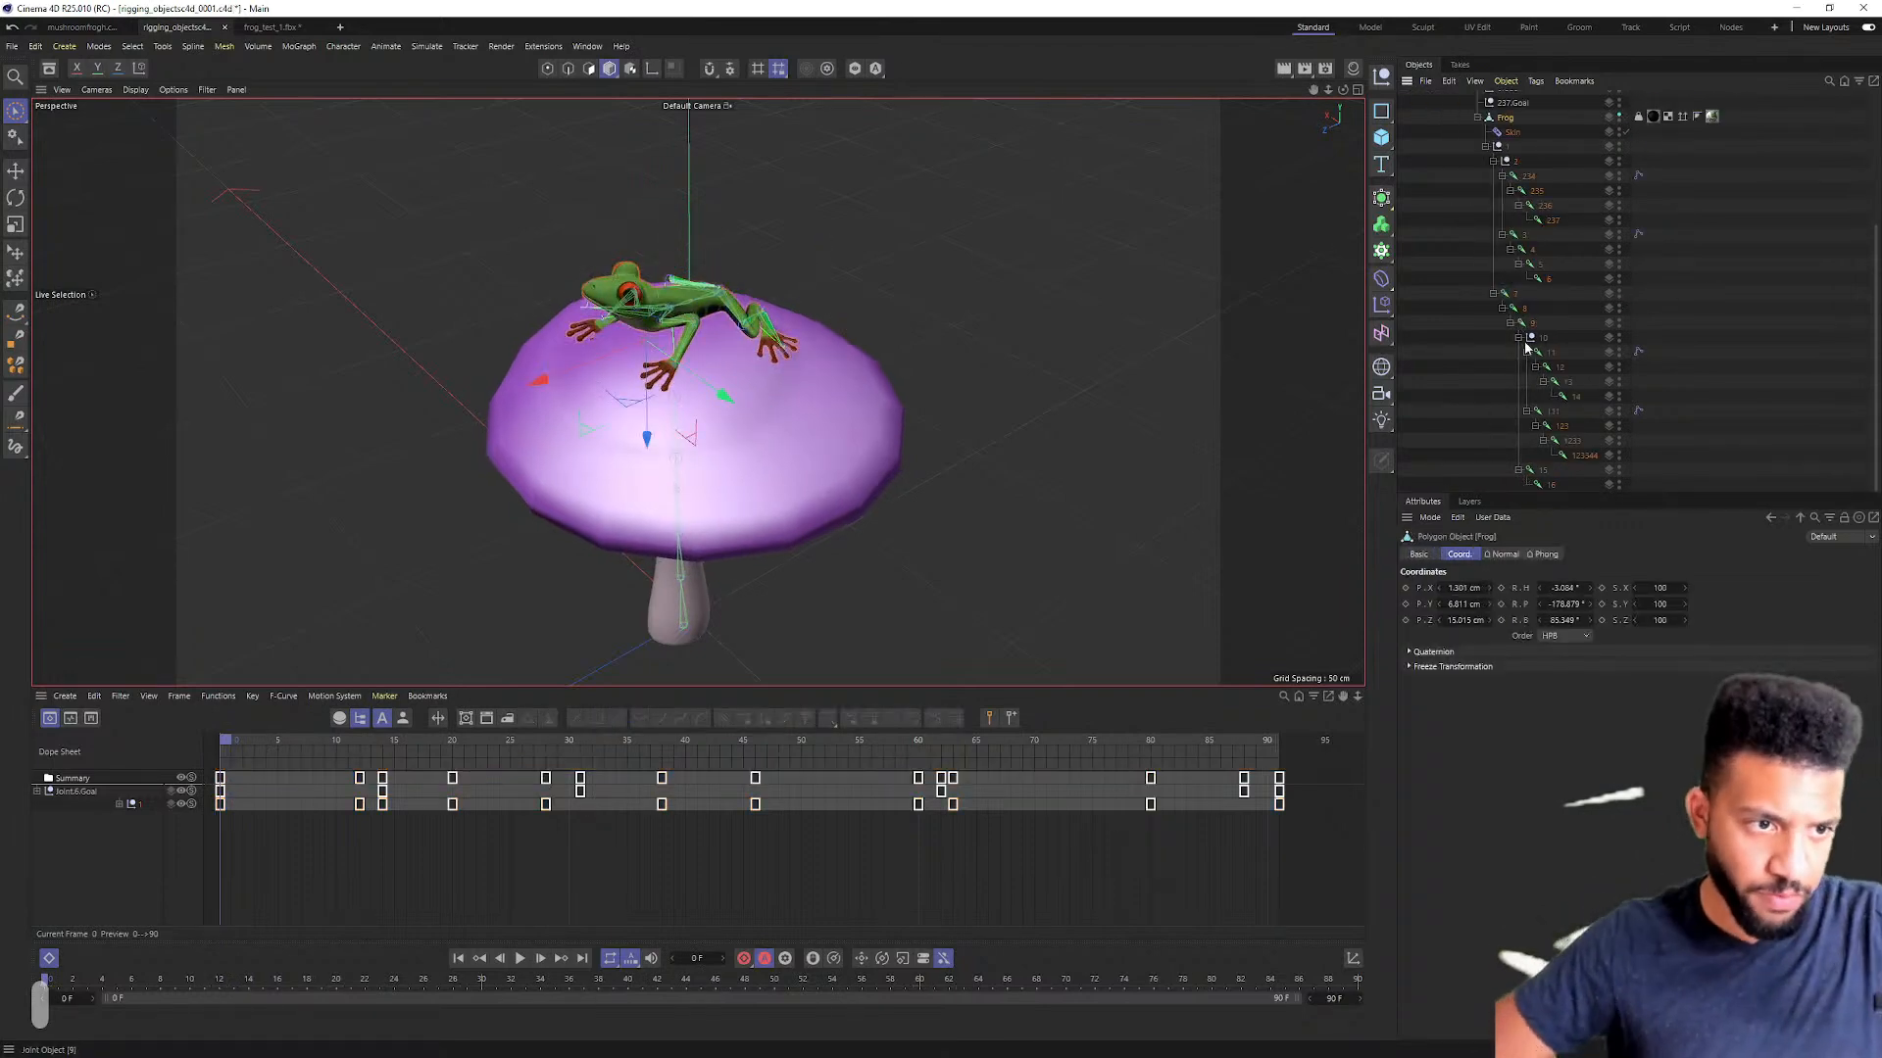
pyautogui.keyDown('shift'); pyautogui.click(1556, 486); pyautogui.keyUp('shift')
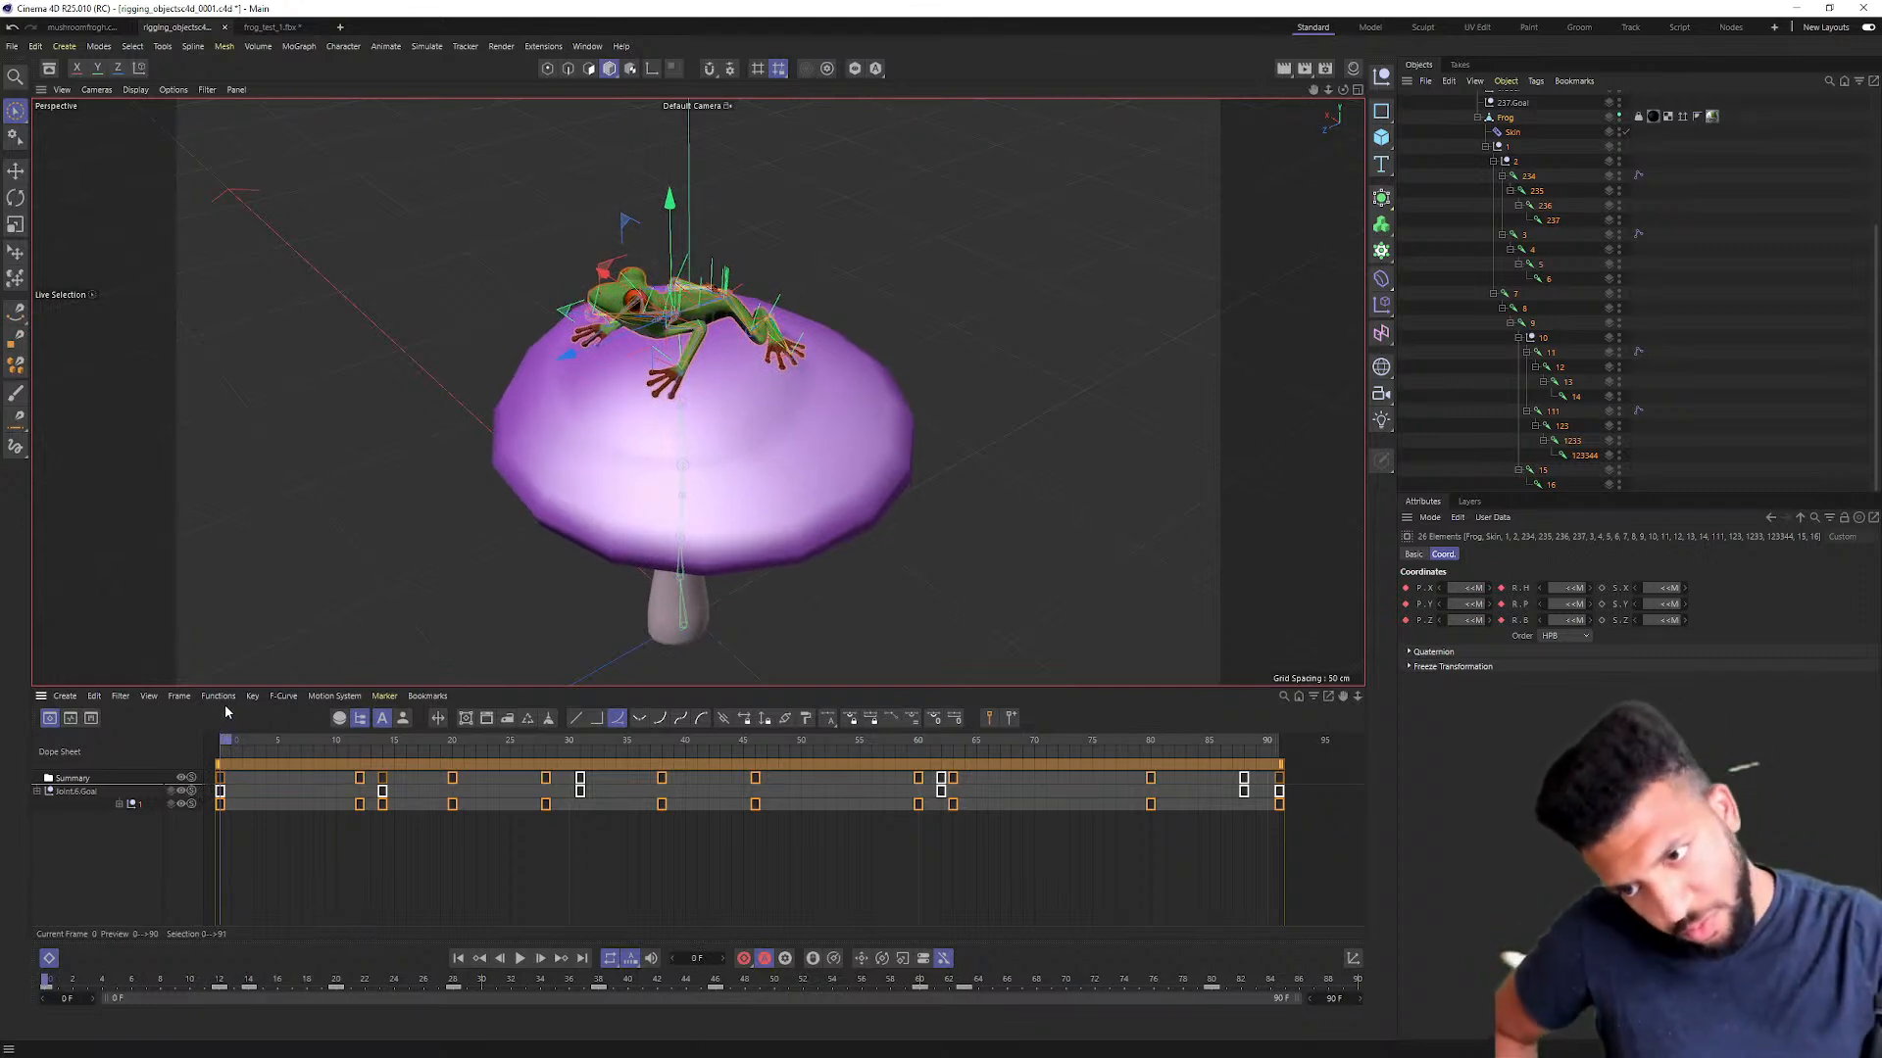
pyautogui.click(218, 696)
pyautogui.click(243, 393)
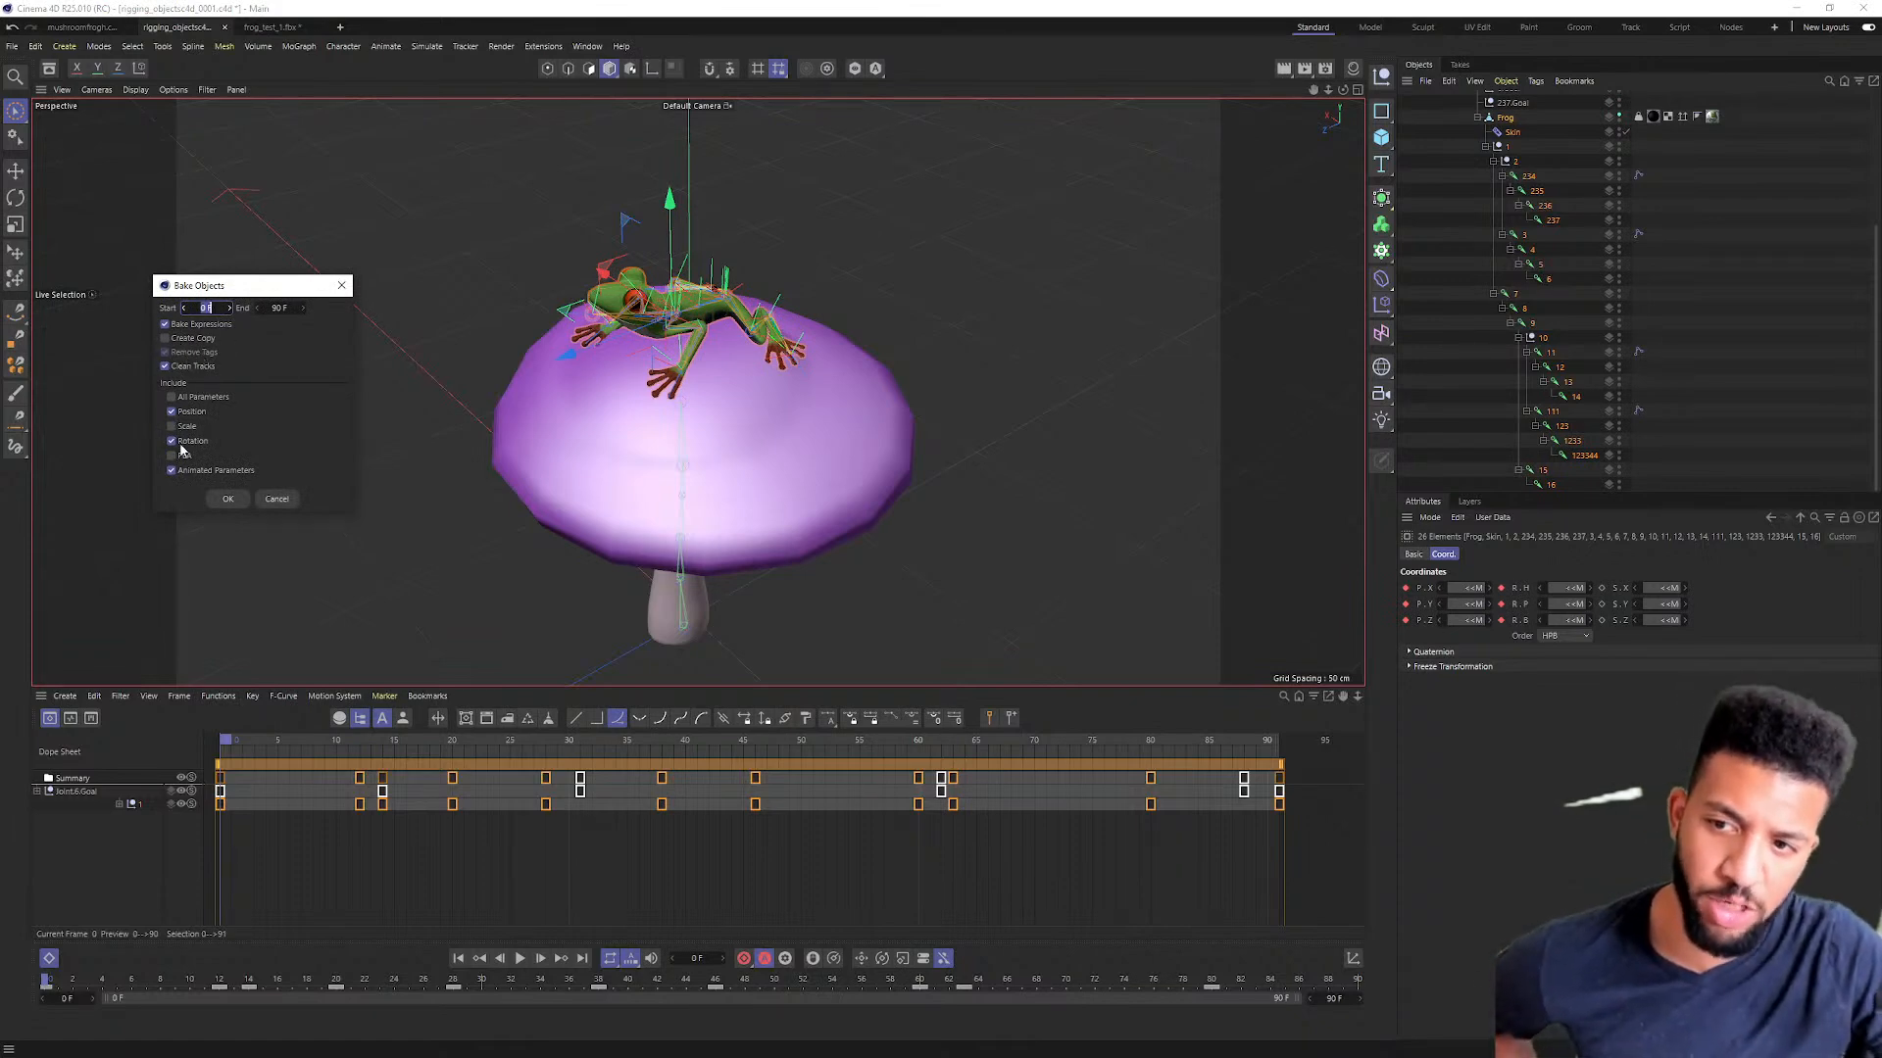
pyautogui.click(229, 499)
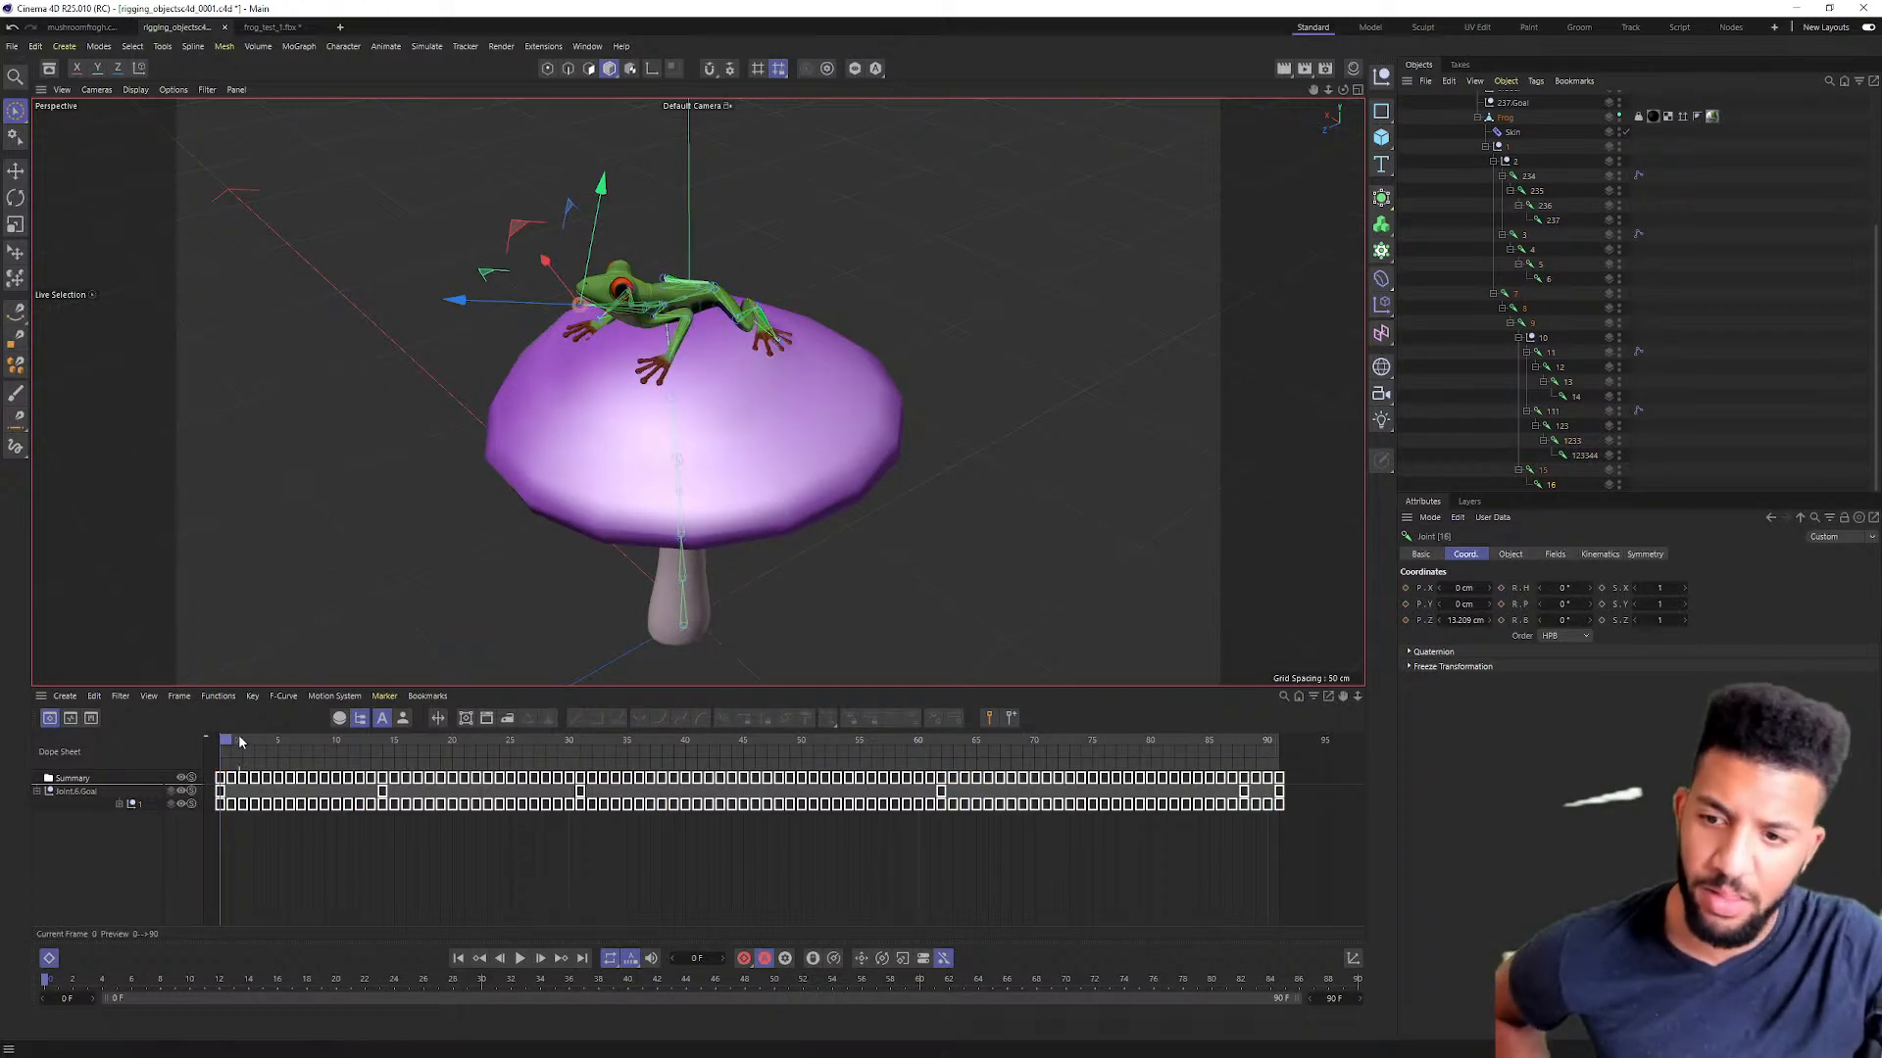
pyautogui.moveTo(274, 747); pyautogui.dragTo(231, 745)
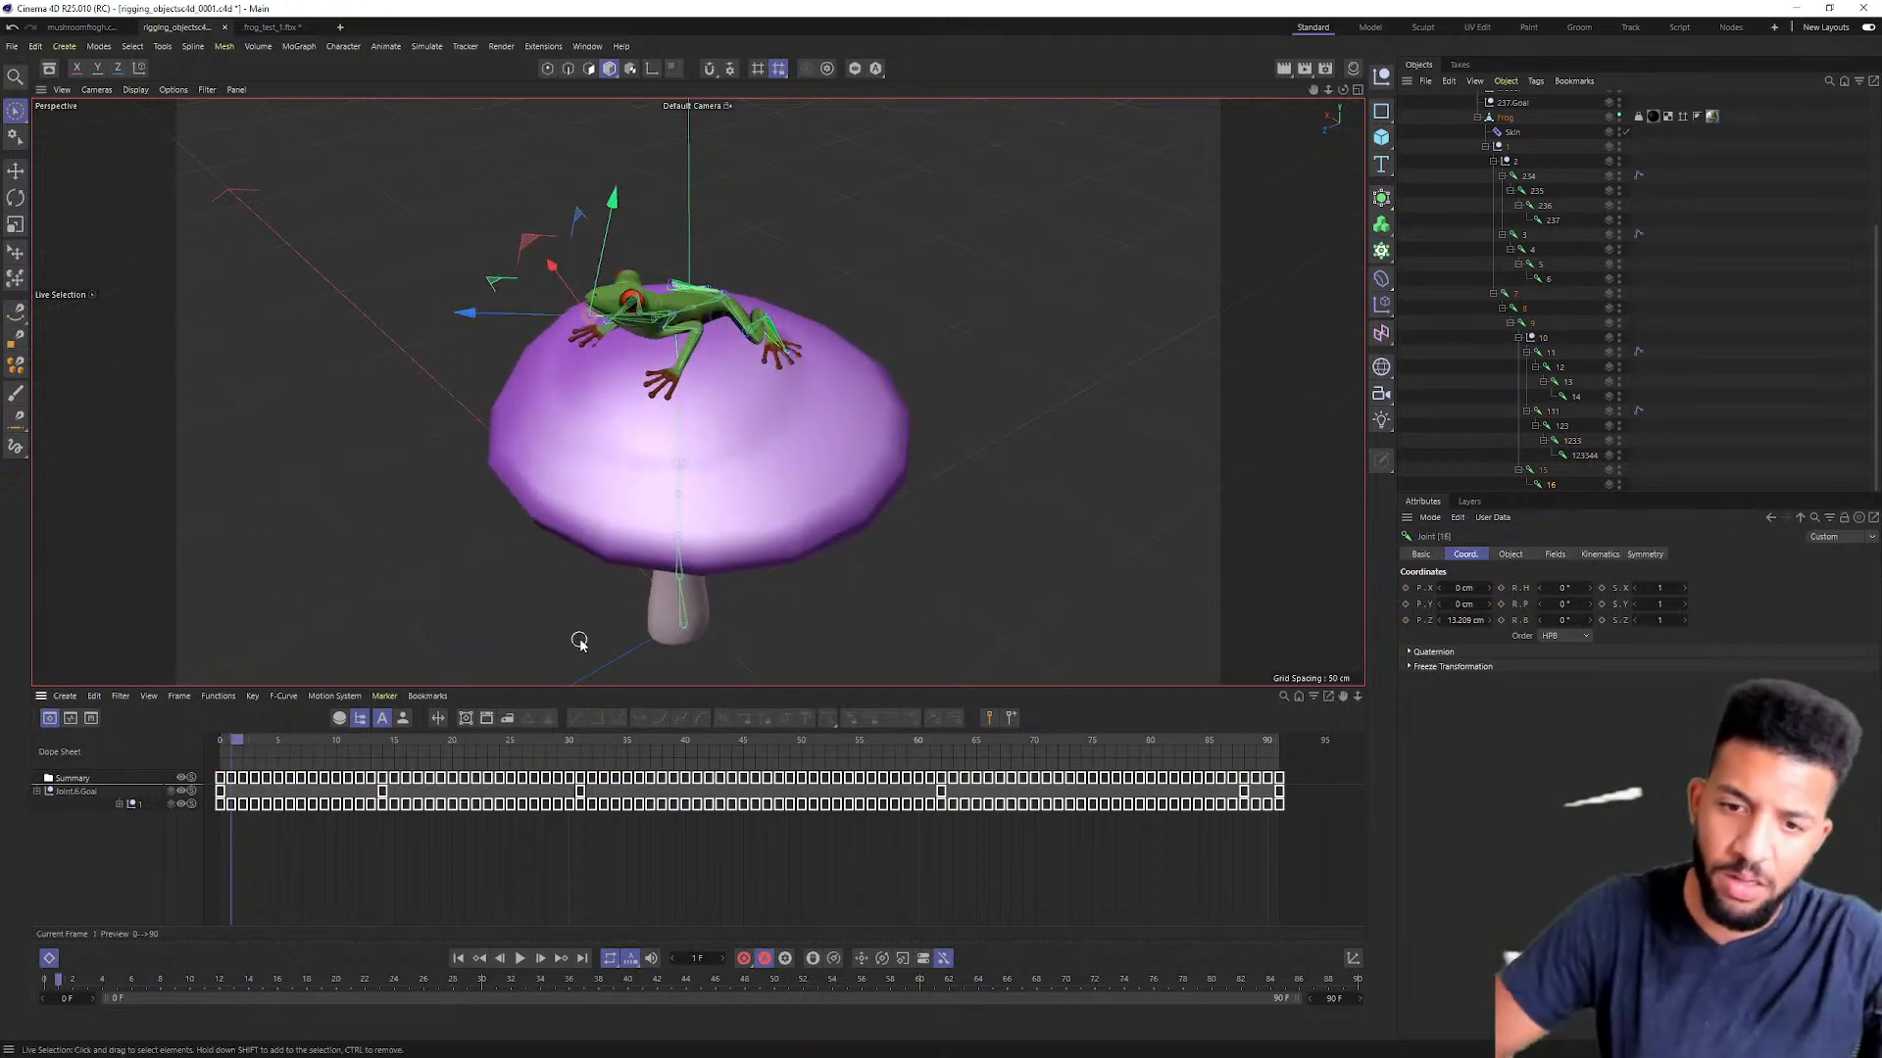
# Step: Delete the IK tags from the frog's four leg chains at joints 234, 3, 11 and 111
pyautogui.click(1637, 175)
pyautogui.press('Delete')
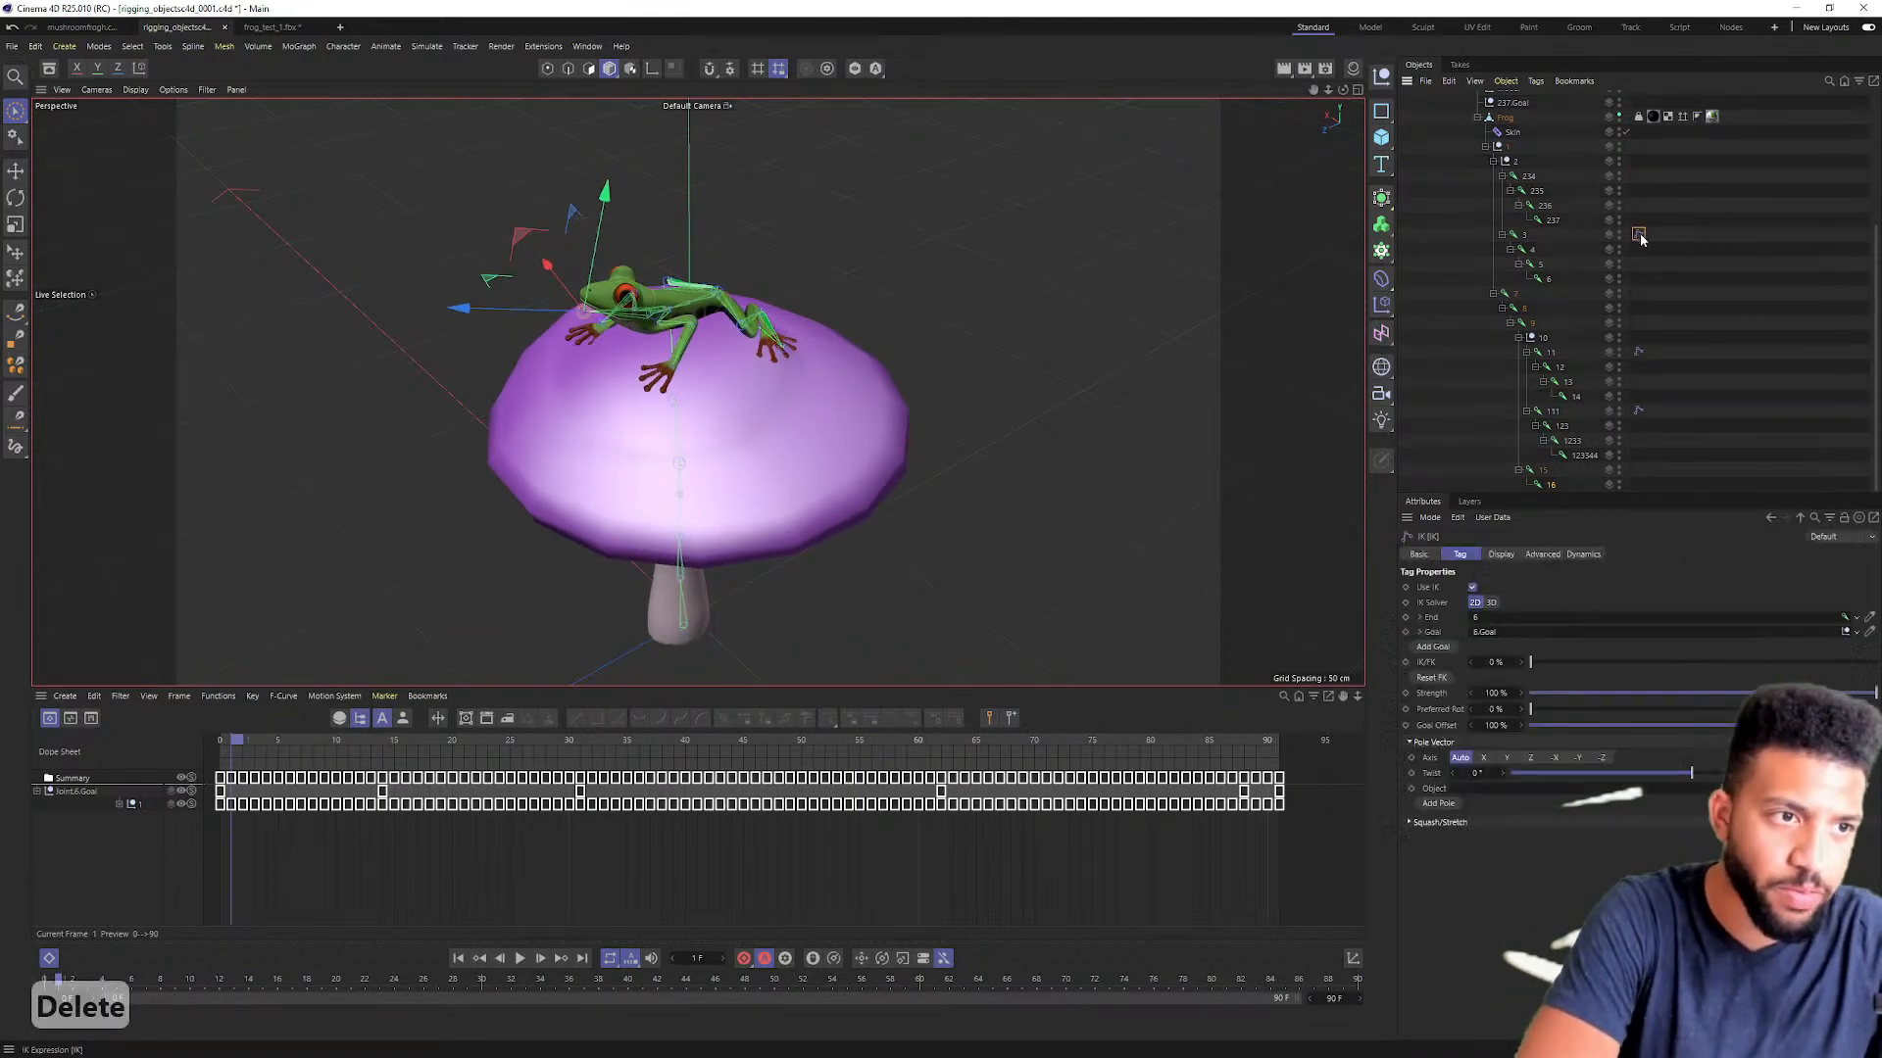
pyautogui.click(1638, 235)
pyautogui.press('Delete')
pyautogui.click(1637, 351)
pyautogui.press('Delete')
pyautogui.click(1638, 409)
pyautogui.press('Delete')
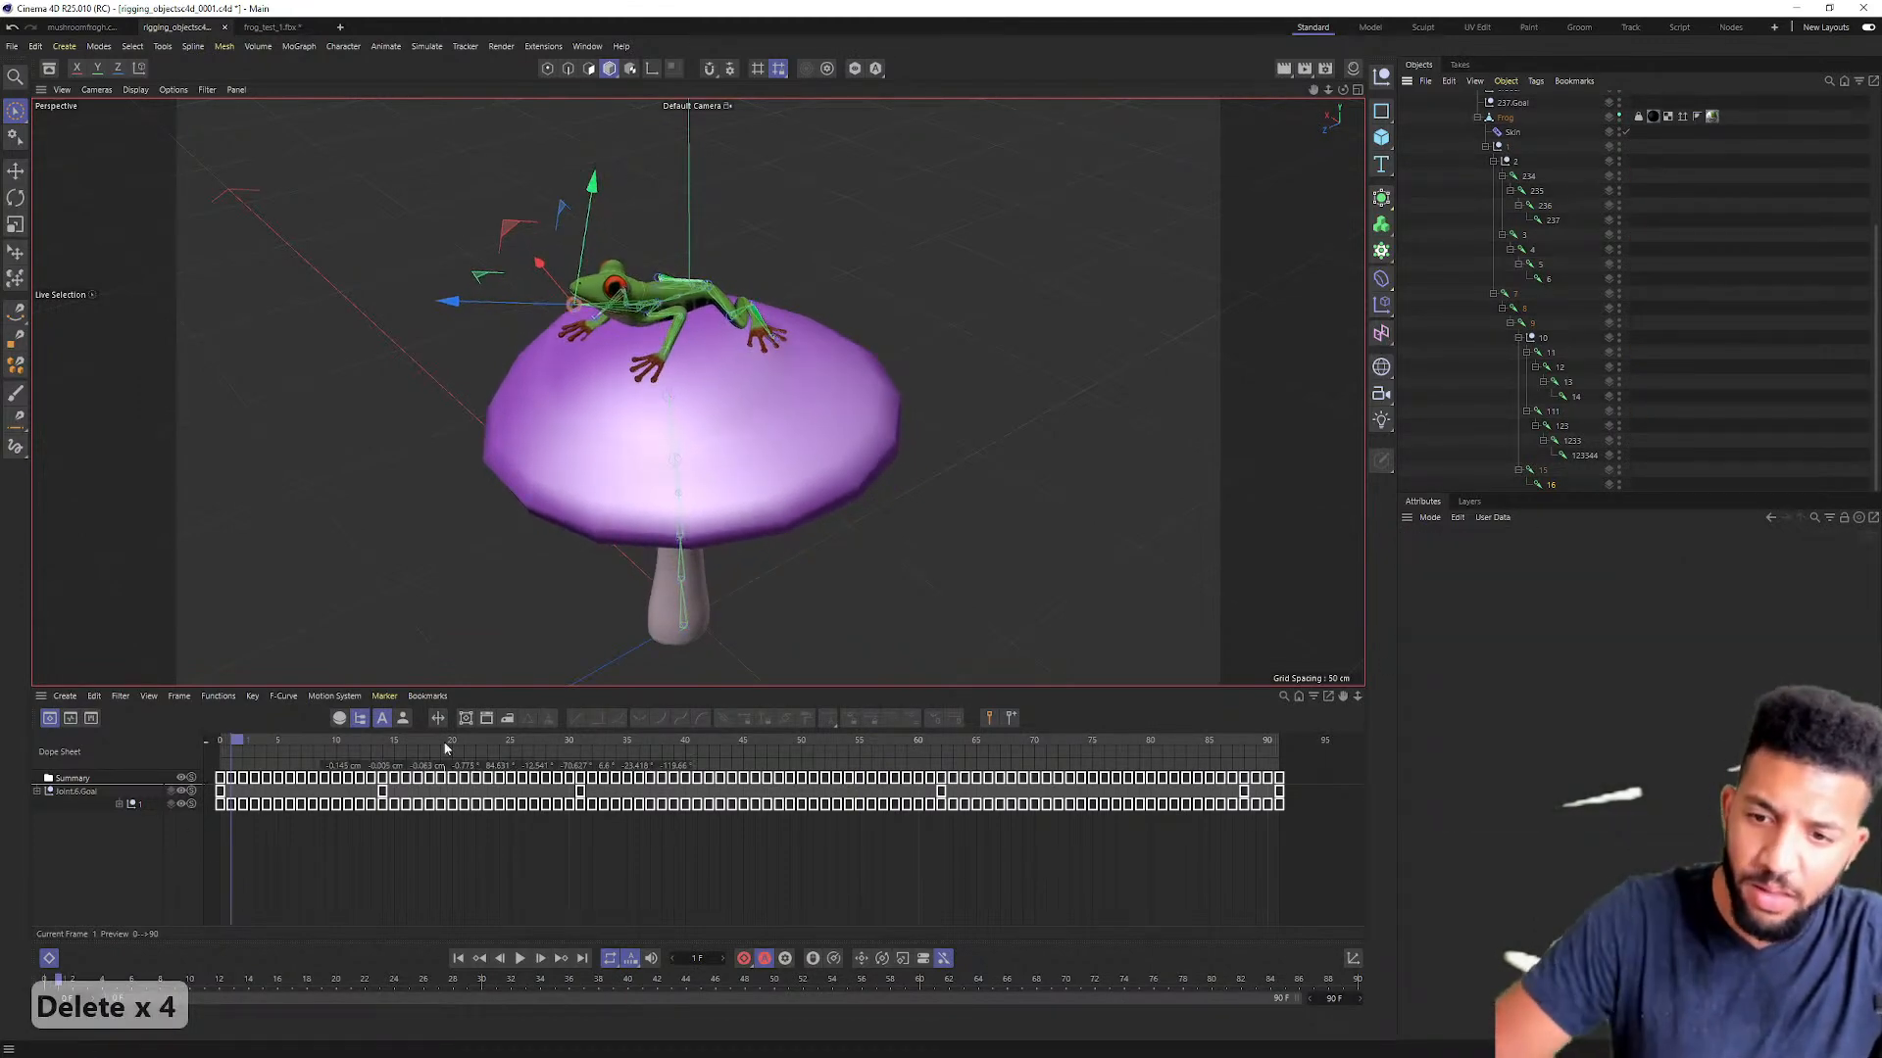
# Step: Play the animation without the leg IK tags and check the frog's joints and feet from above and from the front
pyautogui.moveTo(445, 749); pyautogui.dragTo(220, 746)
pyautogui.click(522, 957)
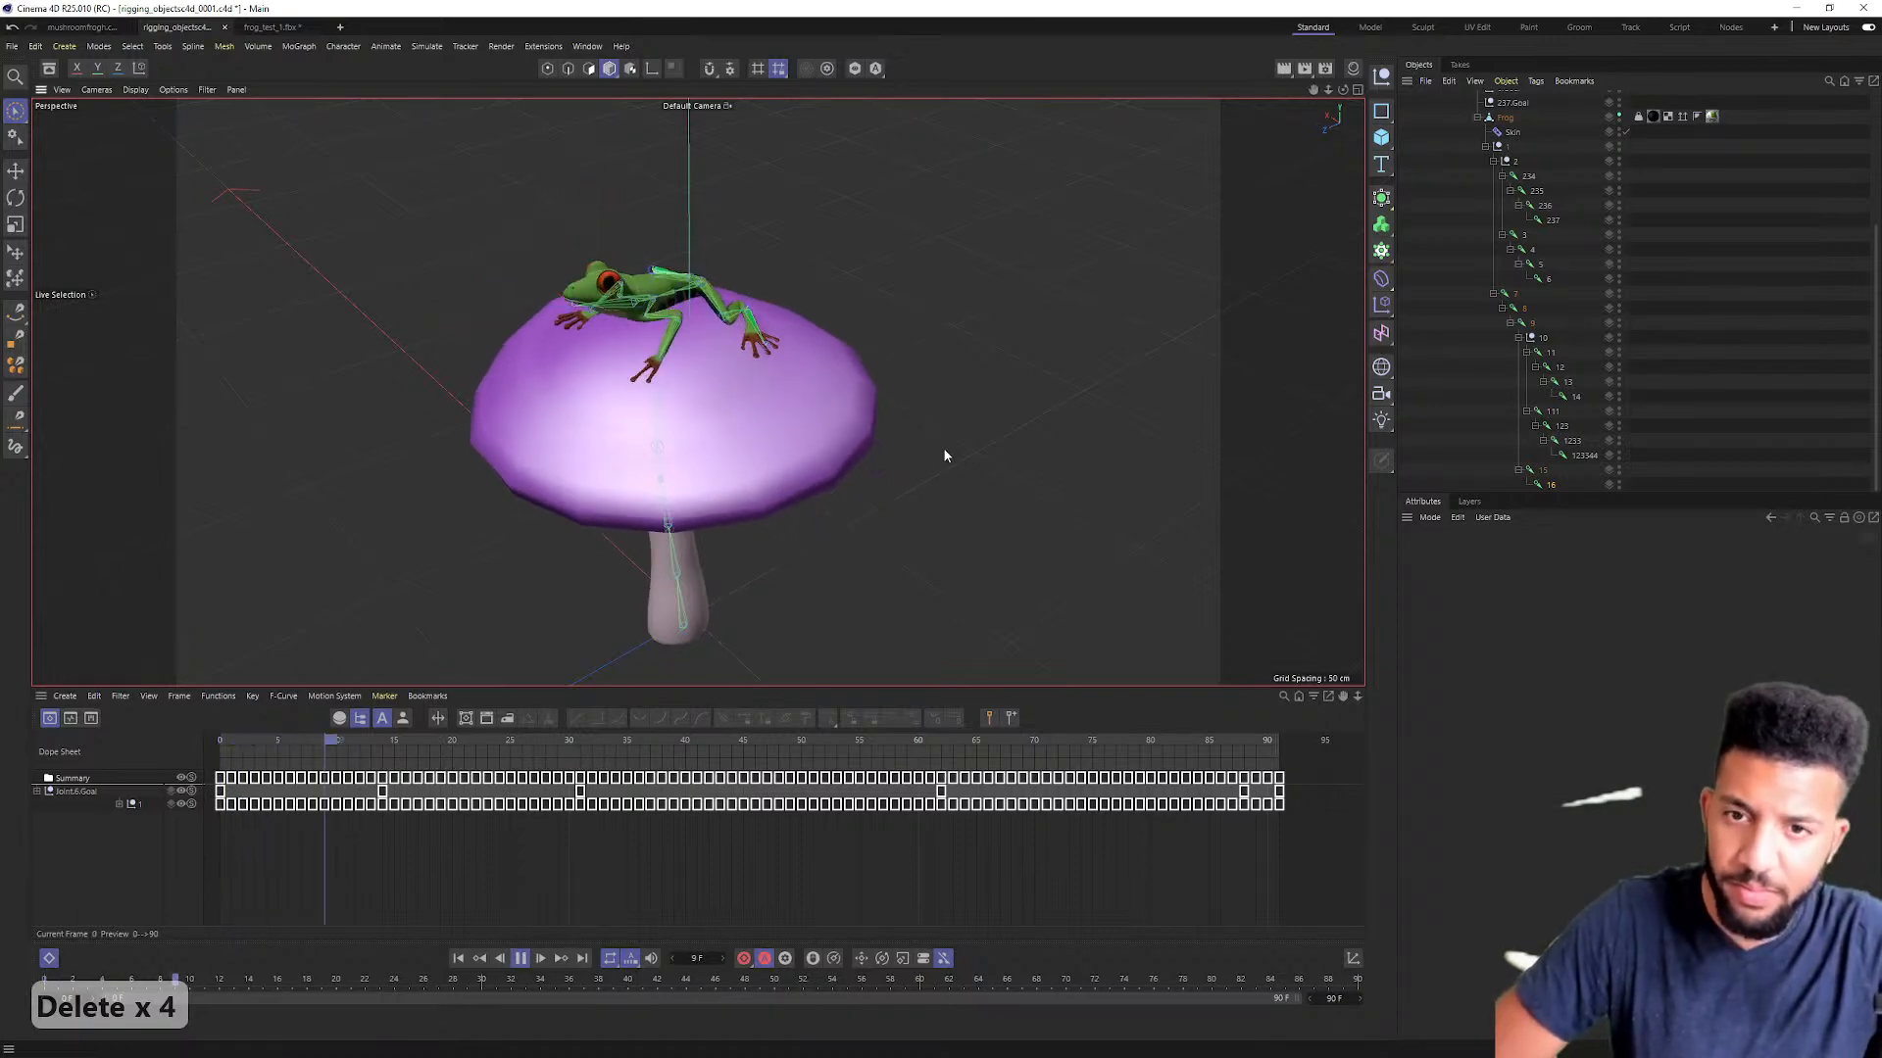
pyautogui.scroll(3, 802, 256)
pyautogui.keyDown('alt'); pyautogui.moveTo(802, 257); pyautogui.dragTo(903, 470); pyautogui.keyUp('alt')
pyautogui.keyDown('alt'); pyautogui.moveTo(925, 604); pyautogui.dragTo(979, 414, button='middle'); pyautogui.keyUp('alt')
pyautogui.scroll(5, 953, 364)
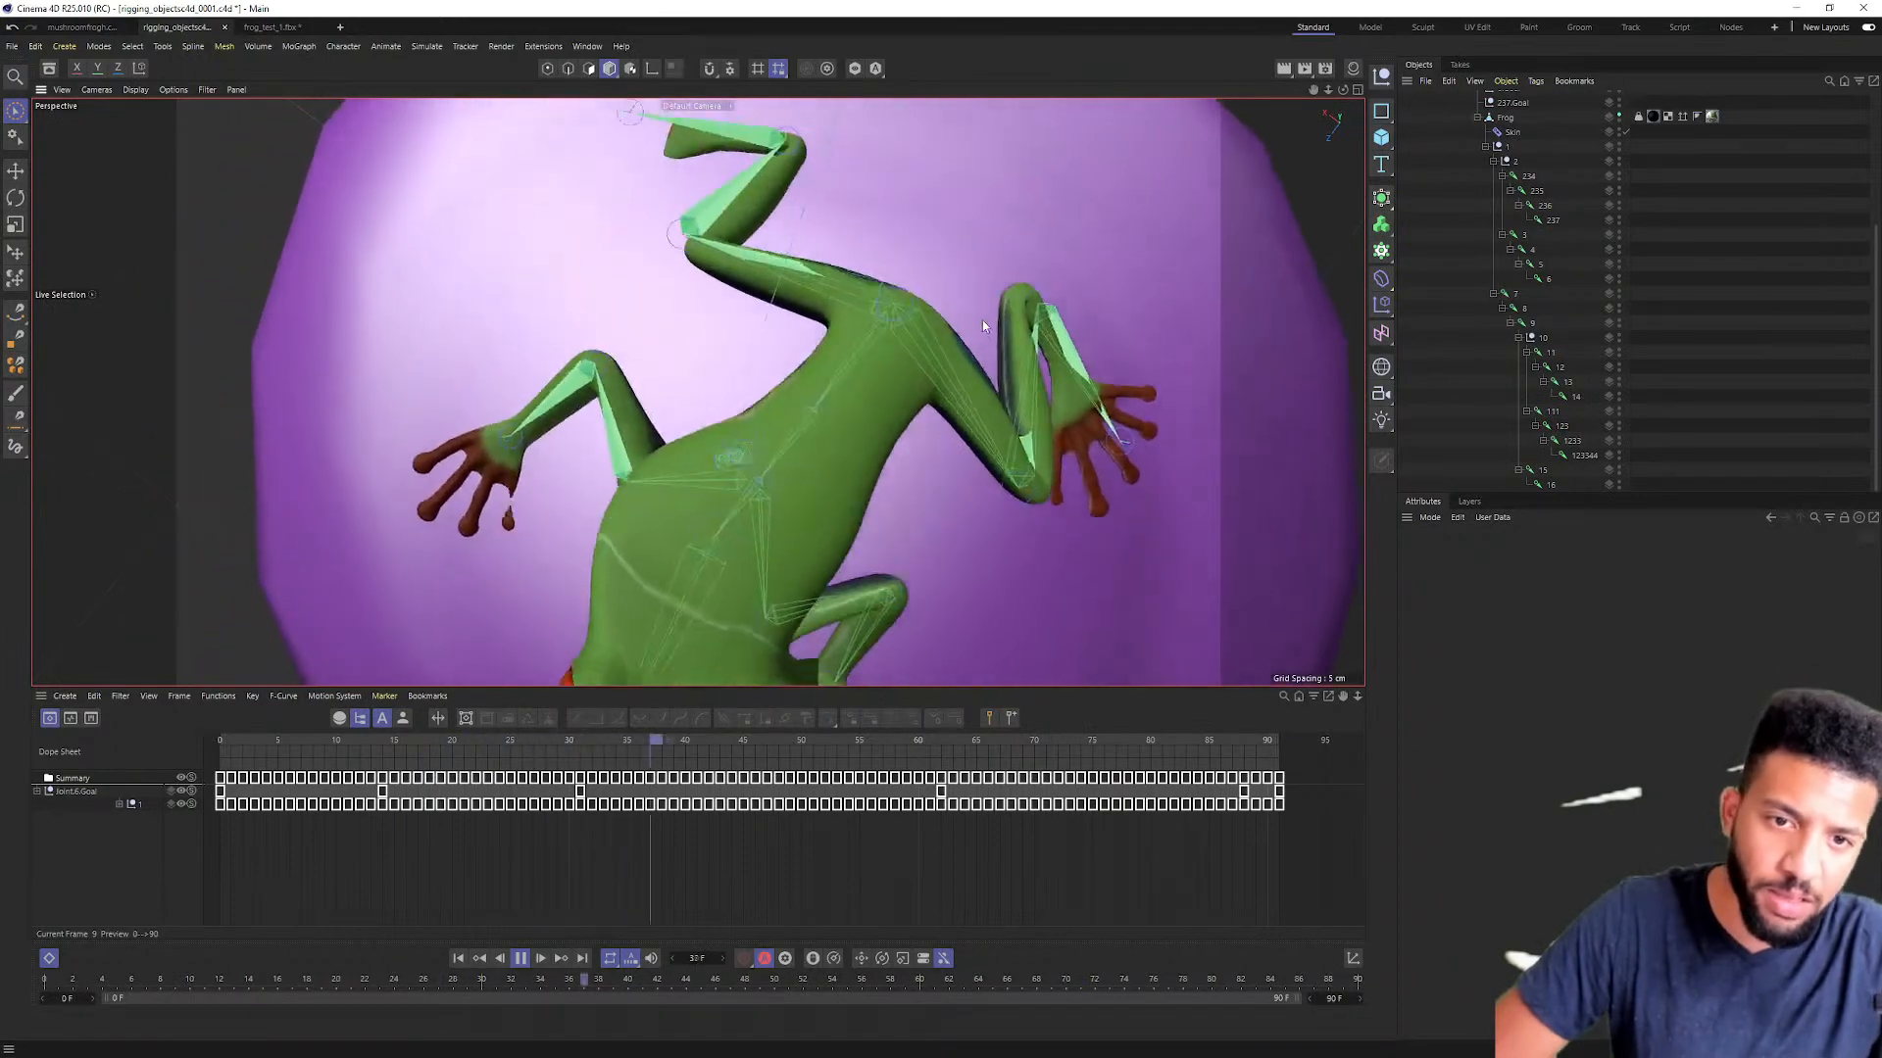
pyautogui.scroll(-8, 995, 333)
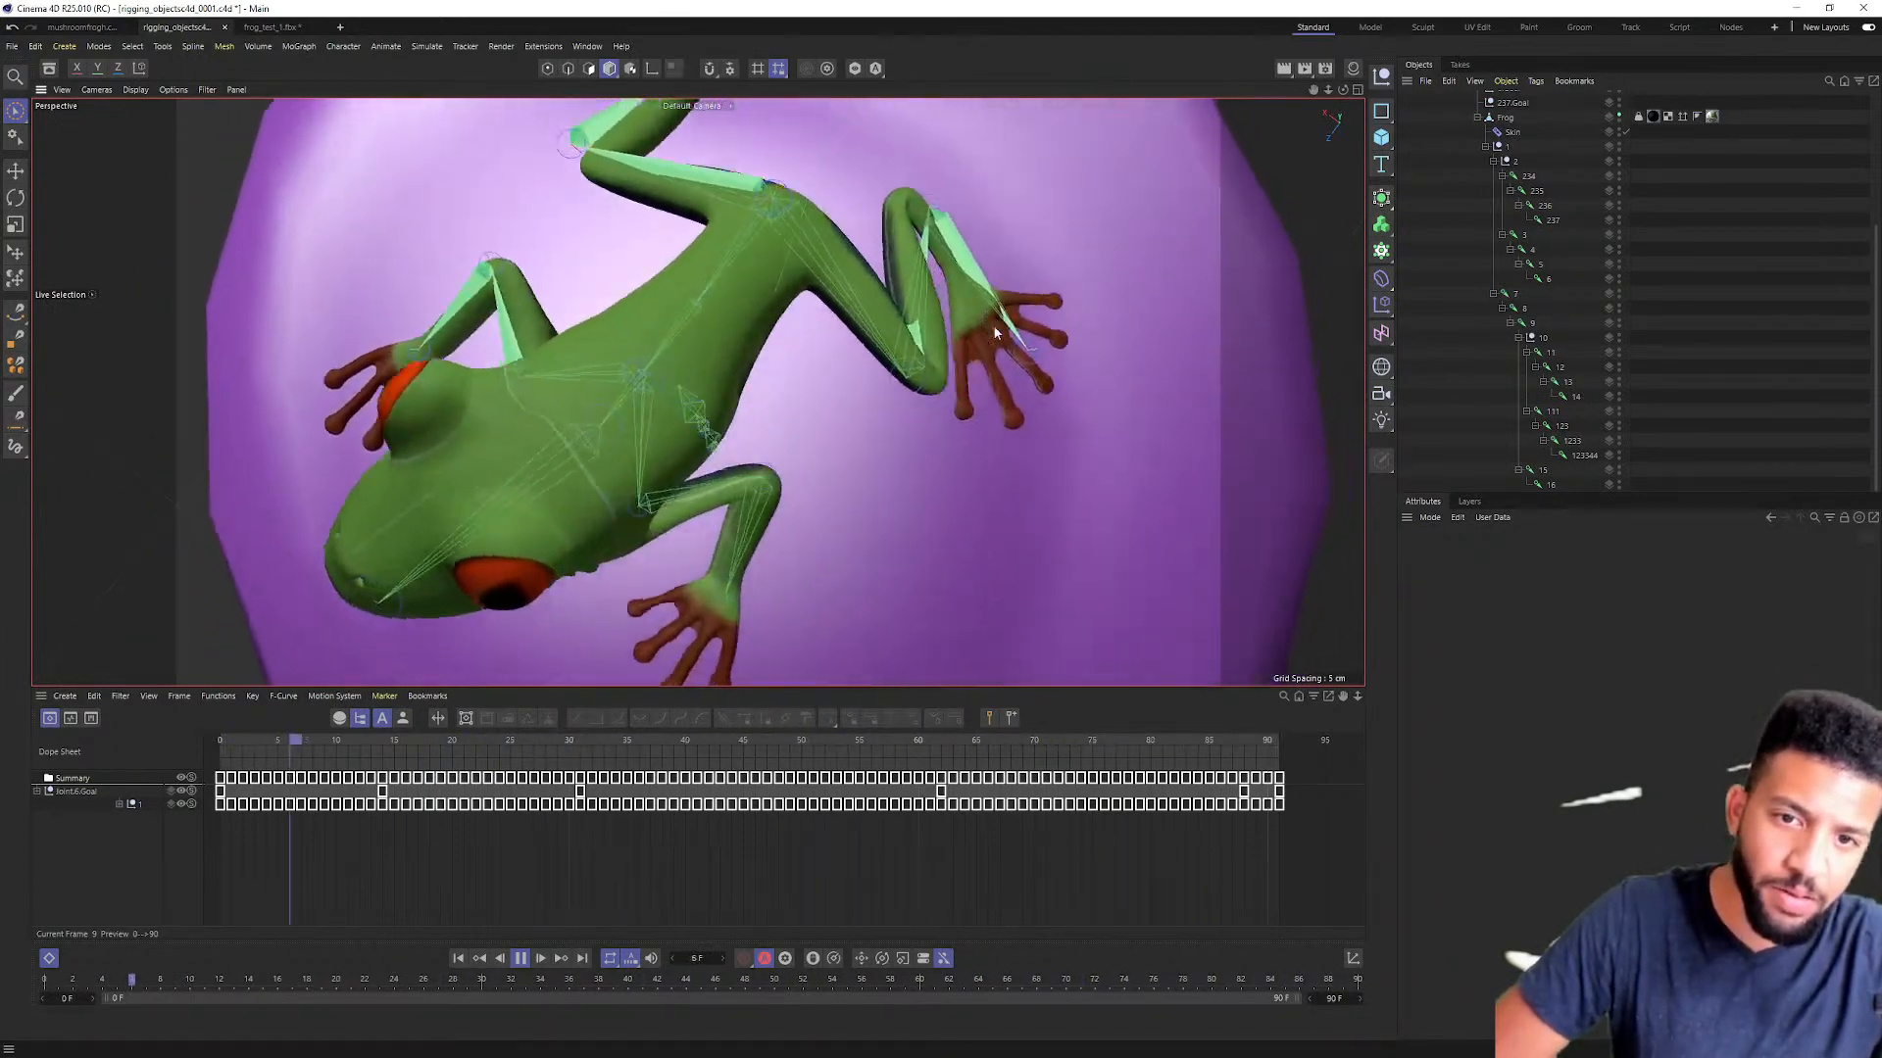
pyautogui.keyDown('alt'); pyautogui.moveTo(917, 327); pyautogui.dragTo(1221, 400); pyautogui.keyUp('alt')
pyautogui.keyDown('alt'); pyautogui.moveTo(1221, 400); pyautogui.dragTo(1107, 421, button='right'); pyautogui.keyUp('alt')
pyautogui.keyDown('alt'); pyautogui.moveTo(1108, 421); pyautogui.dragTo(994, 354); pyautogui.keyUp('alt')
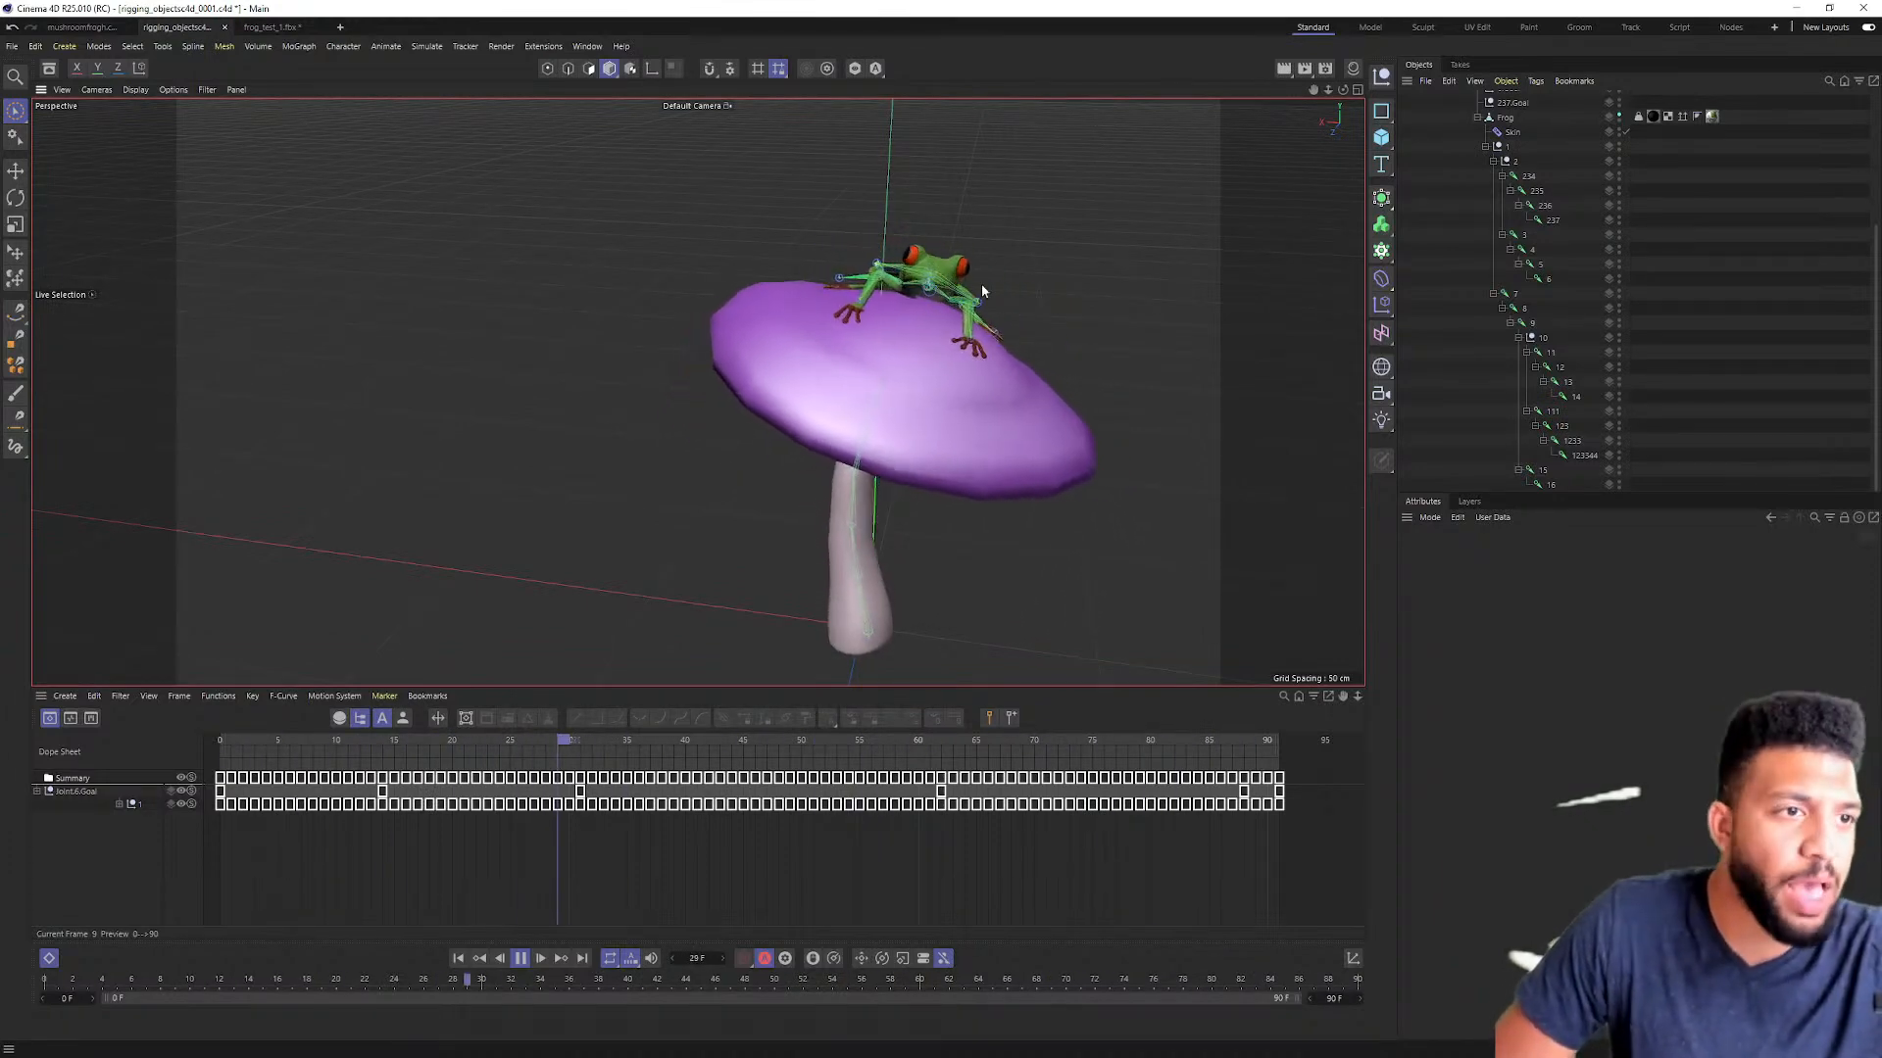
# Step: Stop playback and delete the four leg goal nulls 123344.Goal, 14.Goal, 6.Goal and 237.Goal
pyautogui.scroll(5, 1494, 239)
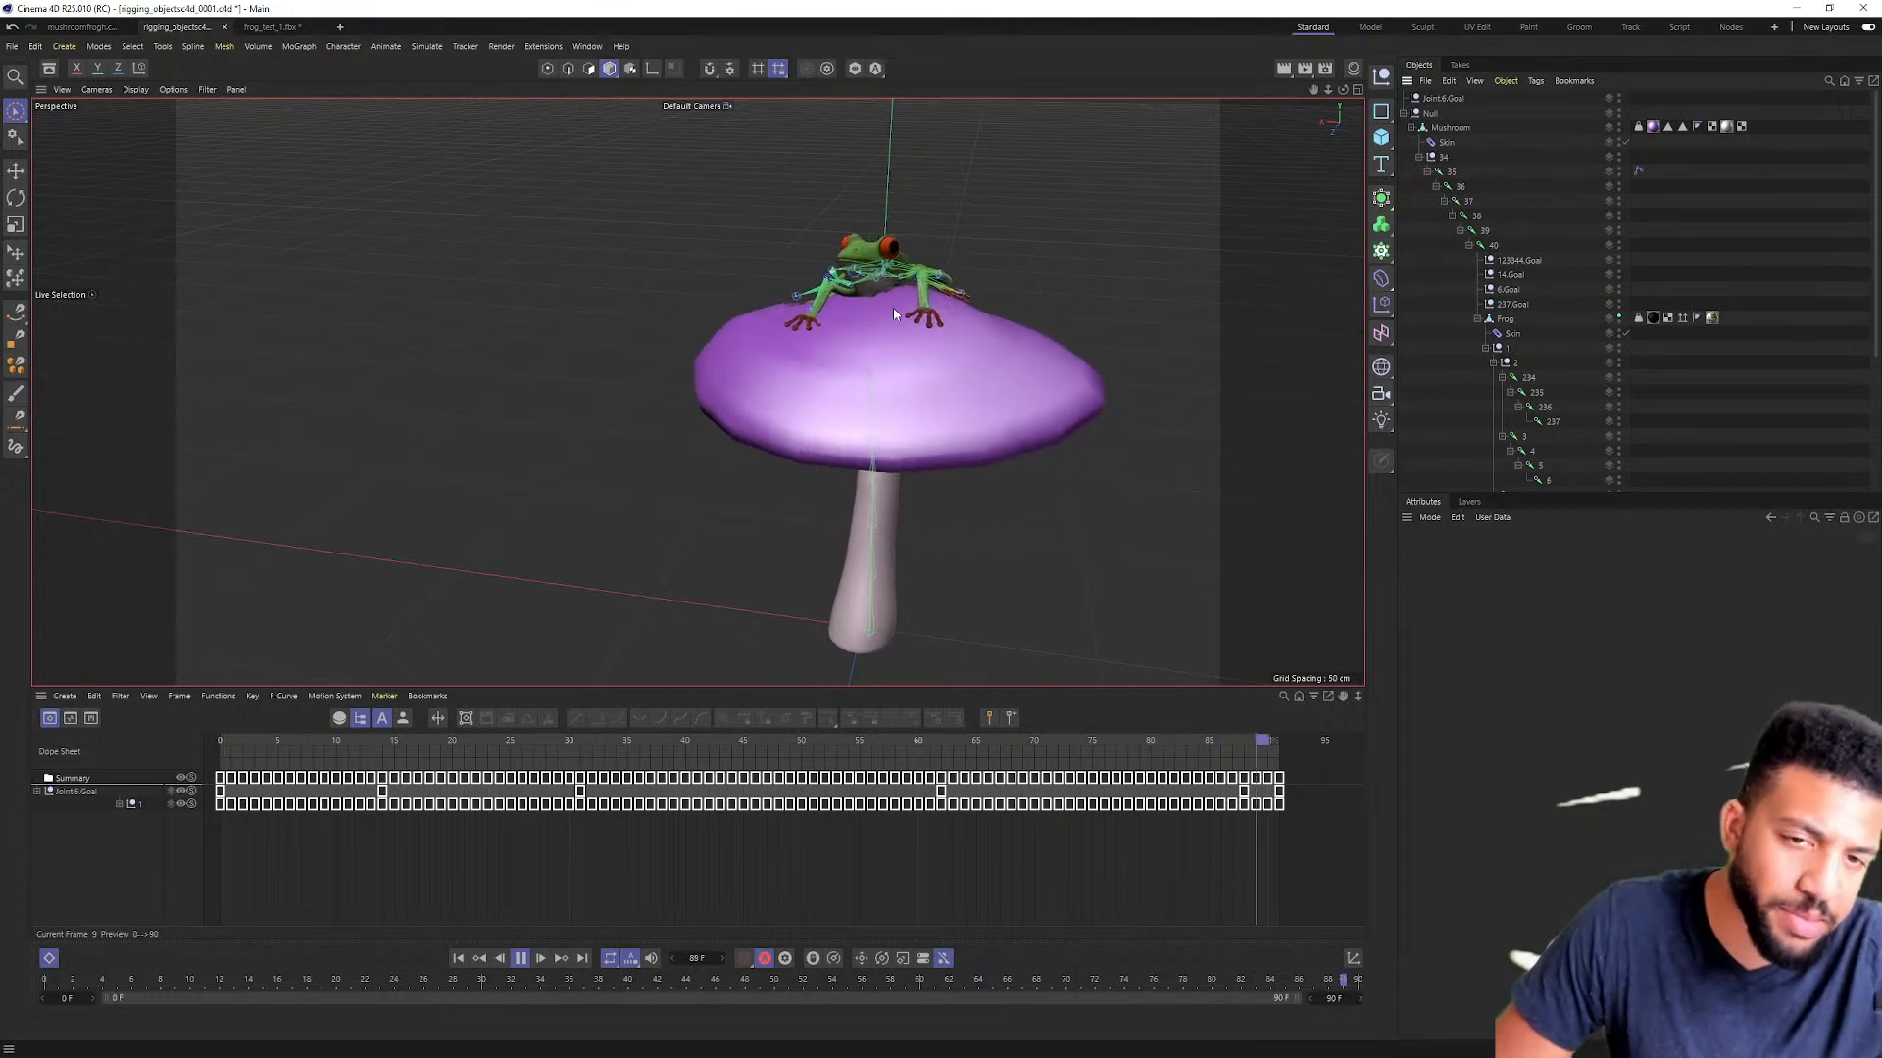
pyautogui.click(1531, 305)
pyautogui.keyDown('shift'); pyautogui.click(1519, 262); pyautogui.keyUp('shift')
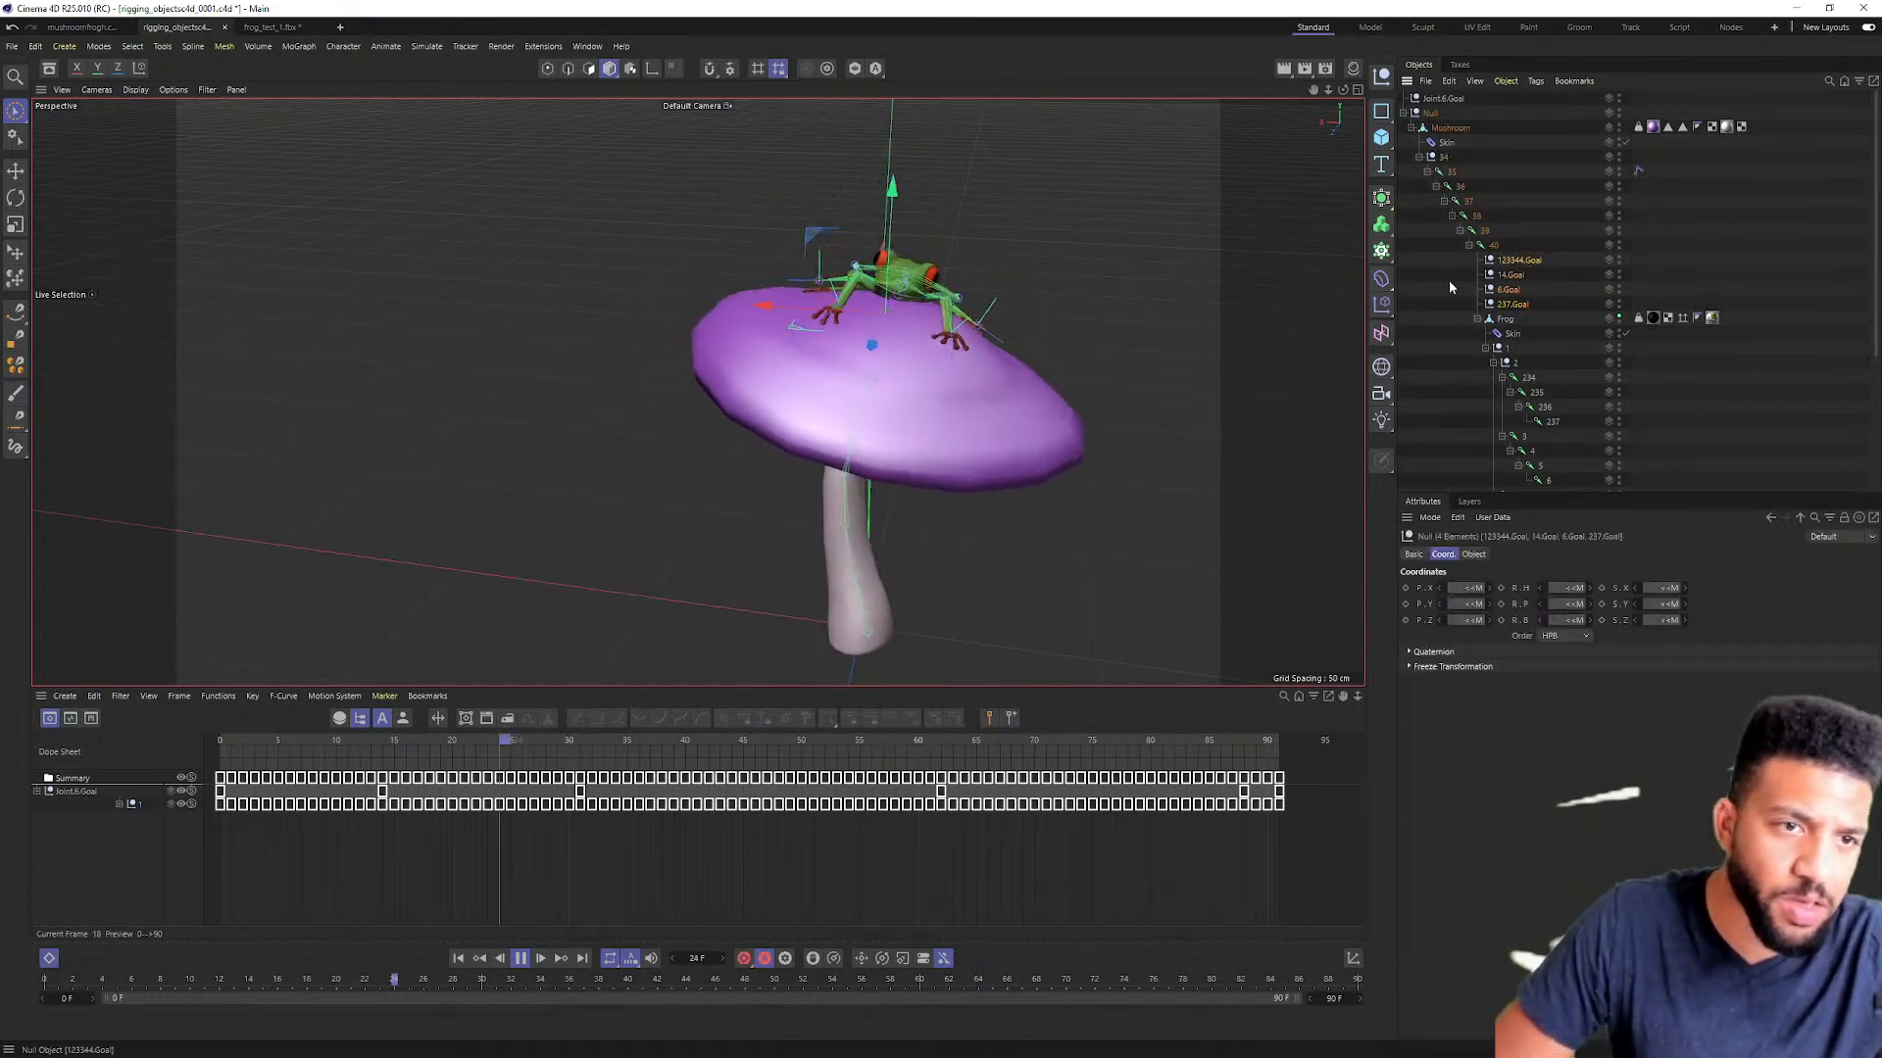
pyautogui.press('F8')
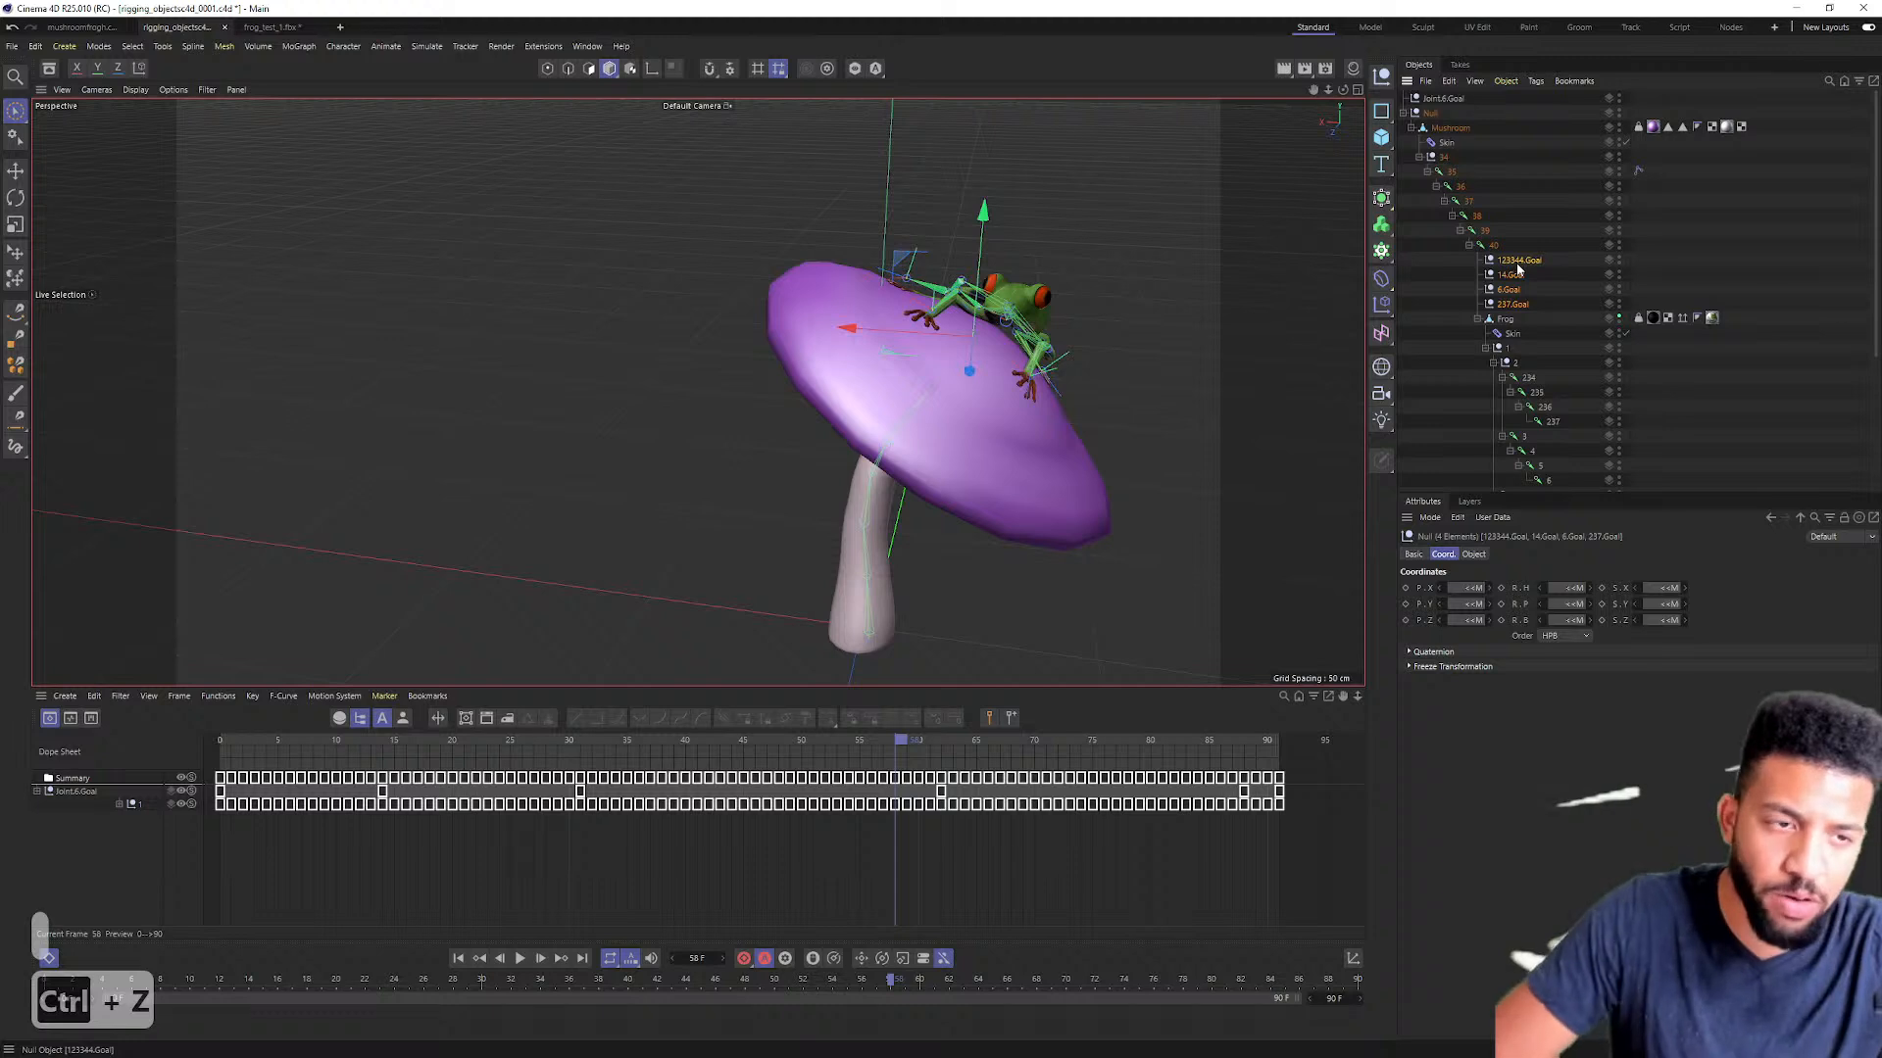
pyautogui.press('Delete')
# Step: Replay the animation from frame 0 without the goal nulls and check the frog's legs up close and from a distance
pyautogui.moveTo(662, 747); pyautogui.dragTo(219, 737)
pyautogui.press('space')
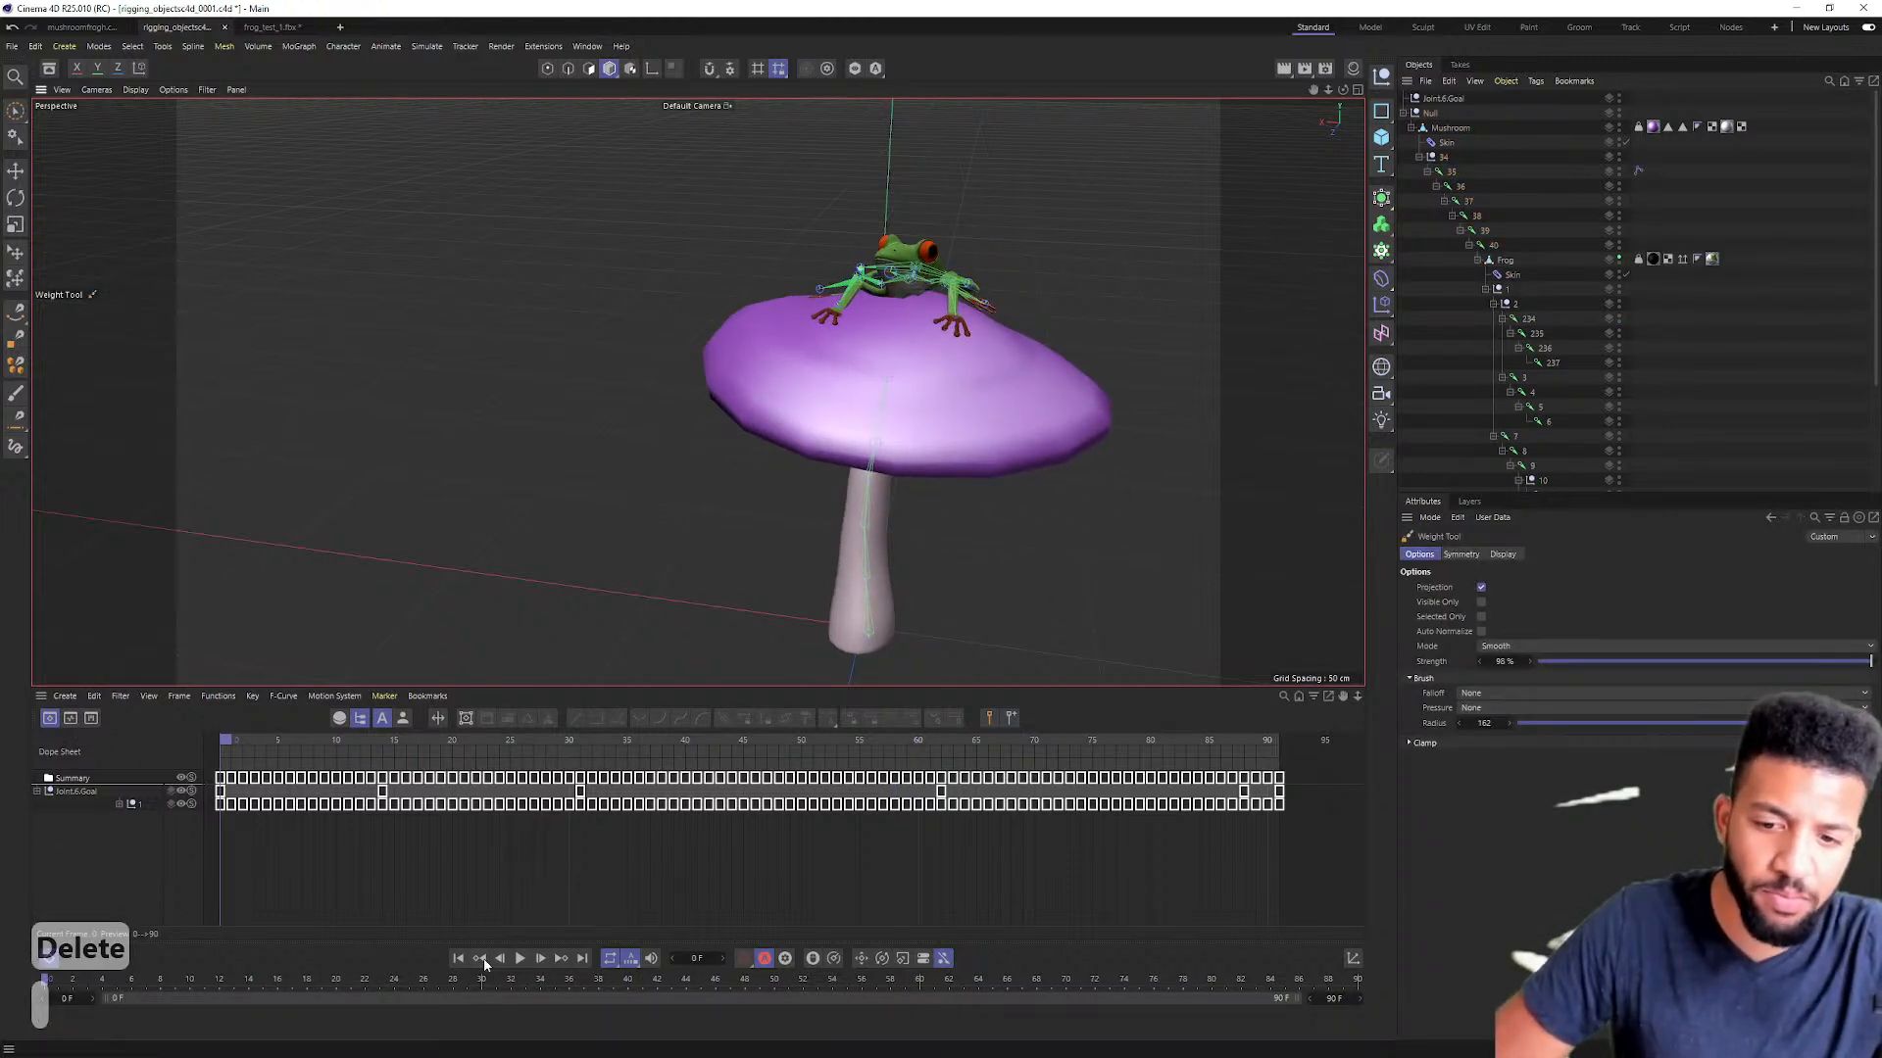
pyautogui.scroll(4, 899, 461)
pyautogui.scroll(-4, 811, 387)
pyautogui.keyDown('alt'); pyautogui.moveTo(811, 387); pyautogui.dragTo(802, 316); pyautogui.keyUp('alt')
pyautogui.scroll(4, 664, 347)
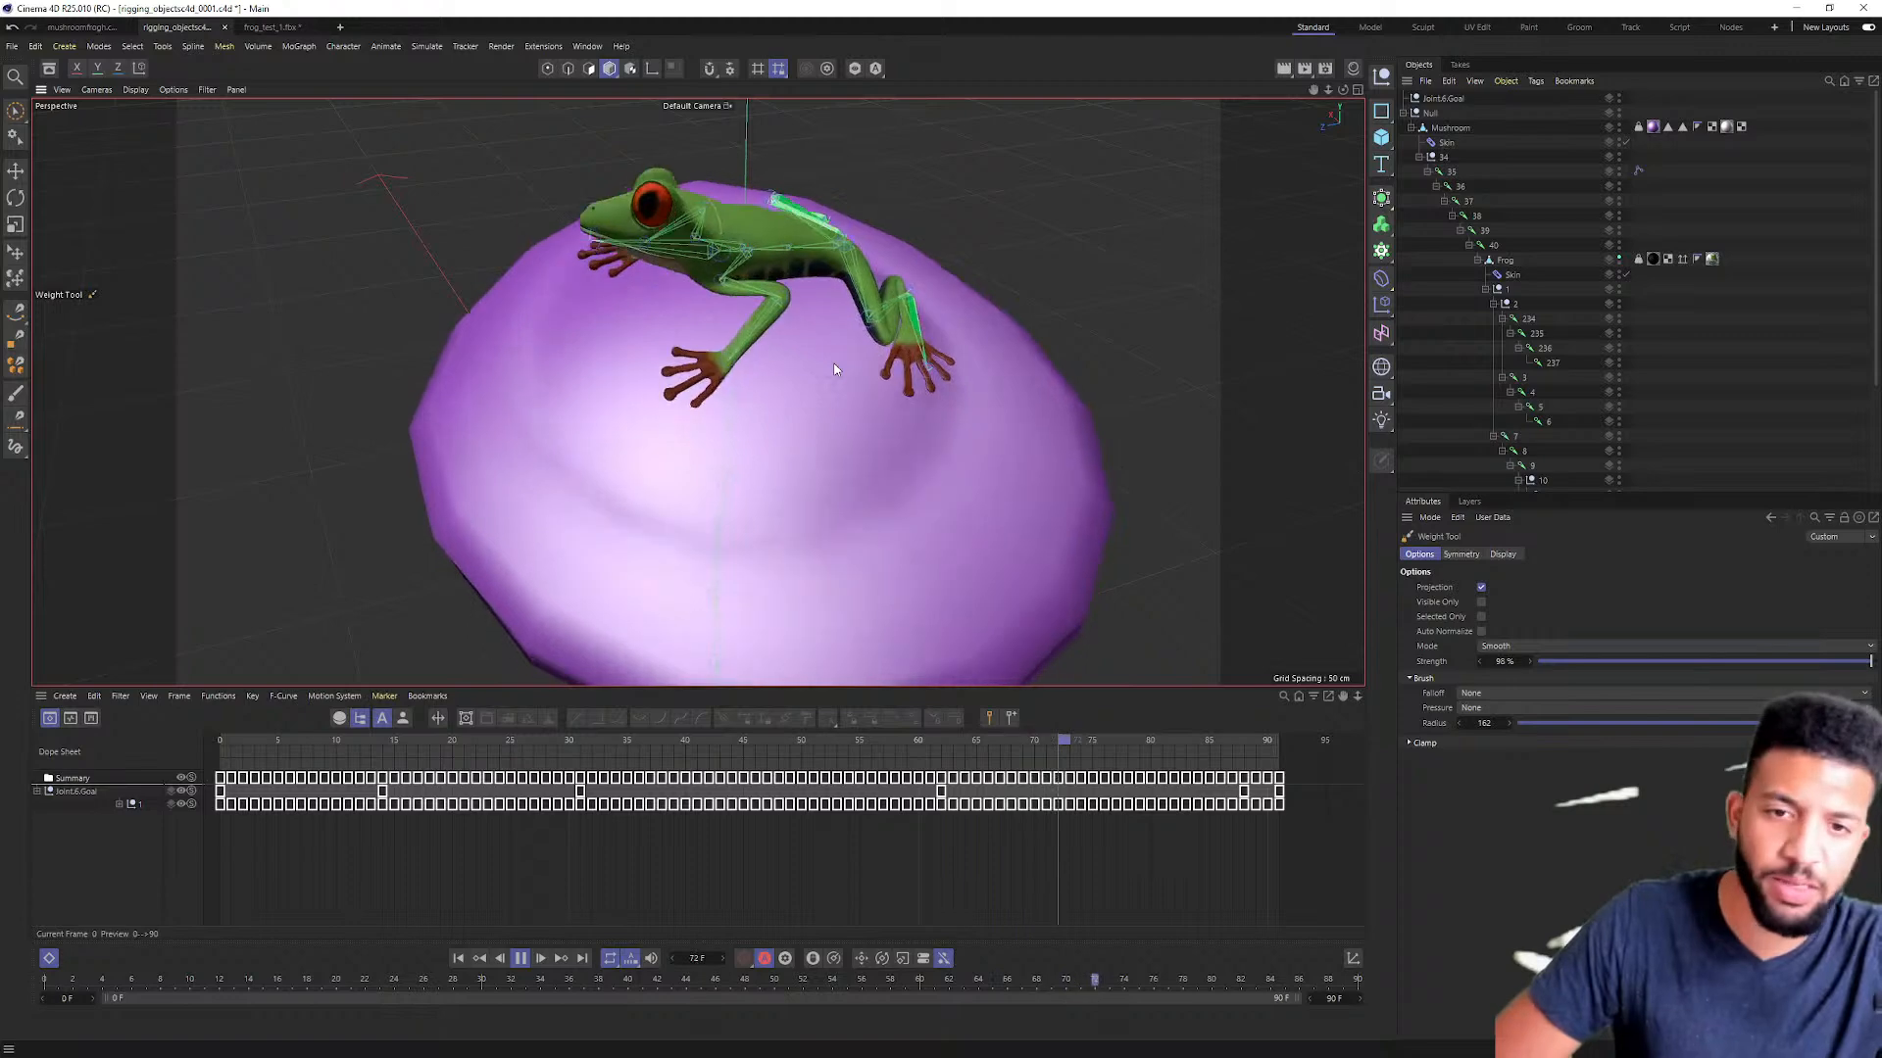
pyautogui.keyDown('alt'); pyautogui.moveTo(886, 340); pyautogui.dragTo(814, 355, button='right'); pyautogui.keyUp('alt')
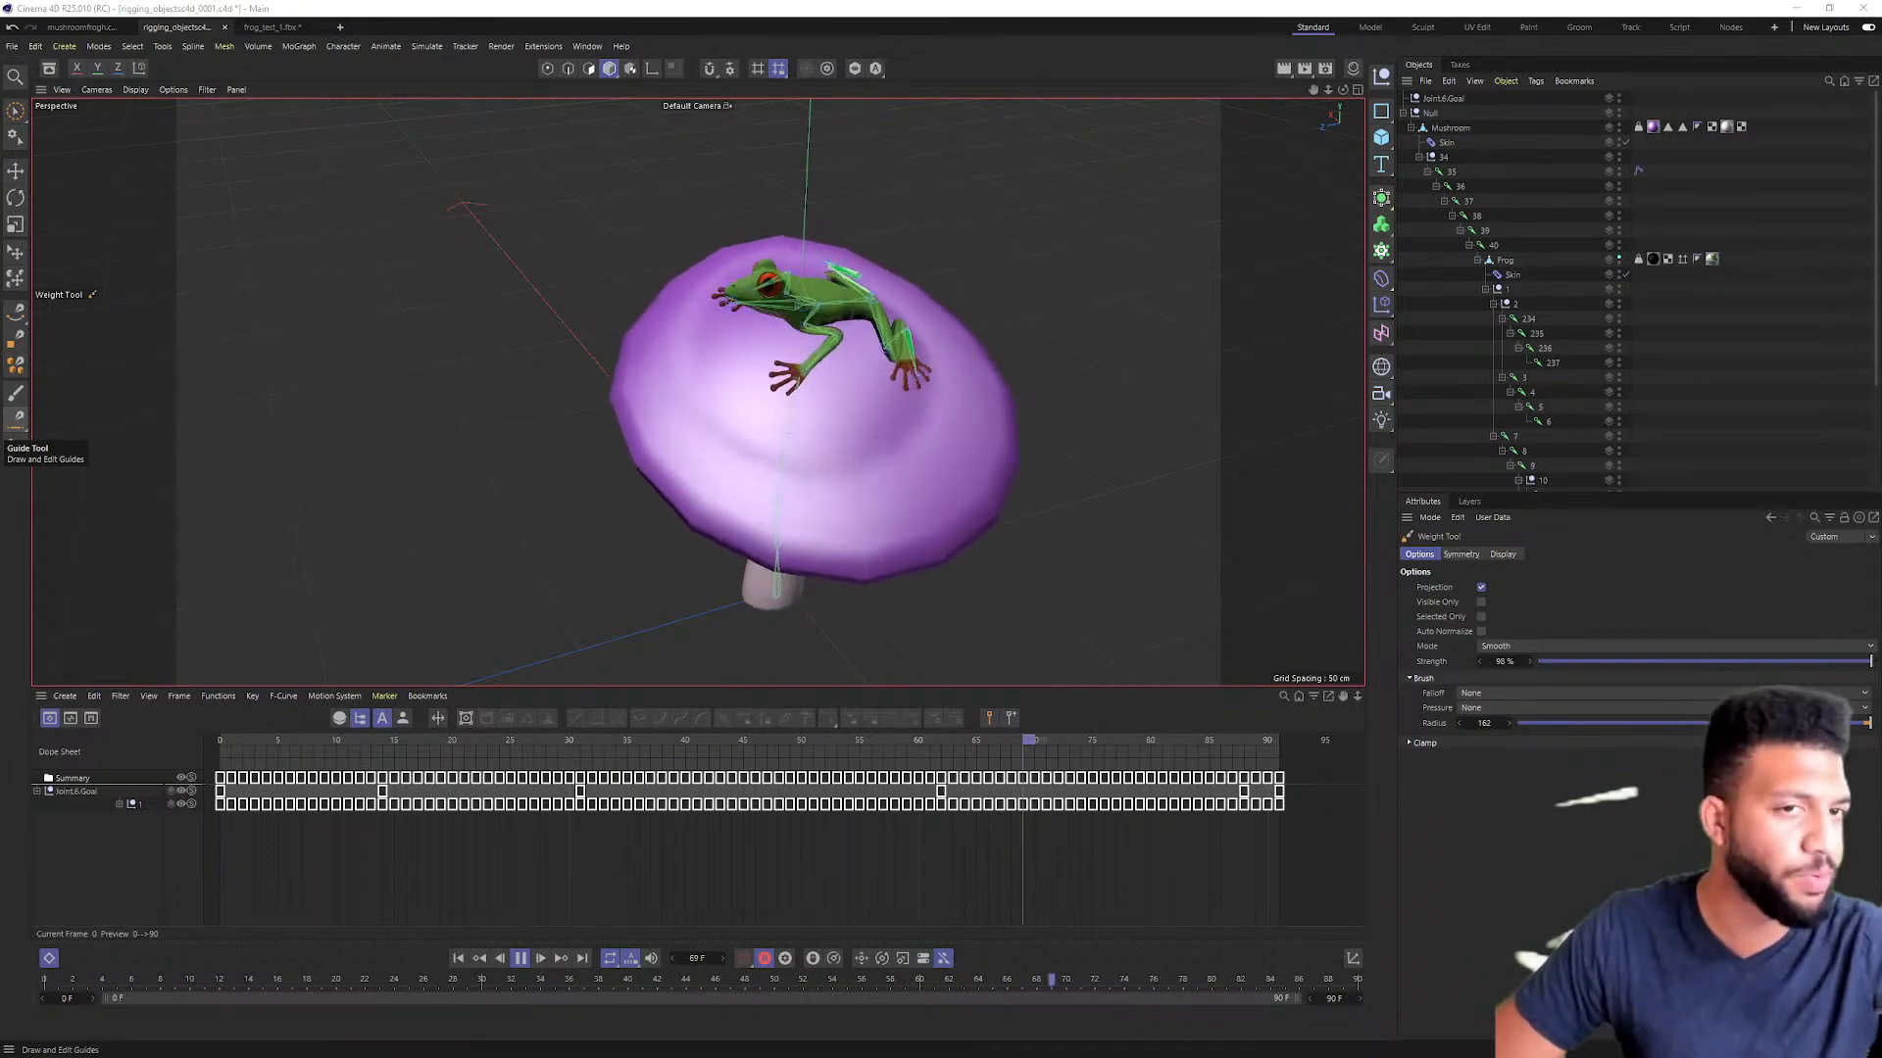
pyautogui.keyDown('alt'); pyautogui.moveTo(882, 431); pyautogui.dragTo(951, 396); pyautogui.keyUp('alt')
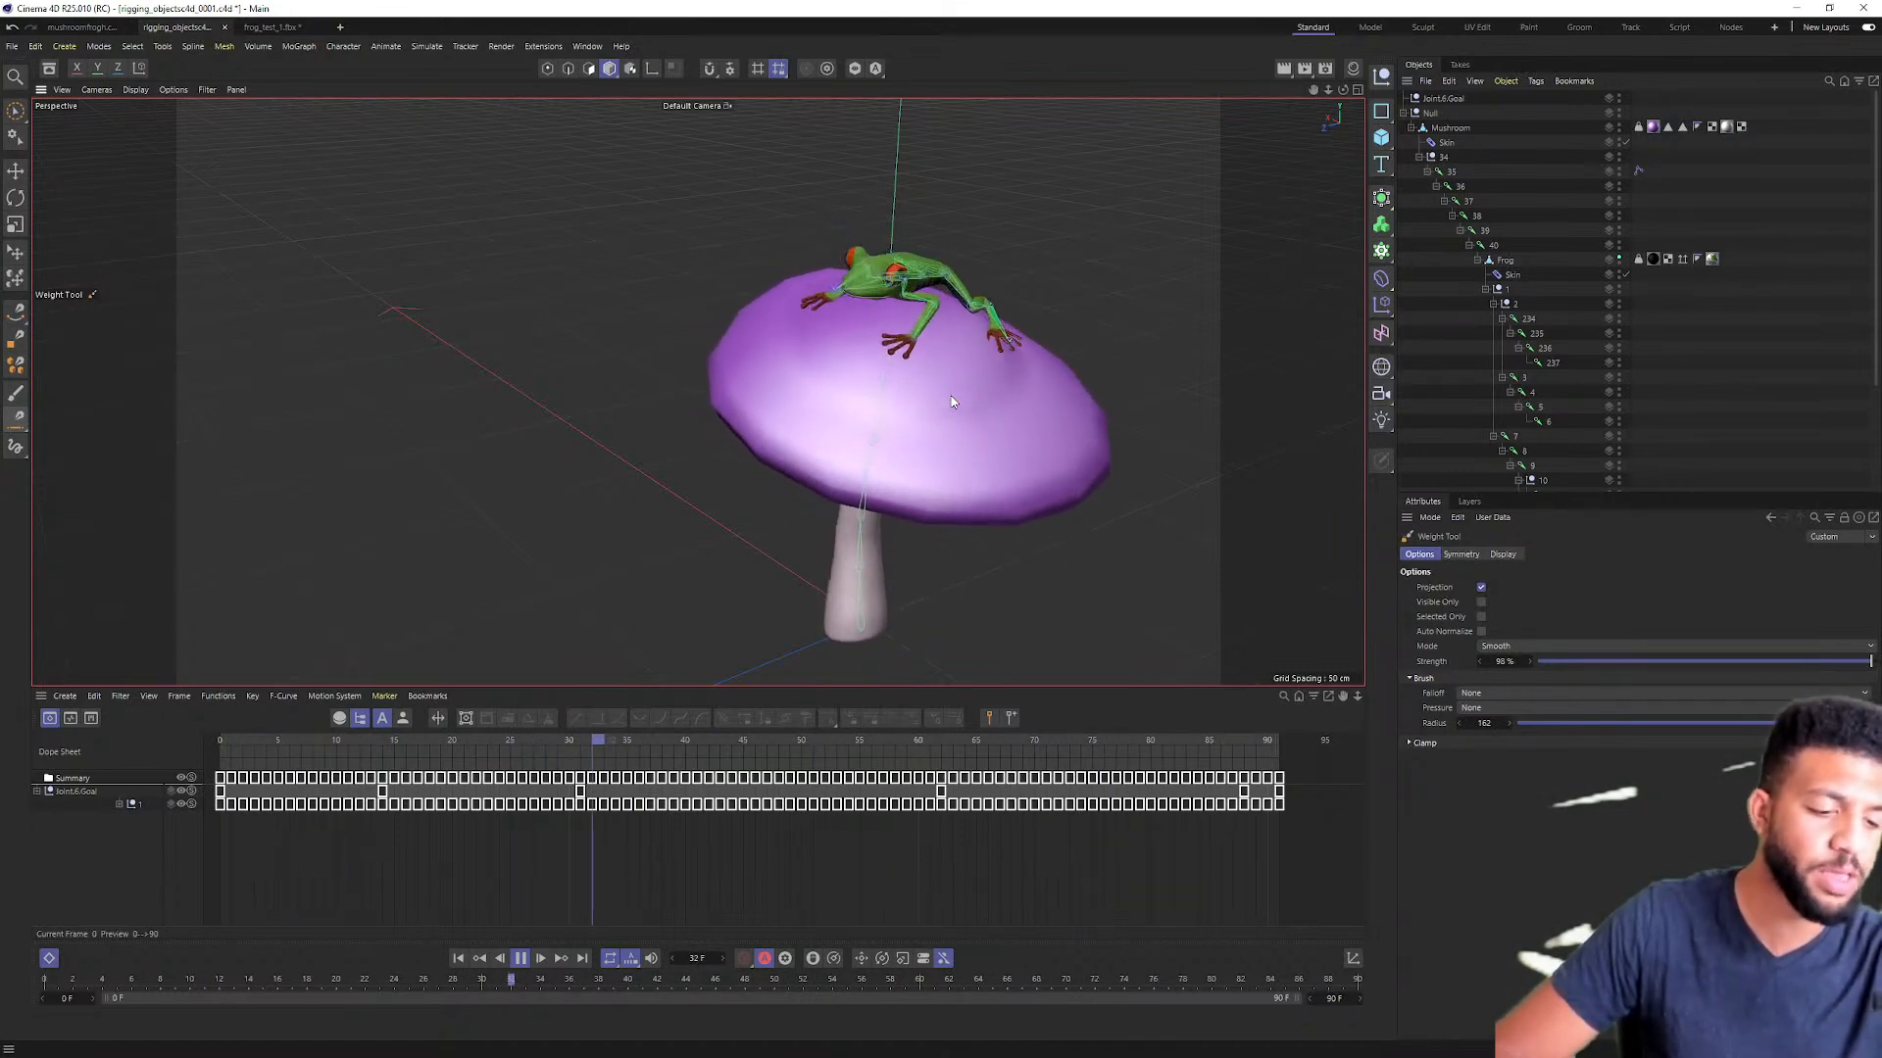
pyautogui.press('F8')
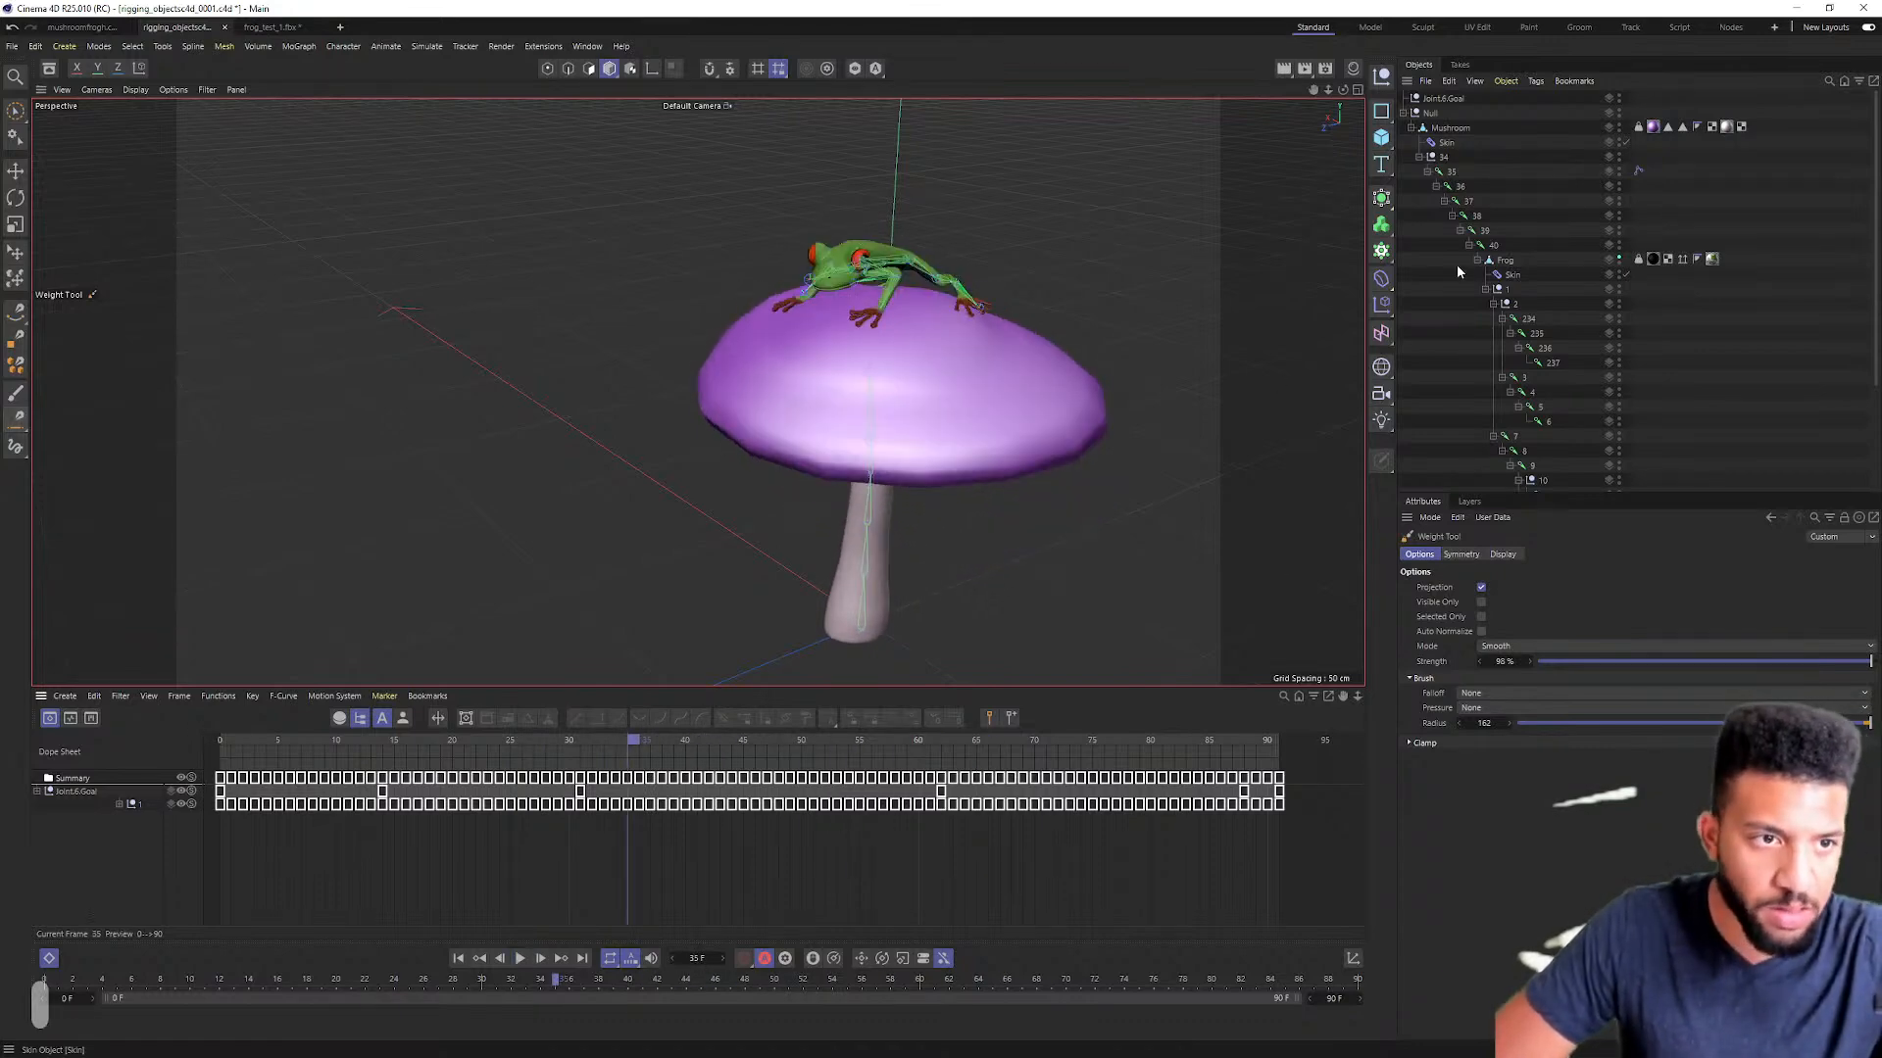
pyautogui.click(14, 115)
pyautogui.click(828, 255)
pyautogui.rightClick(828, 253)
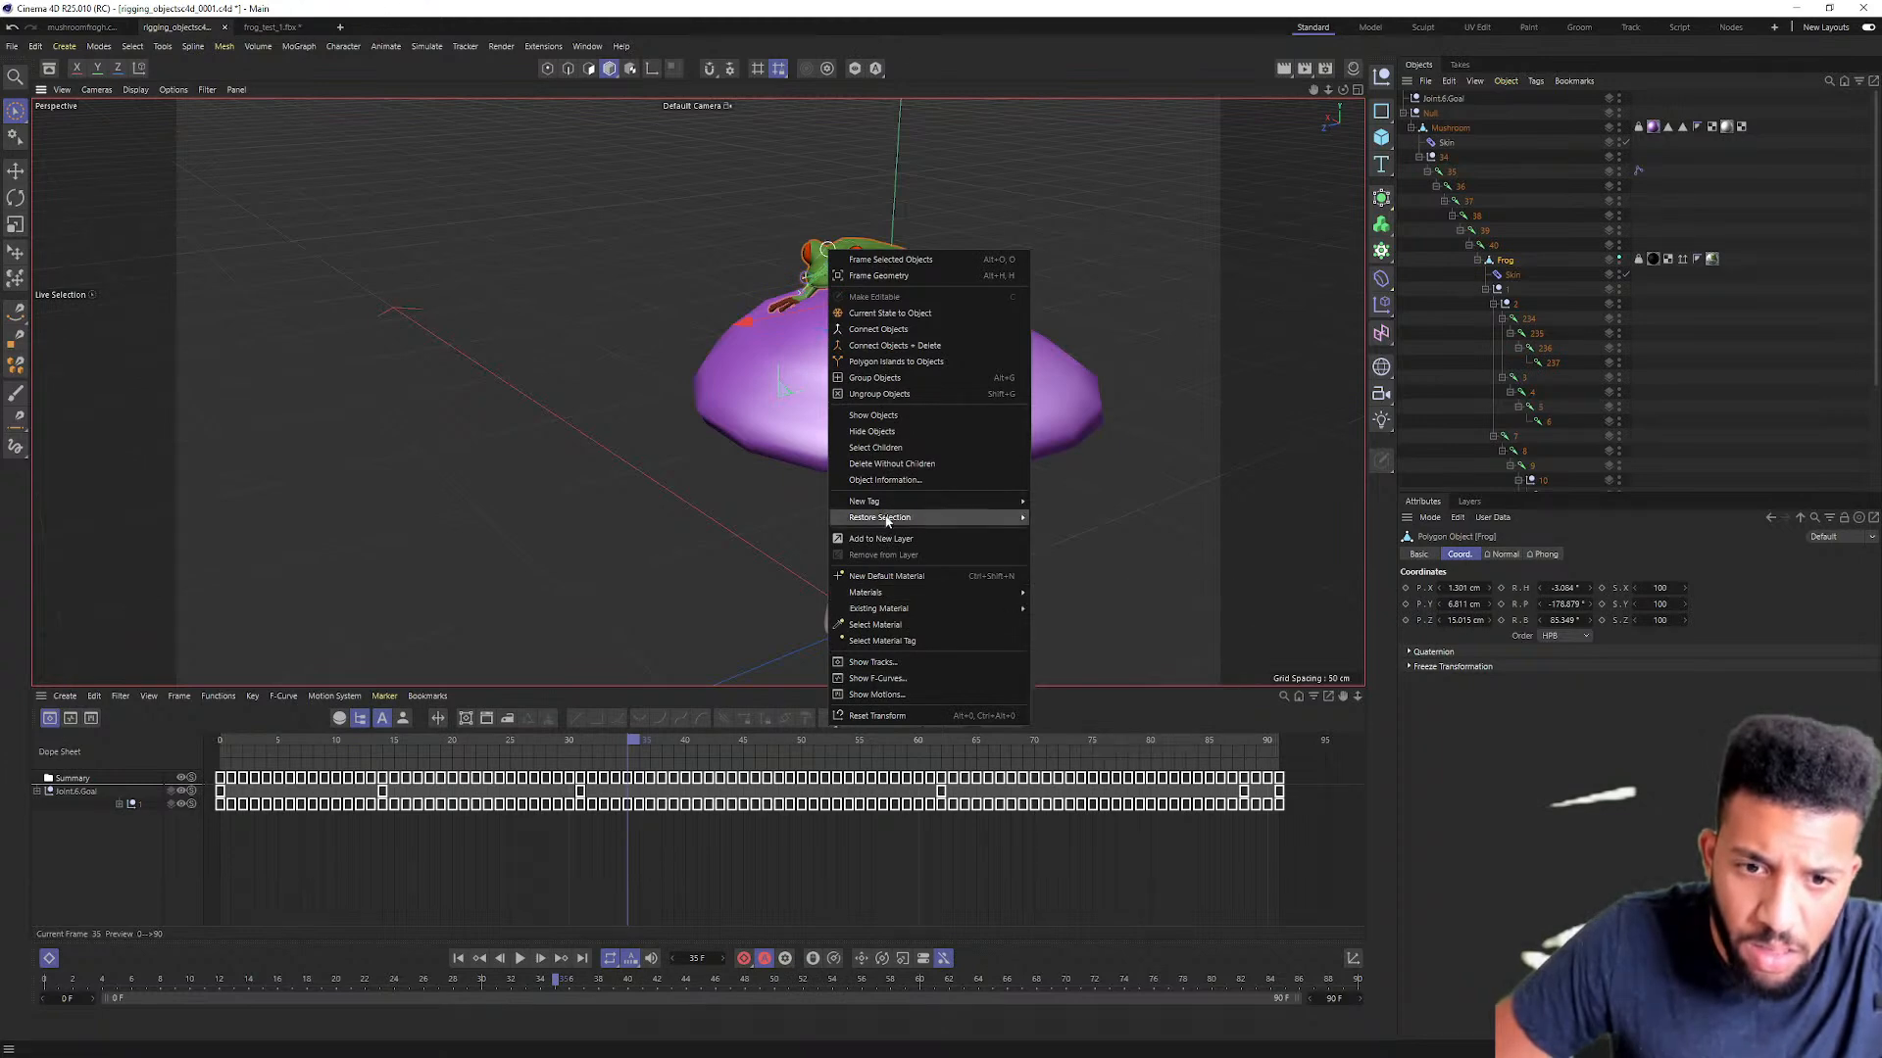
pyautogui.moveTo(896, 508)
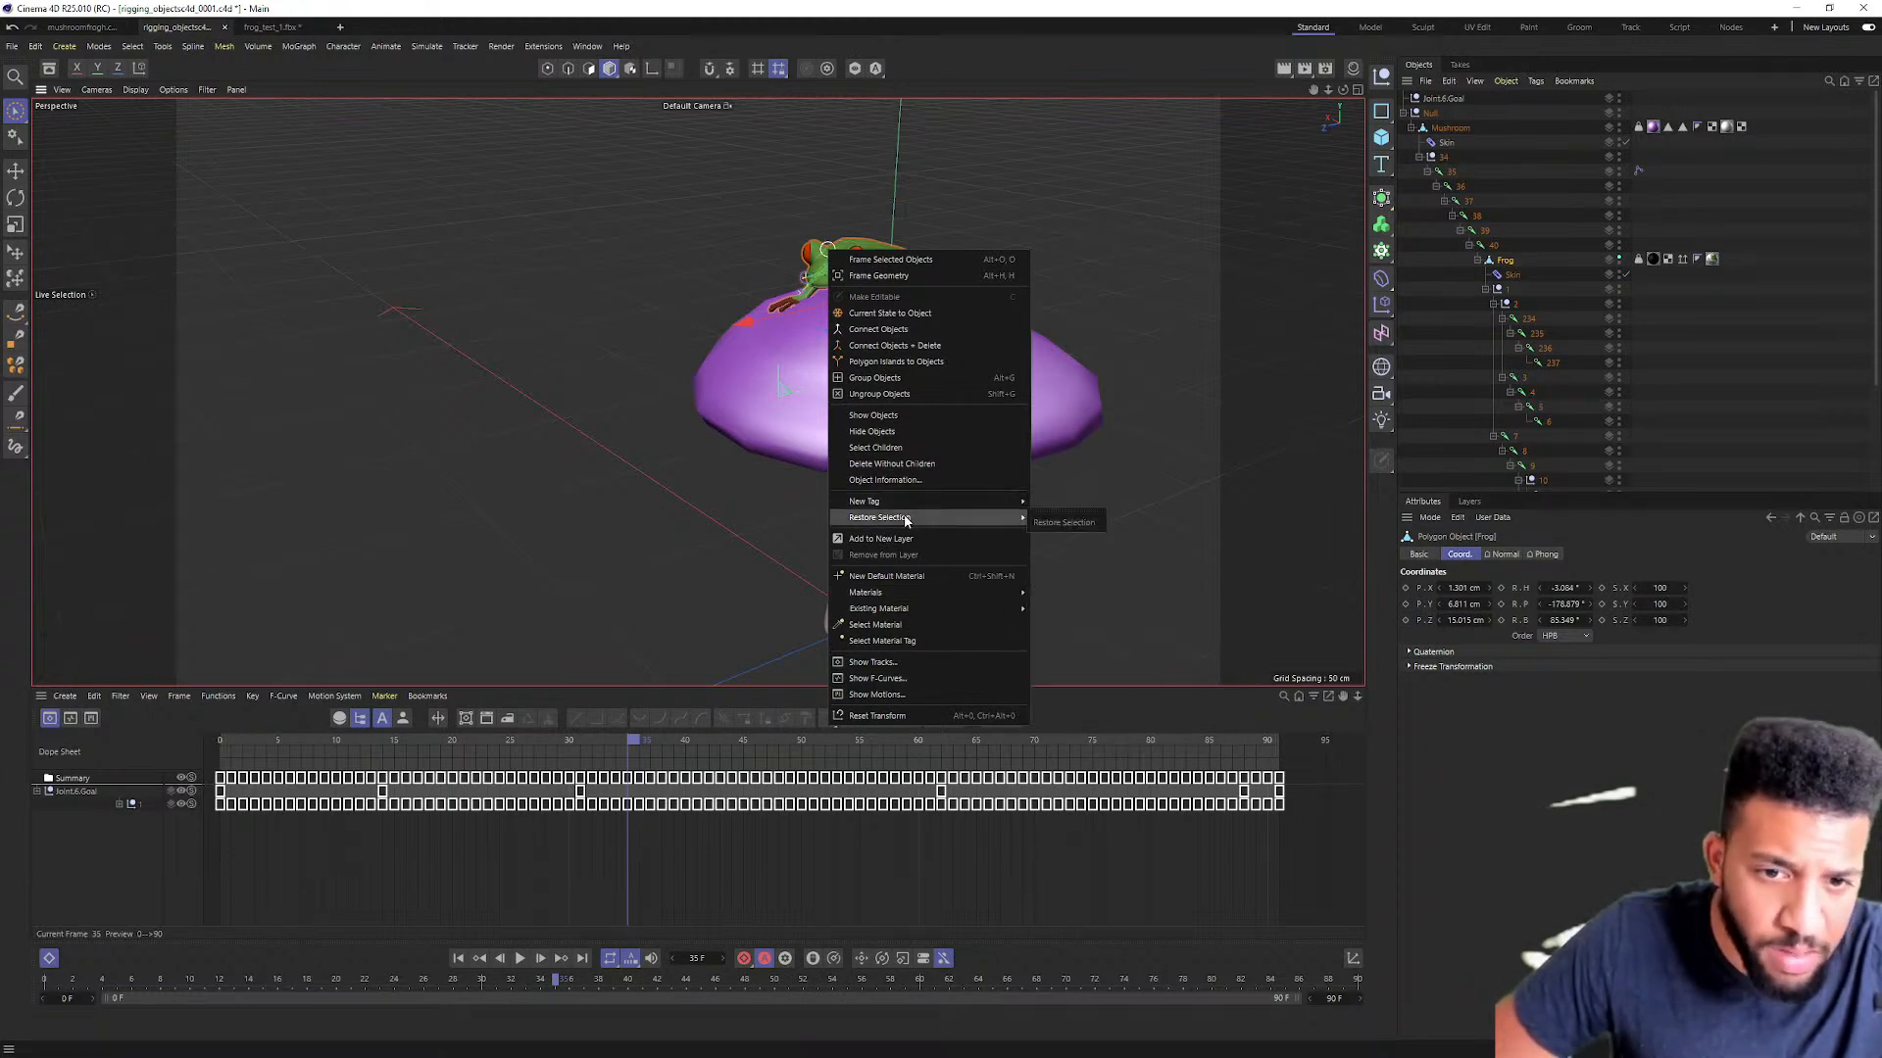
pyautogui.moveTo(908, 613)
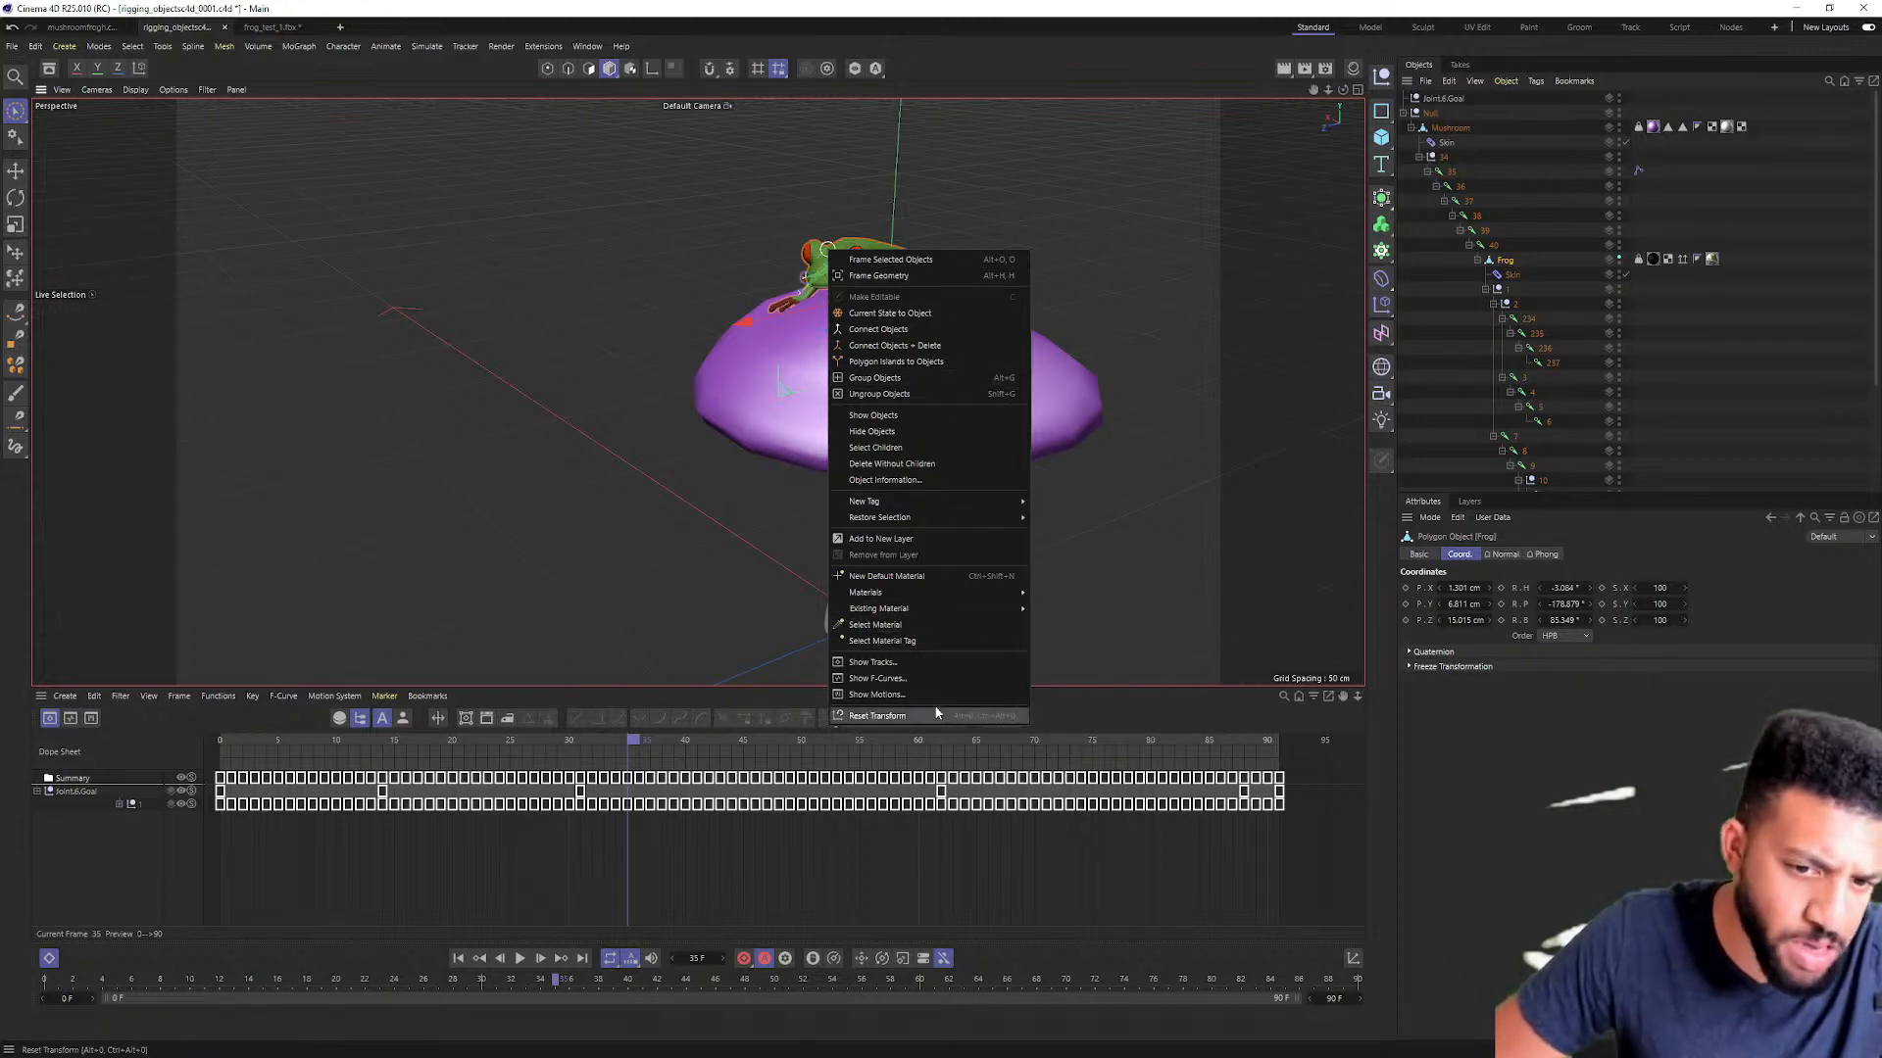
pyautogui.click(1151, 475)
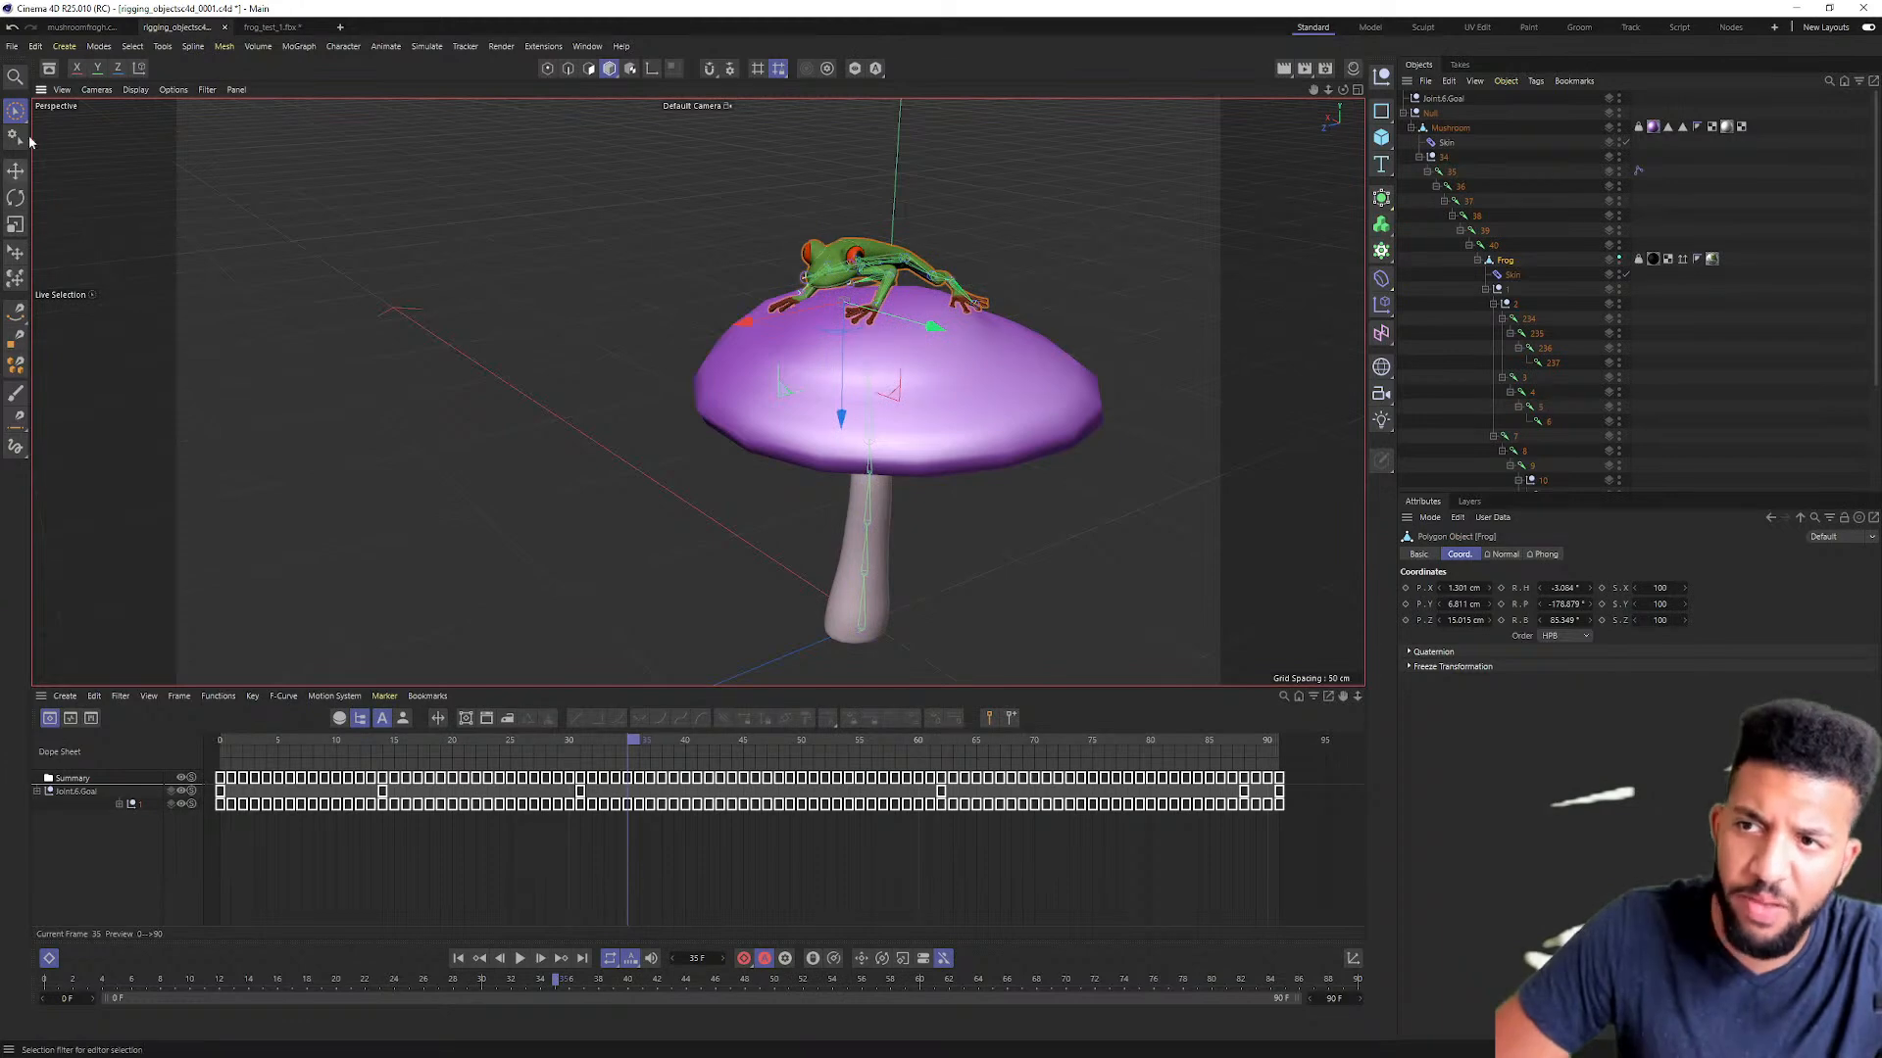
# Step: Replay the animation from frame 0, check the frog's joints and feet up close and from above, and return to frame 0
pyautogui.keyDown('alt'); pyautogui.moveTo(835, 222); pyautogui.dragTo(966, 222, button='right'); pyautogui.keyUp('alt')
pyautogui.keyDown('alt'); pyautogui.moveTo(965, 223); pyautogui.dragTo(927, 252); pyautogui.keyUp('alt')
pyautogui.keyDown('alt'); pyautogui.moveTo(730, 276); pyautogui.dragTo(654, 328, button='right'); pyautogui.keyUp('alt')
pyautogui.keyDown('alt'); pyautogui.moveTo(678, 364); pyautogui.dragTo(732, 290, button='middle'); pyautogui.keyUp('alt')
pyautogui.keyDown('alt'); pyautogui.moveTo(732, 290); pyautogui.dragTo(843, 269); pyautogui.keyUp('alt')
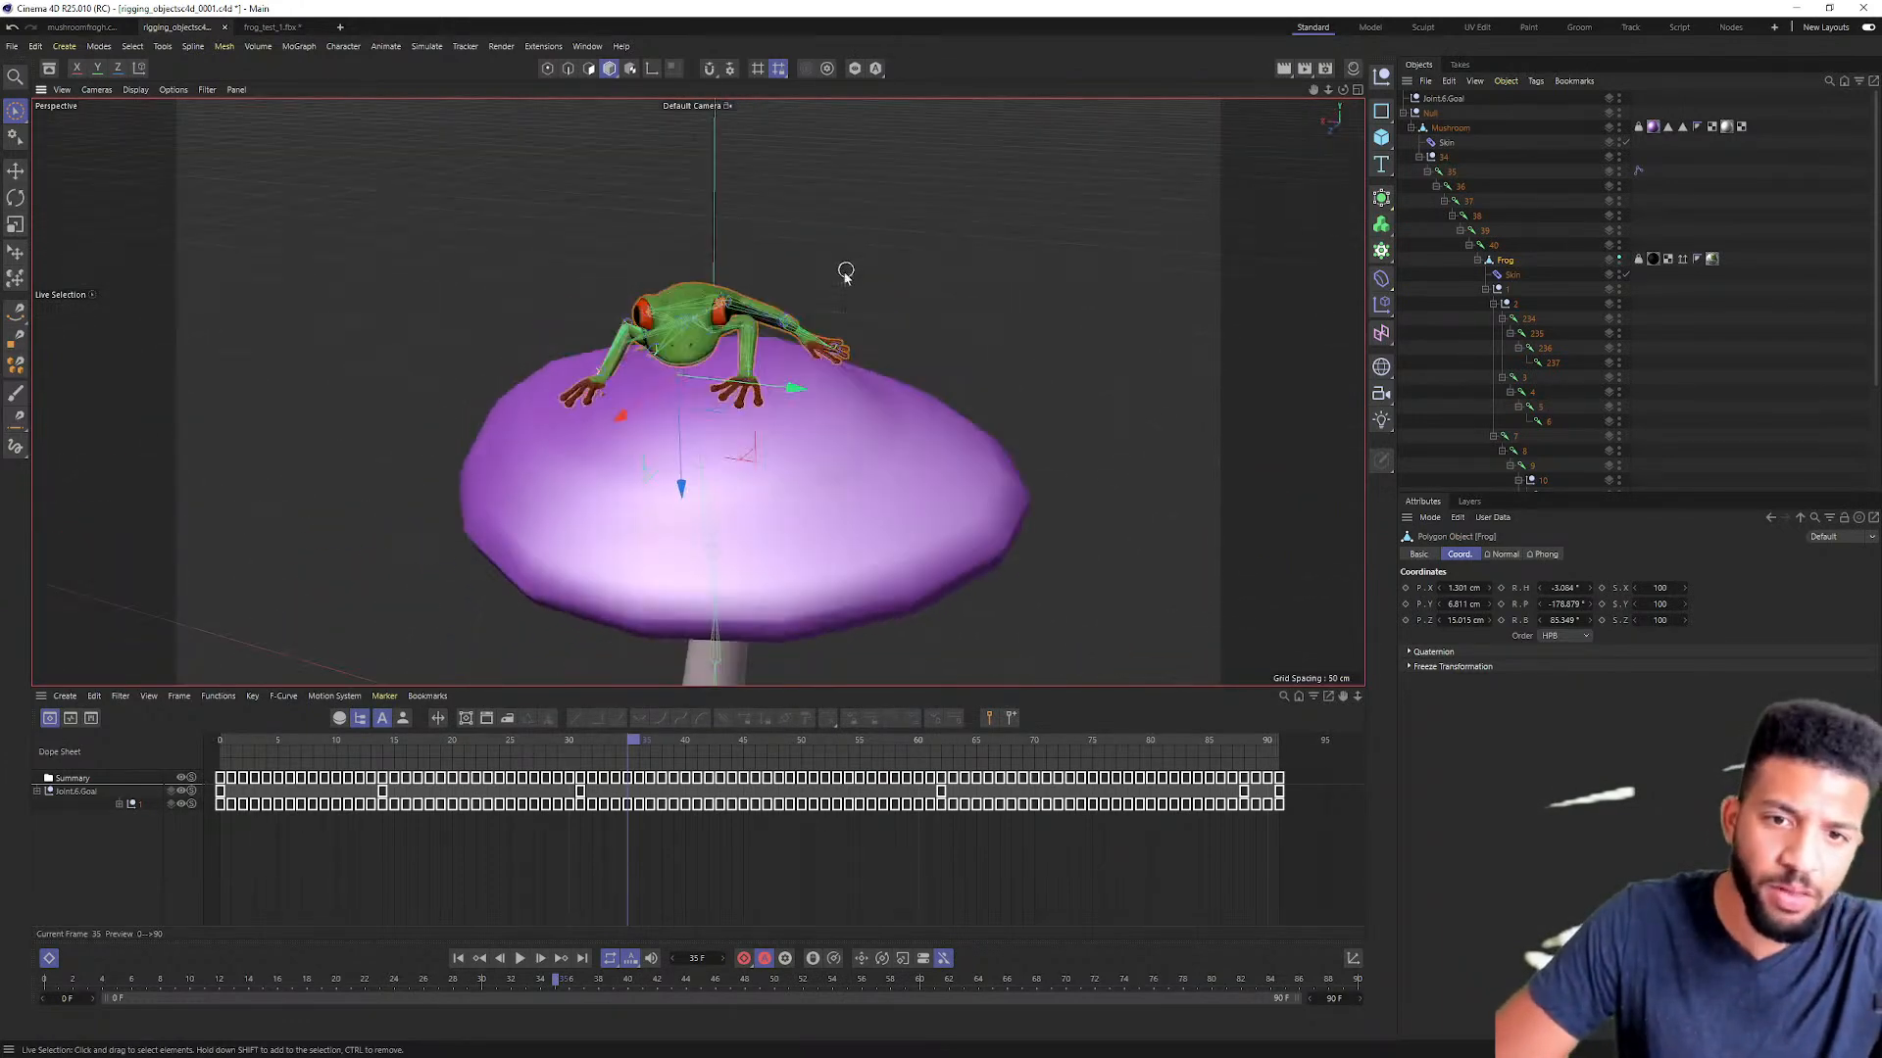
pyautogui.keyDown('alt'); pyautogui.moveTo(843, 270); pyautogui.dragTo(745, 294, button='right'); pyautogui.keyUp('alt')
pyautogui.moveTo(634, 742); pyautogui.dragTo(185, 761)
pyautogui.press('F8')
pyautogui.keyDown('alt'); pyautogui.moveTo(745, 382); pyautogui.dragTo(710, 445); pyautogui.keyUp('alt')
pyautogui.keyDown('alt'); pyautogui.moveTo(710, 445); pyautogui.dragTo(862, 378, button='right'); pyautogui.keyUp('alt')
pyautogui.moveTo(862, 378)
pyautogui.keyDown('alt'); pyautogui.mouseDown()
pyautogui.moveTo(834, 476)
pyautogui.moveTo(781, 454)
pyautogui.moveTo(873, 408)
pyautogui.mouseUp(); pyautogui.keyUp('alt')
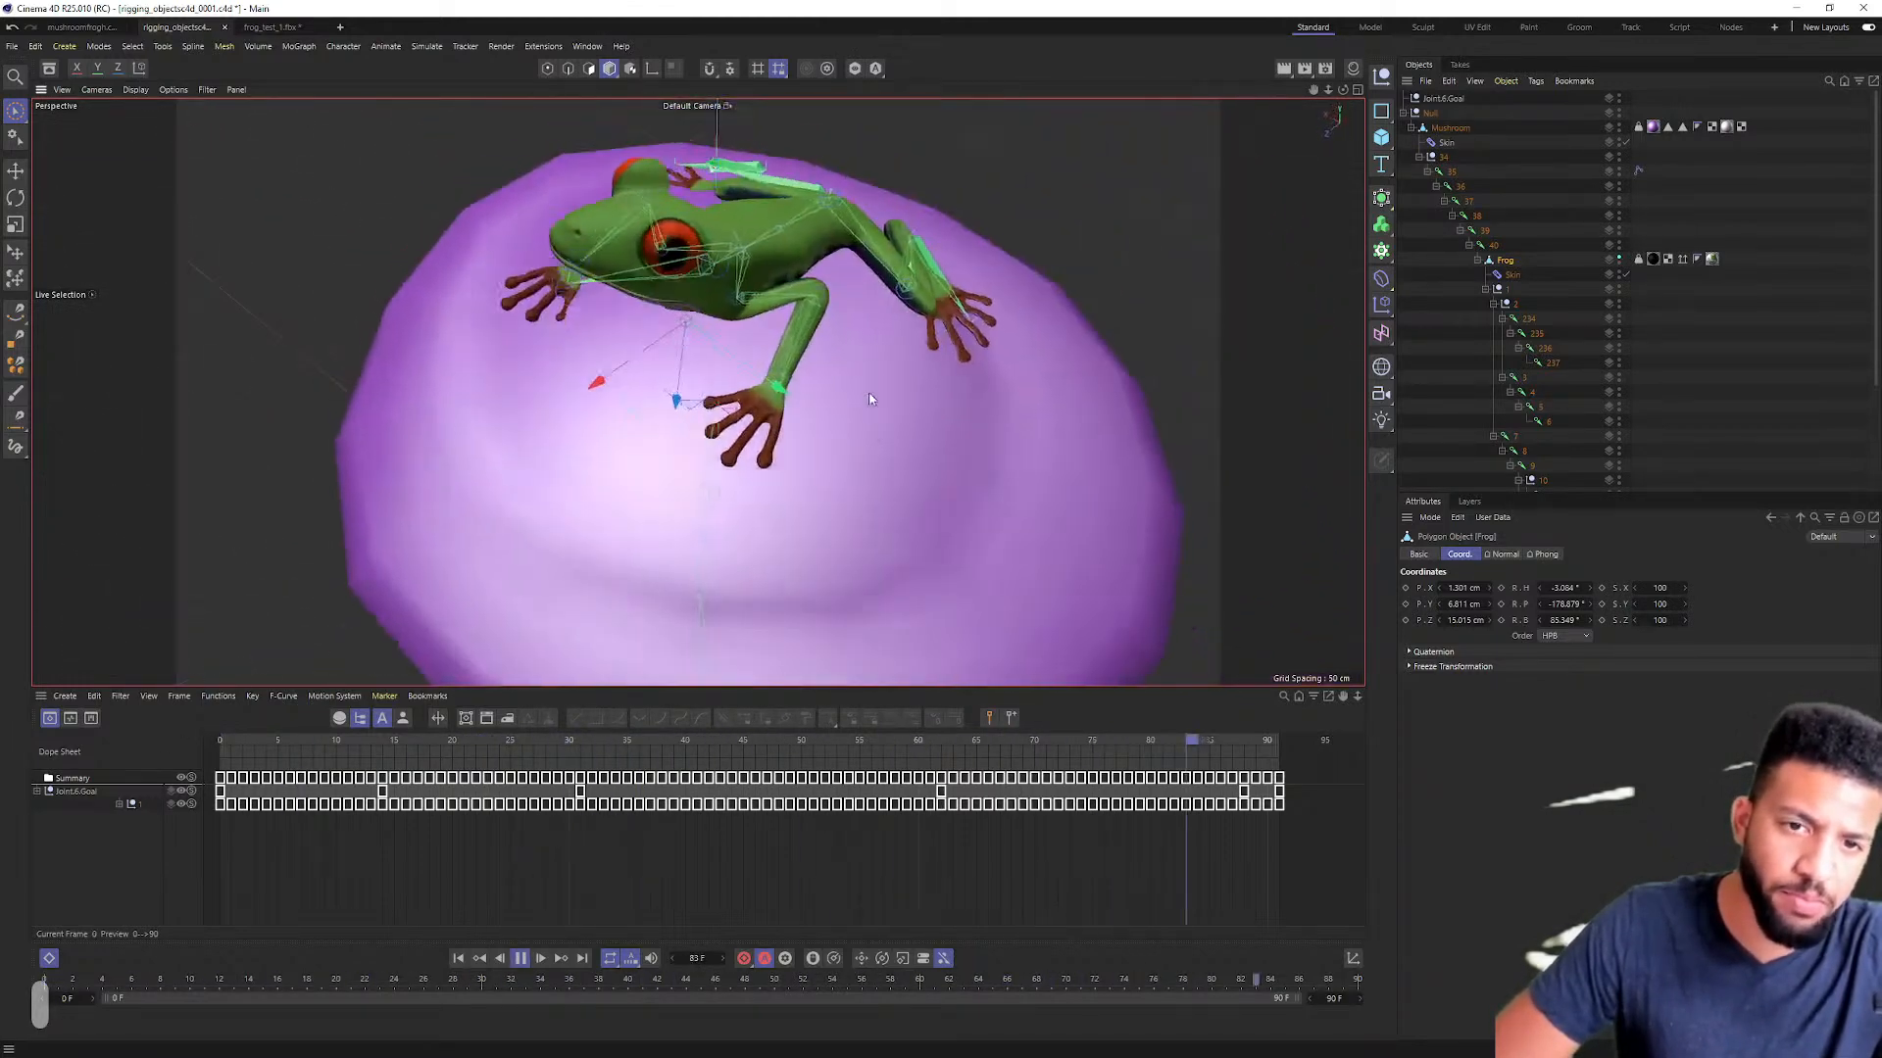
pyautogui.keyDown('alt'); pyautogui.moveTo(873, 408); pyautogui.dragTo(730, 420, button='right'); pyautogui.keyUp('alt')
pyautogui.press('F8')
pyautogui.moveTo(426, 739); pyautogui.dragTo(218, 739)
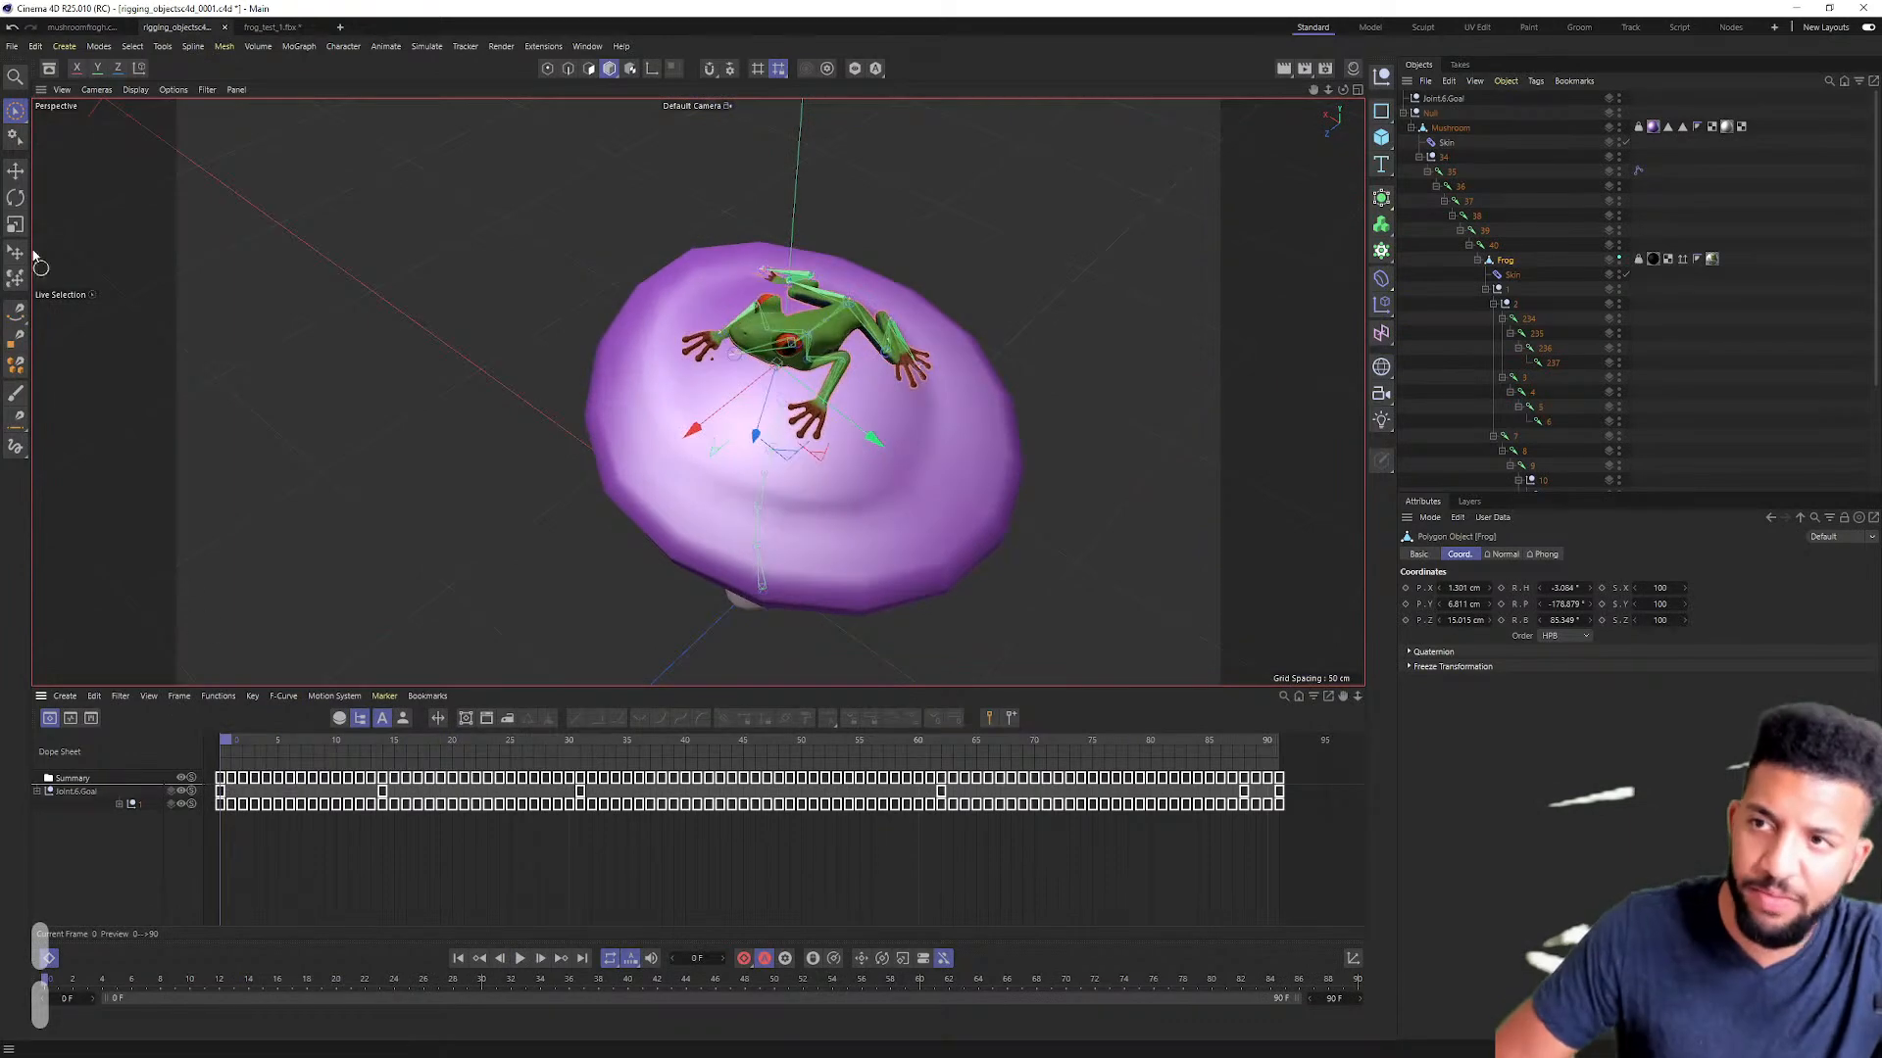
# Step: Export the scene as FBX with the current export settings, saving it as frog_test_2.fbx in the anim folder
pyautogui.click(13, 47)
pyautogui.moveTo(83, 353)
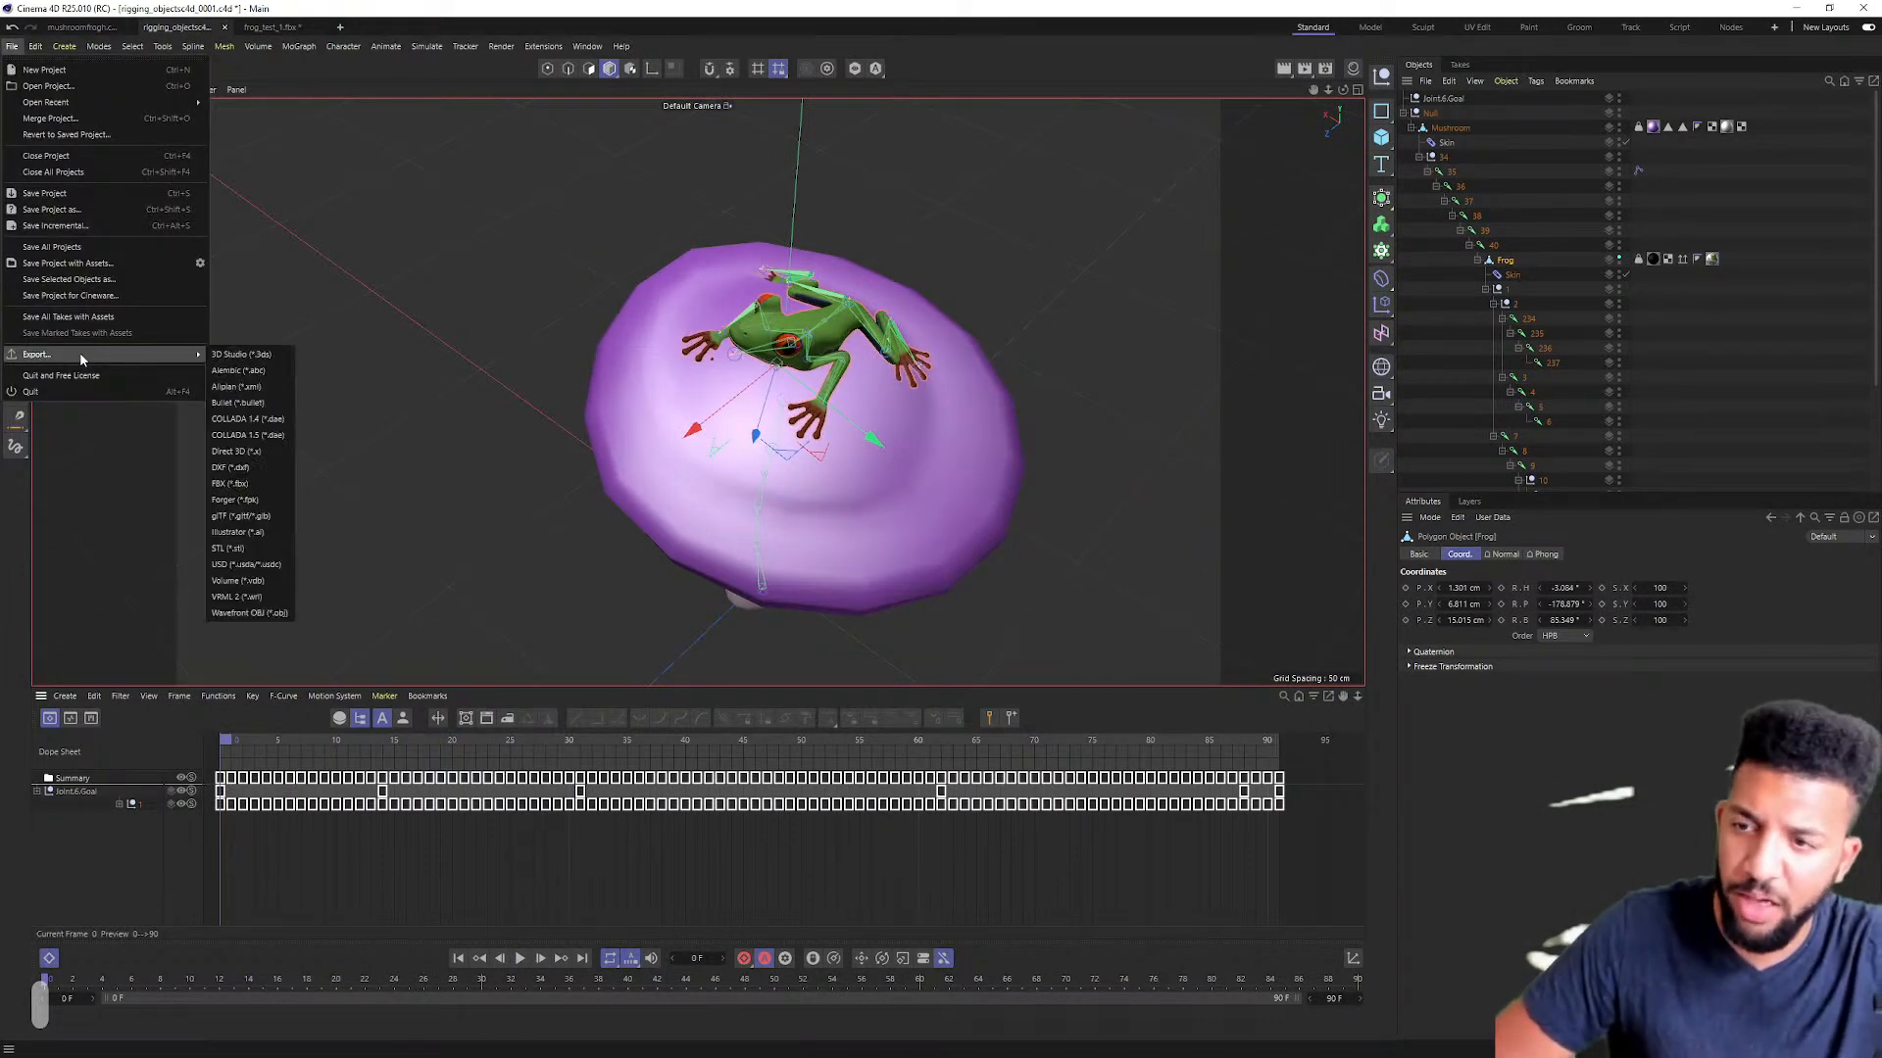
pyautogui.click(252, 484)
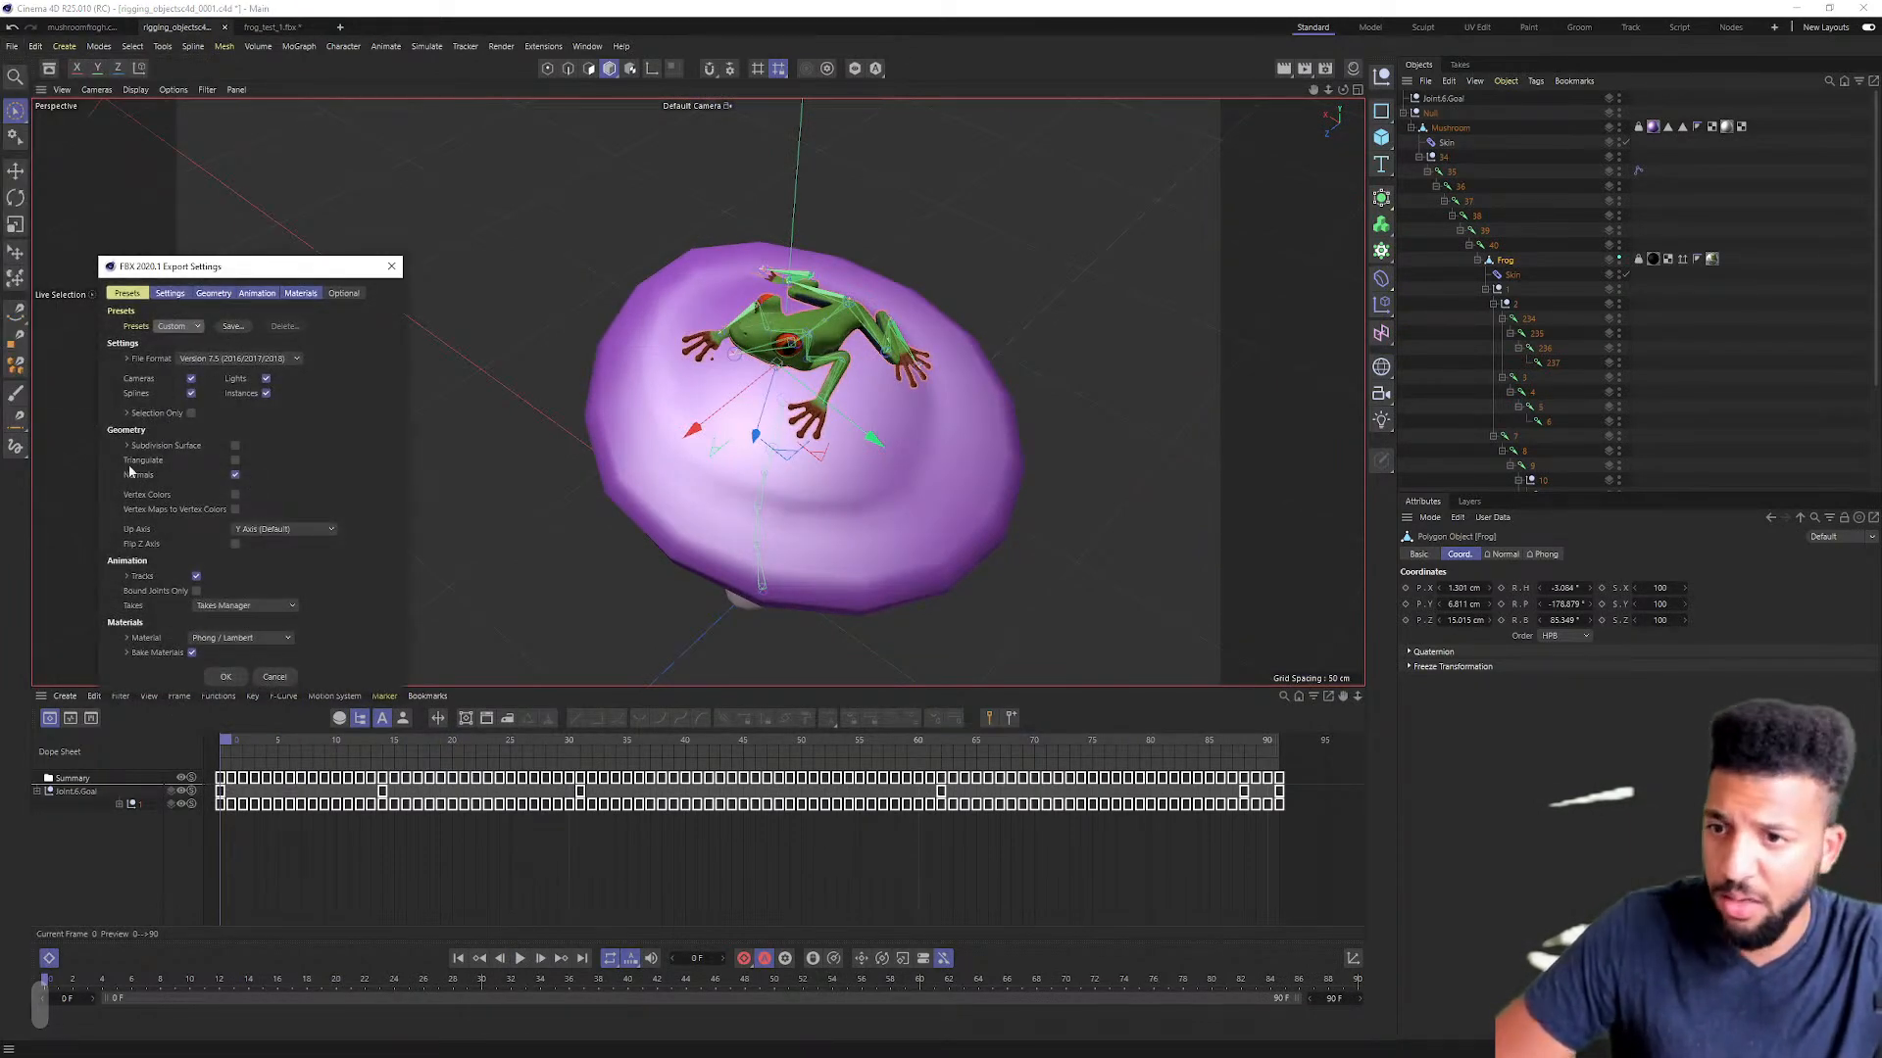
pyautogui.click(225, 677)
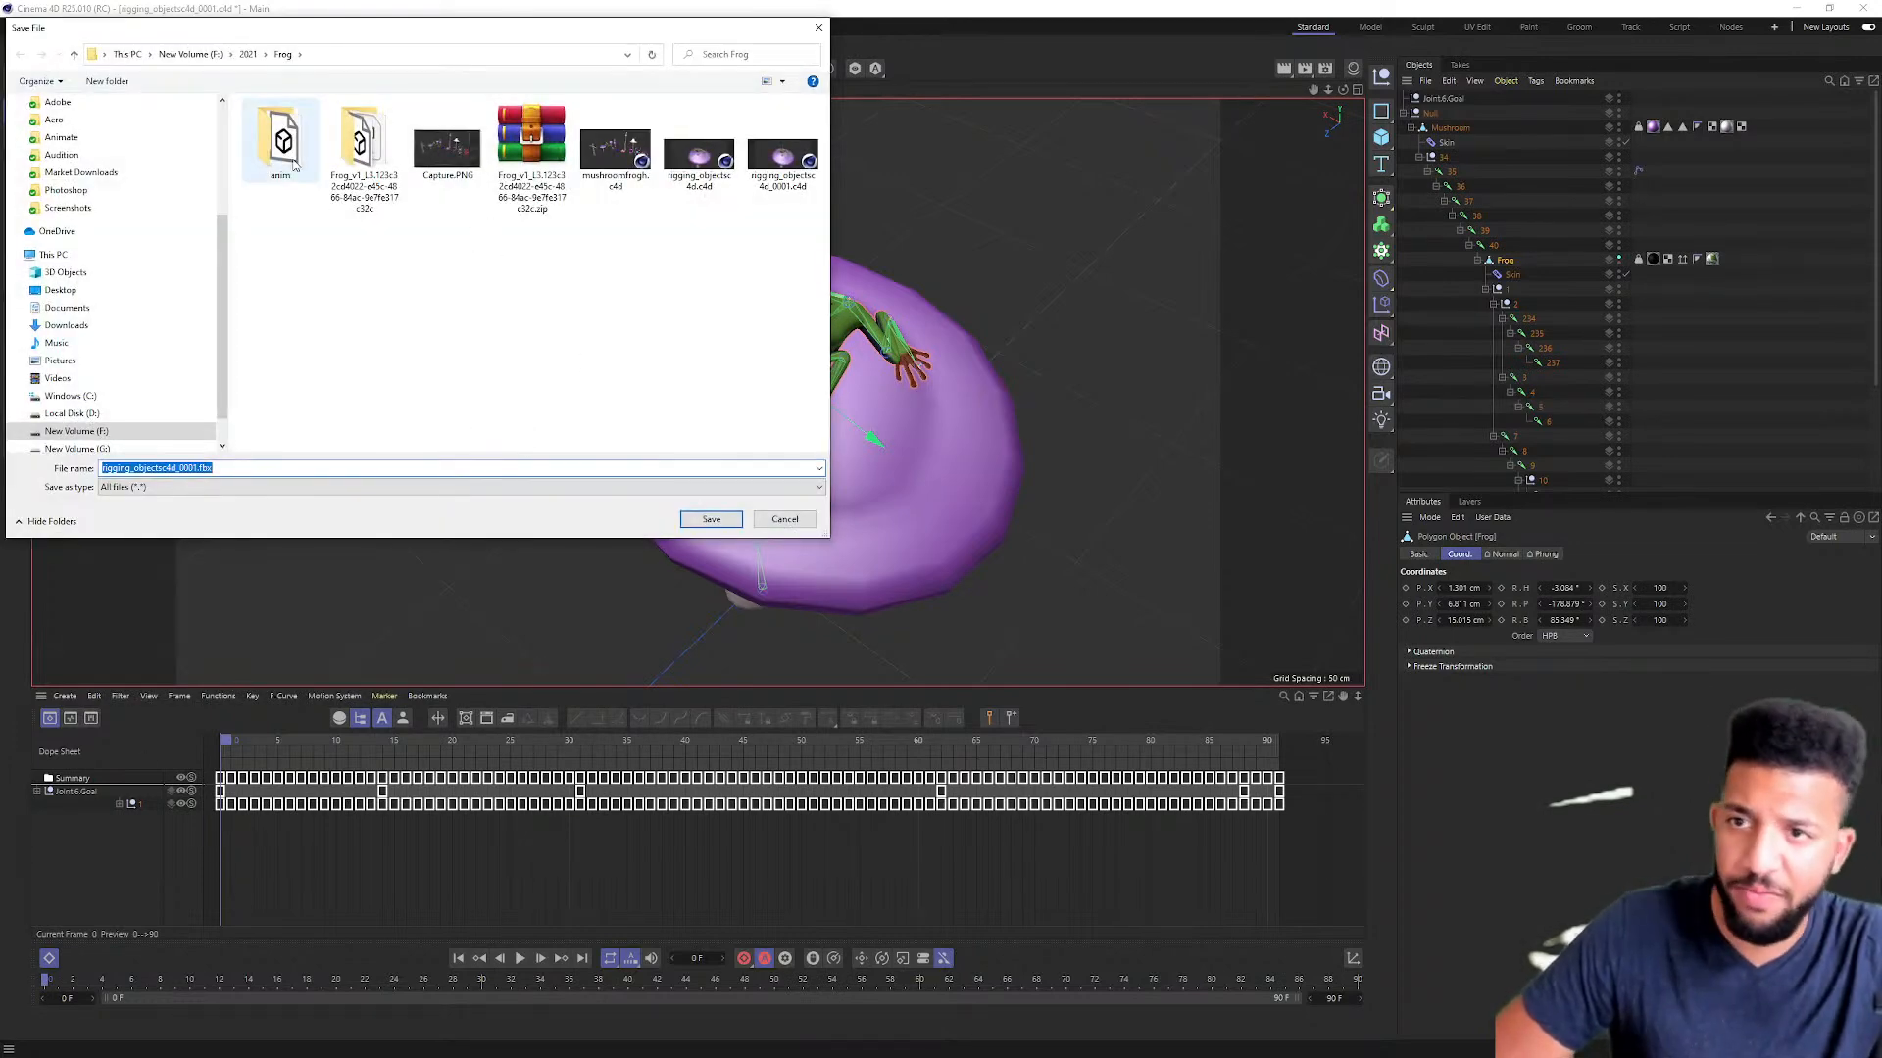
pyautogui.doubleClick(283, 147)
pyautogui.click(283, 140)
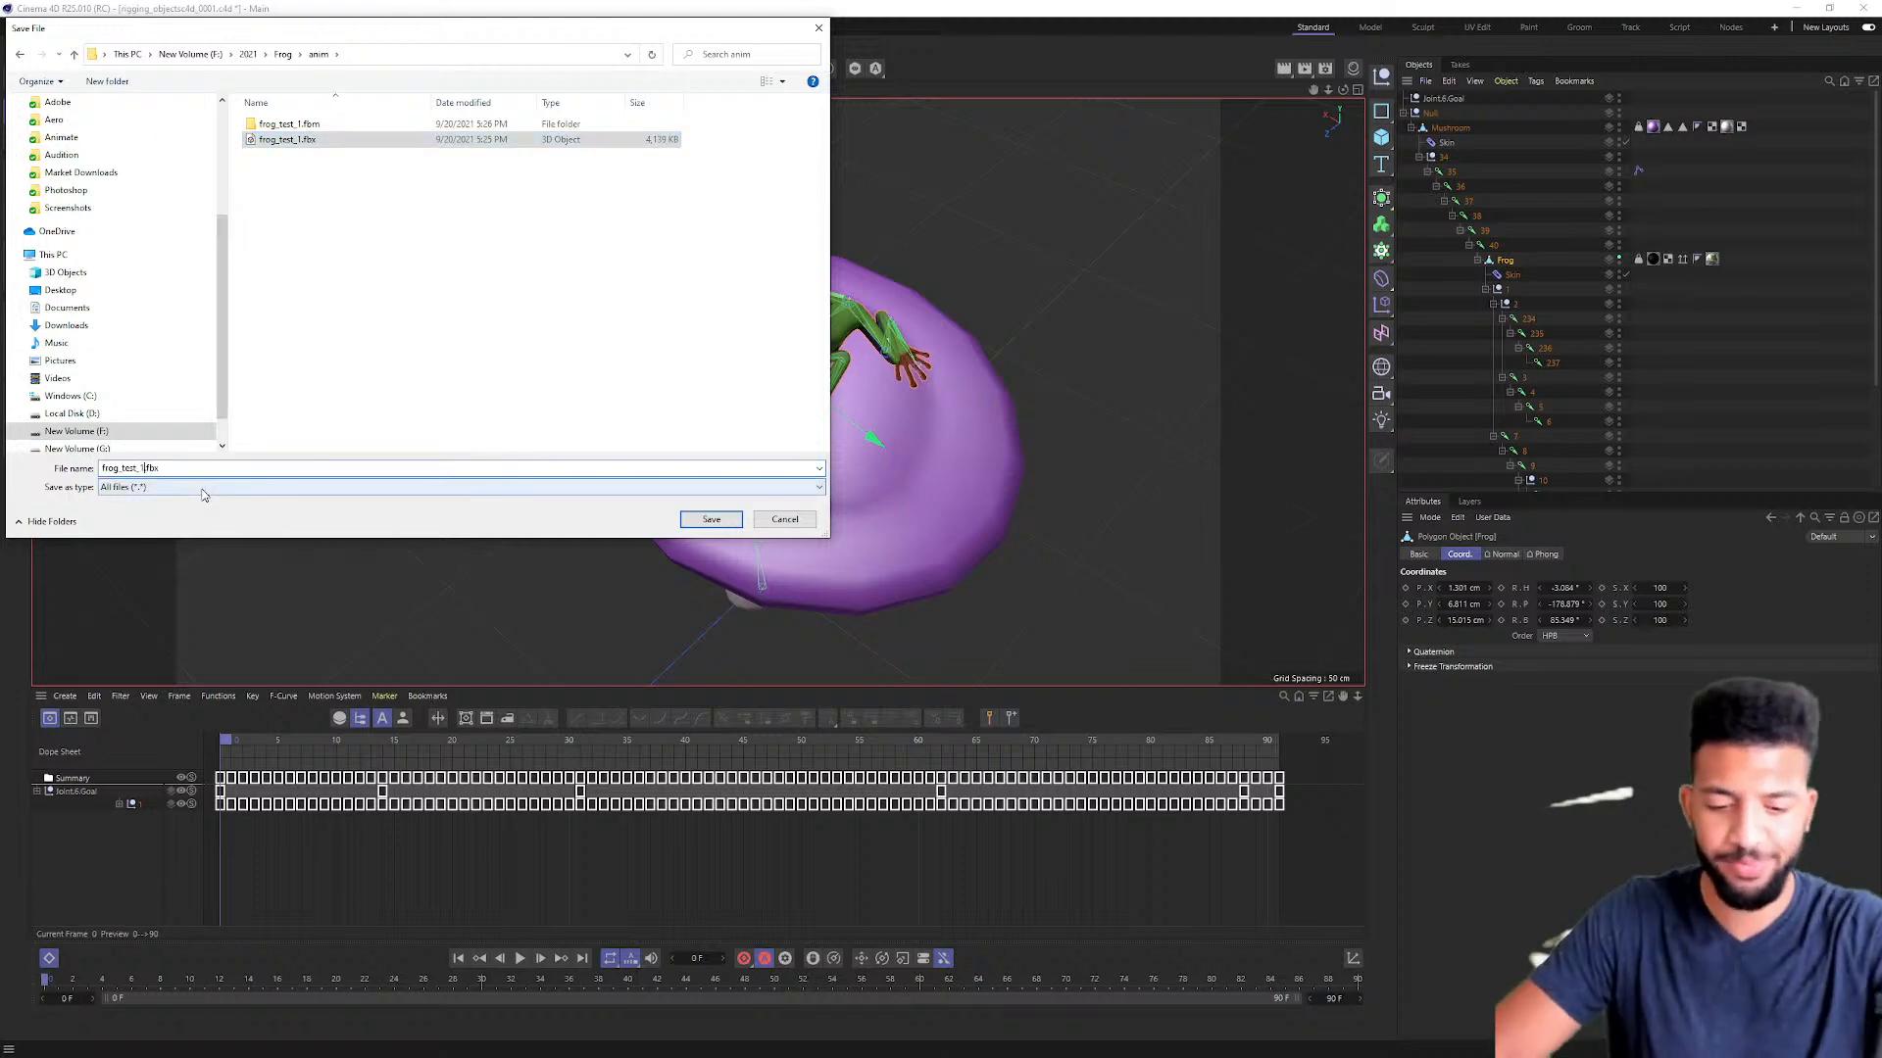
pyautogui.press('BackSpace')
pyautogui.write('2')
pyautogui.click(713, 519)
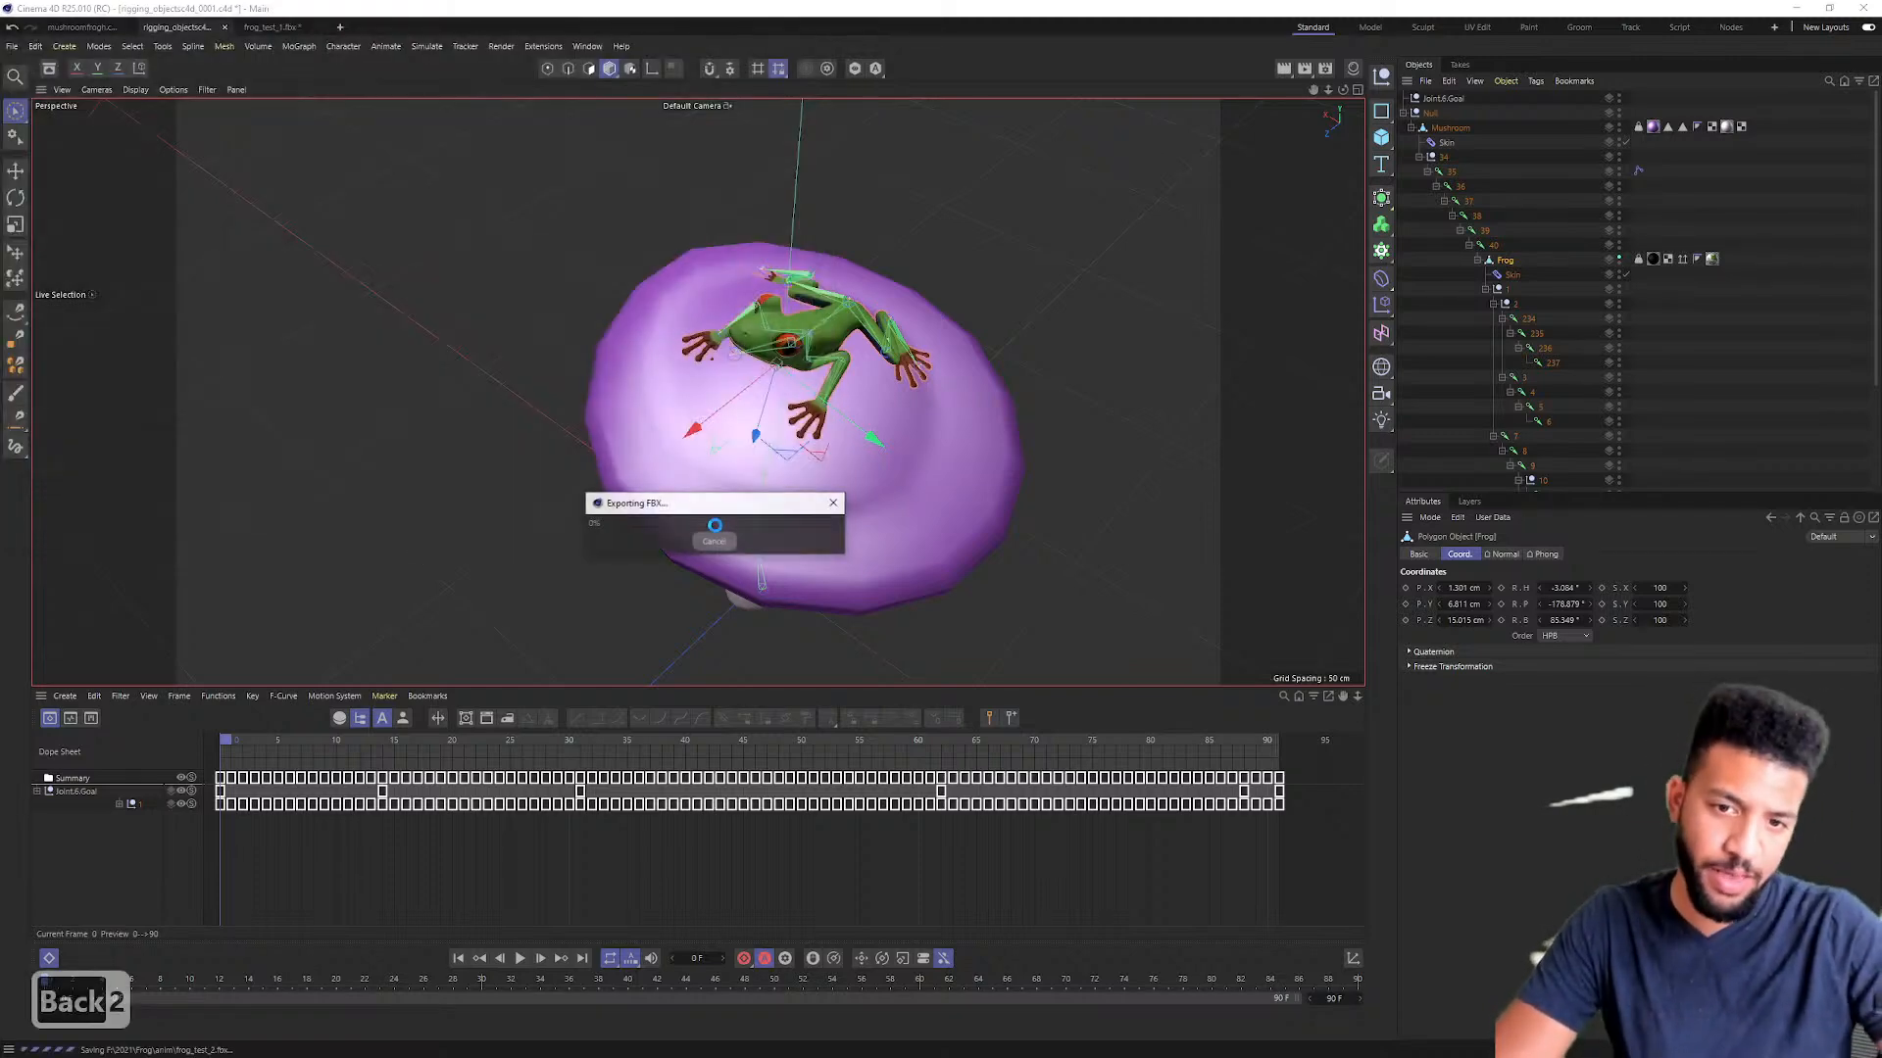
# Step: Switch to Lens Studio and import frog_test_2.fbx from the anim folder into the project resources
pyautogui.click(1787, 7)
pyautogui.moveTo(1020, 1055); pyautogui.dragTo(1078, 201)
pyautogui.doubleClick(1078, 201)
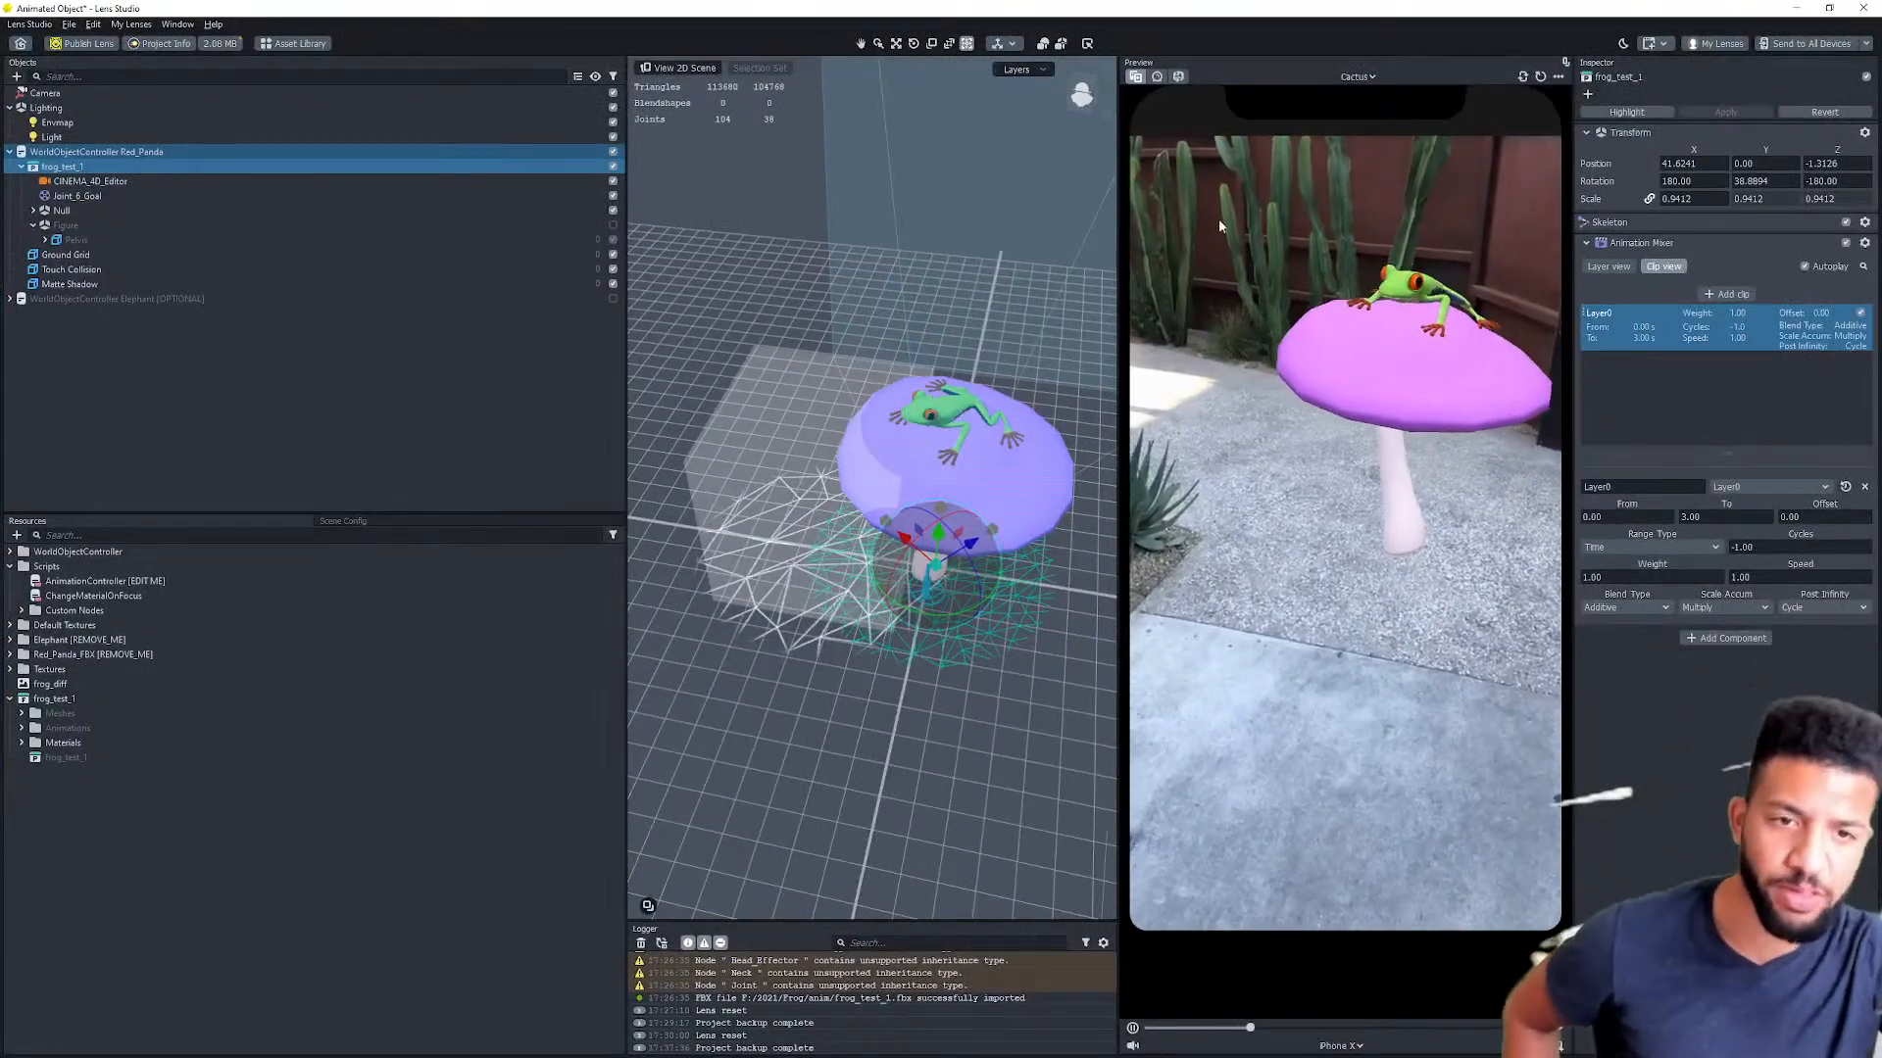
pyautogui.click(235, 757)
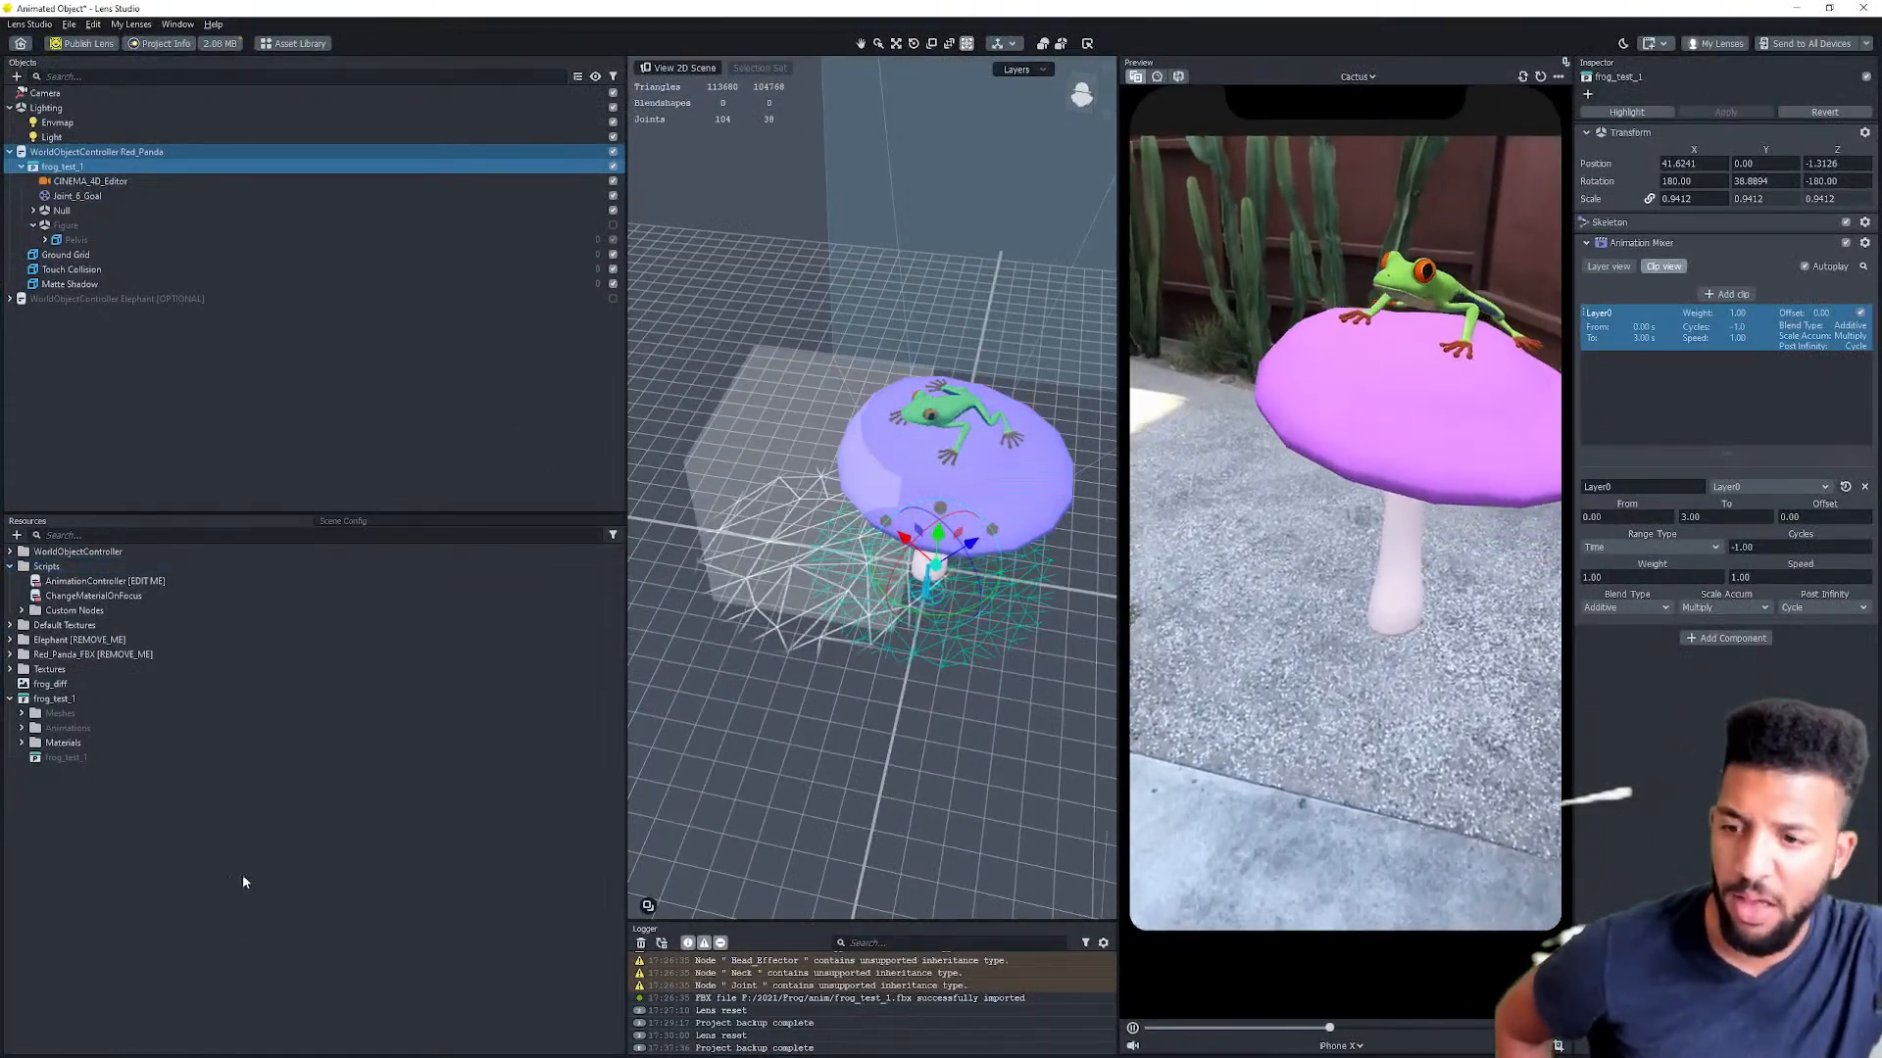
pyautogui.rightClick(258, 941)
pyautogui.click(271, 949)
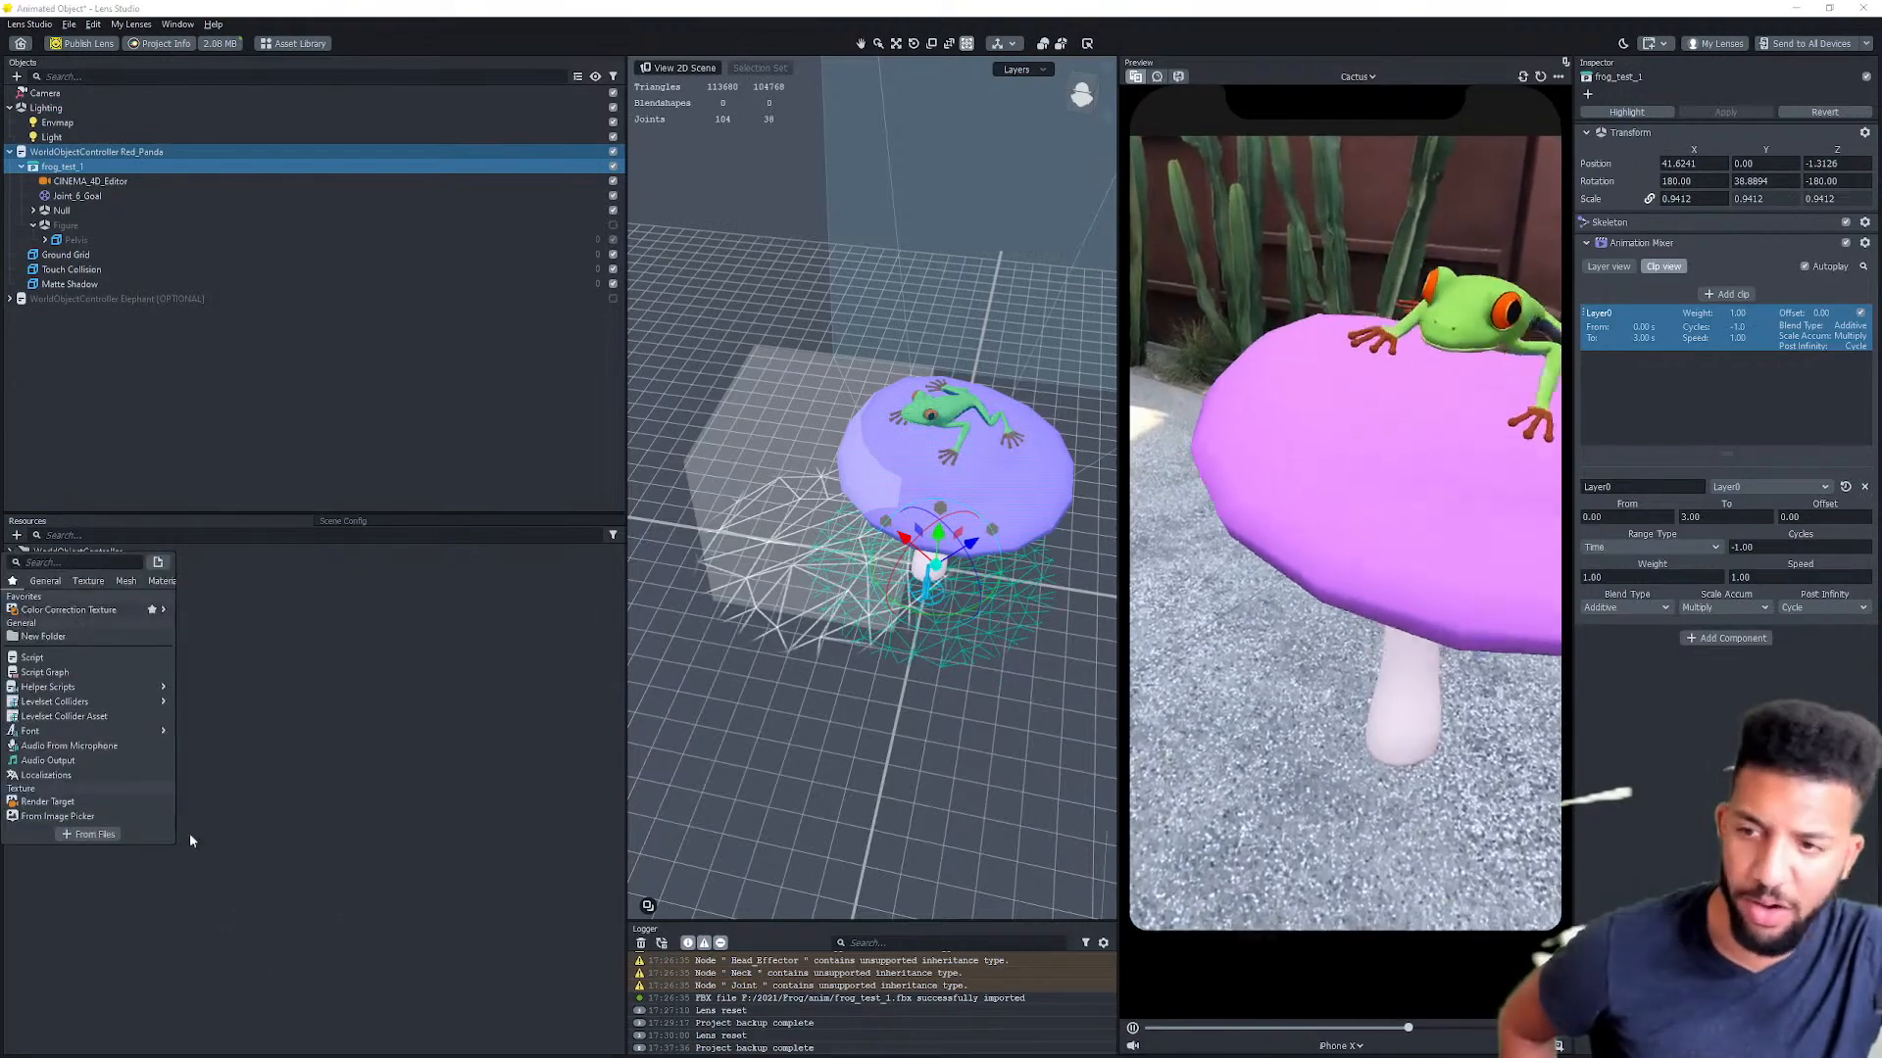
pyautogui.click(67, 835)
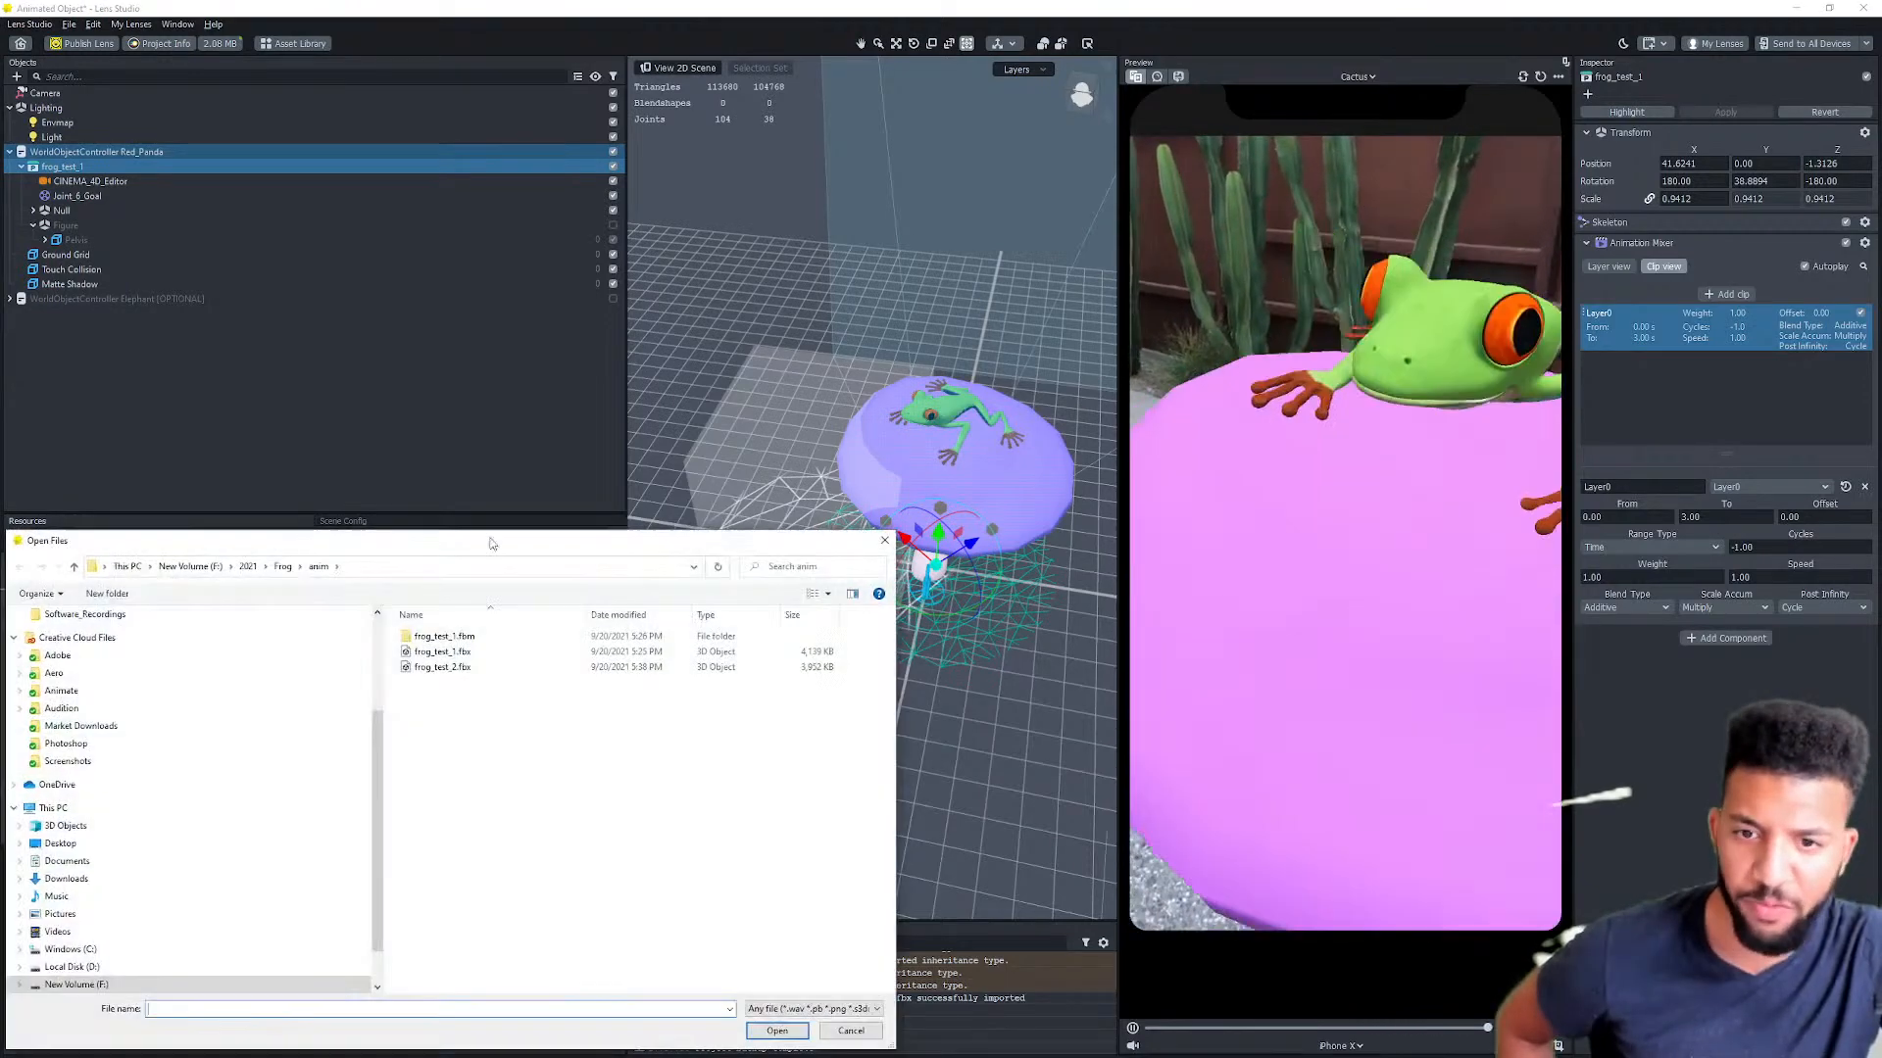
pyautogui.click(774, 1029)
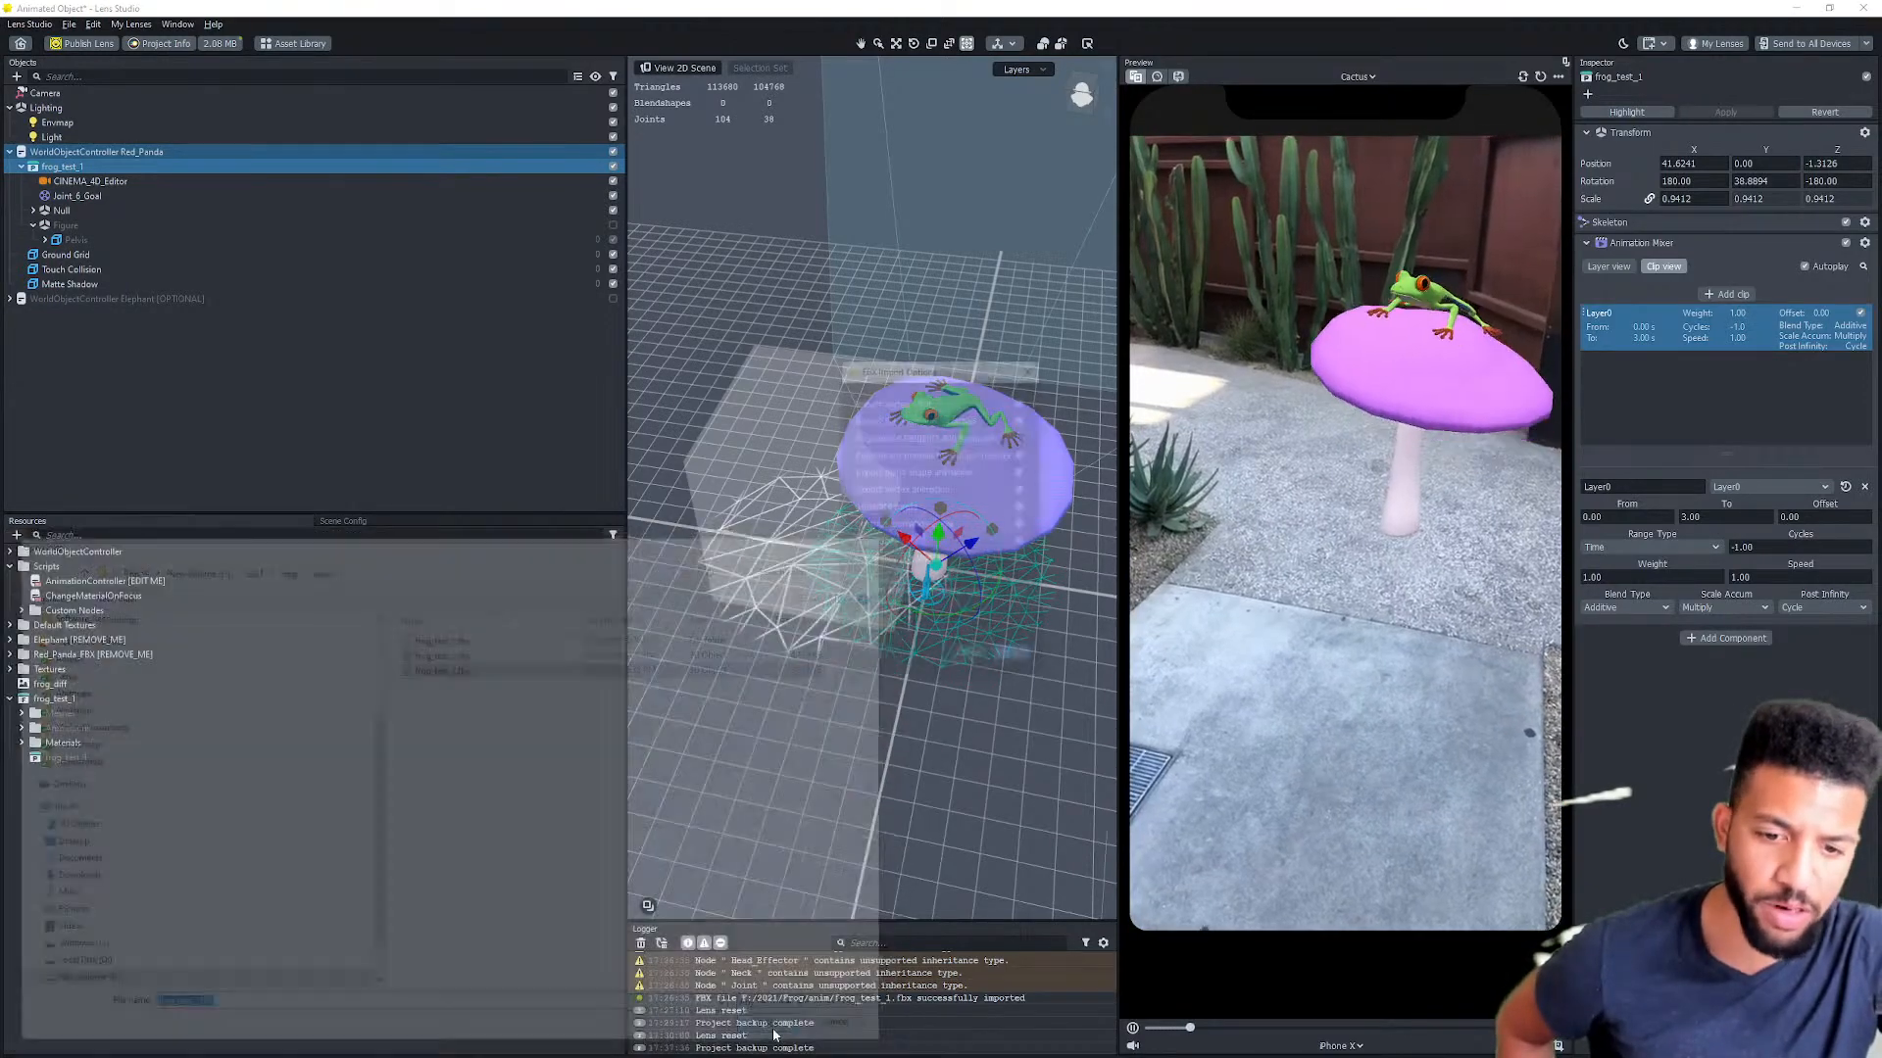
pyautogui.click(1017, 657)
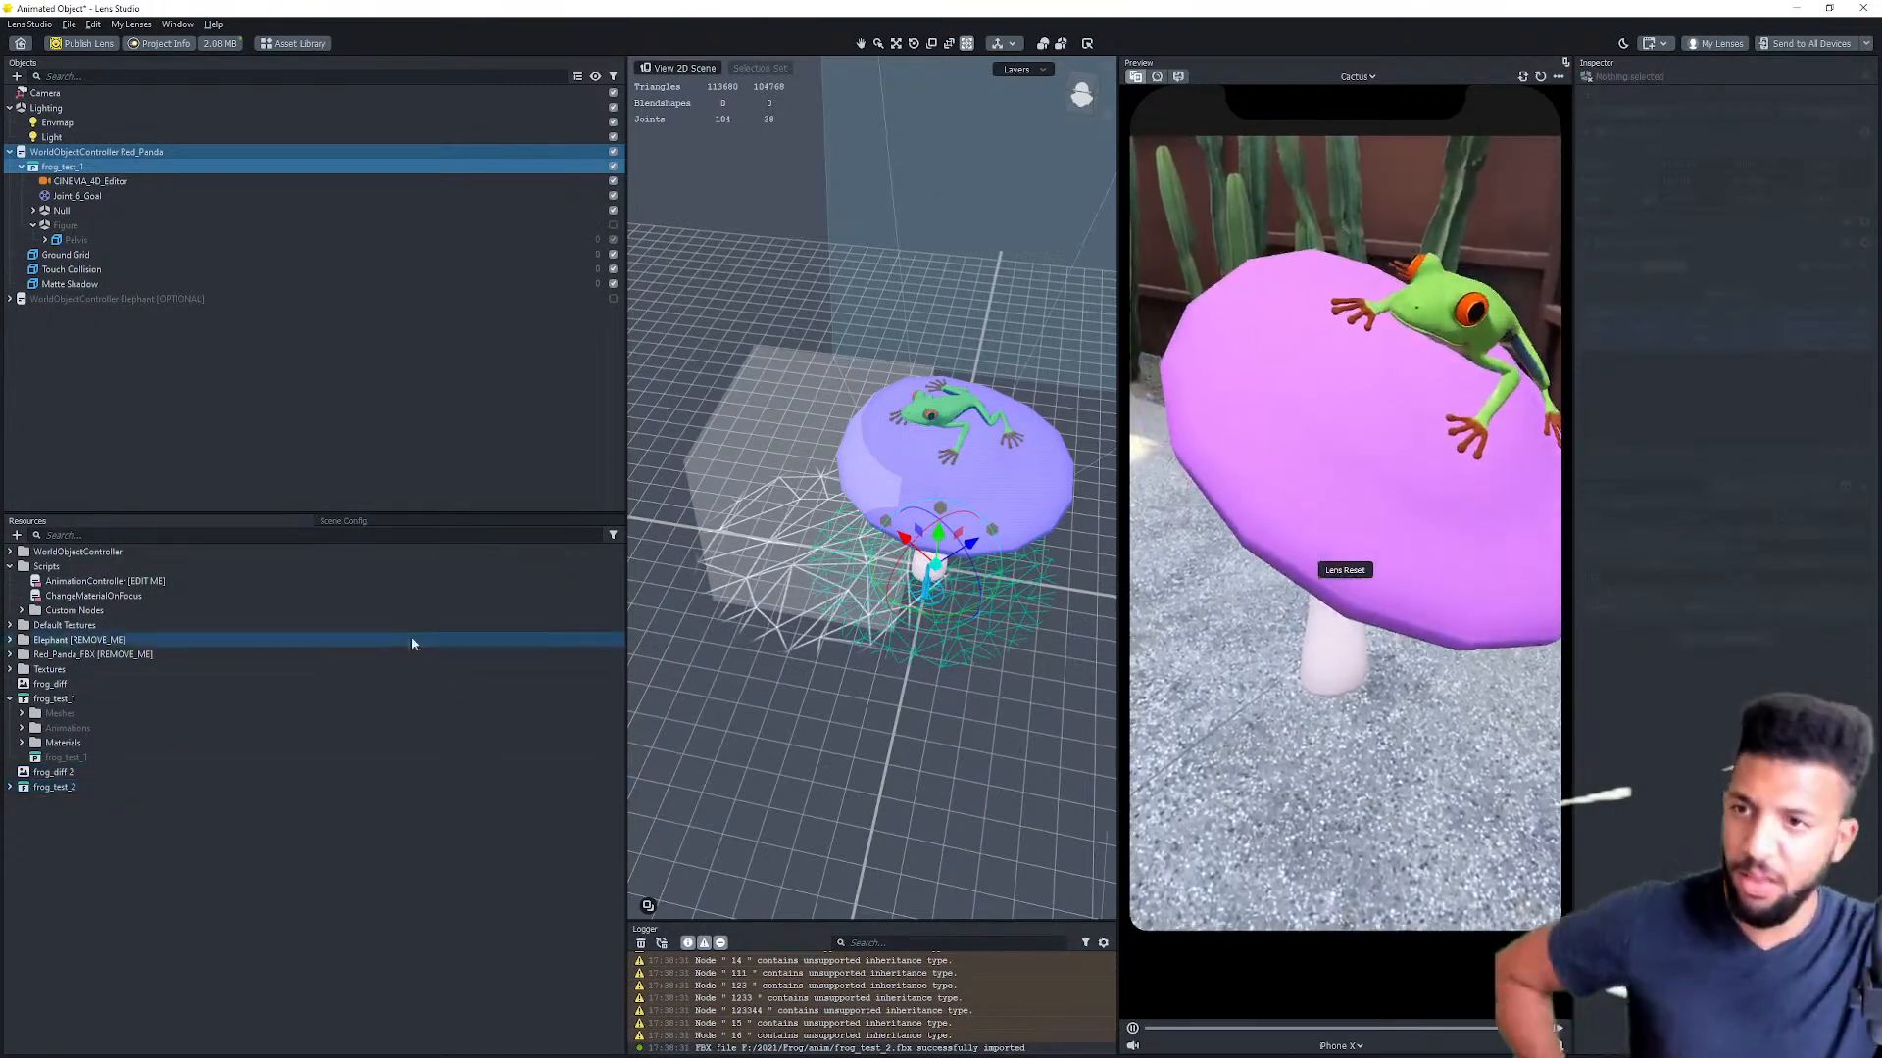
# Step: Add the frog_test_2 prefab under WorldObjectController Red_Panda, moved to about X -14.87 and rotated to about 180, 4.9, 180
pyautogui.click(10, 787)
pyautogui.click(39, 848)
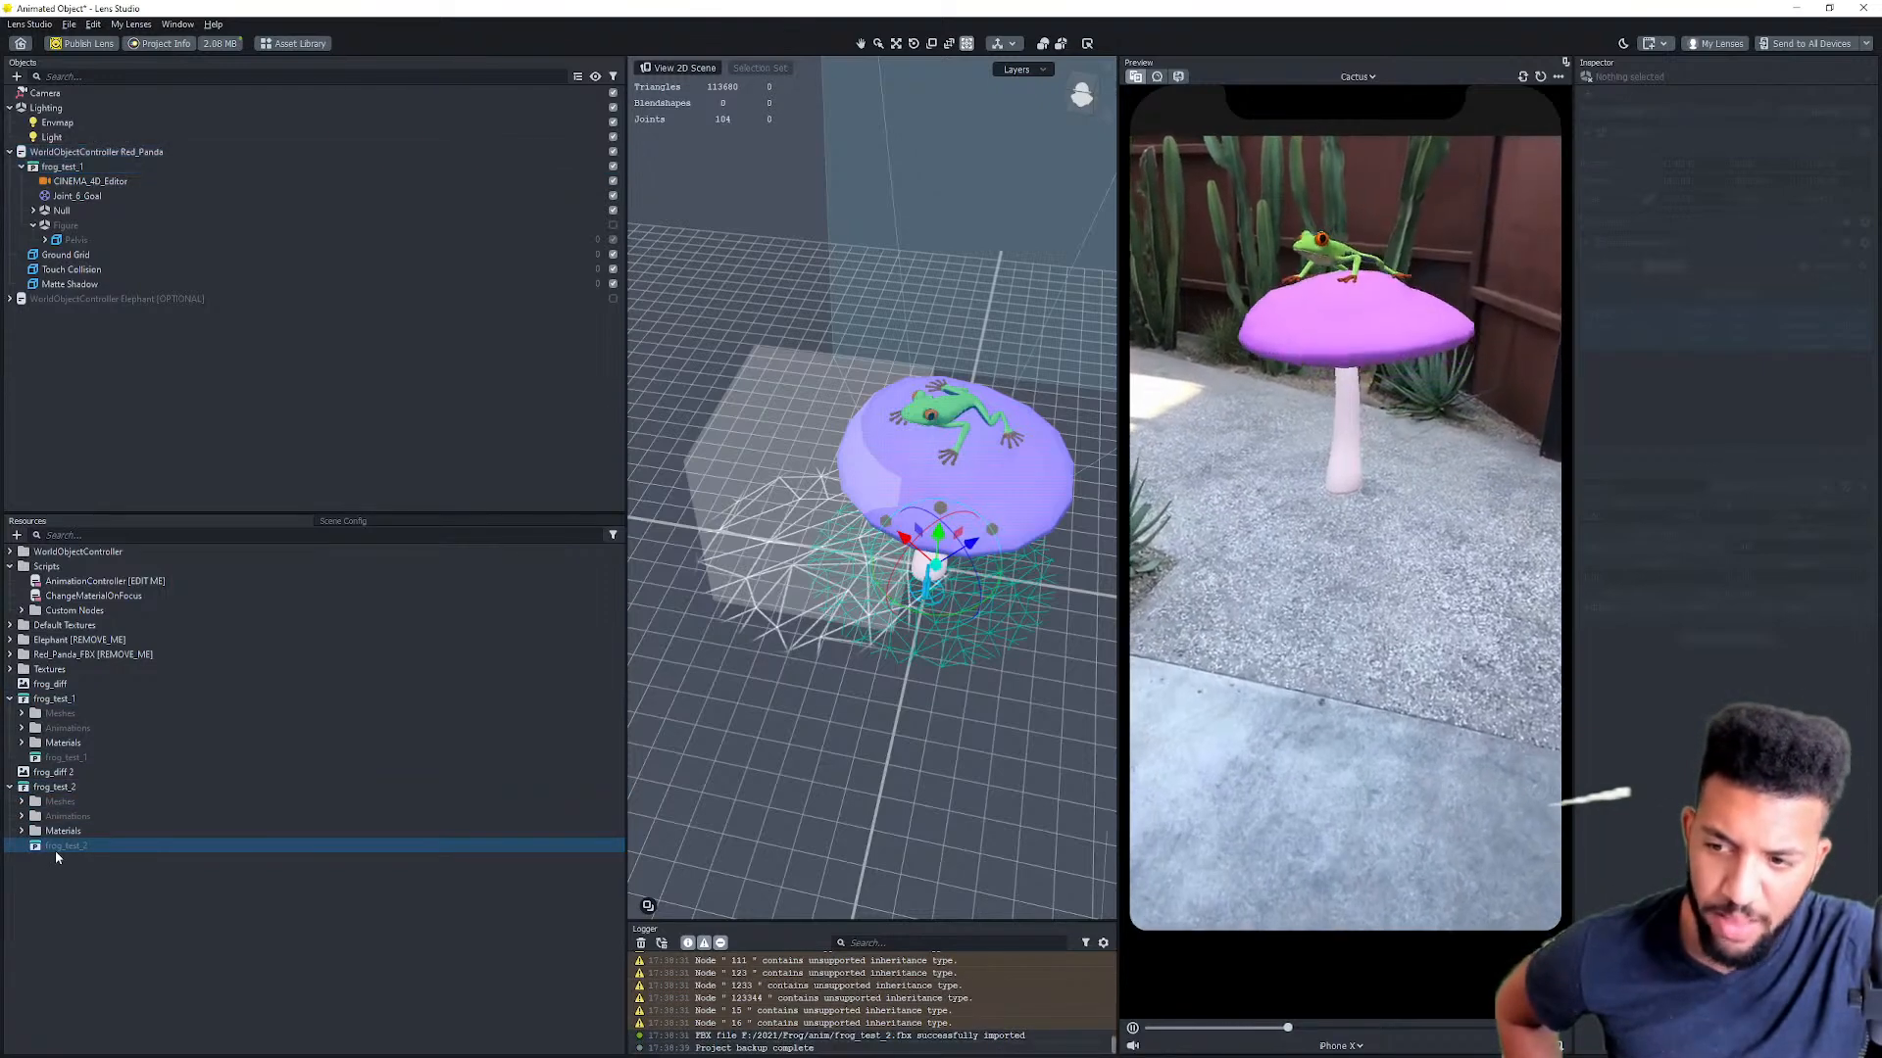
pyautogui.moveTo(128, 212); pyautogui.dragTo(100, 158)
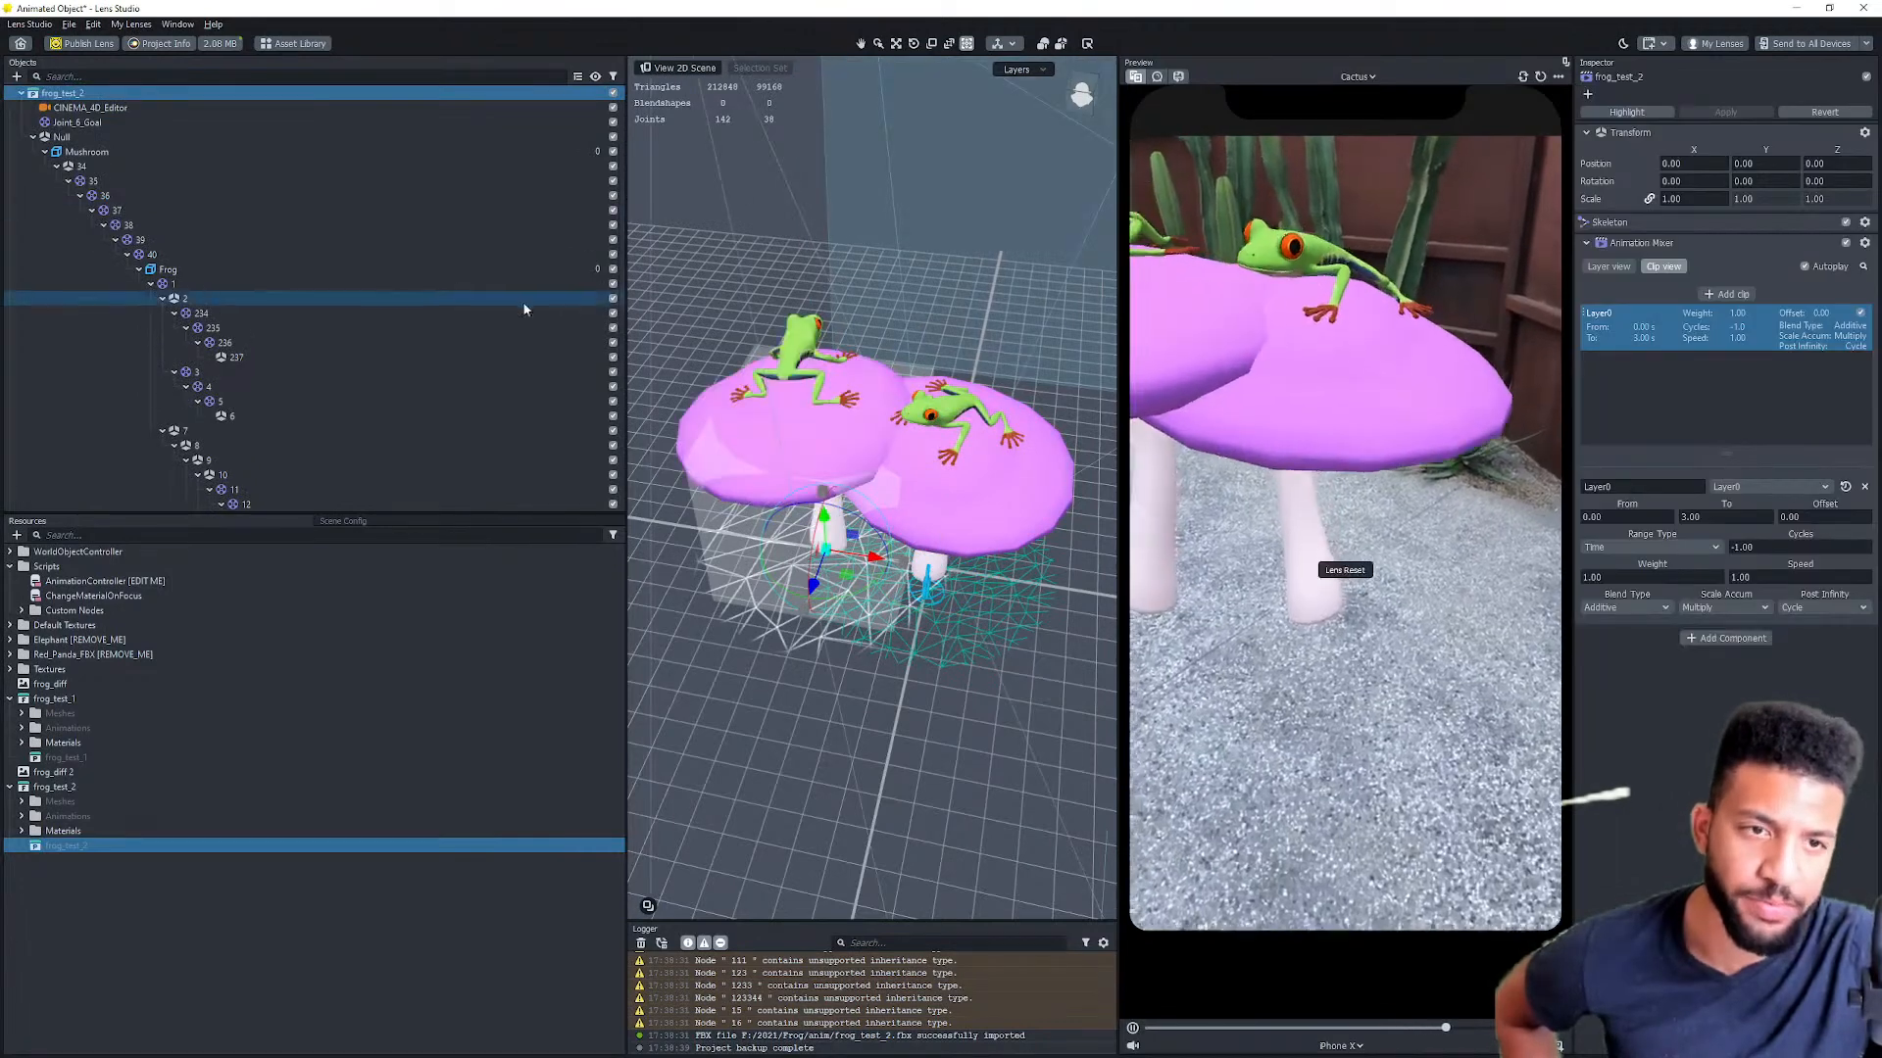
pyautogui.moveTo(876, 557); pyautogui.dragTo(829, 557)
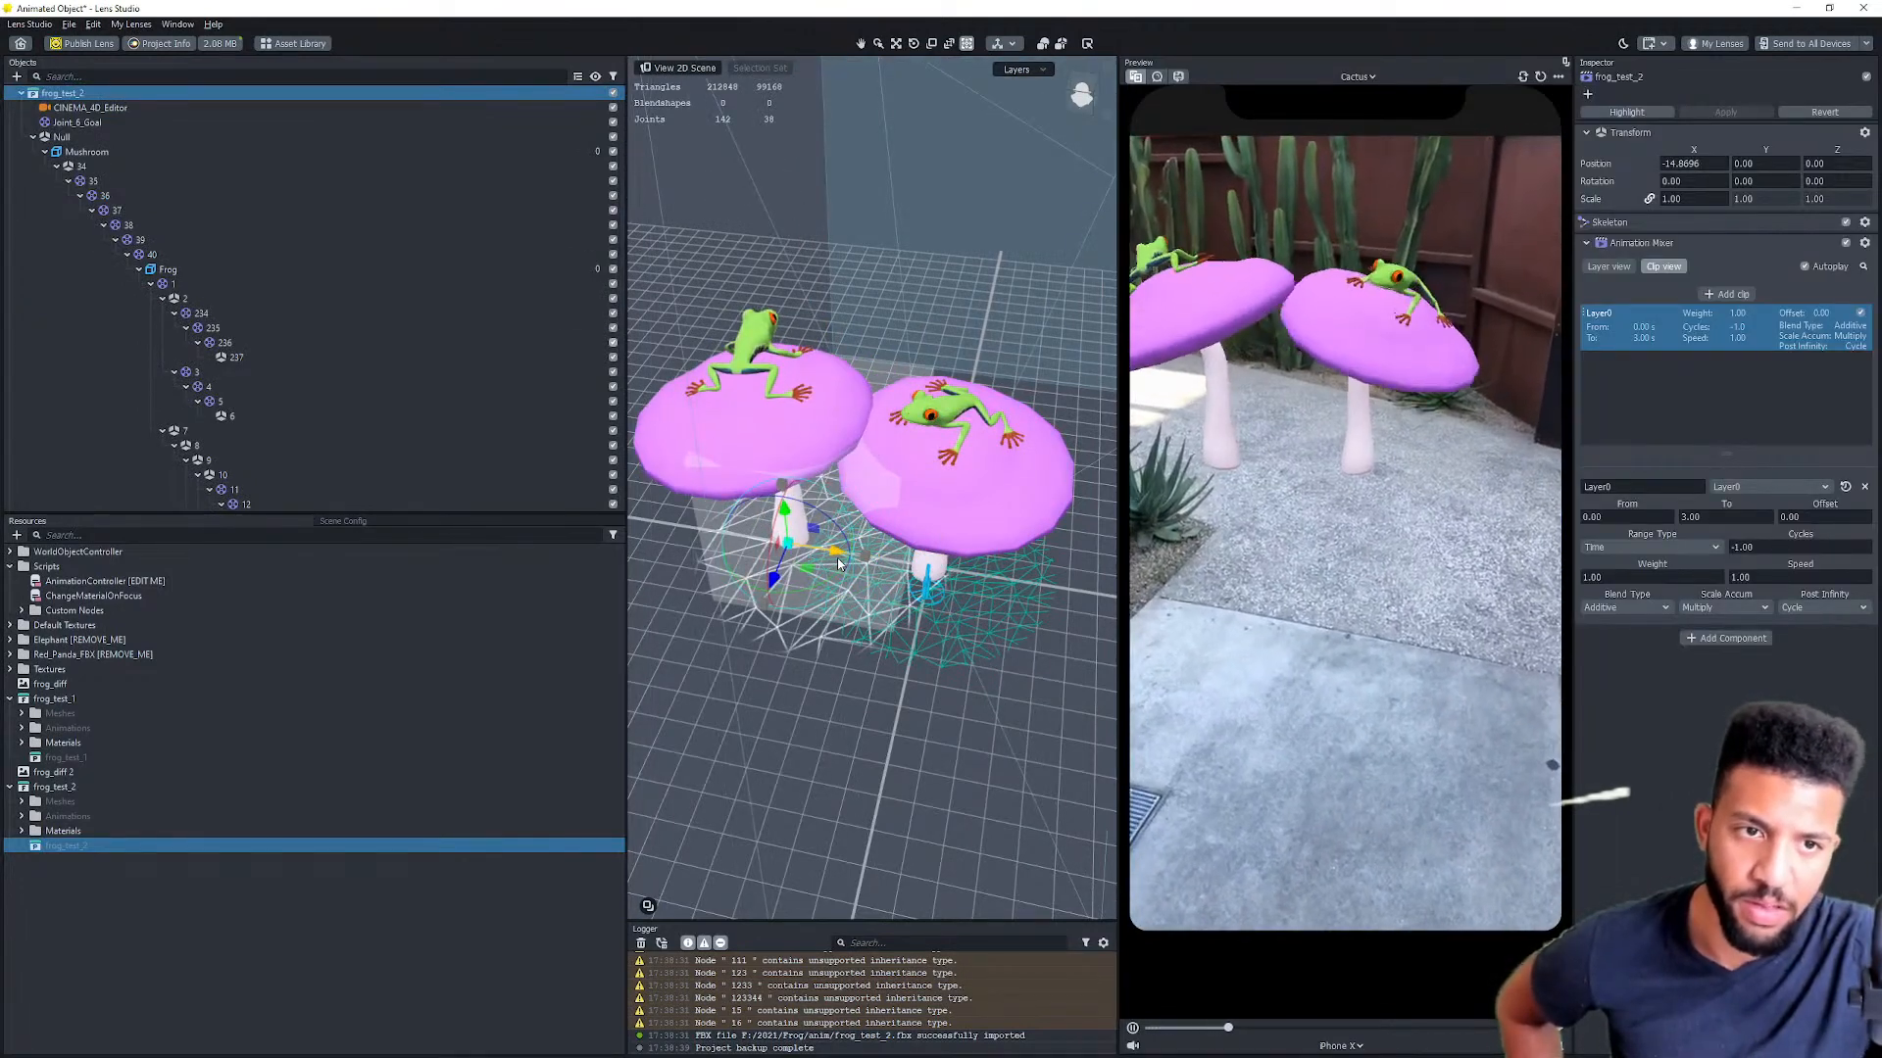
pyautogui.moveTo(825, 584); pyautogui.dragTo(598, 404)
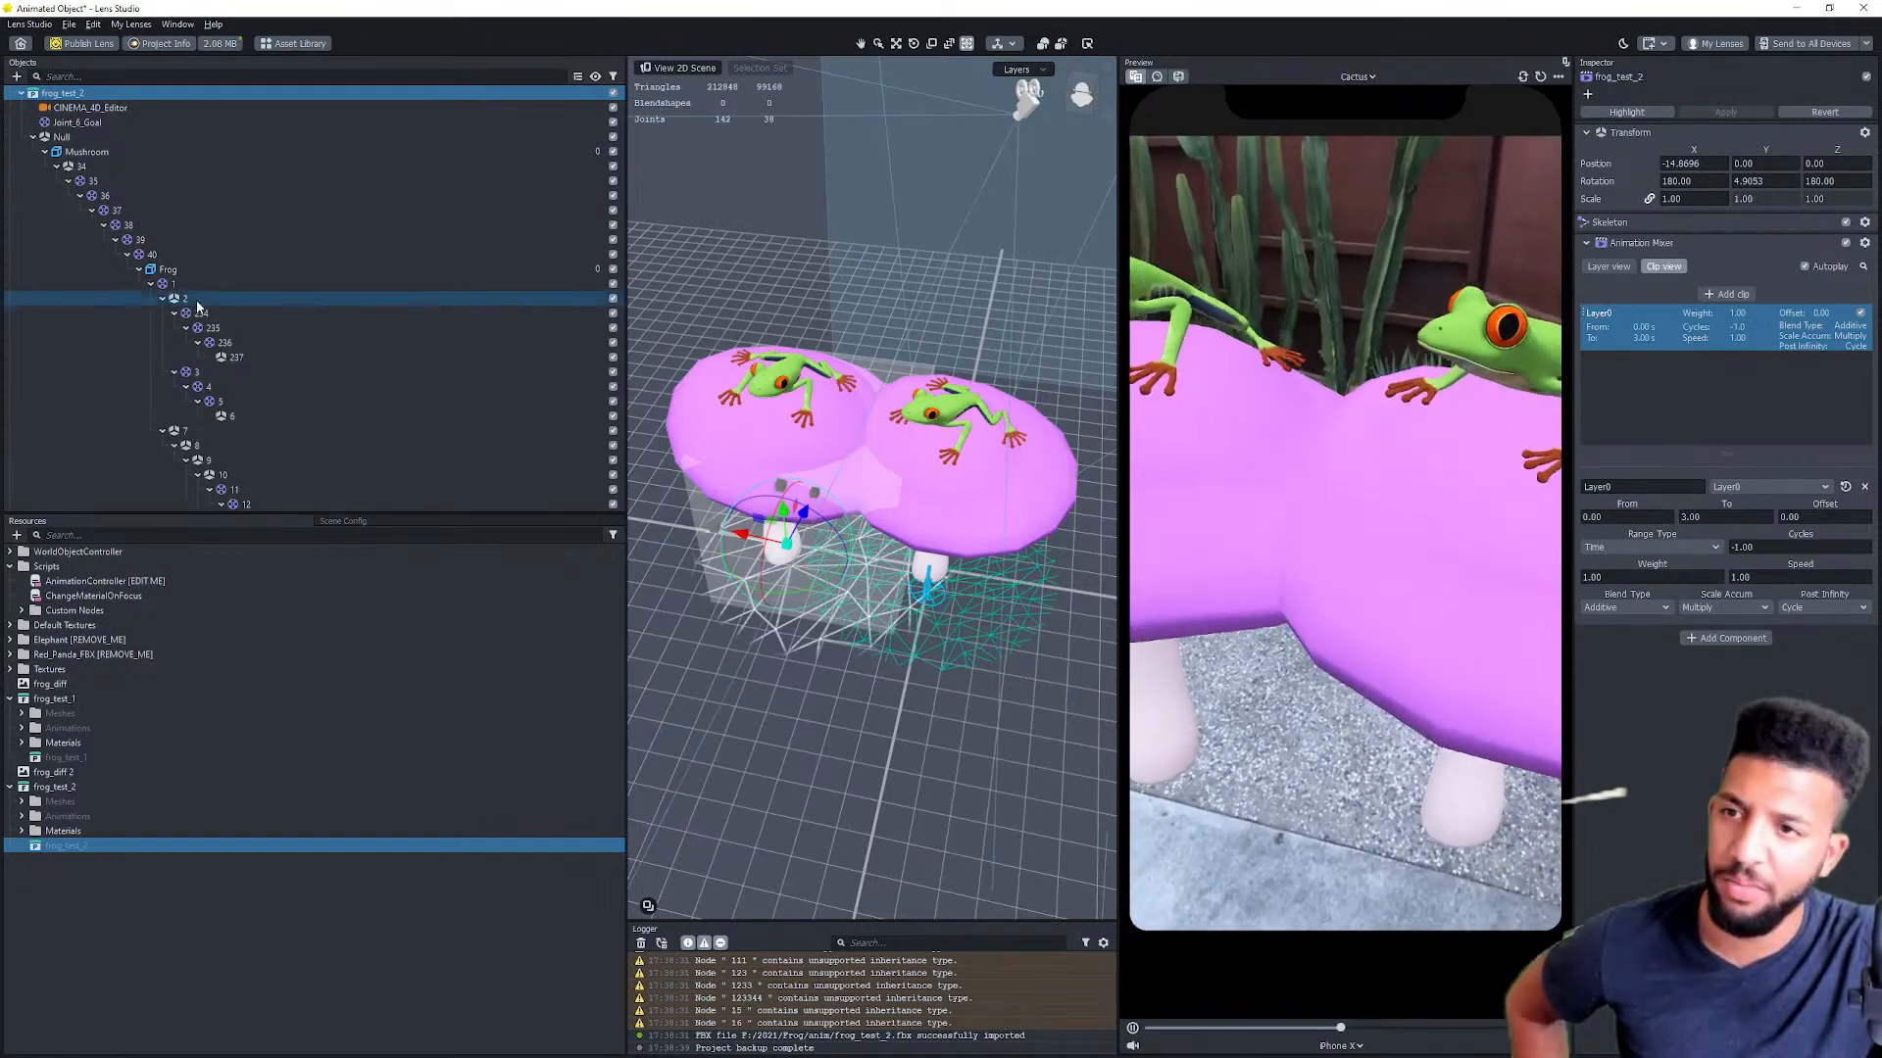
# Step: Rotate WorldObjectController Red_Panda to about 180, -71.43, 180, move it to about 5.85, 0, 24.43 and scale it to about 0.53
pyautogui.click(34, 137)
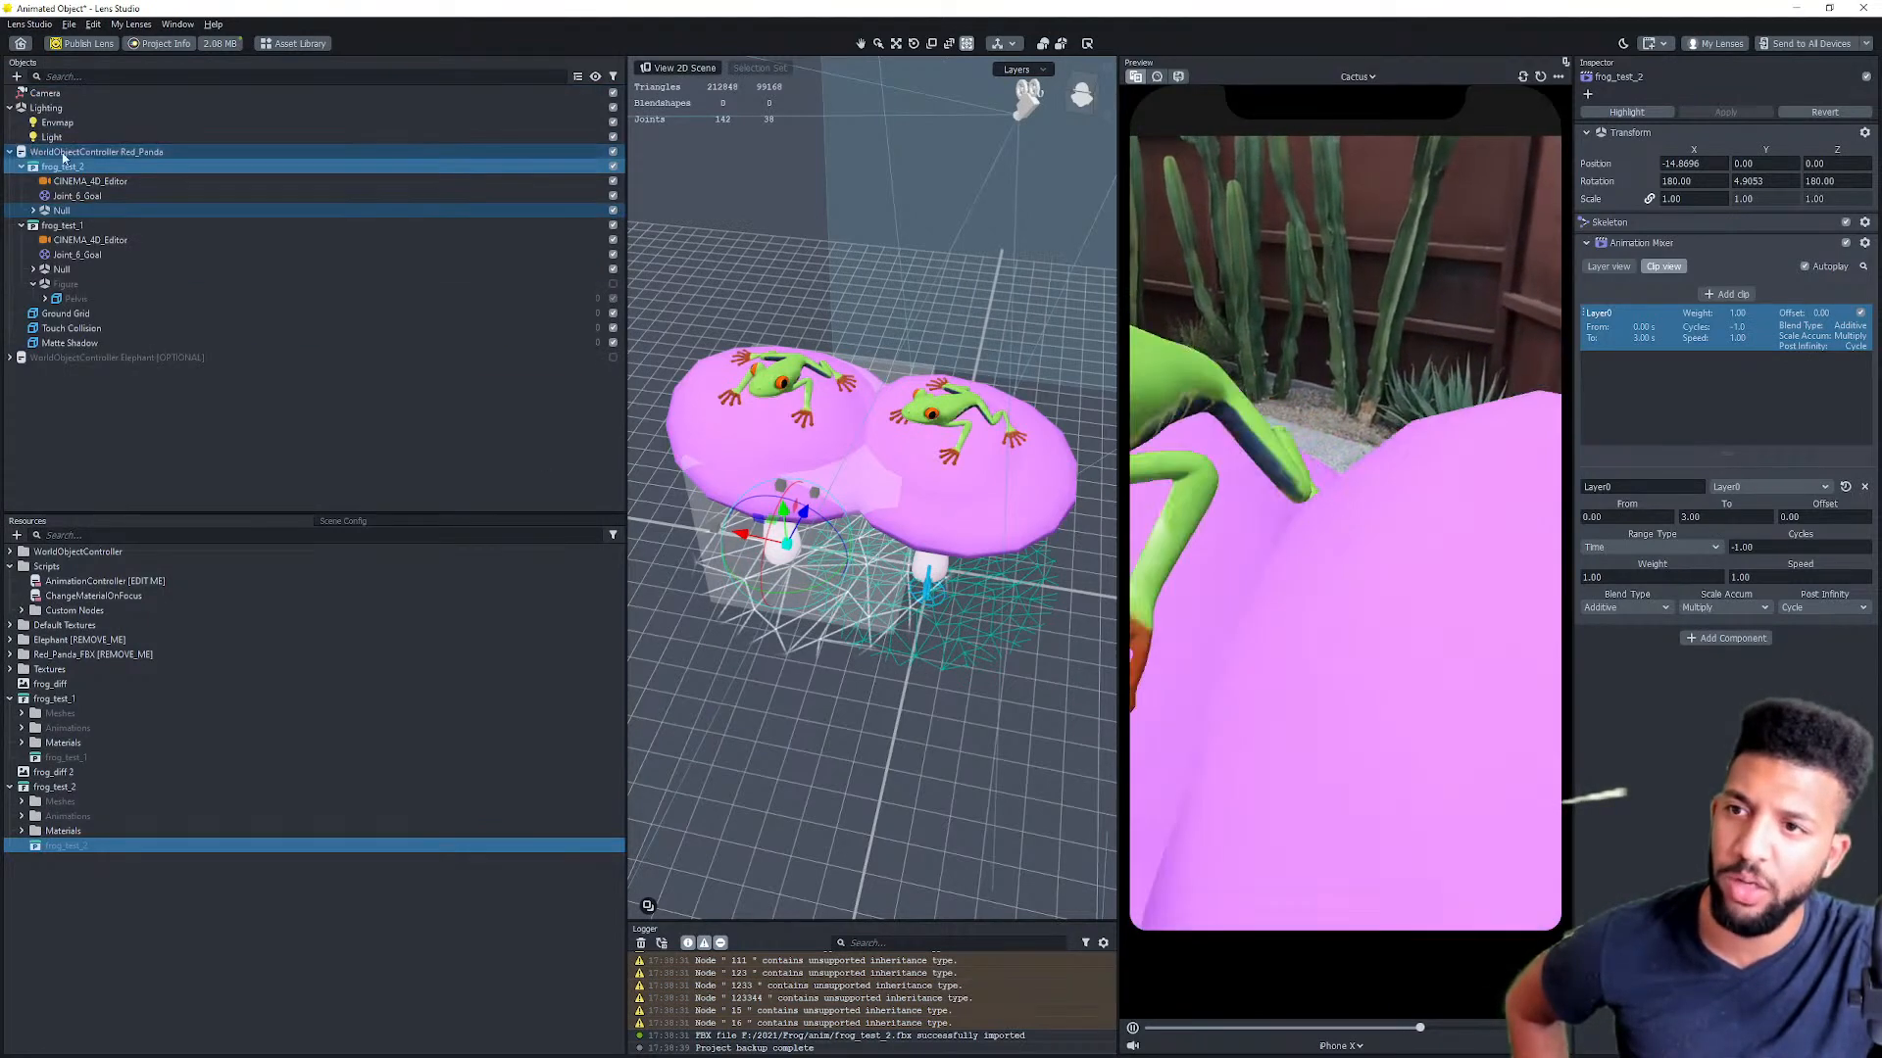
pyautogui.click(68, 152)
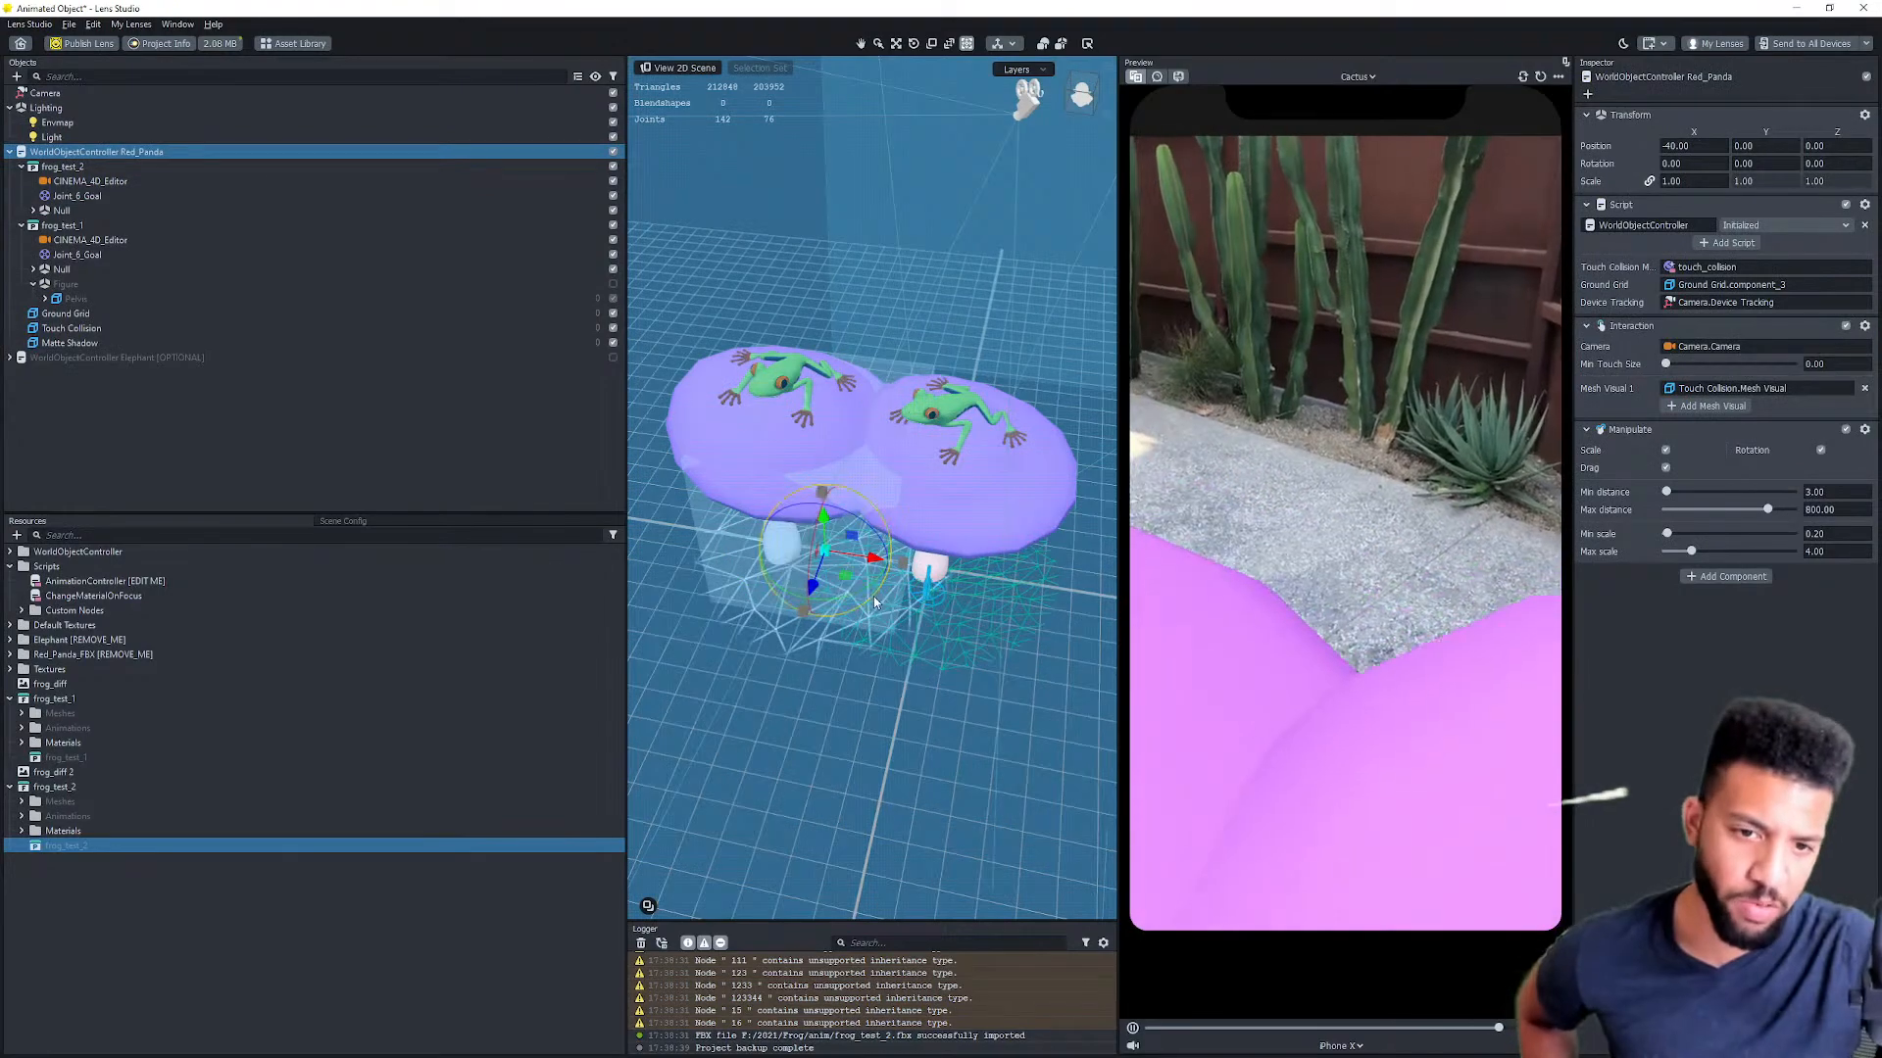
pyautogui.moveTo(862, 609); pyautogui.dragTo(713, 599)
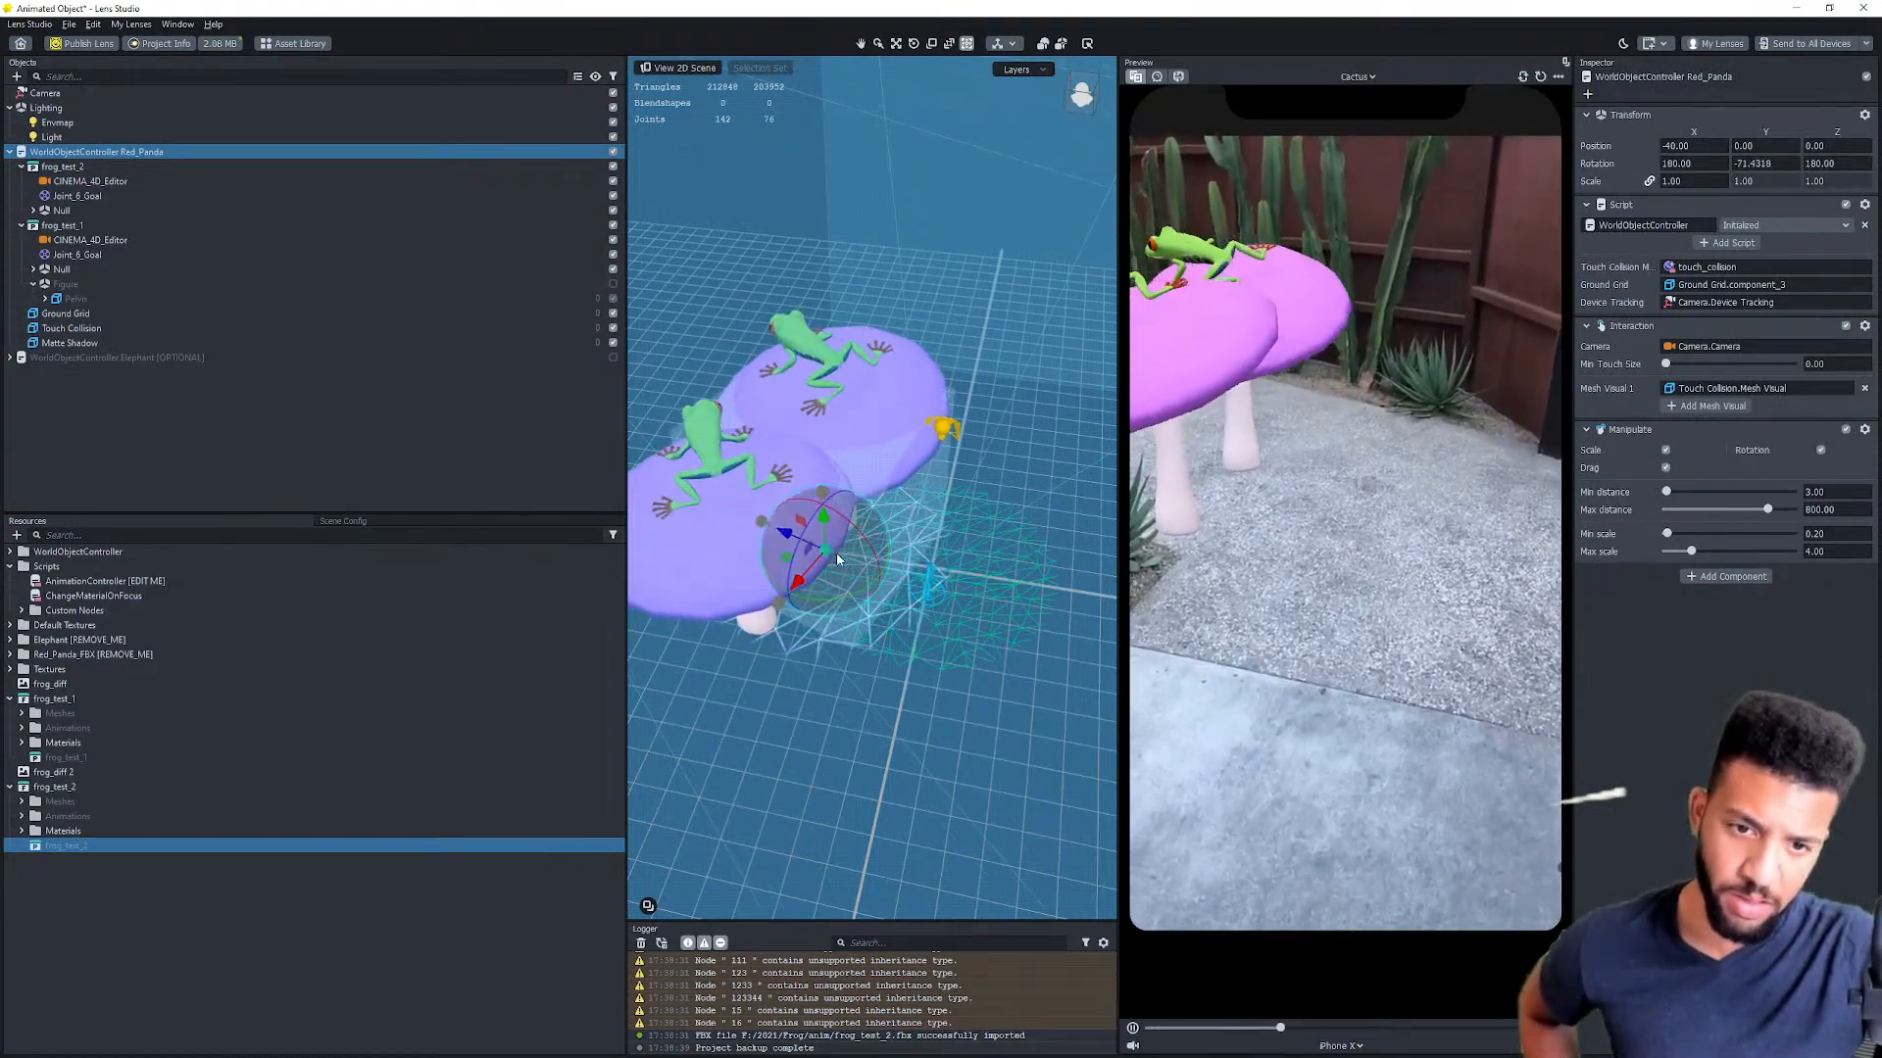
pyautogui.moveTo(825, 549); pyautogui.dragTo(880, 615)
pyautogui.moveTo(776, 570); pyautogui.dragTo(910, 635)
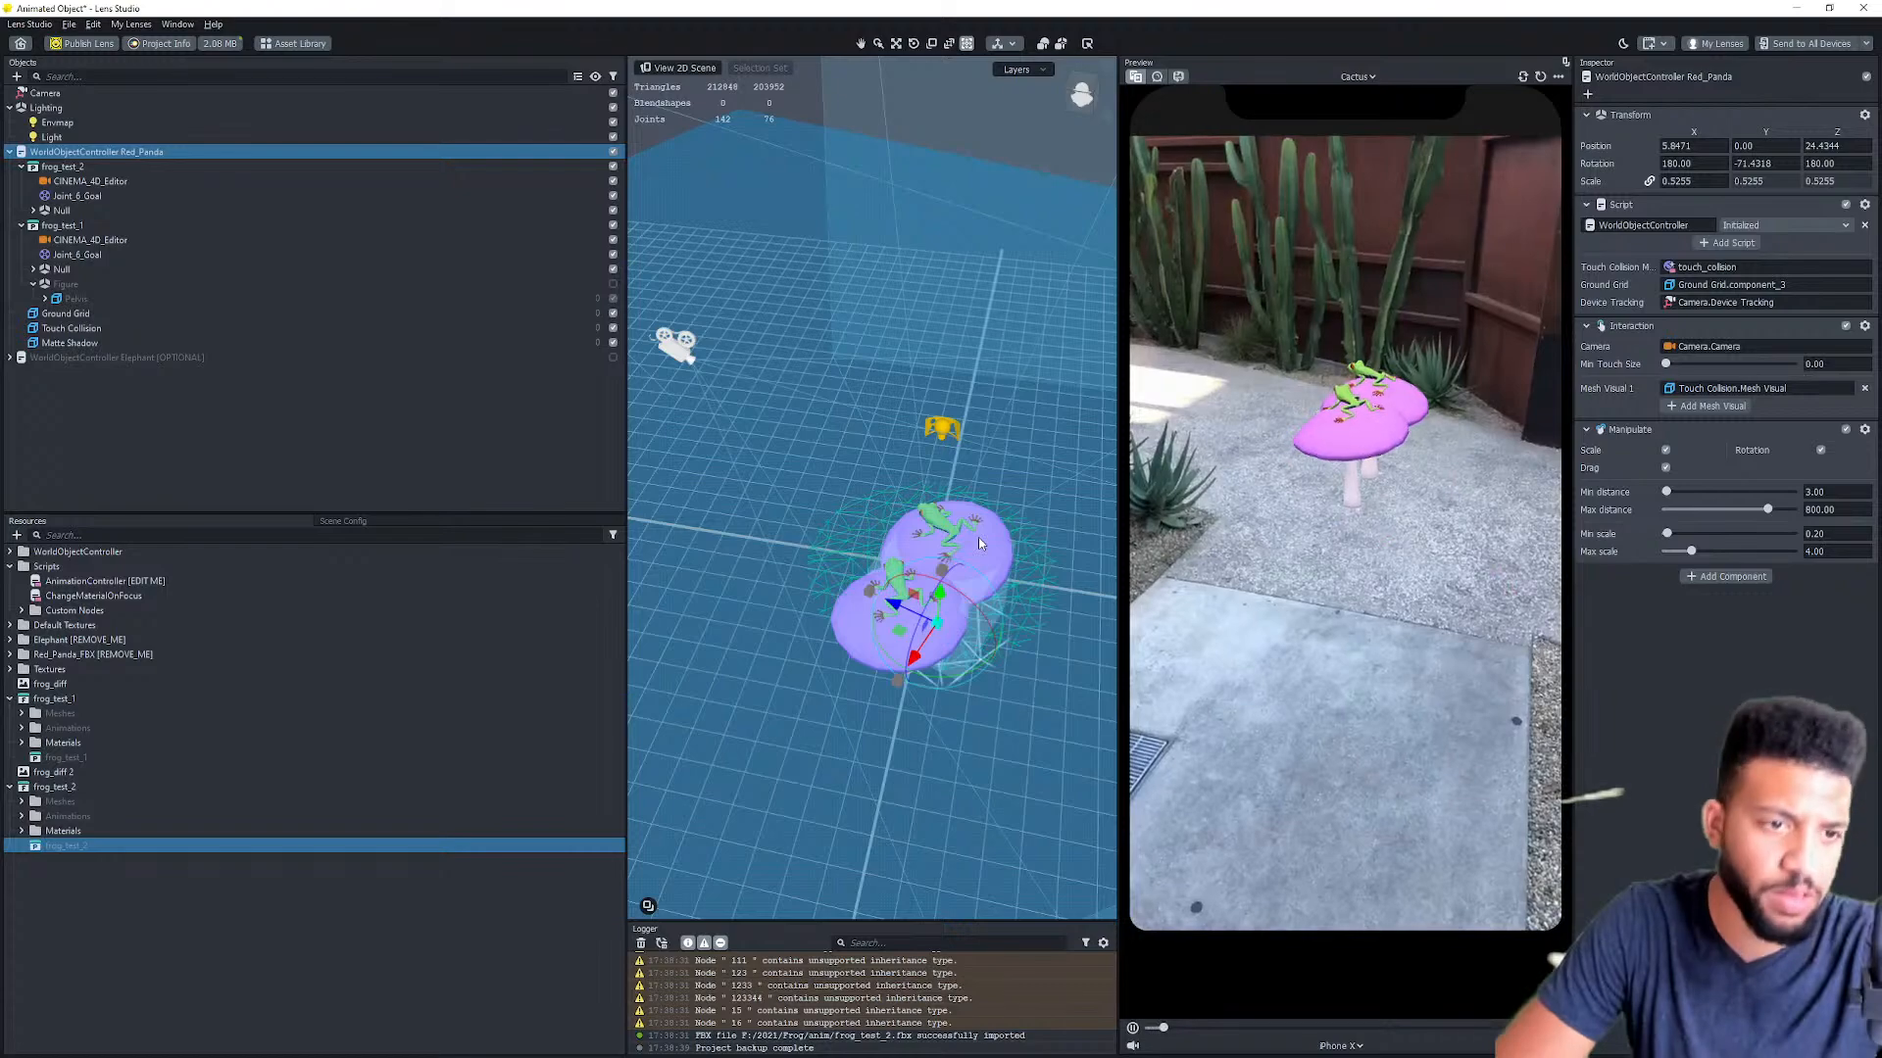
# Step: Compare the frog_test_1 and frog_test_2 frogs and their feet up close from above
pyautogui.scroll(3, 972, 661)
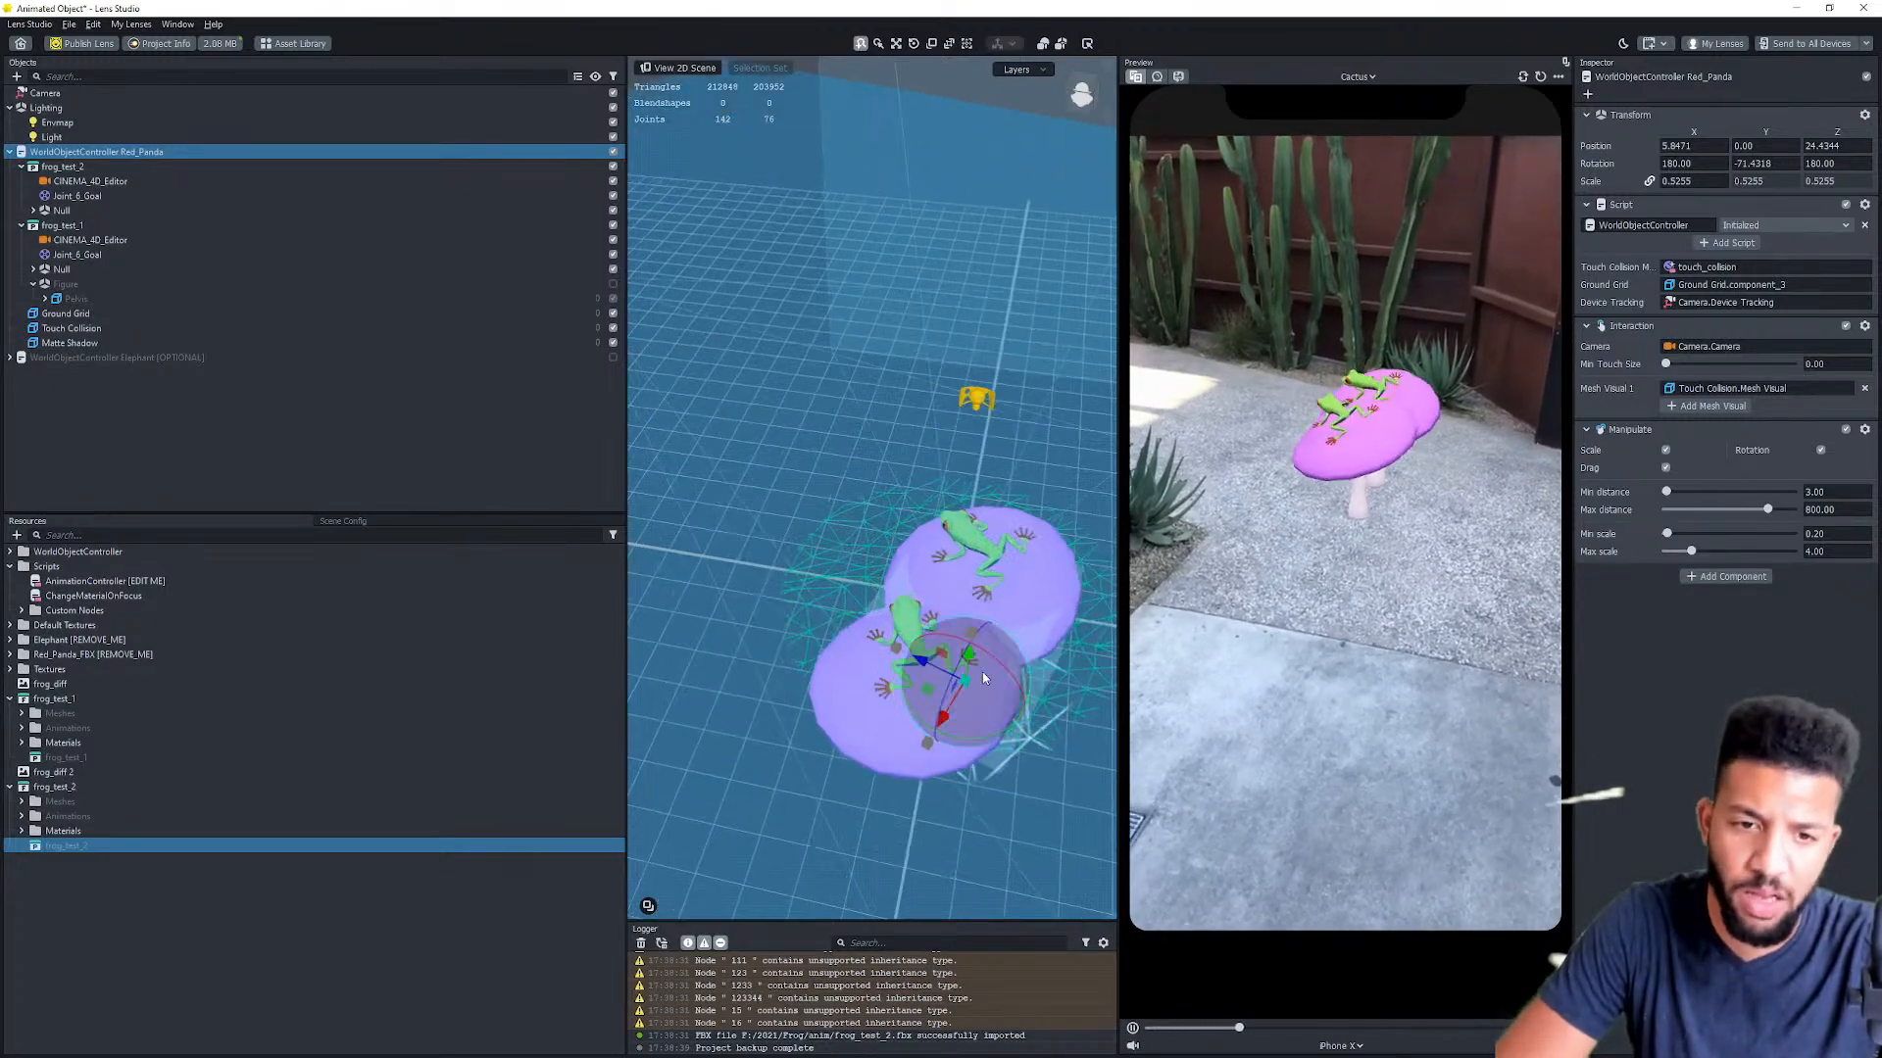
pyautogui.scroll(2, 973, 666)
pyautogui.keyDown('alt'); pyautogui.moveTo(973, 667); pyautogui.dragTo(972, 623); pyautogui.keyUp('alt')
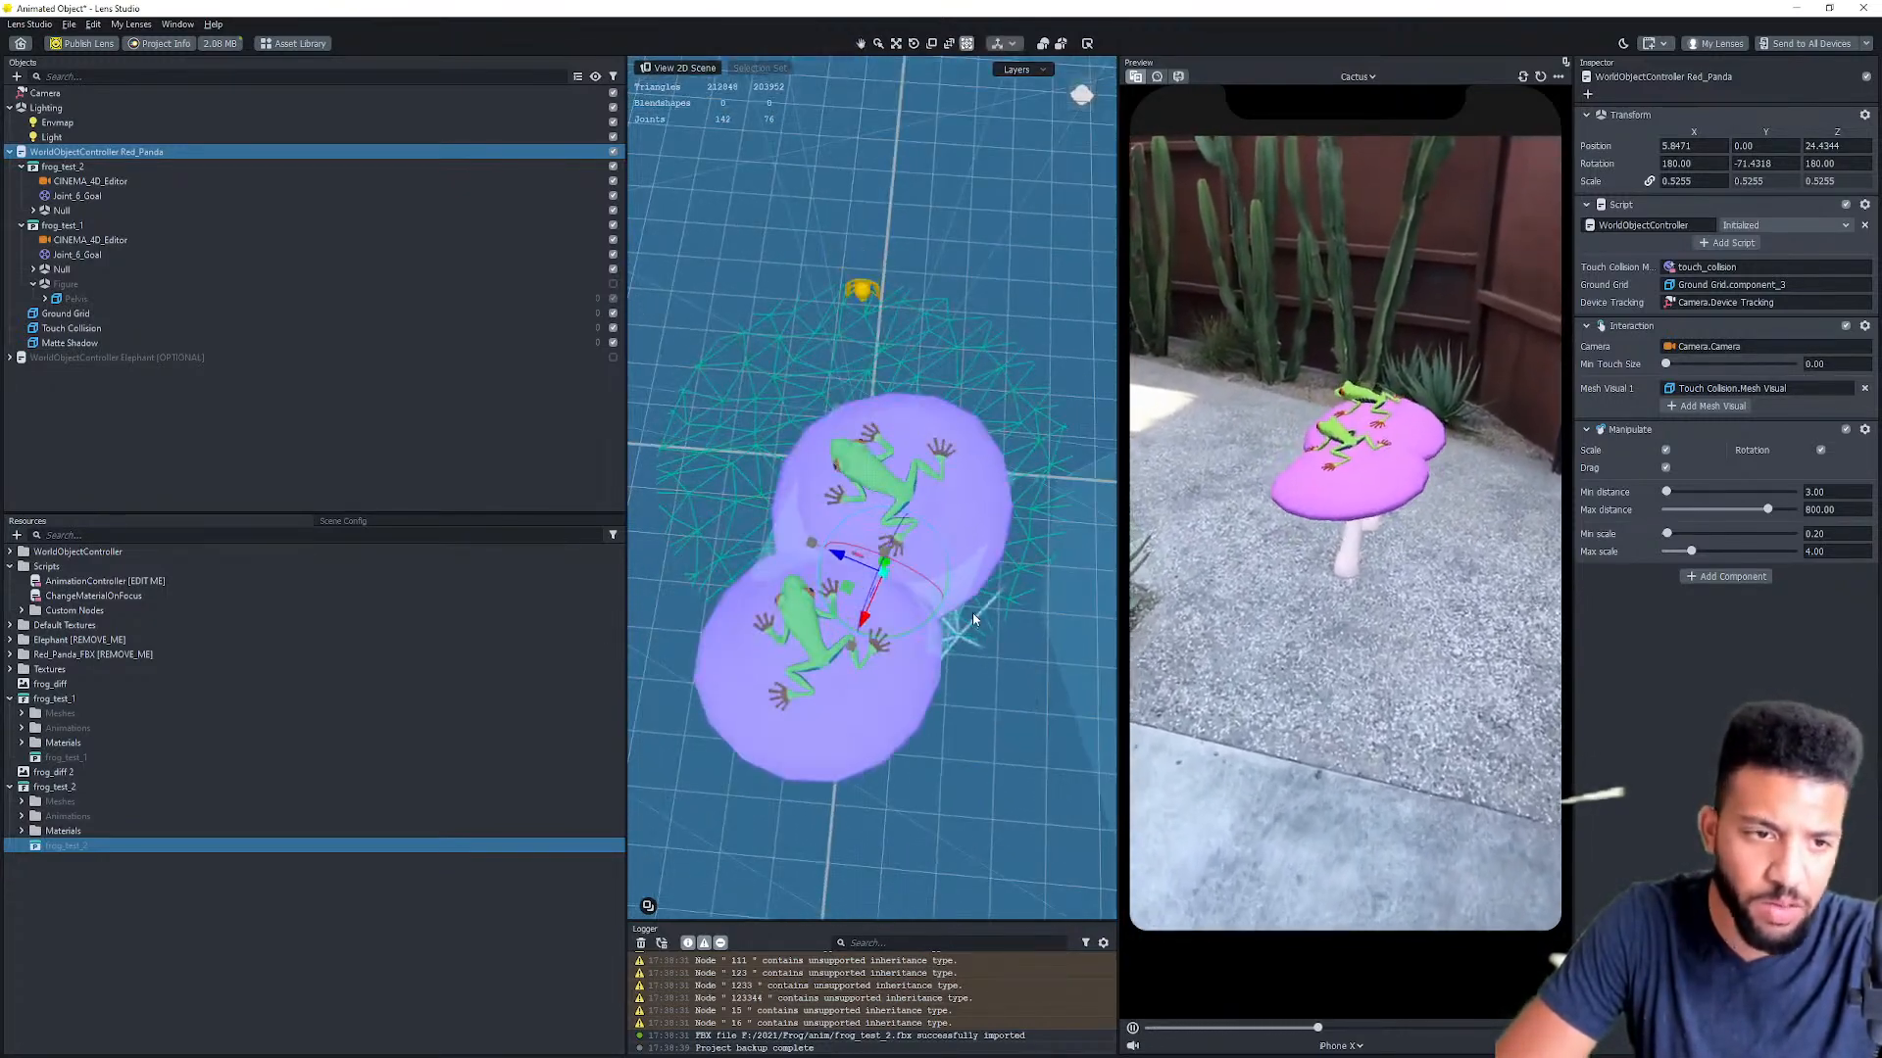
pyautogui.scroll(5, 972, 622)
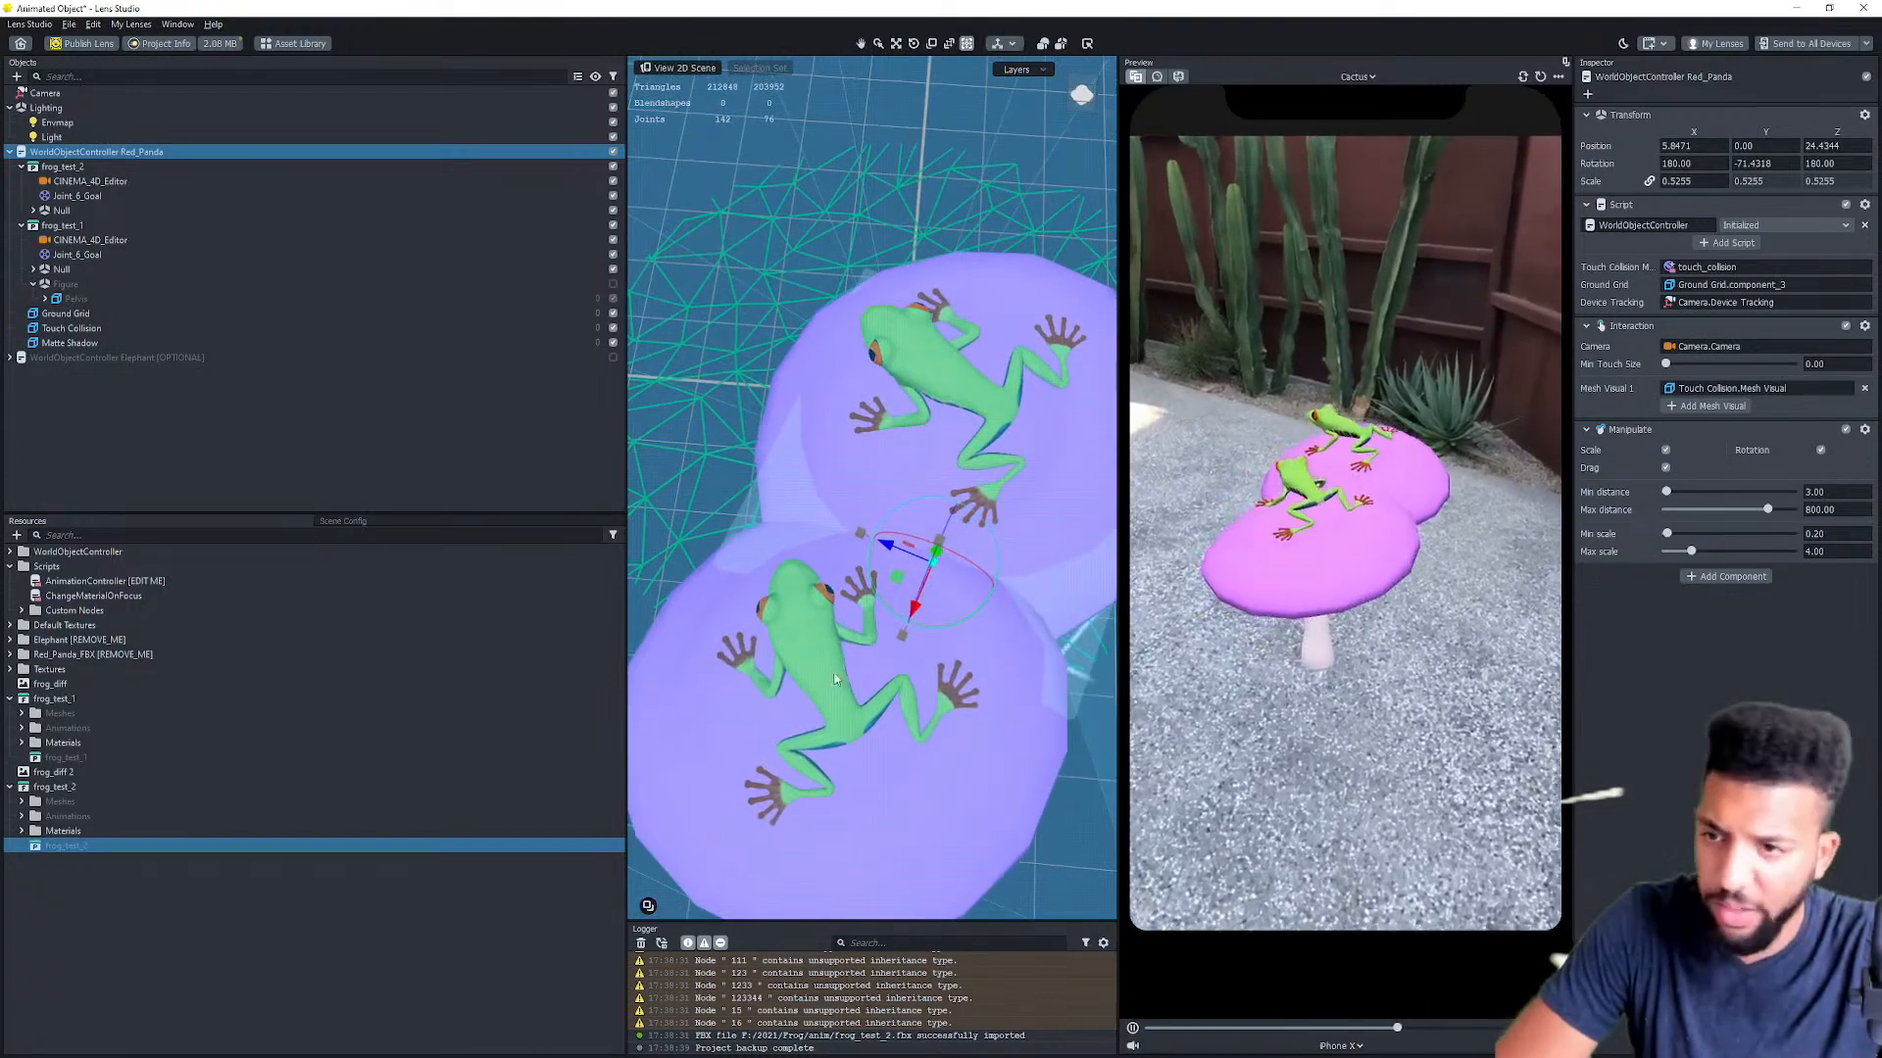
pyautogui.click(90, 831)
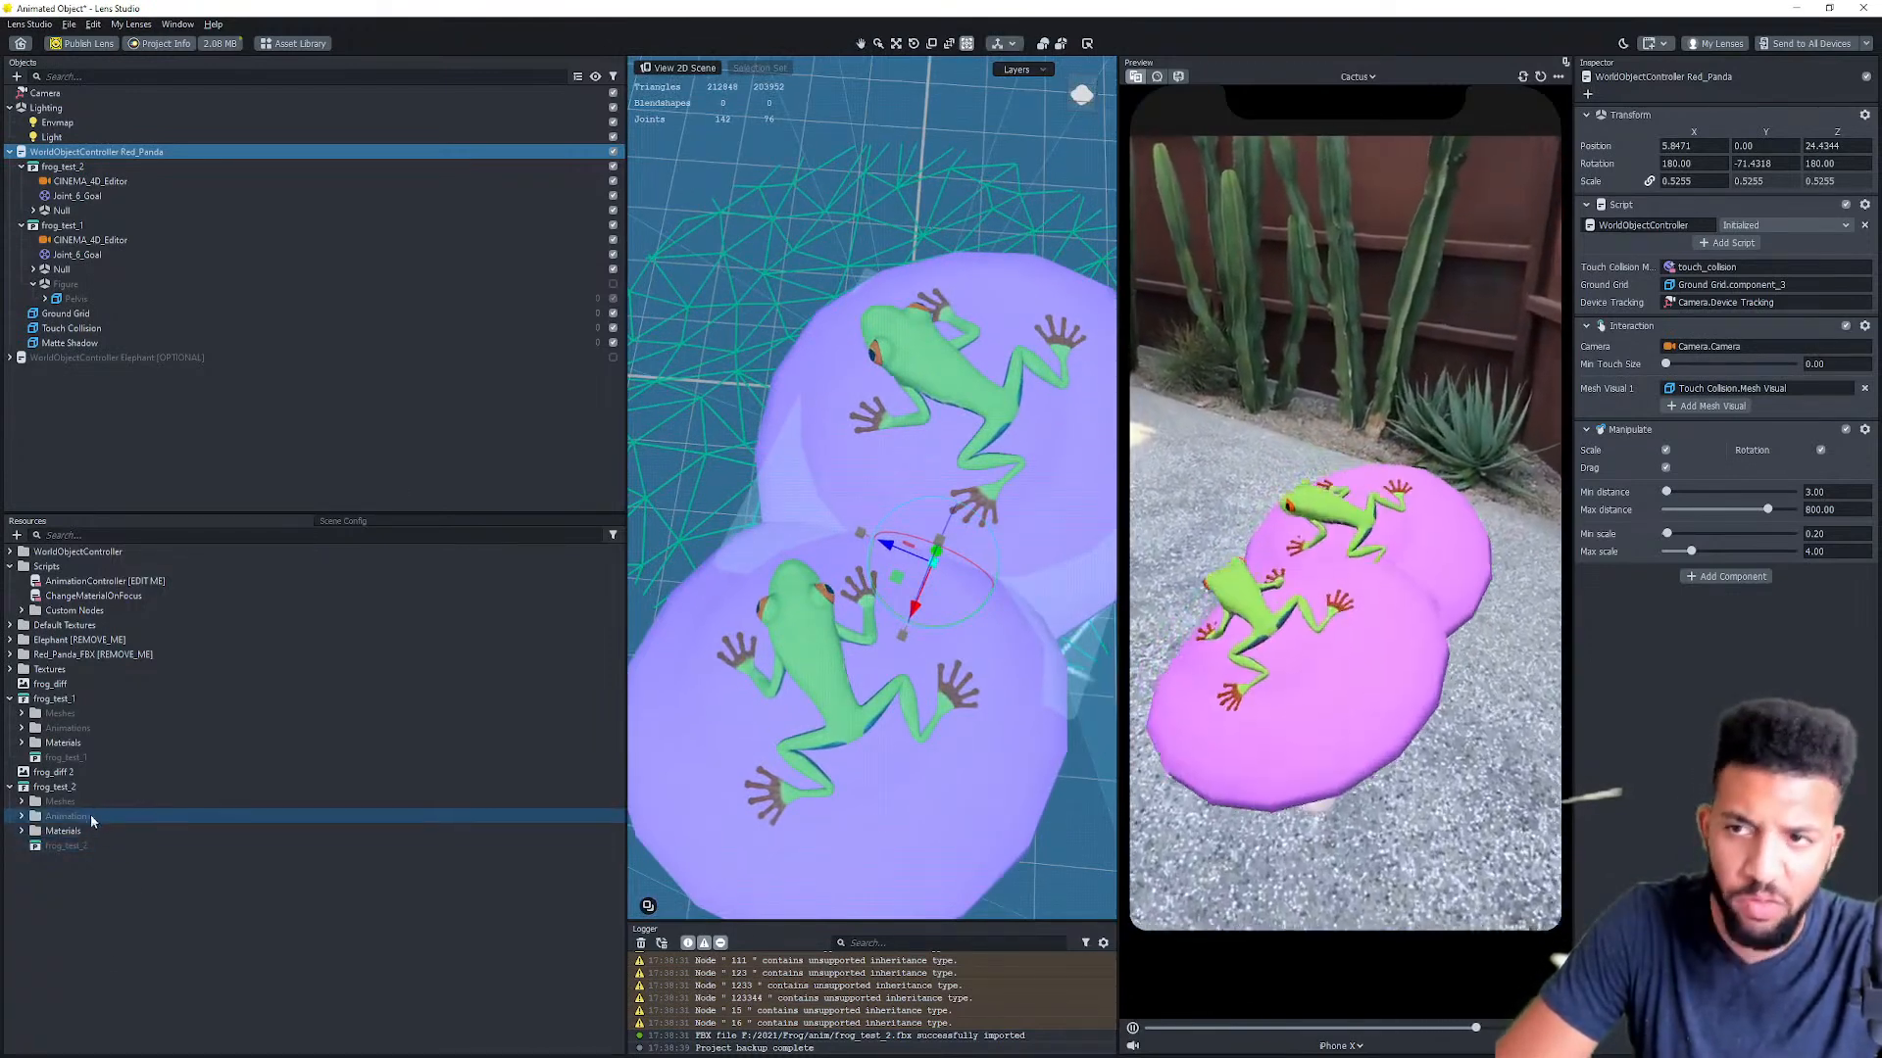
pyautogui.click(407, 786)
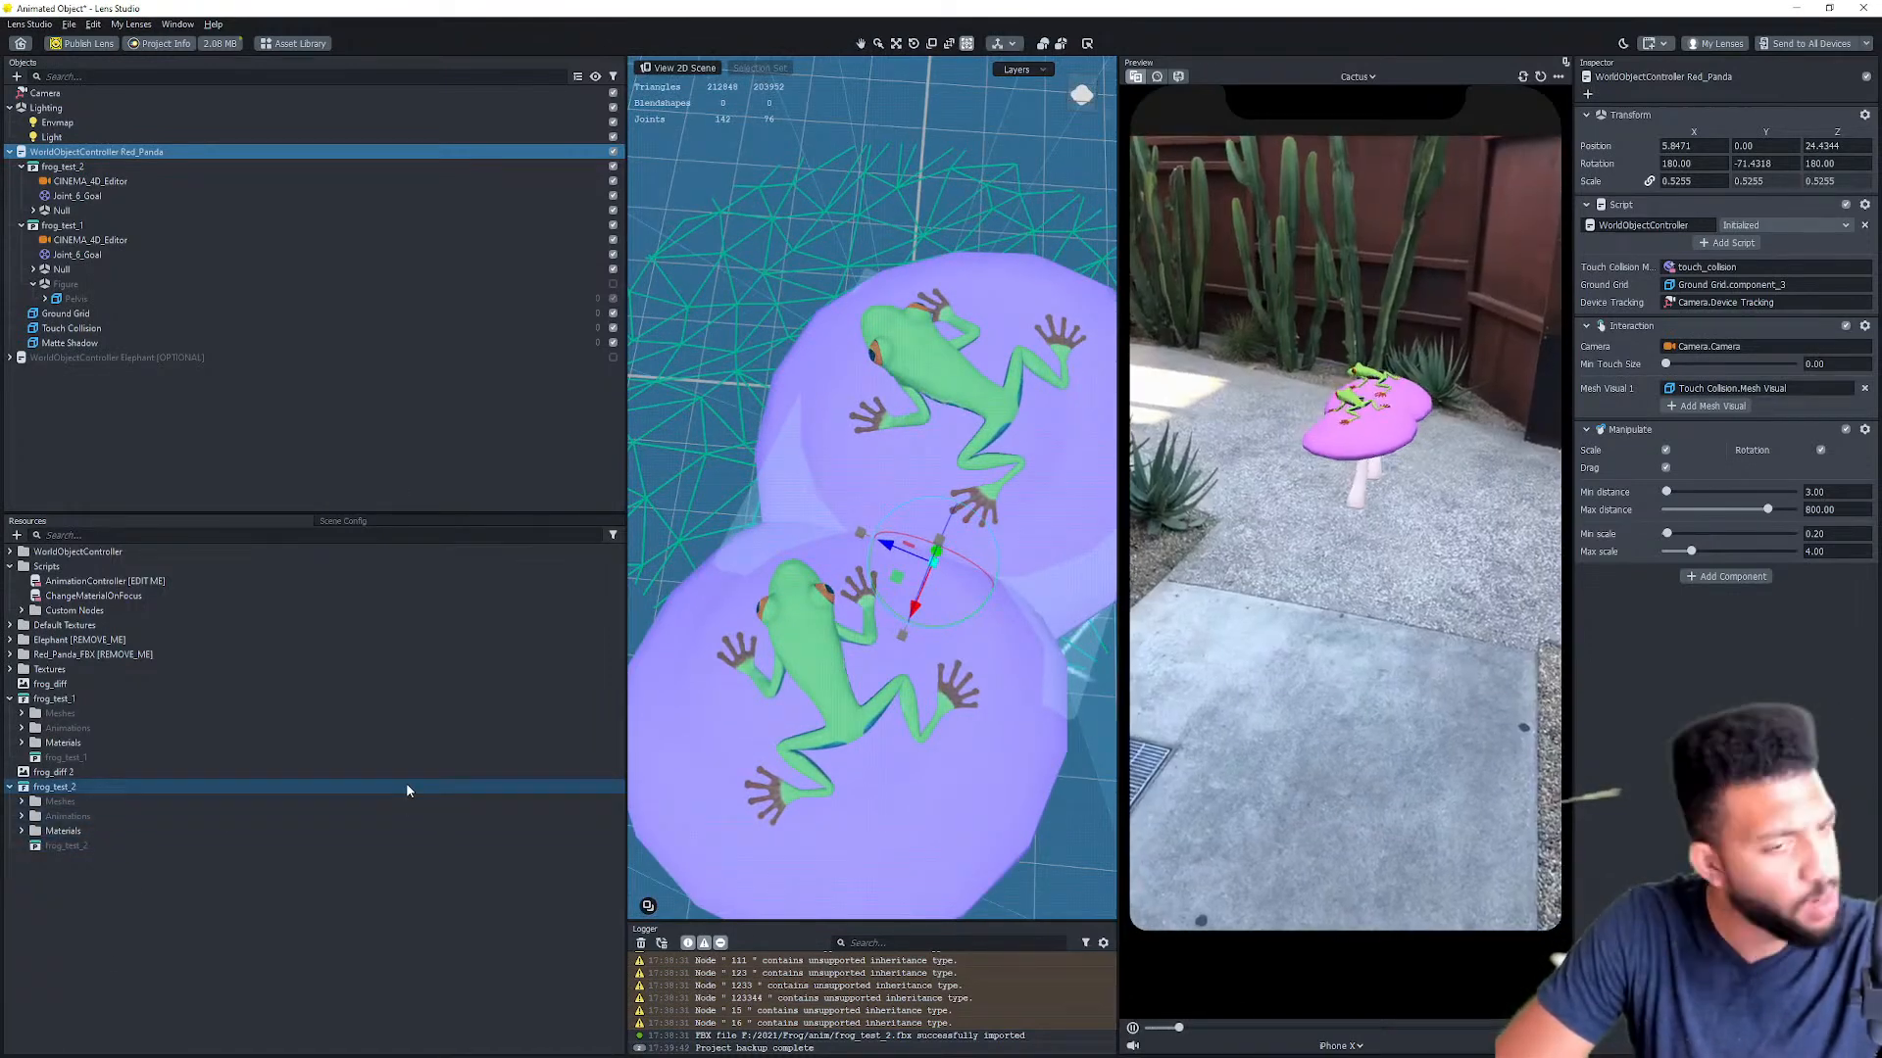
pyautogui.click(608, 685)
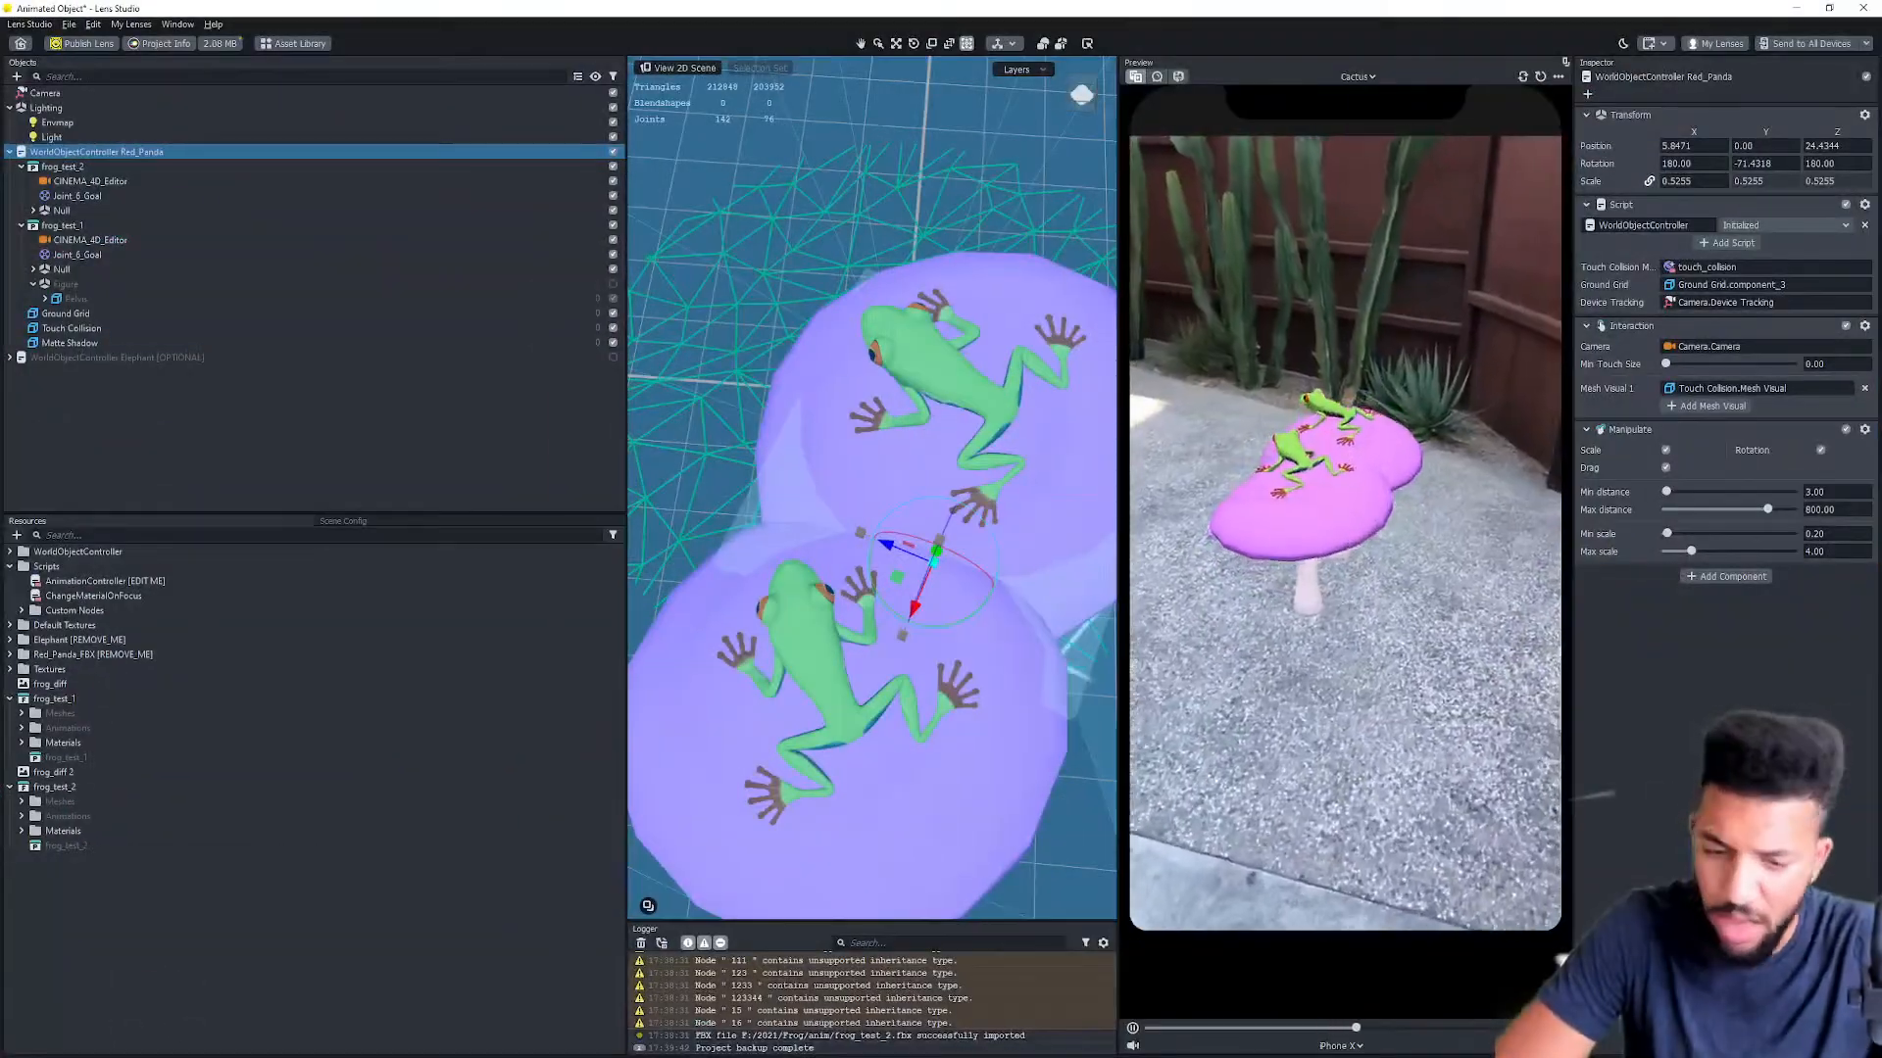
# Step: Move the Lens Studio and File Explorer windows aside, close the photo viewer and switch to Cinema 4D
pyautogui.moveTo(352, 14); pyautogui.dragTo(518, 2)
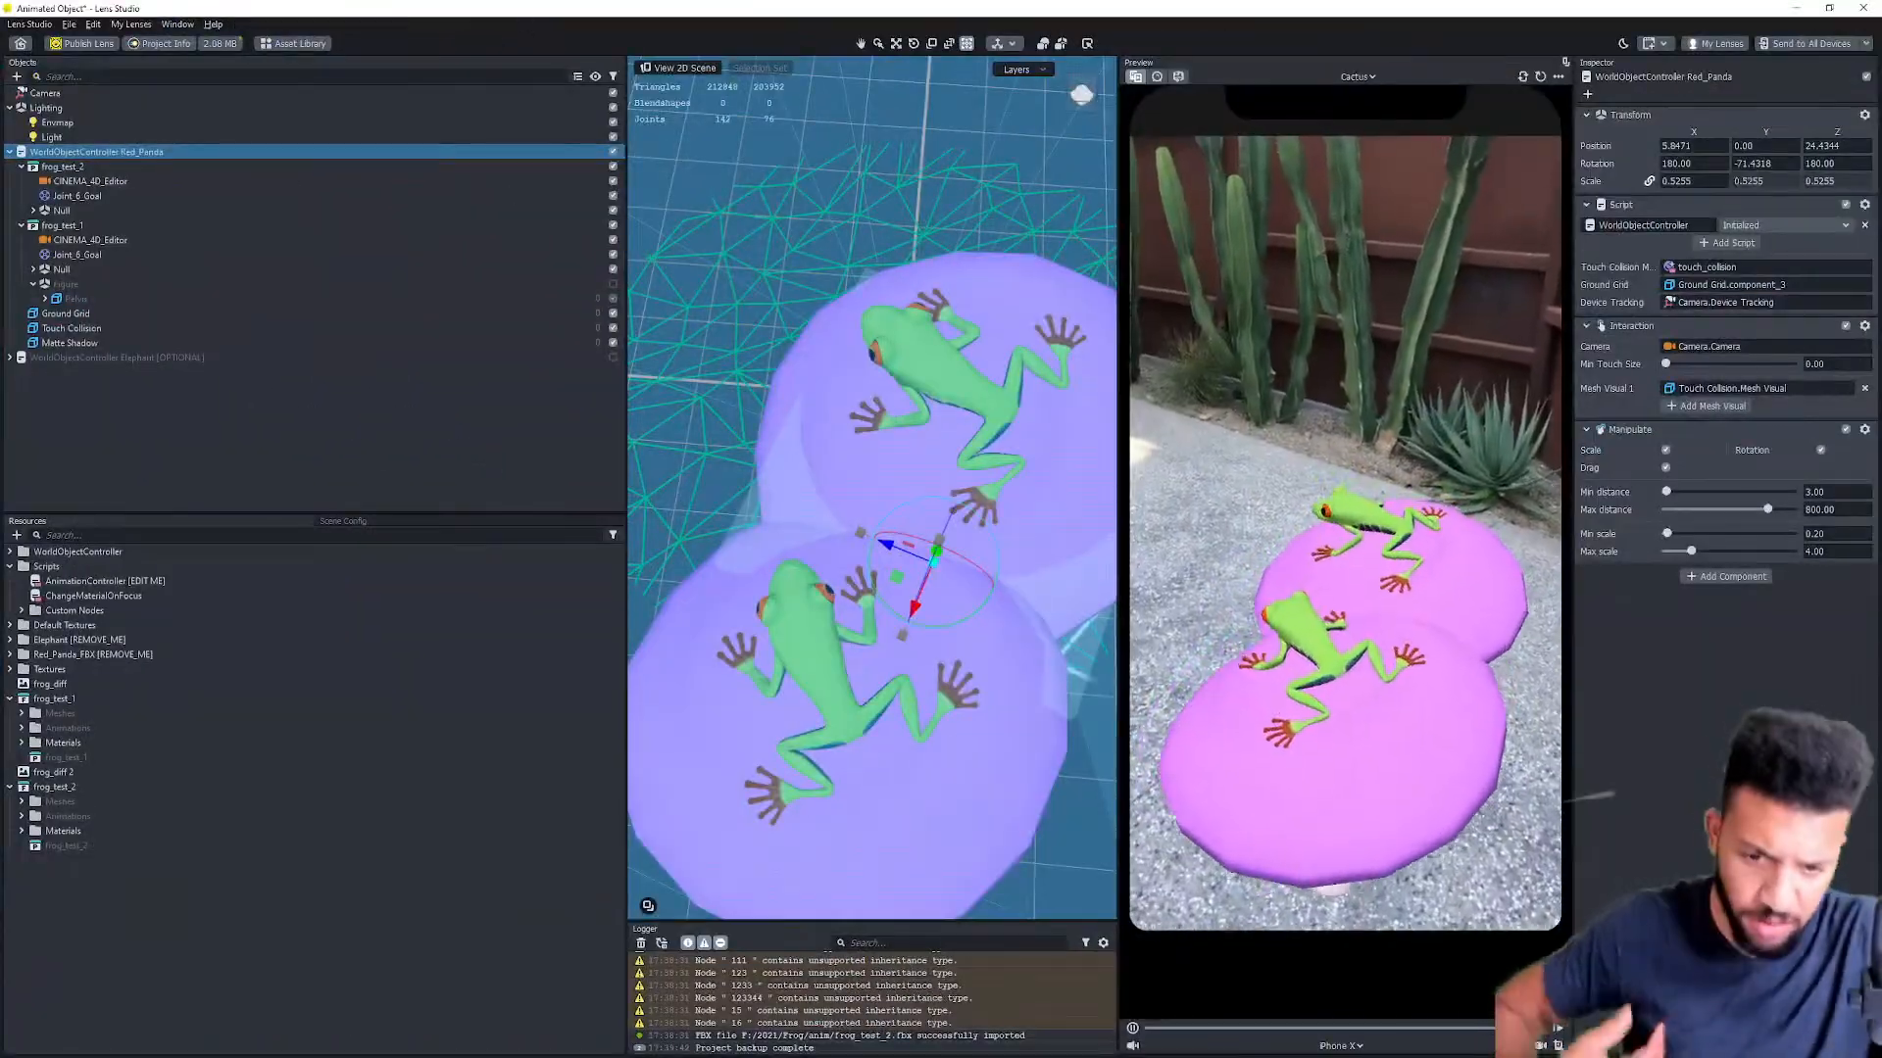
pyautogui.moveTo(737, 118); pyautogui.dragTo(784, 53)
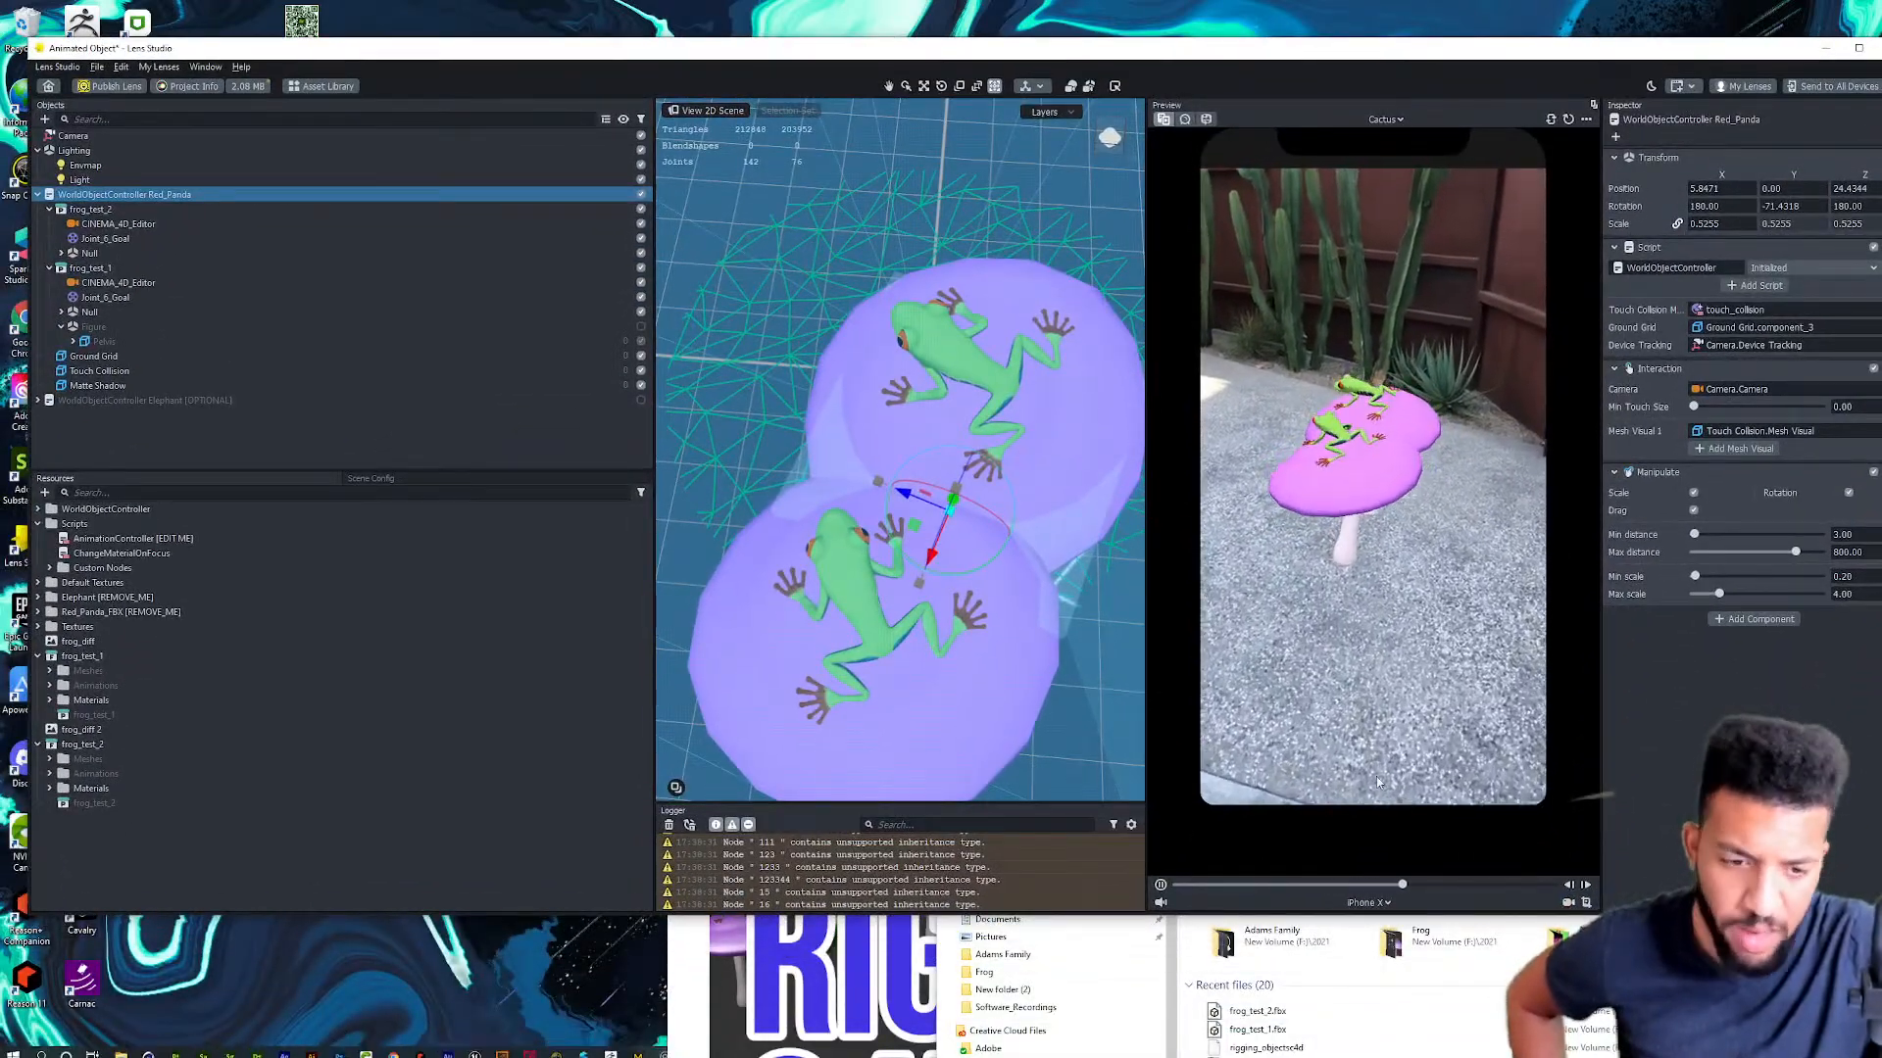
pyautogui.click(687, 1011)
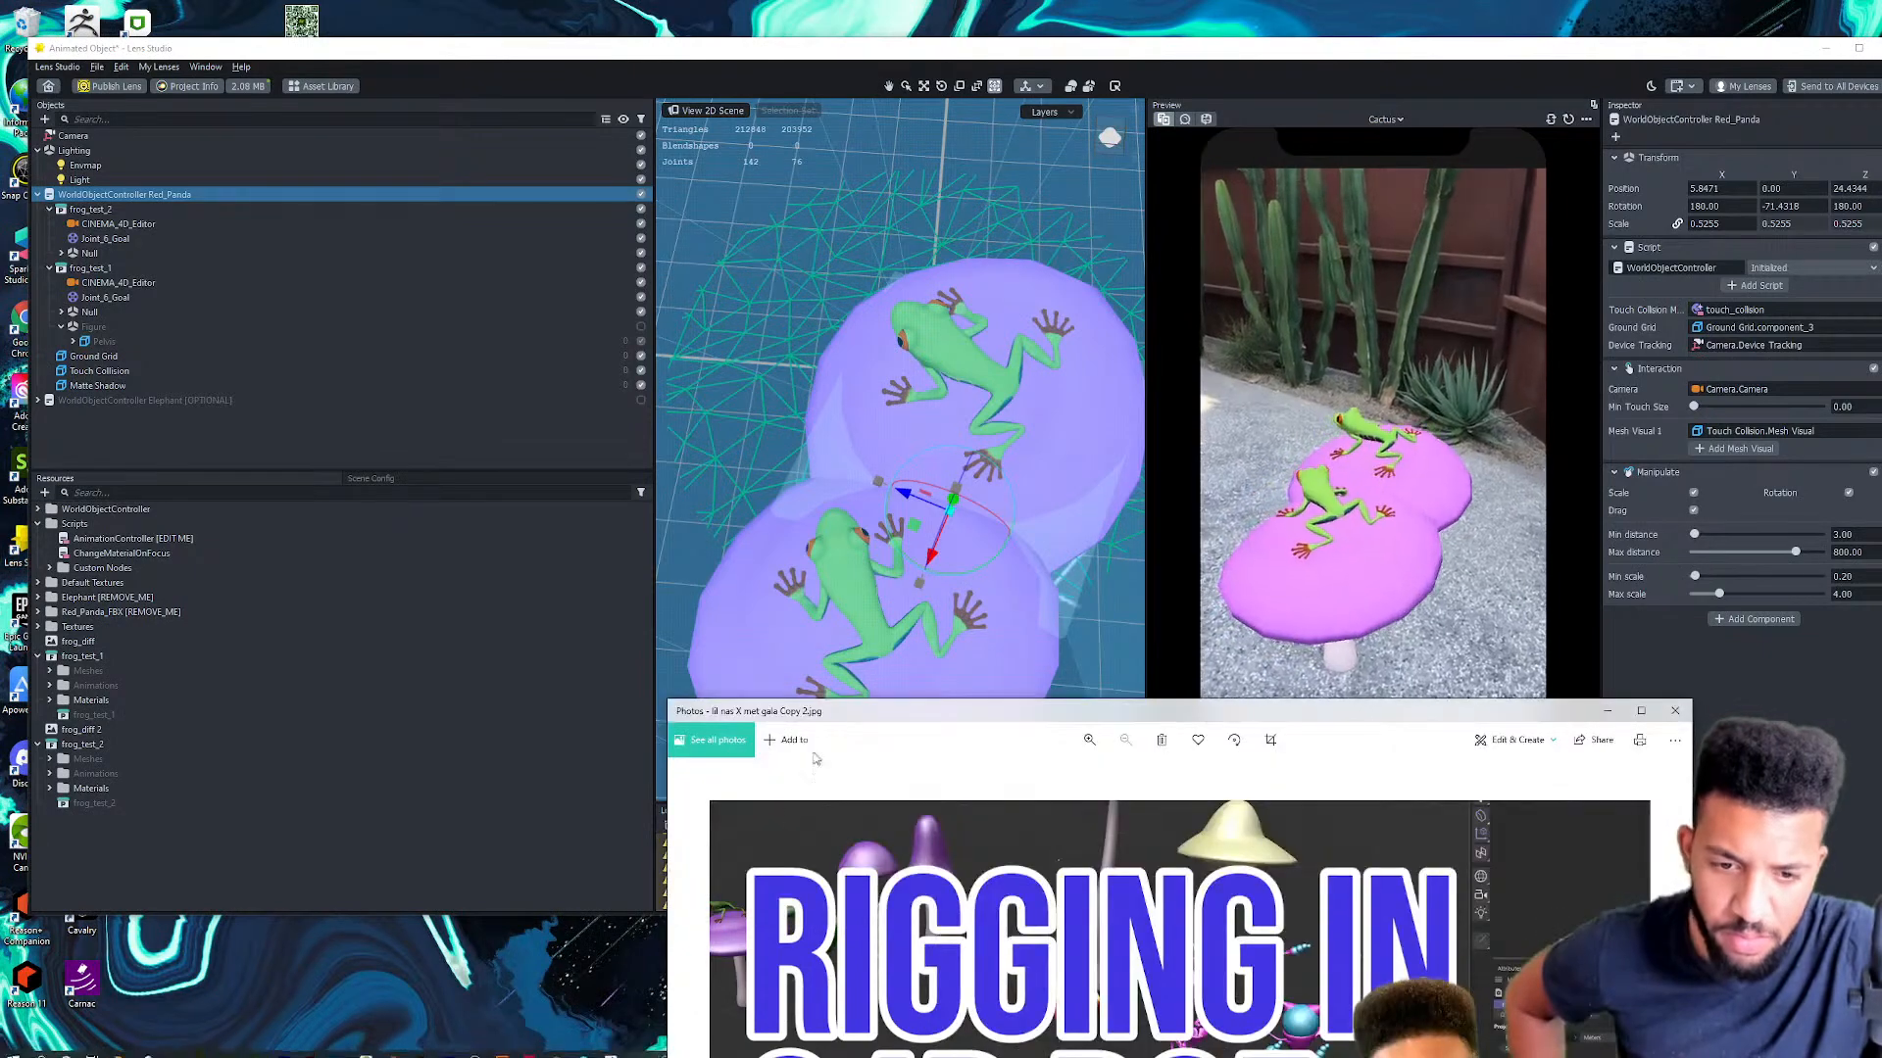
pyautogui.click(1674, 710)
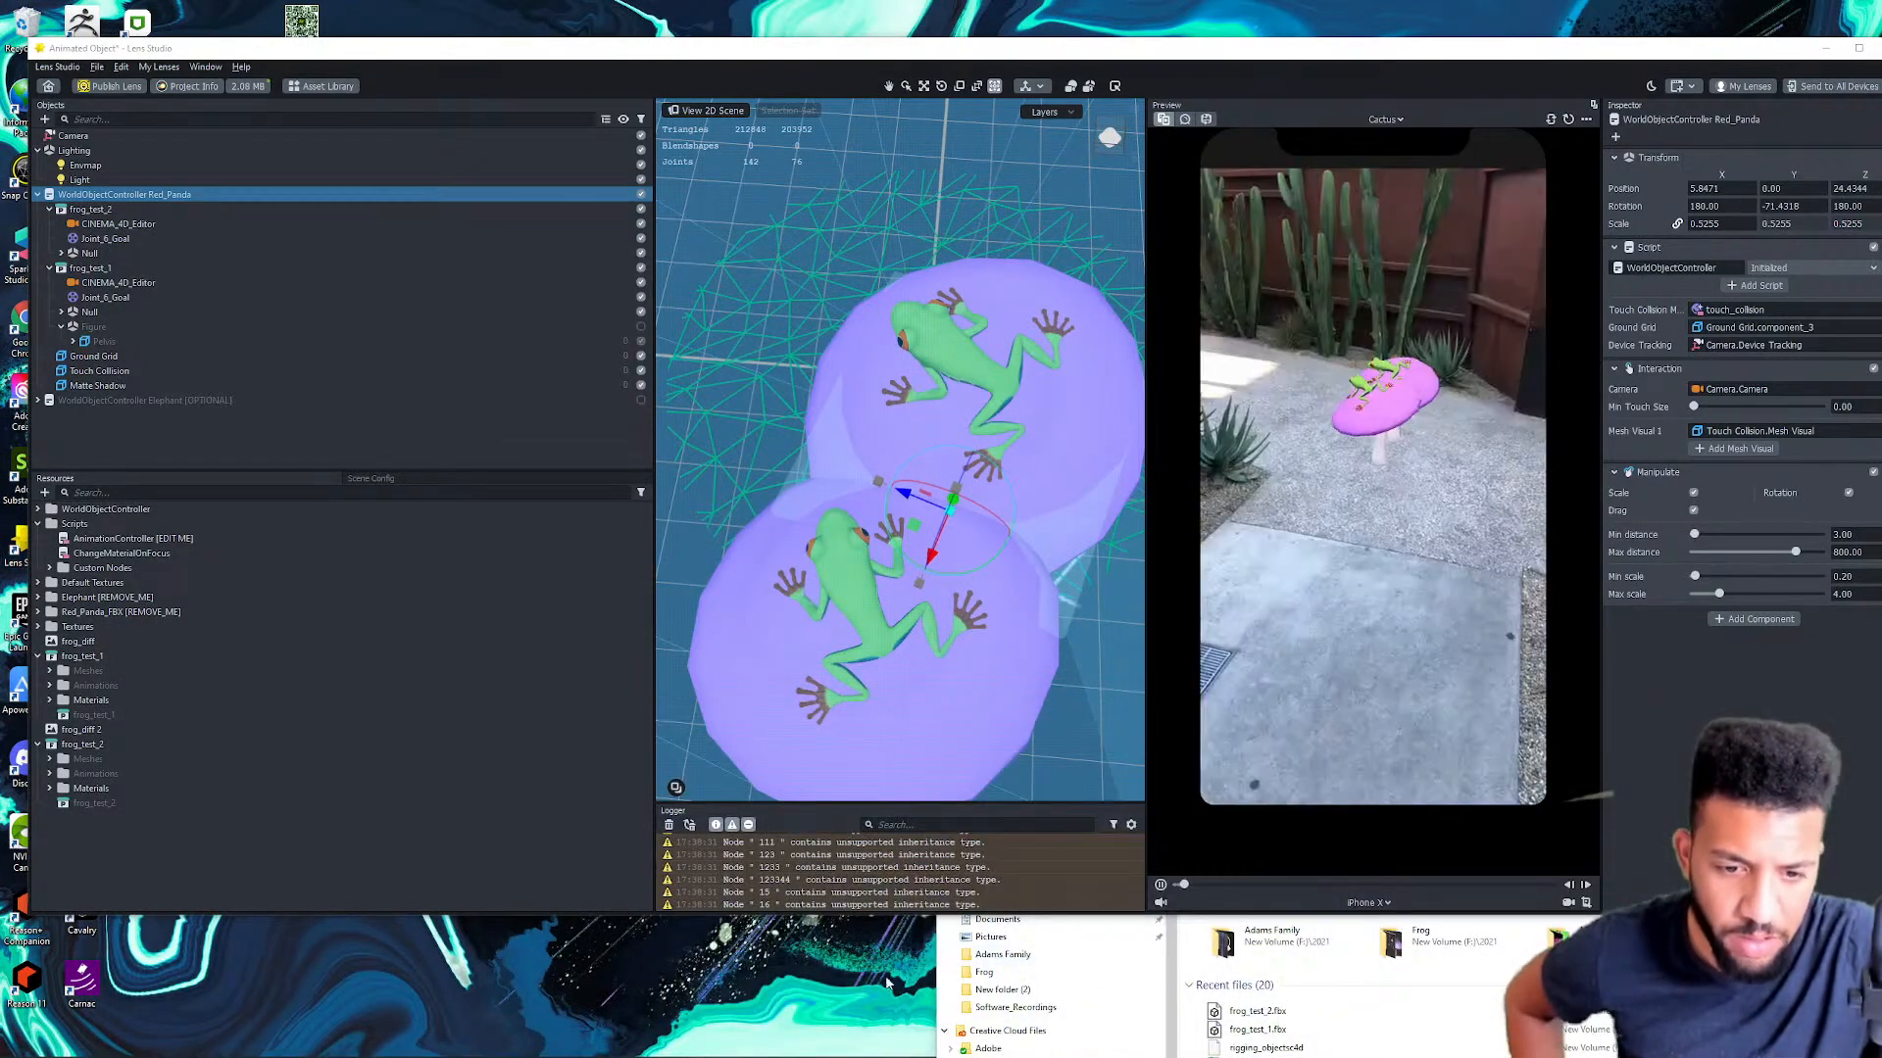
pyautogui.click(1171, 1000)
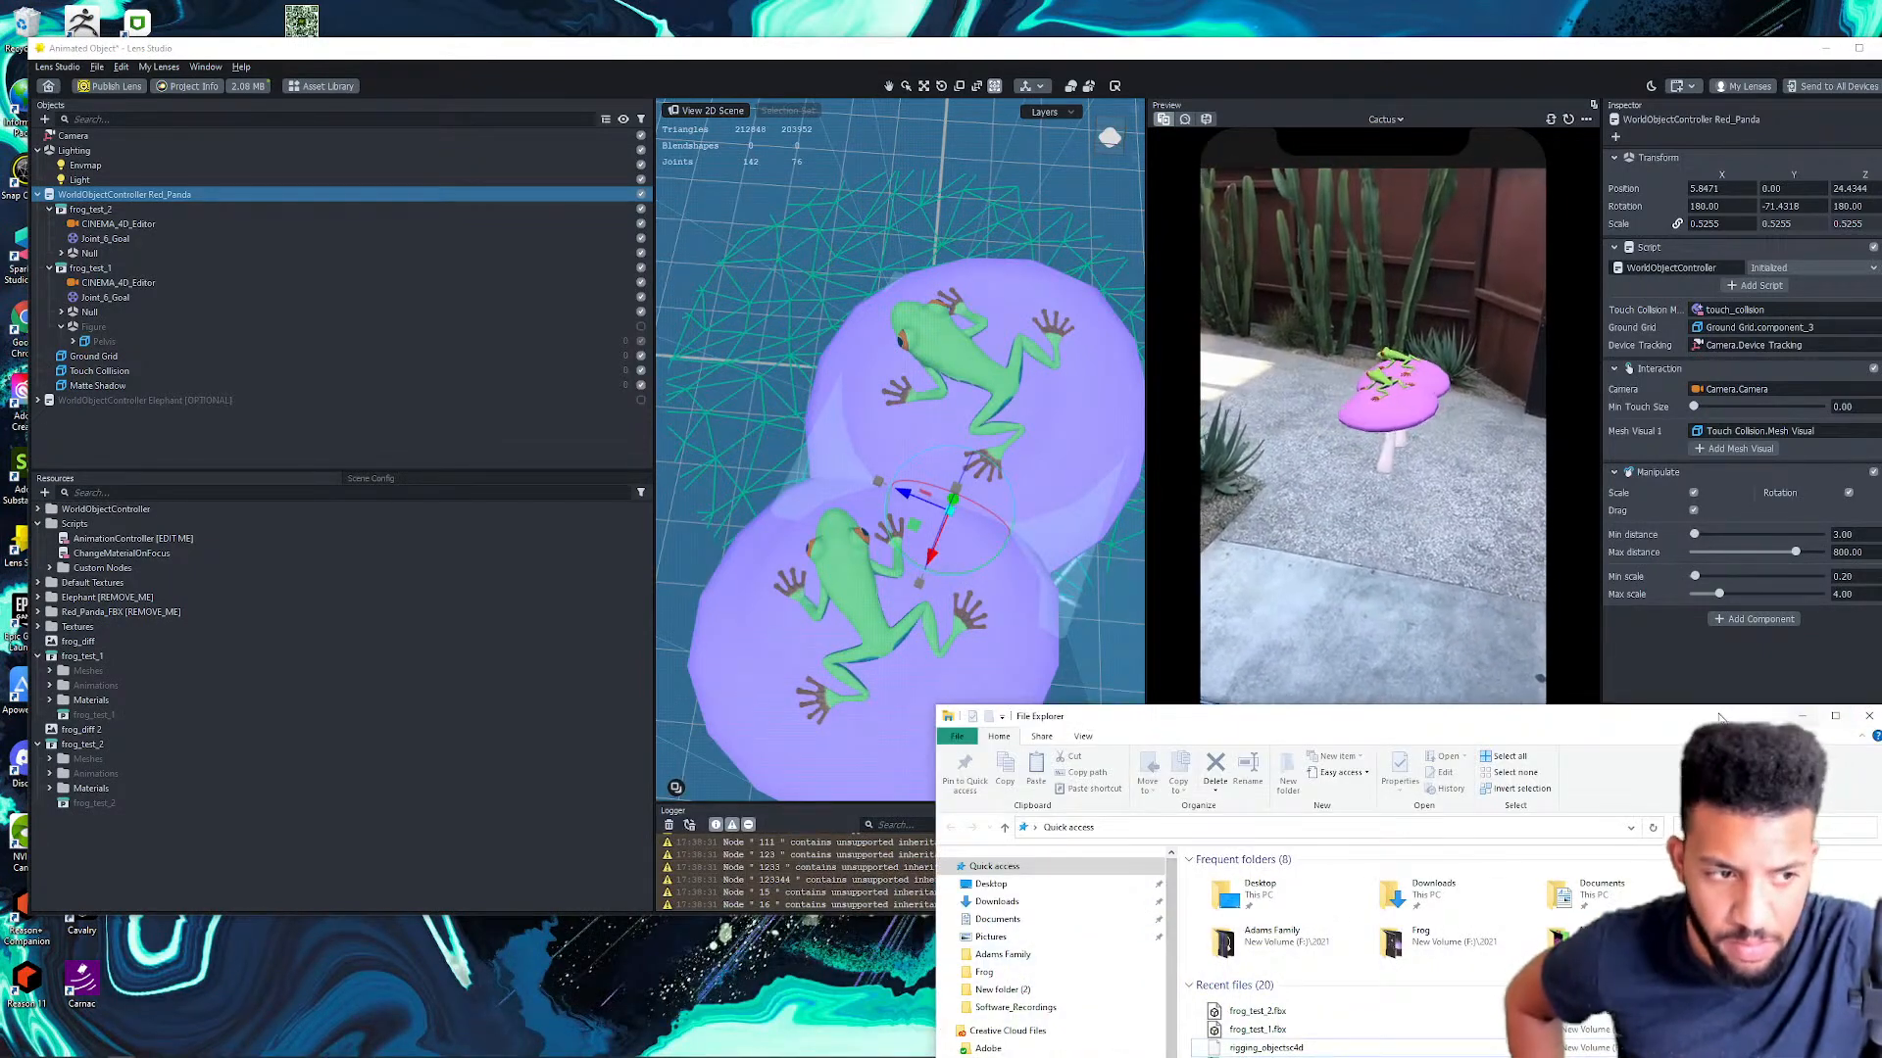
pyautogui.moveTo(1372, 715); pyautogui.dragTo(1074, 674)
pyautogui.click(1571, 675)
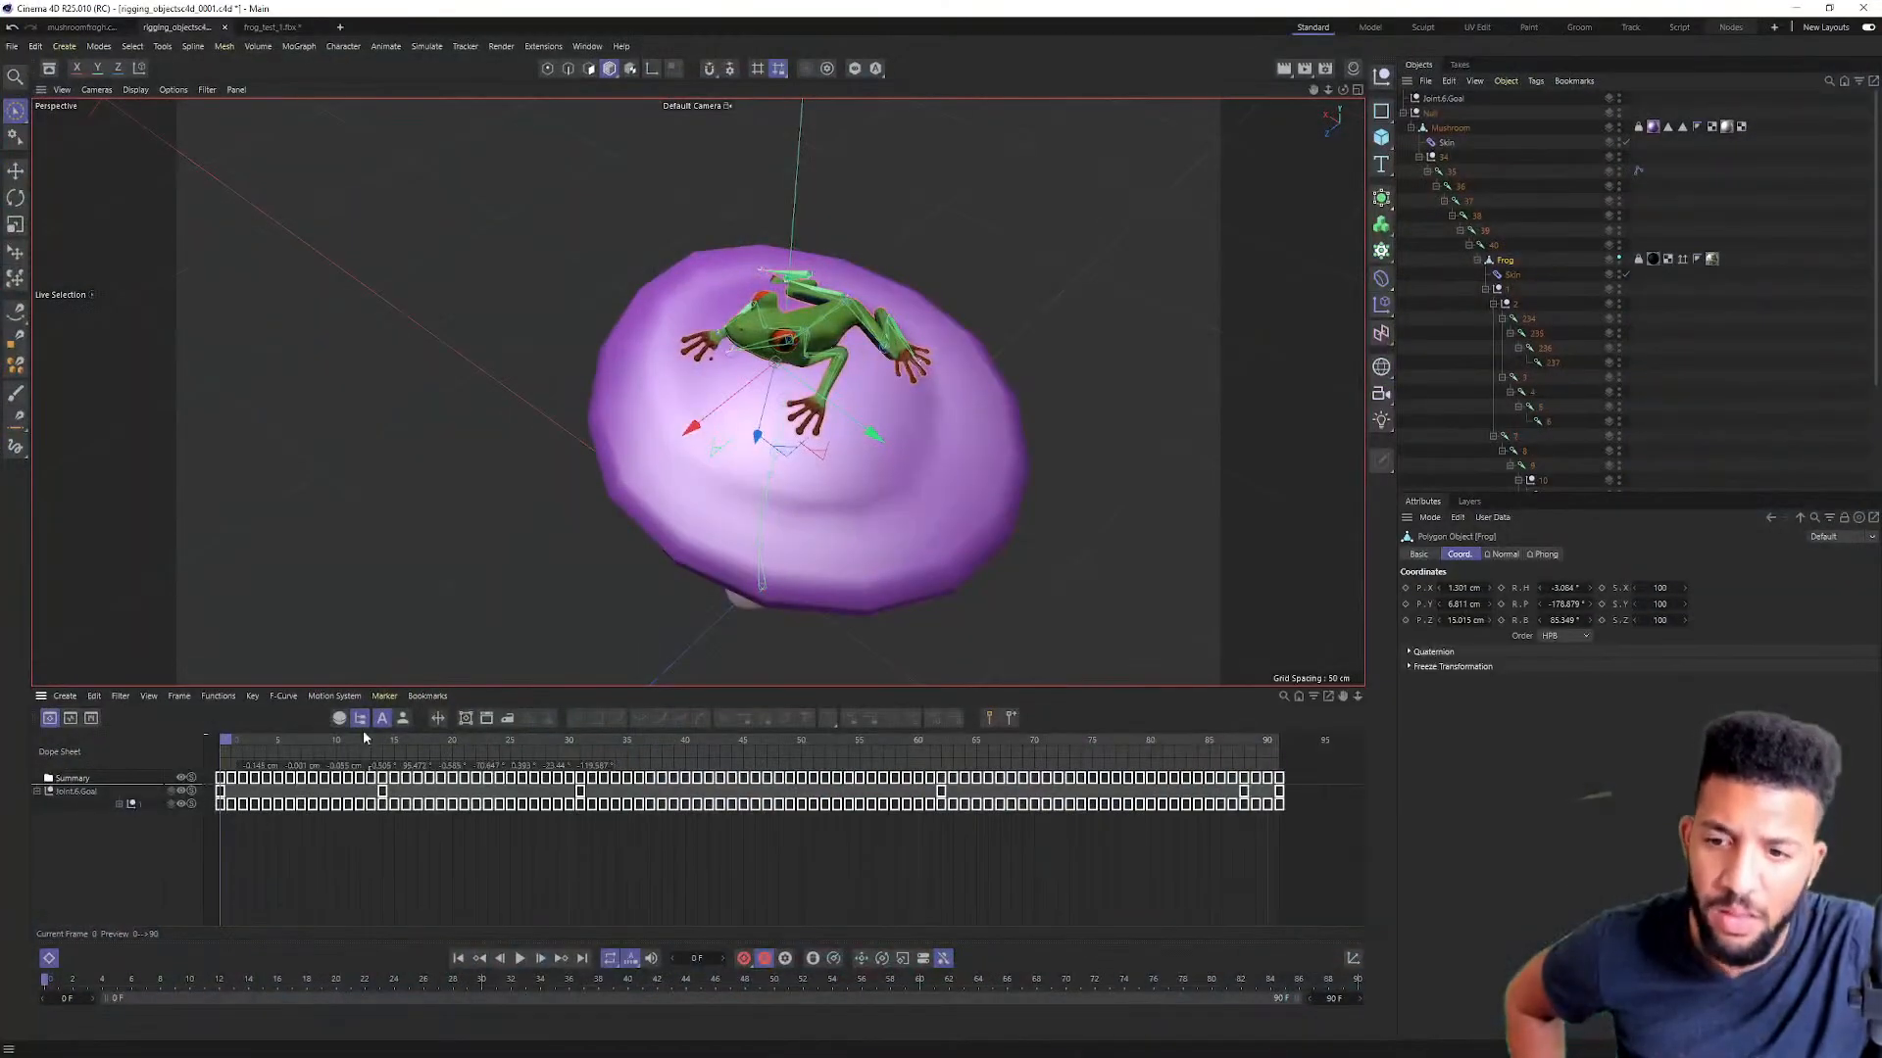
# Step: Select all keyframes of the frog animation in the Dope Sheet
pyautogui.moveTo(364, 738); pyautogui.dragTo(94, 722)
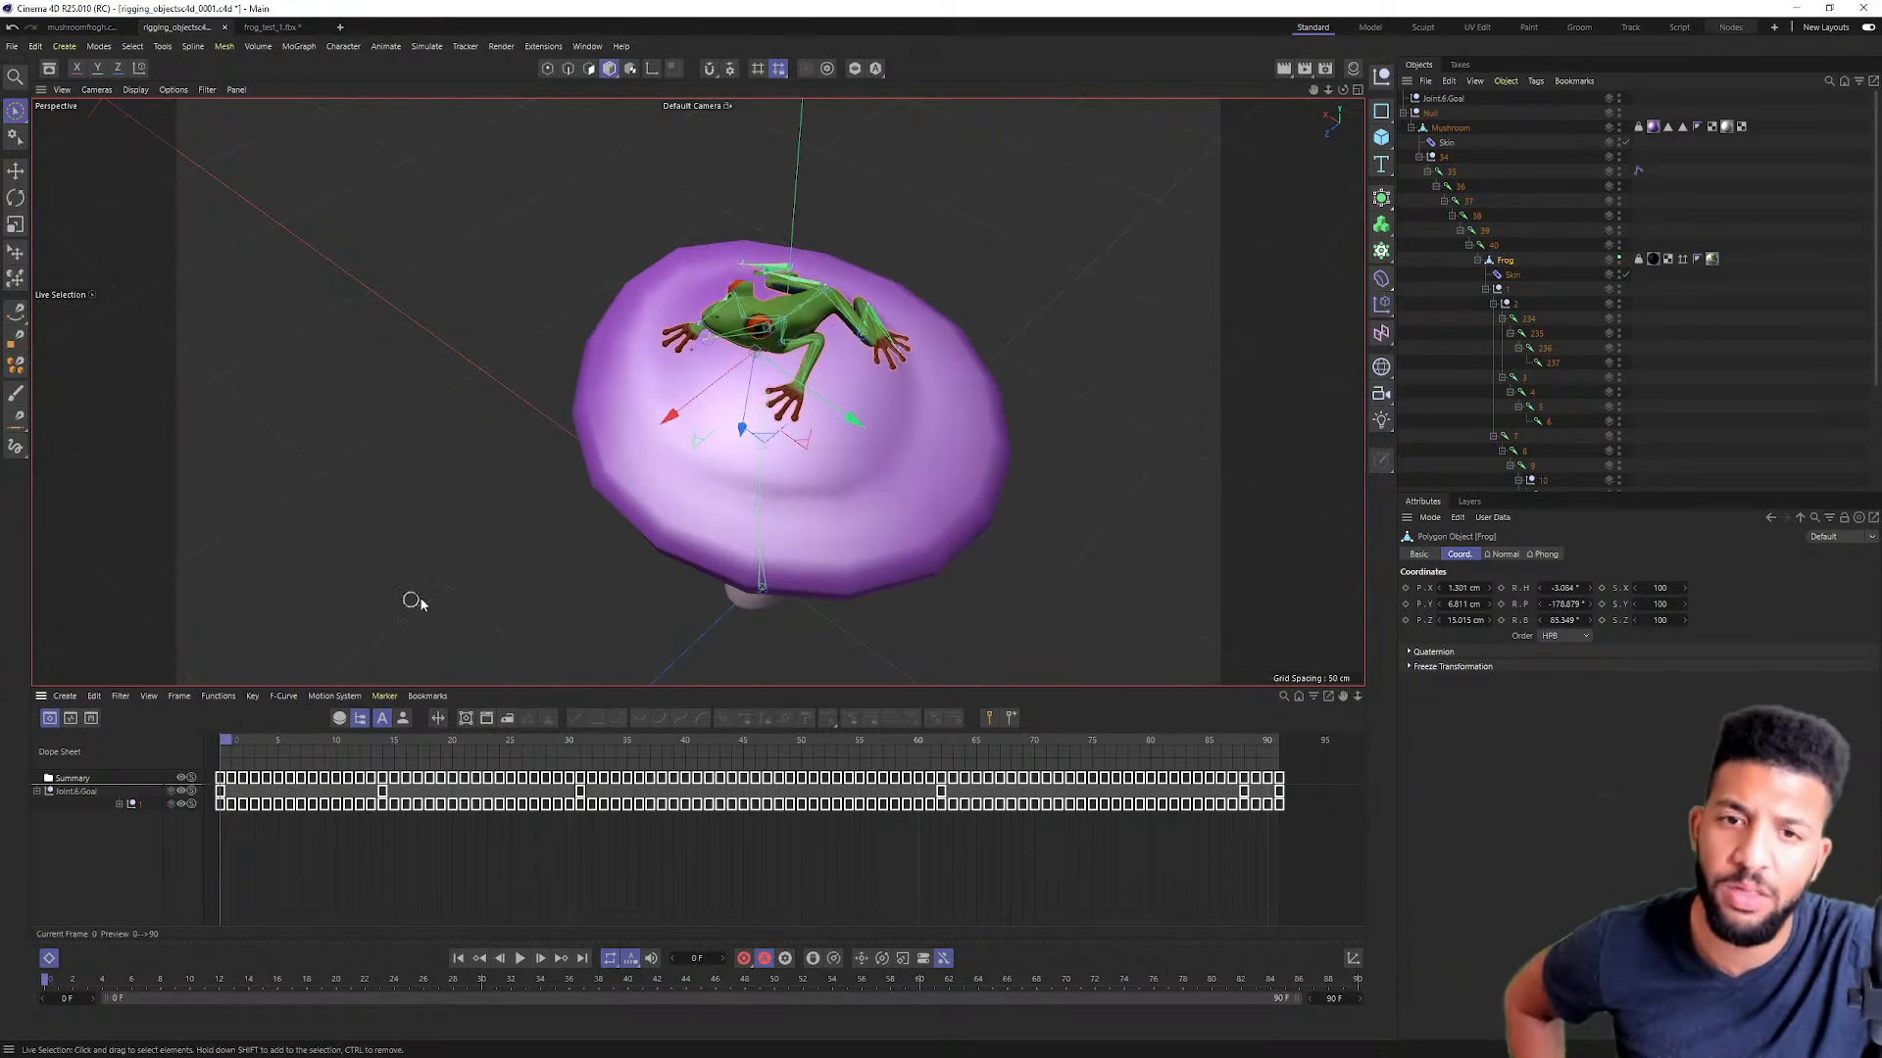
pyautogui.moveTo(1327, 872); pyautogui.dragTo(203, 772)
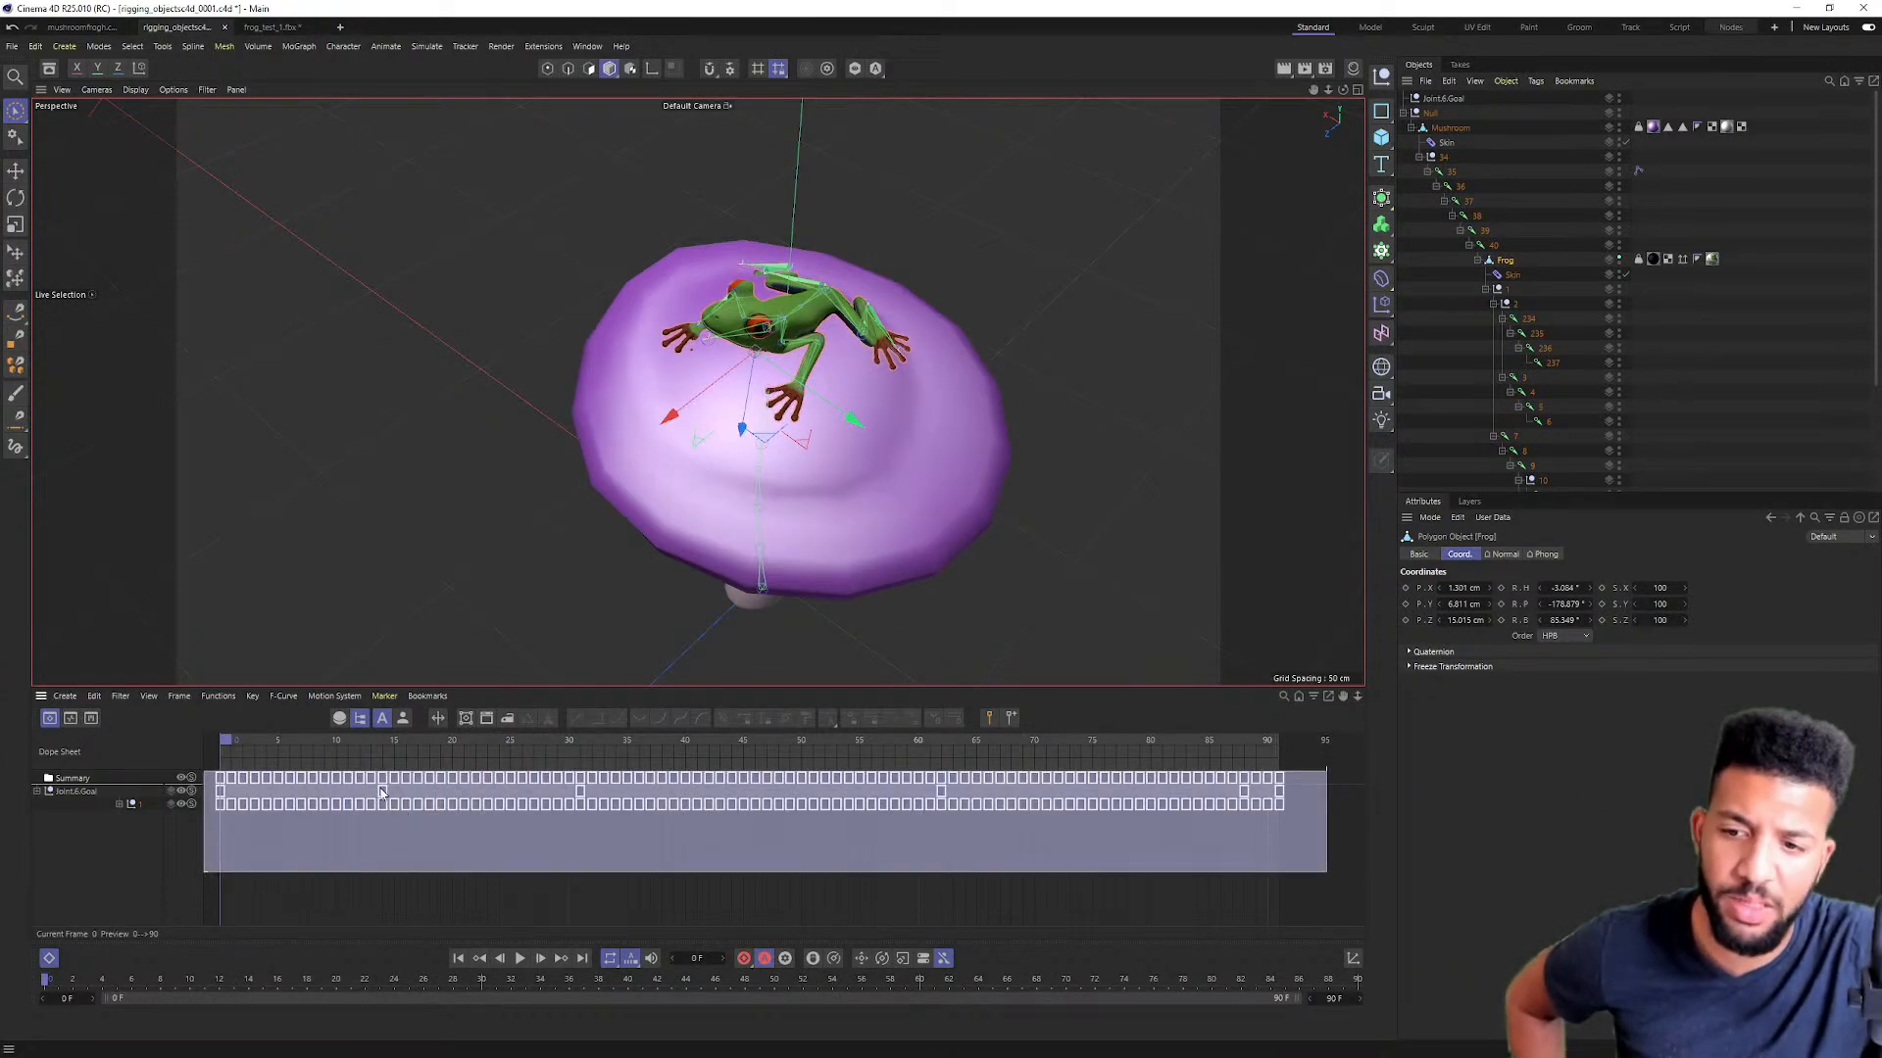
pyautogui.moveTo(382, 792); pyautogui.dragTo(382, 781)
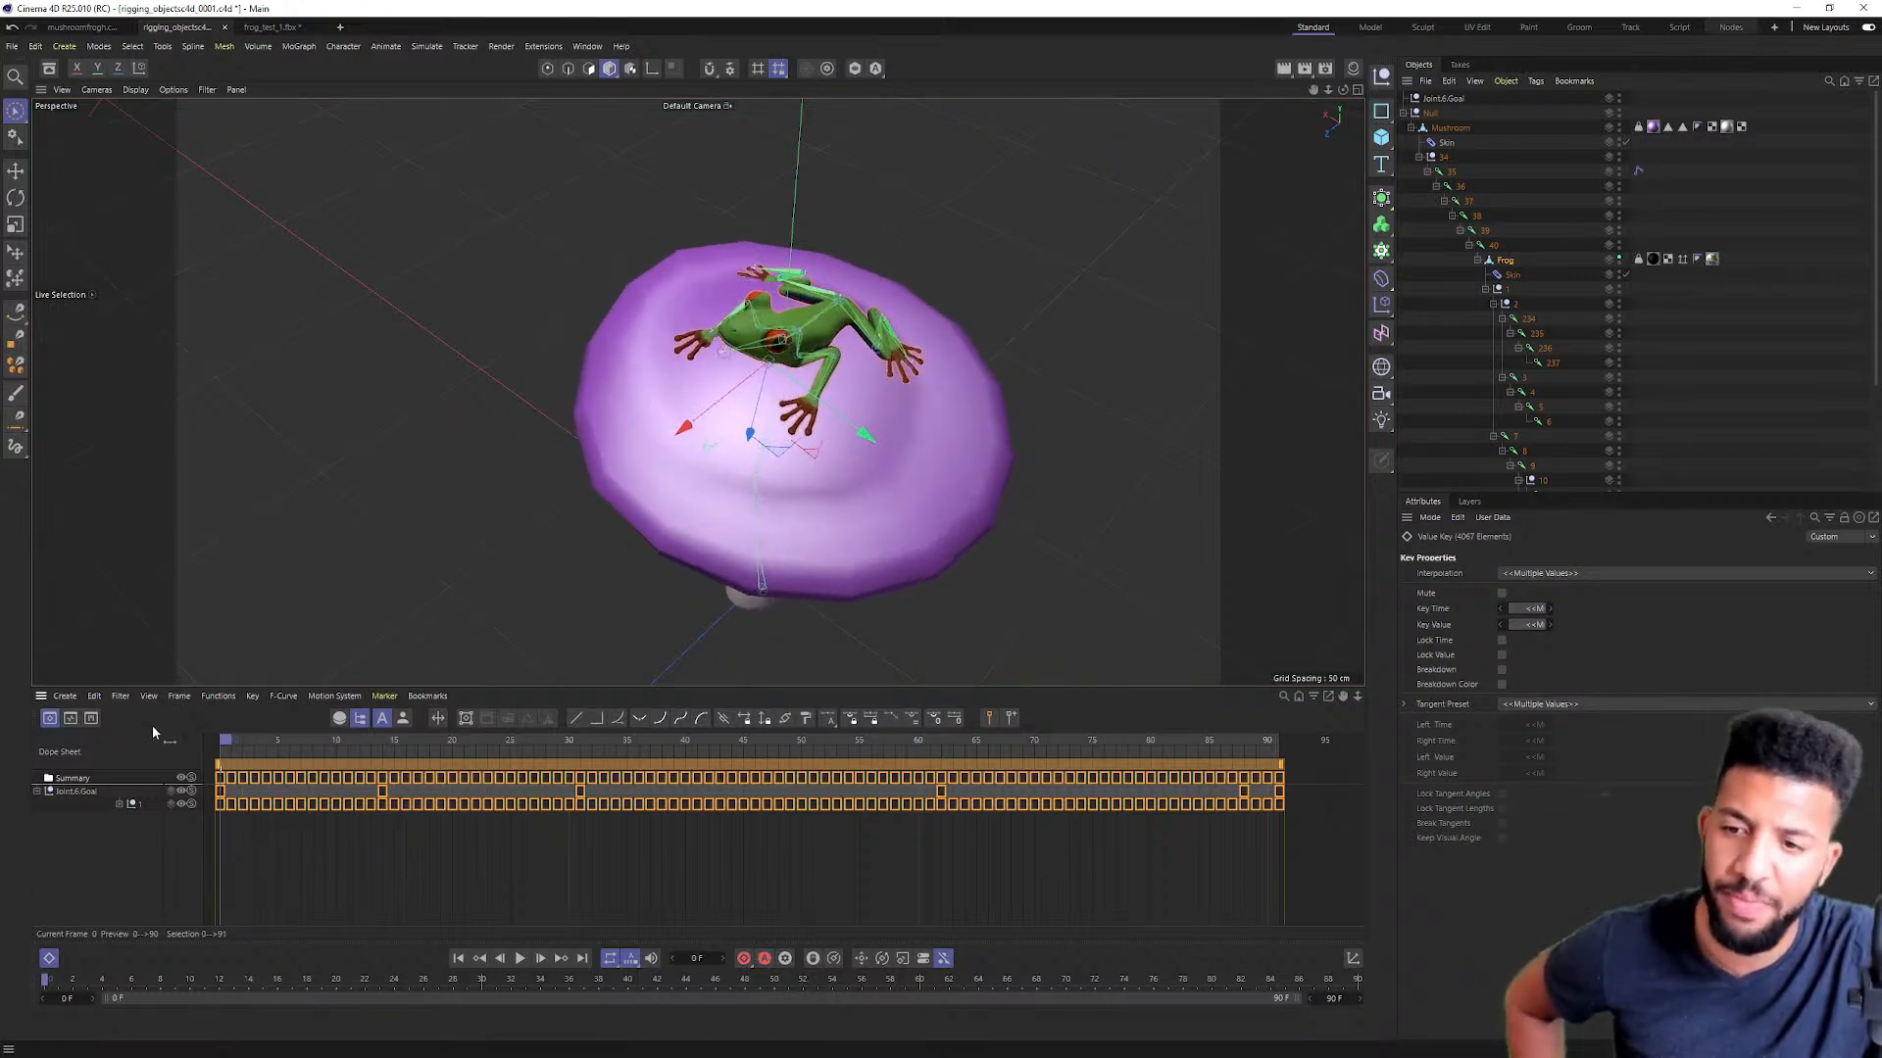
# Step: Export the scene as FBX with Tracks and Bake All Frames enabled, saved as frog_test_3.fbx in the anim folder
pyautogui.click(13, 46)
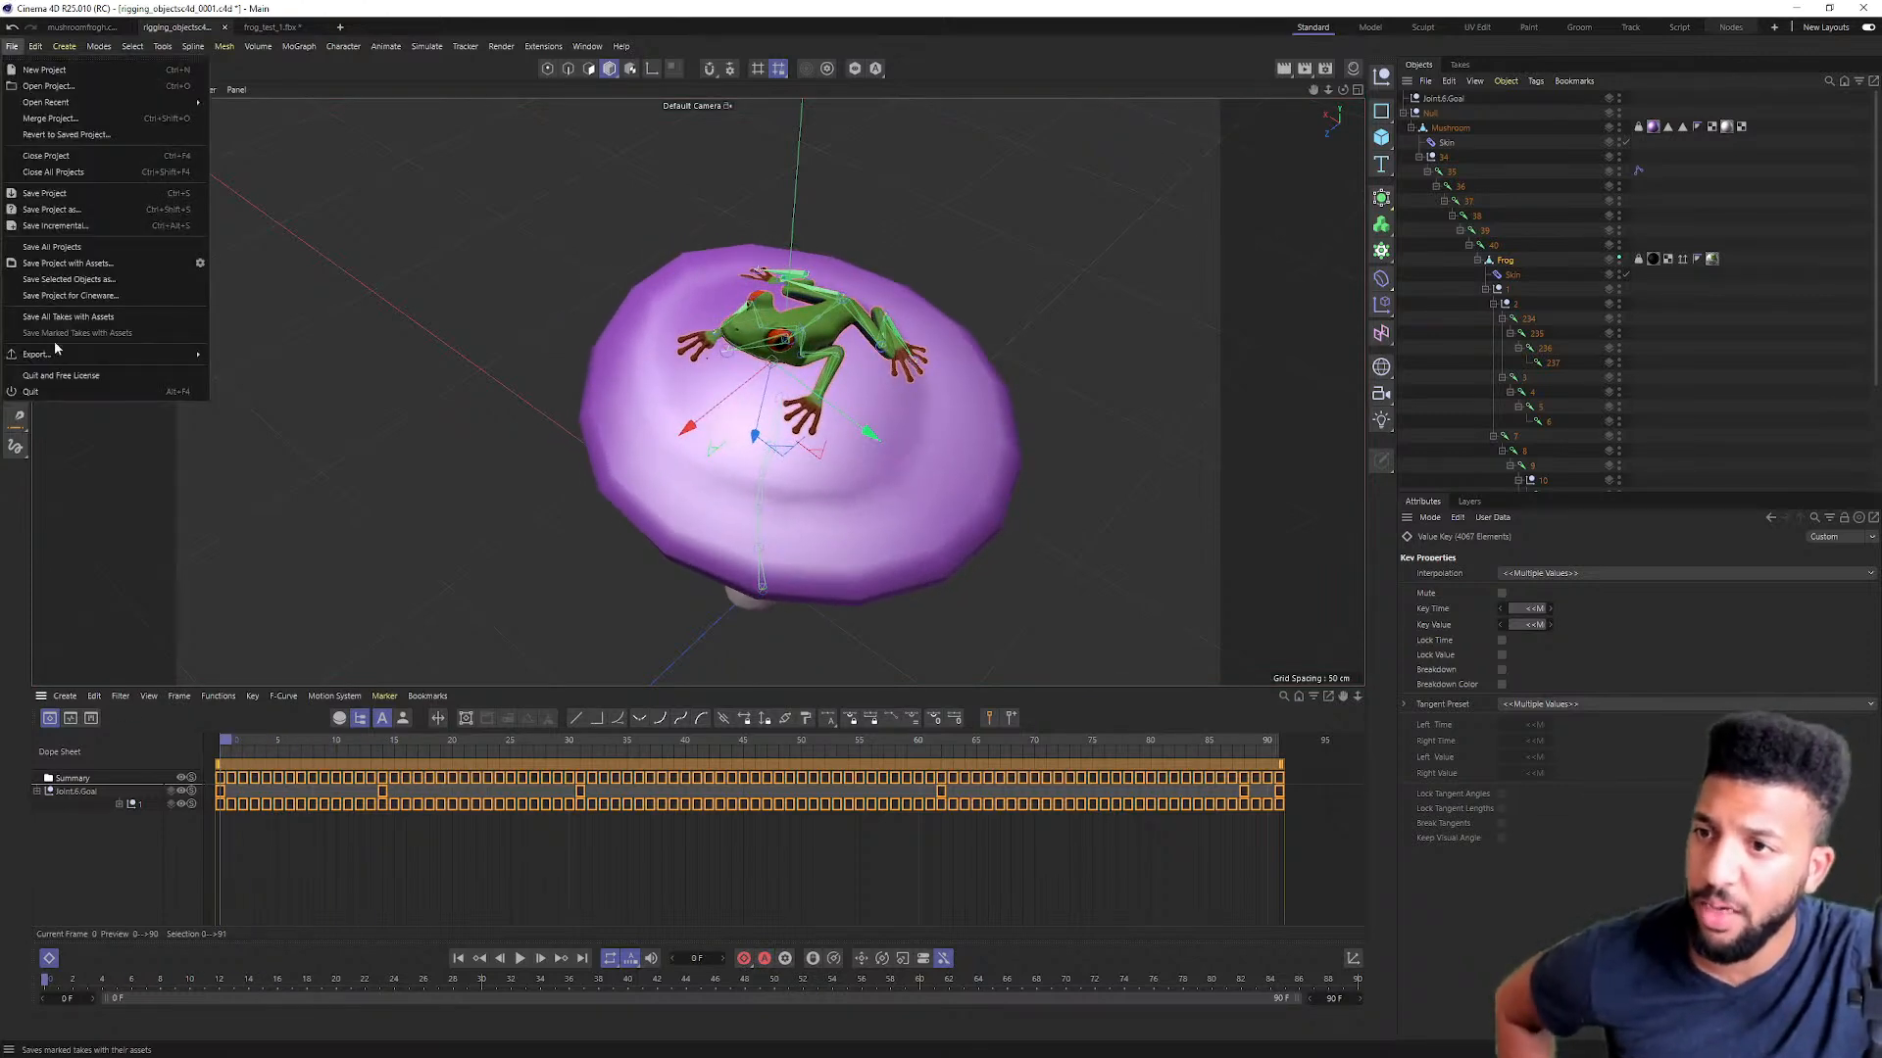
pyautogui.moveTo(186, 358)
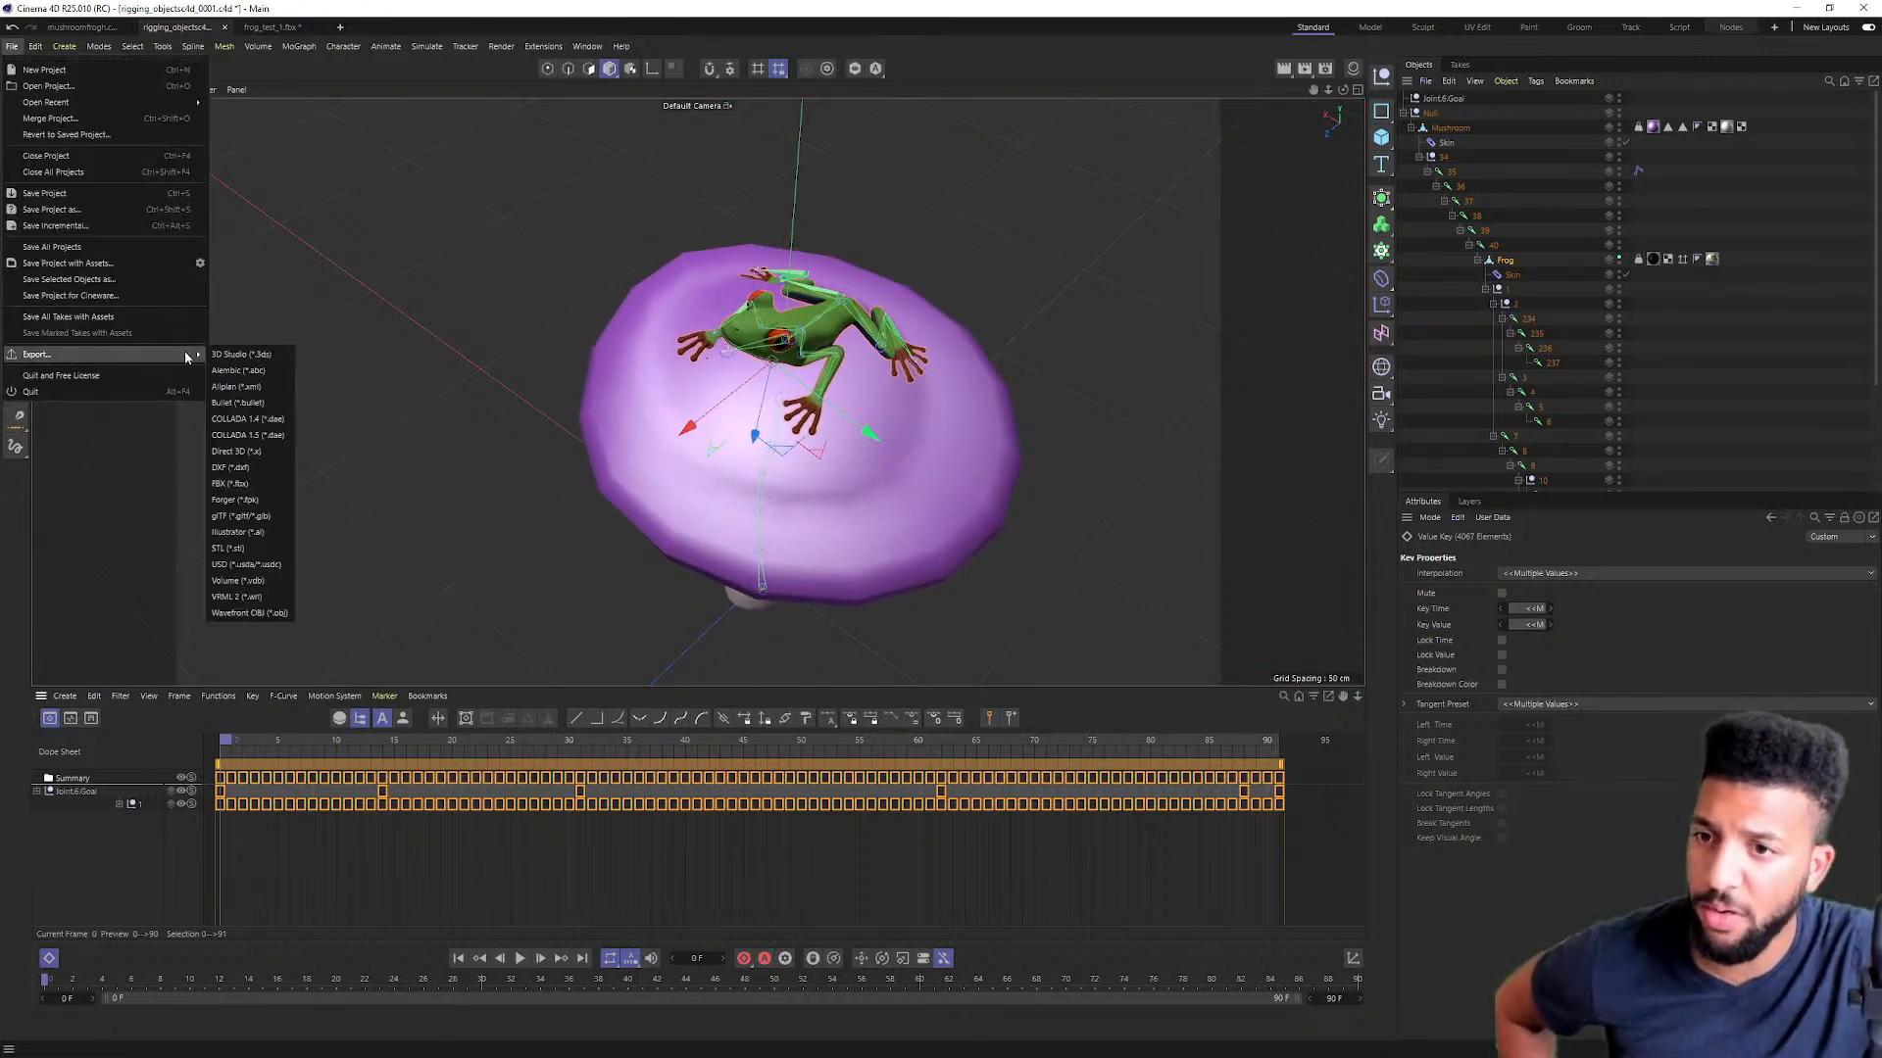
pyautogui.click(253, 484)
pyautogui.moveTo(294, 276); pyautogui.dragTo(1047, 259)
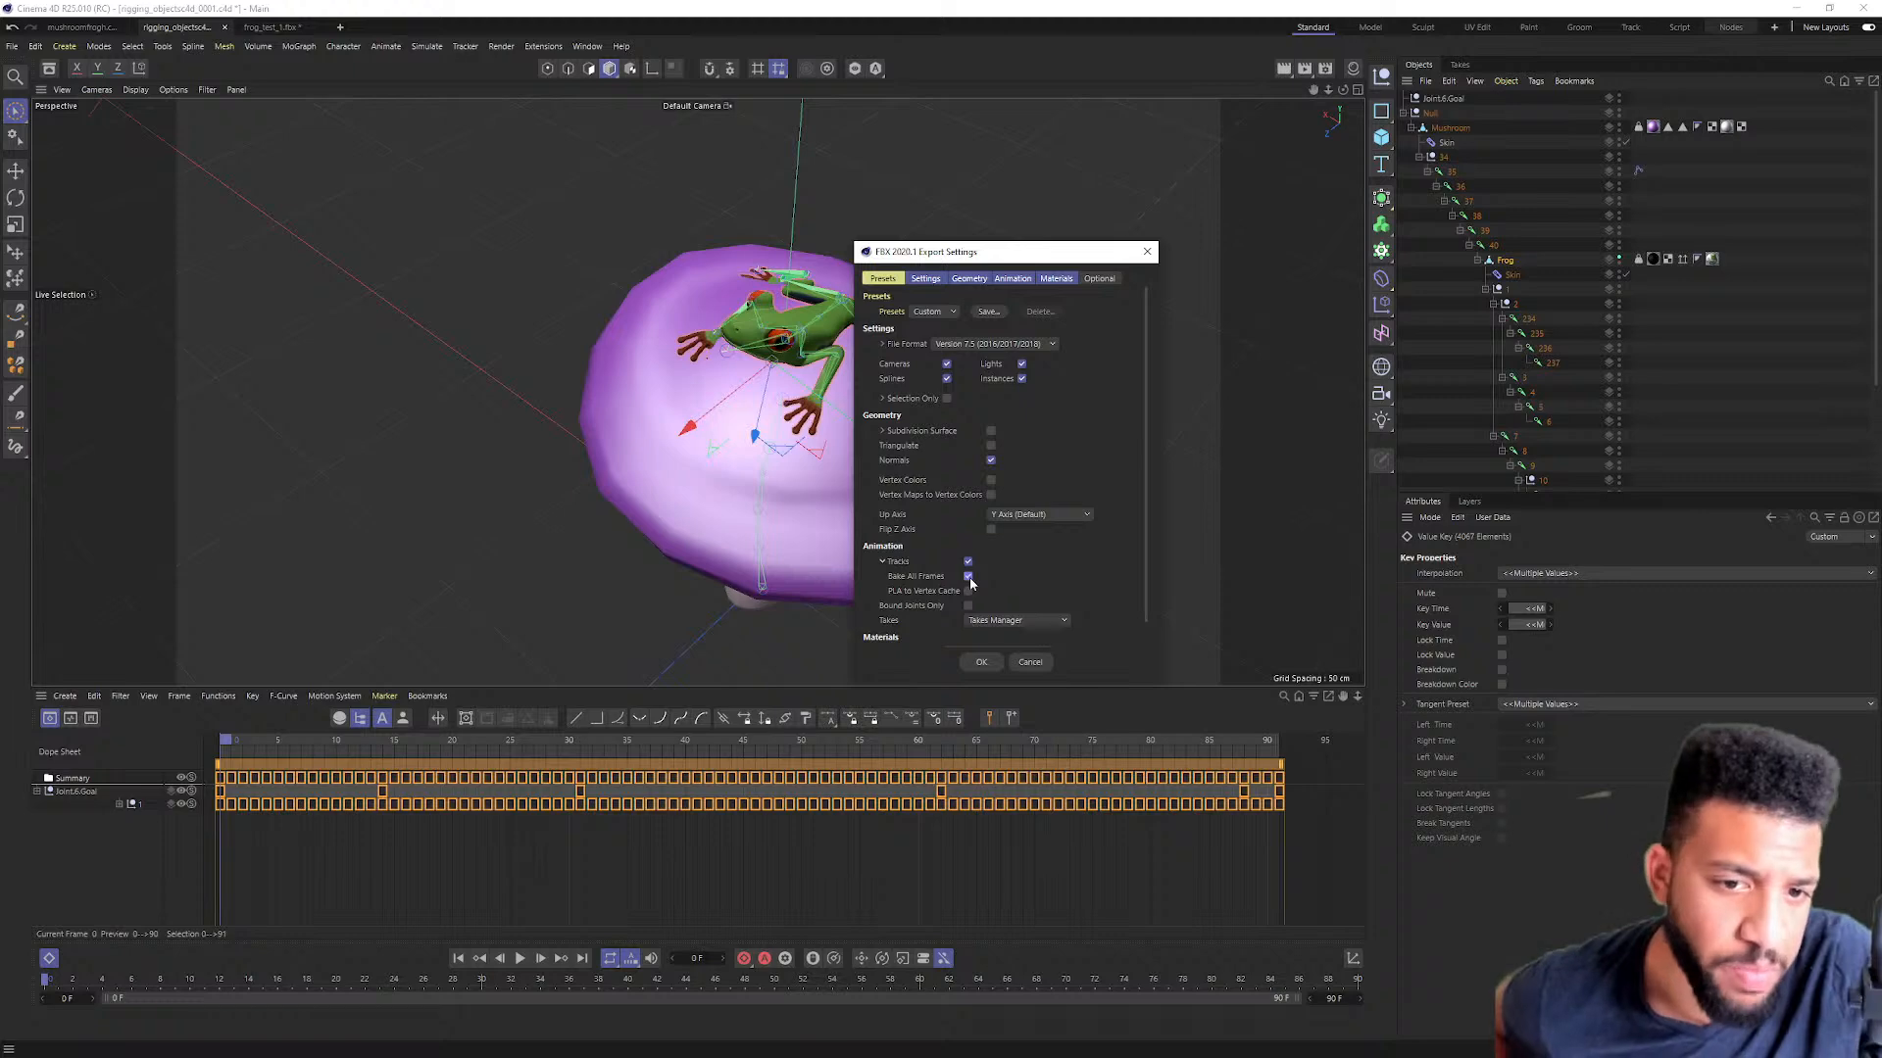
pyautogui.click(993, 664)
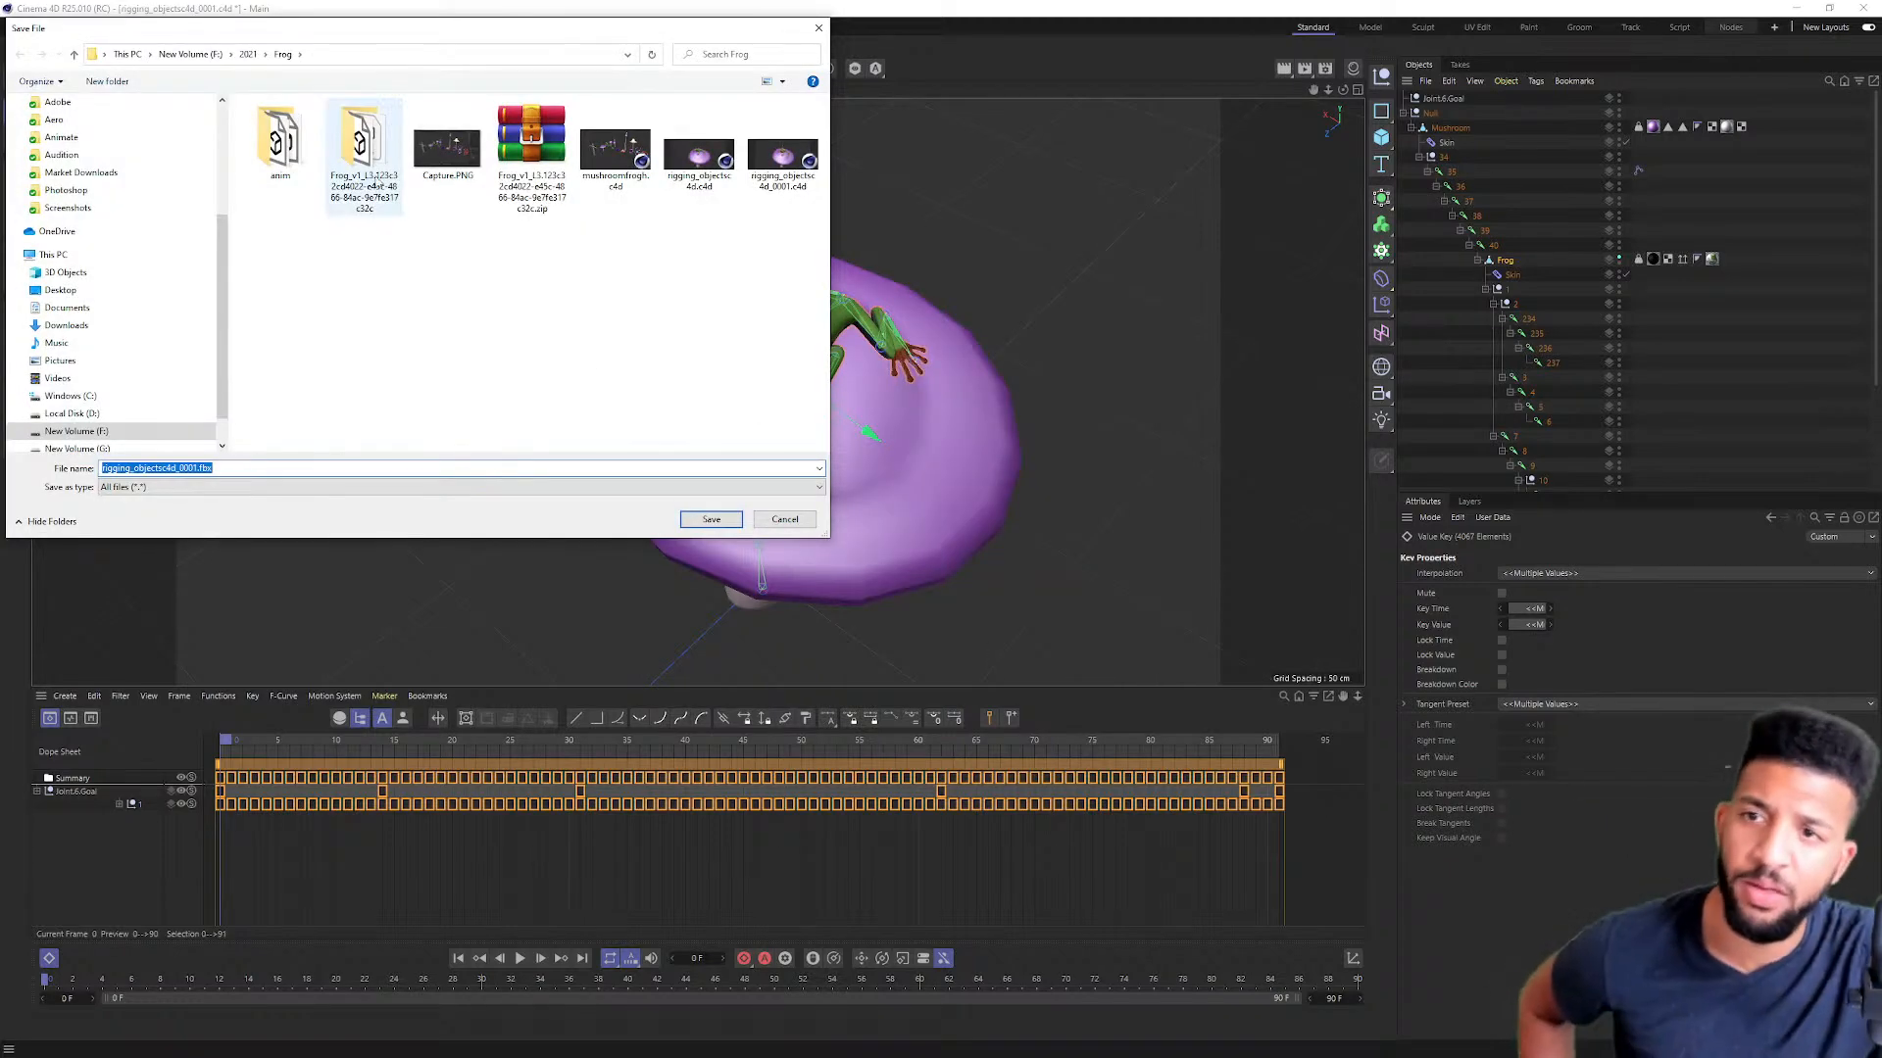
pyautogui.doubleClick(278, 143)
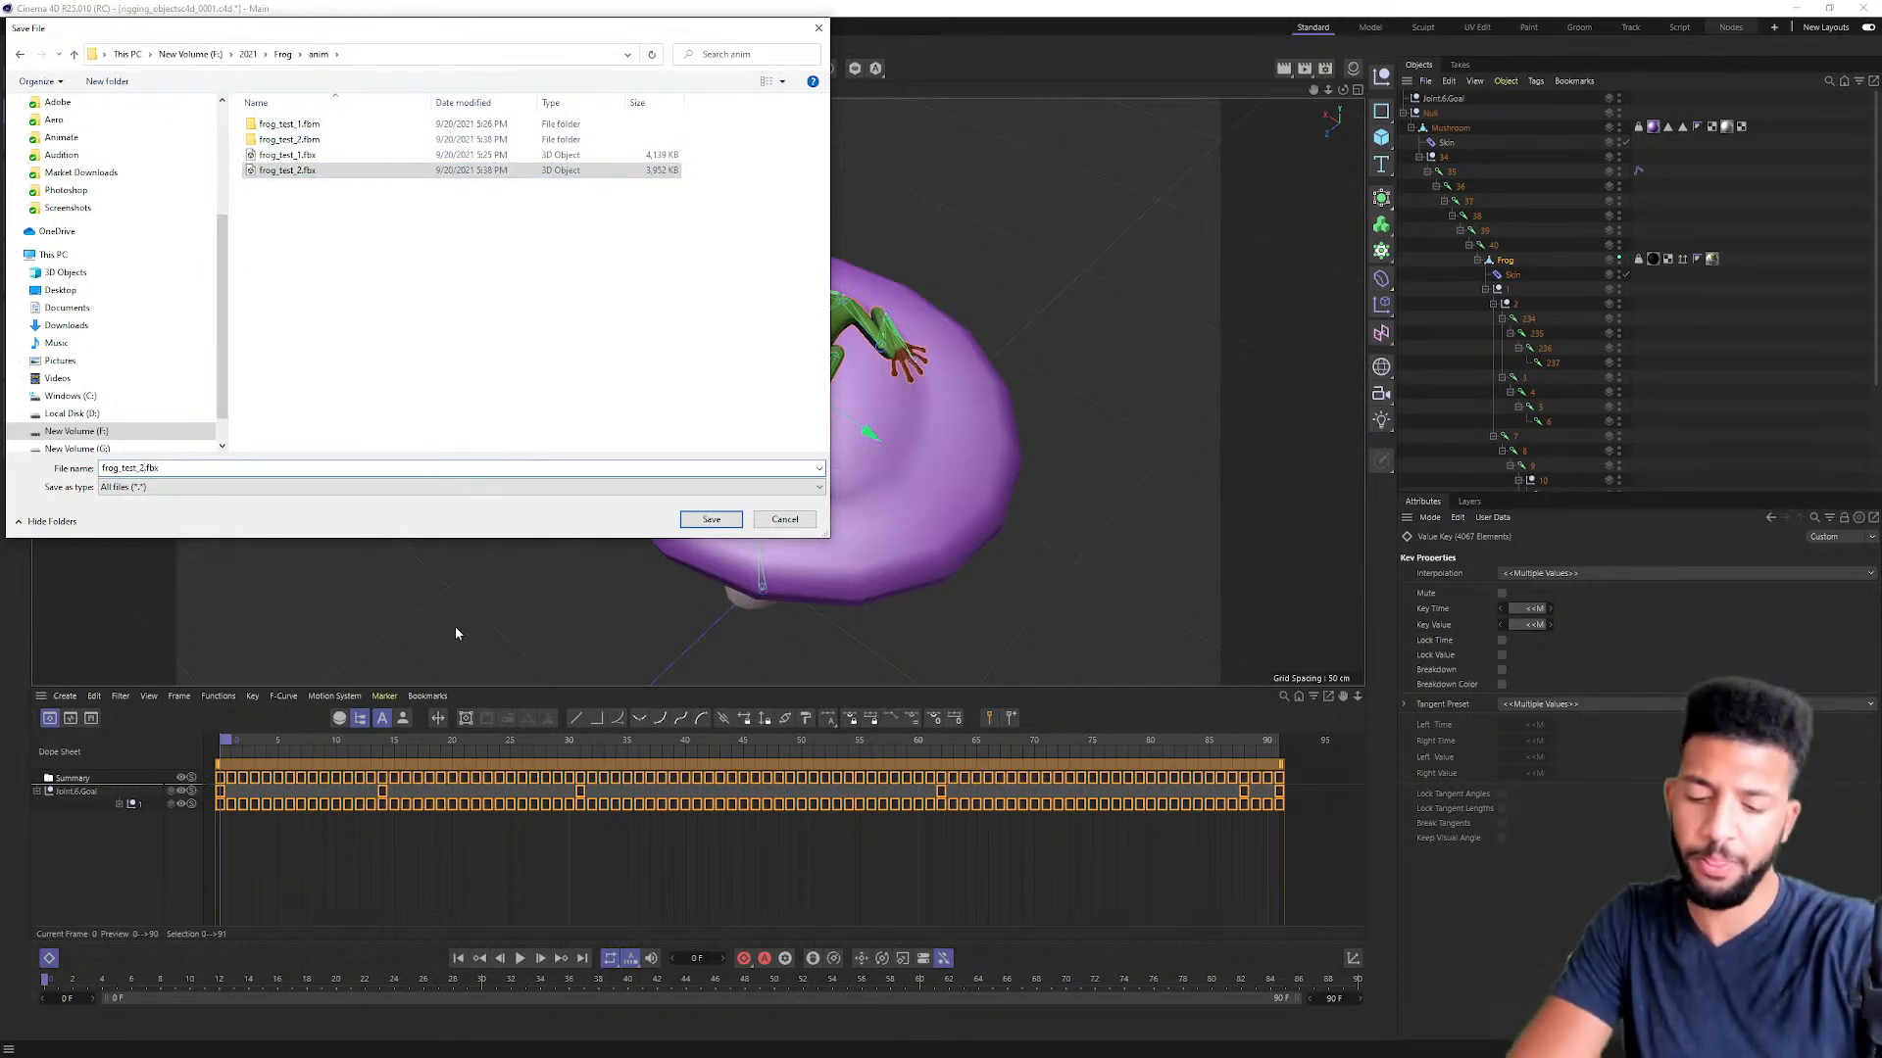
pyautogui.press('BackSpace')
pyautogui.write('3')
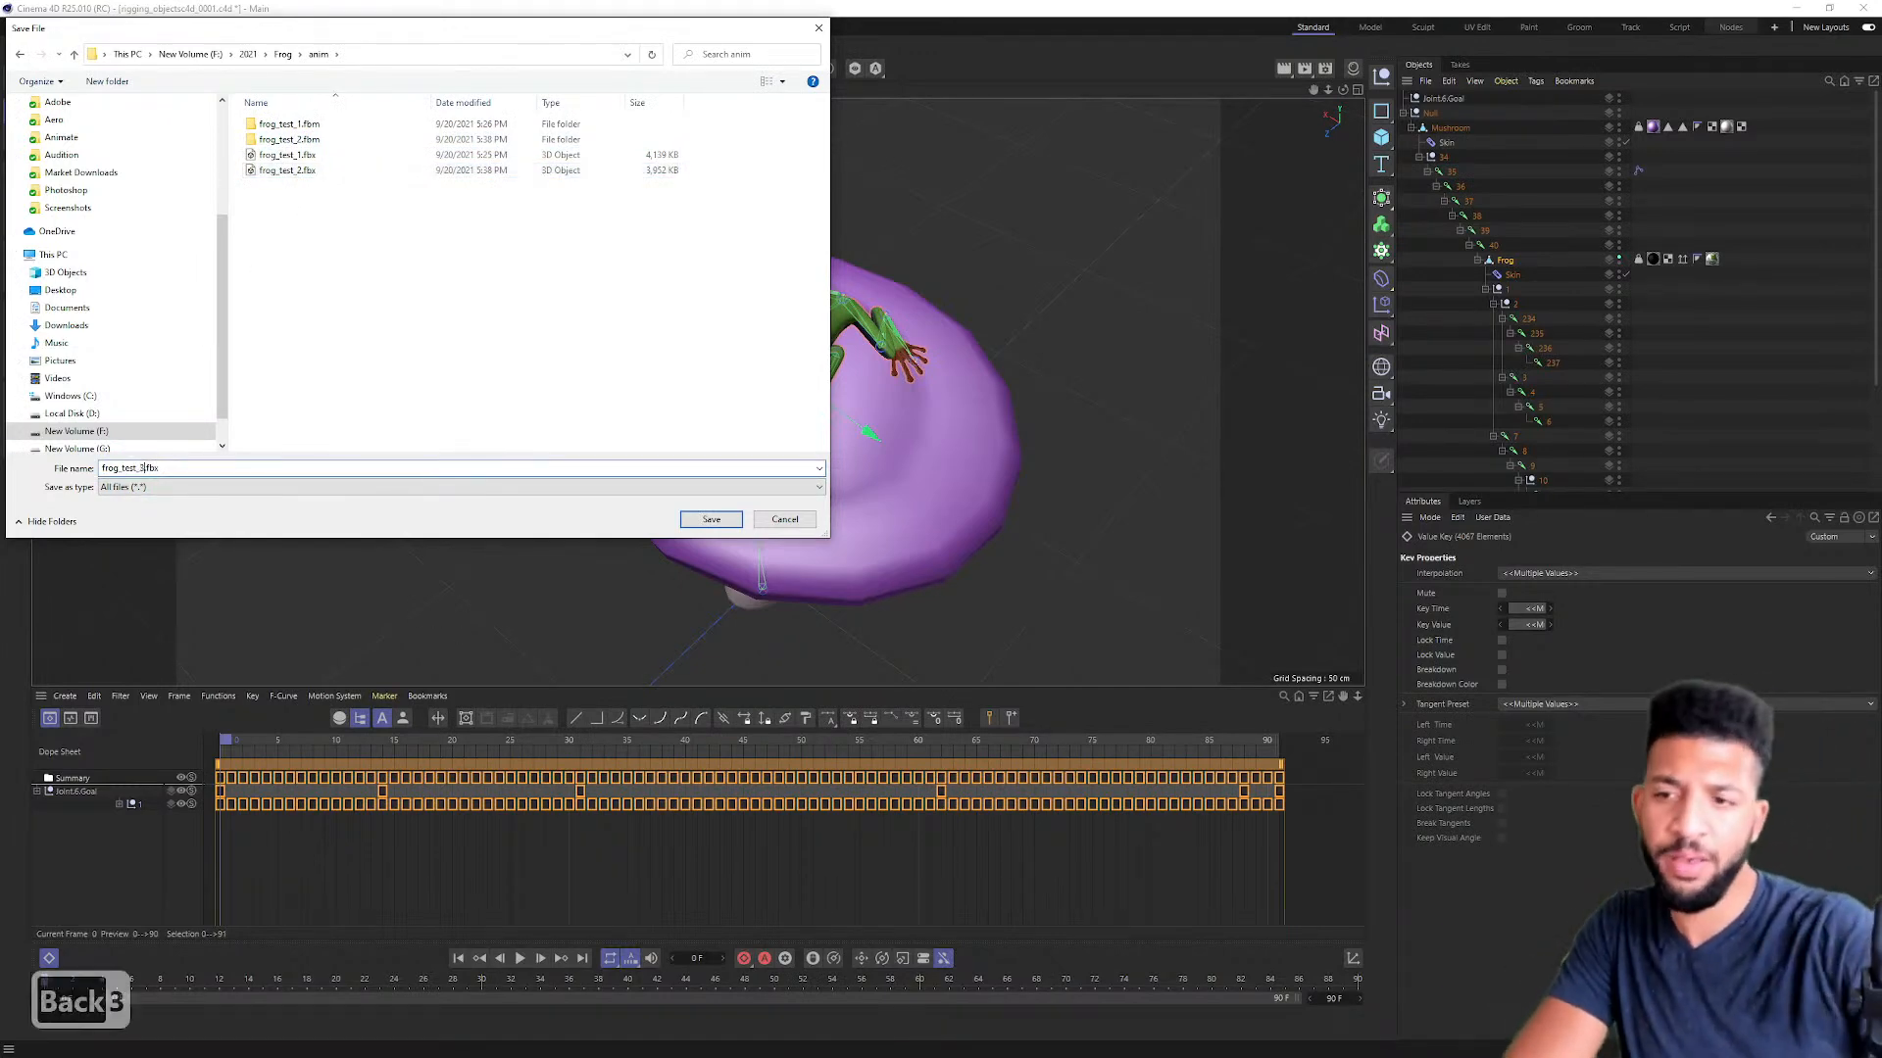
pyautogui.click(735, 514)
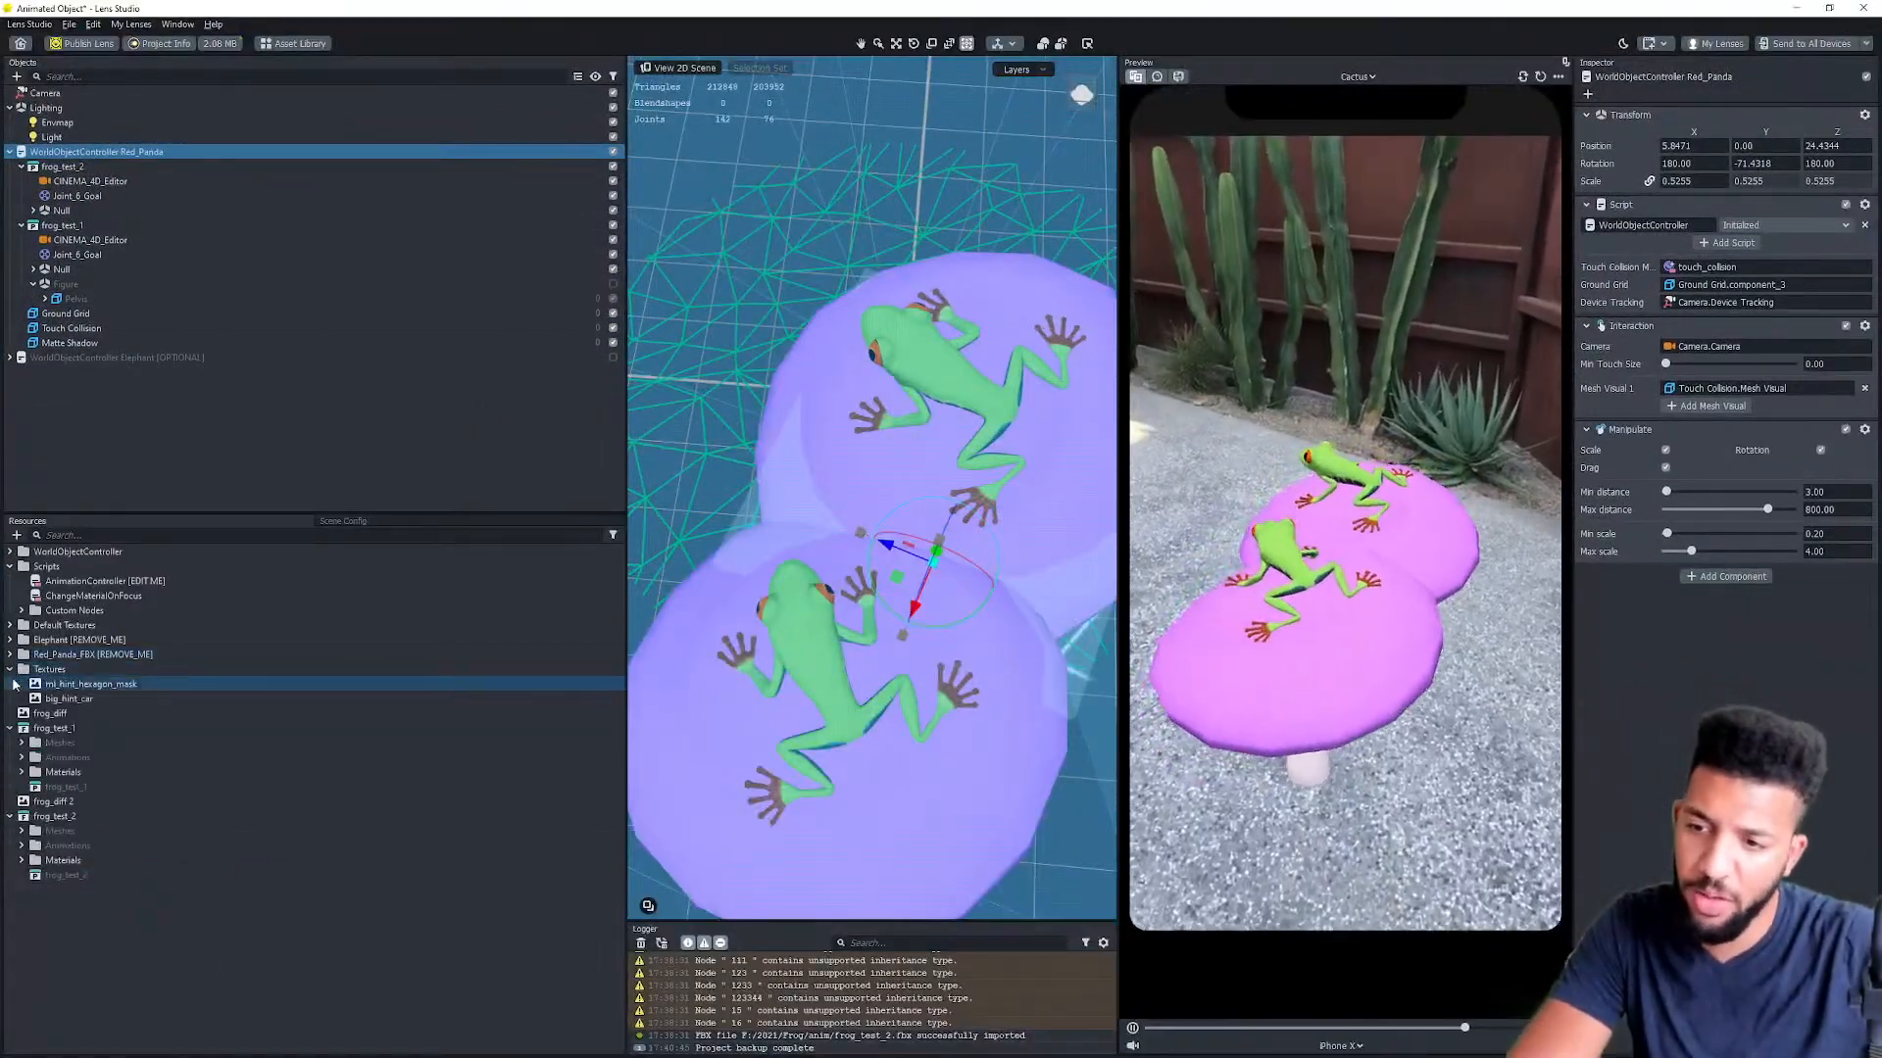
# Step: In Lens Studio, collapse the earlier frog resources and import frog_test_3.fbx from the anim folder with the default FBX import options
pyautogui.click(10, 698)
pyautogui.click(10, 728)
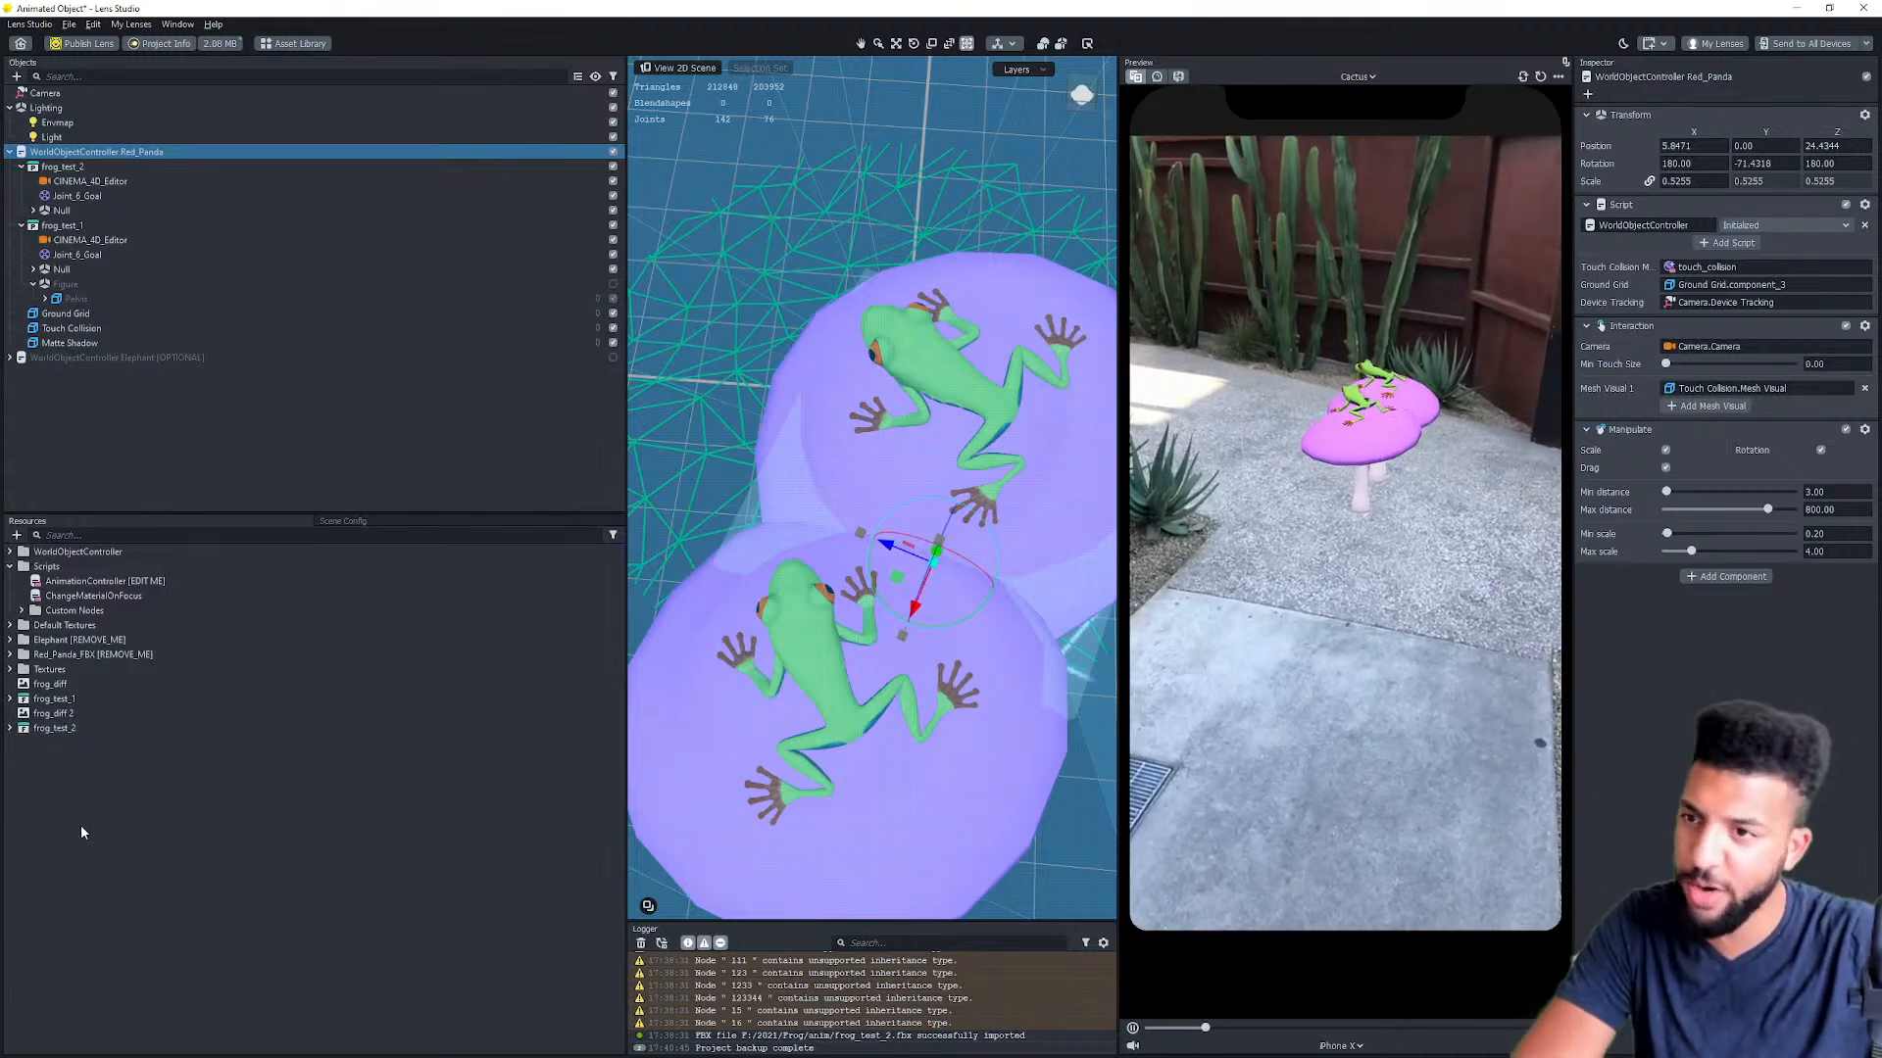
pyautogui.click(16, 535)
pyautogui.click(95, 834)
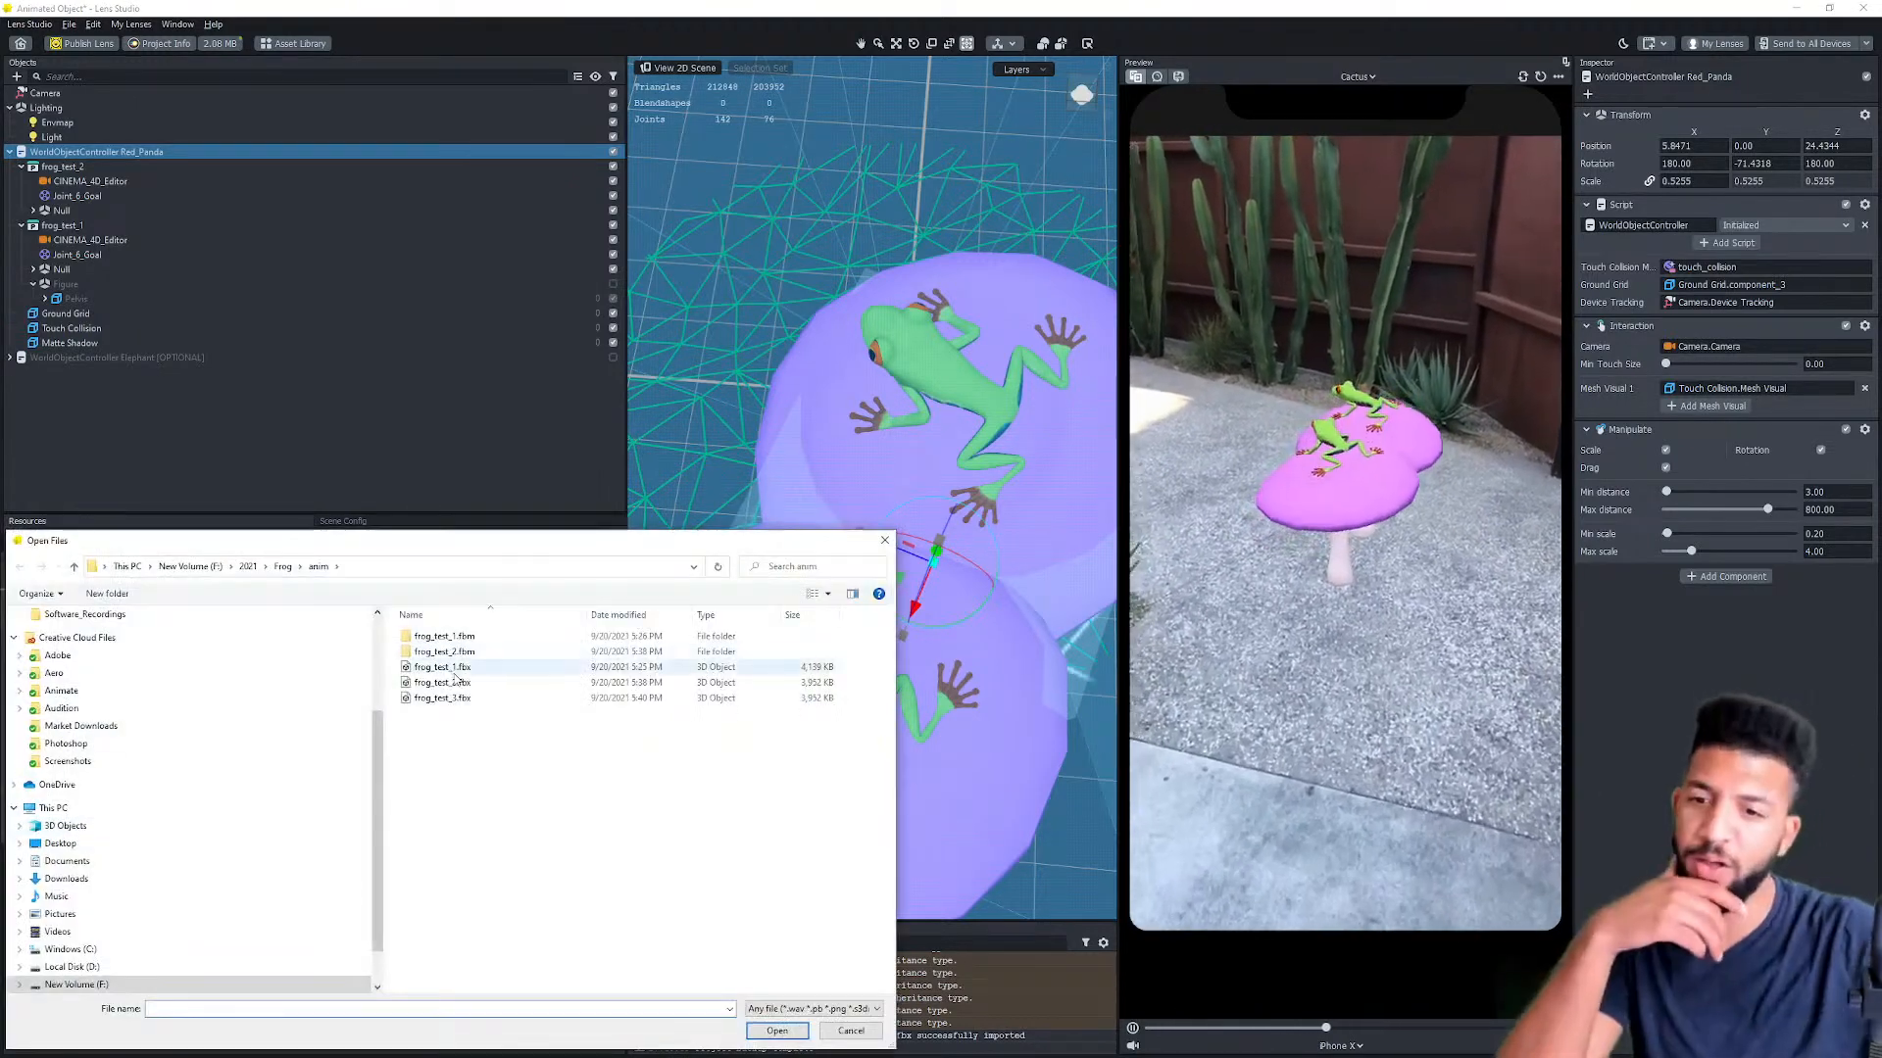
pyautogui.click(442, 698)
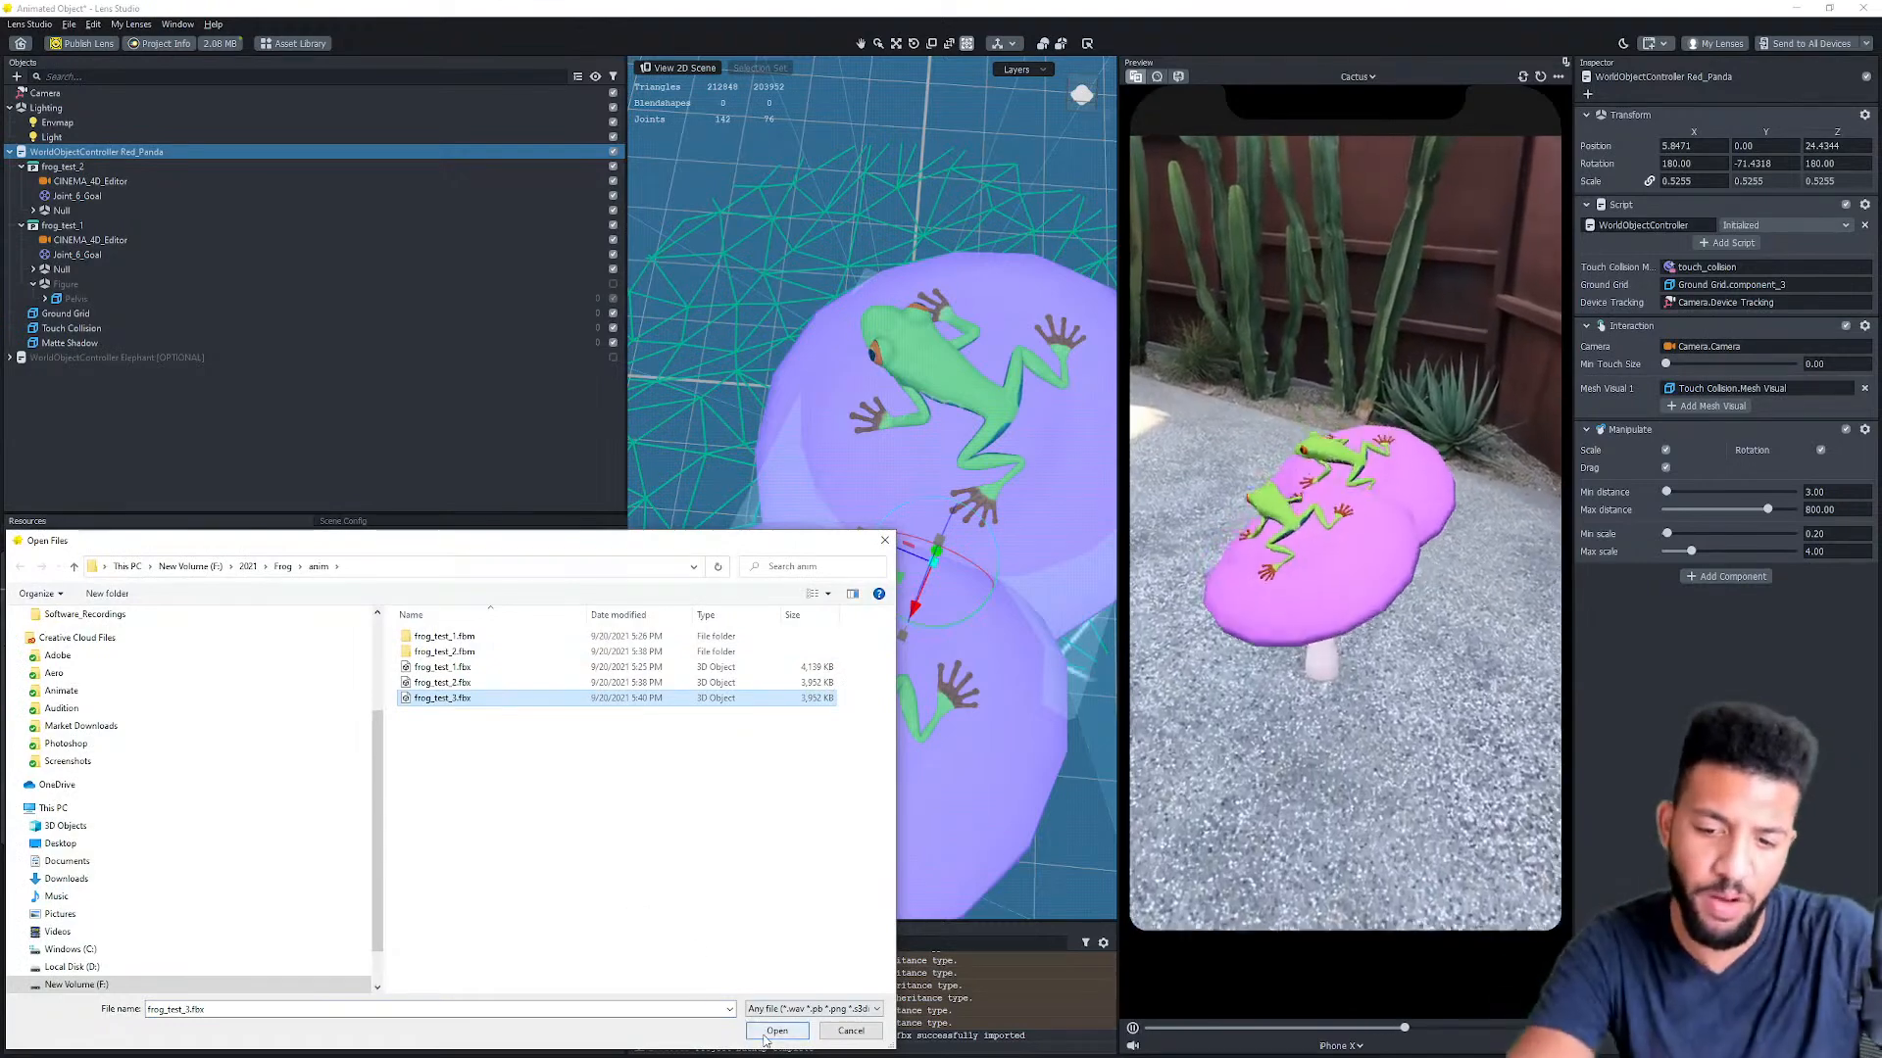
pyautogui.click(767, 1032)
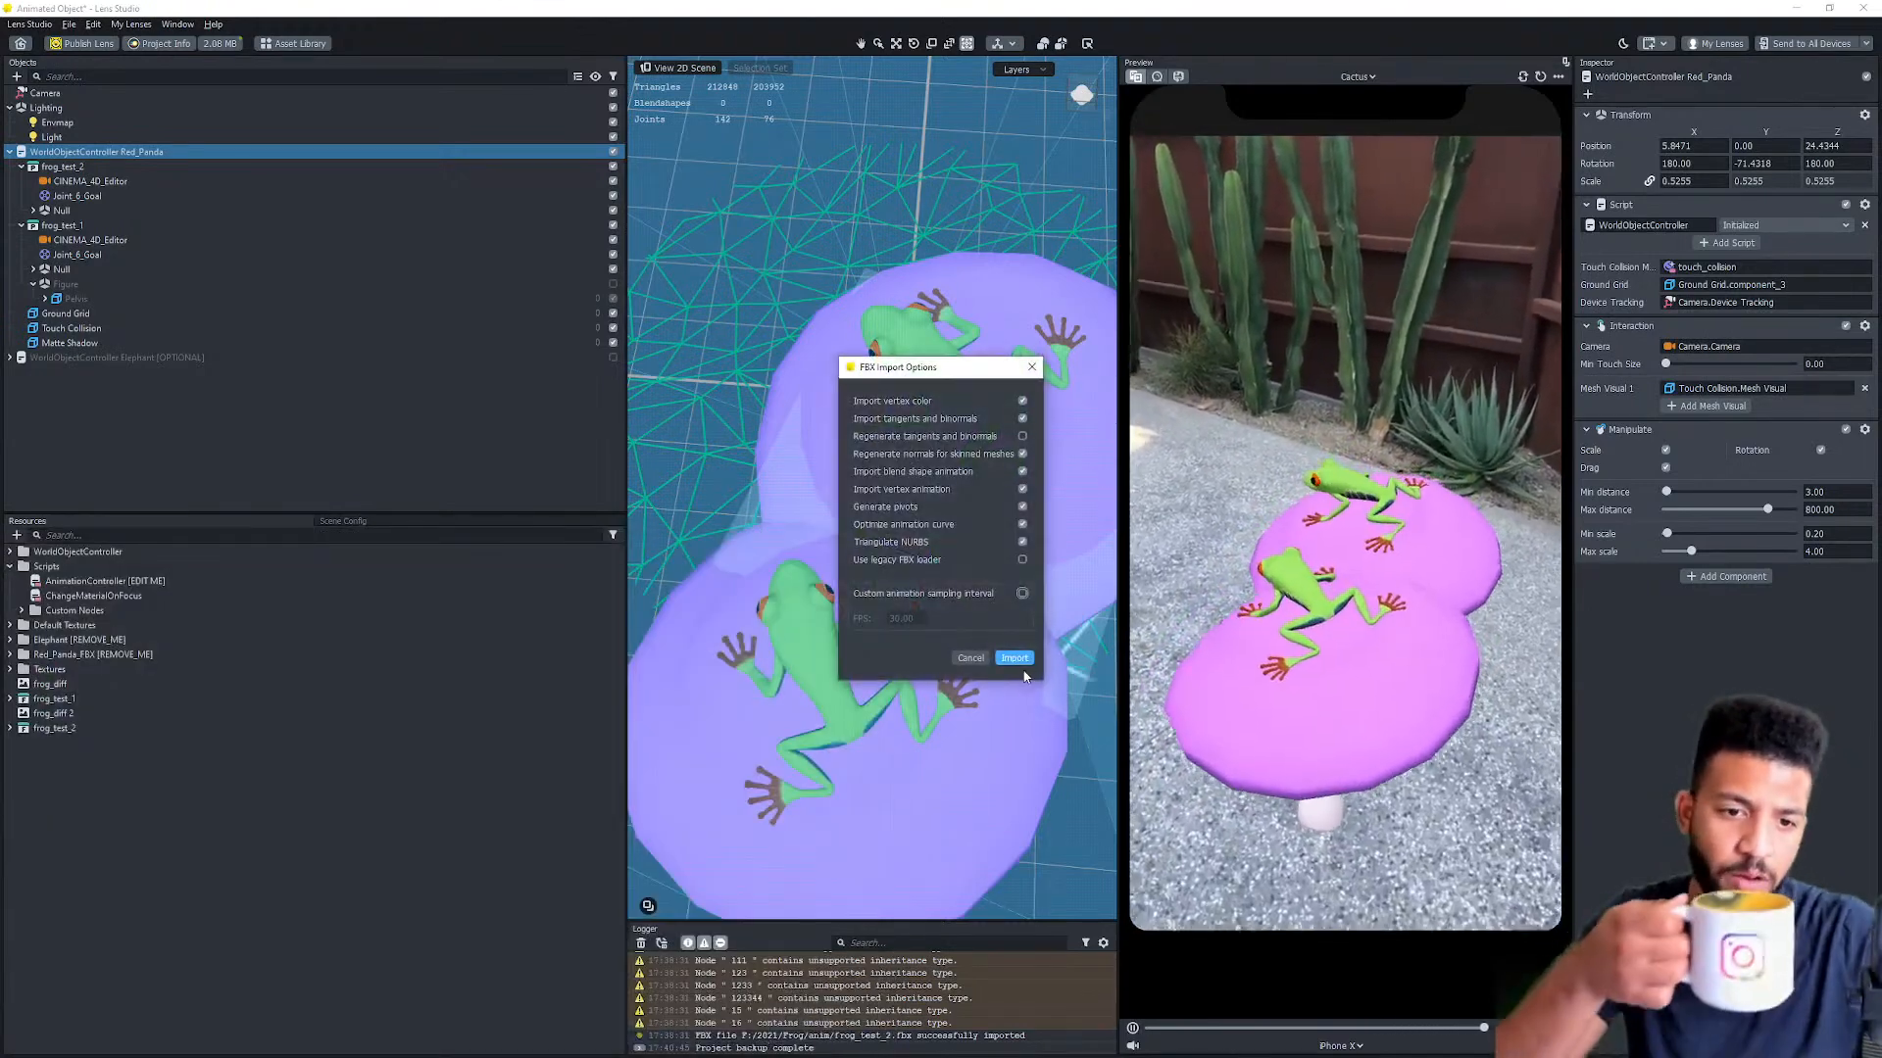
pyautogui.click(1015, 658)
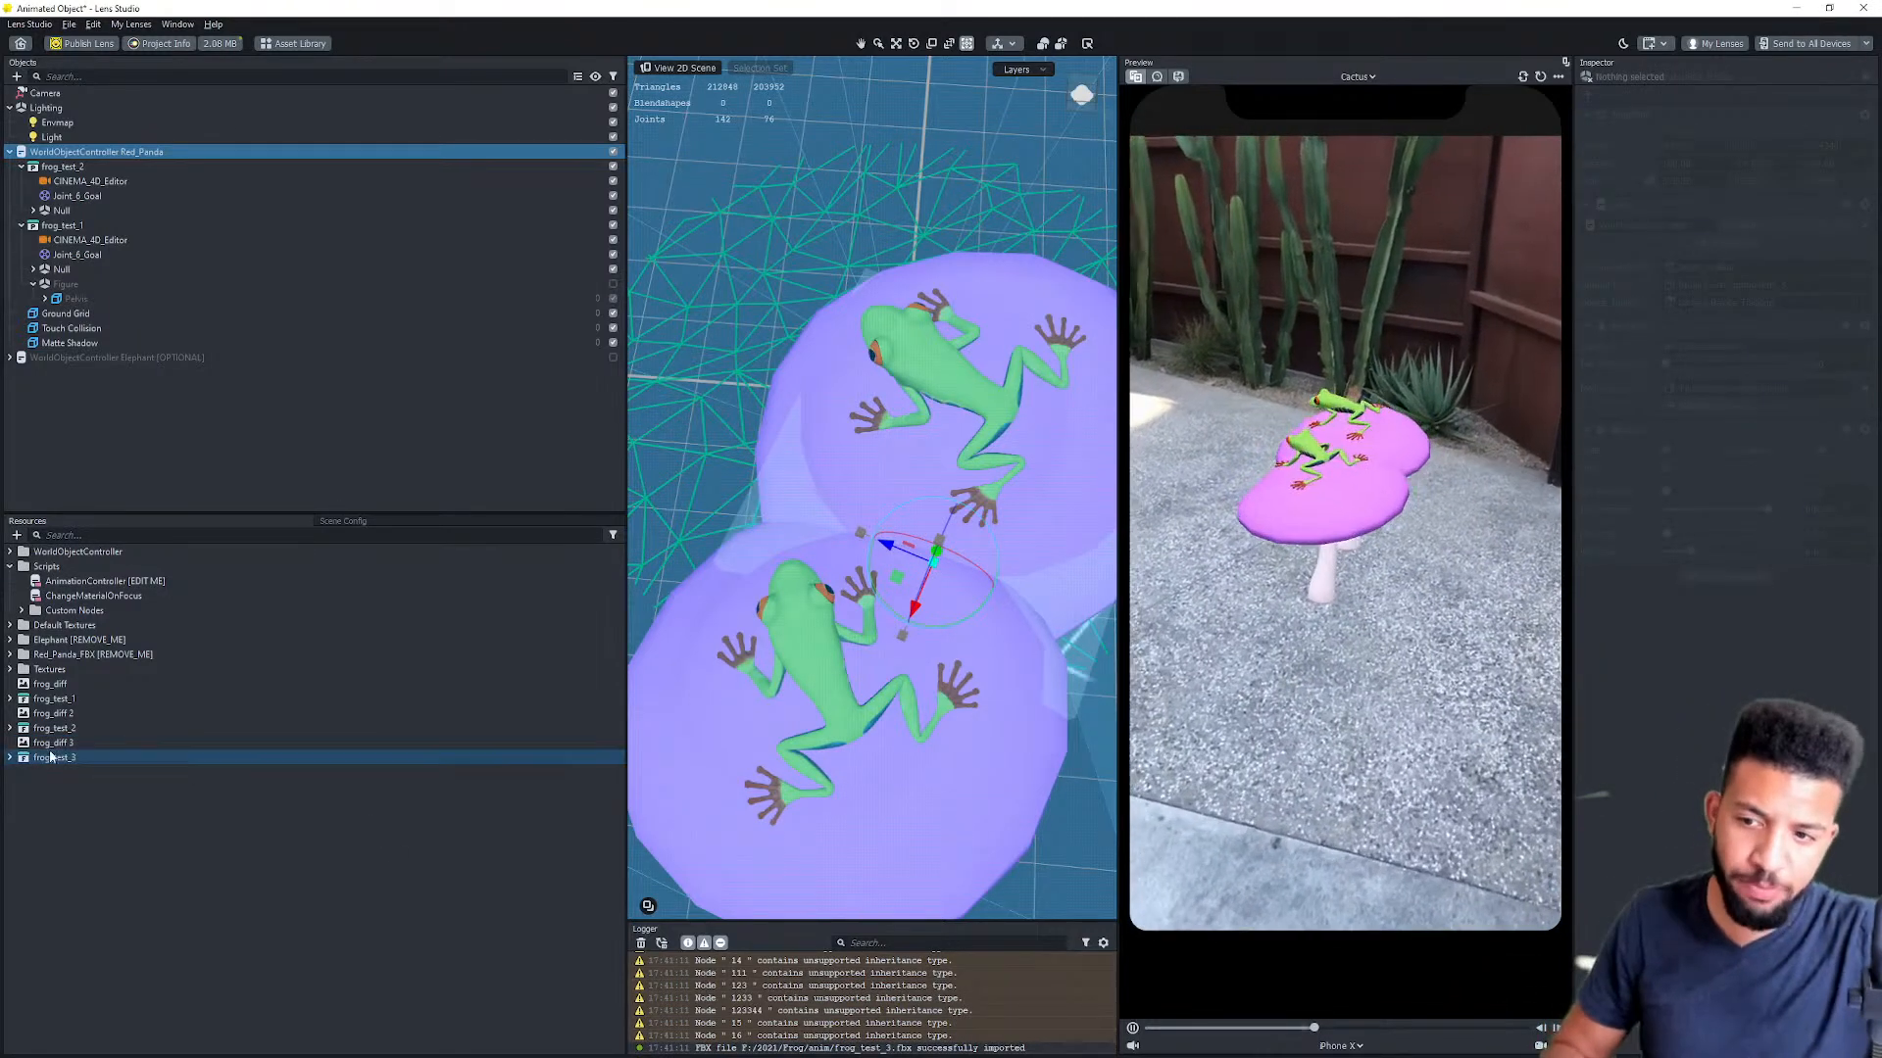
# Step: Add the frog_test_3 prefab under WorldObjectController Red_Panda, moved to about X 31.66, Z -46.92 and rotated to about 180, 48.98, 180
pyautogui.click(10, 759)
pyautogui.click(46, 818)
pyautogui.moveTo(62, 826); pyautogui.dragTo(102, 163)
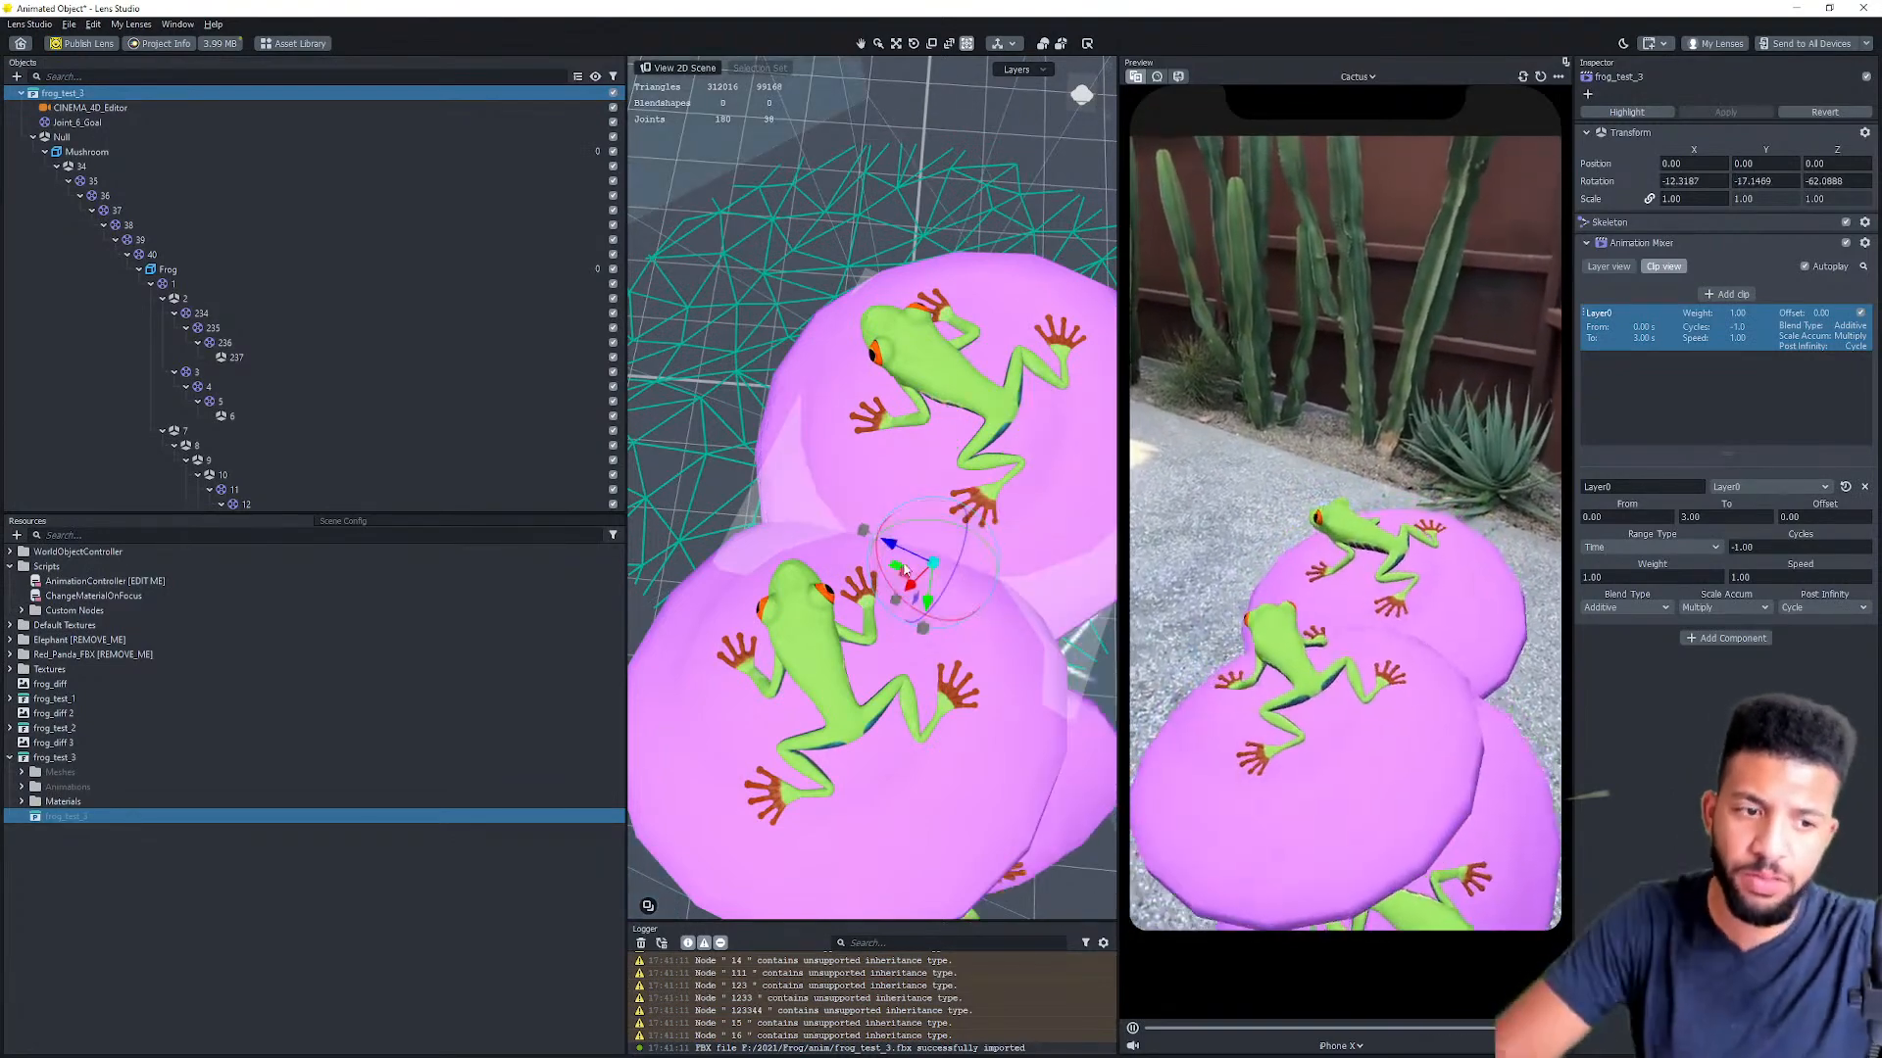
pyautogui.hotkey('ctrl', 'z')
pyautogui.scroll(-4, 914, 555)
pyautogui.moveTo(874, 549); pyautogui.dragTo(962, 683)
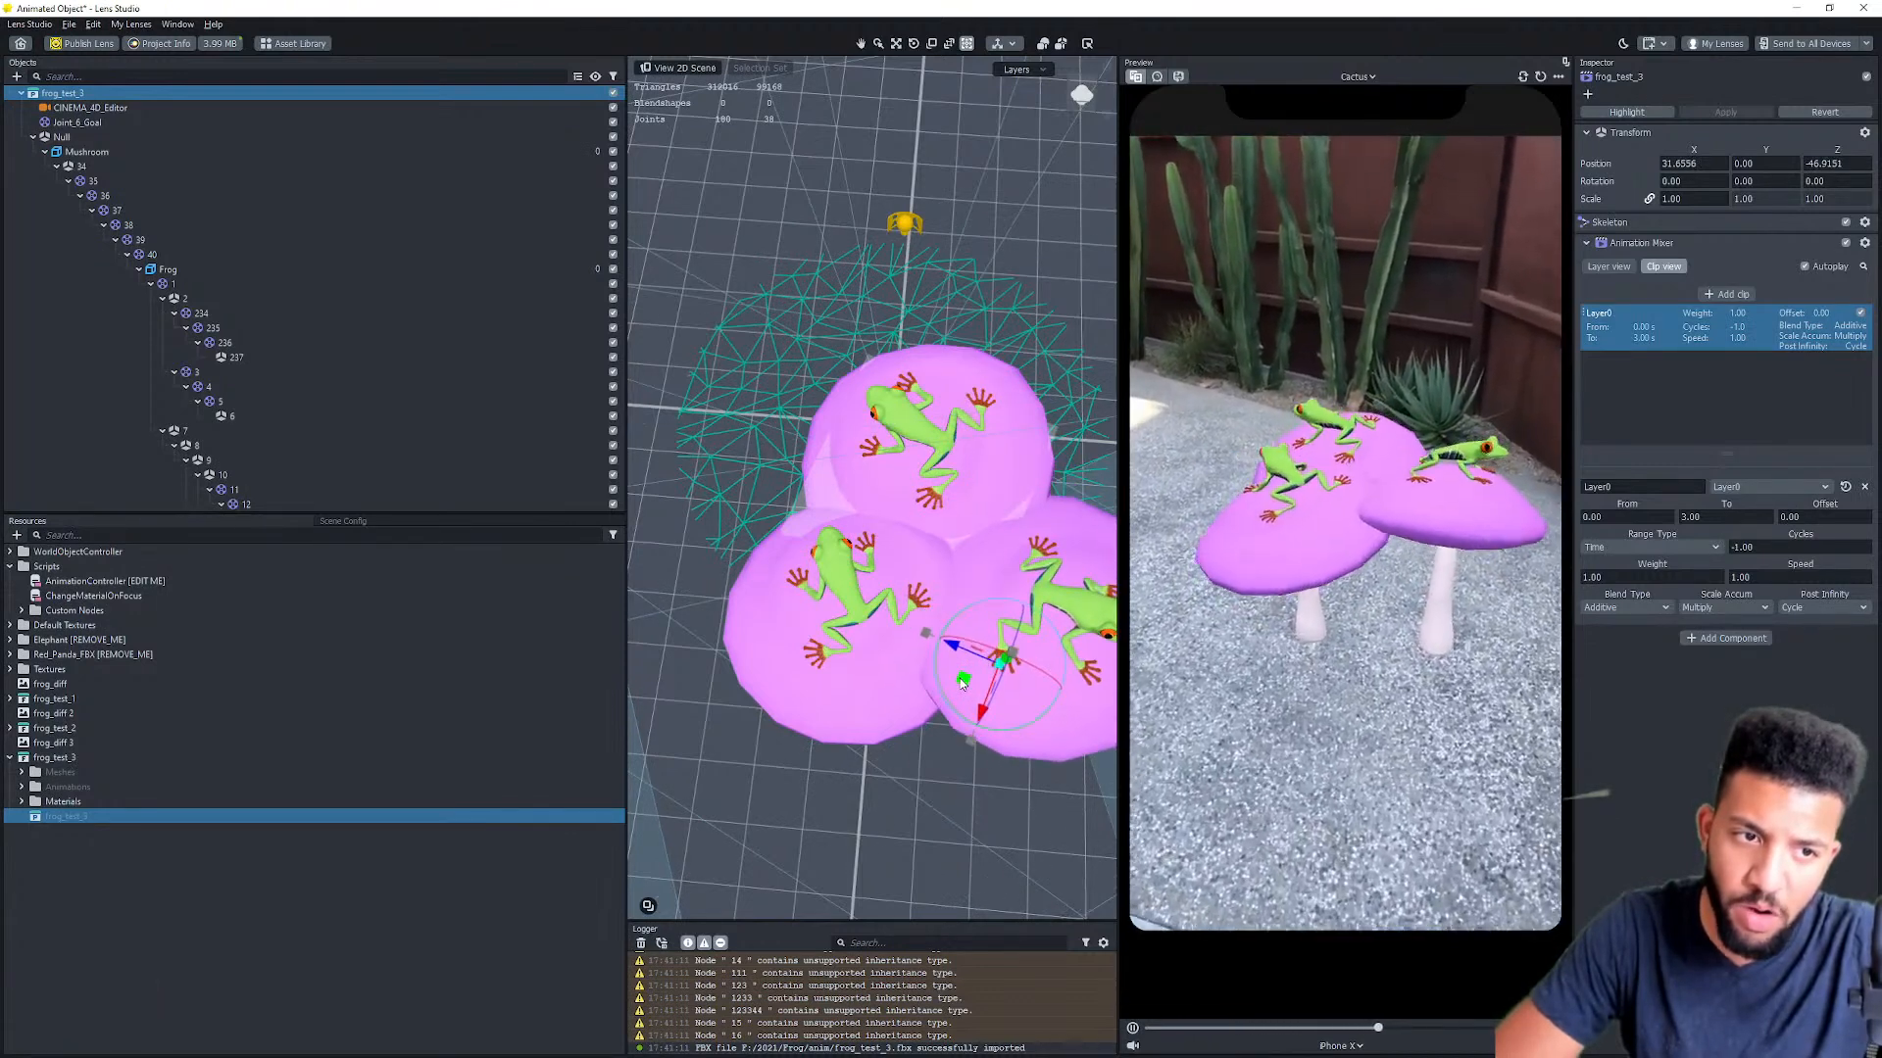
pyautogui.moveTo(1062, 615); pyautogui.dragTo(1088, 692)
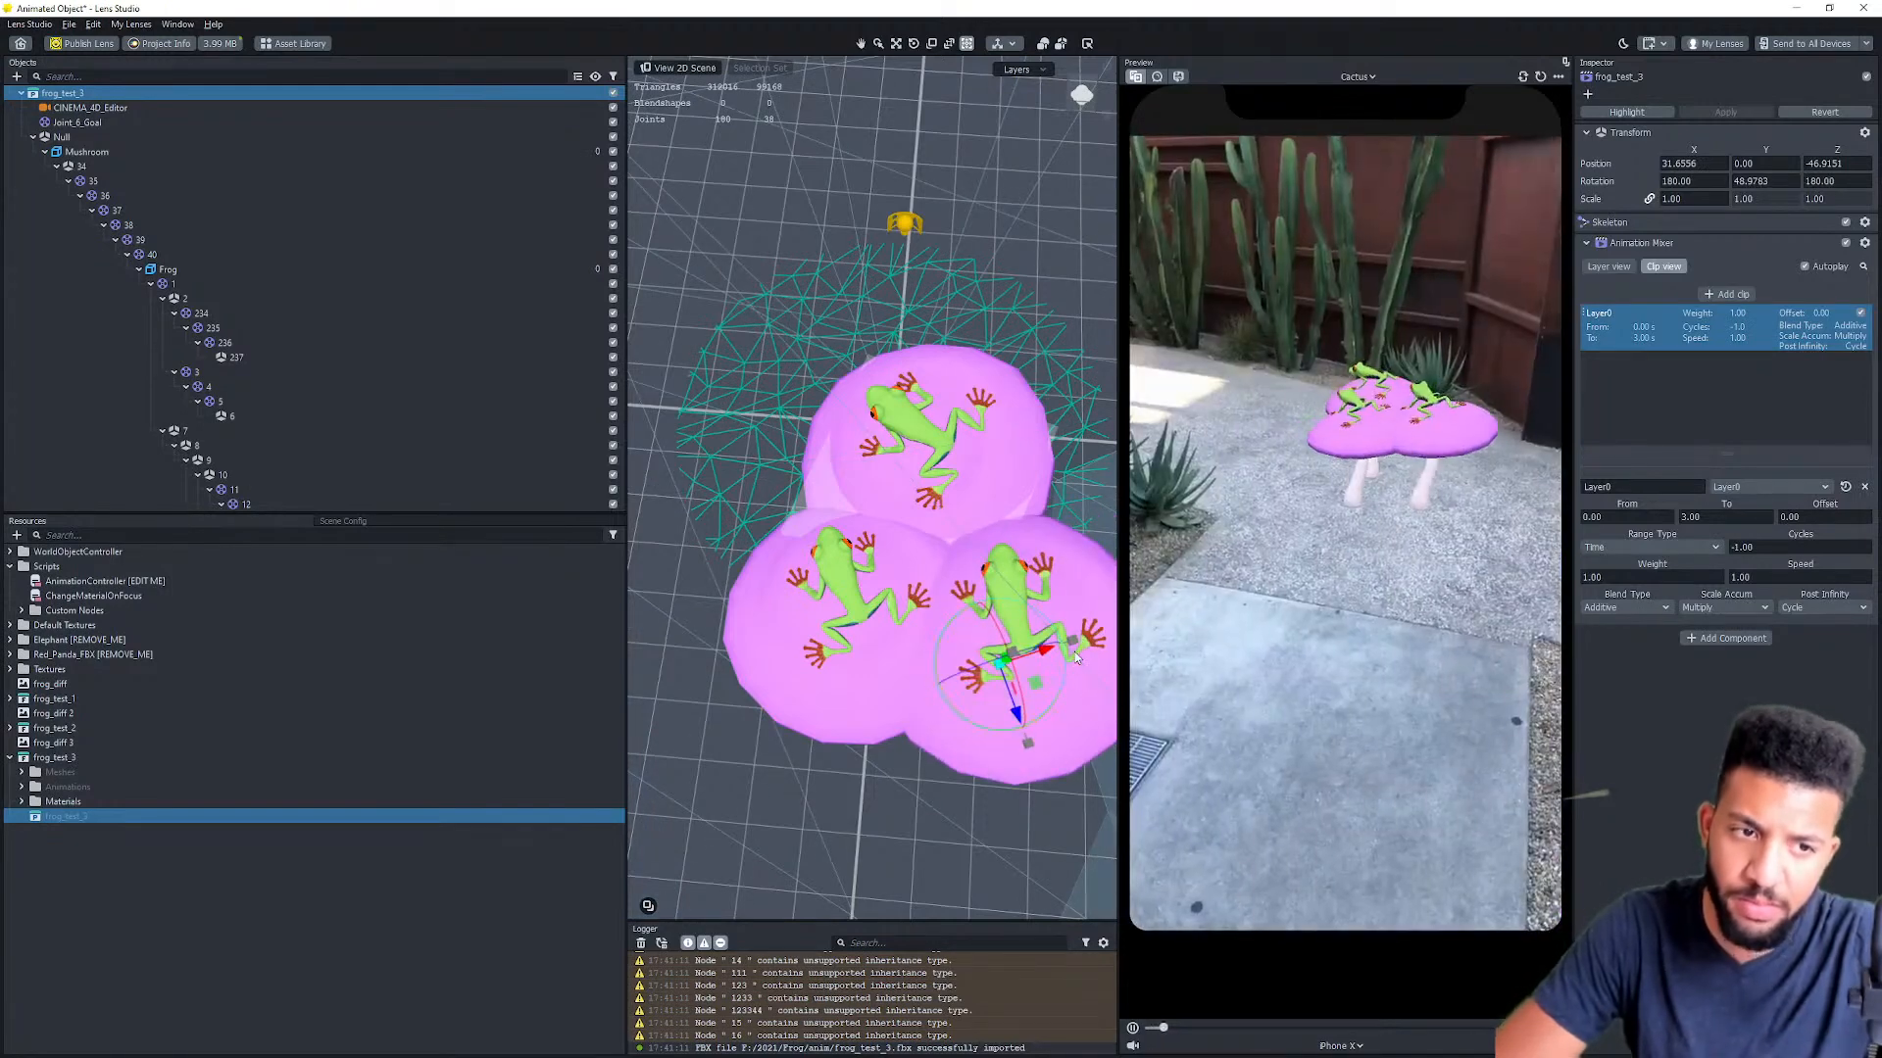
# Step: Move the Mushroom of frog_test_1 away from the other two, to about X -32.28, Z 12
pyautogui.scroll(3, 1046, 519)
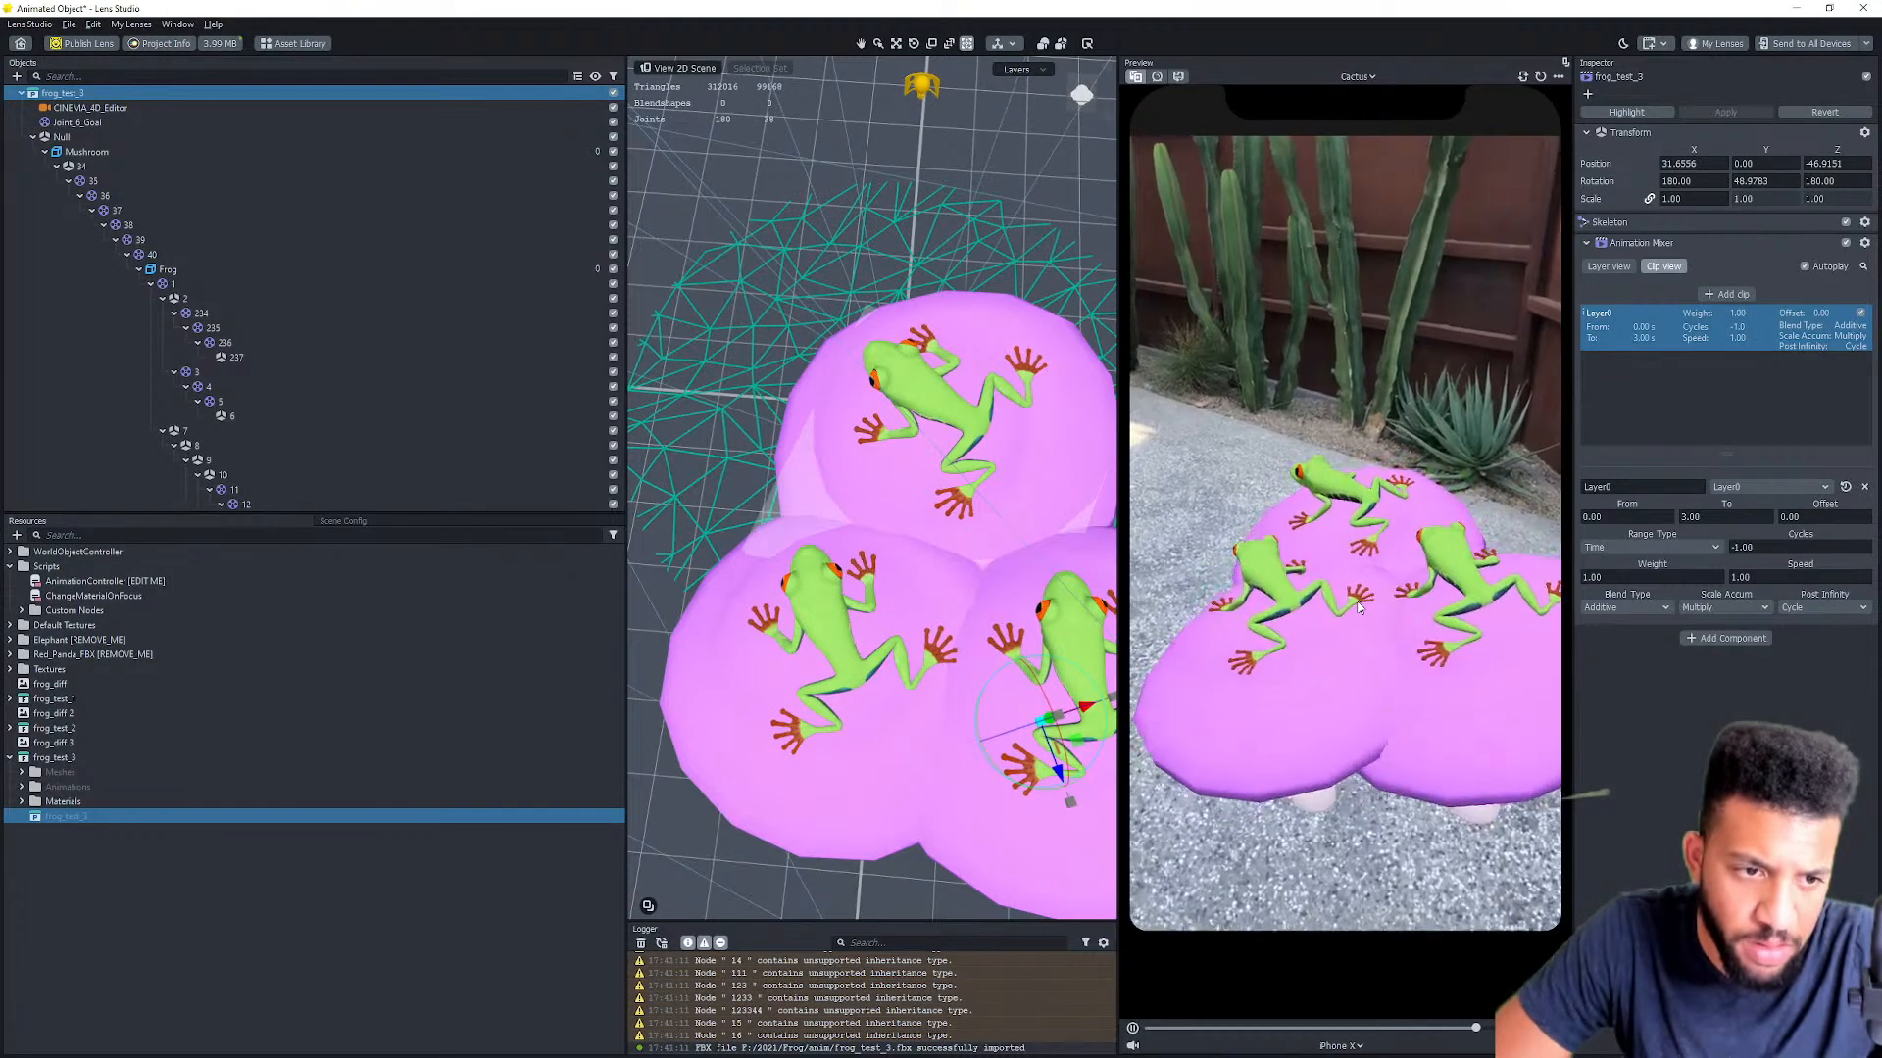
pyautogui.click(923, 718)
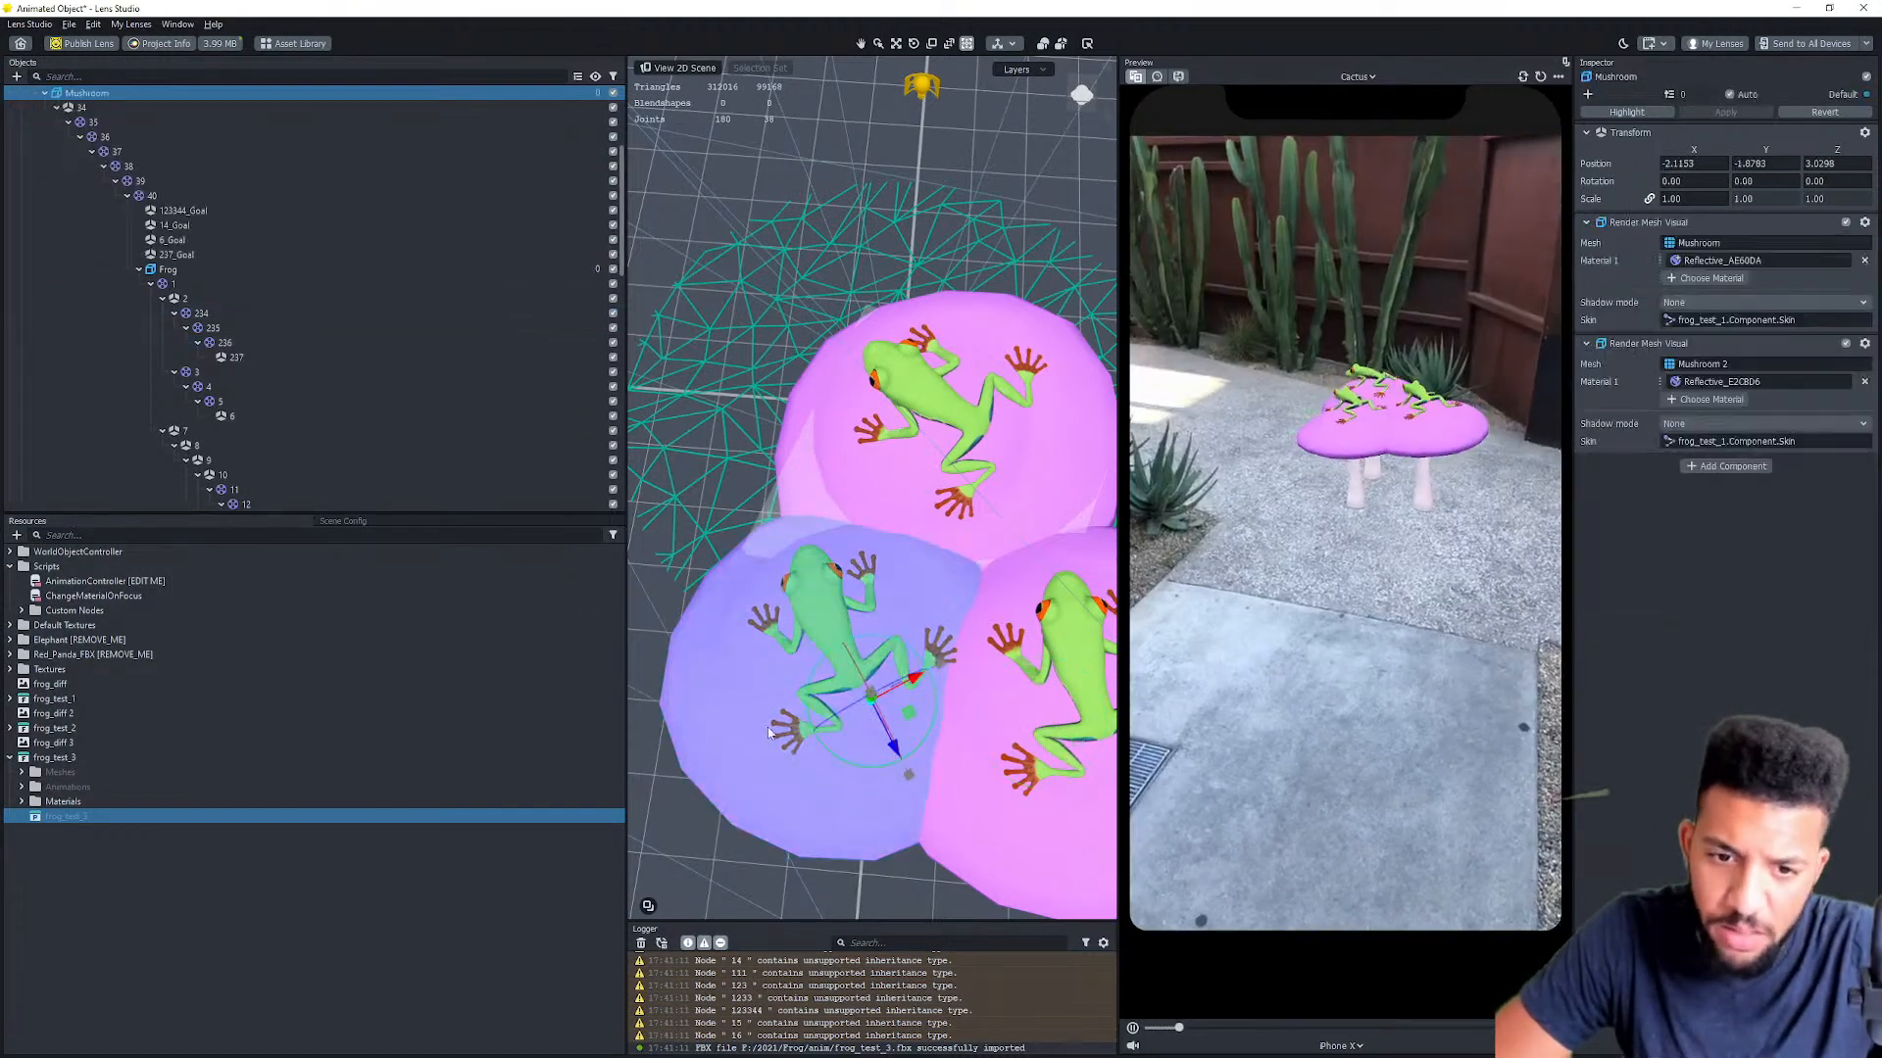
pyautogui.moveTo(923, 719); pyautogui.dragTo(858, 796)
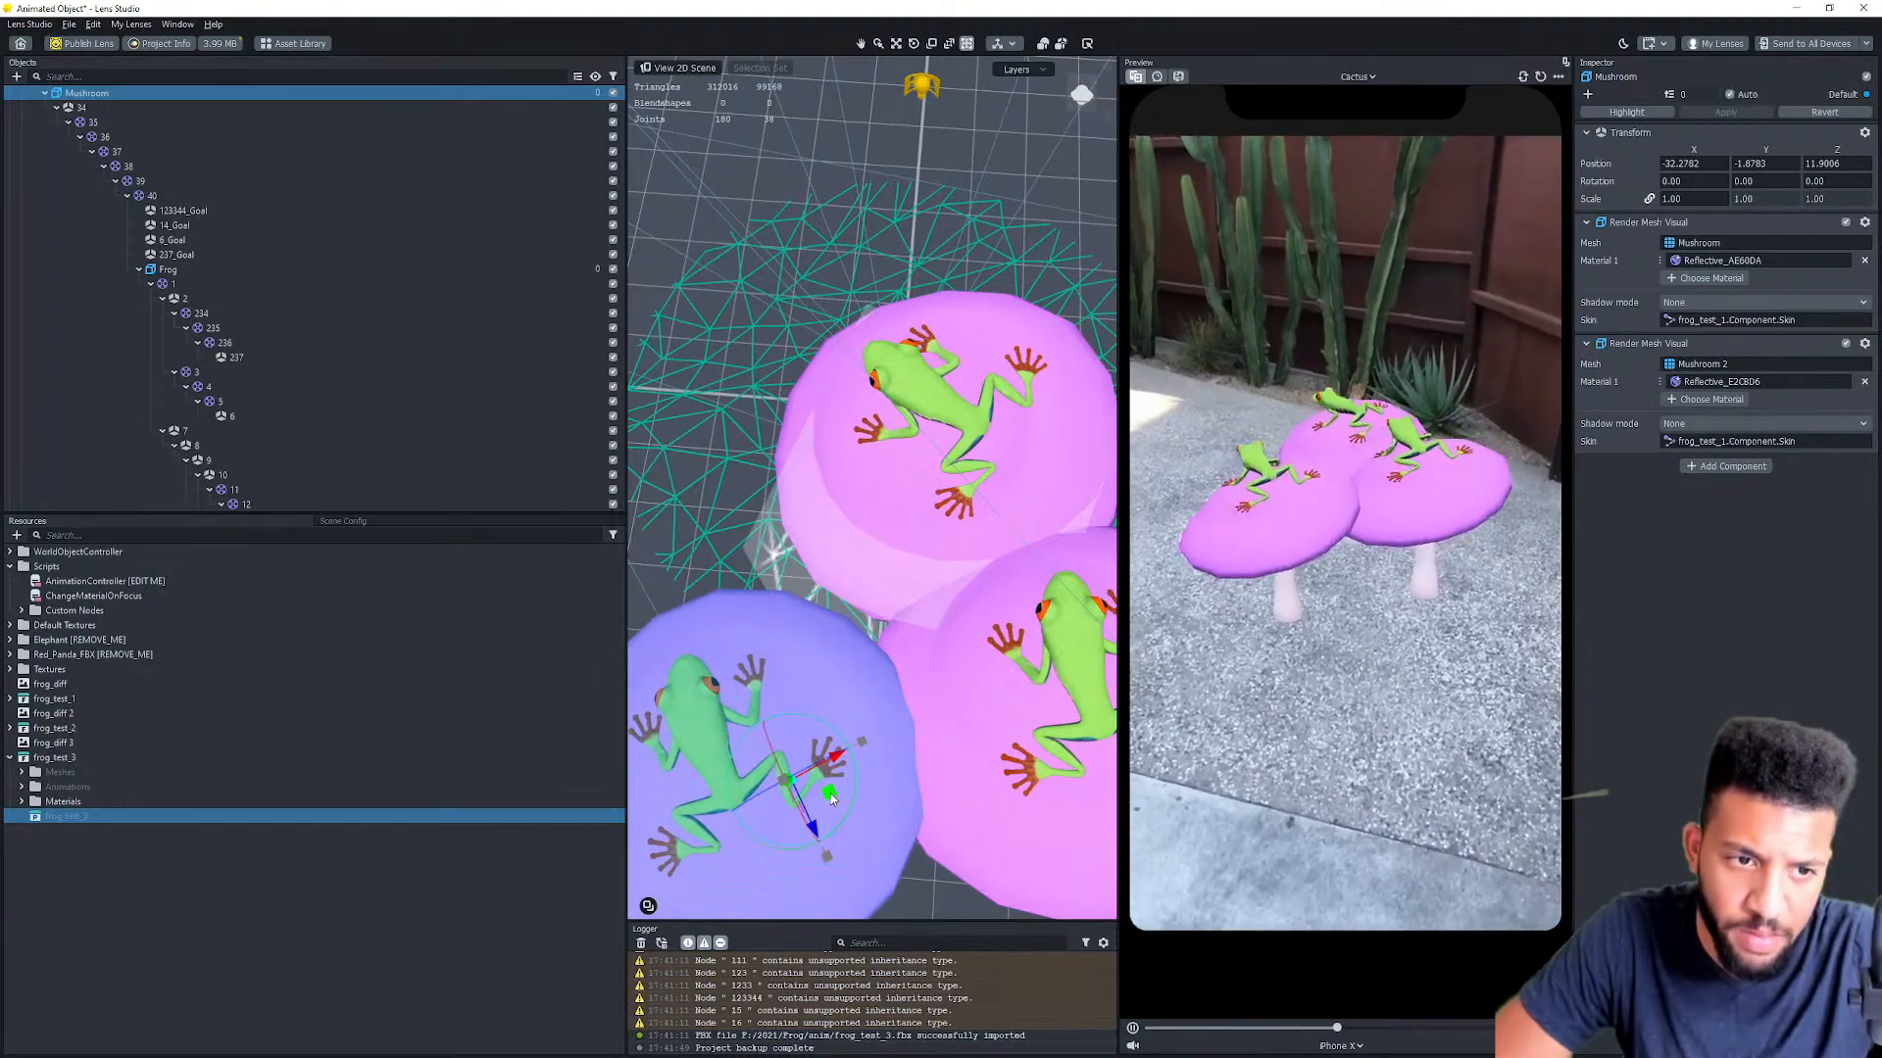
# Step: Switch to Cinema 4D and export the scene as FBX with Bake All Frames enabled, saved as frog_test_5.fbx in the anim folder
pyautogui.moveTo(1225, 8); pyautogui.dragTo(0, 465)
pyautogui.doubleClick(720, 608)
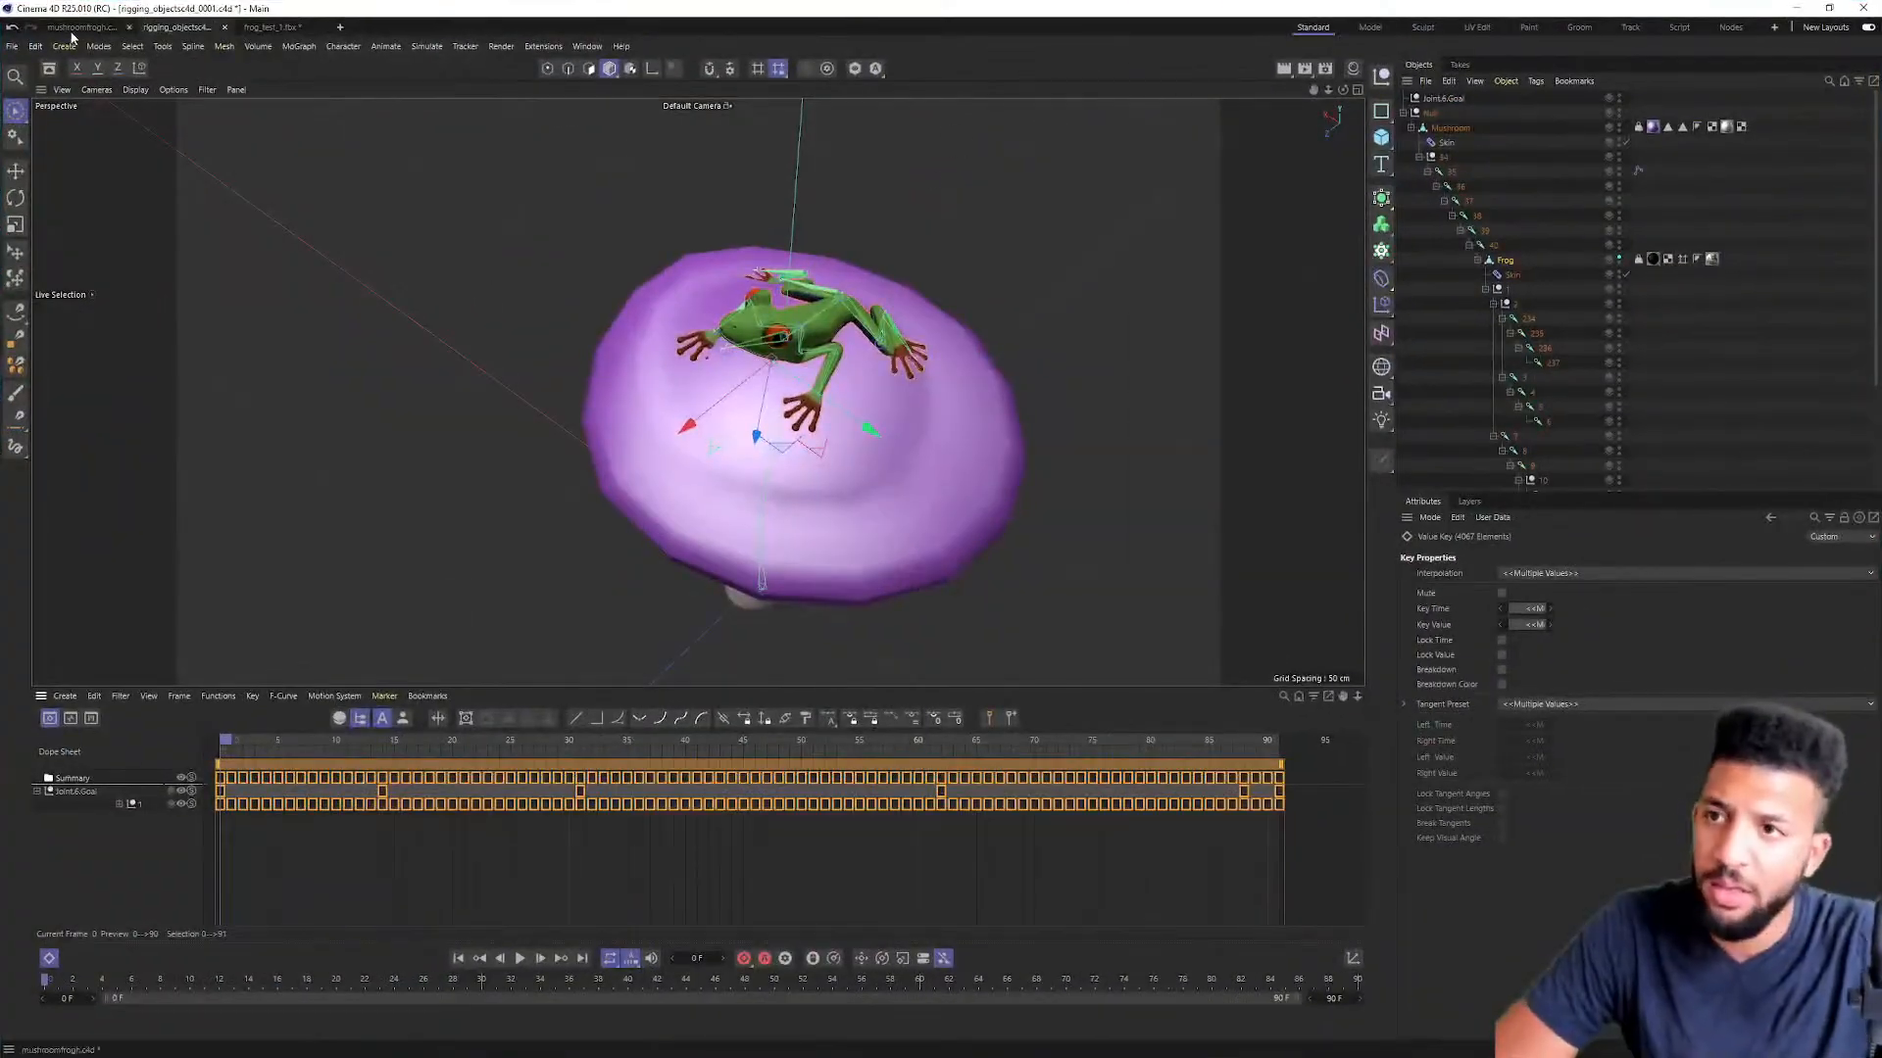
pyautogui.click(12, 46)
pyautogui.moveTo(91, 344)
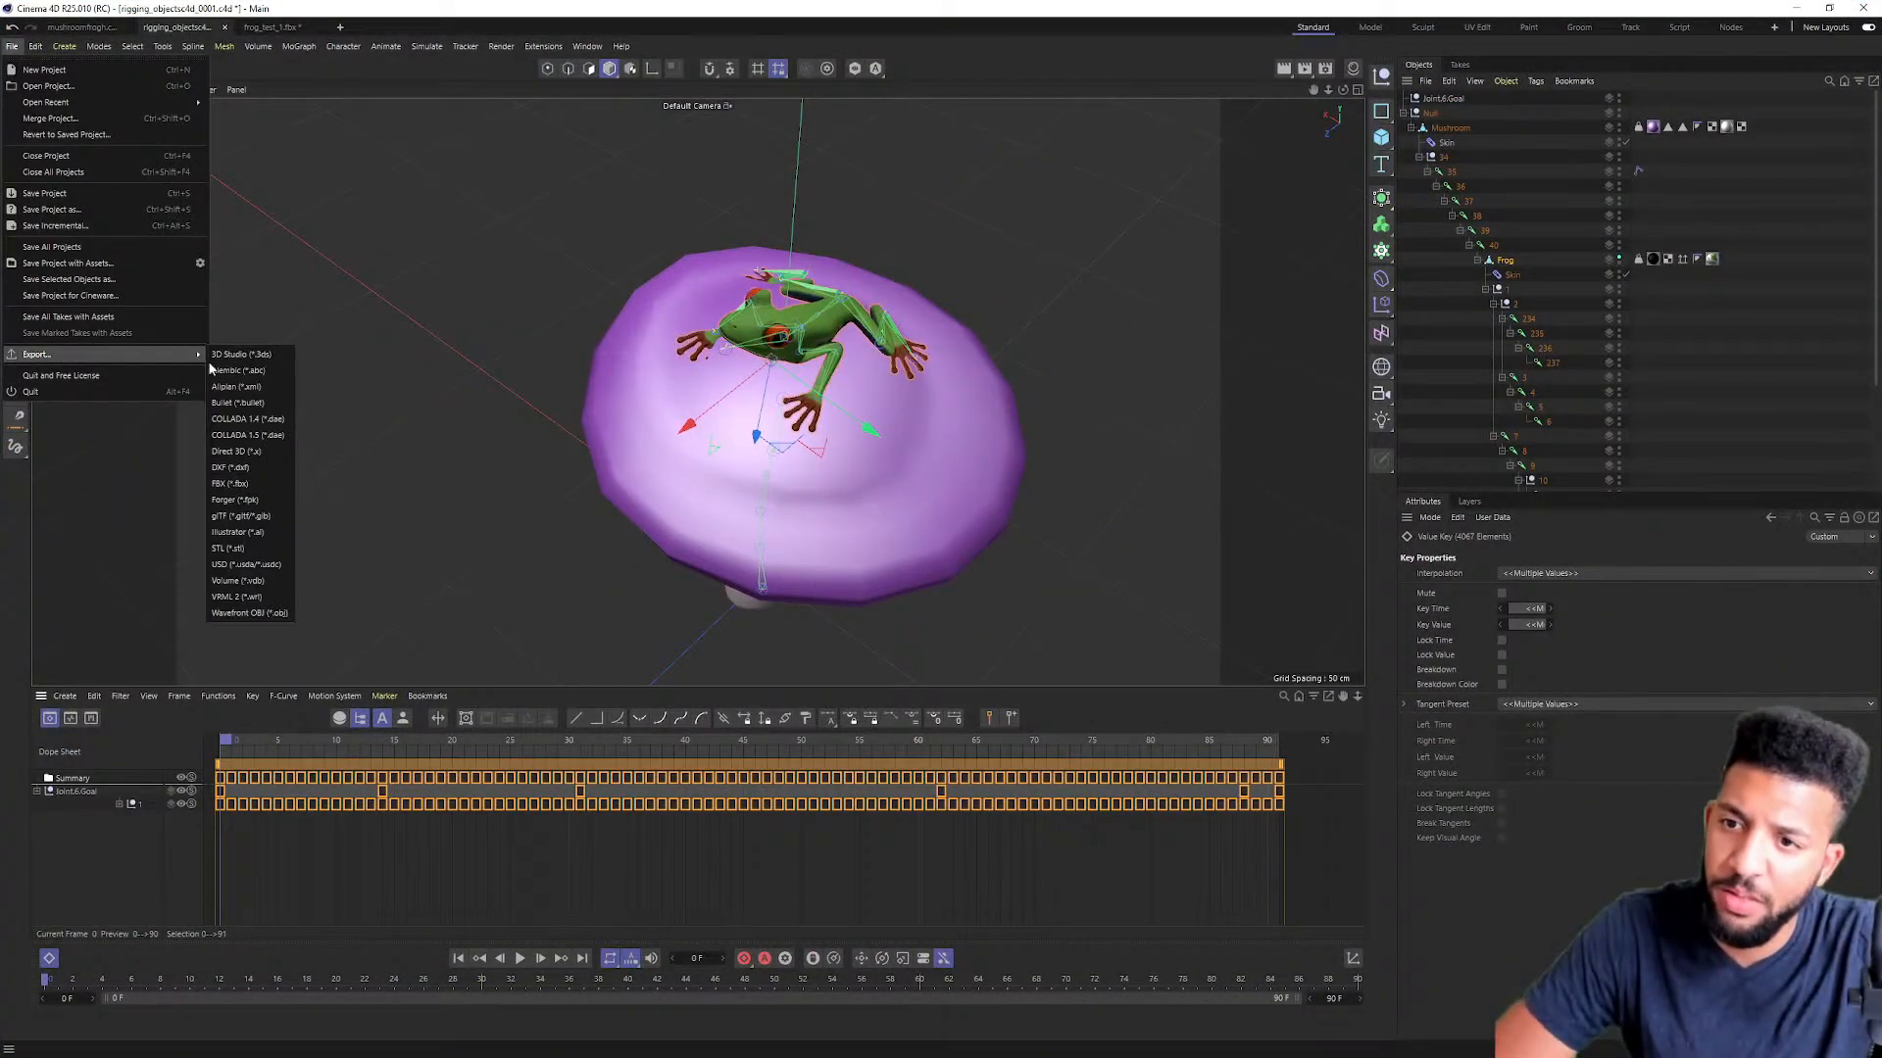
pyautogui.click(257, 483)
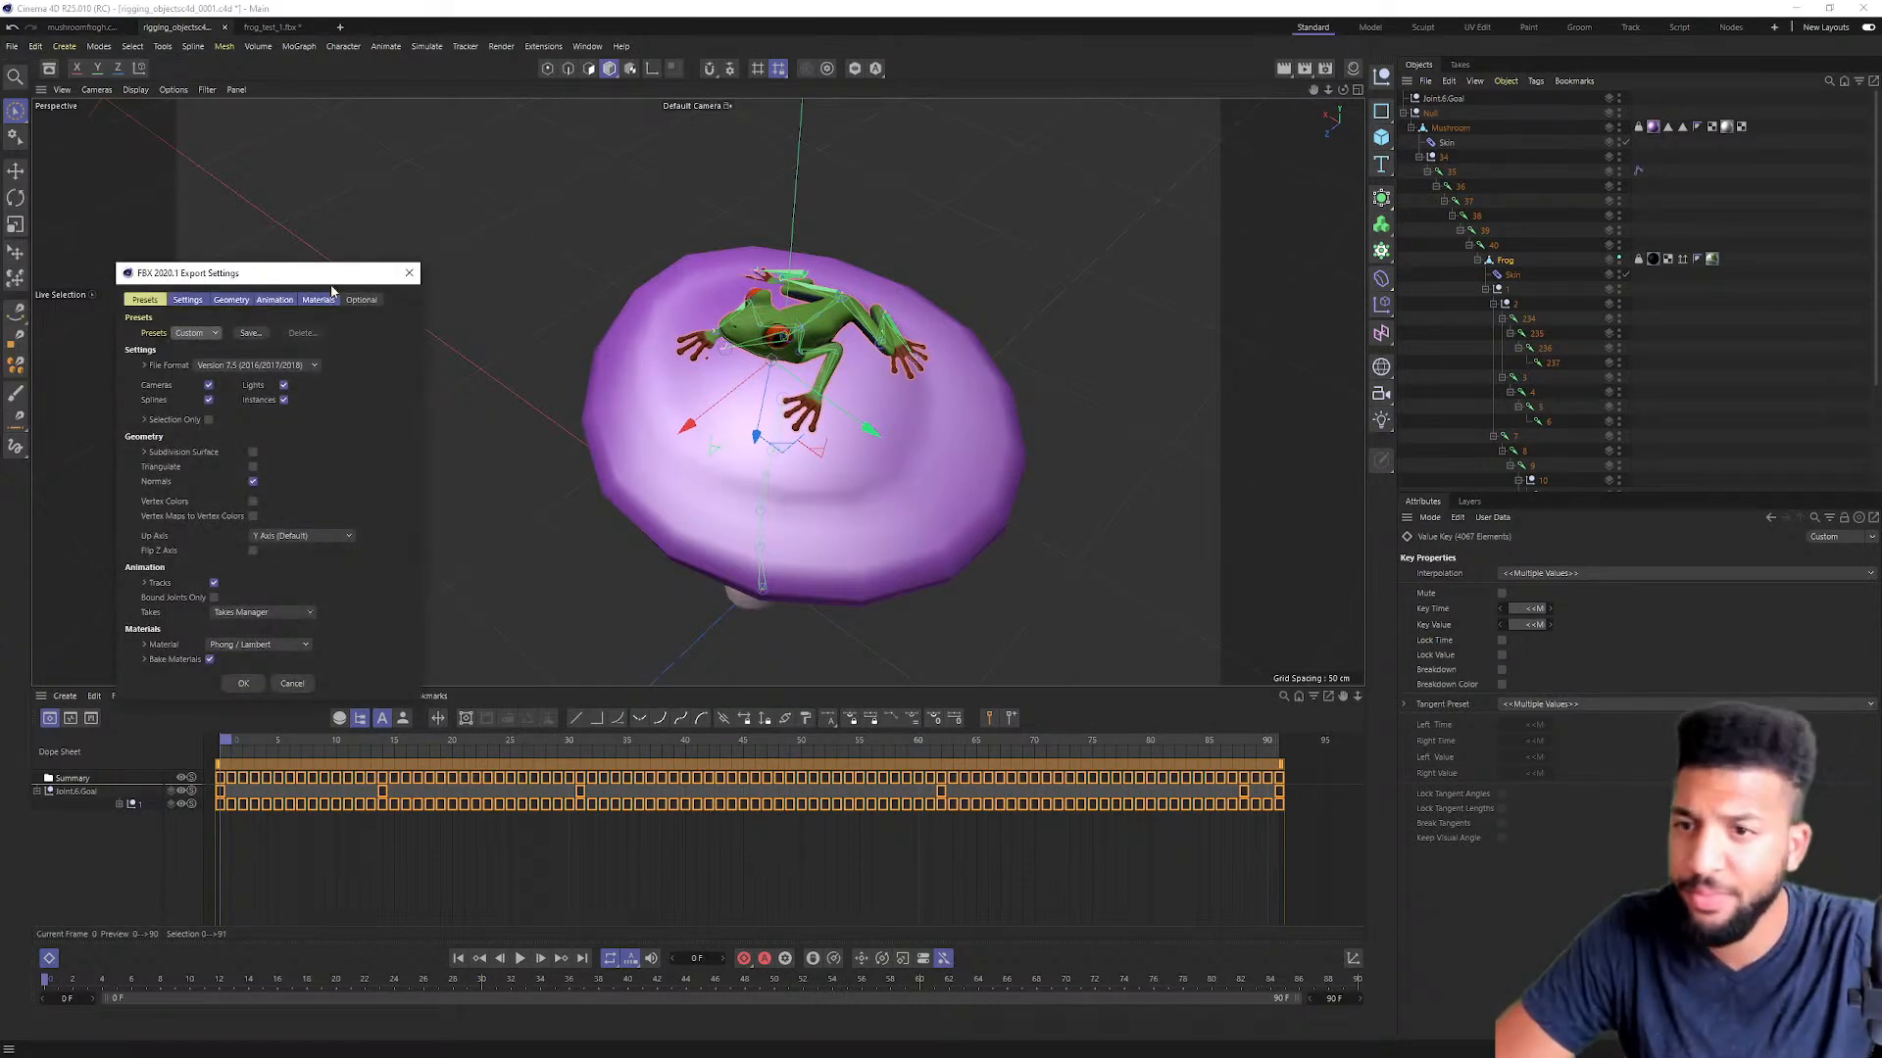
pyautogui.moveTo(245, 264); pyautogui.dragTo(901, 265)
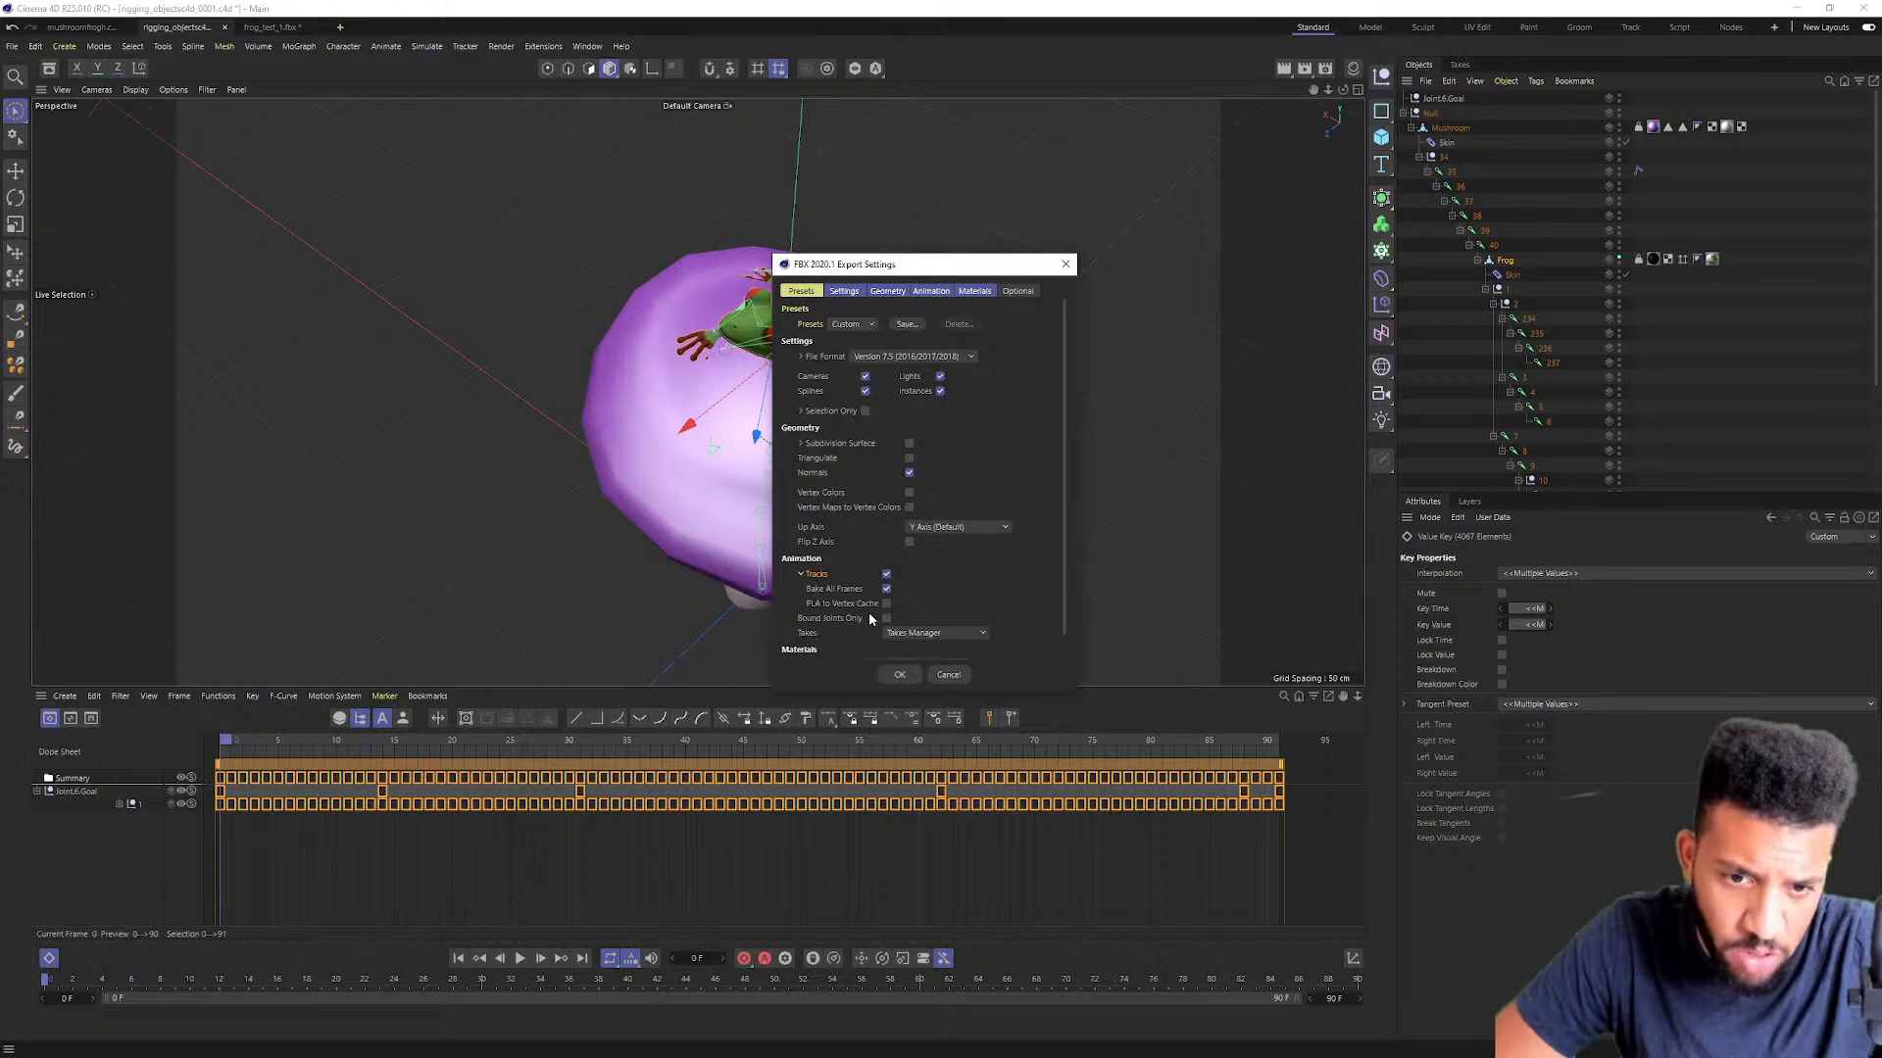
pyautogui.click(901, 676)
pyautogui.doubleClick(264, 165)
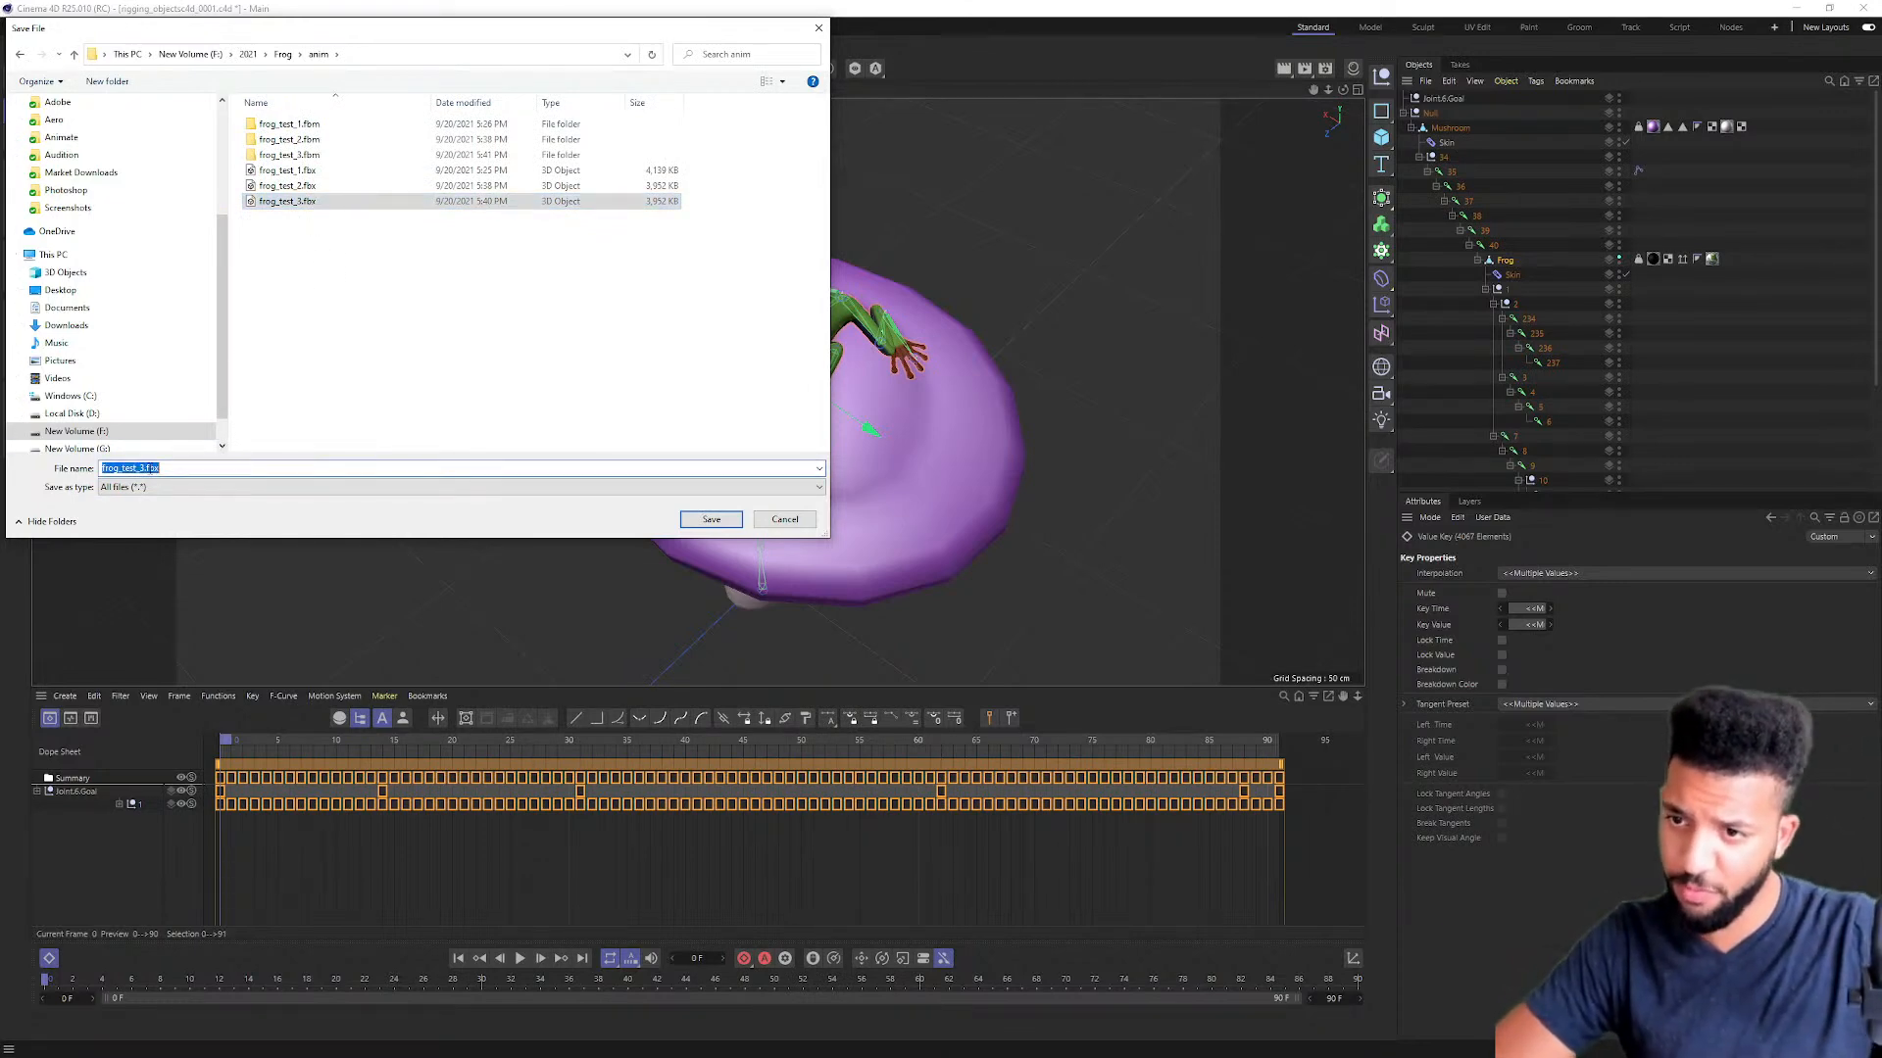
pyautogui.press('BackSpace')
pyautogui.write('5')
pyautogui.click(711, 520)
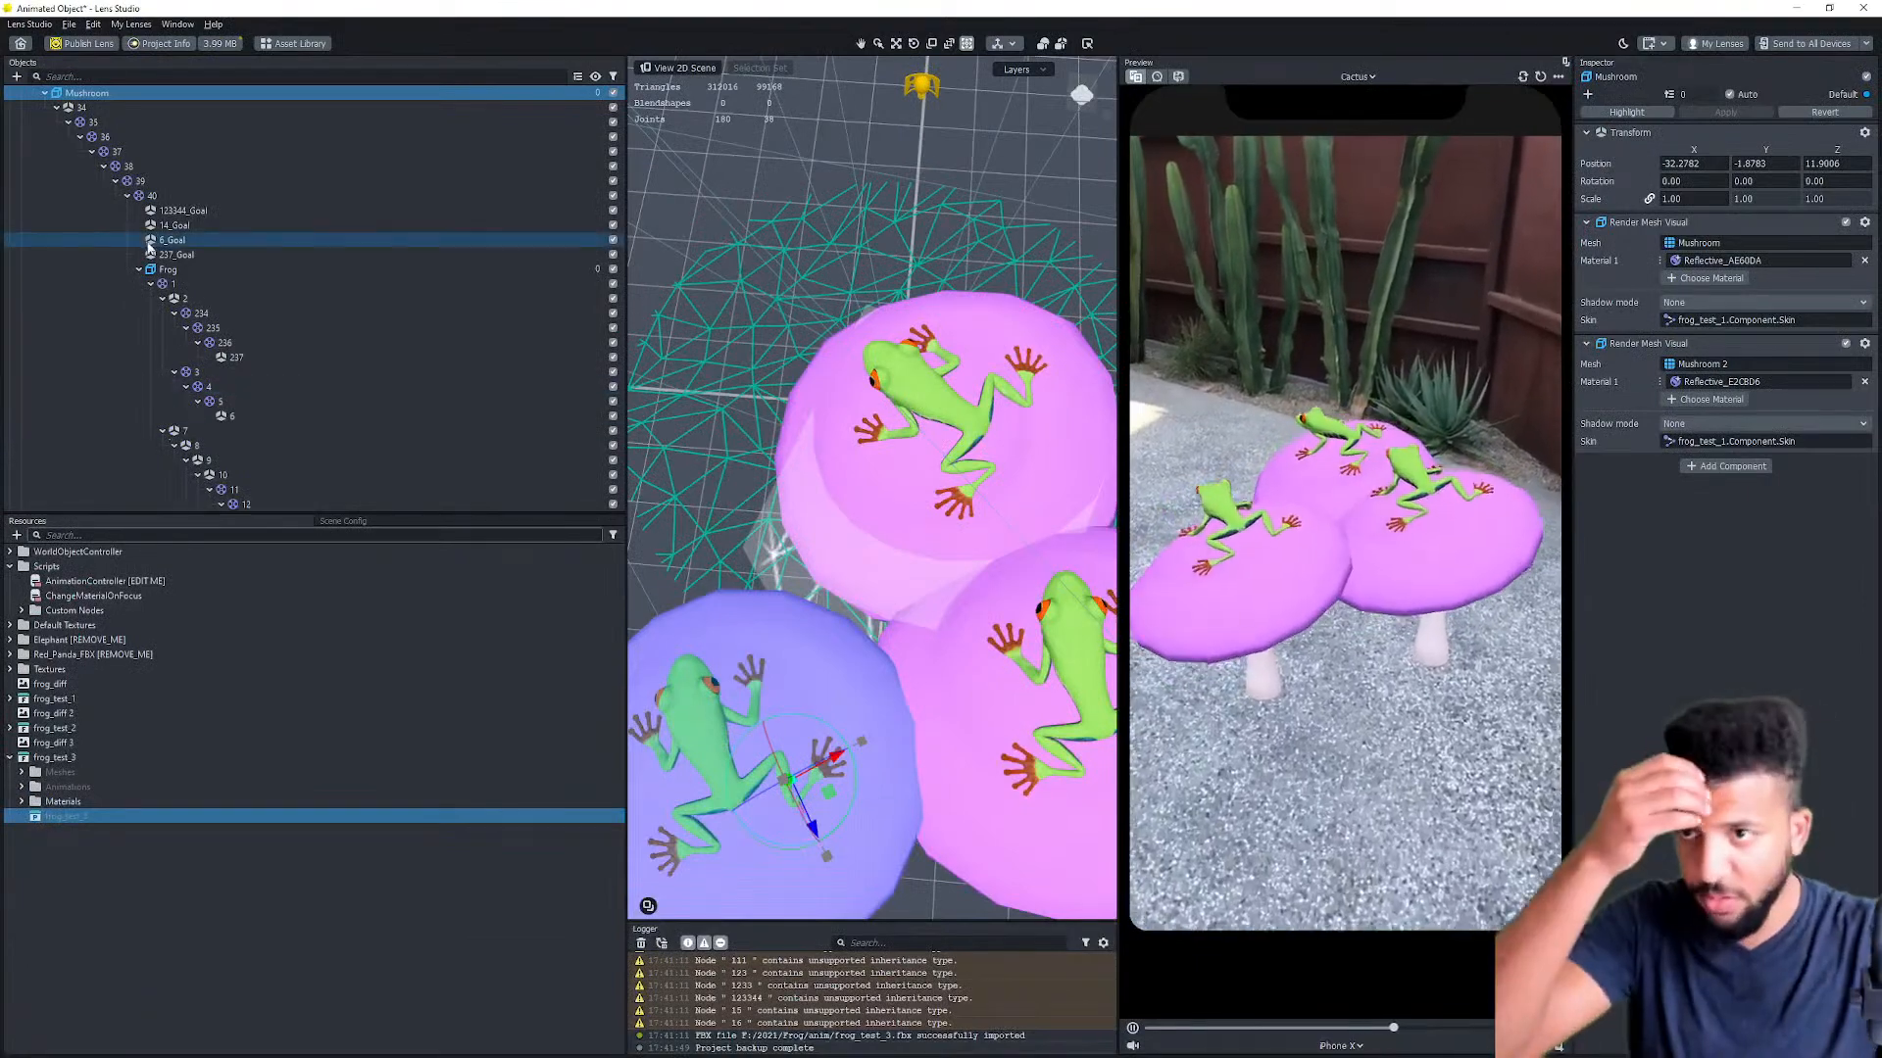
# Step: Import frog_test_5.fbx from the anim folder into the resources with the default FBX import options
pyautogui.scroll(5, 149, 247)
pyautogui.click(21, 225)
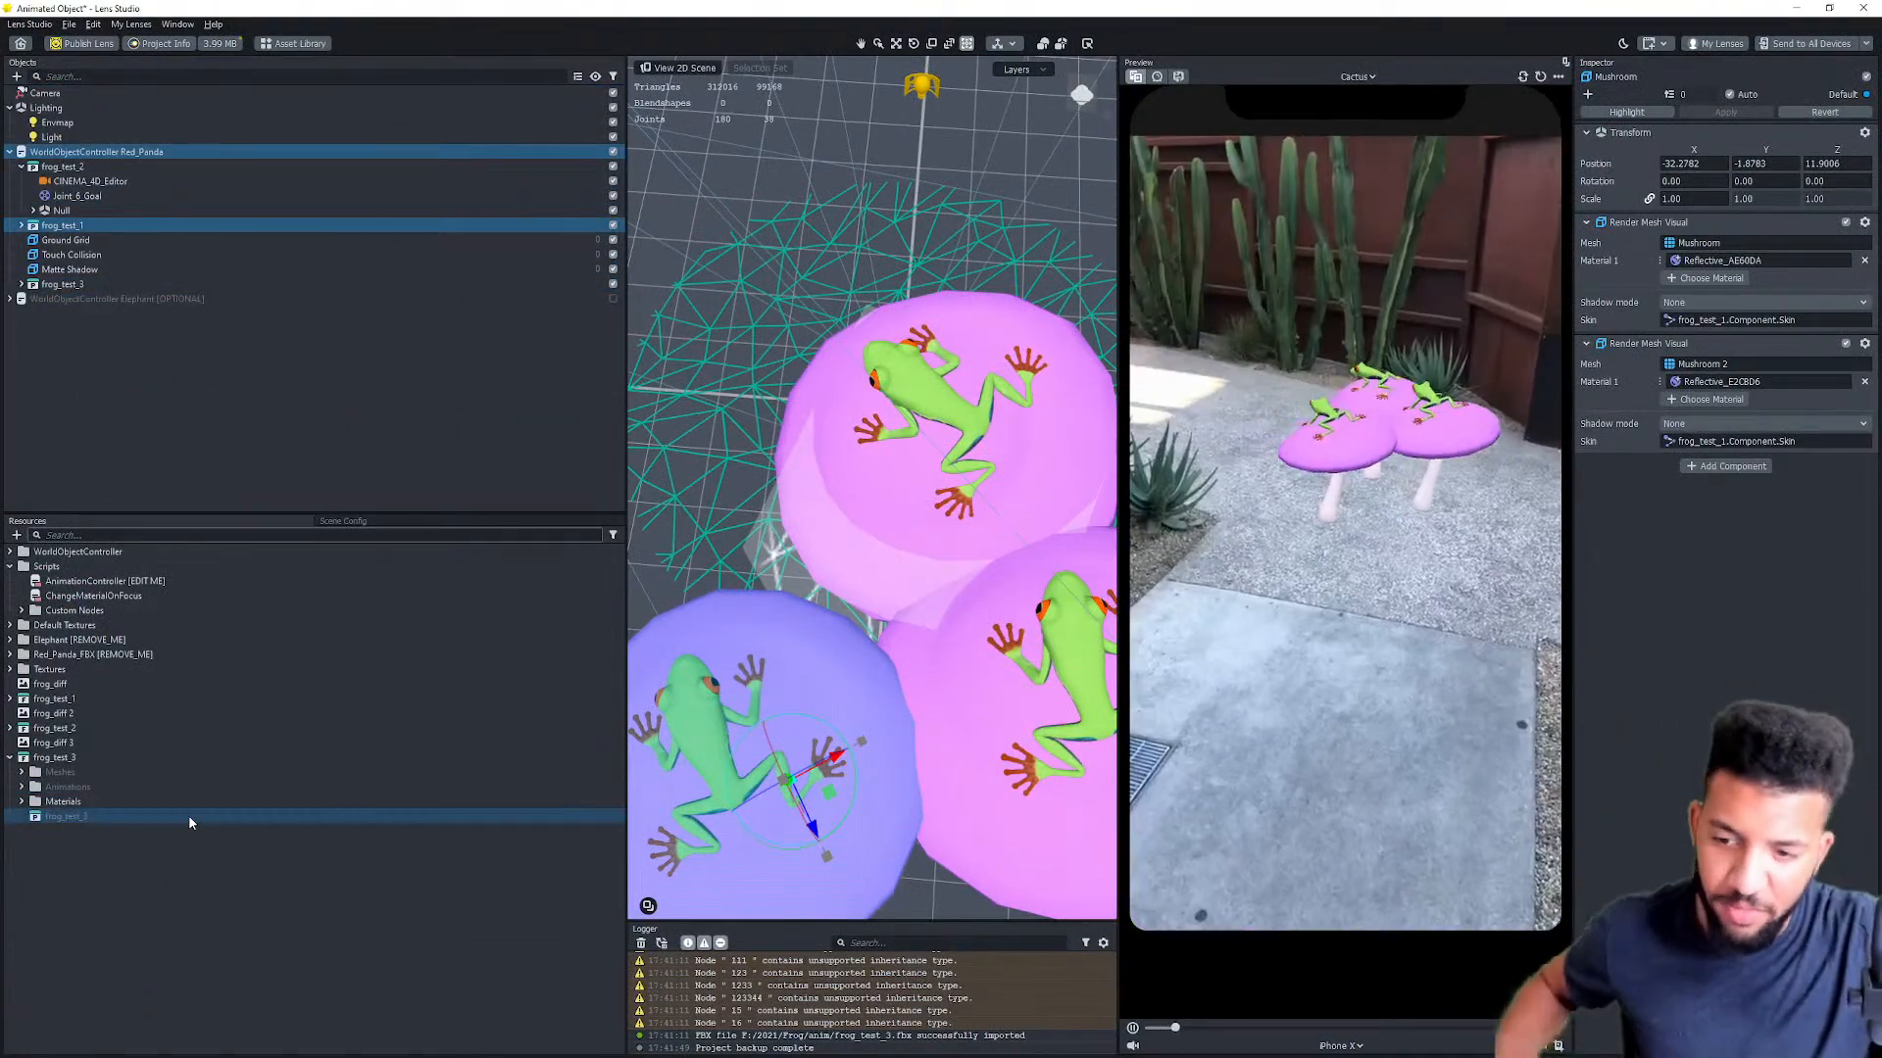
pyautogui.hotkey('ctrl', 'i')
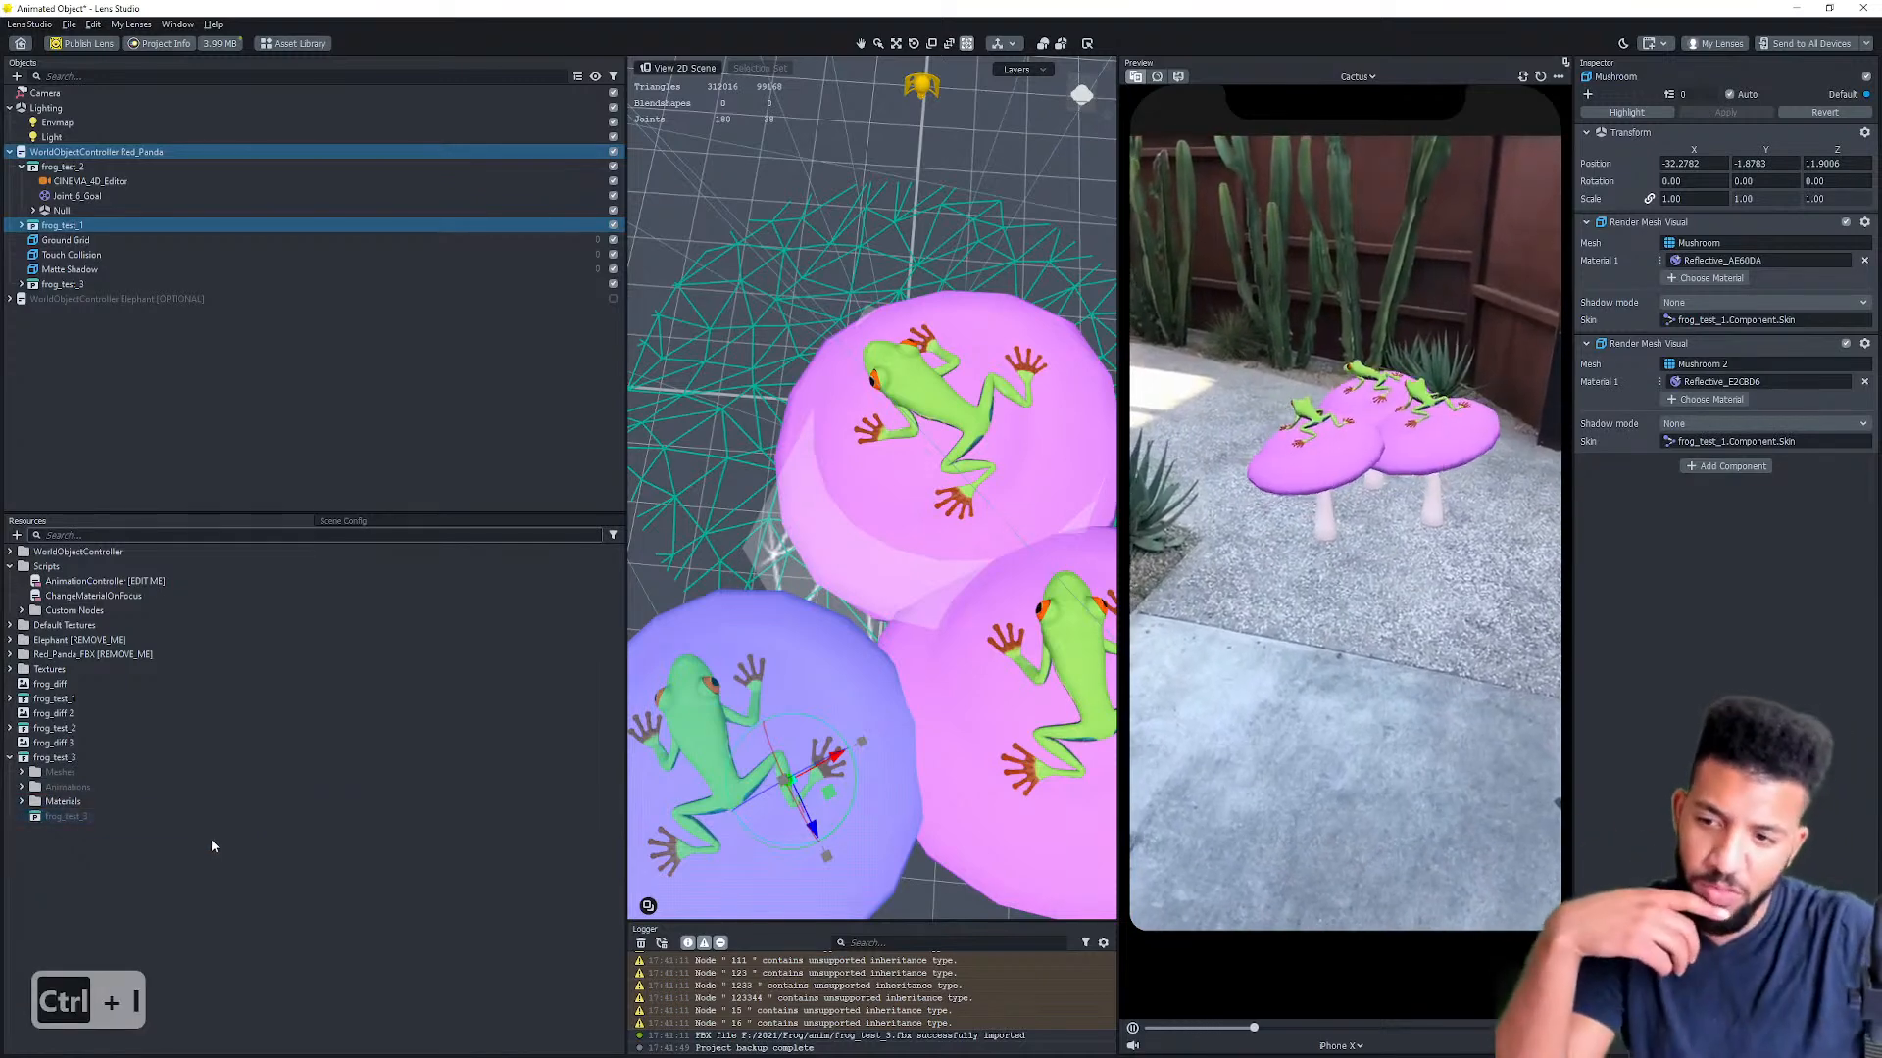
pyautogui.click(16, 536)
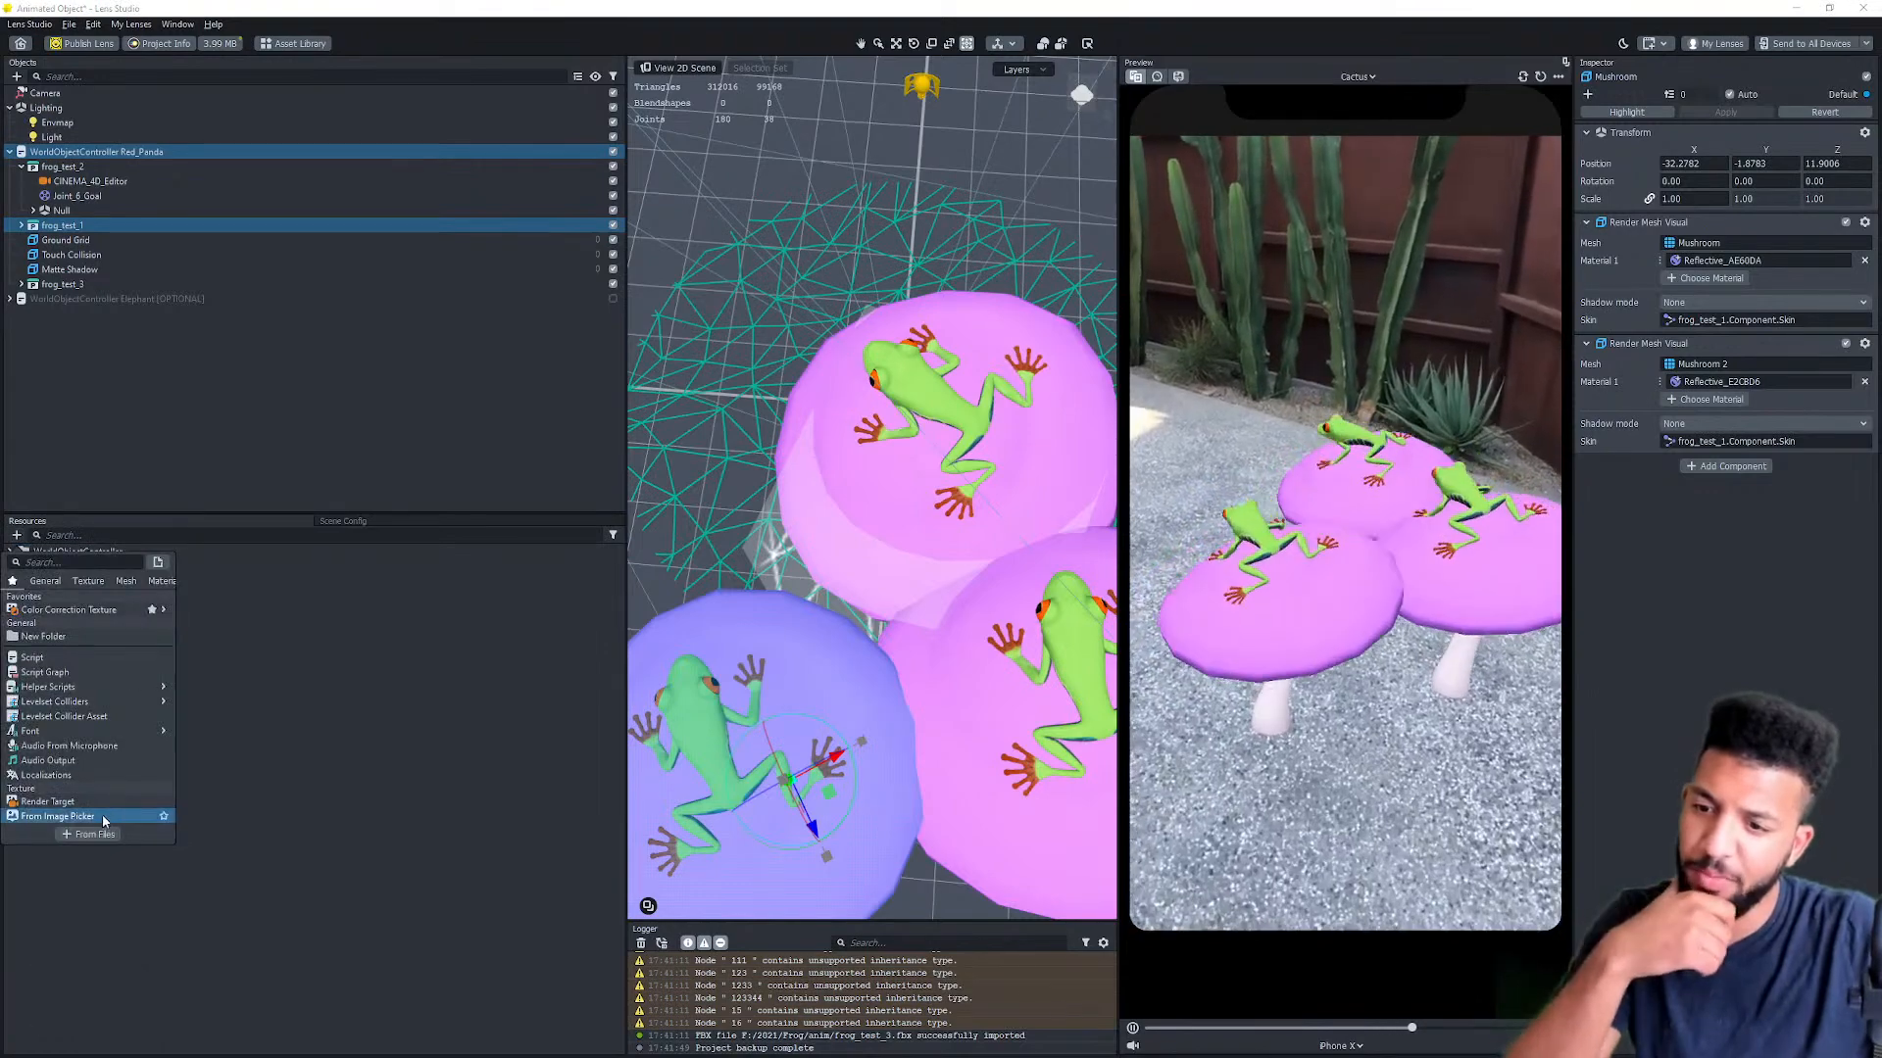
pyautogui.click(94, 835)
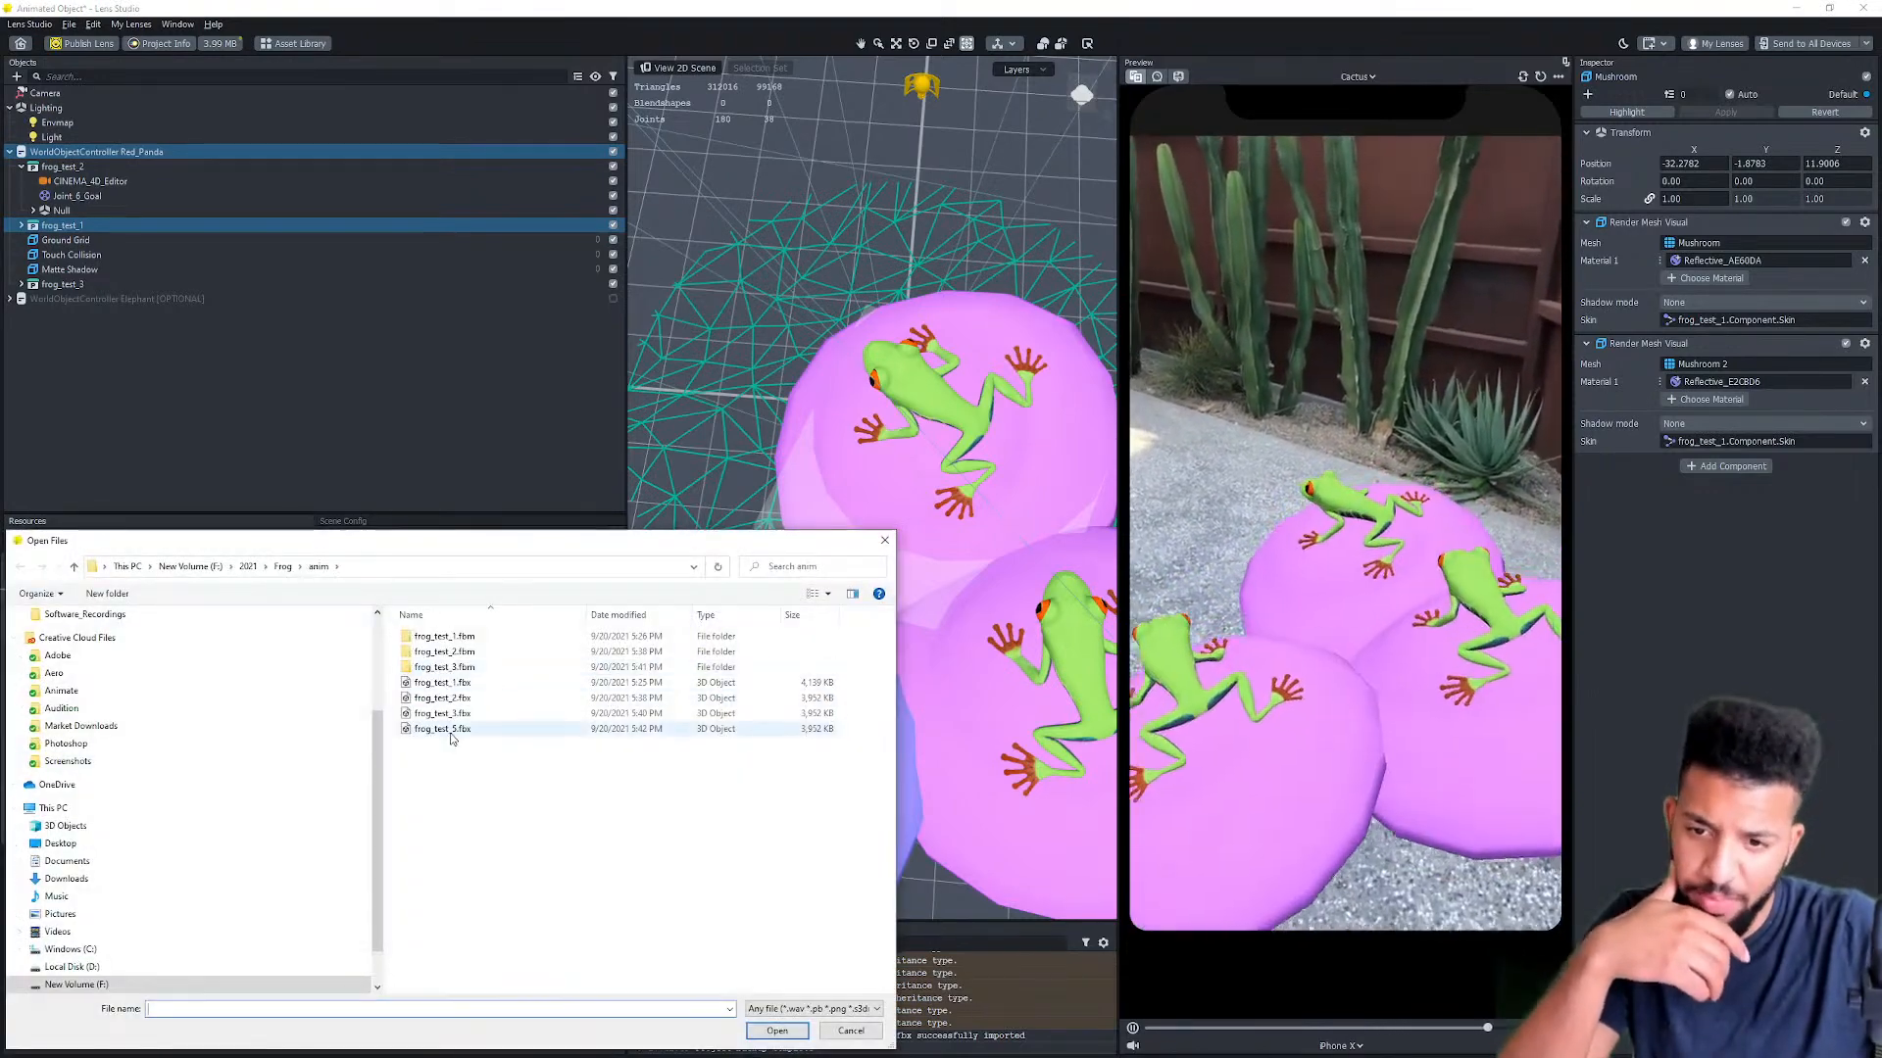
pyautogui.click(766, 1029)
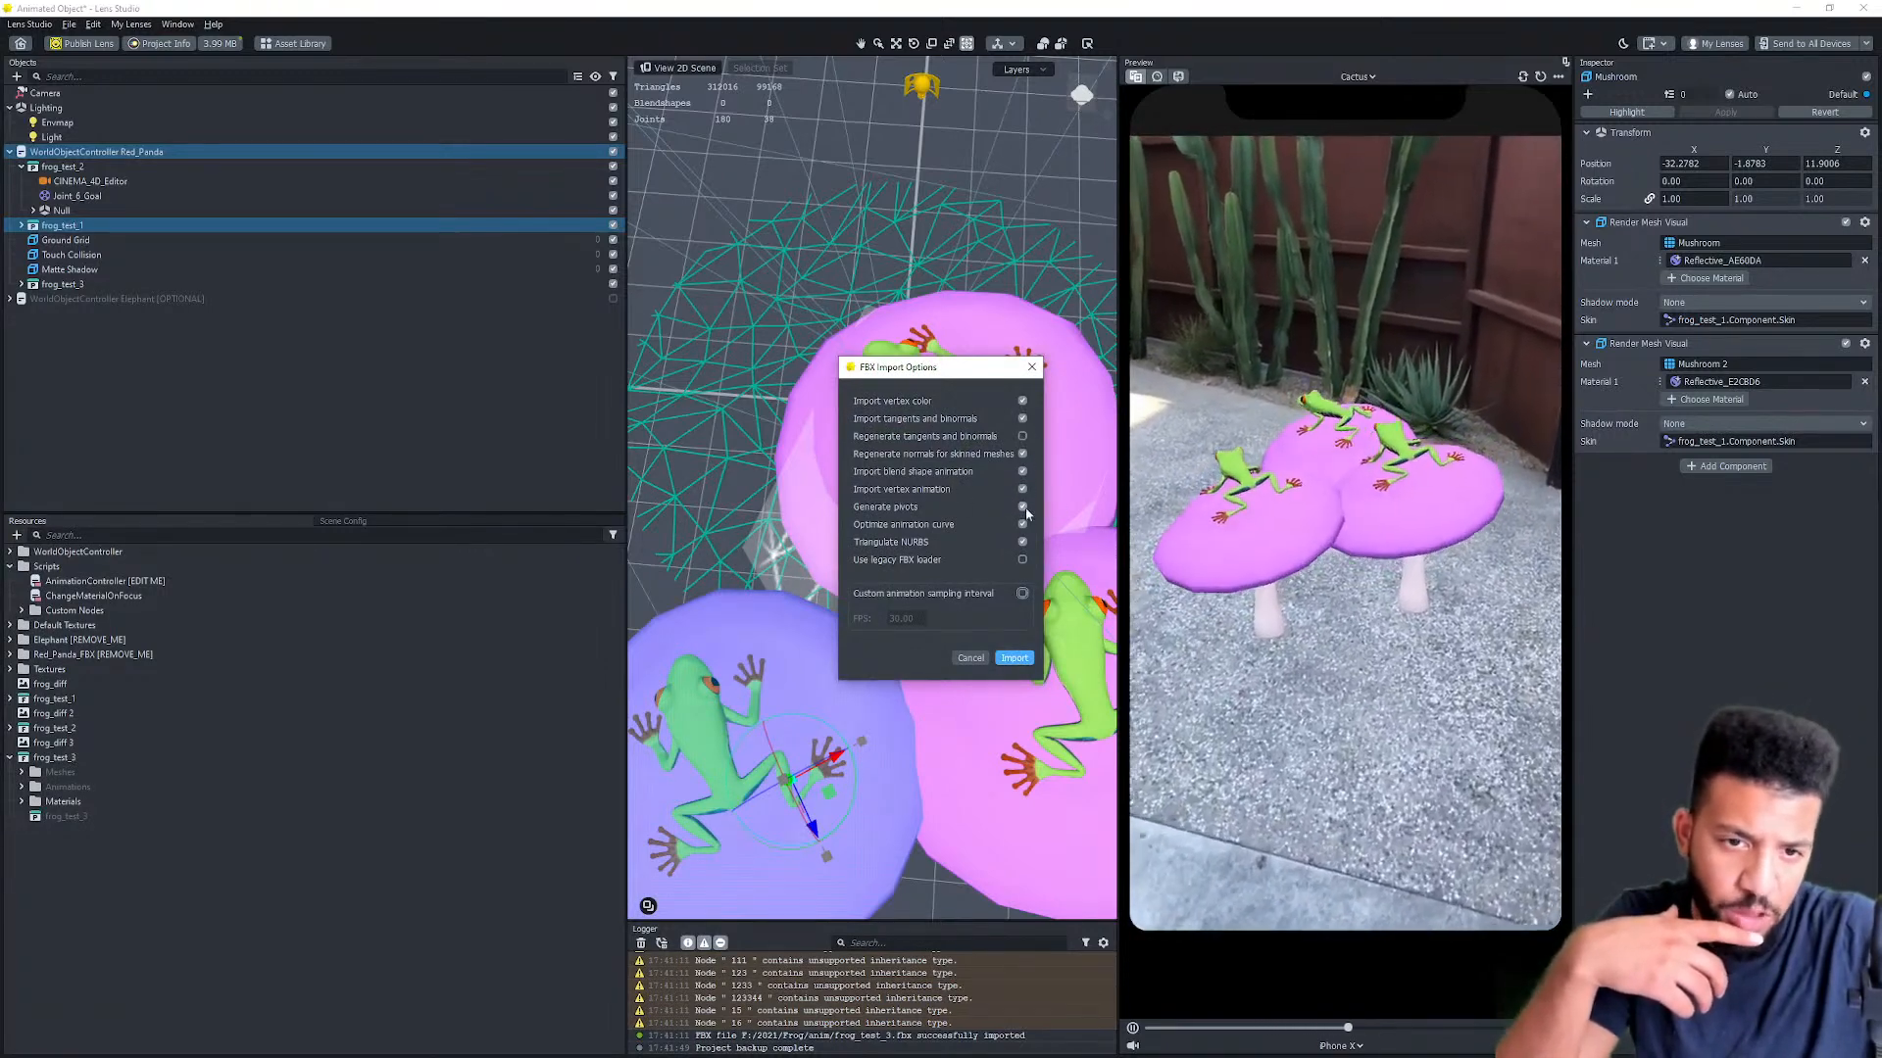
pyautogui.click(1015, 659)
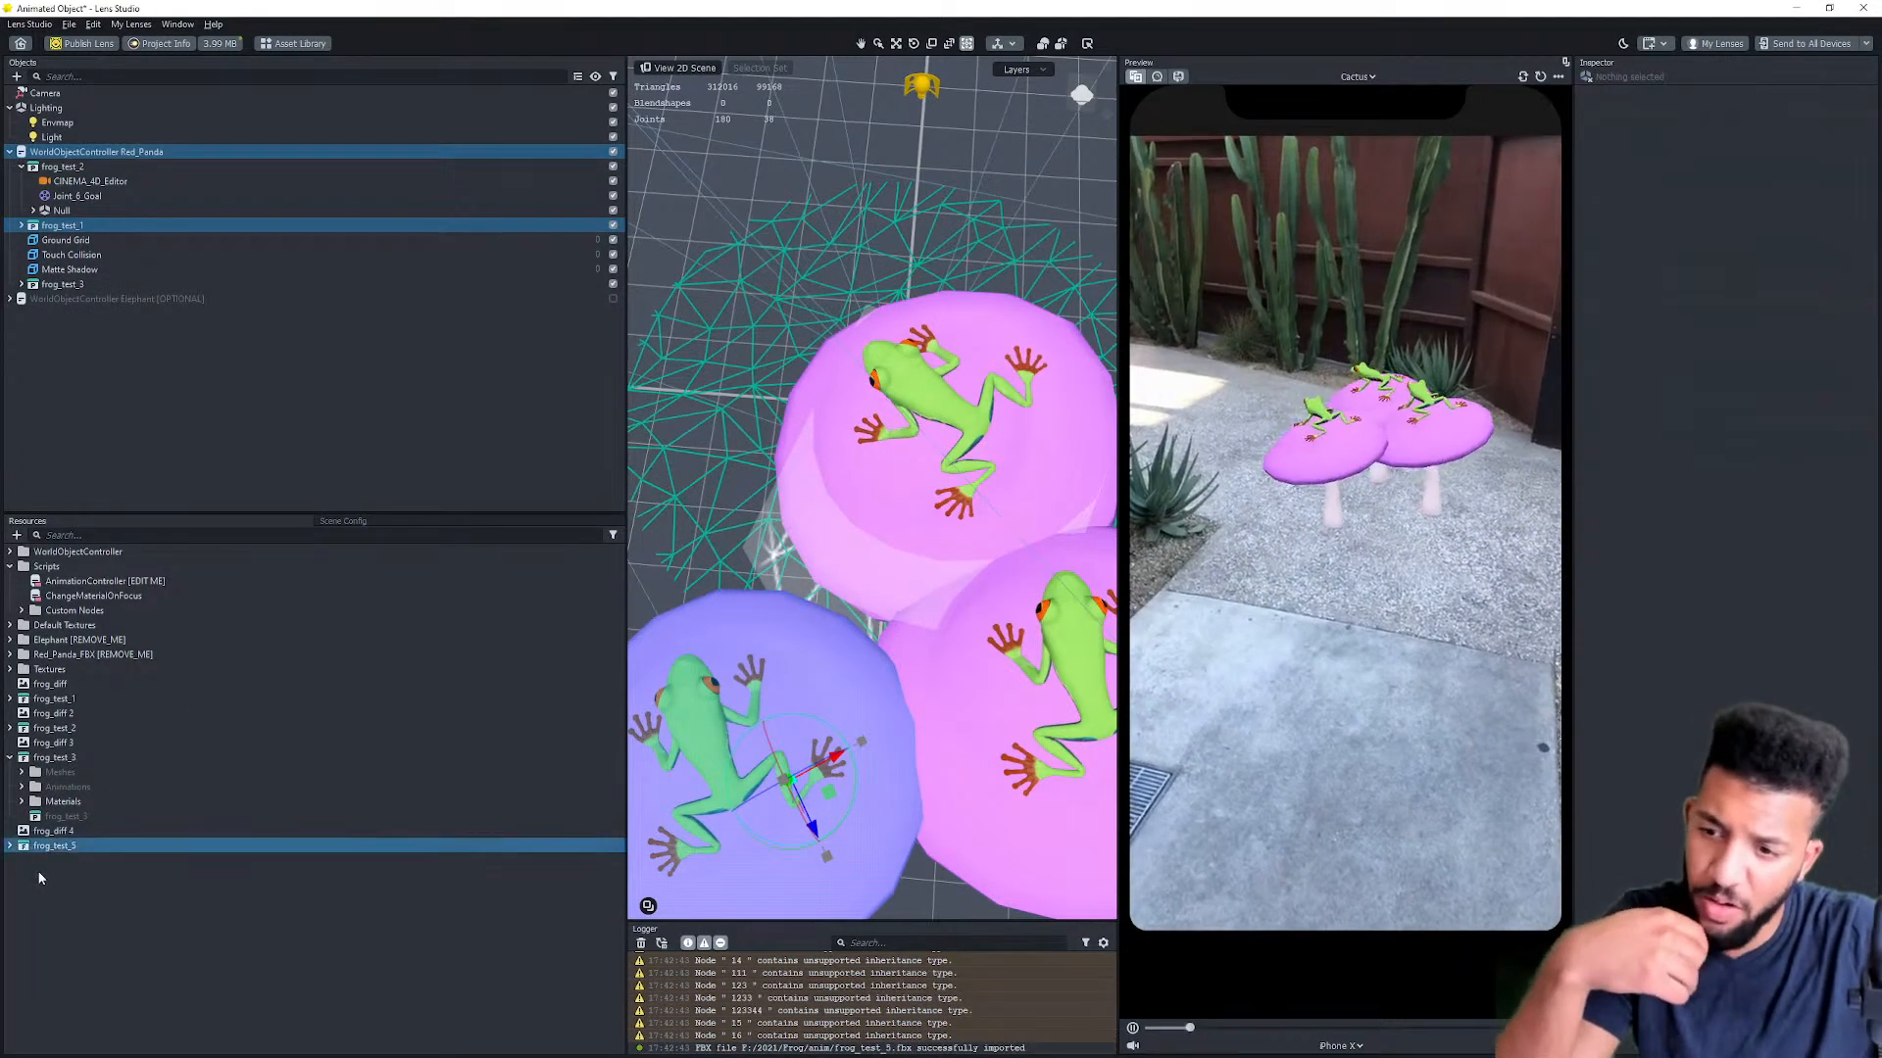
# Step: Add the frog_test_5 prefab to the scene and move it beside the other frogs, to about X 28.64, Z 58.25
pyautogui.moveTo(63, 905); pyautogui.dragTo(74, 190)
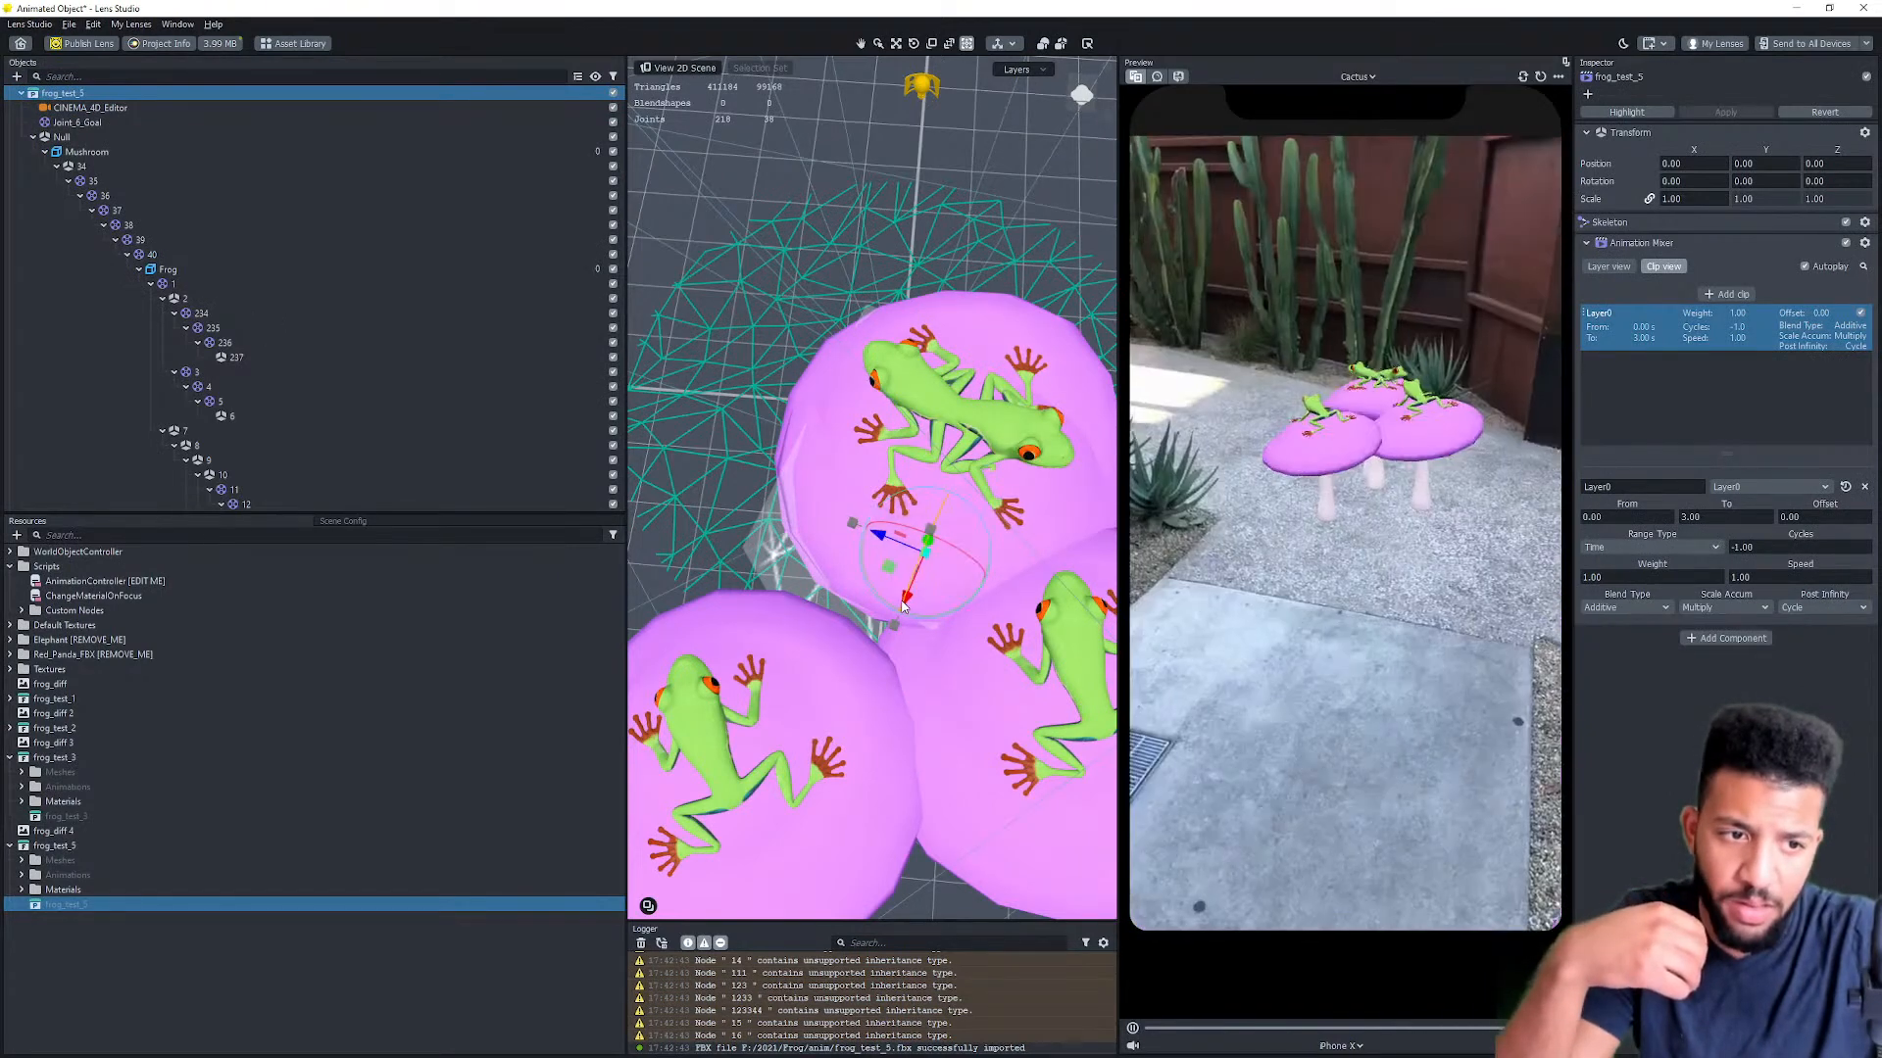
pyautogui.moveTo(888, 571); pyautogui.dragTo(667, 583)
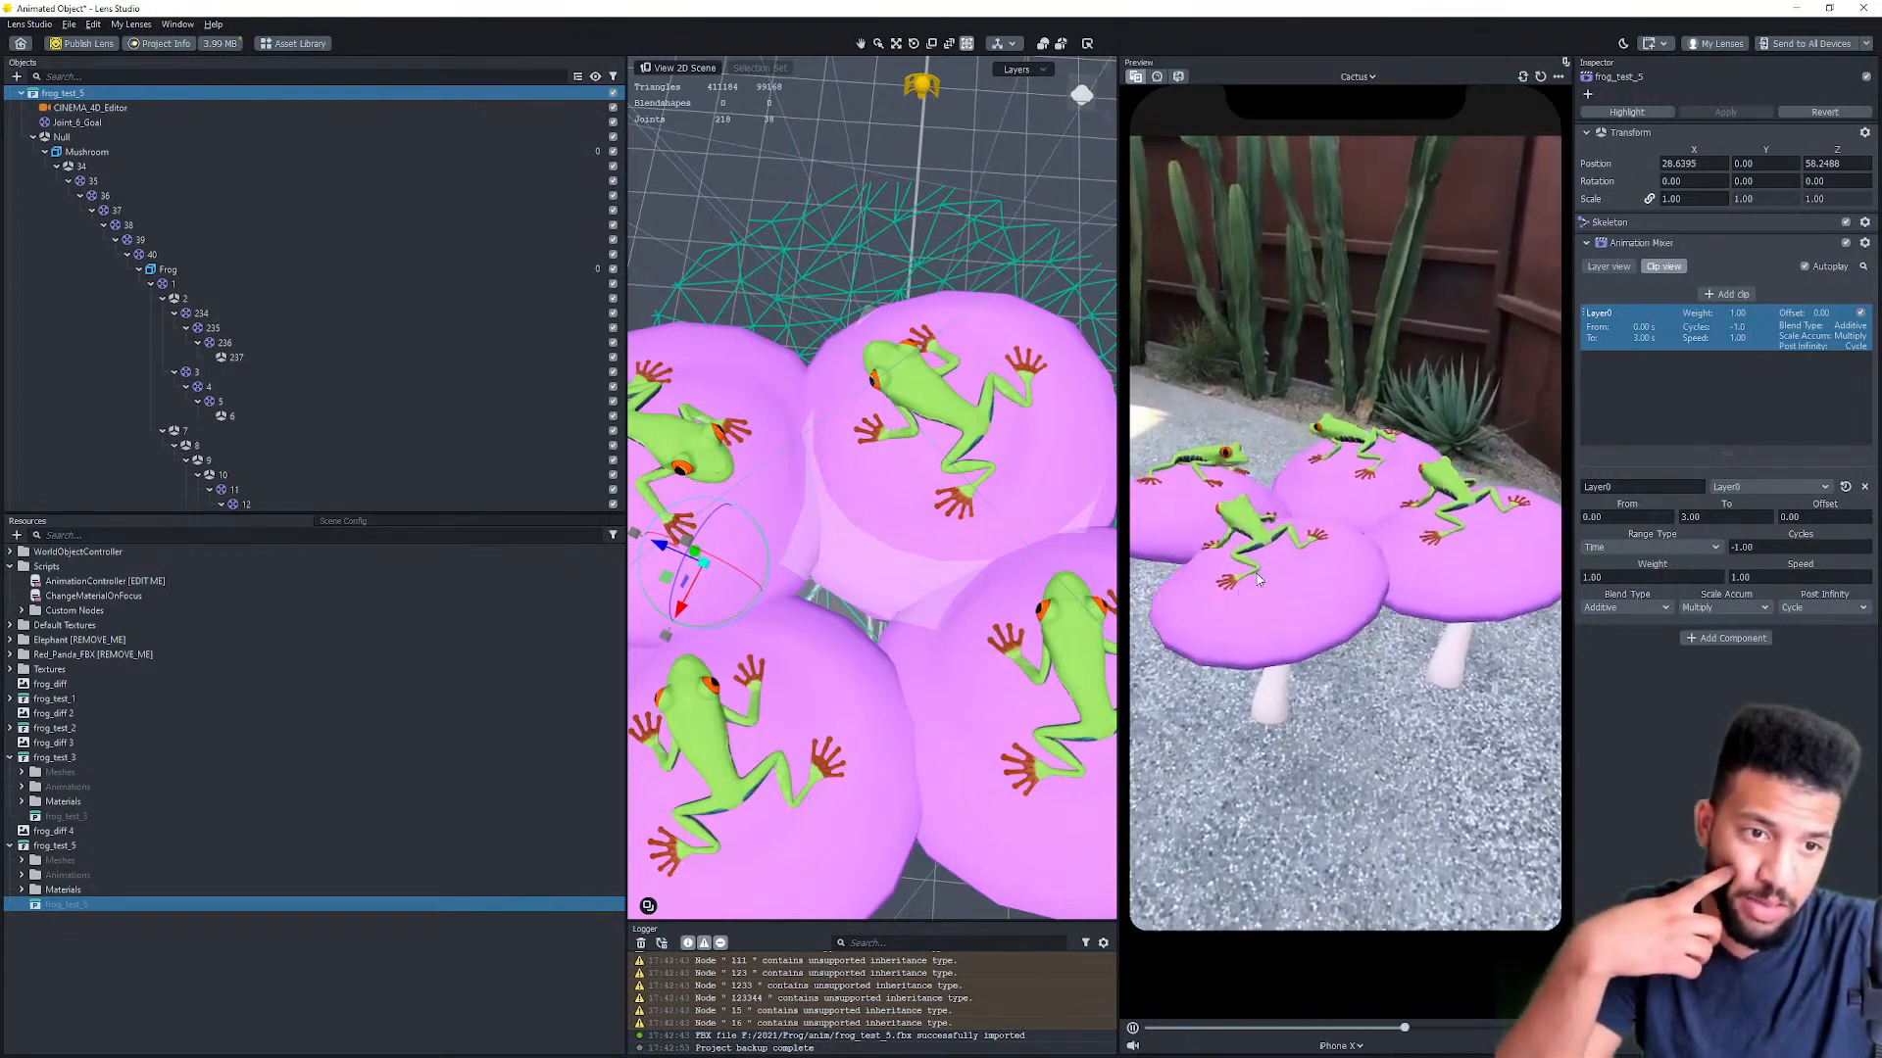
# Step: Switch to Cinema 4D, undo the earlier frog bake and the removal of the goals and IK tags, and play back the animation
pyautogui.click(1800, 10)
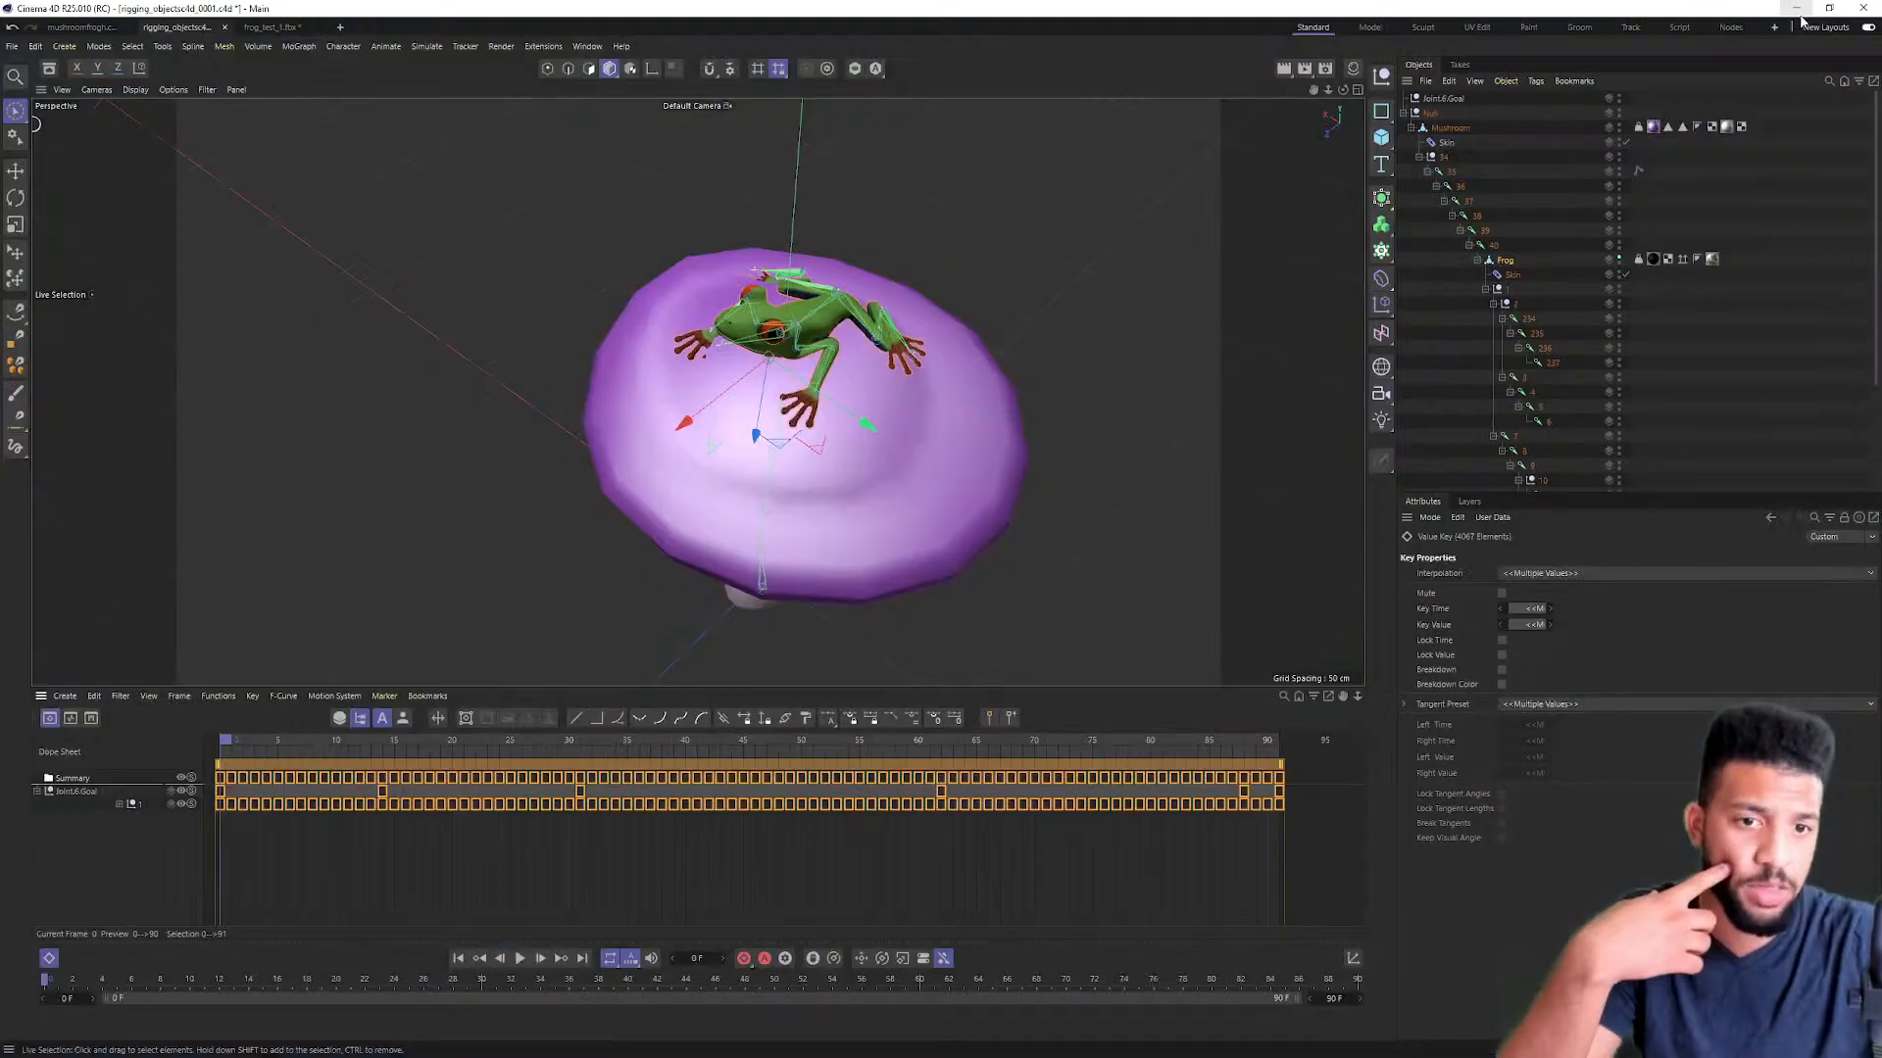
pyautogui.moveTo(815, 750); pyautogui.dragTo(737, 742)
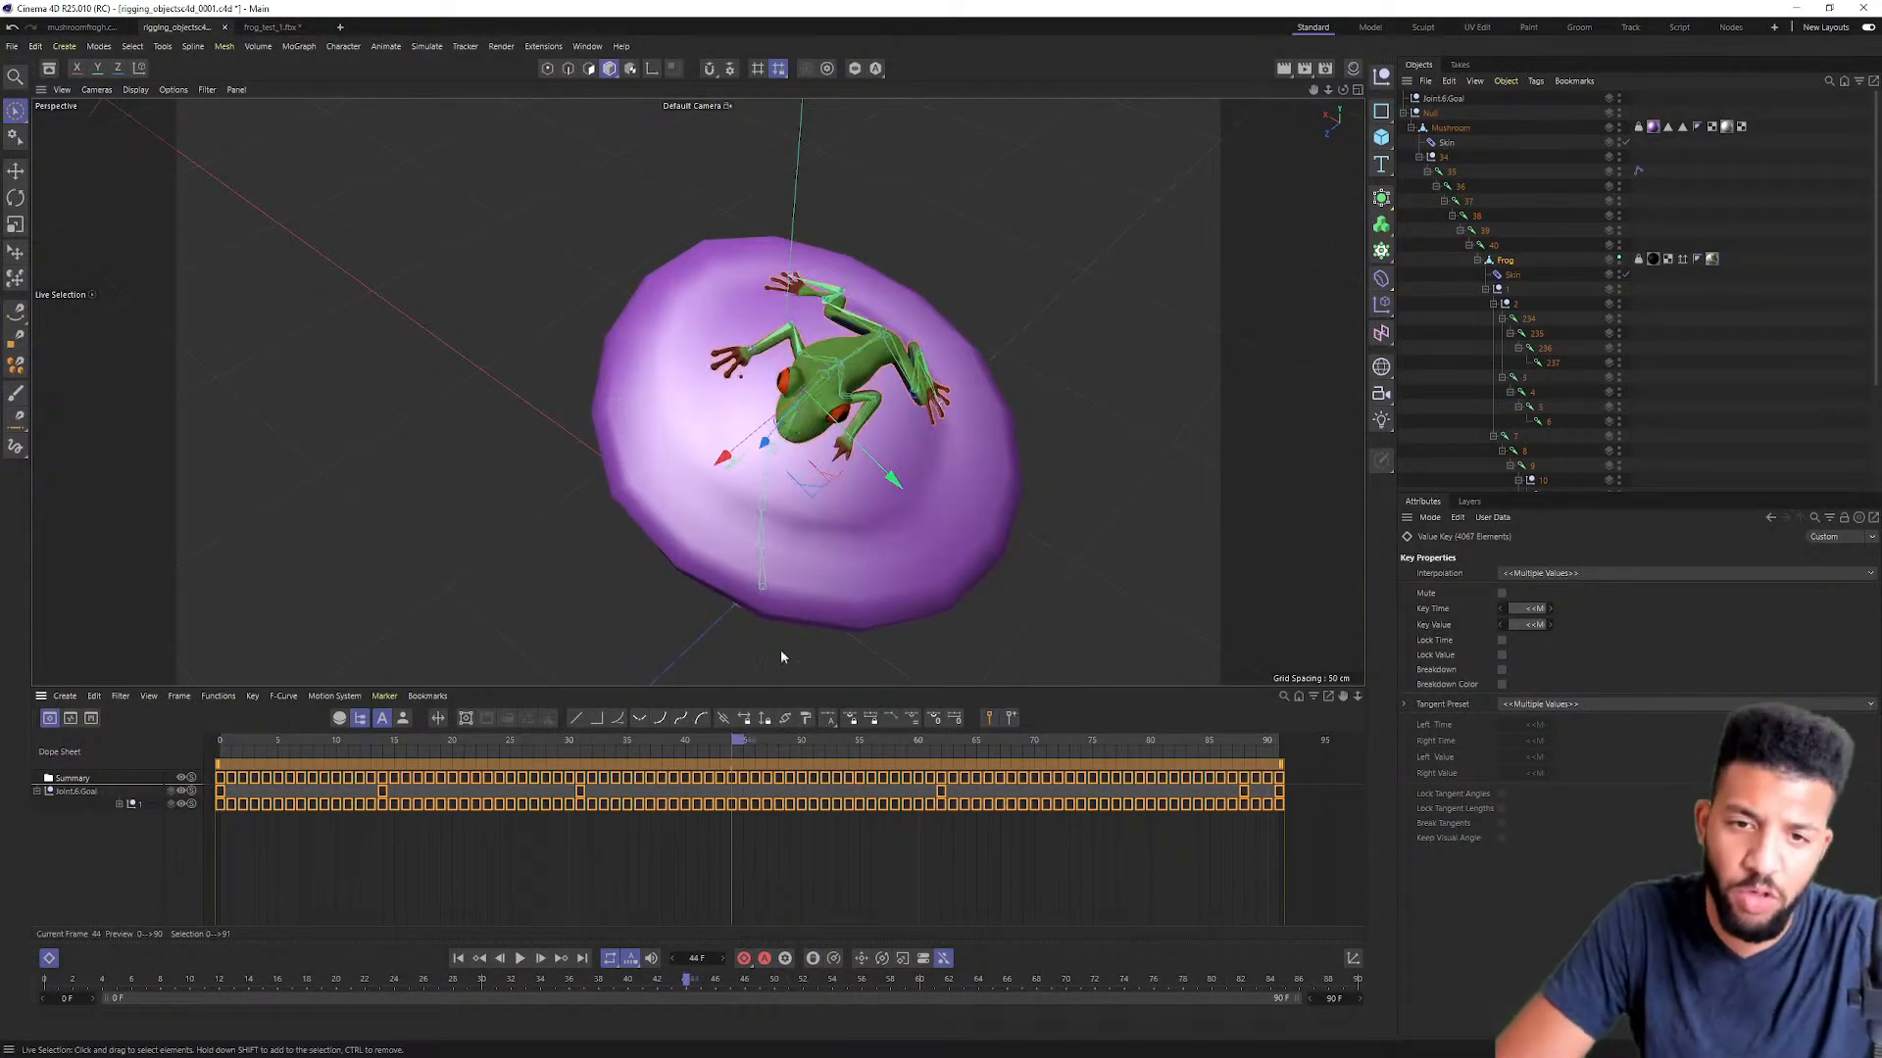
pyautogui.hotkey('ctrl', 'z')
pyautogui.hotkey('ctrl', 'z')
pyautogui.hotkey('ctrl', 'z')
pyautogui.hotkey('ctrl', 'z')
pyautogui.hotkey('ctrl', 'z')
pyautogui.hotkey('ctrl', 'z')
pyautogui.hotkey('ctrl', 'z')
pyautogui.hotkey('ctrl', 'z')
pyautogui.hotkey('ctrl', 'z')
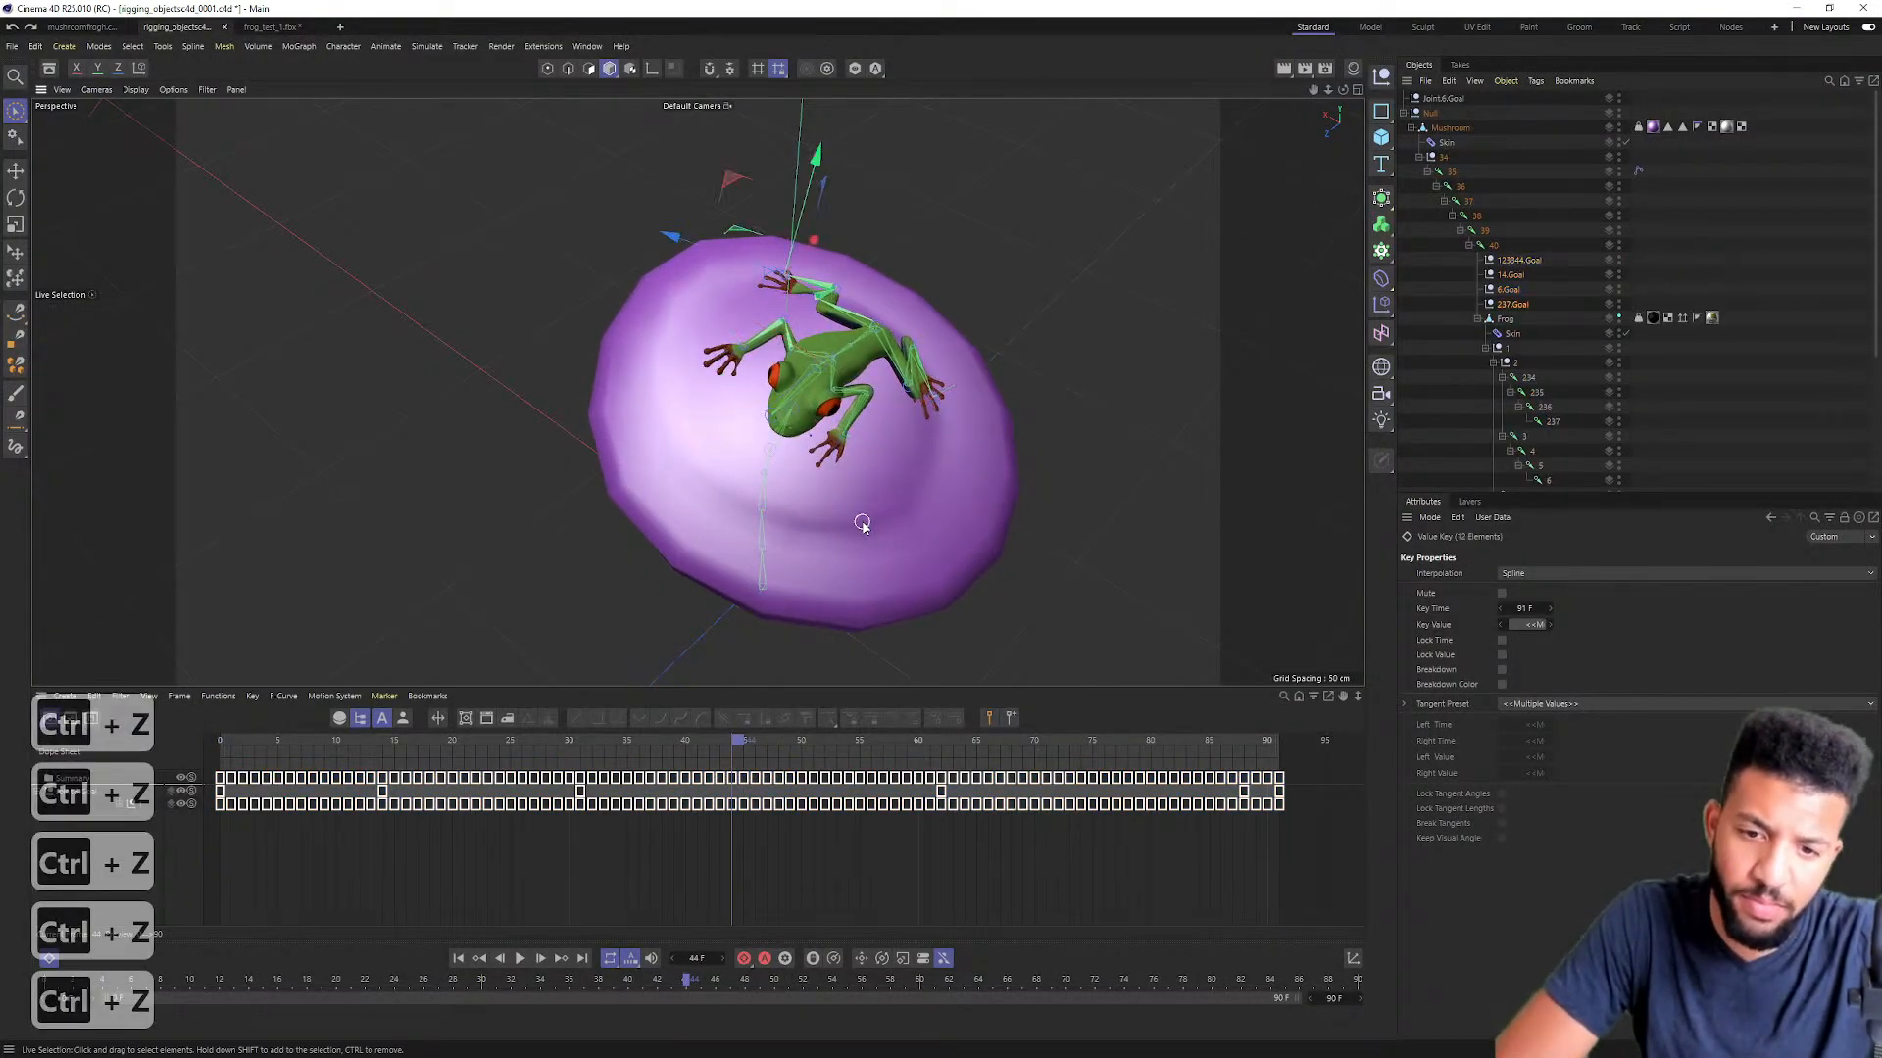
pyautogui.hotkey('ctrl', 'z')
pyautogui.hotkey('ctrl', 'z')
pyautogui.hotkey('ctrl', 'z')
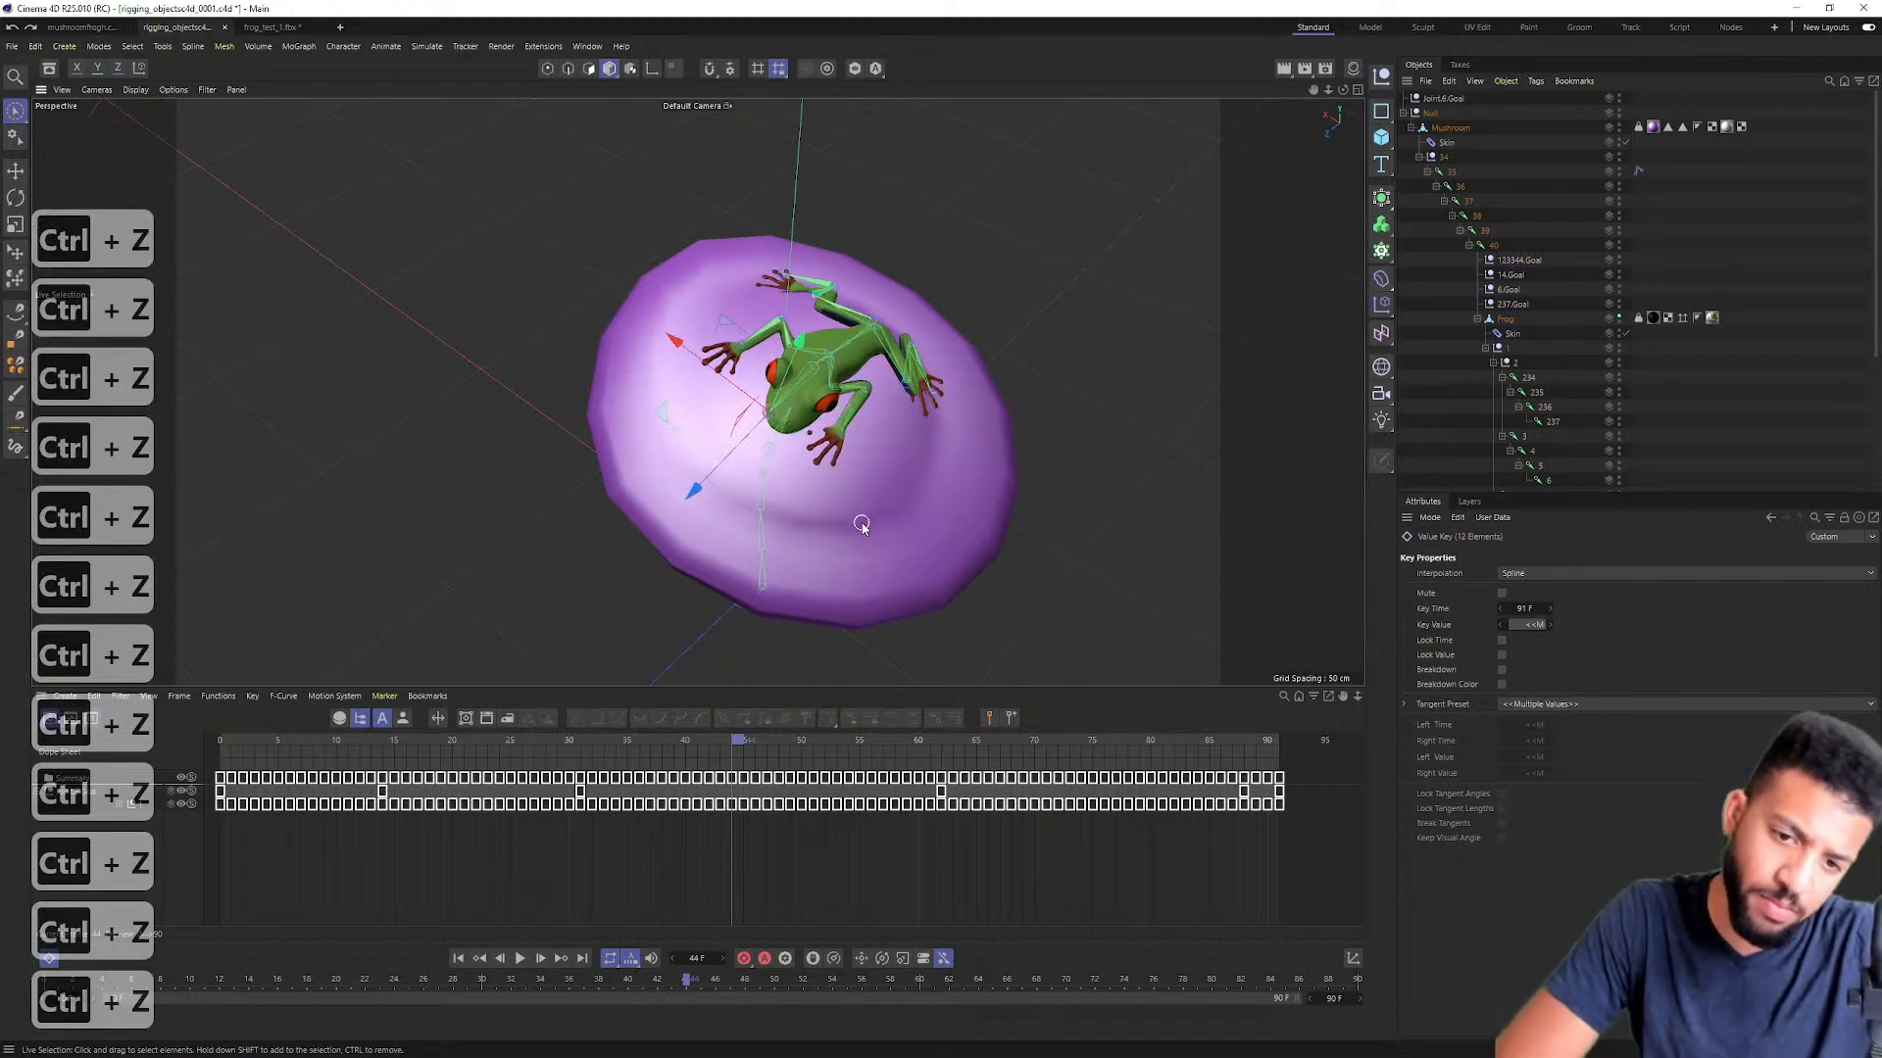
pyautogui.hotkey('ctrl', 'z')
pyautogui.hotkey('ctrl', 'z')
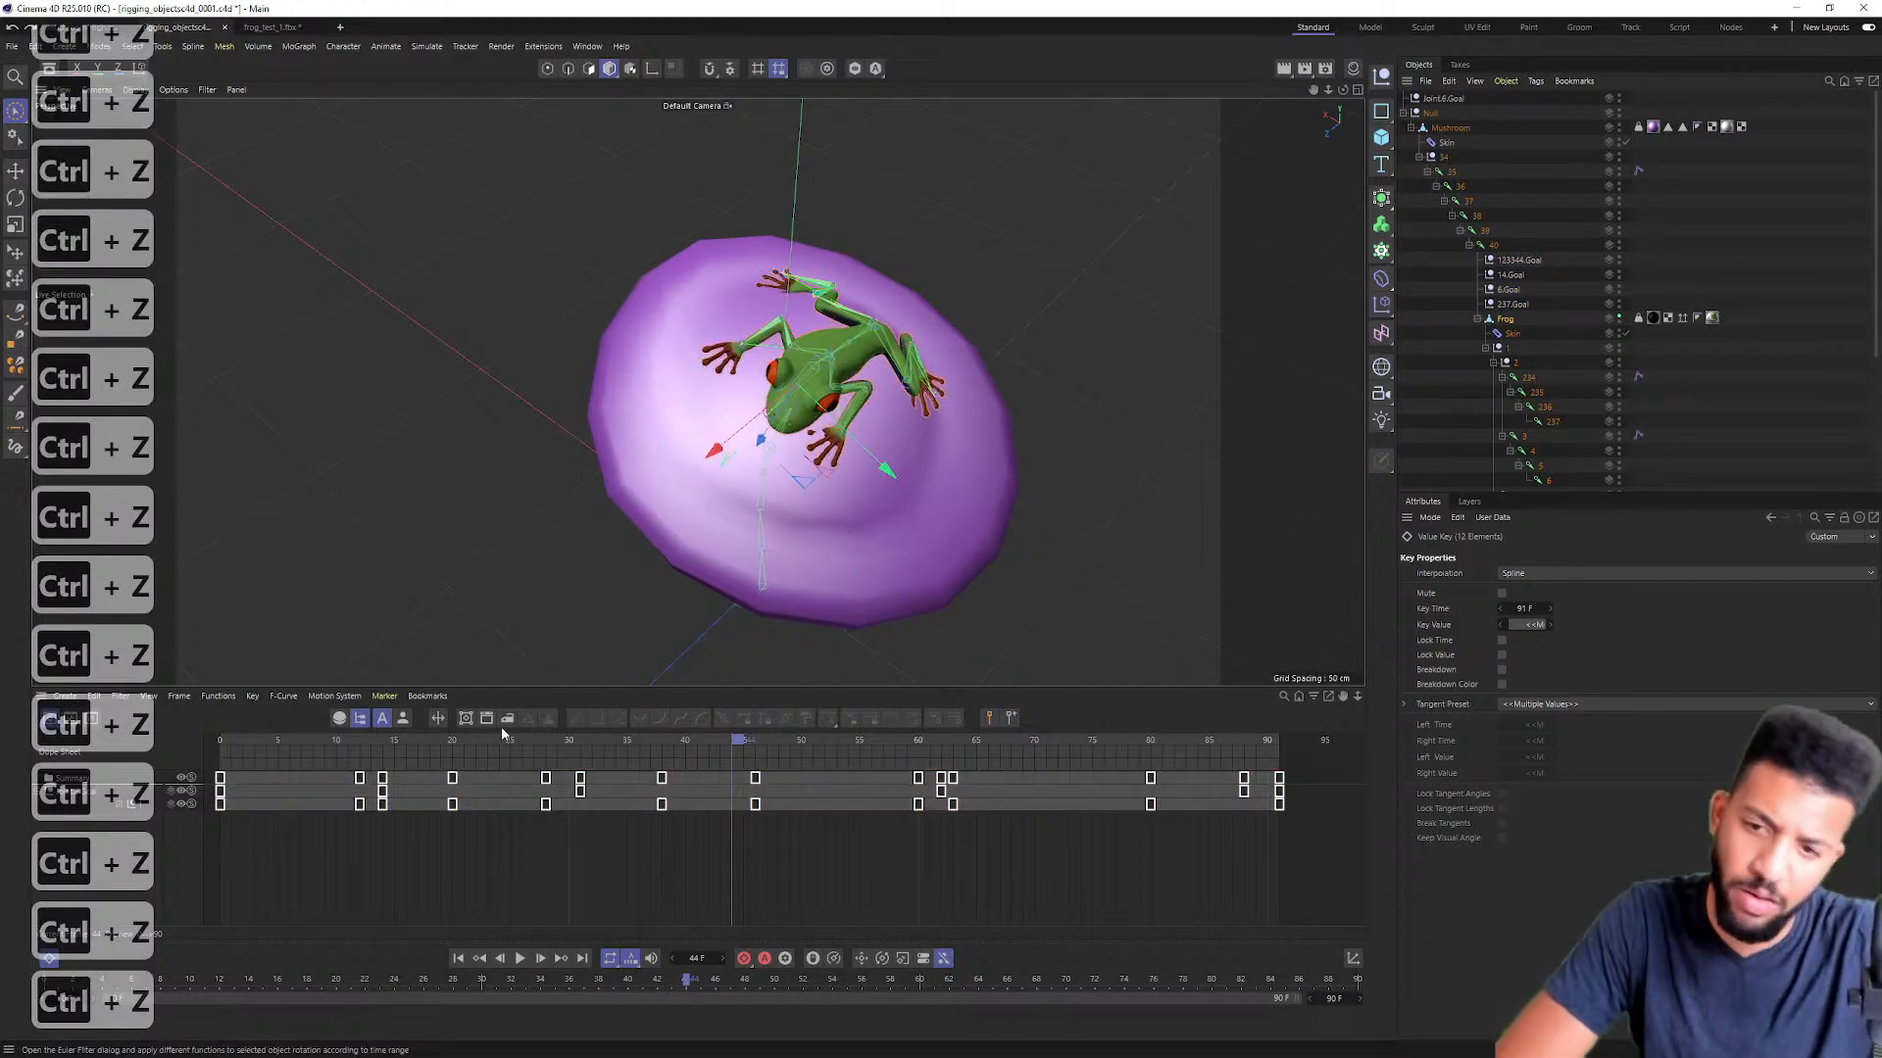
pyautogui.moveTo(509, 745); pyautogui.dragTo(284, 733)
pyautogui.press('F8')
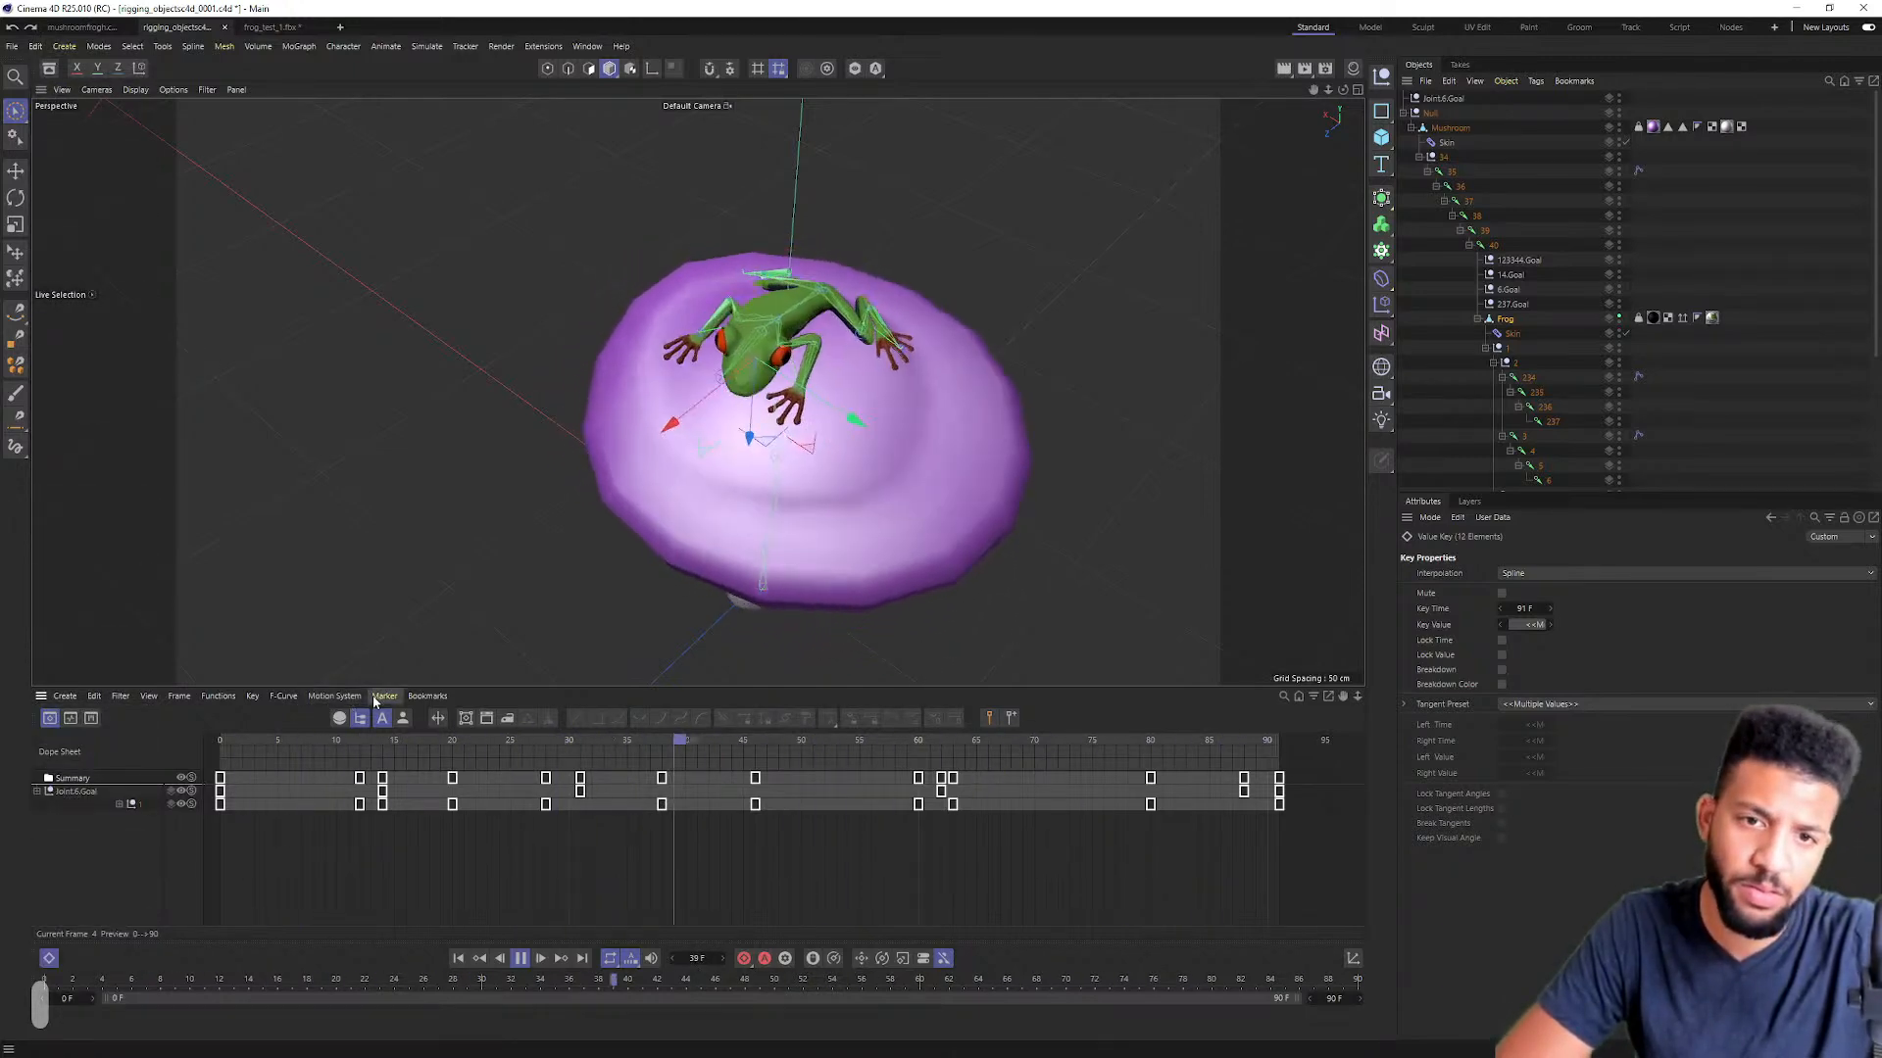
pyautogui.press('F8')
pyautogui.moveTo(481, 746); pyautogui.dragTo(219, 747)
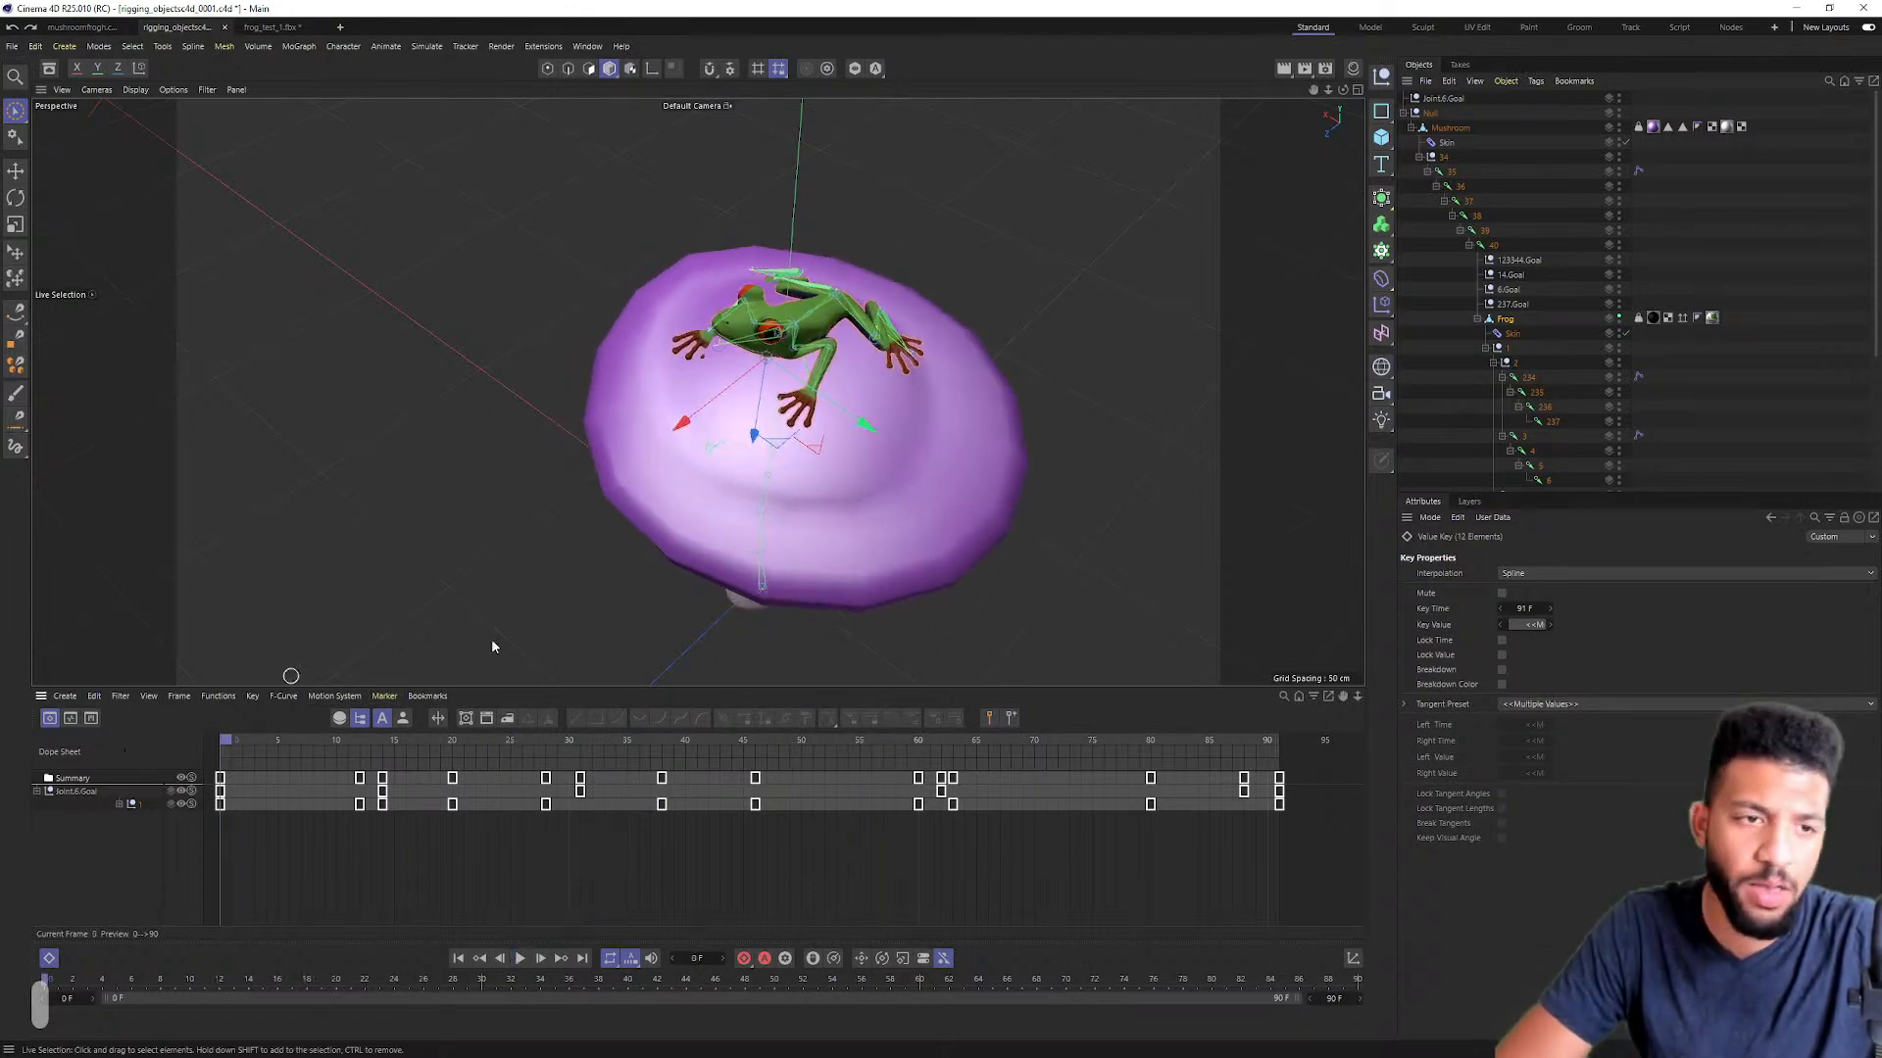
pyautogui.click(1505, 320)
pyautogui.scroll(-5, 1506, 333)
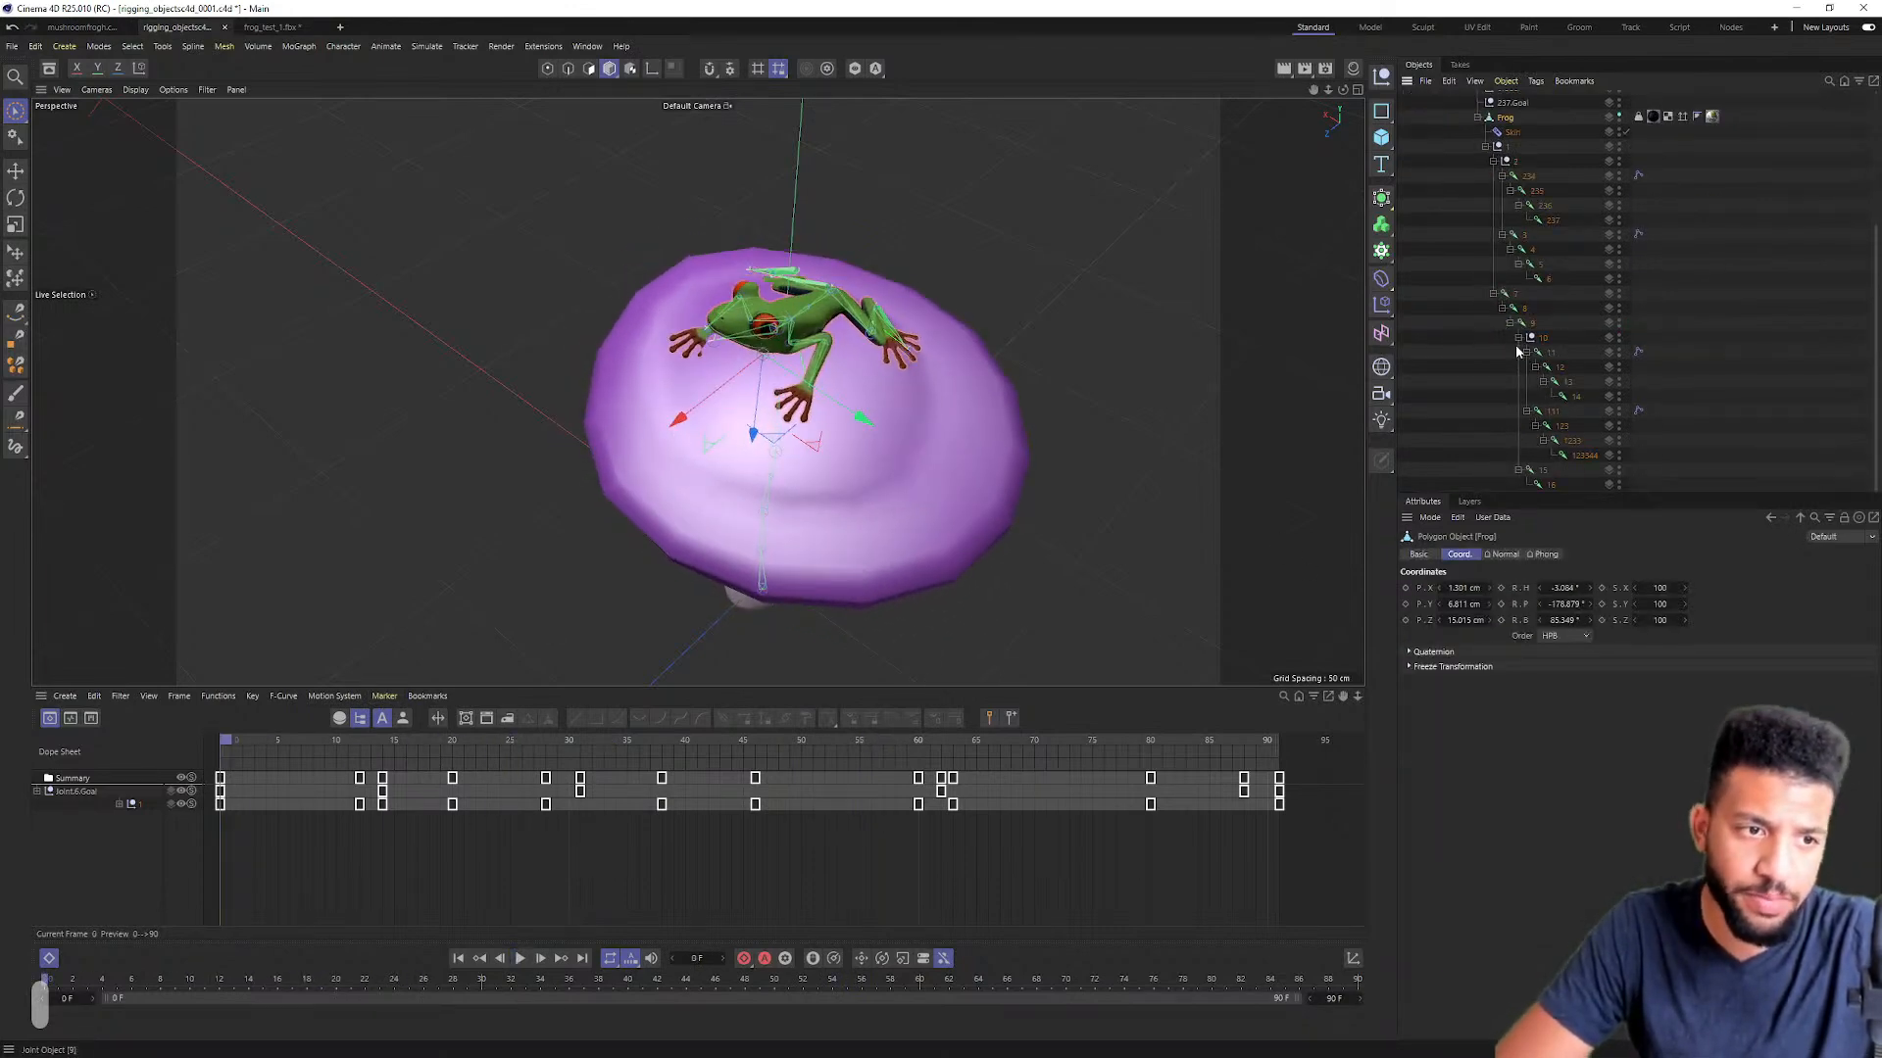
pyautogui.keyDown('shift'); pyautogui.click(1550, 484); pyautogui.keyUp('shift')
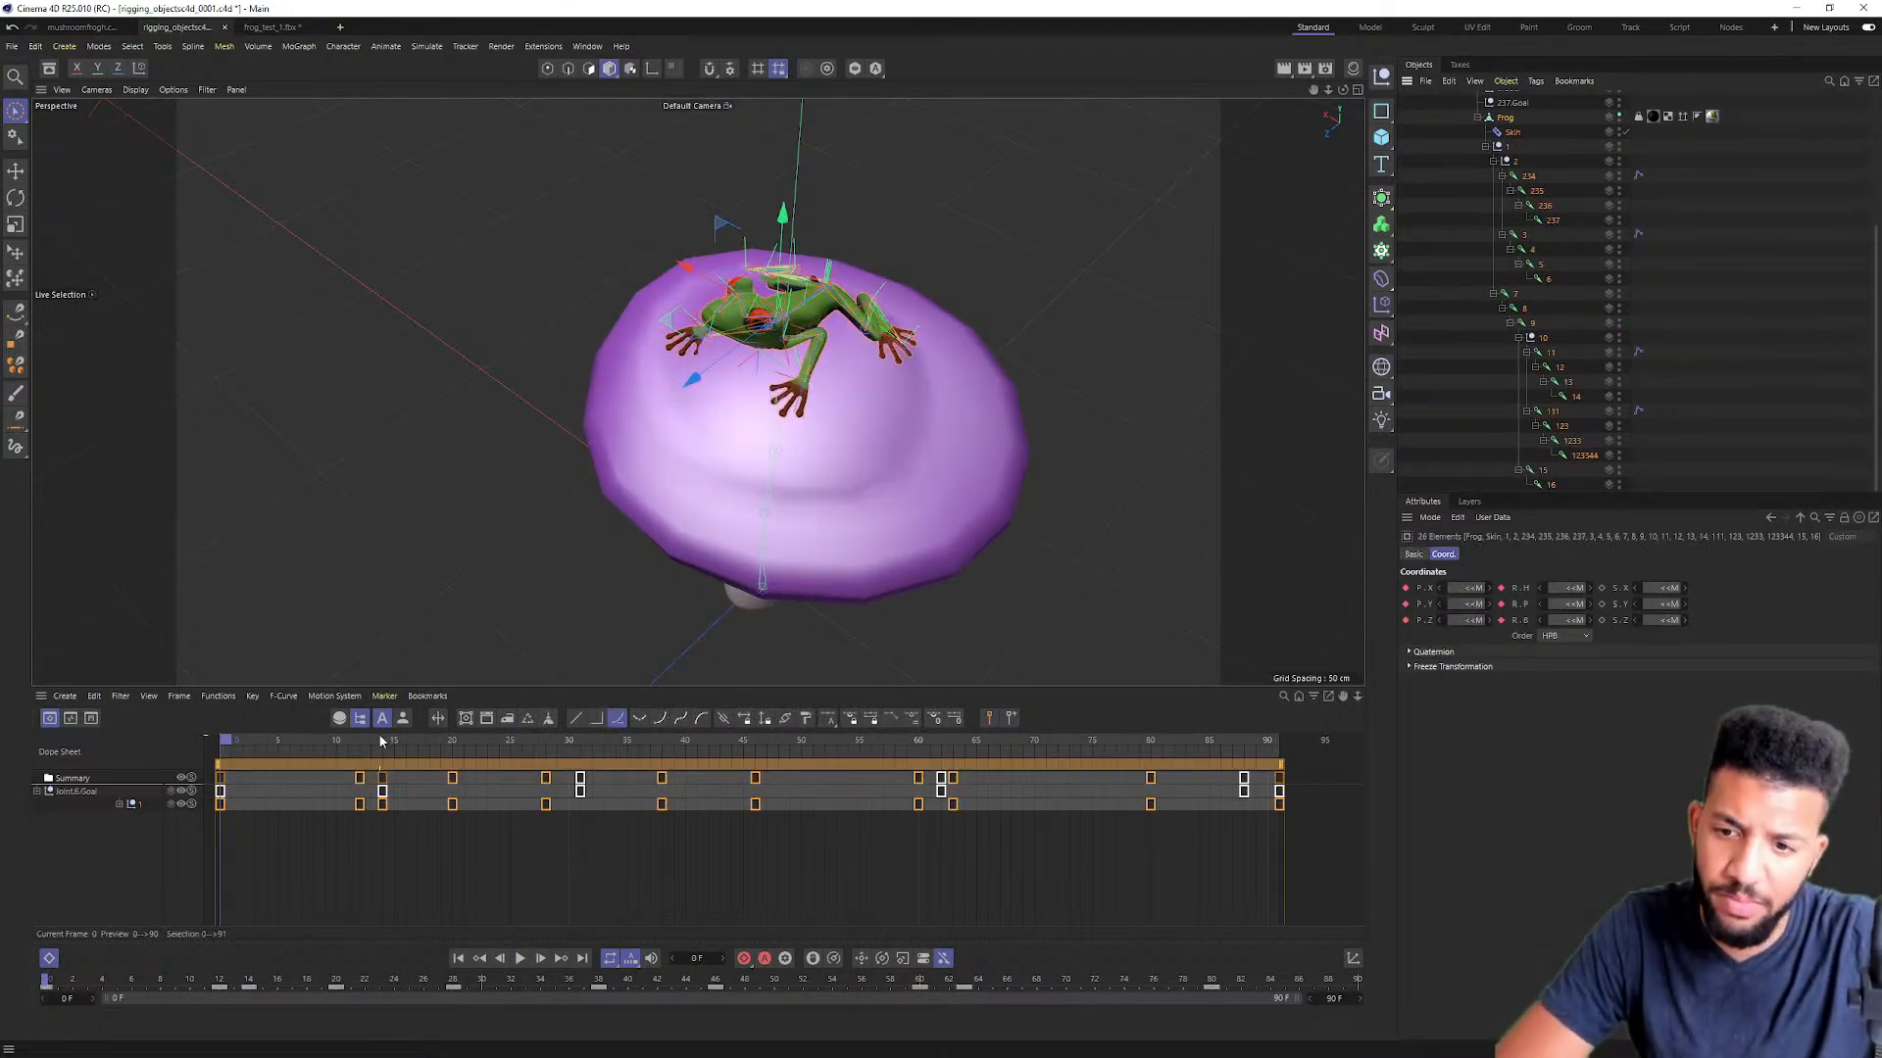
pyautogui.click(1525, 202)
pyautogui.scroll(5, 1517, 174)
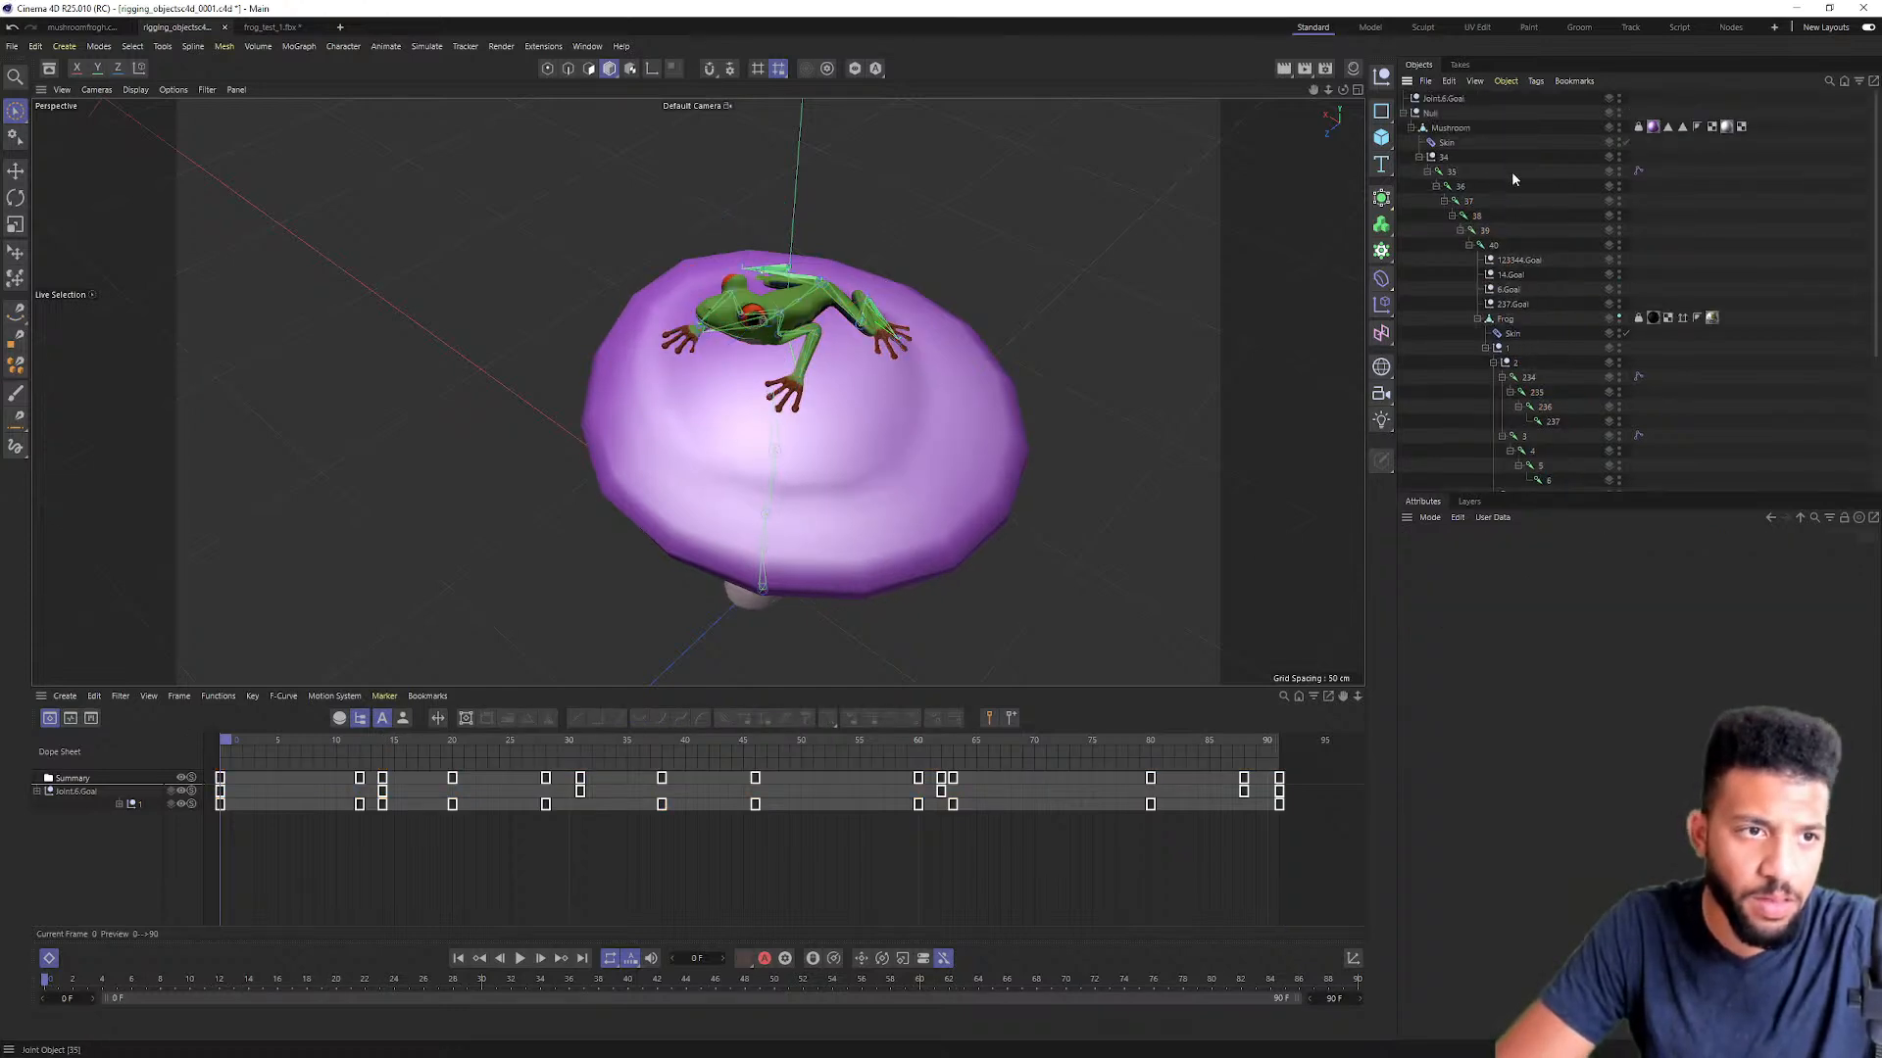
# Step: Try baking the Frog and all its child joints from 0 to 90 F with only PLA included
pyautogui.click(1504, 322)
pyautogui.scroll(-5, 1535, 408)
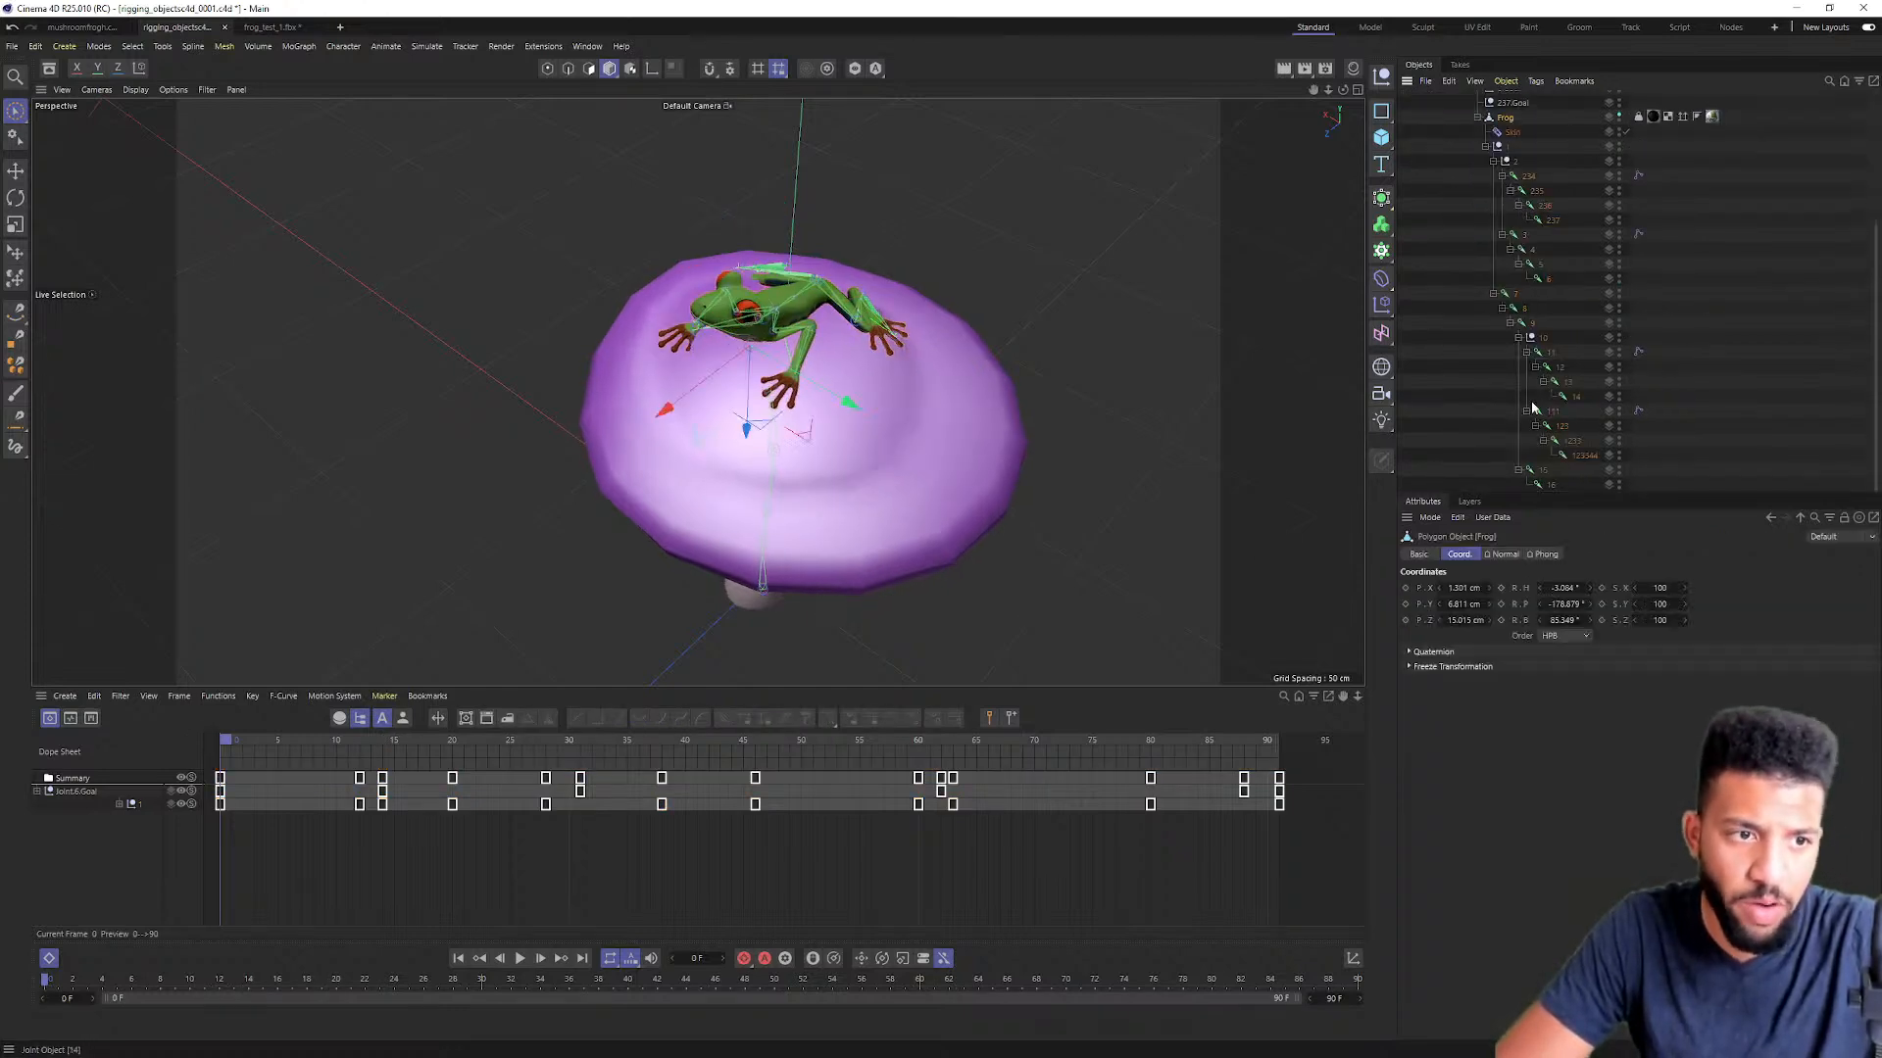
pyautogui.keyDown('shift'); pyautogui.click(1553, 486); pyautogui.keyUp('shift')
pyautogui.moveTo(432, 750); pyautogui.dragTo(244, 726)
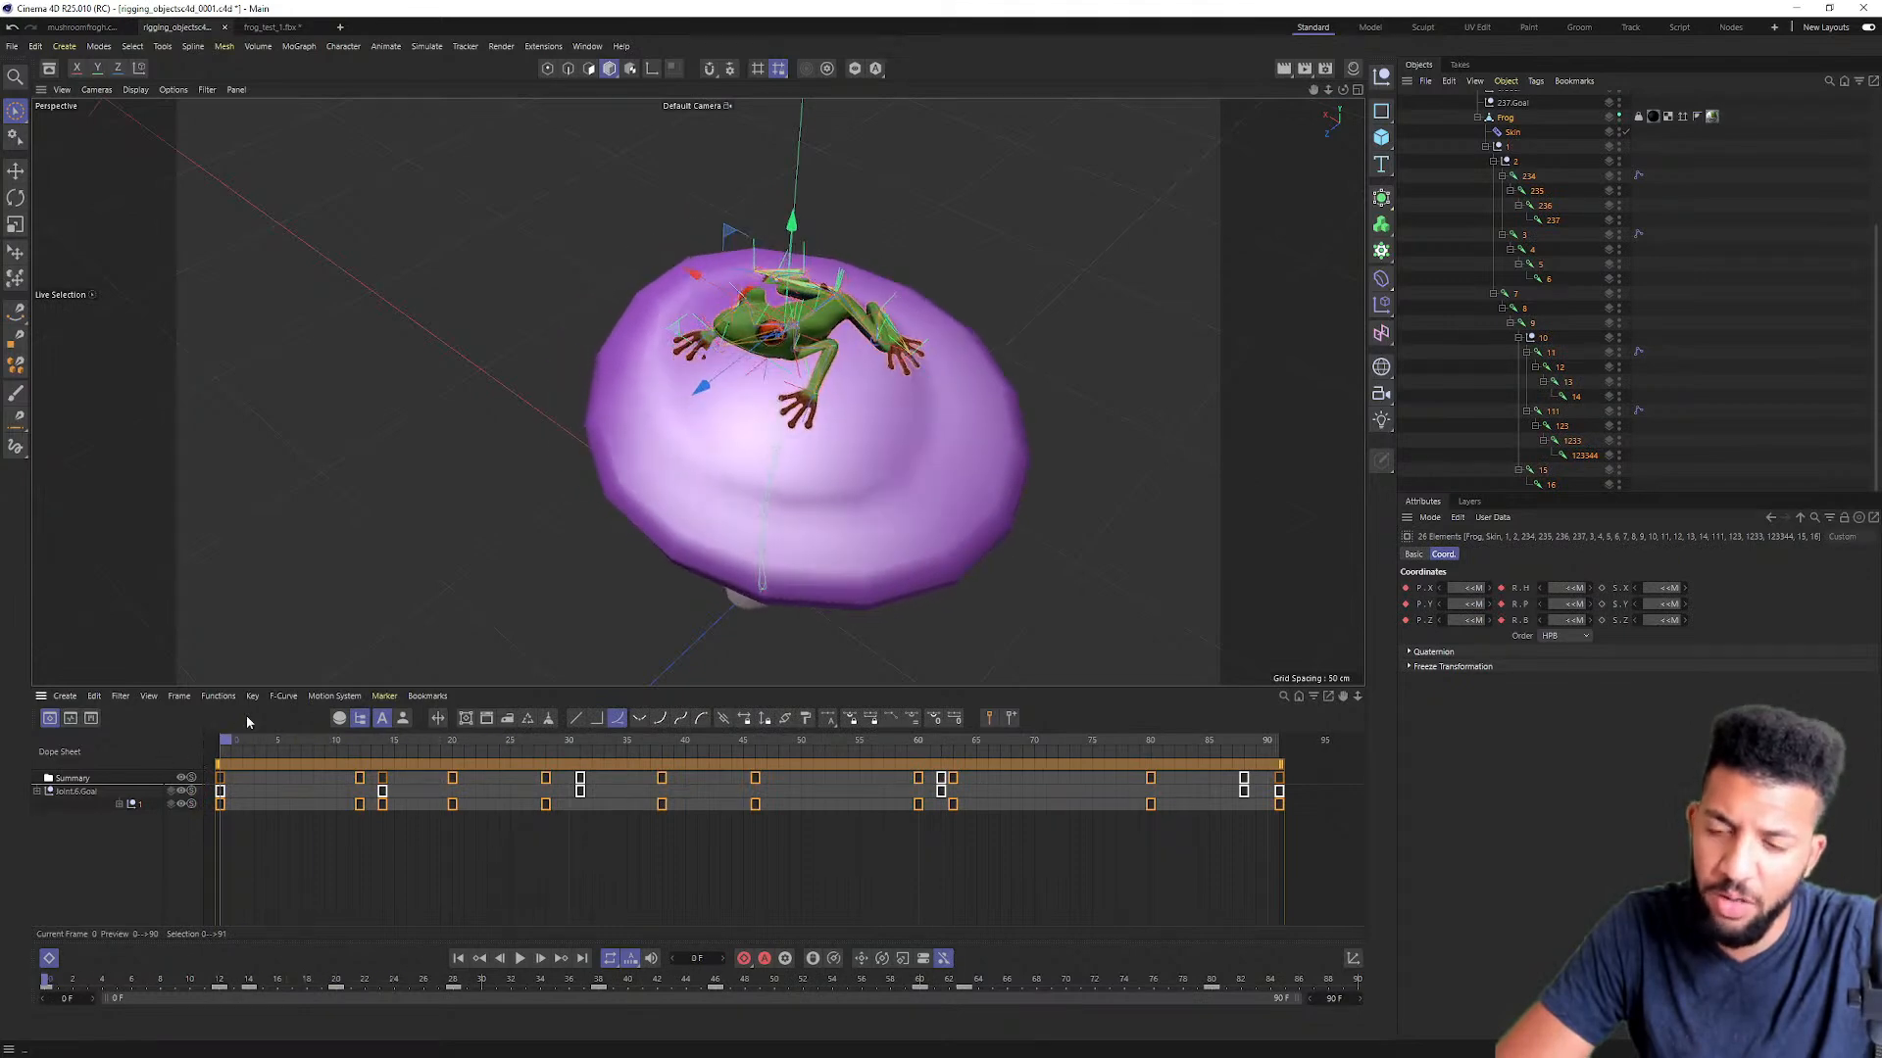
pyautogui.click(218, 697)
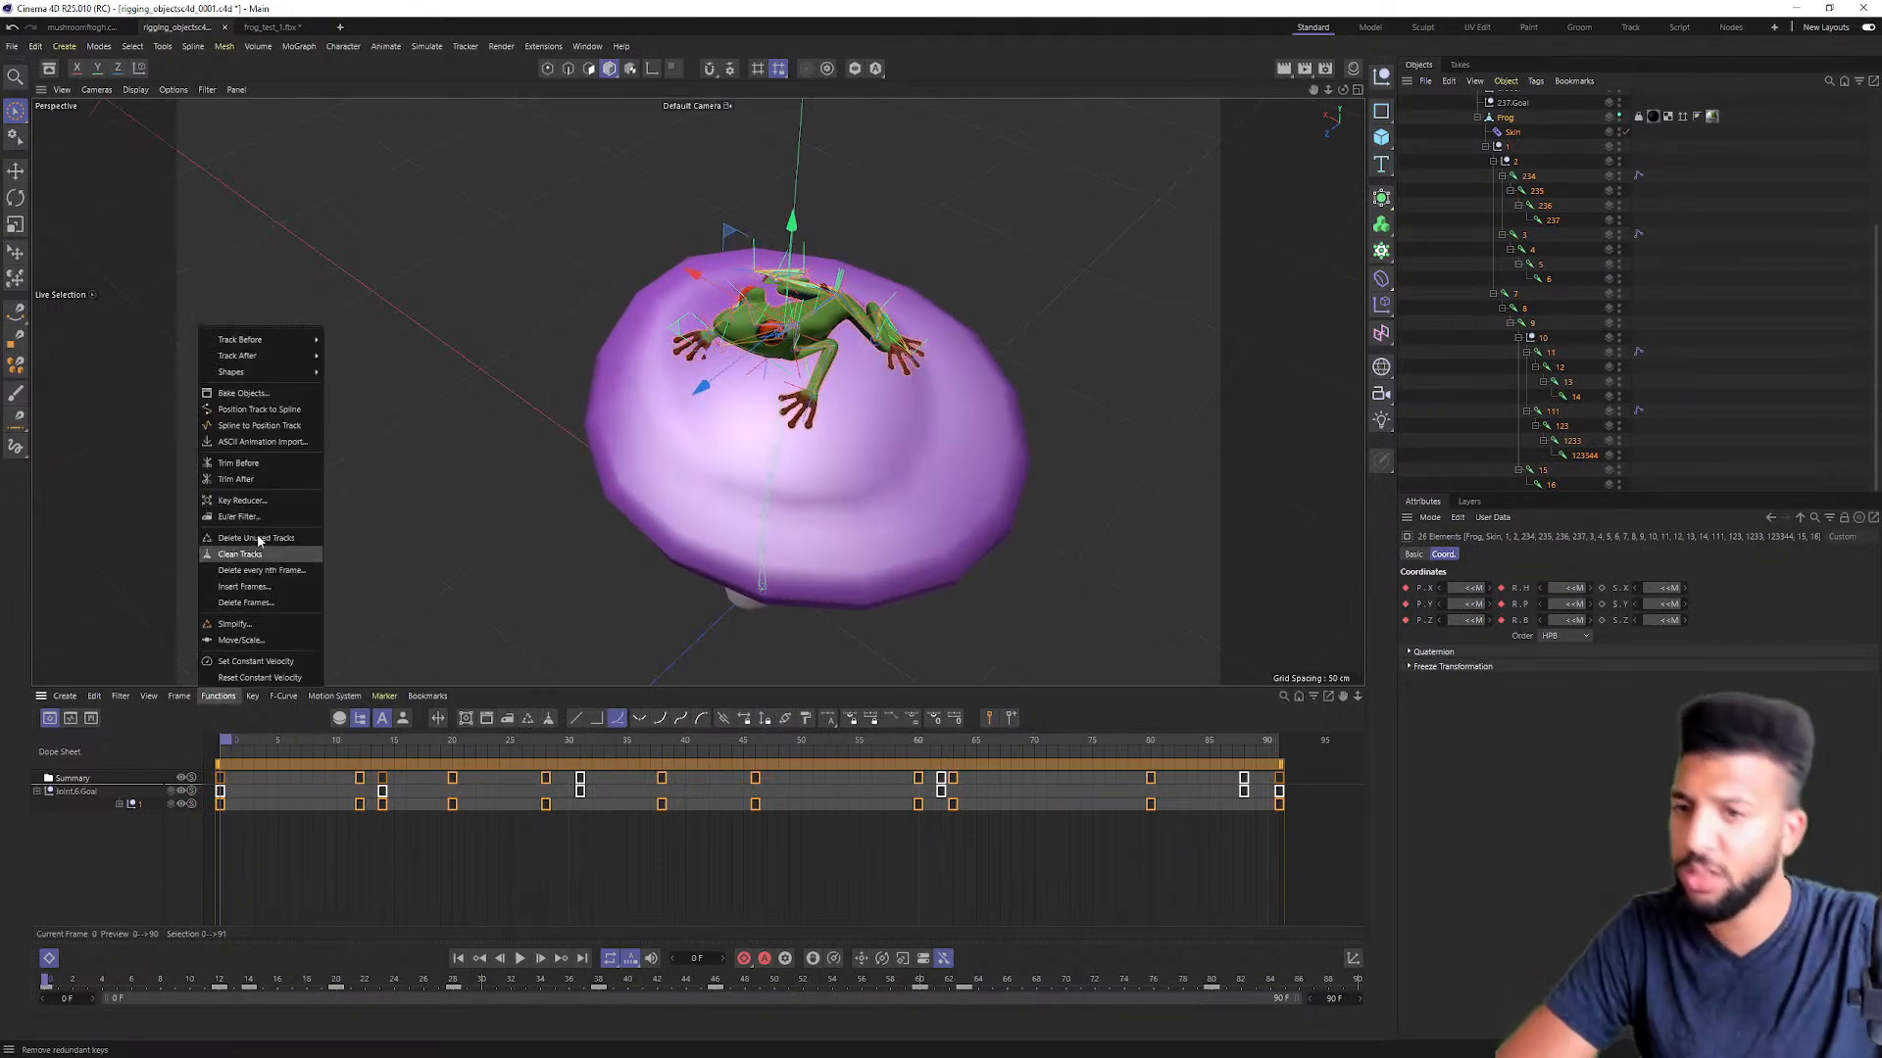
pyautogui.click(272, 393)
pyautogui.moveTo(283, 293); pyautogui.dragTo(899, 280)
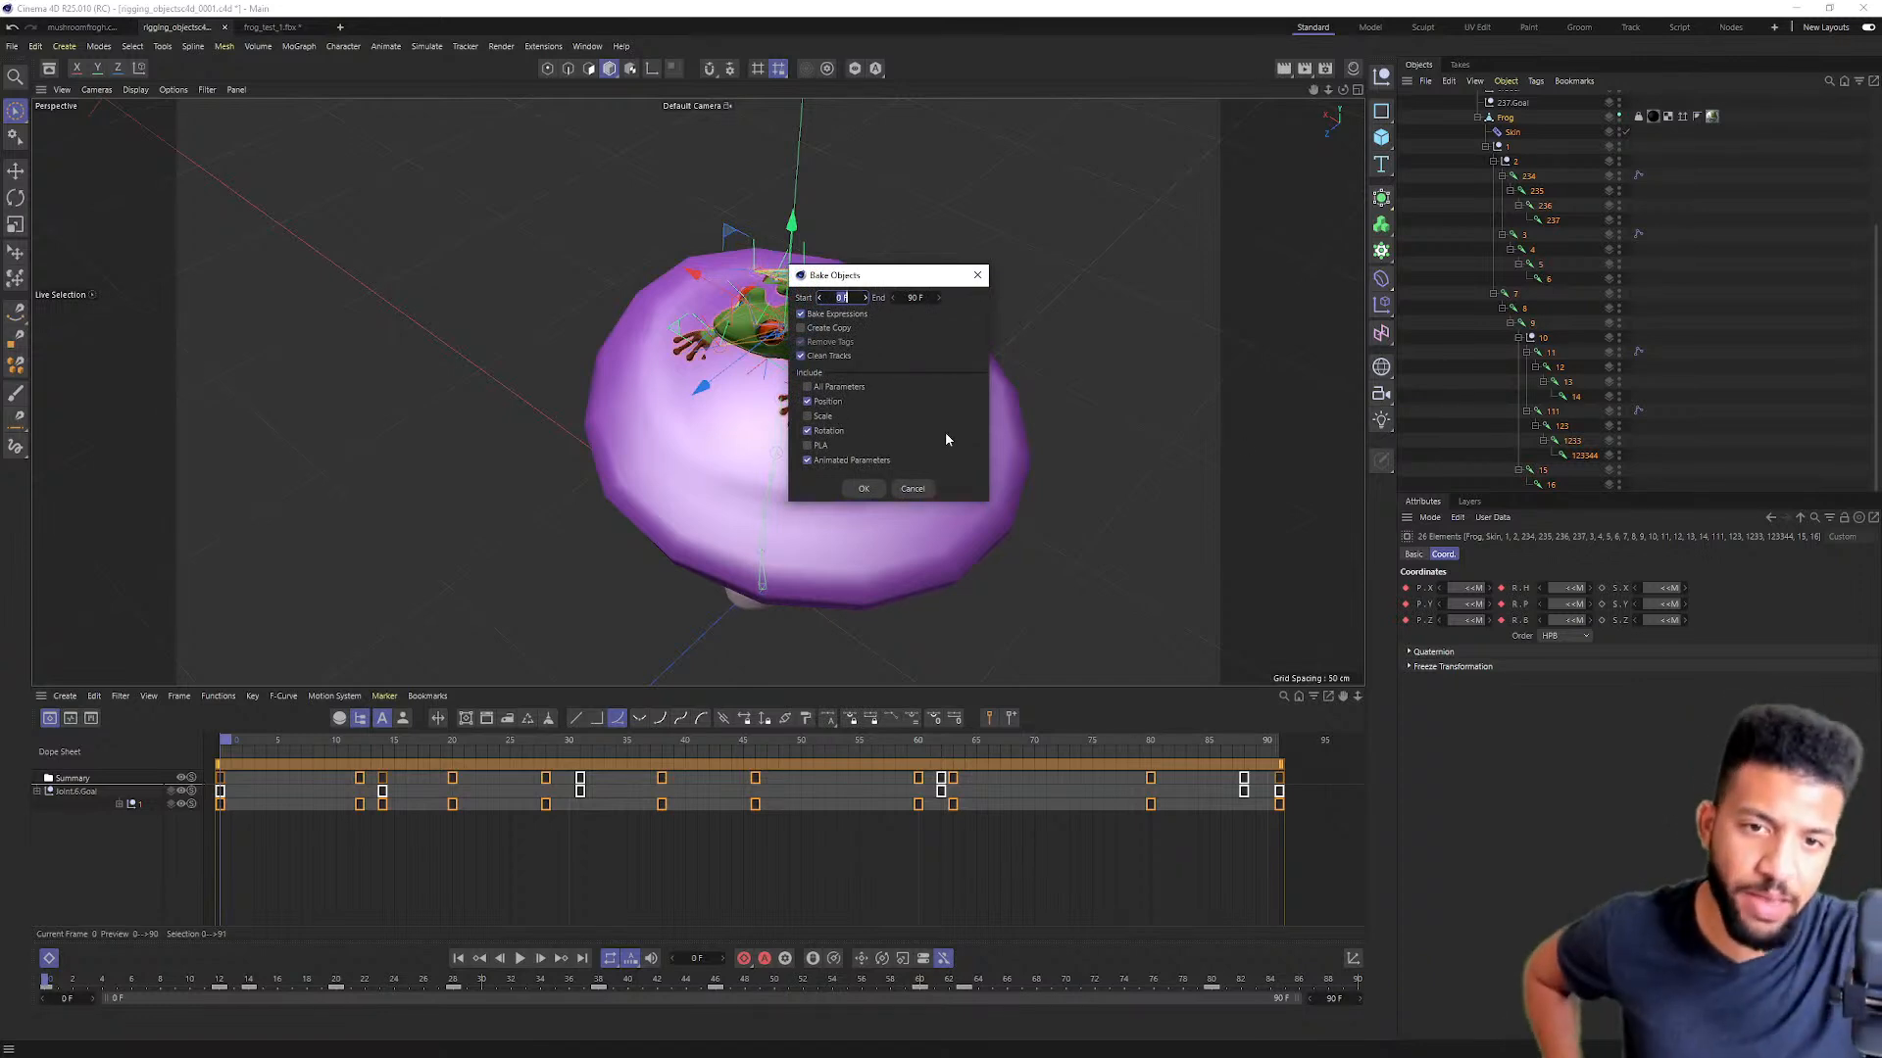
pyautogui.click(809, 445)
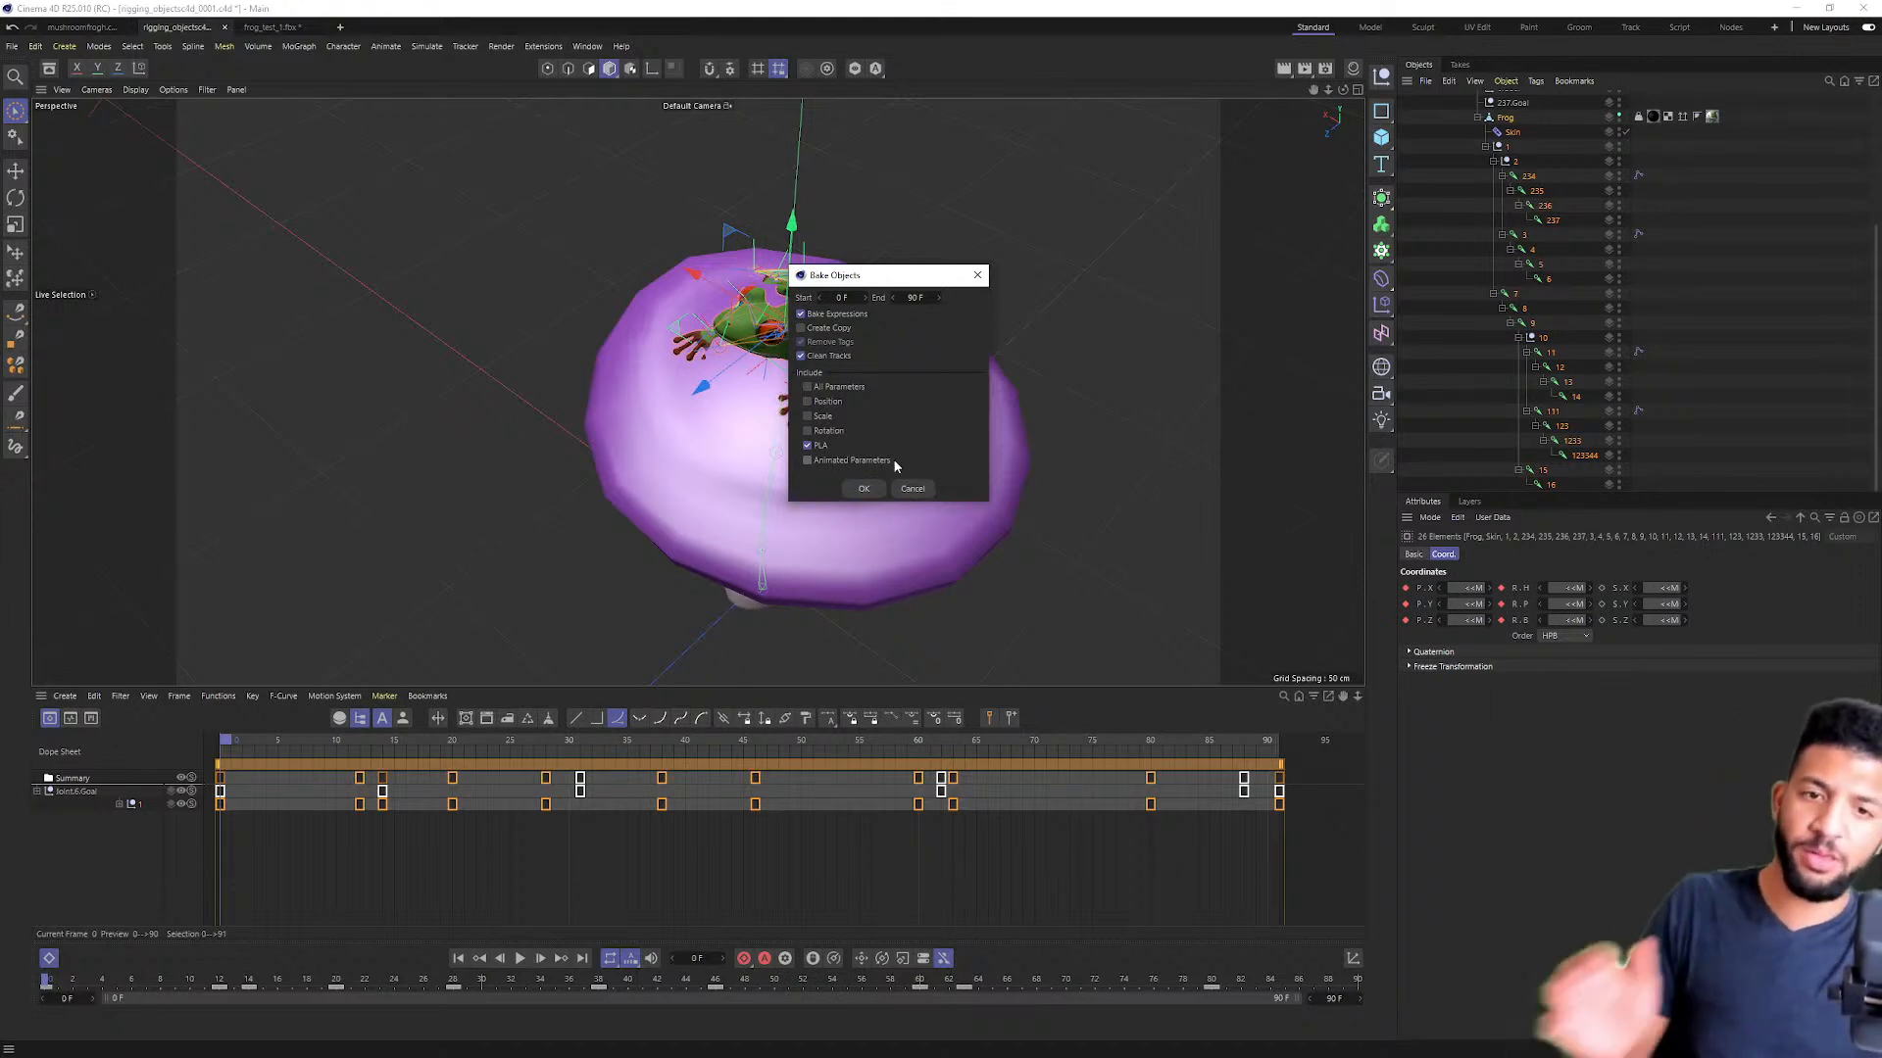
pyautogui.click(866, 488)
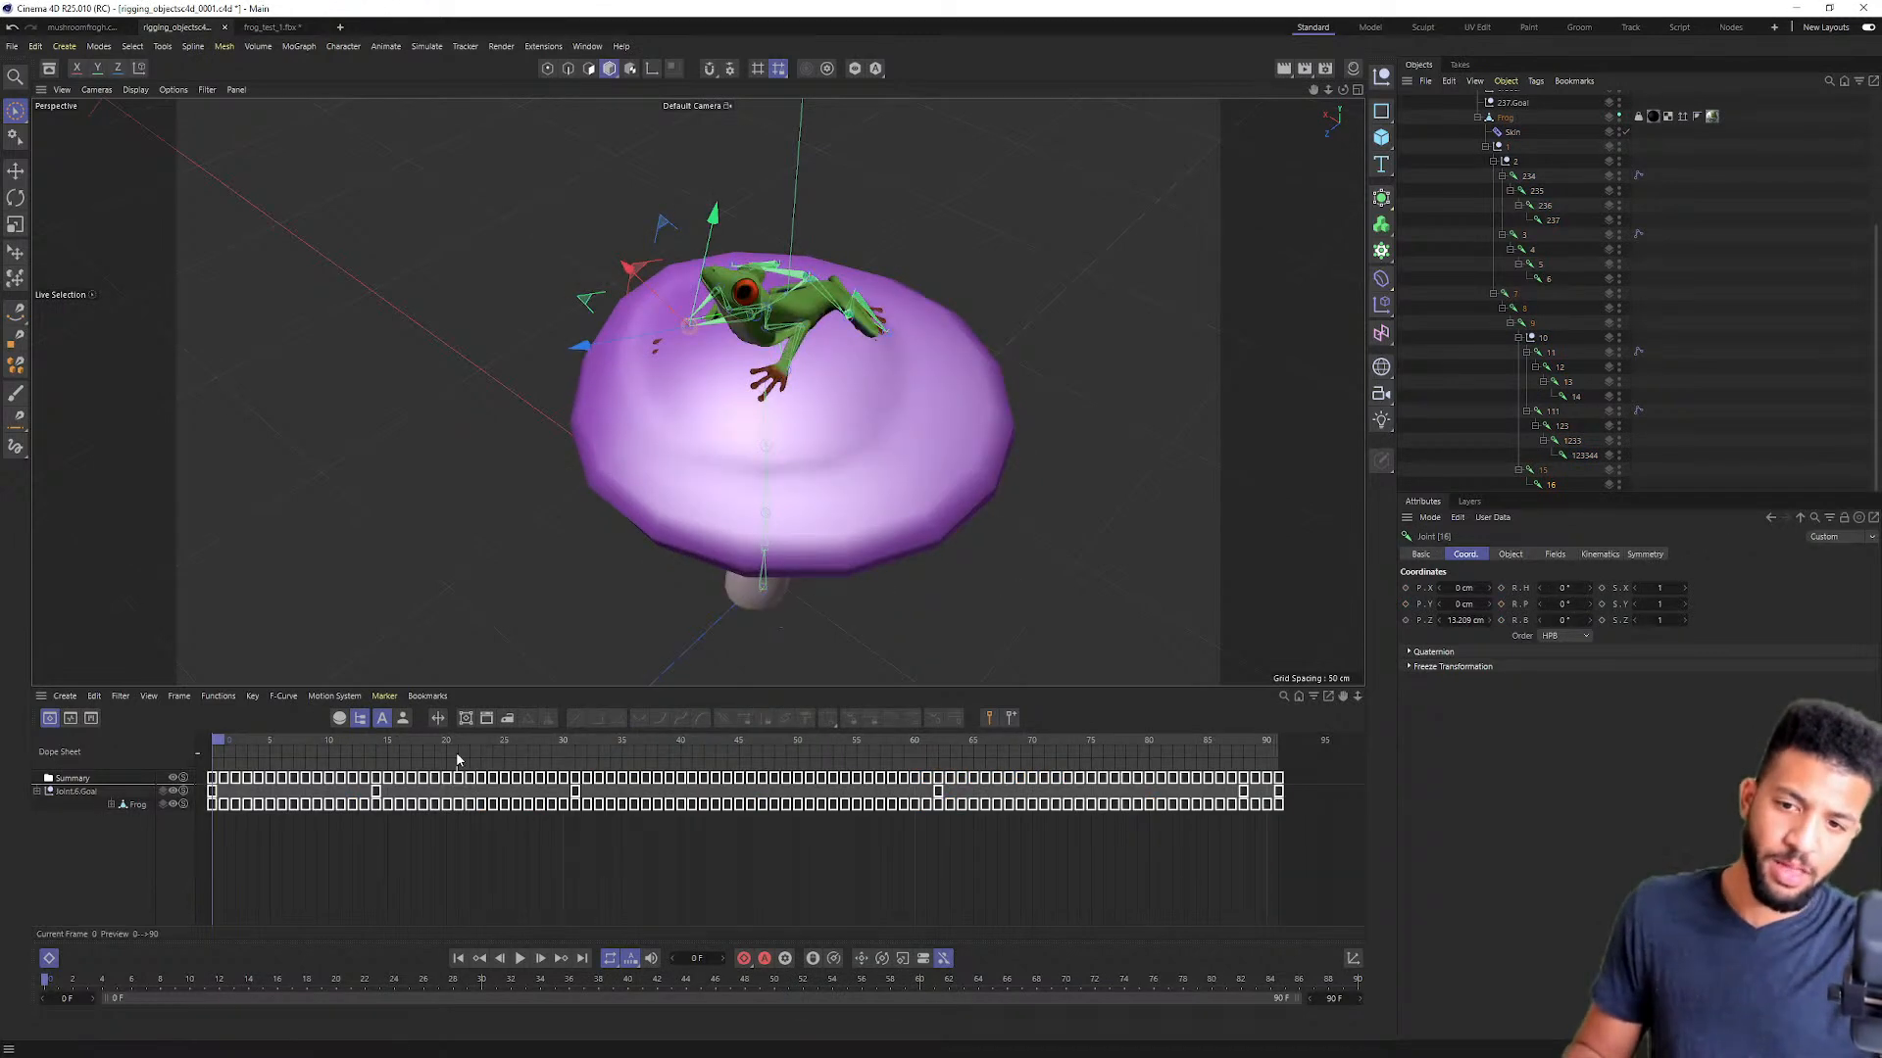
# Step: Delete the IK tags from the frog's leg joints and scrub the timeline to check the baked motion
pyautogui.click(1638, 175)
pyautogui.press('Delete')
pyautogui.moveTo(1690, 447); pyautogui.dragTo(1632, 197)
pyautogui.press('Delete')
pyautogui.moveTo(276, 743); pyautogui.dragTo(379, 755)
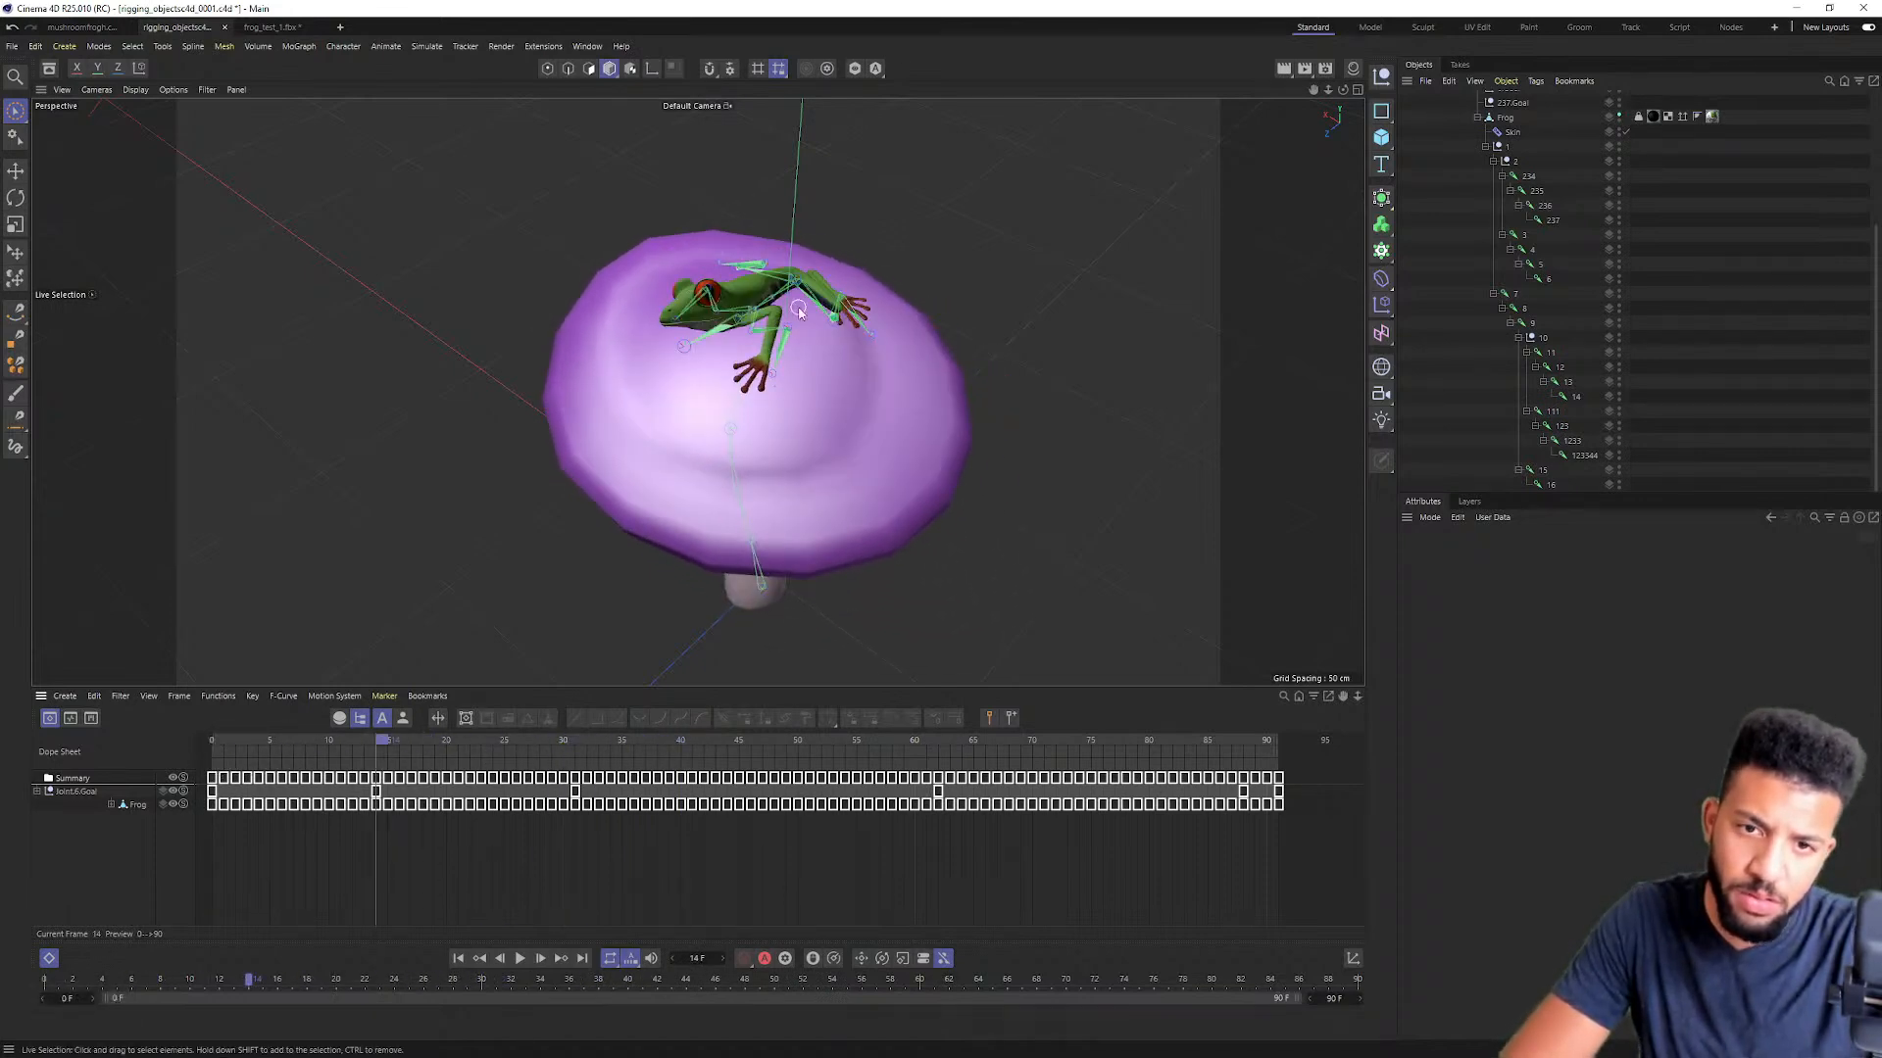
pyautogui.scroll(5, 798, 321)
pyautogui.click(440, 745)
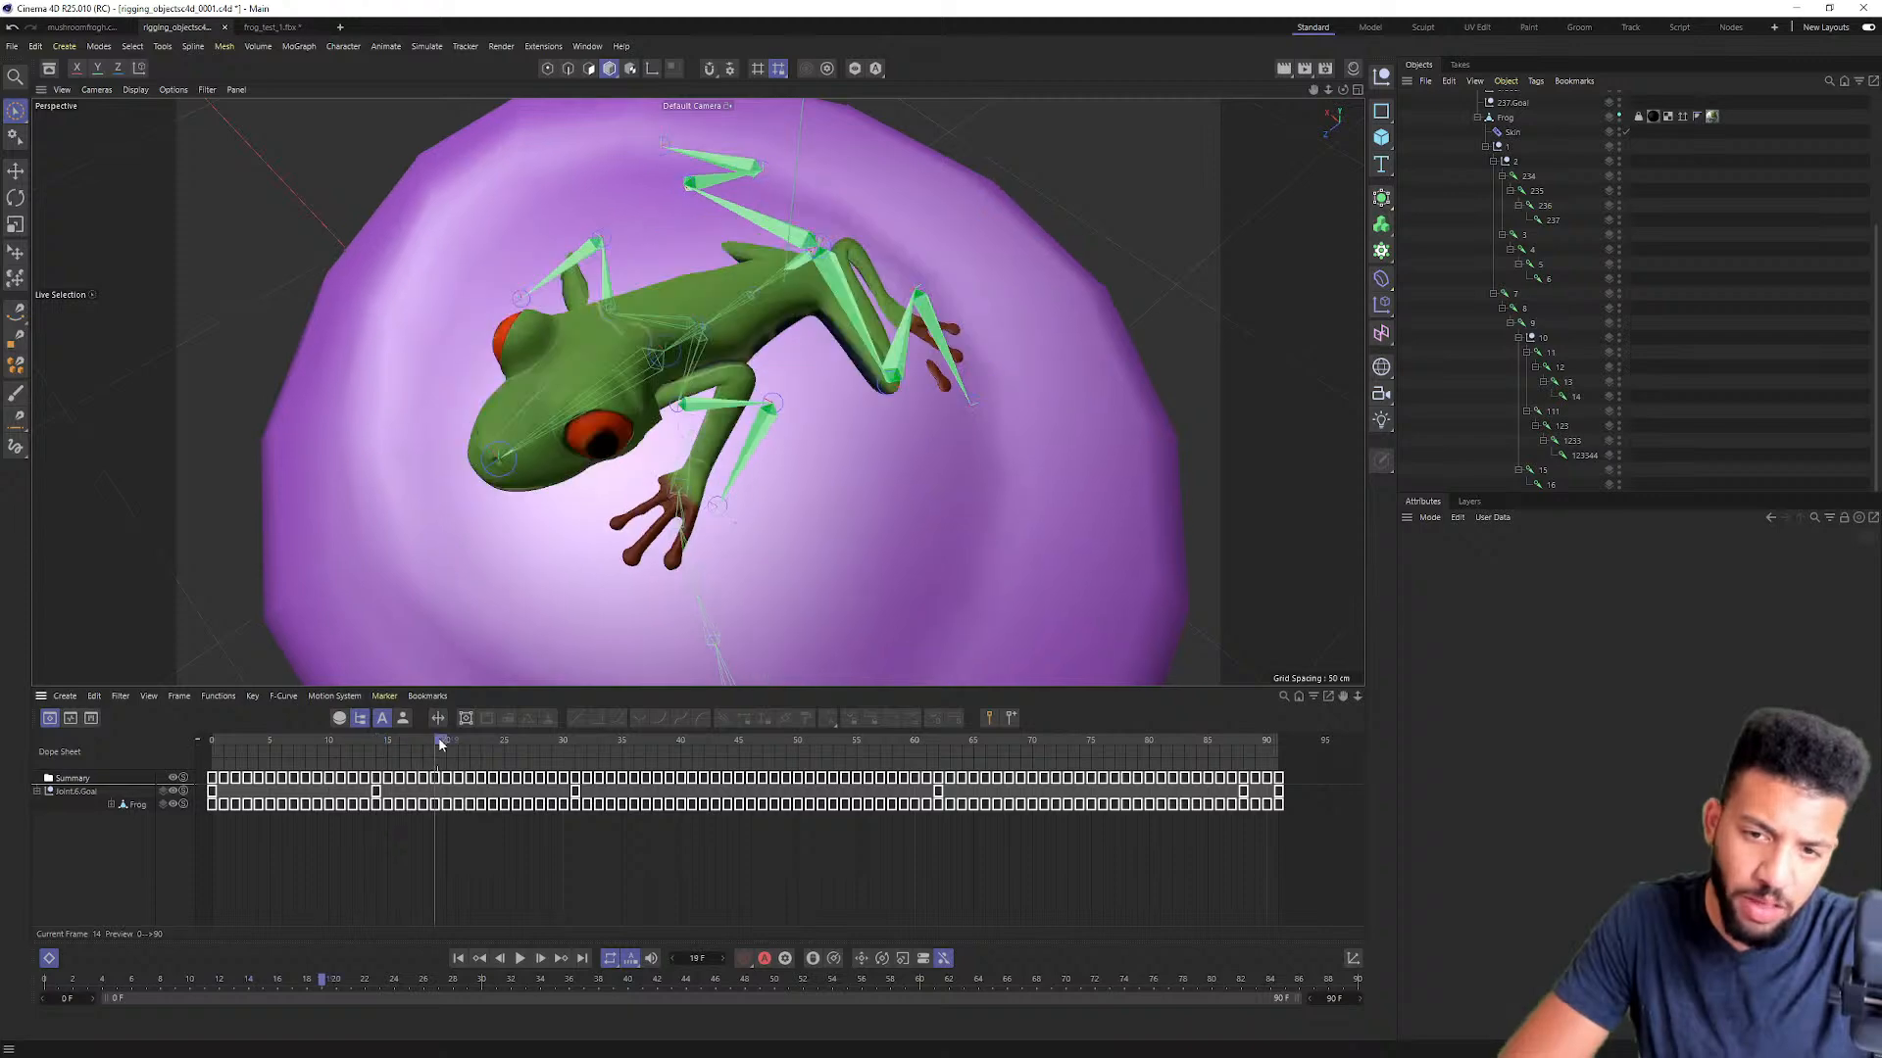
pyautogui.moveTo(440, 745); pyautogui.dragTo(599, 745)
# Step: Undo the IK tag deletions and the PLA bake on the frog
pyautogui.hotkey('ctrl', 'z')
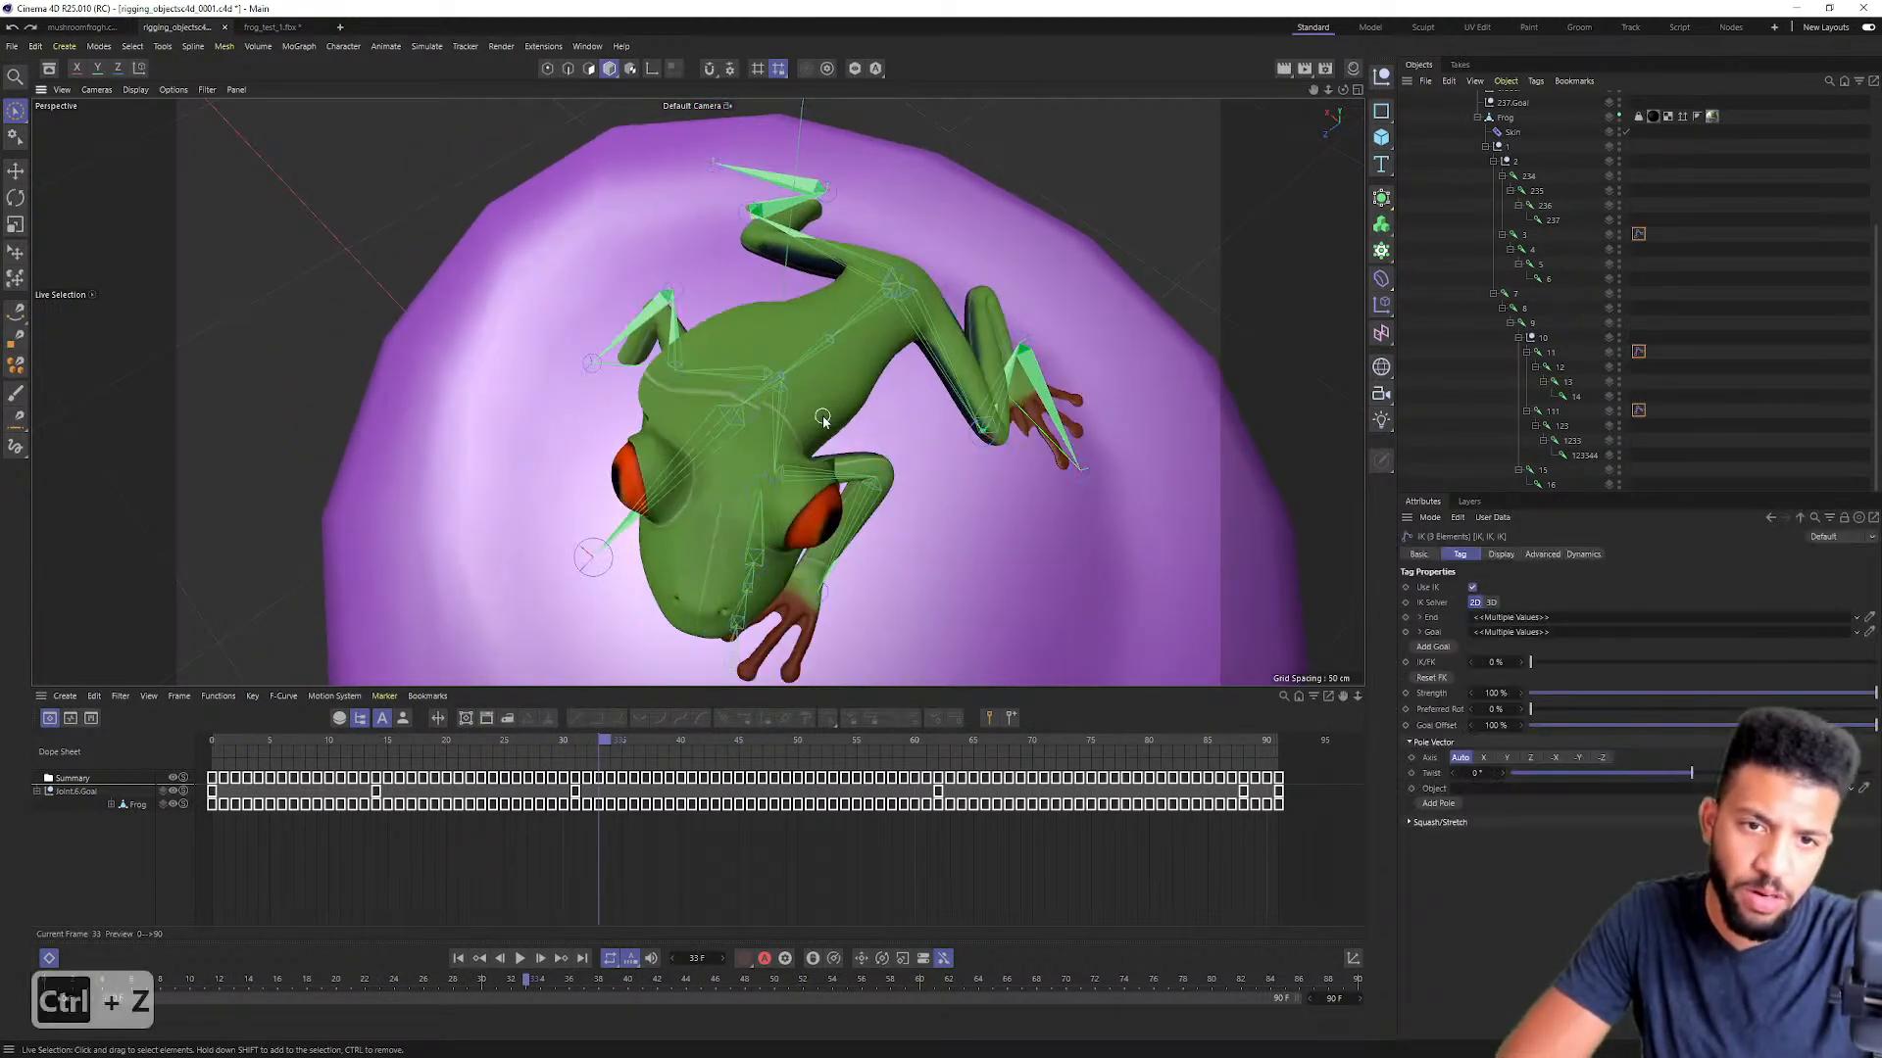
pyautogui.hotkey('ctrl', 'z')
pyautogui.moveTo(303, 746); pyautogui.dragTo(341, 691)
pyautogui.hotkey('ctrl', 'z')
pyautogui.click(262, 753)
pyautogui.moveTo(259, 755); pyautogui.dragTo(657, 765)
pyautogui.hotkey('ctrl', 'z')
pyautogui.hotkey('ctrl', 'z')
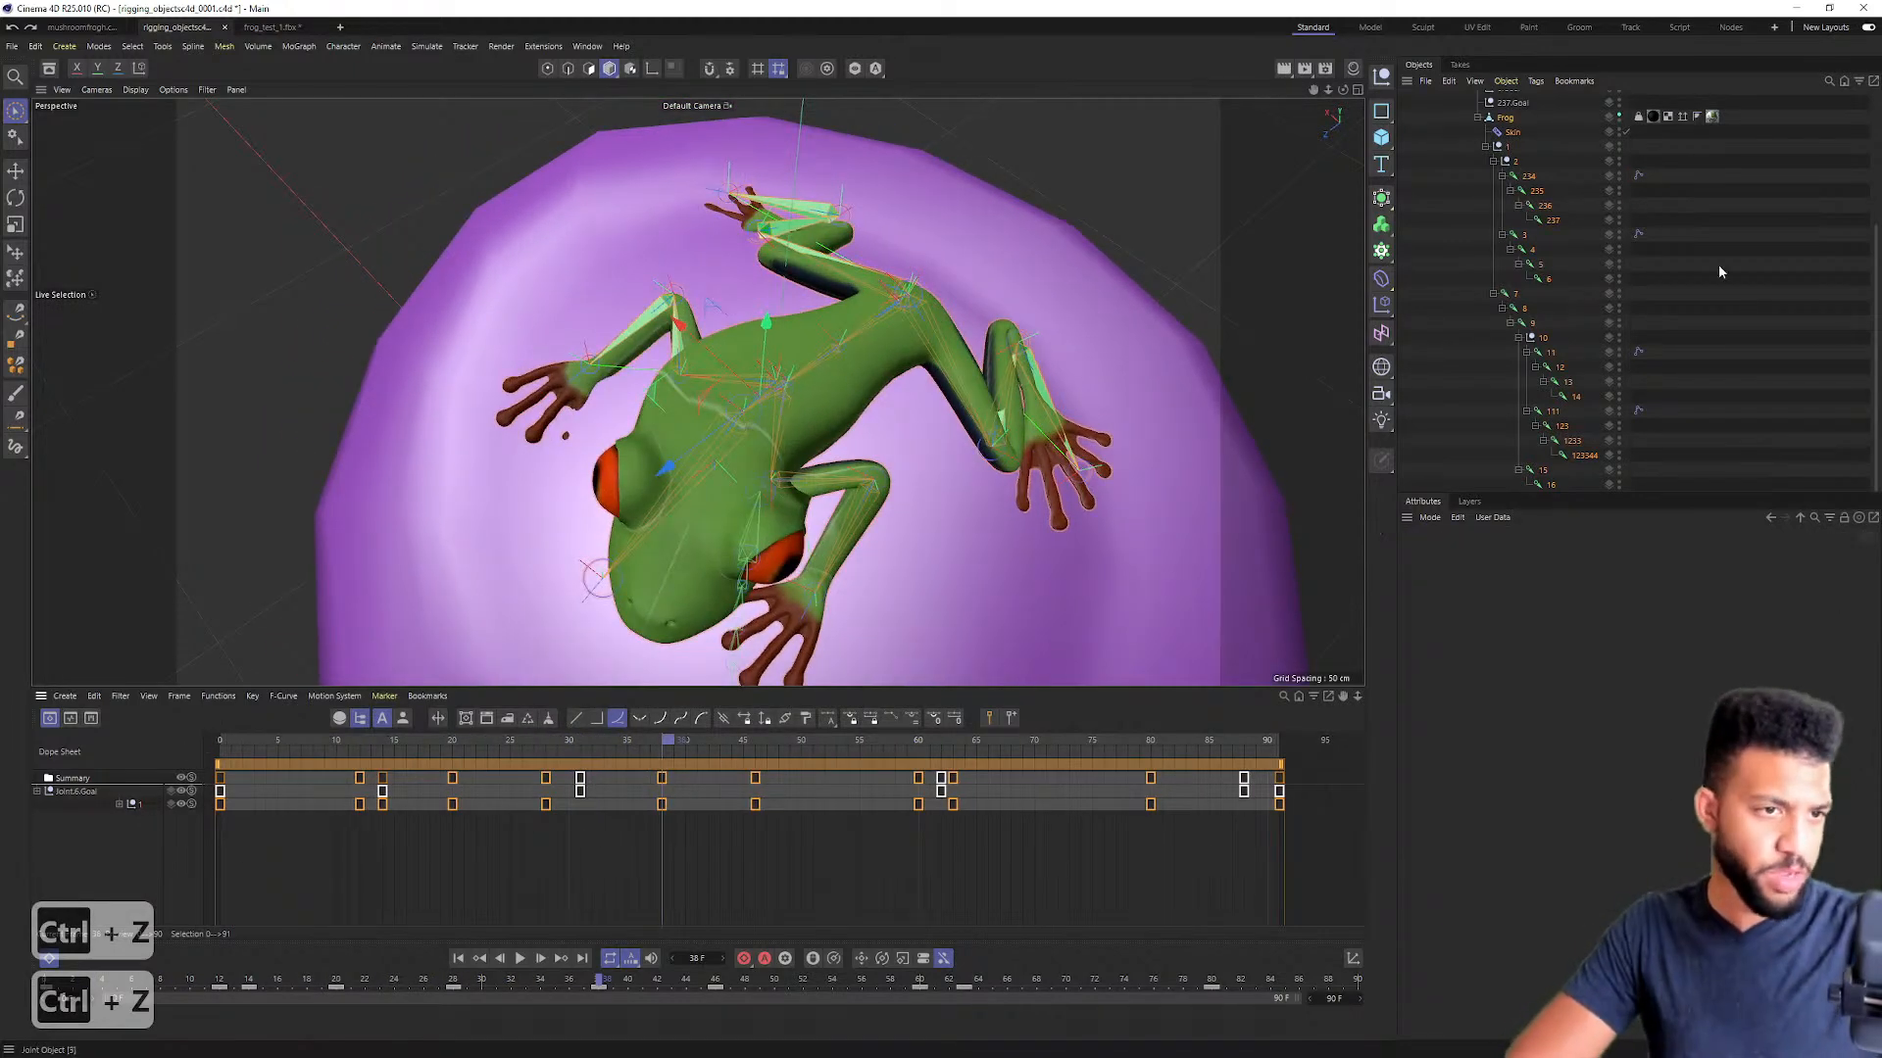
pyautogui.click(1742, 284)
pyautogui.scroll(2, 1499, 171)
pyautogui.click(1502, 195)
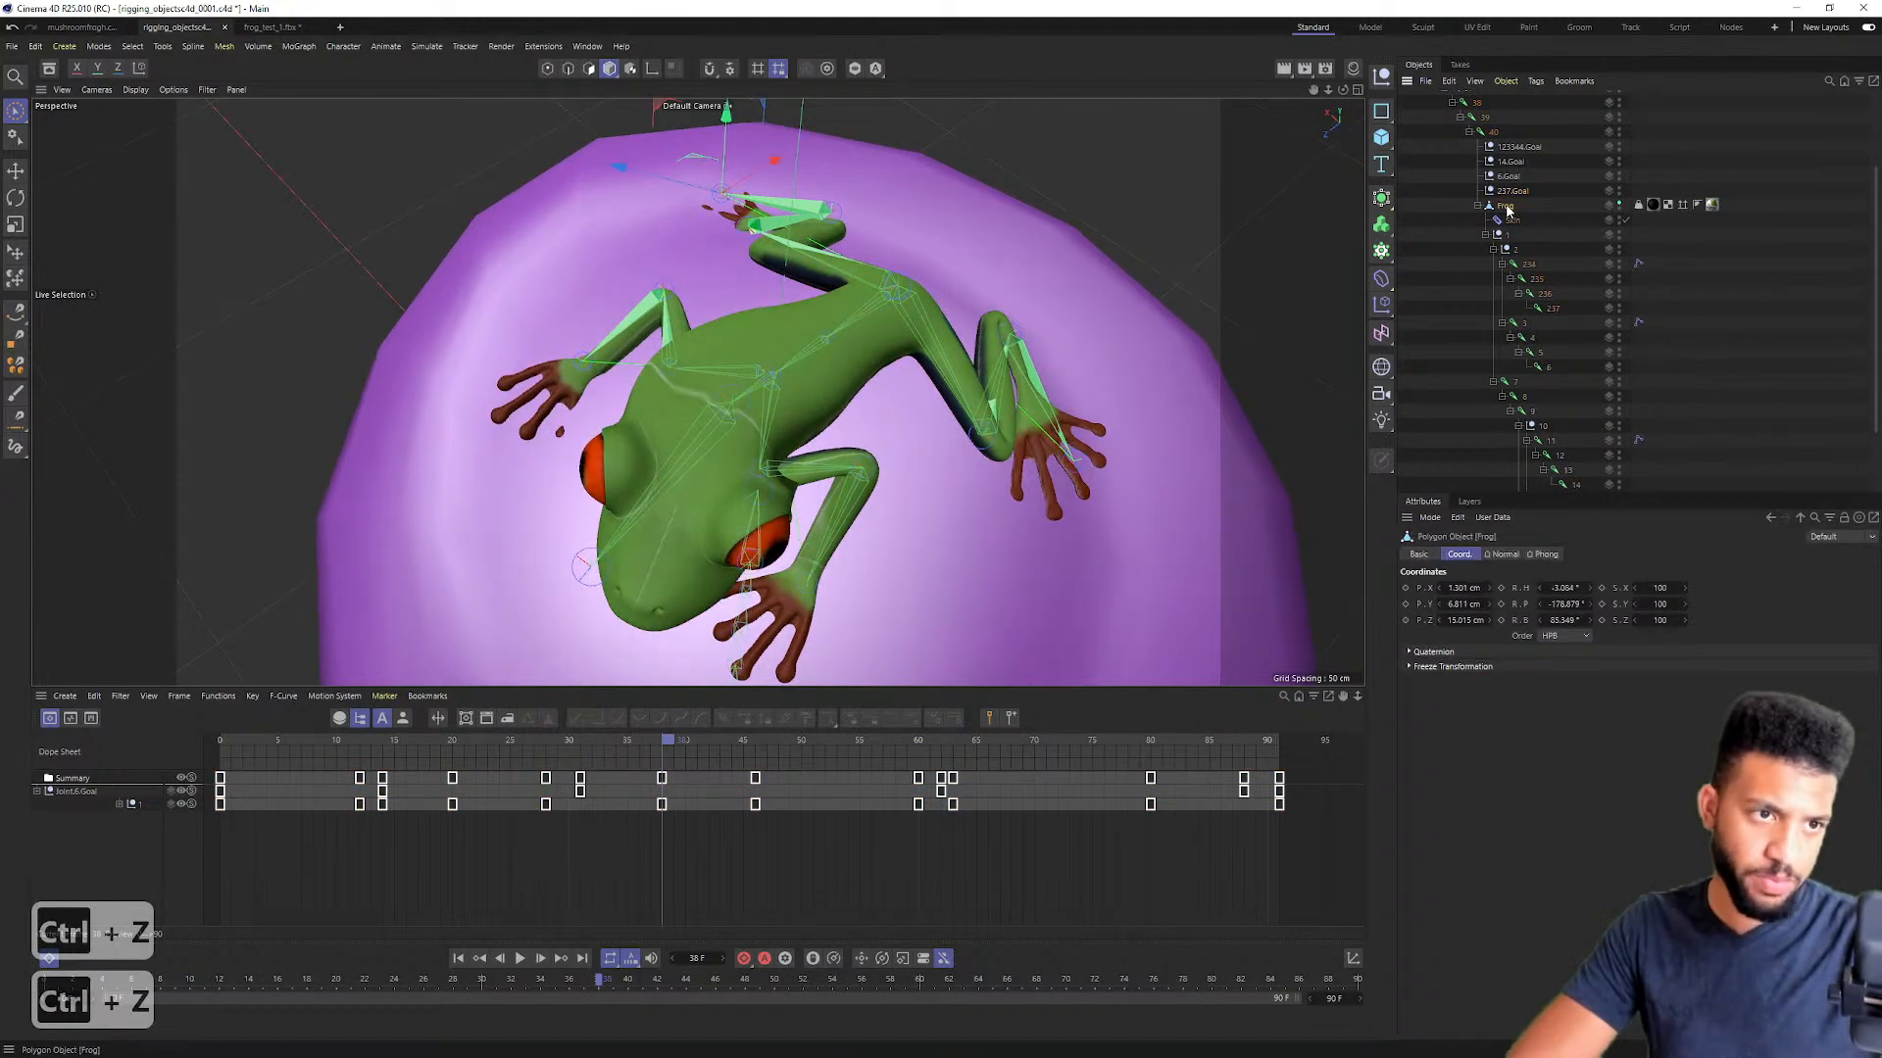
pyautogui.click(1506, 206)
pyautogui.scroll(-2, 1519, 242)
pyautogui.keyDown('shift'); pyautogui.click(1551, 486); pyautogui.keyUp('shift')
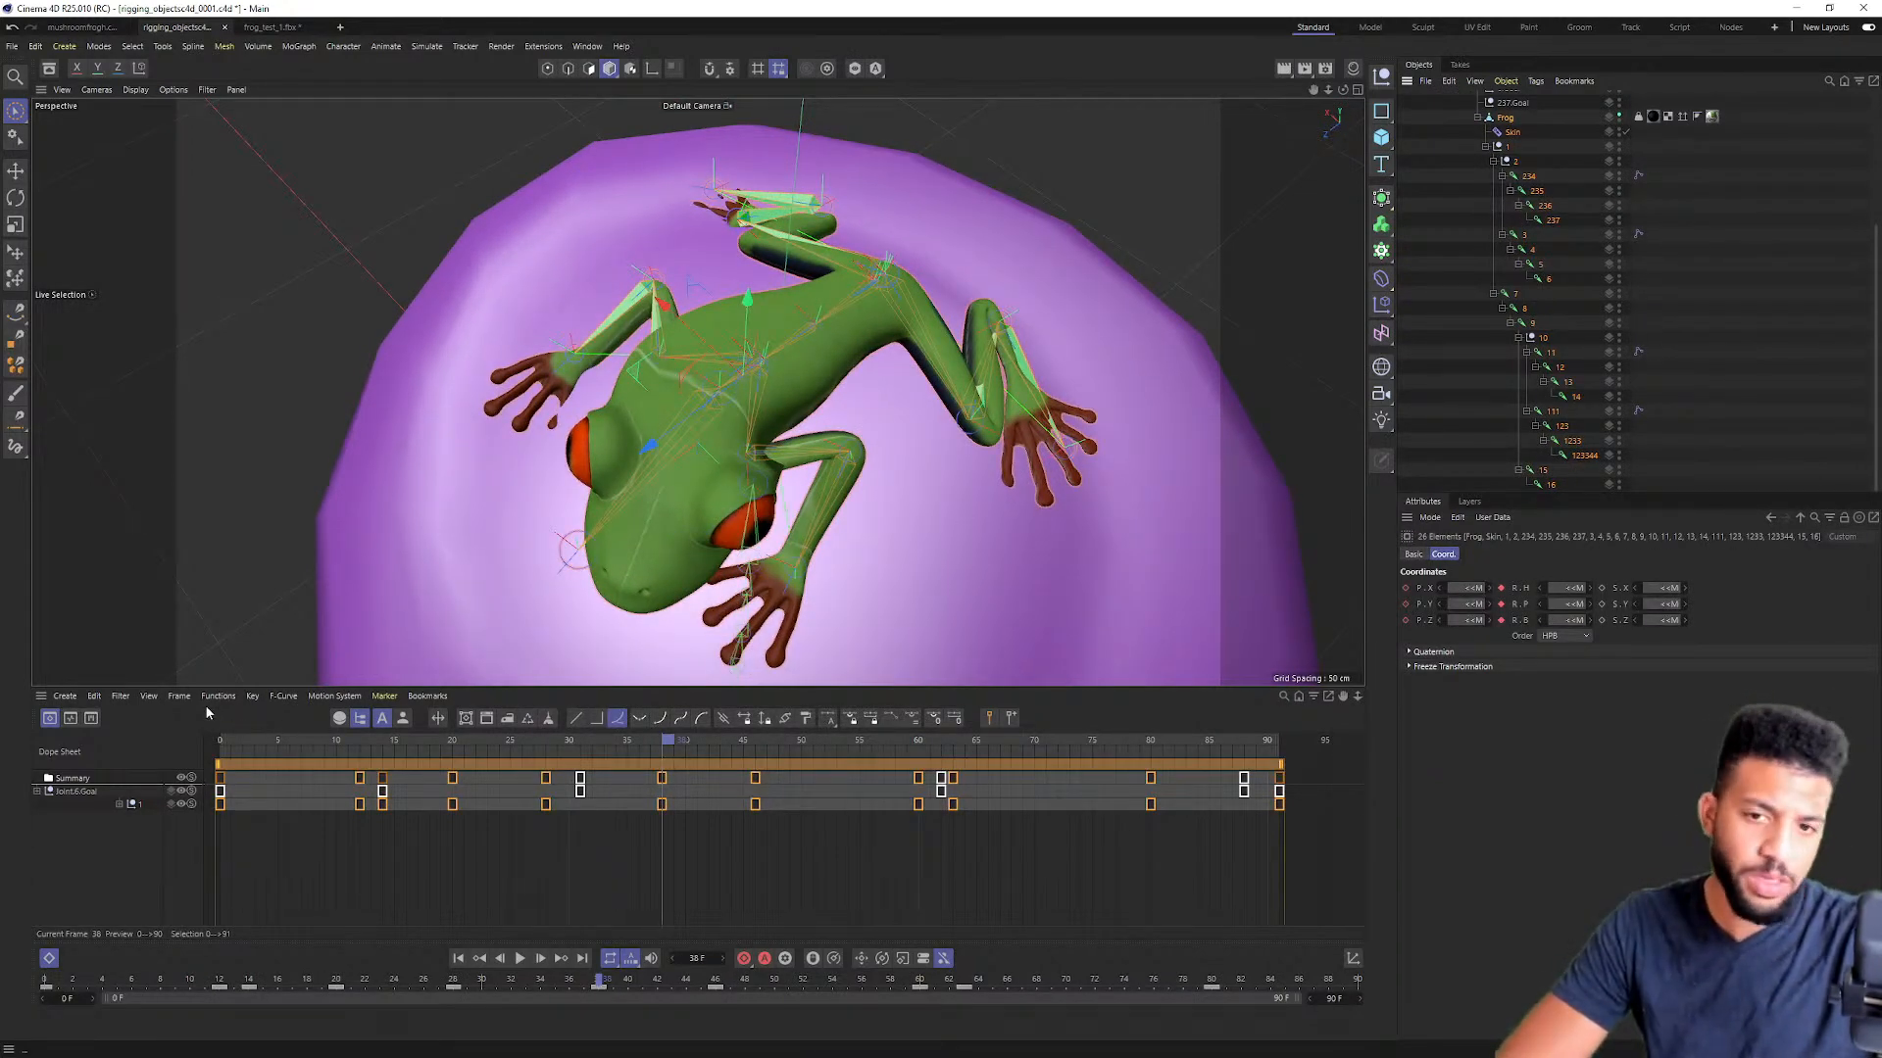
pyautogui.click(1568, 229)
pyautogui.scroll(4, 1523, 179)
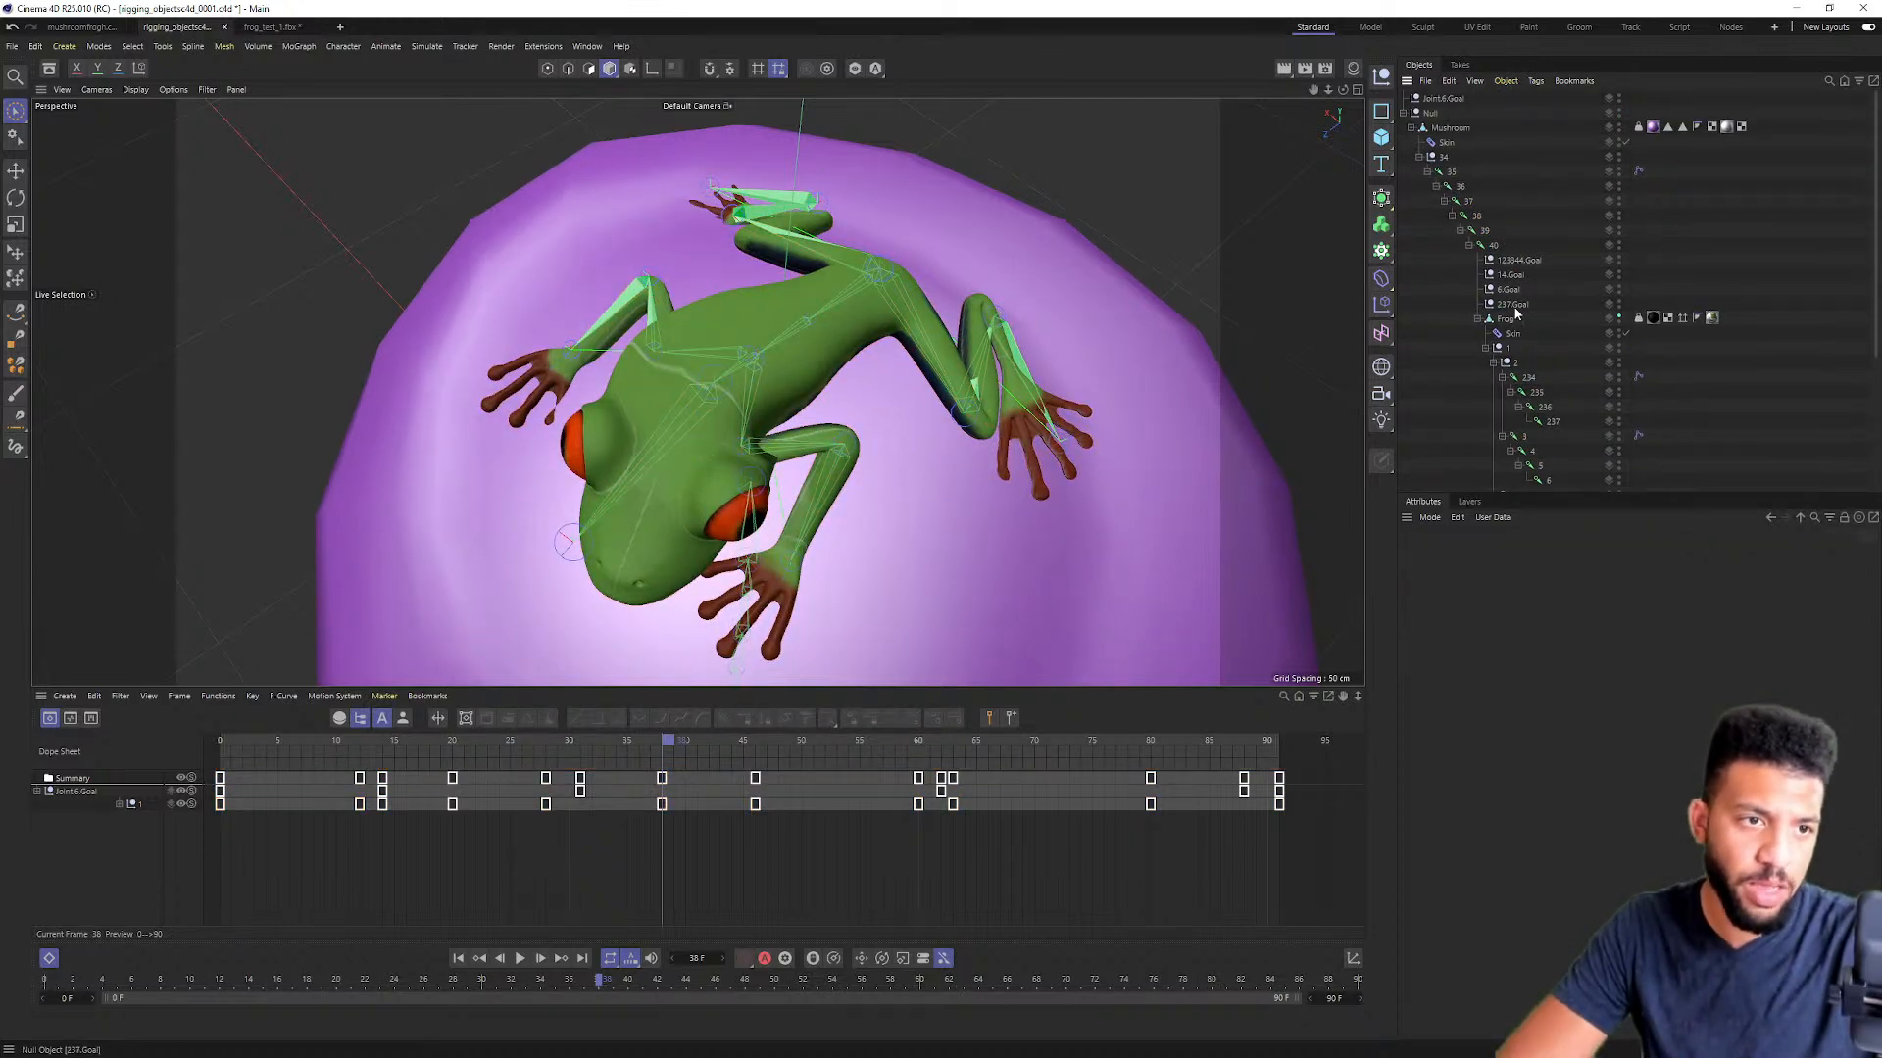
# Step: Collapse the Frog hierarchy and examine the frog on the whole mushroom from the front, ending at the first frame
pyautogui.click(1478, 318)
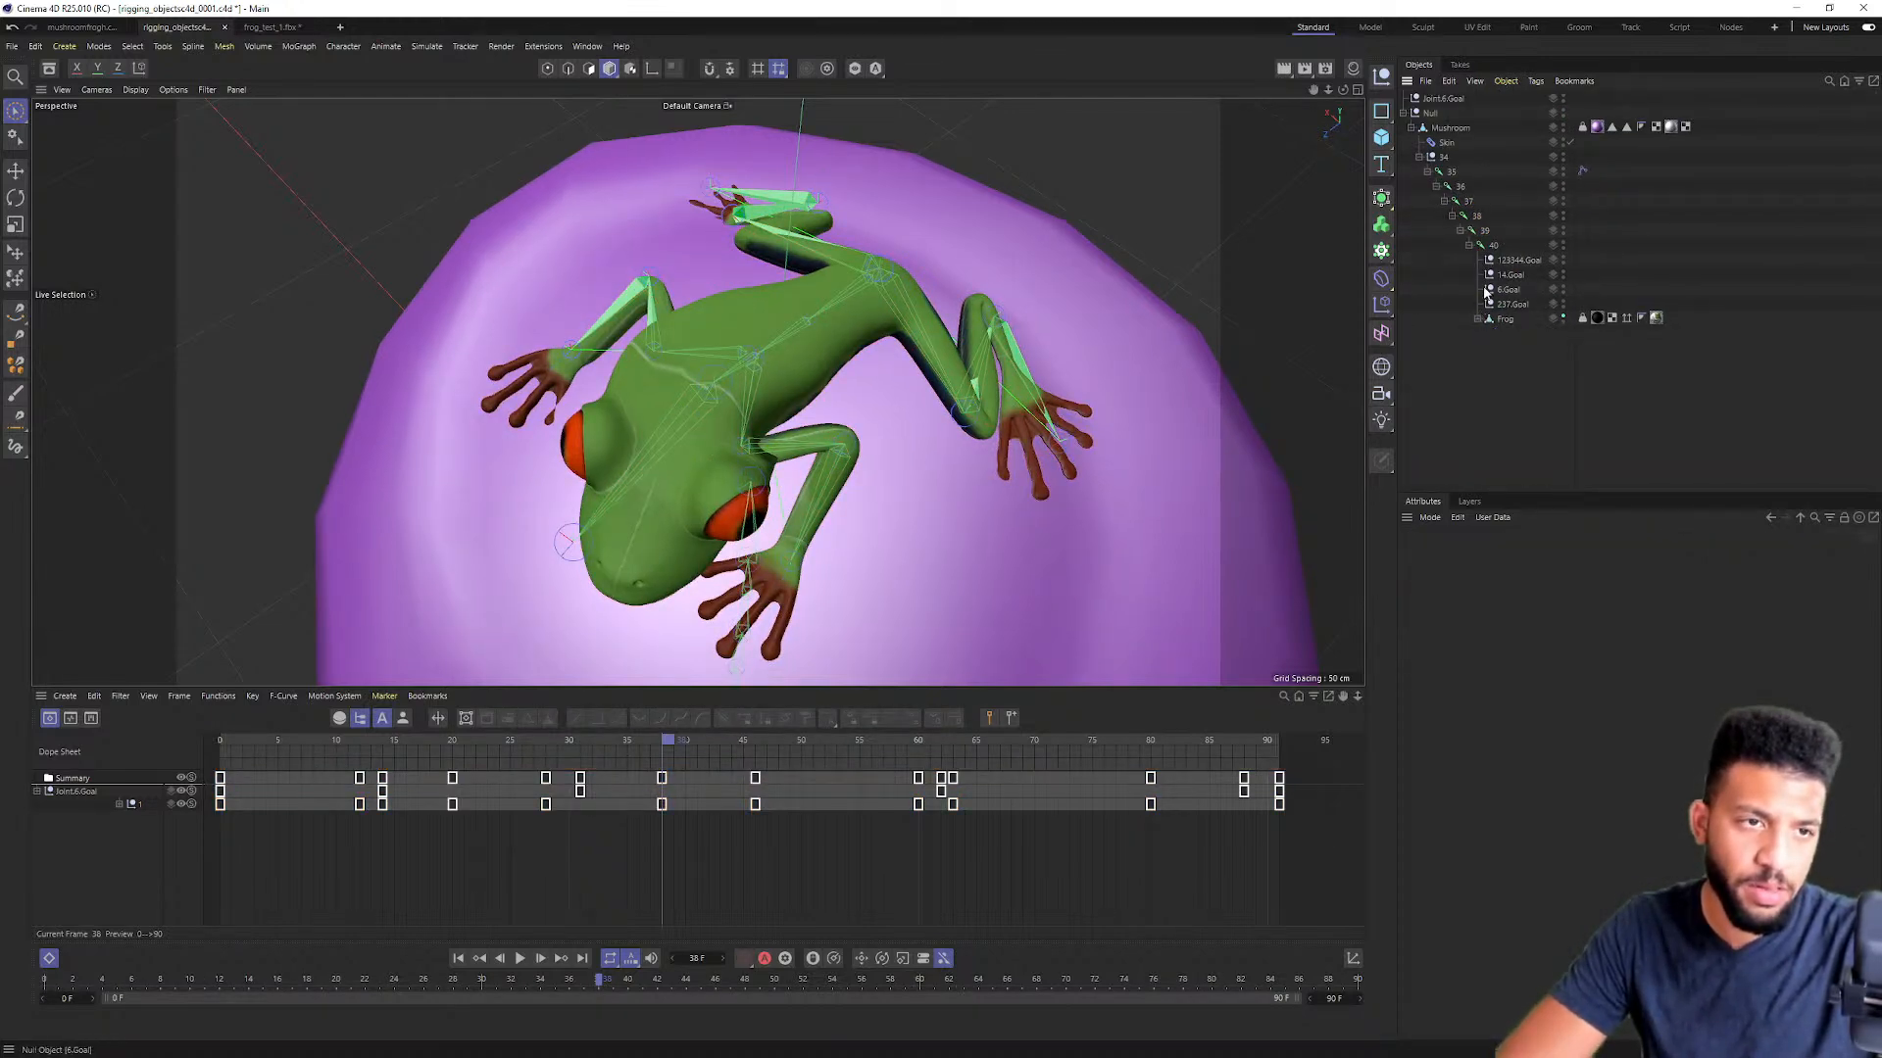
pyautogui.scroll(-3, 1068, 380)
pyautogui.keyDown('alt'); pyautogui.moveTo(1033, 498); pyautogui.dragTo(927, 261); pyautogui.keyUp('alt')
pyautogui.scroll(-4, 927, 261)
pyautogui.scroll(2, 915, 360)
pyautogui.keyDown('alt'); pyautogui.moveTo(916, 362); pyautogui.dragTo(940, 291); pyautogui.keyUp('alt')
pyautogui.scroll(2, 880, 370)
pyautogui.scroll(3, 925, 292)
pyautogui.scroll(-2, 874, 296)
pyautogui.keyDown('alt'); pyautogui.moveTo(816, 259); pyautogui.dragTo(769, 273); pyautogui.keyUp('alt')
pyautogui.scroll(-3, 745, 259)
pyautogui.keyDown('alt'); pyautogui.moveTo(768, 272); pyautogui.dragTo(759, 296, button='middle'); pyautogui.keyUp('alt')
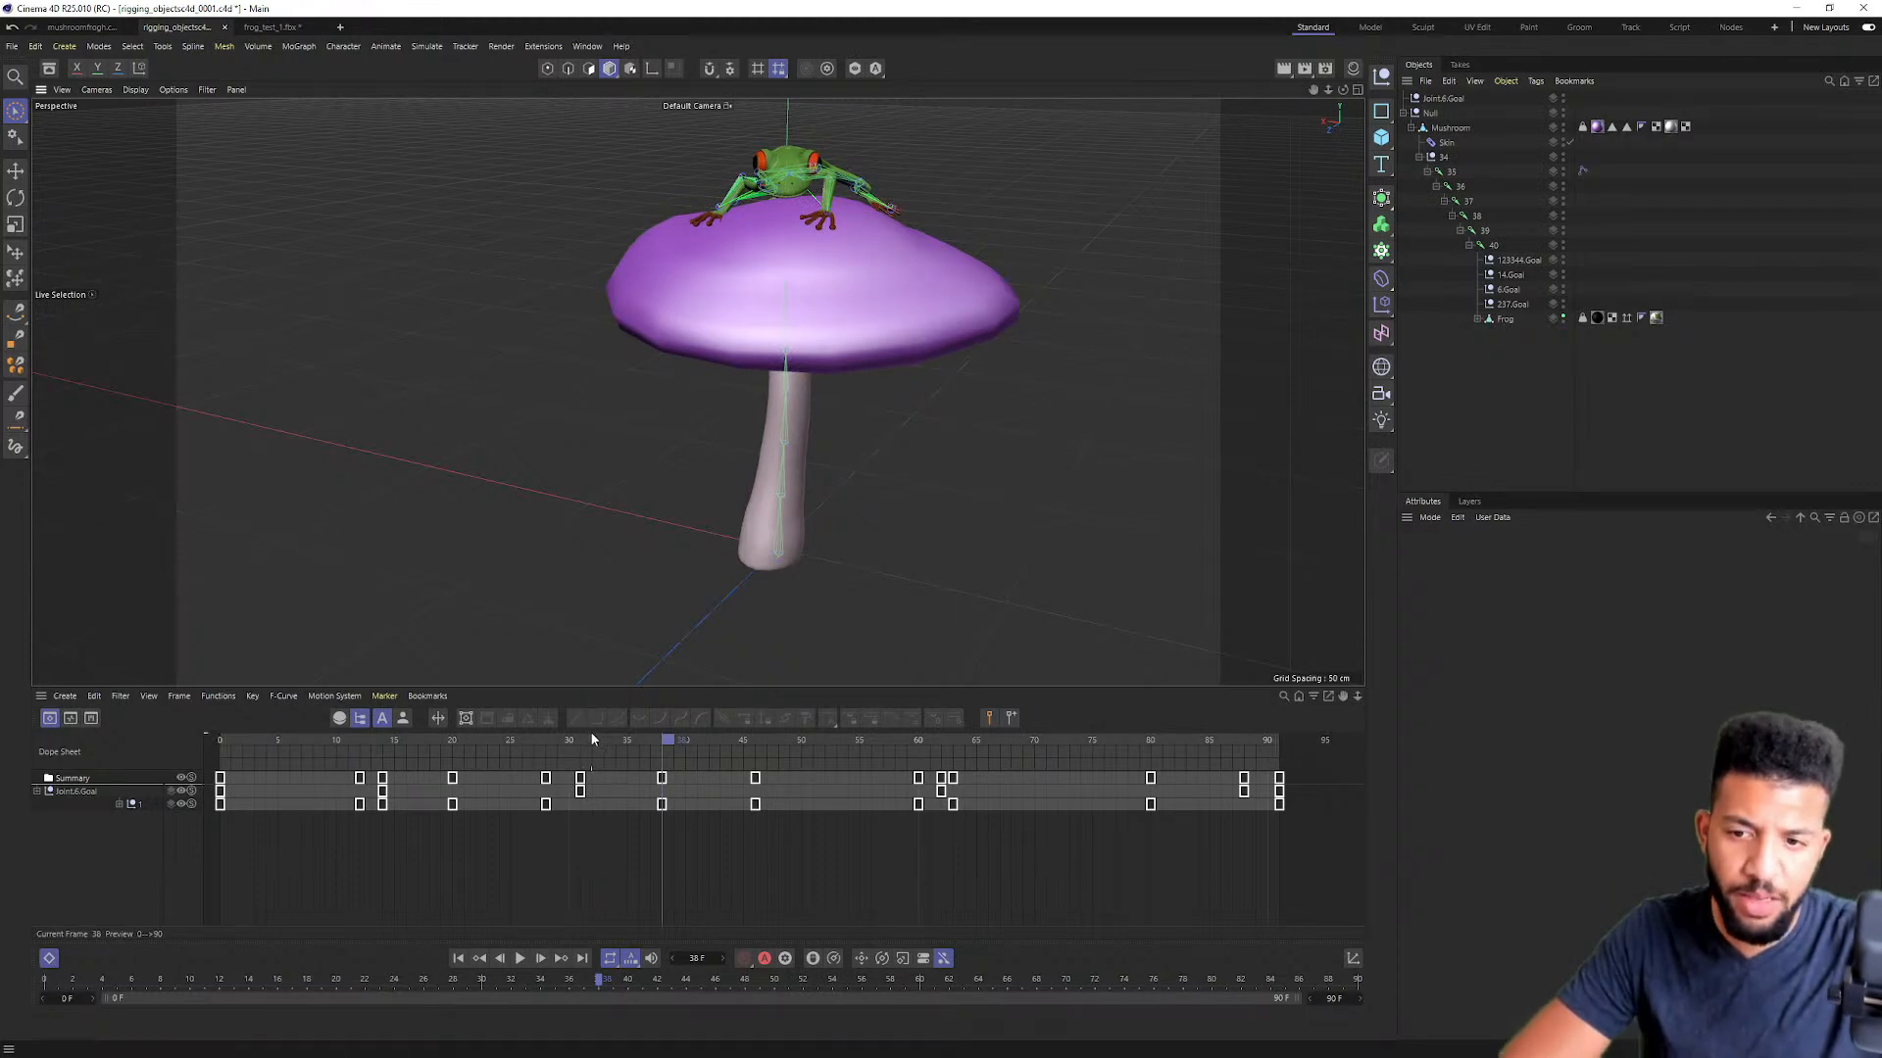
pyautogui.hotkey('shift', 'f')
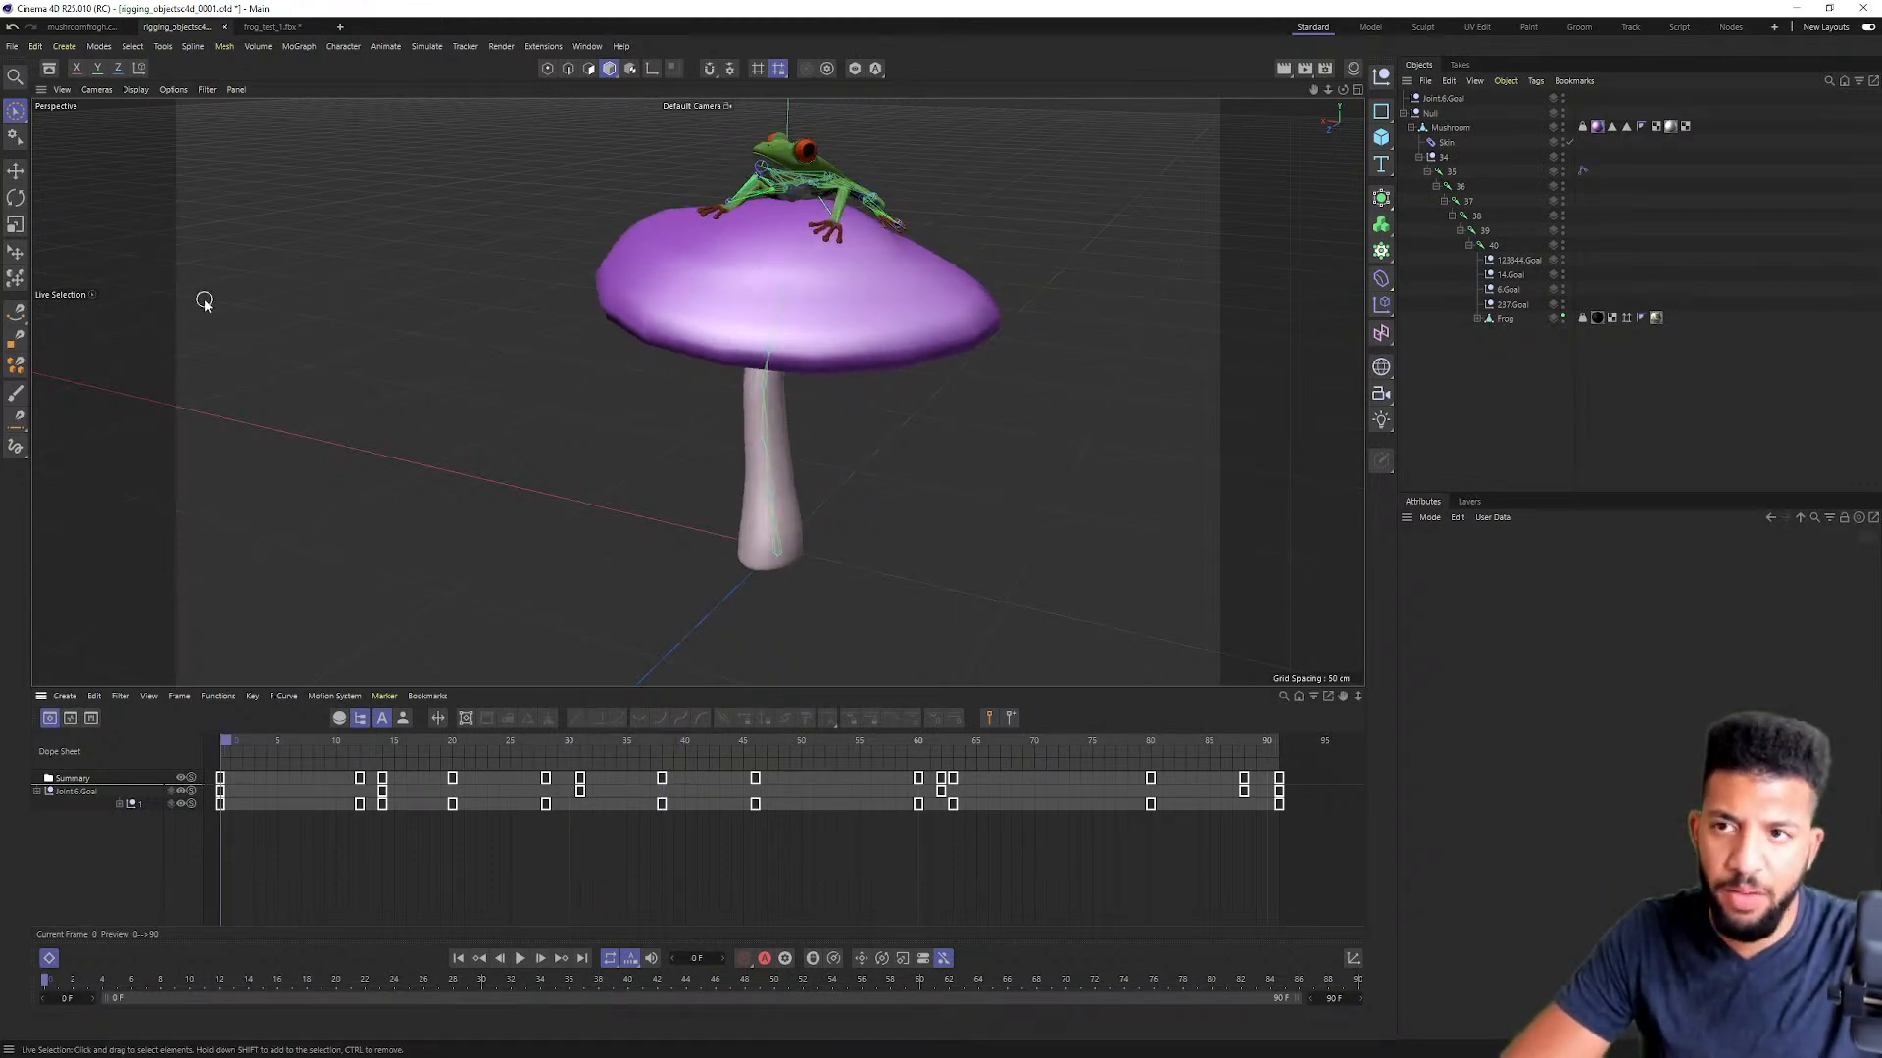
# Step: Try to bake the animation with all keyframes in the Dope Sheet selected
pyautogui.click(214, 697)
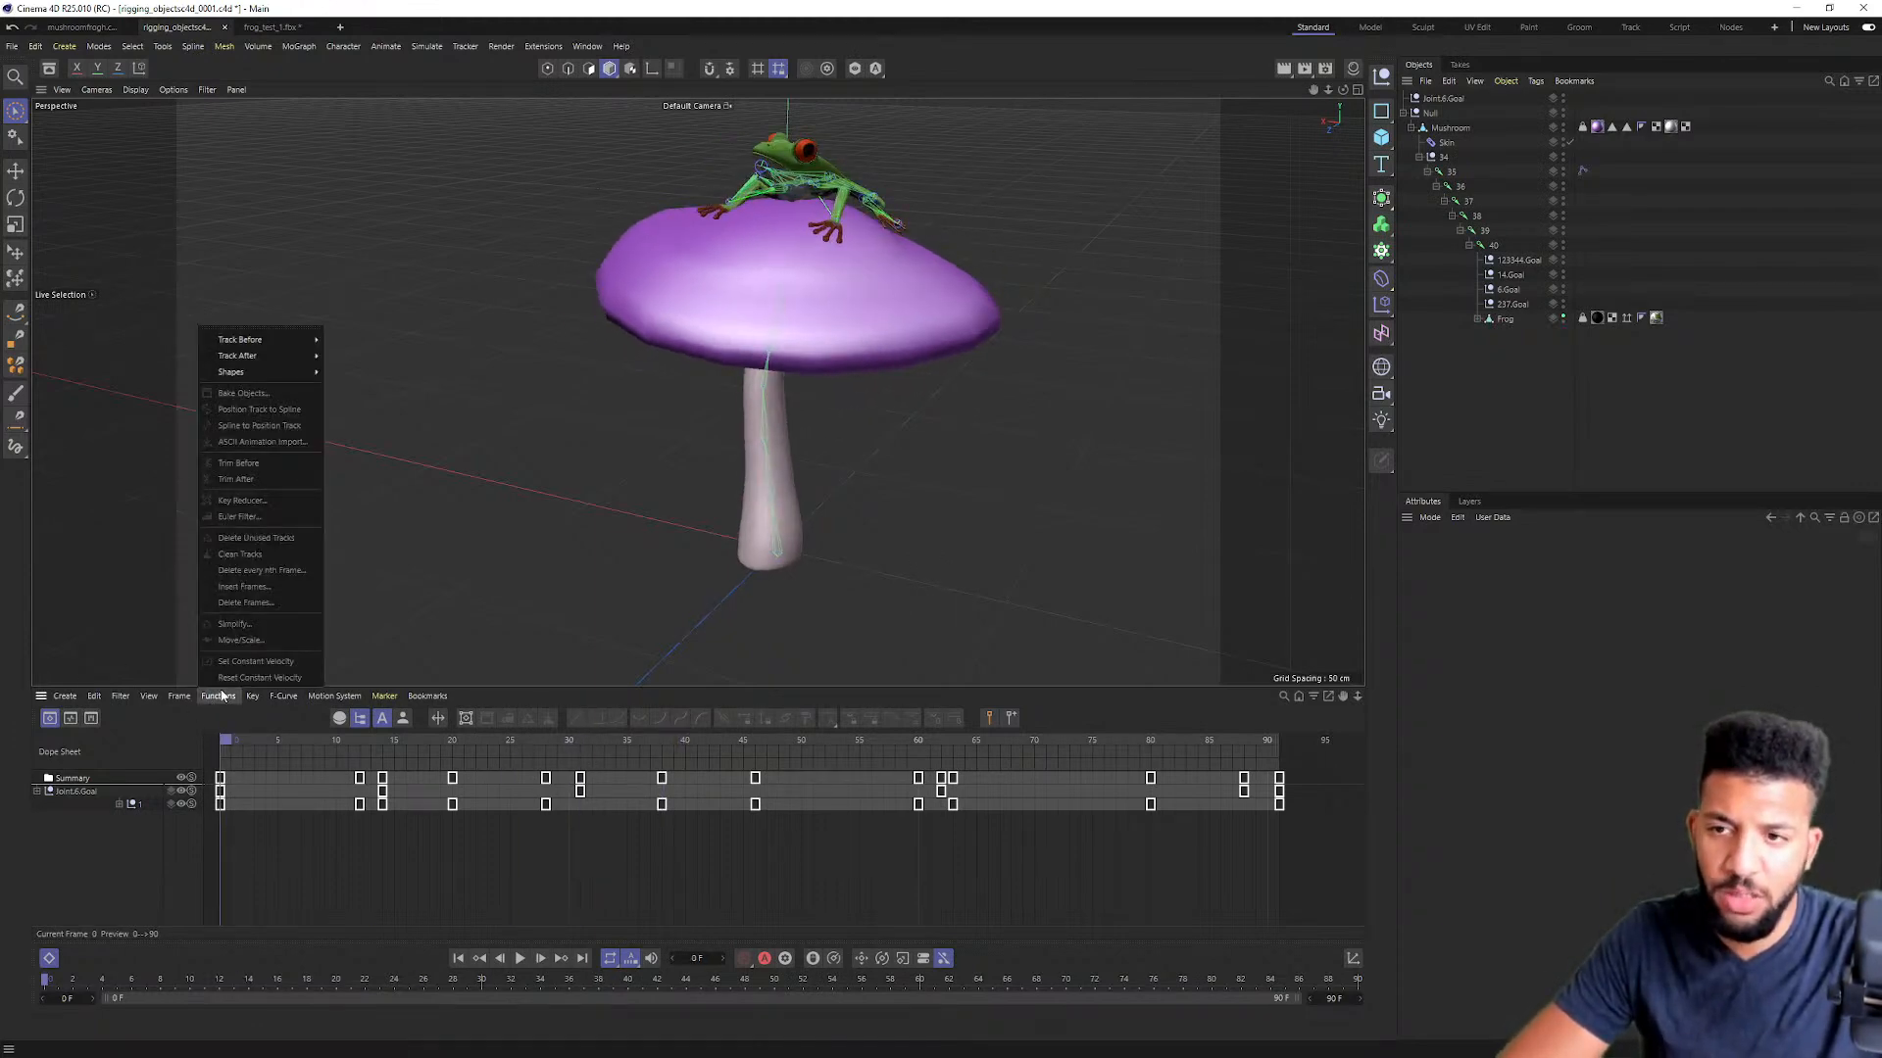
pyautogui.click(556, 435)
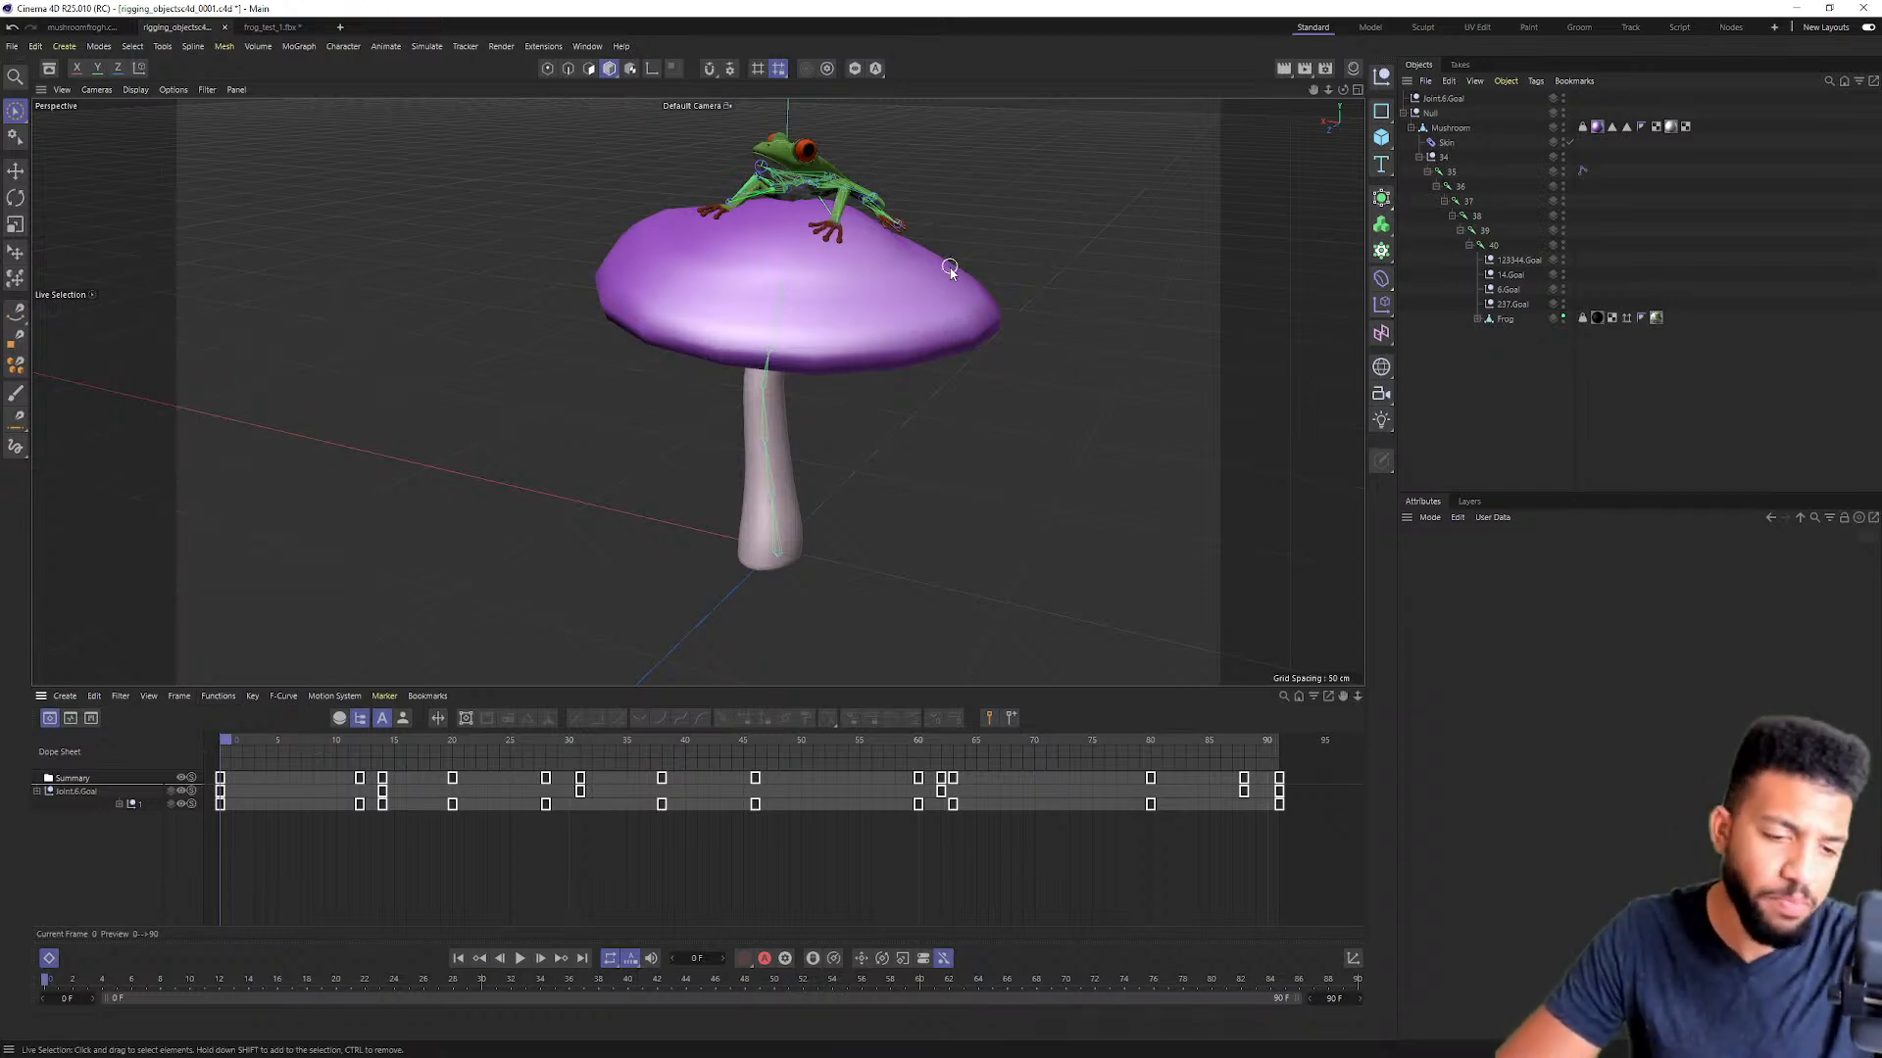
pyautogui.click(1404, 112)
pyautogui.moveTo(1290, 855); pyautogui.dragTo(180, 729)
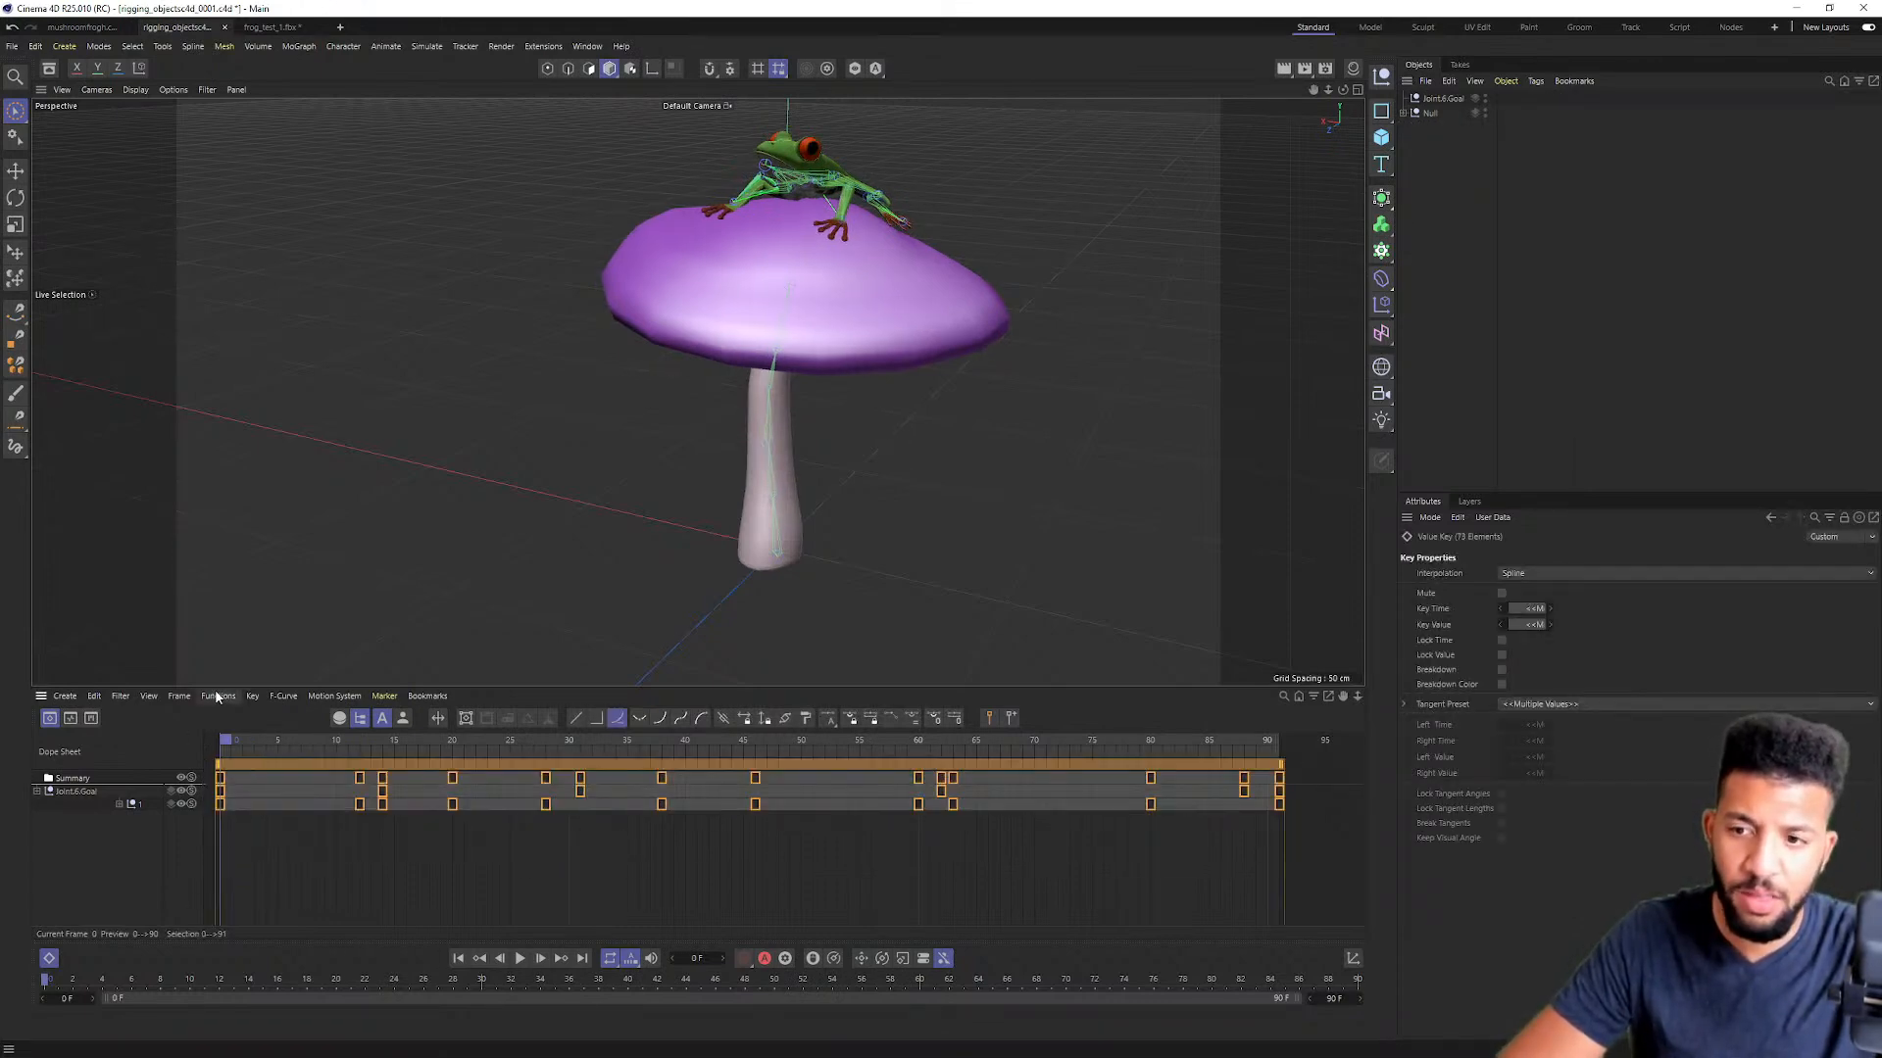
pyautogui.click(102, 696)
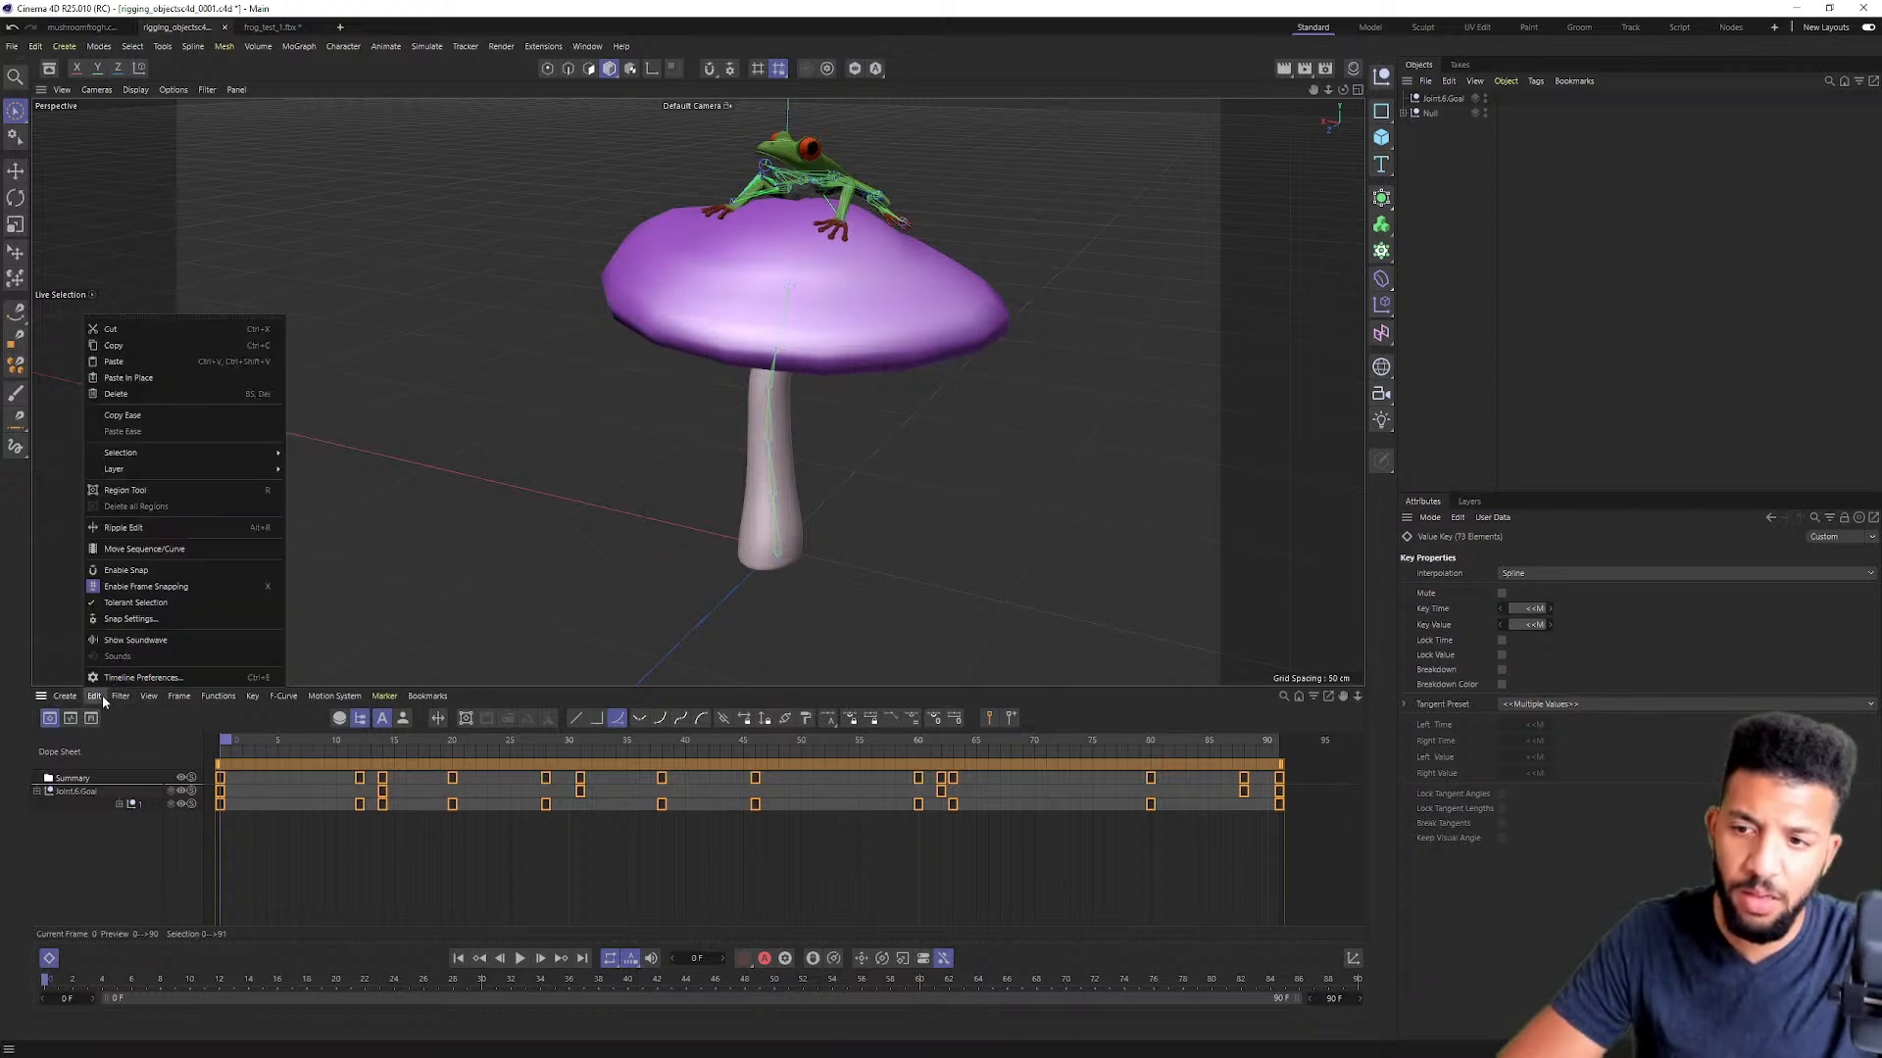
pyautogui.moveTo(218, 696)
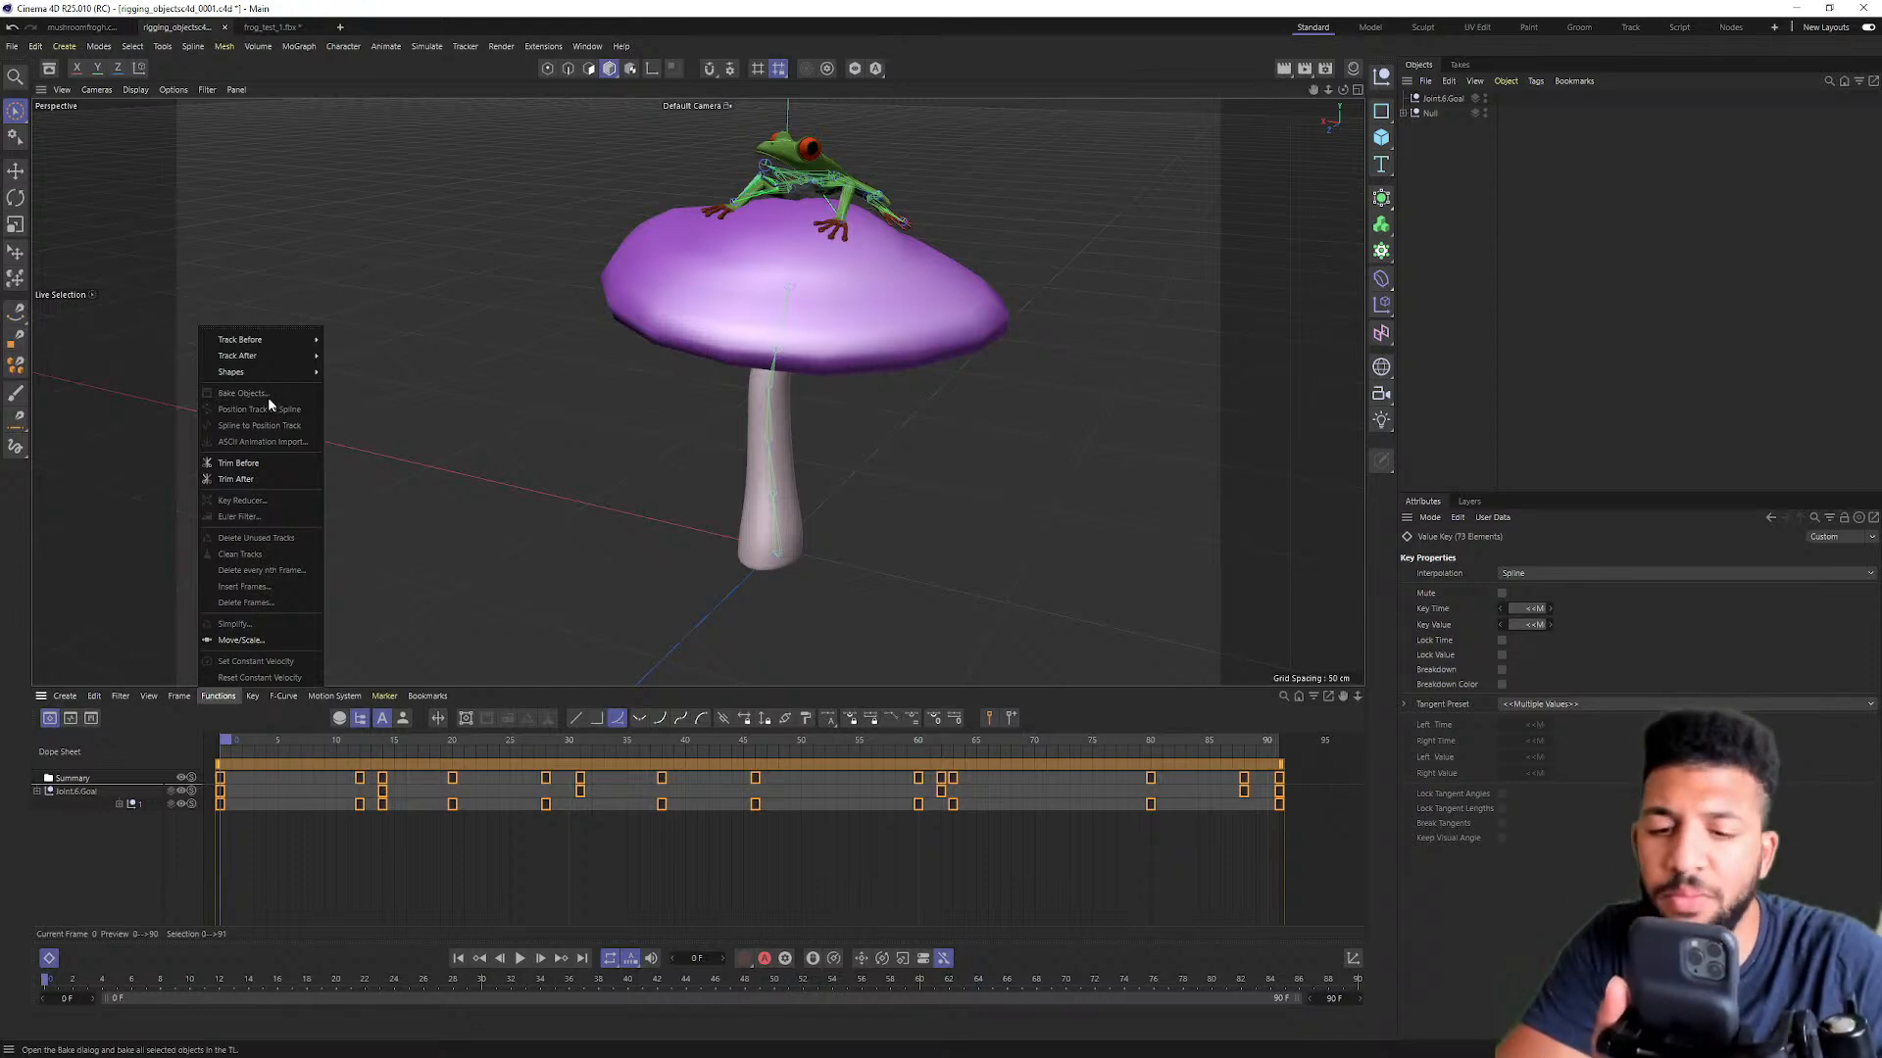
pyautogui.click(595, 426)
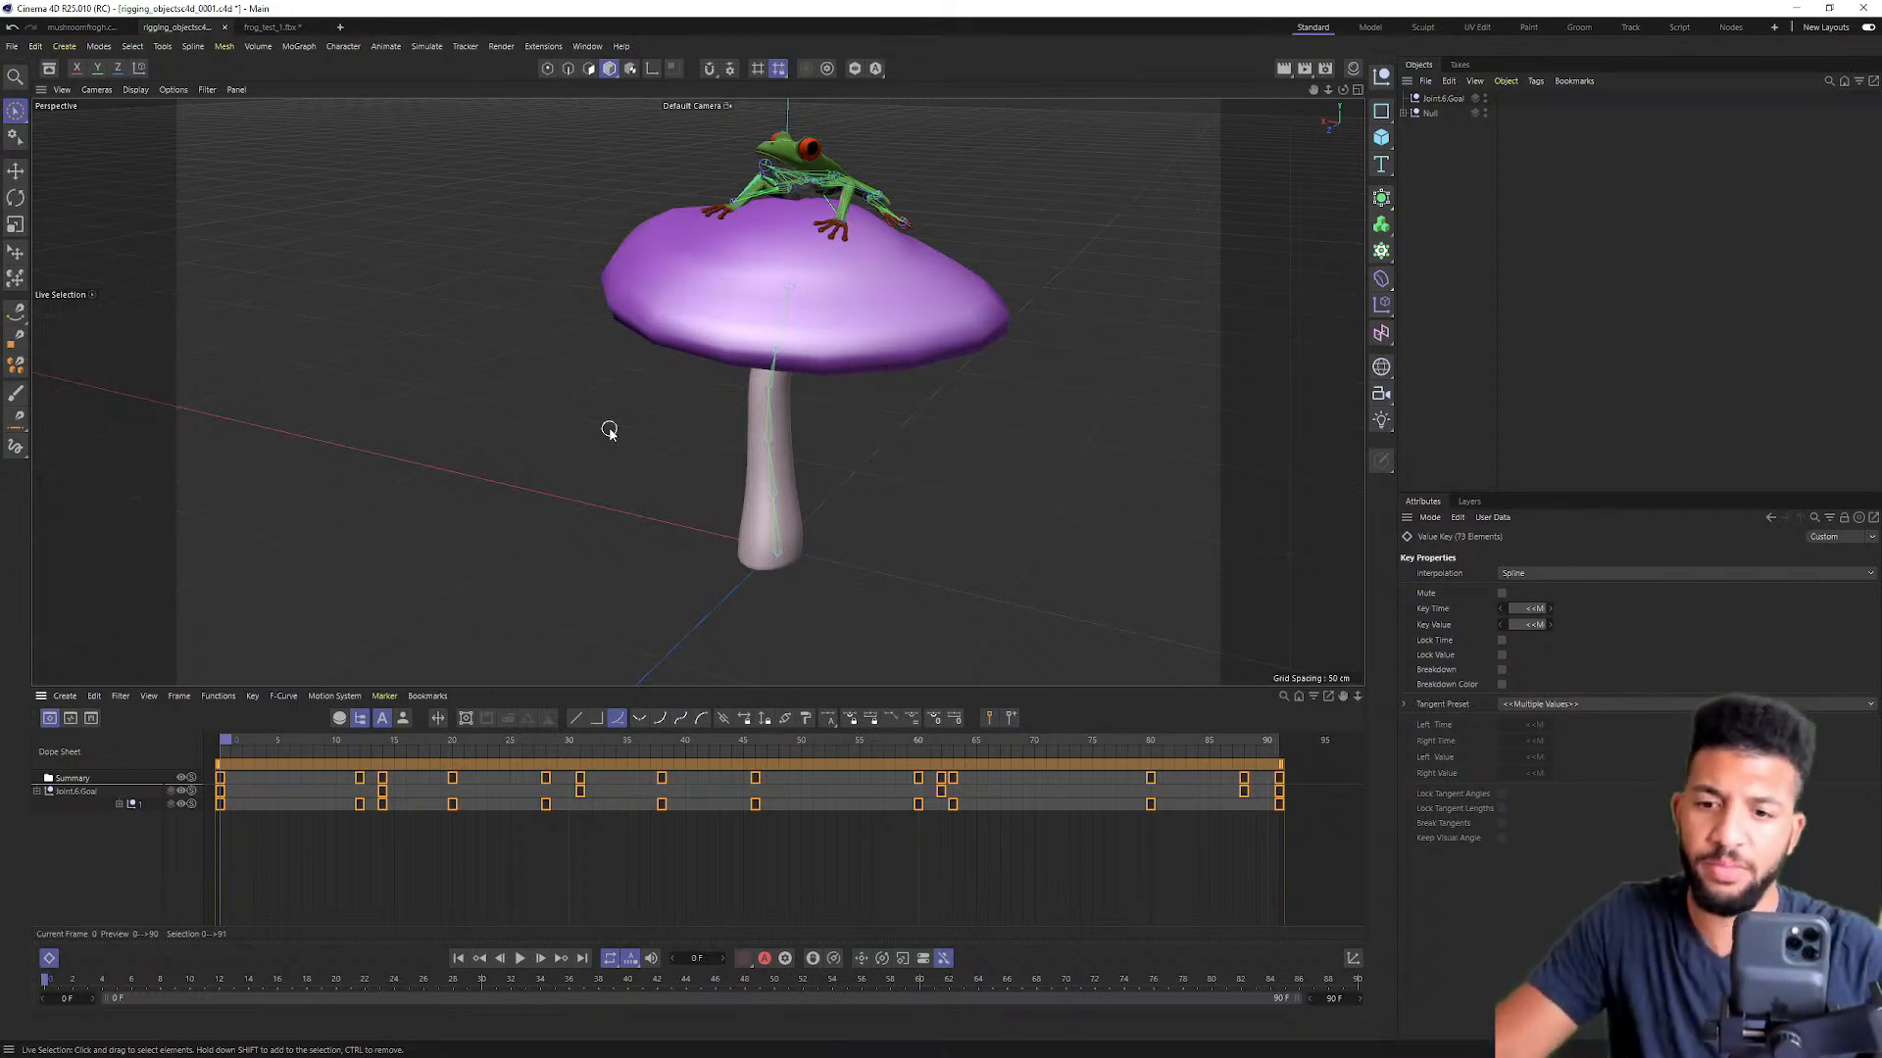
pyautogui.moveTo(431, 739); pyautogui.dragTo(205, 738)
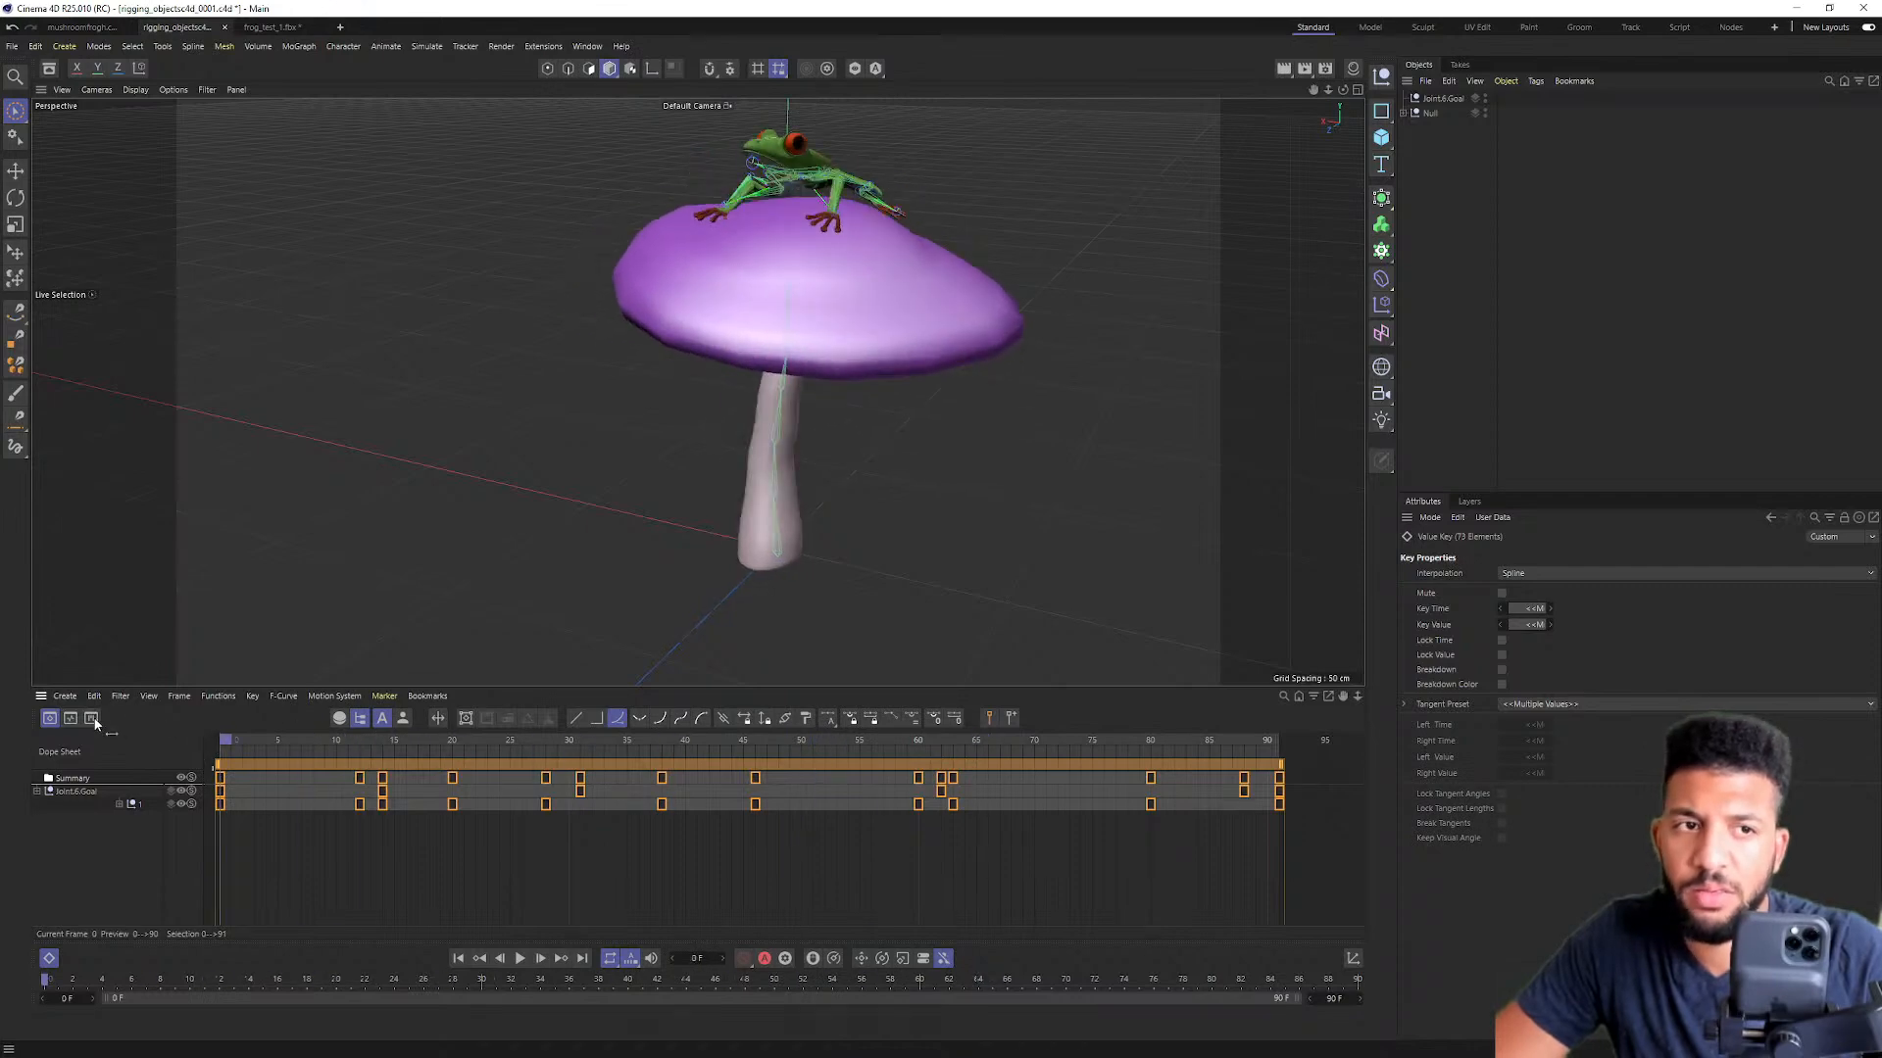
# Step: Bake only the Frog object from 0 to 90 F with only PLA included
pyautogui.click(1403, 113)
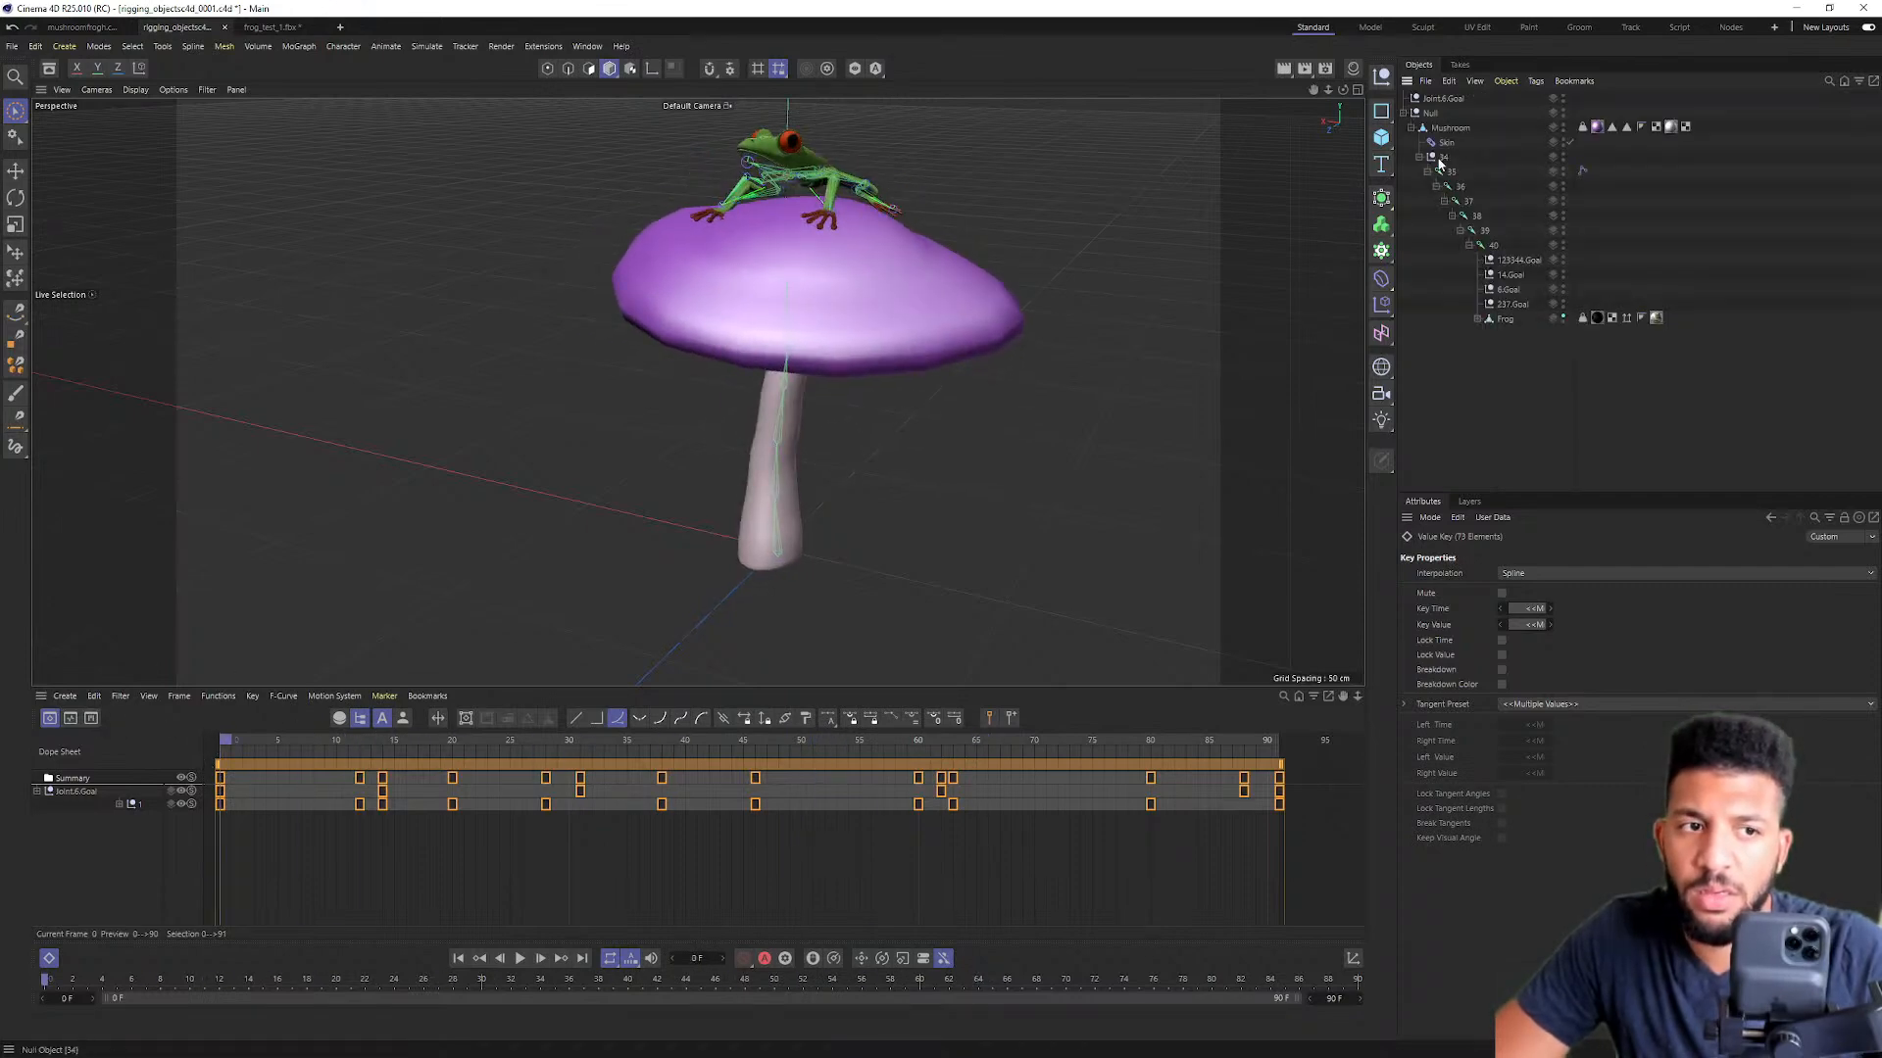
pyautogui.click(1500, 319)
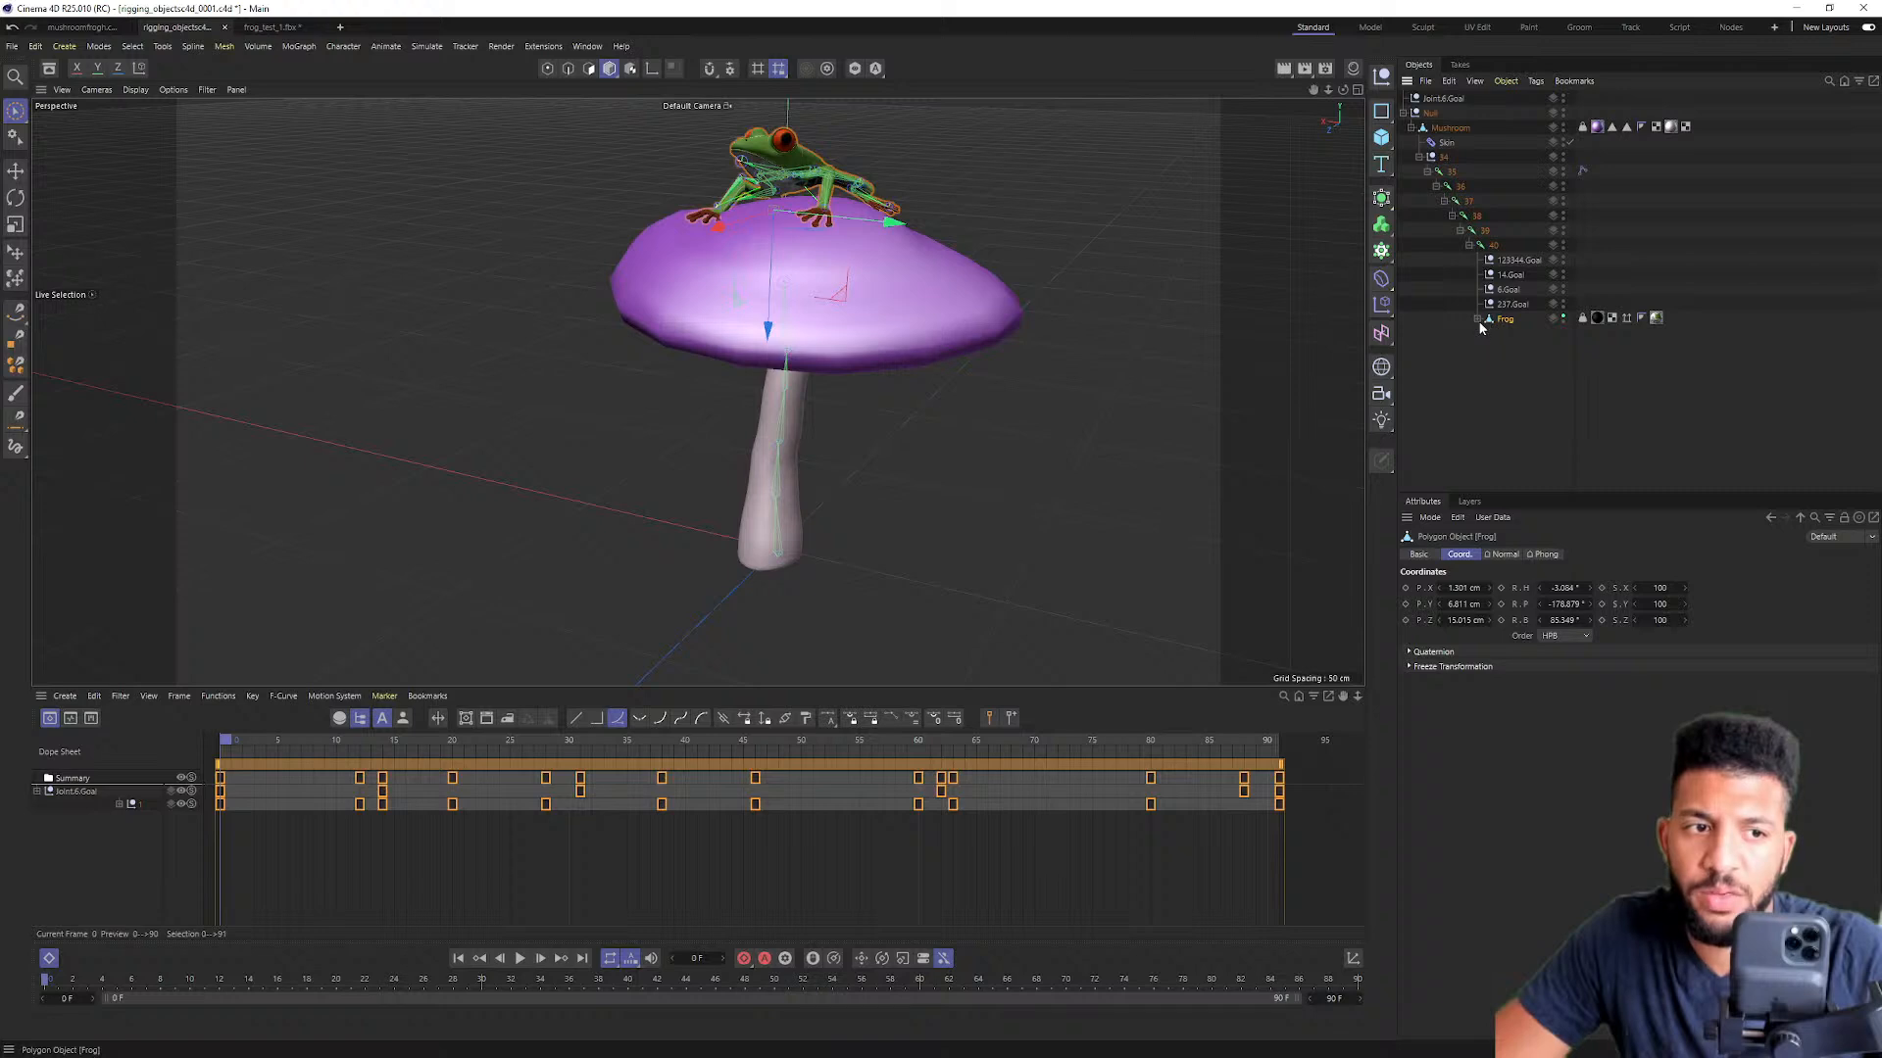
pyautogui.click(1479, 326)
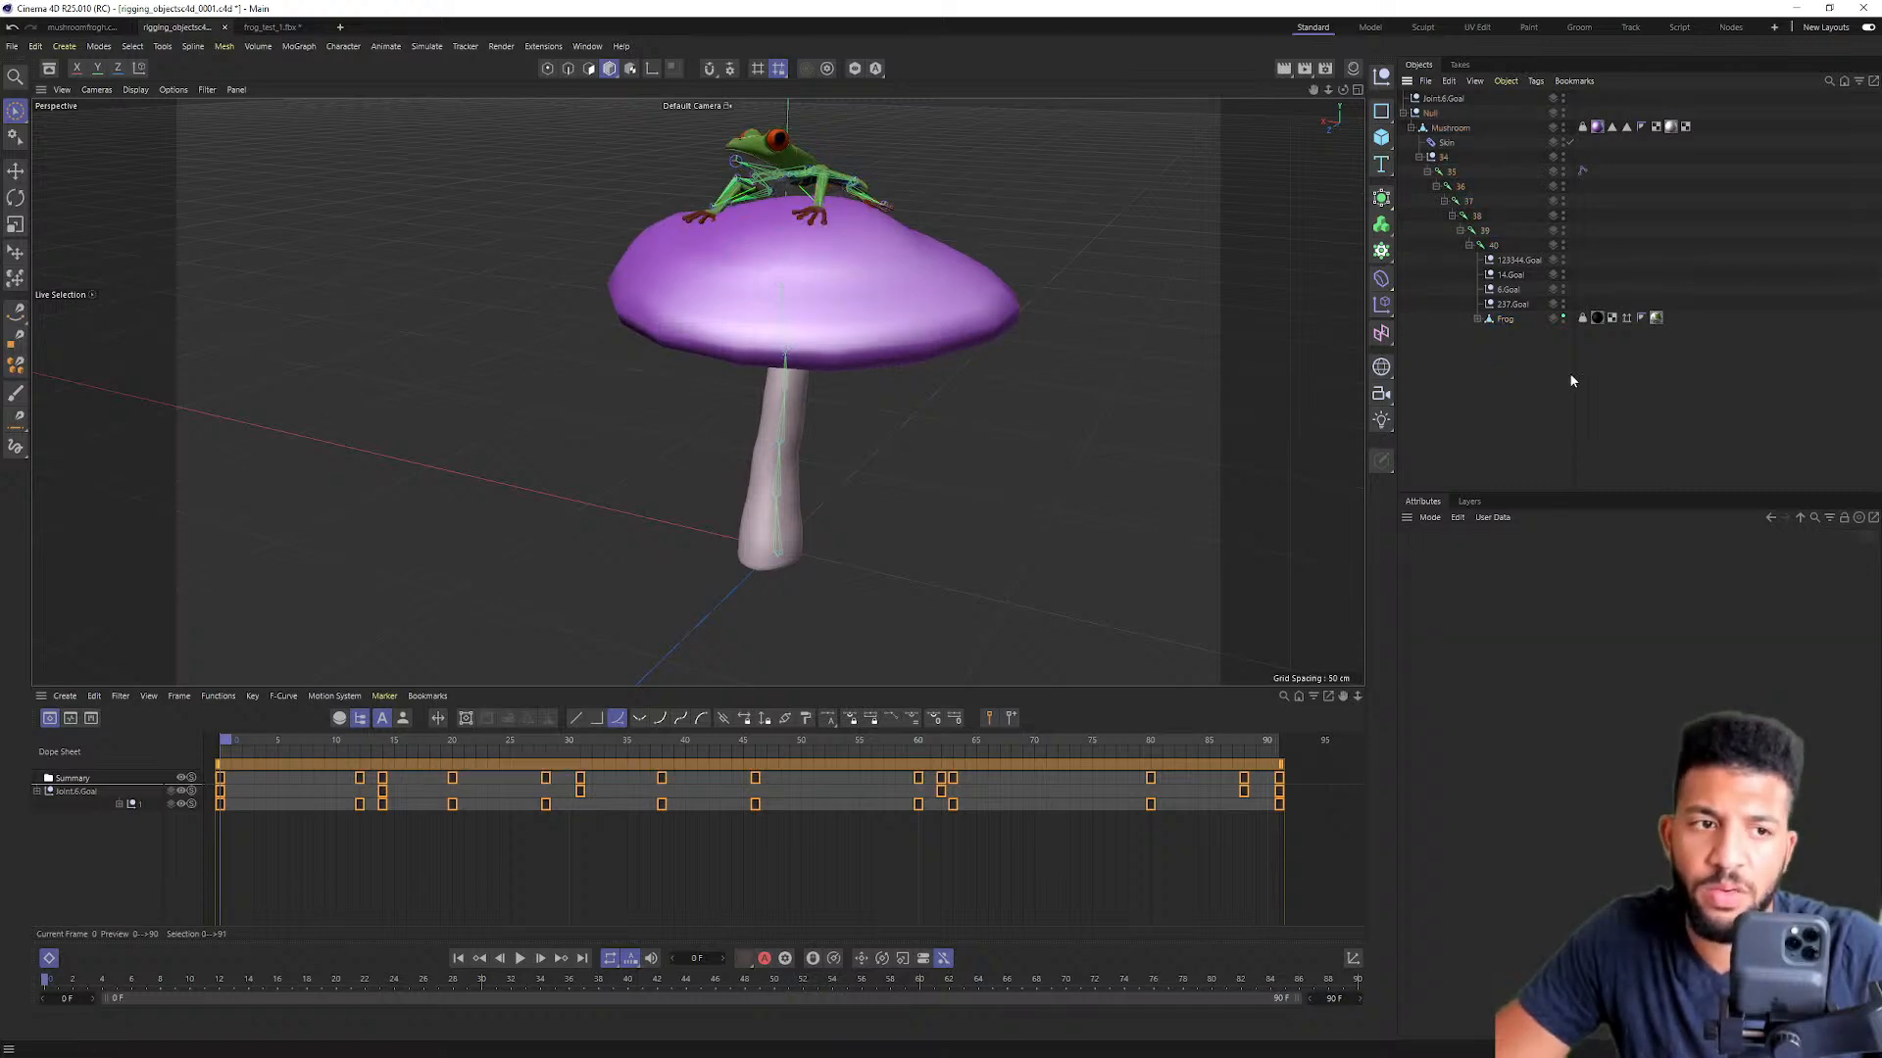
pyautogui.click(1506, 321)
pyautogui.moveTo(447, 745); pyautogui.dragTo(155, 760)
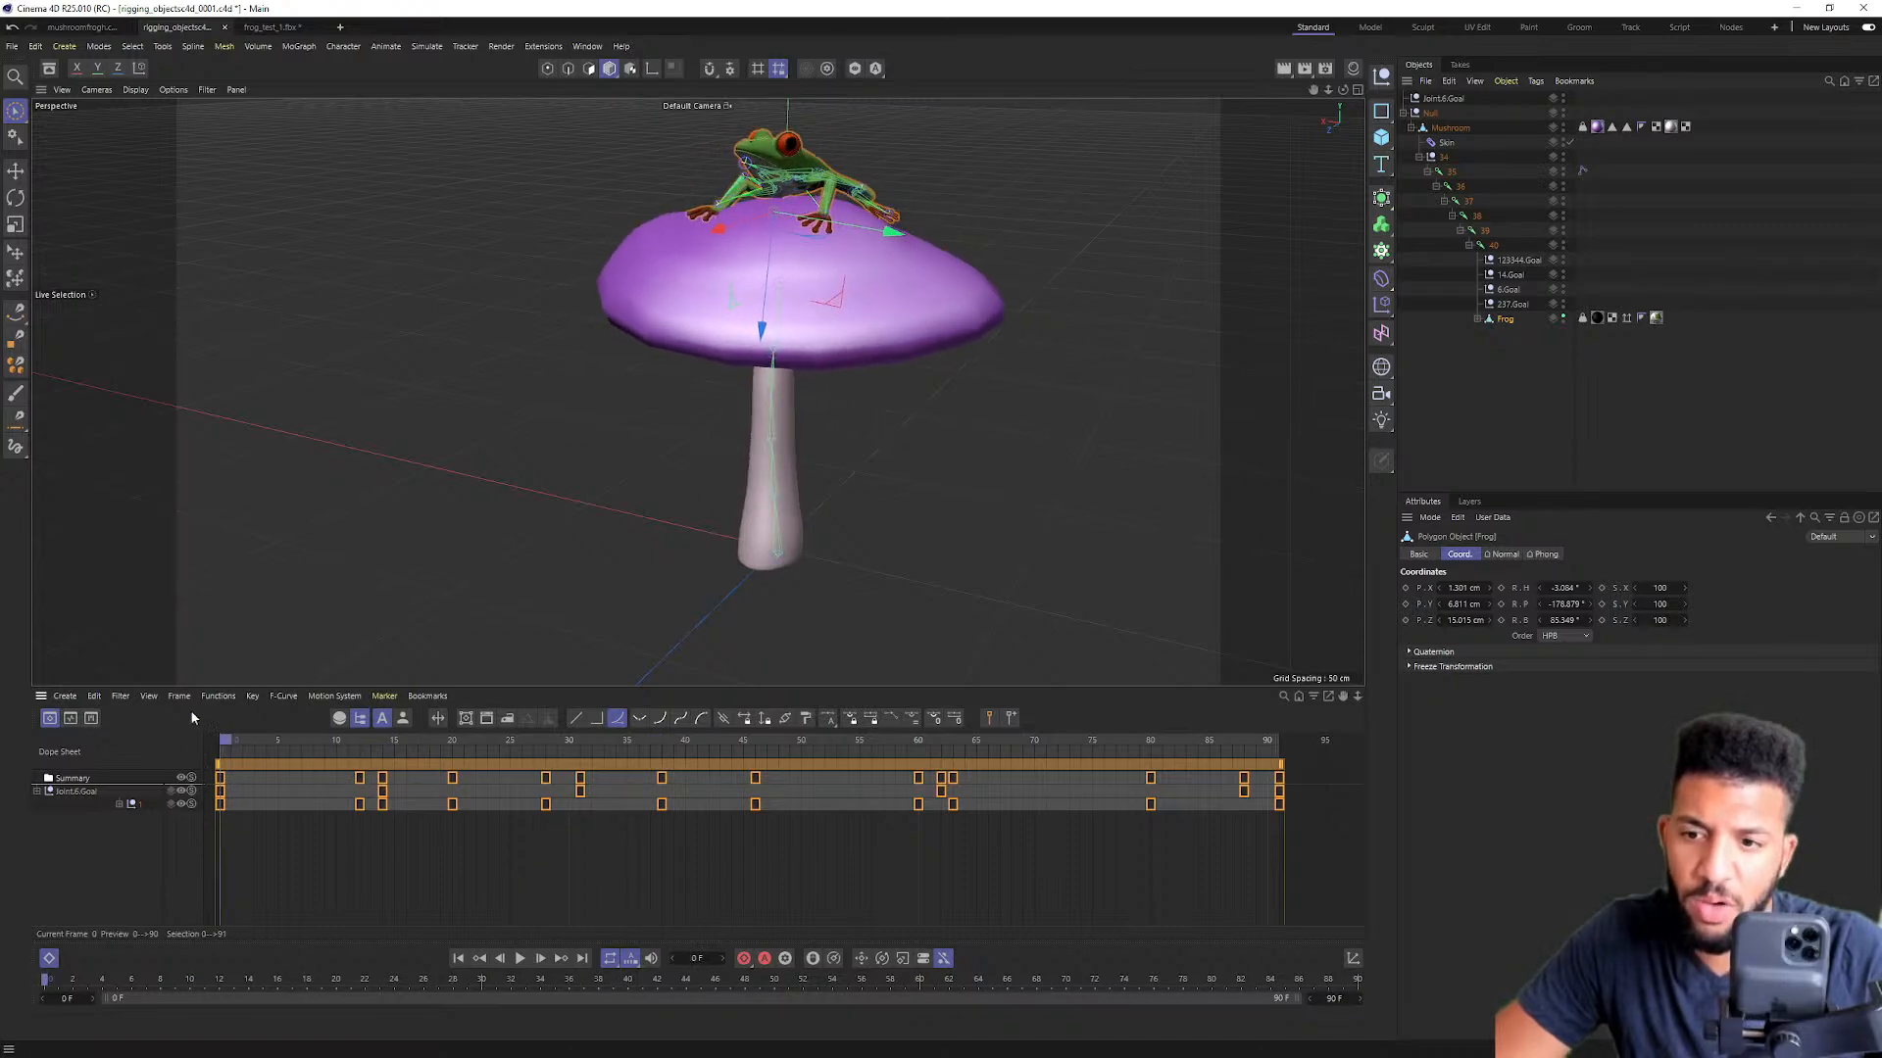
pyautogui.click(218, 696)
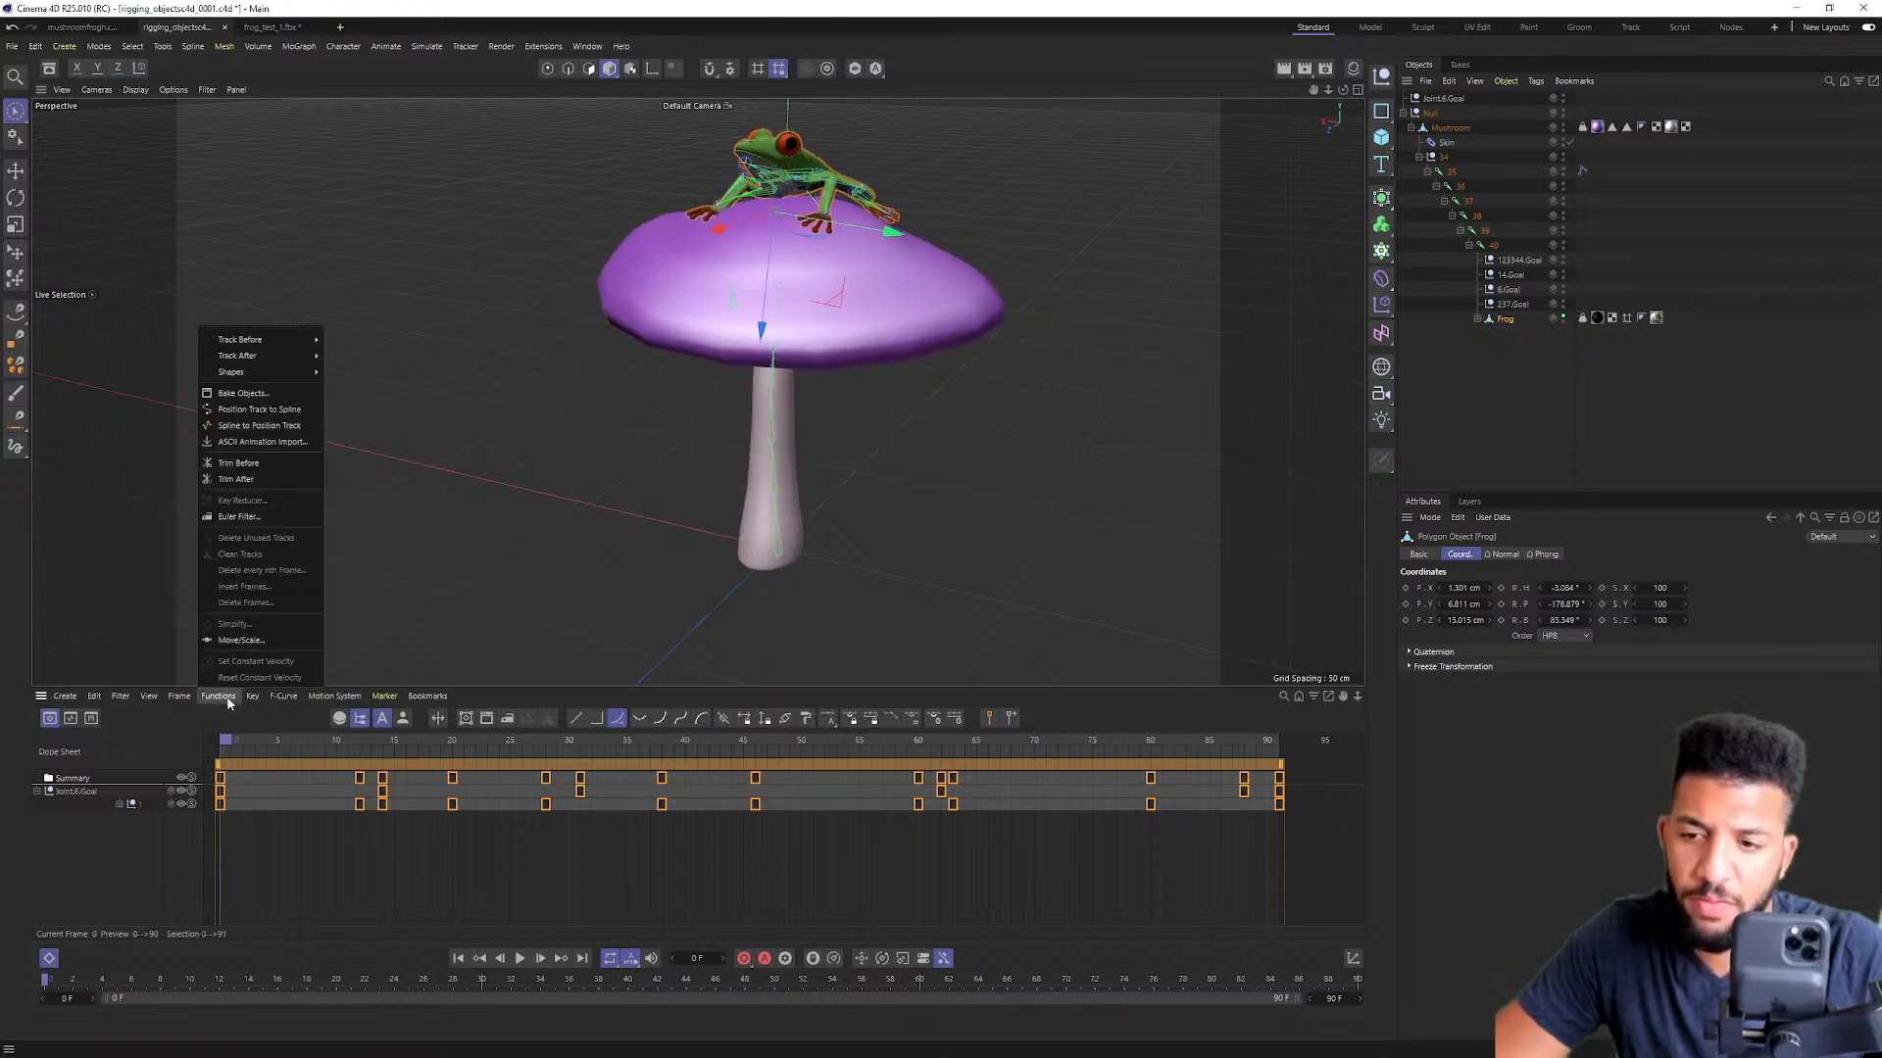
pyautogui.click(245, 394)
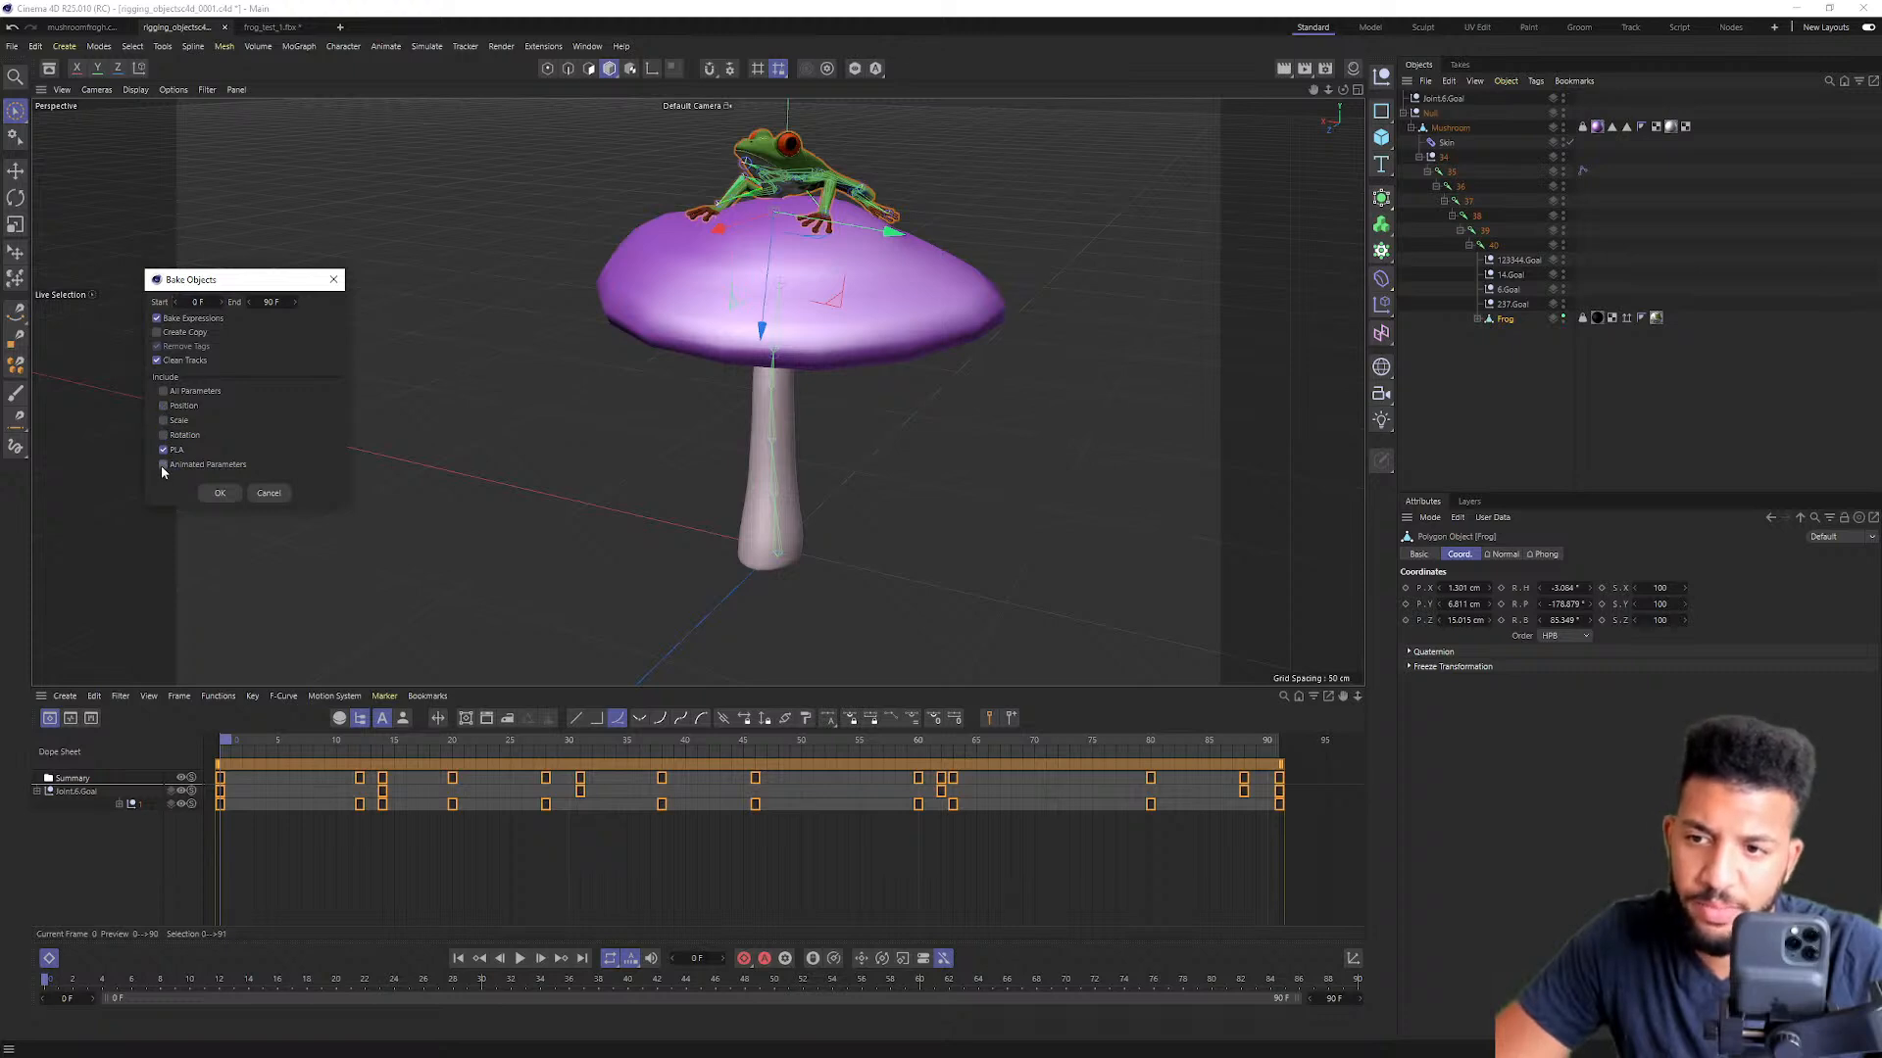
pyautogui.click(219, 493)
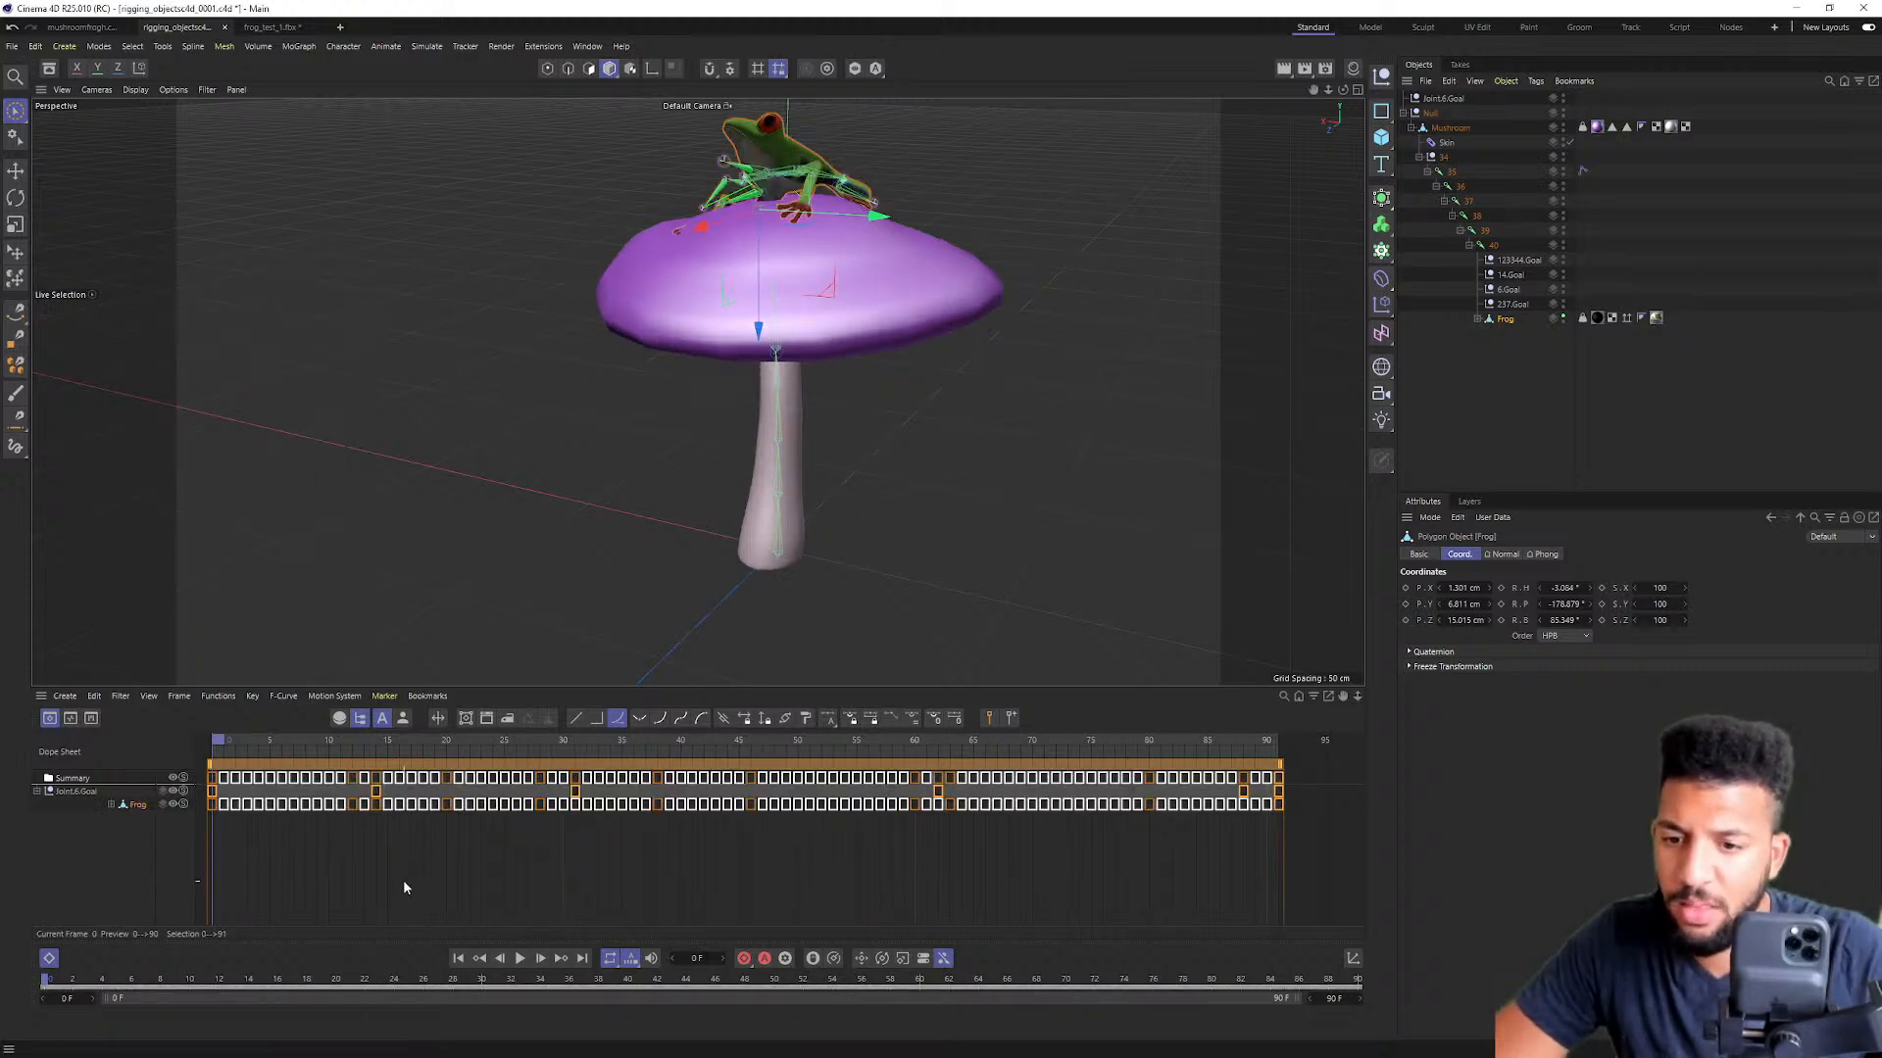
# Step: Scrub the timeline and examine the frog's baked motion up close against its joints
pyautogui.moveTo(390, 741); pyautogui.dragTo(722, 740)
pyautogui.keyDown('alt'); pyautogui.moveTo(795, 431); pyautogui.dragTo(691, 583, button='middle'); pyautogui.keyUp('alt')
pyautogui.scroll(6, 711, 412)
pyautogui.keyDown('alt'); pyautogui.moveTo(710, 372); pyautogui.dragTo(735, 451); pyautogui.keyUp('alt')
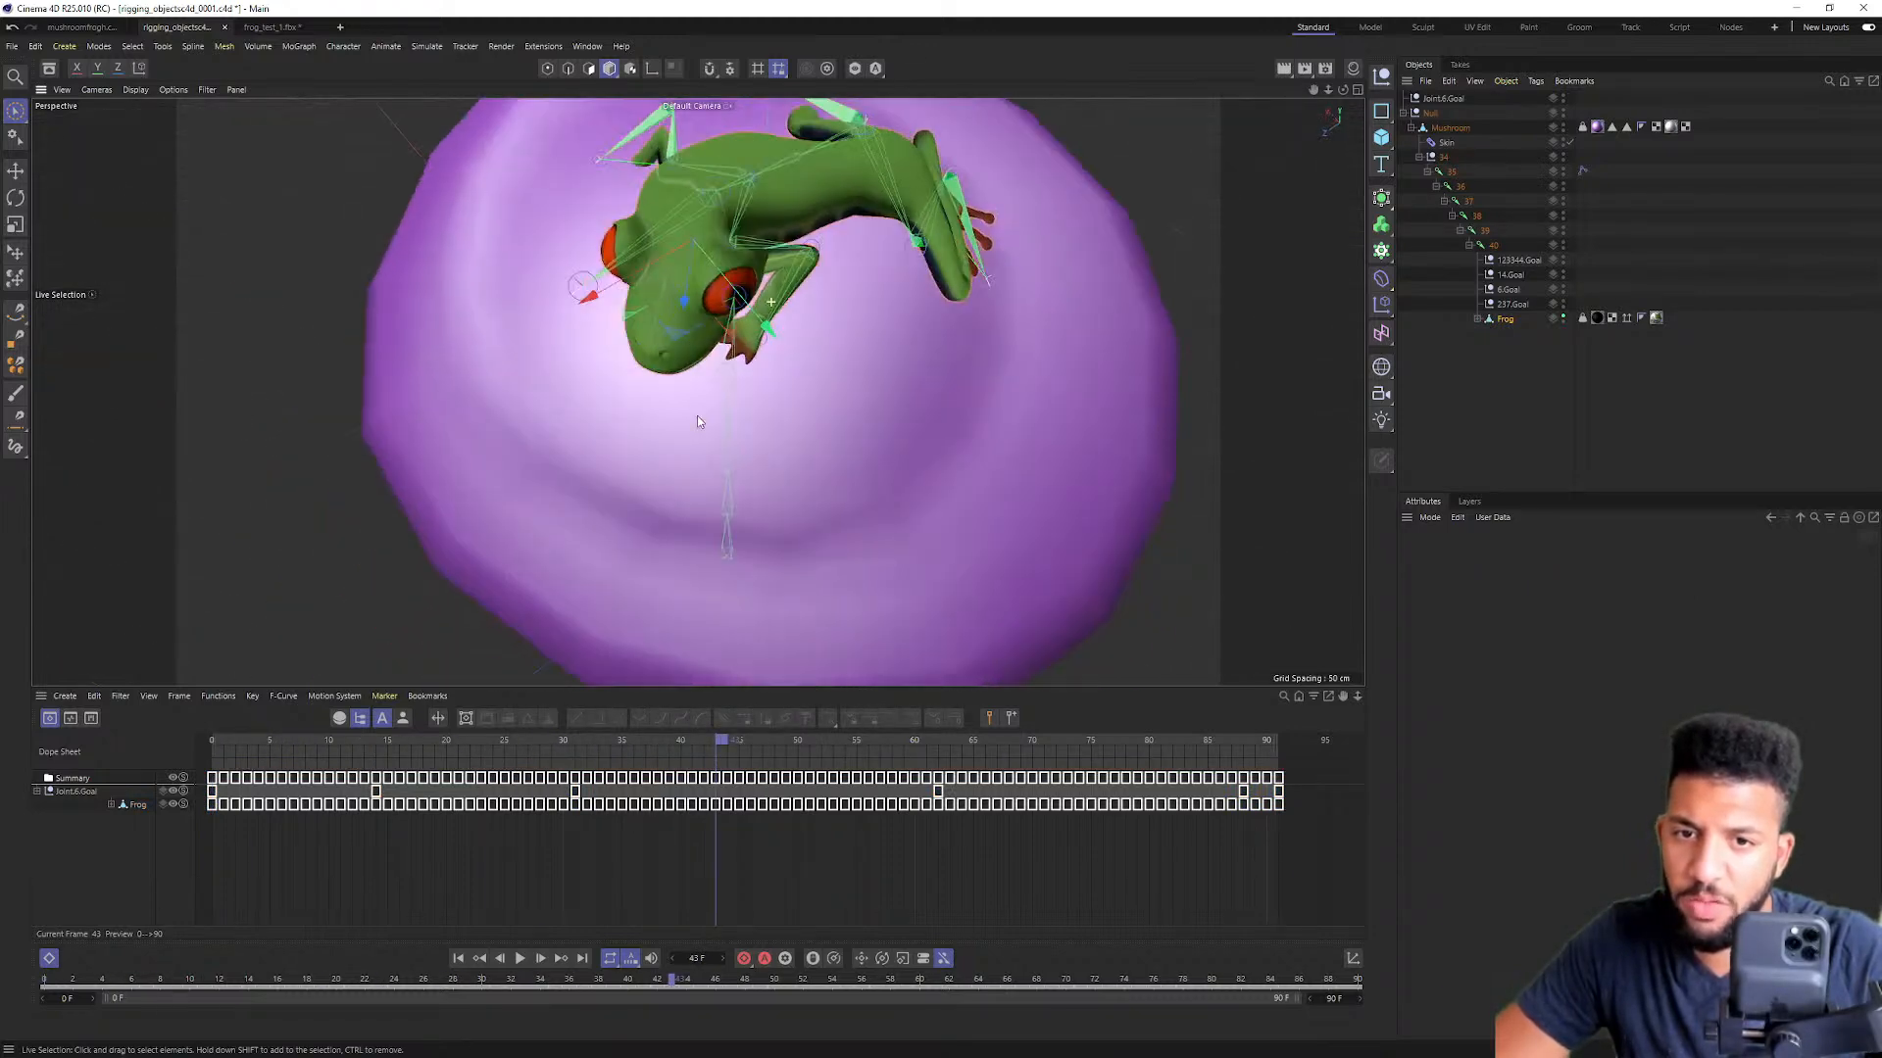
pyautogui.keyDown('alt'); pyautogui.moveTo(735, 452); pyautogui.dragTo(628, 557, button='middle'); pyautogui.keyUp('alt')
pyautogui.moveTo(723, 741)
pyautogui.mouseDown()
pyautogui.moveTo(628, 740)
pyautogui.moveTo(739, 721)
pyautogui.moveTo(455, 713)
pyautogui.moveTo(704, 733)
pyautogui.moveTo(703, 715)
pyautogui.mouseUp()
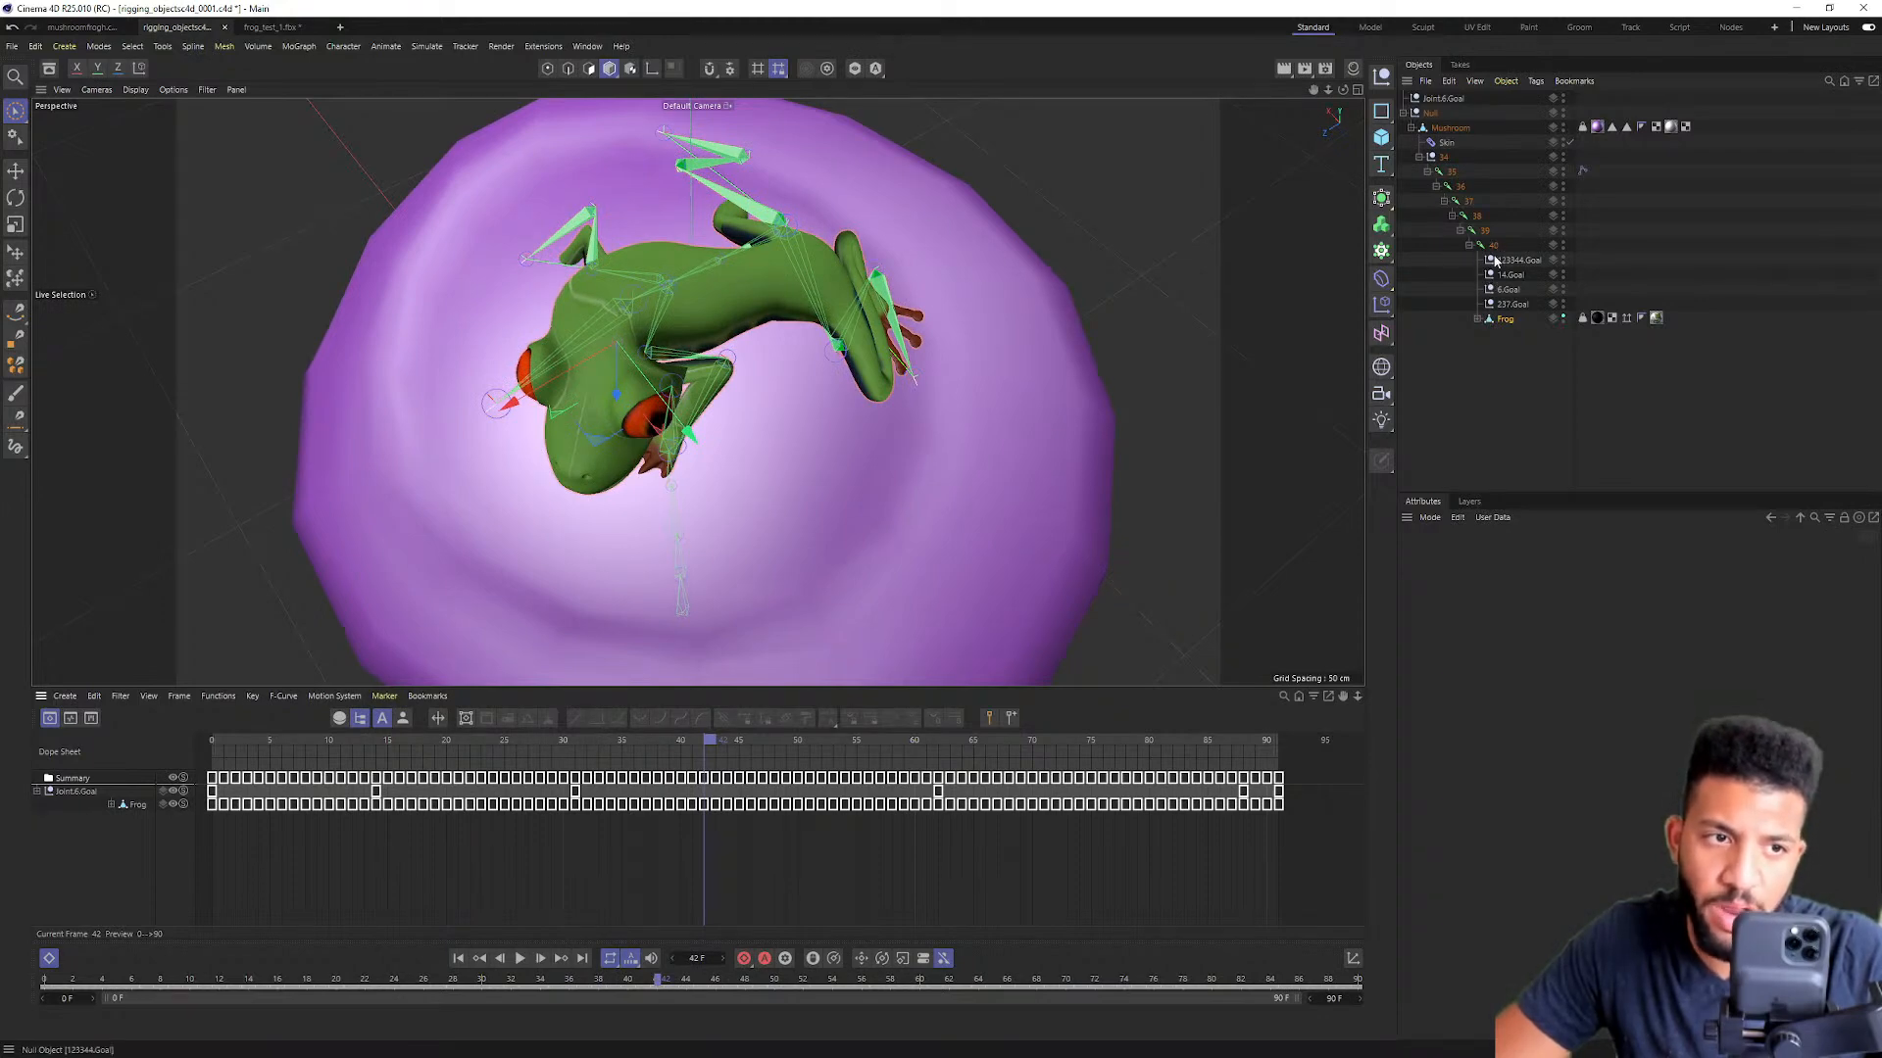
# Step: Try deleting the four IK tags from the frog's leg joints, and undo the deletion after scrubbing the timeline
pyautogui.click(1478, 319)
pyautogui.click(1484, 348)
pyautogui.click(1485, 348)
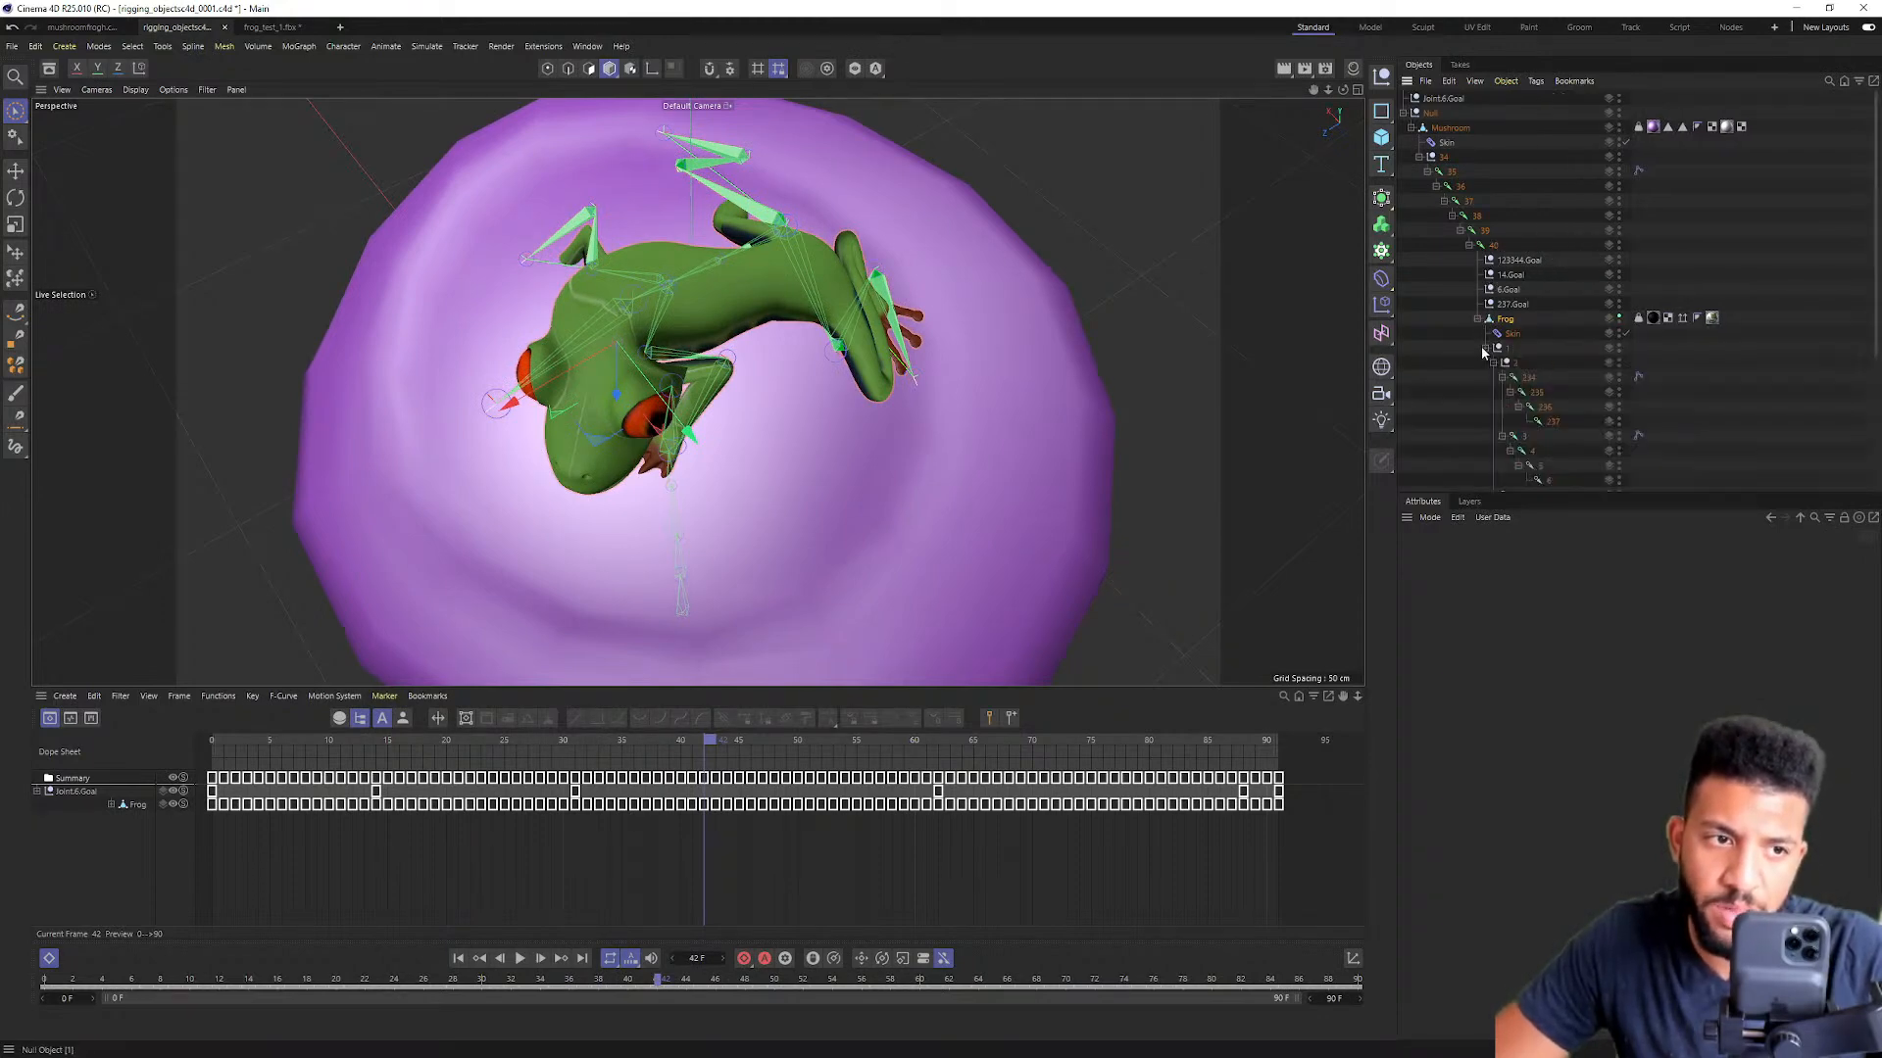
pyautogui.click(1638, 377)
pyautogui.scroll(-5, 1638, 398)
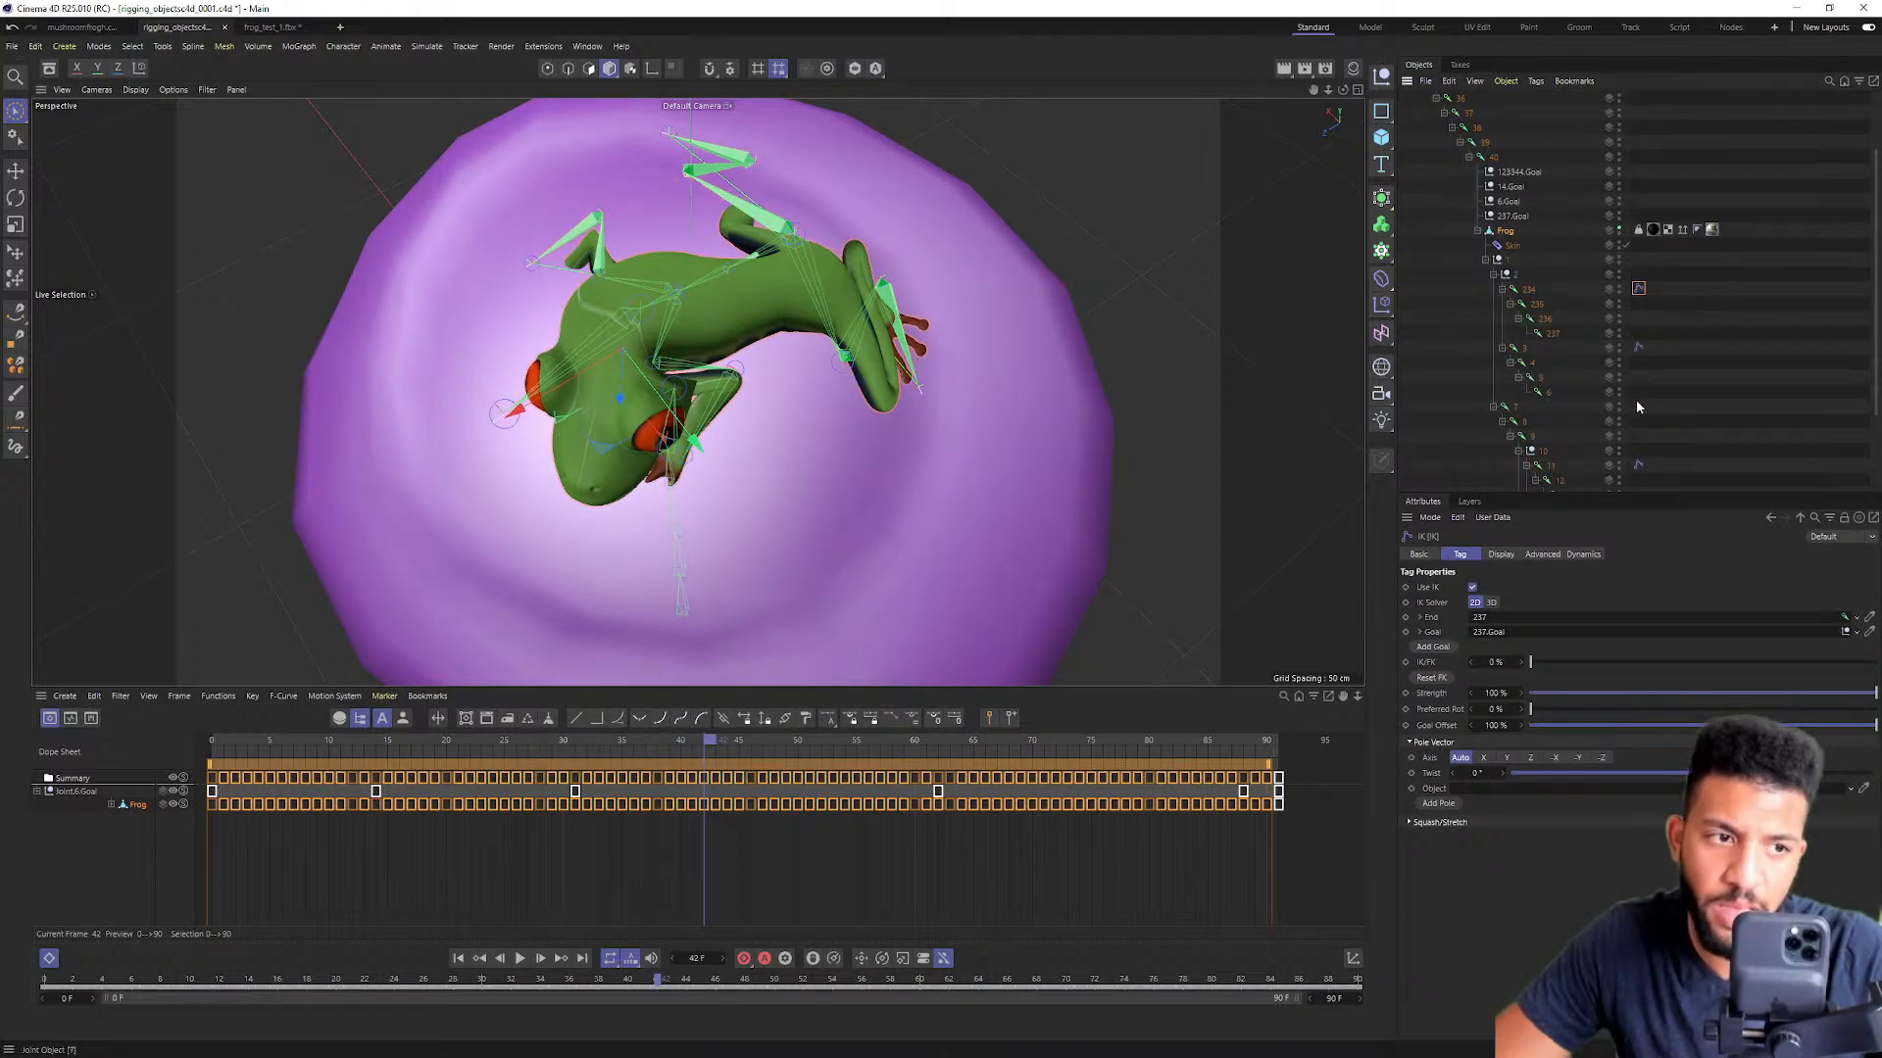
pyautogui.moveTo(1671, 432); pyautogui.dragTo(1630, 237)
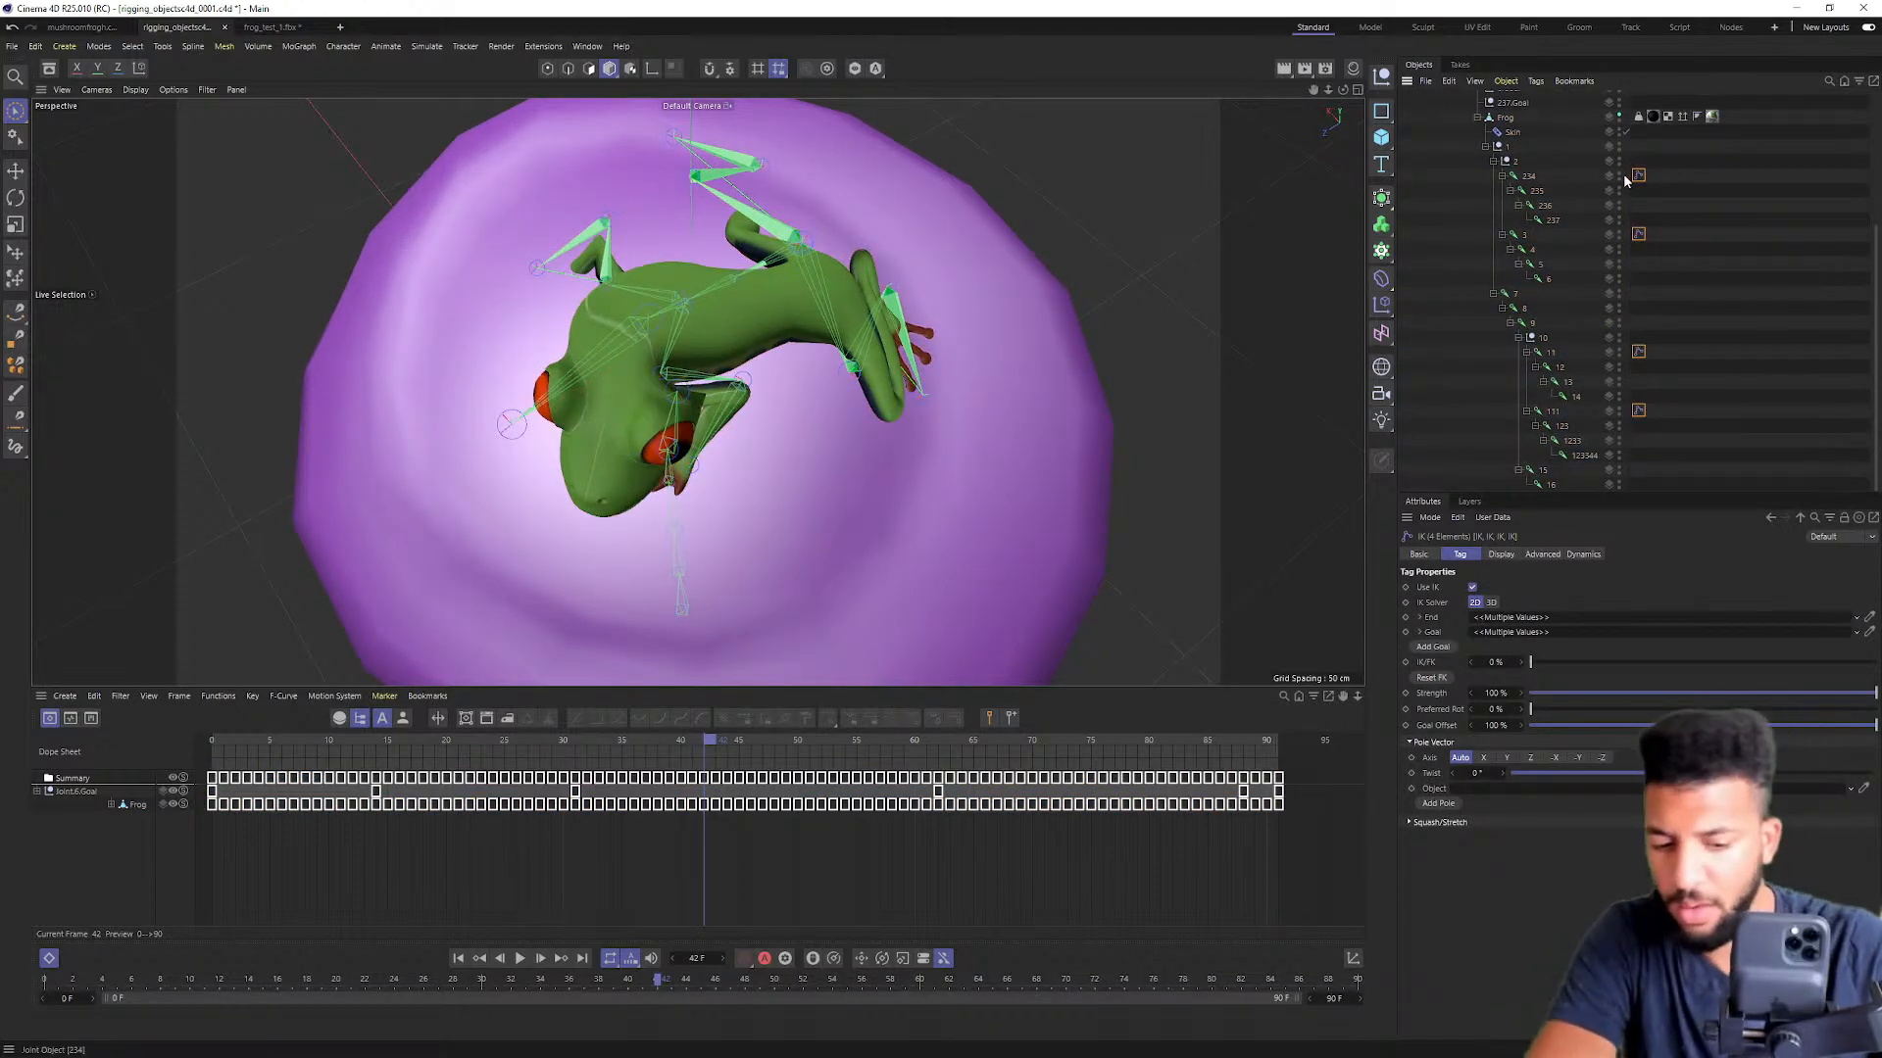
pyautogui.press('Delete')
pyautogui.moveTo(344, 748); pyautogui.dragTo(457, 756)
pyautogui.hotkey('ctrl', 'z')
pyautogui.hotkey('ctrl', 'z')
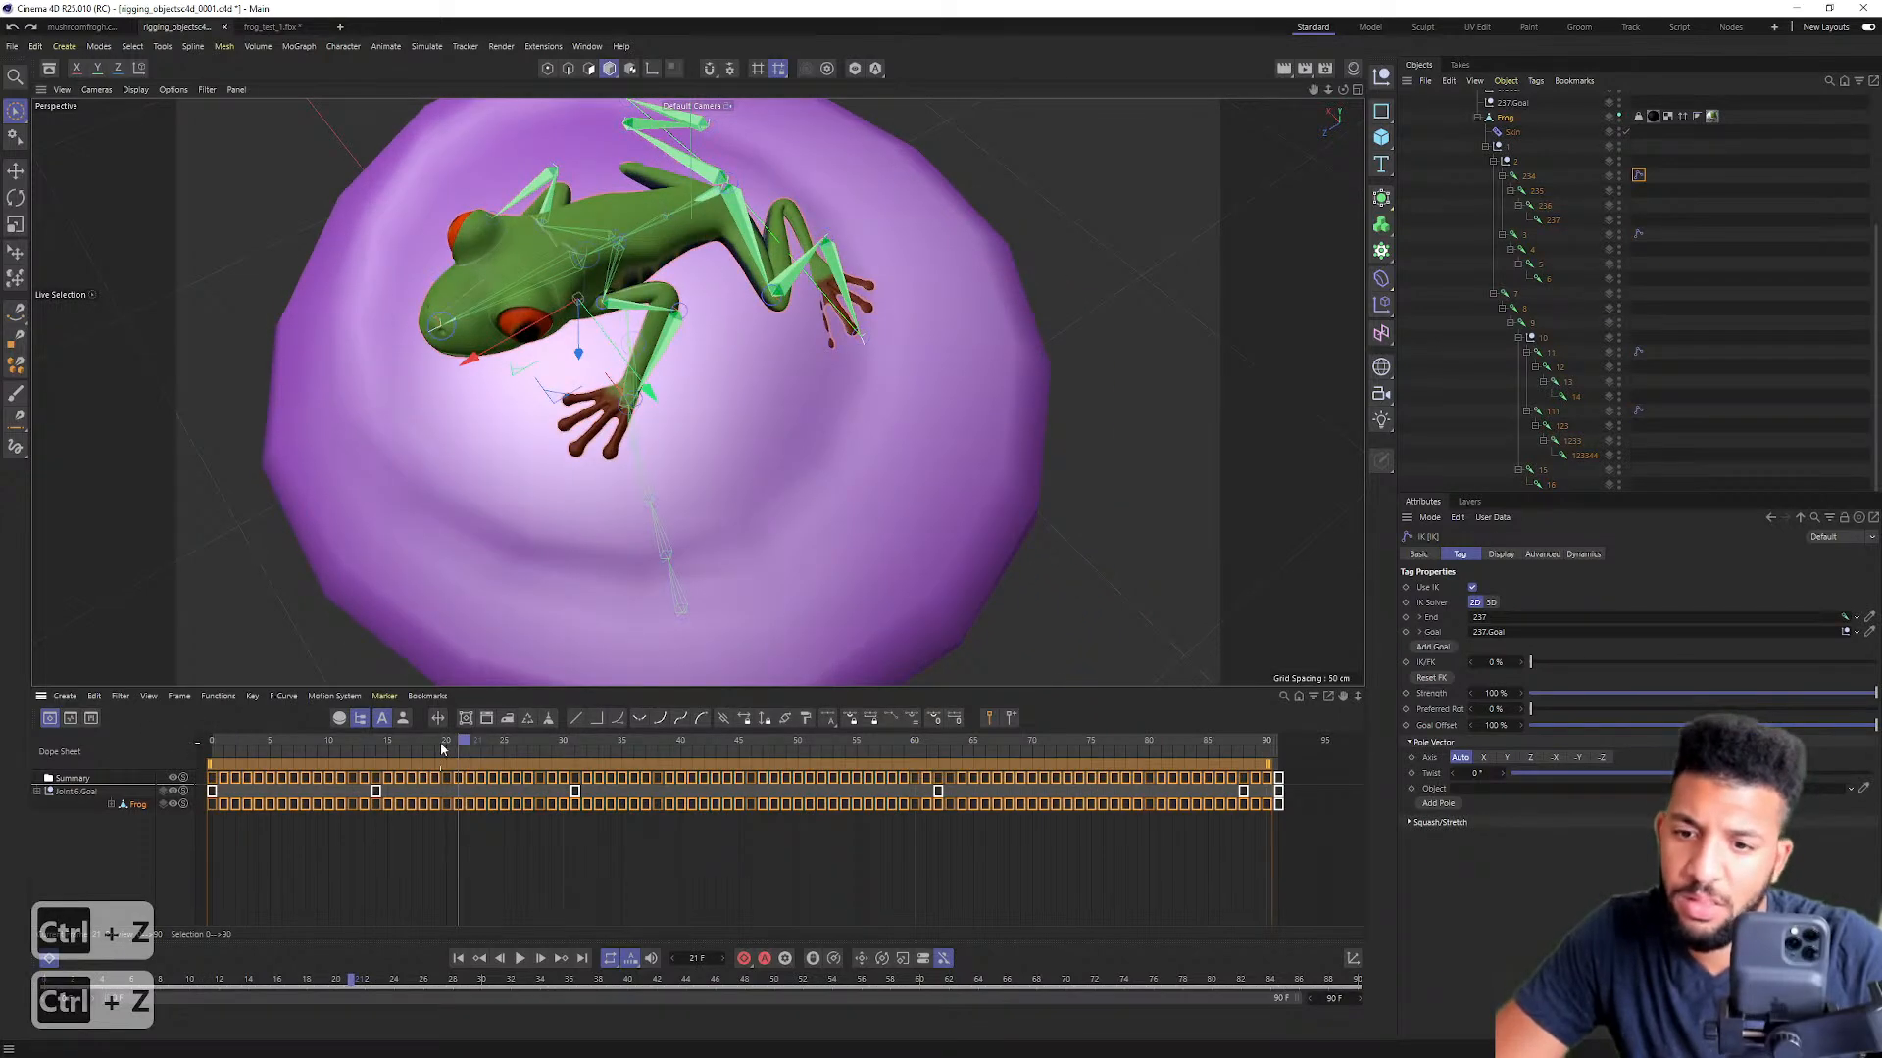
# Step: Play back the baked animation with the Frog hierarchy collapsed and return to the first frame
pyautogui.press('F8')
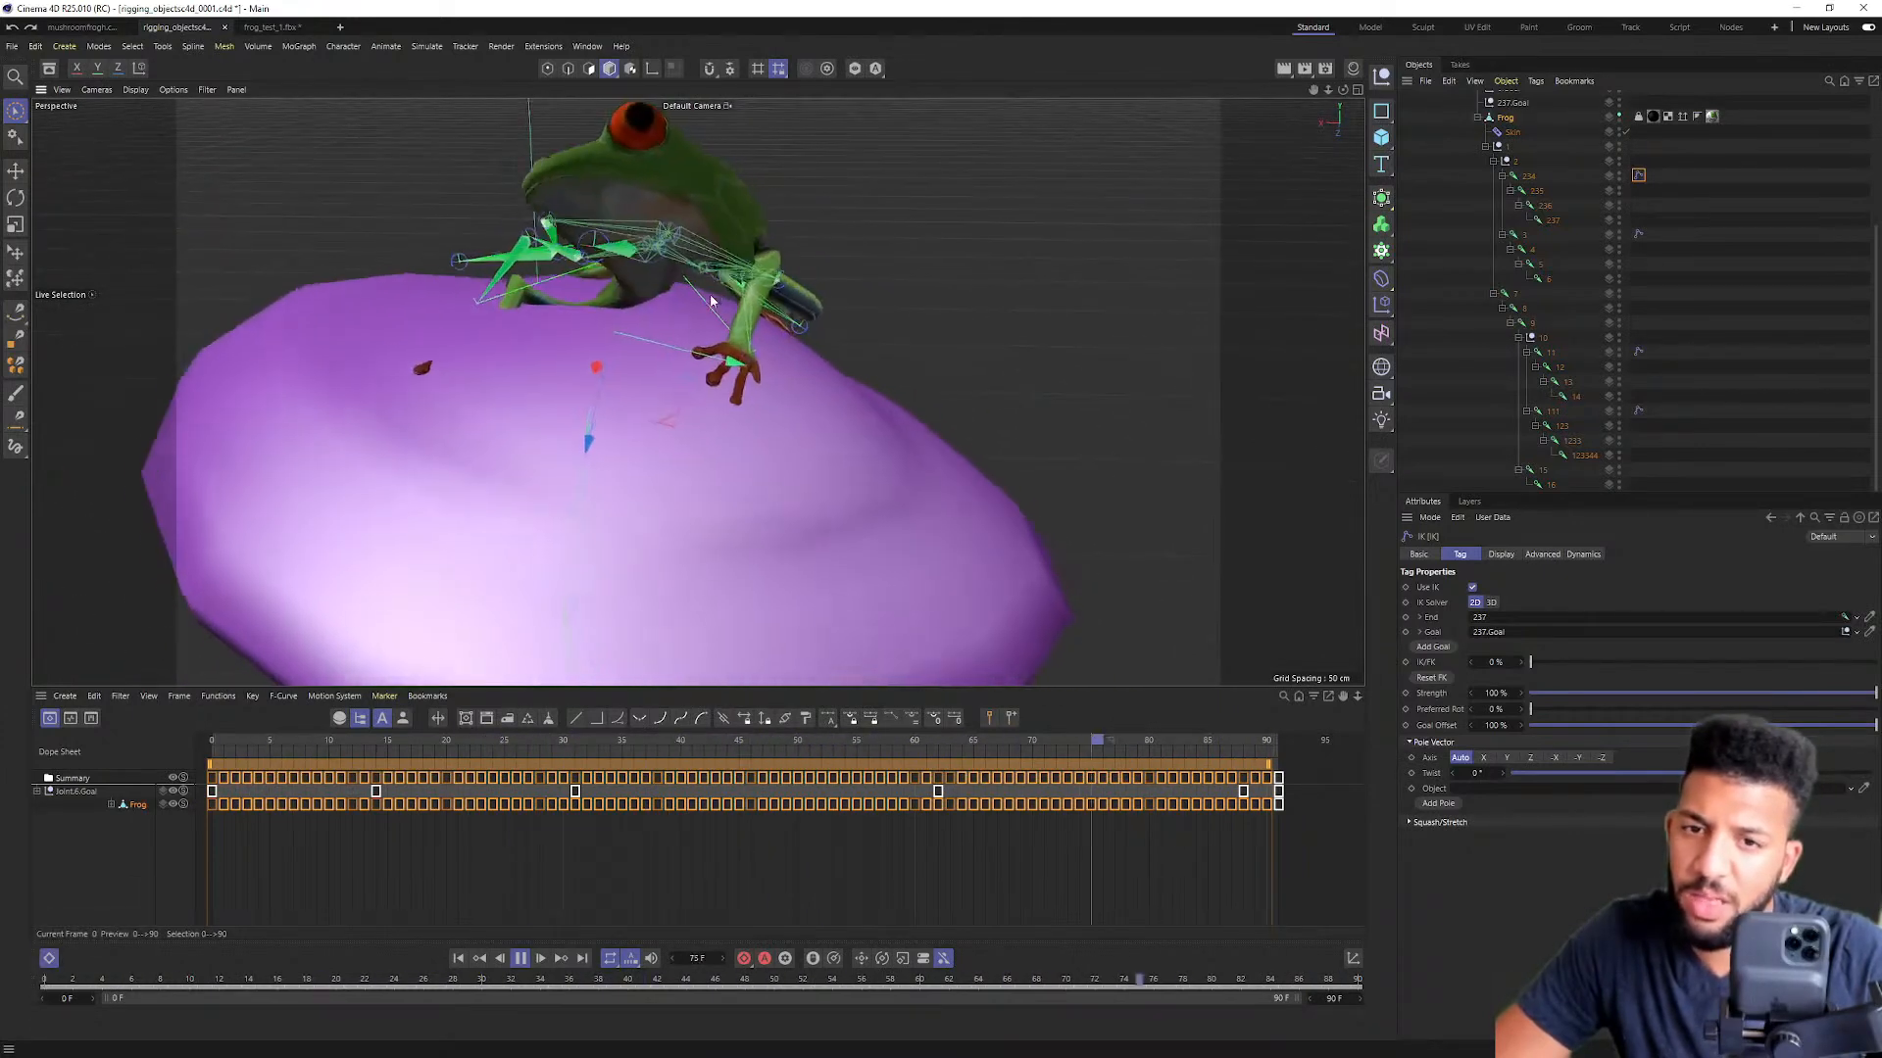
pyautogui.click(1477, 117)
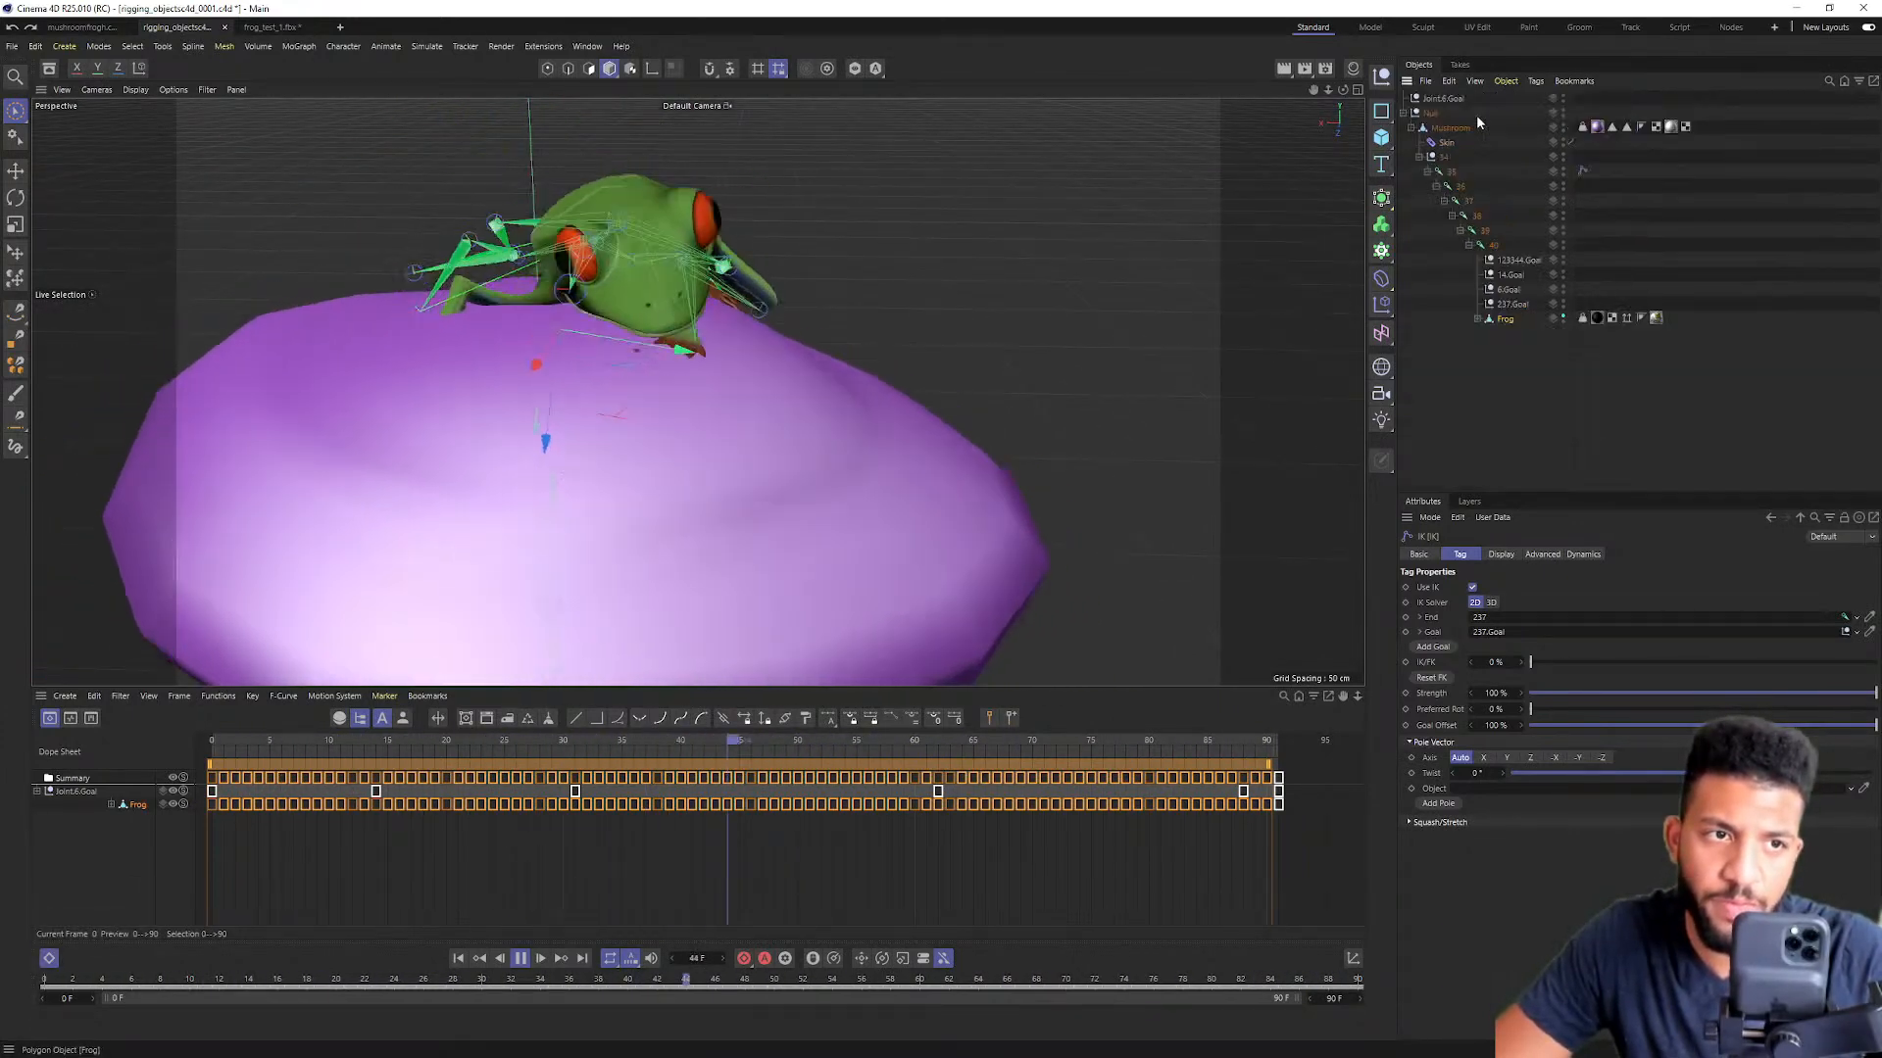
pyautogui.click(1490, 319)
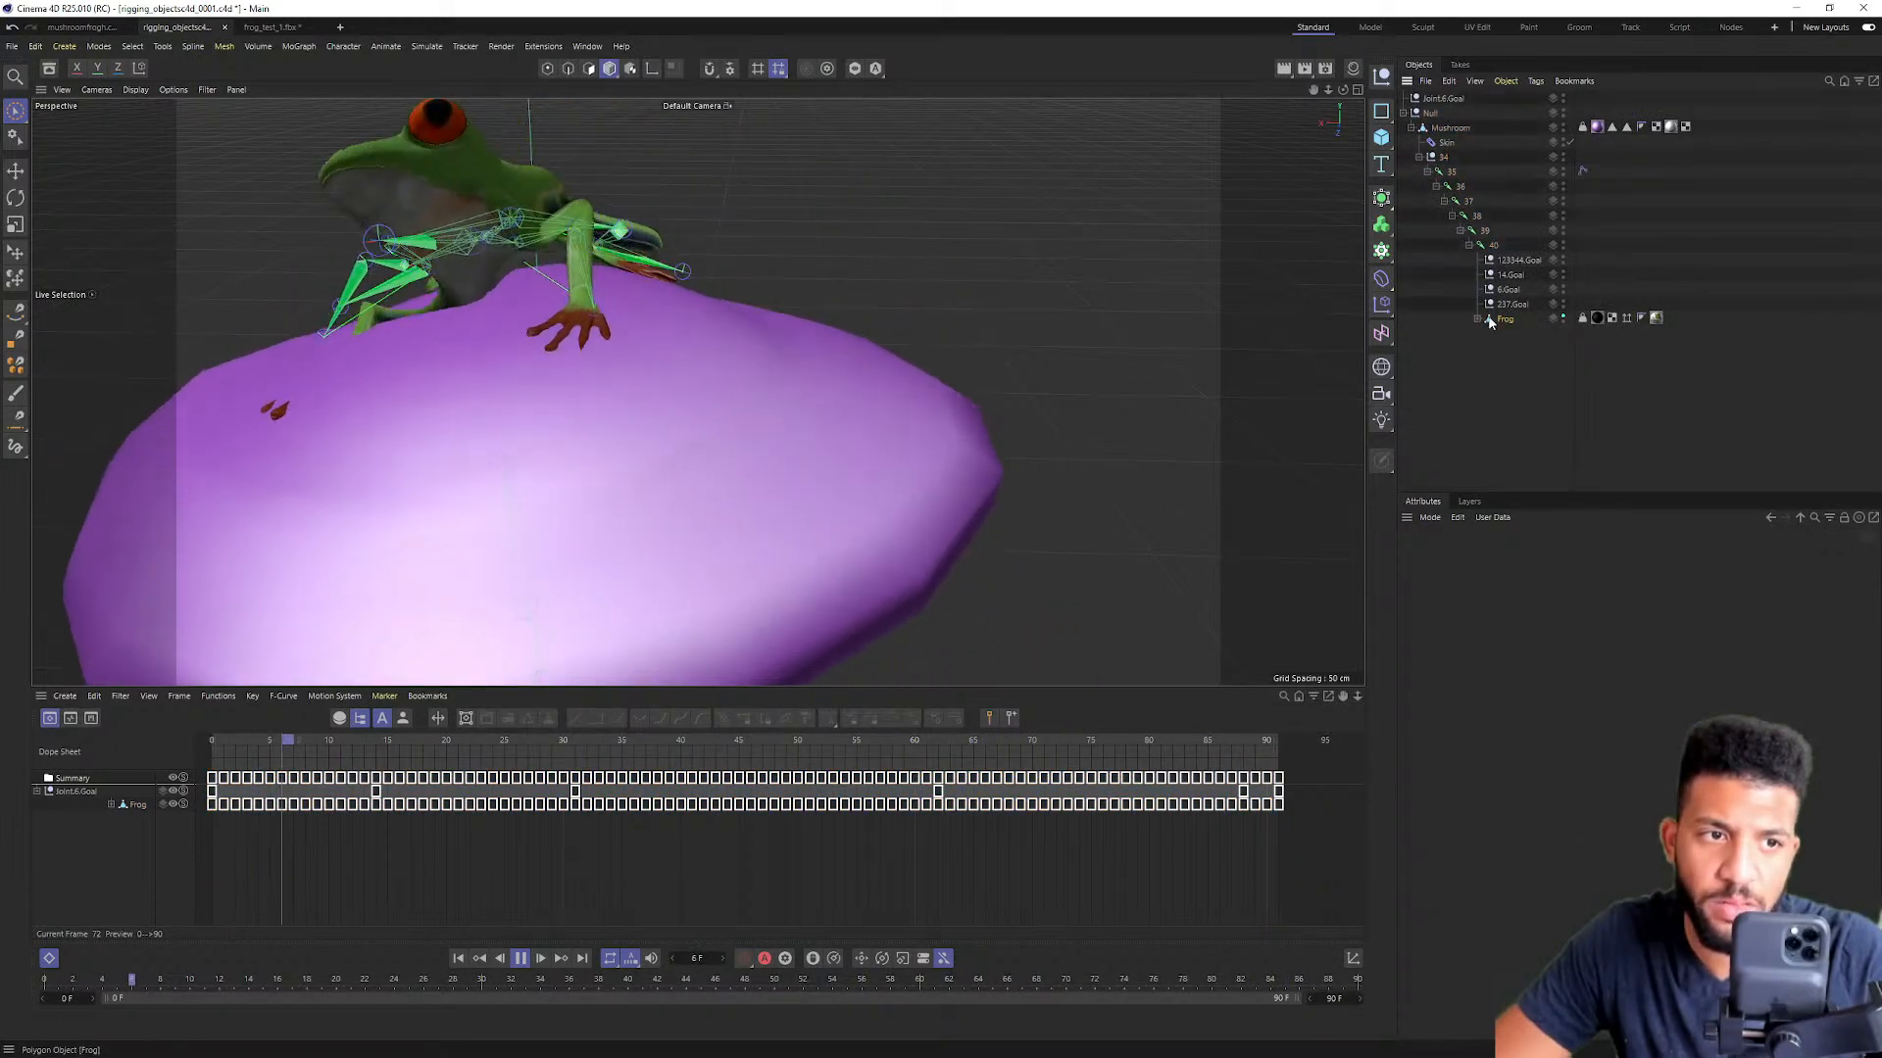
pyautogui.press('F8')
pyautogui.moveTo(471, 742); pyautogui.dragTo(174, 738)
pyautogui.moveTo(555, 441); pyautogui.dragTo(562, 421)
pyautogui.hotkey('ctrl', 'z')
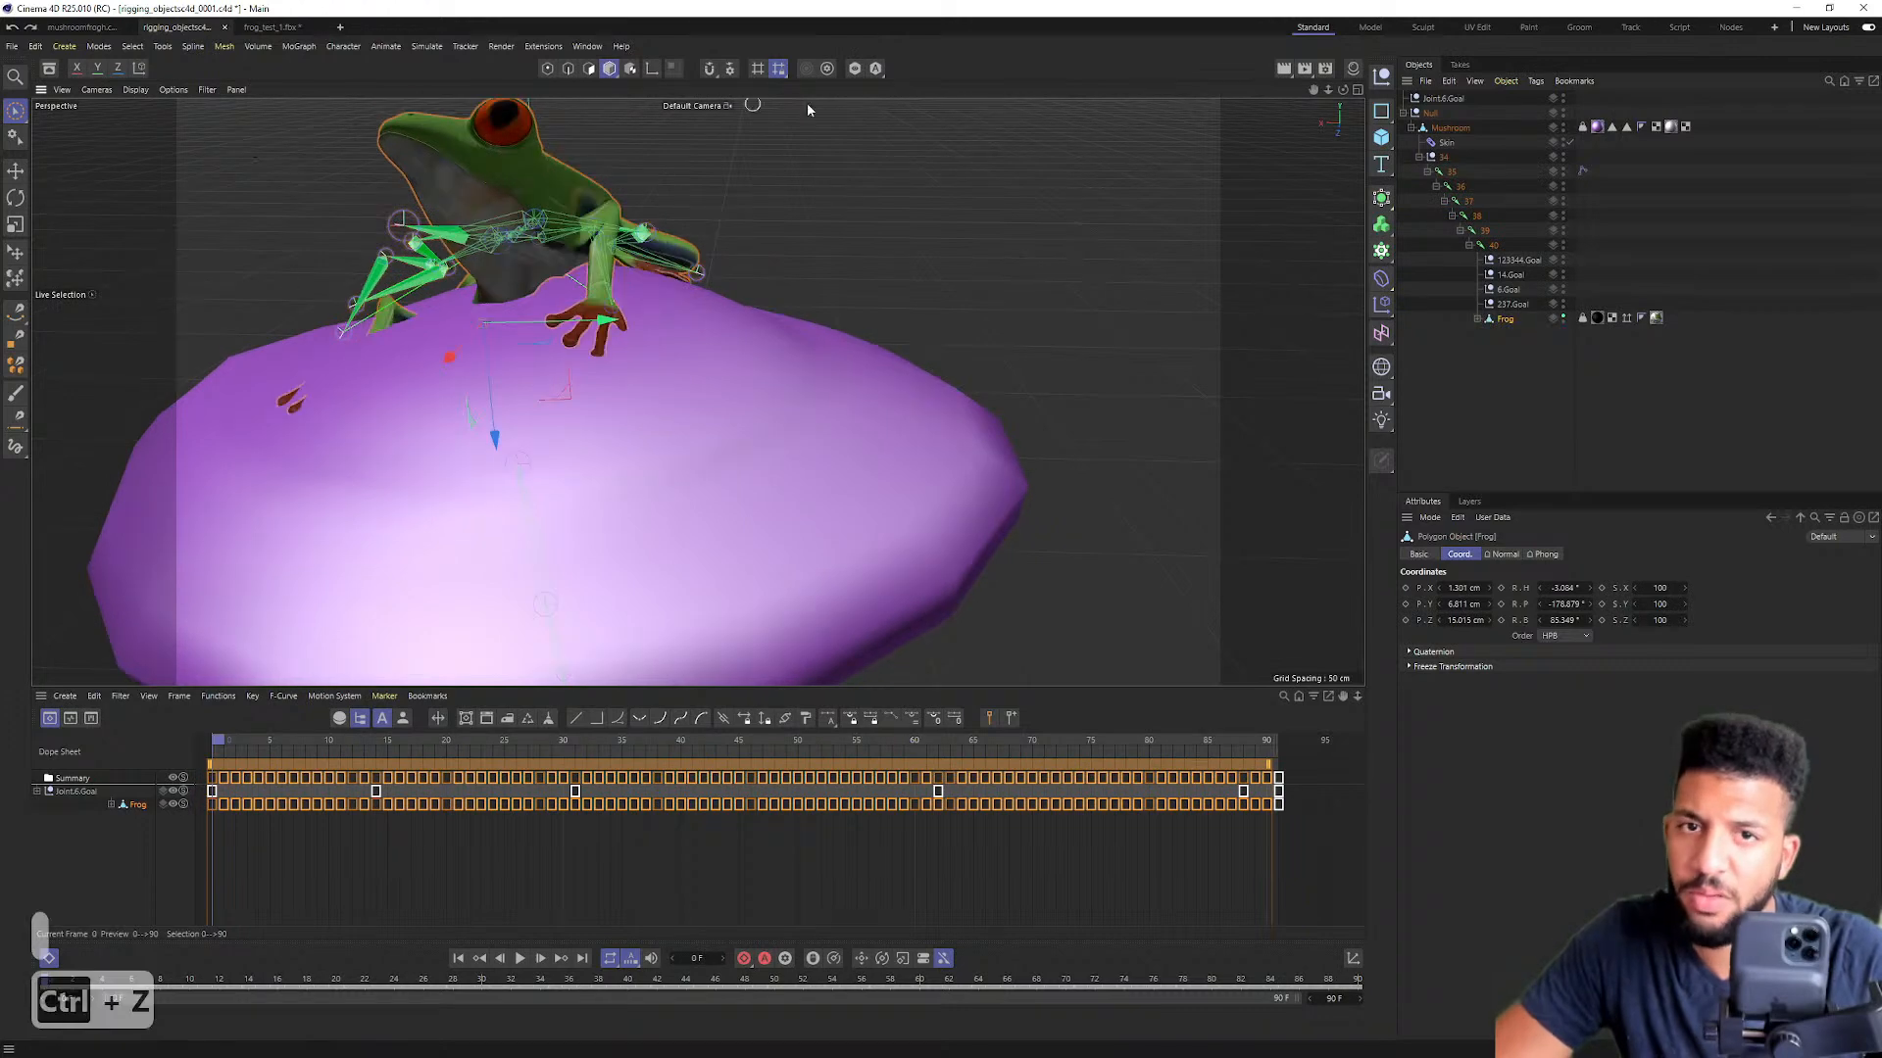
# Step: Try moving the baked Frog object upward off the mushroom and play back the animation
pyautogui.click(1491, 263)
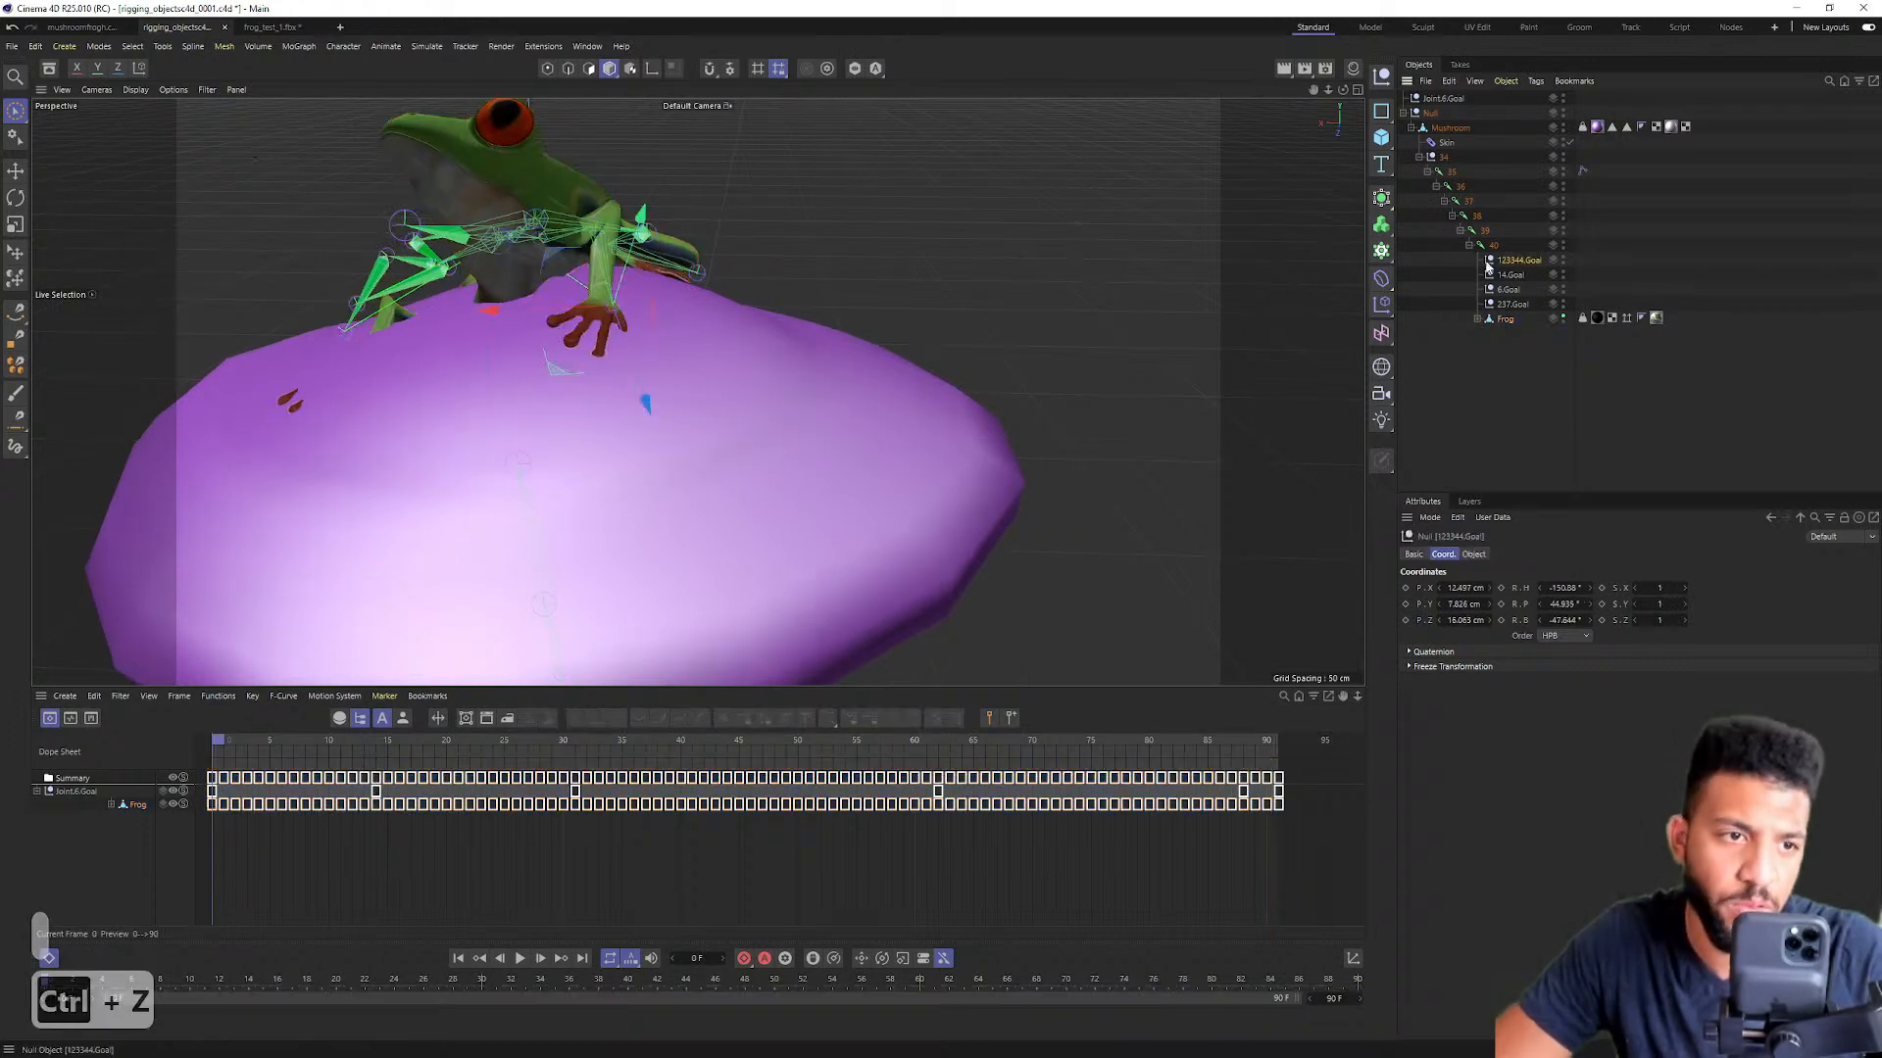
pyautogui.click(1501, 320)
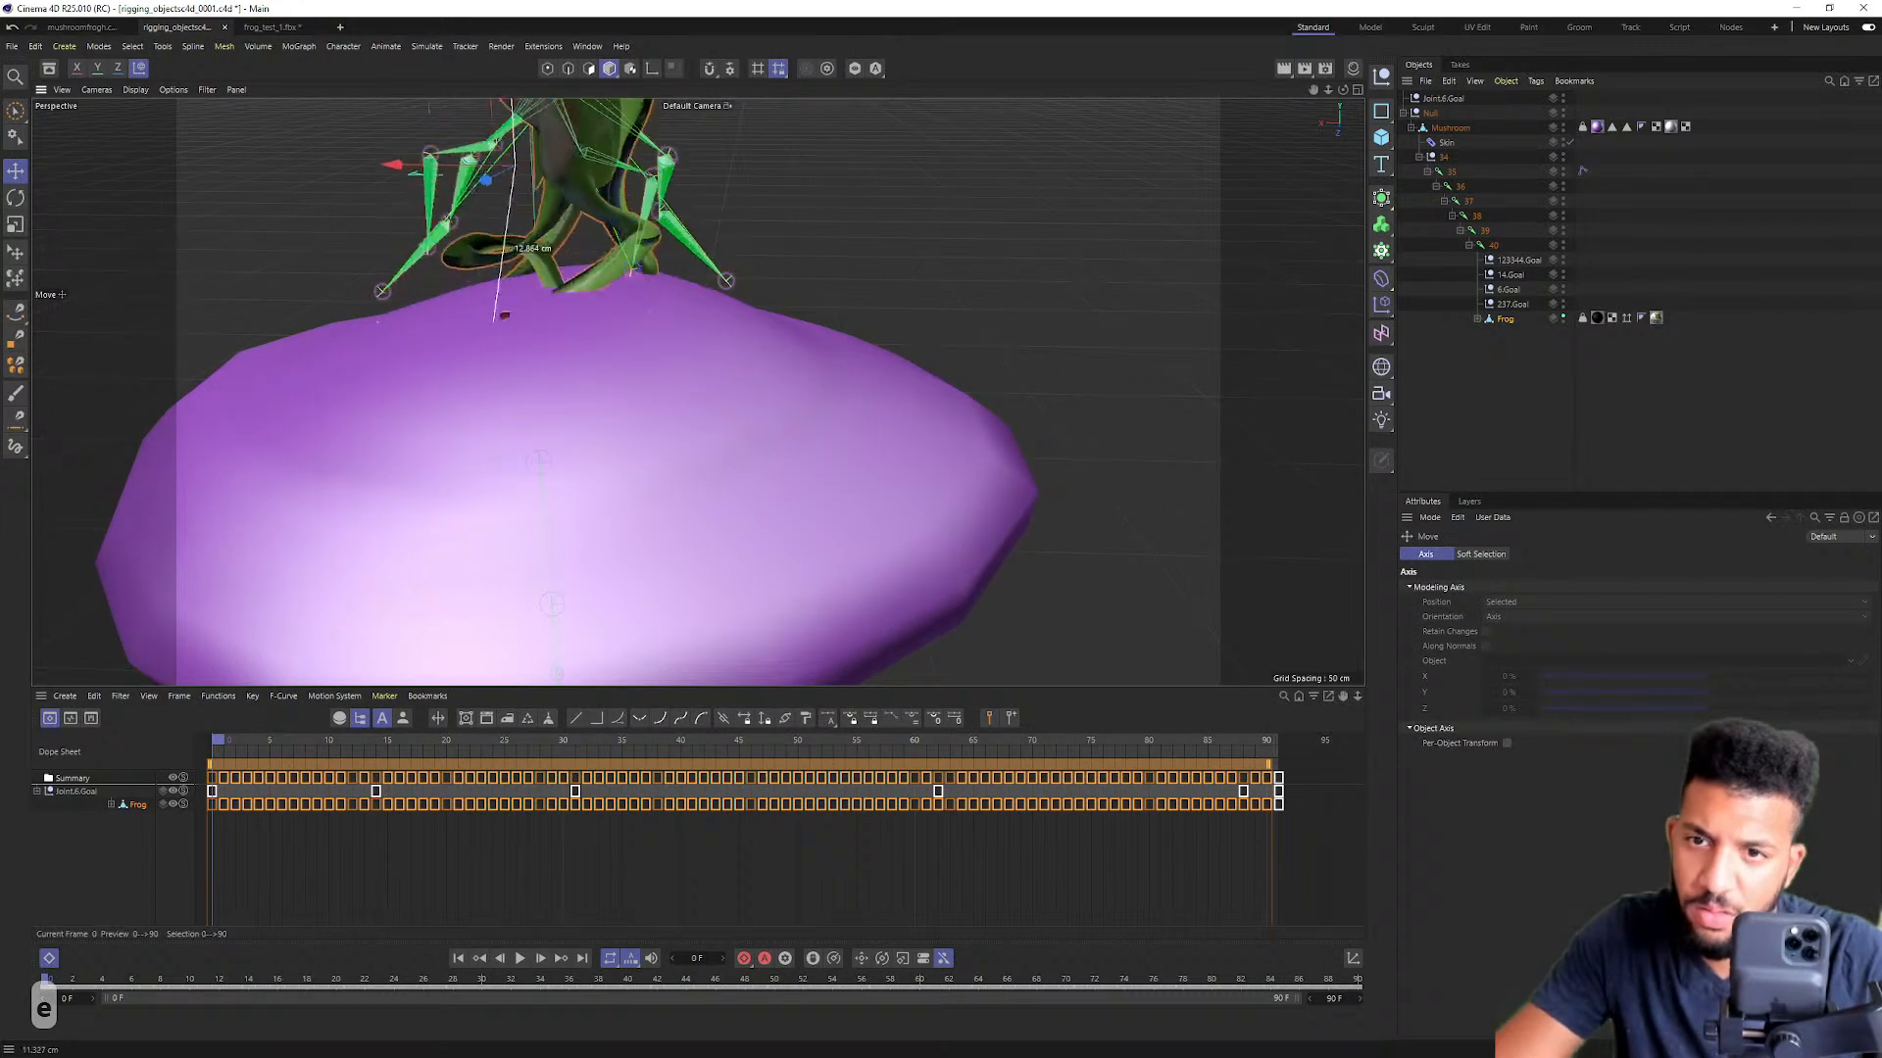
pyautogui.keyDown('alt'); pyautogui.moveTo(526, 321); pyautogui.dragTo(980, 461); pyautogui.keyUp('alt')
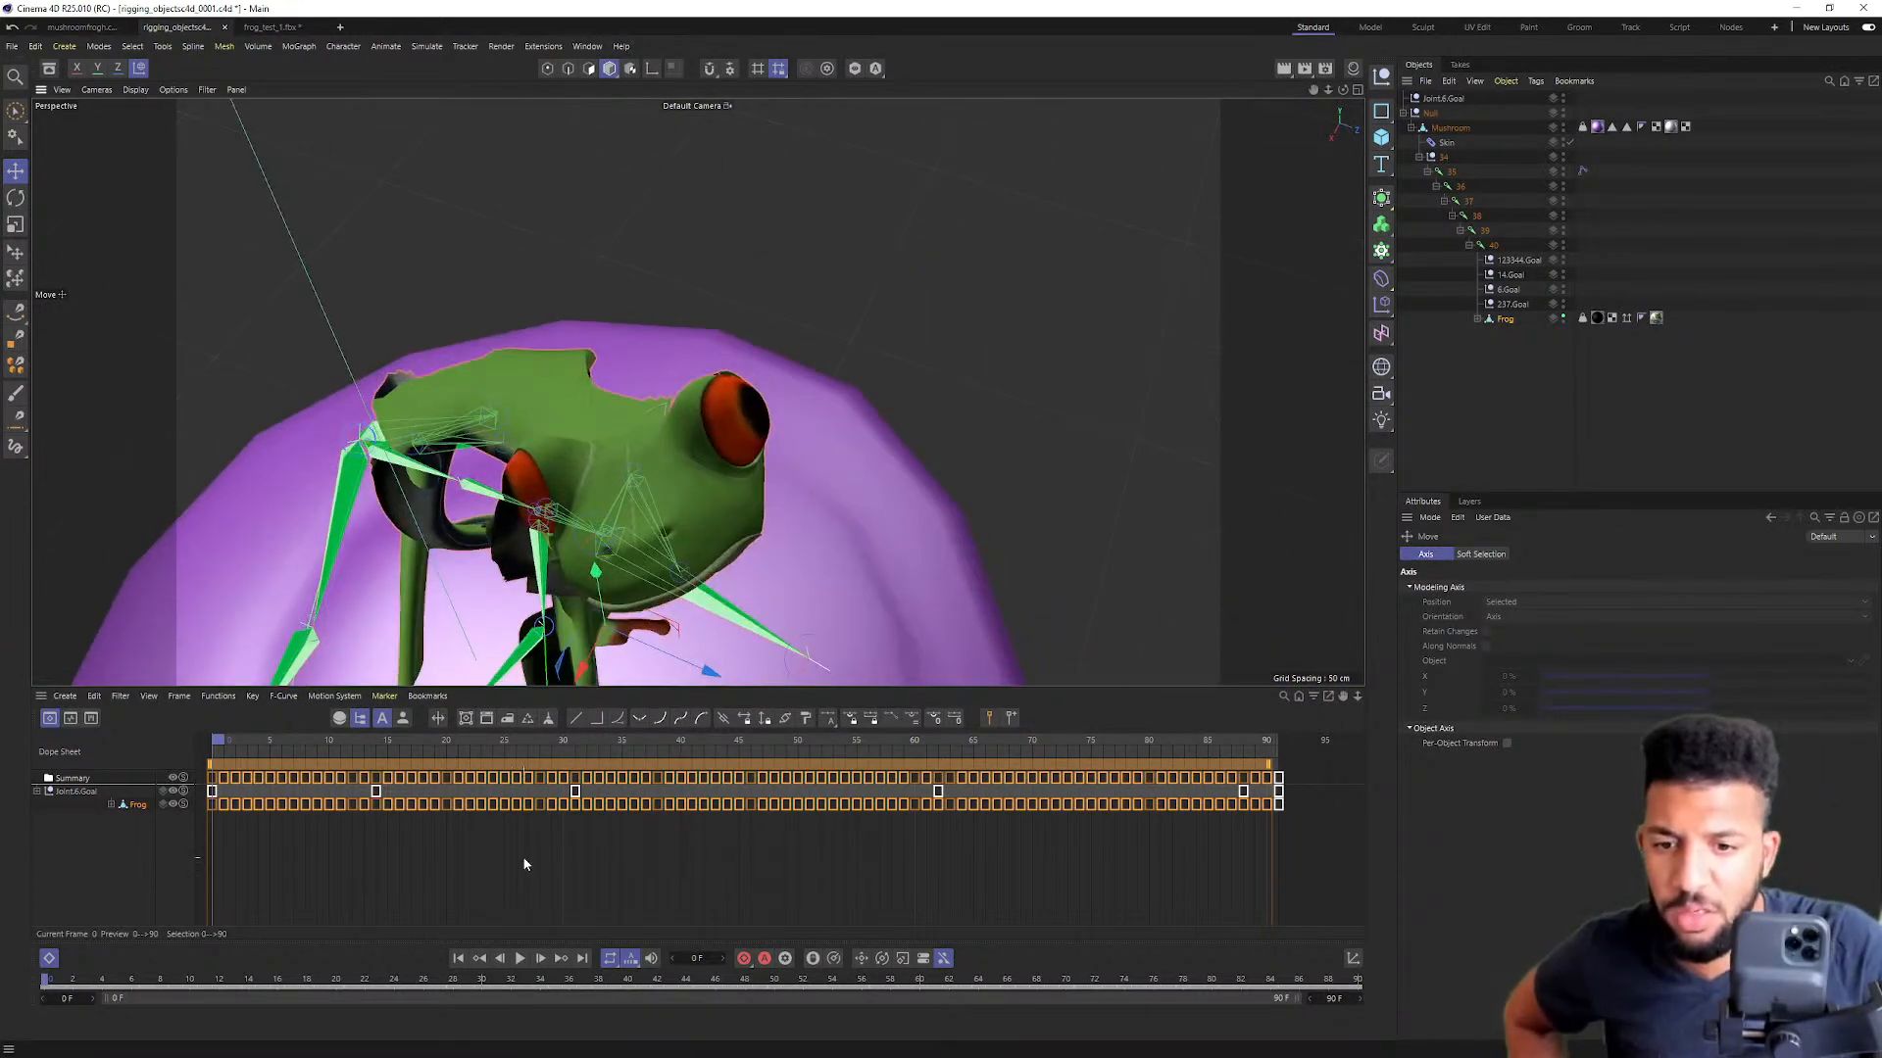
pyautogui.click(520, 960)
pyautogui.click(520, 959)
# Step: Undo the move of the Frog object and its PLA bake
pyautogui.hotkey('ctrl', 'z')
pyautogui.hotkey('ctrl', 'z')
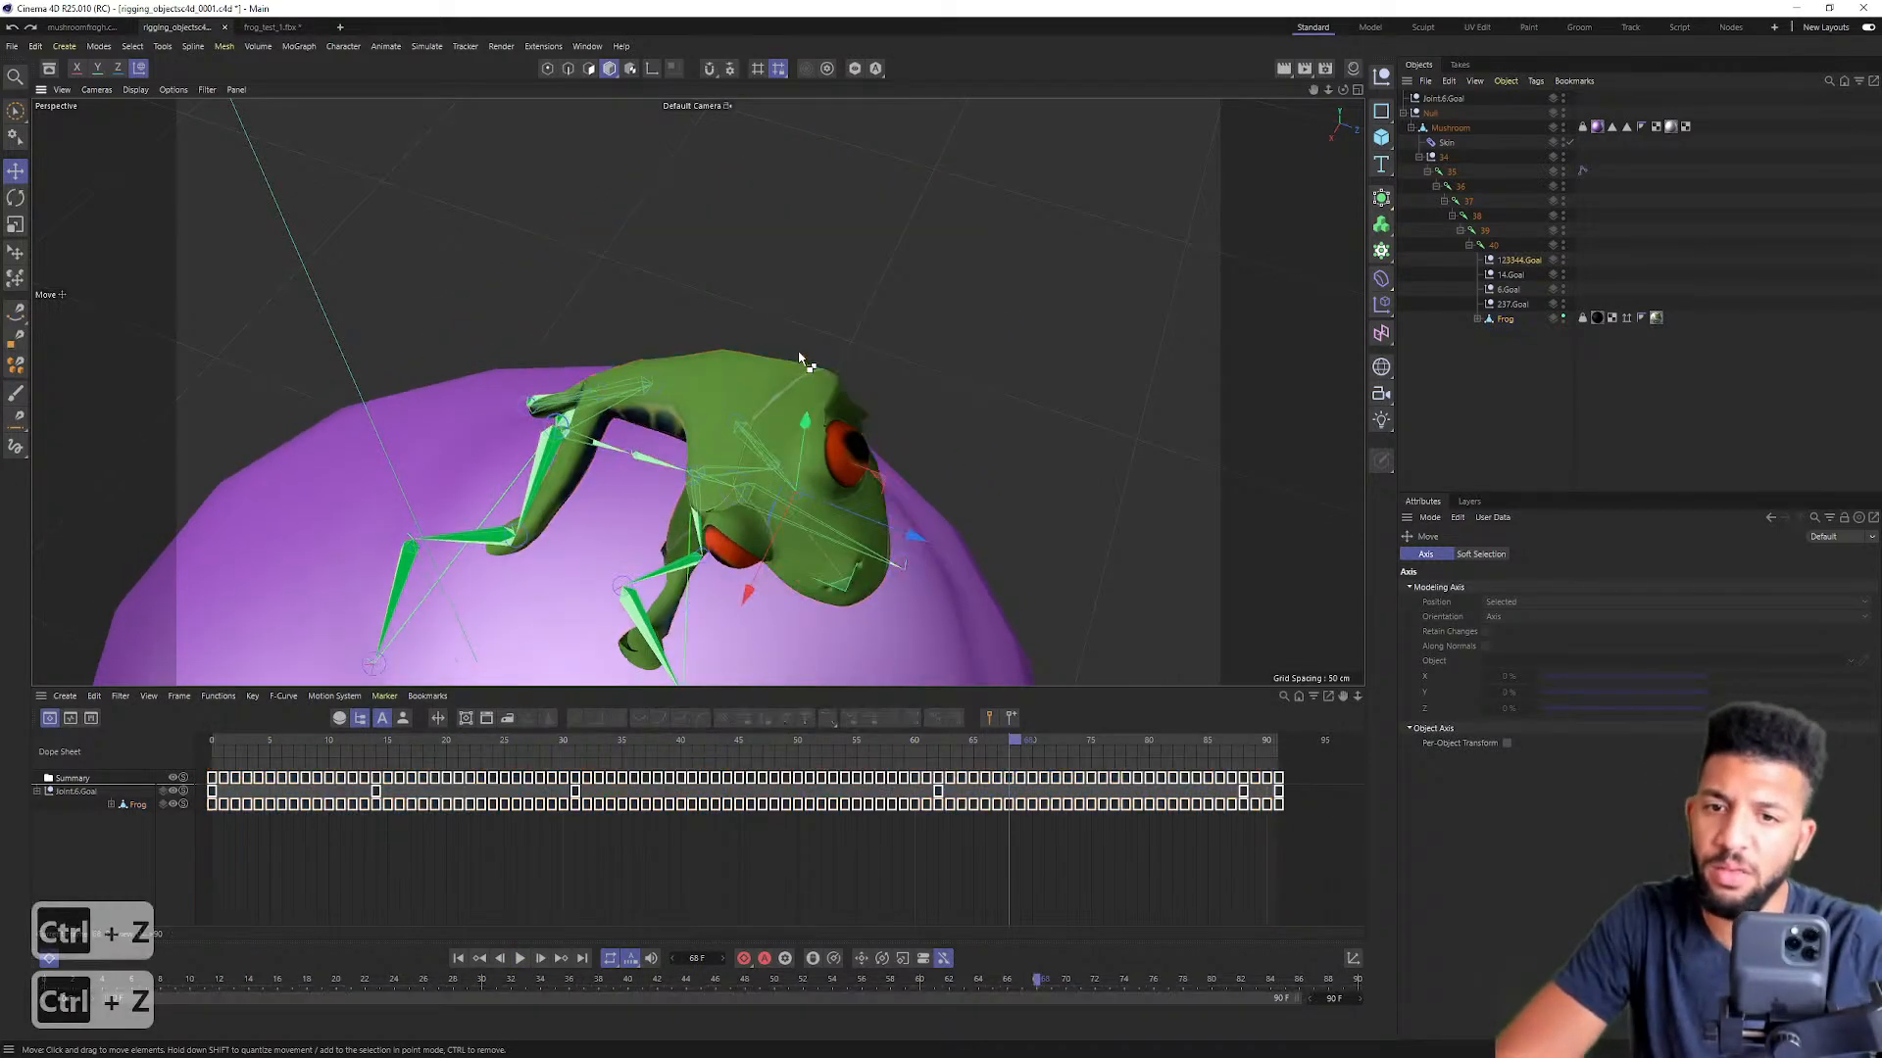
pyautogui.hotkey('ctrl', 'z')
pyautogui.hotkey('ctrl', 'z')
pyautogui.hotkey('ctrl', 'z')
pyautogui.hotkey('ctrl', 'z')
pyautogui.hotkey('ctrl', 'z')
pyautogui.hotkey('ctrl', 'z')
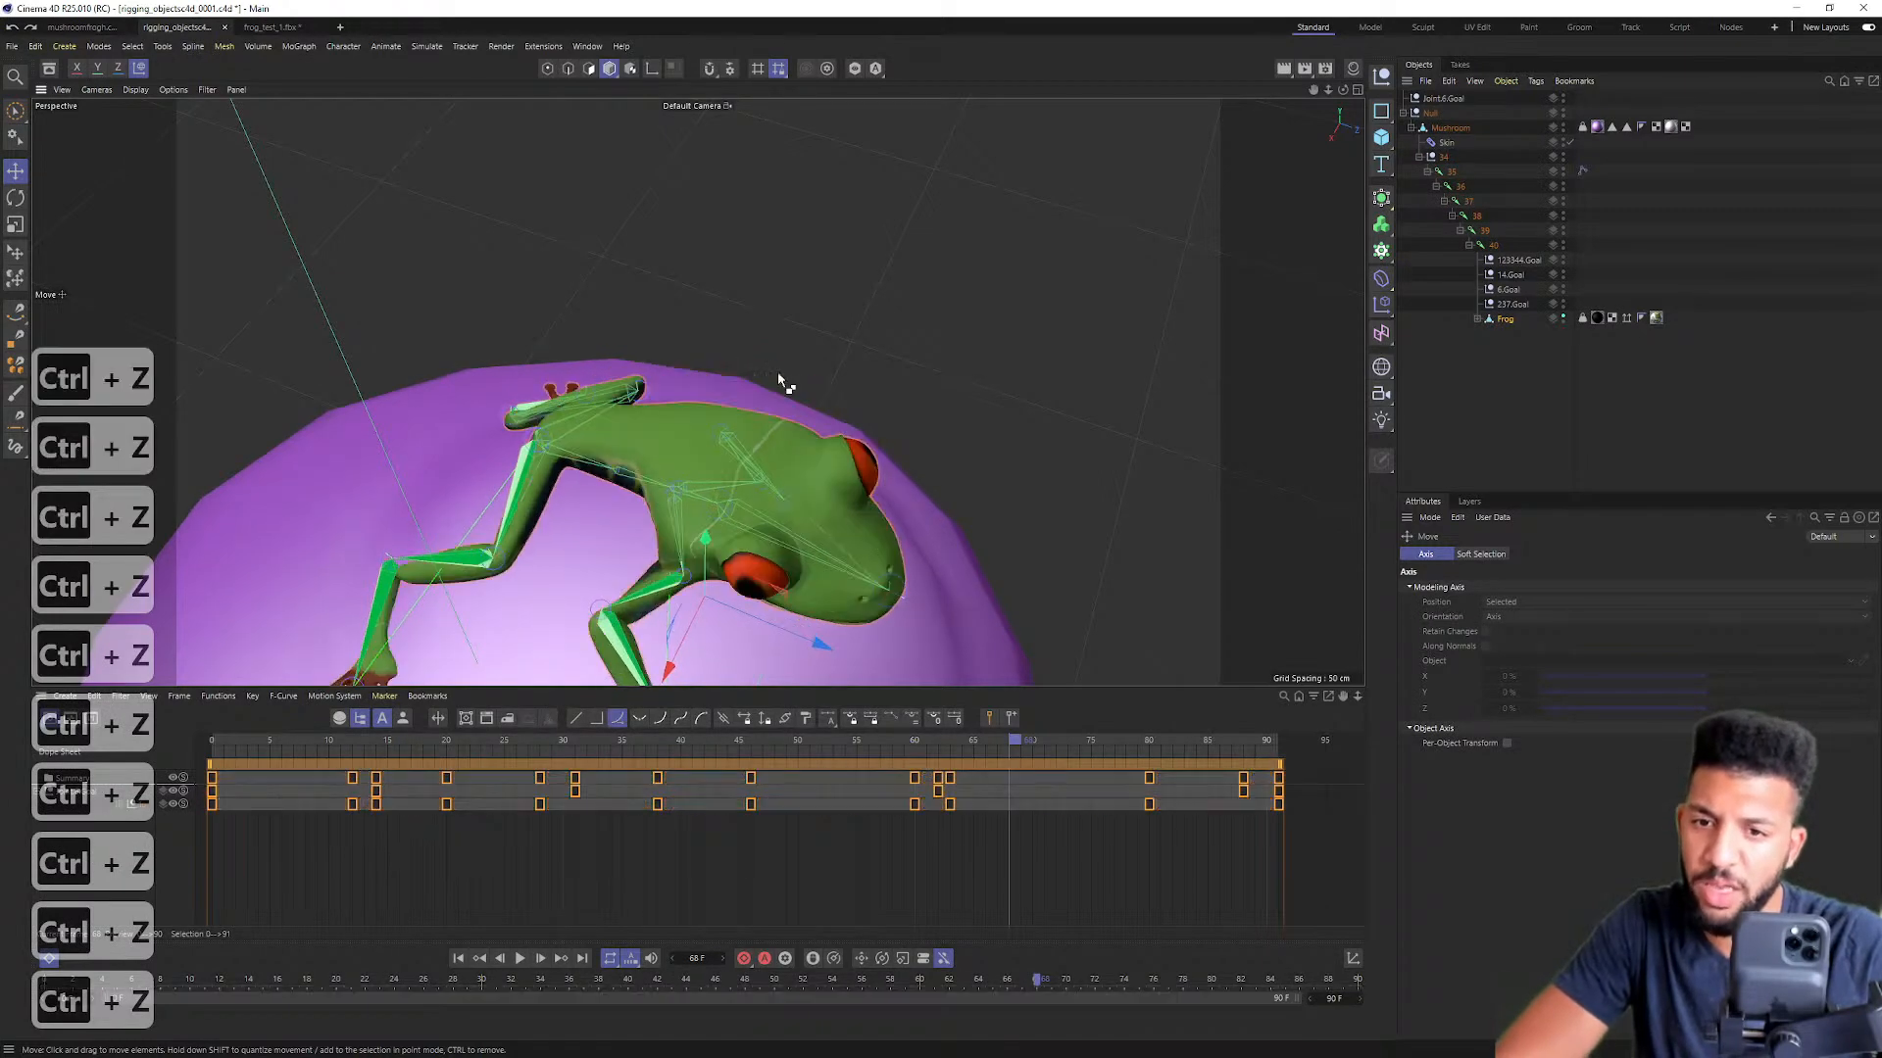
# Step: Scrub the restored animation and examine the frog's mesh and joints up close from above
pyautogui.moveTo(341, 747); pyautogui.dragTo(655, 739)
pyautogui.keyDown('alt'); pyautogui.moveTo(764, 422); pyautogui.dragTo(815, 231, button='middle'); pyautogui.keyUp('alt')
pyautogui.moveTo(815, 231)
pyautogui.keyDown('alt'); pyautogui.mouseDown(button='right')
pyautogui.moveTo(631, 255)
pyautogui.moveTo(831, 265)
pyautogui.mouseUp(button='right'); pyautogui.keyUp('alt')
pyautogui.keyDown('alt'); pyautogui.moveTo(831, 264); pyautogui.dragTo(677, 231); pyautogui.keyUp('alt')
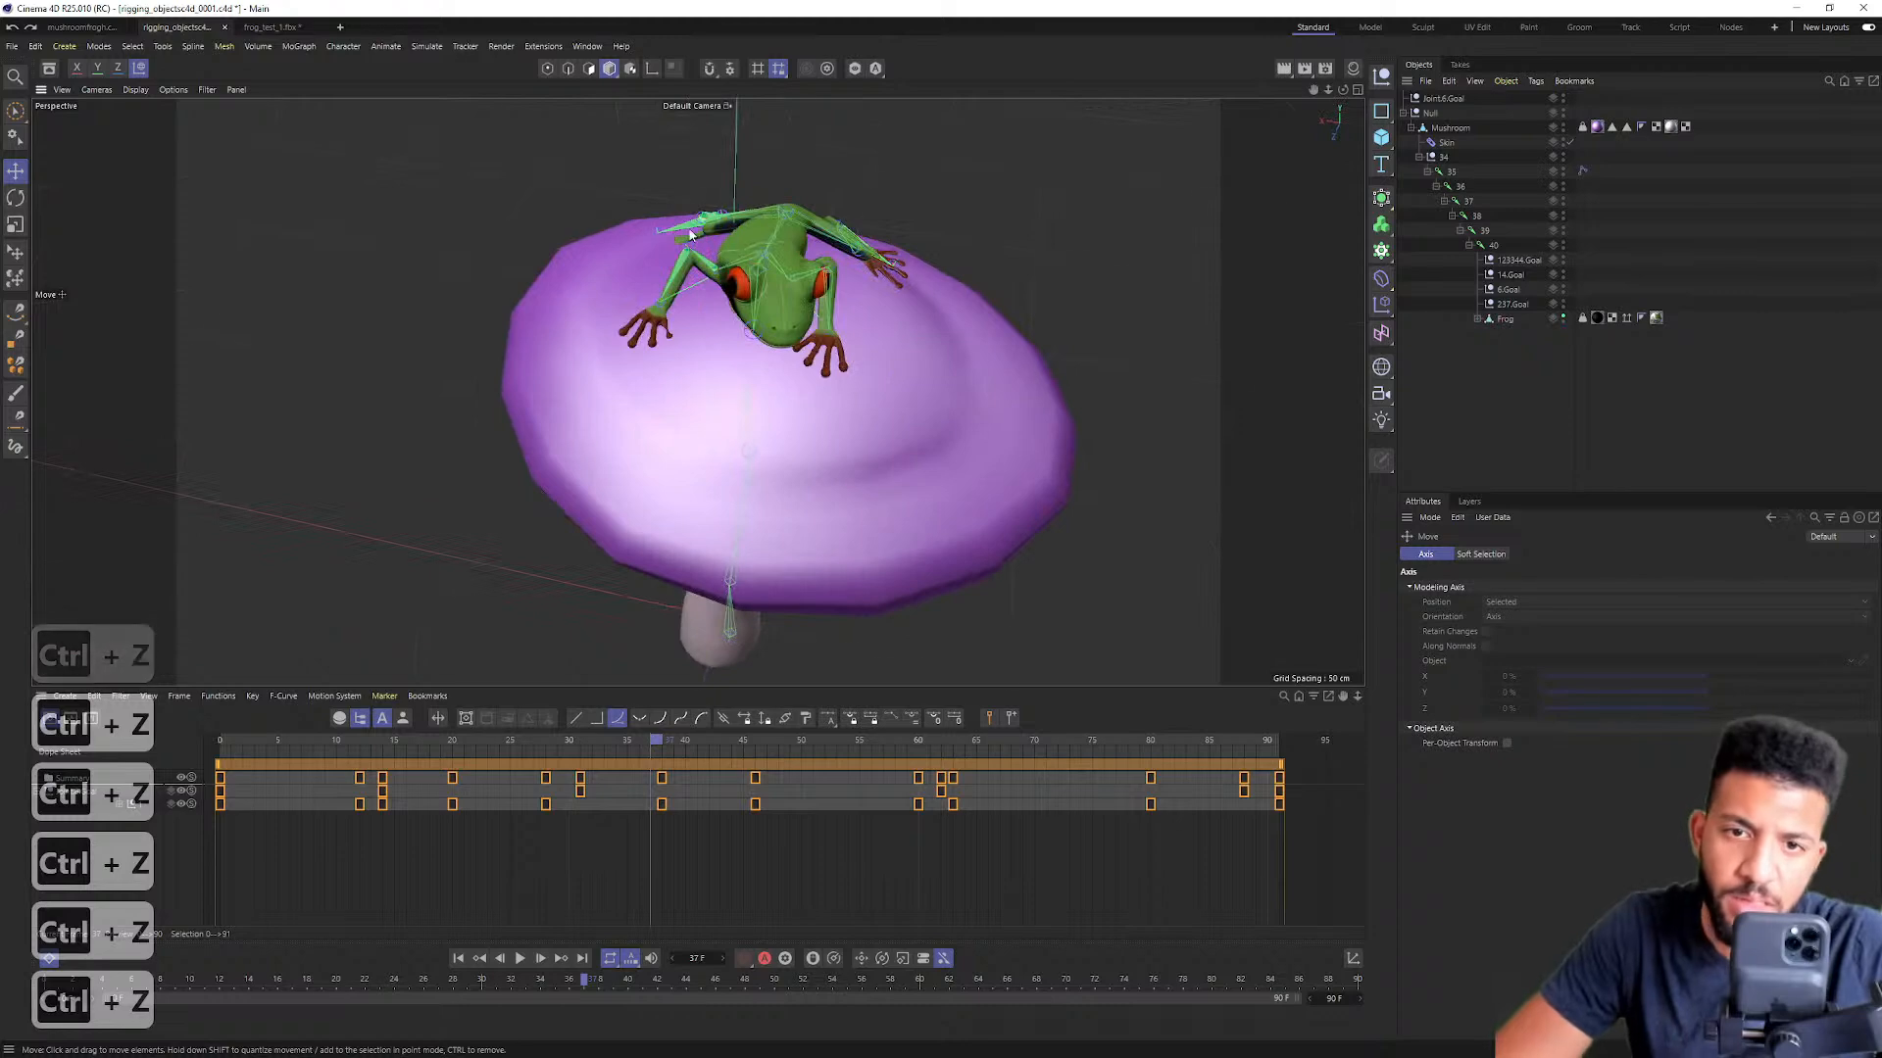
pyautogui.keyDown('alt'); pyautogui.moveTo(778, 260); pyautogui.dragTo(690, 281, button='middle'); pyautogui.keyUp('alt')
pyautogui.keyDown('alt'); pyautogui.moveTo(690, 280); pyautogui.dragTo(701, 230); pyautogui.keyUp('alt')
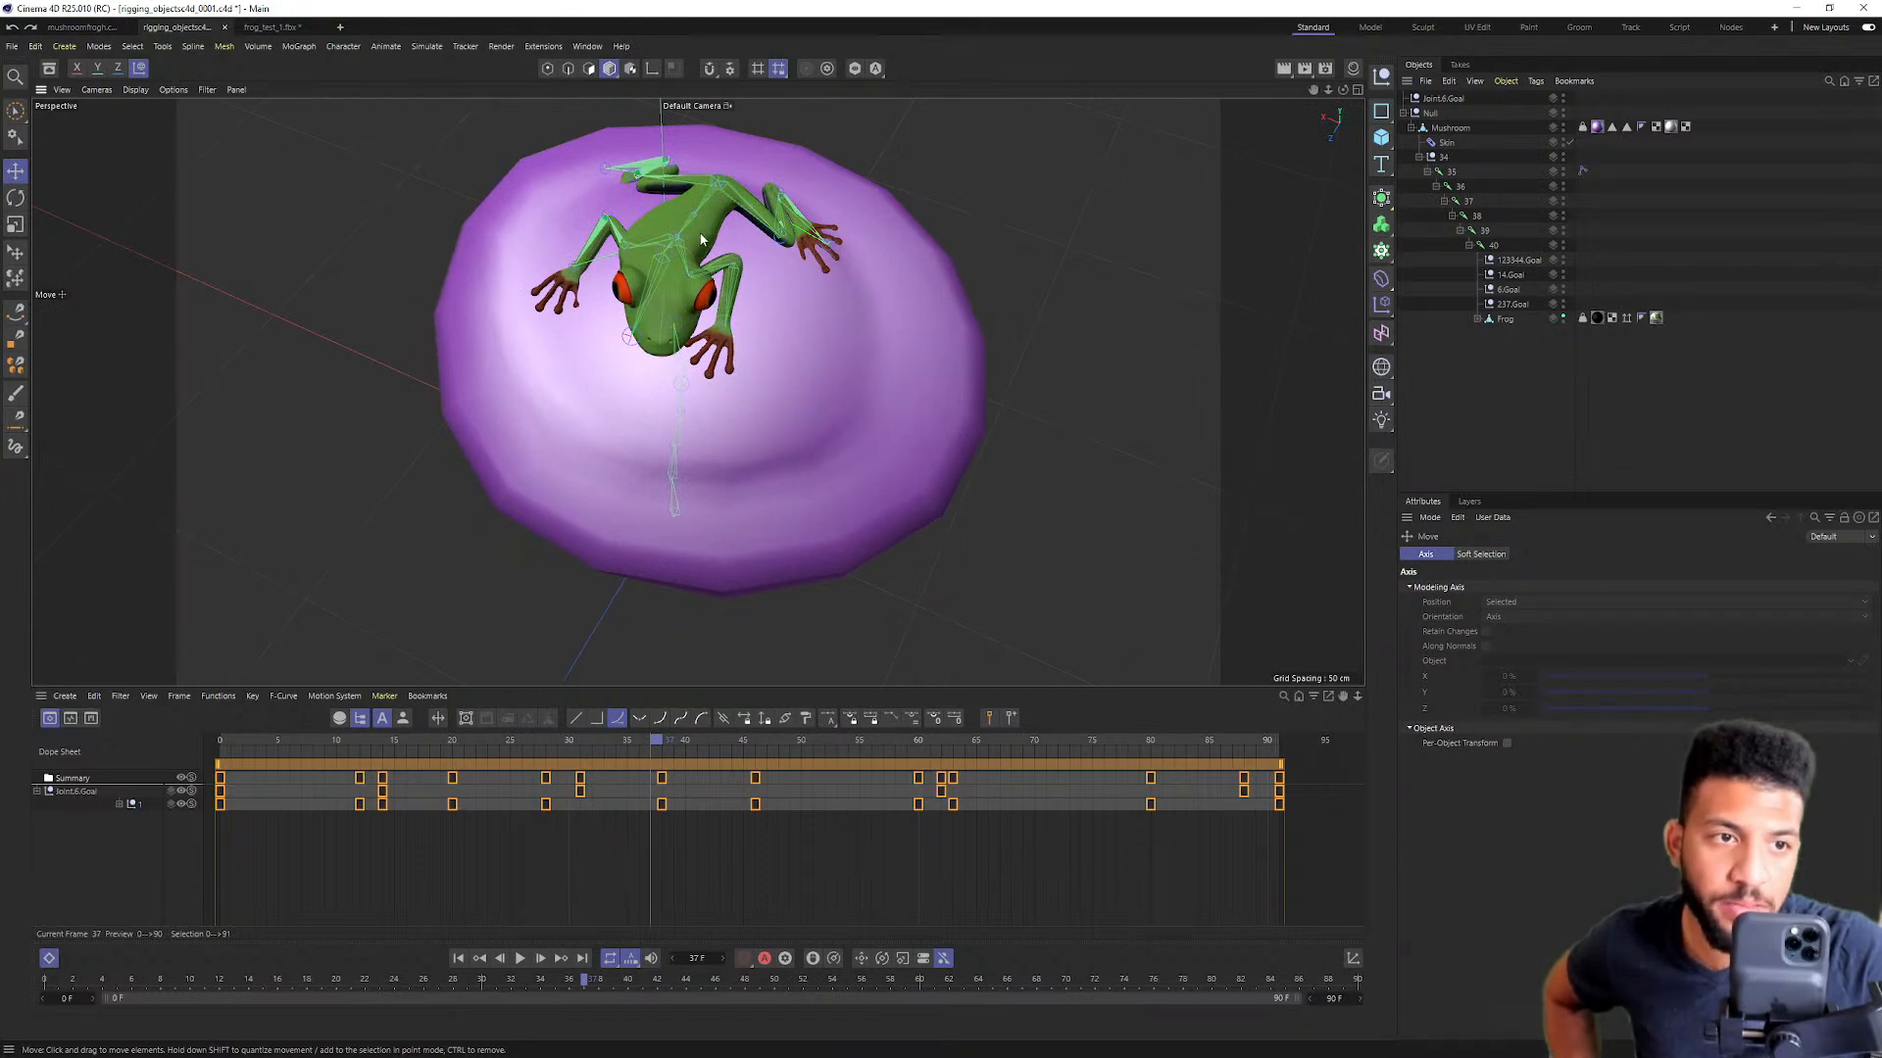
pyautogui.scroll(12, 702, 239)
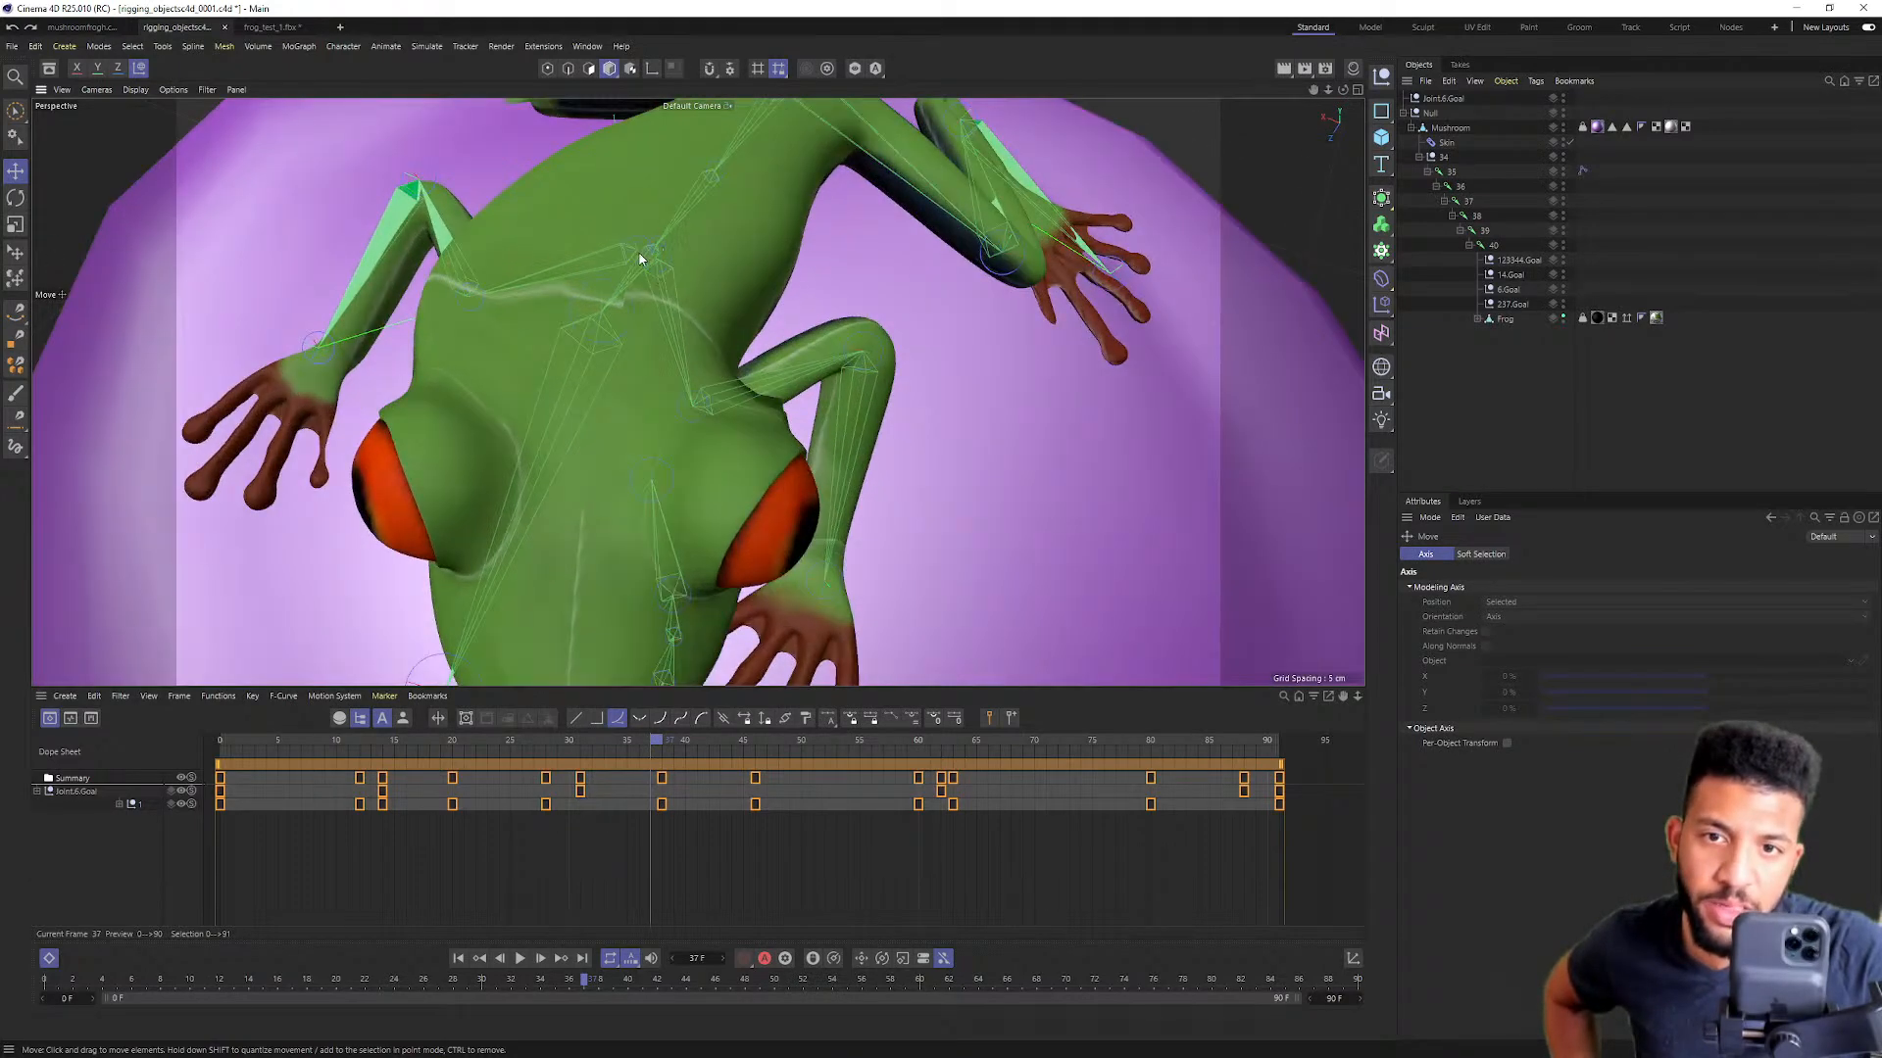
# Step: Examine the frog's spine and leg joints from above, both close up and with the whole body in view
pyautogui.scroll(10, 646, 259)
pyautogui.keyDown('alt'); pyautogui.moveTo(651, 260); pyautogui.dragTo(757, 270); pyautogui.keyUp('alt')
pyautogui.scroll(-10, 756, 271)
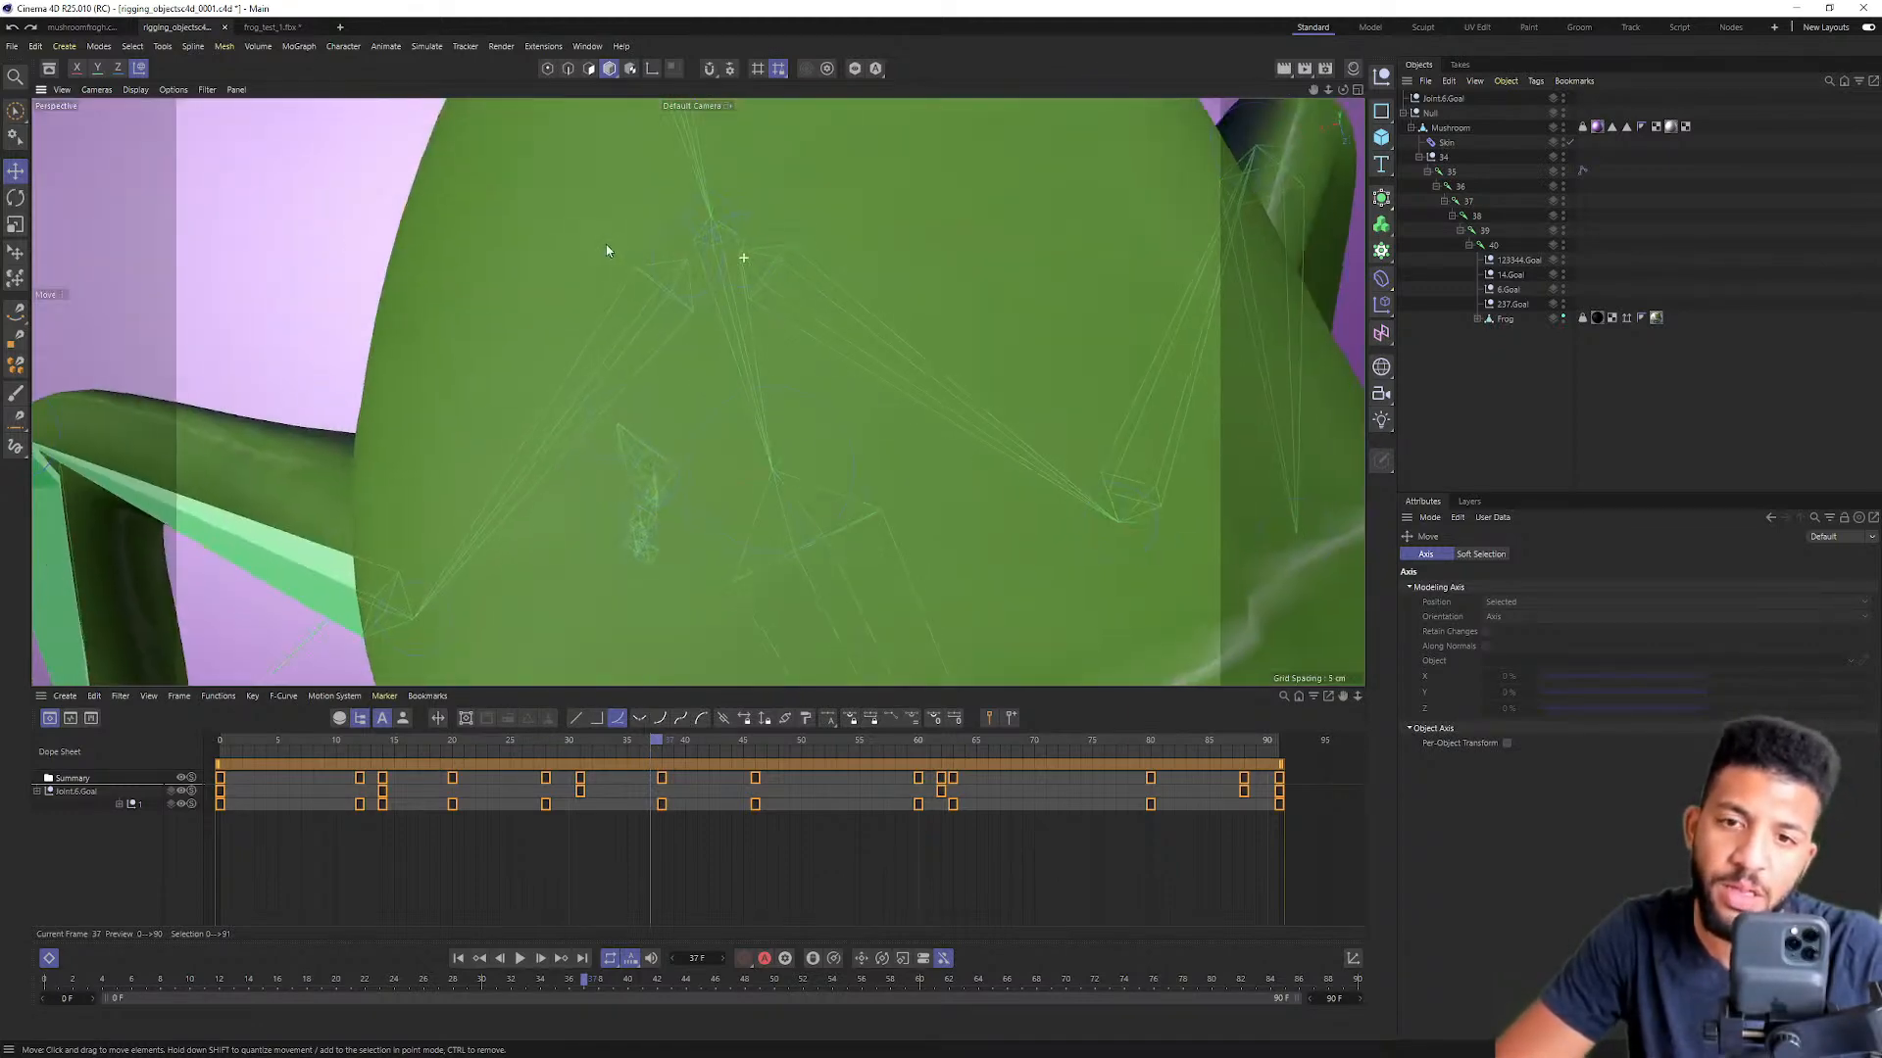
pyautogui.scroll(-3, 409, 244)
pyautogui.scroll(12, 669, 260)
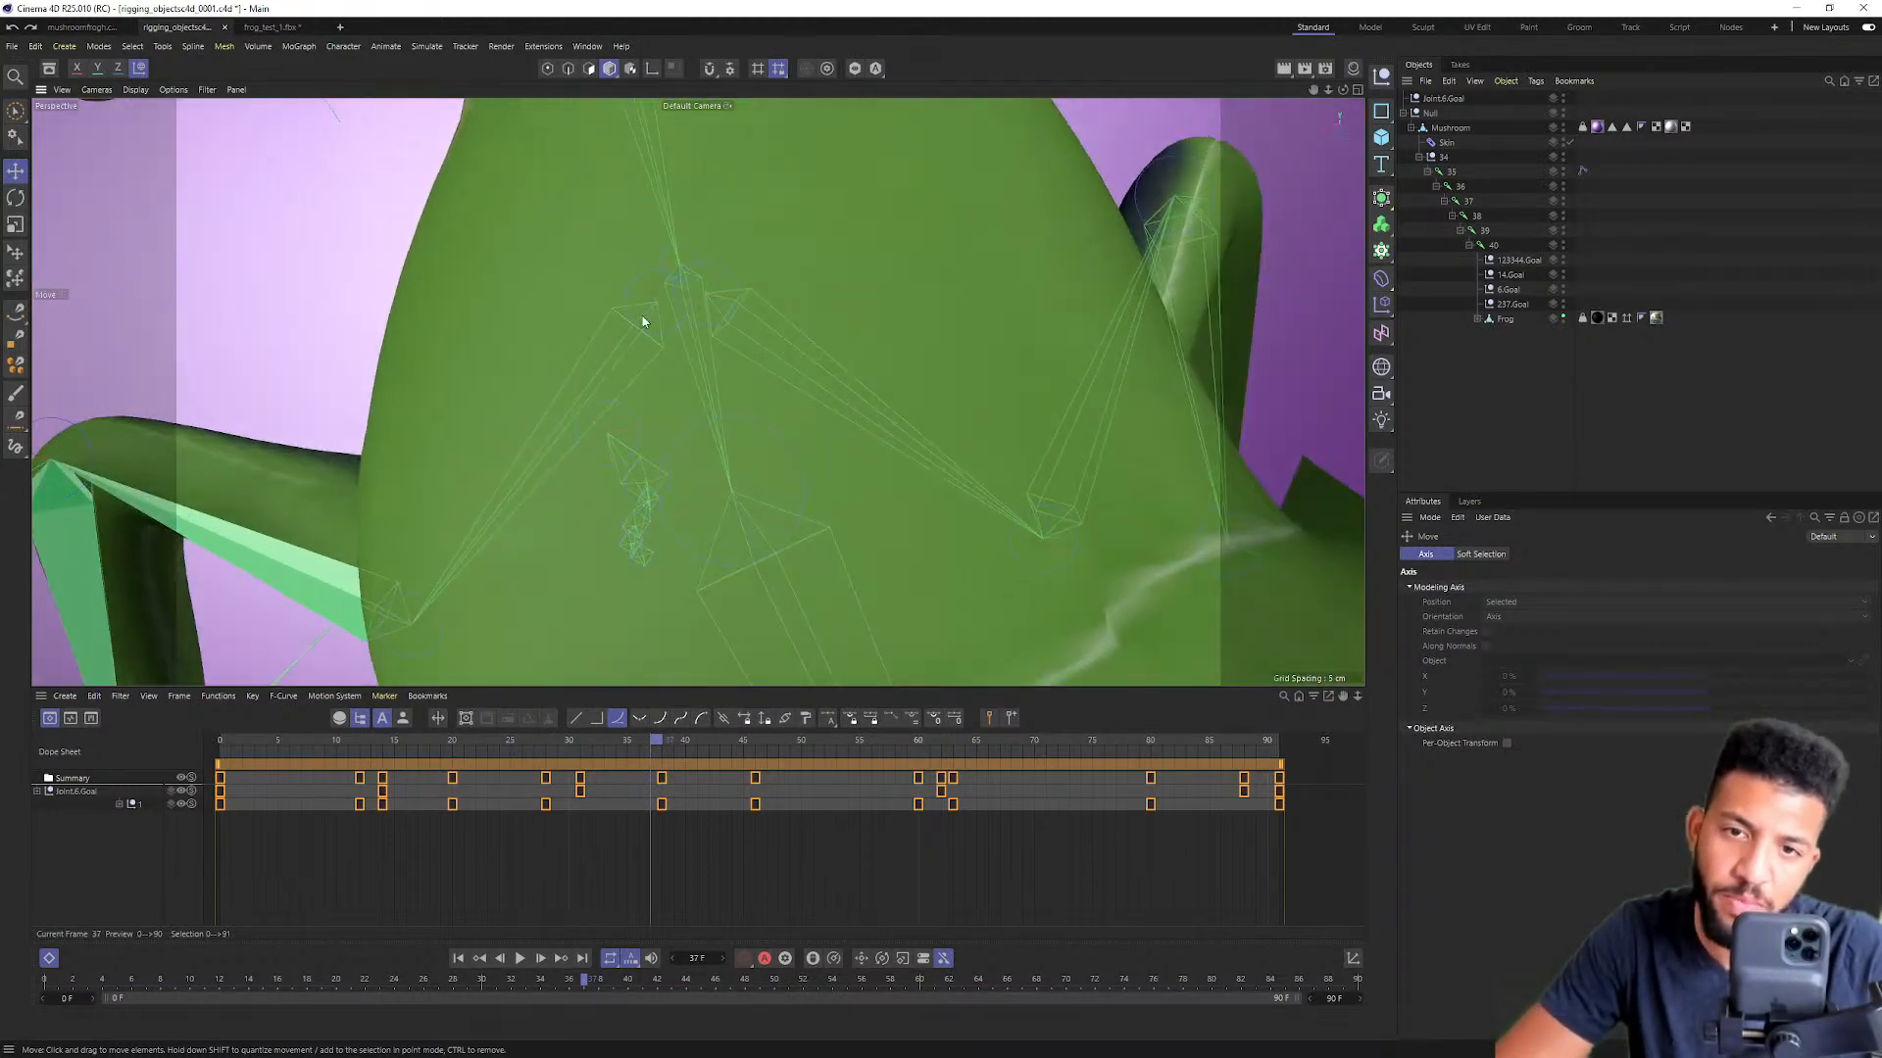
pyautogui.moveTo(669, 260)
pyautogui.keyDown('alt'); pyautogui.mouseDown()
pyautogui.moveTo(739, 314)
pyautogui.moveTo(608, 294)
pyautogui.moveTo(642, 269)
pyautogui.mouseUp(); pyautogui.keyUp('alt')
pyautogui.scroll(-10, 626, 331)
pyautogui.keyDown('alt'); pyautogui.moveTo(642, 270); pyautogui.dragTo(821, 282, button='right'); pyautogui.keyUp('alt')
pyautogui.moveTo(576, 310)
pyautogui.keyDown('alt'); pyautogui.mouseDown(button='right')
pyautogui.moveTo(1005, 316)
pyautogui.moveTo(514, 290)
pyautogui.moveTo(802, 308)
pyautogui.moveTo(539, 280)
pyautogui.moveTo(595, 274)
pyautogui.moveTo(625, 300)
pyautogui.moveTo(552, 301)
pyautogui.mouseUp(button='right'); pyautogui.keyUp('alt')
pyautogui.keyDown('alt'); pyautogui.moveTo(552, 301); pyautogui.dragTo(657, 309); pyautogui.keyUp('alt')
pyautogui.keyDown('alt'); pyautogui.moveTo(656, 308); pyautogui.dragTo(948, 262, button='right'); pyautogui.keyUp('alt')
pyautogui.keyDown('alt'); pyautogui.moveTo(892, 328); pyautogui.dragTo(584, 281, button='right'); pyautogui.keyUp('alt')
pyautogui.keyDown('alt'); pyautogui.moveTo(585, 282); pyautogui.dragTo(729, 328, button='middle'); pyautogui.keyUp('alt')
pyautogui.keyDown('alt'); pyautogui.moveTo(729, 327); pyautogui.dragTo(609, 329, button='right'); pyautogui.keyUp('alt')
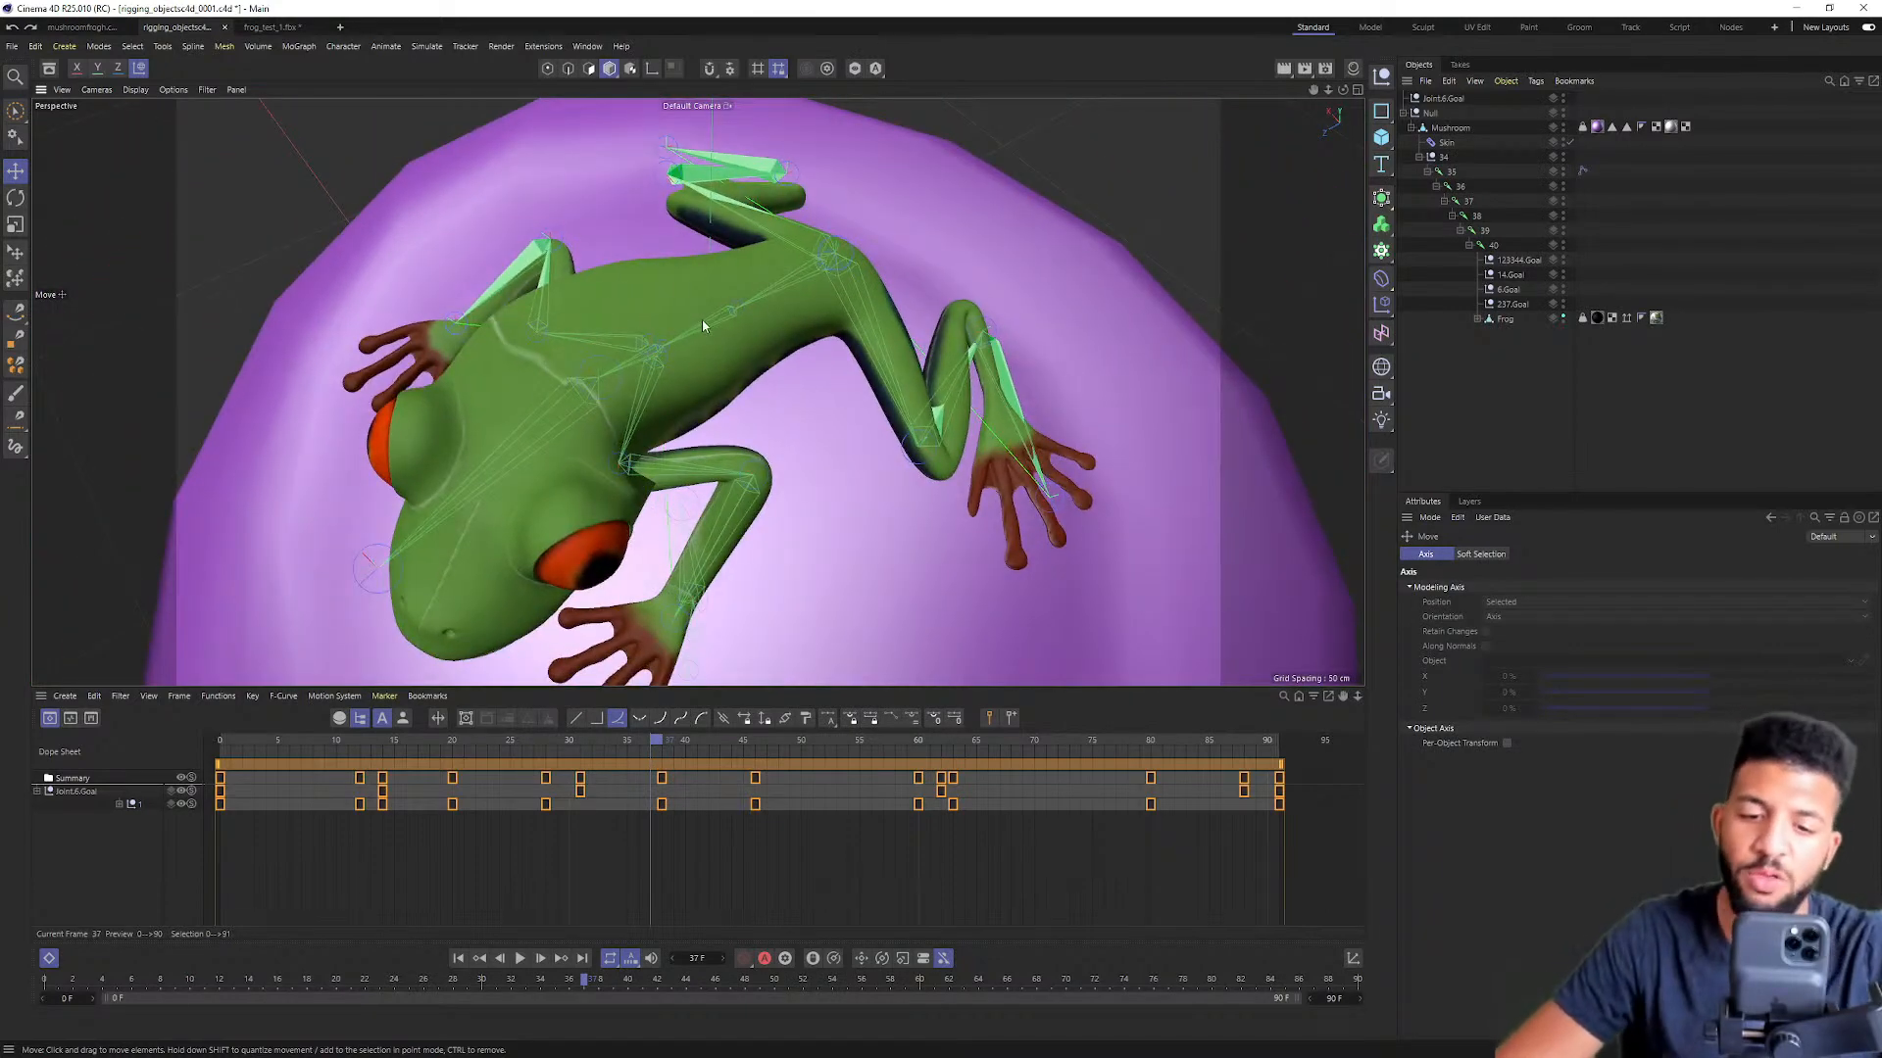
# Step: Go to frame 29, try moving the null above the frog's hind-leg joints, and undo the moves
pyautogui.moveTo(492, 735); pyautogui.dragTo(558, 749)
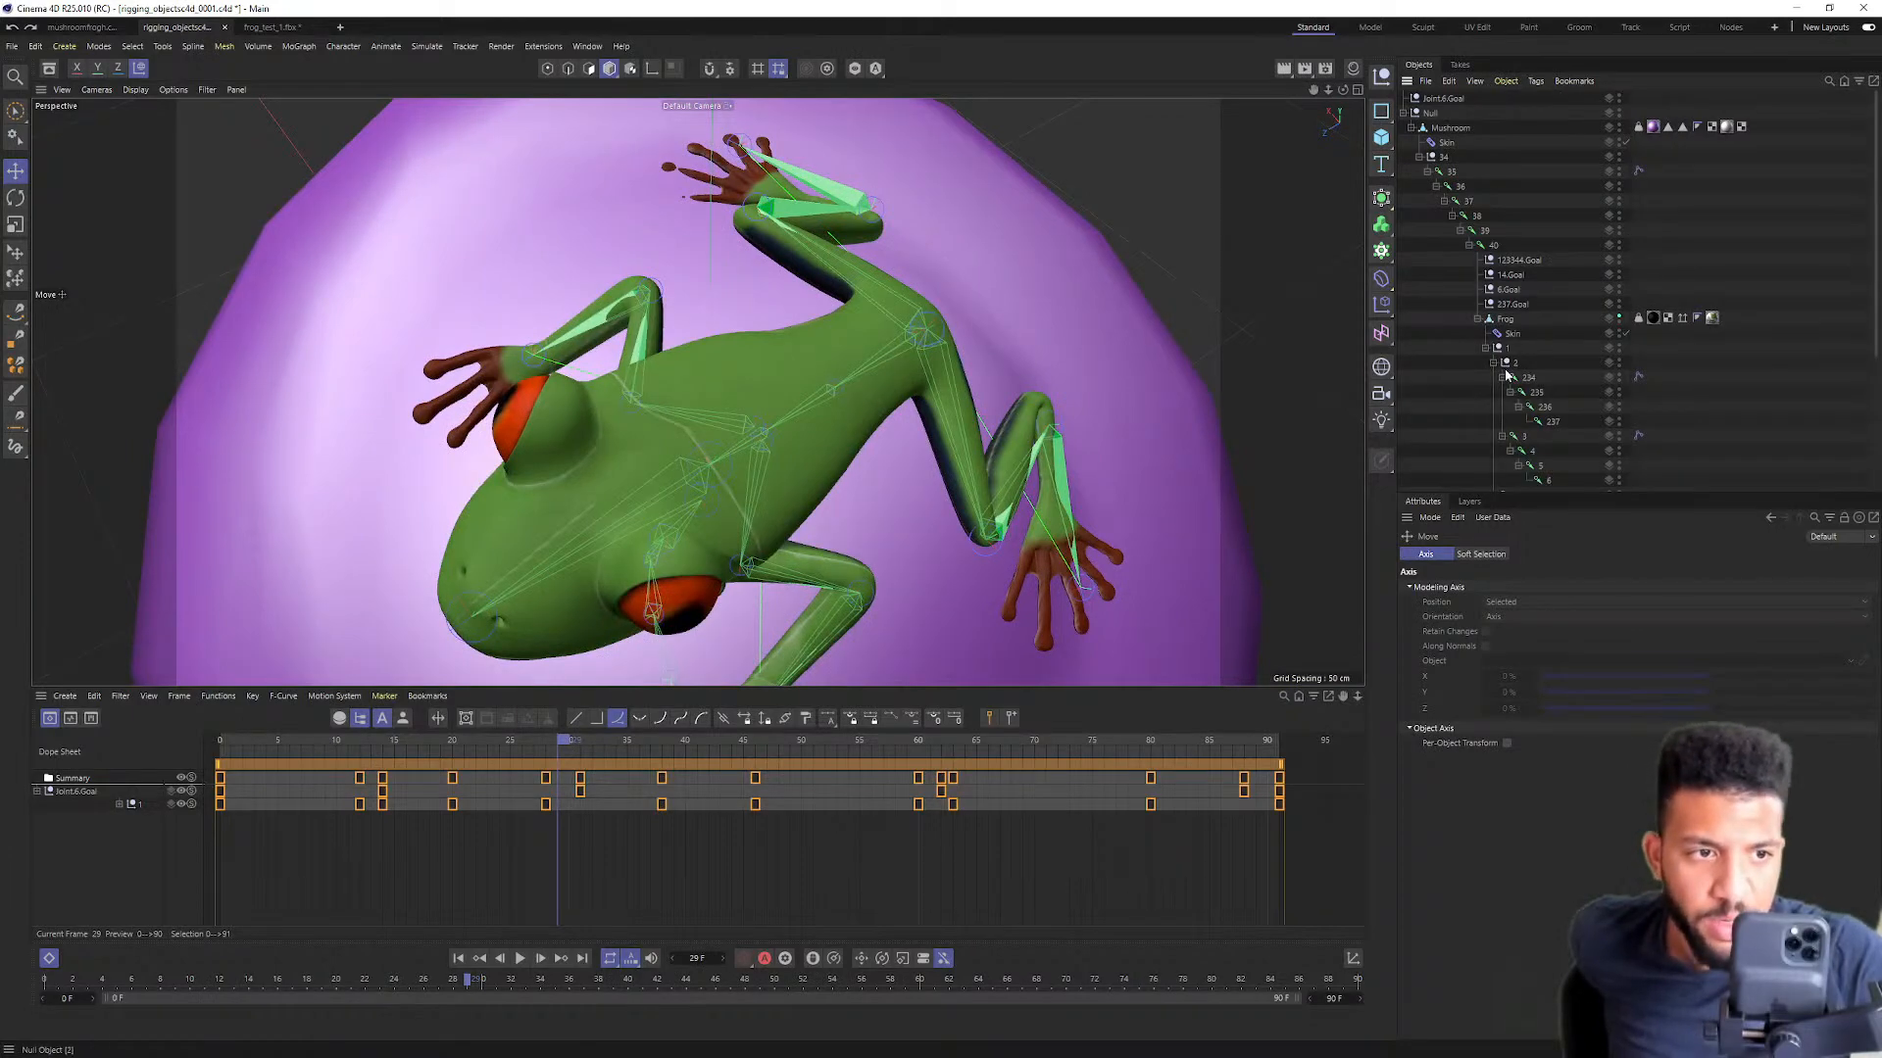
pyautogui.click(1514, 368)
pyautogui.moveTo(965, 280); pyautogui.dragTo(980, 239)
pyautogui.moveTo(838, 161); pyautogui.dragTo(876, 323)
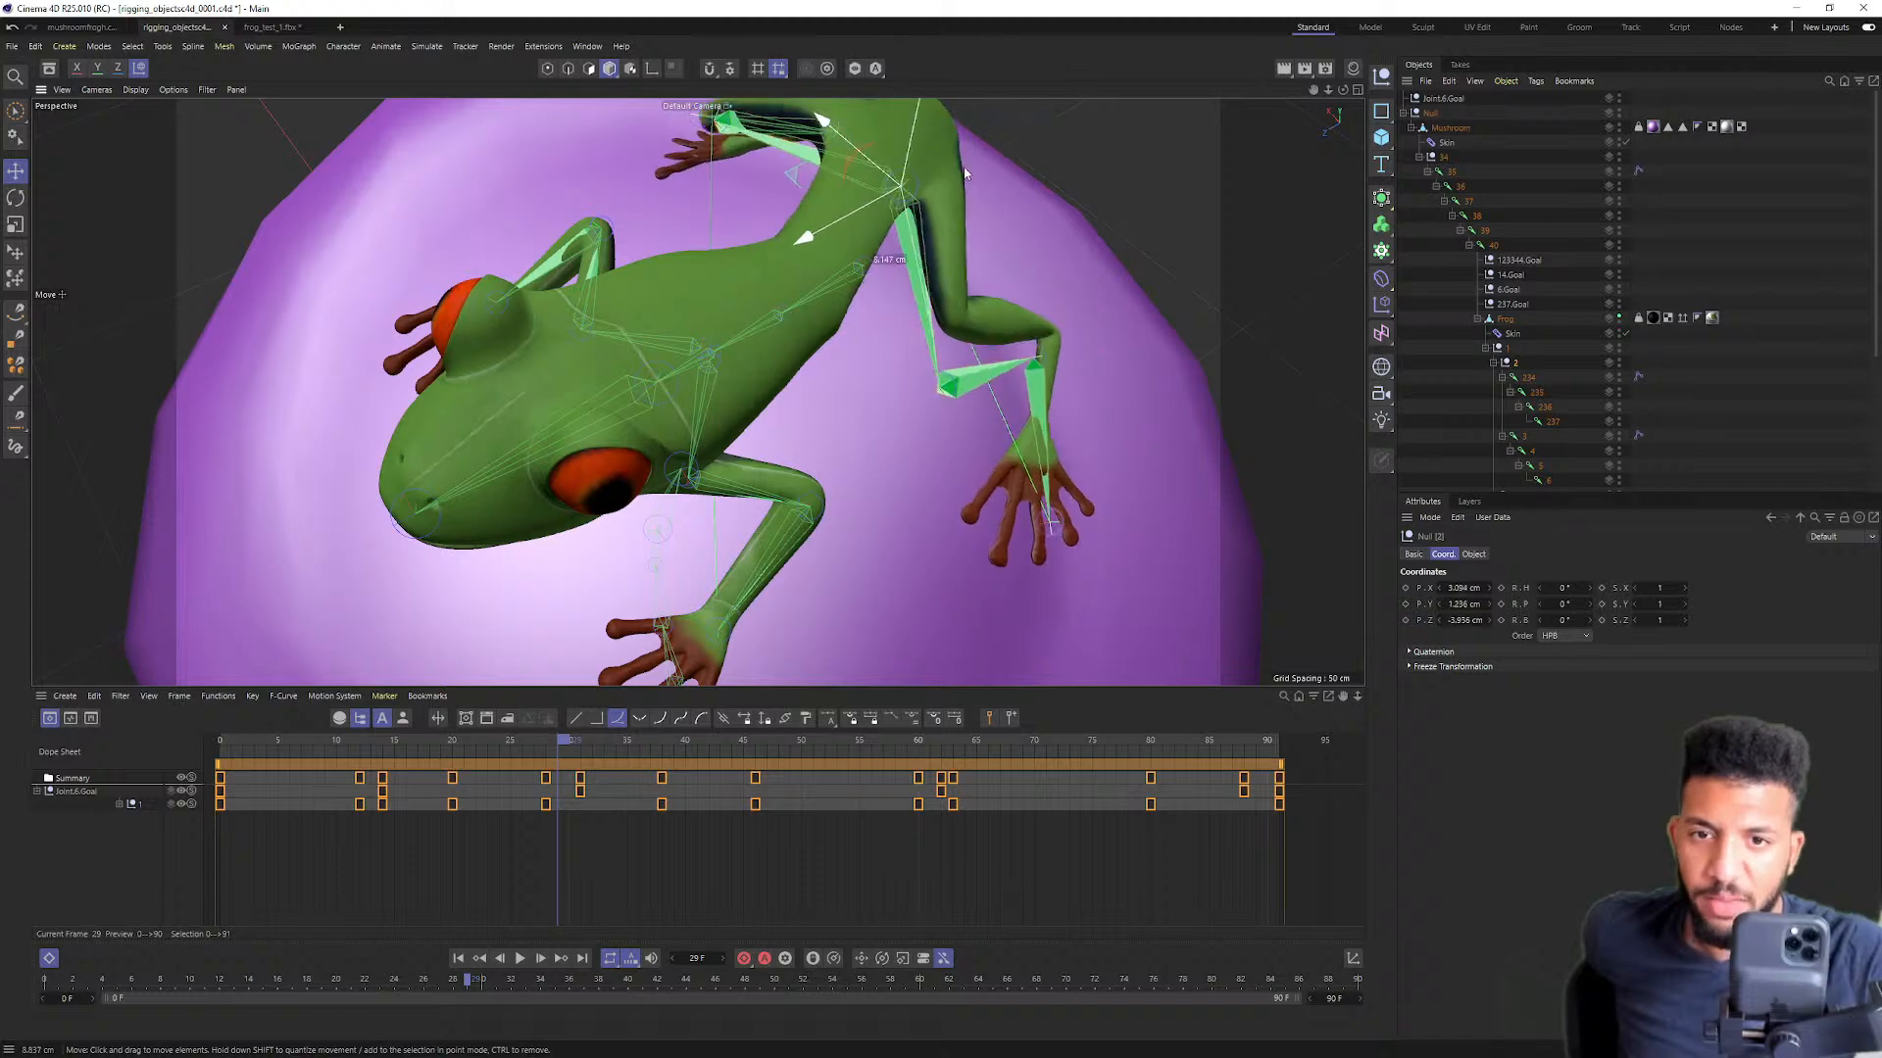
pyautogui.hotkey('ctrl', 'z')
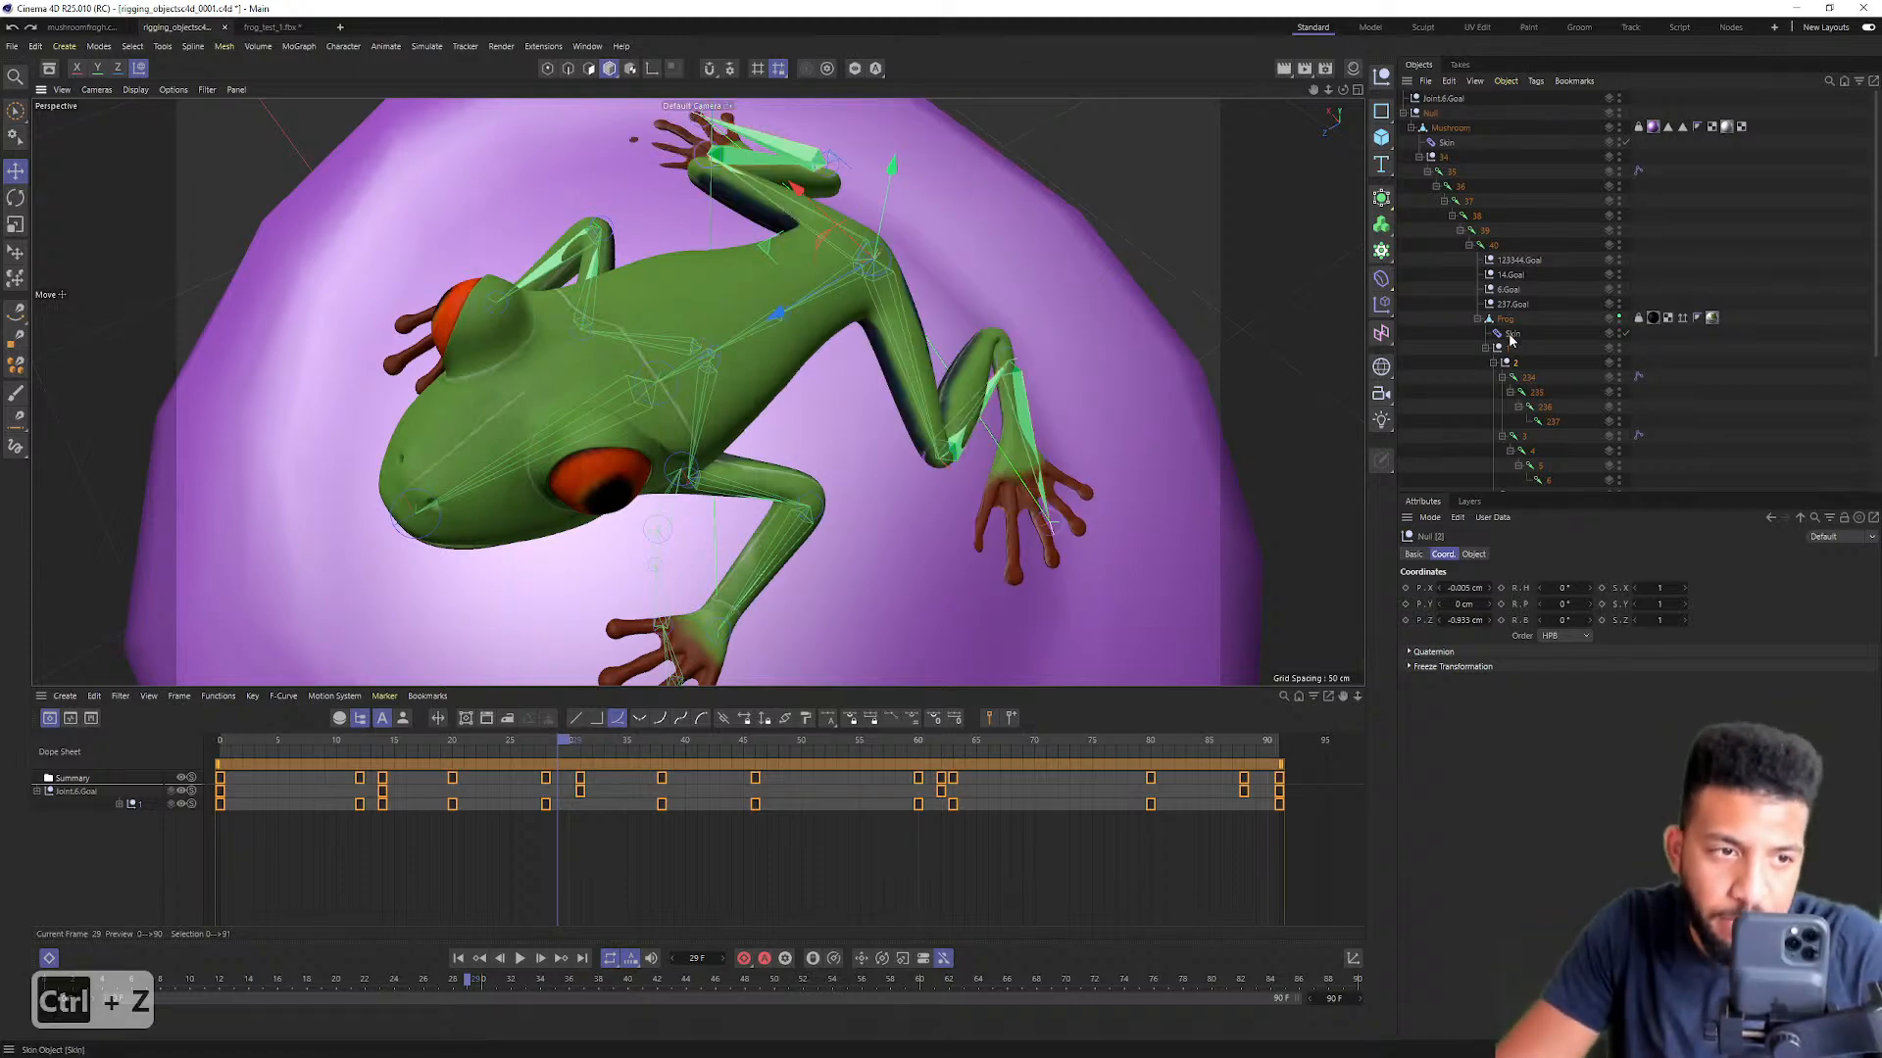
pyautogui.keyDown('alt'); pyautogui.moveTo(857, 301); pyautogui.dragTo(772, 257); pyautogui.keyUp('alt')
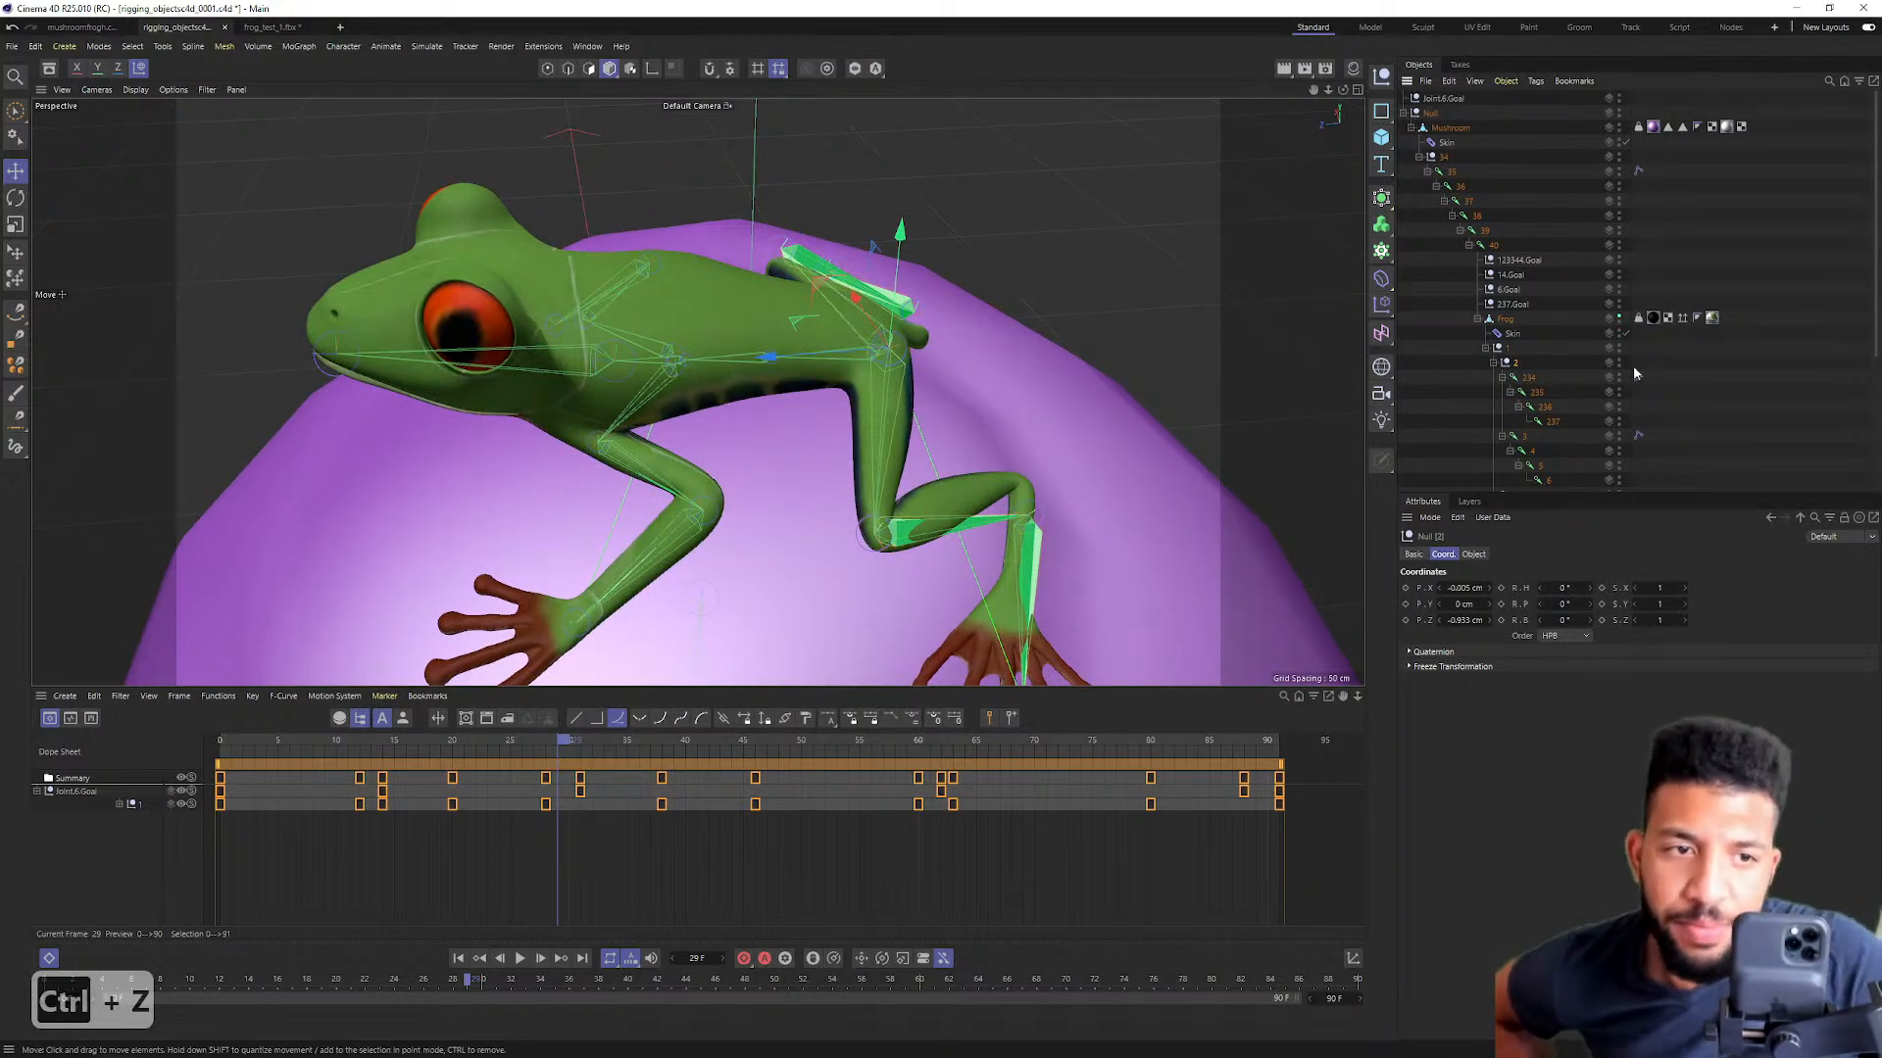
pyautogui.moveTo(857, 245)
pyautogui.mouseDown()
pyautogui.moveTo(894, 142)
pyautogui.moveTo(873, 369)
pyautogui.moveTo(855, 285)
pyautogui.moveTo(873, 378)
pyautogui.moveTo(852, 265)
pyautogui.mouseUp()
pyautogui.hotkey('ctrl', 'z')
pyautogui.hotkey('ctrl', 'z')
pyautogui.hotkey('ctrl', 'z')
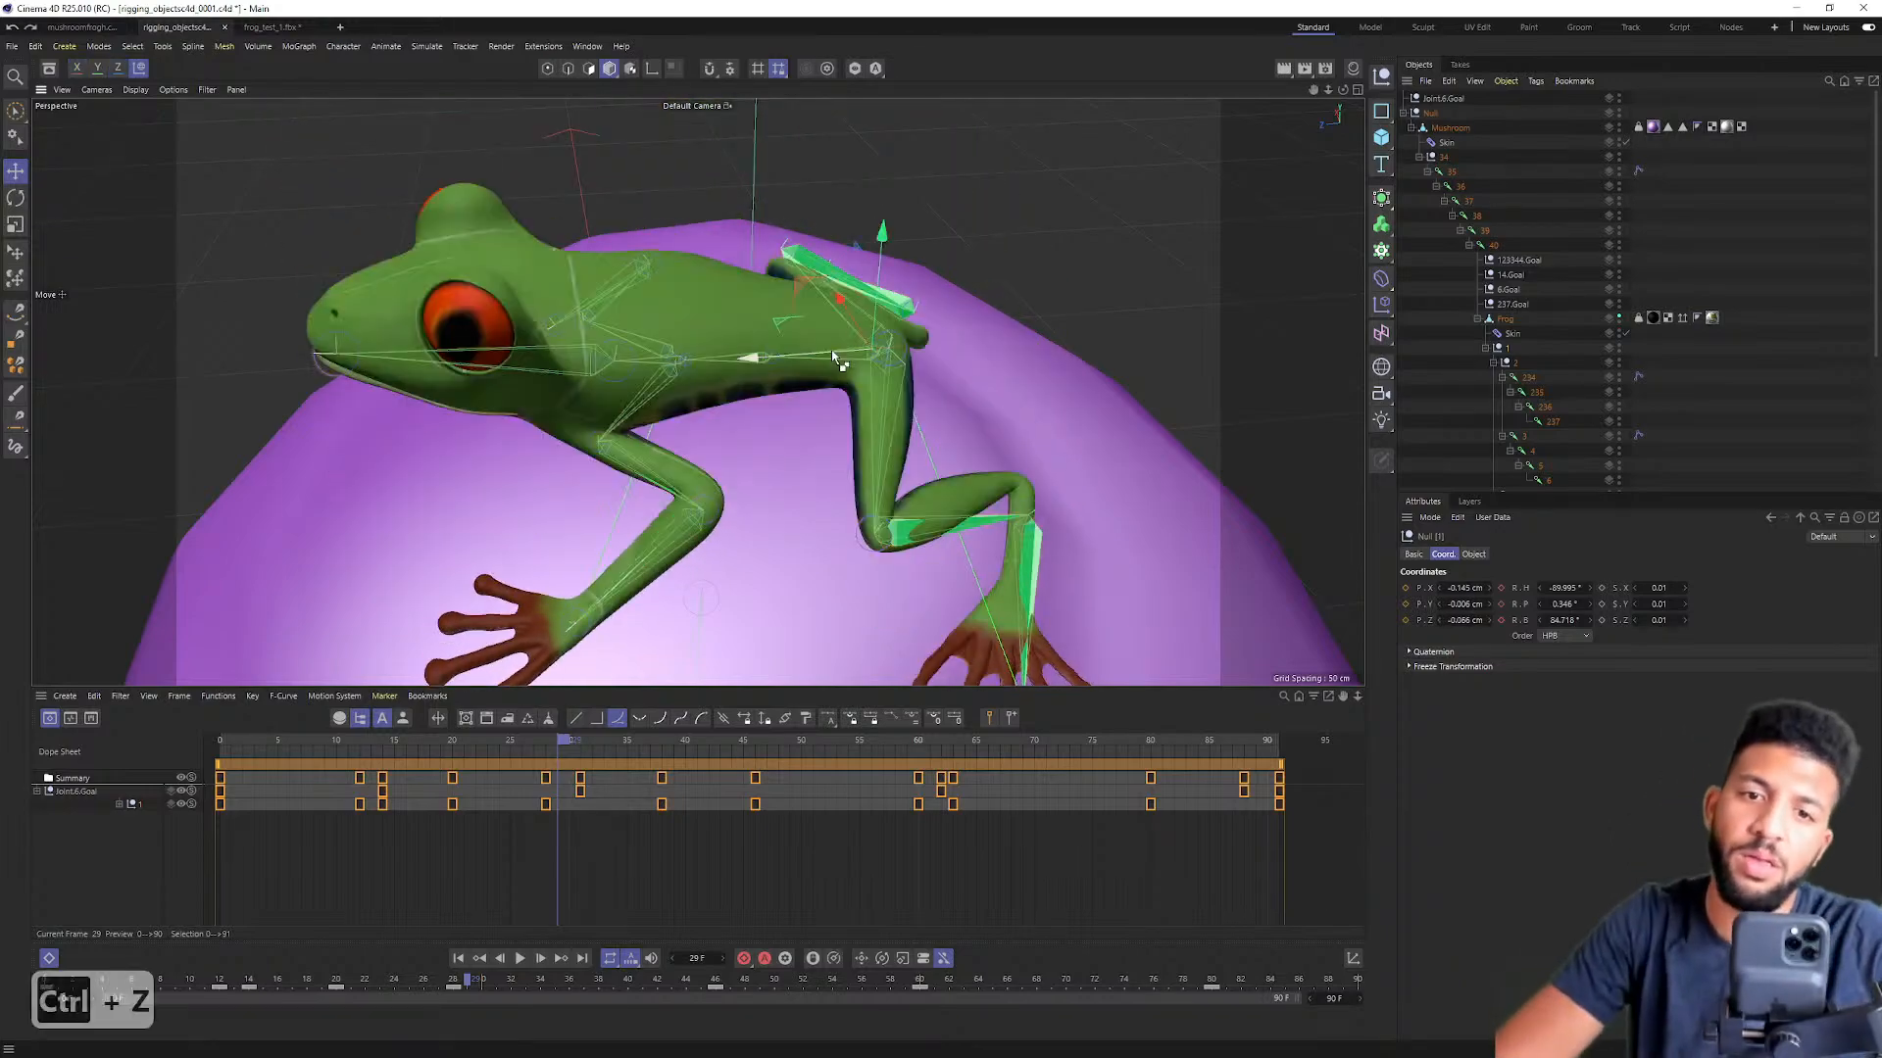
# Step: Try rotating the null at the frog's hips and undo the rotations
pyautogui.moveTo(710, 282); pyautogui.dragTo(1186, 233)
pyautogui.hotkey('ctrl', 'z')
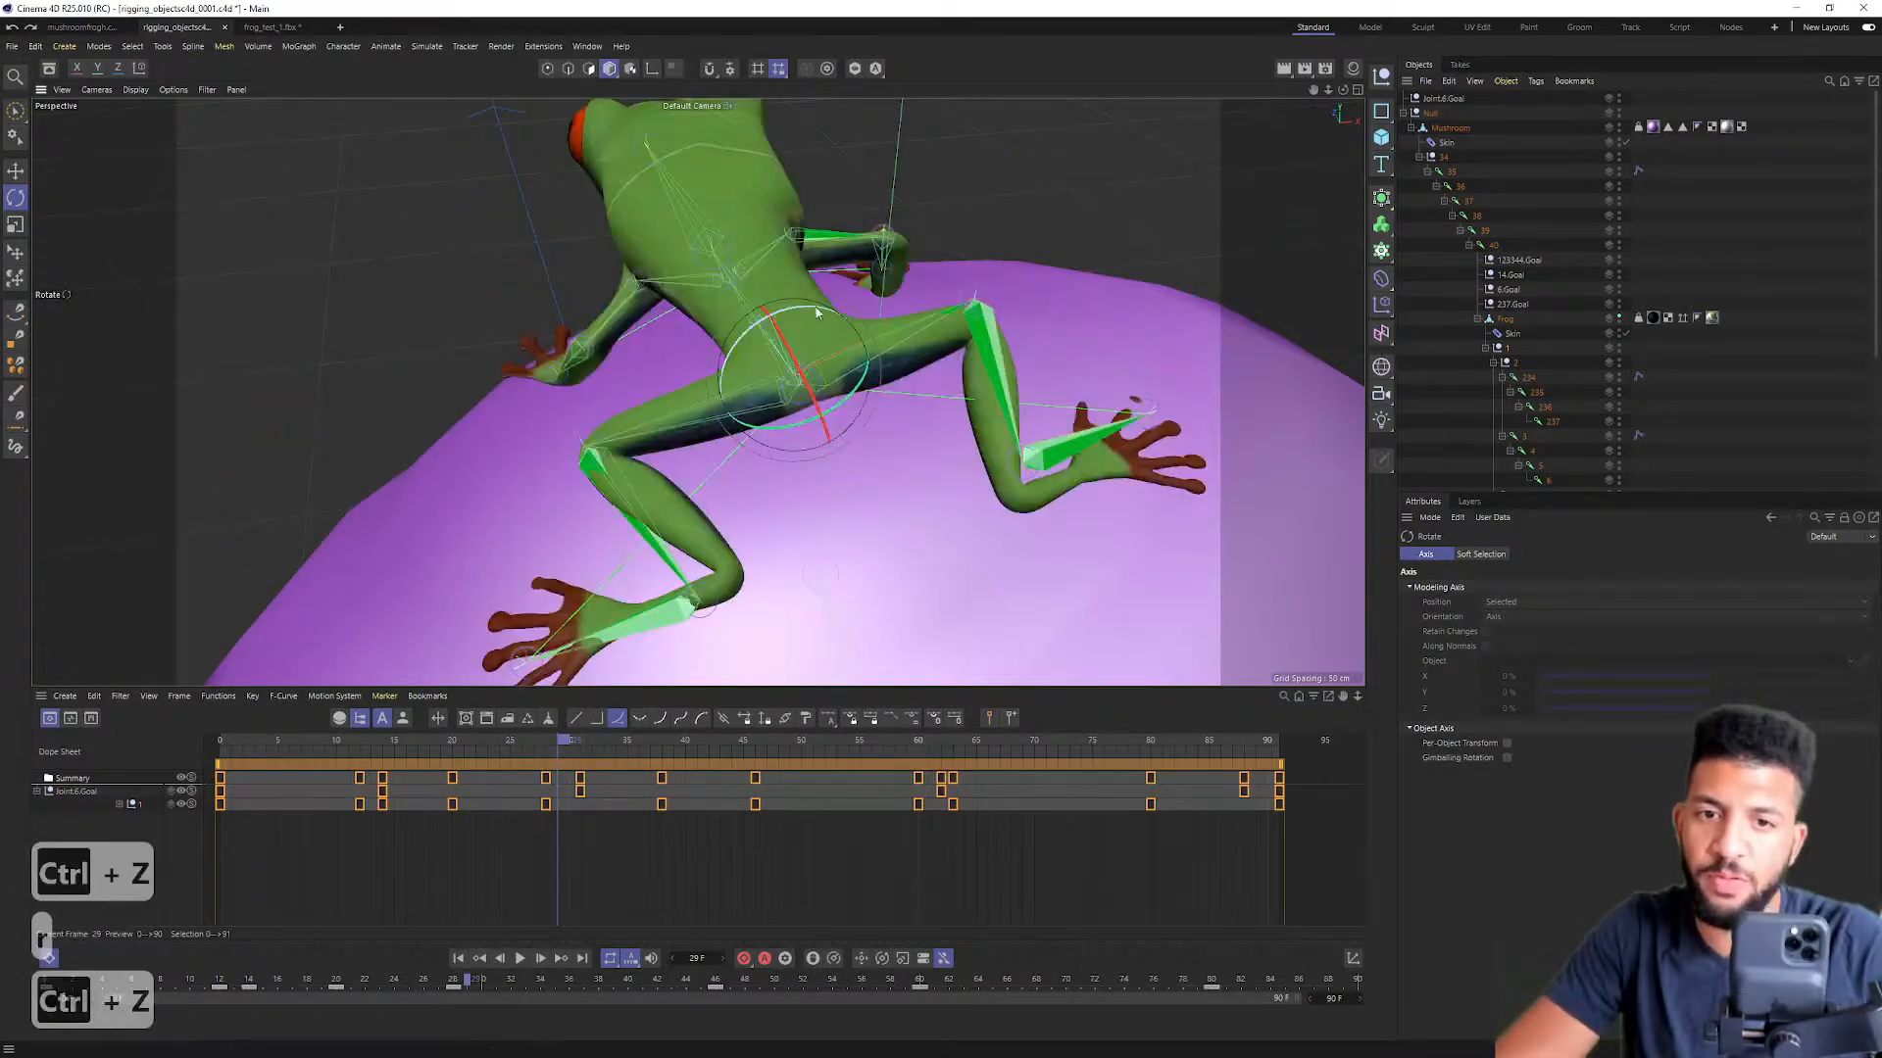
pyautogui.moveTo(811, 312); pyautogui.dragTo(873, 336)
pyautogui.hotkey('ctrl', 'z')
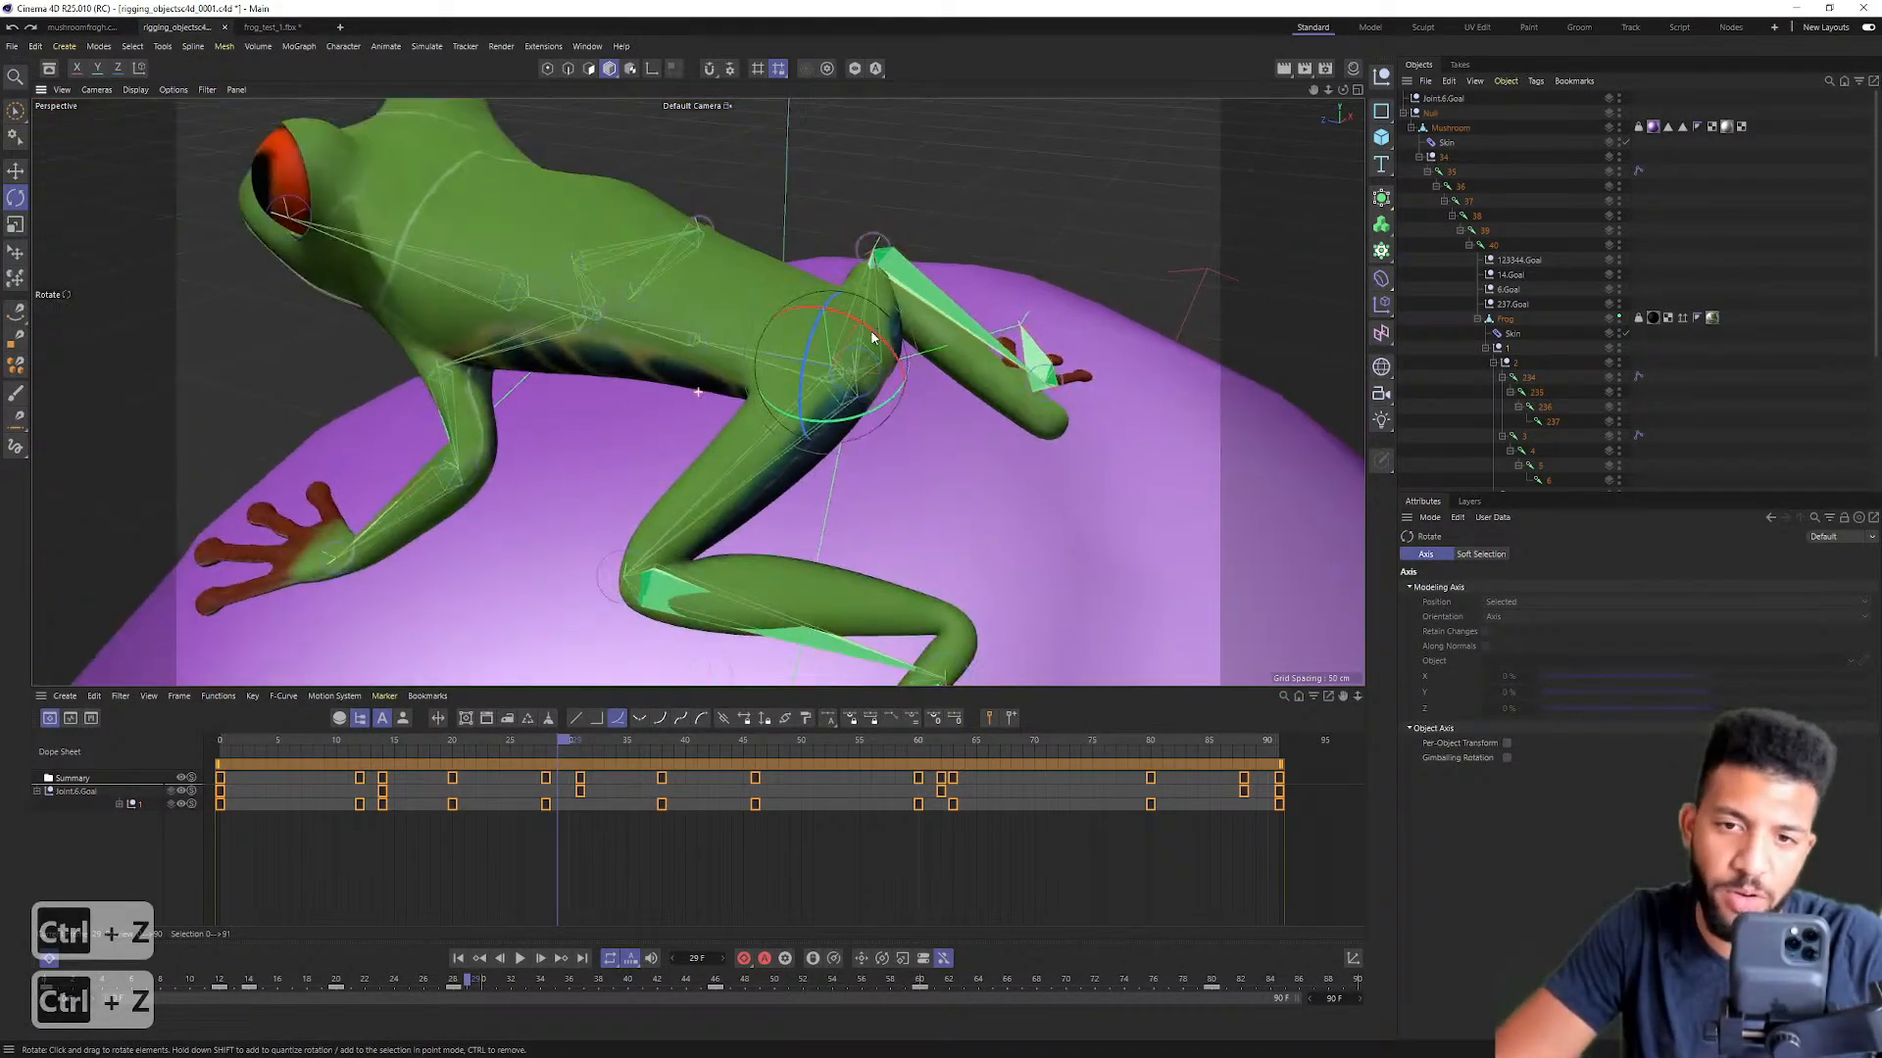
pyautogui.keyDown('alt'); pyautogui.moveTo(873, 336); pyautogui.dragTo(822, 322, button='right'); pyautogui.keyUp('alt')
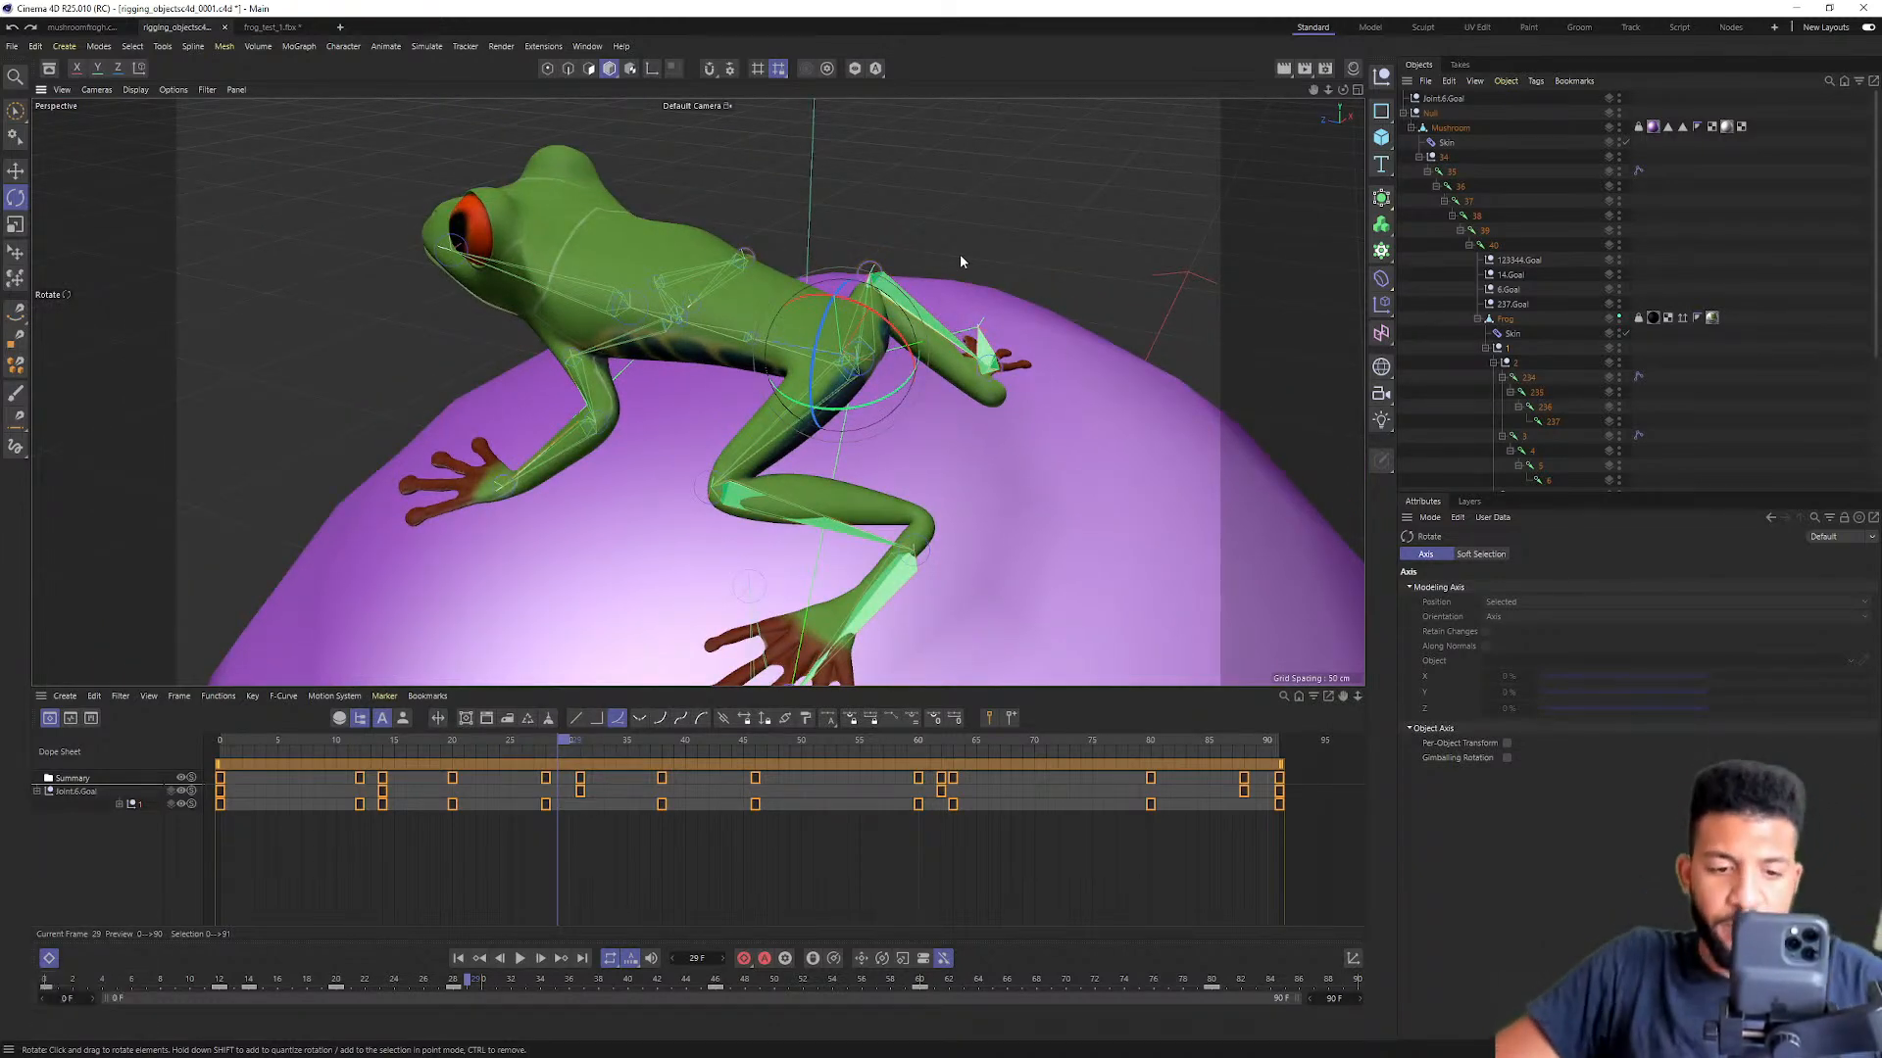
# Step: Try moving the frog's hip null above and below the mushroom cap and undo the moves
pyautogui.keyDown('alt'); pyautogui.moveTo(861, 257); pyautogui.dragTo(872, 468); pyautogui.keyUp('alt')
pyautogui.keyDown('alt'); pyautogui.moveTo(773, 390); pyautogui.dragTo(863, 400); pyautogui.keyUp('alt')
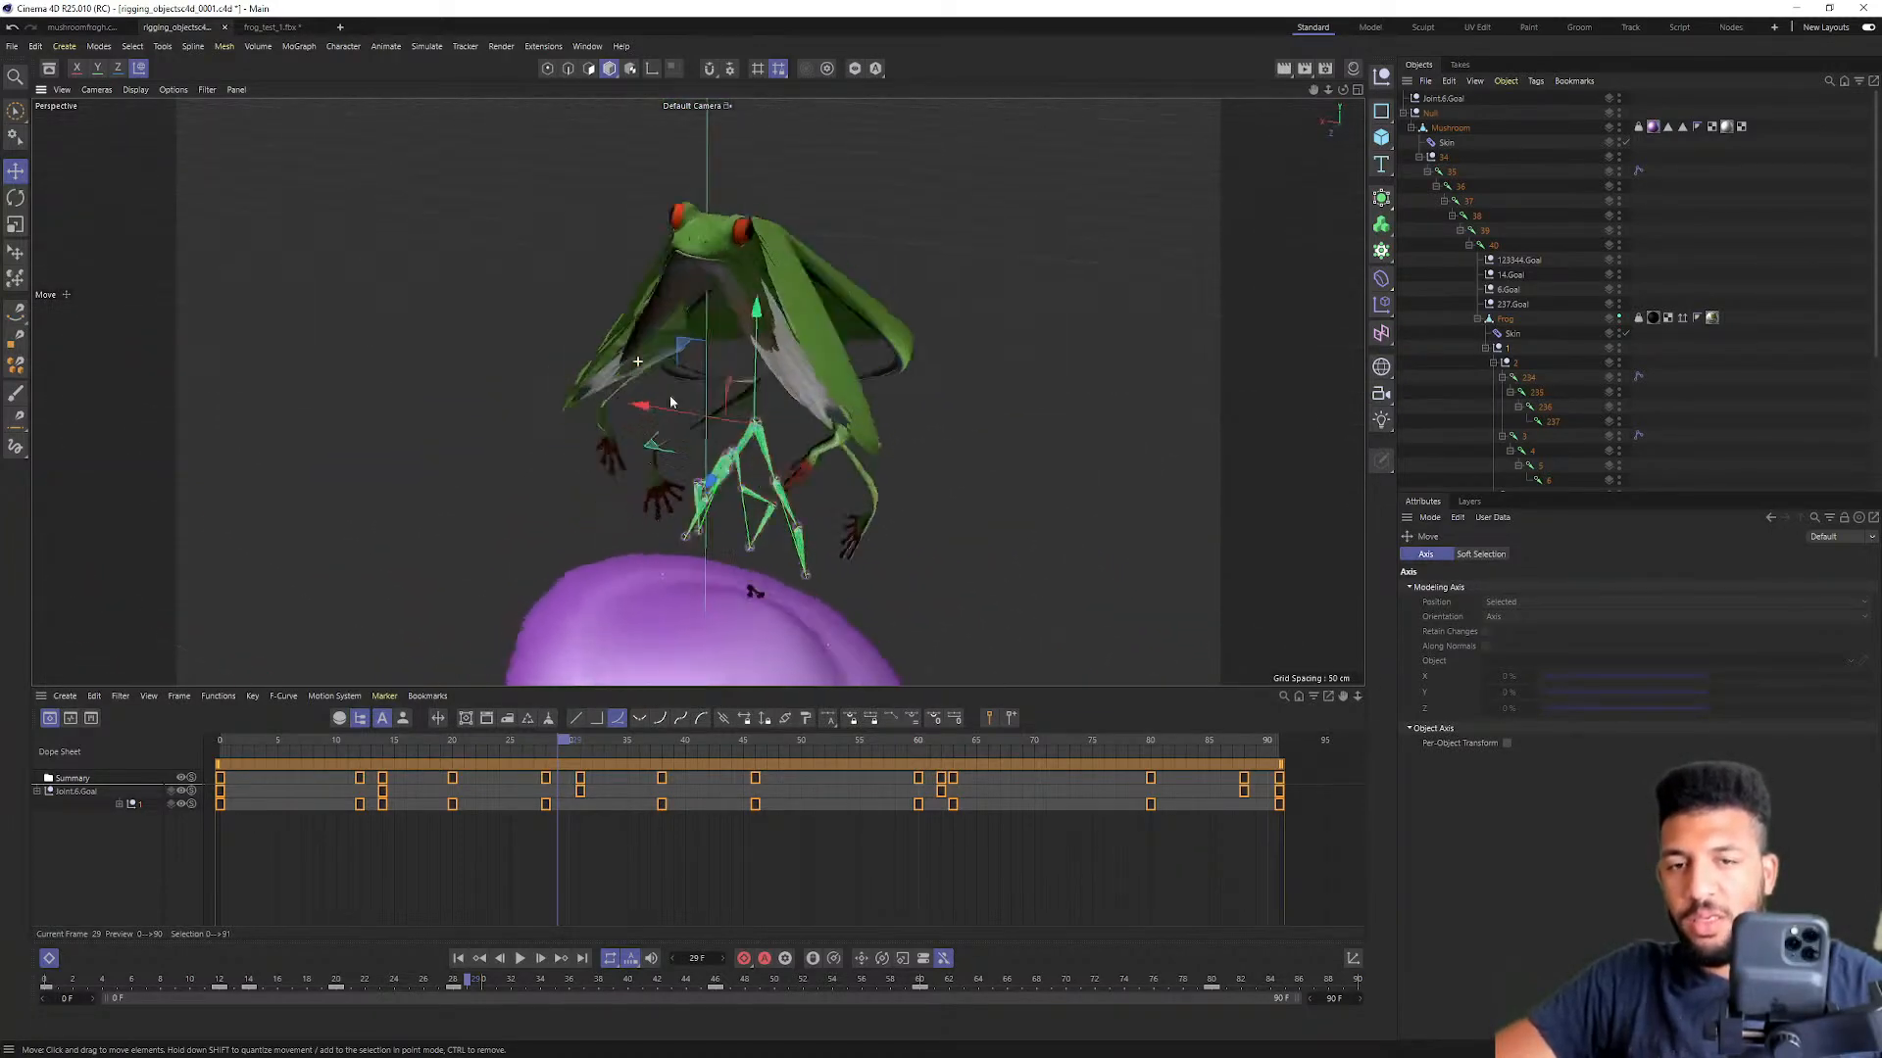
pyautogui.keyDown('alt'); pyautogui.moveTo(600, 413); pyautogui.dragTo(174, 368); pyautogui.keyUp('alt')
pyautogui.keyDown('alt'); pyautogui.moveTo(343, 325); pyautogui.dragTo(581, 256); pyautogui.keyUp('alt')
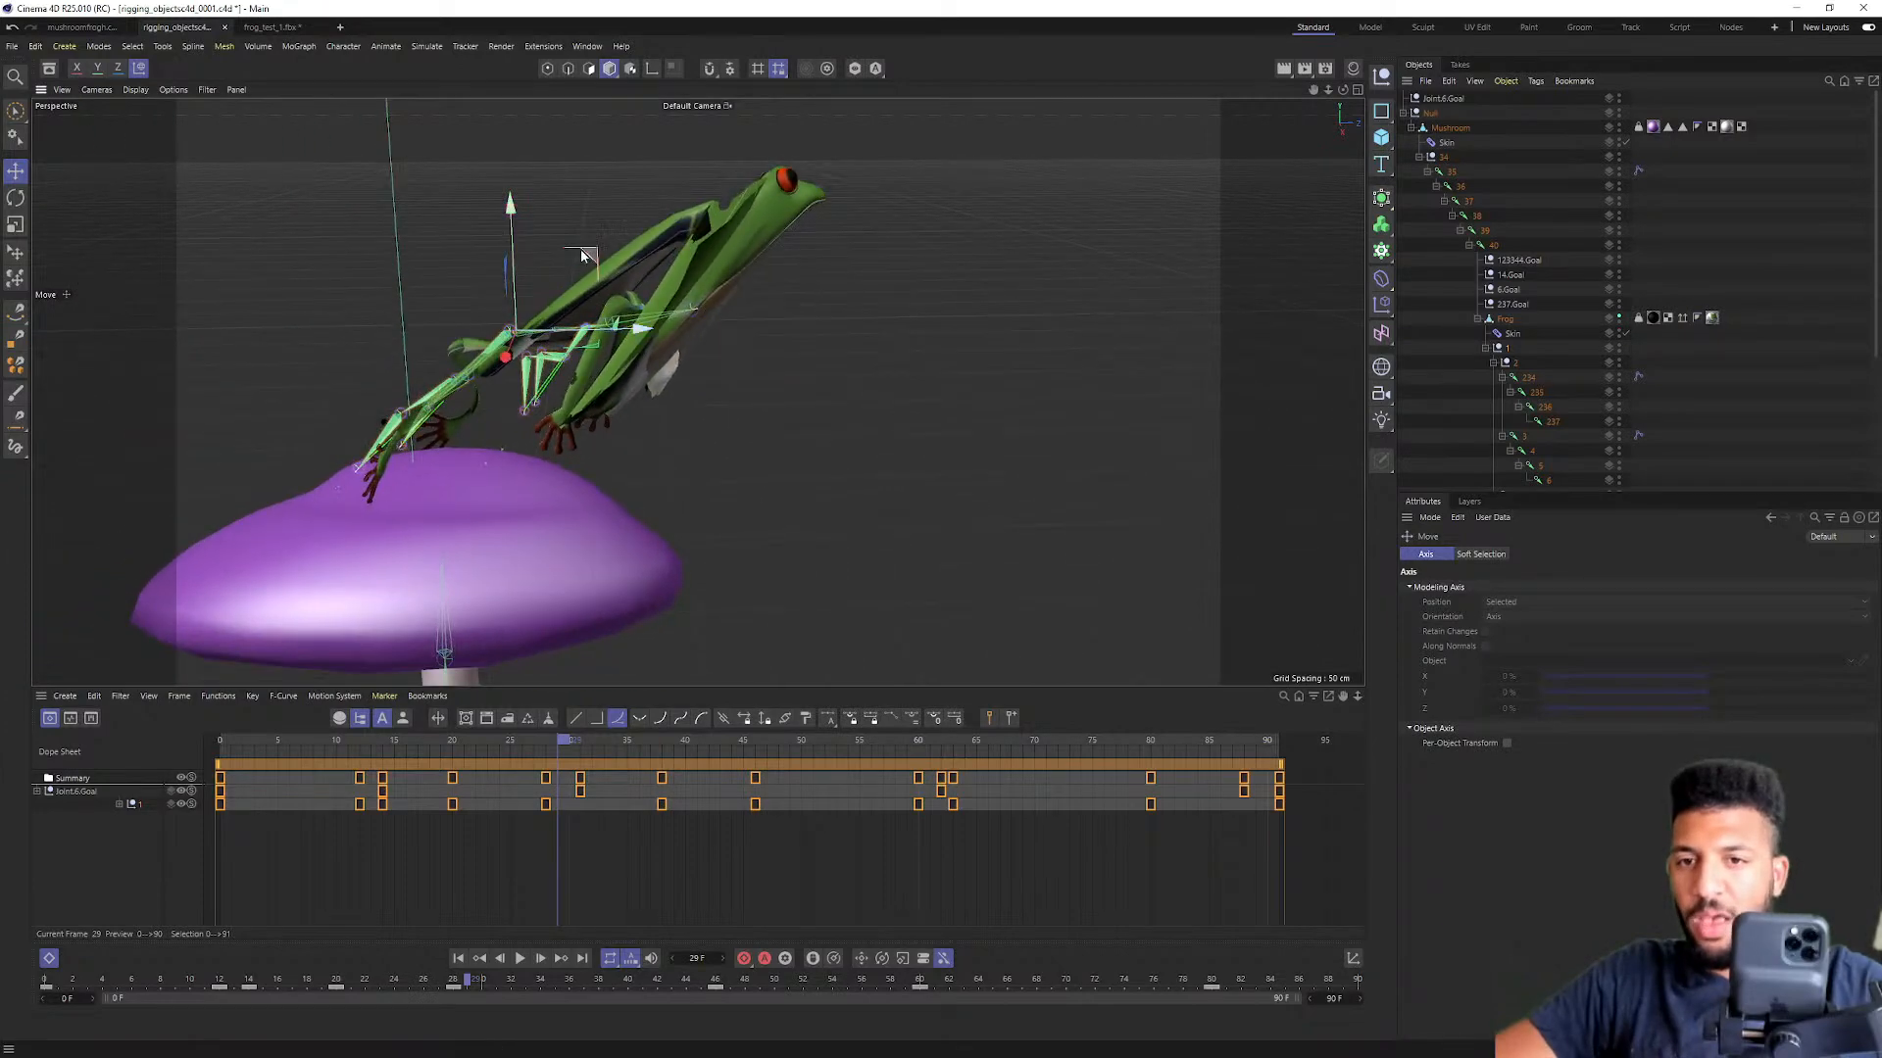
pyautogui.keyDown('alt'); pyautogui.moveTo(558, 516); pyautogui.dragTo(536, 315); pyautogui.keyUp('alt')
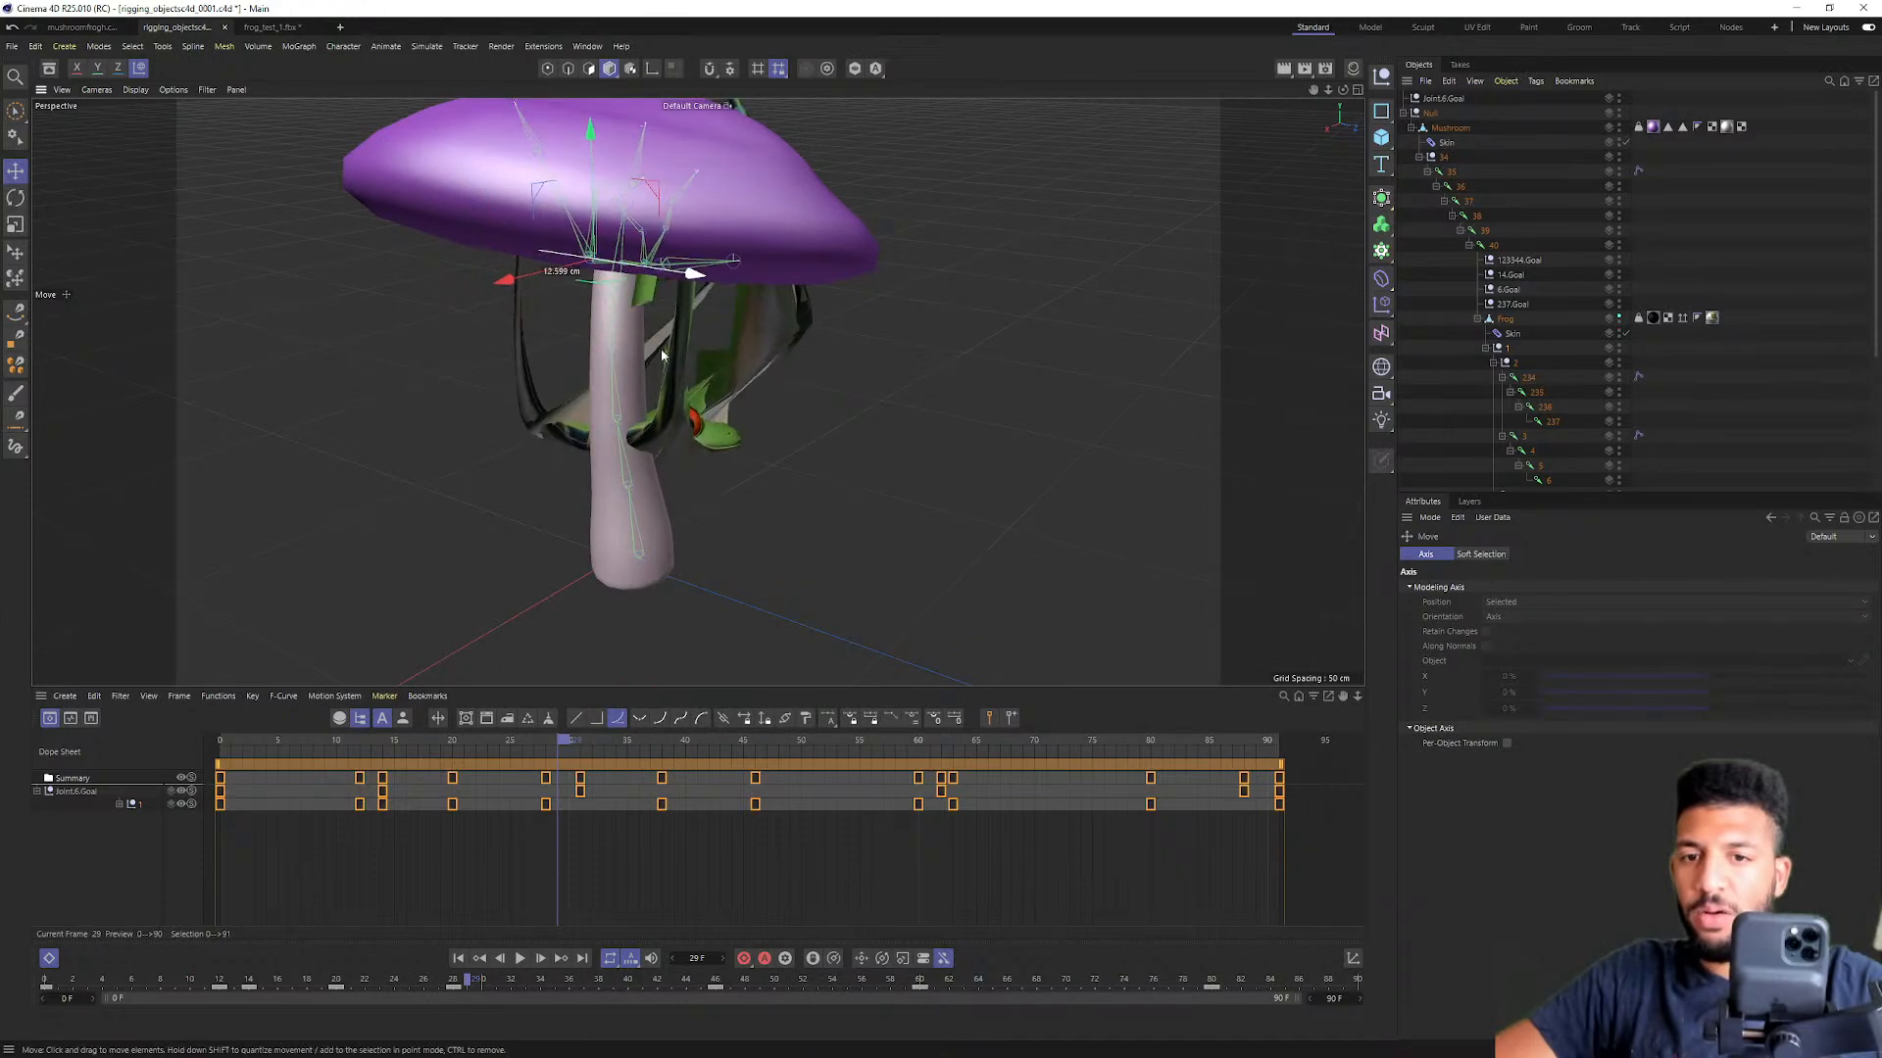
pyautogui.scroll(5, 664, 345)
pyautogui.keyDown('alt'); pyautogui.moveTo(758, 333); pyautogui.dragTo(684, 422); pyautogui.keyUp('alt')
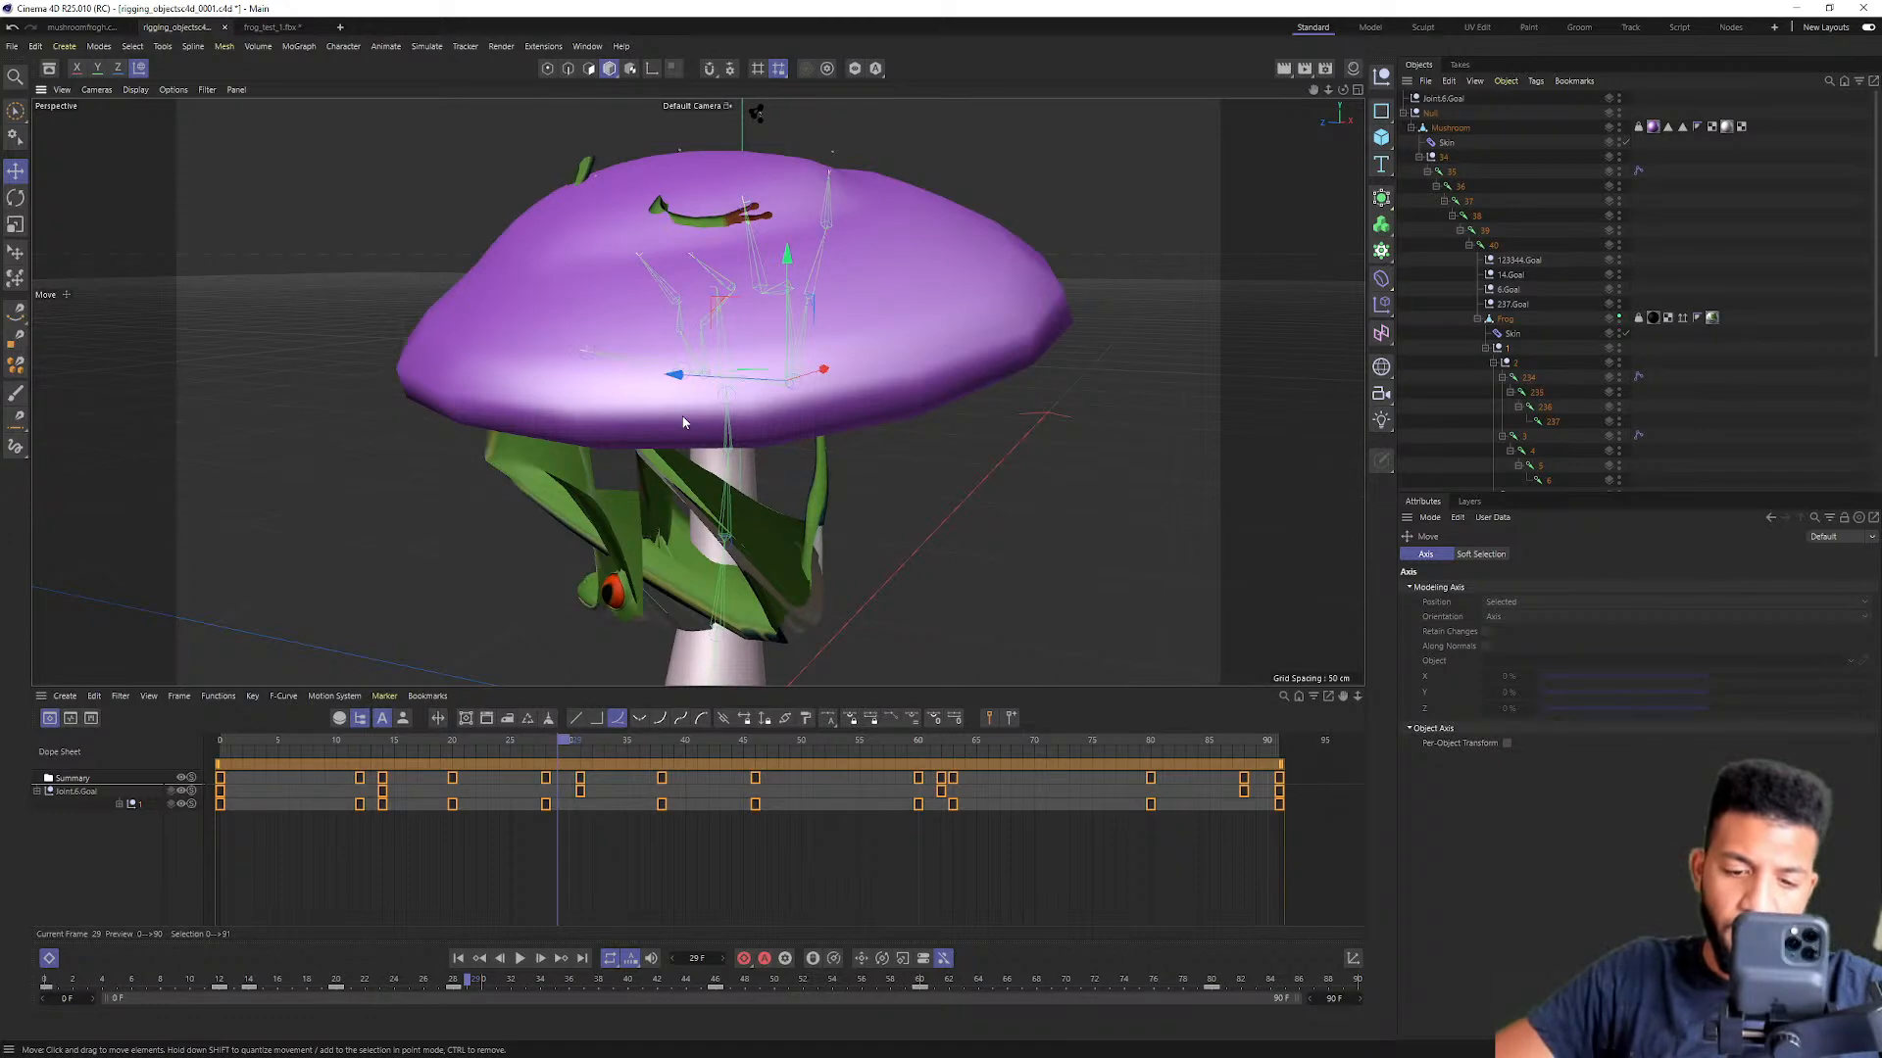
pyautogui.keyDown('alt'); pyautogui.moveTo(684, 423); pyautogui.dragTo(775, 480); pyautogui.keyUp('alt')
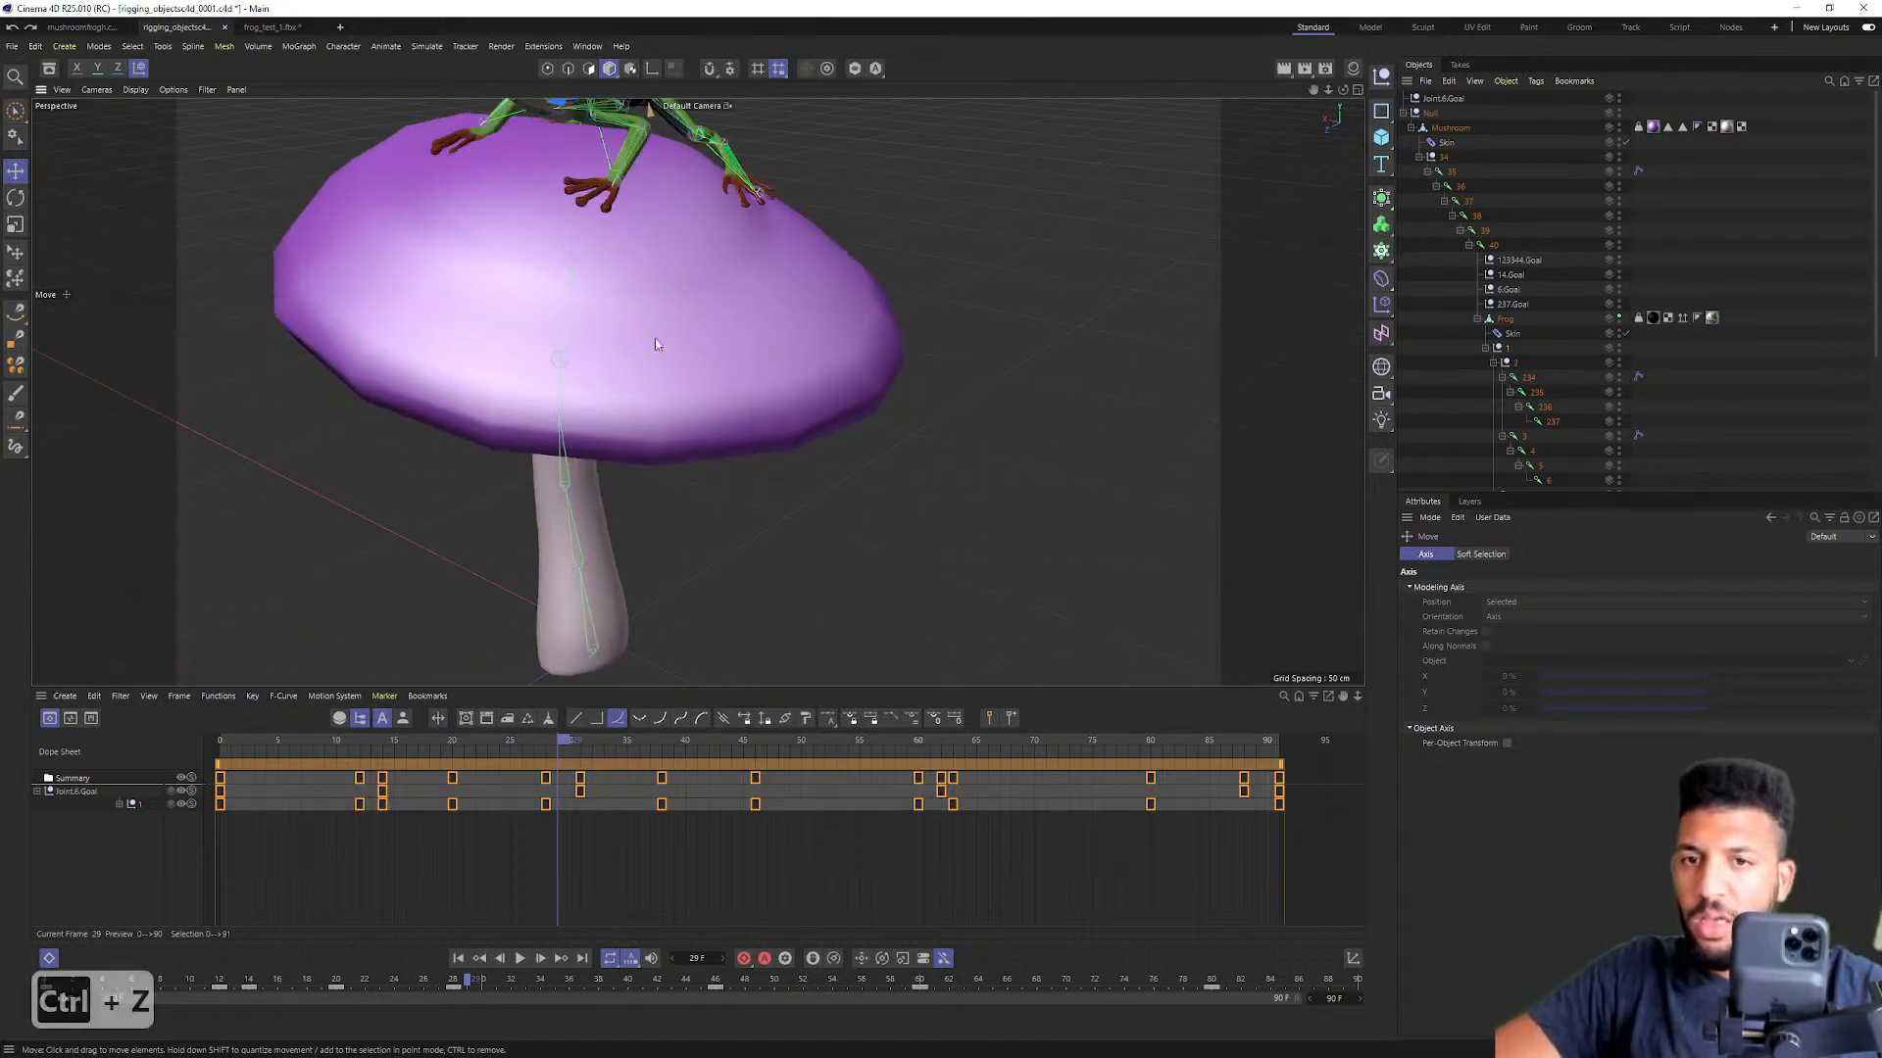
pyautogui.keyDown('alt'); pyautogui.moveTo(670, 368); pyautogui.dragTo(523, 359); pyautogui.keyUp('alt')
pyautogui.keyDown('alt'); pyautogui.moveTo(563, 297); pyautogui.dragTo(415, 631); pyautogui.keyUp('alt')
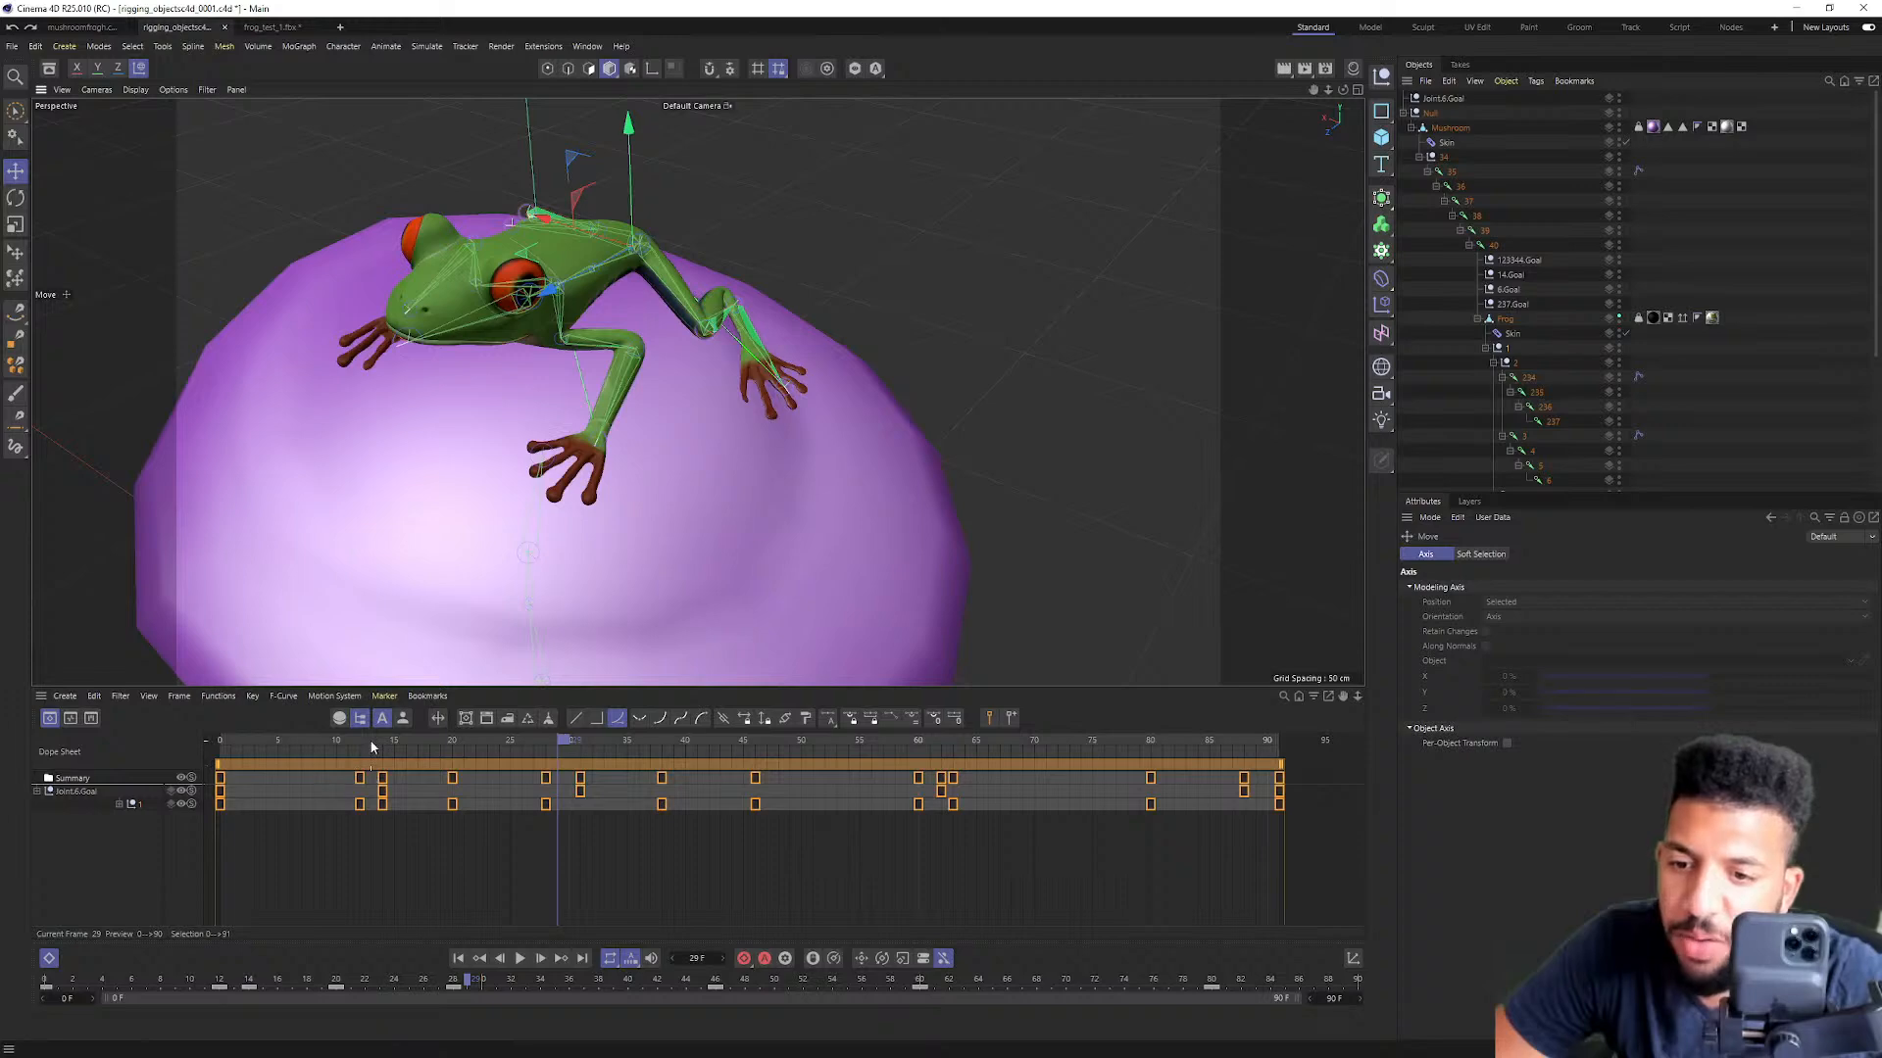
# Step: Return to the first frame, inspect hind-leg joints 234 and 237, and select null 2 above them
pyautogui.moveTo(371, 747); pyautogui.dragTo(167, 731)
pyautogui.keyDown('alt'); pyautogui.moveTo(545, 257); pyautogui.dragTo(697, 391, button='right'); pyautogui.keyUp('alt')
pyautogui.keyDown('alt'); pyautogui.moveTo(613, 370); pyautogui.dragTo(600, 441); pyautogui.keyUp('alt')
pyautogui.keyDown('alt'); pyautogui.moveTo(580, 275); pyautogui.dragTo(723, 243, button='right'); pyautogui.keyUp('alt')
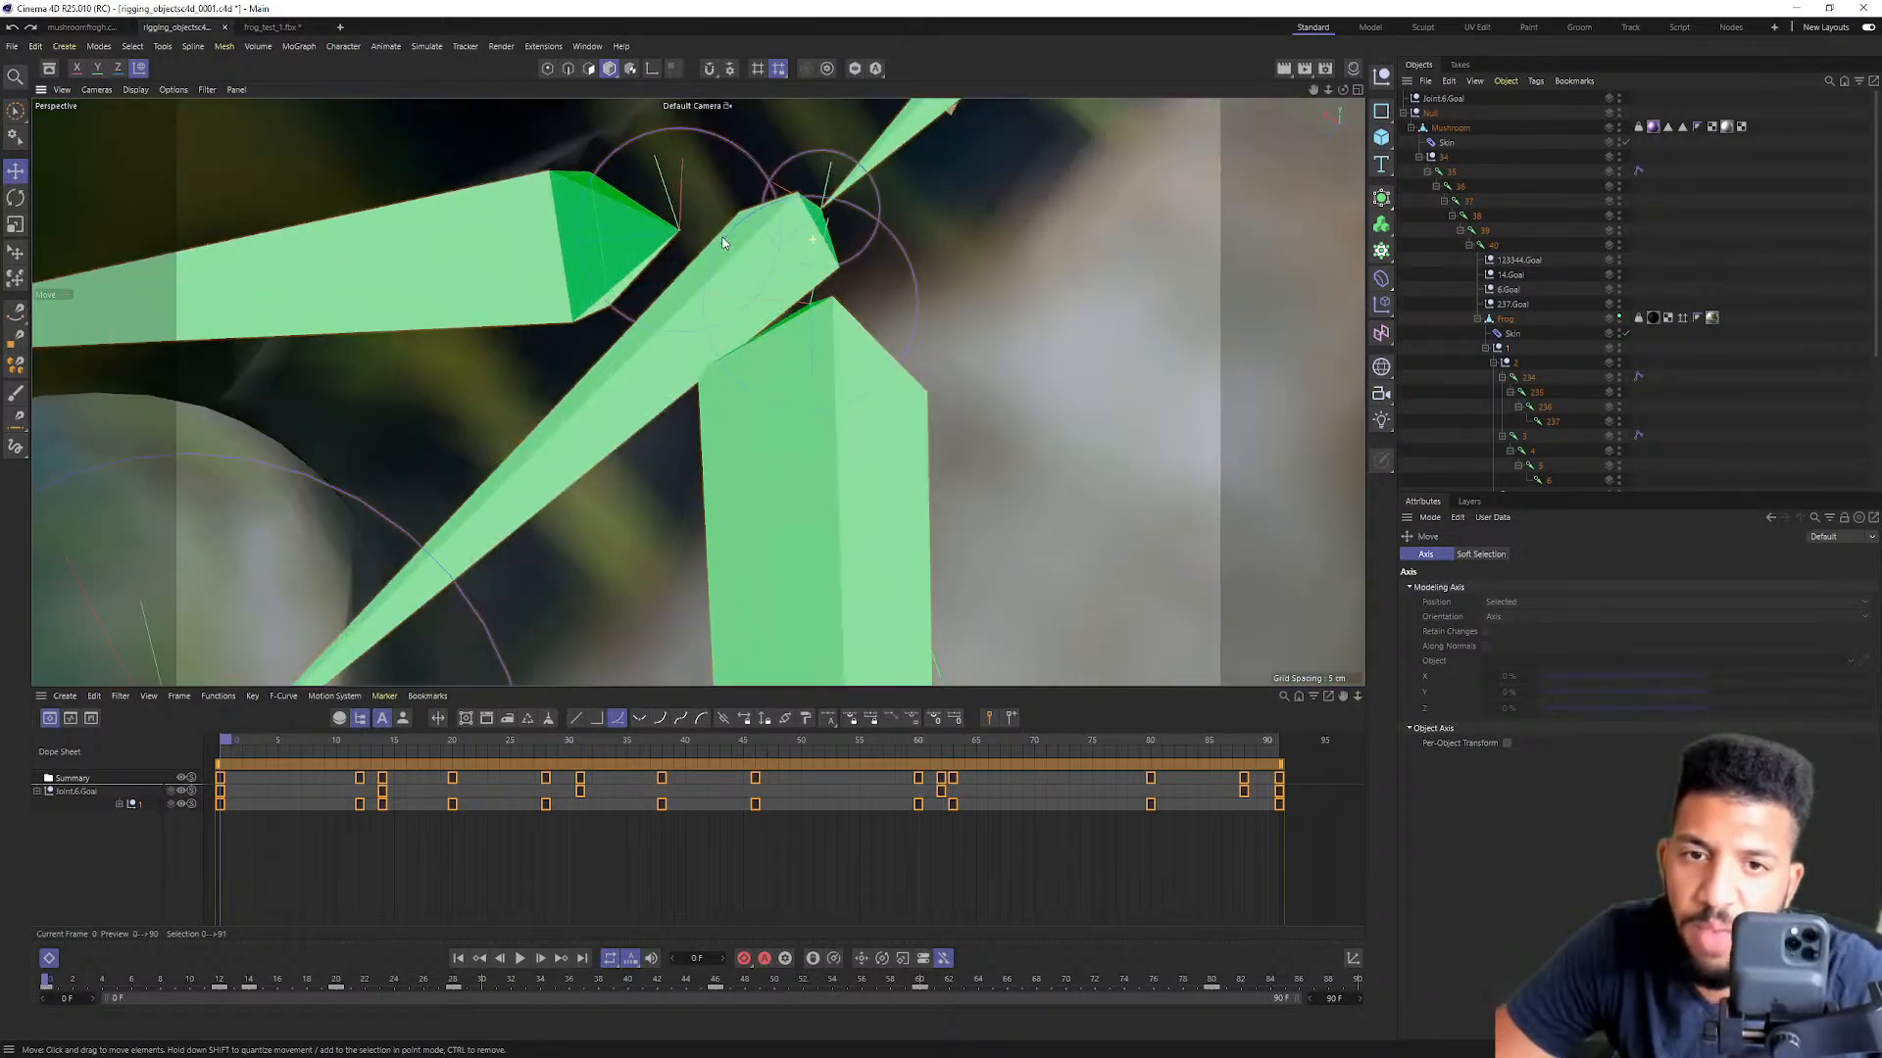
pyautogui.click(1512, 379)
pyautogui.keyDown('alt'); pyautogui.moveTo(794, 256); pyautogui.dragTo(600, 275, button='right'); pyautogui.keyUp('alt')
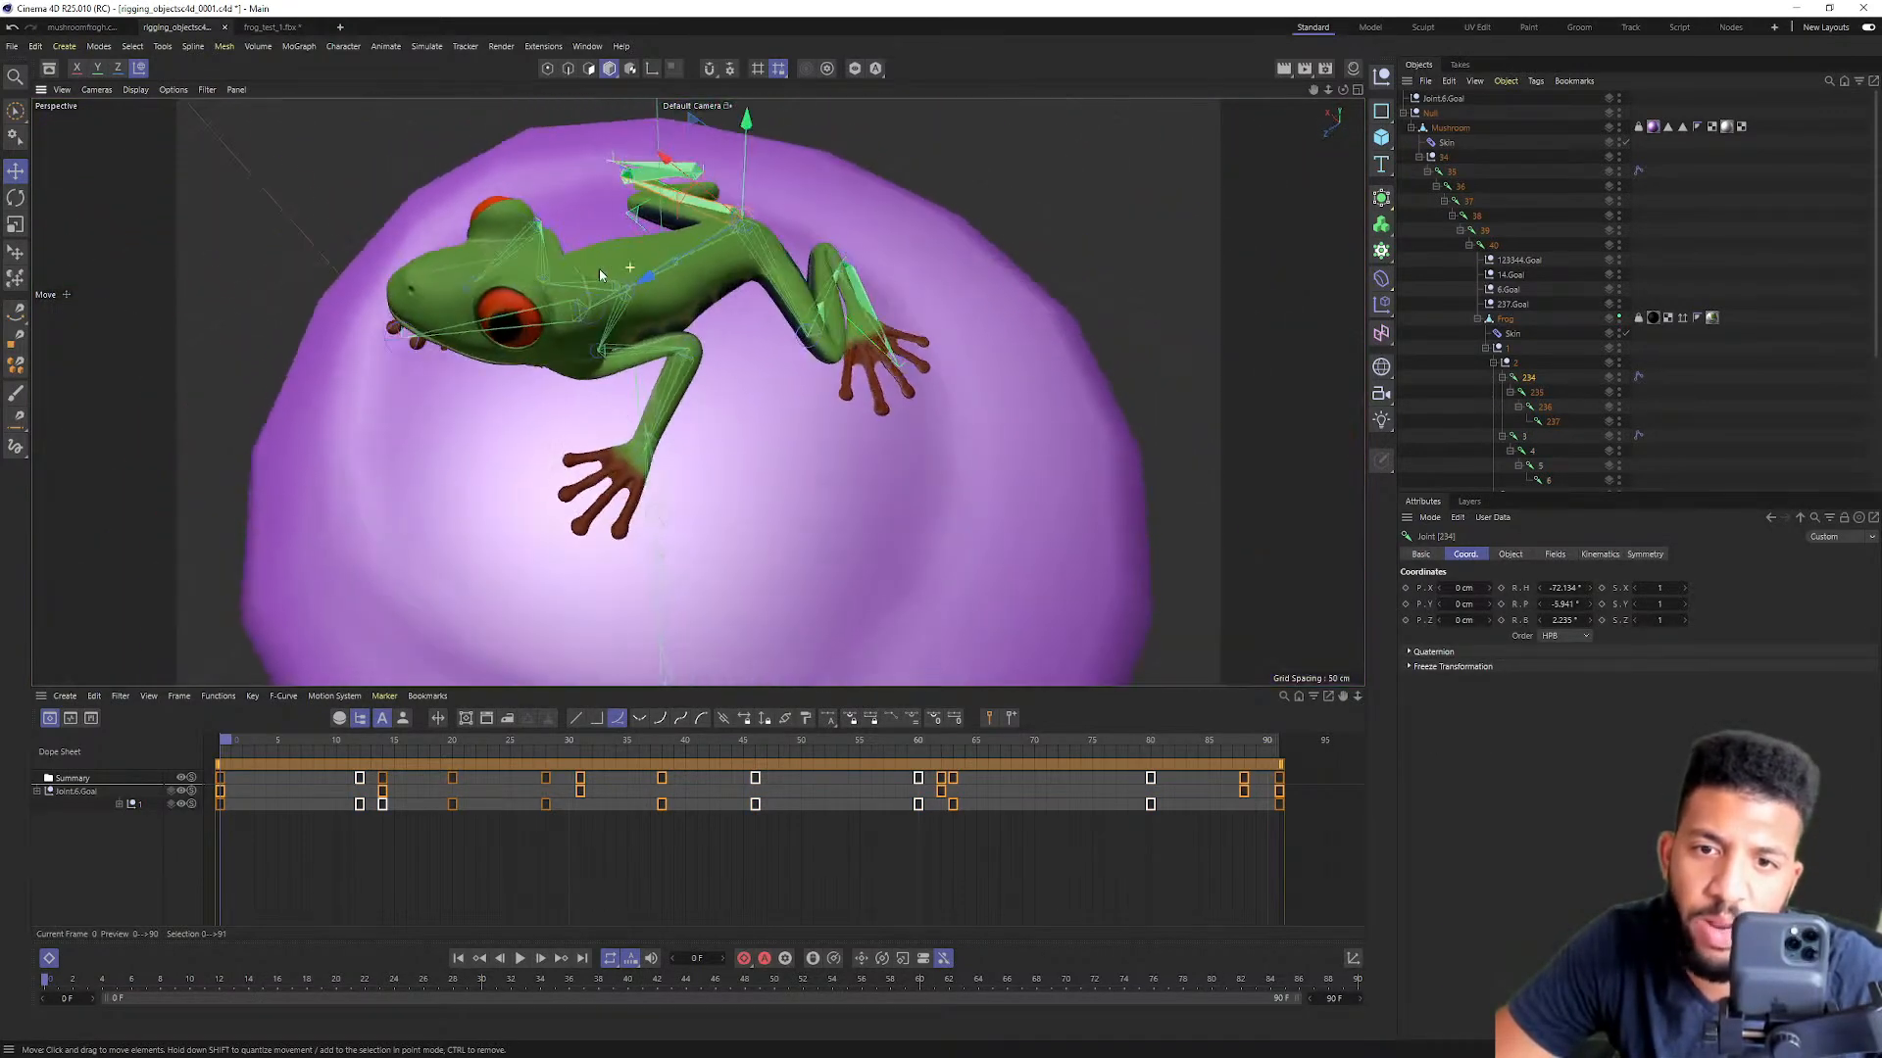
pyautogui.click(1545, 423)
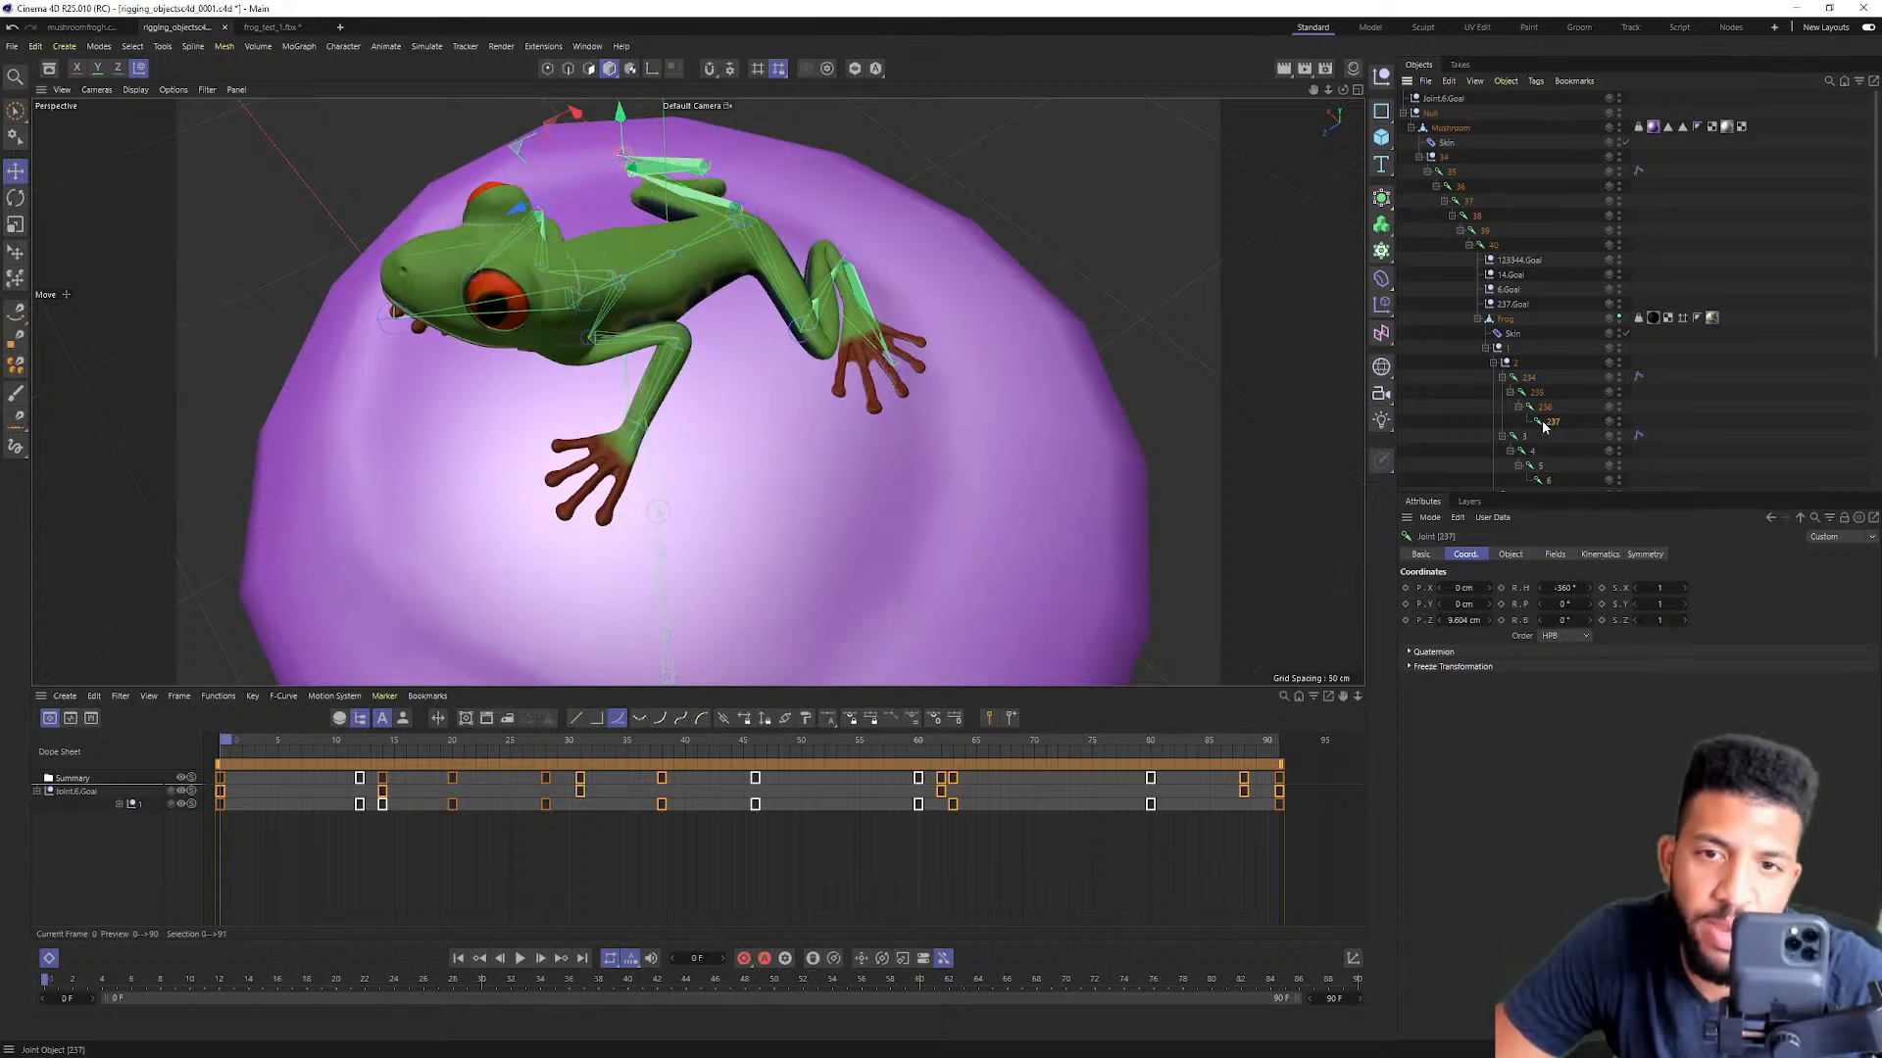
pyautogui.click(1512, 367)
pyautogui.scroll(-3, 1514, 375)
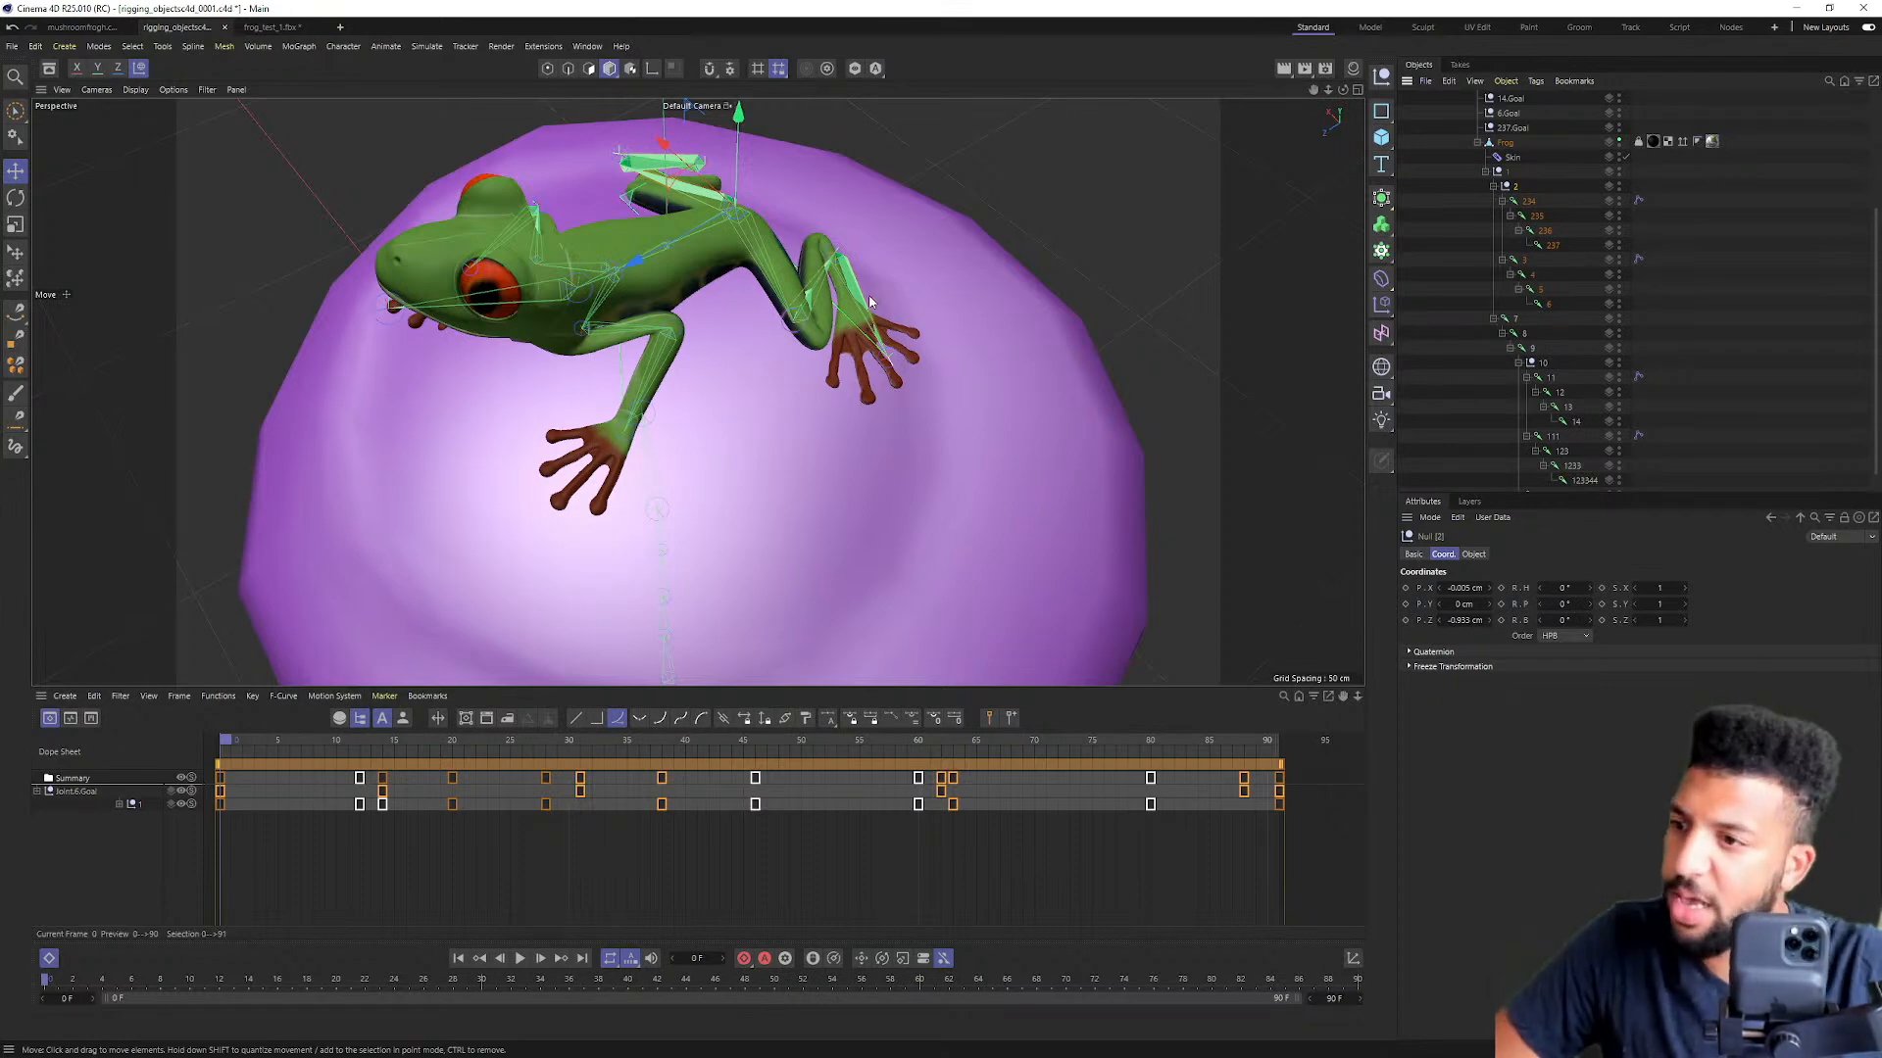
# Step: Try moving null 2 along its vertical and body-length axes at the first frame and undo the moves
pyautogui.scroll(-3, 784, 344)
pyautogui.keyDown('alt'); pyautogui.moveTo(784, 344); pyautogui.dragTo(789, 305); pyautogui.keyUp('alt')
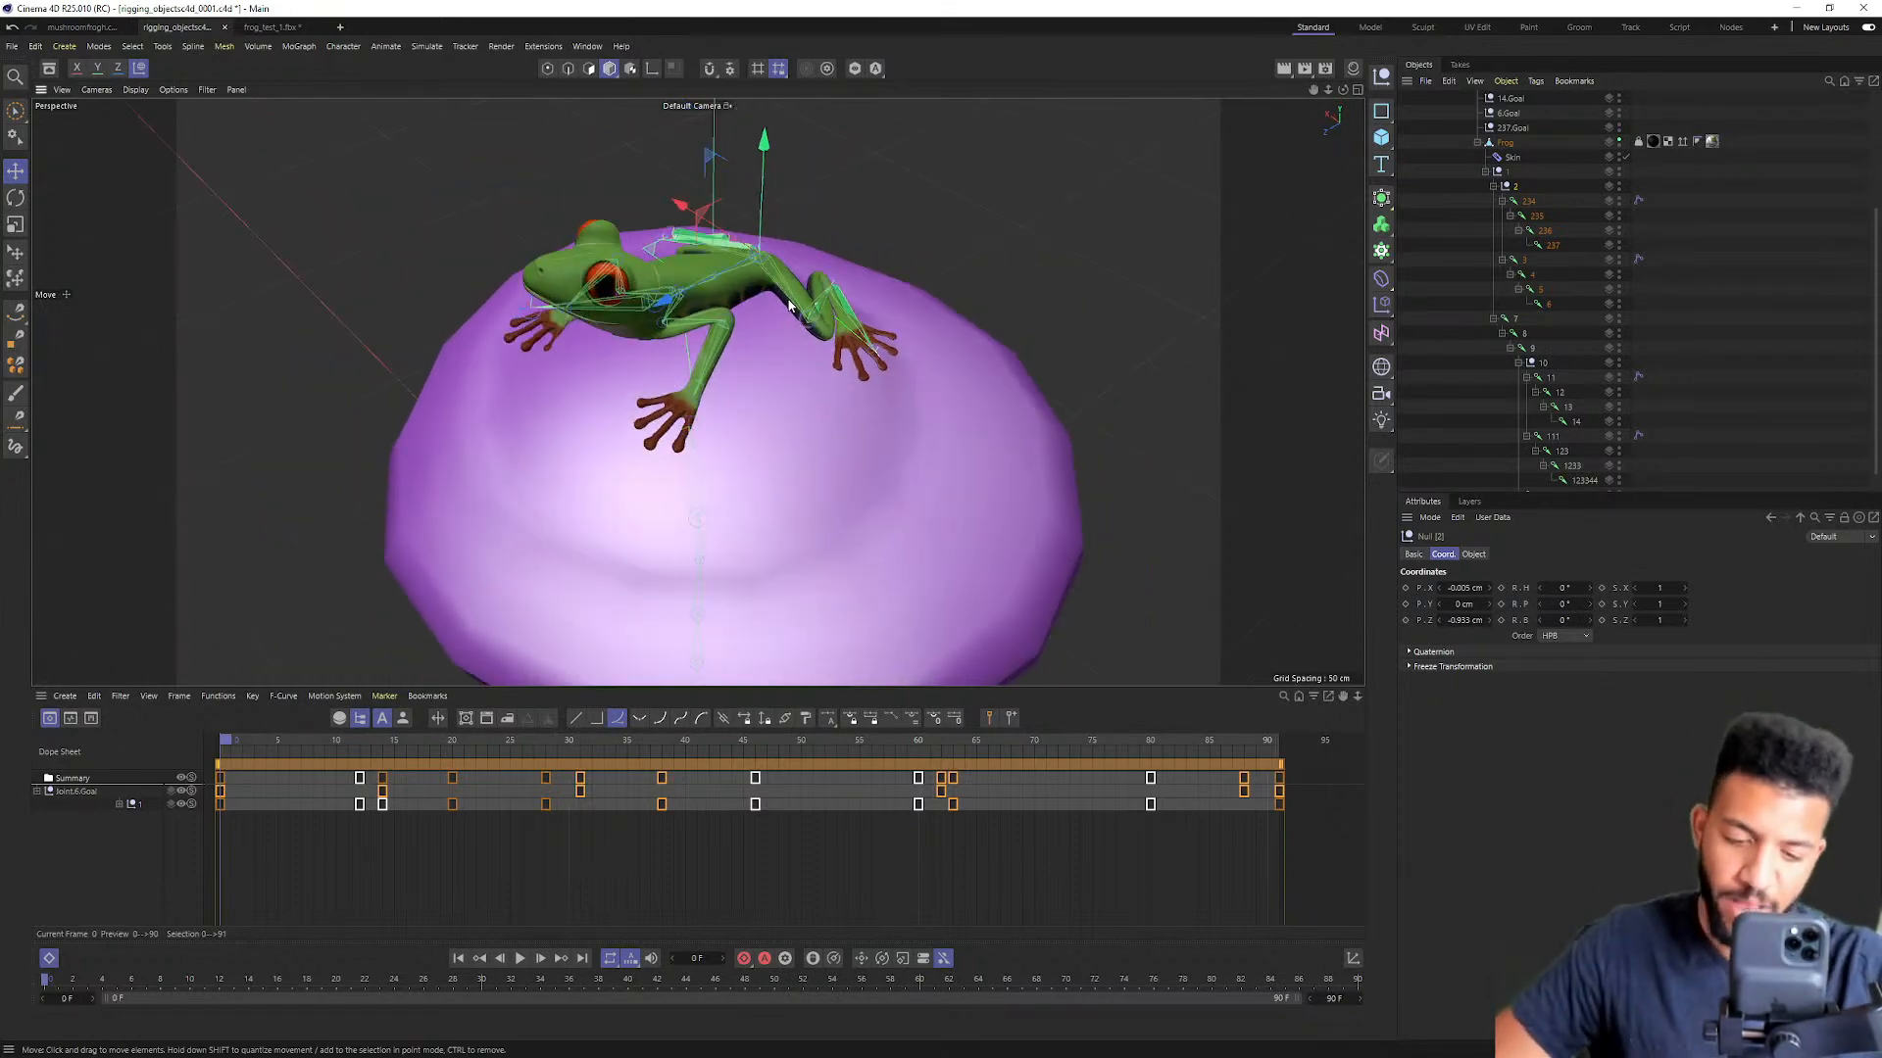
pyautogui.keyDown('alt'); pyautogui.moveTo(920, 388); pyautogui.dragTo(479, 362); pyautogui.keyUp('alt')
pyautogui.moveTo(726, 323)
pyautogui.keyDown('alt'); pyautogui.mouseDown()
pyautogui.moveTo(722, 348)
pyautogui.moveTo(713, 326)
pyautogui.mouseUp(); pyautogui.keyUp('alt')
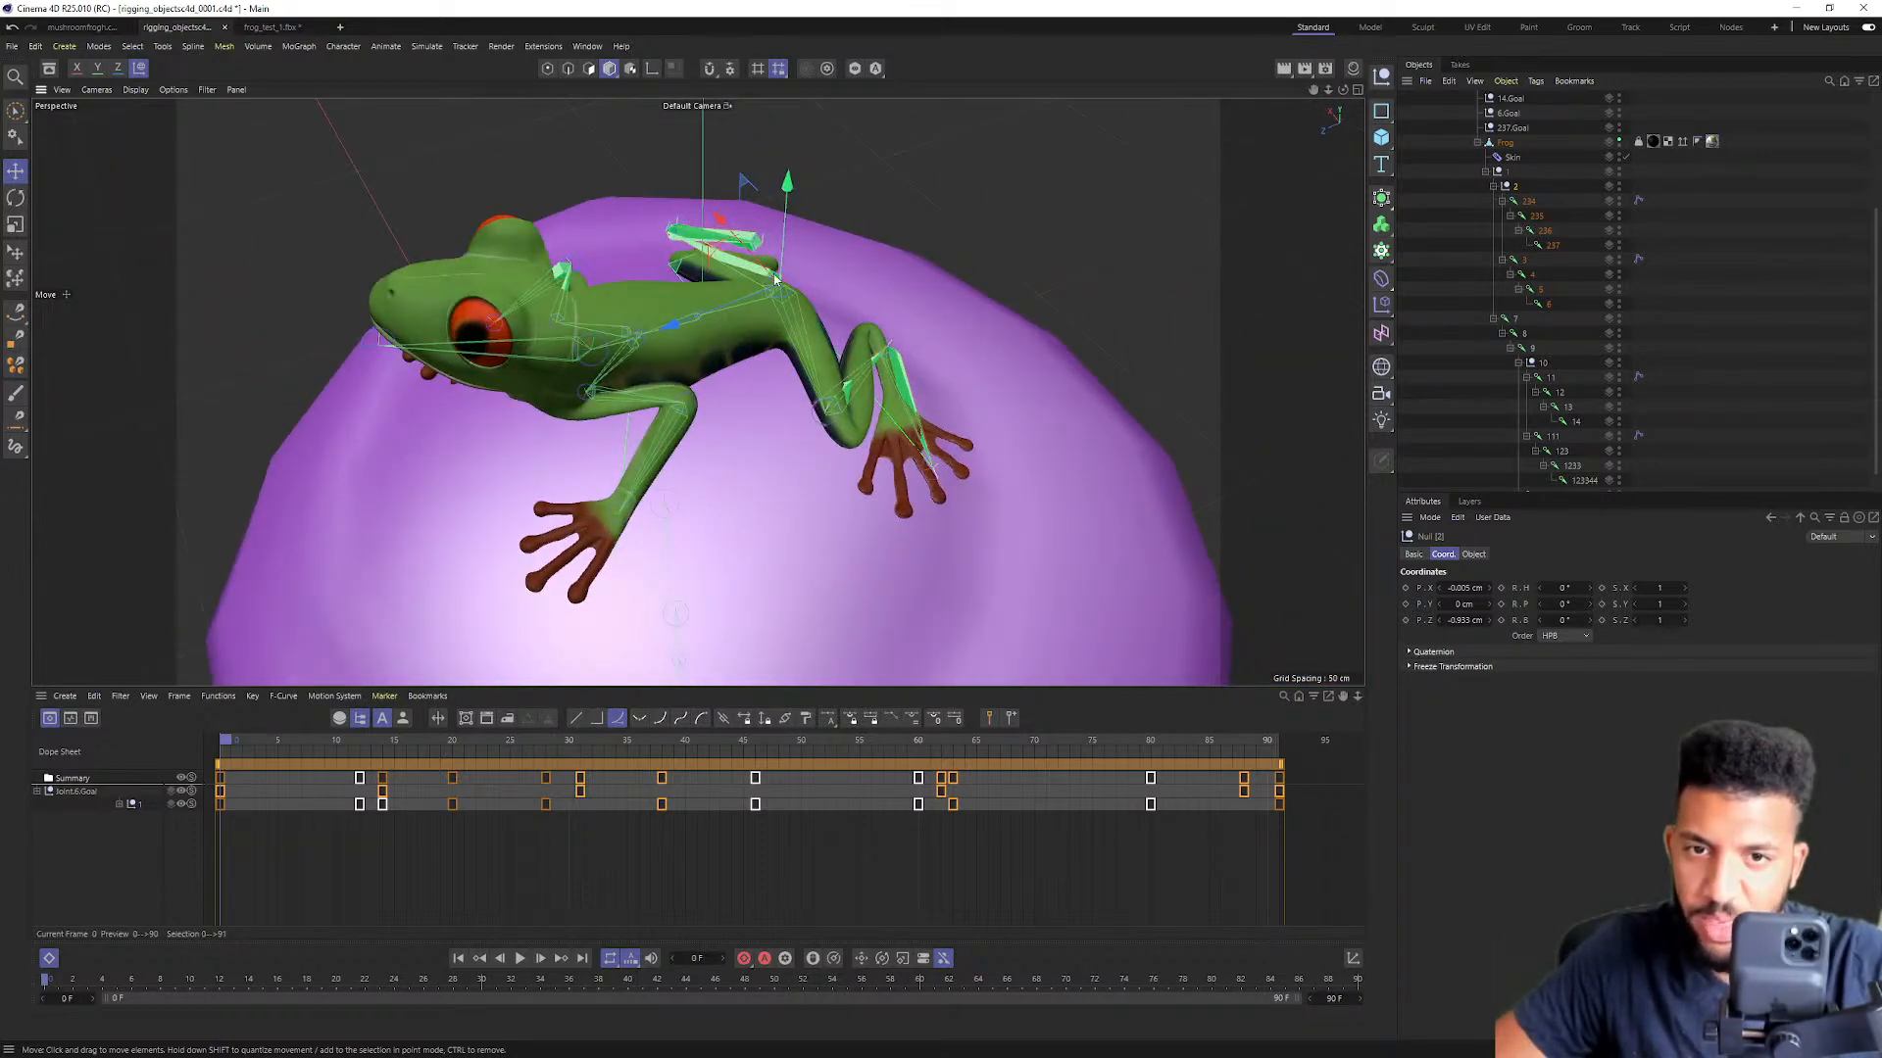
pyautogui.scroll(2, 775, 275)
pyautogui.moveTo(788, 191); pyautogui.dragTo(681, 344)
pyautogui.hotkey('ctrl', 'z')
pyautogui.moveTo(667, 344); pyautogui.dragTo(754, 323)
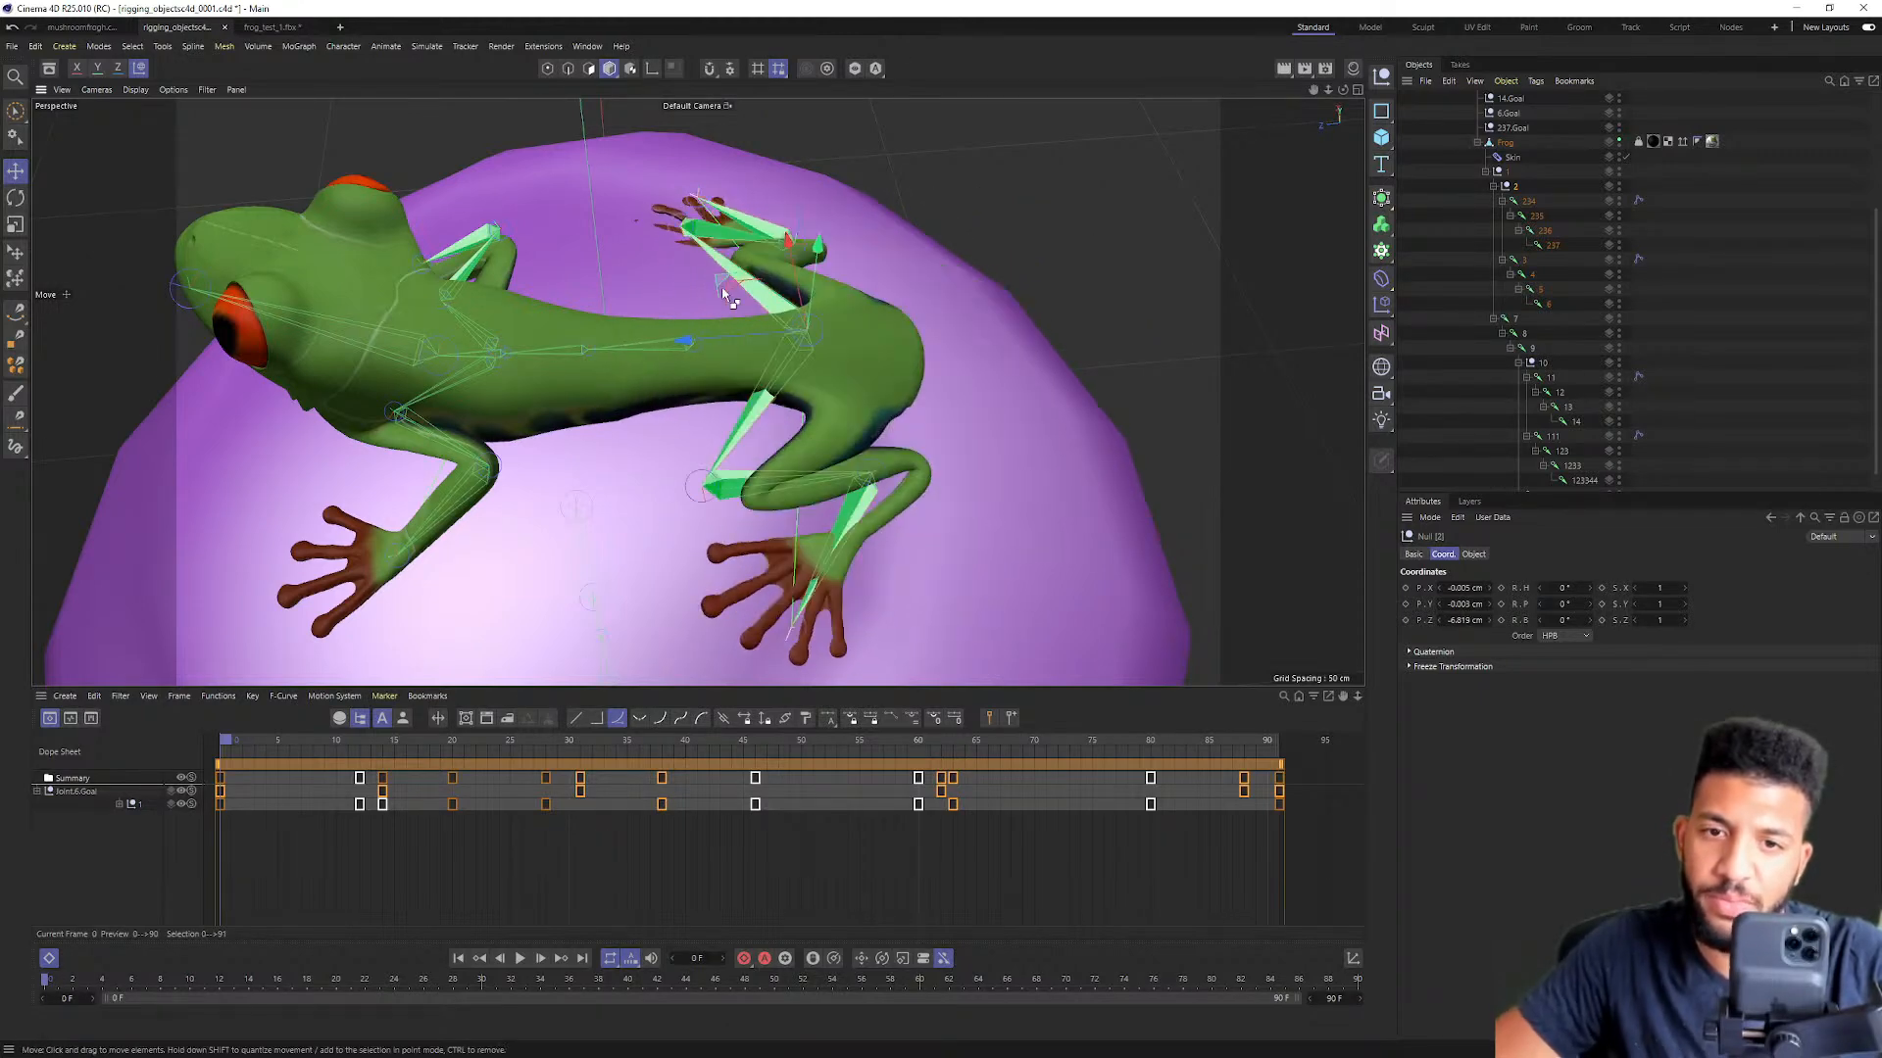
pyautogui.hotkey('ctrl', 'z')
pyautogui.hotkey('ctrl', 'z')
pyautogui.hotkey('ctrl', 'z')
pyautogui.hotkey('ctrl', 'z')
# Step: Try moving null 2 farther along the body and raising the frog's hips, and undo both moves
pyautogui.moveTo(580, 349); pyautogui.dragTo(774, 328)
pyautogui.scroll(-4, 764, 322)
pyautogui.keyDown('alt'); pyautogui.moveTo(549, 313); pyautogui.dragTo(720, 310); pyautogui.keyUp('alt')
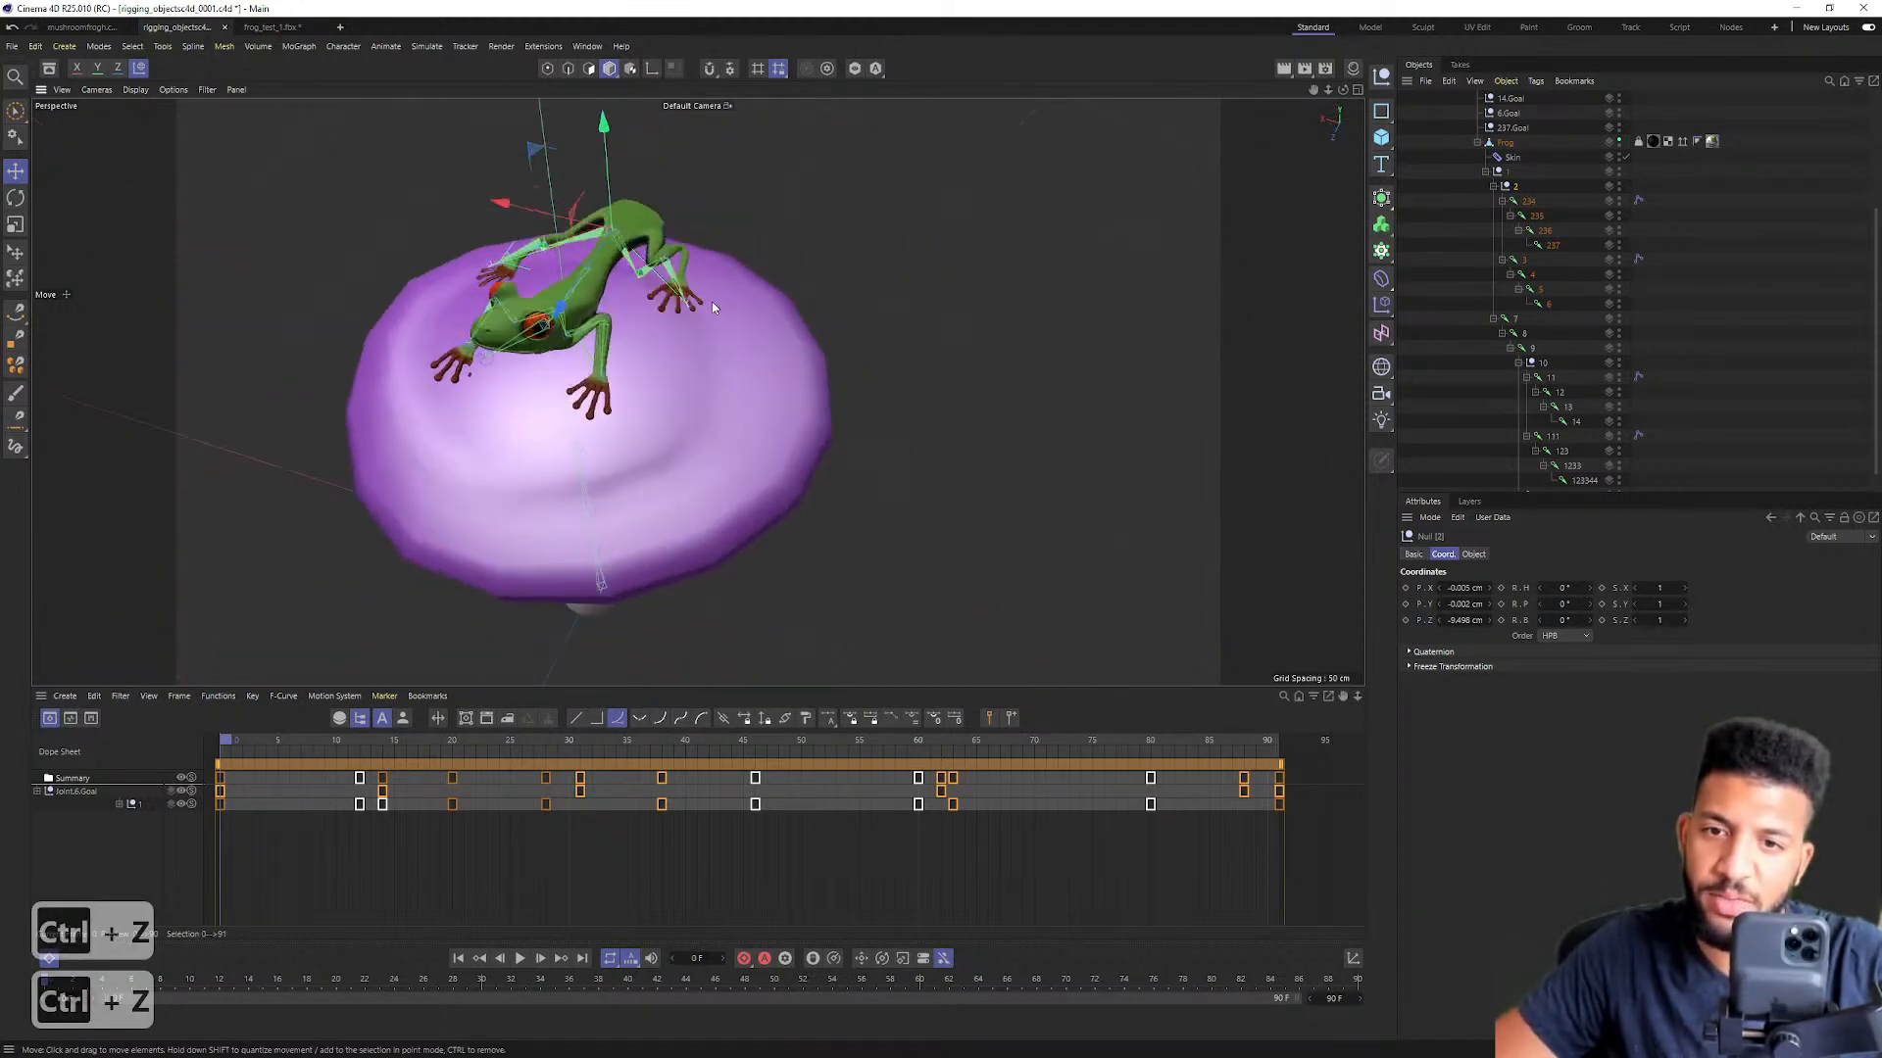
pyautogui.scroll(5, 564, 278)
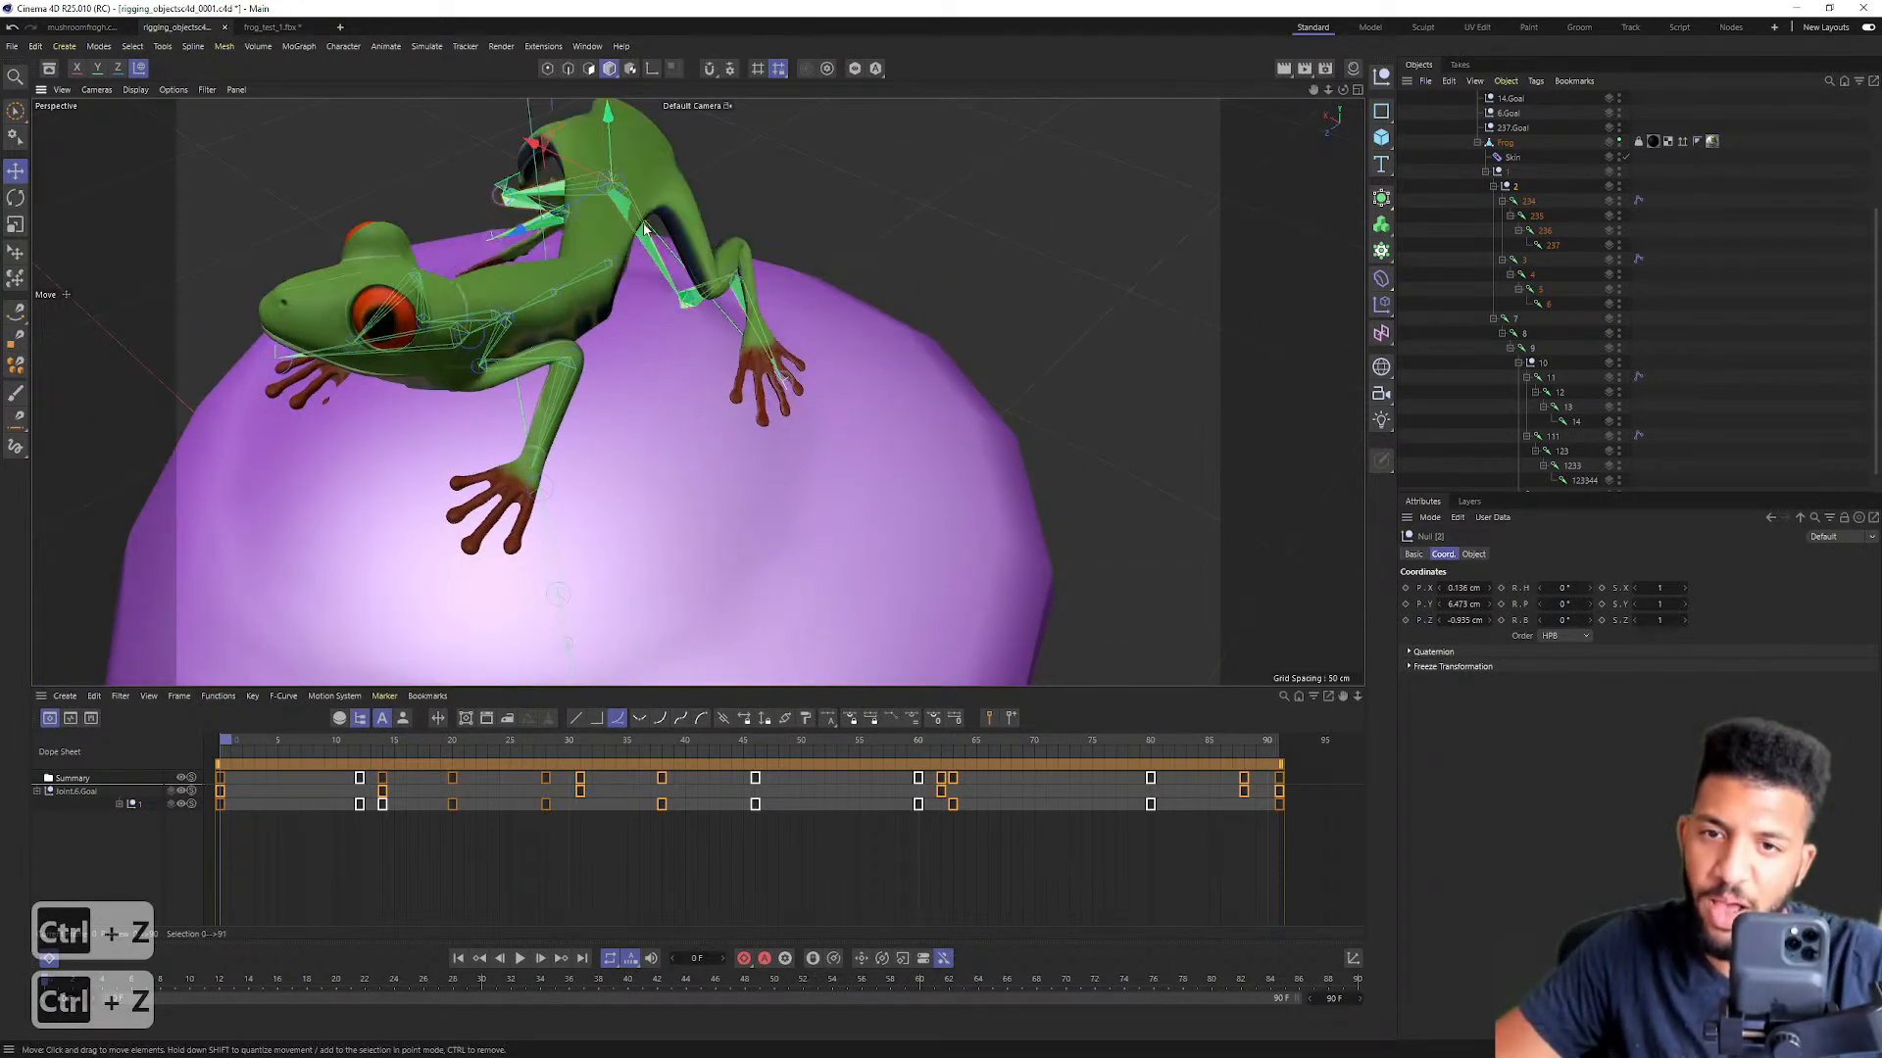
pyautogui.hotkey('ctrl', 'z')
pyautogui.keyDown('alt'); pyautogui.moveTo(644, 226); pyautogui.dragTo(685, 361, button='middle'); pyautogui.keyUp('alt')
pyautogui.keyDown('alt'); pyautogui.moveTo(684, 362); pyautogui.dragTo(534, 323); pyautogui.keyUp('alt')
pyautogui.keyDown('alt'); pyautogui.moveTo(535, 323); pyautogui.dragTo(674, 299, button='middle'); pyautogui.keyUp('alt')
pyautogui.moveTo(689, 290); pyautogui.dragTo(773, 323)
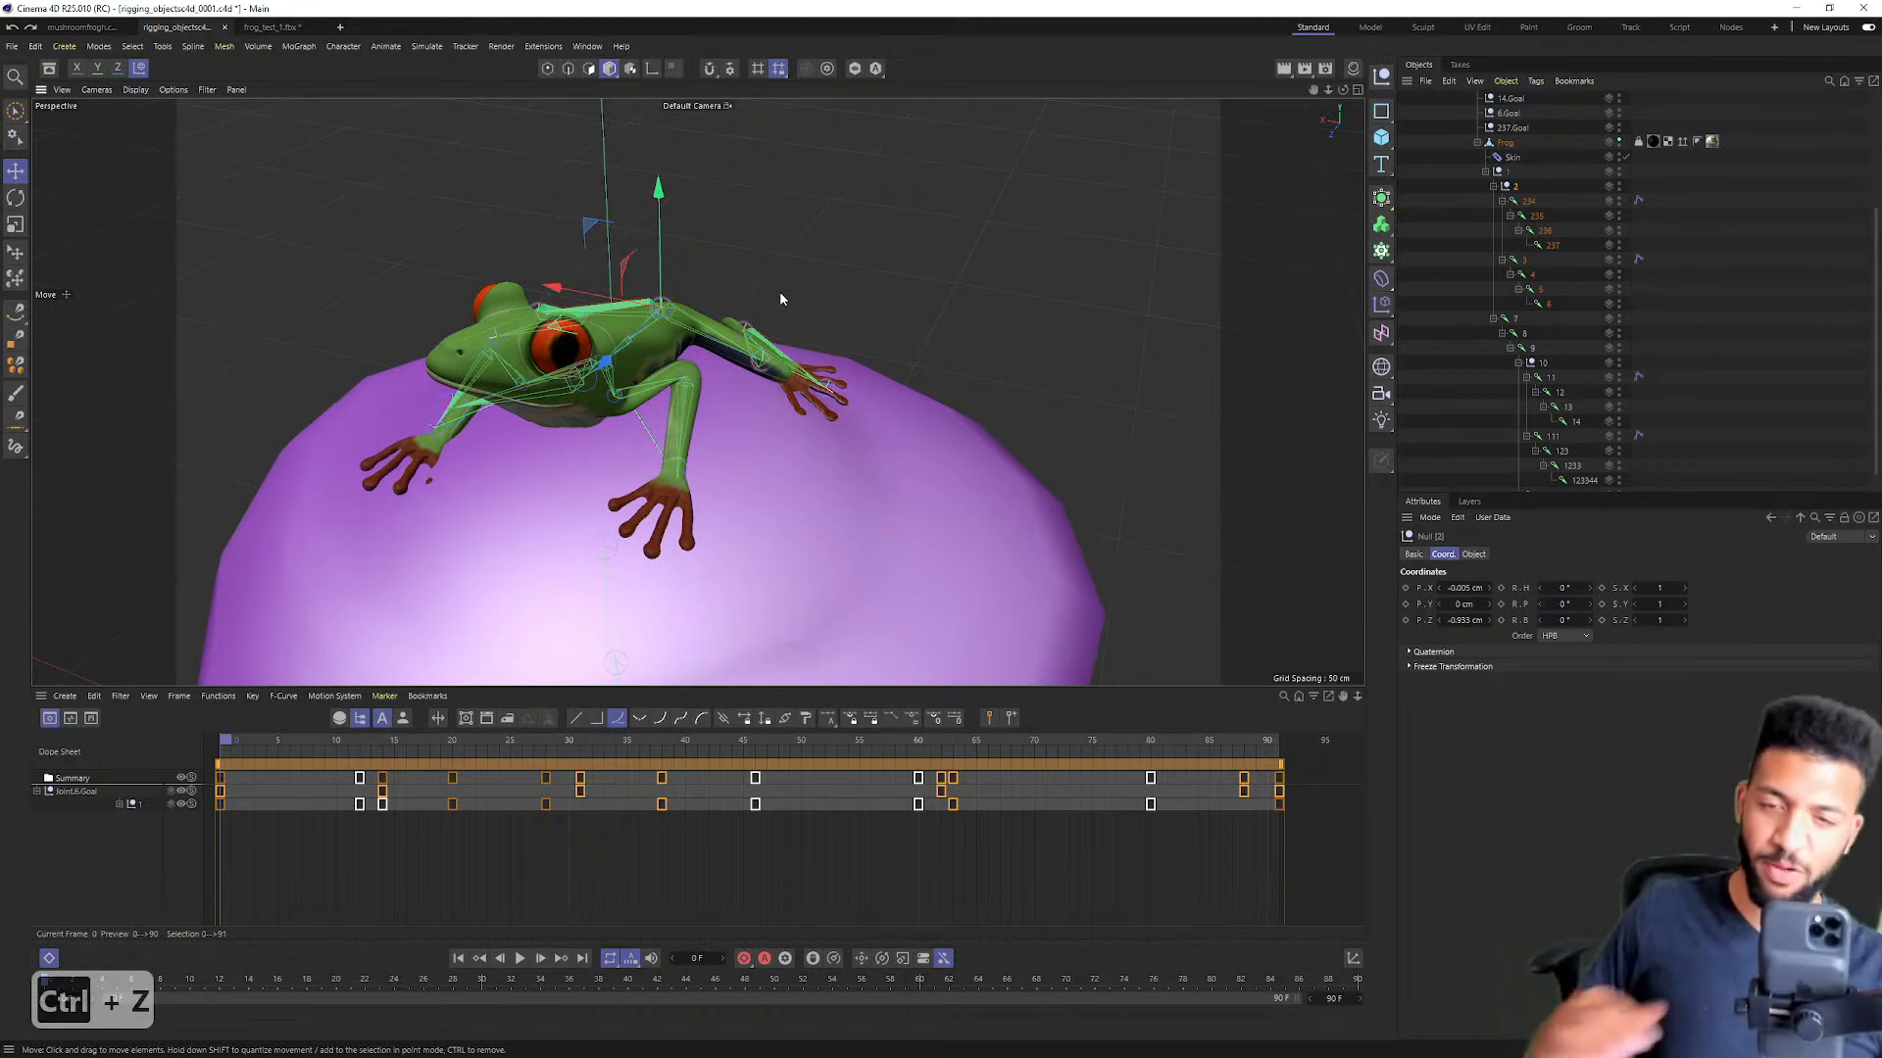
# Step: Play back the animation with the whole mushroom in view and filter the viewport to show only the geometry
pyautogui.keyDown('alt'); pyautogui.moveTo(751, 193); pyautogui.dragTo(594, 296); pyautogui.keyUp('alt')
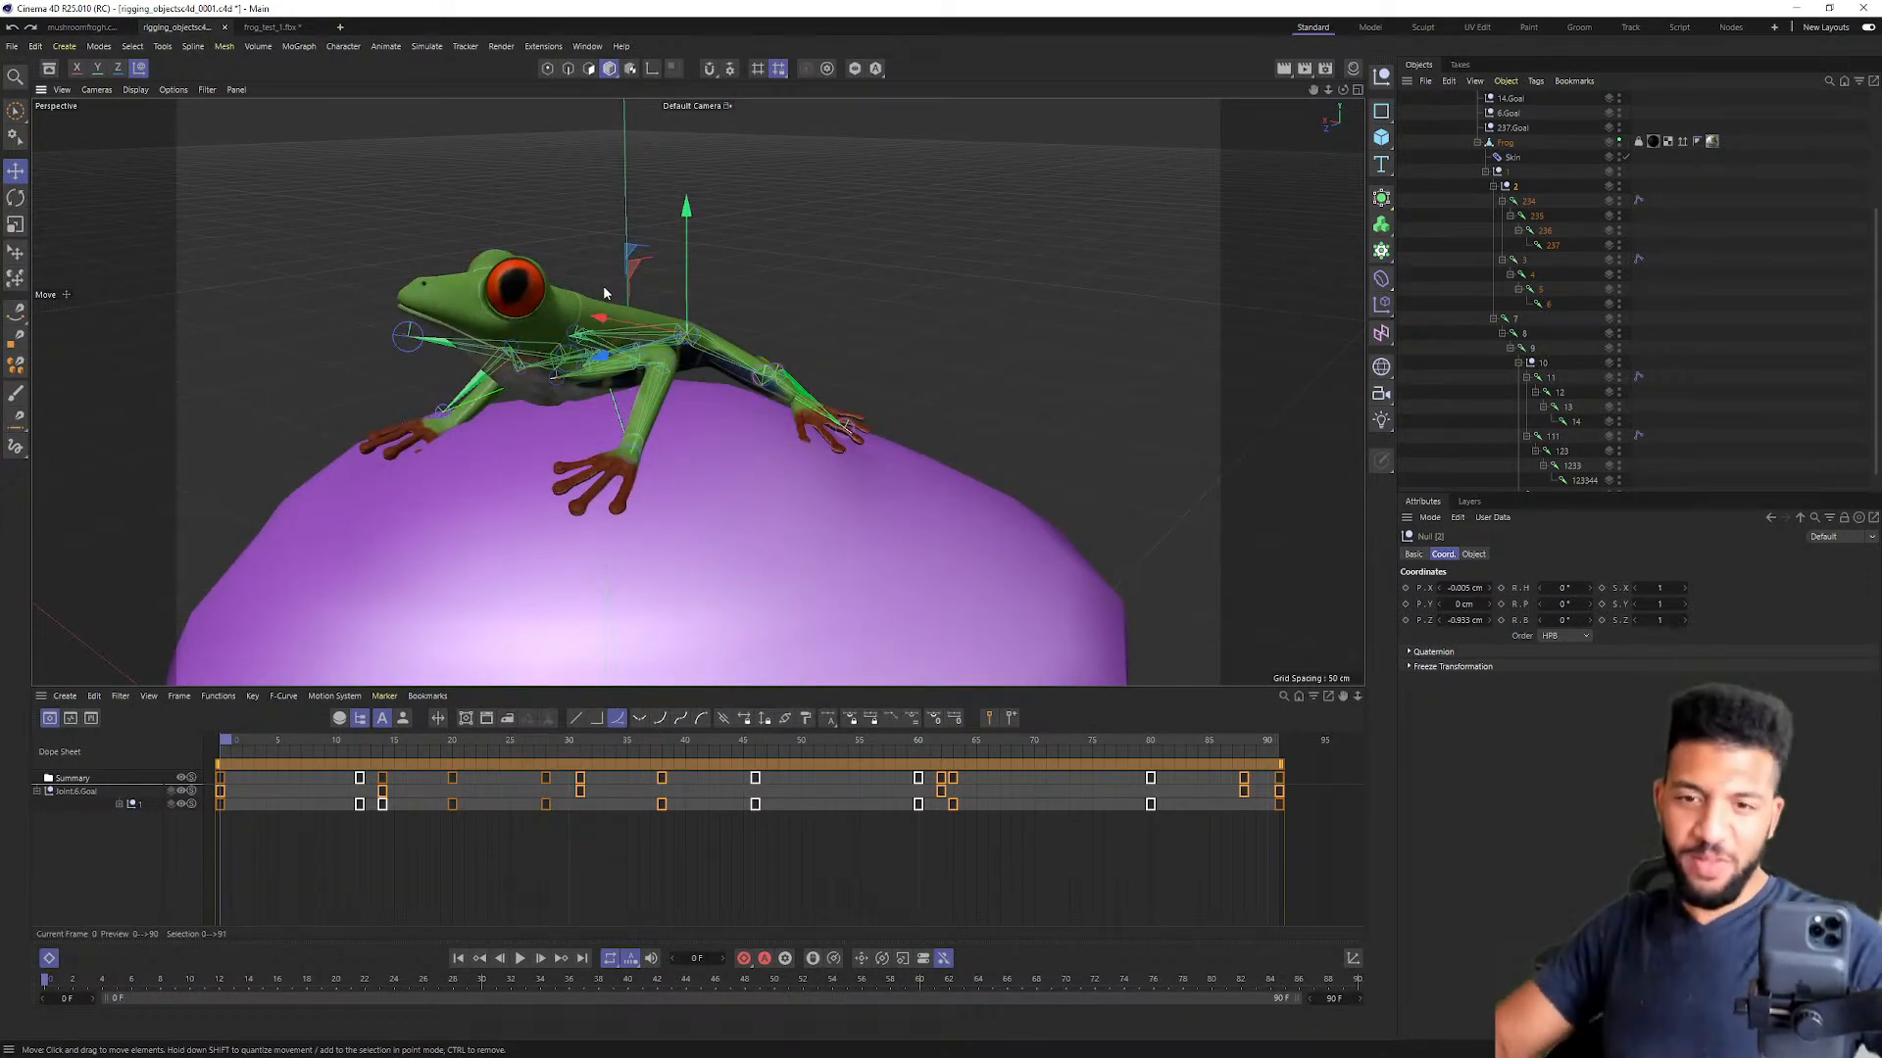
pyautogui.scroll(-5, 903, 362)
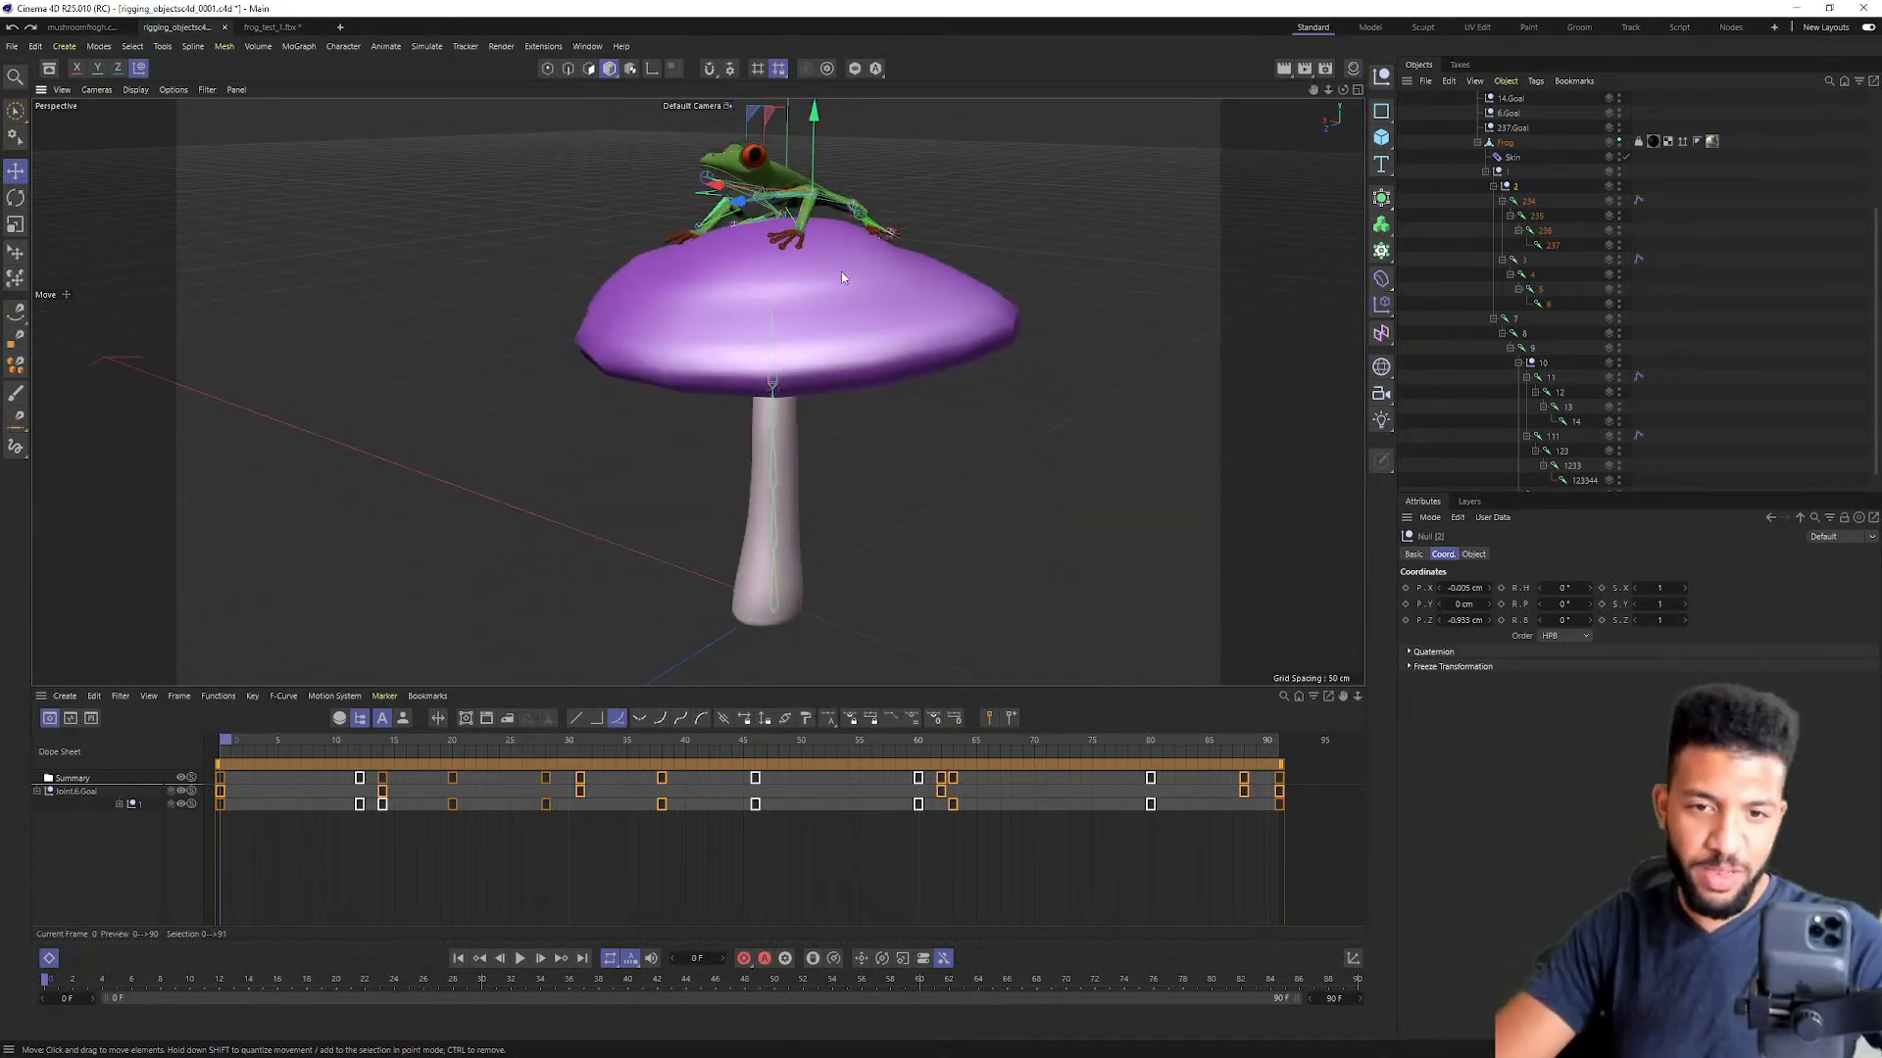
pyautogui.keyDown('alt'); pyautogui.moveTo(841, 277); pyautogui.dragTo(770, 576); pyautogui.keyUp('alt')
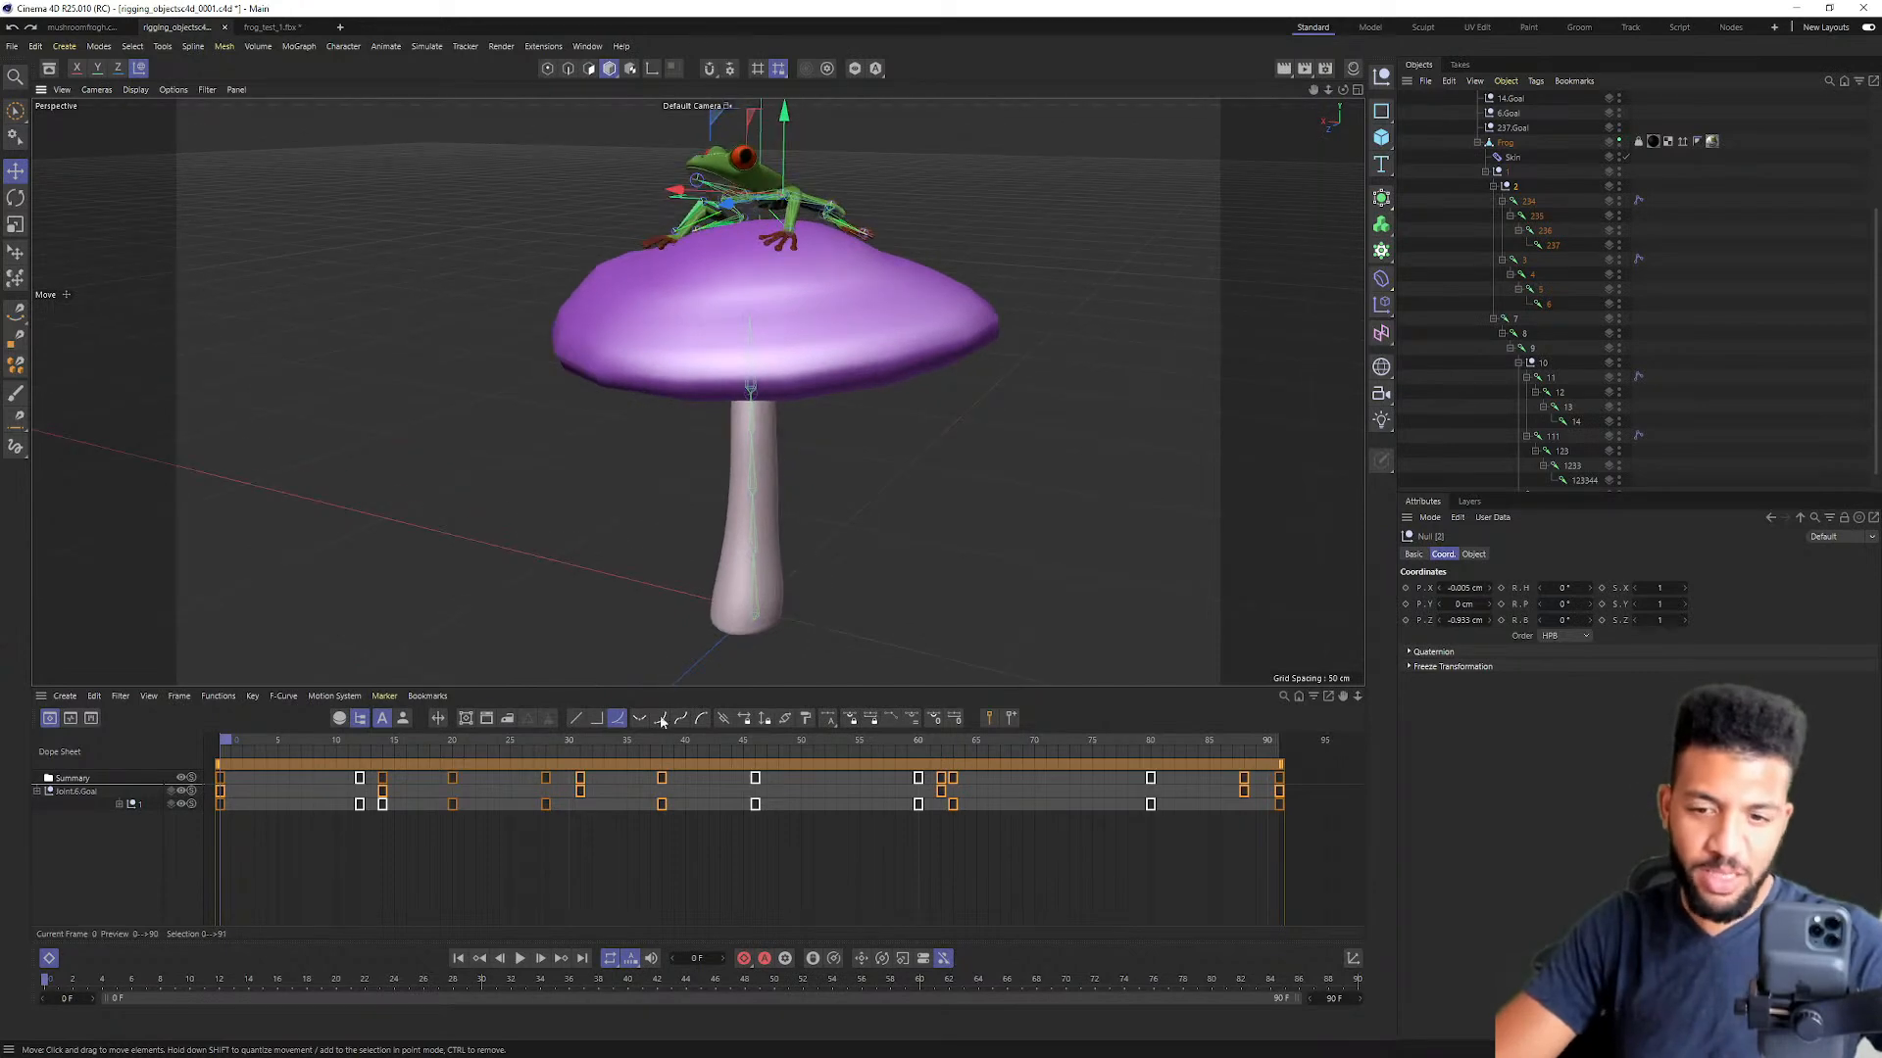
pyautogui.moveTo(283, 742); pyautogui.dragTo(616, 743)
pyautogui.press('F8')
pyautogui.keyDown('alt'); pyautogui.moveTo(743, 483); pyautogui.dragTo(185, 73); pyautogui.keyUp('alt')
pyautogui.click(173, 89)
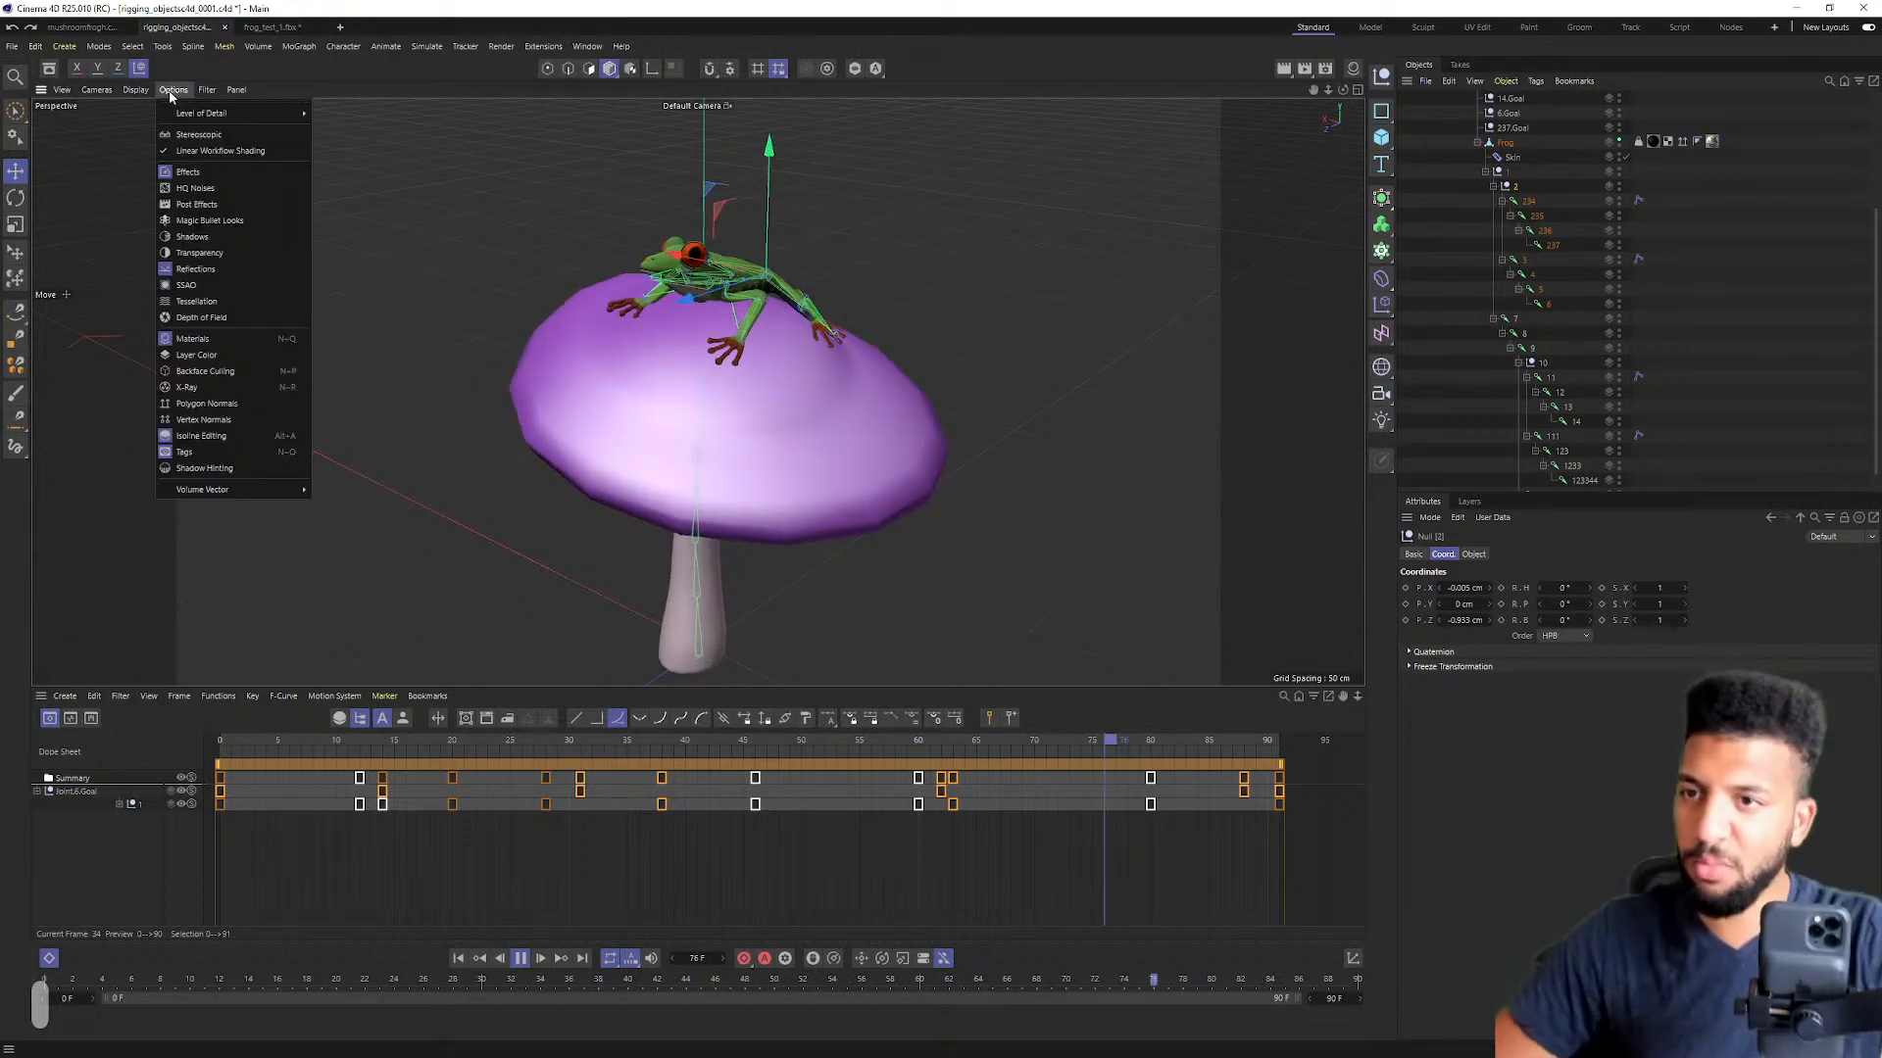
pyautogui.moveTo(207, 89)
pyautogui.click(223, 148)
pyautogui.keyDown('alt'); pyautogui.moveTo(651, 286); pyautogui.dragTo(735, 305); pyautogui.keyUp('alt')
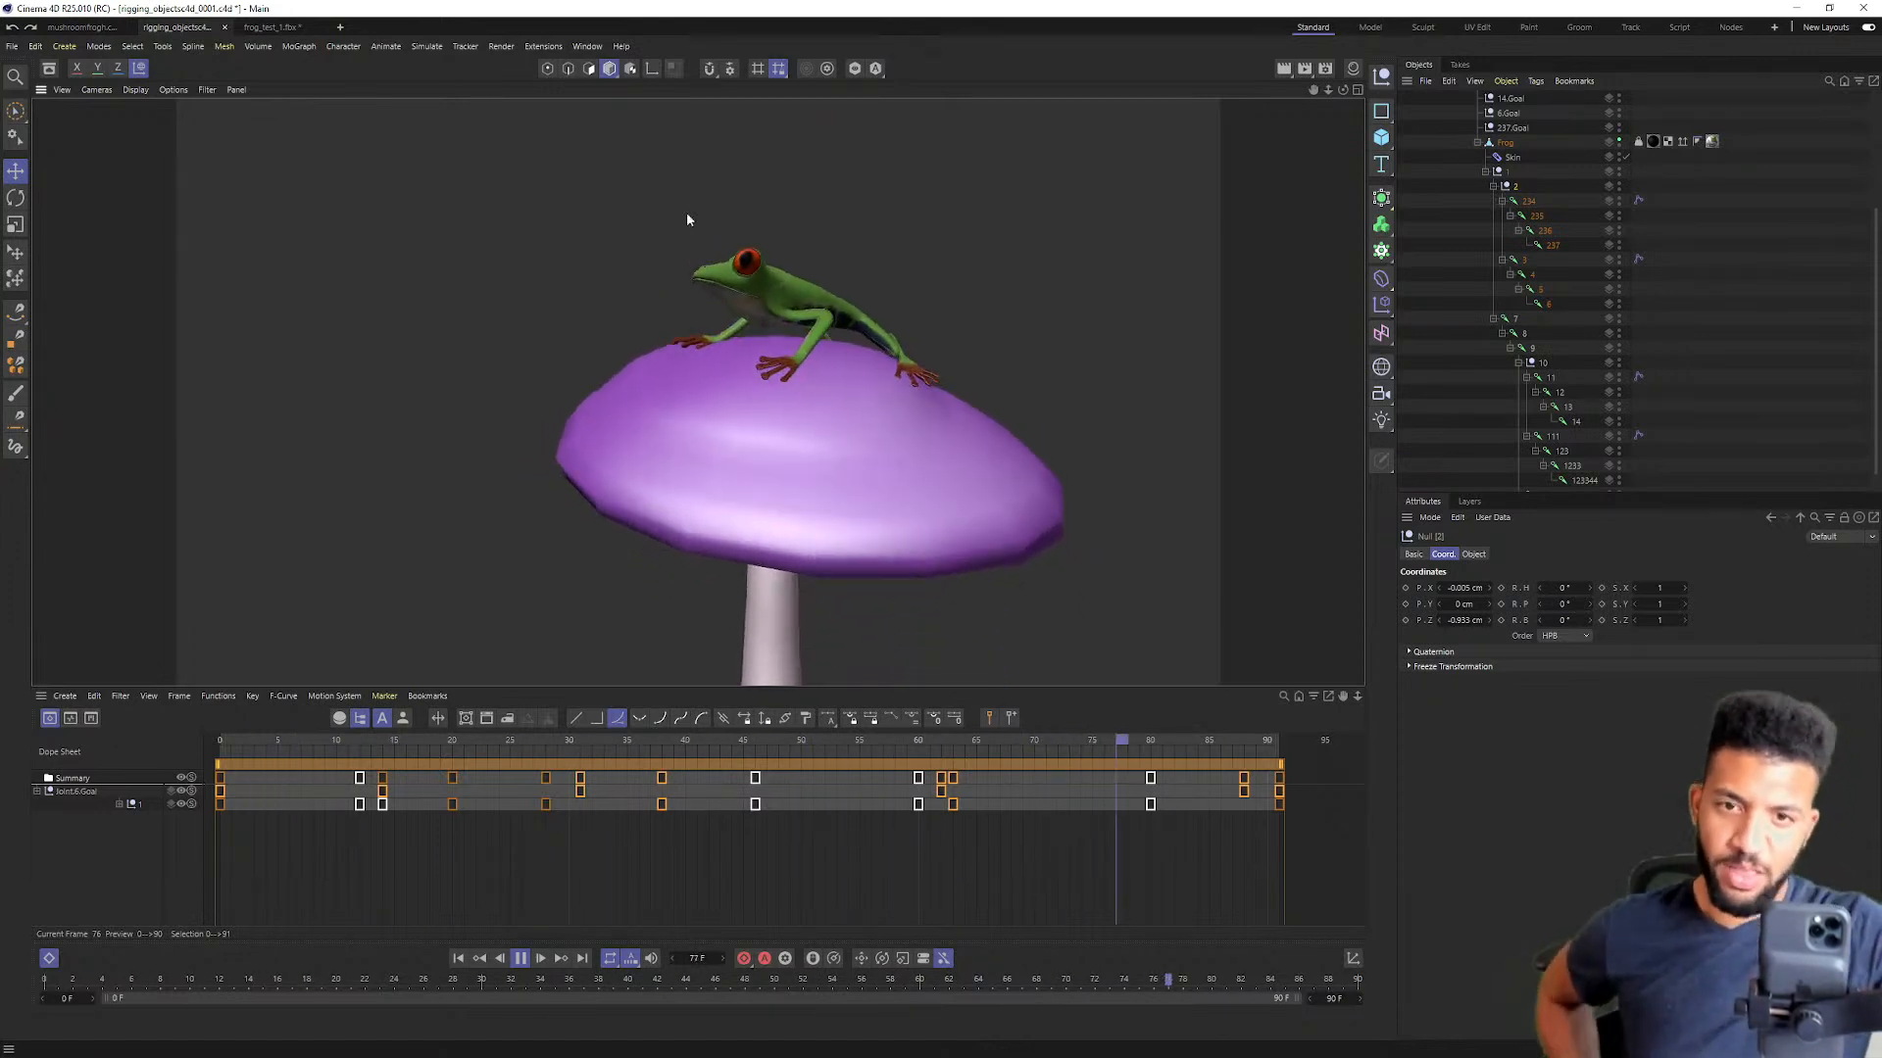
# Step: Select joint 234 in the frog's hierarchy
pyautogui.click(1528, 200)
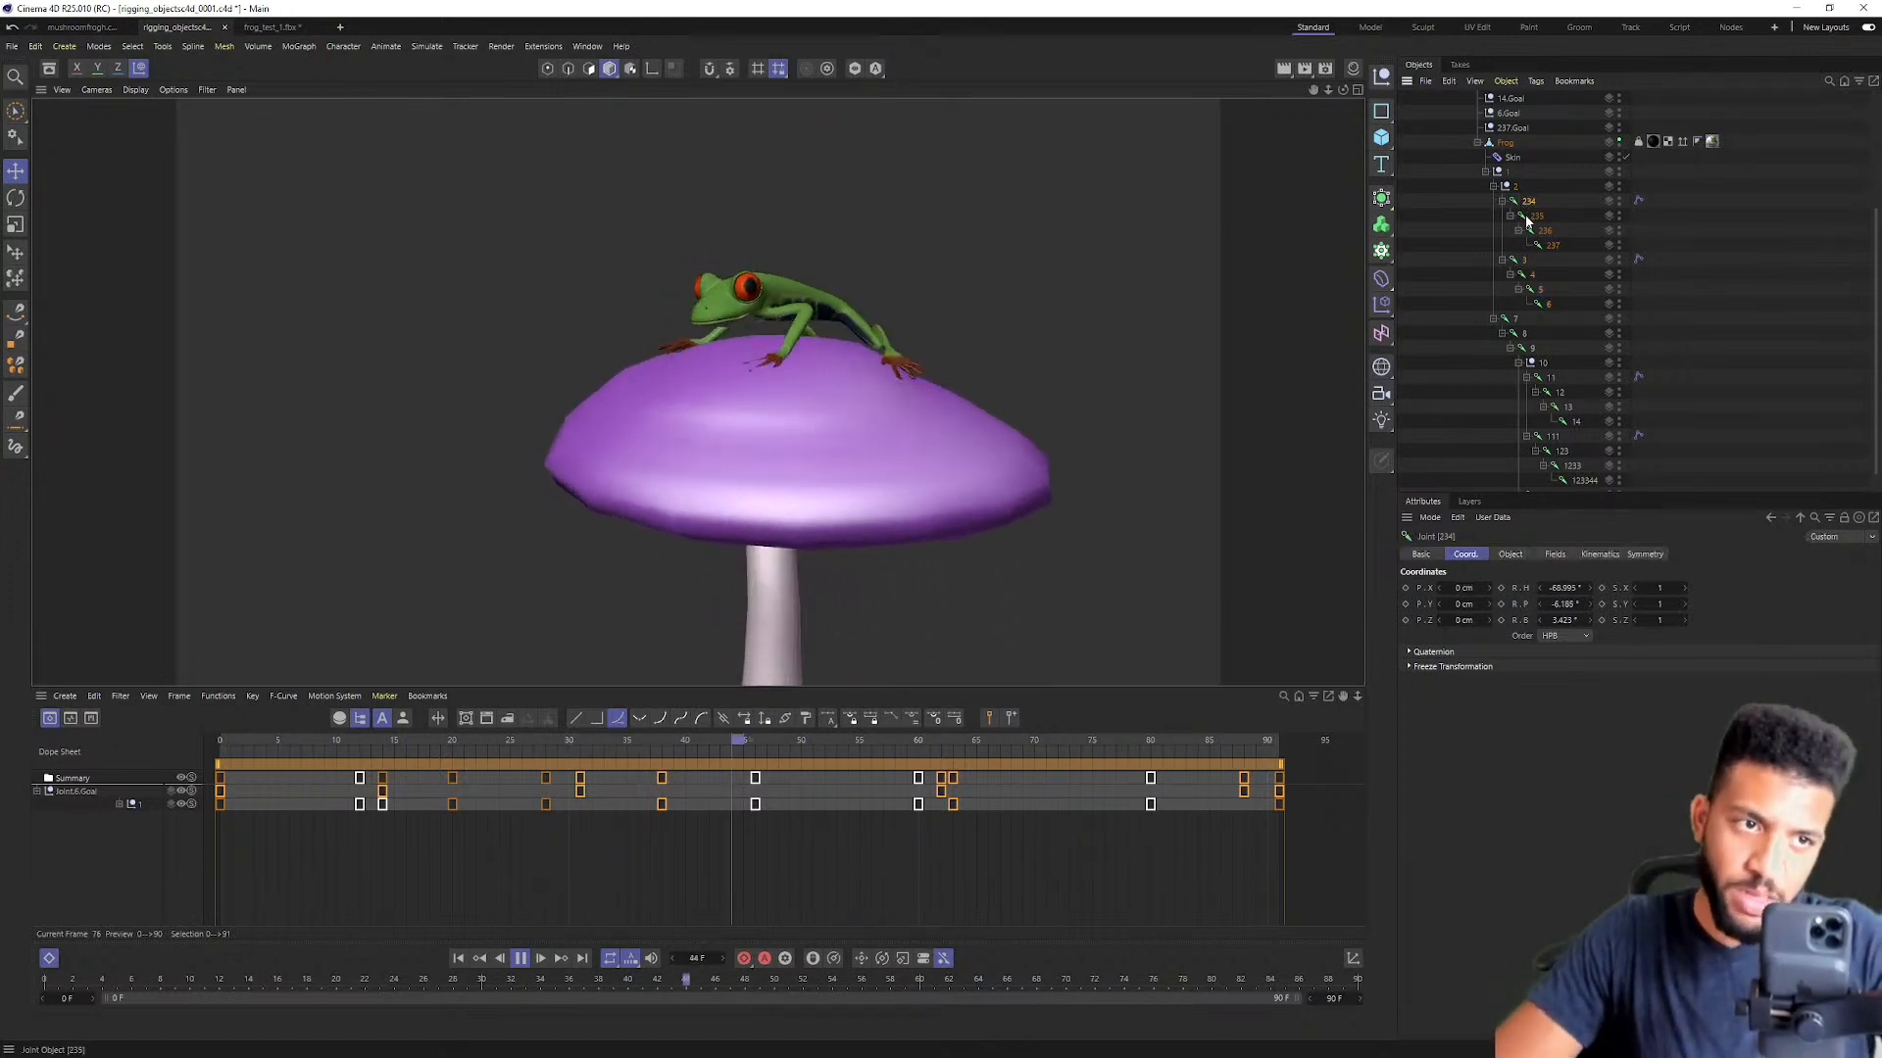